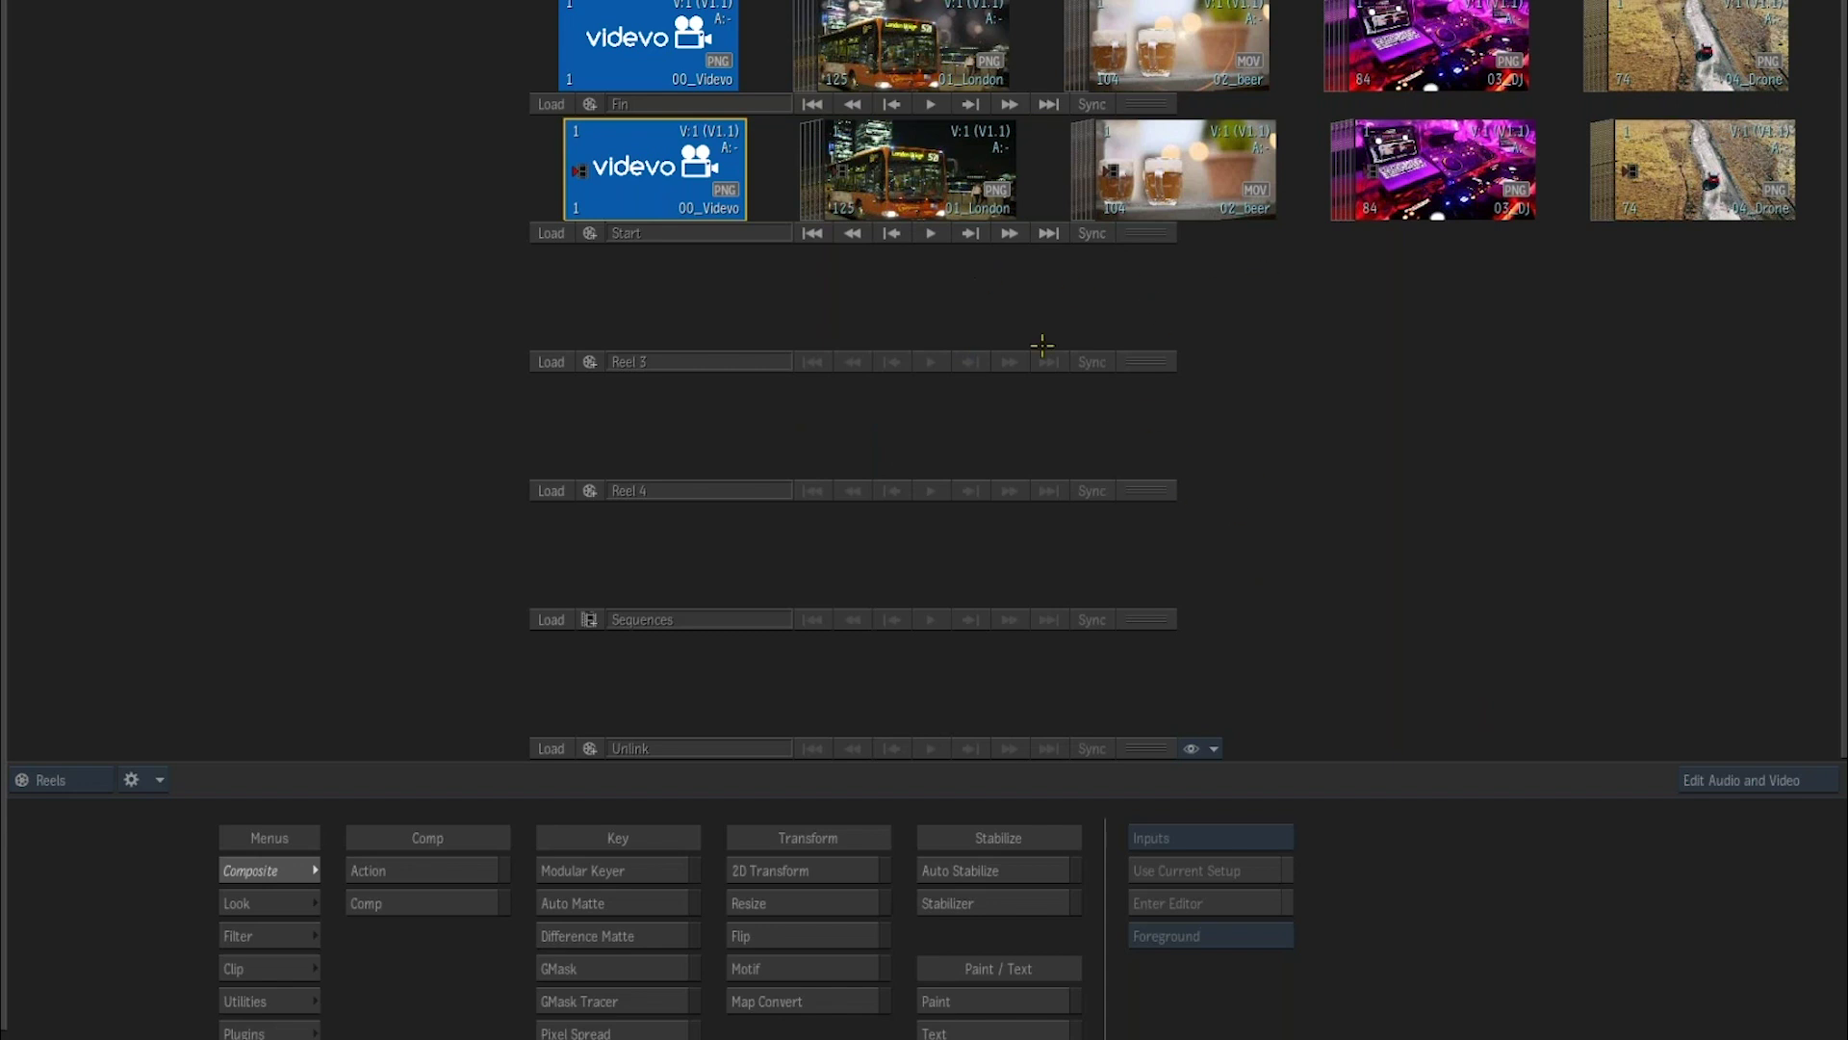
# View the 00_Videvo clip from the Start reel in the player and full screen, and return to the reels.
pyautogui.doubleClick(670, 209)
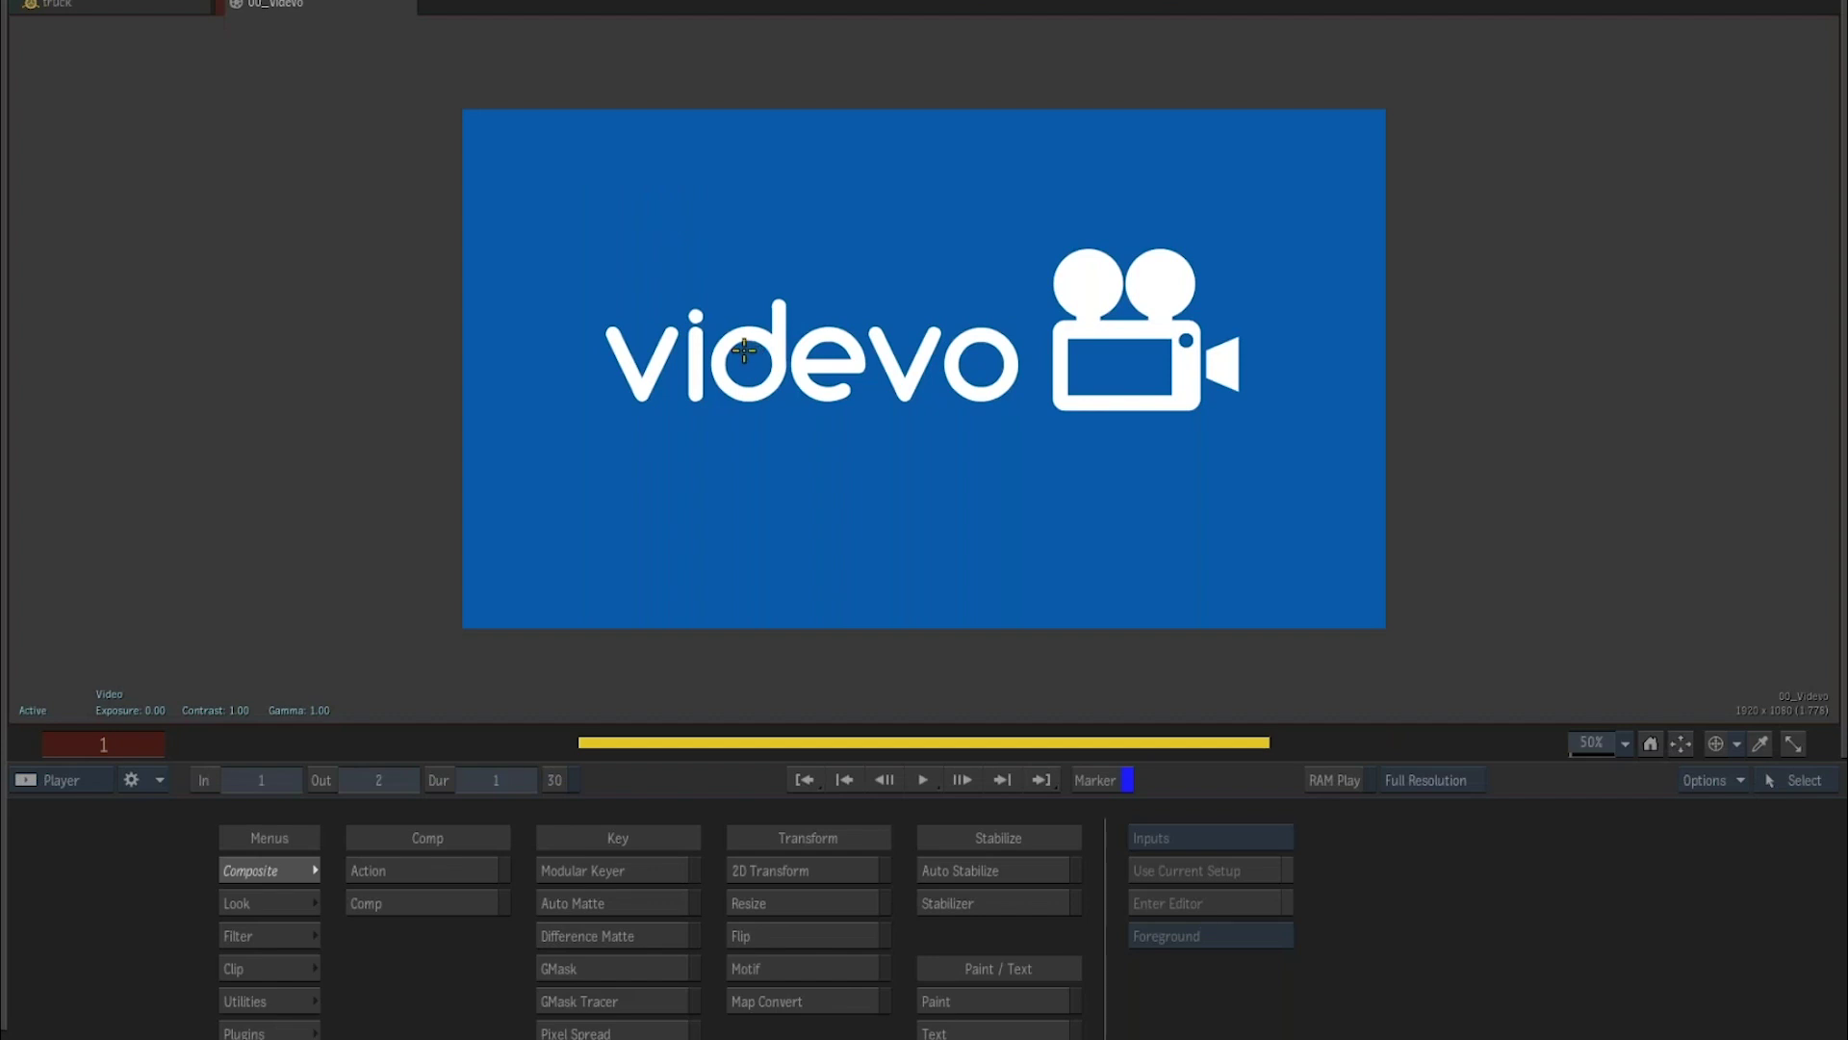
pyautogui.hotkey('ctrl', 'Escape')
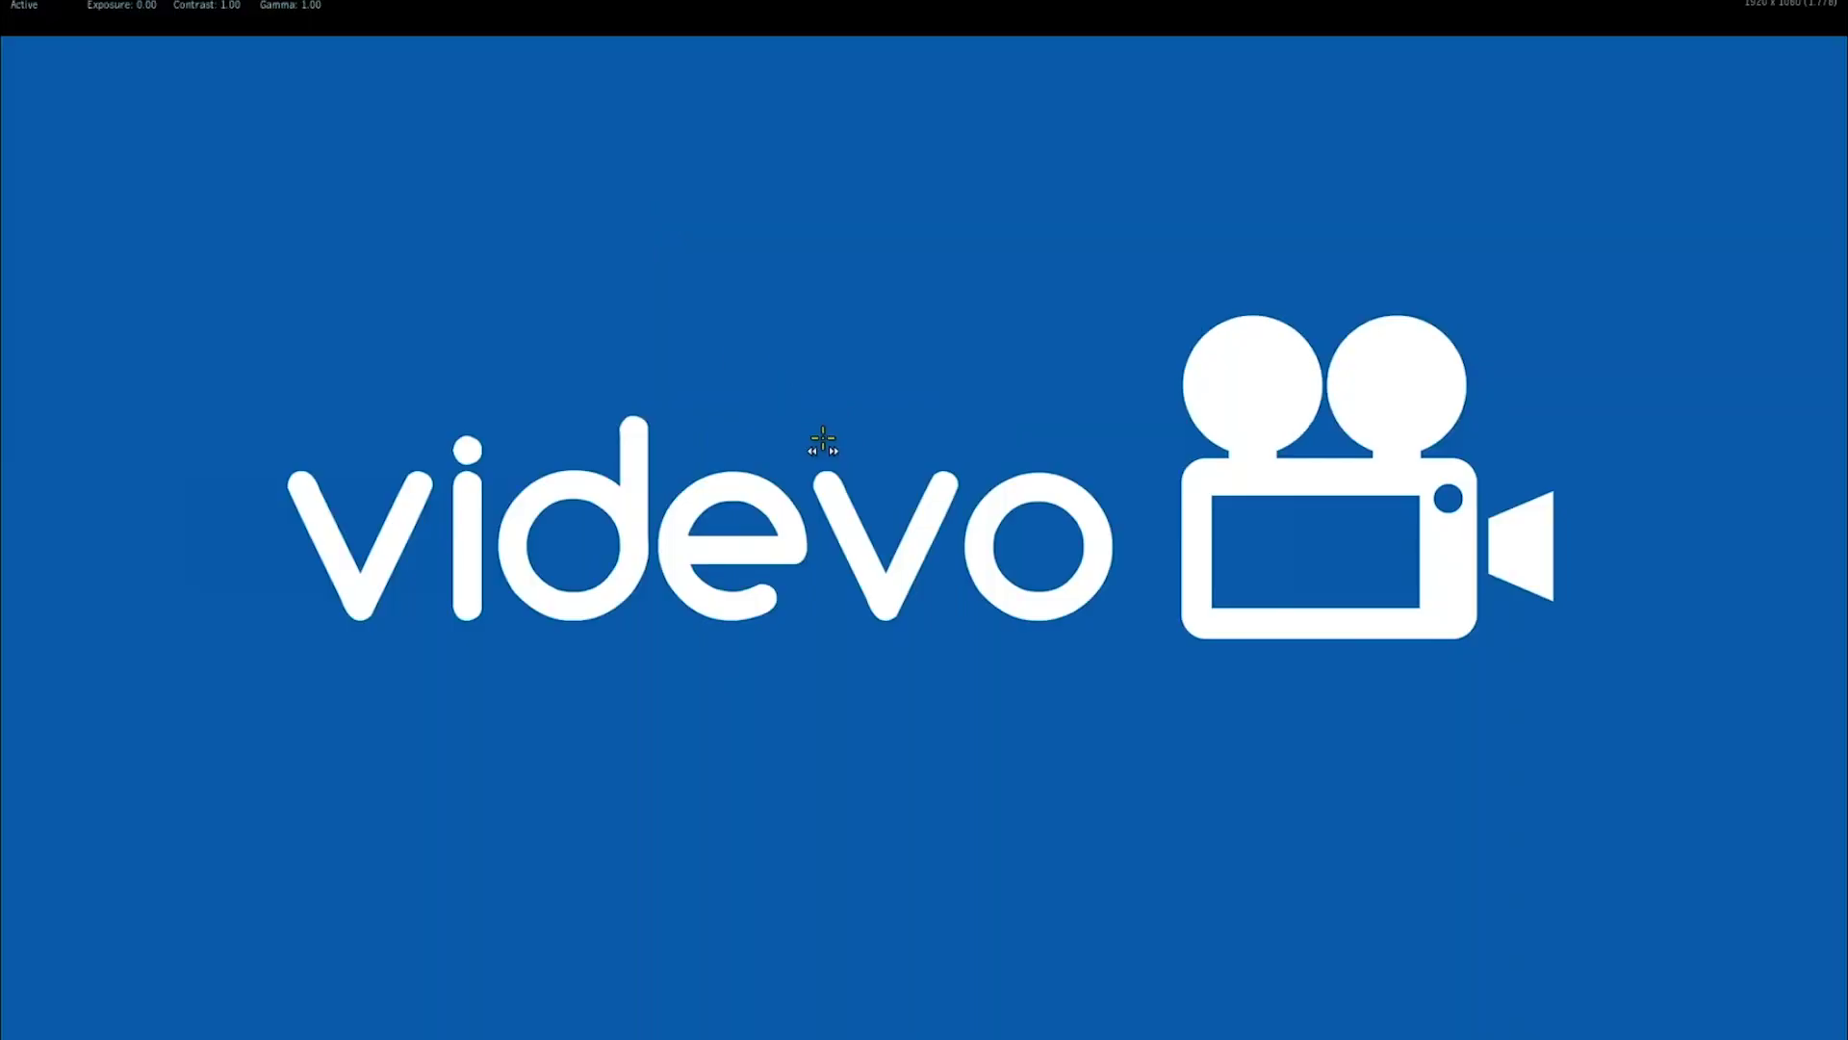
pyautogui.hotkey('ctrl', 'Escape')
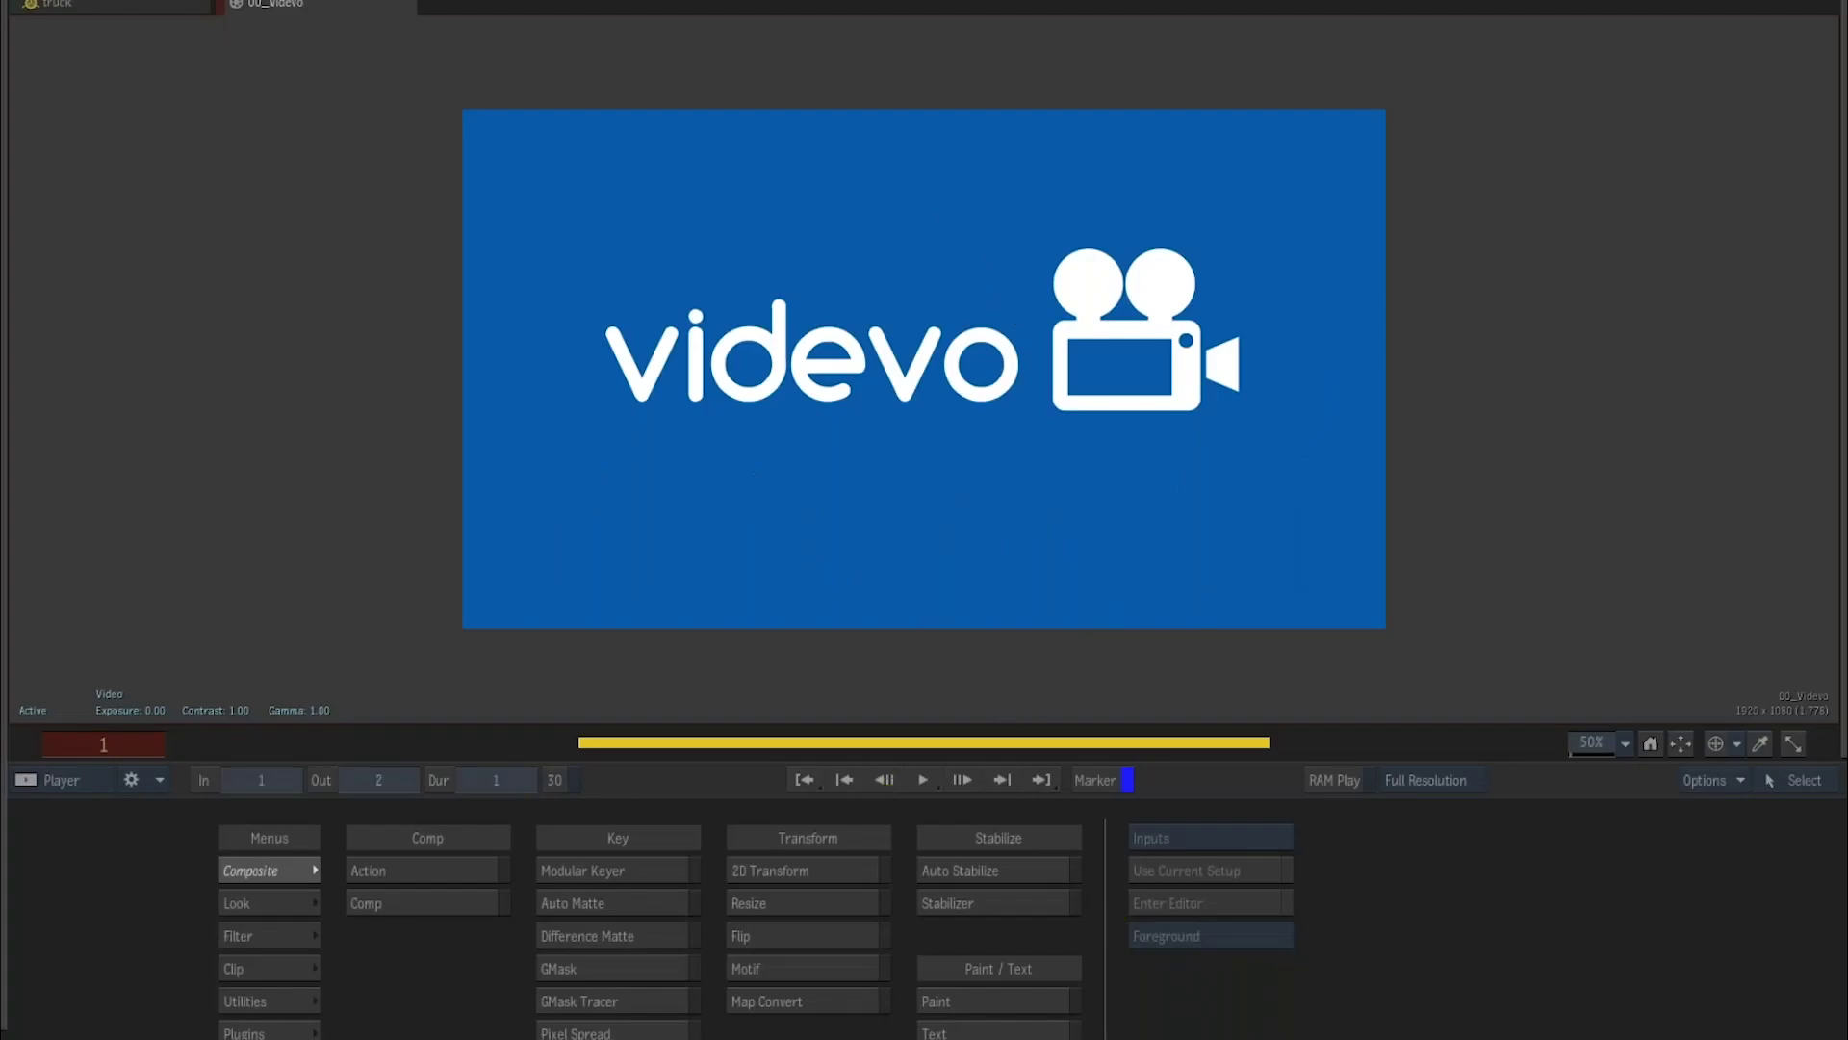
pyautogui.press('Escape')
pyautogui.press('Escape')
pyautogui.press('Escape')
# Open the 01_London clip from the Start reel on the timeline and show it in the player.
pyautogui.moveTo(1171, 180); pyautogui.dragTo(885, 180)
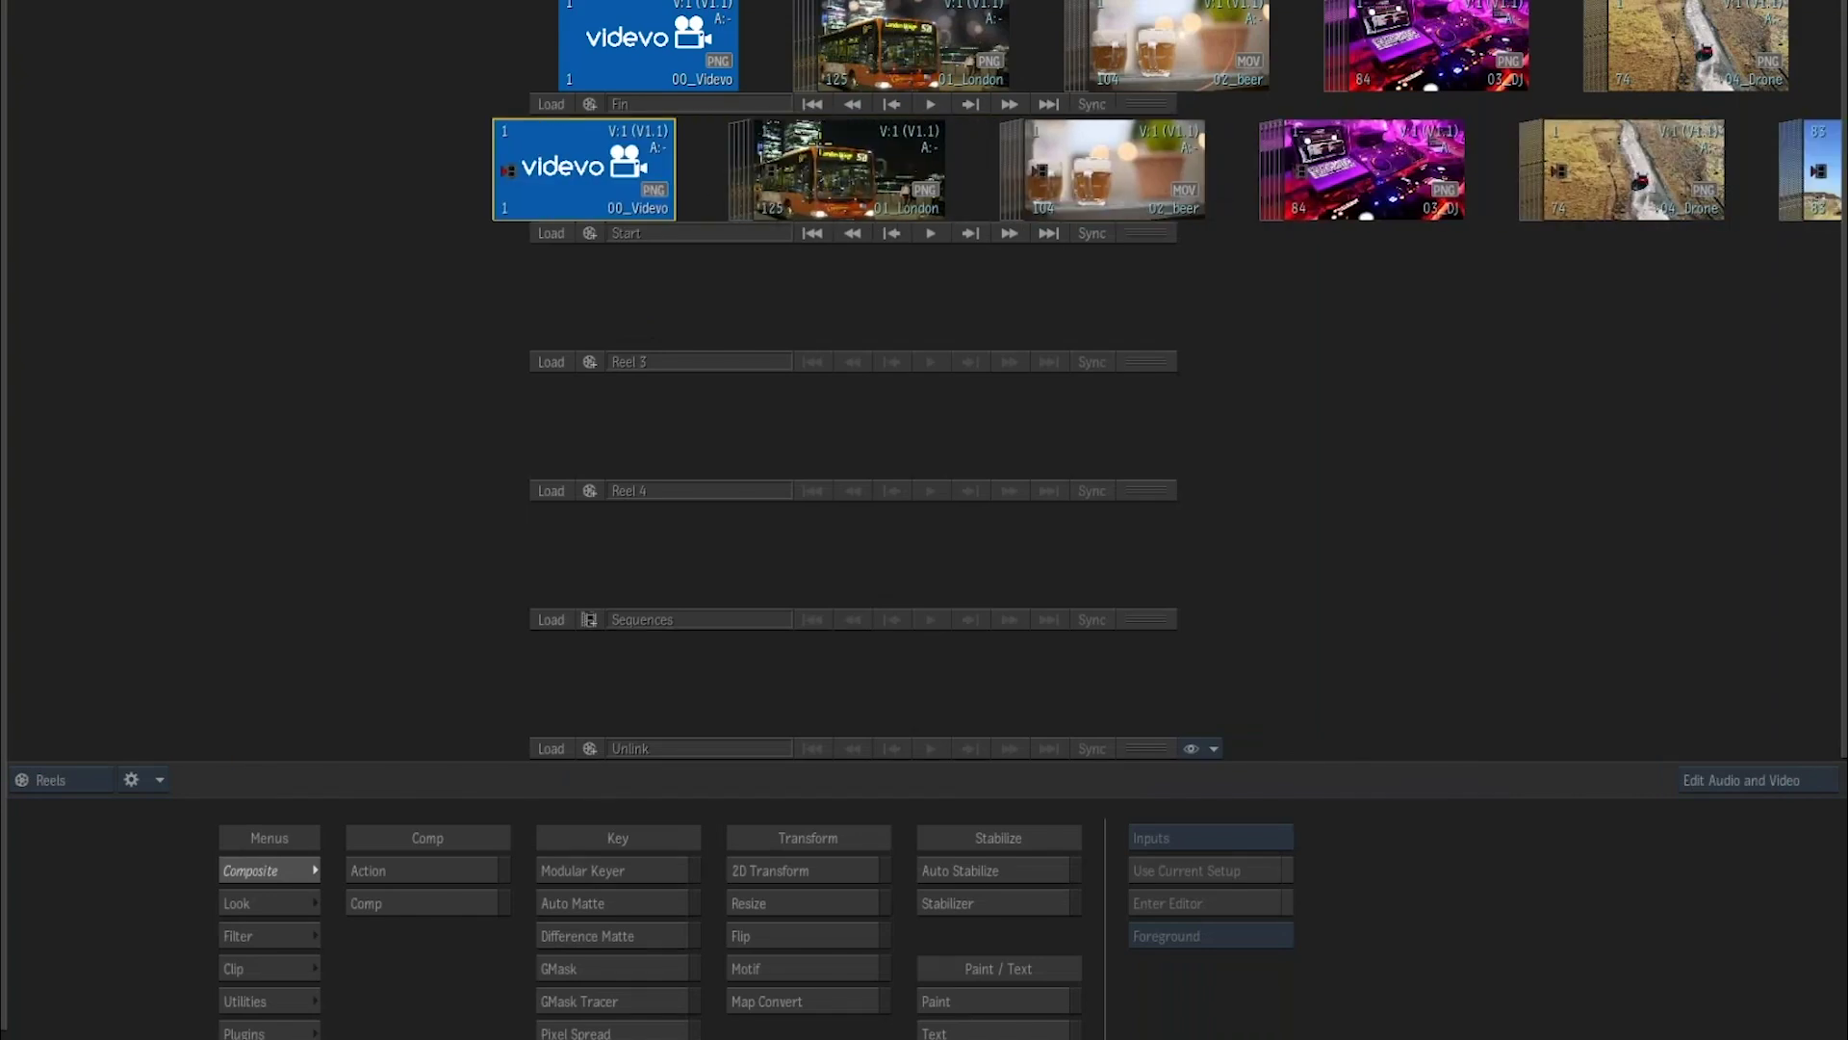
pyautogui.click(825, 159)
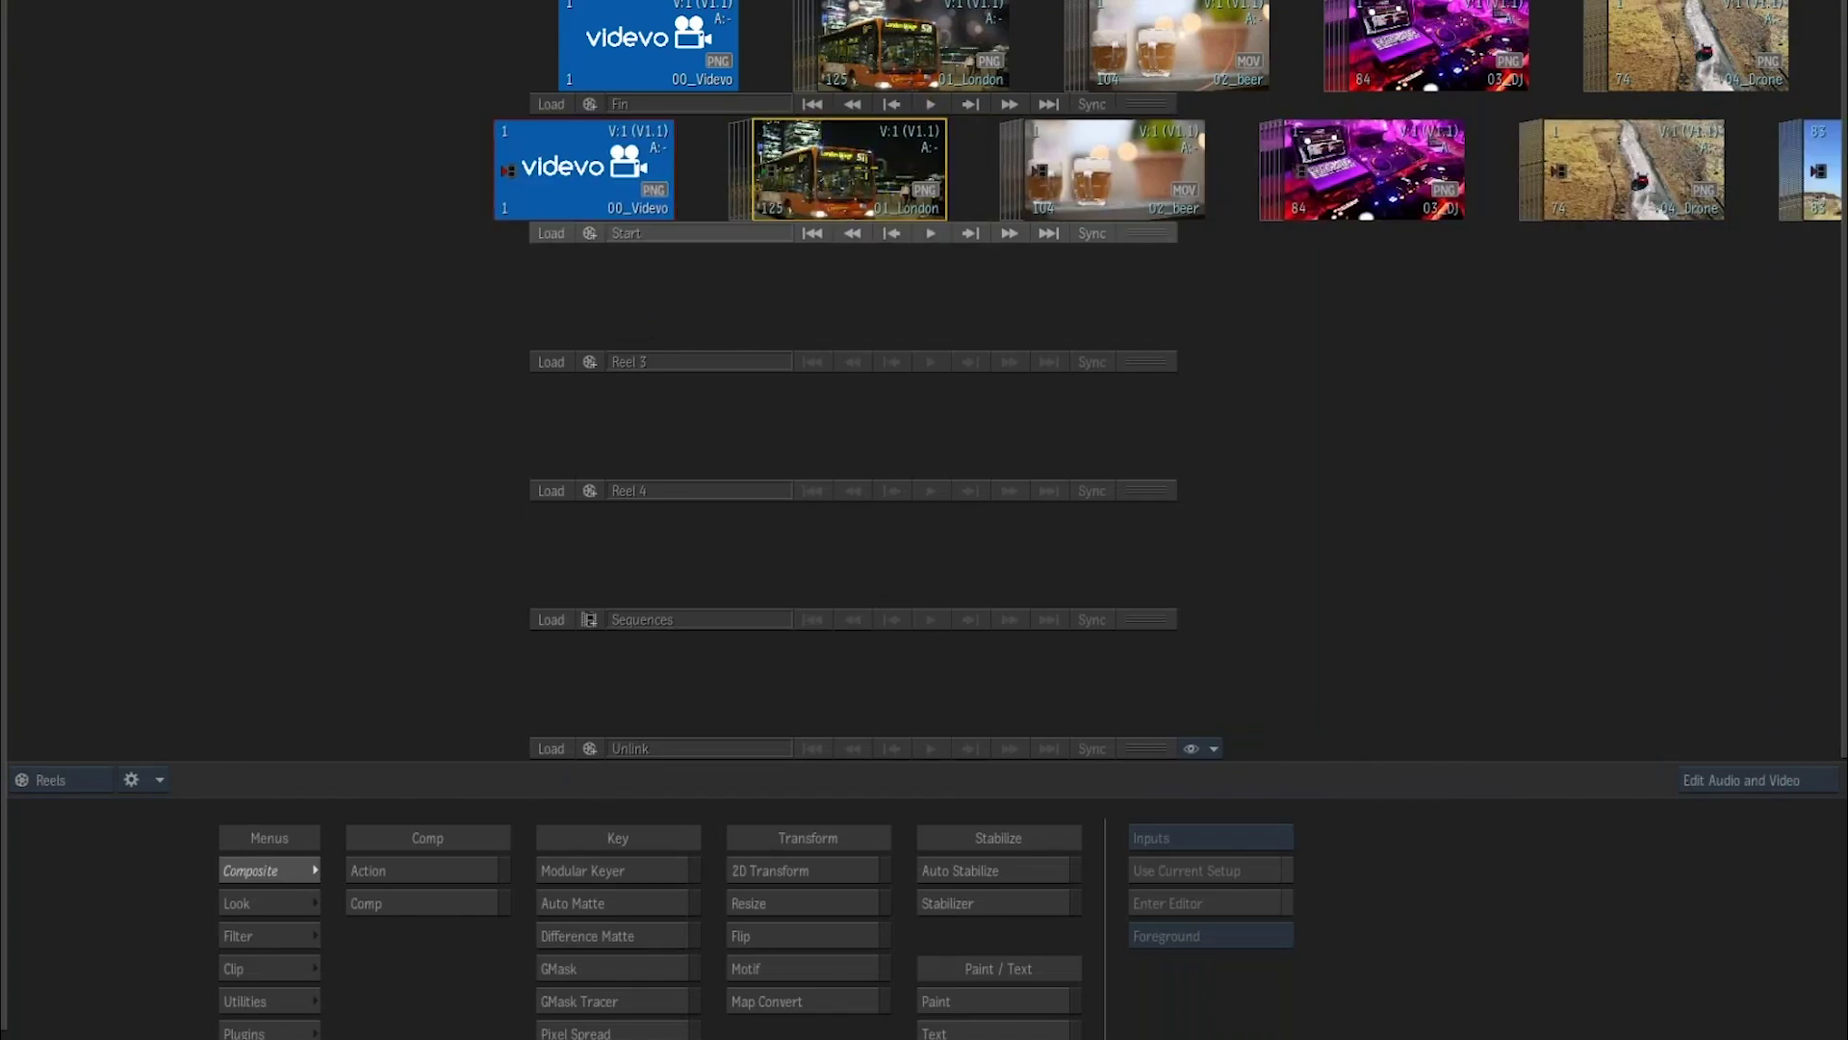
pyautogui.hotkey('ctrl', 't')
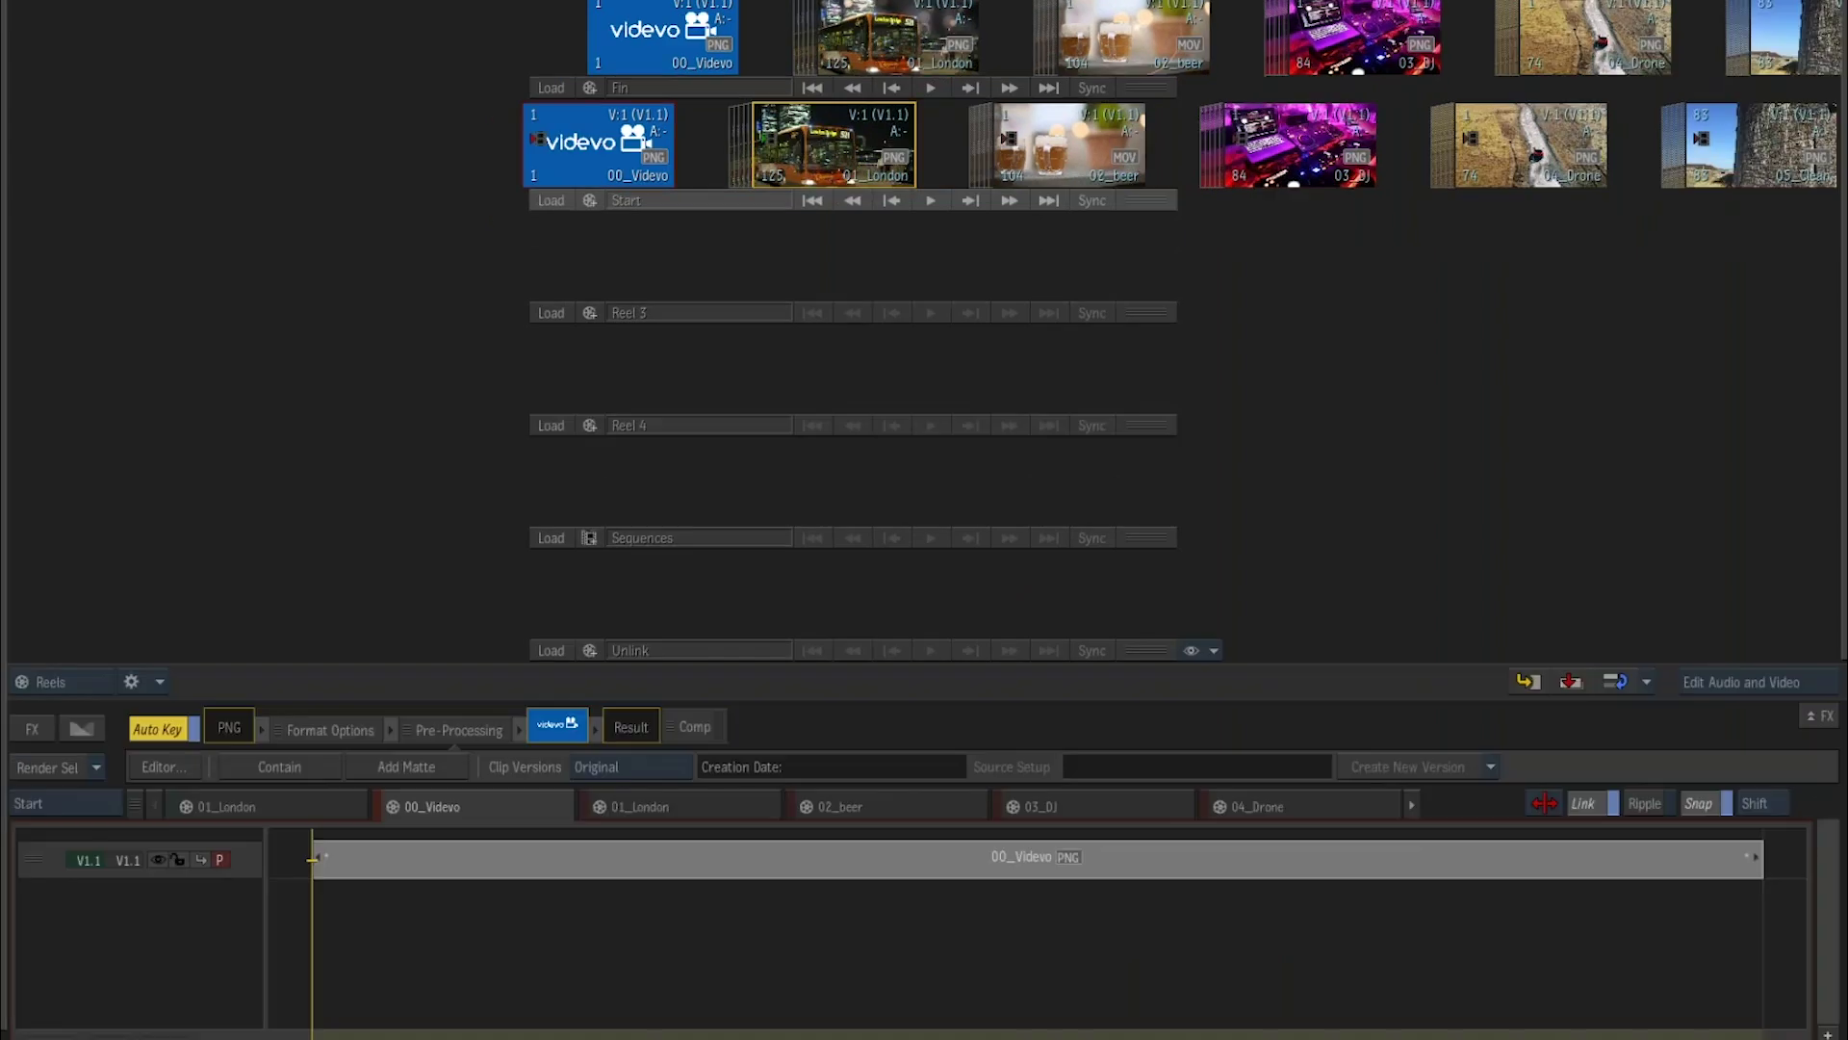
pyautogui.click(720, 806)
pyautogui.press('Escape')
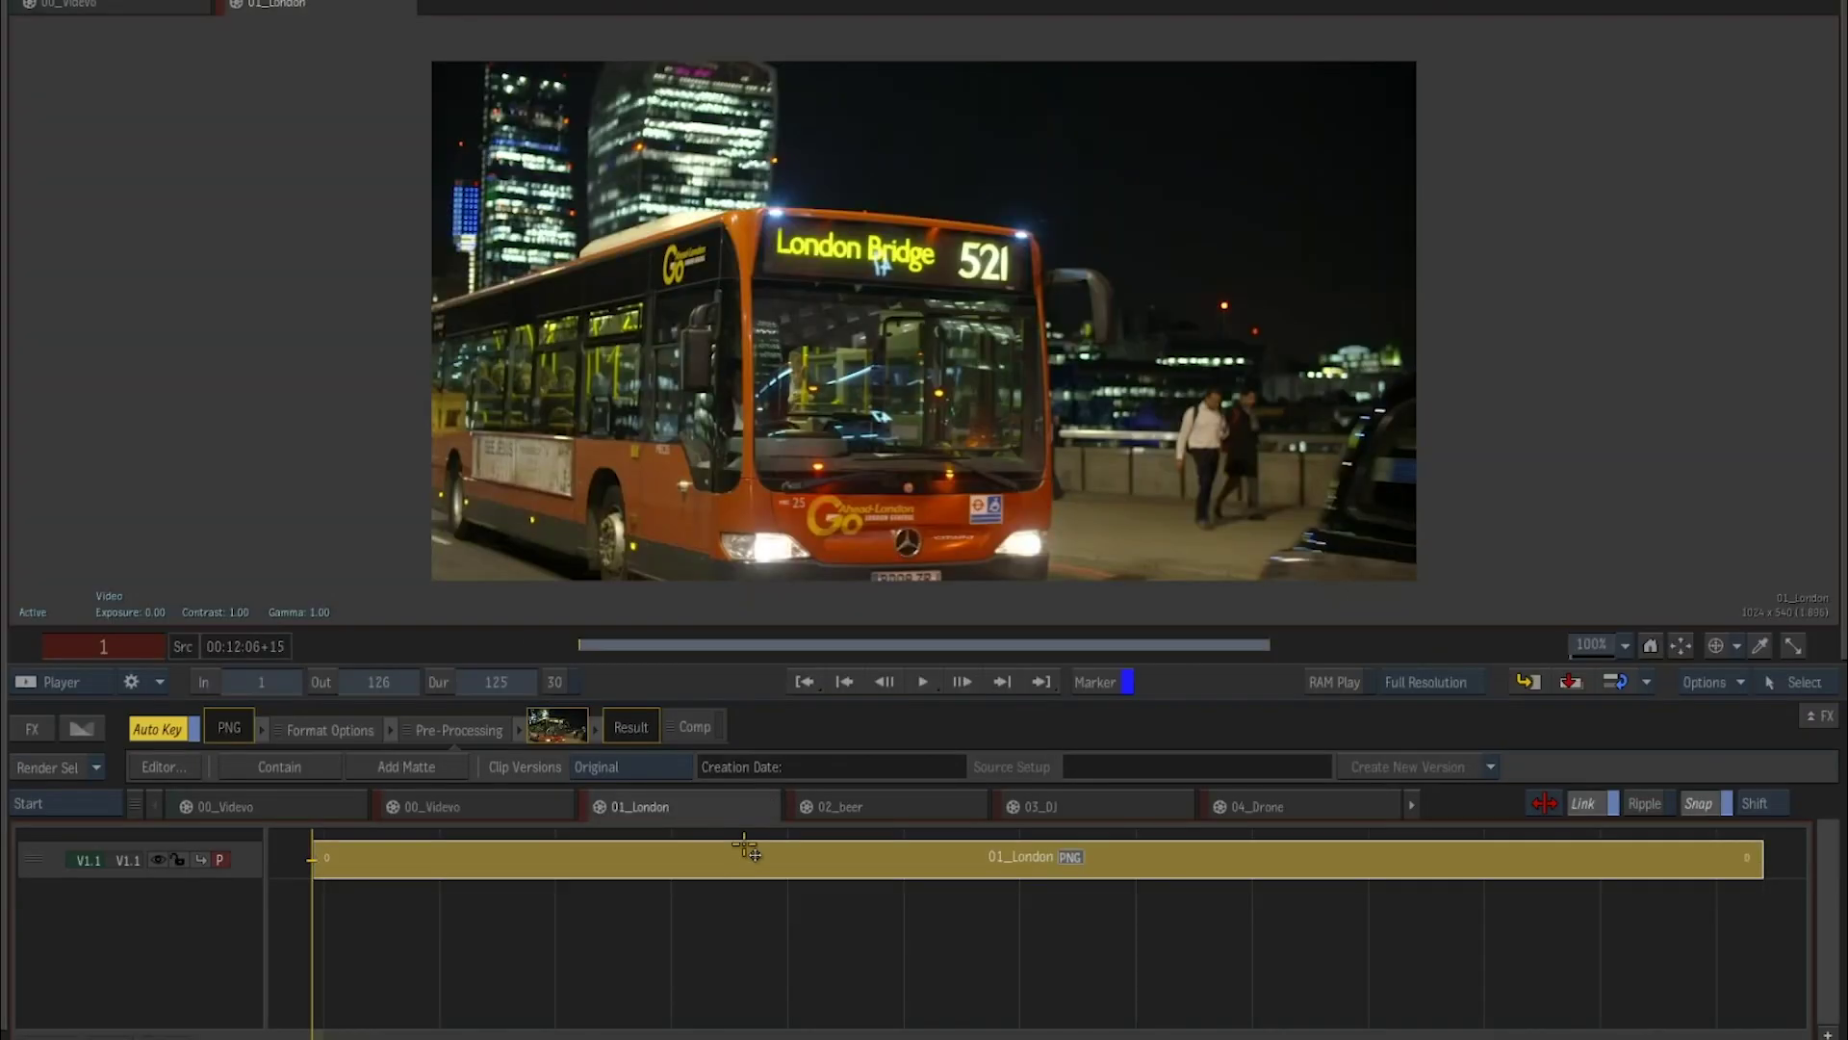
# Add an OpenFX effect to the 01_London segment and open the effect's full editor.
pyautogui.click(31, 729)
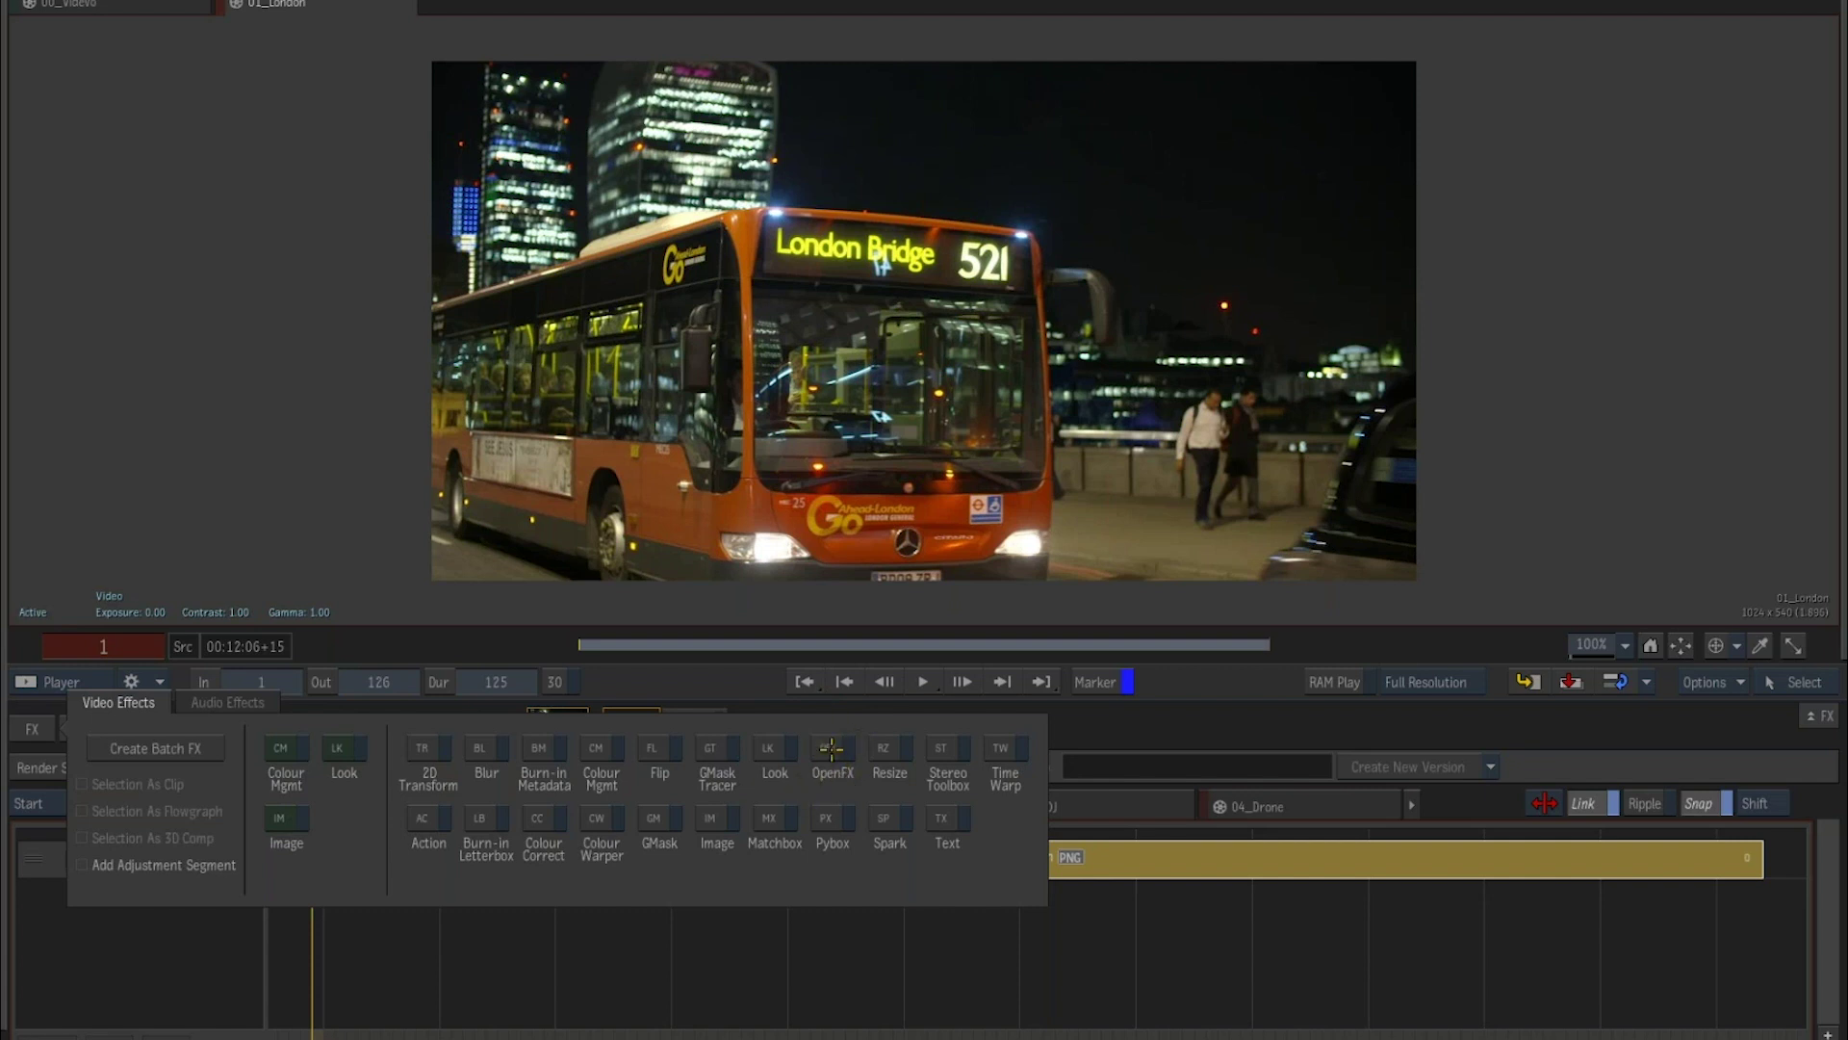
pyautogui.click(829, 757)
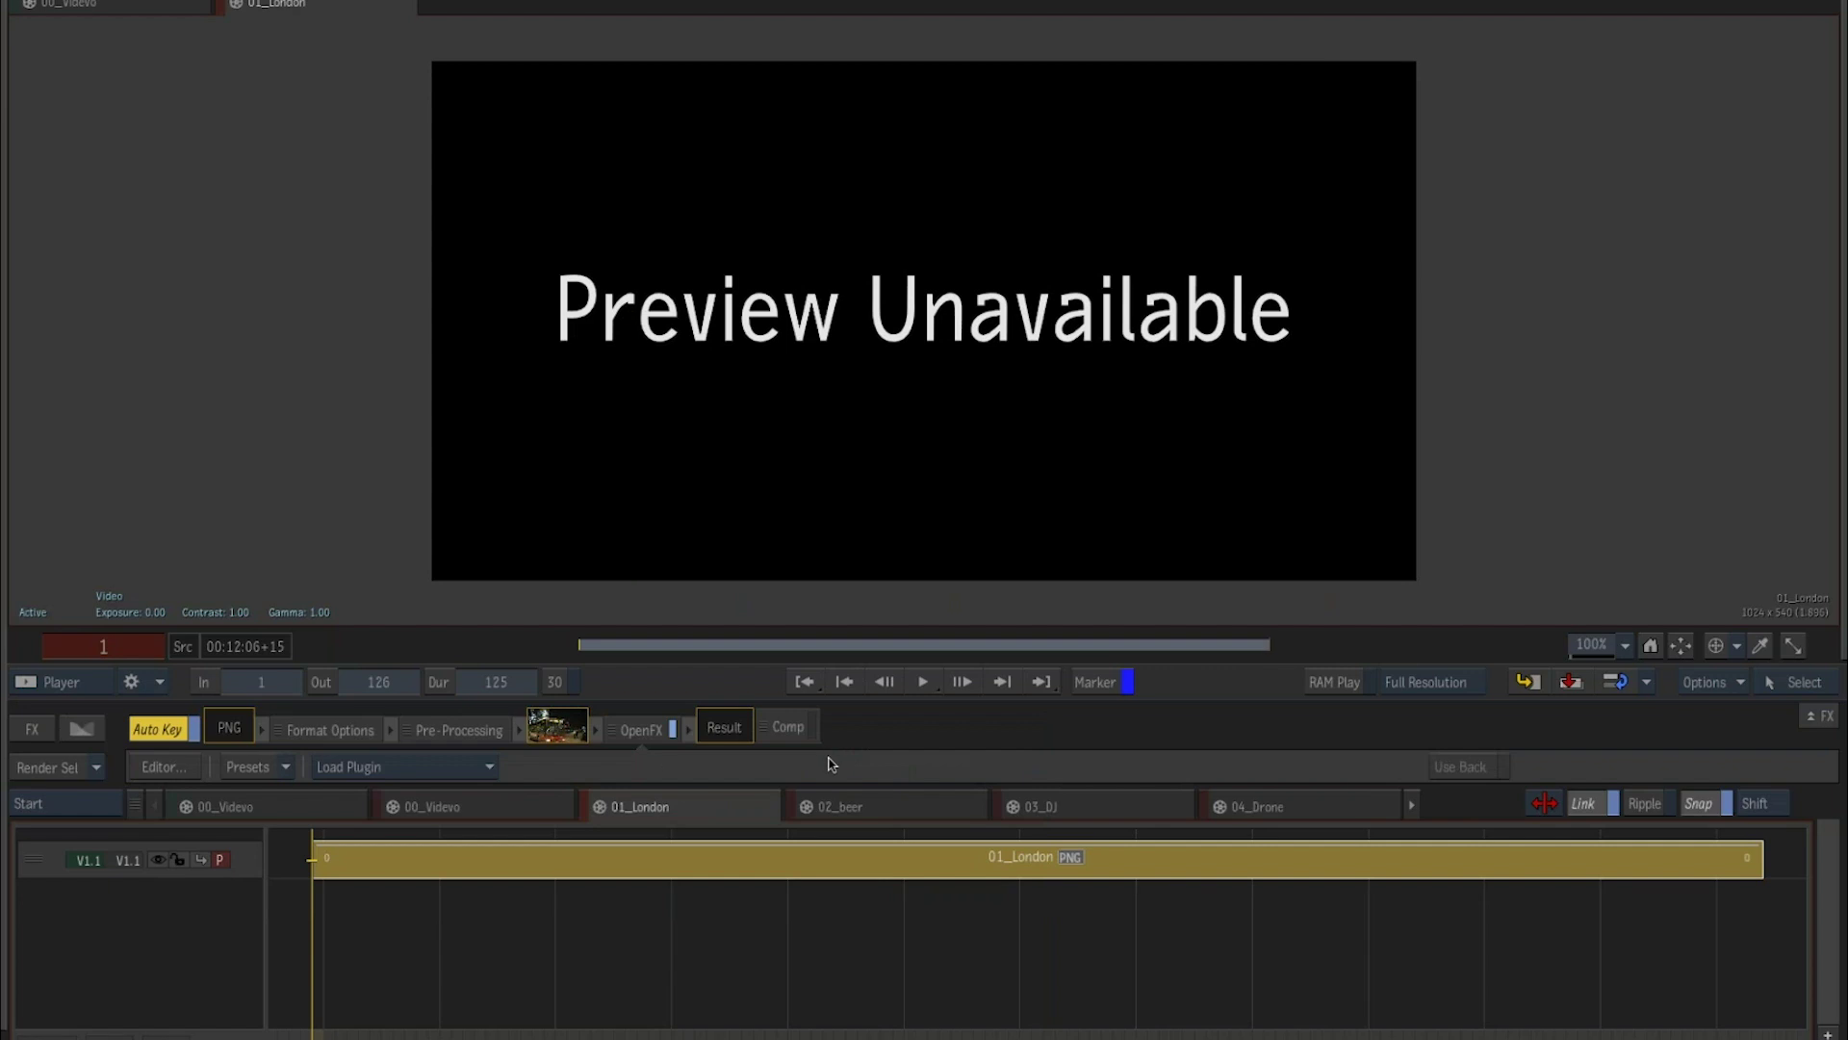
pyautogui.doubleClick(766, 871)
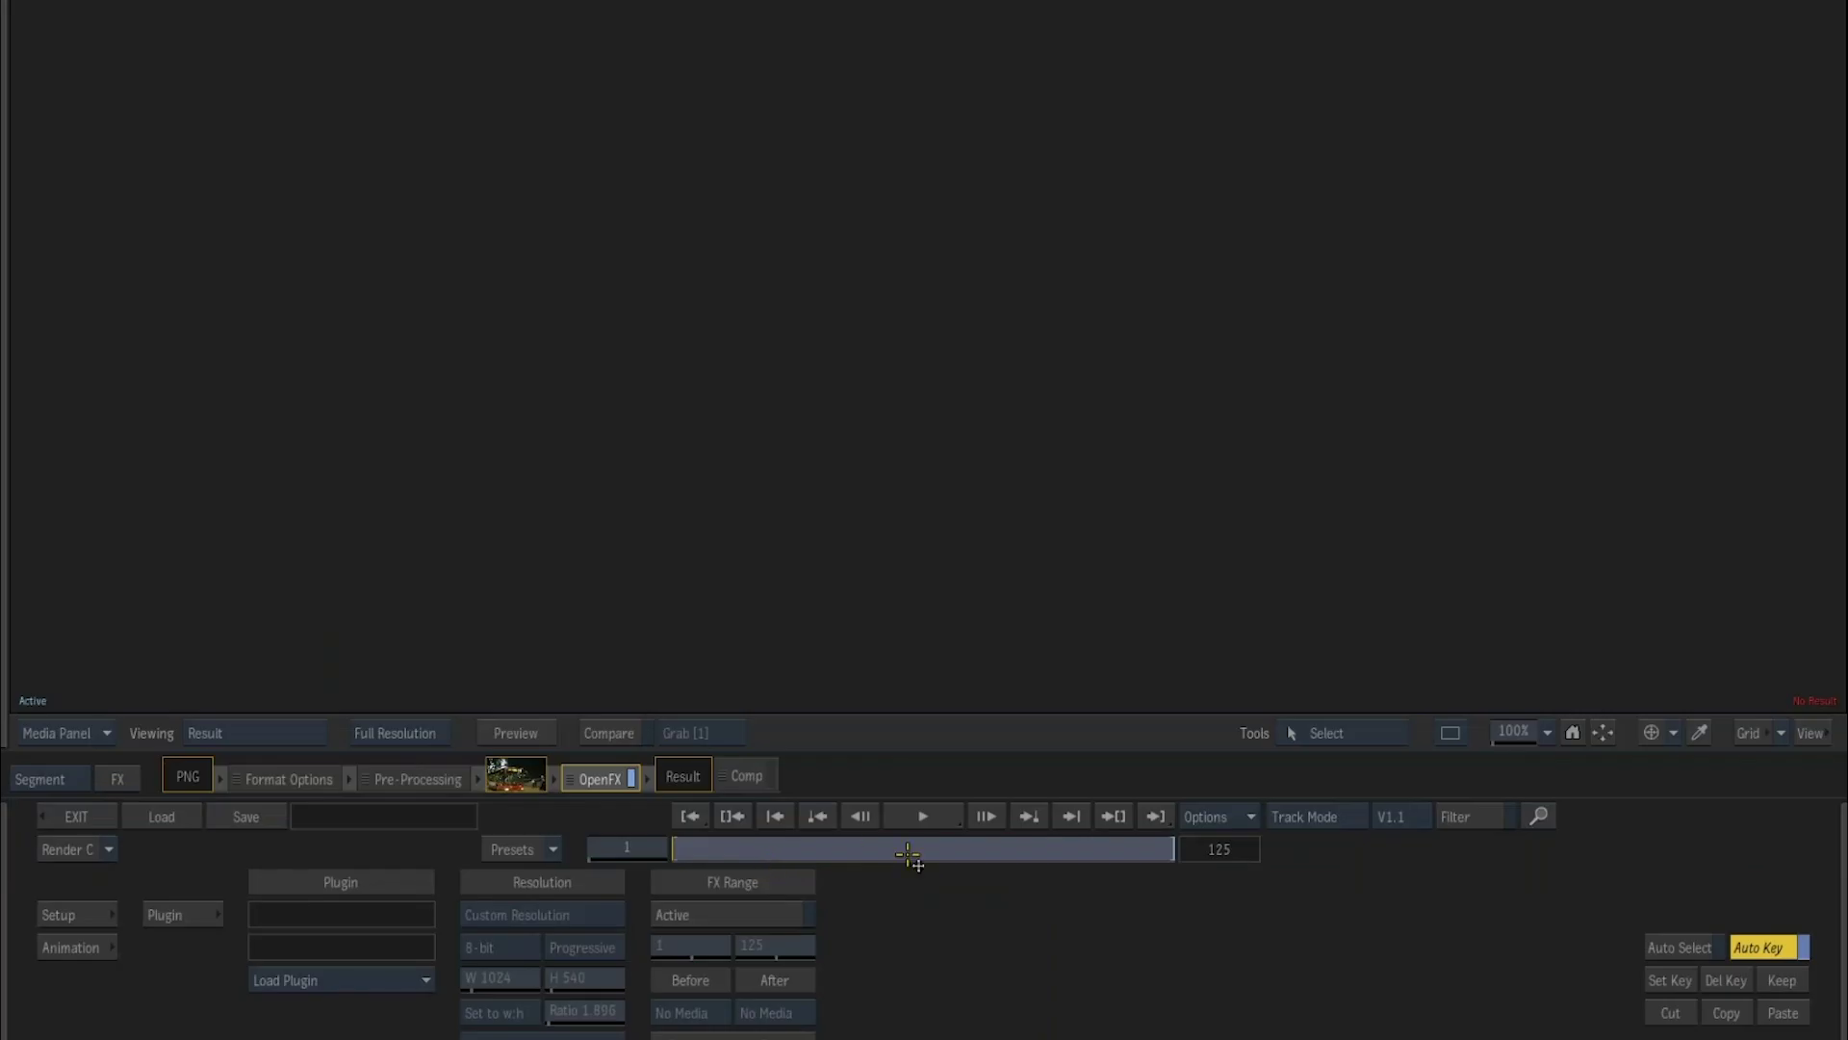
# Load the S_Effect plugin from the Sapphire Builder group into the OpenFX effect.
pyautogui.click(378, 980)
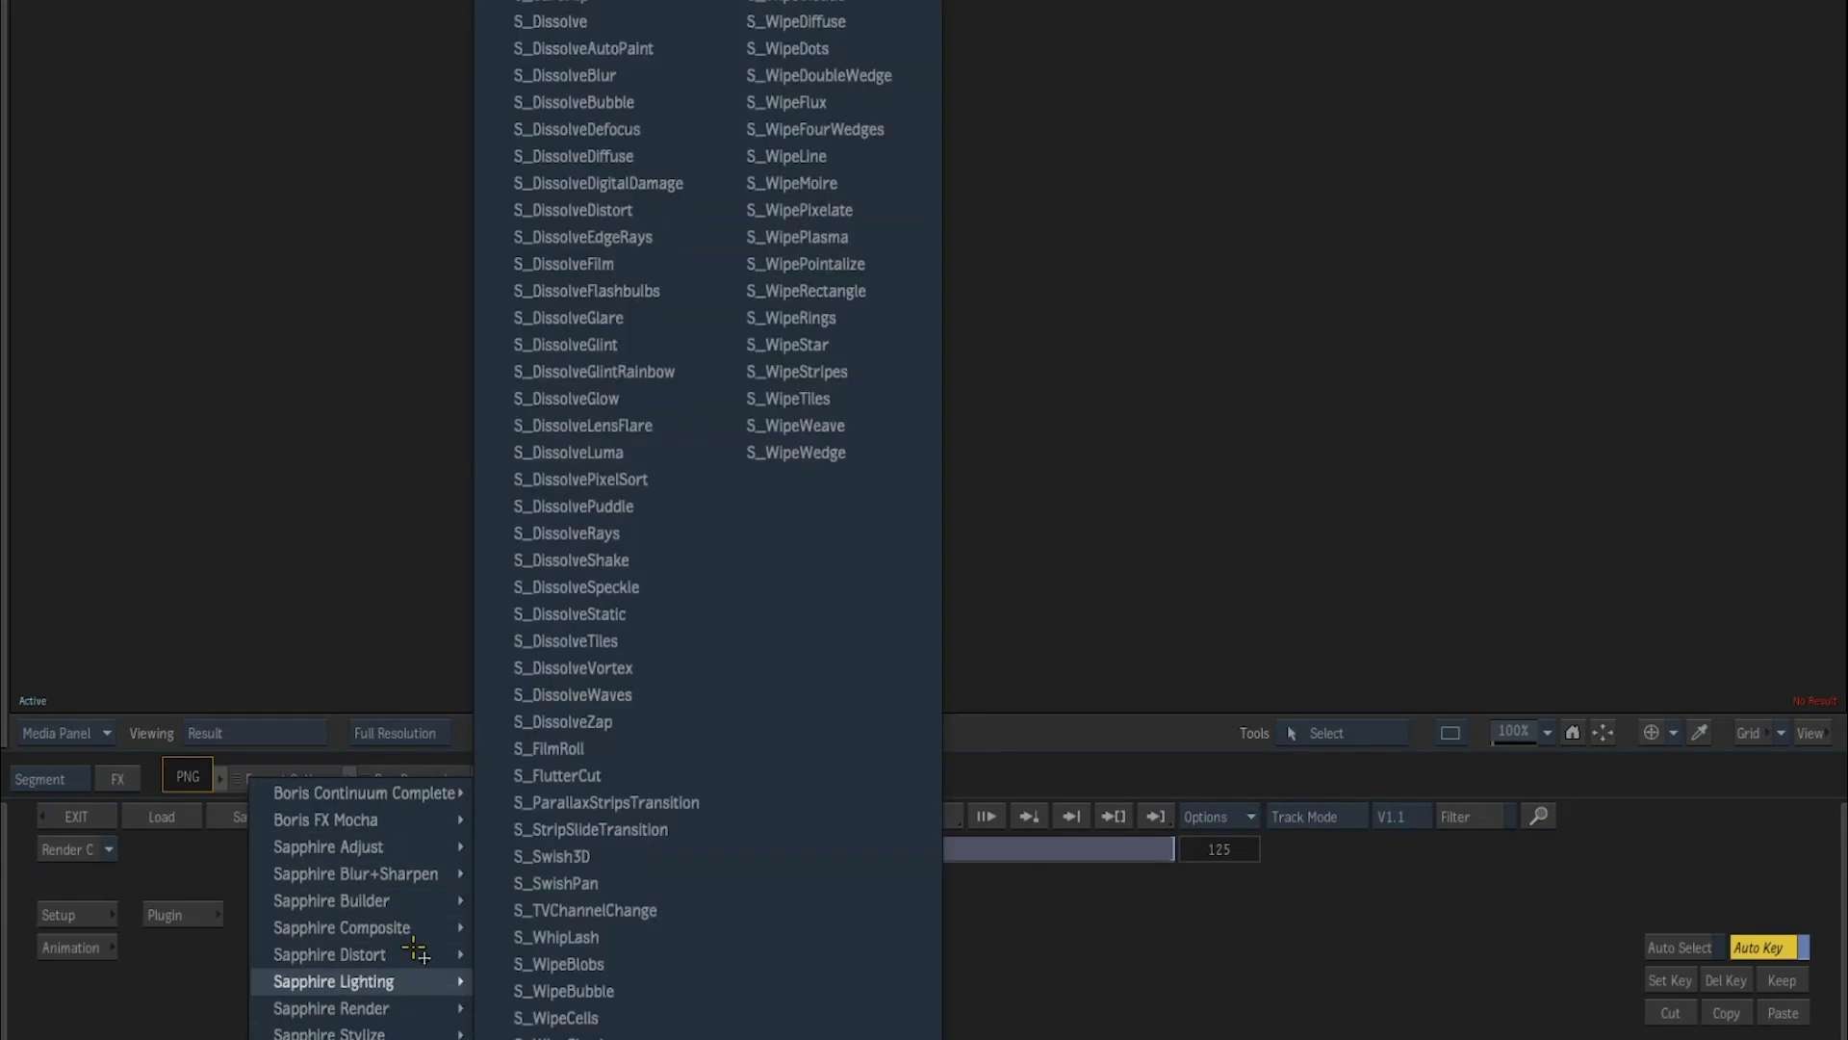
pyautogui.moveTo(381, 915)
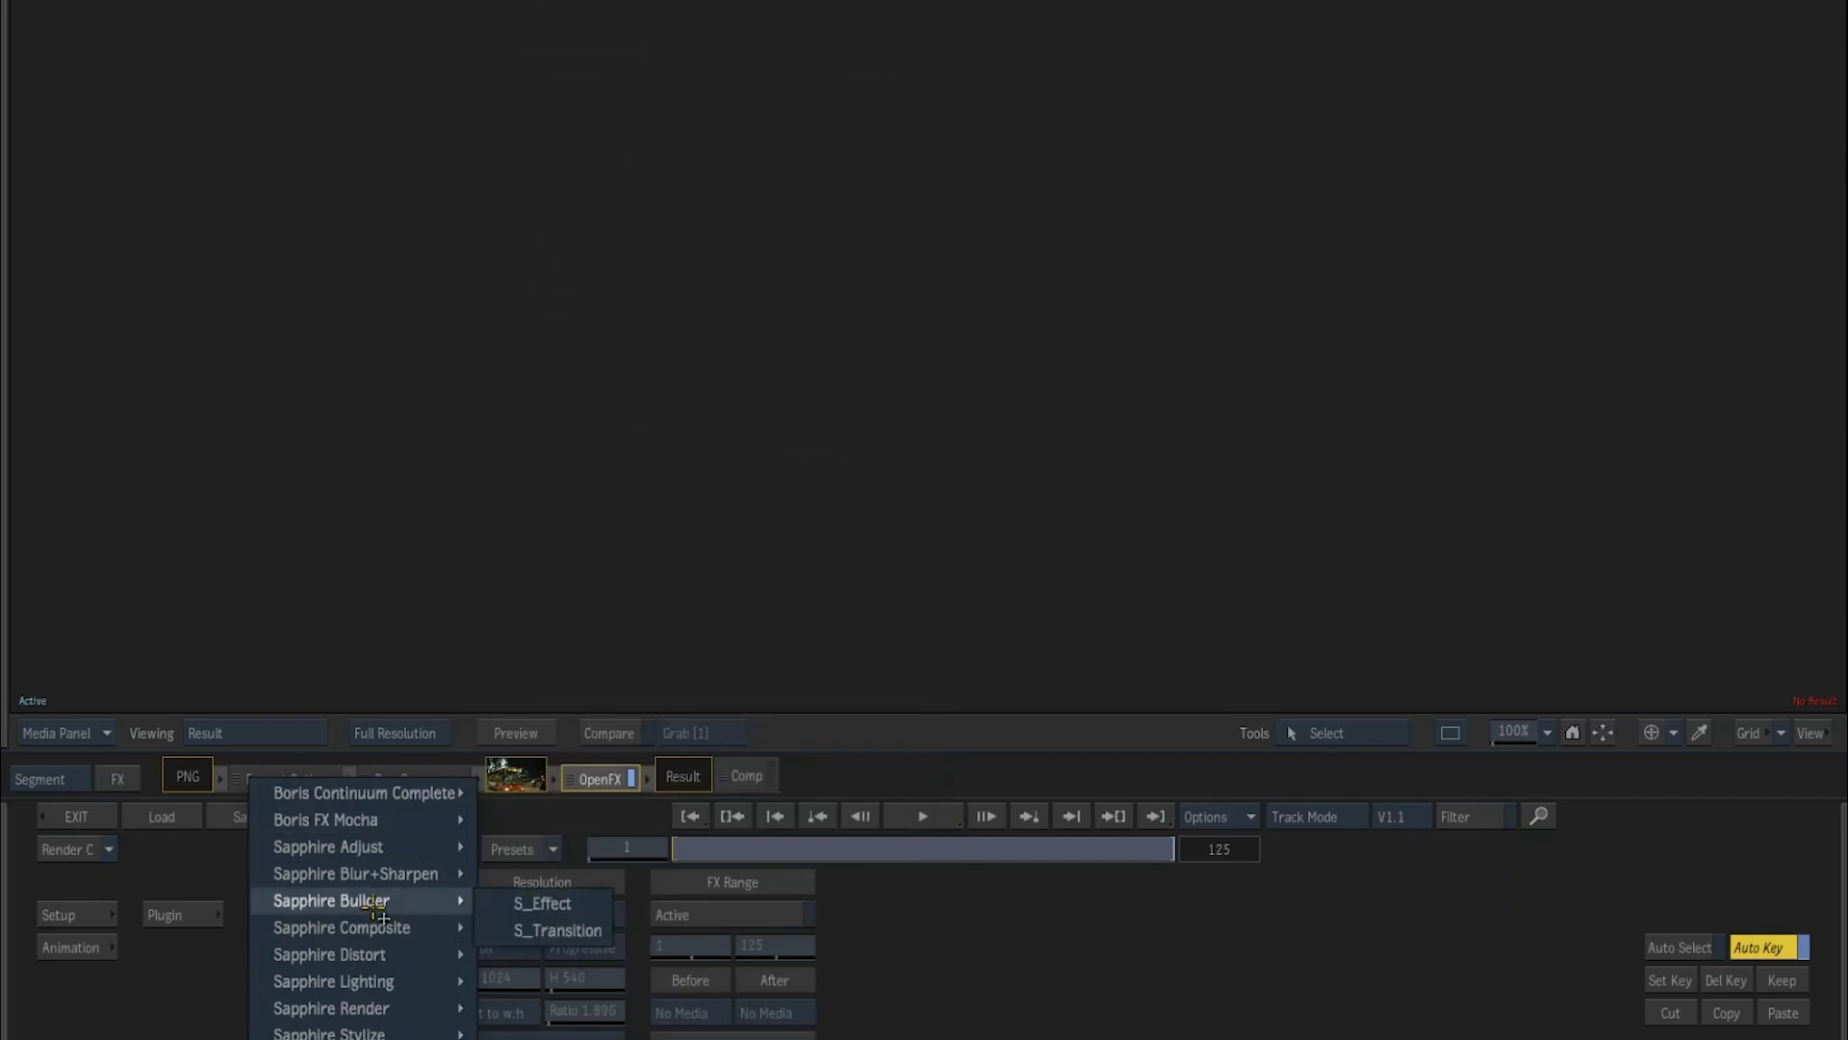
pyautogui.click(562, 907)
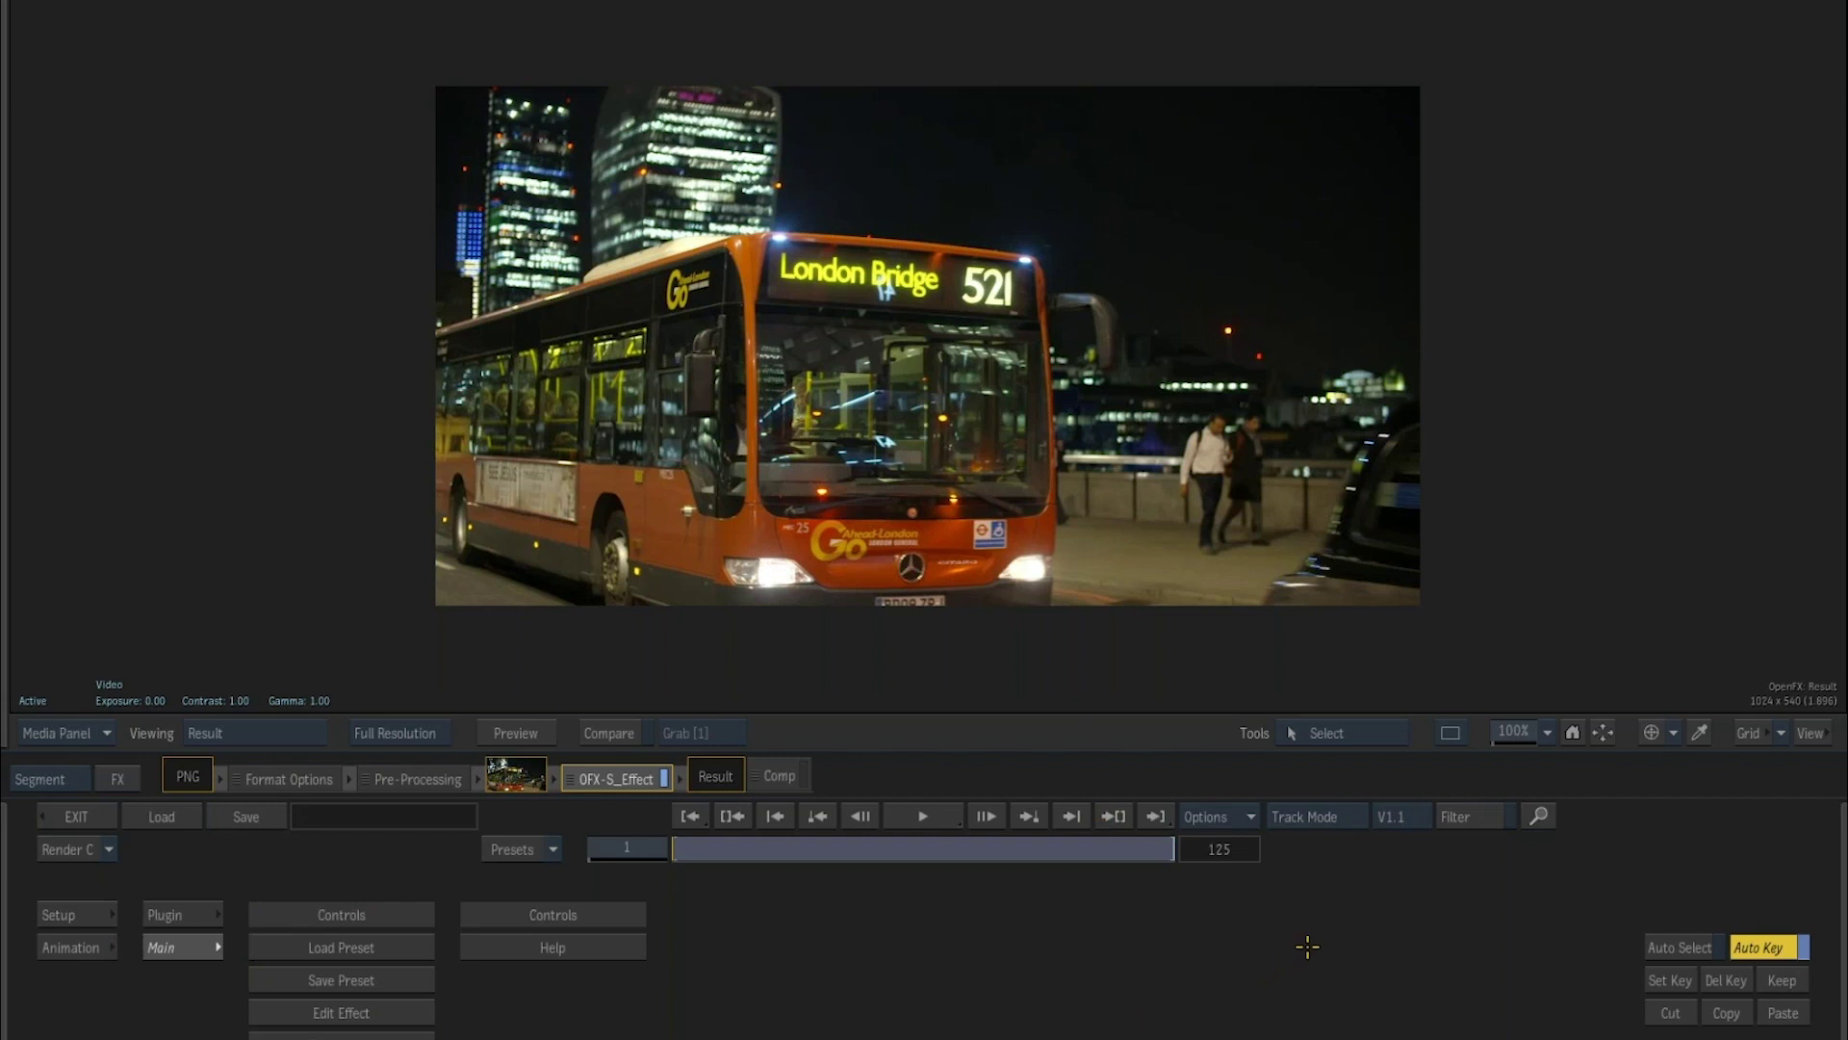
# Open the S_Effect in the Sapphire Effect Builder and preview its Mask and Source nodes.
pyautogui.click(355, 1011)
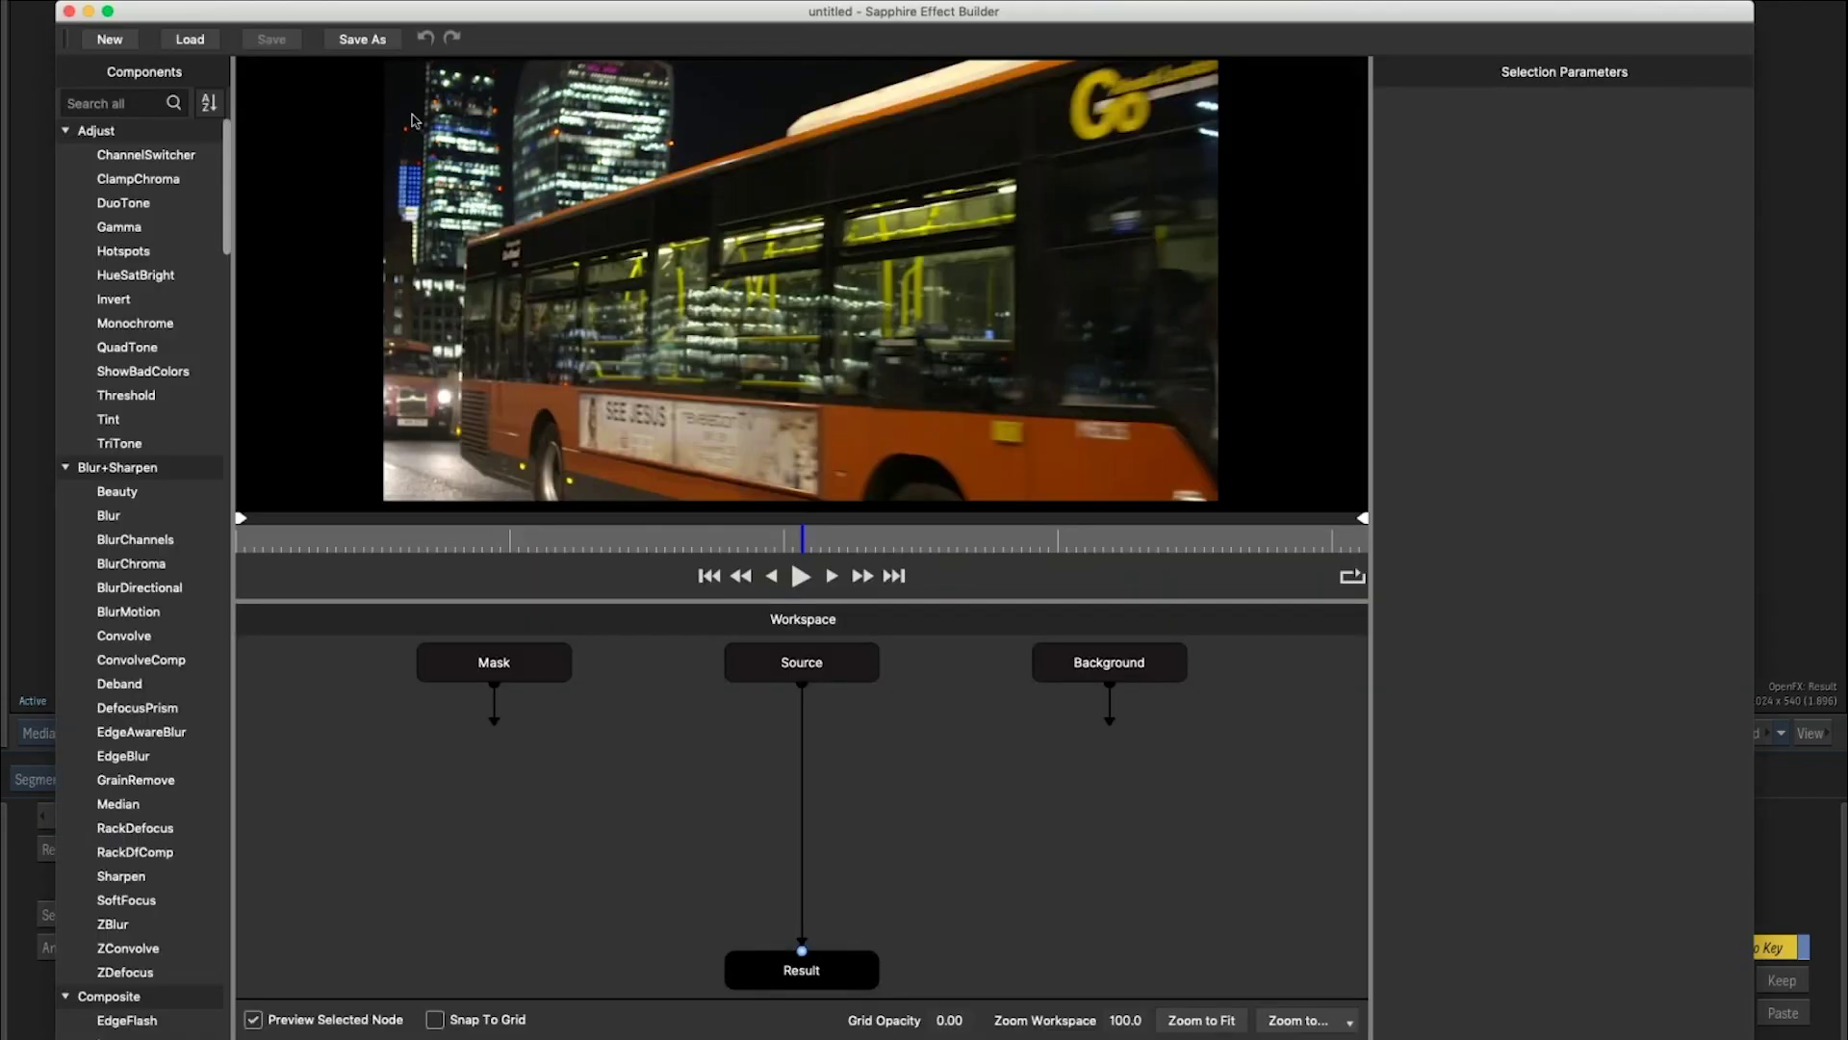
pyautogui.moveTo(441, 13); pyautogui.dragTo(492, 11)
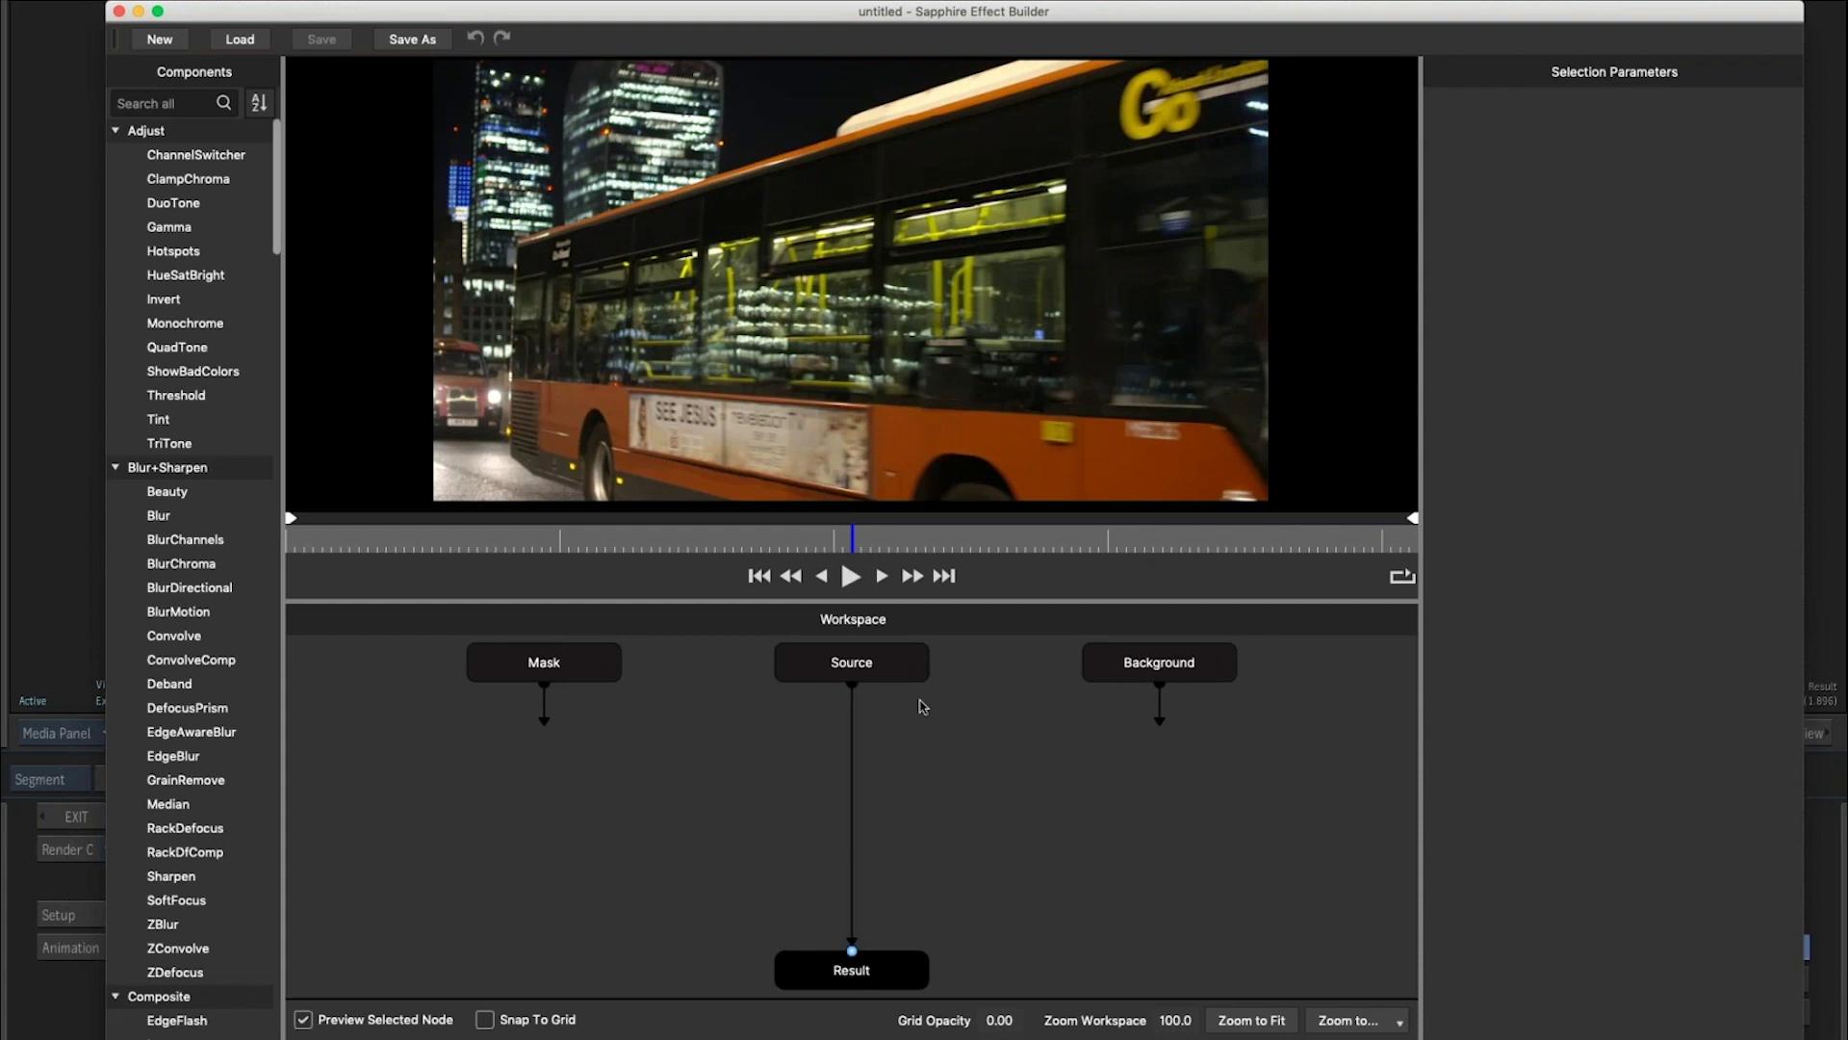
pyautogui.click(575, 671)
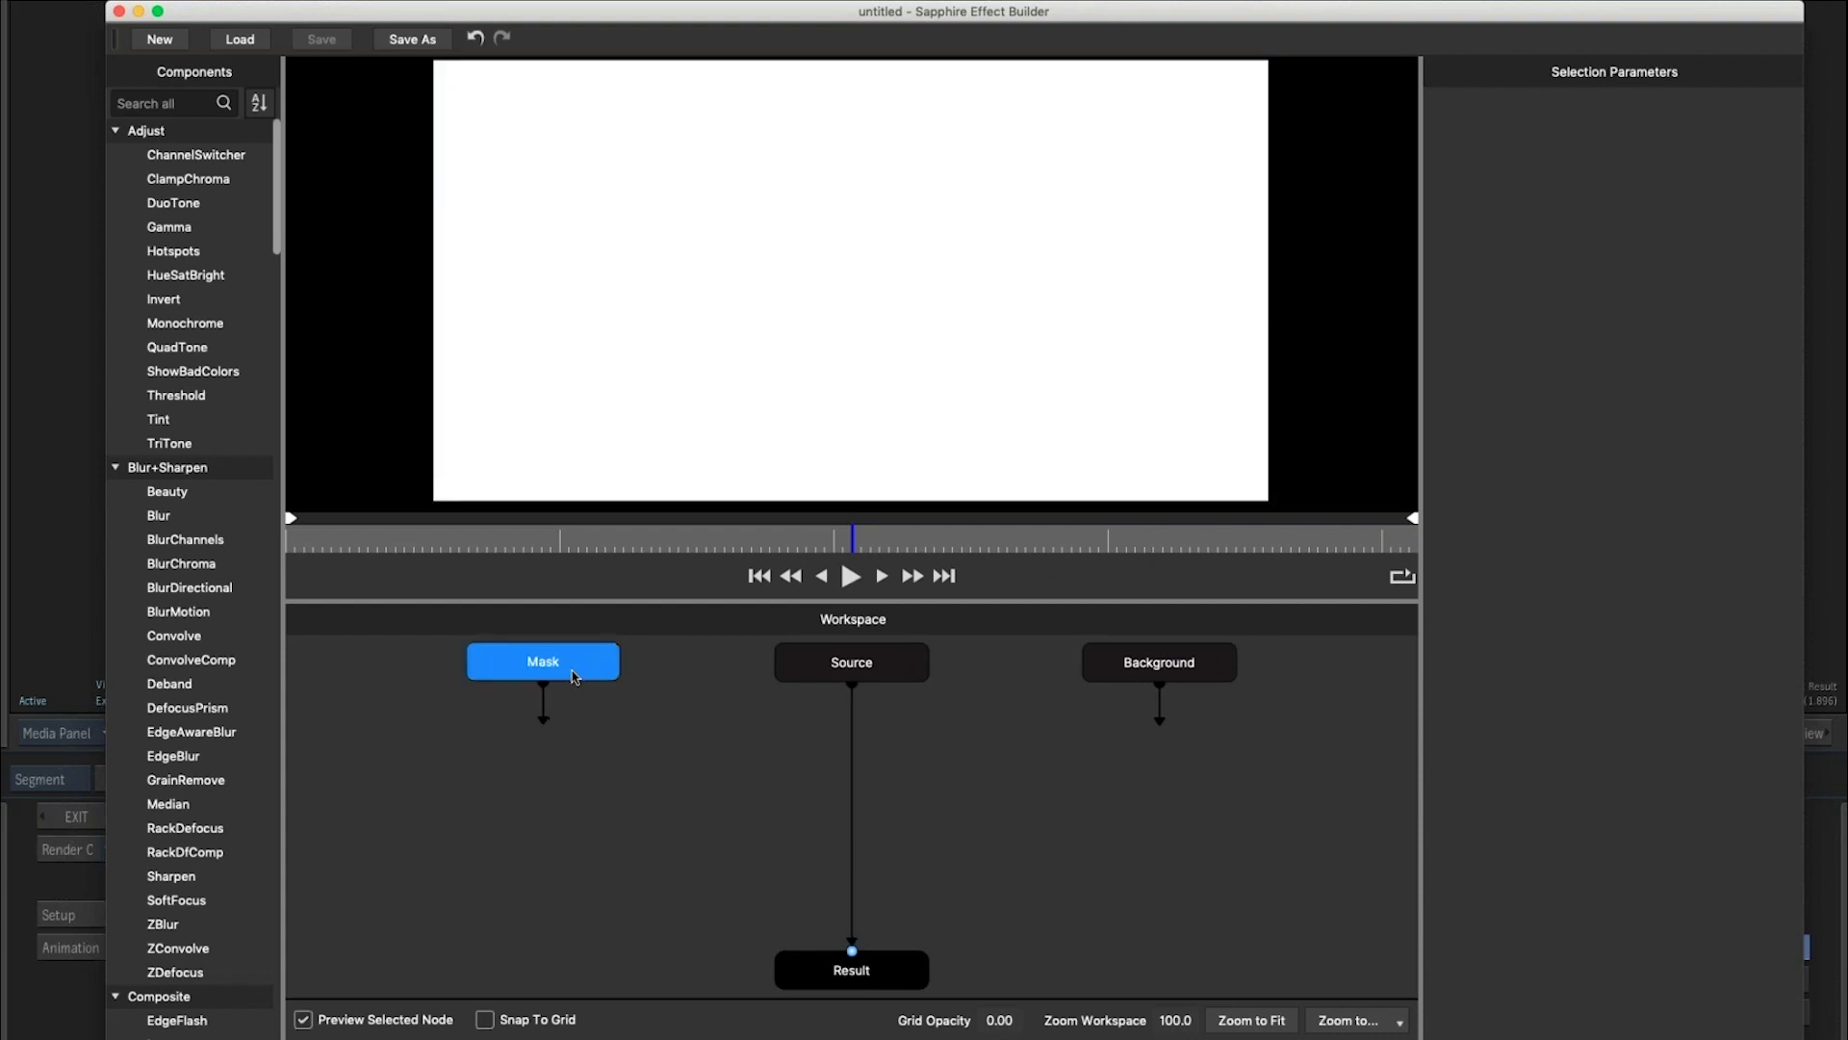
pyautogui.click(891, 674)
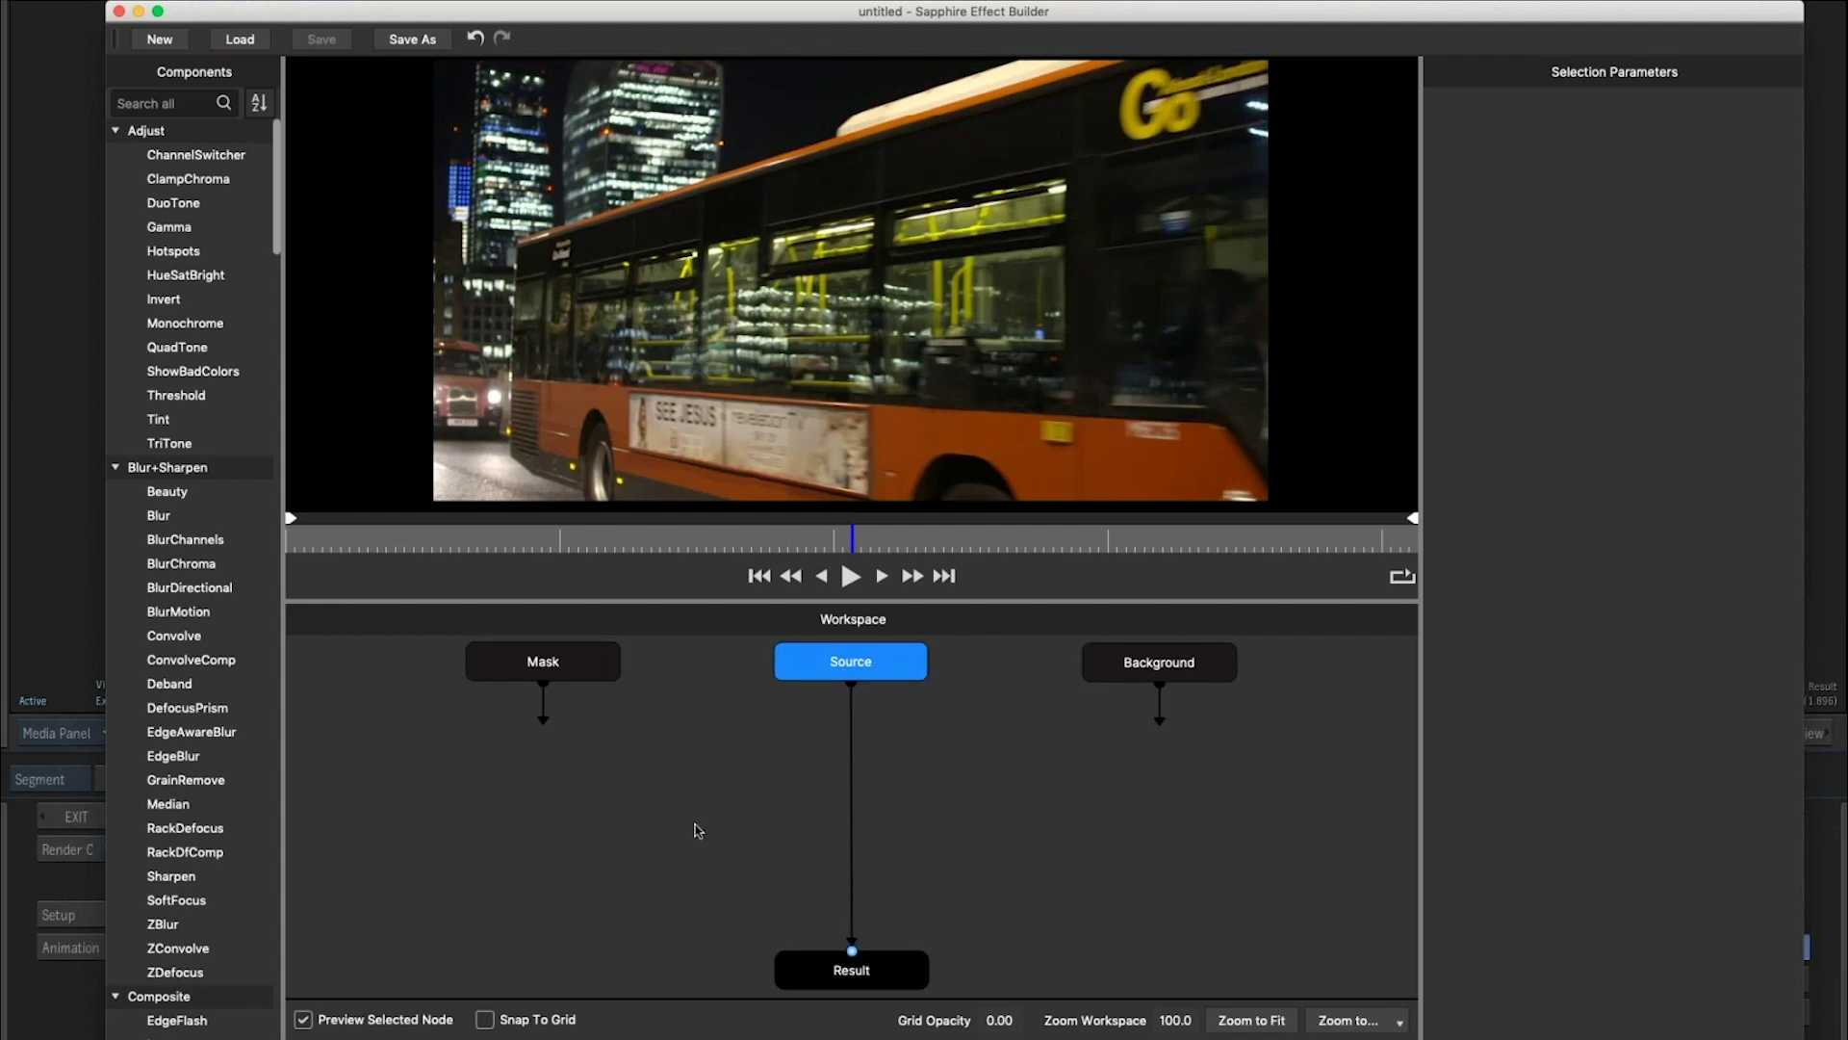
pyautogui.moveTo(910, 674); pyautogui.dragTo(841, 668)
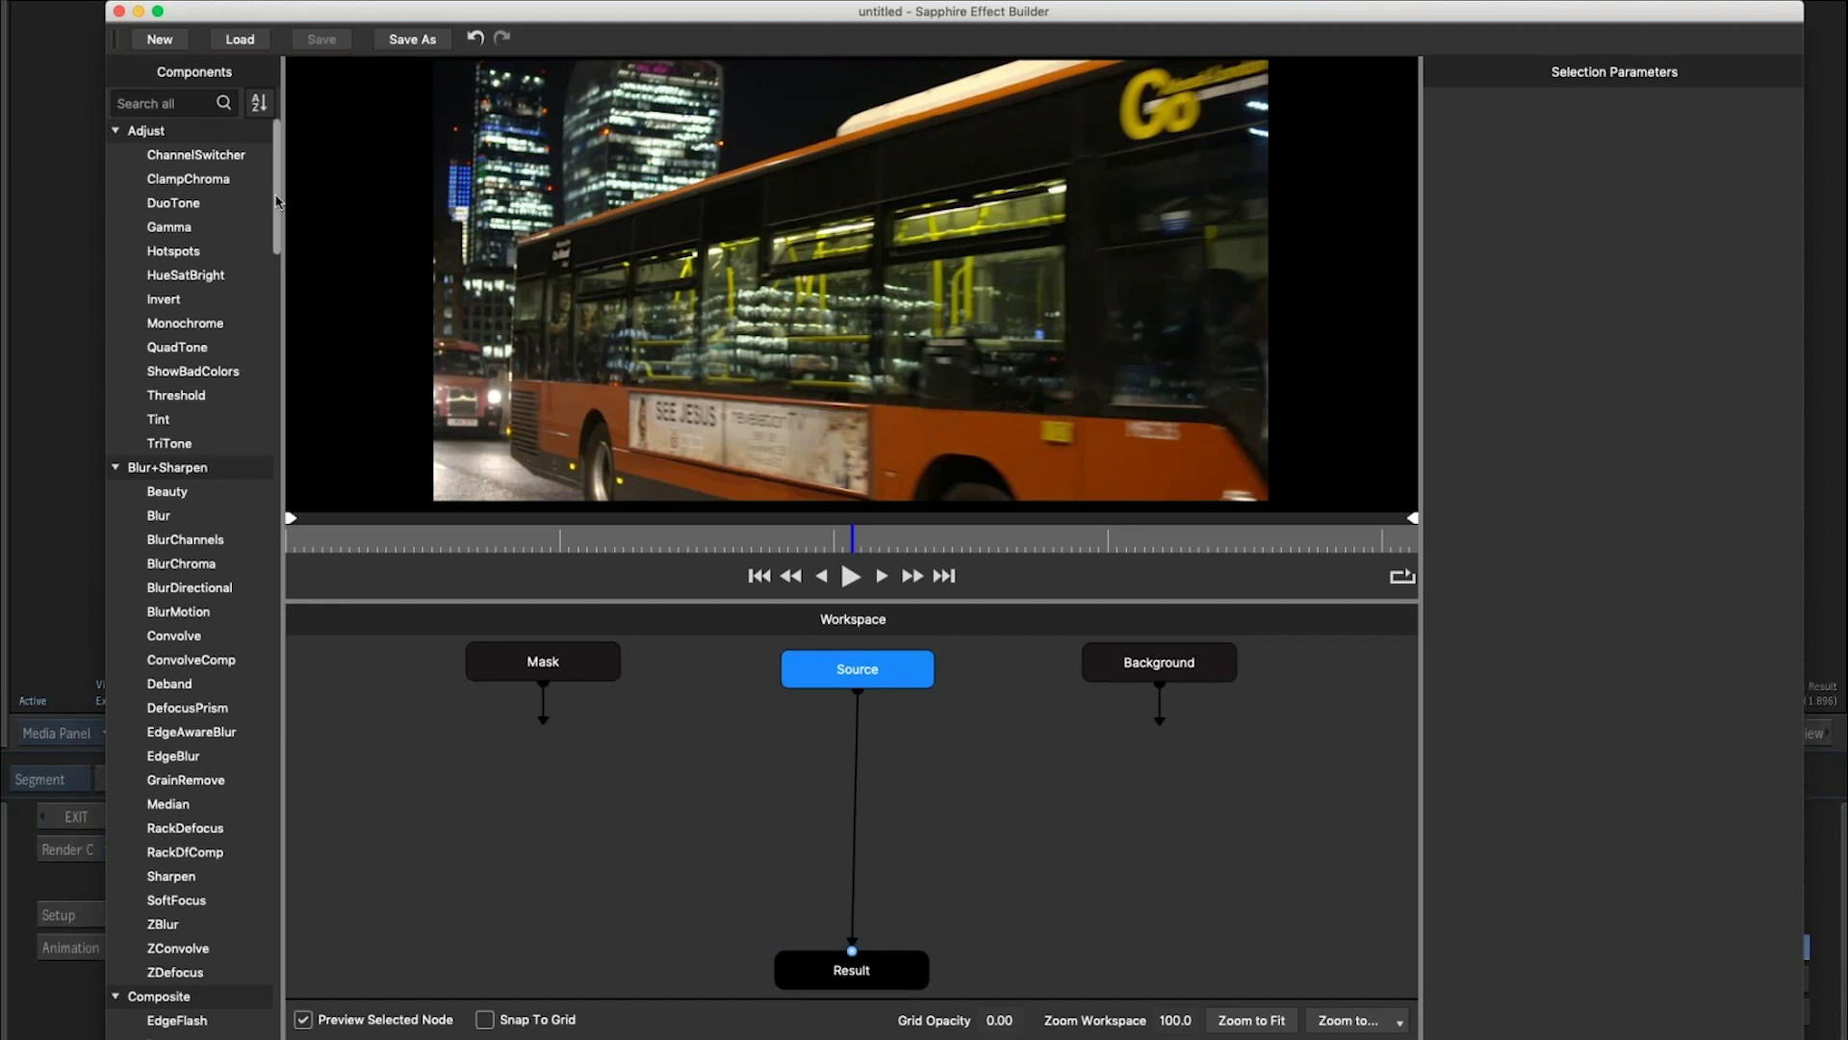
# Insert a BlurMotion component from the Blur+Sharpen category between the Source and Result nodes.
pyautogui.scroll(-20, 274, 251)
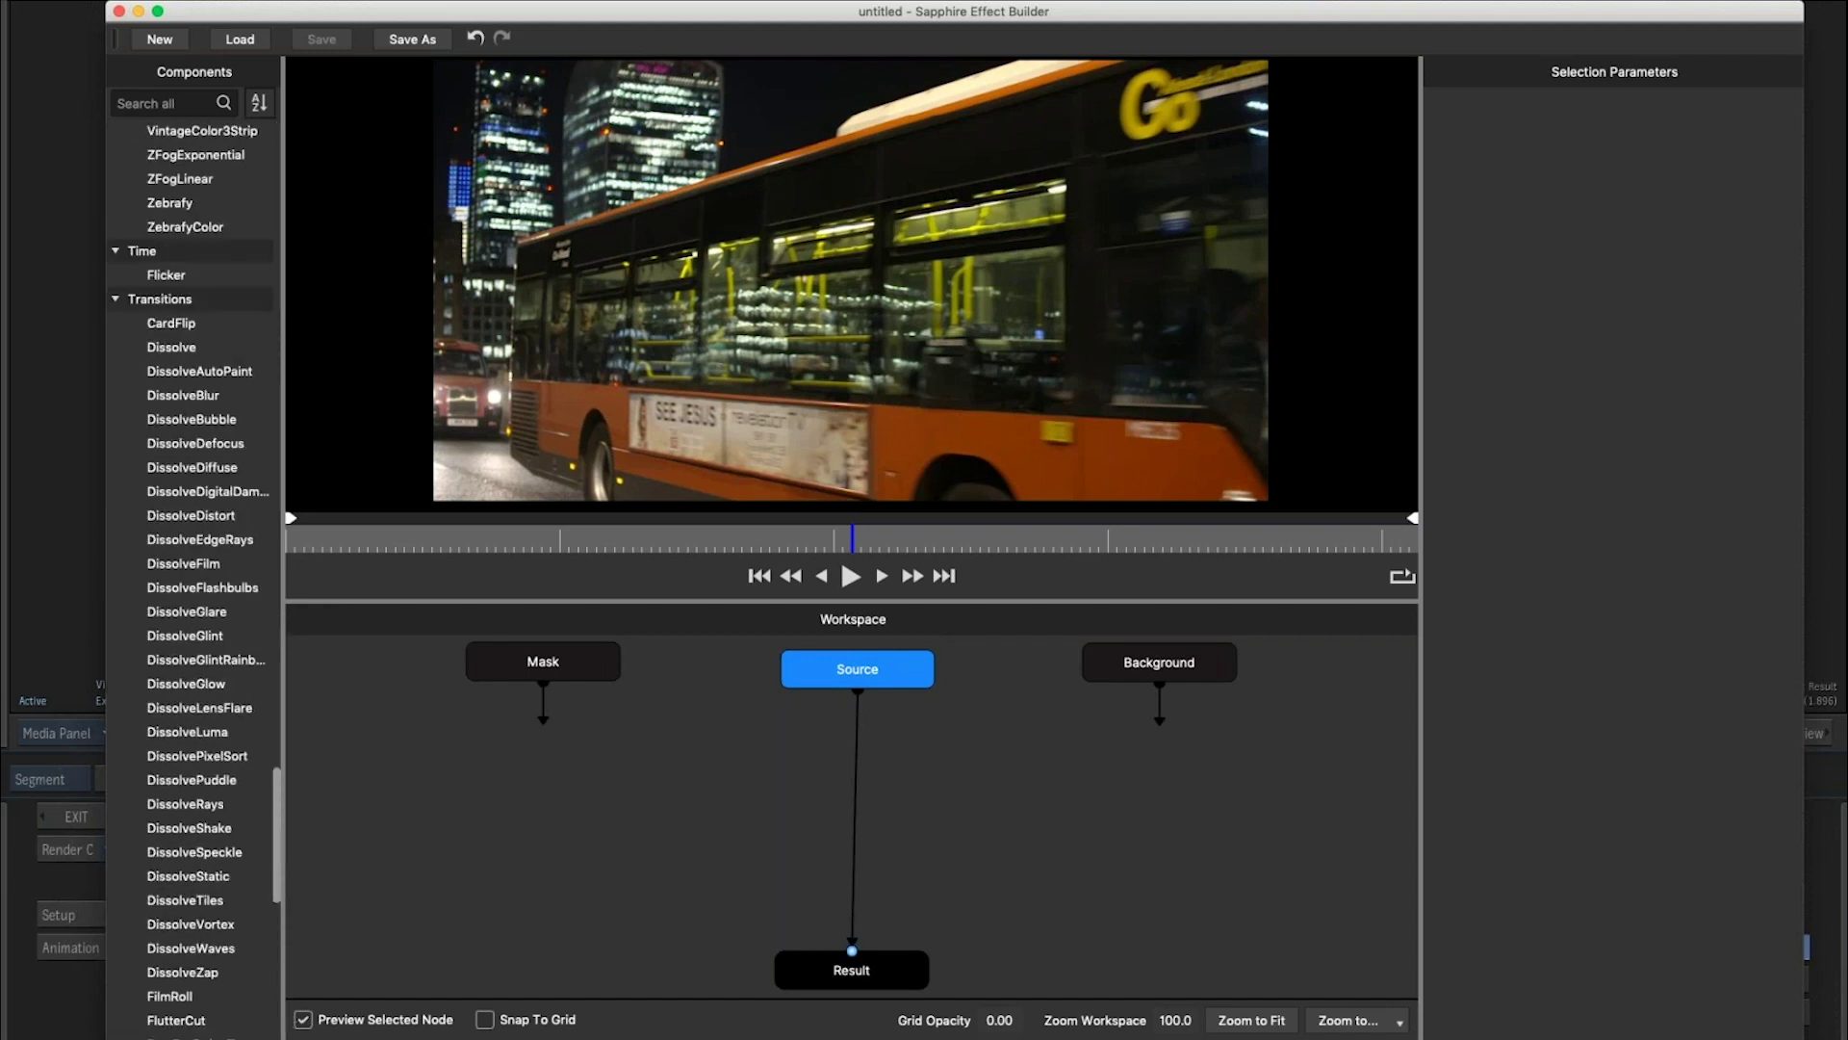
pyautogui.scroll(20, 271, 303)
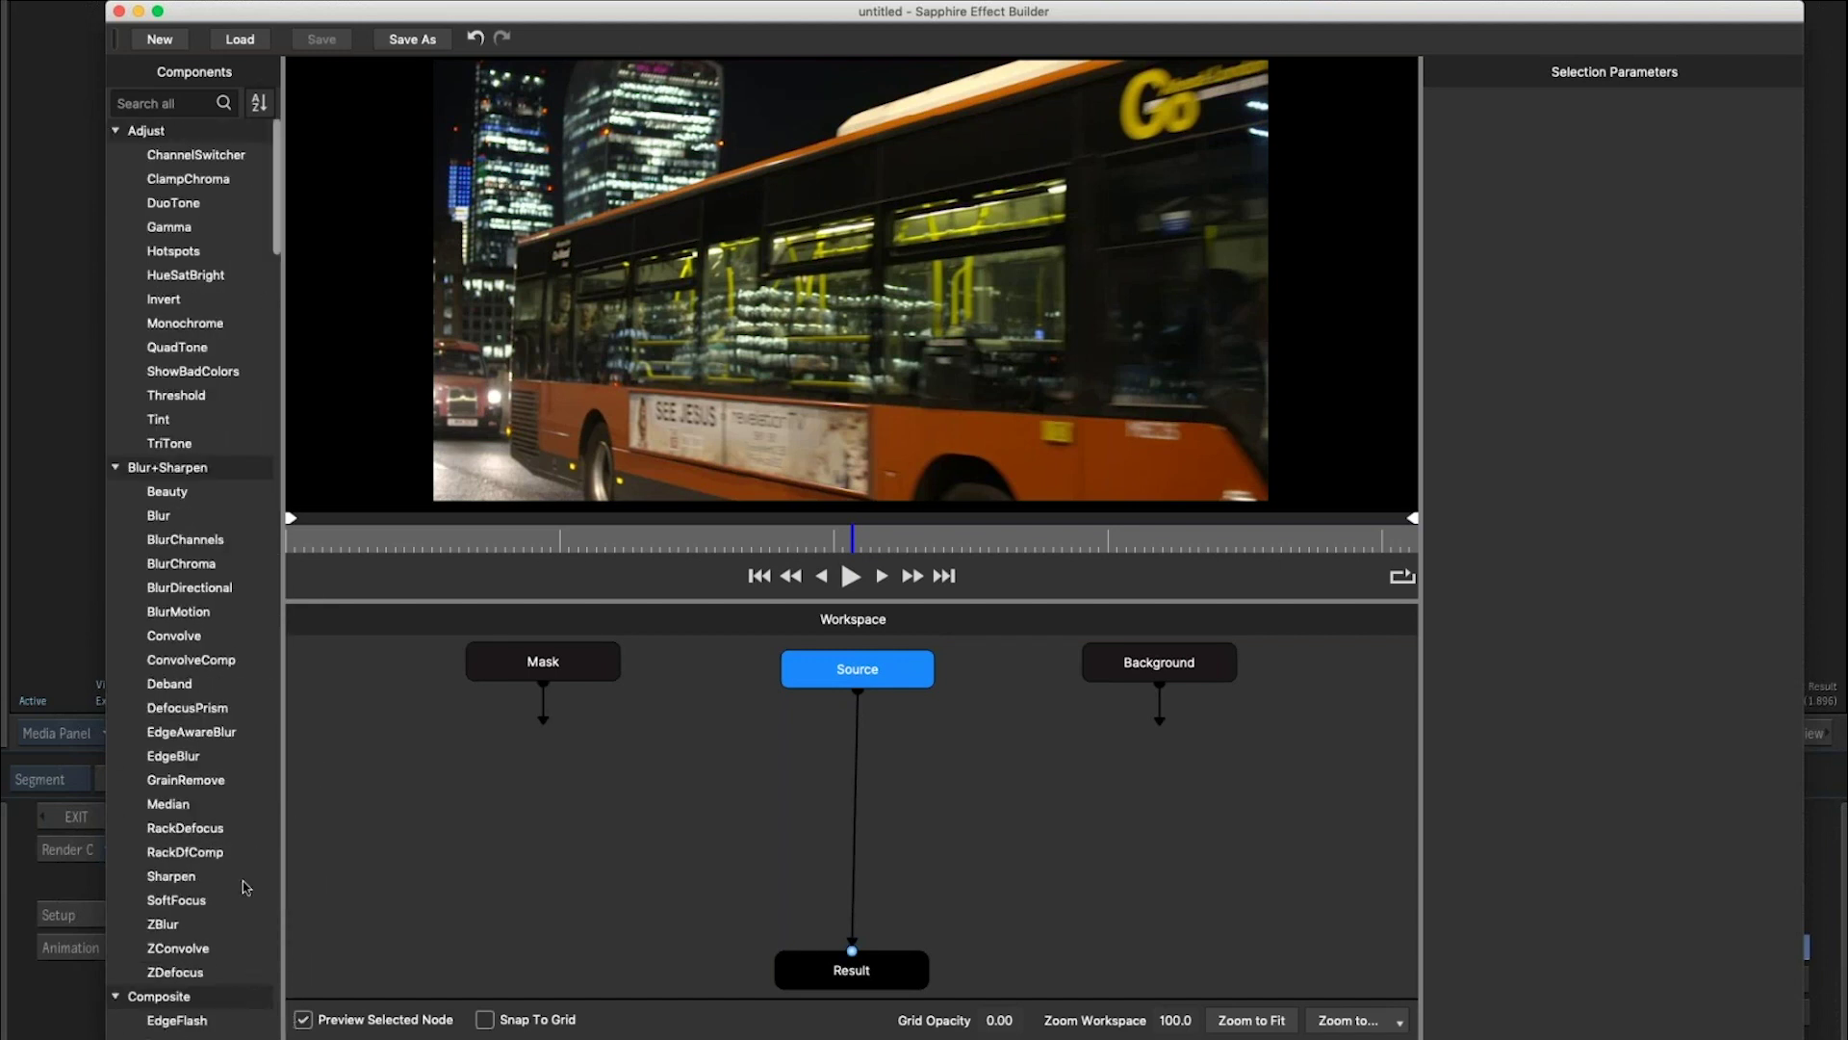
pyautogui.scroll(-5, 278, 221)
pyautogui.scroll(1, 279, 240)
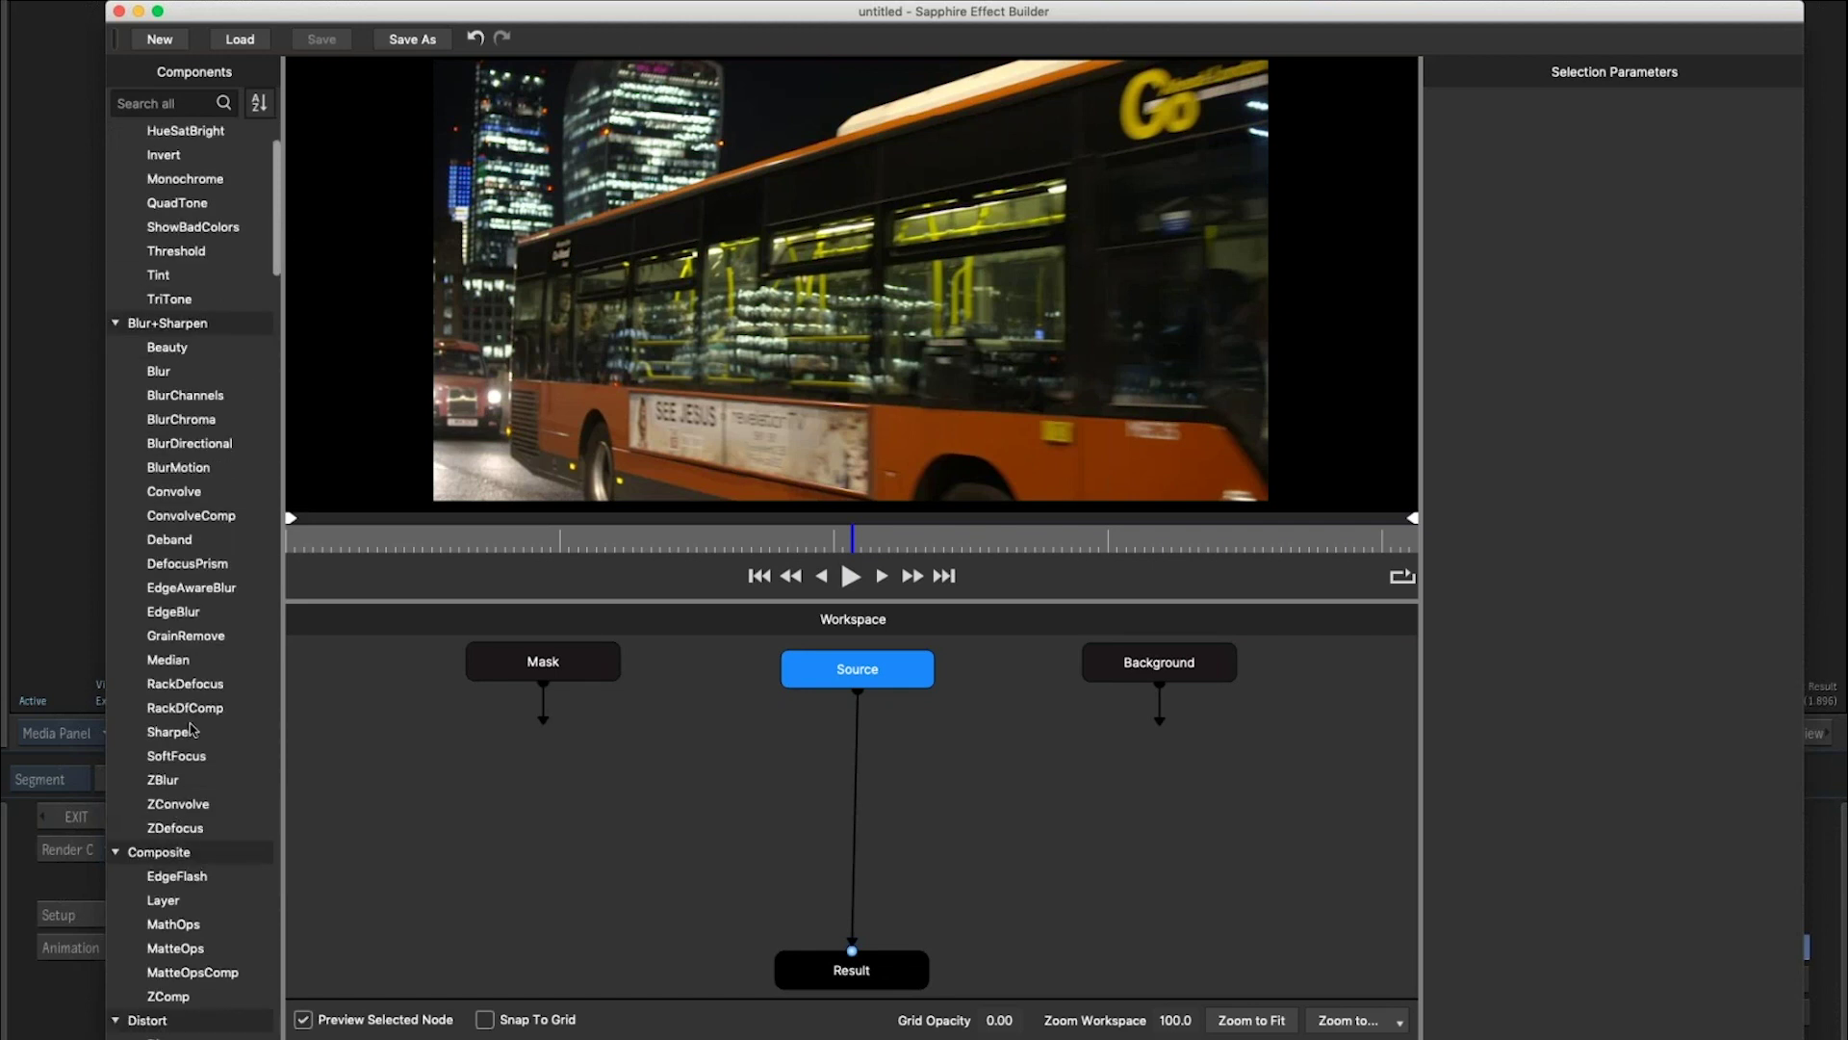
pyautogui.moveTo(188, 469); pyautogui.dragTo(866, 803)
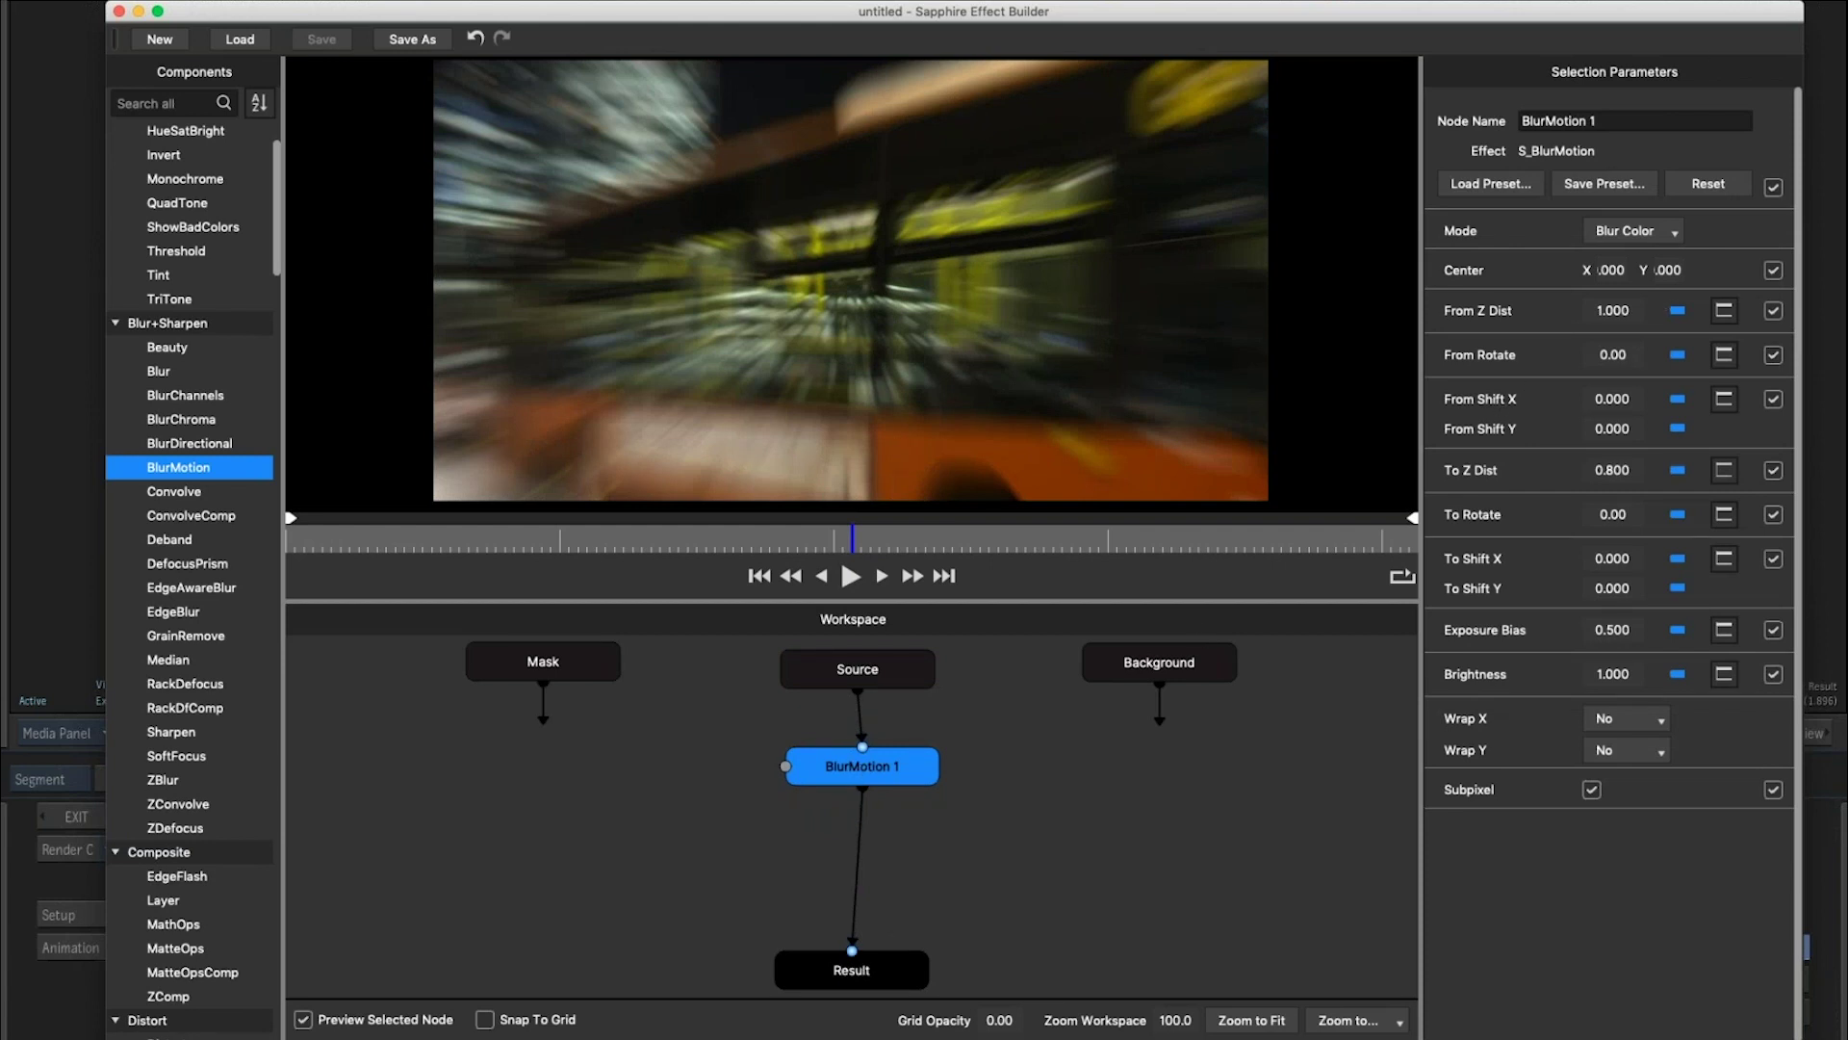
# Set BlurMotion 1's From Z Dist to 0.987, expose only its Center parameter to the host, and close the builder.
pyautogui.moveTo(1617, 310)
pyautogui.mouseDown()
pyautogui.moveTo(1654, 314)
pyautogui.moveTo(1609, 339)
pyautogui.mouseUp()
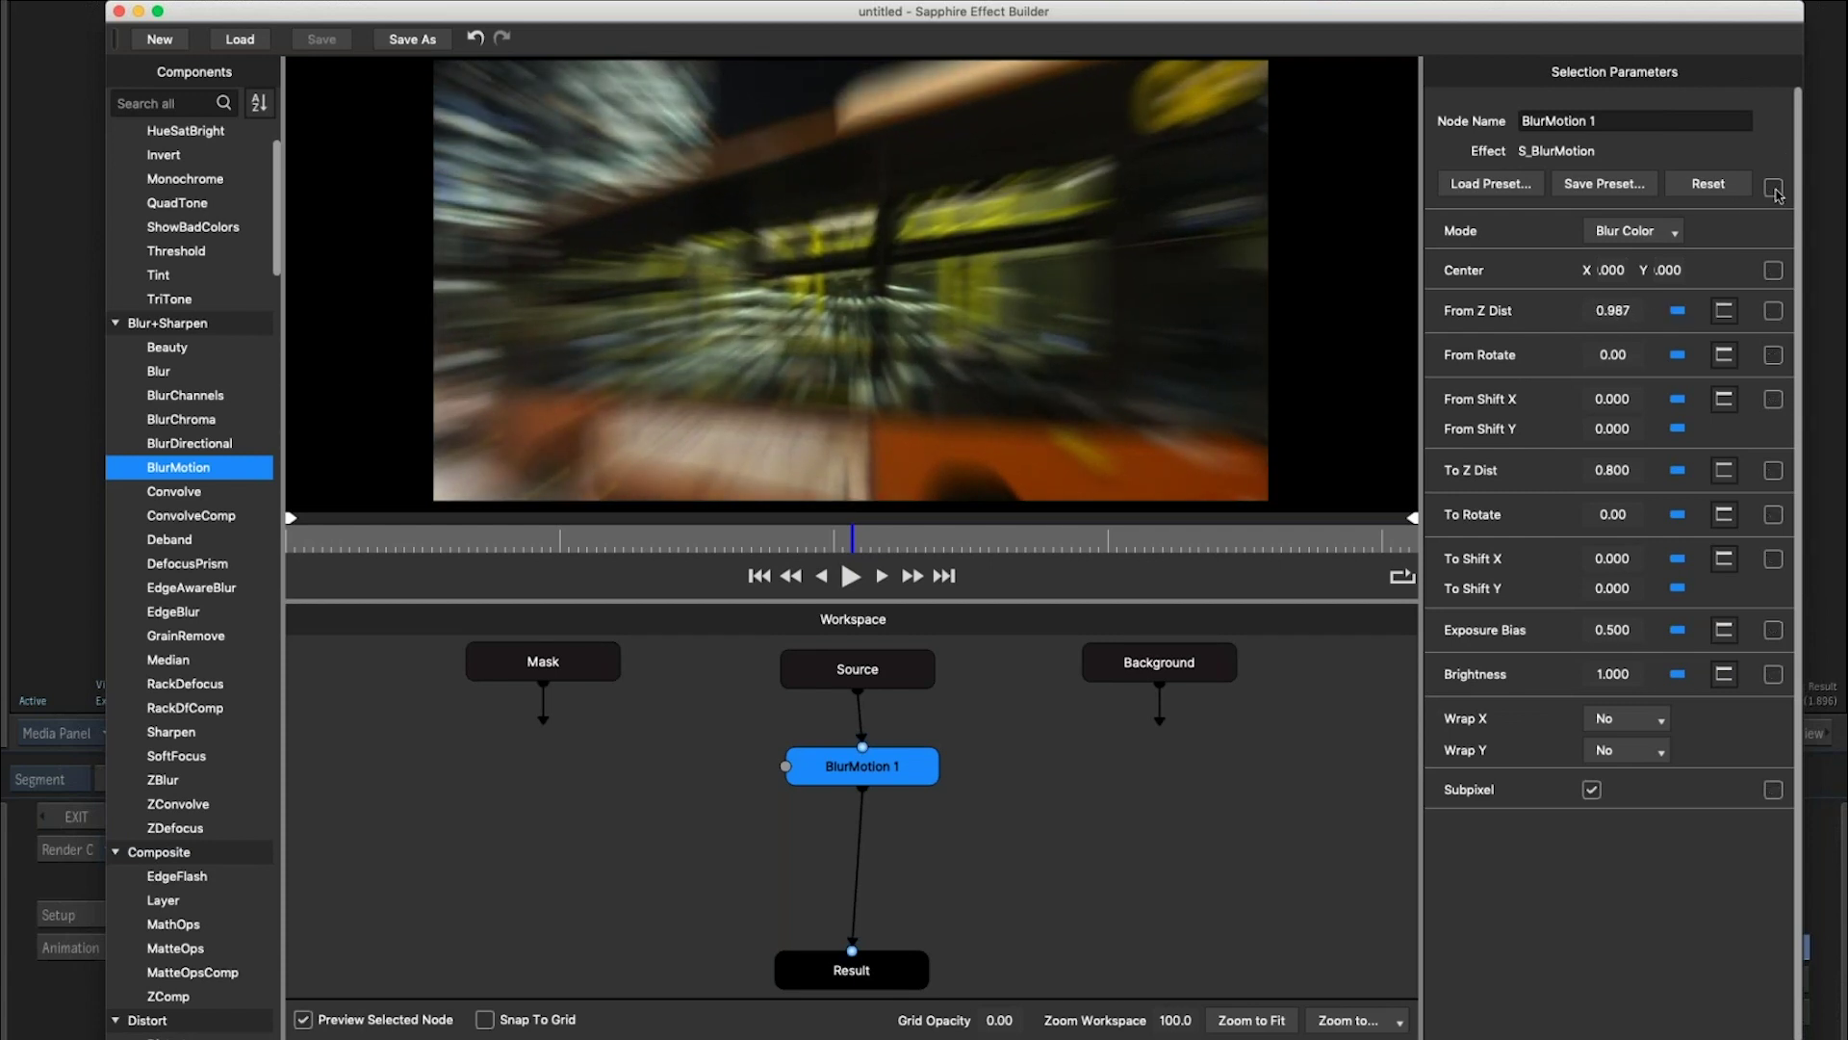
pyautogui.click(1774, 188)
pyautogui.click(1773, 188)
pyautogui.click(1774, 270)
pyautogui.press('super+w')
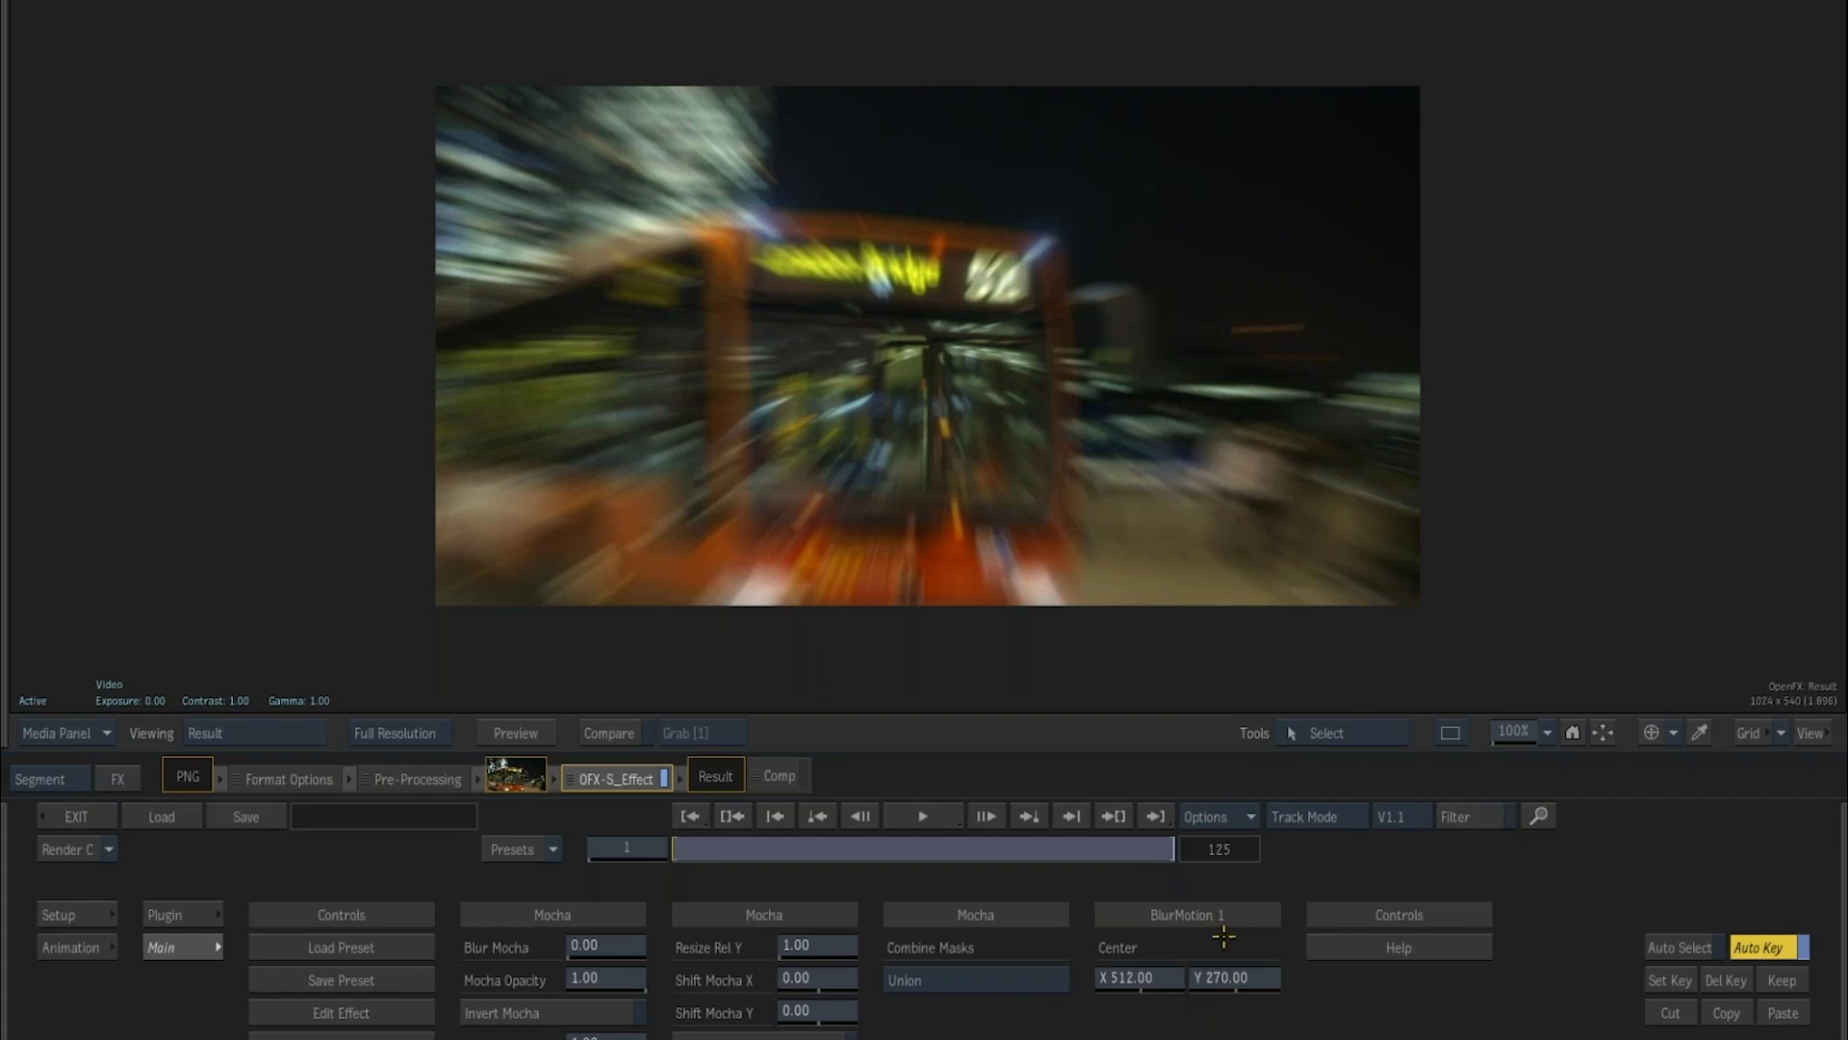
# Reopen the effect in the Effect Builder and reposition the BlurMotion 1 node between Source and Result.
pyautogui.moveTo(1216, 973); pyautogui.dragTo(1213, 974)
pyautogui.click(401, 1013)
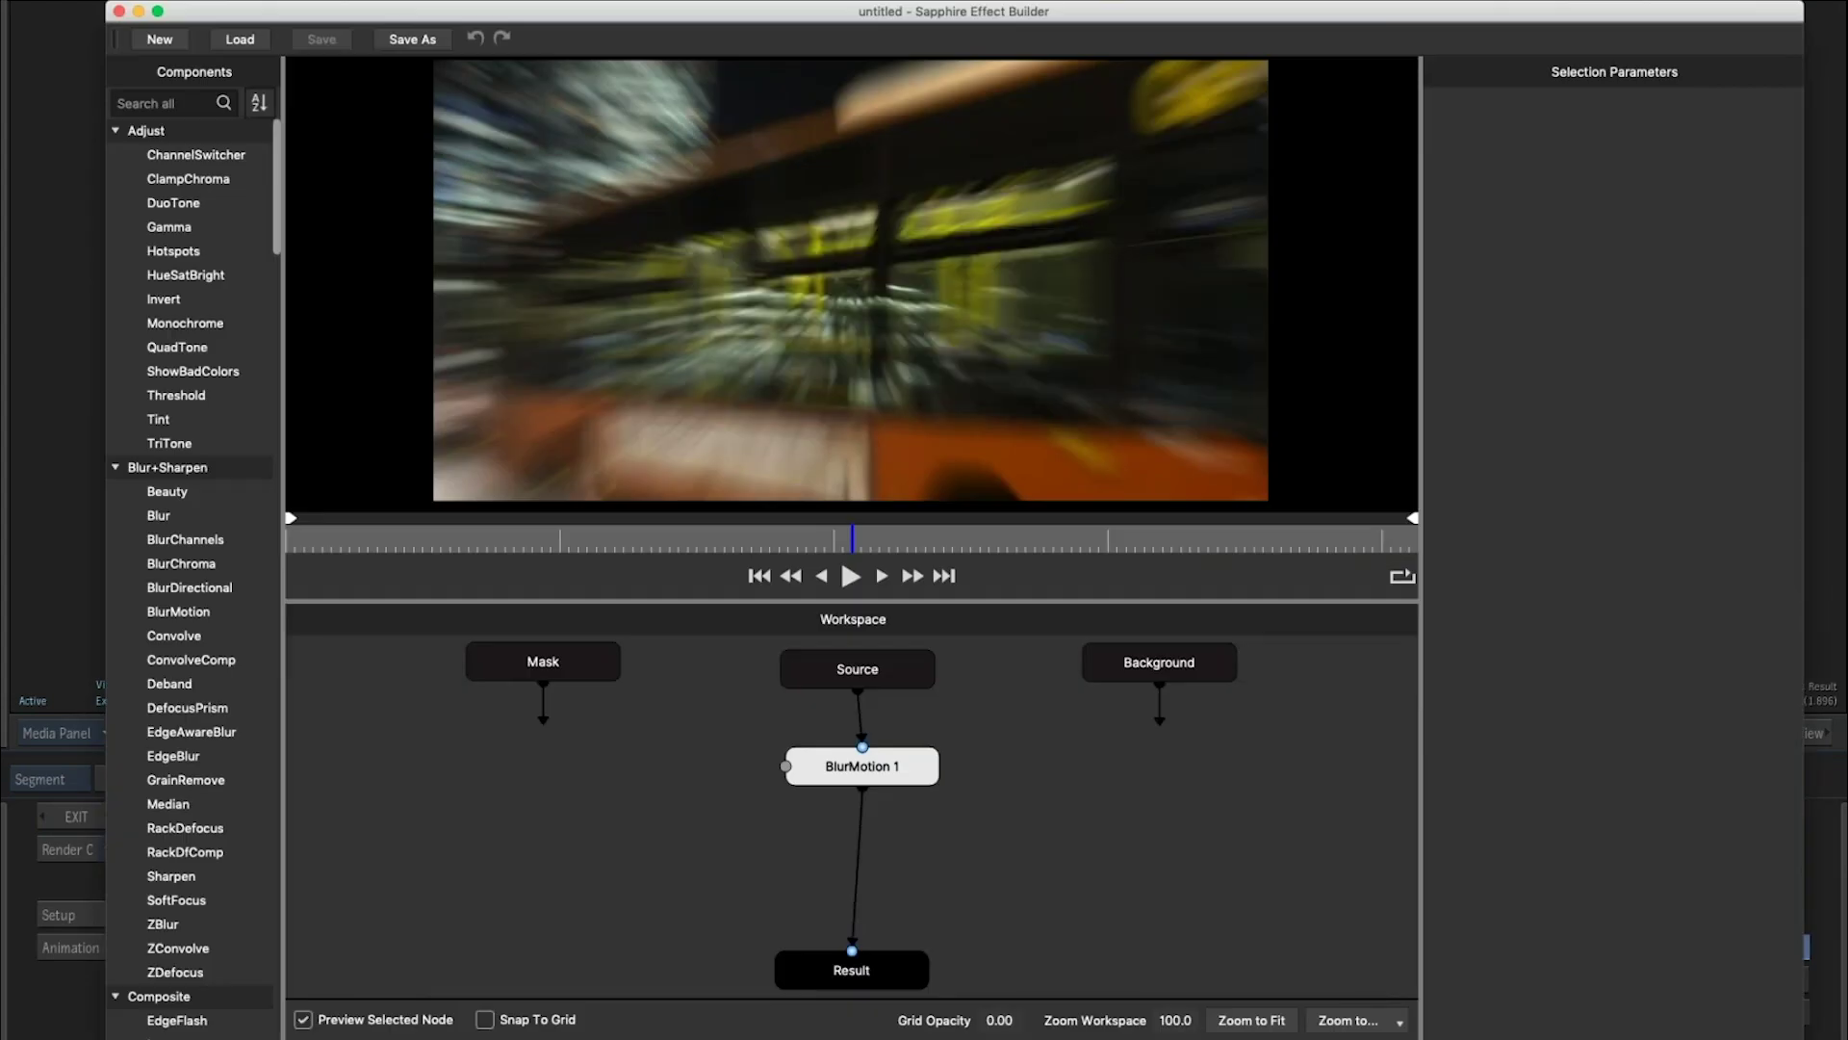
pyautogui.click(922, 771)
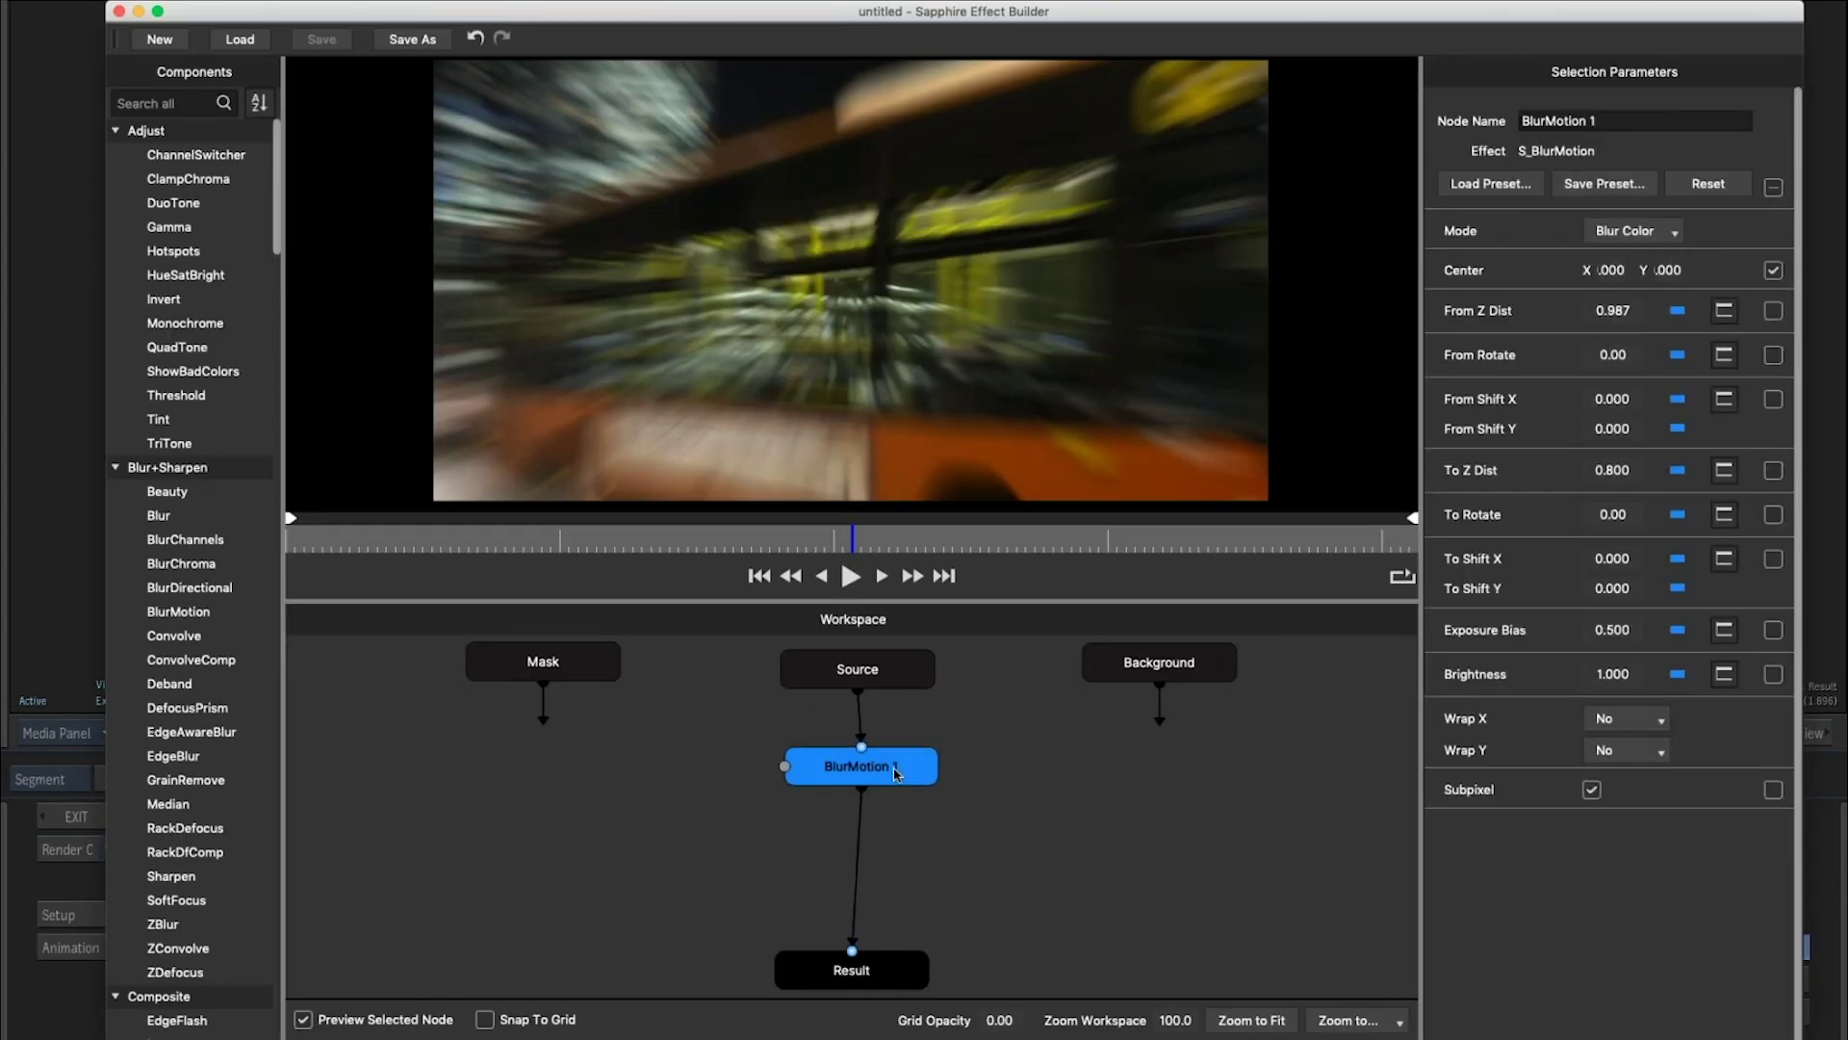
pyautogui.moveTo(901, 763); pyautogui.dragTo(888, 759)
# Insert a Distort component between BlurMotion 1 and Result, set its Amount to 1.047, and scrub the preview.
pyautogui.scroll(-5, 231, 914)
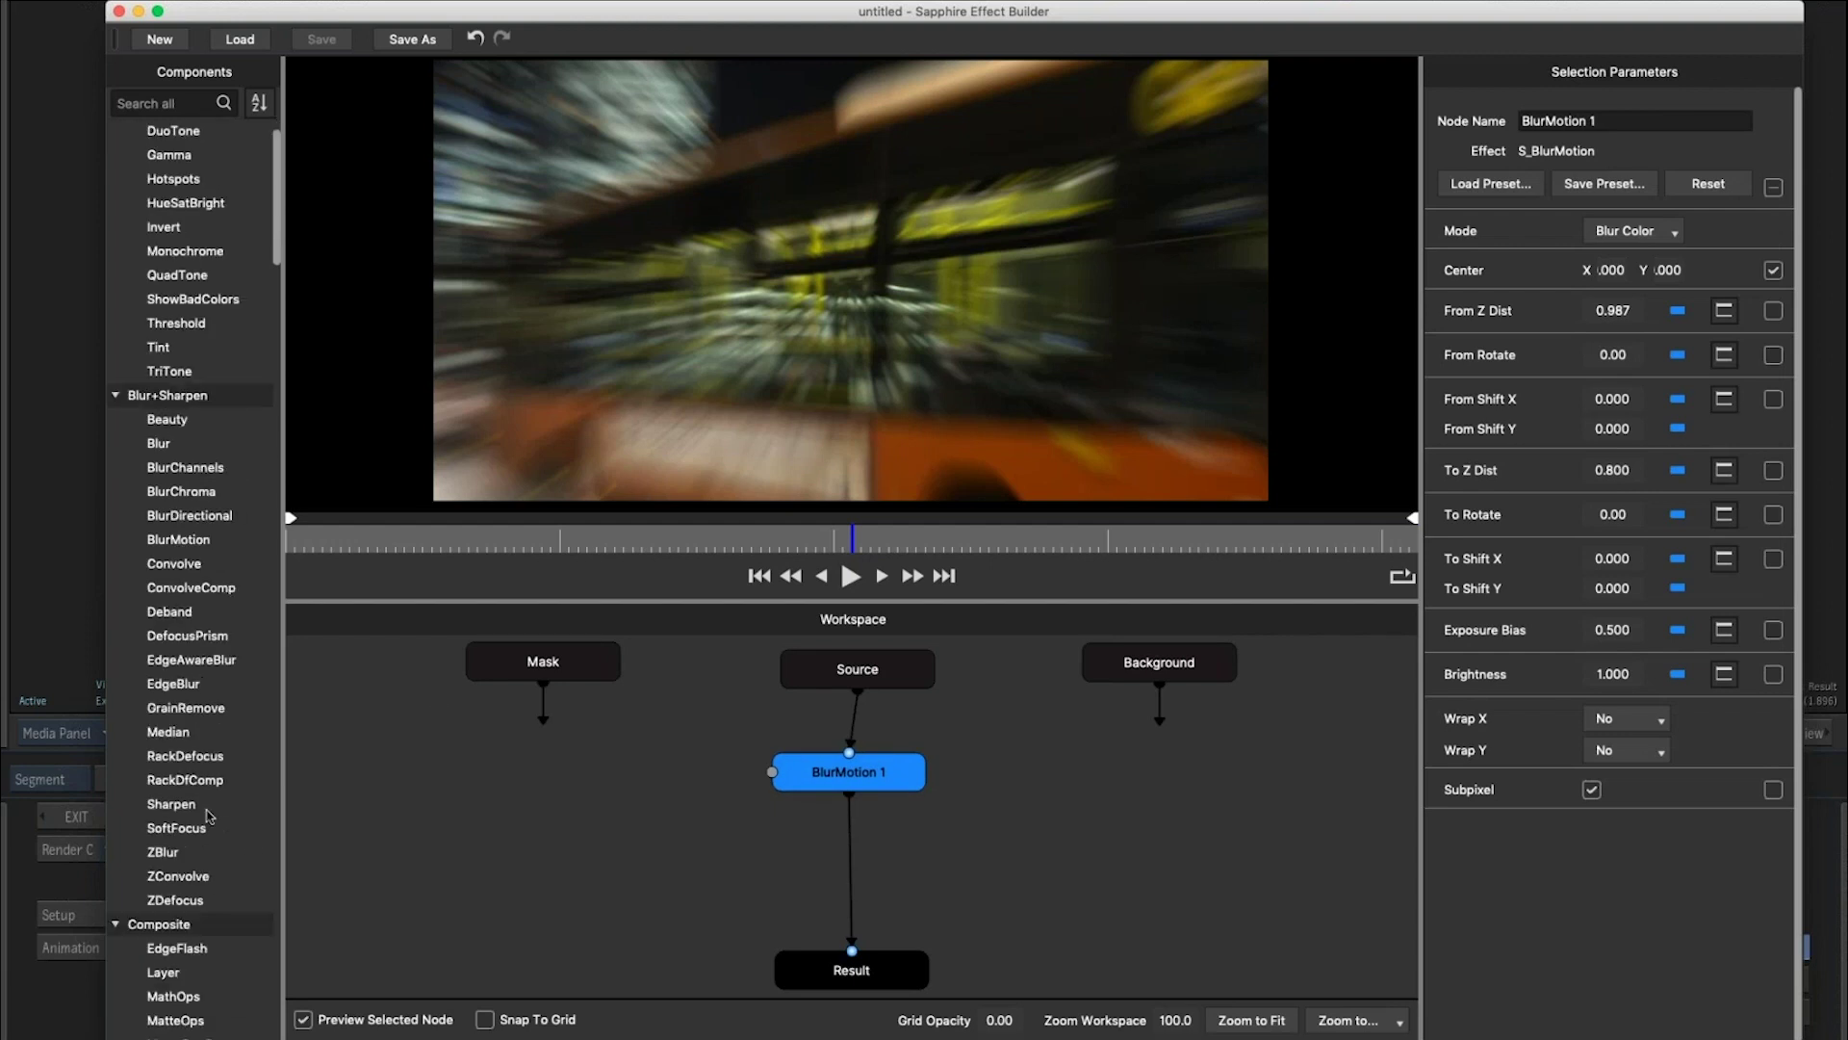
pyautogui.scroll(2, 239, 842)
pyautogui.scroll(-3, 215, 593)
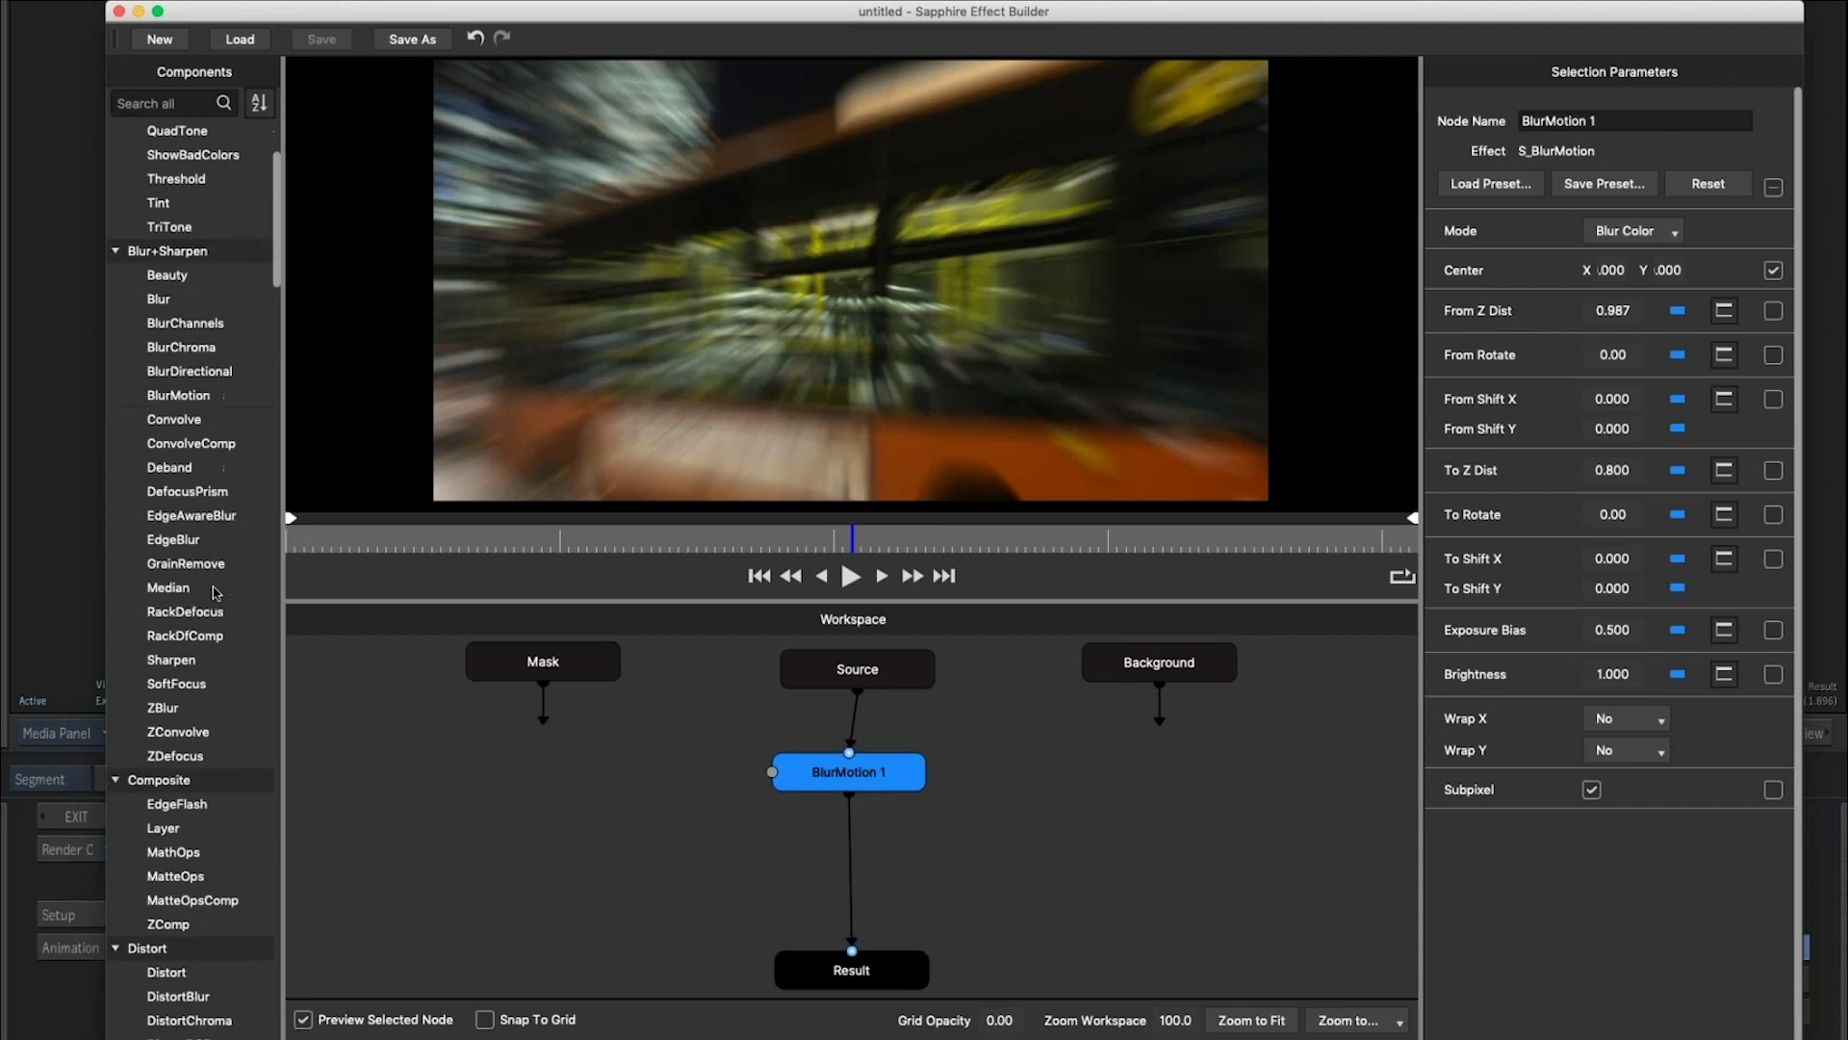
pyautogui.scroll(-2, 215, 593)
pyautogui.moveTo(179, 902); pyautogui.dragTo(843, 855)
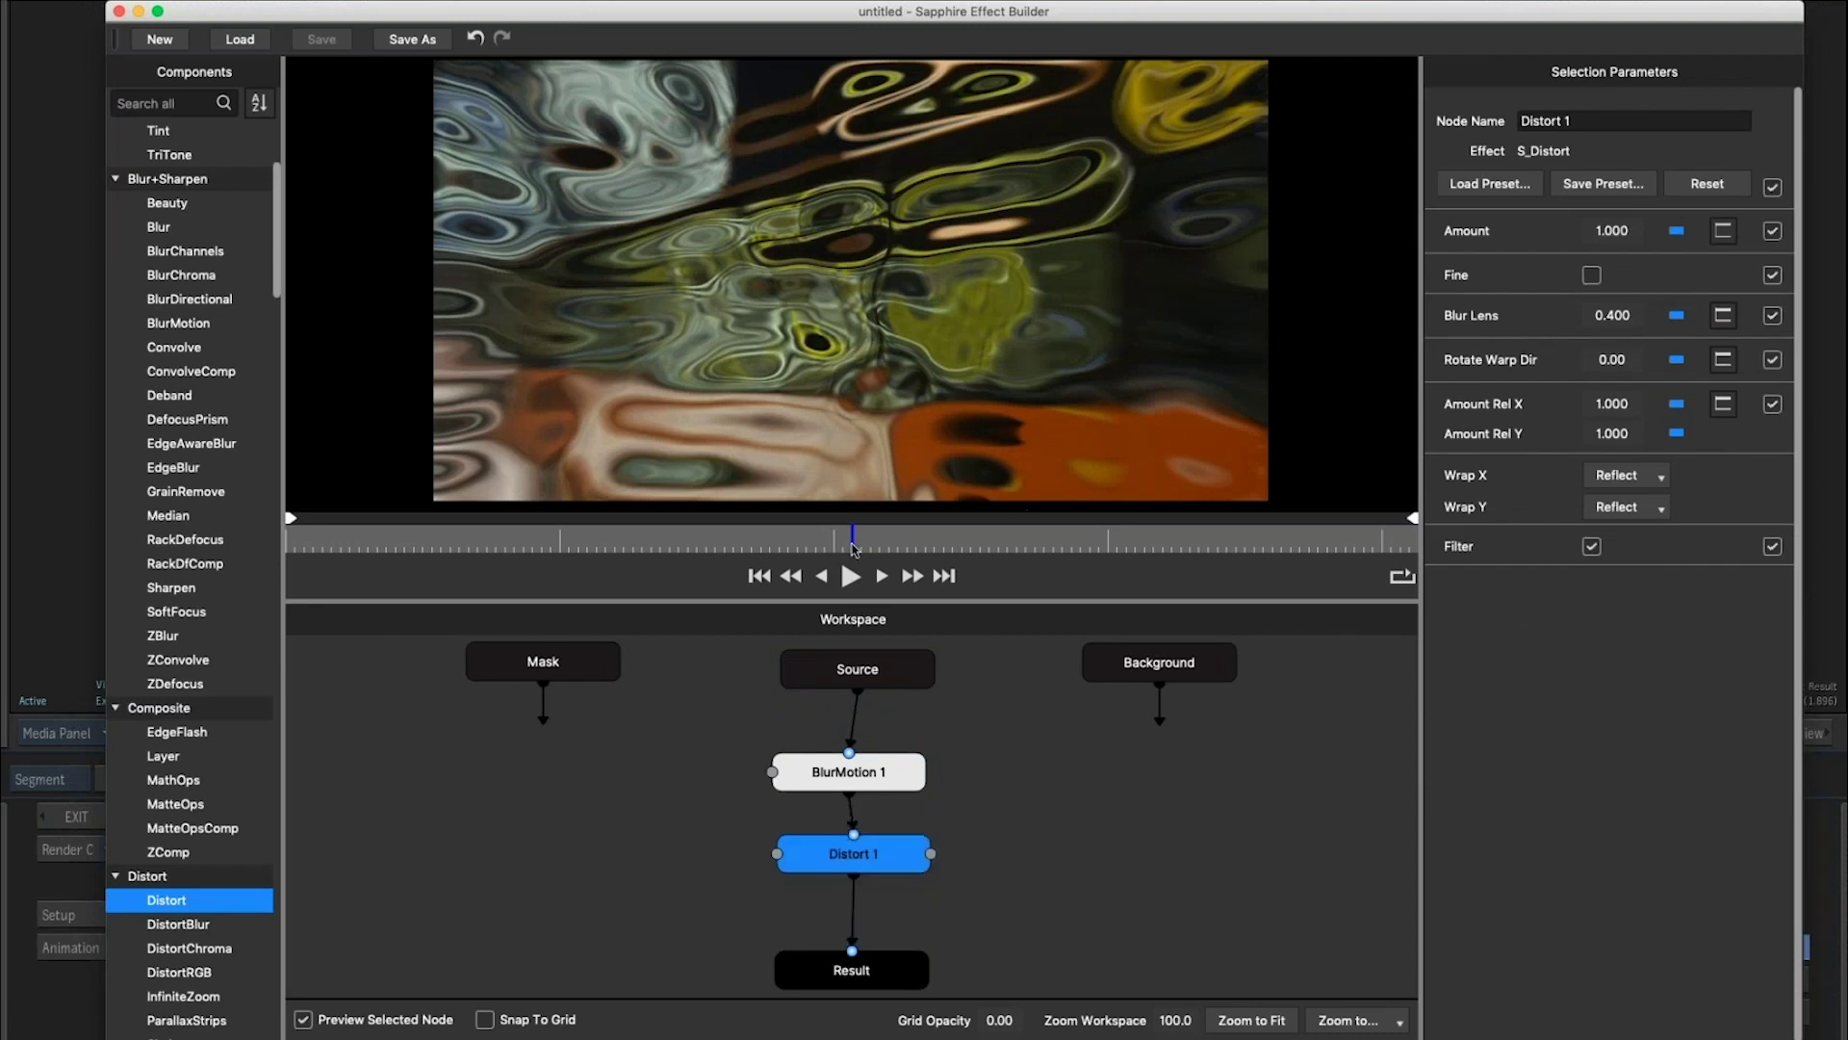
pyautogui.moveTo(1617, 228); pyautogui.dragTo(1675, 223)
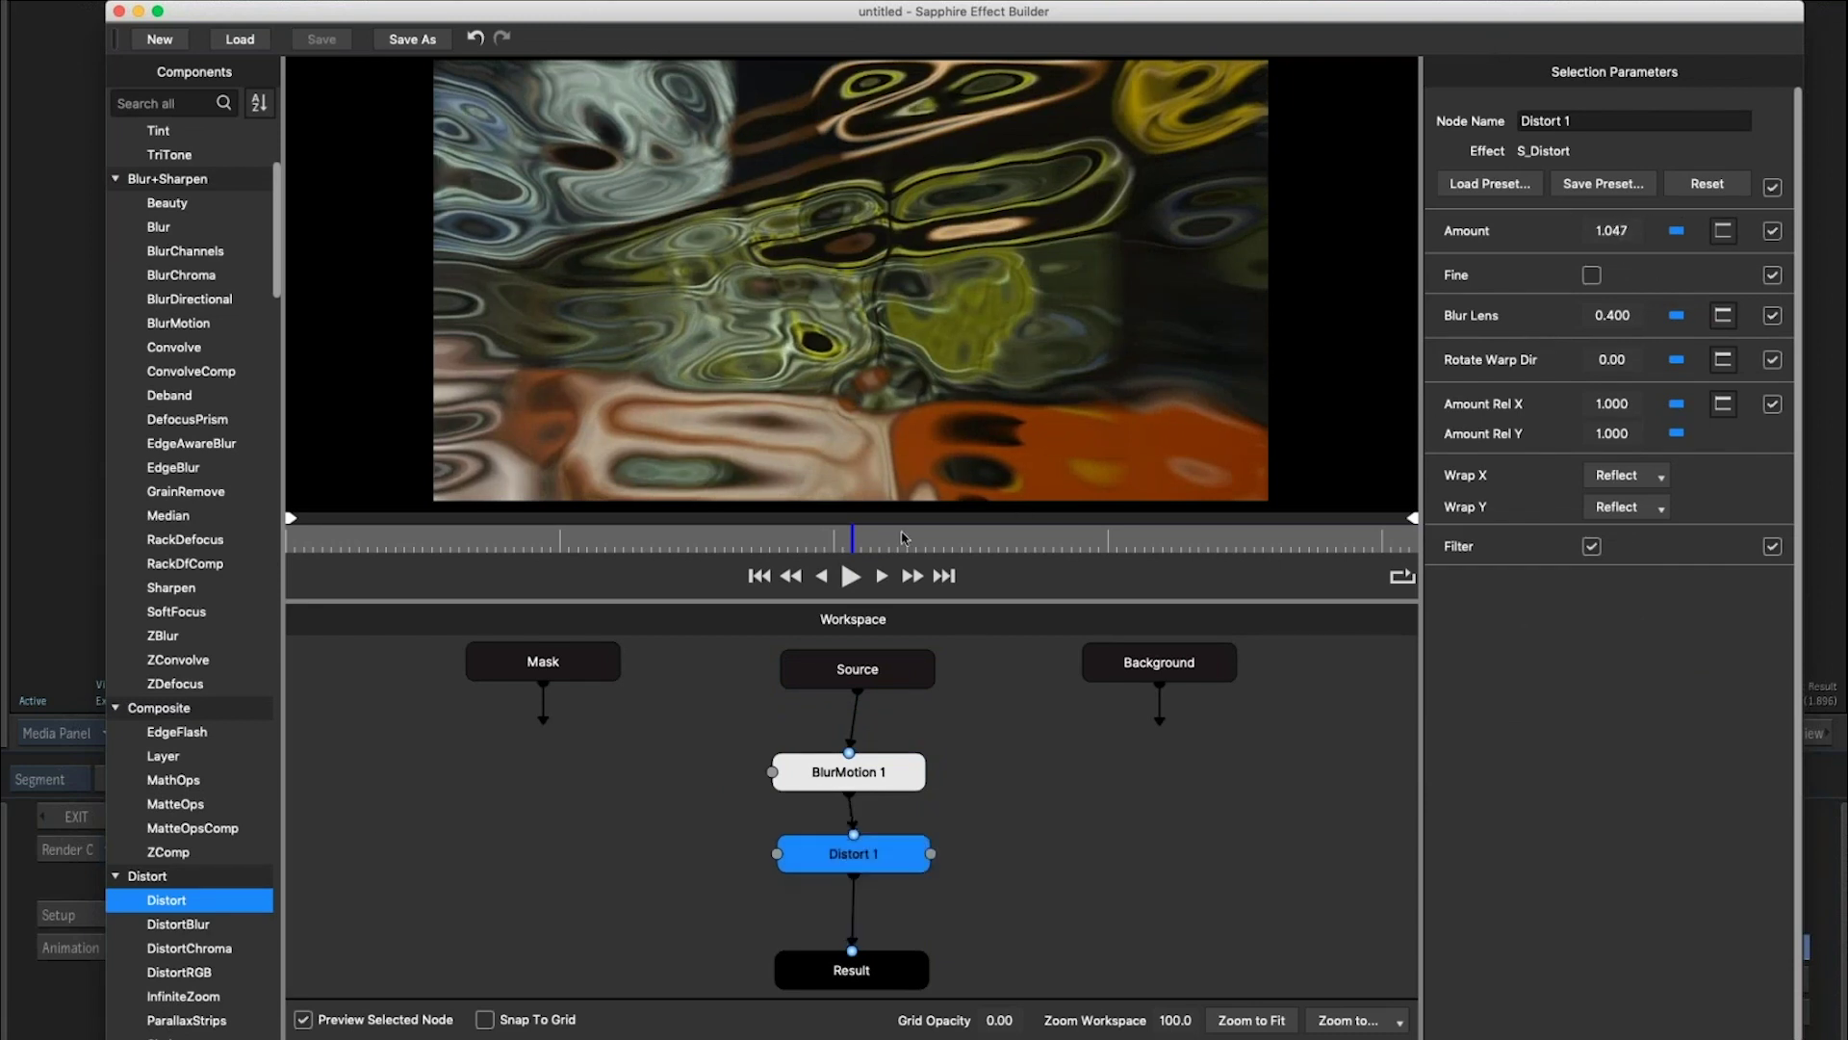
pyautogui.moveTo(587, 539); pyautogui.dragTo(1003, 539)
# Spread out the Source and Distort 1 nodes, connect Source to Distort 1's mask input, and preview an earlier frame.
pyautogui.moveTo(813, 672); pyautogui.dragTo(774, 661)
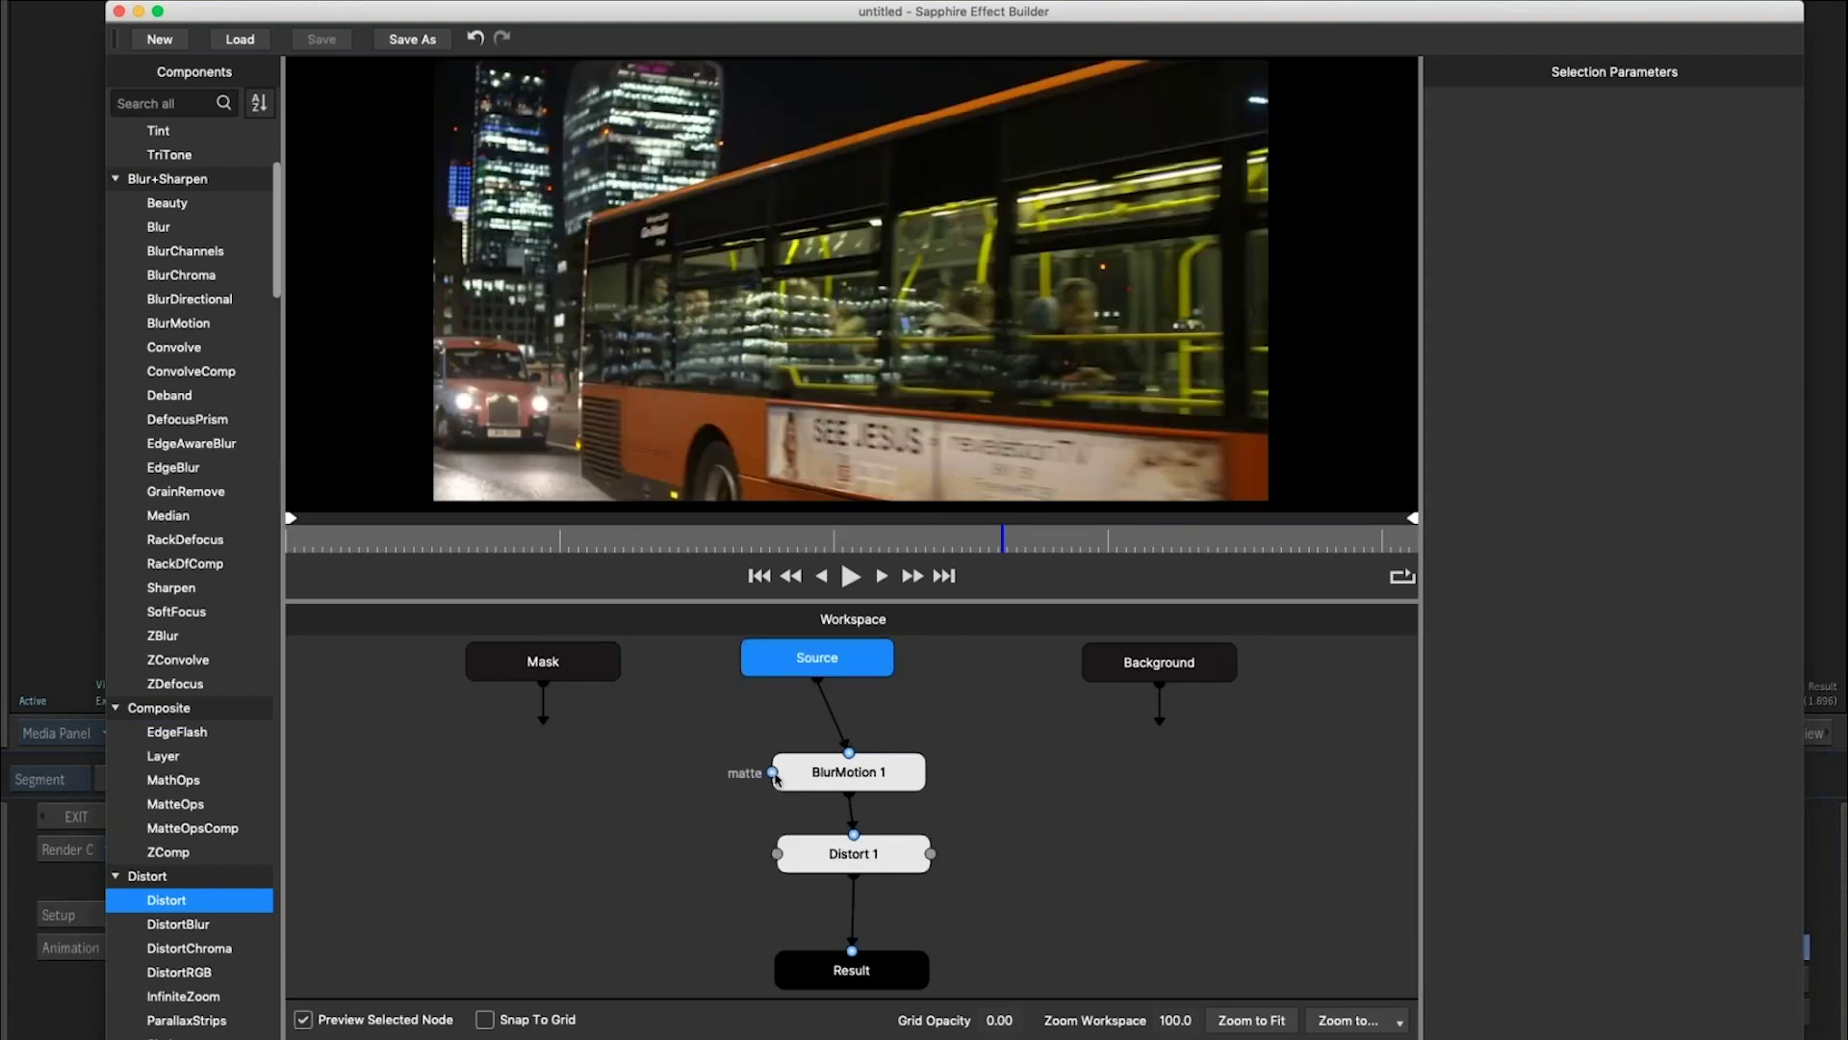
pyautogui.click(838, 864)
pyautogui.moveTo(837, 864); pyautogui.dragTo(823, 879)
pyautogui.moveTo(849, 664)
pyautogui.mouseDown()
pyautogui.moveTo(865, 655)
pyautogui.moveTo(845, 675)
pyautogui.mouseUp()
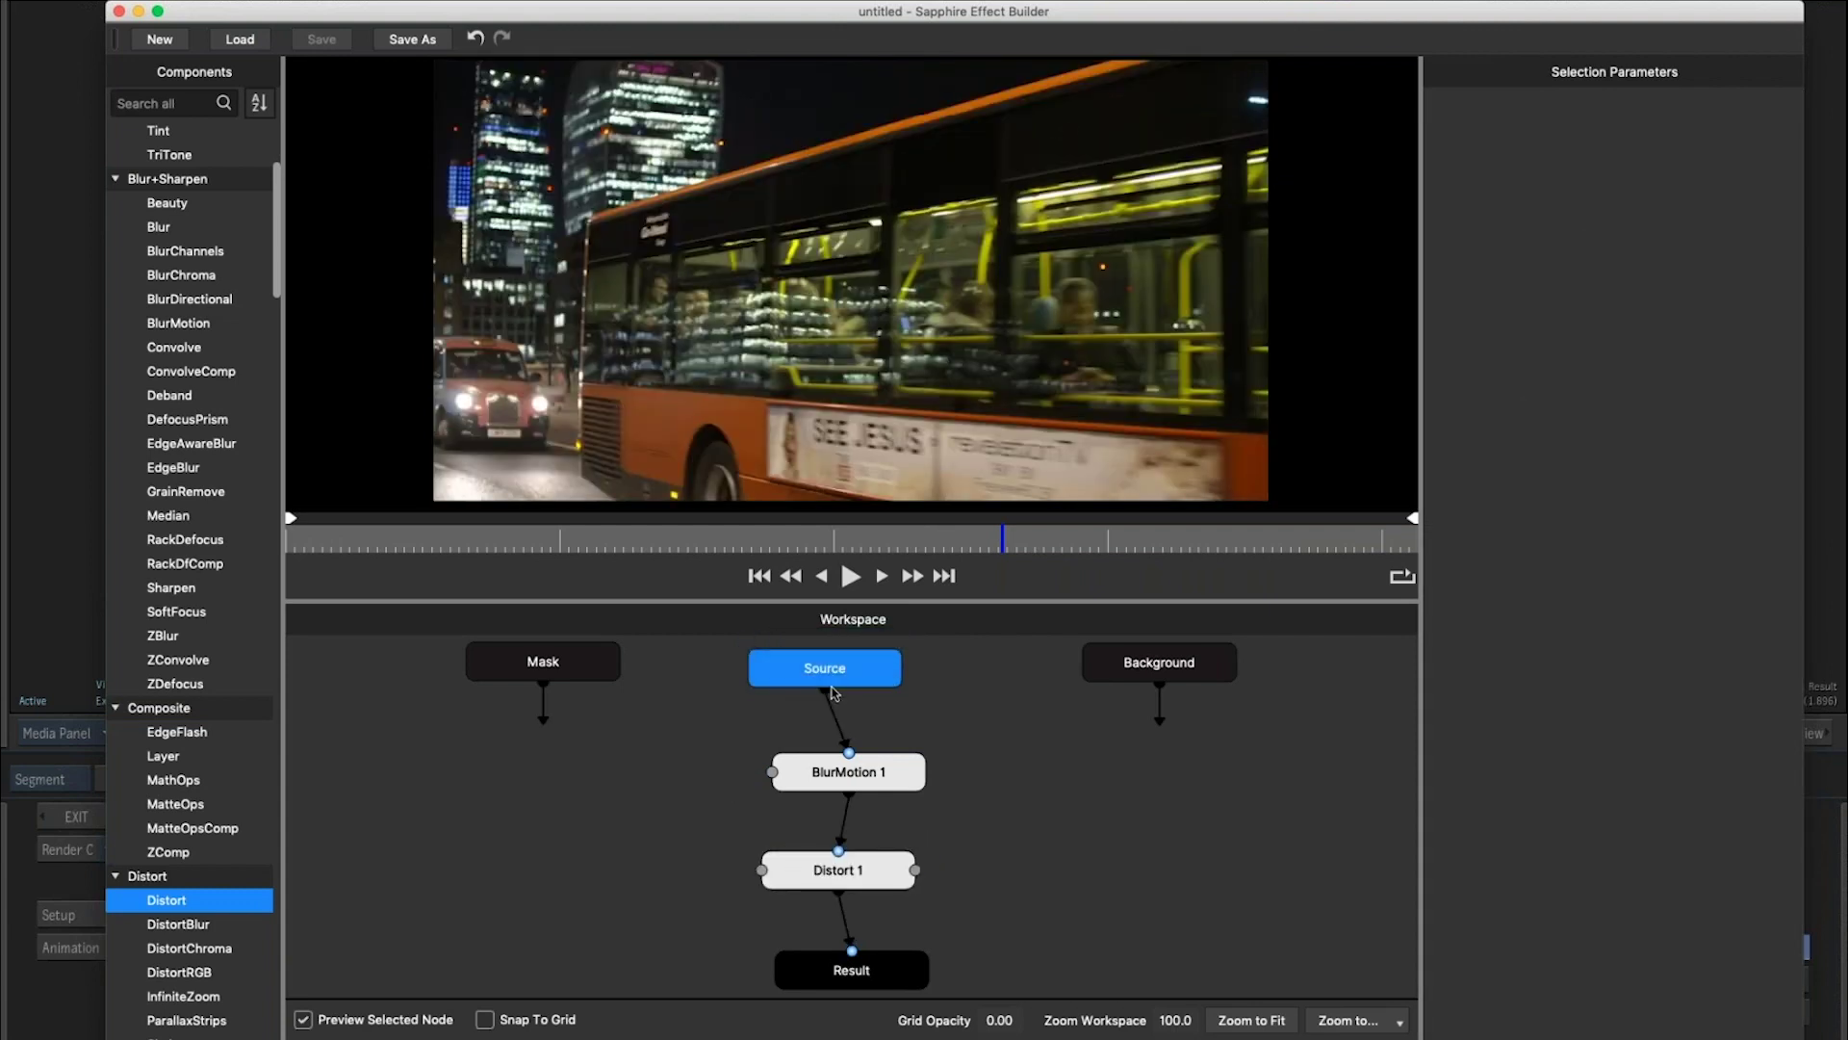
pyautogui.click(839, 867)
pyautogui.moveTo(825, 689); pyautogui.dragTo(763, 878)
pyautogui.moveTo(767, 874); pyautogui.dragTo(762, 870)
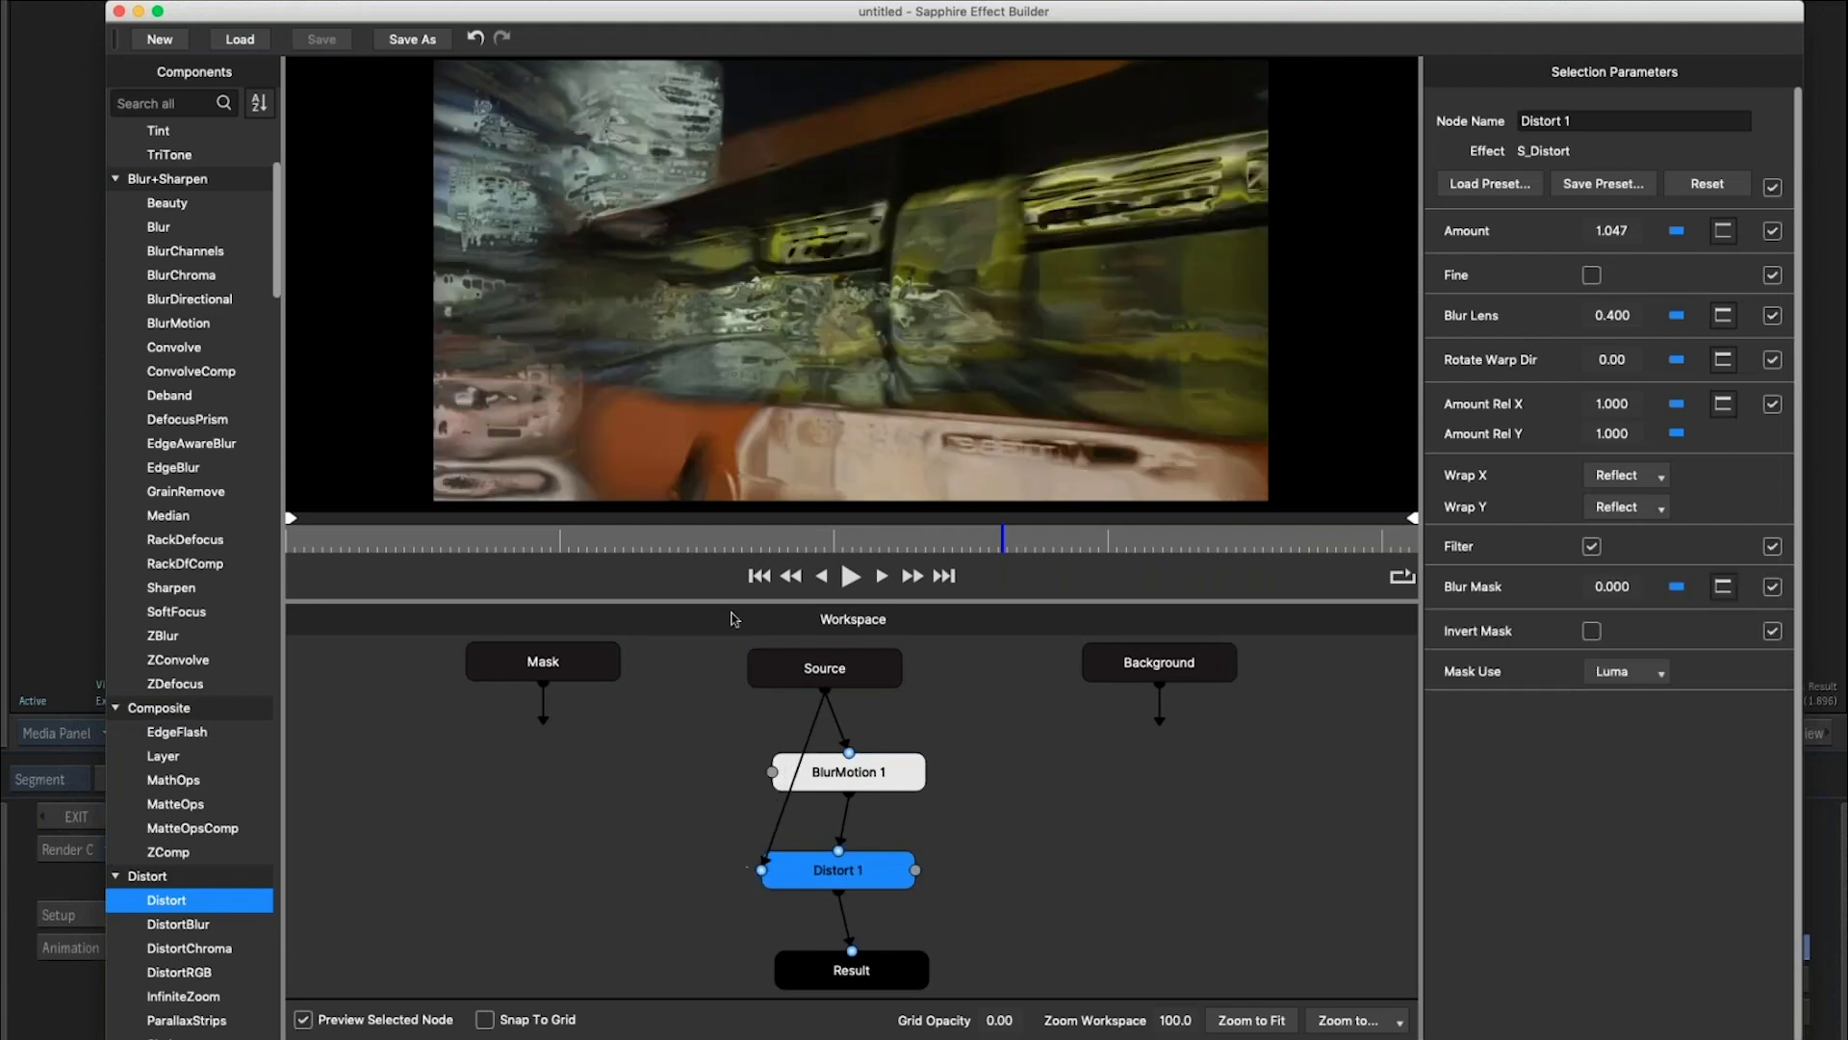
pyautogui.click(520, 539)
pyautogui.moveTo(695, 528); pyautogui.dragTo(542, 539)
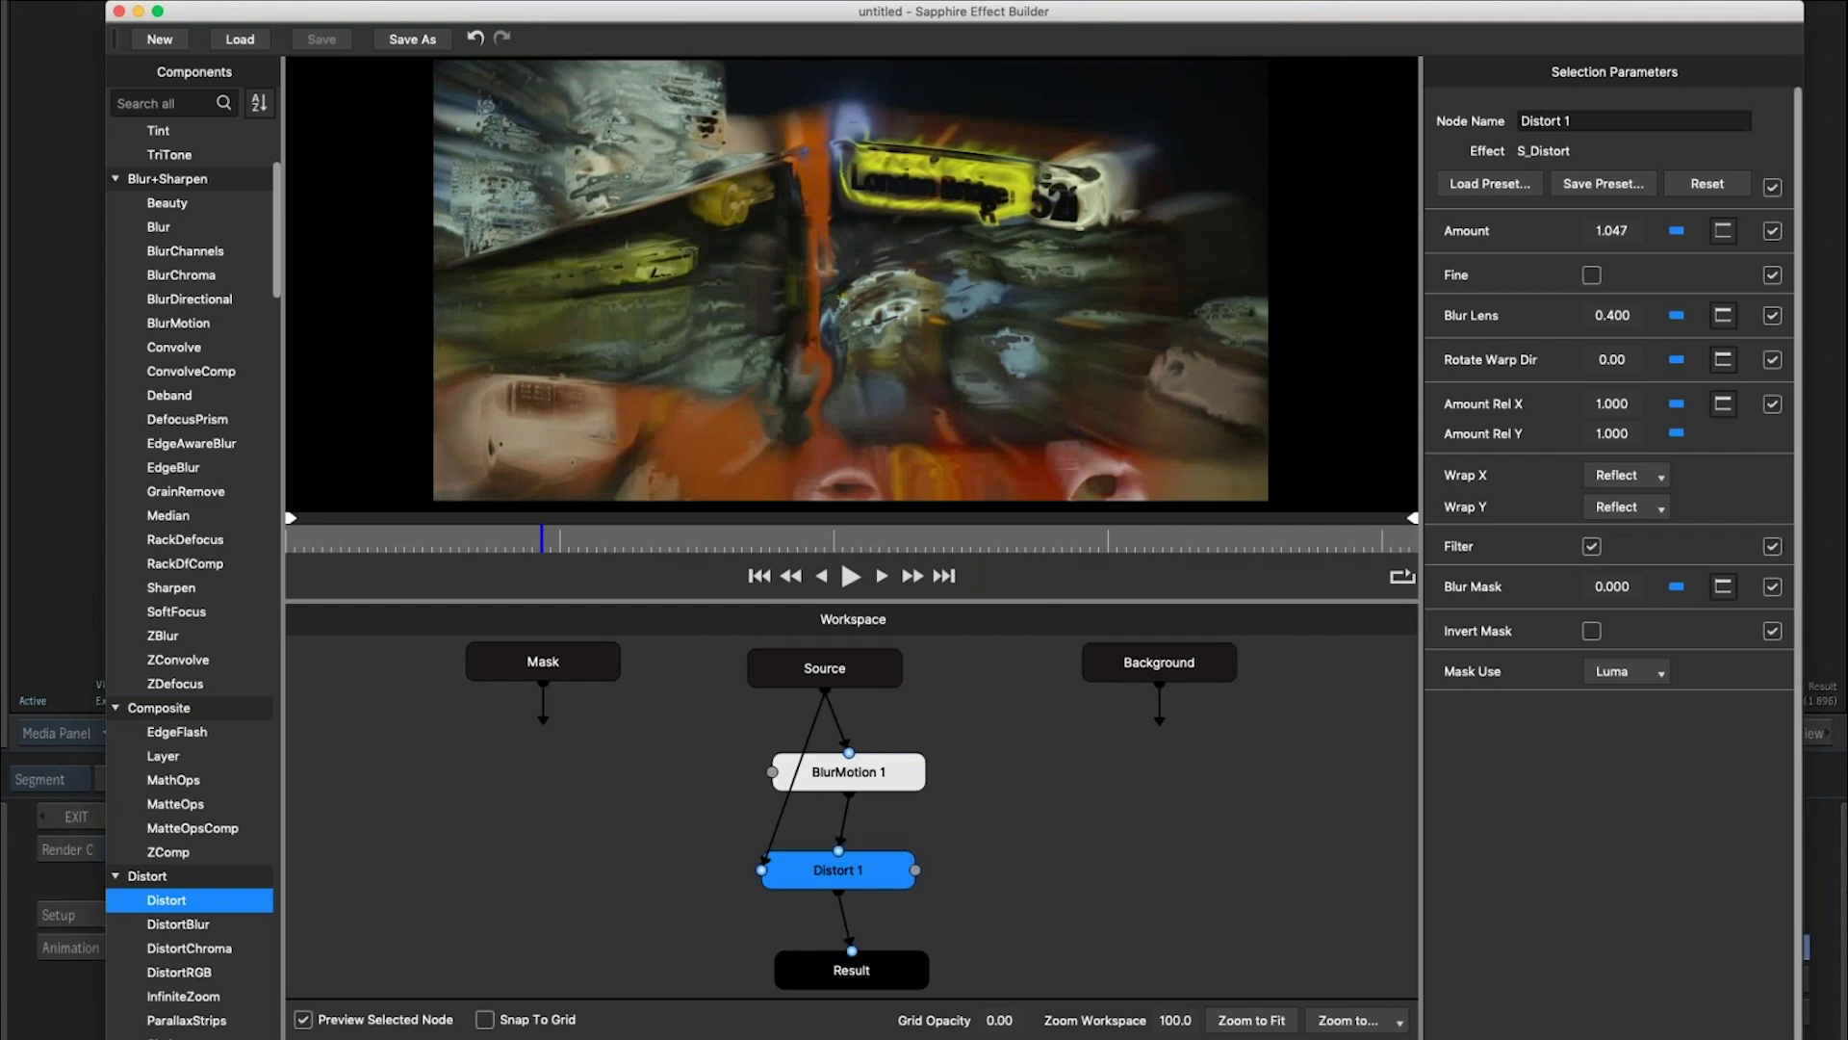
# Open the S_Effect preset browser, preview 8-bit Maze at an earlier frame, and browse the builder presets.
pyautogui.click(241, 40)
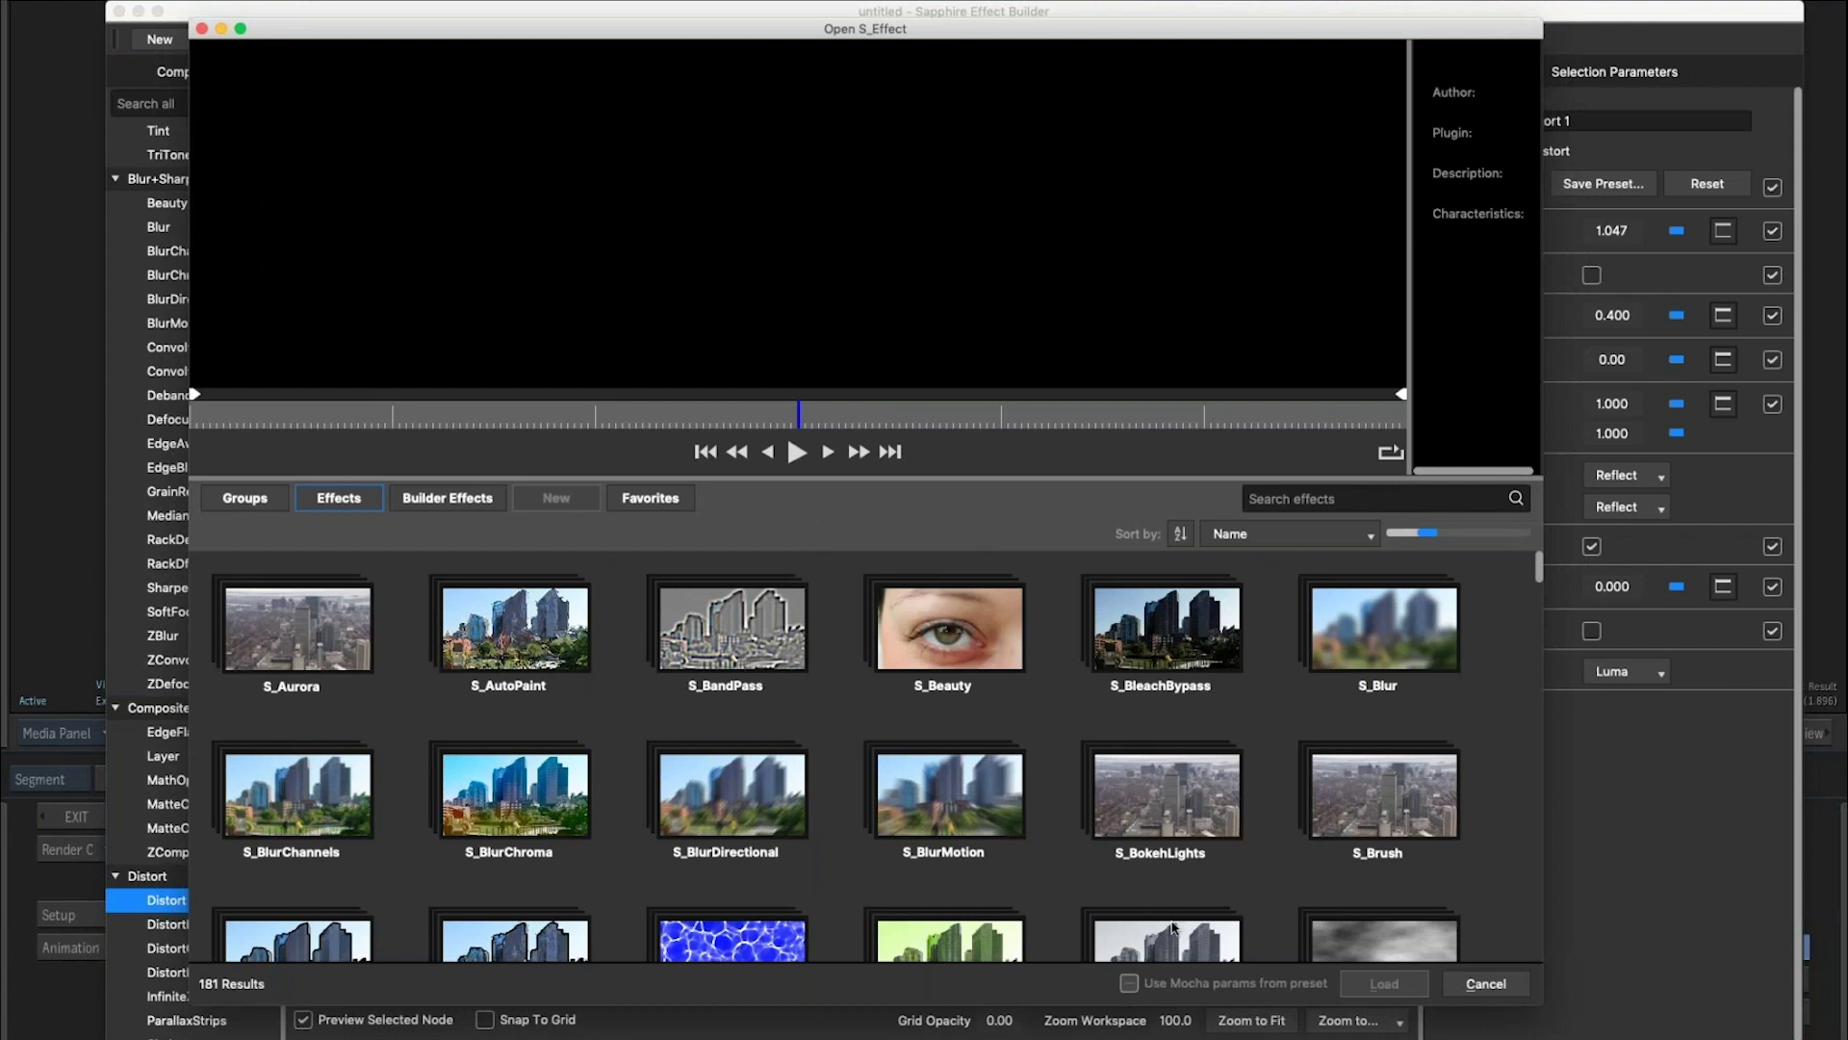
pyautogui.click(441, 498)
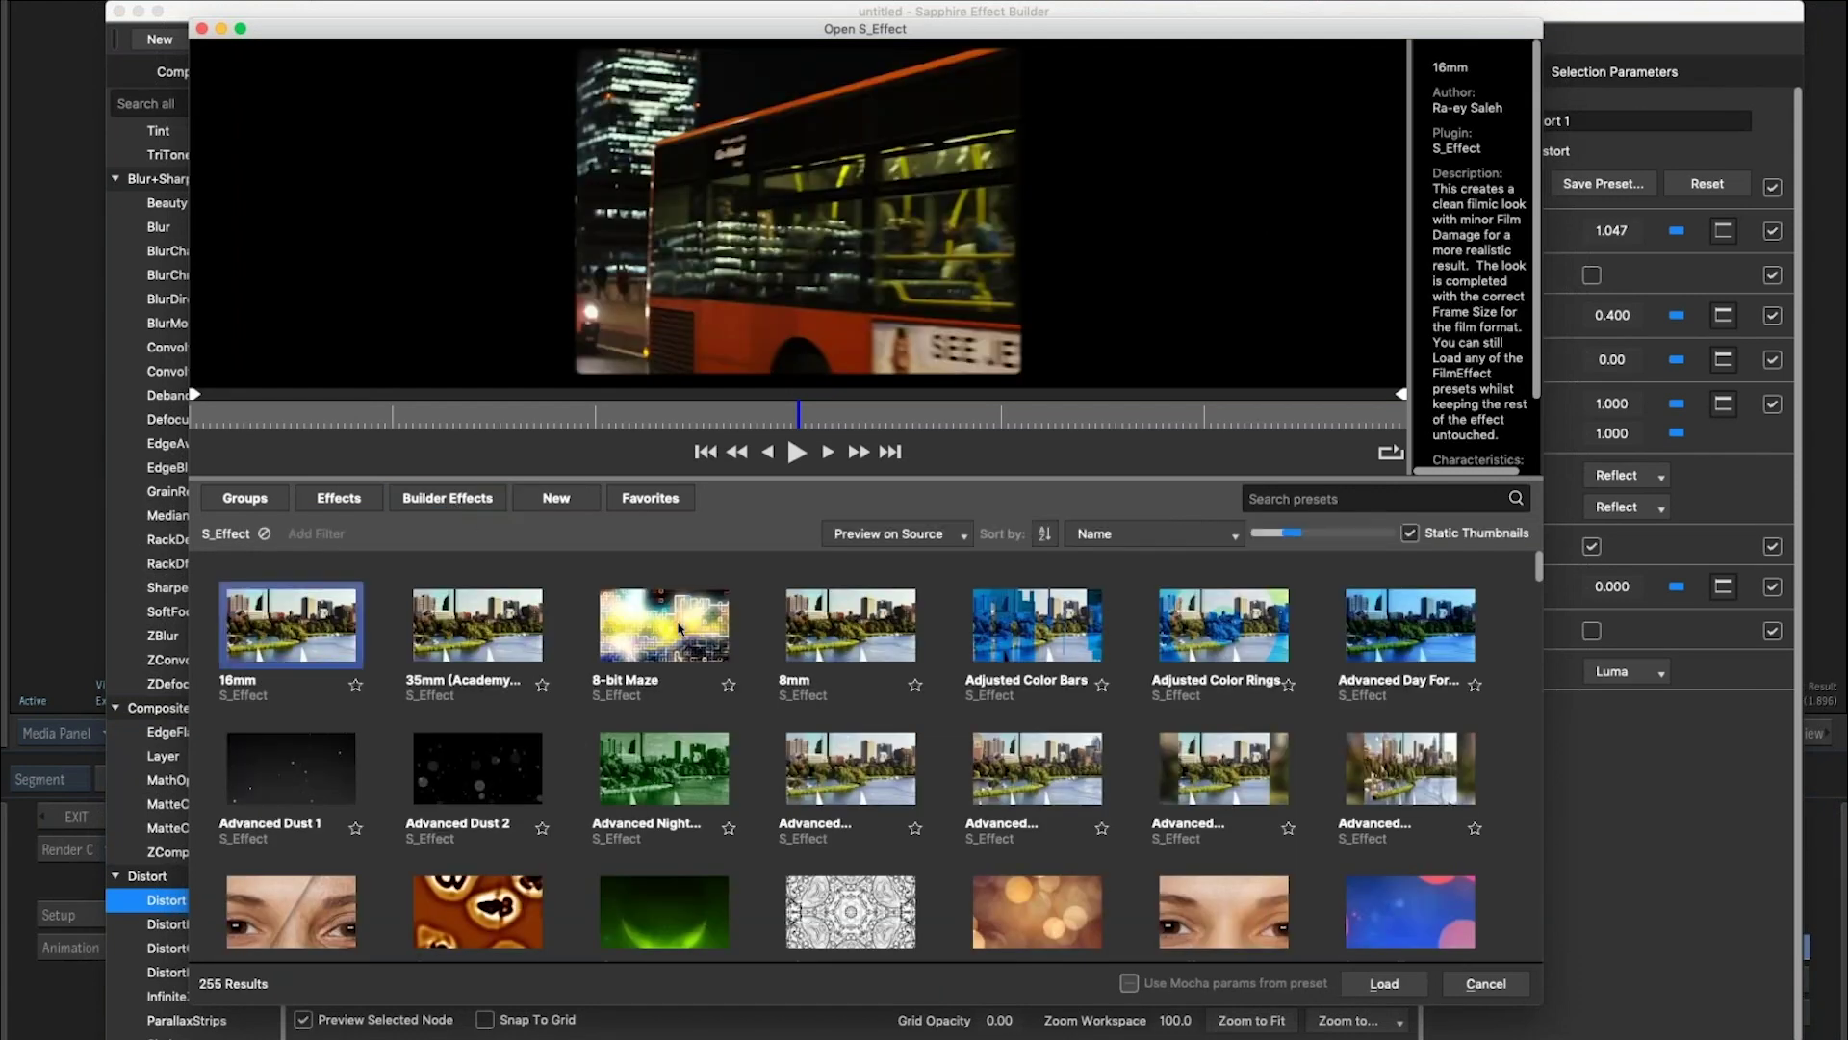
pyautogui.click(681, 631)
pyautogui.moveTo(708, 421); pyautogui.dragTo(655, 424)
pyautogui.scroll(-10, 980, 598)
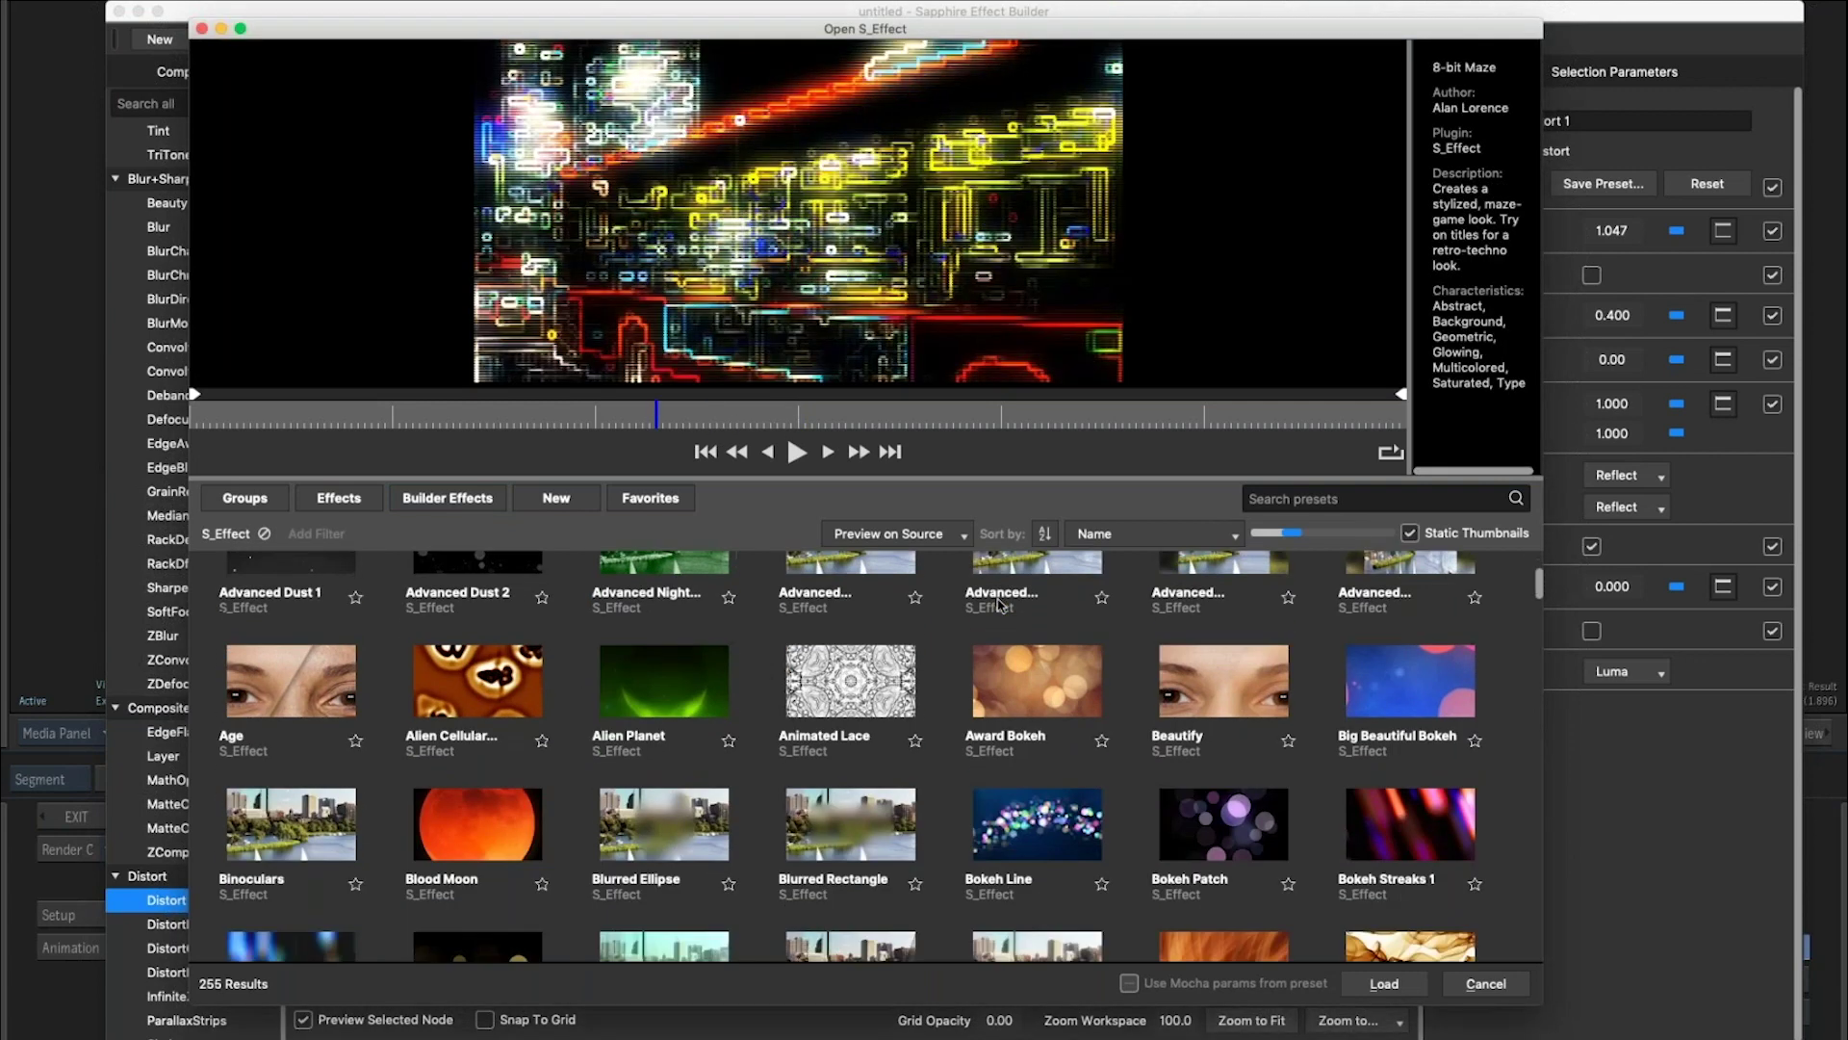
pyautogui.scroll(10, 998, 604)
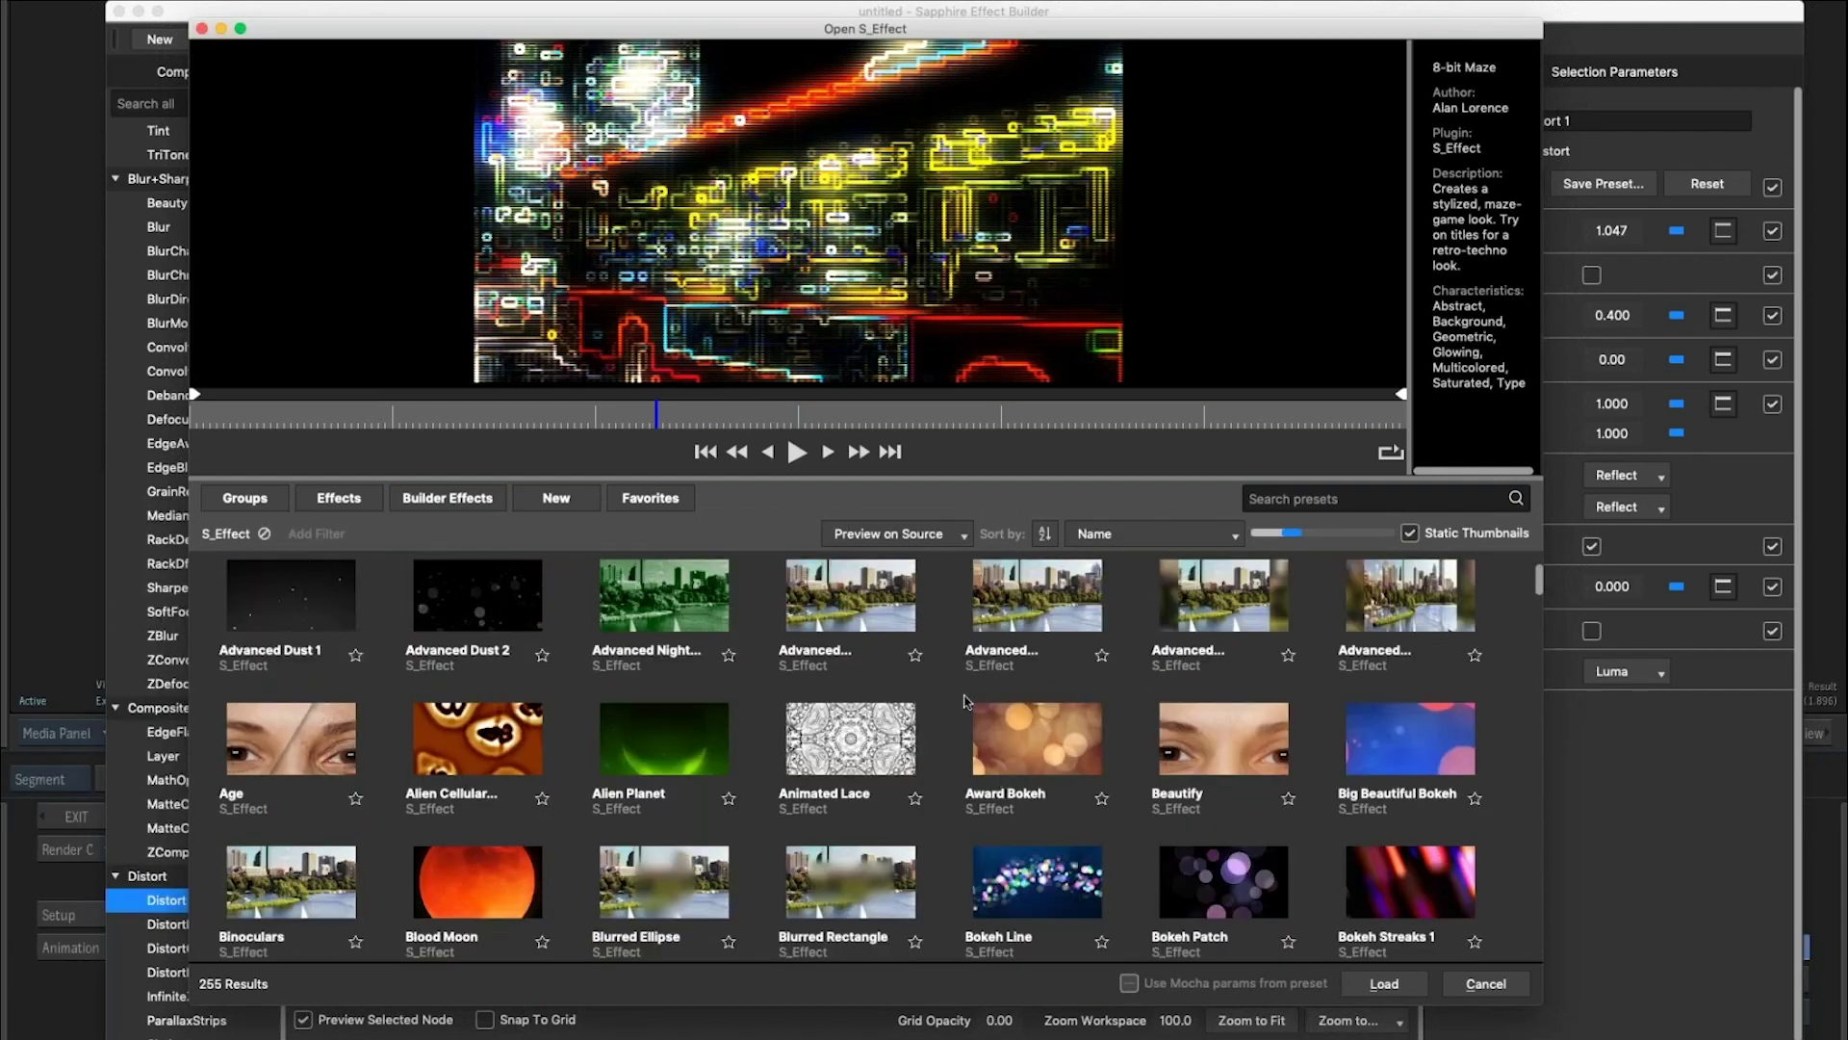
pyautogui.scroll(-10, 966, 701)
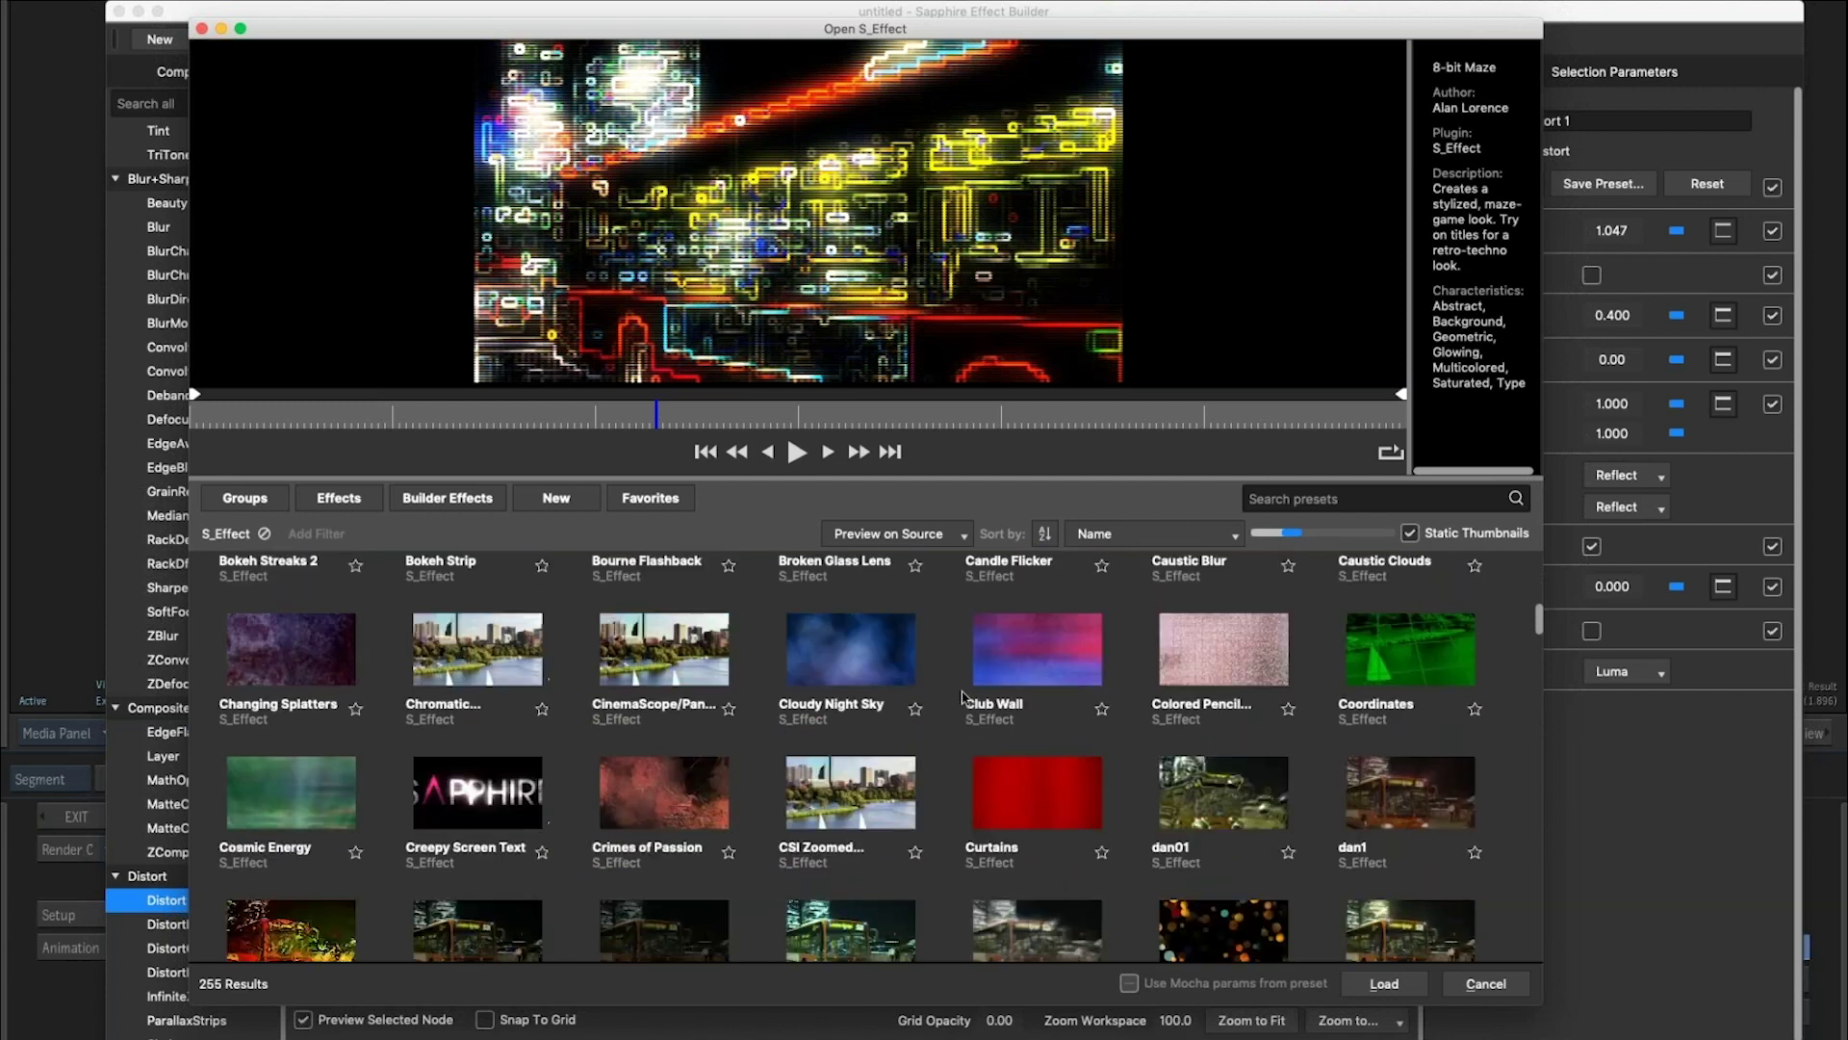
pyautogui.scroll(-2, 967, 697)
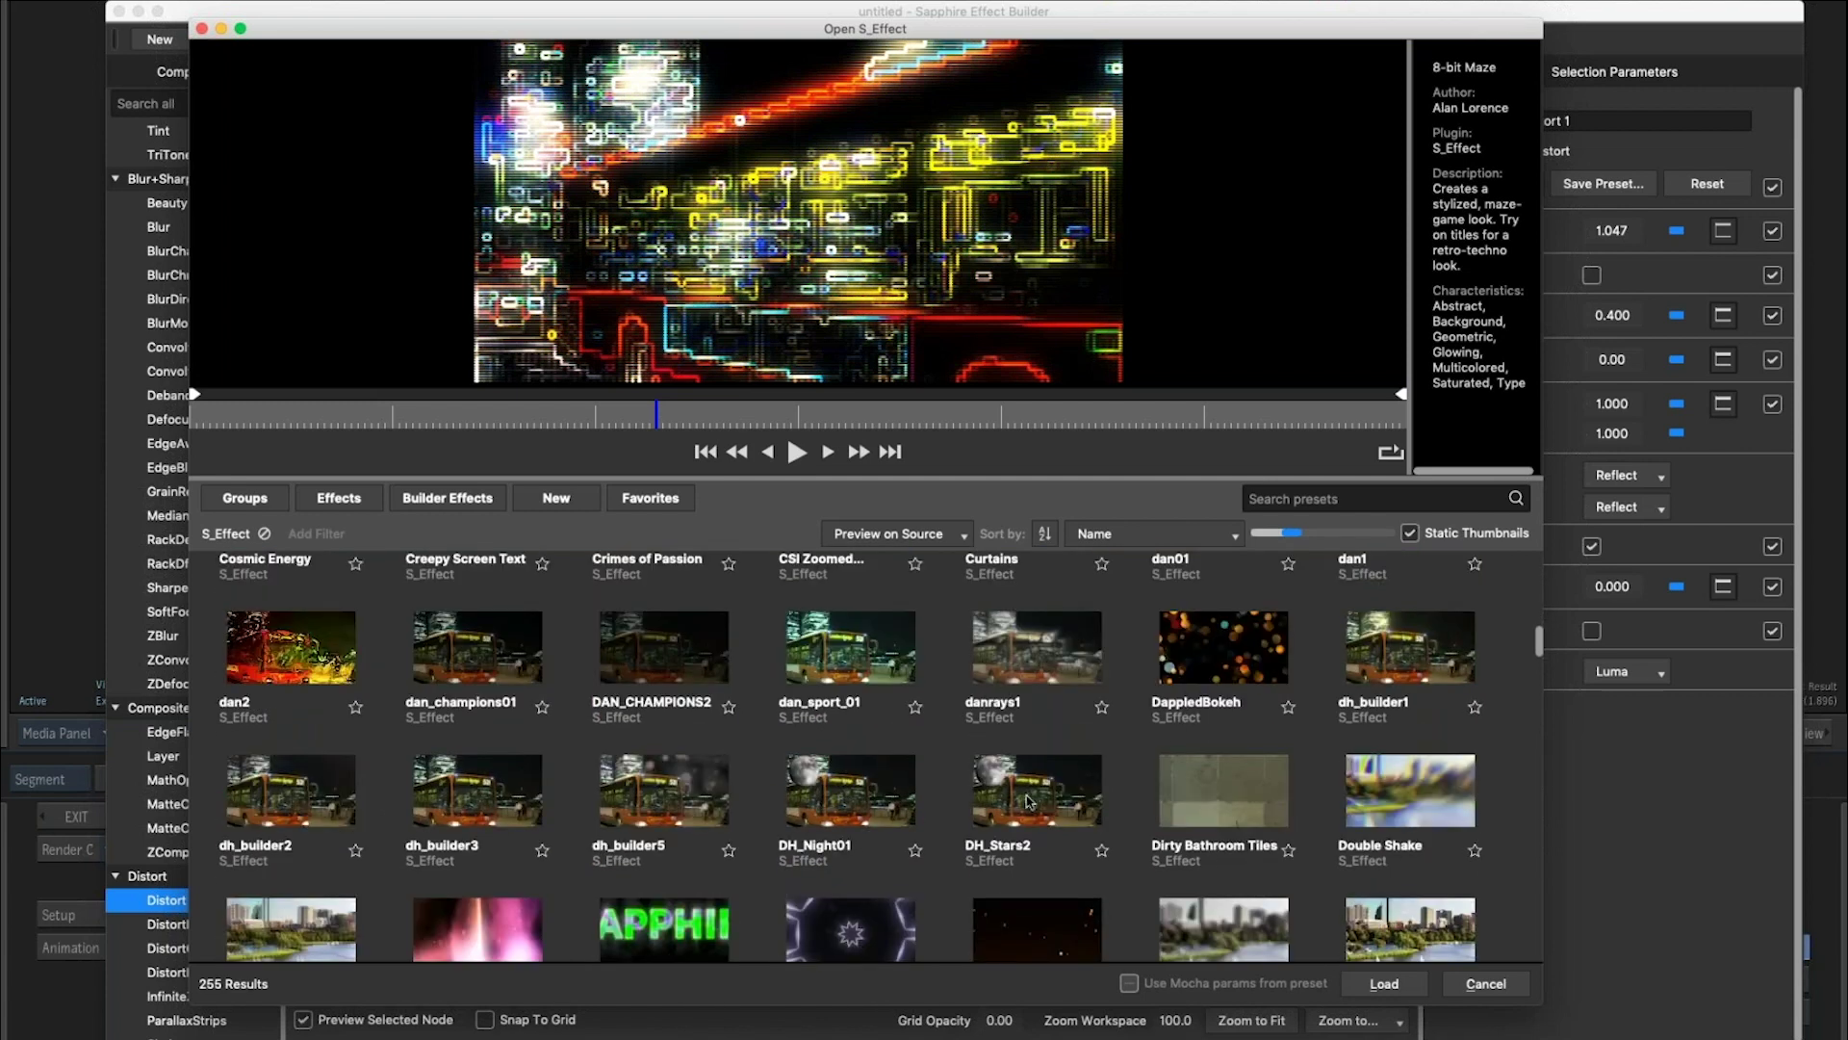
pyautogui.scroll(5, 931, 728)
pyautogui.scroll(-4, 1059, 770)
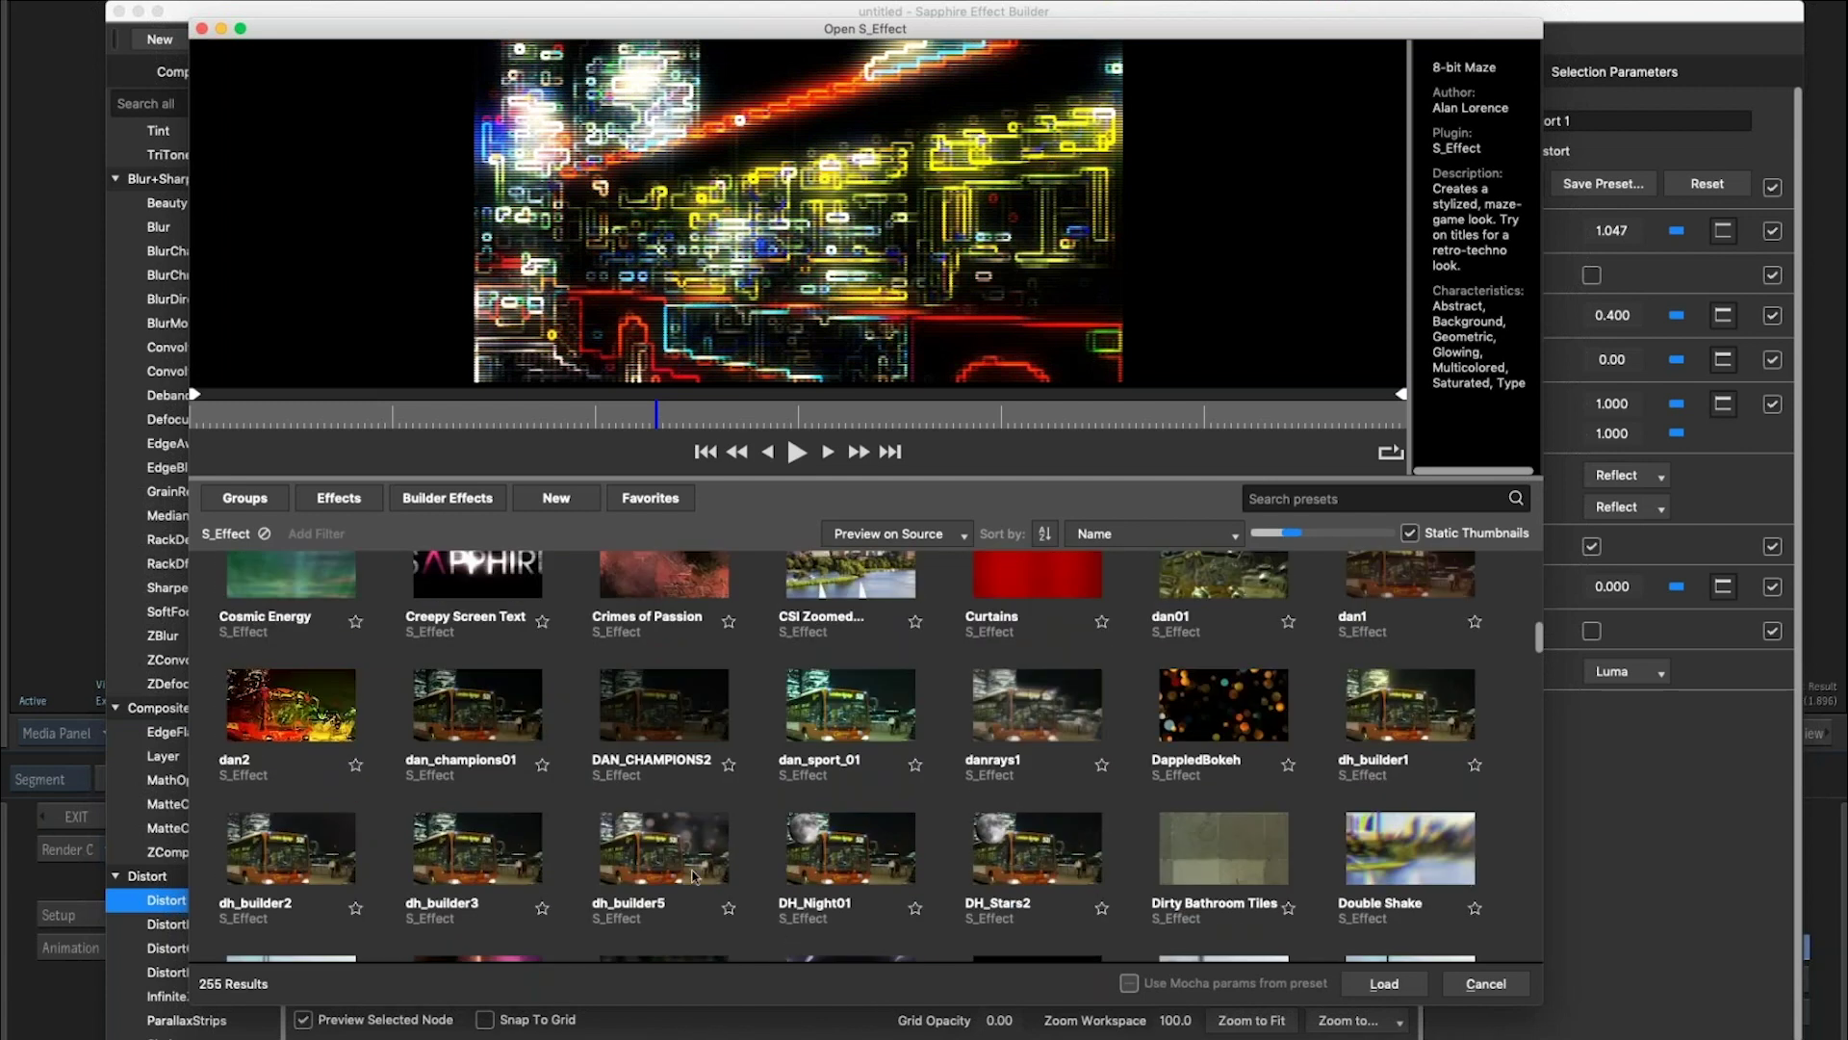
pyautogui.scroll(4, 1271, 718)
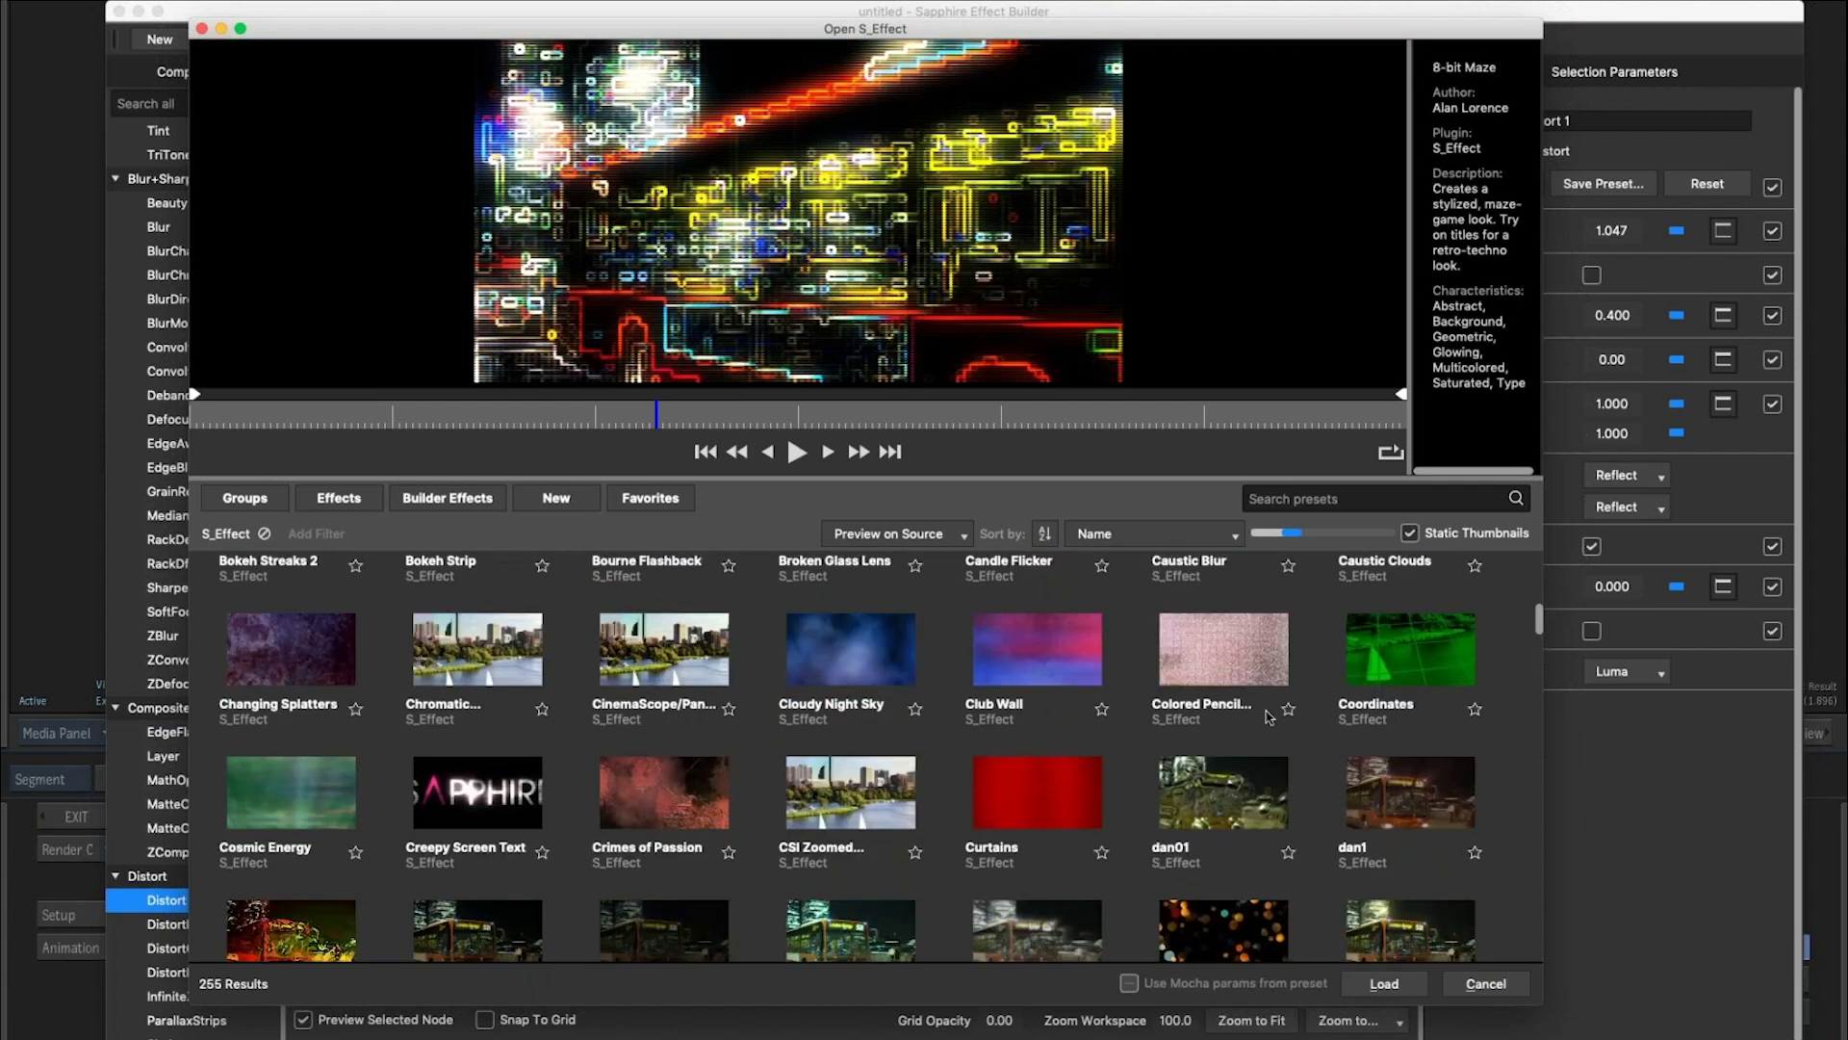
pyautogui.scroll(-8, 807, 715)
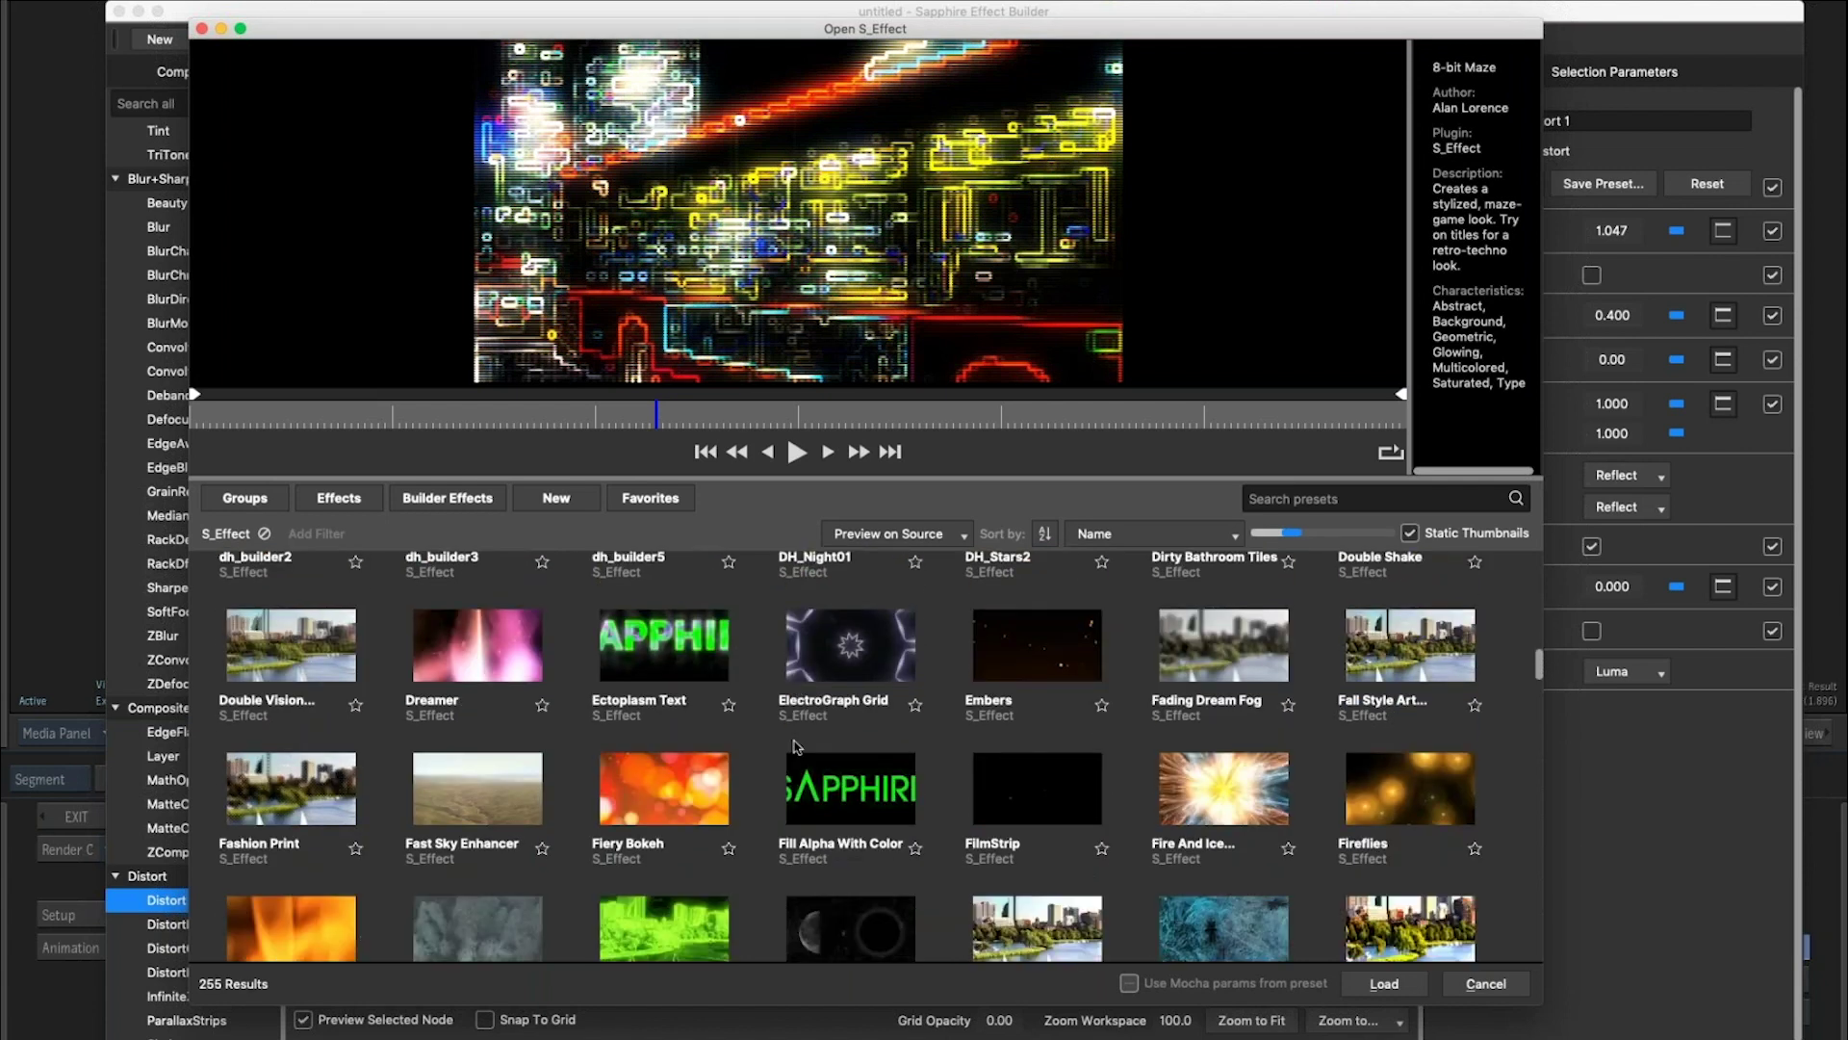
# Preview the Fiery Bokeh and Fire And Ice wormhole presets at later frames of the clip.
pyautogui.click(686, 683)
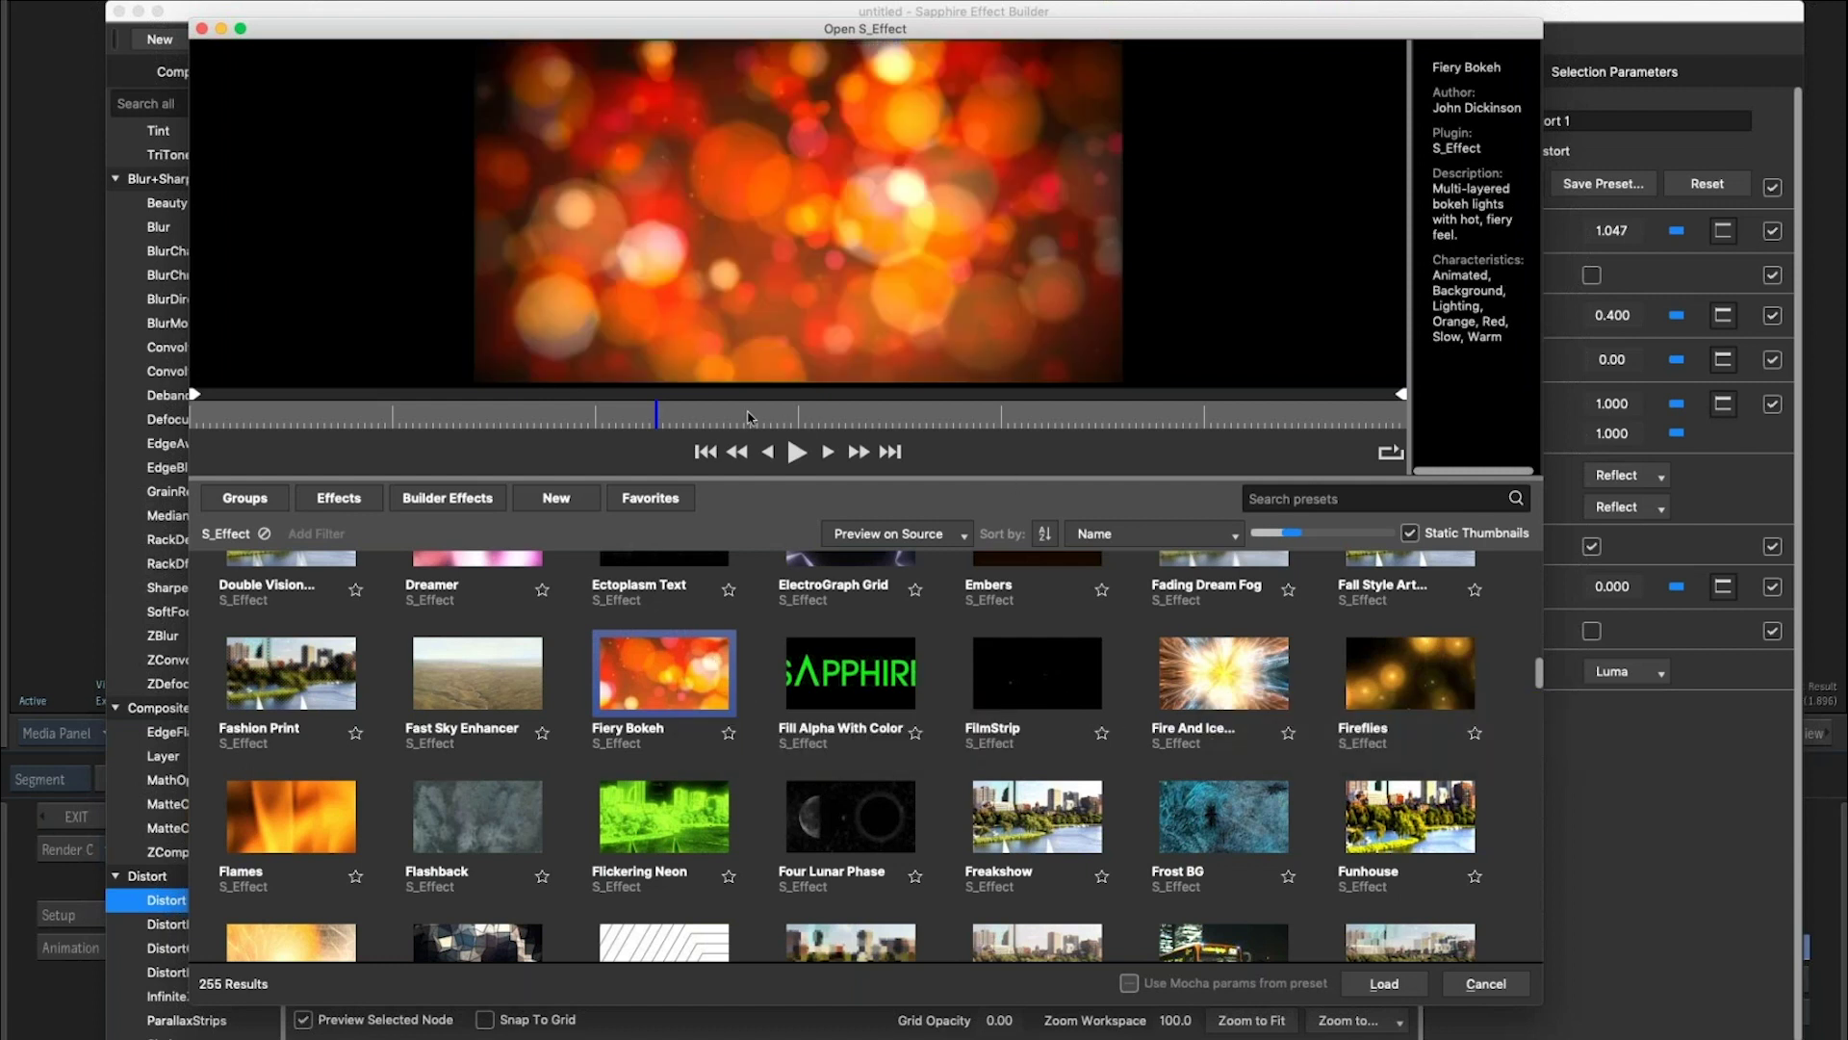
pyautogui.click(785, 412)
pyautogui.click(802, 410)
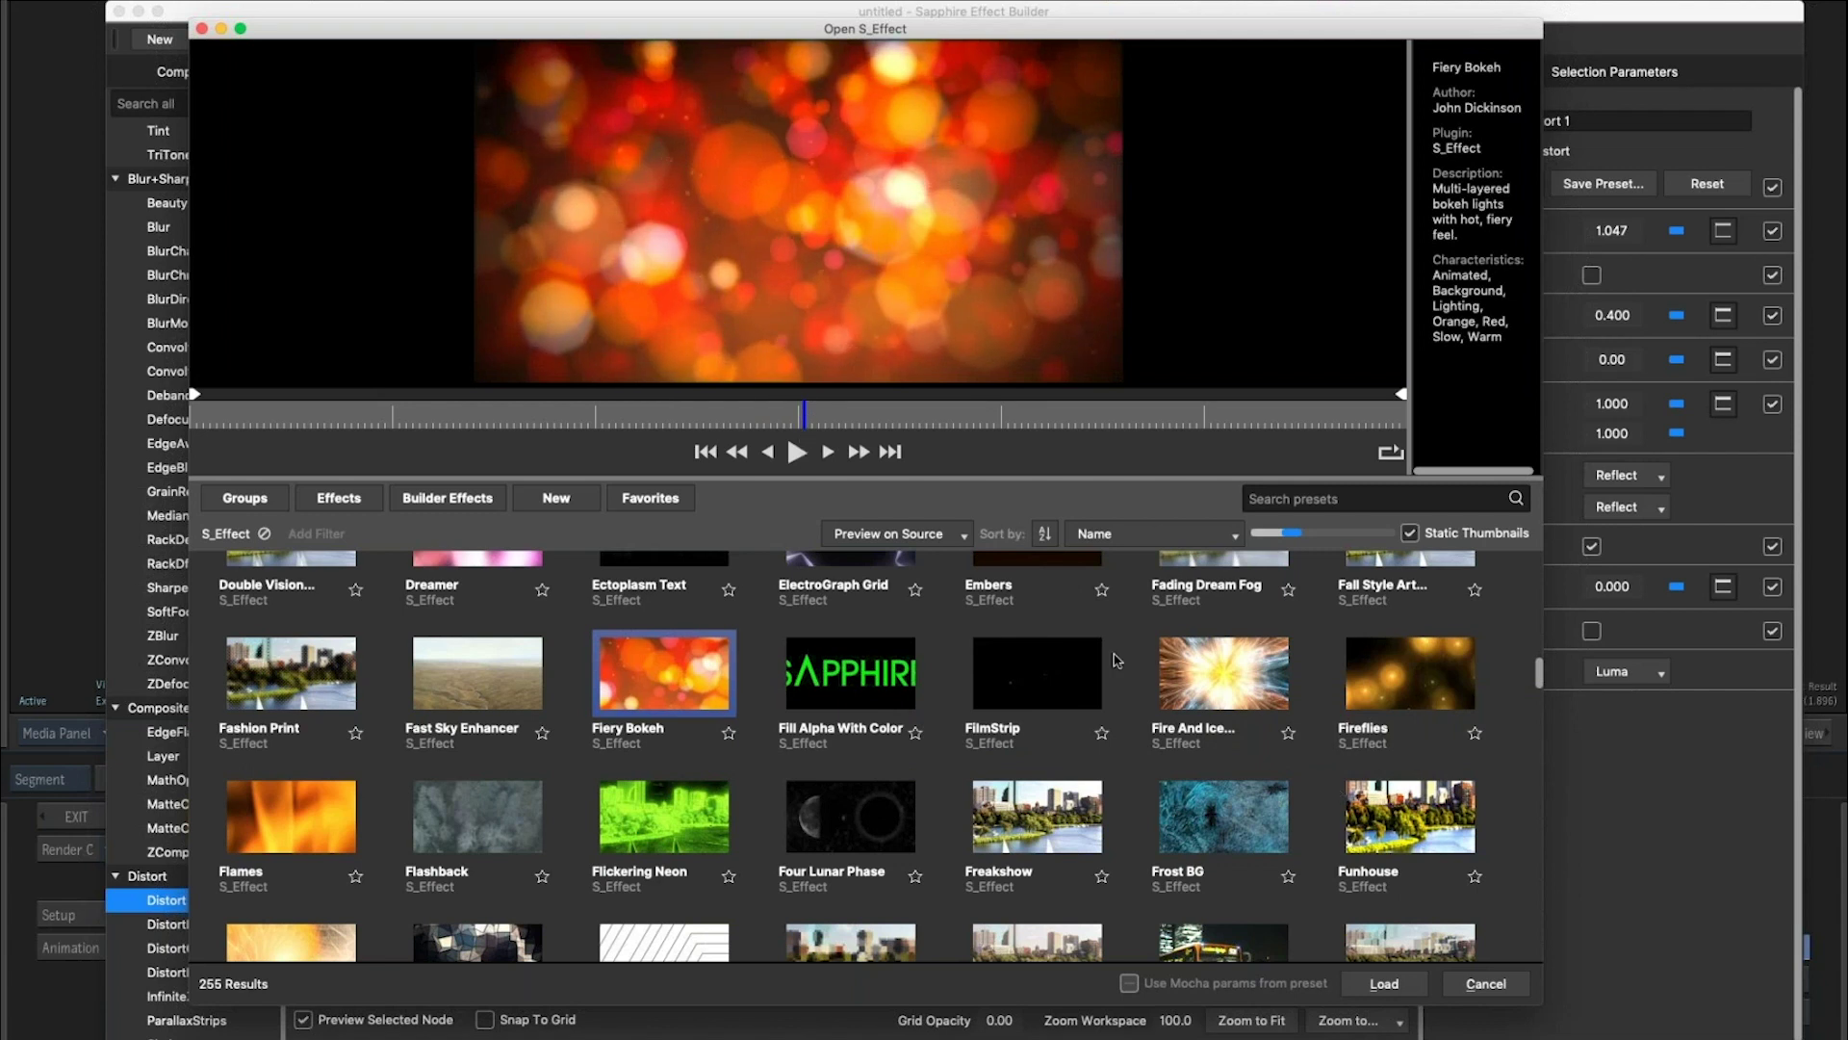
pyautogui.click(1231, 671)
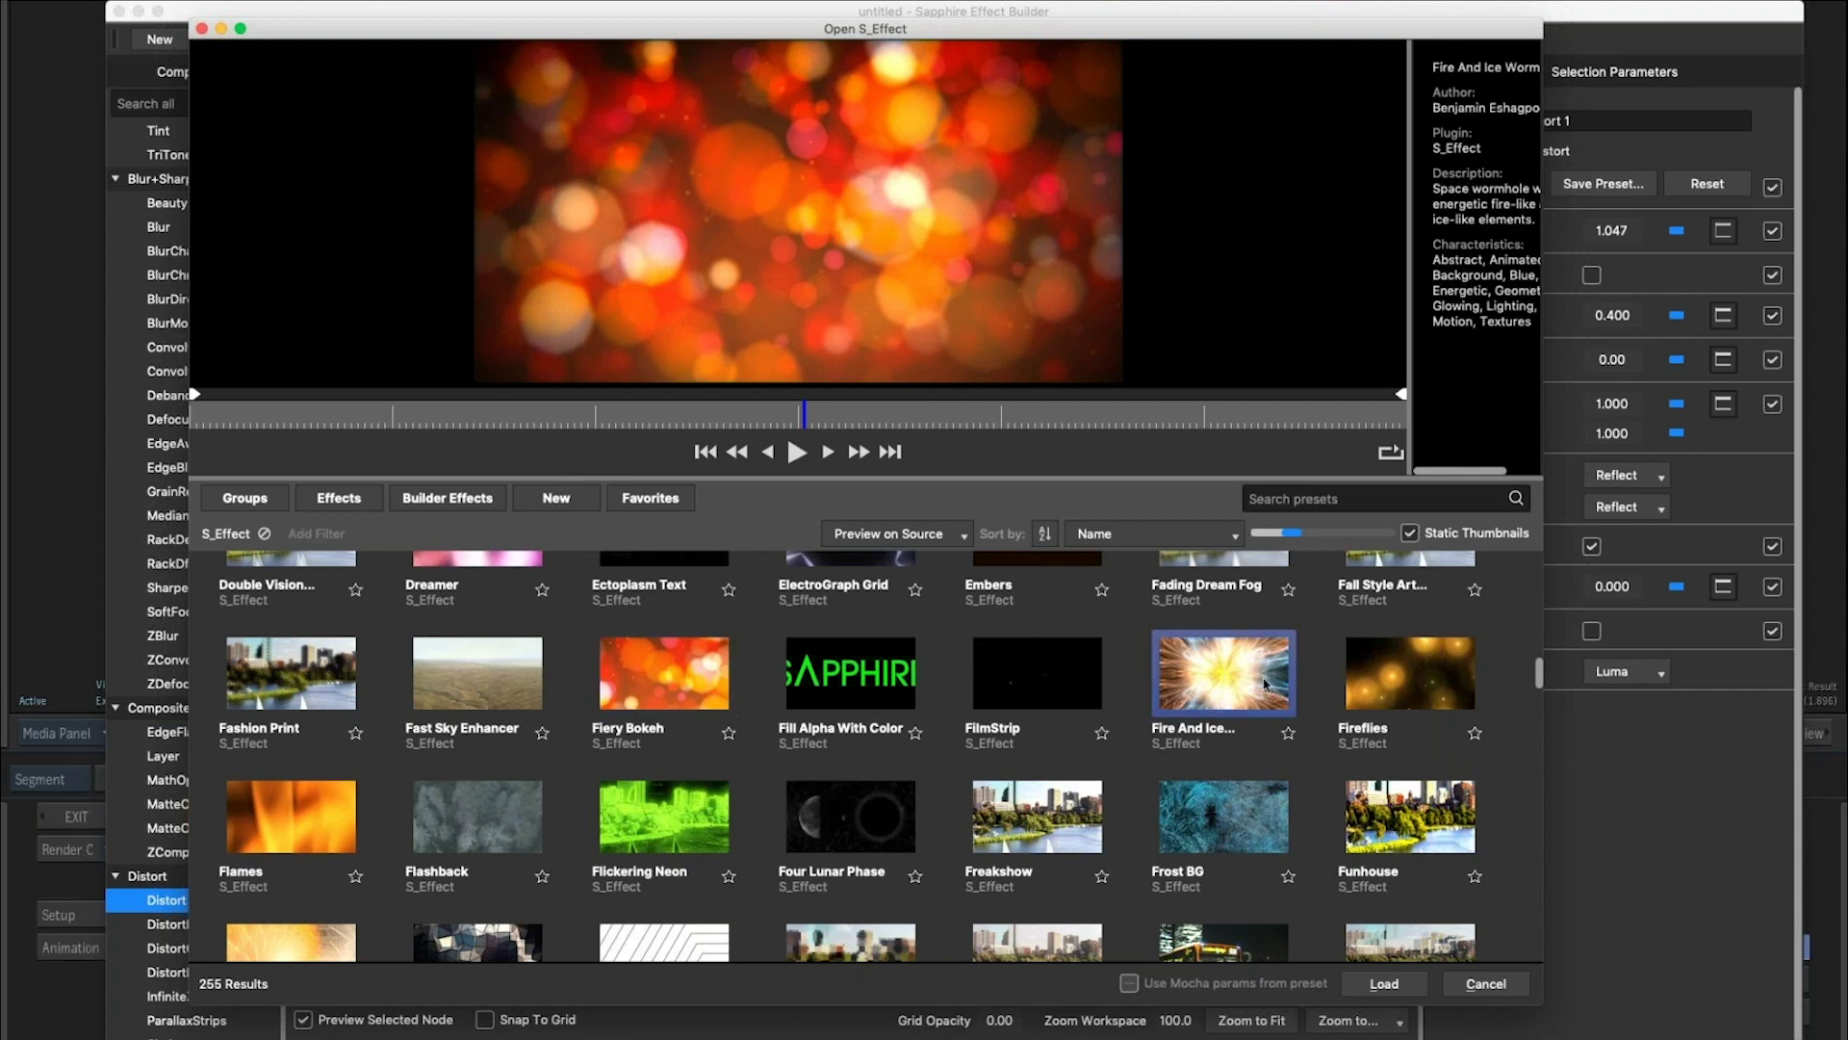
pyautogui.click(891, 424)
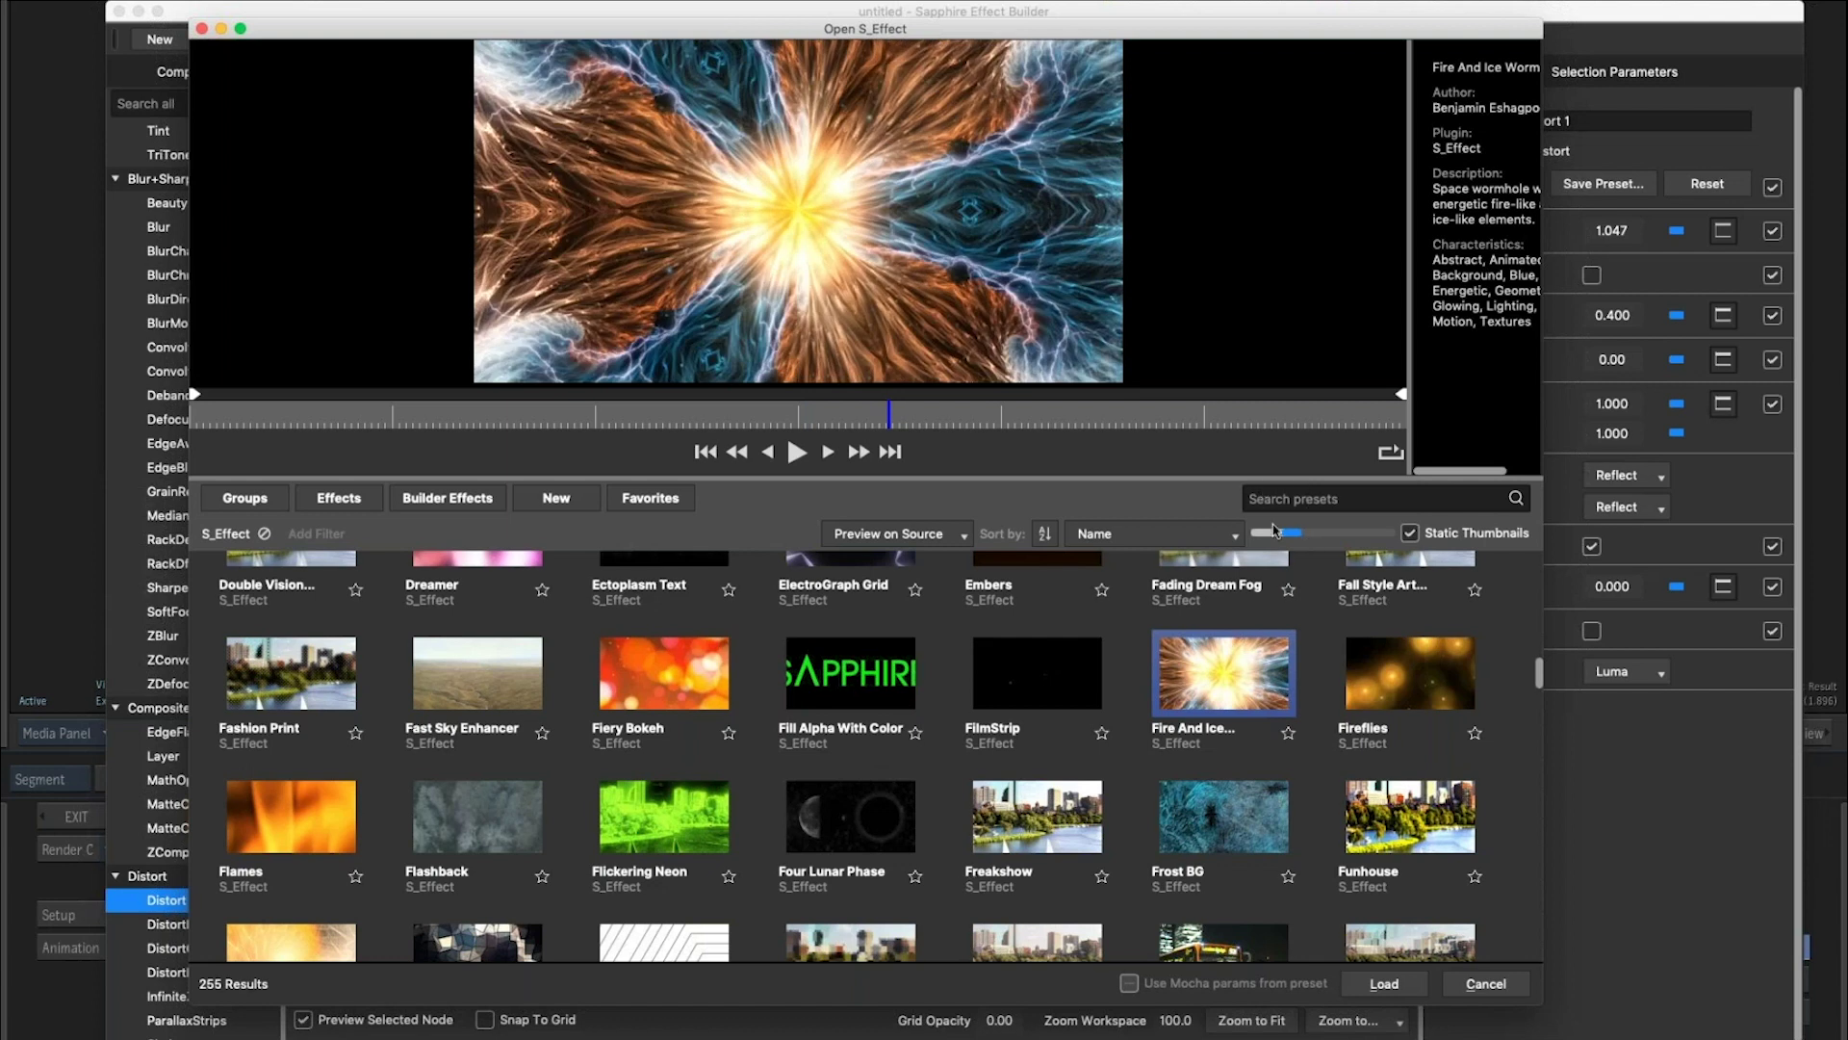
# Search the presets for "bok", select Pastel Bokeh, and load the dh_builder5 preset into the Effect Builder.
pyautogui.click(1387, 489)
pyautogui.write('b')
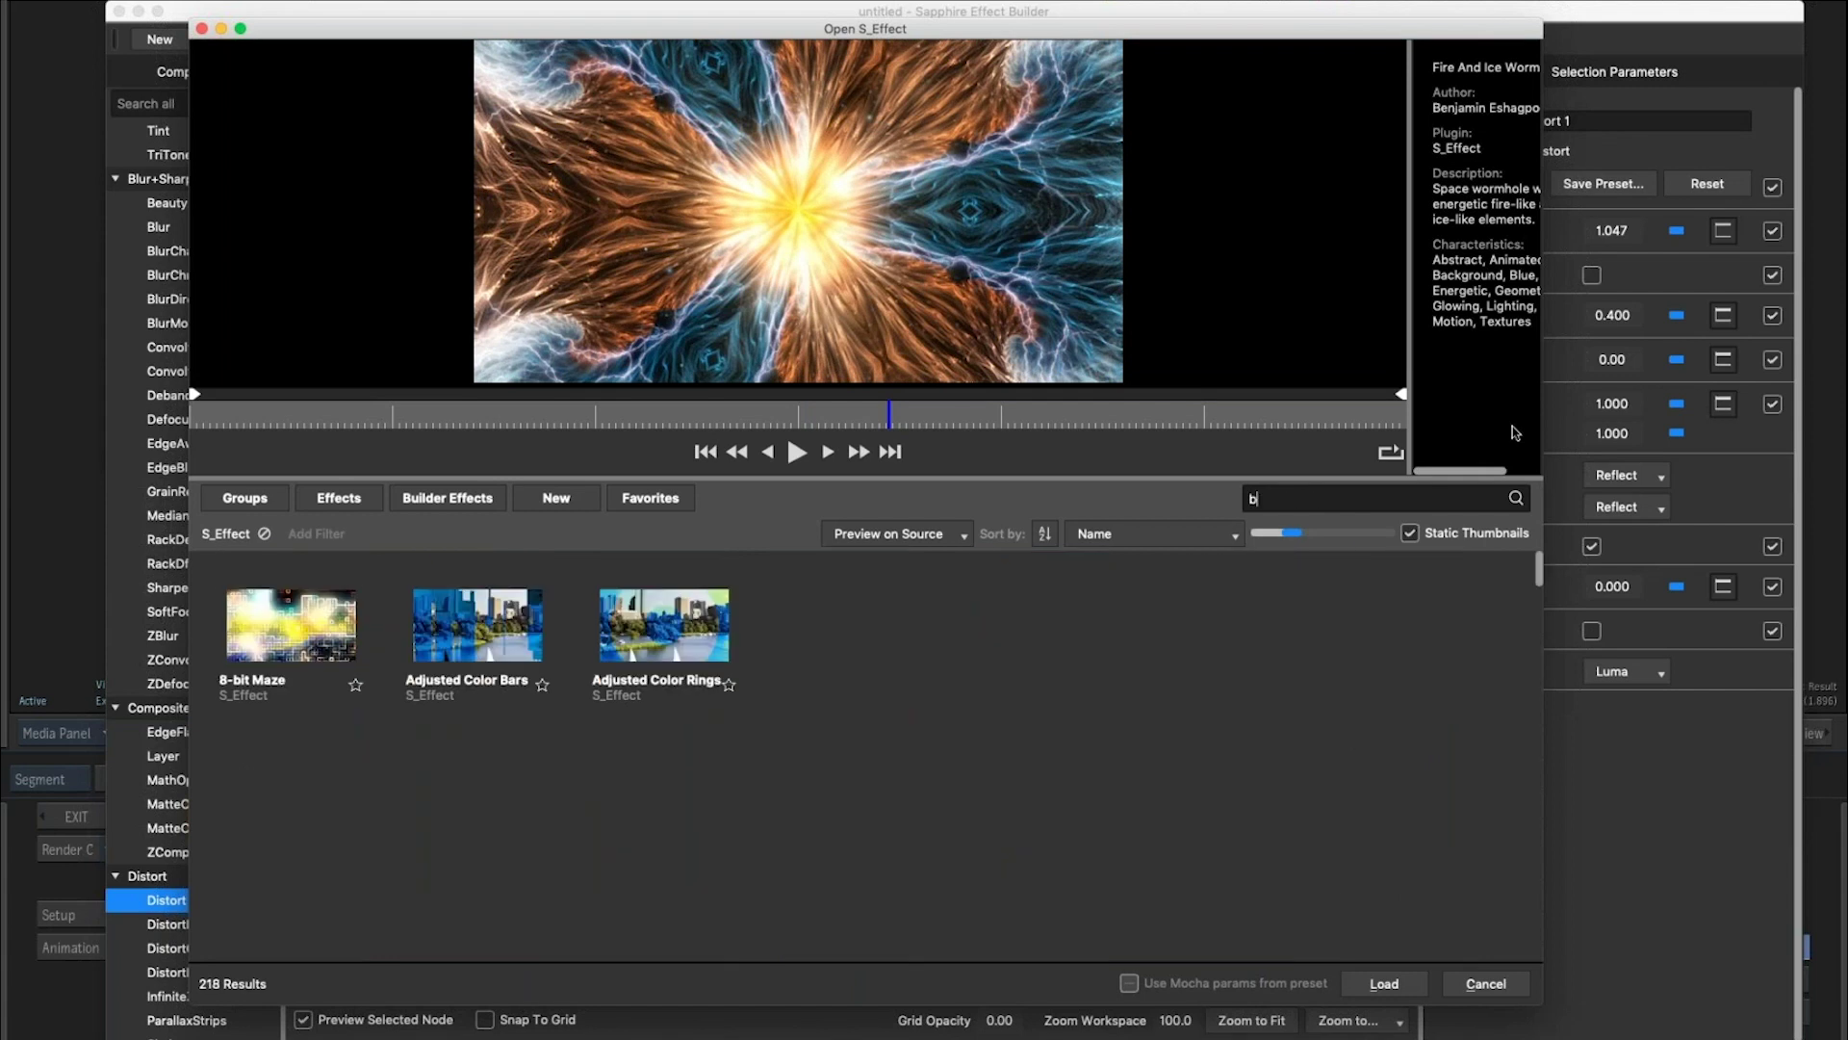
pyautogui.write('ok')
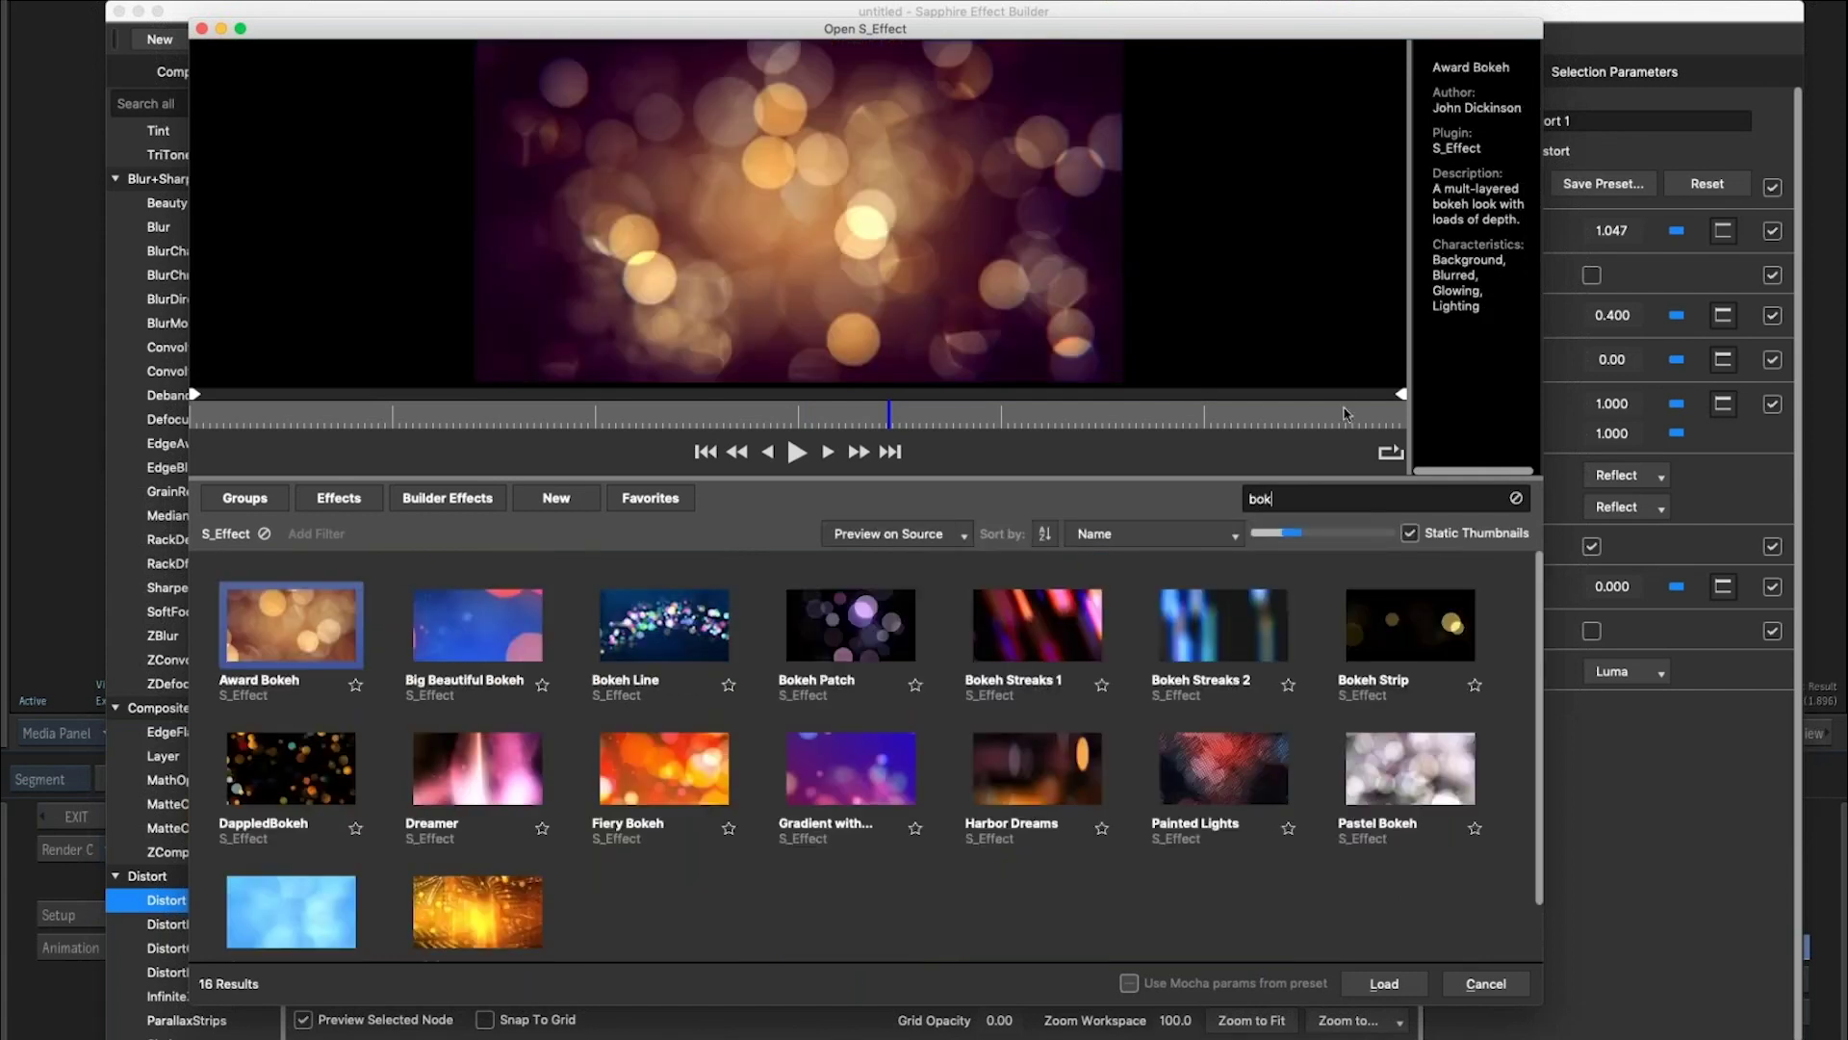
pyautogui.click(1405, 791)
pyautogui.click(1386, 983)
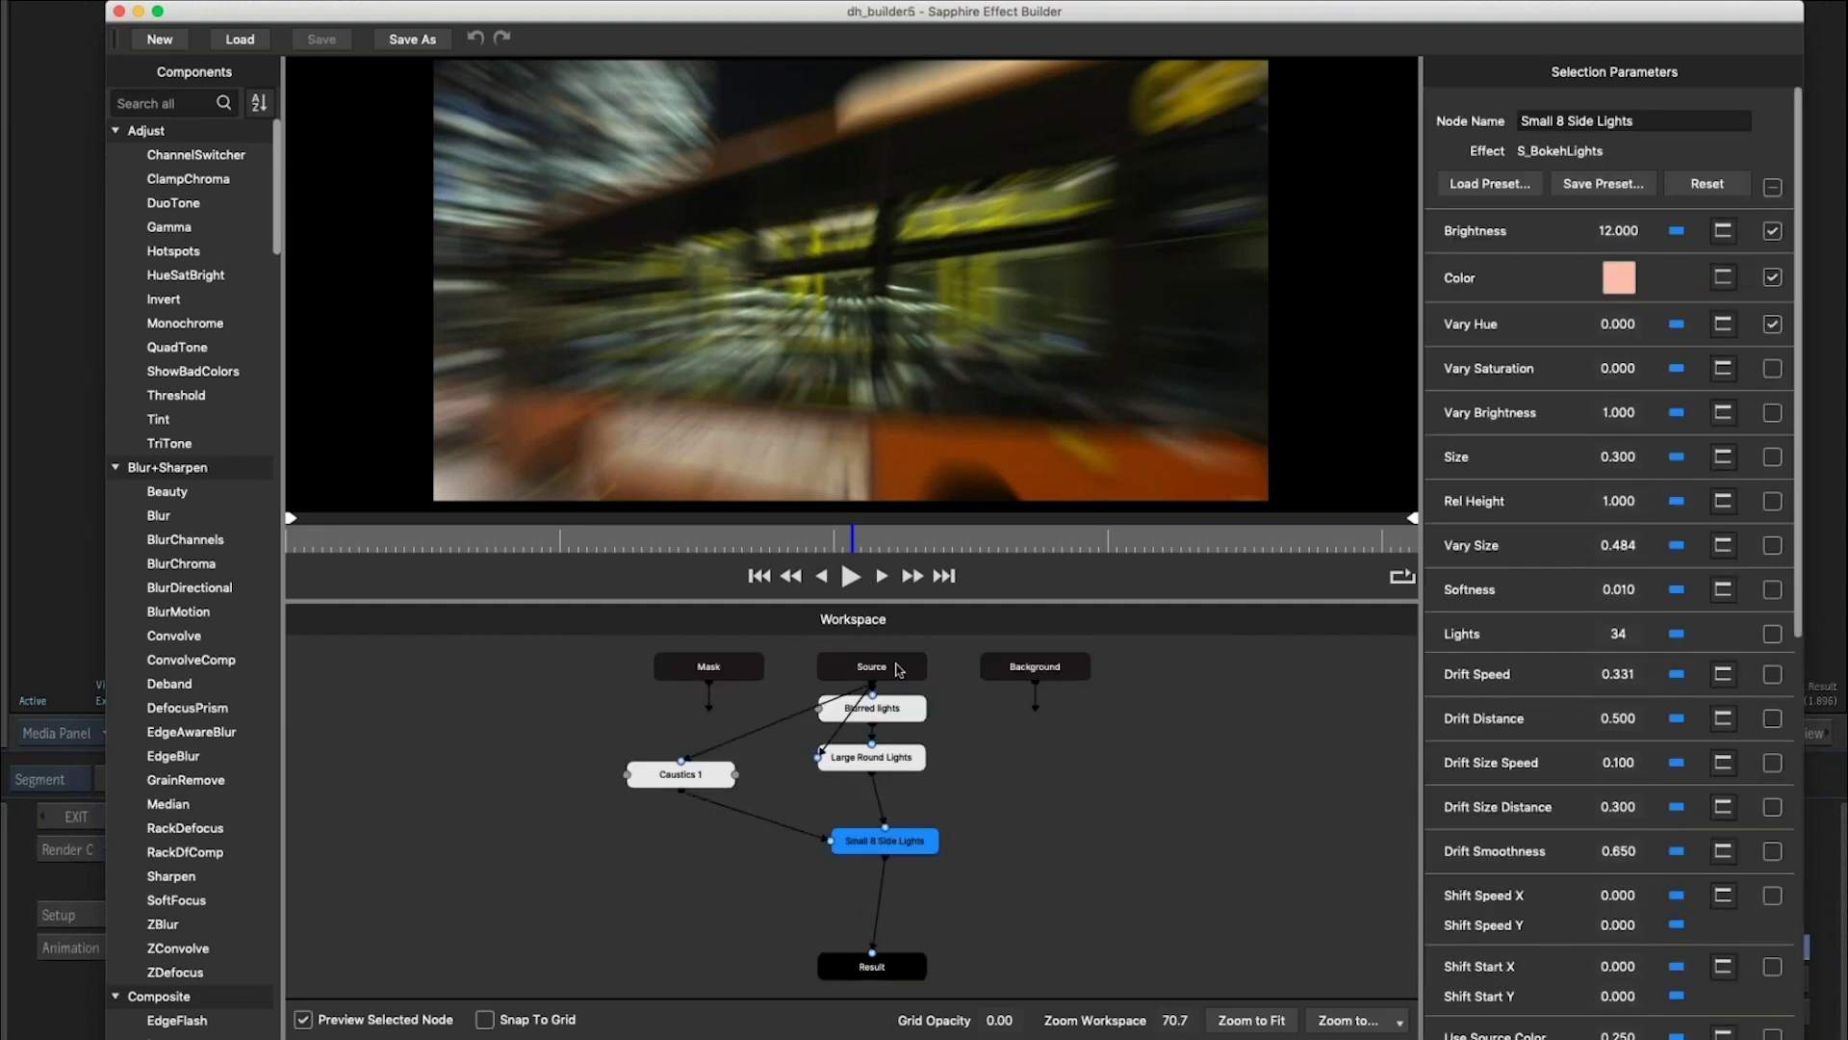
# Inspect the output of the Source, Blurred lights, Large Round Lights and Small 8 Side Lights nodes in turn.
pyautogui.click(896, 669)
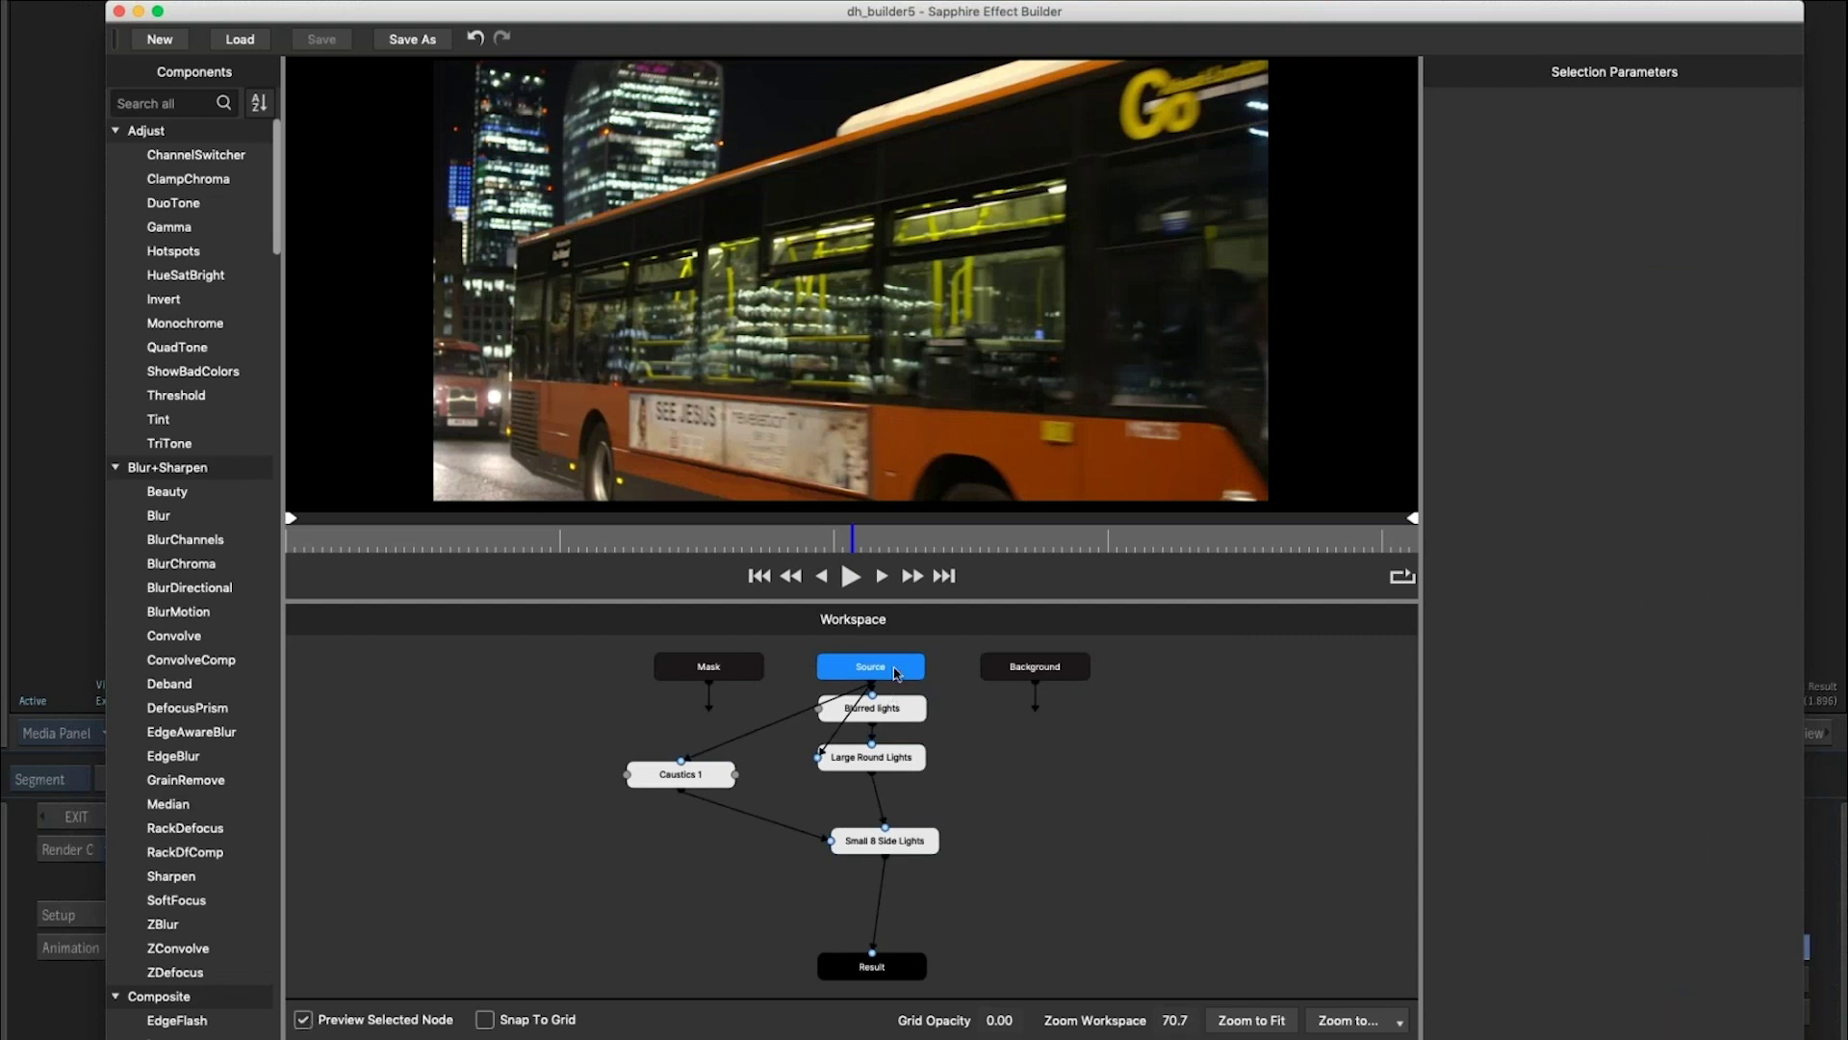
pyautogui.moveTo(893, 669); pyautogui.dragTo(898, 667)
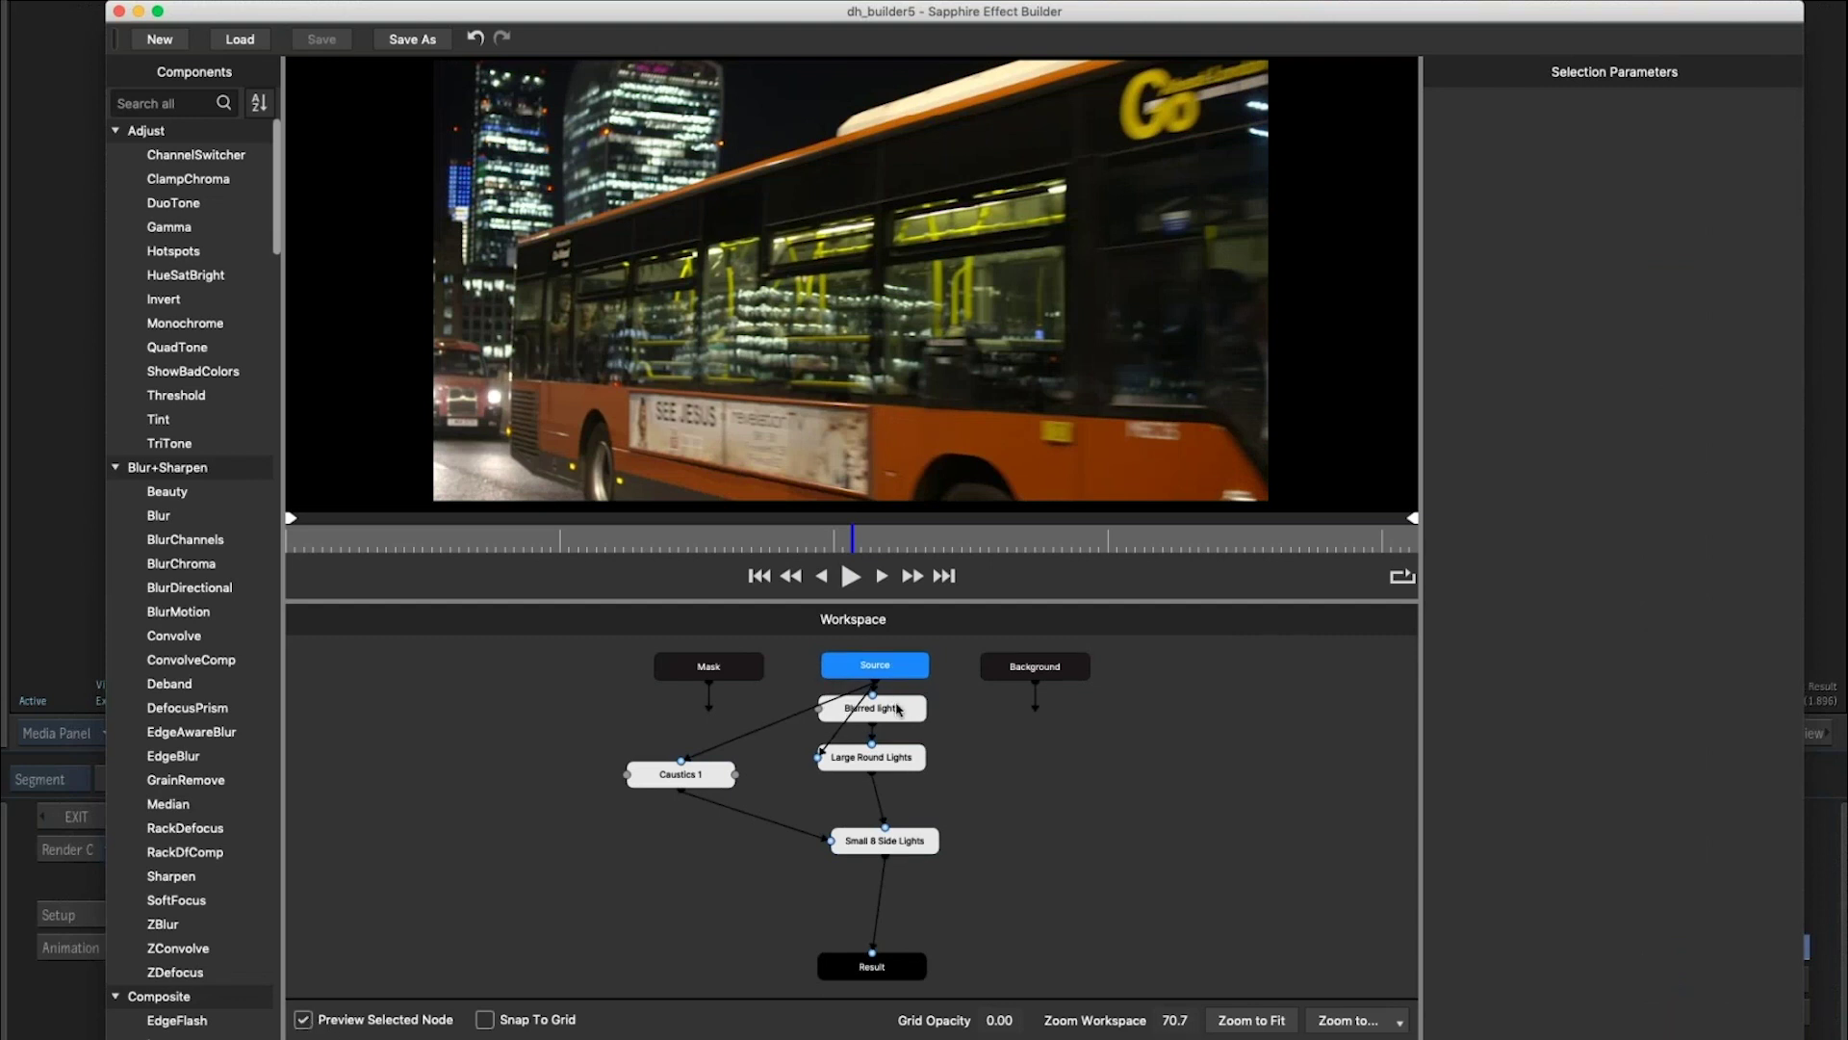
pyautogui.click(896, 707)
pyautogui.click(900, 760)
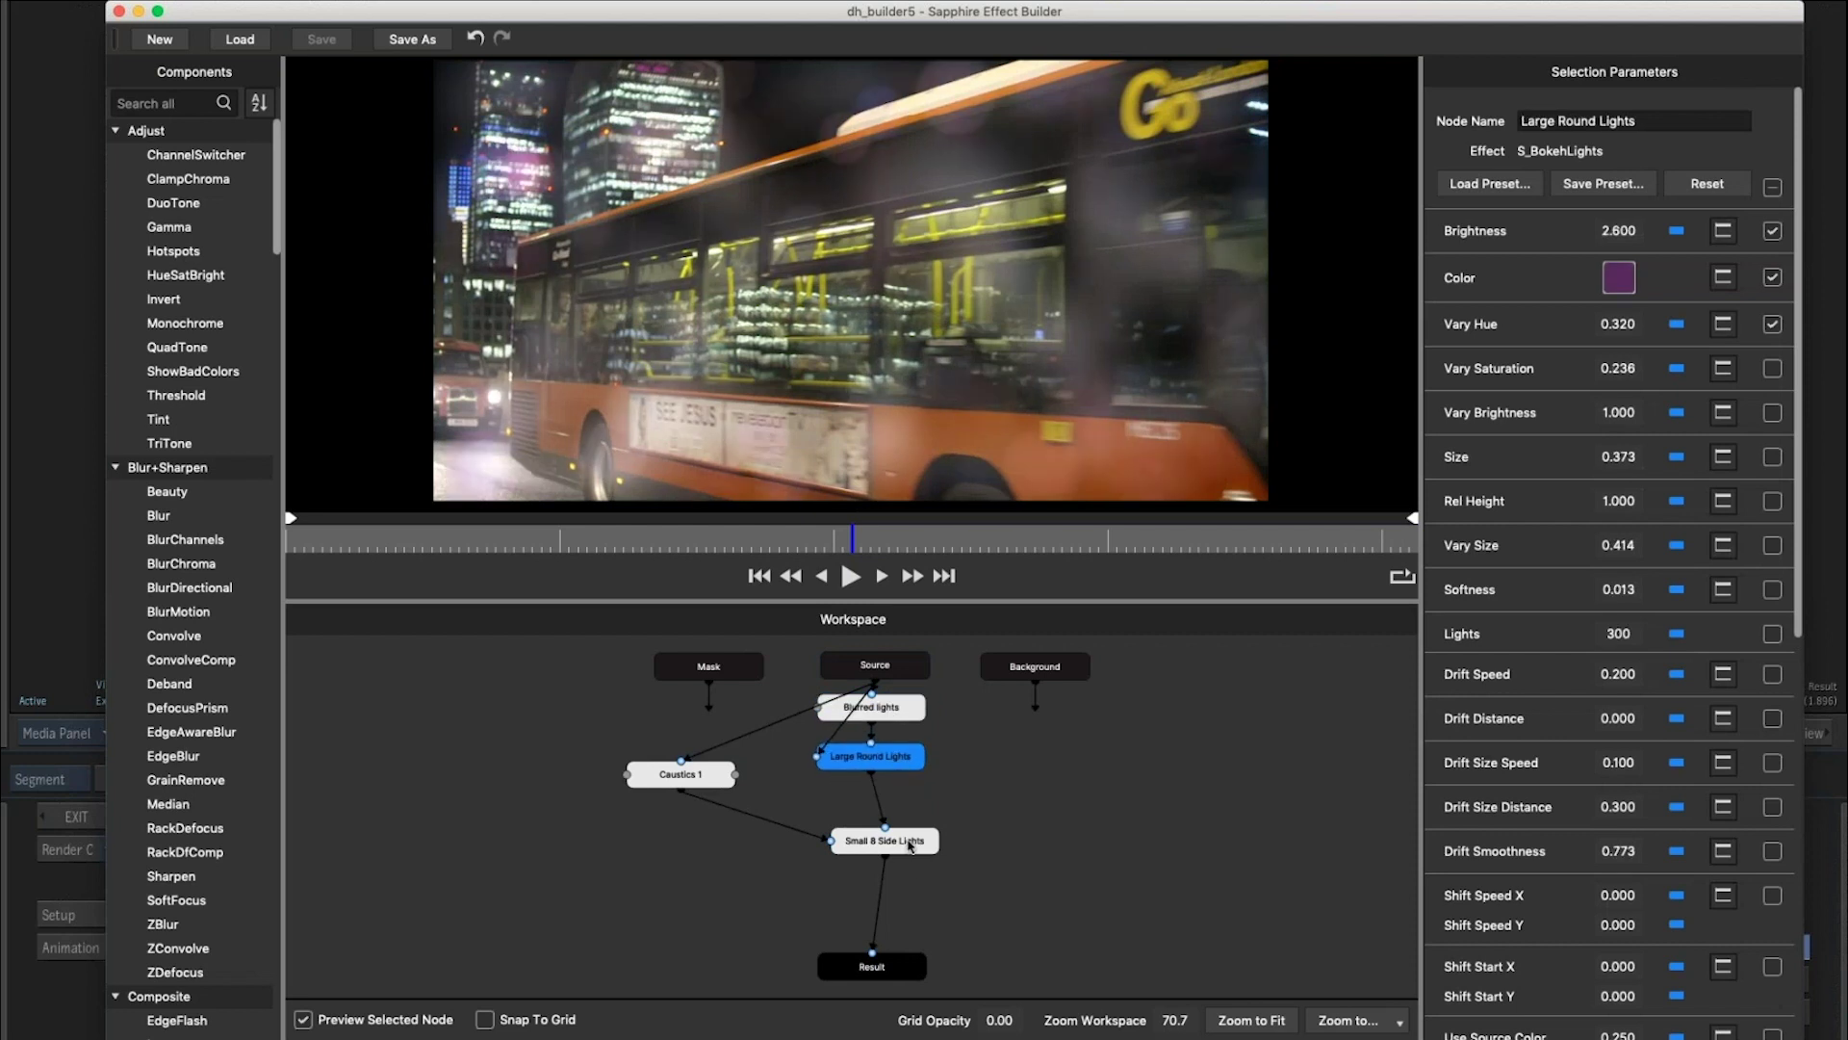
pyautogui.click(909, 847)
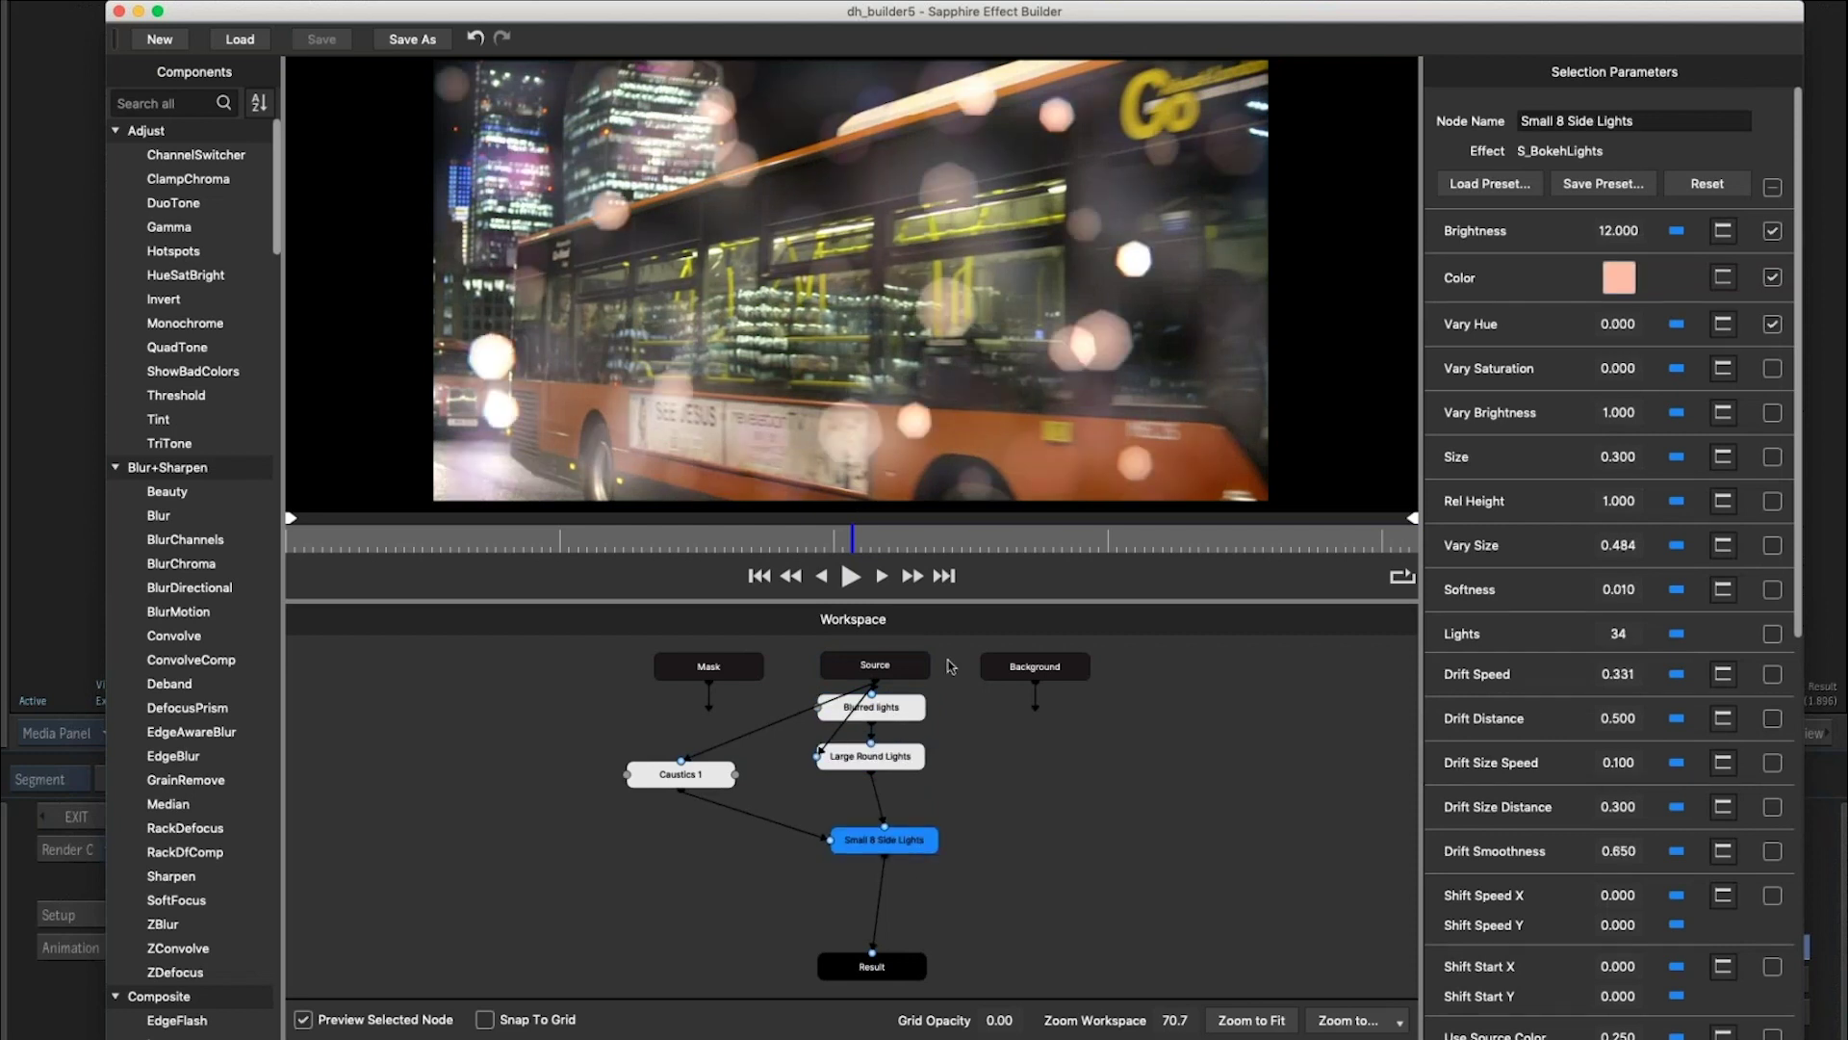
# Examine the Caustics 1 node at earlier frames and compare it with the Small 8 Side Lights and Result outputs.
pyautogui.click(684, 775)
pyautogui.click(652, 544)
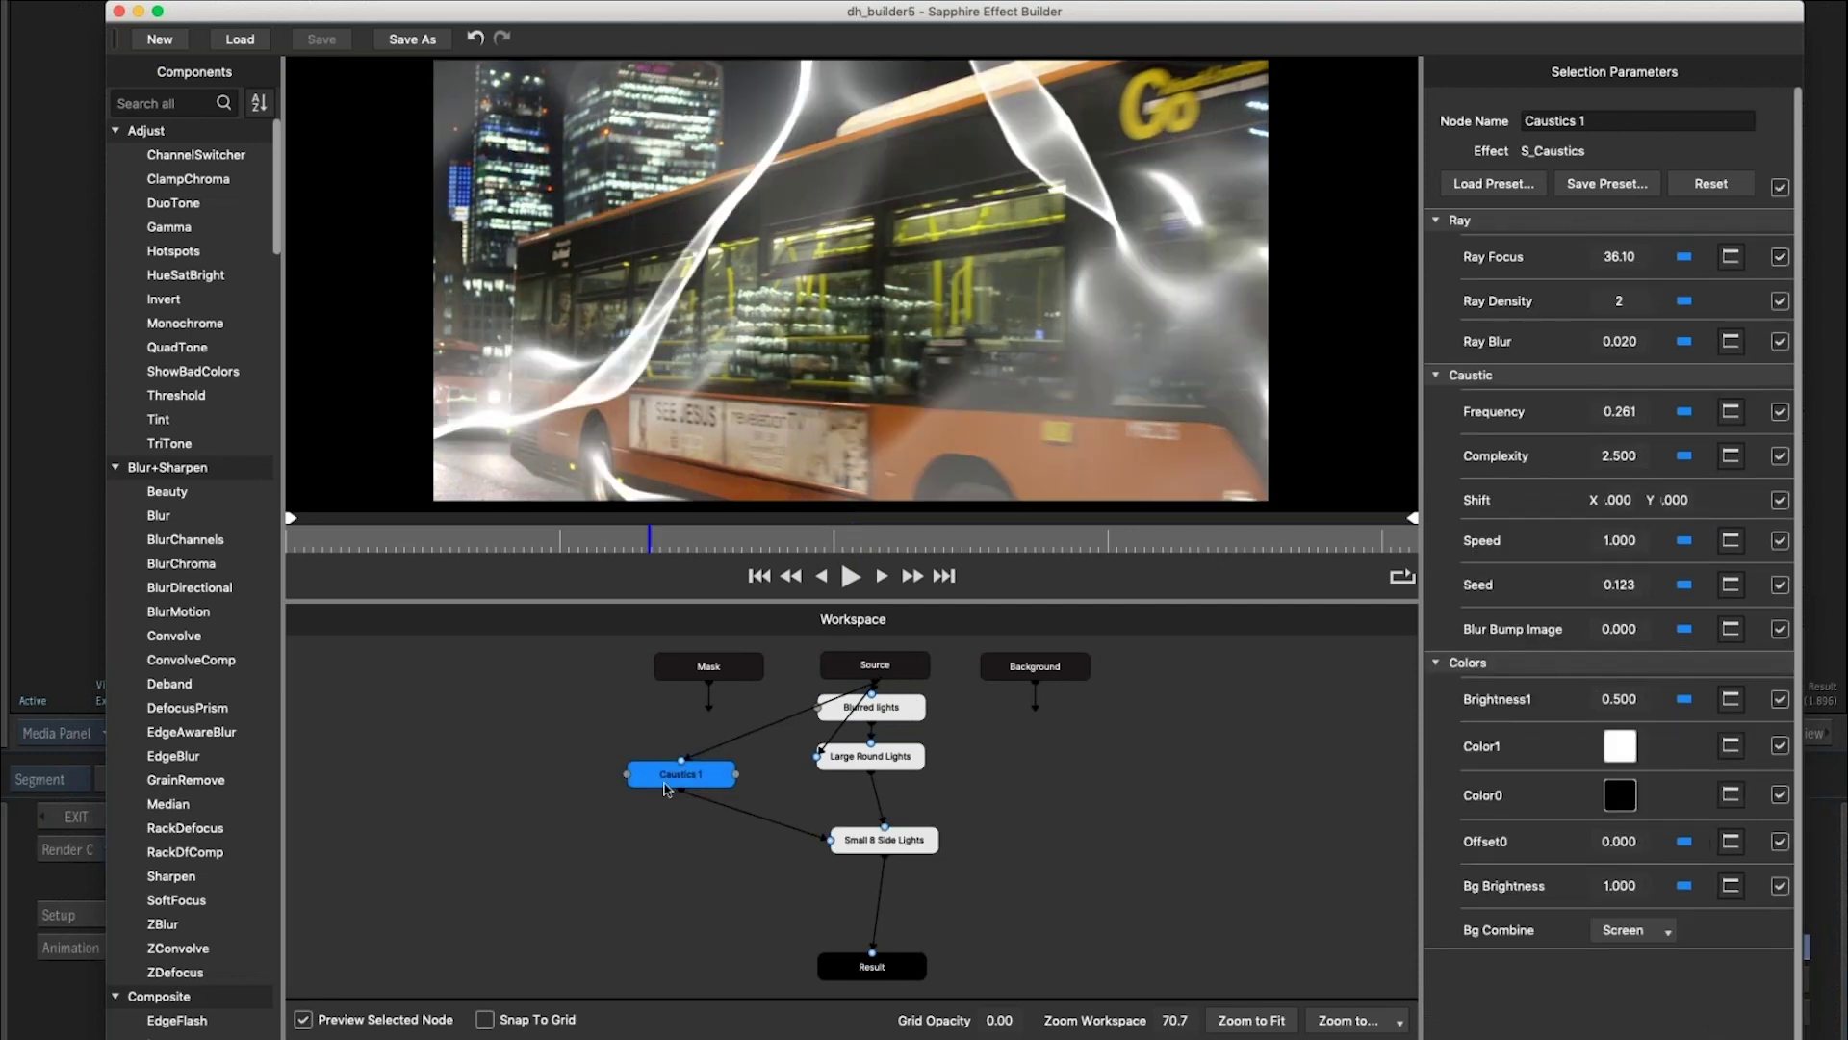
pyautogui.click(735, 539)
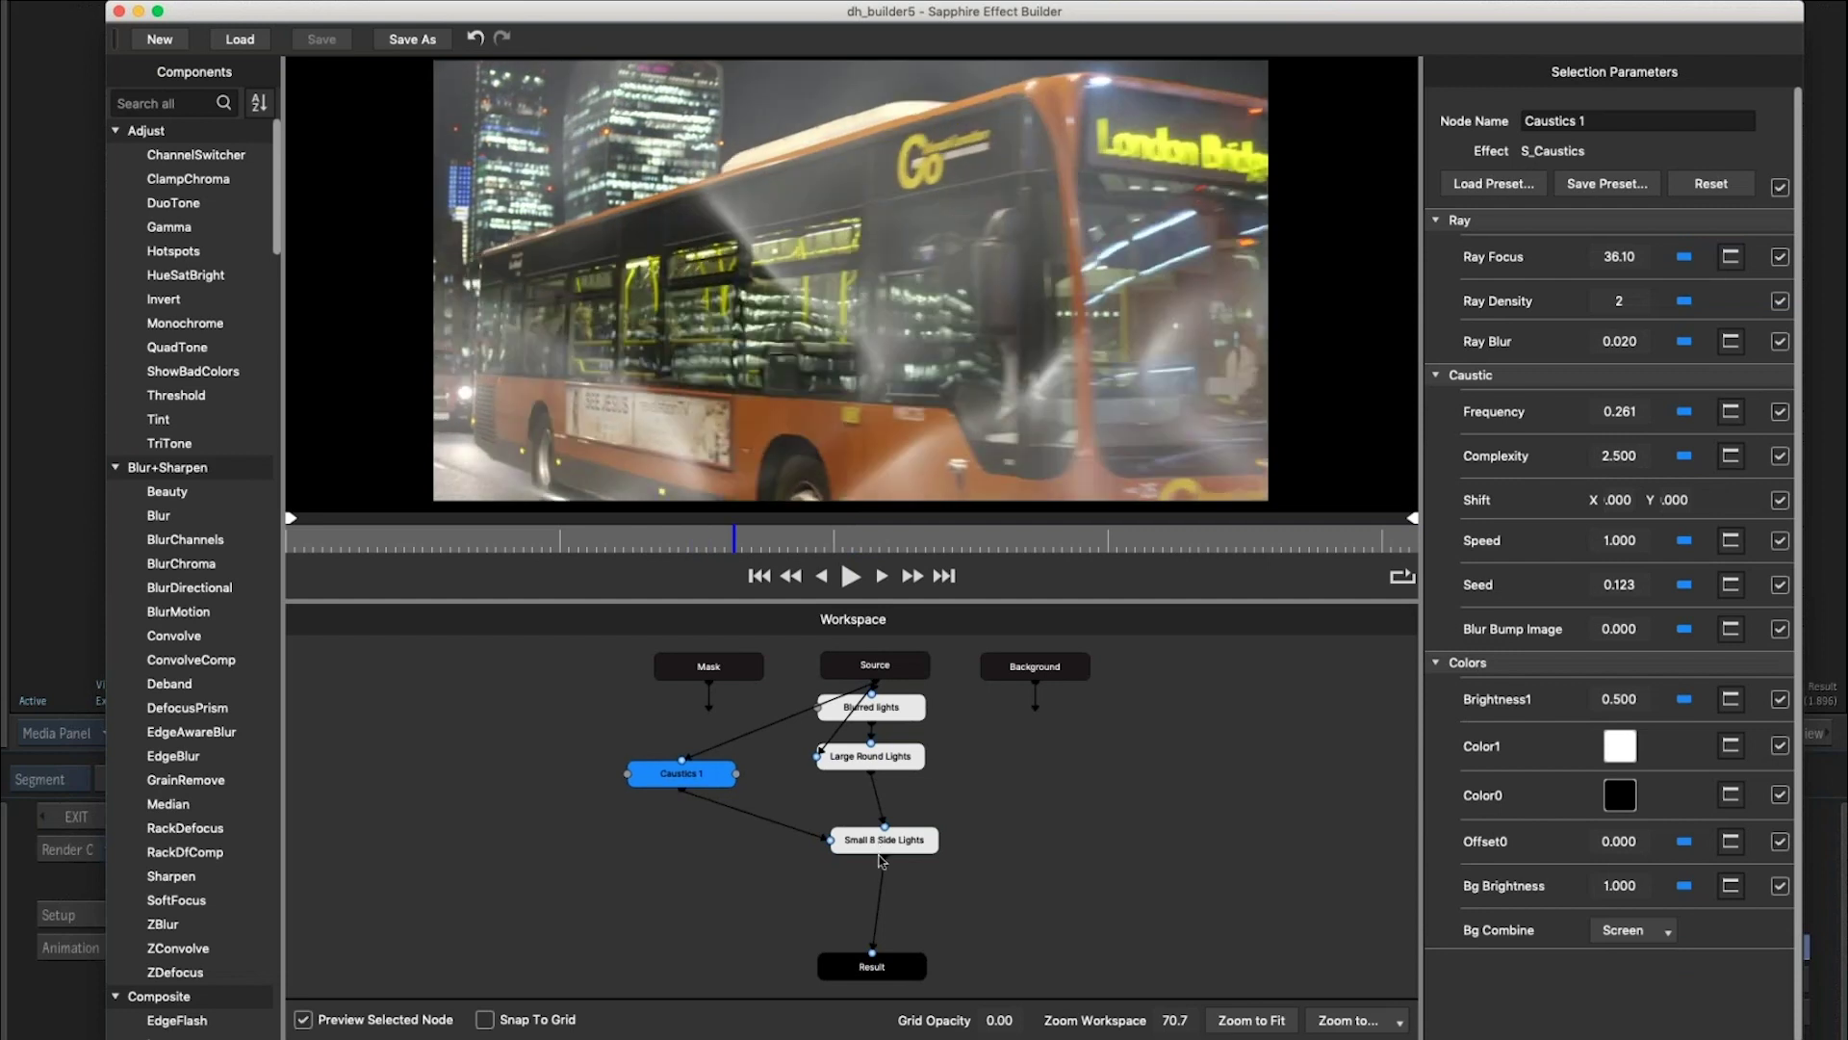
pyautogui.click(887, 843)
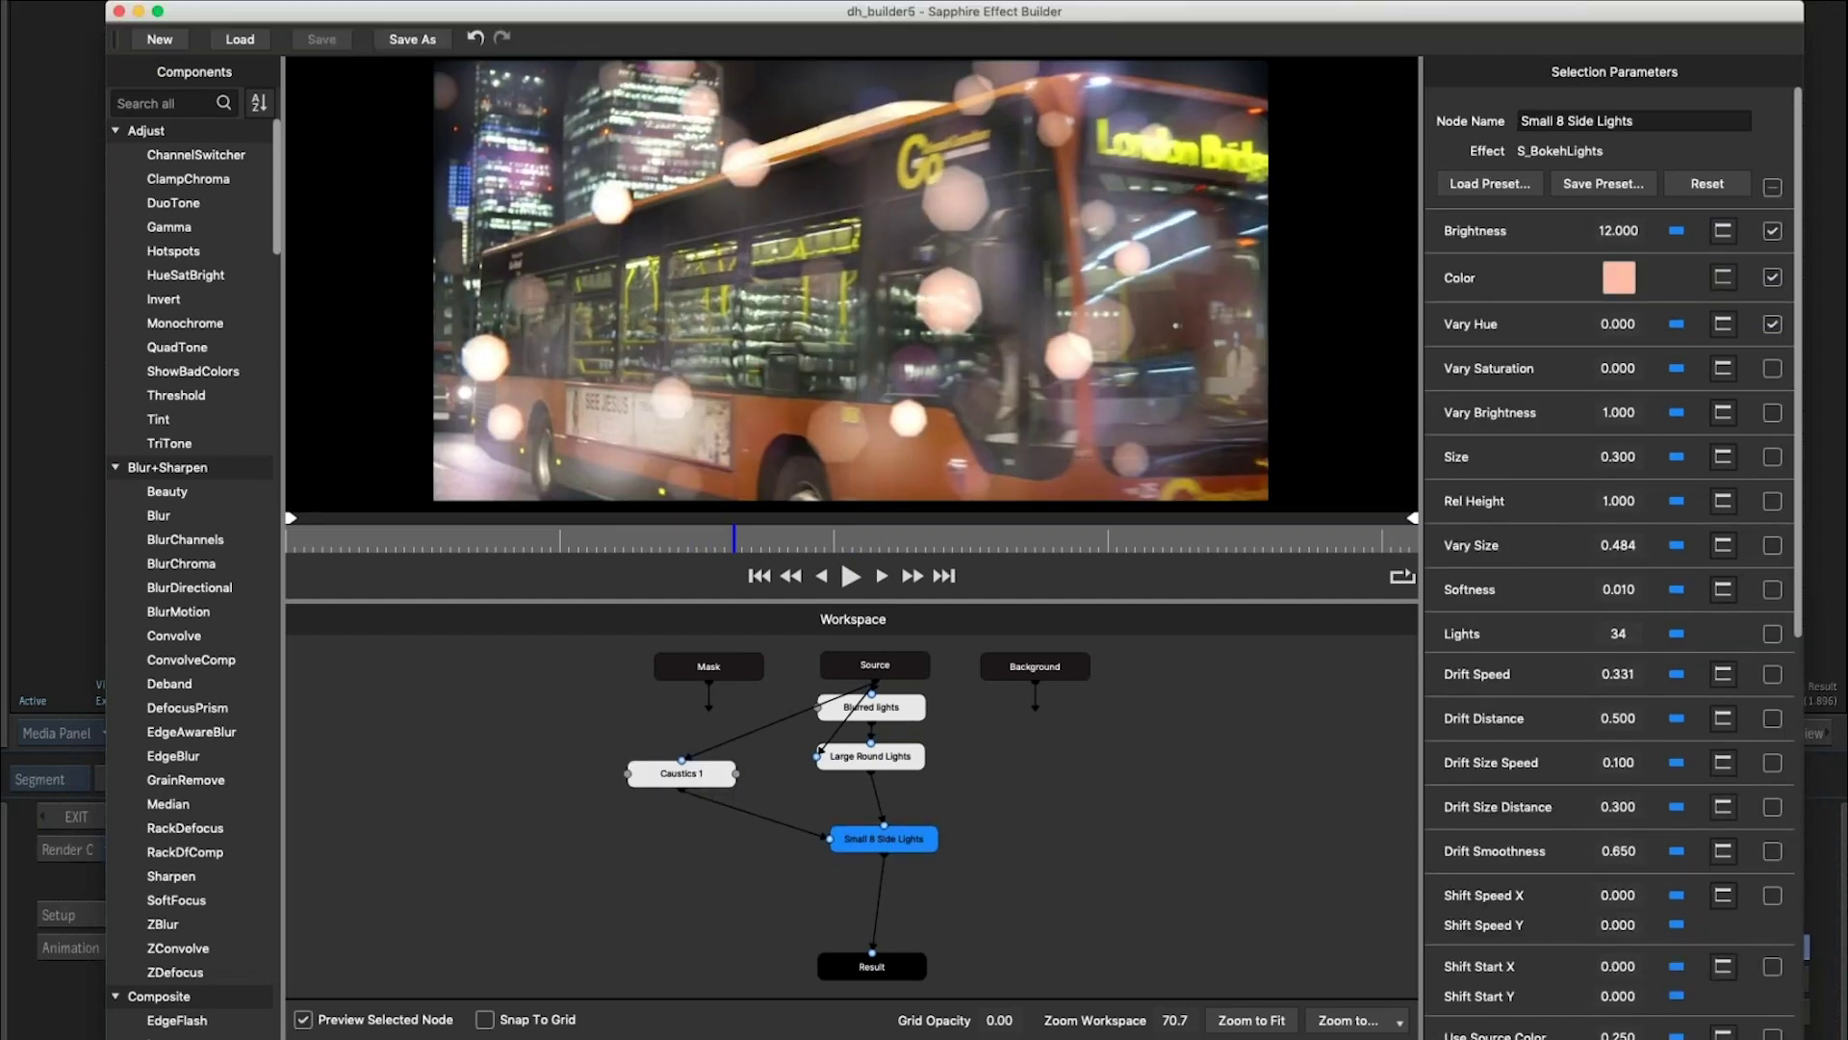
pyautogui.click(885, 977)
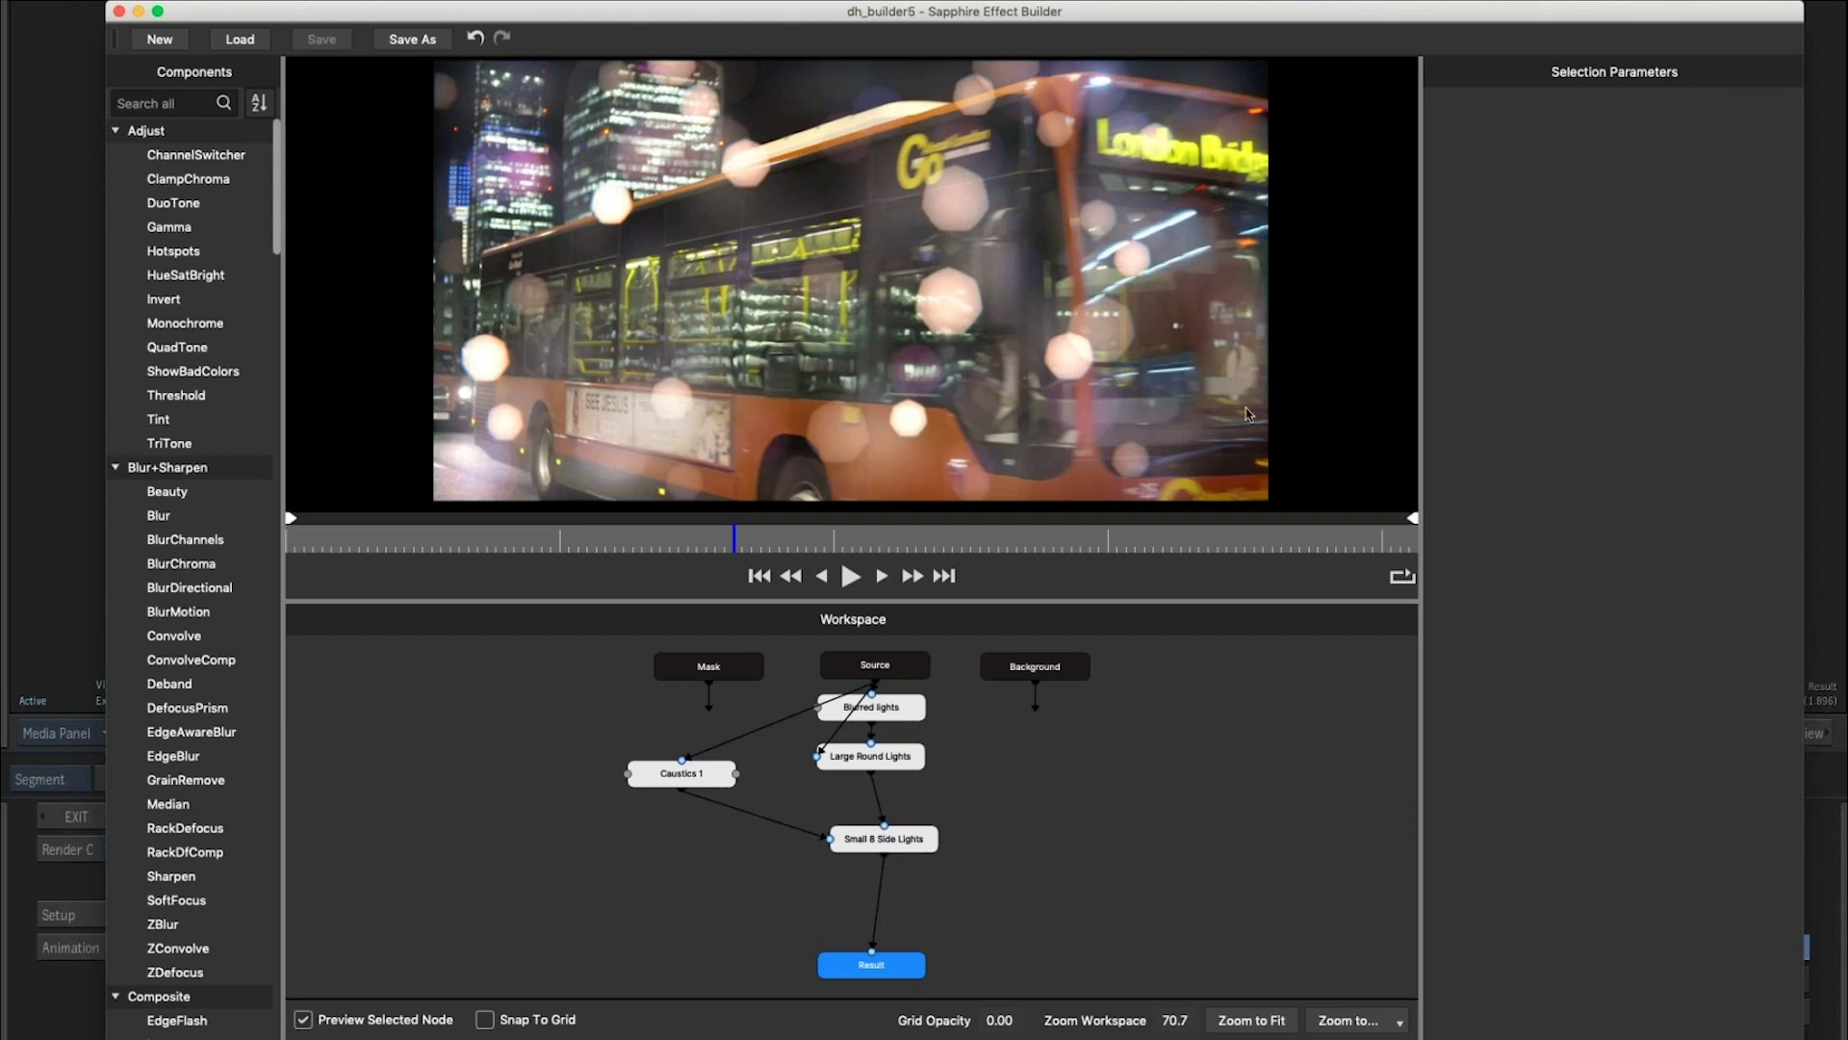
# Close the Effect Builder, check the effect on the clip at frames 58 and 48, and return to frame 1.
pyautogui.press('super+w')
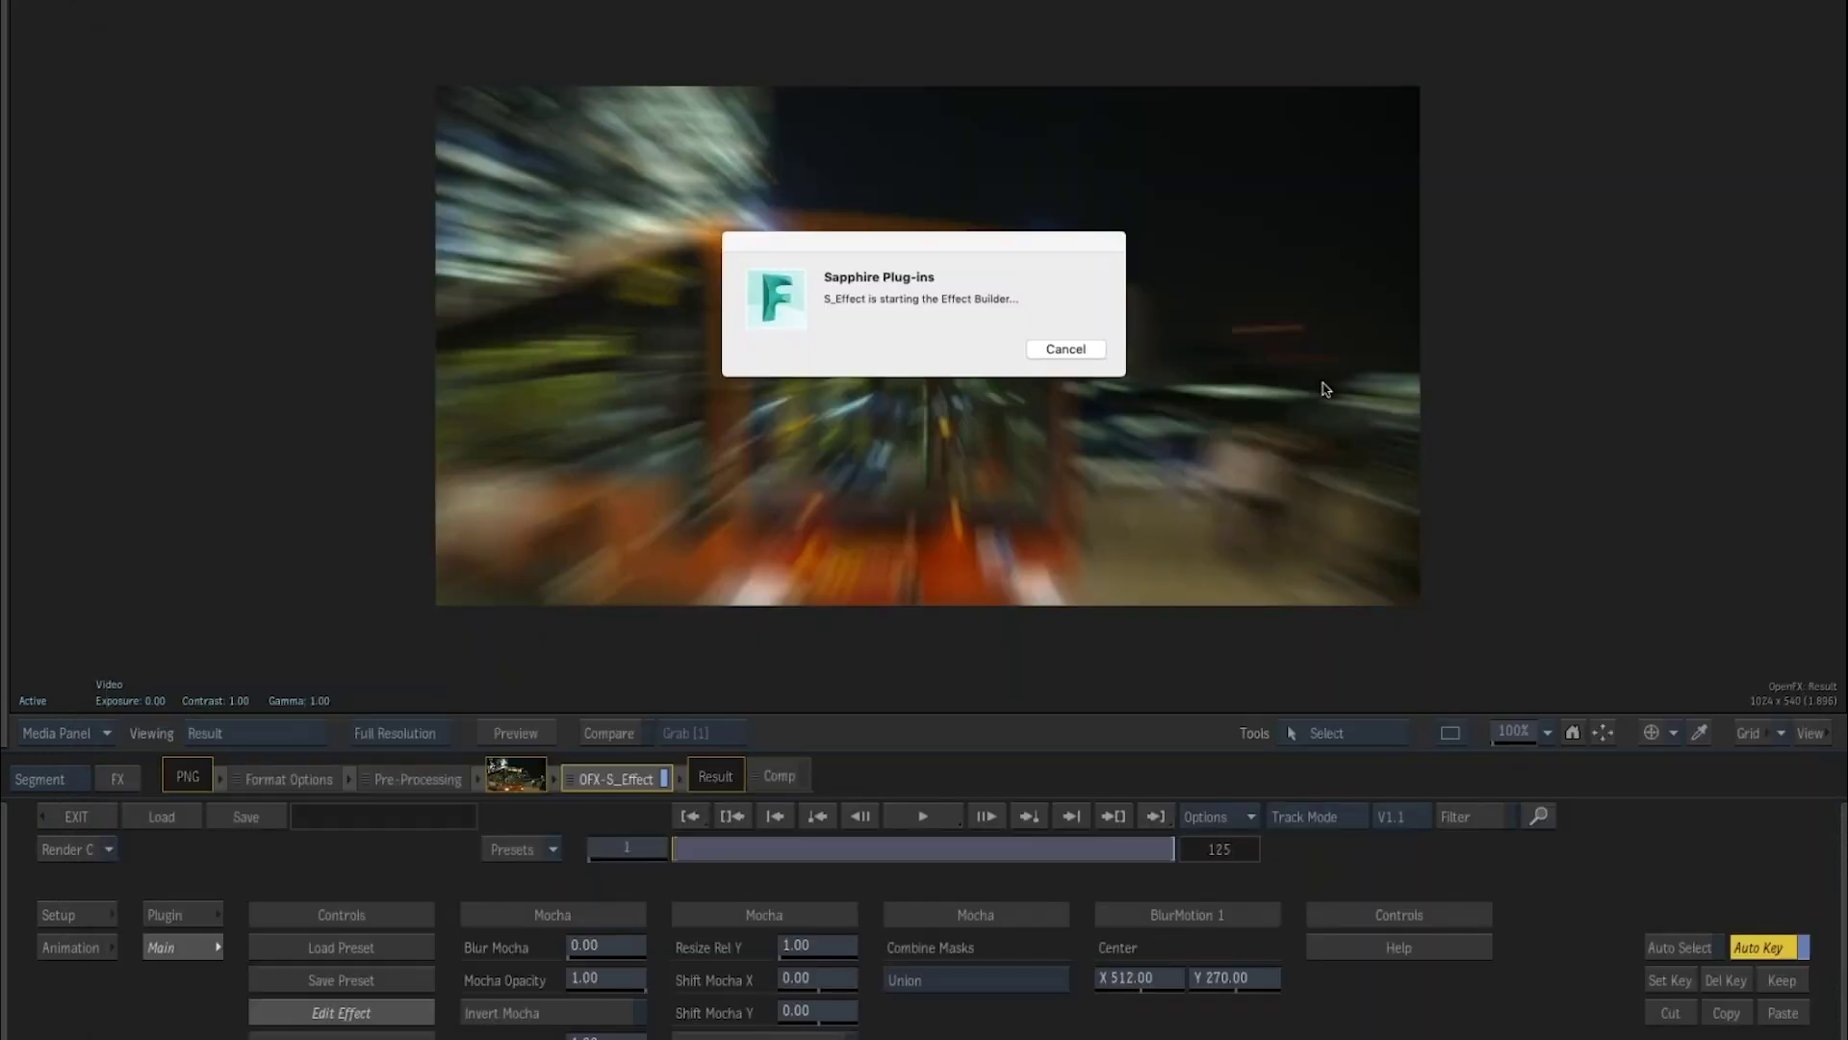
pyautogui.click(902, 848)
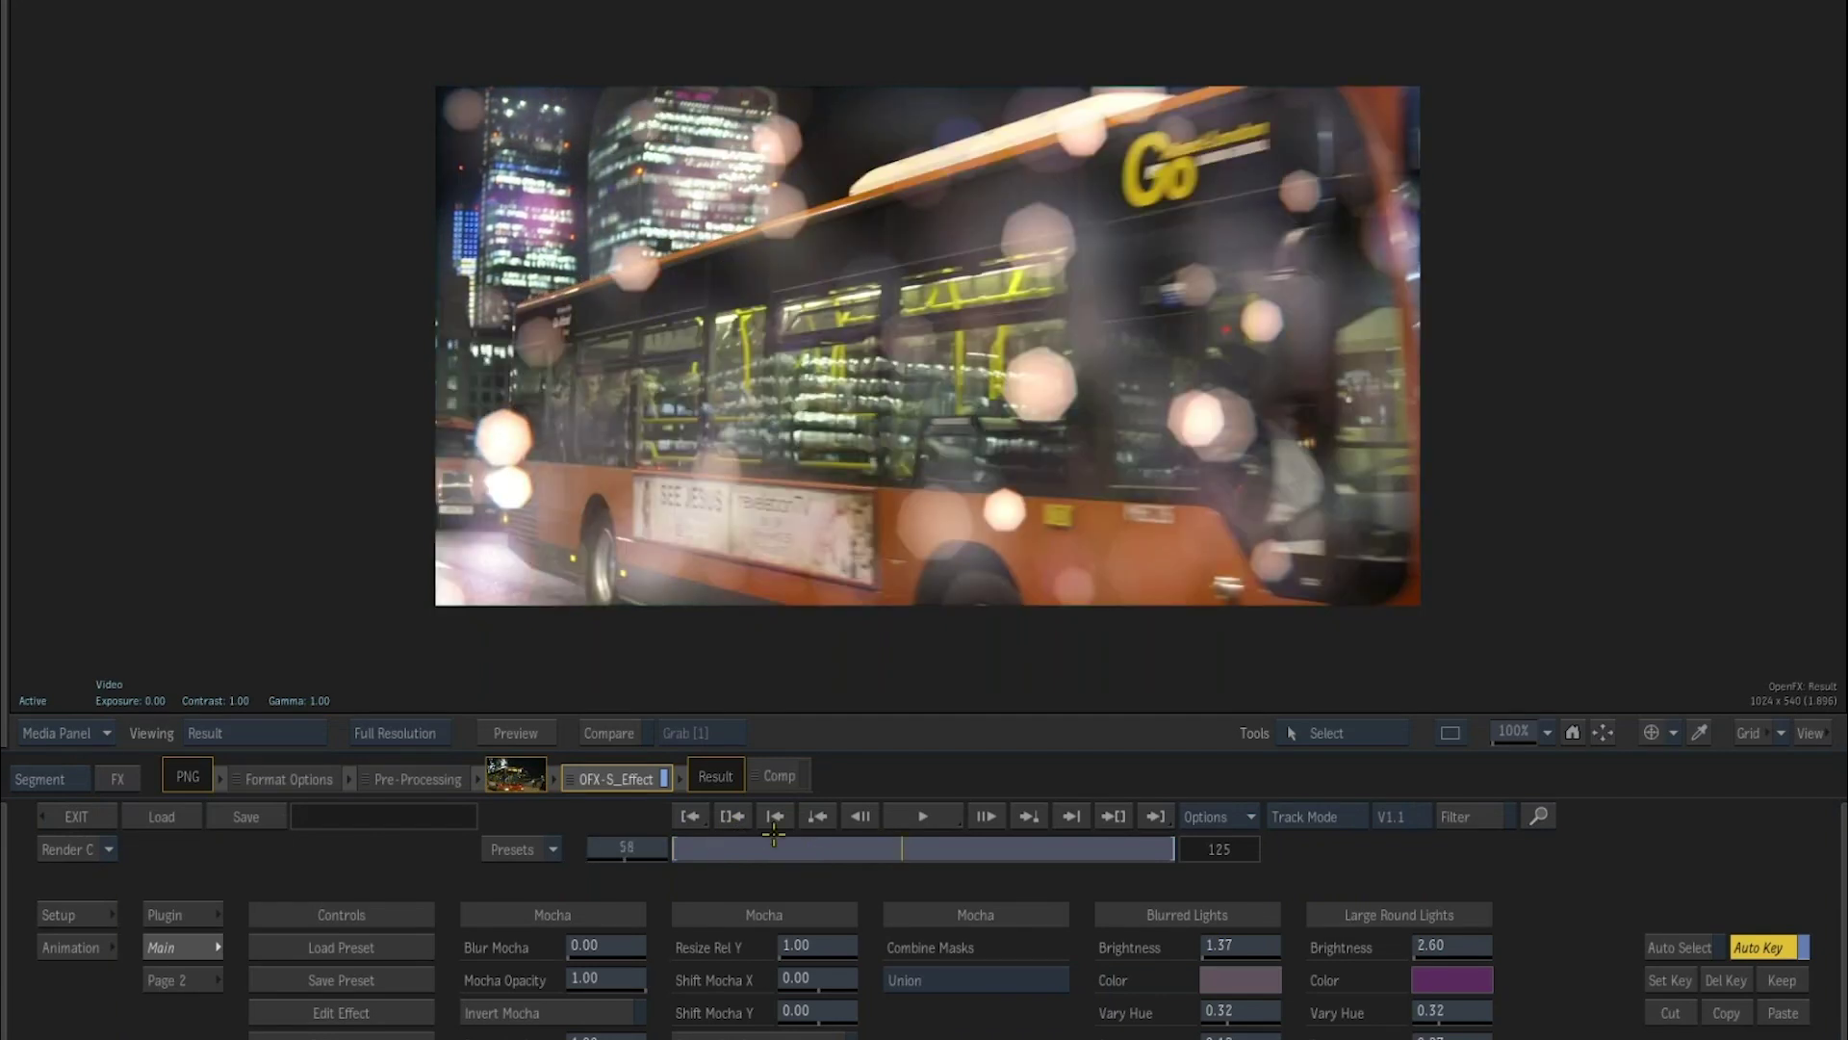
pyautogui.click(862, 851)
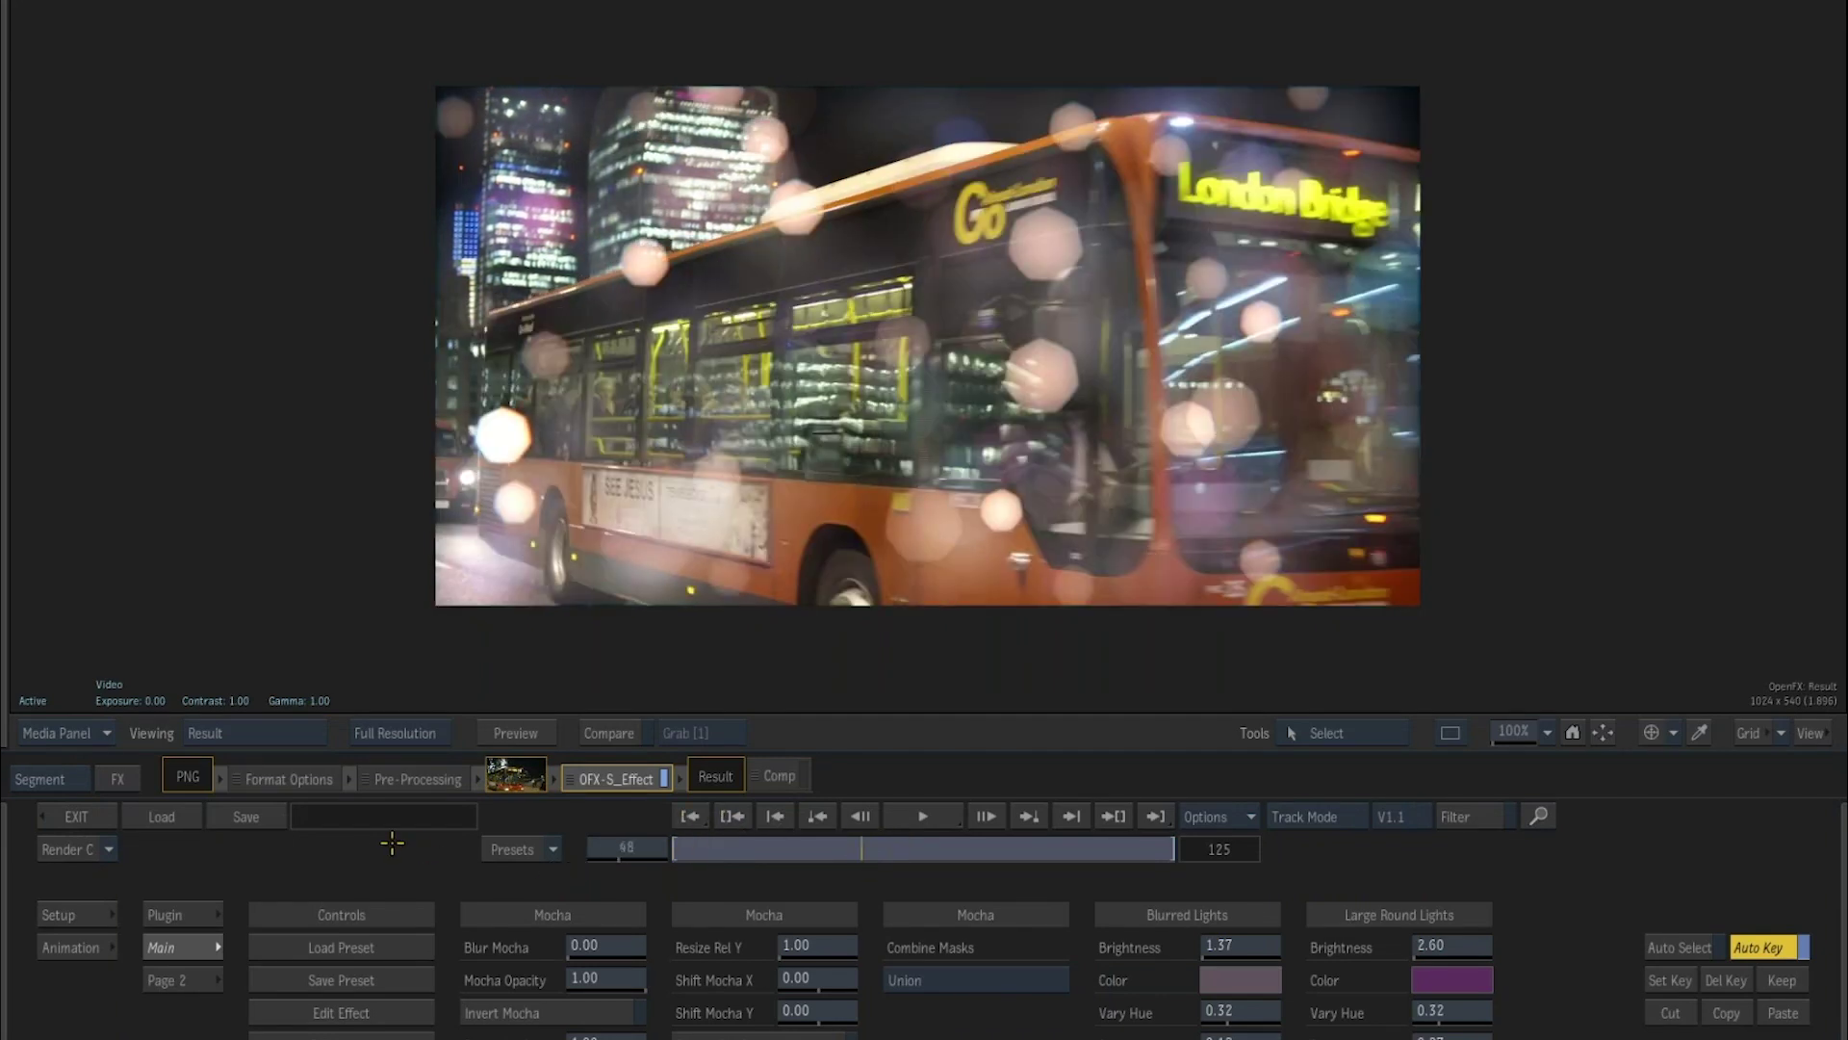
pyautogui.press('Home')
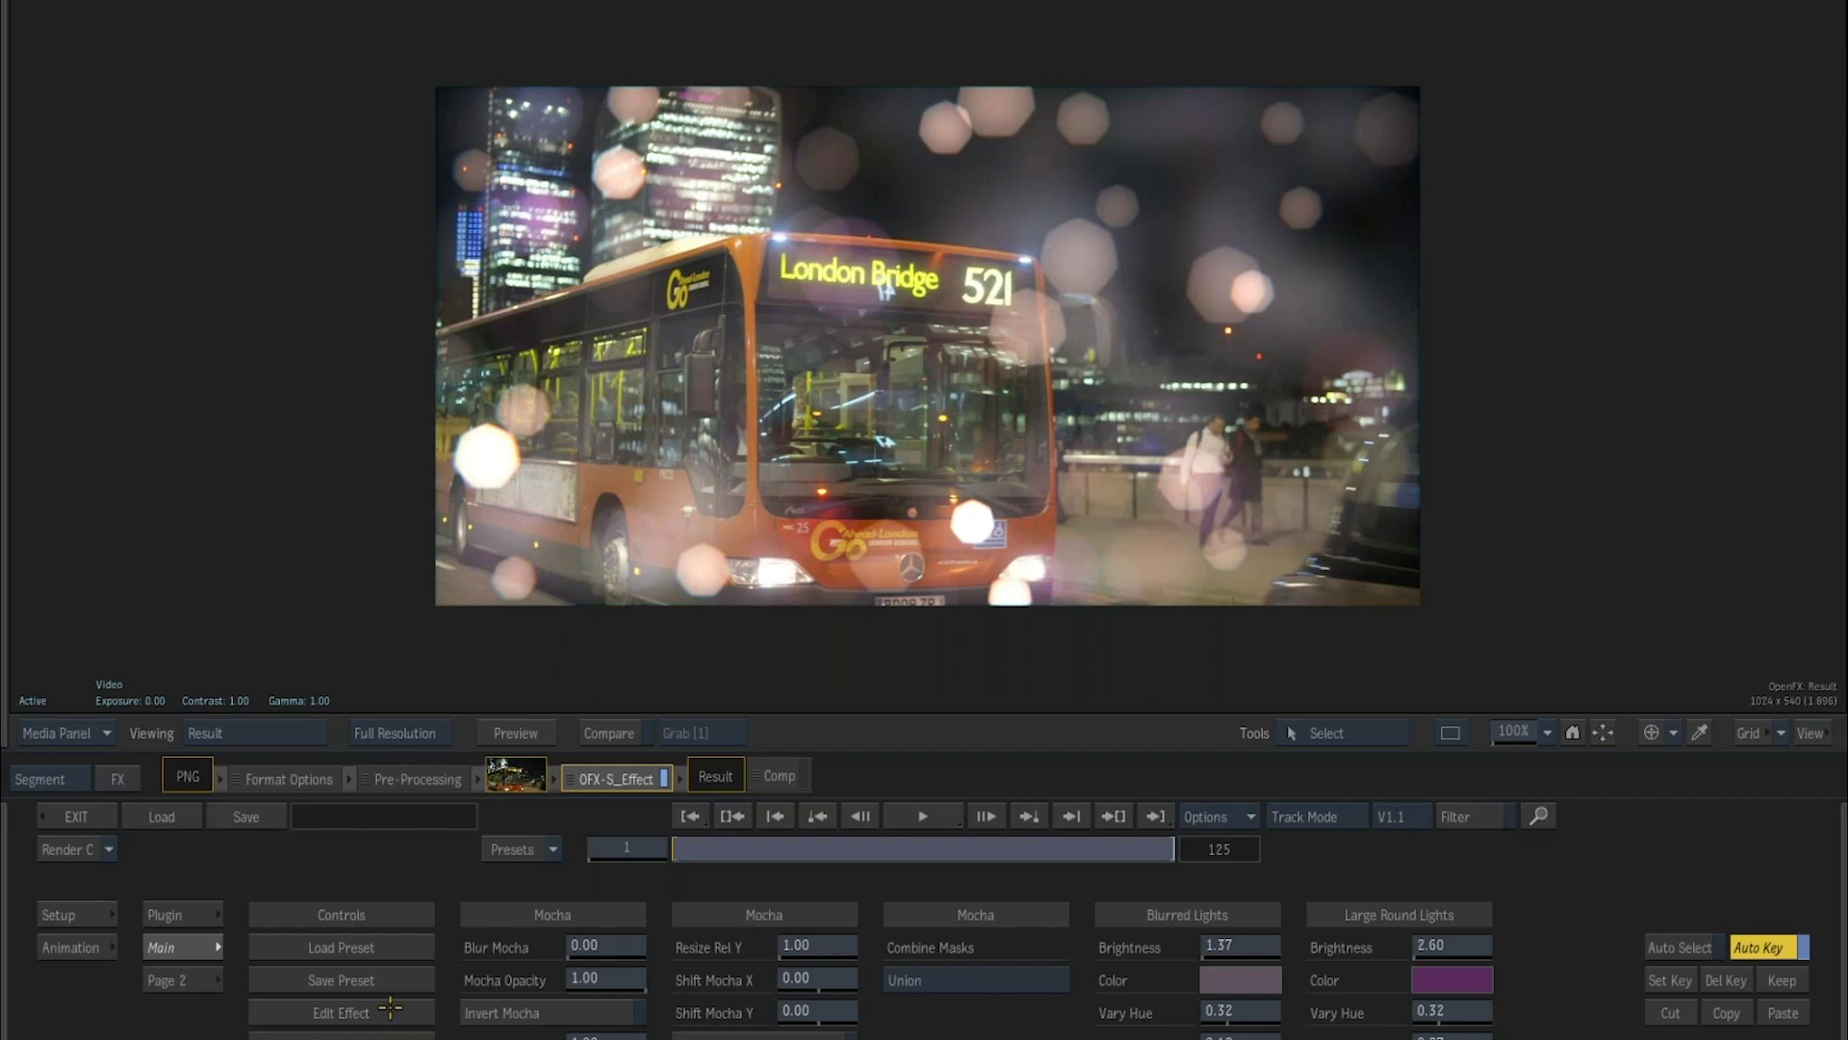
# Open Sapphire Mocha for the effect and draw a closed X-Spline around the bus on the first frame.
pyautogui.click(361, 1036)
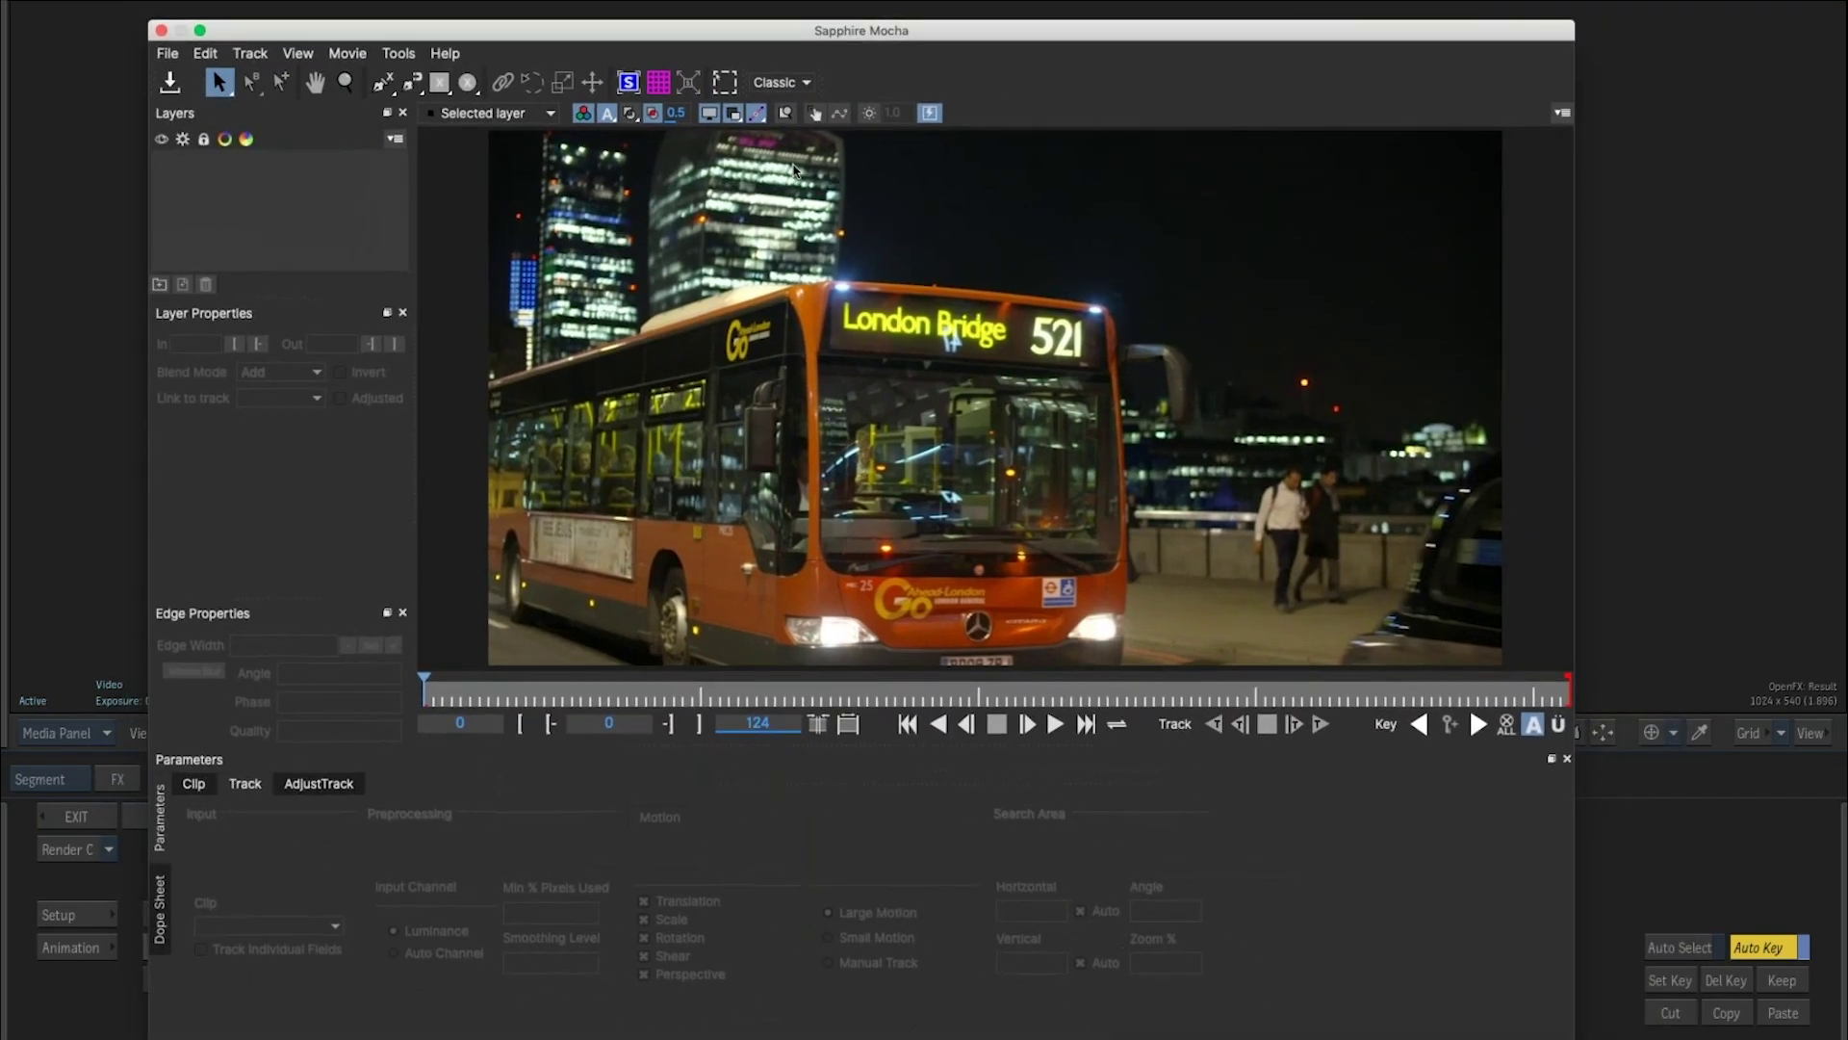
pyautogui.moveTo(507, 693); pyautogui.dragTo(231, 641)
pyautogui.click(382, 82)
pyautogui.click(492, 371)
pyautogui.click(809, 282)
pyautogui.click(1105, 308)
pyautogui.click(1118, 659)
pyautogui.click(758, 657)
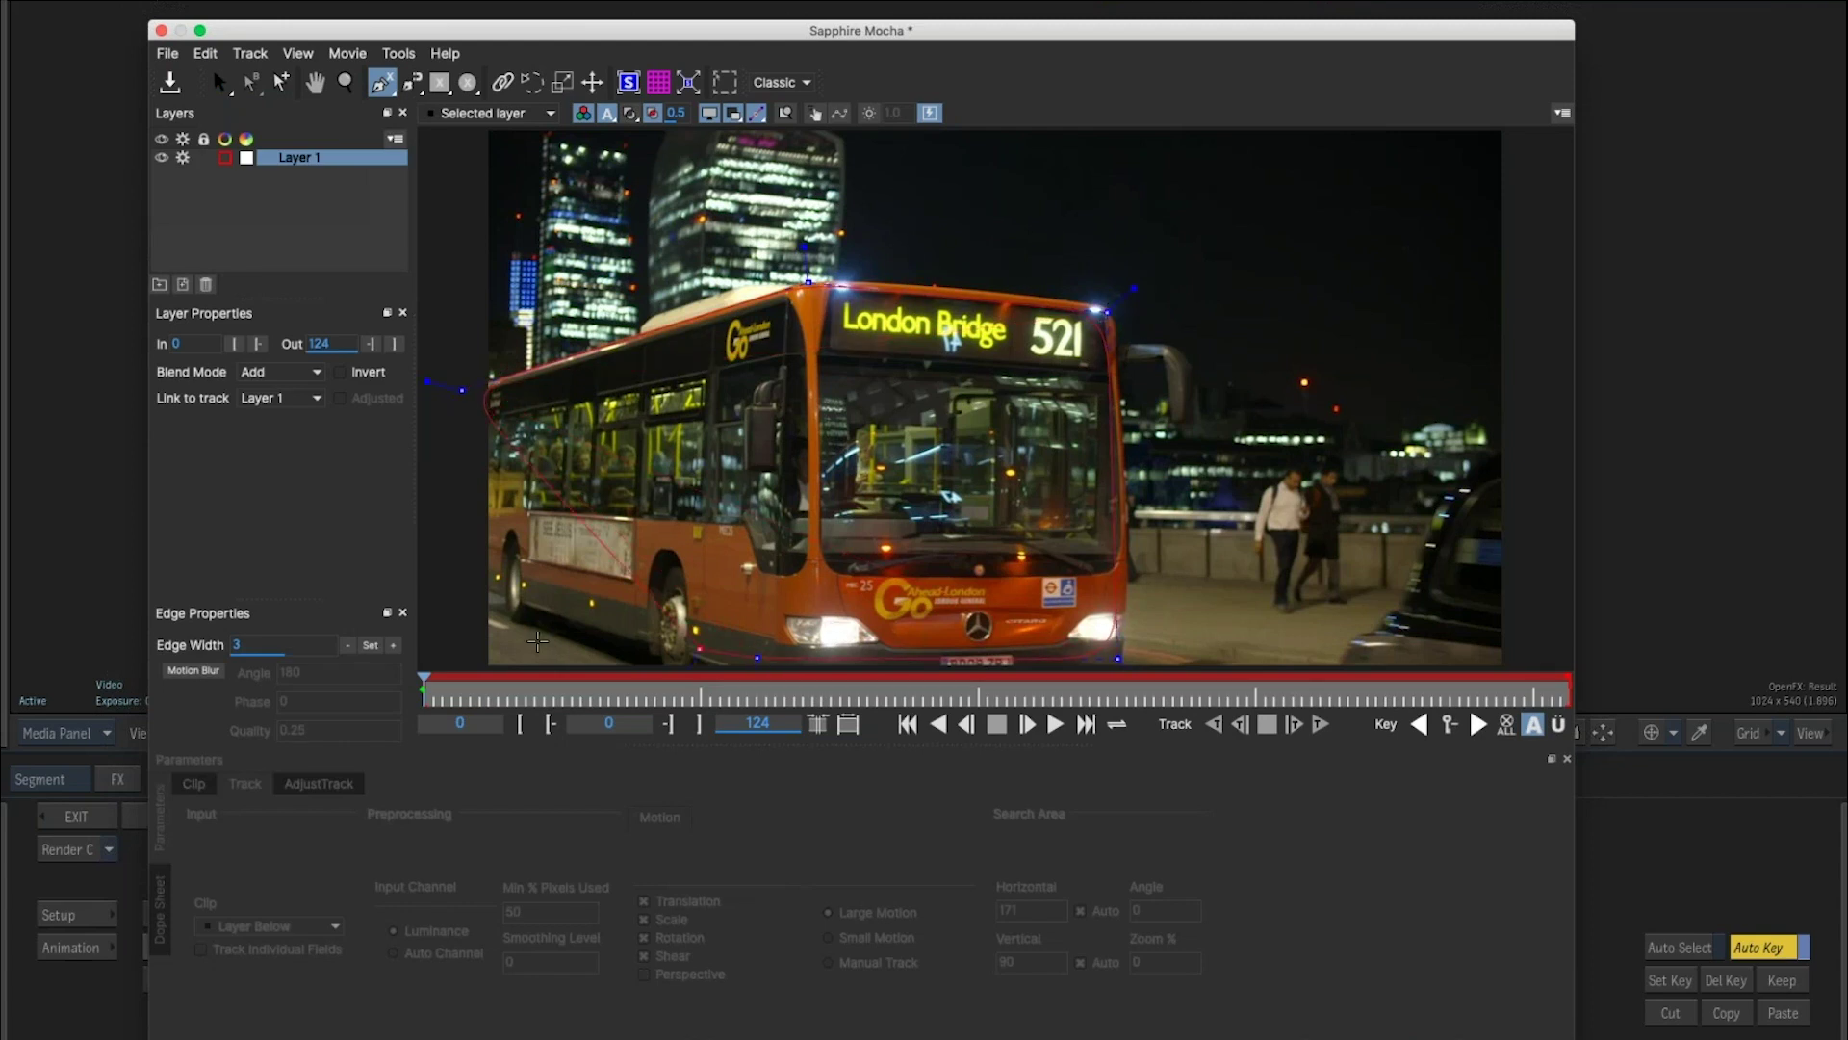
pyautogui.click(482, 595)
pyautogui.rightClick(876, 358)
# Move and scale the bus spline at frame 43 so it surrounds the bus again, keying its new shape.
pyautogui.press('space')
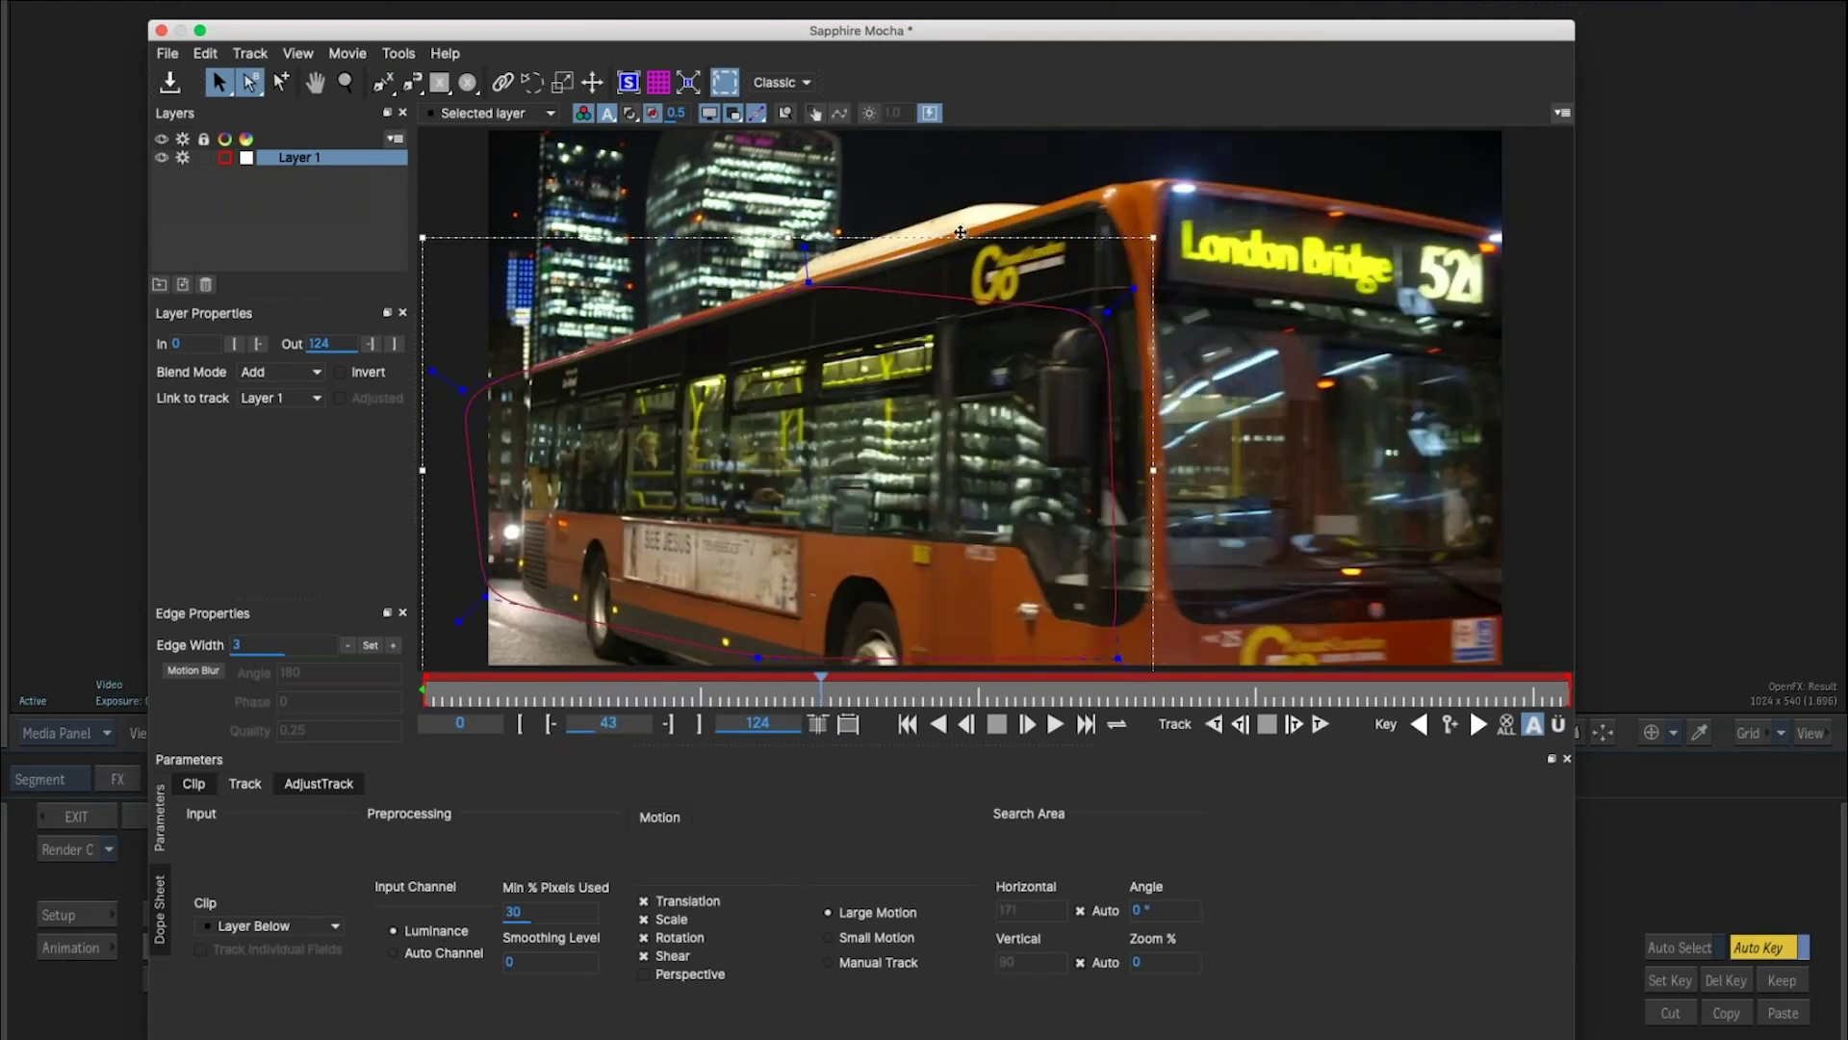
pyautogui.moveTo(960, 237); pyautogui.dragTo(1326, 176)
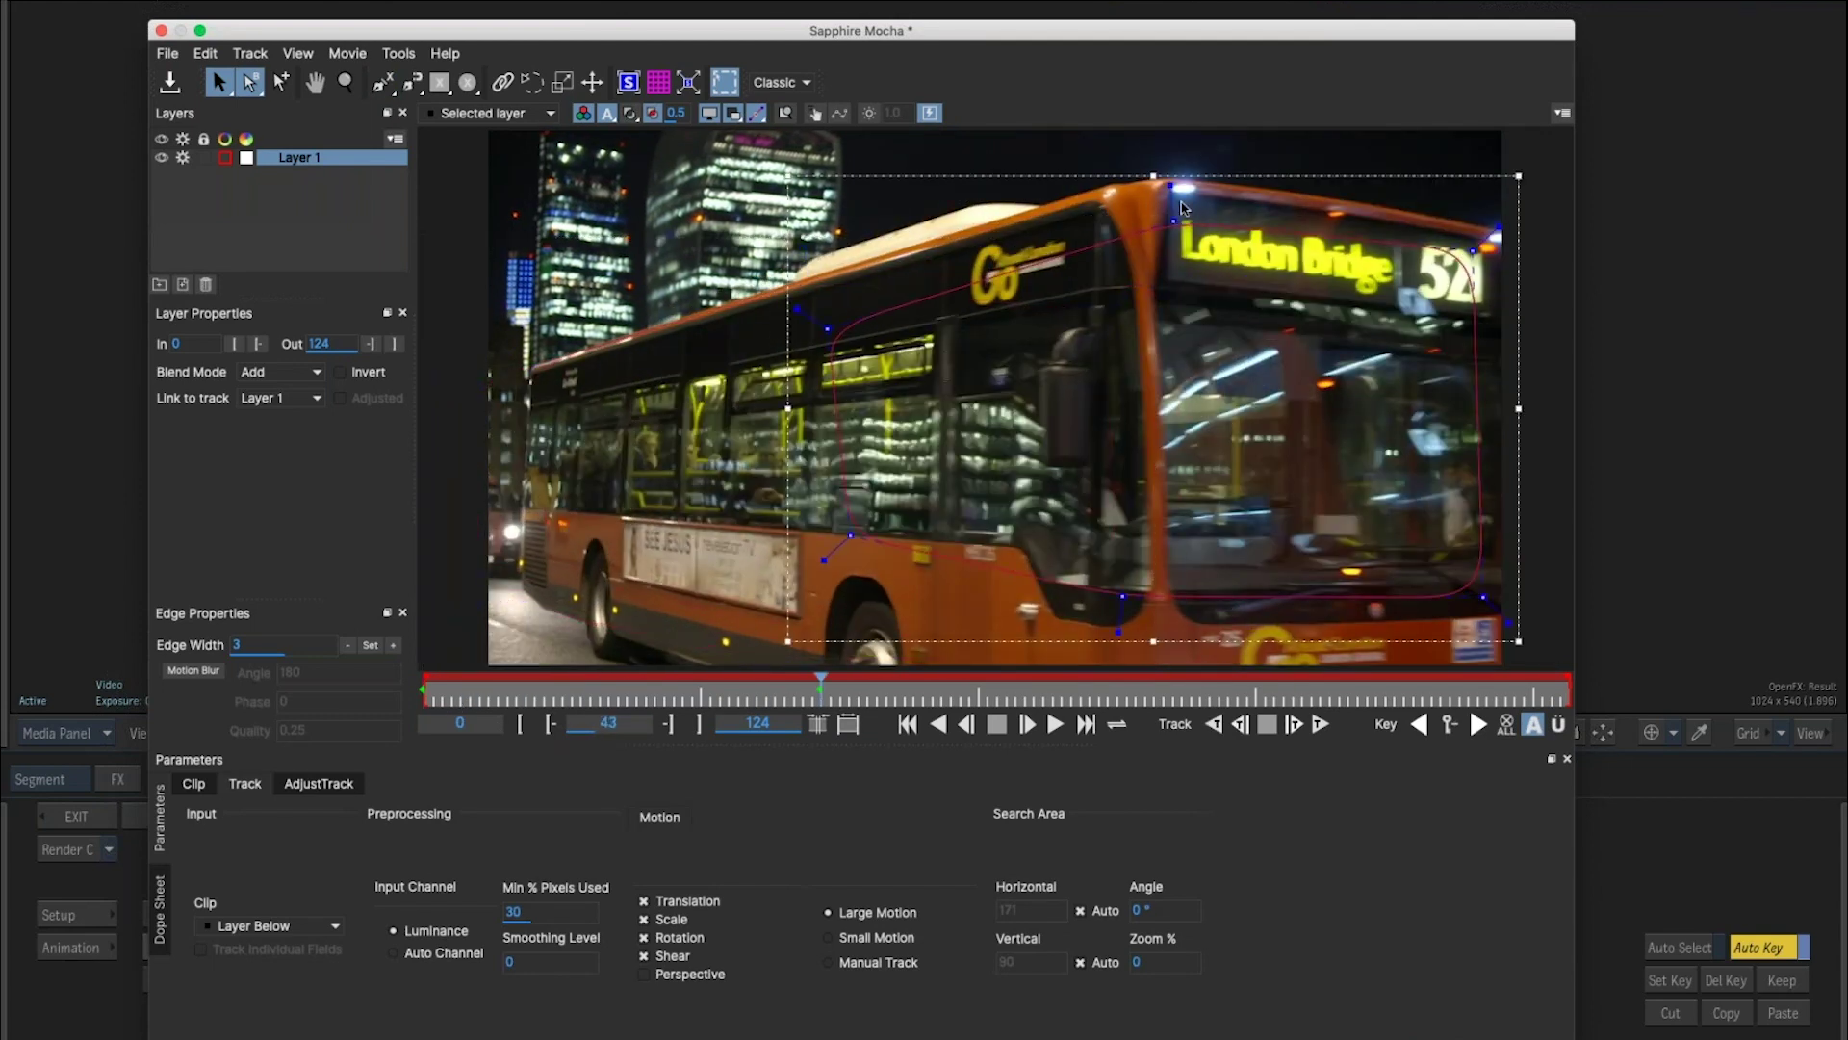
pyautogui.moveTo(788, 176); pyautogui.dragTo(596, 110)
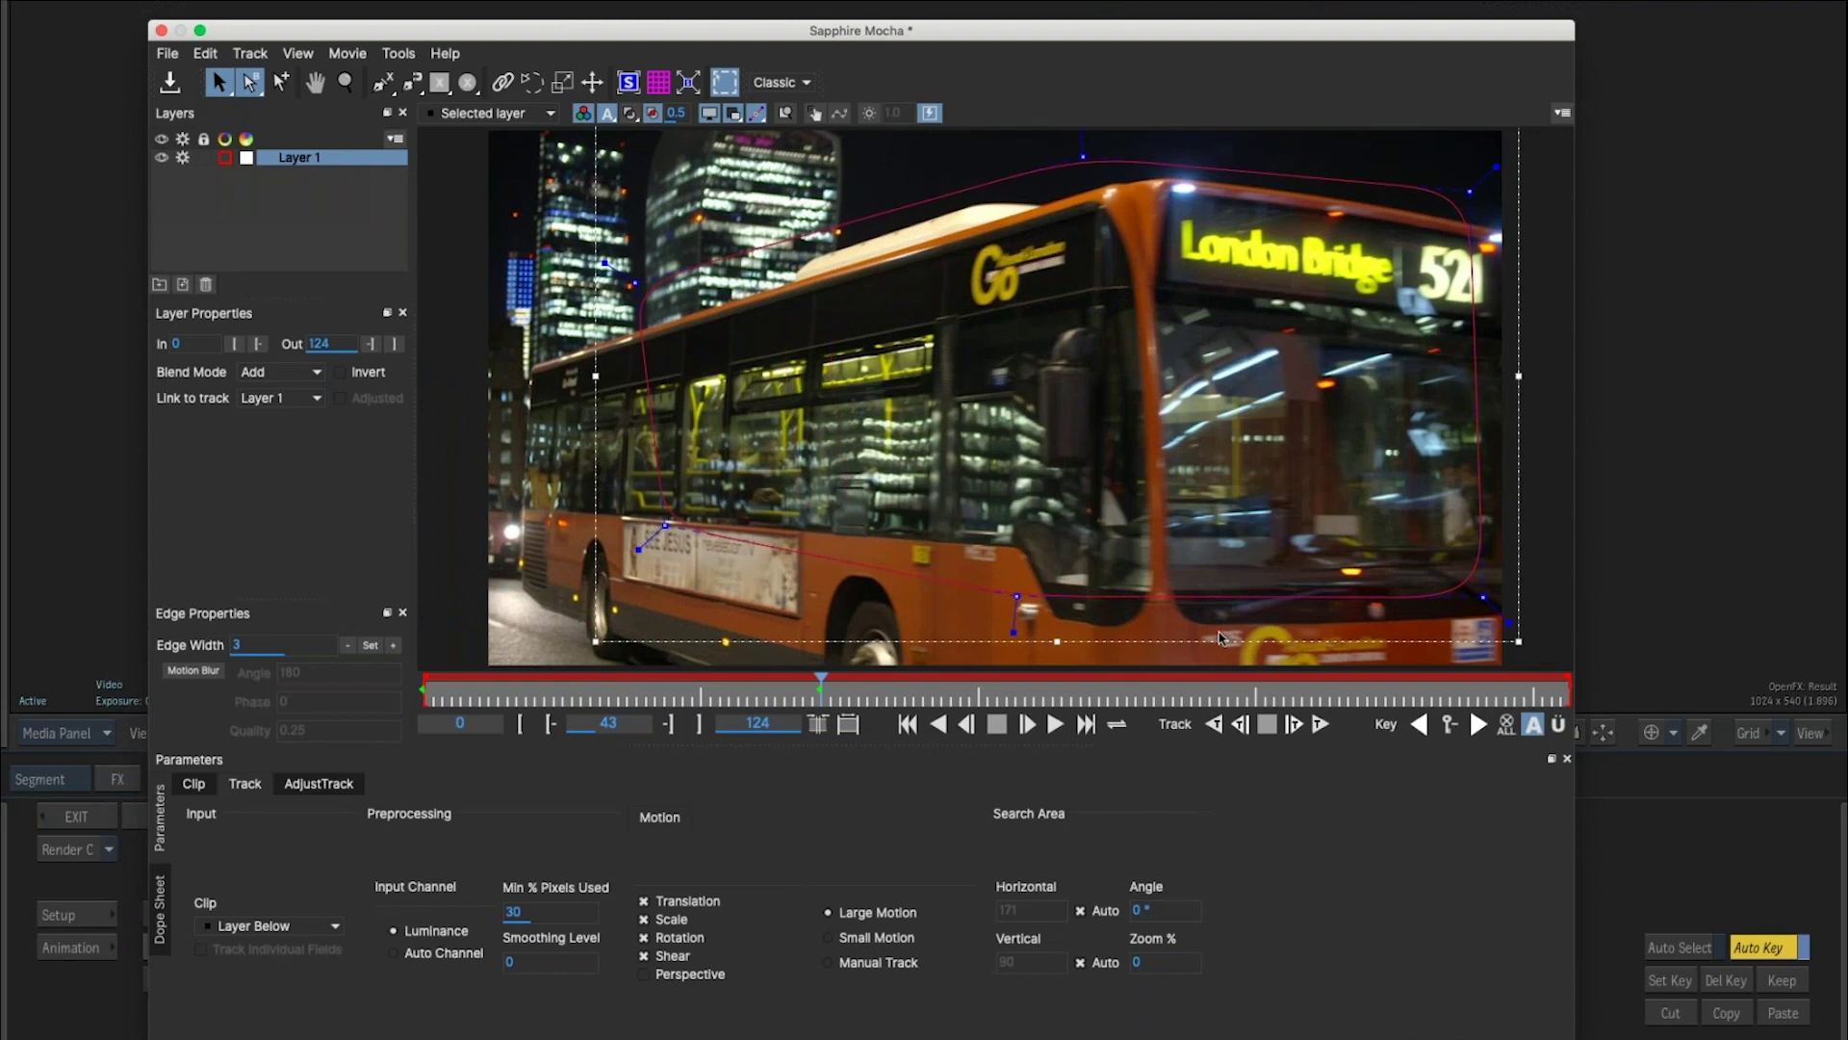
pyautogui.moveTo(1057, 642); pyautogui.dragTo(1057, 701)
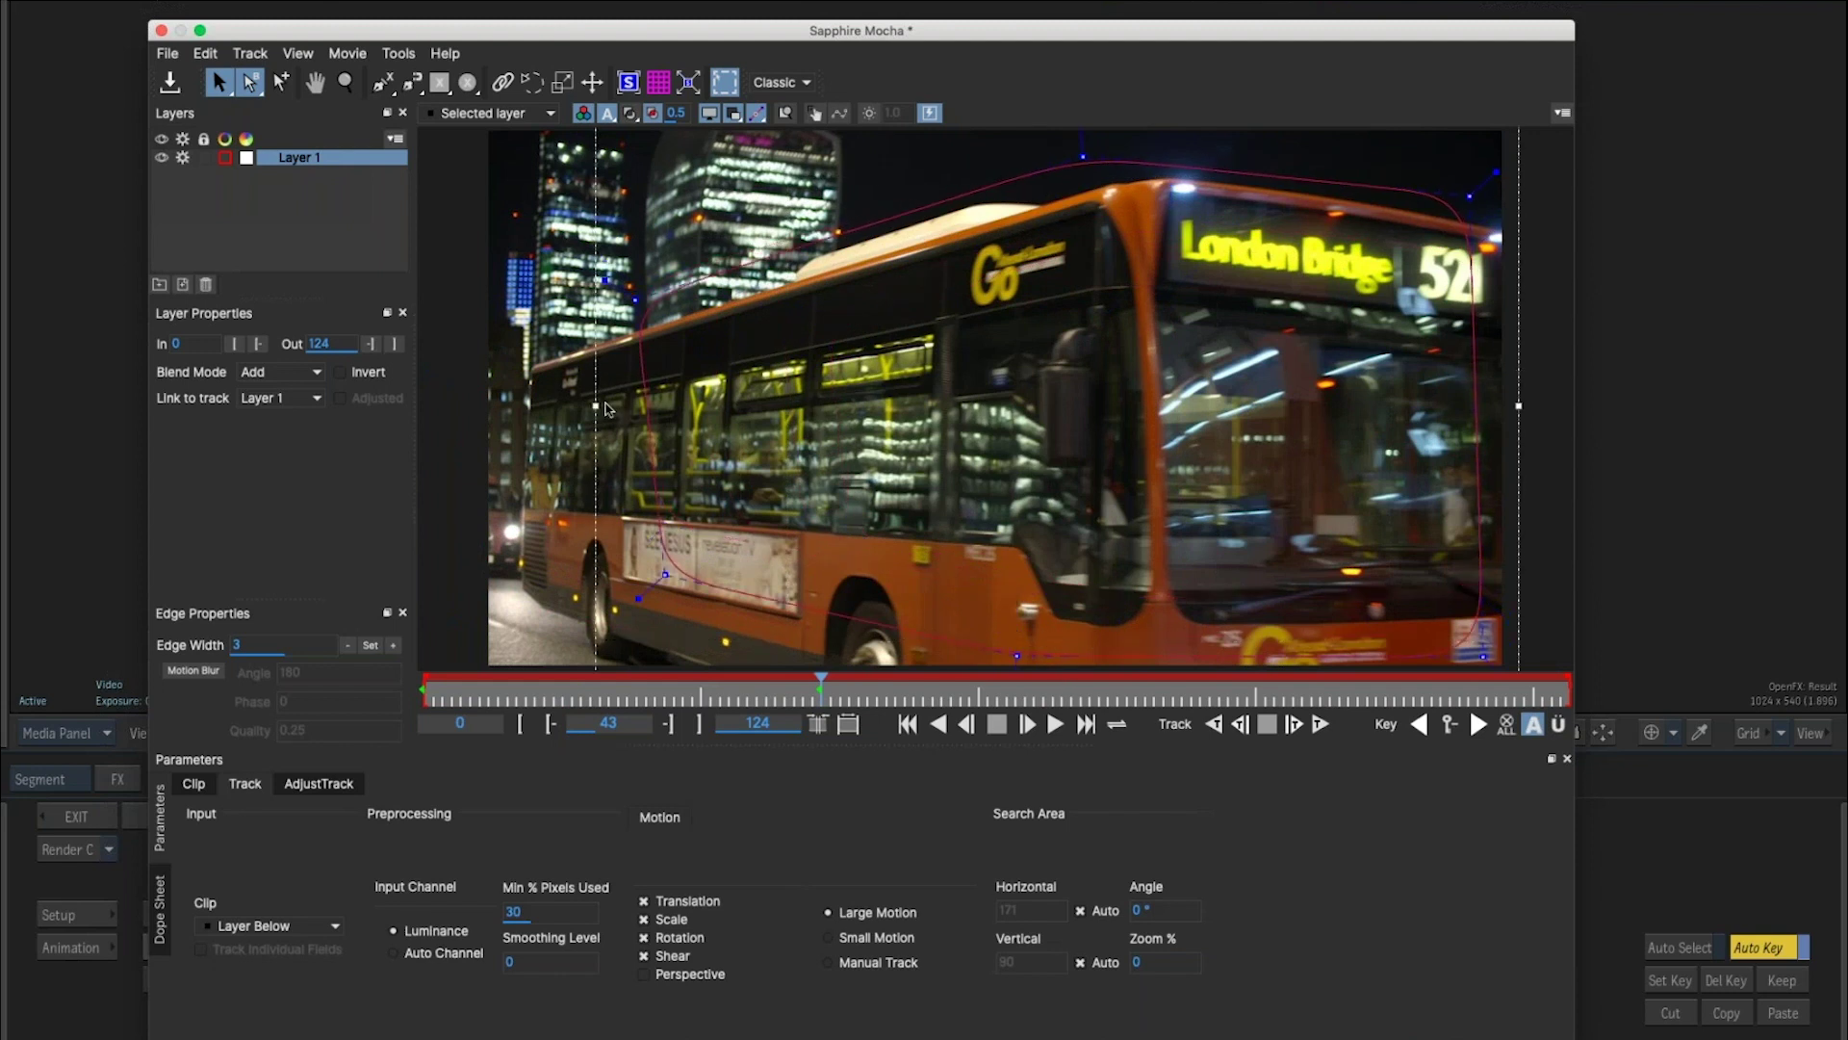
pyautogui.moveTo(596, 405); pyautogui.dragTo(445, 405)
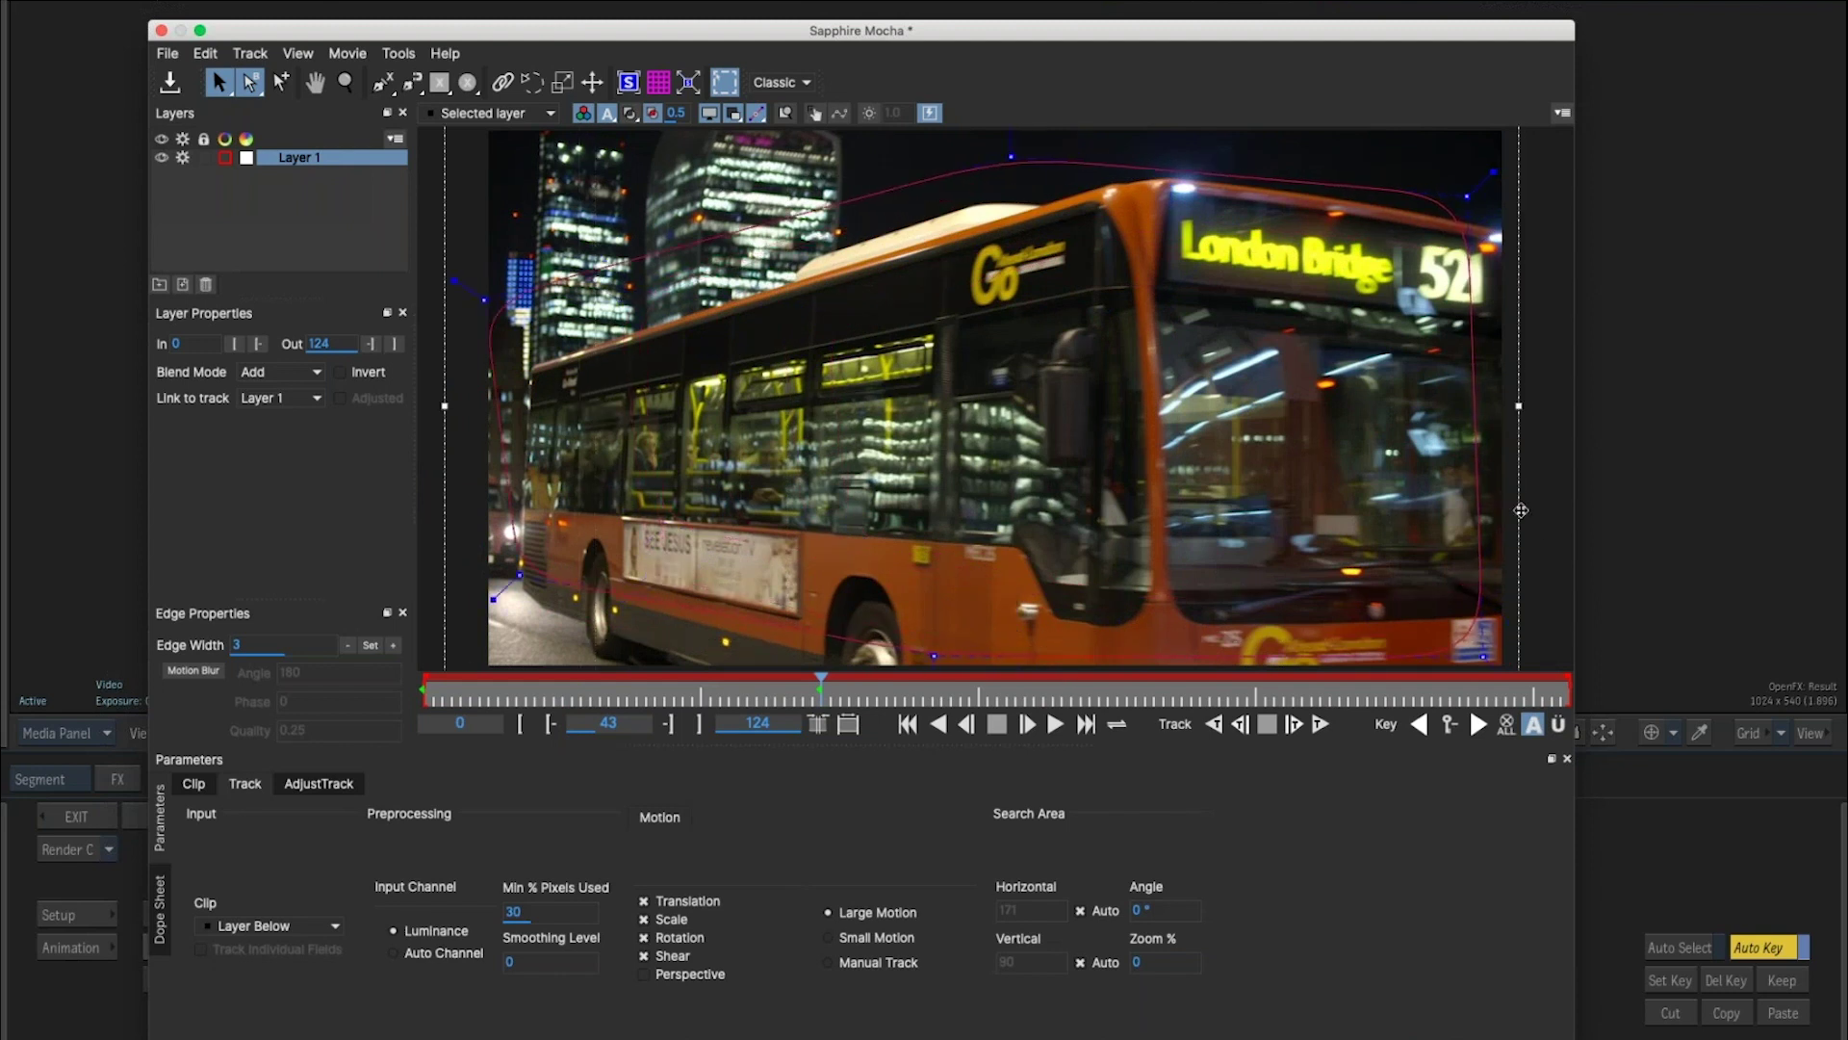
pyautogui.moveTo(1527, 520); pyautogui.dragTo(1569, 563)
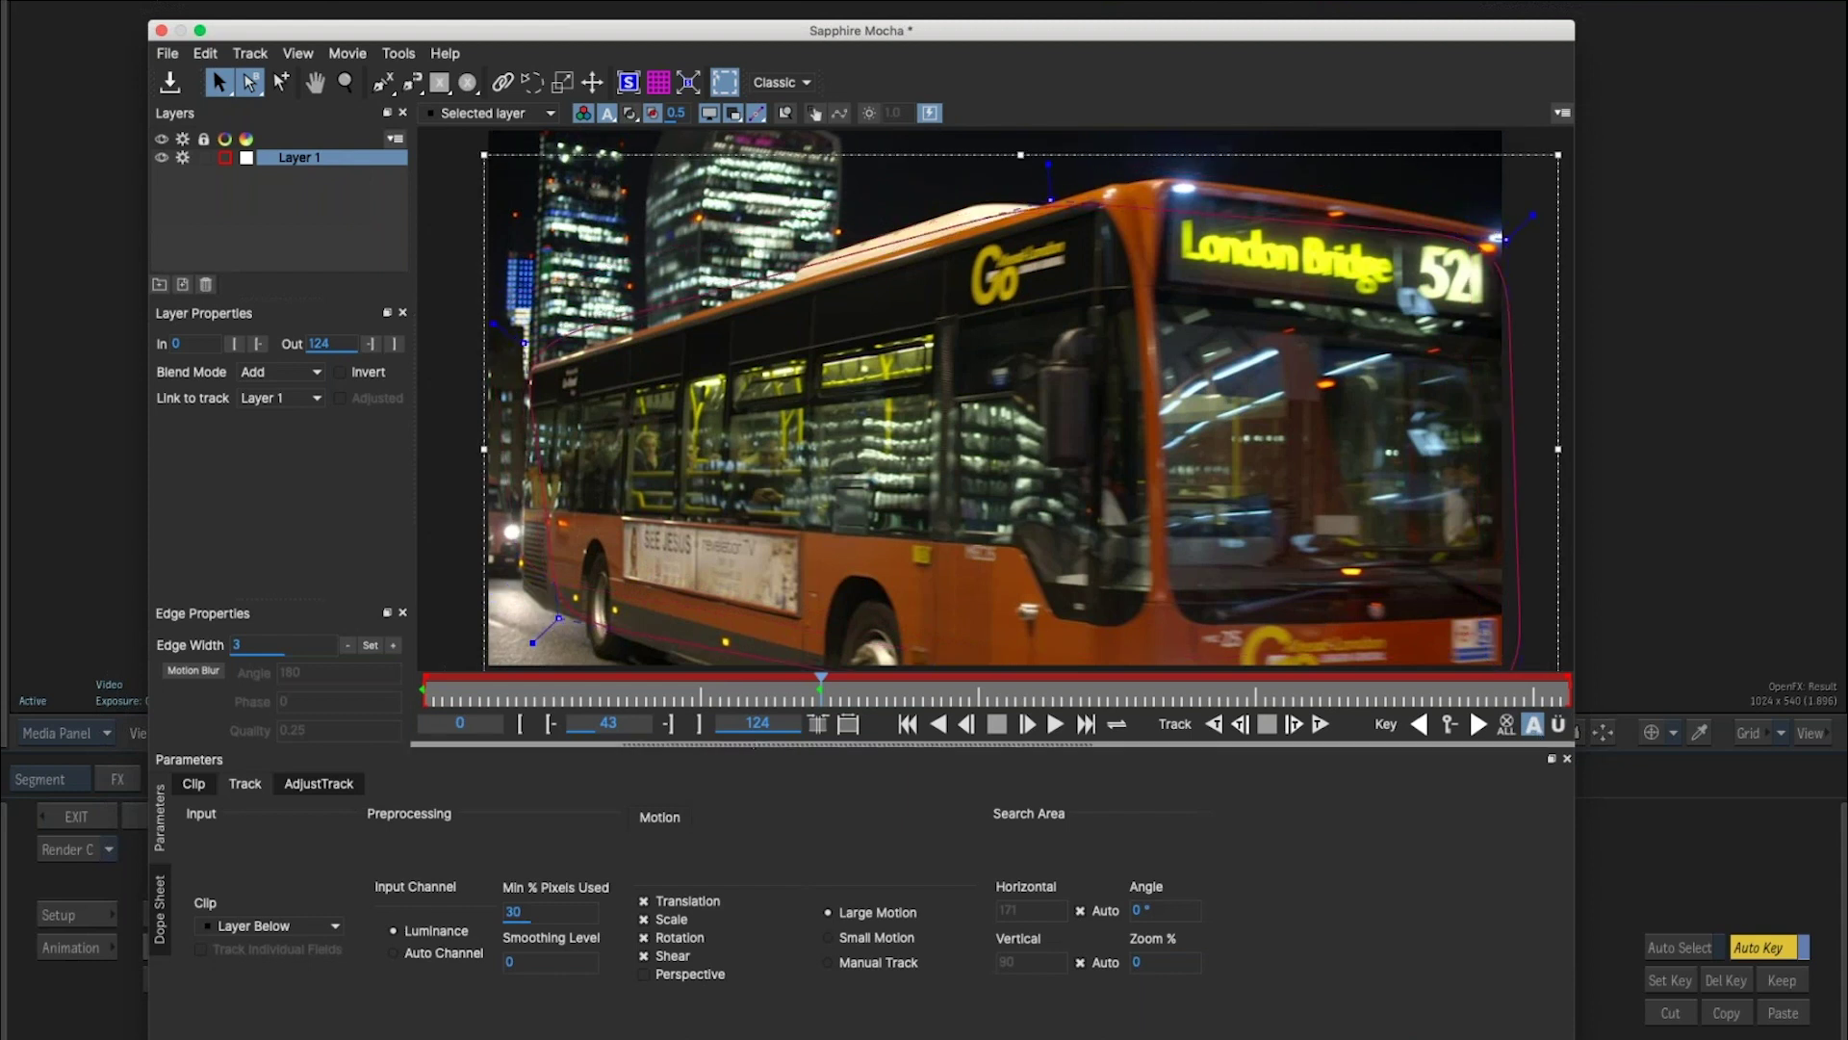
# Enlarge and shift the bus spline at frame 83 to follow the bus as it extends beyond the picture edge.
pyautogui.moveTo(821, 689); pyautogui.dragTo(988, 696)
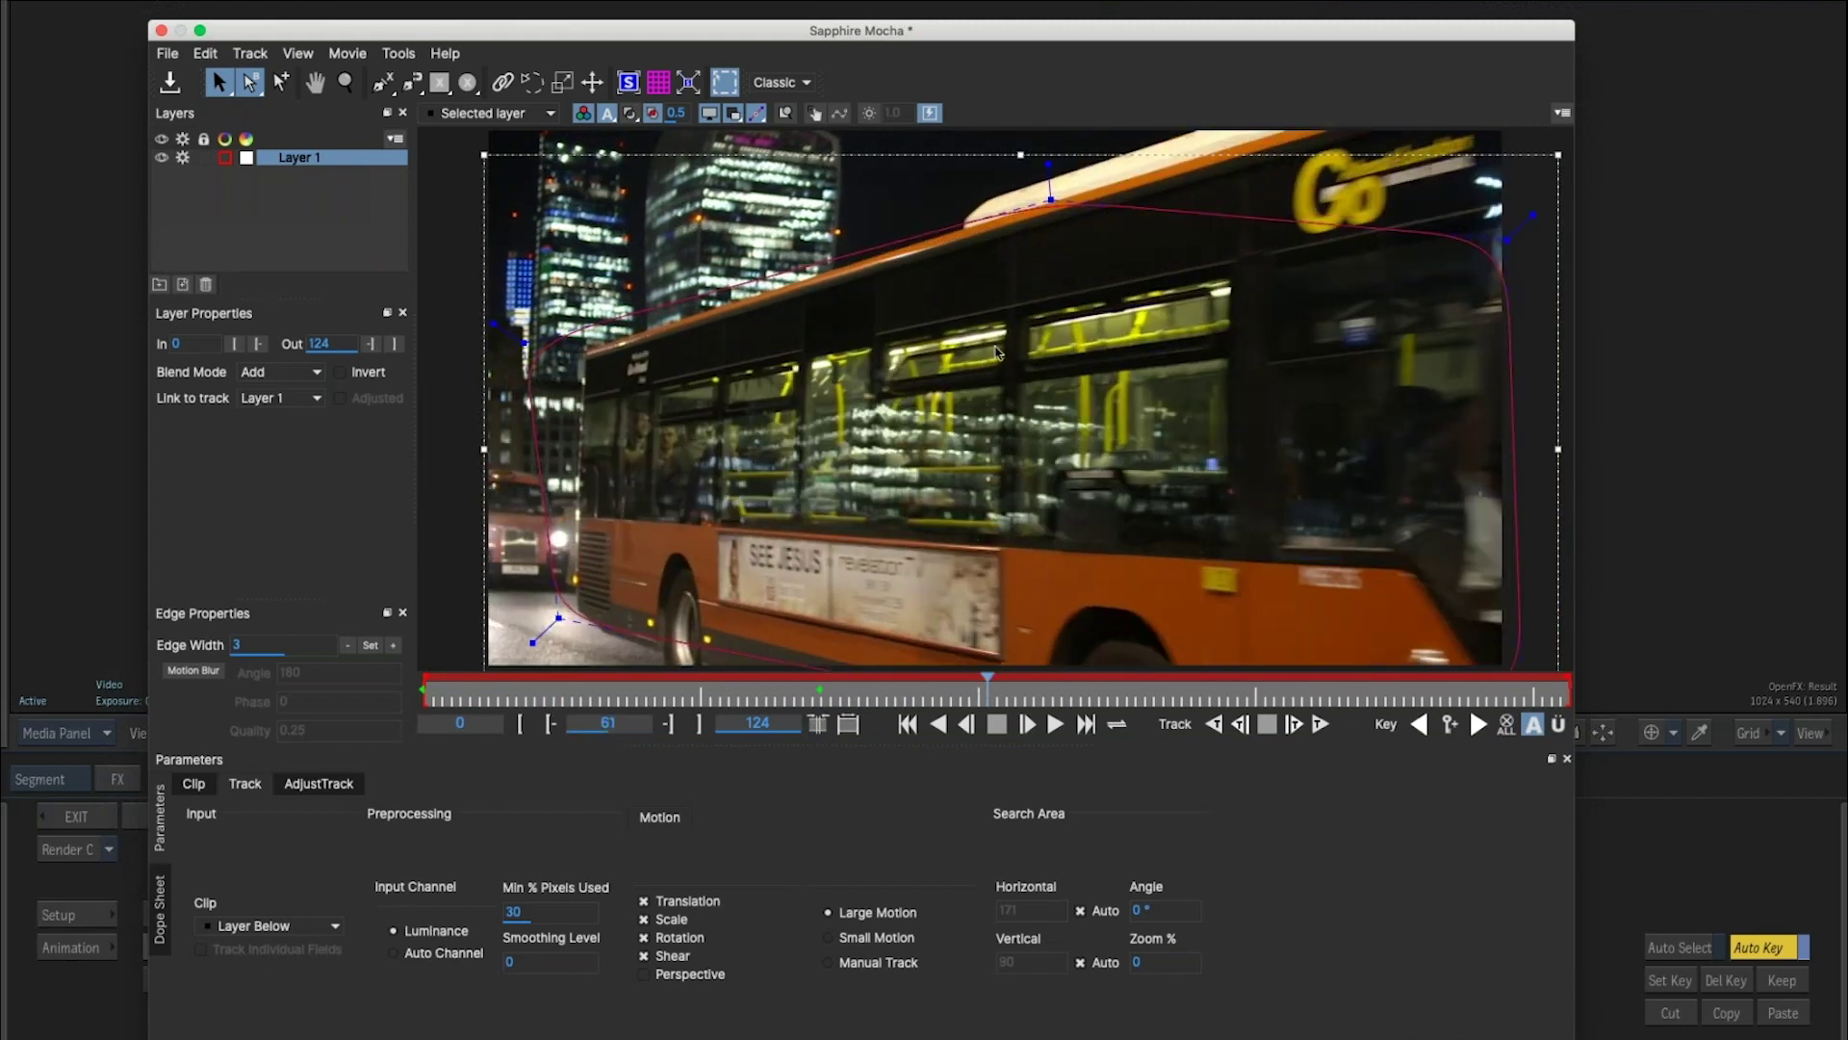
pyautogui.press('z')
pyautogui.scroll(-3, 1098, 318)
pyautogui.scroll(-3, 1044, 476)
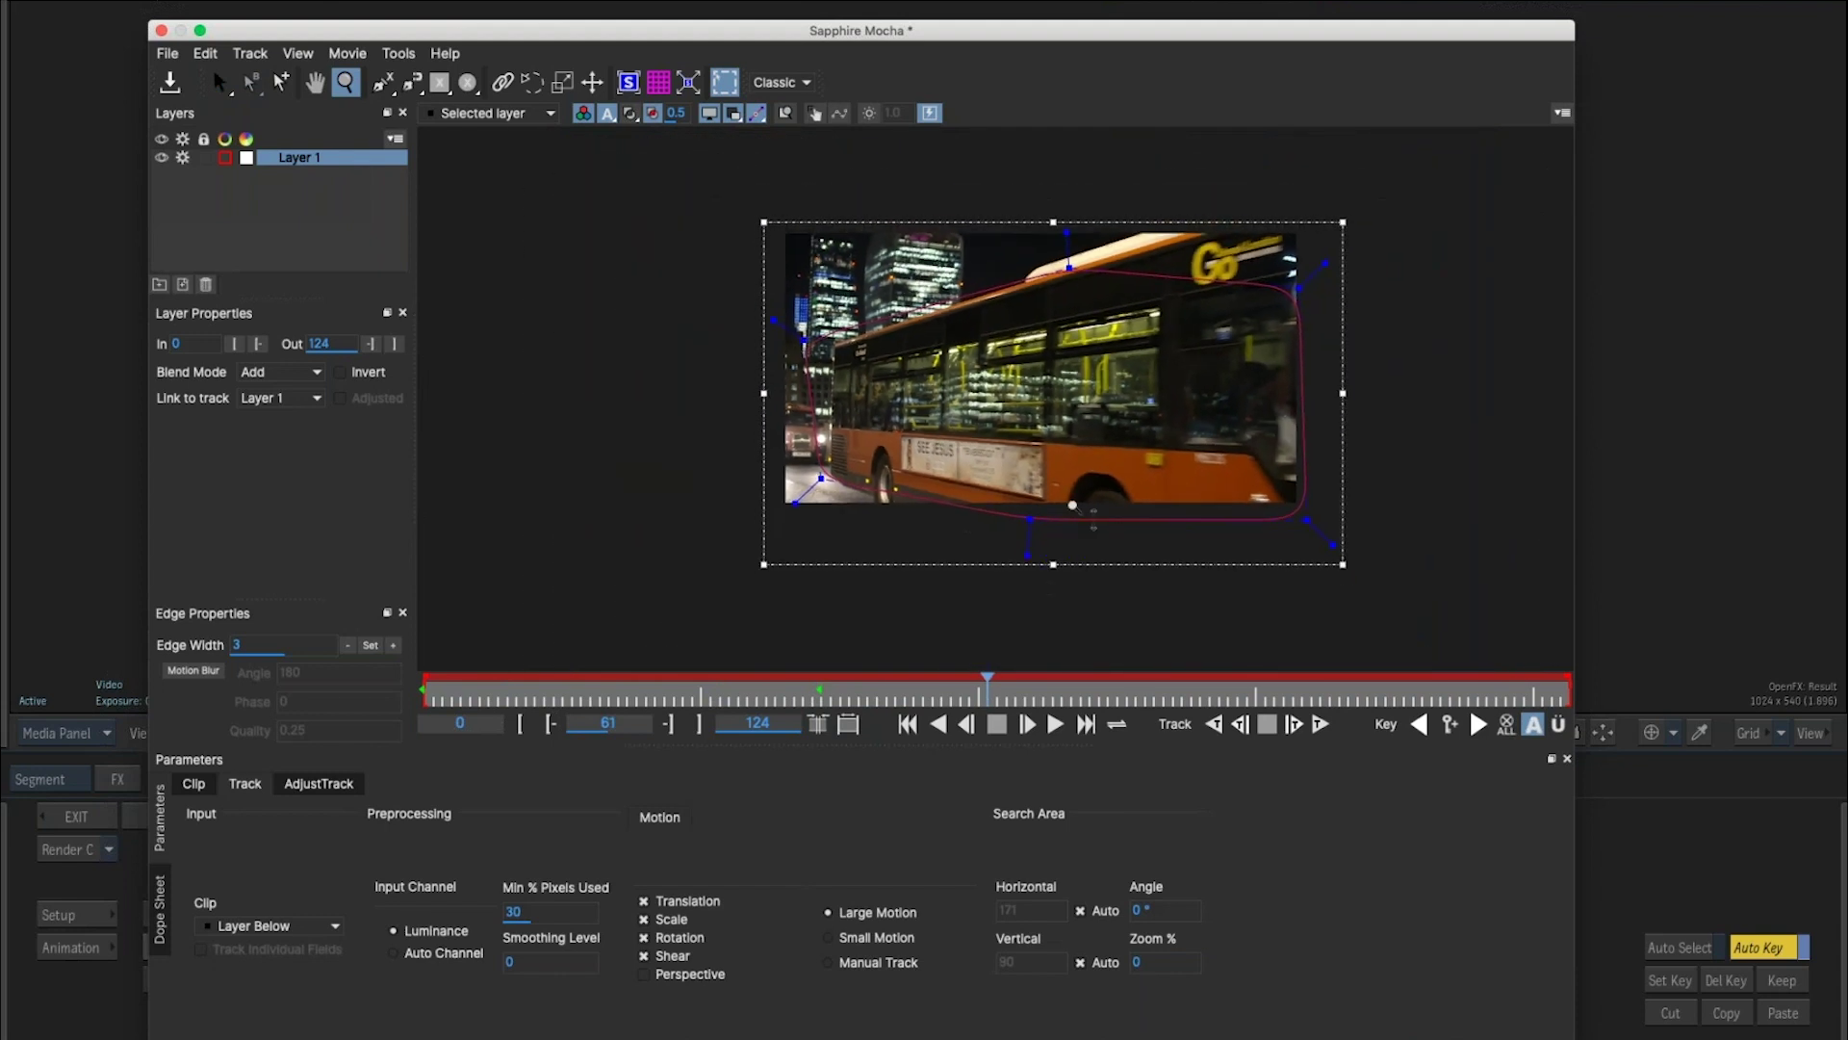
pyautogui.press('s')
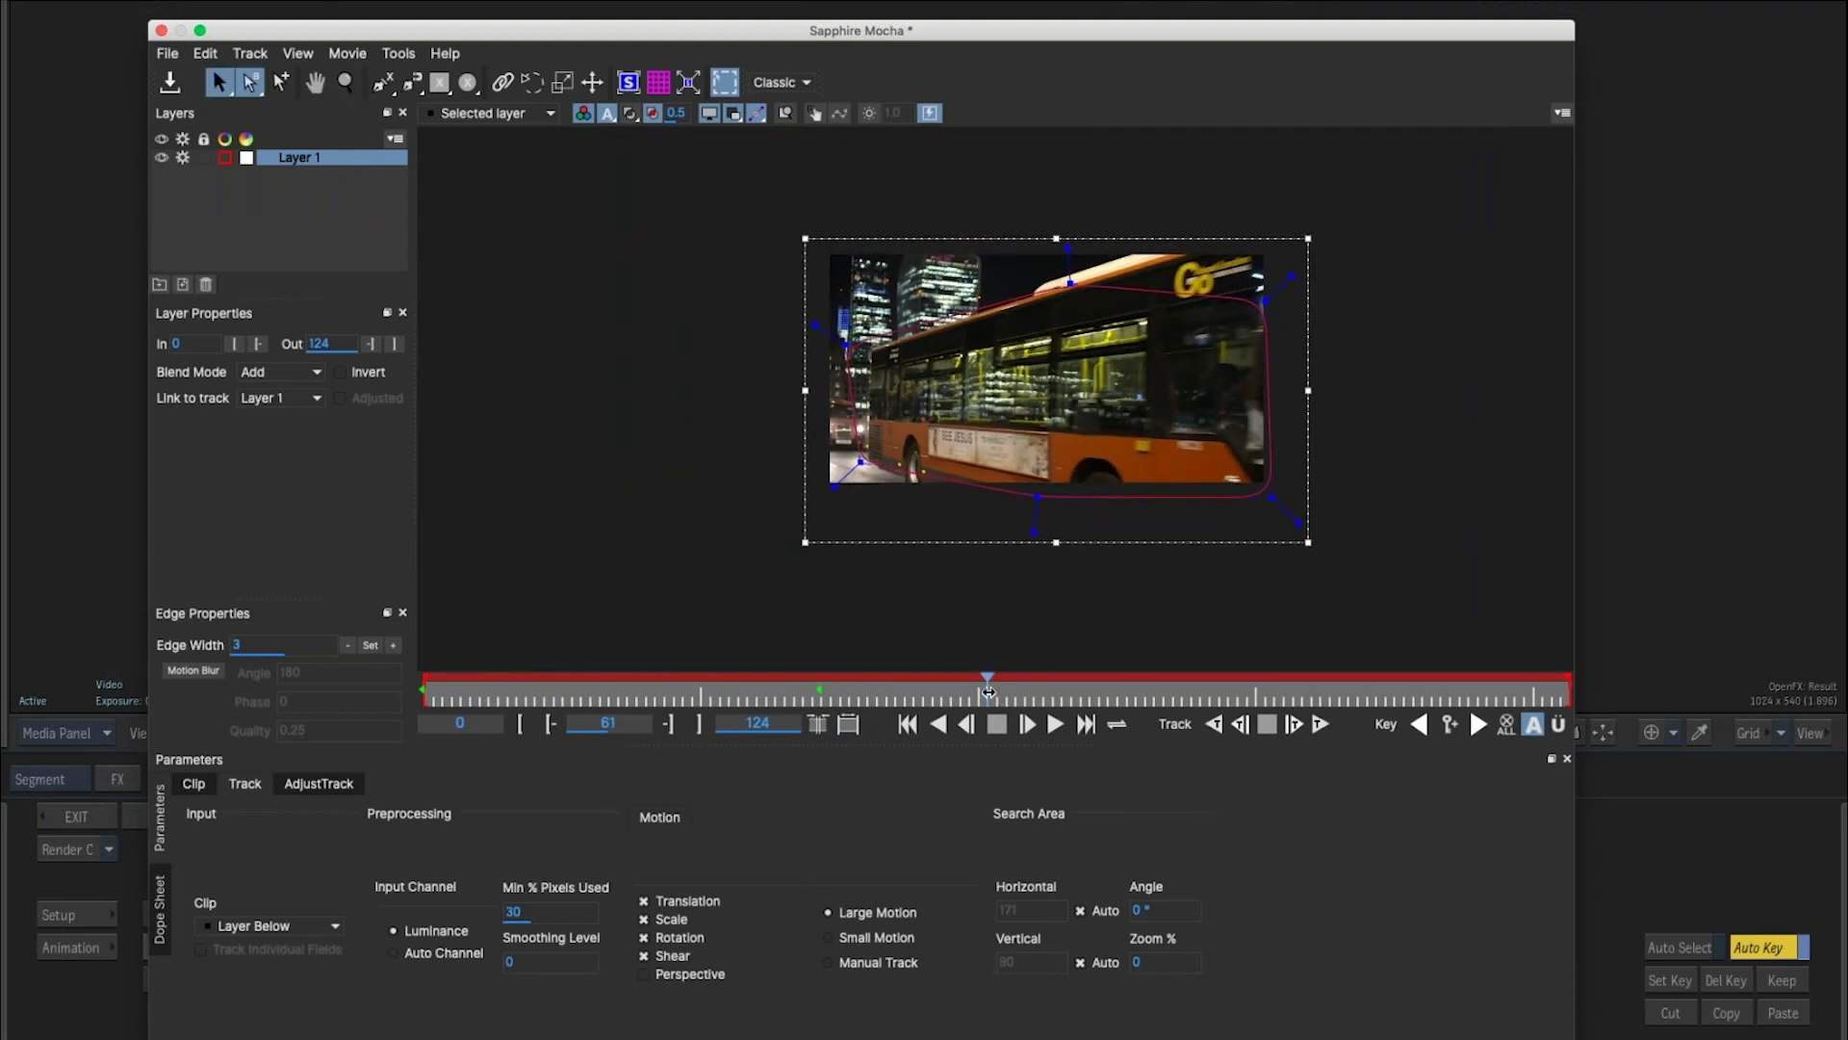
pyautogui.press('Right')
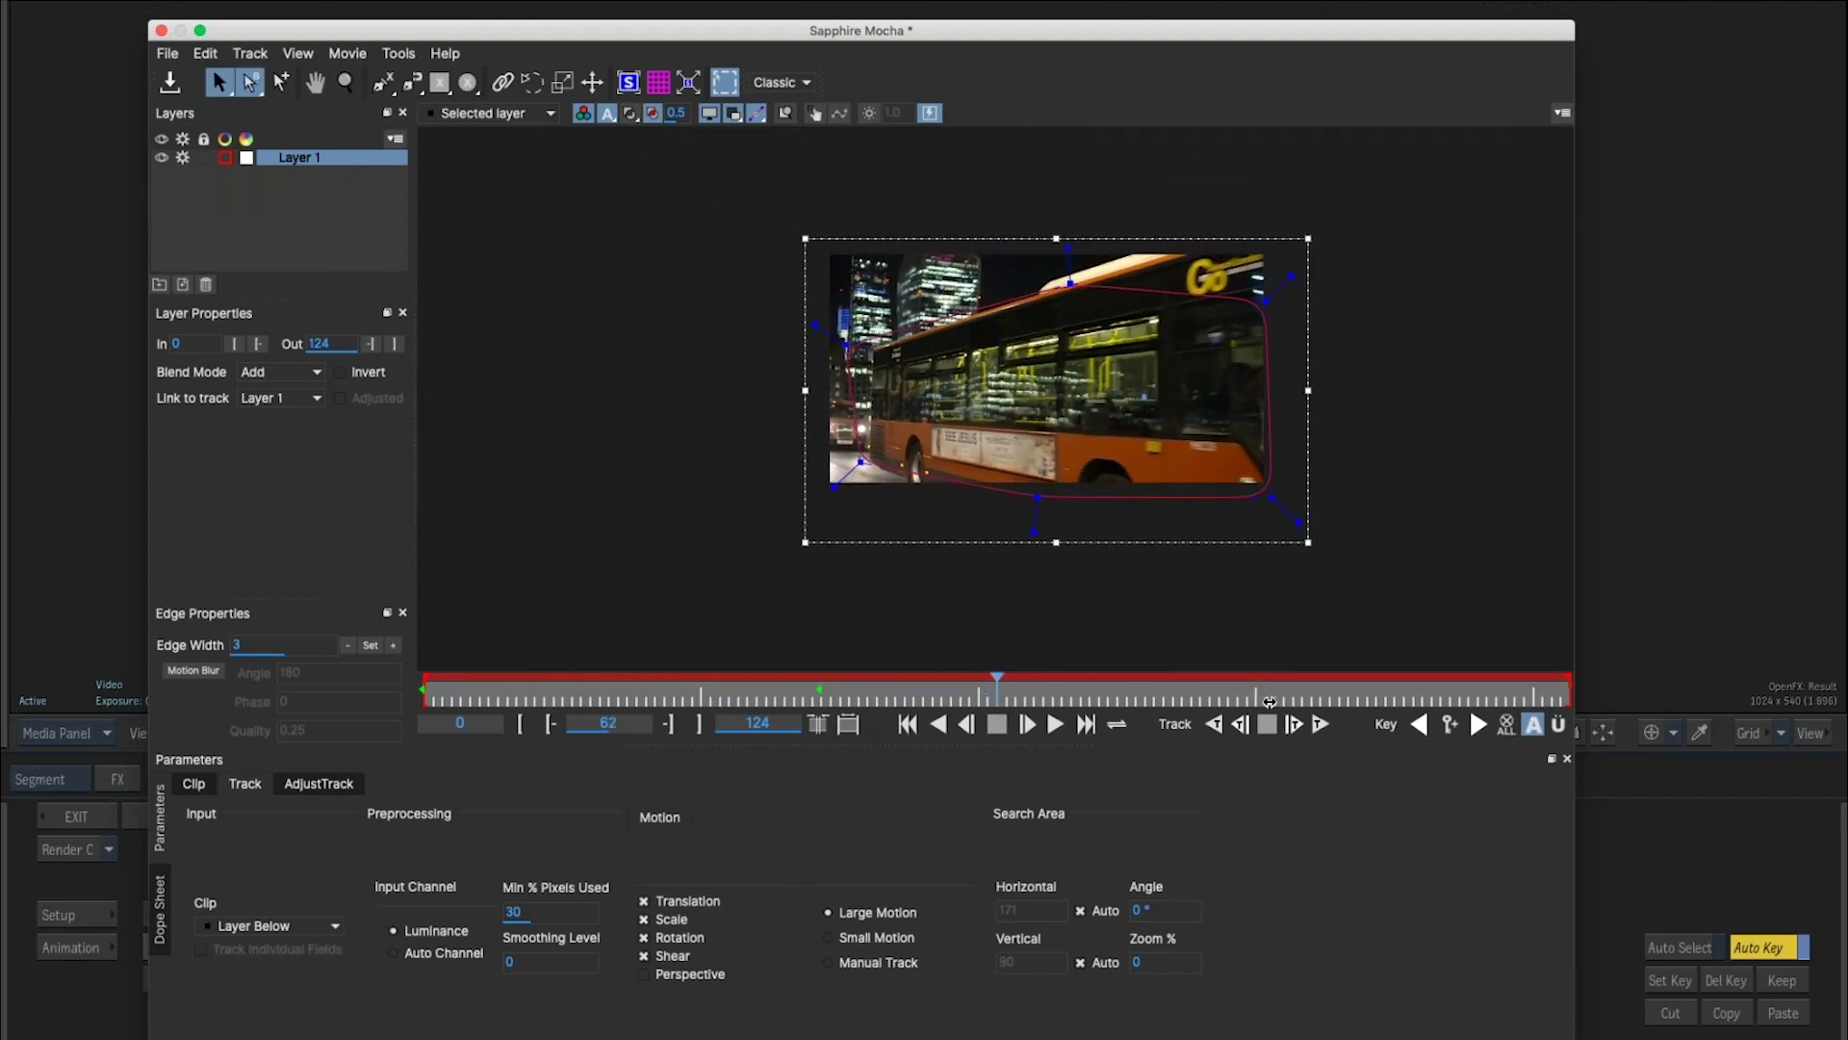
pyautogui.click(1175, 690)
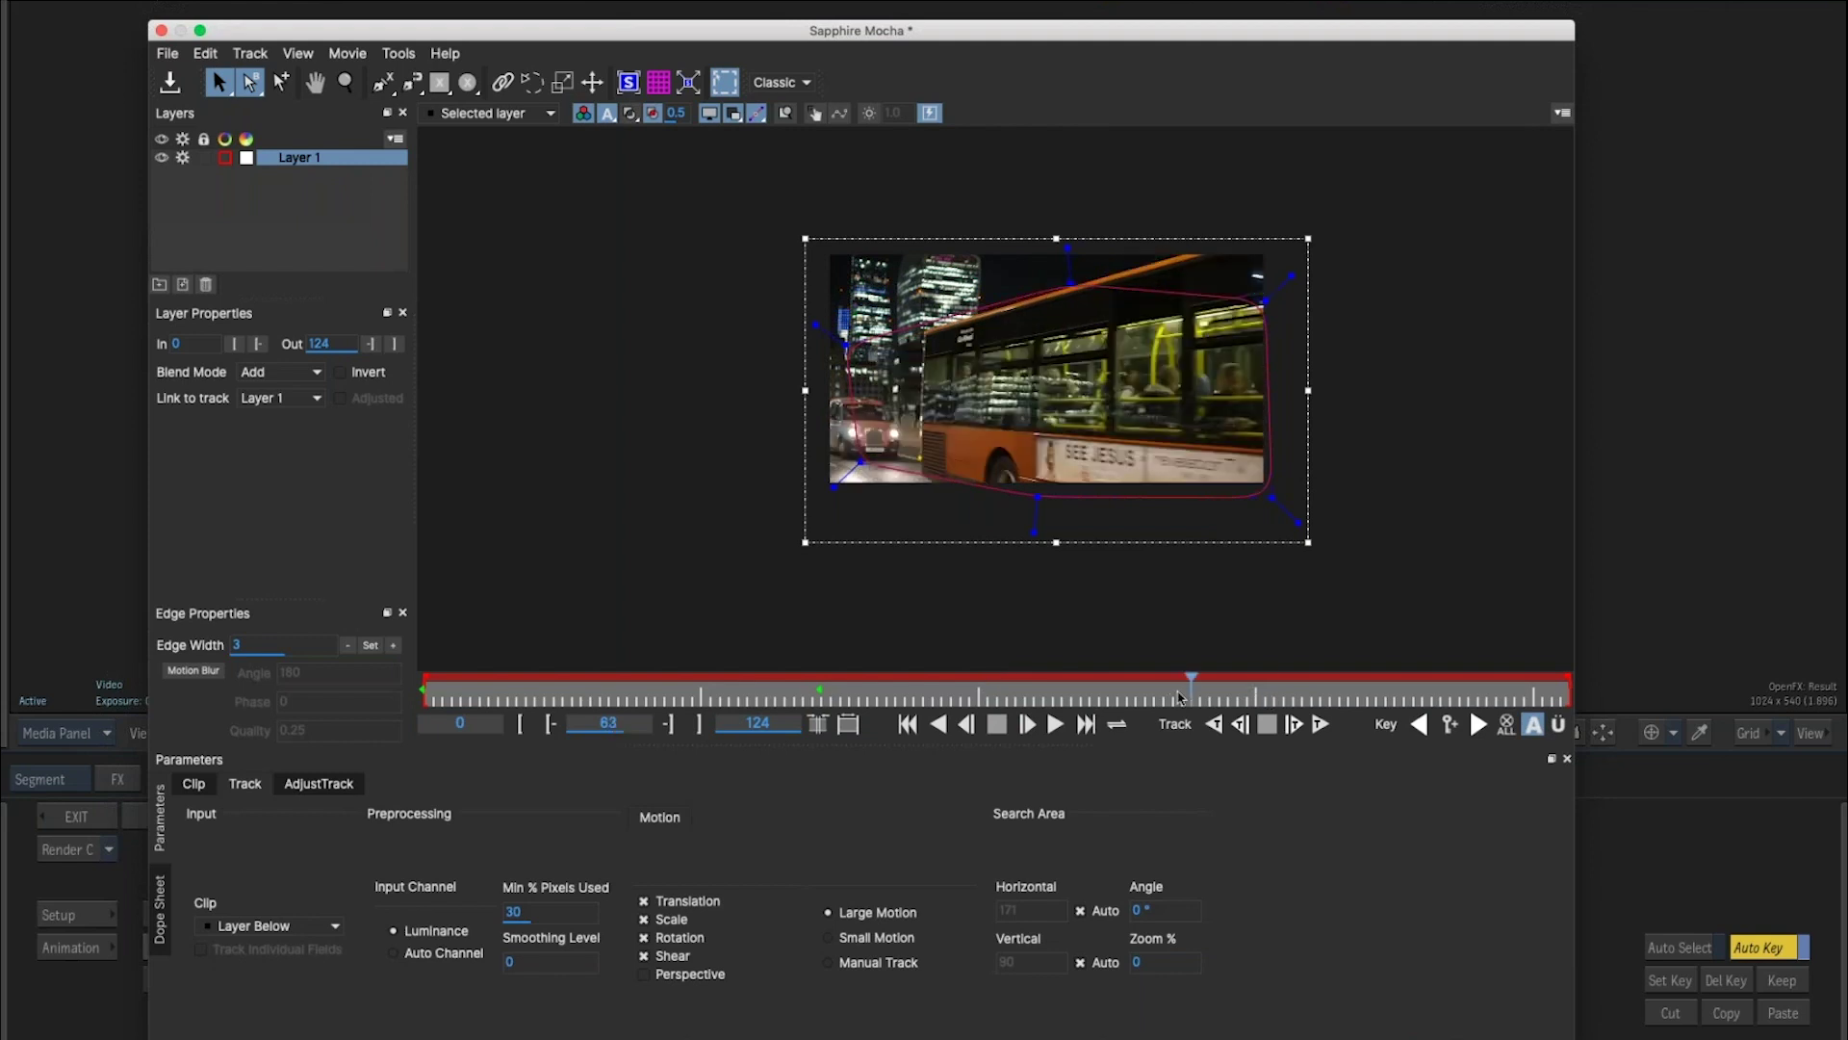
pyautogui.moveTo(1311, 236); pyautogui.dragTo(1447, 128)
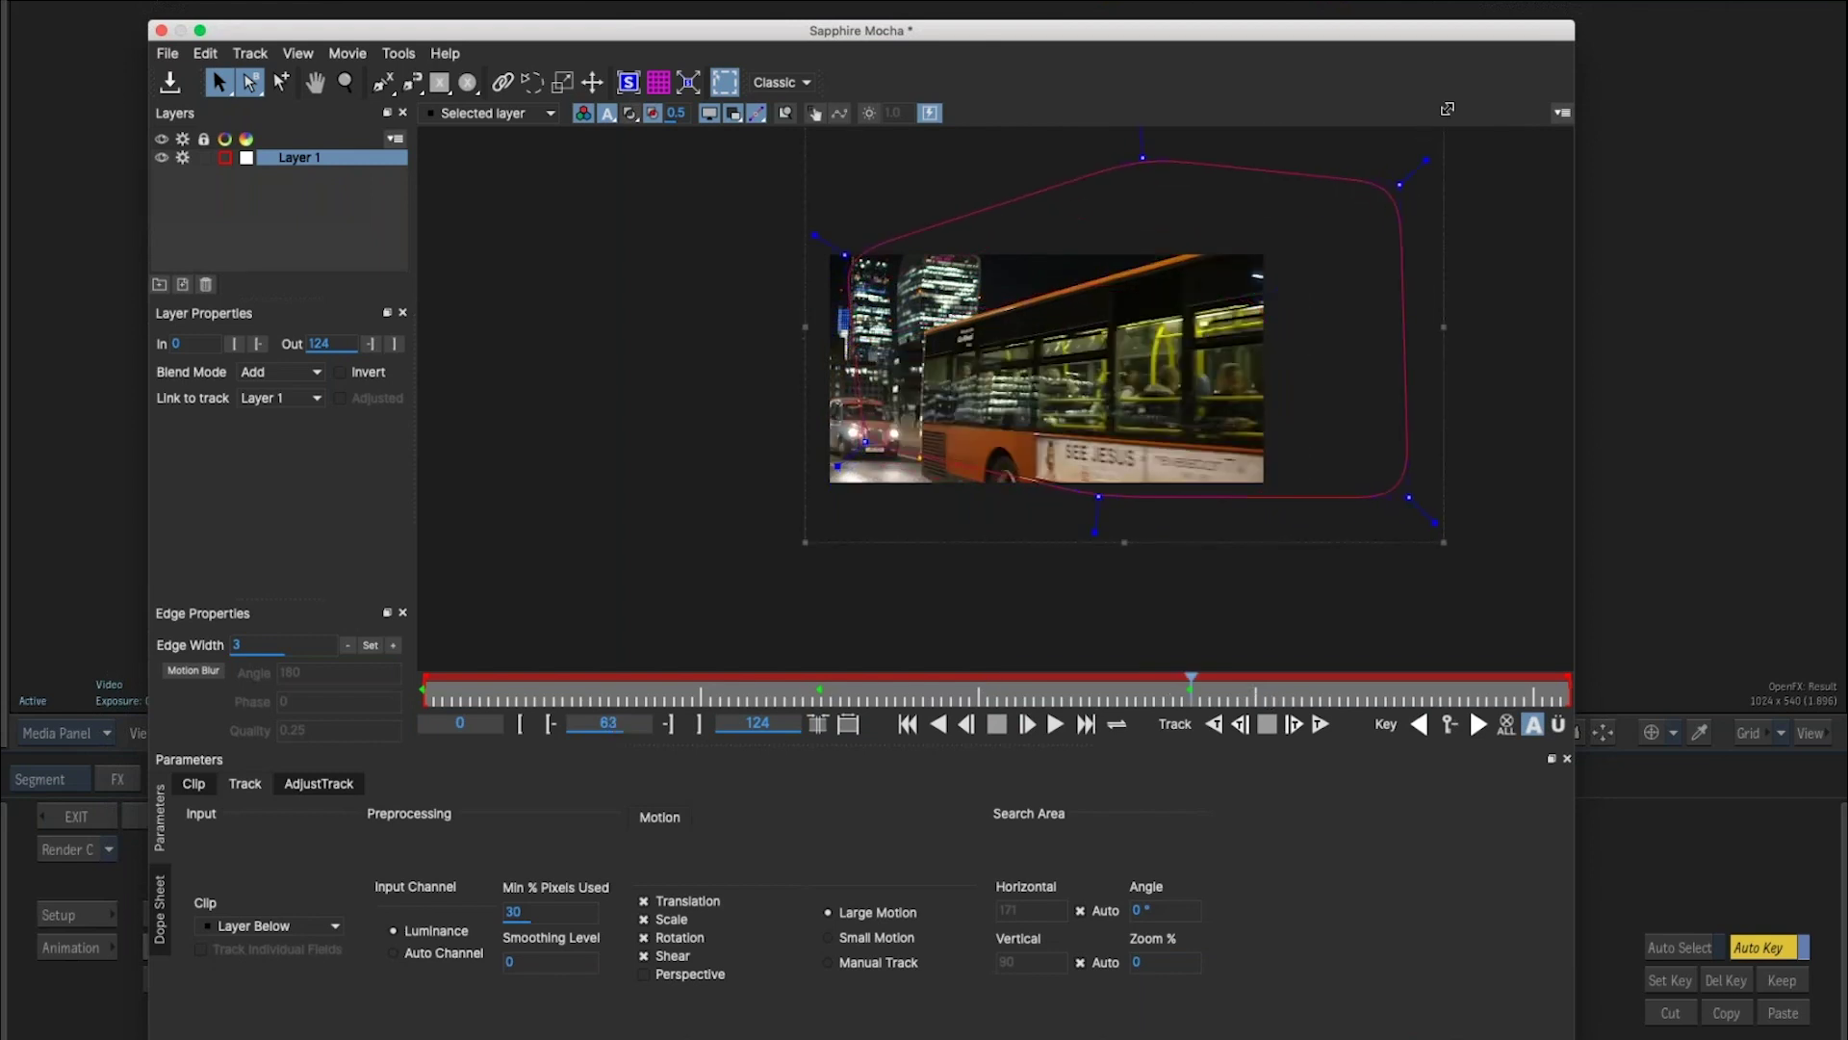
pyautogui.moveTo(964, 543); pyautogui.dragTo(1037, 621)
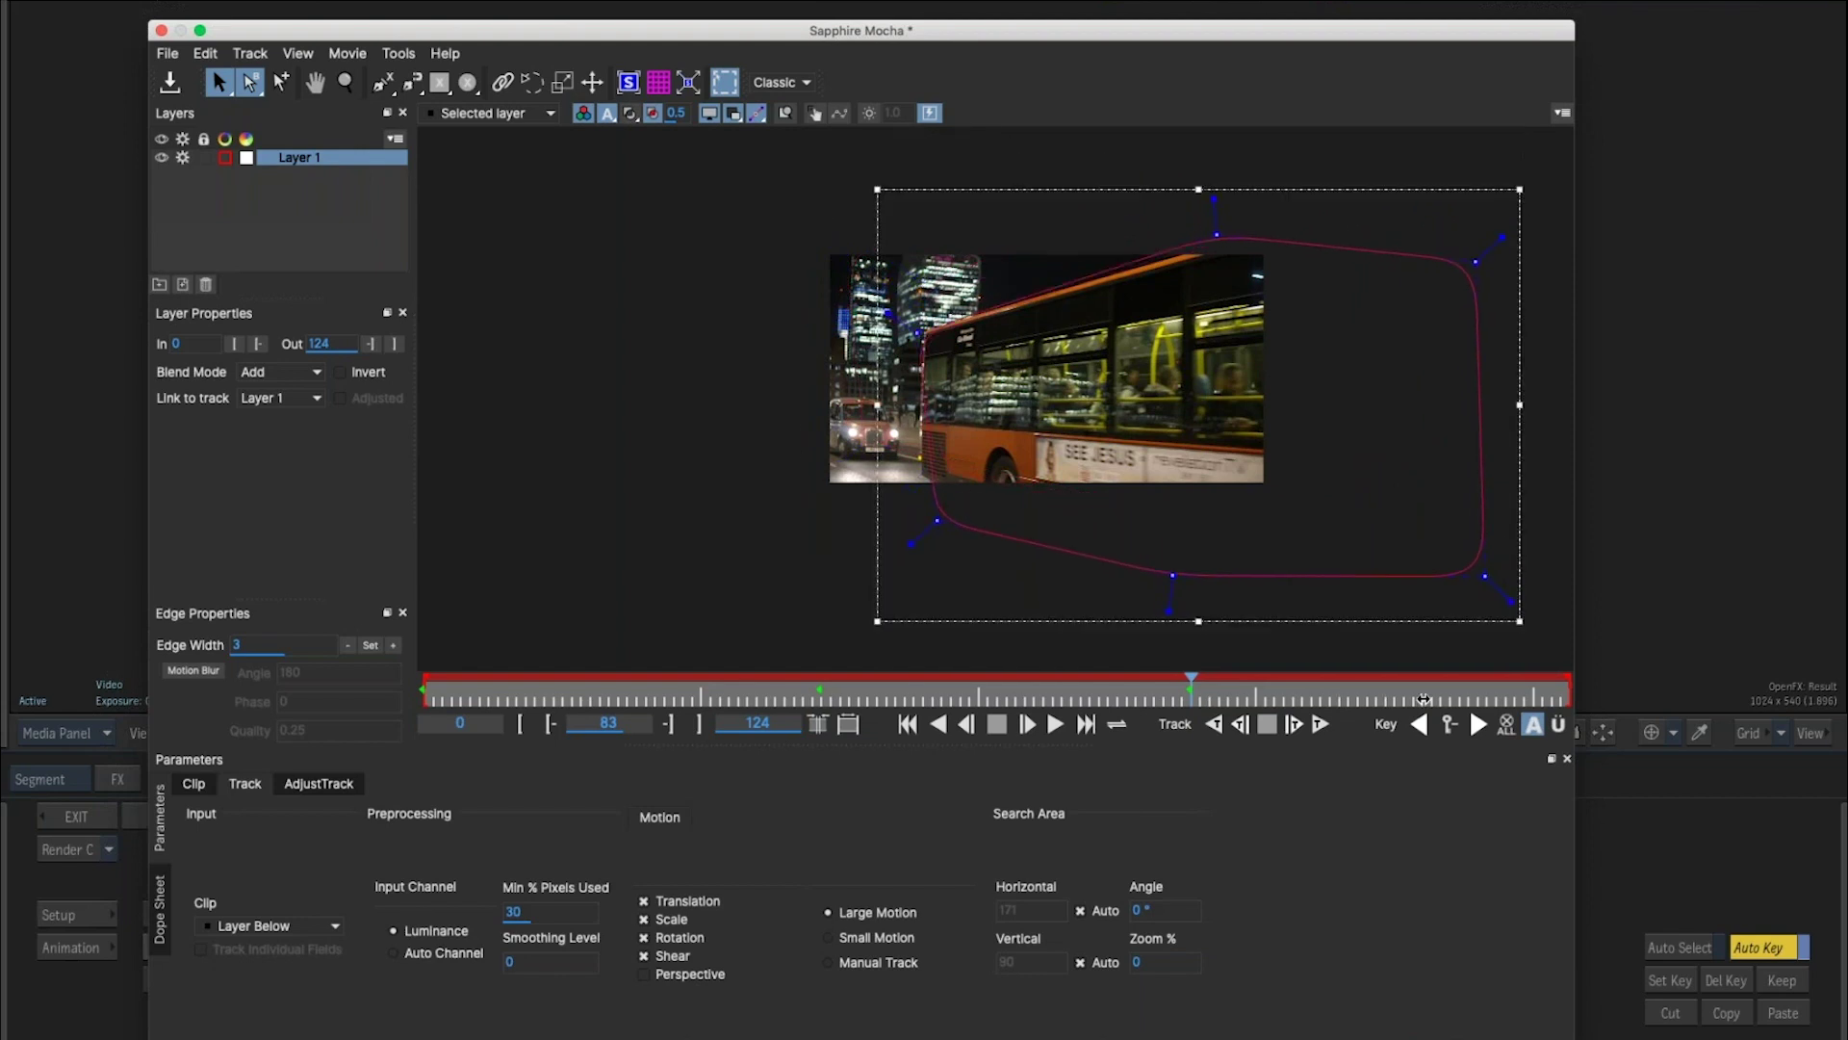
# Move the spline out of the picture with the departing bus at the last frame, then review the animation and return to frame 0.
pyautogui.click(1441, 697)
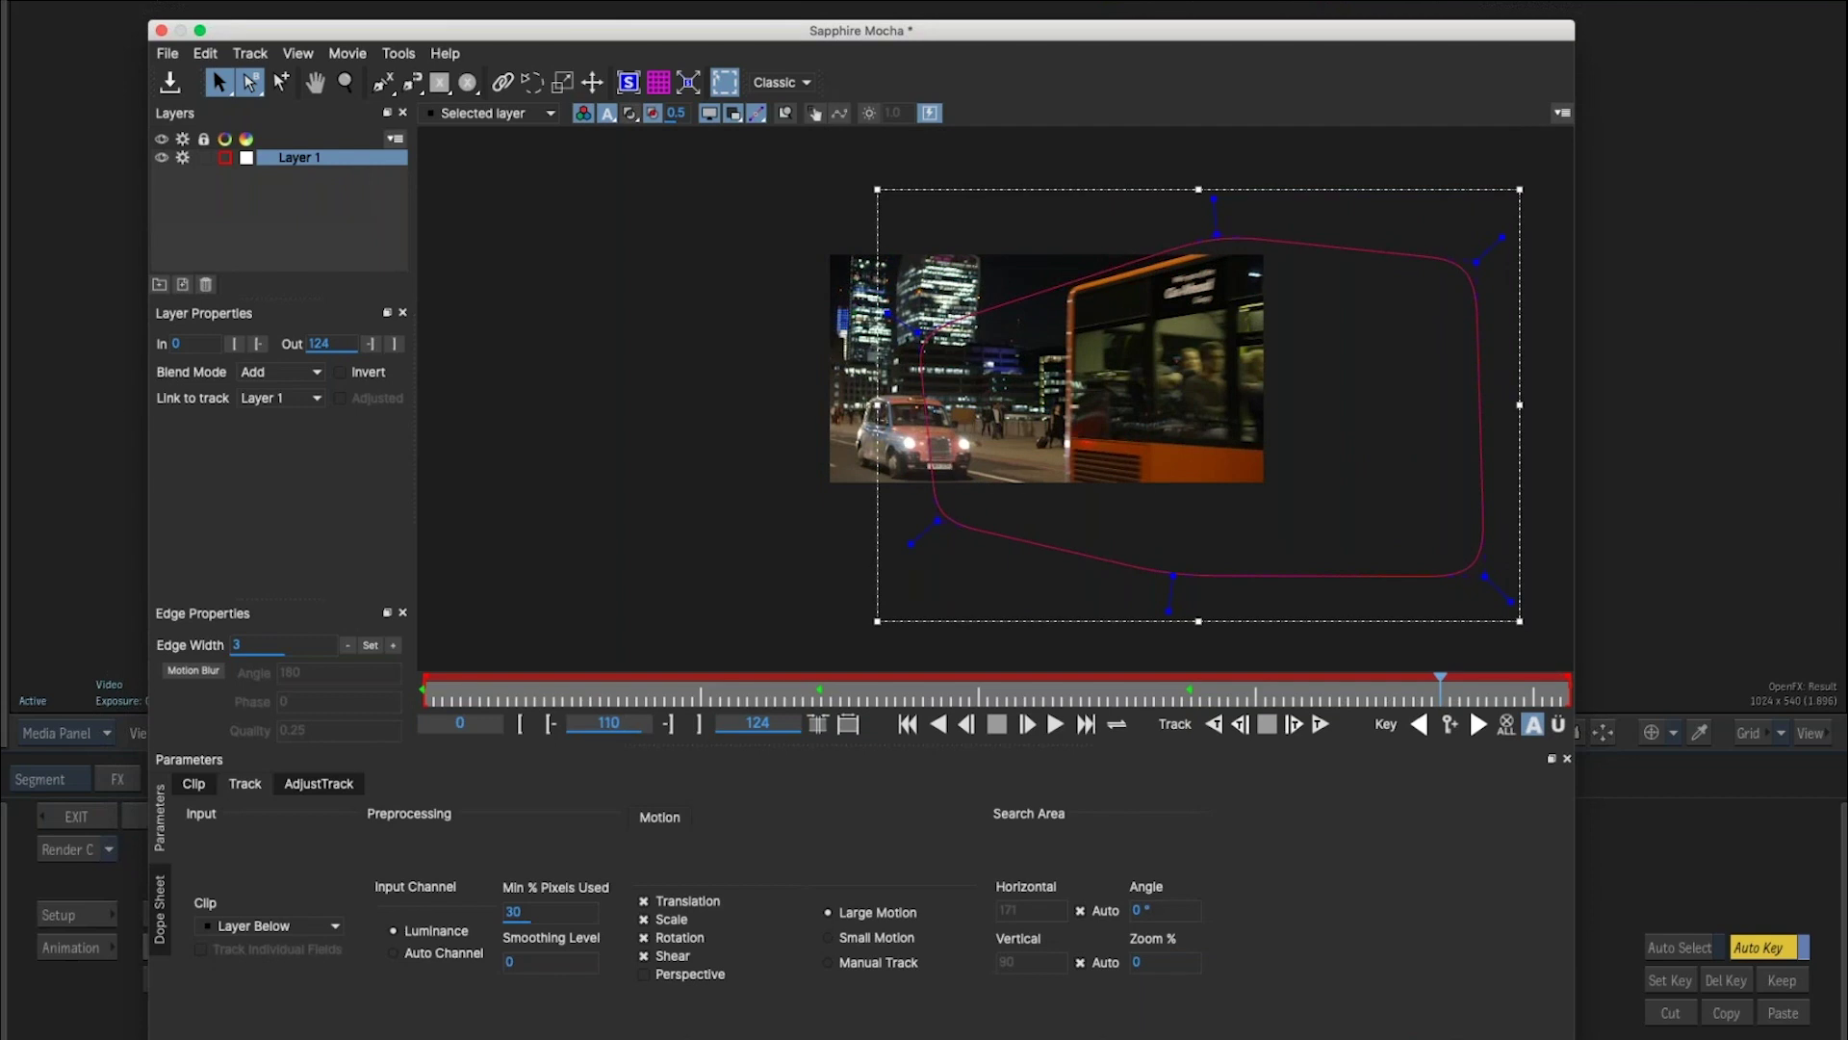
pyautogui.press('End')
pyautogui.moveTo(1302, 620); pyautogui.dragTo(1635, 556)
pyautogui.moveTo(1549, 696); pyautogui.dragTo(1478, 697)
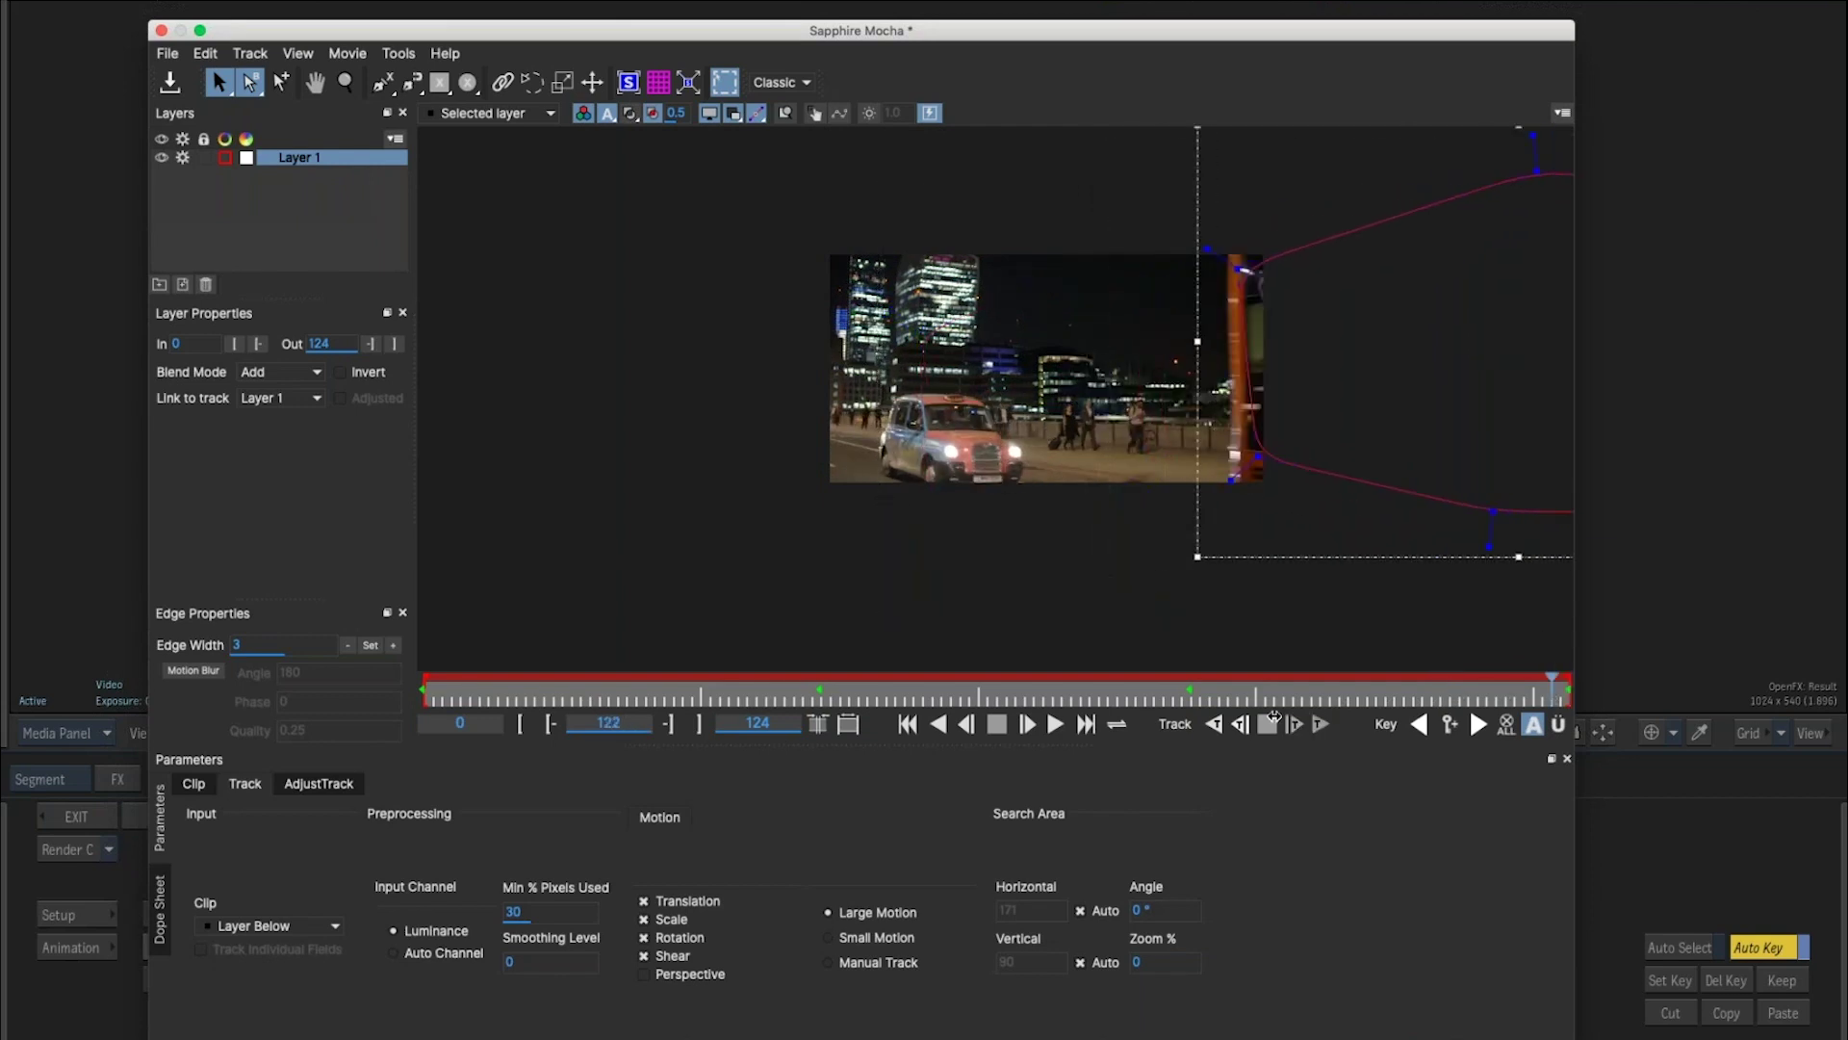
pyautogui.click(1108, 695)
pyautogui.click(1091, 695)
pyautogui.press('Home')
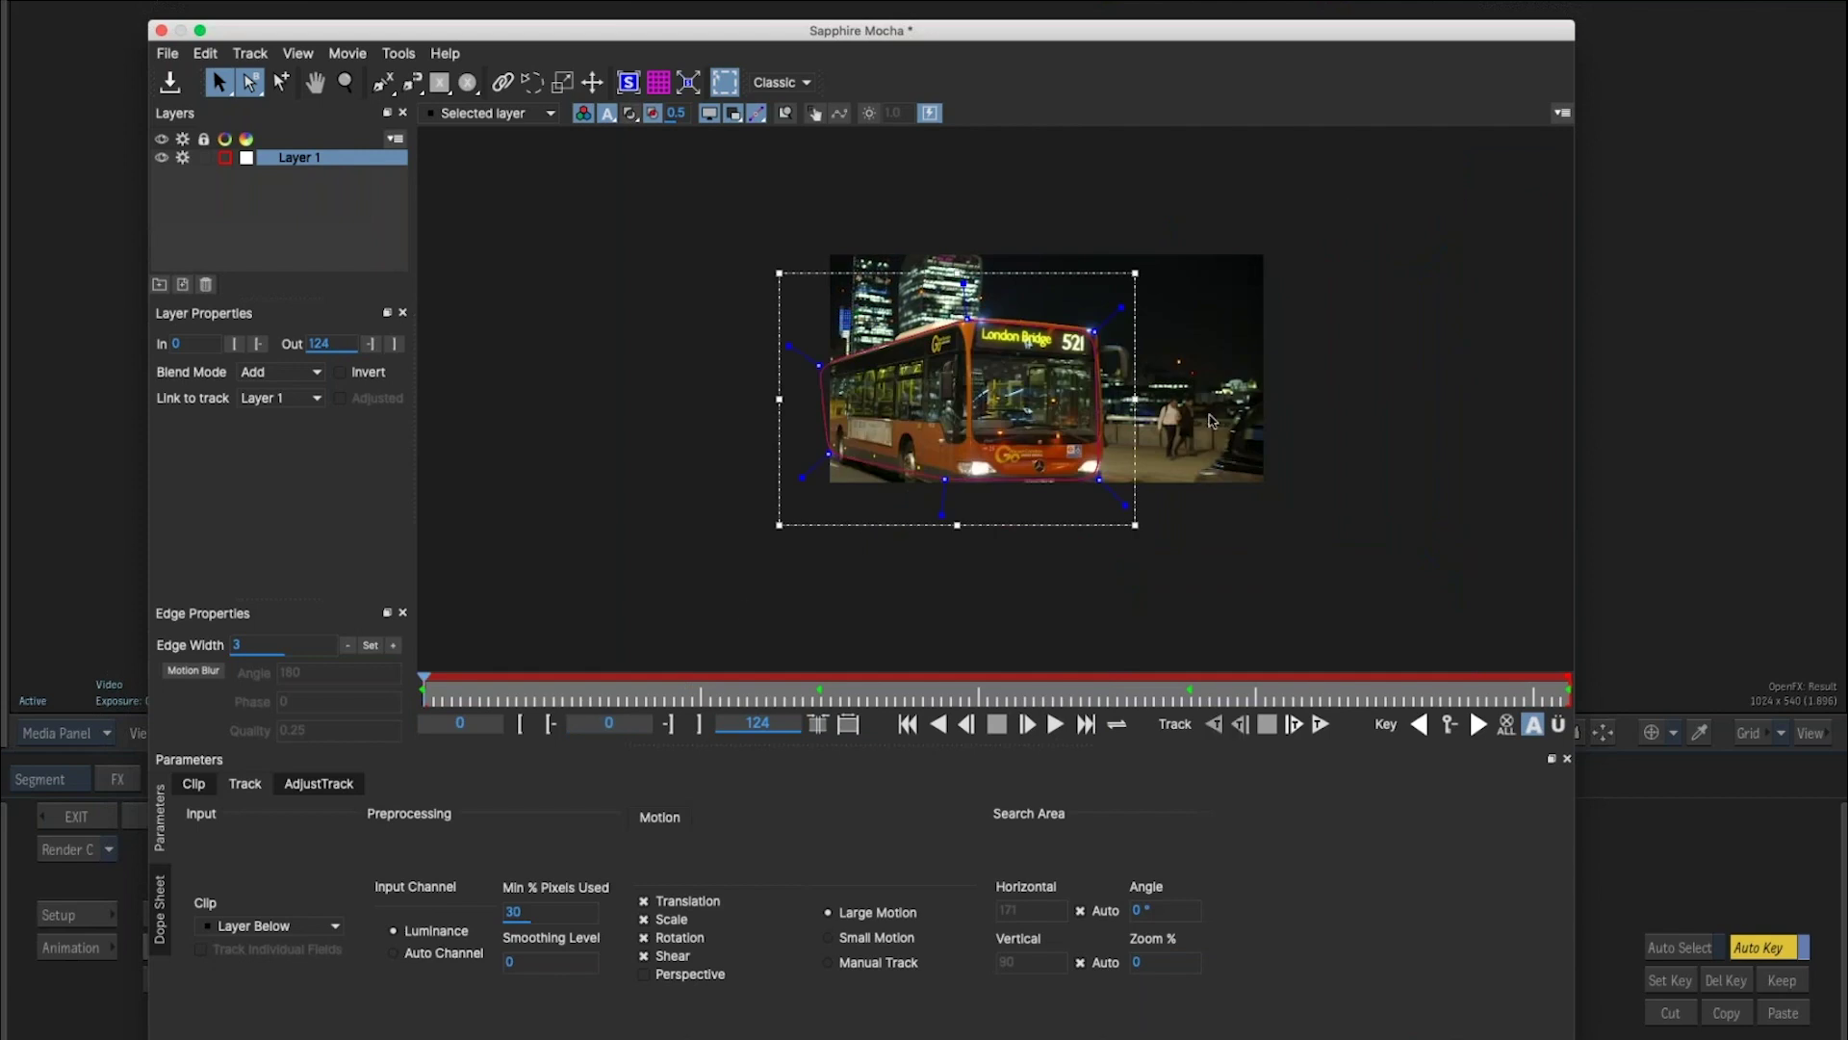
# Draw a wide rectangular X-Spline as a new layer just below the picture on the first frame.
pyautogui.press('z')
pyautogui.moveTo(1312, 494); pyautogui.dragTo(1396, 385)
pyautogui.press('s')
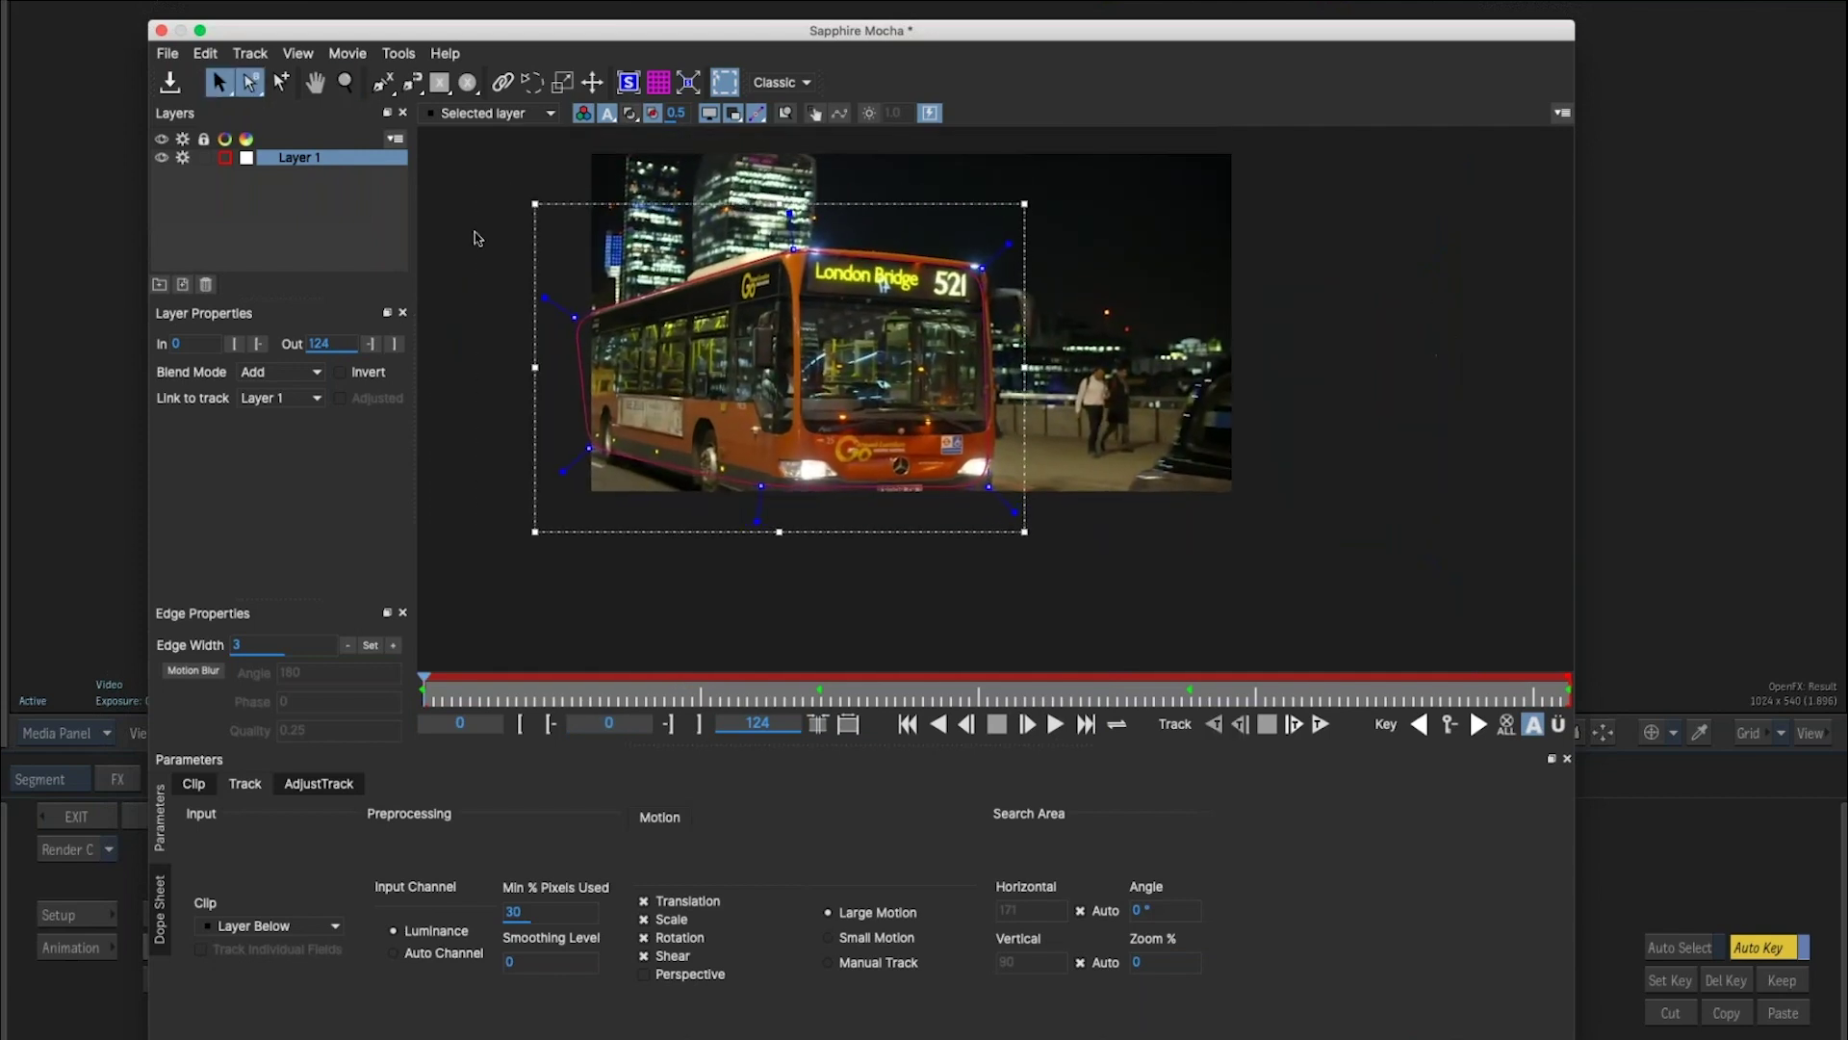
pyautogui.click(439, 87)
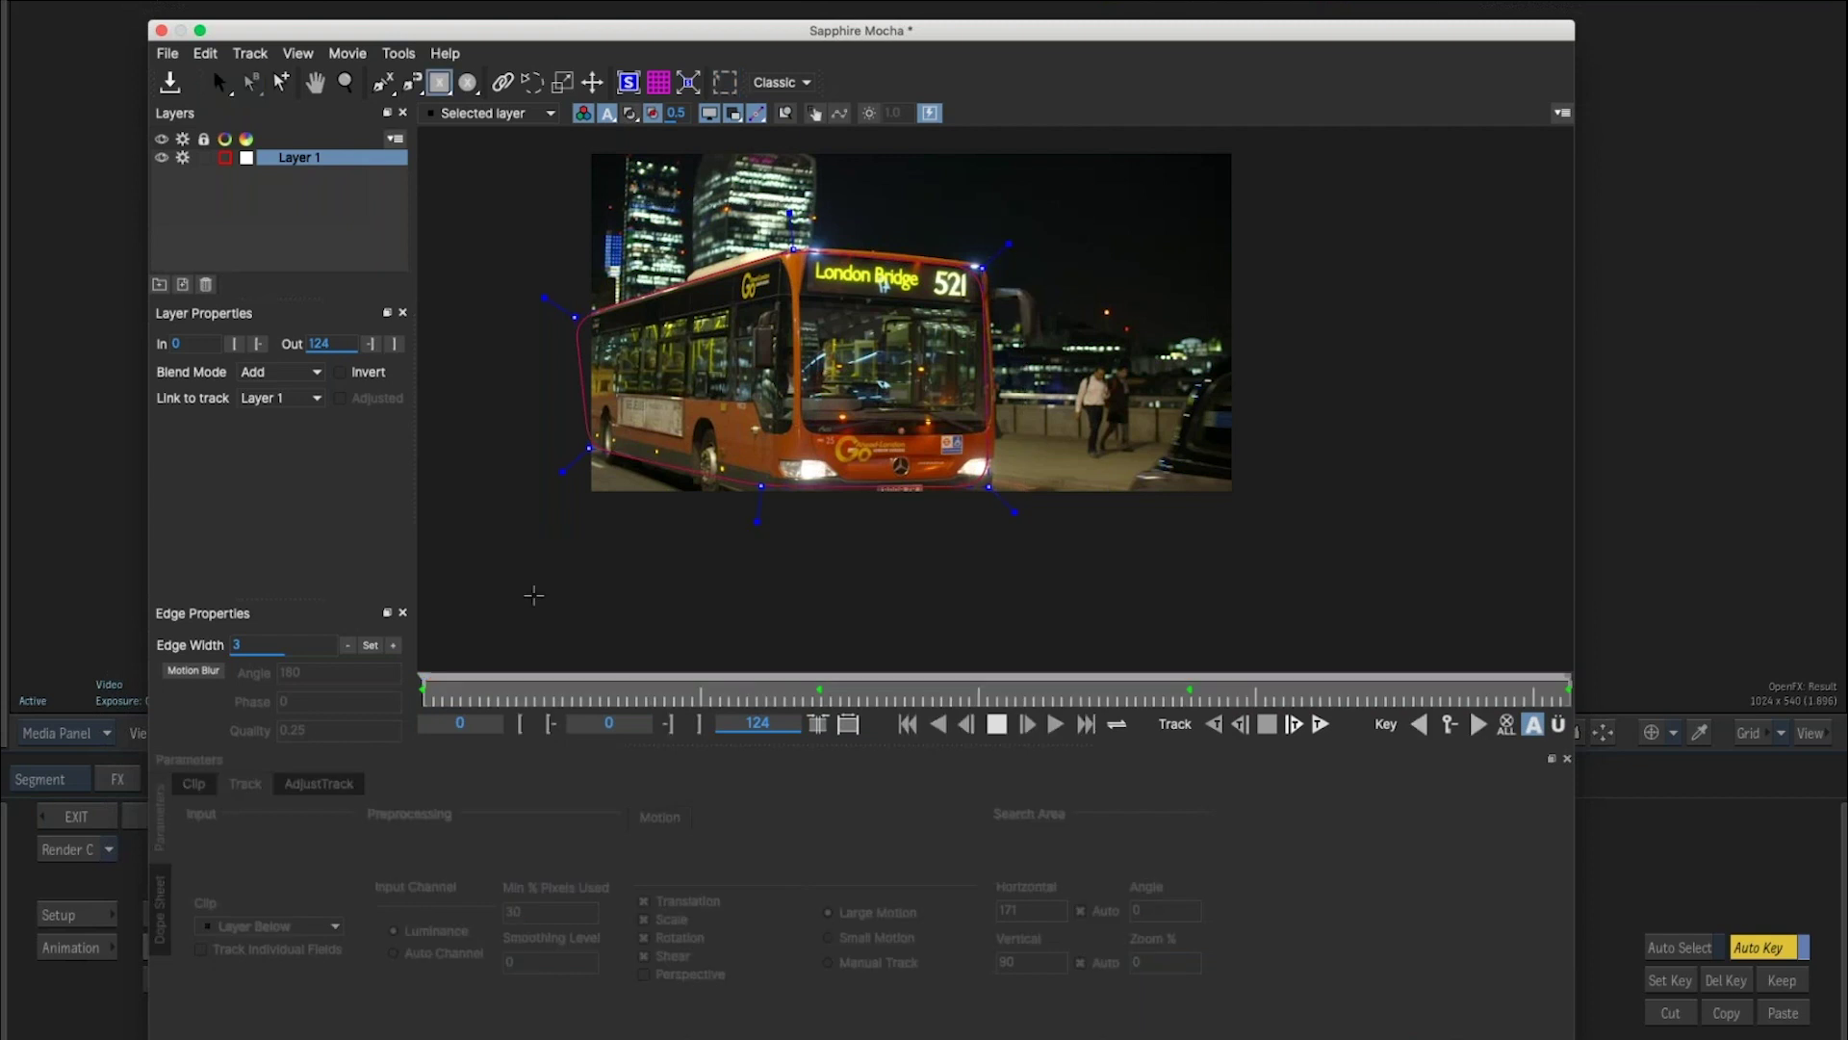
pyautogui.moveTo(539, 620); pyautogui.dragTo(1303, 516)
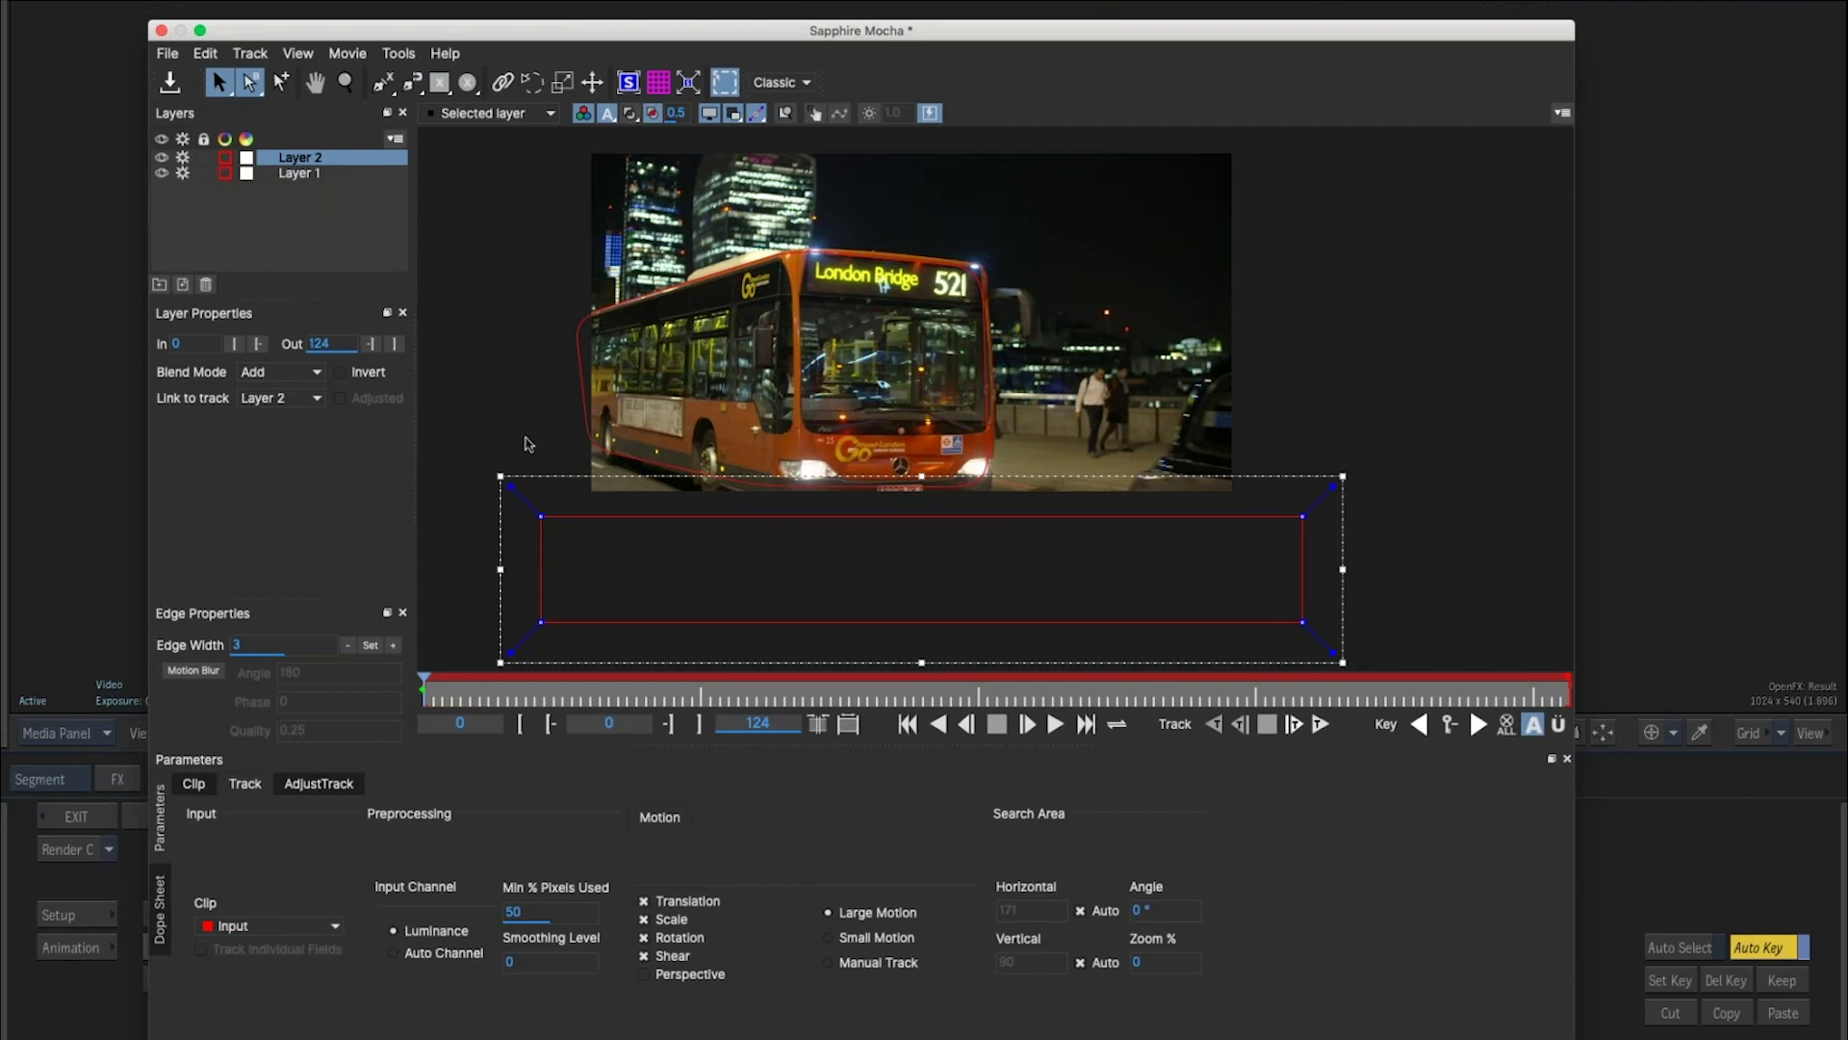
# Add an outer feather edge of width 3 to the rectangle, show the mattes and stretch its upper edge points to the top of the picture.
pyautogui.click(395, 645)
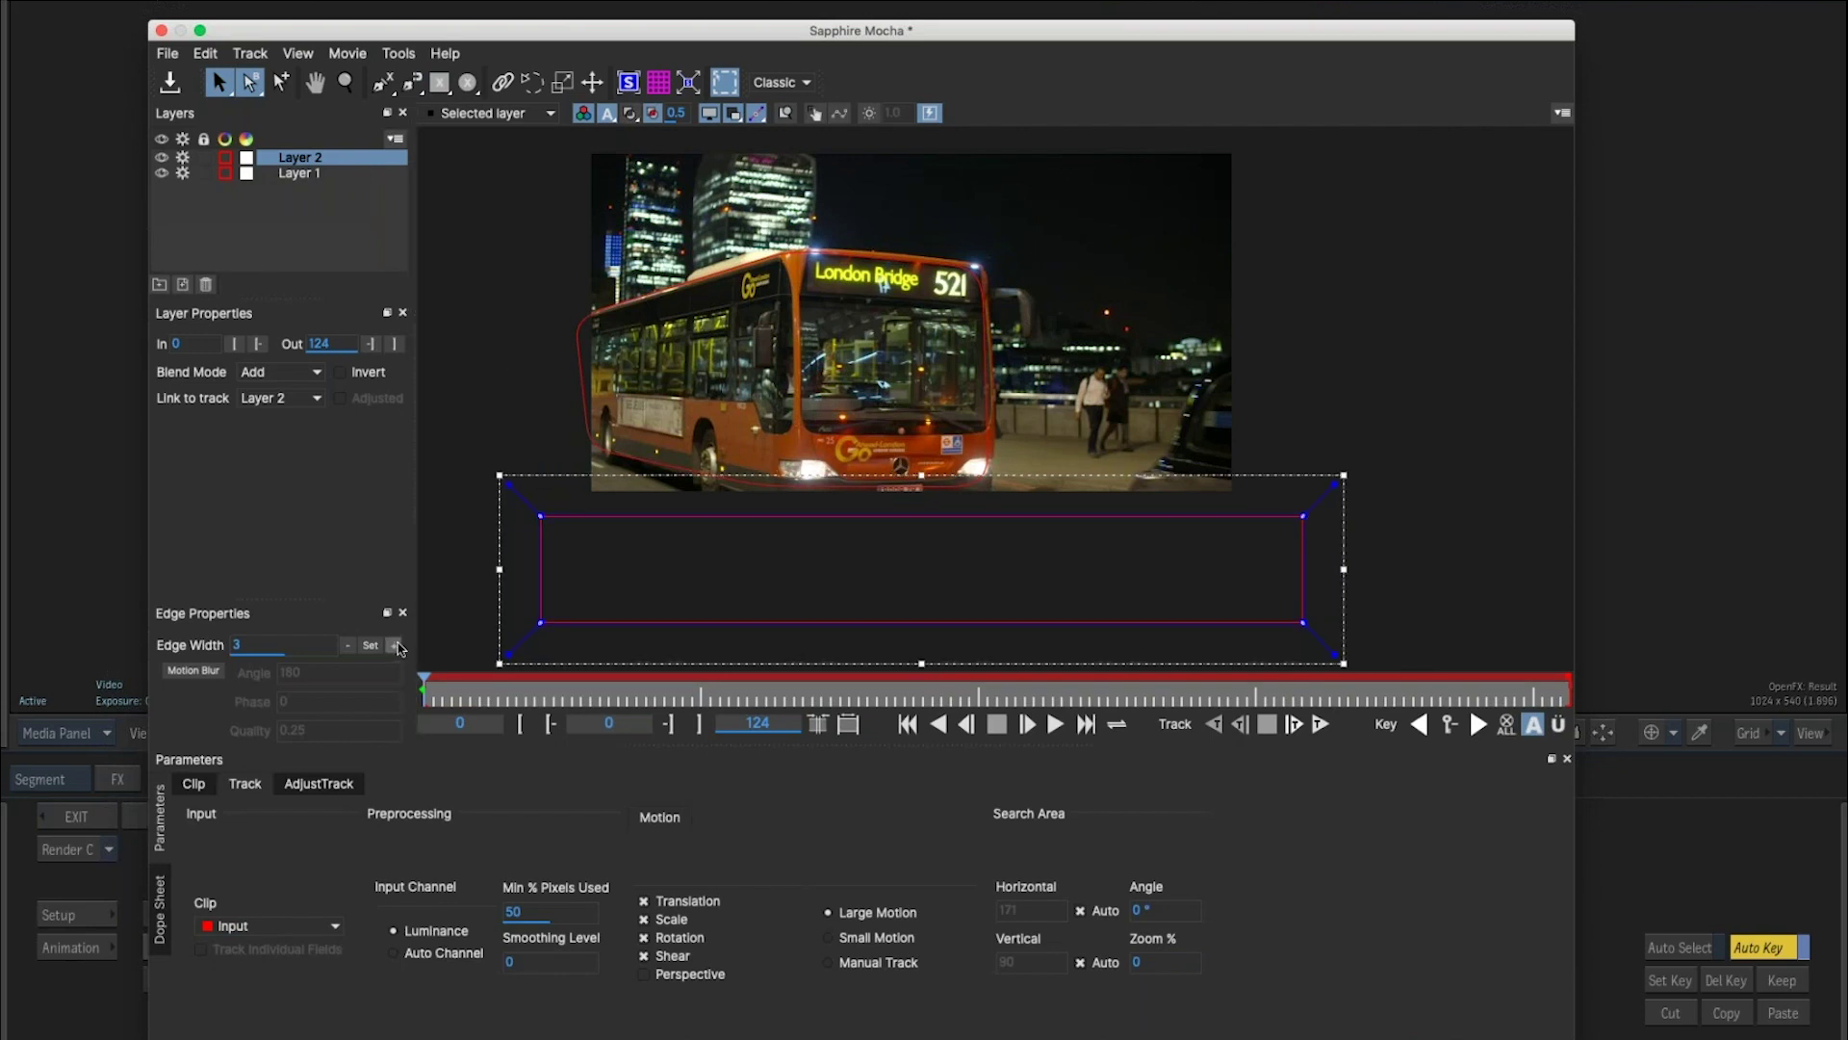
pyautogui.click(394, 645)
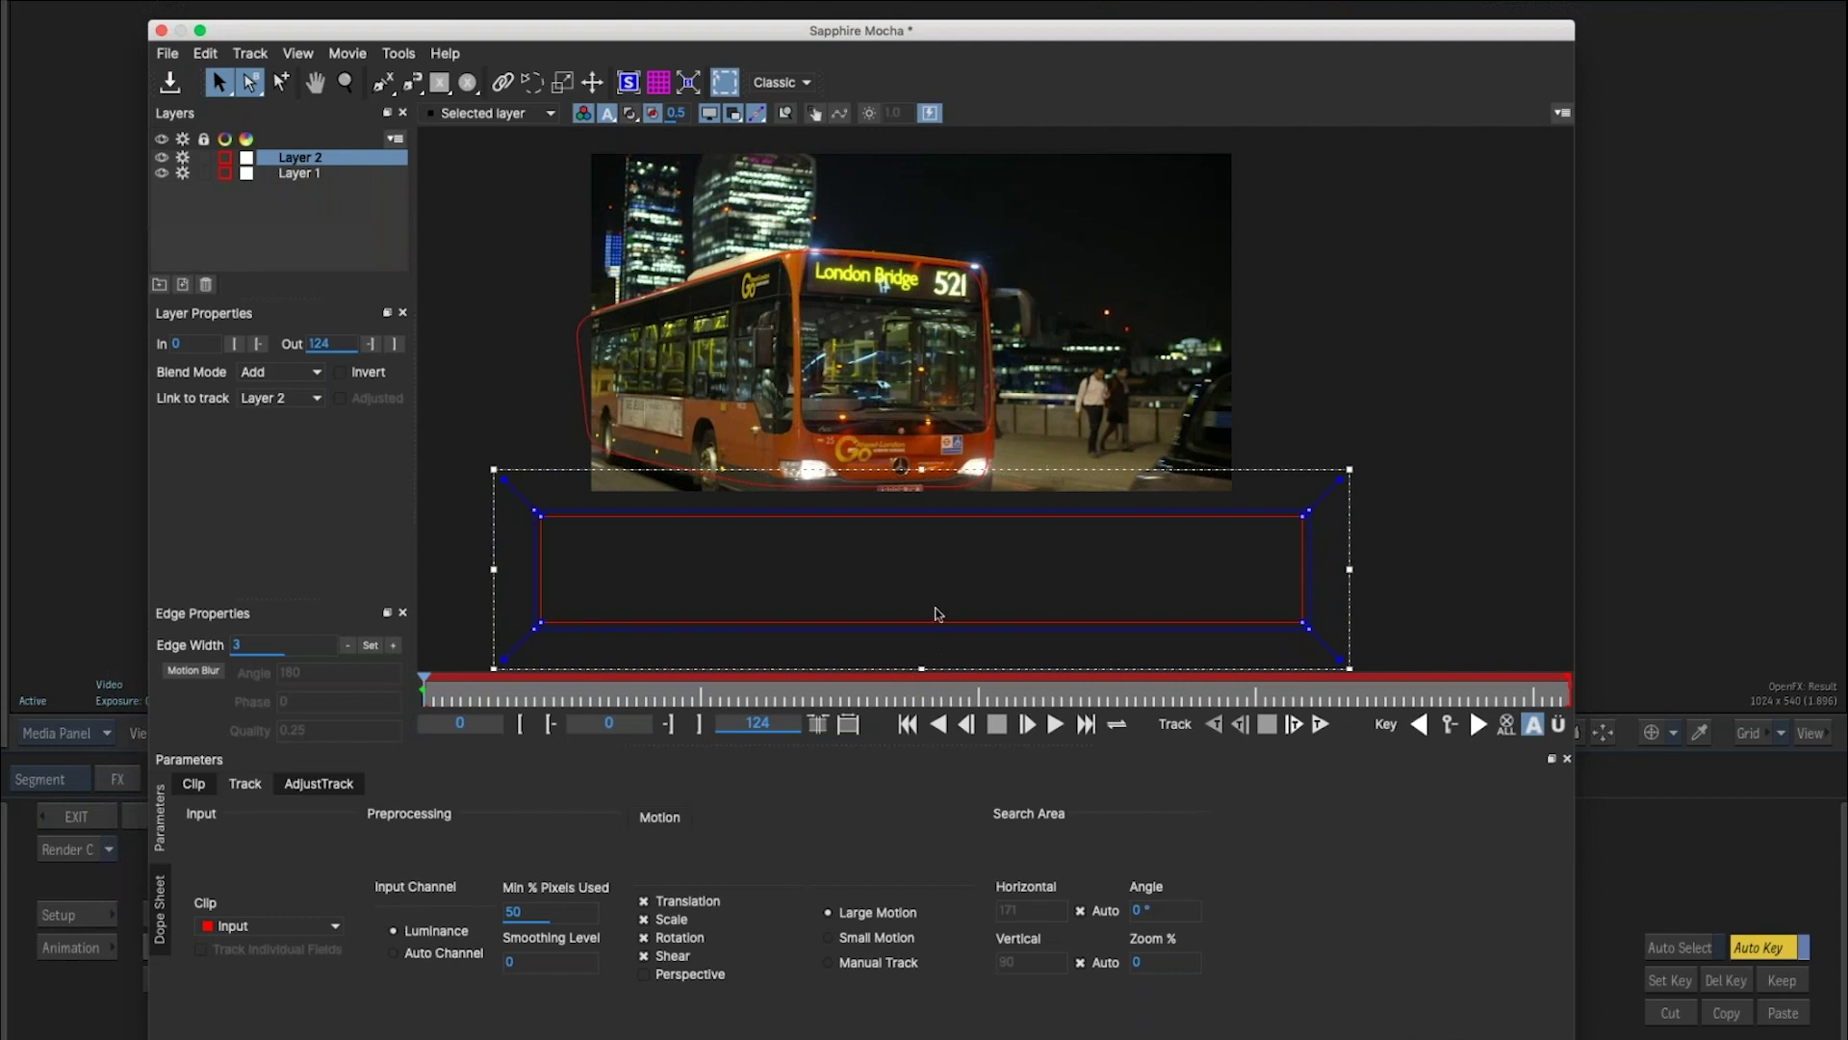
pyautogui.moveTo(1032, 466); pyautogui.dragTo(1028, 355)
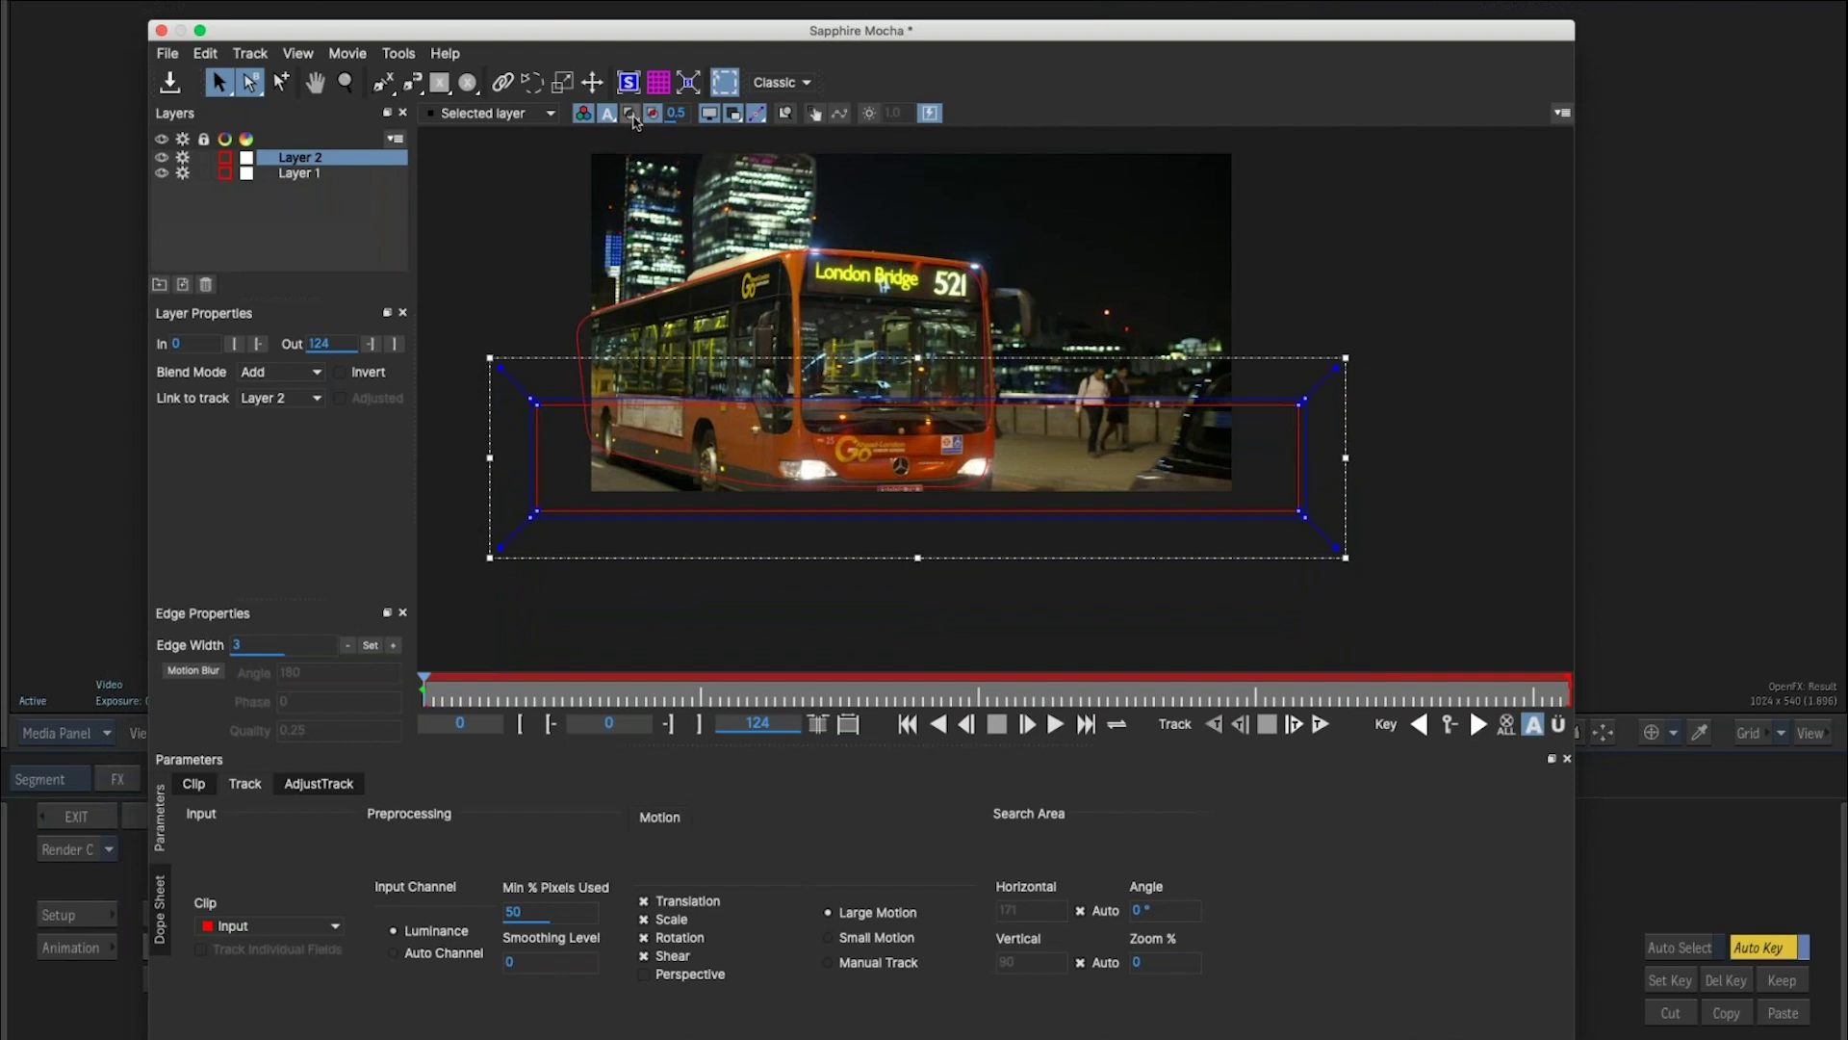
pyautogui.click(632, 114)
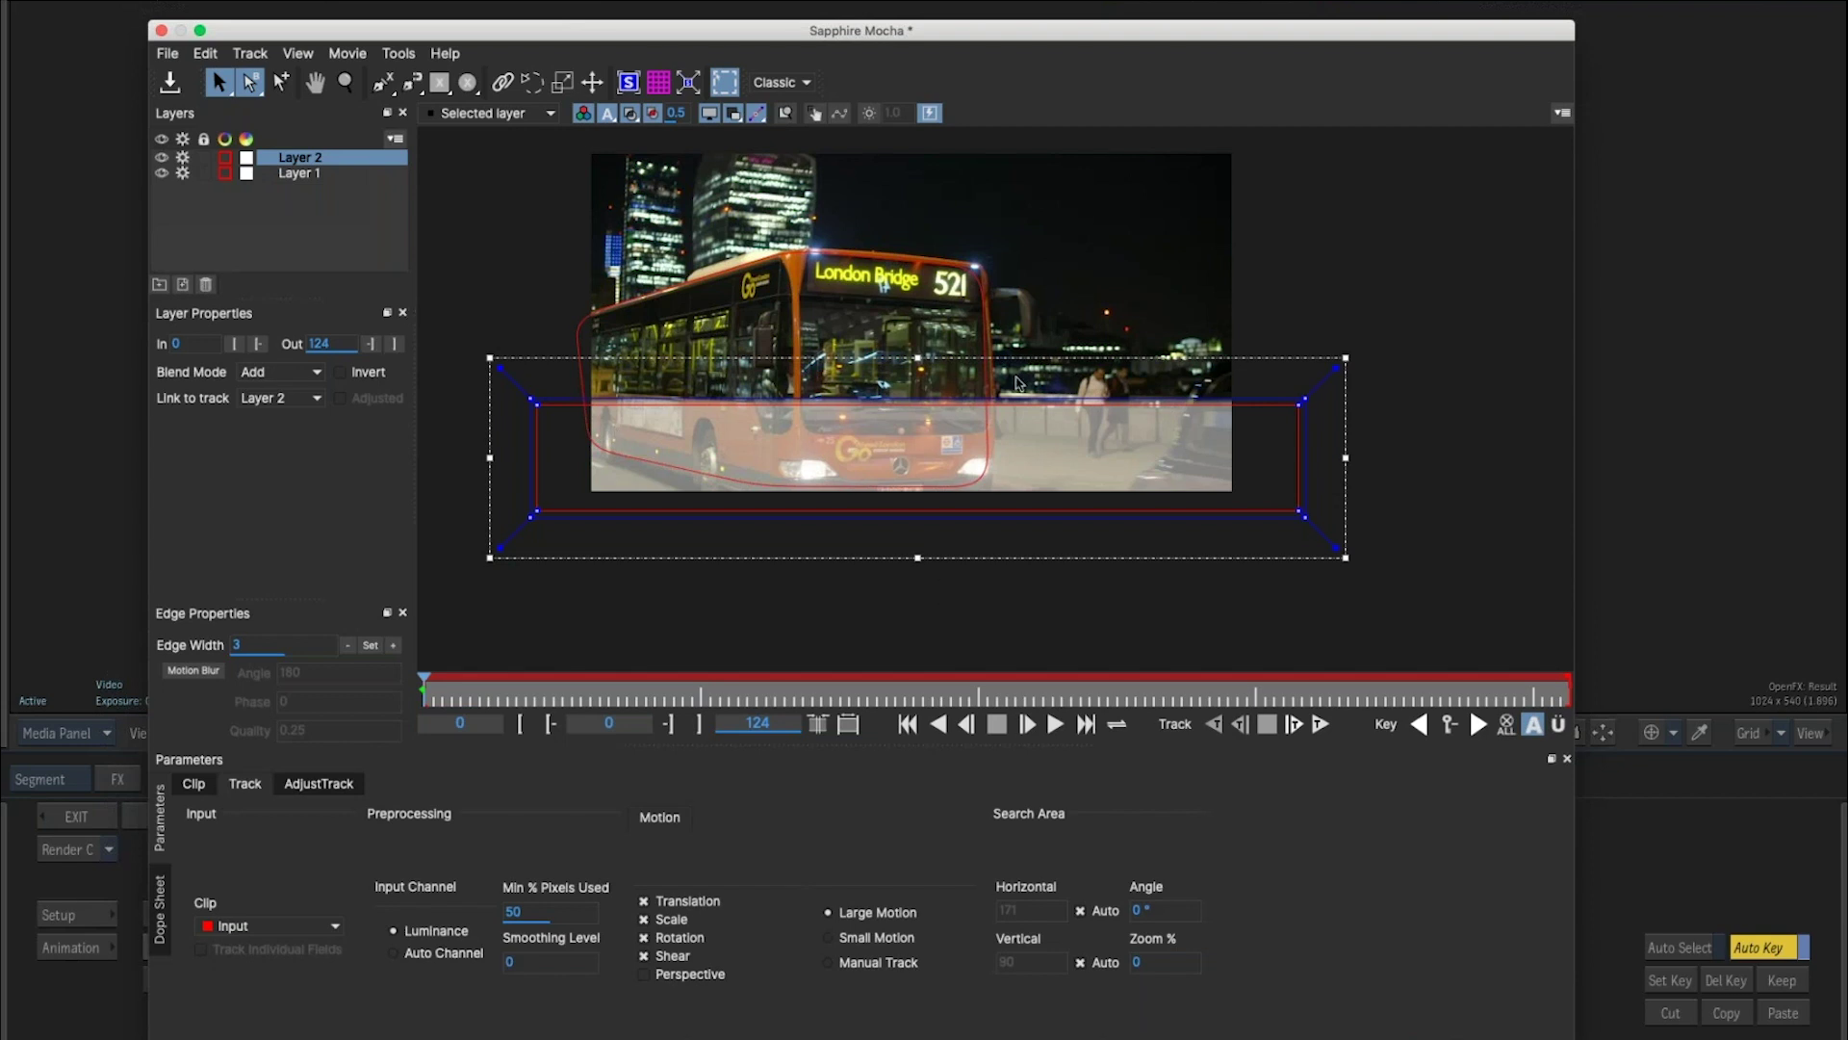
pyautogui.moveTo(1053, 358); pyautogui.dragTo(1054, 455)
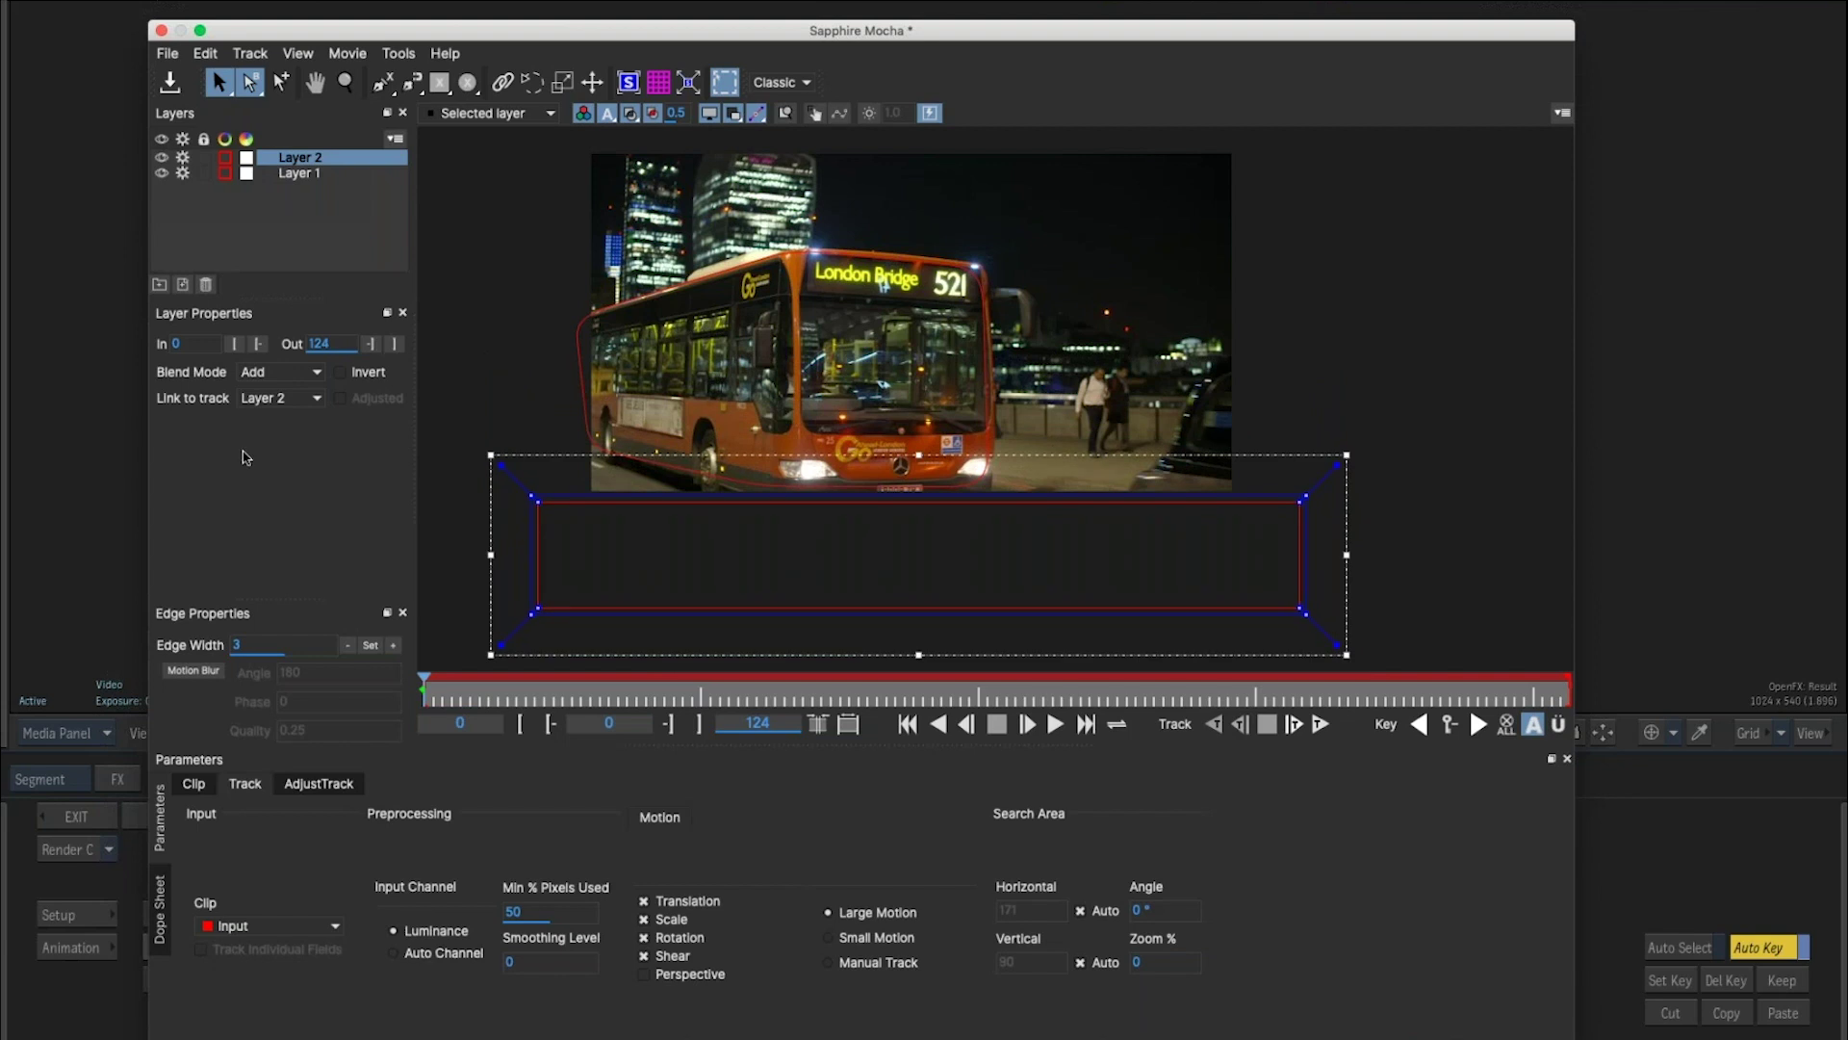
pyautogui.moveTo(1444, 423); pyautogui.dragTo(453, 527)
pyautogui.moveTo(1305, 486); pyautogui.dragTo(1306, 174)
# Preview the mattes of Layer 1 and Layer 2 together, then save the Mocha project and close it.
pyautogui.keyDown('shift'); pyautogui.click(327, 173); pyautogui.keyUp('shift')
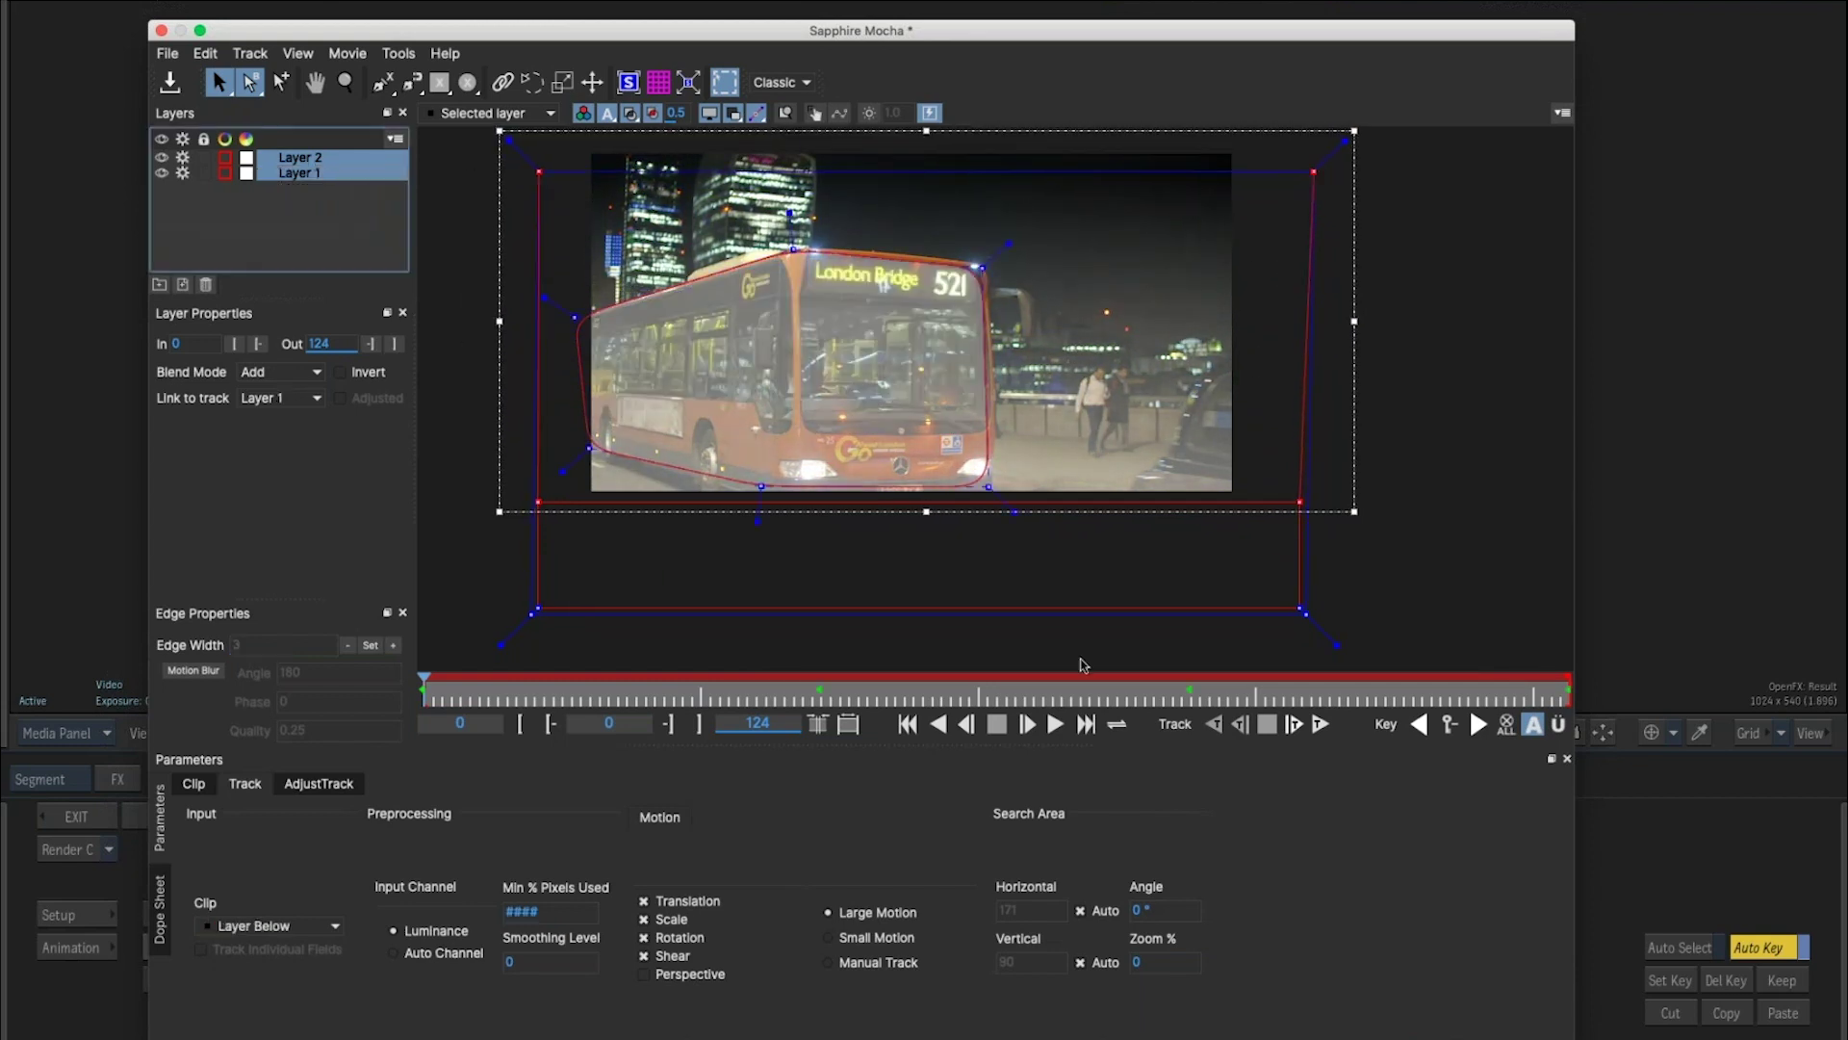
pyautogui.click(632, 114)
pyautogui.click(632, 114)
pyautogui.click(633, 115)
pyautogui.click(632, 114)
pyautogui.click(632, 114)
pyautogui.click(633, 115)
pyautogui.click(173, 87)
pyautogui.click(162, 33)
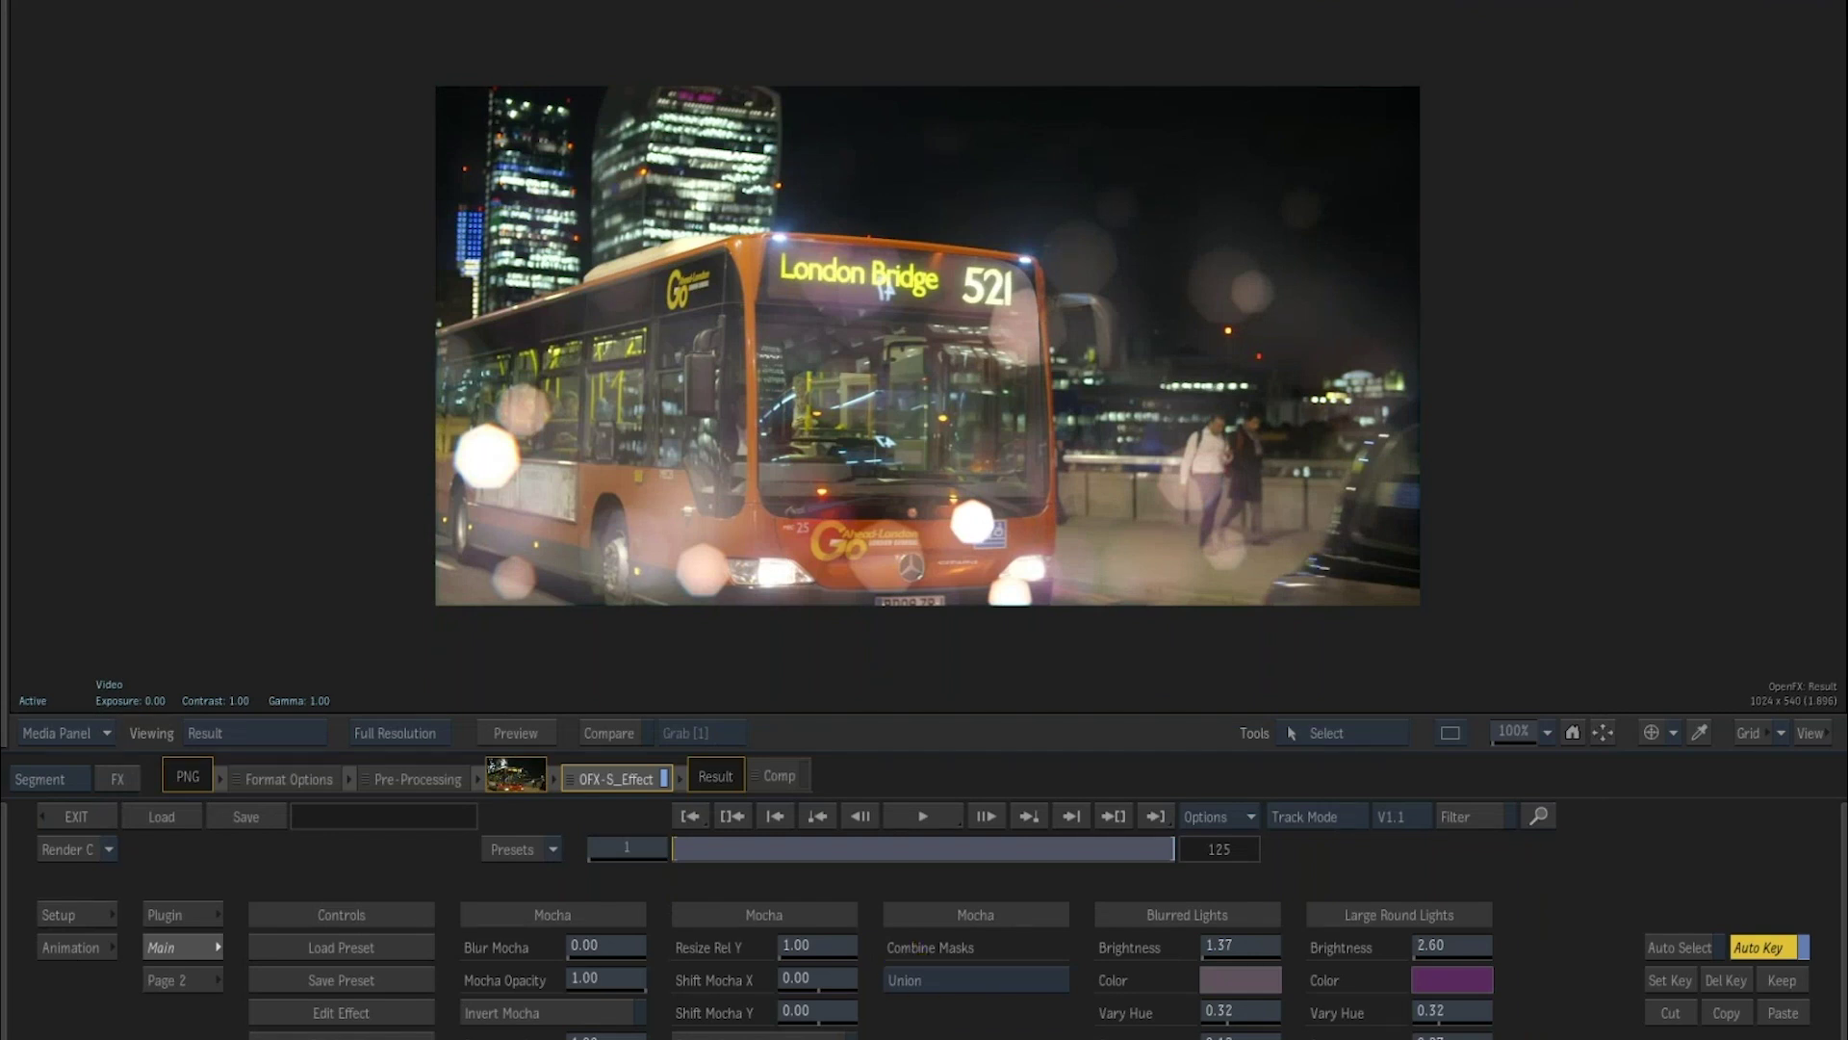
# Display the Mocha mask in the viewer, invert it and set Blur Mocha to 86.
pyautogui.press('F3')
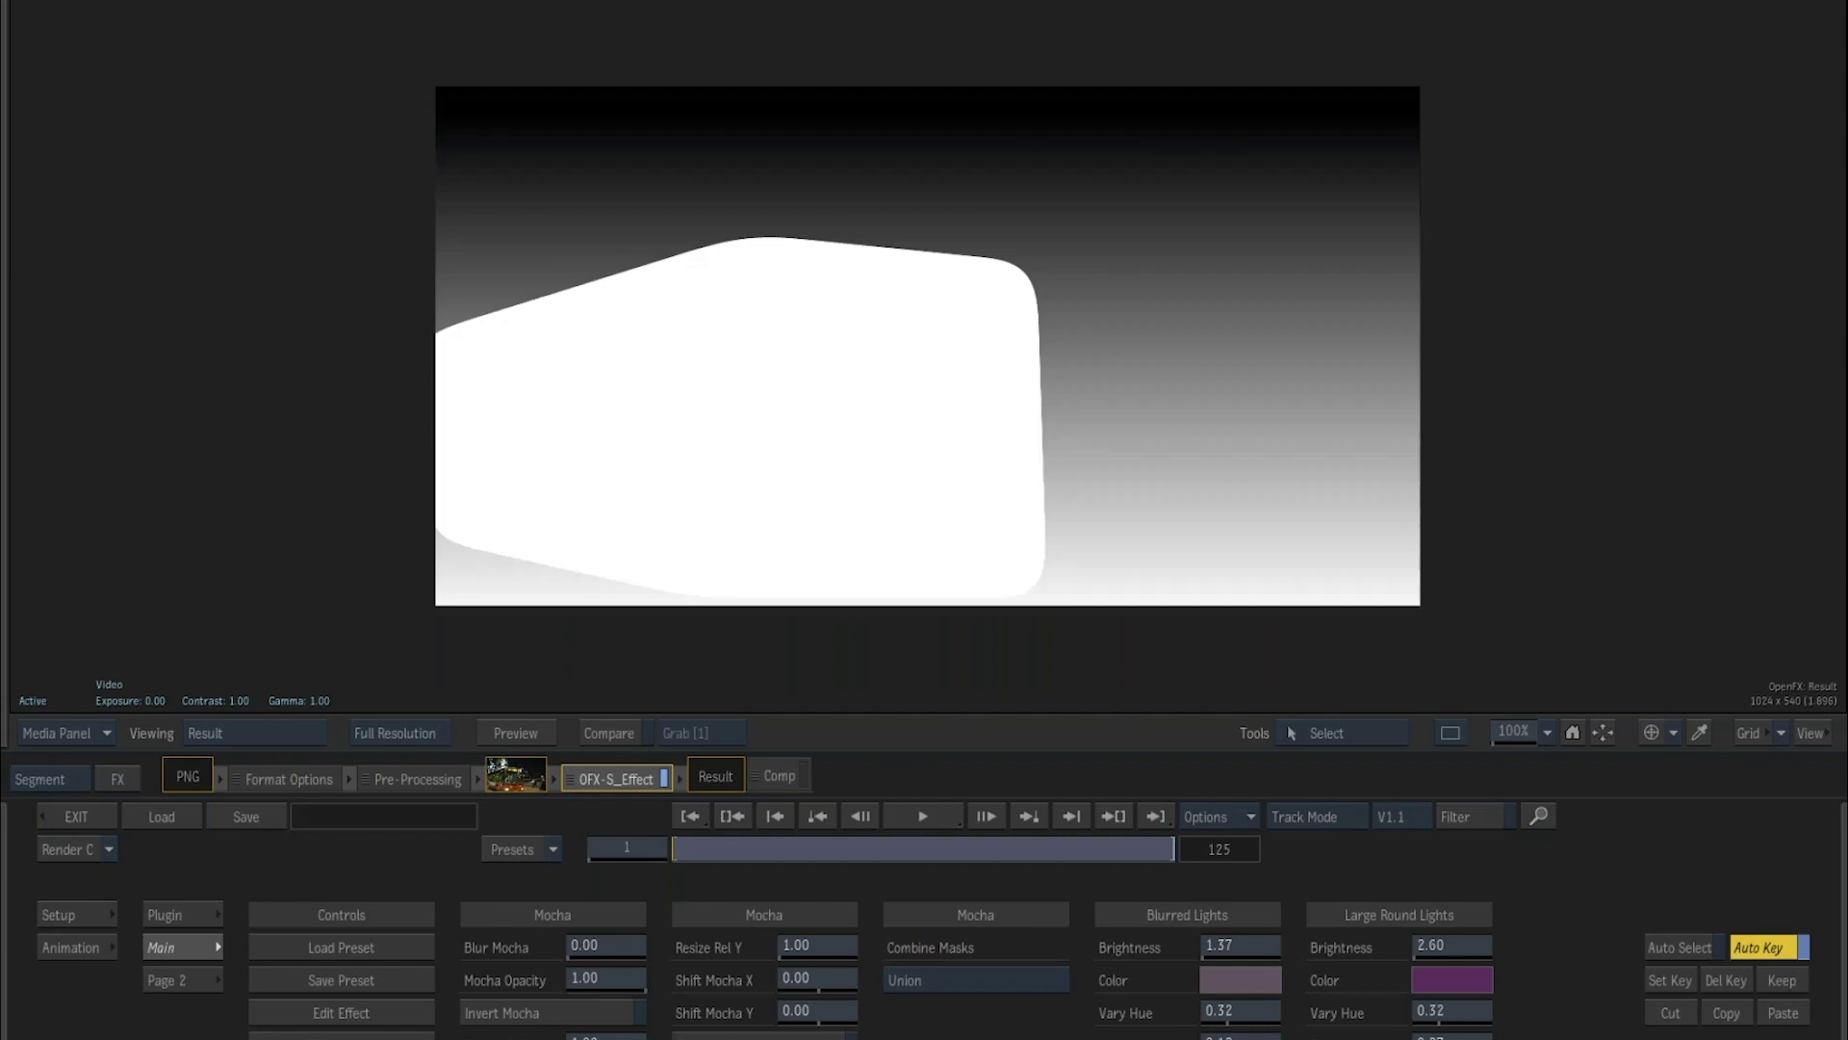
pyautogui.click(622, 1015)
pyautogui.moveTo(583, 953); pyautogui.dragTo(1230, 842)
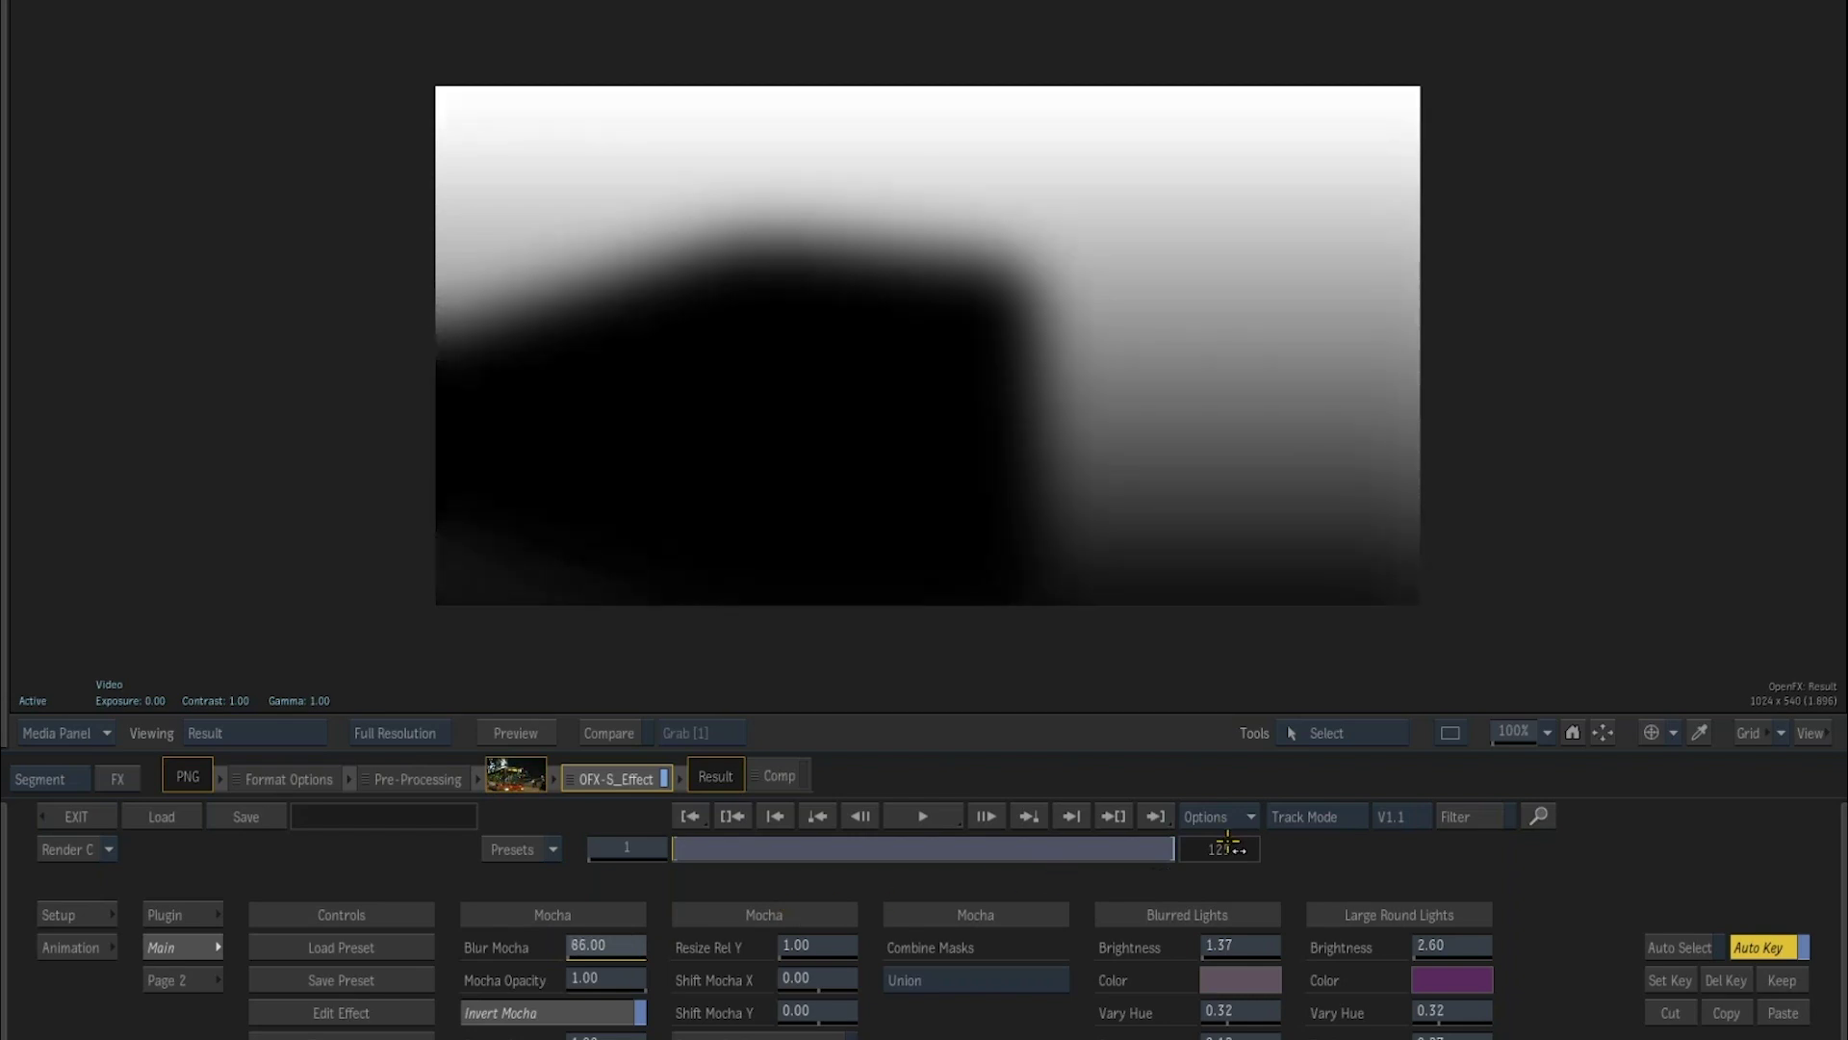
# Review the blurred mask across the clip, switch back to the effect result at frame 1 and exit the effect editor.
pyautogui.moveTo(704, 849); pyautogui.dragTo(1229, 795)
pyautogui.click(899, 818)
pyautogui.click(807, 1035)
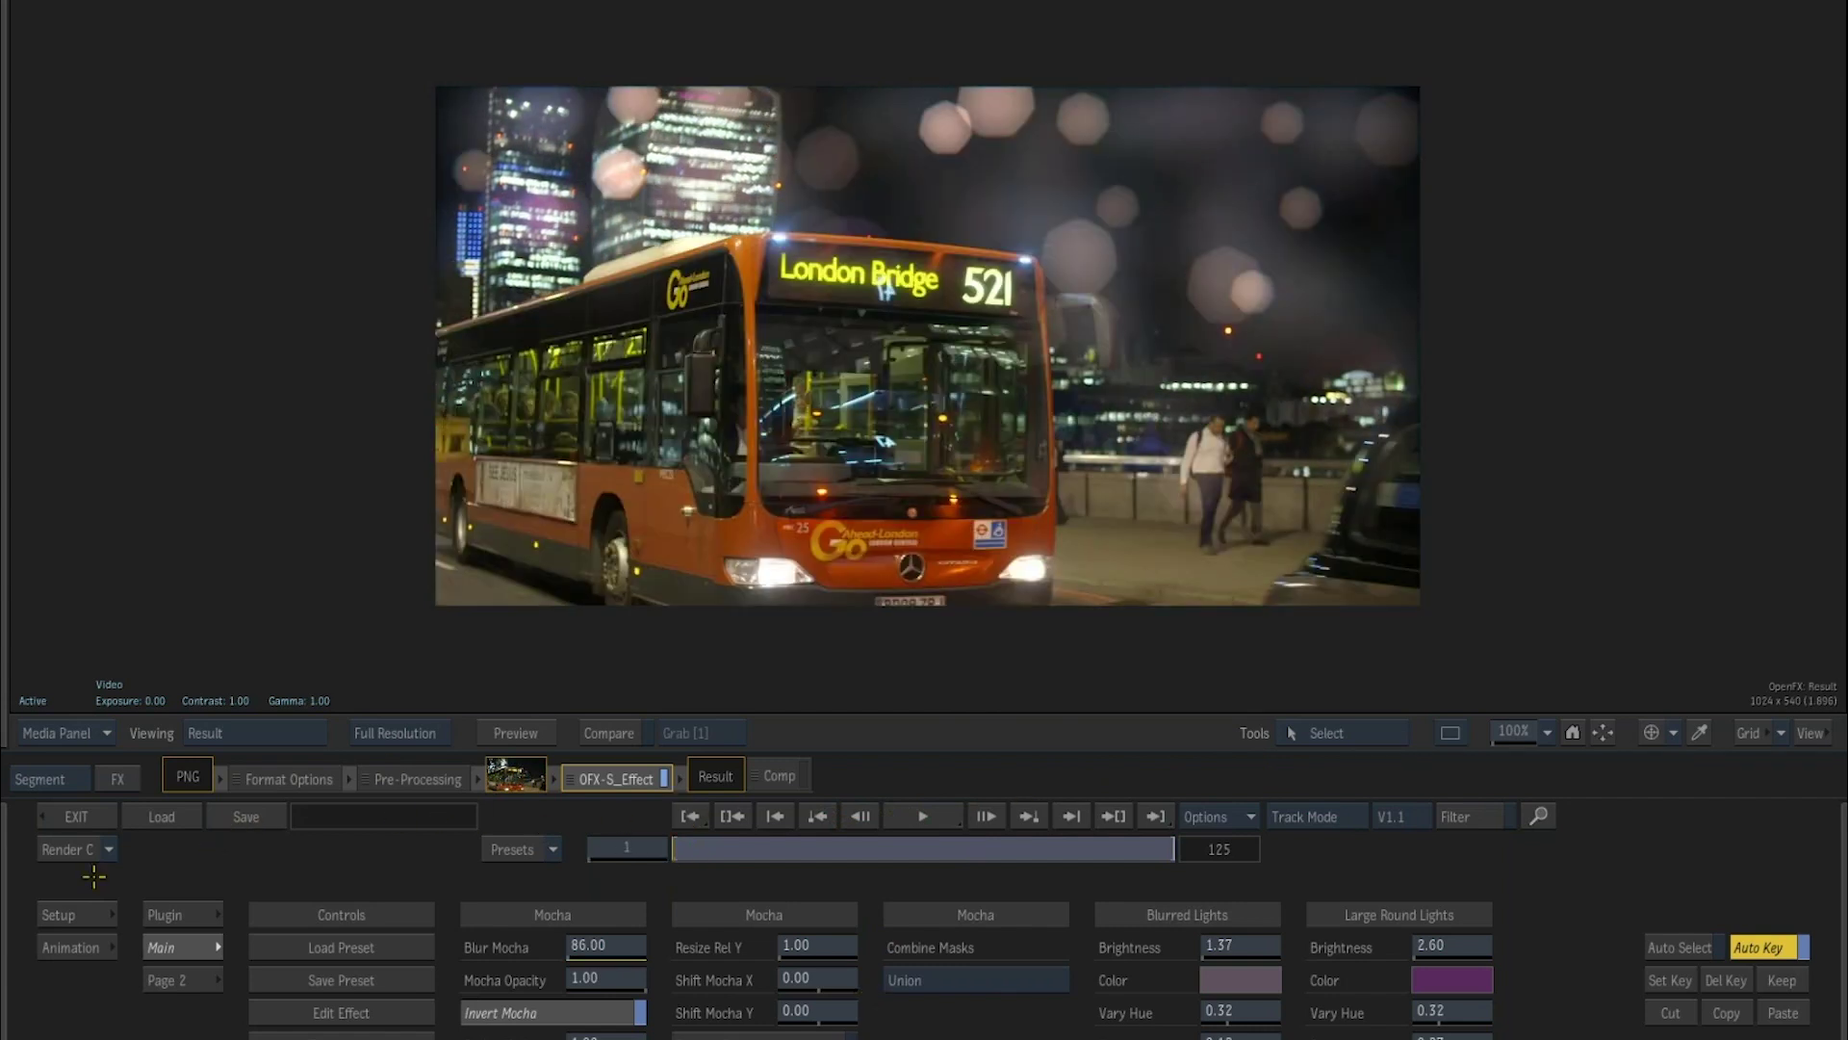
pyautogui.click(77, 816)
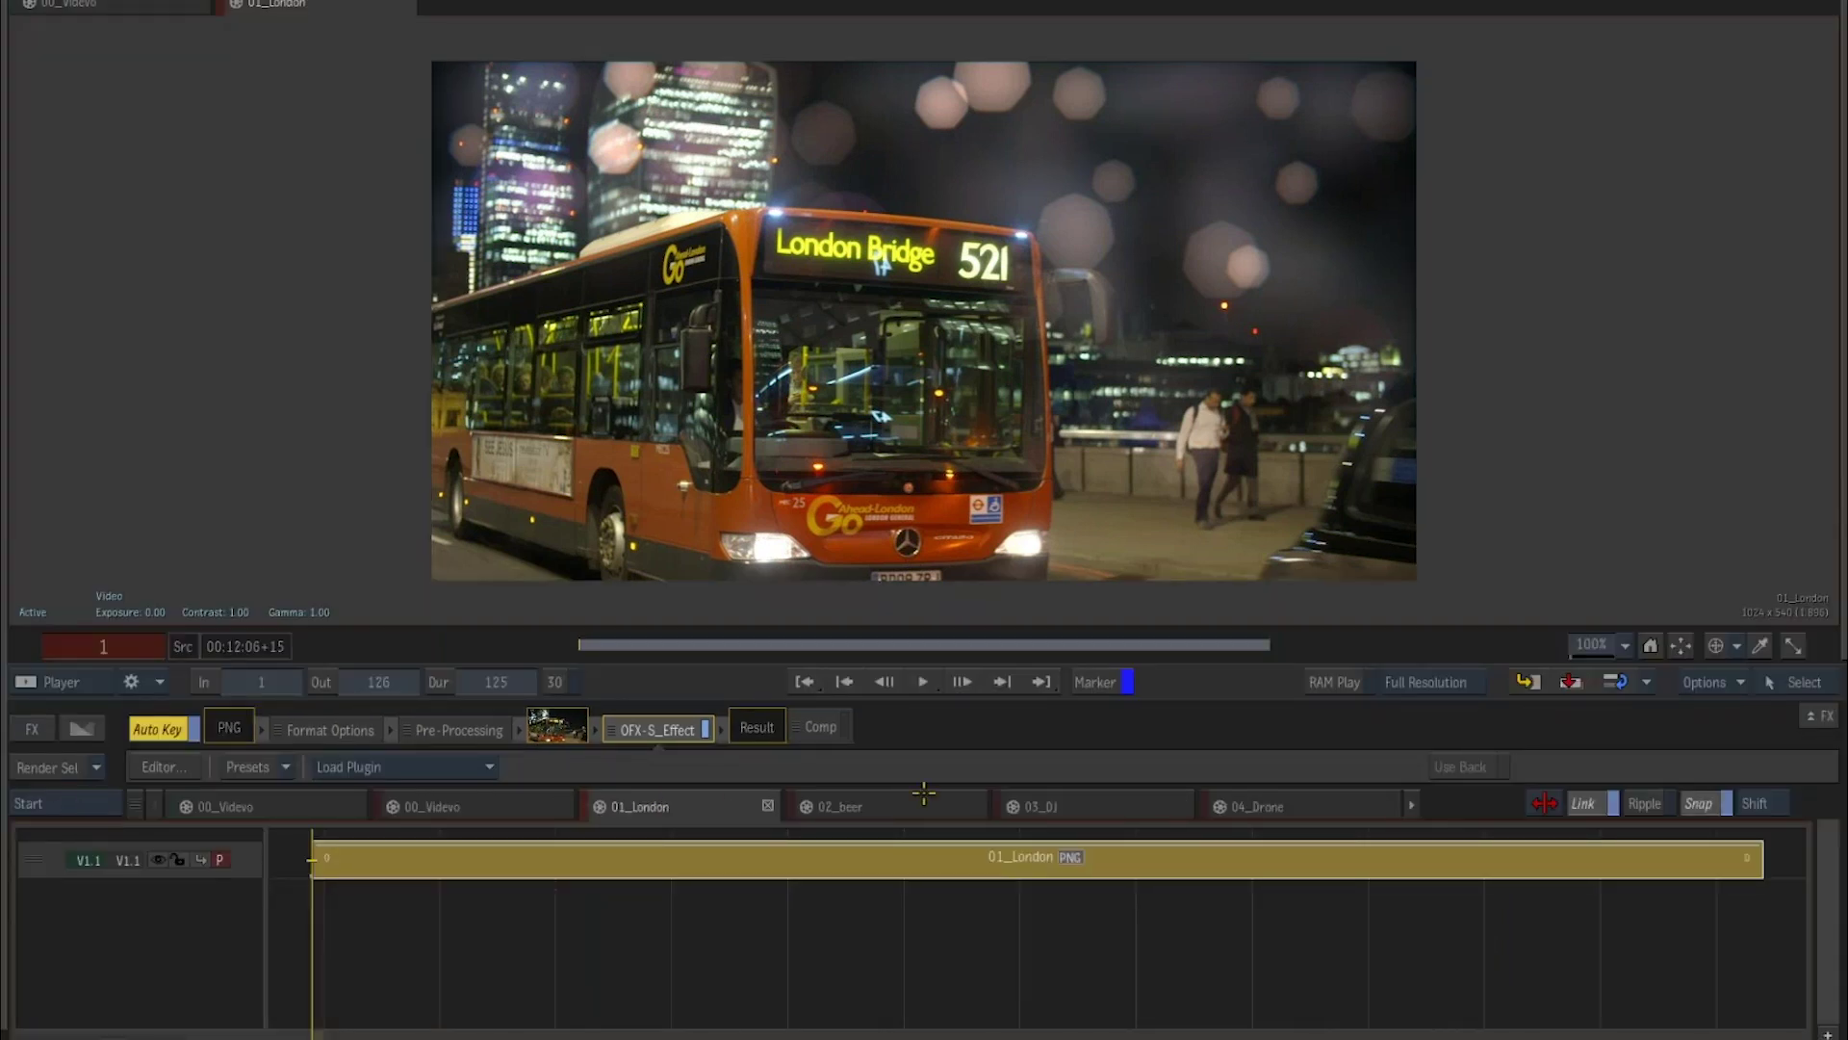
# Open the 02_beer clip and scrub through its frames.
pyautogui.click(882, 809)
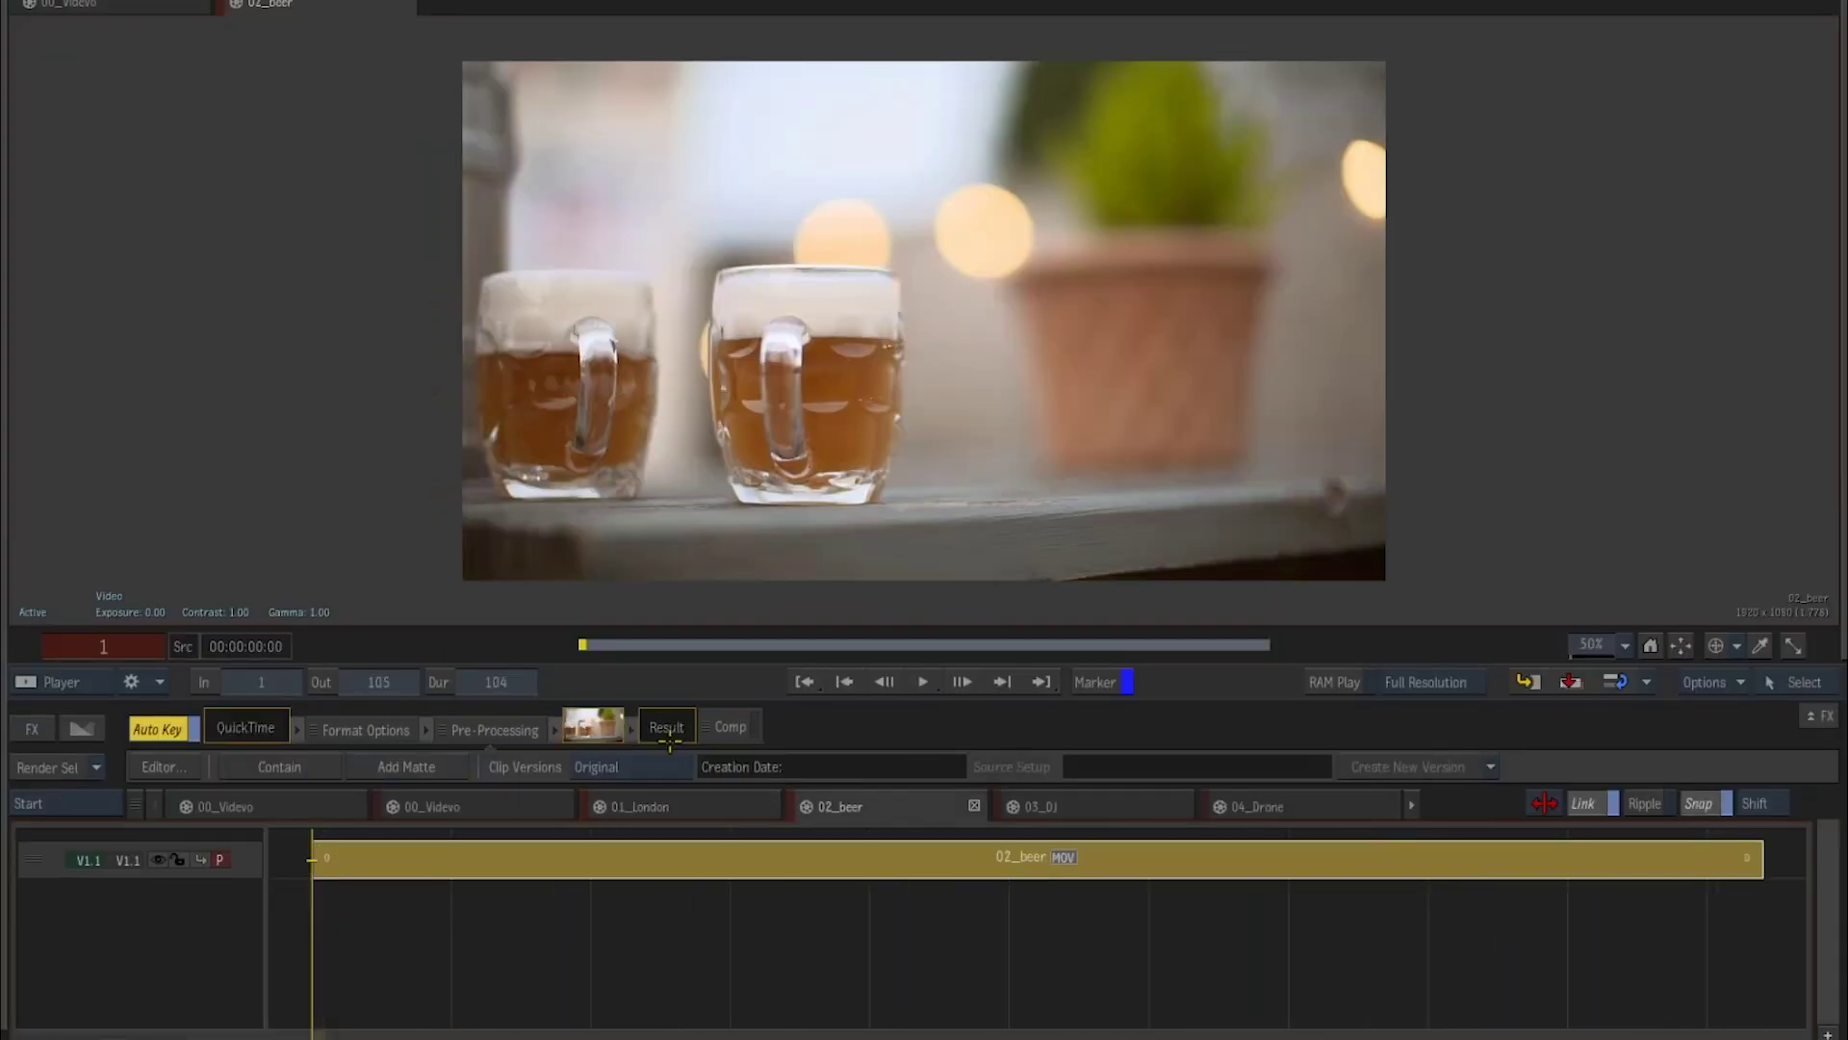
pyautogui.moveTo(617, 644); pyautogui.dragTo(1040, 644)
pyautogui.moveTo(1444, 534); pyautogui.dragTo(448, 706)
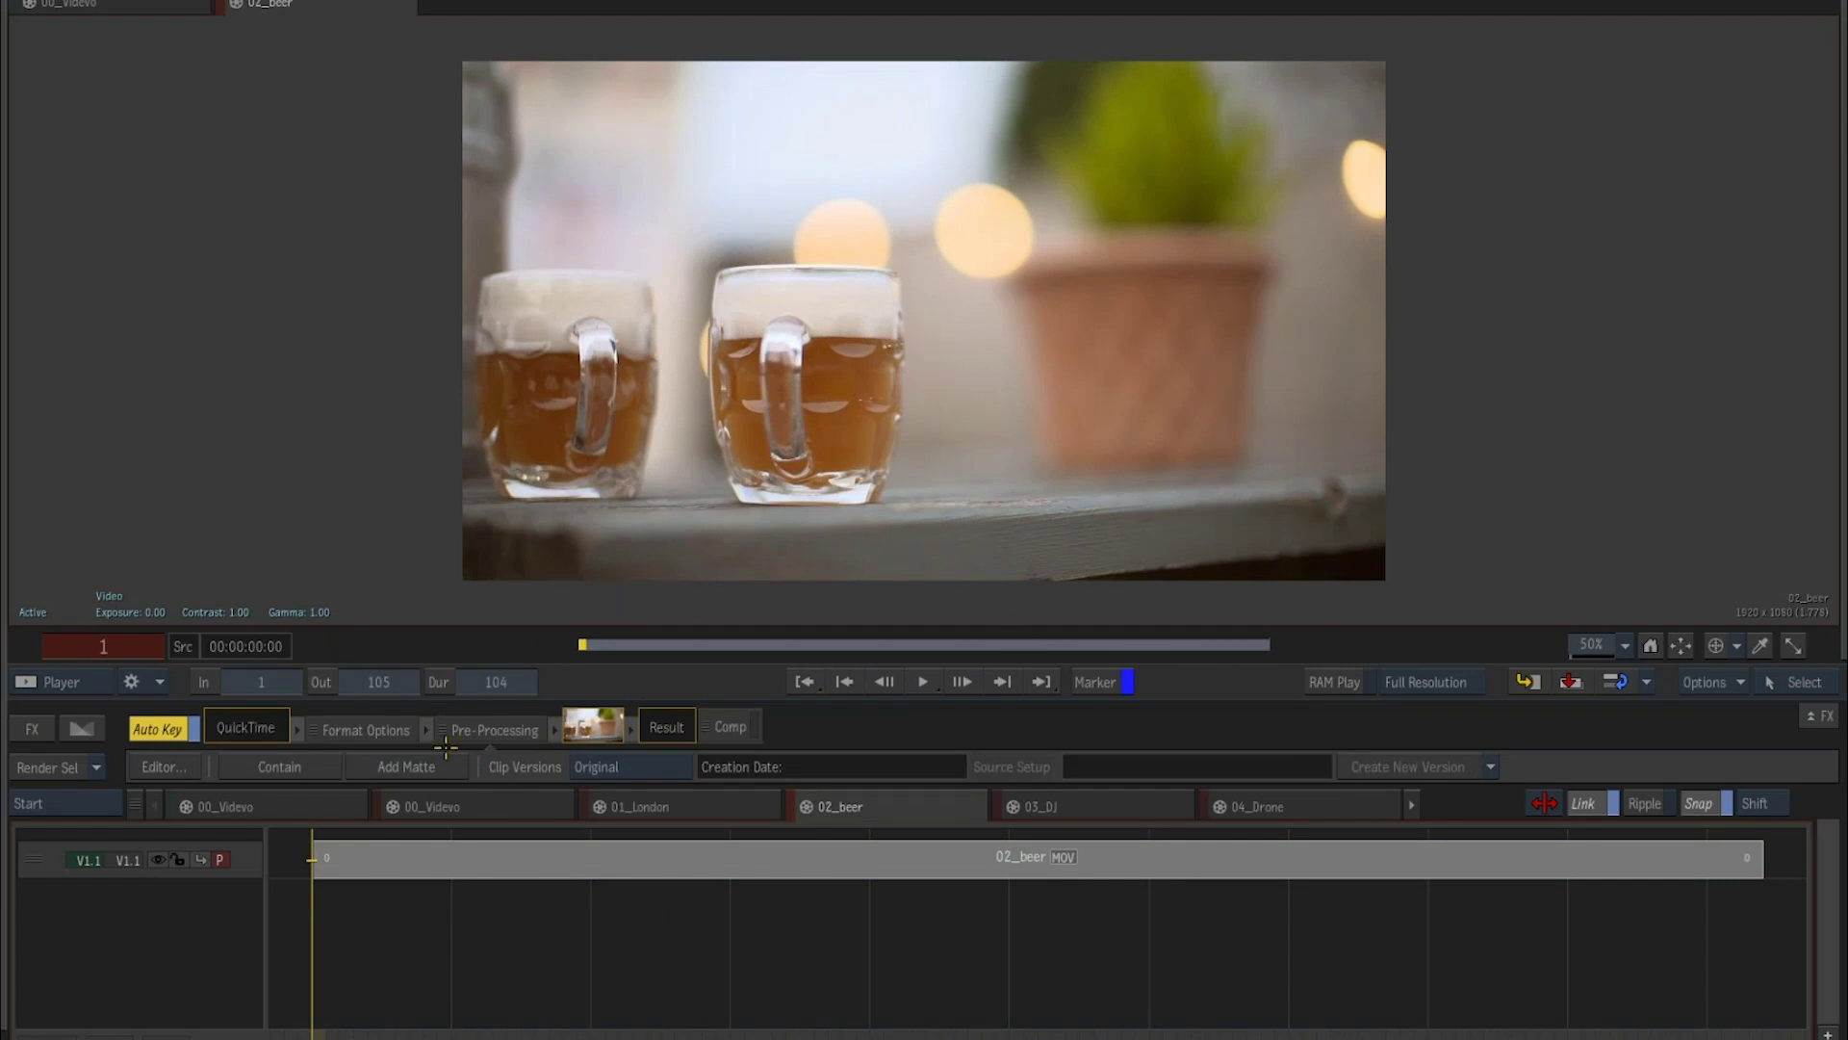
# Add an OpenFX effect with the S_LensFlare plugin to 02_beer, open its editor and move the flare hotspot beside the plant.
pyautogui.click(45, 728)
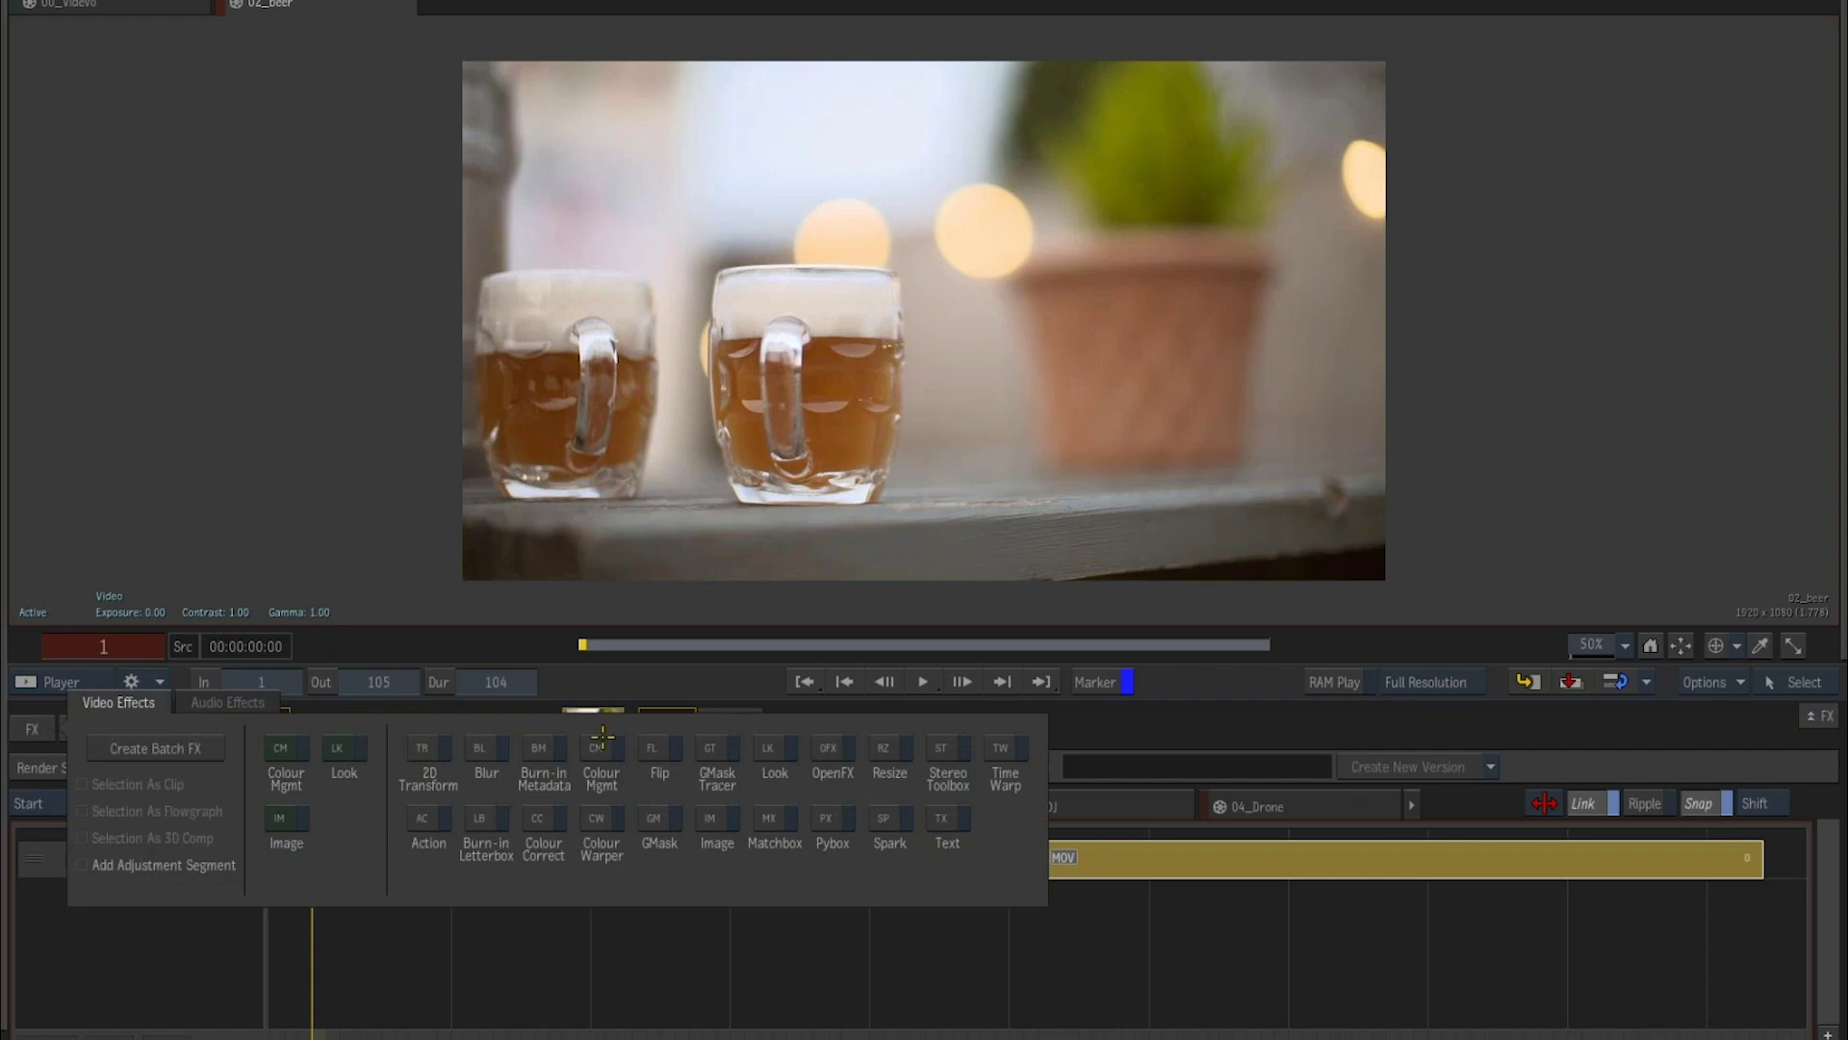
pyautogui.click(833, 751)
pyautogui.click(390, 766)
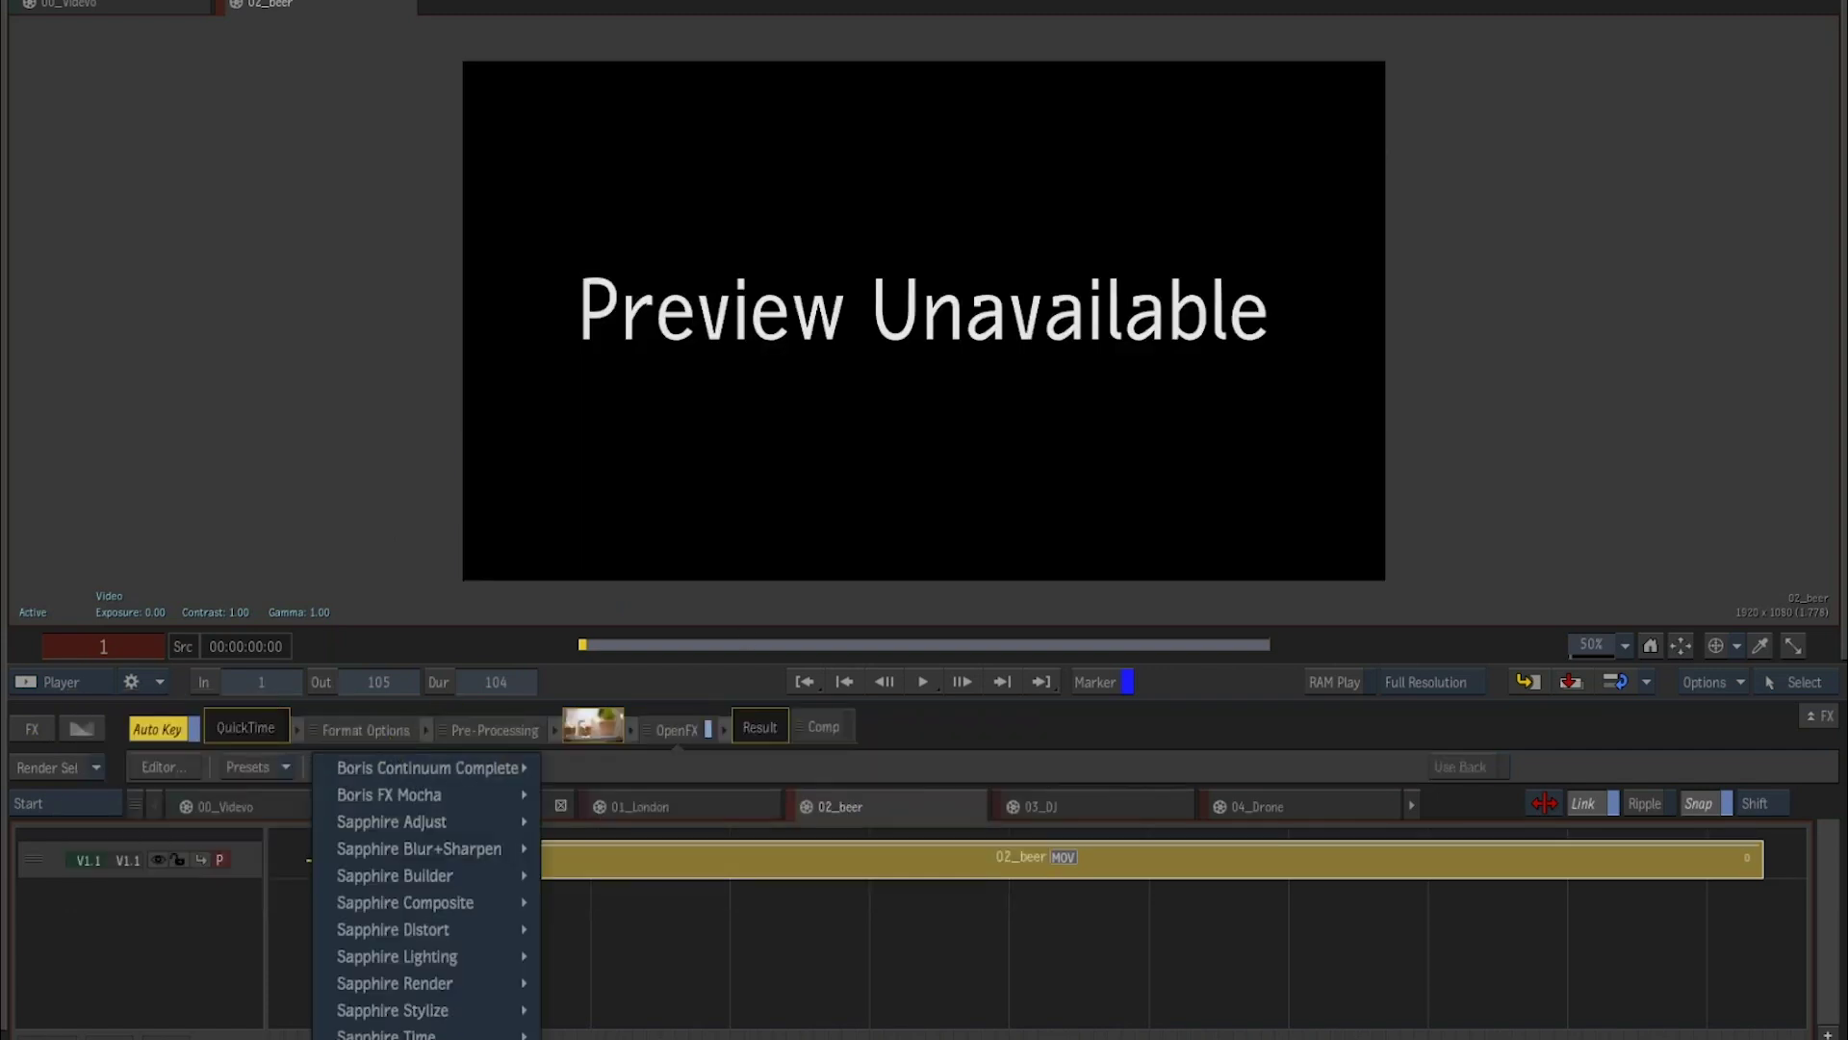
pyautogui.moveTo(460, 948)
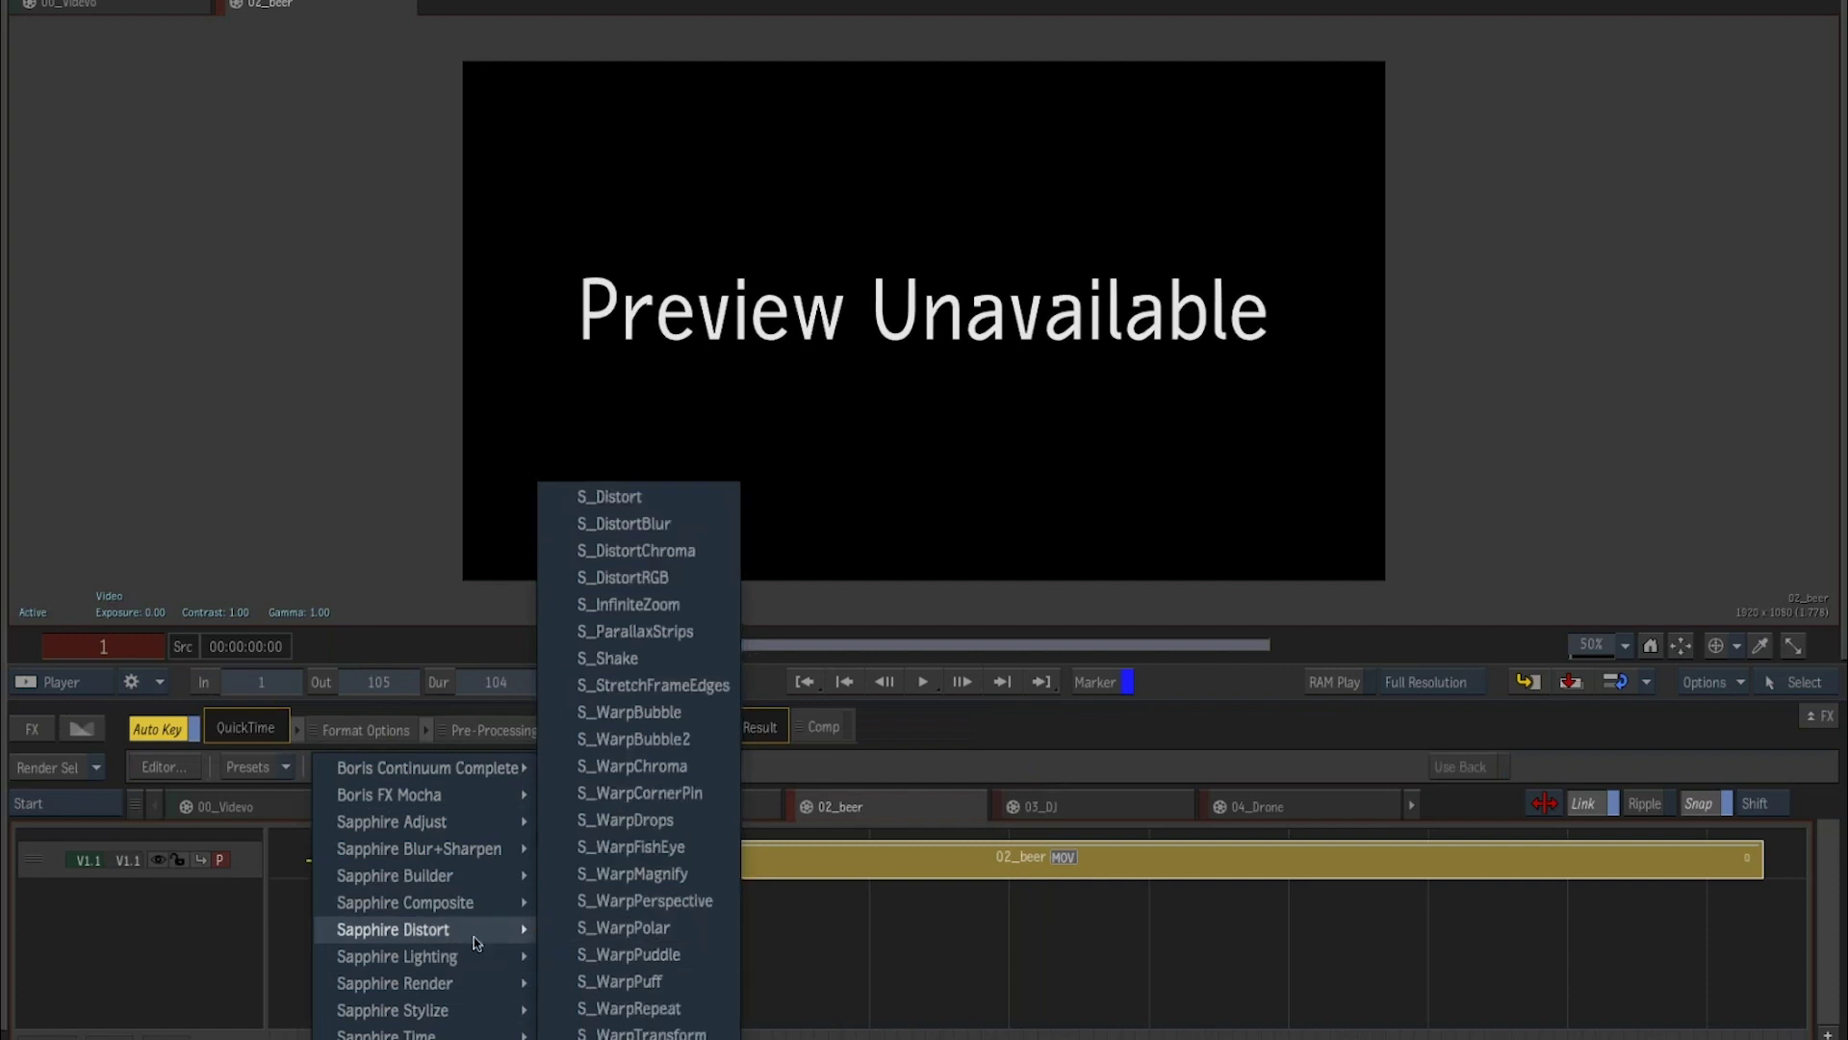
pyautogui.click(684, 980)
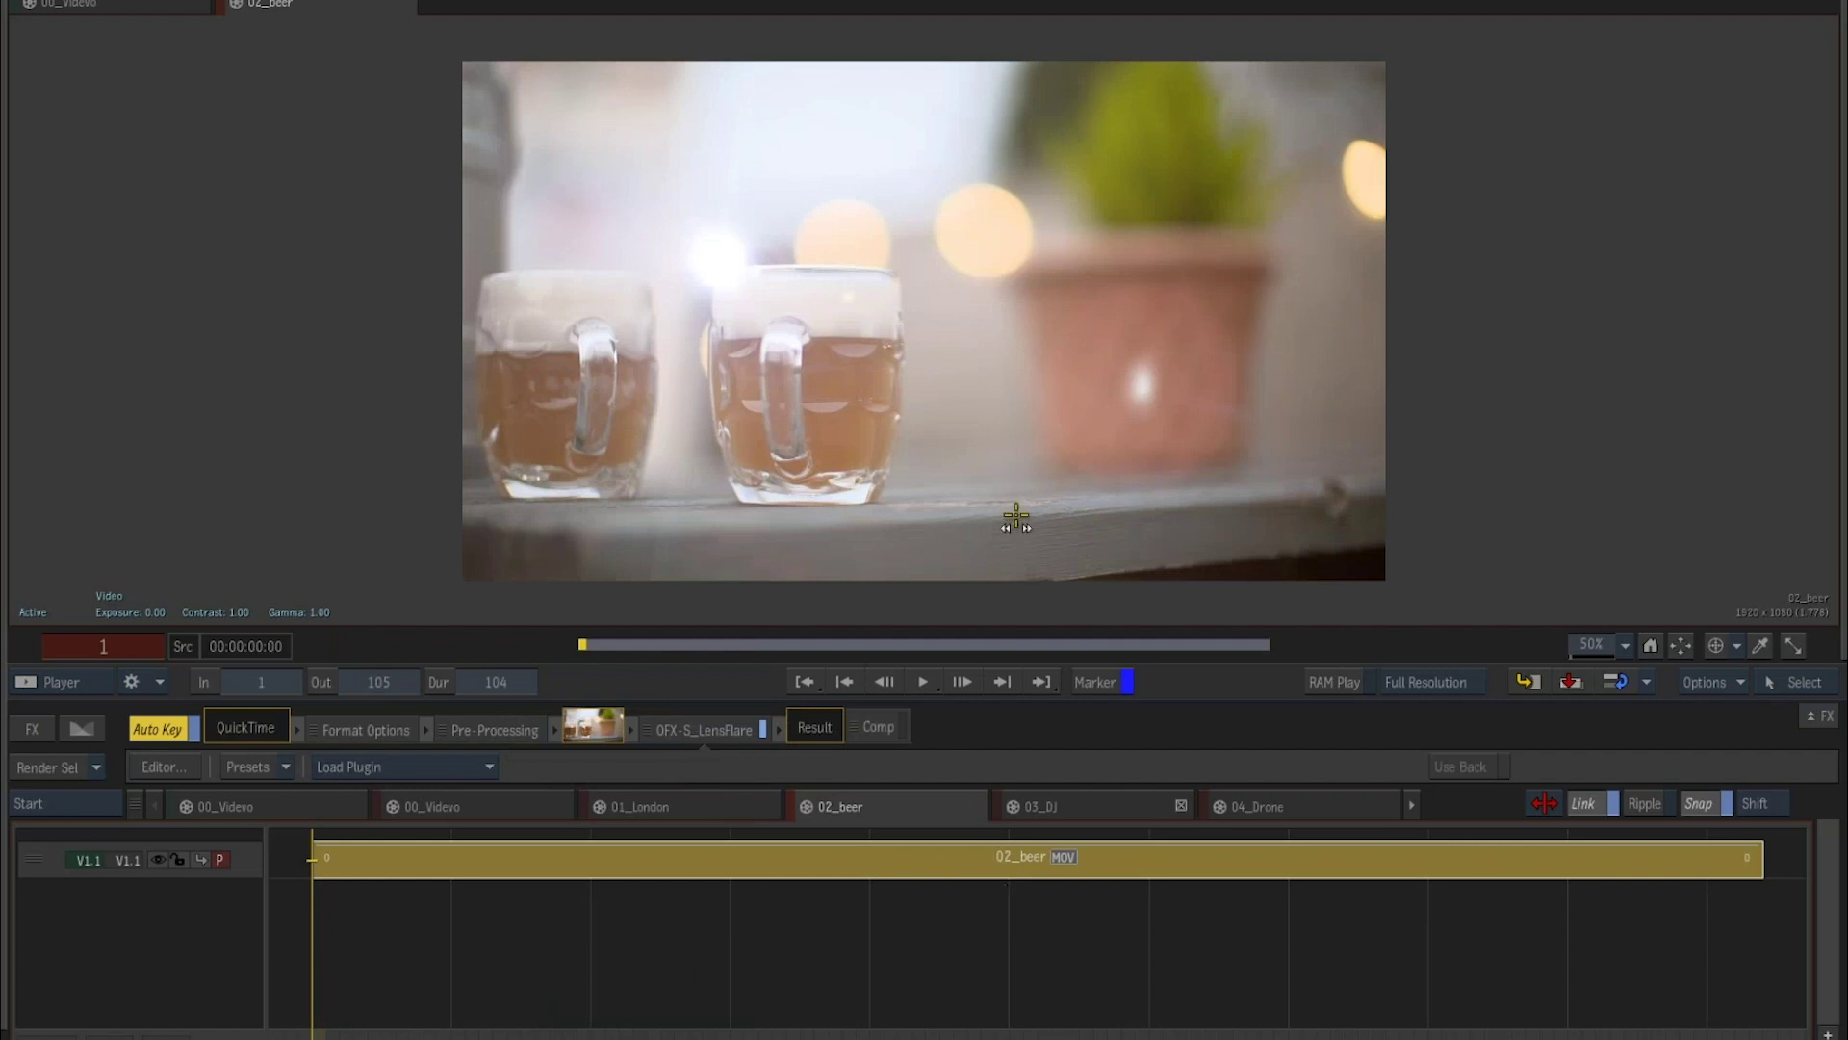
pyautogui.doubleClick(437, 864)
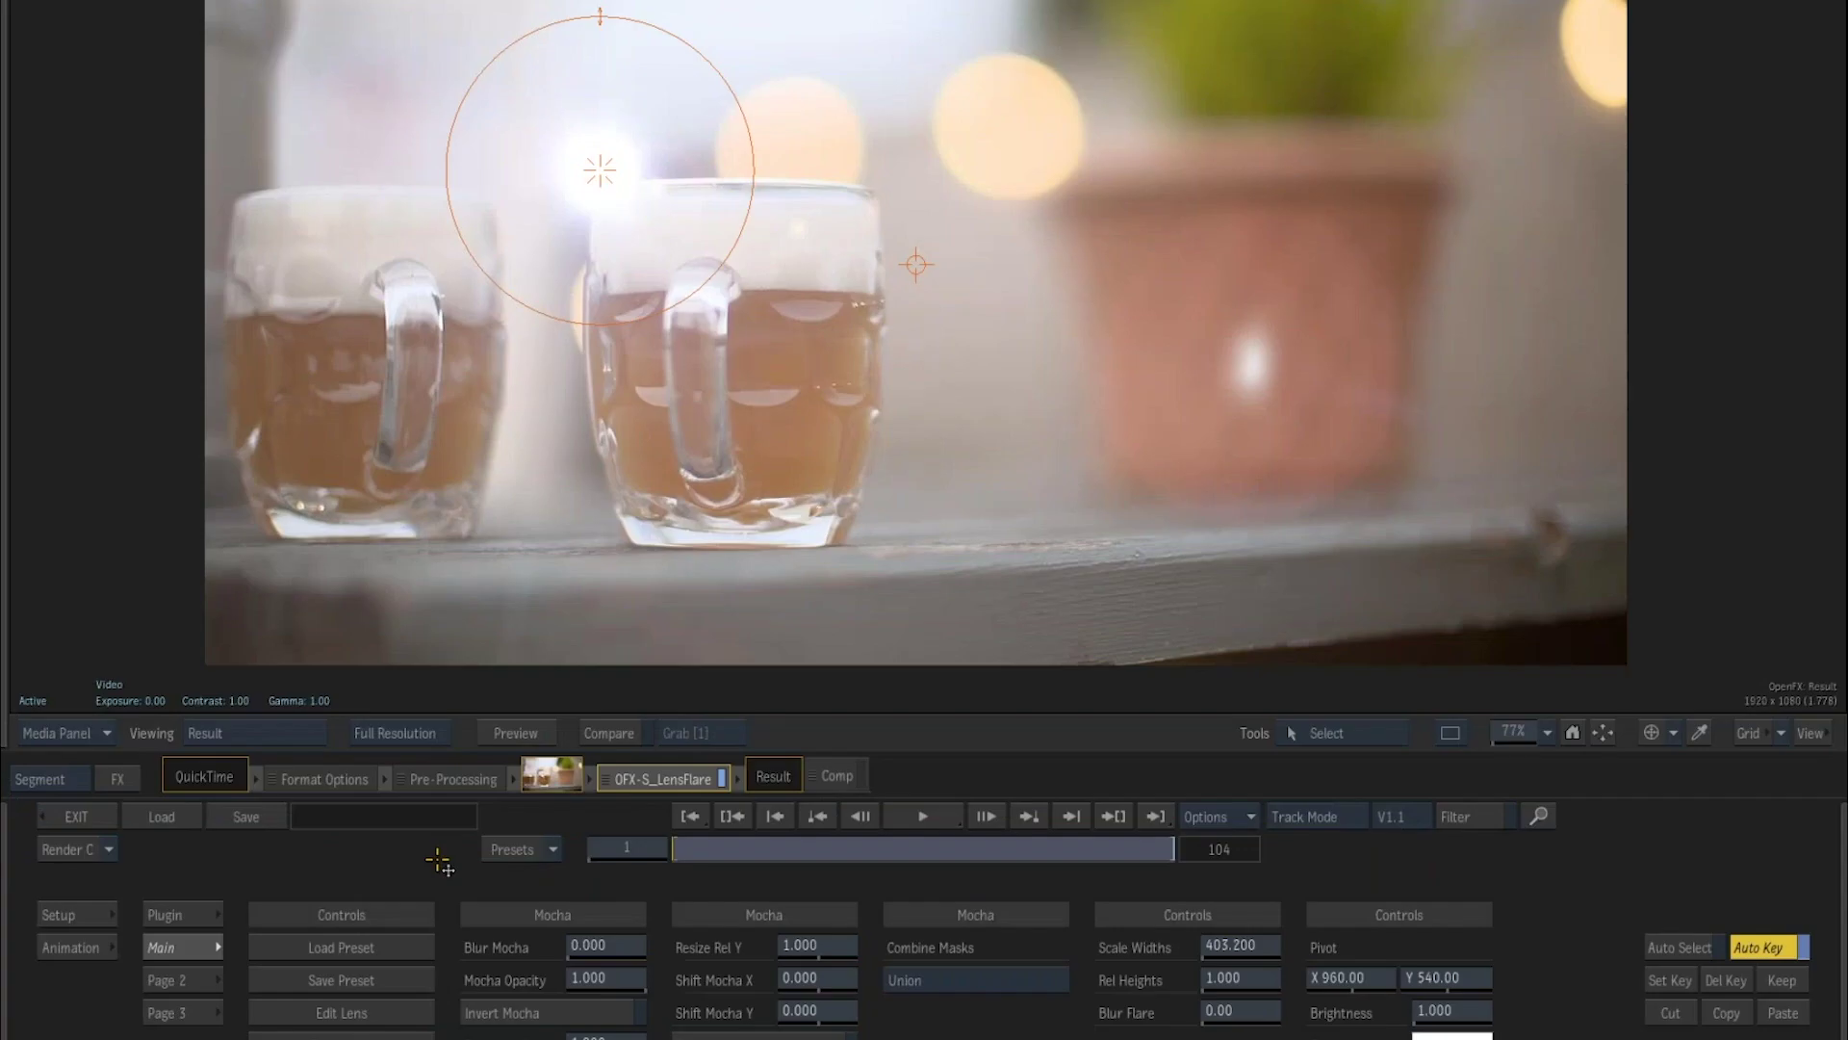
pyautogui.moveTo(598, 168); pyautogui.dragTo(1115, 101)
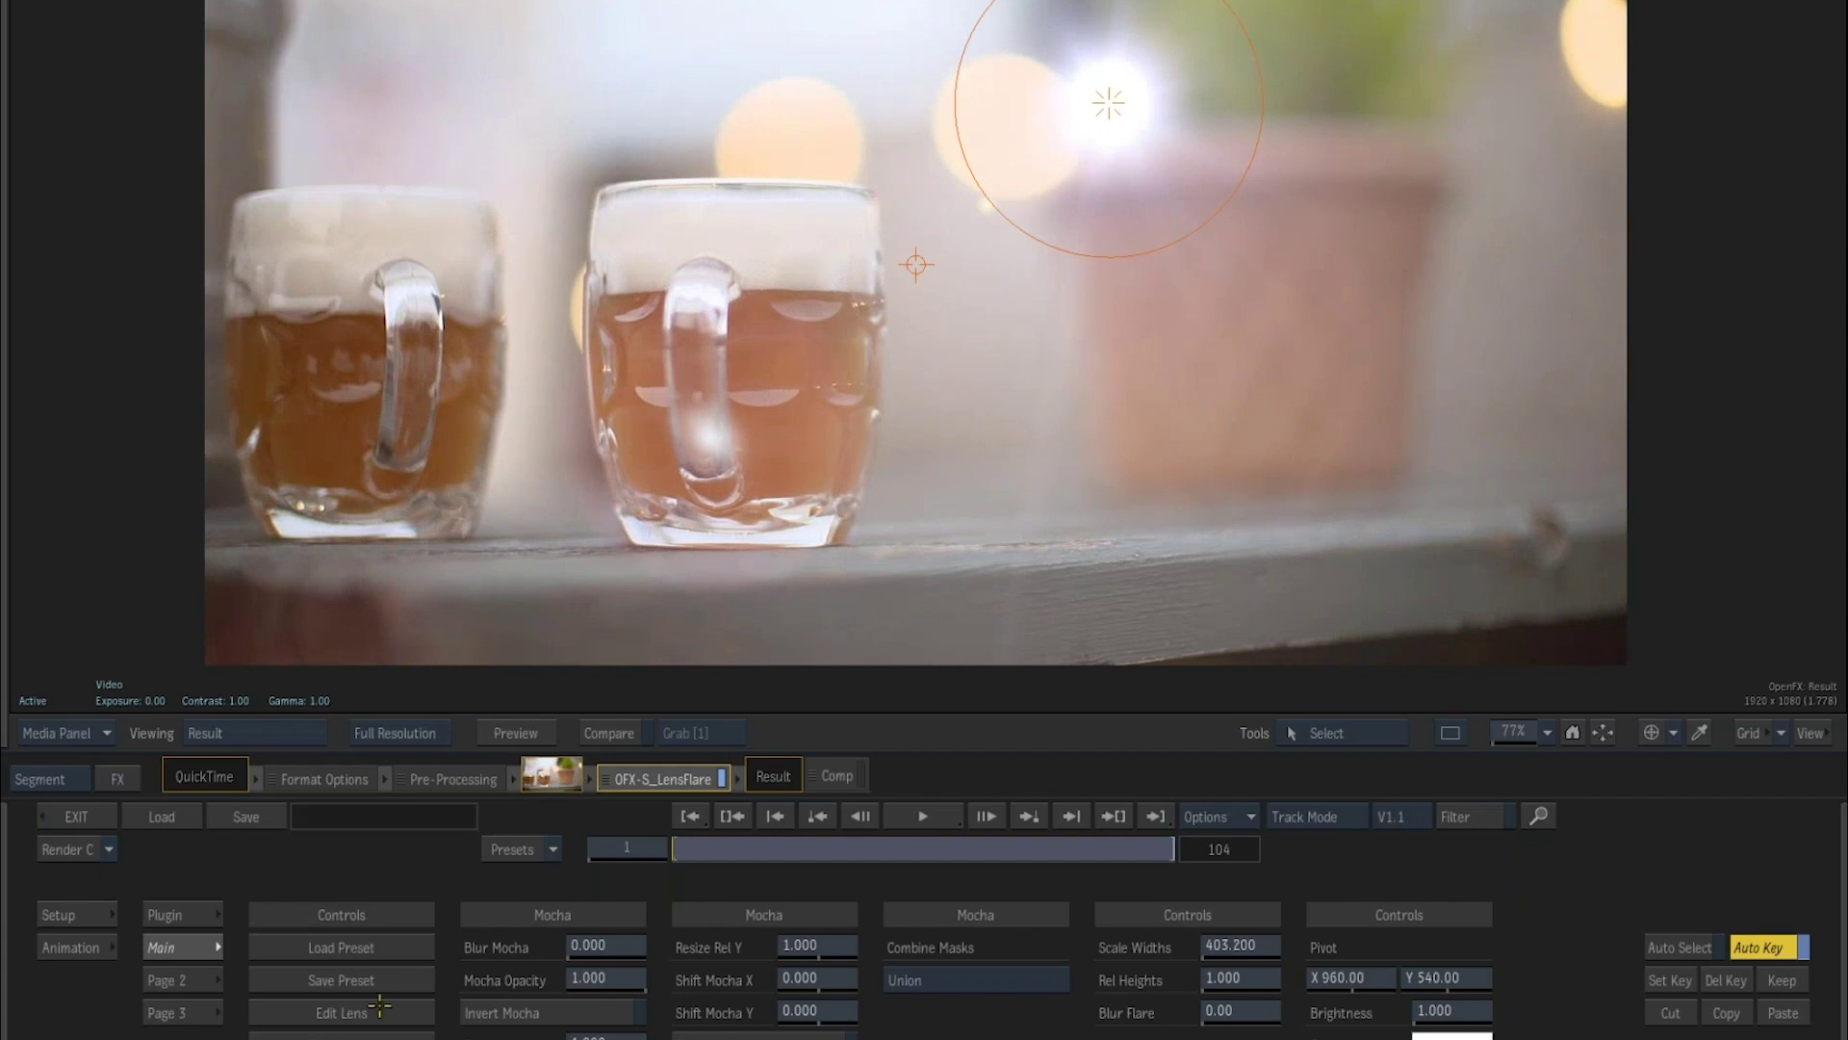
# Browse the S_LensFlare presets, preview 80's Retribution and close the preset browser without loading it.
pyautogui.click(379, 951)
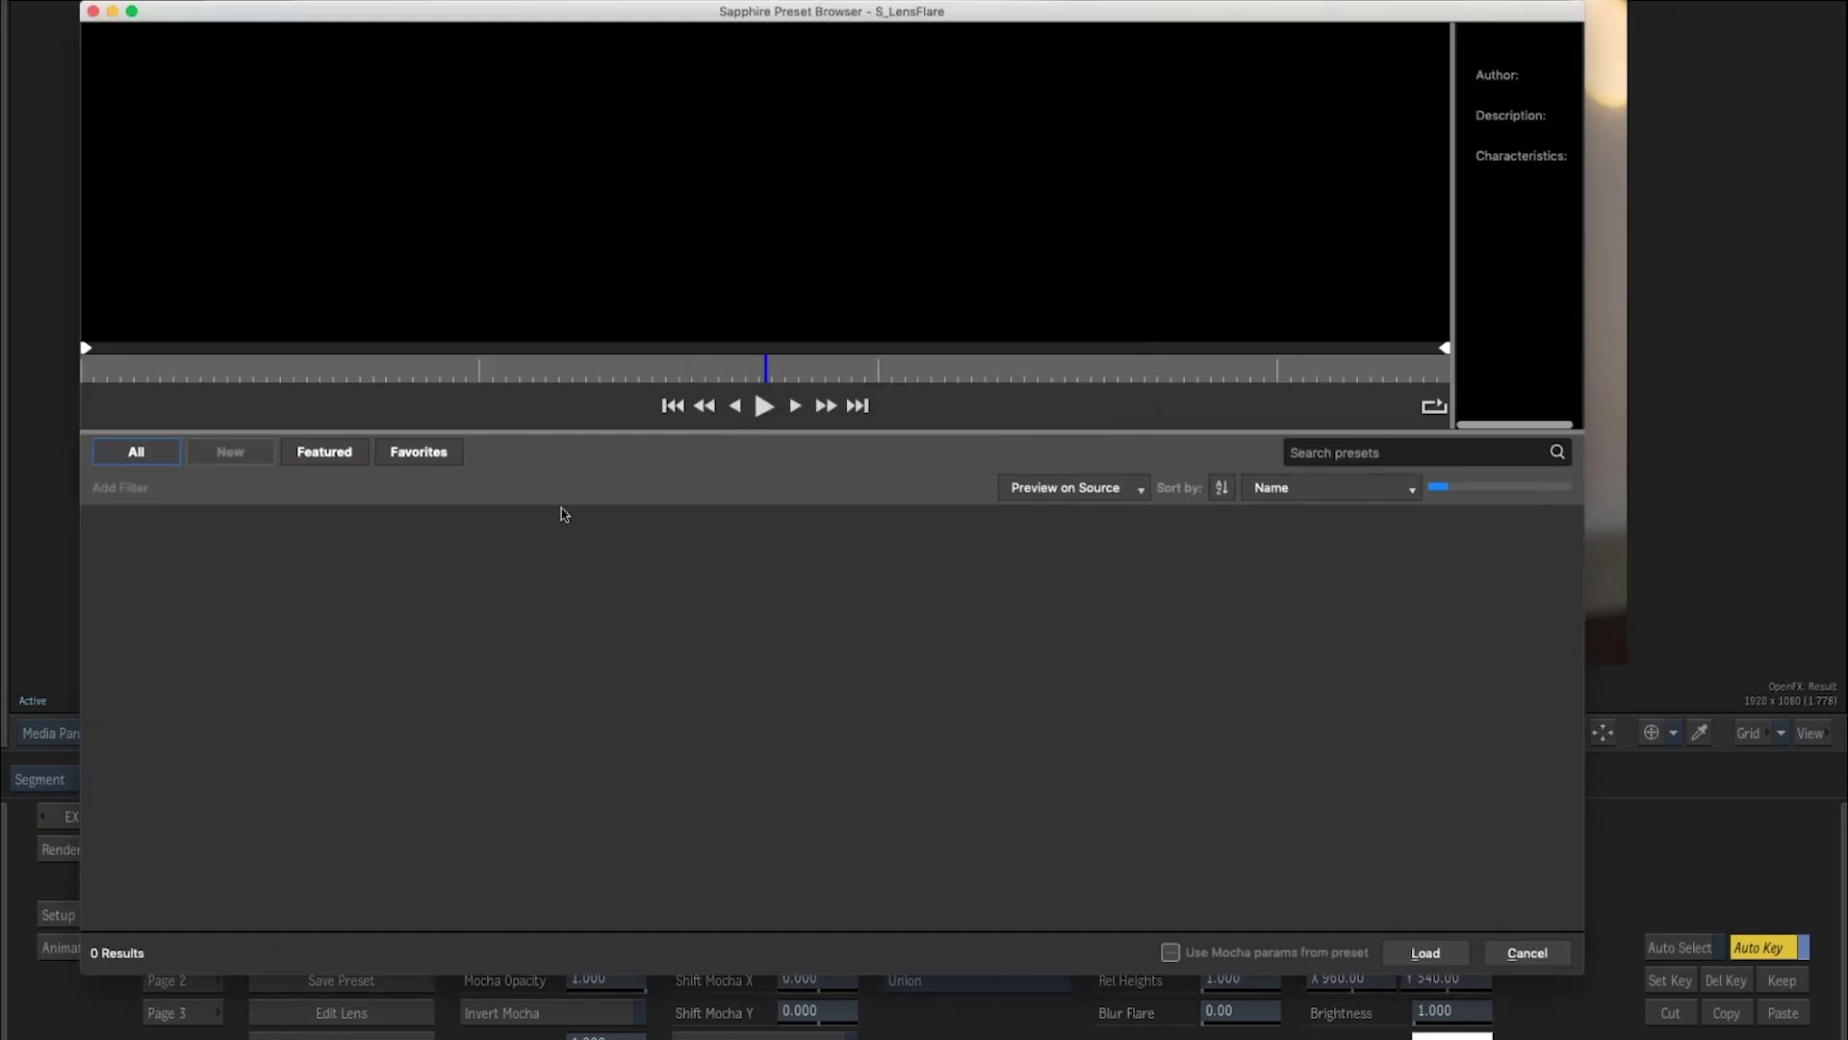
pyautogui.moveTo(460, 12); pyautogui.dragTo(465, 18)
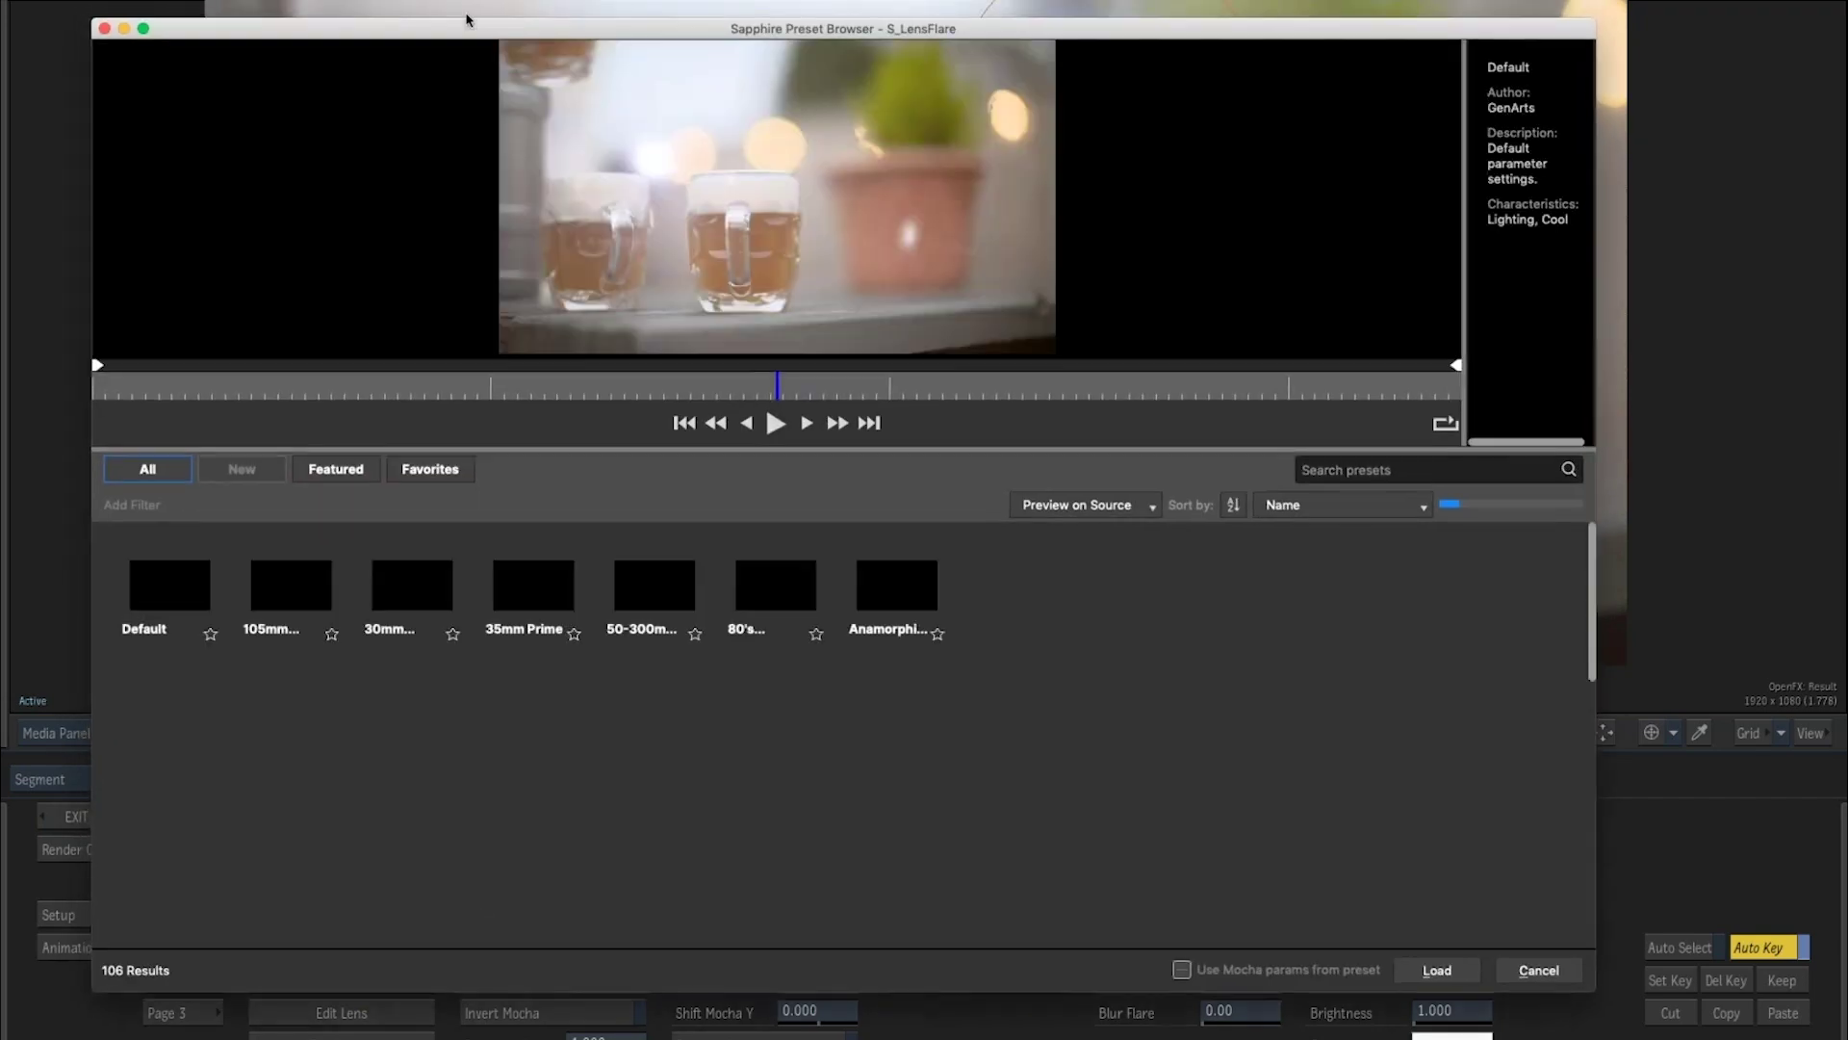
pyautogui.click(768, 589)
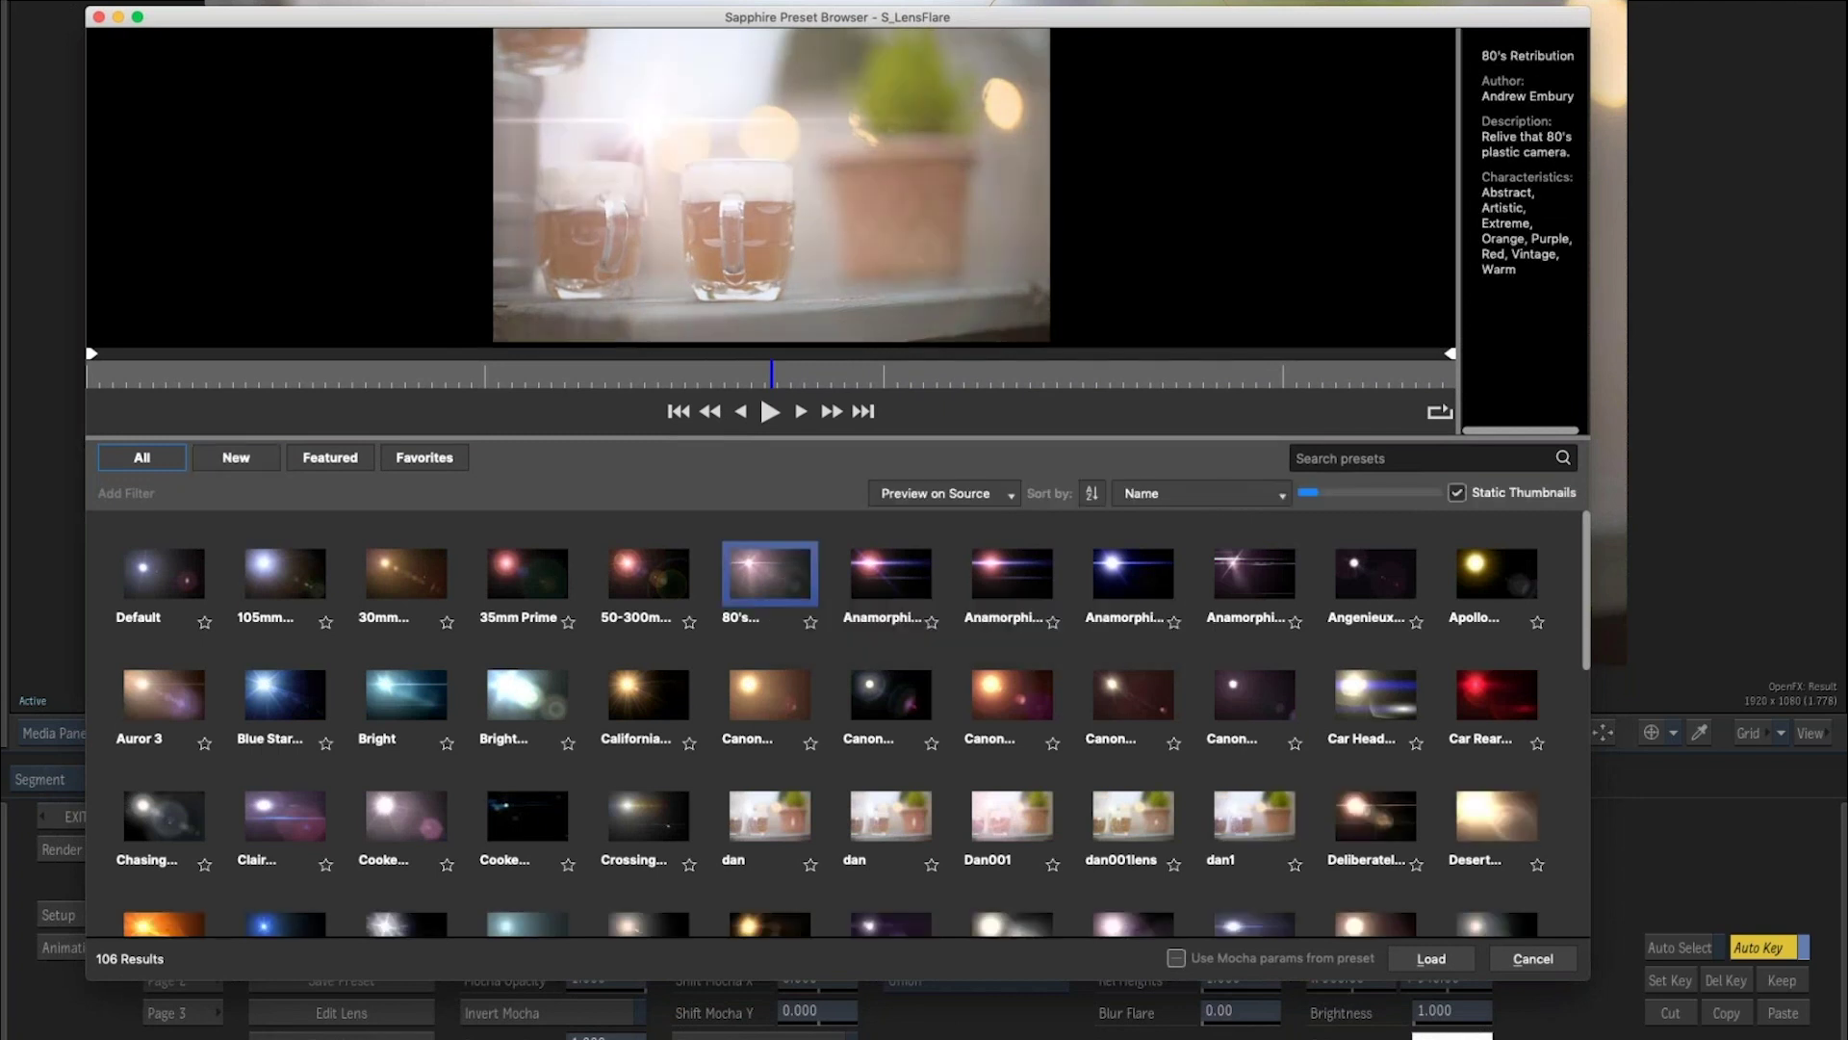
pyautogui.click(98, 16)
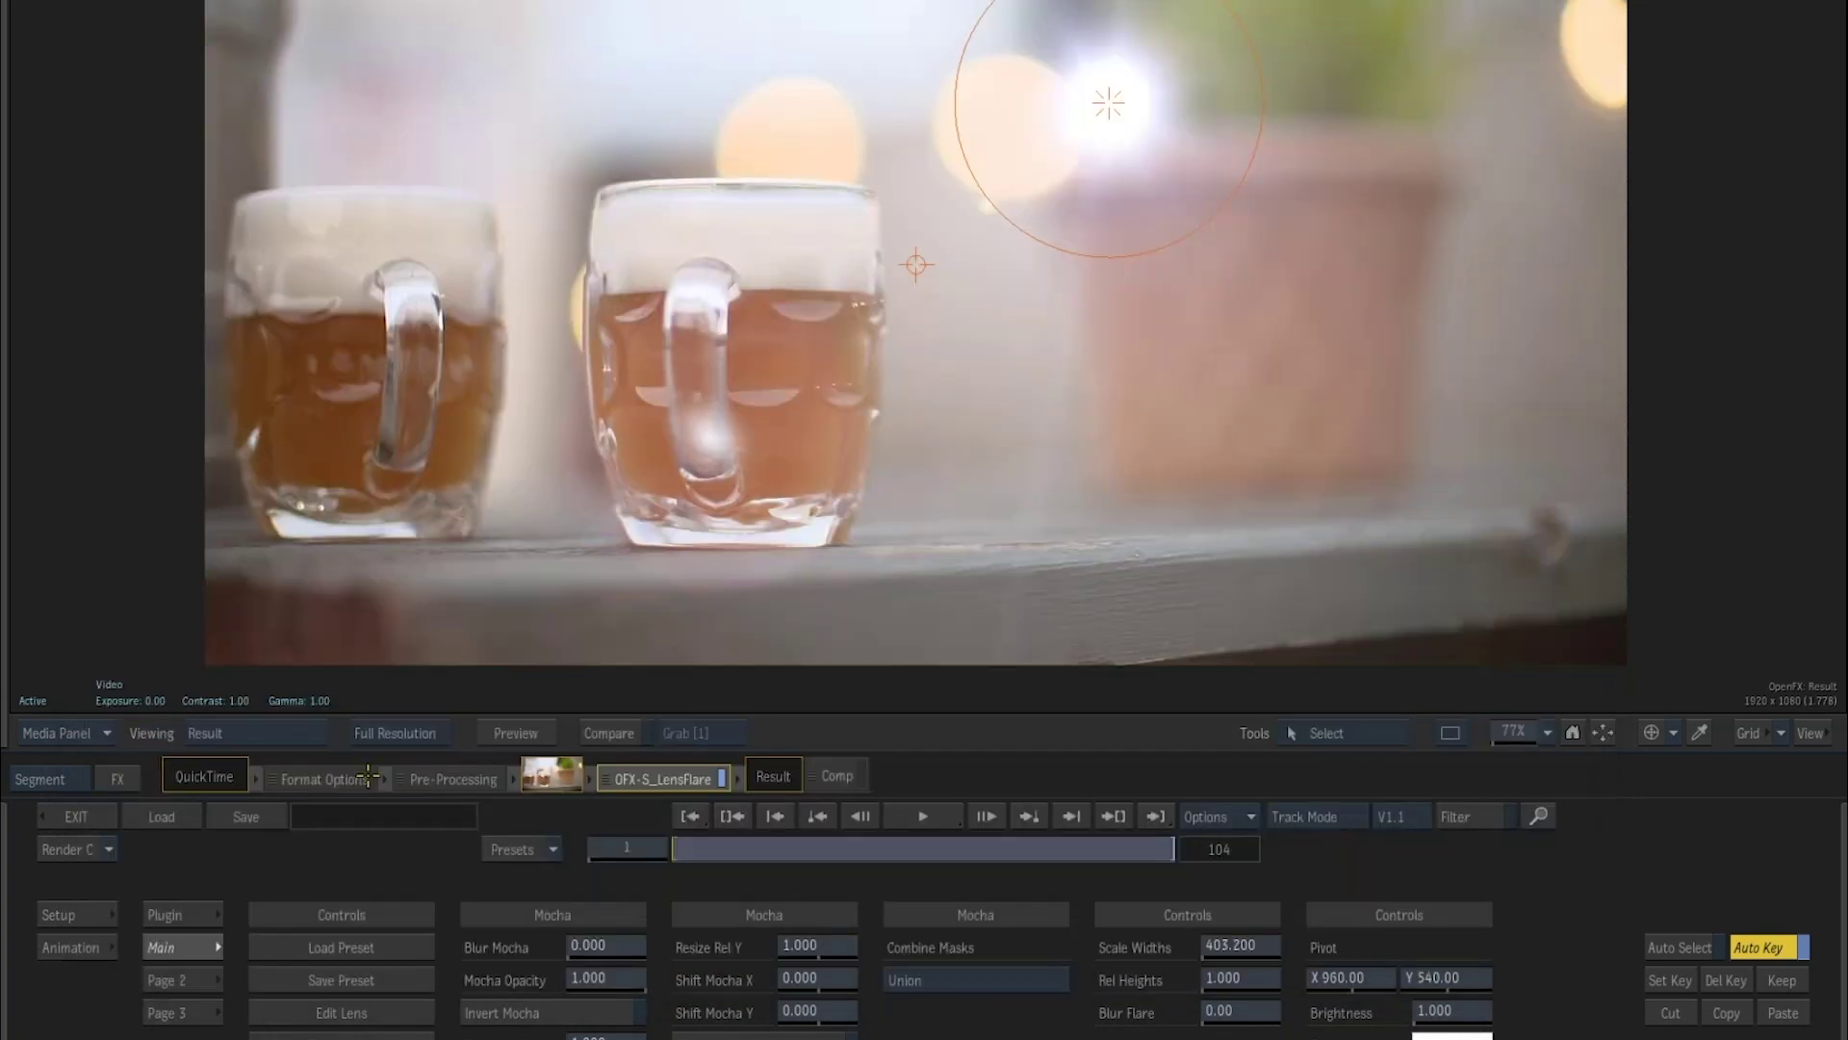
# Open the lens in the Flare Designer and shift the flare hotspot over the plant in the preview.
pyautogui.click(361, 1013)
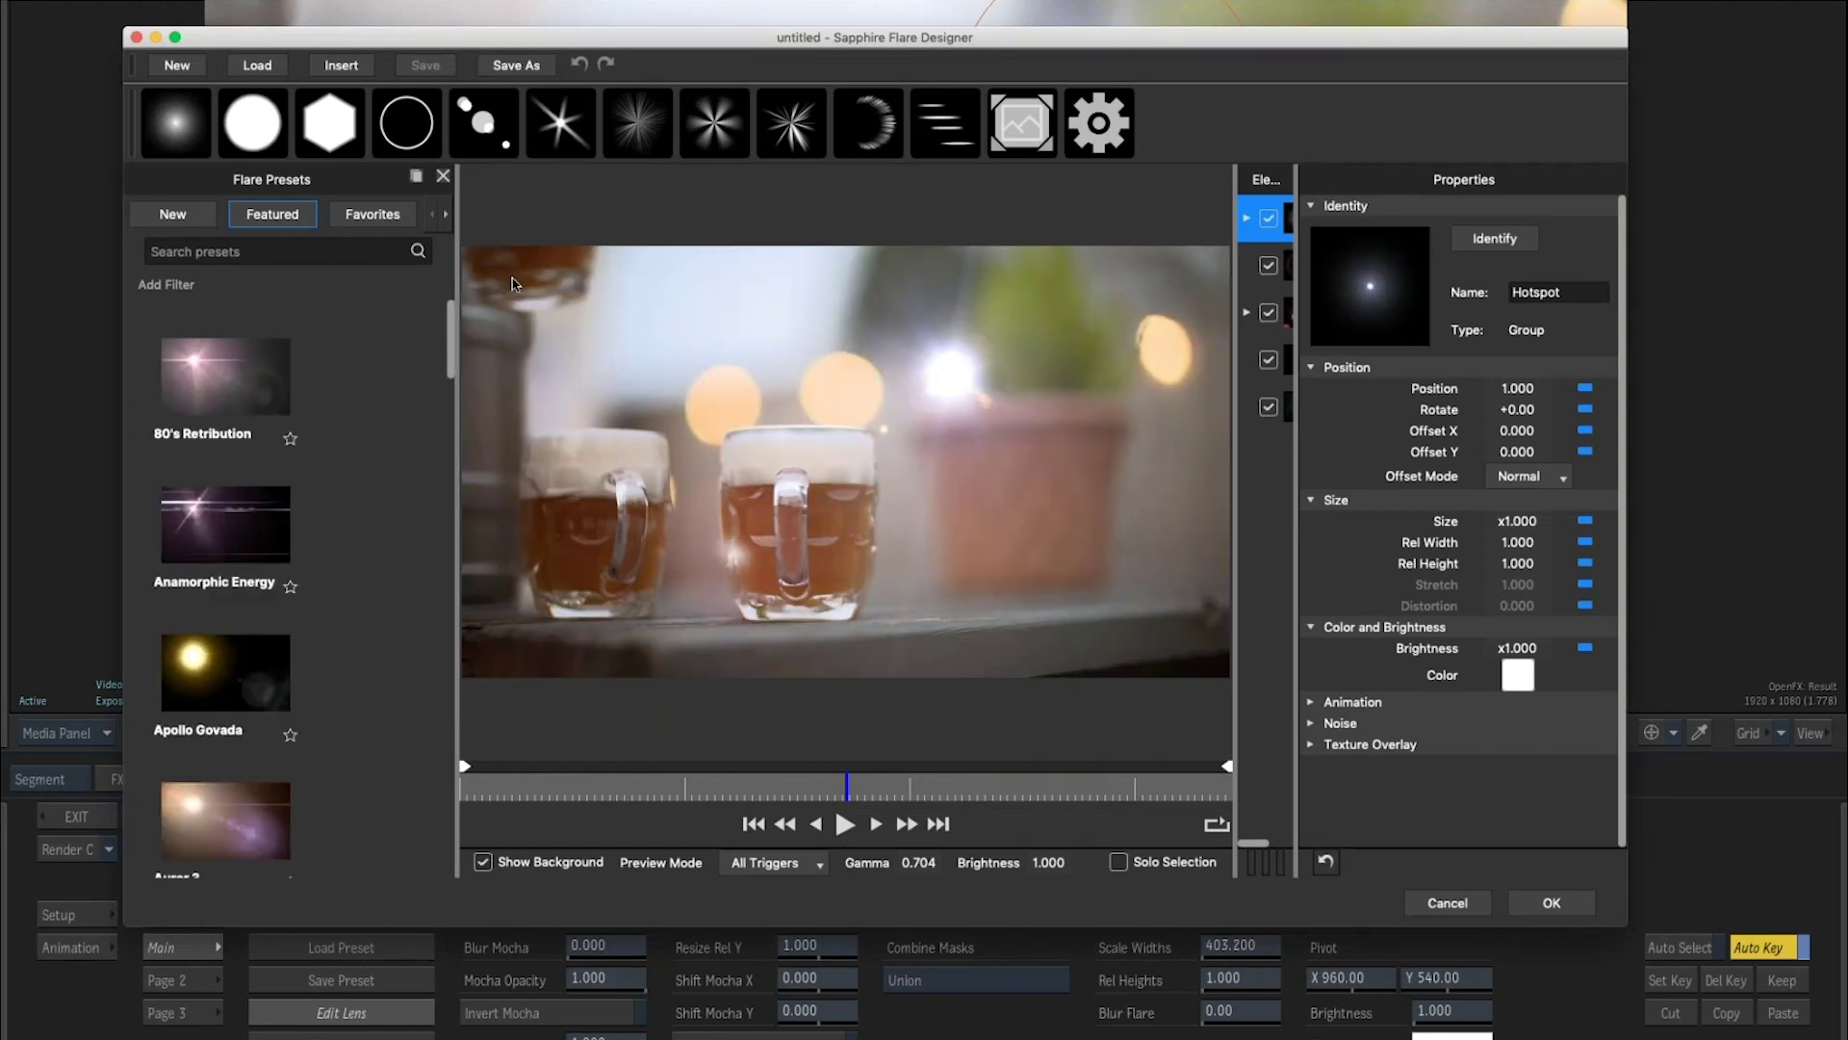
pyautogui.moveTo(953, 380); pyautogui.dragTo(1046, 352)
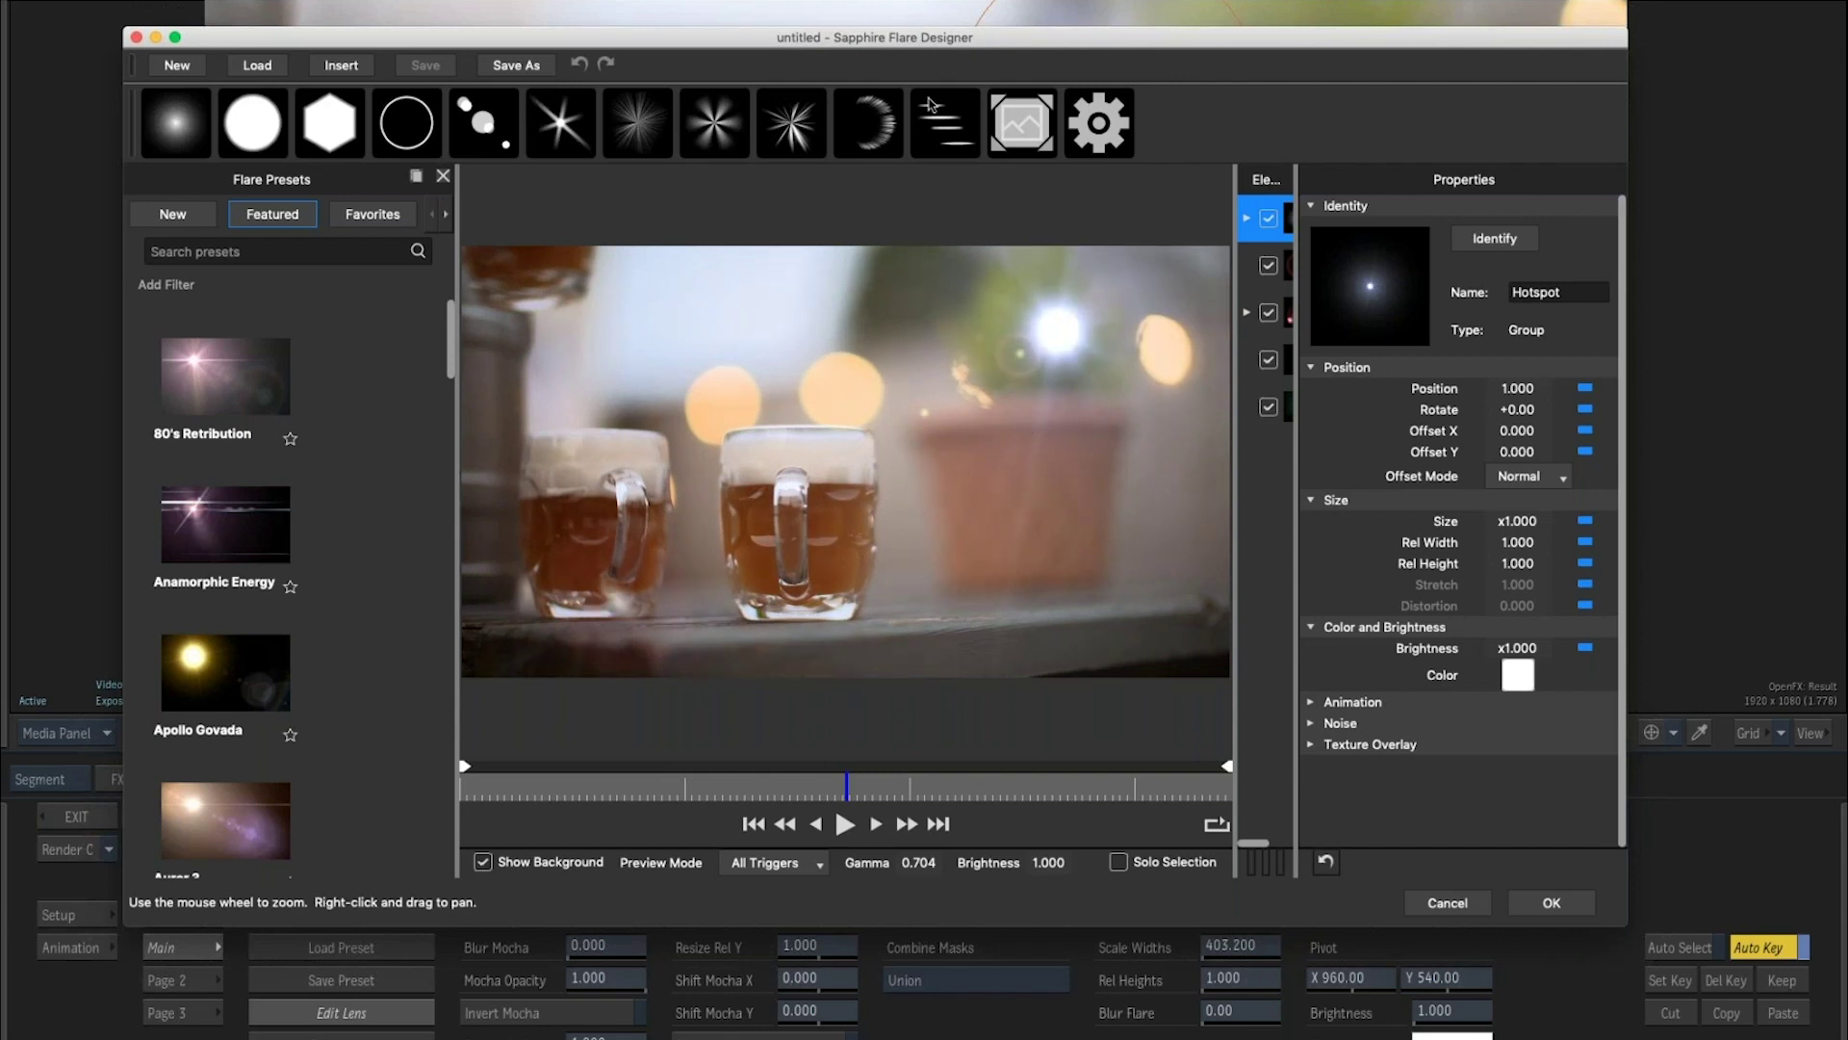
# Add a Chroma Ring element to the flare, set its Position to 0.805 and check it across the clip.
pyautogui.click(870, 125)
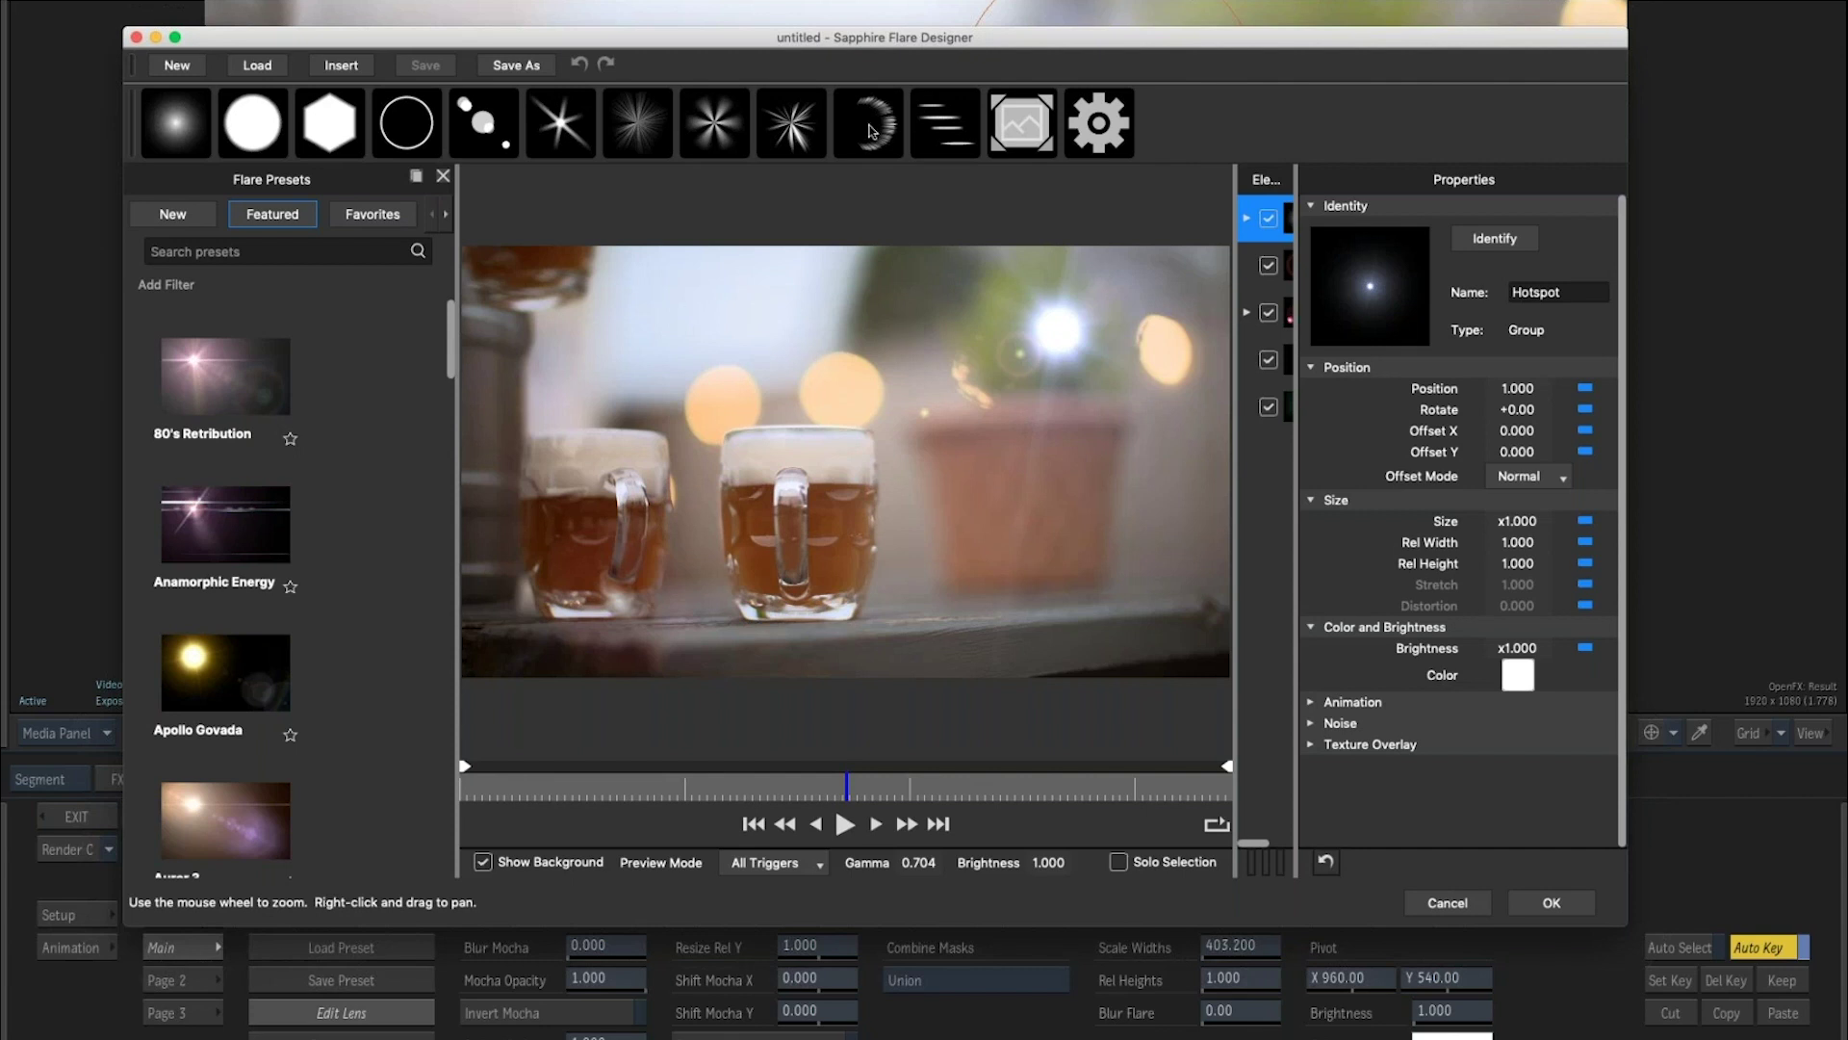
pyautogui.click(887, 329)
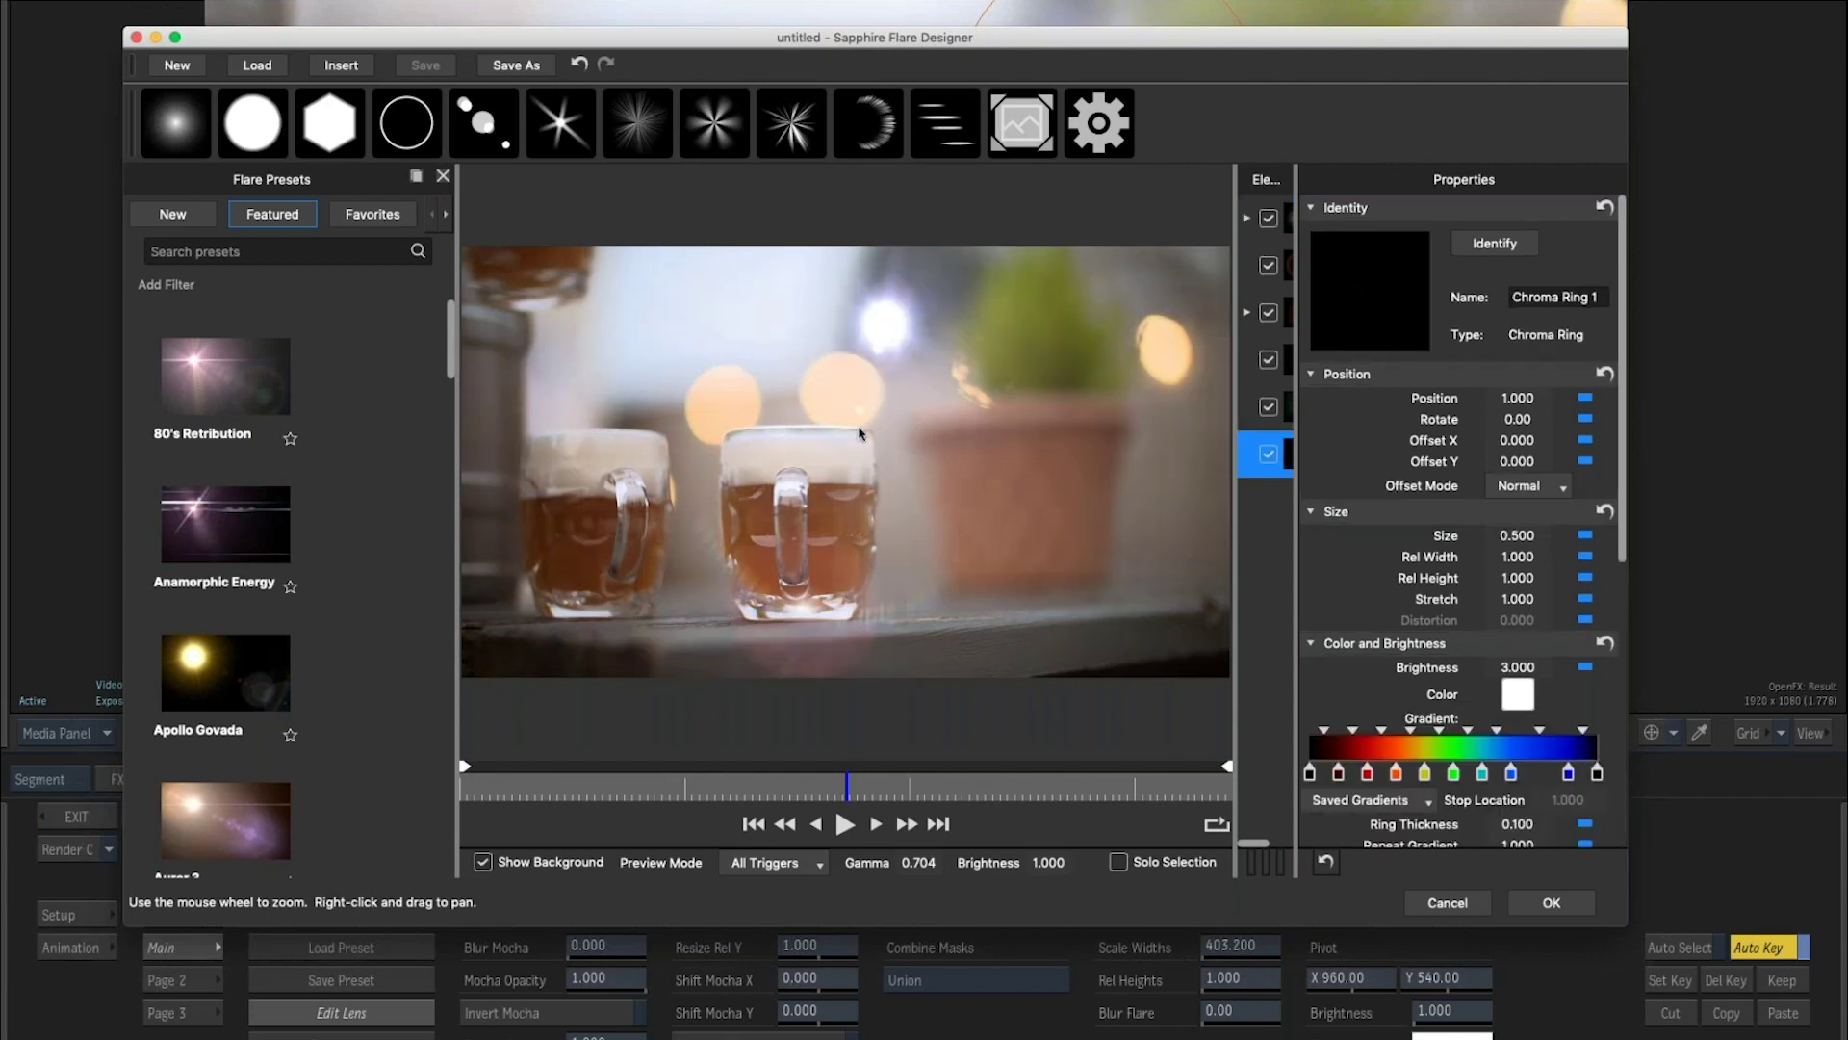
pyautogui.moveTo(1520, 411); pyautogui.dragTo(1059, 693)
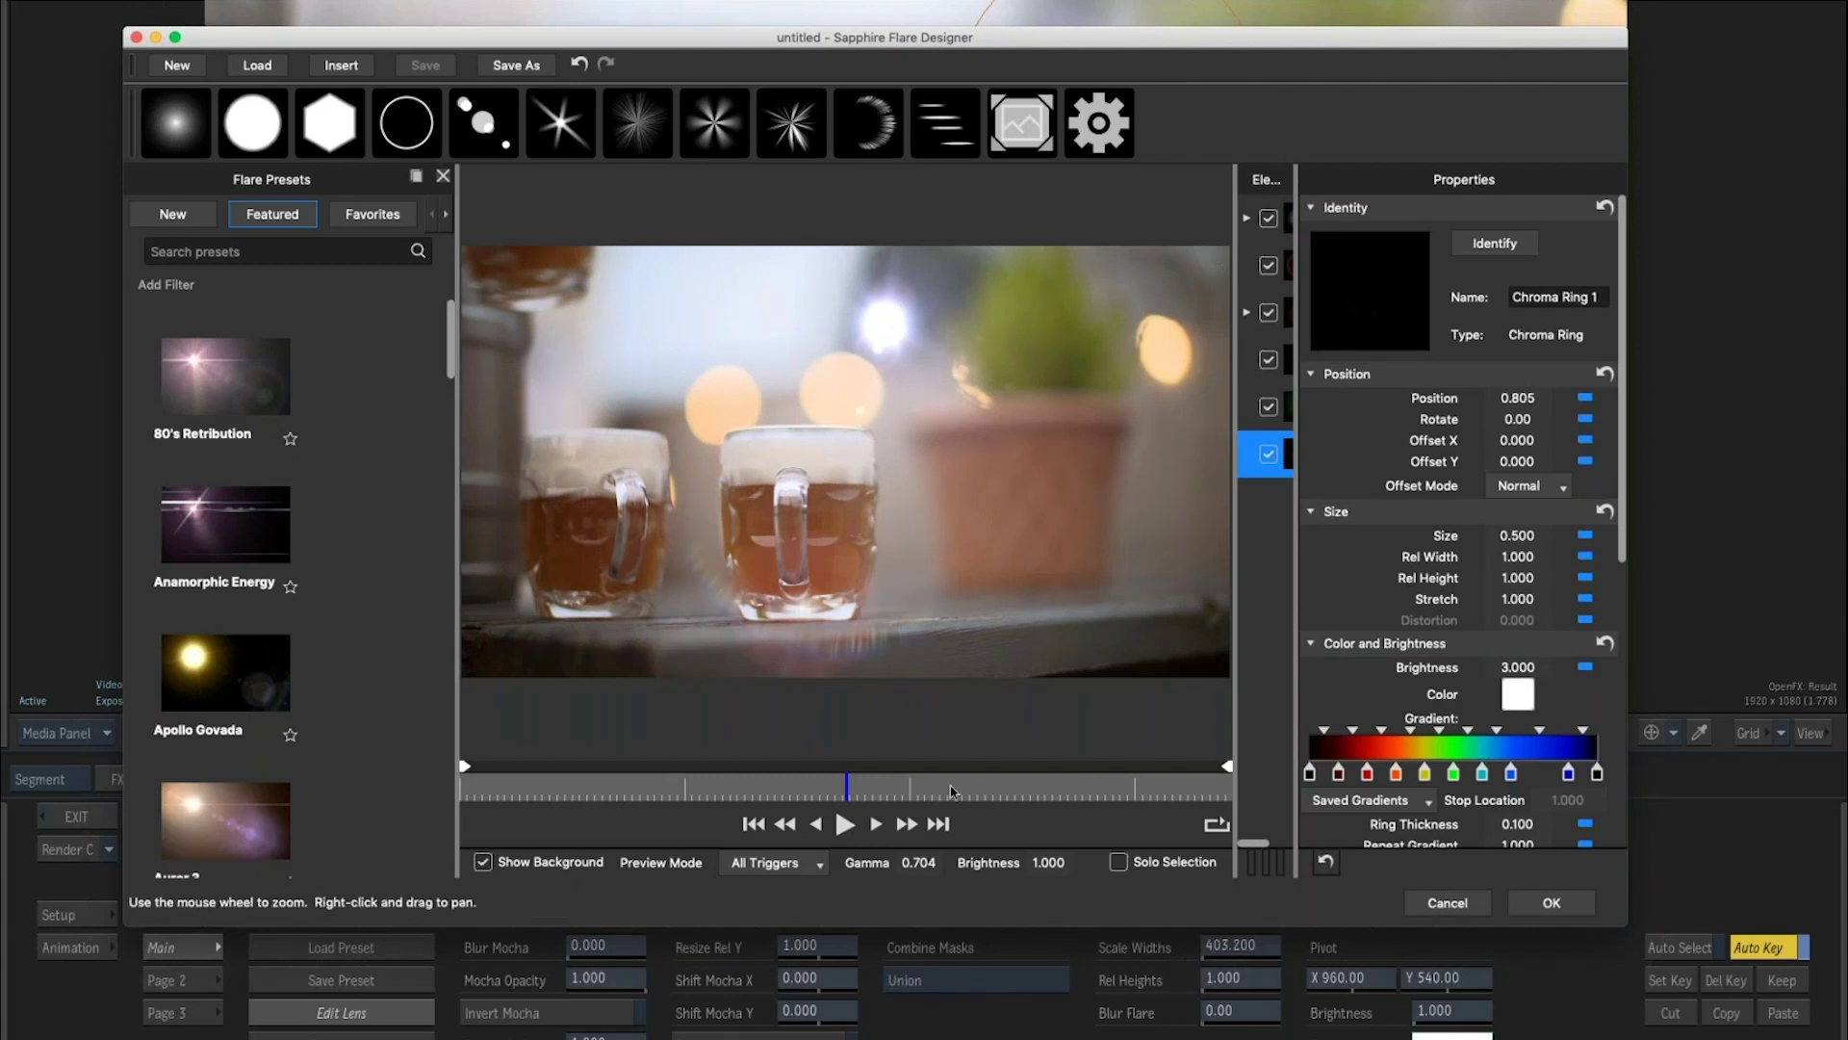
pyautogui.moveTo(648, 791); pyautogui.dragTo(927, 791)
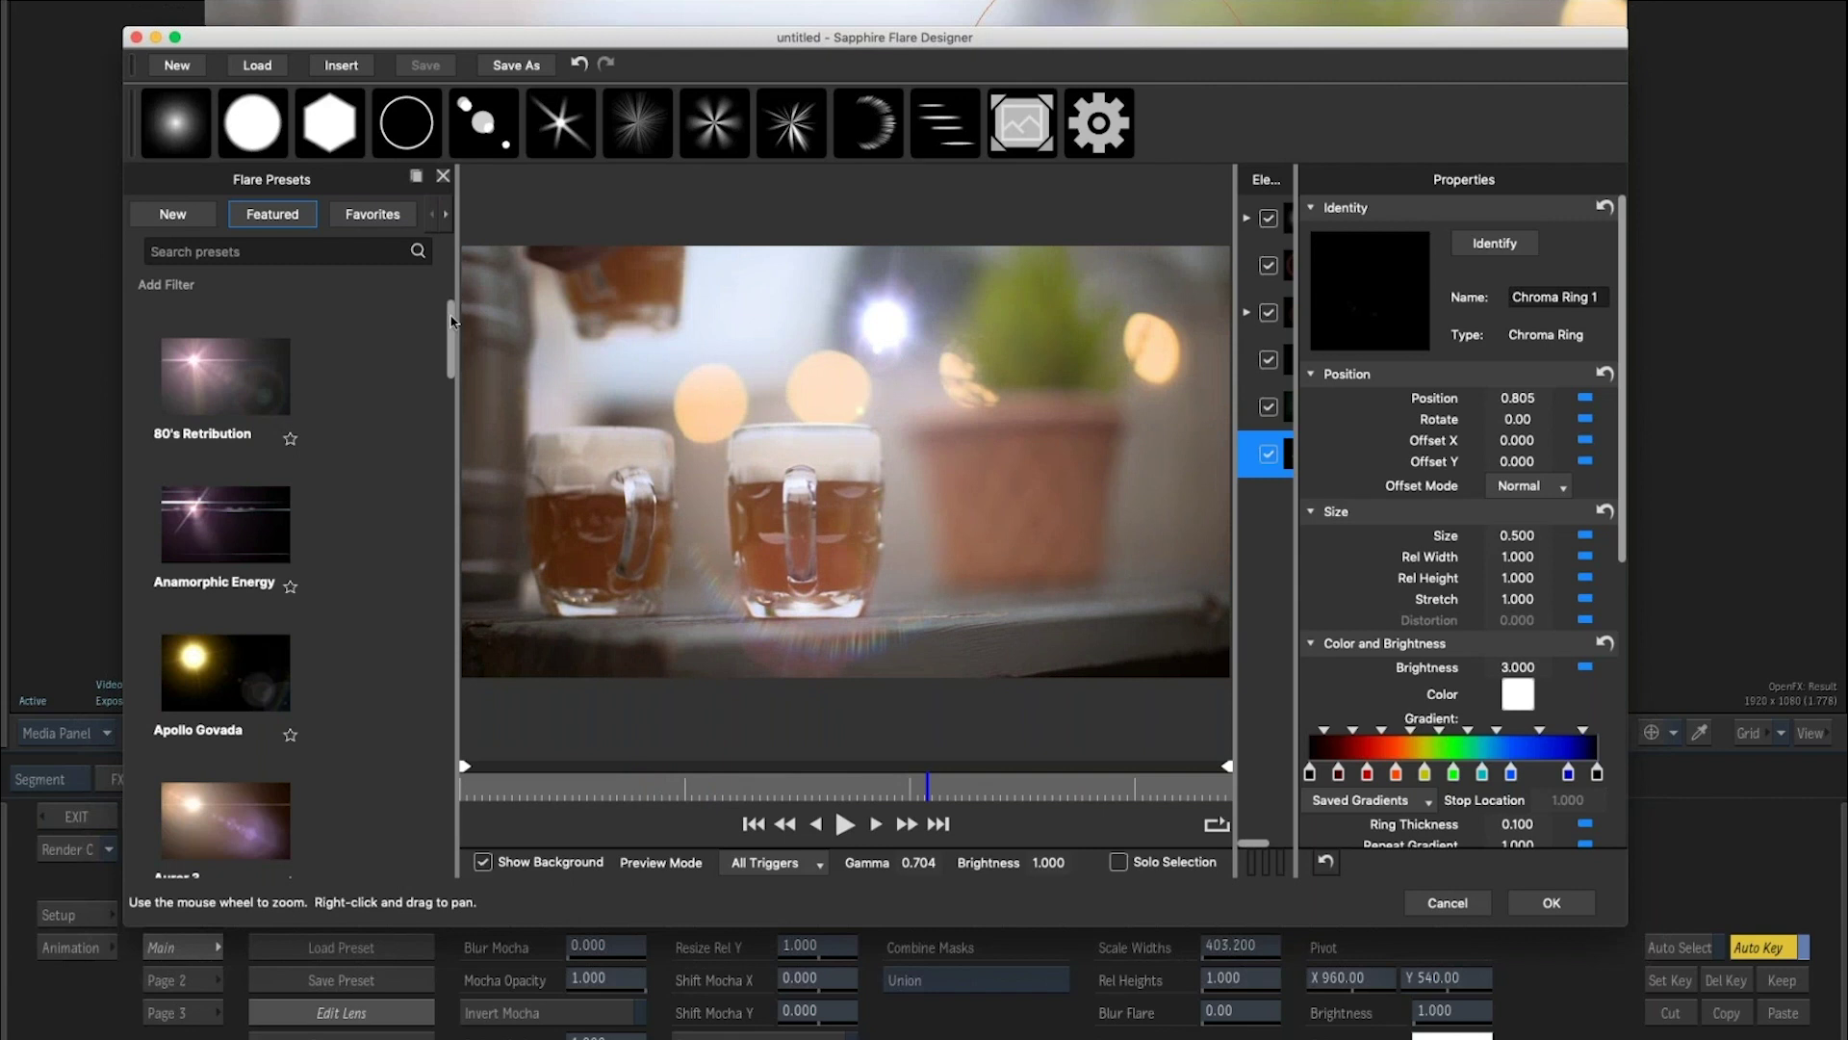
# Discard the unsaved flare changes, try the Anamorphic Energy and Deliberately Colorful presets, then load and accept Engagement Shoot.
pyautogui.moveTo(453, 325)
pyautogui.mouseDown()
pyautogui.moveTo(439, 839)
pyautogui.moveTo(443, 281)
pyautogui.moveTo(435, 443)
pyautogui.moveTo(438, 323)
pyautogui.moveTo(438, 409)
pyautogui.moveTo(427, 345)
pyautogui.mouseUp()
pyautogui.click(332, 448)
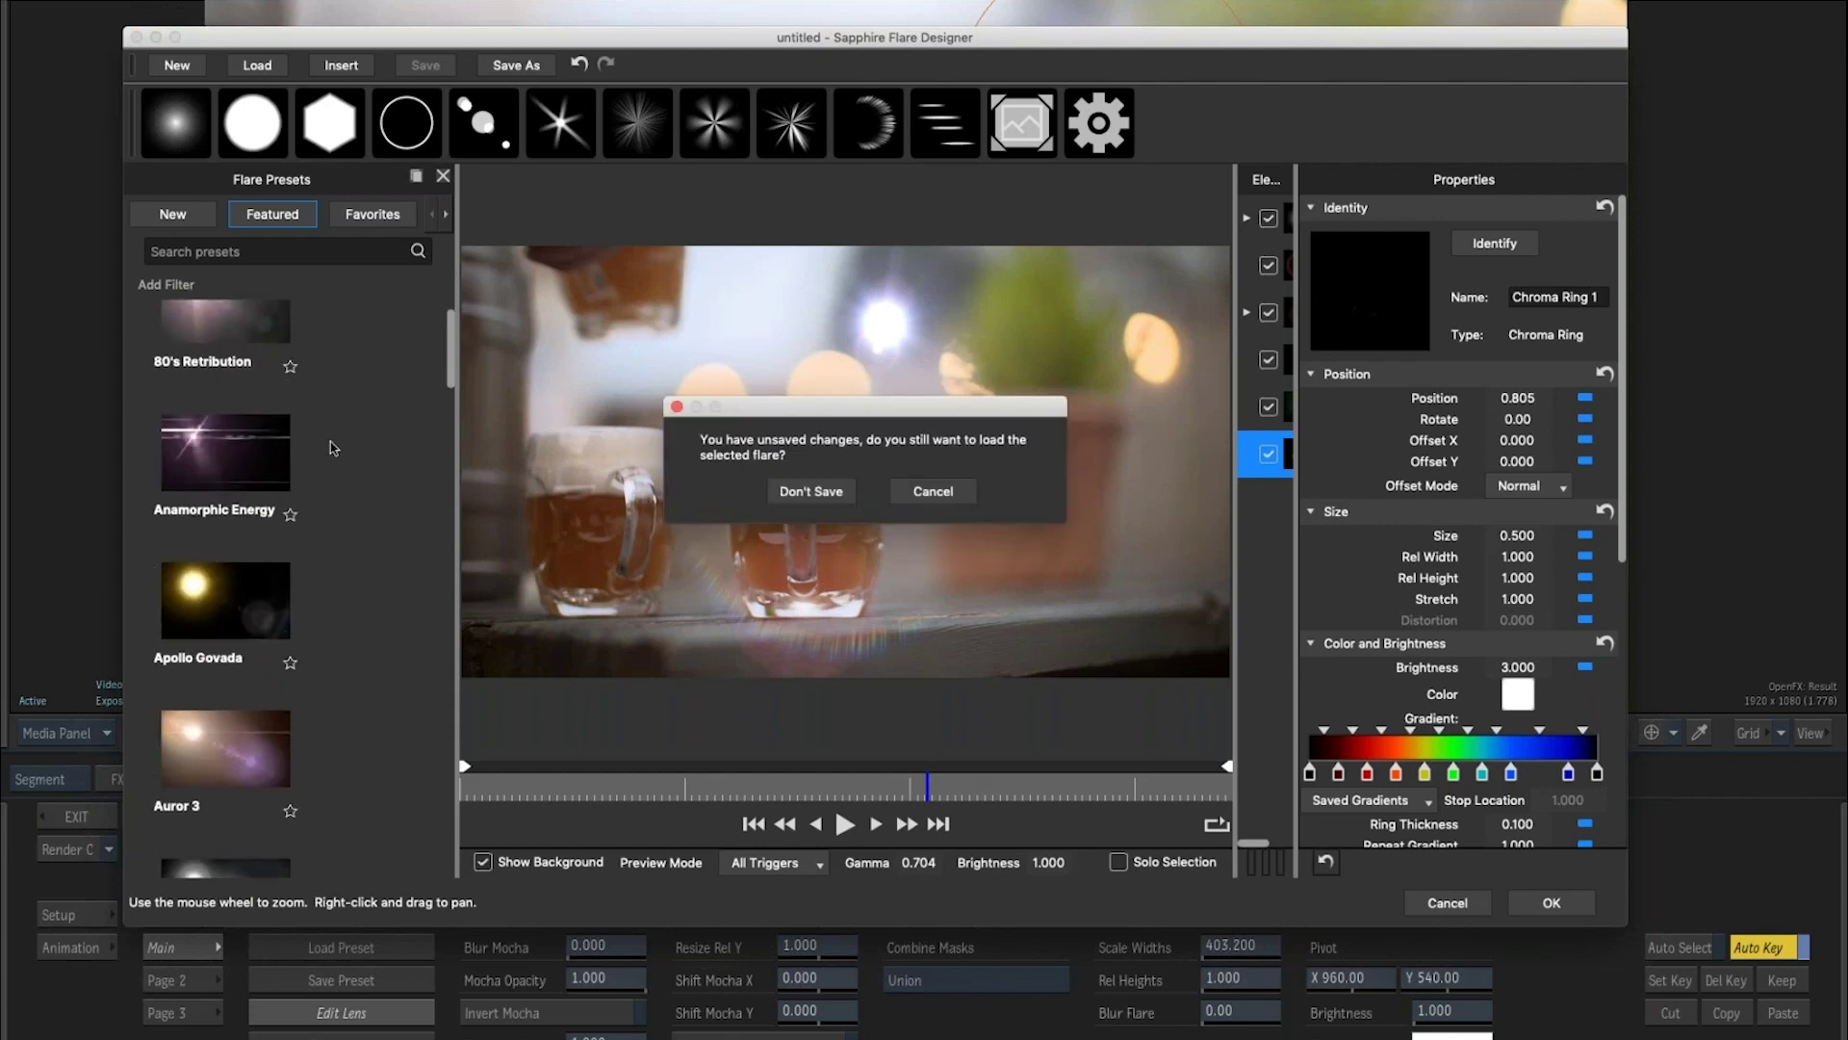
pyautogui.click(828, 493)
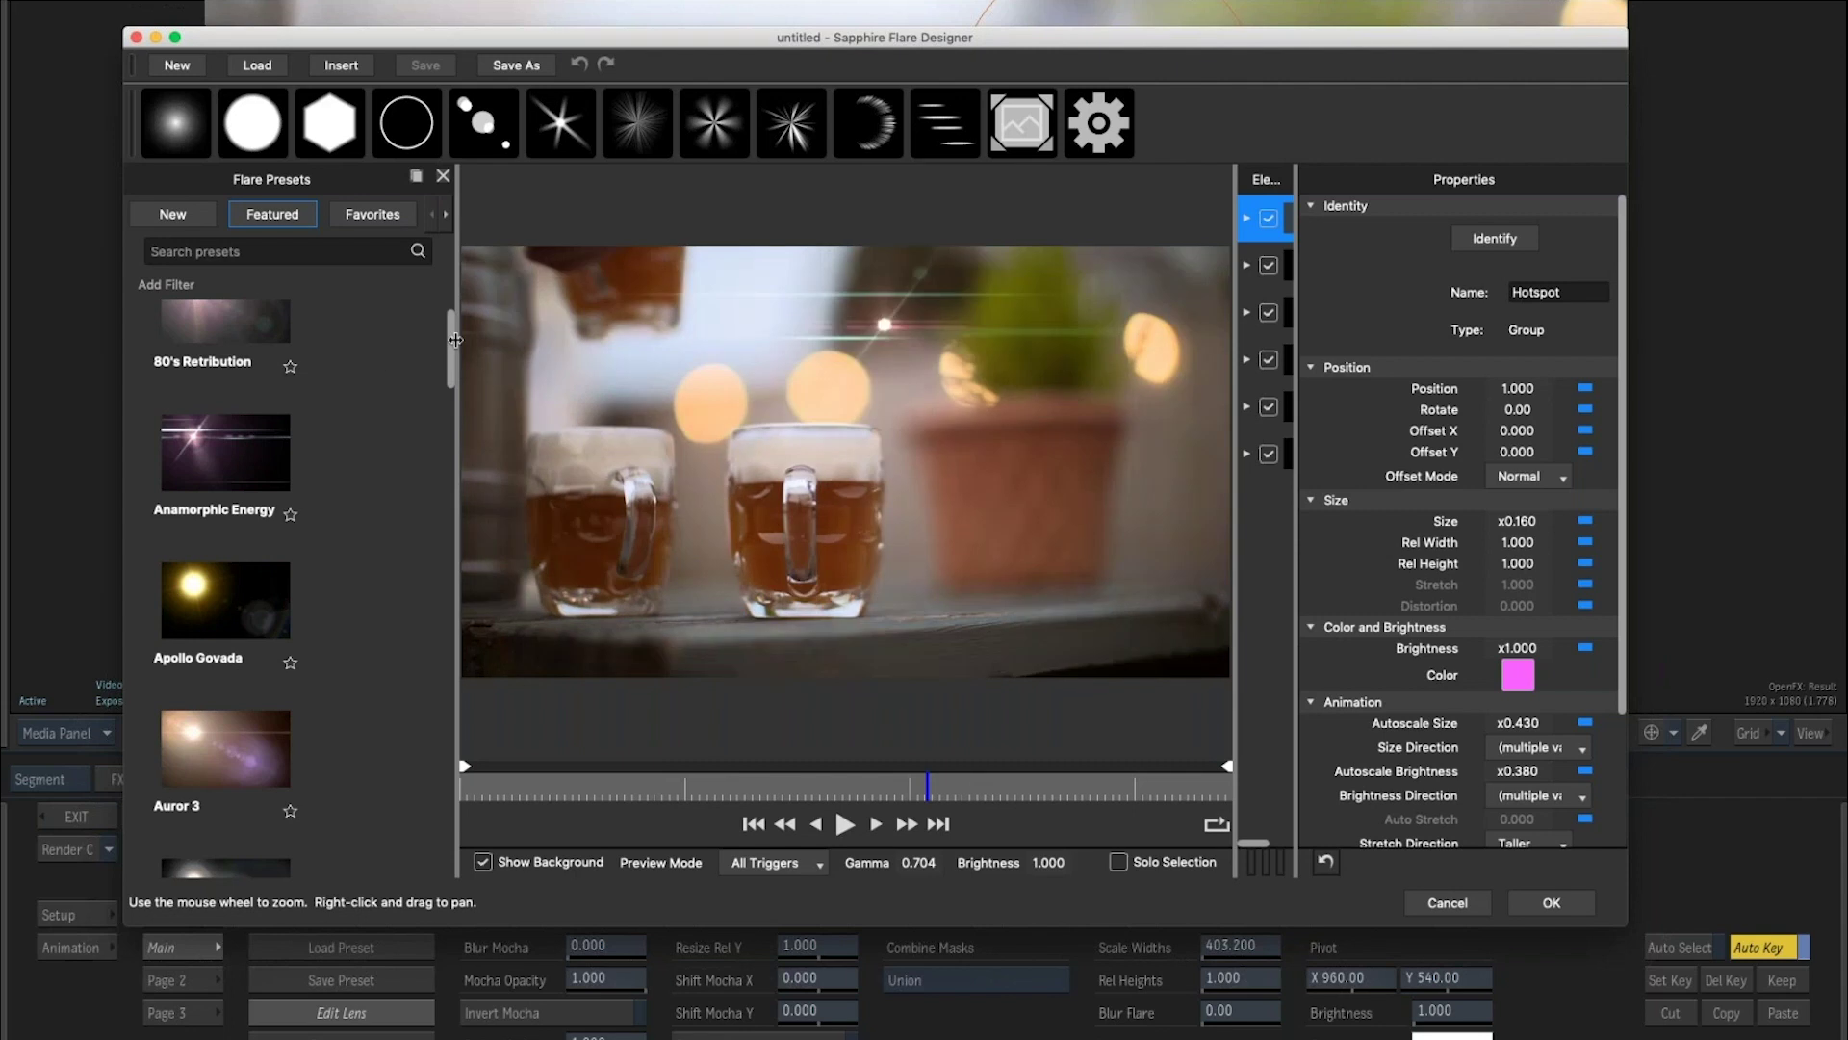
pyautogui.moveTo(452, 363); pyautogui.dragTo(449, 476)
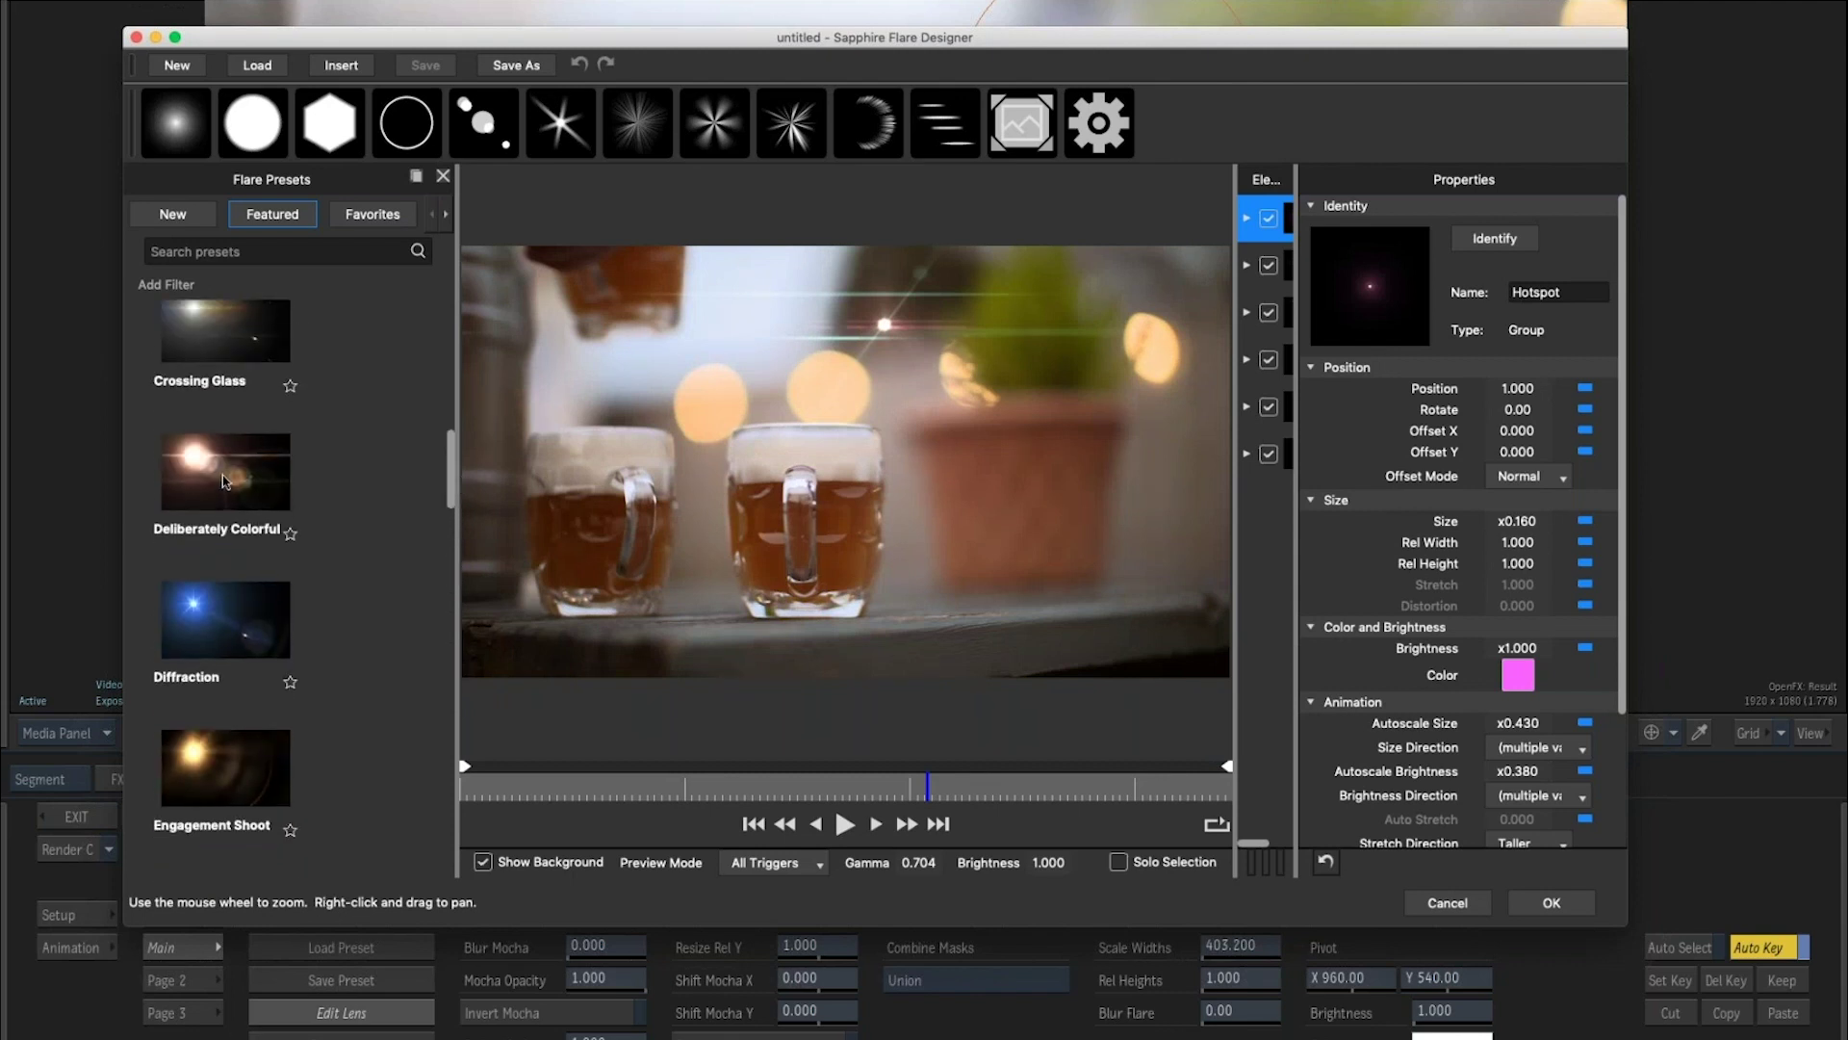
pyautogui.click(216, 502)
pyautogui.click(222, 751)
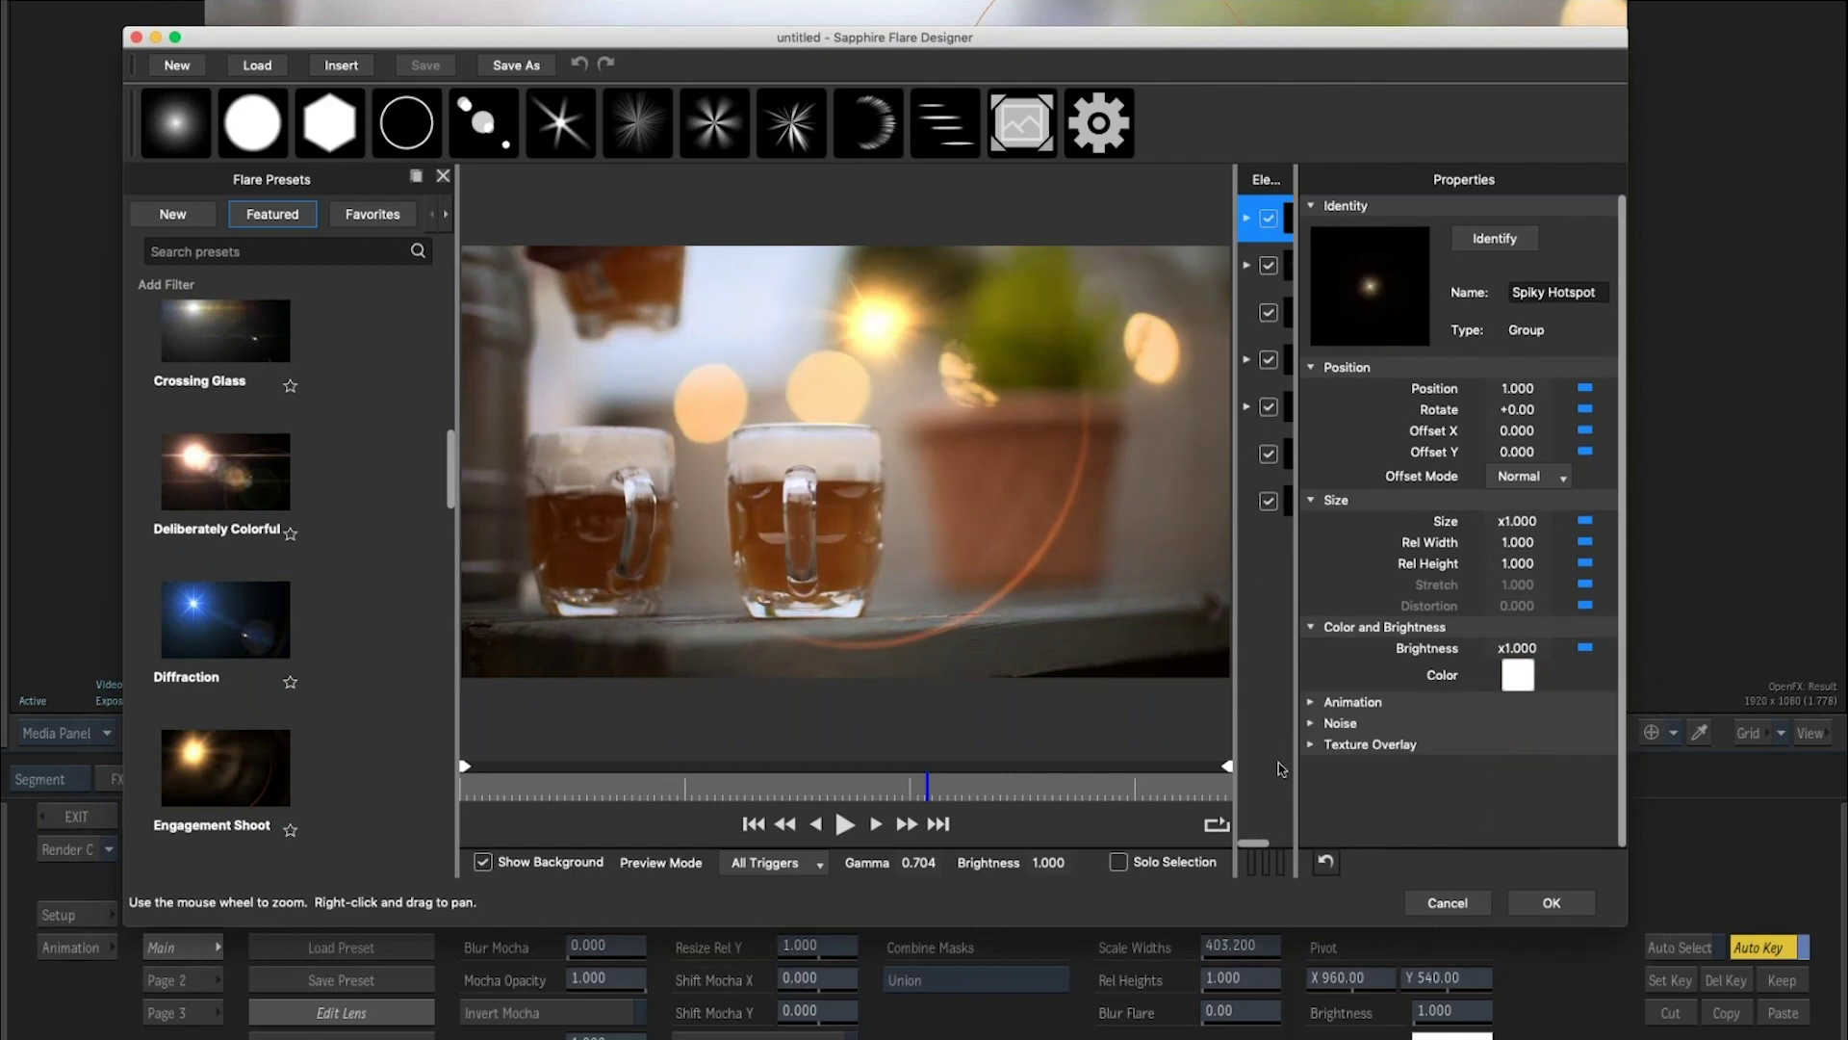
pyautogui.click(1575, 909)
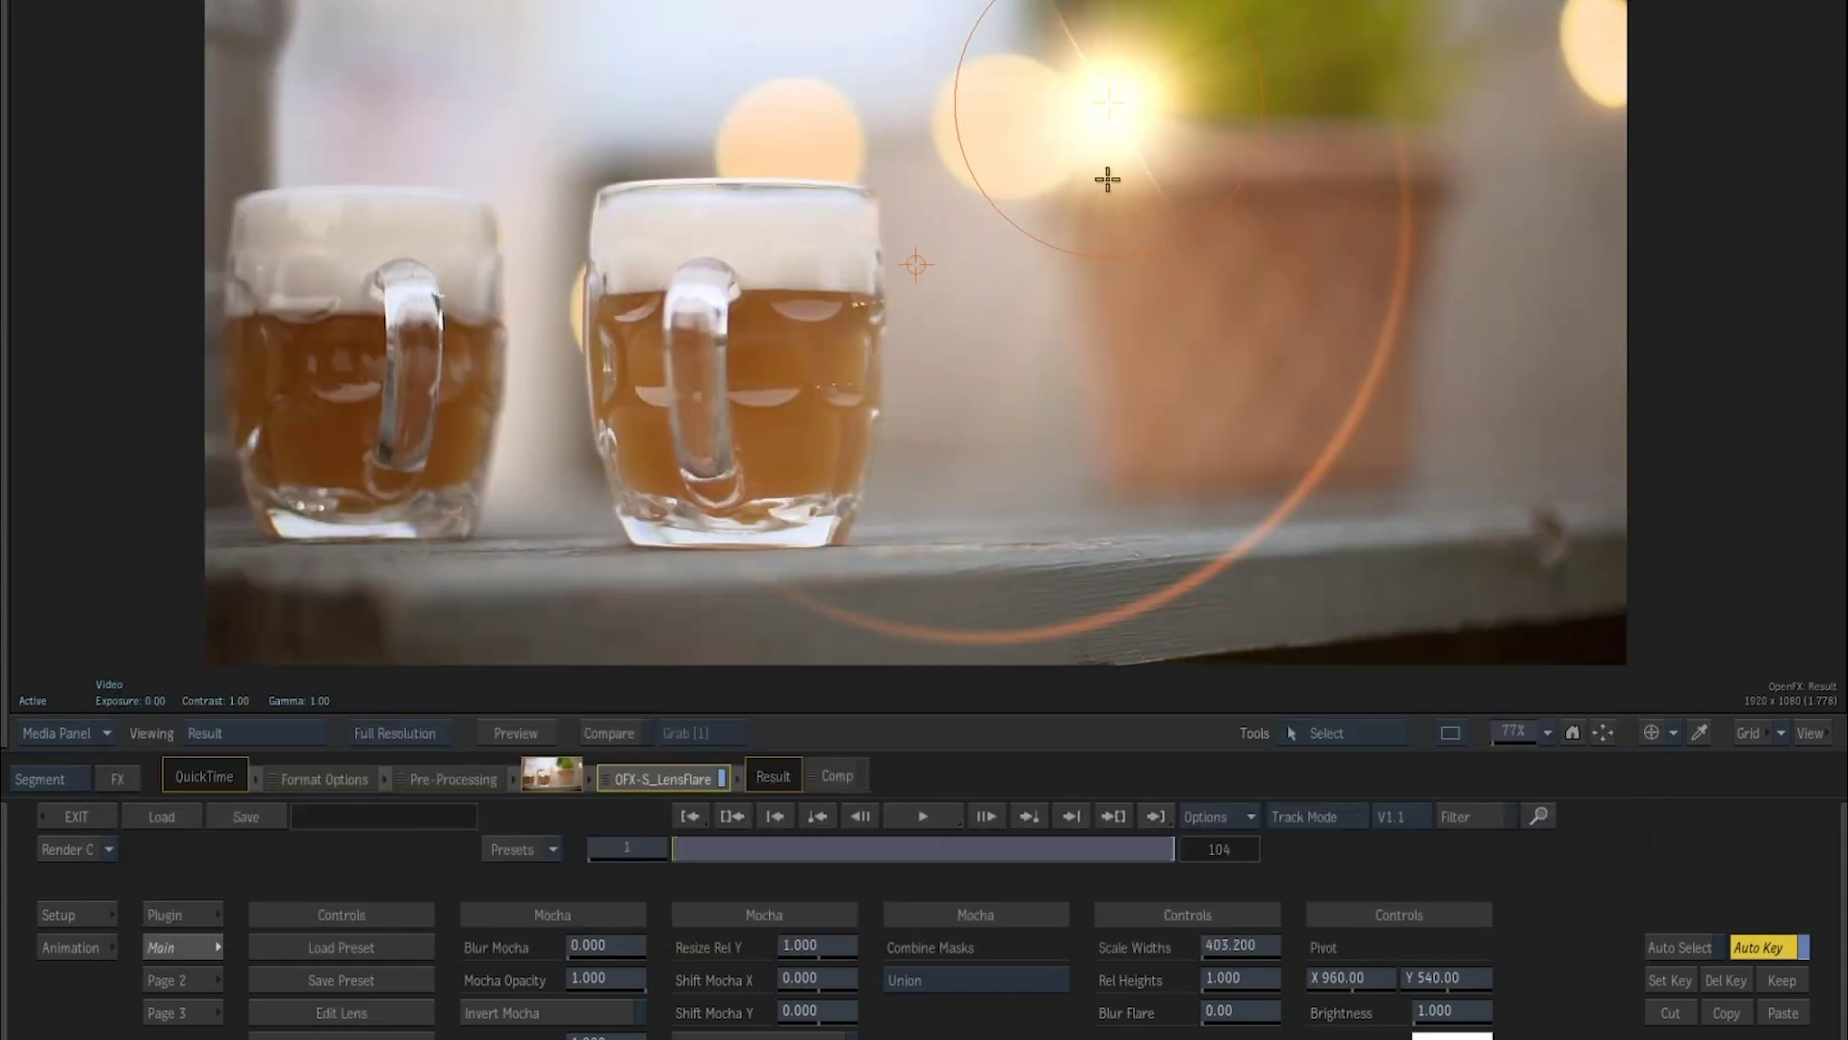
# Reposition the flare hotspot just off the right mug's rim, below the bokeh light, and check it across the clip from frame 1.
pyautogui.click(1014, 193)
pyautogui.moveTo(793, 234); pyautogui.dragTo(951, 186)
pyautogui.moveTo(698, 849); pyautogui.dragTo(1100, 850)
pyautogui.click(691, 816)
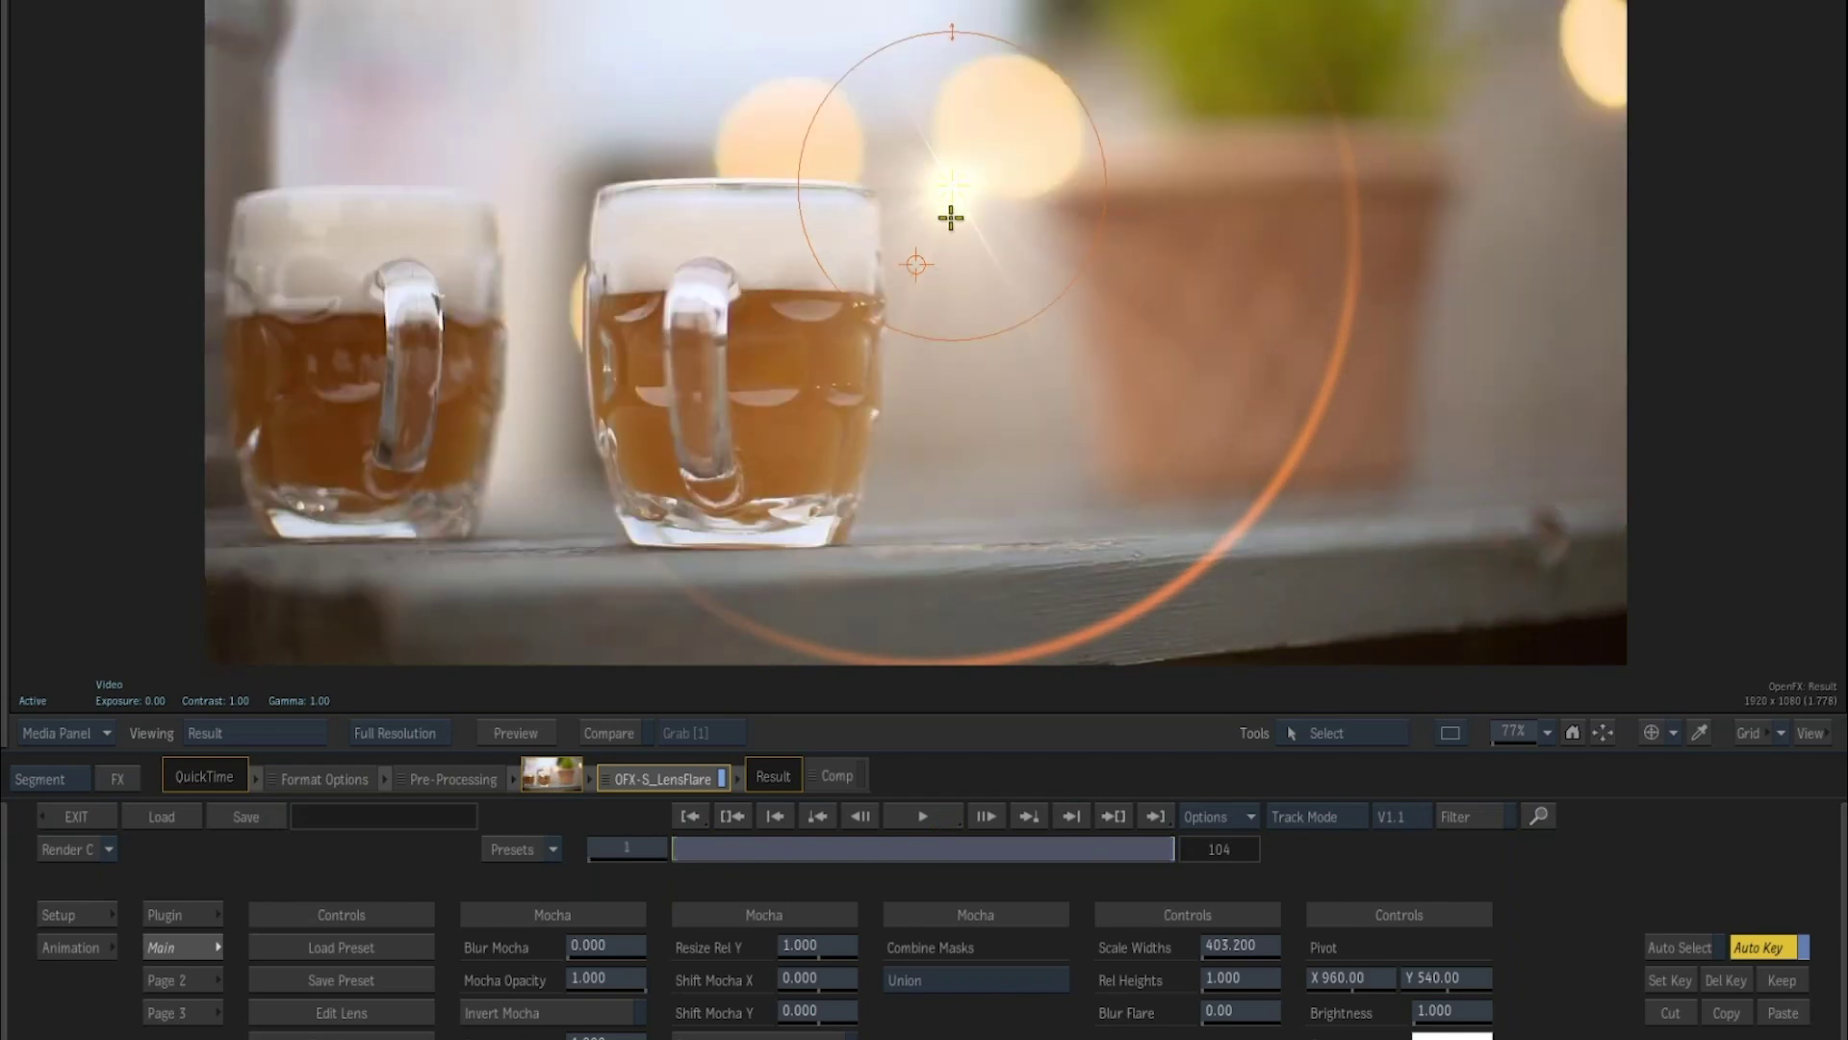
pyautogui.moveTo(949, 231); pyautogui.dragTo(953, 227)
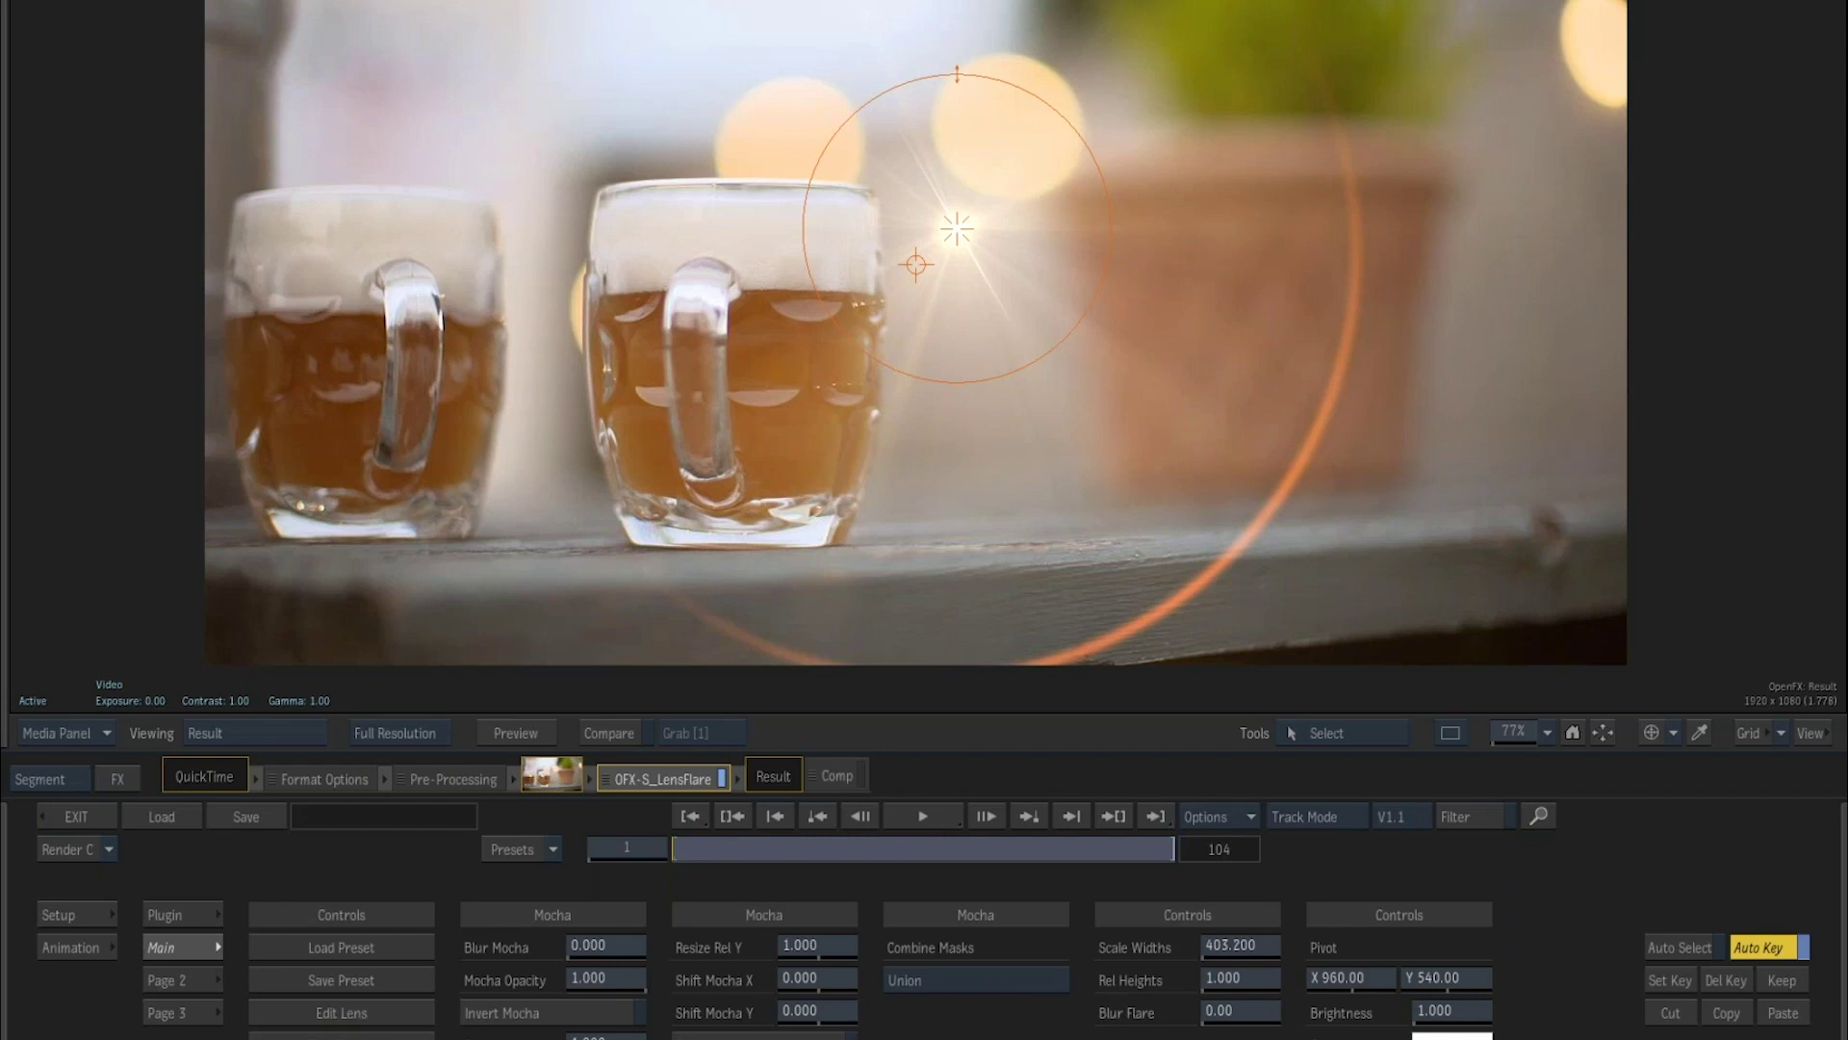
# Open Mocha for the lens flare and draw a closed X-Spline around the outline of the right beer mug.
pyautogui.click(342, 1036)
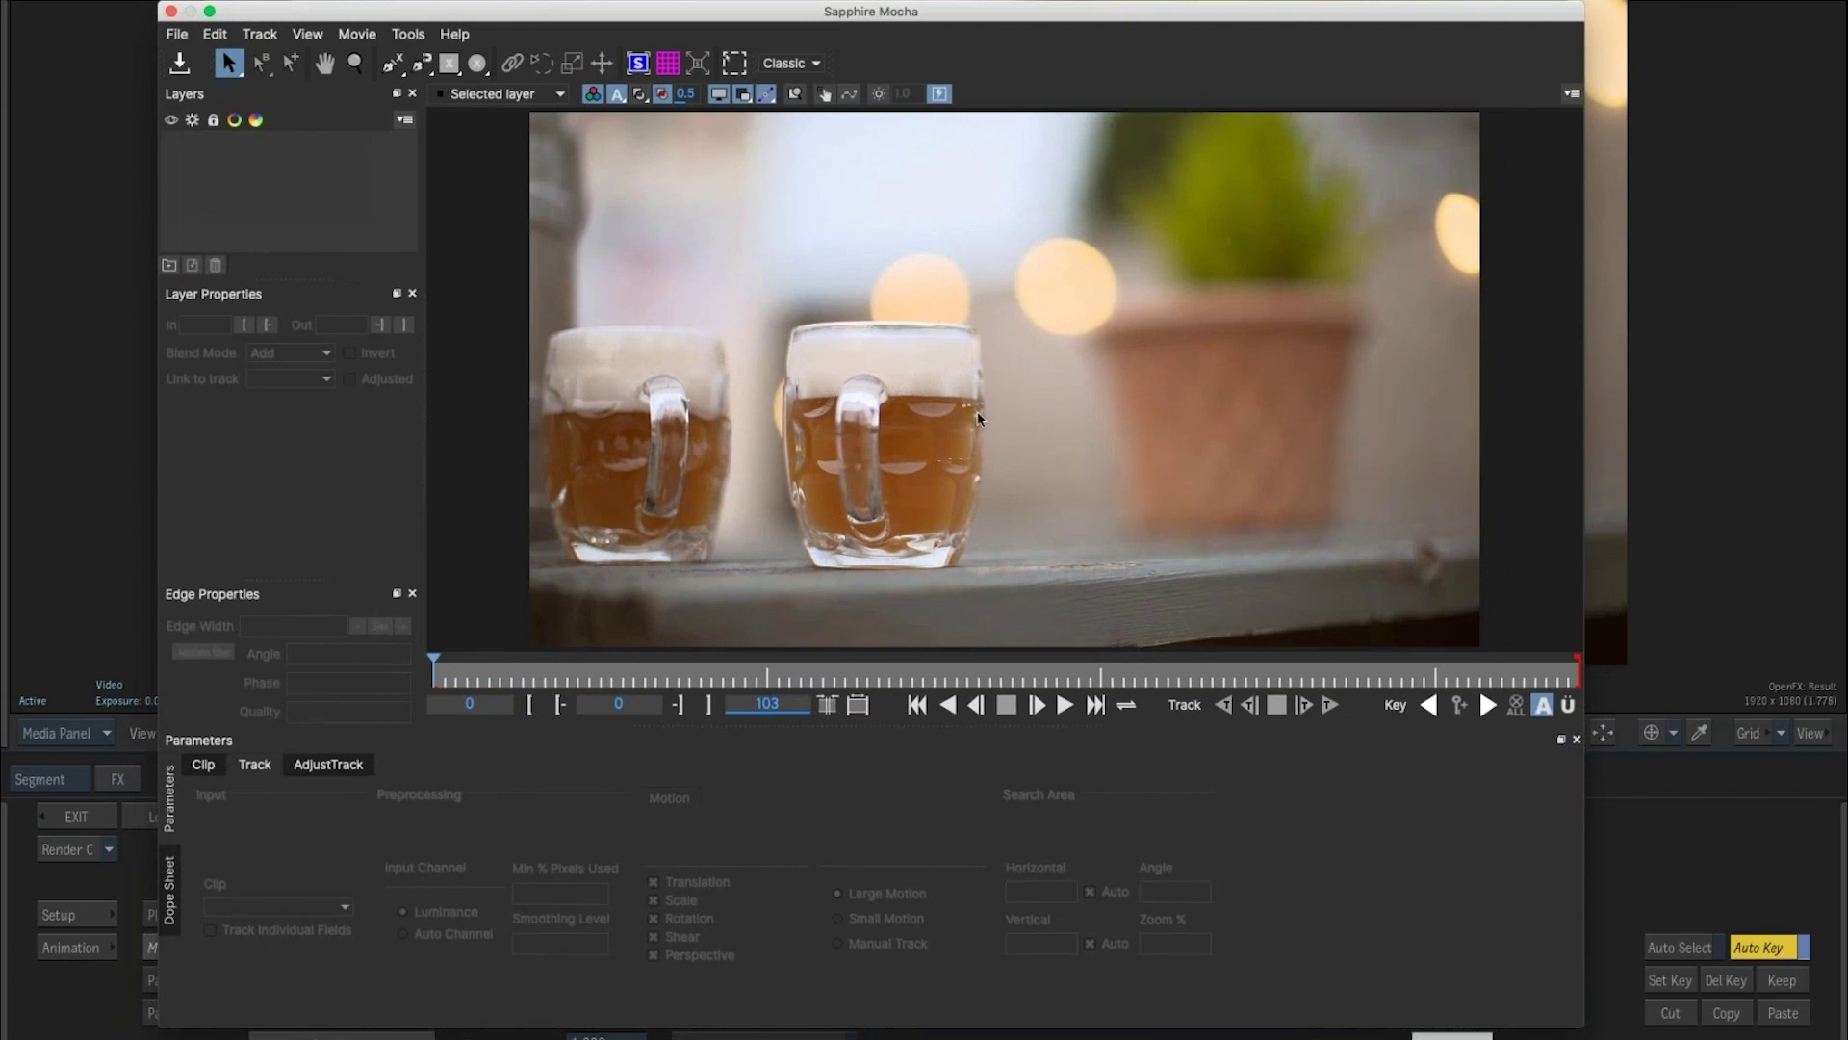
pyautogui.click(396, 66)
pyautogui.click(791, 332)
pyautogui.click(784, 440)
pyautogui.click(813, 570)
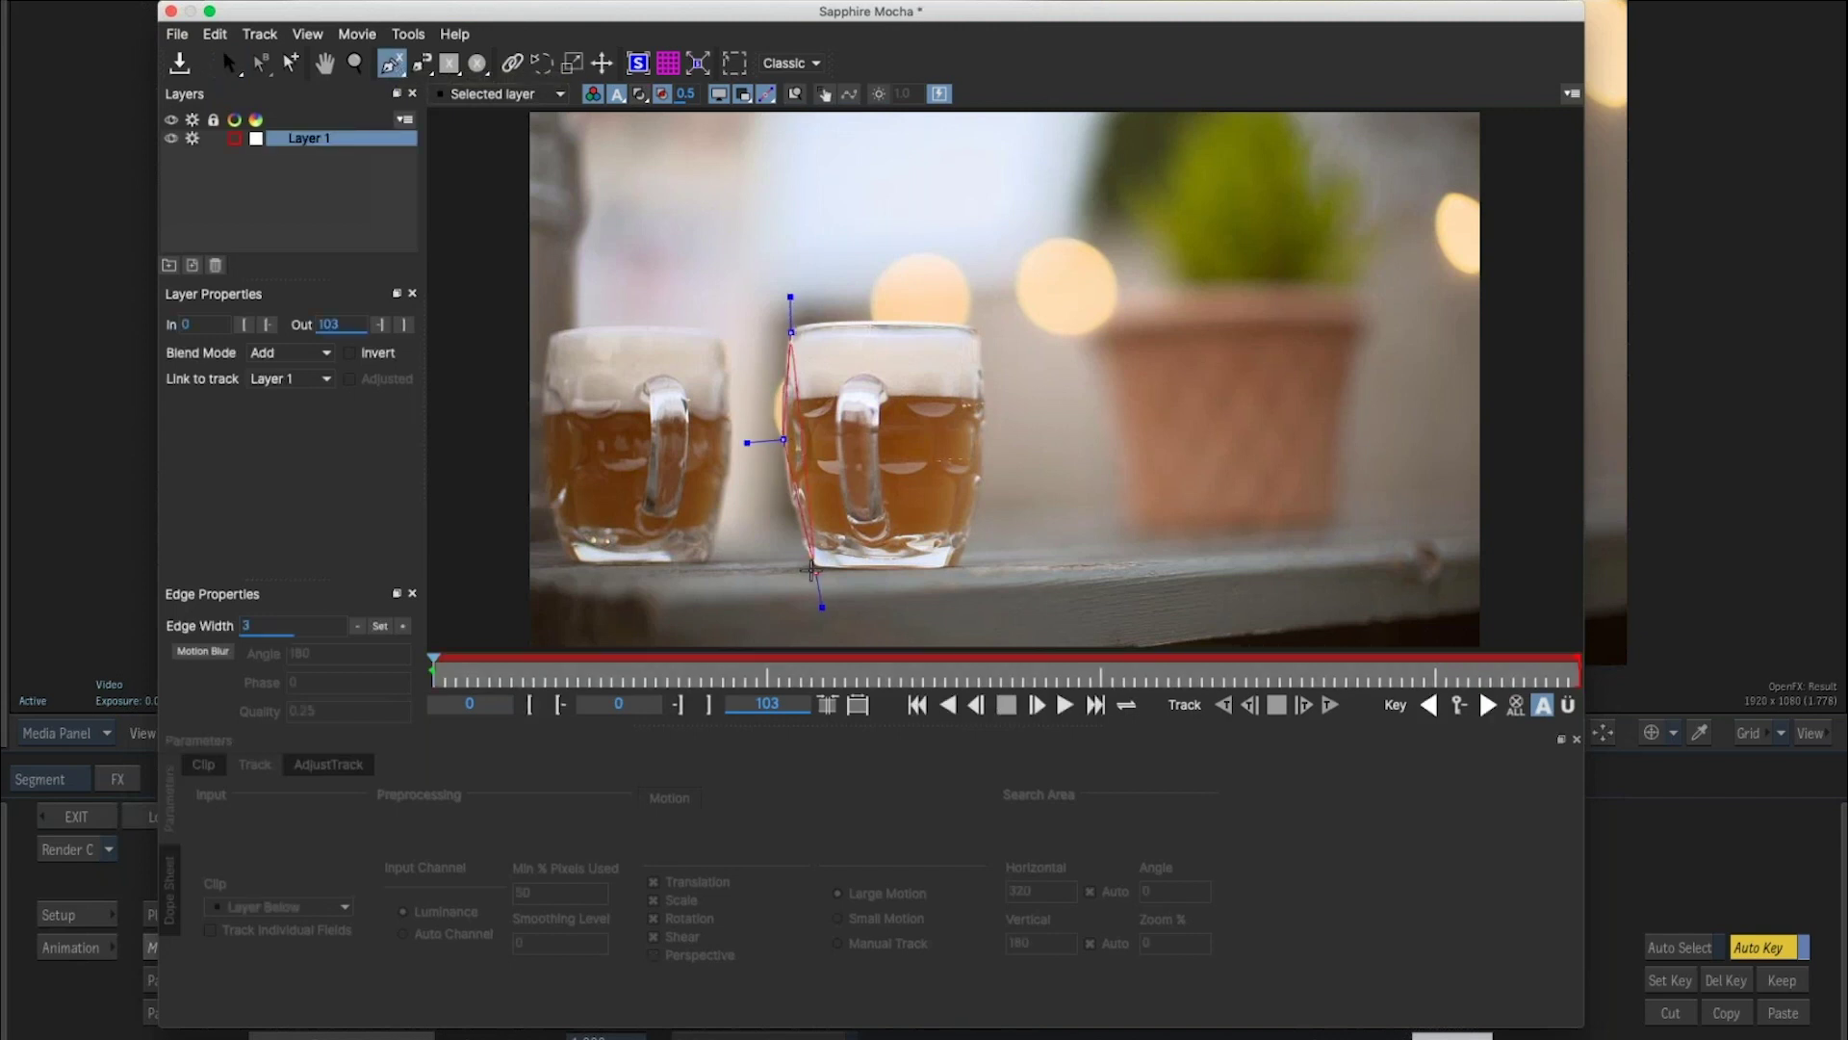
pyautogui.click(964, 568)
pyautogui.click(983, 476)
pyautogui.click(984, 446)
pyautogui.click(979, 331)
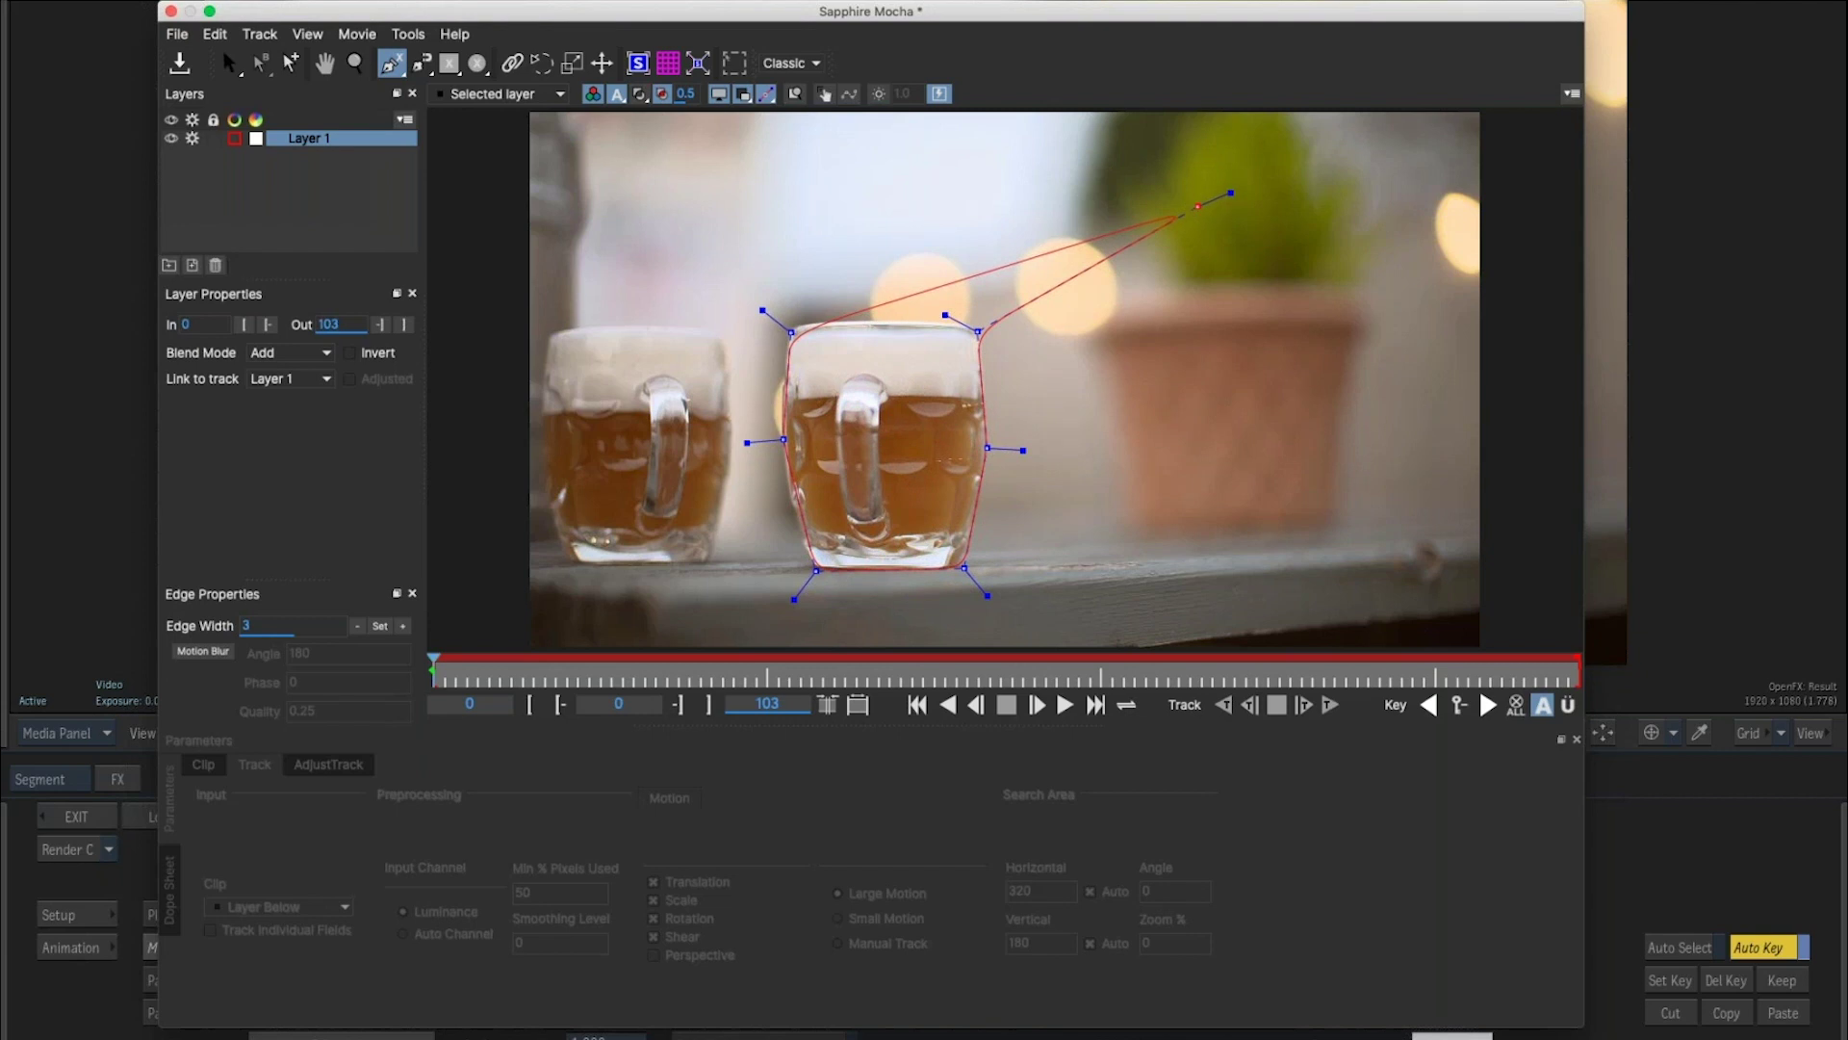
pyautogui.rightClick(1198, 206)
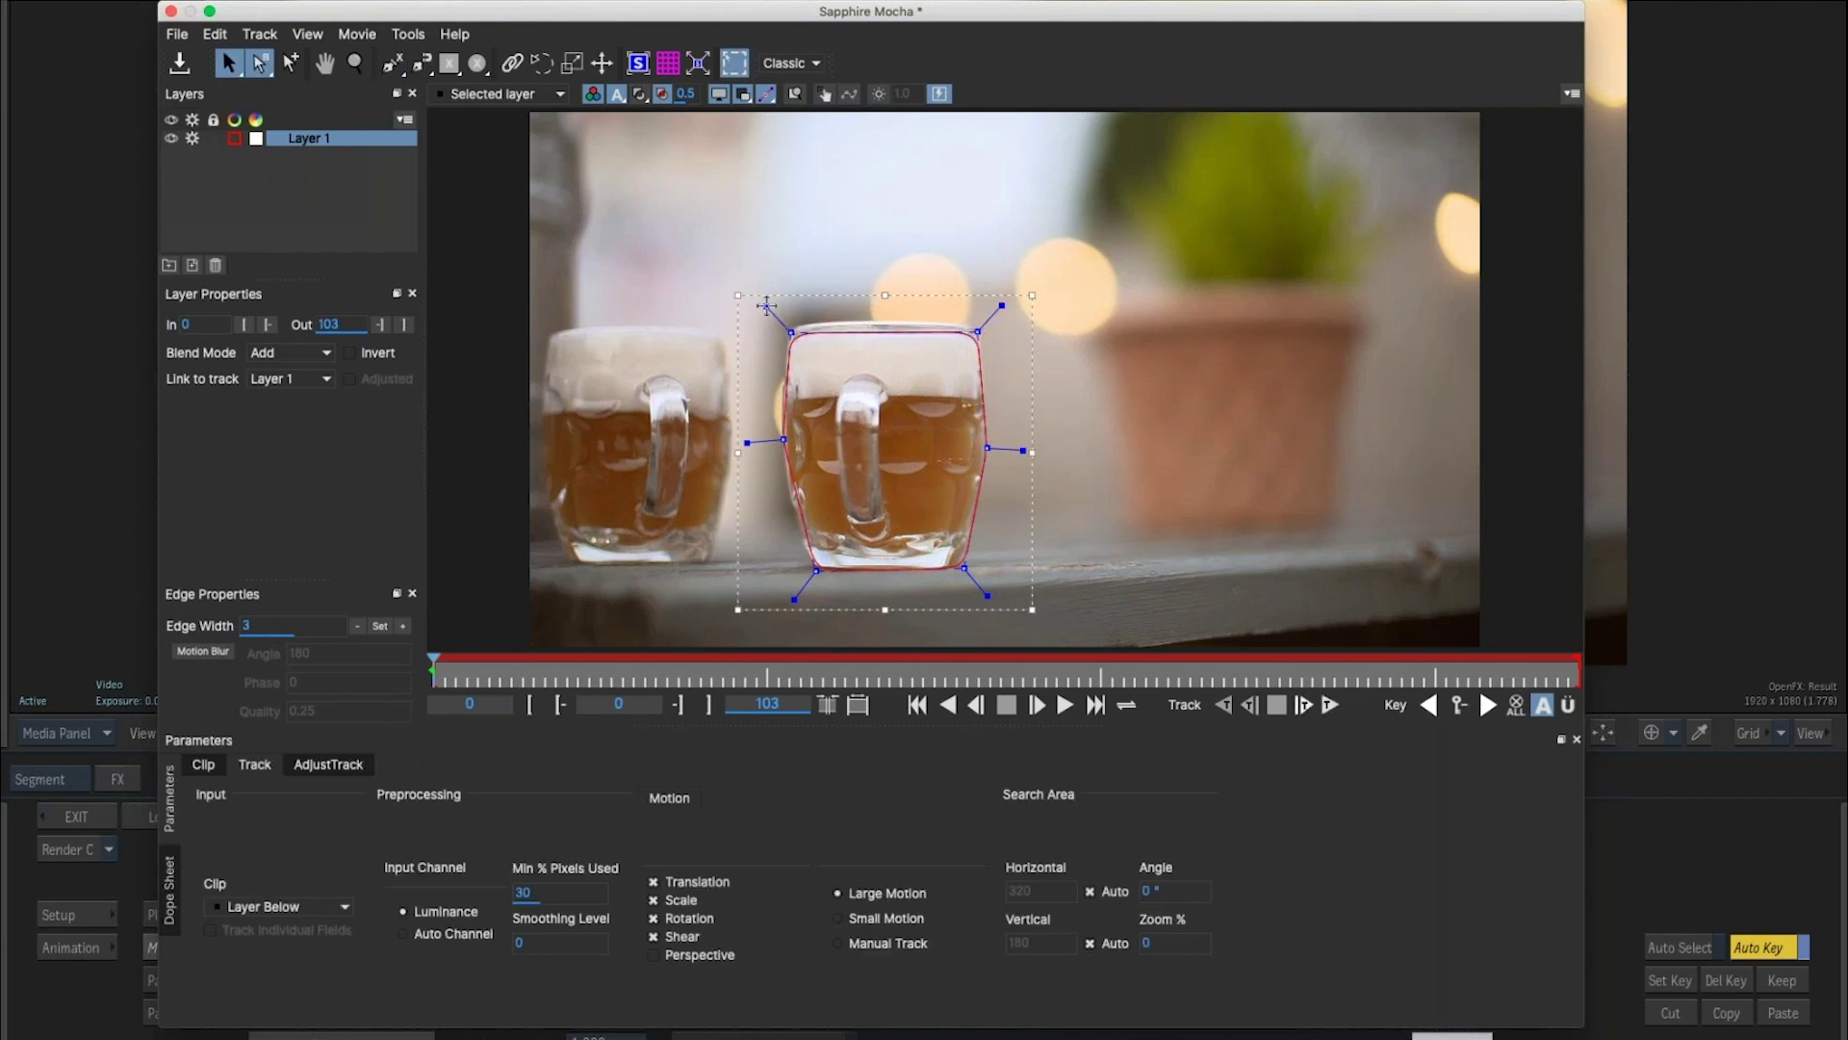
# Adjust the mug spline's upper corner points and tighten its two base points to fit the glass.
pyautogui.moveTo(771, 310)
pyautogui.mouseDown()
pyautogui.moveTo(754, 298)
pyautogui.moveTo(786, 323)
pyautogui.mouseUp()
pyautogui.moveTo(977, 331)
pyautogui.mouseDown()
pyautogui.moveTo(1007, 301)
pyautogui.moveTo(1008, 321)
pyautogui.mouseUp()
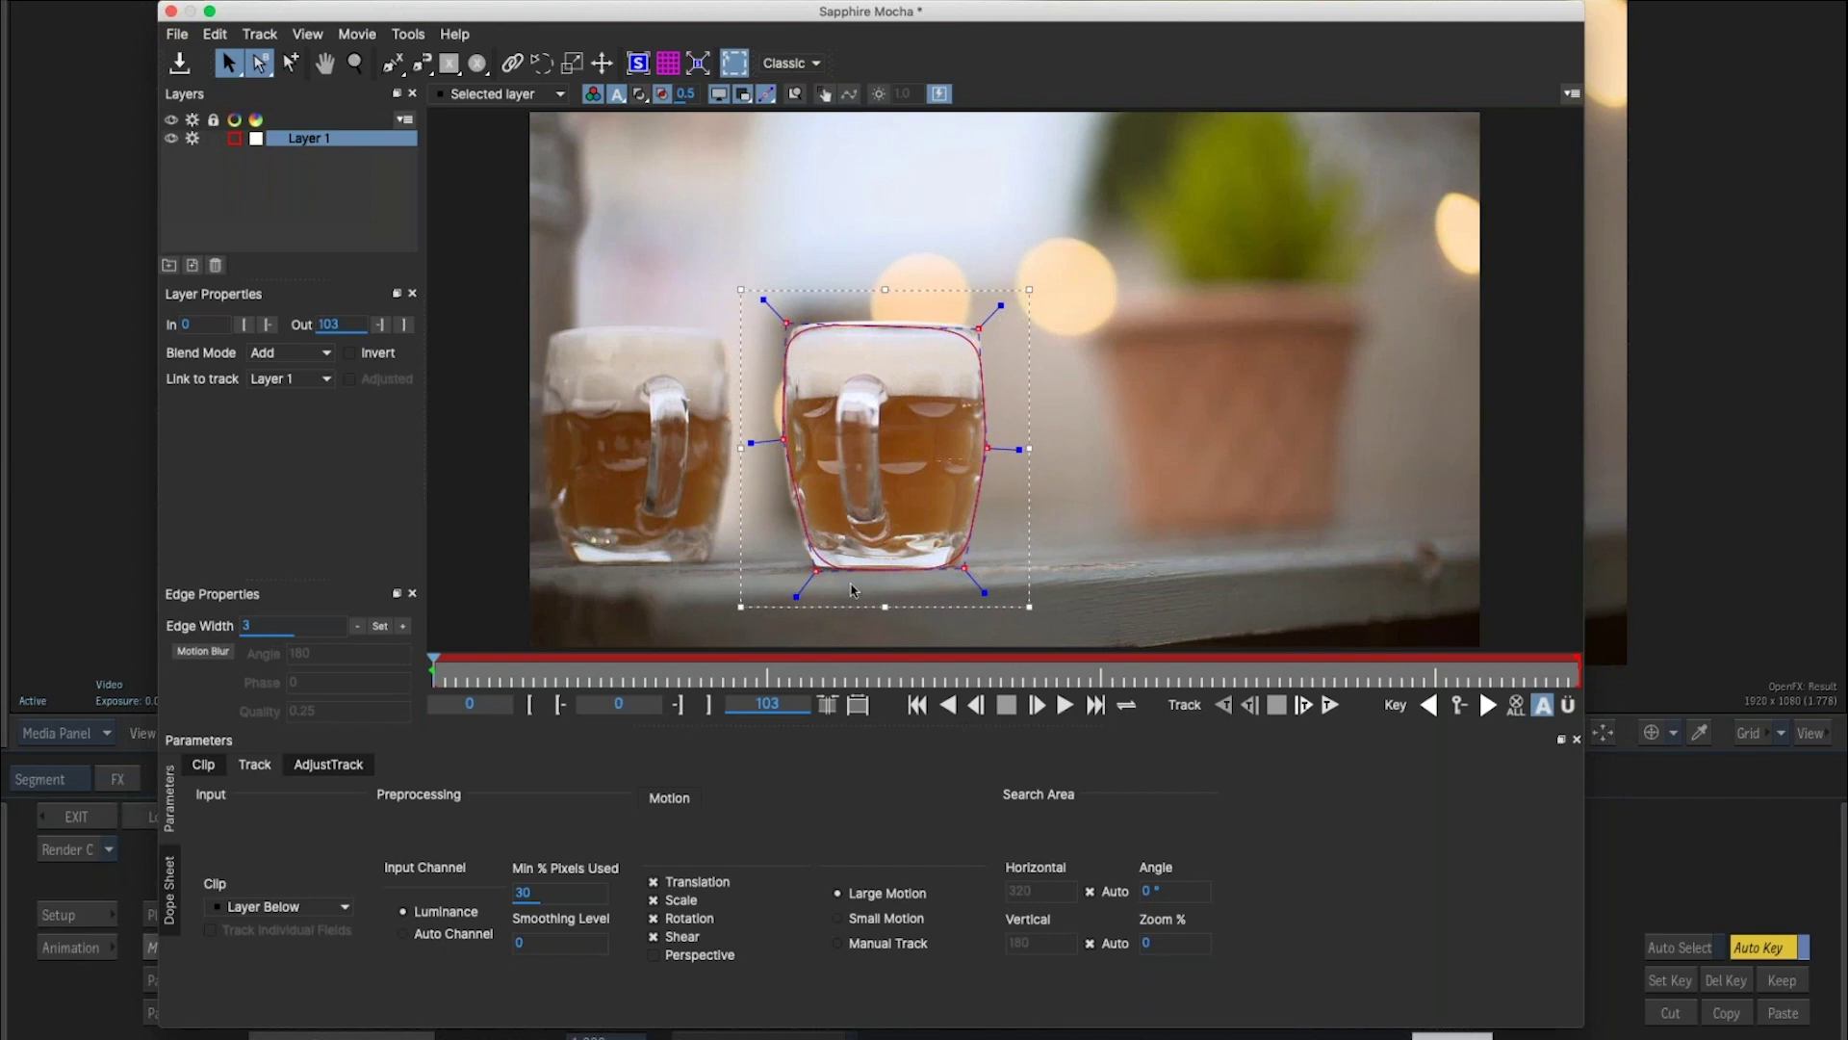
pyautogui.click(976, 578)
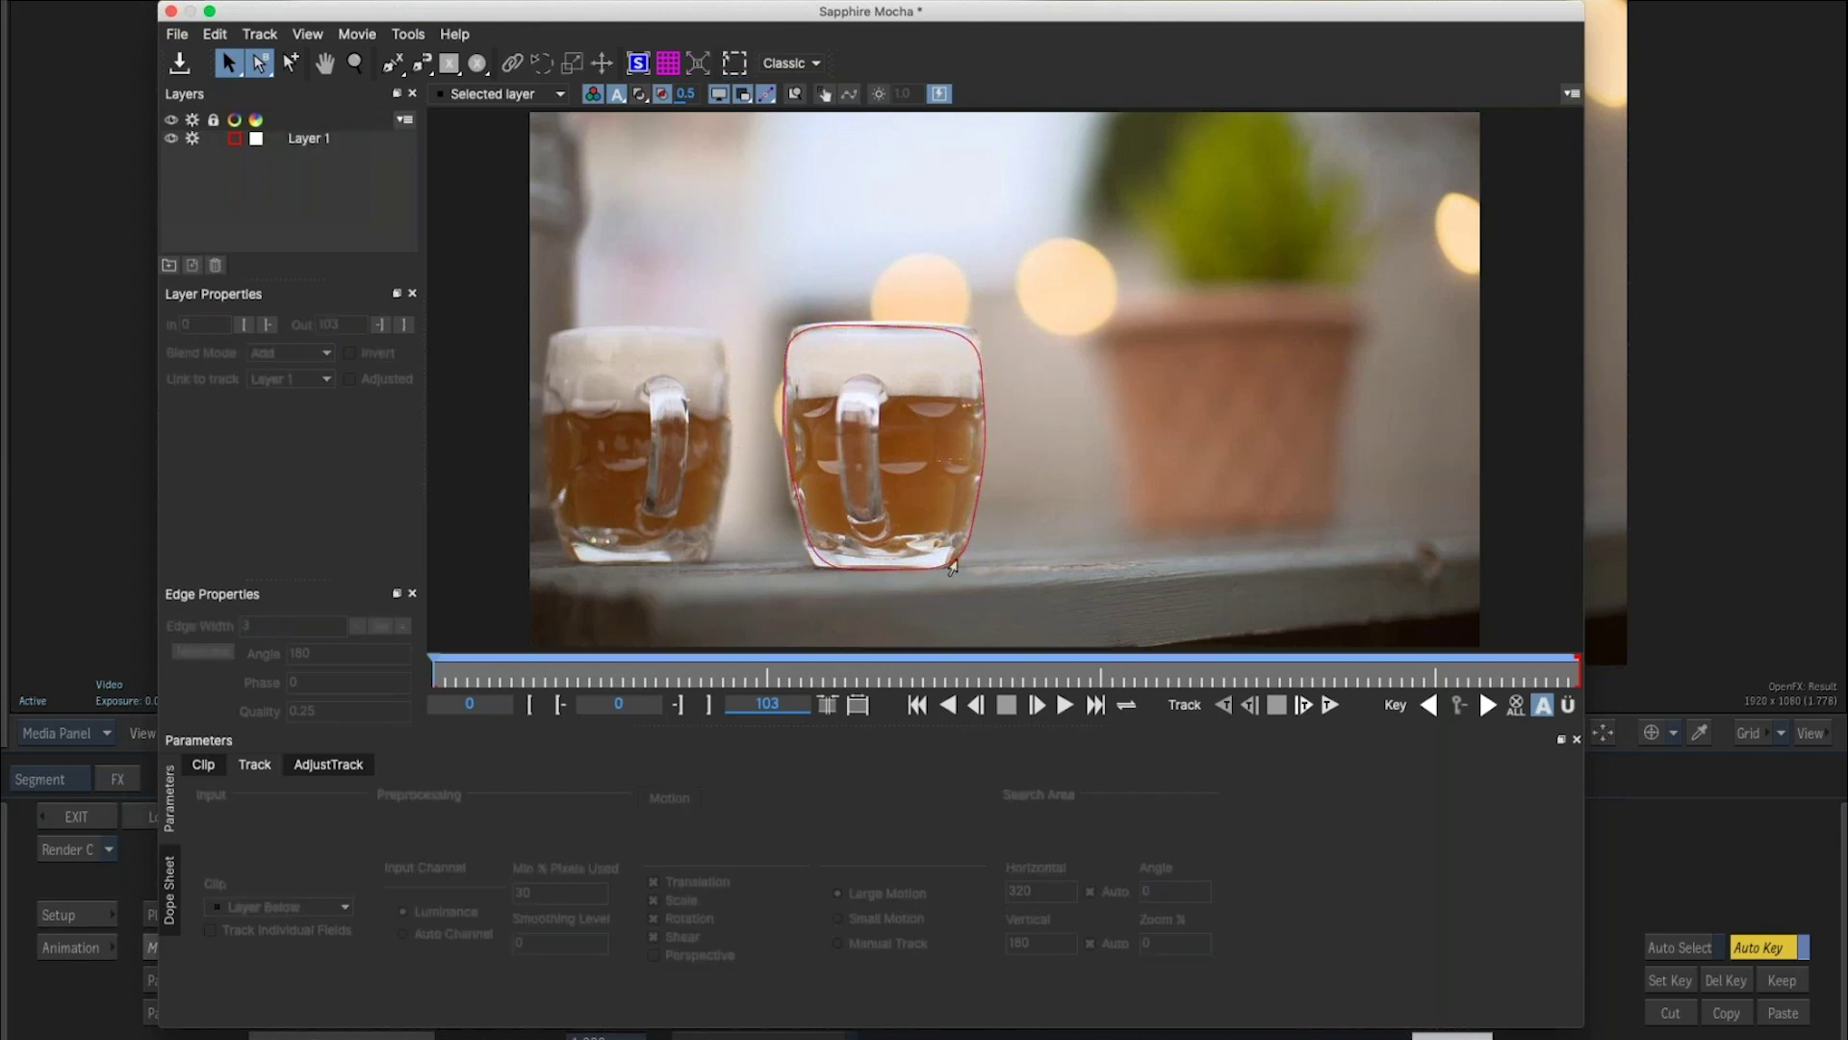
pyautogui.click(951, 568)
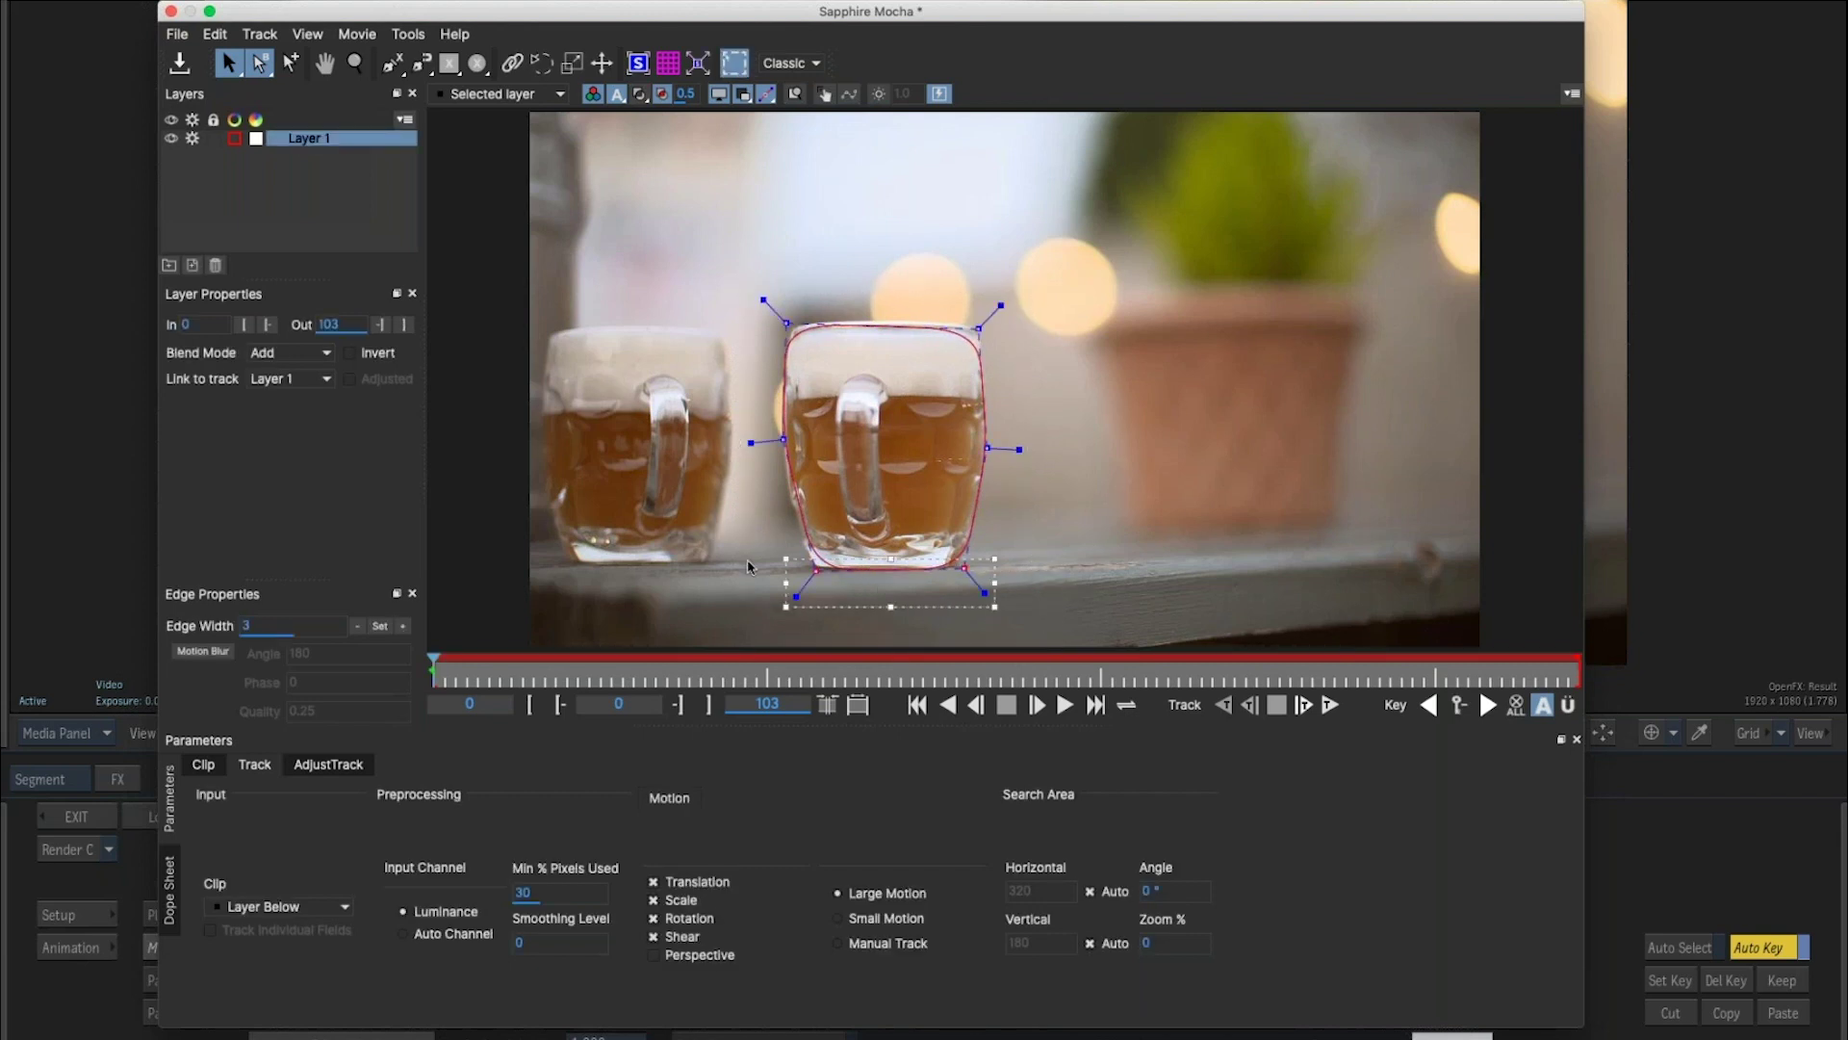
pyautogui.moveTo(796, 596); pyautogui.dragTo(795, 600)
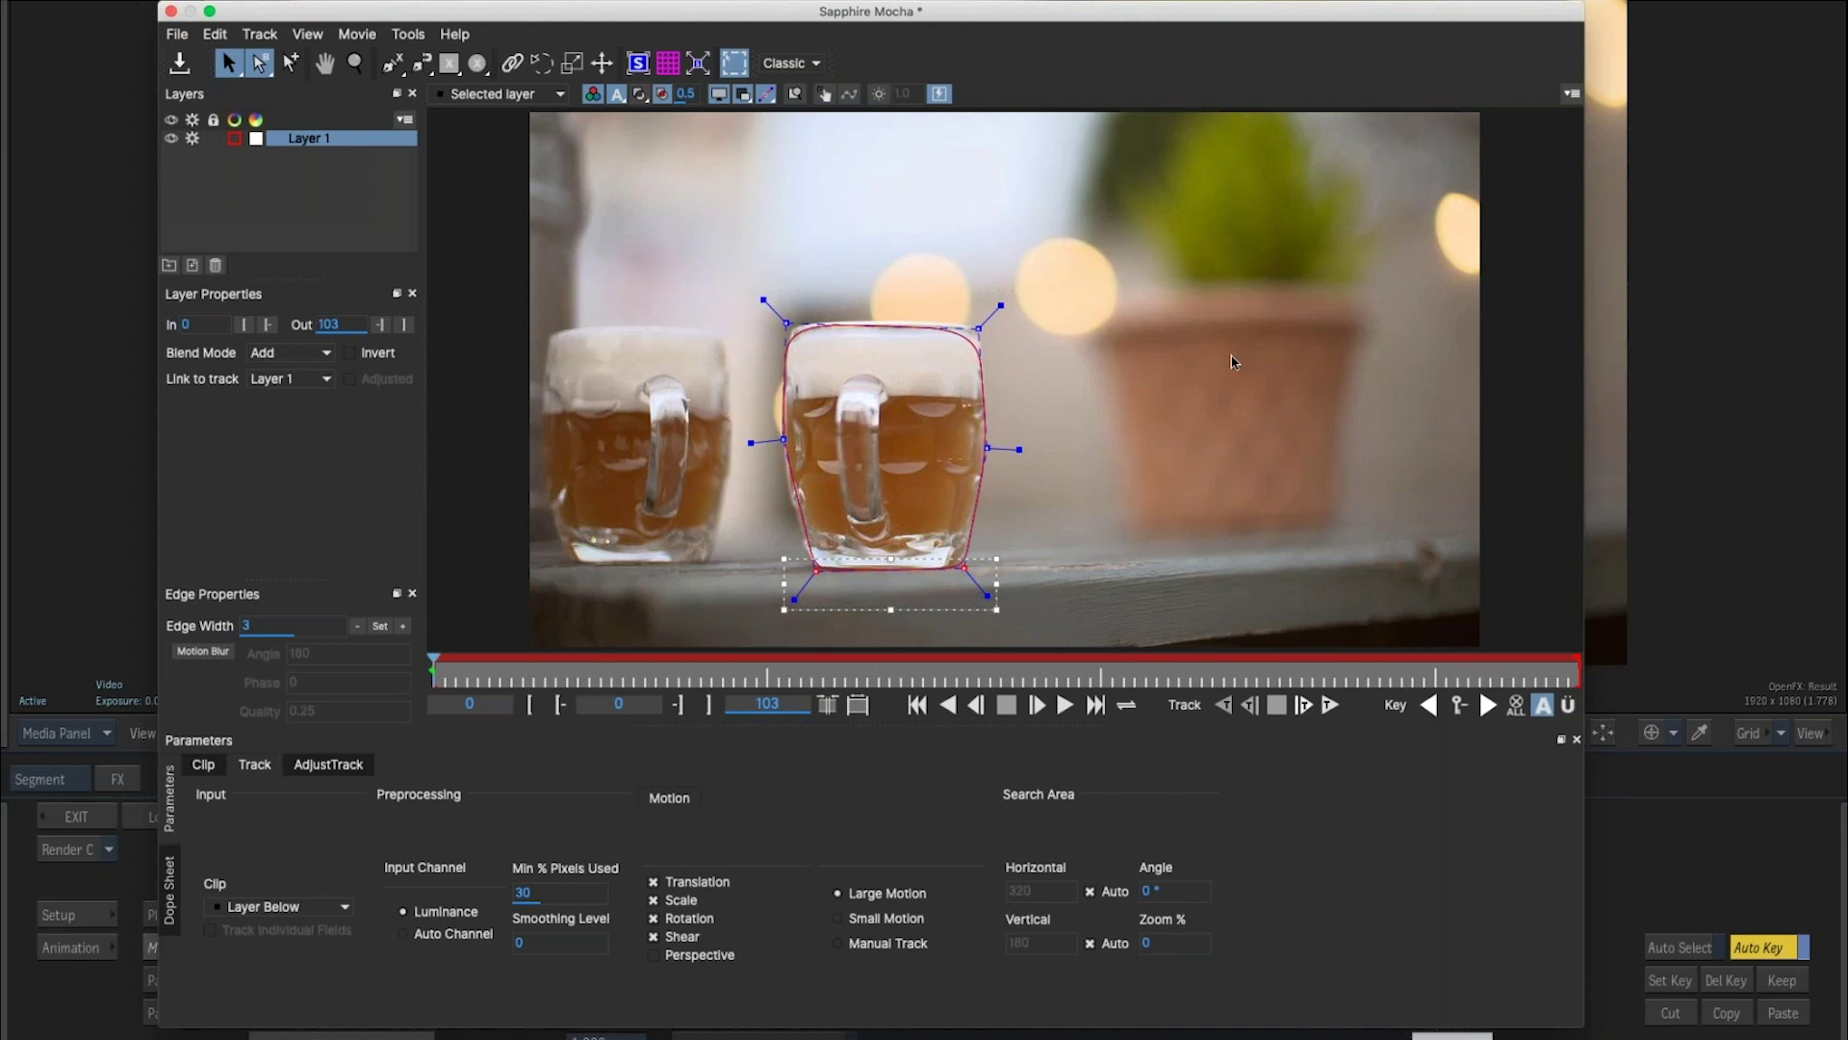
# With automatic keying on, move the whole mug spline to fit the right mug at frame 39.
pyautogui.click(1543, 706)
pyautogui.press('Right')
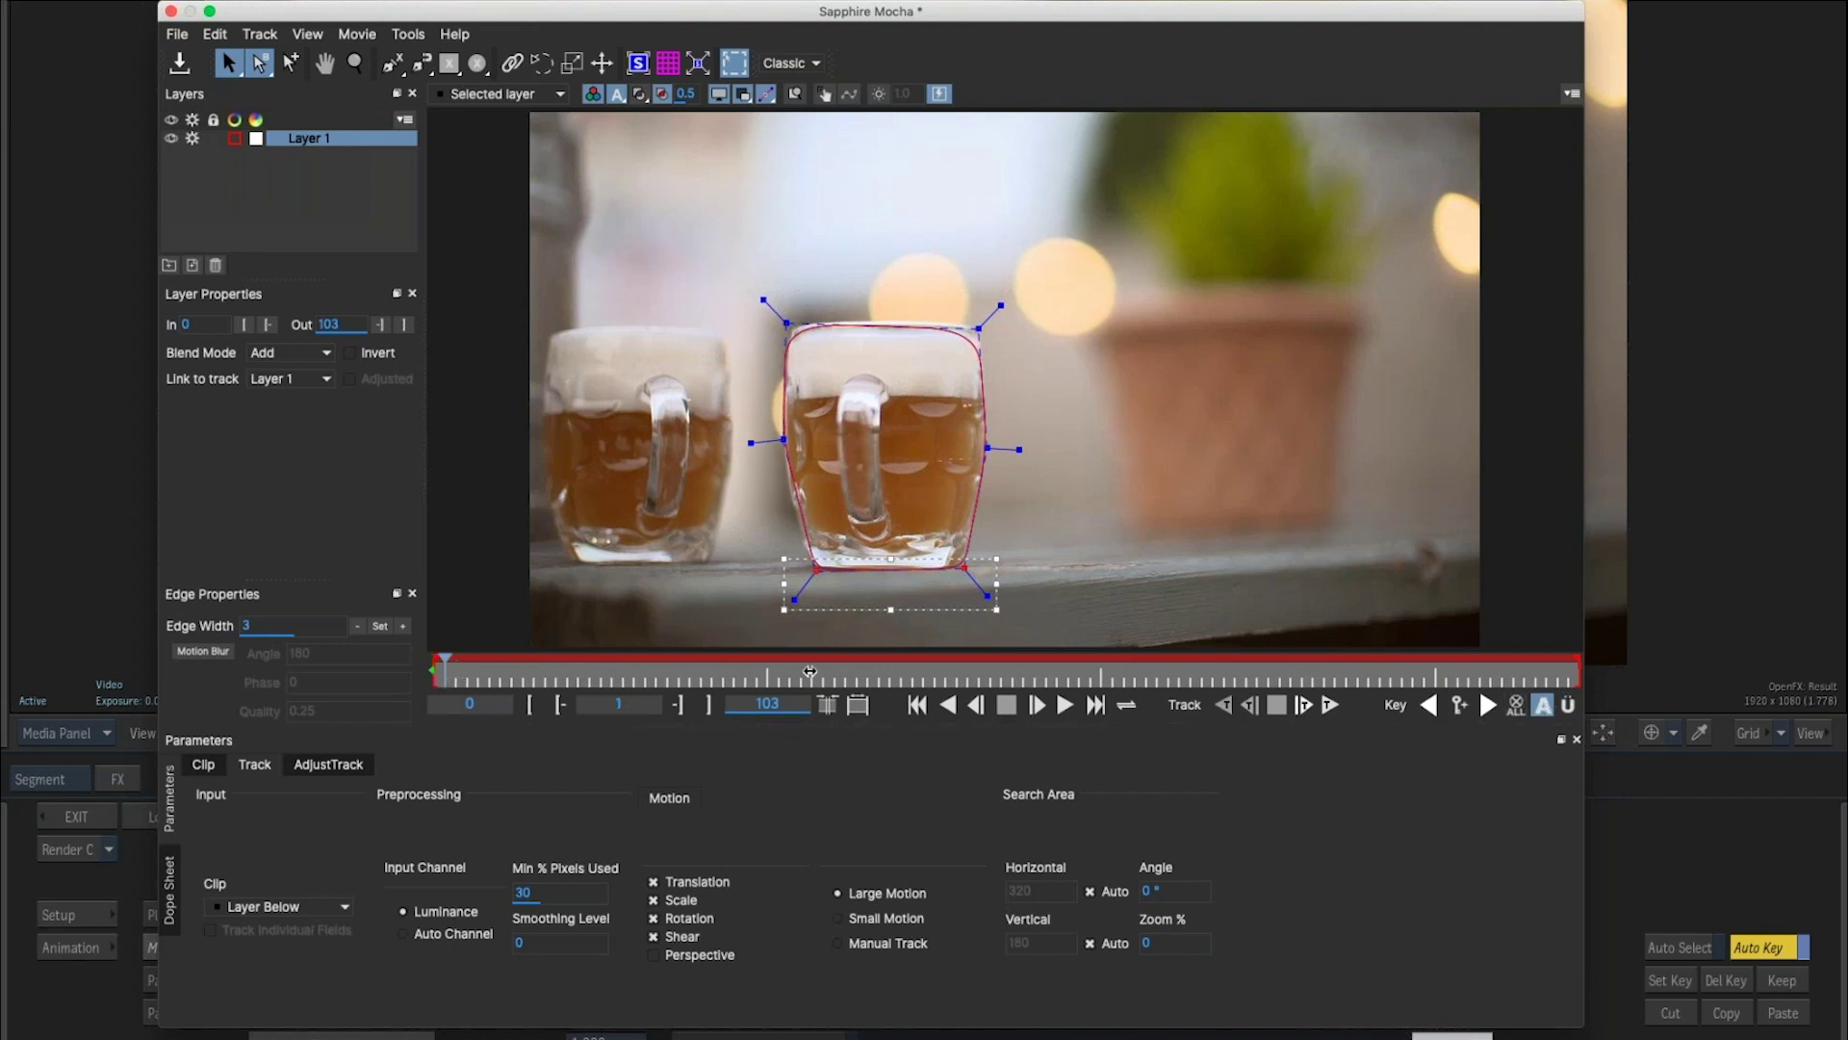
pyautogui.click(865, 680)
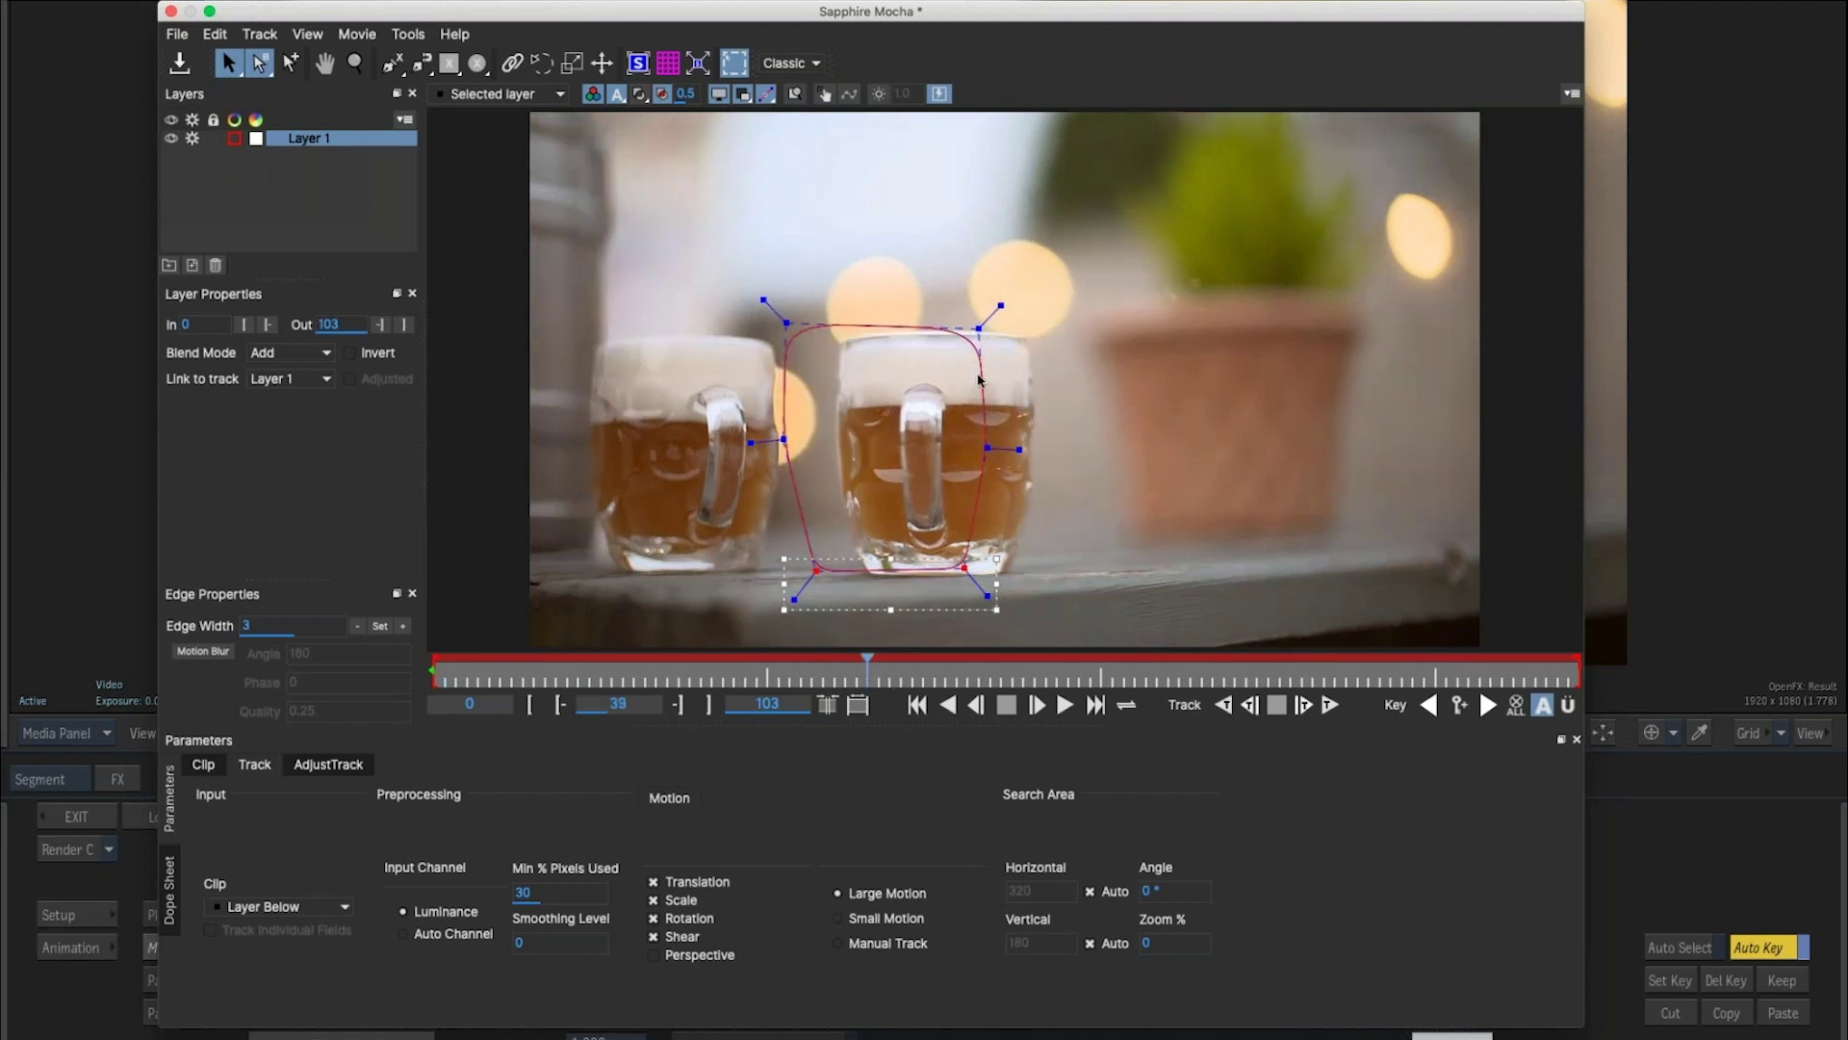
pyautogui.click(684, 321)
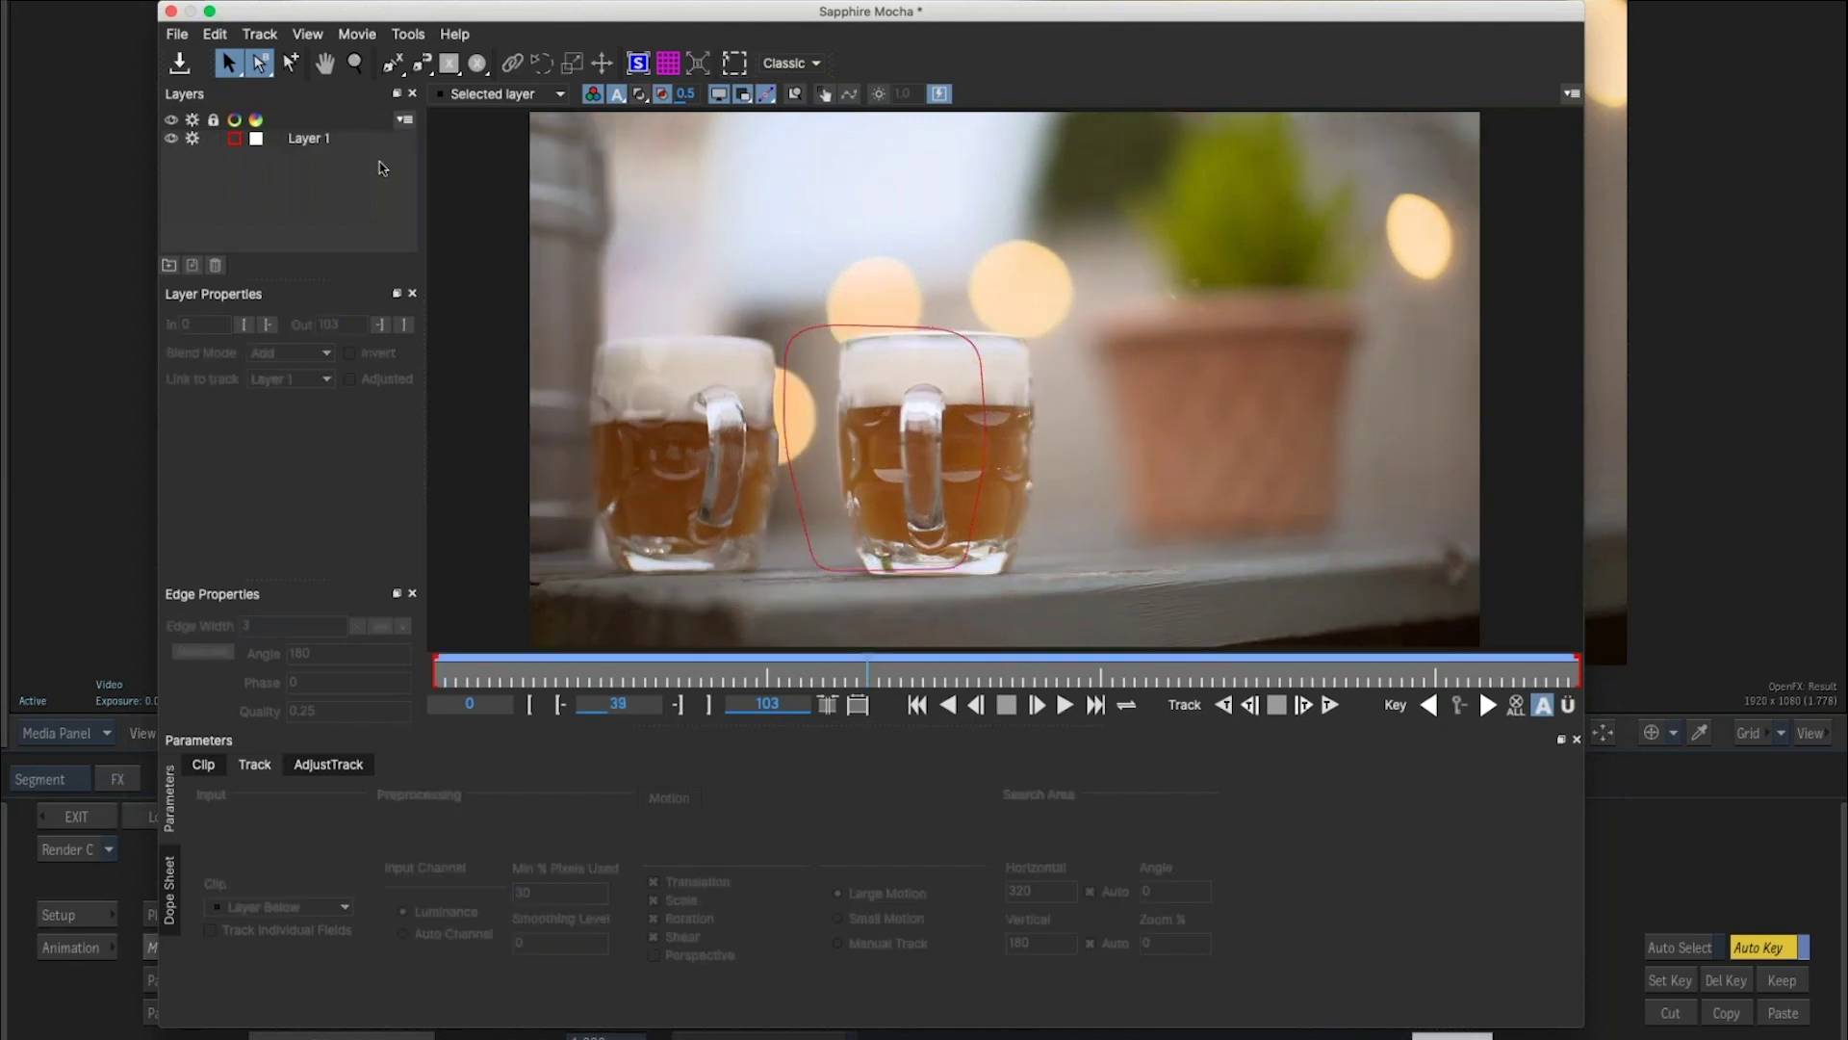
pyautogui.click(317, 141)
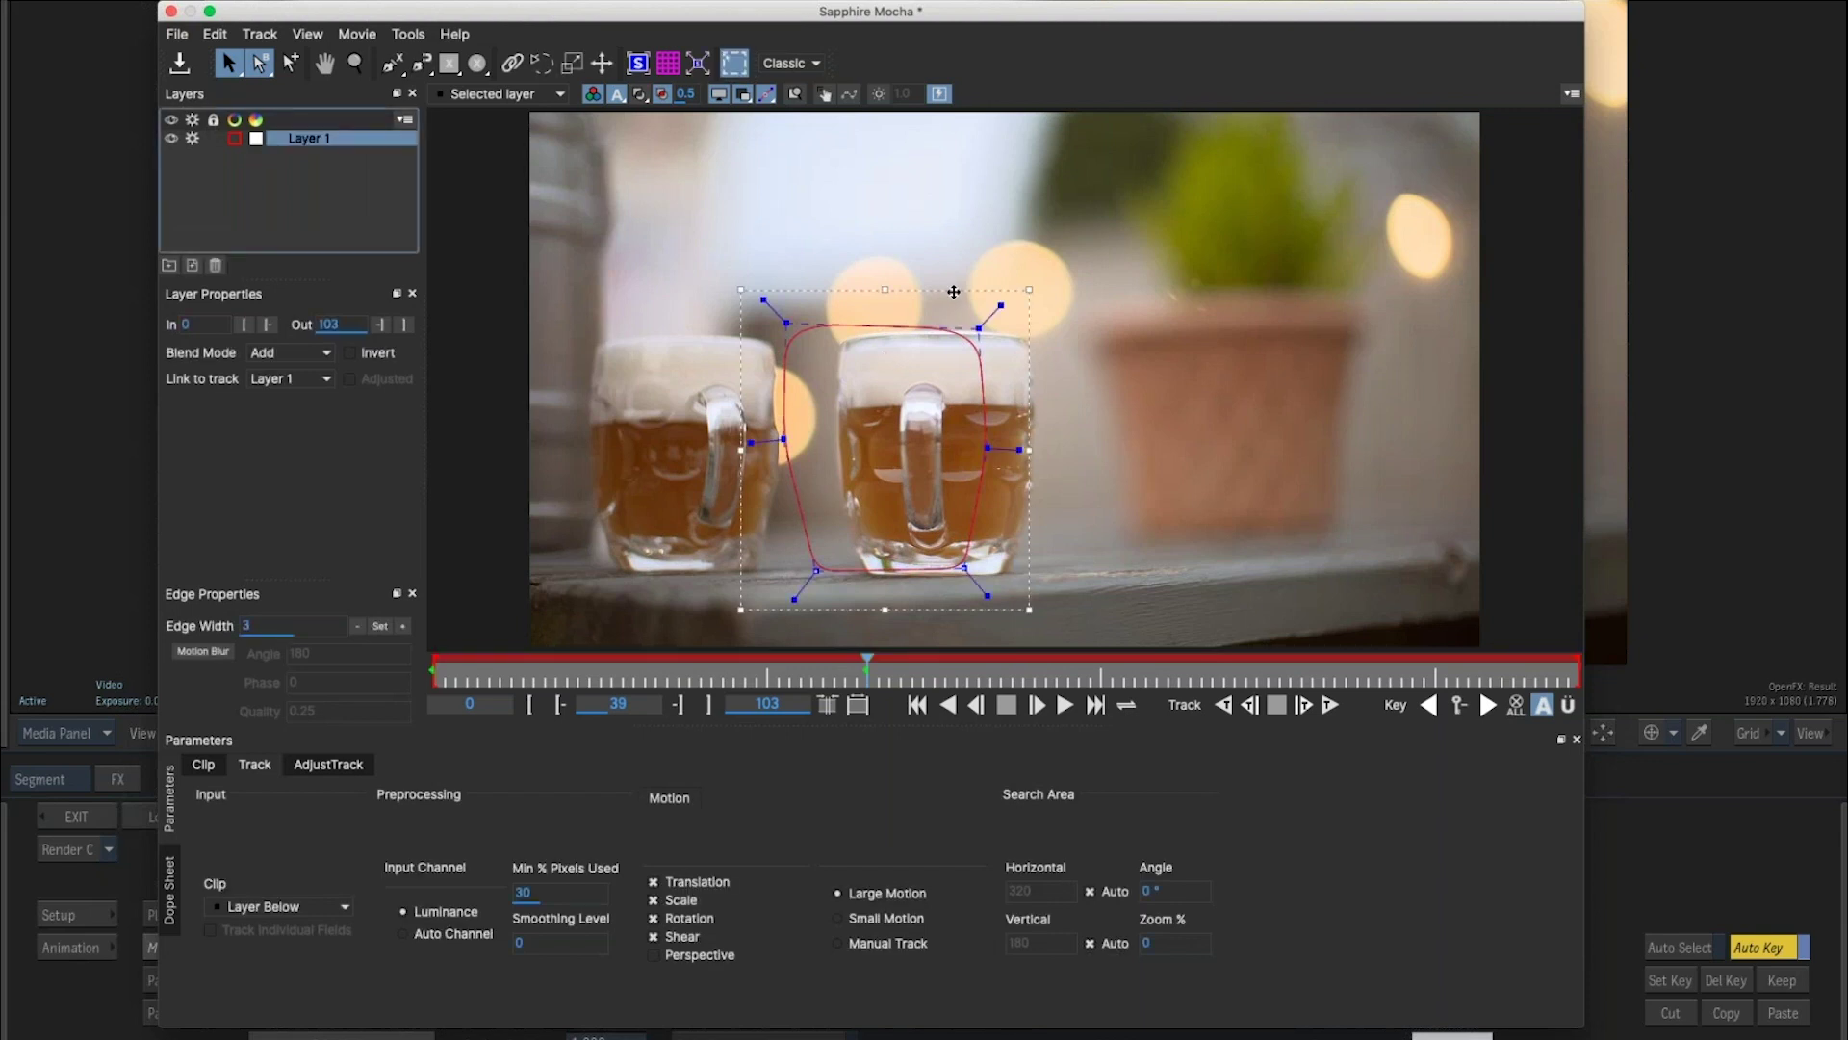
pyautogui.moveTo(953, 292); pyautogui.dragTo(1011, 294)
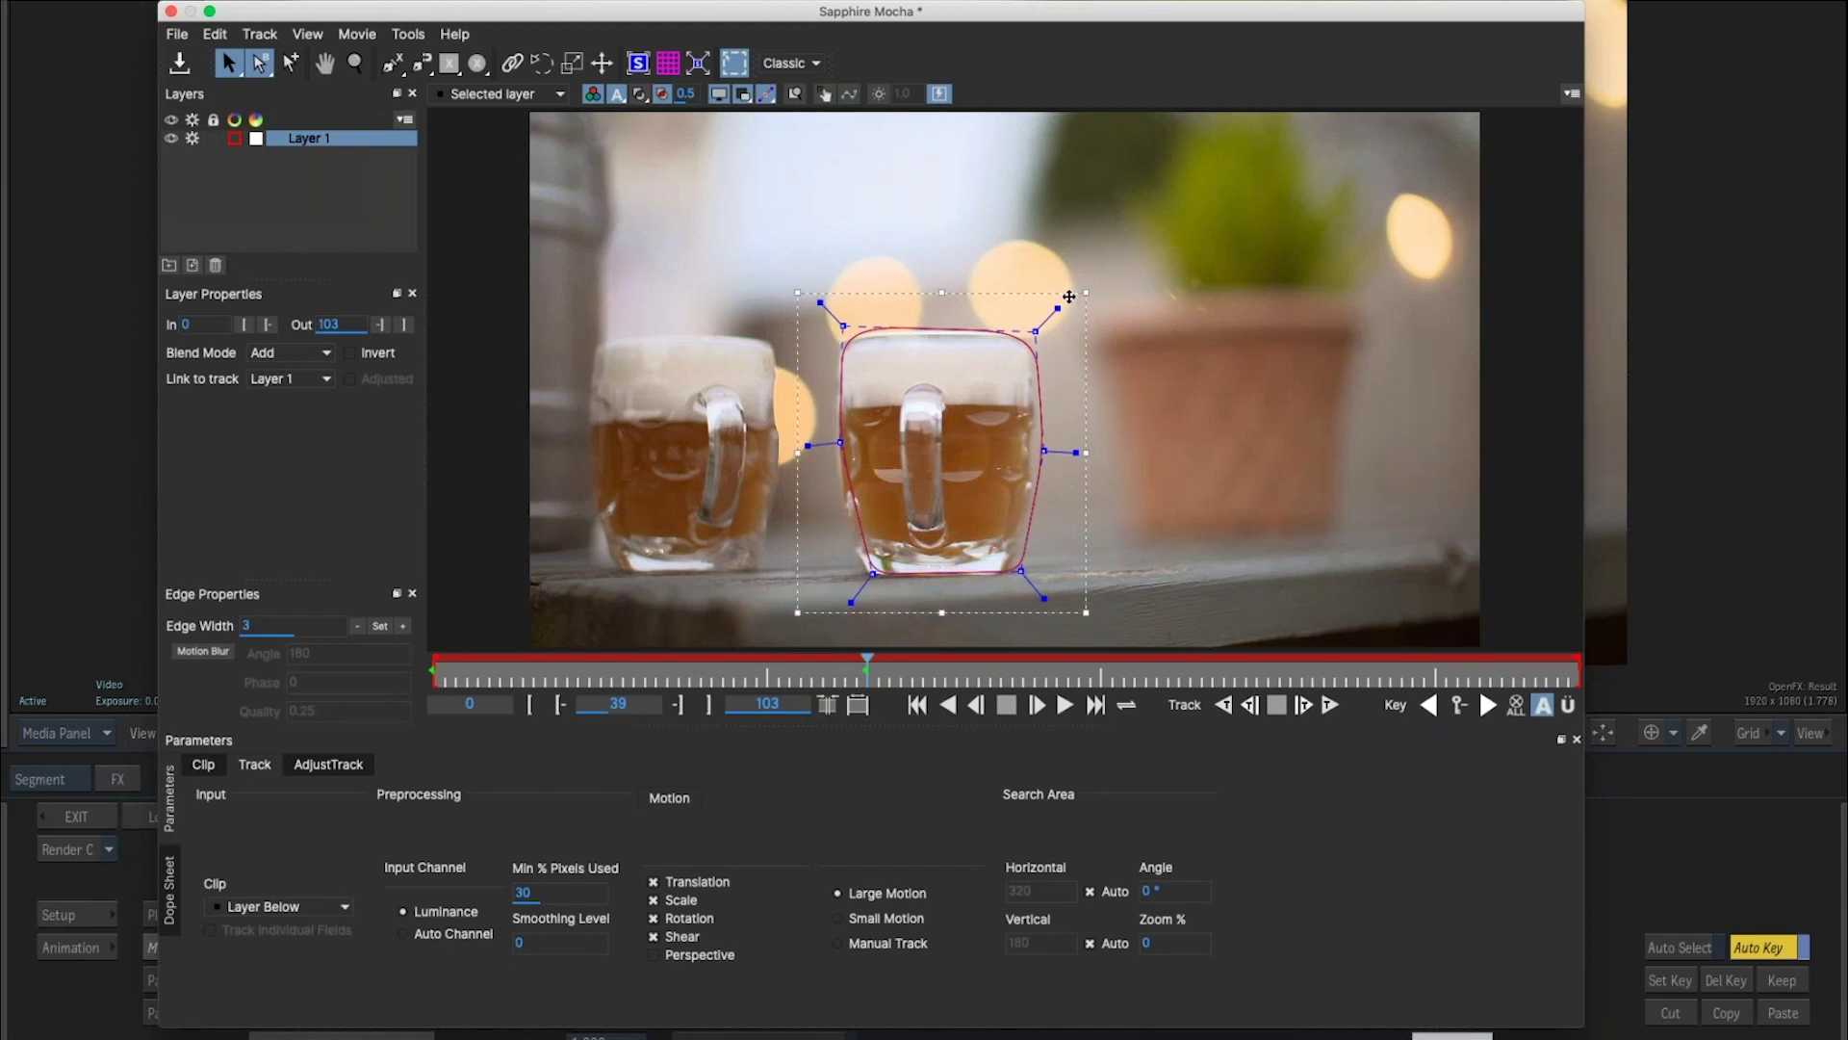
pyautogui.moveTo(1079, 301); pyautogui.dragTo(1074, 302)
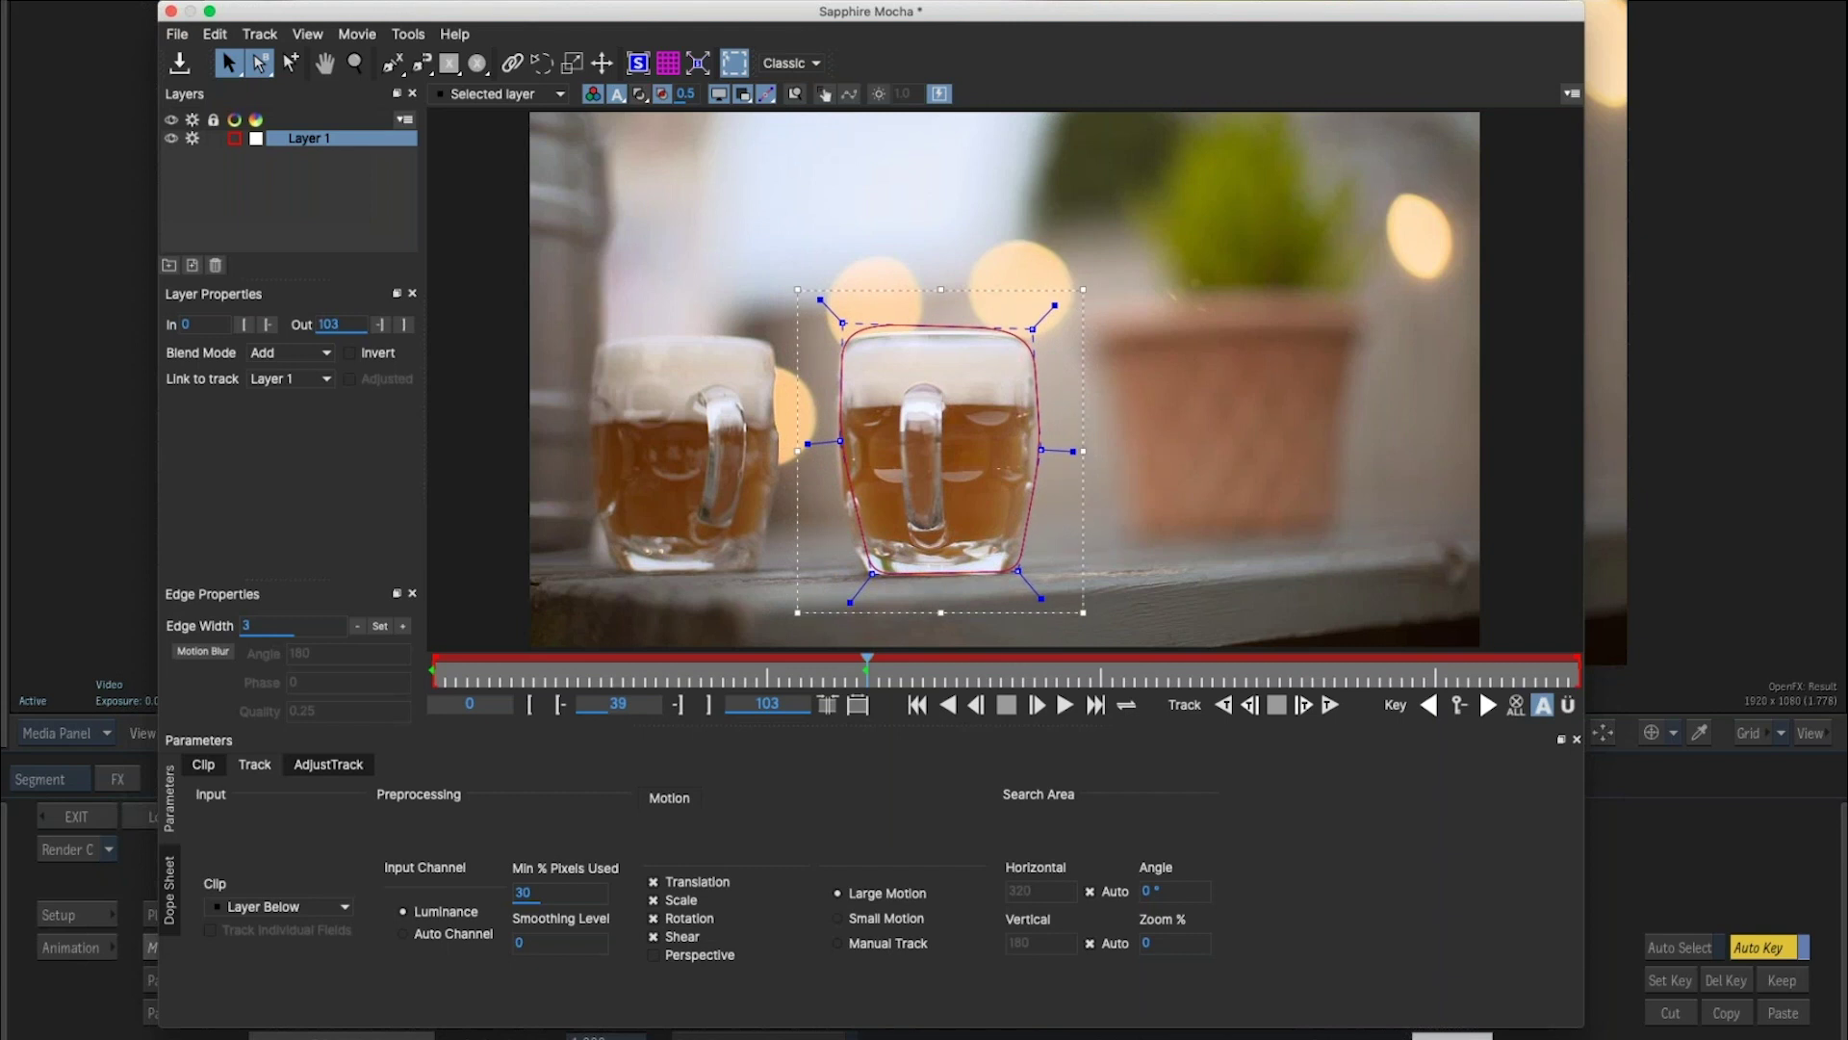
pyautogui.moveTo(1077, 294)
pyautogui.mouseDown()
pyautogui.moveTo(1059, 339)
pyautogui.moveTo(1077, 288)
pyautogui.mouseUp()
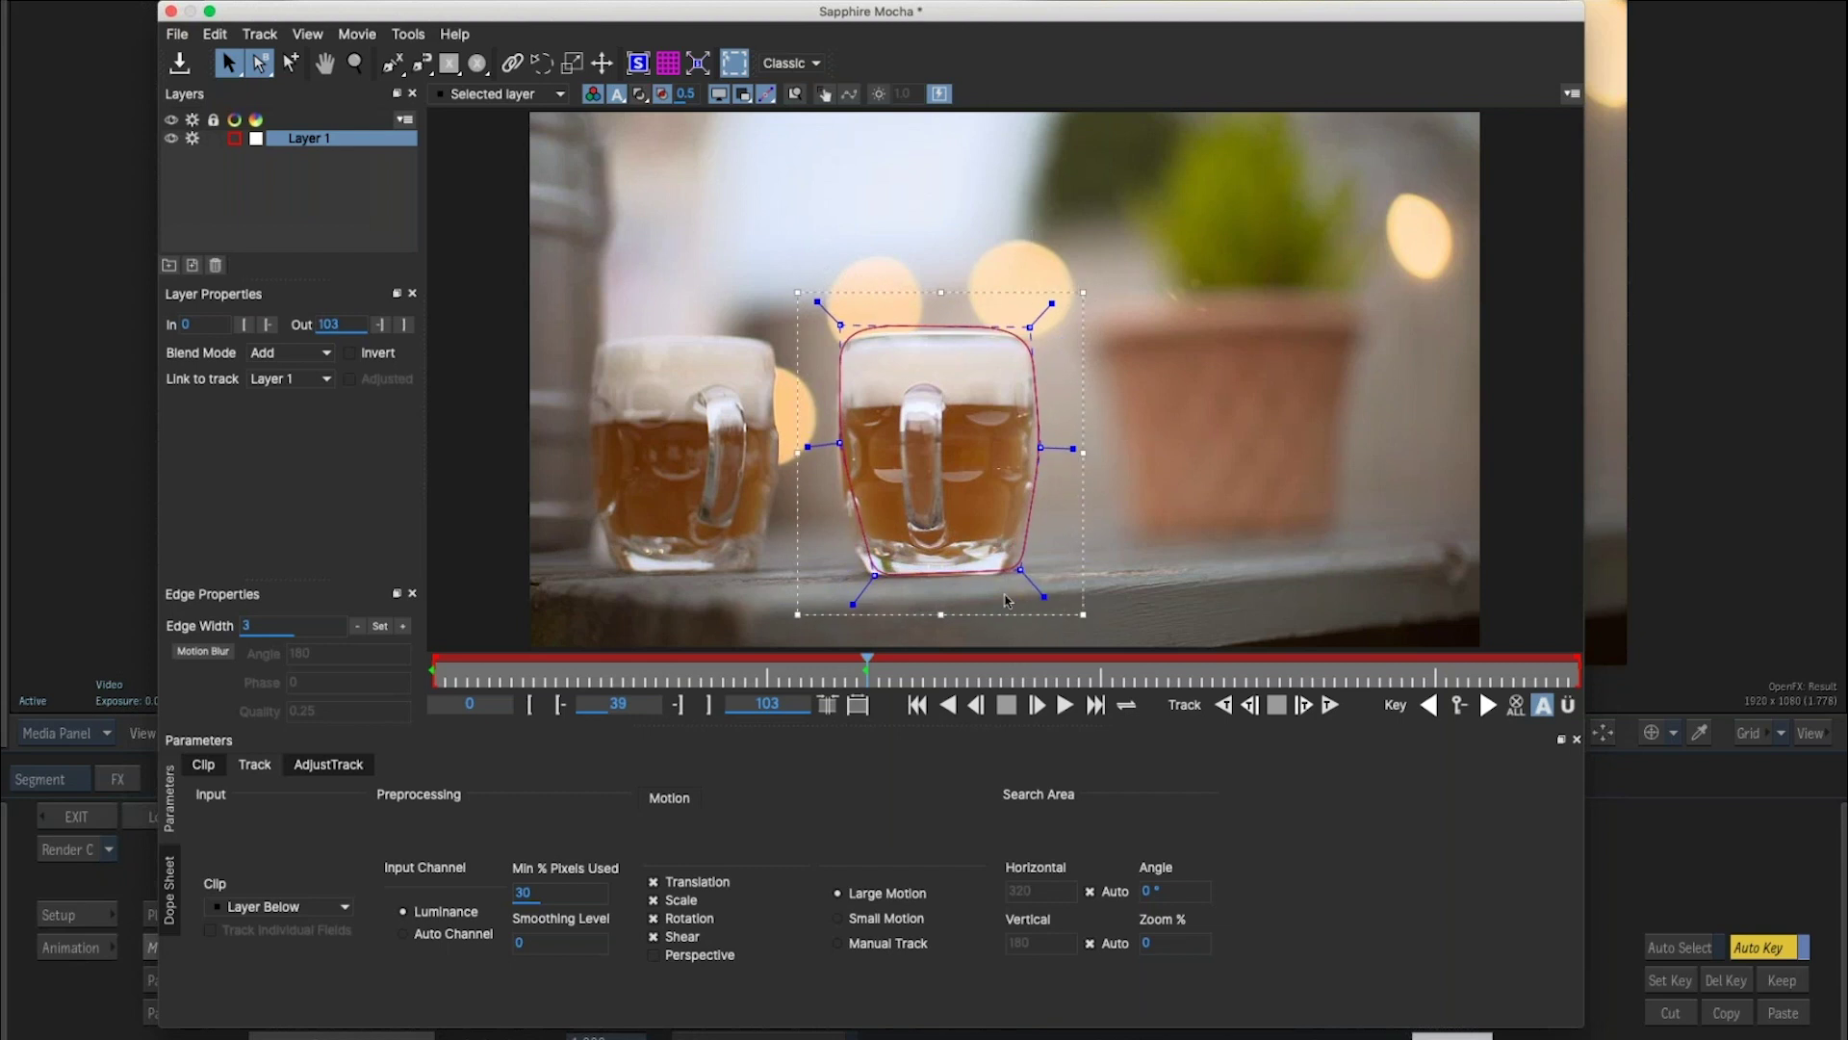
# Shift the spline onto the right mug at frame 82 and check the fit between the keyframes.
pyautogui.click(873, 681)
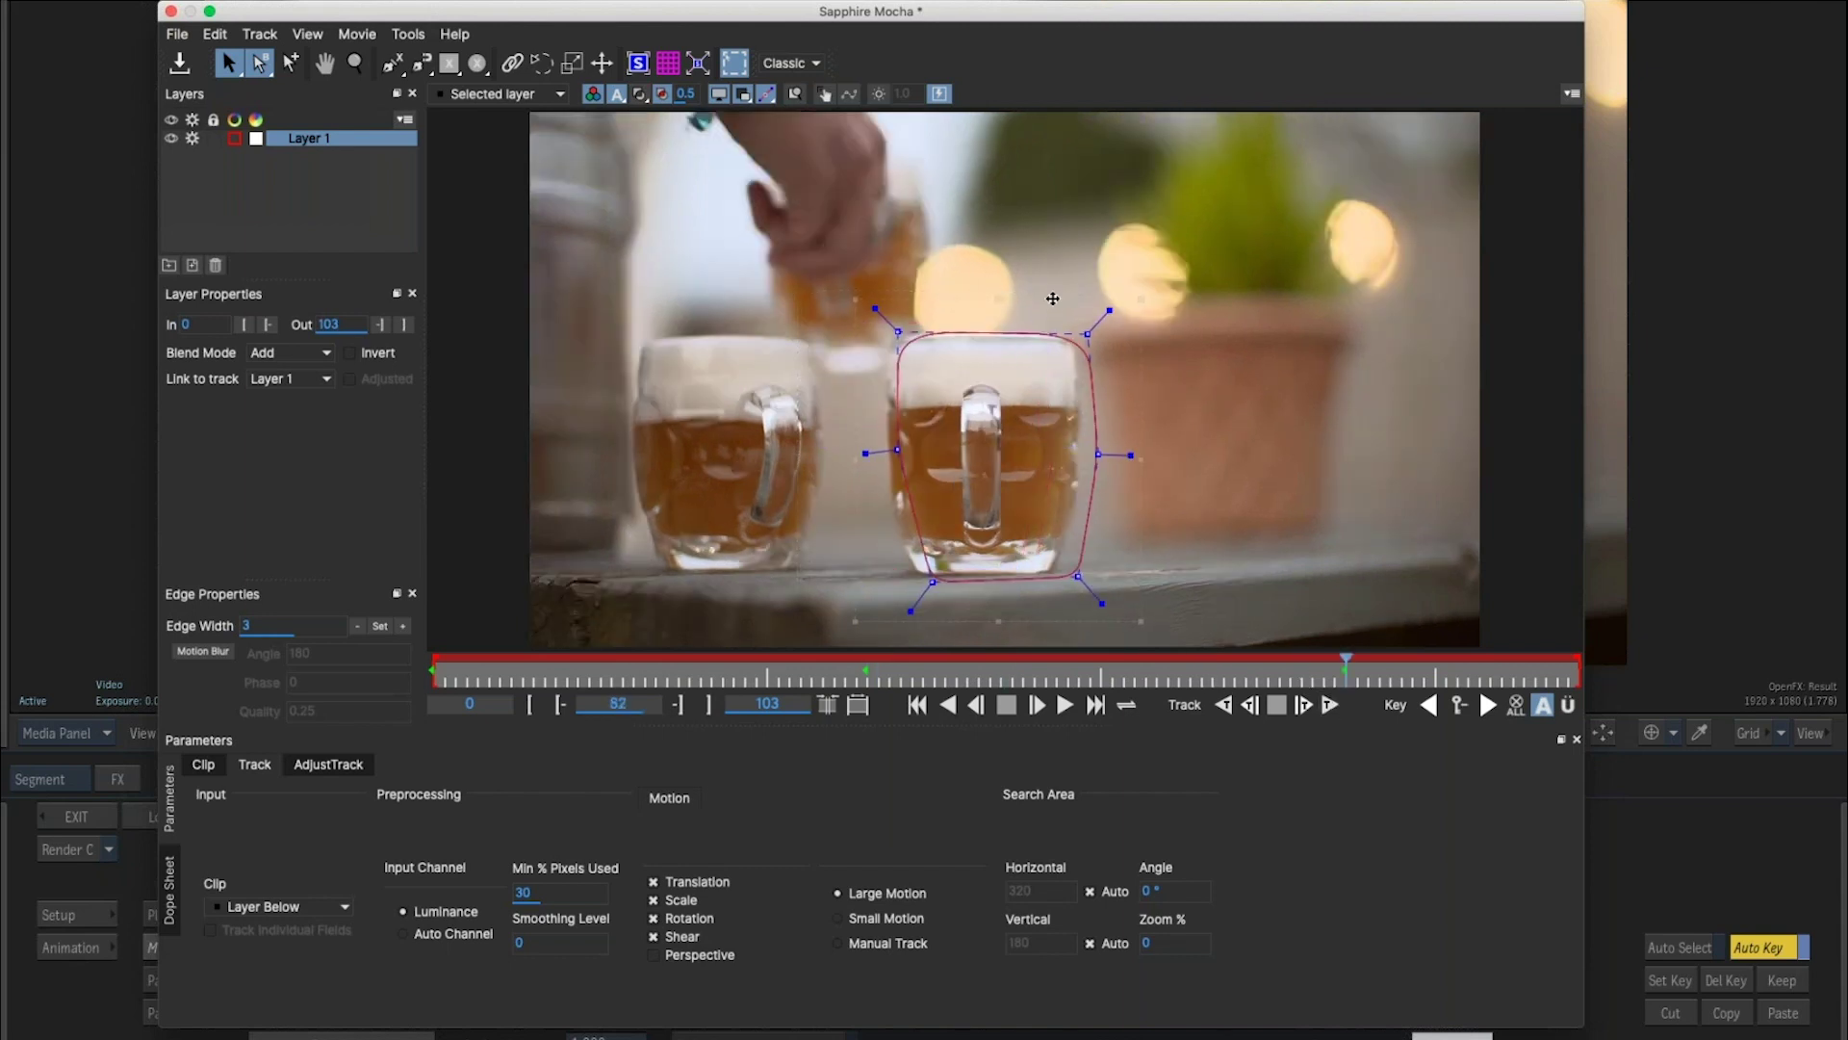
pyautogui.moveTo(1053, 299); pyautogui.dragTo(1042, 297)
pyautogui.moveTo(1141, 700); pyautogui.dragTo(702, 682)
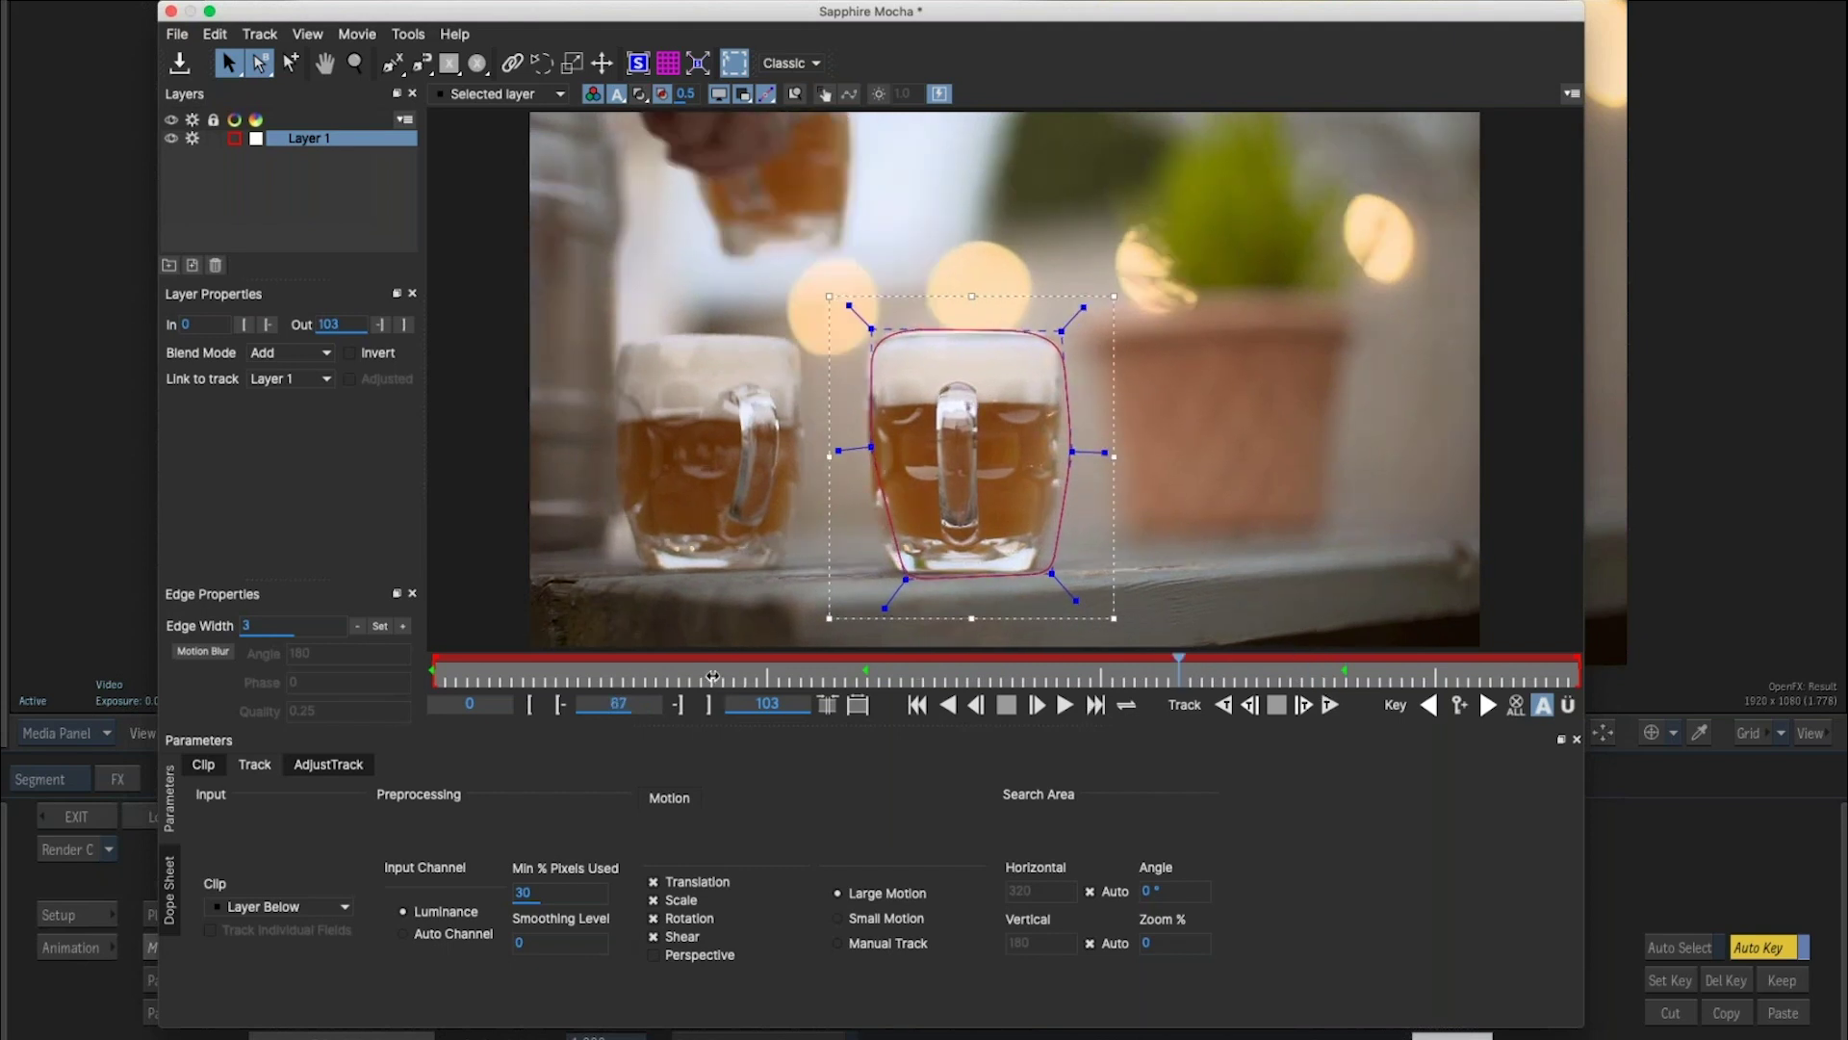
pyautogui.click(1487, 707)
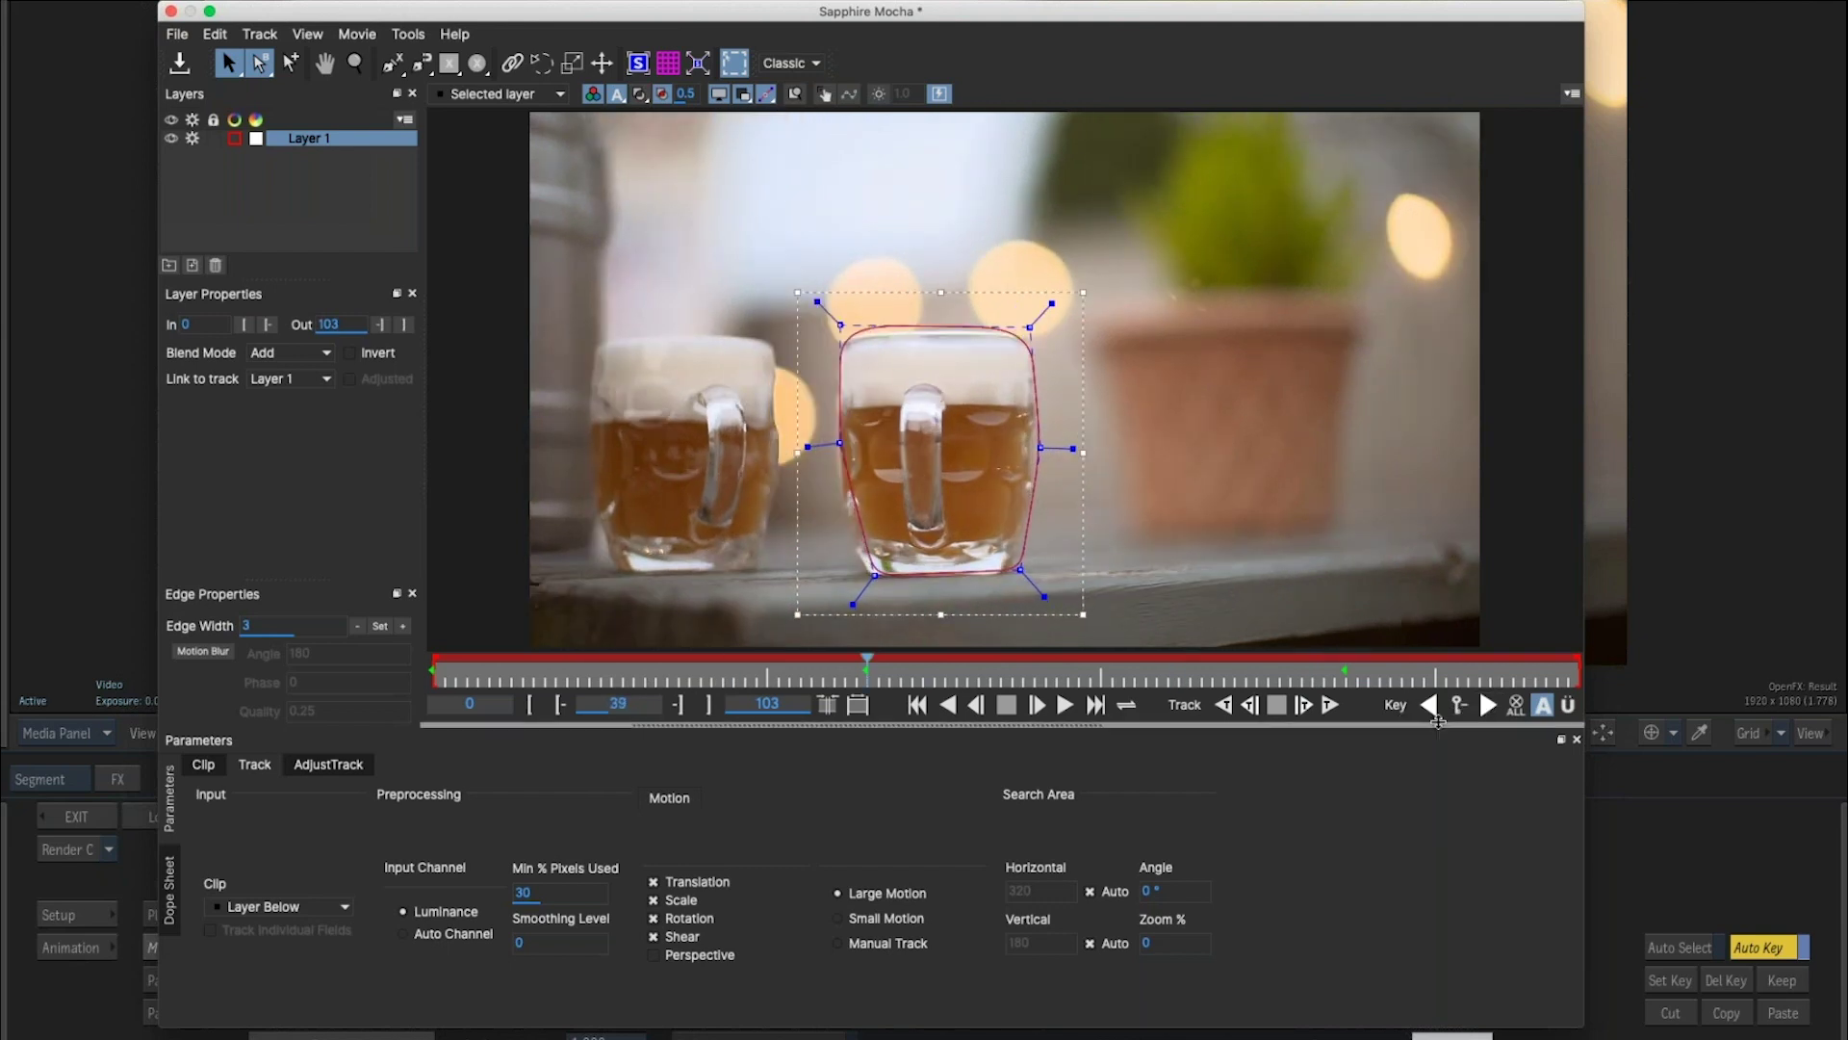
pyautogui.click(1487, 708)
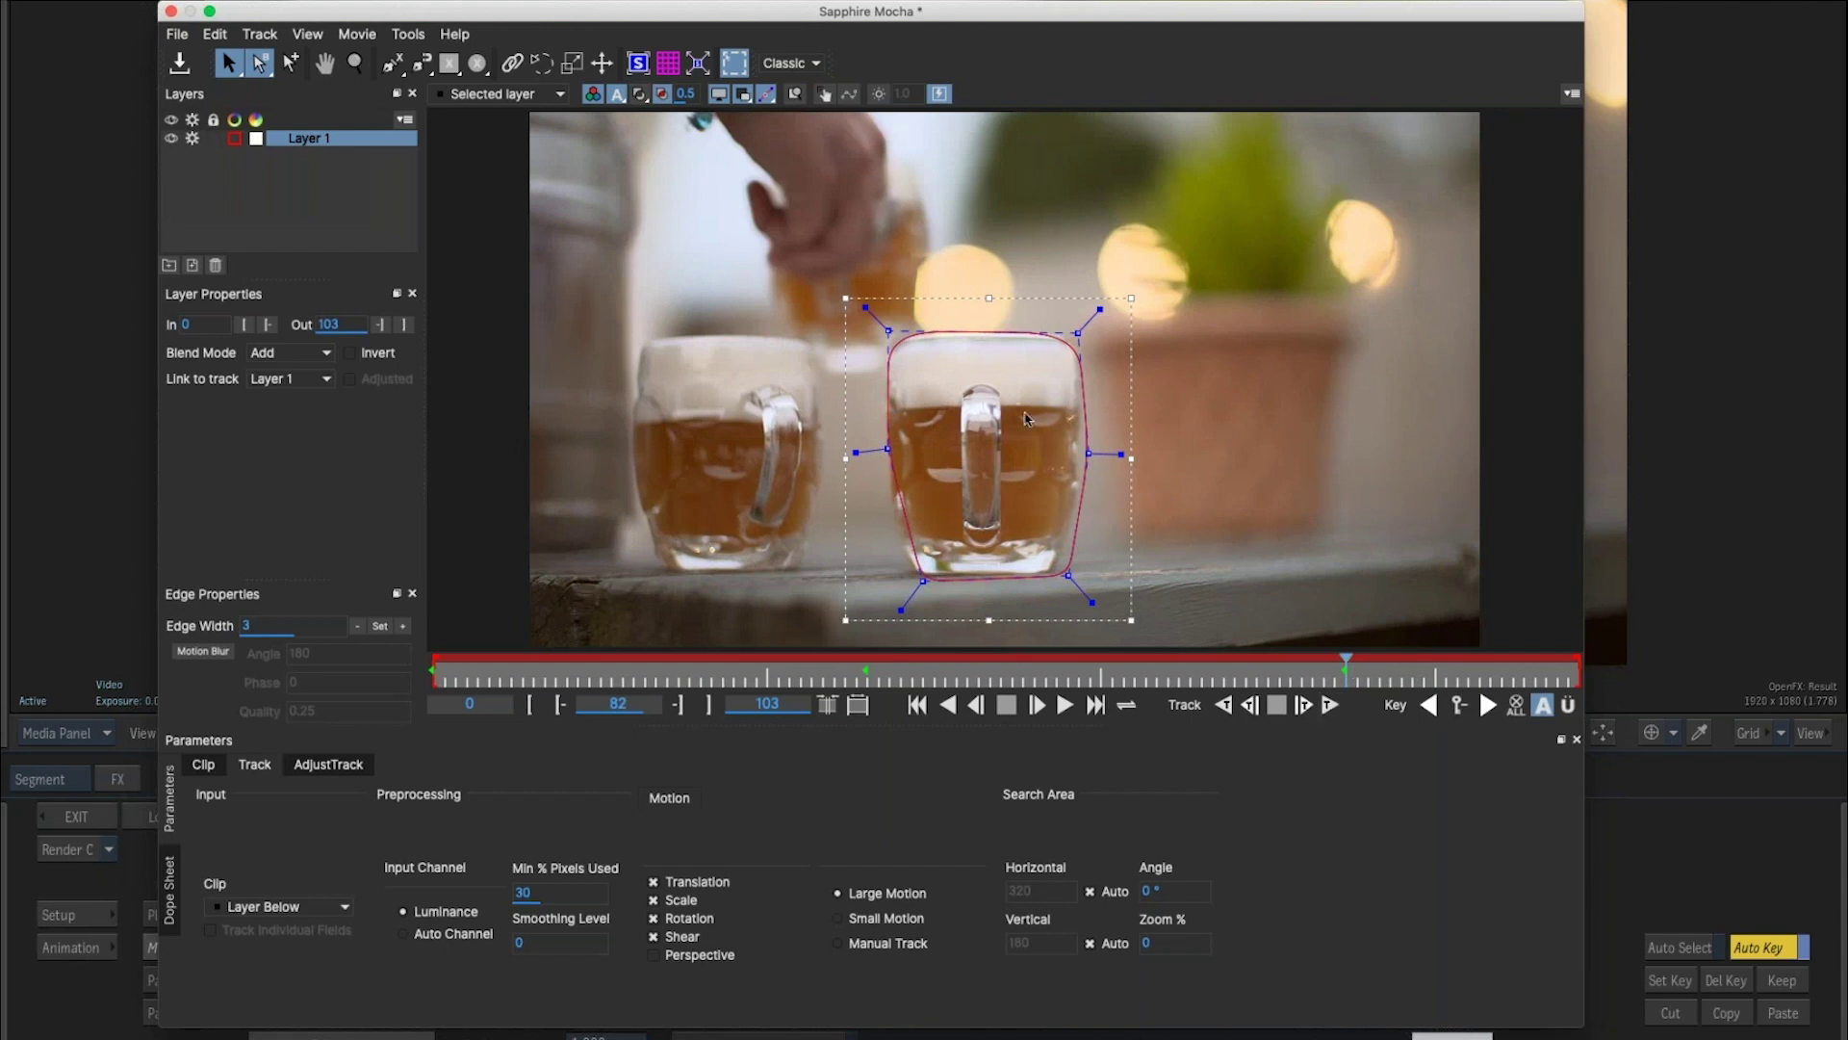
# Track the mug forward from frame 82, stop at frame 97, and pull the spline's right-side points in to the glass.
pyautogui.click(1329, 707)
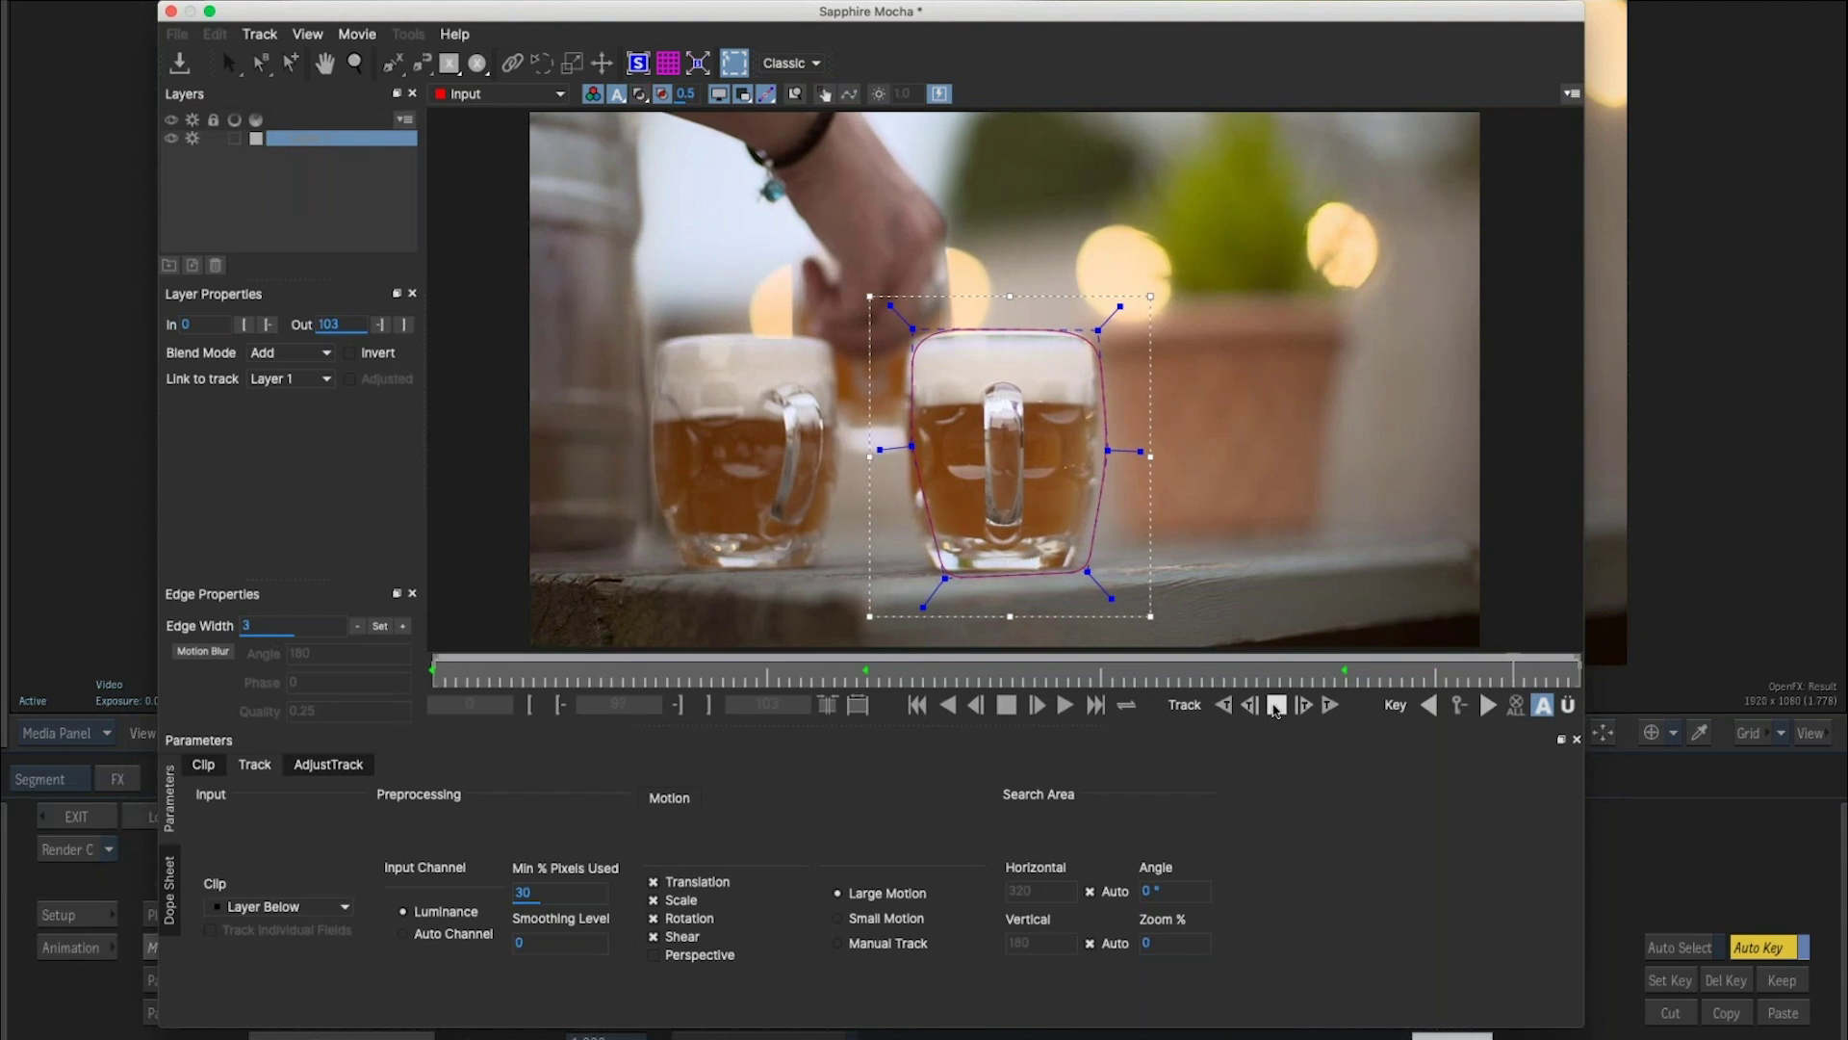
pyautogui.click(1276, 710)
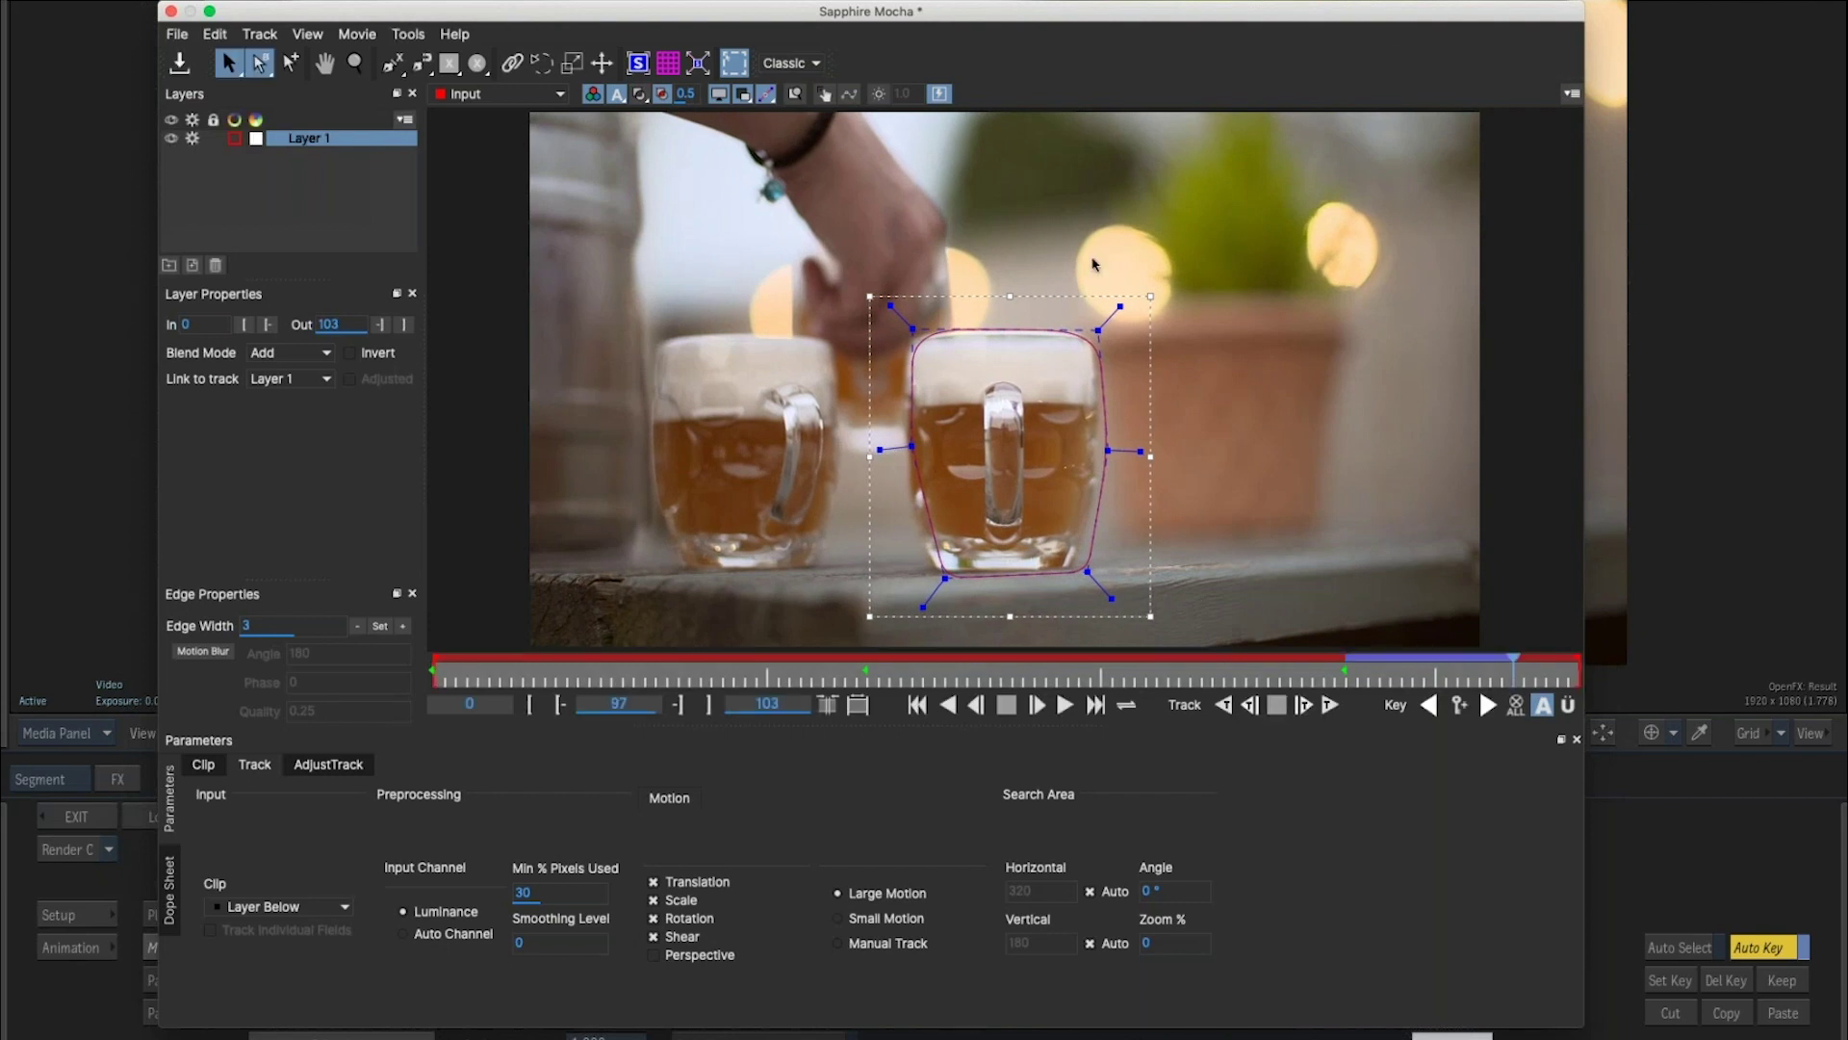
pyautogui.moveTo(1178, 620); pyautogui.dragTo(1069, 313)
pyautogui.moveTo(1107, 449); pyautogui.dragTo(1096, 450)
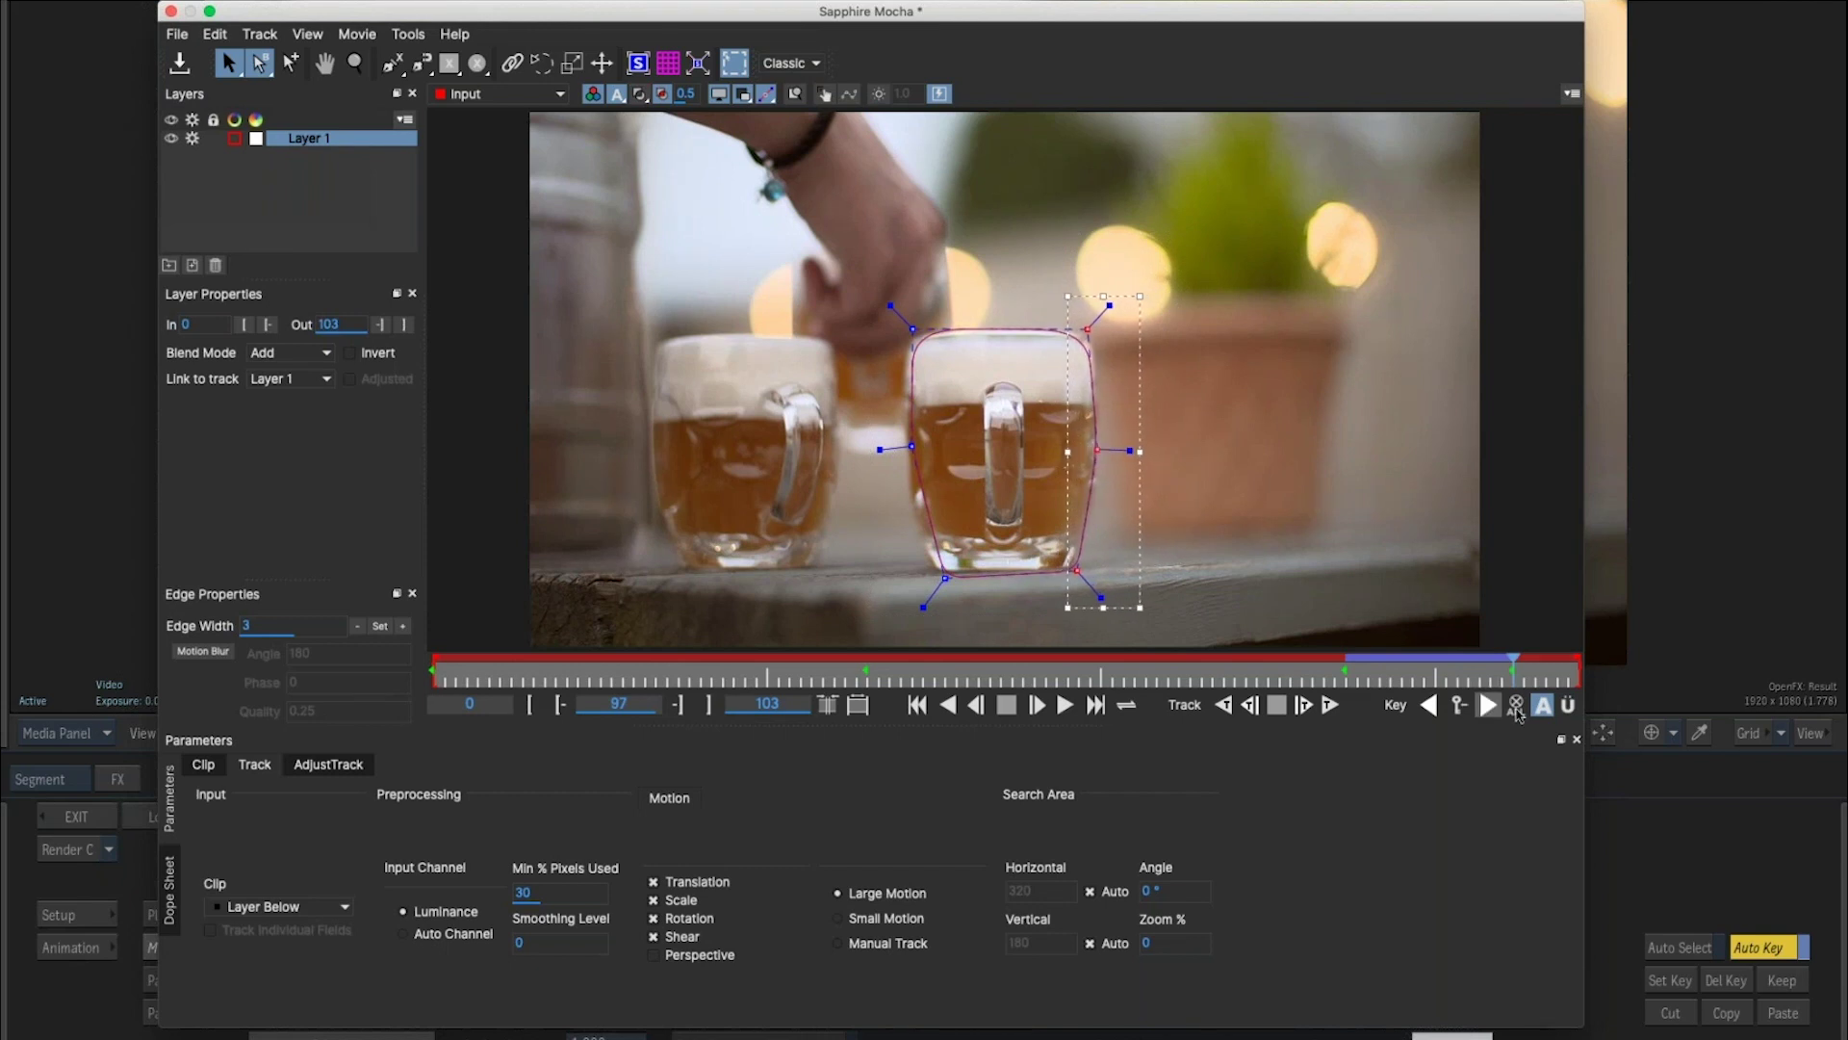
# Track the mug forward to the end of the clip, check the mask at earlier frames, then save and close Mocha.
pyautogui.click(1328, 706)
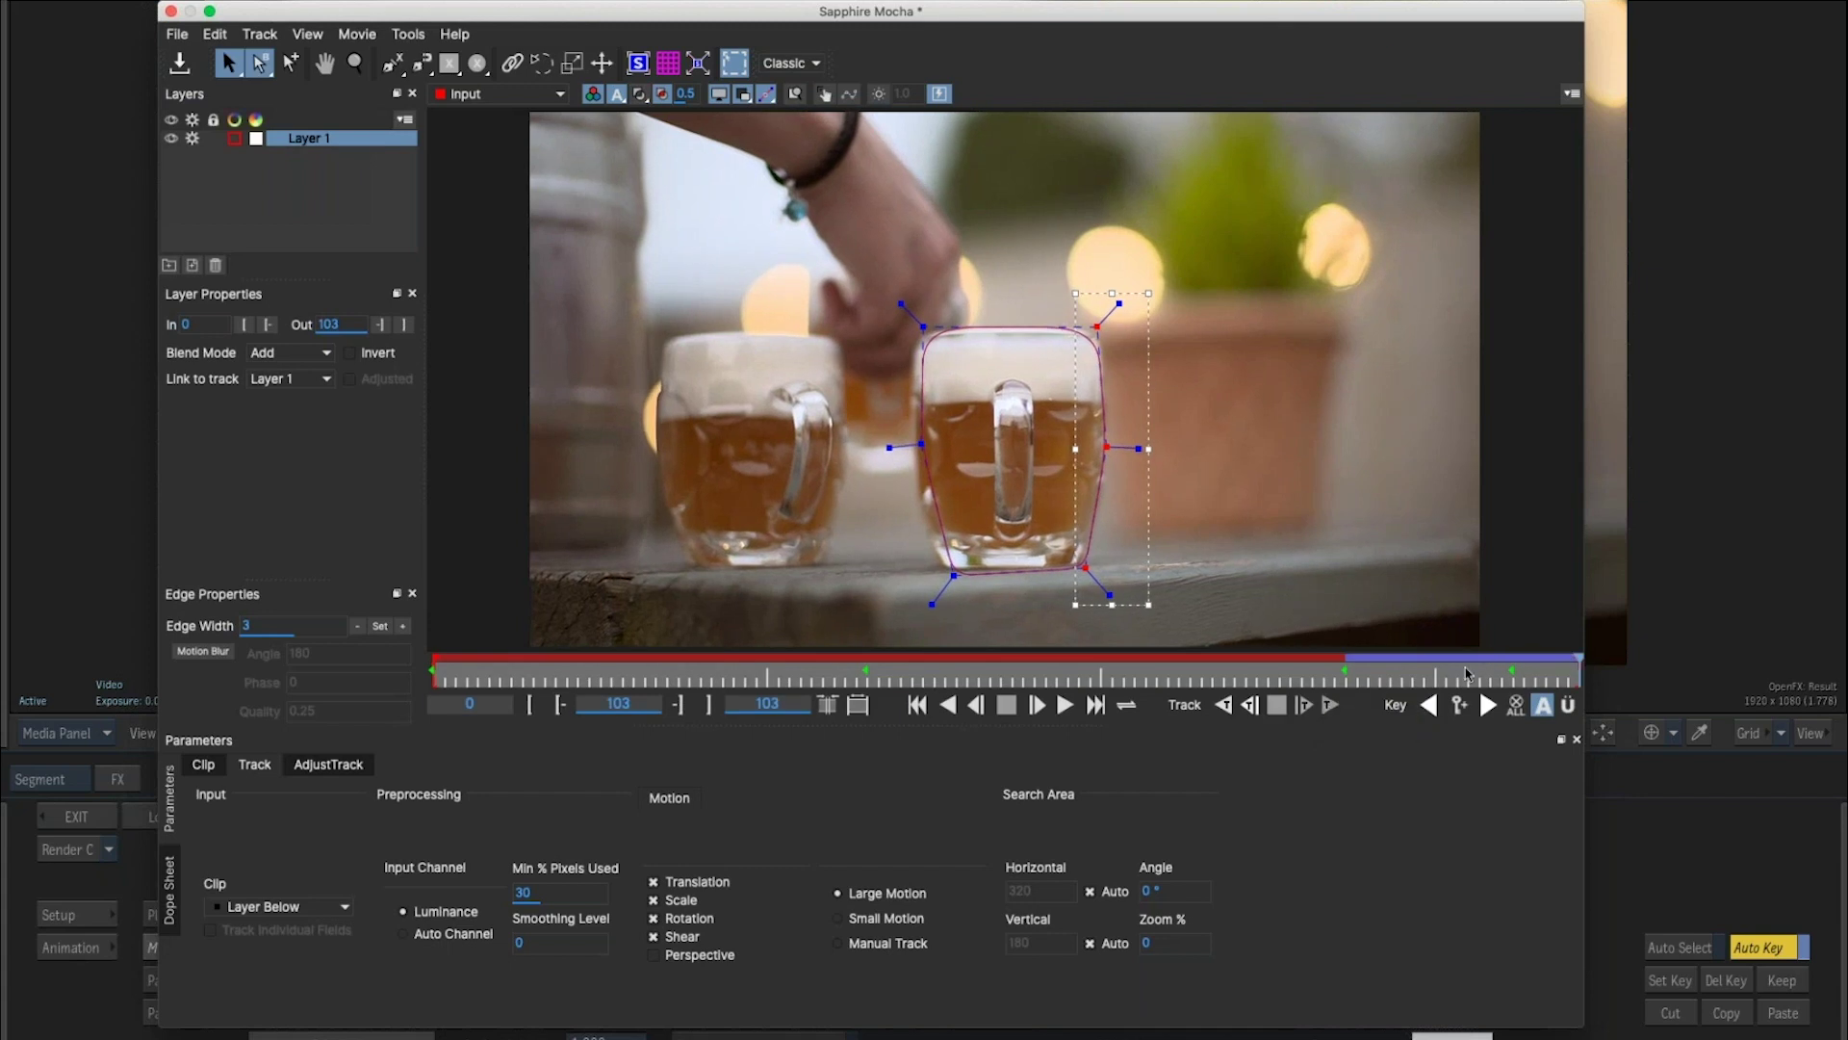
pyautogui.click(1390, 674)
pyautogui.click(856, 676)
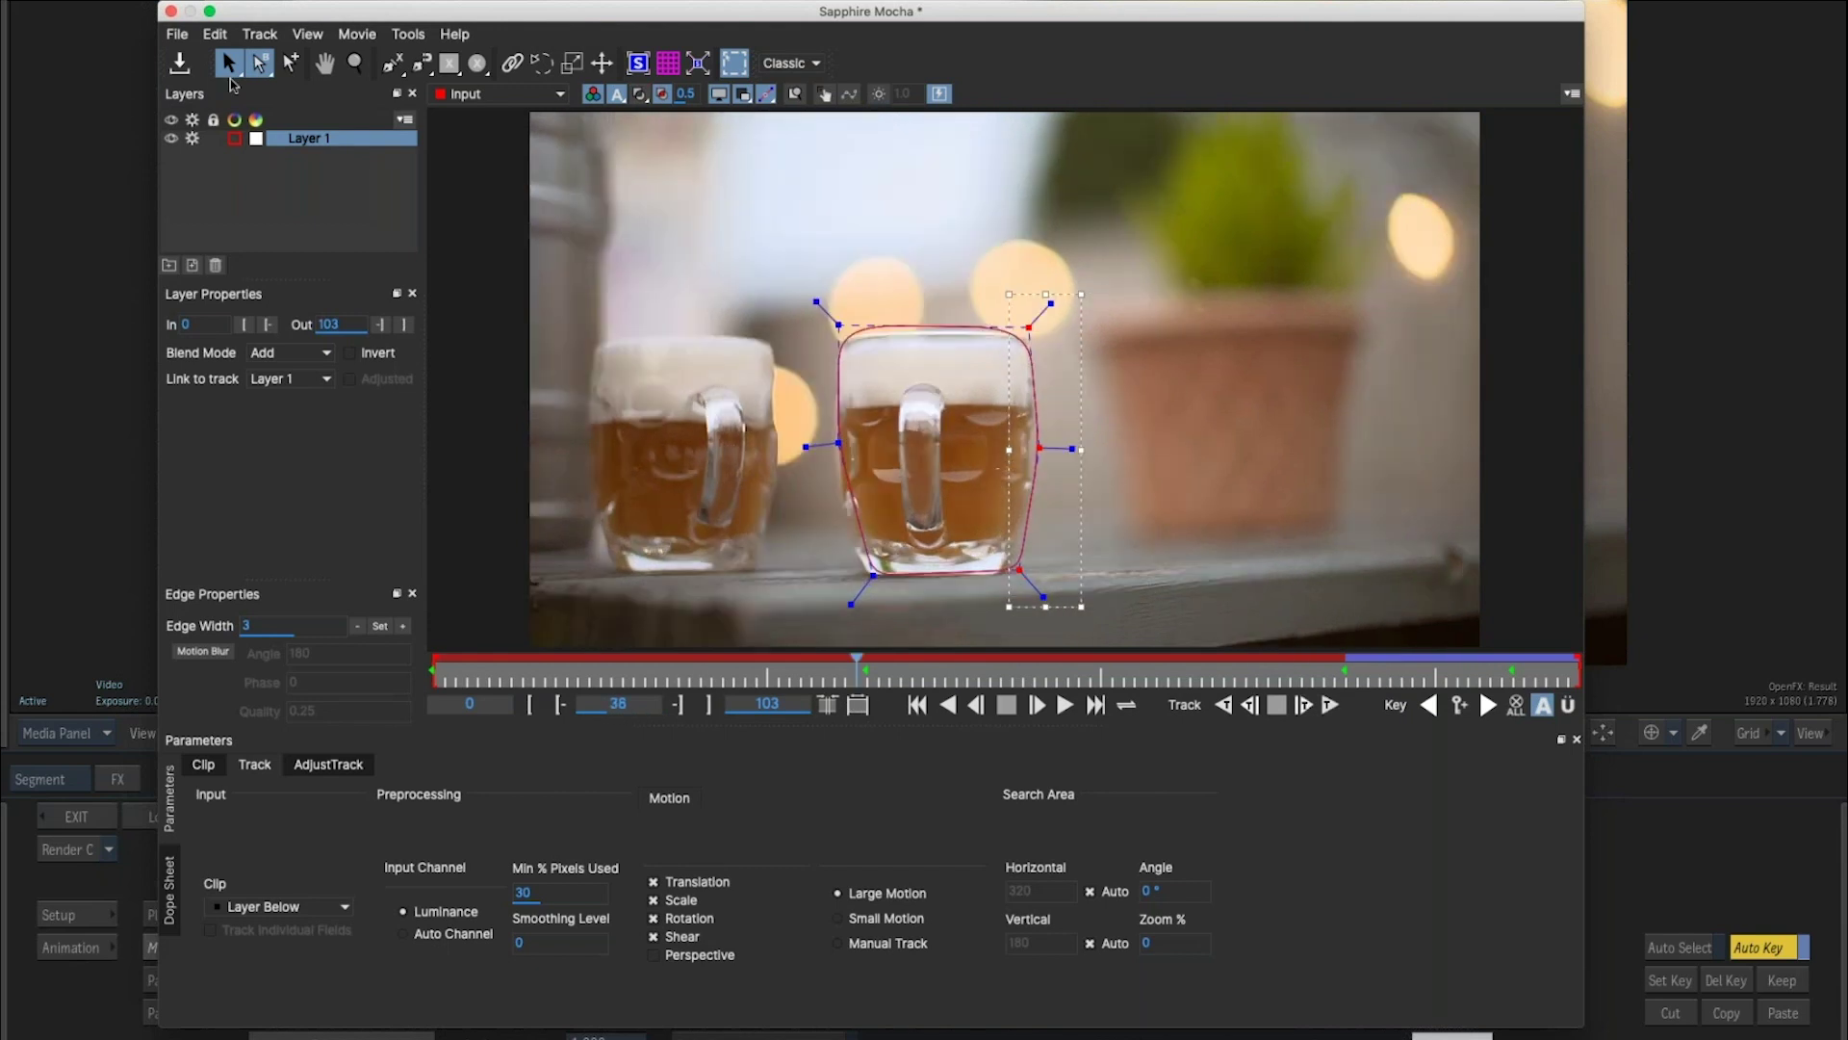
pyautogui.click(180, 63)
pyautogui.click(170, 13)
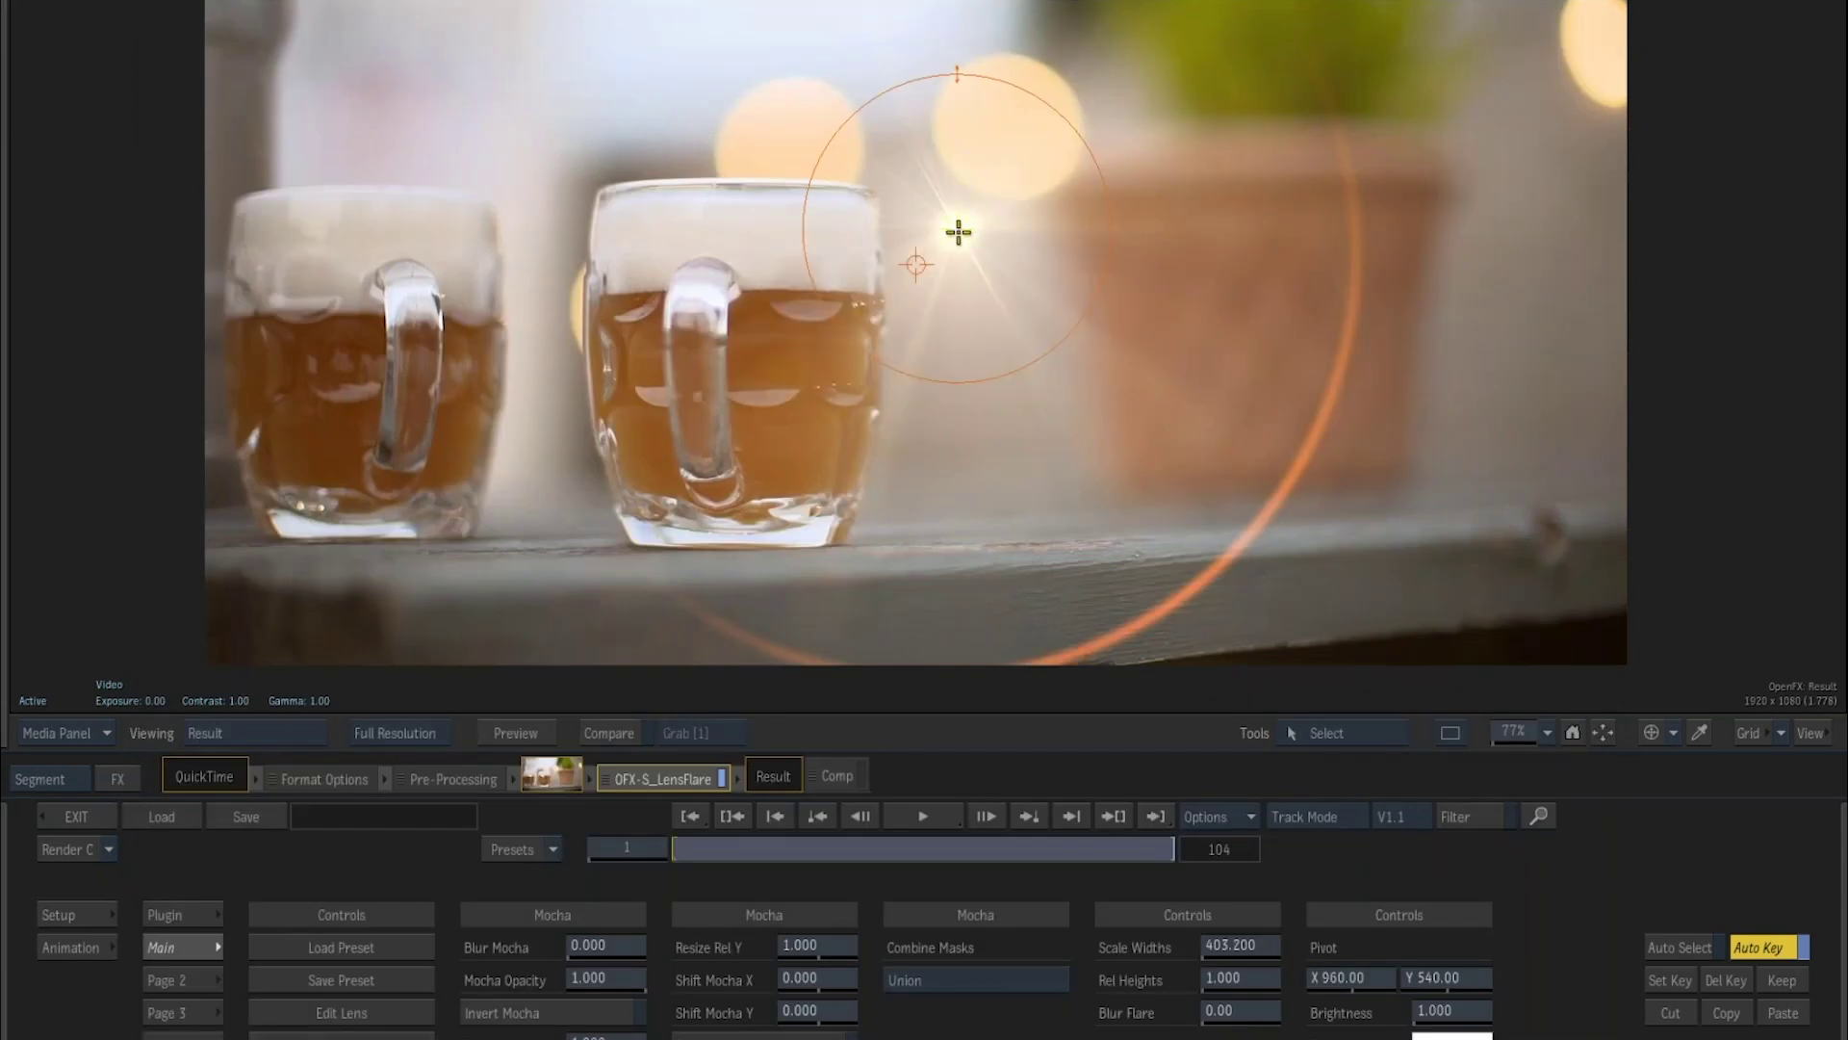
# Move the flare hotspot closer to the right mug's rim, checking the Mocha matte against the result.
pyautogui.moveTo(955, 258); pyautogui.dragTo(950, 260)
pyautogui.press('F3')
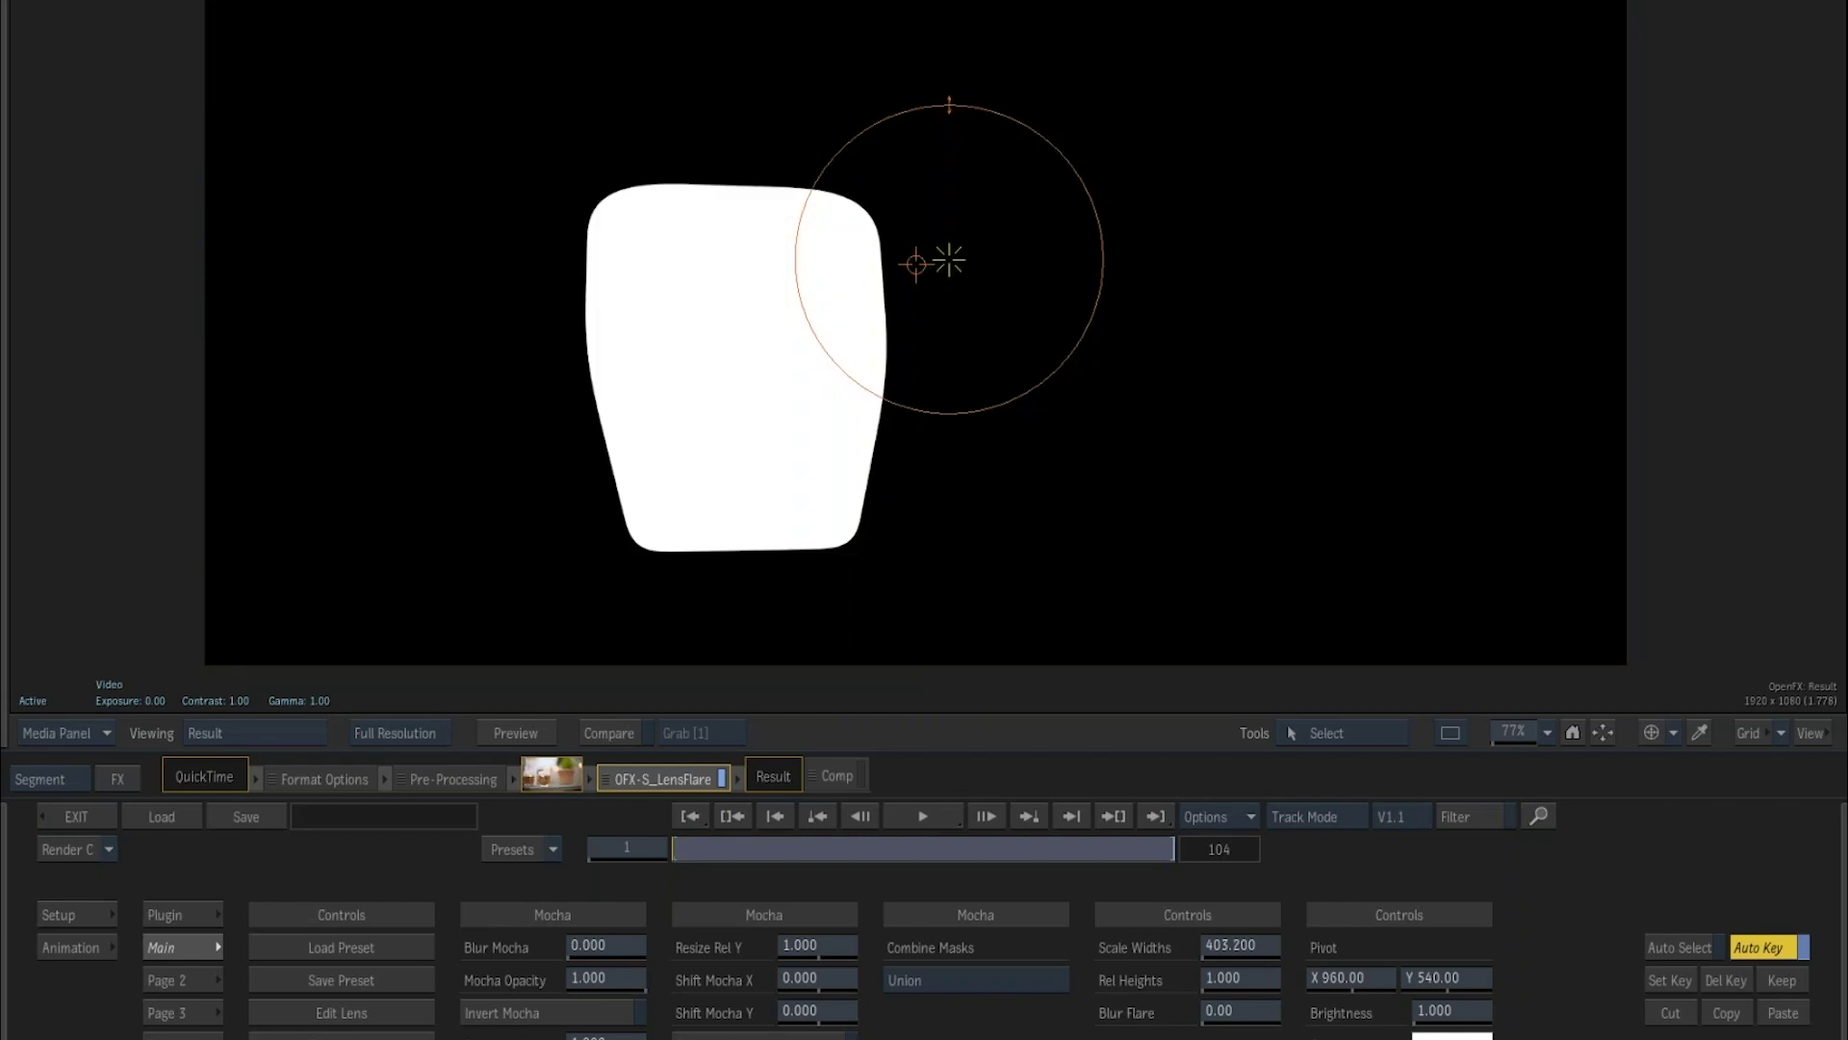
pyautogui.press('F4')
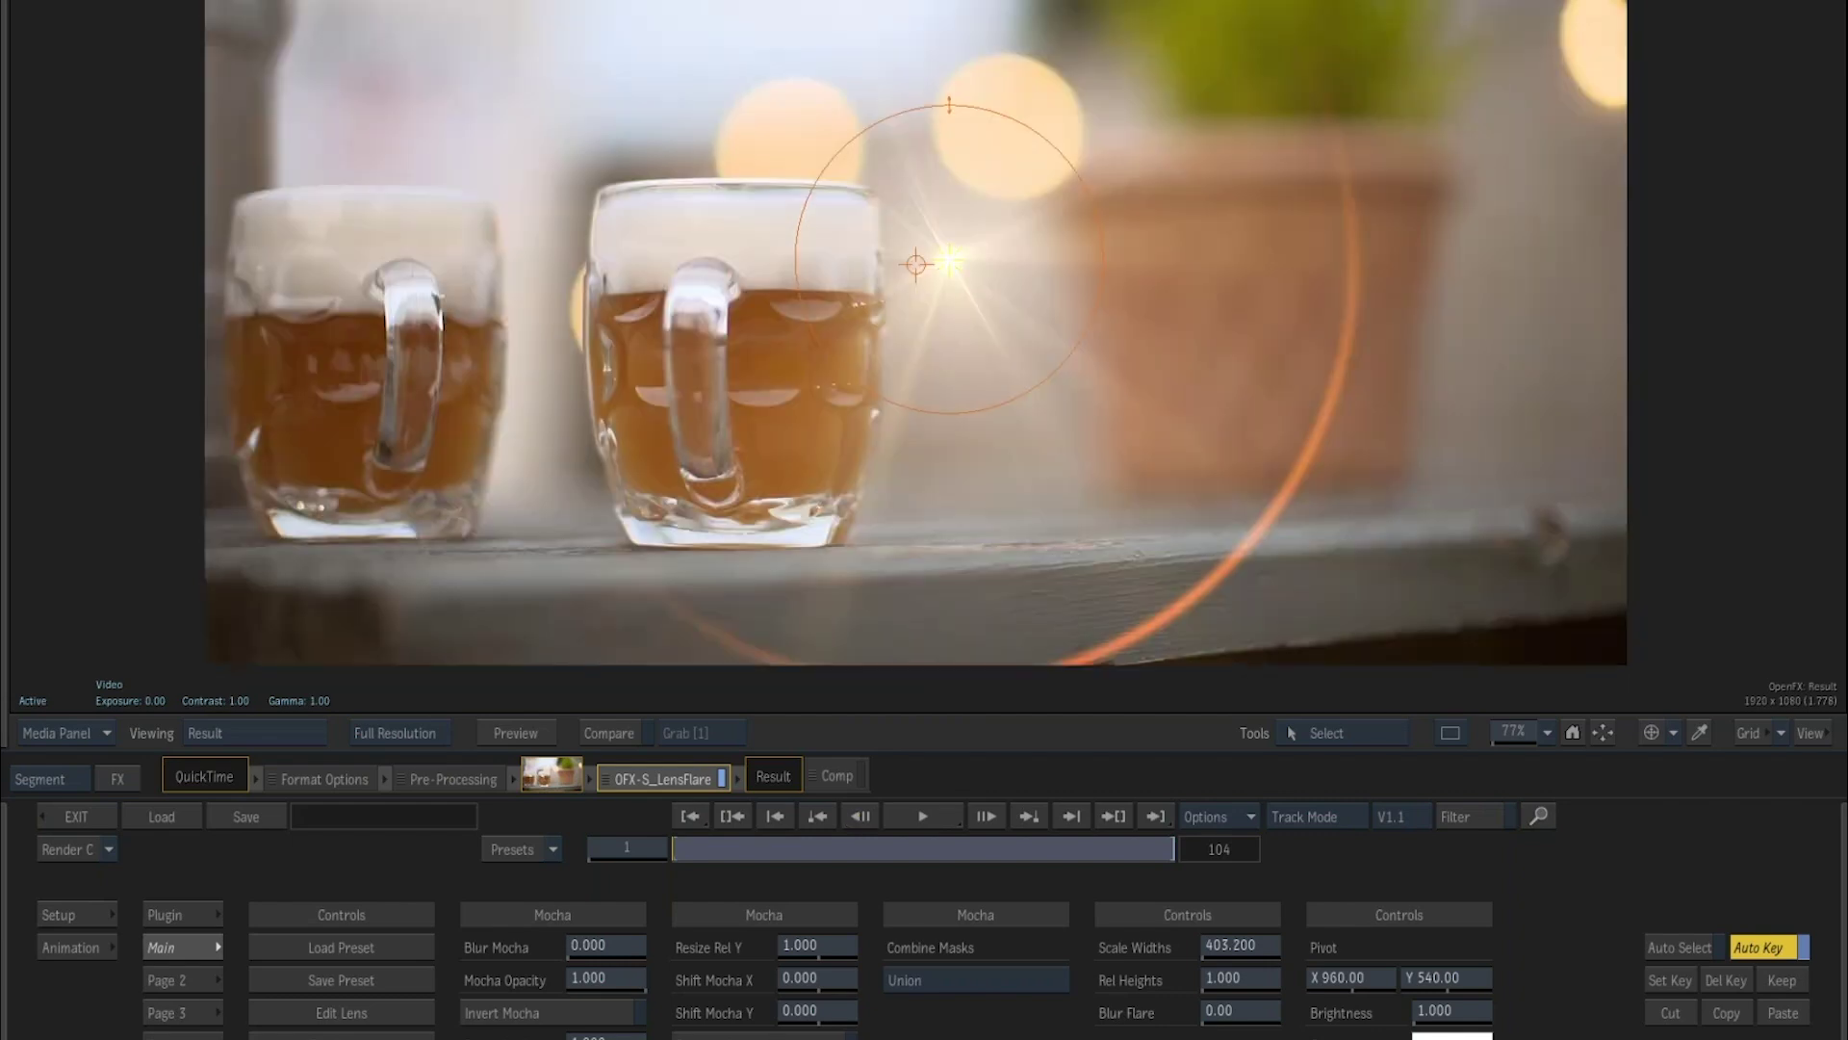
pyautogui.moveTo(926, 240)
pyautogui.mouseDown()
pyautogui.moveTo(854, 235)
pyautogui.moveTo(922, 210)
pyautogui.mouseUp()
# Display the Mocha matte and set Blur Mocha to 22 to soften the mask edge.
pyautogui.press('F3')
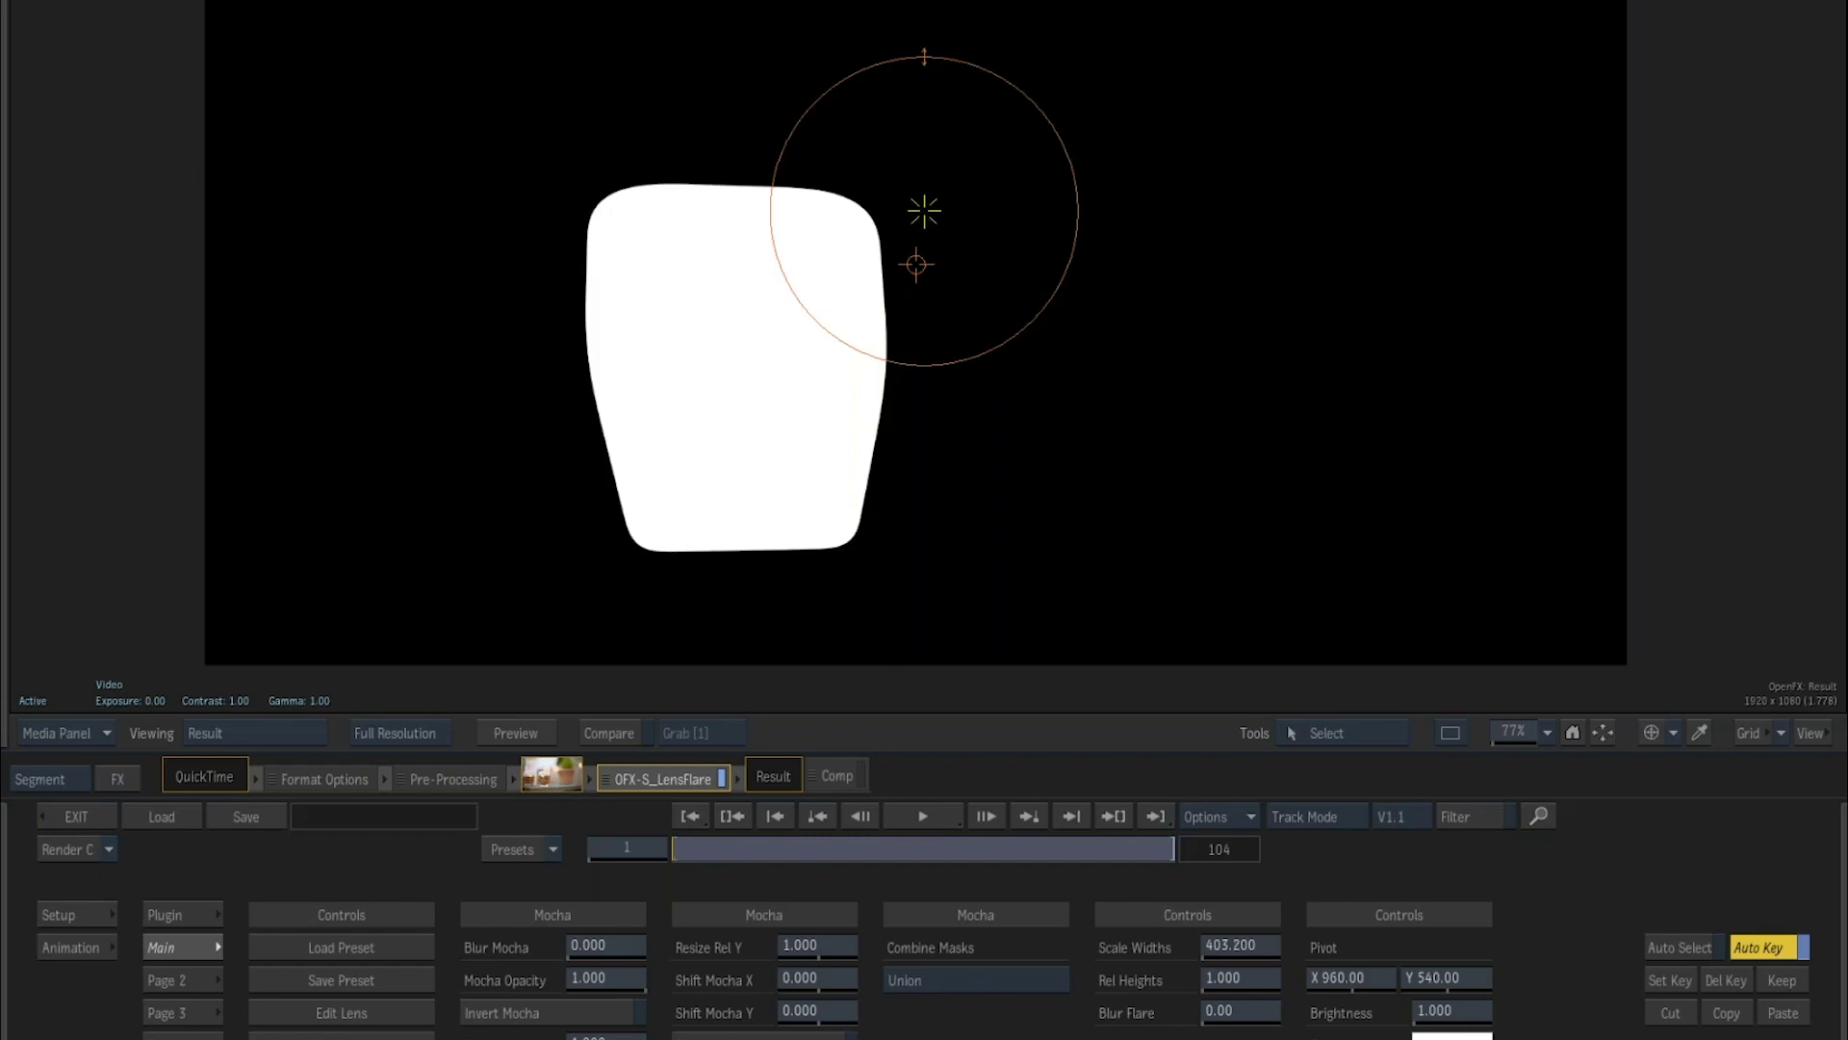
pyautogui.moveTo(595, 941); pyautogui.dragTo(1420, 784)
pyautogui.click(604, 948)
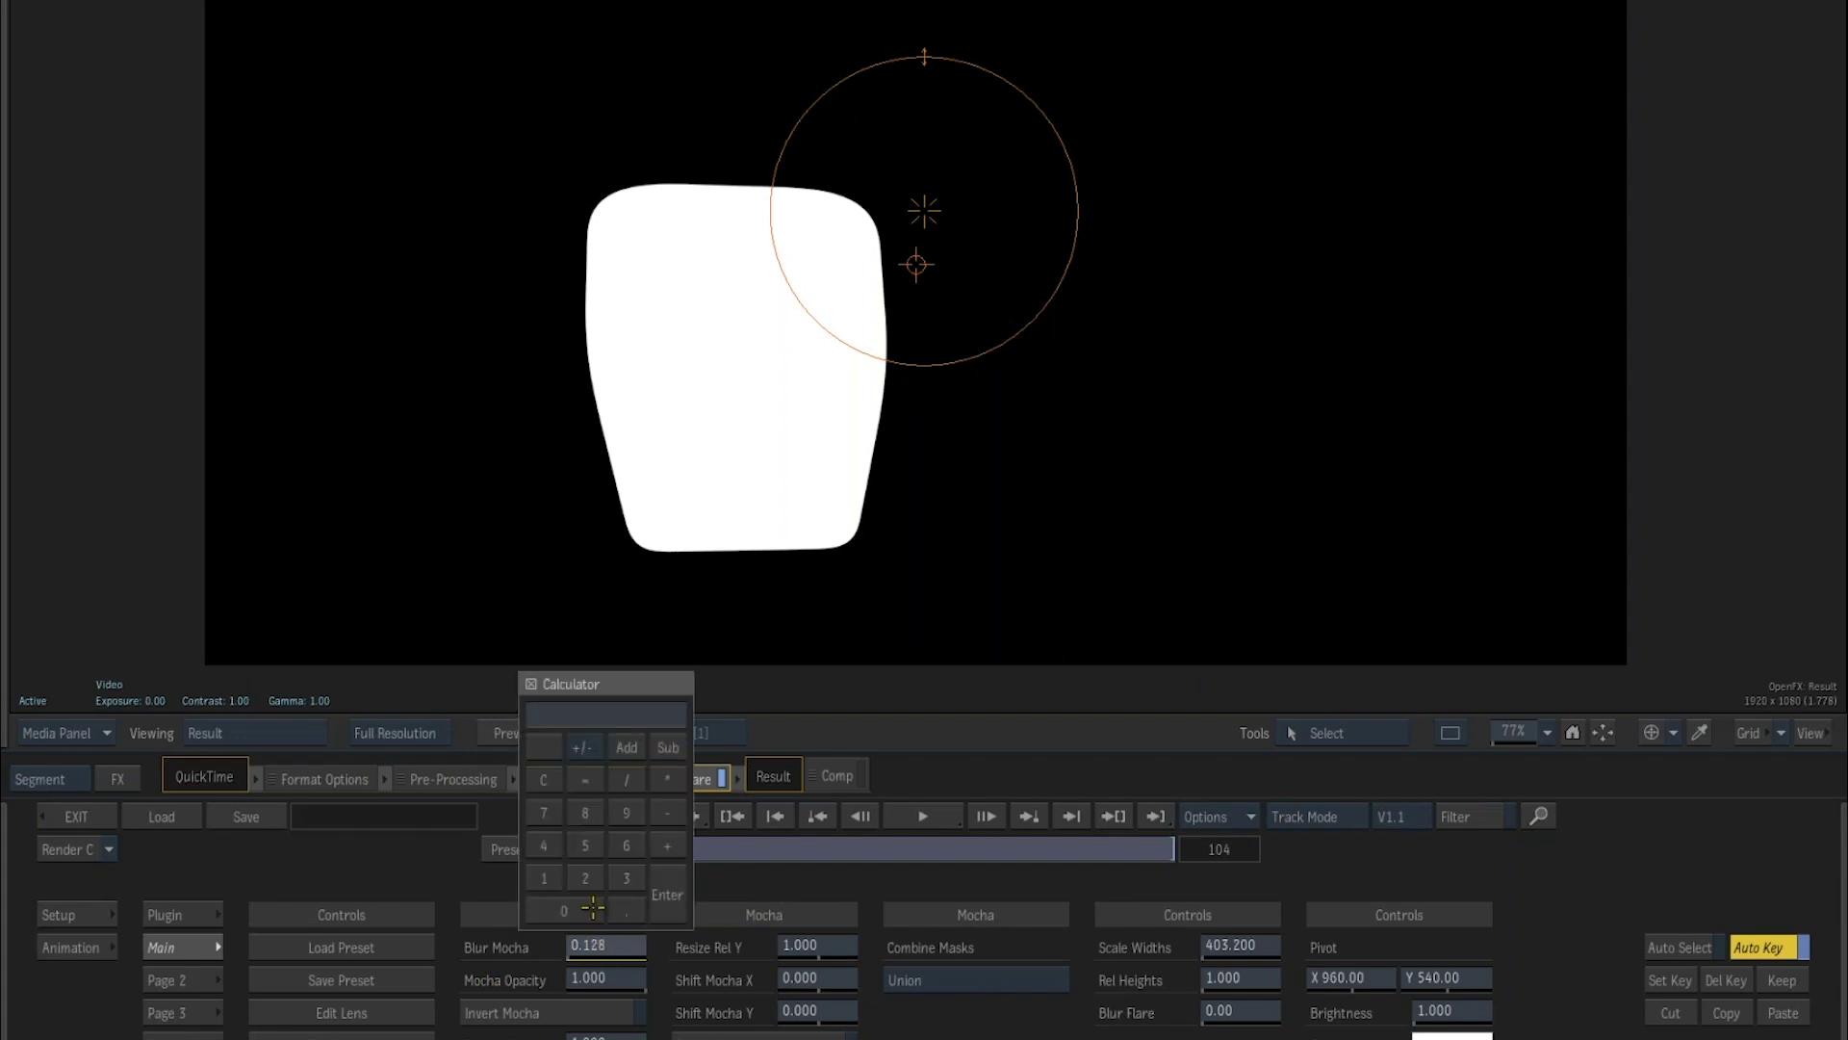
pyautogui.press('Return')
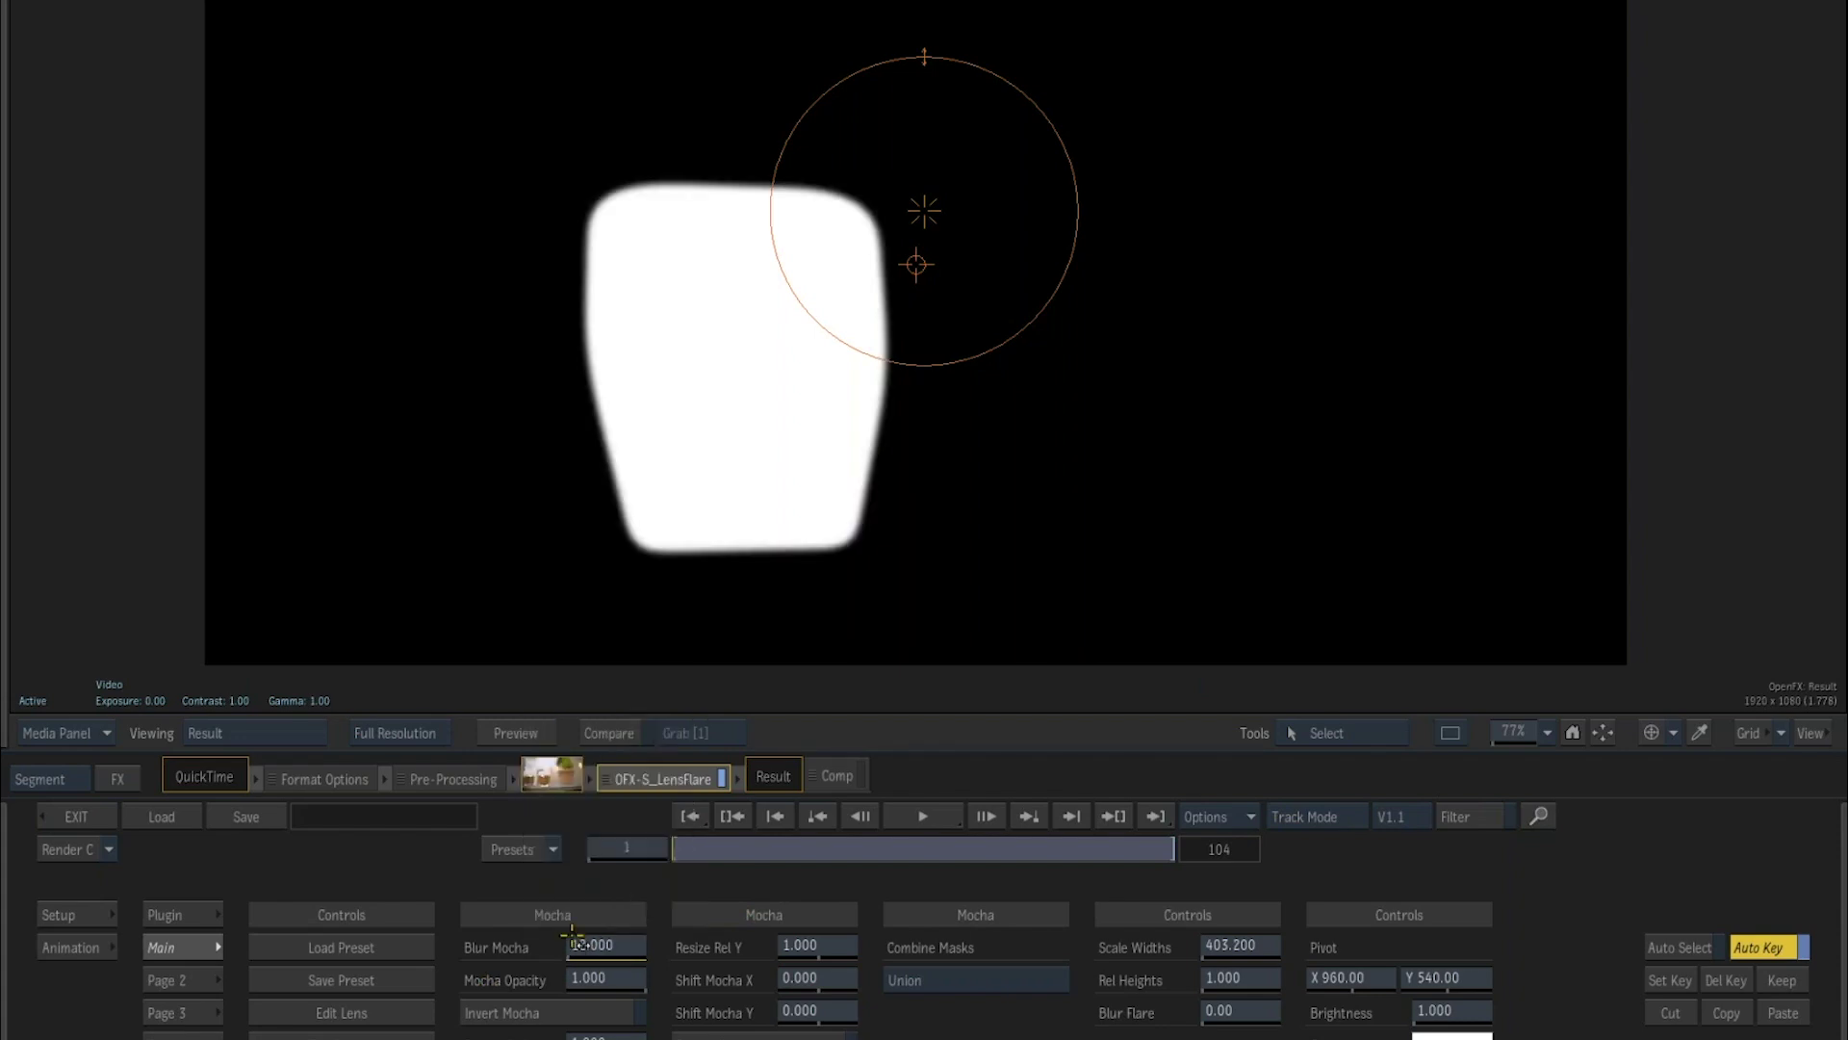
pyautogui.click(577, 942)
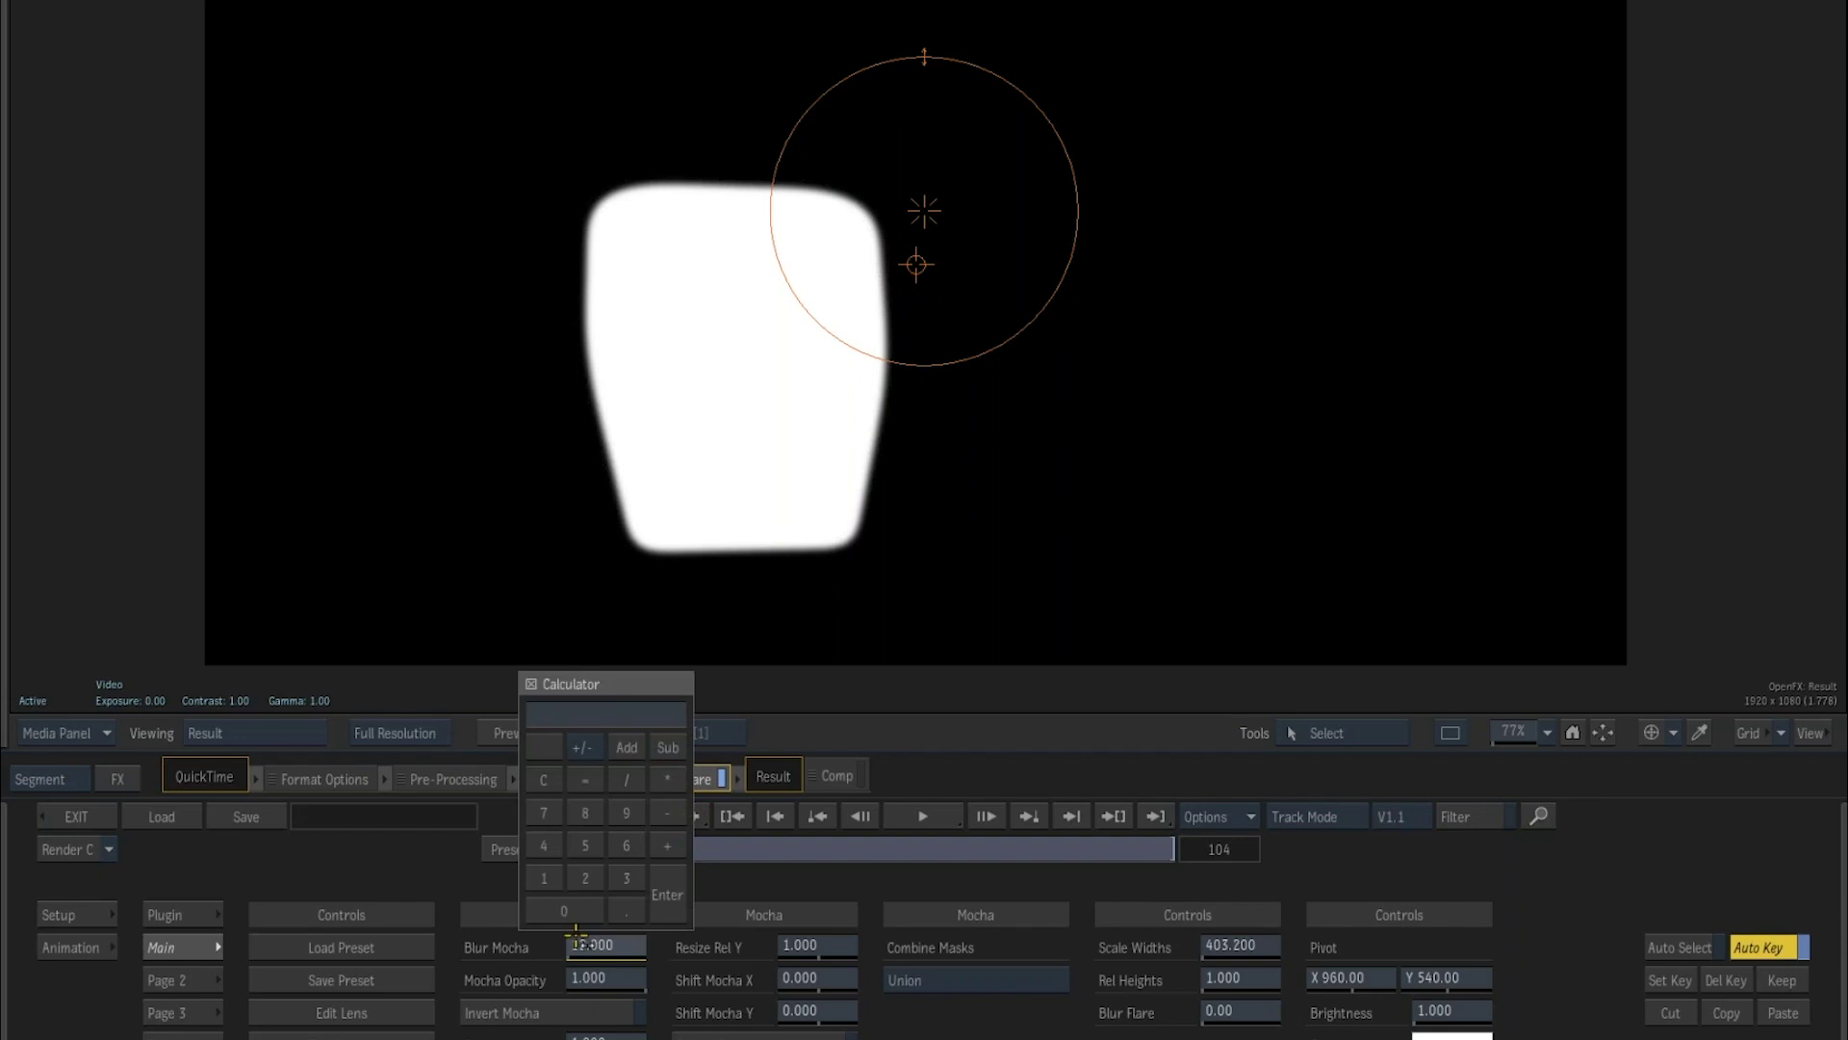
pyautogui.write('22')
pyautogui.press('Return')
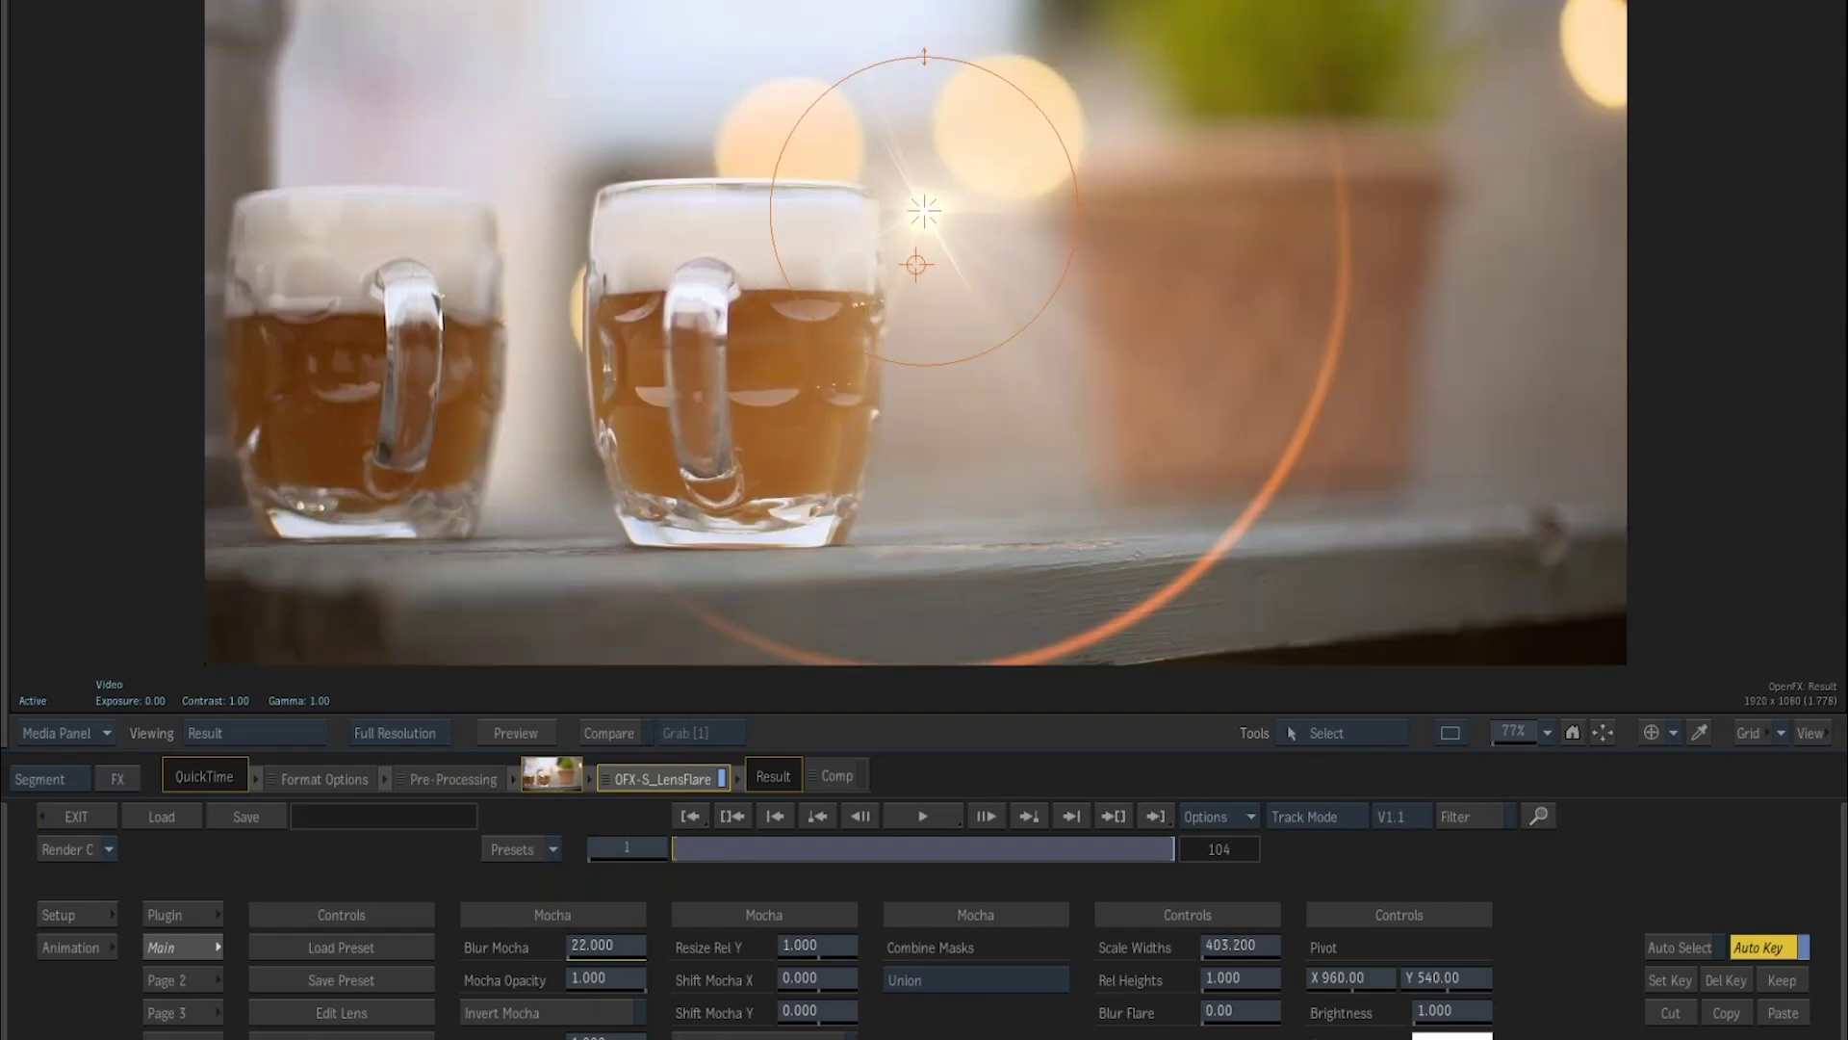
# Place the flare hotspot just beside the right mug's edge and check the masked flare across the clip.
pyautogui.moveTo(930, 241)
pyautogui.mouseDown()
pyautogui.moveTo(899, 280)
pyautogui.moveTo(914, 258)
pyautogui.mouseUp()
pyautogui.click(681, 850)
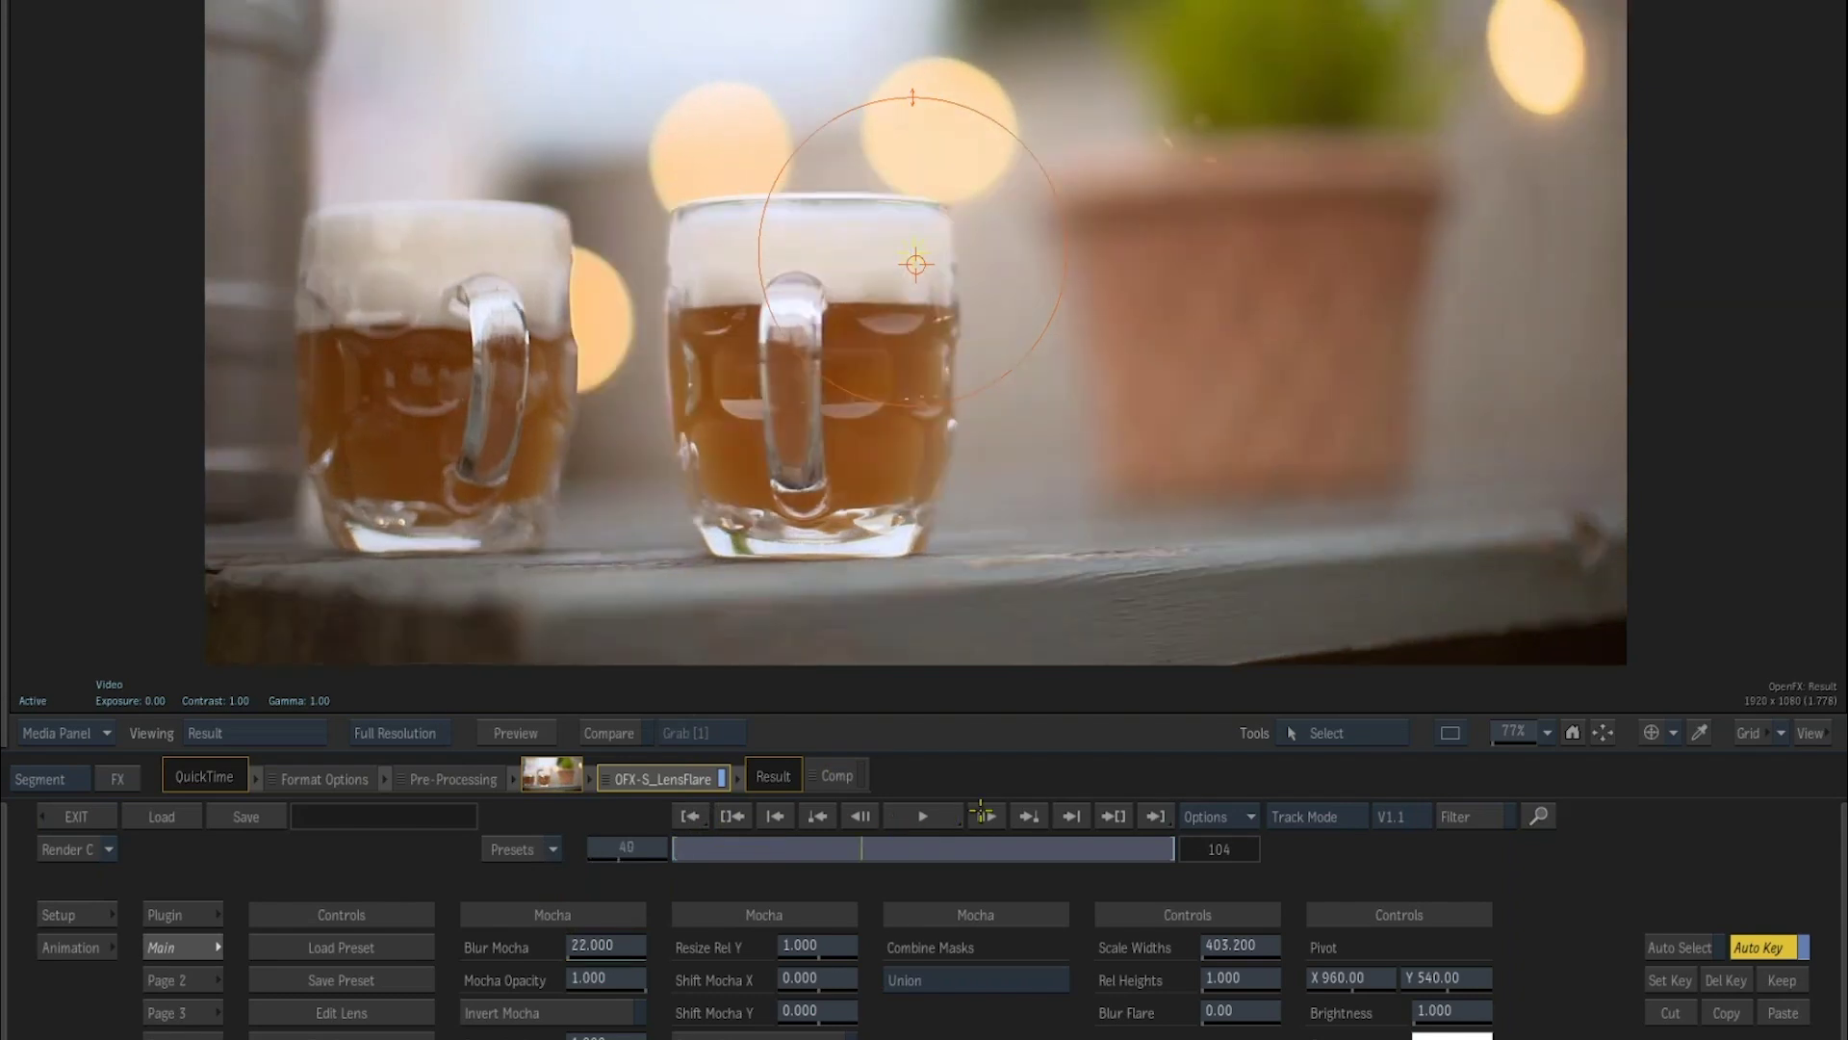
pyautogui.click(716, 823)
pyautogui.click(715, 823)
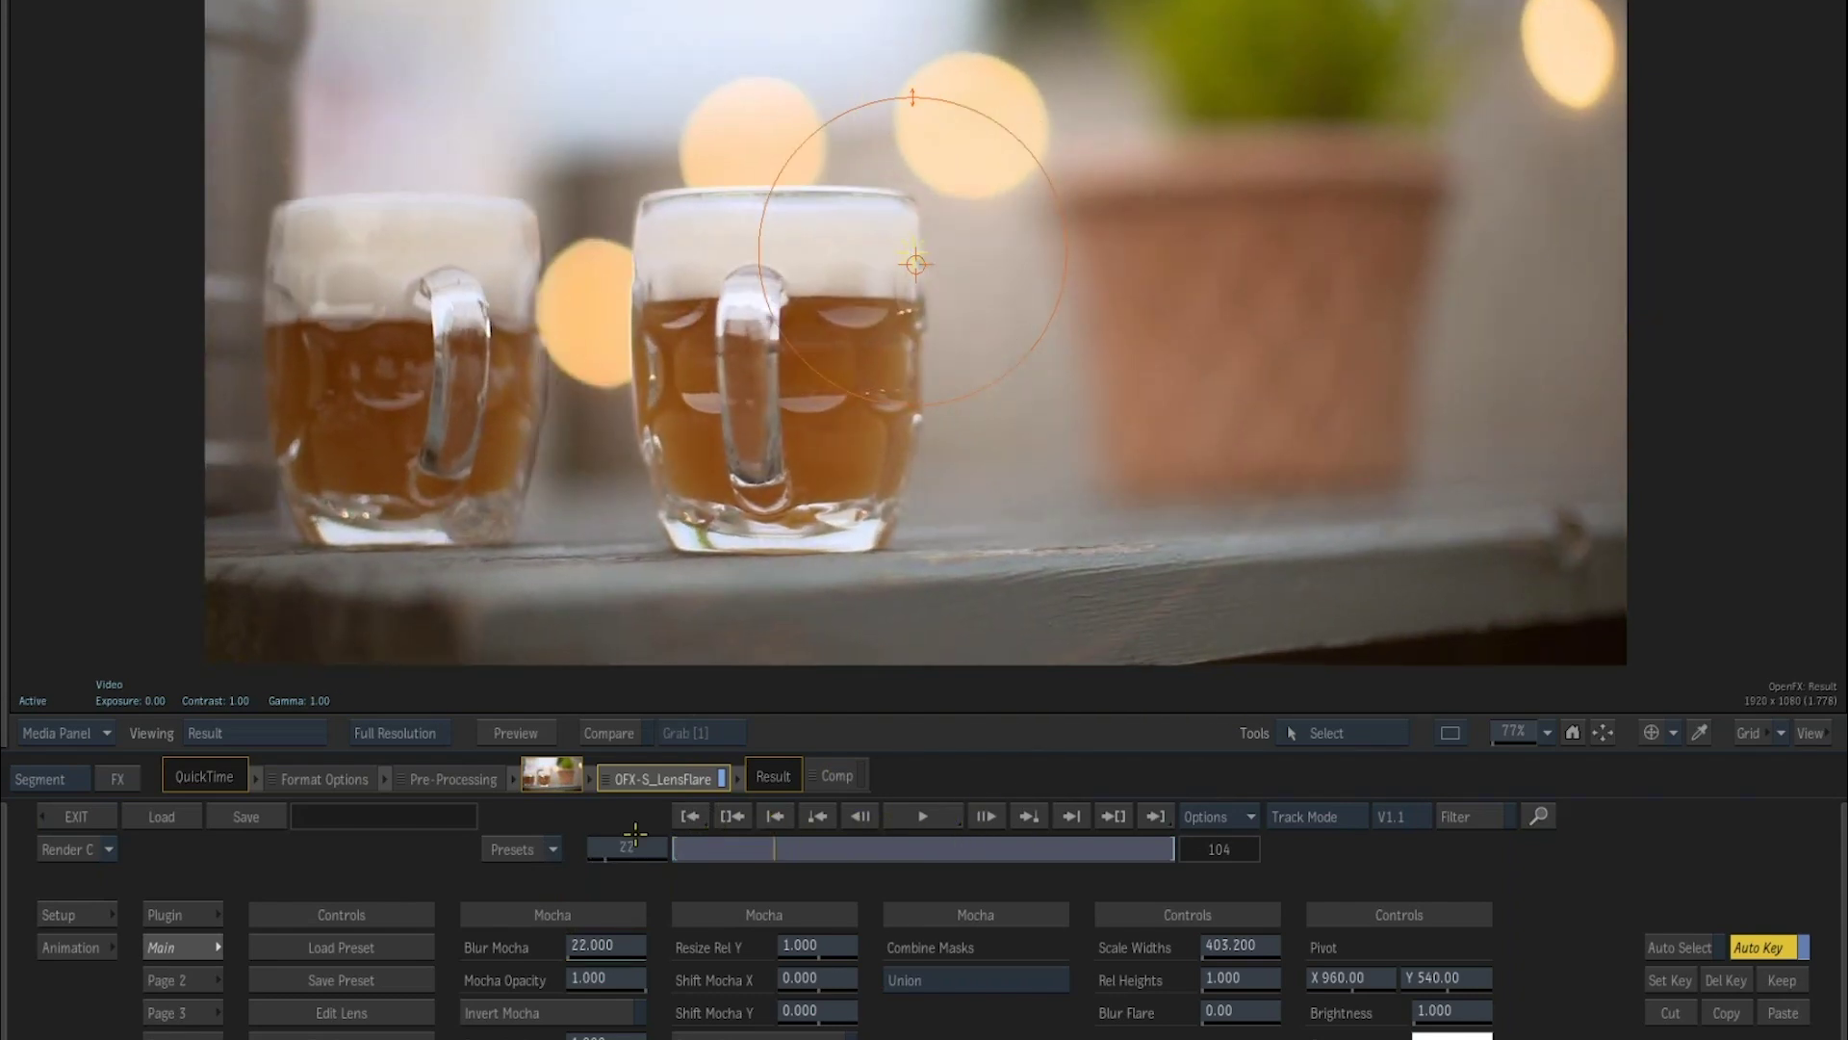
pyautogui.press('Left')
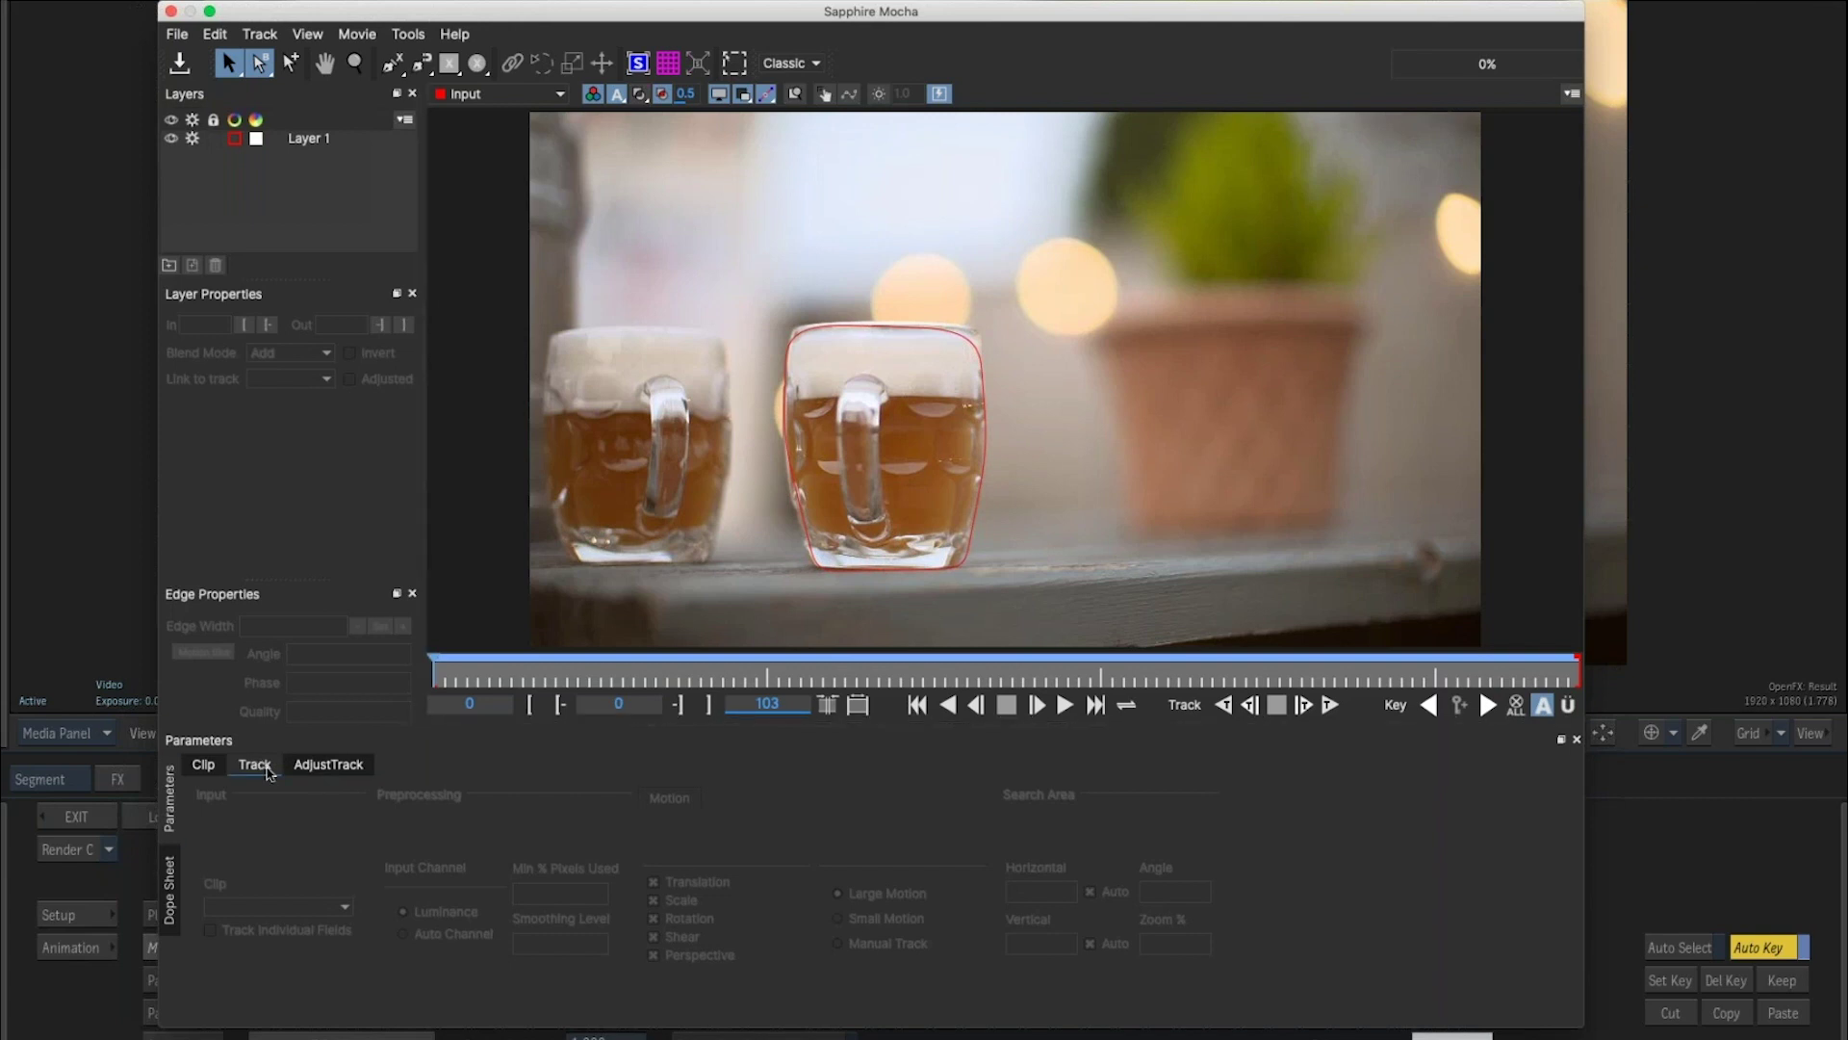
# Examine the mug layer's AdjustTrack and Track parameters in Mocha, then save and close the project.
pyautogui.click(842, 329)
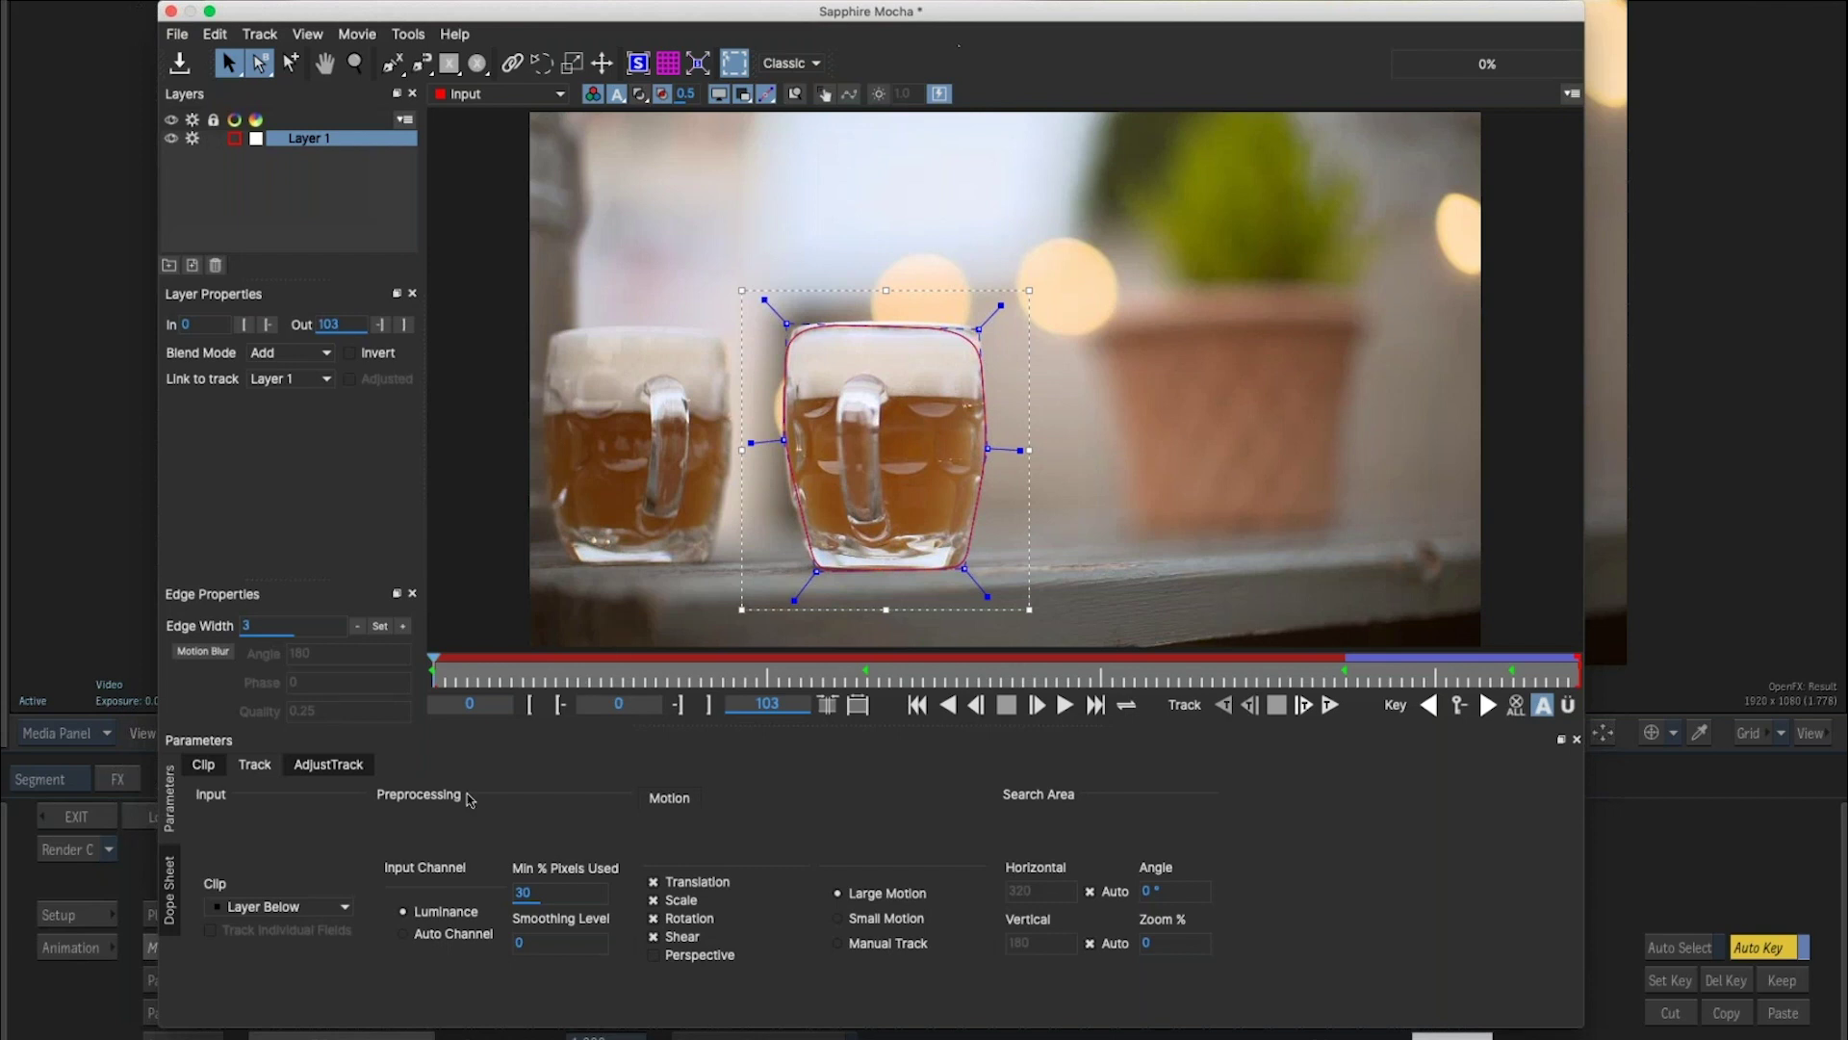
pyautogui.click(312, 766)
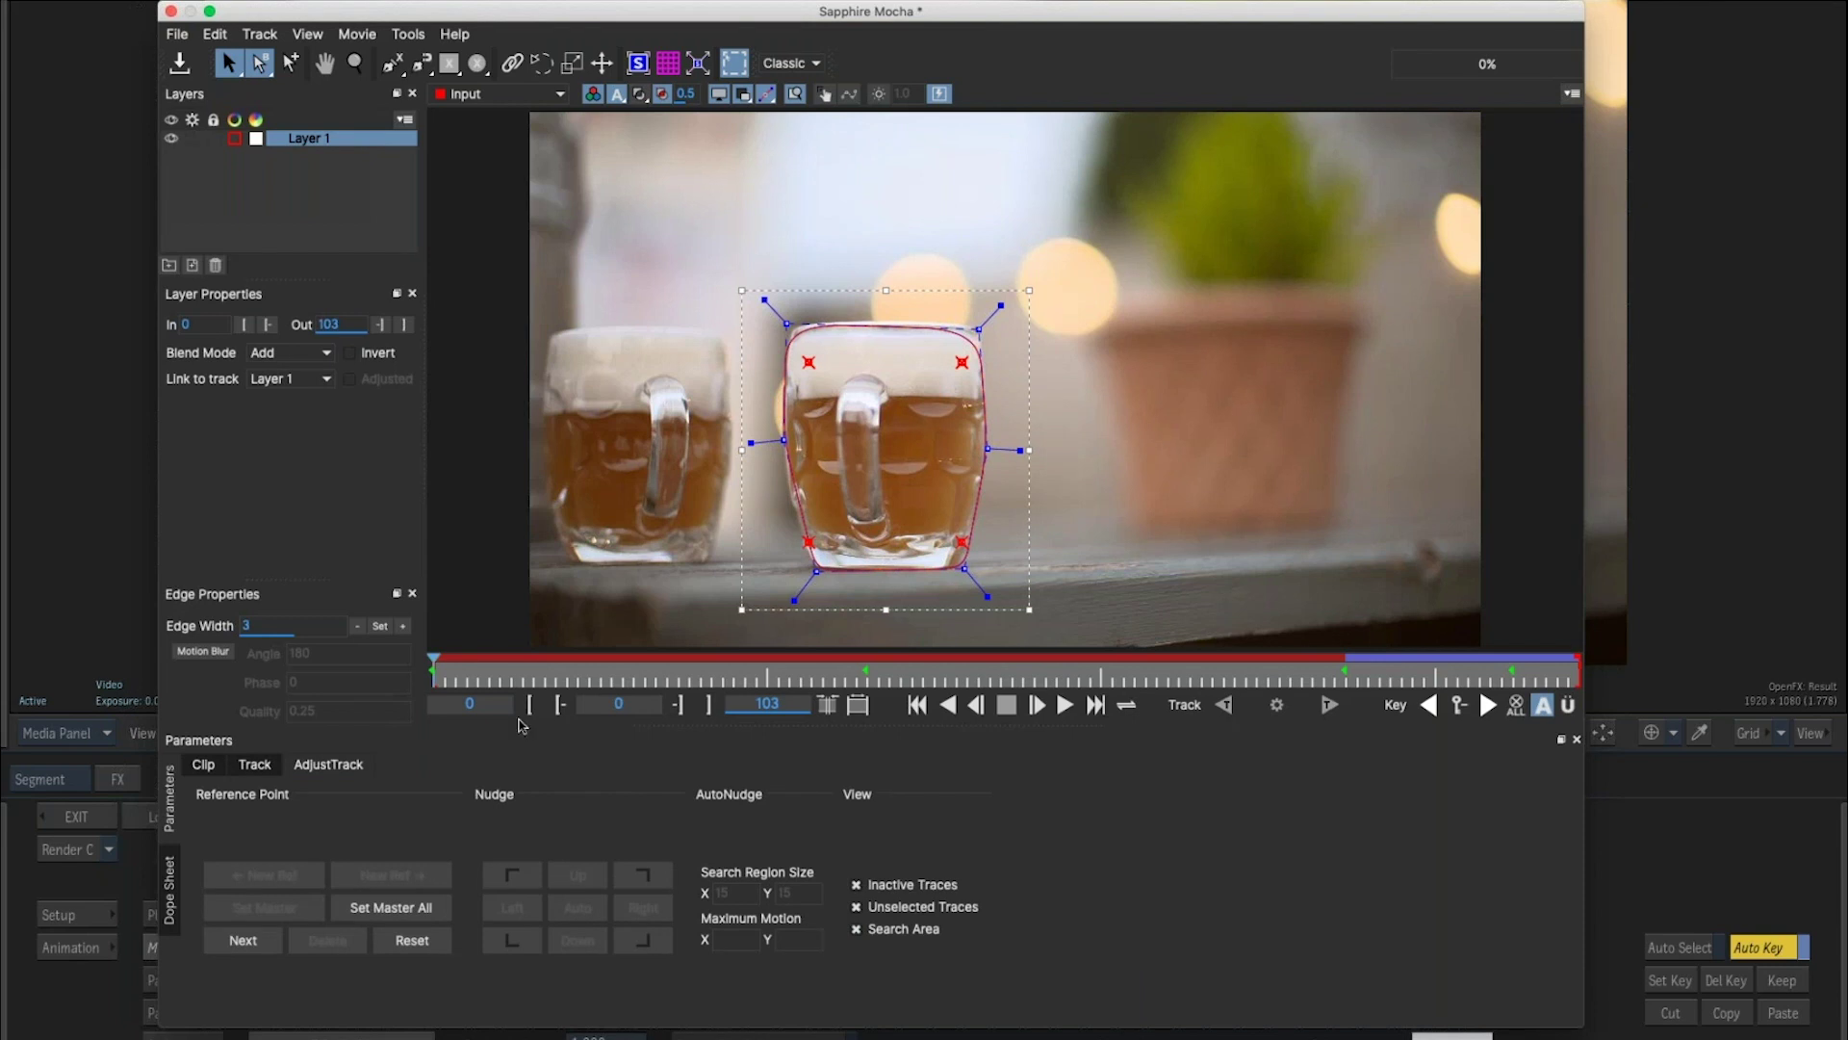
pyautogui.click(255, 764)
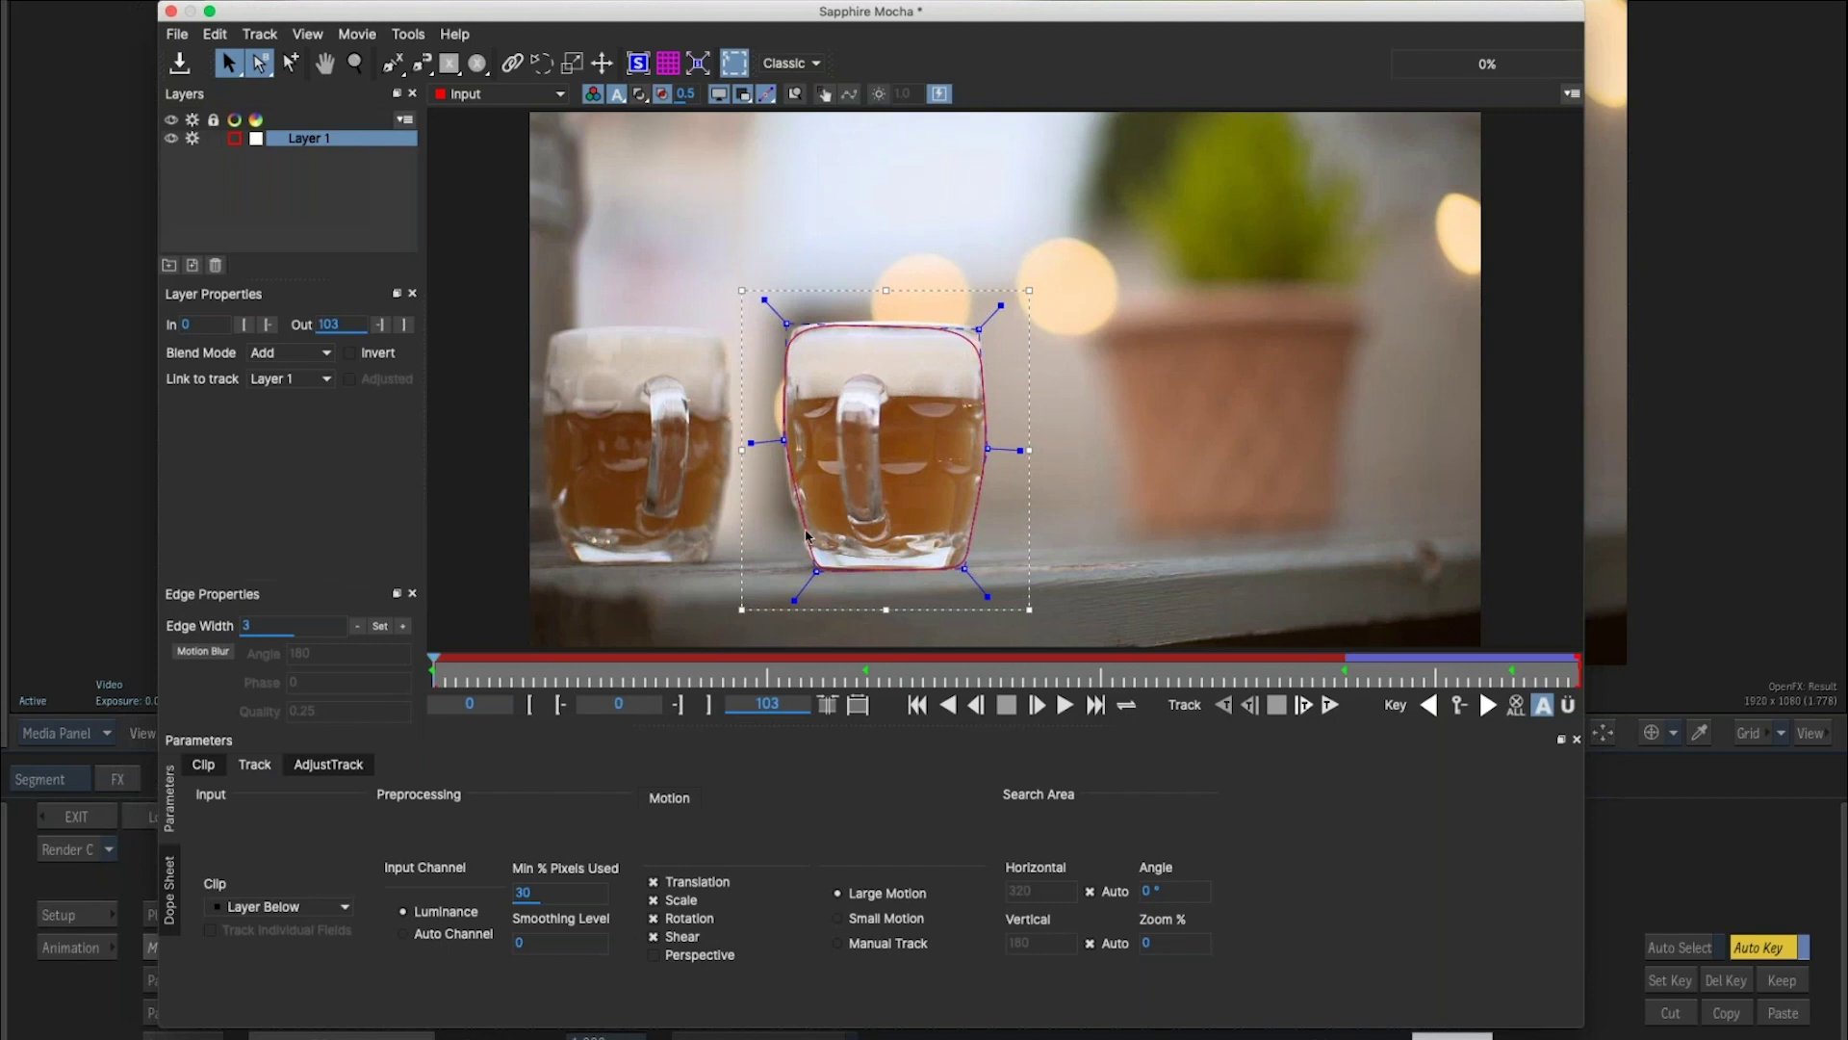
pyautogui.click(179, 64)
pyautogui.click(170, 12)
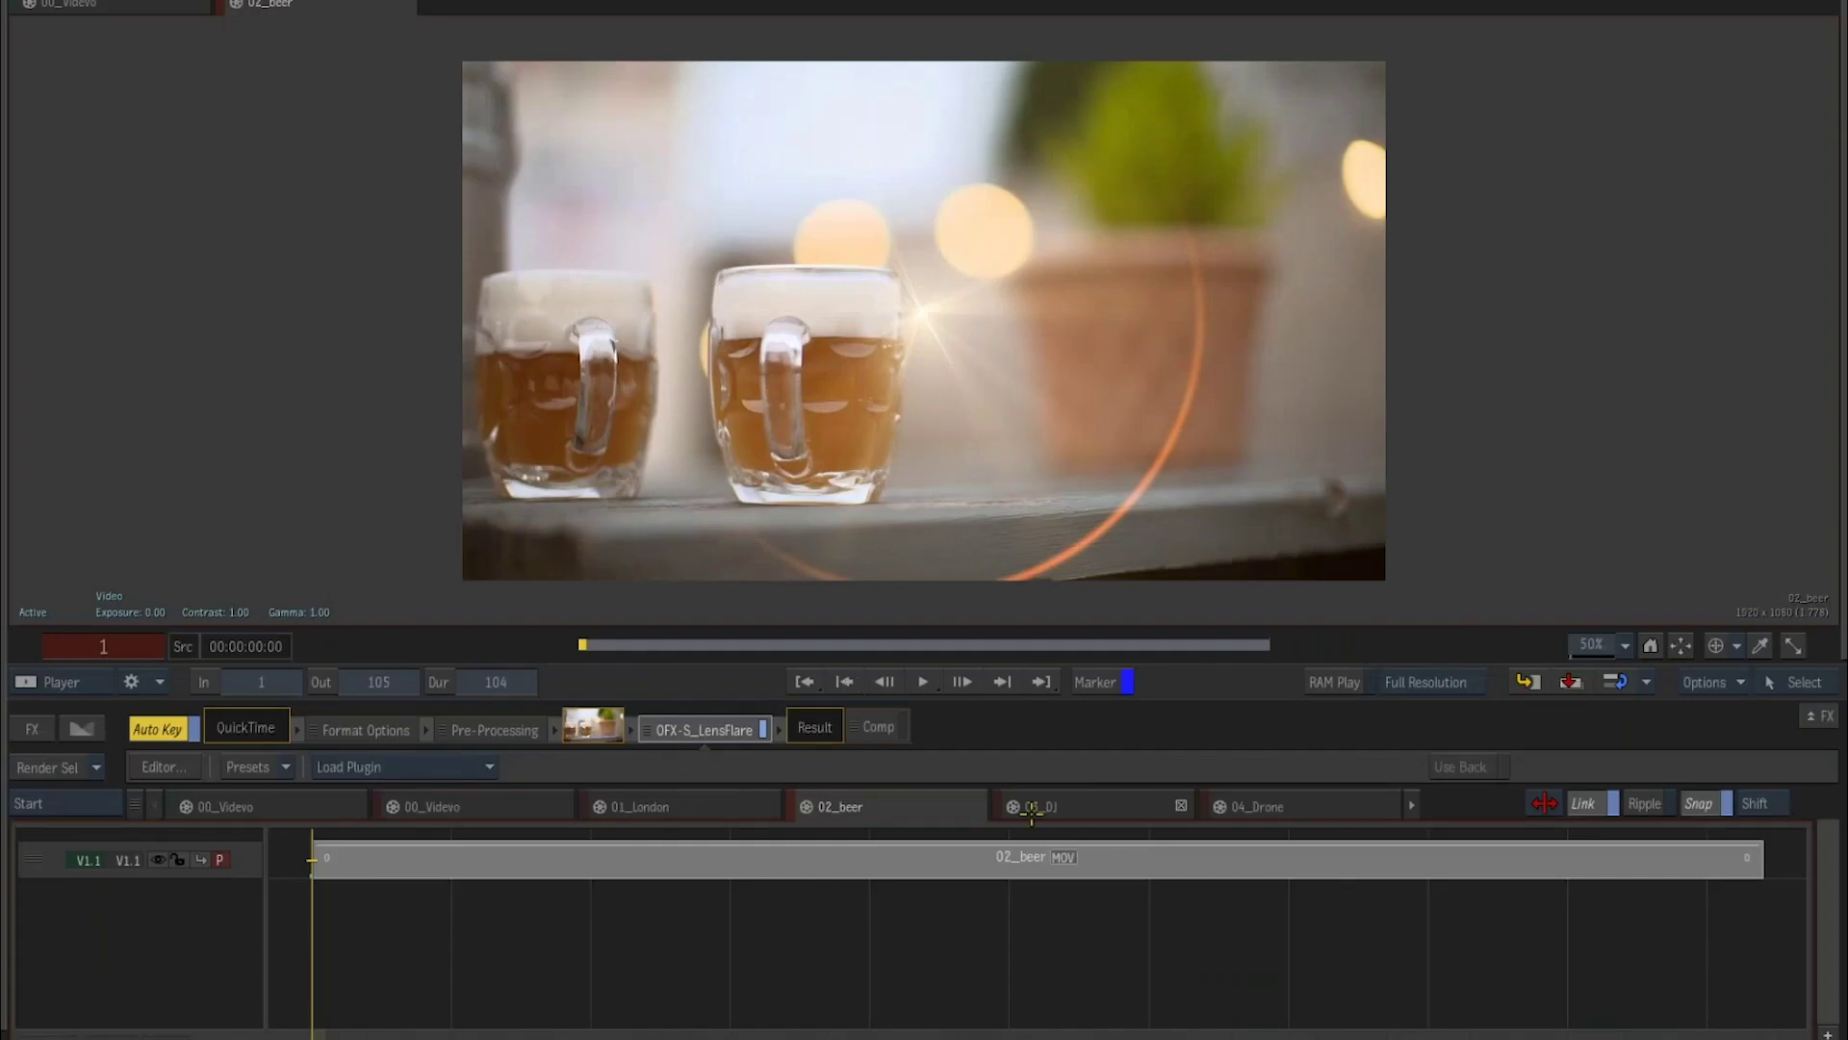
# Switch to the 03_DJ timeline, play its clip for review and return to frame 1.
pyautogui.click(1108, 858)
pyautogui.click(1064, 807)
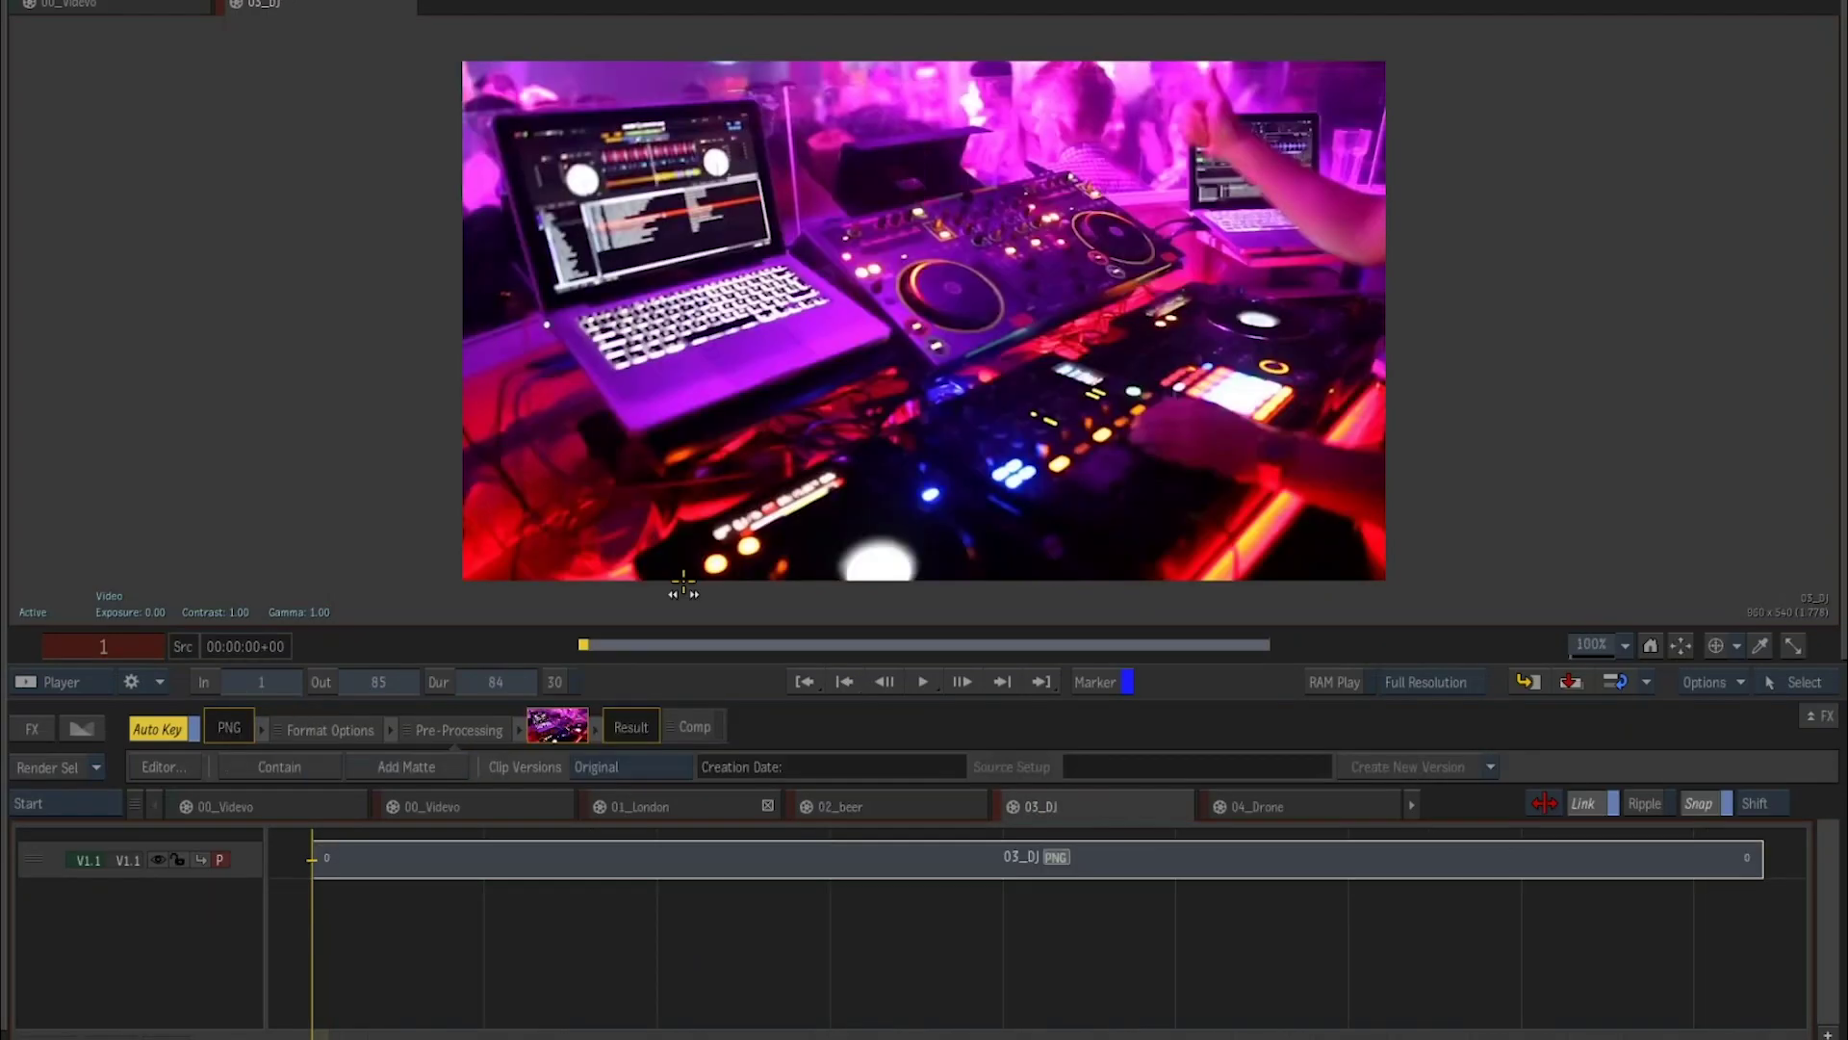
pyautogui.click(922, 680)
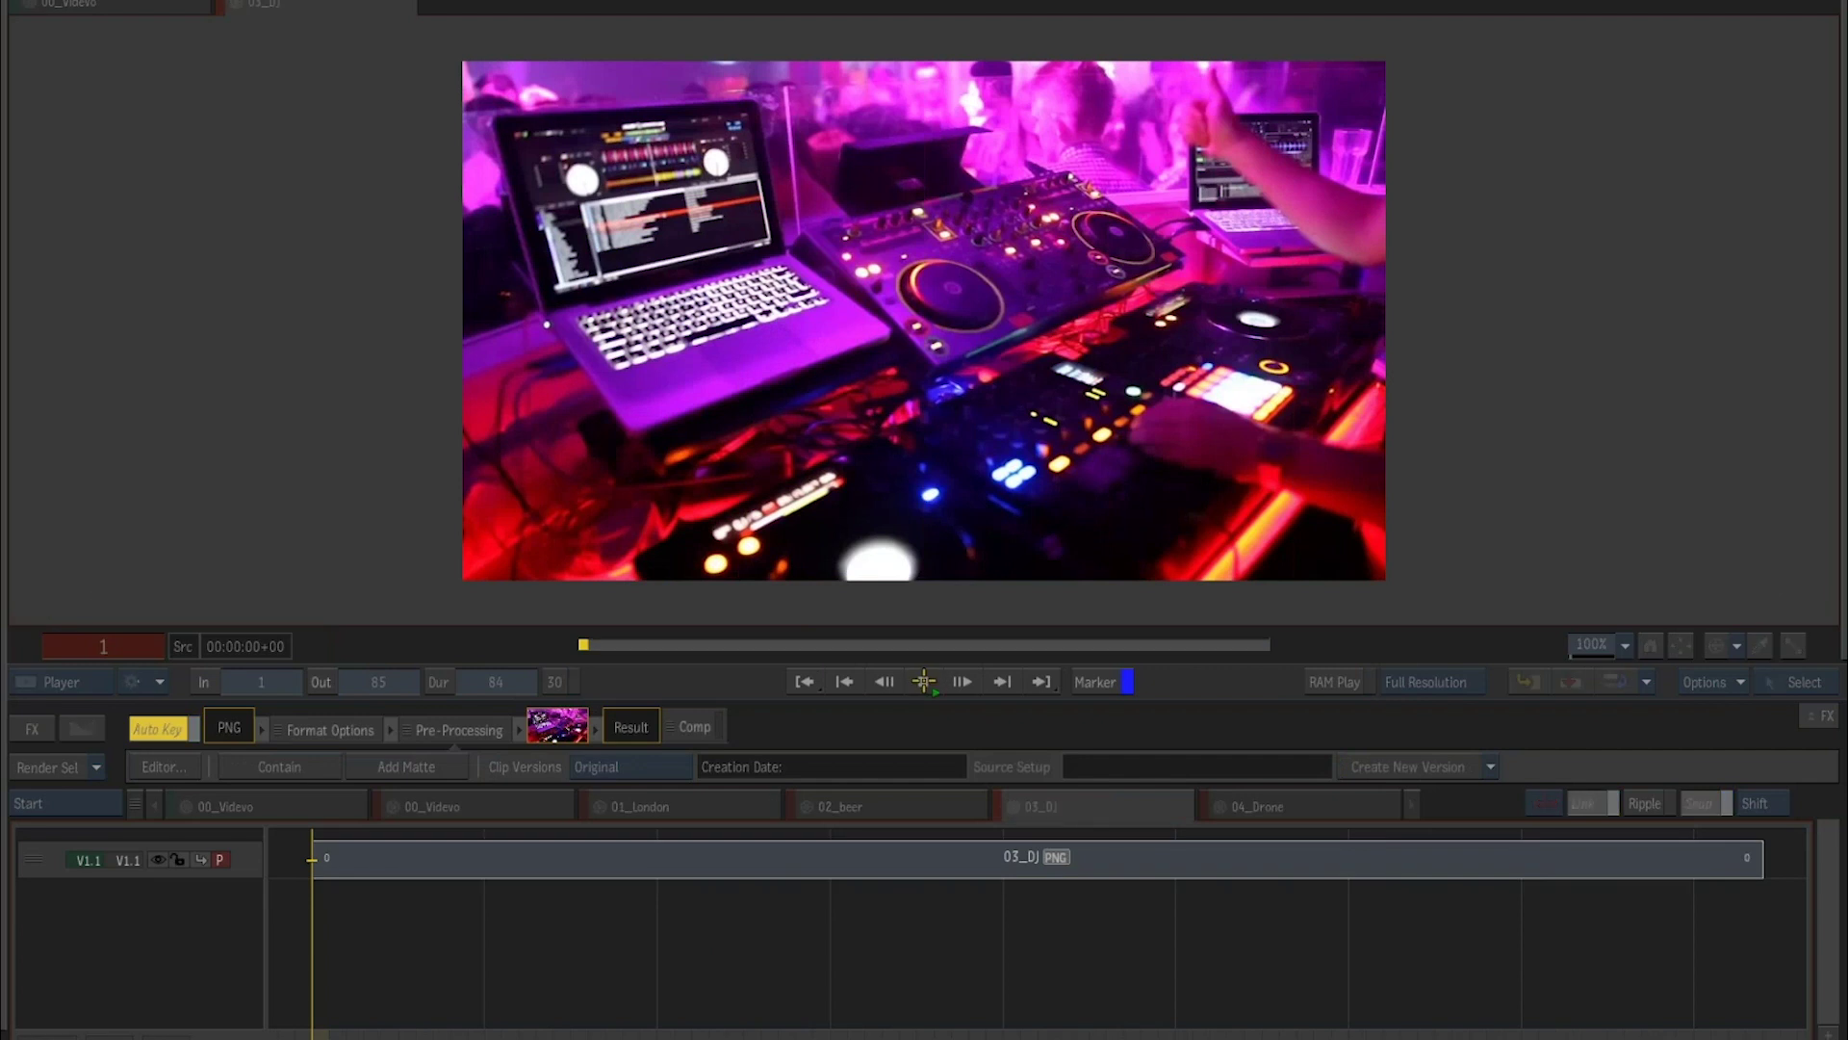
pyautogui.click(927, 680)
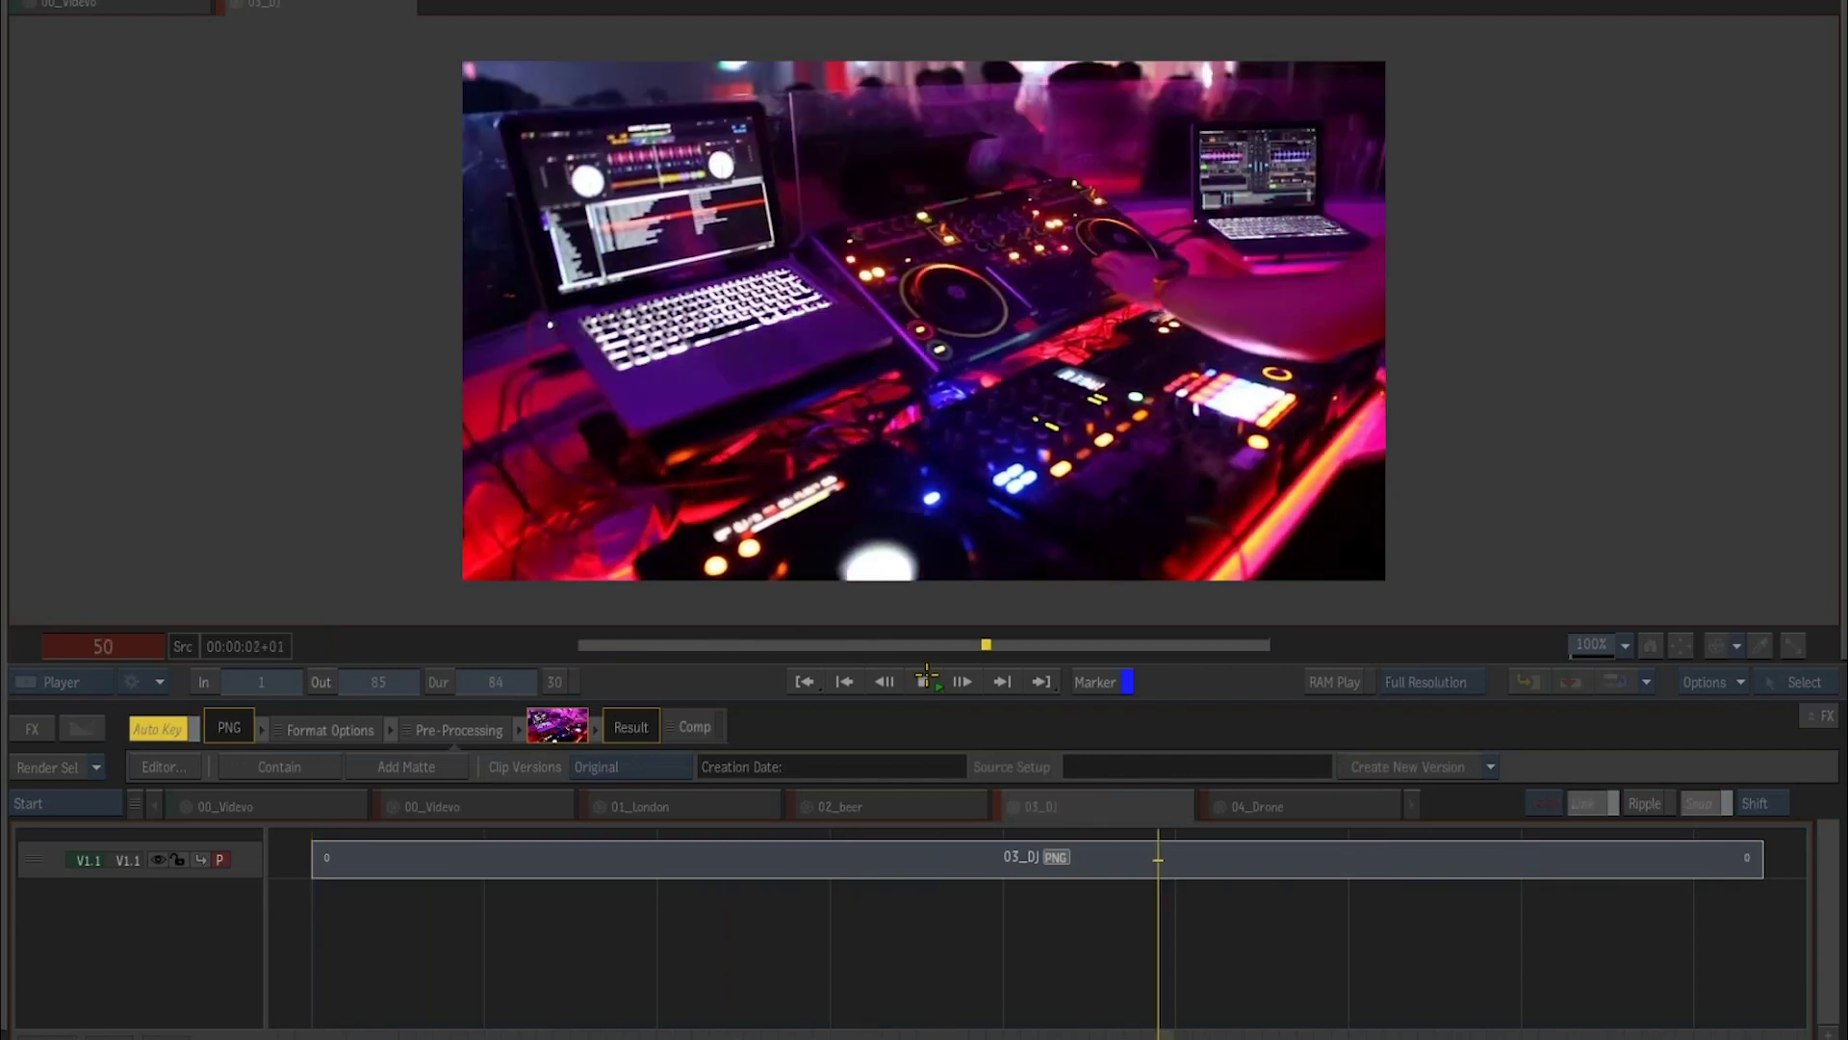
pyautogui.moveTo(1151, 639); pyautogui.dragTo(502, 673)
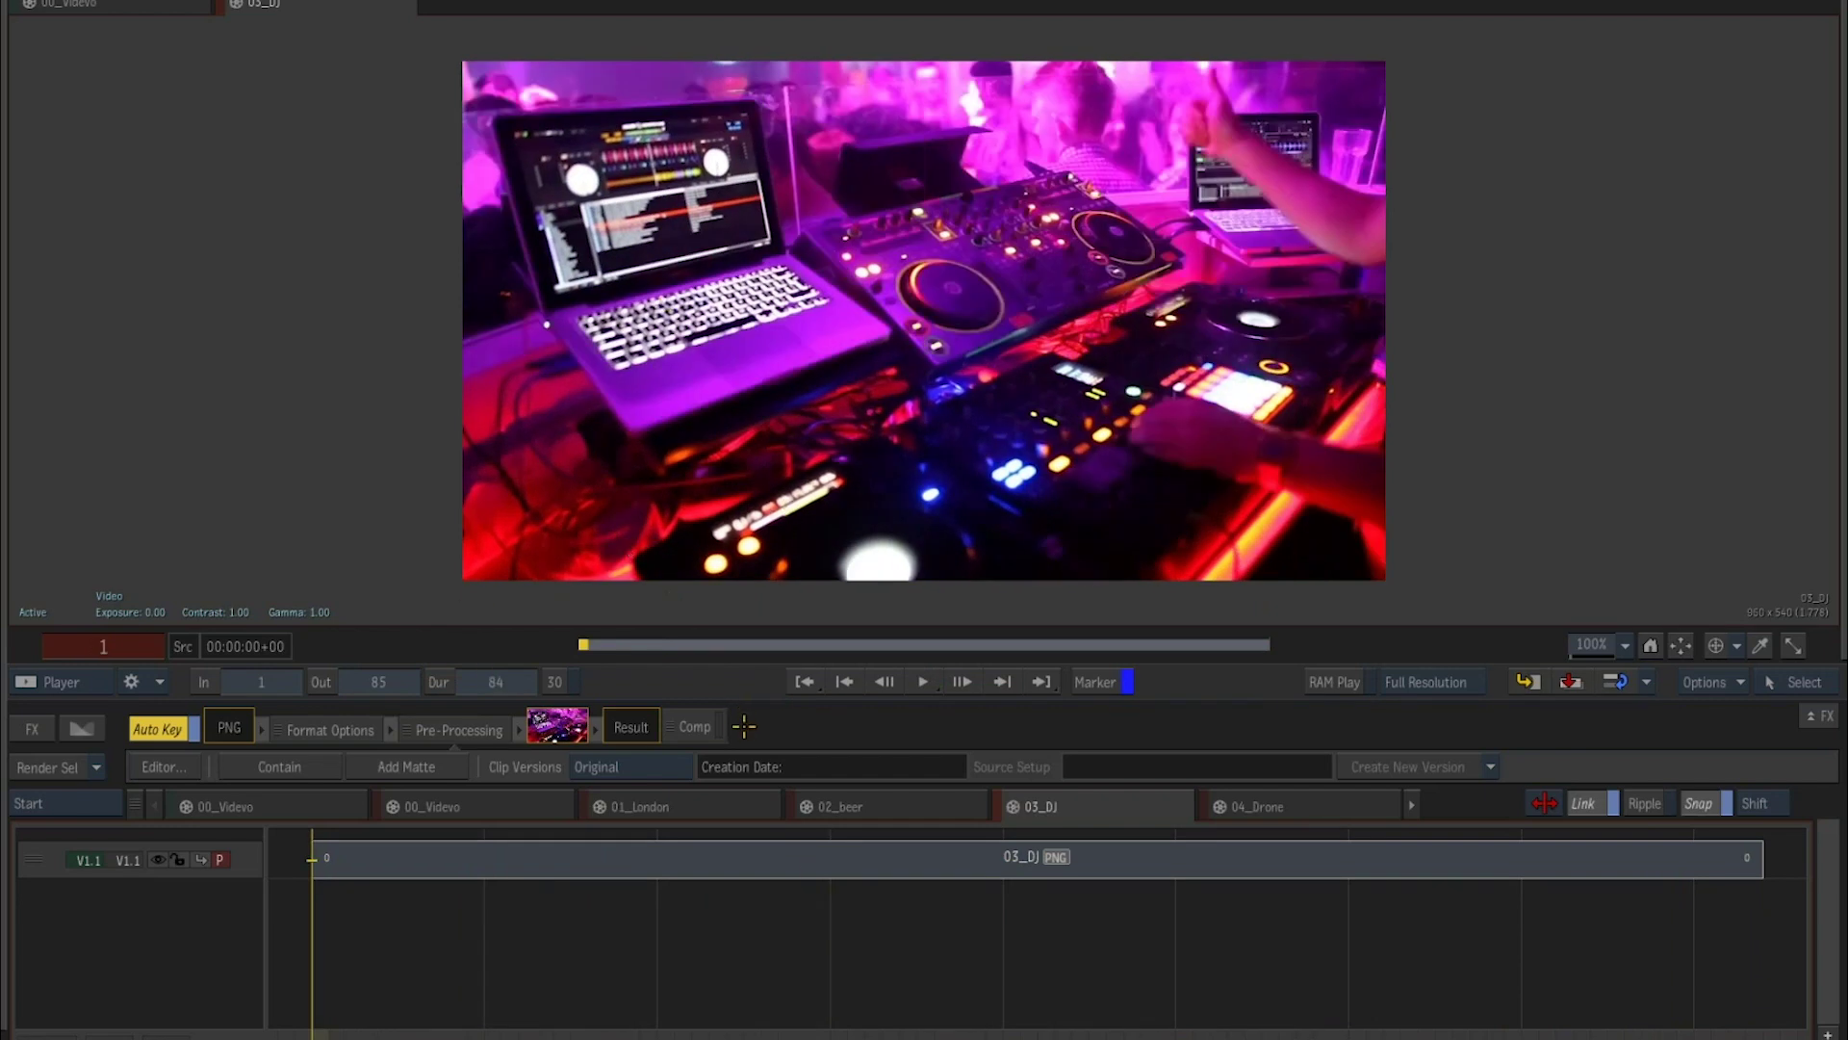
# Add an OpenFX effect with the Mocha Pro plugin to the 03_DJ clip and launch the Mocha interface.
pyautogui.click(40, 728)
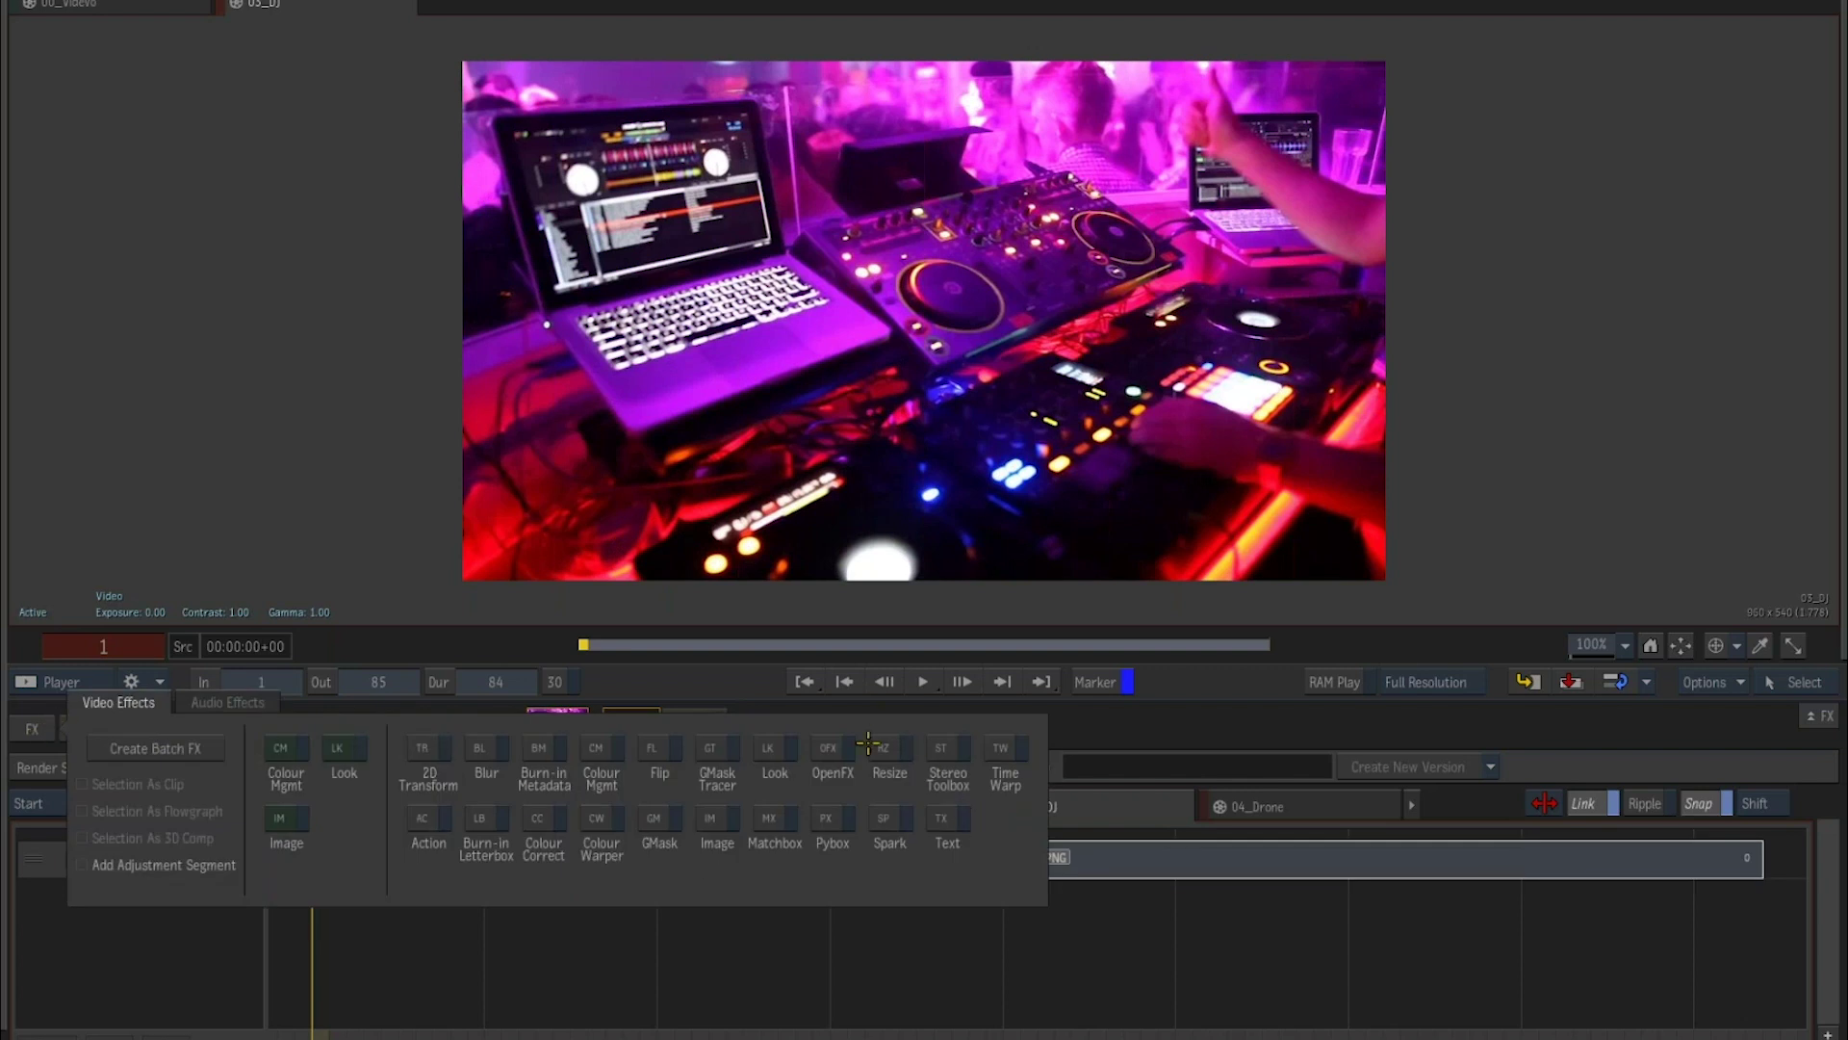
pyautogui.click(836, 749)
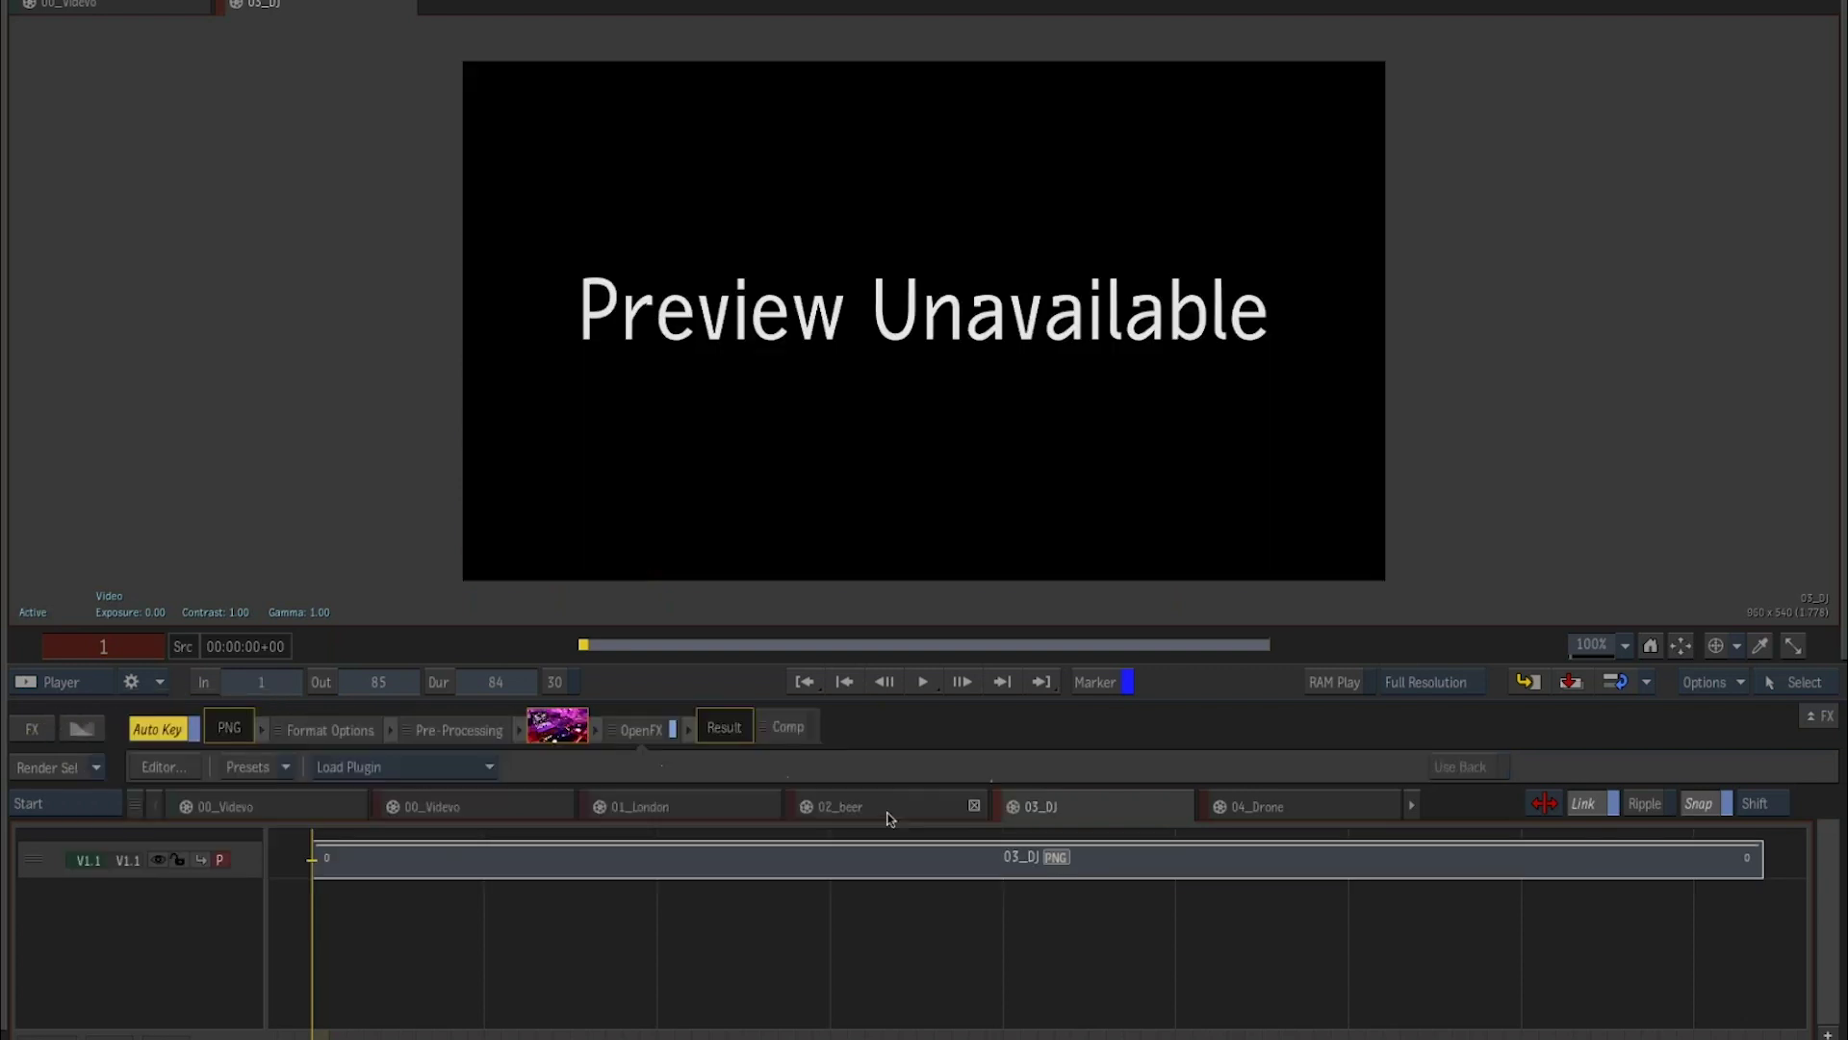
pyautogui.click(328, 767)
pyautogui.moveTo(364, 792)
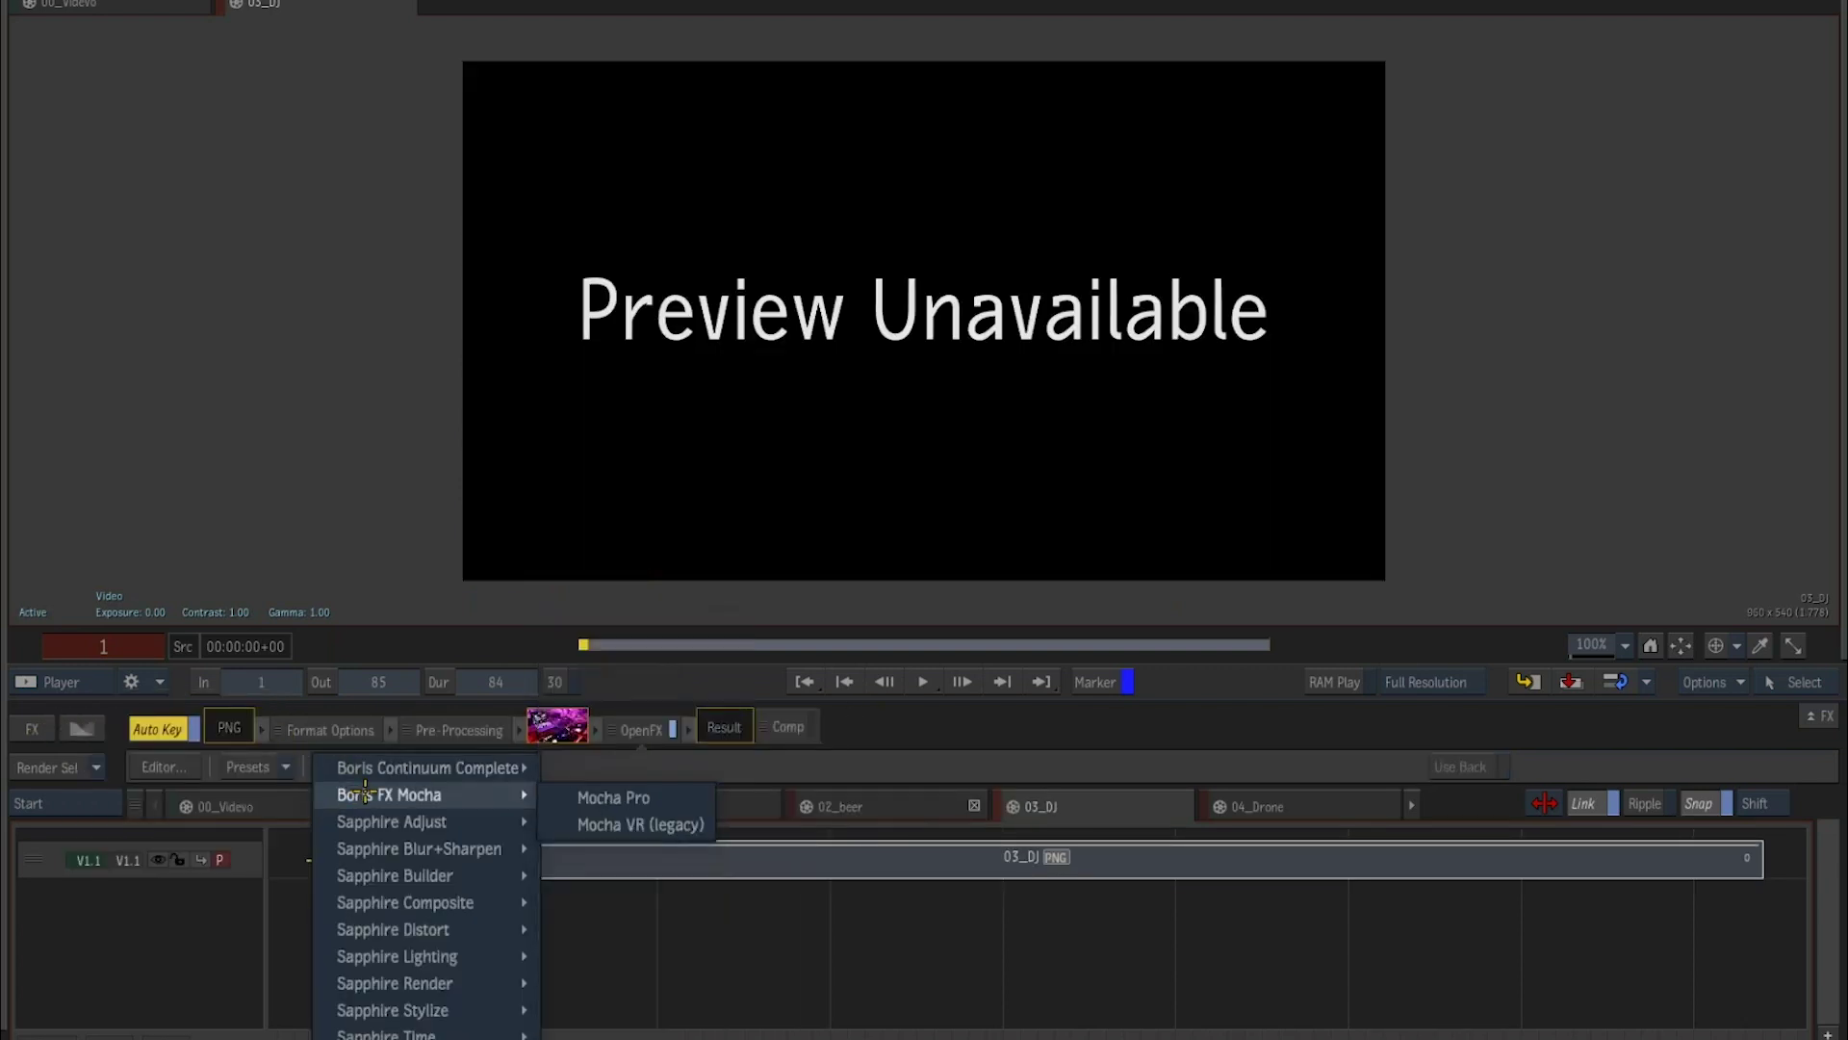
pyautogui.click(592, 799)
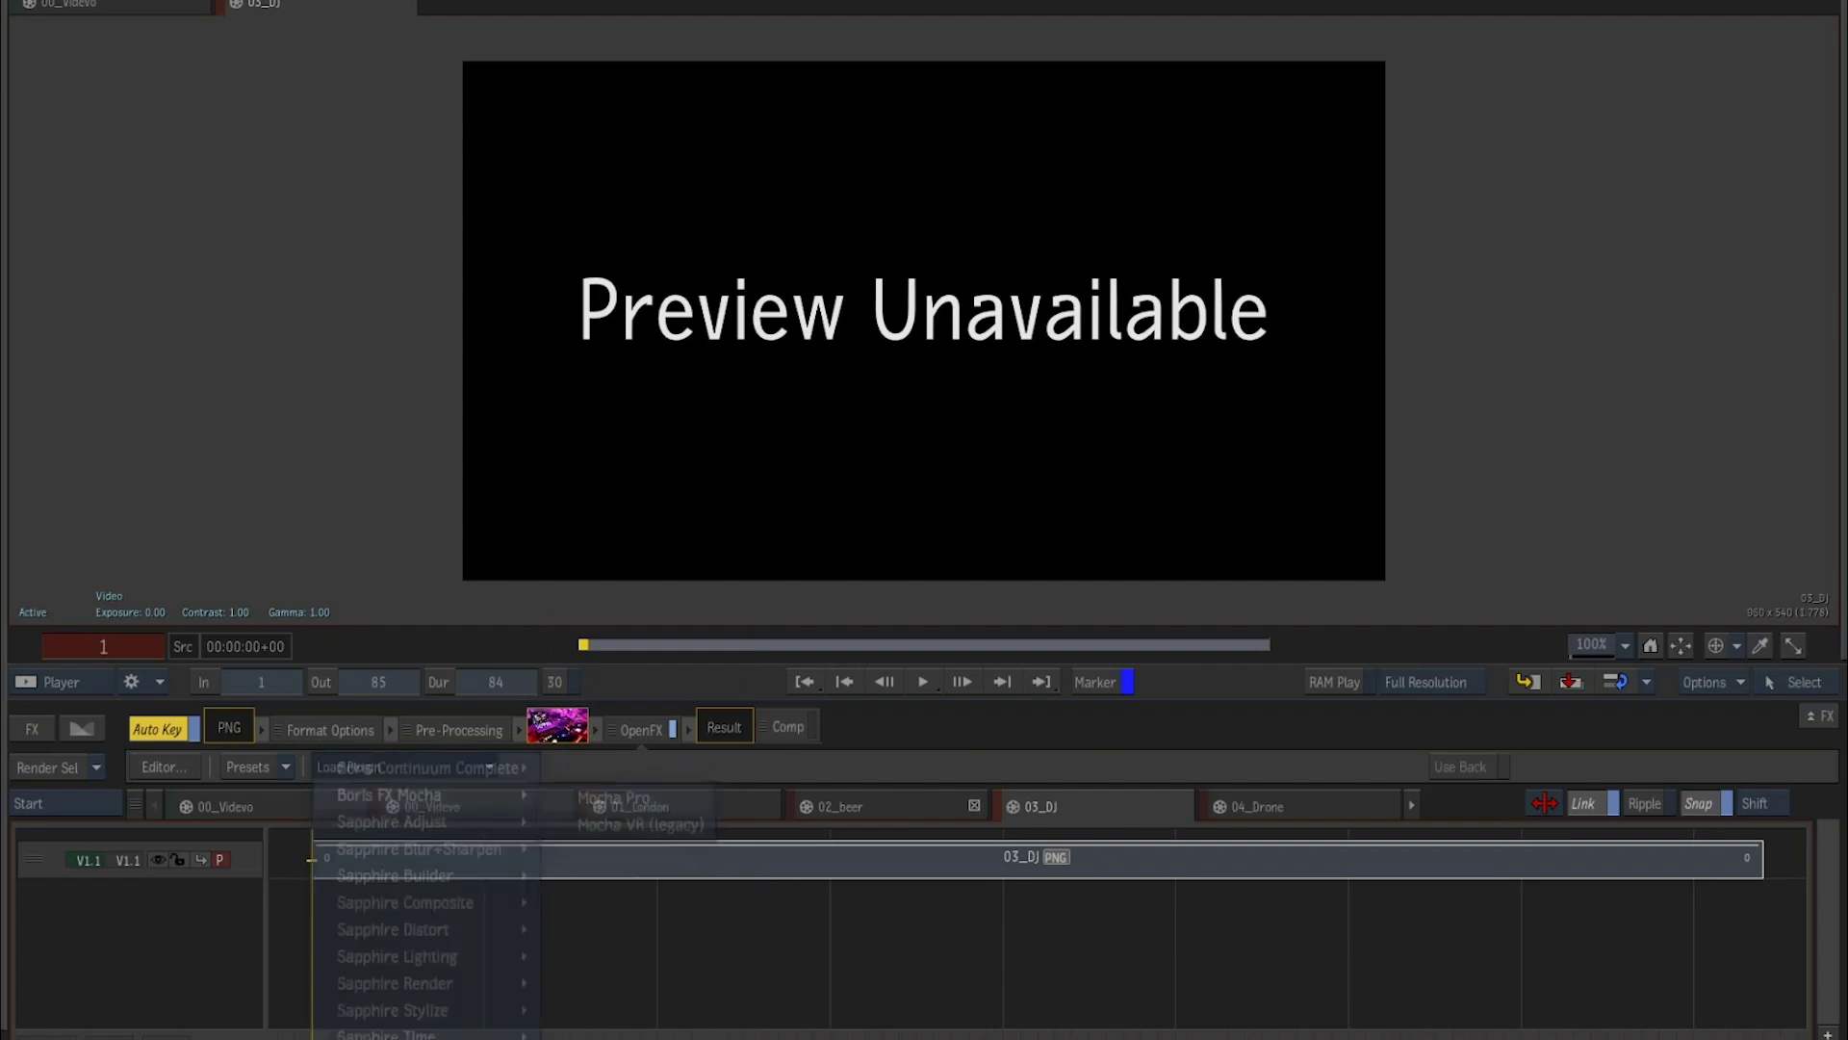
pyautogui.doubleClick(1005, 860)
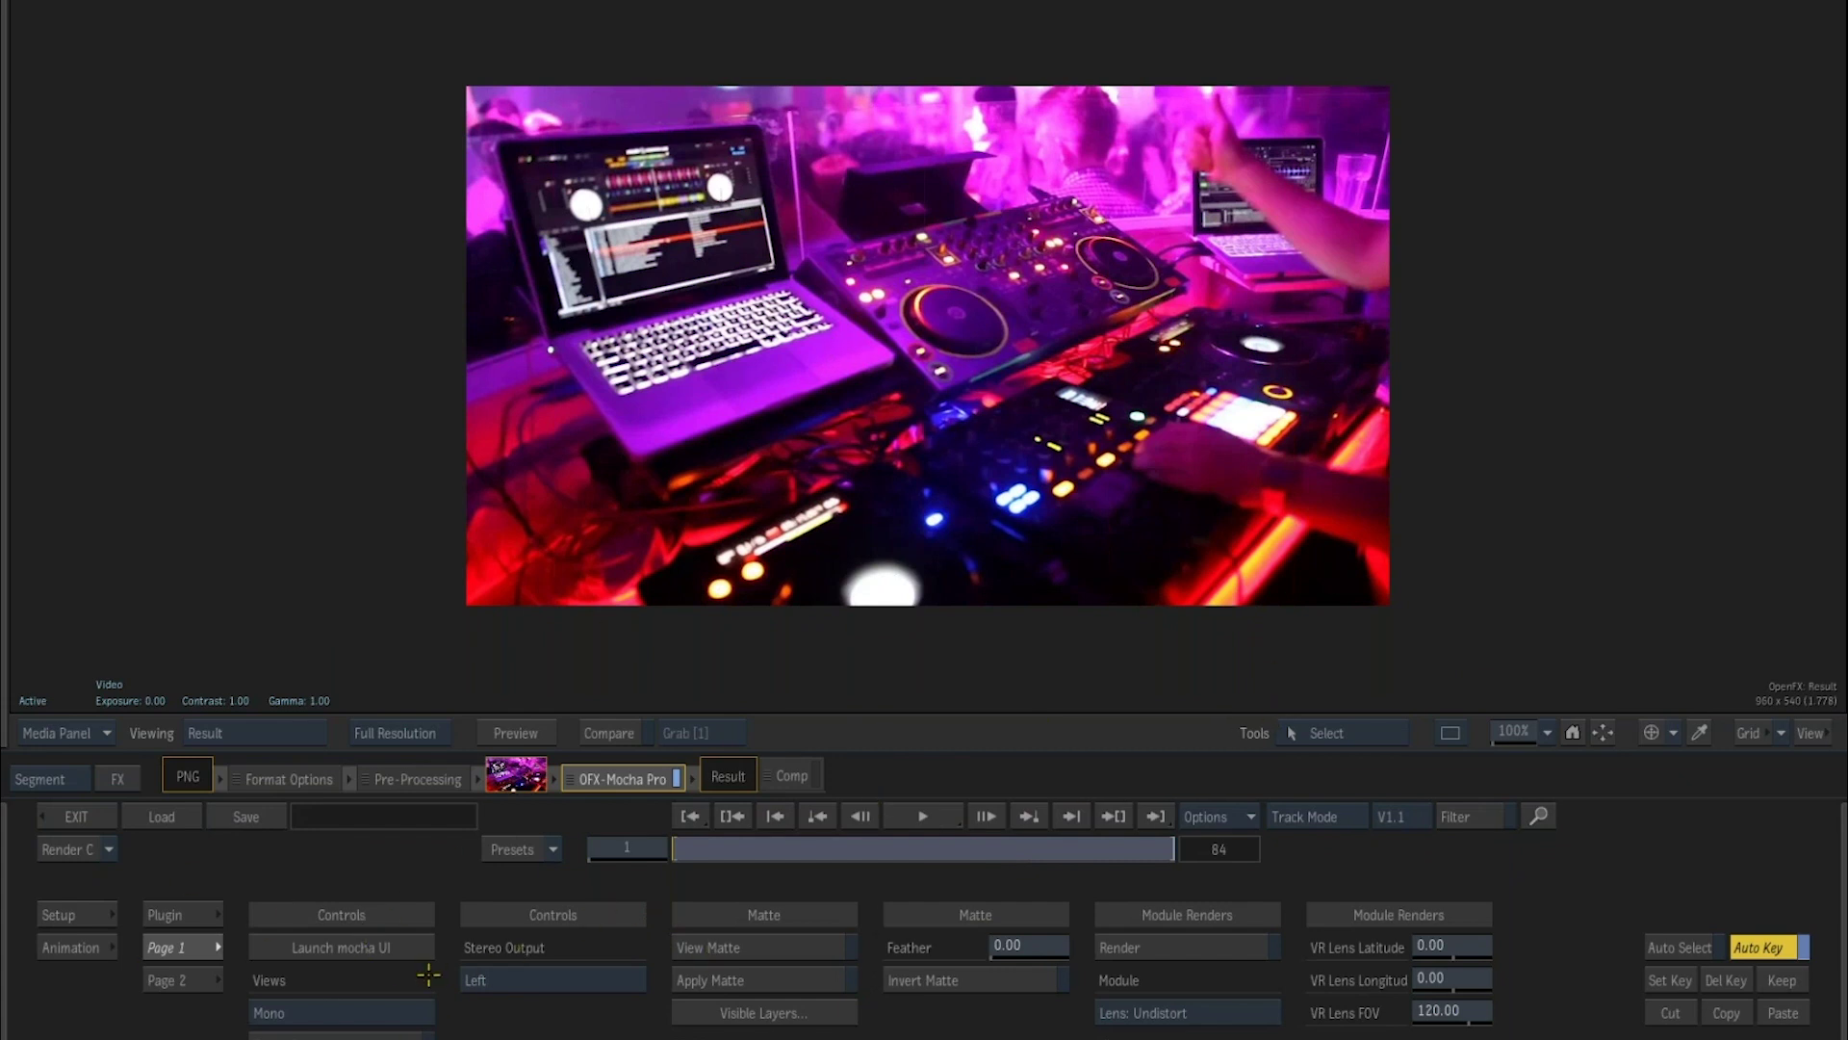
pyautogui.click(360, 948)
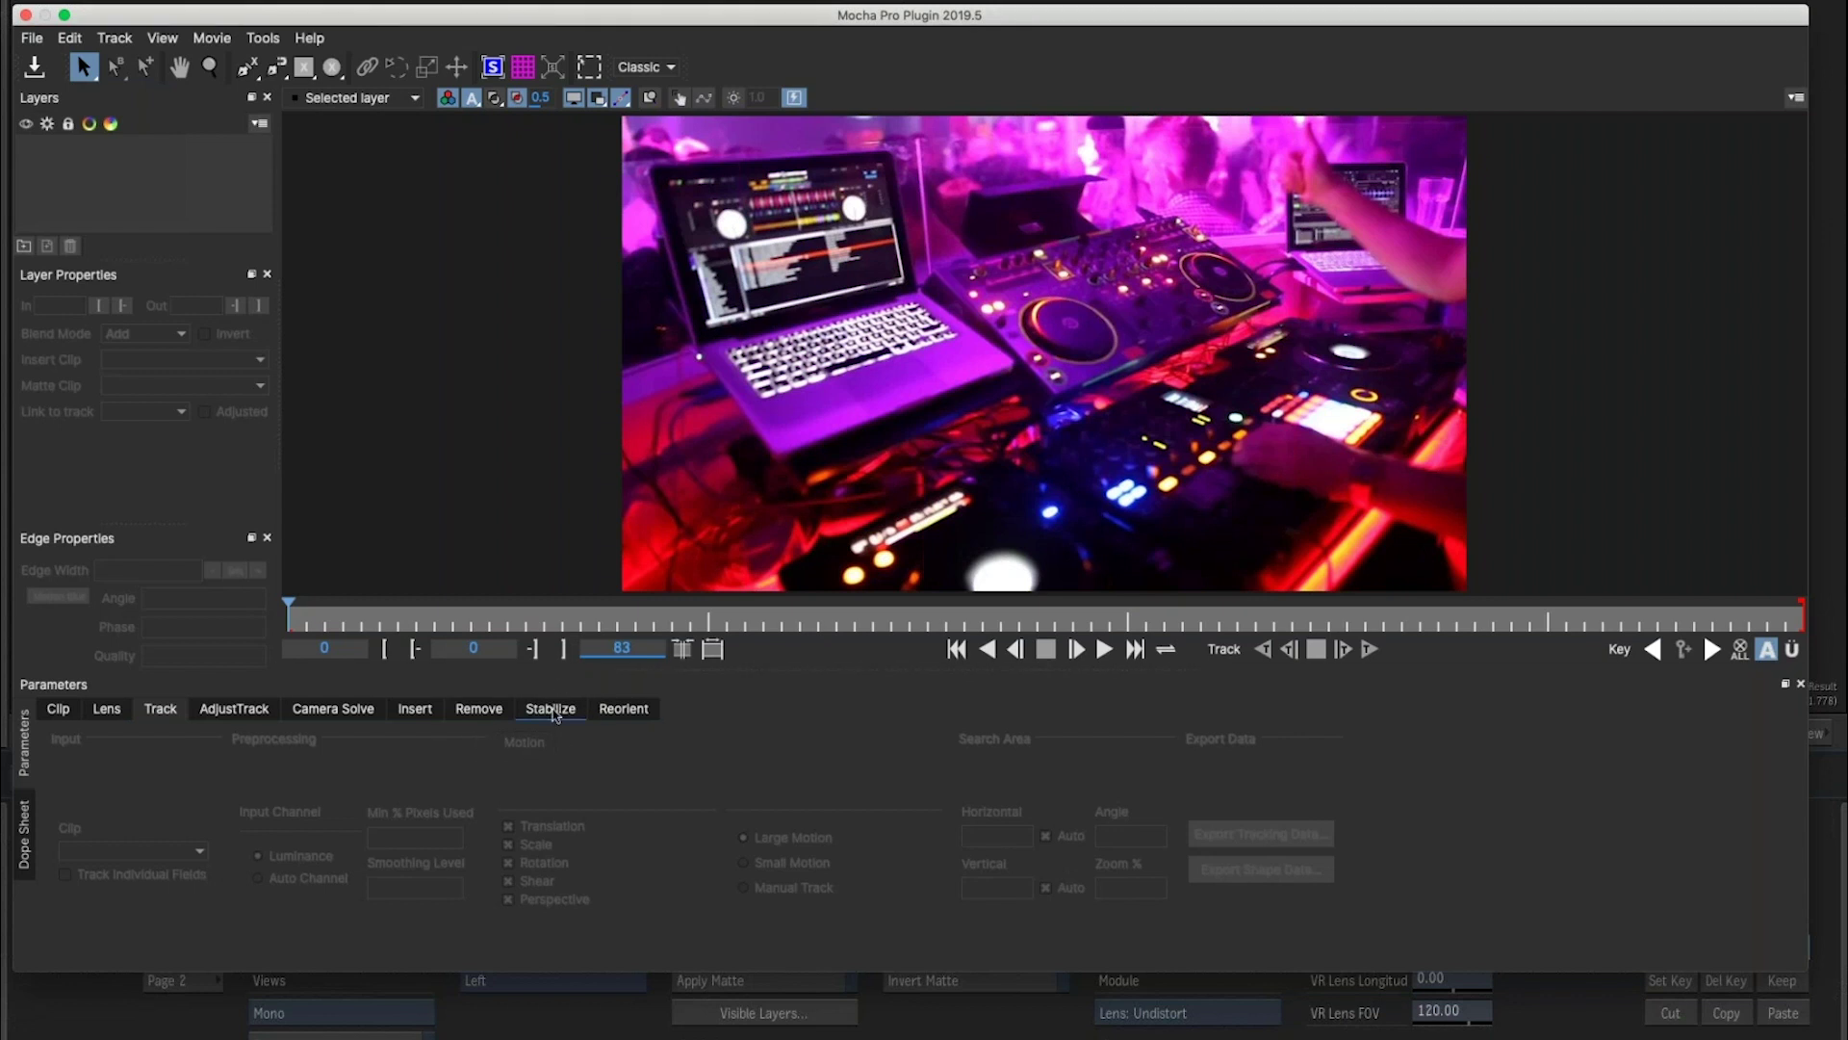
# Draw a rectangular spline over the laptop's keyboard and fit its four corner points to the keyboard deck.
pyautogui.click(304, 68)
pyautogui.moveTo(720, 339); pyautogui.dragTo(965, 453)
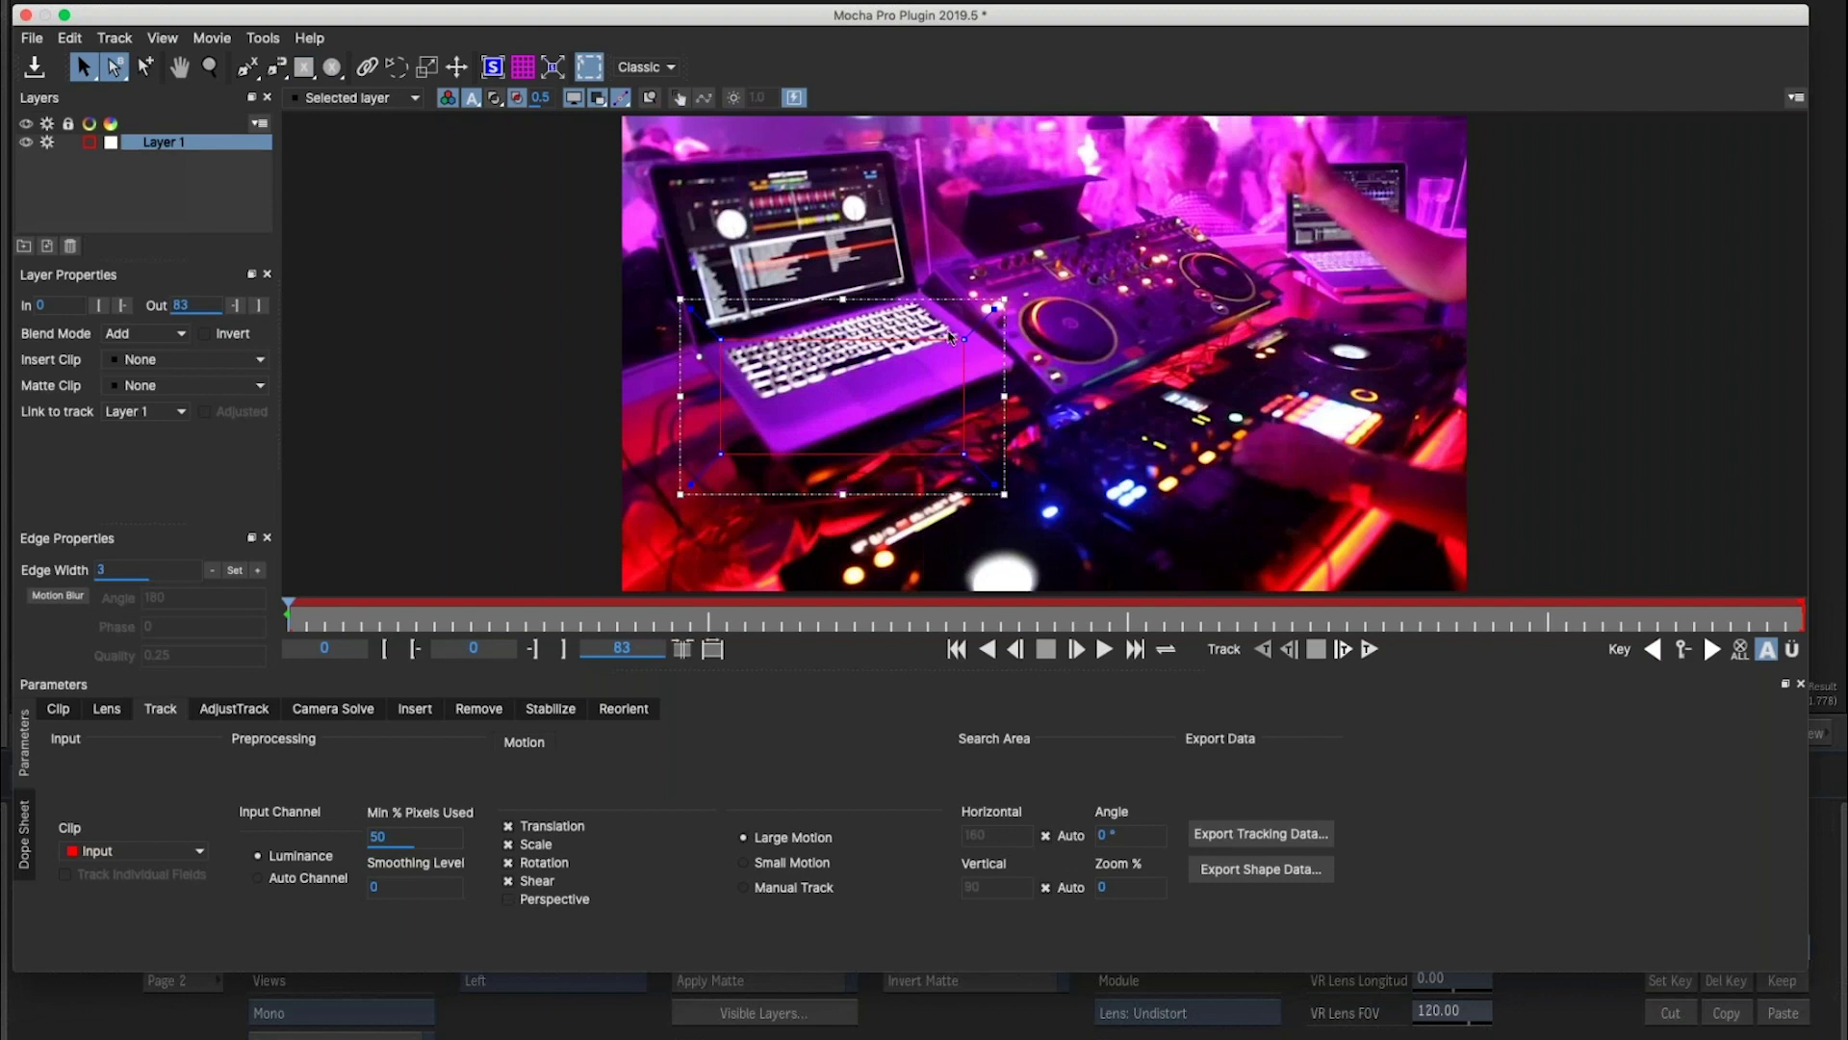
pyautogui.moveTo(963, 339); pyautogui.dragTo(930, 292)
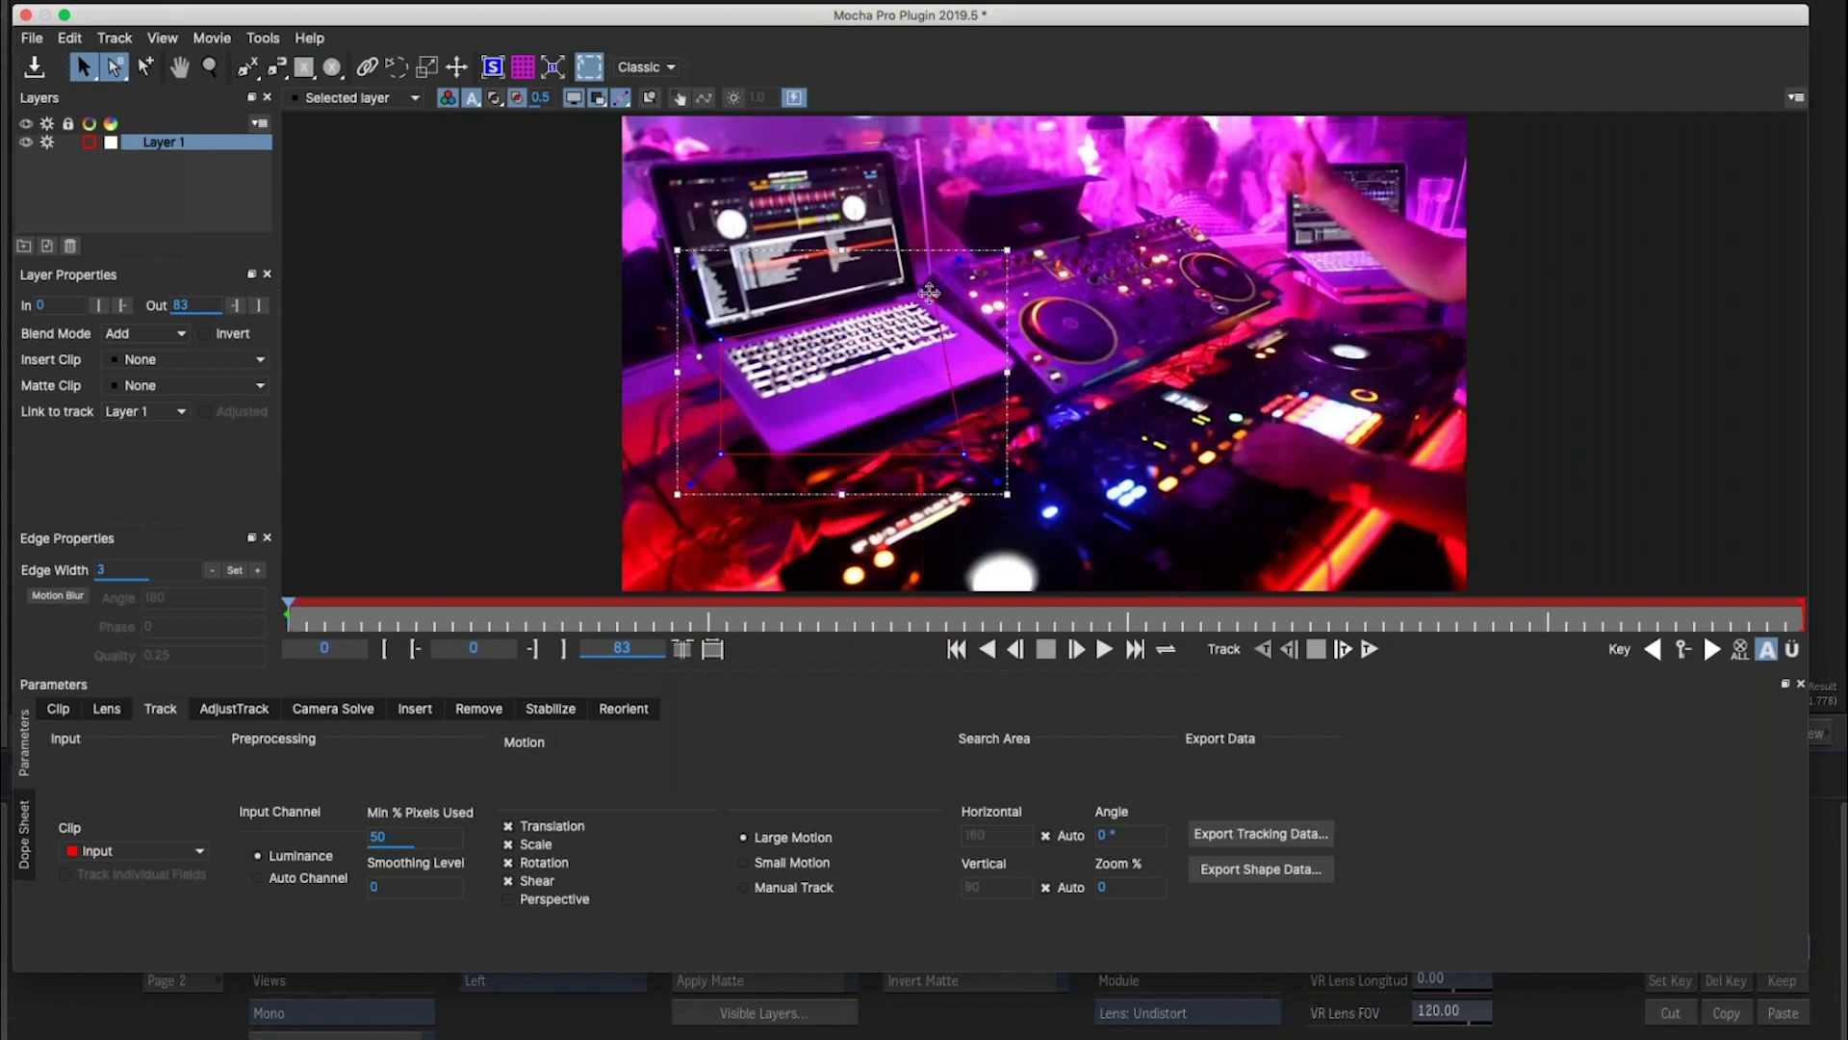
pyautogui.moveTo(767, 416); pyautogui.dragTo(760, 408)
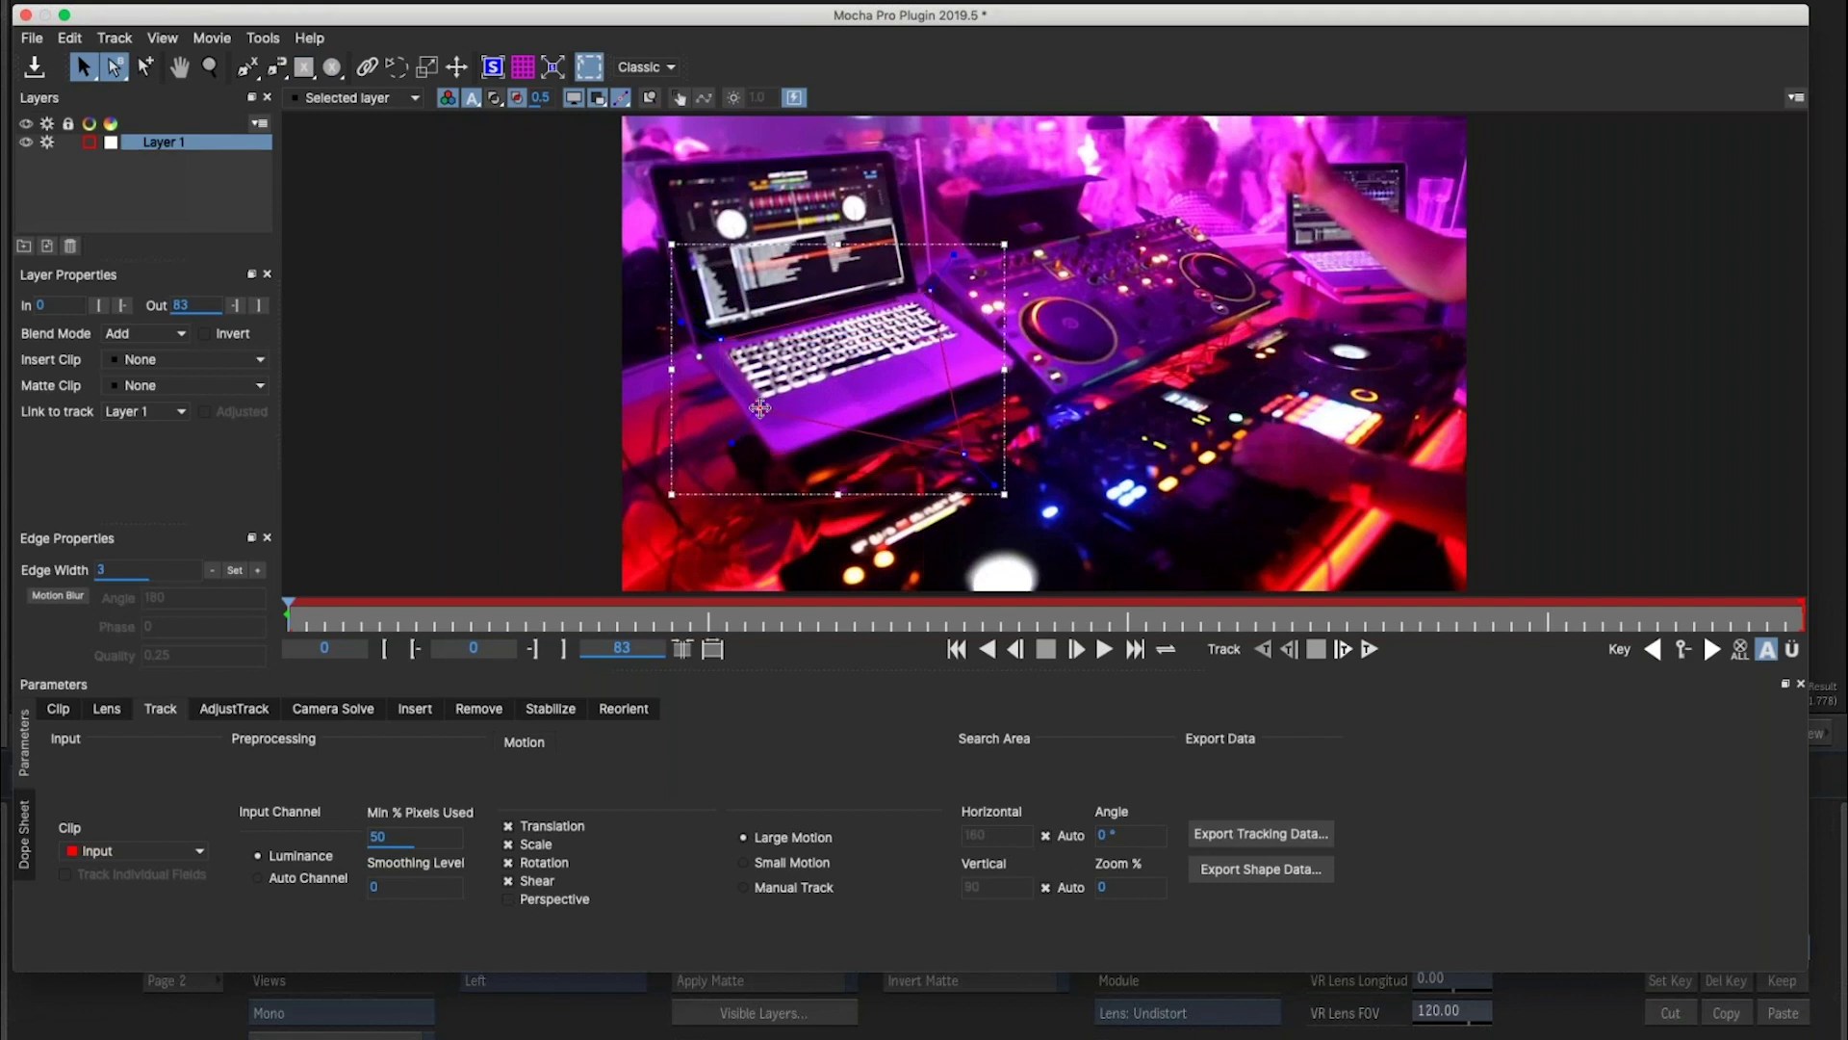
pyautogui.moveTo(965, 452); pyautogui.dragTo(918, 295)
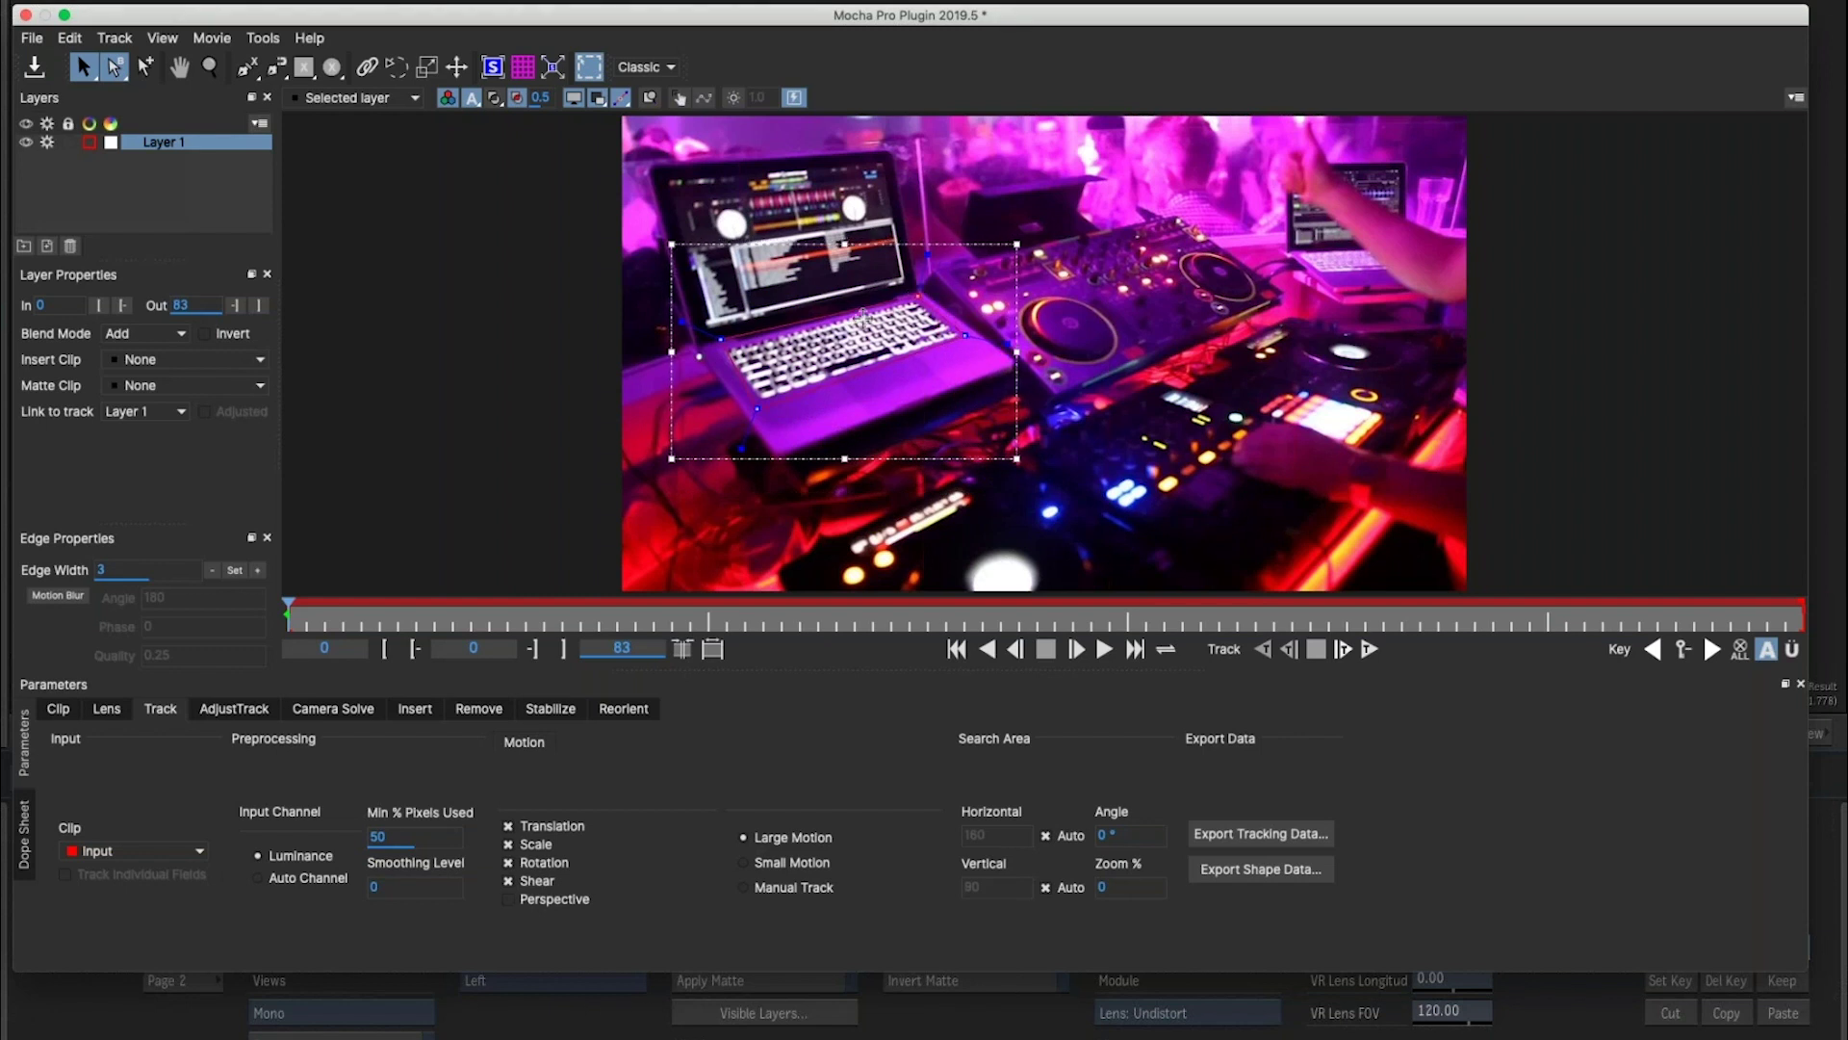
pyautogui.moveTo(722, 337); pyautogui.dragTo(722, 346)
pyautogui.moveTo(759, 405); pyautogui.dragTo(760, 403)
pyautogui.moveTo(915, 294); pyautogui.dragTo(913, 301)
pyautogui.moveTo(761, 406); pyautogui.dragTo(760, 402)
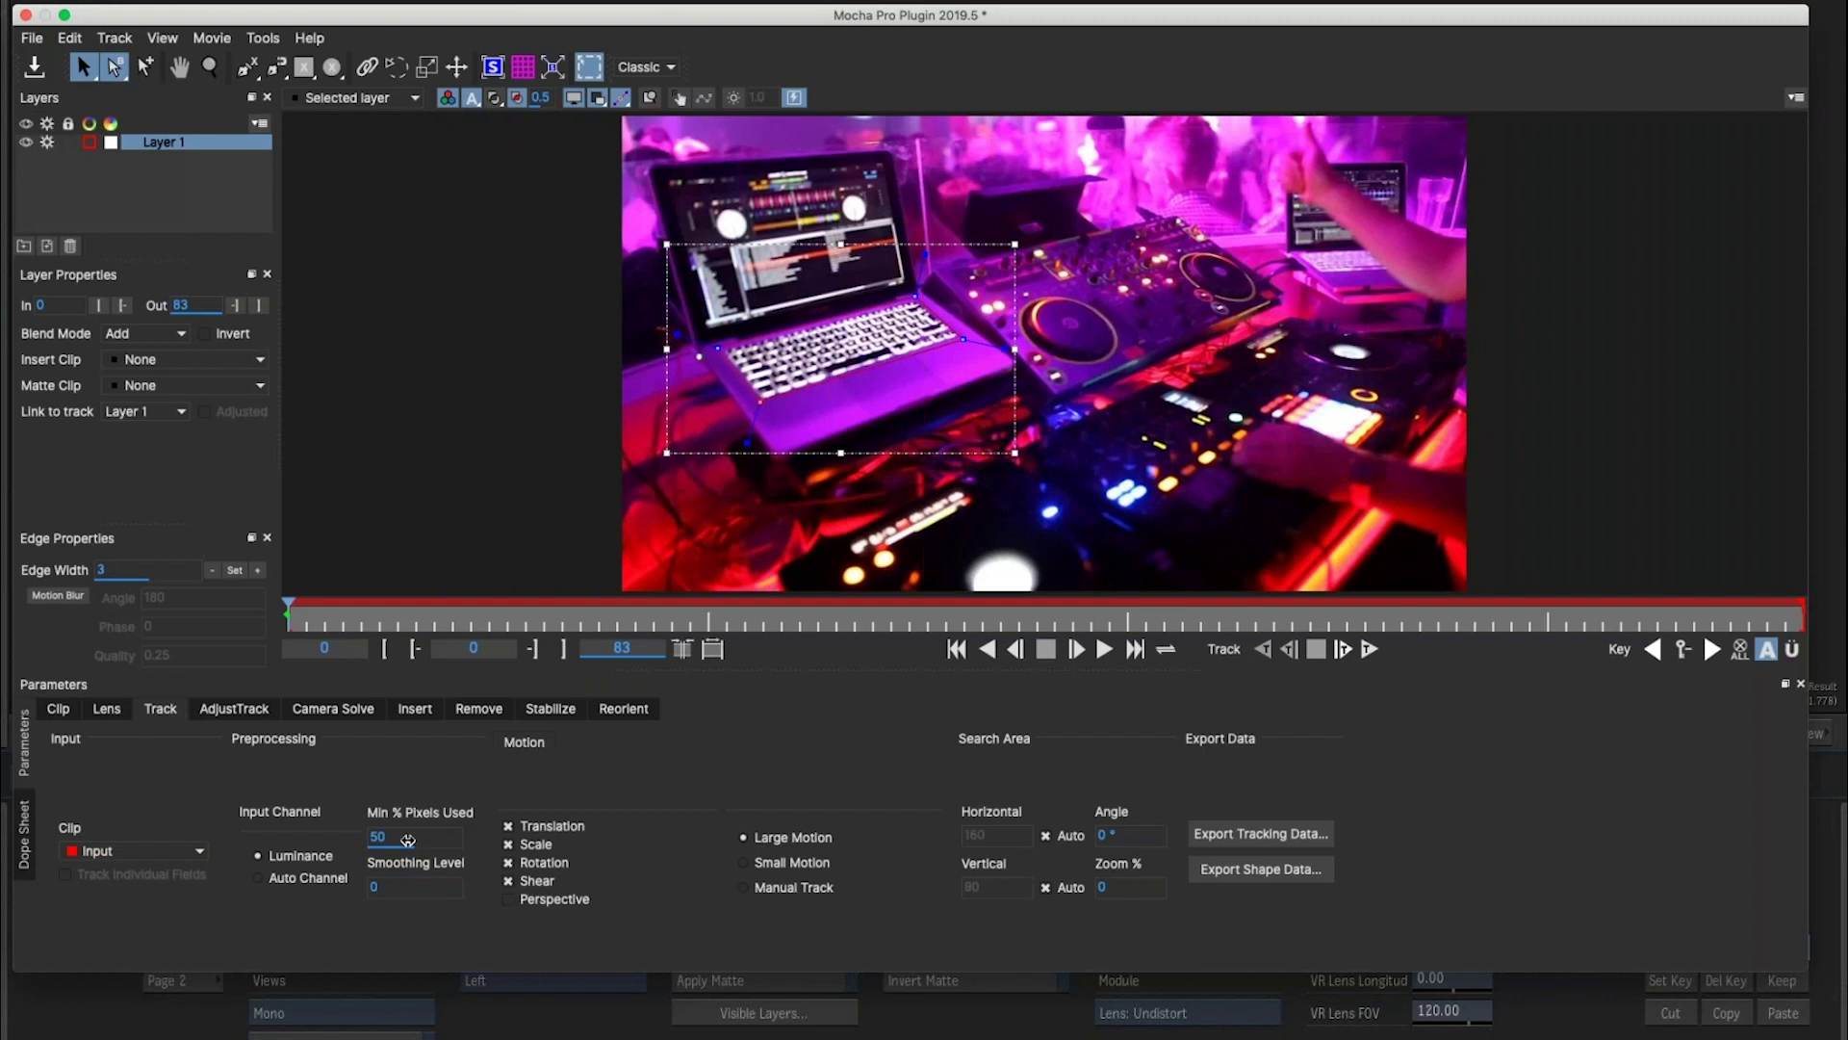
# Track the laptop layer forward to frame 34 with Min % Pixels Used at 63.5 and Perspective motion enabled.
pyautogui.moveTo(400, 836); pyautogui.dragTo(444, 837)
pyautogui.click(511, 903)
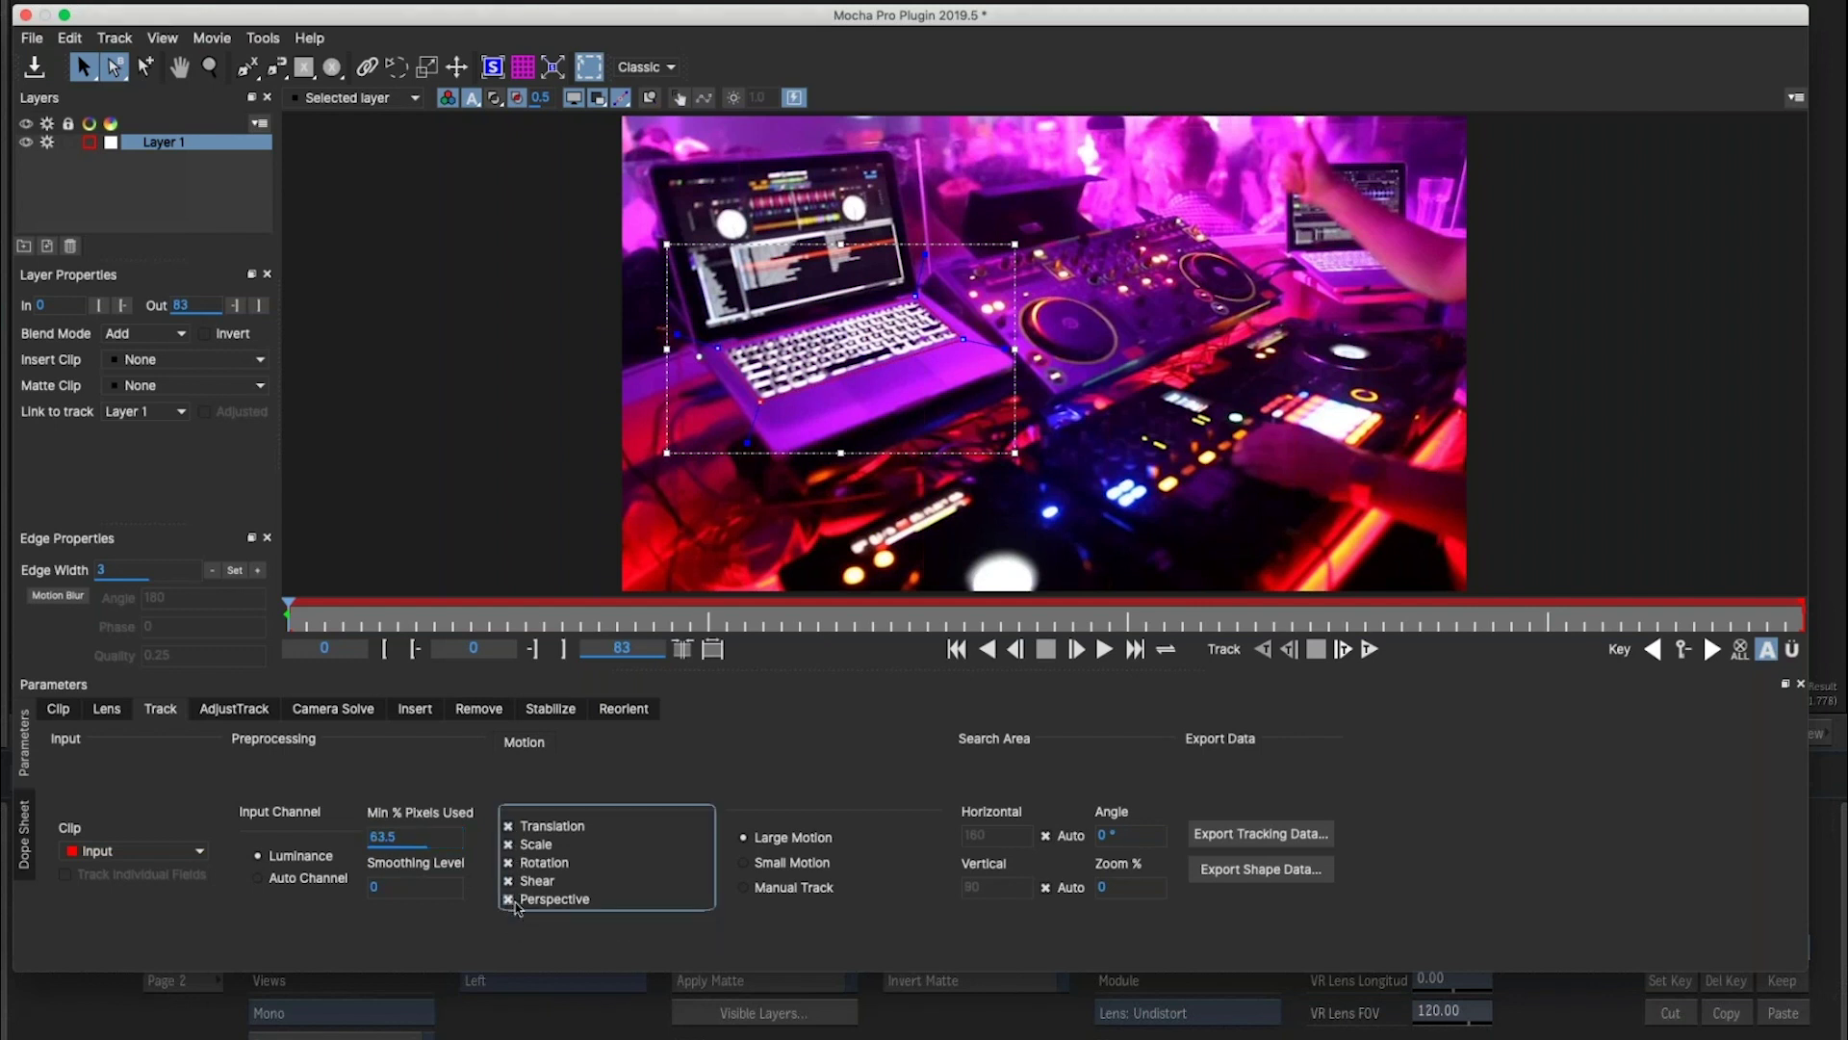
pyautogui.click(1370, 650)
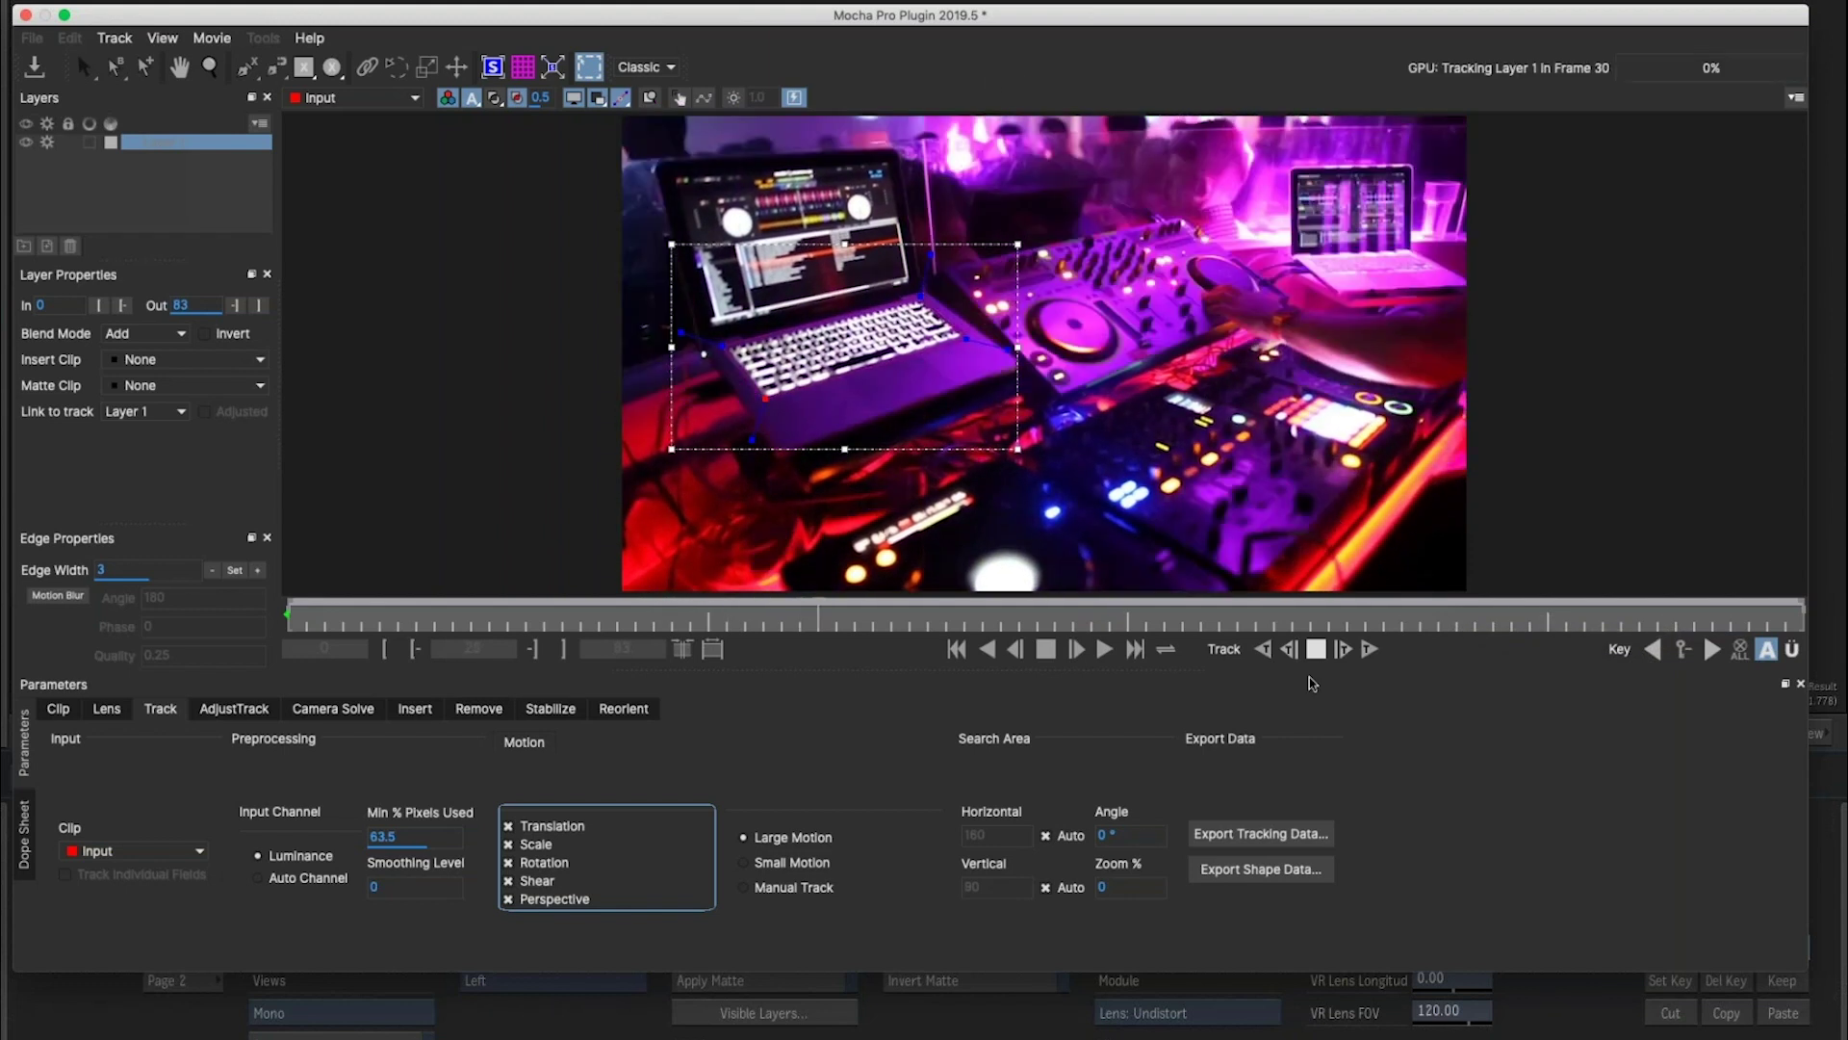
pyautogui.click(1315, 651)
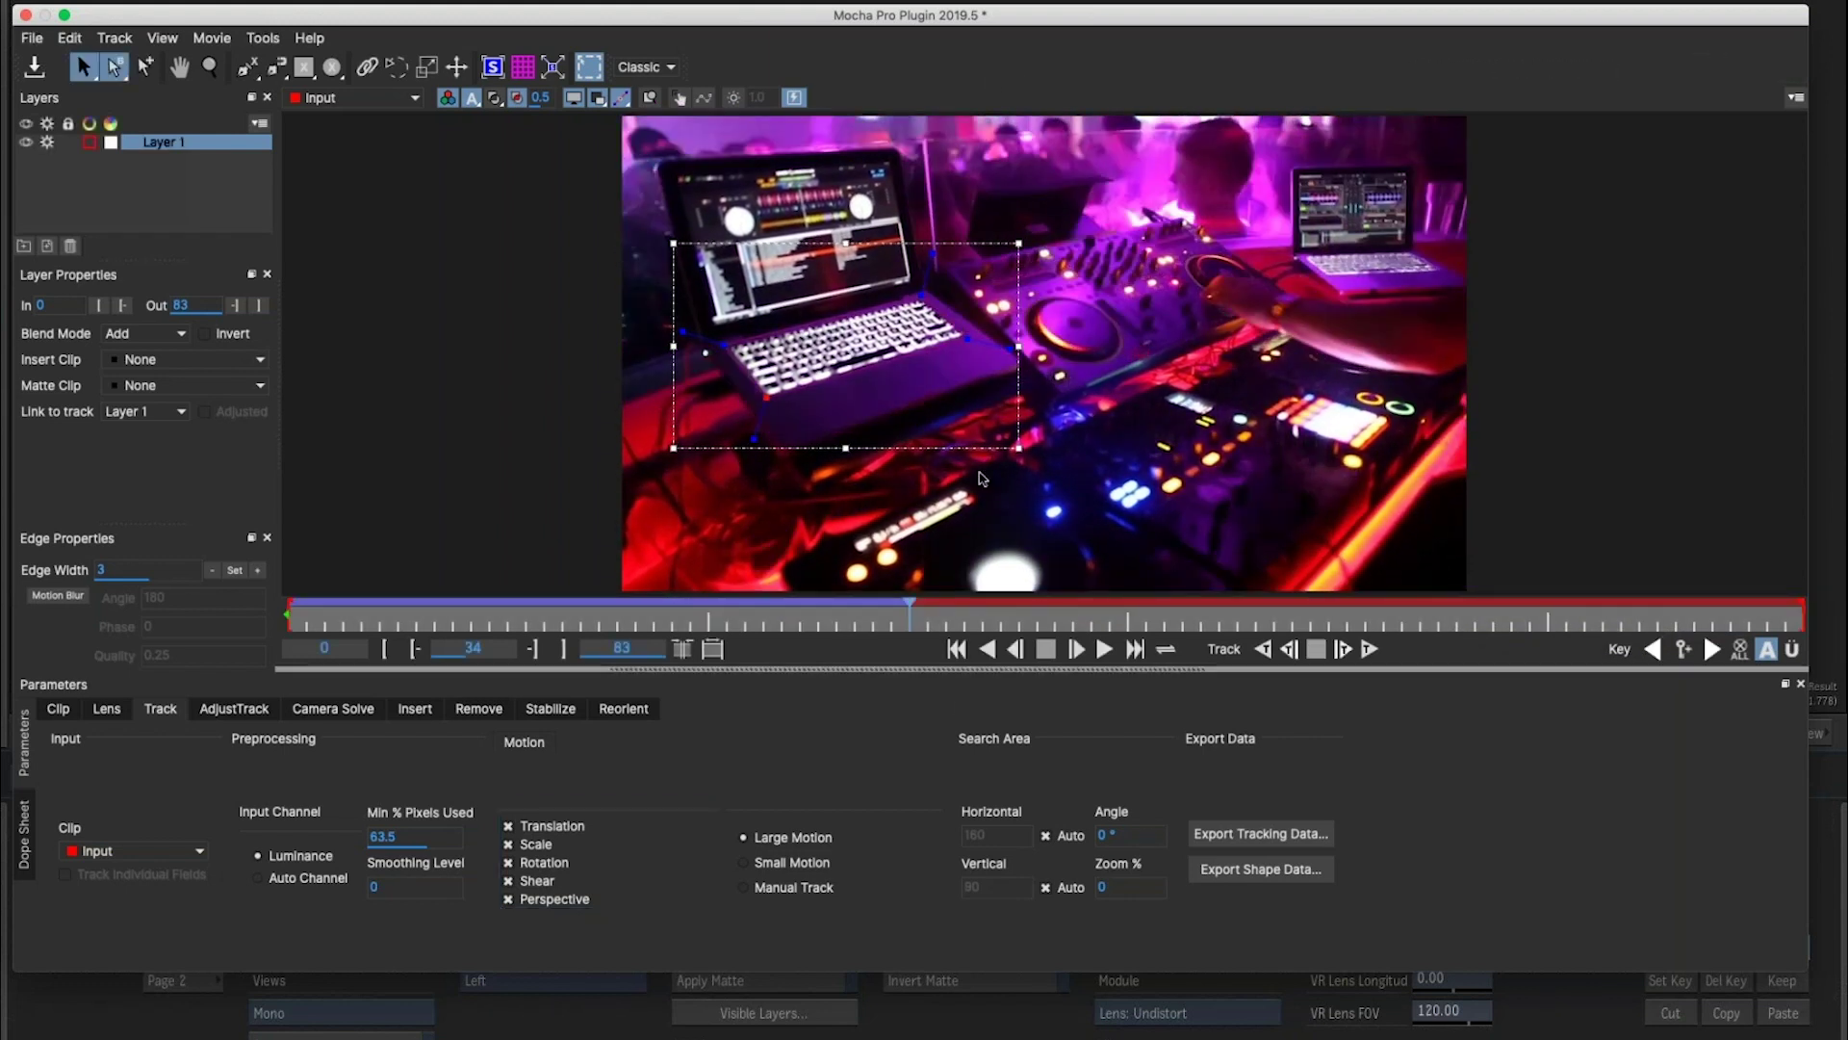
# Show the planar surface, align it with the laptop's keyboard deck and overlay the perspective grid.
pyautogui.click(496, 72)
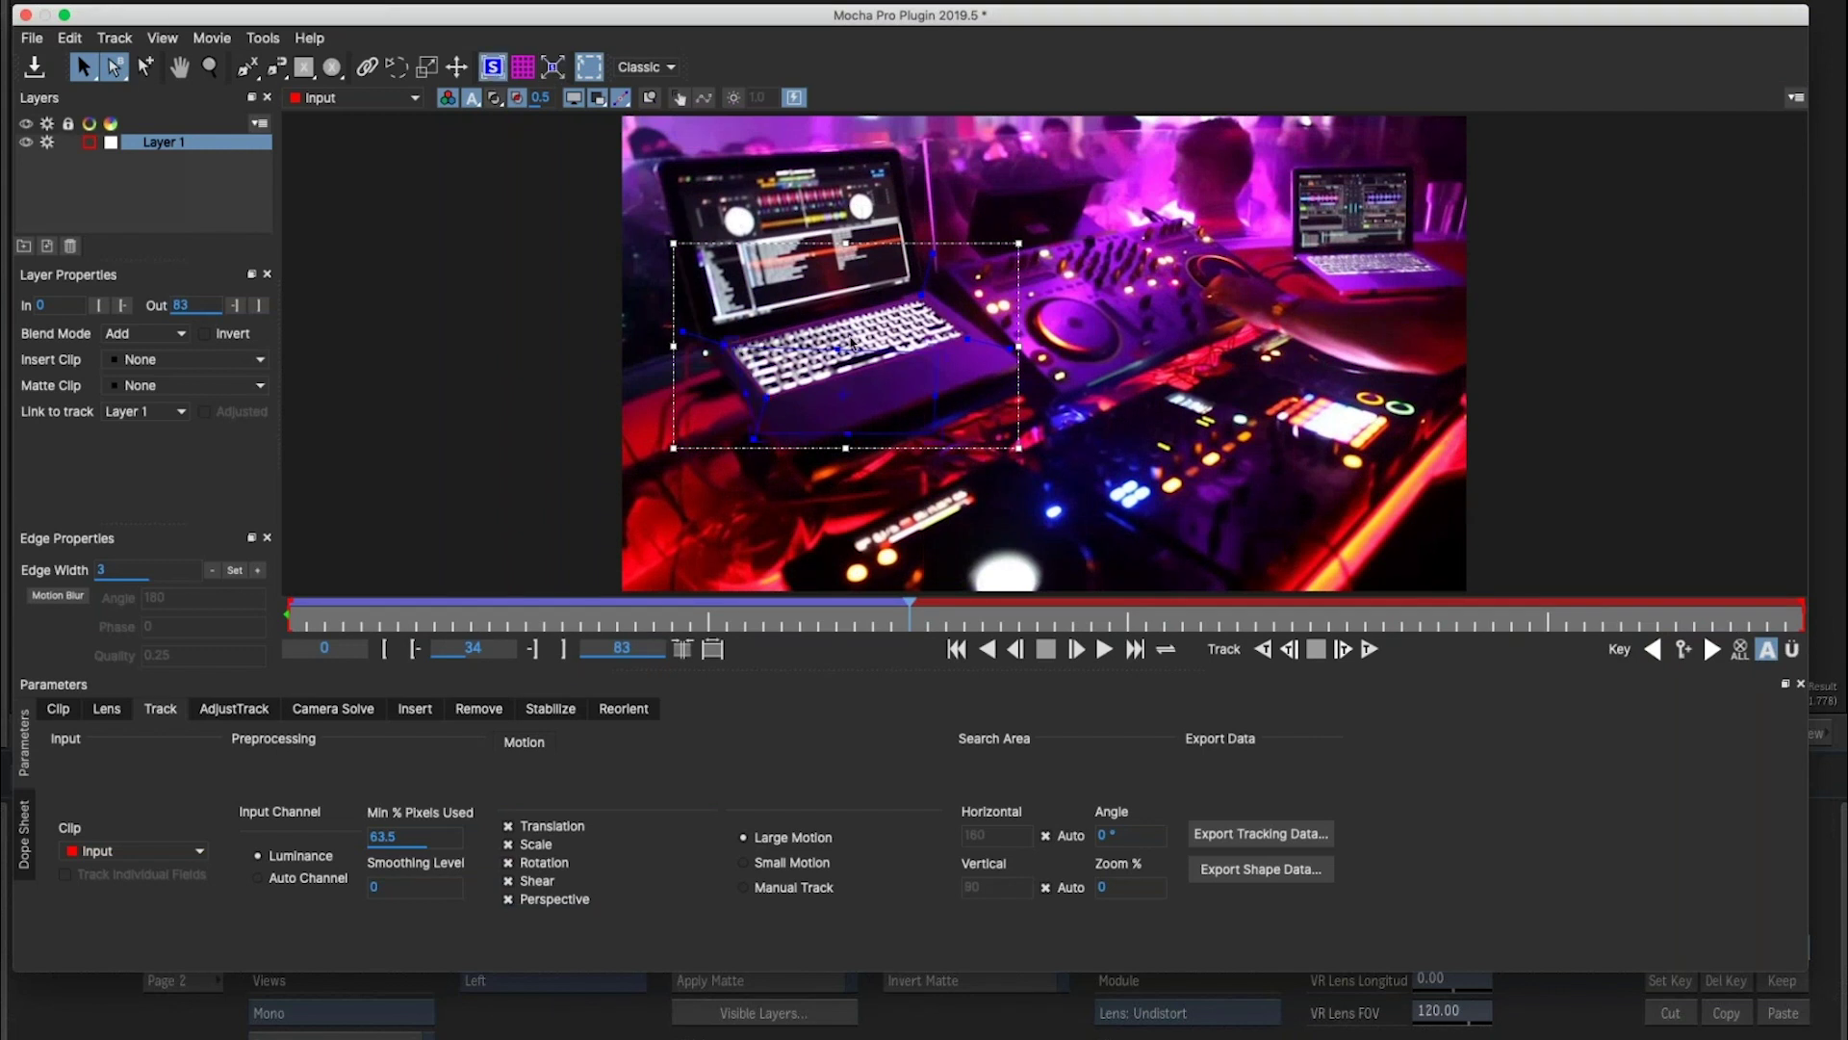
pyautogui.moveTo(937, 349); pyautogui.dragTo(920, 294)
pyautogui.click(524, 69)
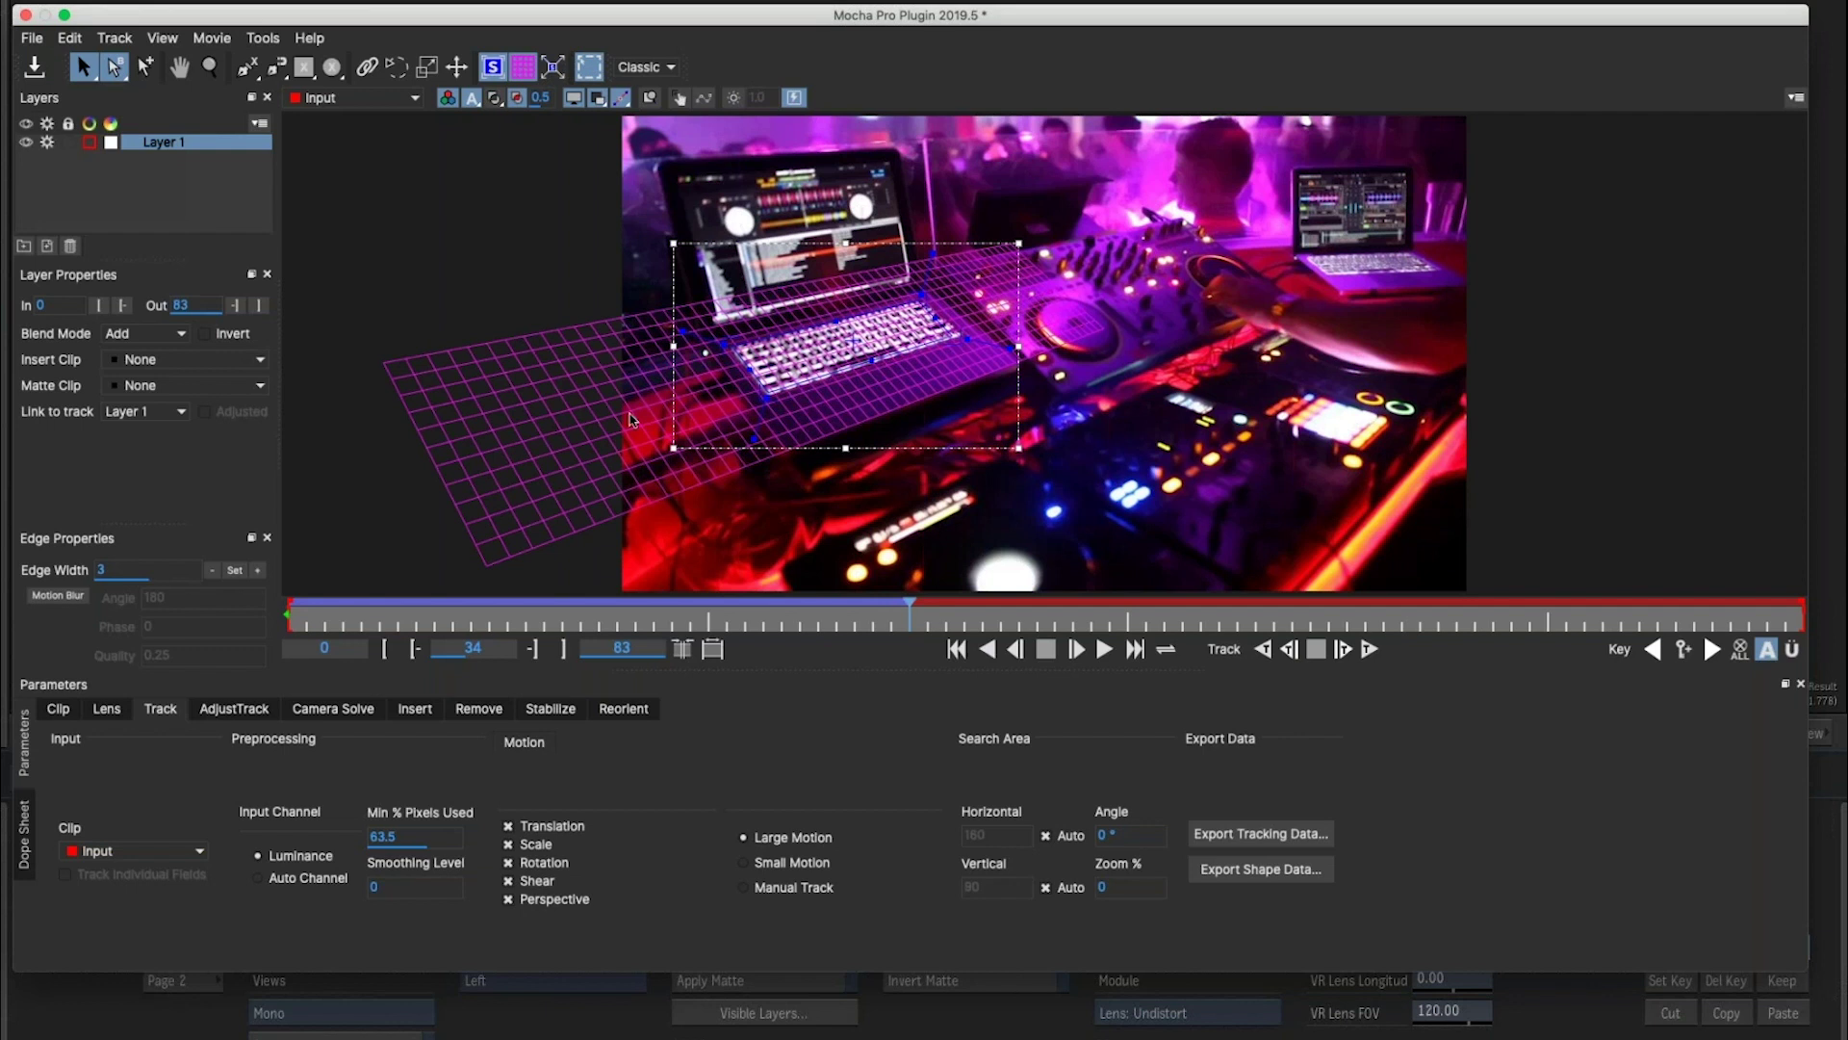
# Track the remaining frames of the laptop layer, hide the surface and grid, and scrub through the track back to frame 0.
pyautogui.click(1370, 651)
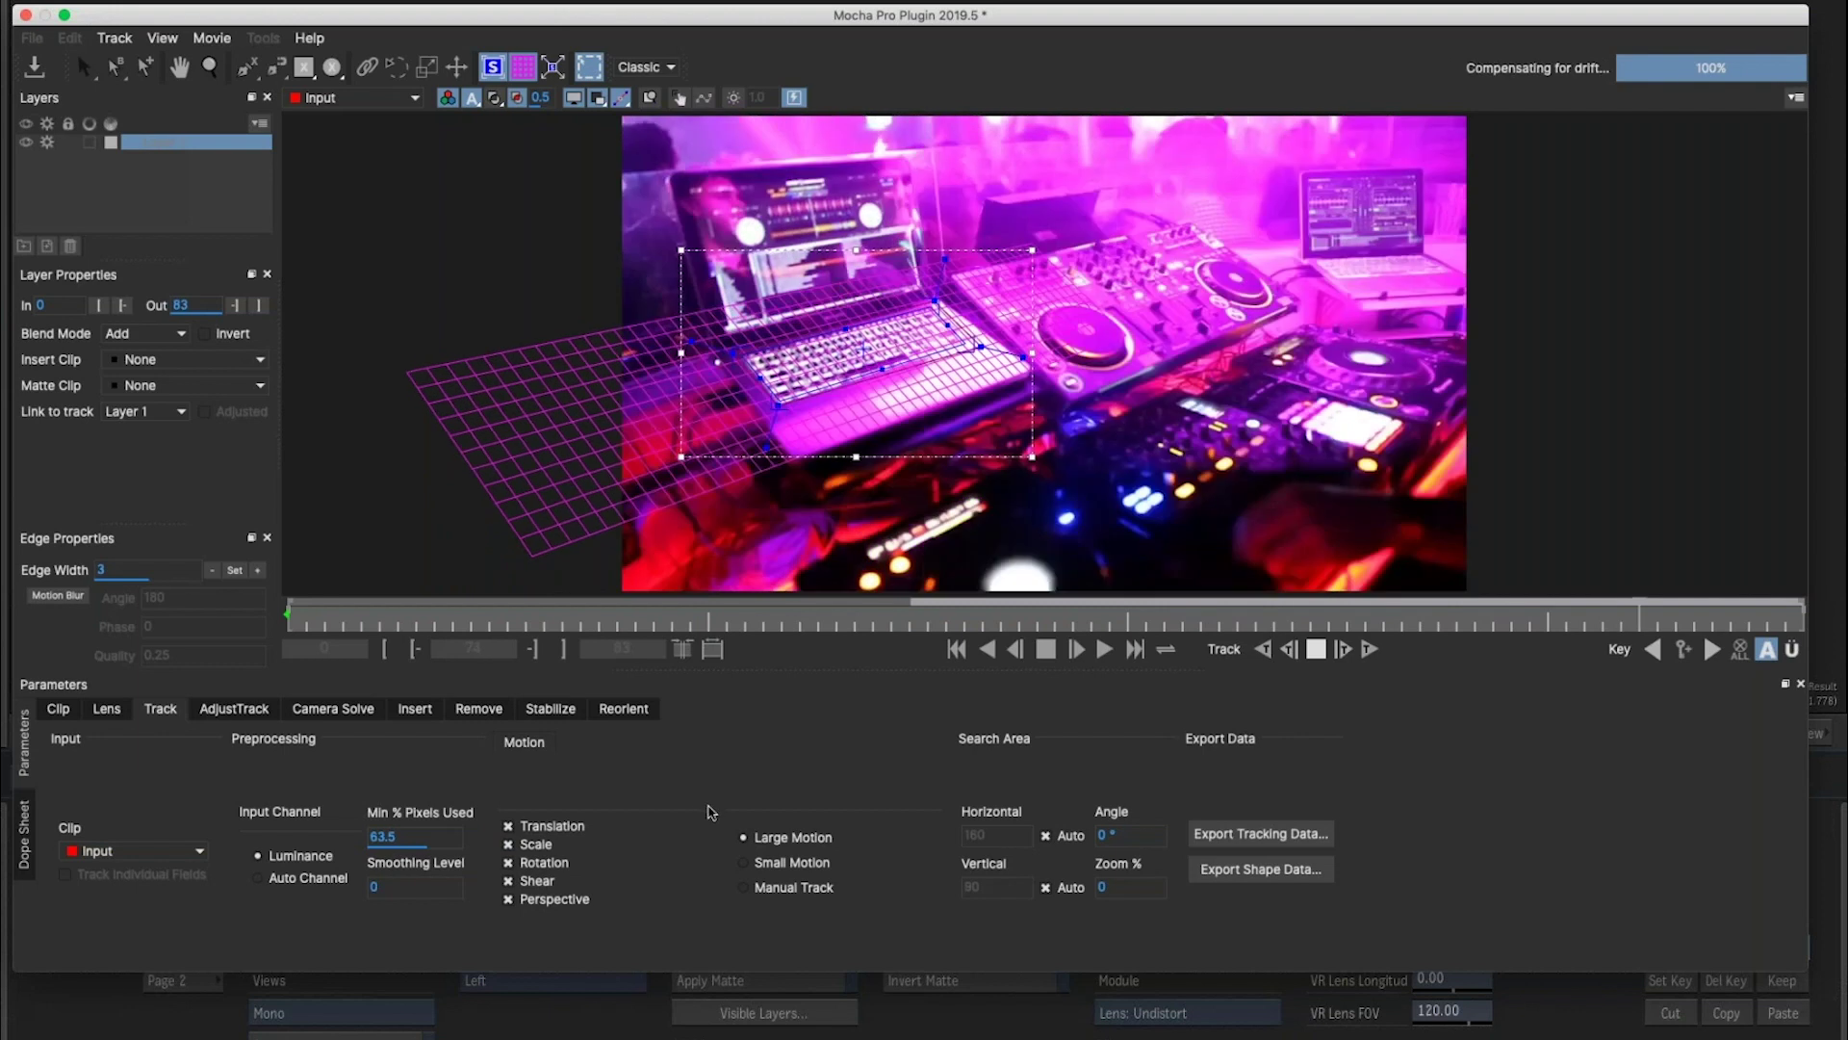
pyautogui.click(521, 72)
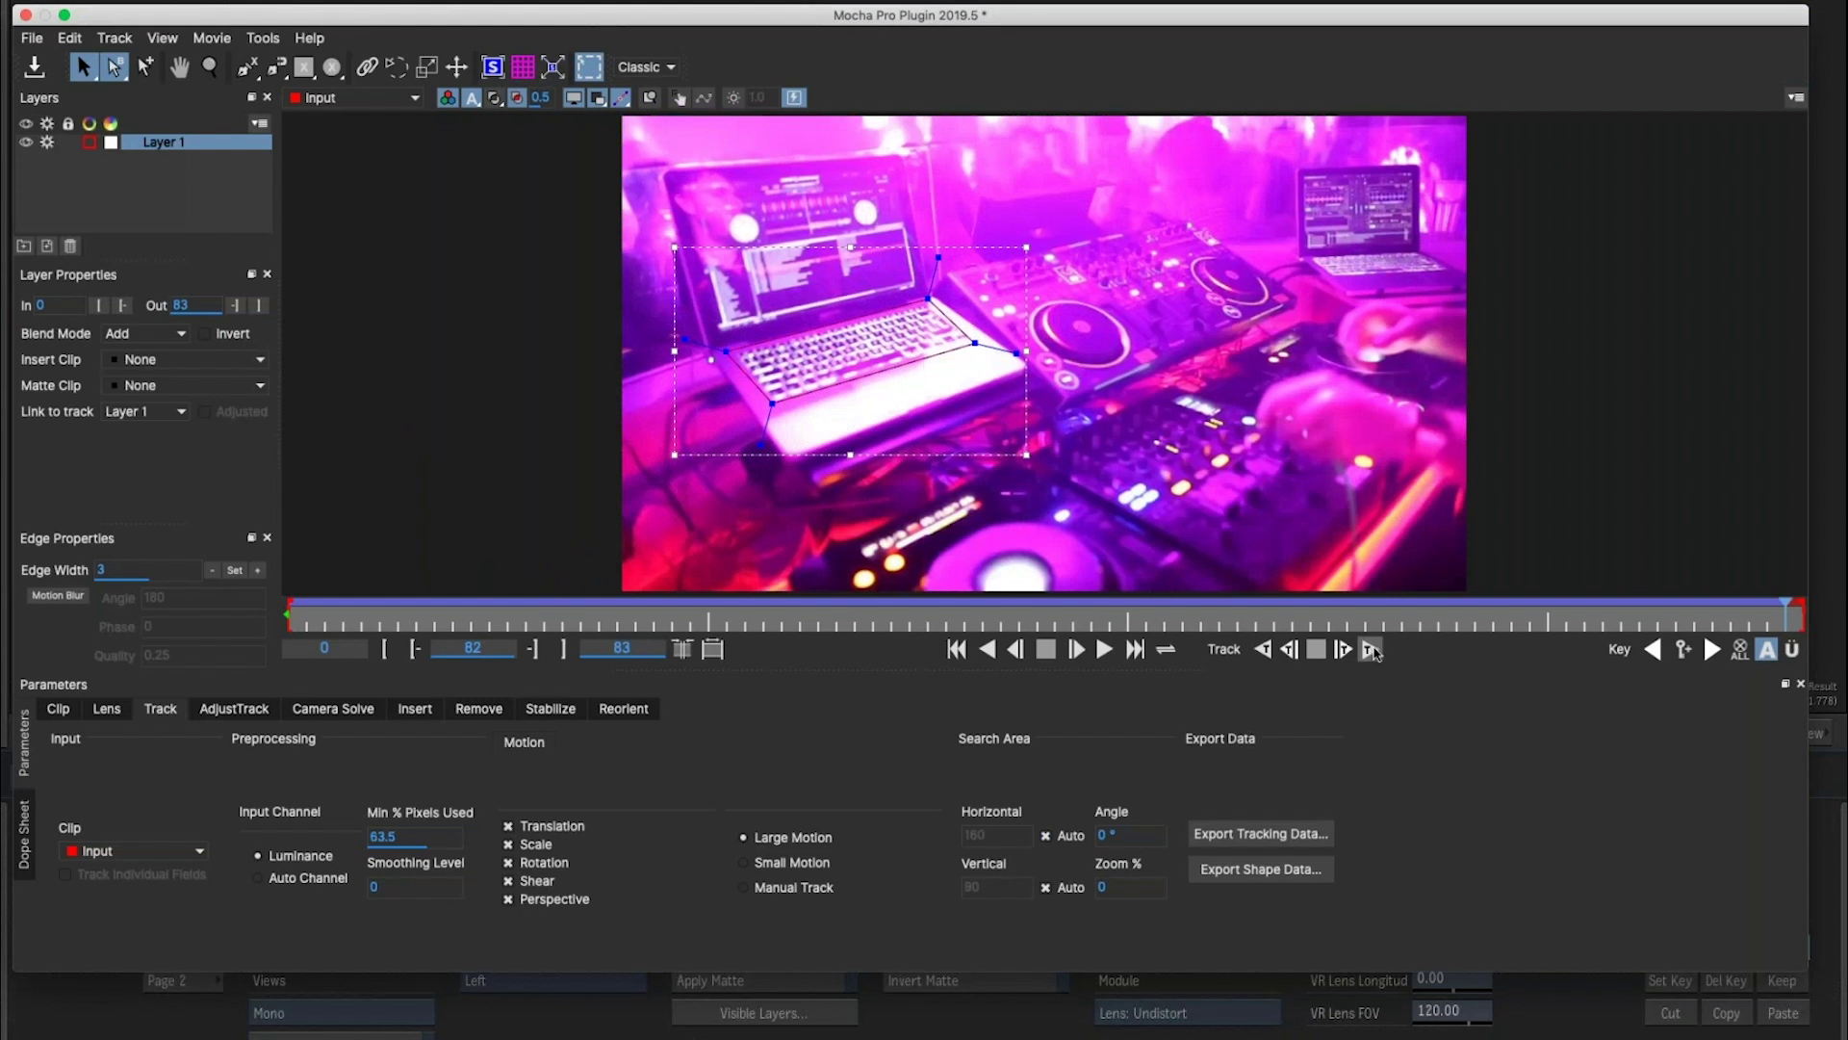
pyautogui.press('Right')
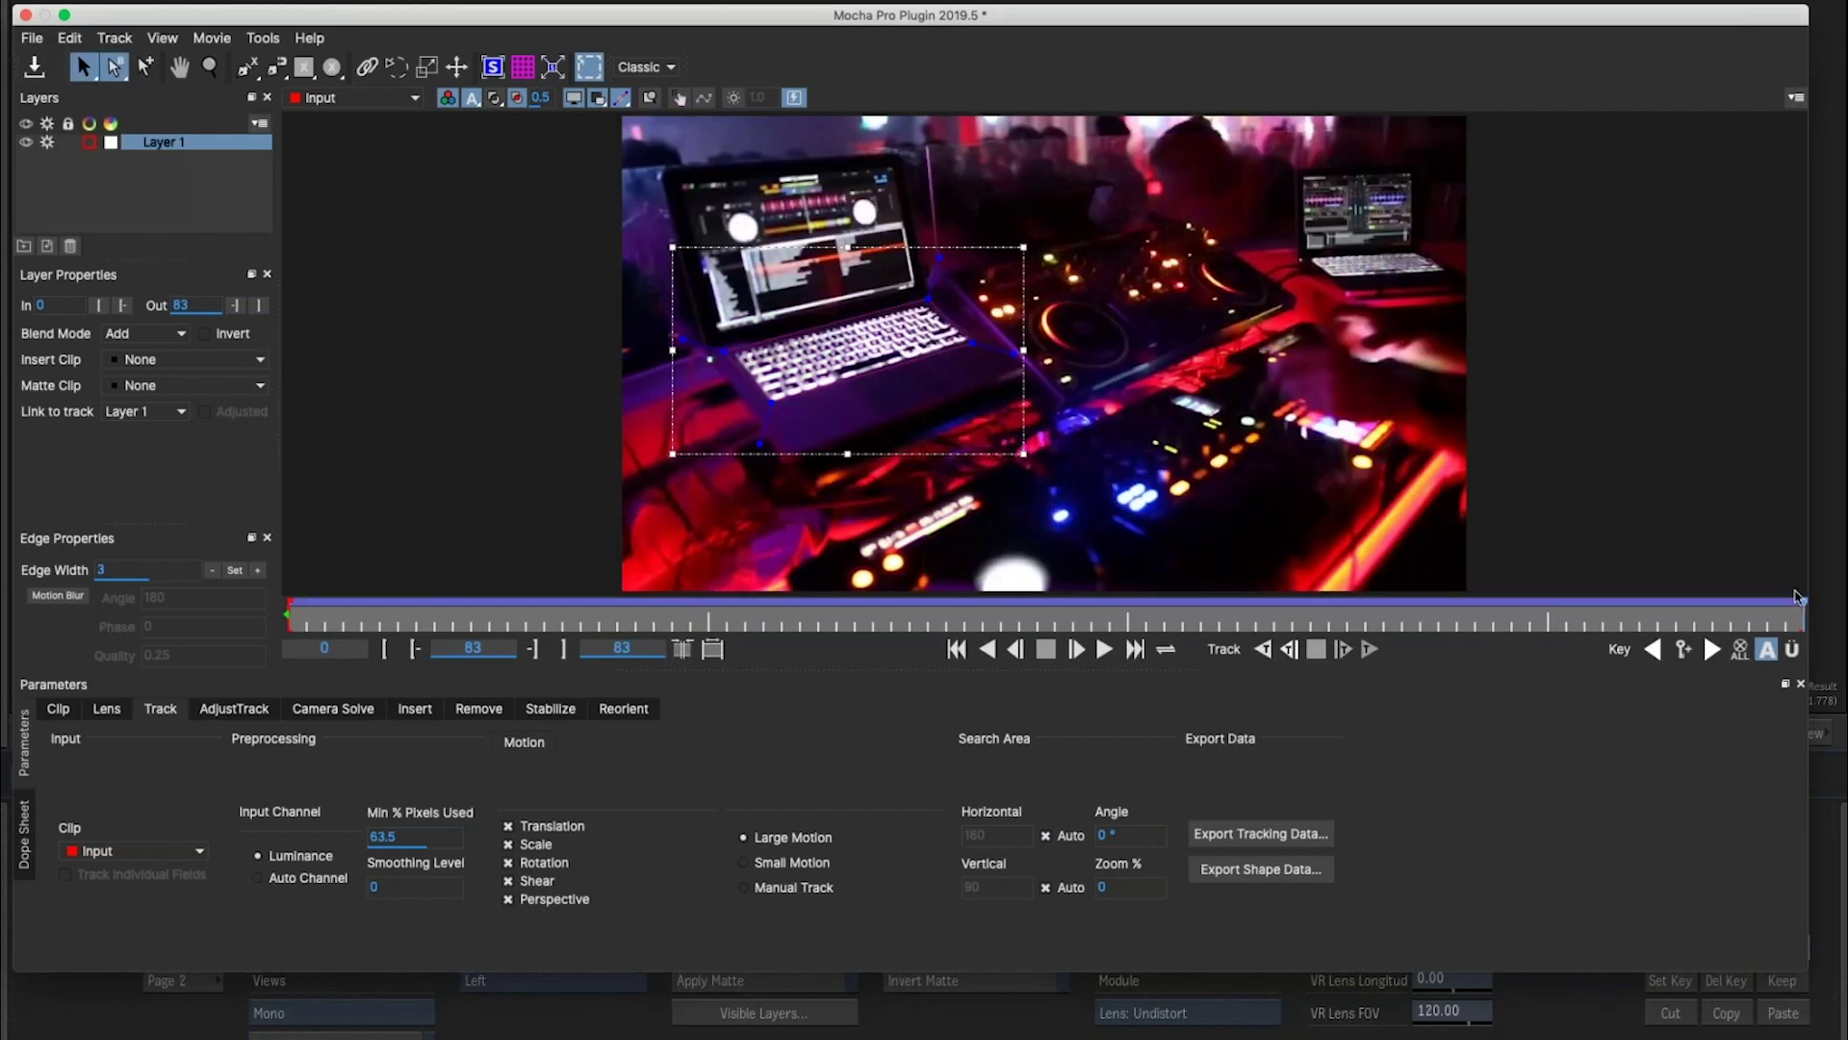
pyautogui.moveTo(1722, 614); pyautogui.dragTo(563, 614)
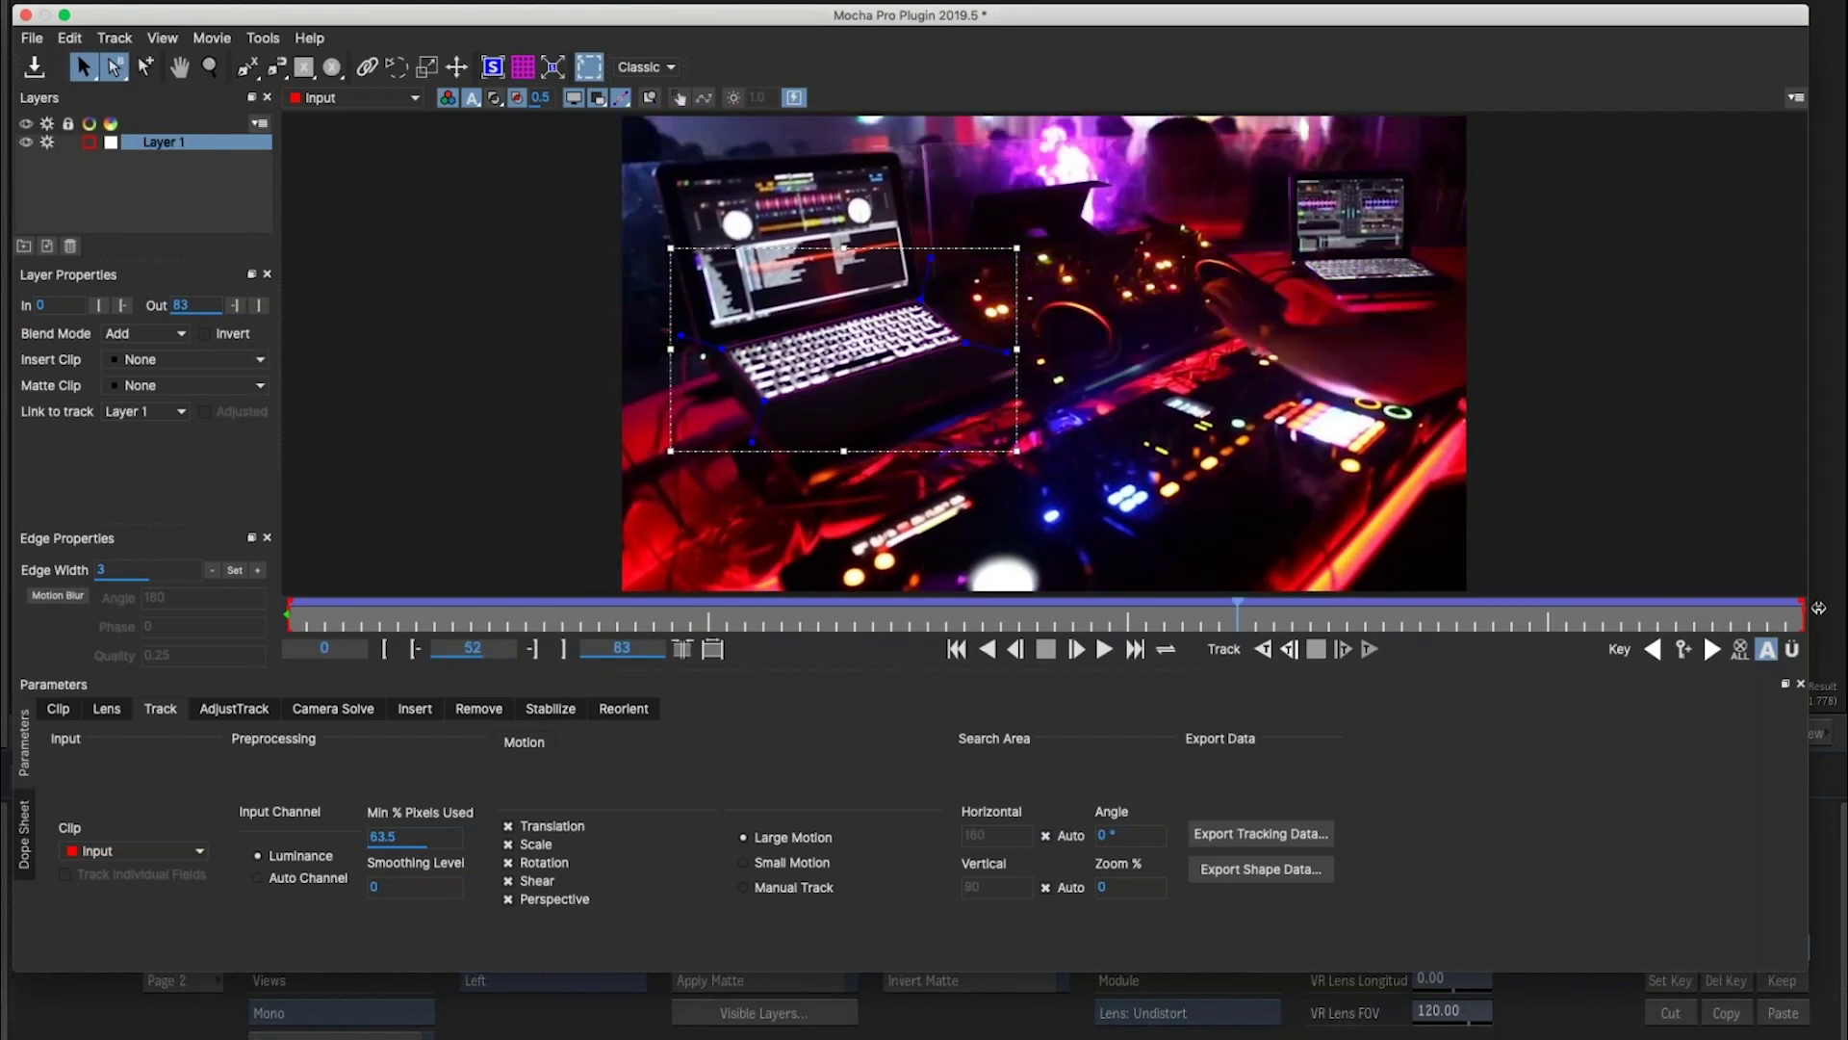
pyautogui.press('Home')
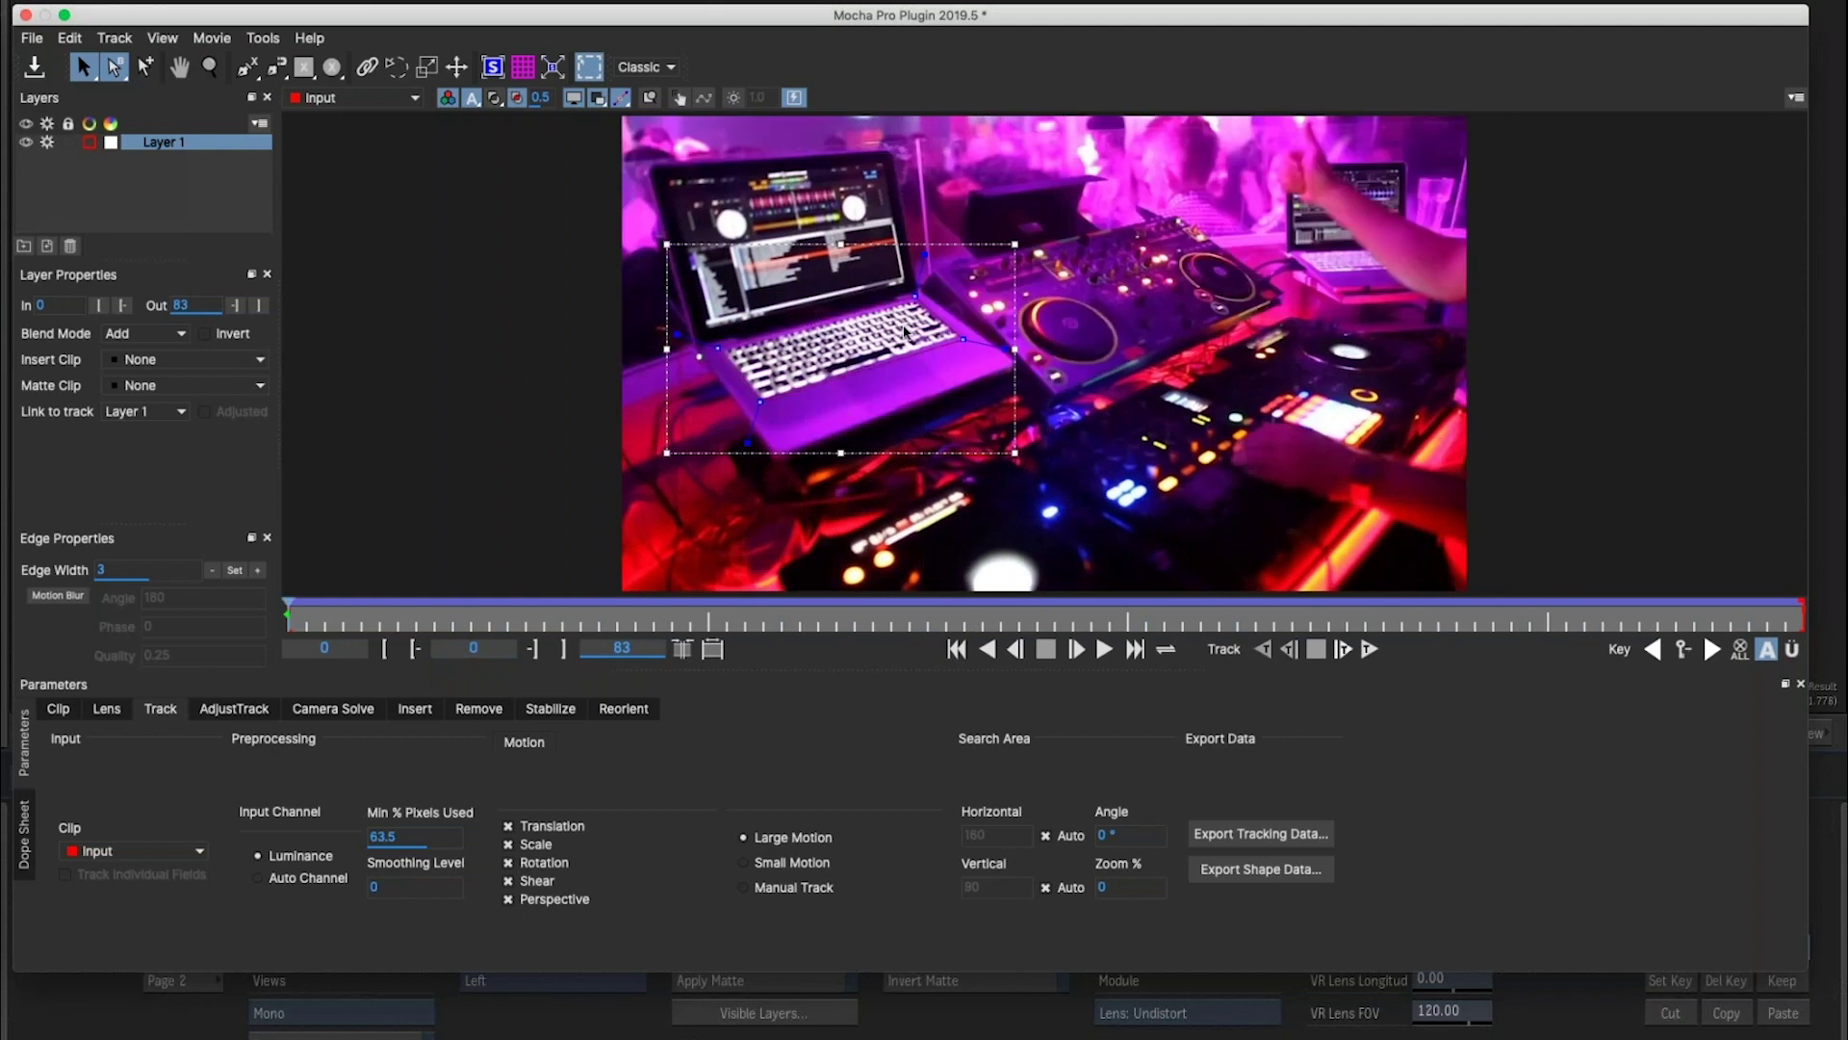
# Preview the Stabilize module's X and Y Translation smoothing, add Rotation smoothing and replay the clip.
pyautogui.click(551, 710)
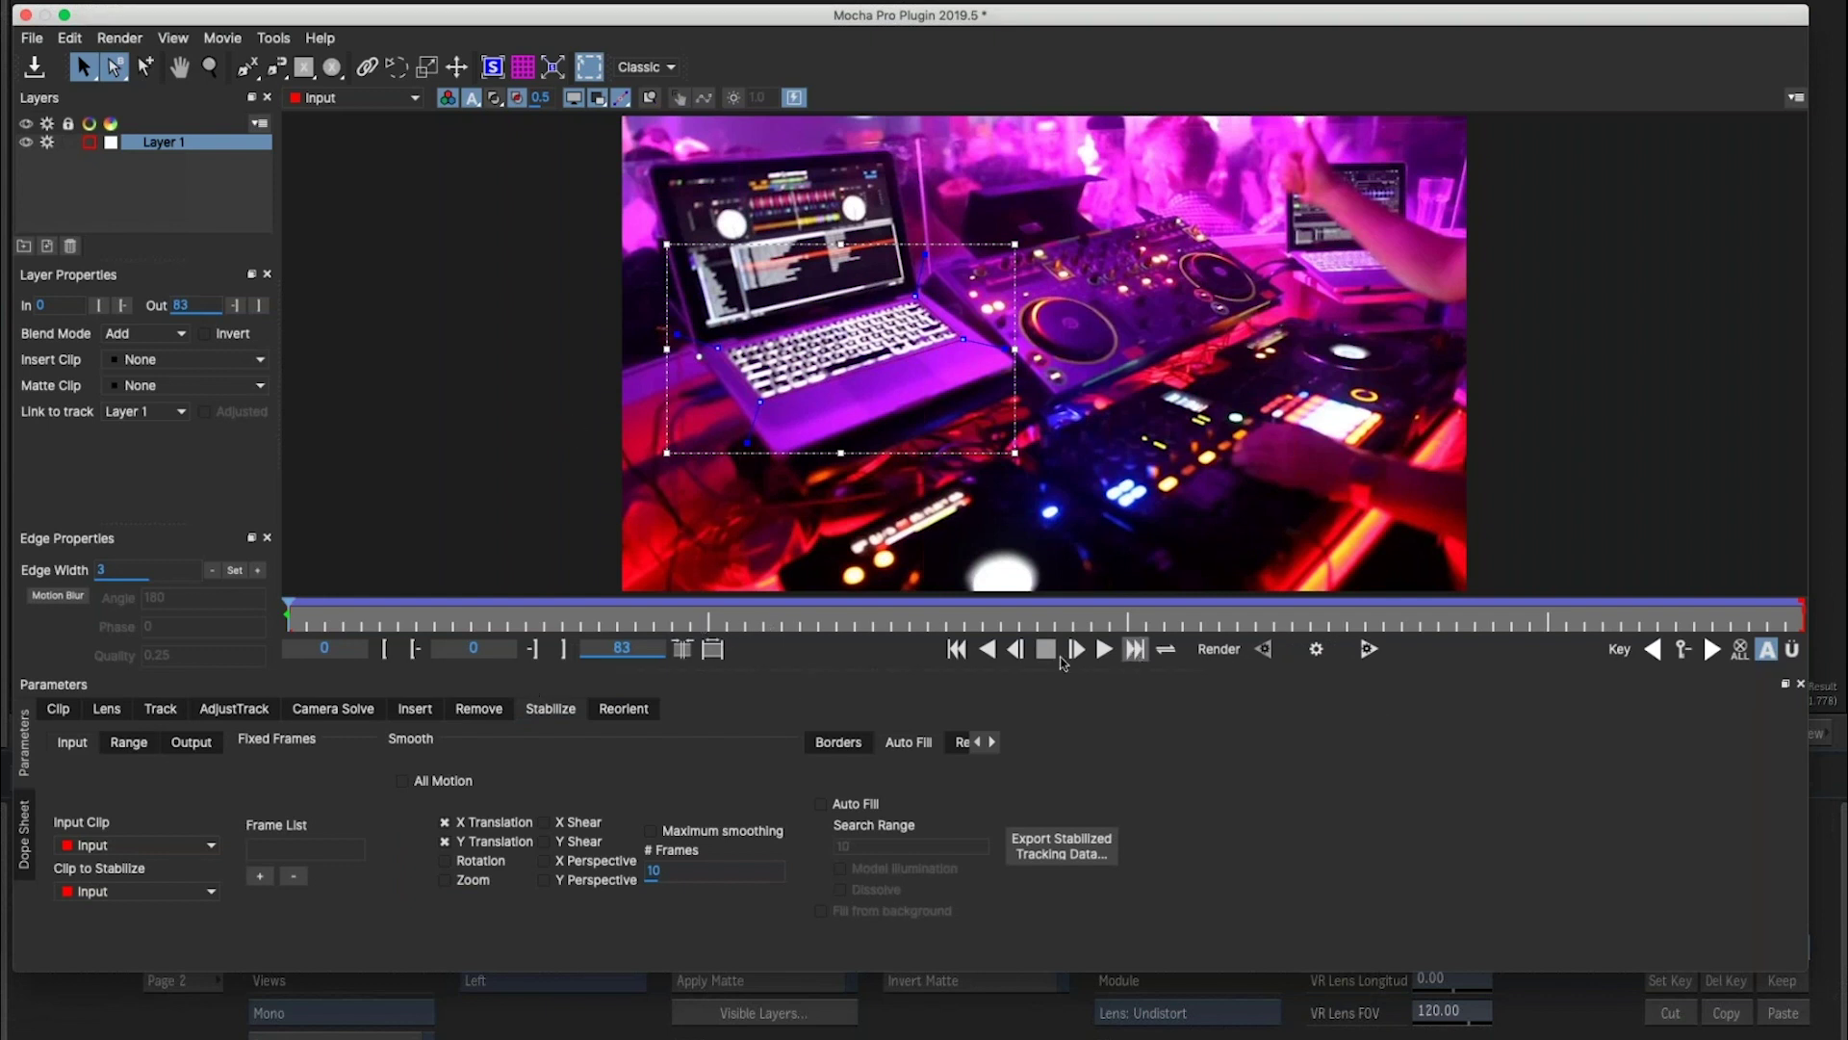
pyautogui.click(1105, 649)
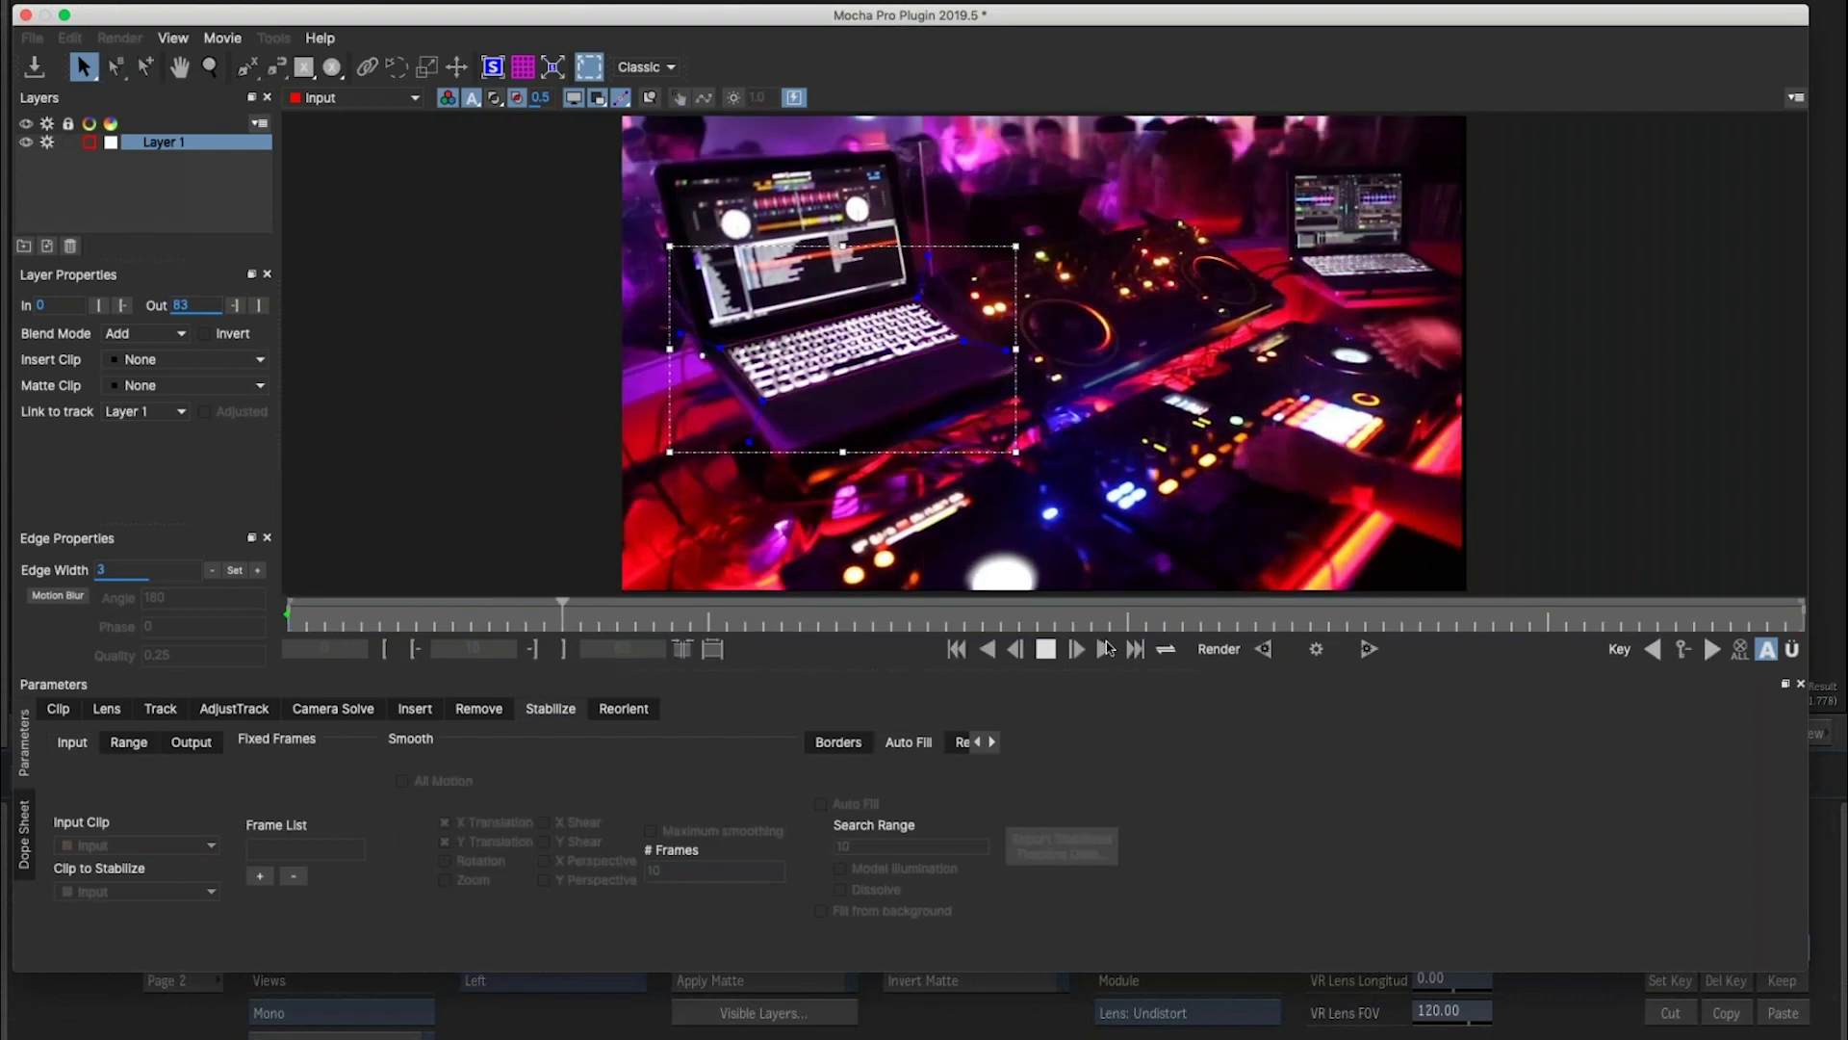
pyautogui.click(1046, 649)
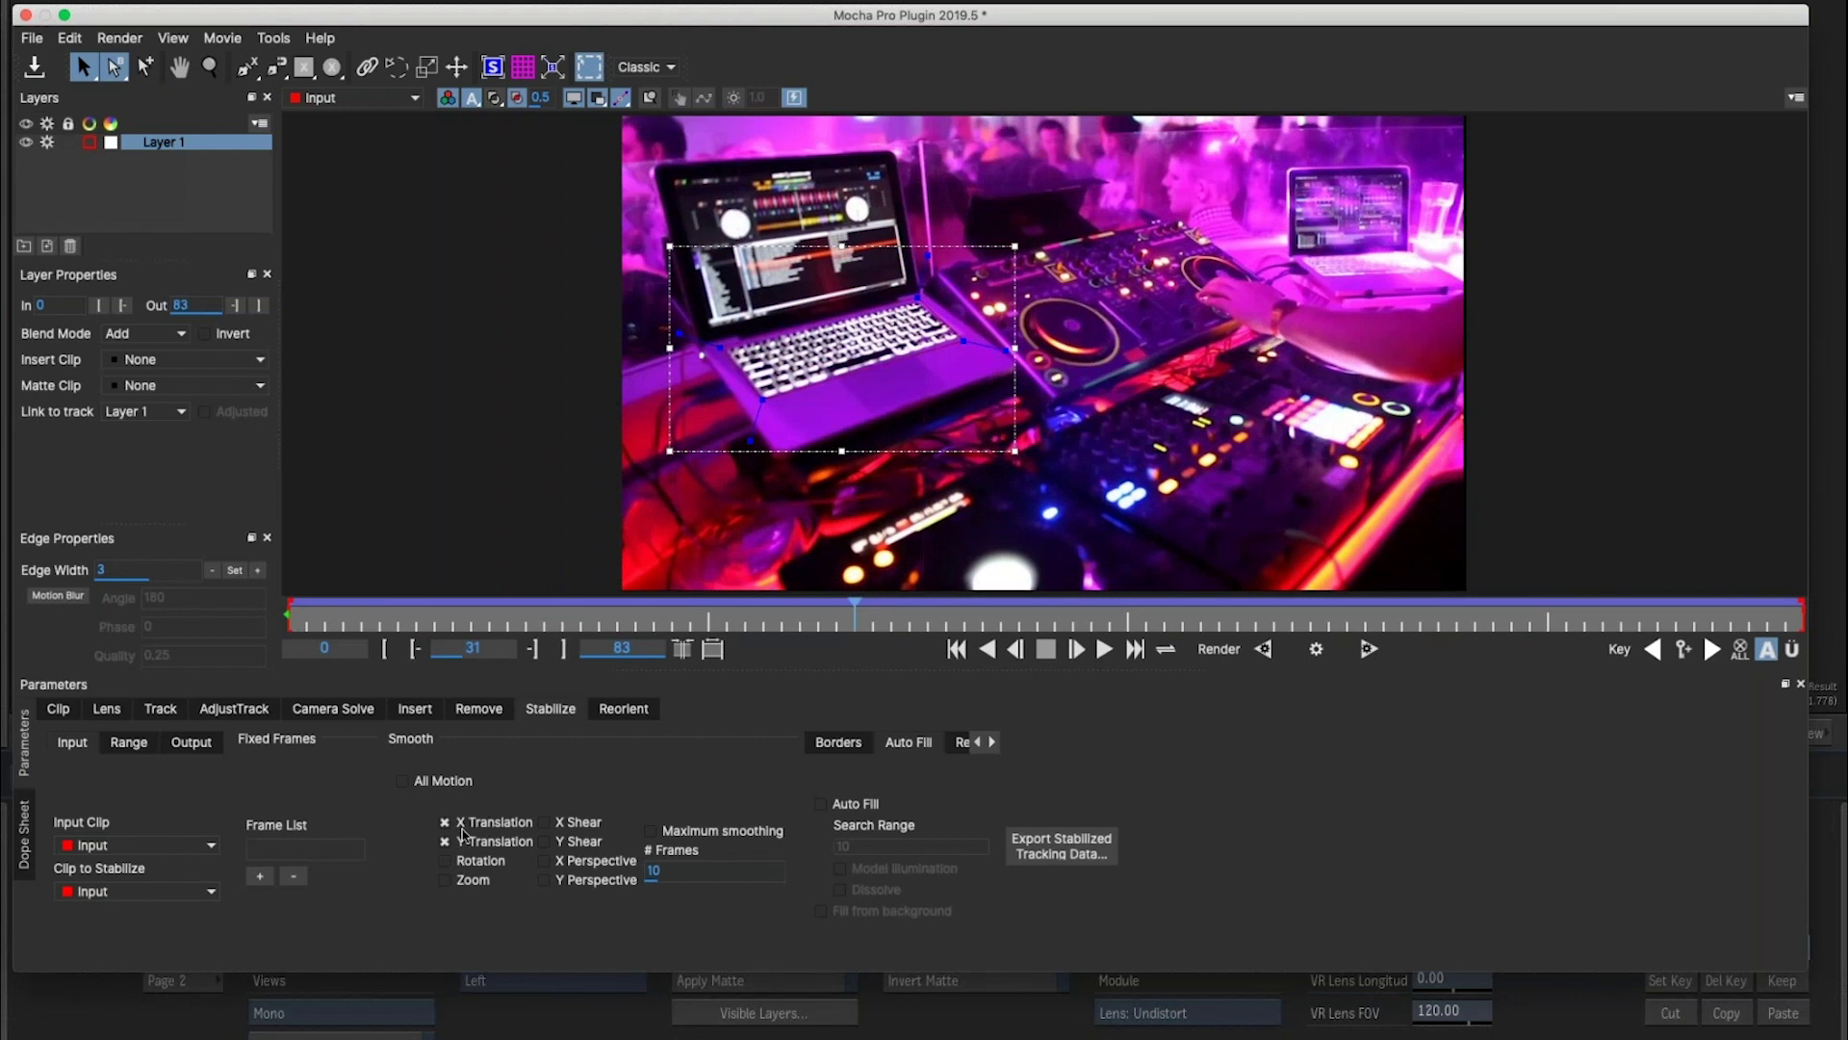
pyautogui.click(445, 862)
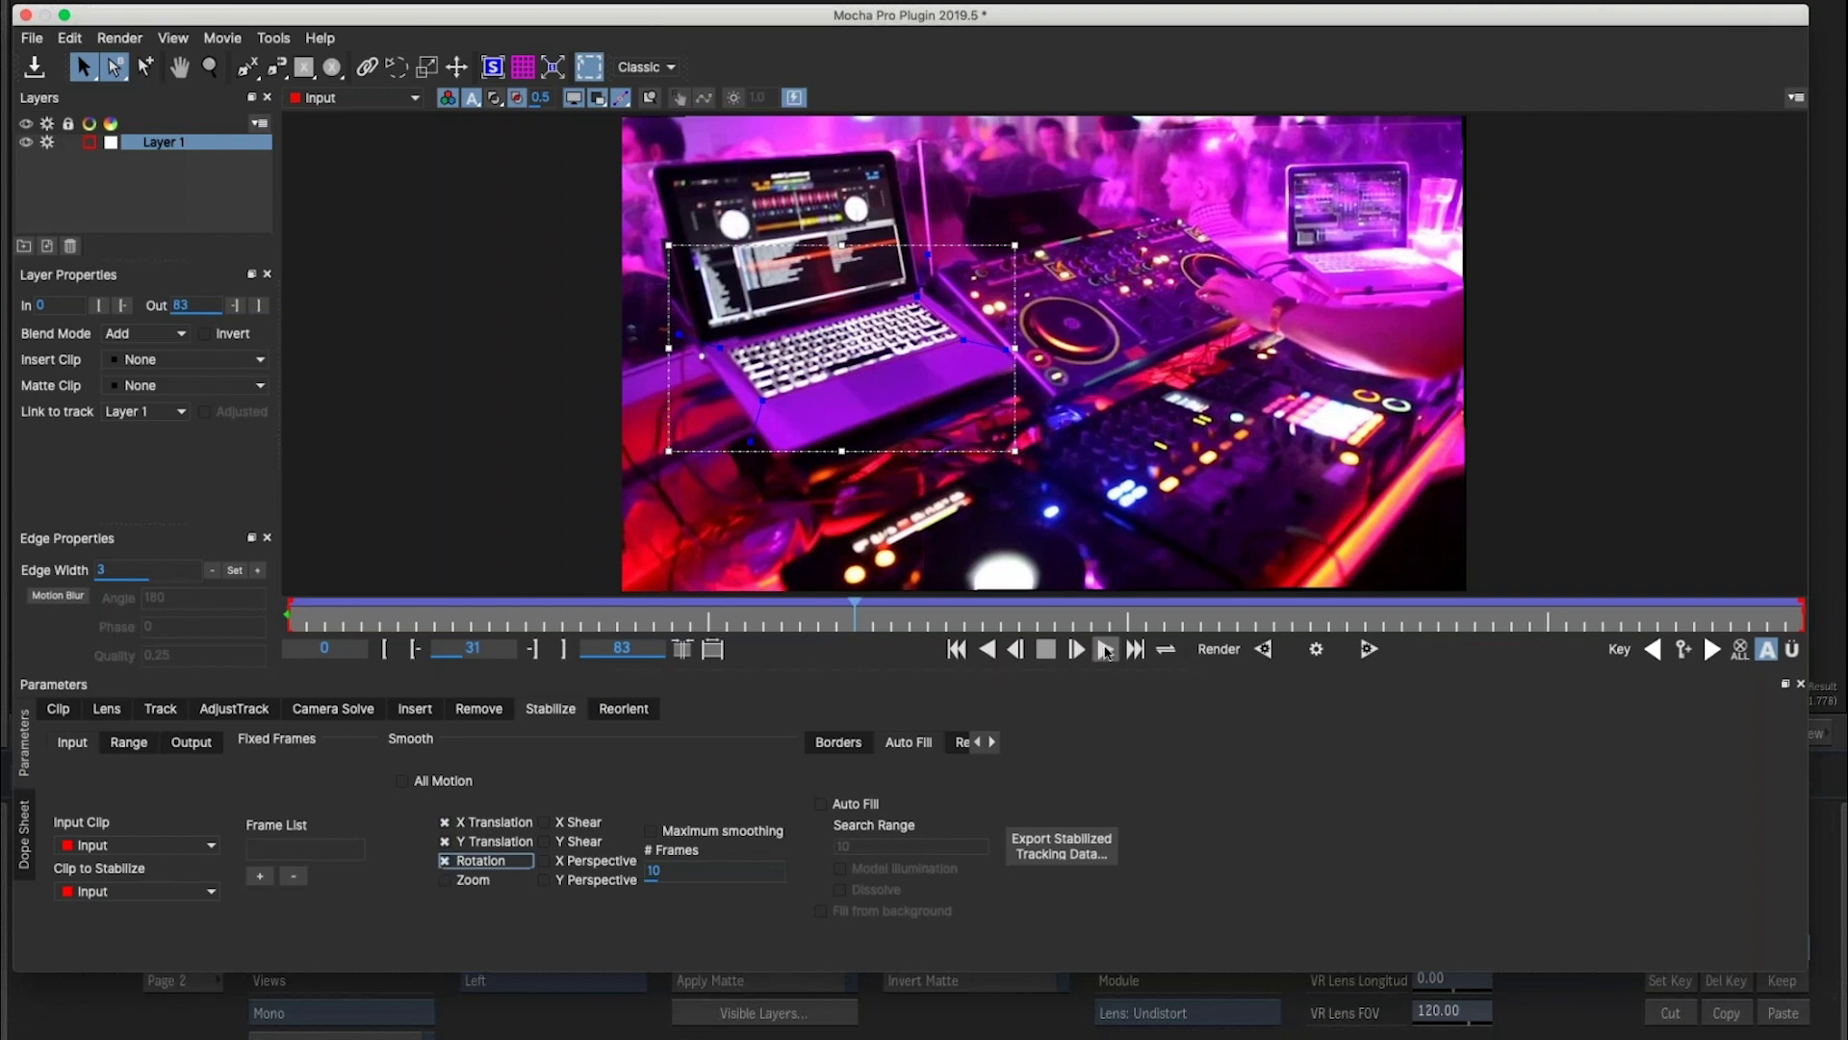
pyautogui.click(1107, 652)
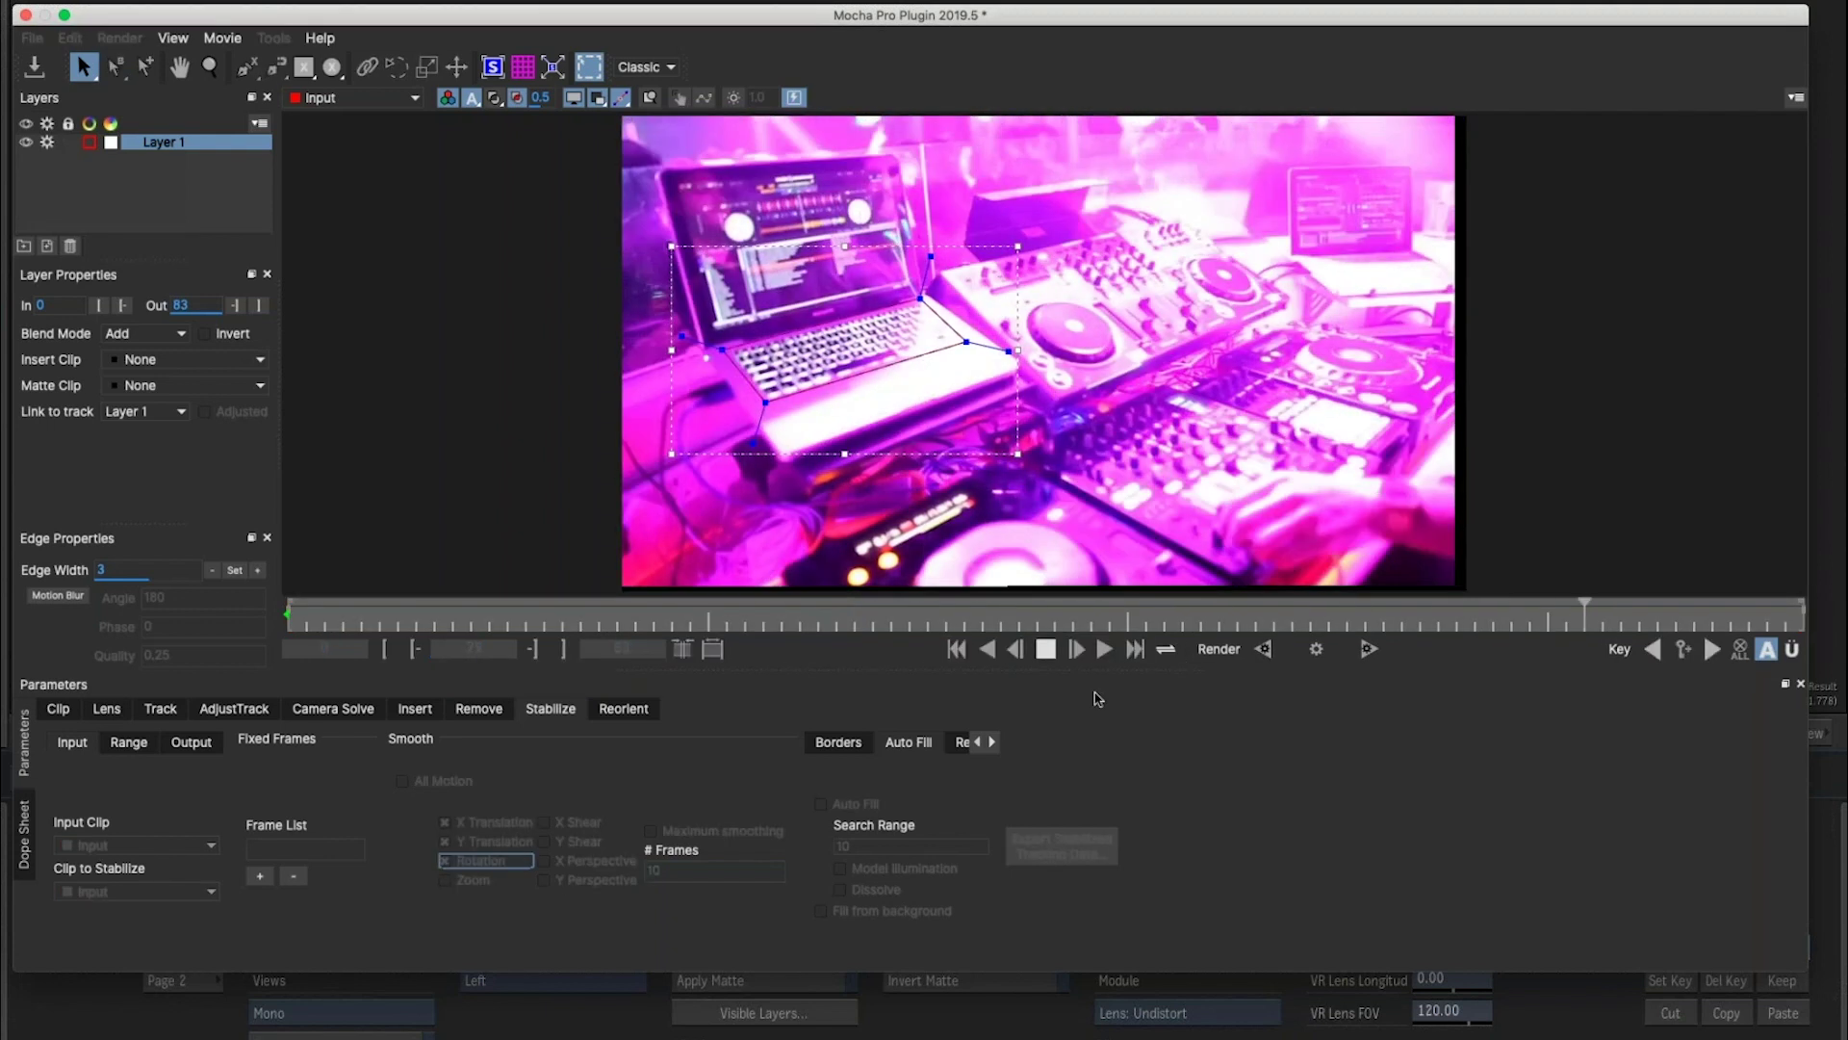
pyautogui.press('space')
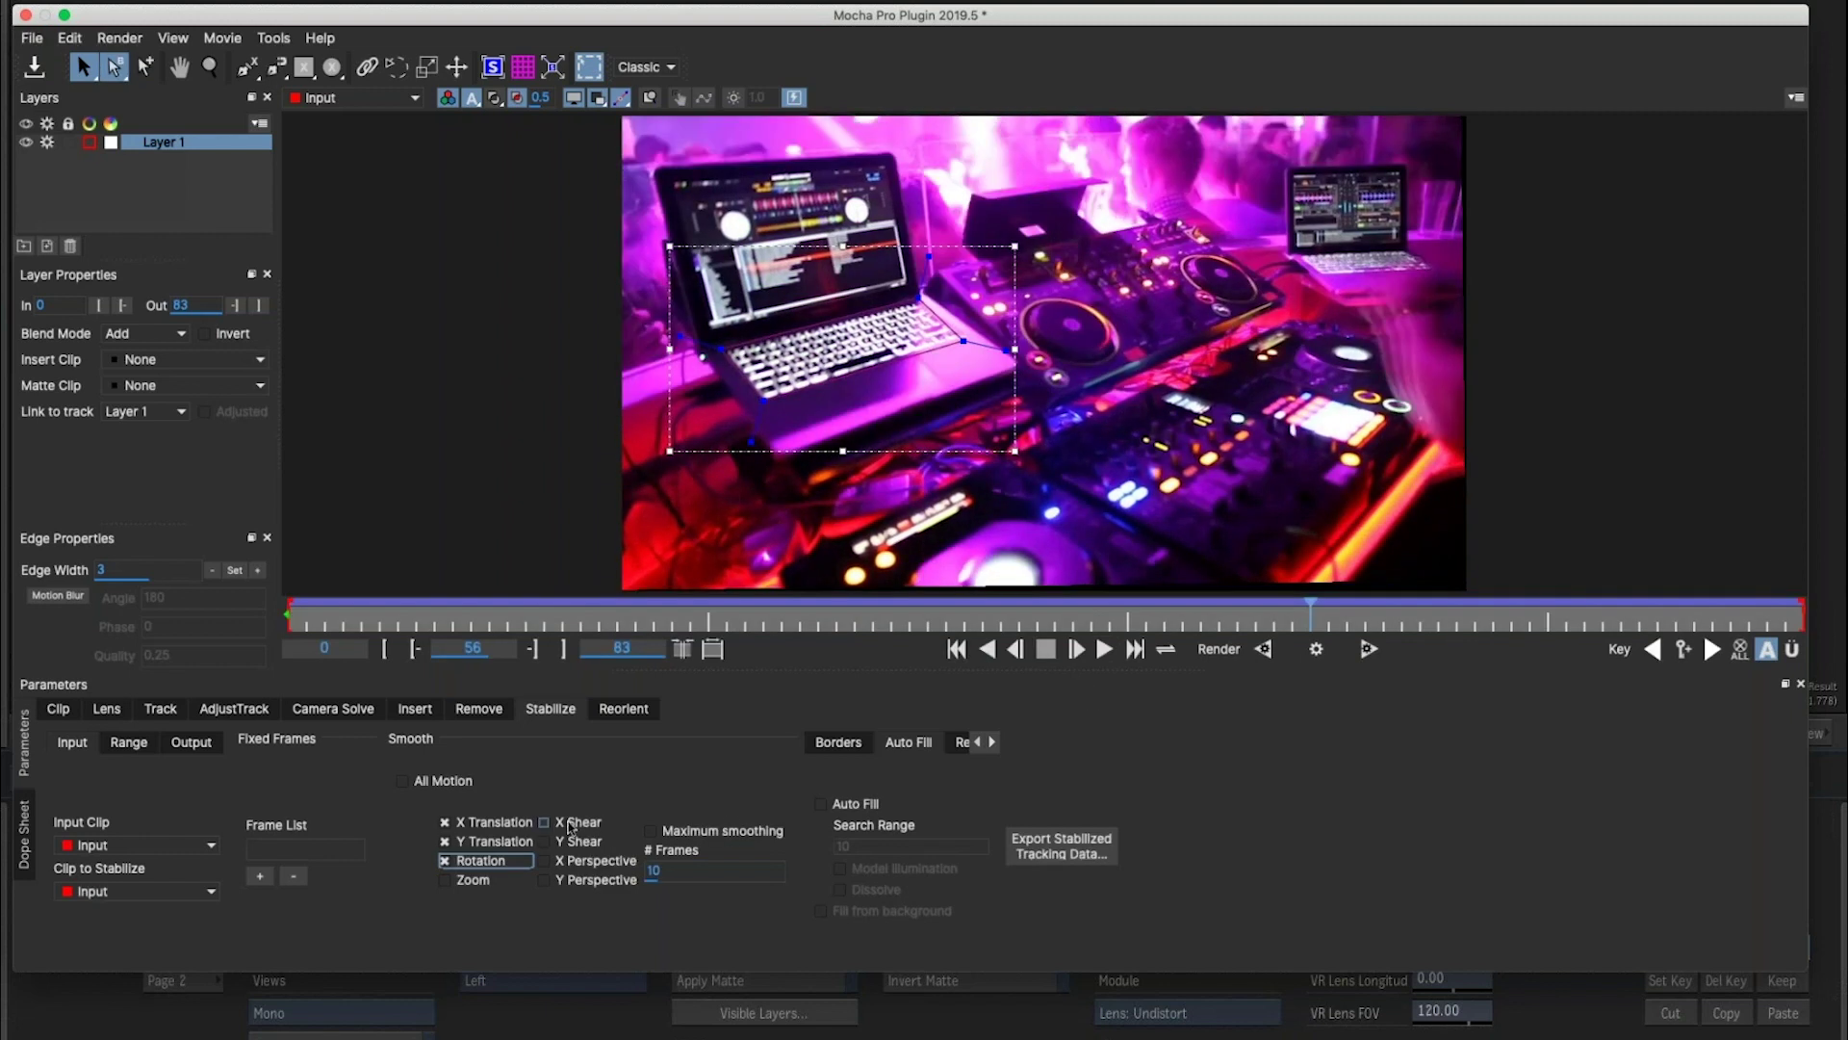
# Try adding X Shear to the stabilization smoothing and play the clip to judge it.
pyautogui.click(559, 825)
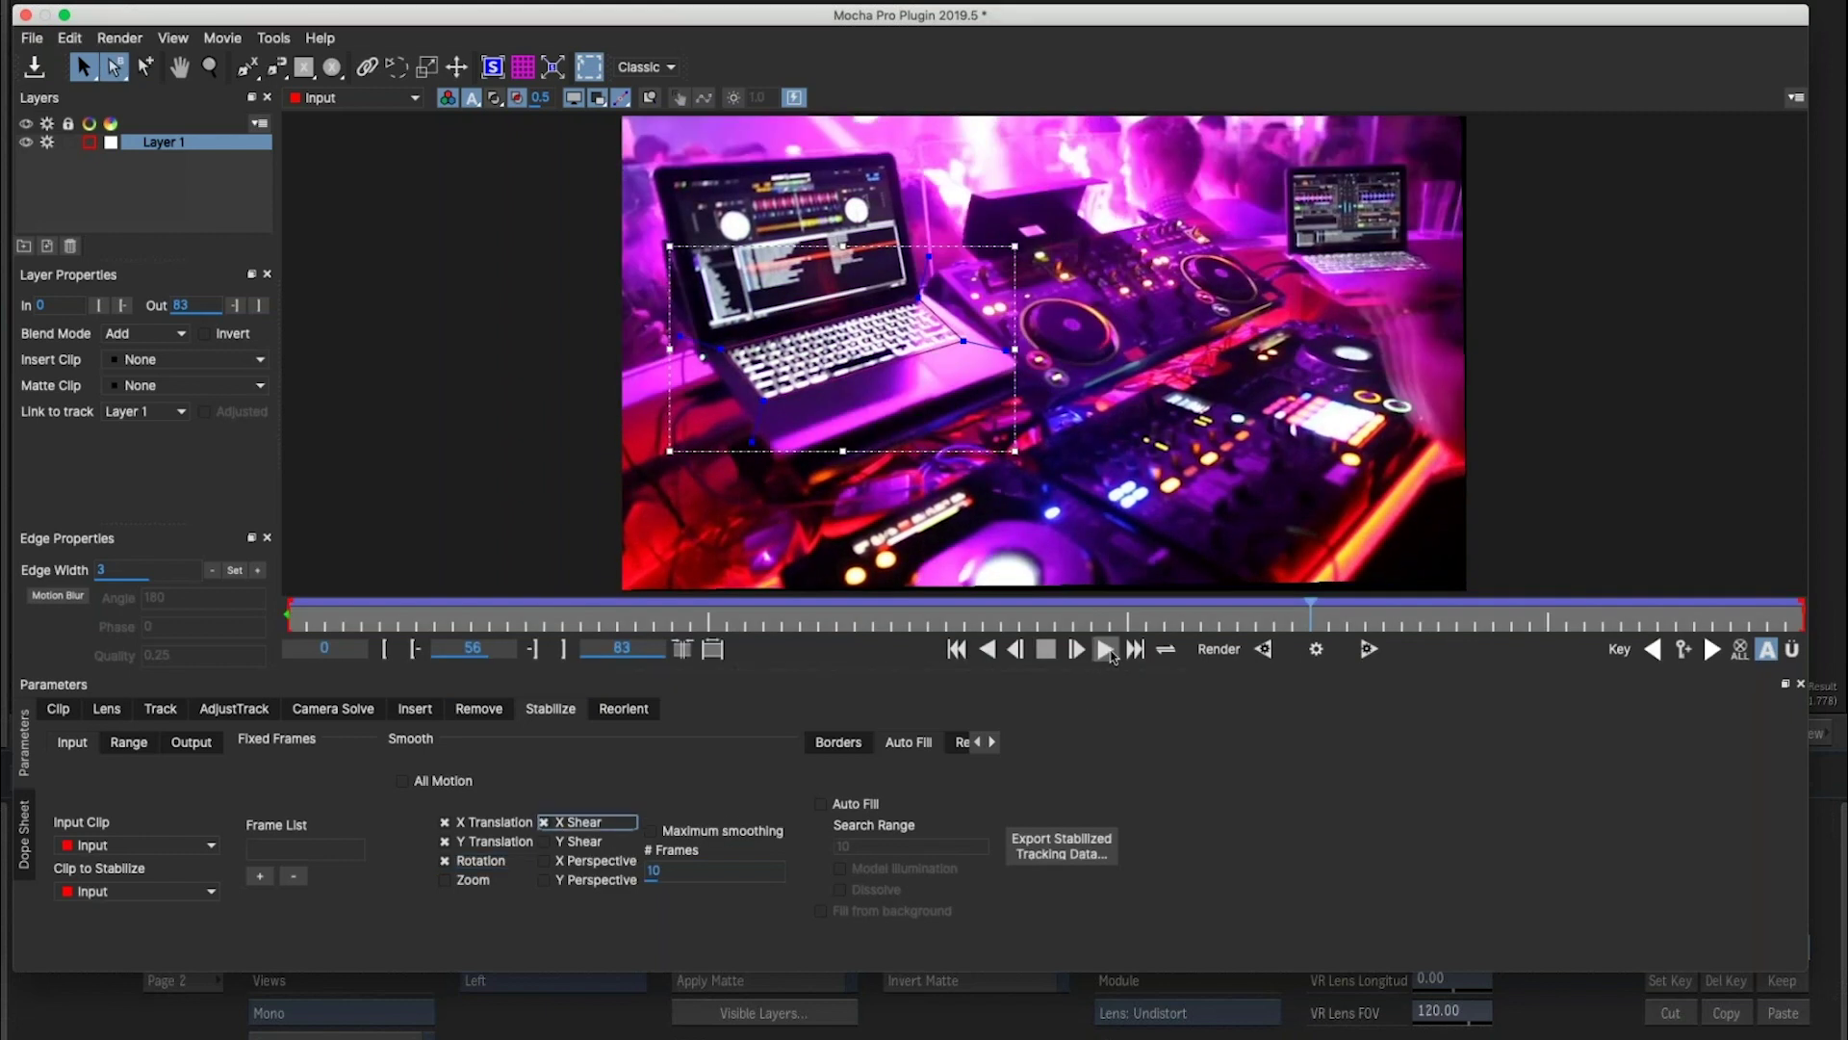
pyautogui.click(1106, 650)
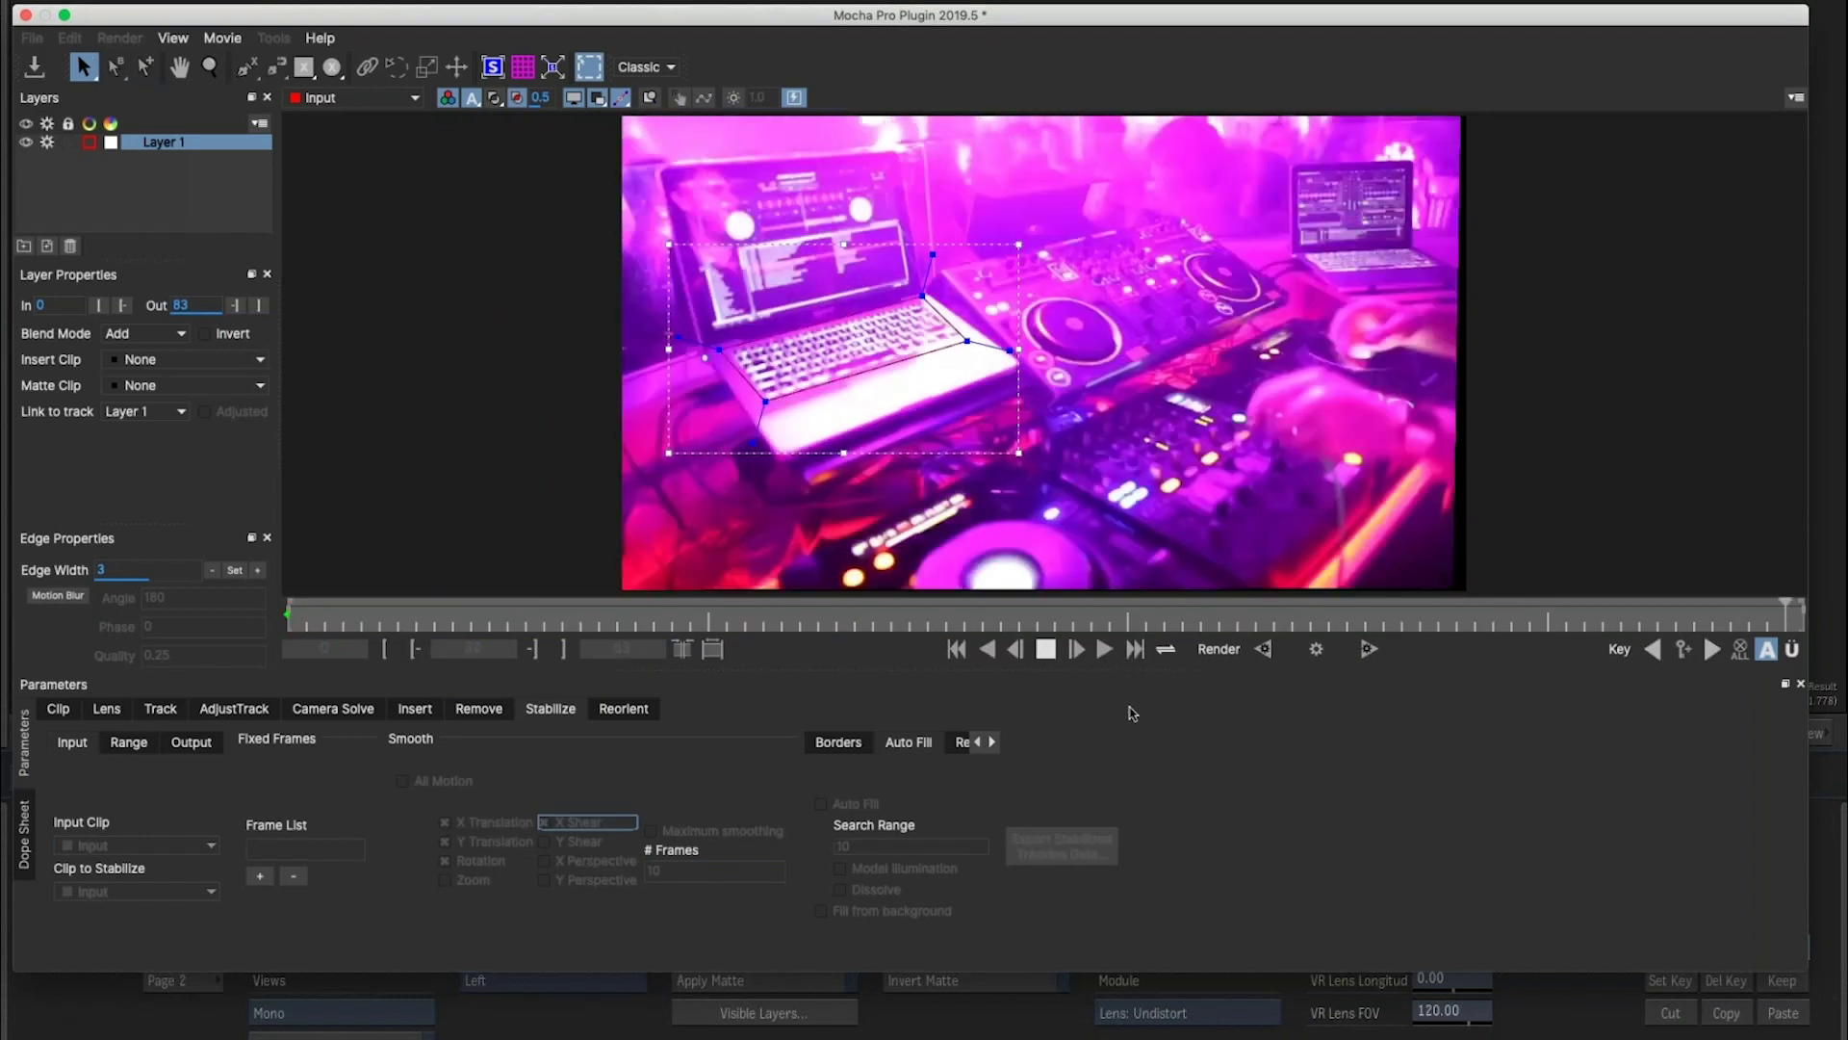
pyautogui.press('space')
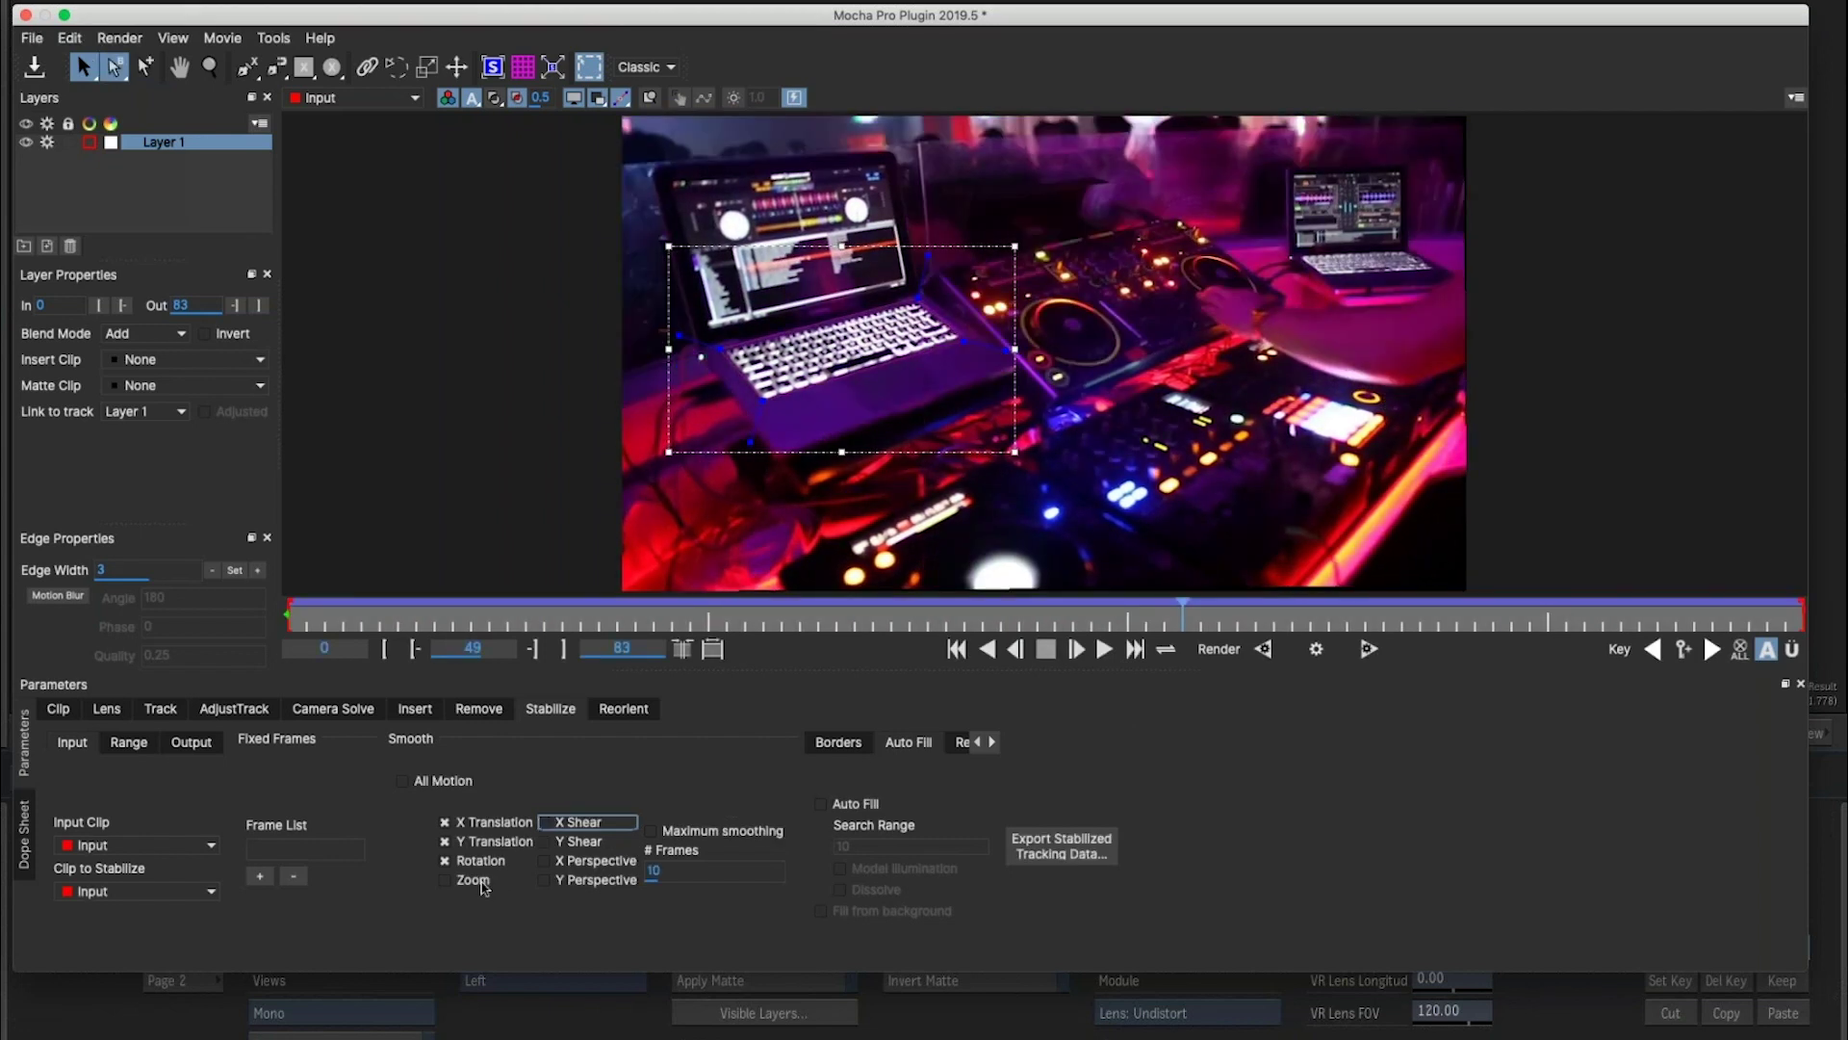
# Add Zoom to the stabilization smoothing and play the clip to check the result.
pyautogui.click(446, 881)
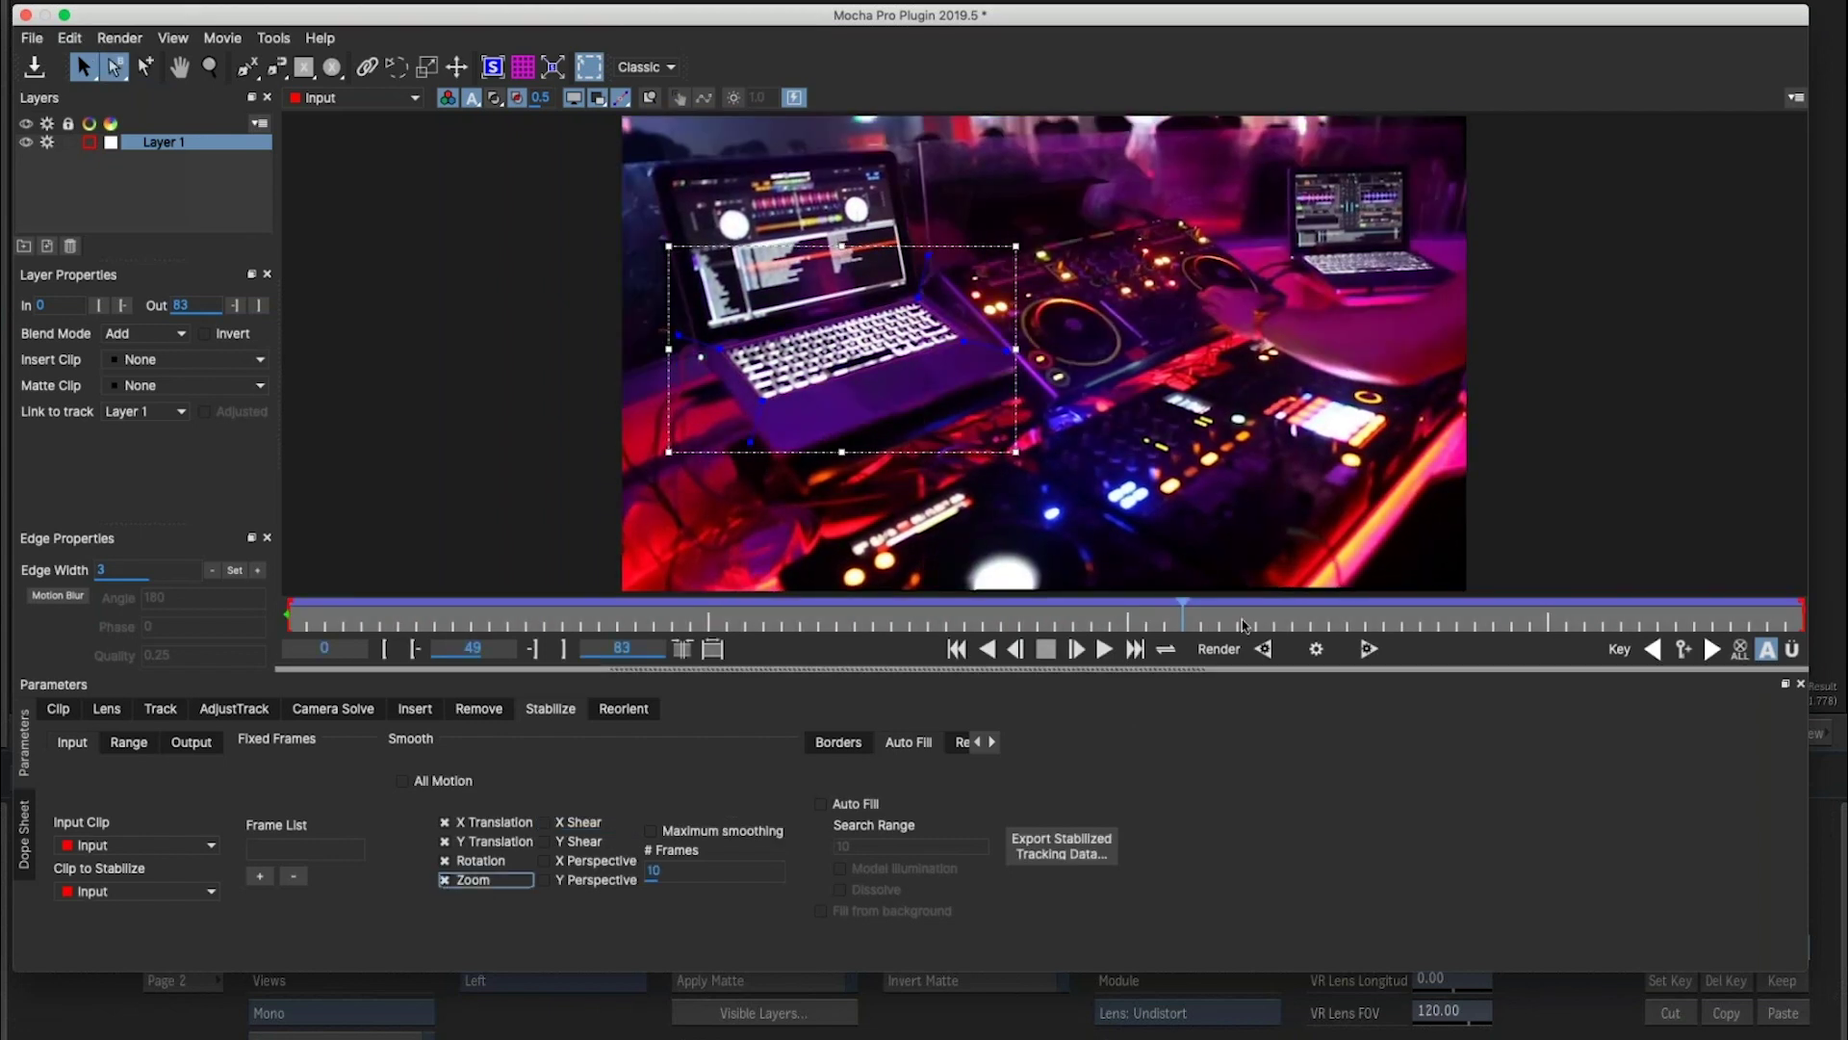
pyautogui.click(1106, 650)
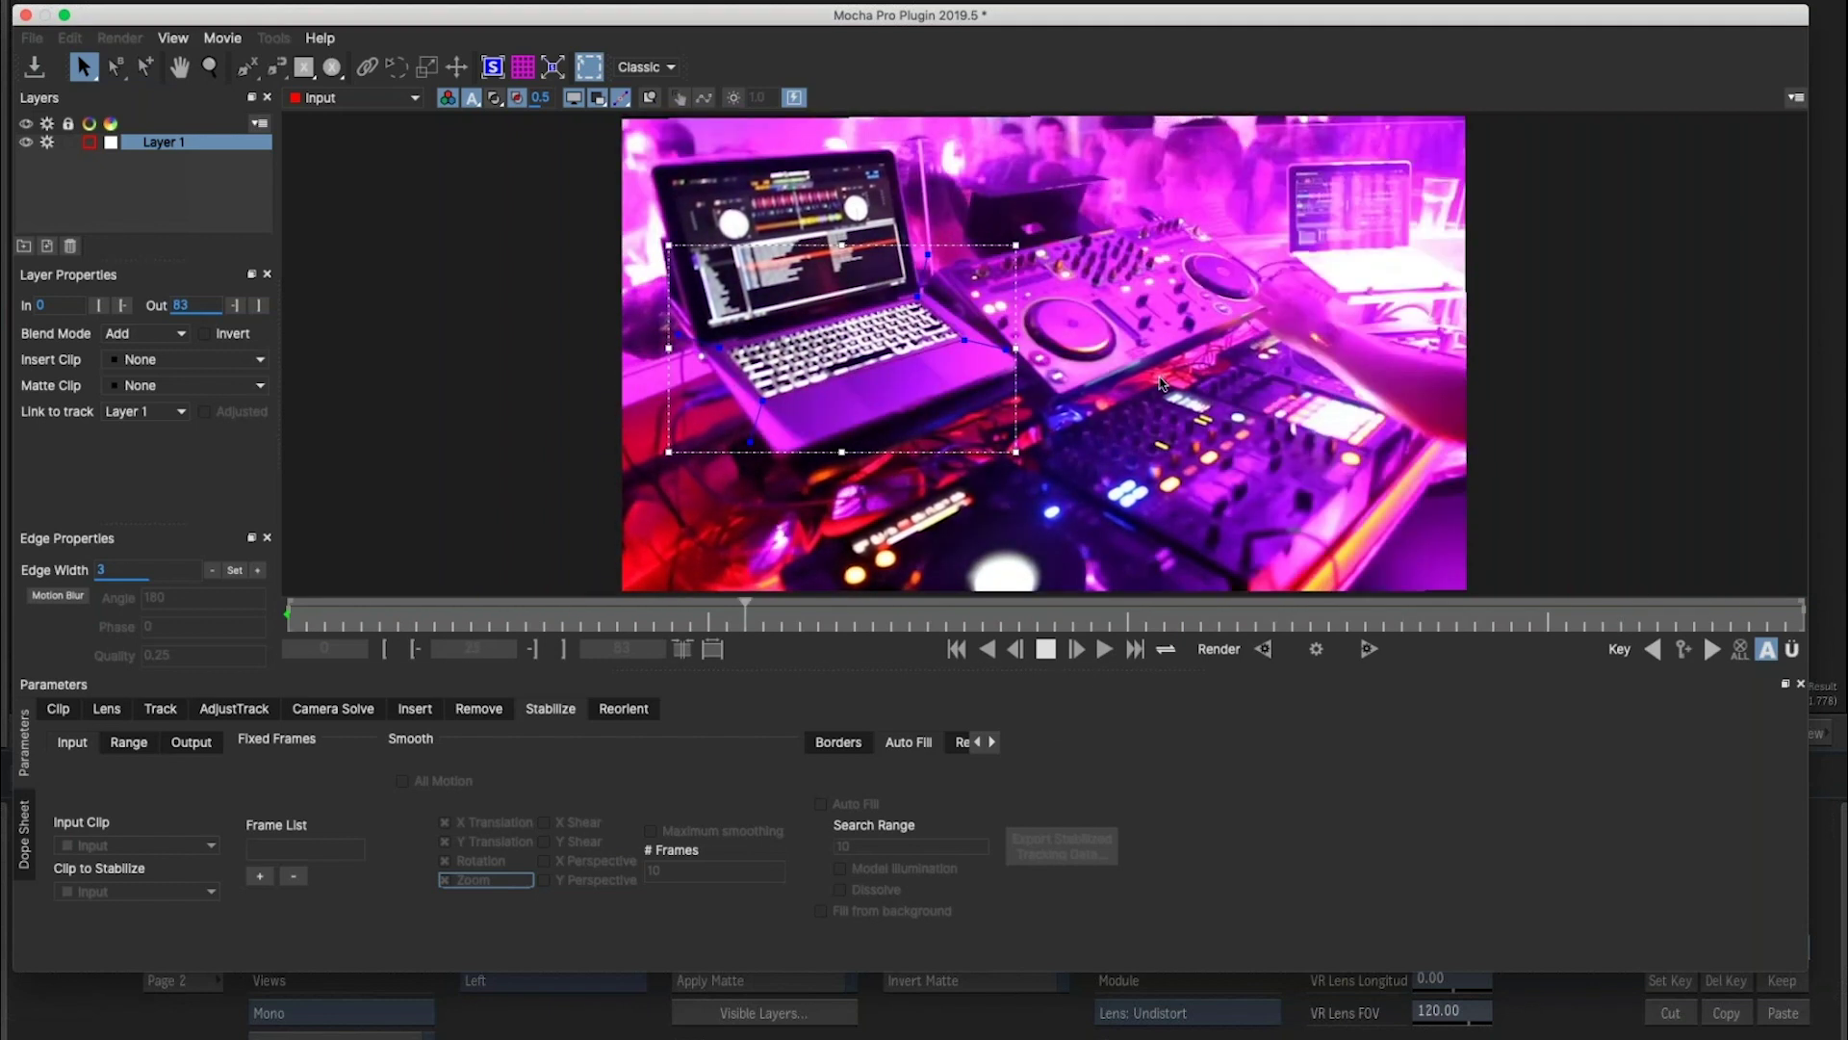
pyautogui.press('space')
# Examine the stabilized frame's lower border up close around frame 54, then return to the full image view.
pyautogui.press('x')
pyautogui.moveTo(1269, 460); pyautogui.dragTo(1237, 323)
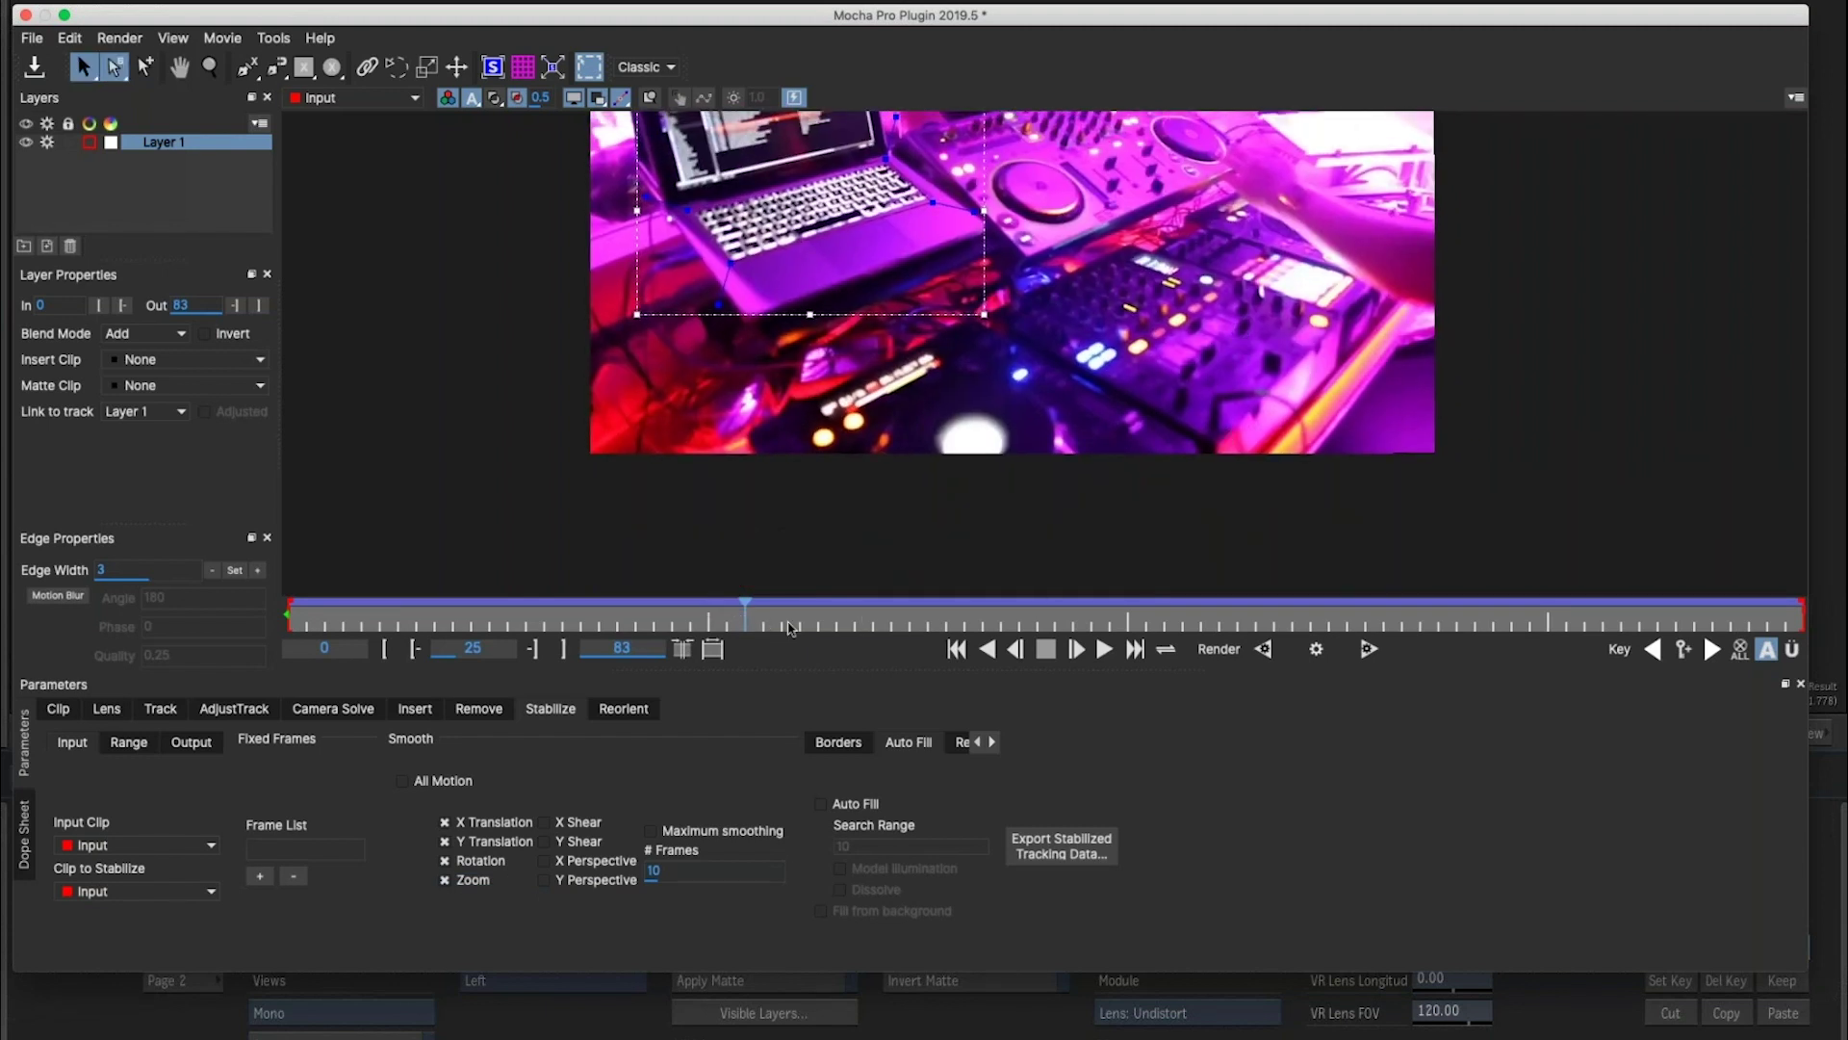
pyautogui.moveTo(782, 624); pyautogui.dragTo(1210, 606)
pyautogui.press('z')
pyautogui.moveTo(1222, 487); pyautogui.dragTo(1274, 607)
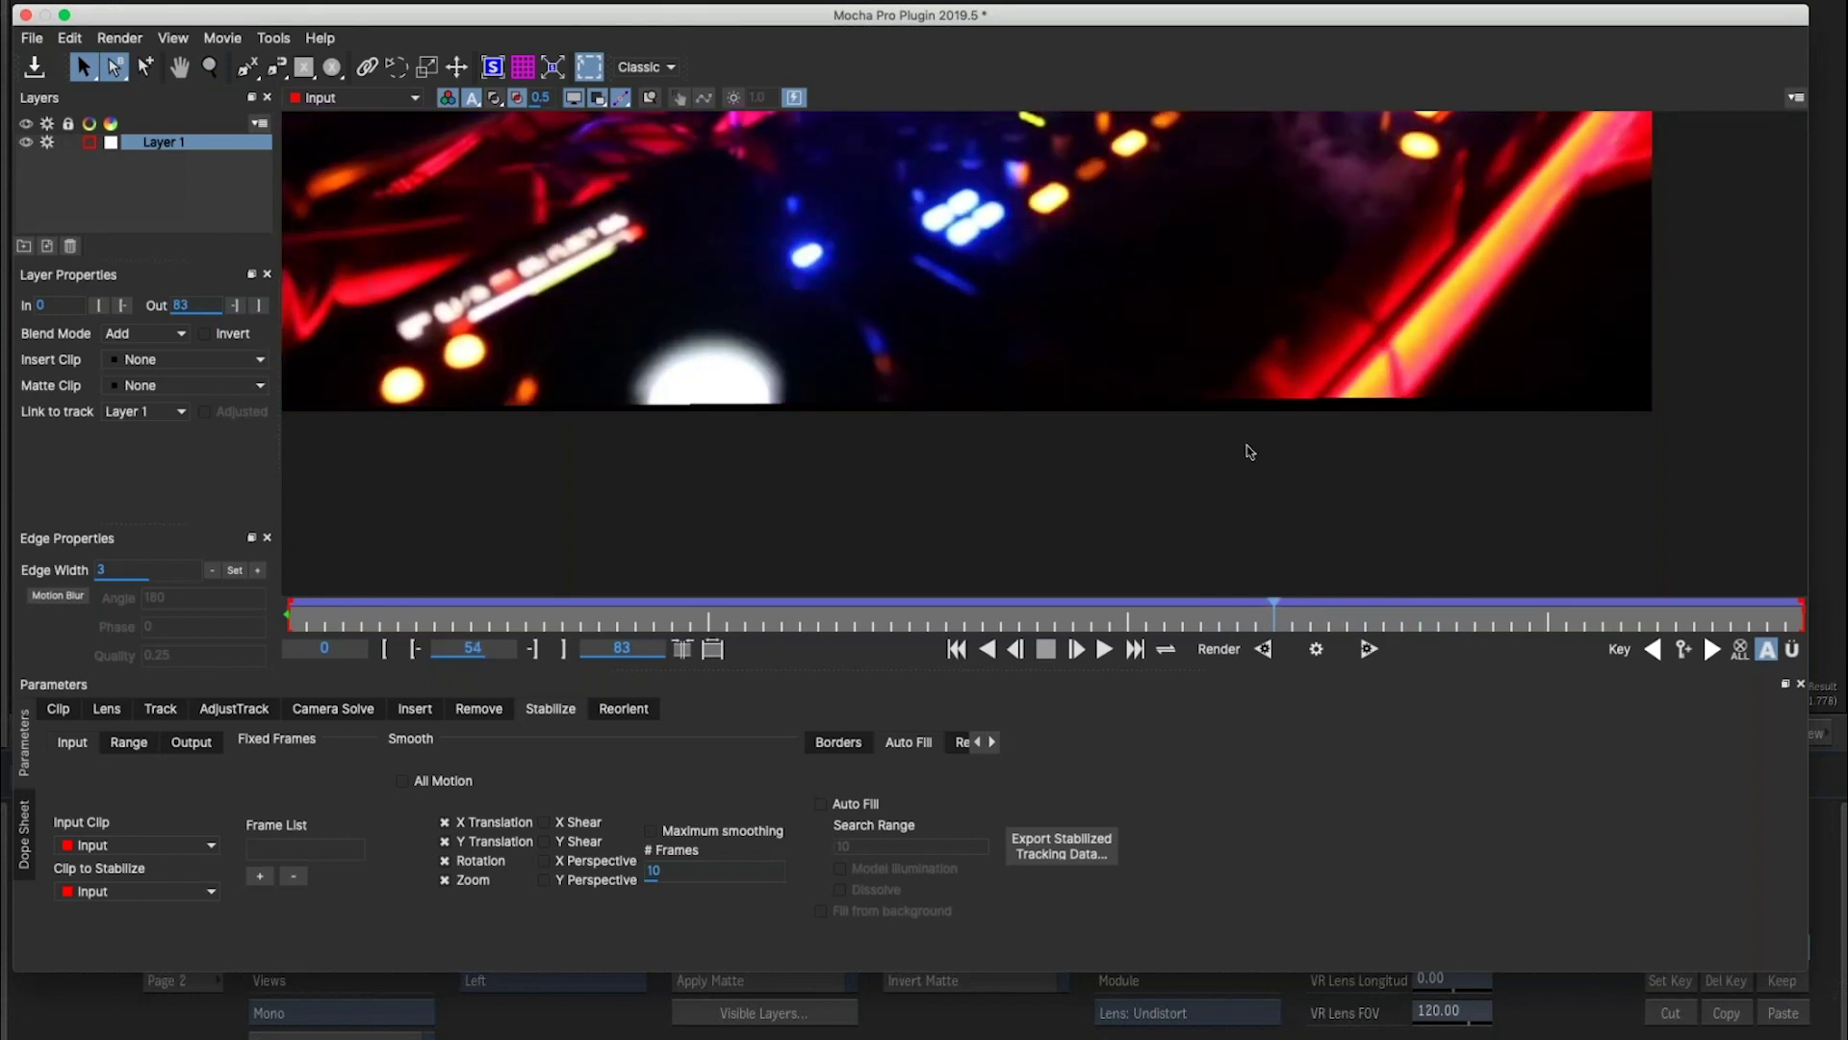
pyautogui.press('z')
pyautogui.moveTo(1247, 451); pyautogui.dragTo(1505, 157)
pyautogui.press('s')
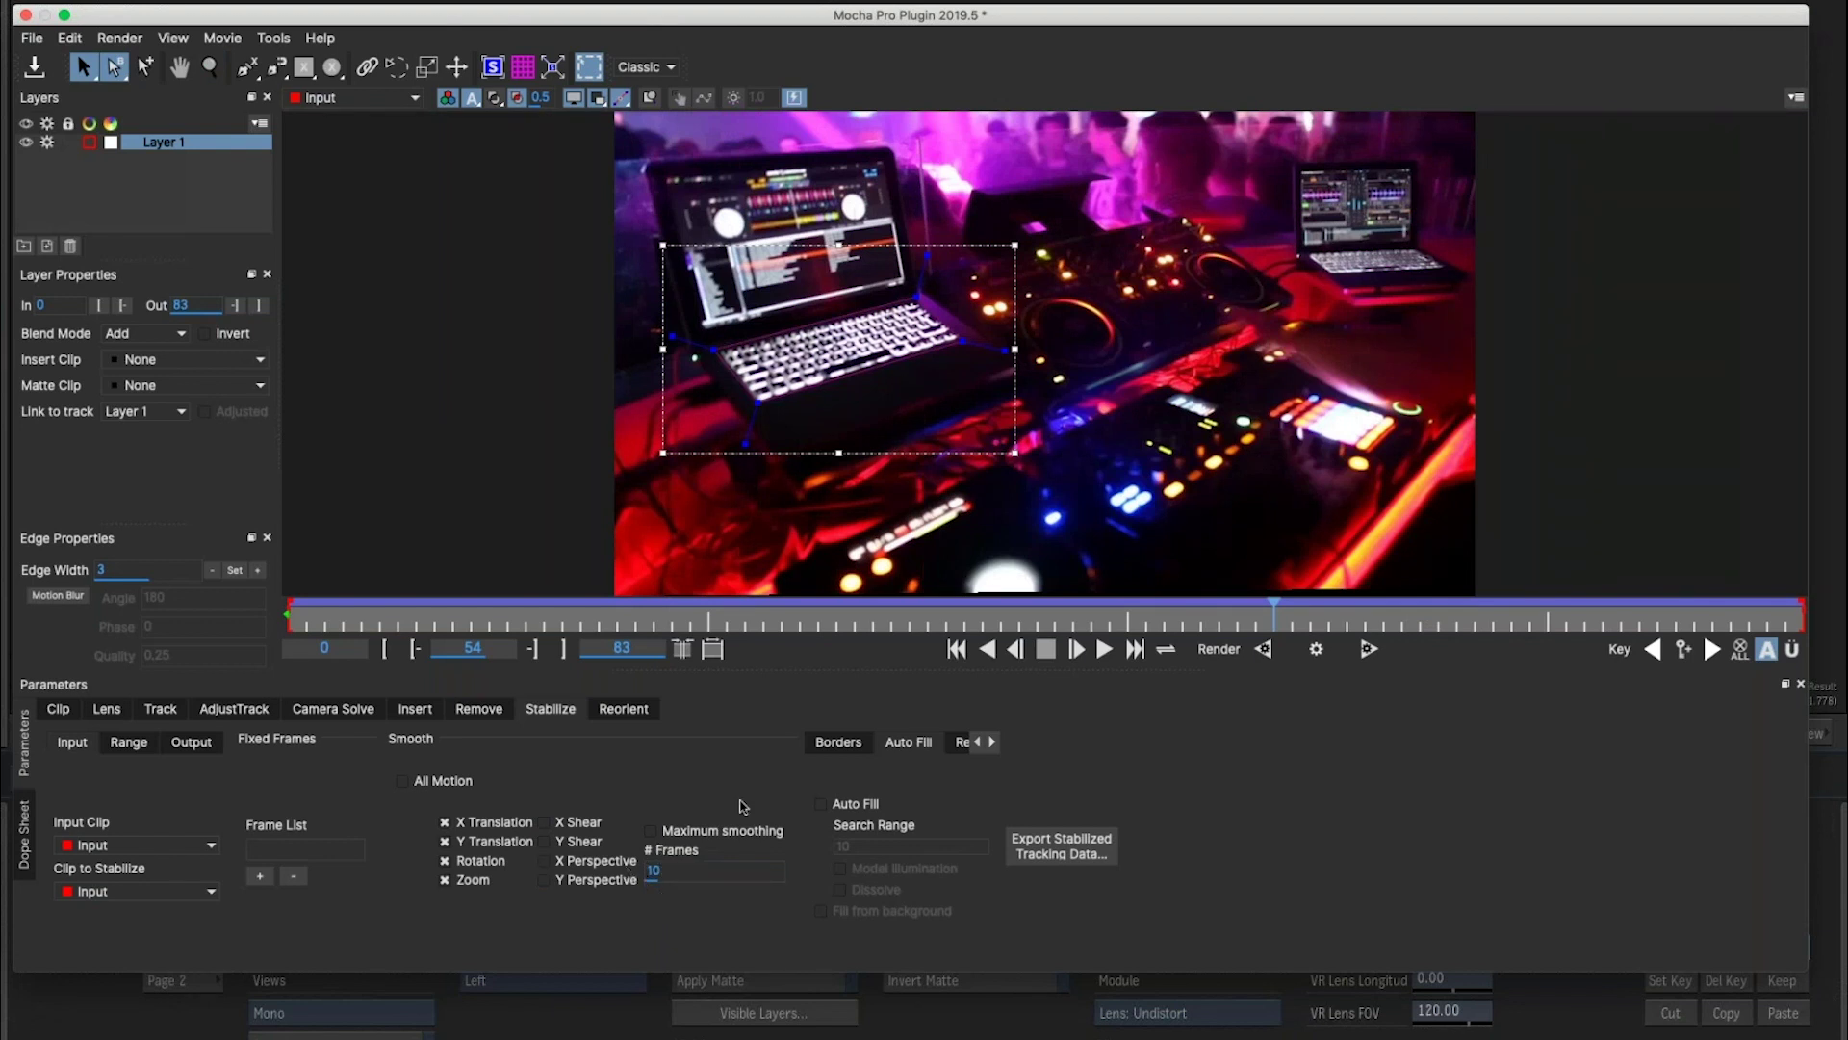
# Turn on Maximum smoothing for the stabilization and play the clip to judge the result.
pyautogui.press('space')
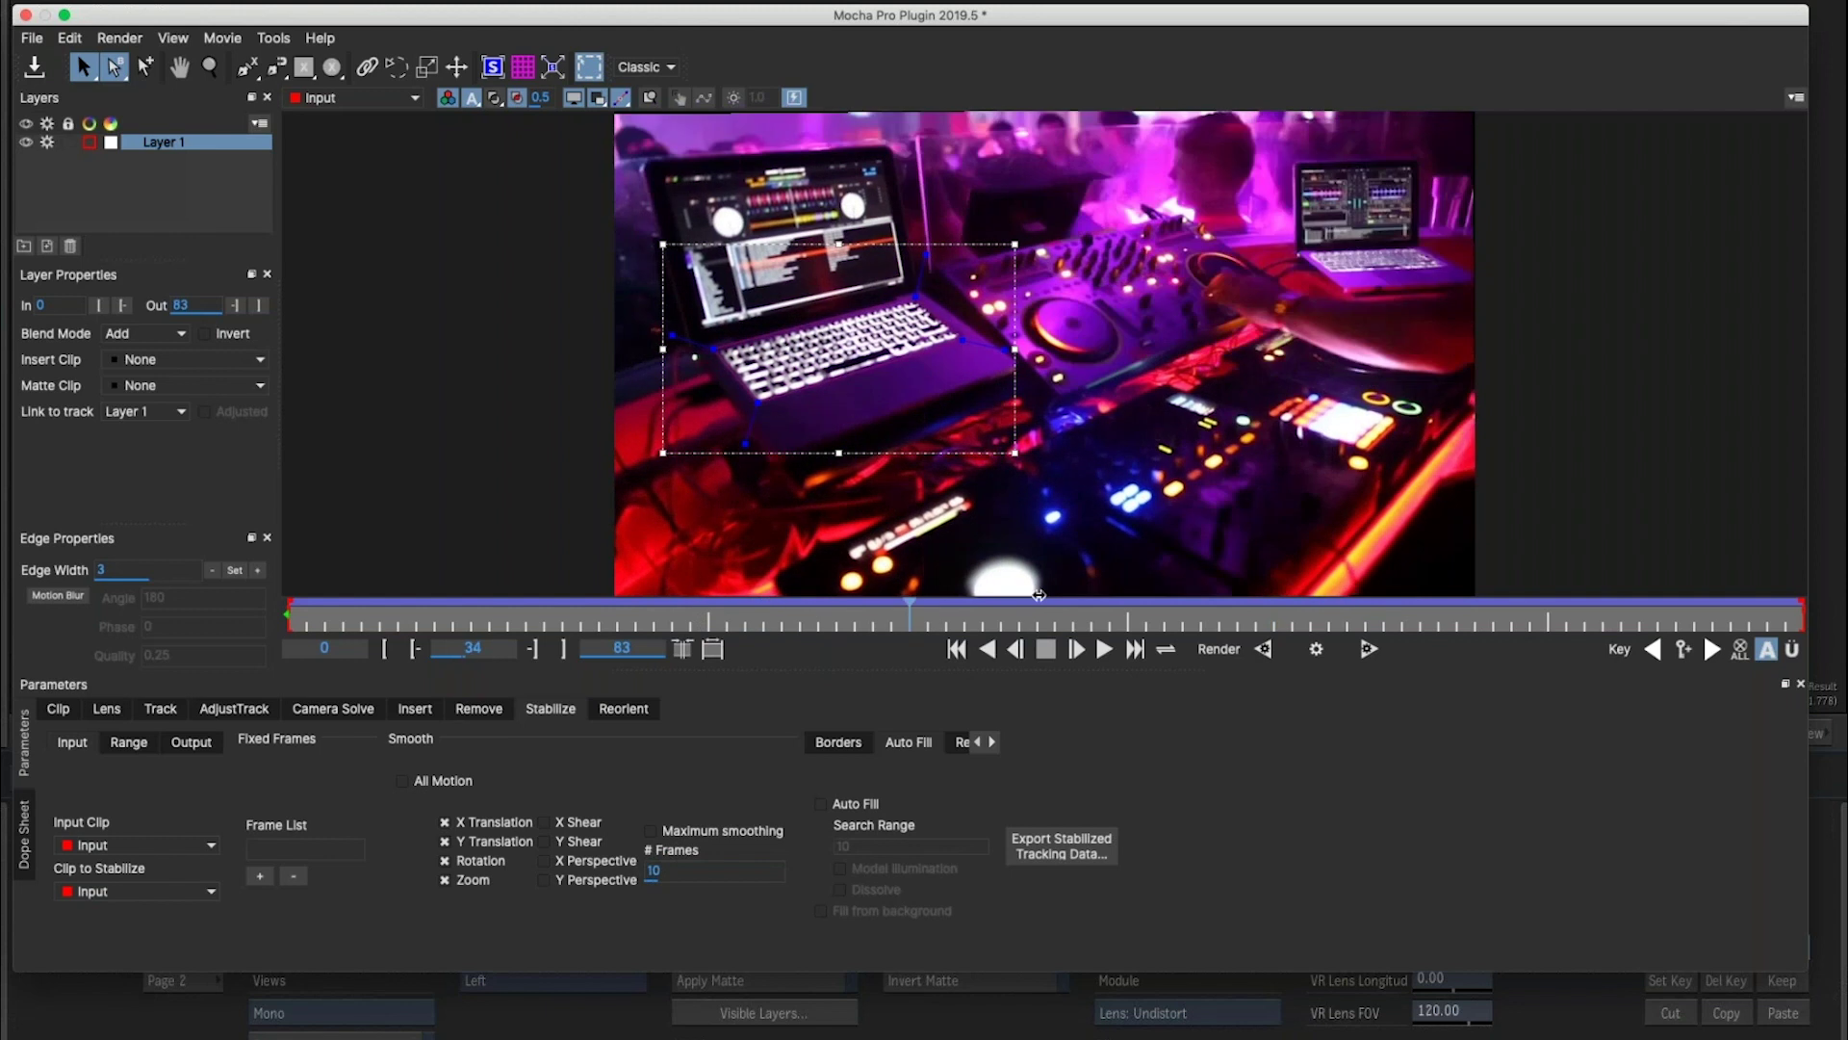
pyautogui.click(672, 619)
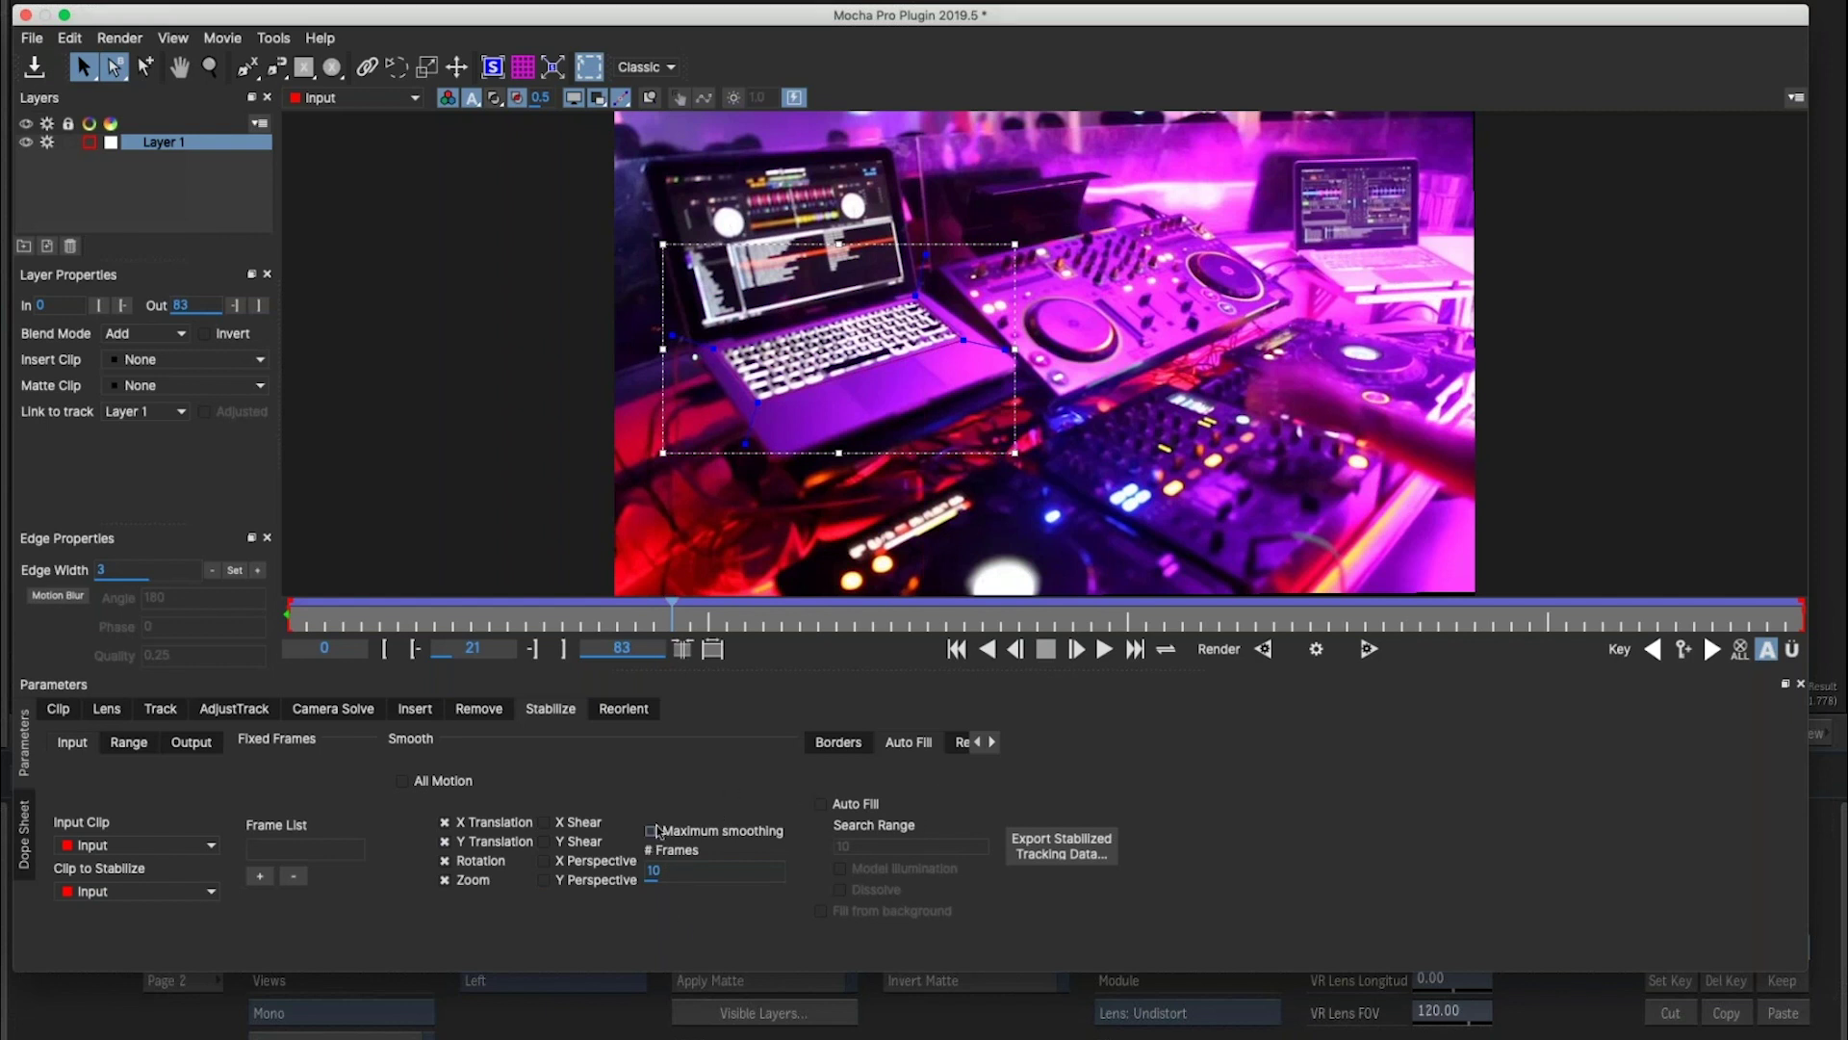
pyautogui.click(651, 831)
pyautogui.moveTo(672, 617); pyautogui.dragTo(1375, 591)
pyautogui.click(1104, 648)
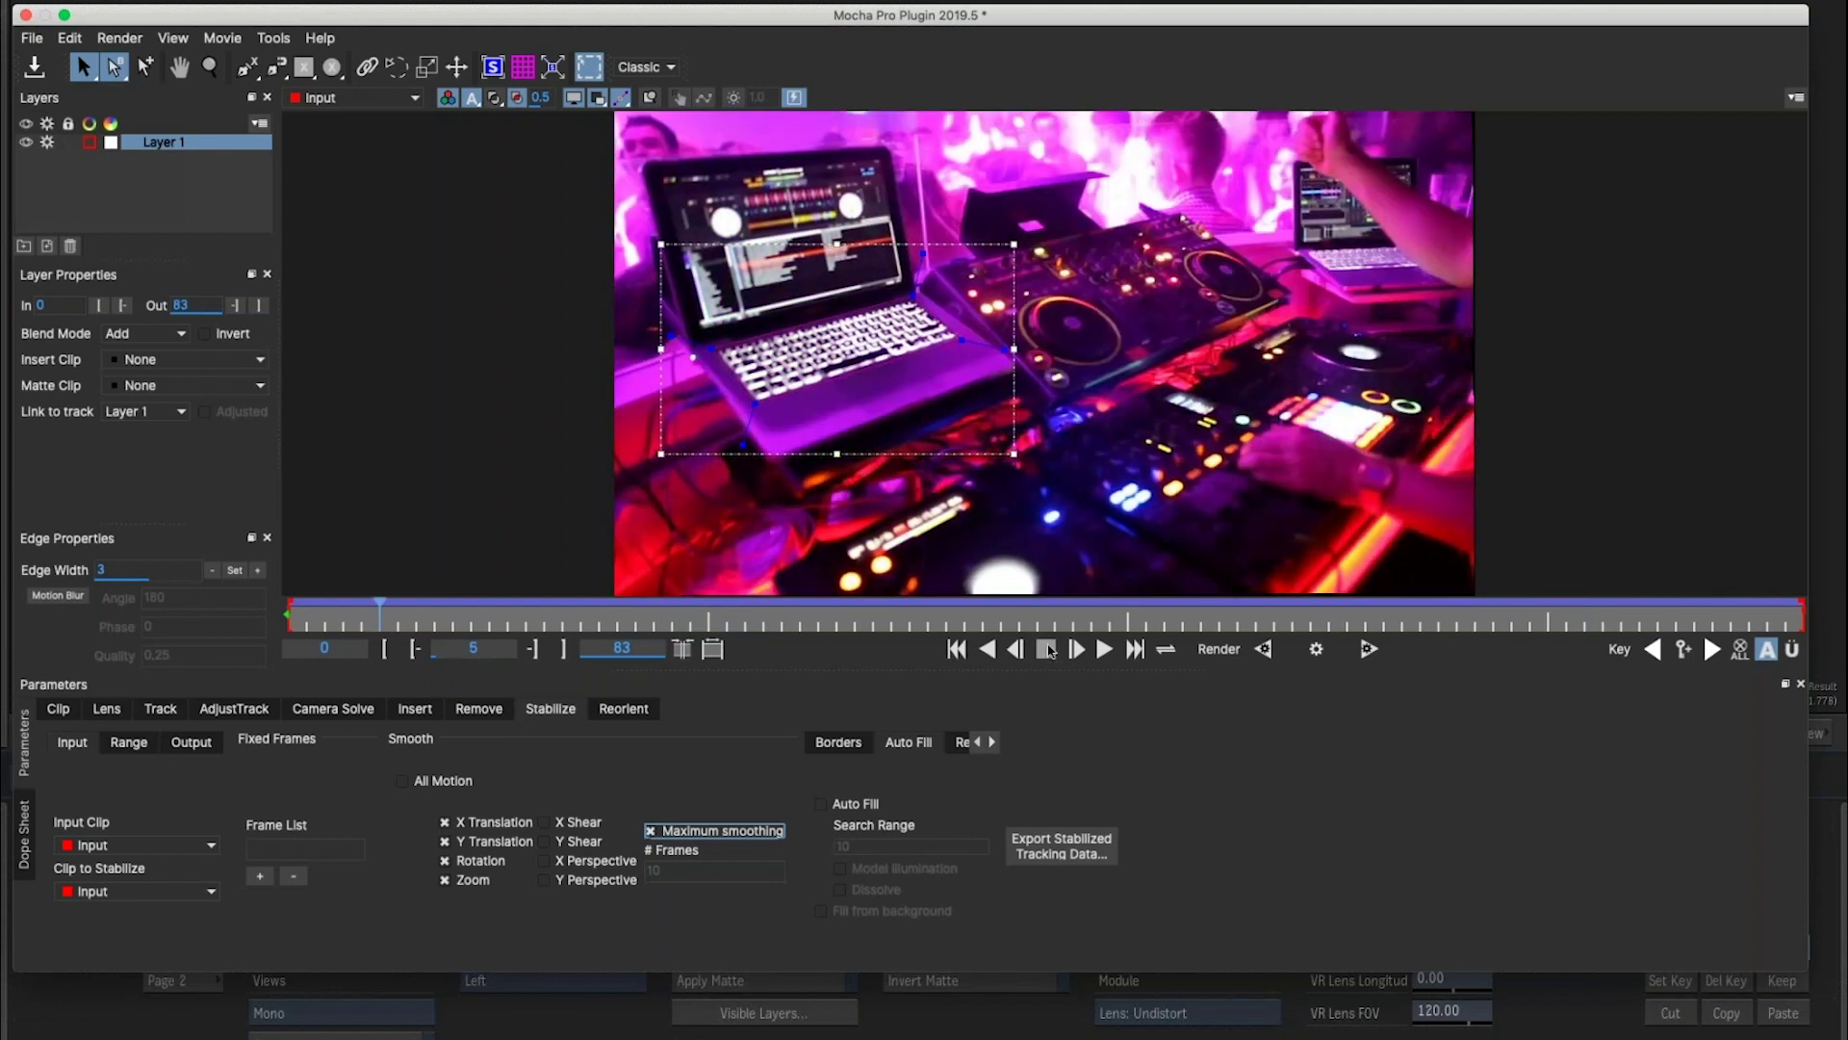
# Enable Zoom in the Stabilize border settings and scrub the clip to check its edges.
pyautogui.click(822, 804)
pyautogui.click(839, 742)
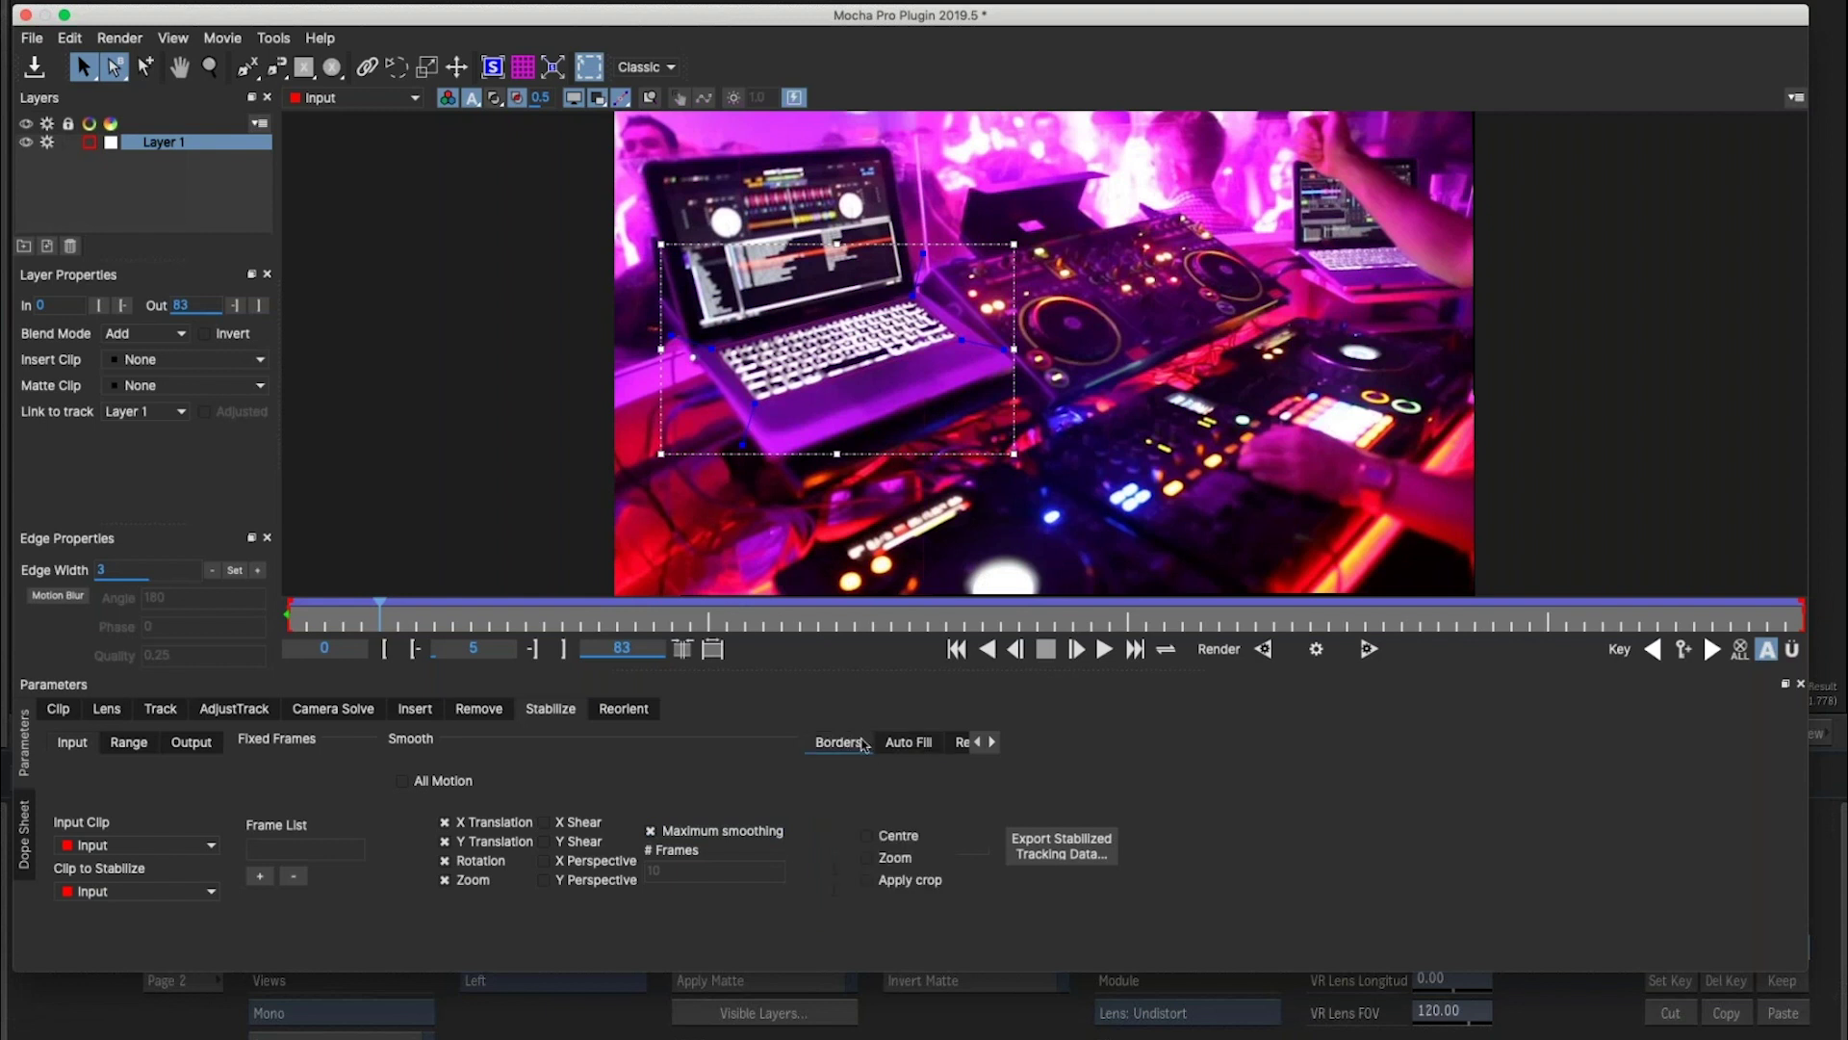
pyautogui.click(867, 859)
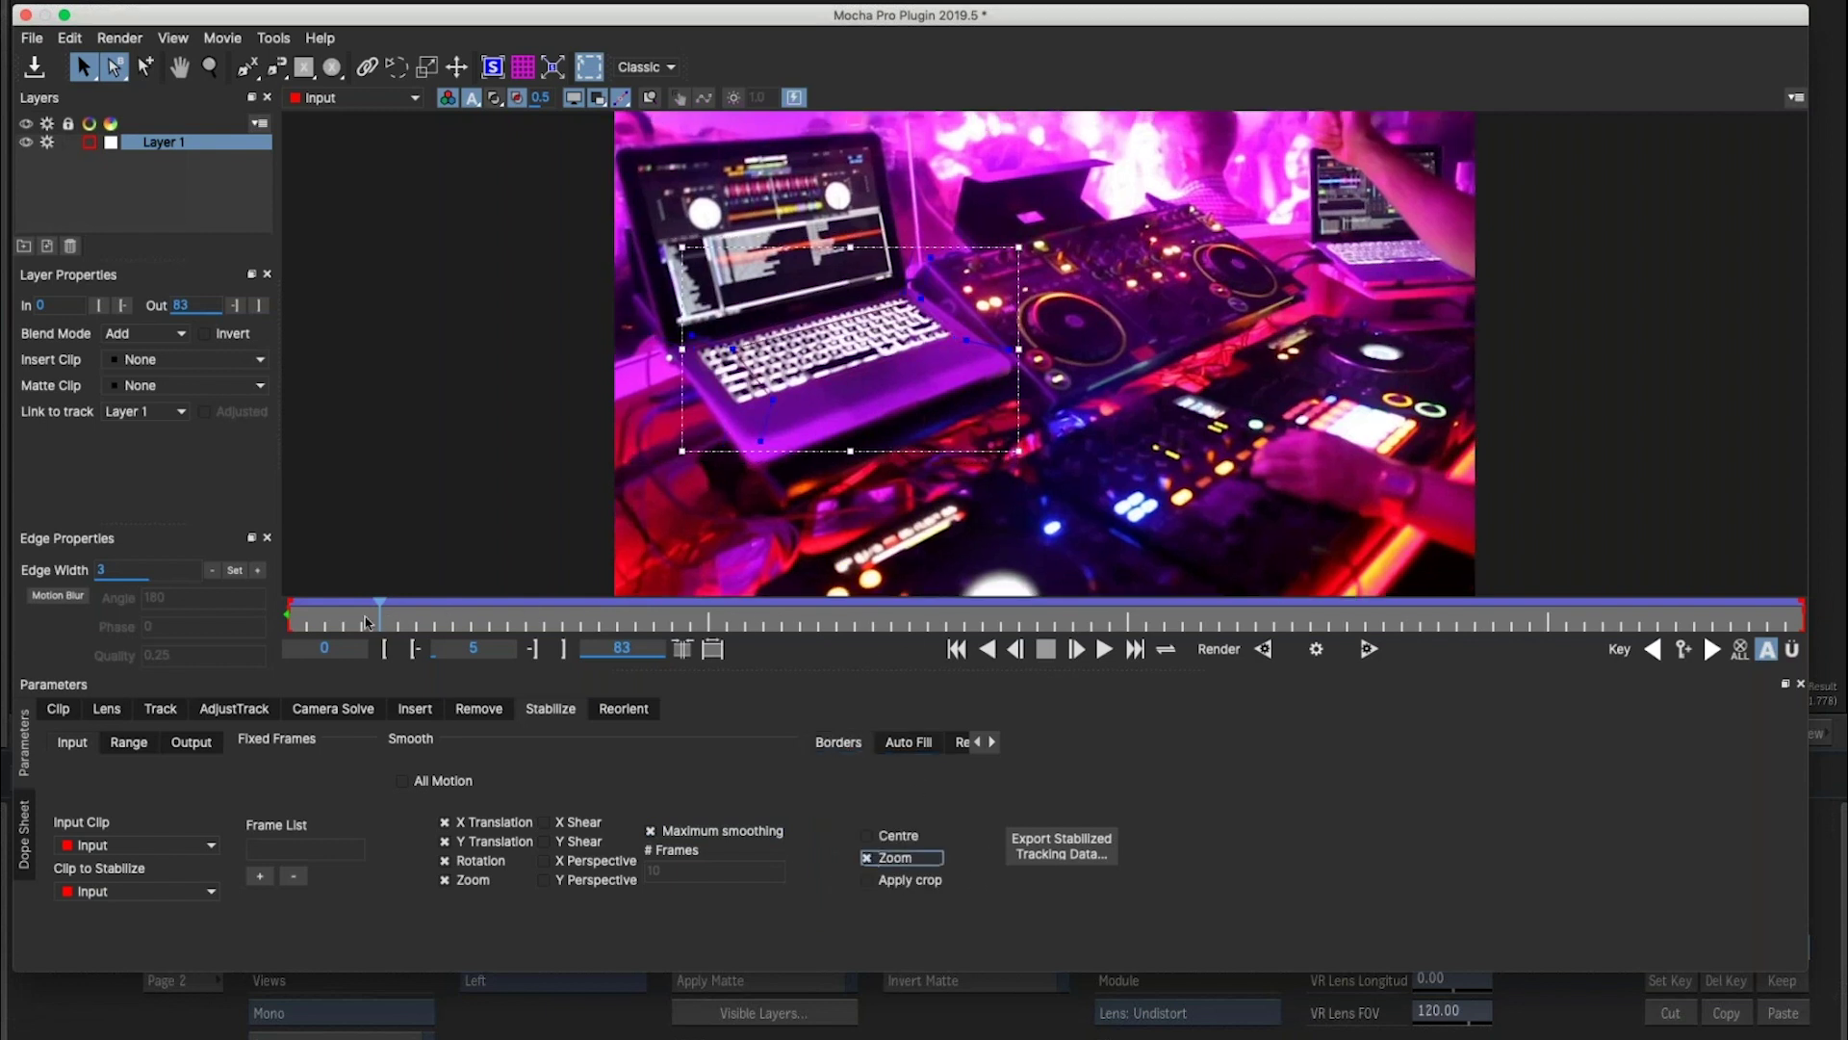
pyautogui.moveTo(442, 607); pyautogui.dragTo(510, 581)
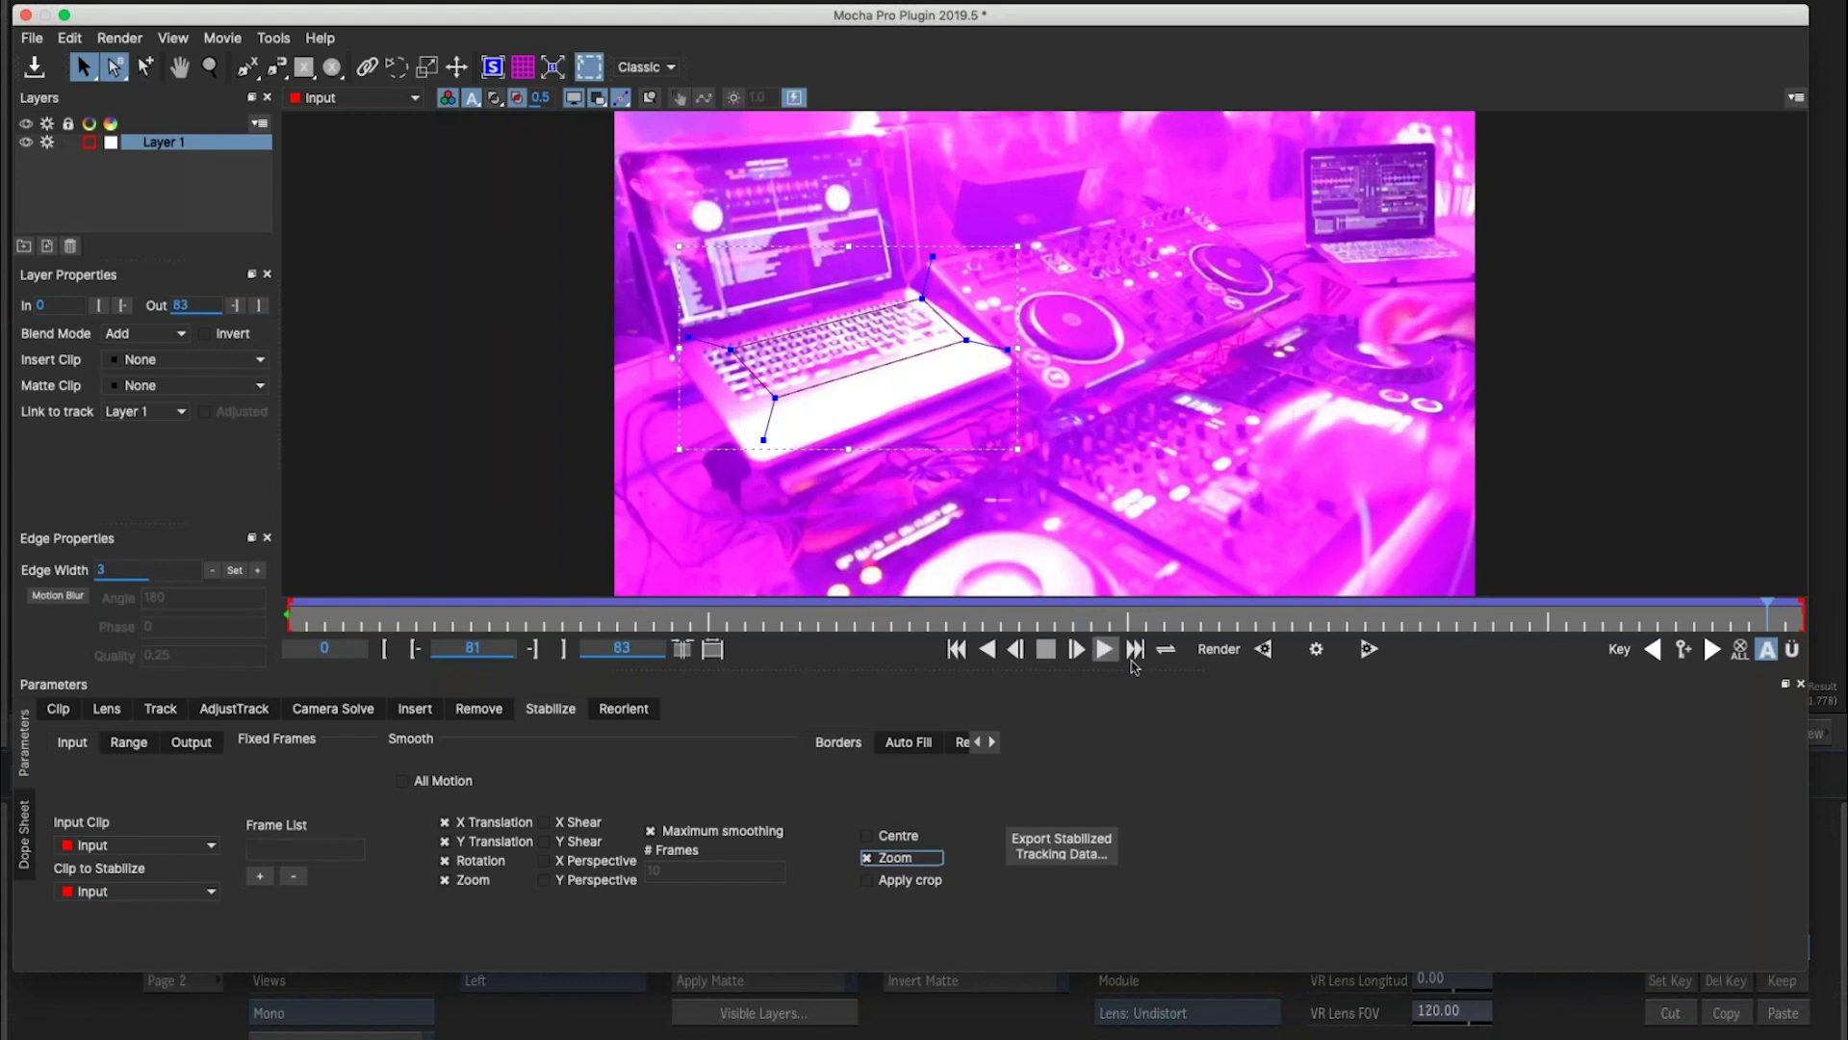
# Render the stabilization forward through the clip, save the Mocha project back to the host and scrub the clip there.
pyautogui.click(1371, 648)
pyautogui.click(34, 65)
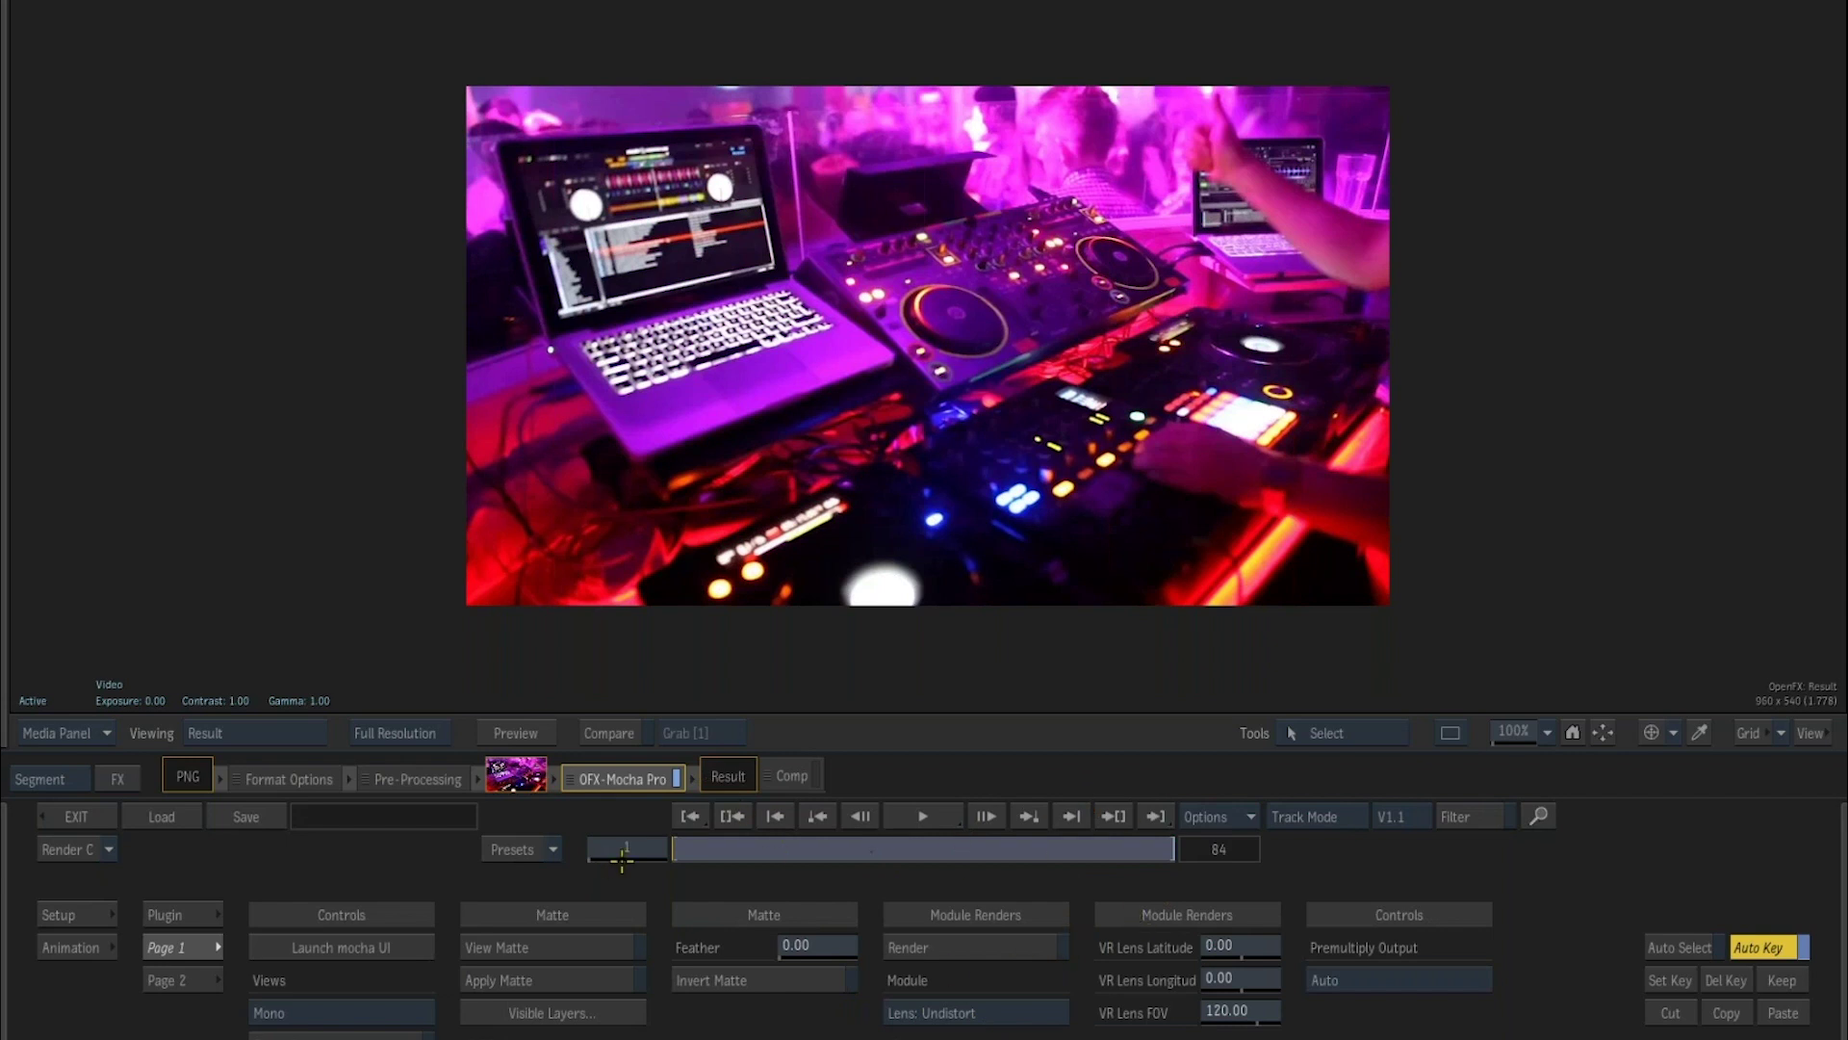
pyautogui.moveTo(693, 848); pyautogui.dragTo(1170, 847)
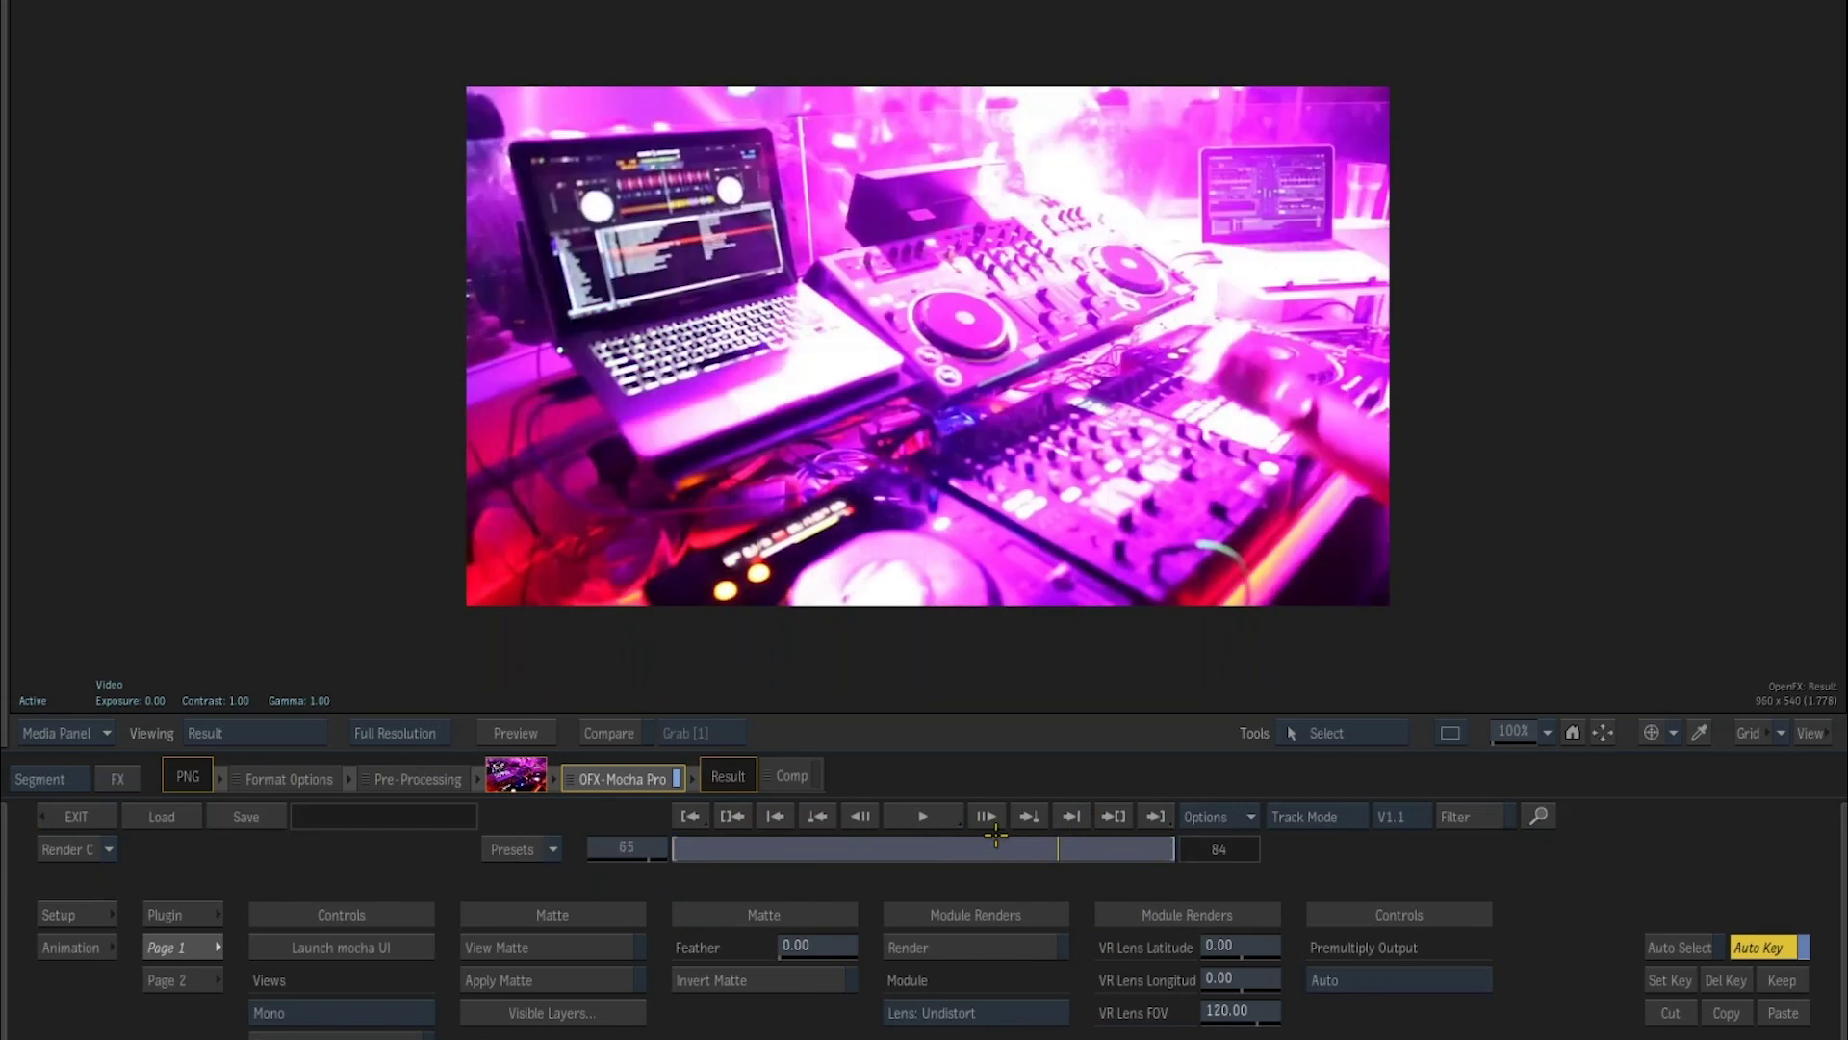
pyautogui.moveTo(911, 836); pyautogui.dragTo(456, 881)
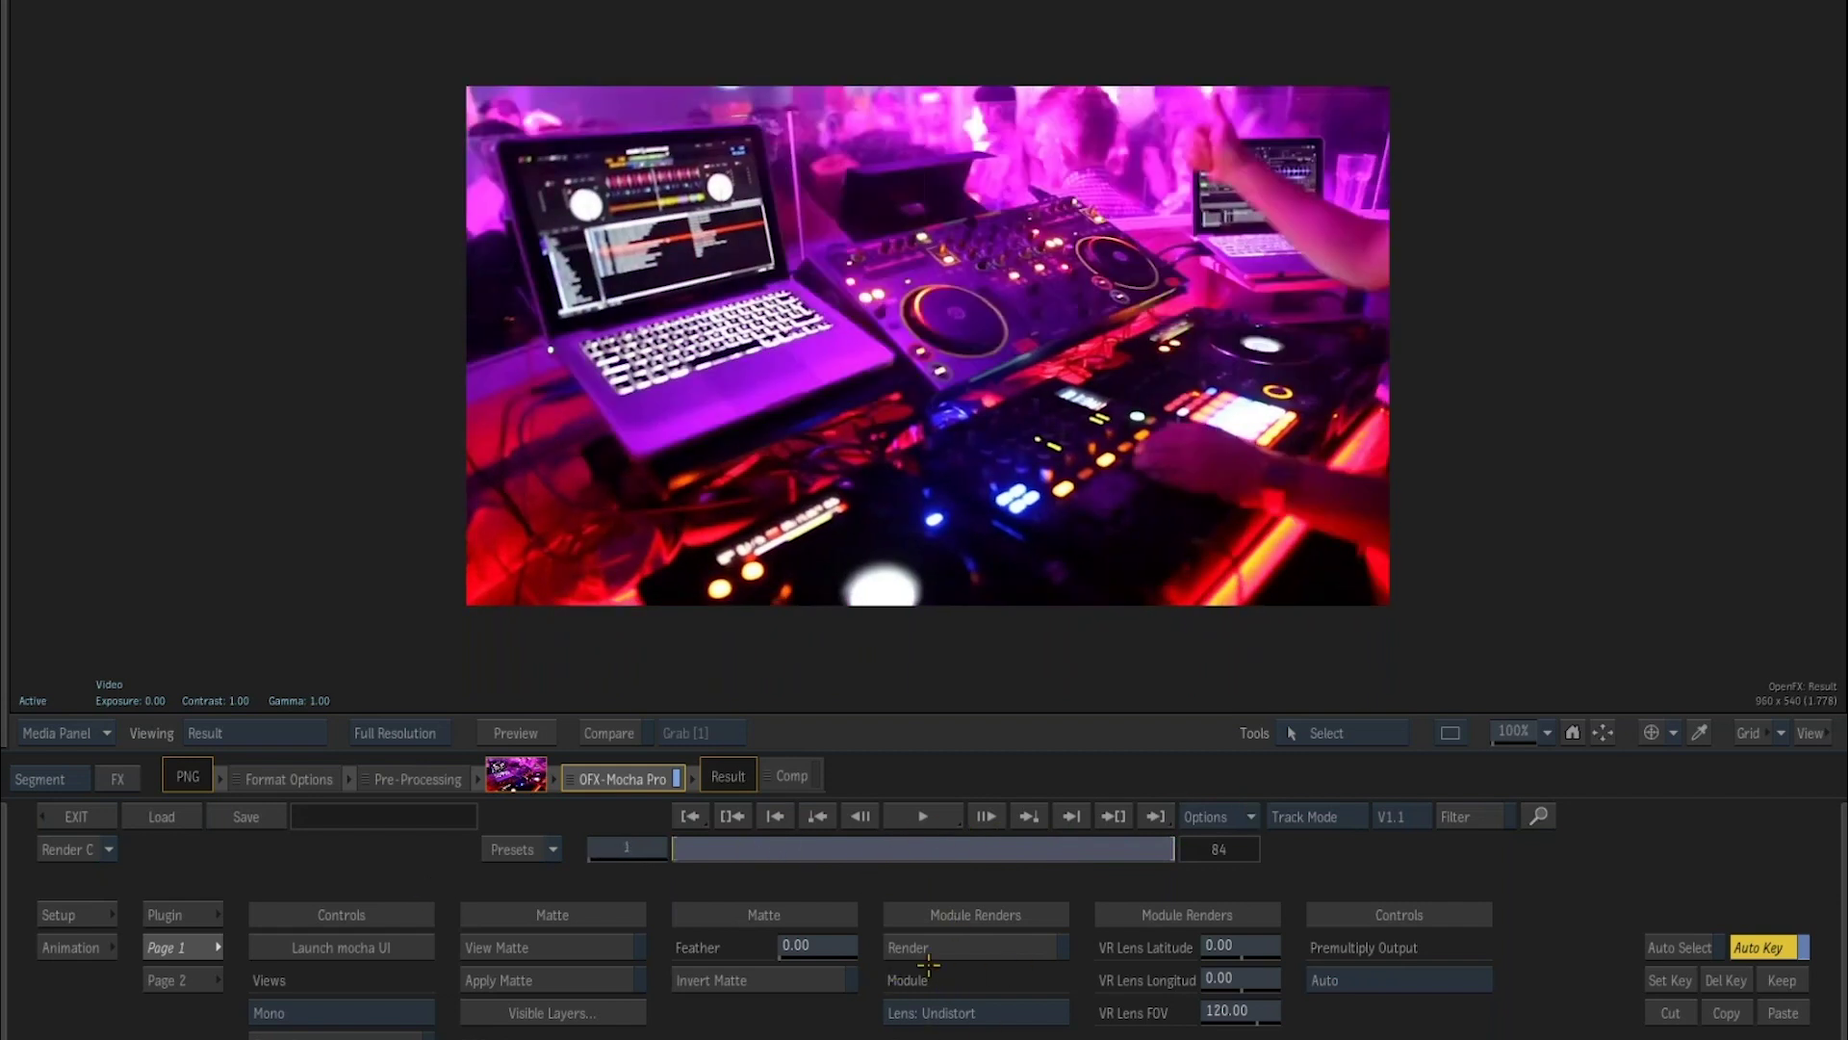
# Set the Mocha Pro render module to Stabilize, enable its rendering and play the clip.
pyautogui.click(929, 1013)
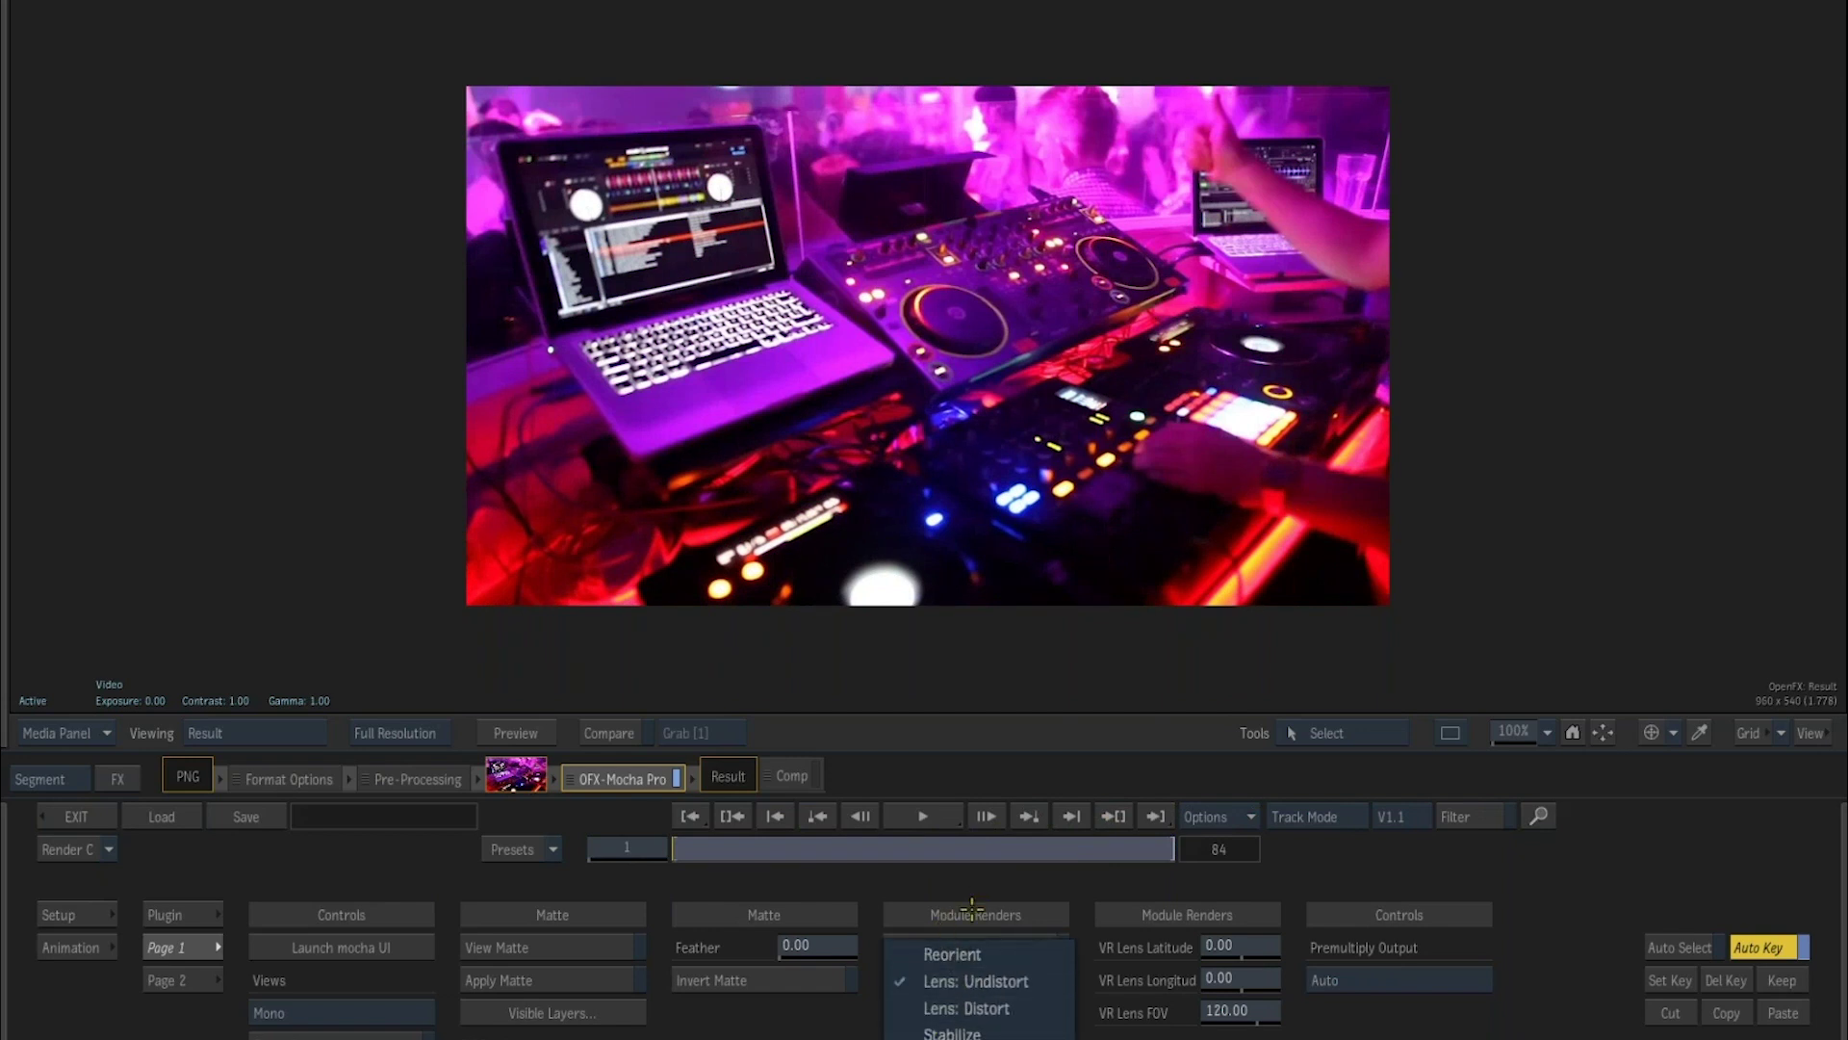
pyautogui.click(952, 1032)
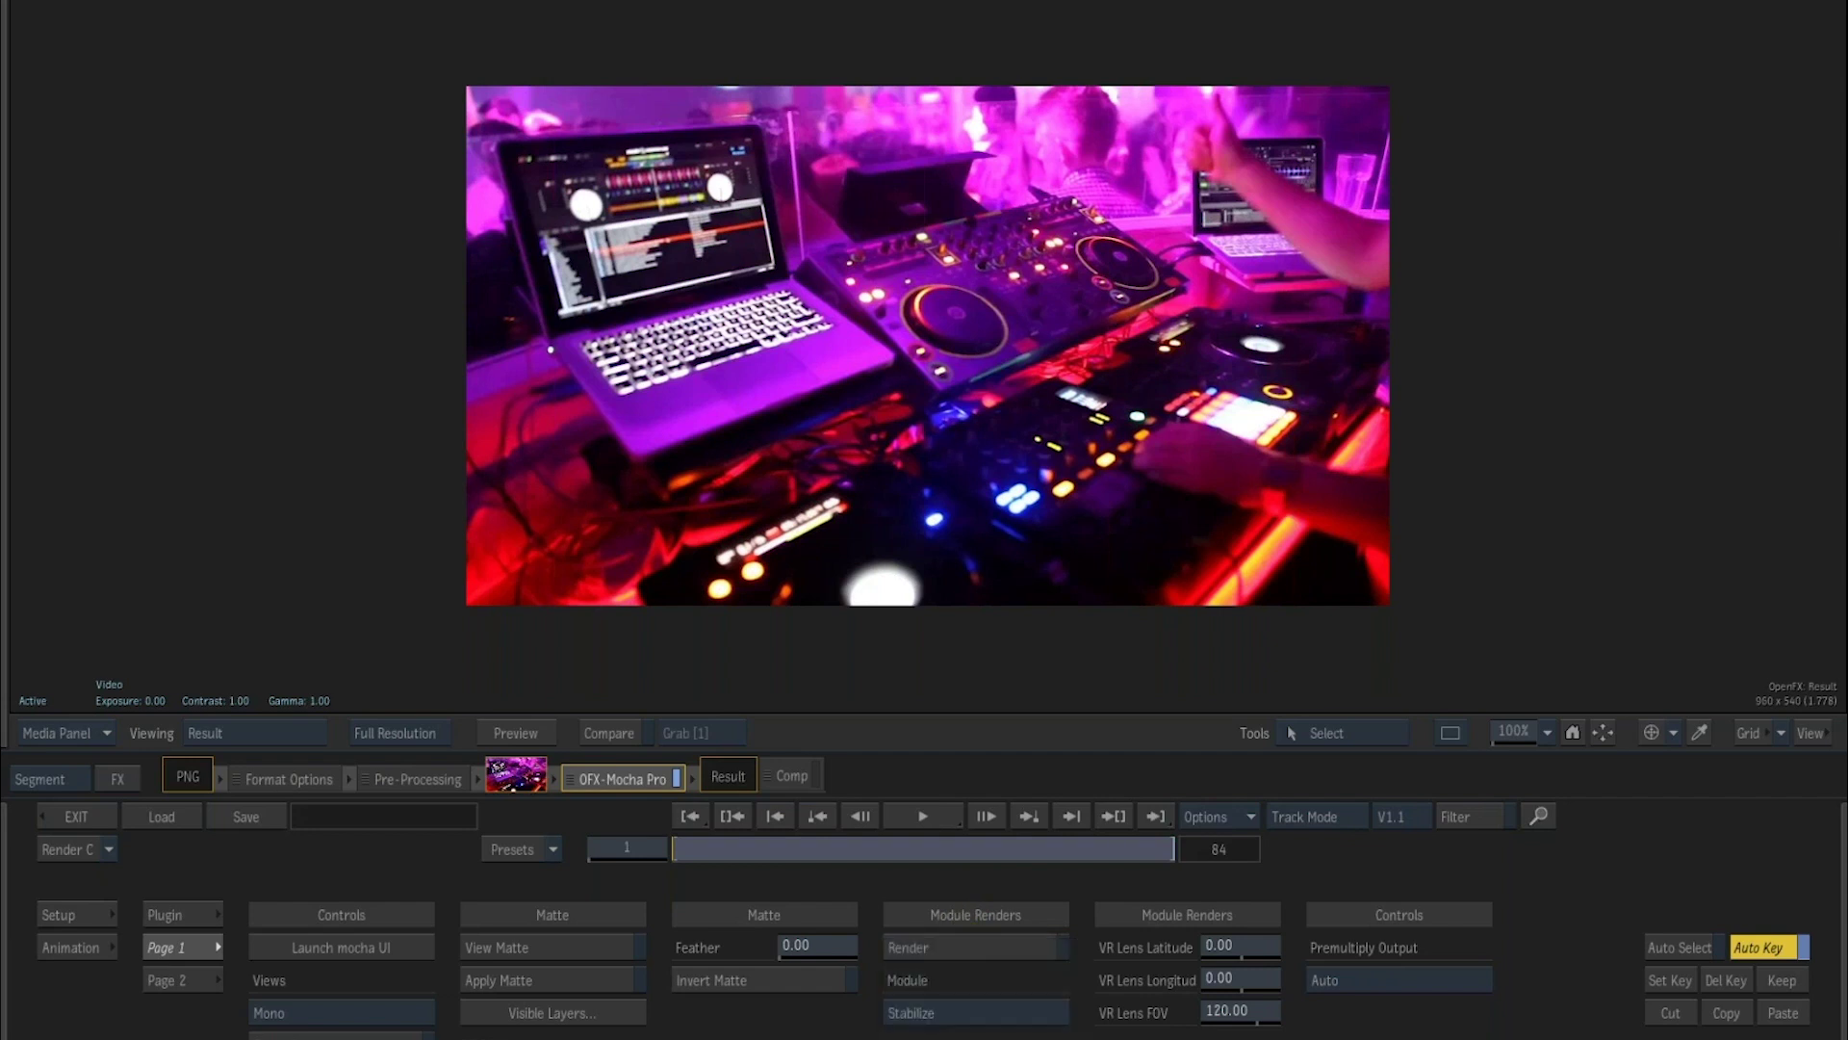
pyautogui.click(967, 947)
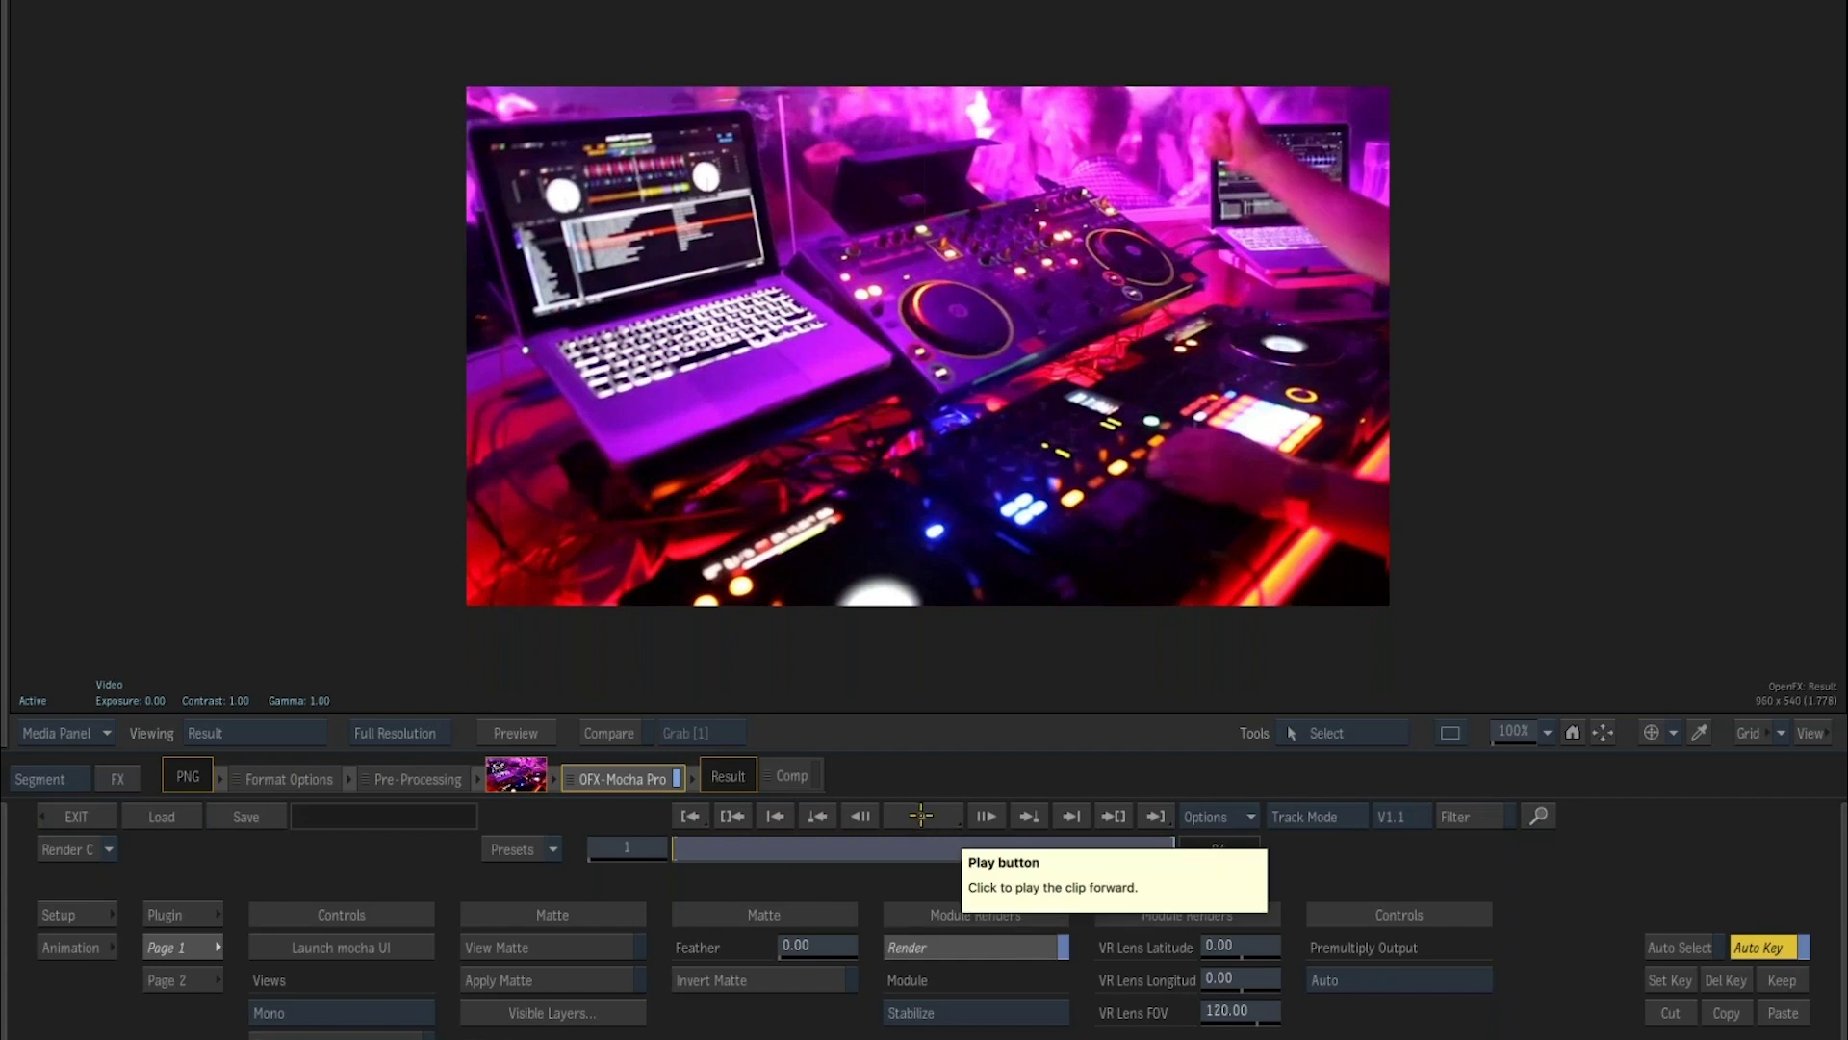
pyautogui.click(922, 817)
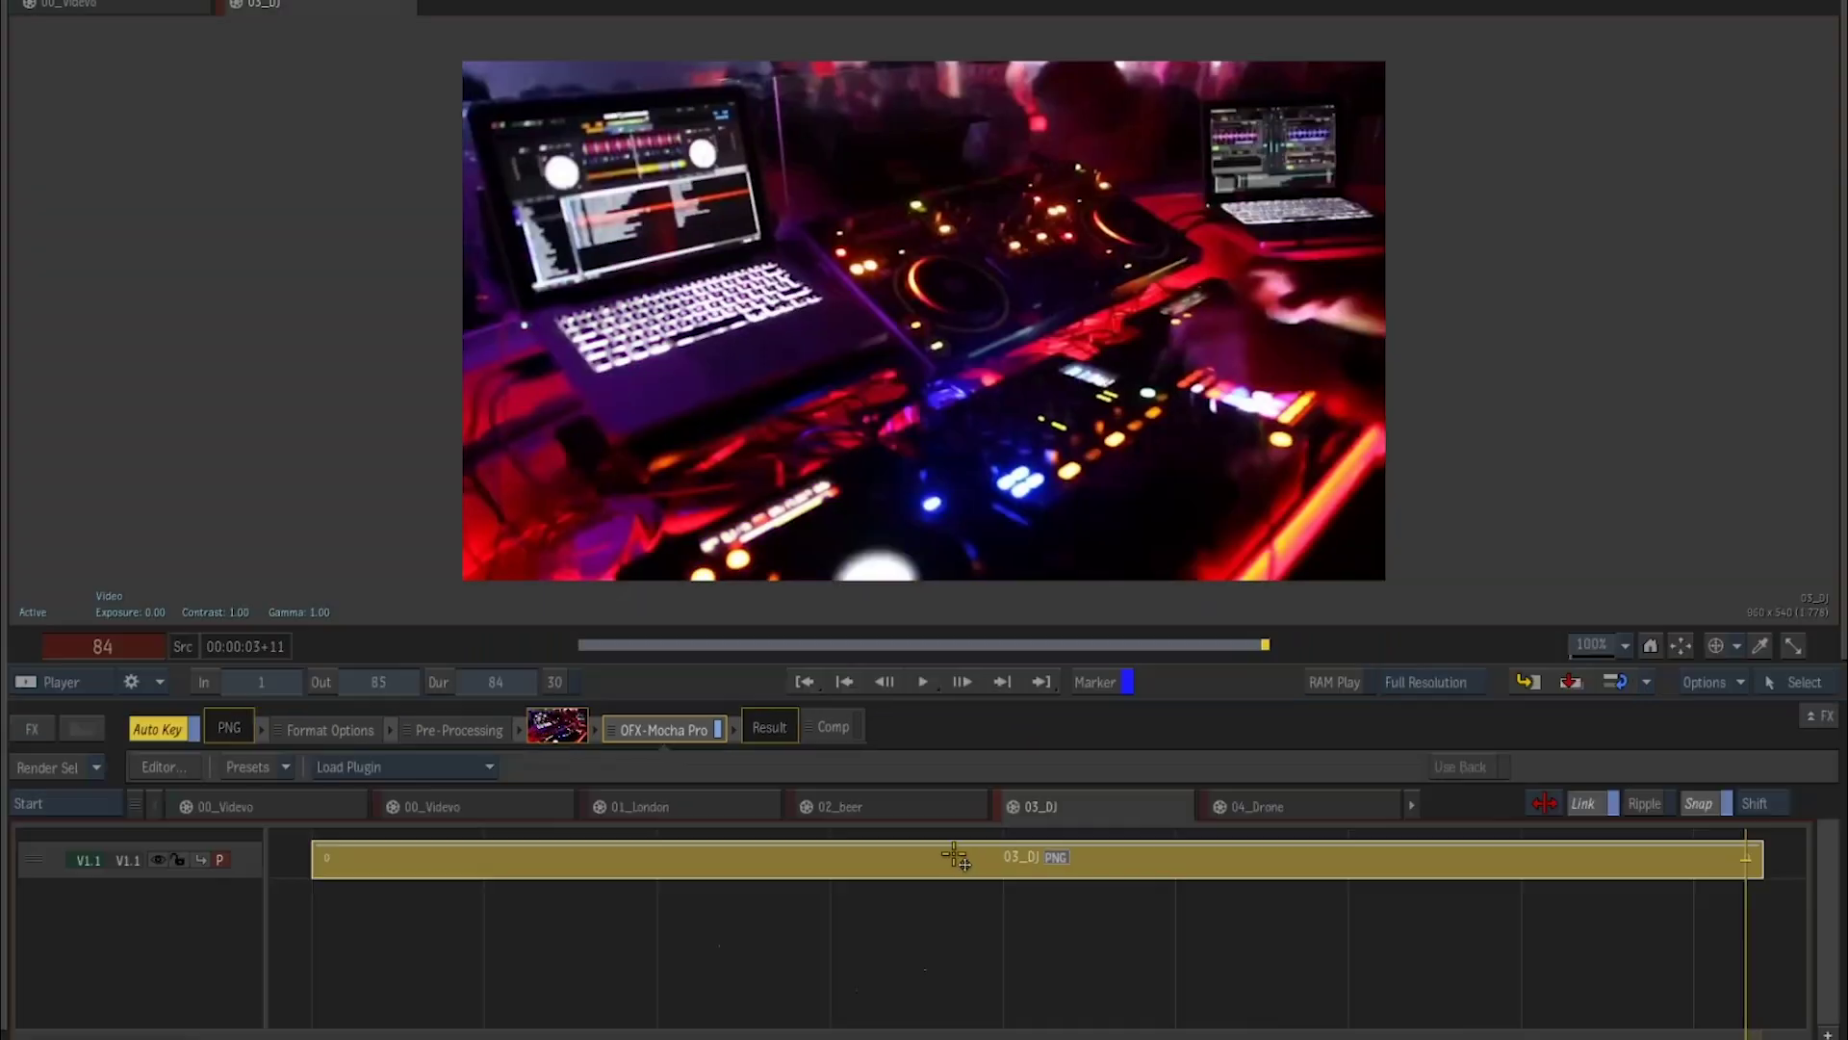
# Reopen the 03_DJ clip's Mocha Pro effect, switch the Stabilize render on and return to the timeline.
pyautogui.click(1005, 857)
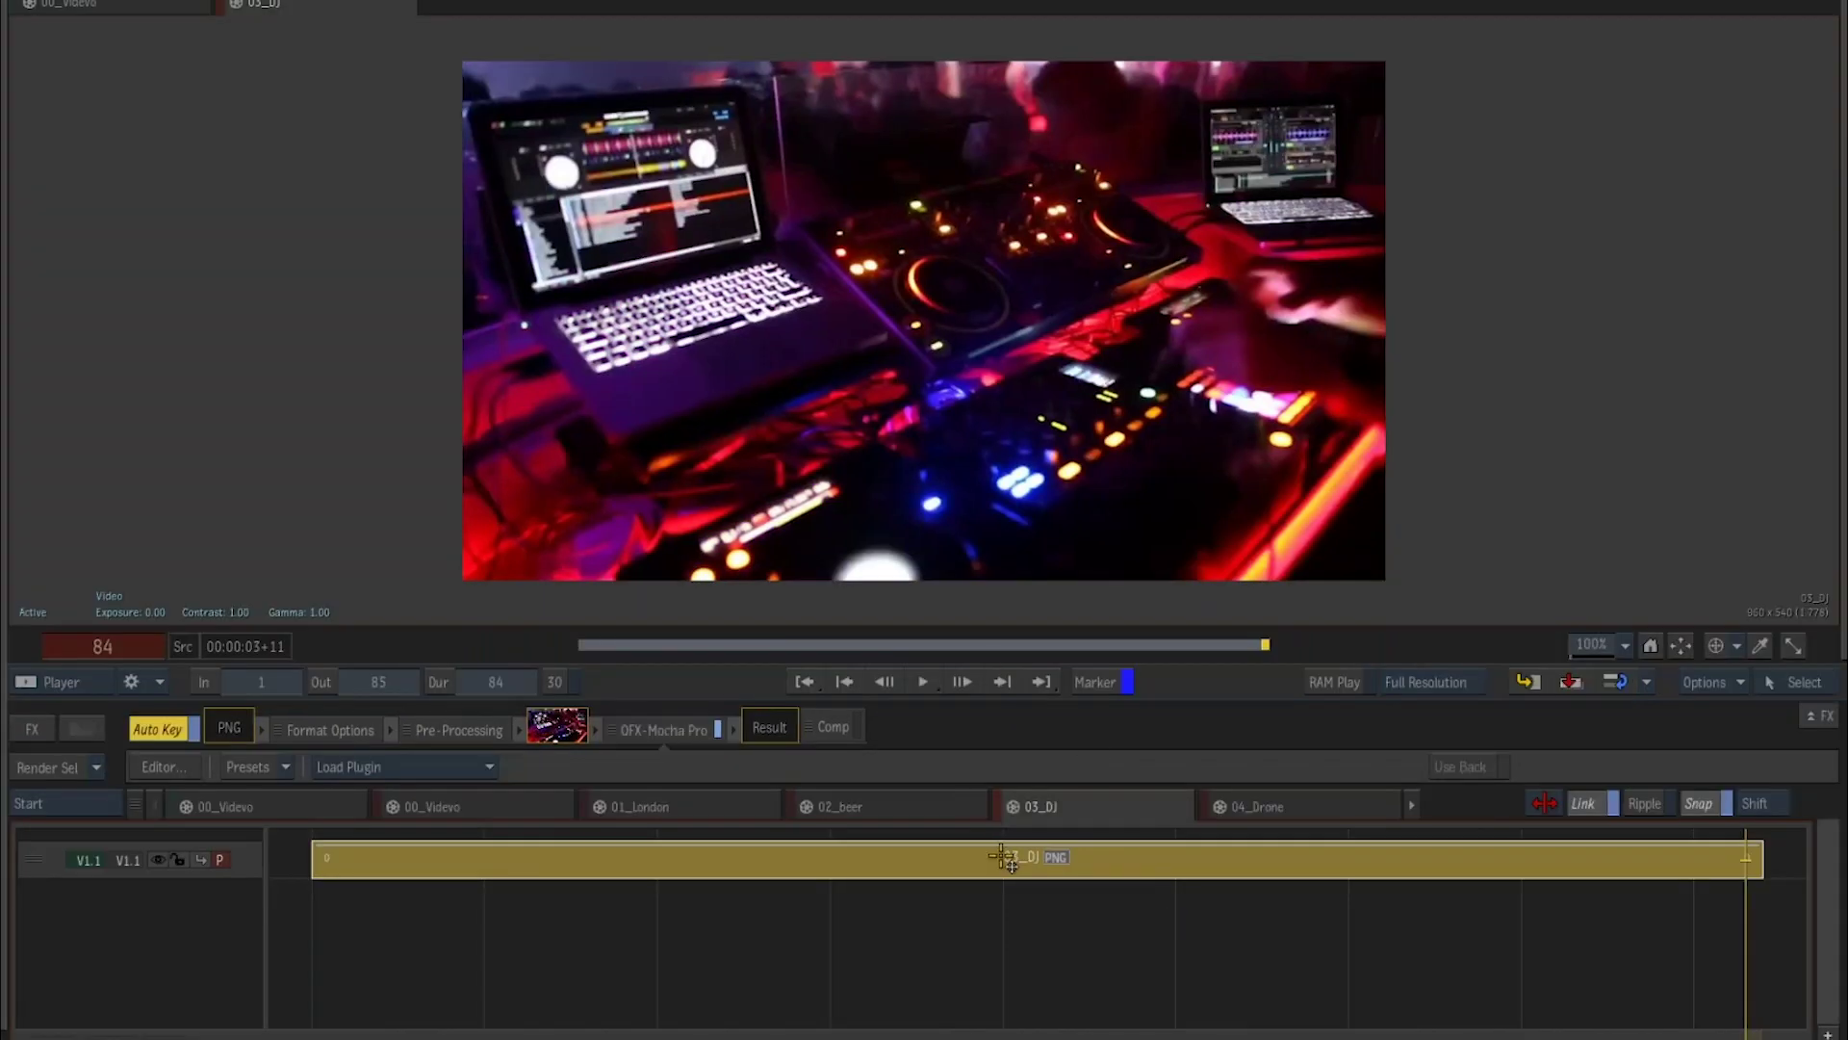
pyautogui.doubleClick(1005, 857)
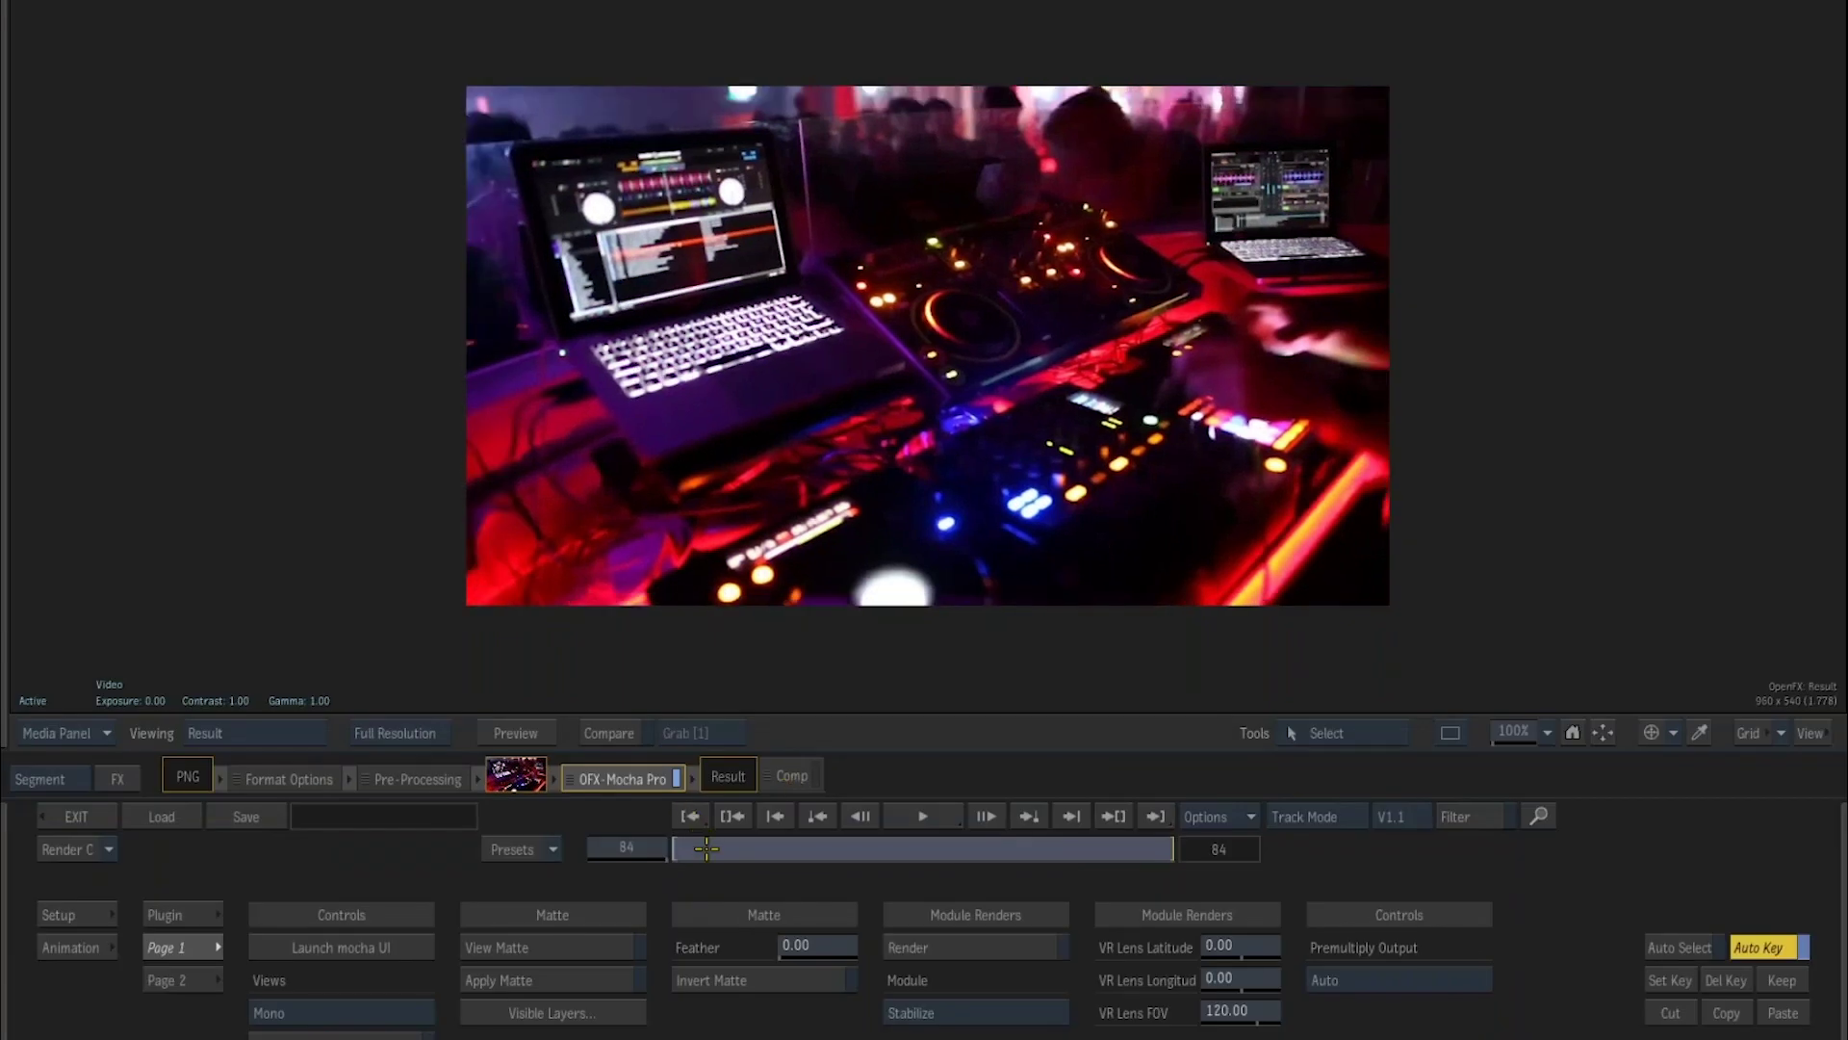
pyautogui.click(963, 948)
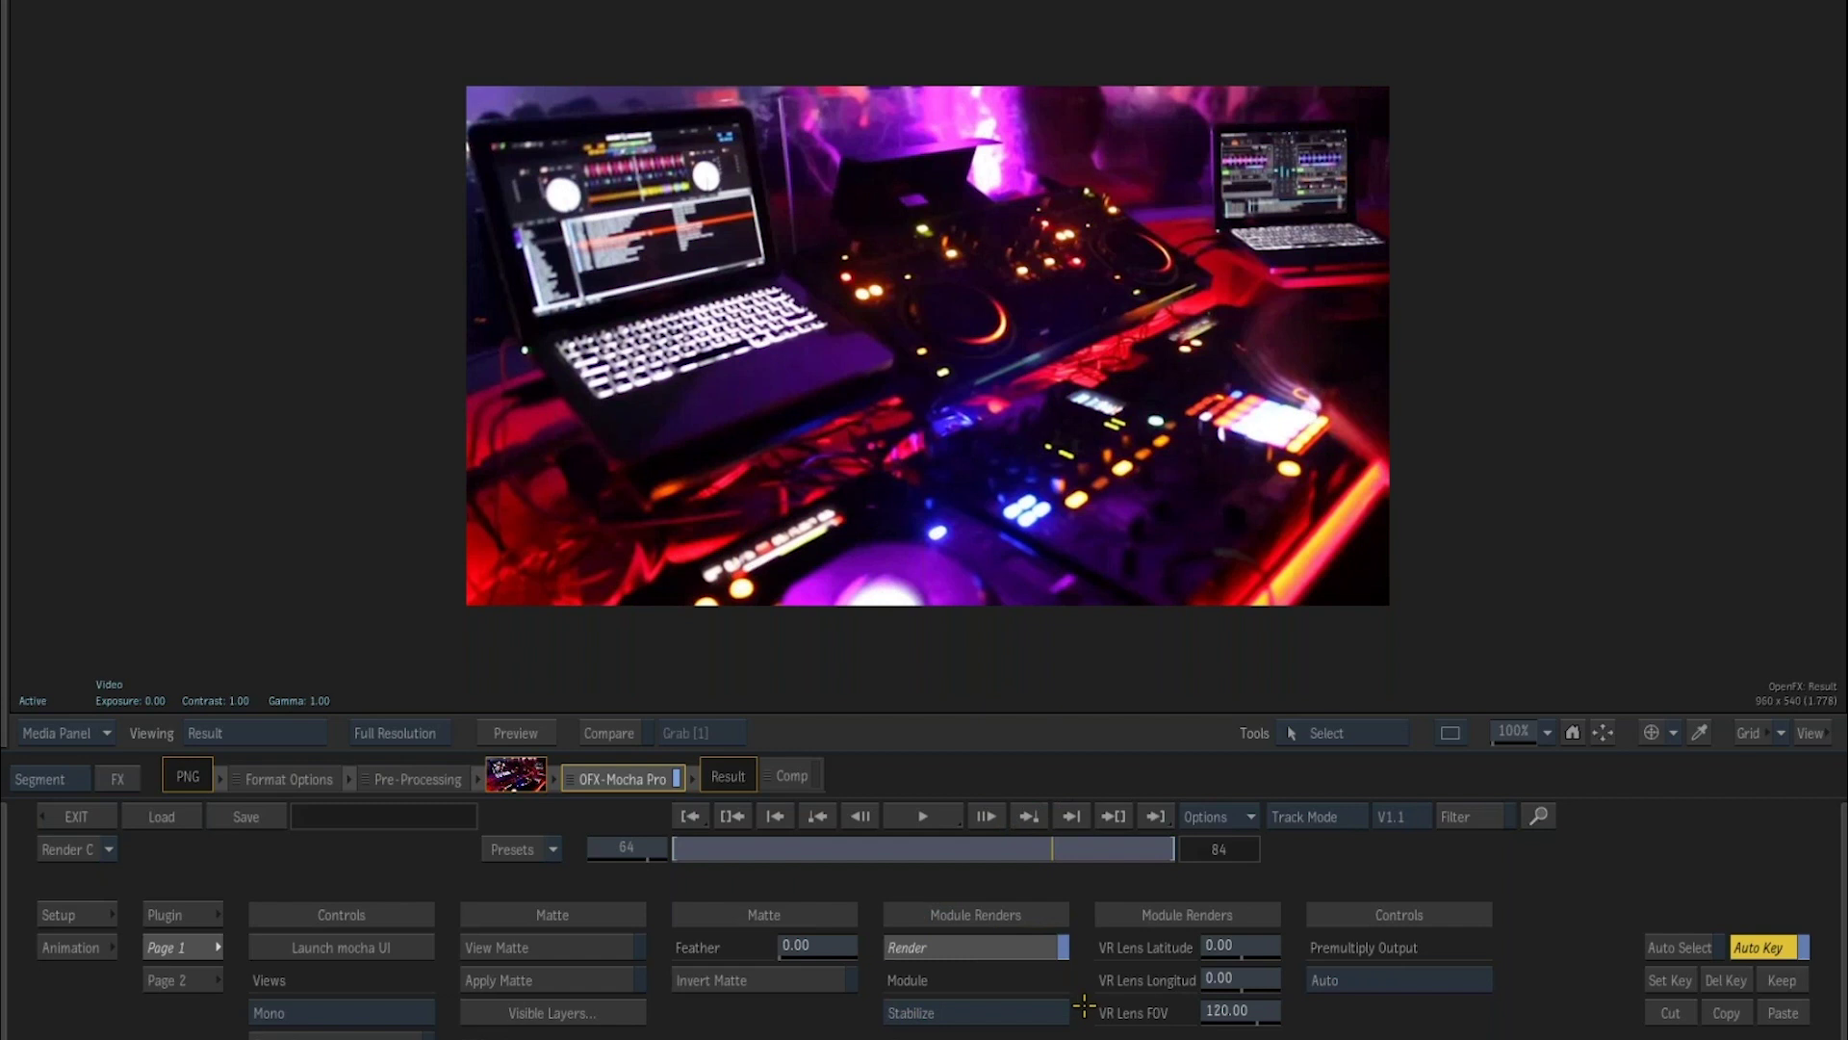
pyautogui.click(76, 816)
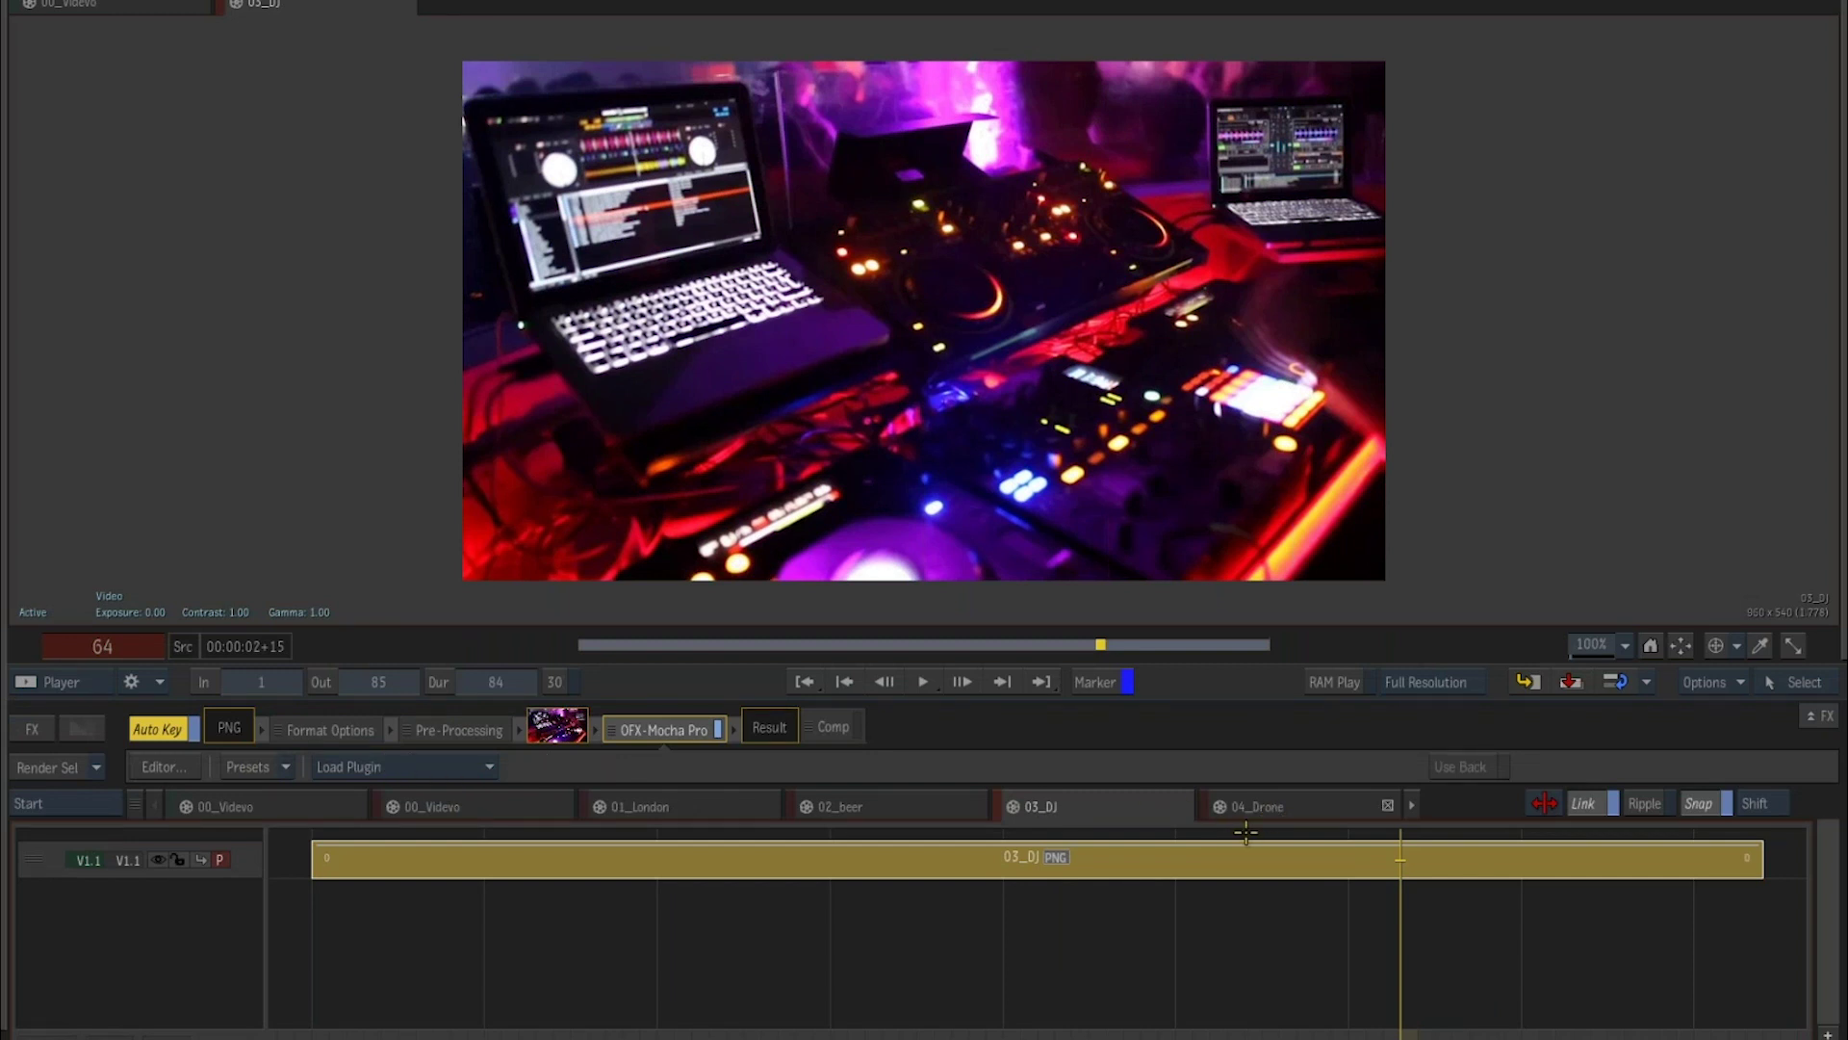
# Switch to the 04_Drone timeline, preview its opening frames and select the clip.
pyautogui.click(1258, 805)
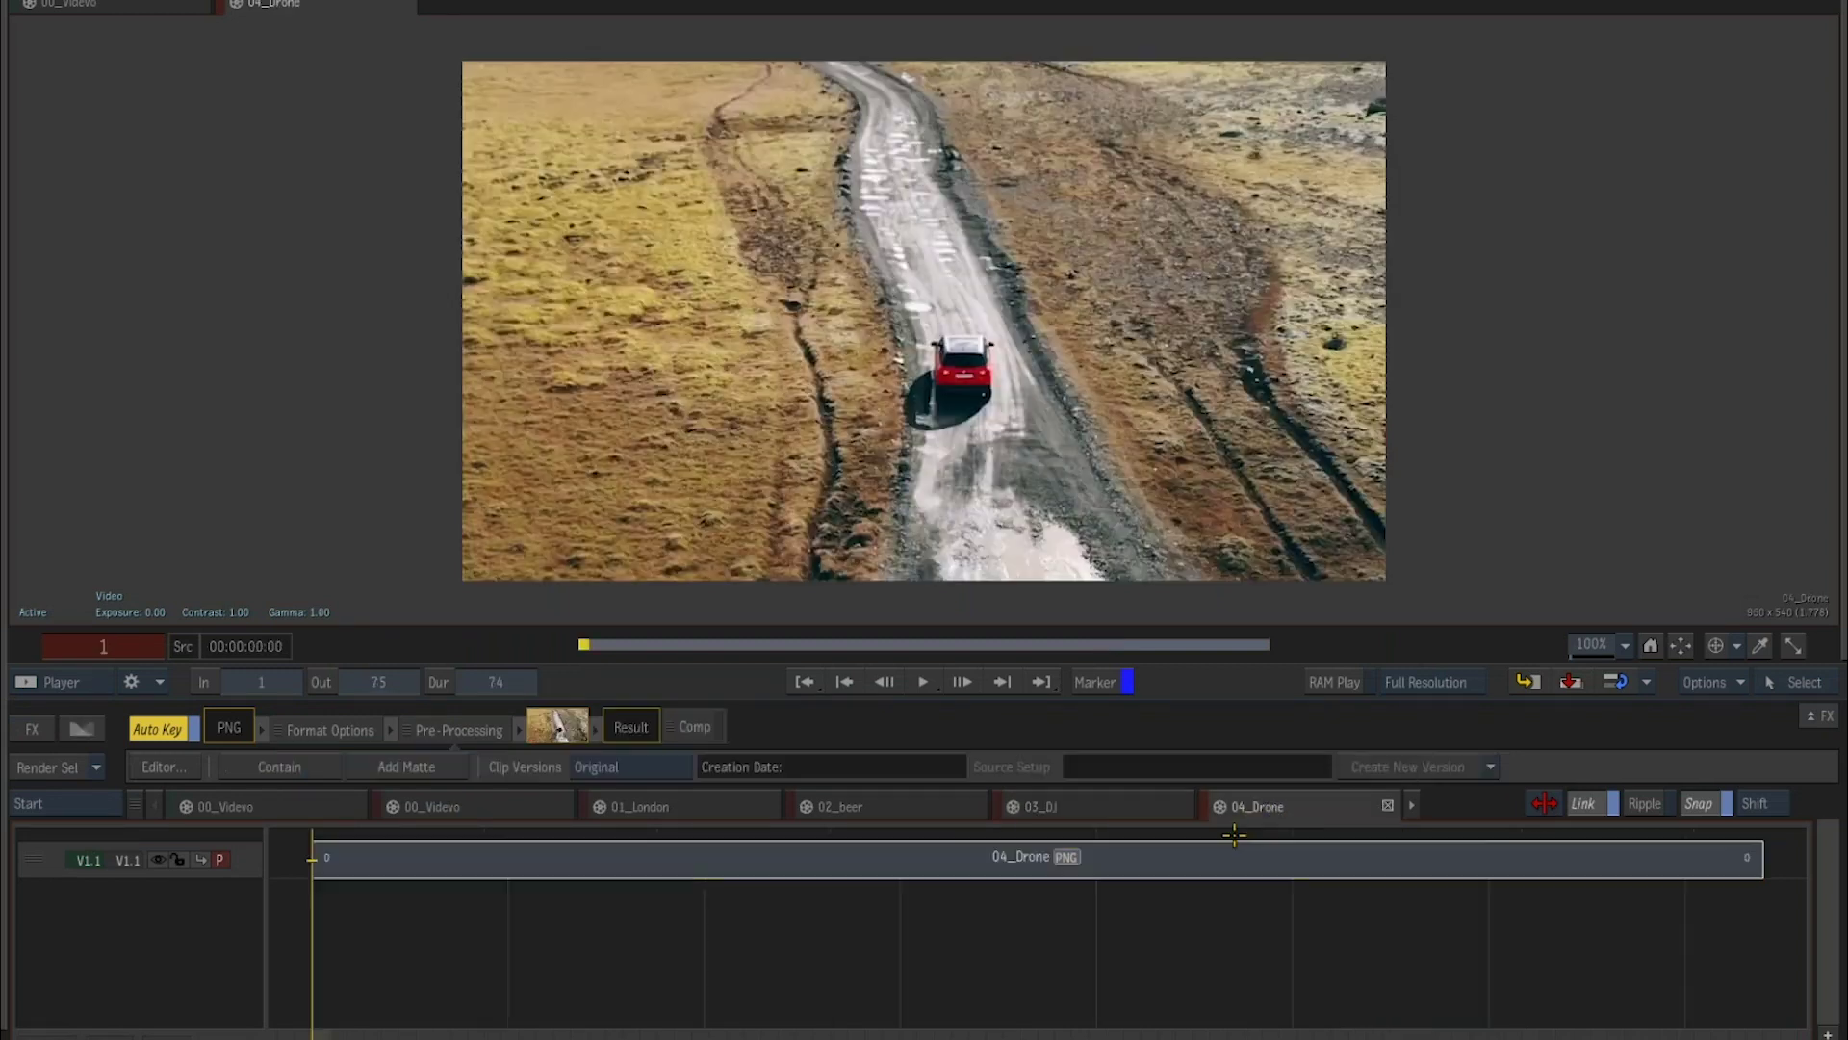
pyautogui.click(634, 643)
pyautogui.moveTo(636, 635); pyautogui.dragTo(546, 685)
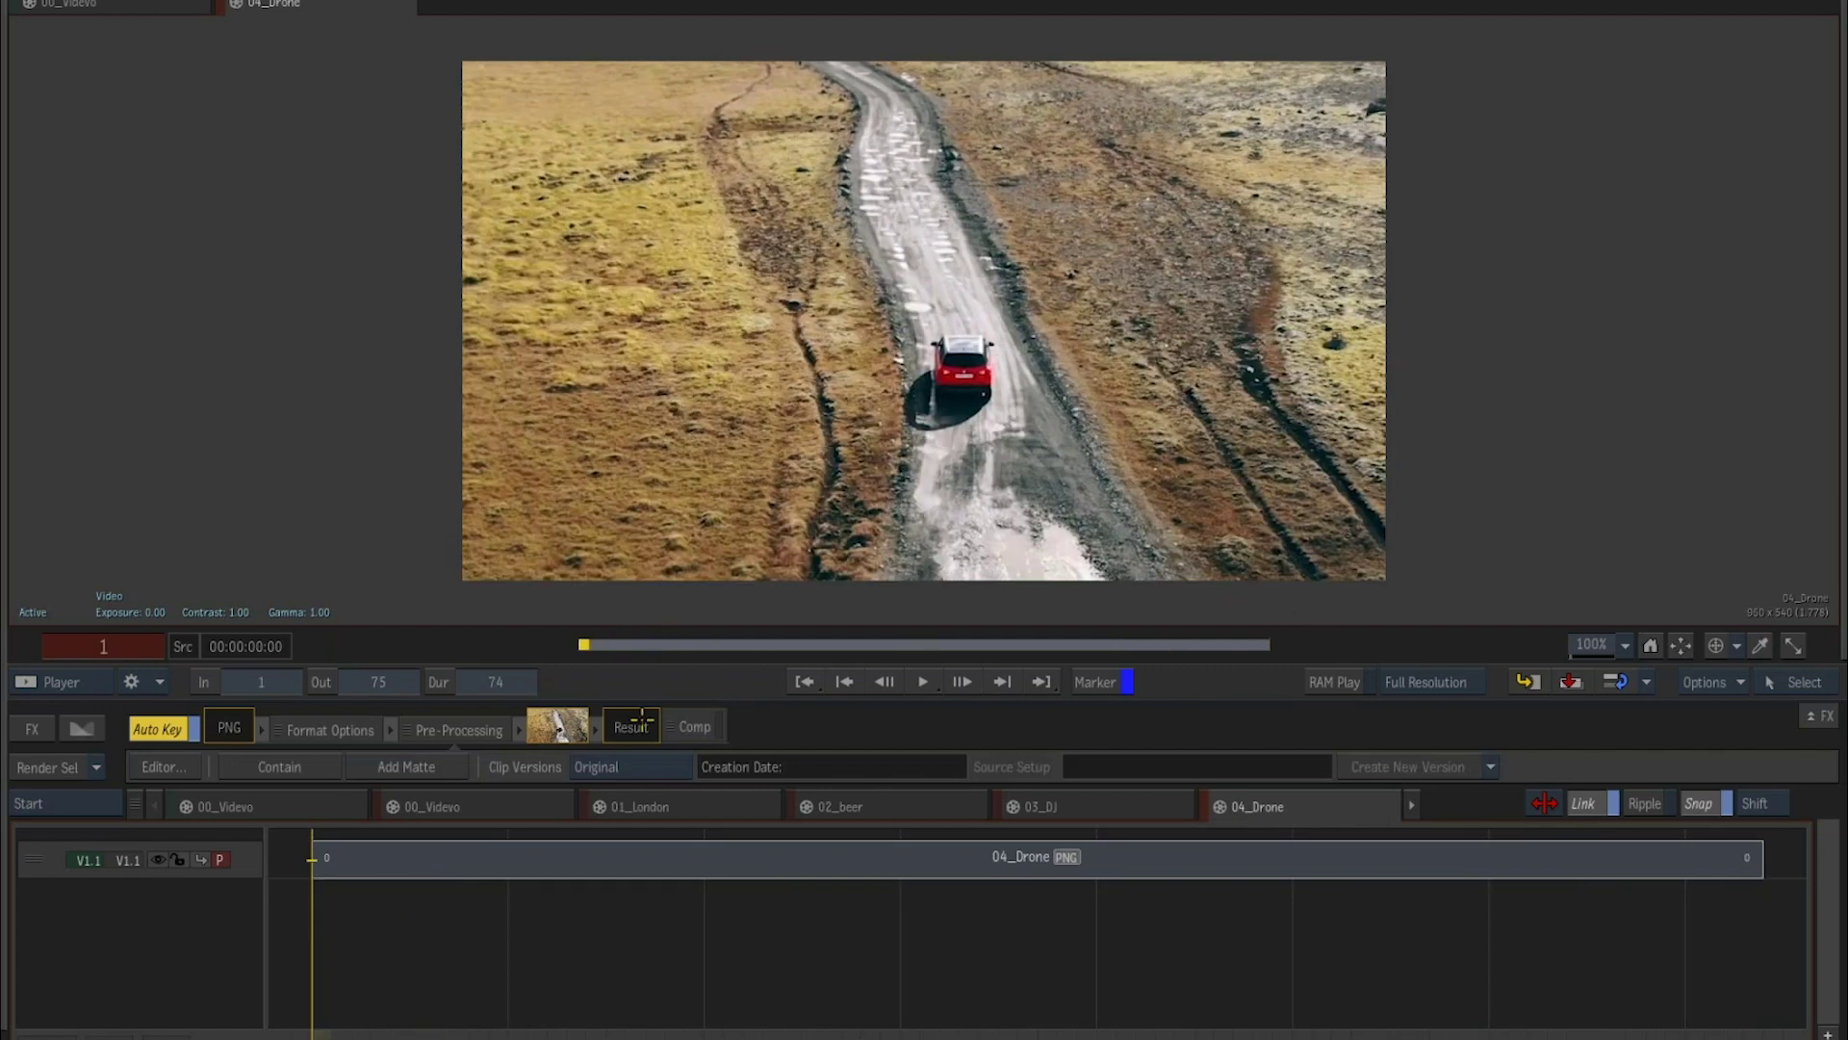
pyautogui.click(516, 859)
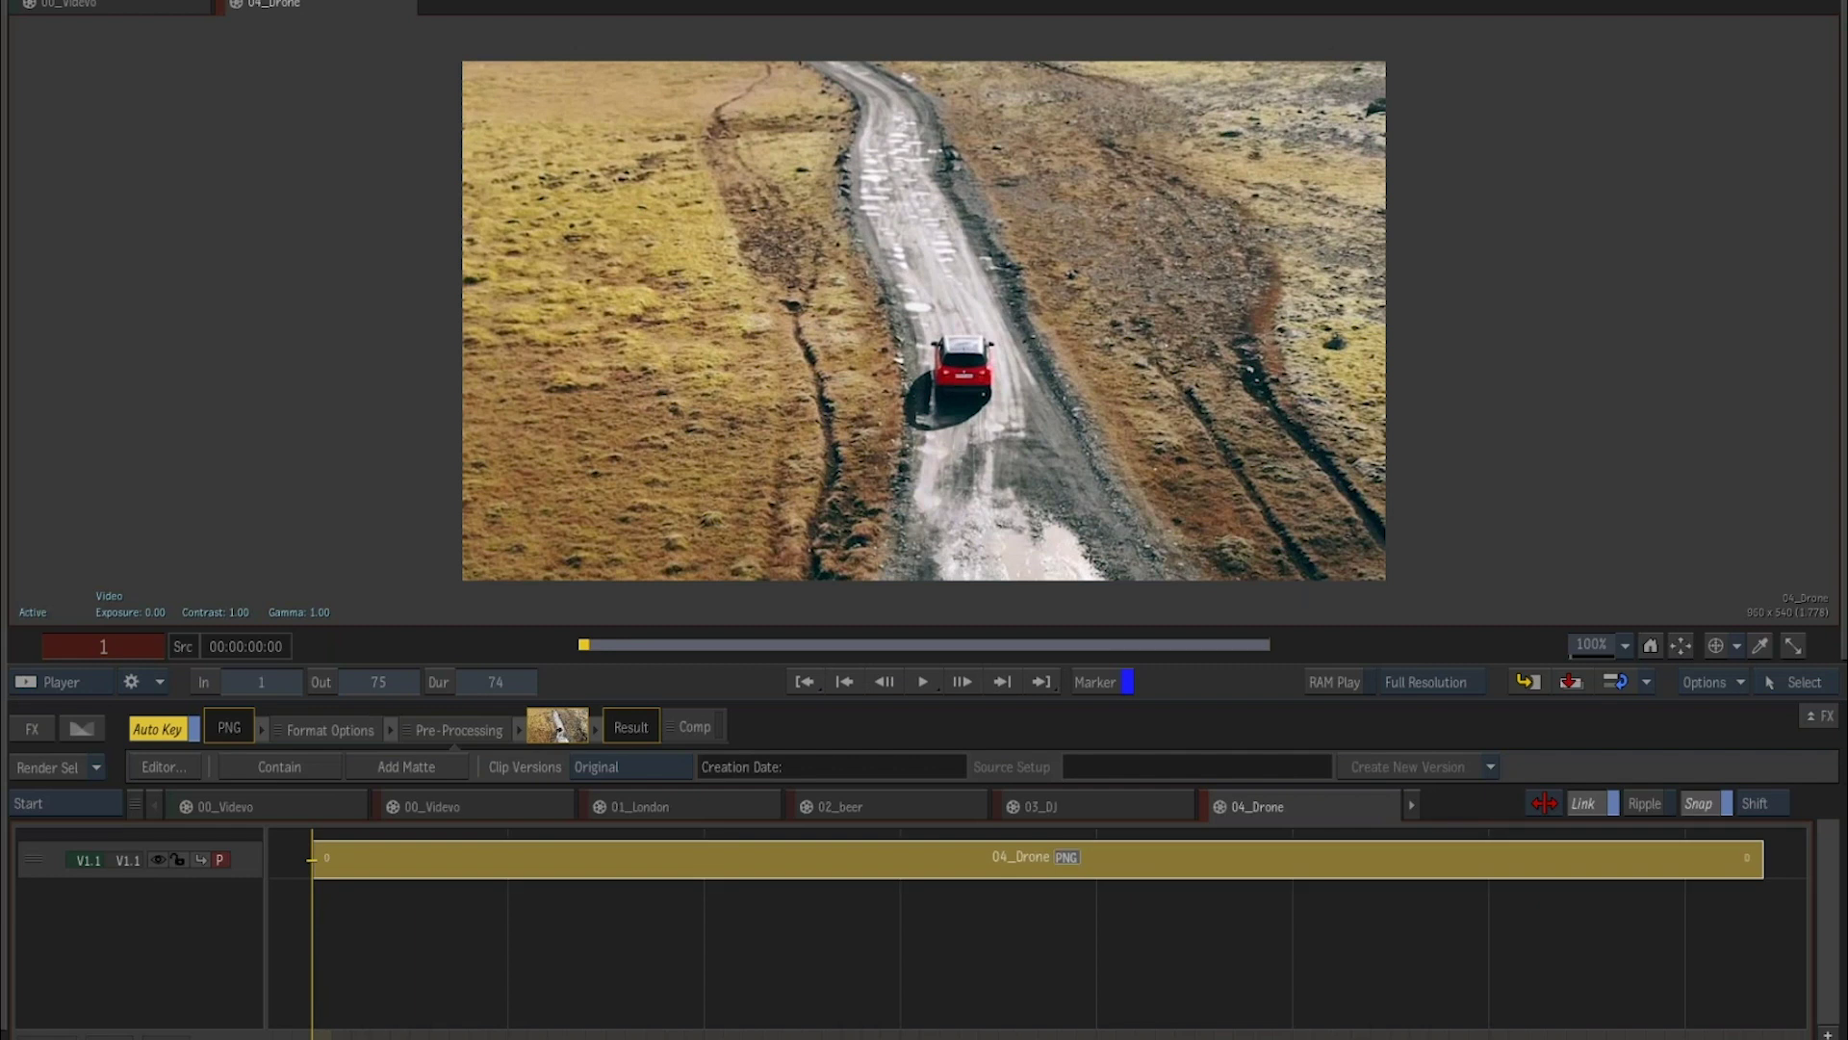
pyautogui.doubleClick(516, 860)
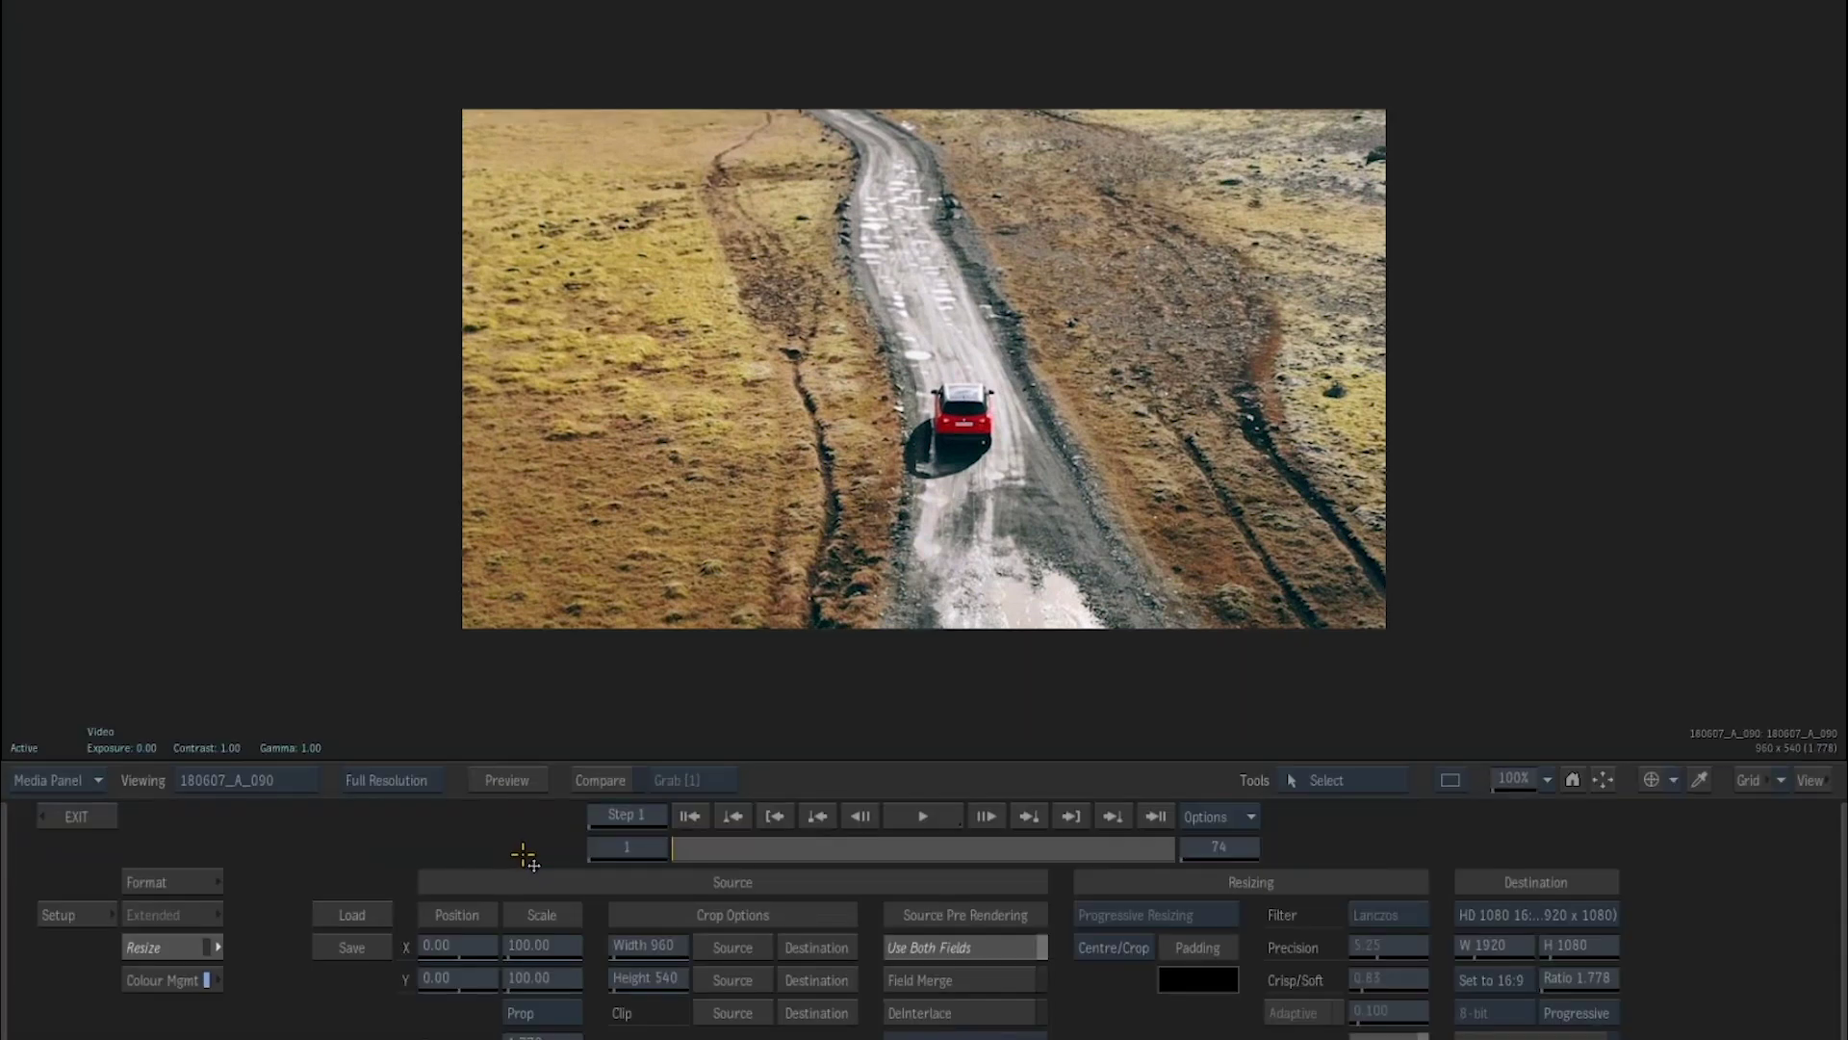
pyautogui.click(103, 820)
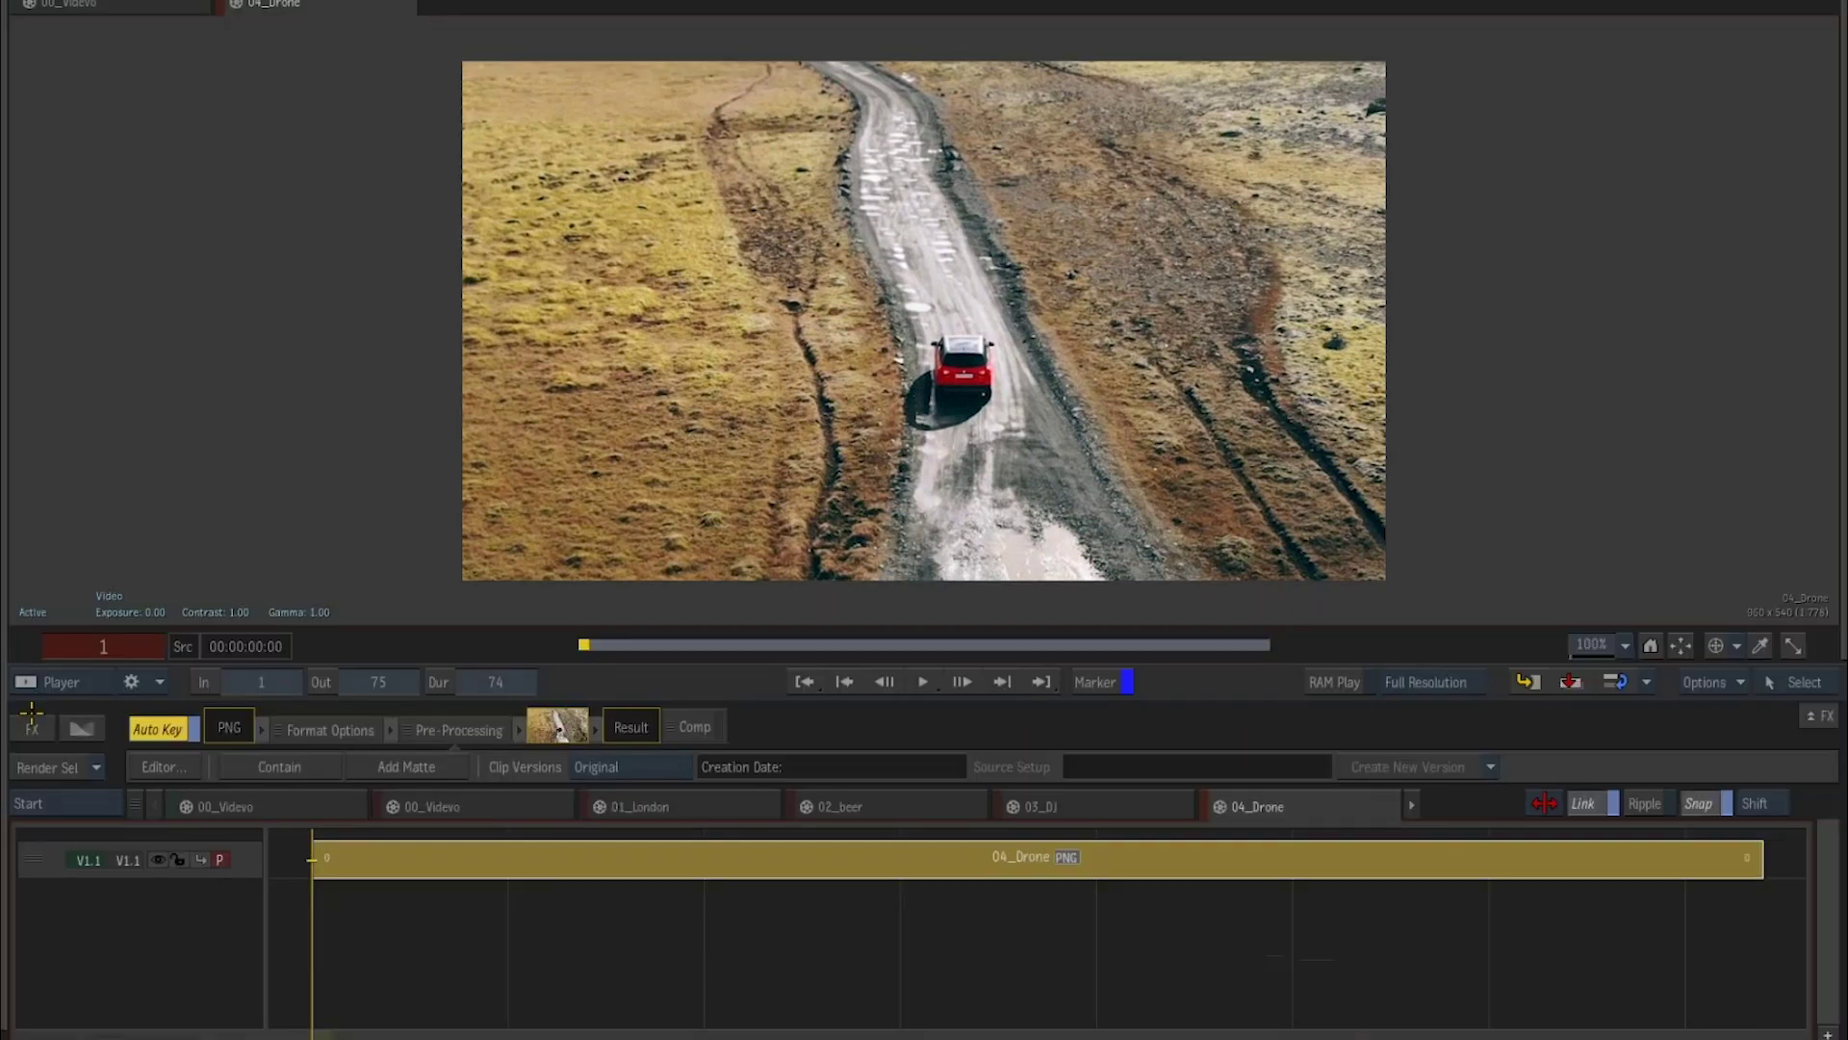
# Add an OpenFX effect to the 04_Drone clip, load Mocha Pro from Boris FX Mocha, and launch the Mocha interface.
pyautogui.click(32, 729)
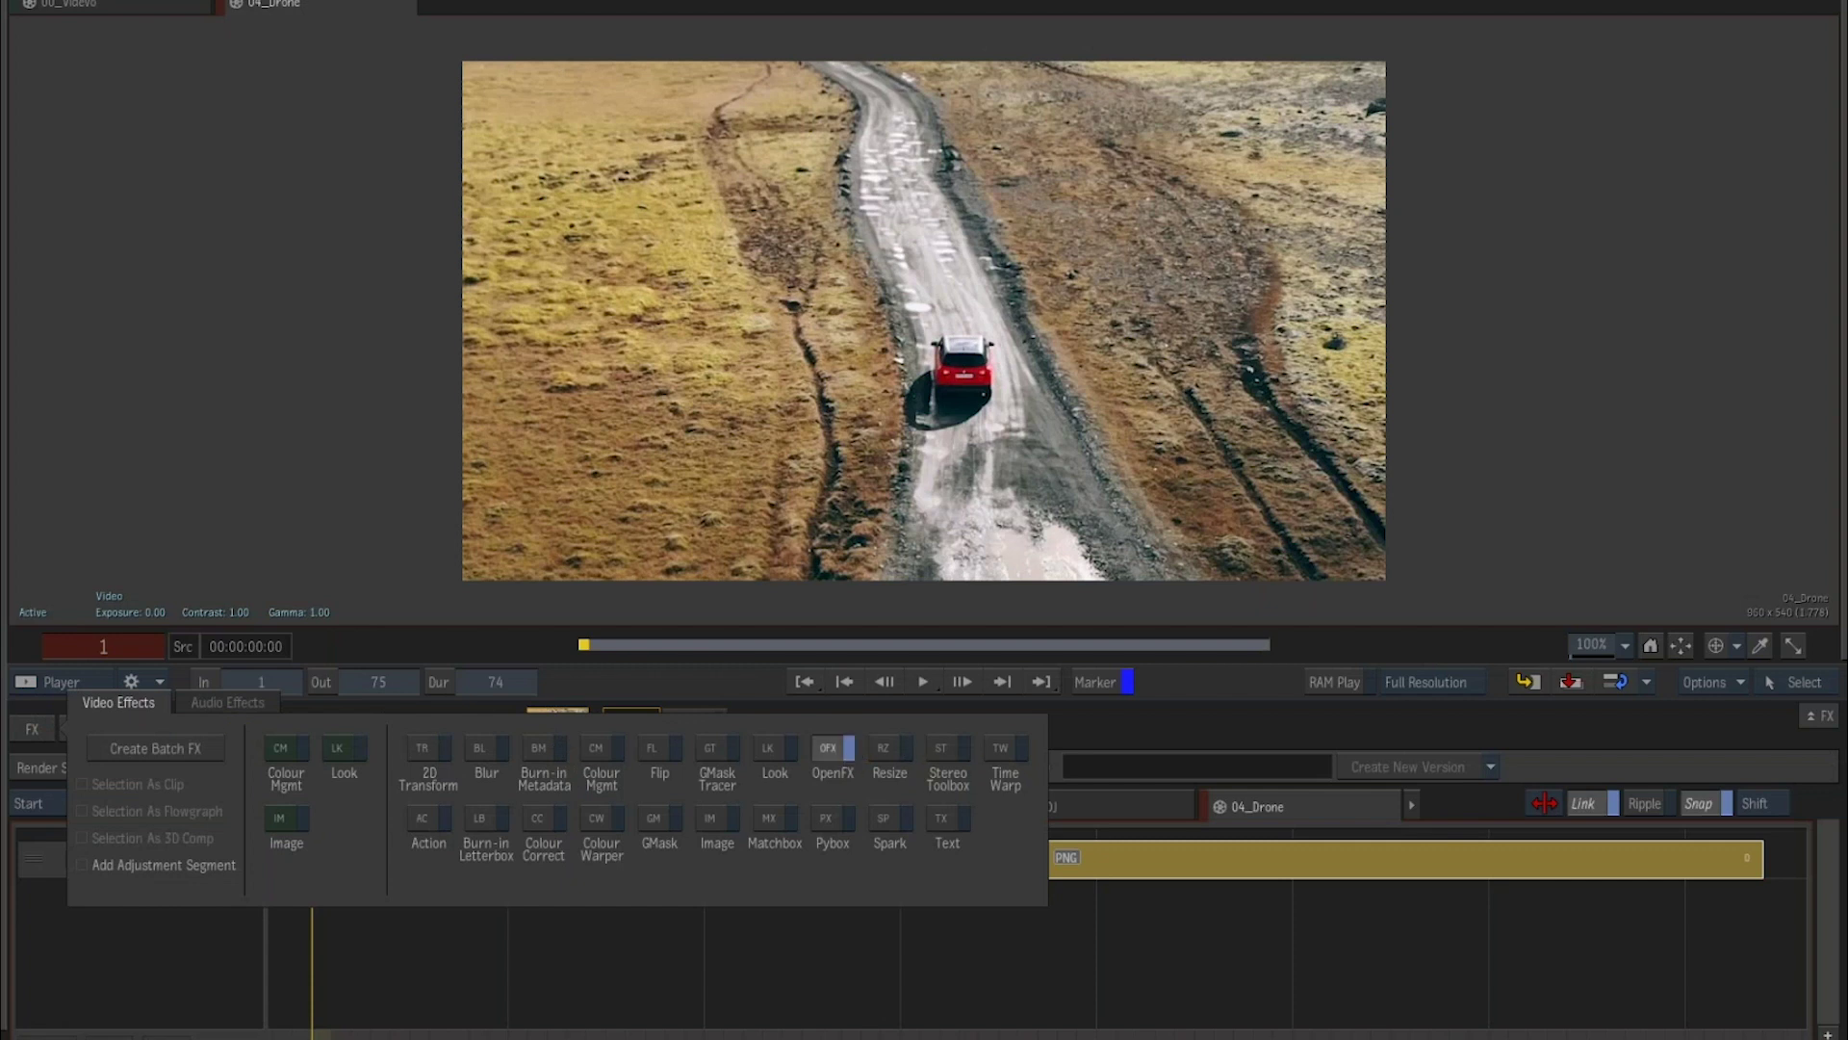
pyautogui.click(830, 760)
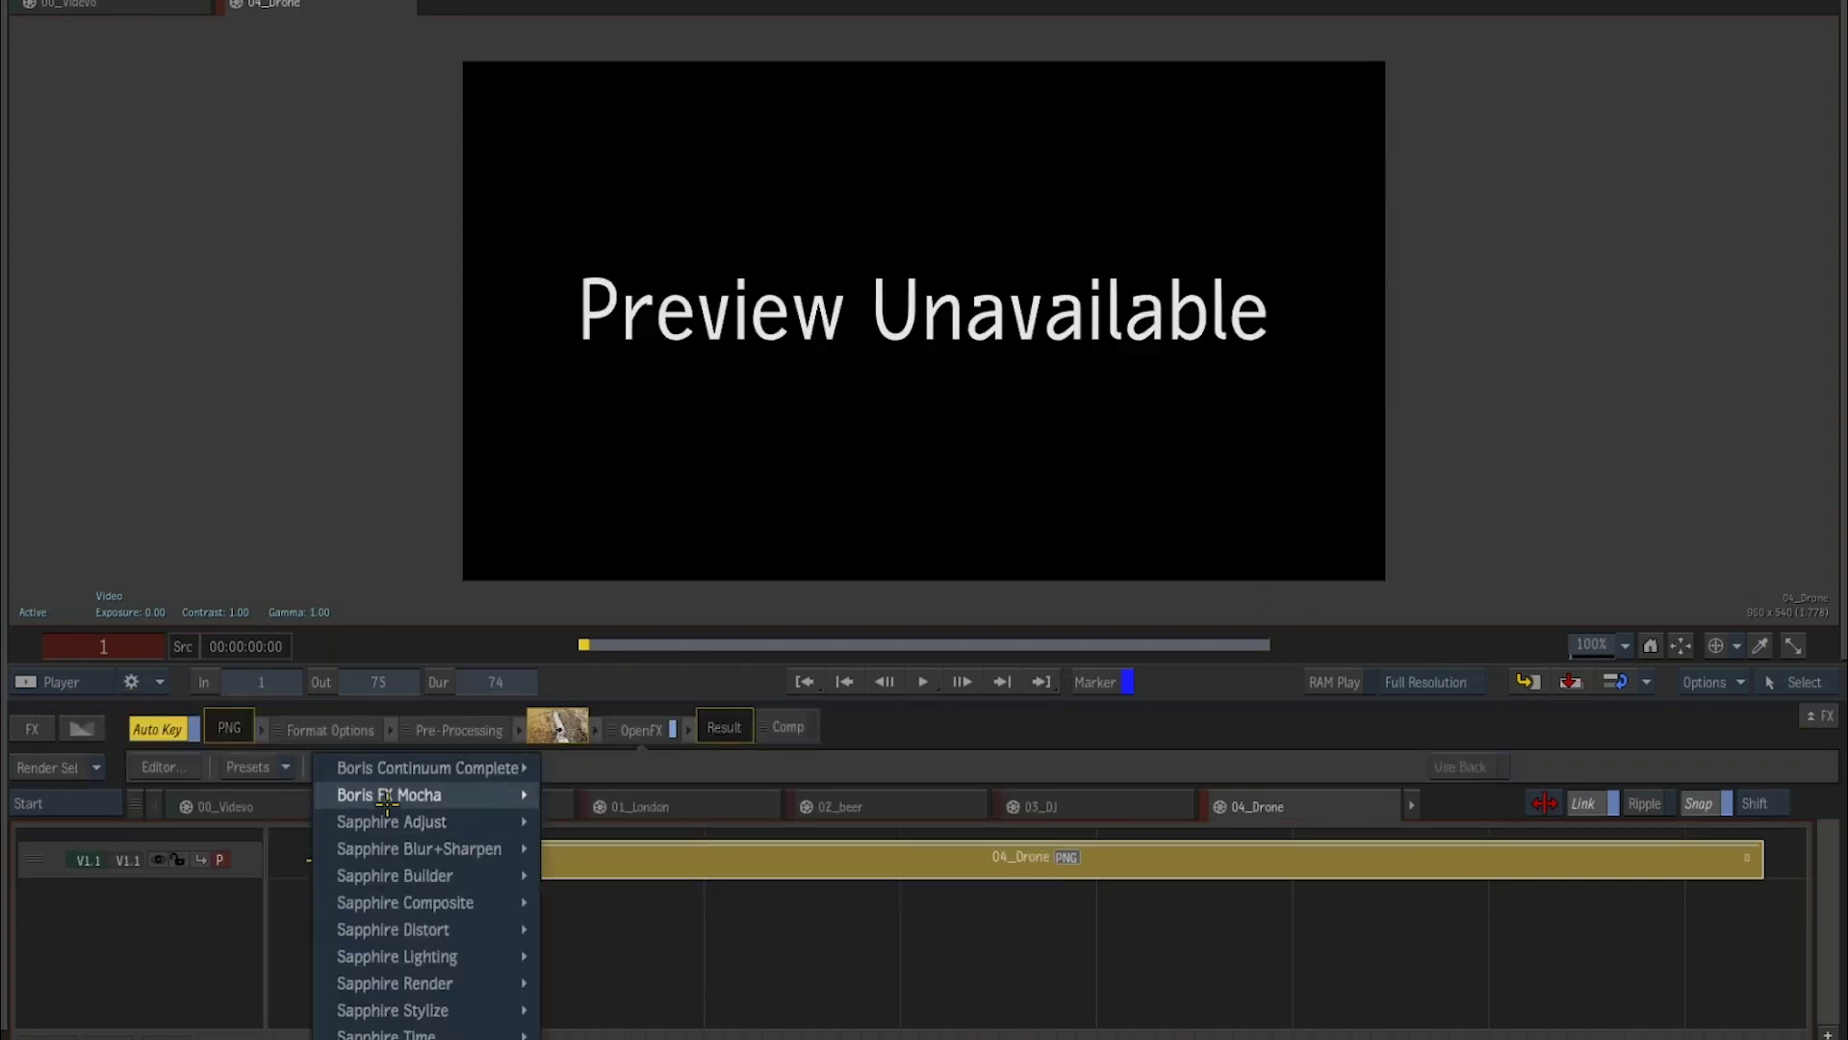
pyautogui.moveTo(387, 799)
pyautogui.click(619, 790)
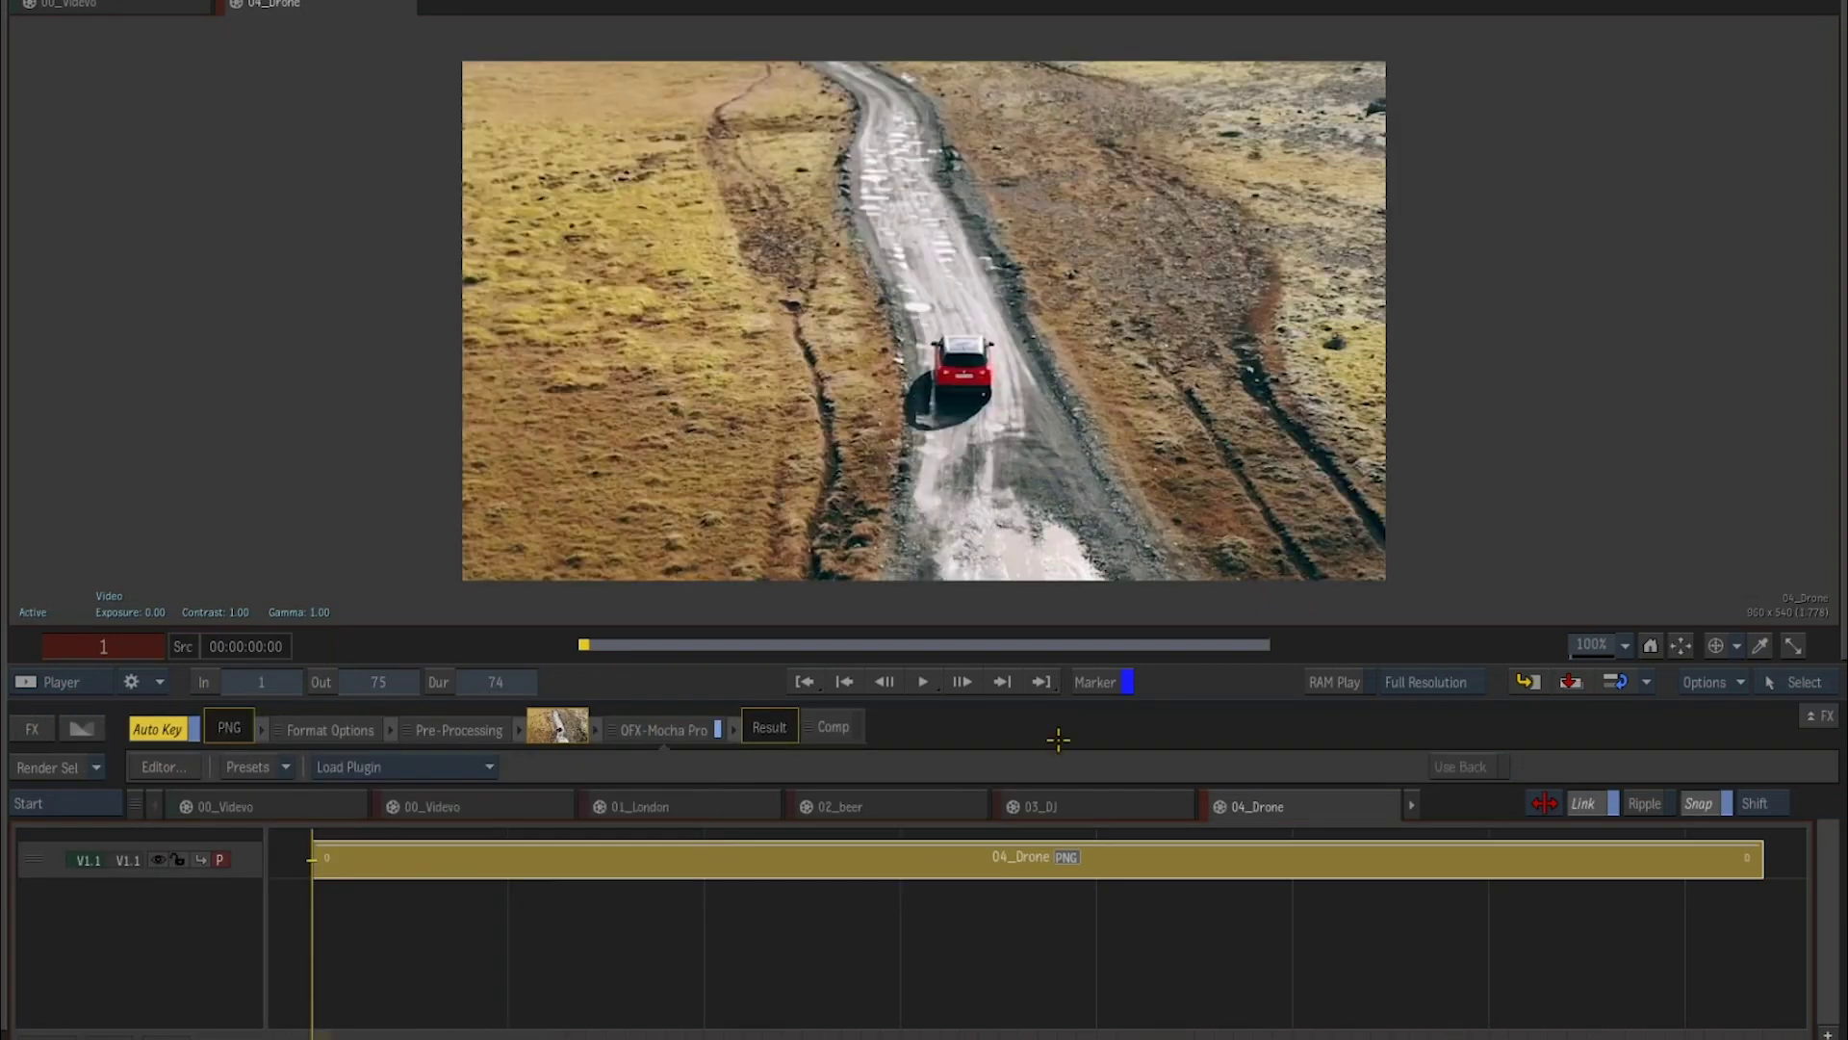
pyautogui.doubleClick(949, 864)
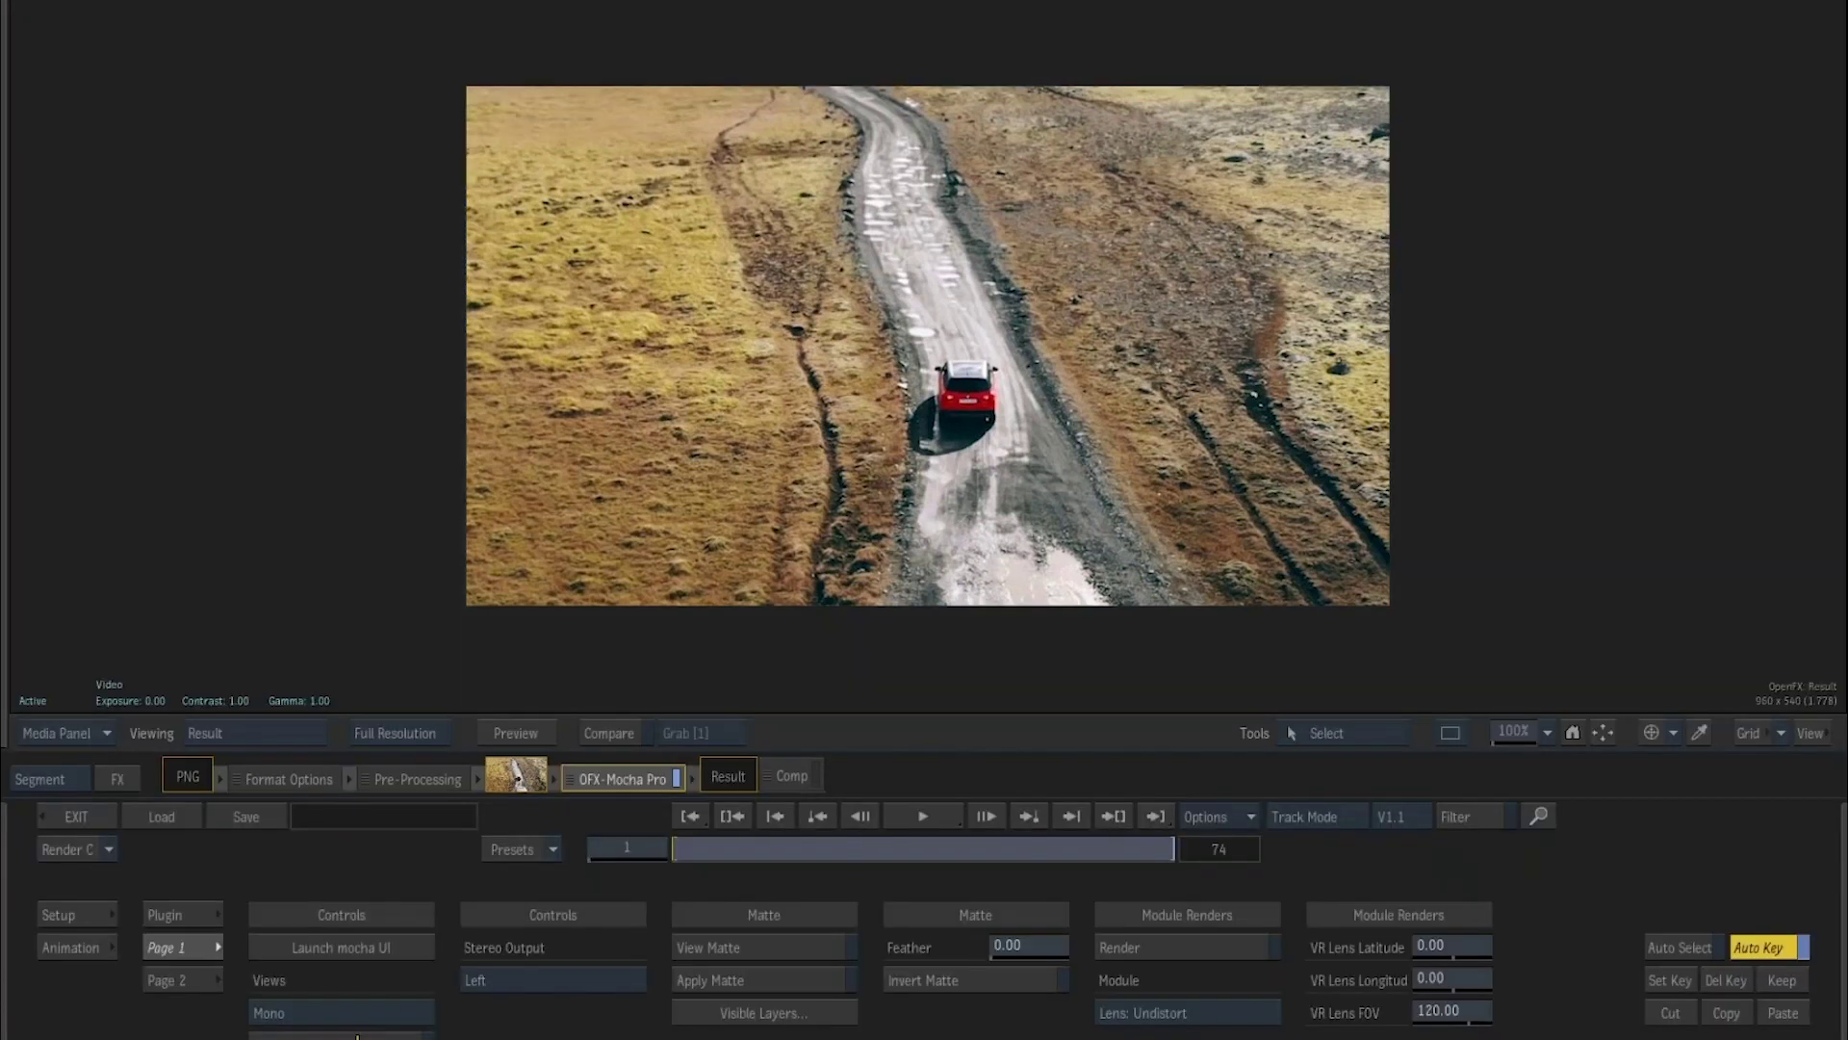
pyautogui.click(349, 949)
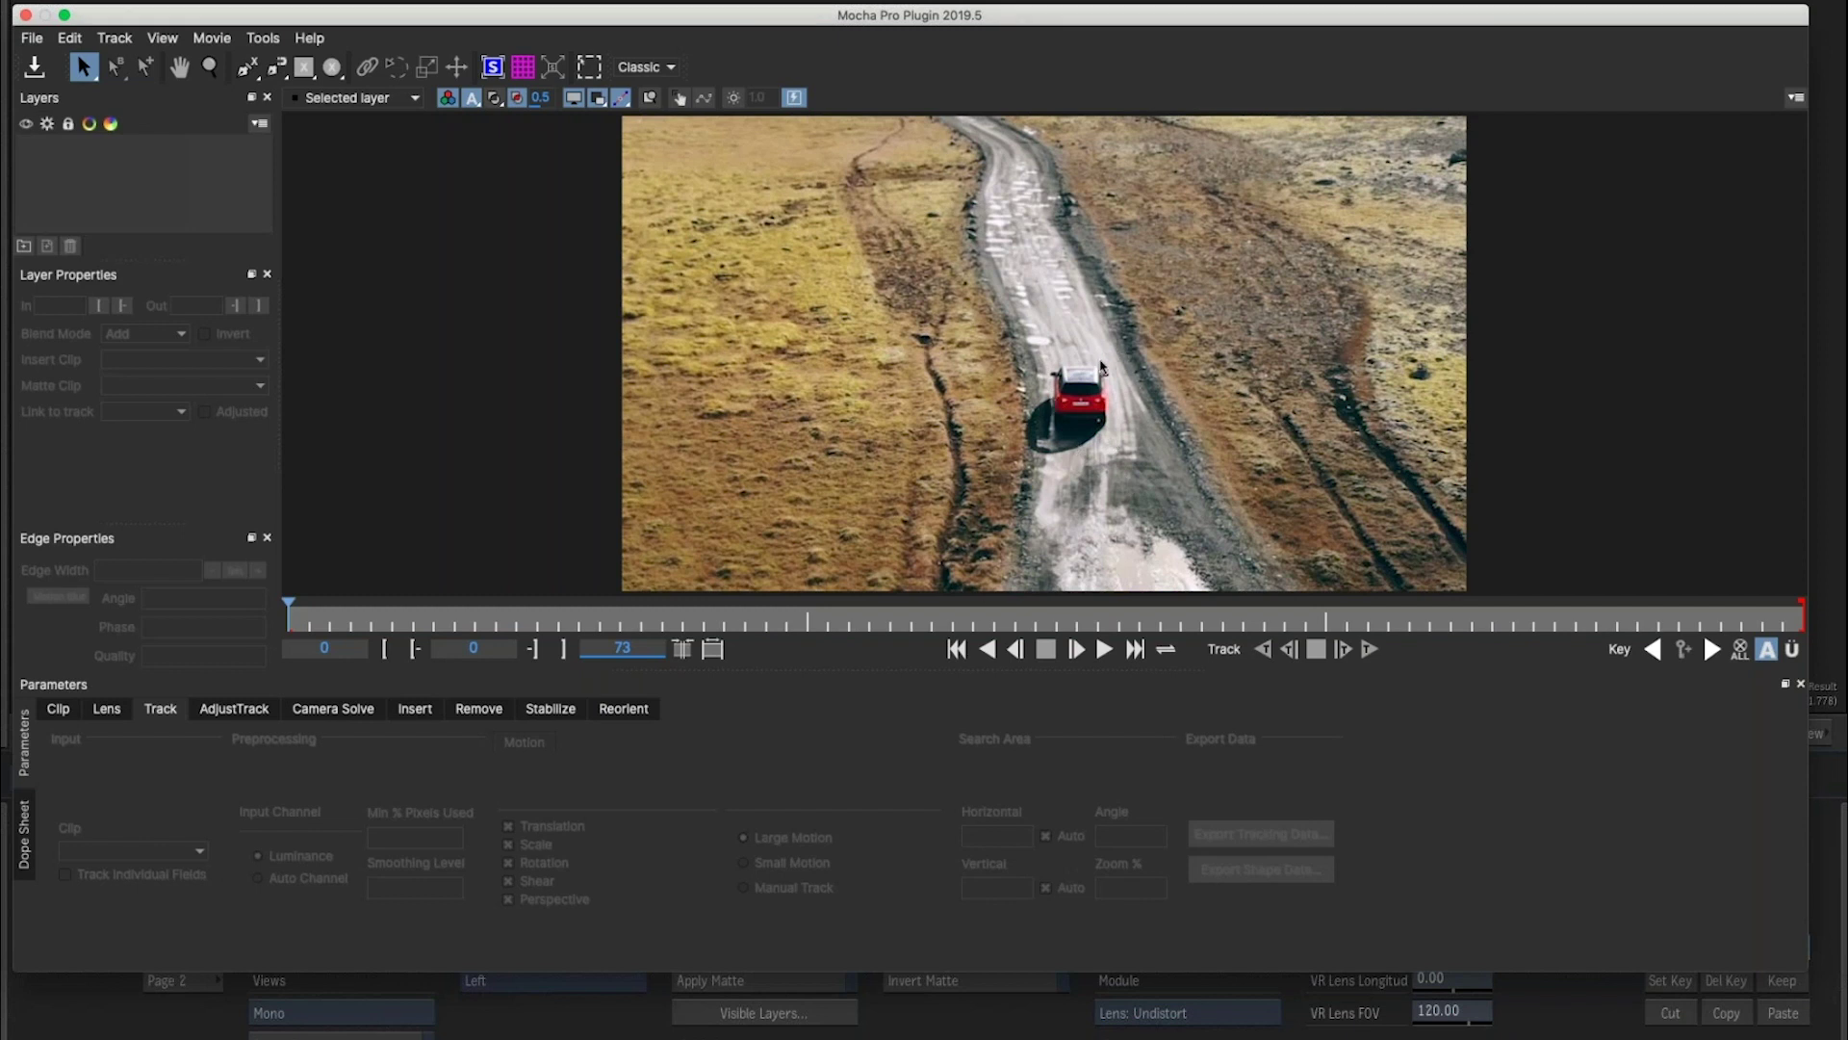
# Draw a closed X-Spline loosely around the red car and its shadow at frame 0 and nudge it into place.
pyautogui.click(248, 67)
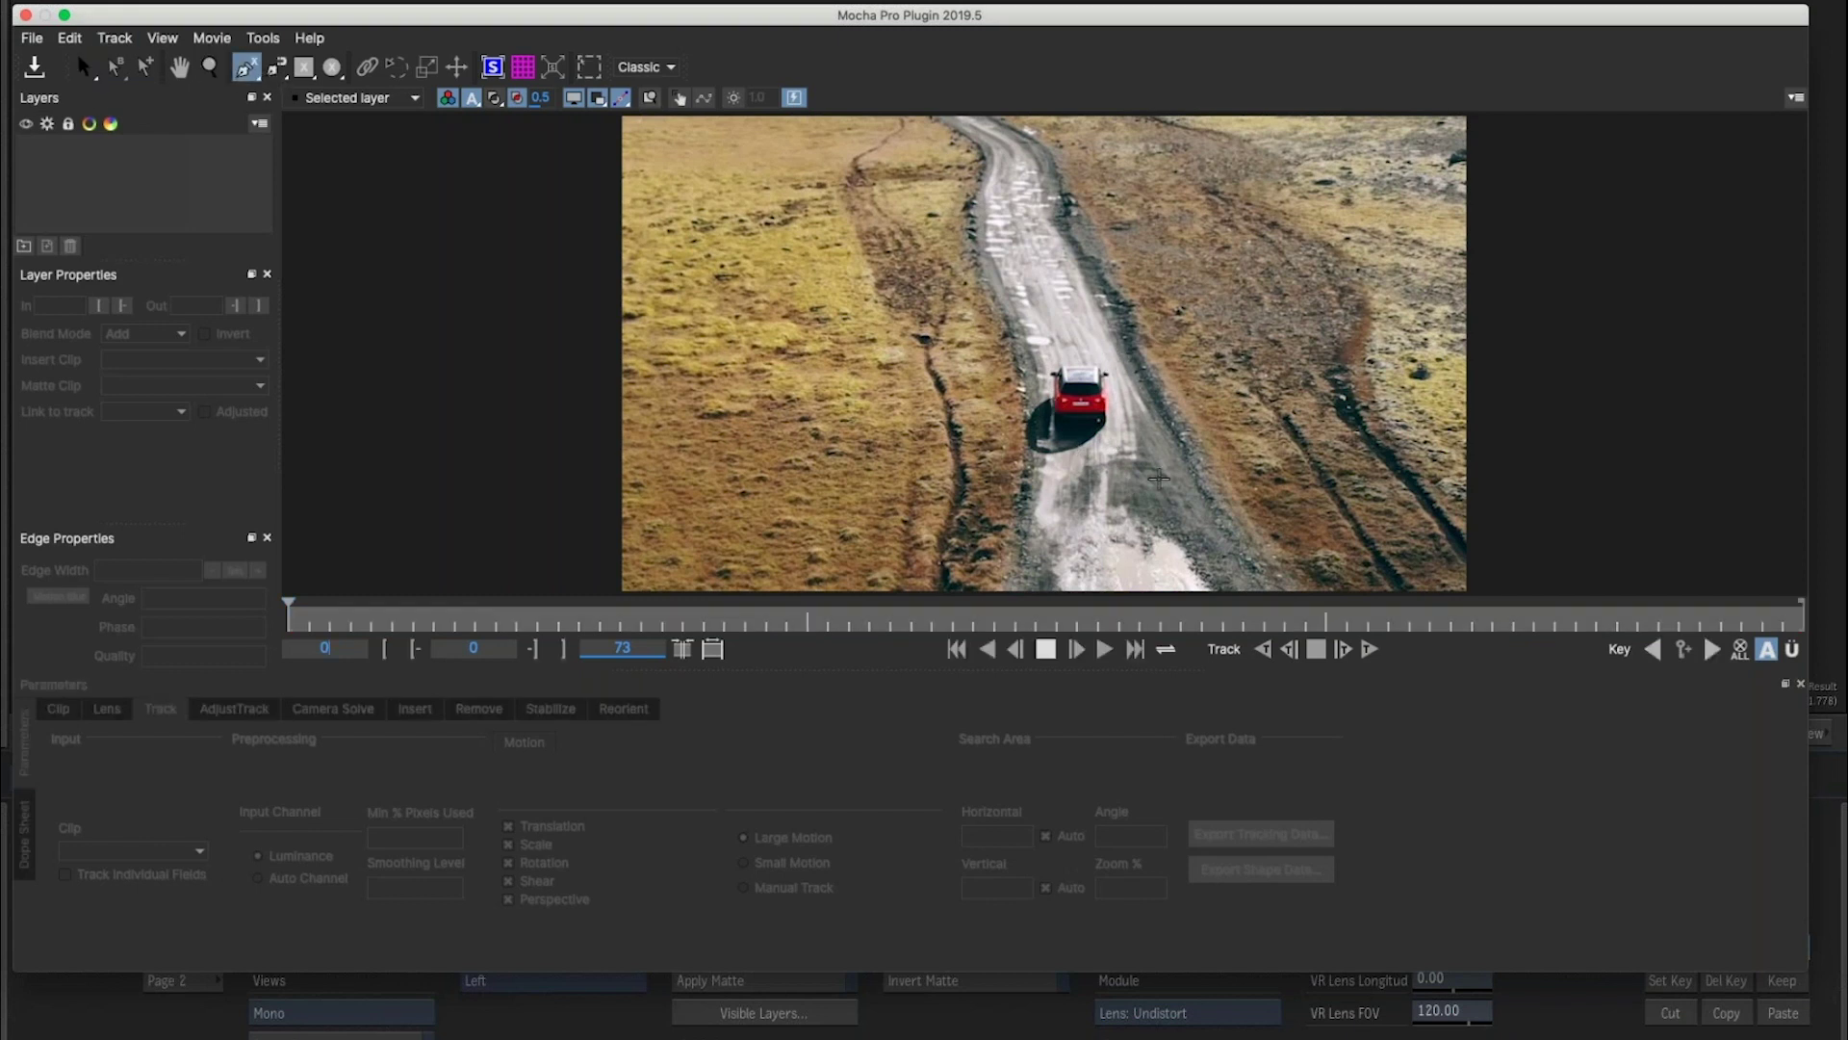
pyautogui.click(1056, 344)
pyautogui.click(1021, 390)
pyautogui.click(1005, 418)
pyautogui.click(1009, 468)
pyautogui.click(1059, 482)
pyautogui.click(1114, 459)
pyautogui.click(1127, 415)
pyautogui.click(1140, 344)
pyautogui.click(1106, 327)
pyautogui.rightClick(1107, 327)
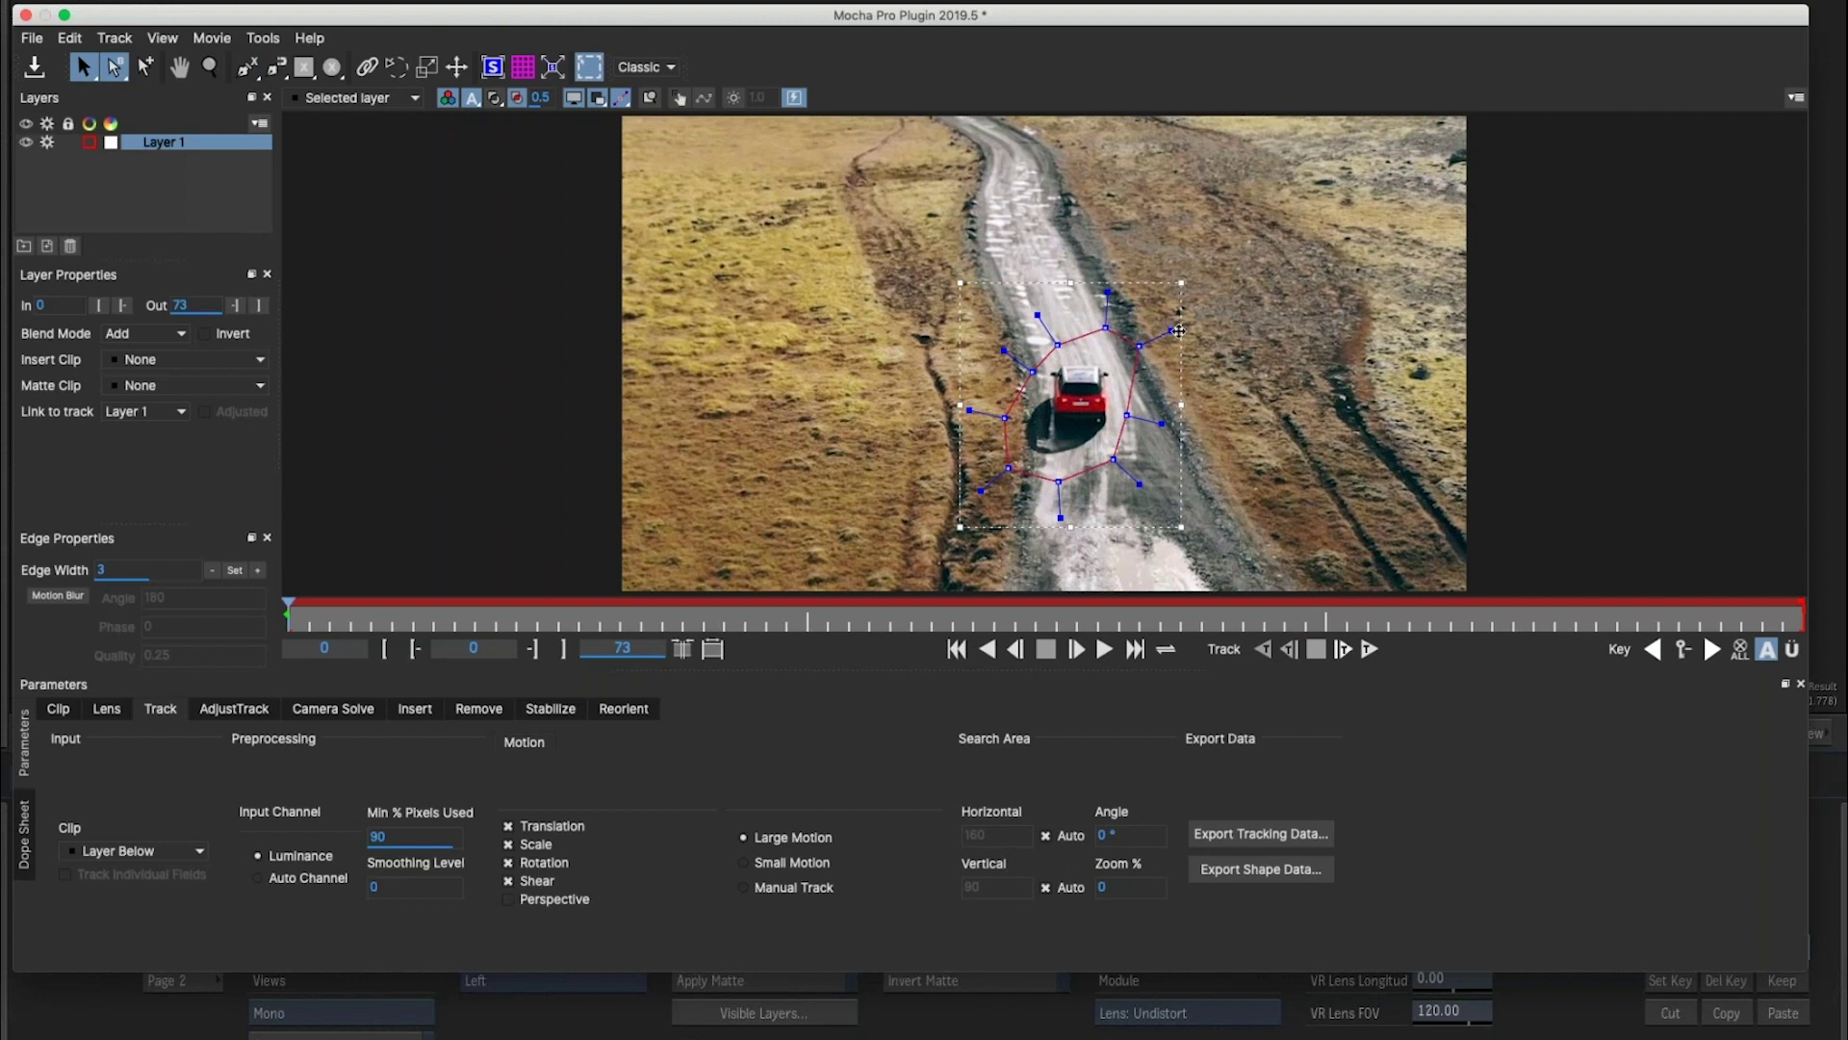
pyautogui.moveTo(1175, 331); pyautogui.dragTo(1170, 337)
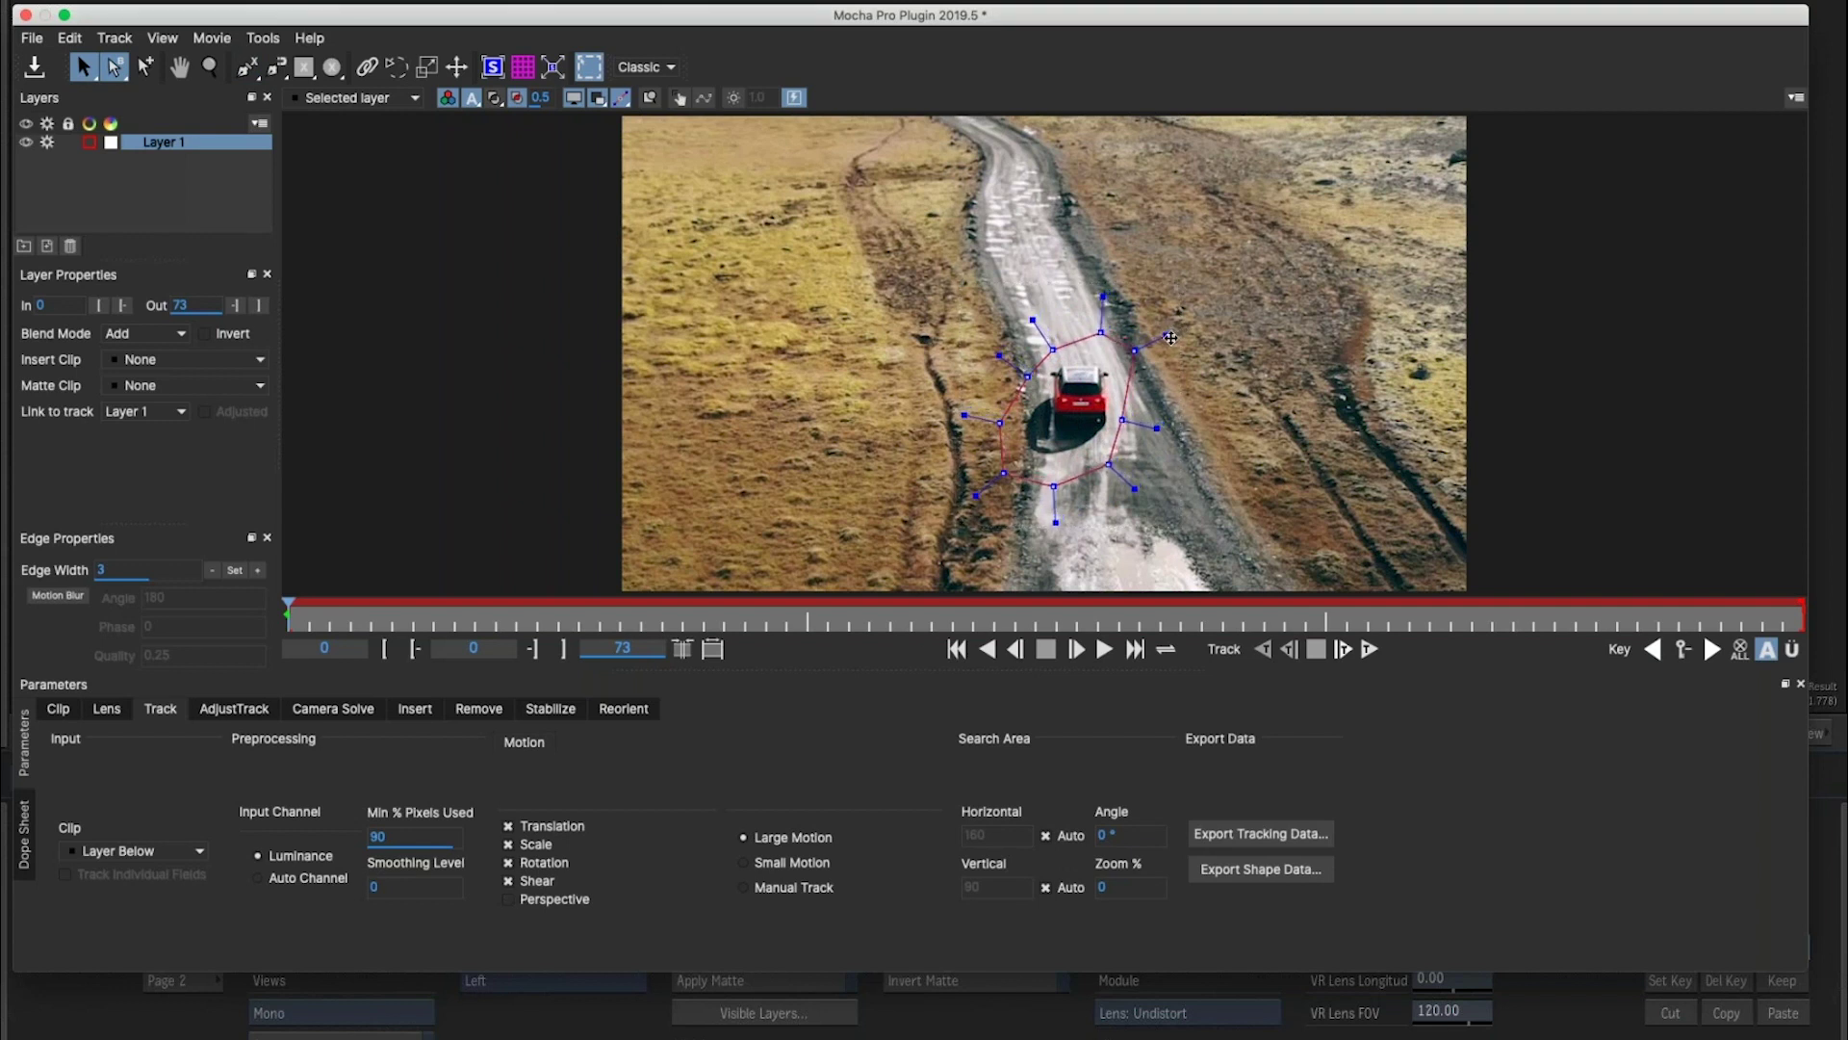
# Reposition the shape around the car at frame 25, about two thirds through the clip, and at frame 73.
pyautogui.click(322, 617)
pyautogui.moveTo(322, 617); pyautogui.dragTo(807, 617)
pyautogui.moveTo(1138, 291); pyautogui.dragTo(1151, 265)
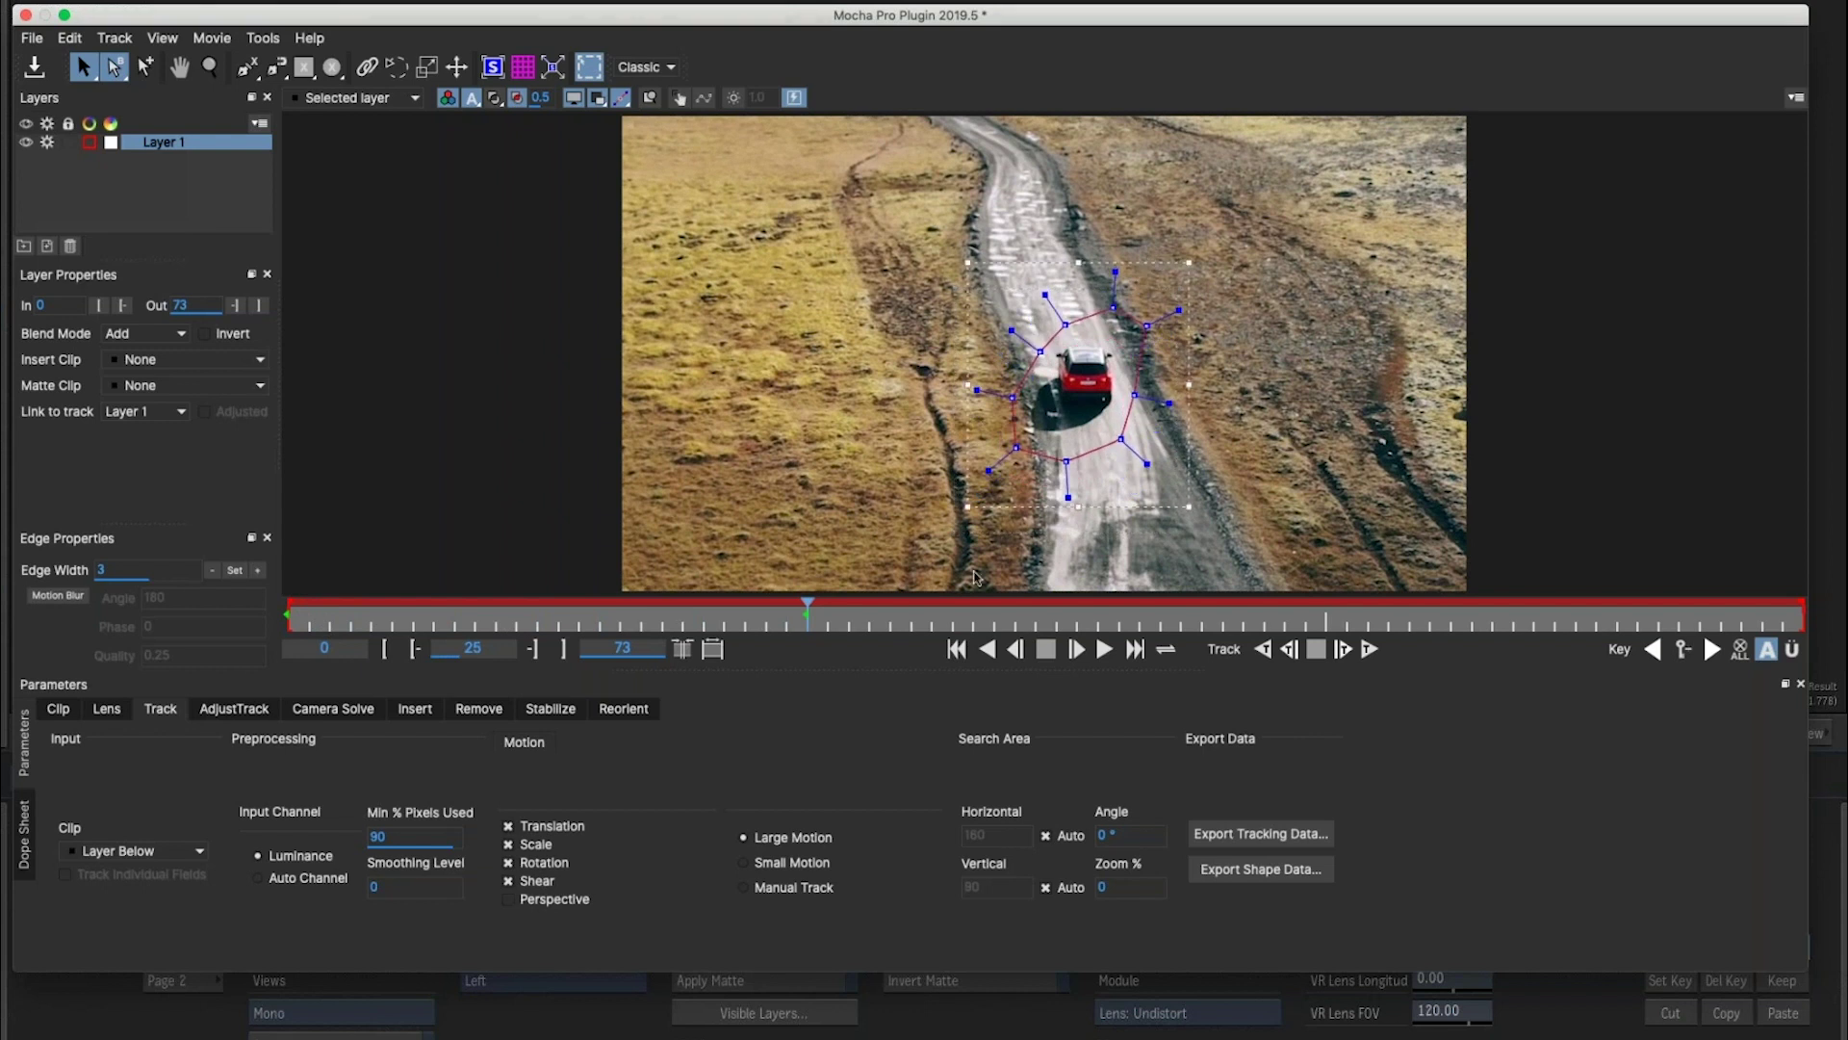
pyautogui.moveTo(807, 615); pyautogui.dragTo(1264, 615)
pyautogui.moveTo(1155, 264); pyautogui.dragTo(1155, 251)
pyautogui.moveTo(1260, 626); pyautogui.dragTo(1803, 616)
pyautogui.moveTo(1136, 245); pyautogui.dragTo(1134, 234)
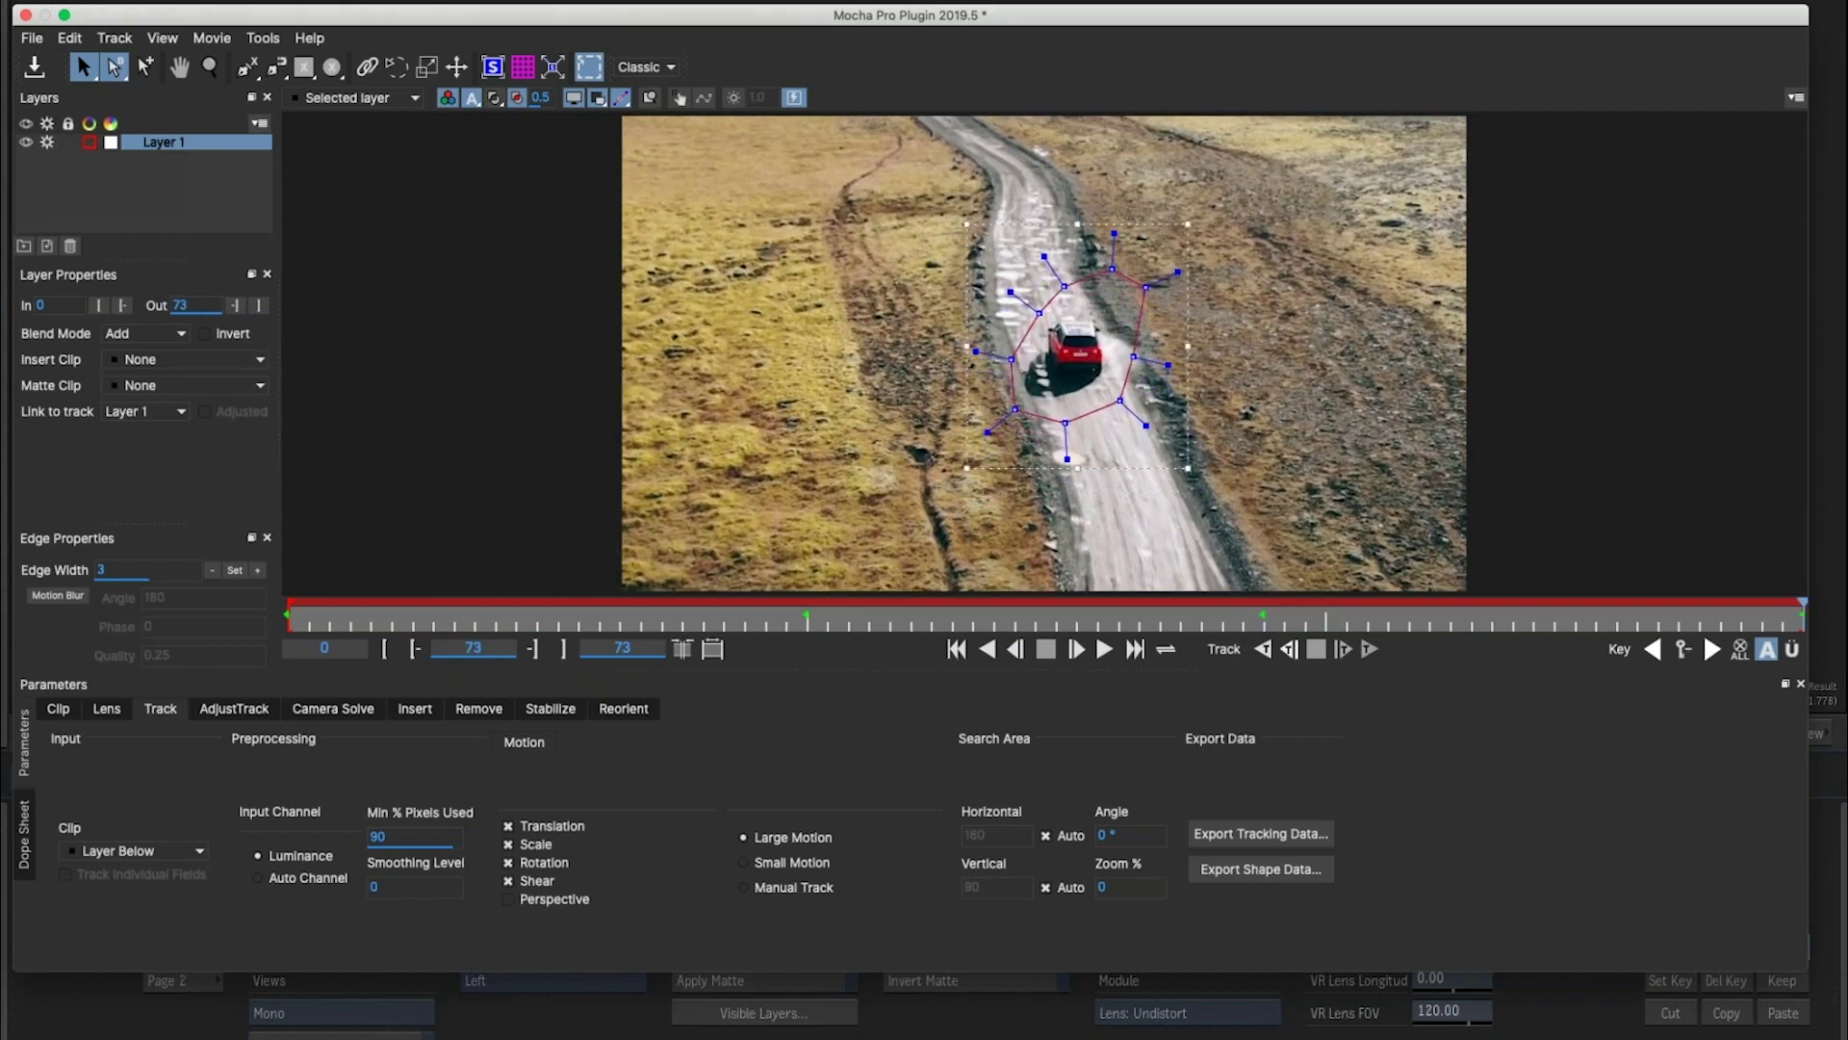
# Play and scrub the drone clip from the start to check that the keyframed shape follows the car.
pyautogui.moveTo(1803, 616); pyautogui.dragTo(559, 649)
pyautogui.press('space')
pyautogui.moveTo(1134, 354); pyautogui.dragTo(1161, 364)
pyautogui.click(1262, 649)
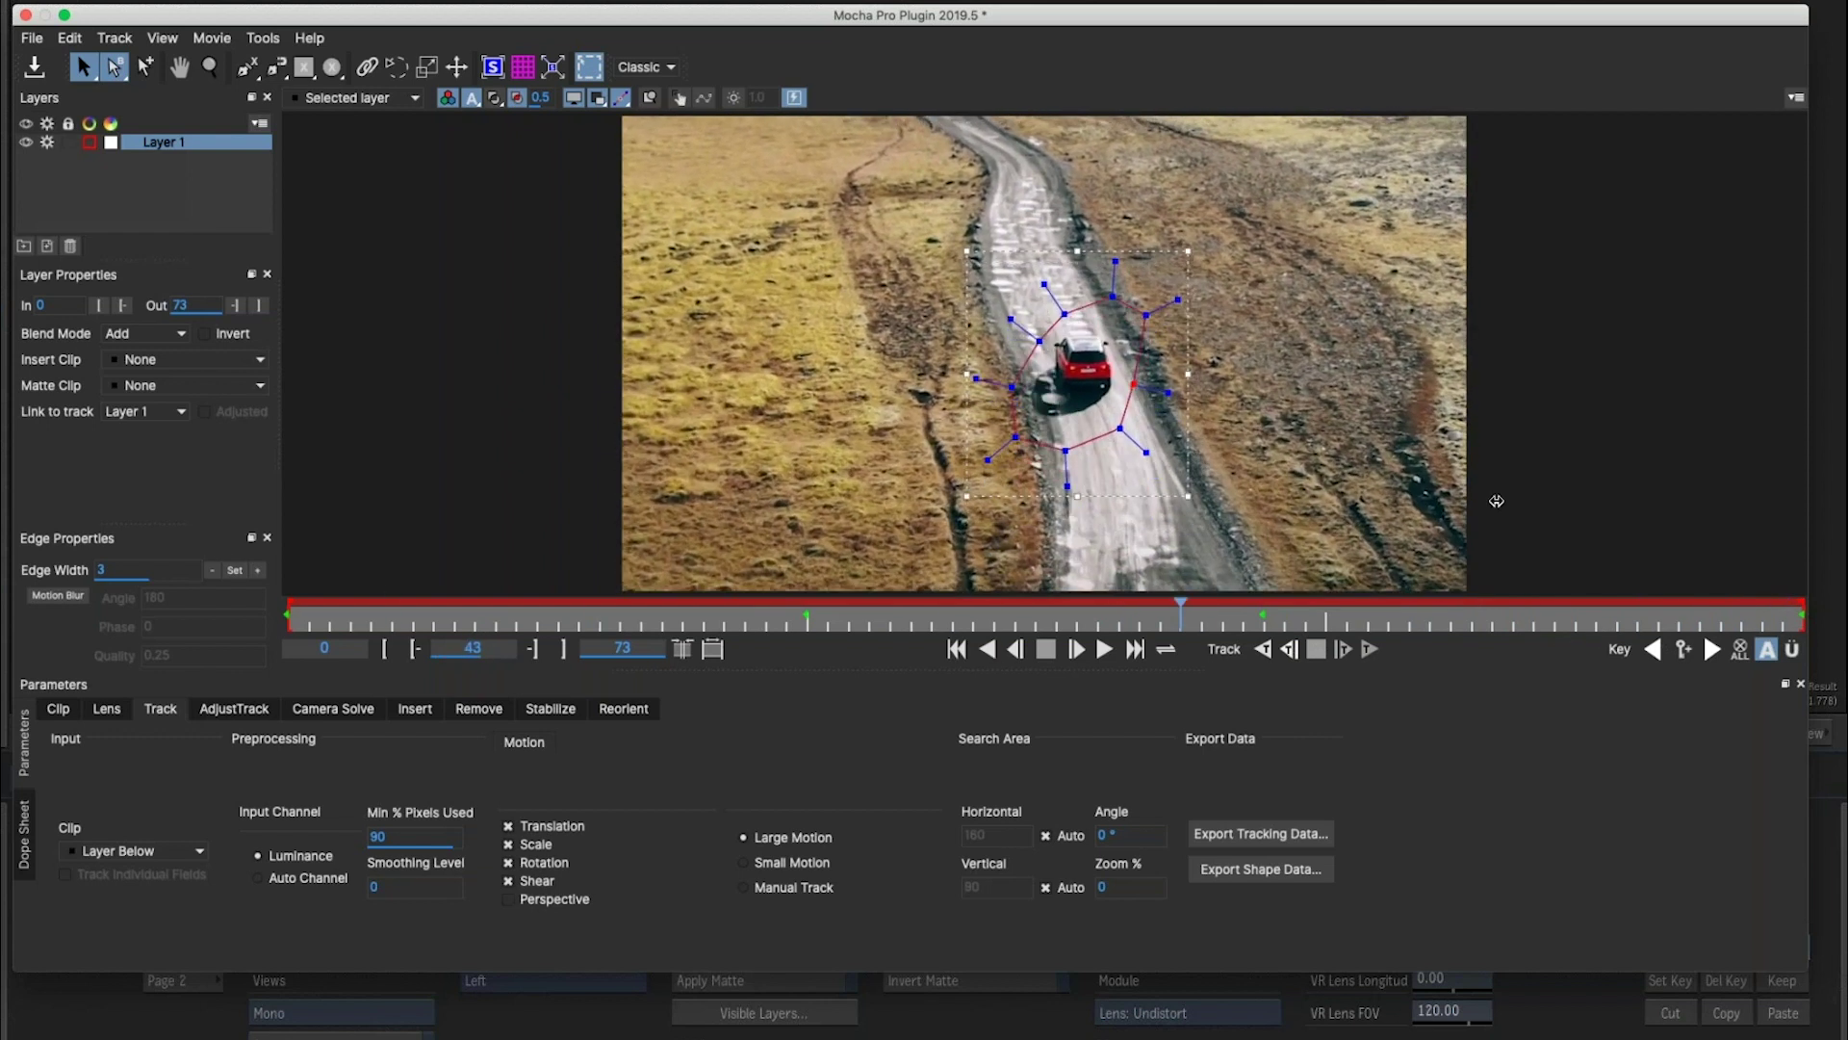
pyautogui.press('Home')
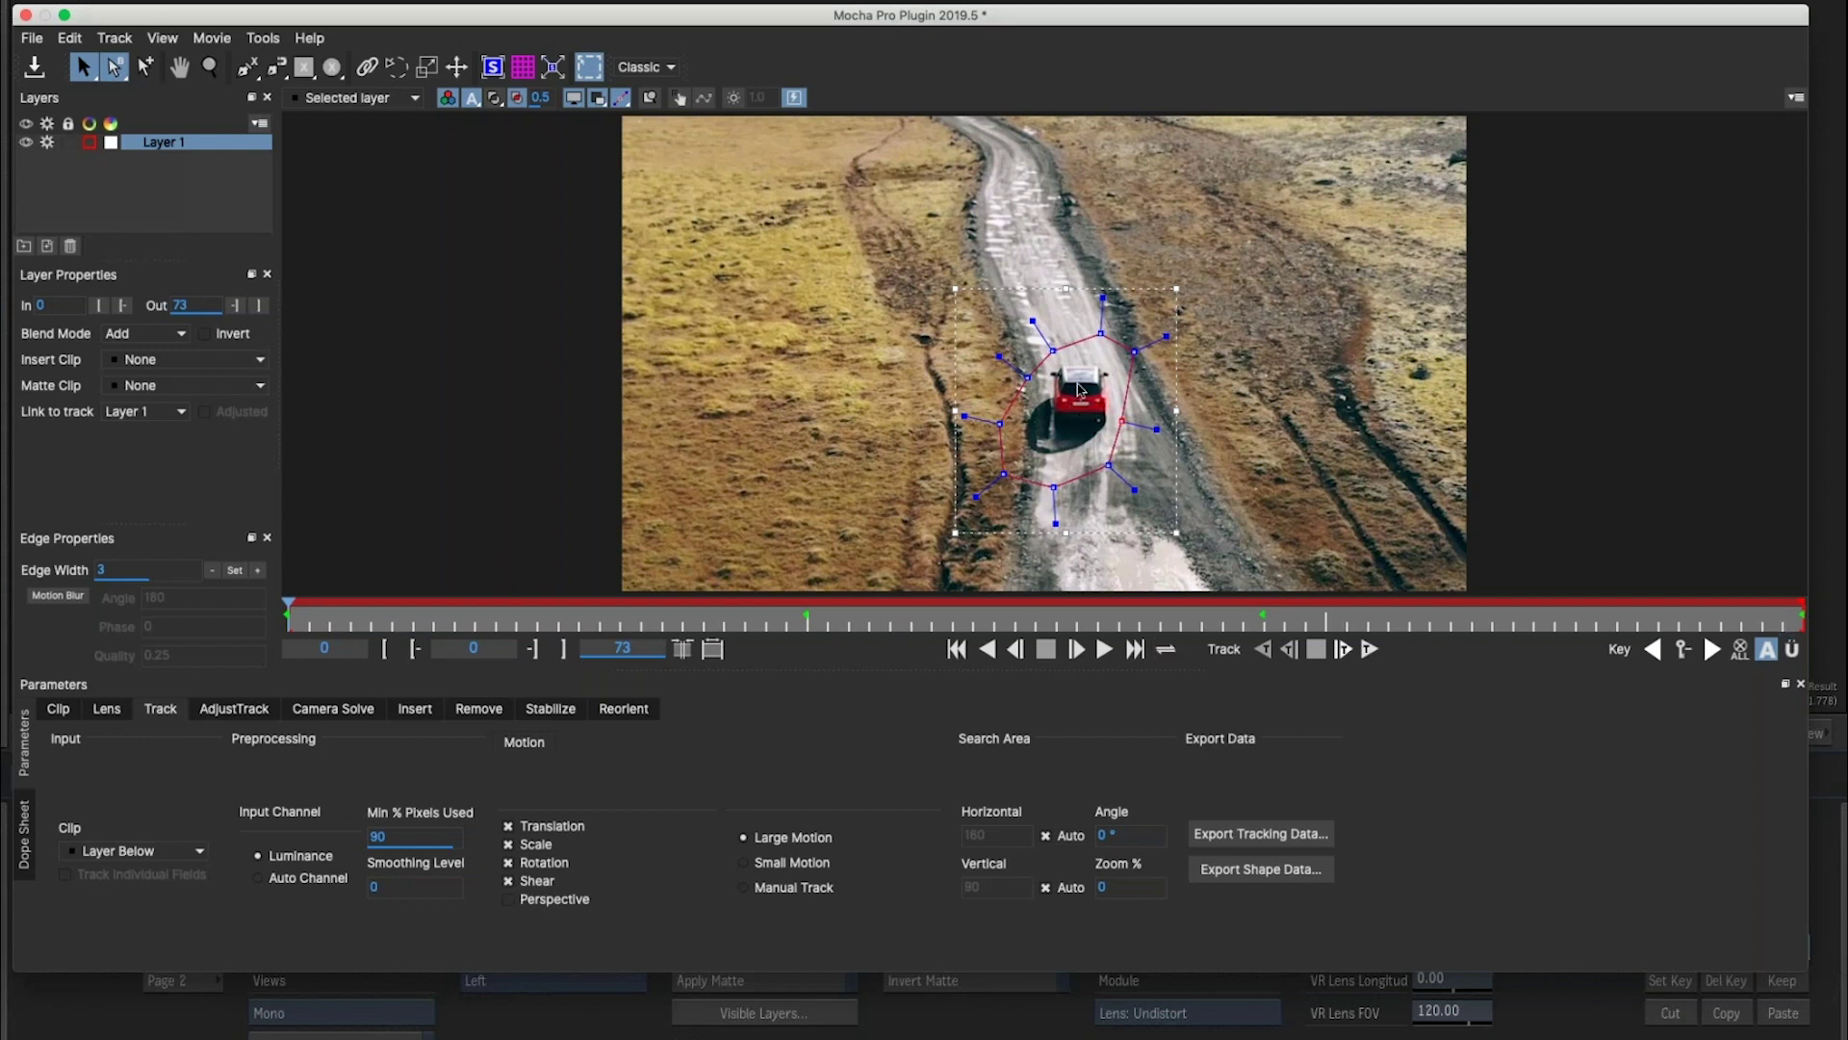
pyautogui.moveTo(311, 621); pyautogui.dragTo(1203, 613)
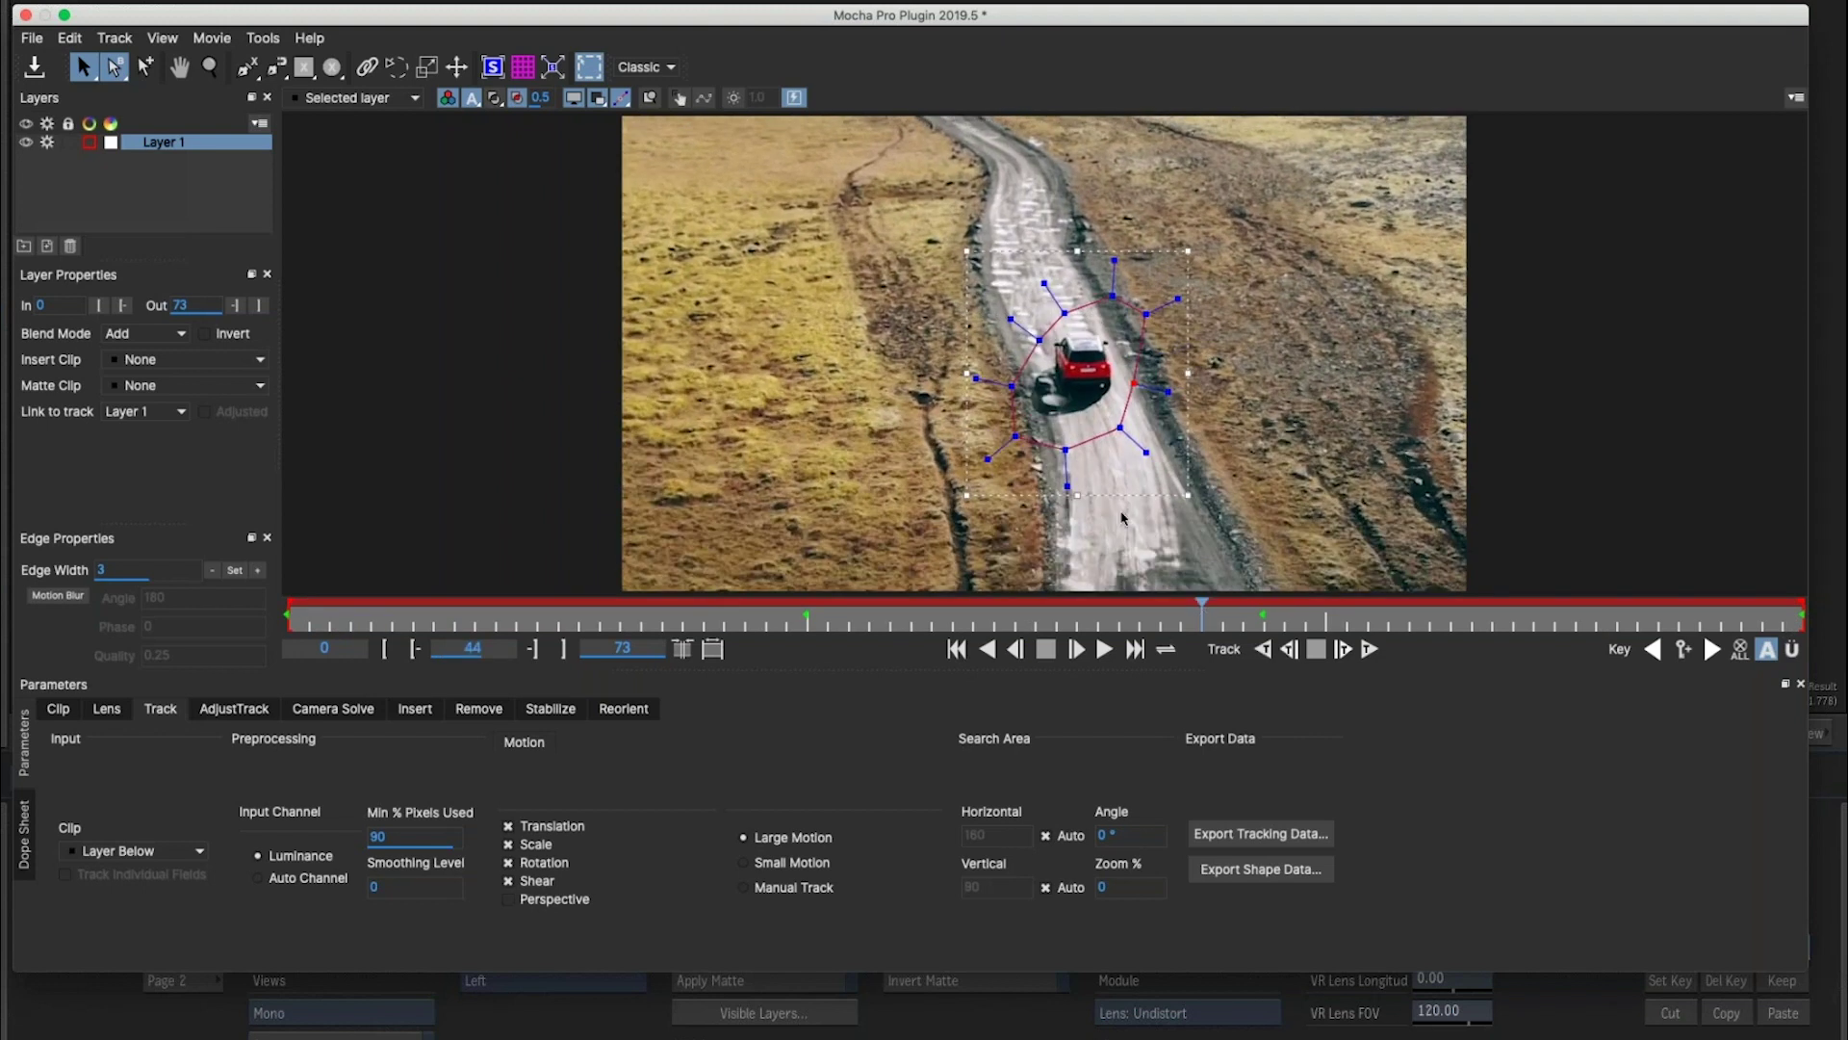
# Draw a closed four-point X-Spline around the road surrounding the car at frame 0 and sharpen its corners.
pyautogui.click(1211, 618)
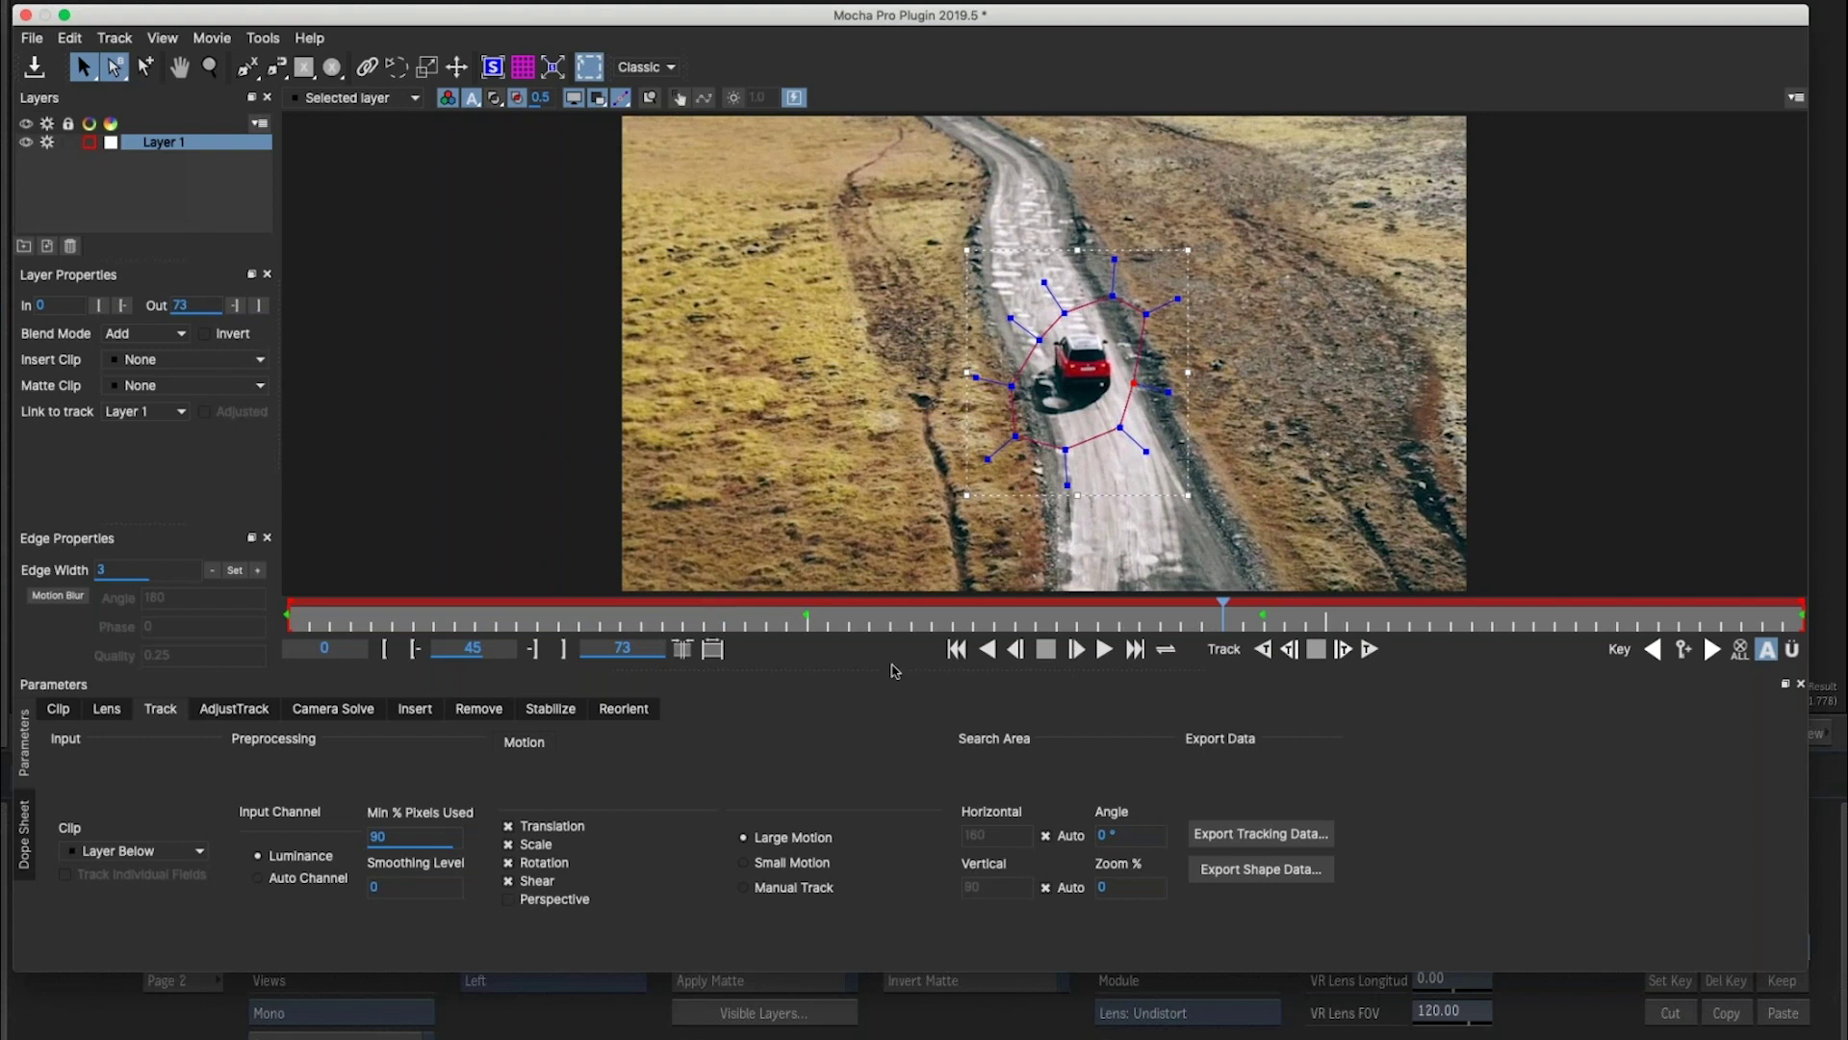
pyautogui.moveTo(1221, 614); pyautogui.dragTo(289, 616)
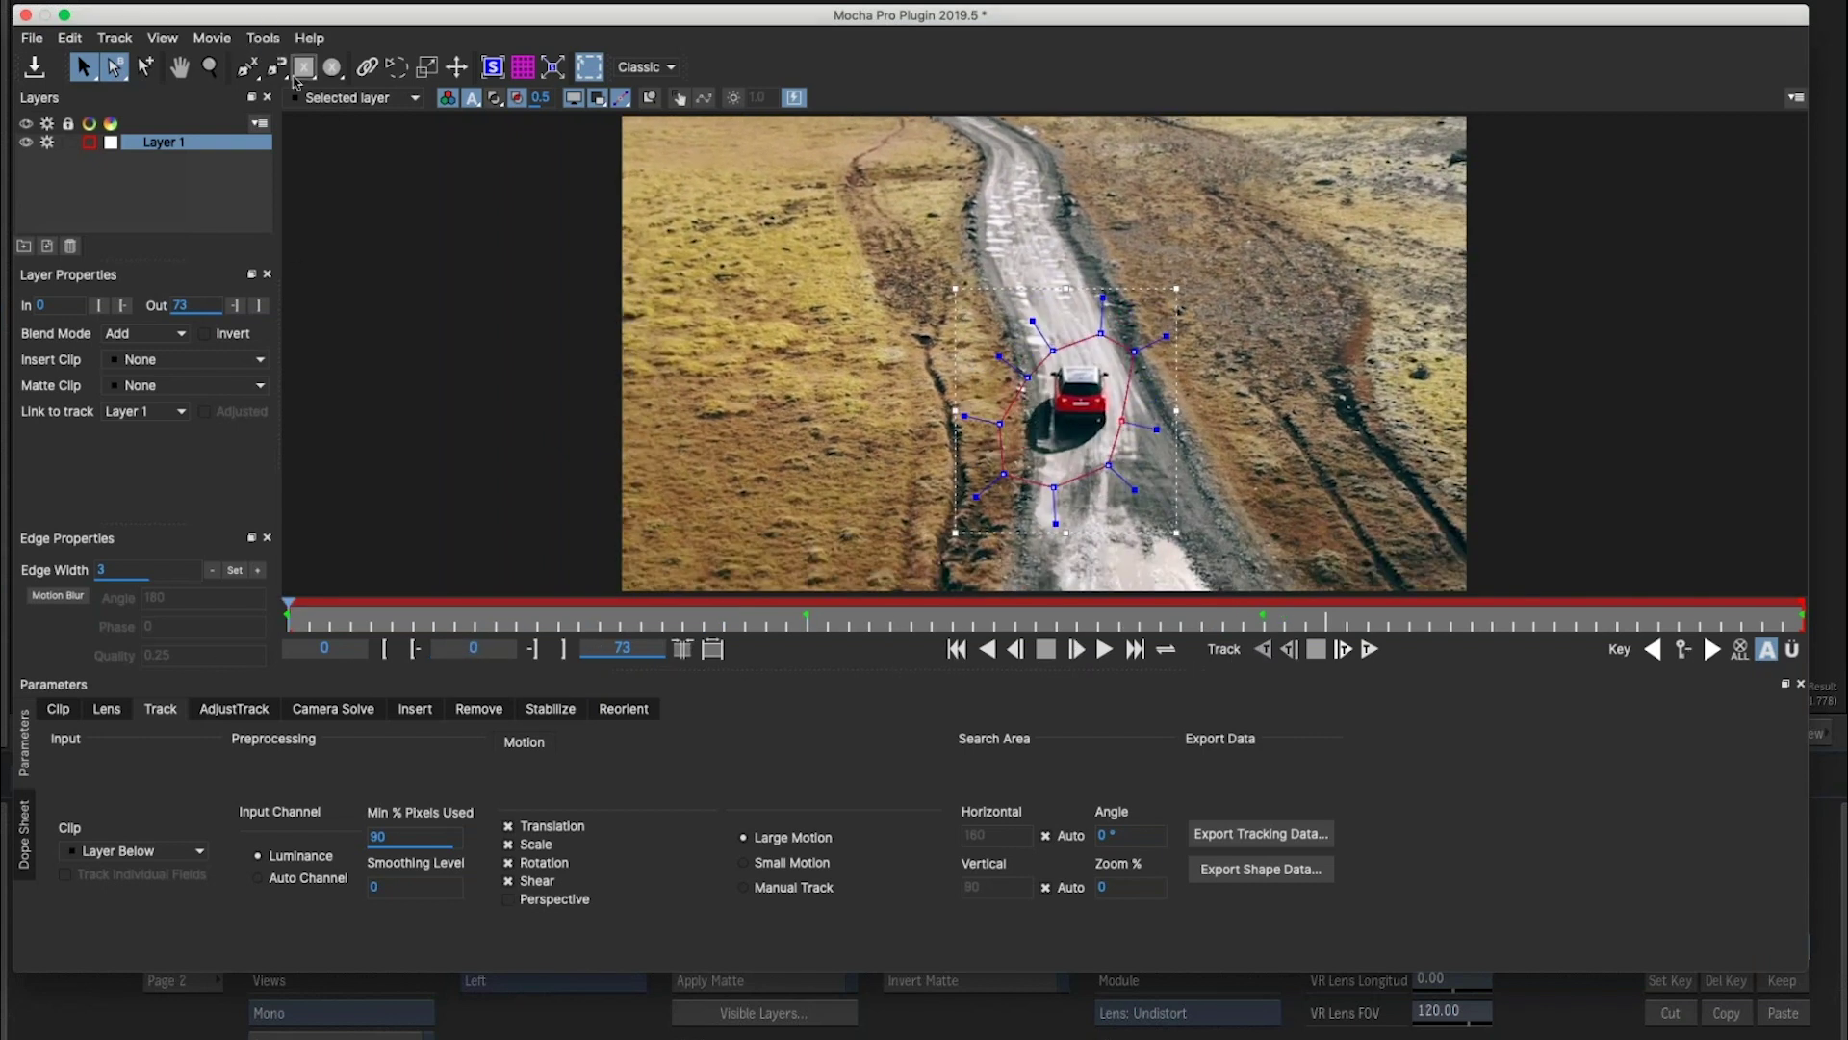
pyautogui.click(249, 67)
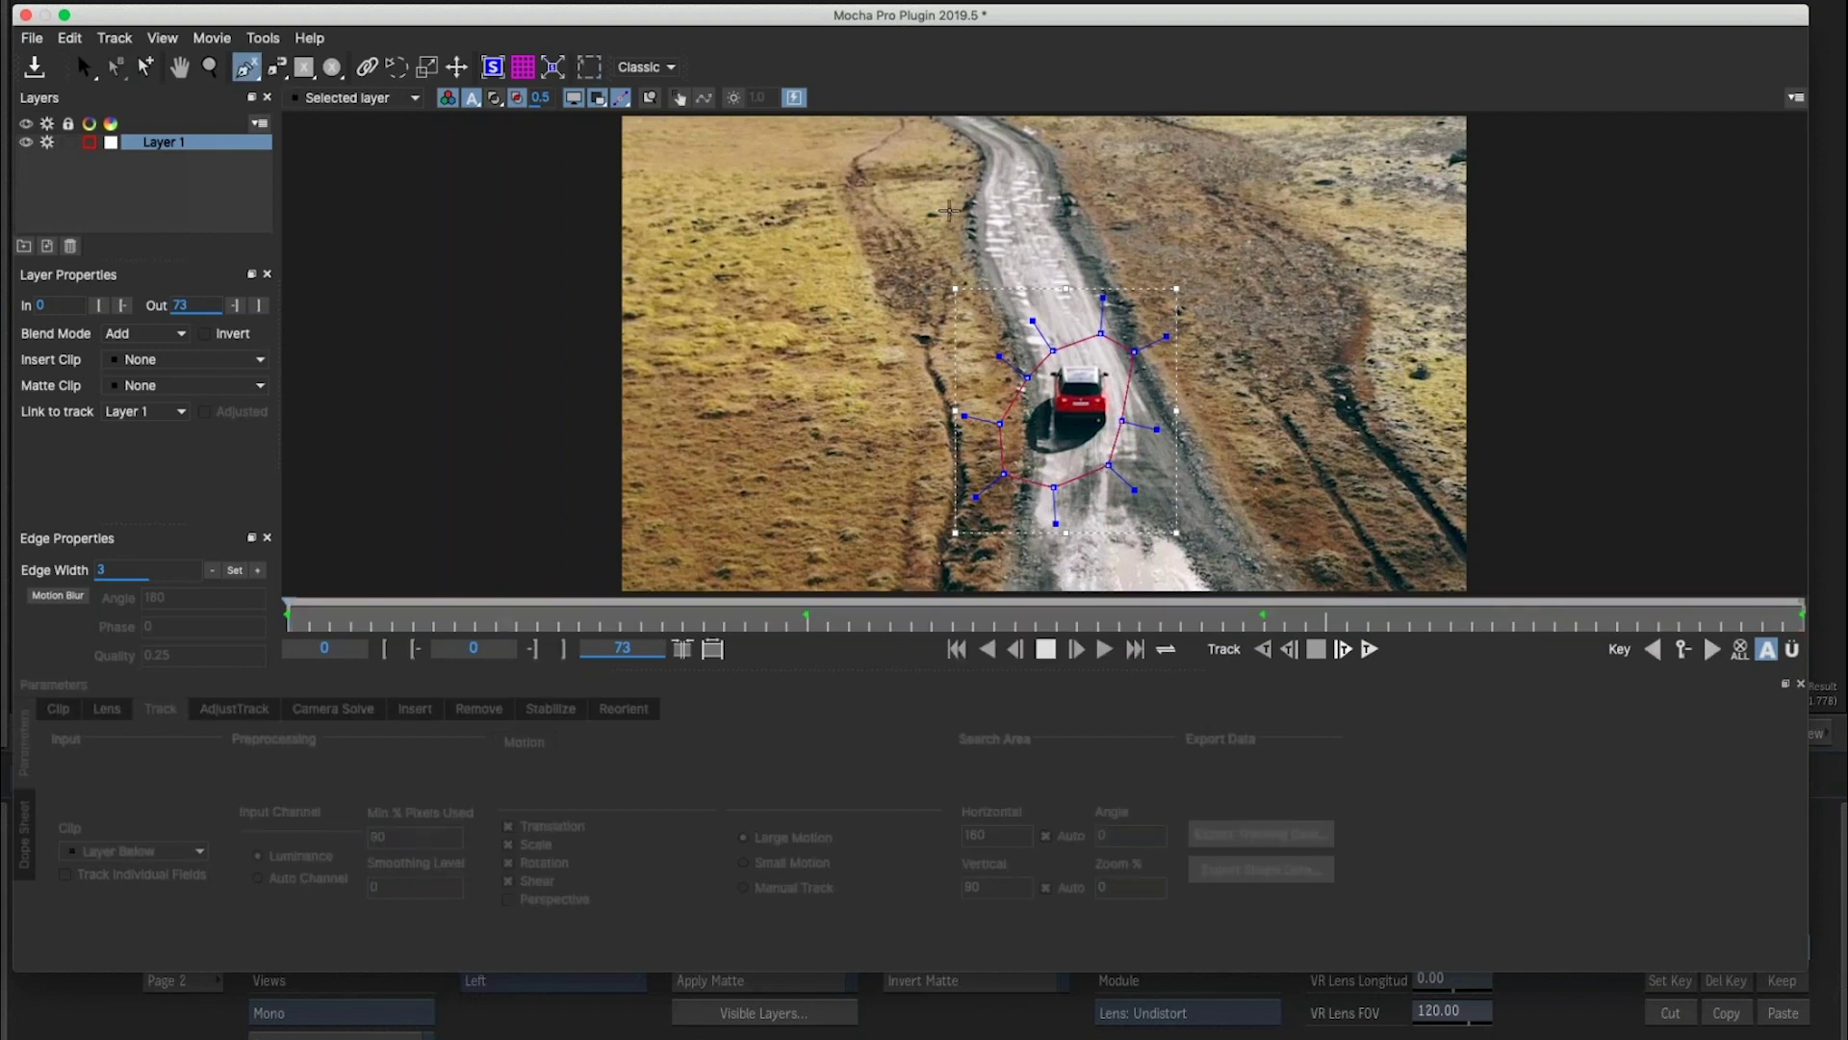
pyautogui.click(941, 202)
pyautogui.moveTo(984, 559); pyautogui.dragTo(981, 530)
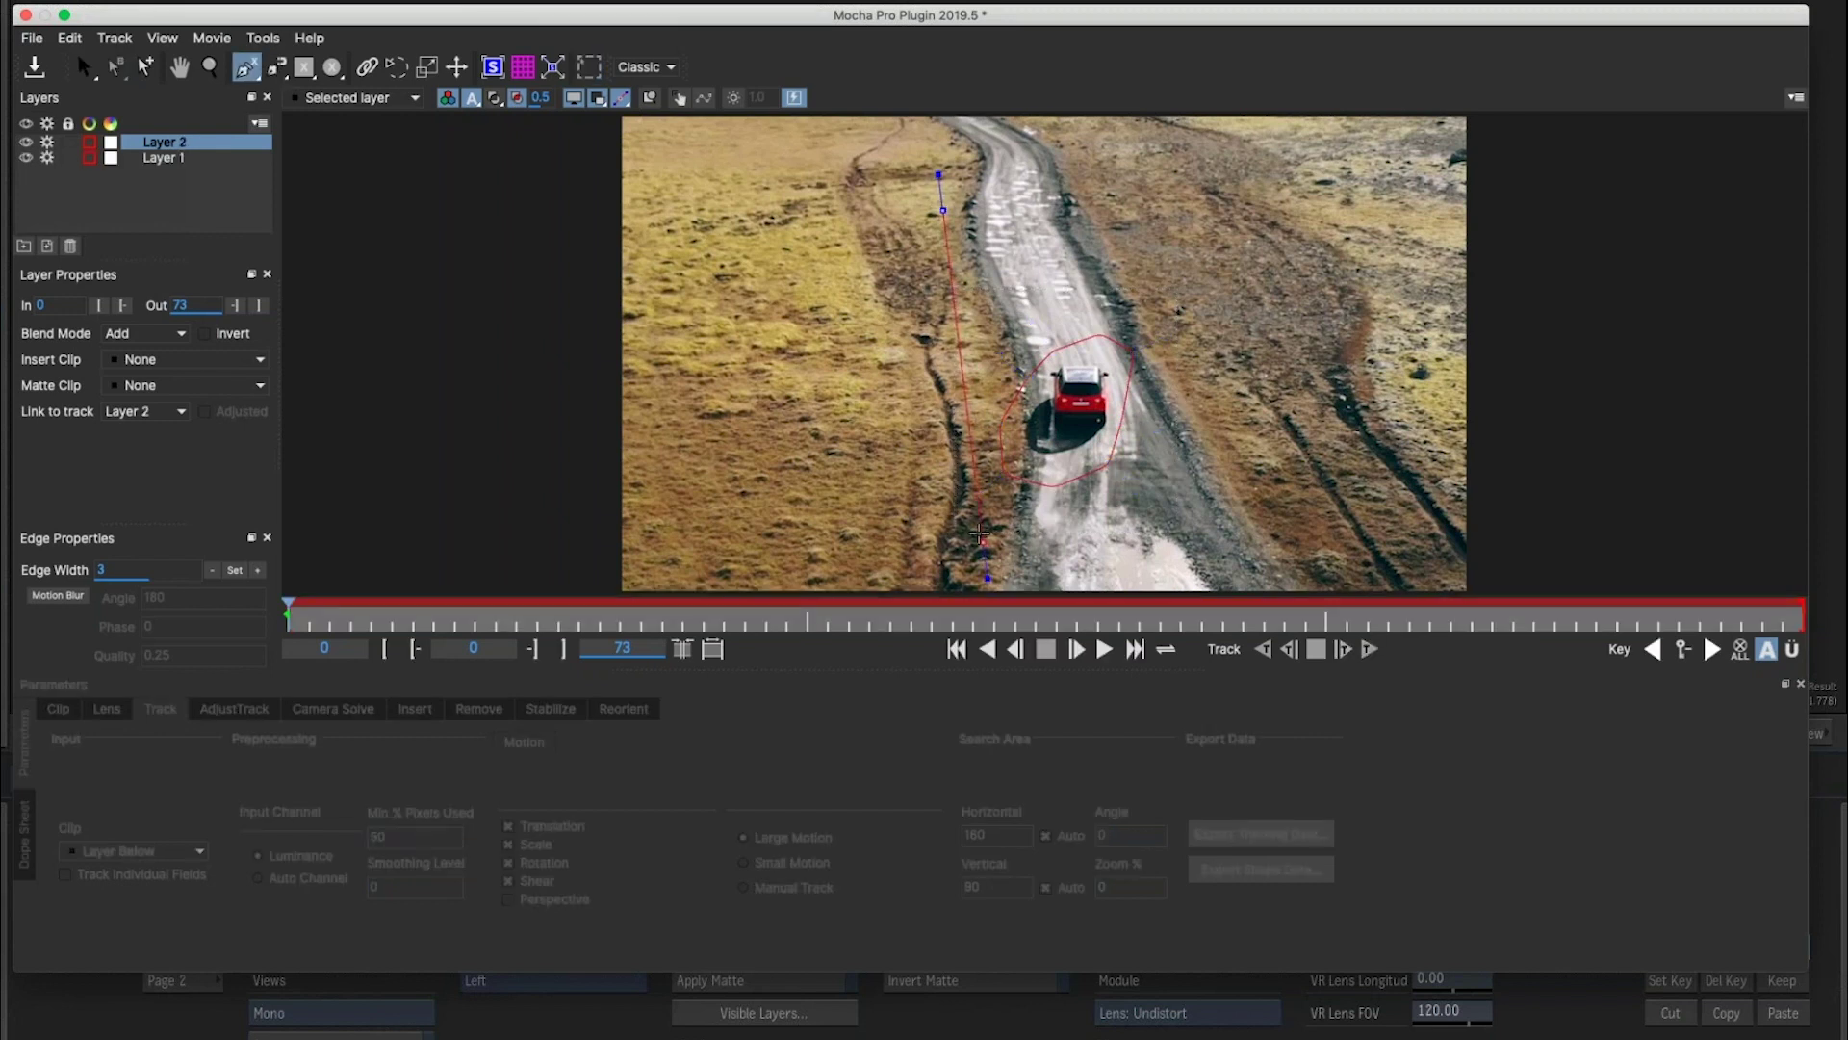
pyautogui.click(1299, 512)
pyautogui.click(1275, 474)
pyautogui.click(1107, 188)
pyautogui.rightClick(1331, 238)
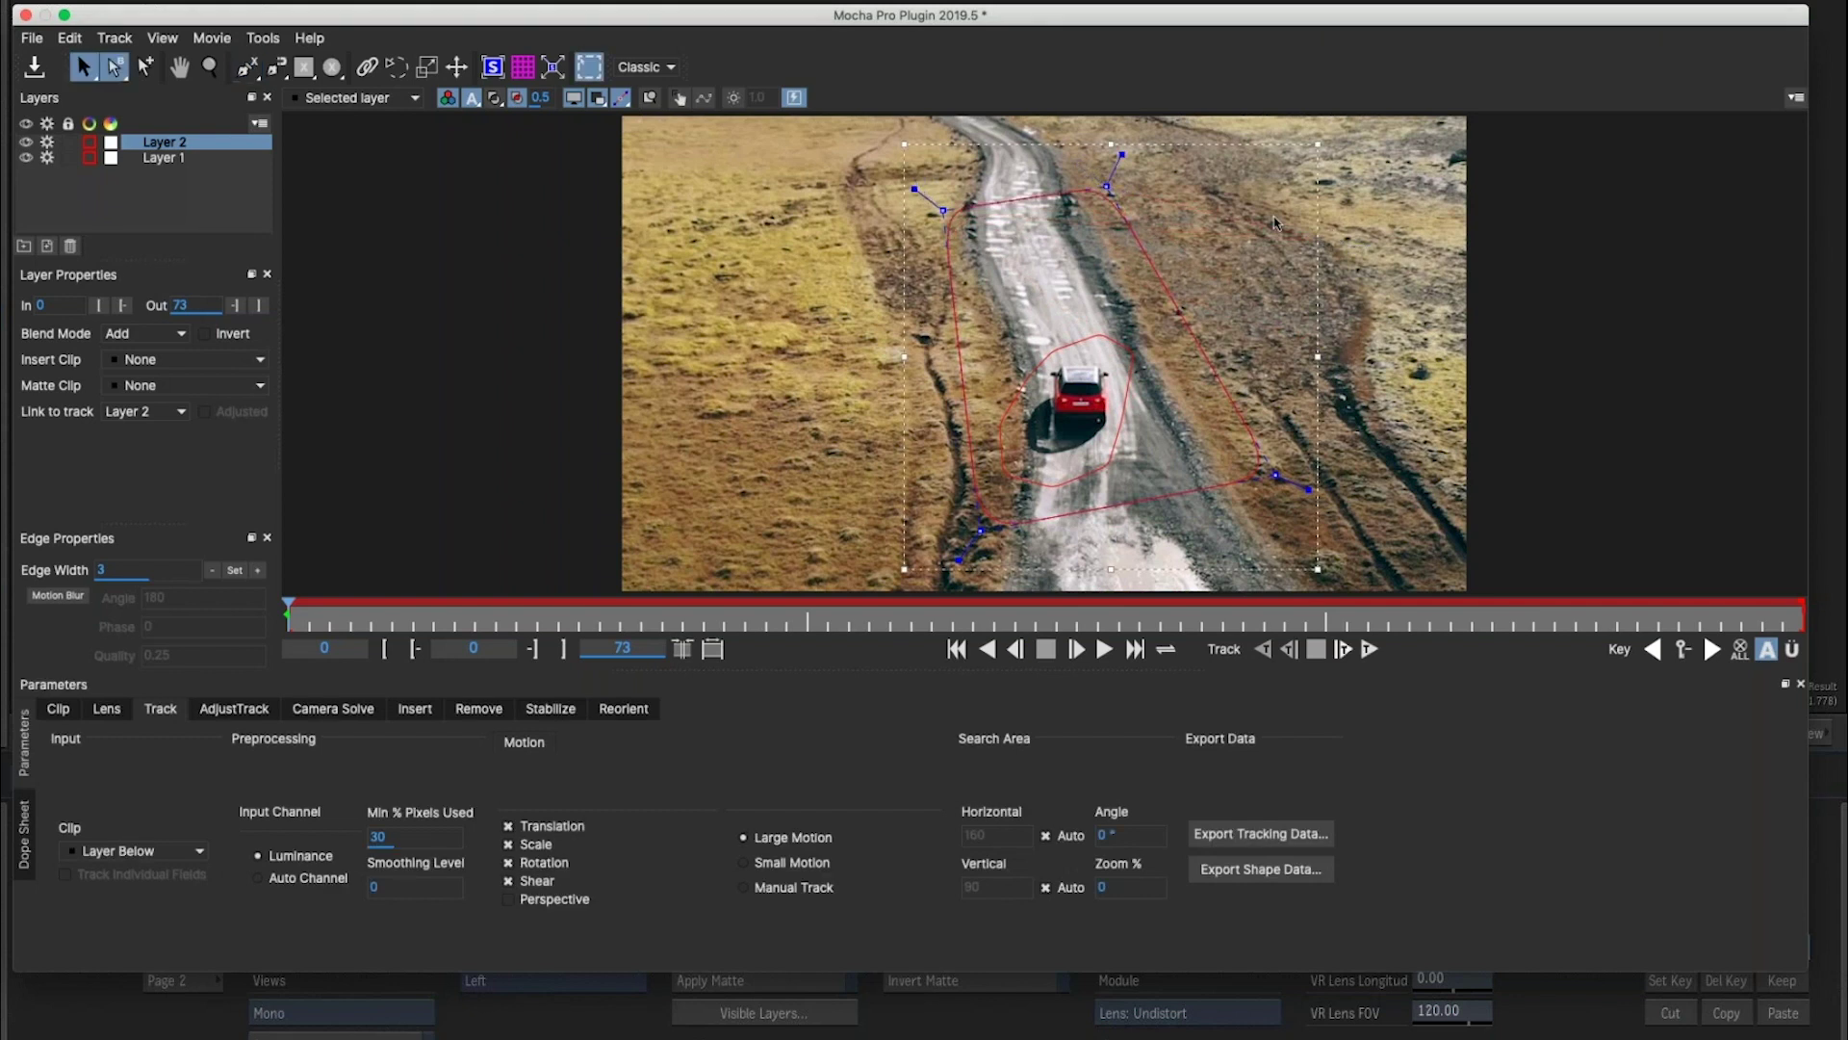
pyautogui.moveTo(1309, 488); pyautogui.dragTo(1315, 493)
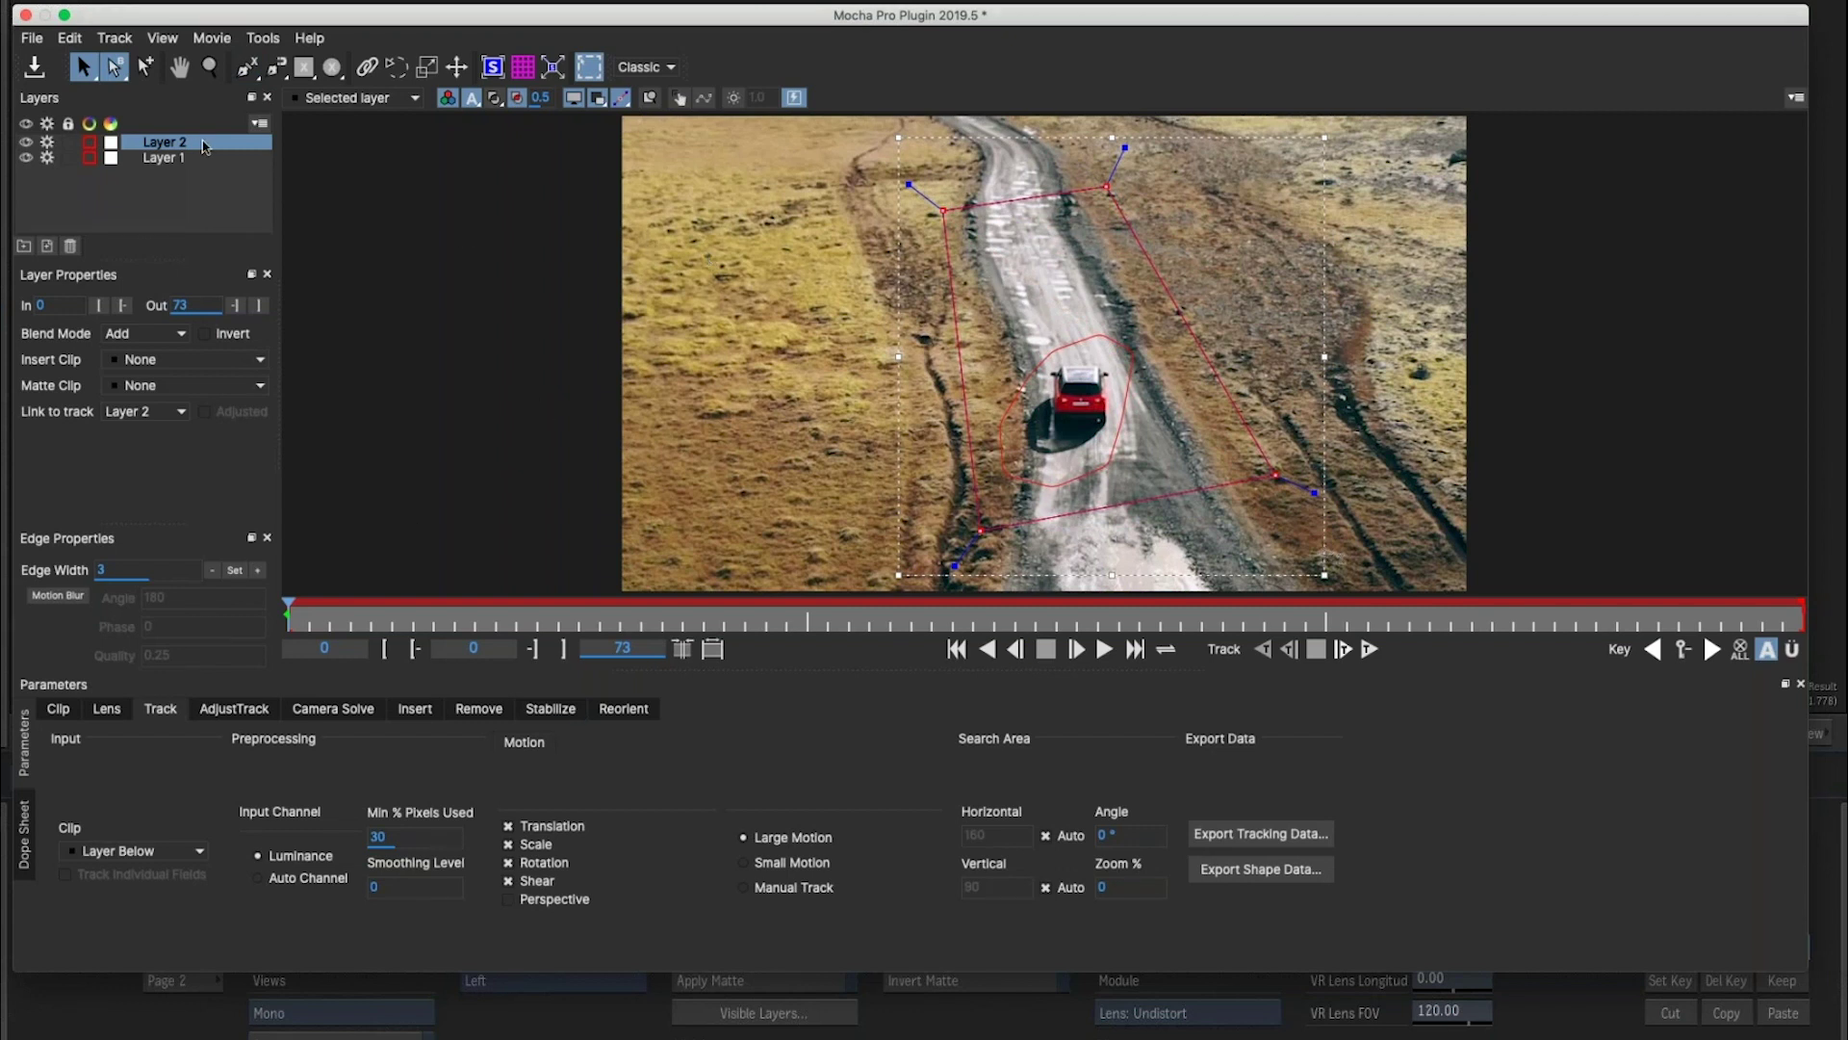
# Move the road layer below the car layer, and rename the road layer bg and the car layer car.
pyautogui.moveTo(176, 151); pyautogui.dragTo(193, 198)
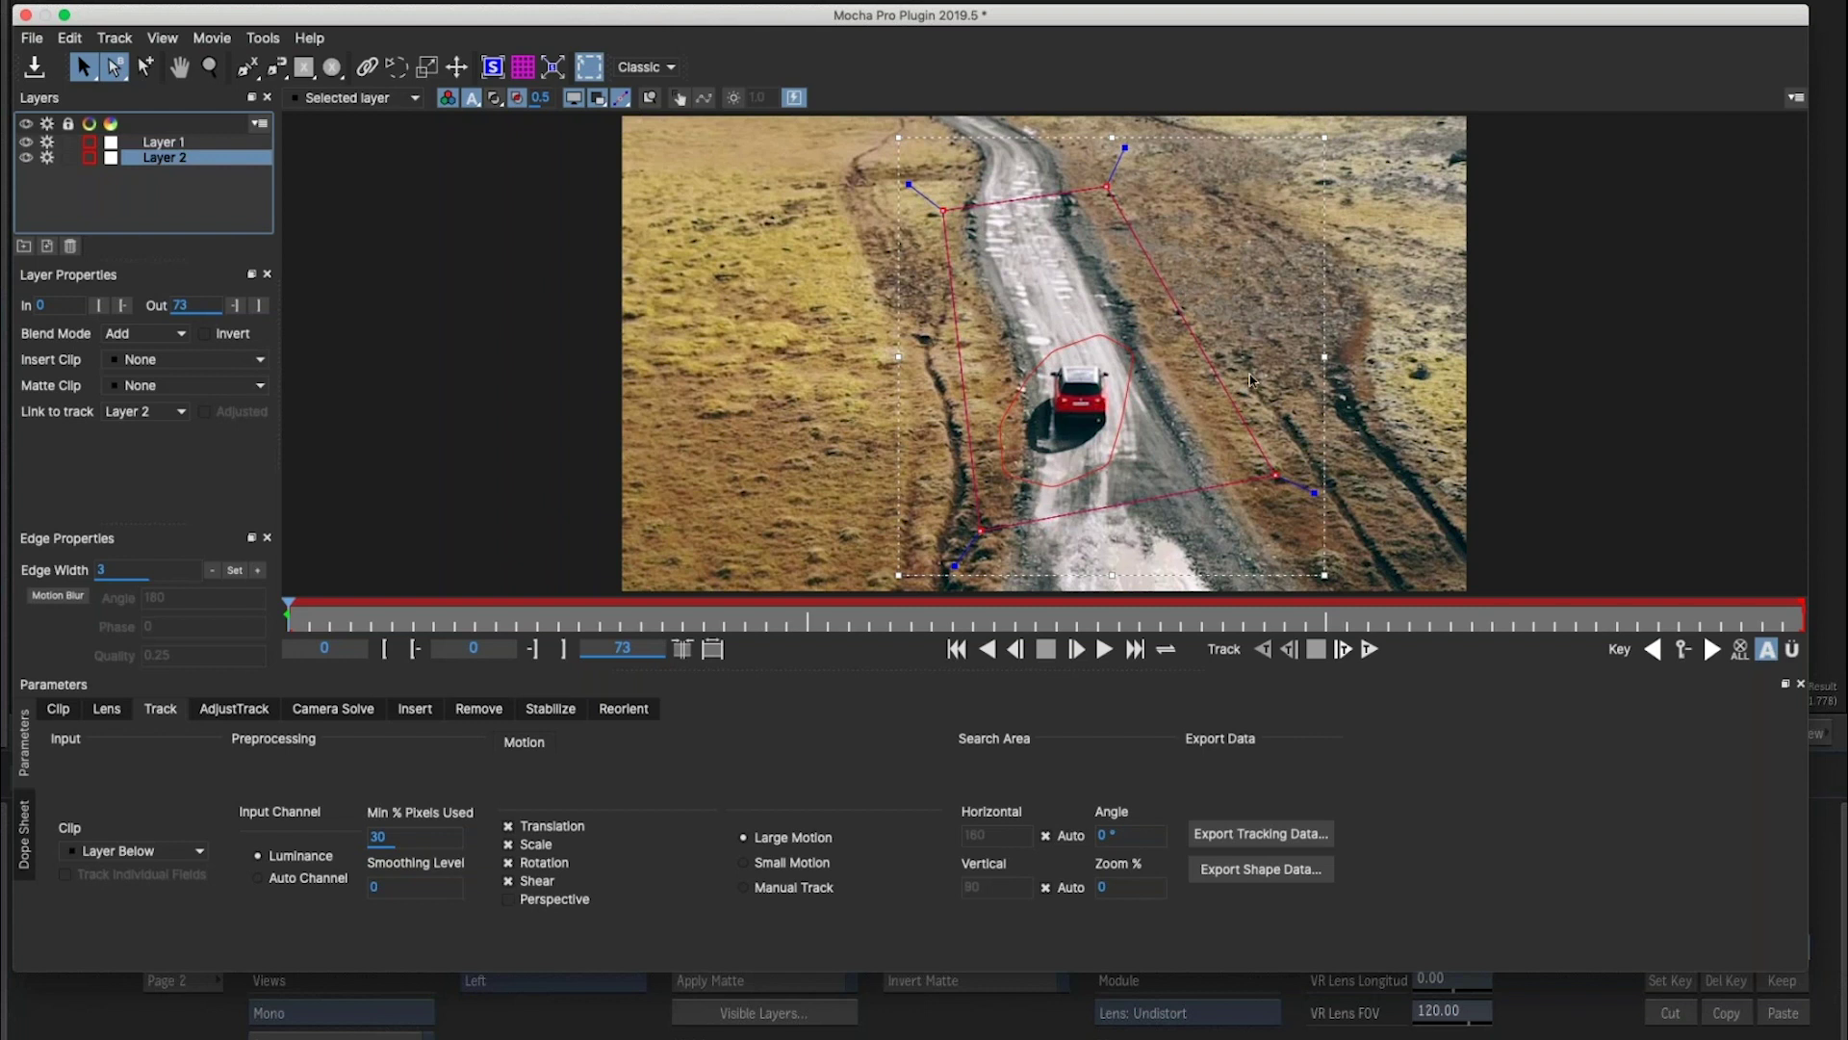
pyautogui.doubleClick(166, 154)
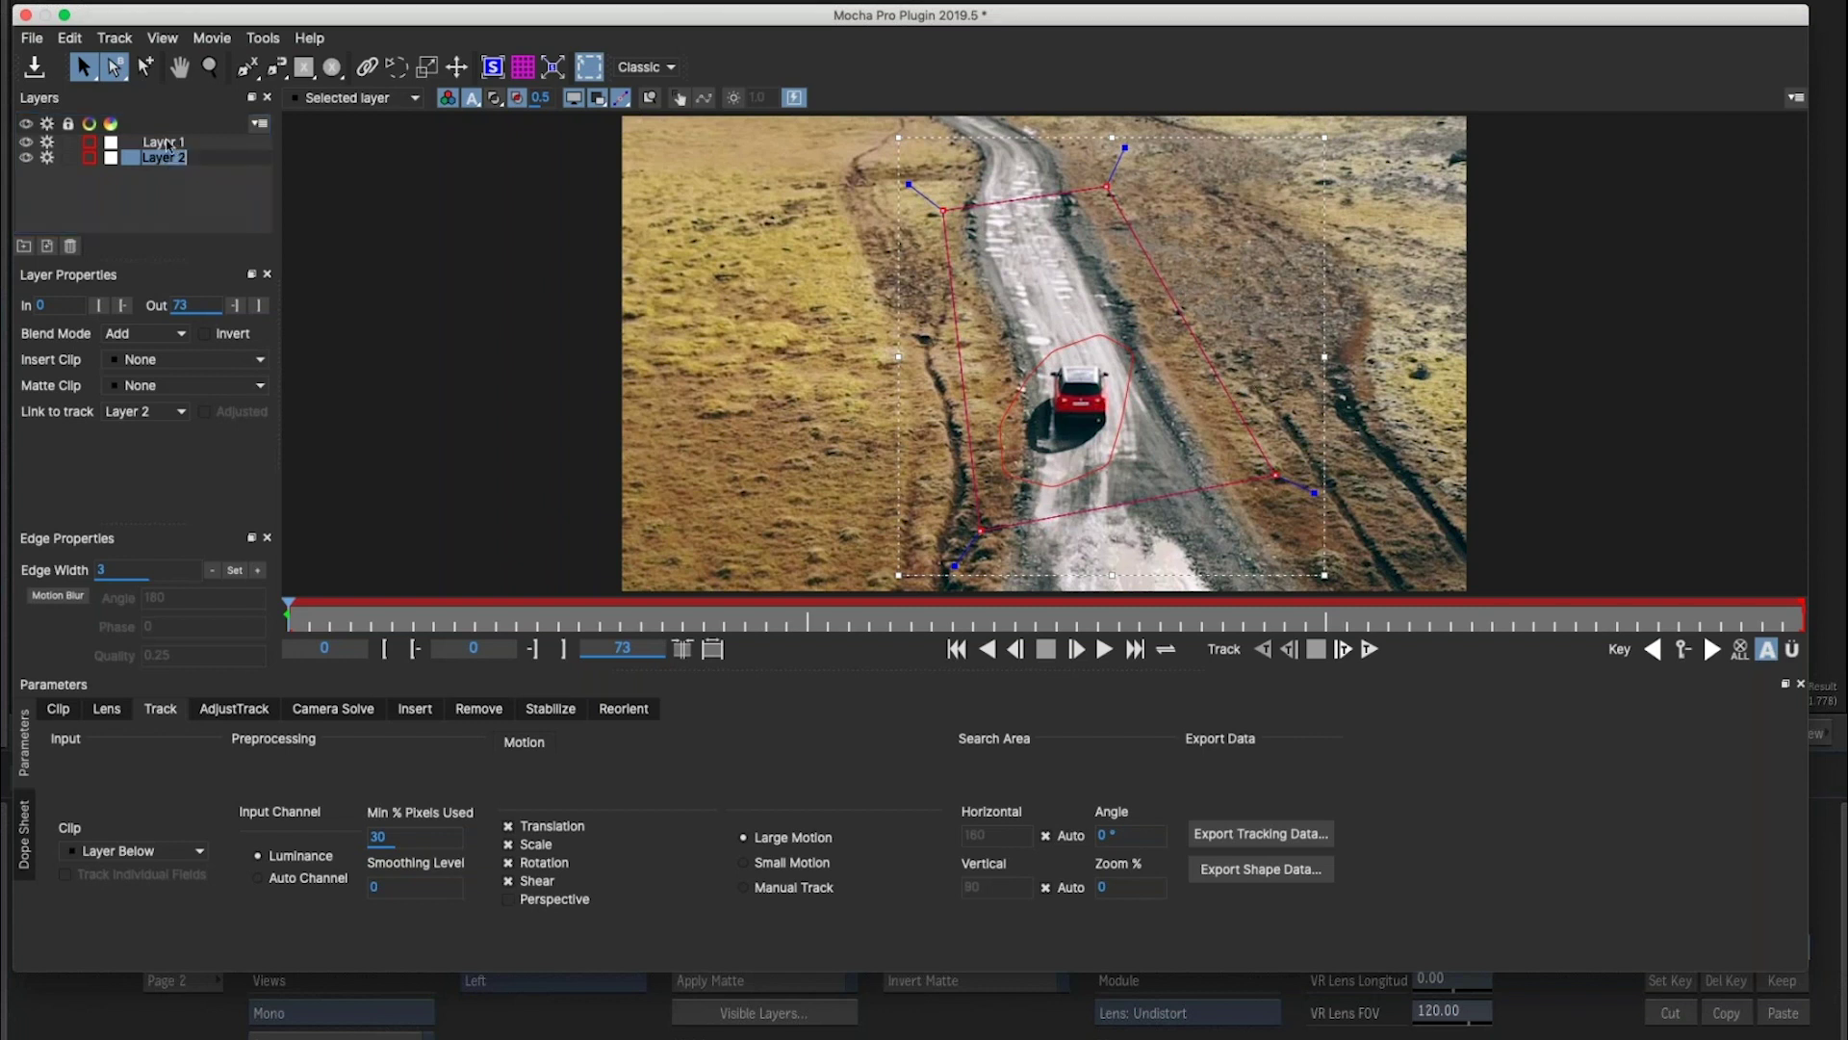
pyautogui.write('bg')
pyautogui.press('Return')
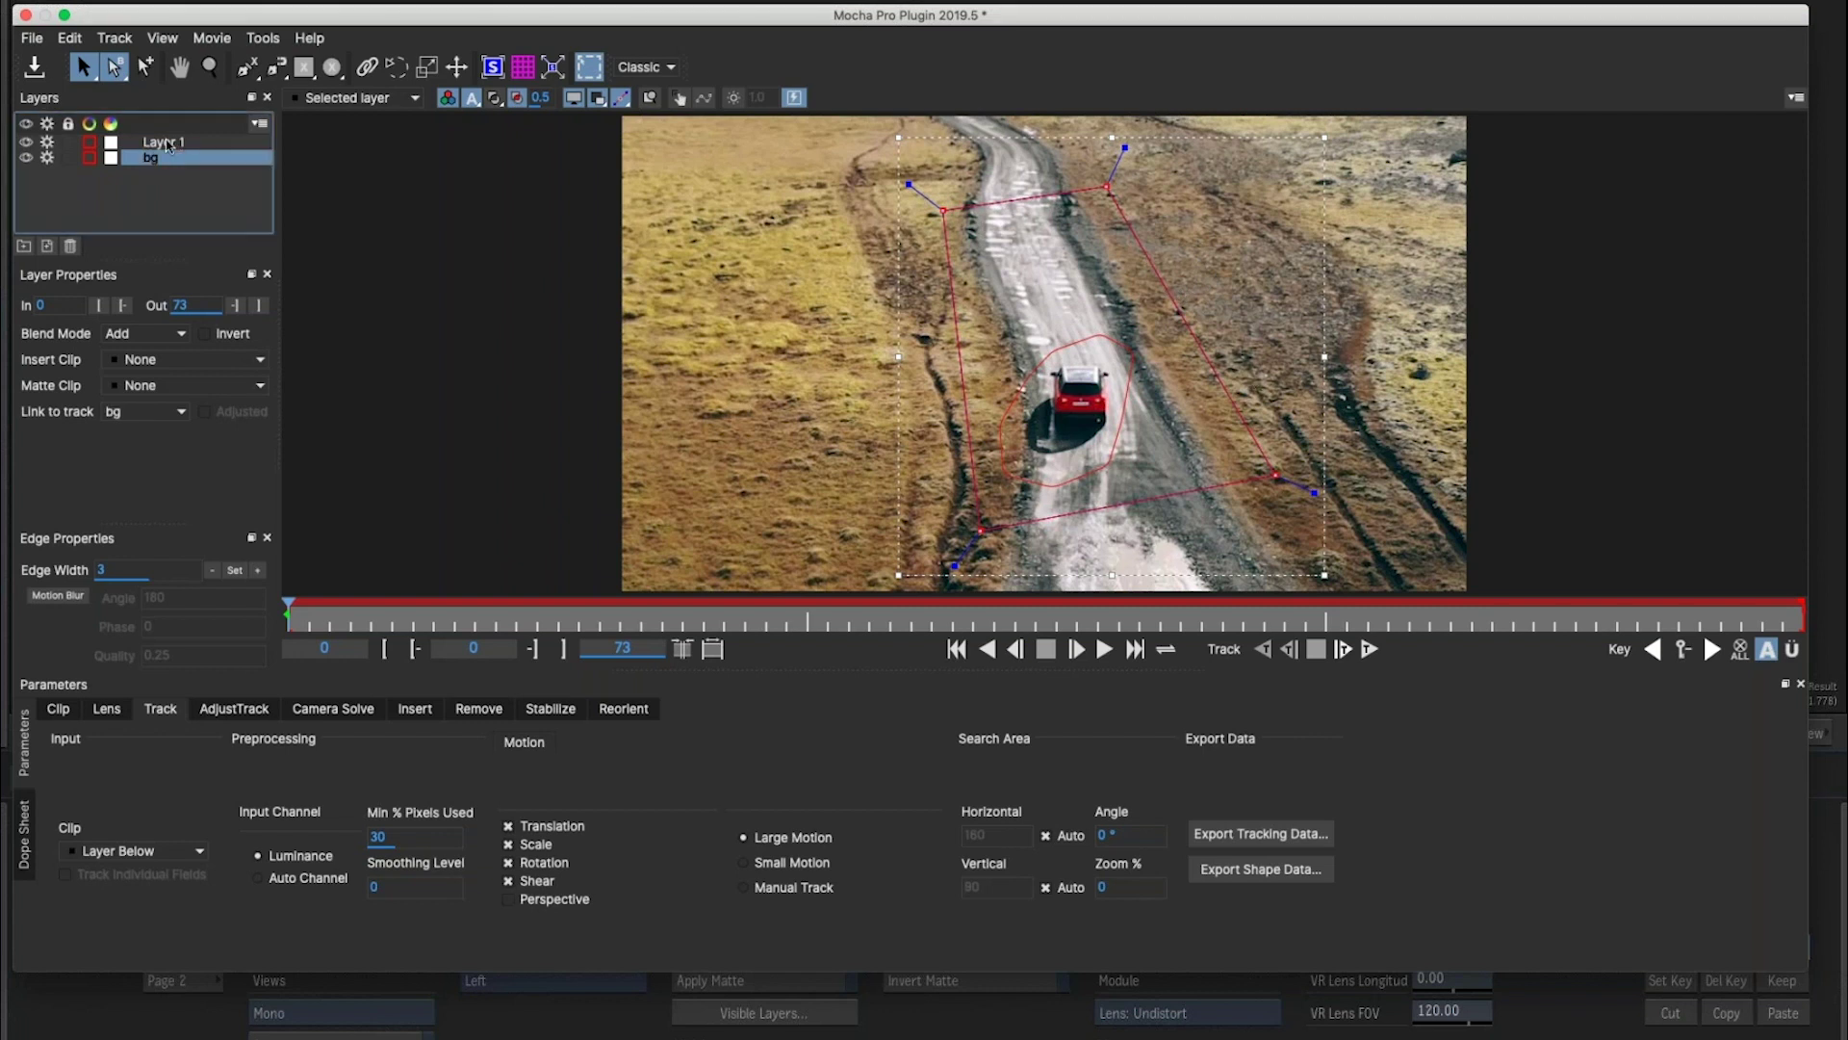
pyautogui.doubleClick(165, 143)
pyautogui.write('car')
pyautogui.press('Return')
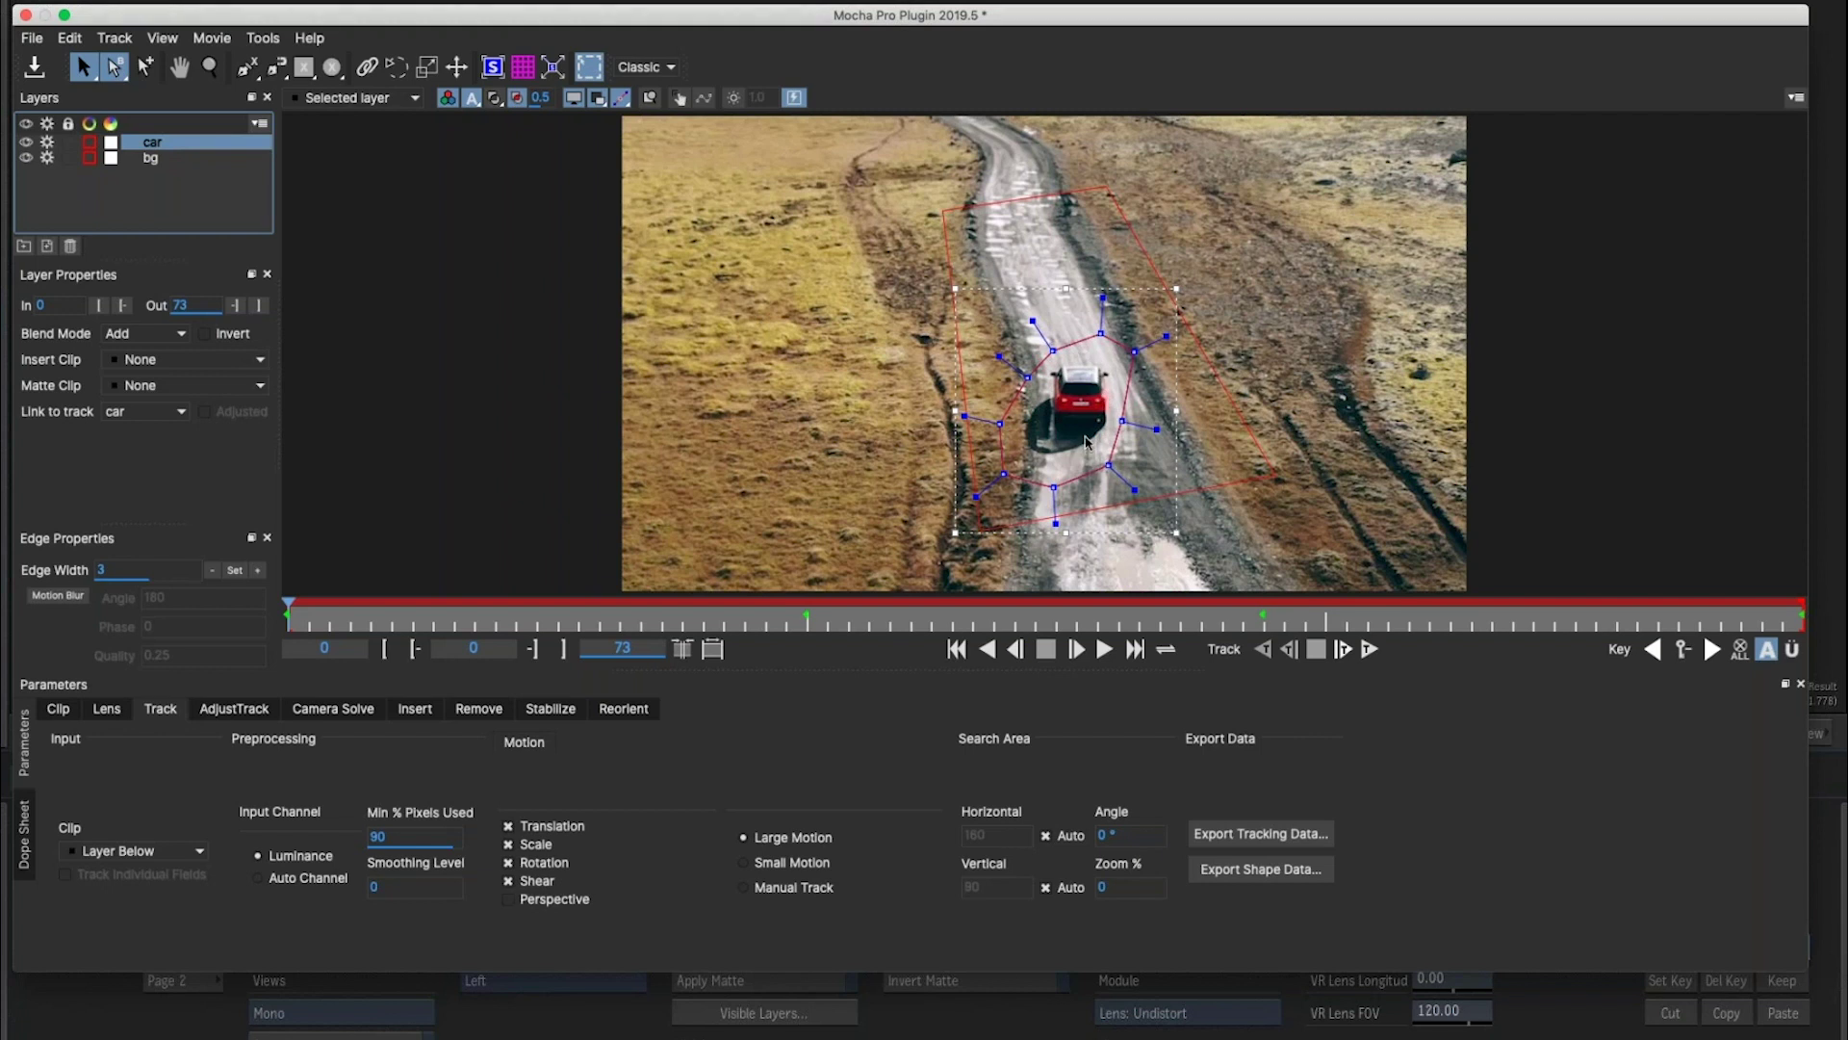
# Toggle the matte overlay on the bg layer to check how the car shape cuts into its tracking area.
pyautogui.click(172, 159)
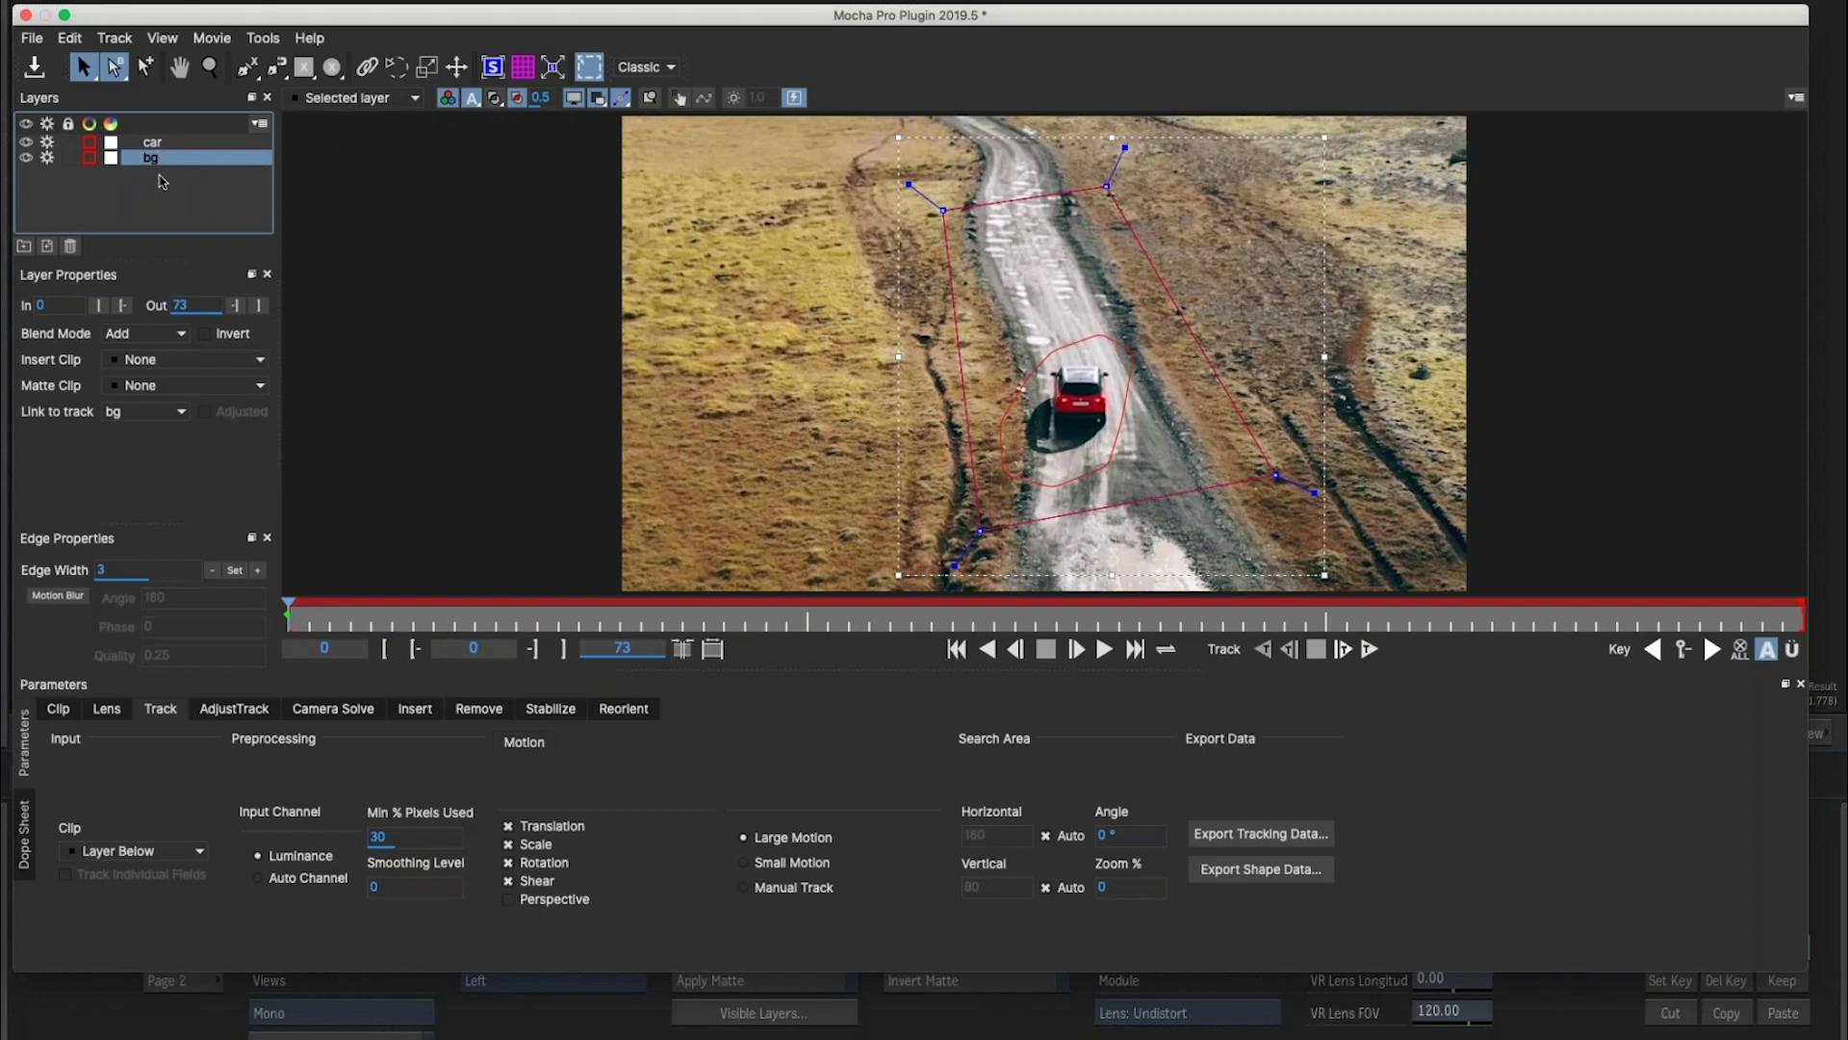
pyautogui.click(494, 97)
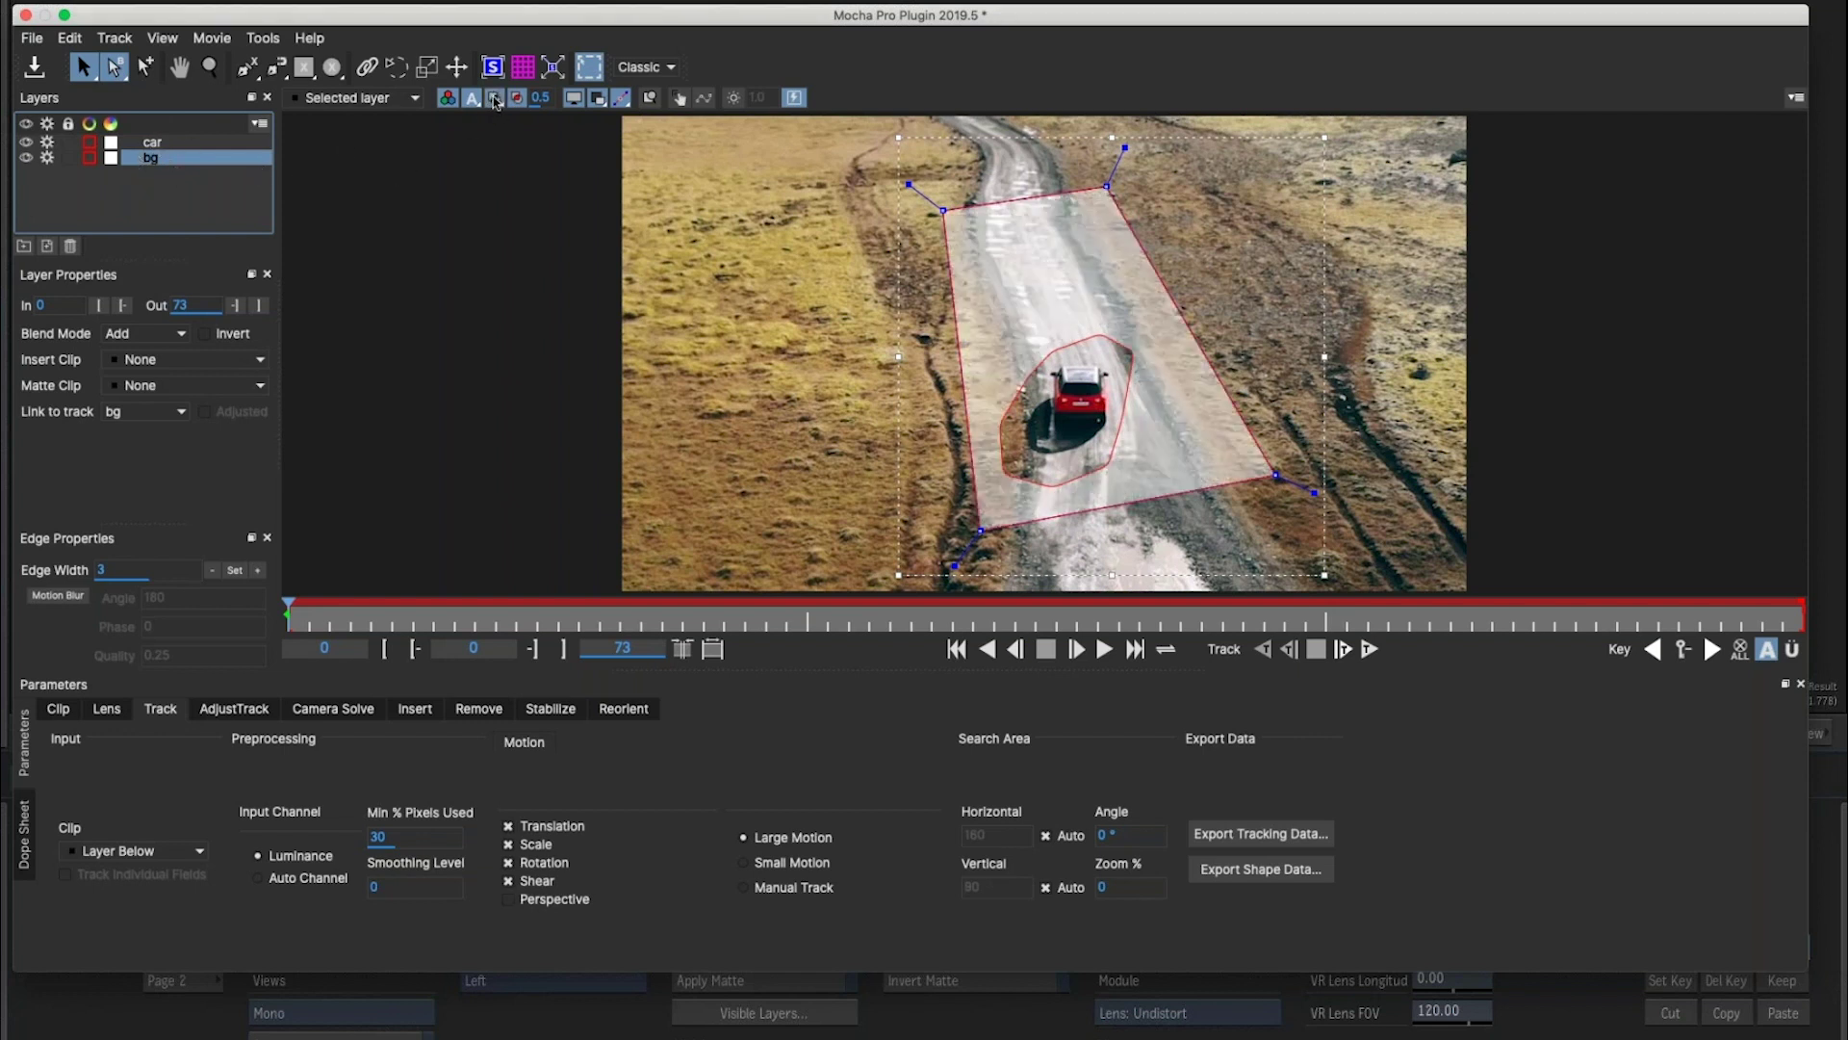
pyautogui.click(497, 99)
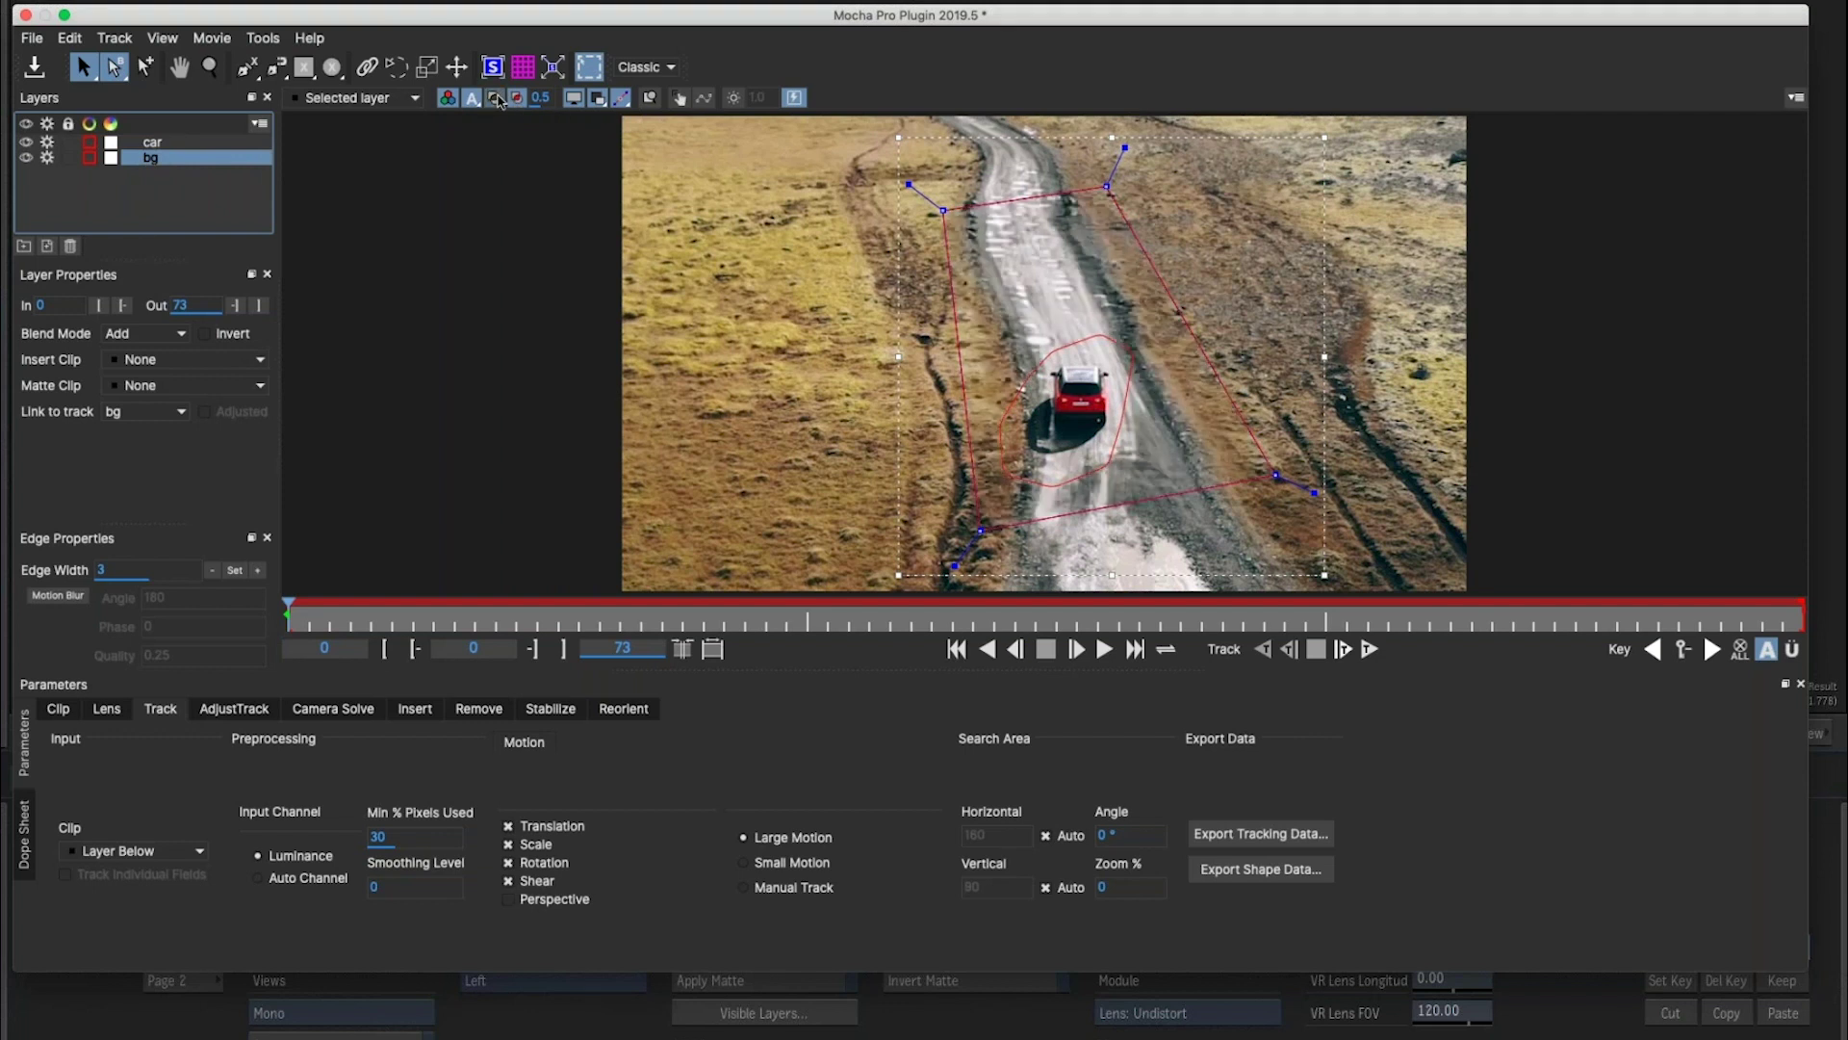
pyautogui.click(496, 100)
pyautogui.click(497, 100)
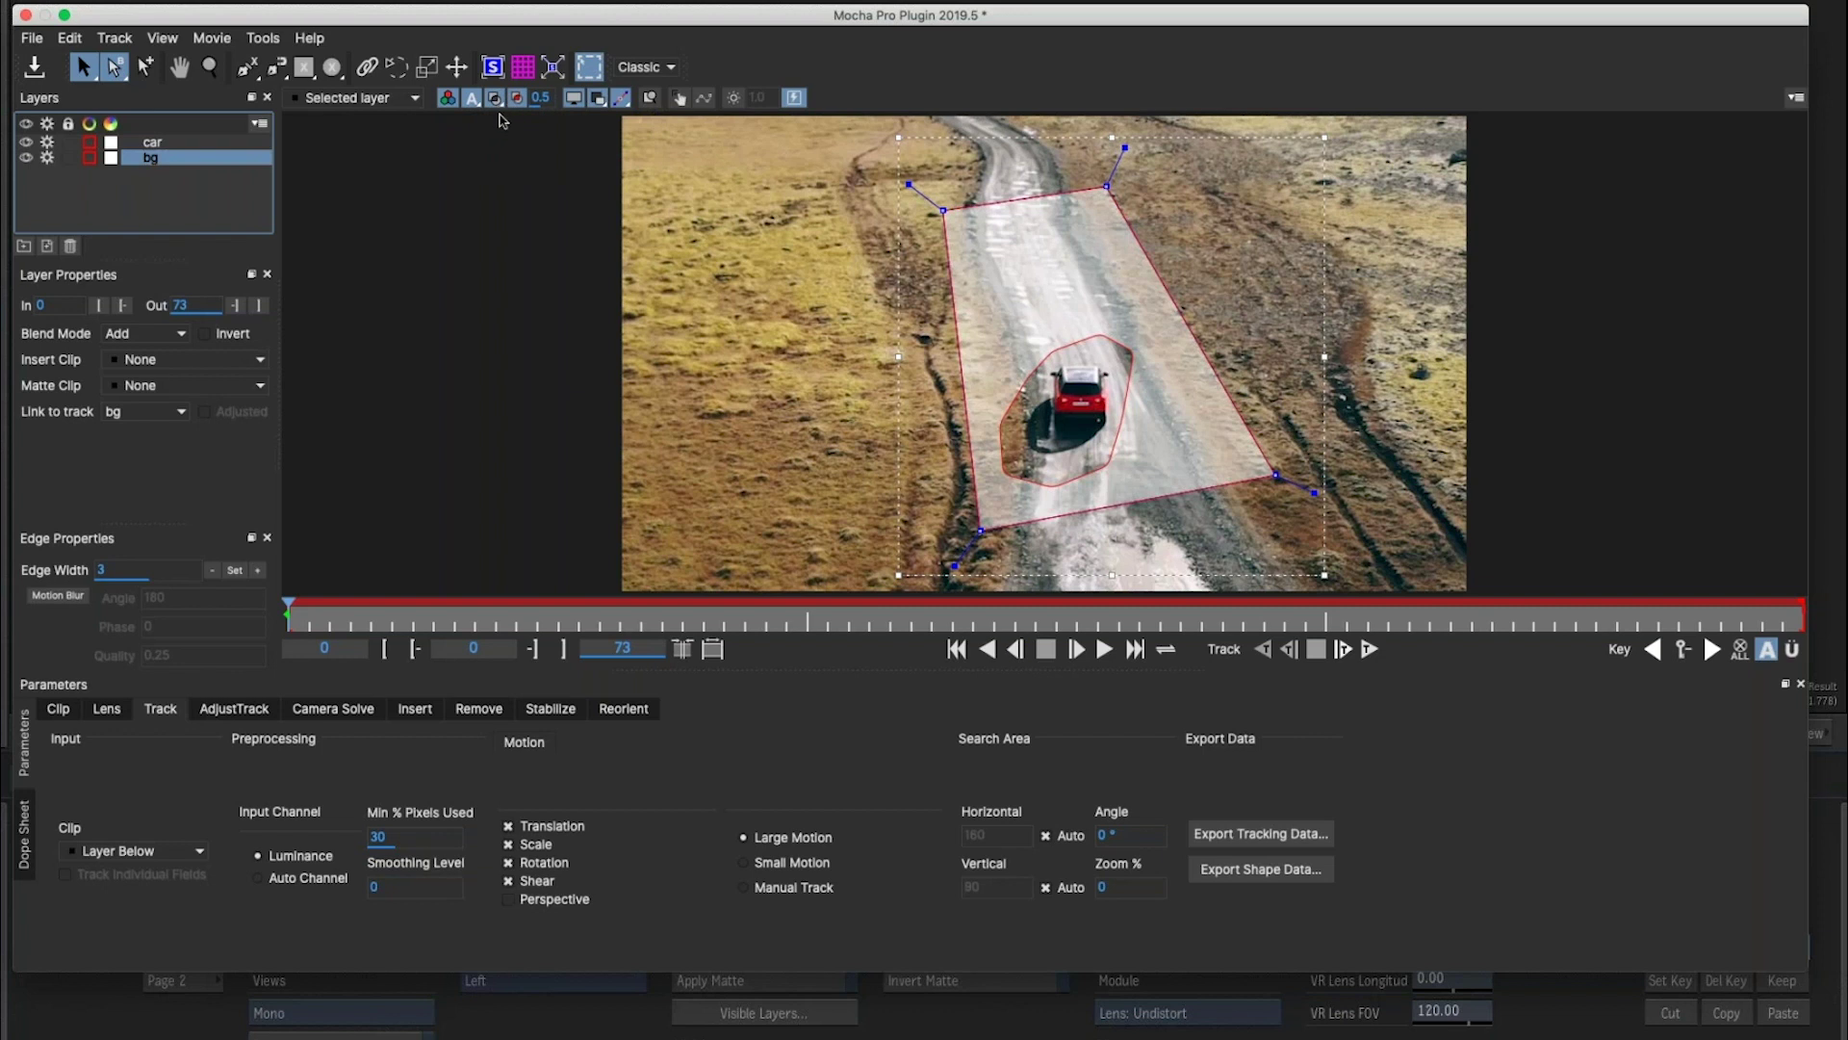
# Compare the two layers with the overlay set to All mattes and restore it to Selected track mattes.
pyautogui.click(503, 106)
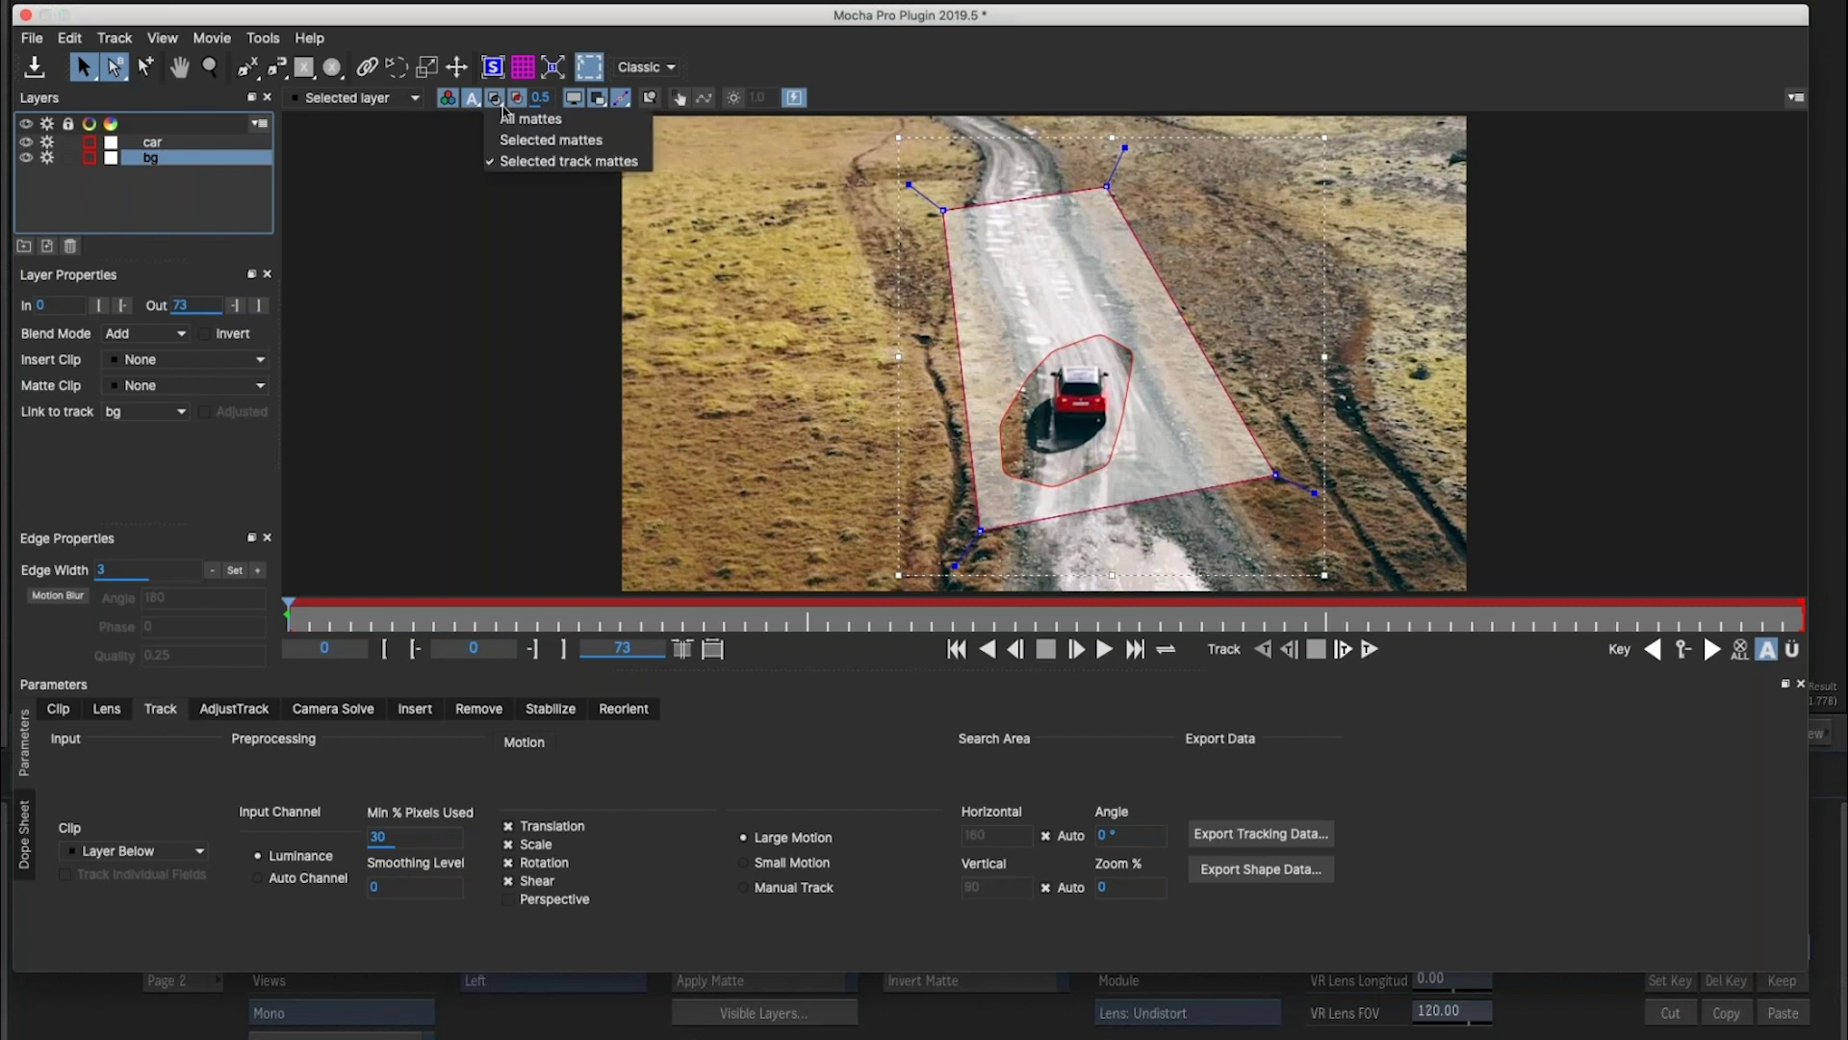
pyautogui.click(530, 120)
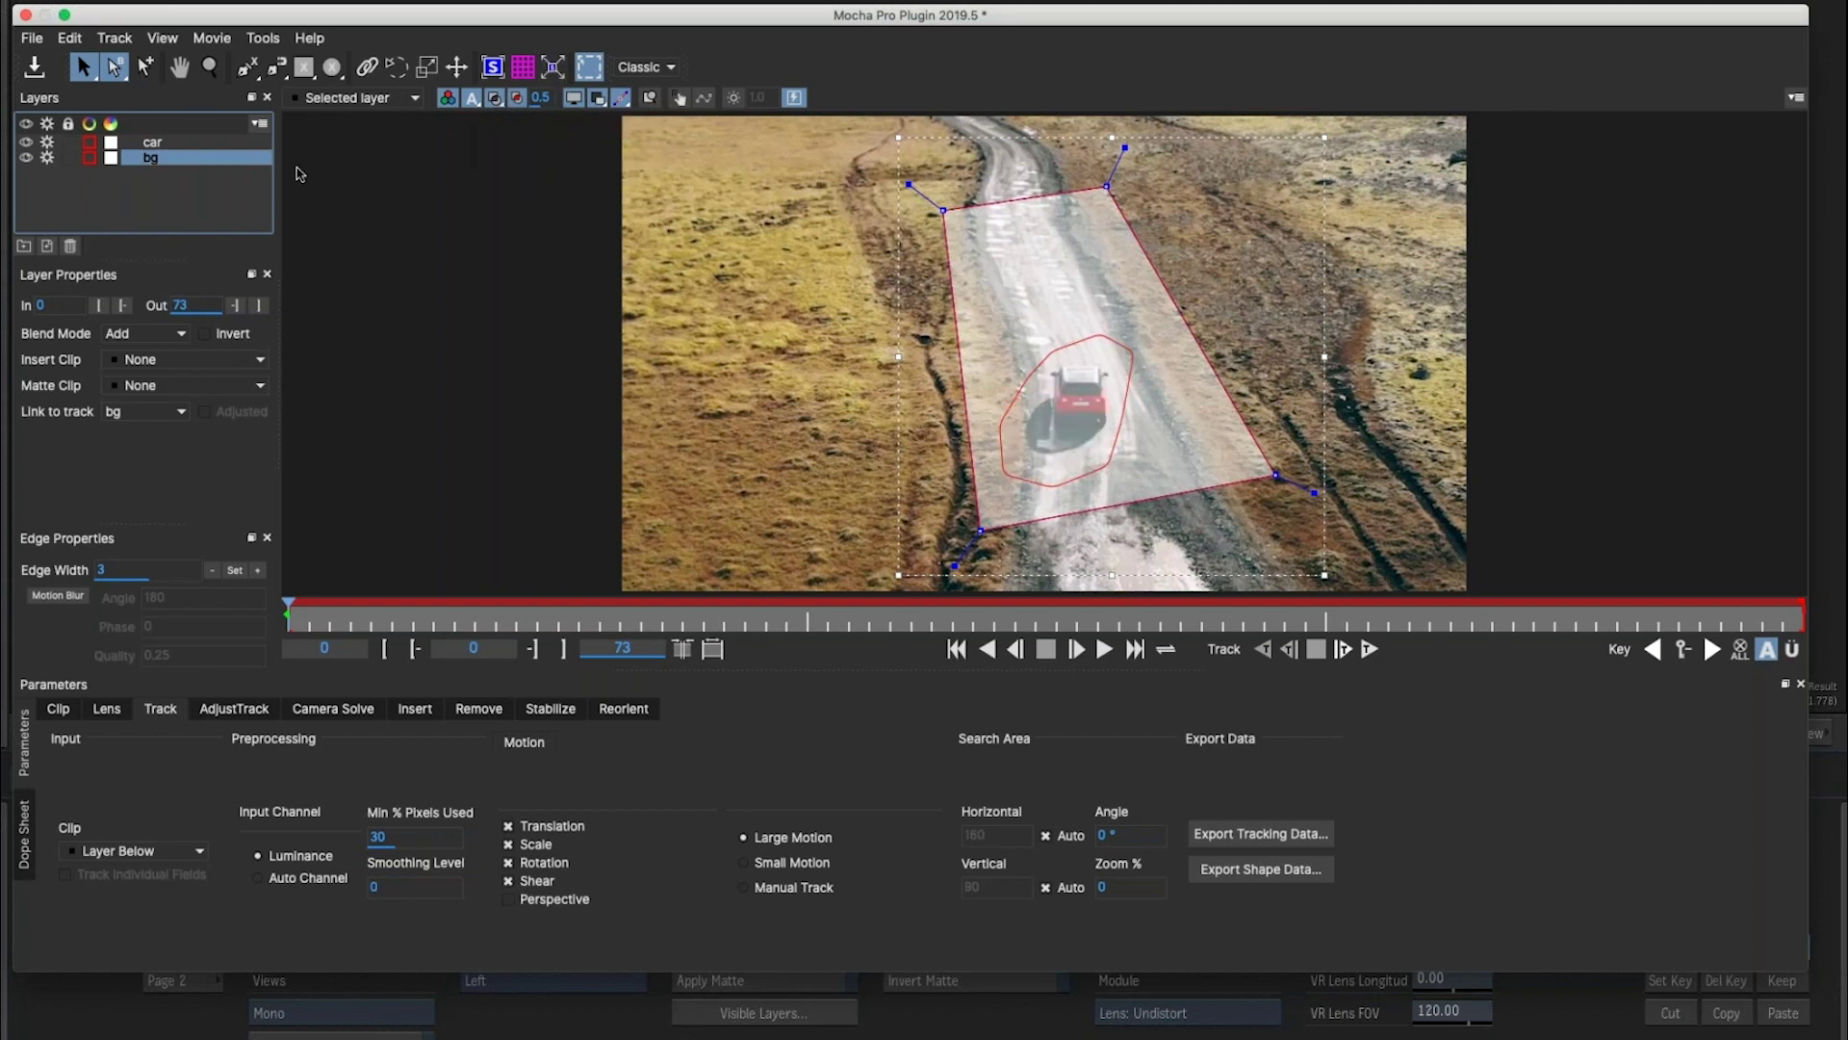
pyautogui.click(202, 143)
pyautogui.click(202, 157)
pyautogui.click(502, 106)
pyautogui.click(528, 165)
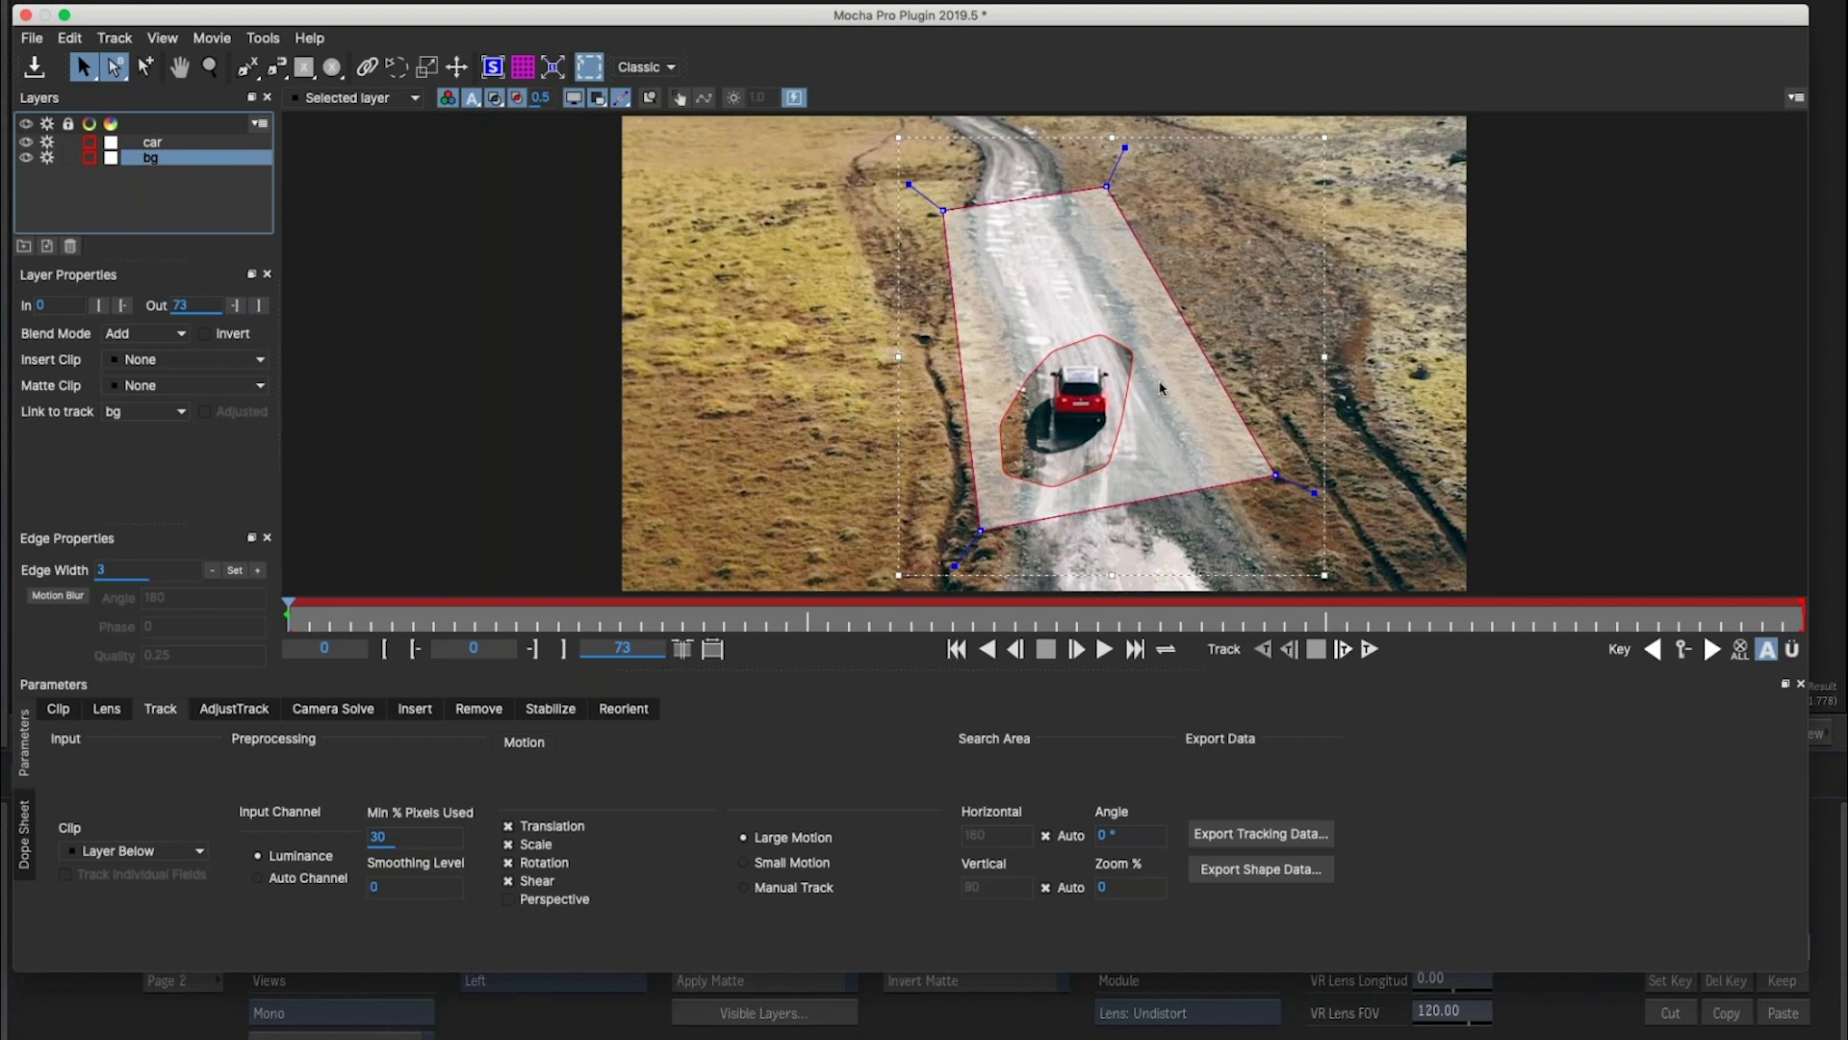
# Compare the track mattes of the car and bg layers and turn the matte overlay off.
pyautogui.click(154, 142)
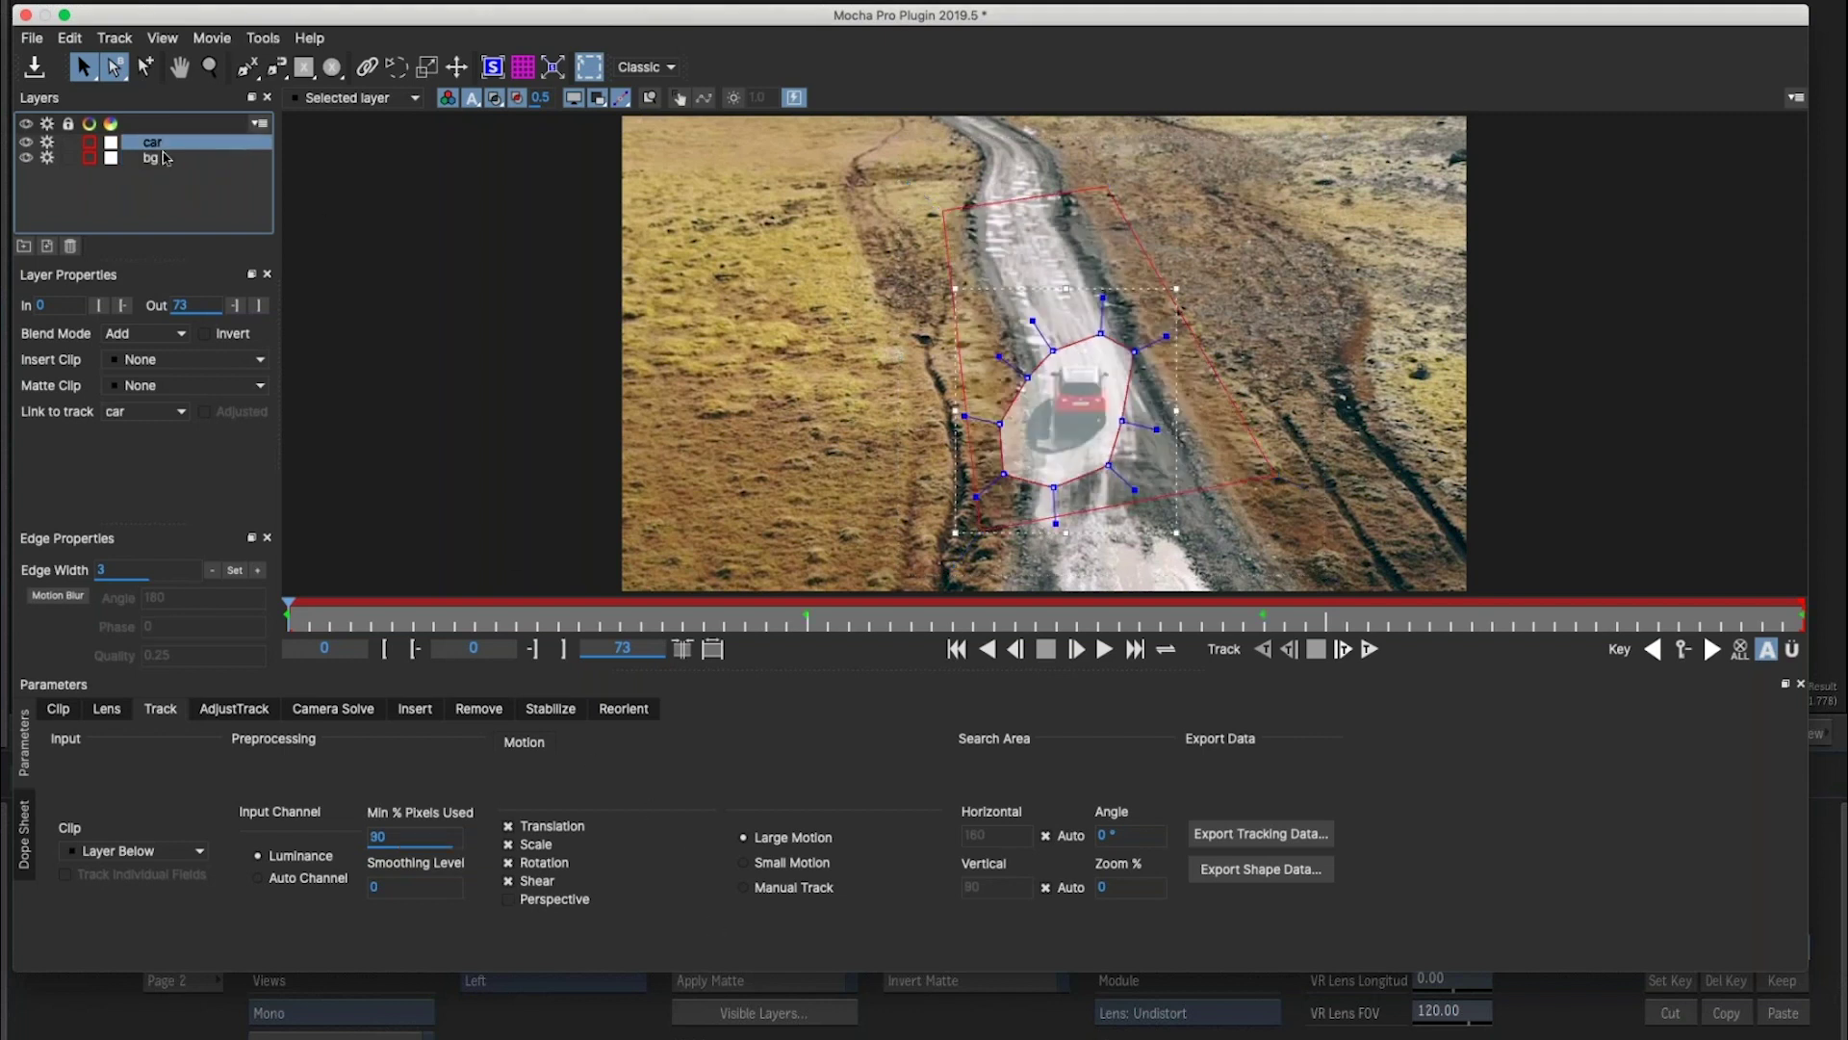
pyautogui.click(152, 158)
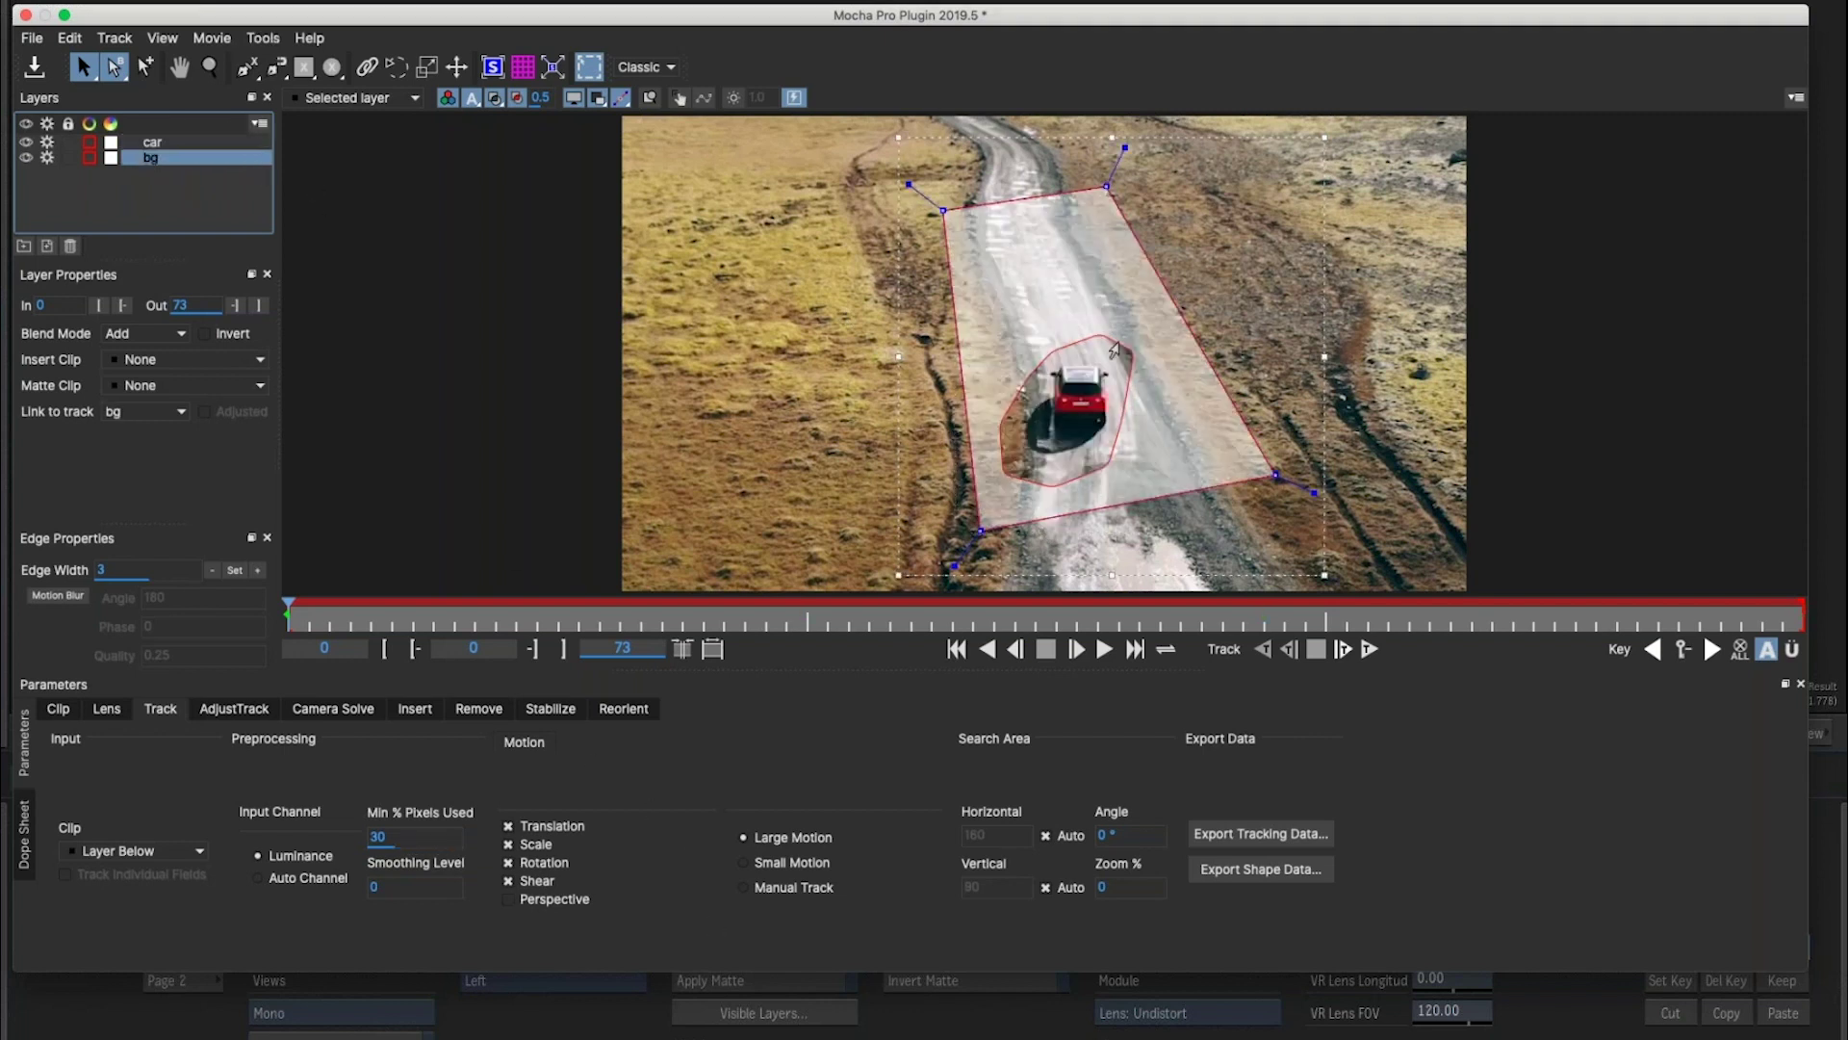
pyautogui.click(351, 615)
pyautogui.press('space')
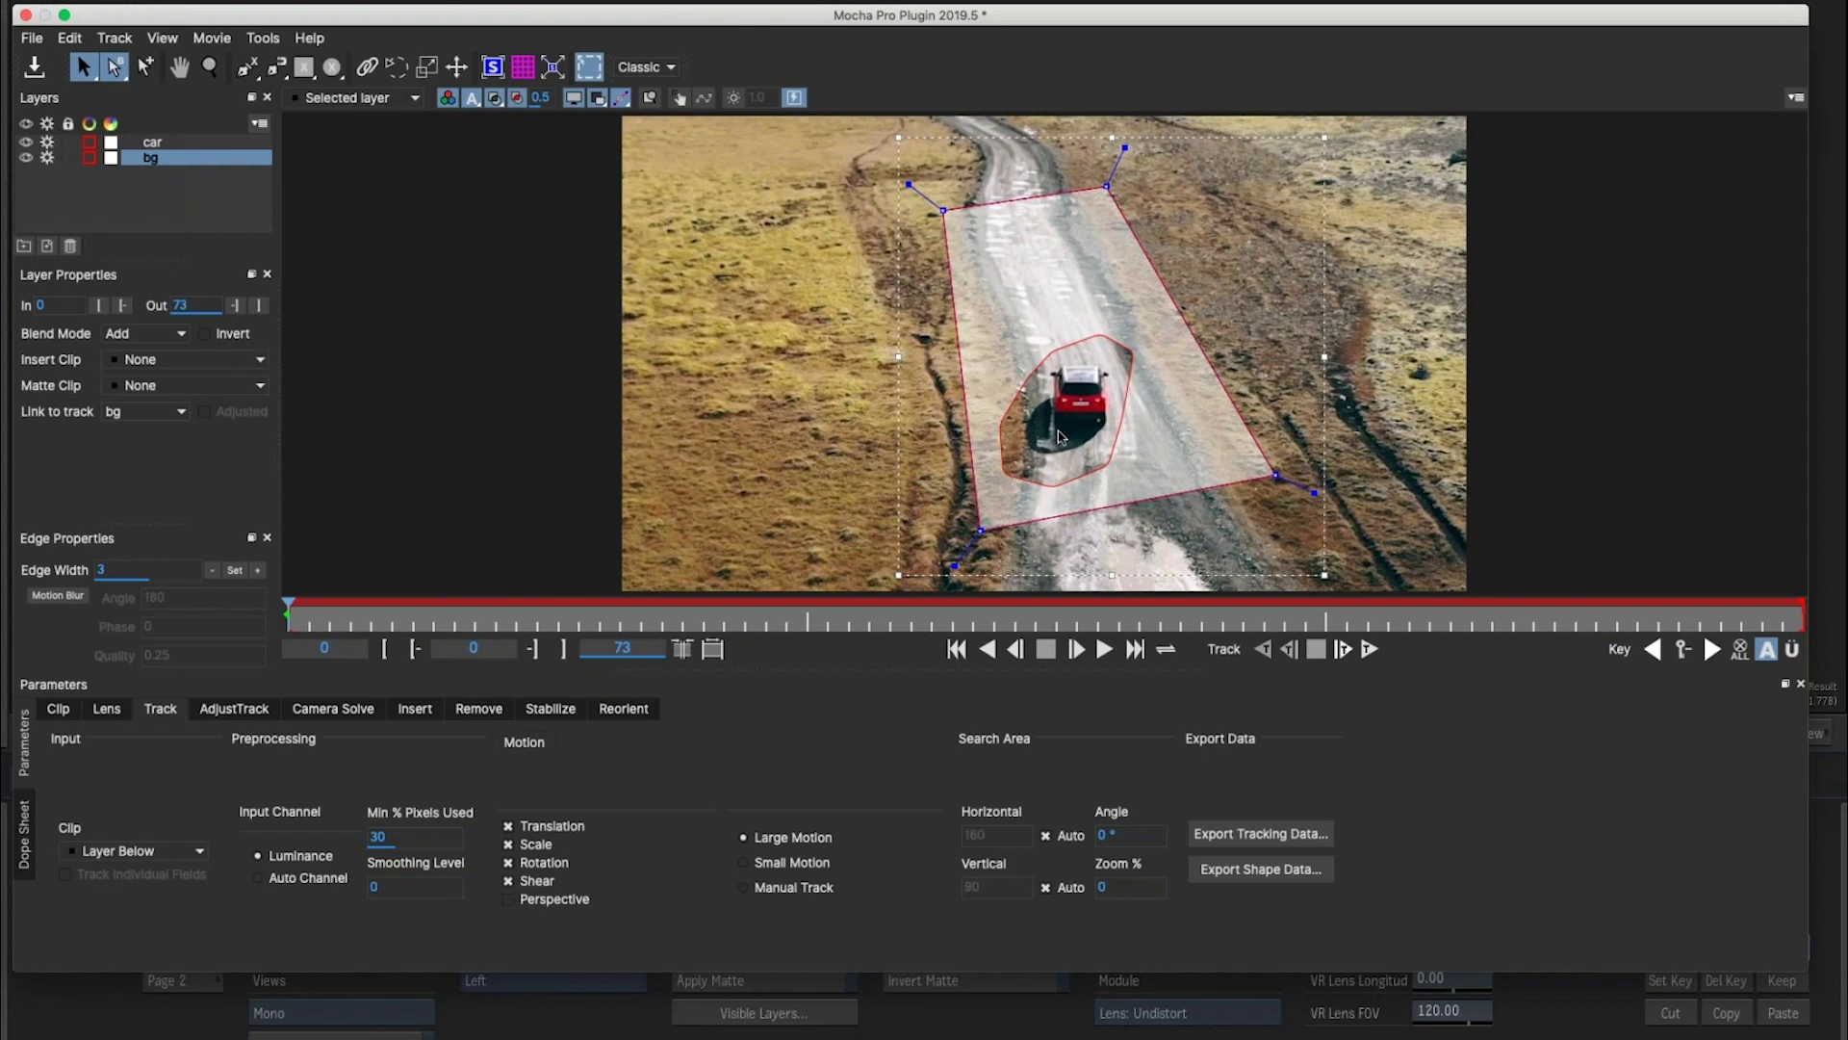
pyautogui.click(200, 142)
pyautogui.click(197, 157)
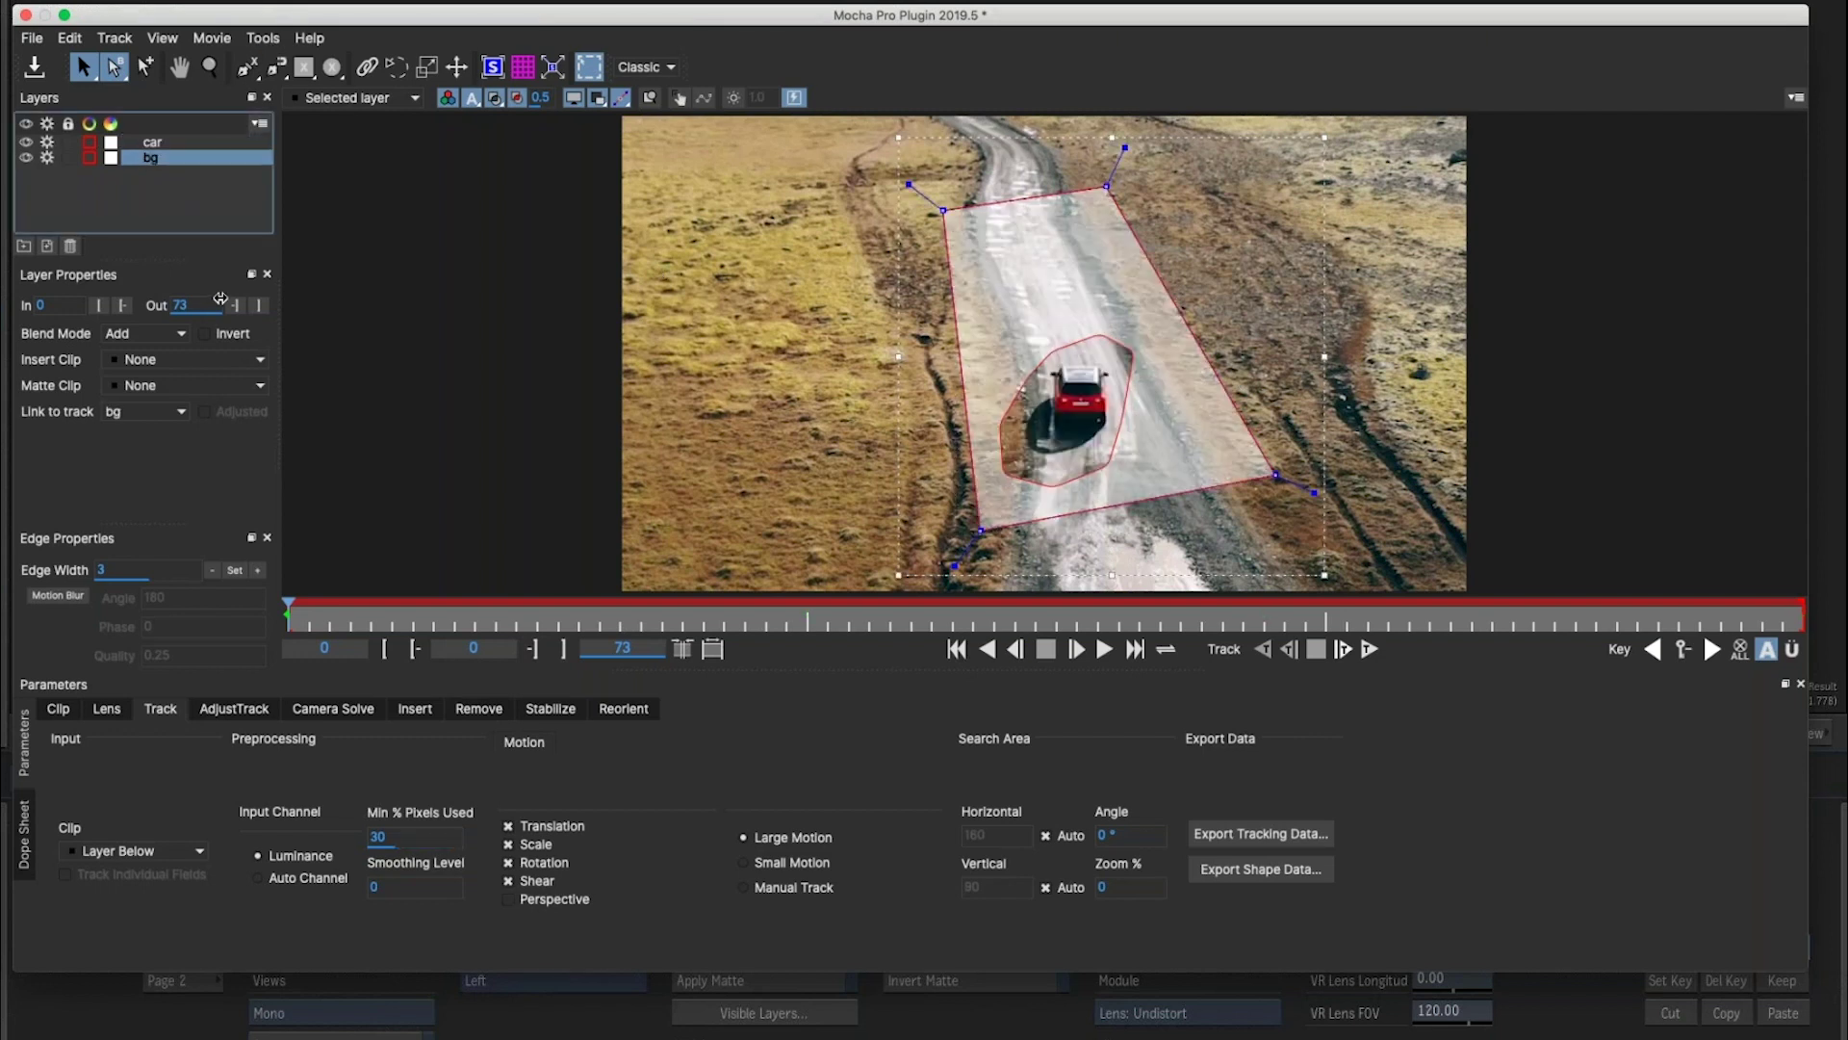
pyautogui.click(492, 100)
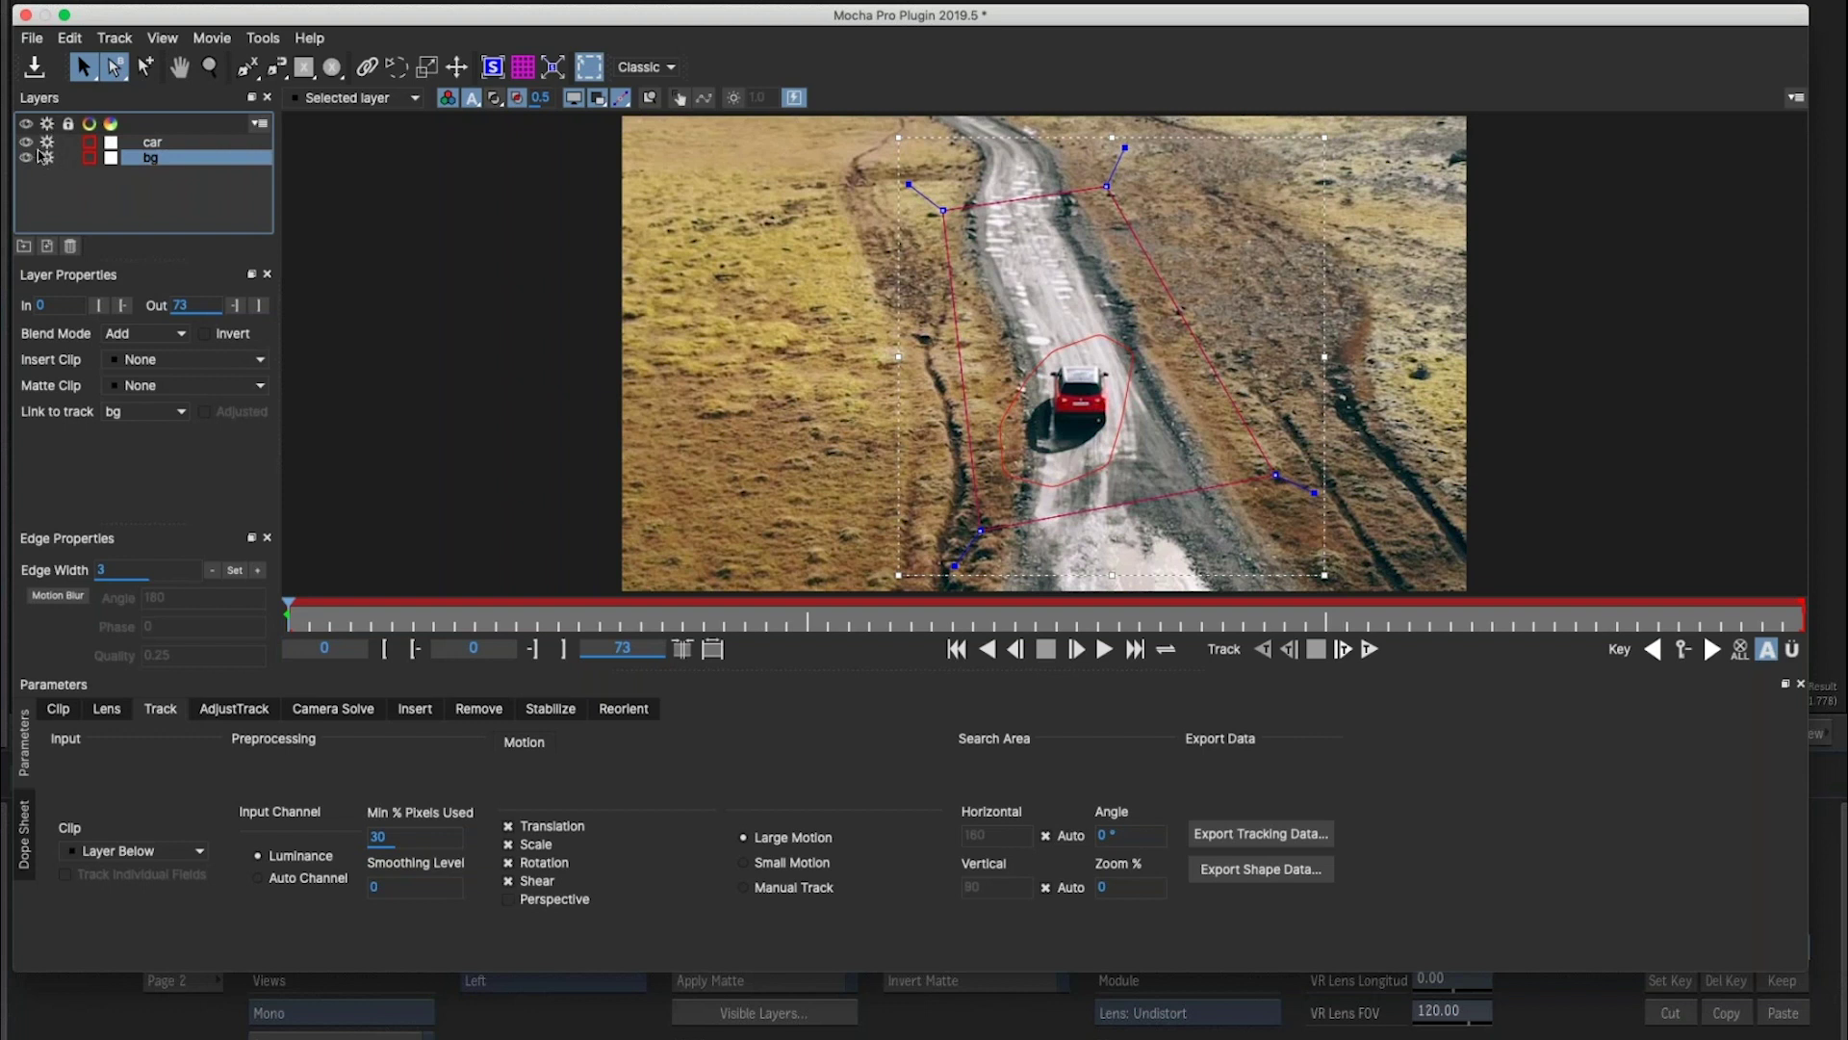
# Disable tracking for the car layer so that it only acts as a holdout.
pyautogui.click(173, 143)
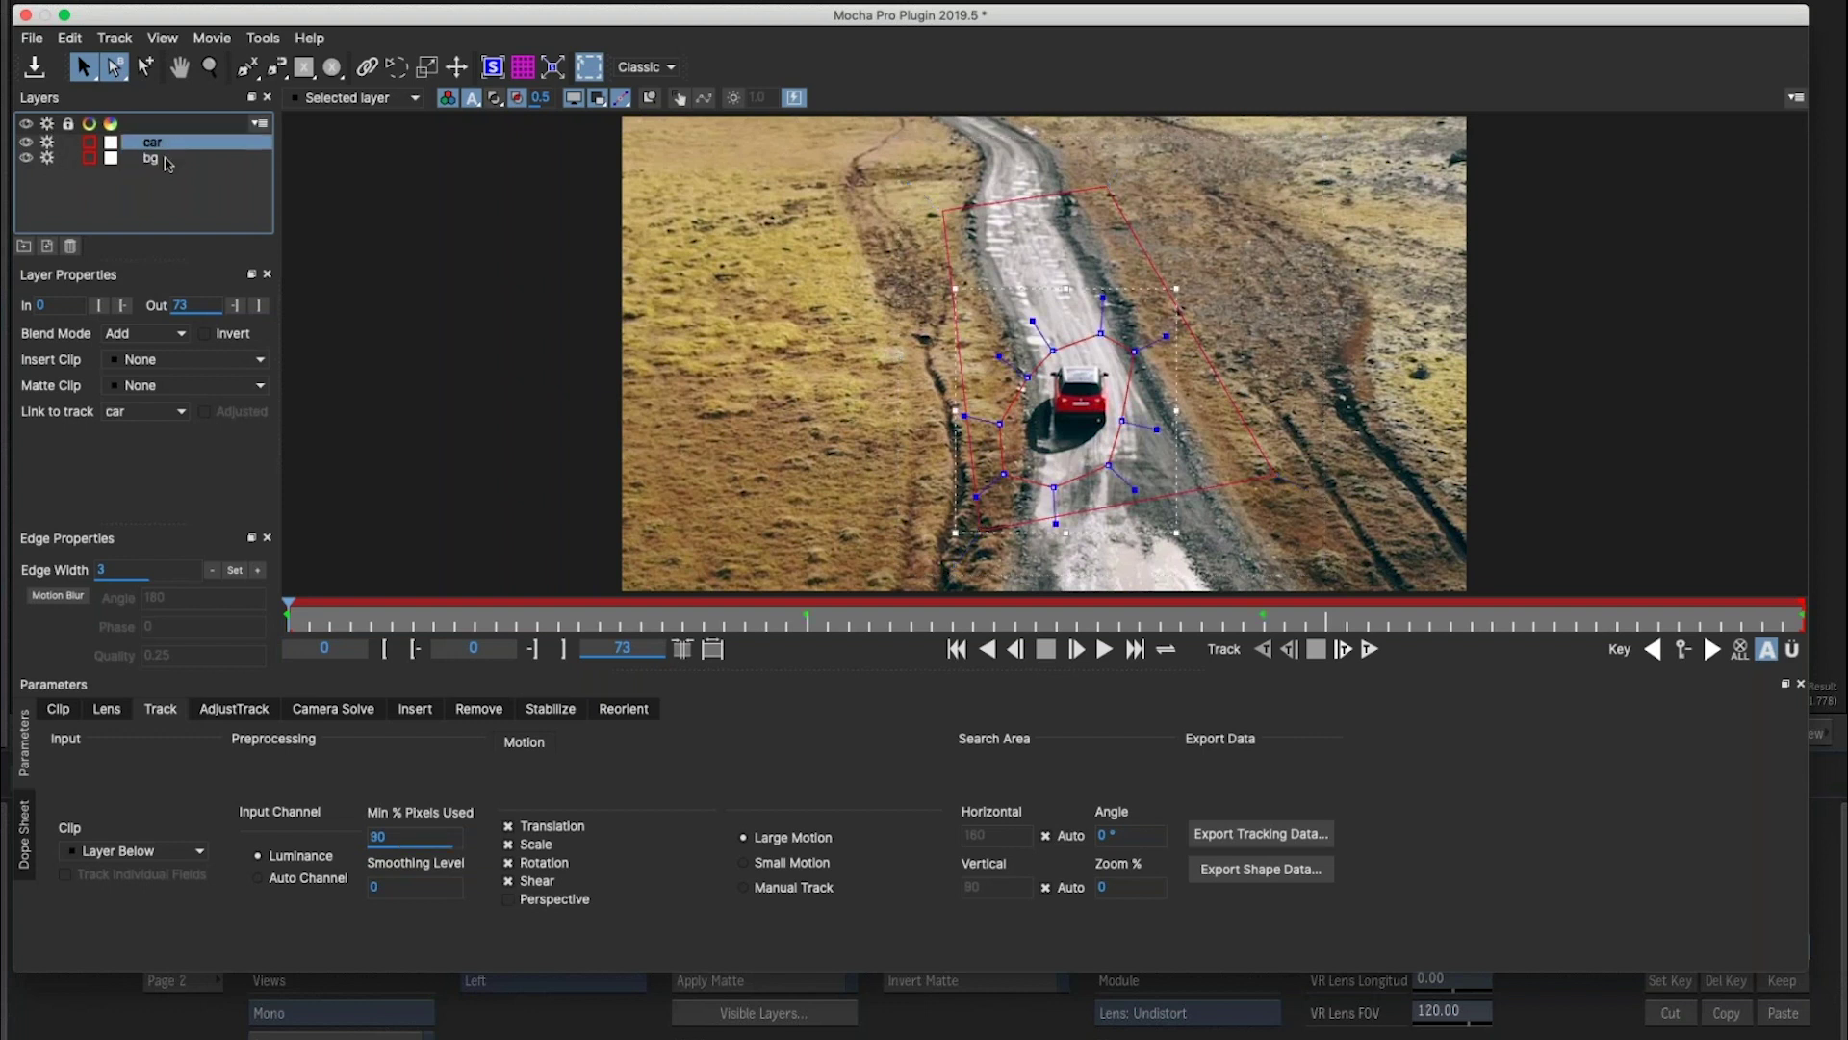
pyautogui.click(175, 160)
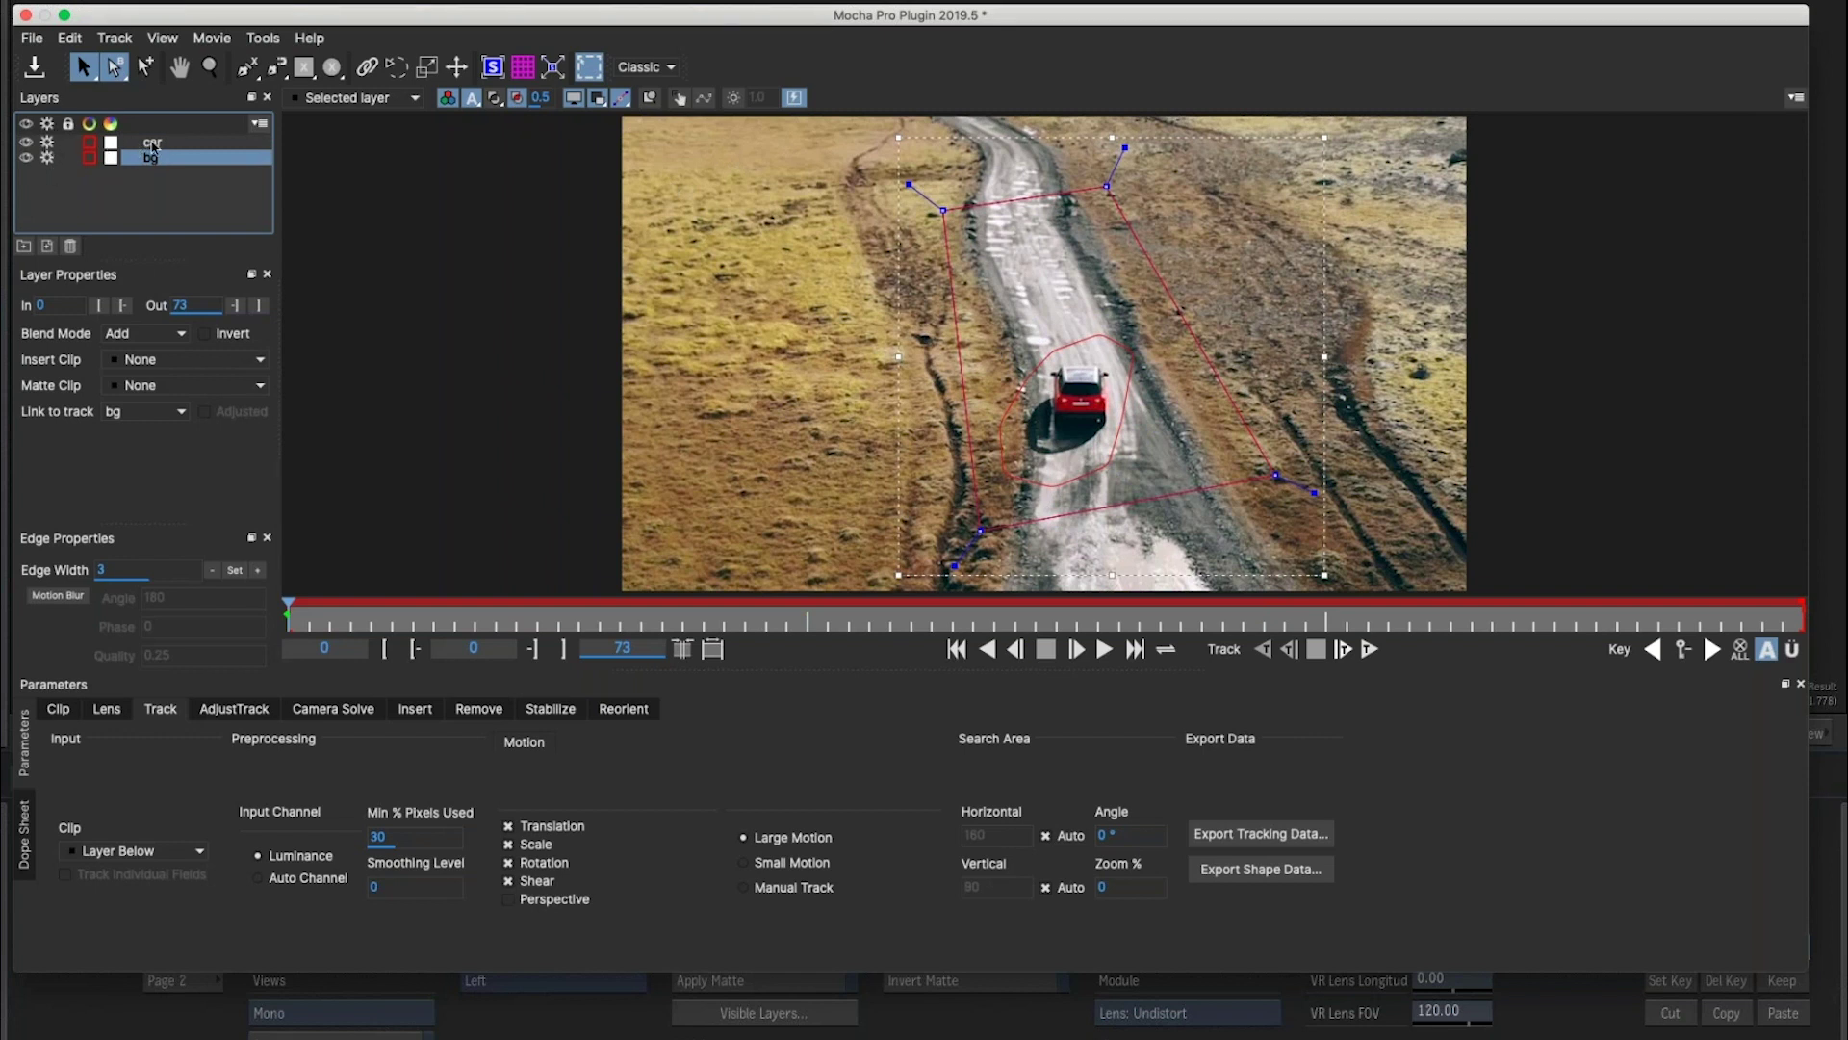
pyautogui.click(154, 145)
pyautogui.moveTo(1680, 621); pyautogui.dragTo(164, 142)
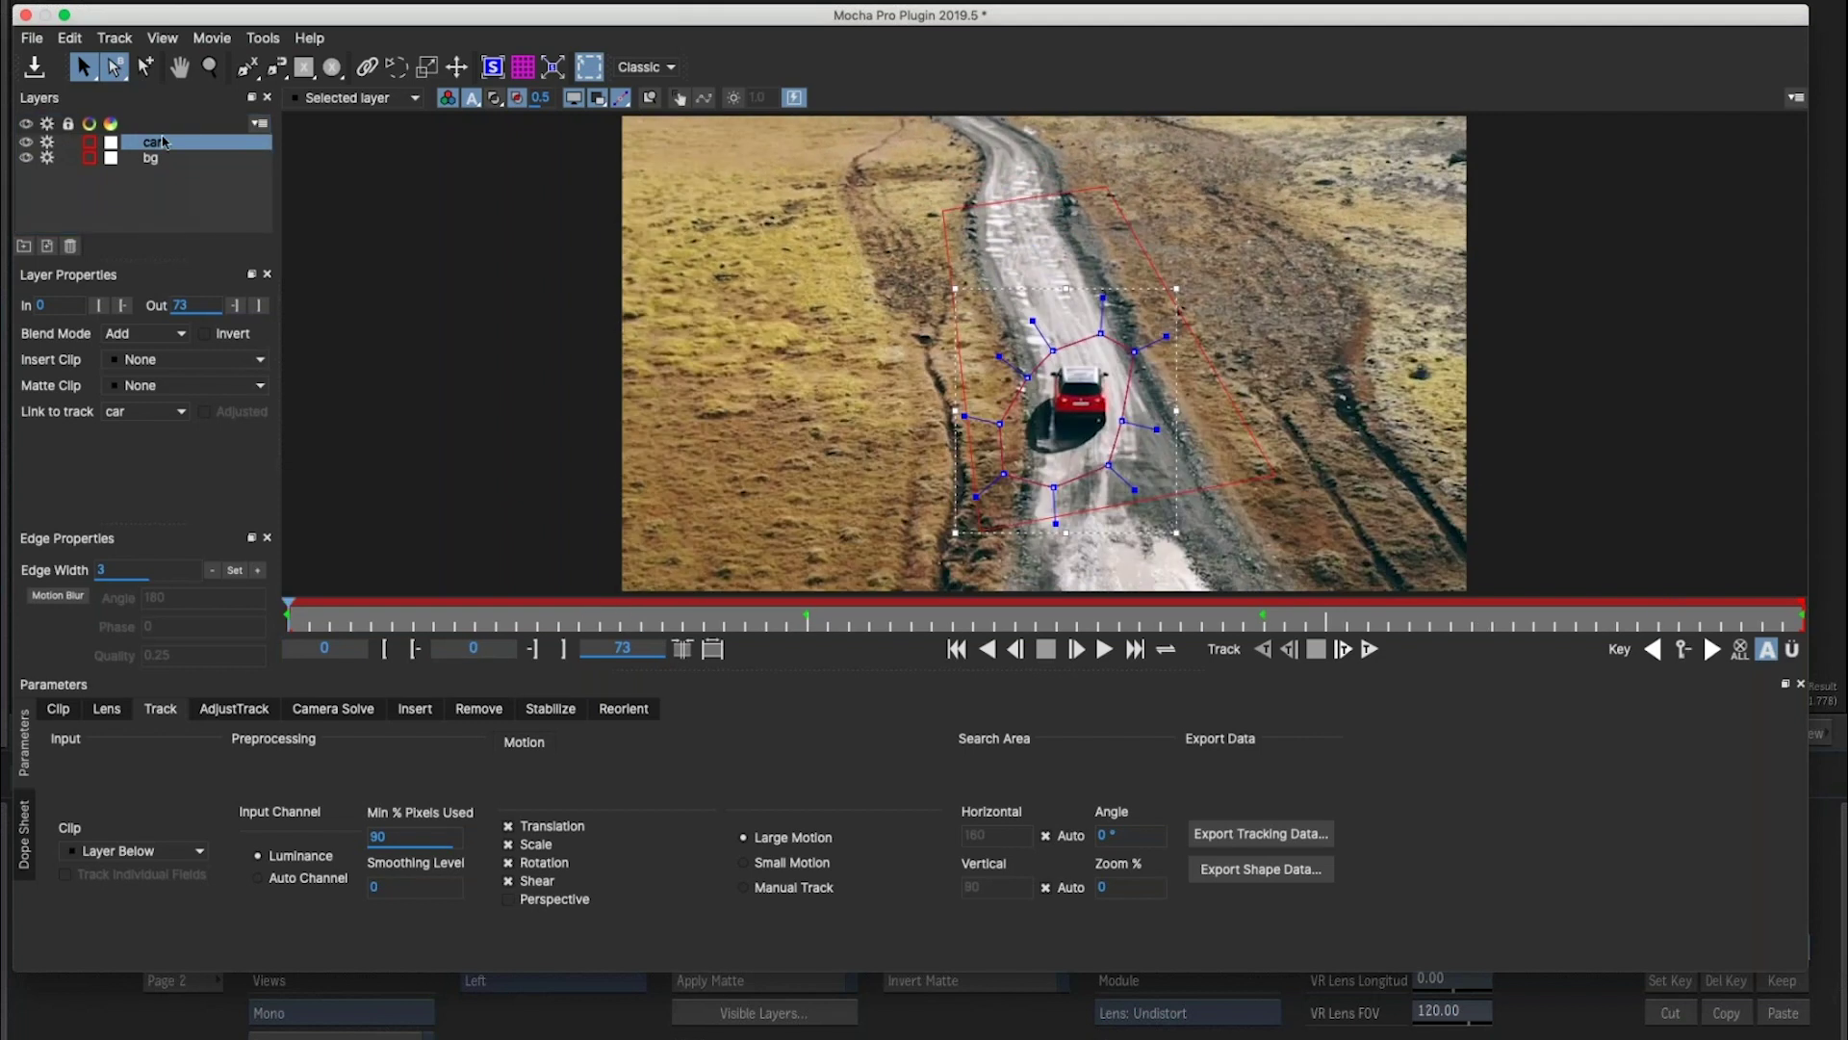
pyautogui.click(46, 143)
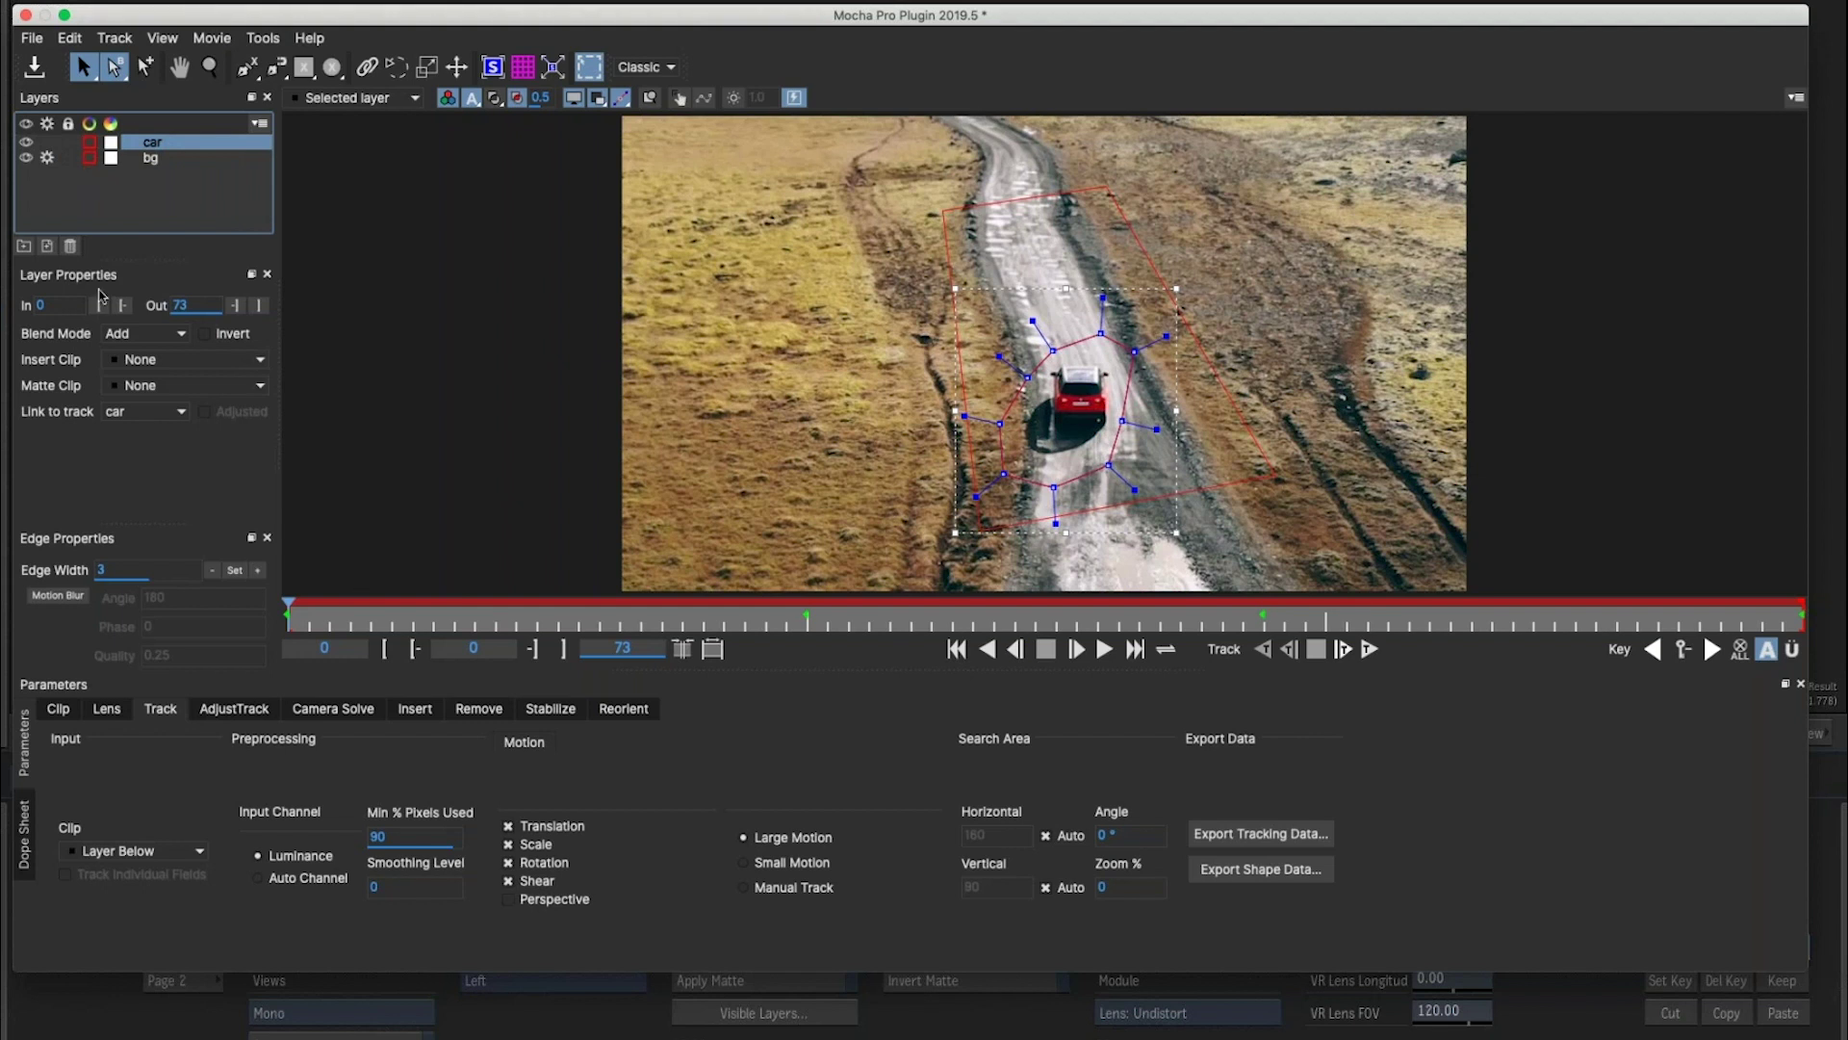
# Track the bg layer forward from frame 0 and dismiss any tracking alert.
pyautogui.click(175, 159)
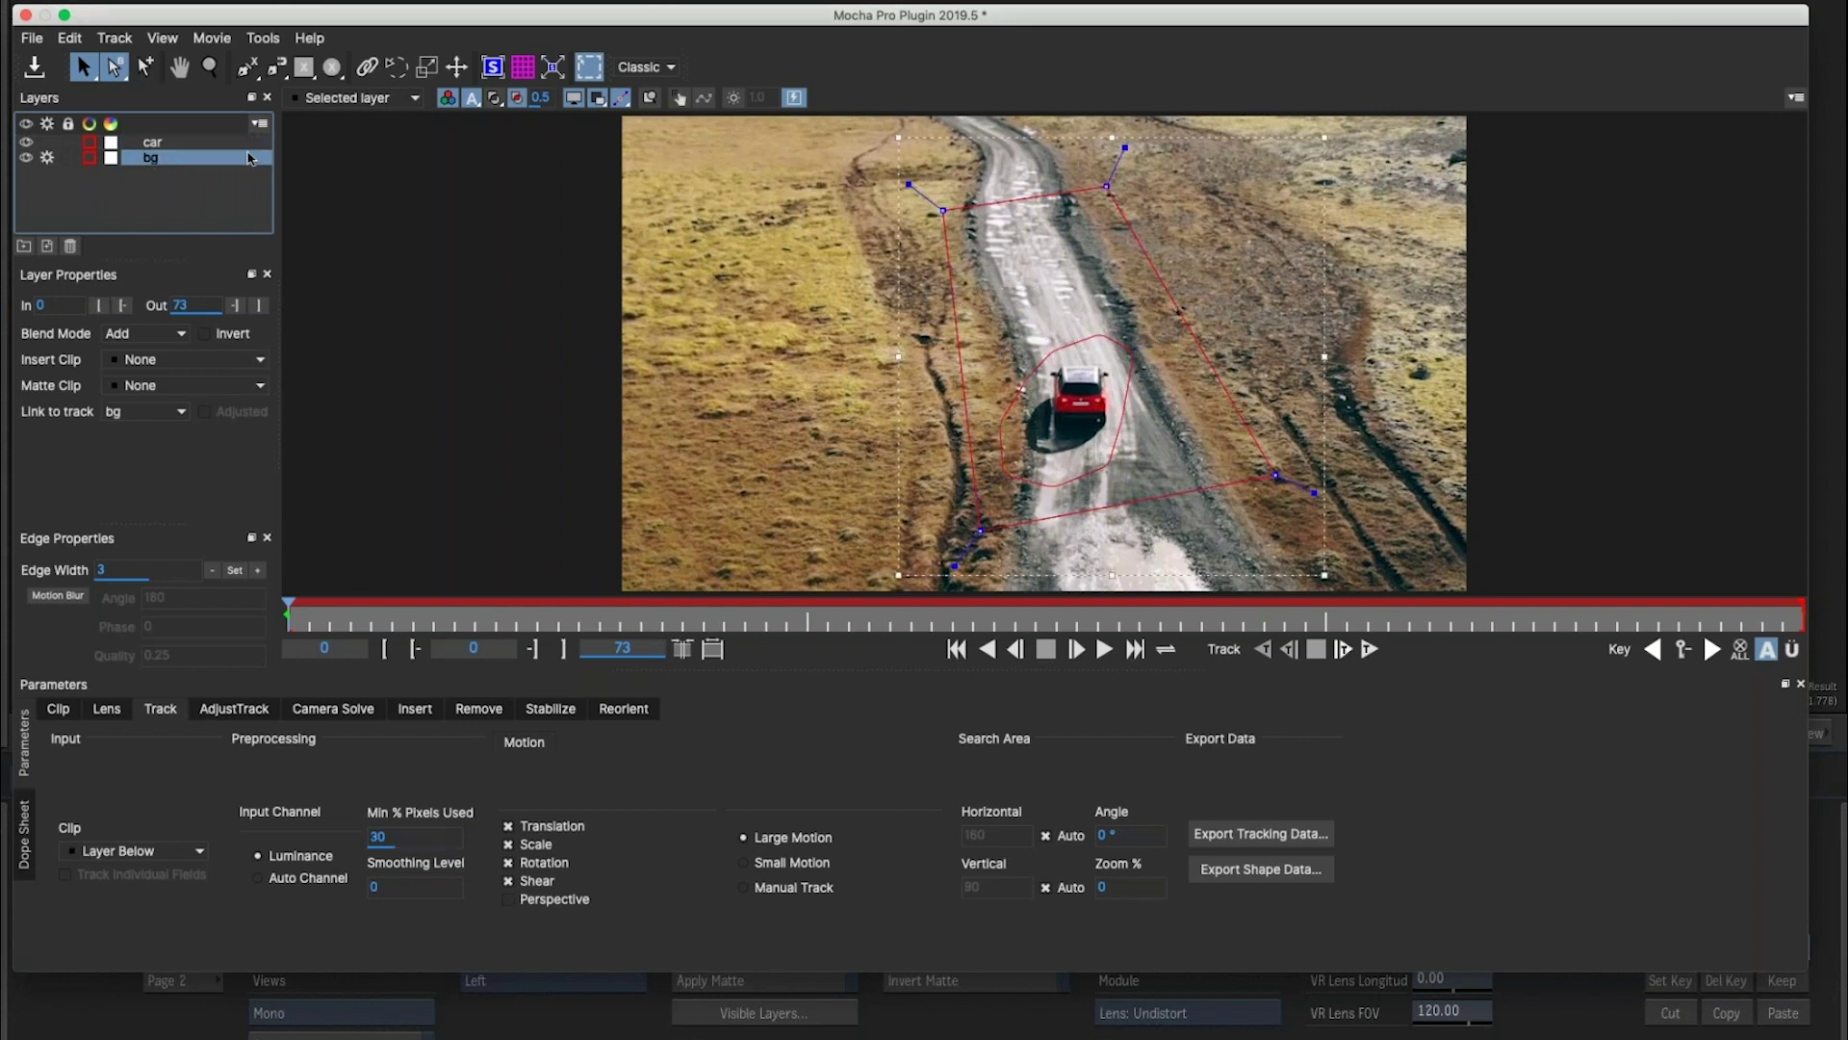
pyautogui.click(1104, 649)
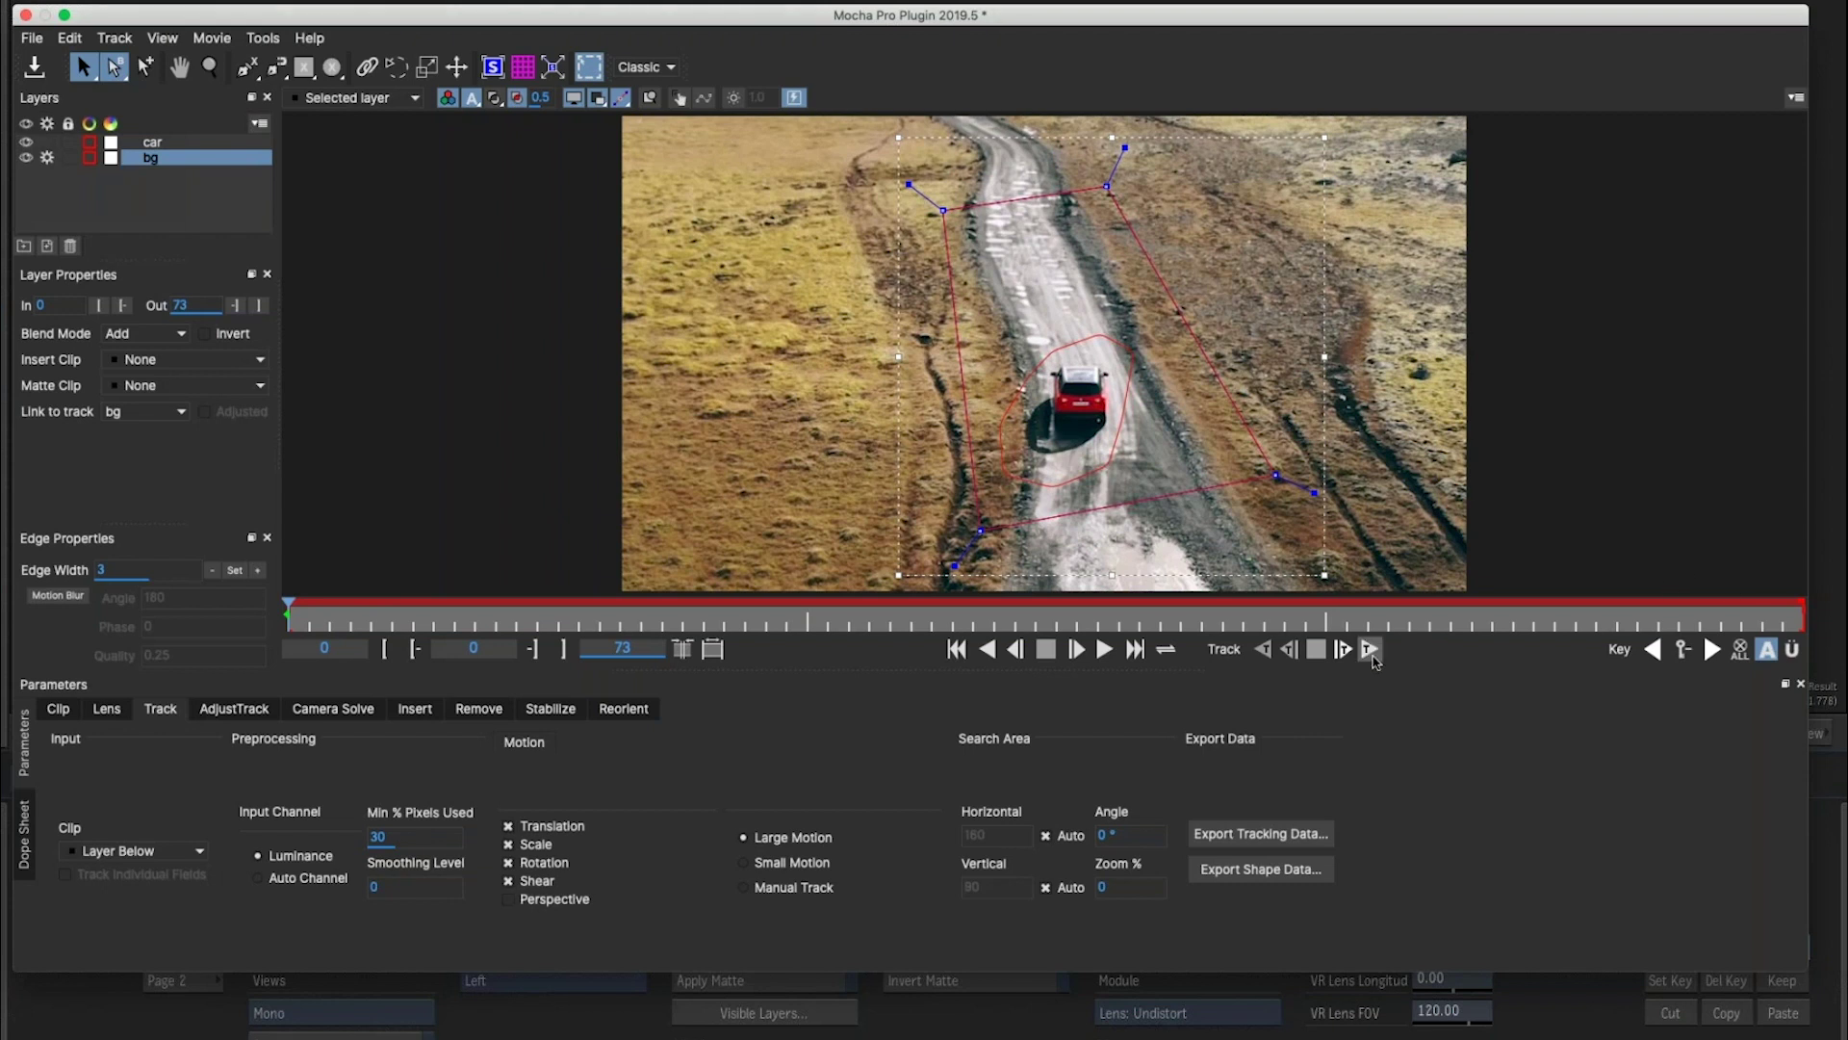
pyautogui.click(1369, 651)
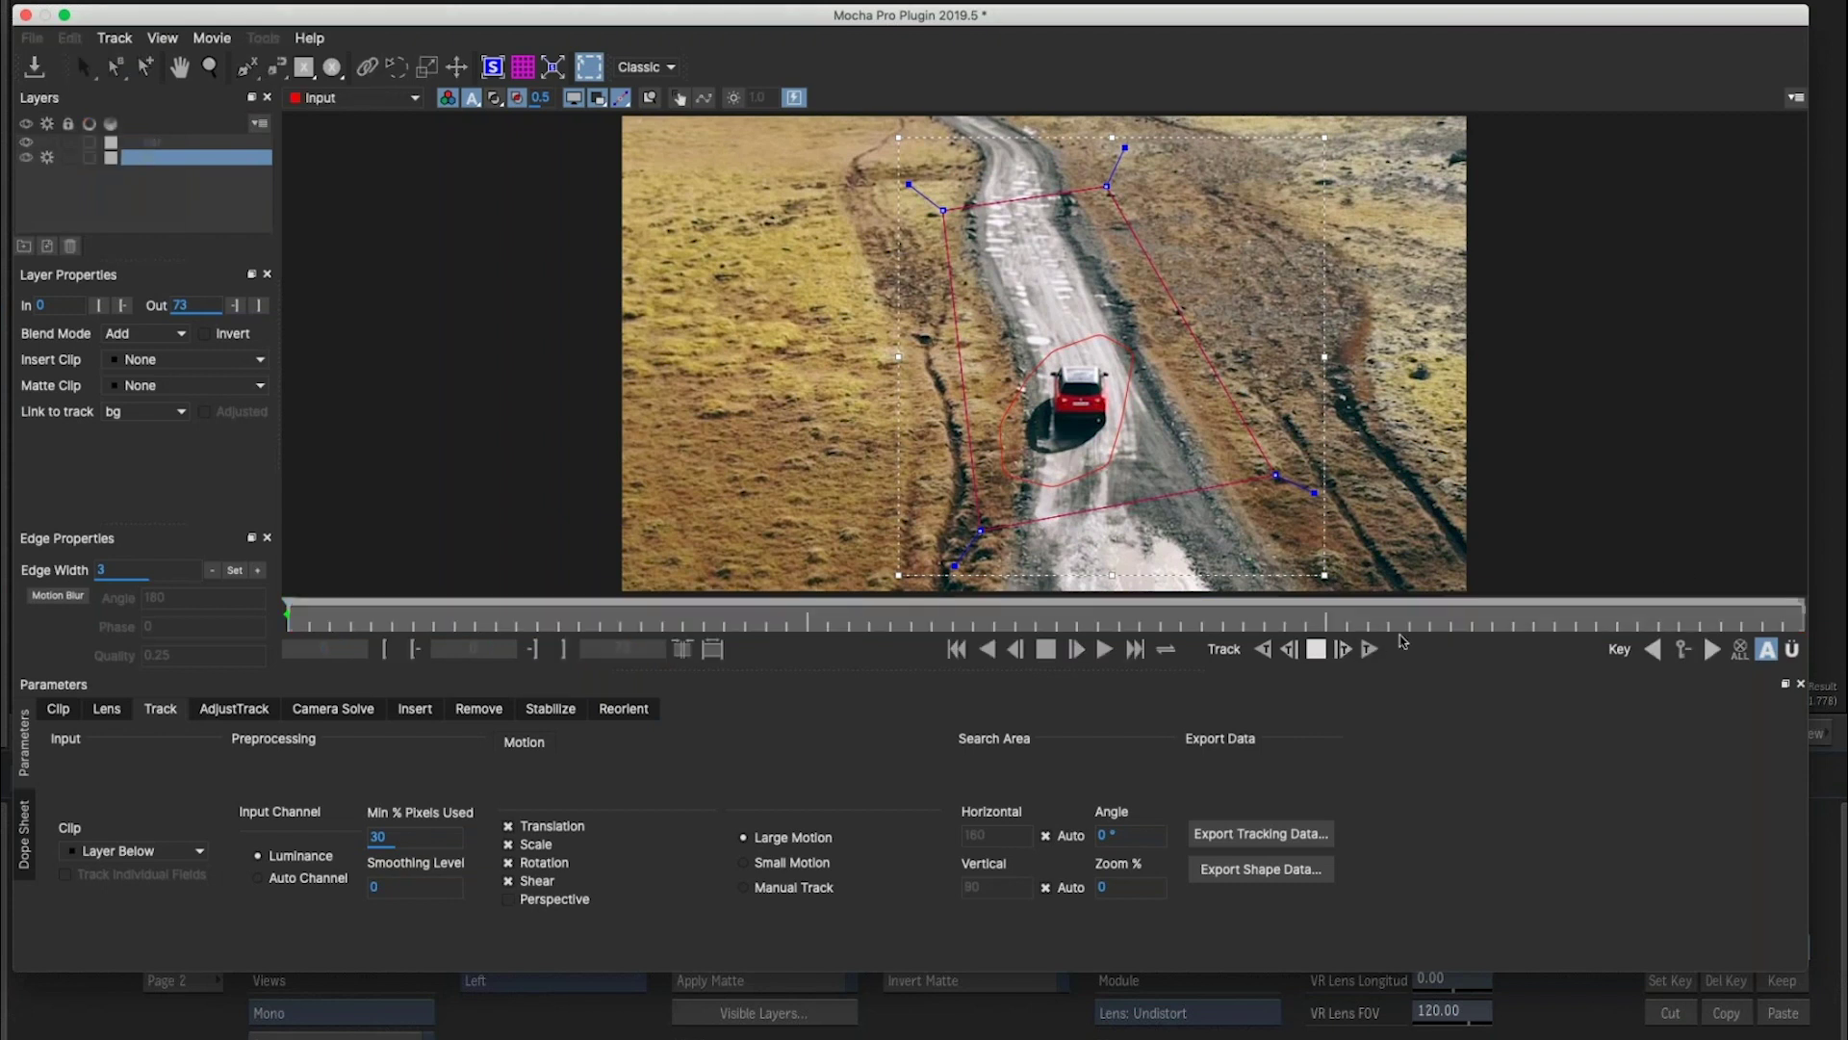
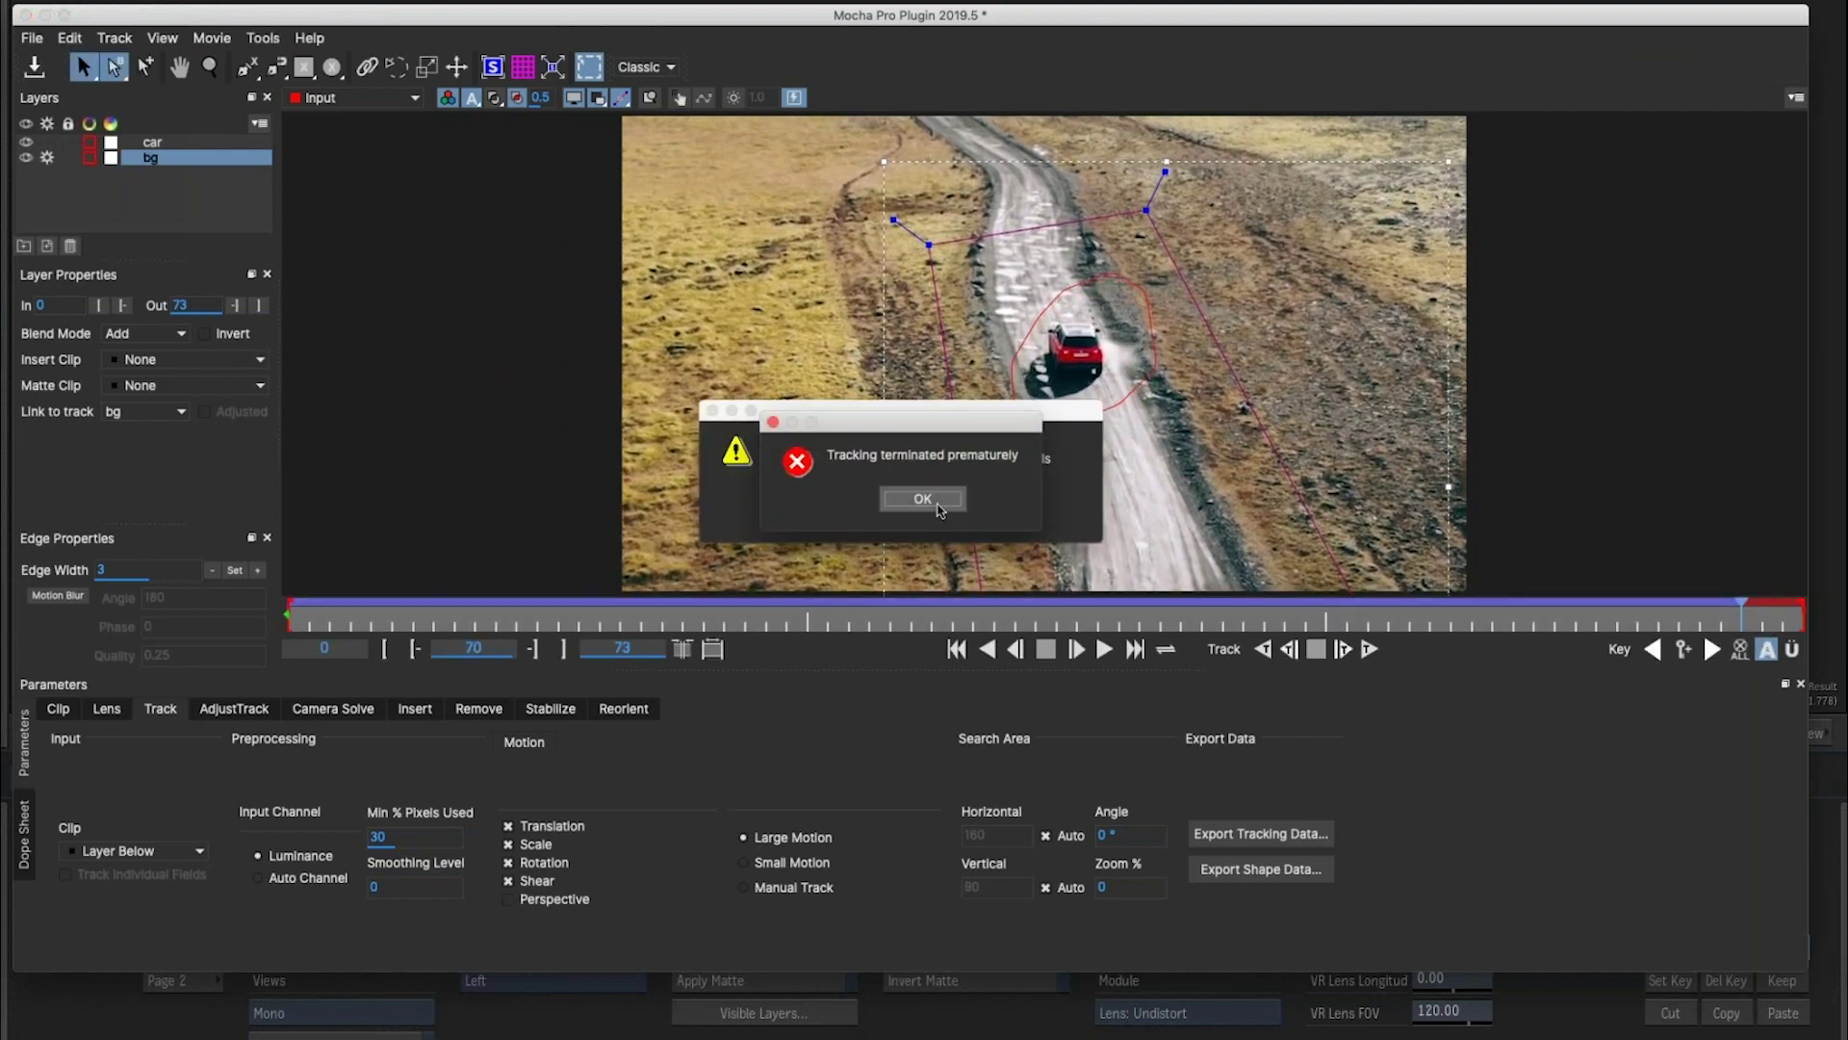
pyautogui.click(924, 509)
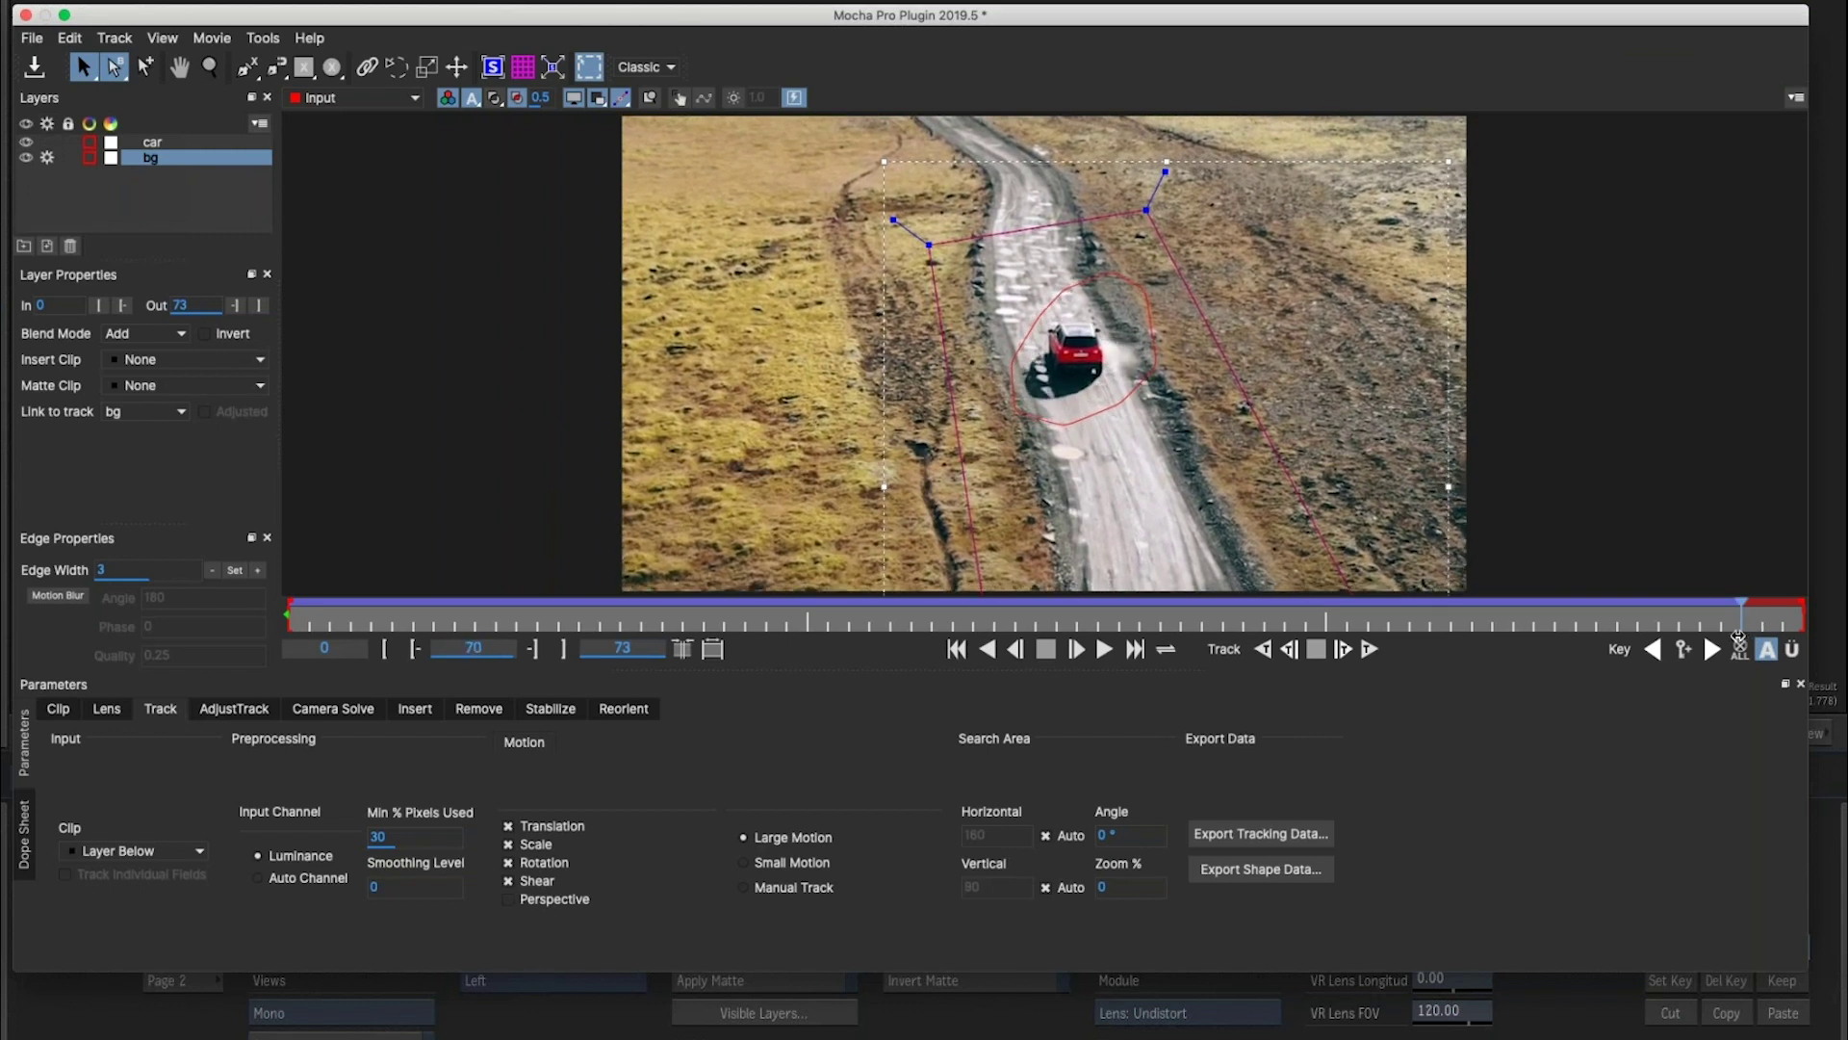
# Move the bg shape's two upper corners outward at frame 70 and continue tracking forward to frame 73.
pyautogui.moveTo(927, 244); pyautogui.dragTo(904, 211)
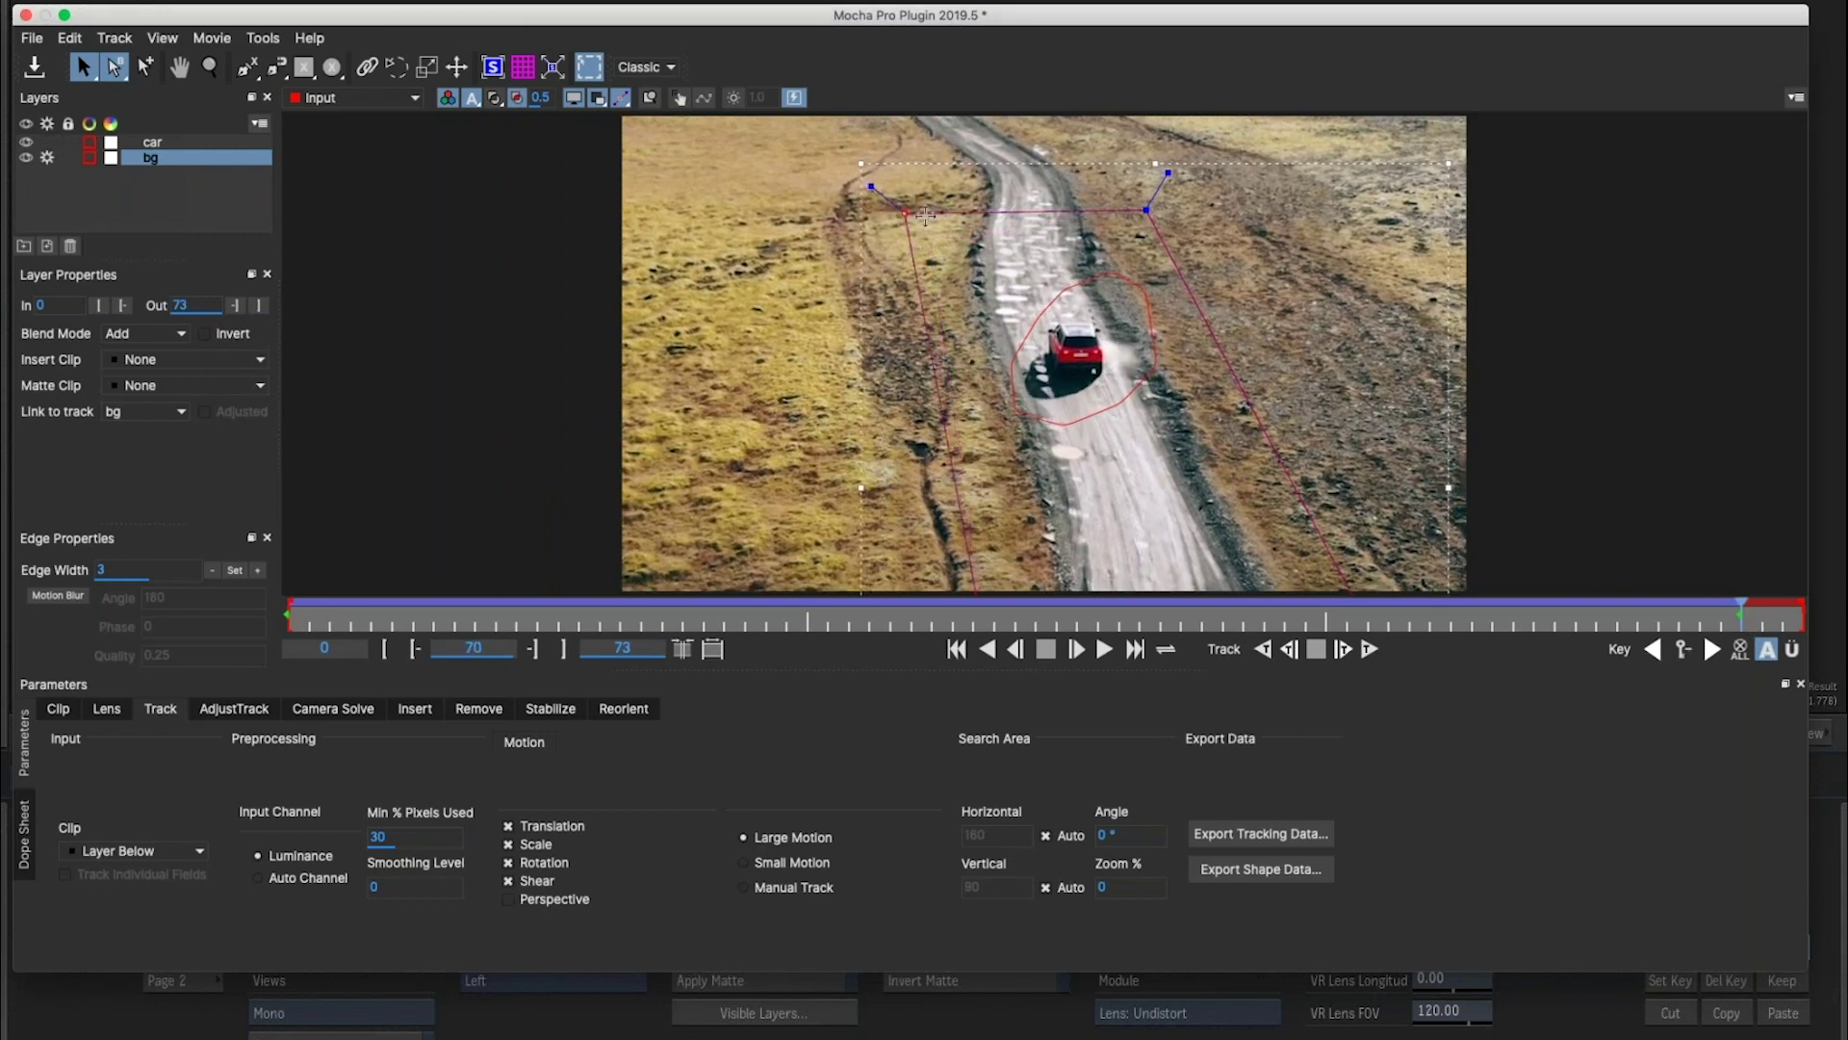
pyautogui.moveTo(1145, 209); pyautogui.dragTo(1118, 154)
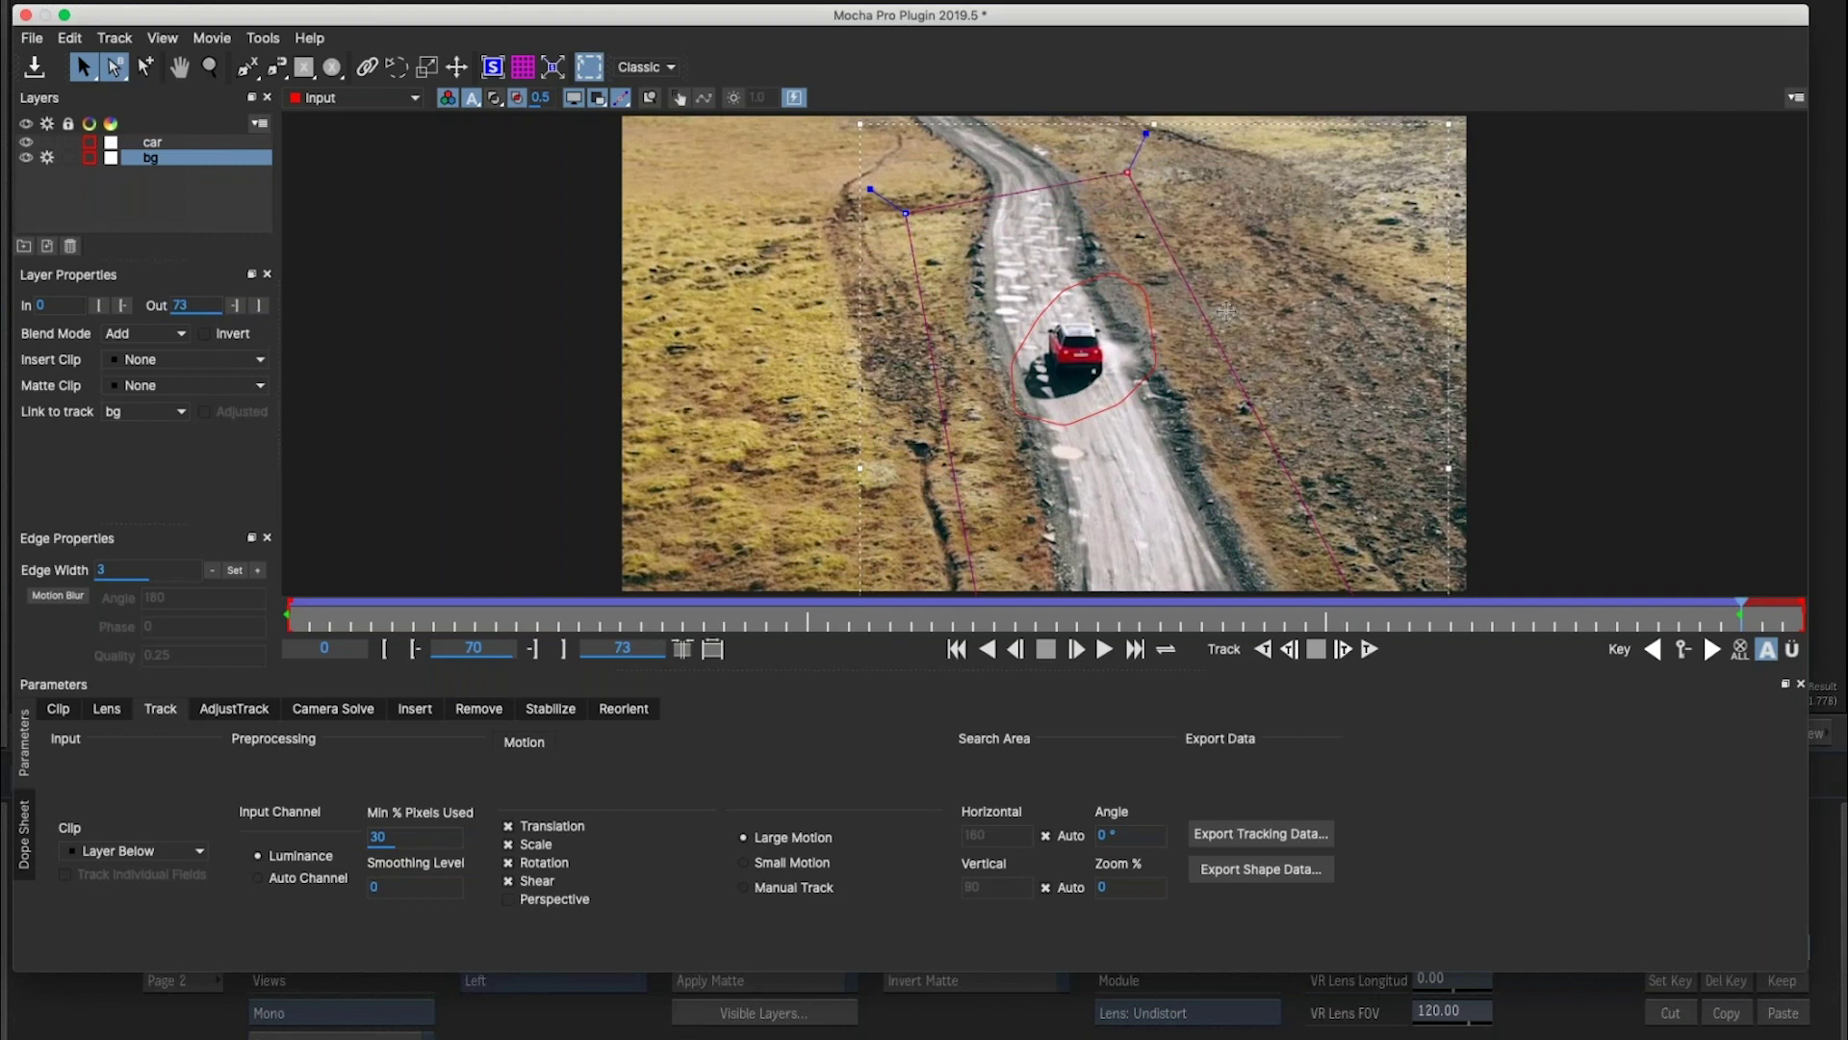
pyautogui.click(1368, 649)
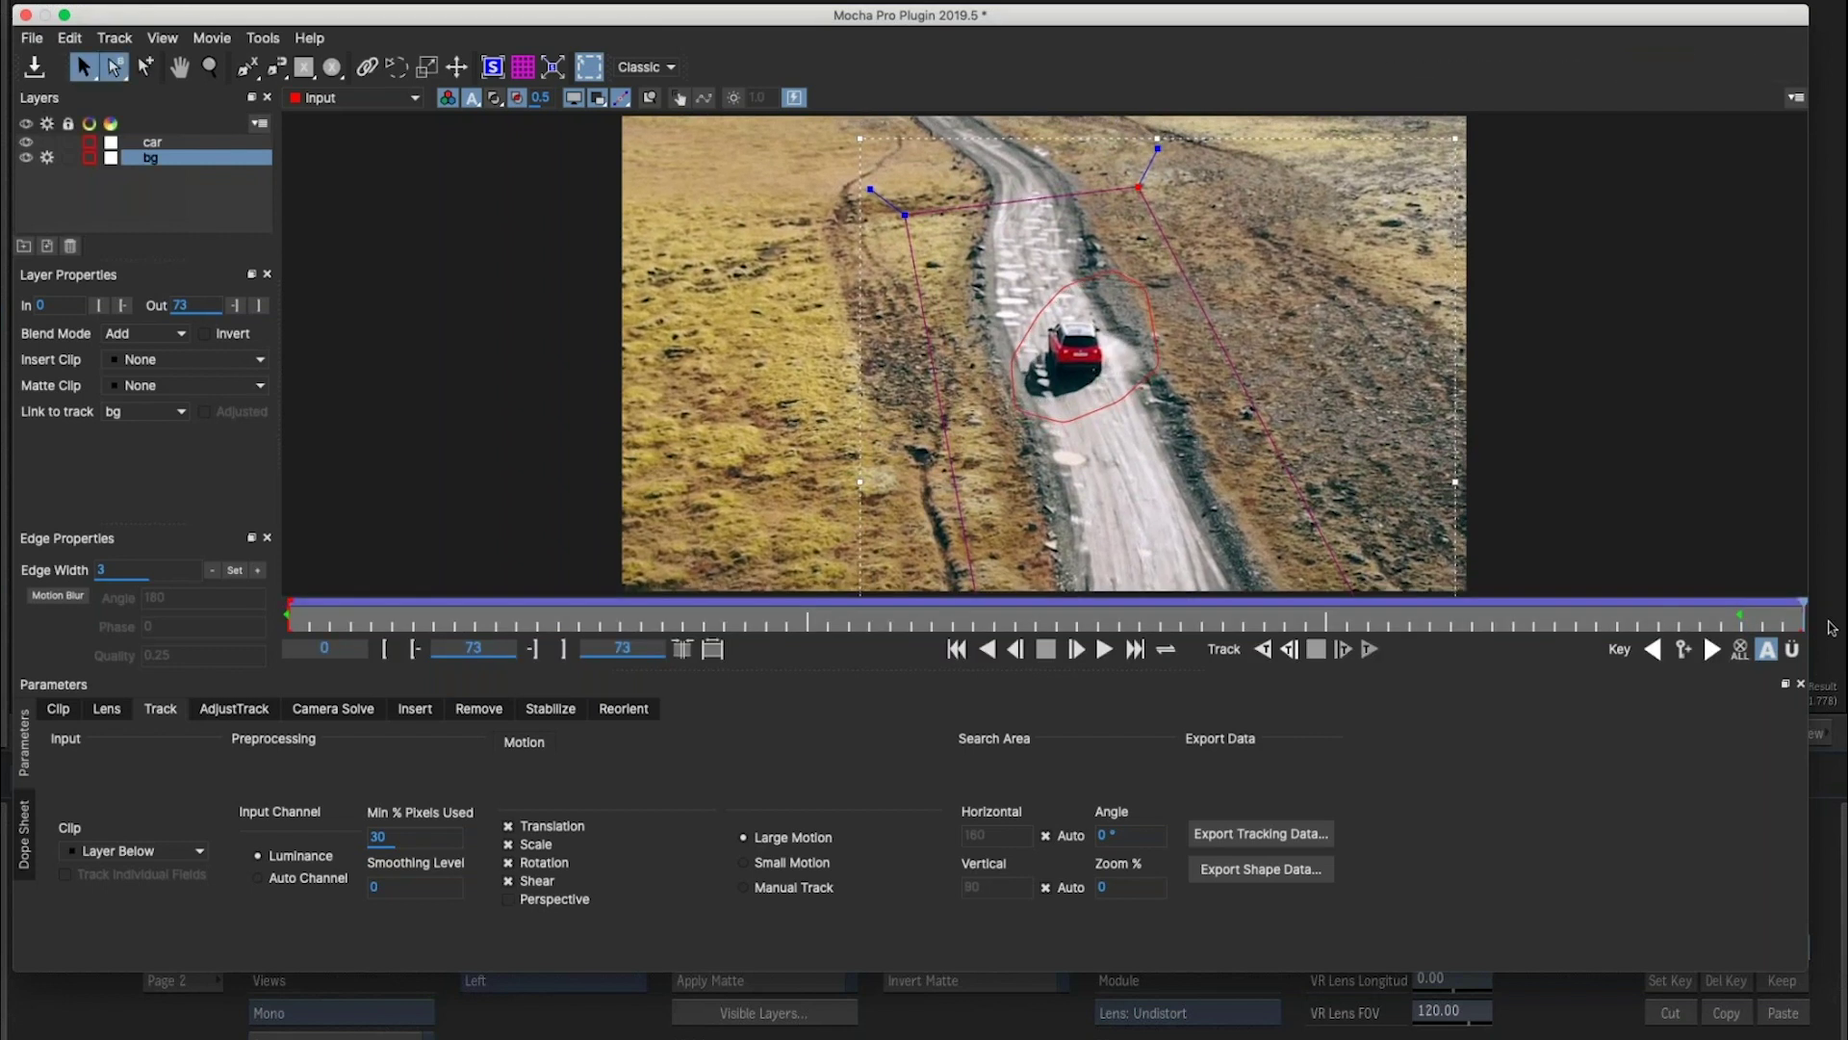
# Extend the bg shape's two lower corners farther down the road at frame 0 and play the tracked clip.
pyautogui.moveTo(1782, 614); pyautogui.dragTo(30, 804)
pyautogui.moveTo(980, 531); pyautogui.dragTo(997, 580)
pyautogui.moveTo(1276, 473); pyautogui.dragTo(1305, 549)
pyautogui.press('space')
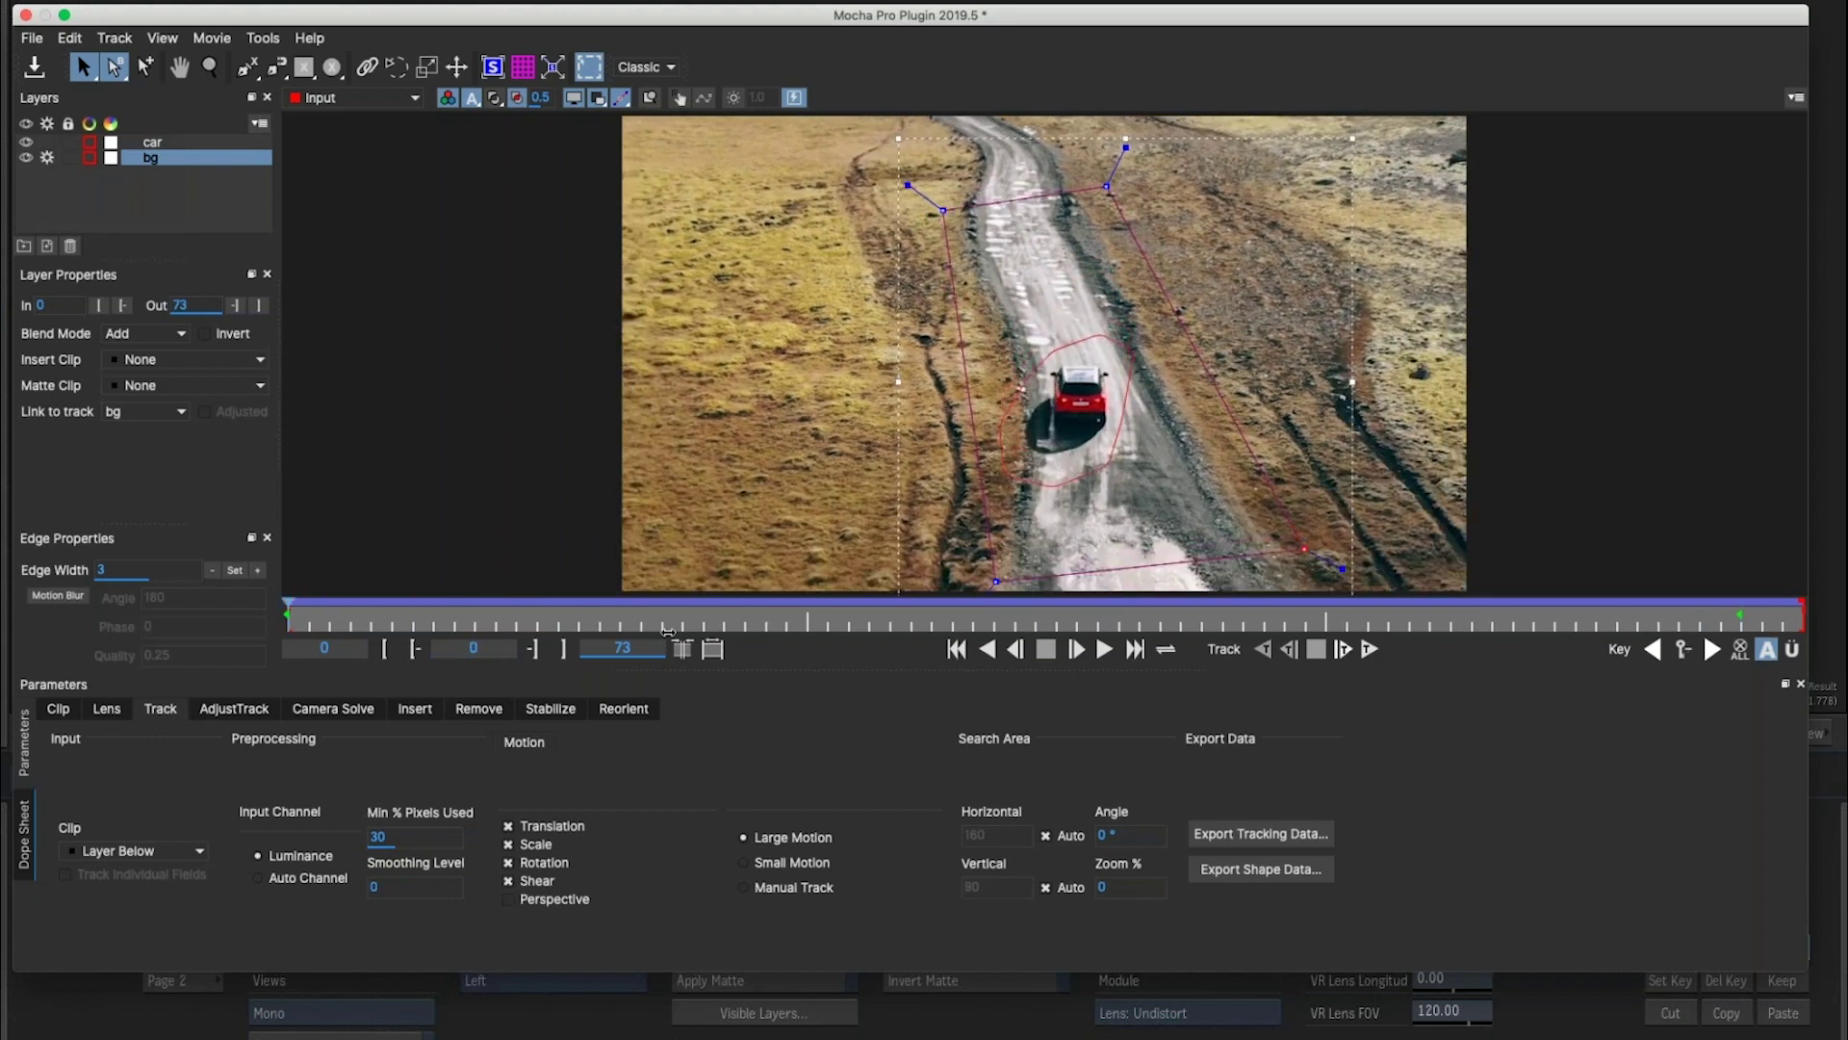
# Select the car layer at frame 0 and start a Remove render of the car.
pyautogui.press('Home')
pyautogui.click(1094, 350)
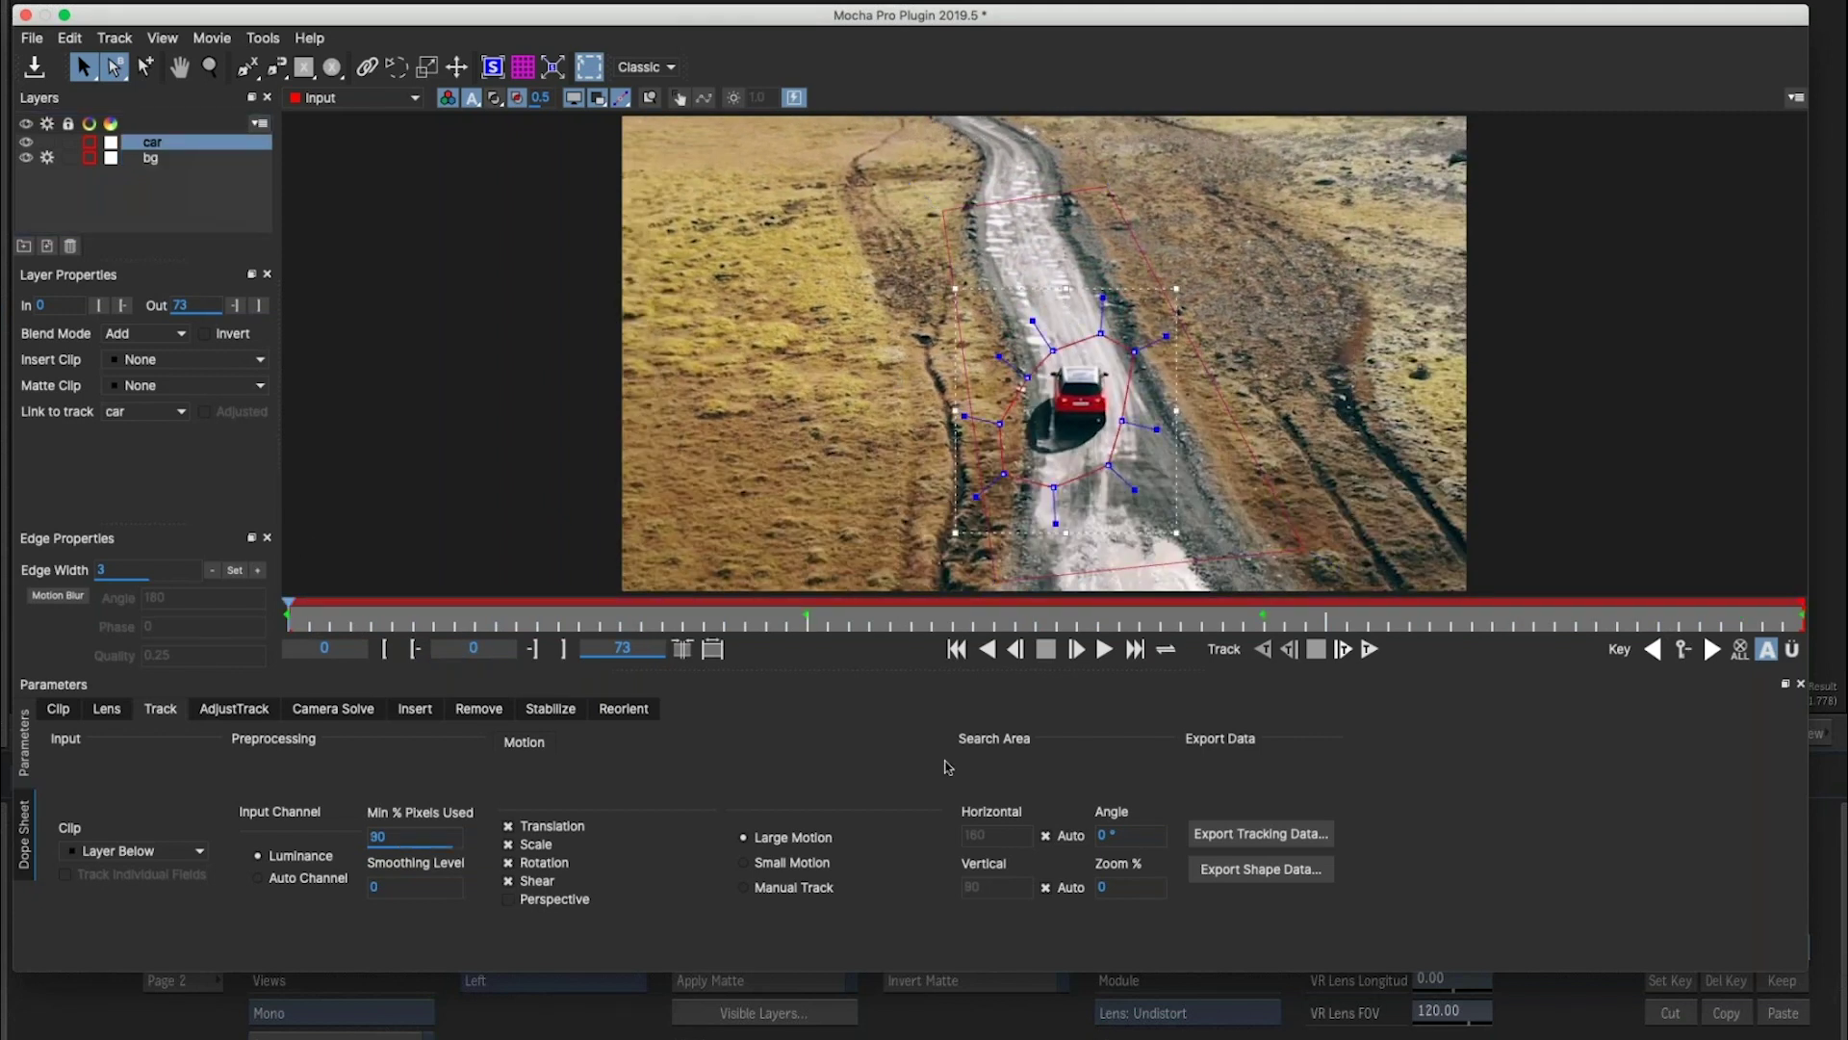
pyautogui.click(478, 709)
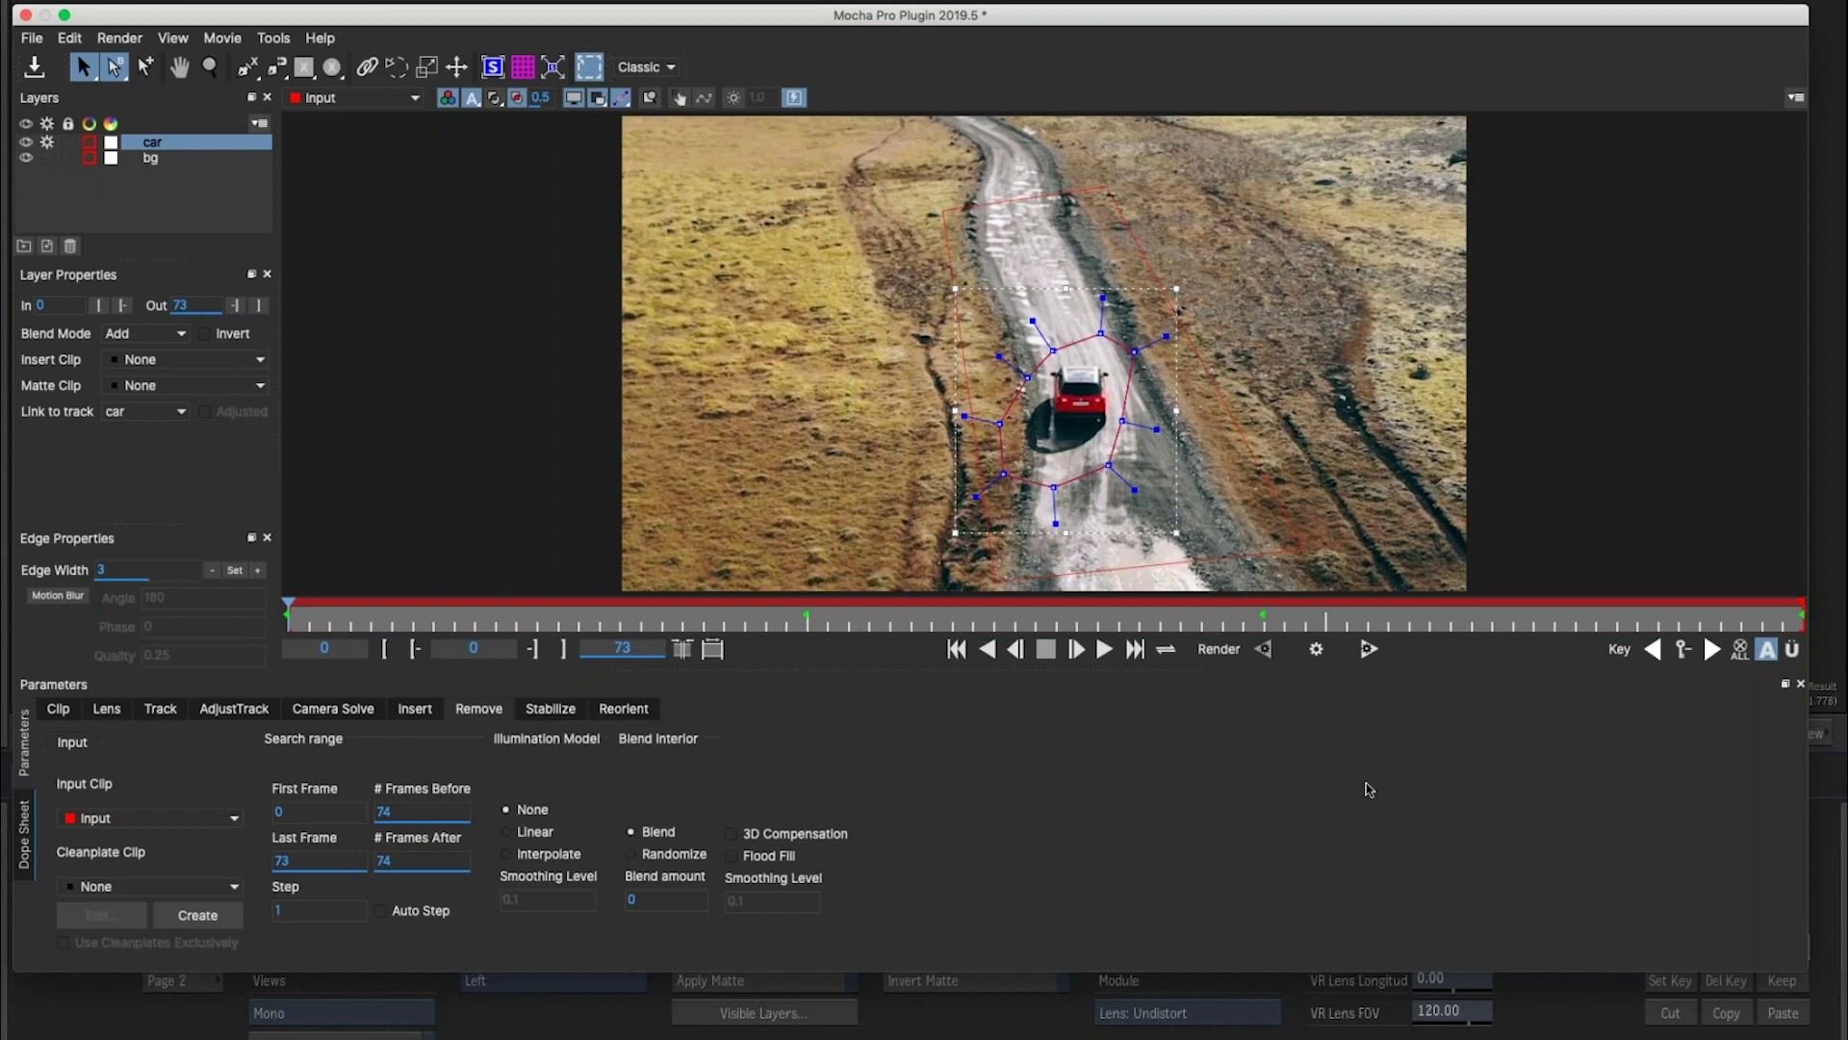
pyautogui.click(1317, 651)
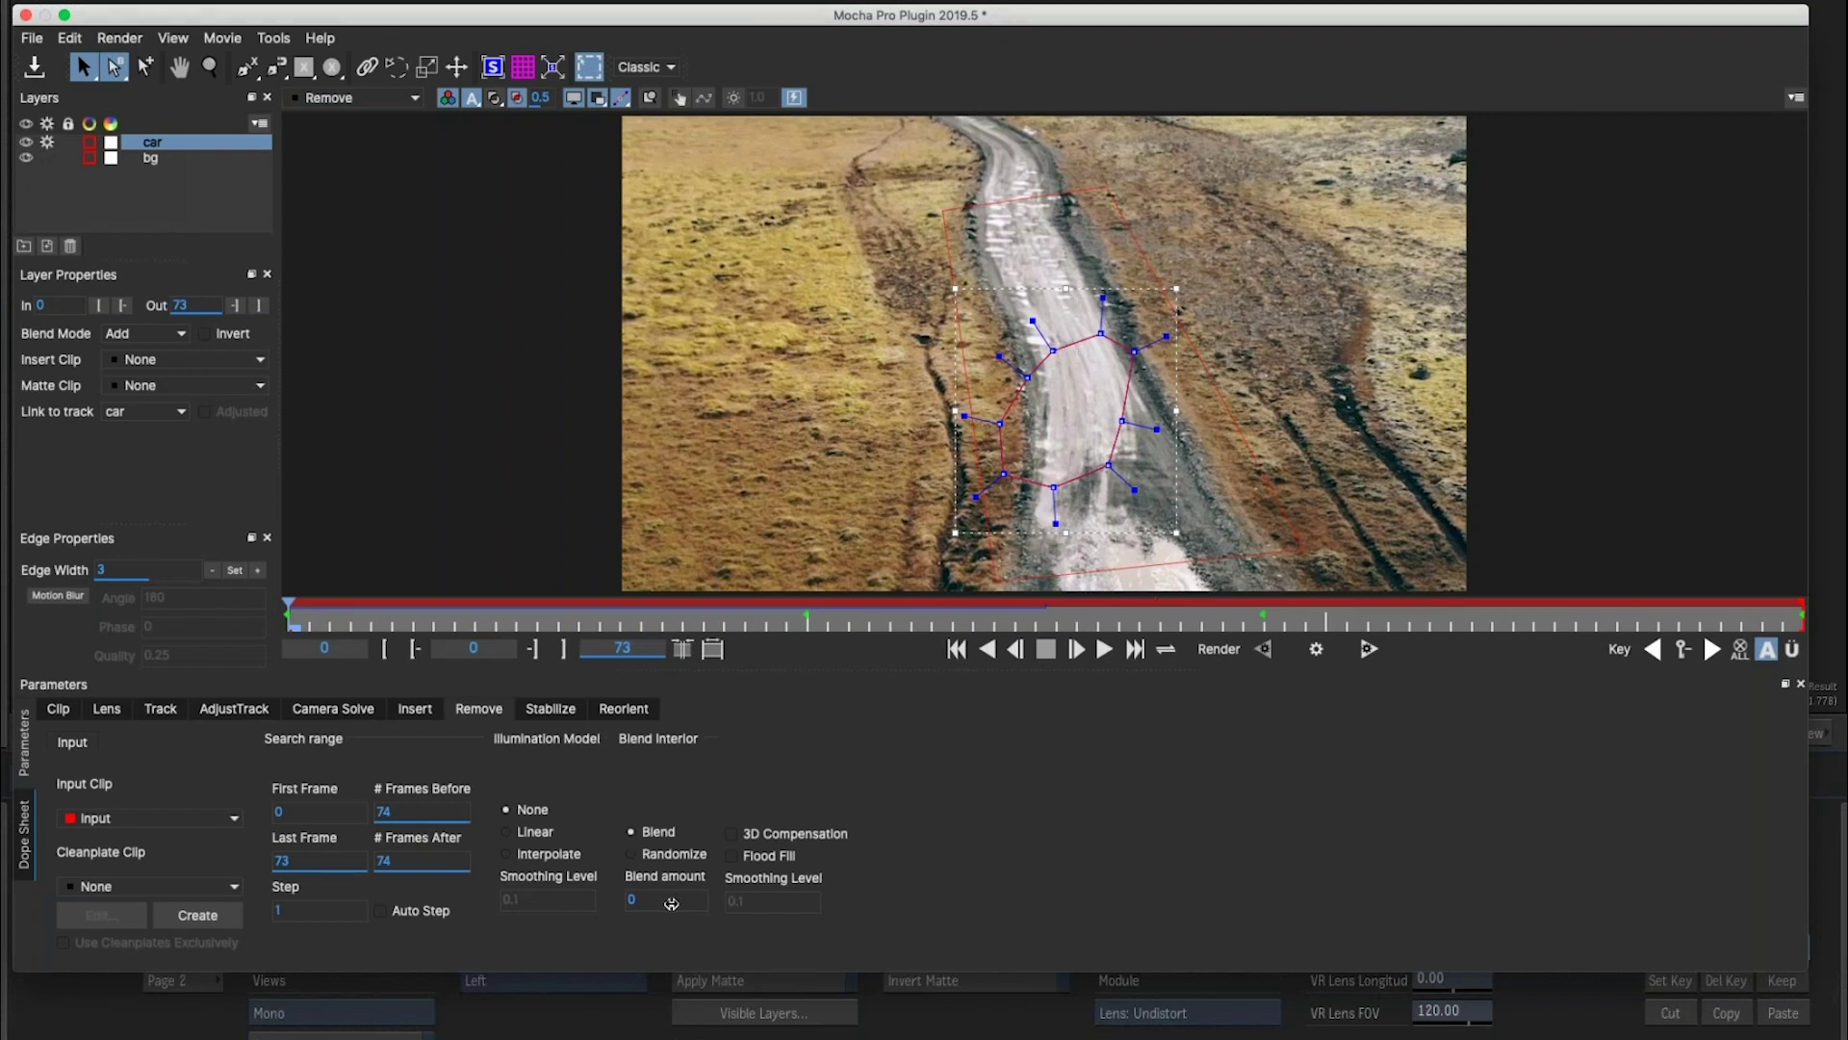
# Set the removal's Blend amount to 12, run the render, and check frames 1 and 0.
pyautogui.moveTo(675, 903); pyautogui.dragTo(742, 896)
pyautogui.click(1362, 647)
pyautogui.click(327, 623)
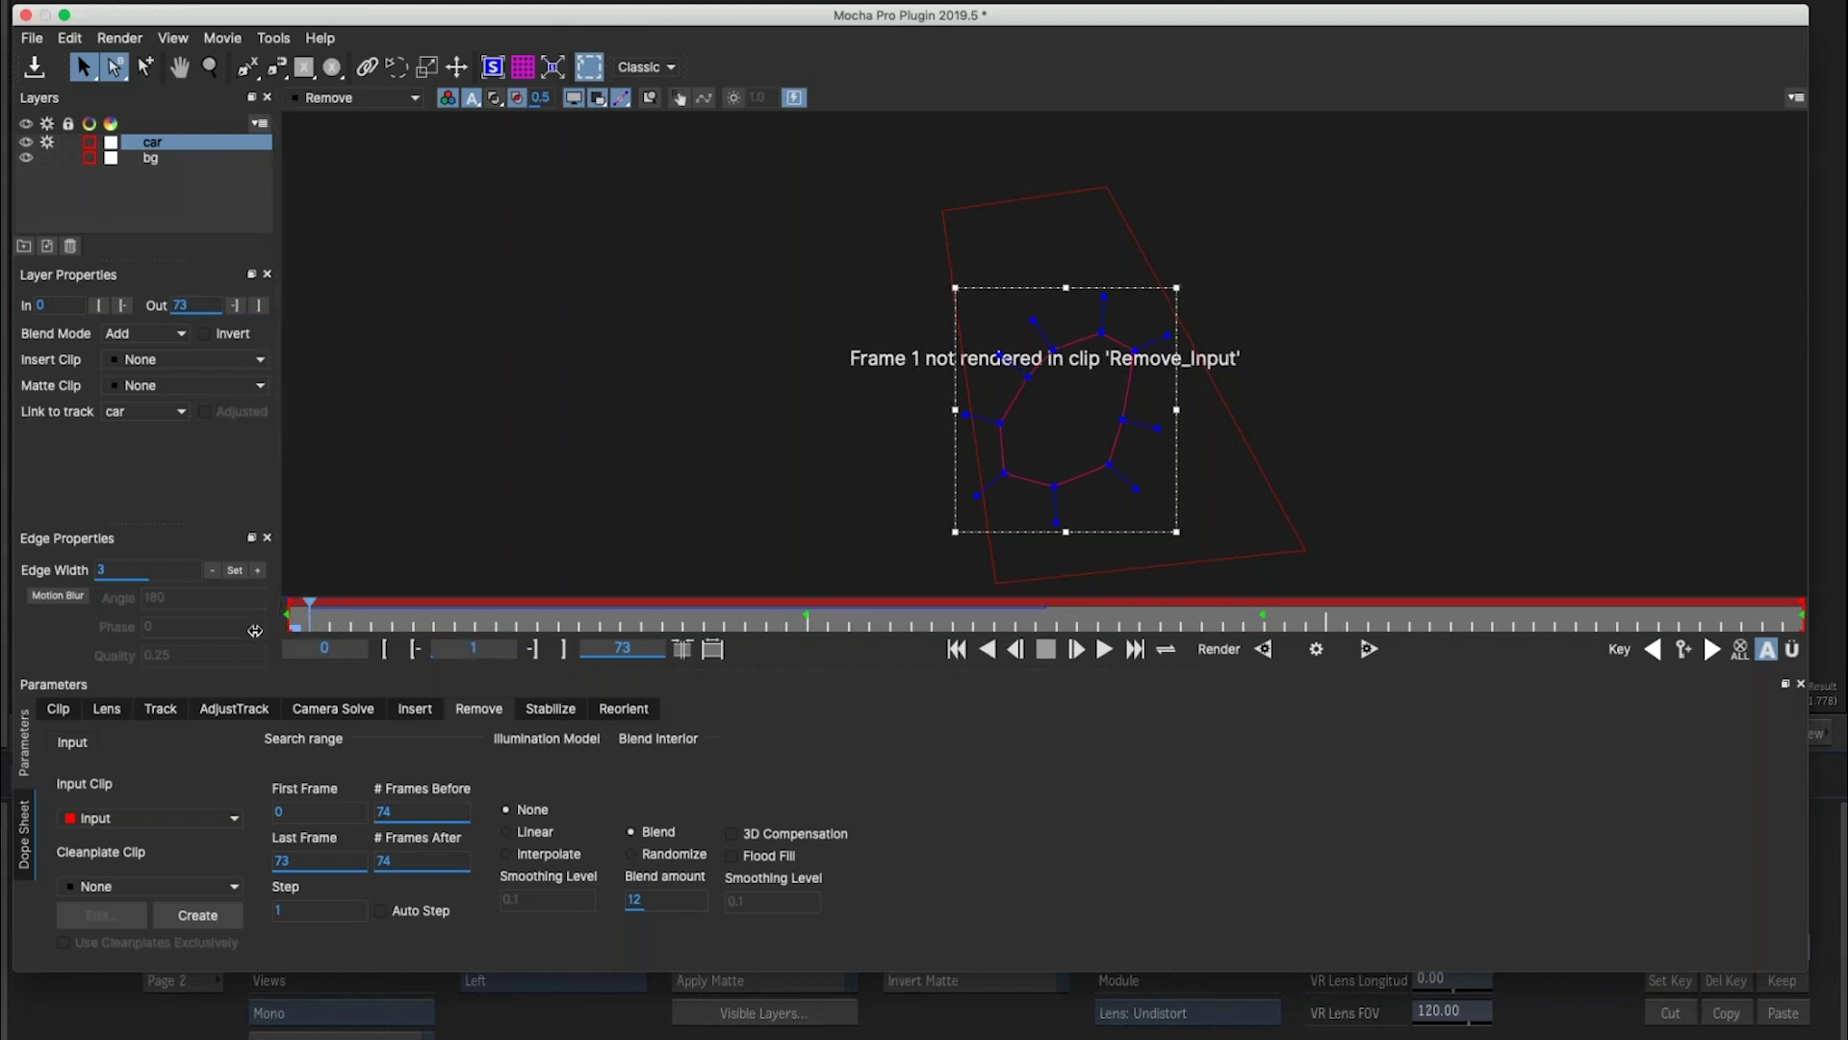
pyautogui.click(261, 625)
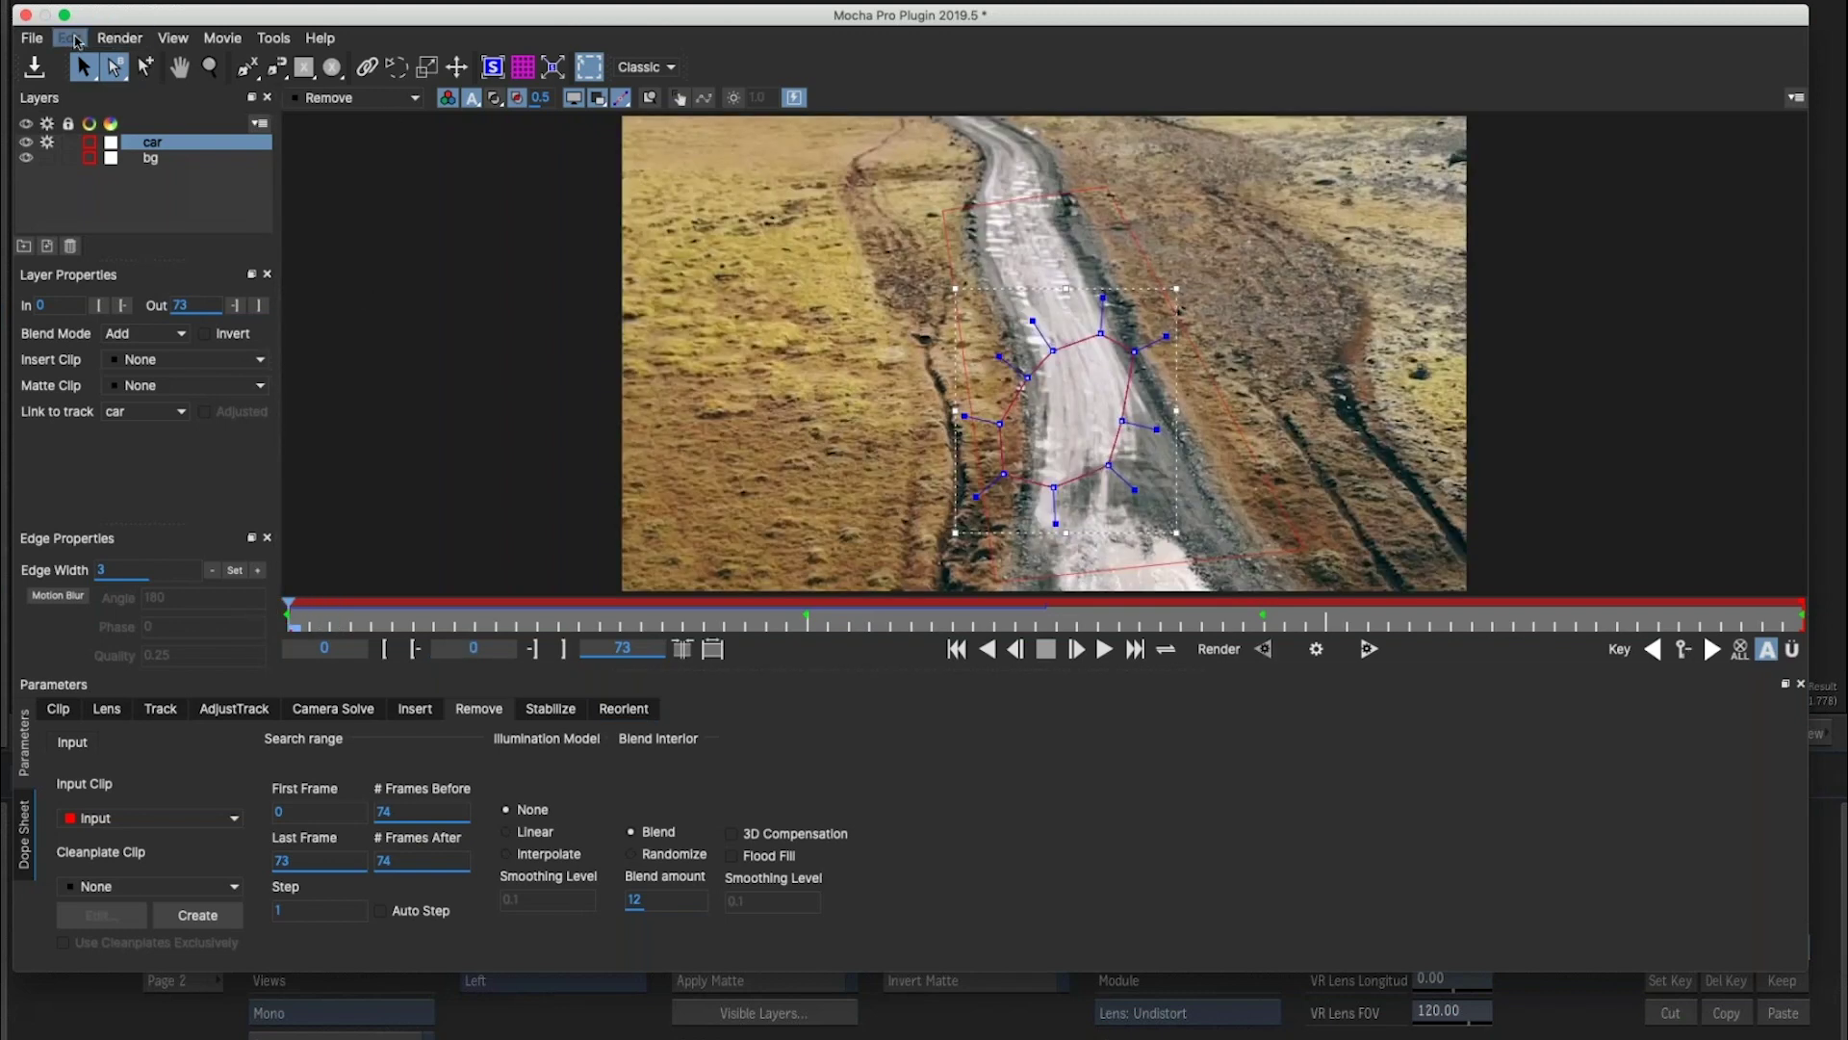
# Undo the removal render in all frames and set the viewer to show the selected layer.
pyautogui.click(74, 38)
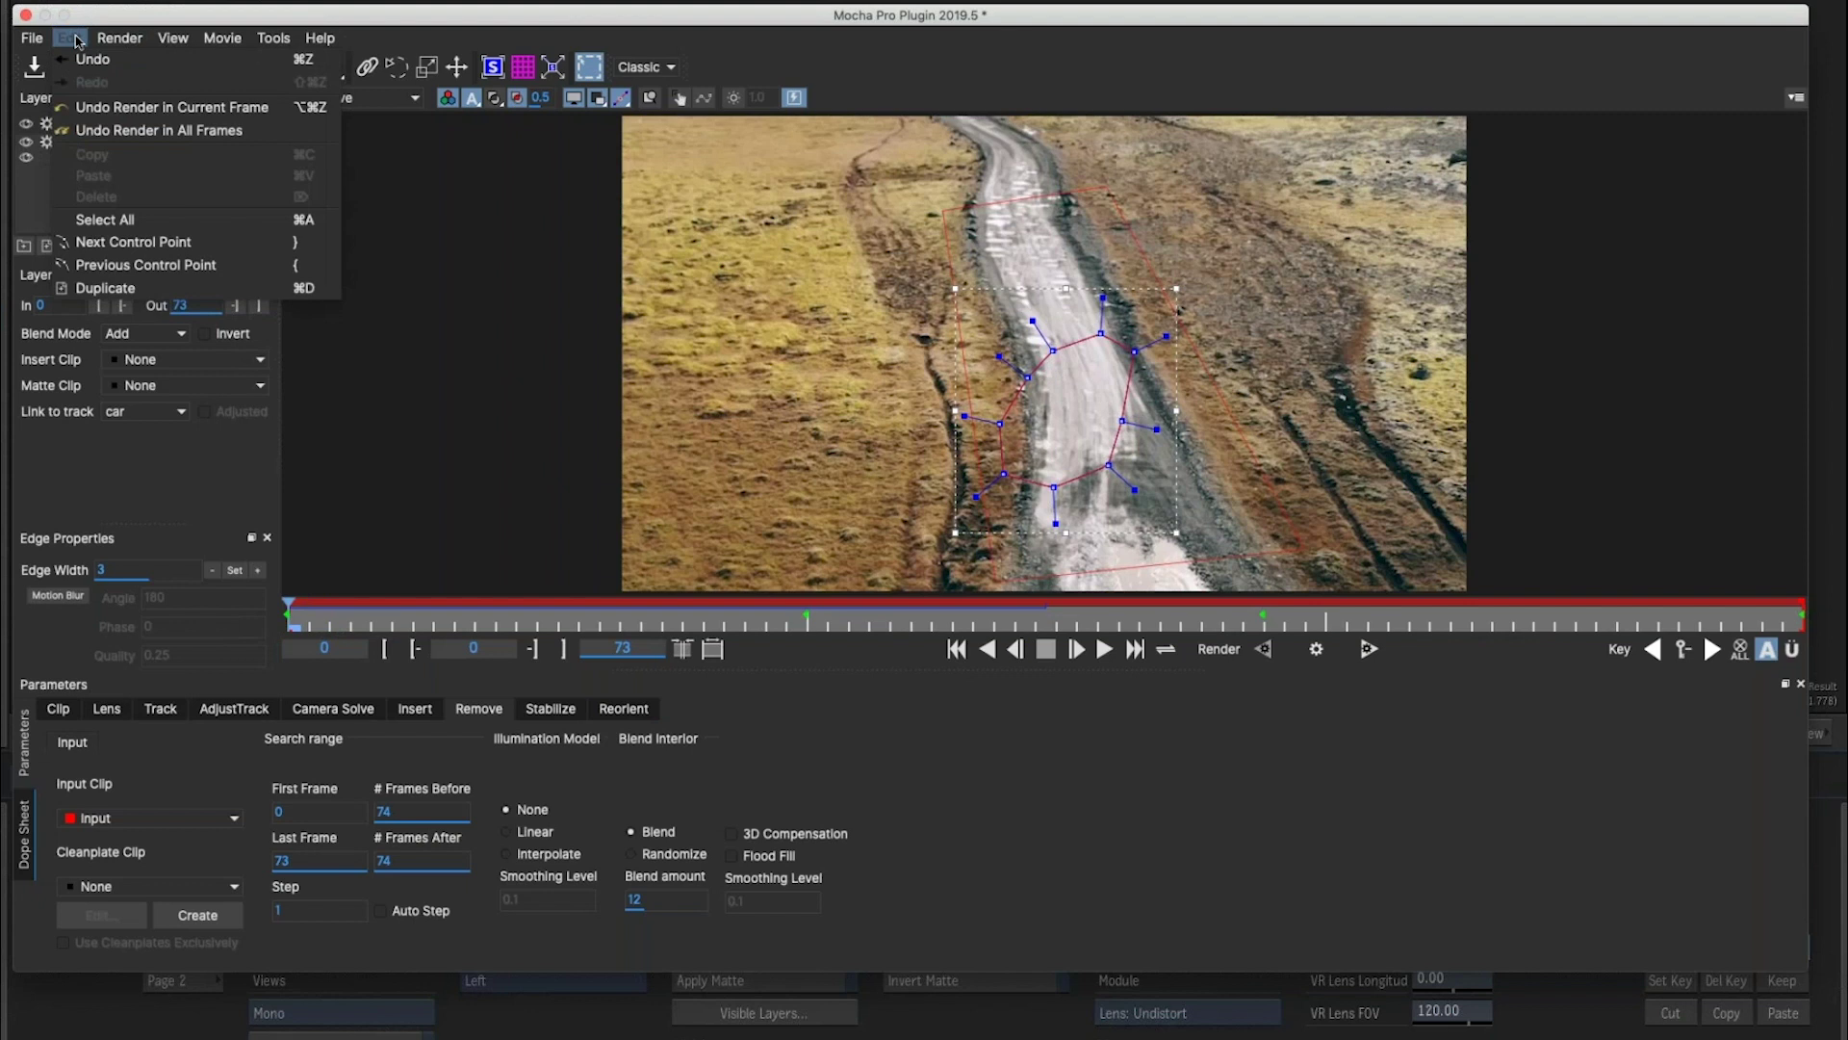
pyautogui.click(159, 130)
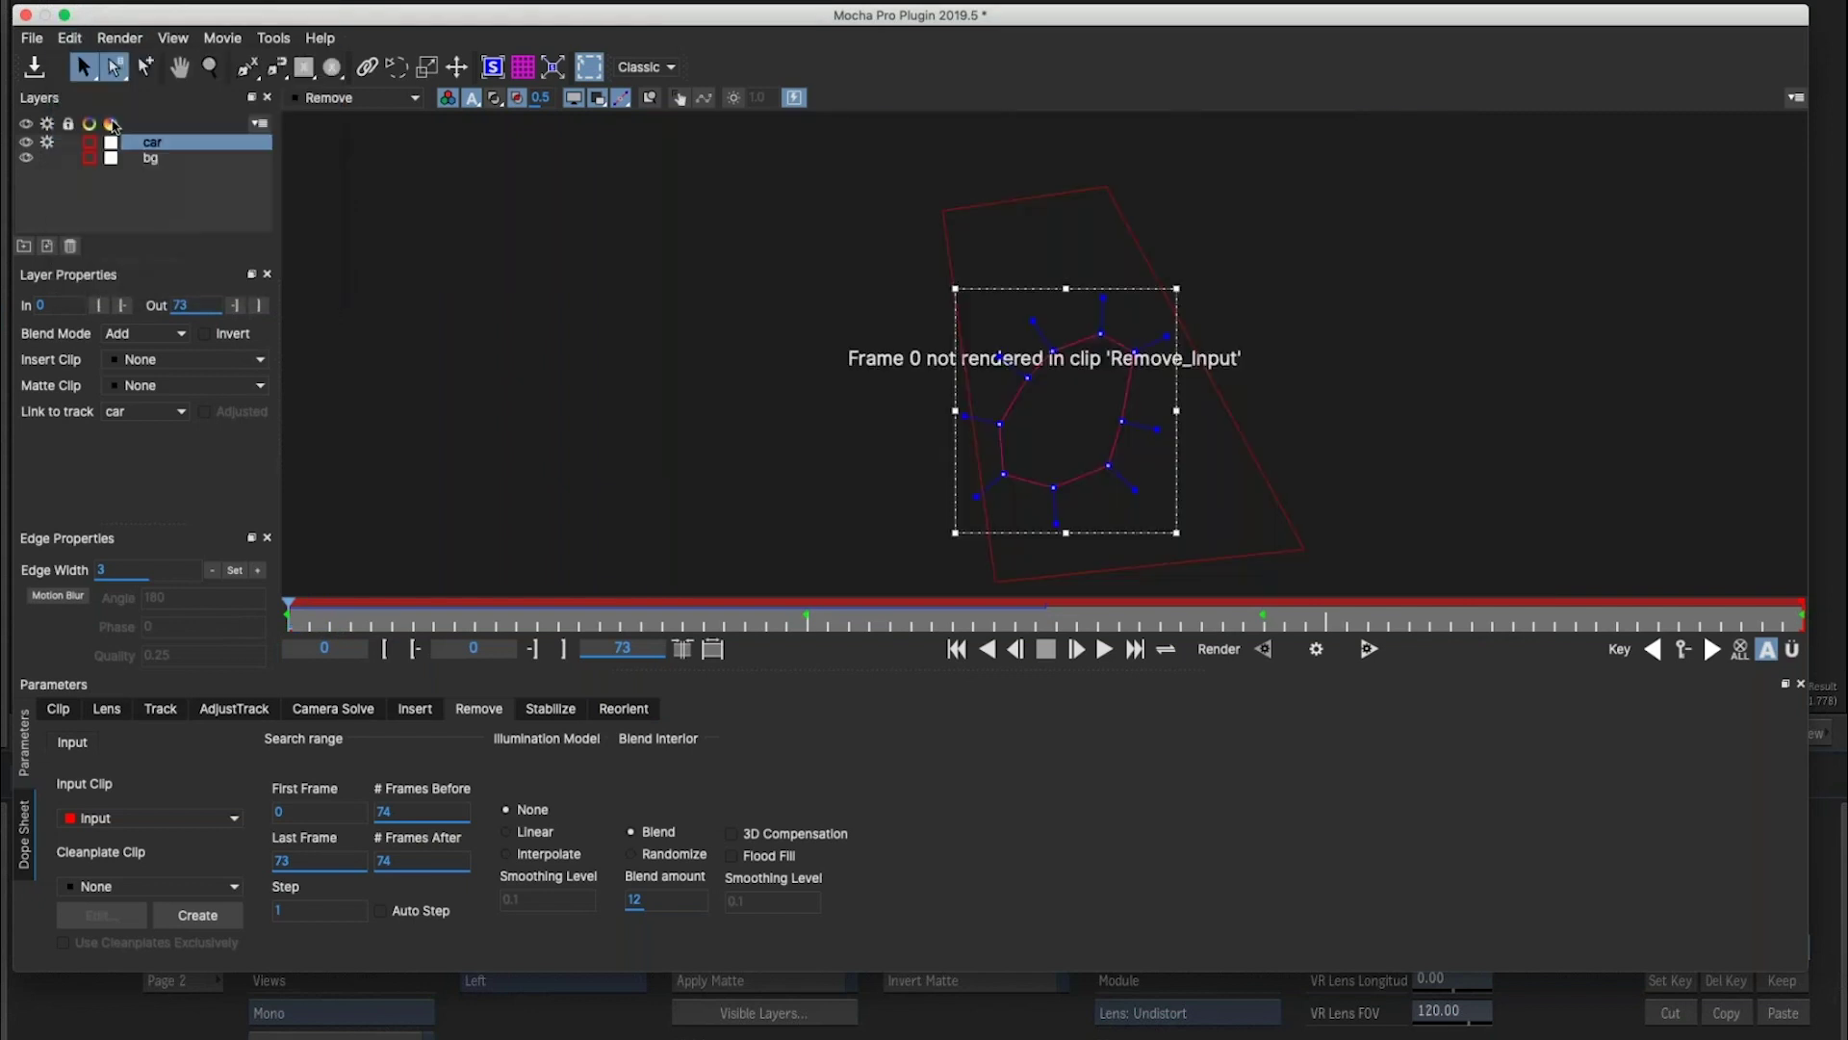
pyautogui.click(355, 99)
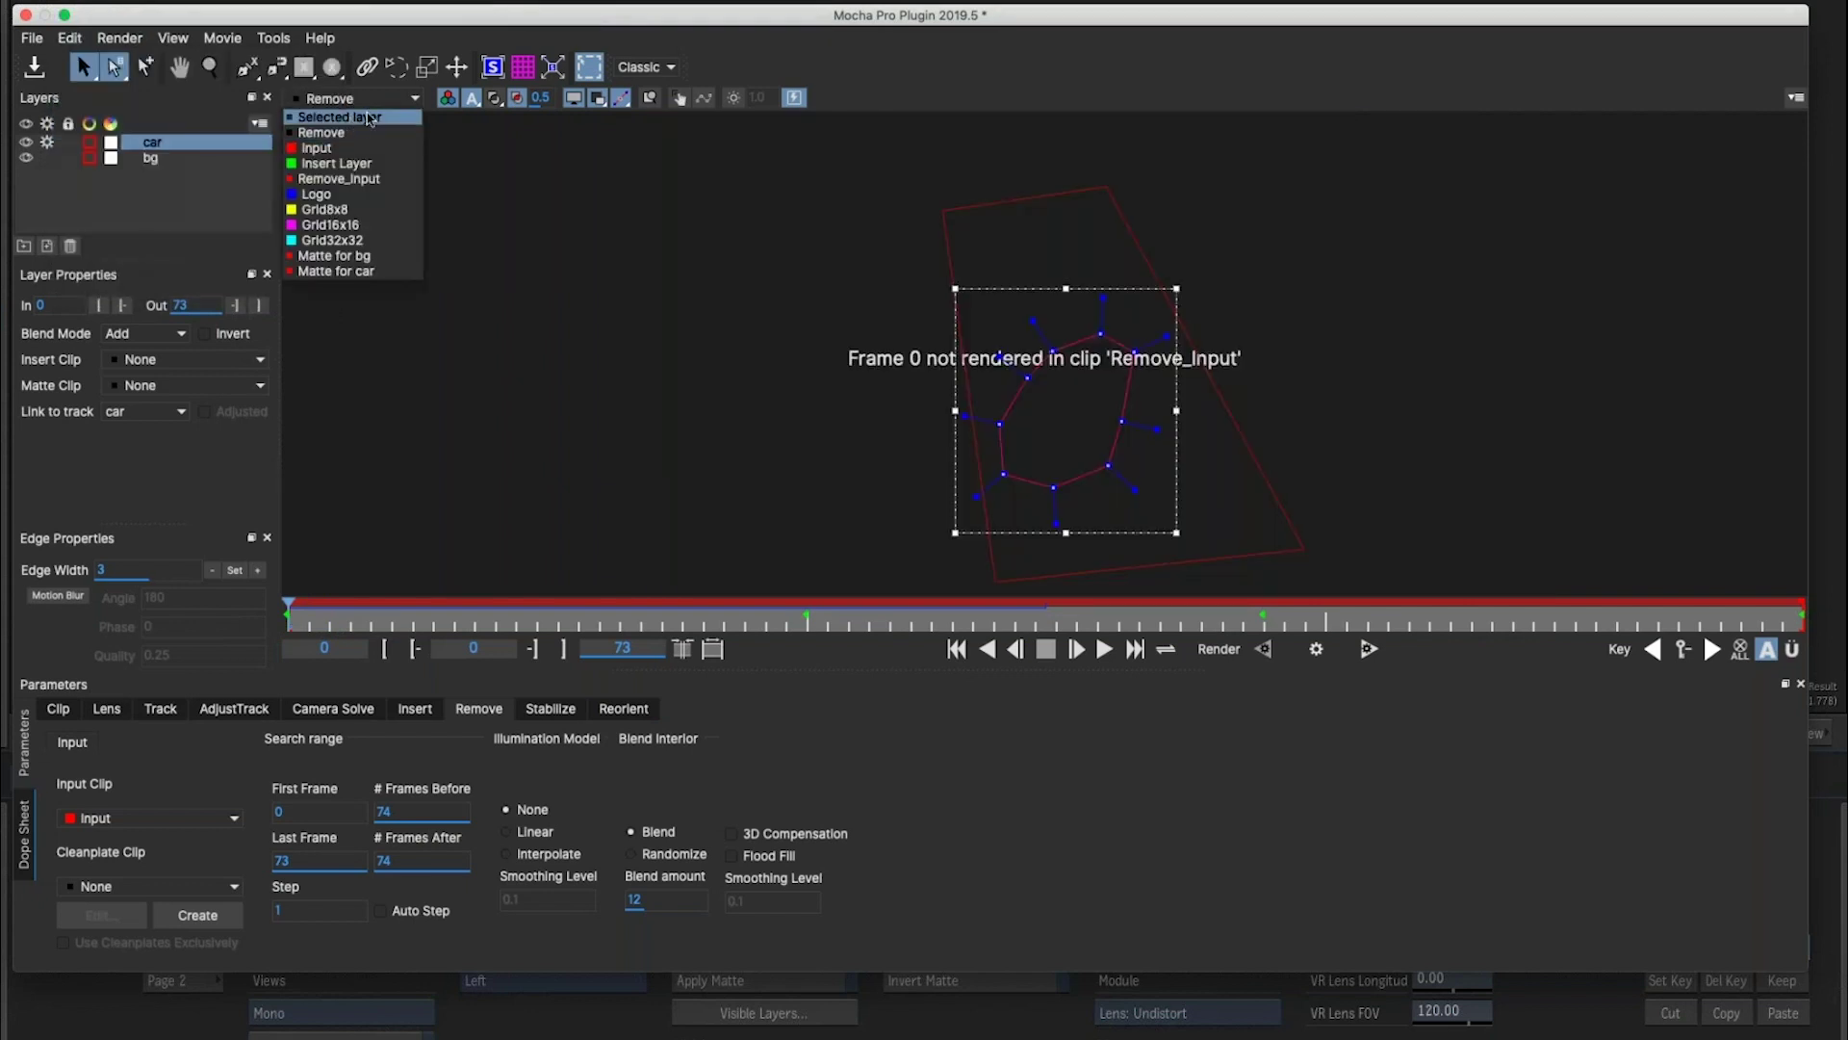
pyautogui.click(361, 123)
pyautogui.press('space')
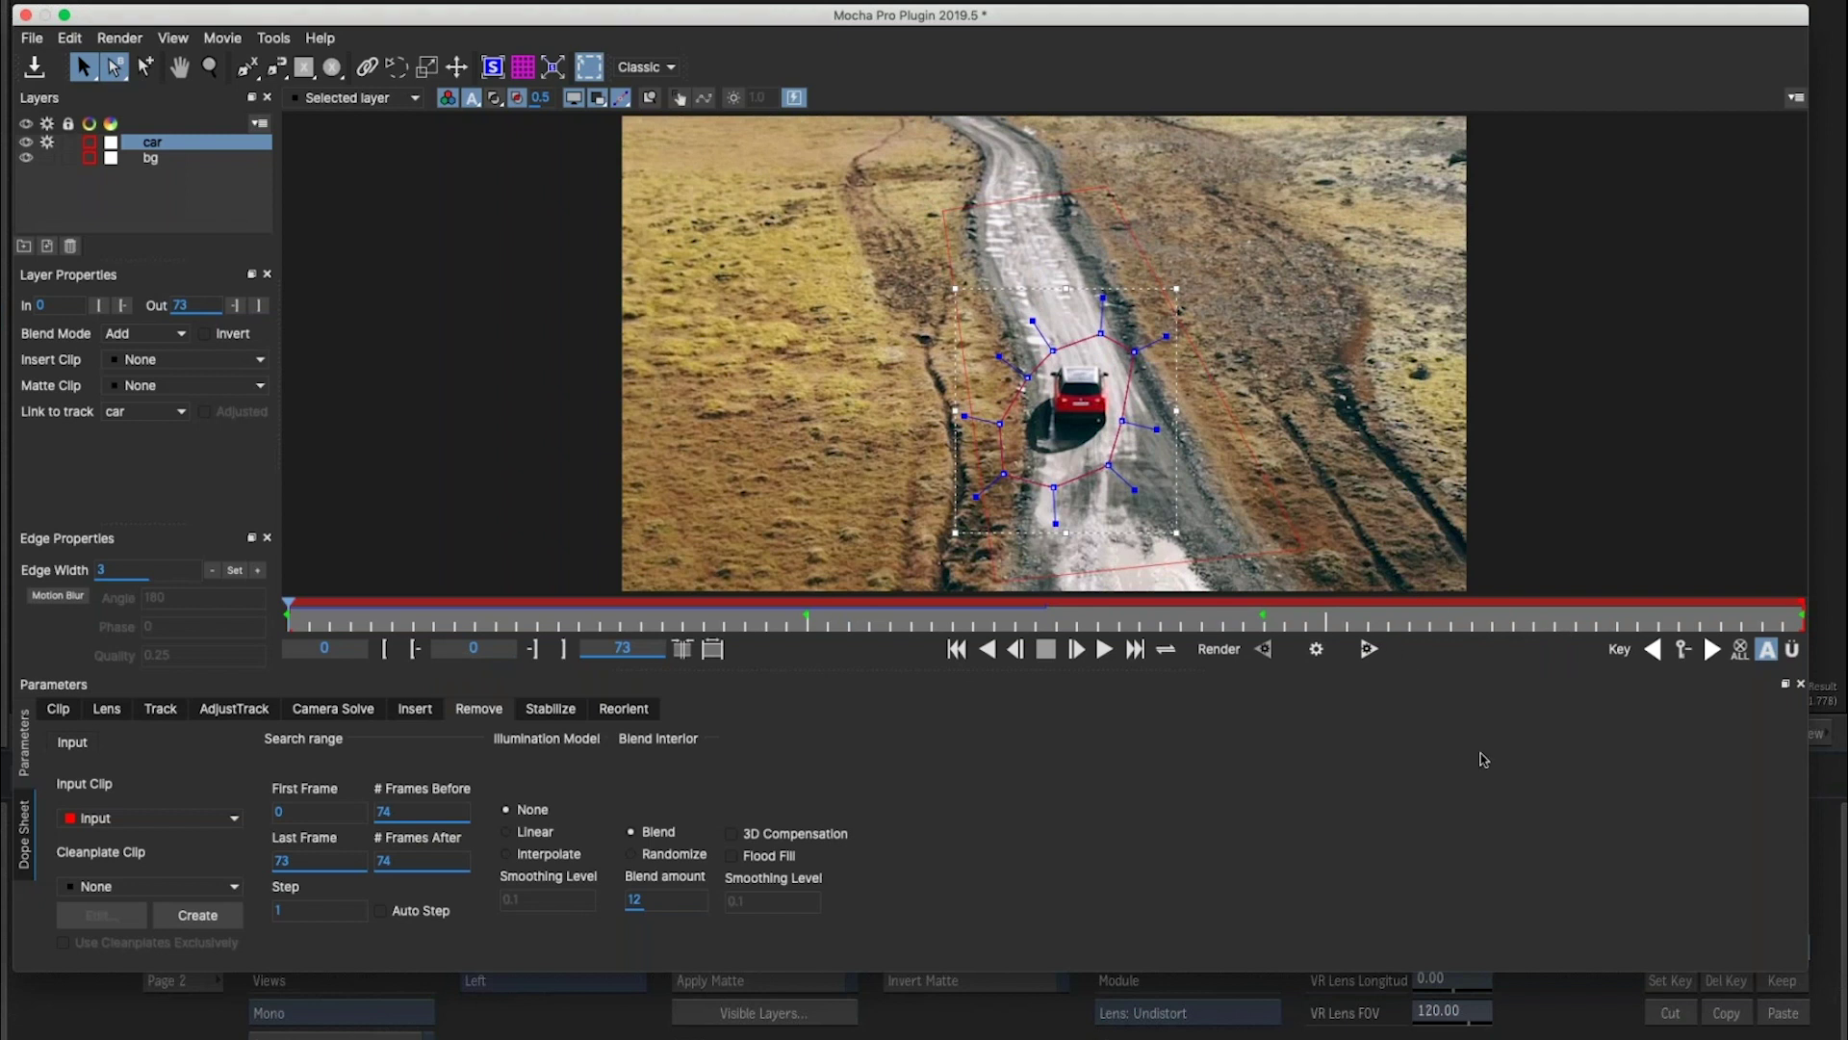
# Save the Mocha project back to the clip and enable rendering of the Remove module, checking it at frame 16.
pyautogui.click(35, 69)
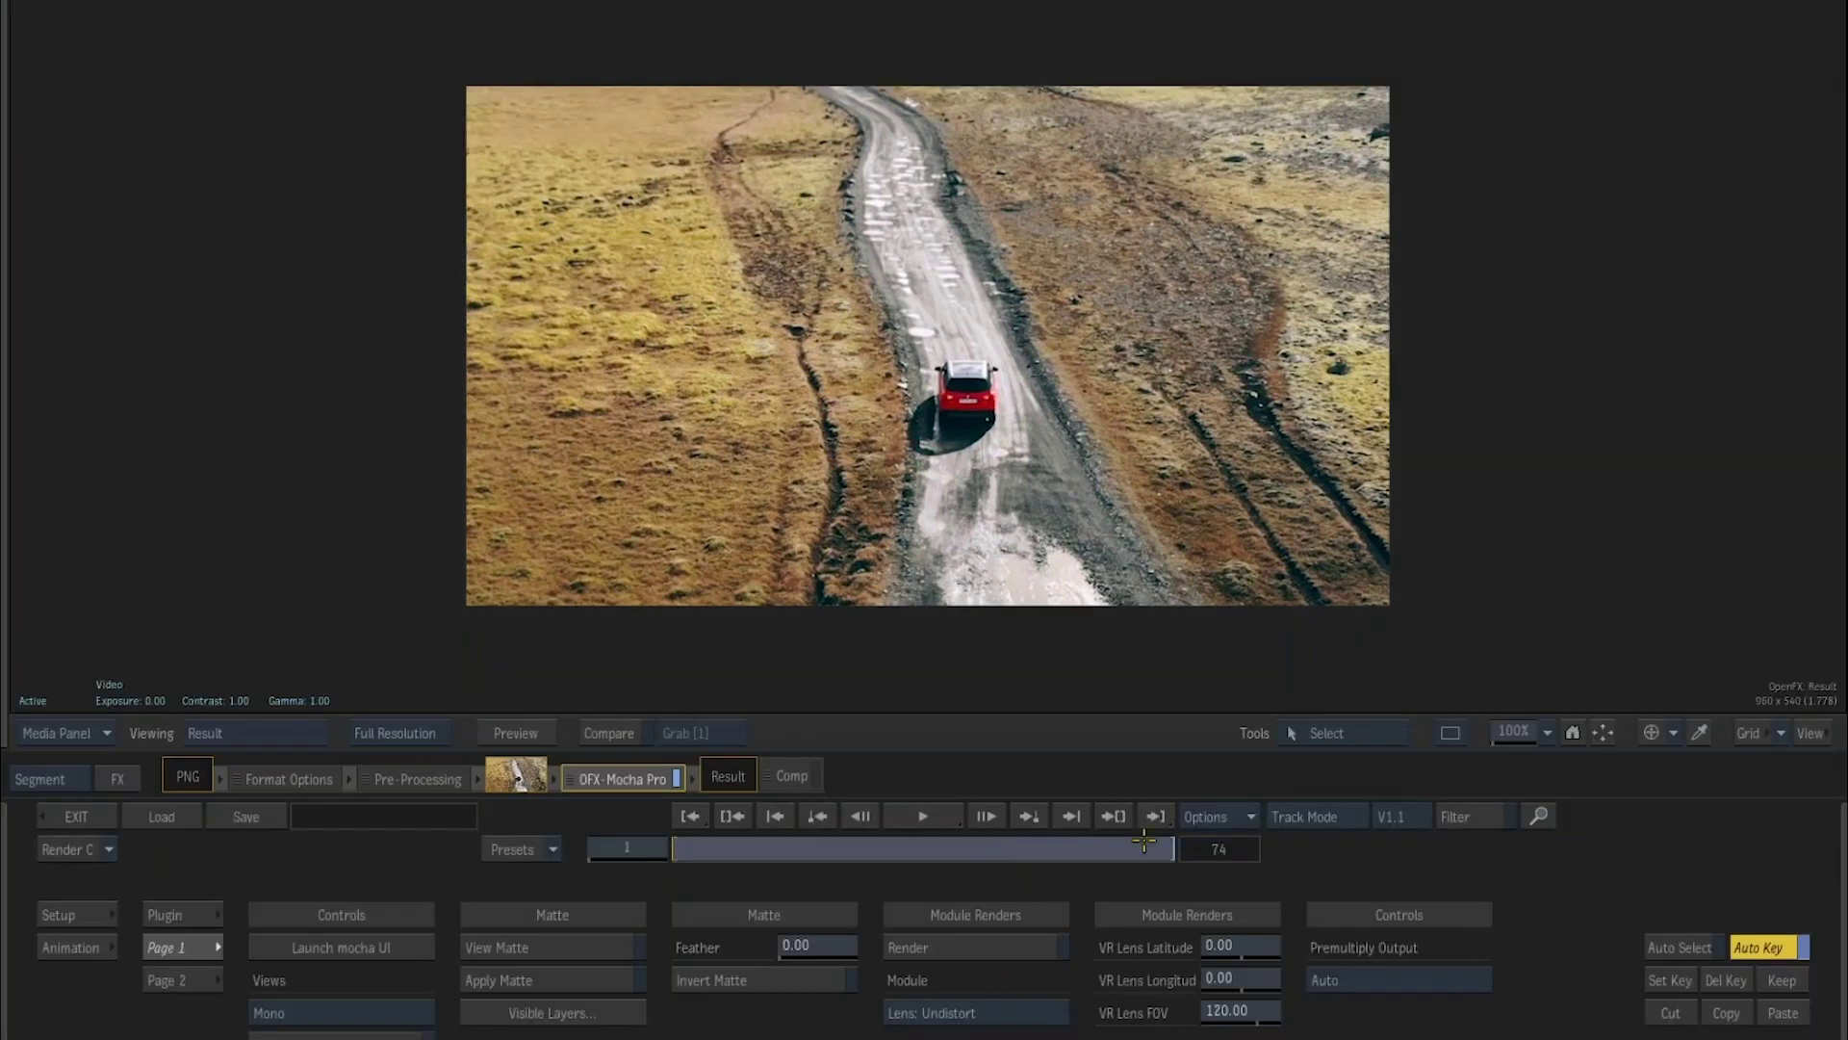
pyautogui.moveTo(1038, 851); pyautogui.dragTo(775, 863)
pyautogui.click(924, 1013)
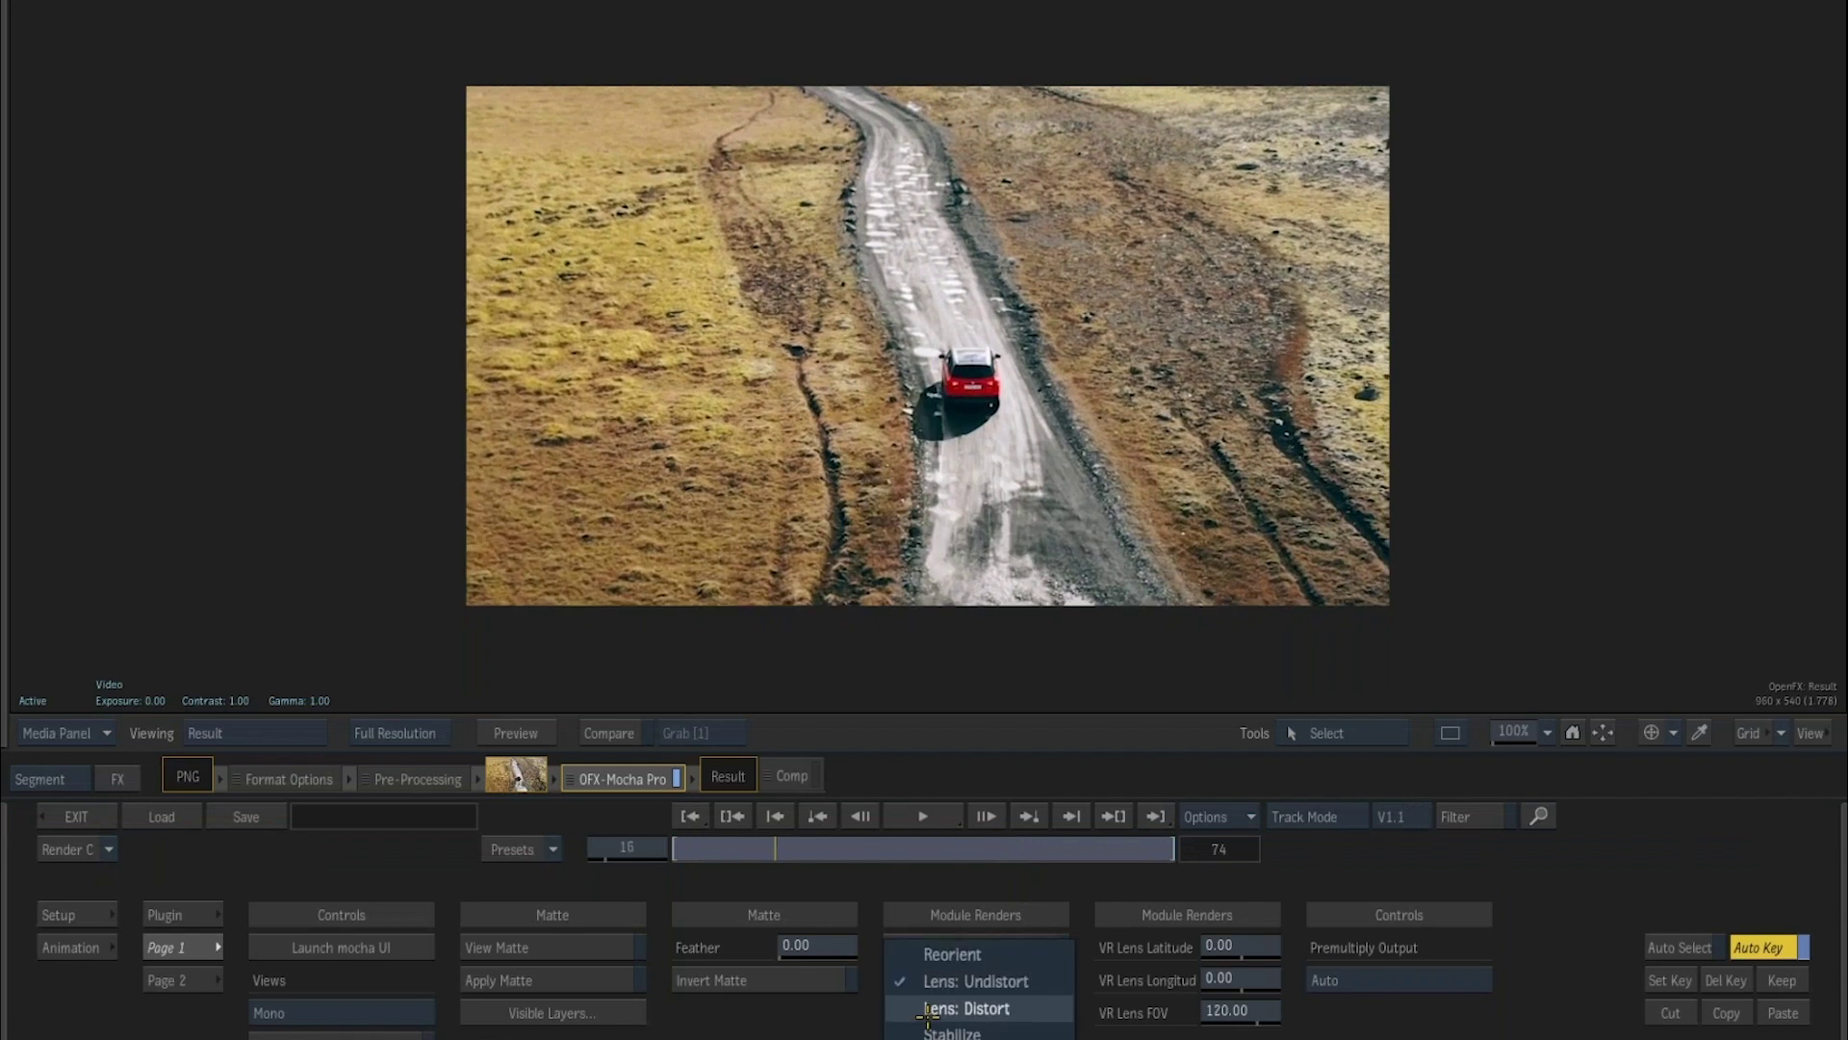
pyautogui.click(927, 1008)
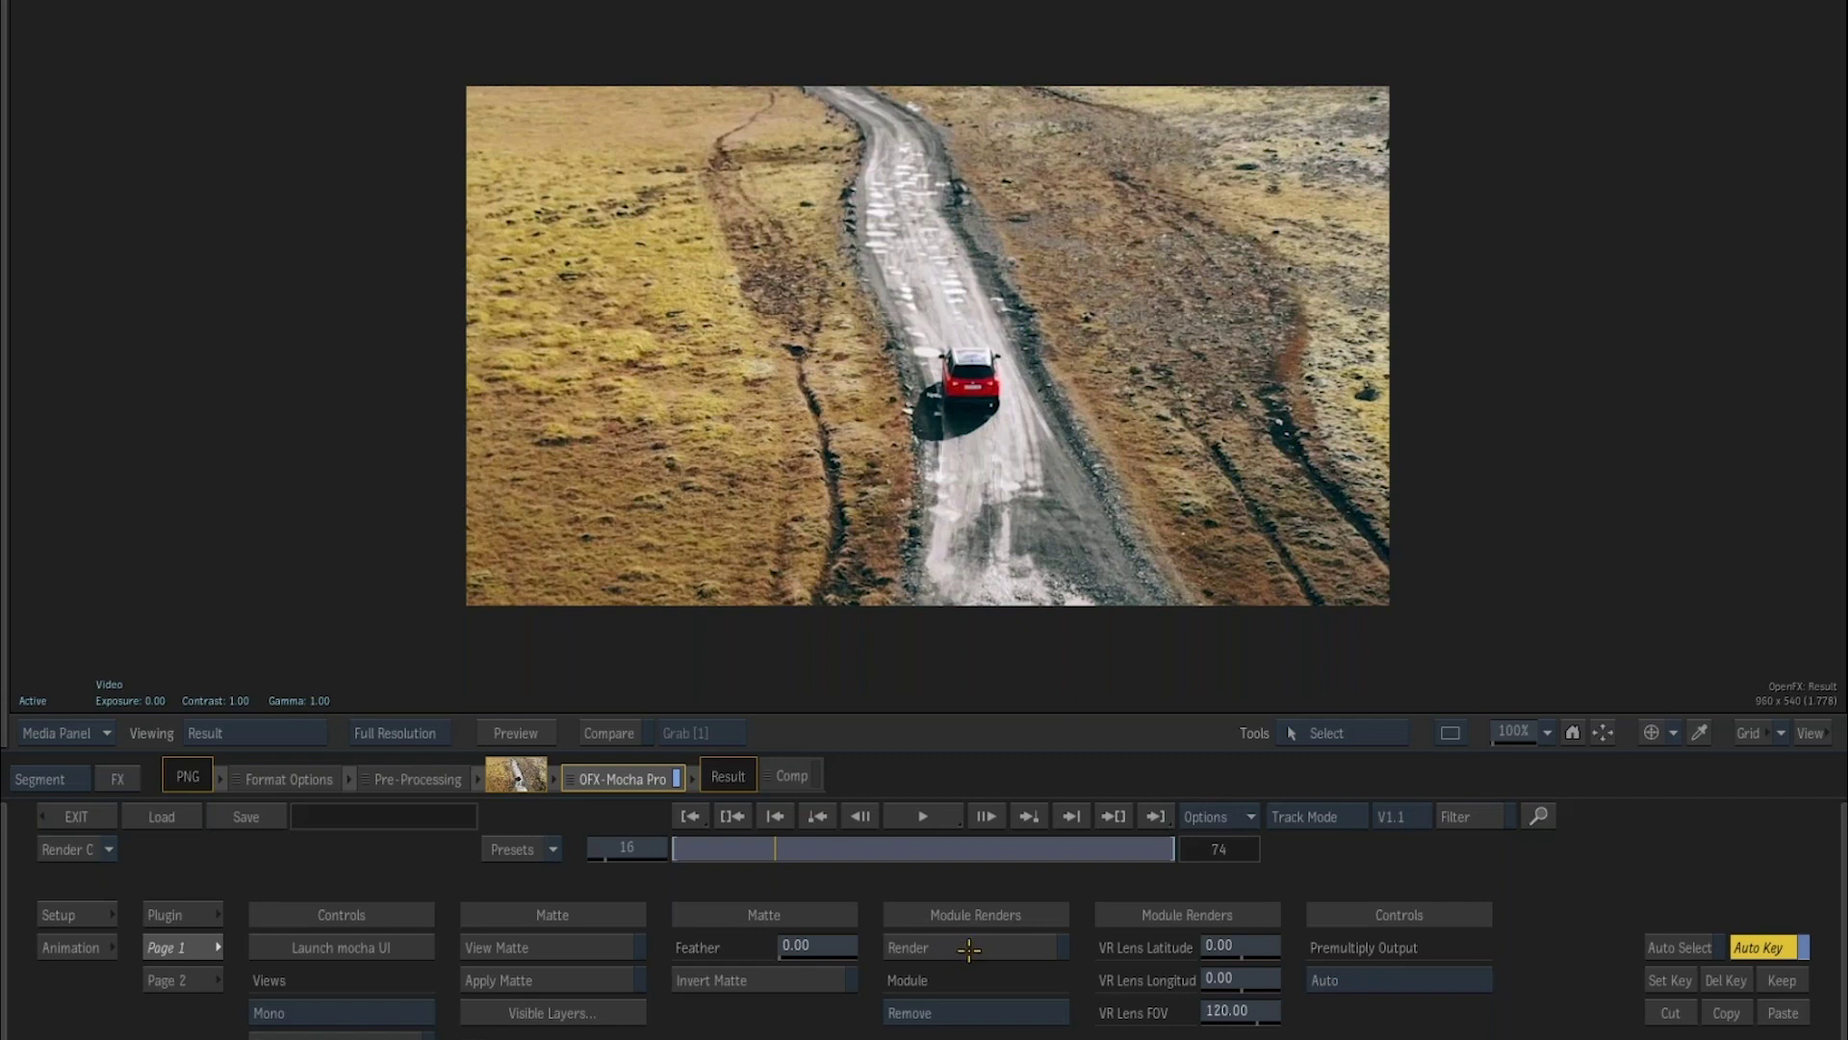
pyautogui.click(968, 949)
pyautogui.press('super+Tab')
pyautogui.press('super+Tab')
pyautogui.press('super+Tab')
pyautogui.press('super+Tab')
pyautogui.press('super+shift+Tab')
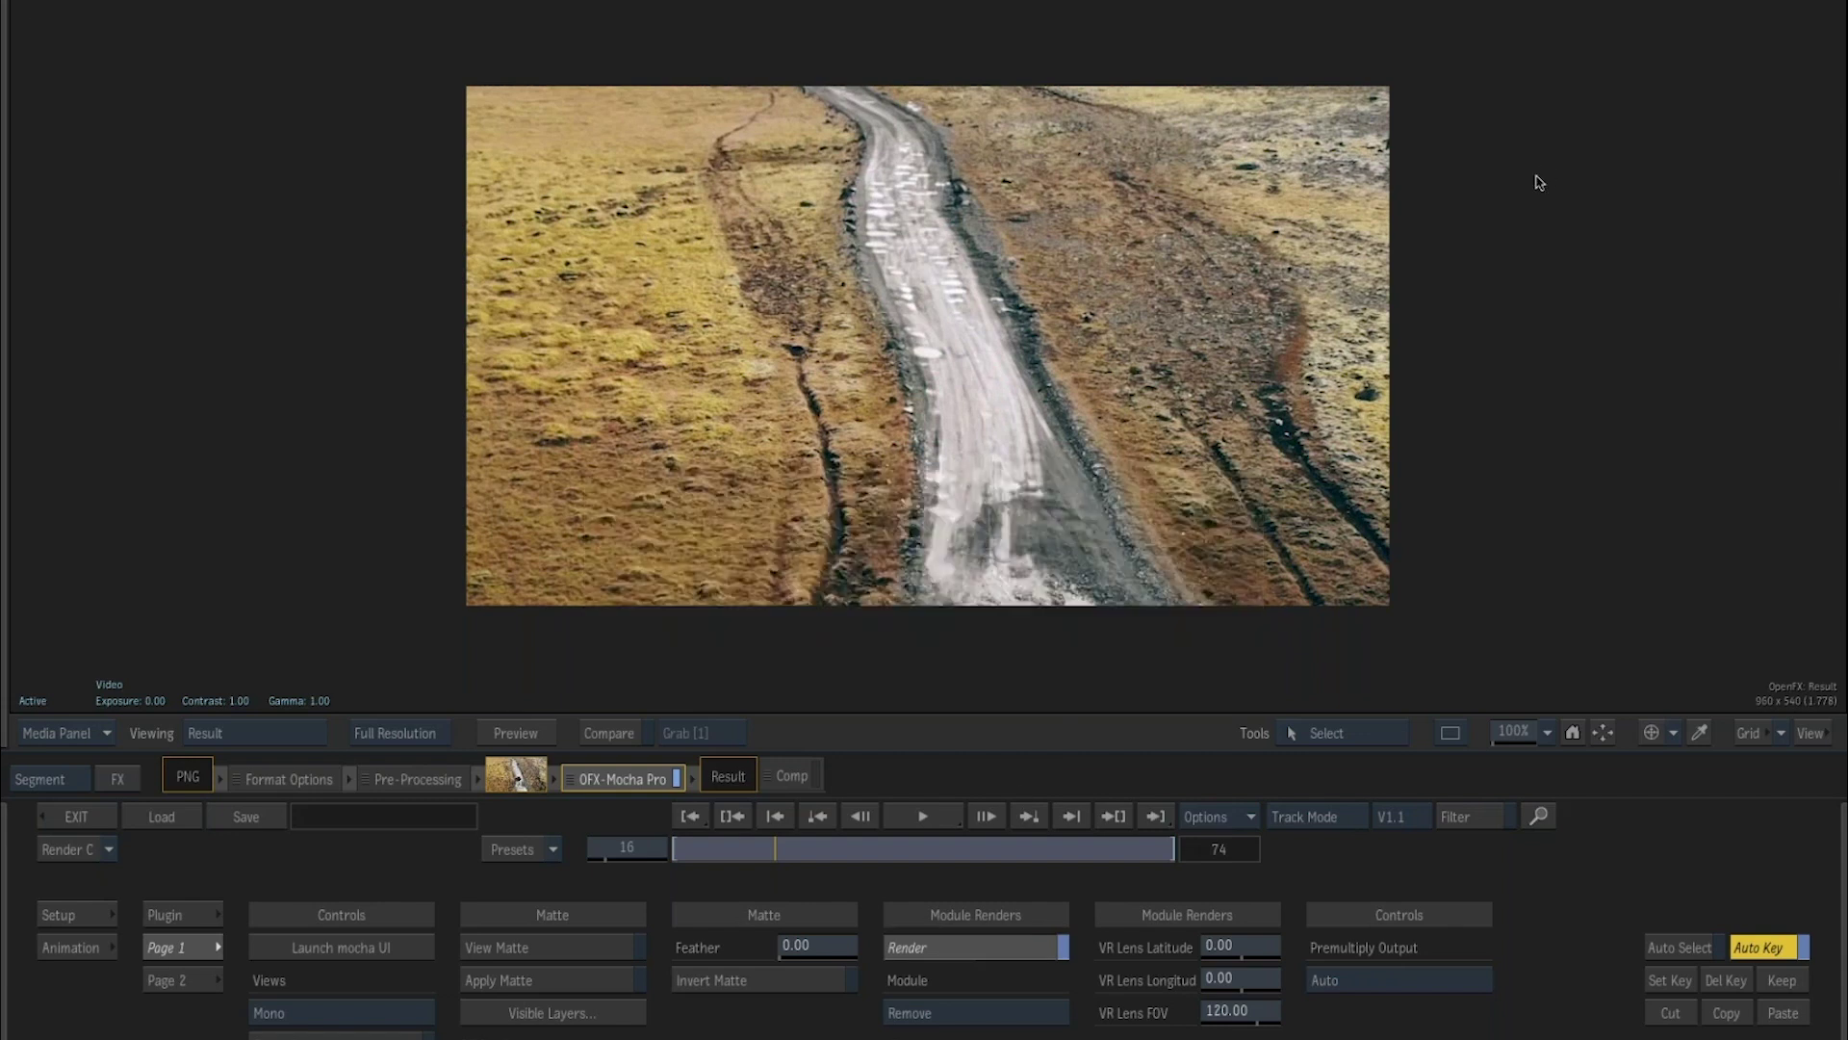
# Inspect the car removal around frame 38, turn off the module render, and return to the timeline.
pyautogui.click(927, 847)
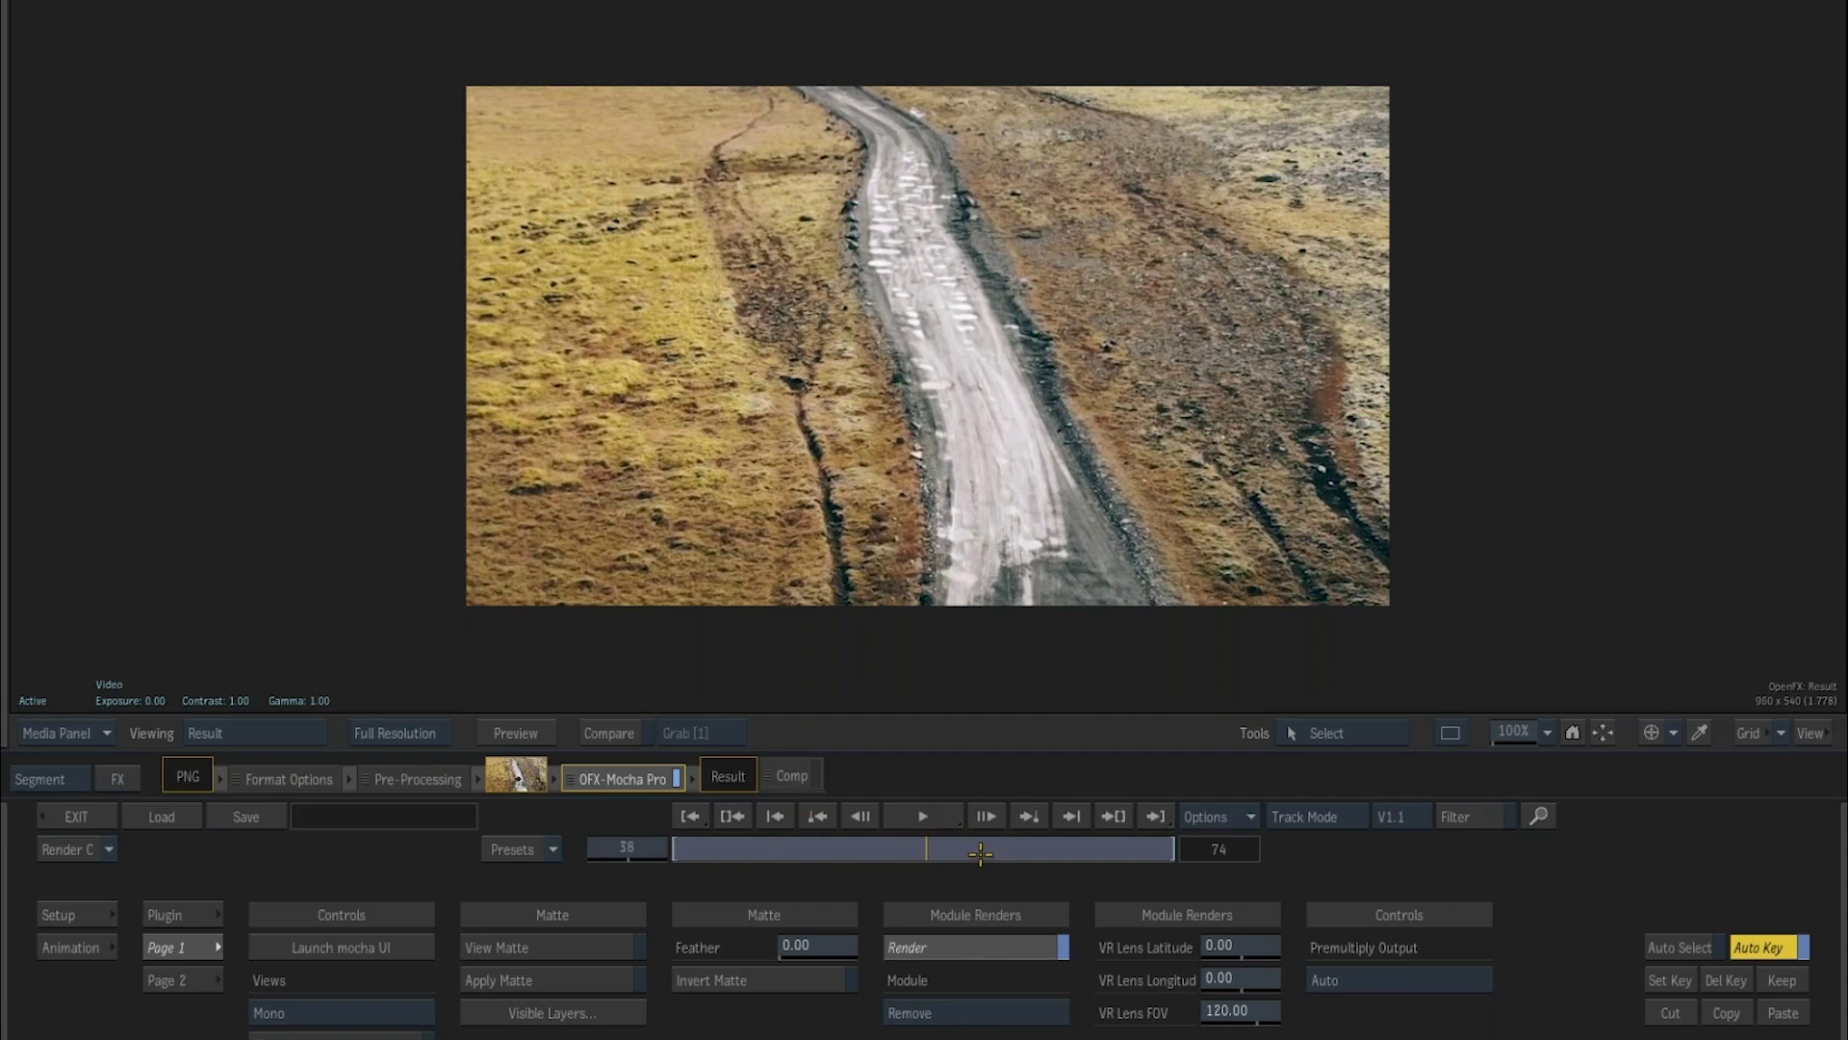
pyautogui.click(996, 949)
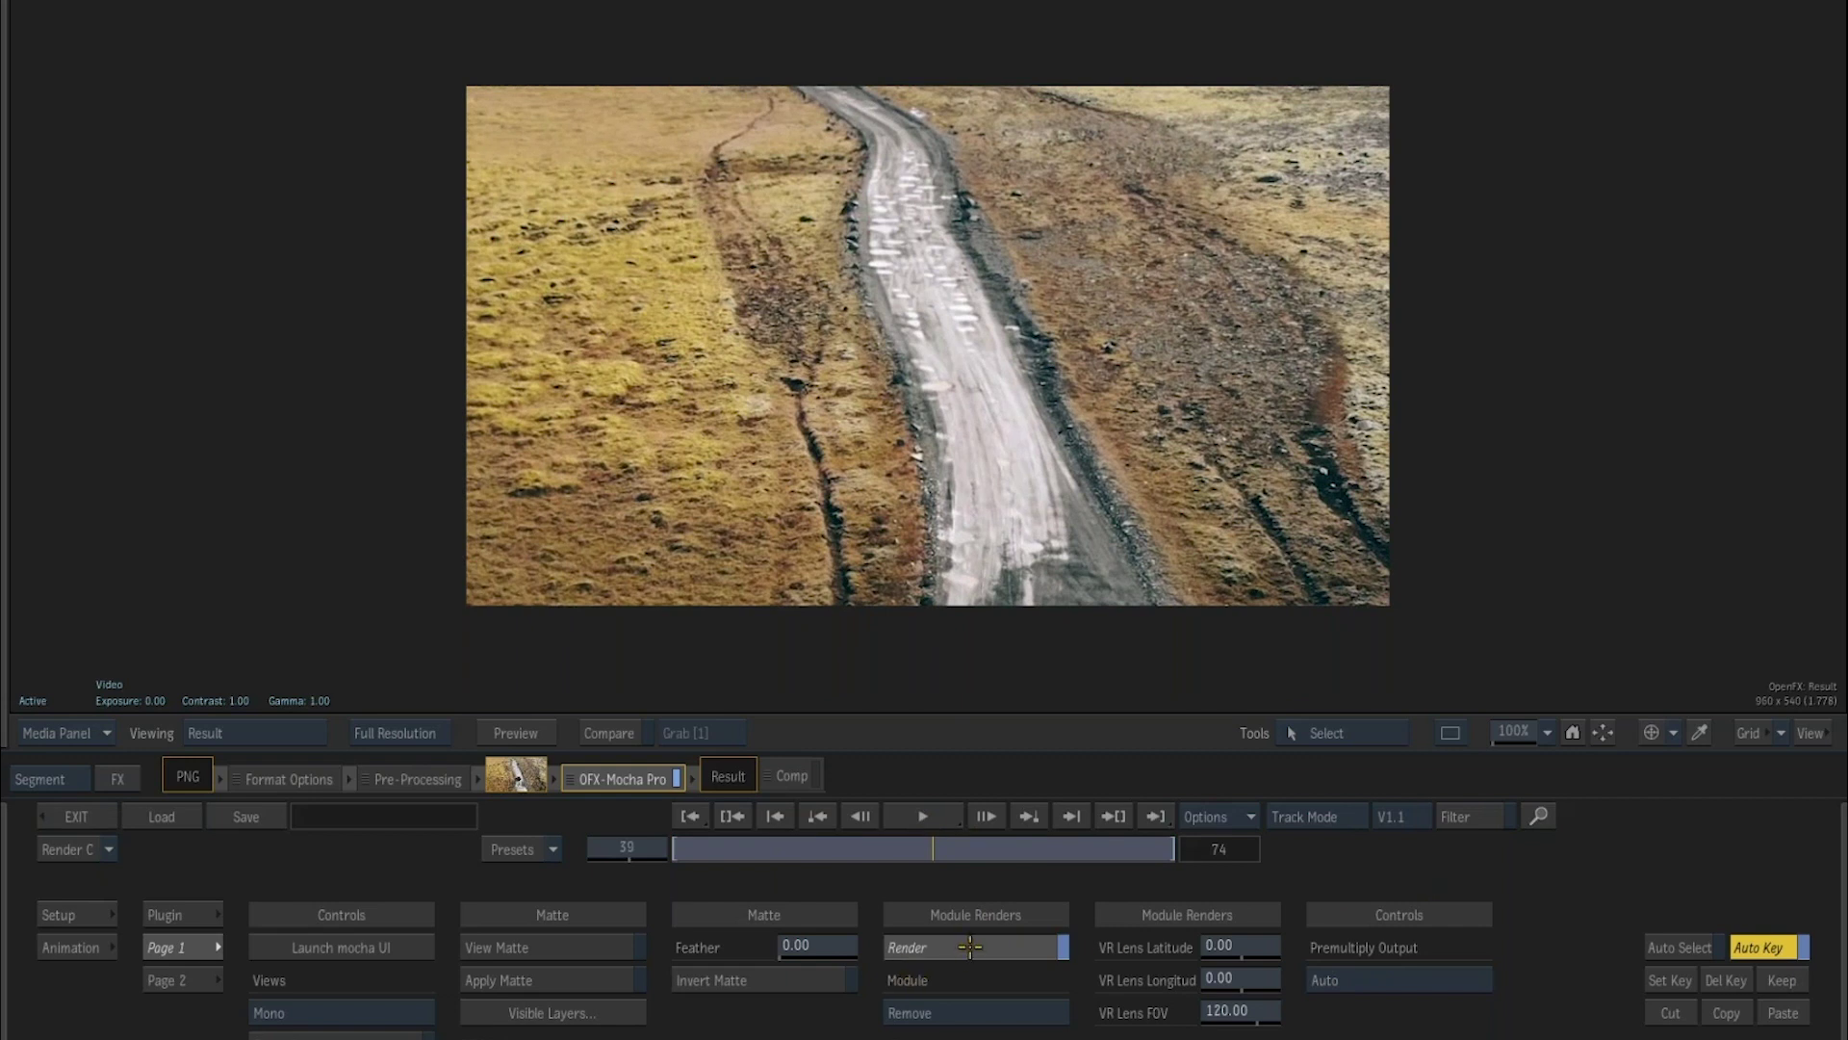
pyautogui.press('Escape')
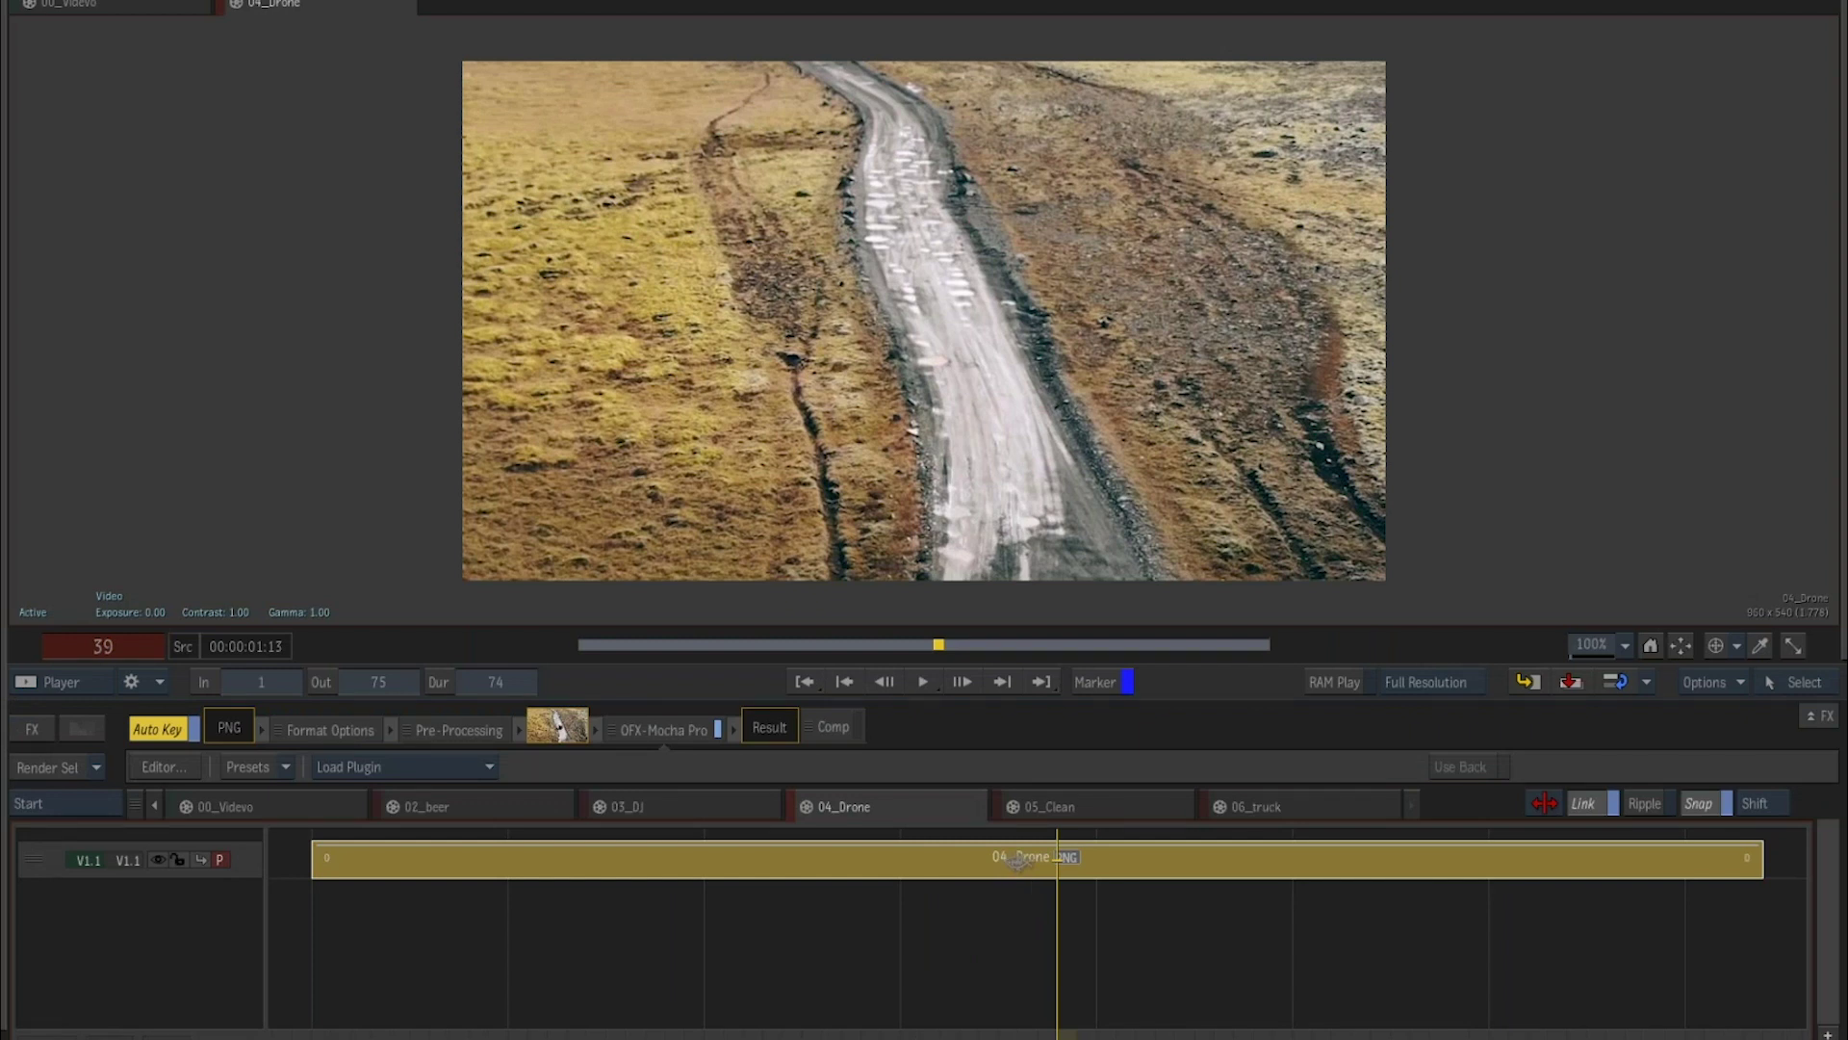
pyautogui.doubleClick(1018, 859)
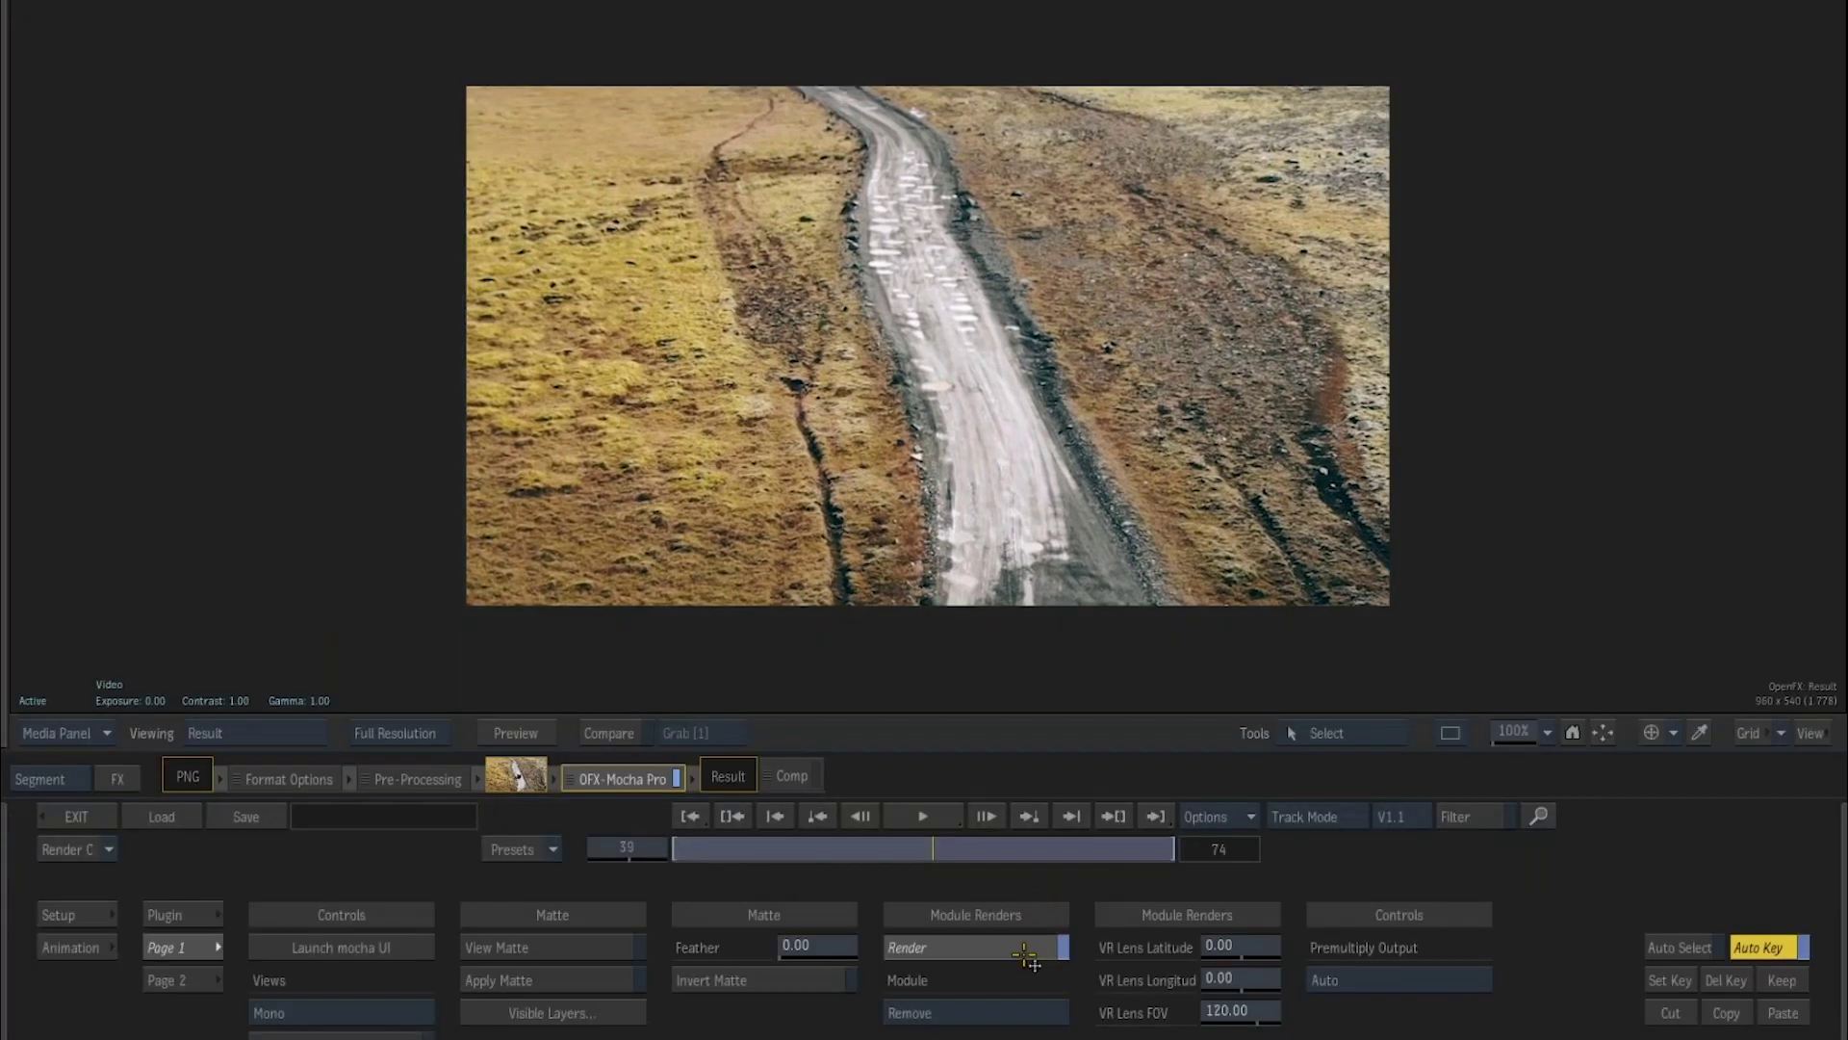
pyautogui.click(1029, 957)
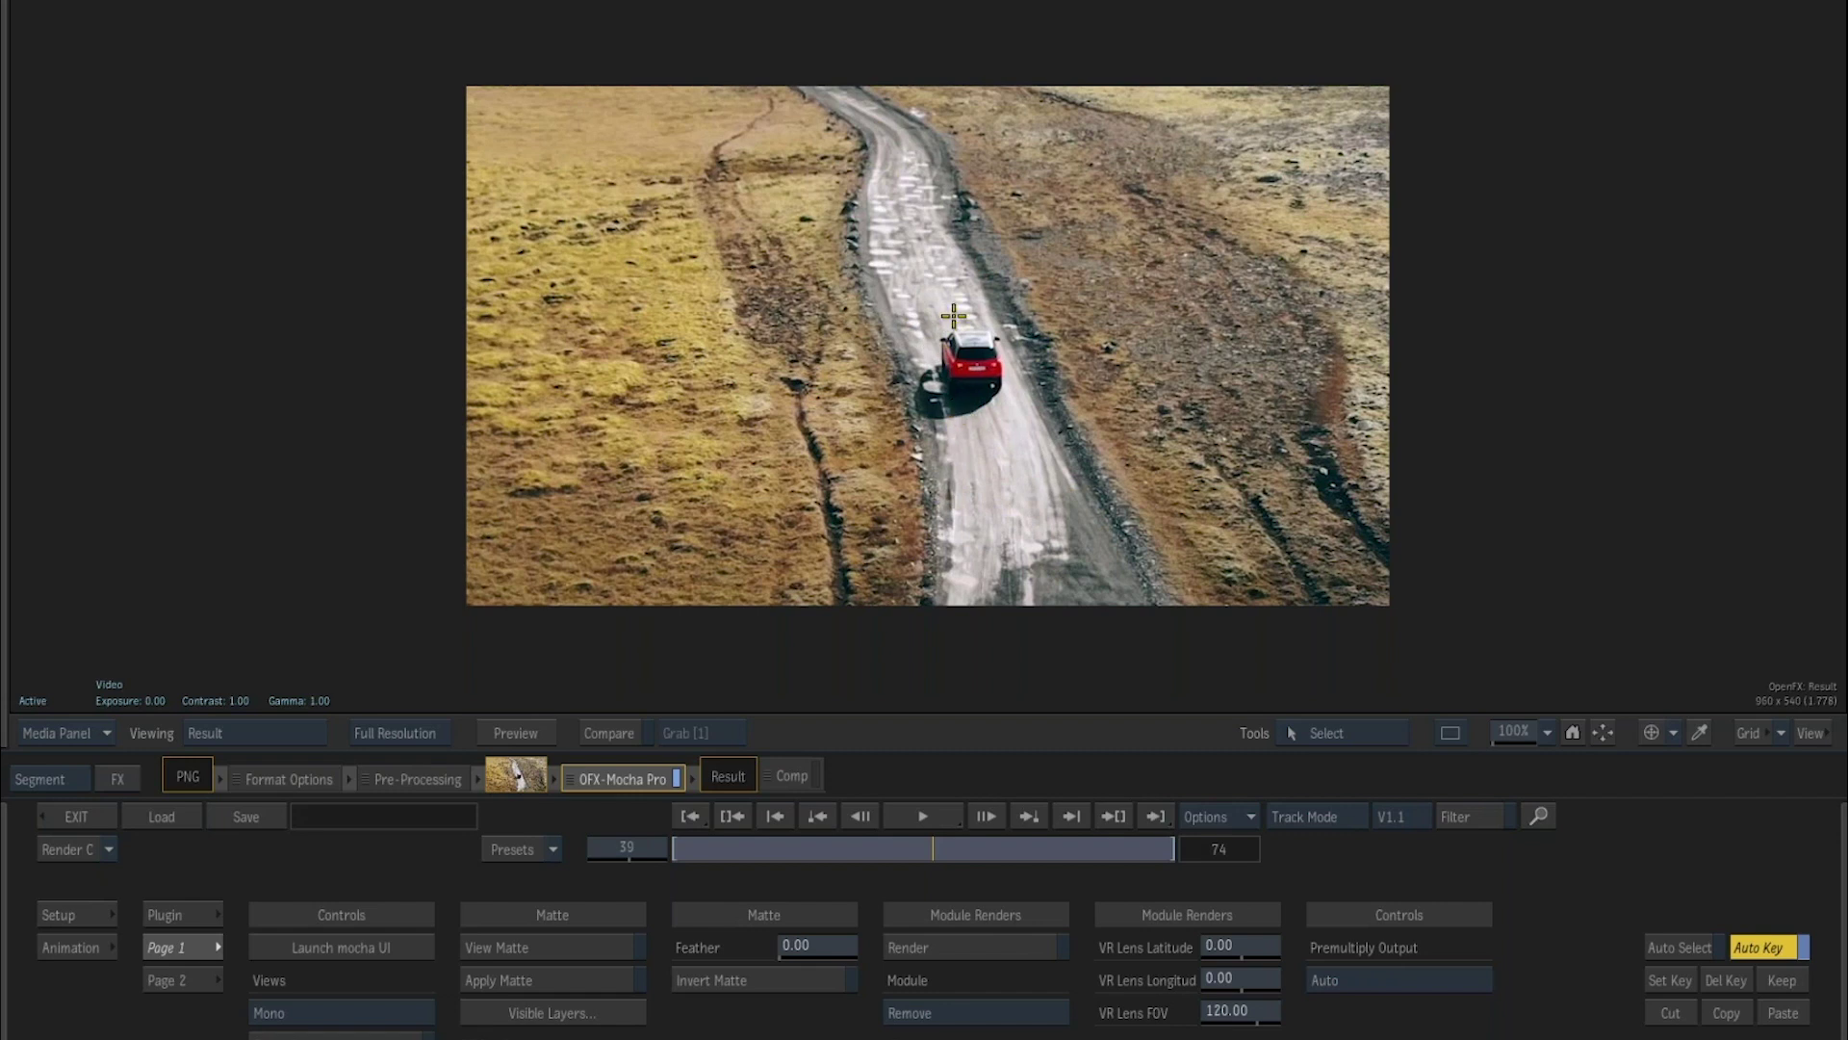
pyautogui.click(63, 834)
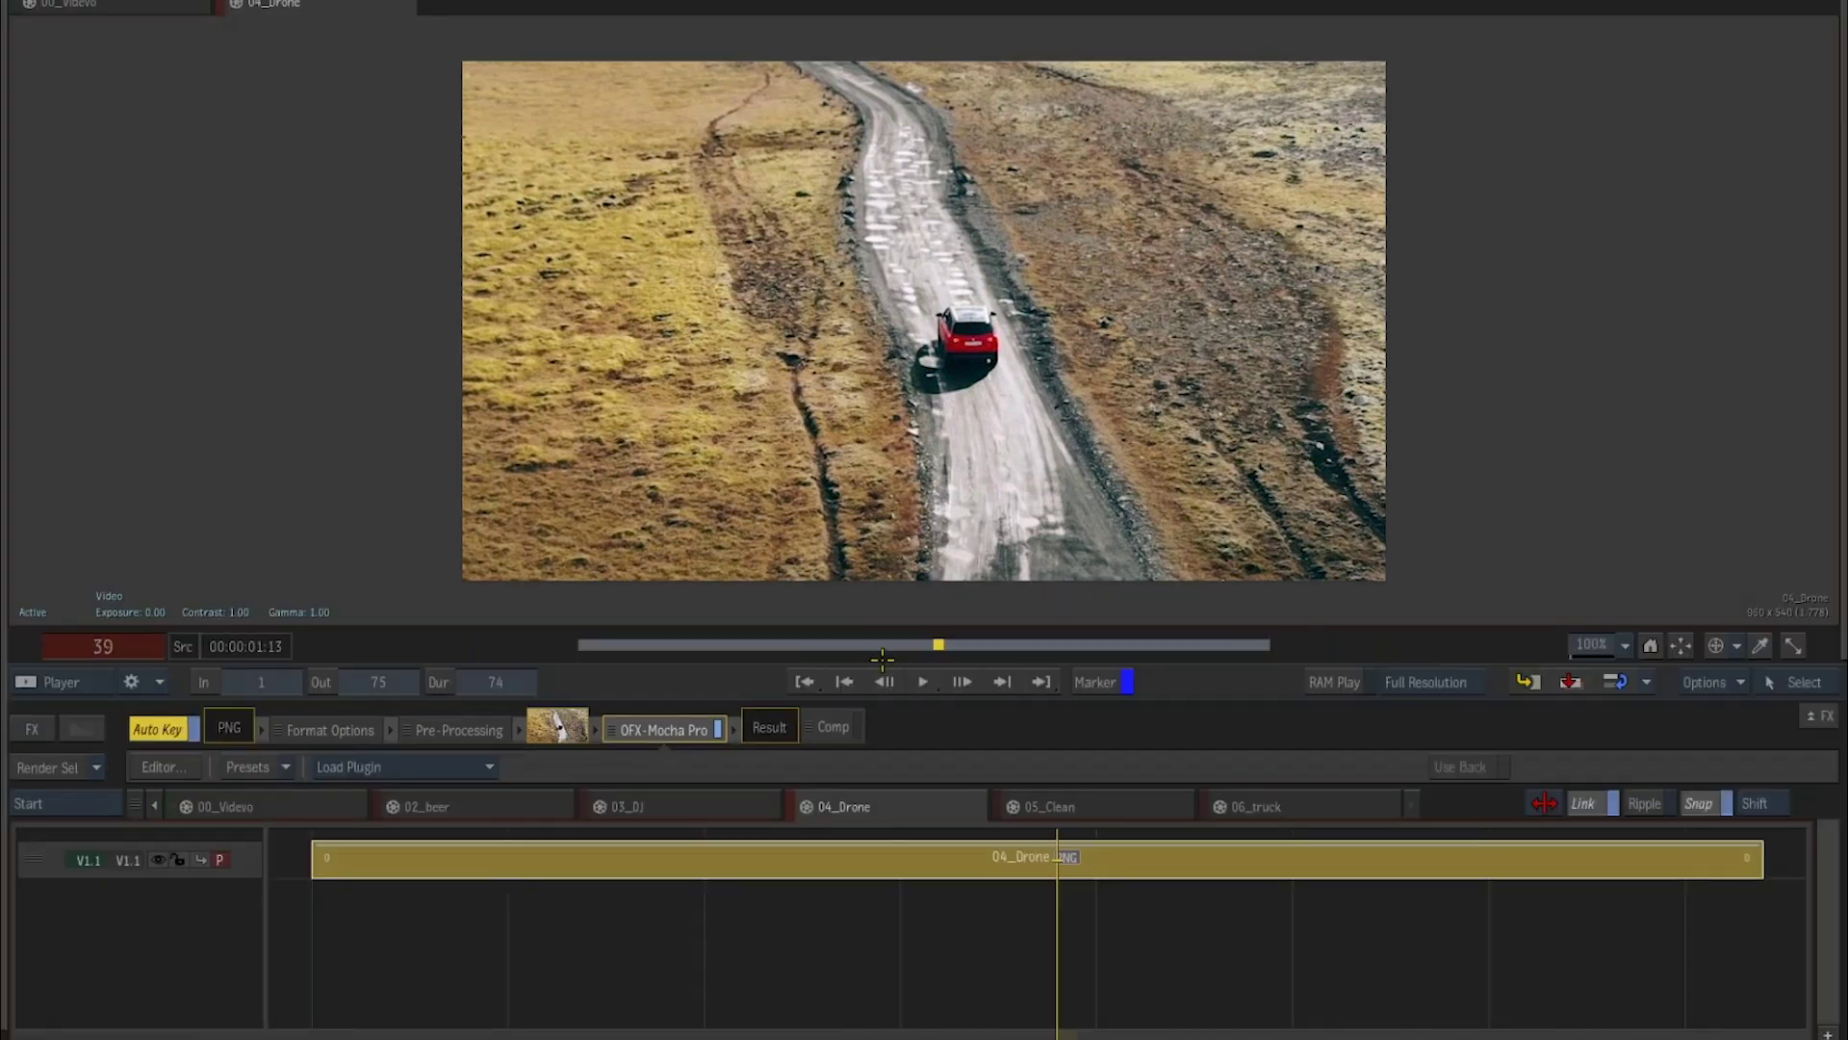
# Open the 05_Clean timeline and scrub through its clip, stopping at frame 7.
pyautogui.click(1101, 812)
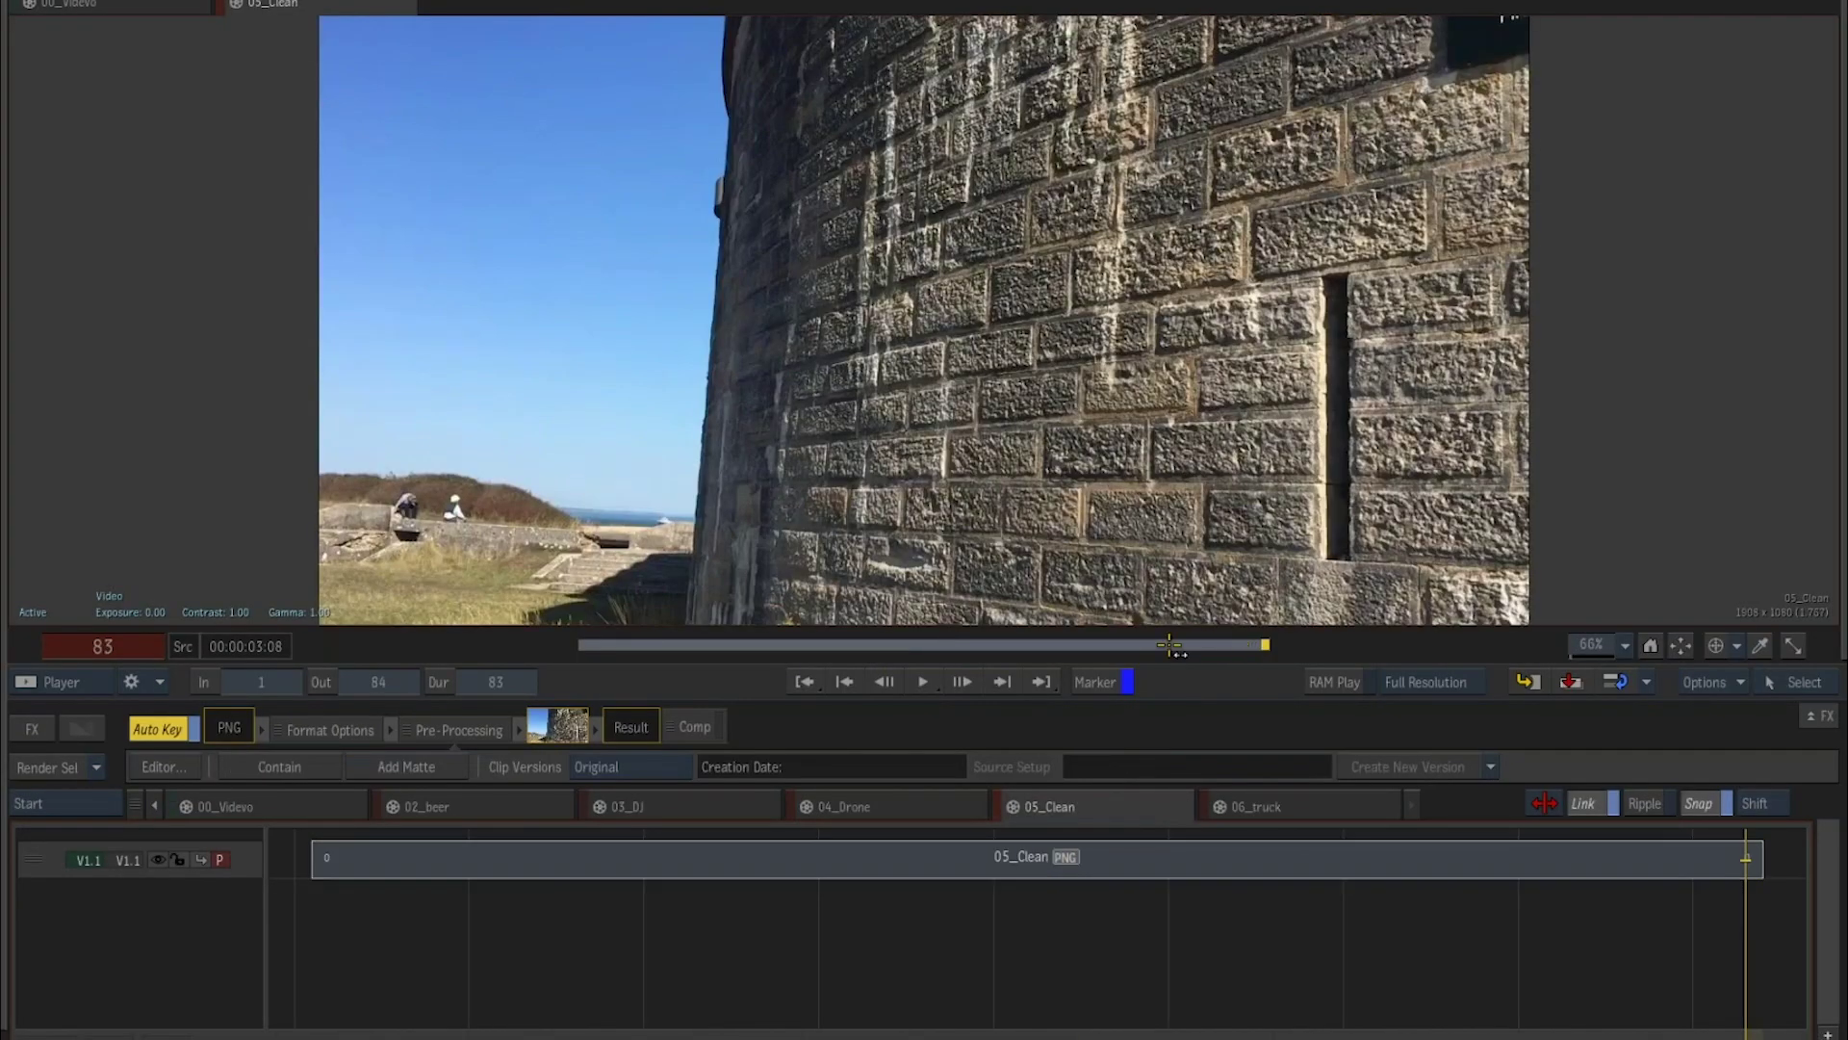
pyautogui.press('j')
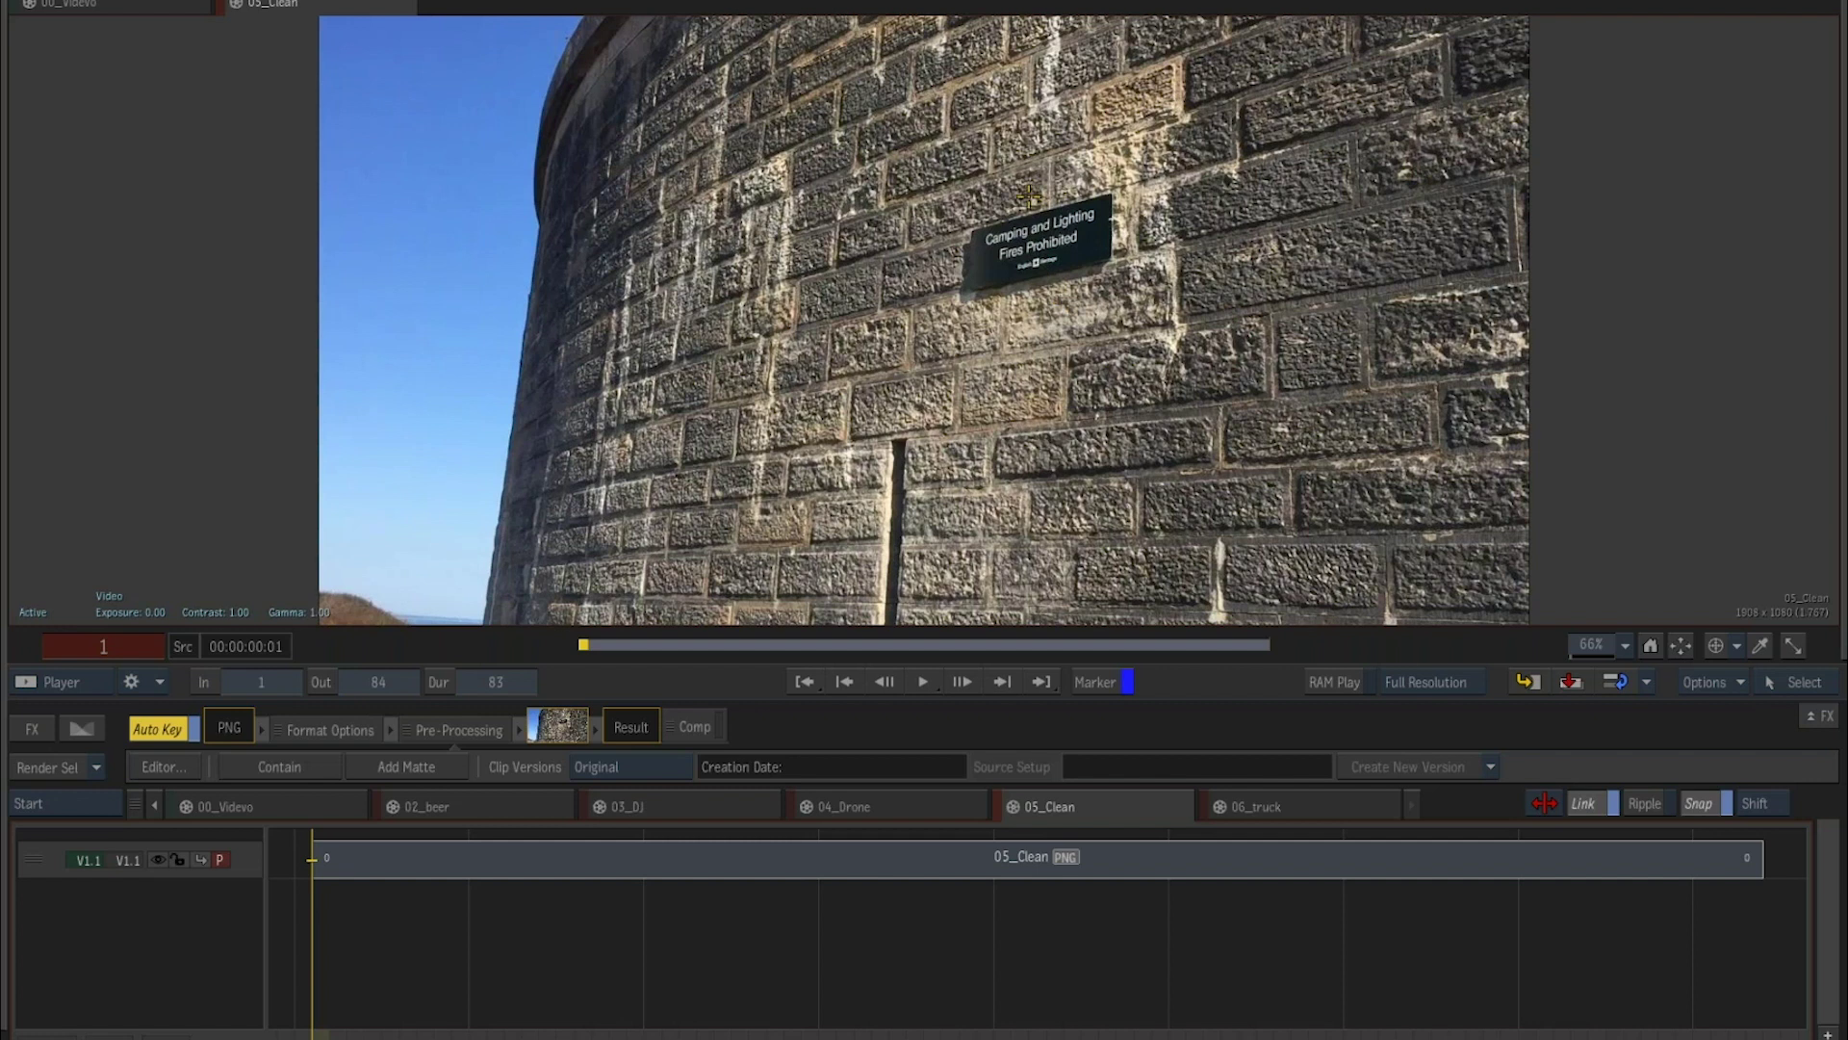
pyautogui.click(617, 645)
pyautogui.moveTo(623, 645)
pyautogui.mouseDown()
pyautogui.moveTo(1011, 647)
pyautogui.moveTo(625, 647)
pyautogui.mouseUp()
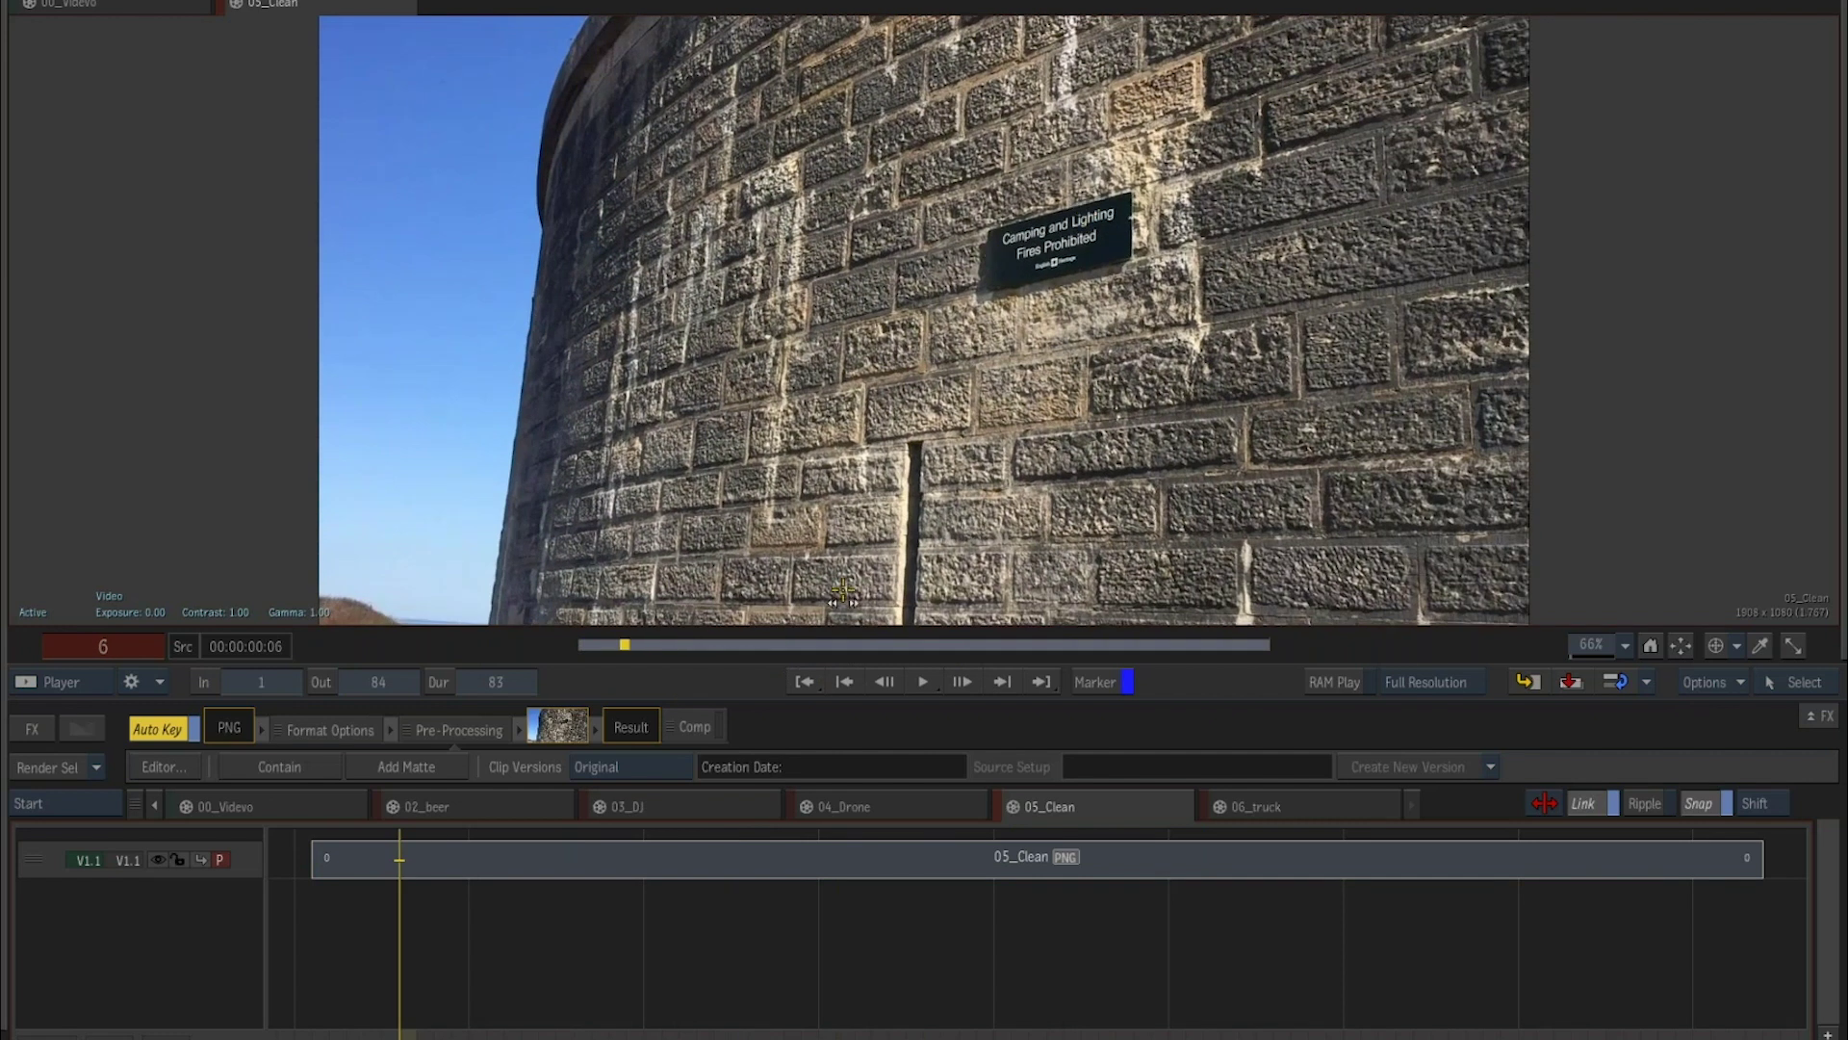
pyautogui.moveTo(1030, 630); pyautogui.dragTo(632, 640)
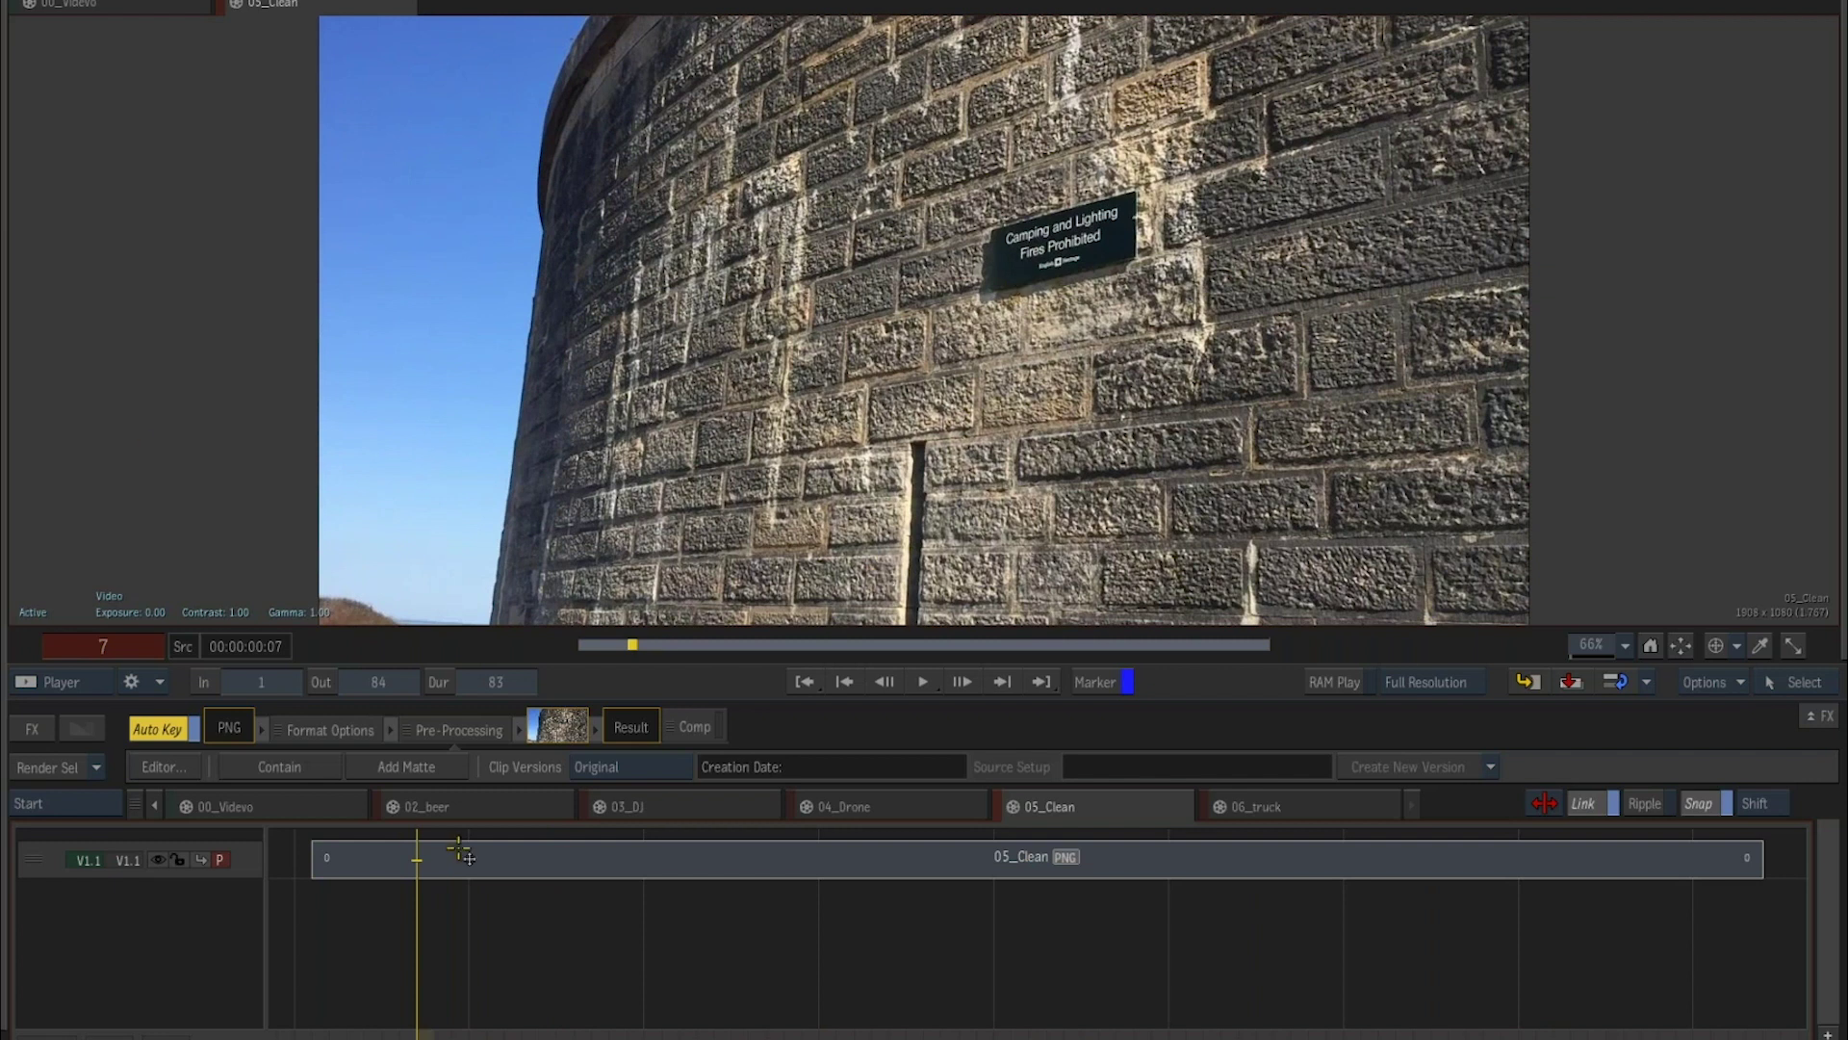
# Add an OpenFX effect with the Mocha Pro plugin to the 05_Clean clip and launch the mocha UI.
pyautogui.click(631, 855)
pyautogui.click(31, 732)
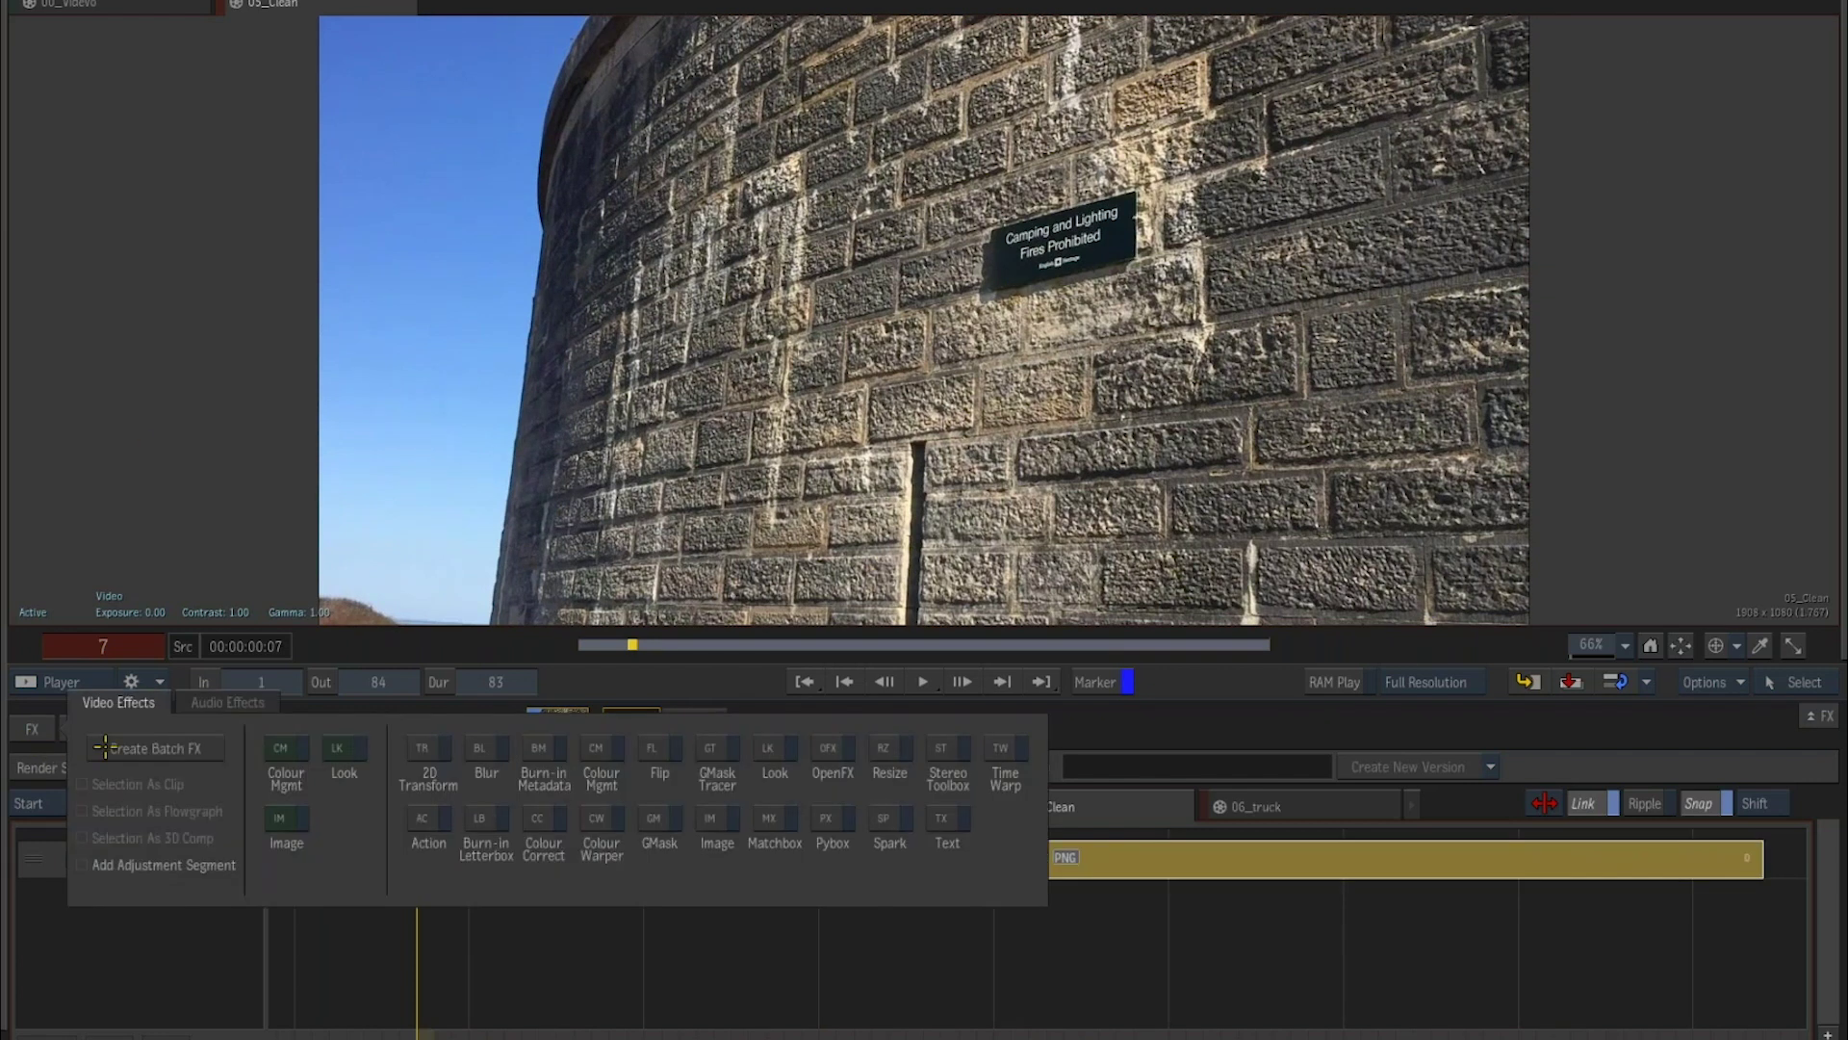
pyautogui.click(843, 760)
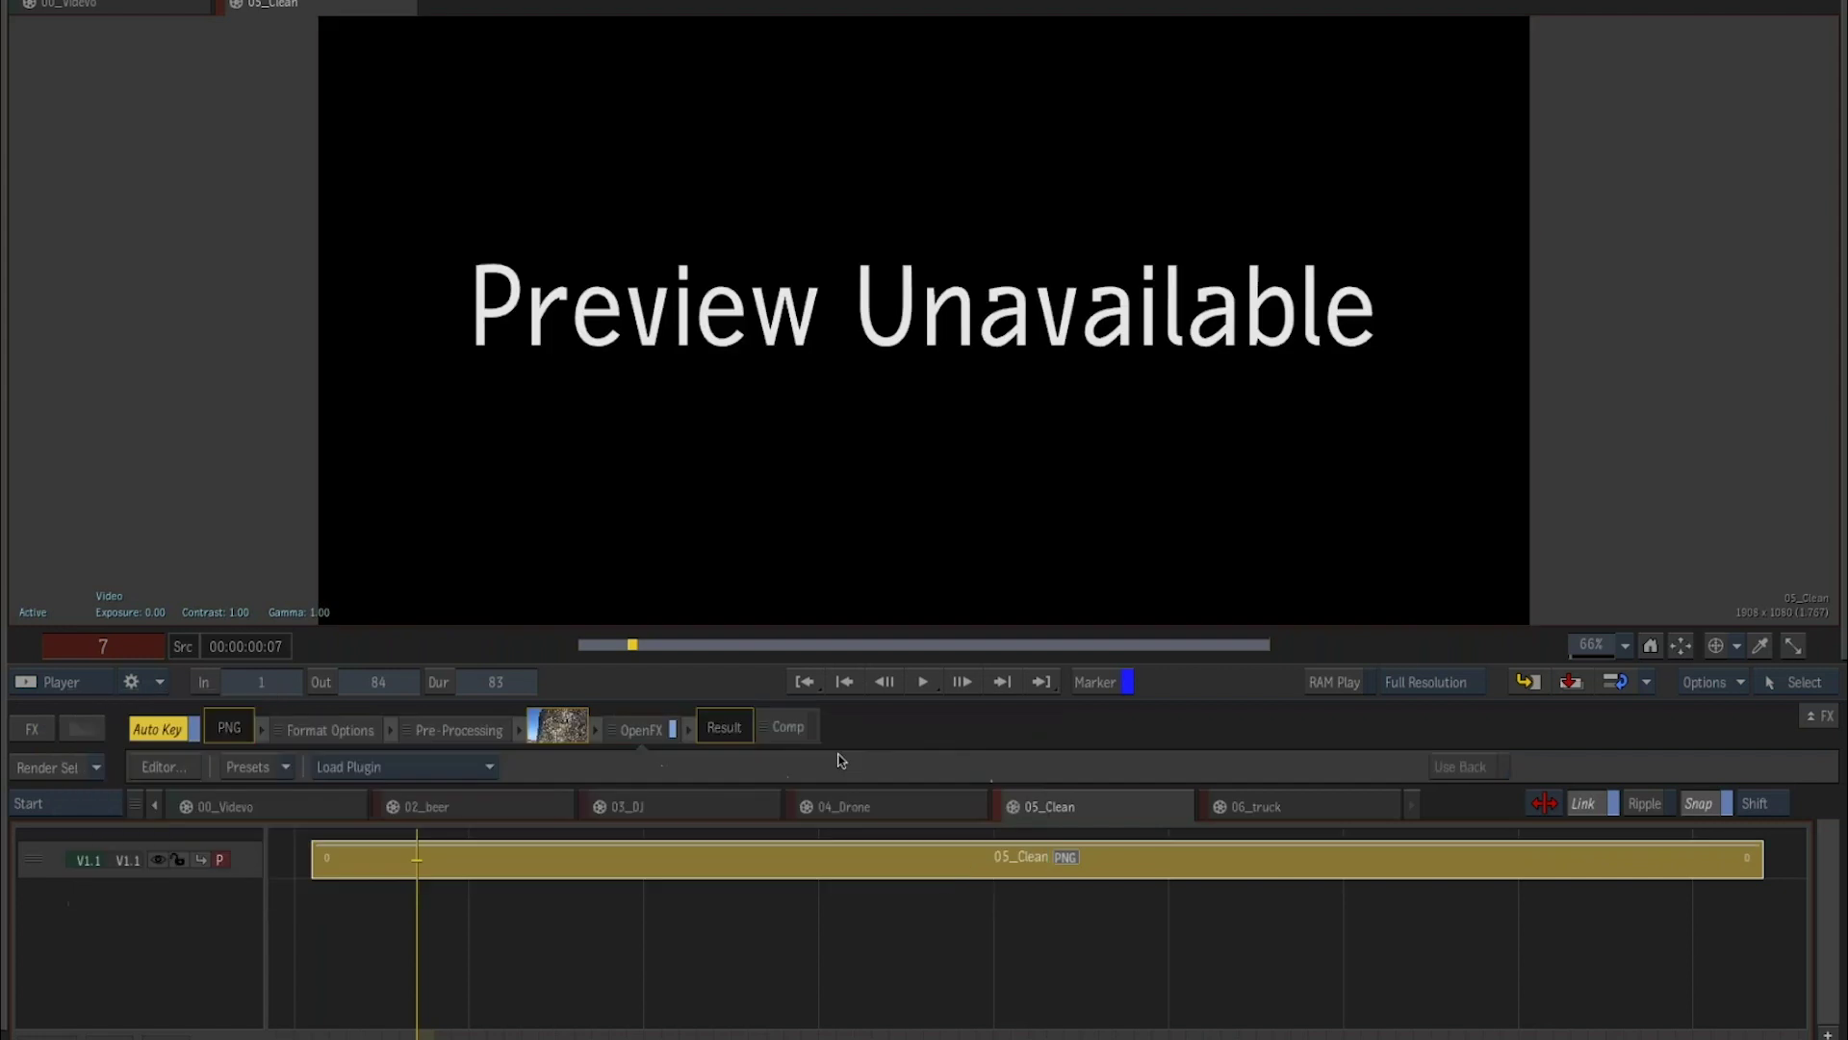
pyautogui.click(395, 763)
pyautogui.moveTo(404, 794)
pyautogui.click(605, 799)
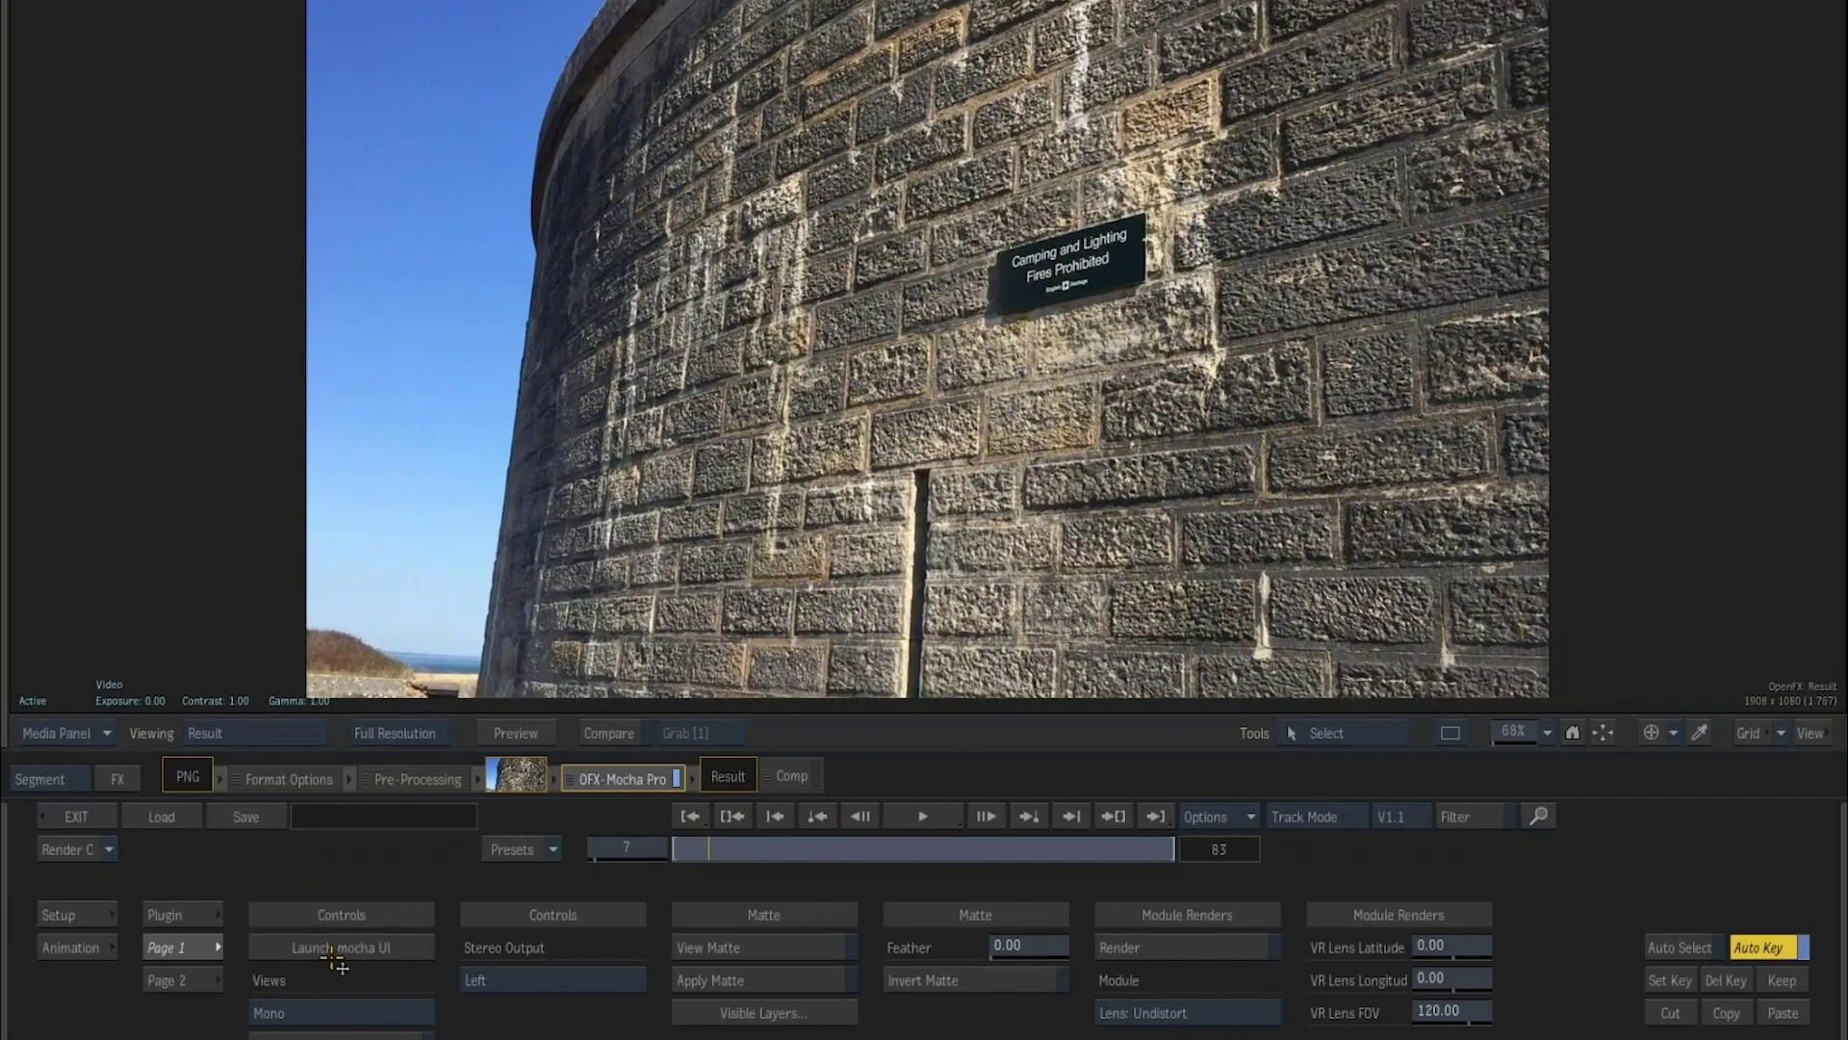
pyautogui.click(341, 948)
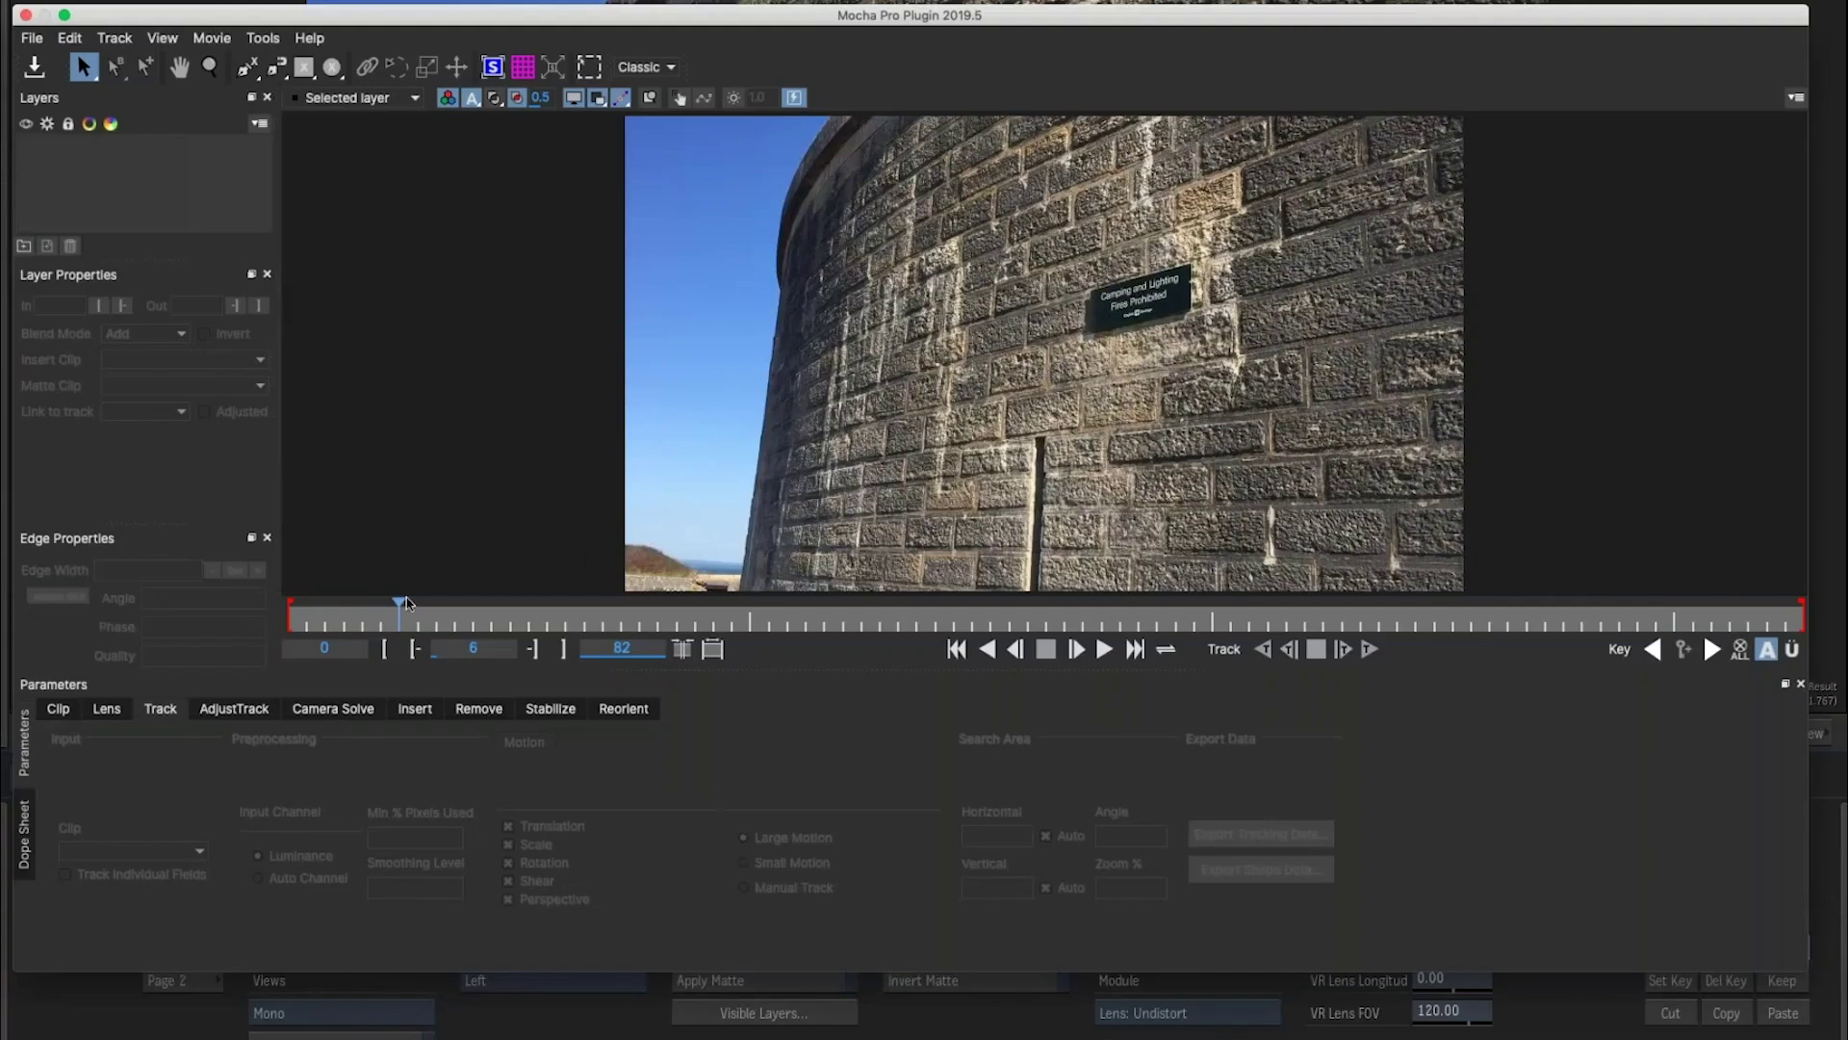
# Draw a rectangular shape around the wall sign at frame 0 and fit its corners to the sign's perspective.
pyautogui.moveTo(399, 617); pyautogui.dragTo(159, 627)
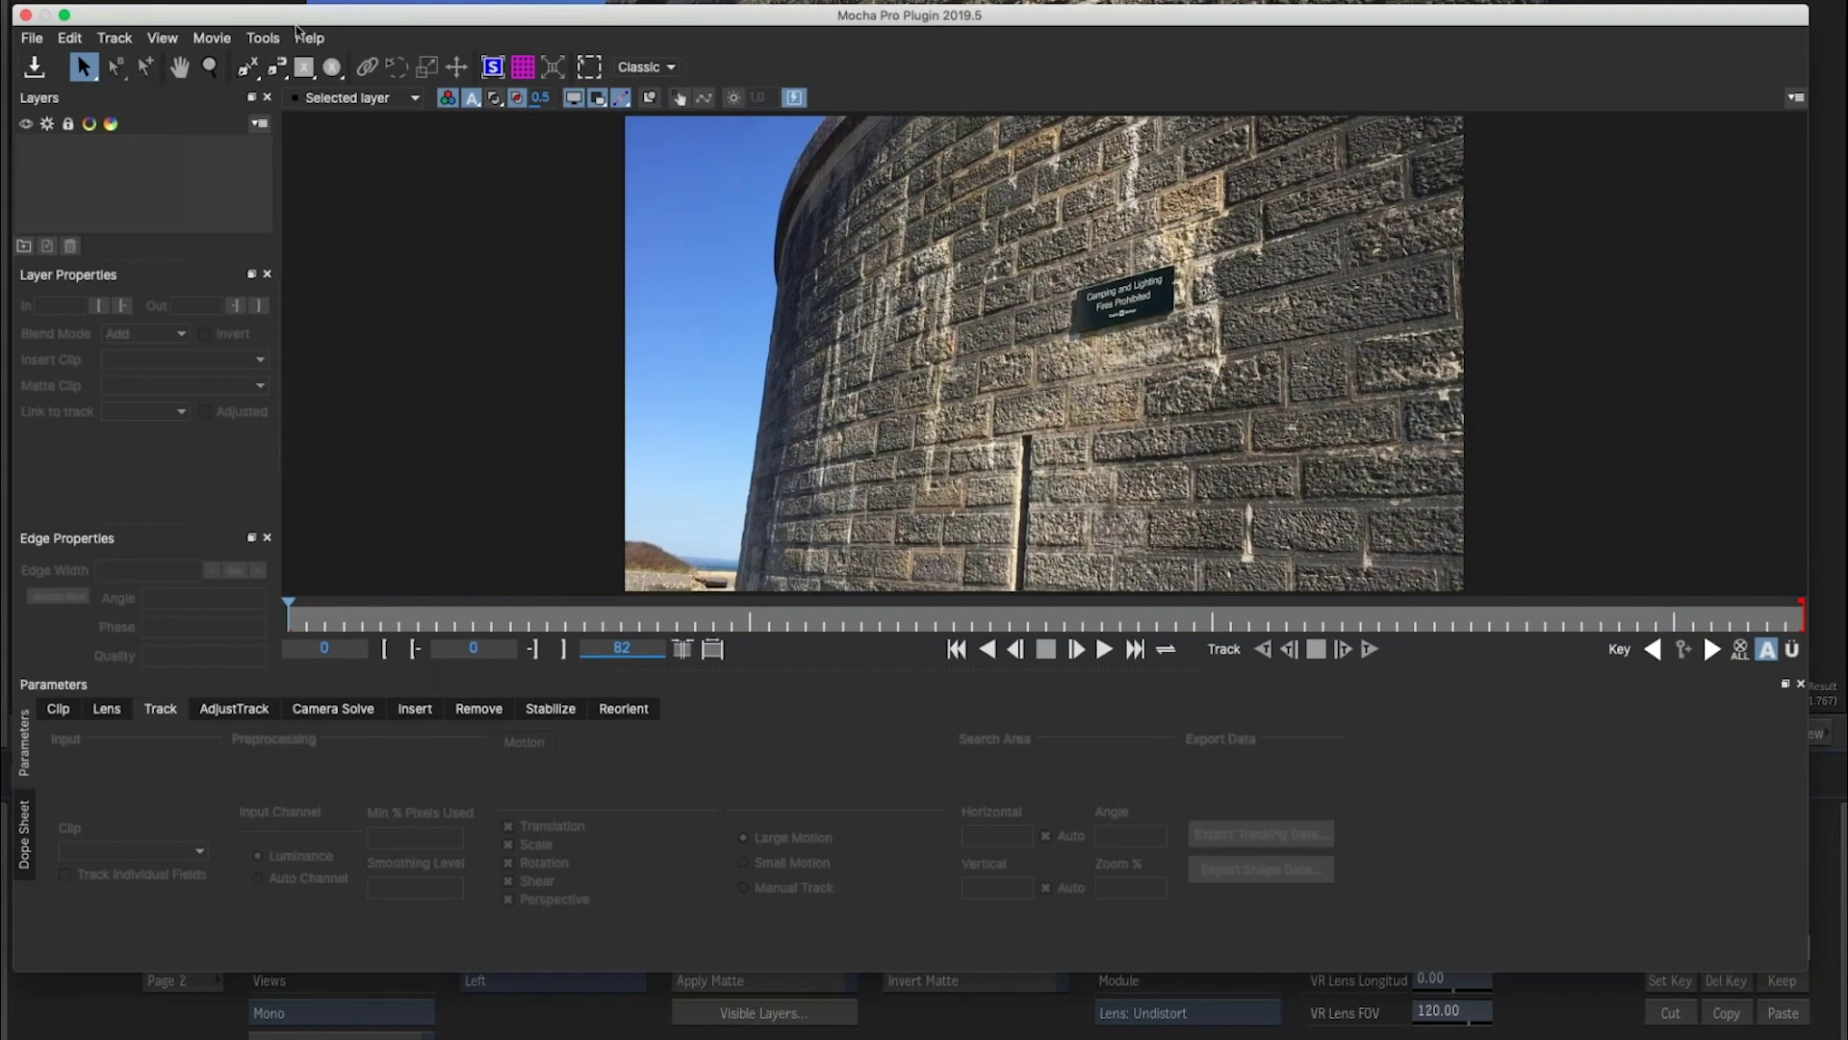
pyautogui.click(303, 66)
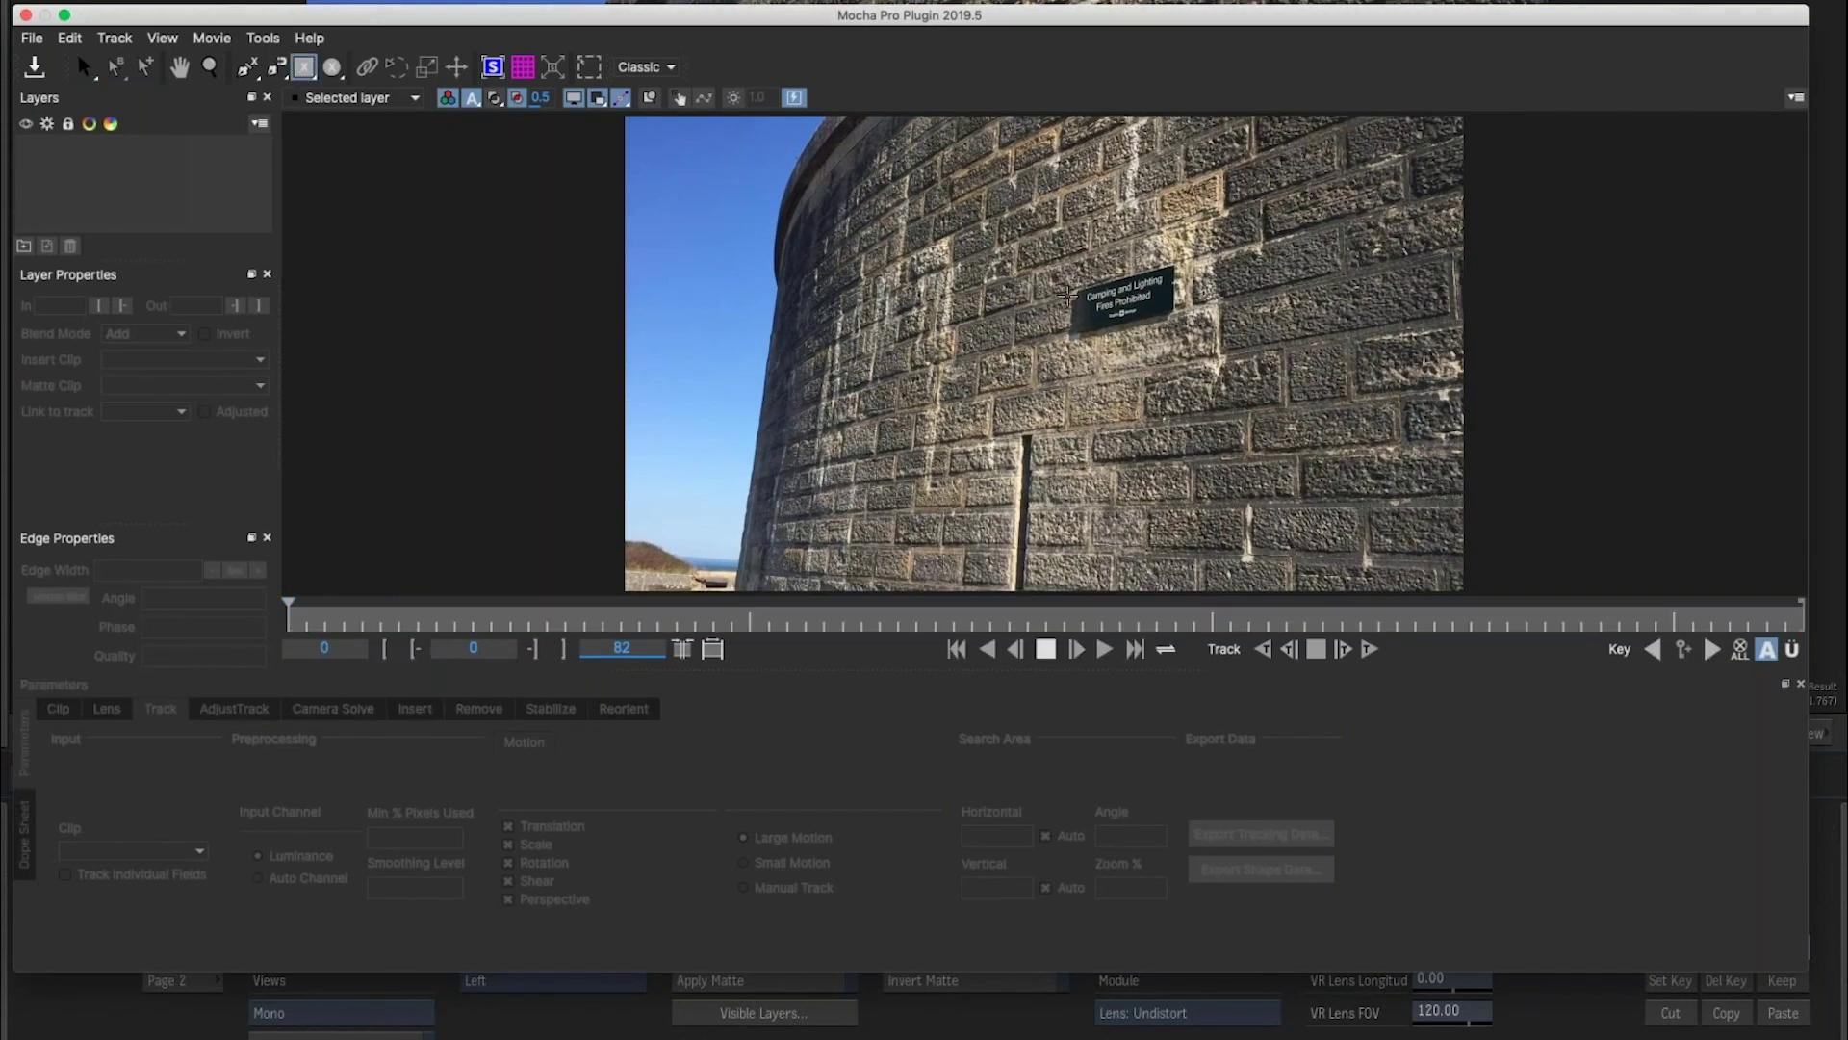
pyautogui.moveTo(1071, 279); pyautogui.dragTo(1231, 382)
pyautogui.moveTo(1220, 262); pyautogui.dragTo(1205, 243)
pyautogui.moveTo(1064, 382); pyautogui.dragTo(1058, 348)
pyautogui.moveTo(1231, 382); pyautogui.dragTo(1210, 330)
pyautogui.moveTo(1057, 348); pyautogui.dragTo(1057, 344)
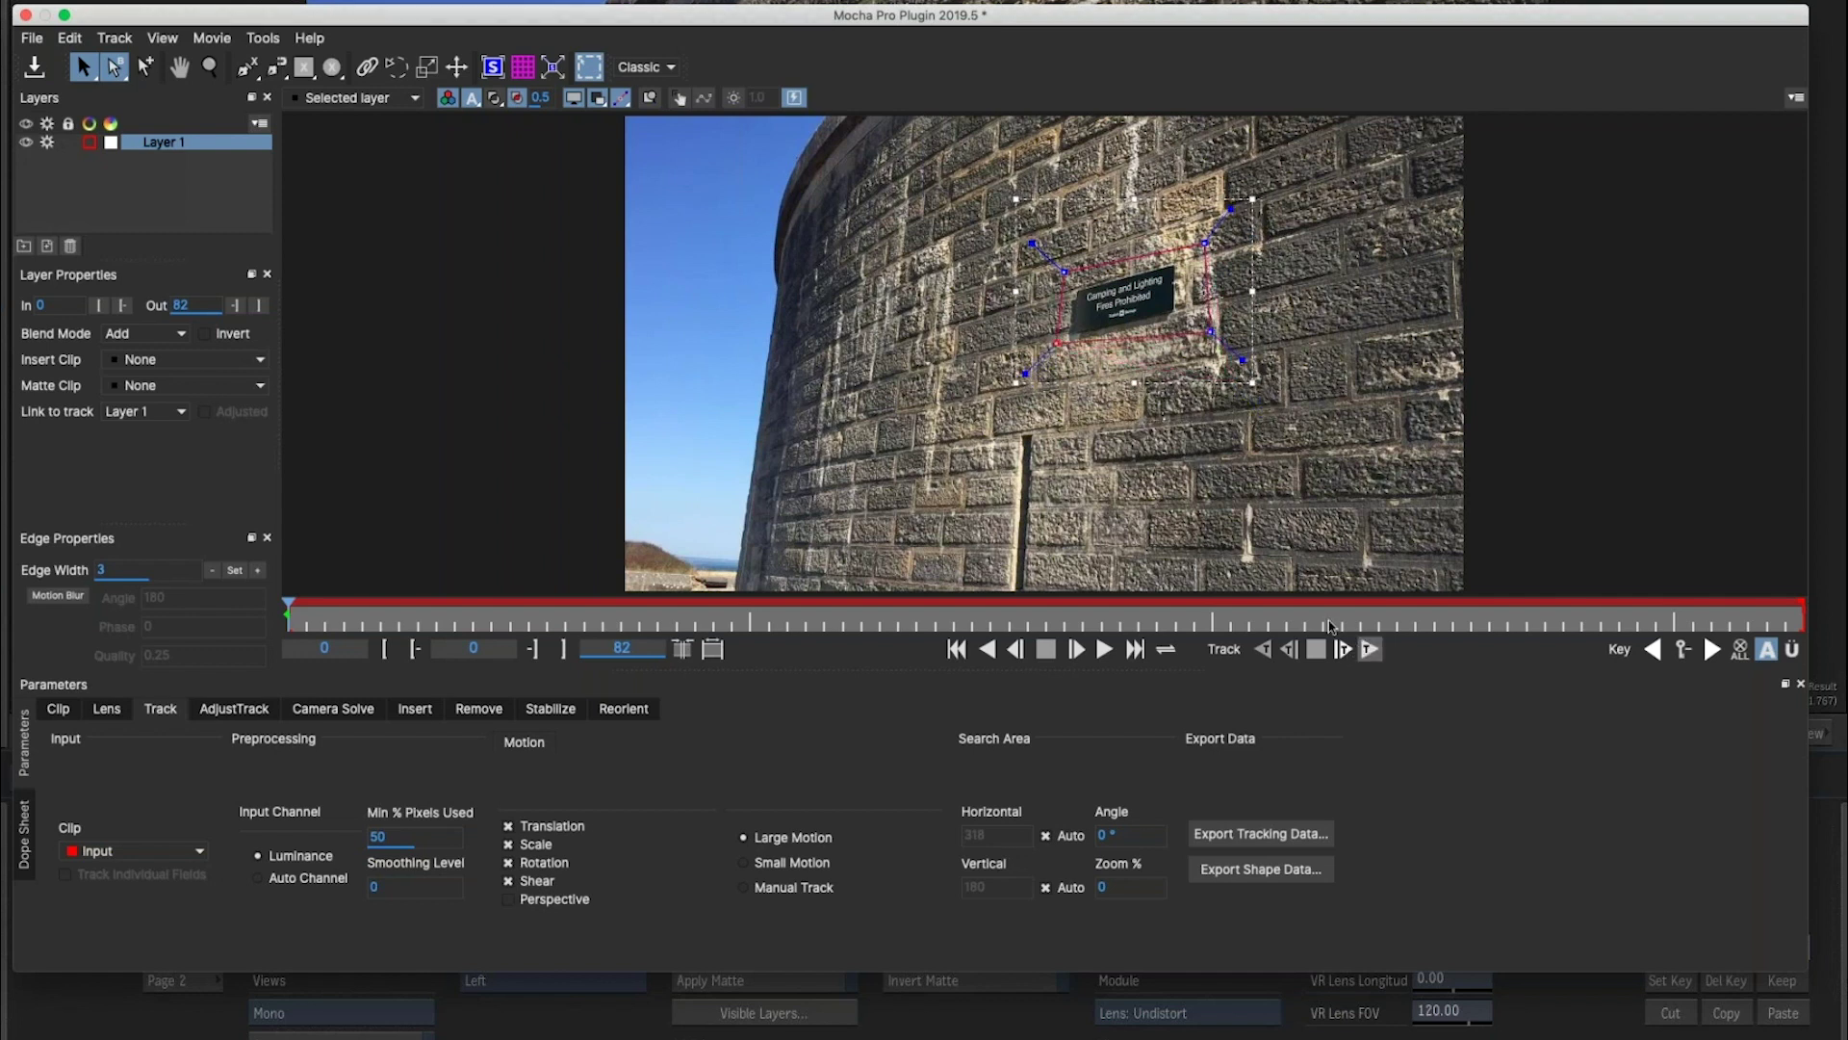
pyautogui.moveTo(1210, 331); pyautogui.dragTo(1204, 324)
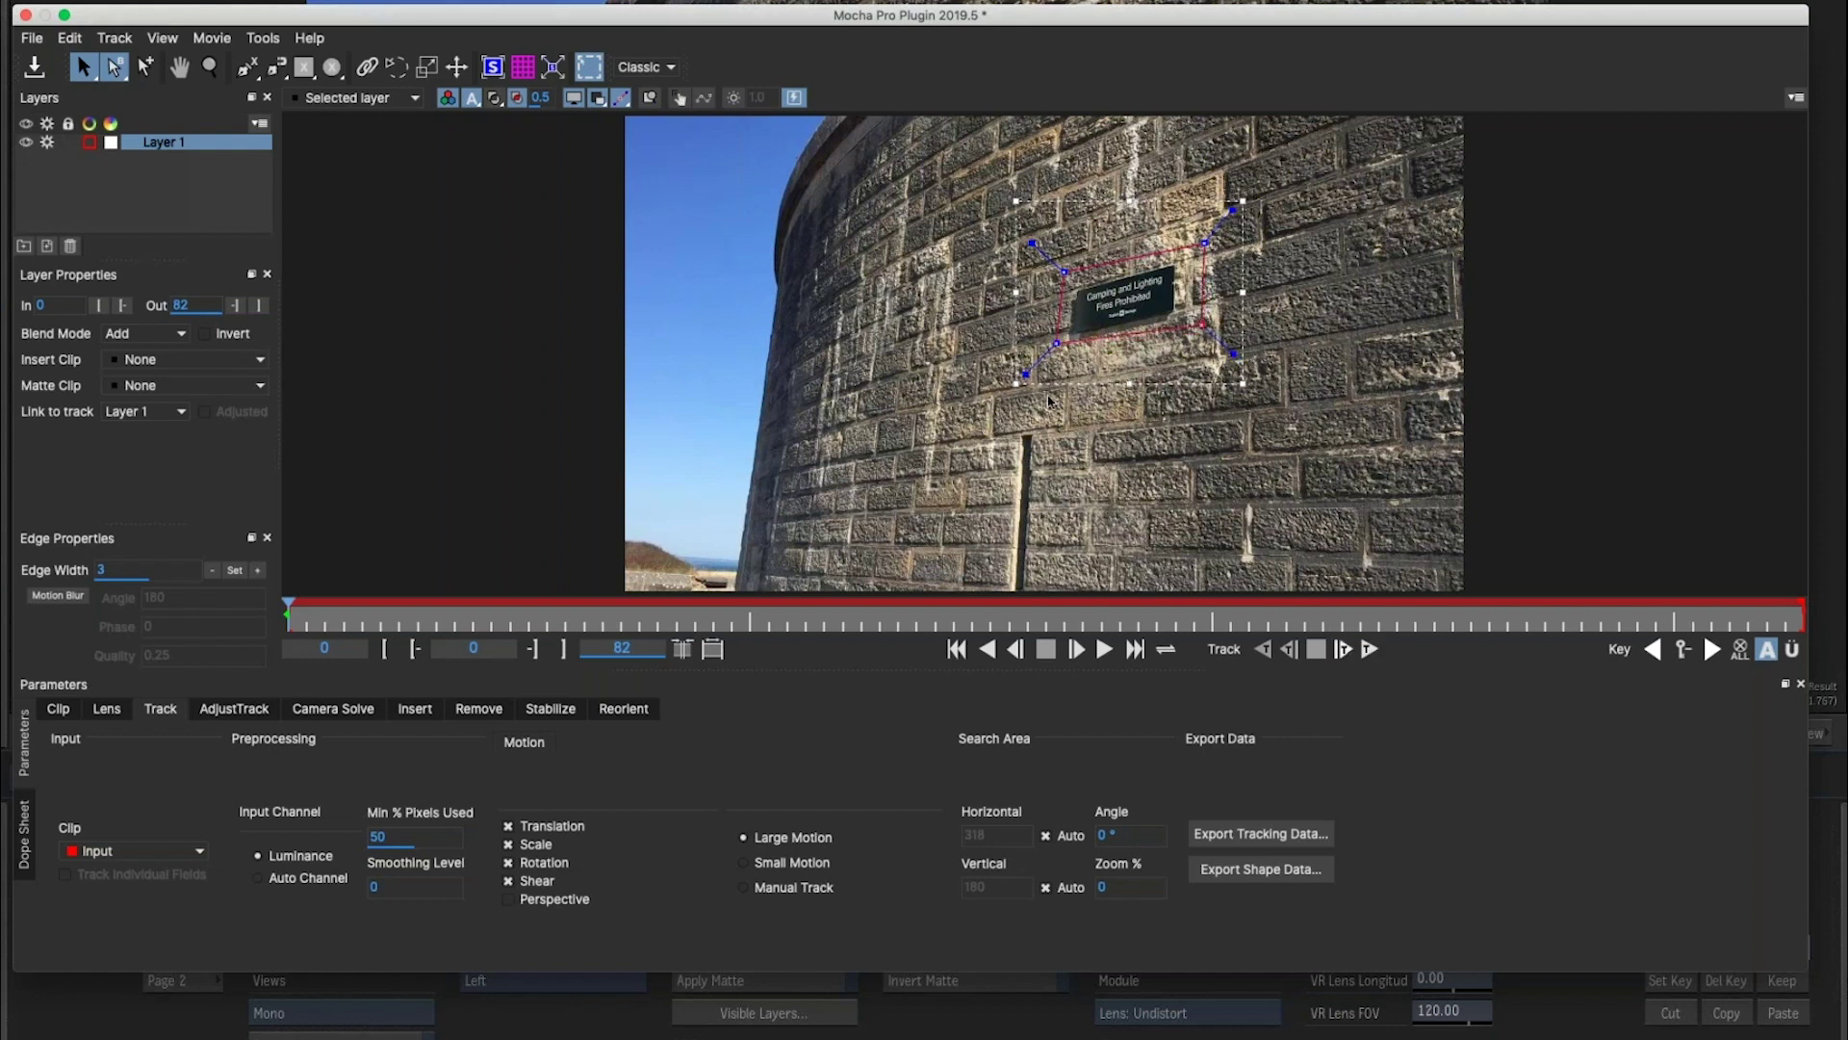
pyautogui.moveTo(1057, 343); pyautogui.dragTo(1065, 365)
# Enable Perspective motion for the sign layer and track it forward to frame 82.
pyautogui.click(554, 901)
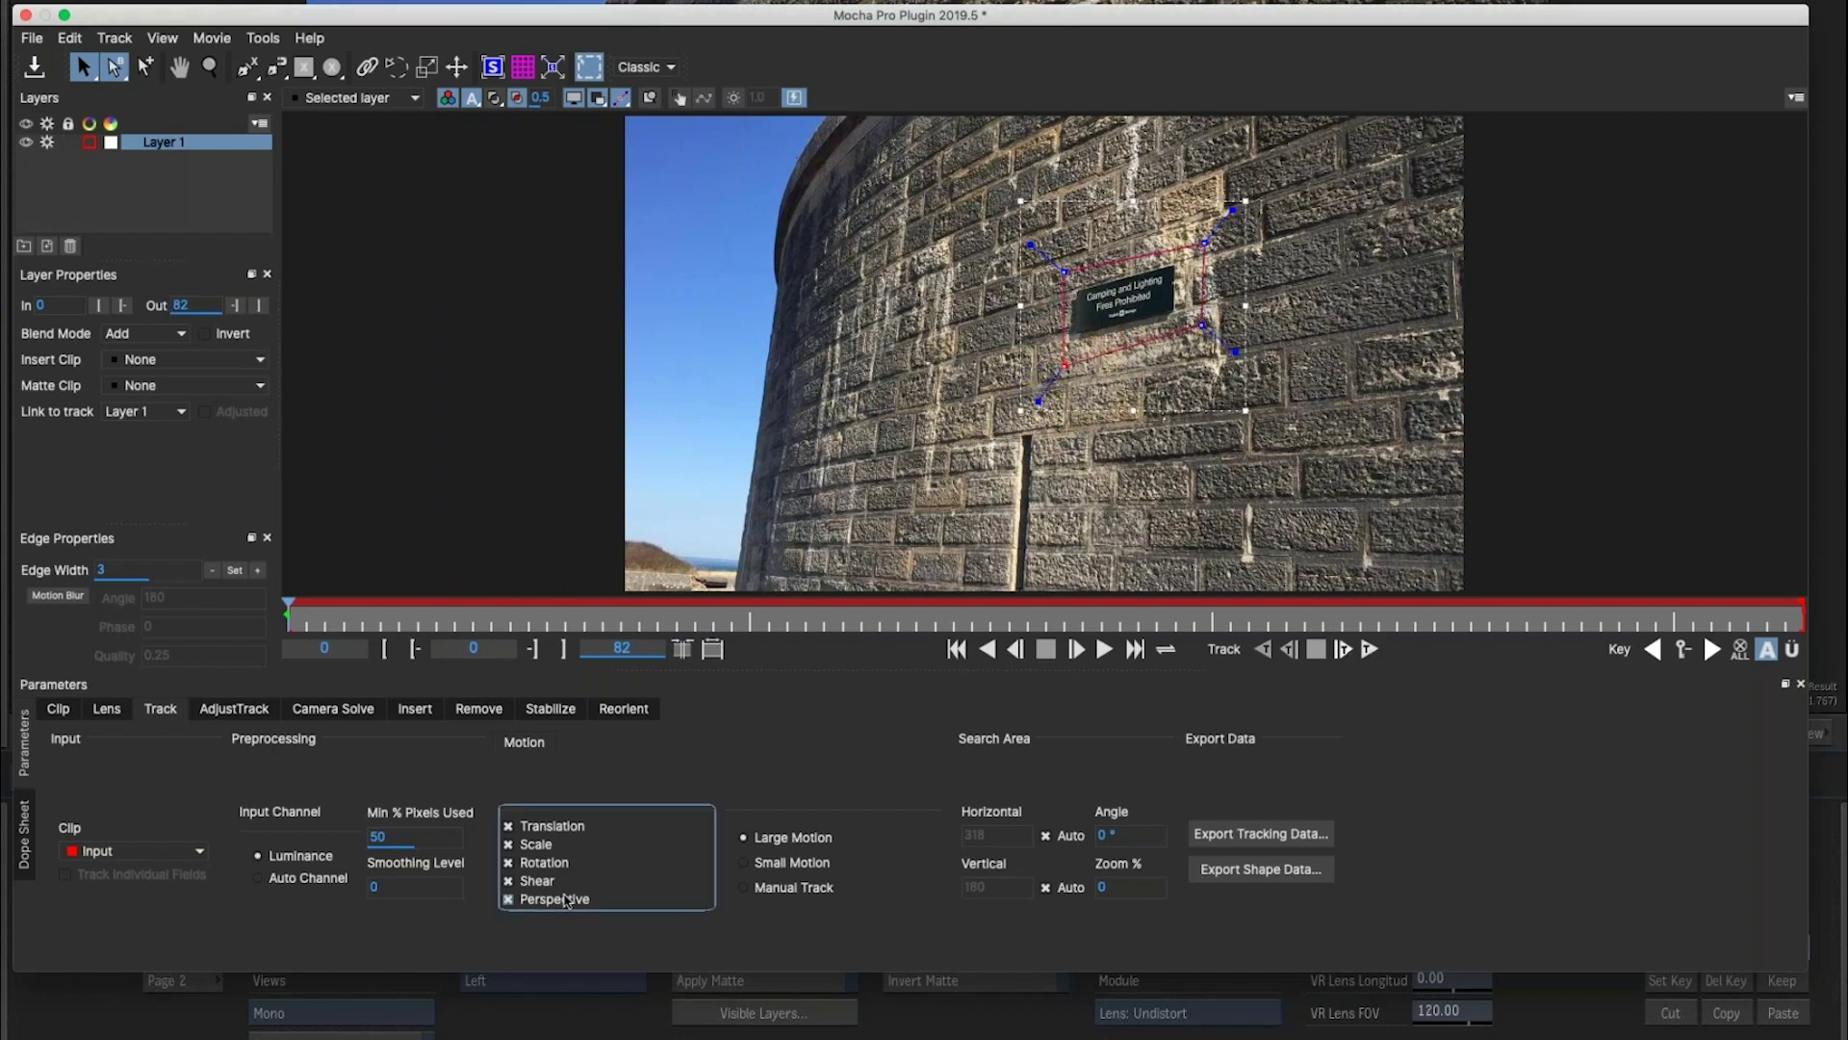
pyautogui.click(1371, 651)
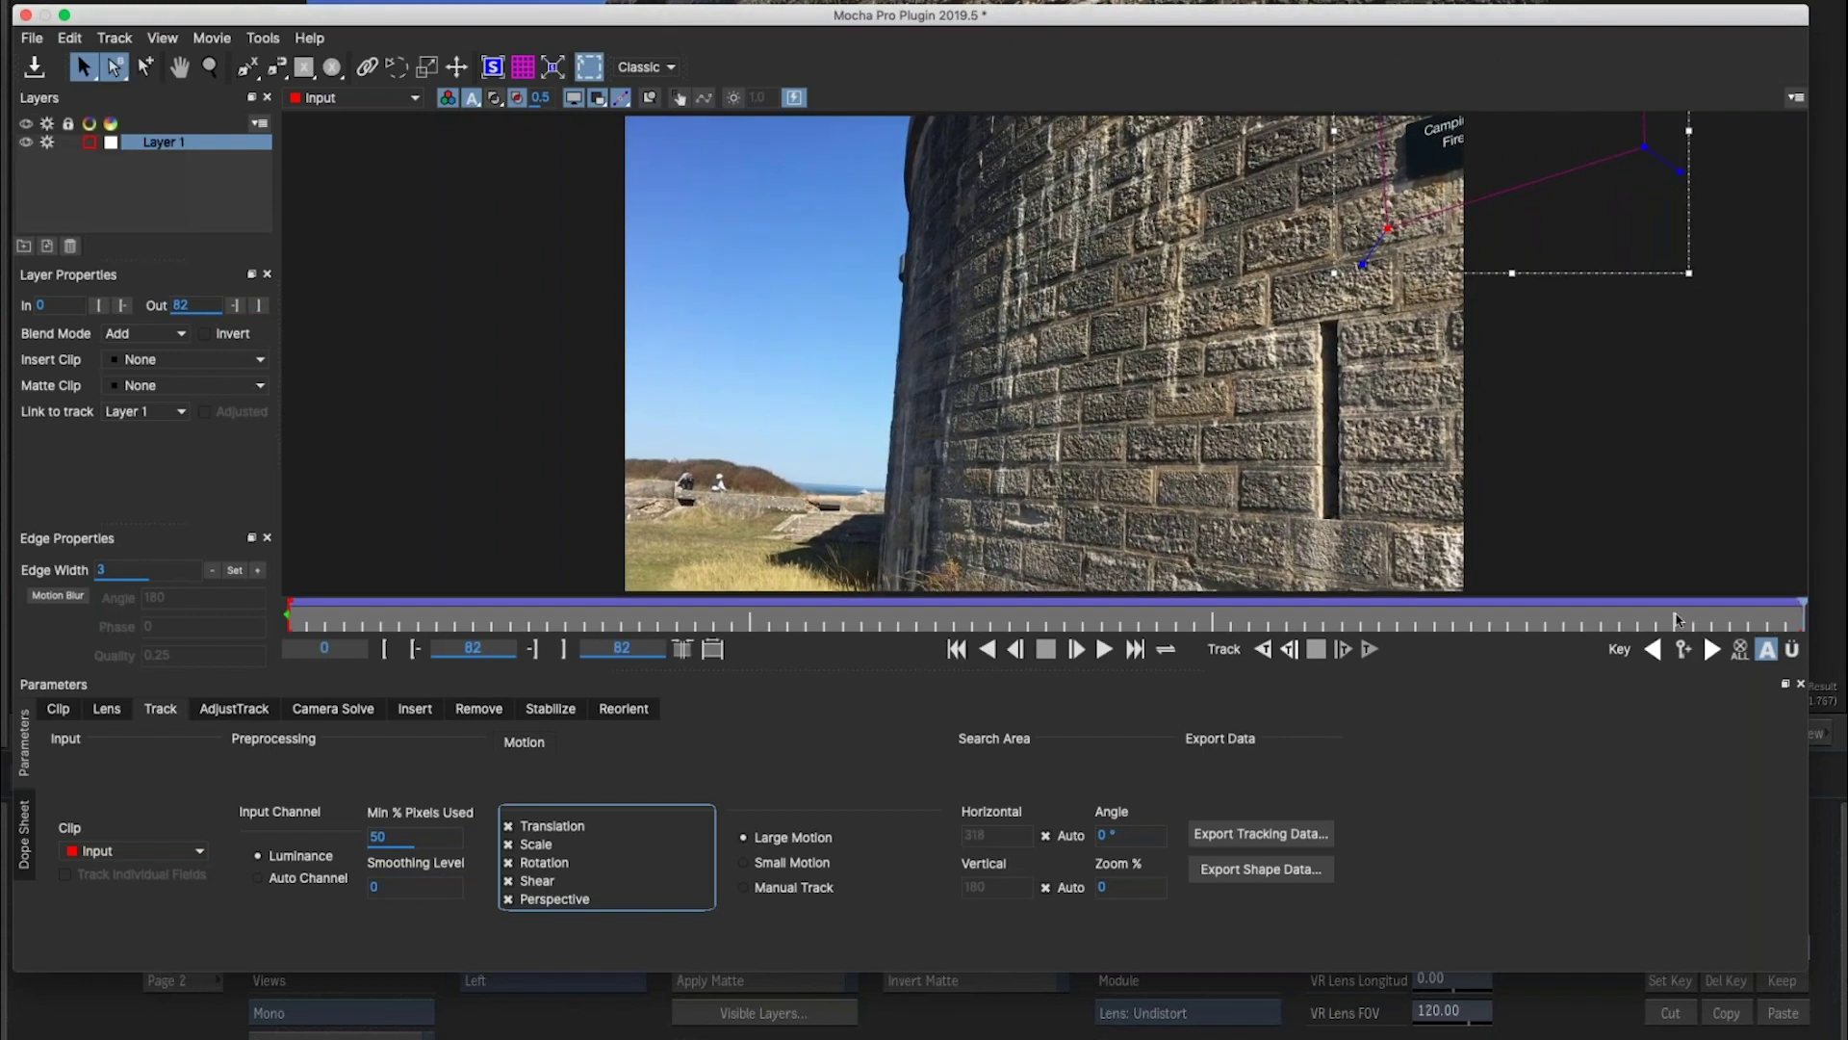
# Tighten the corners of the tracked shape around the wall sign at frame 0 and scrub through the clip to check the track.
pyautogui.press('Home')
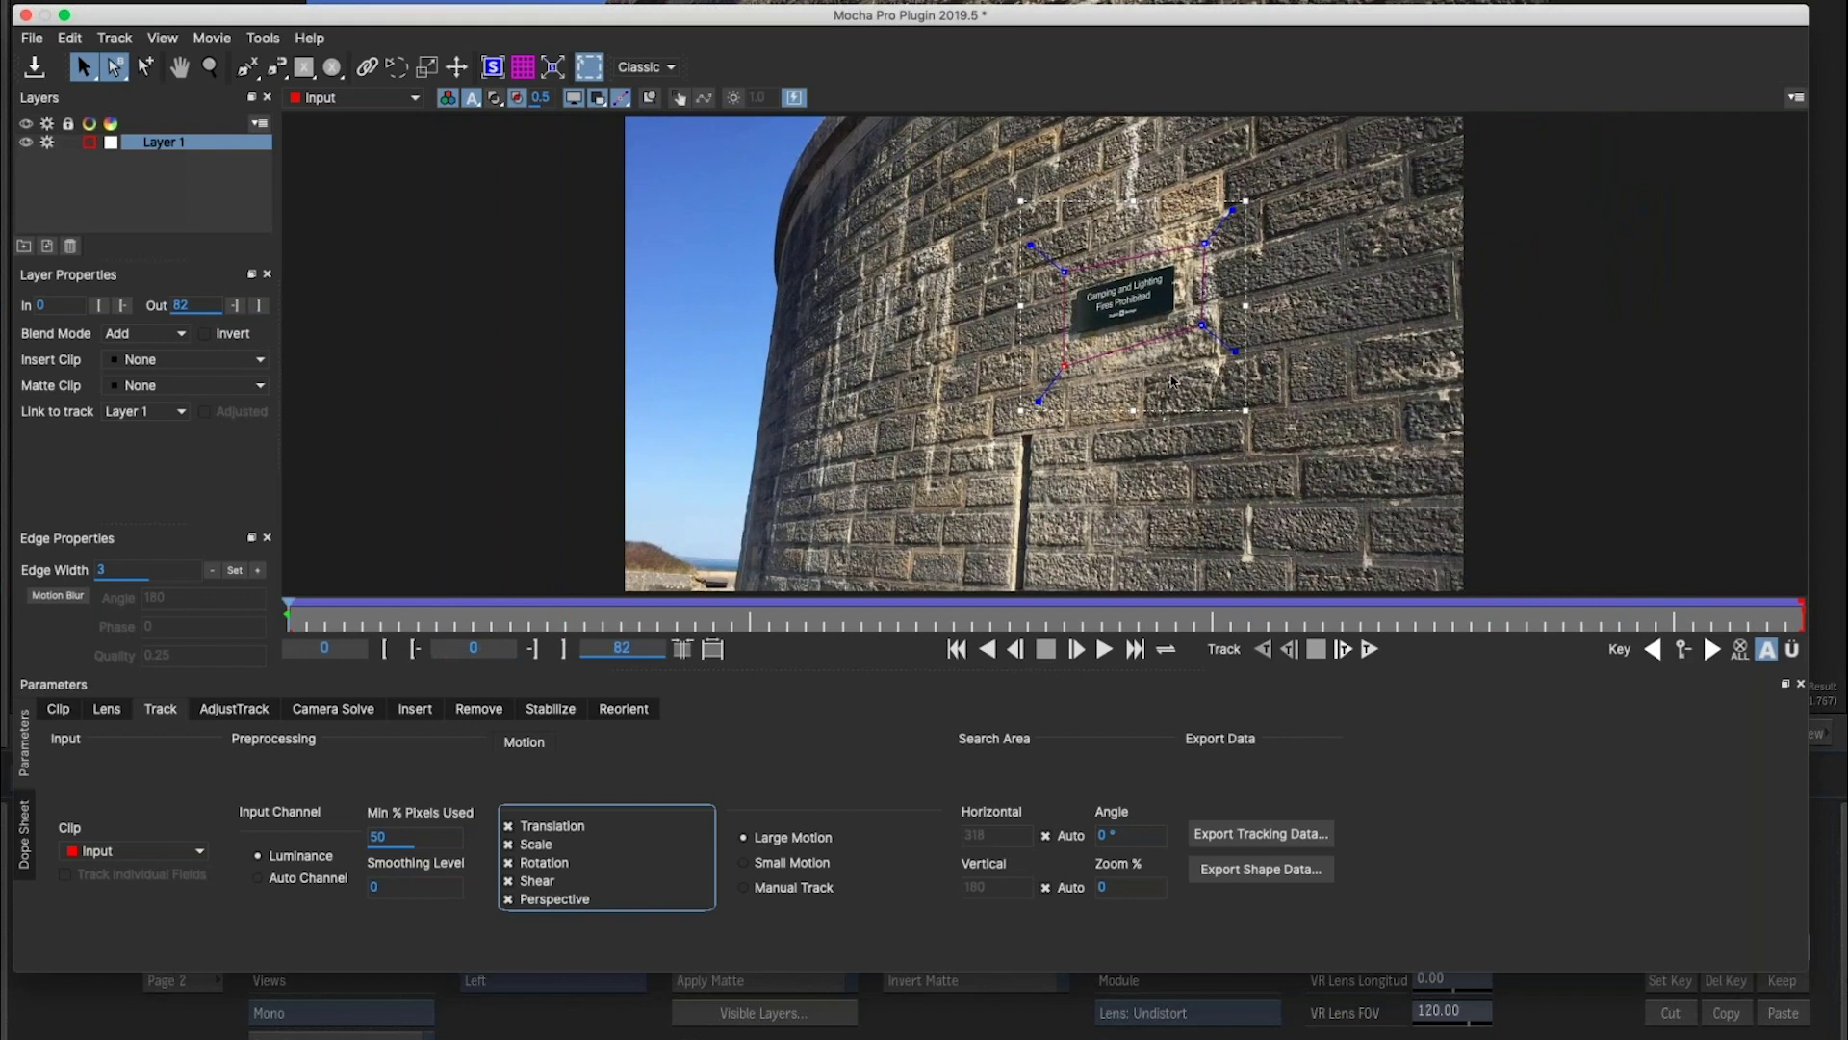
pyautogui.click(1063, 369)
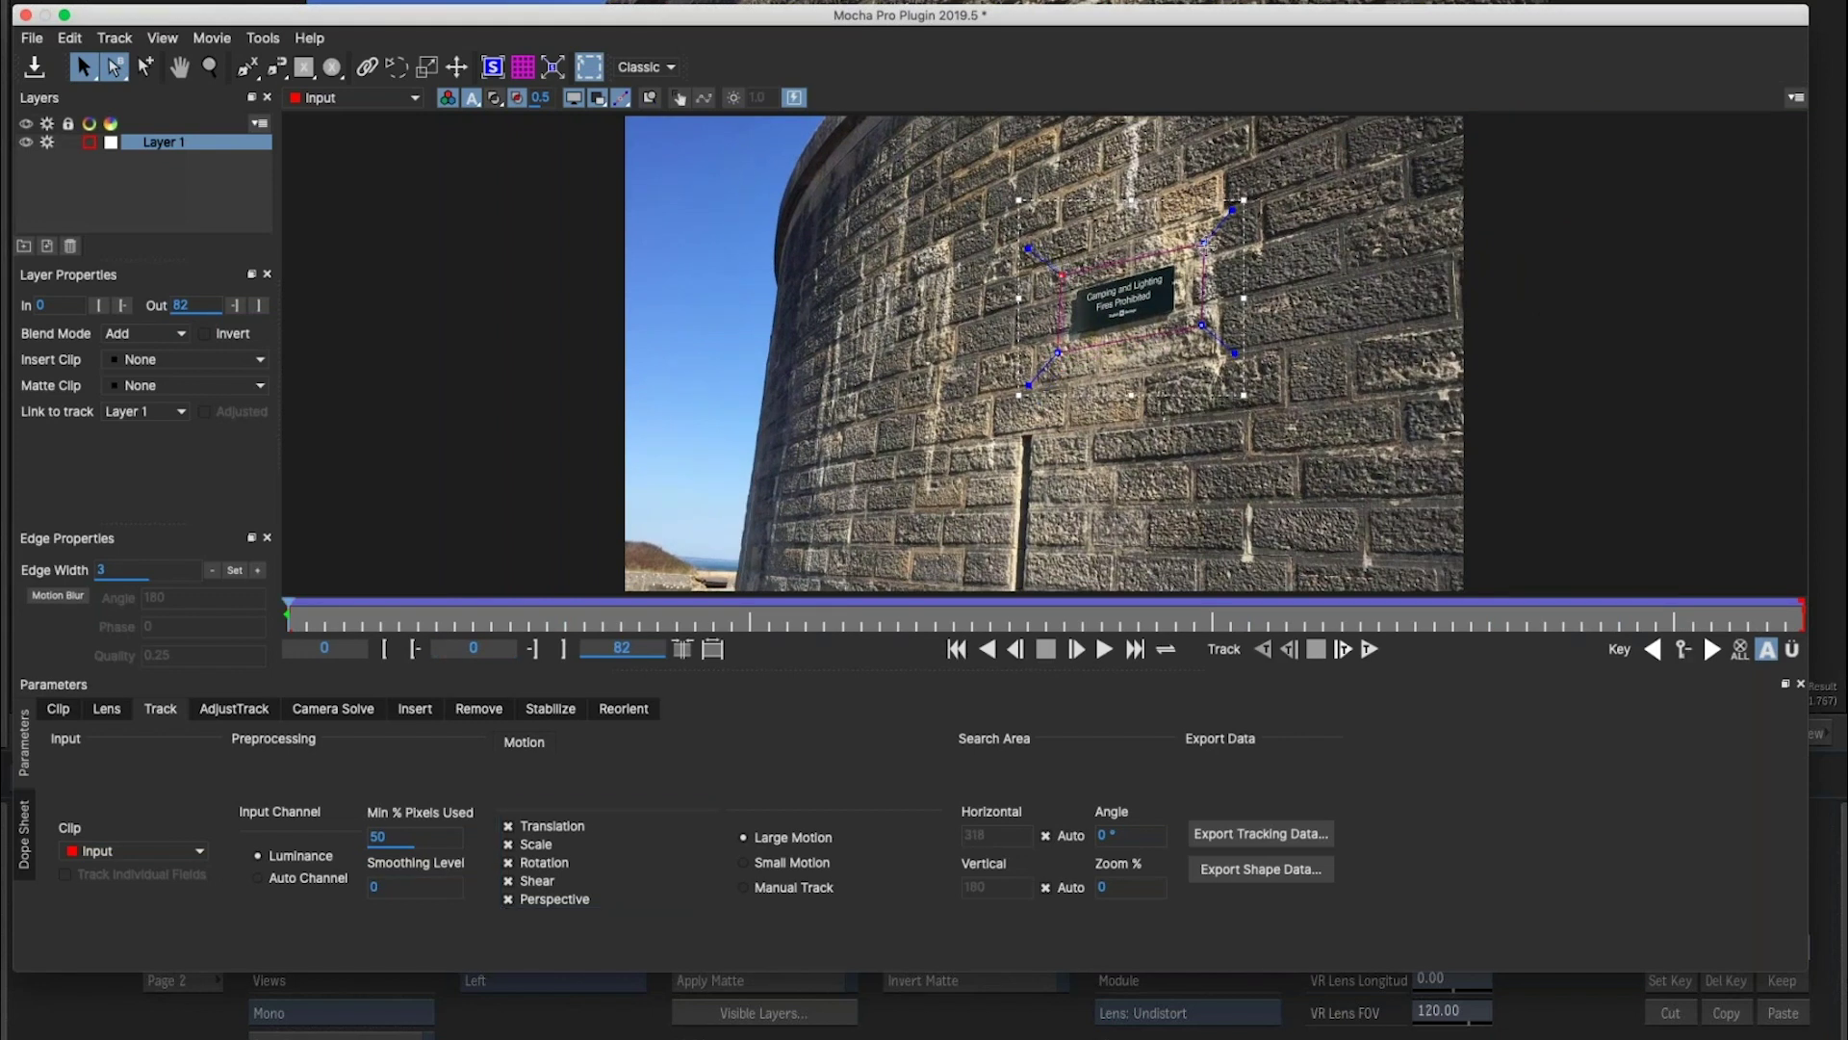
pyautogui.moveTo(339, 617); pyautogui.dragTo(1786, 617)
pyautogui.moveTo(1374, 604); pyautogui.dragTo(287, 617)
pyautogui.moveTo(751, 617); pyautogui.dragTo(5, 749)
pyautogui.moveTo(380, 617); pyautogui.dragTo(639, 617)
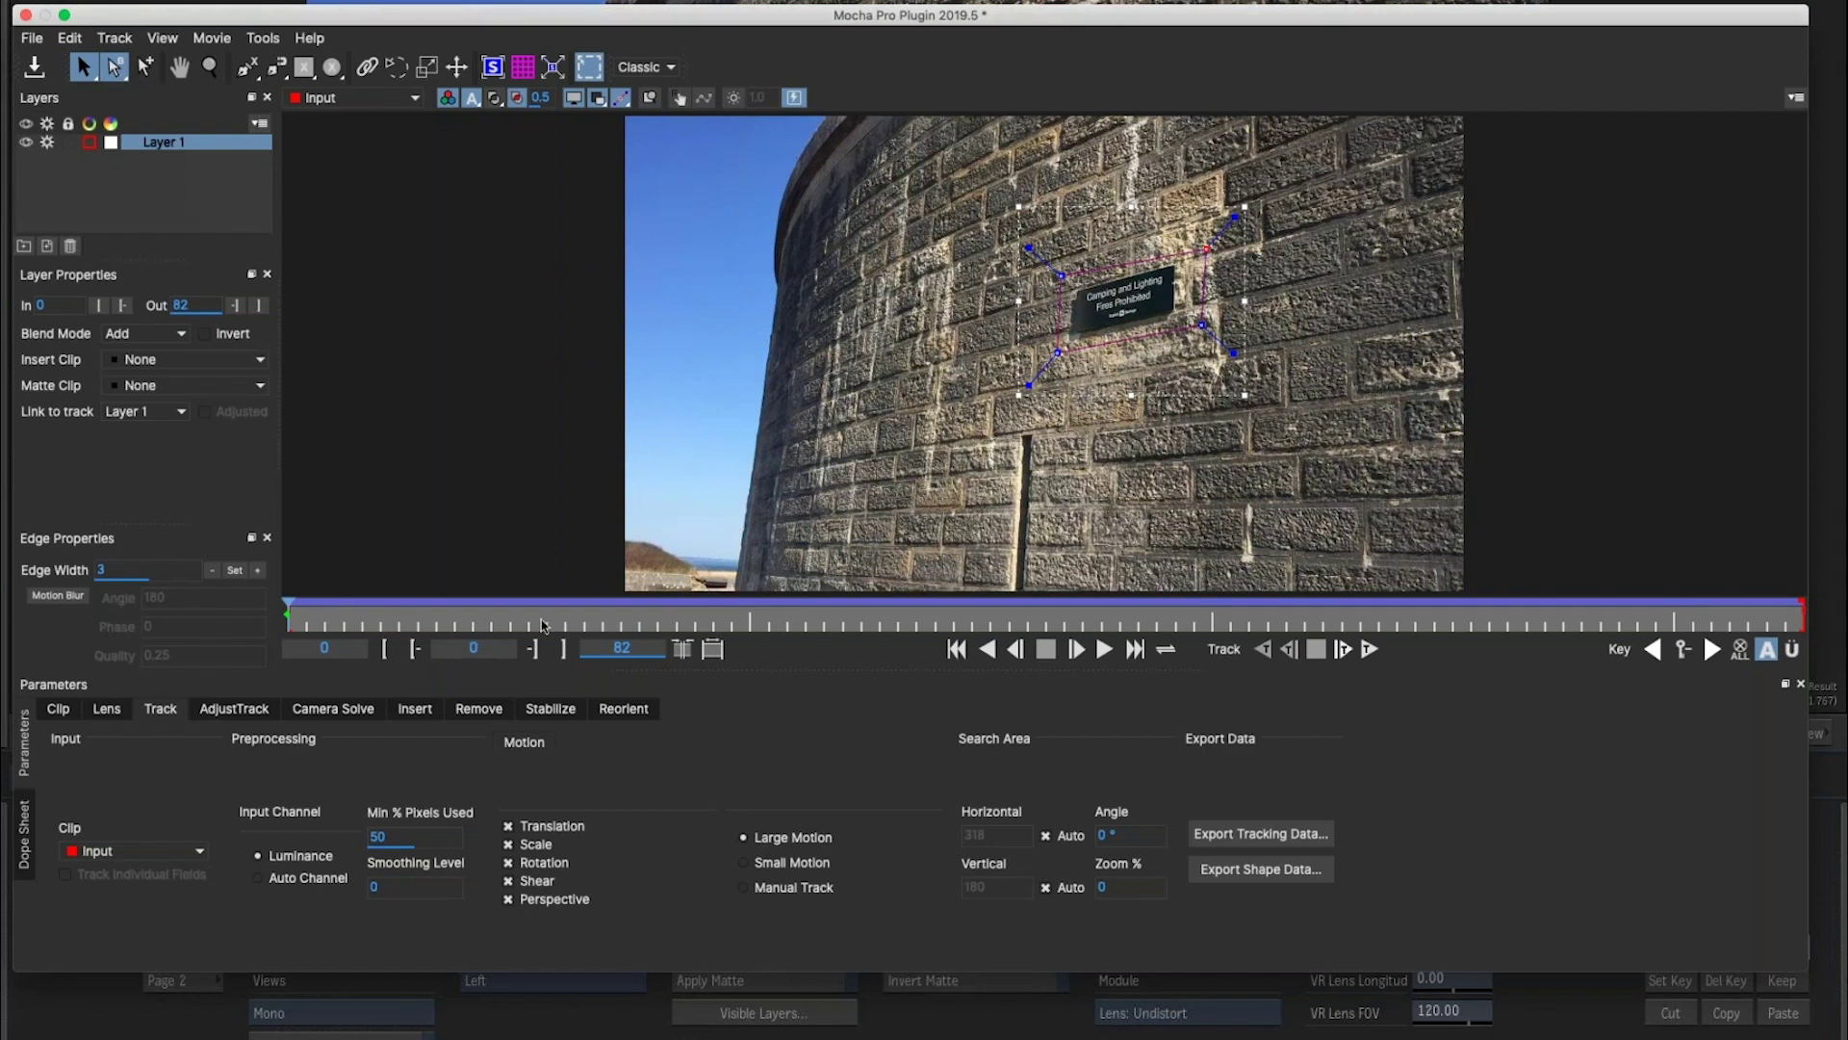
# Create a clean plate for the Remove module at frame 0, saved as Clean Plate Input0 in the Desktop's clean_plate folder, replacing the existing file.
pyautogui.click(479, 710)
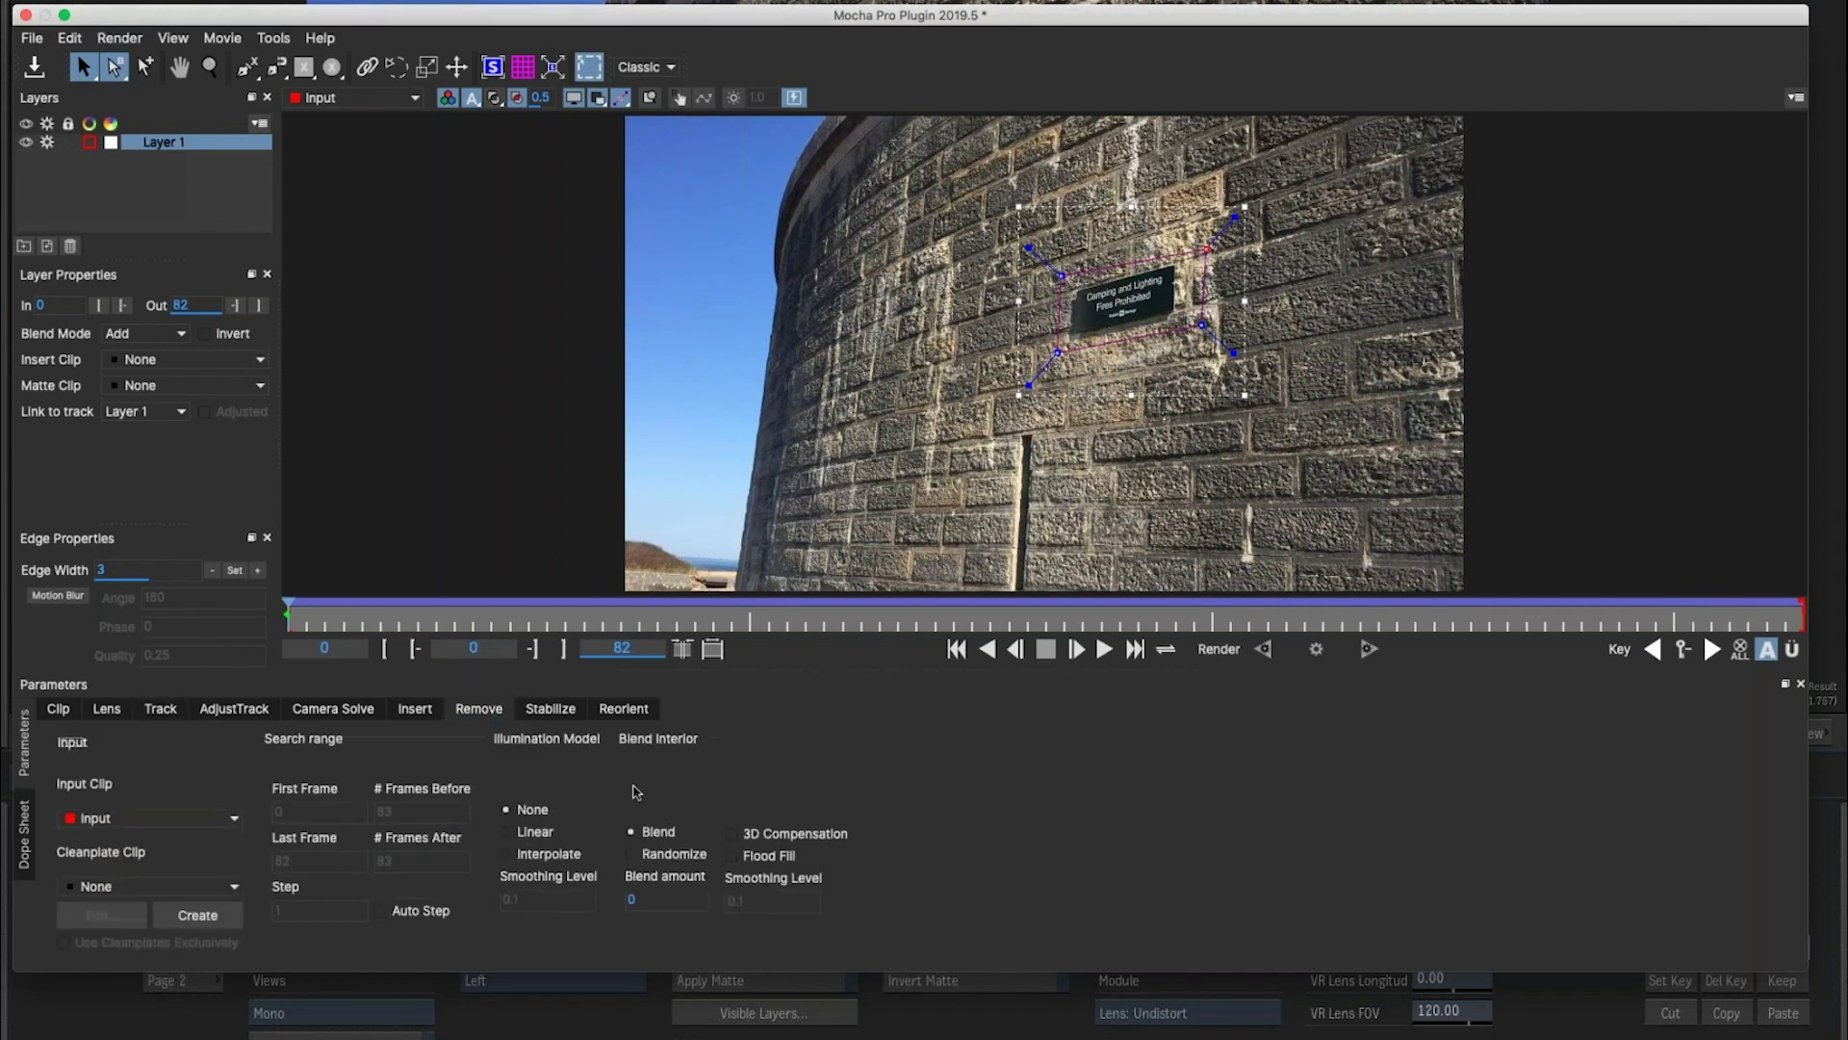
pyautogui.click(207, 916)
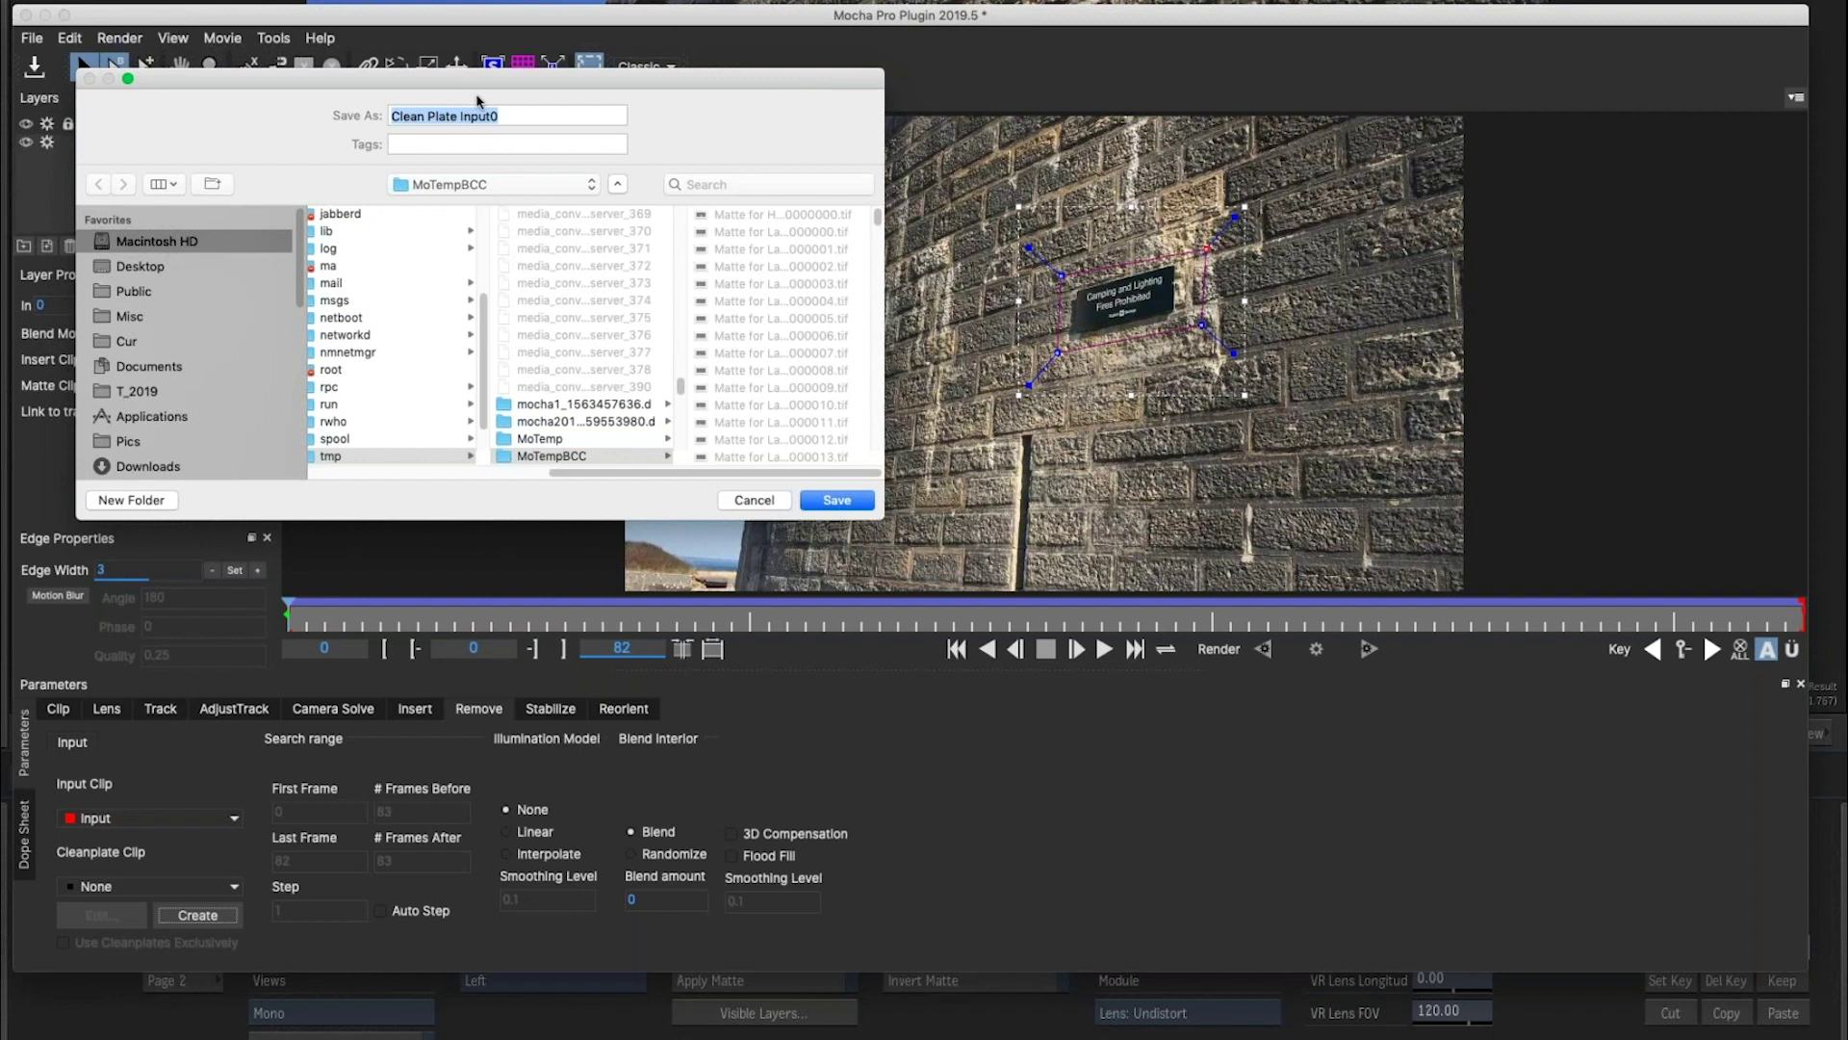
pyautogui.click(132, 270)
pyautogui.click(368, 215)
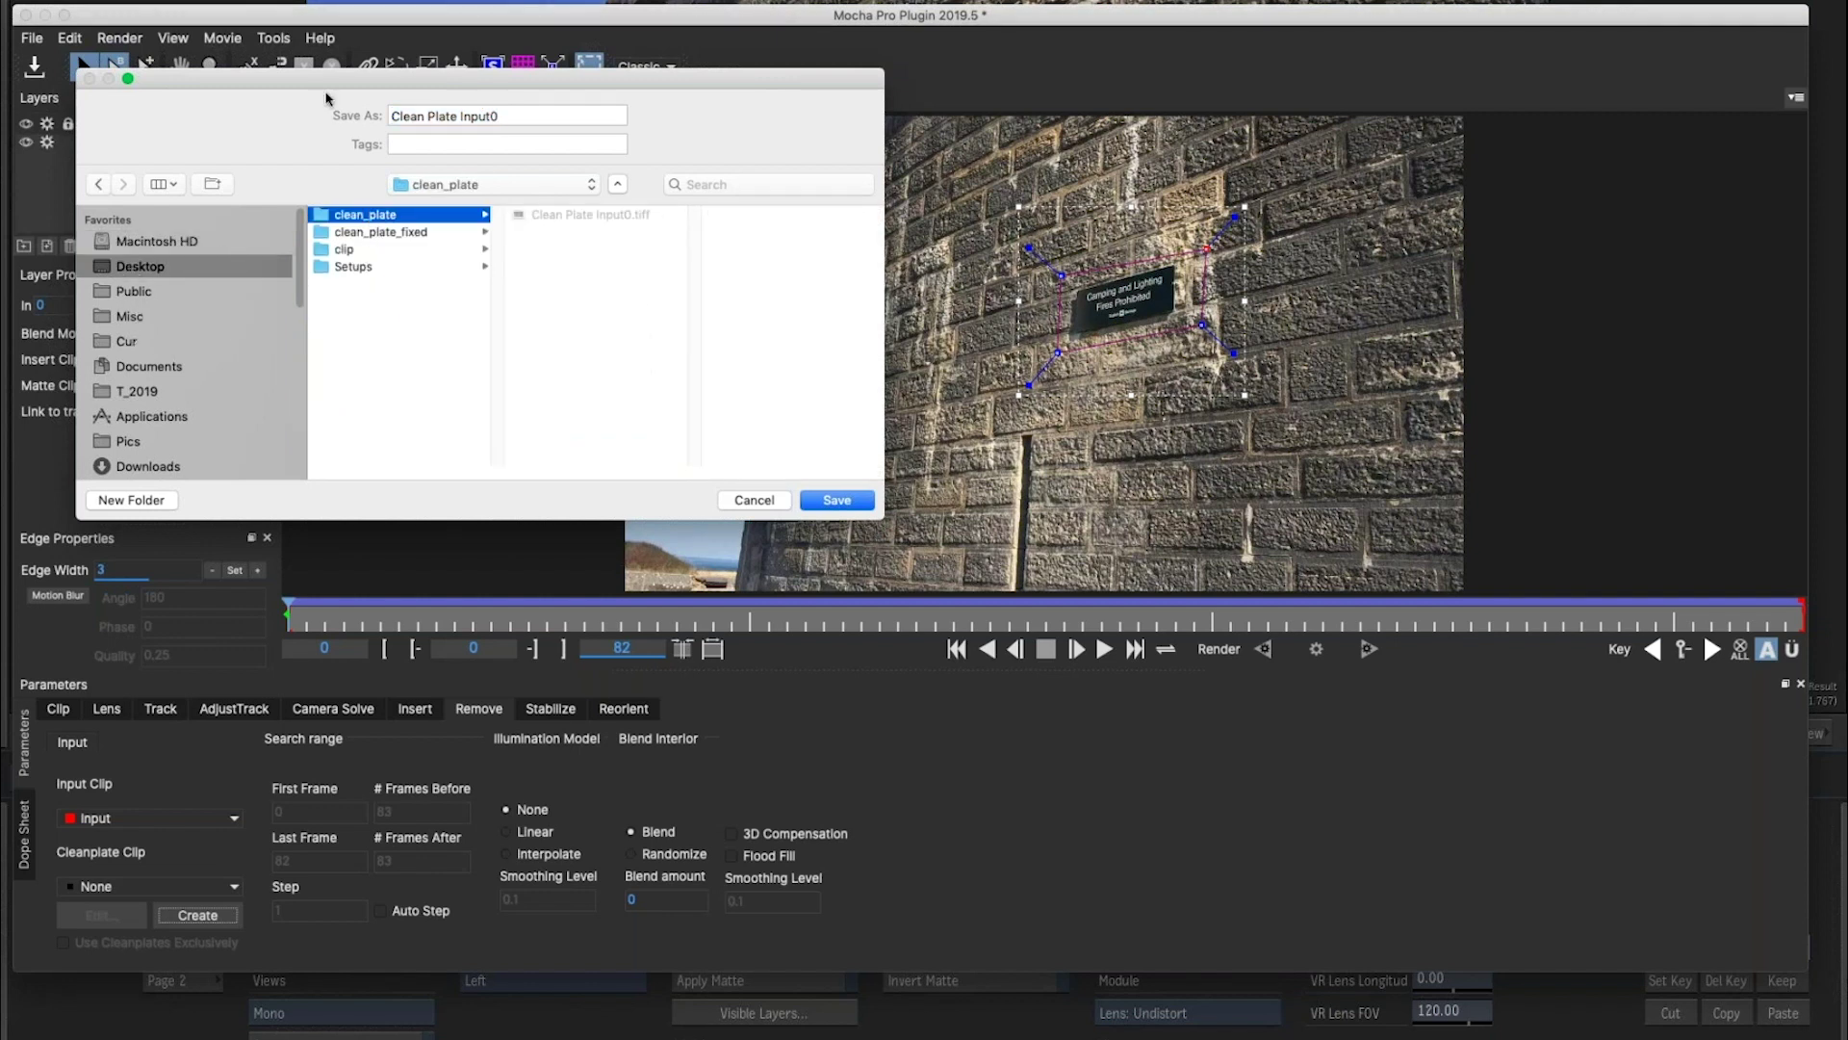
pyautogui.click(855, 503)
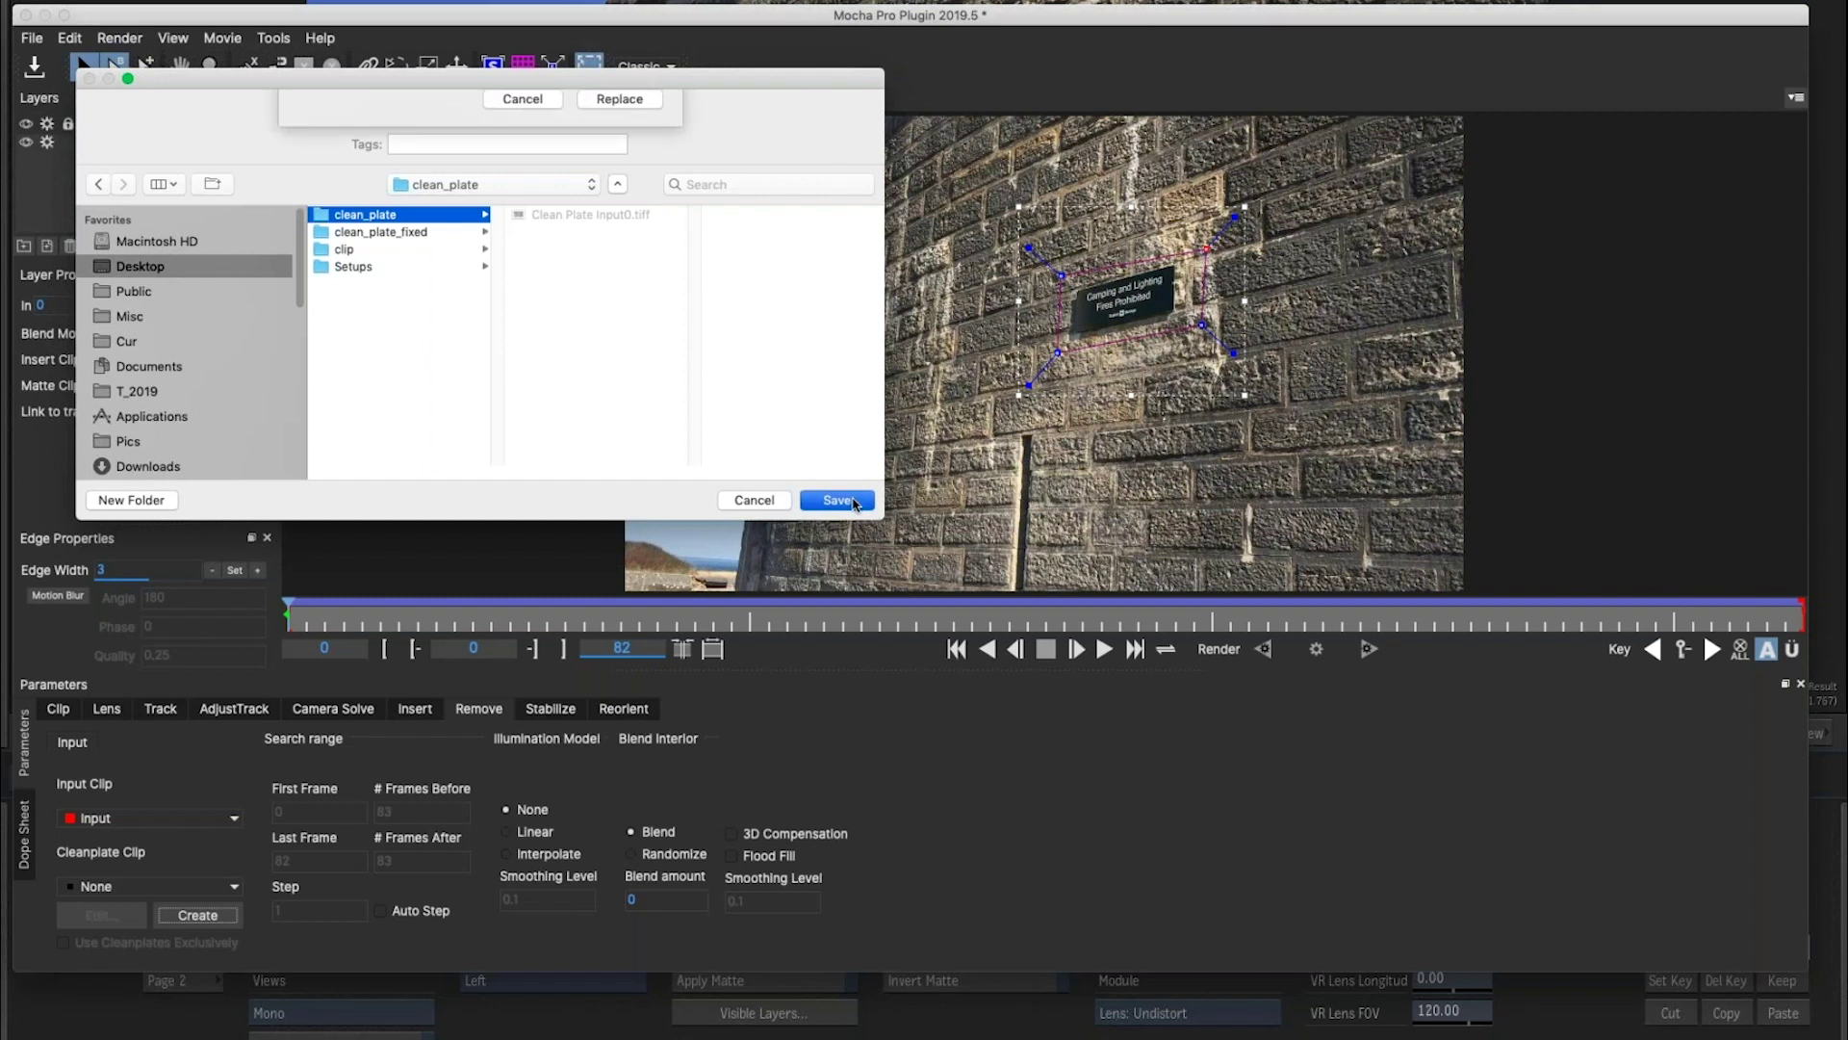
pyautogui.click(616, 206)
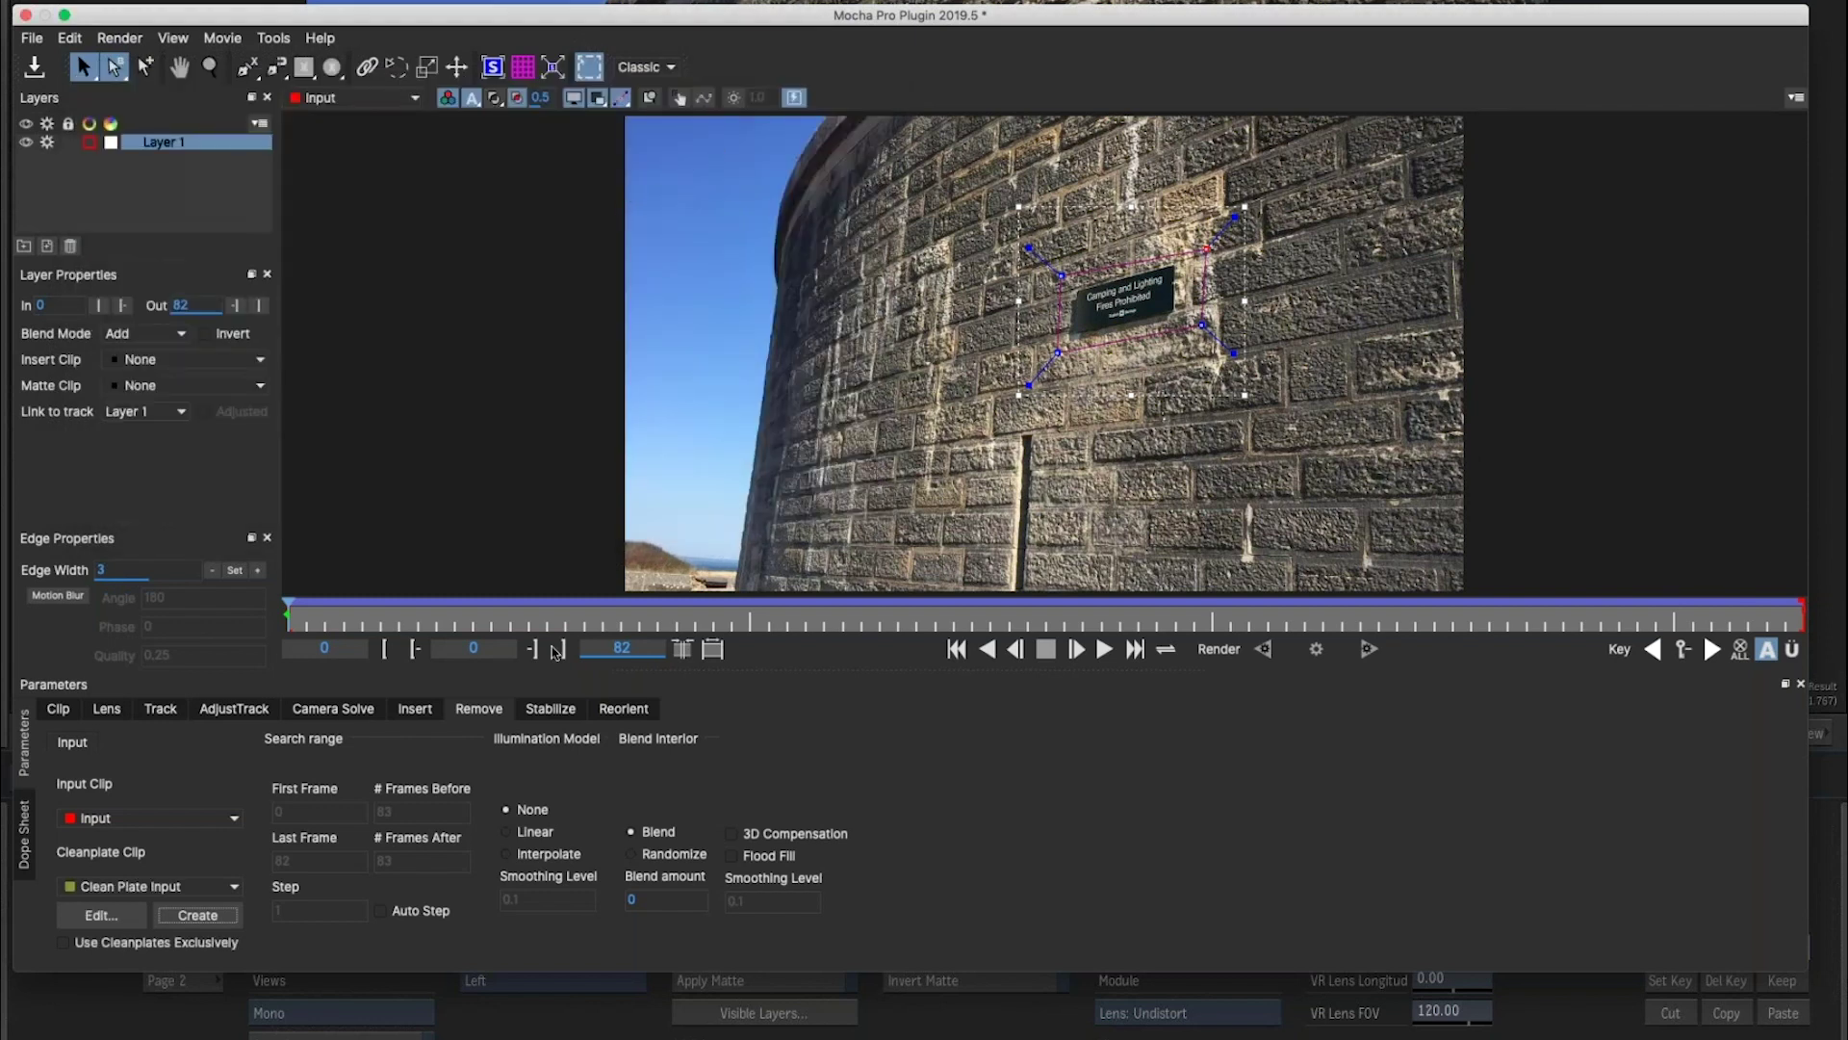
# Close the mocha UI and switch to the Finder window with the clean_plate_fixed folder, bringing up the timeline segment's context options.
pyautogui.moveTo(324, 614)
pyautogui.mouseDown()
pyautogui.moveTo(991, 614)
pyautogui.moveTo(289, 614)
pyautogui.mouseUp()
pyautogui.click(26, 14)
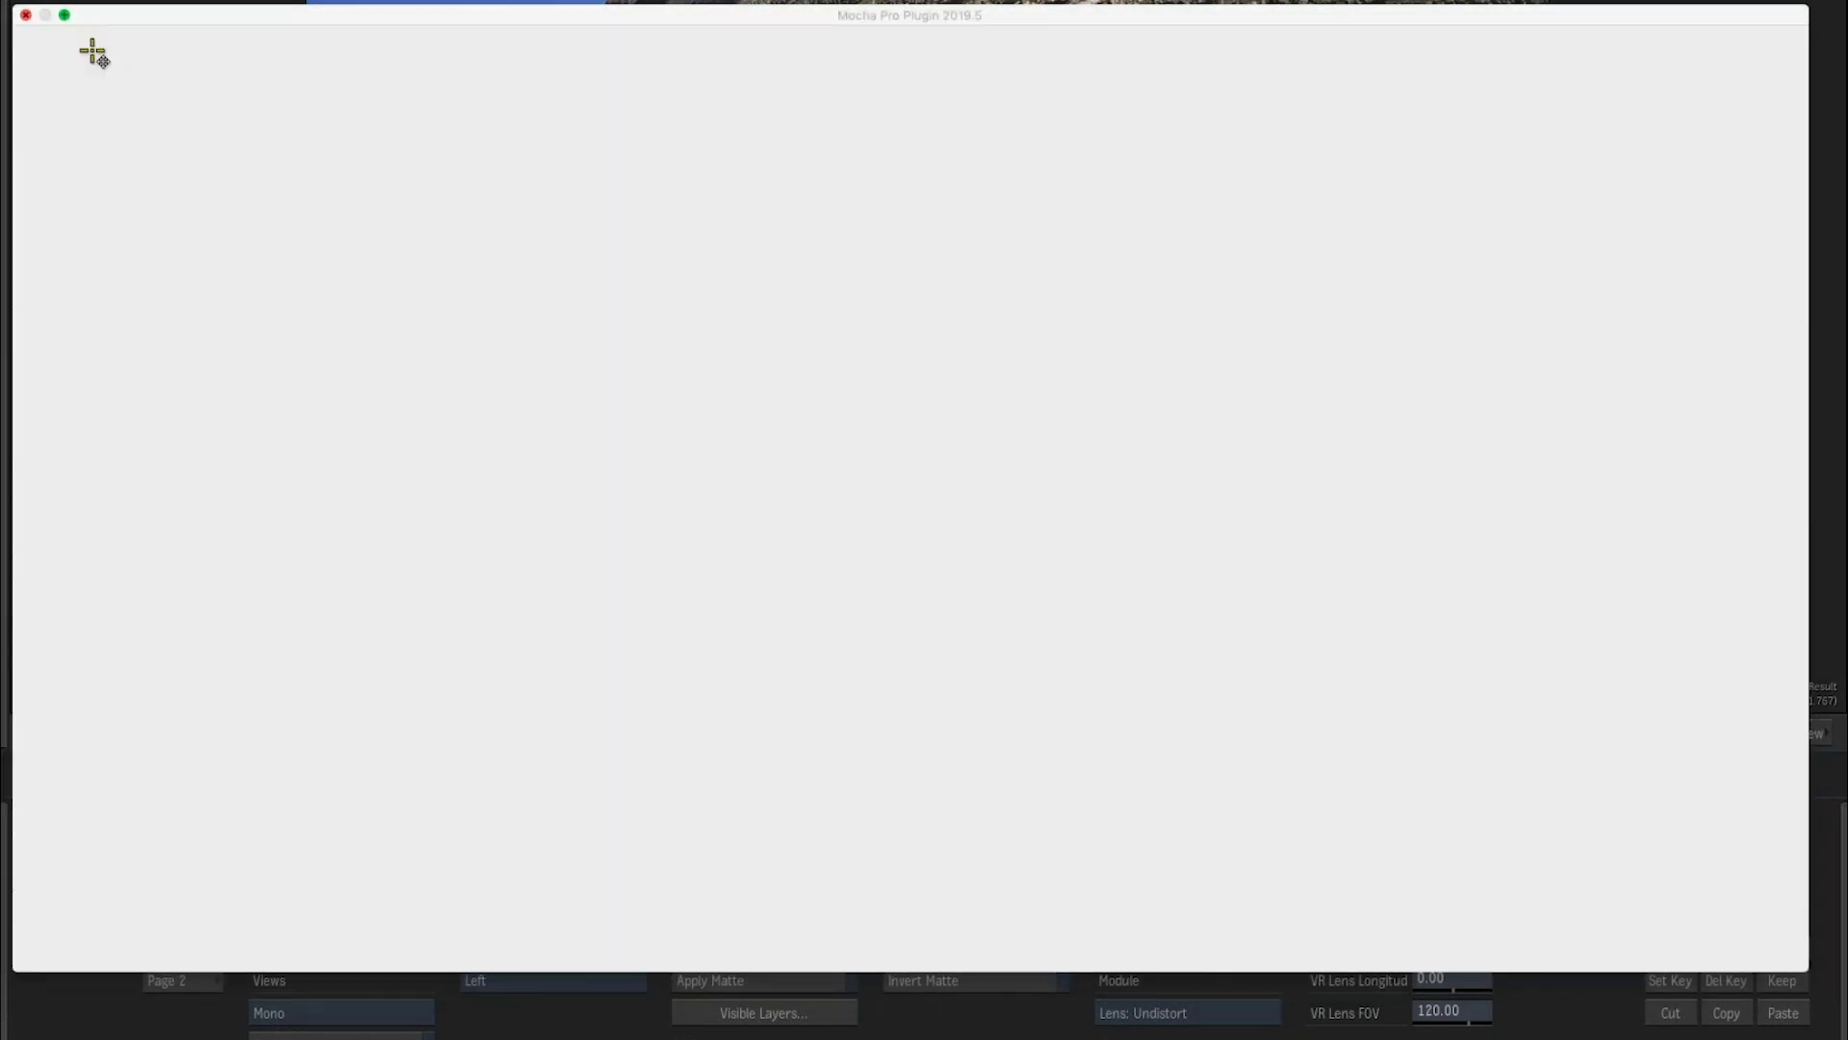
pyautogui.press('super+Tab')
pyautogui.press('super+Tab')
pyautogui.press('super+Tab')
pyautogui.press('super+Tab')
pyautogui.rightClick(1756, 859)
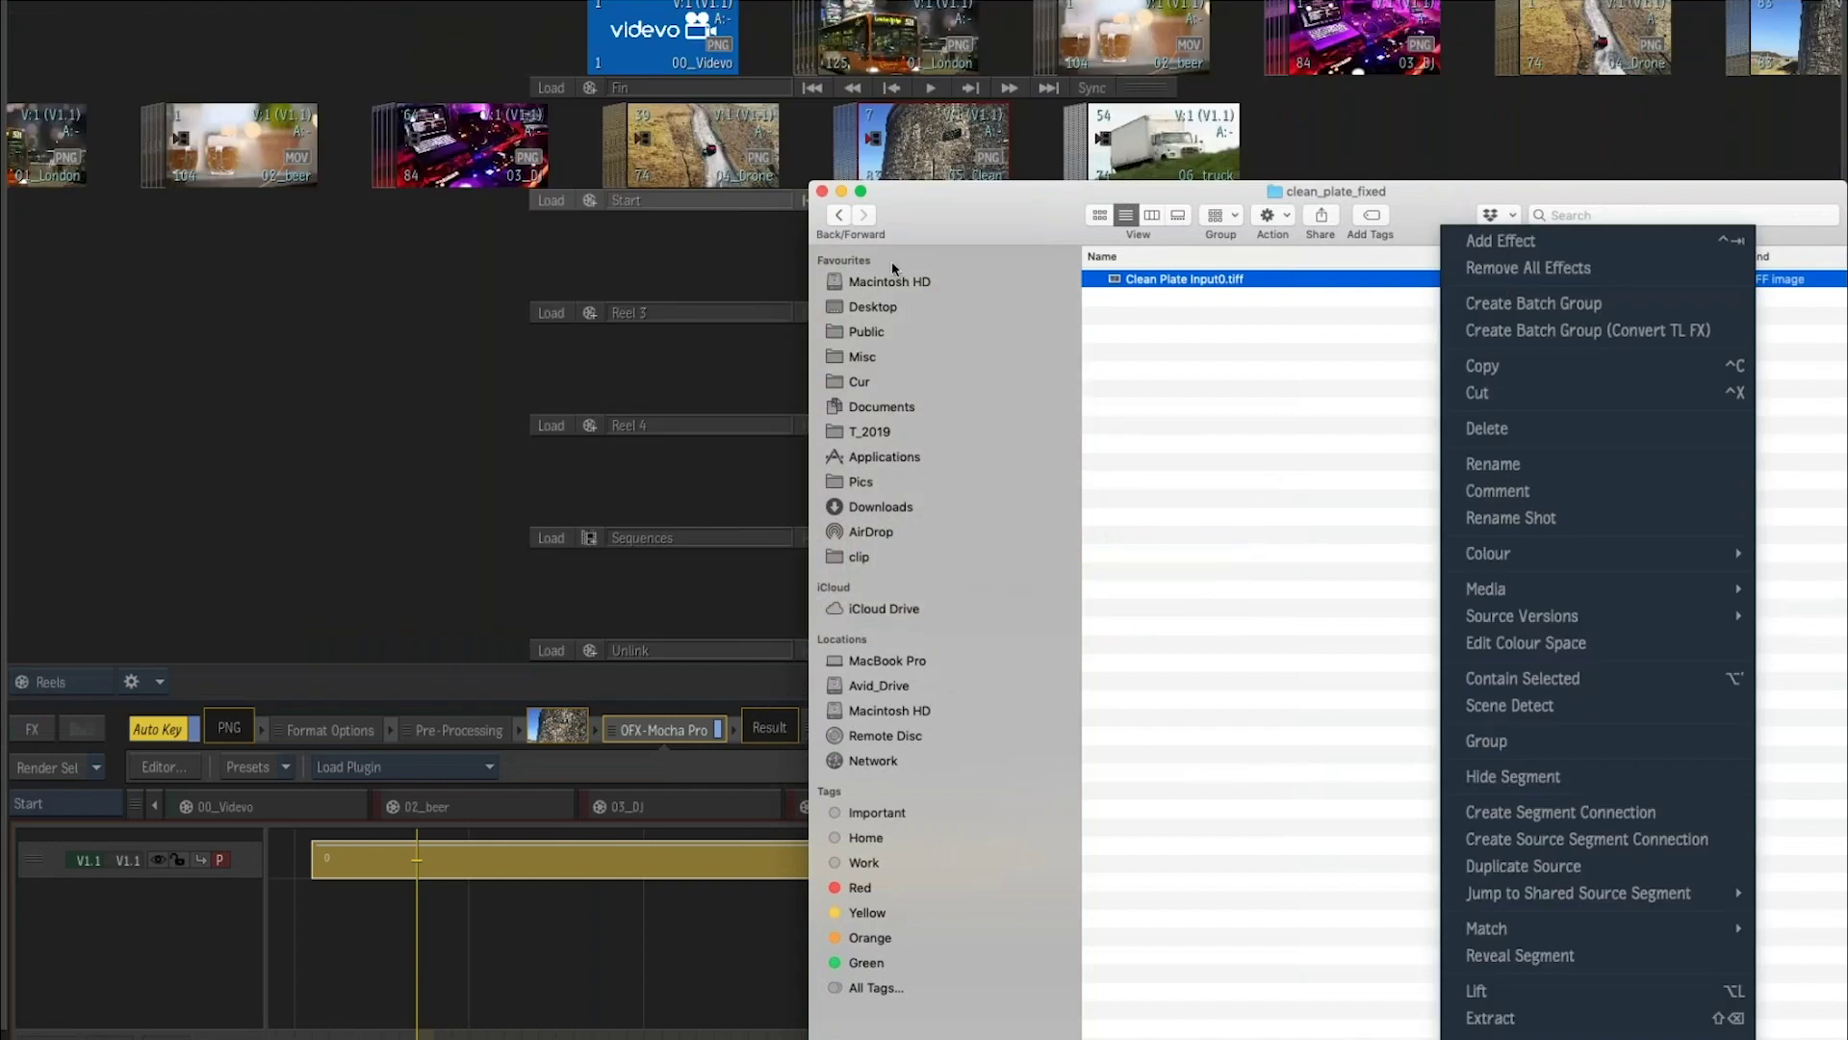
# Preview the fixed clean plate image Clean Plate Input0.tiff in the clean_plate_fixed folder, and close the preview.
pyautogui.click(872, 306)
pyautogui.doubleClick(1220, 300)
pyautogui.doubleClick(1232, 278)
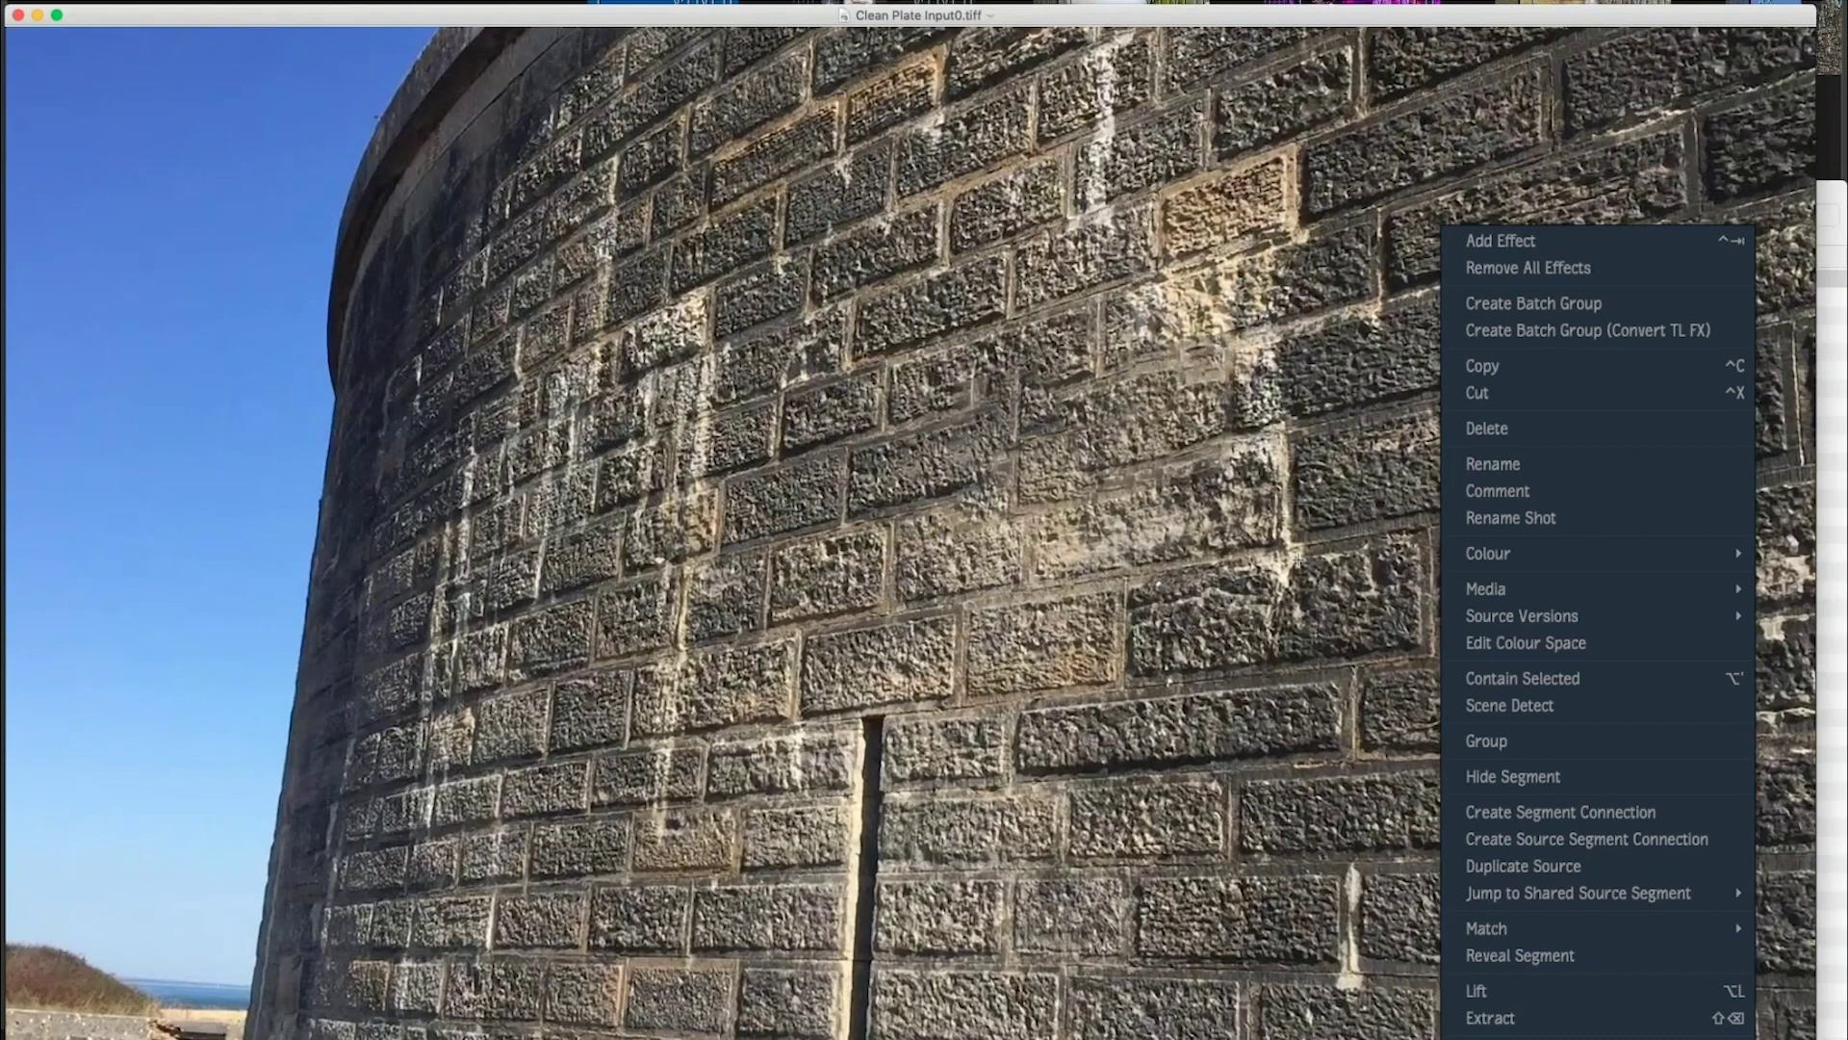
pyautogui.press('space')
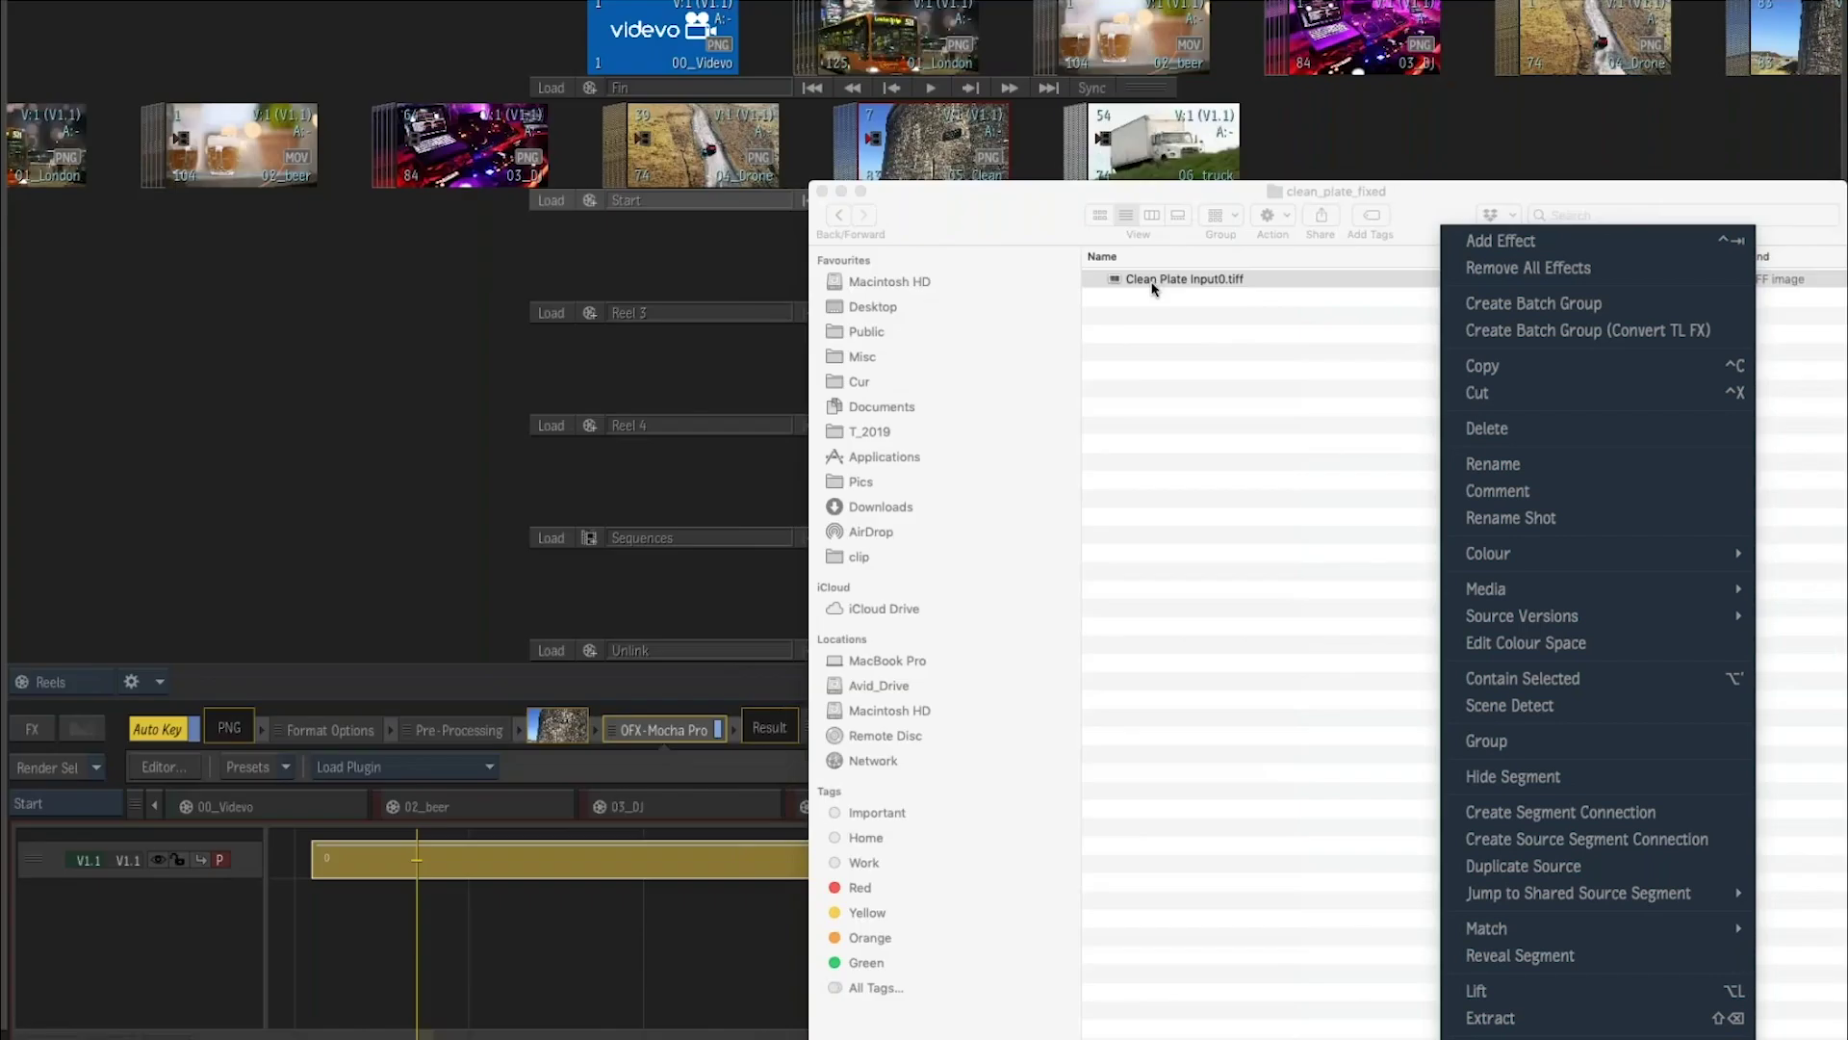
pyautogui.click(1153, 283)
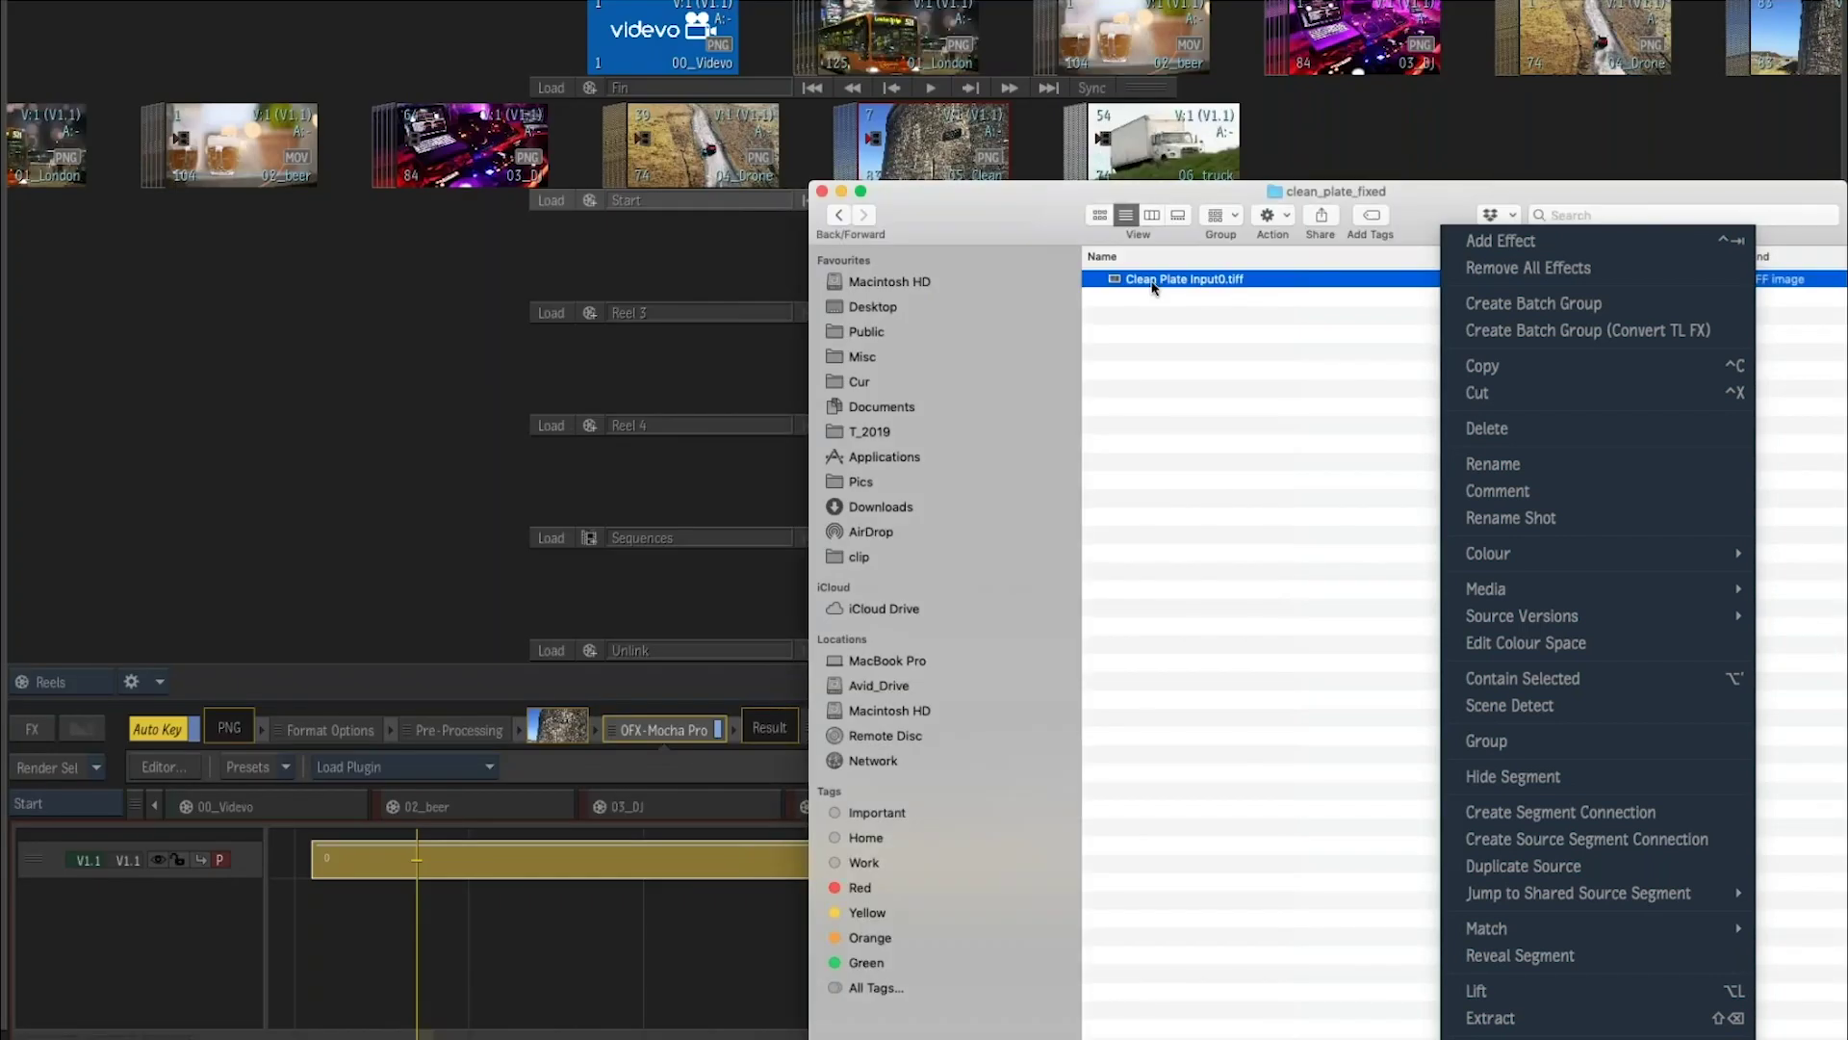
# Go back one level and open the clean_plate folder to check the clean plate file in it.
pyautogui.click(840, 215)
pyautogui.click(1165, 286)
pyautogui.doubleClick(1165, 284)
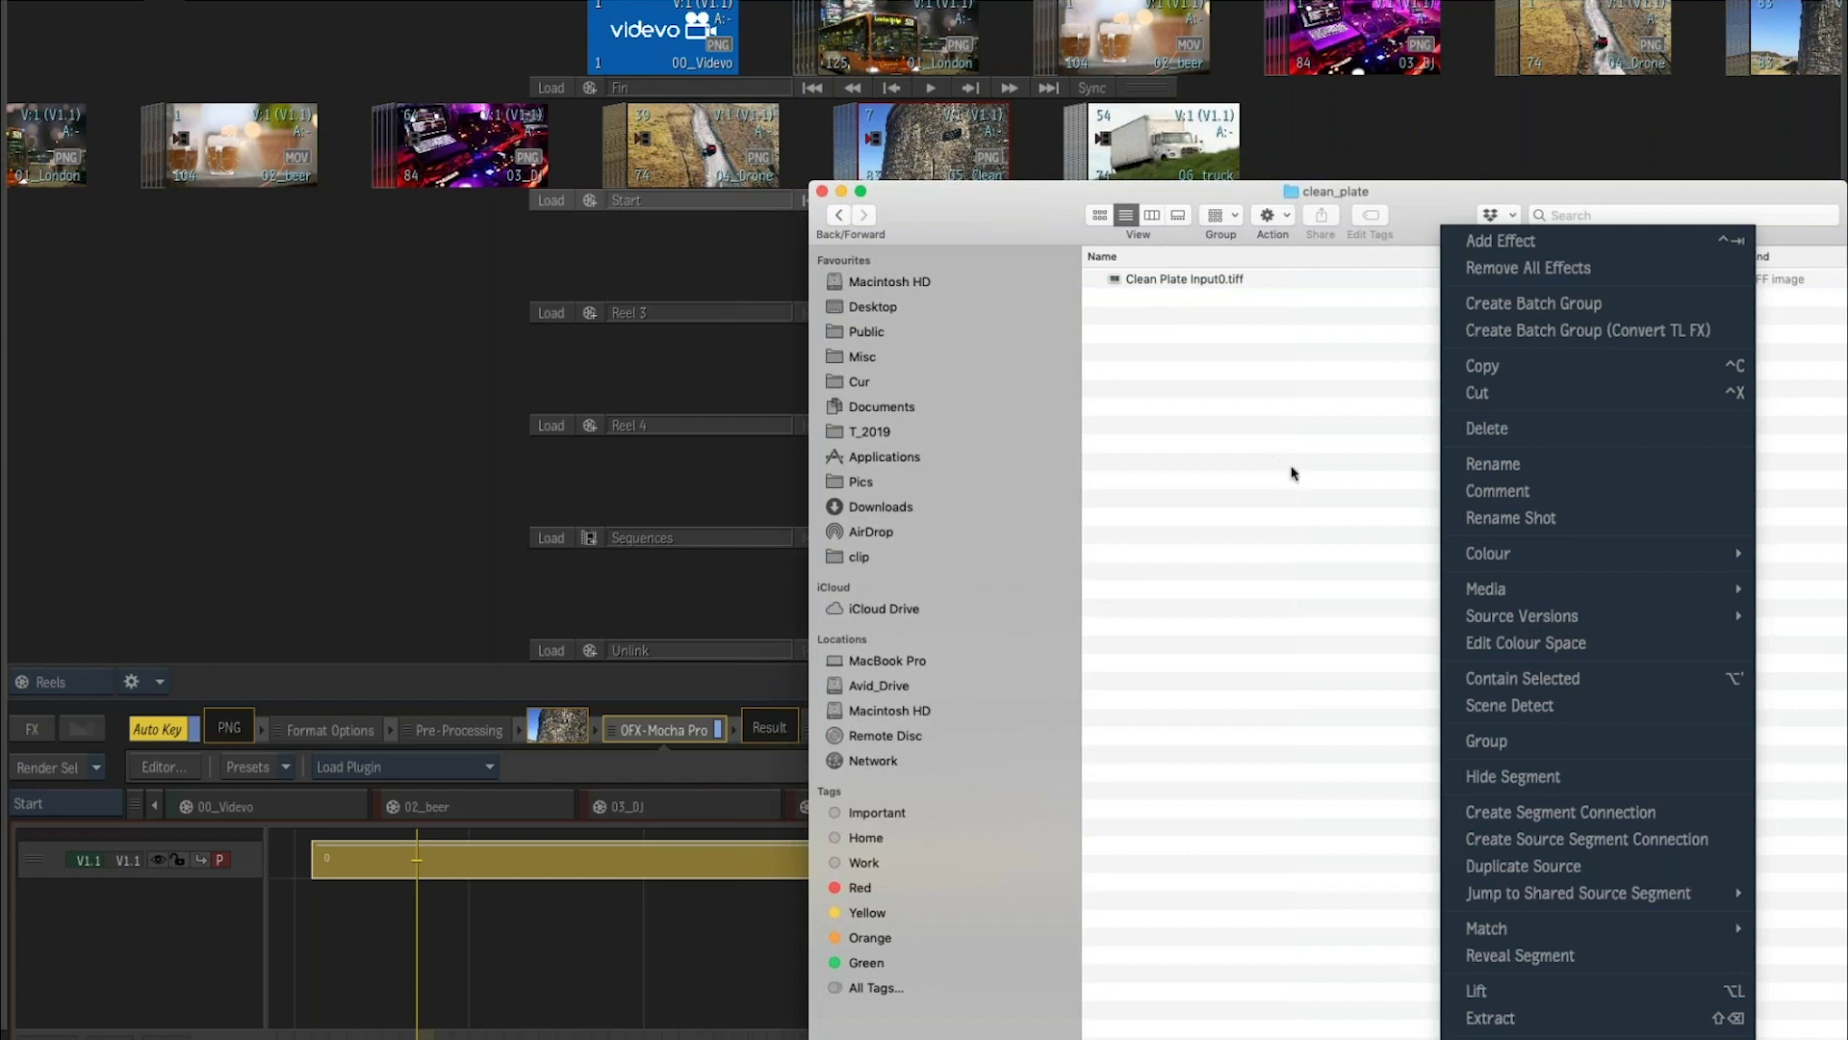
# Switch back to Flame, open the Mocha Pro effect on the 05_Clean segment and launch the Mocha UI.
pyautogui.click(339, 123)
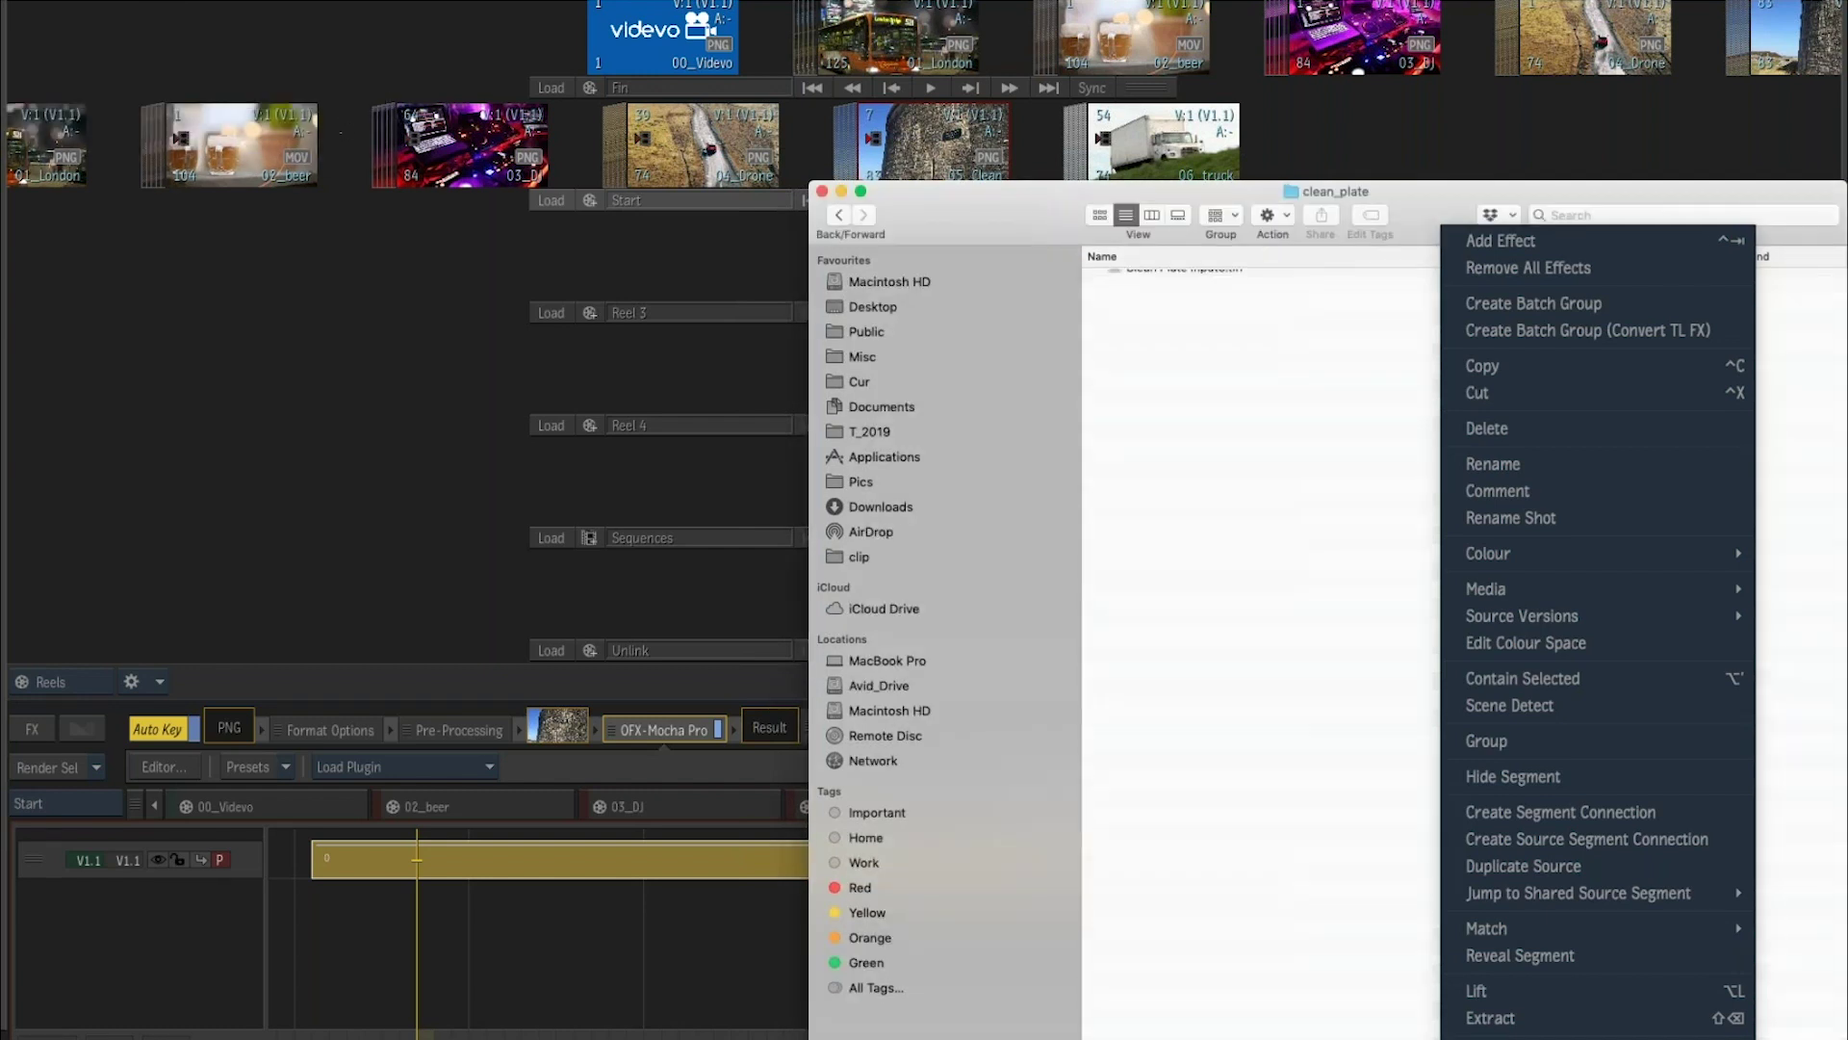
pyautogui.click(1381, 156)
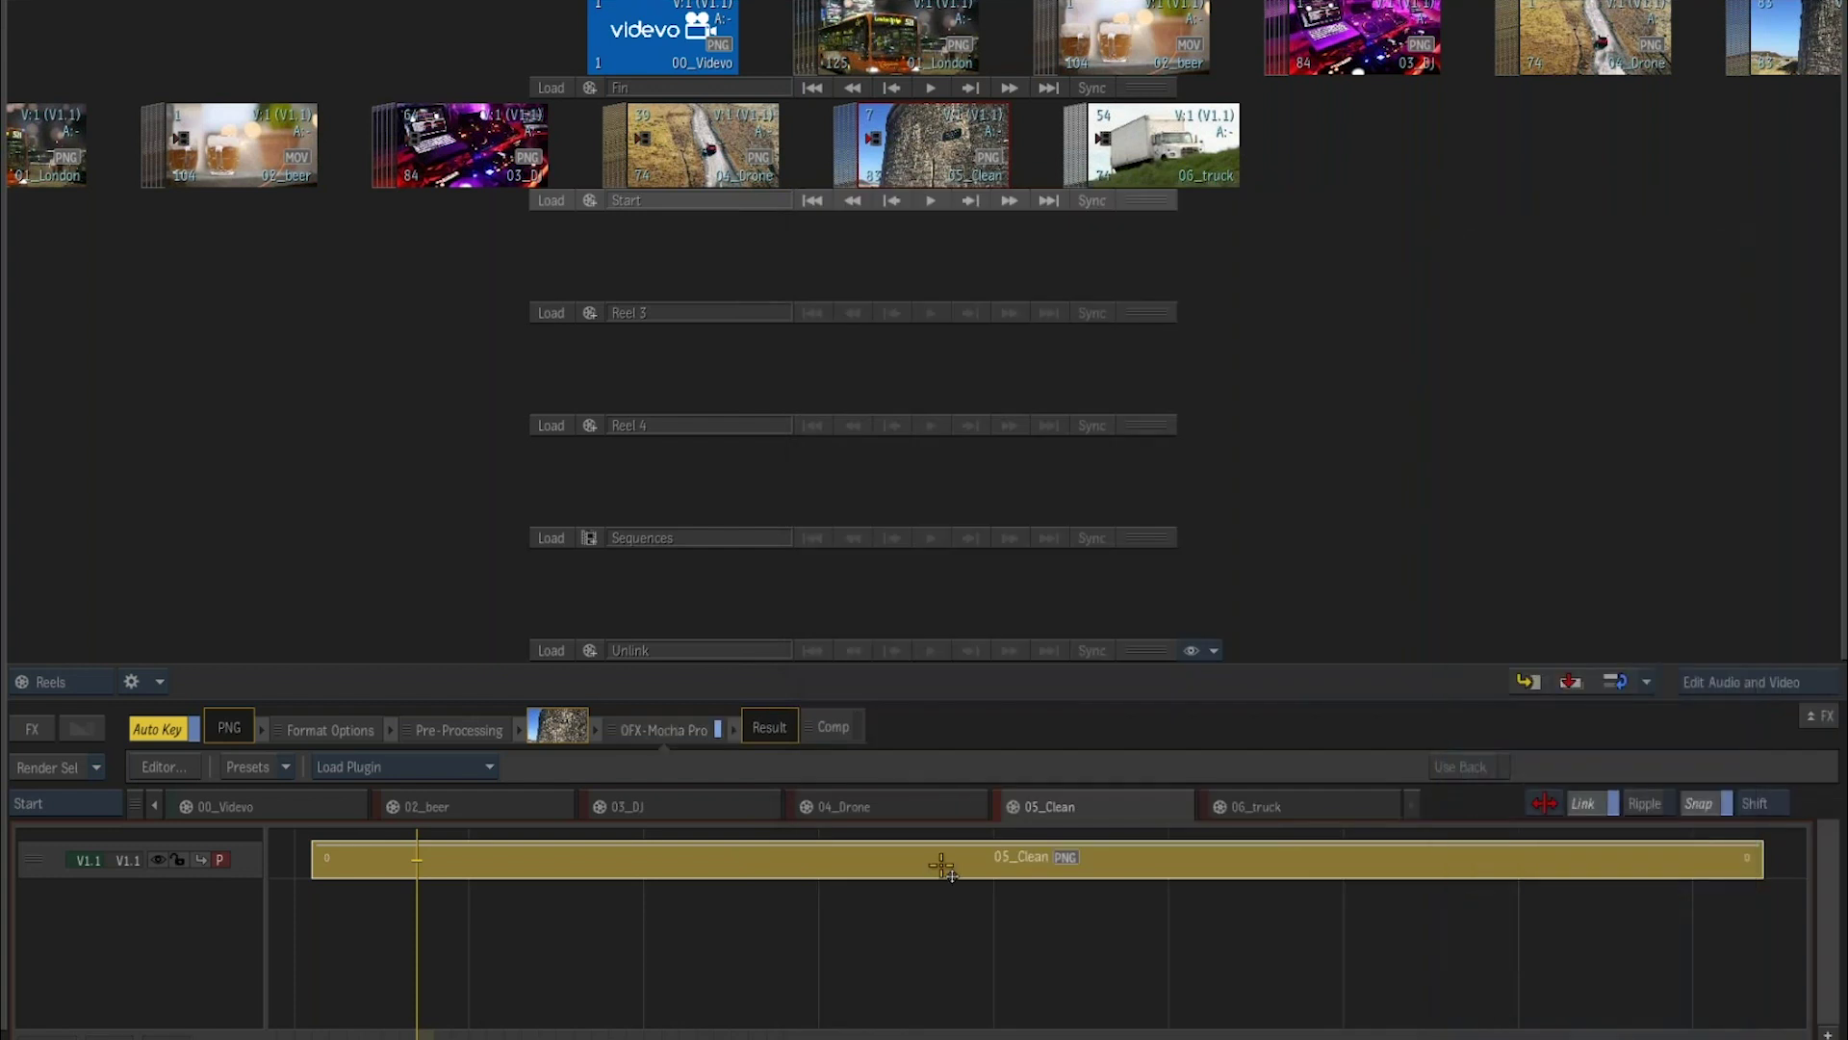
pyautogui.doubleClick(942, 867)
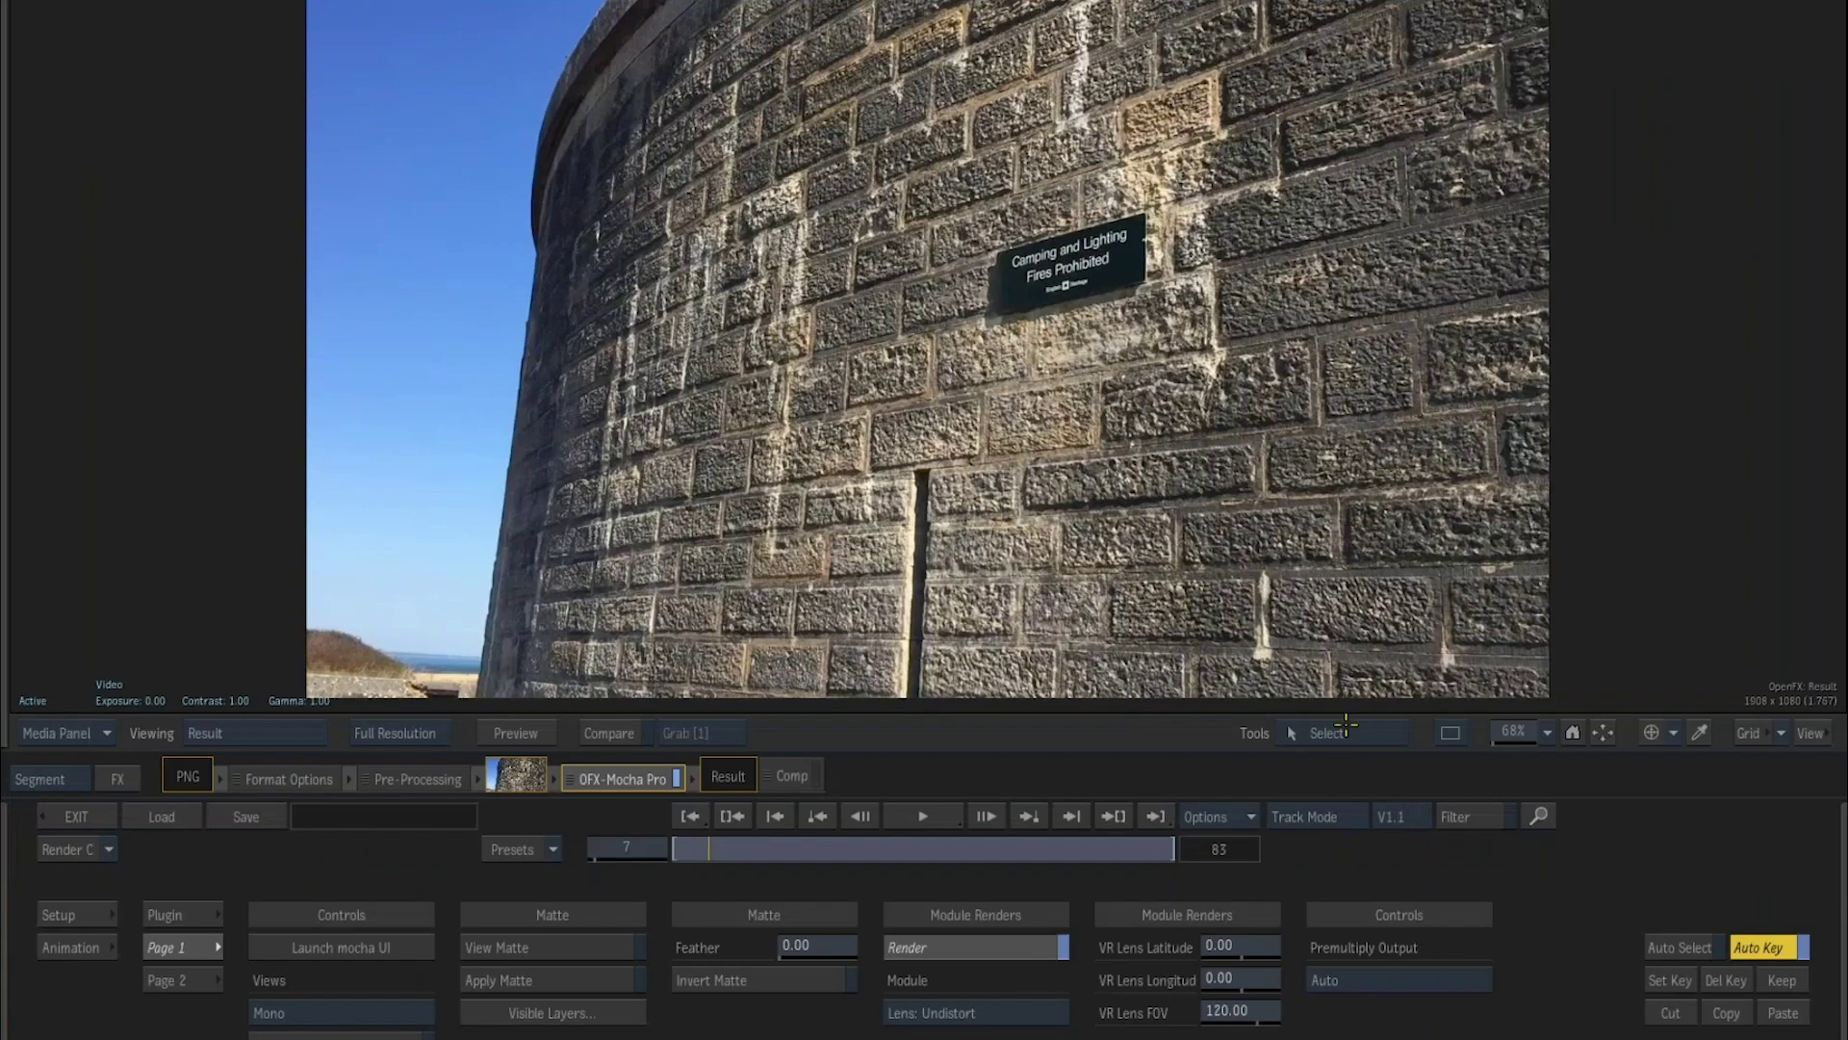
pyautogui.click(339, 948)
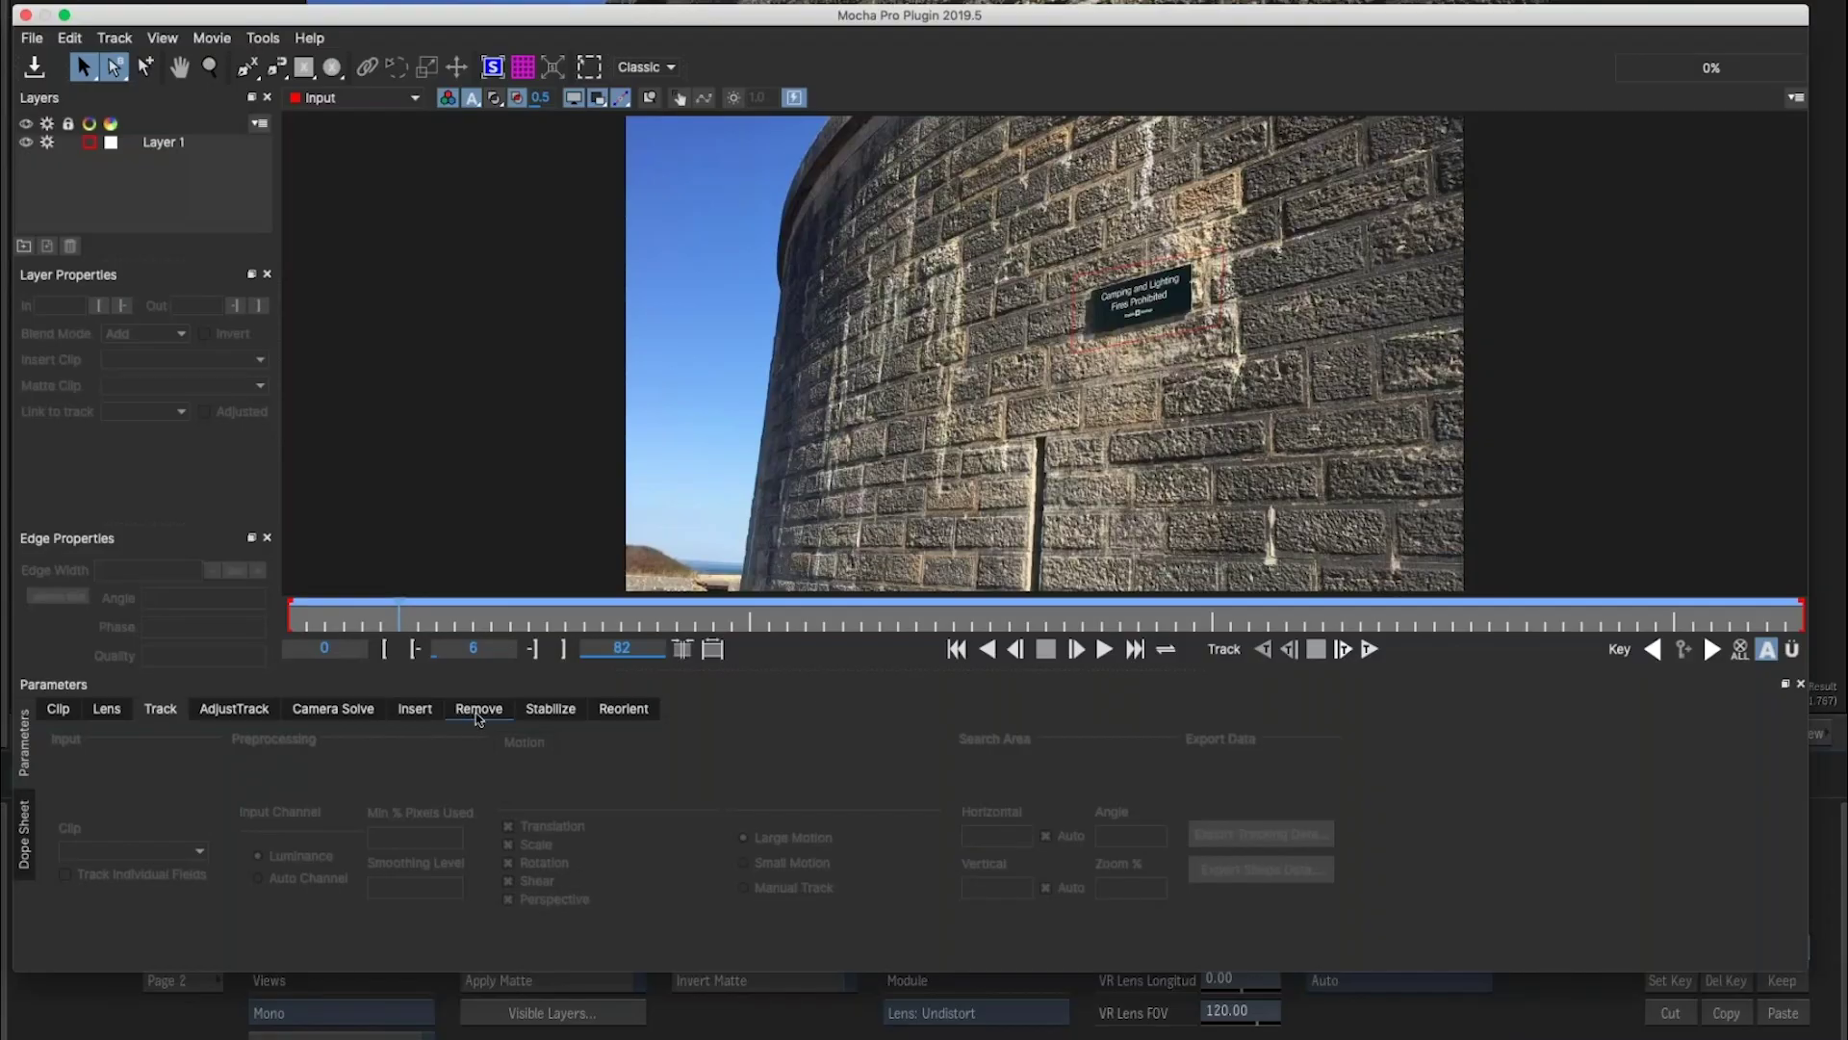
# In the Remove module, select Layer 1 around the sign and enable Use Cleanplates Exclusively.
pyautogui.click(478, 710)
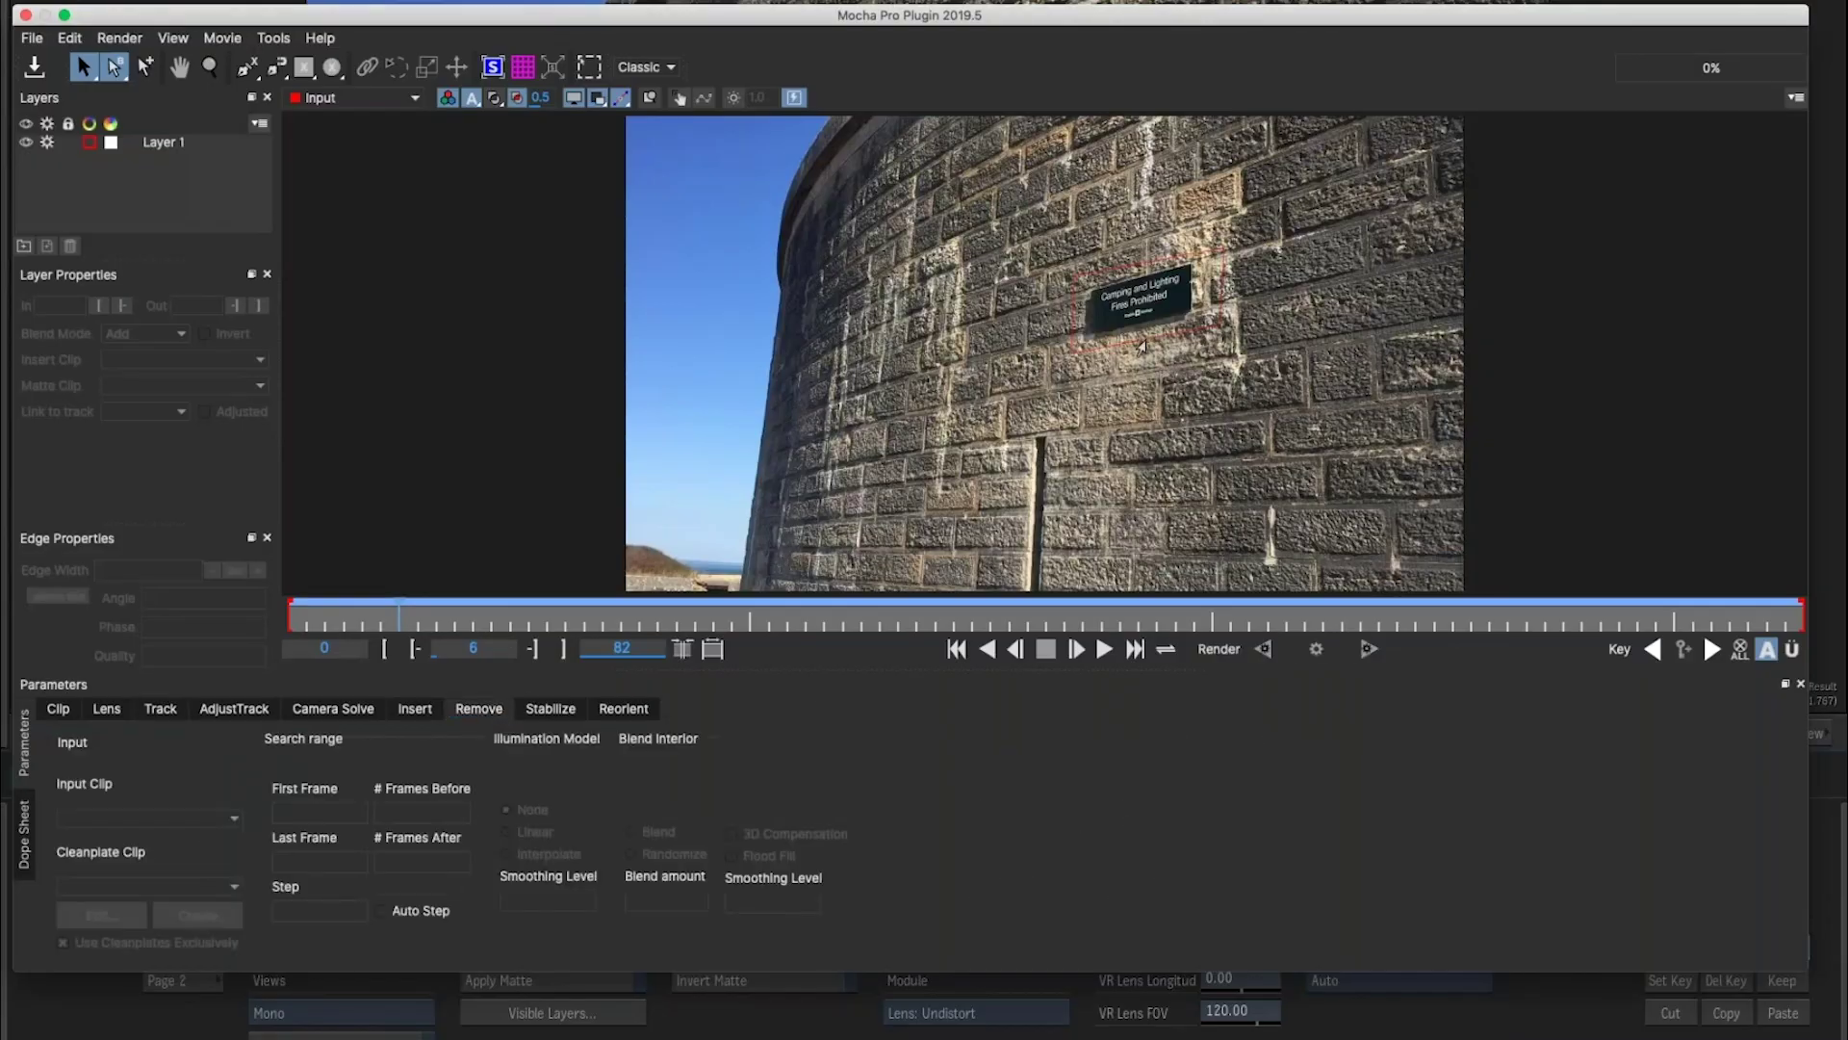
pyautogui.click(1144, 347)
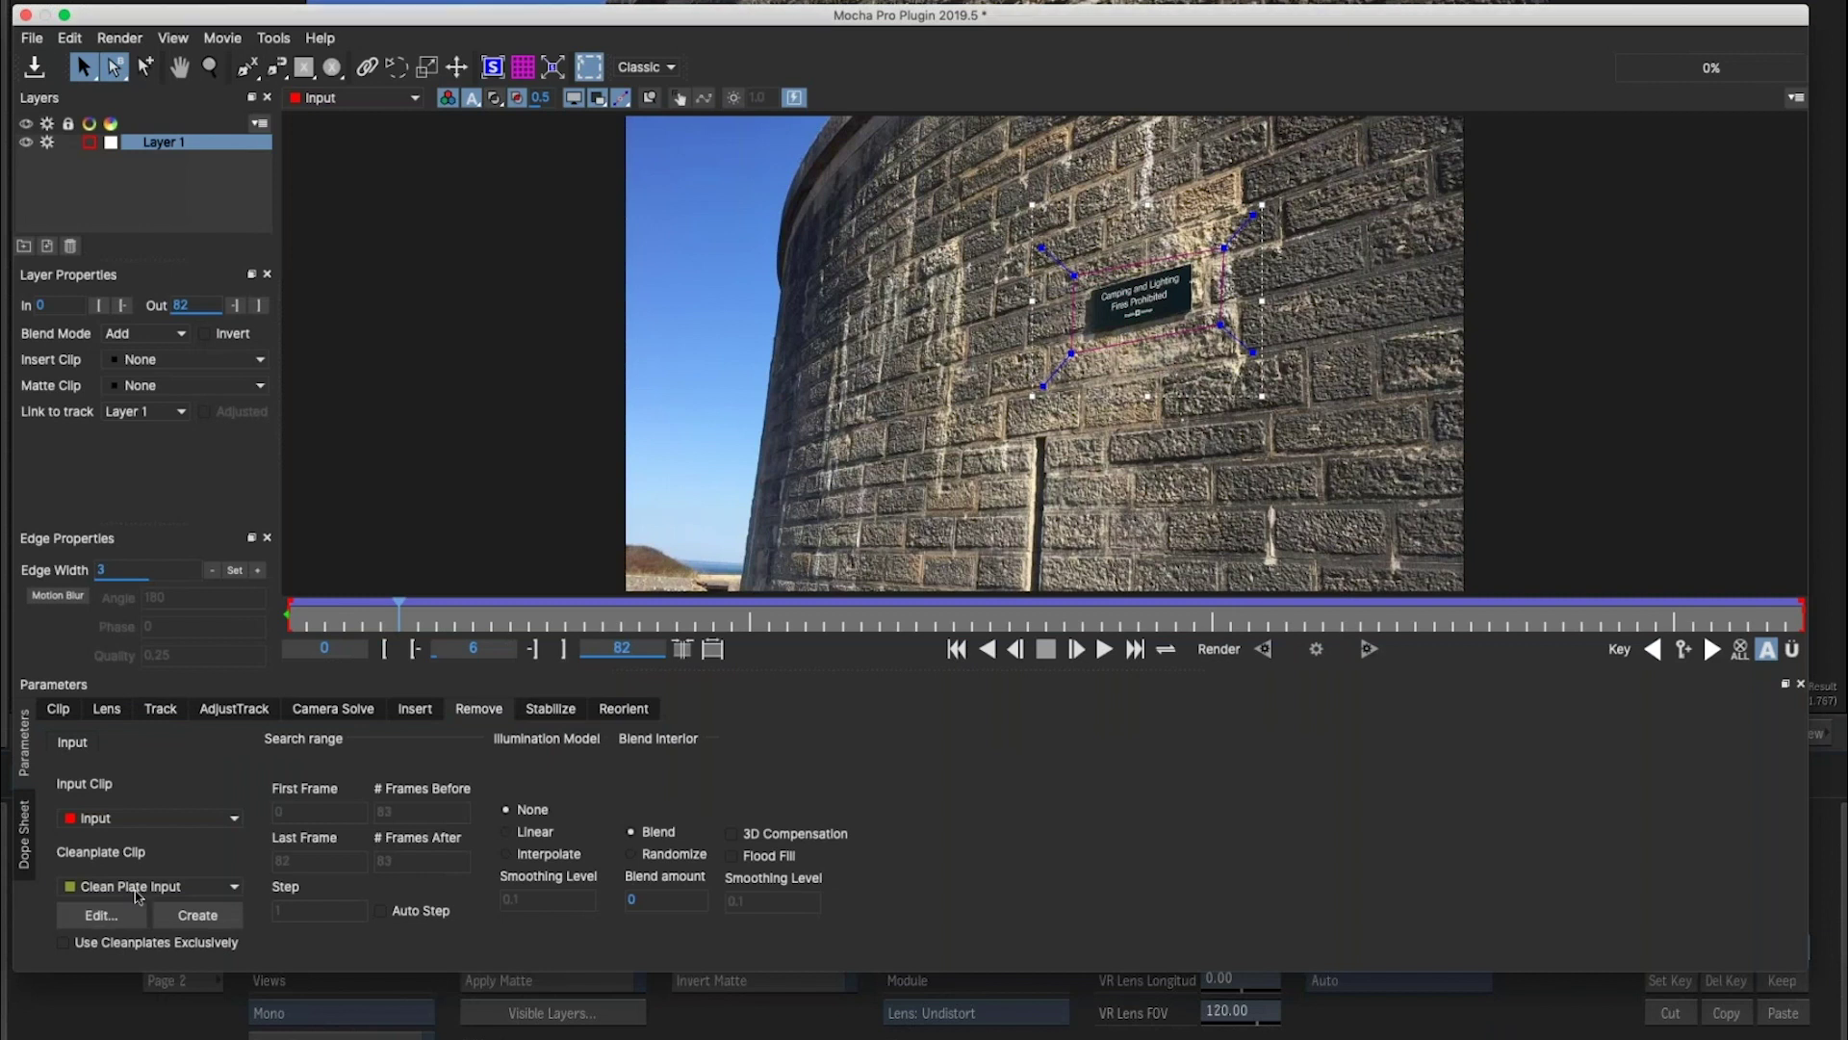
pyautogui.click(63, 944)
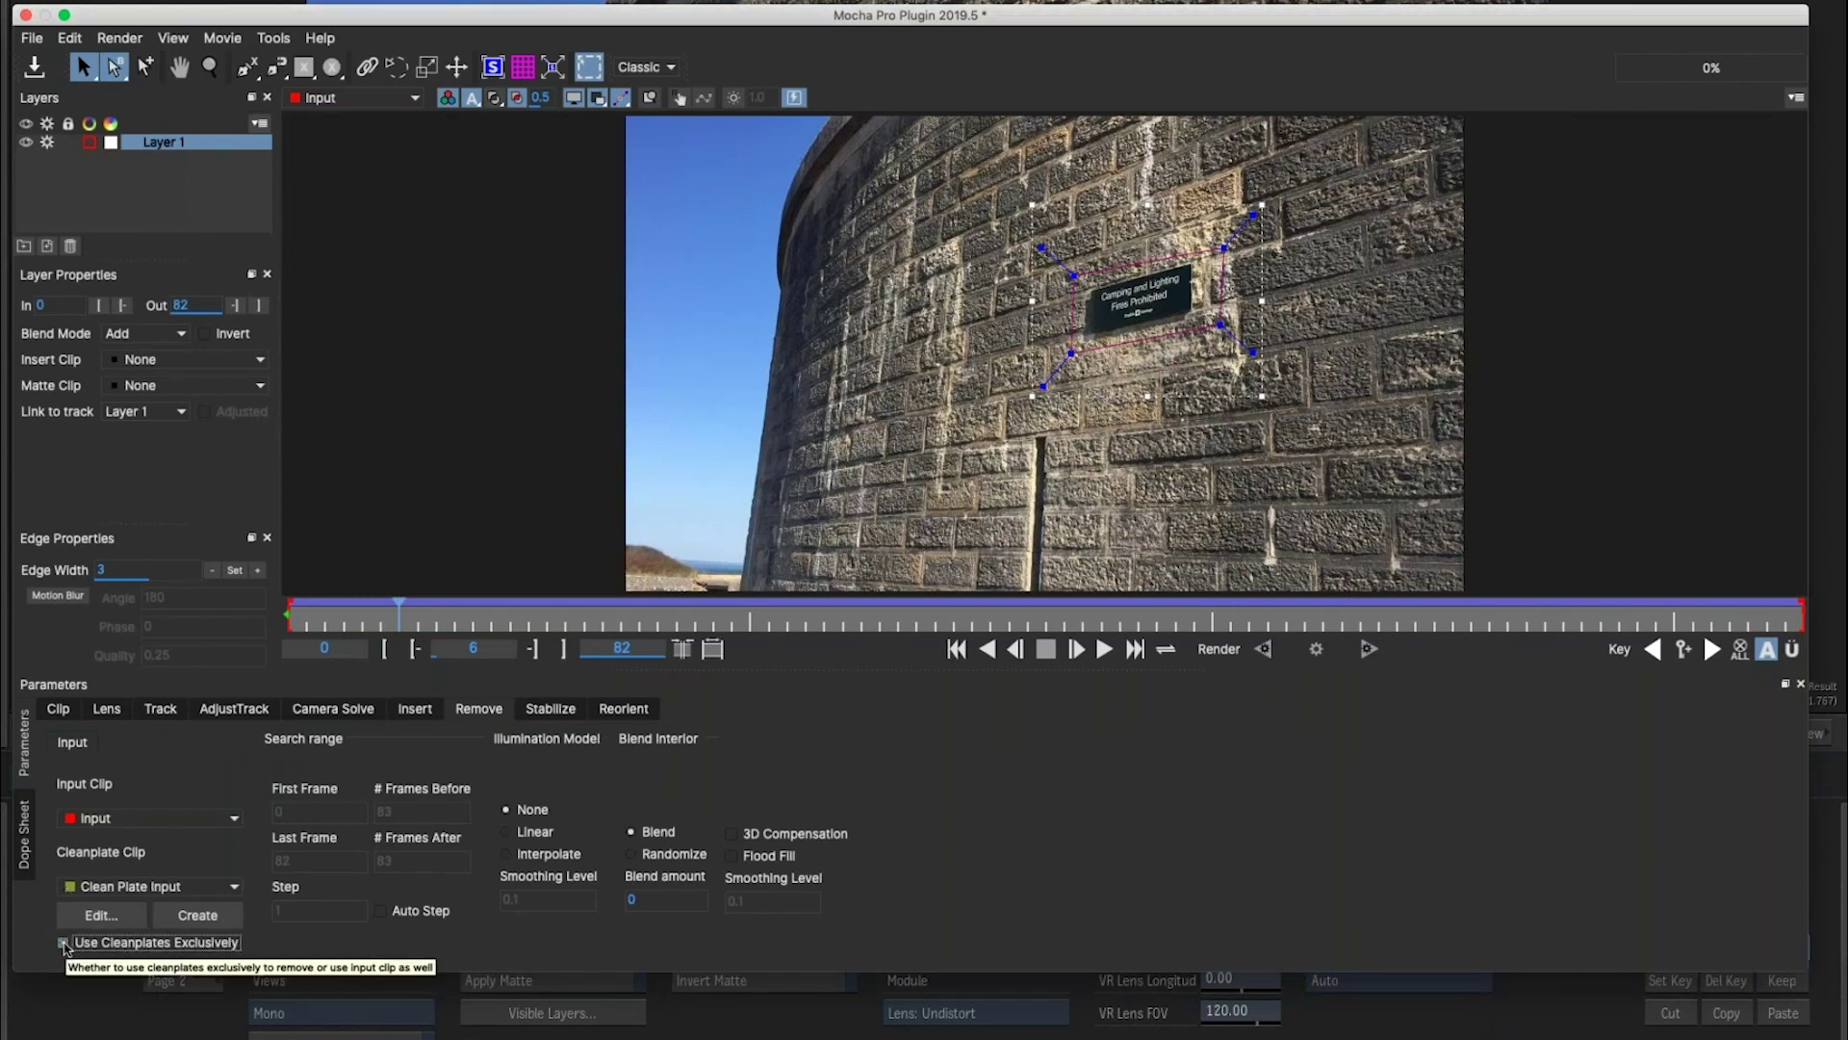
pyautogui.click(231, 161)
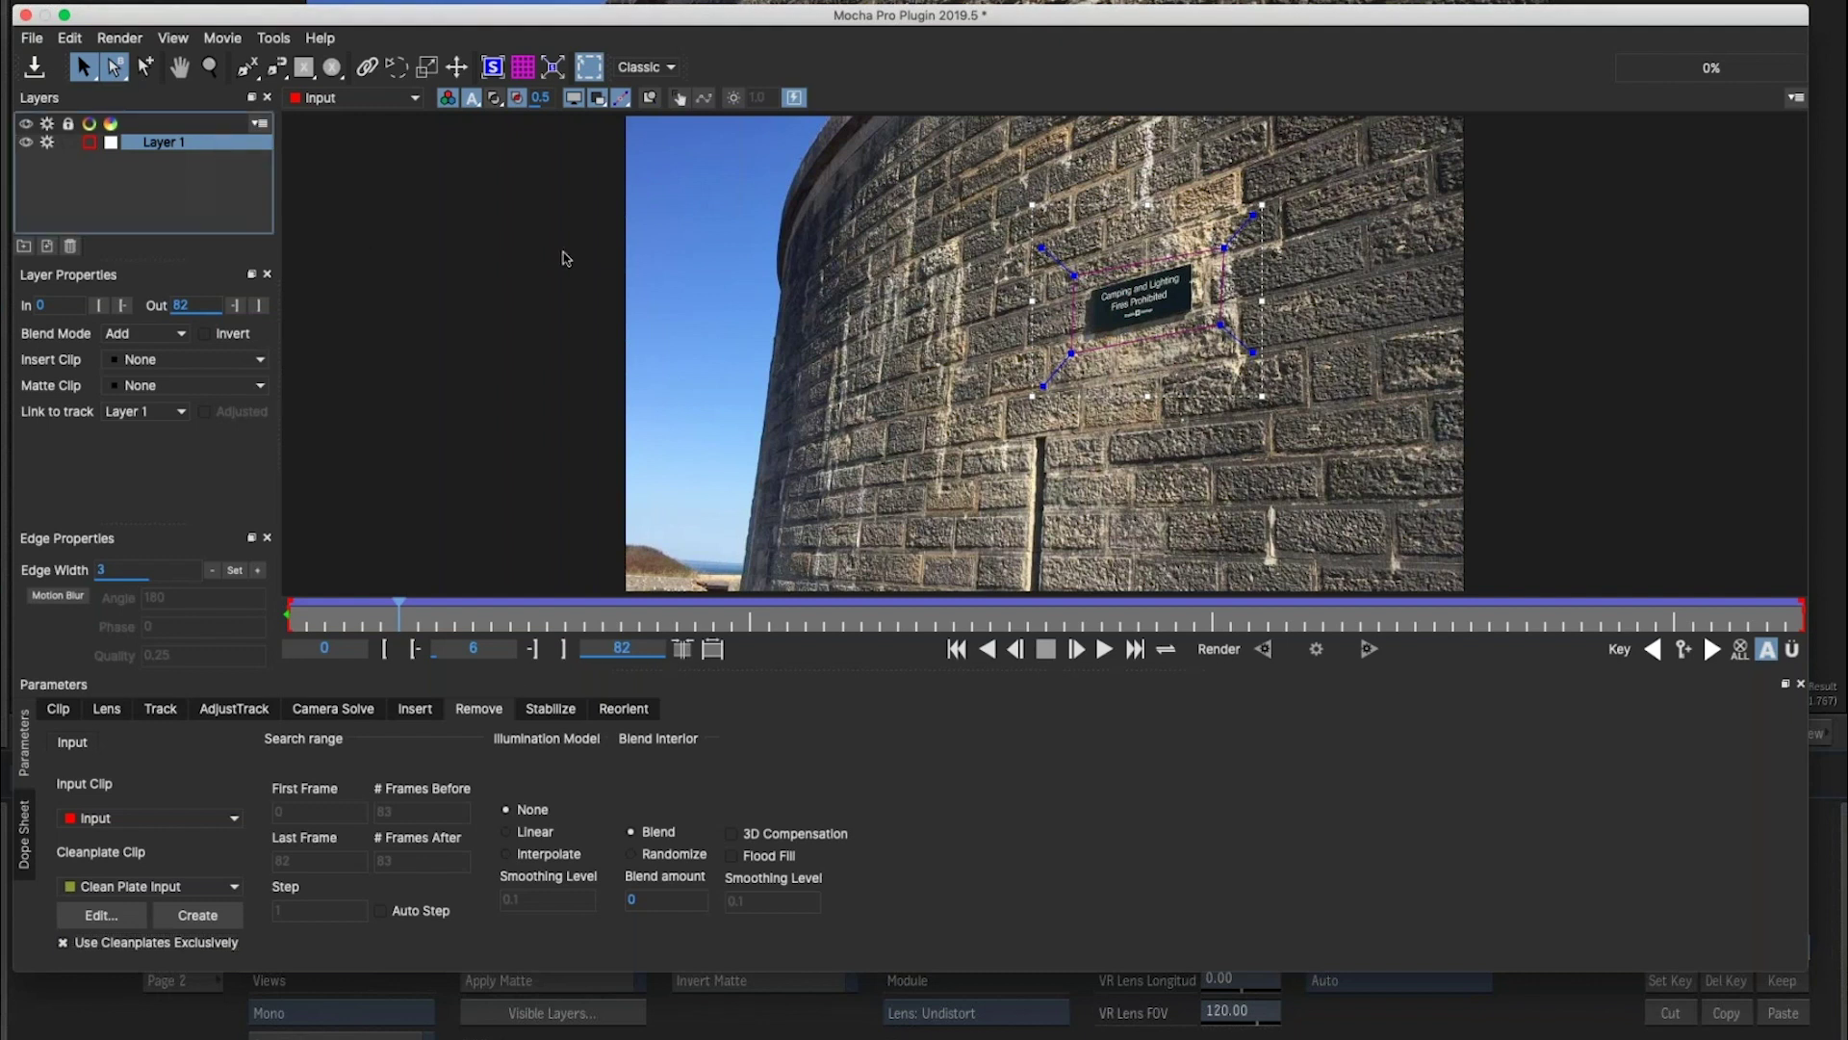
pyautogui.click(1136, 342)
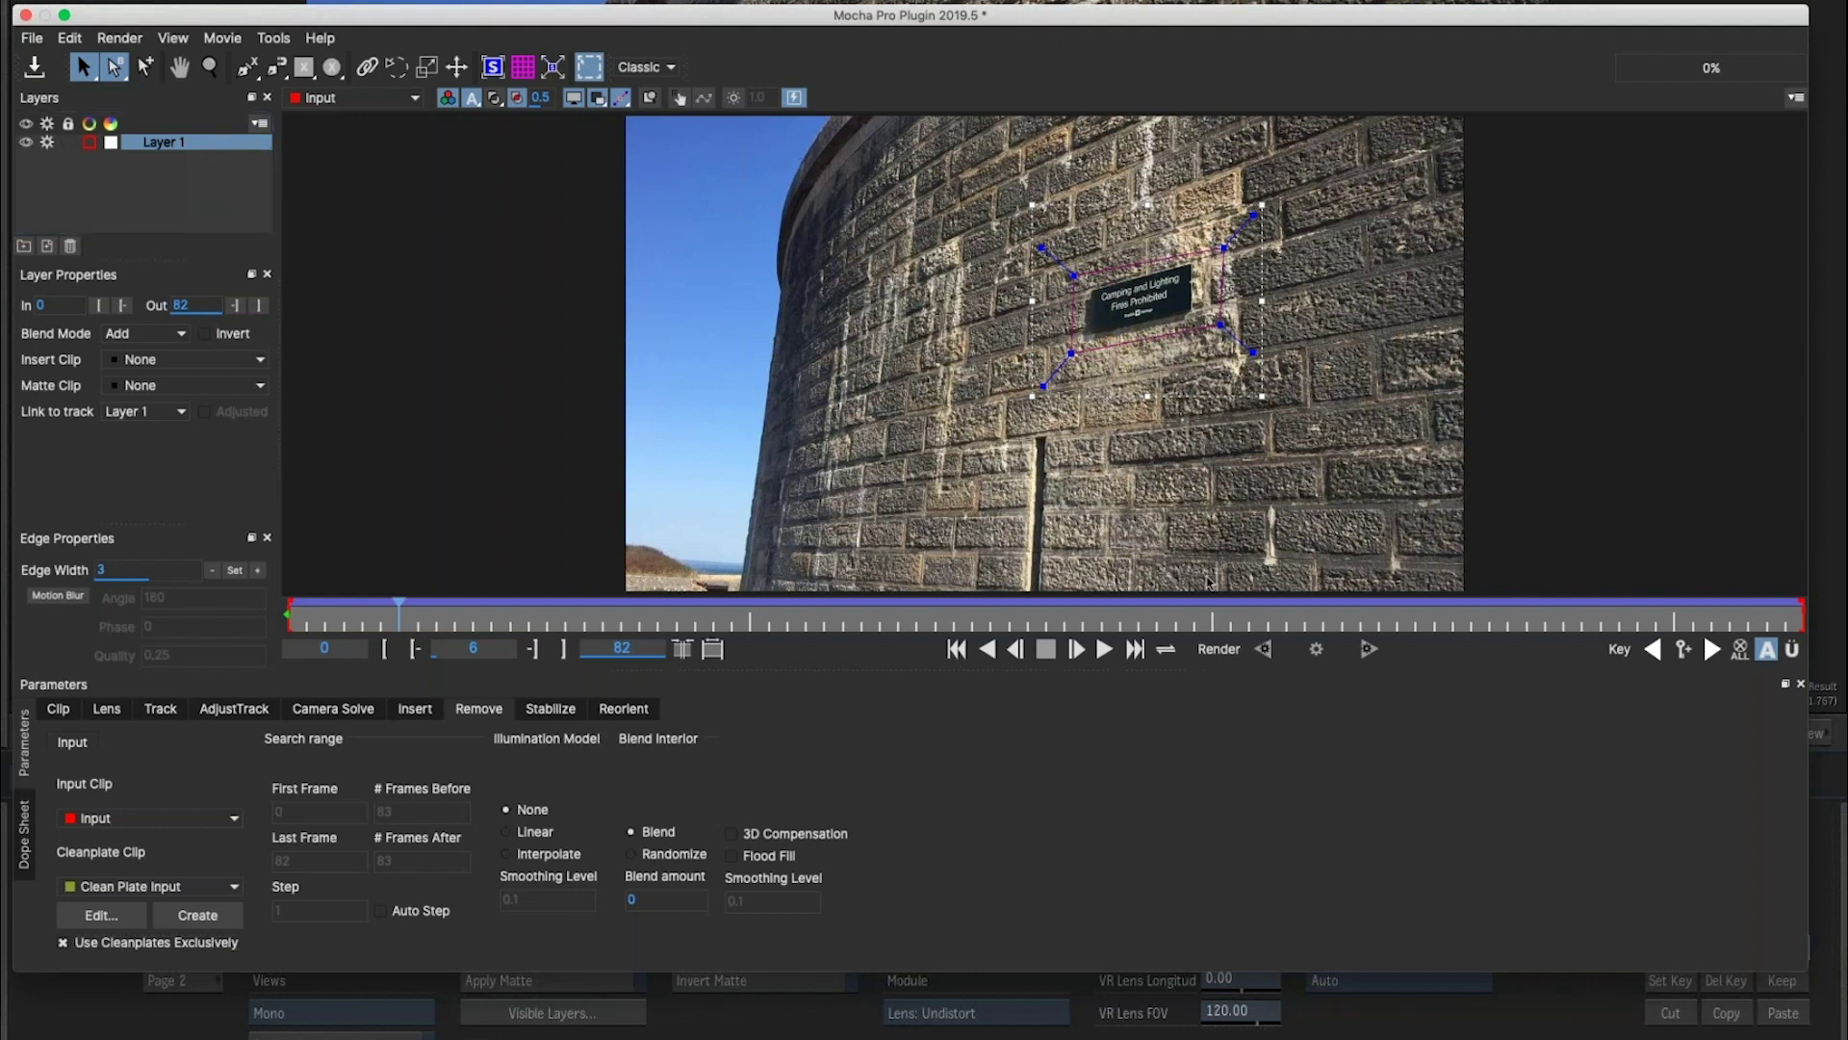
# Draw a large rectangular layer over the stone wall surrounding the sign at frame 0.
pyautogui.moveTo(398, 616); pyautogui.dragTo(325, 624)
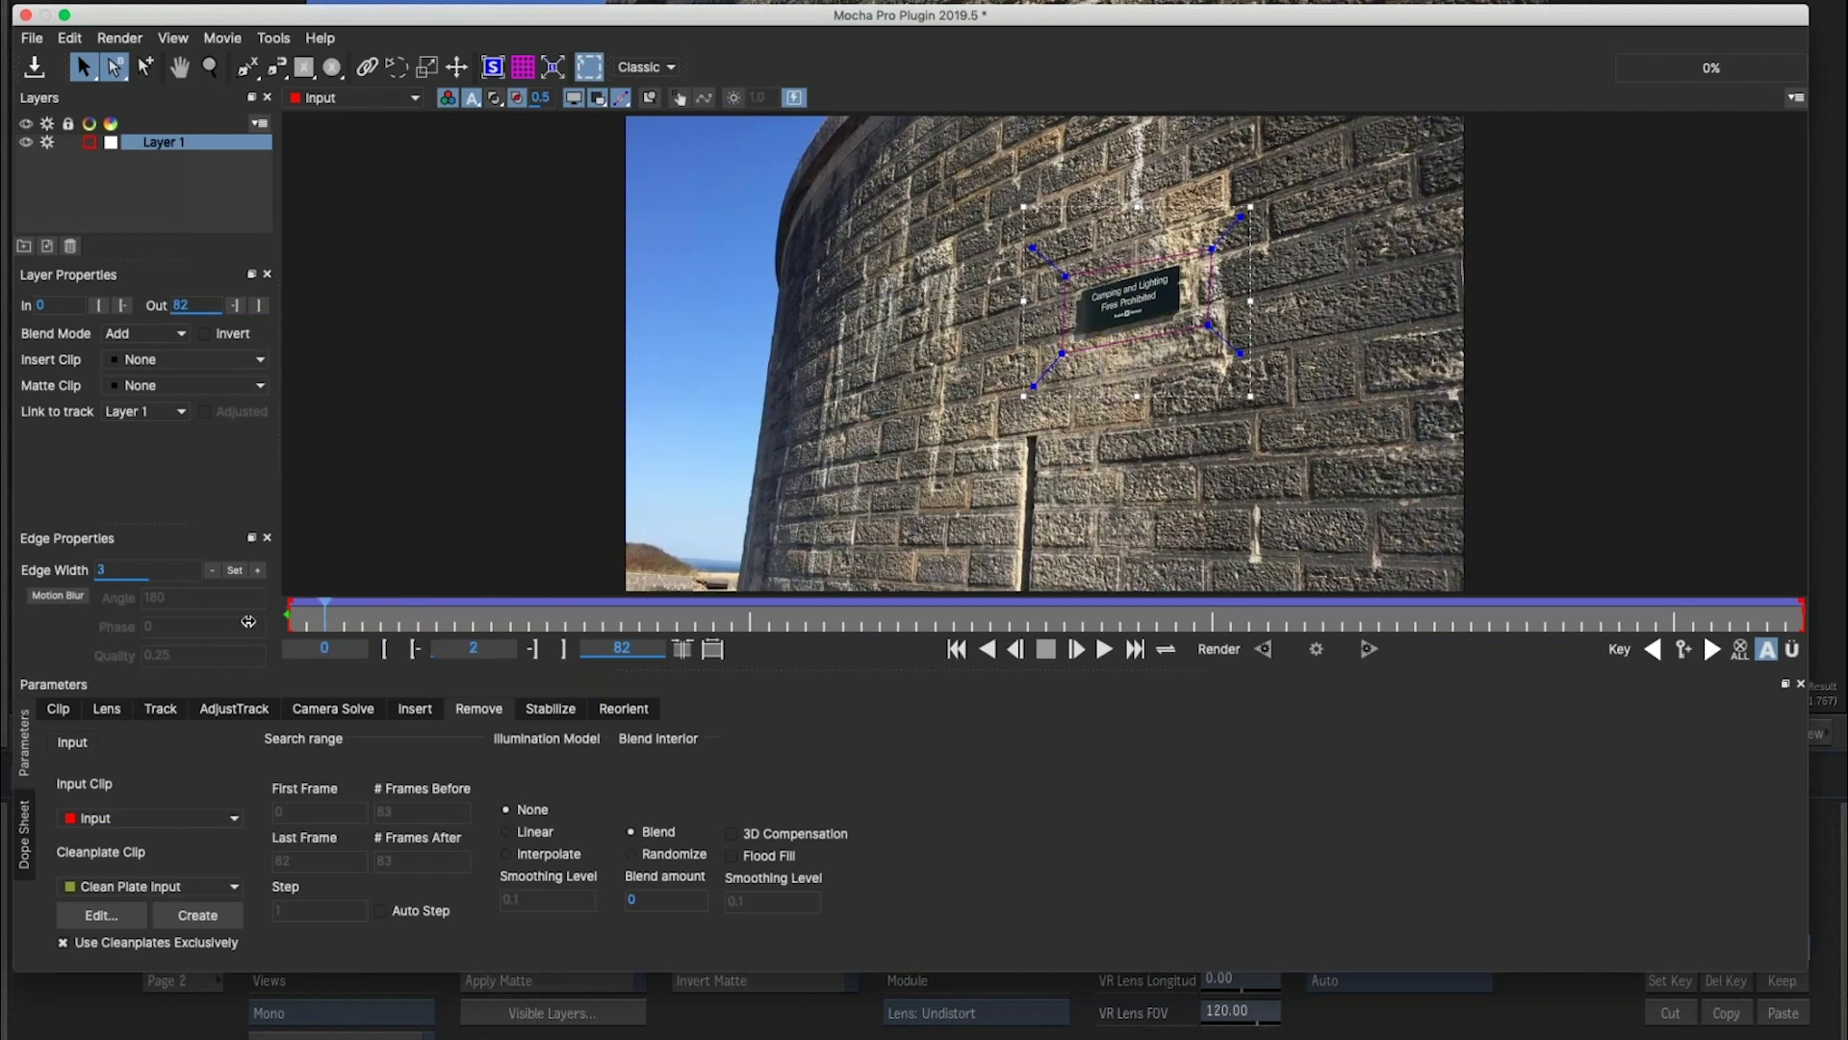
pyautogui.moveTo(249, 622); pyautogui.dragTo(943, 622)
pyautogui.moveTo(943, 622); pyautogui.dragTo(1268, 622)
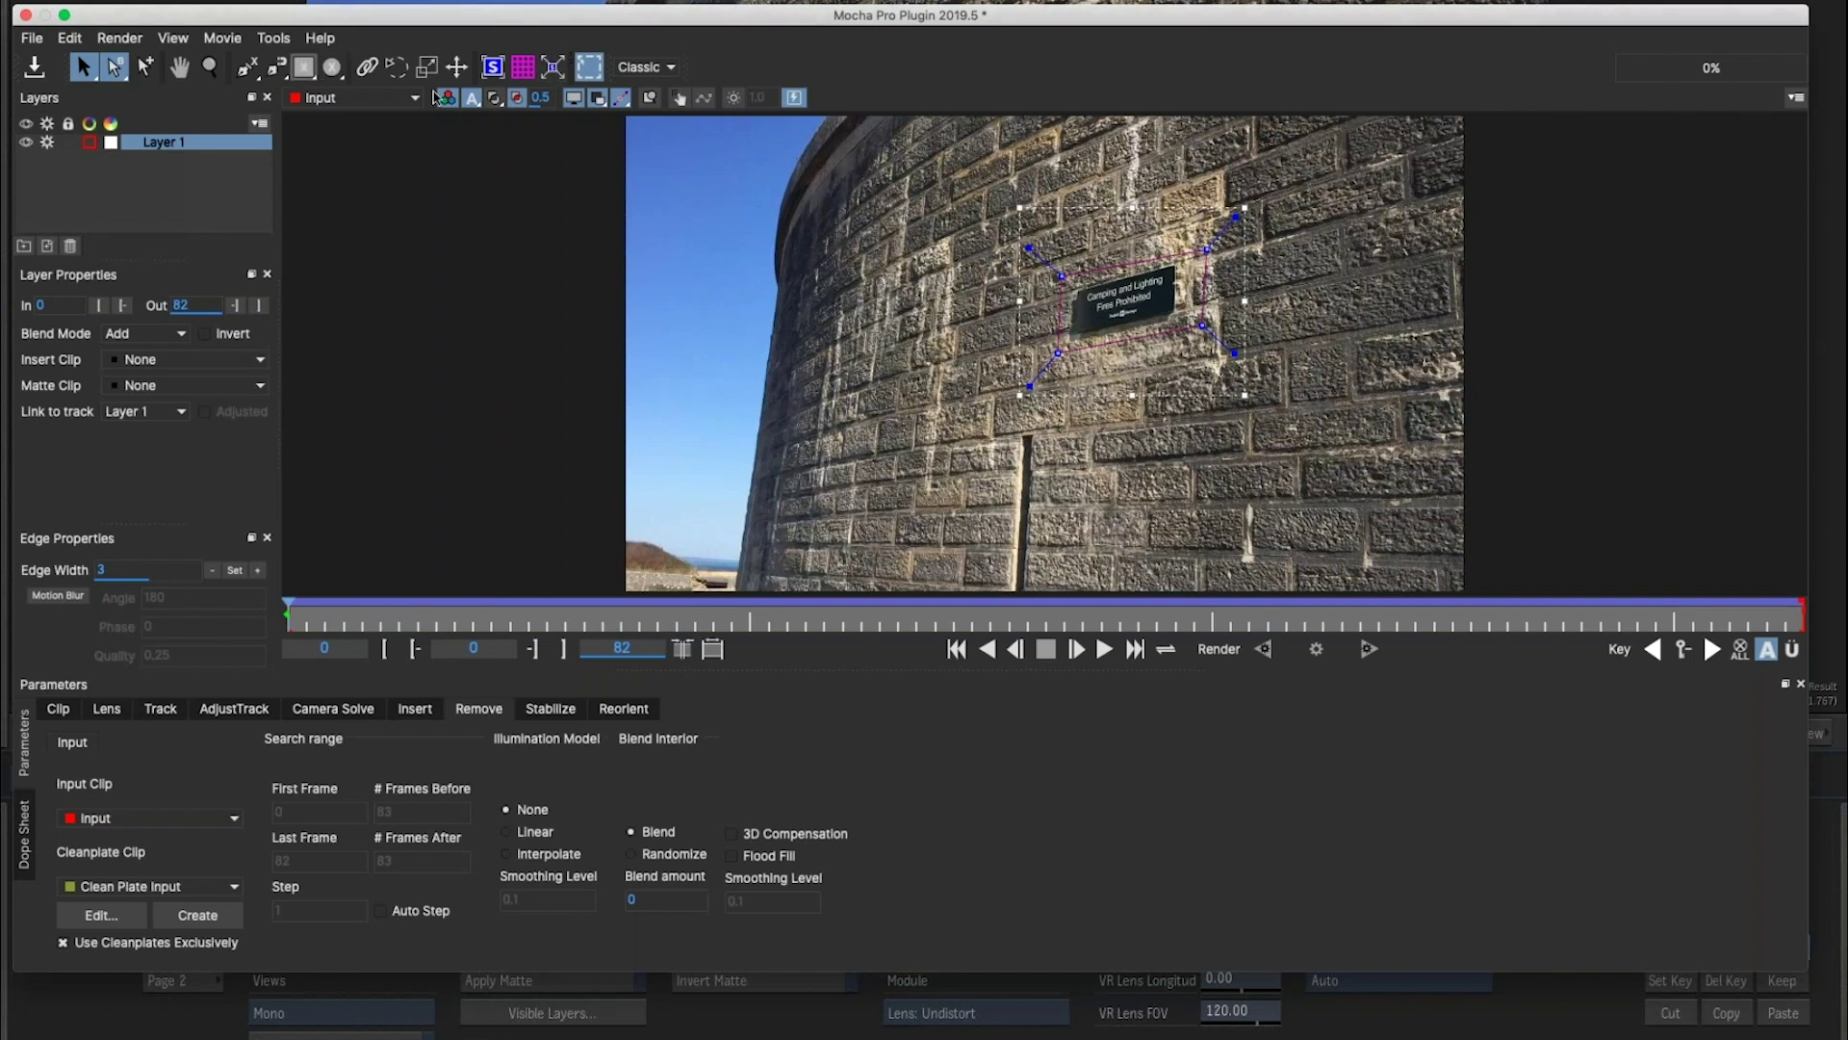
pyautogui.press('t')
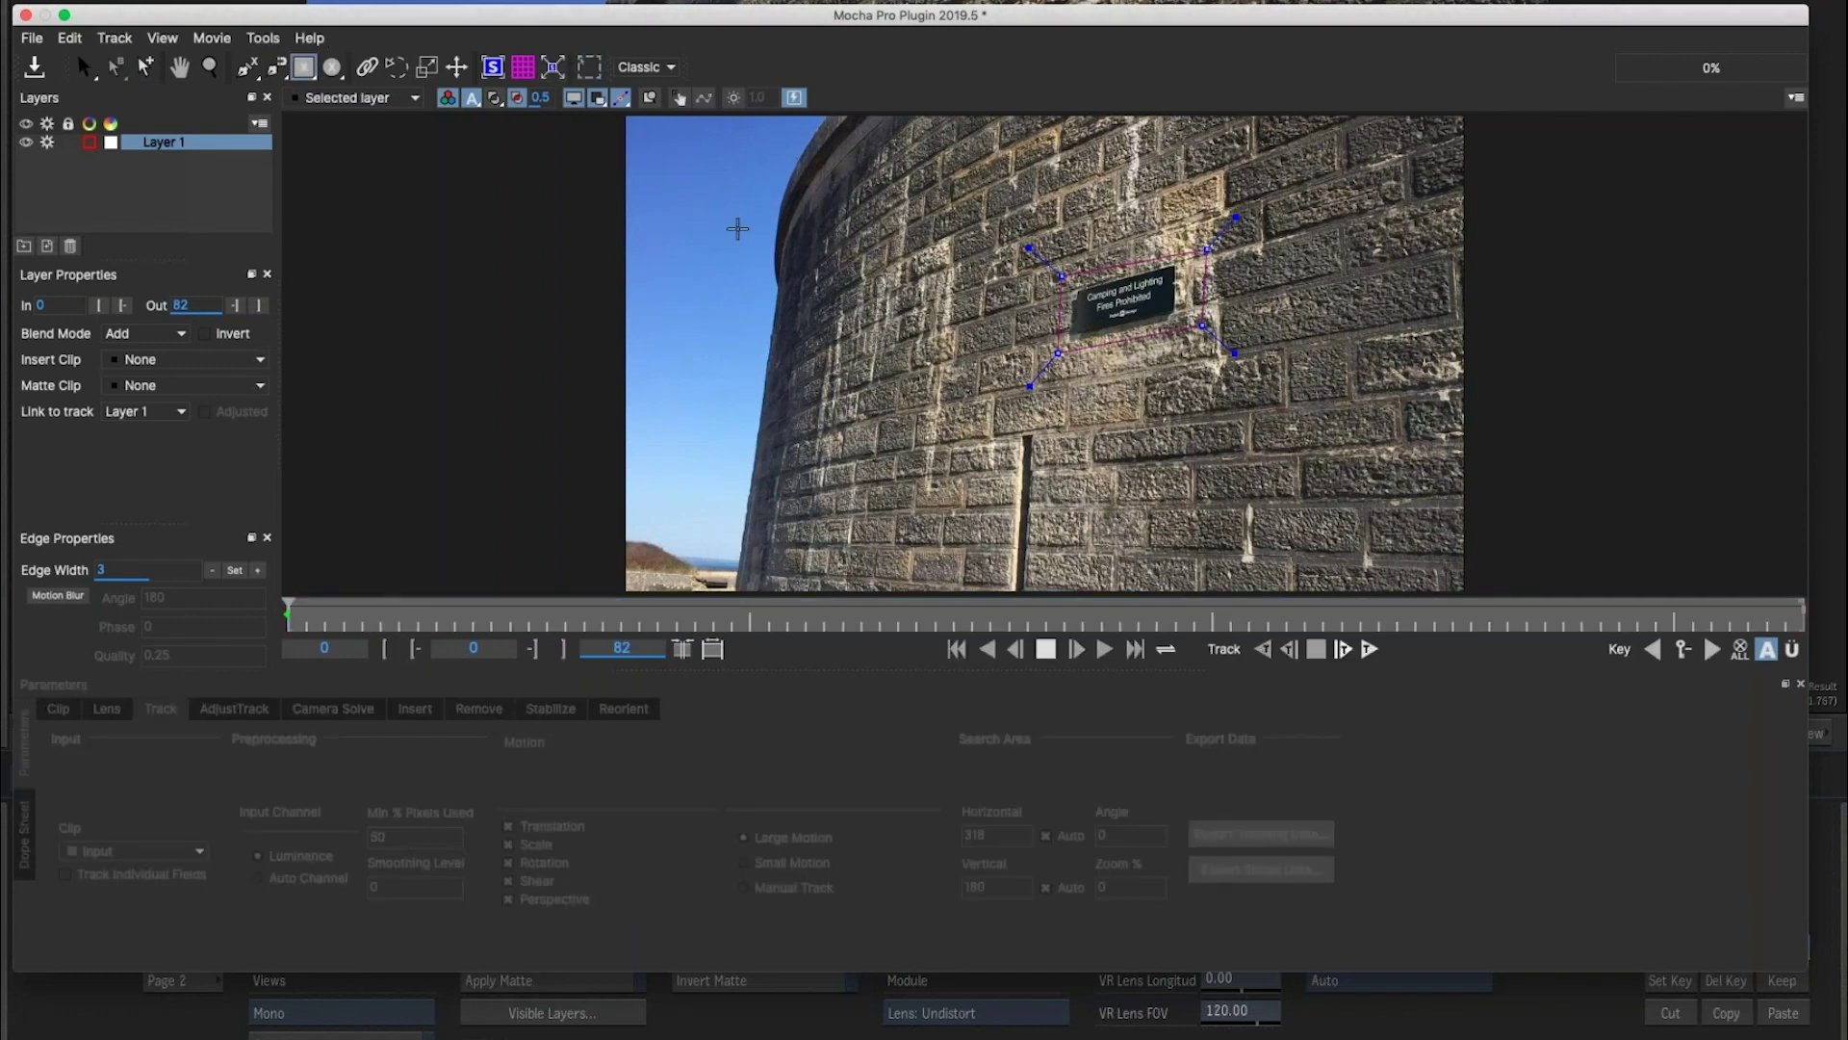
pyautogui.moveTo(865, 224); pyautogui.dragTo(1450, 483)
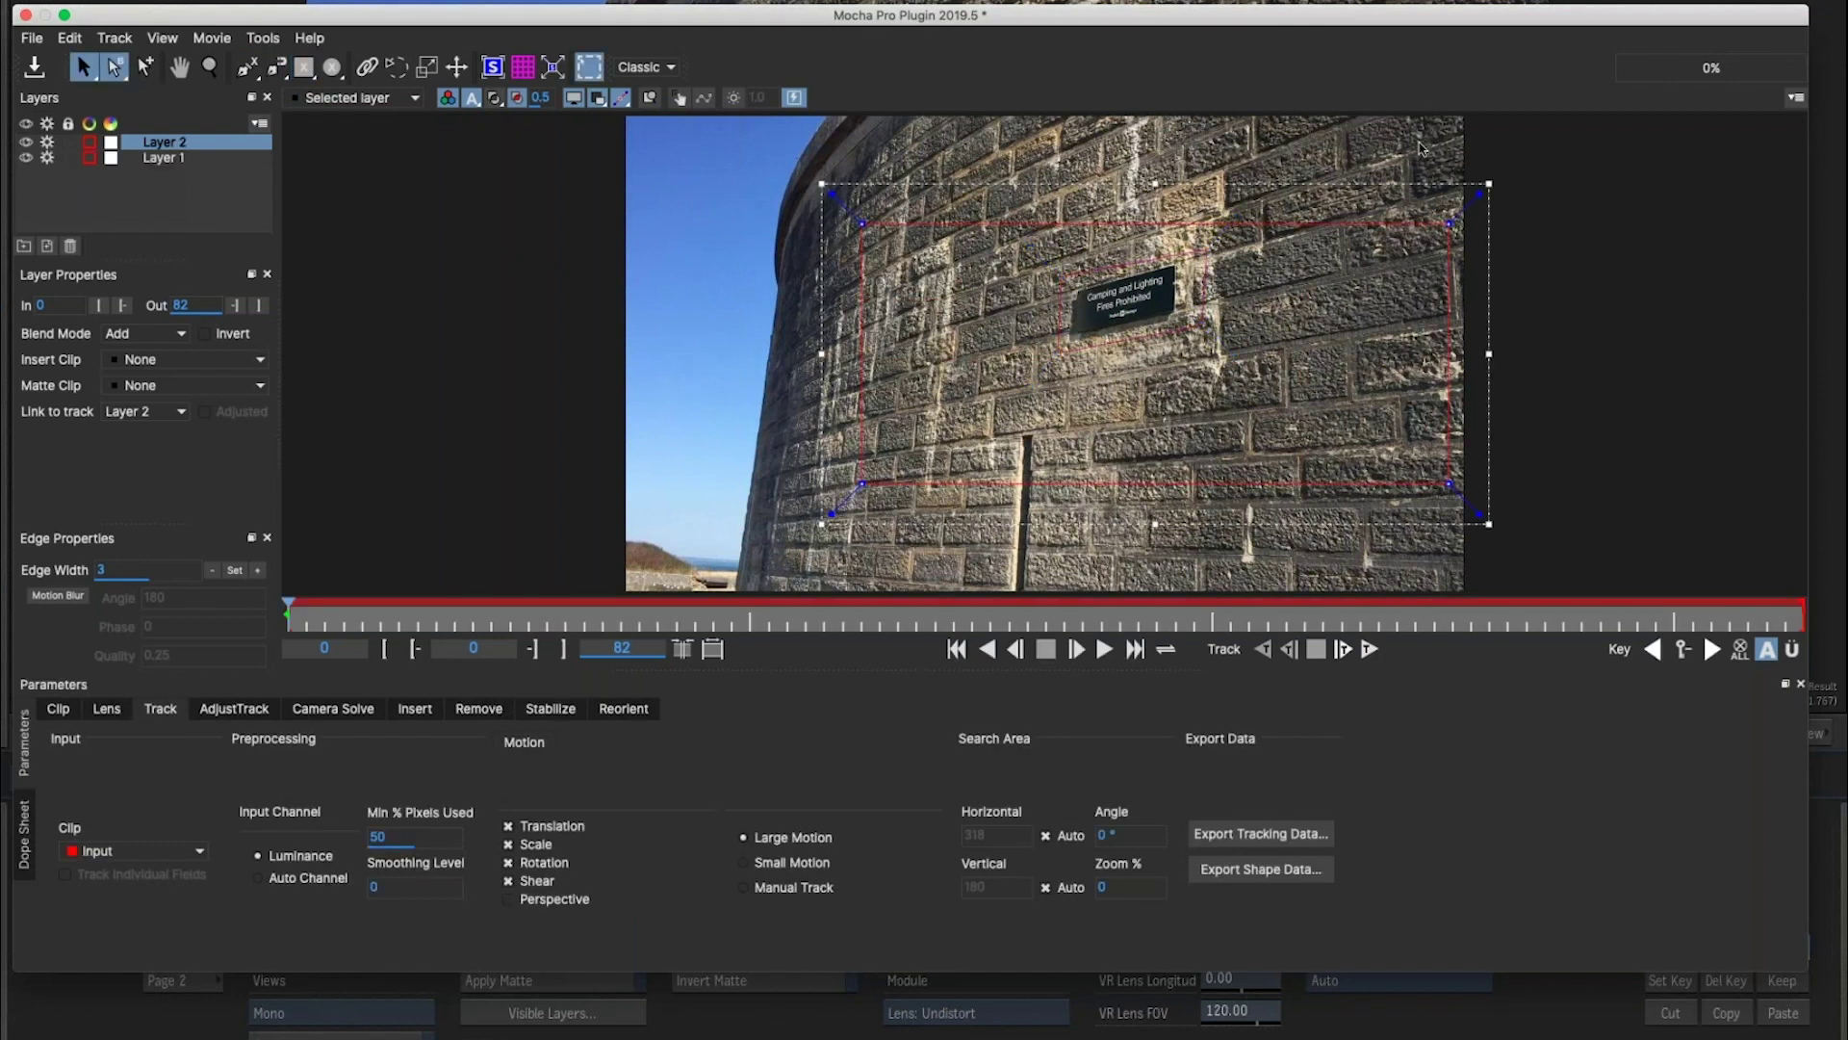
# Adjust the corners of the new rectangle to match the slanted perspective of the wall's brick rows.
pyautogui.moveTo(1452, 224); pyautogui.dragTo(1417, 173)
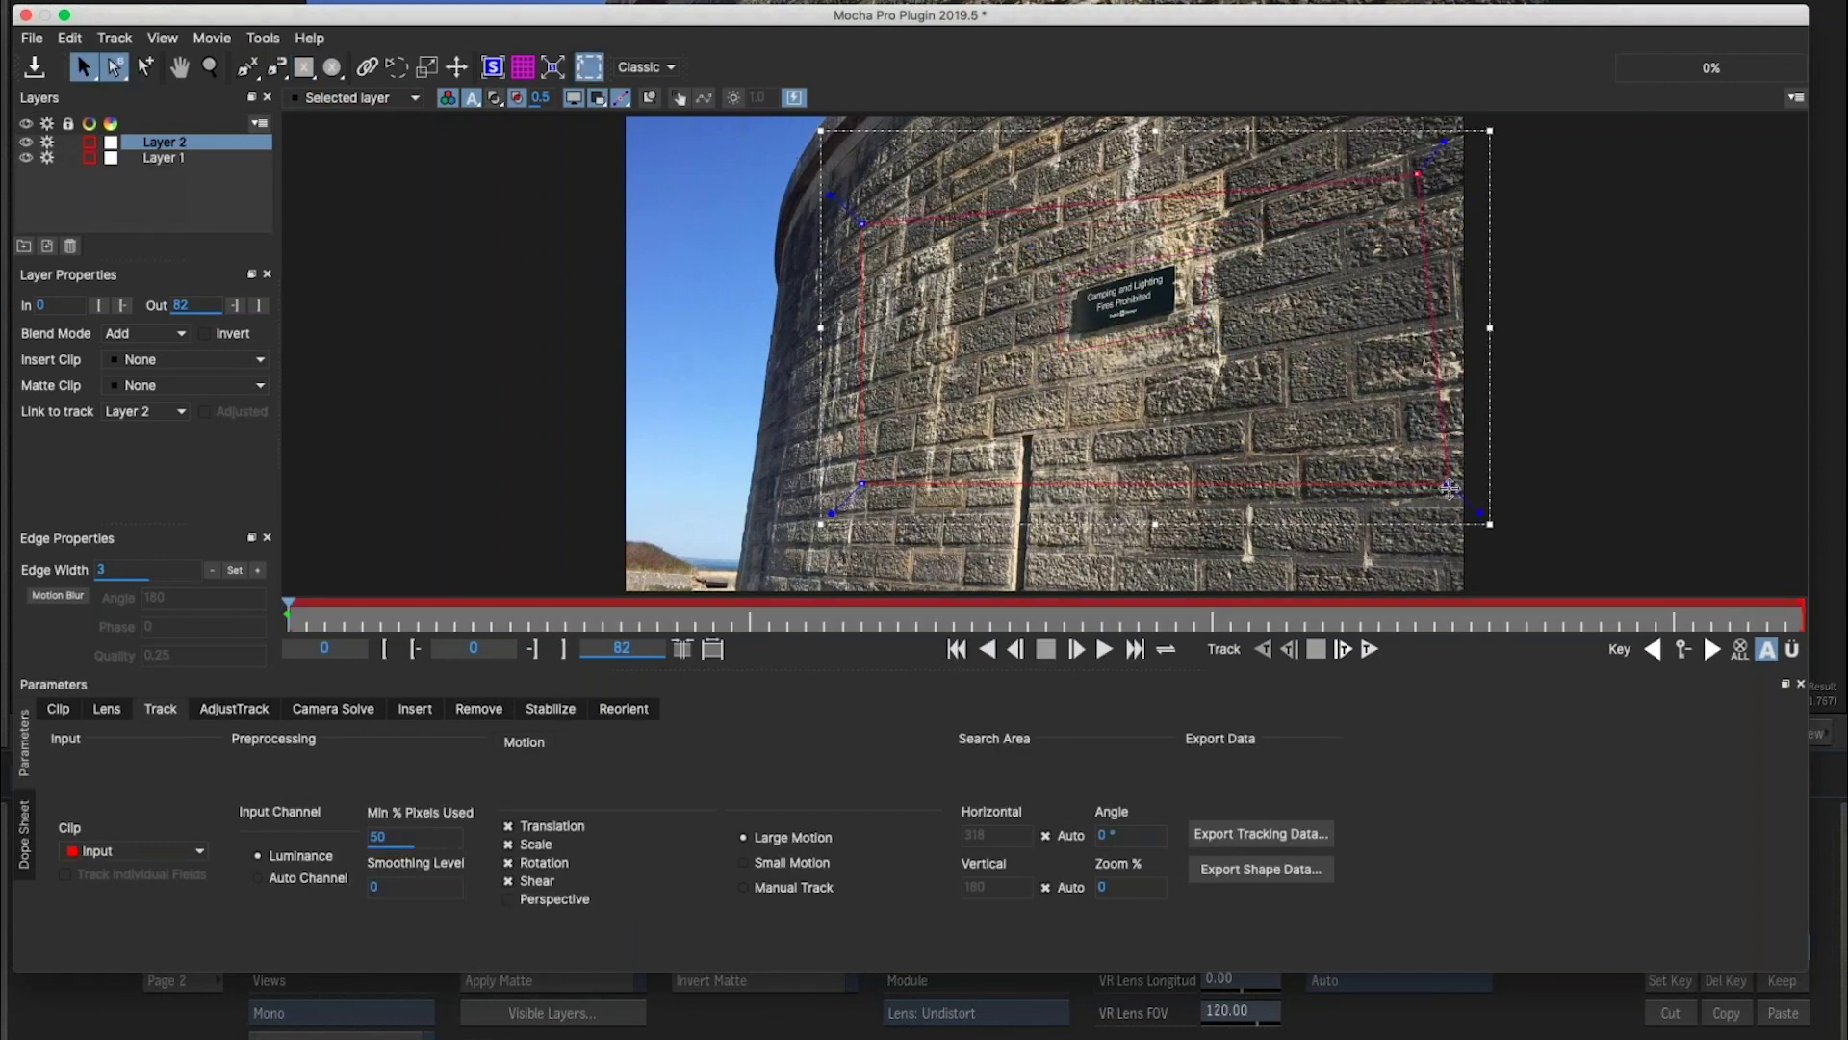
pyautogui.moveTo(1440, 467); pyautogui.dragTo(1441, 406)
pyautogui.moveTo(1435, 167); pyautogui.dragTo(1441, 161)
pyautogui.moveTo(863, 223); pyautogui.dragTo(824, 249)
pyautogui.moveTo(863, 481); pyautogui.dragTo(805, 484)
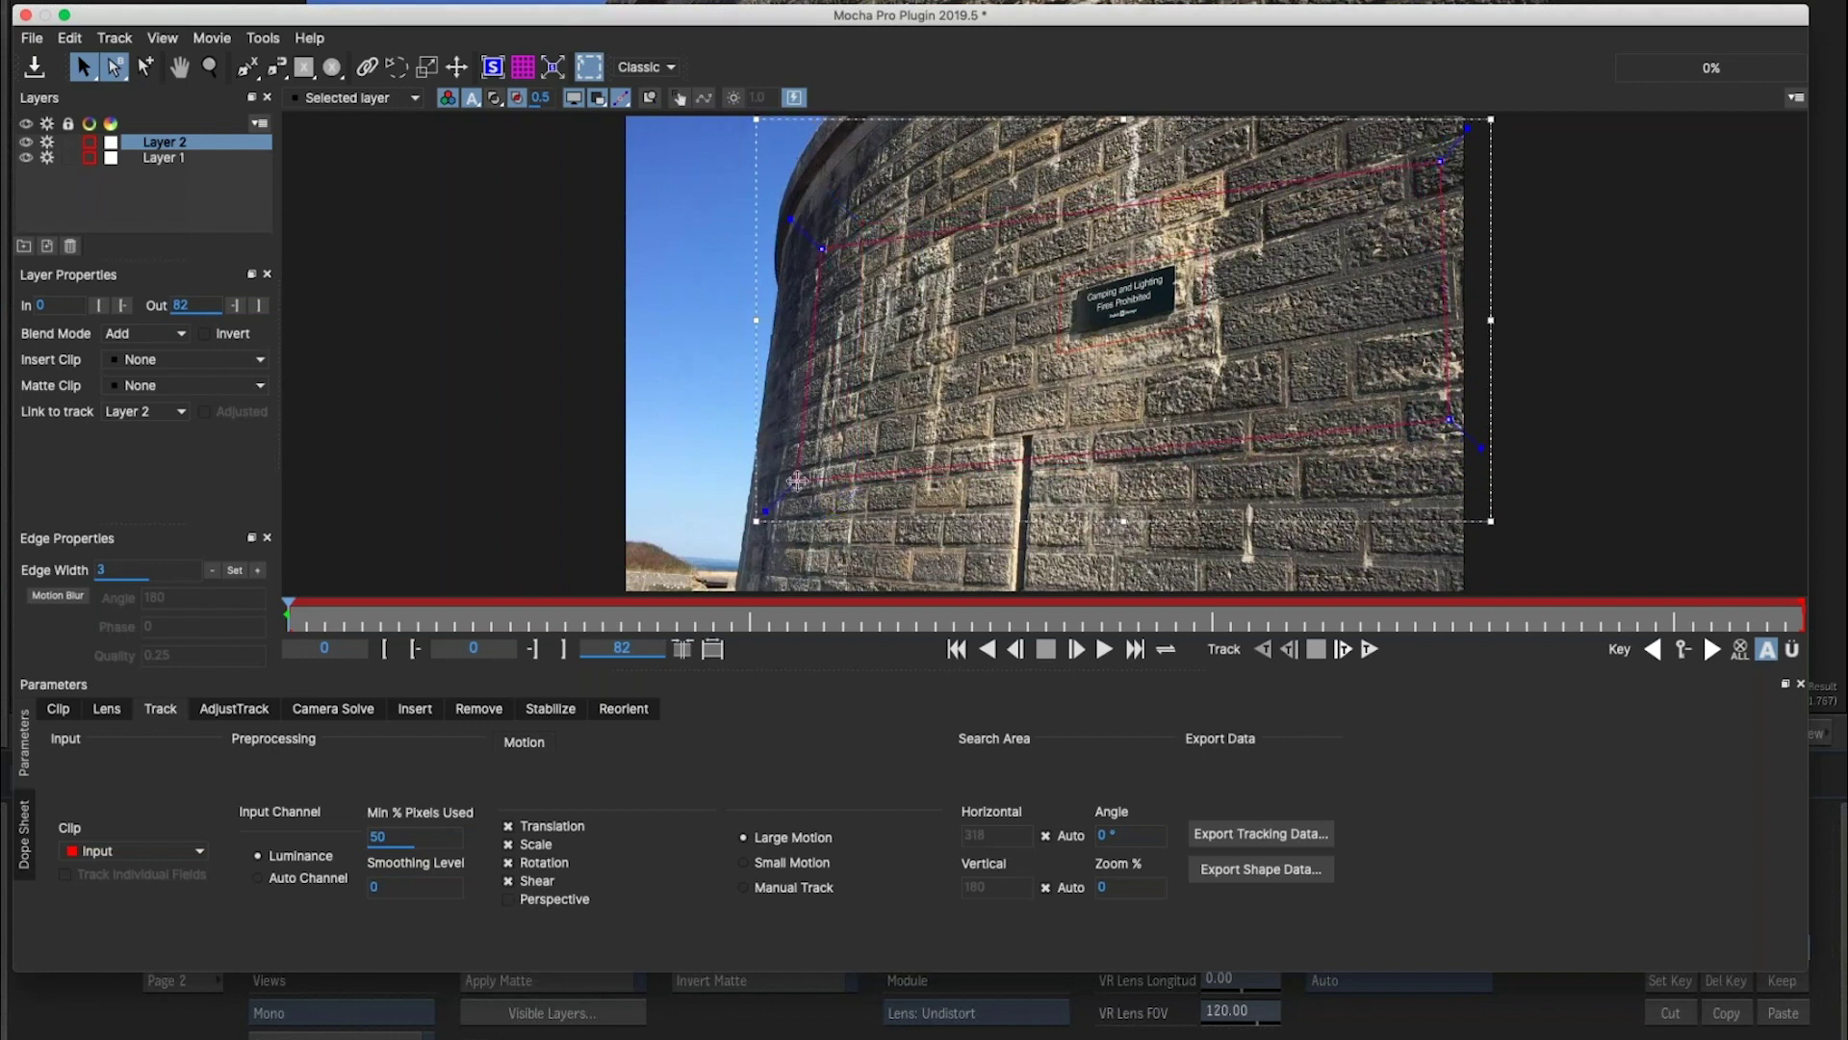
# Move Layer 2 below Layer 1, and rename Layer 2 as bg and Layer 1 as fg.
pyautogui.moveTo(166, 147); pyautogui.dragTo(170, 166)
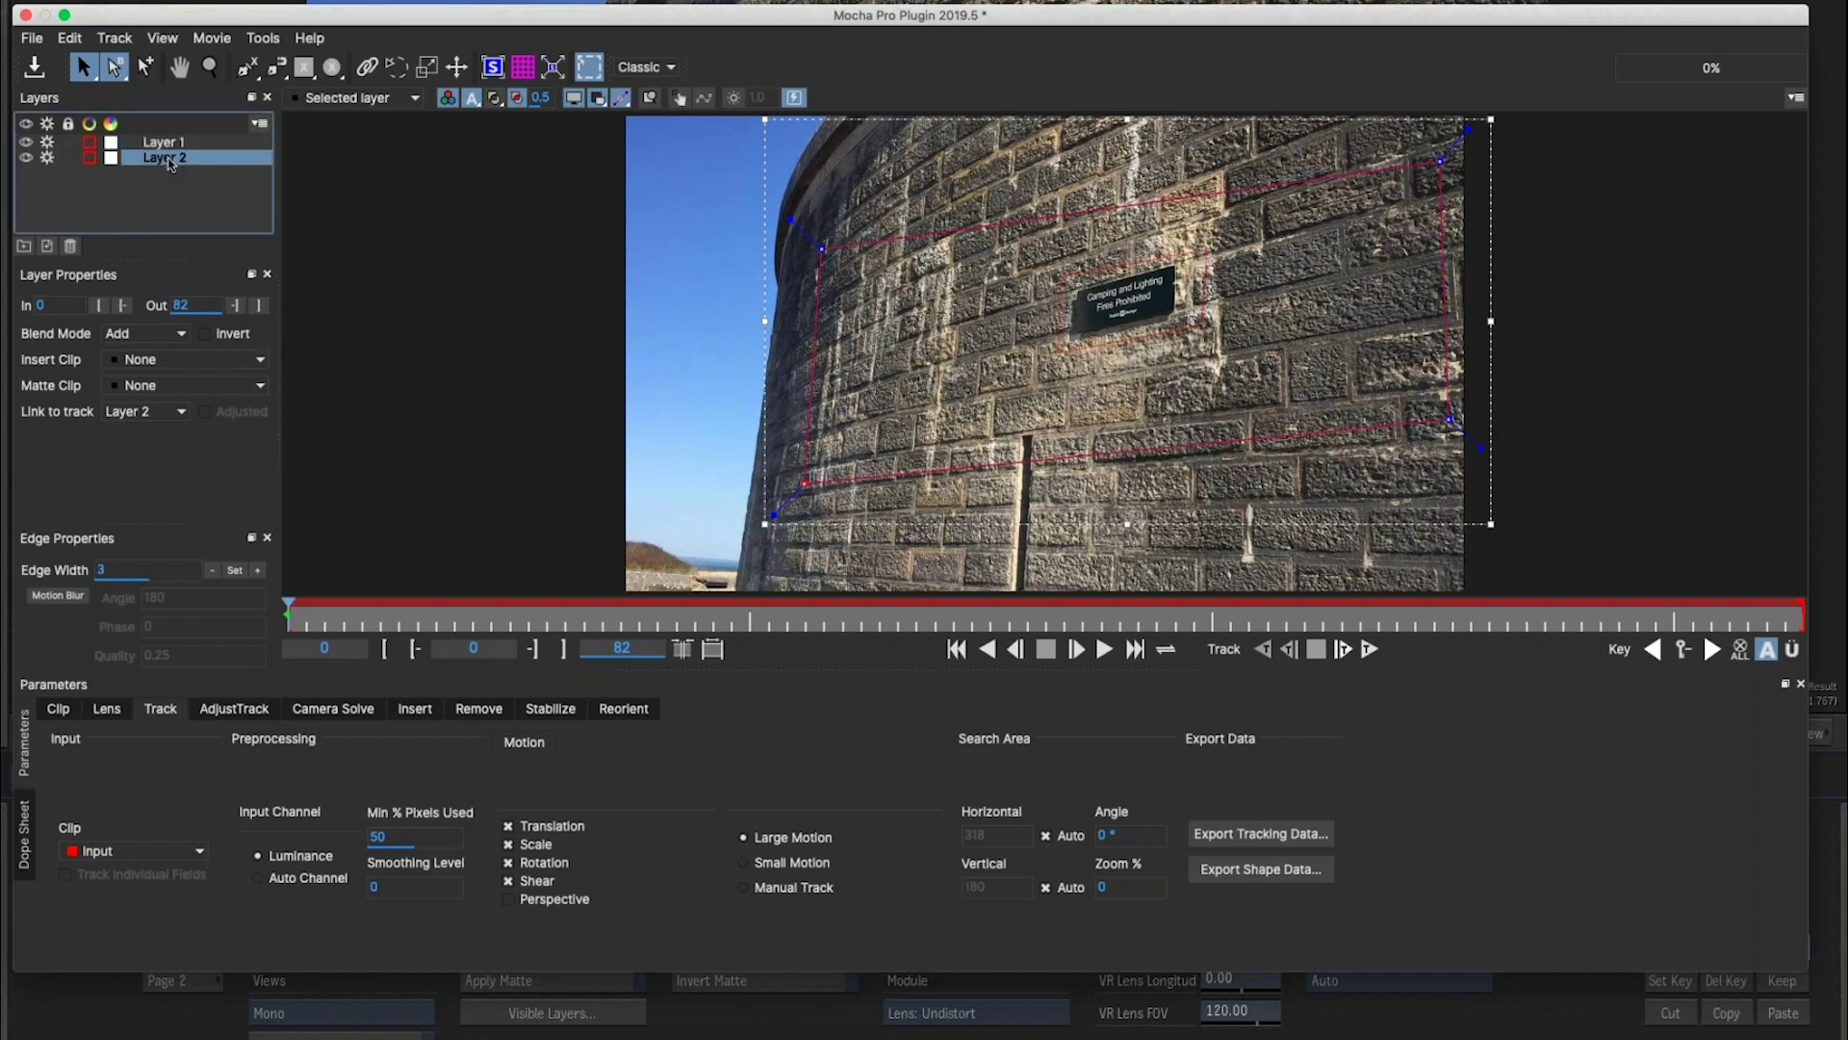
pyautogui.doubleClick(165, 158)
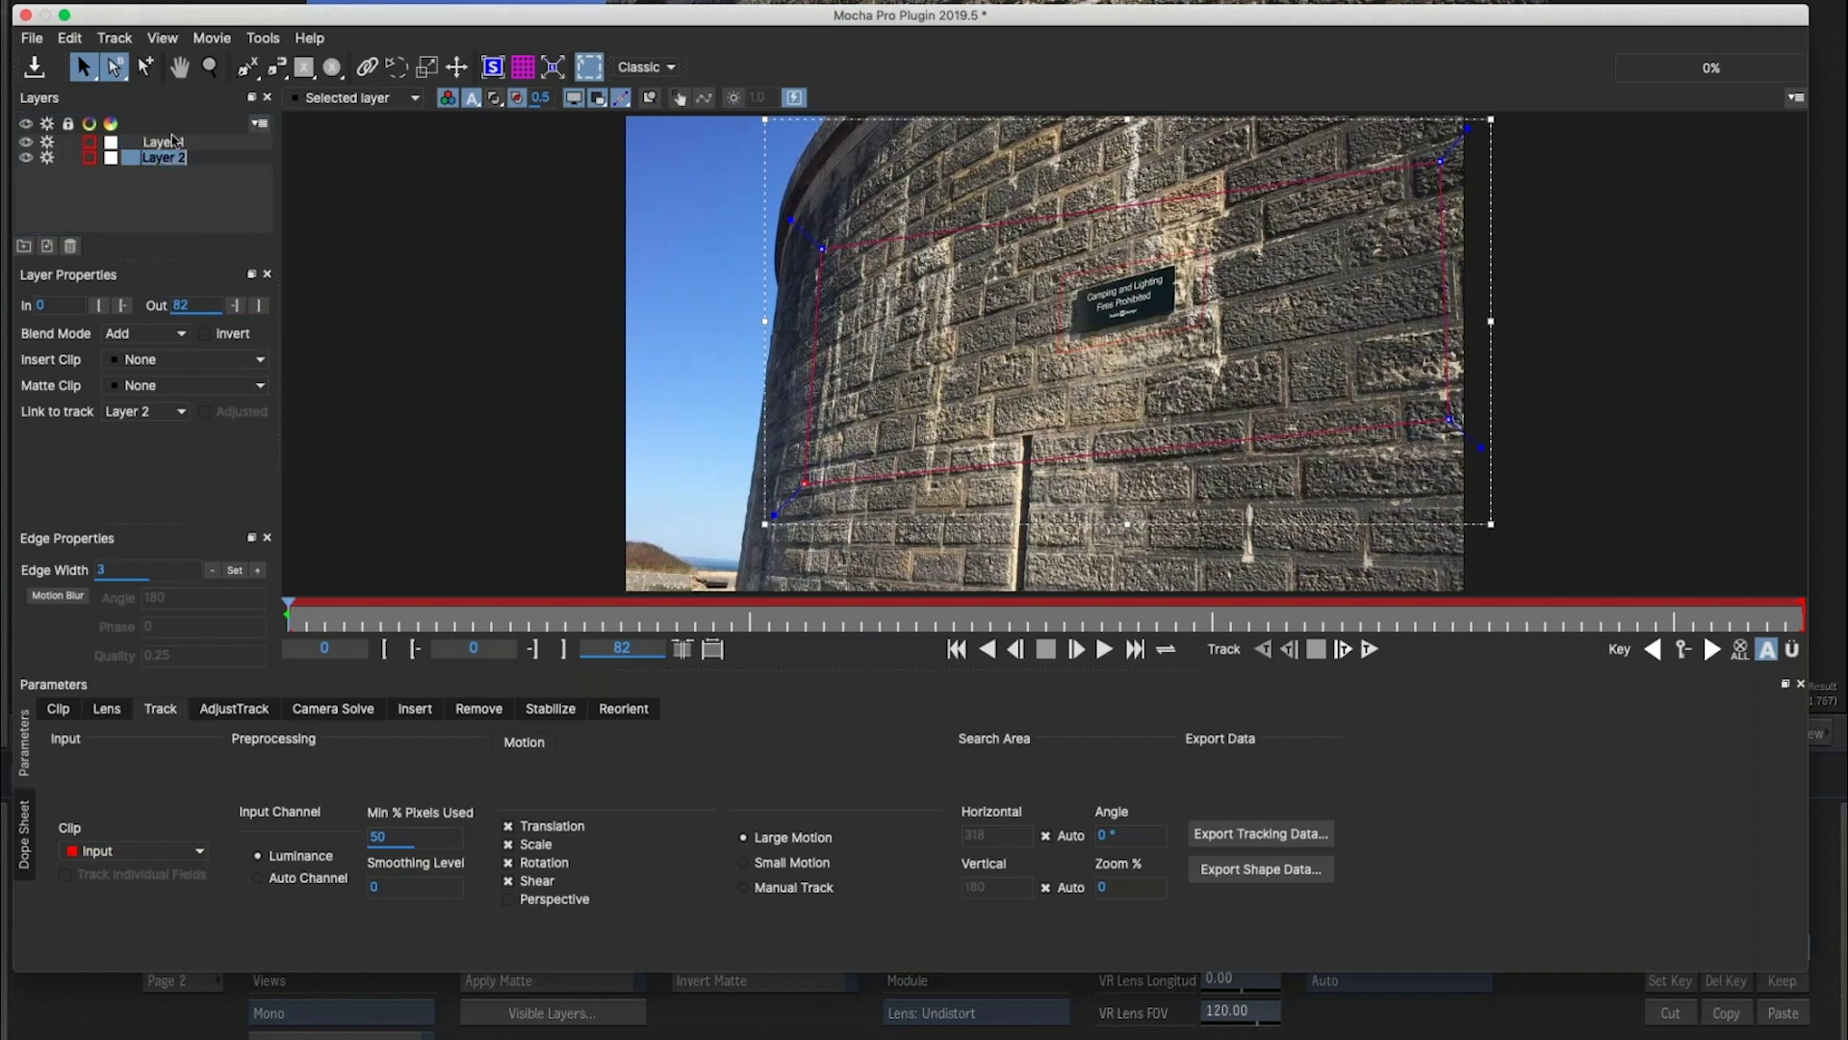
pyautogui.write('bg')
pyautogui.press('Return')
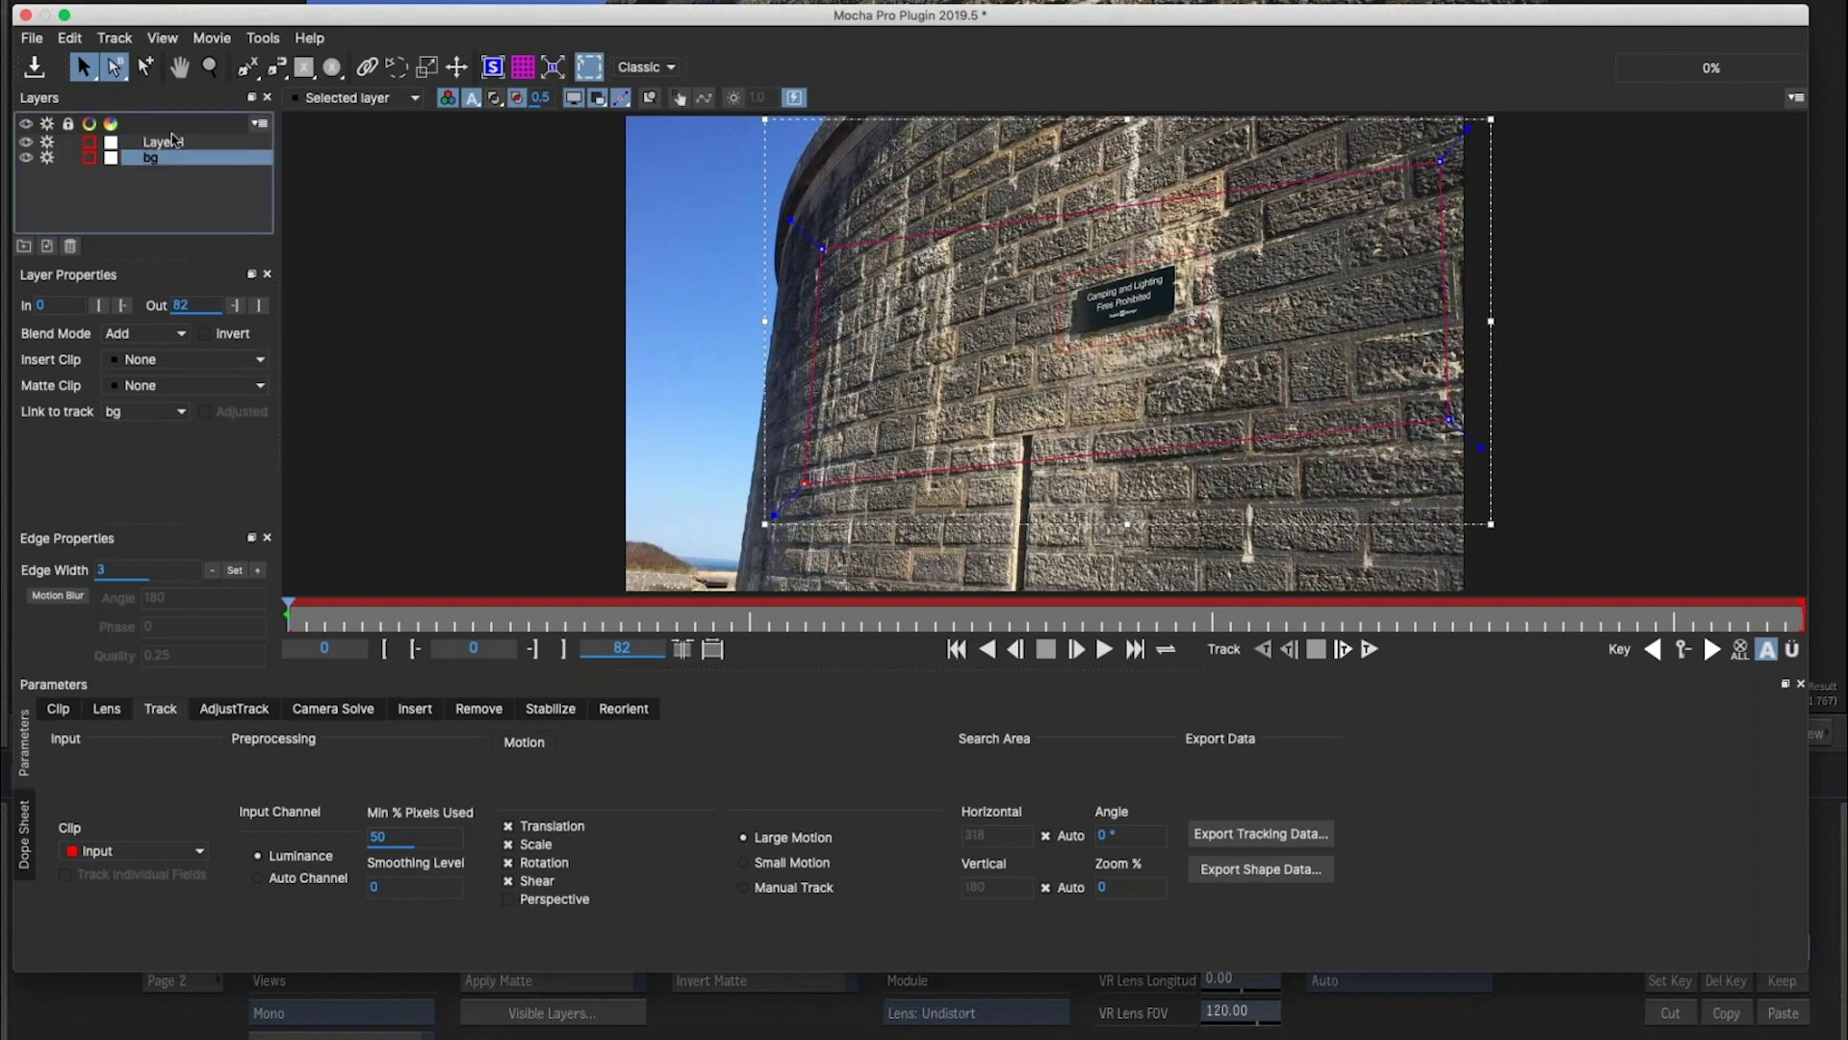
pyautogui.doubleClick(166, 143)
pyautogui.write('fg')
pyautogui.press('Return')
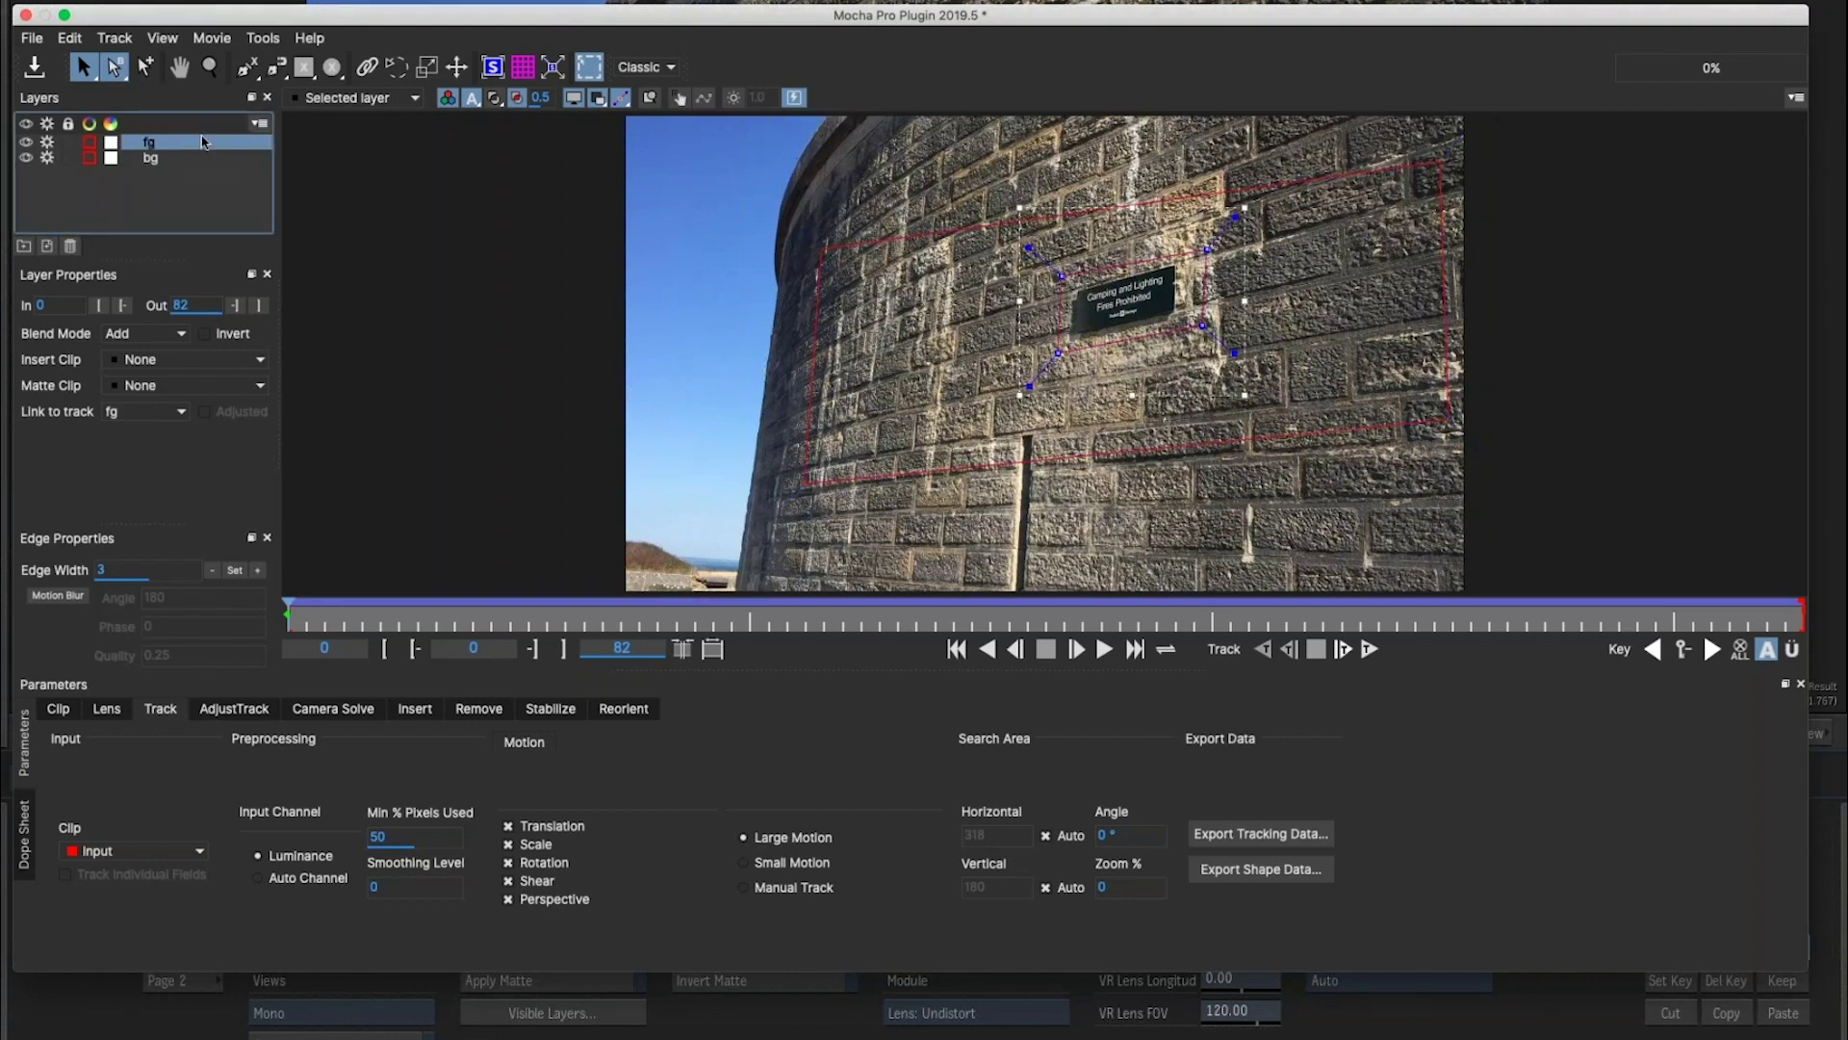
# Link the bg layer to the fg track, turn off processing for bg and select the fg layer.
pyautogui.click(157, 158)
pyautogui.moveTo(764, 603); pyautogui.dragTo(289, 602)
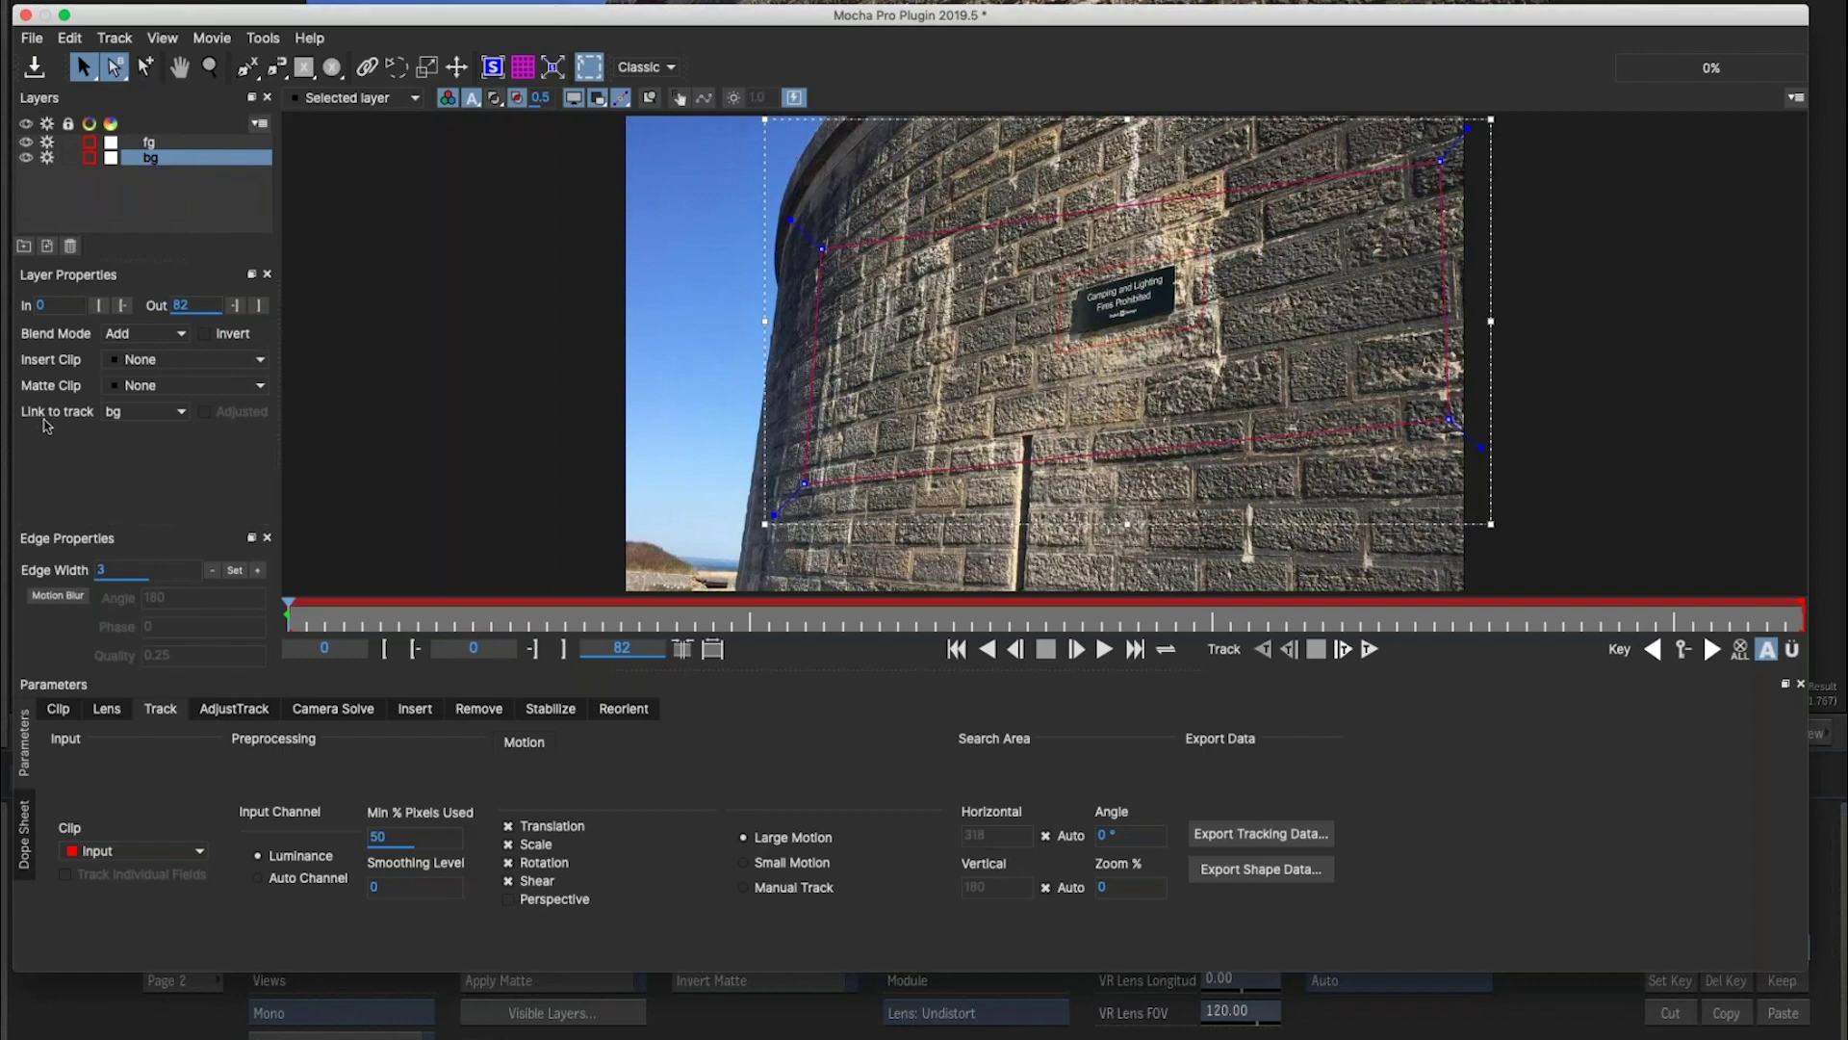
pyautogui.moveTo(385, 614); pyautogui.dragTo(48, 421)
pyautogui.click(137, 416)
pyautogui.click(142, 444)
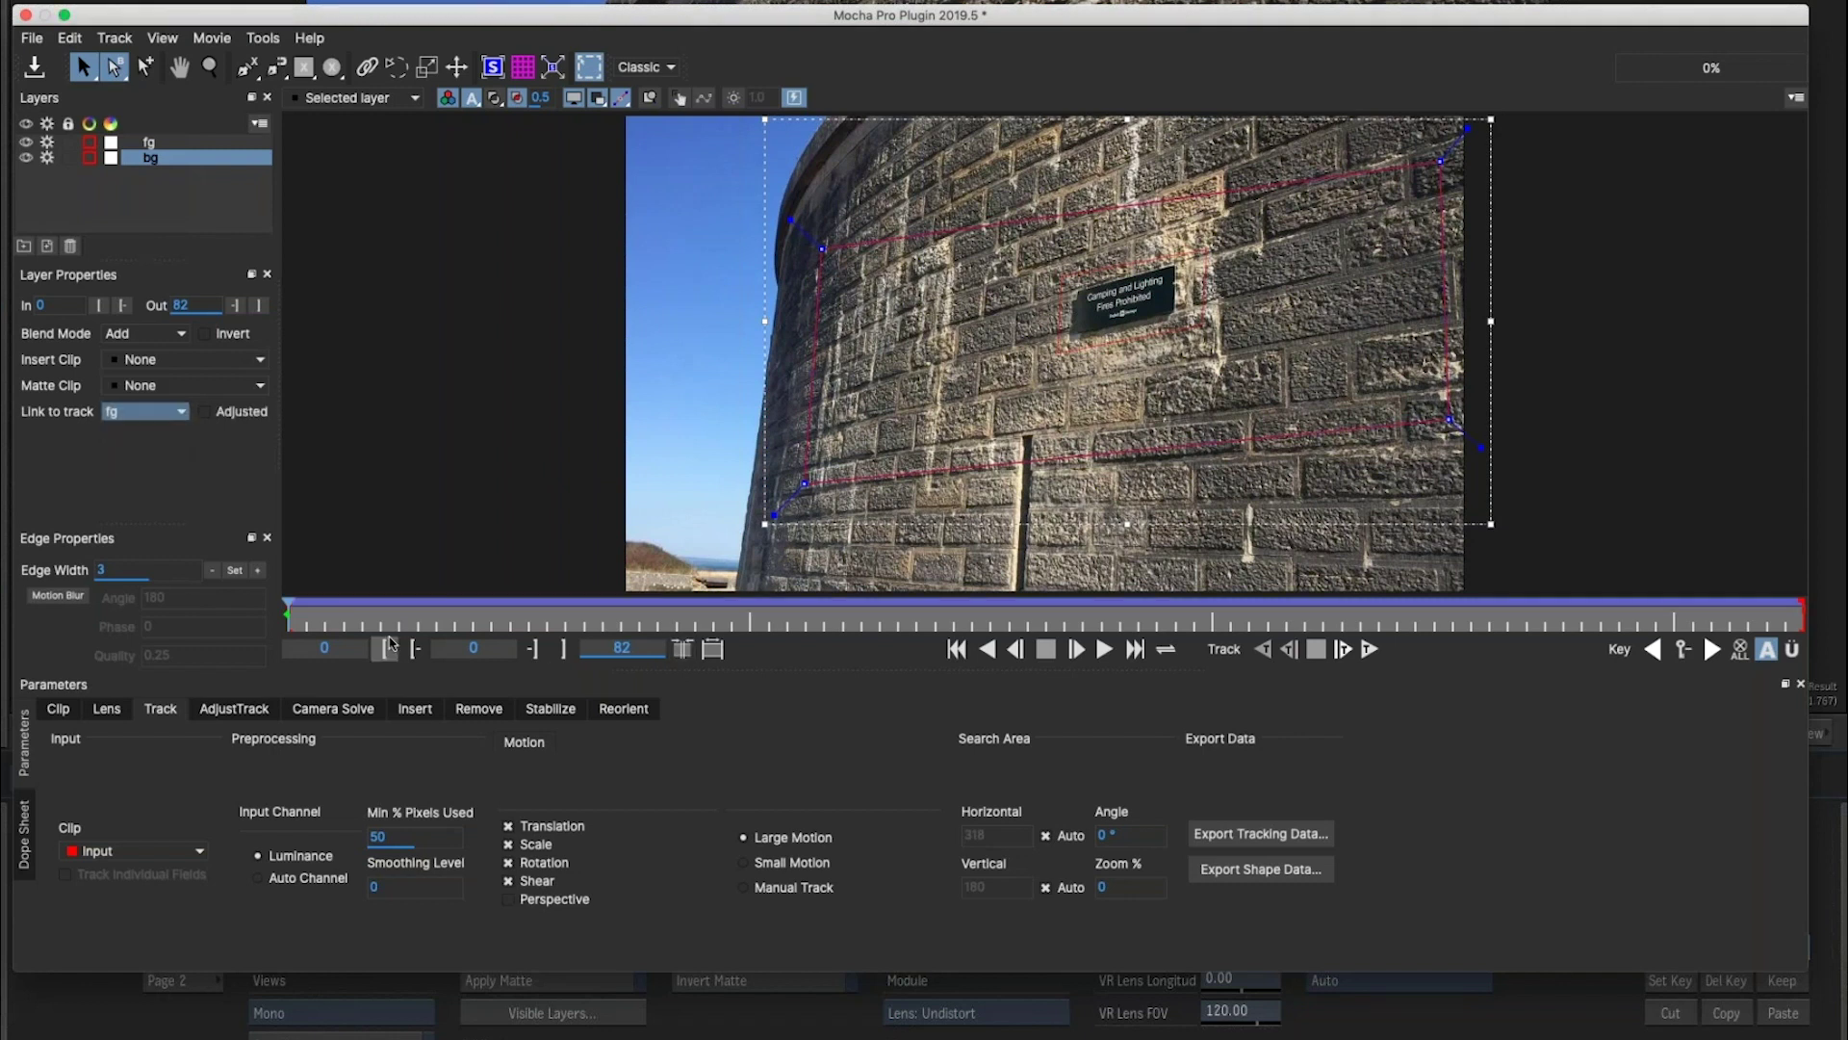
pyautogui.moveTo(294, 619); pyautogui.dragTo(151, 157)
pyautogui.click(151, 143)
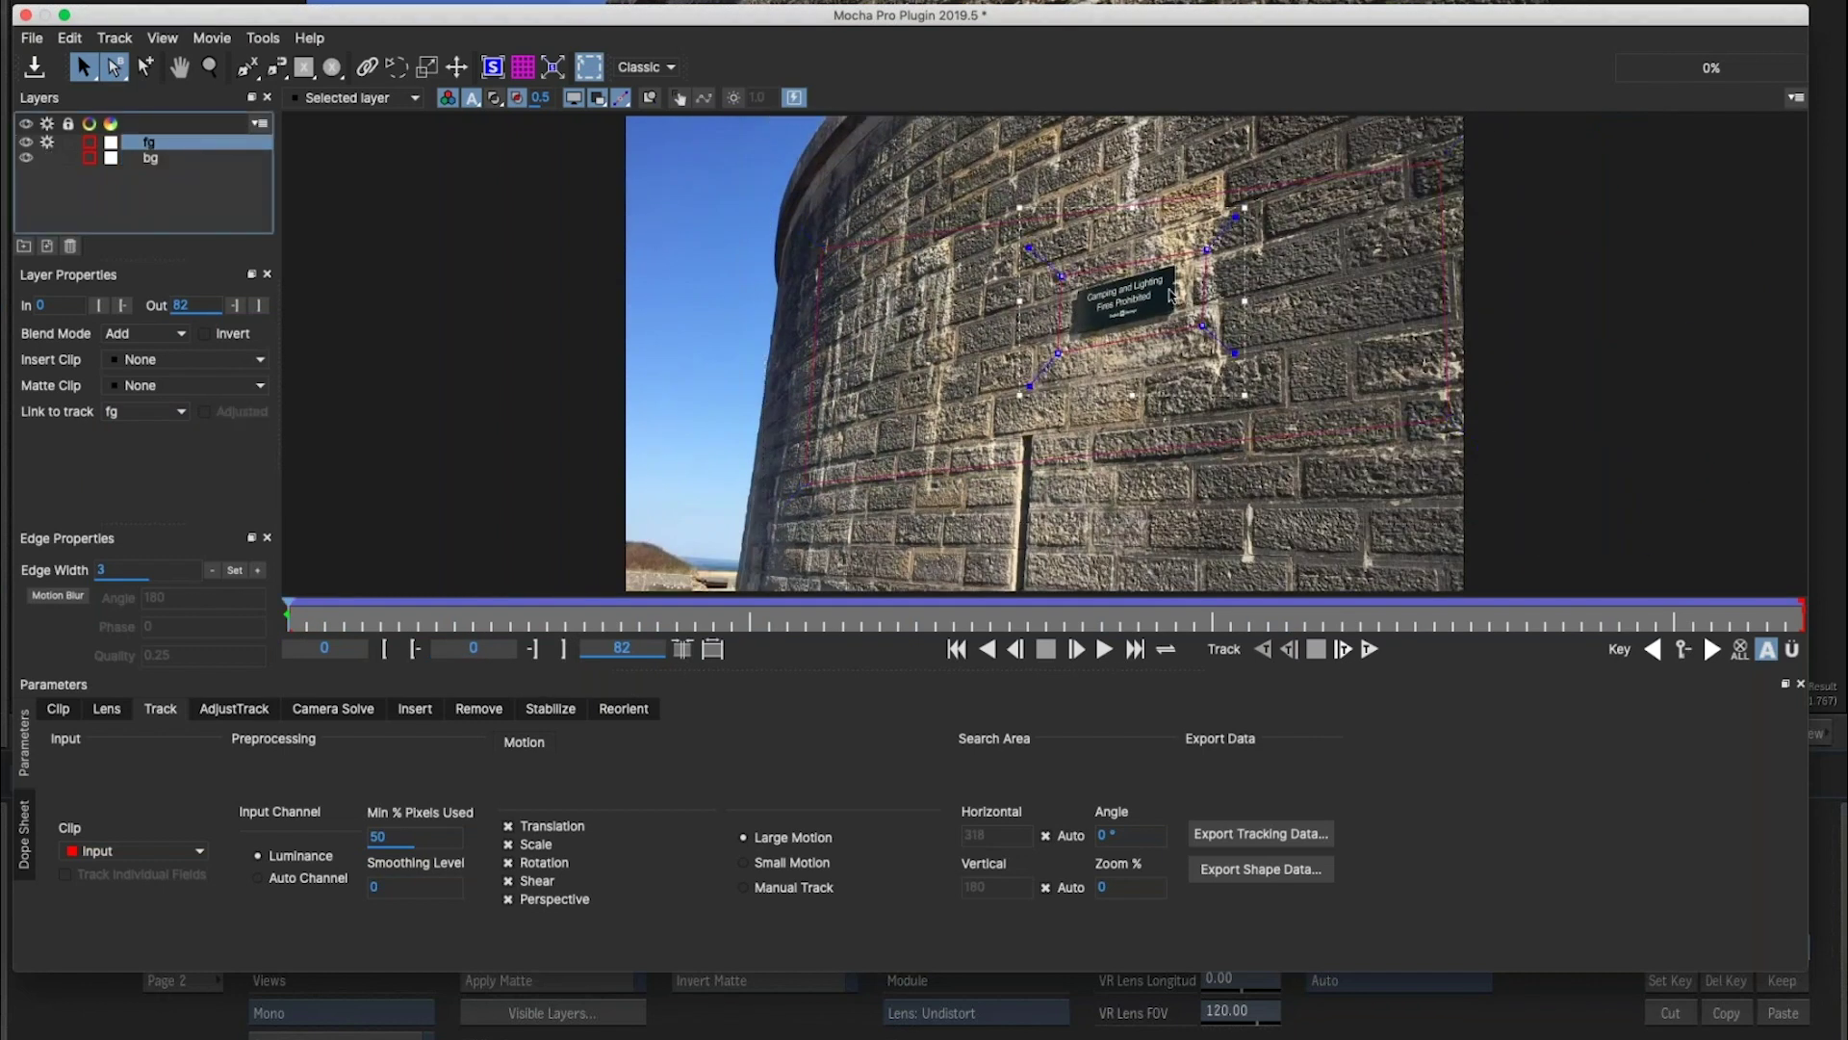
# Test-render the sign removal on frame 0, undo the render in all frames and view the selected layer again.
pyautogui.click(478, 709)
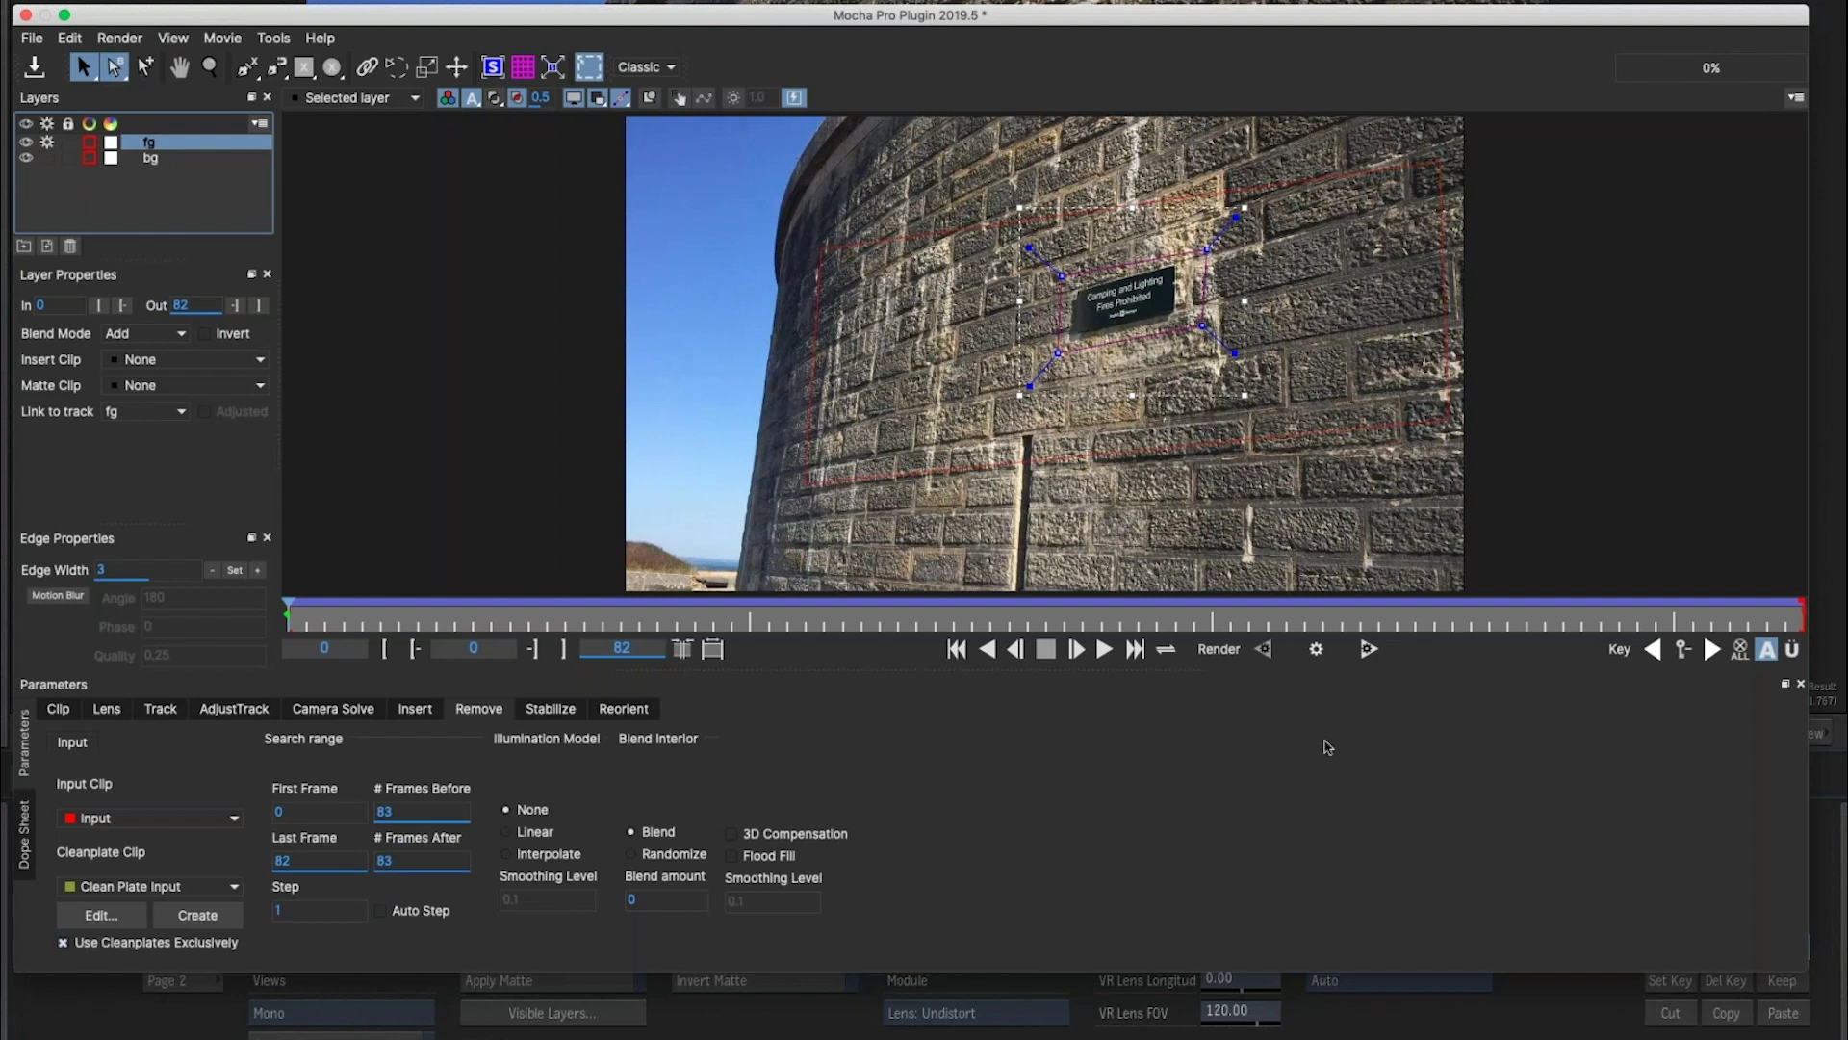
pyautogui.click(1318, 650)
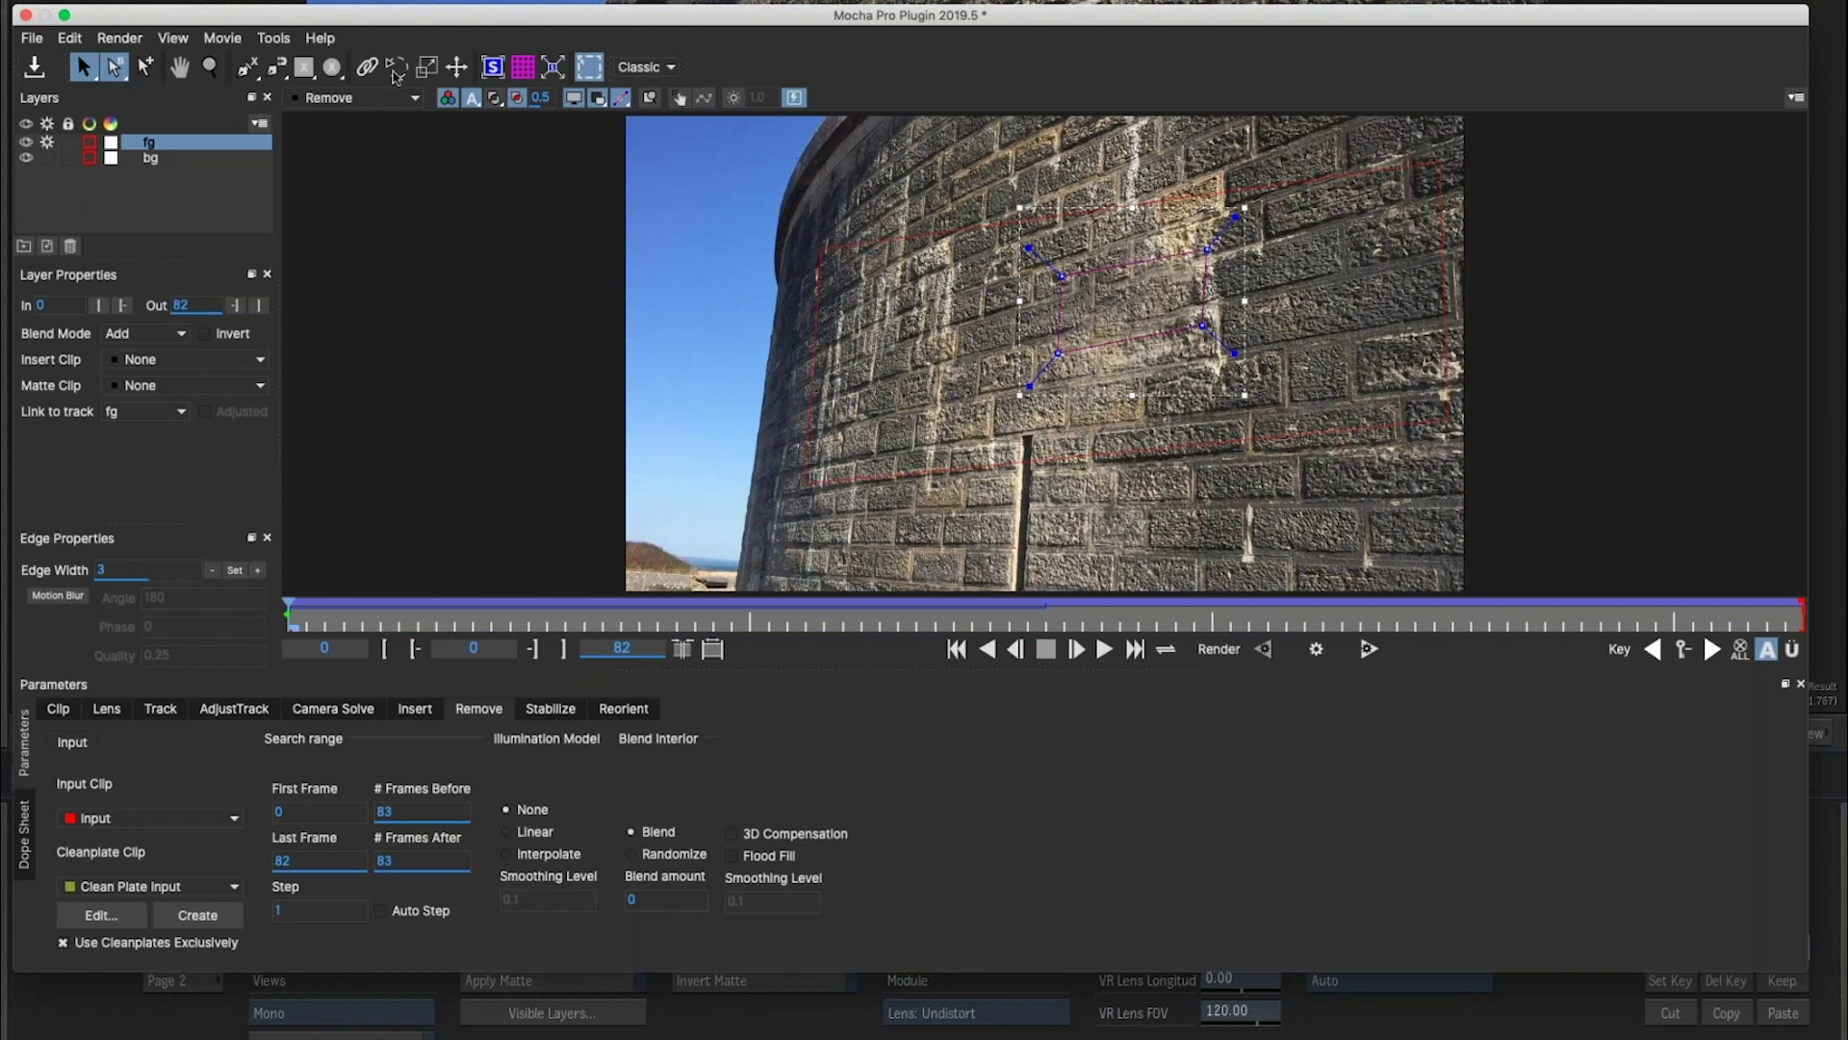
pyautogui.click(69, 38)
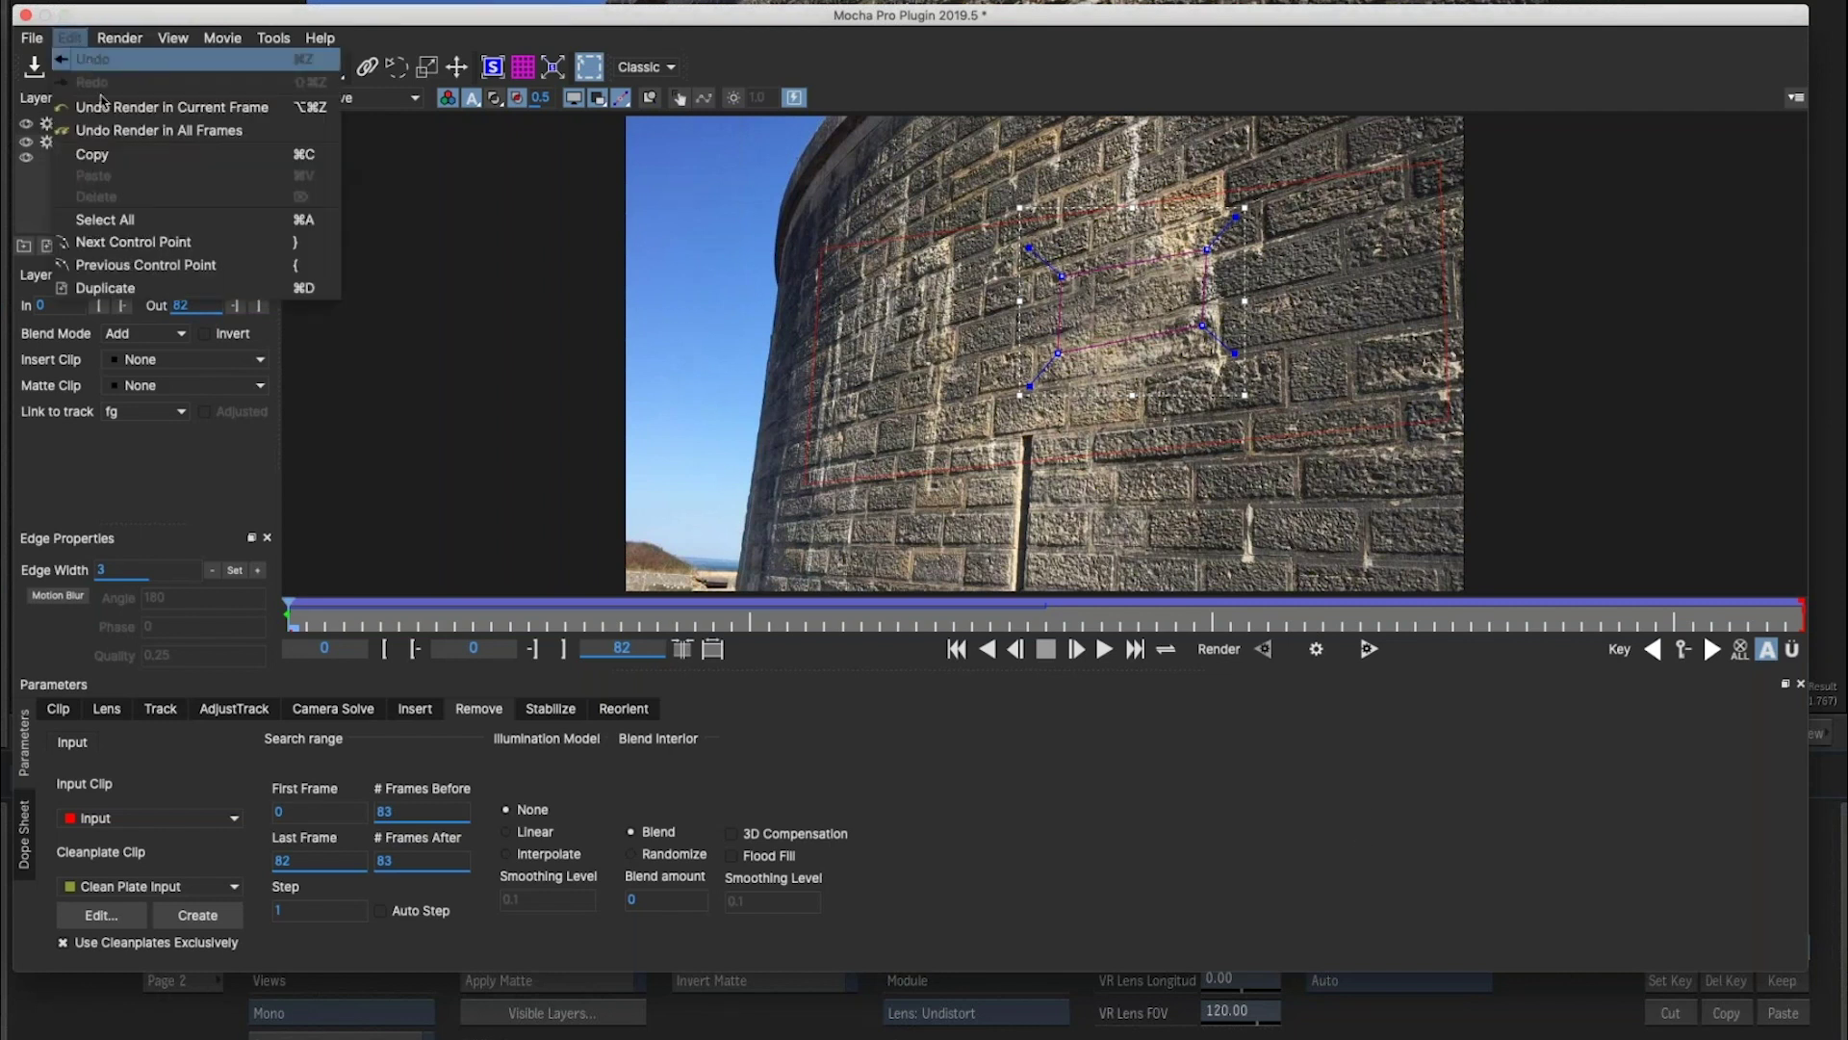
pyautogui.click(106, 130)
pyautogui.click(318, 98)
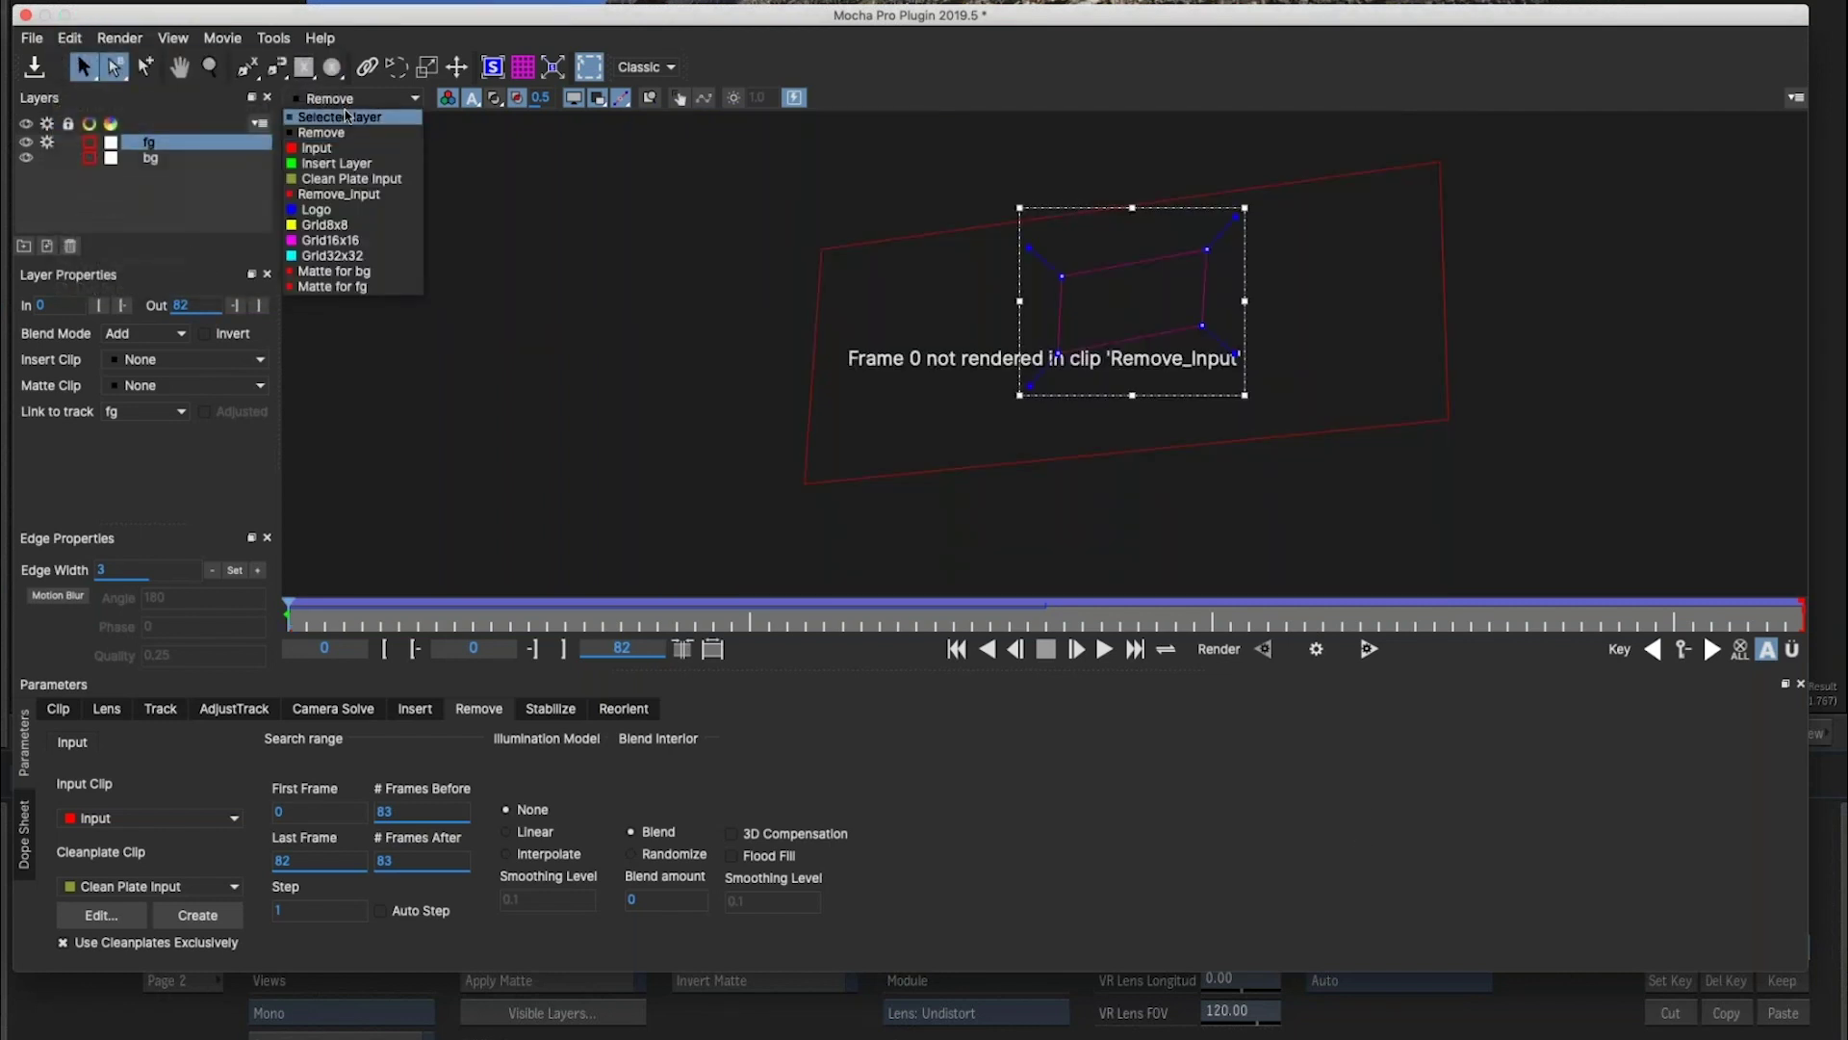
pyautogui.click(346, 117)
# Save and close the Mocha project, and set the effect's module render to Remove with Render enabled.
pyautogui.click(34, 67)
pyautogui.click(25, 14)
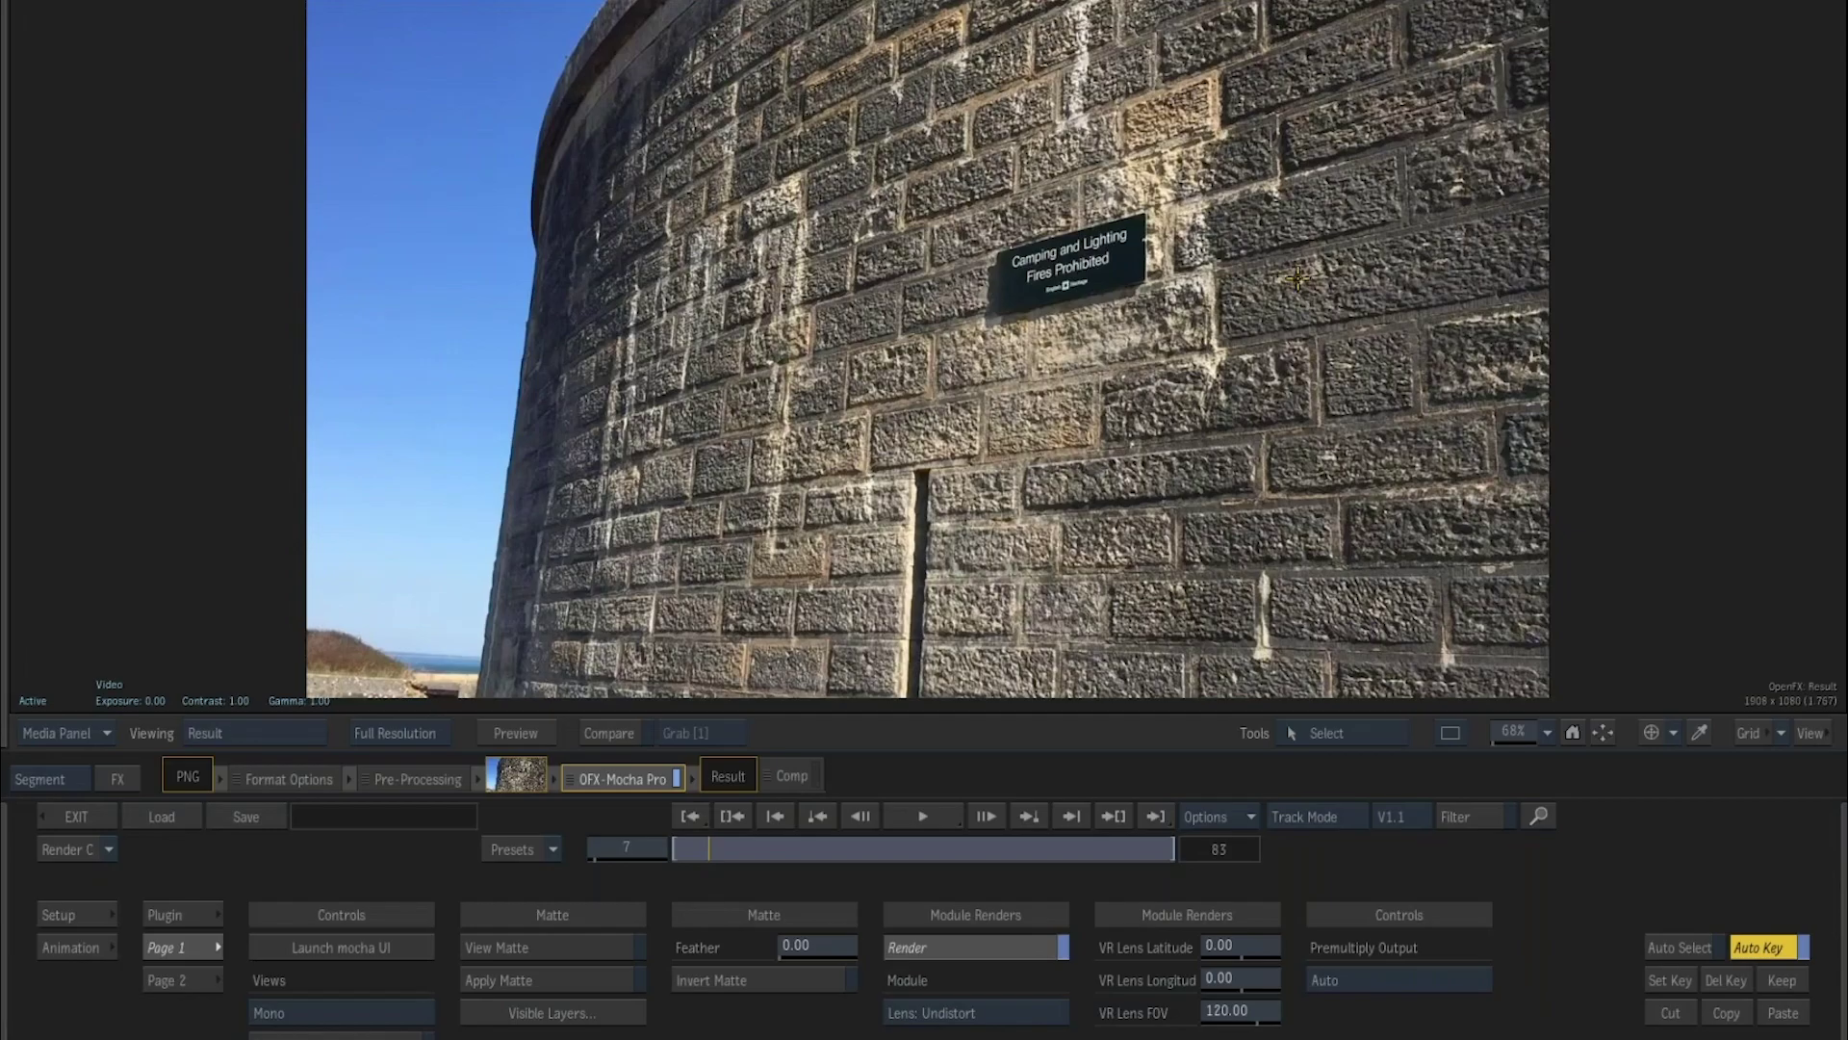
pyautogui.click(970, 1021)
pyautogui.click(975, 950)
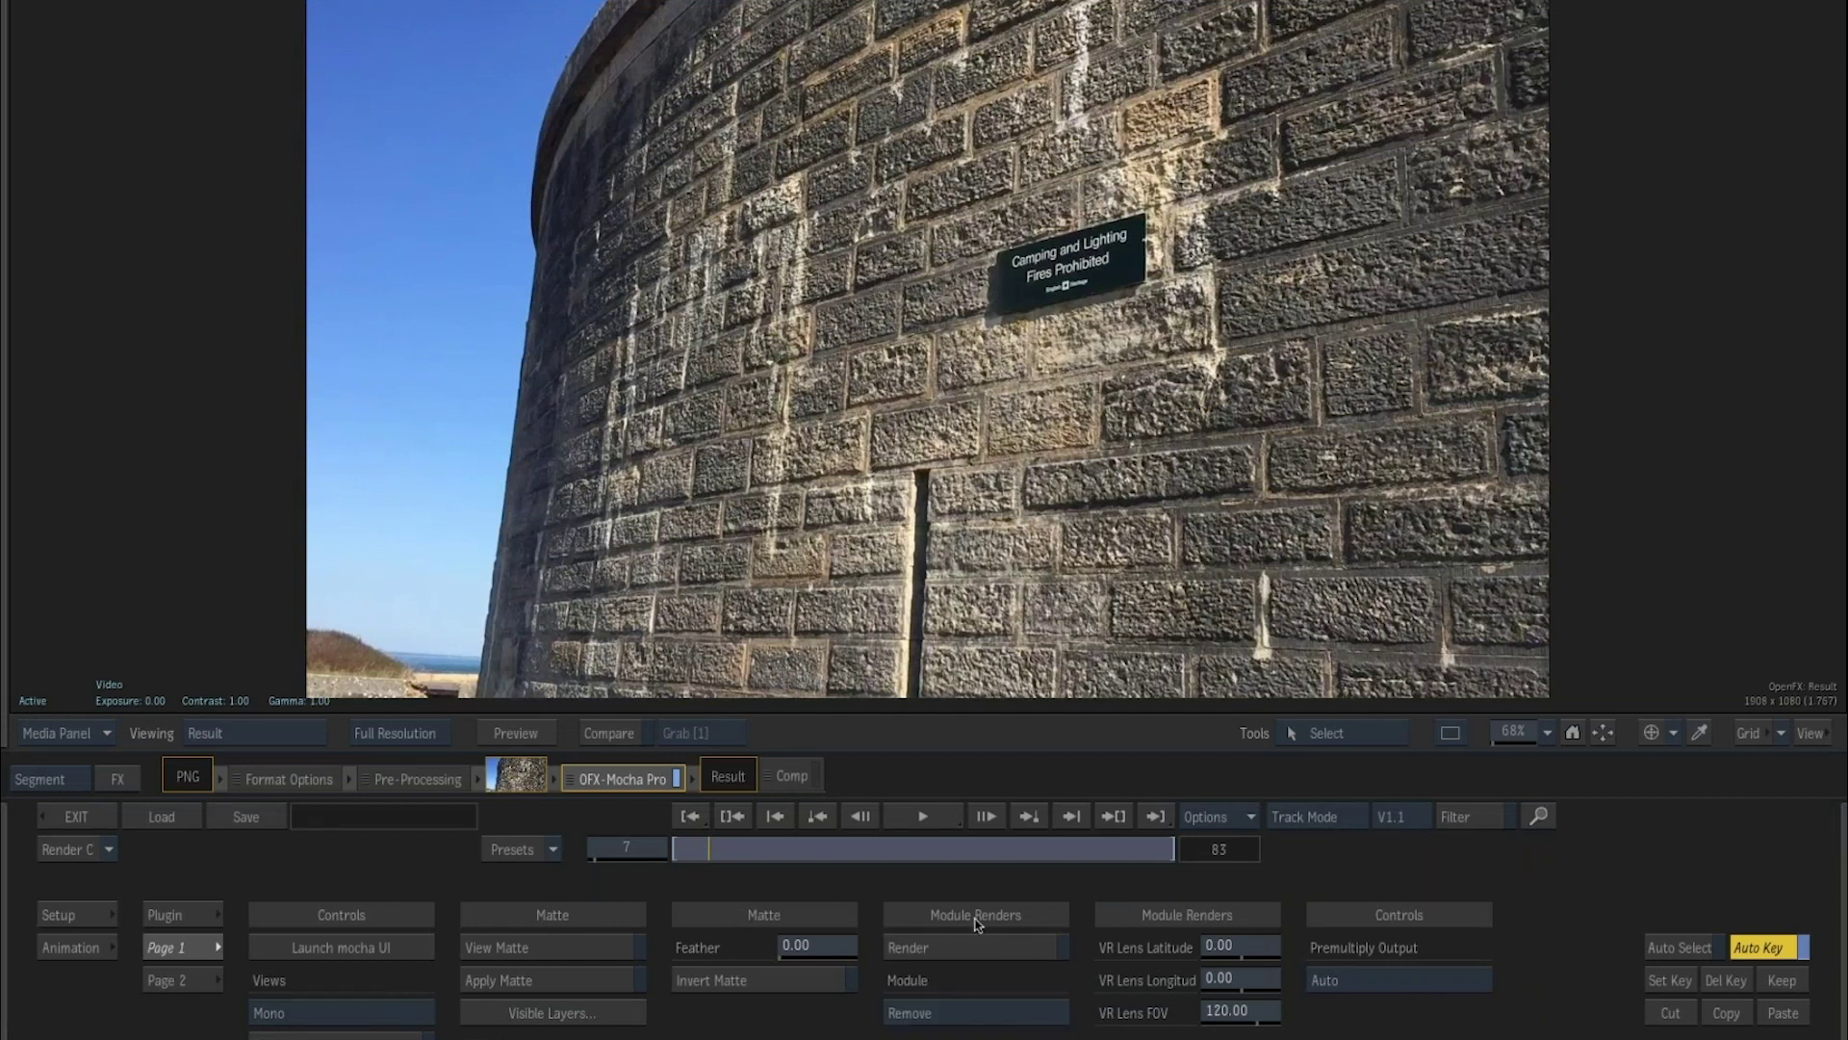
pyautogui.click(966, 943)
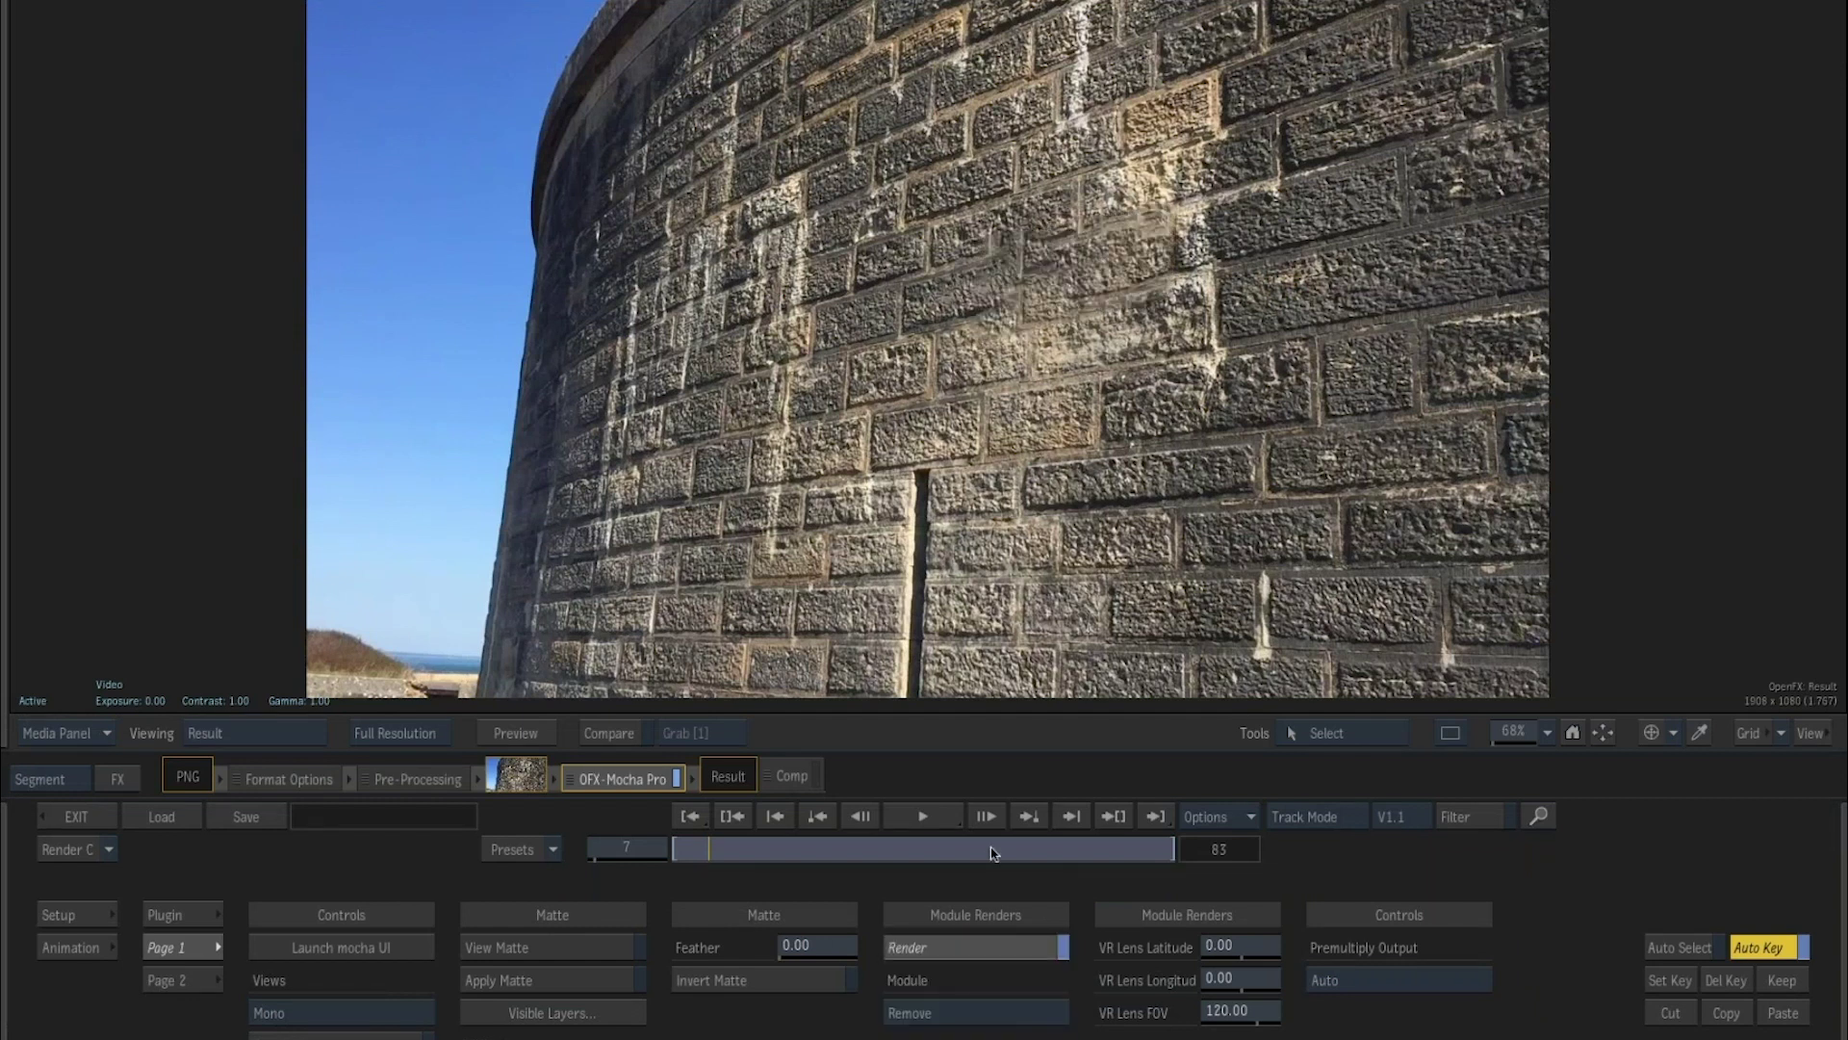
# Play back the clip to check the sign removal over time, and stop the playback.
pyautogui.click(928, 817)
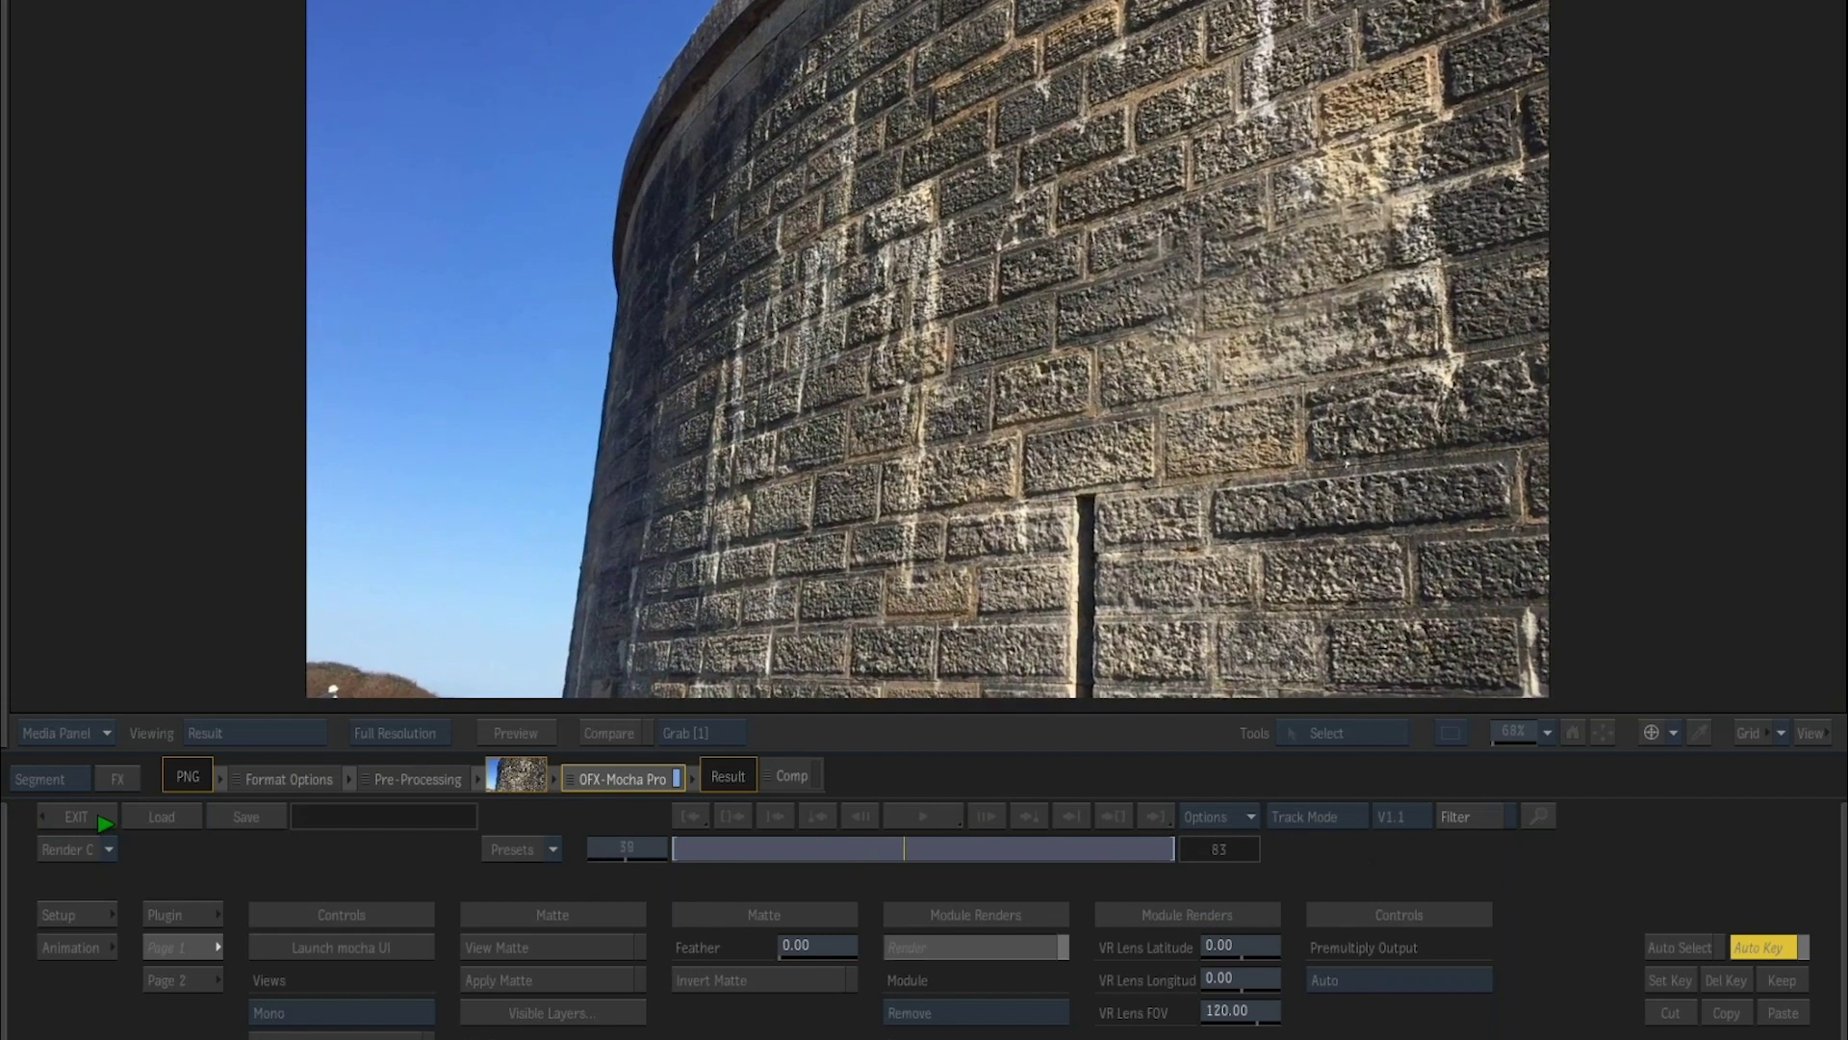
pyautogui.click(305, 852)
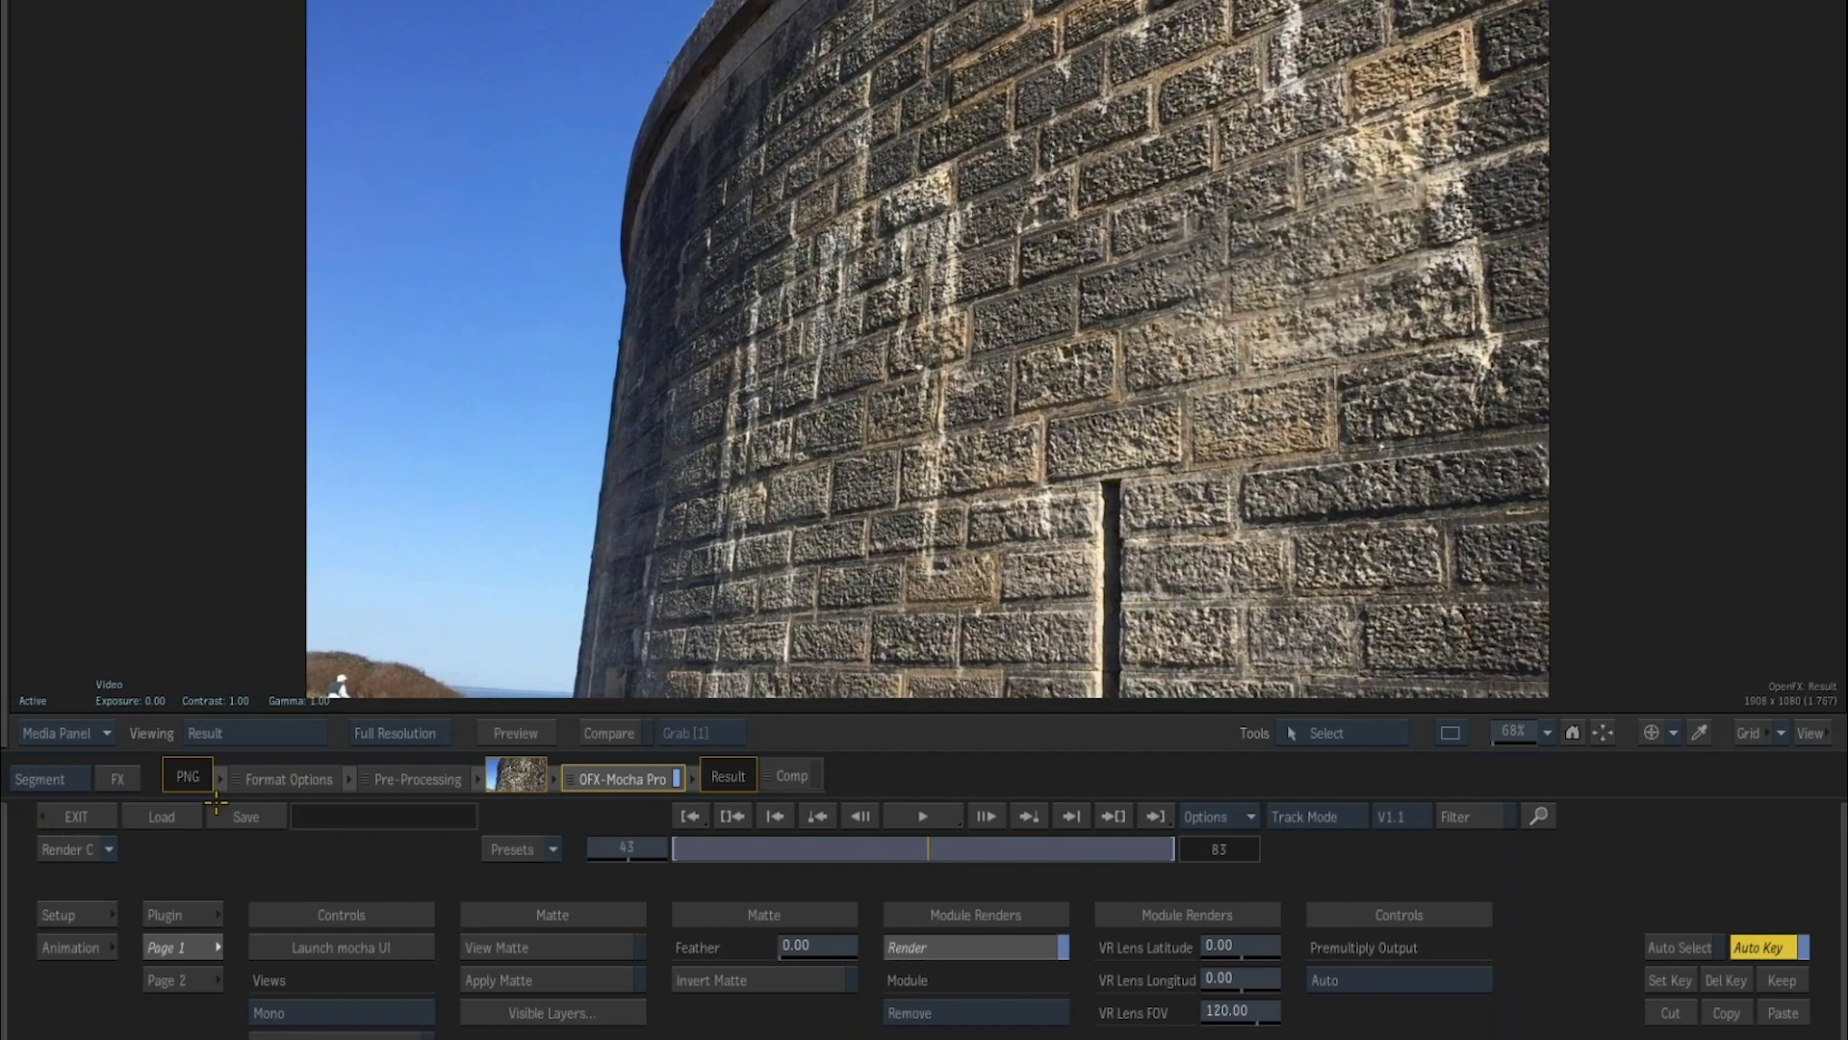
# Leave the effect editor, open the 06_truck clip and add an OpenFX effect with the Mocha Pro plugin to it.
pyautogui.click(92, 814)
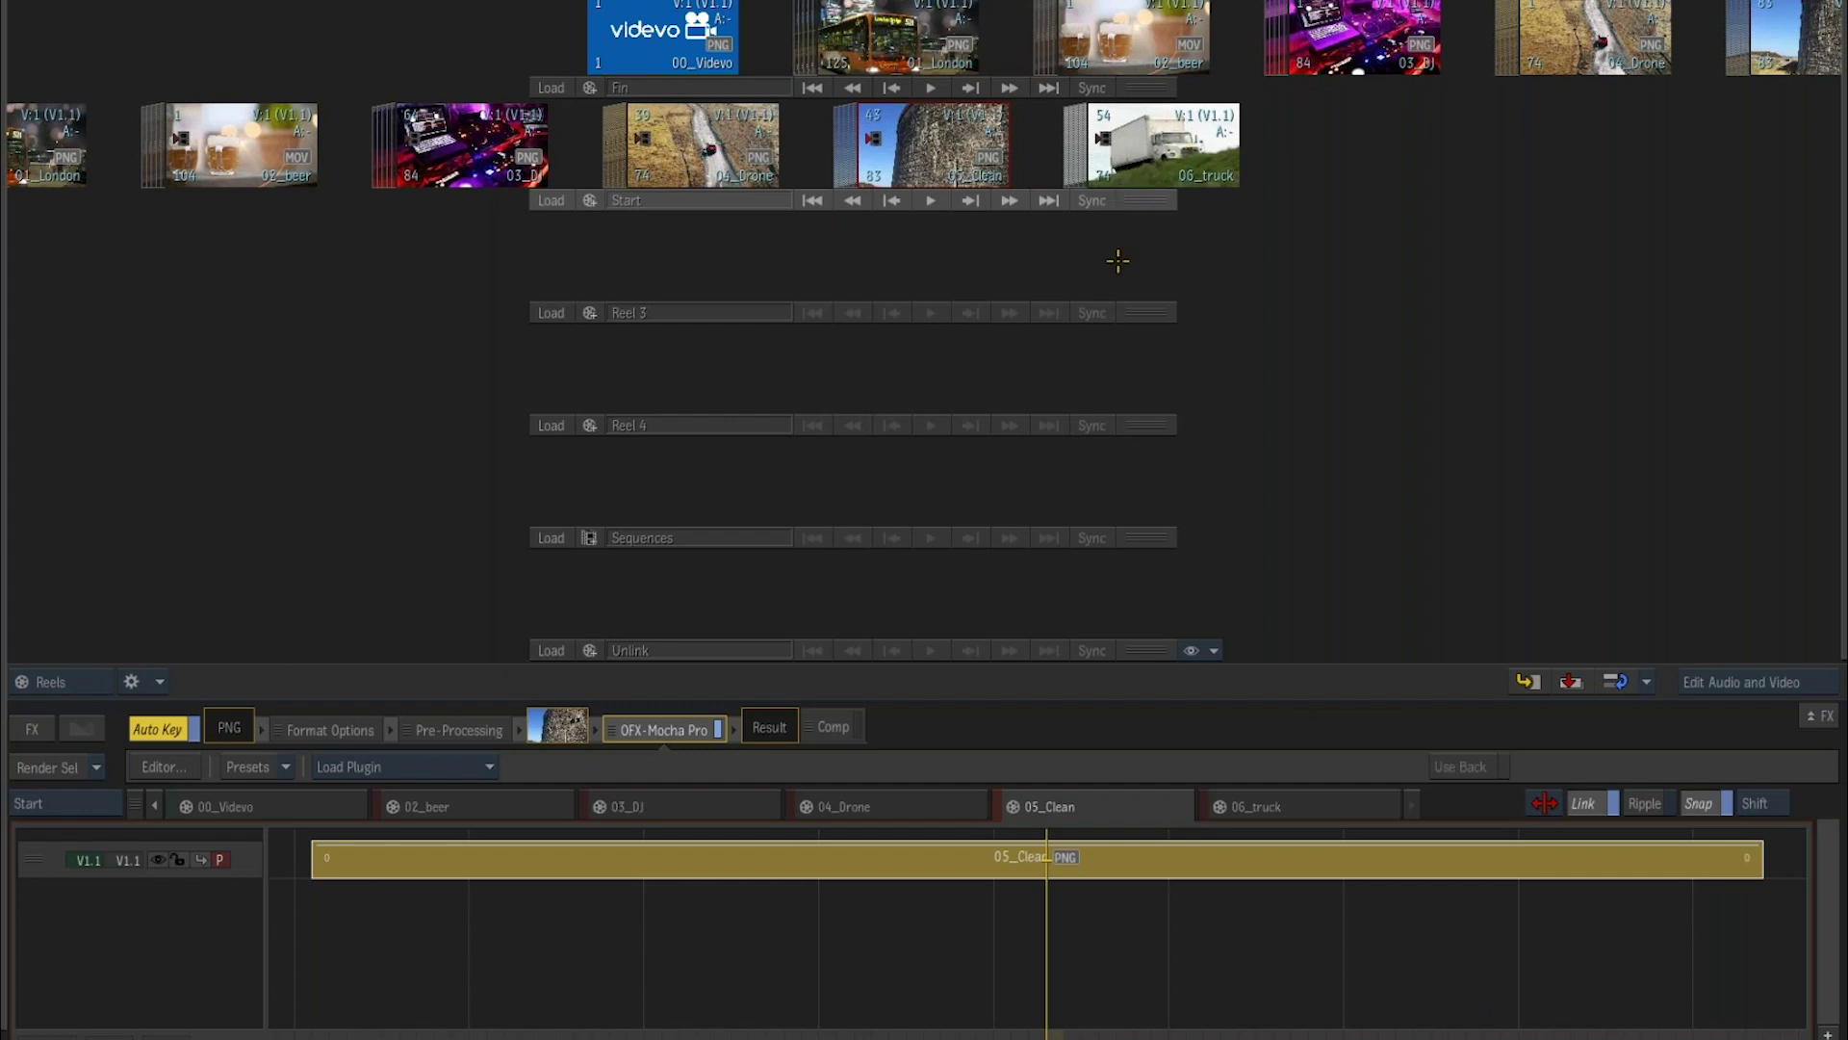
pyautogui.click(1286, 806)
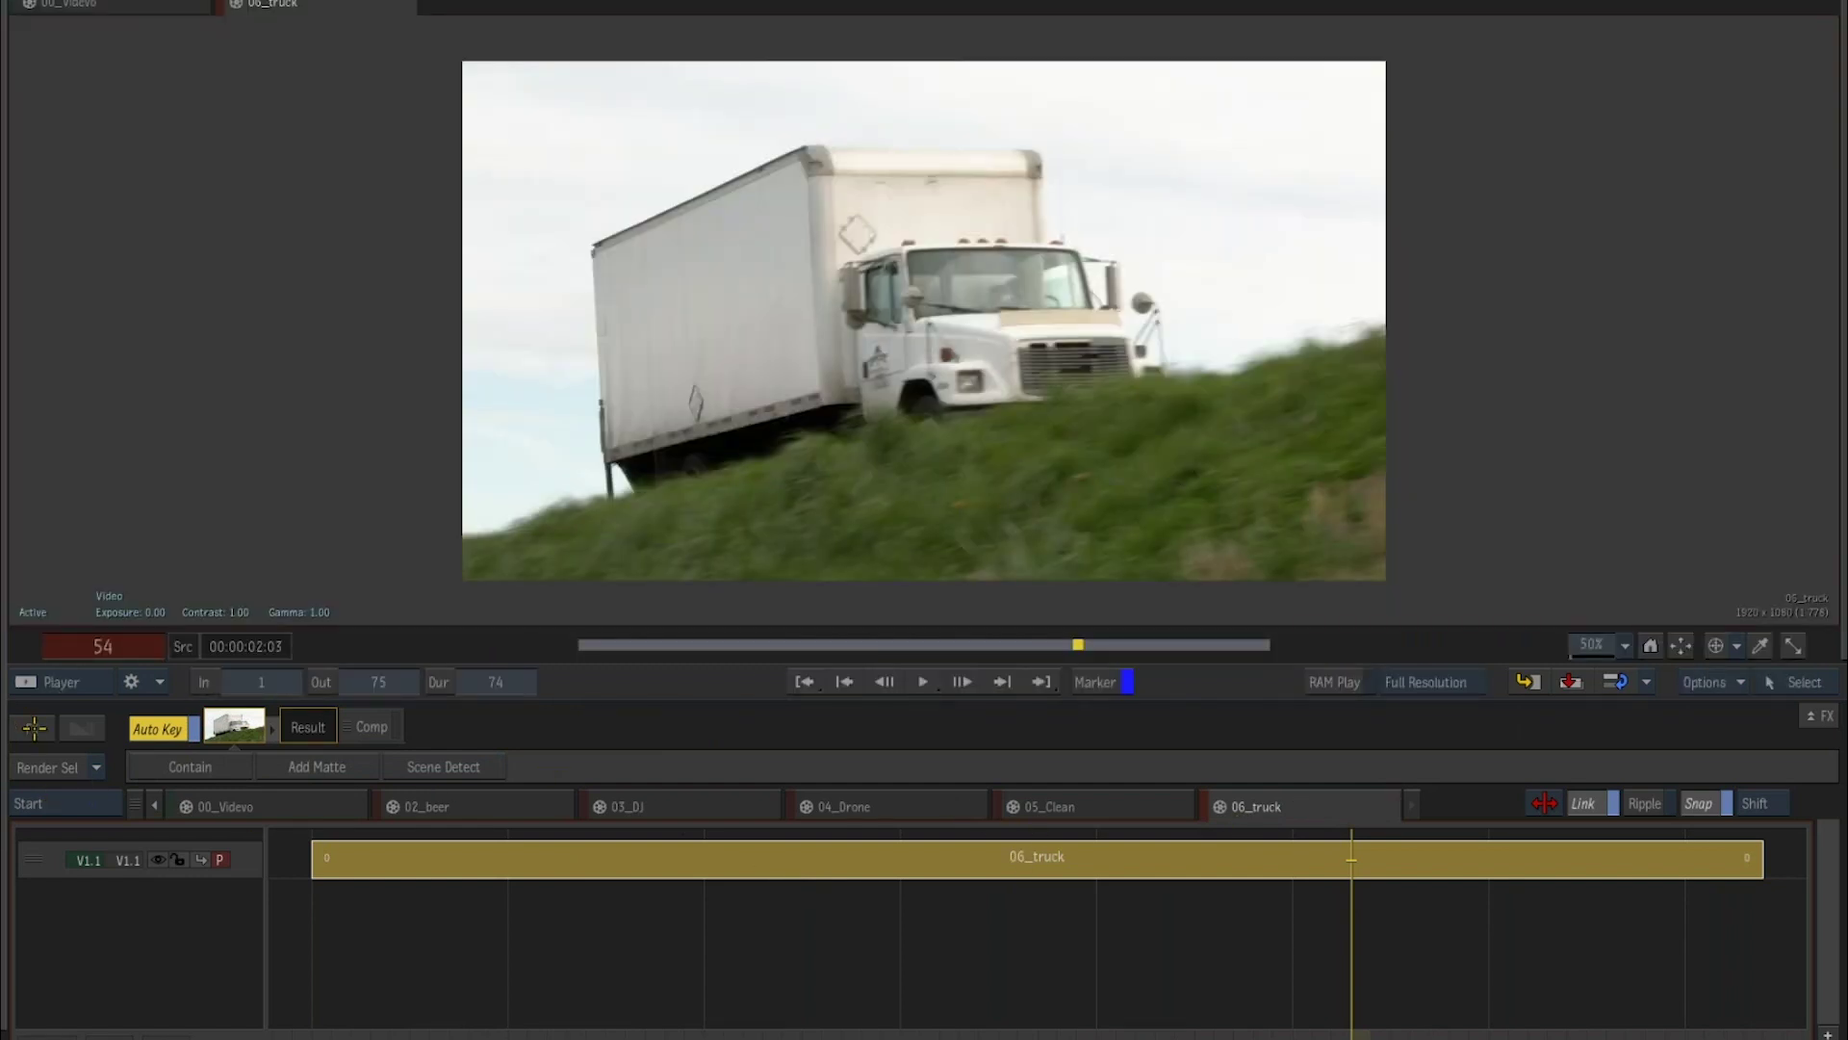
pyautogui.click(34, 728)
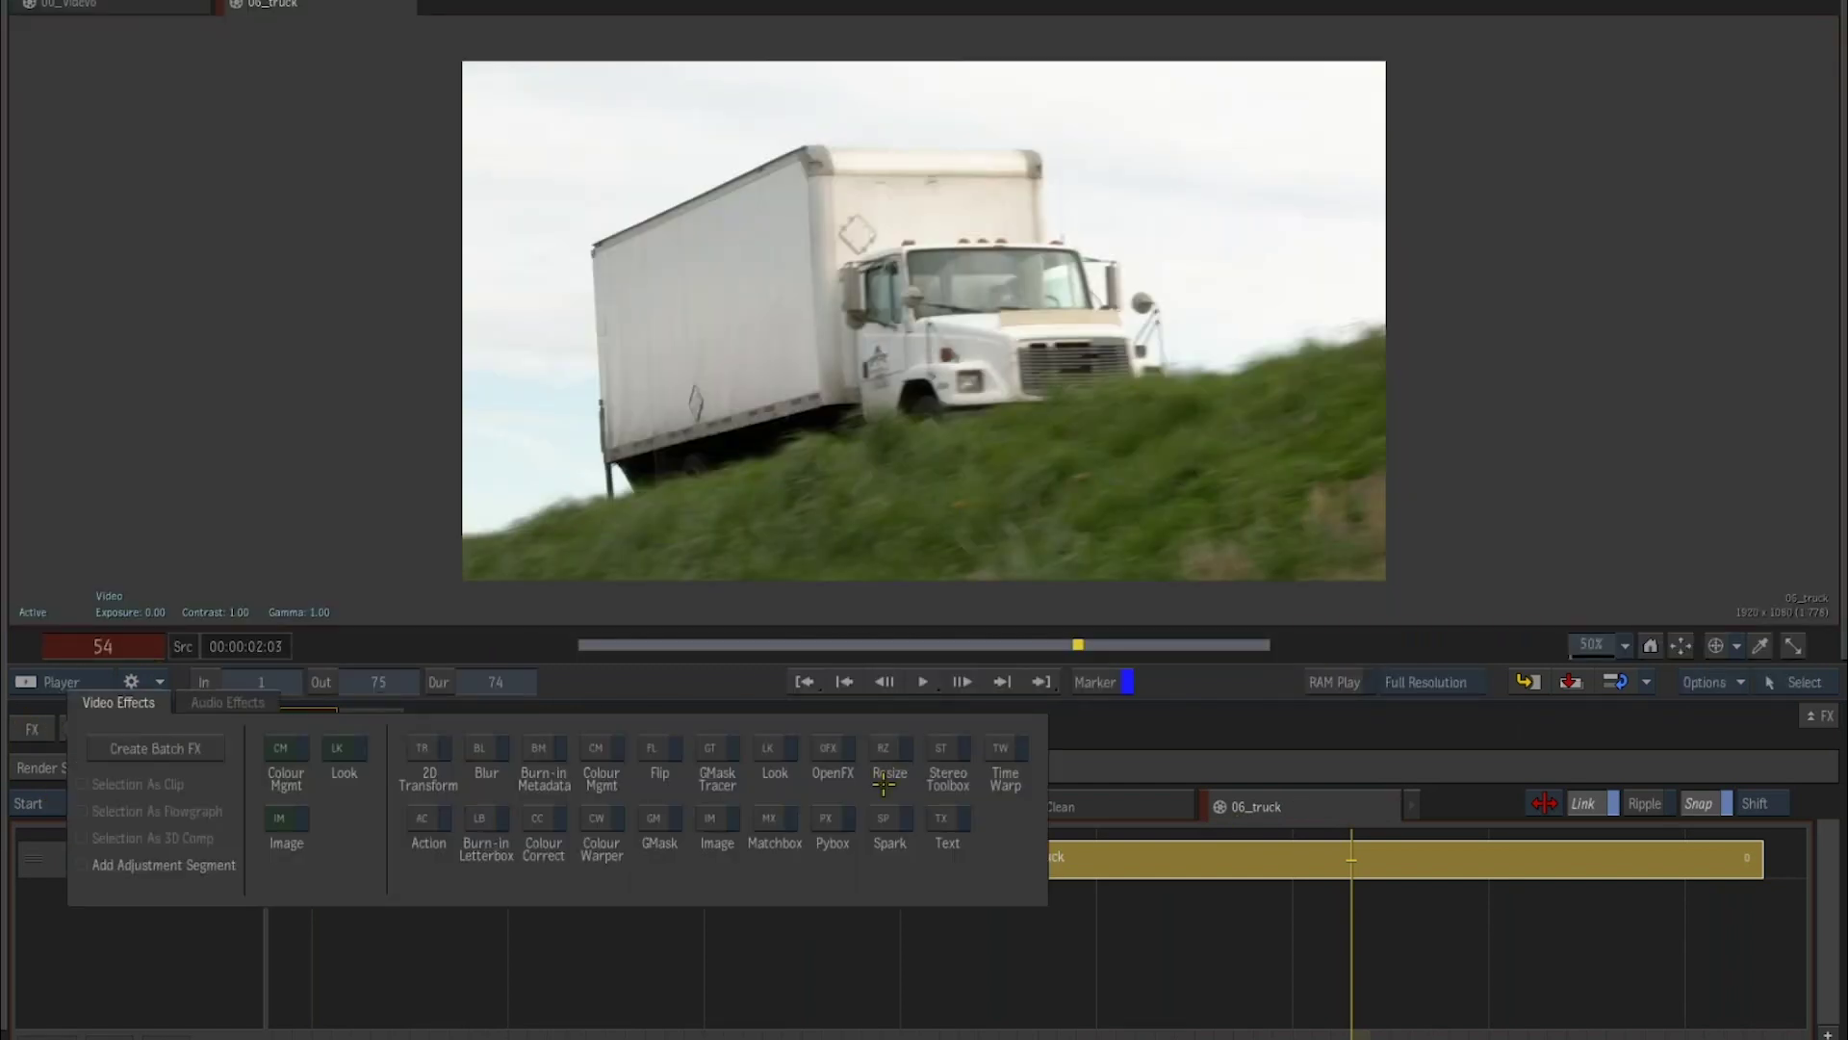
pyautogui.click(845, 756)
pyautogui.click(358, 734)
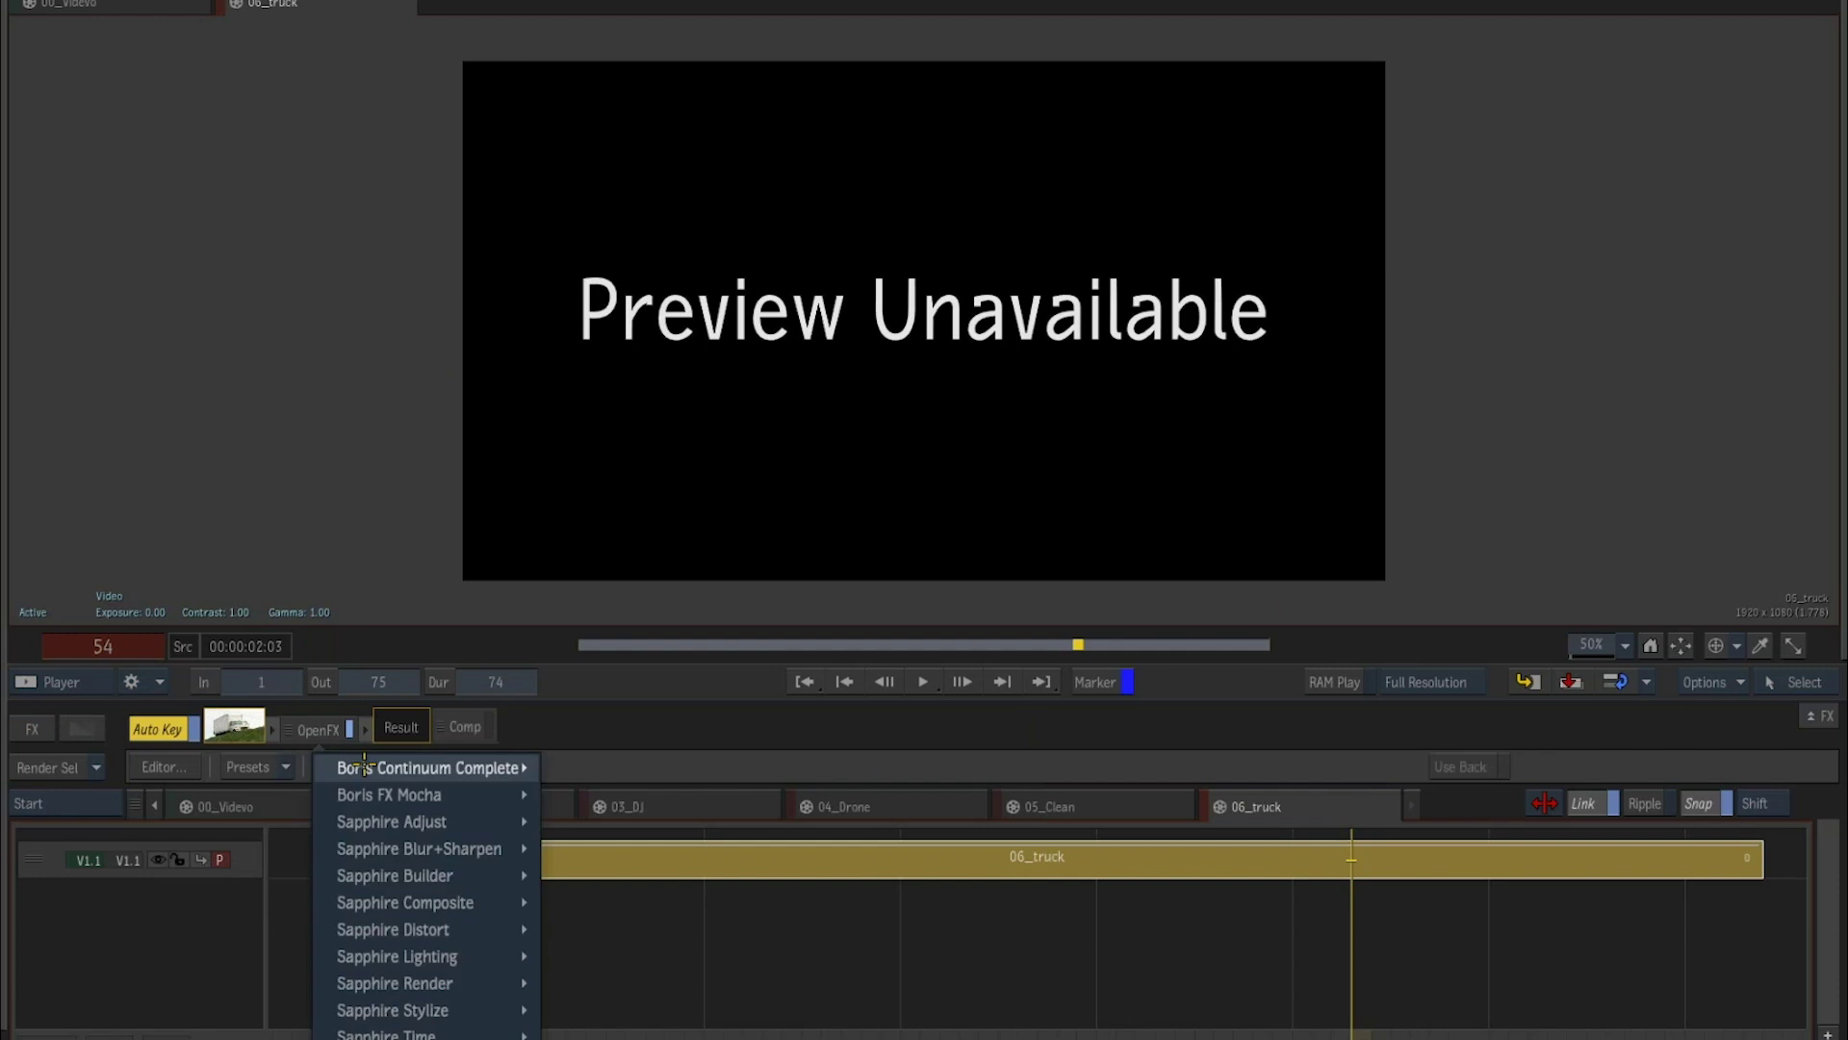
pyautogui.moveTo(381, 797)
pyautogui.click(614, 795)
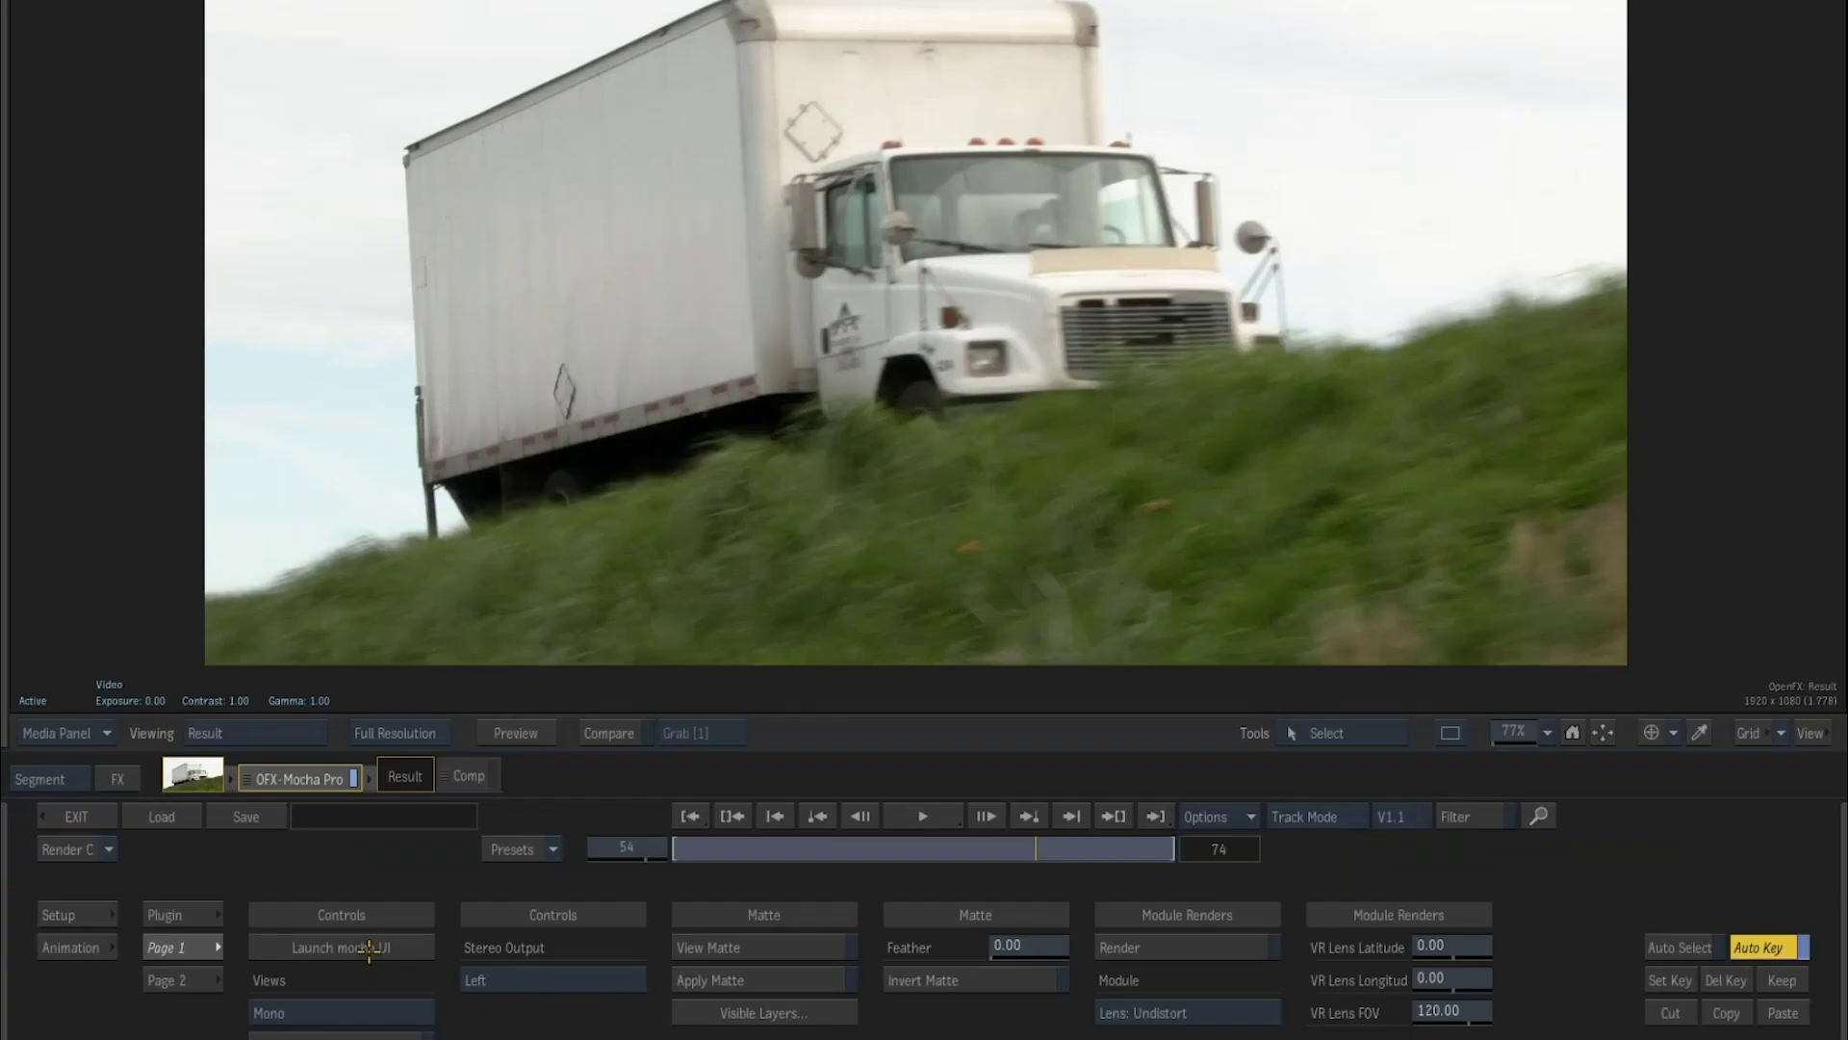
# Launch the Mocha interface and, on frame 0, outline the side of the truck's cargo box with a four-point X-spline.
pyautogui.click(369, 949)
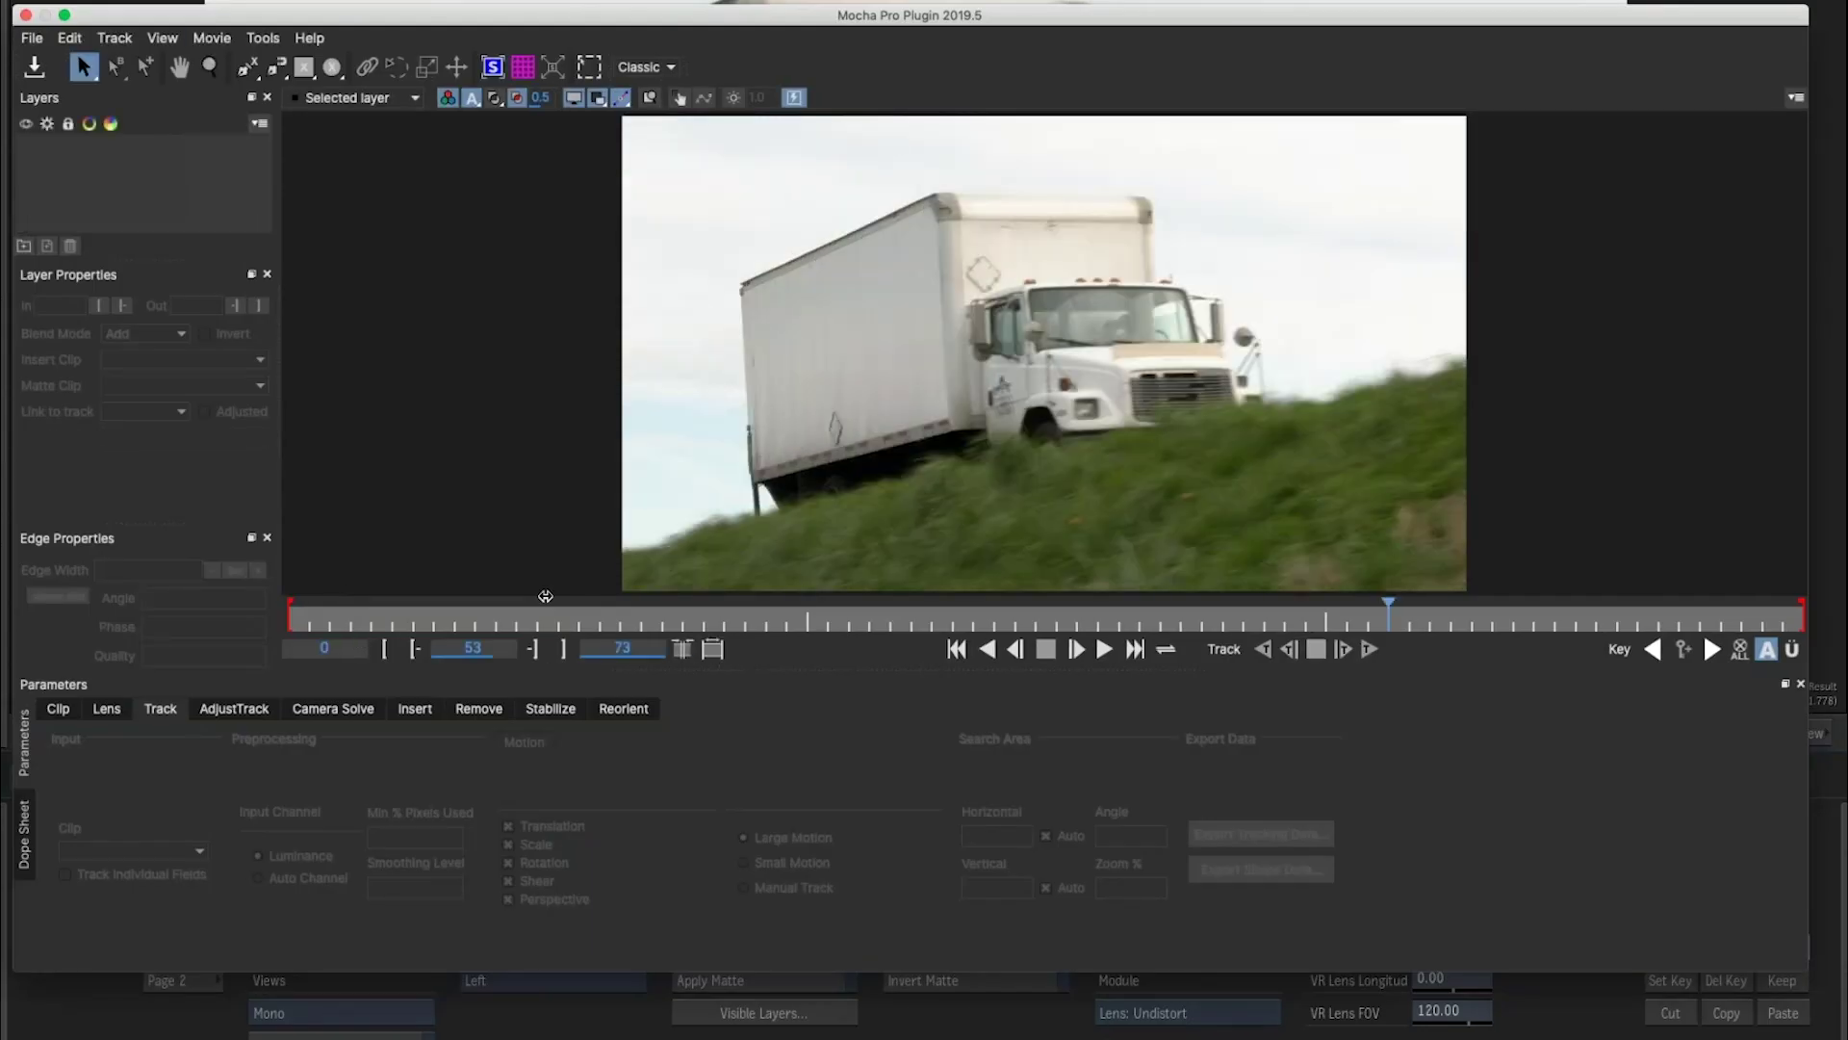
pyautogui.click(599, 616)
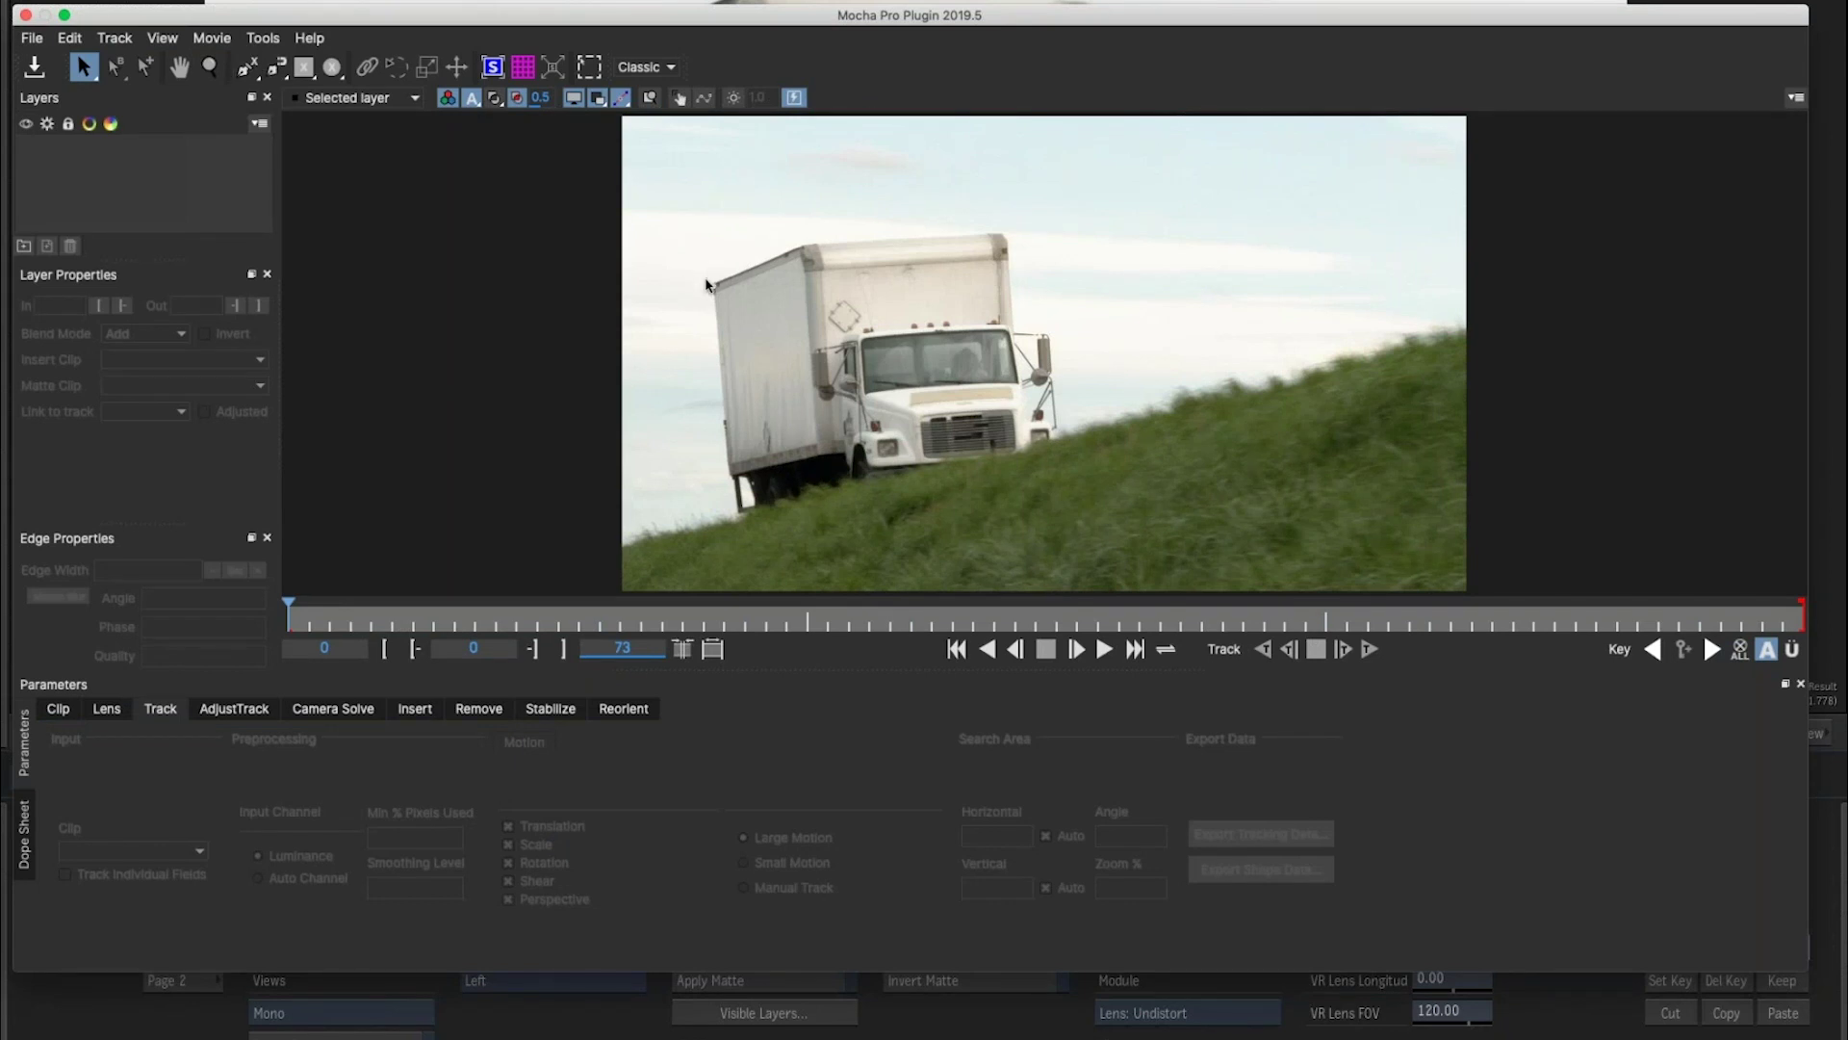
pyautogui.click(246, 67)
pyautogui.click(707, 243)
pyautogui.click(709, 278)
pyautogui.click(731, 523)
pyautogui.click(725, 483)
pyautogui.click(828, 446)
pyautogui.click(814, 231)
pyautogui.rightClick(813, 231)
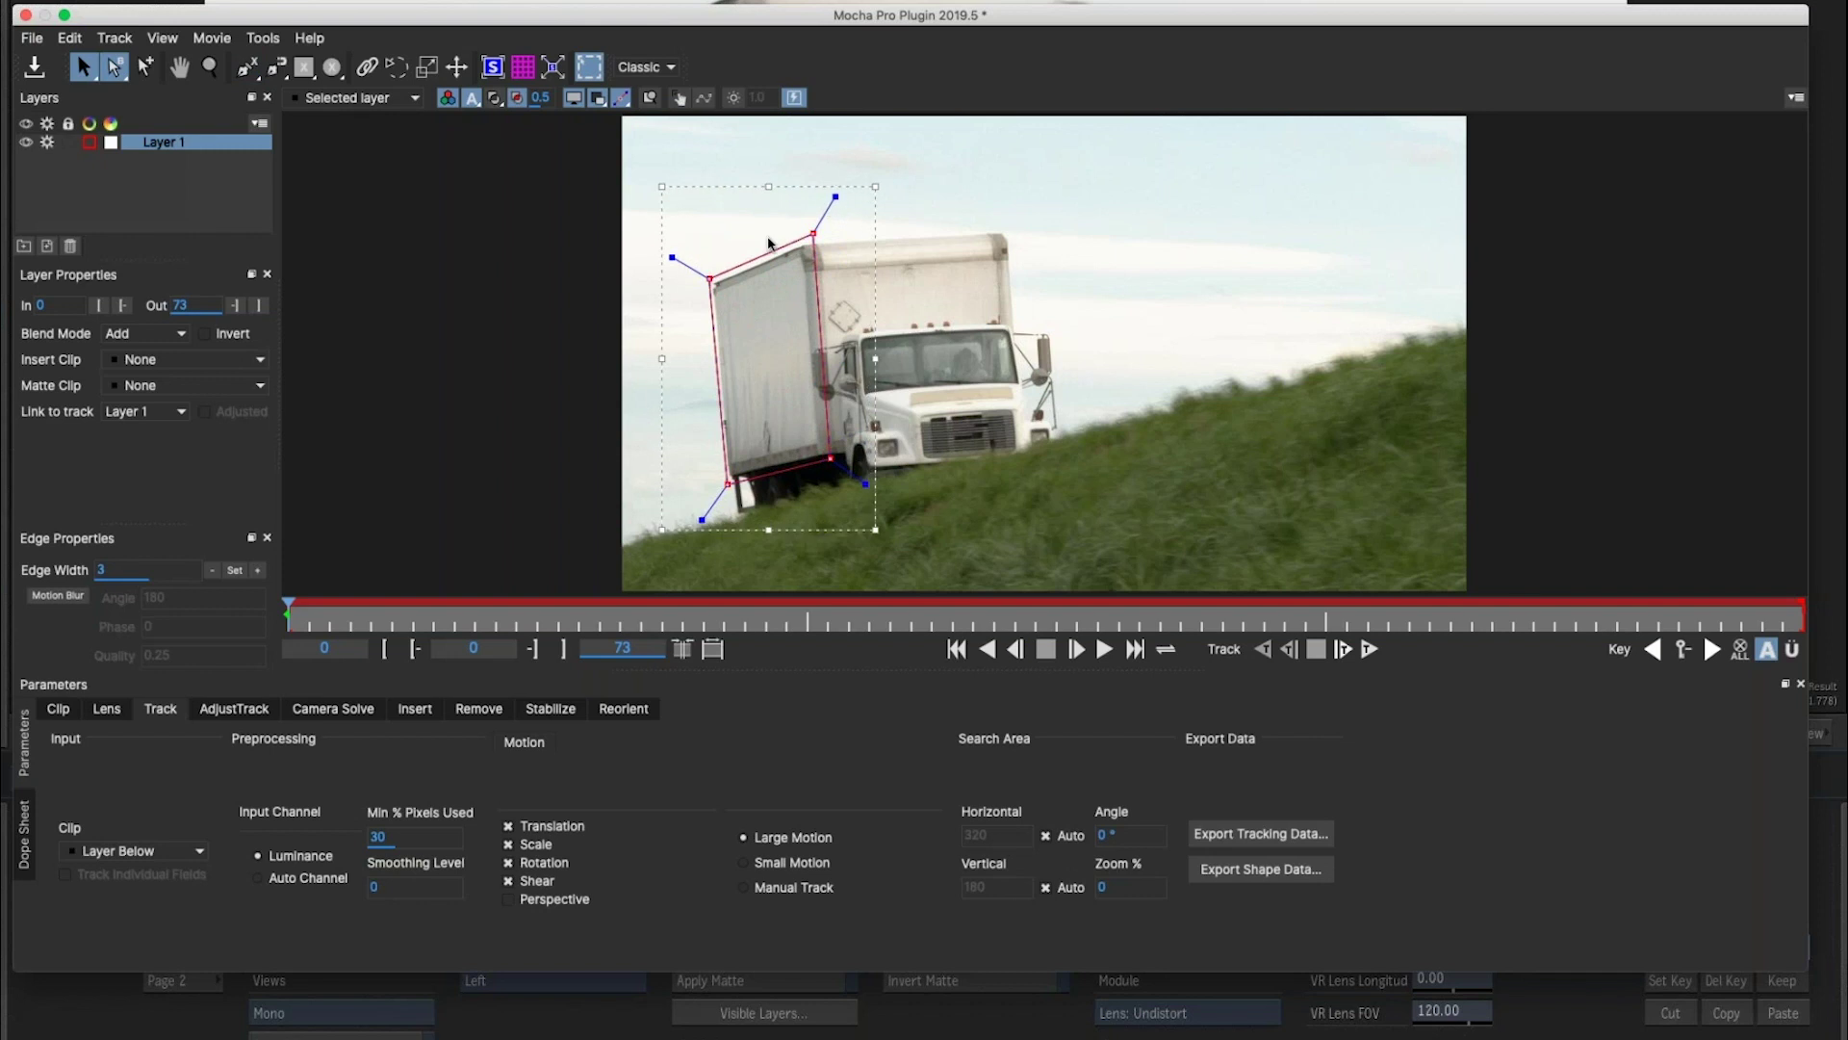
# Fine-tune the spline's corner points so they follow the edges of the truck's side.
pyautogui.click(701, 203)
pyautogui.moveTo(709, 278); pyautogui.dragTo(709, 281)
pyautogui.moveTo(814, 234); pyautogui.dragTo(810, 239)
pyautogui.moveTo(831, 459); pyautogui.dragTo(723, 481)
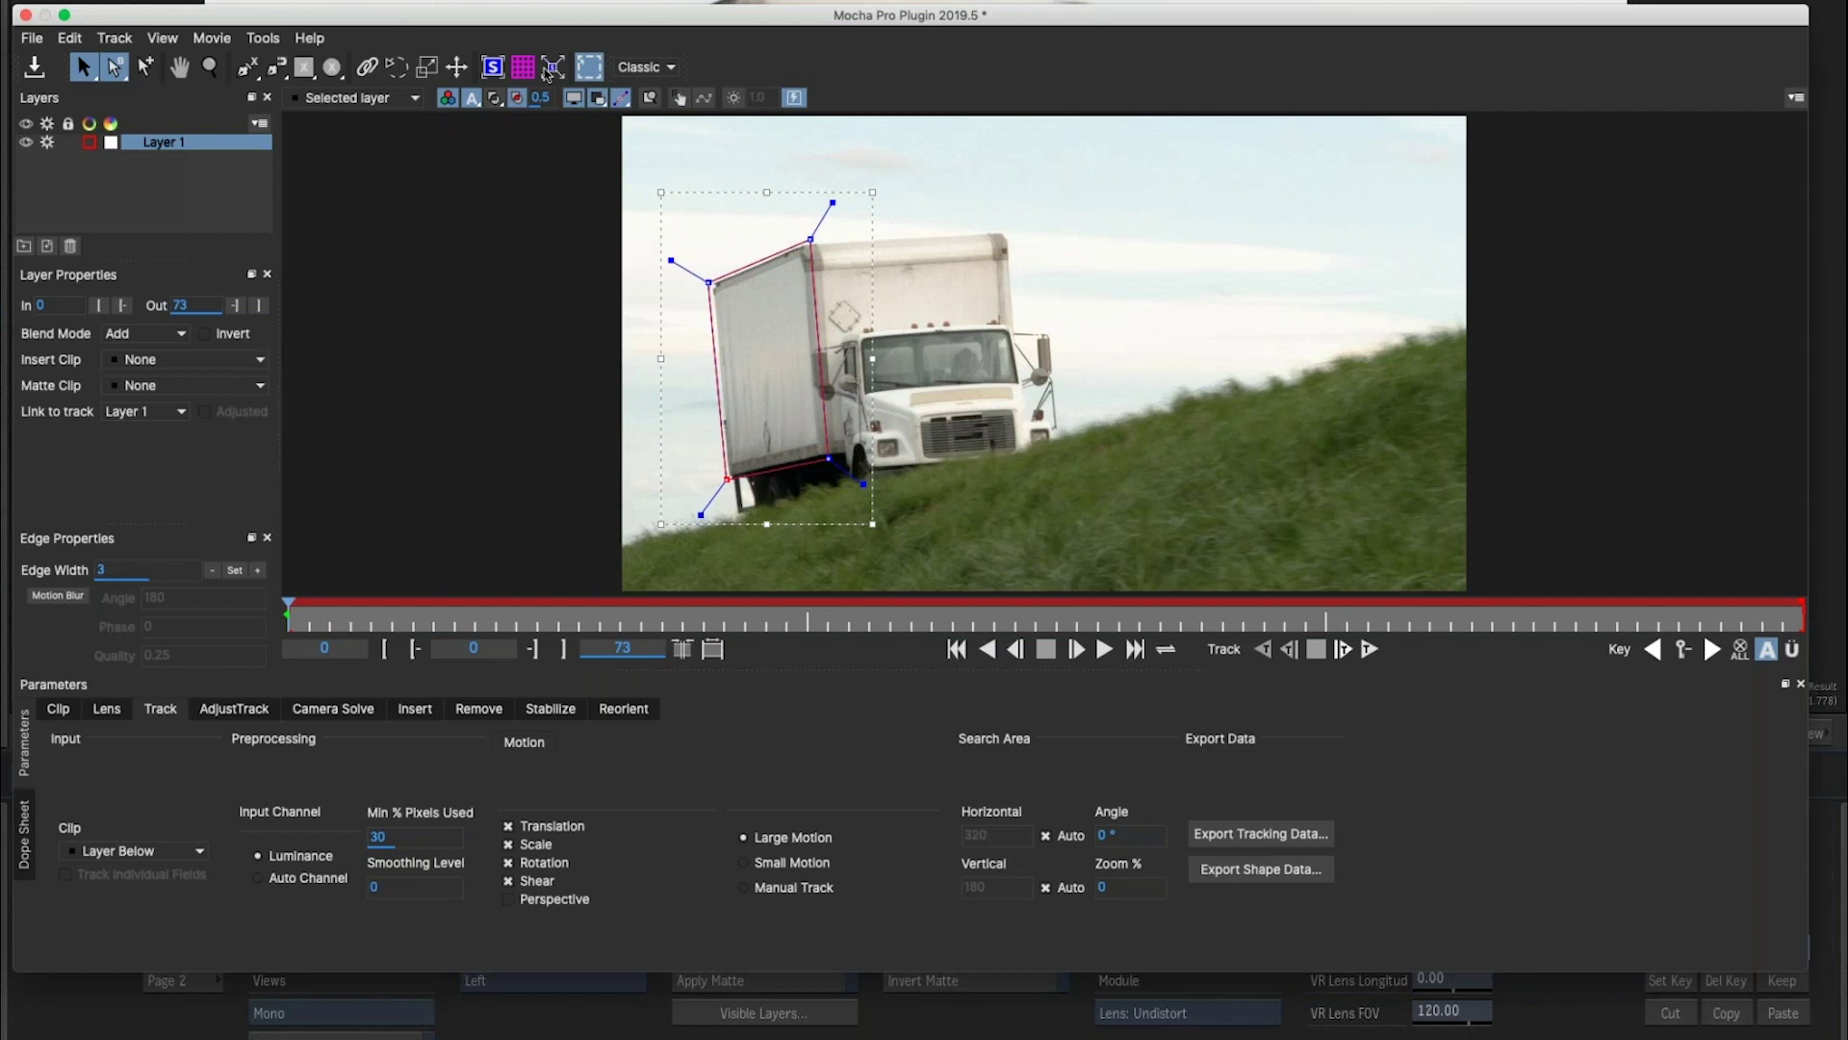
# Show the planar surface and place its corners as a smaller panel aligned with the perspective of the truck's side.
pyautogui.click(493, 66)
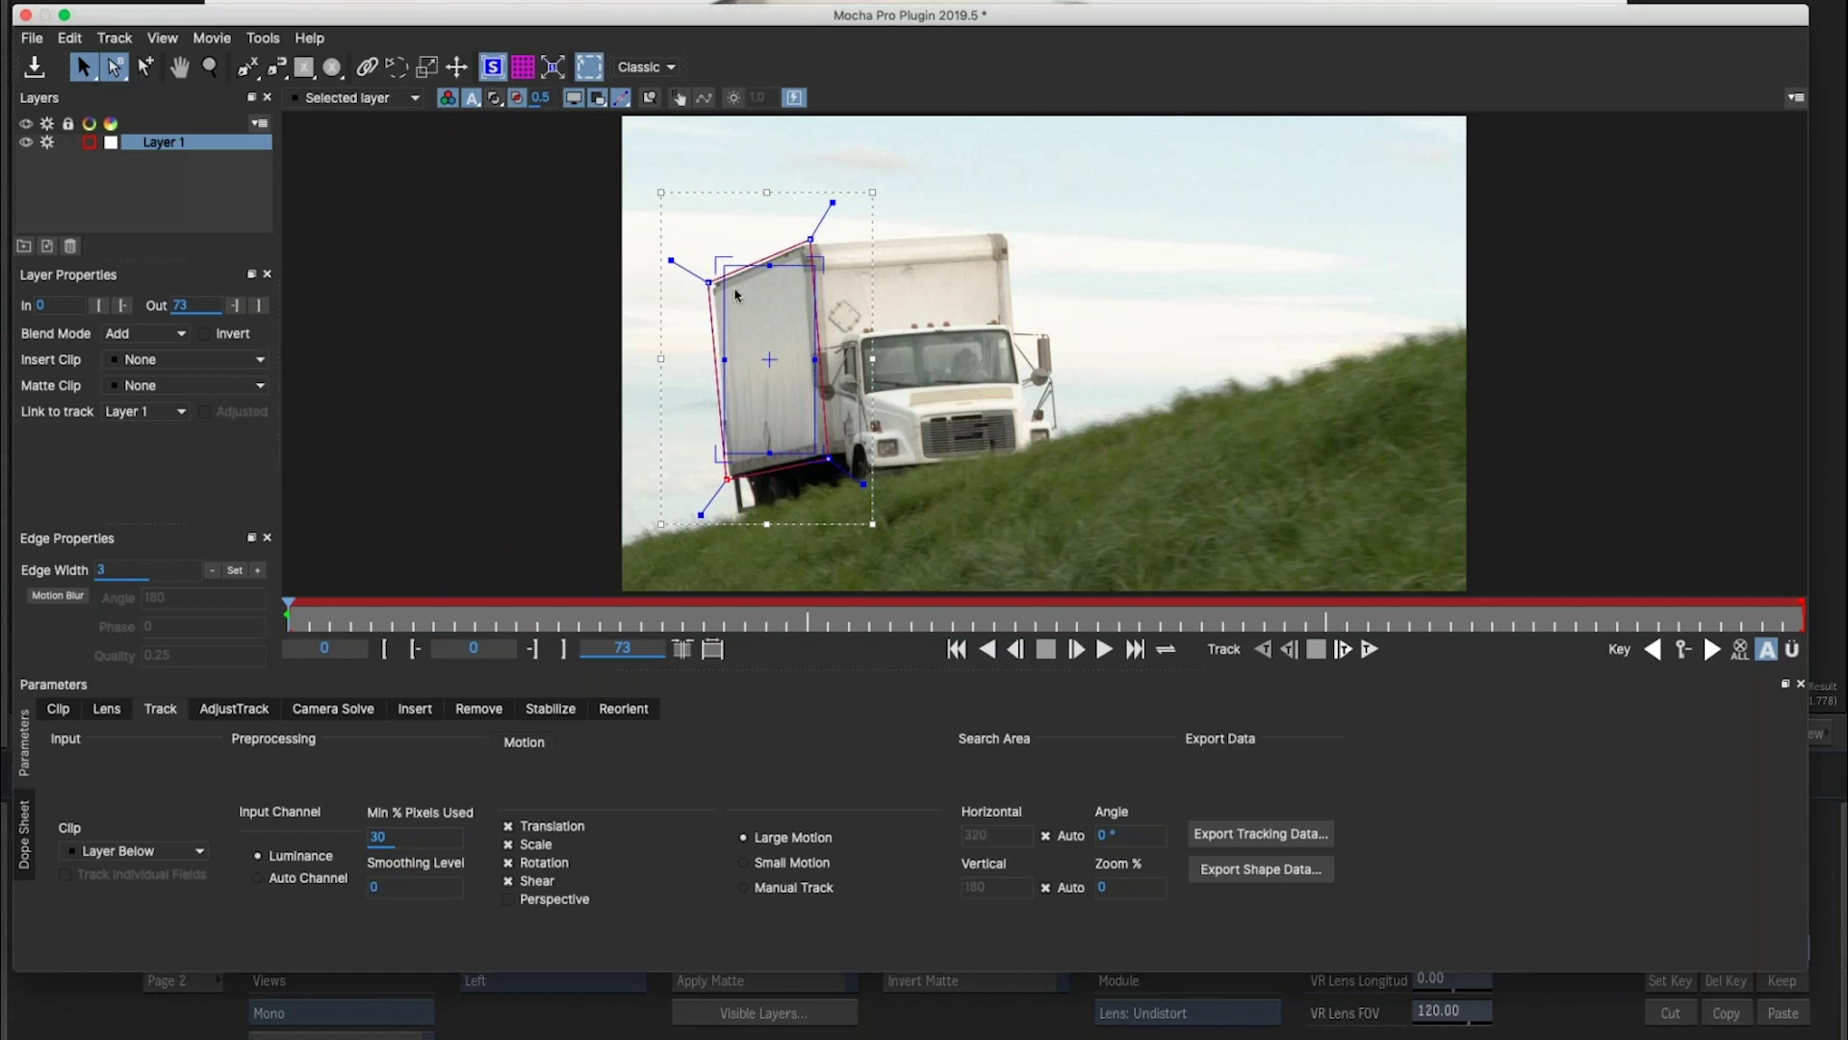
pyautogui.moveTo(771, 271)
pyautogui.mouseDown()
pyautogui.moveTo(773, 307)
pyautogui.moveTo(818, 311)
pyautogui.moveTo(800, 357)
pyautogui.moveTo(793, 281)
pyautogui.mouseUp()
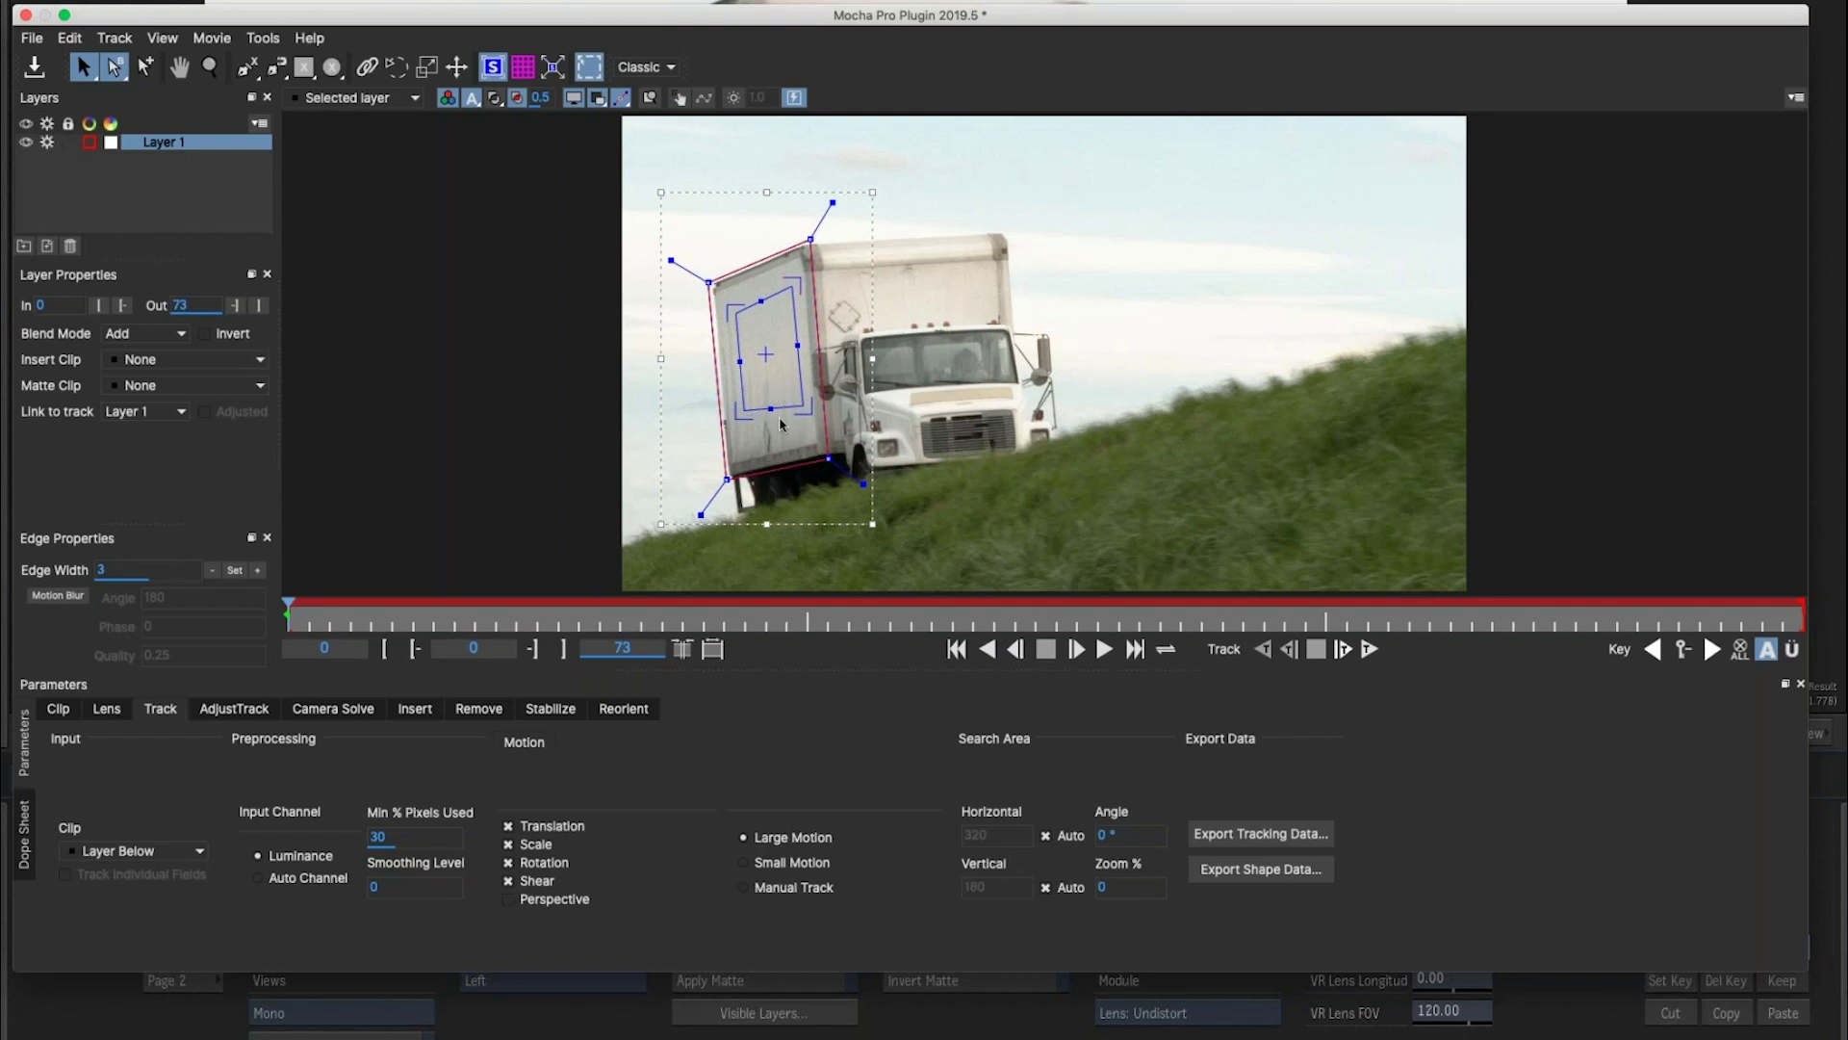
pyautogui.moveTo(805, 412); pyautogui.dragTo(807, 414)
pyautogui.moveTo(804, 399); pyautogui.dragTo(736, 431)
pyautogui.moveTo(729, 303); pyautogui.dragTo(728, 299)
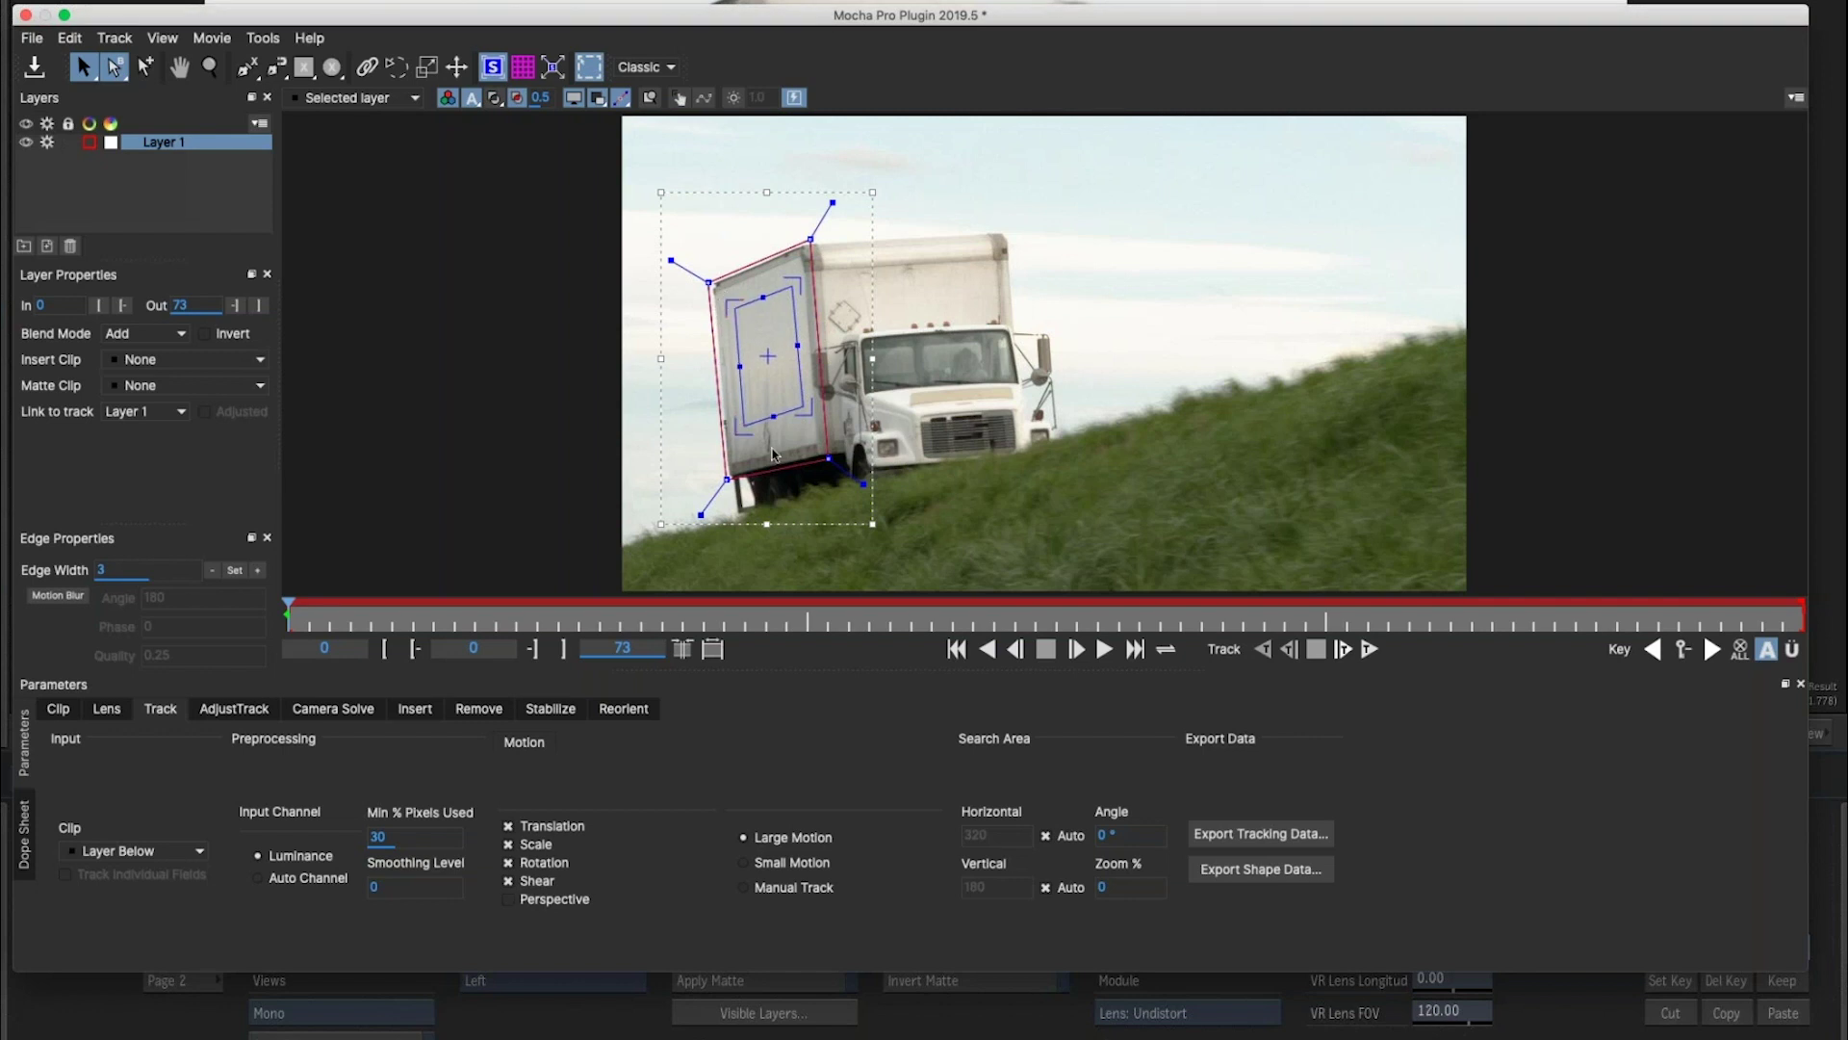
pyautogui.moveTo(741, 430); pyautogui.dragTo(735, 425)
# Track the truck layer forward through the clip and check the track with the grid overlay.
pyautogui.click(1369, 646)
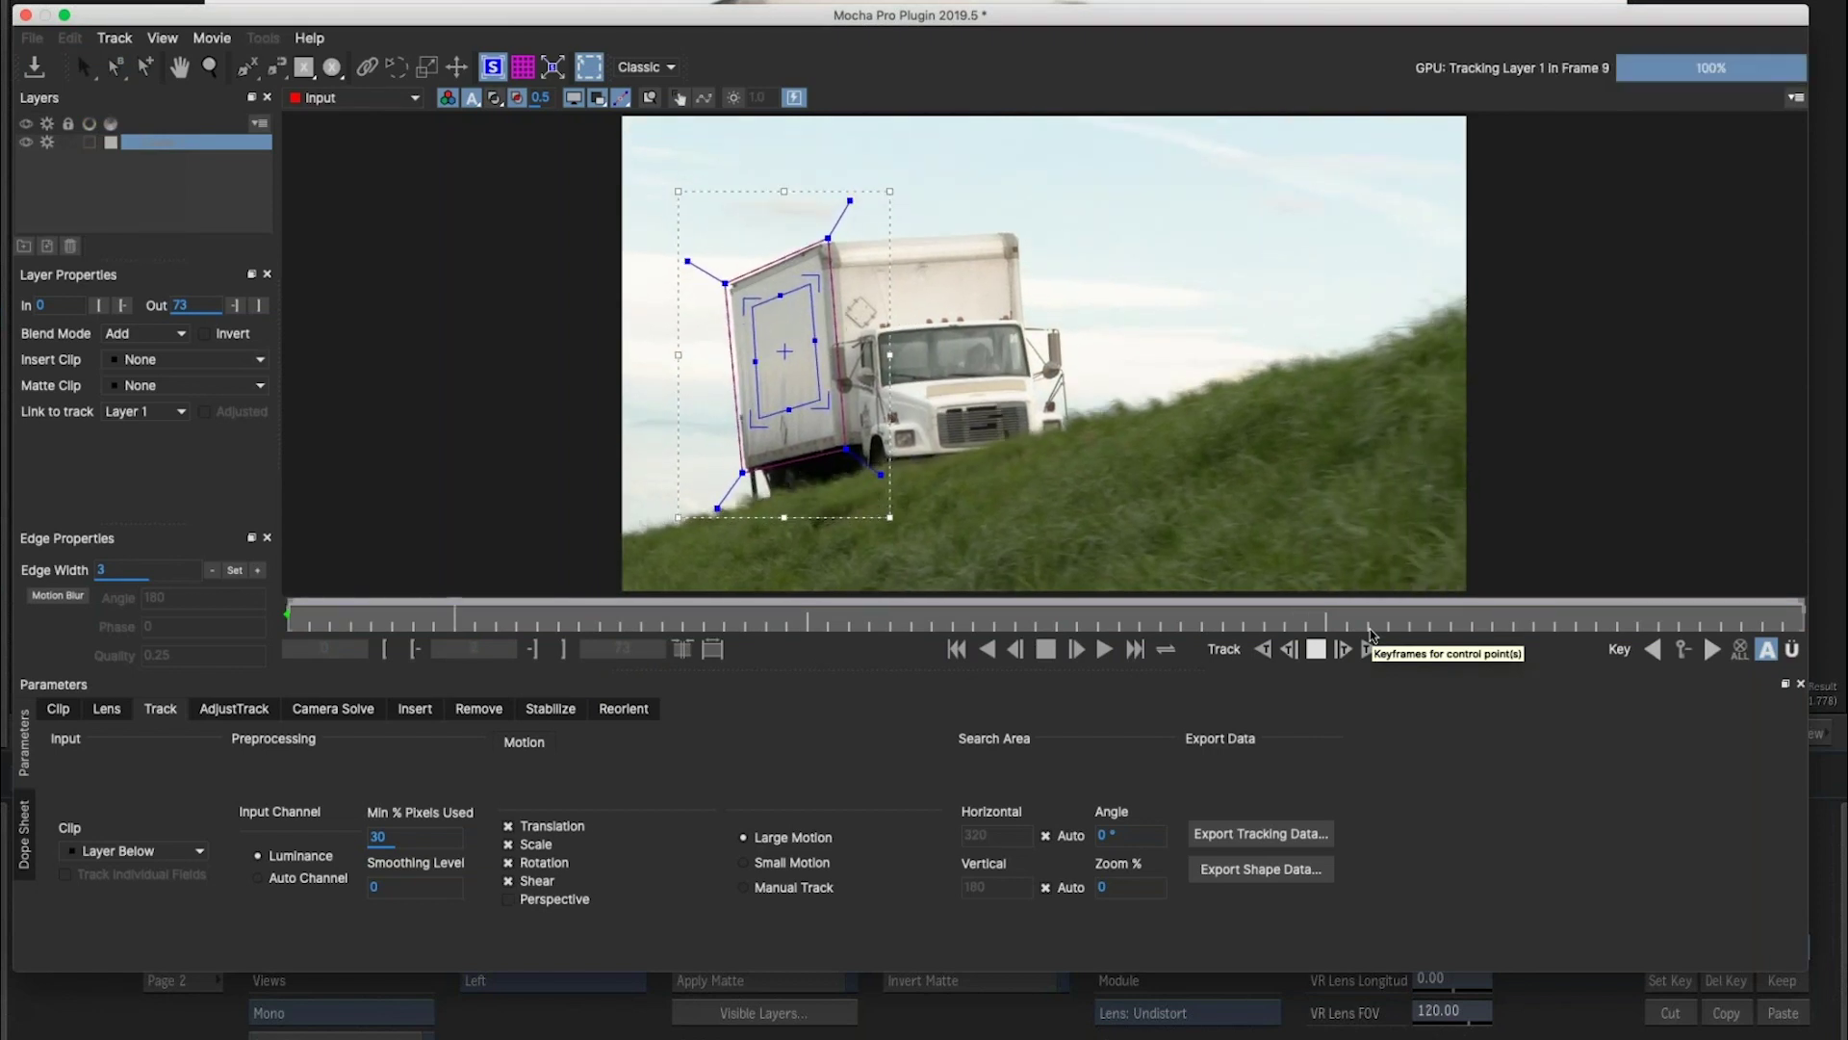
pyautogui.click(520, 72)
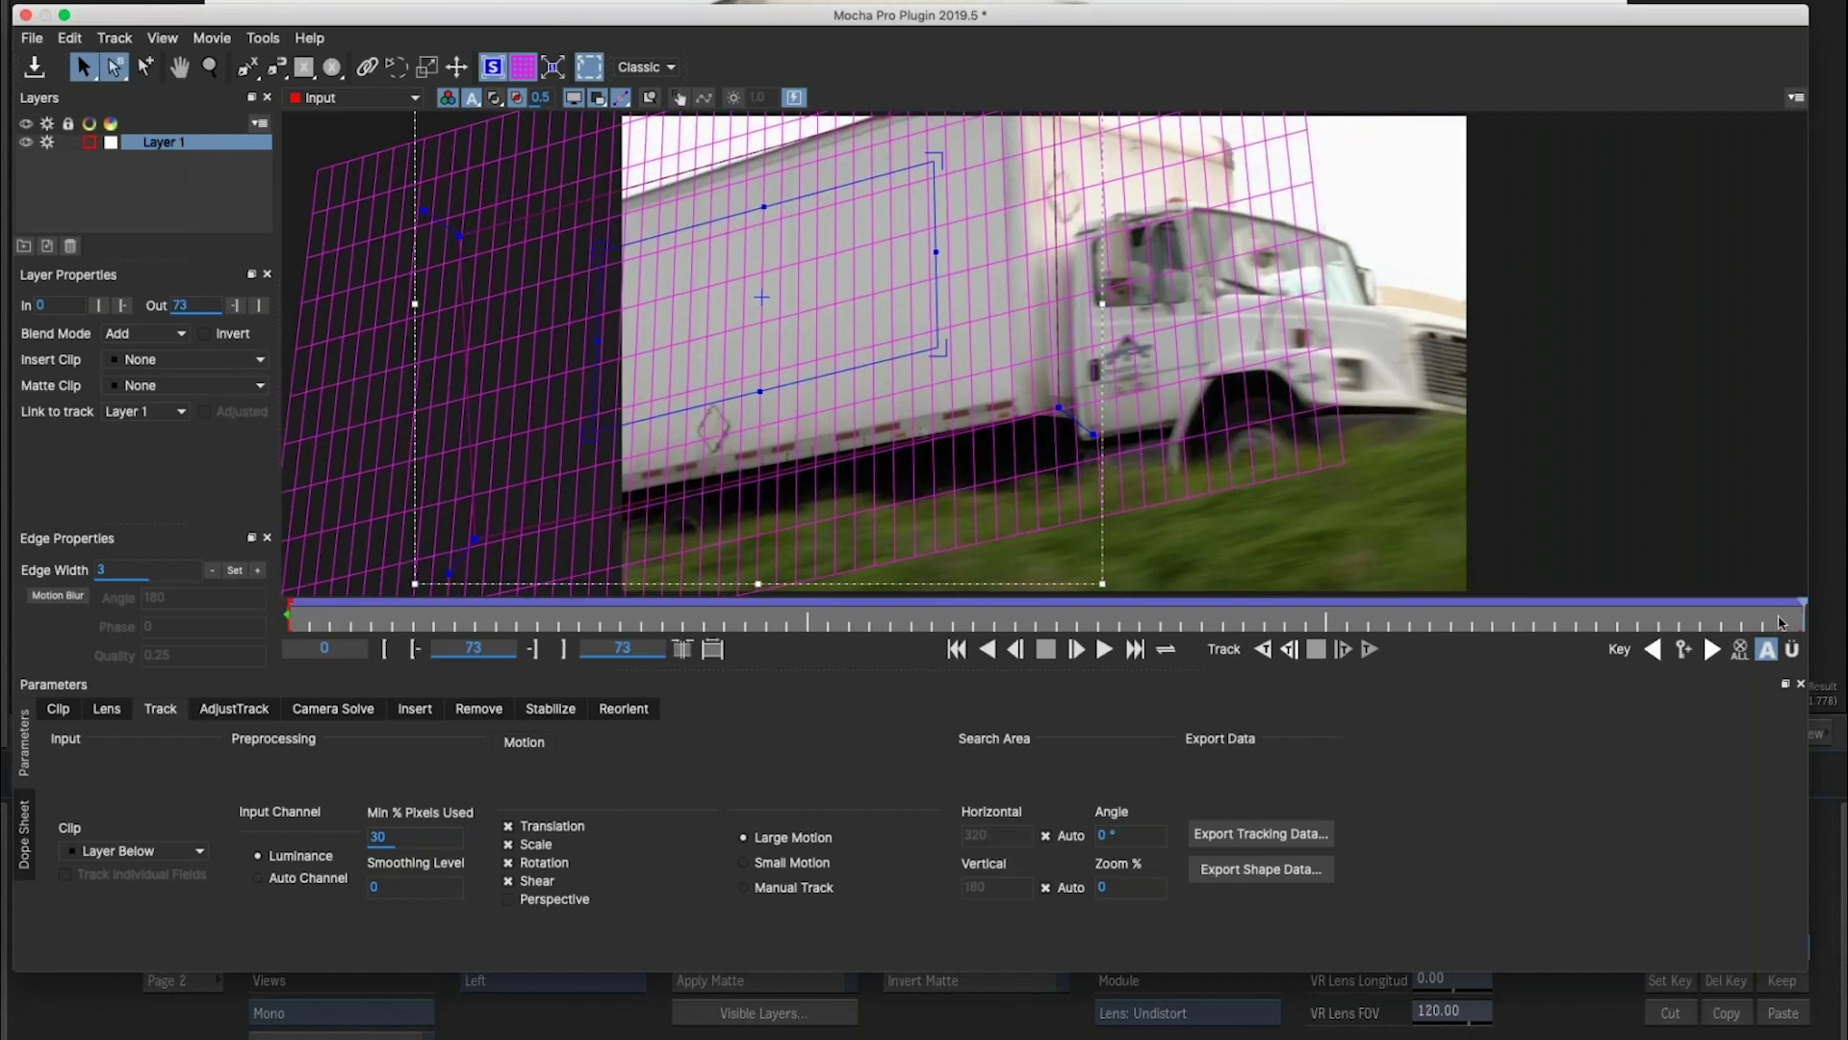
pyautogui.click(1470, 616)
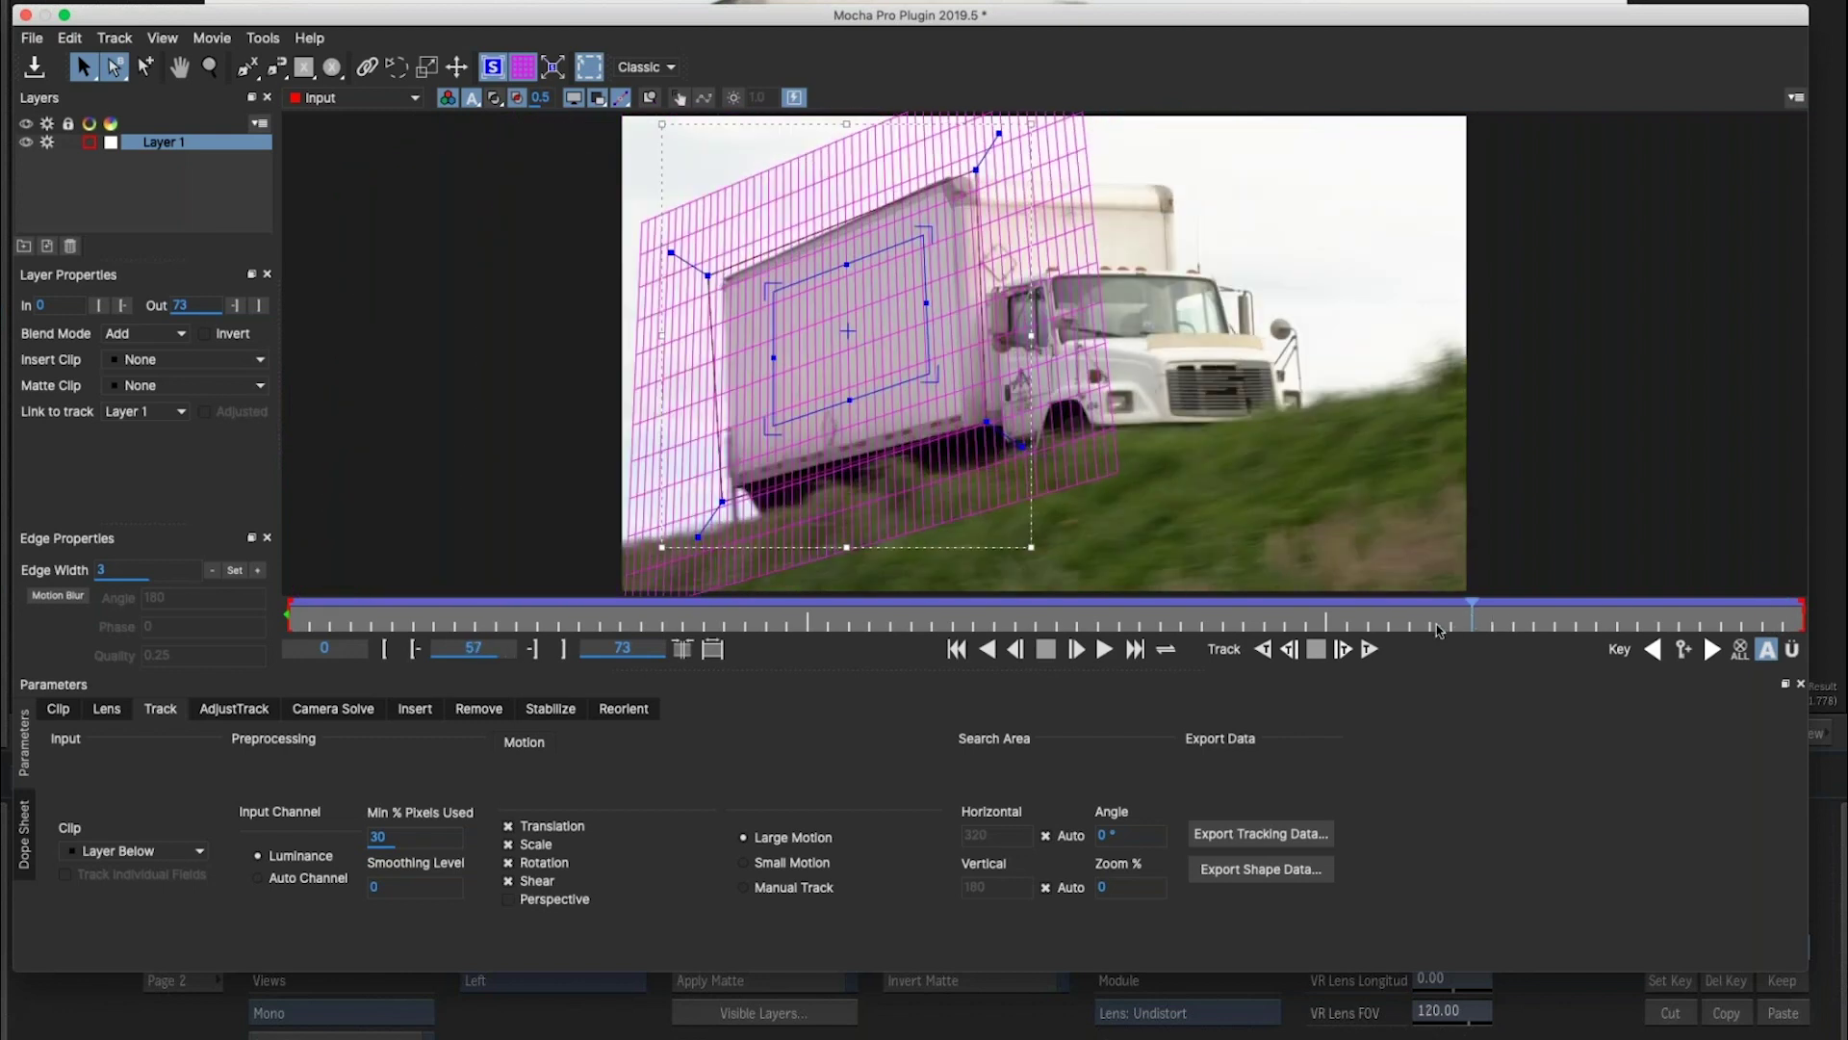
pyautogui.click(1438, 630)
pyautogui.click(524, 67)
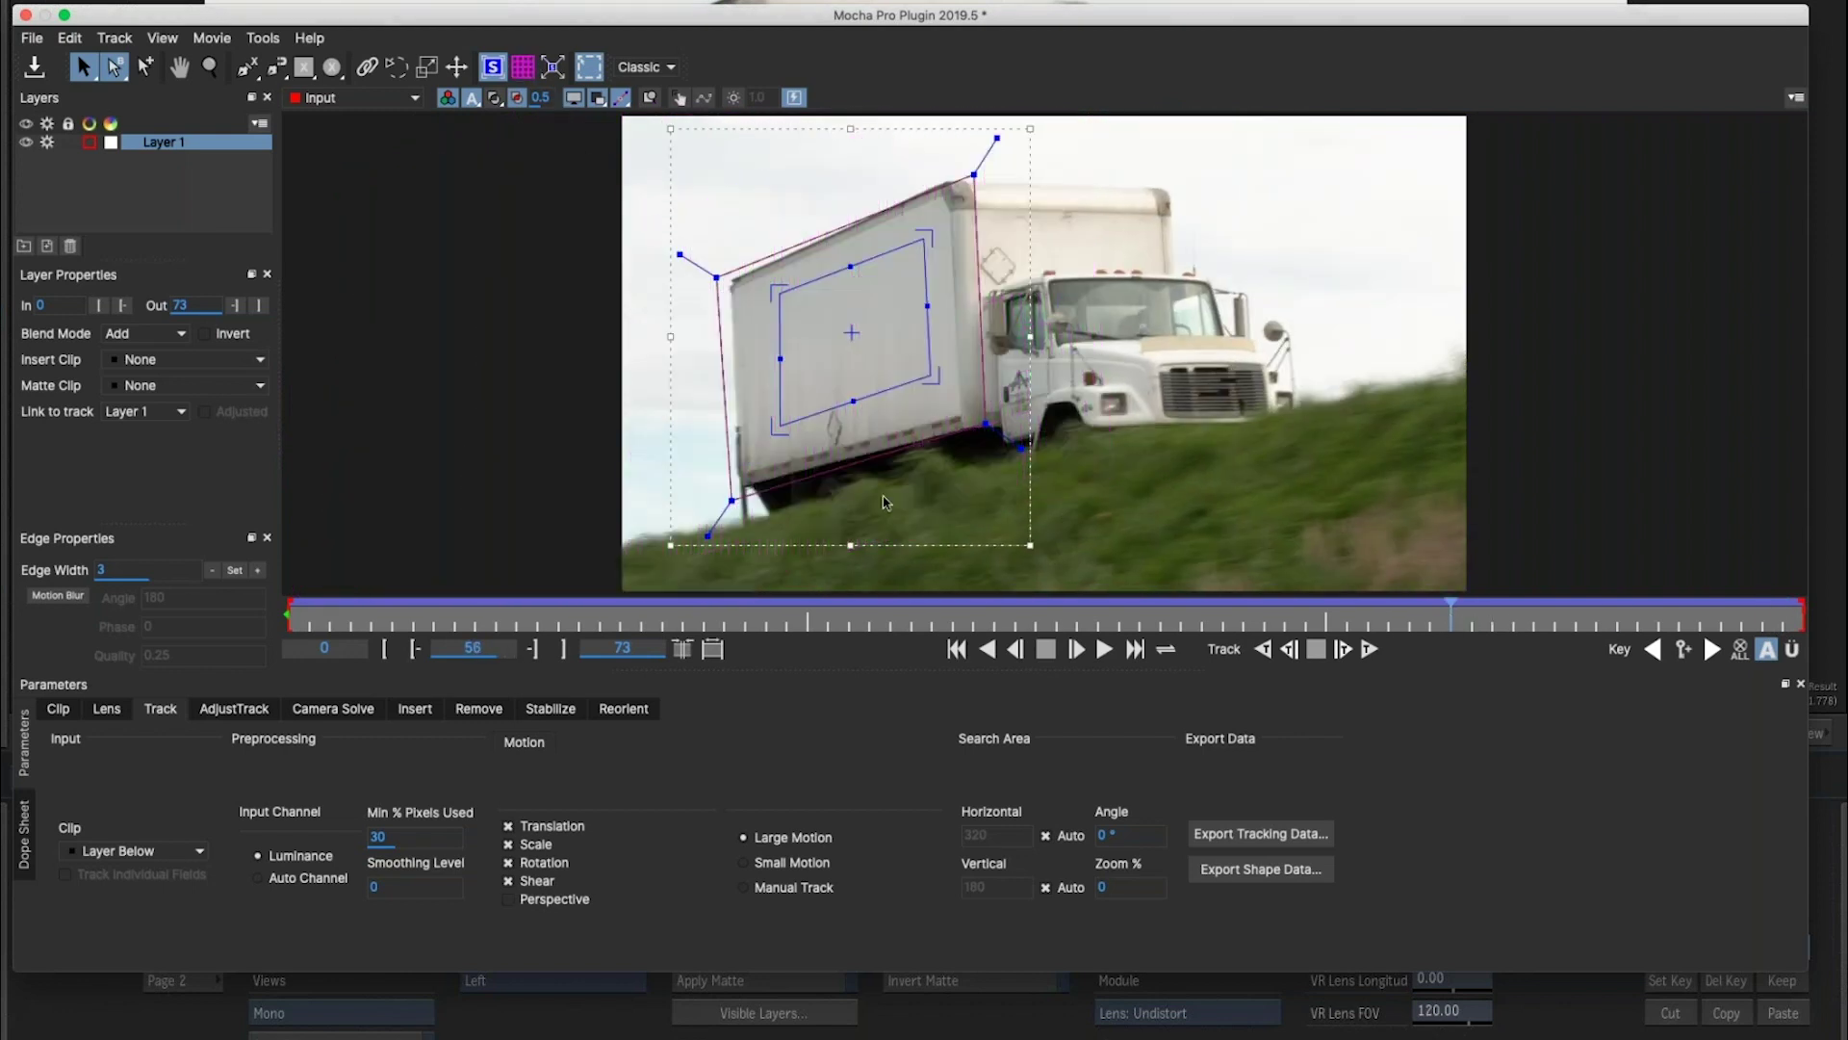
# Refine the planar surface corners on frame 56 and set the layer's insert clip to Logo.
pyautogui.moveTo(780, 362); pyautogui.dragTo(782, 358)
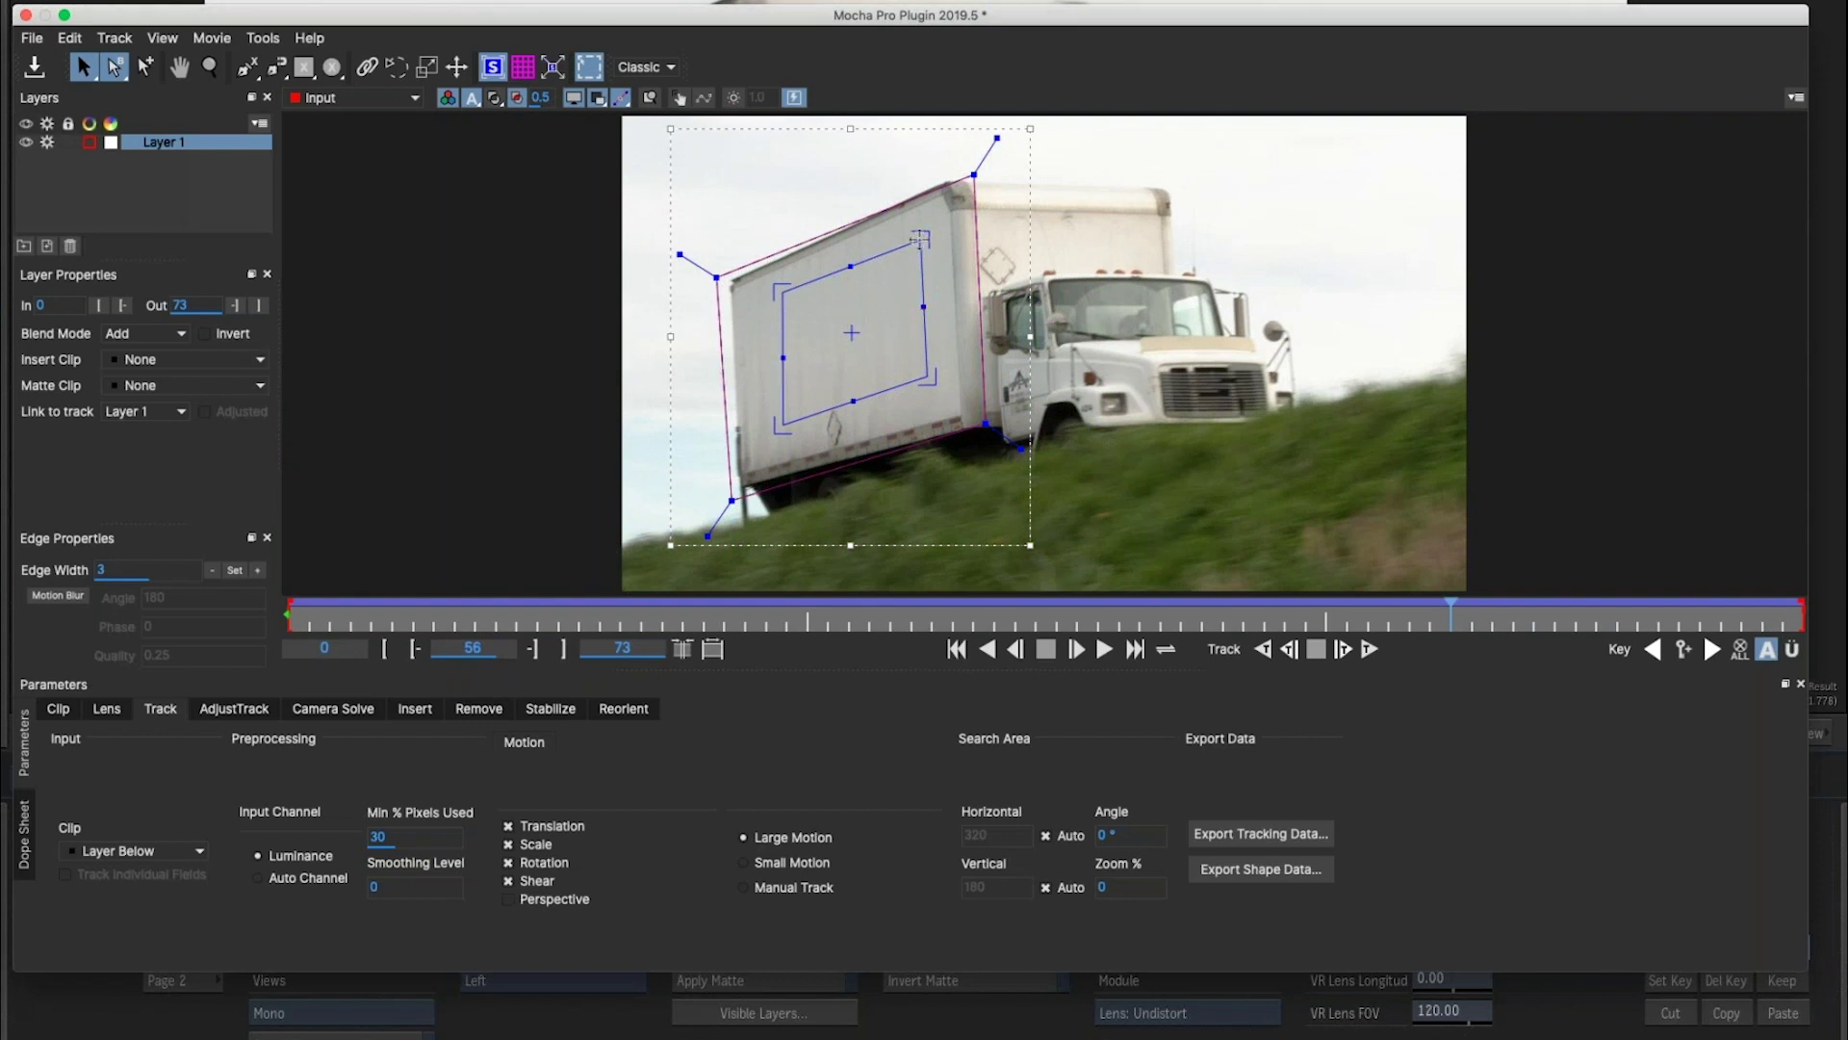
pyautogui.moveTo(925, 231); pyautogui.dragTo(925, 237)
pyautogui.moveTo(776, 285); pyautogui.dragTo(771, 282)
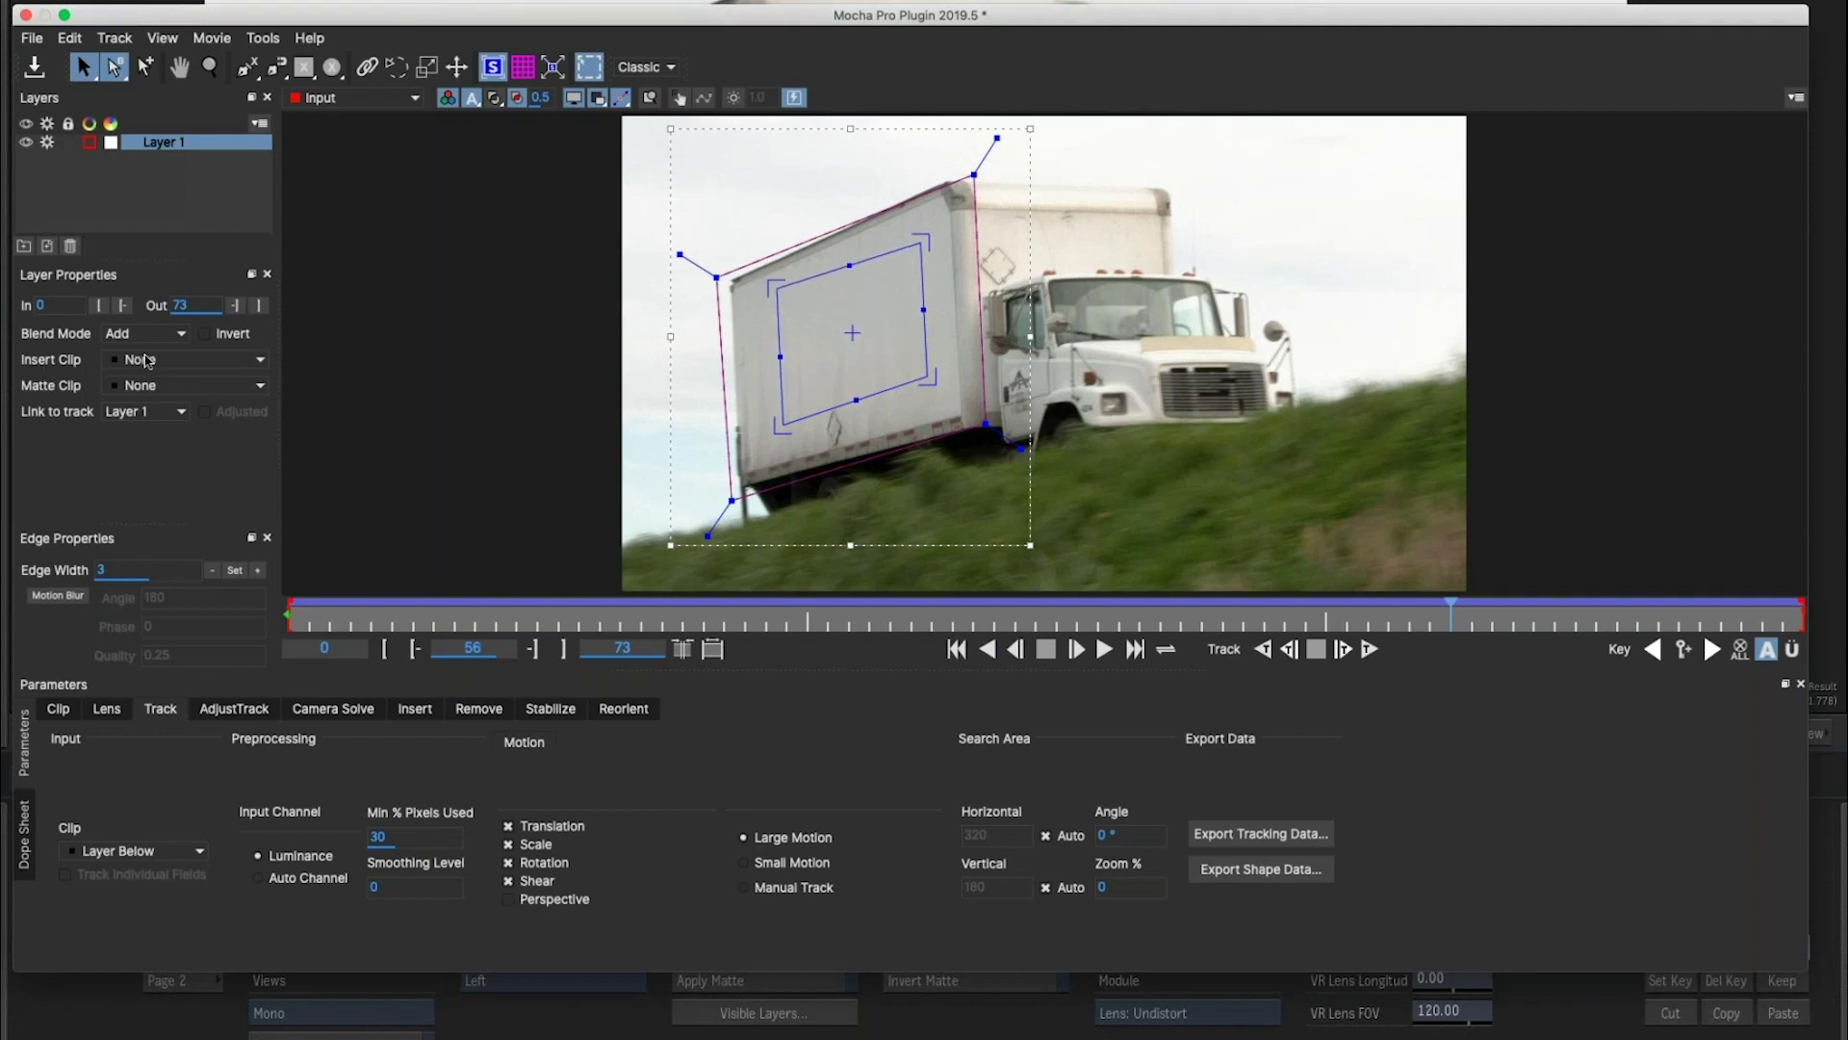
pyautogui.click(144, 360)
pyautogui.click(136, 439)
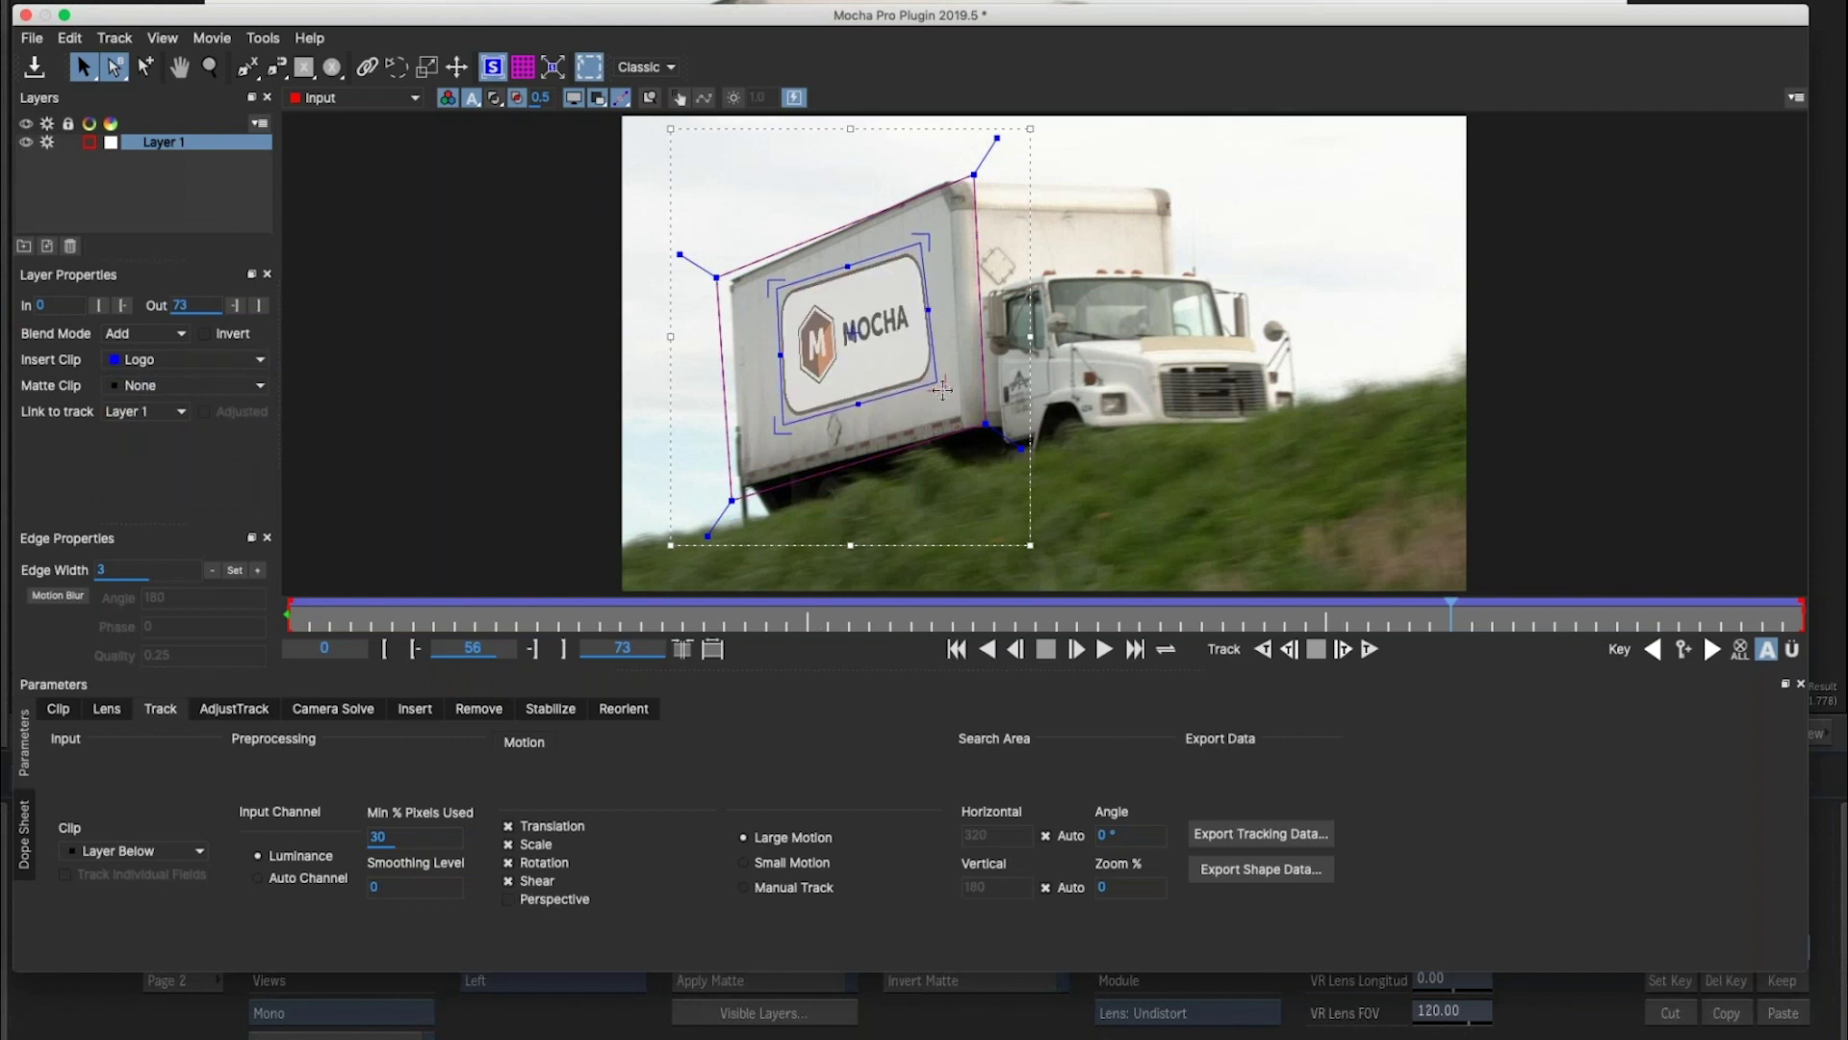
pyautogui.moveTo(930, 383); pyautogui.dragTo(936, 390)
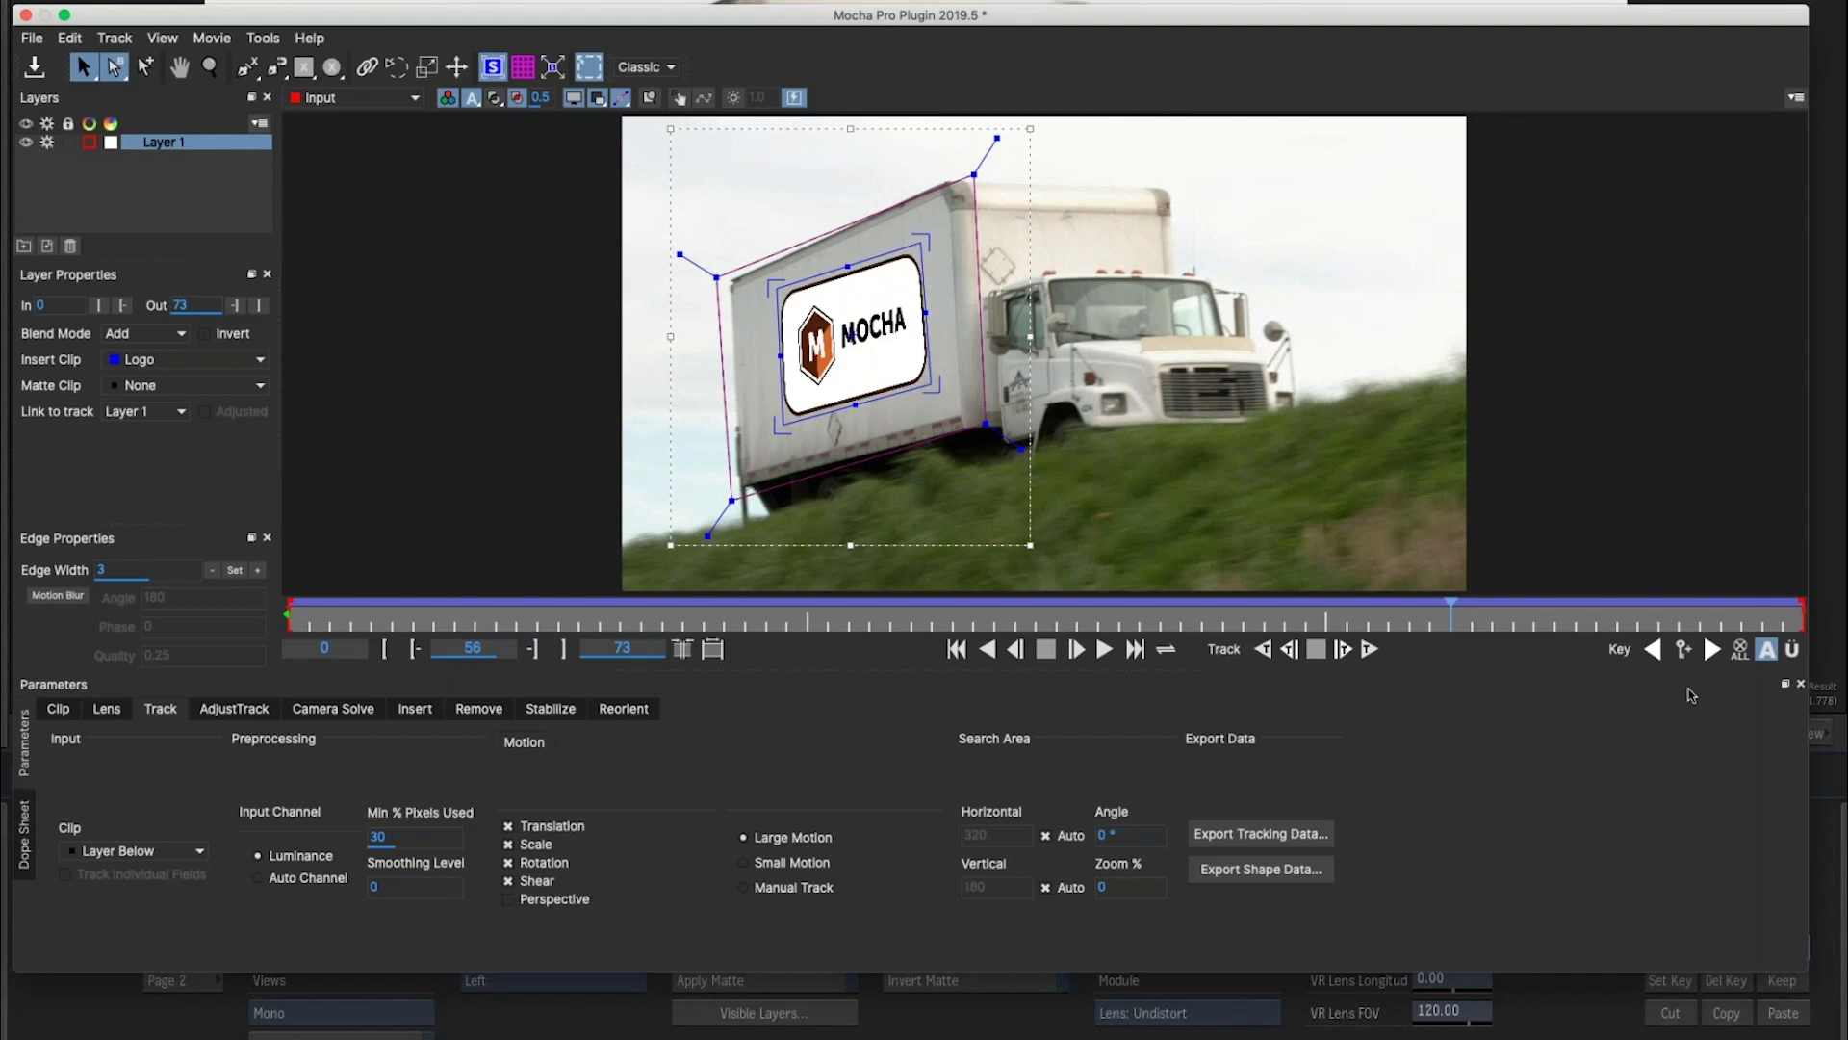
# Scrub through the clip and narrow the sides of the logo's surface on frames 54 and 73.
pyautogui.moveTo(1435, 606); pyautogui.dragTo(323, 606)
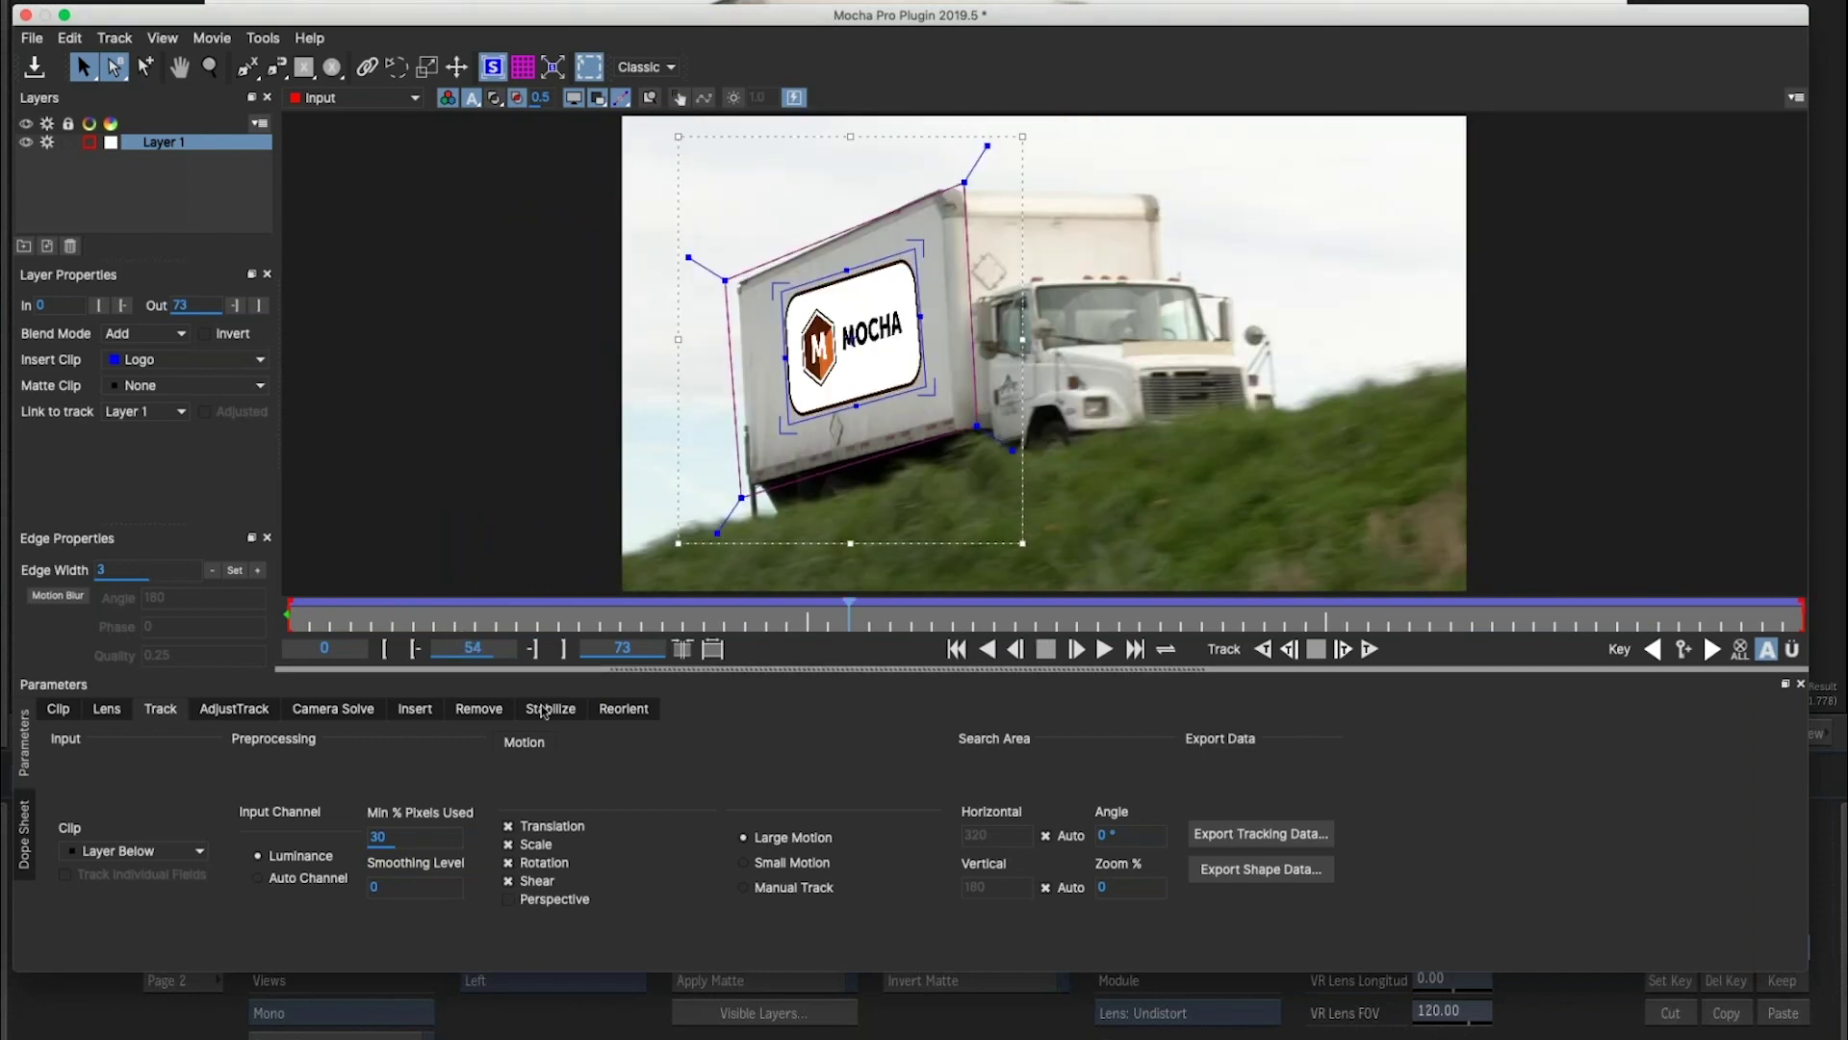
pyautogui.click(1016, 647)
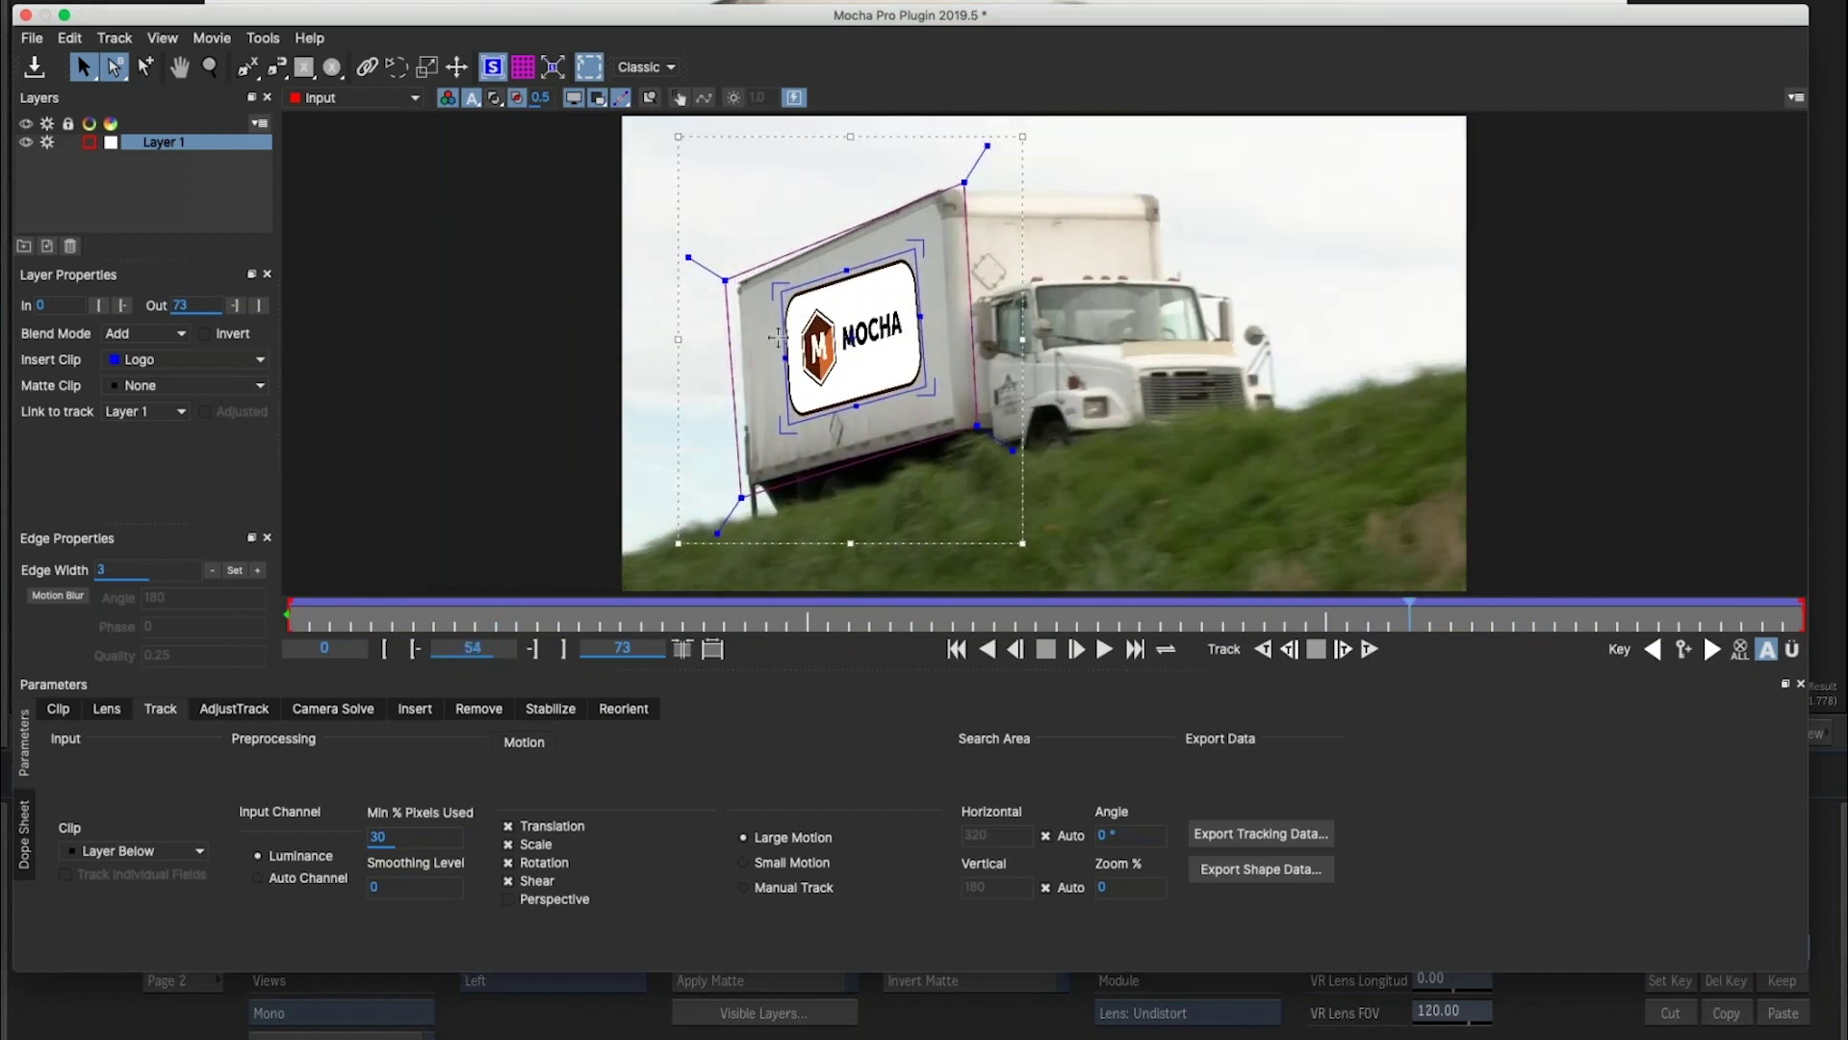
pyautogui.moveTo(787, 359); pyautogui.dragTo(806, 351)
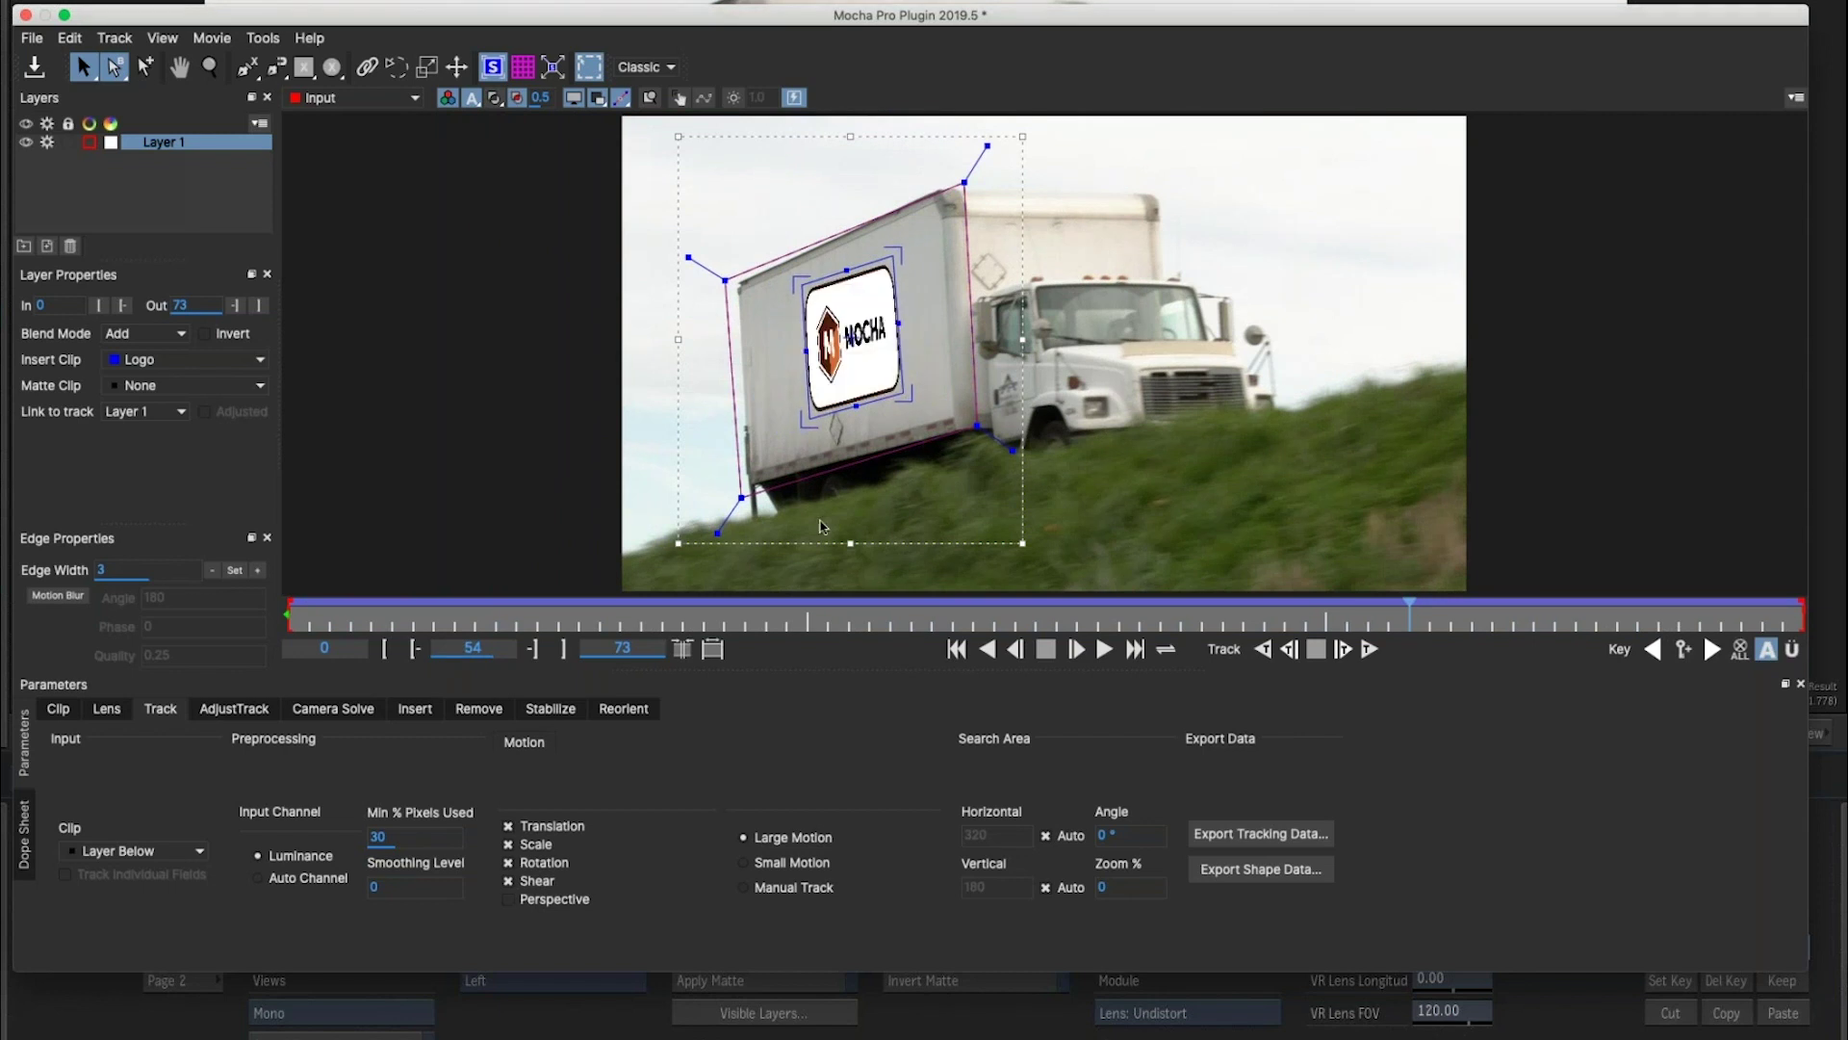
pyautogui.press('t')
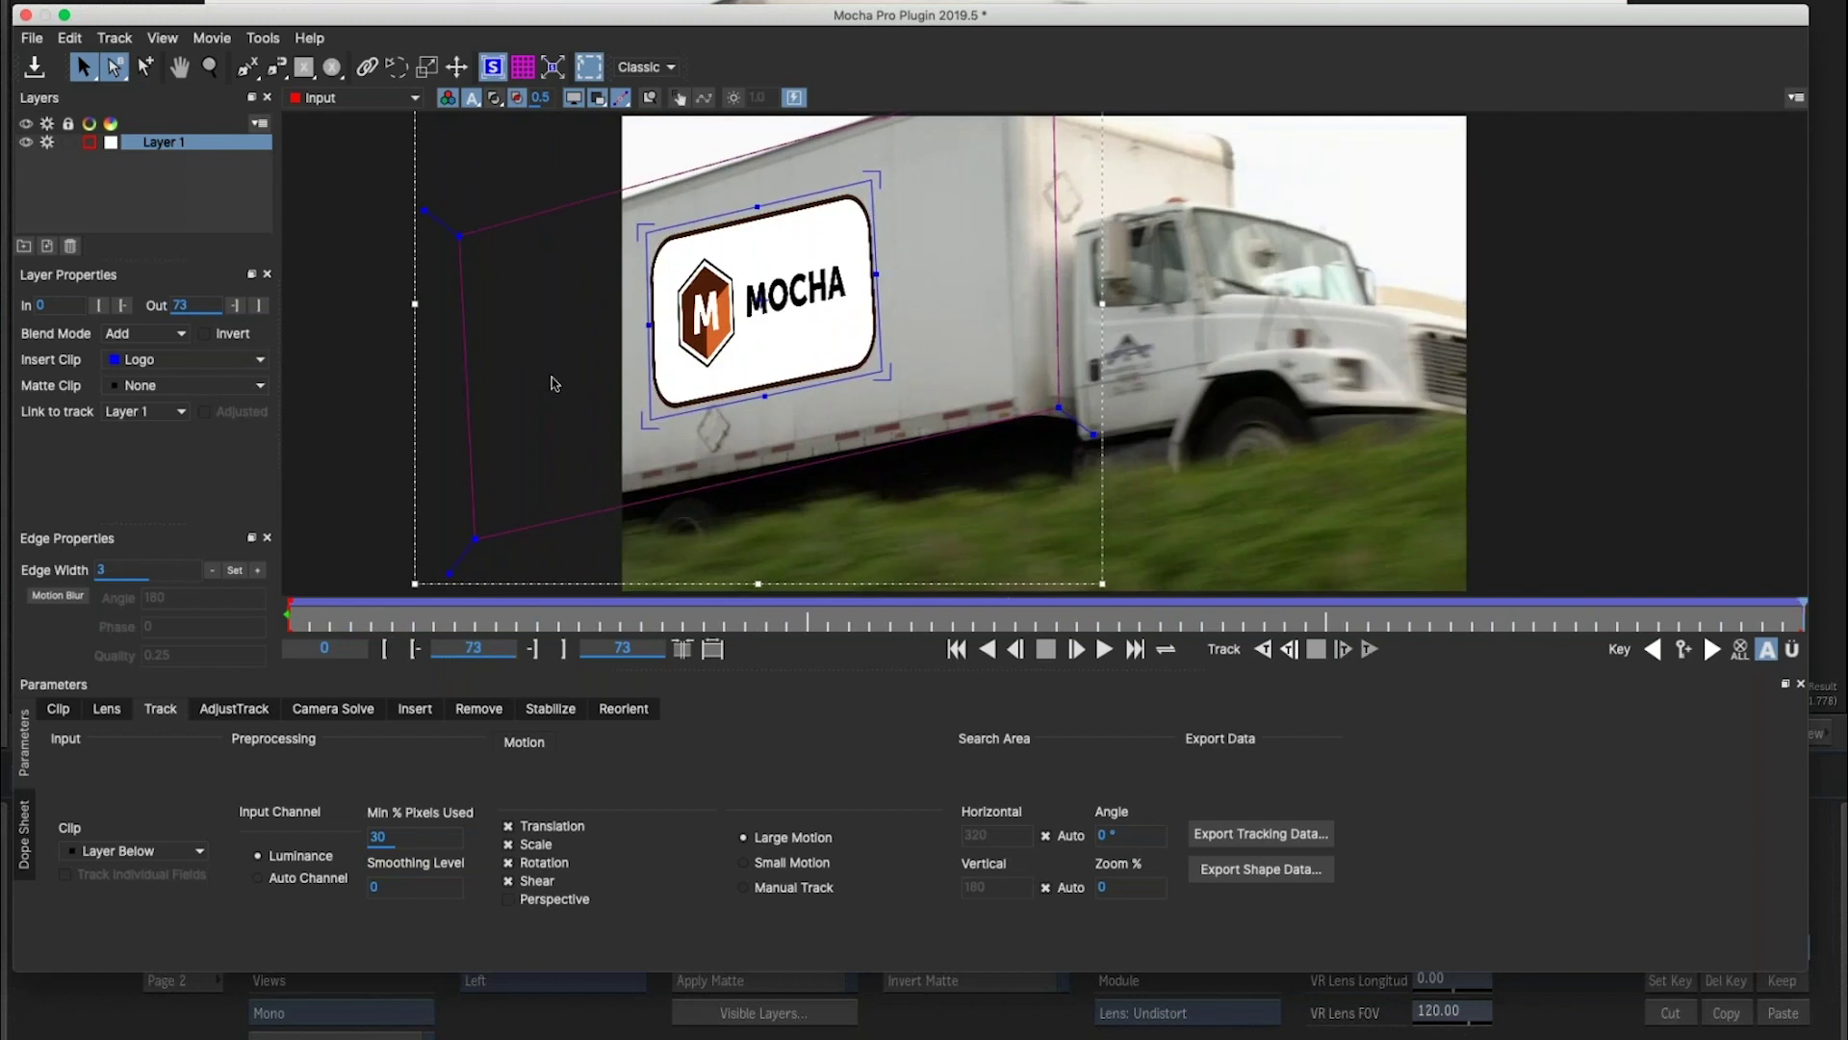
pyautogui.moveTo(649, 325); pyautogui.dragTo(679, 319)
pyautogui.press('z')
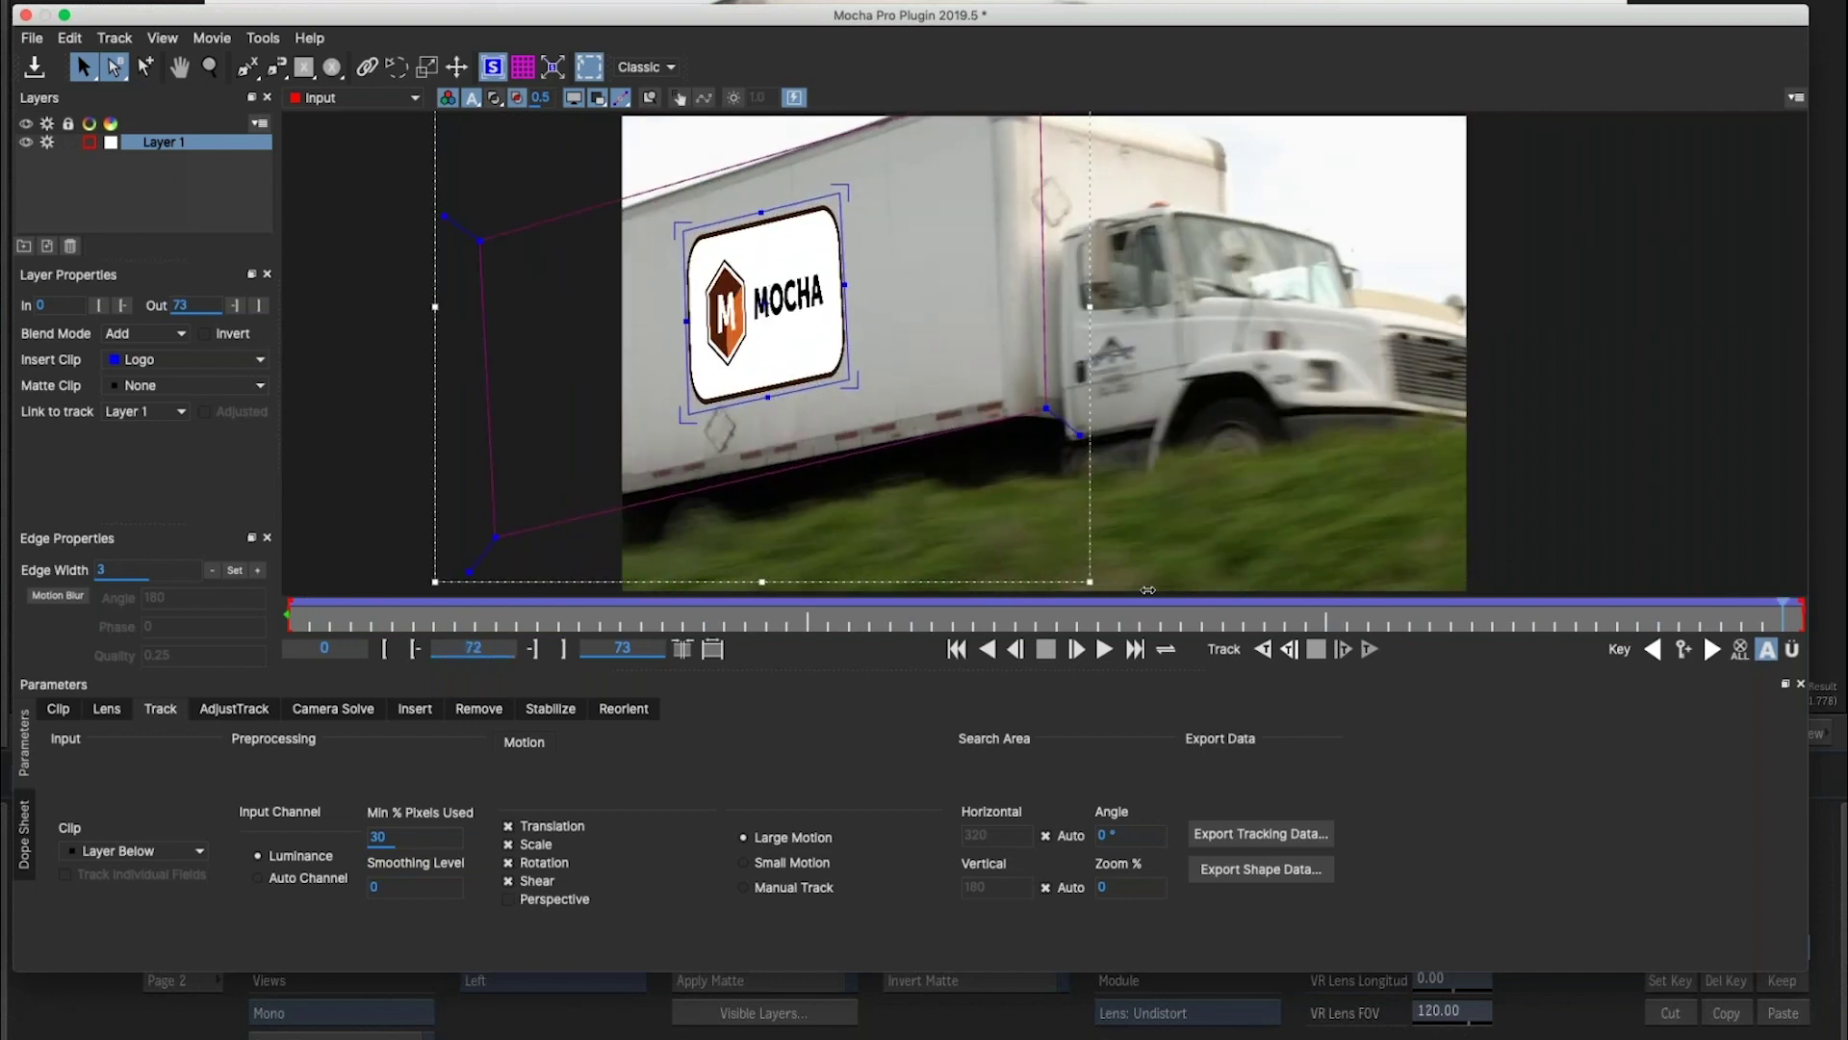
pyautogui.moveTo(671, 323); pyautogui.dragTo(681, 319)
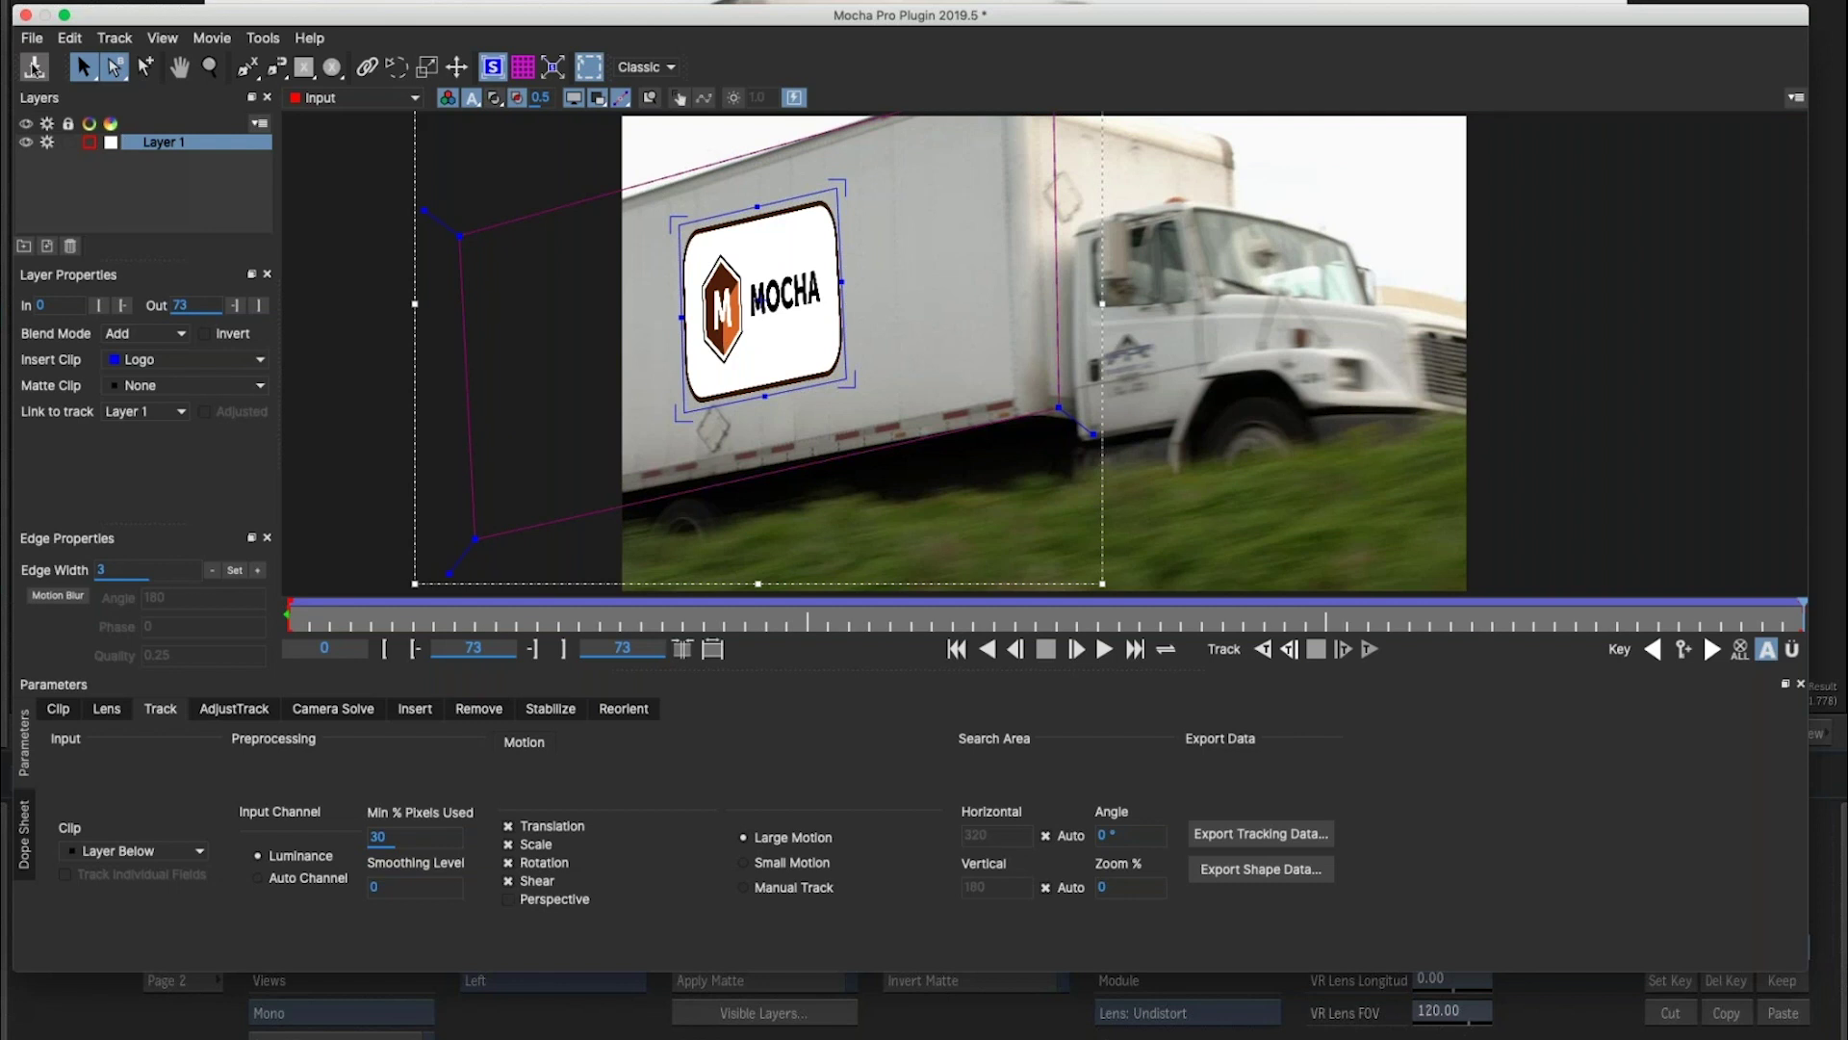
# Save the Mocha project and export a copy named truck to the Setups folder.
pyautogui.click(36, 71)
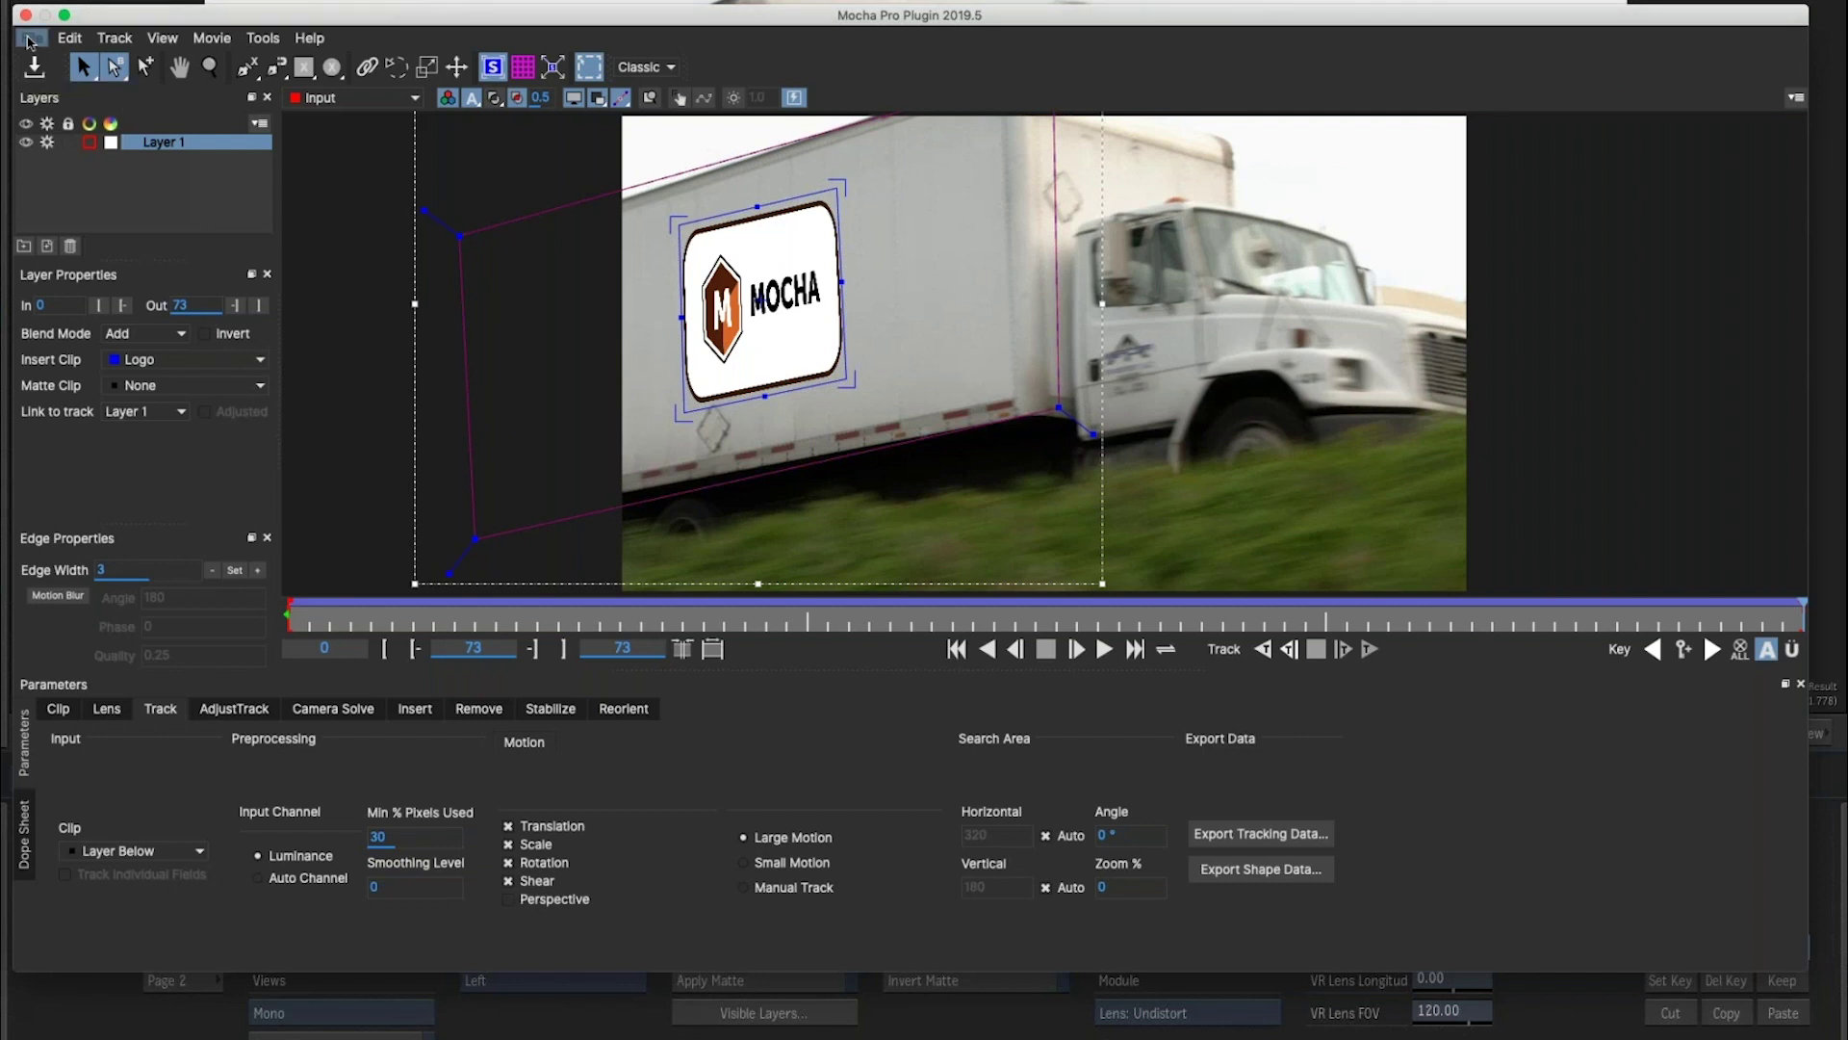
pyautogui.click(32, 39)
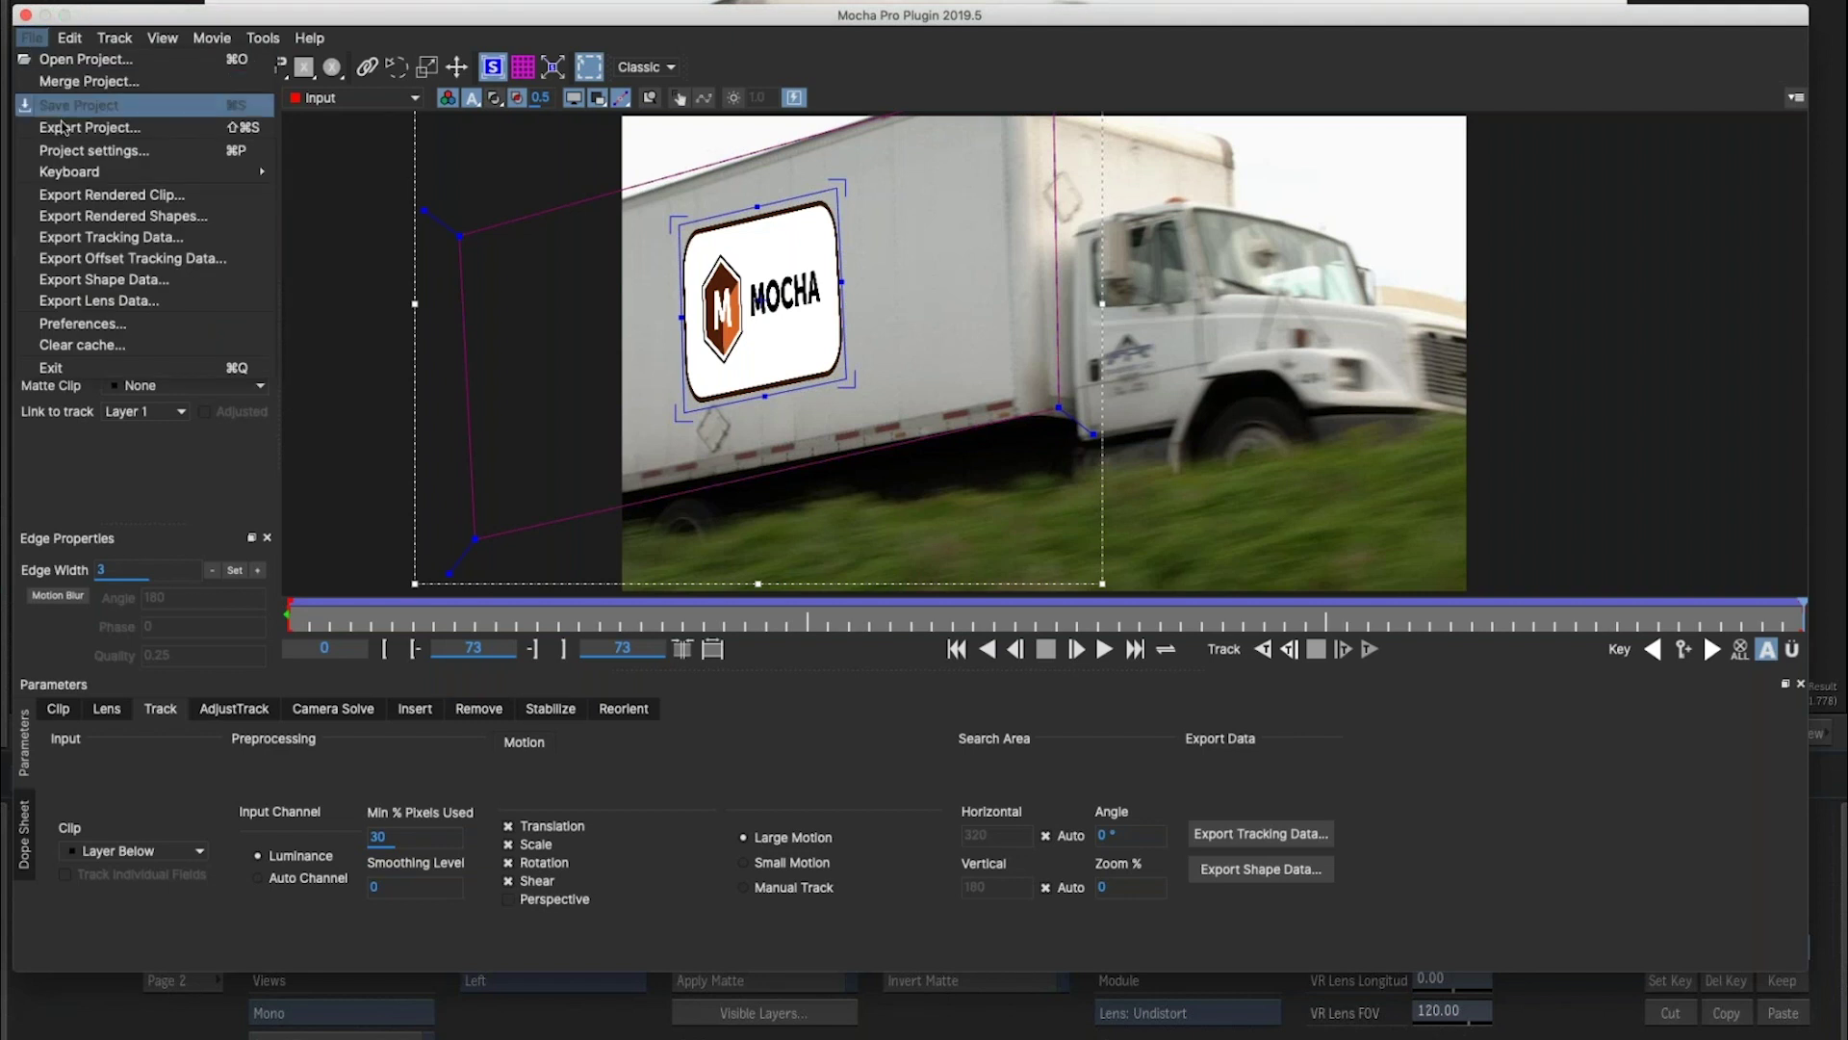
pyautogui.click(67, 126)
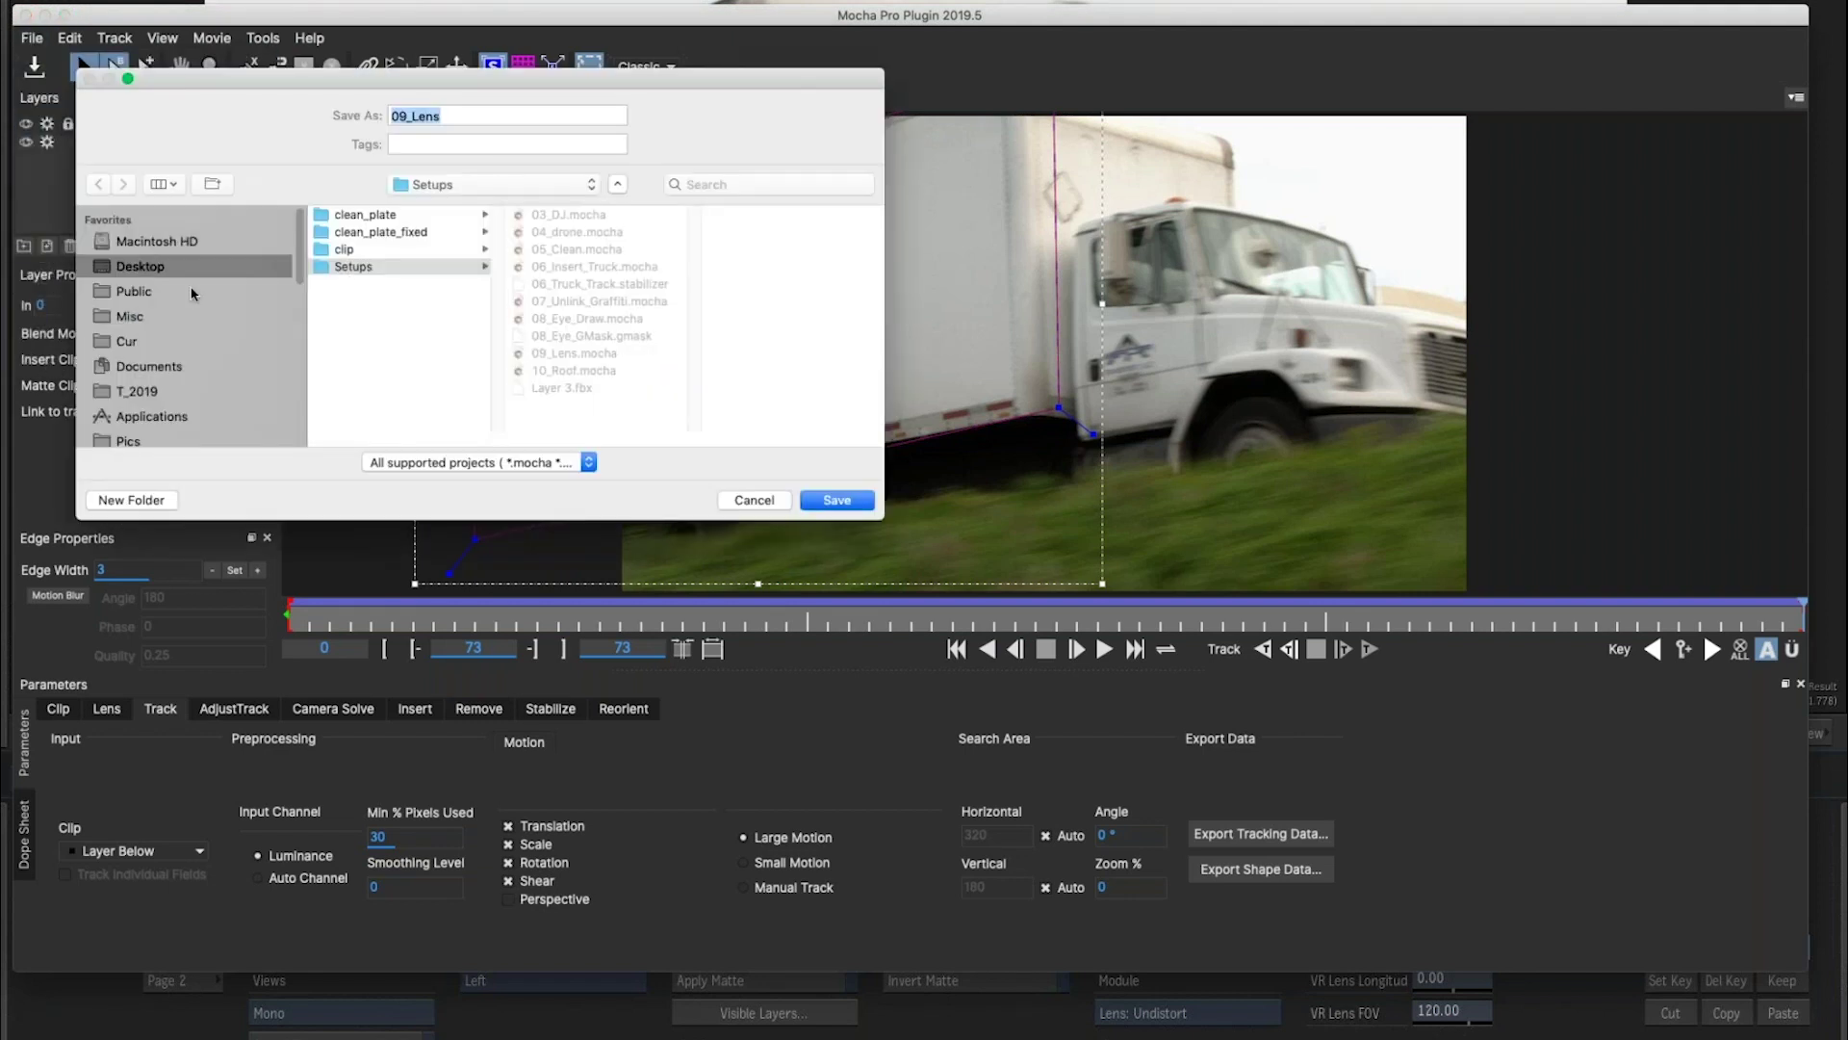
pyautogui.write('truck')
pyautogui.click(836, 500)
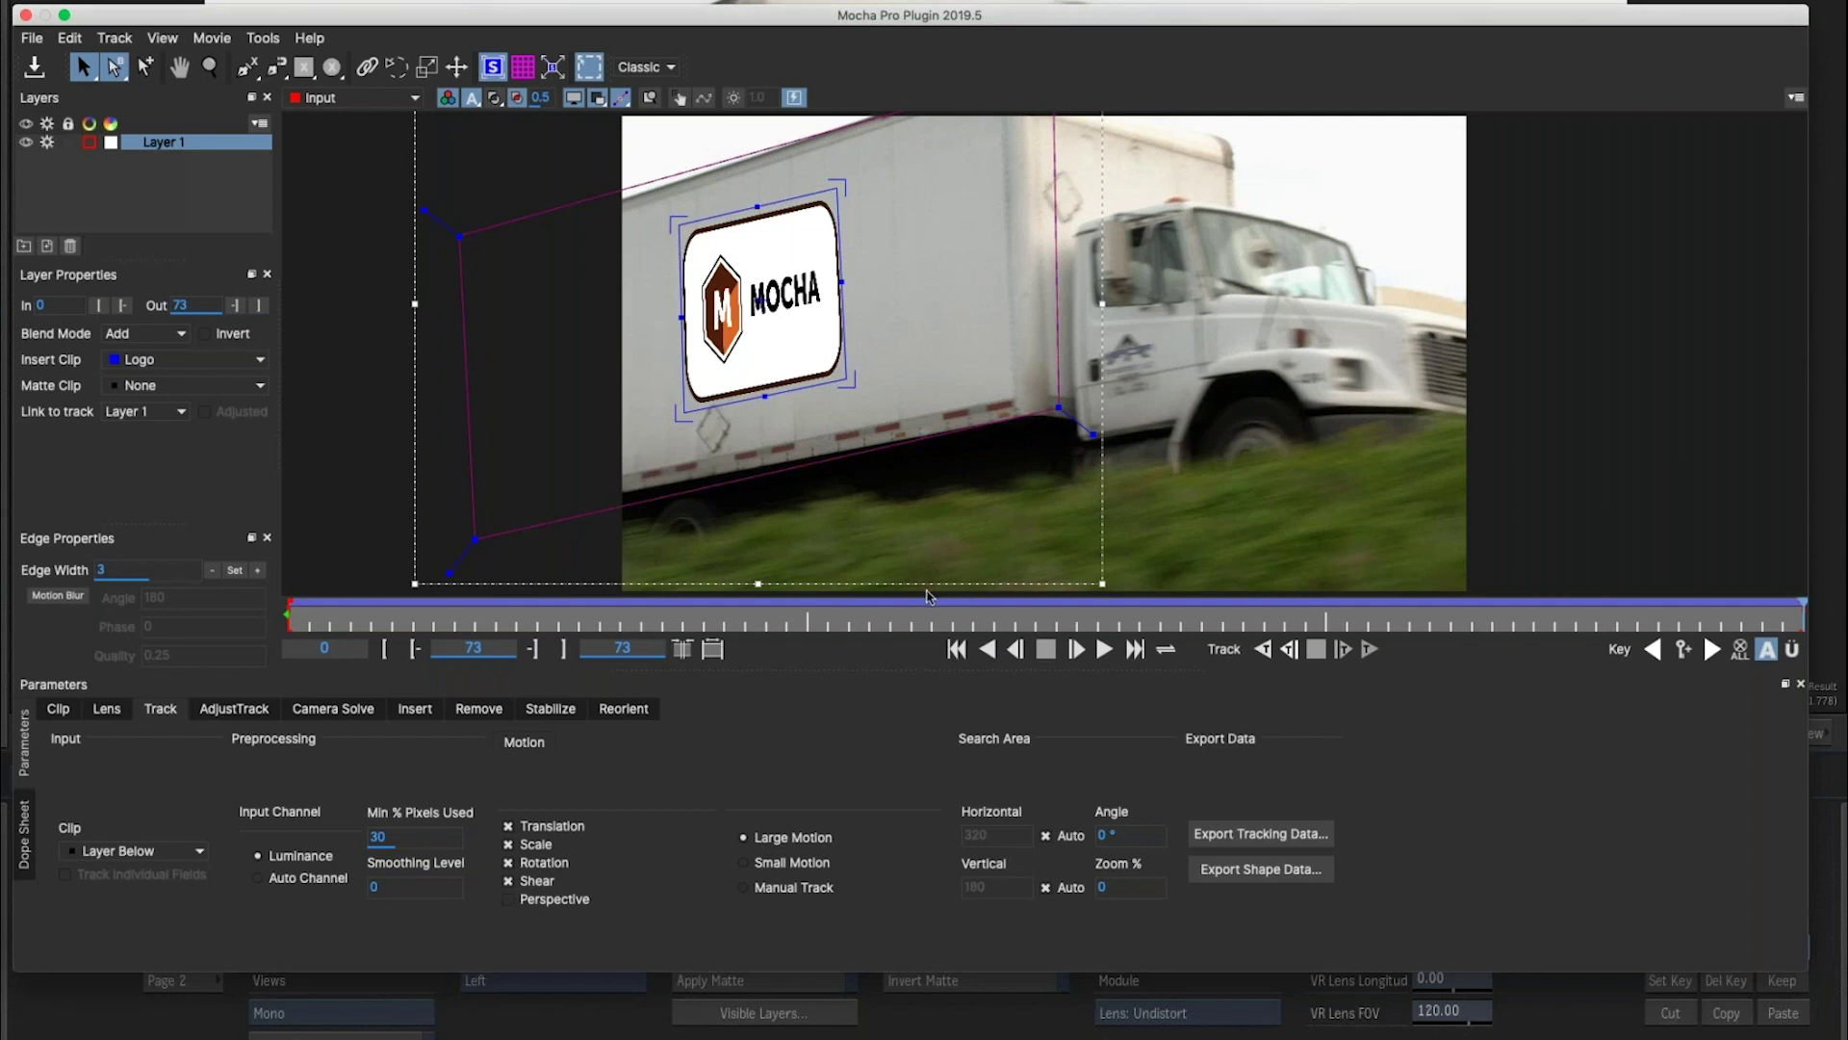
# Review the inserted logo near the clip's start and close the Mocha window.
pyautogui.moveTo(714, 619); pyautogui.dragTo(388, 655)
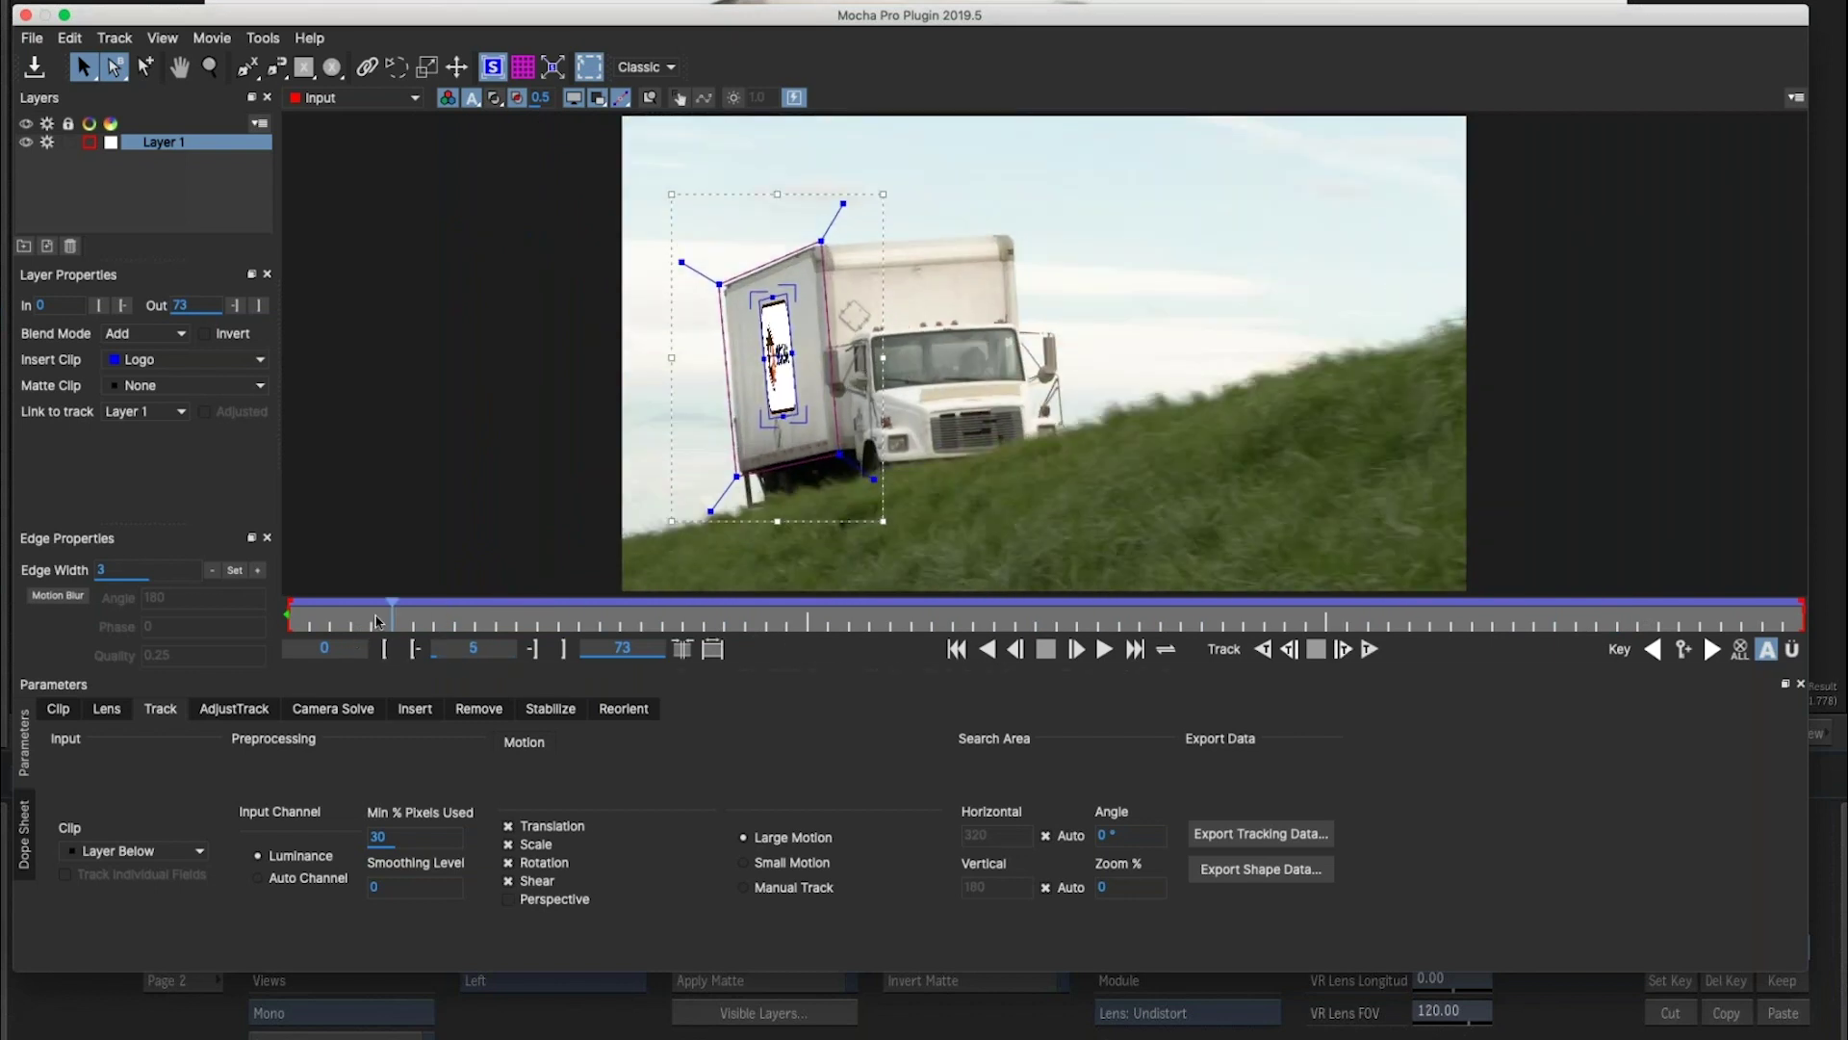
pyautogui.moveTo(392, 616); pyautogui.dragTo(331, 617)
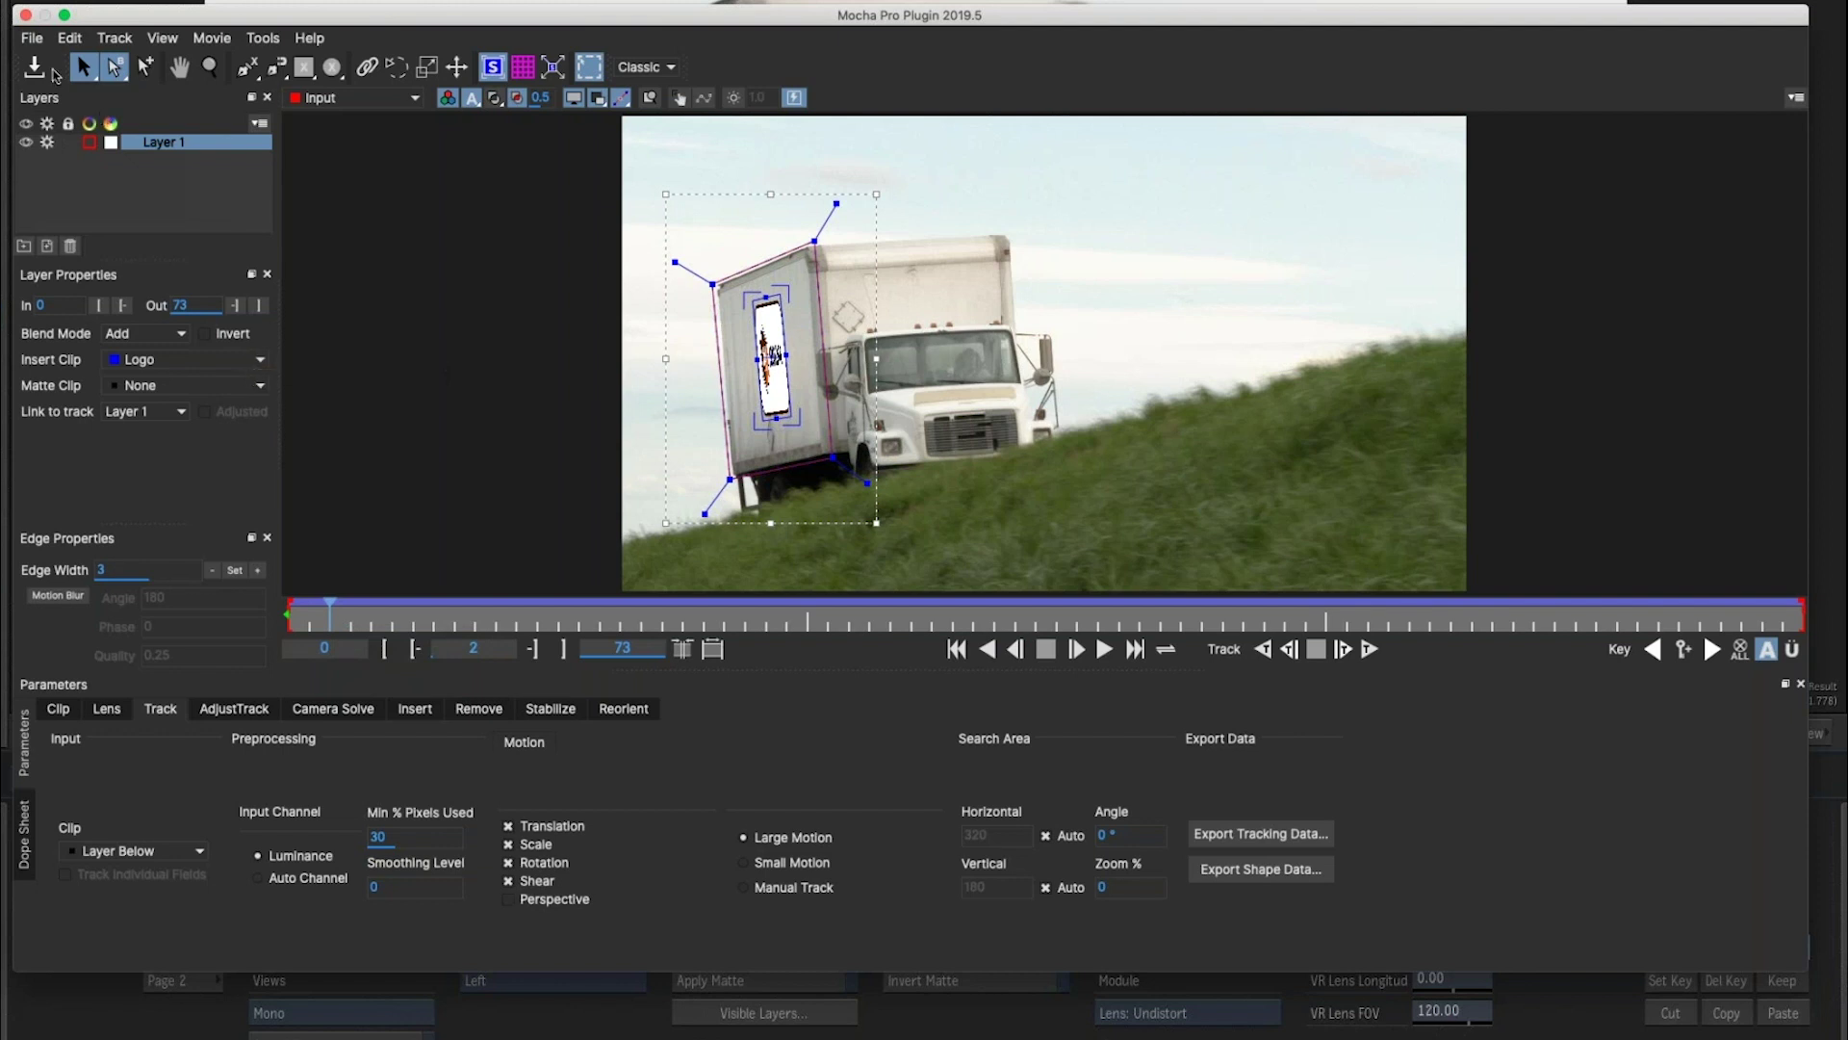
pyautogui.click(26, 14)
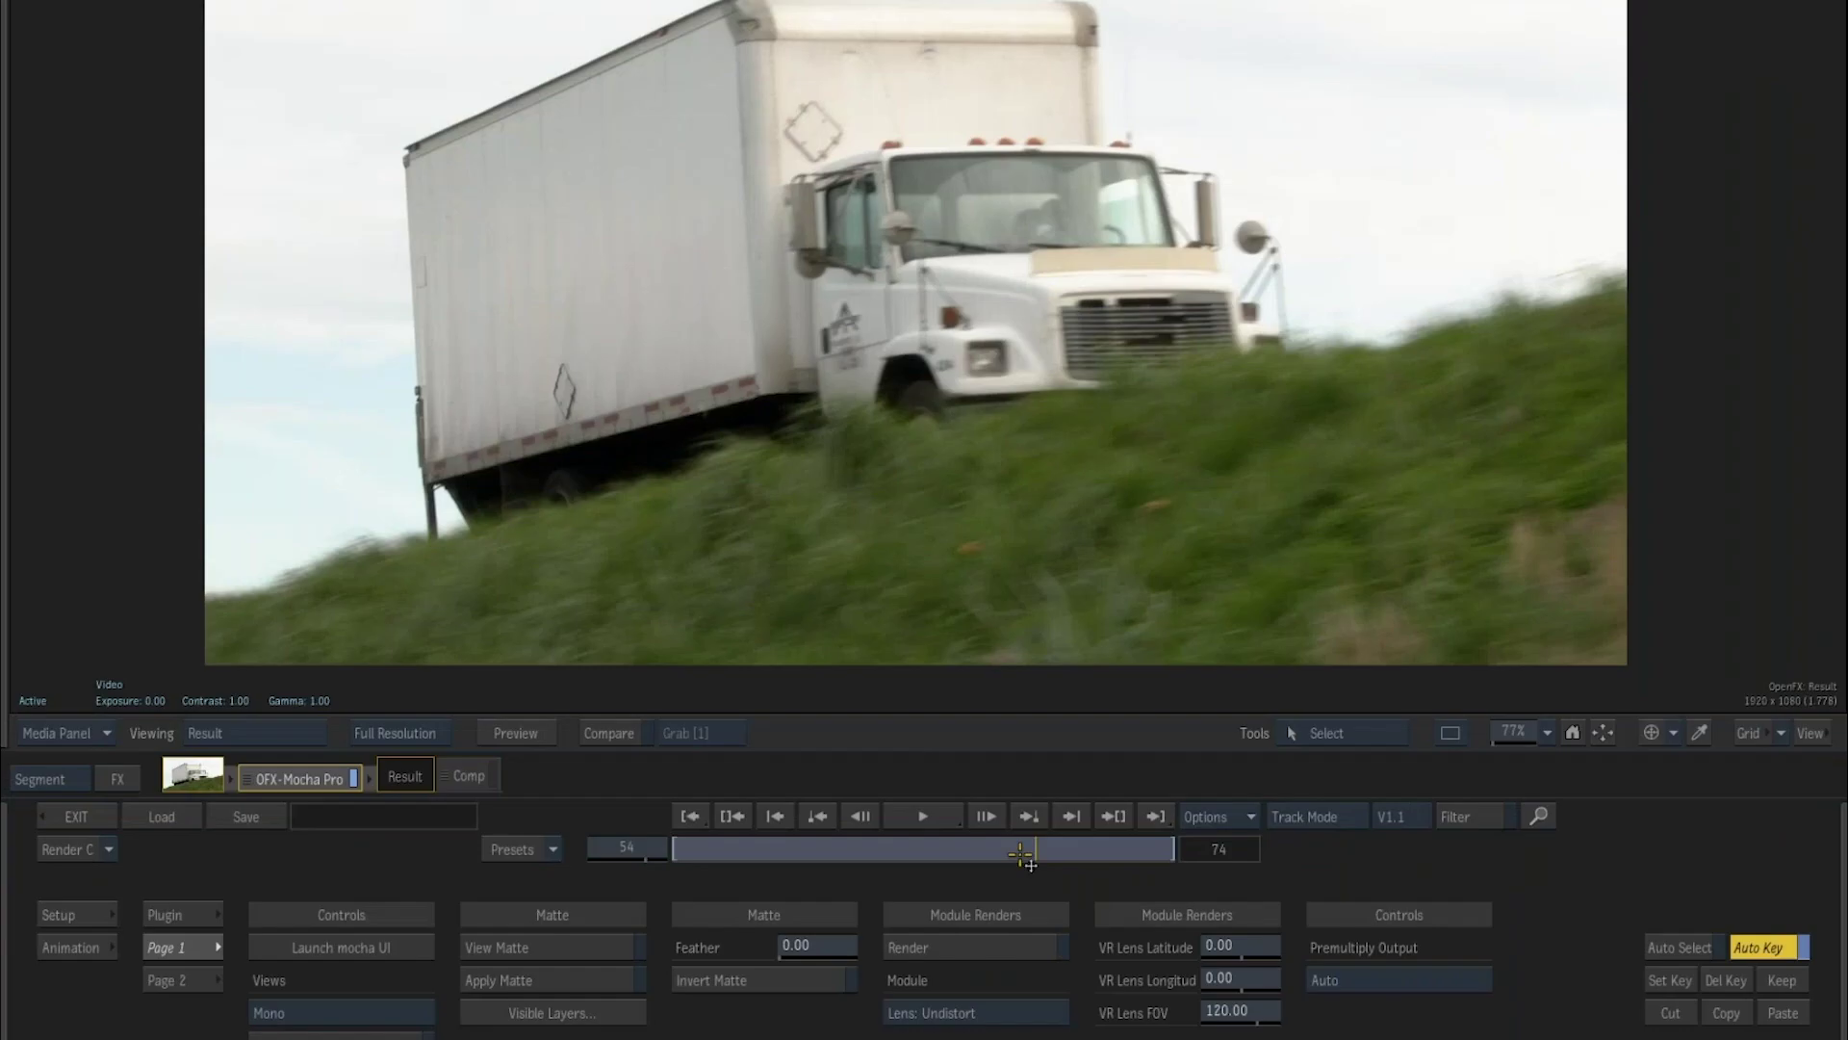
# Set the Mocha Pro module to Insert: Composite, turn on its rendering, and check the logo at frame 43.
pyautogui.click(951, 1025)
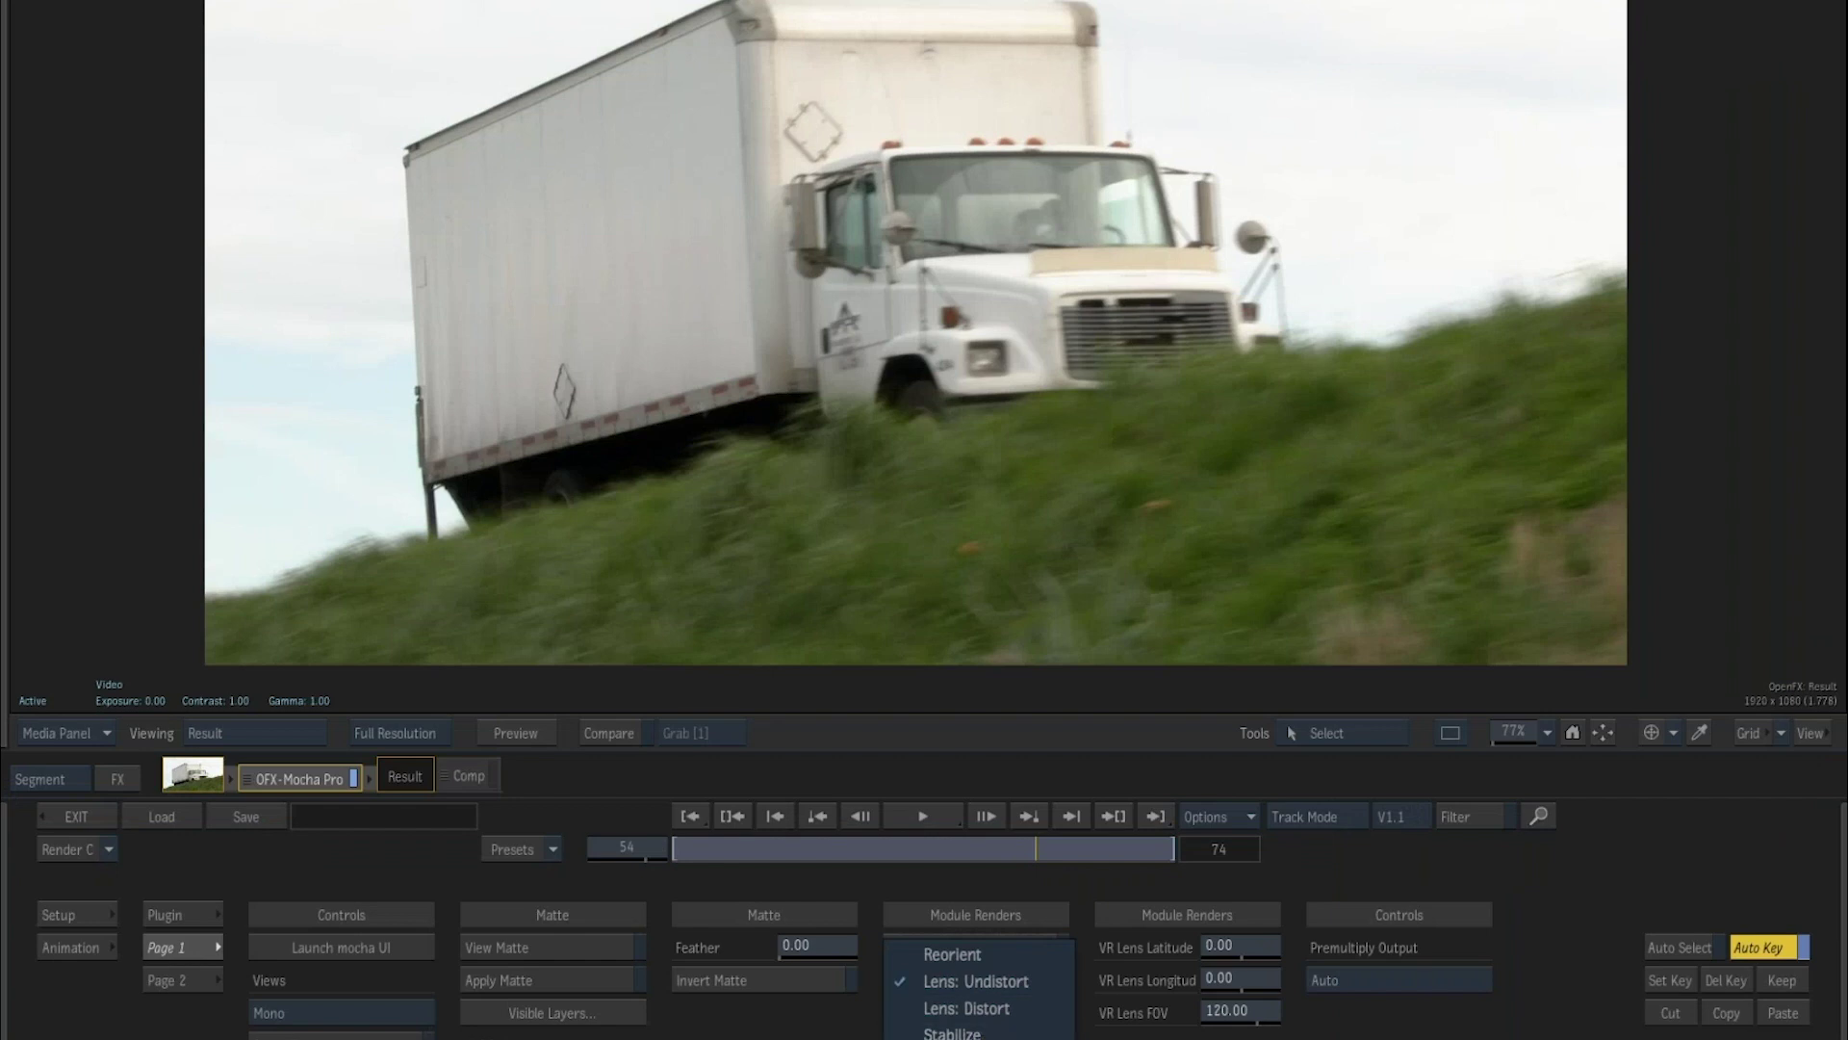
pyautogui.click(962, 1036)
pyautogui.click(976, 1024)
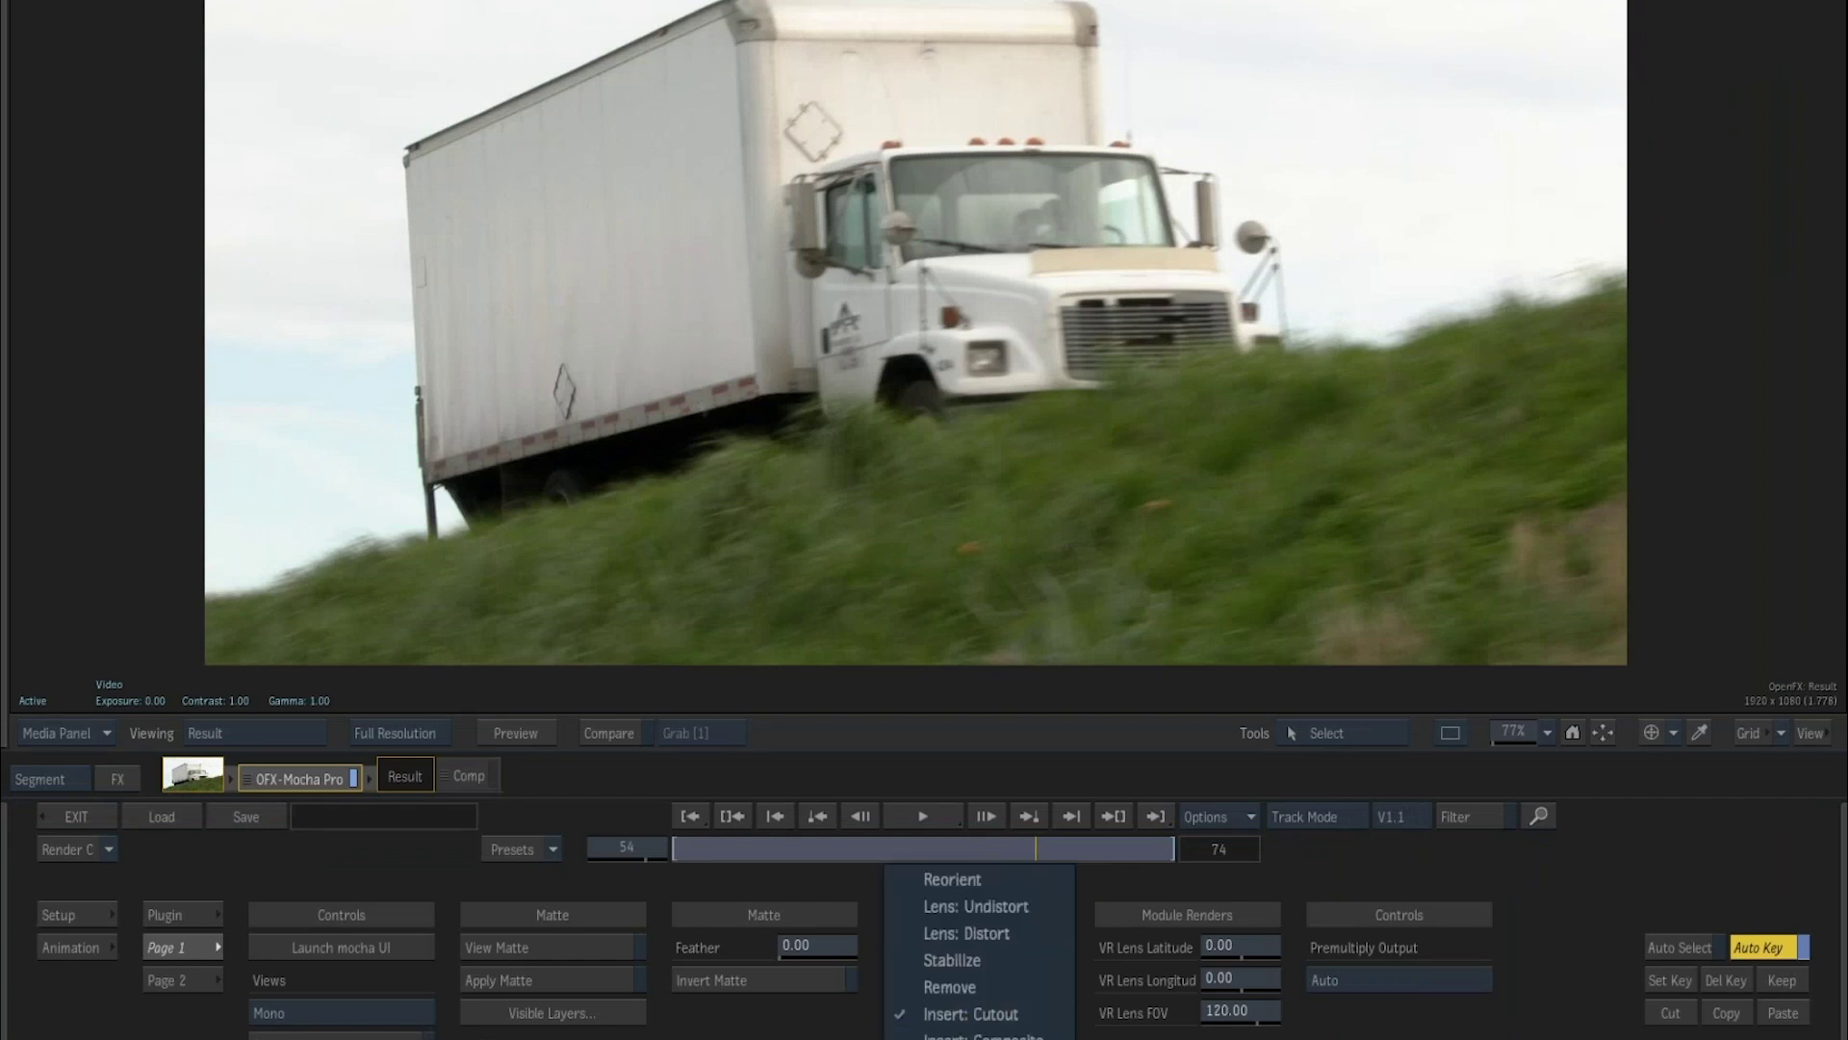
pyautogui.click(962, 1032)
pyautogui.click(955, 949)
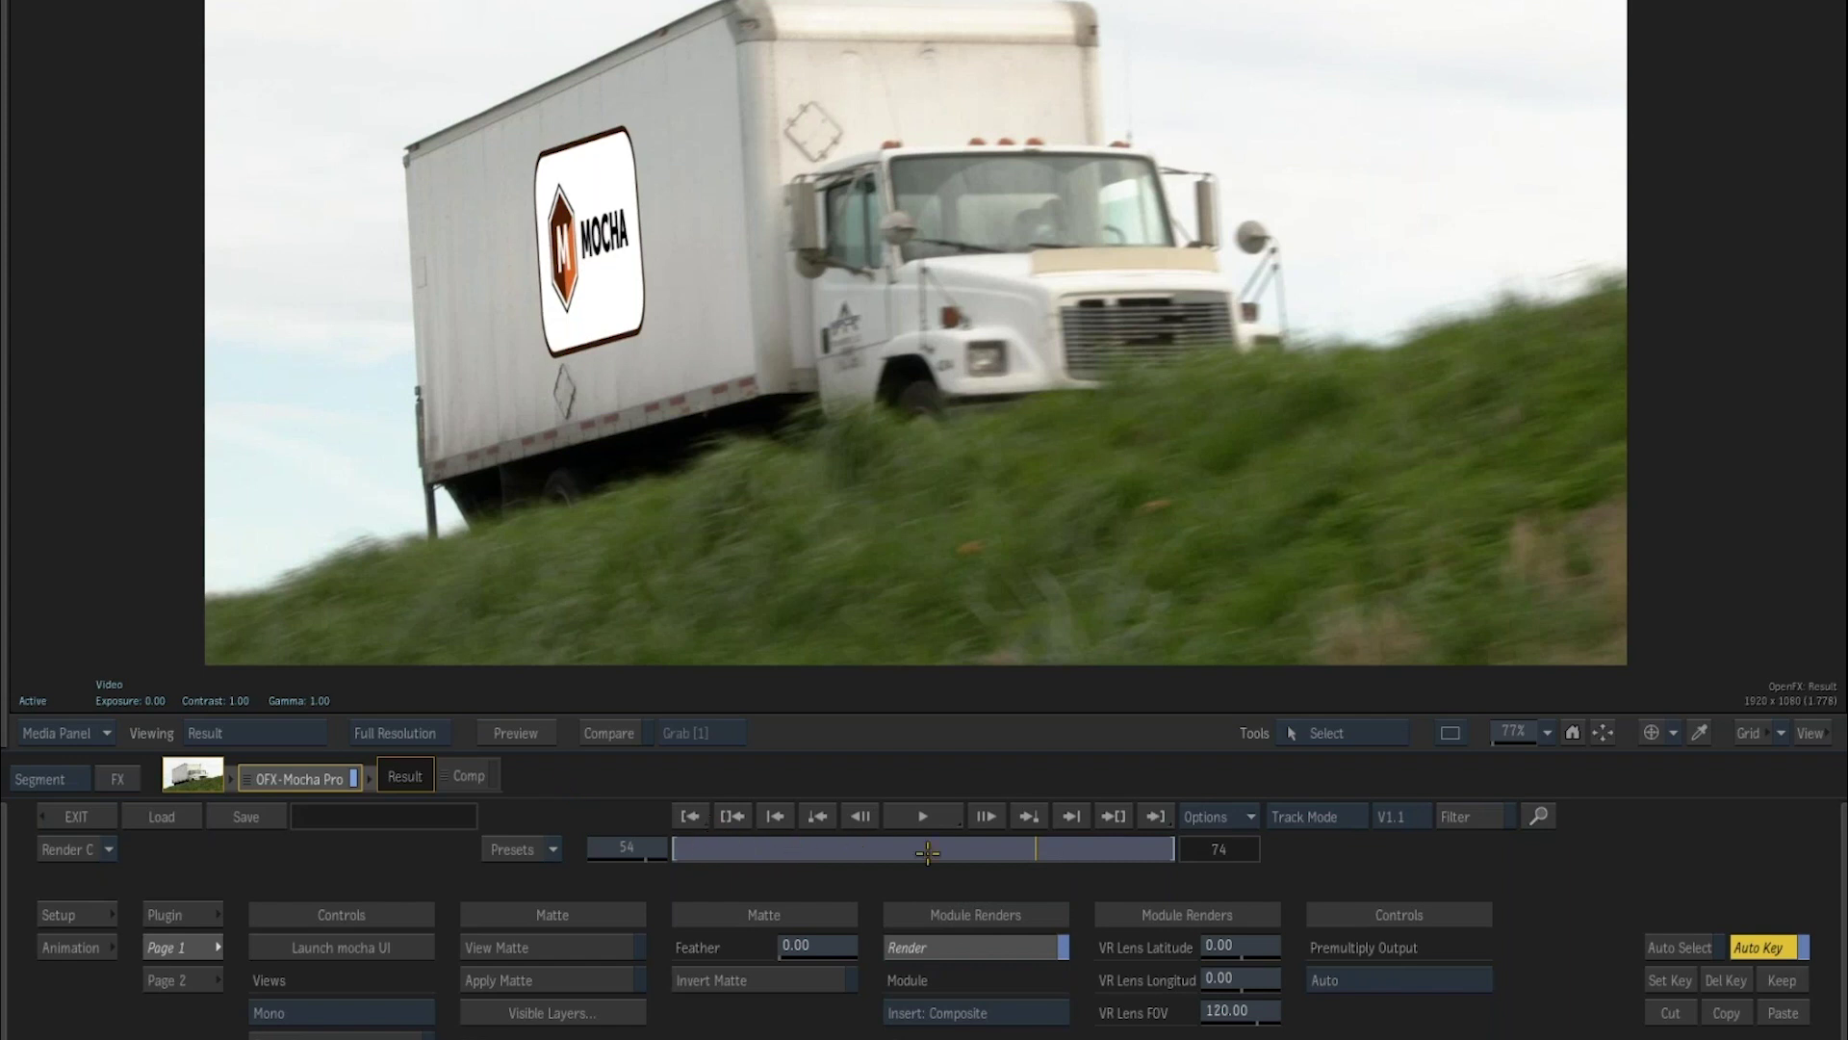
pyautogui.moveTo(1028, 854); pyautogui.dragTo(960, 851)
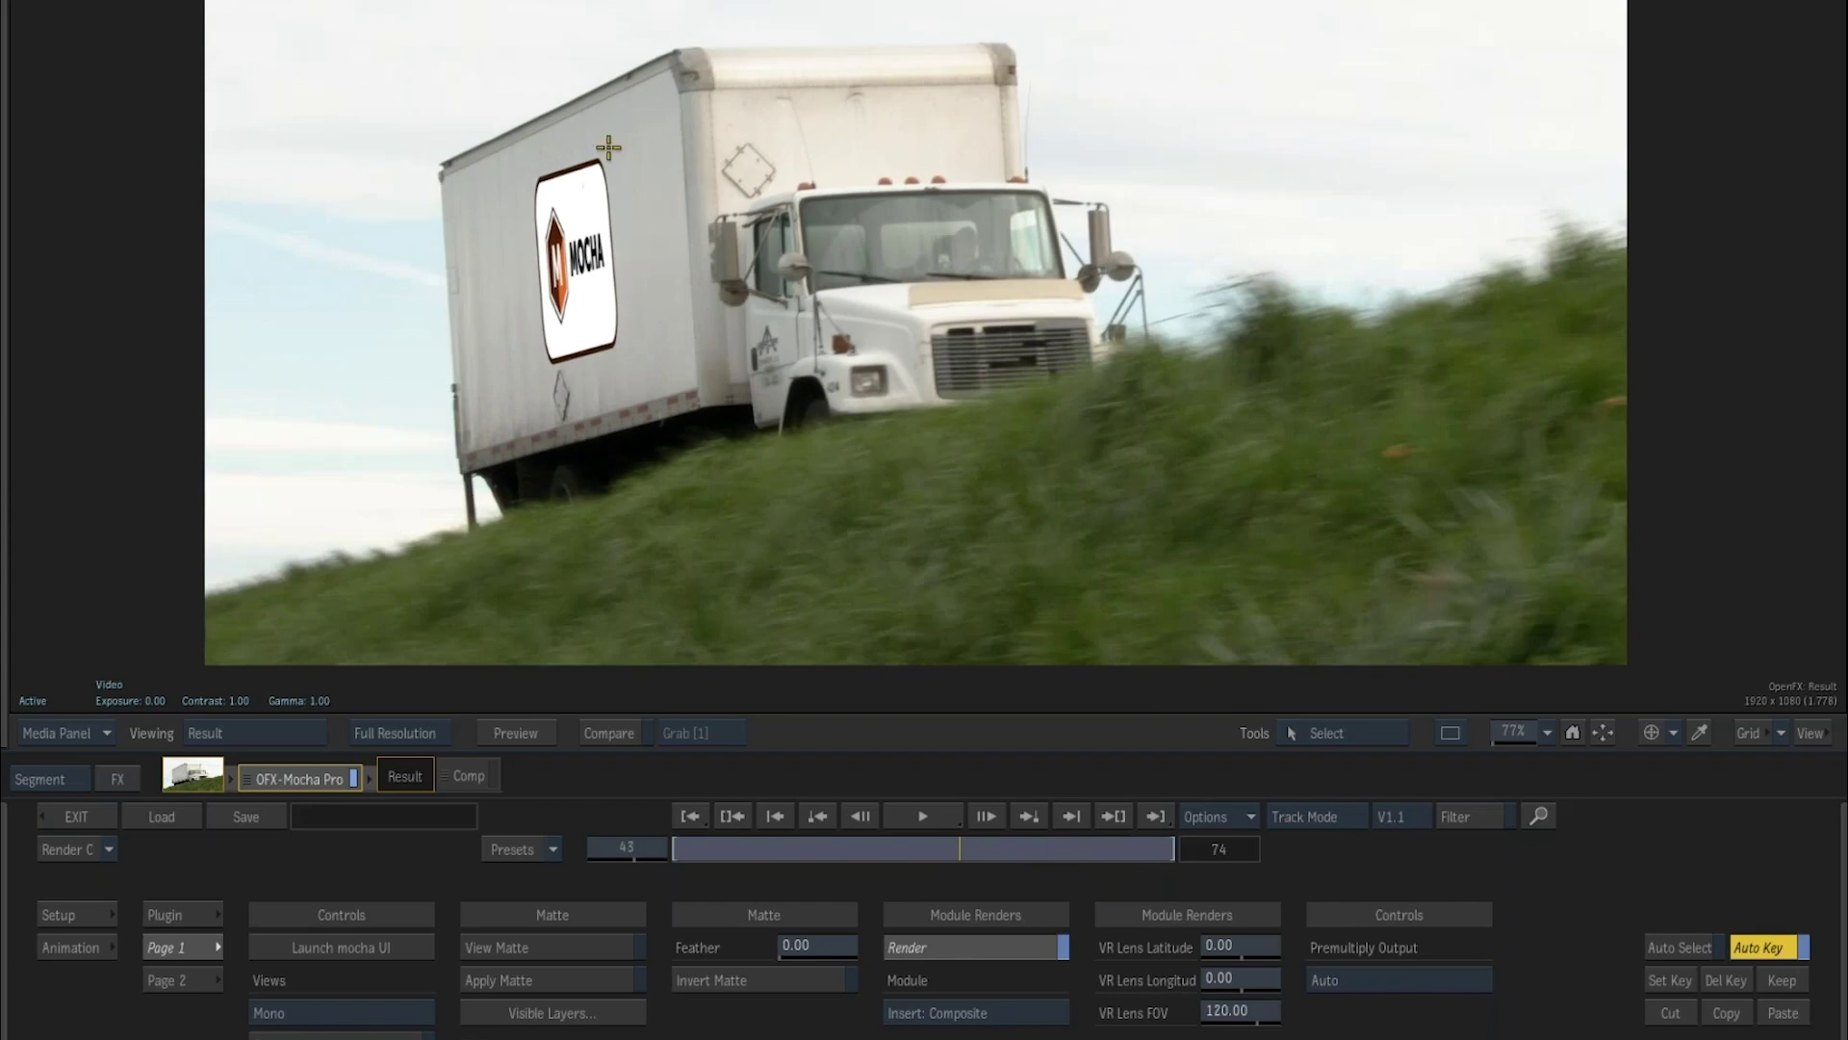
# Leave the timeline effect for the Batch schematic and reposition the truck clip and Action node in the Inserts group.
pyautogui.click(70, 948)
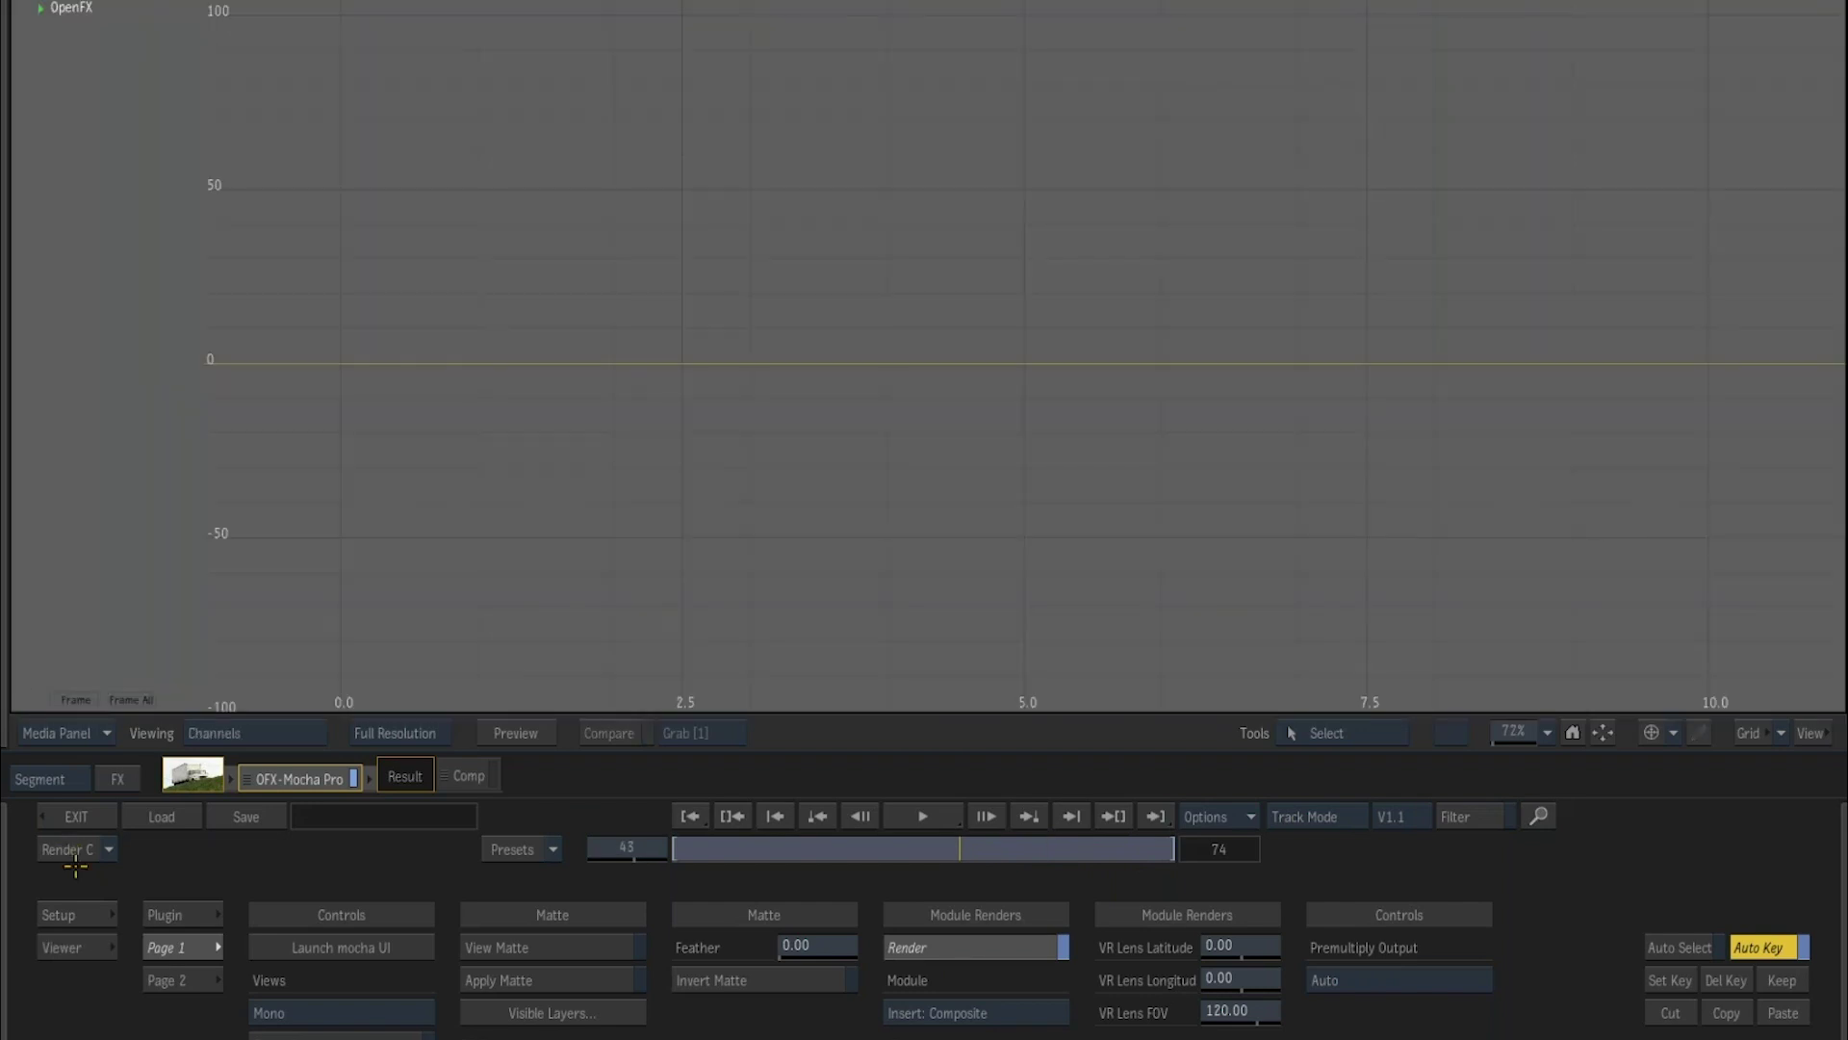
pyautogui.click(77, 816)
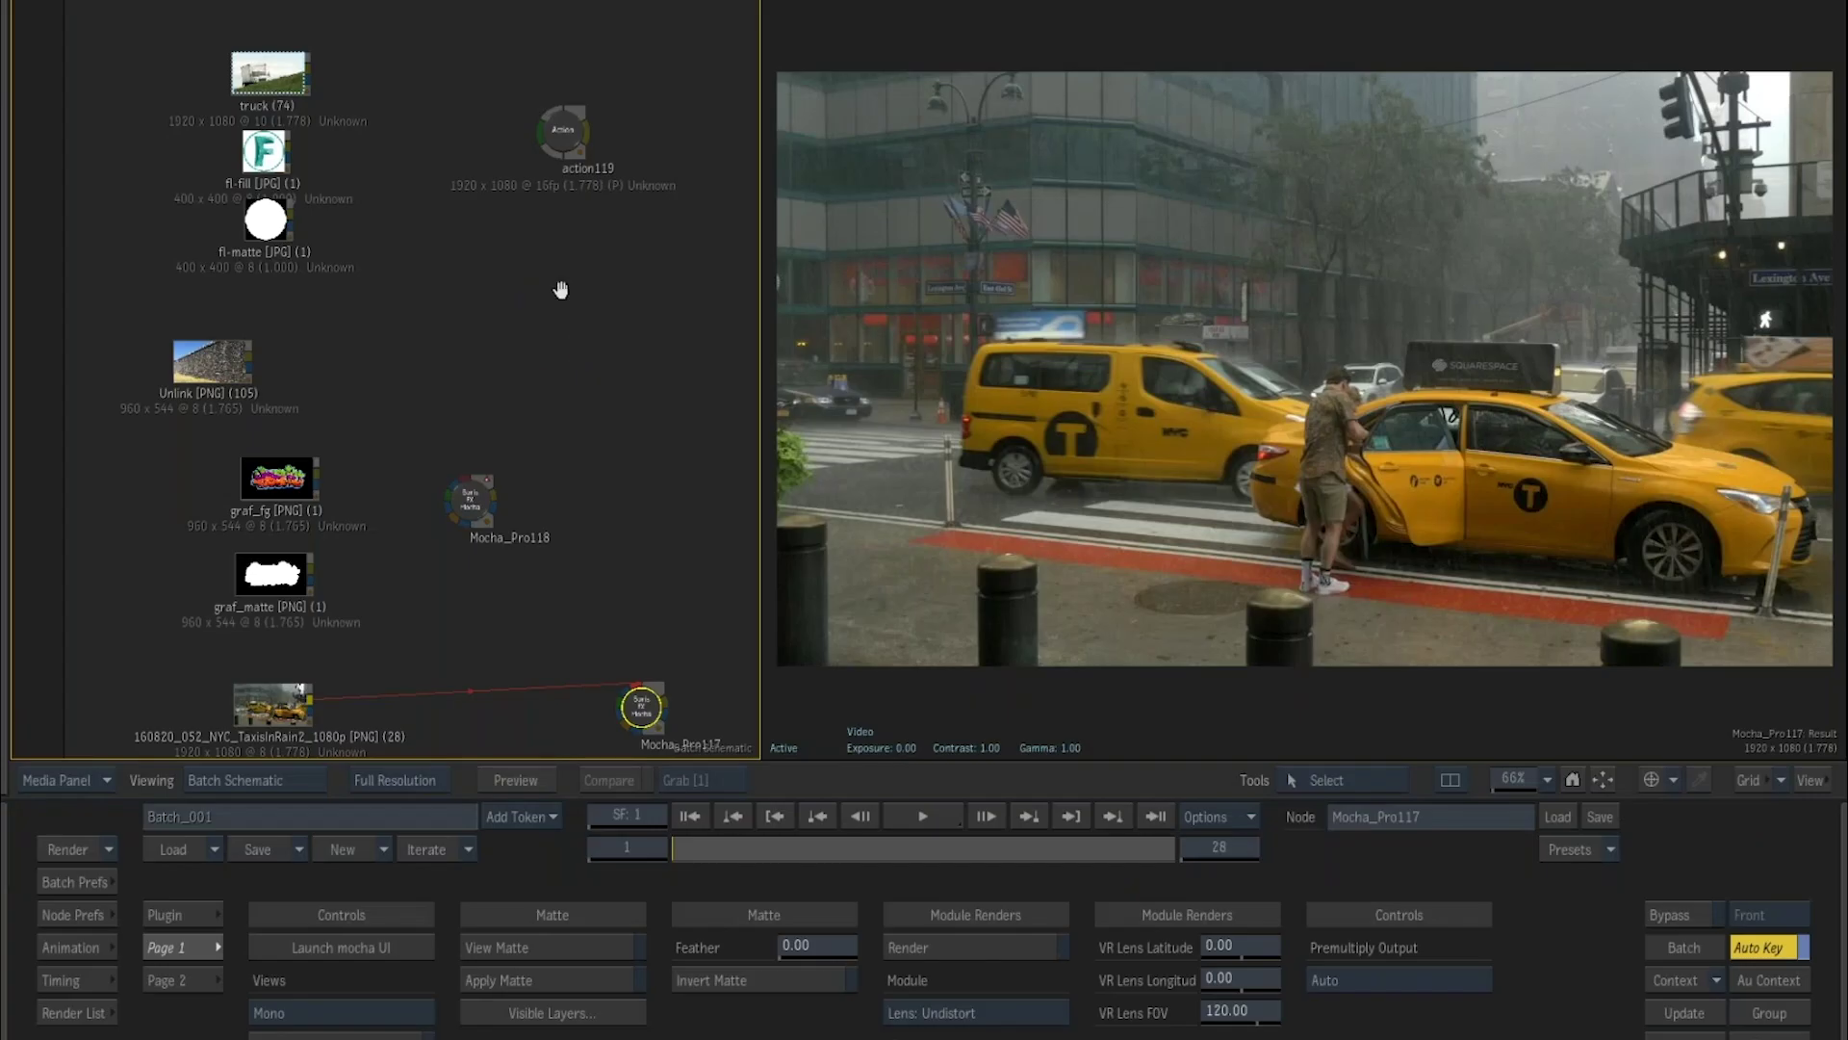
pyautogui.moveTo(557, 285); pyautogui.dragTo(466, 74)
pyautogui.click(284, 248)
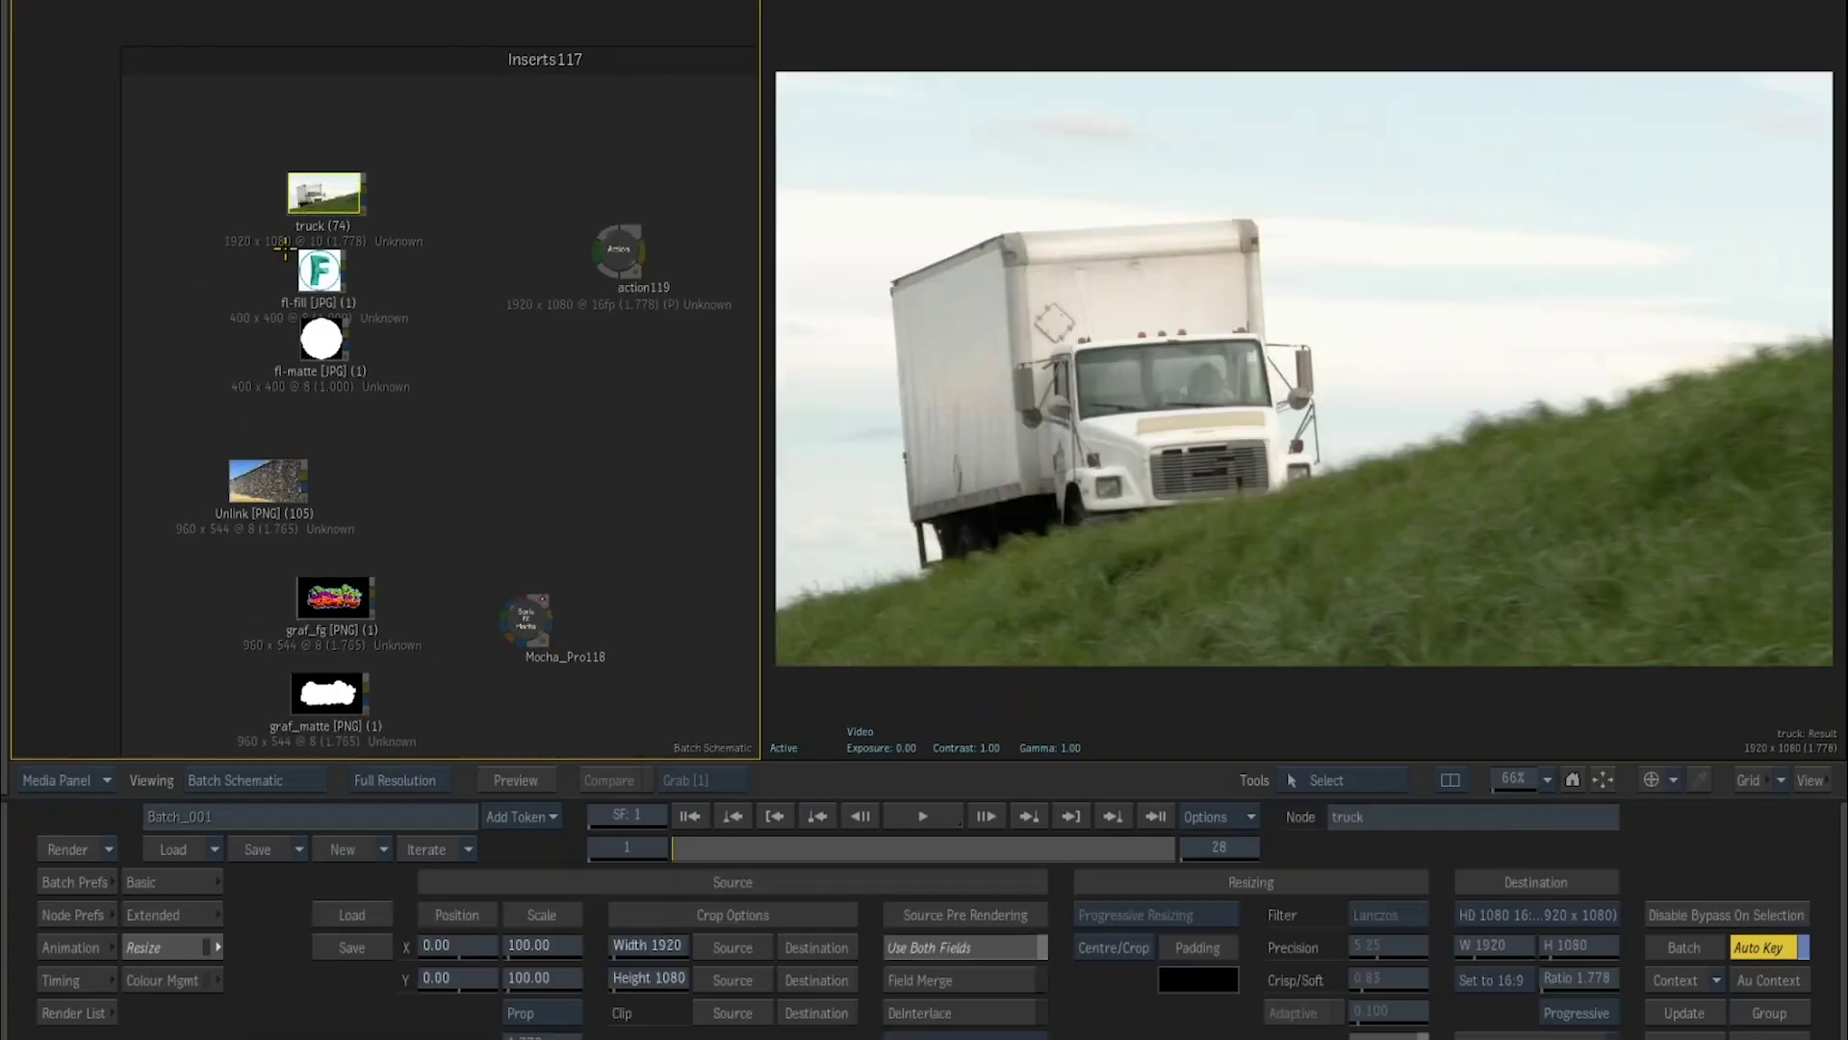
pyautogui.moveTo(323, 204); pyautogui.dragTo(317, 163)
pyautogui.click(319, 273)
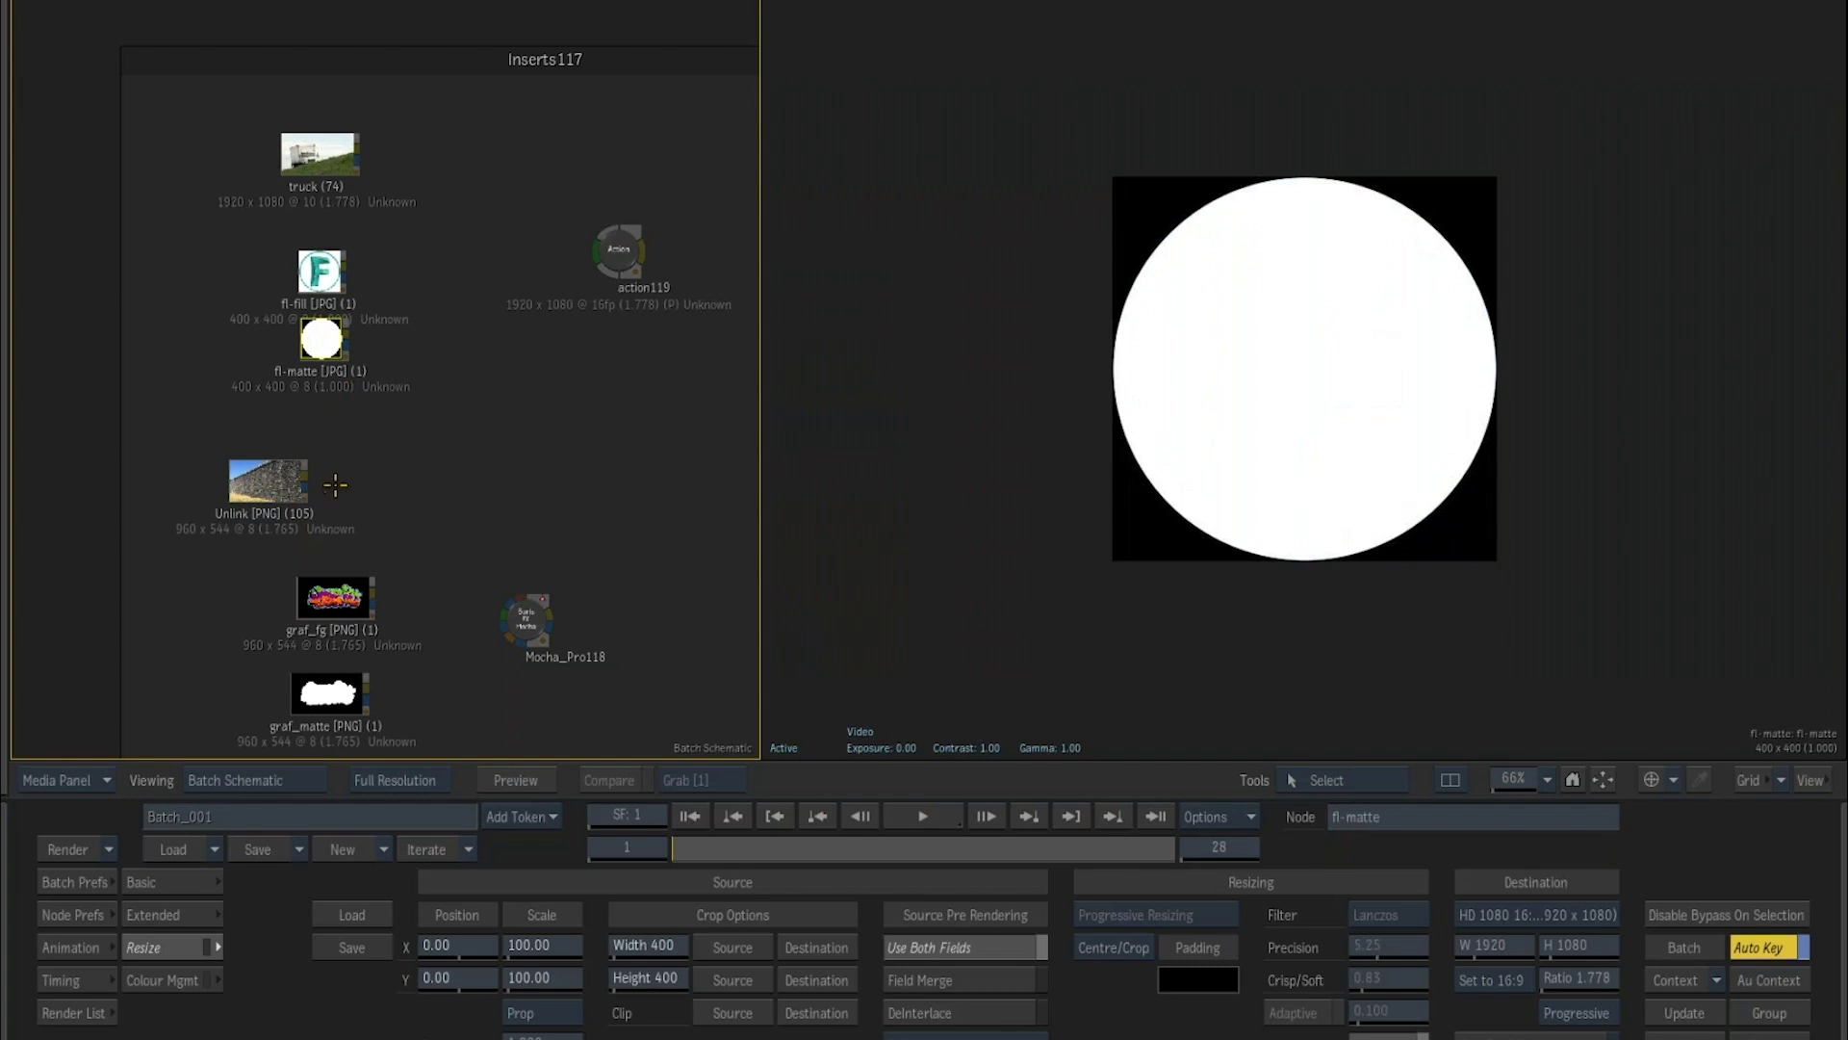
pyautogui.click(617, 255)
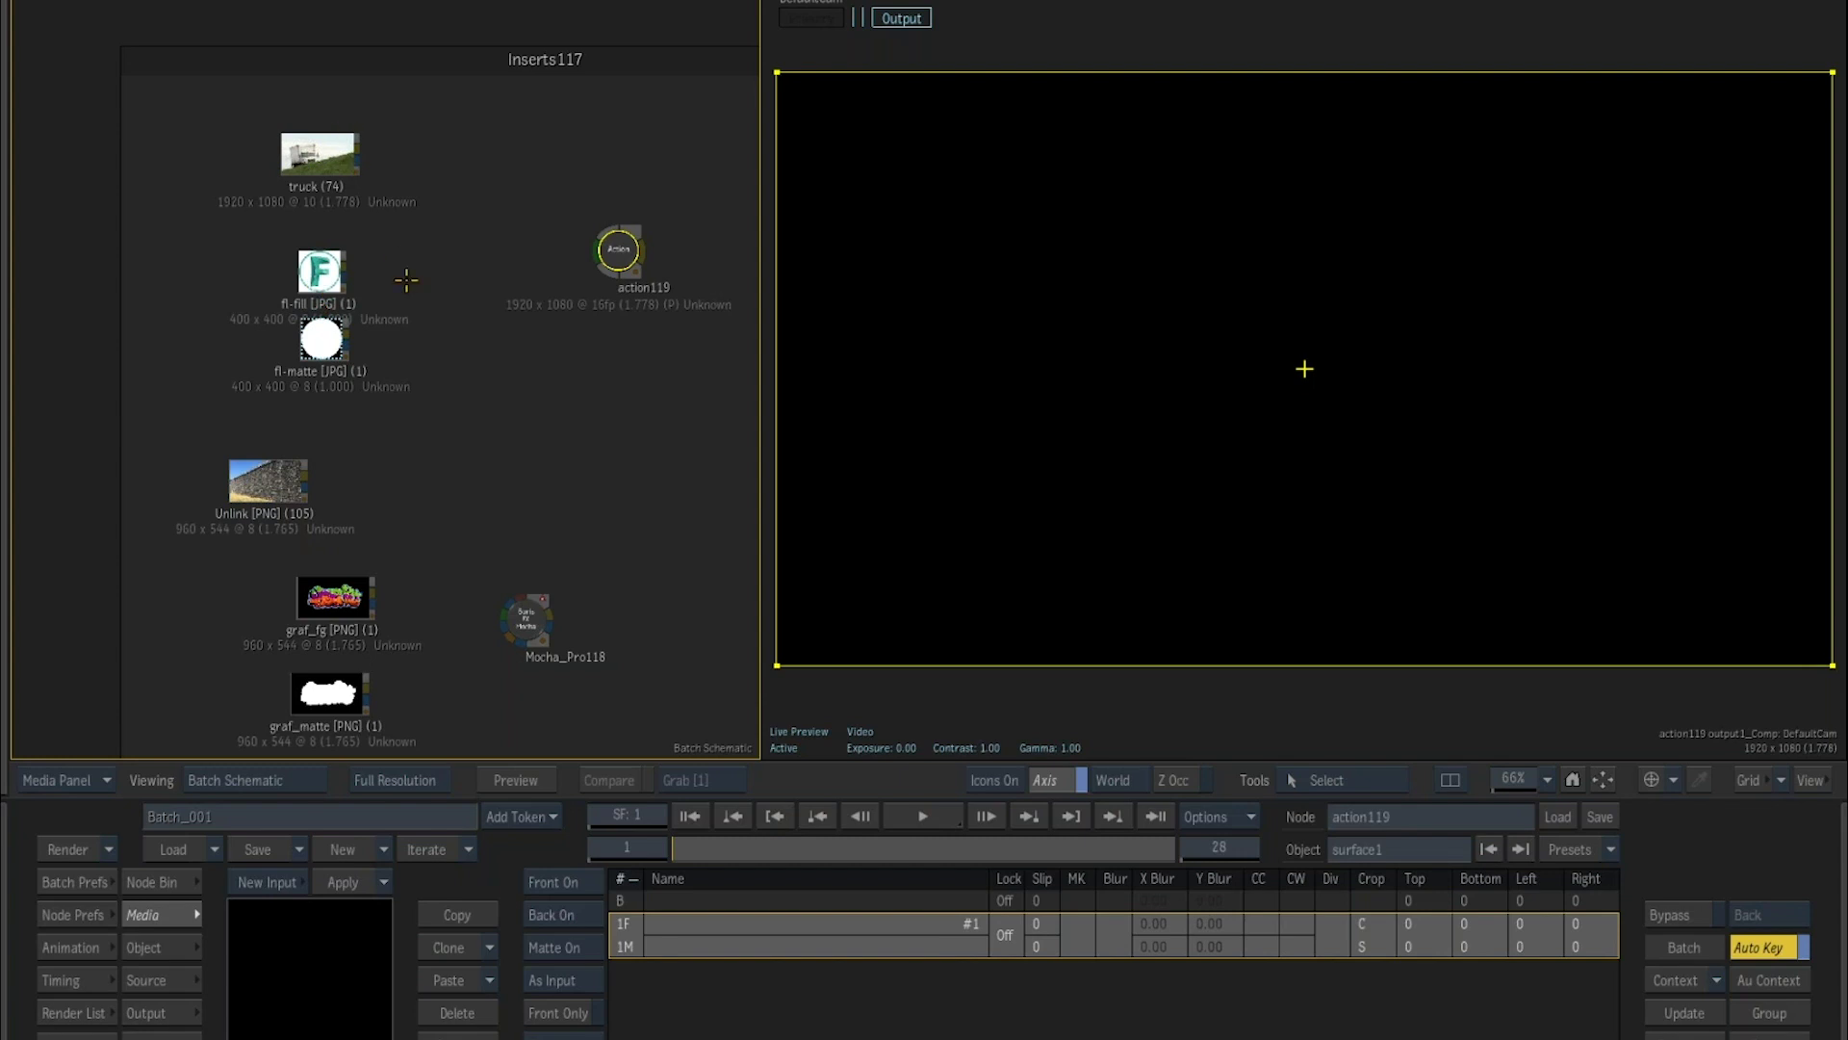
pyautogui.click(317, 152)
pyautogui.moveTo(323, 159); pyautogui.dragTo(328, 172)
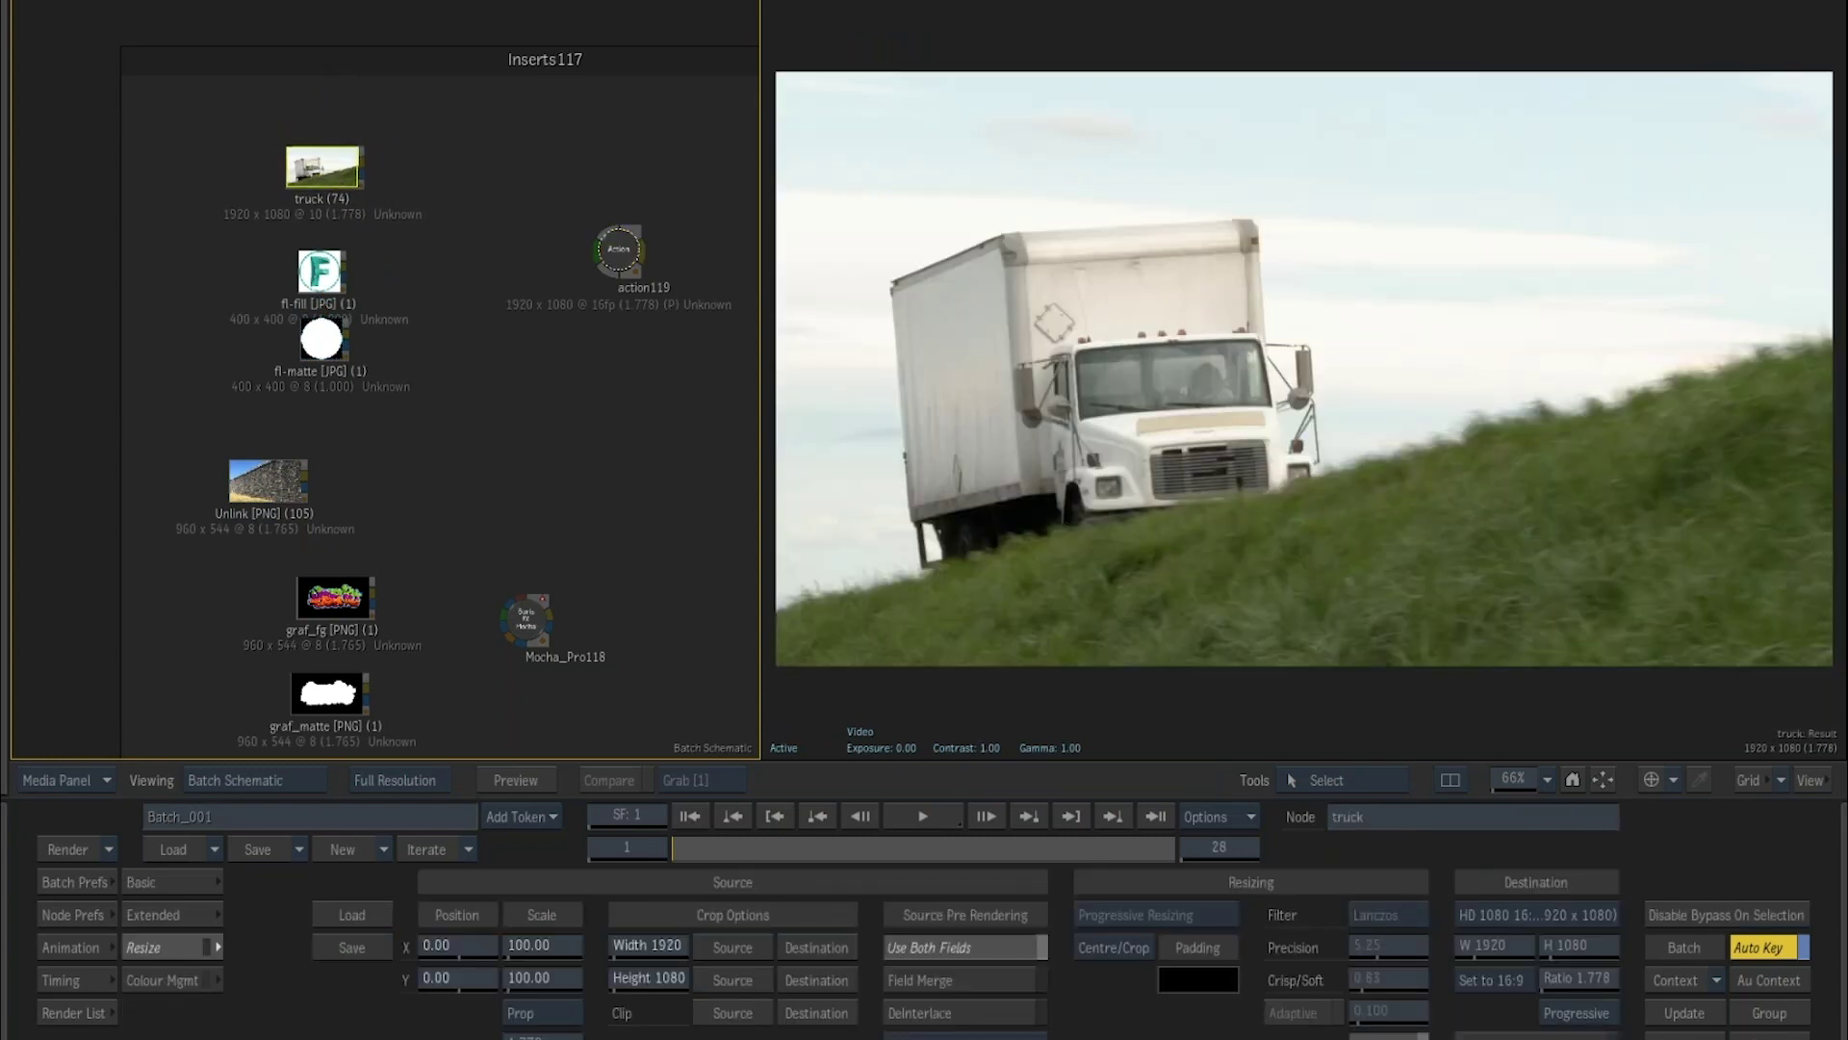
pyautogui.moveTo(616, 256)
pyautogui.mouseDown()
pyautogui.moveTo(628, 188)
pyautogui.moveTo(638, 250)
pyautogui.mouseUp()
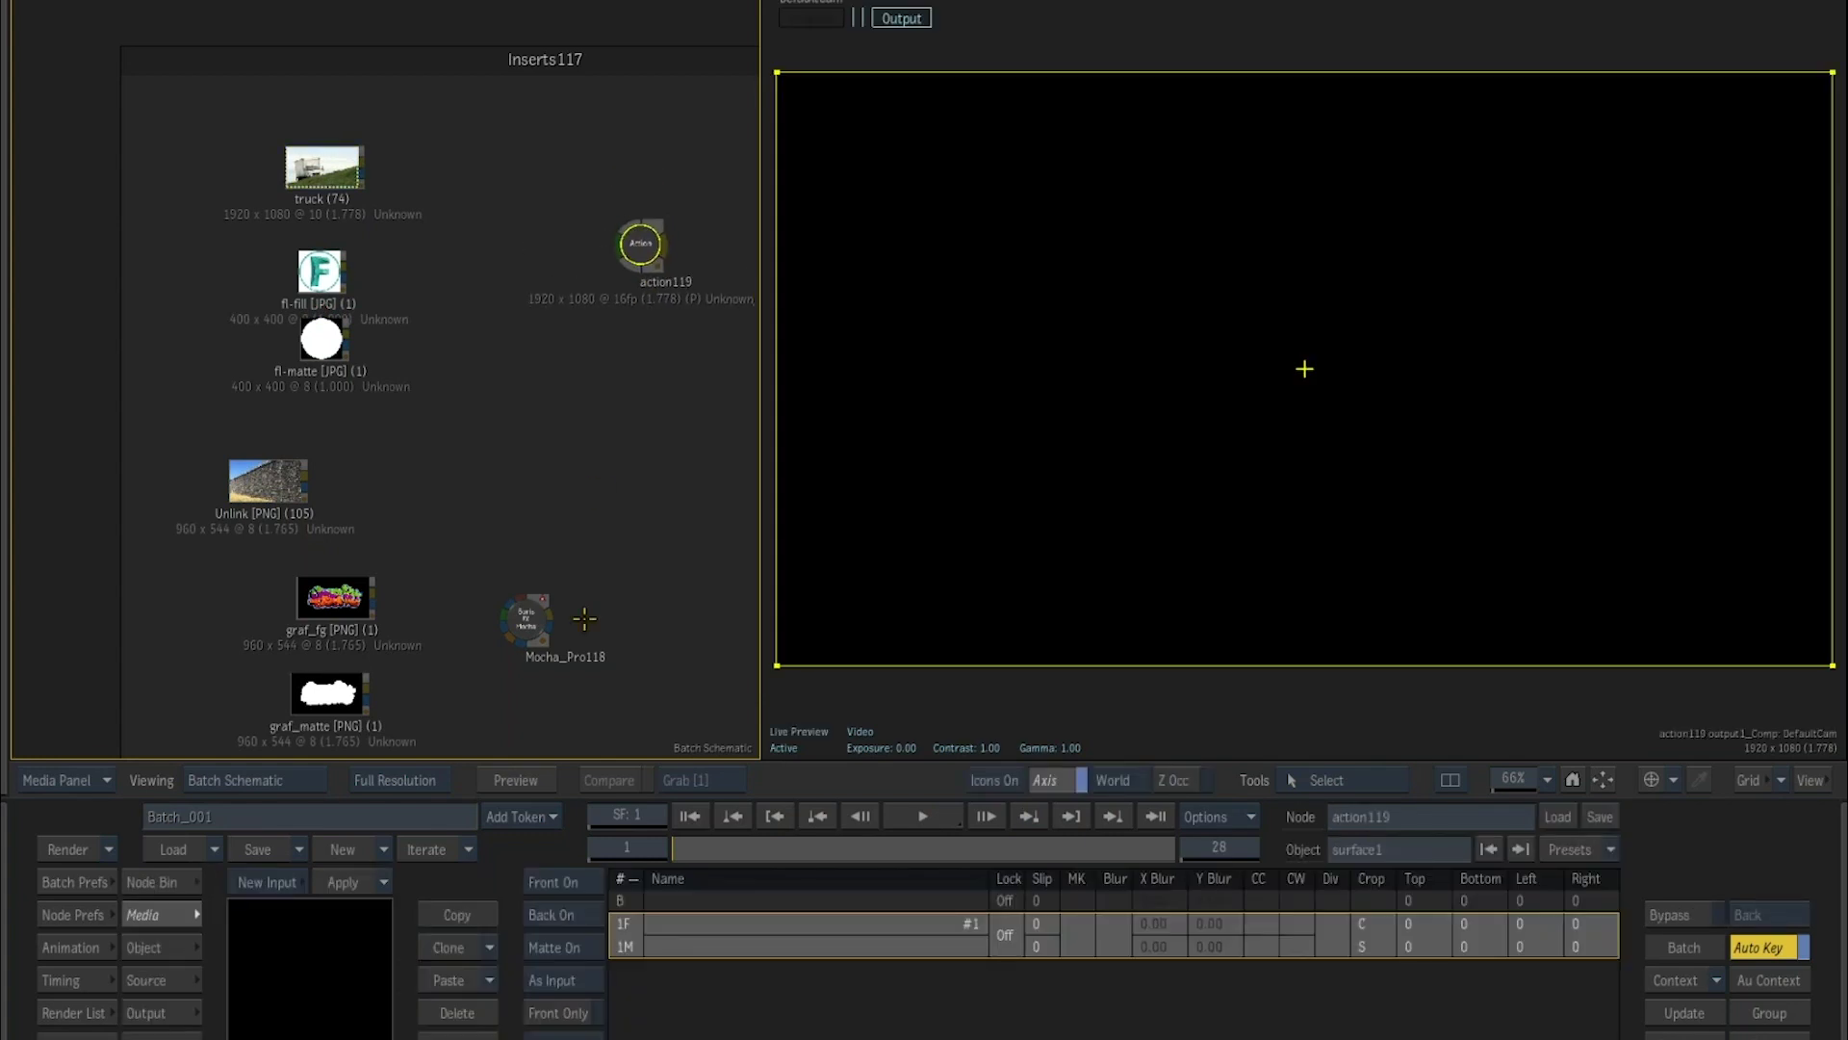
# Place a copy of the Mocha Pro node beside the truck, fl-fill and fl-matte clips.
pyautogui.click(524, 621)
pyautogui.moveTo(525, 621); pyautogui.dragTo(508, 252)
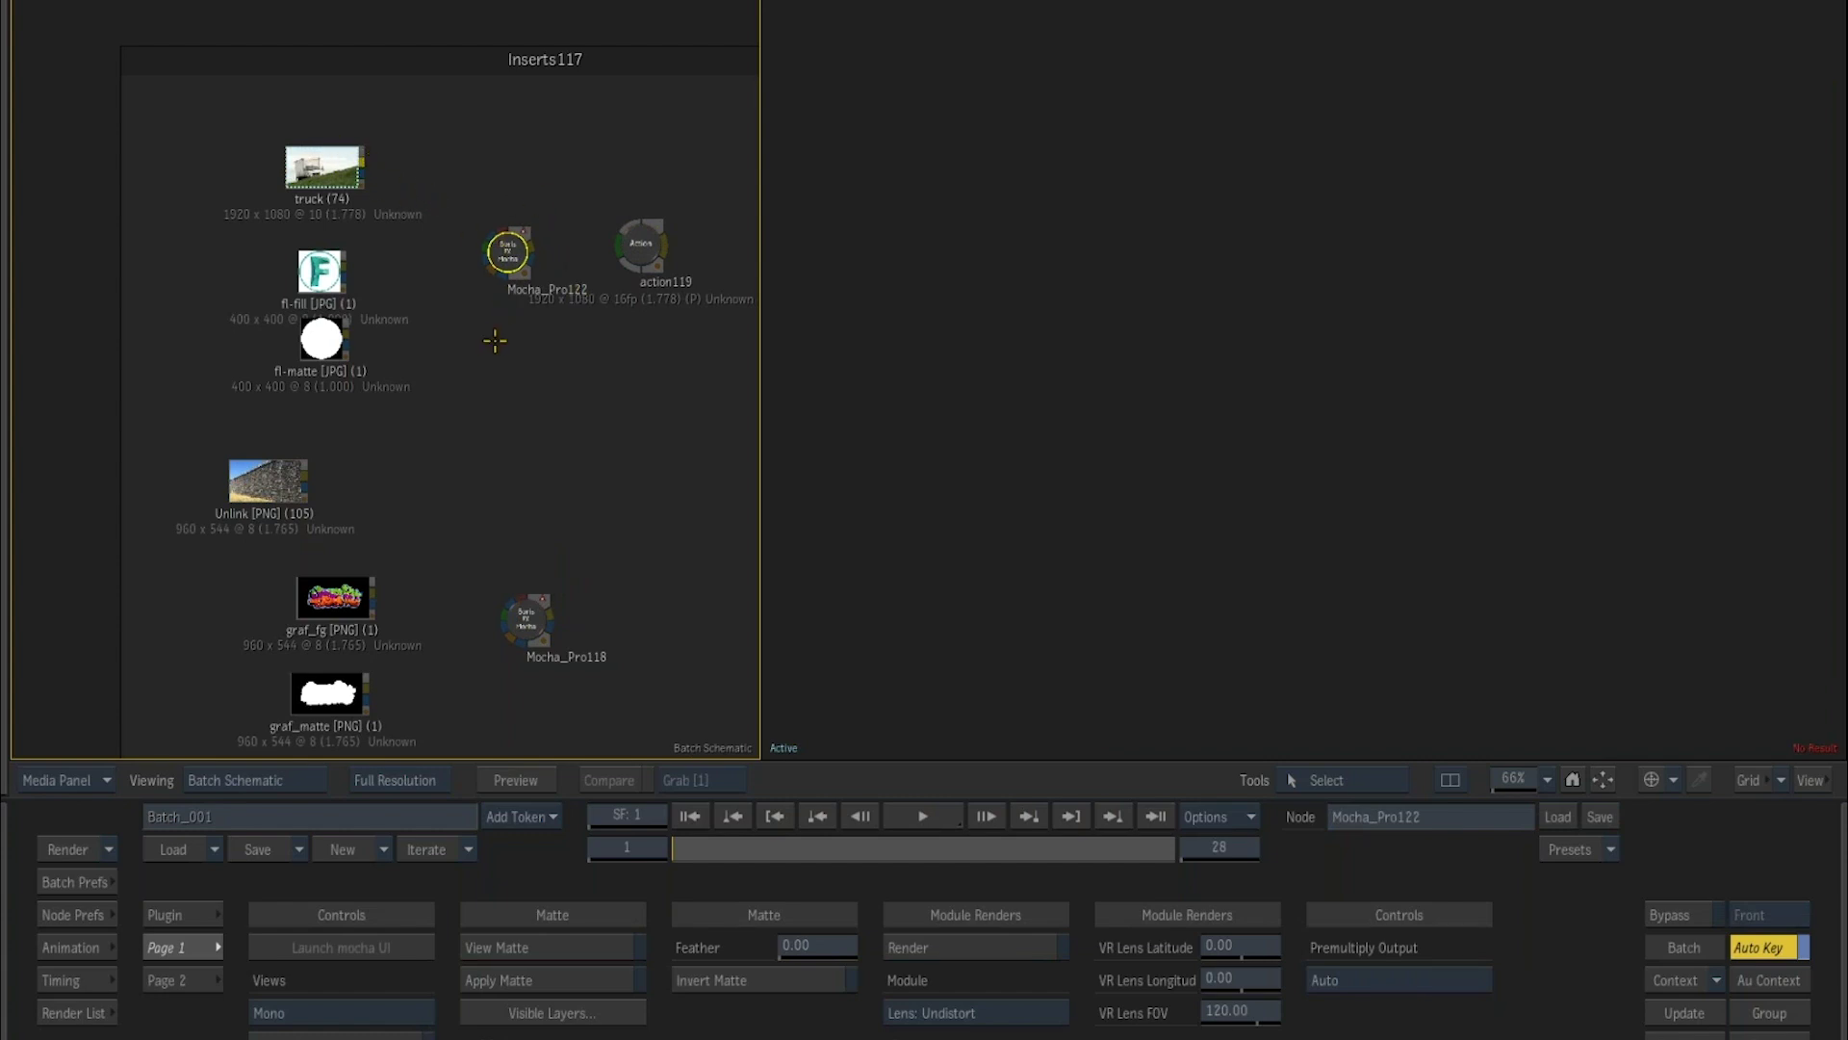
pyautogui.scroll(5, 495, 340)
pyautogui.moveTo(540, 243); pyautogui.dragTo(452, 464)
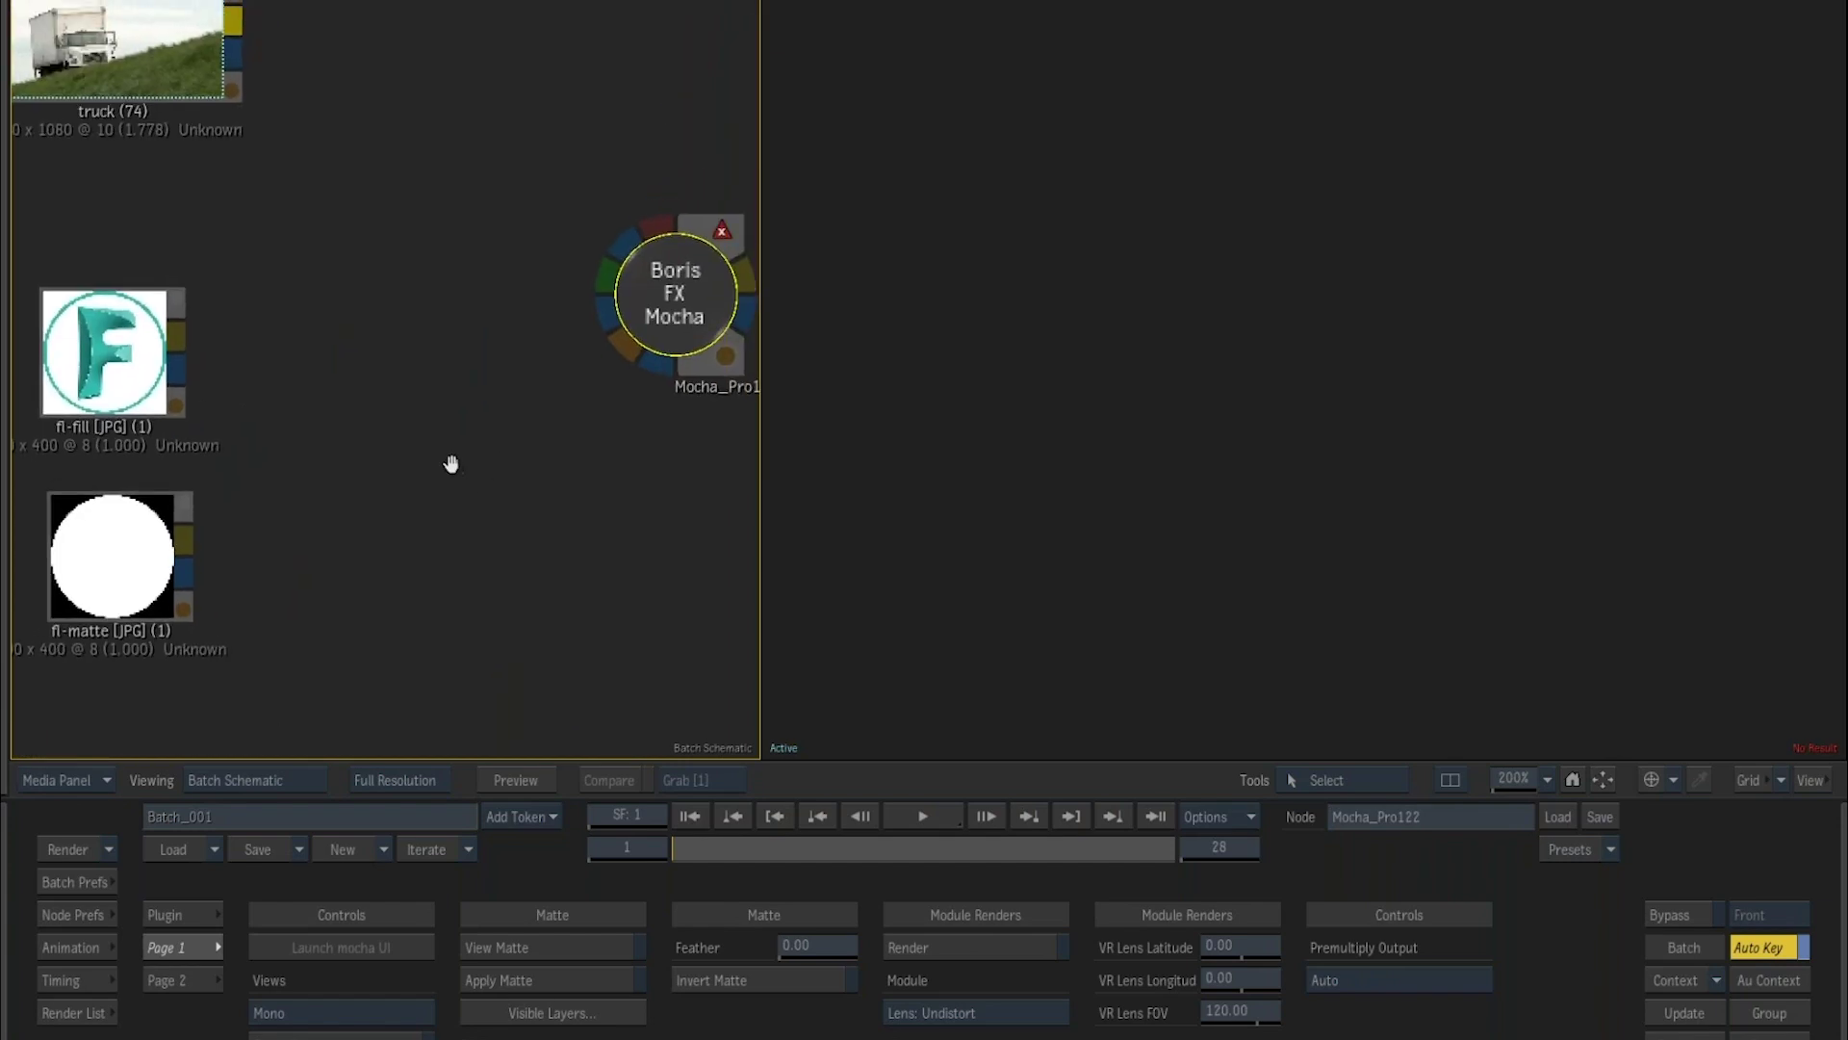
pyautogui.moveTo(154, 21); pyautogui.dragTo(172, 95)
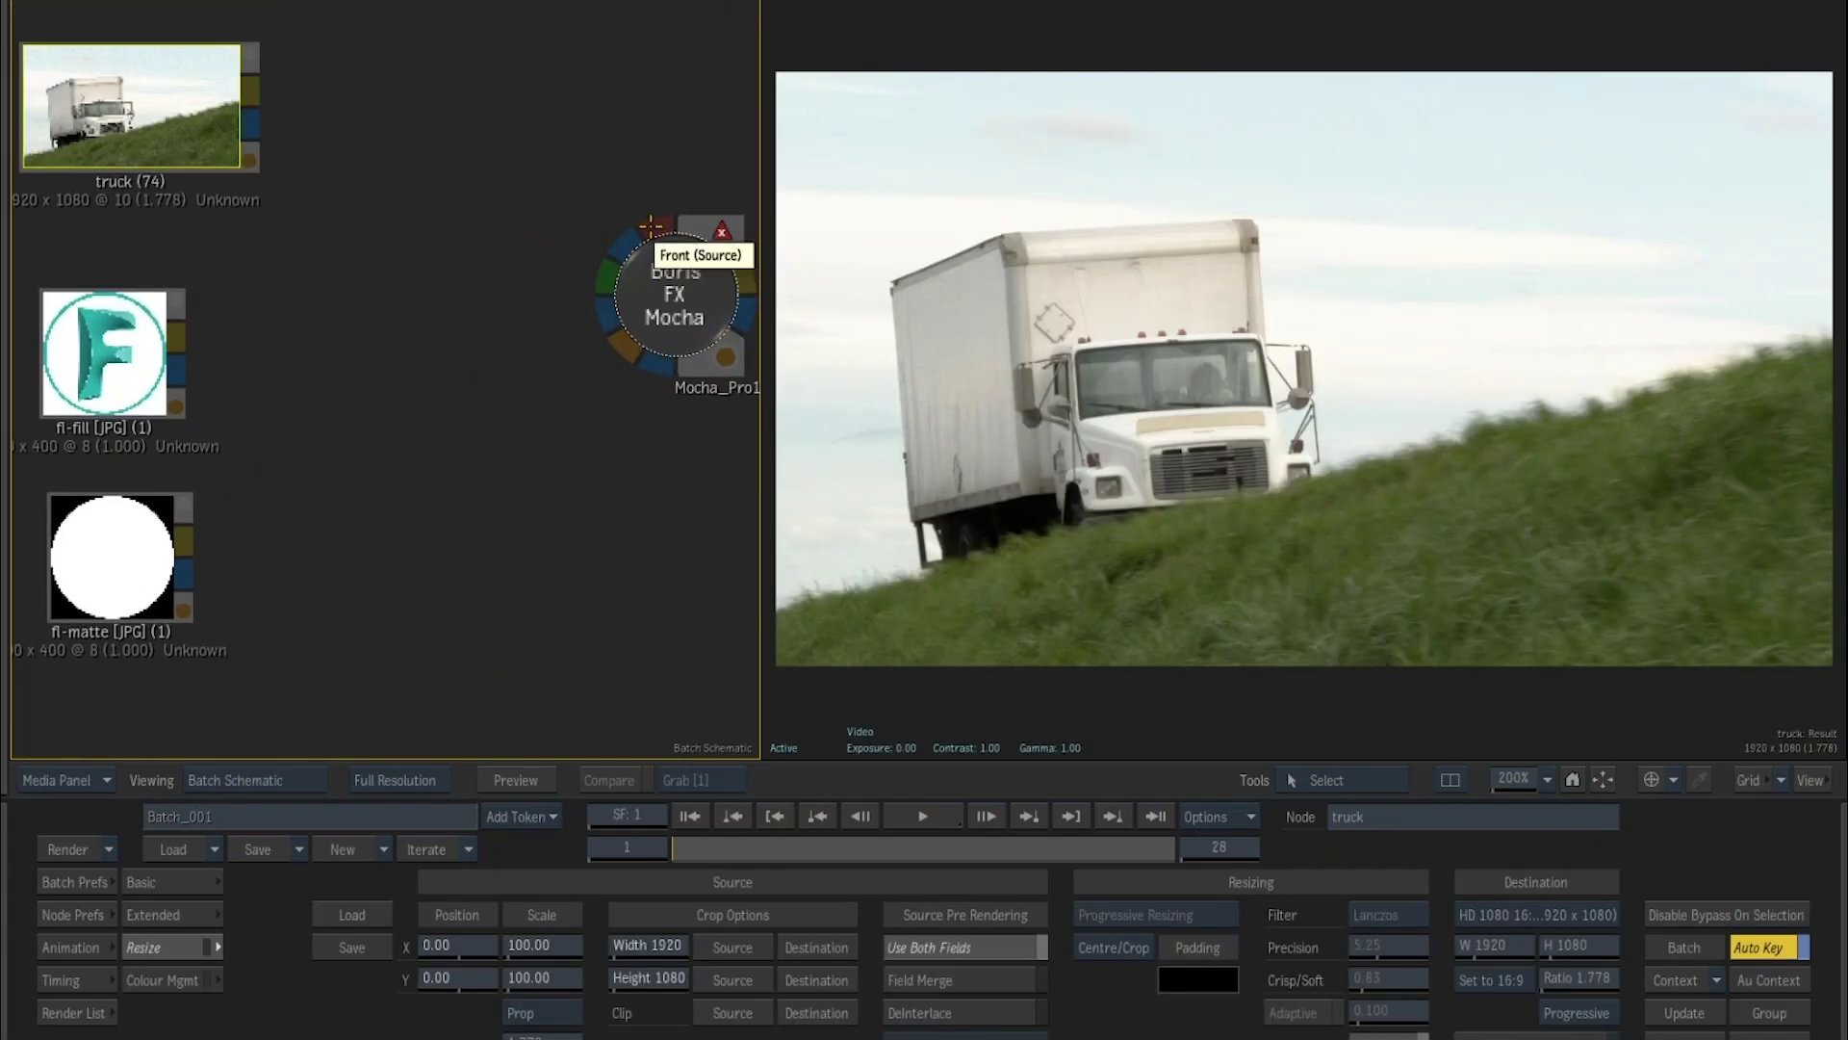
# Try wiring truck to Mocha Pro's Front (Source), fl-fill to Back (Insert) and fl-matte to the matte input below it, then cut the links.
pyautogui.moveTo(250, 91); pyautogui.dragTo(658, 224)
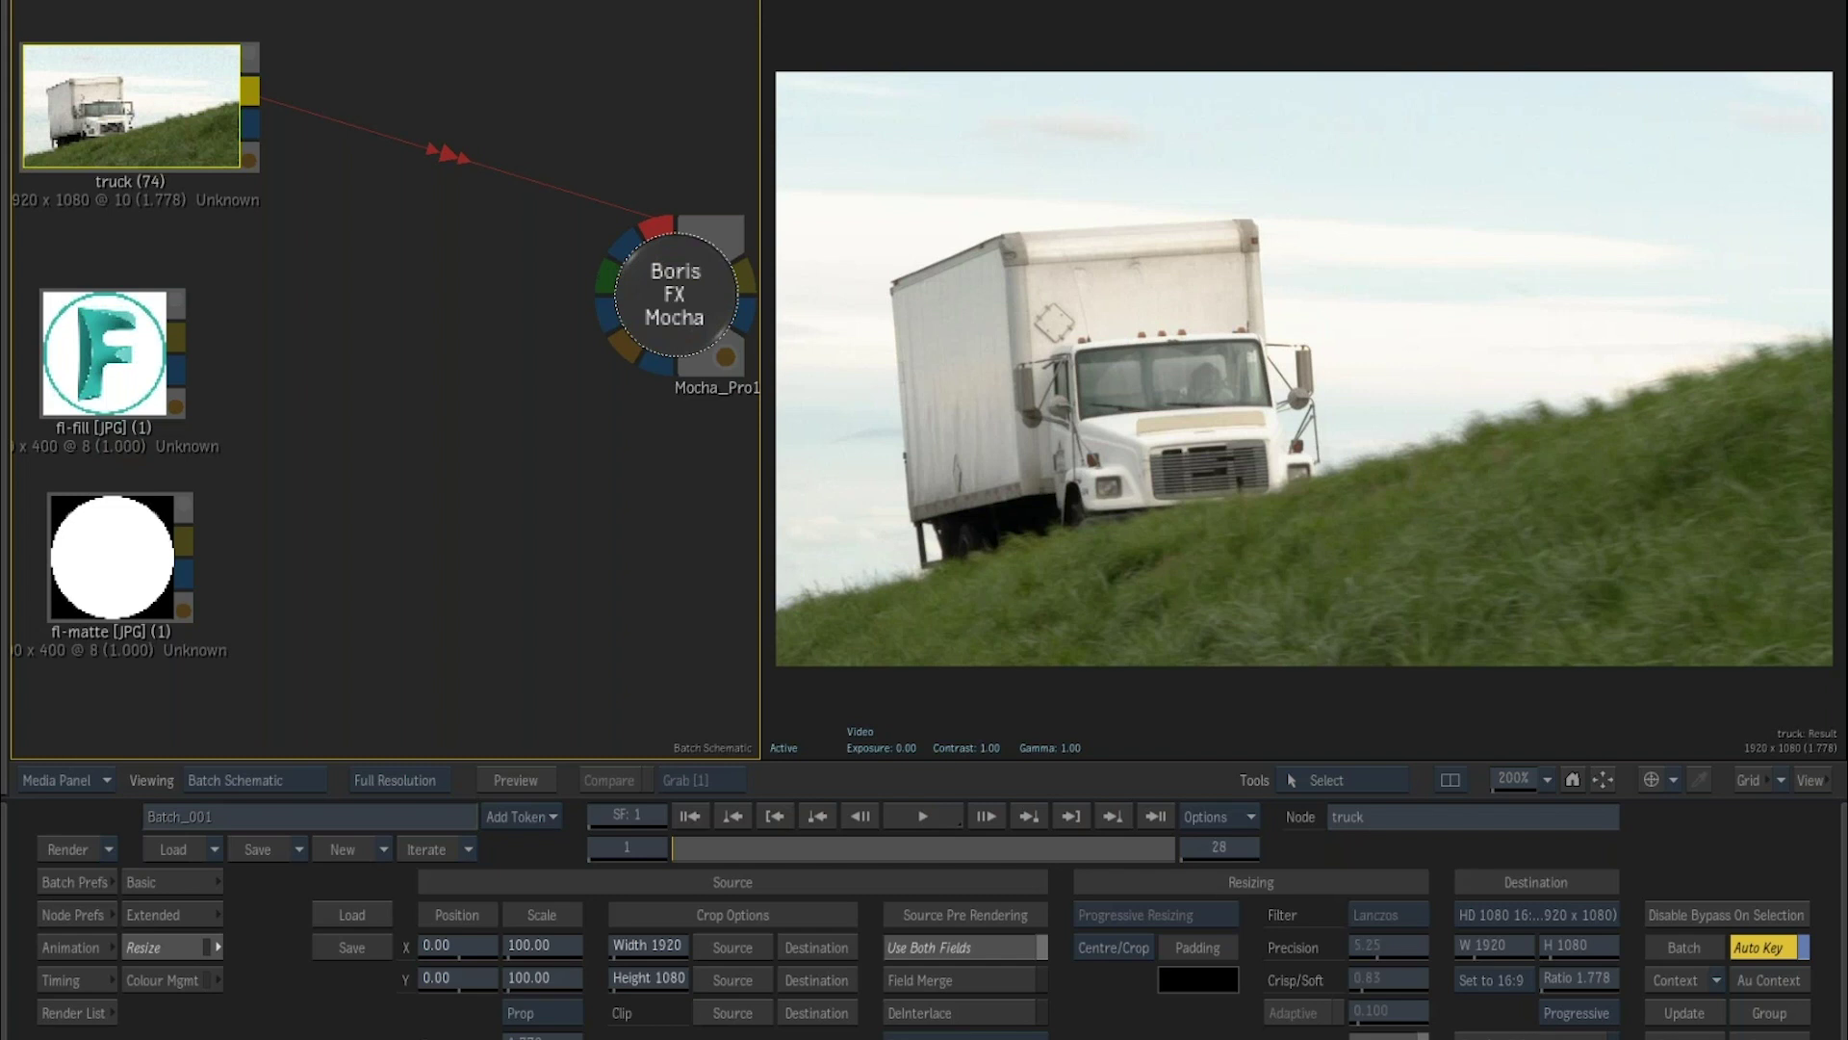
pyautogui.click(608, 277)
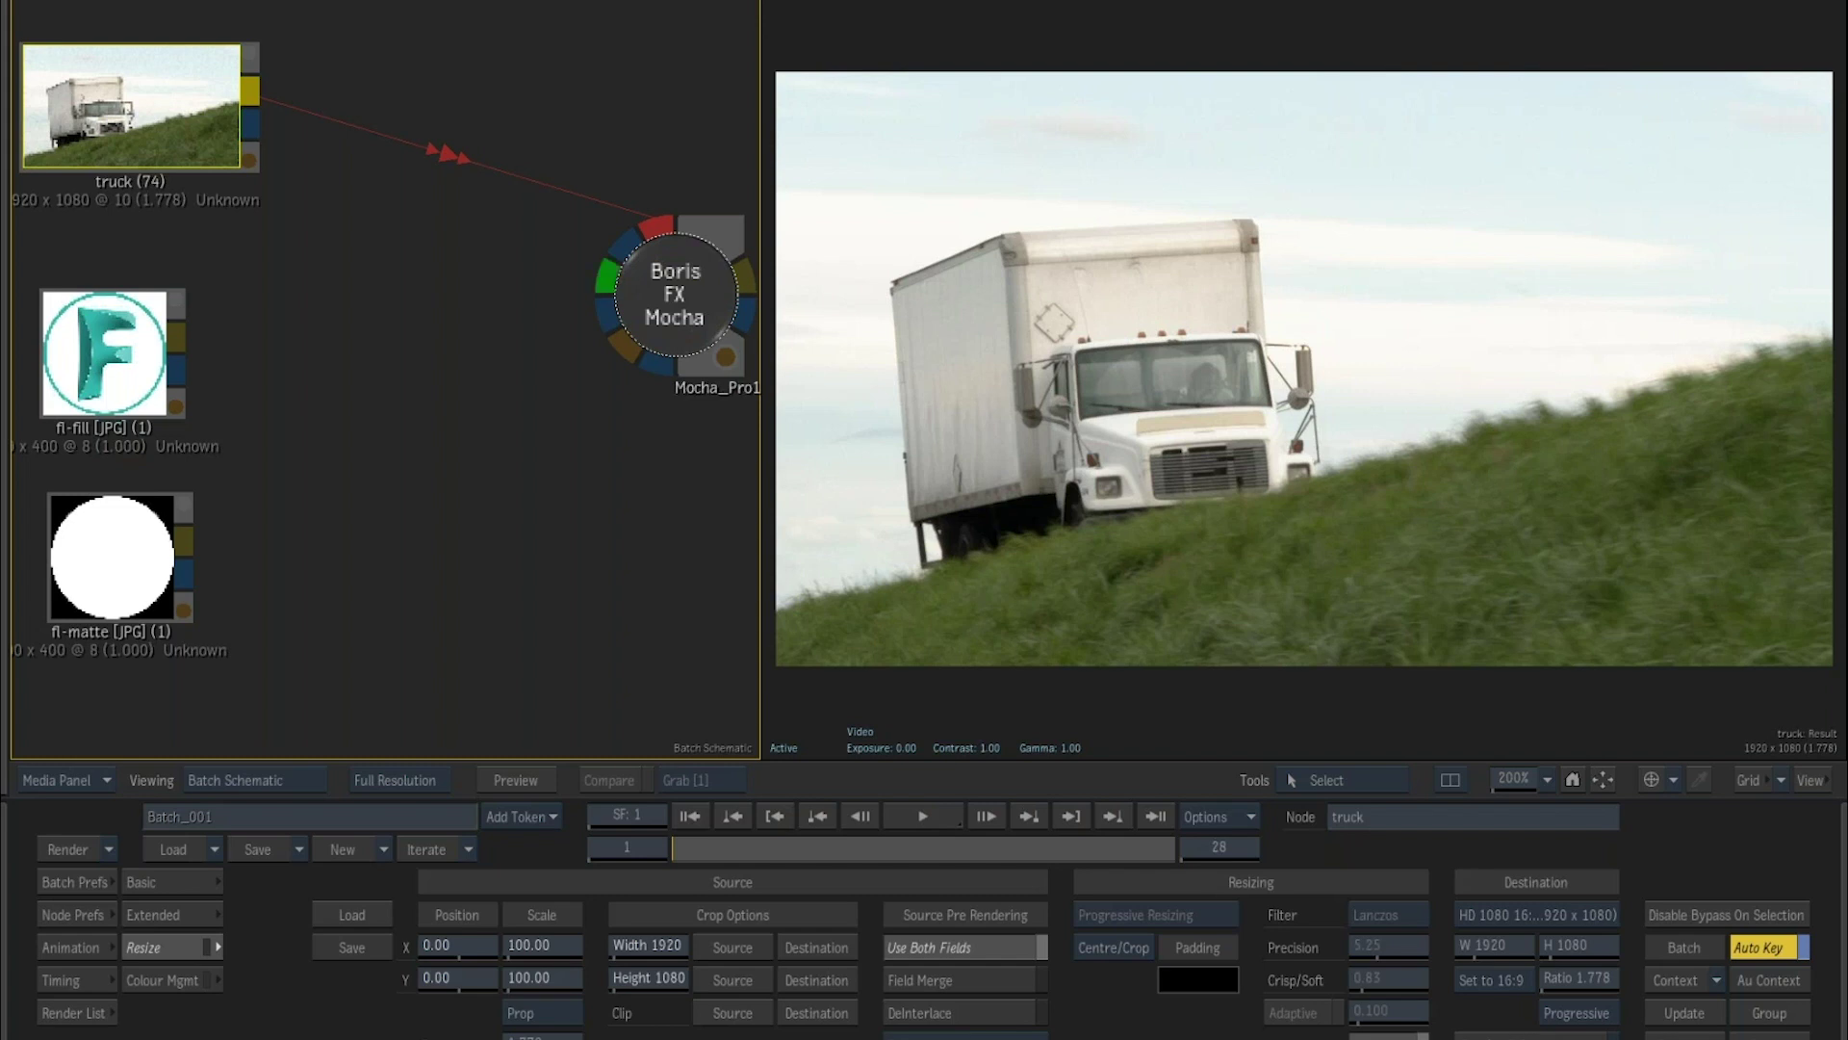
pyautogui.click(608, 278)
pyautogui.moveTo(180, 320); pyautogui.dragTo(607, 278)
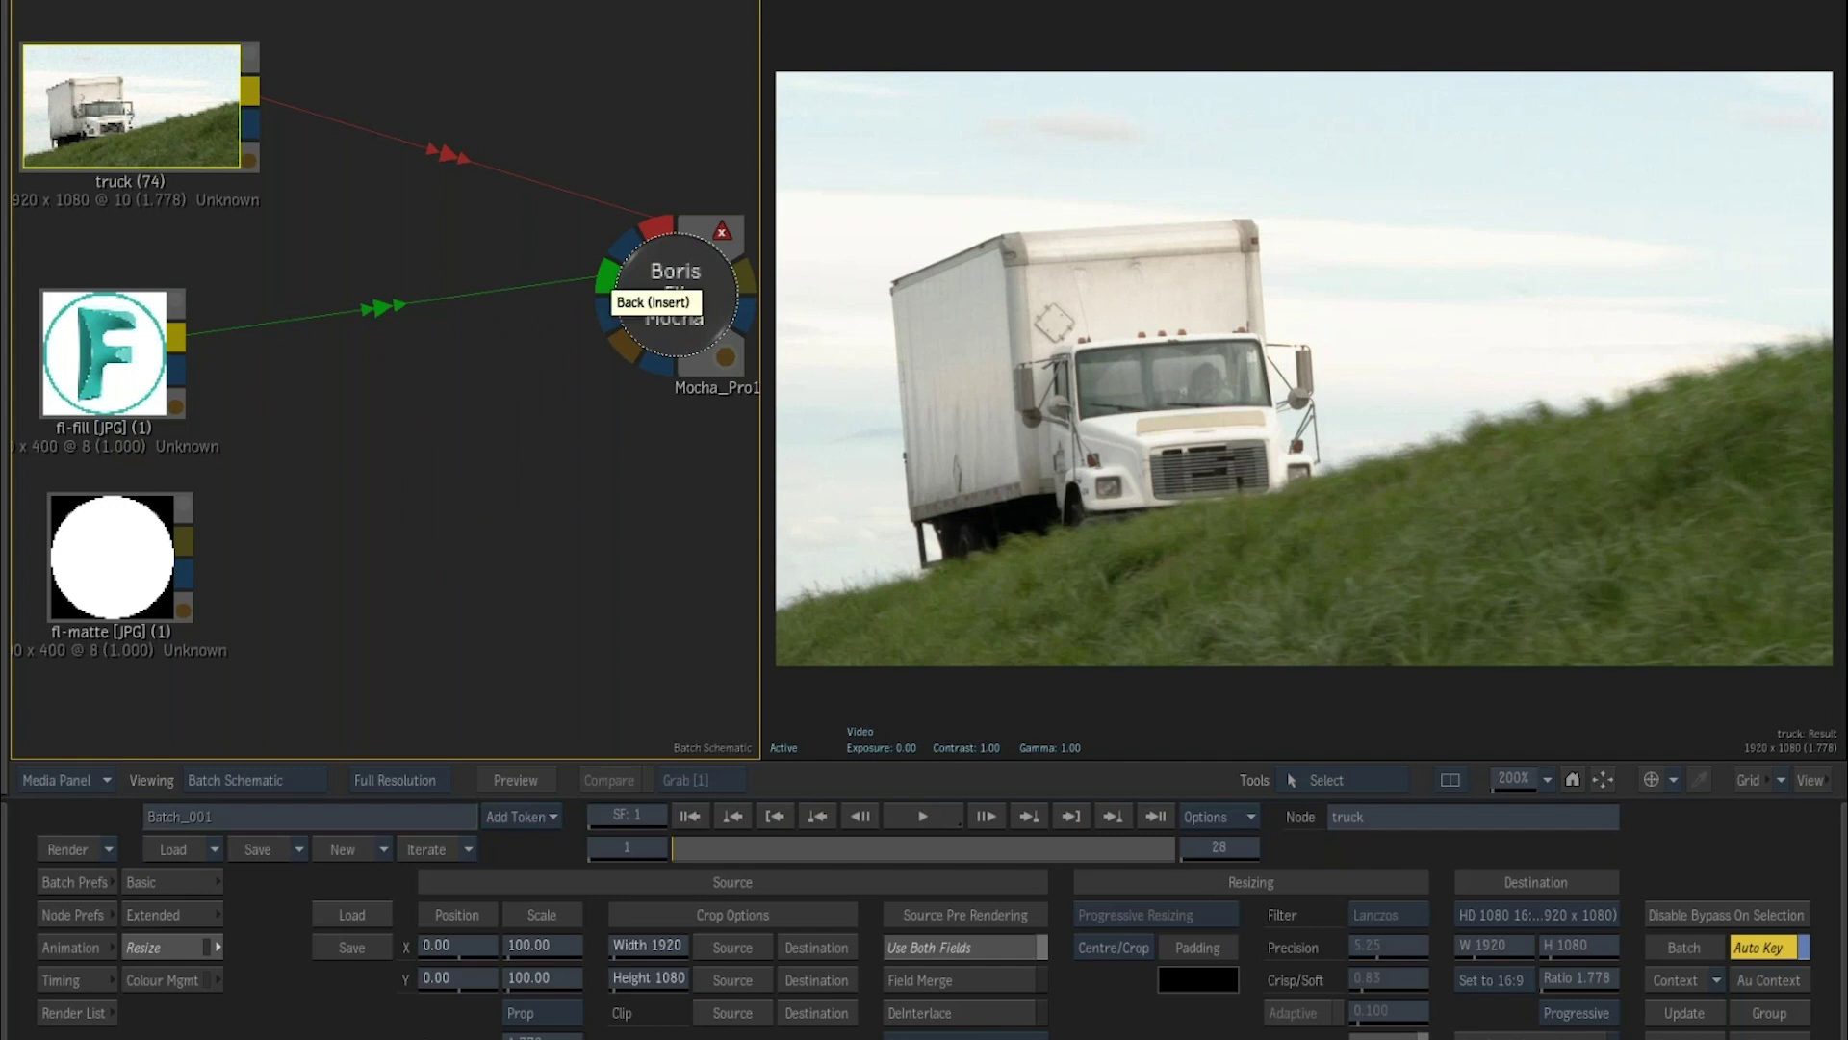
pyautogui.moveTo(183, 539); pyautogui.dragTo(603, 320)
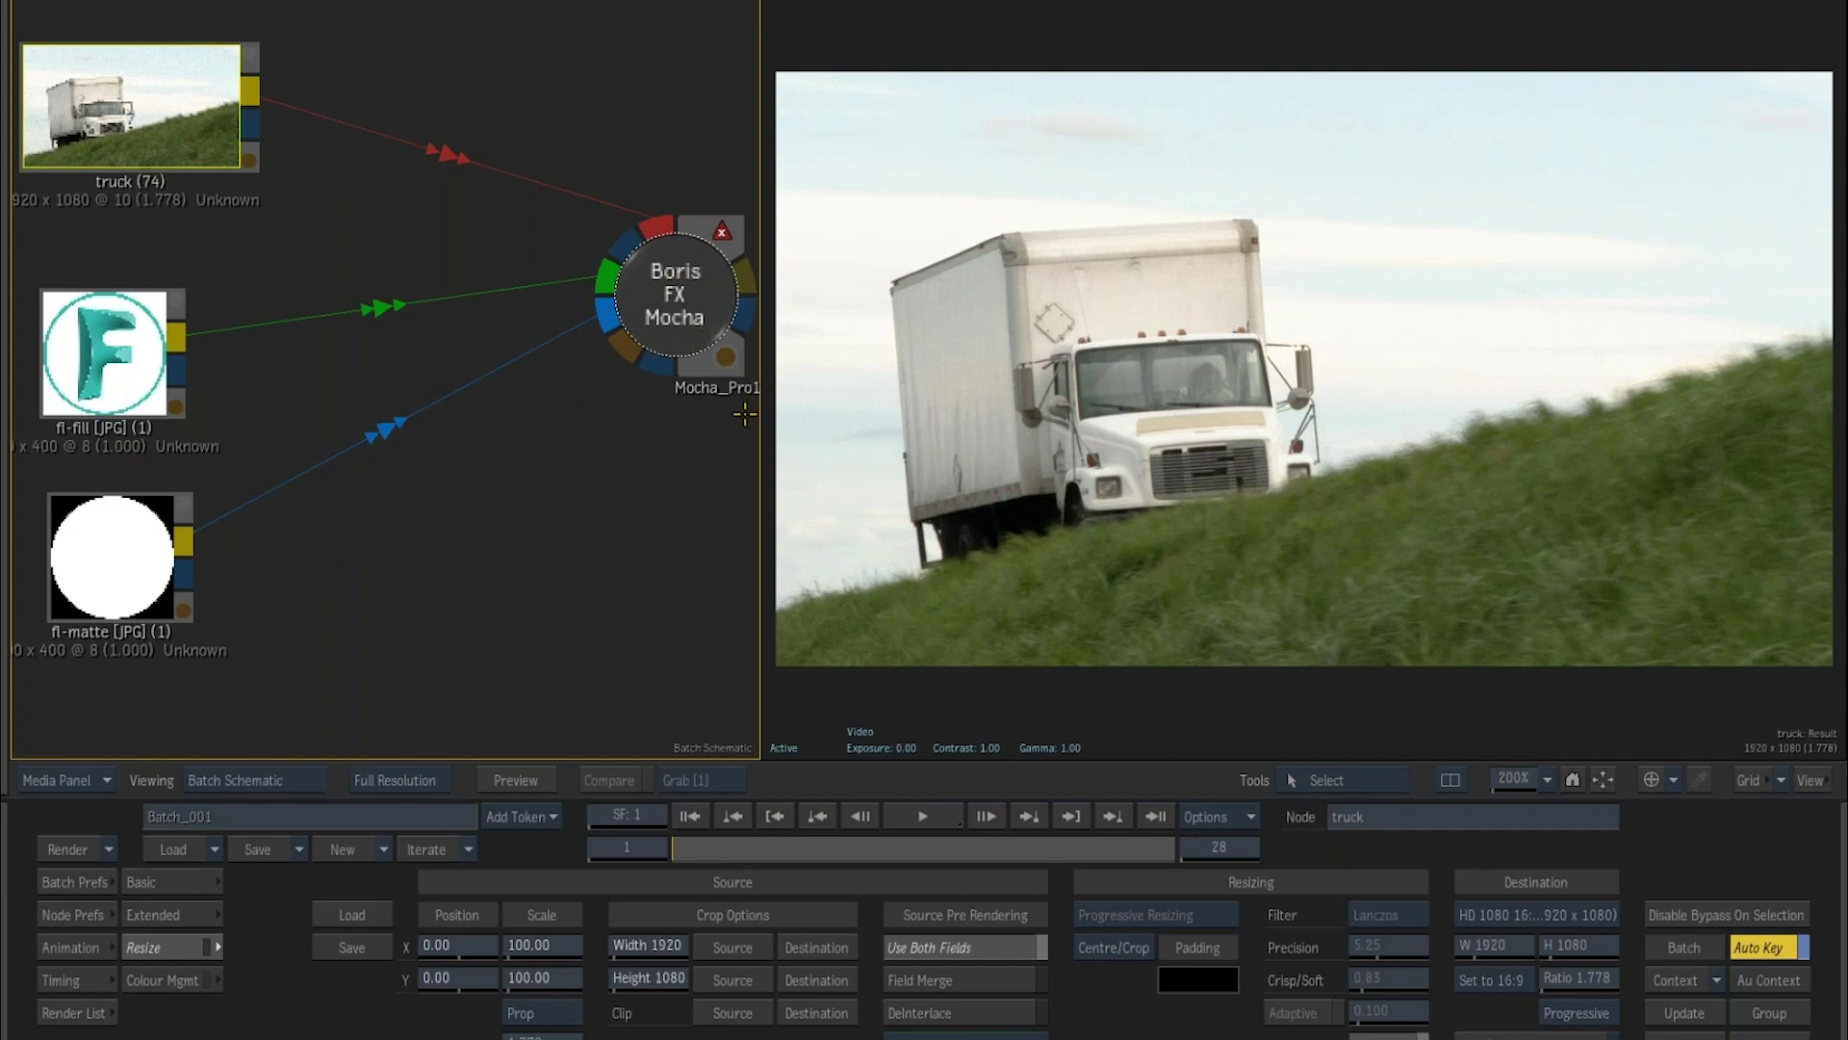
pyautogui.moveTo(486, 606); pyautogui.dragTo(493, 144)
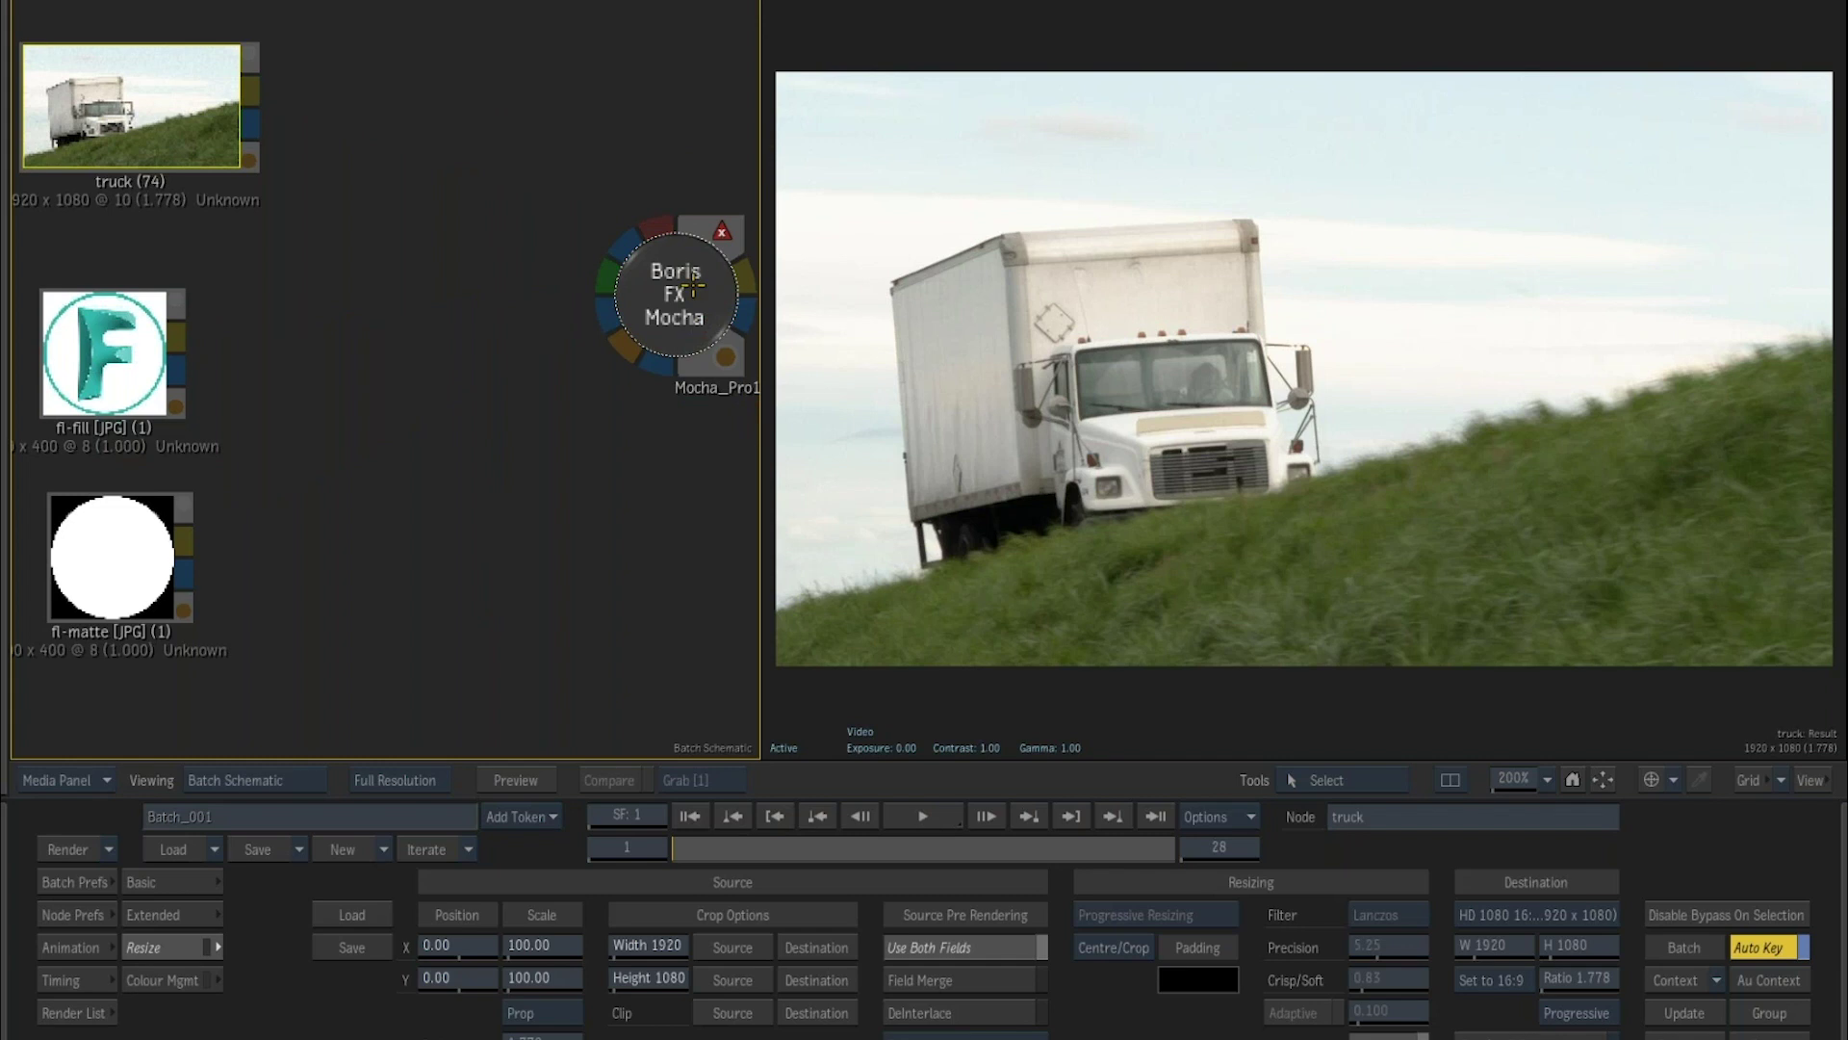
pyautogui.moveTo(618, 290); pyautogui.dragTo(564, 215)
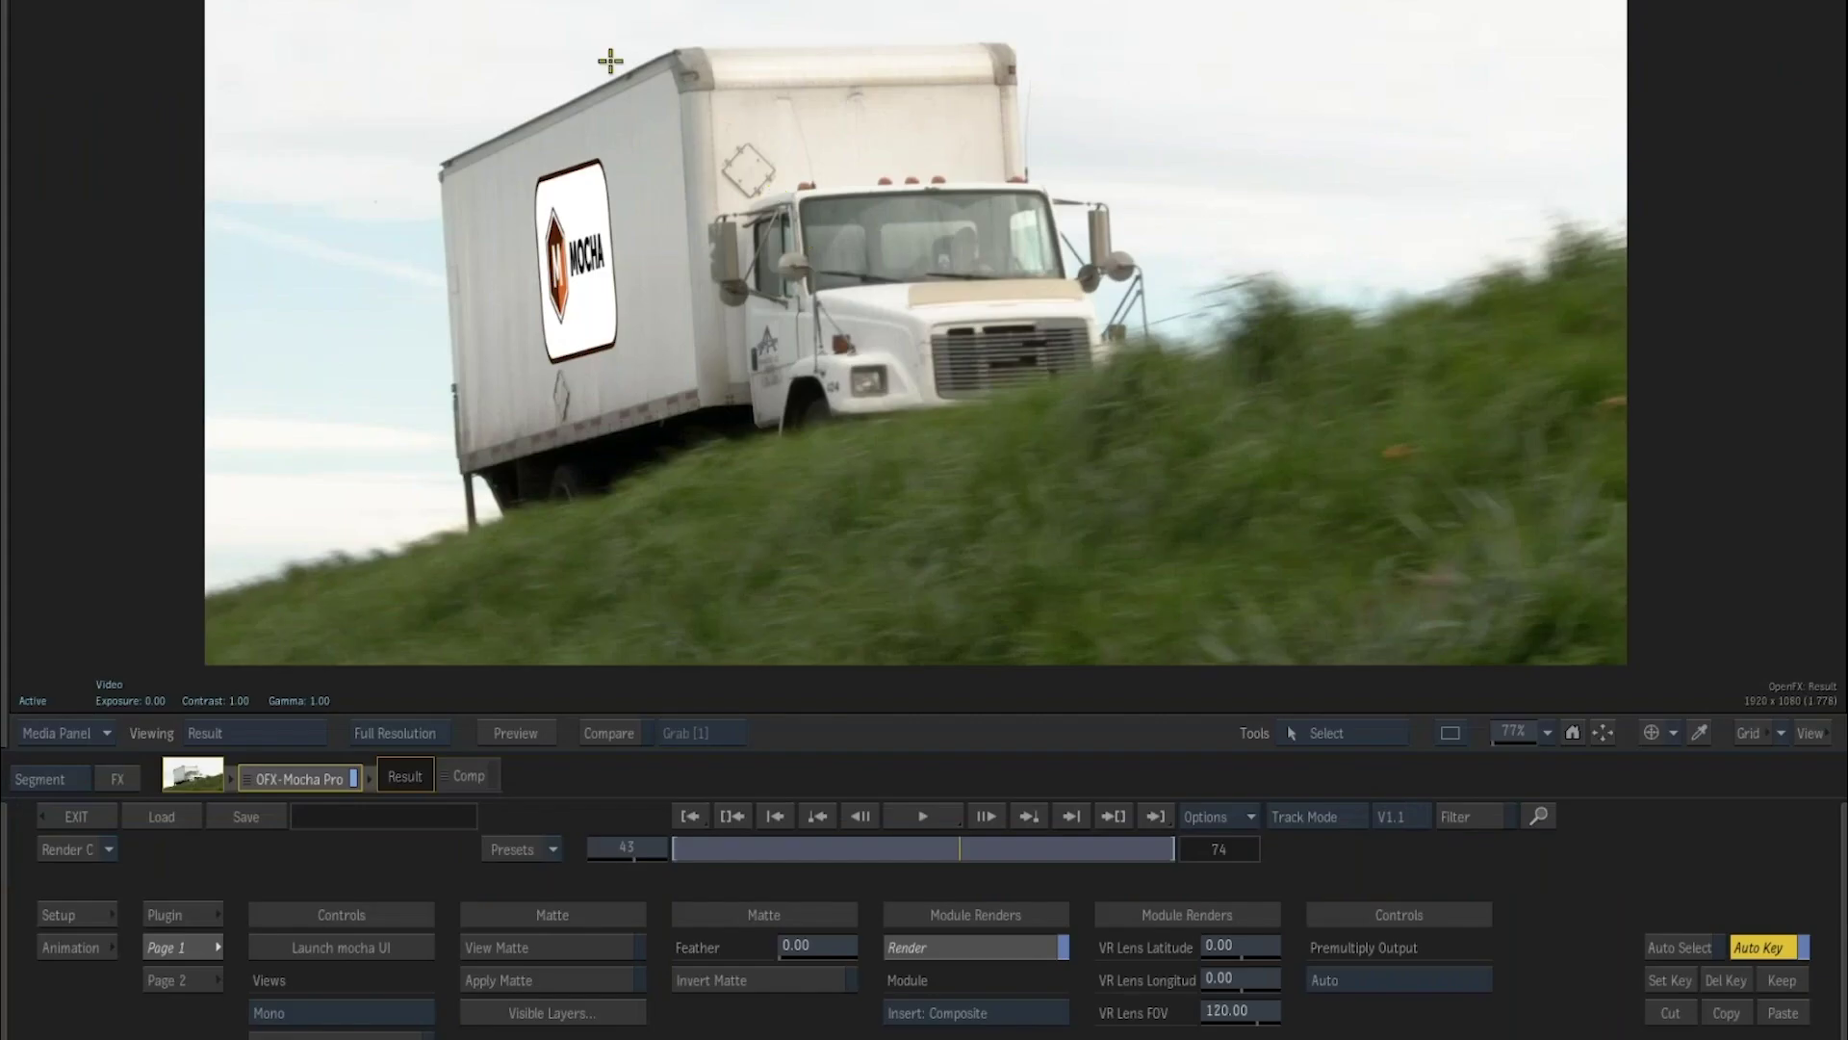
# Reopen the truck shot's Mocha project, select Layer 1, and play back its tracked surface and logo.
pyautogui.click(365, 947)
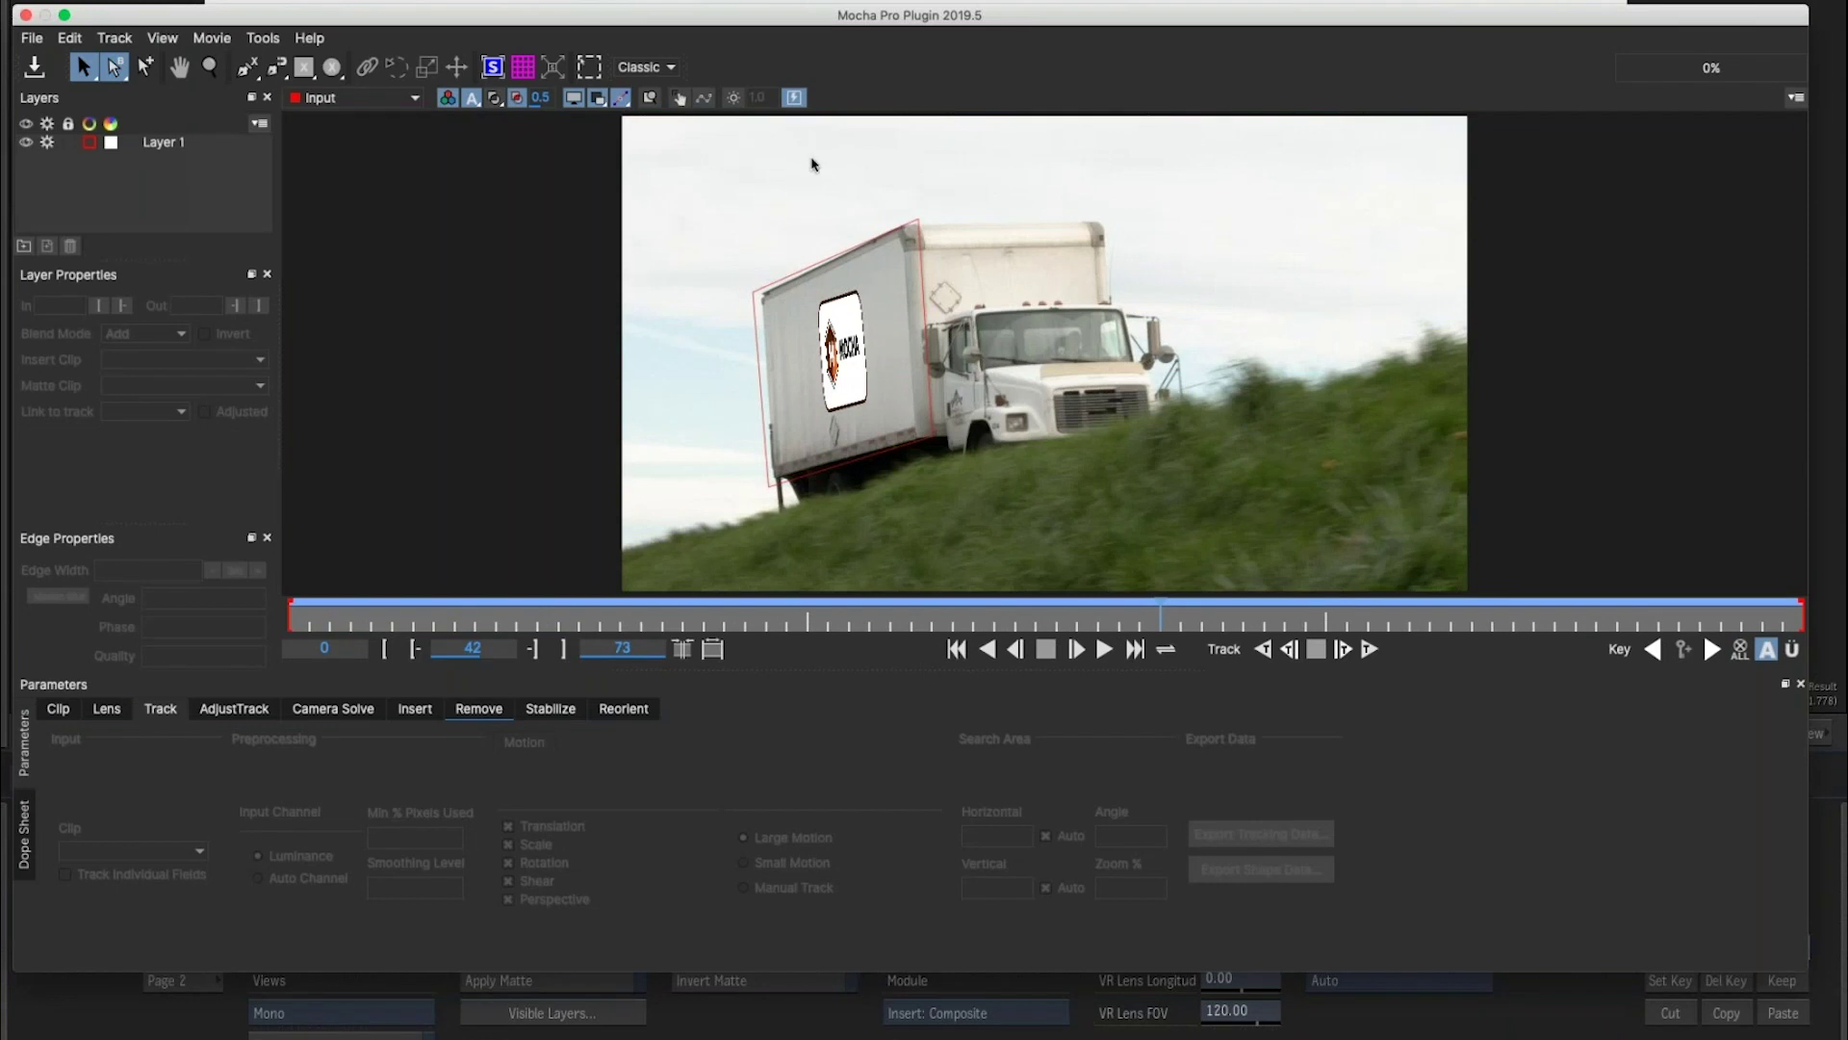
pyautogui.click(493, 67)
pyautogui.click(164, 142)
pyautogui.click(475, 606)
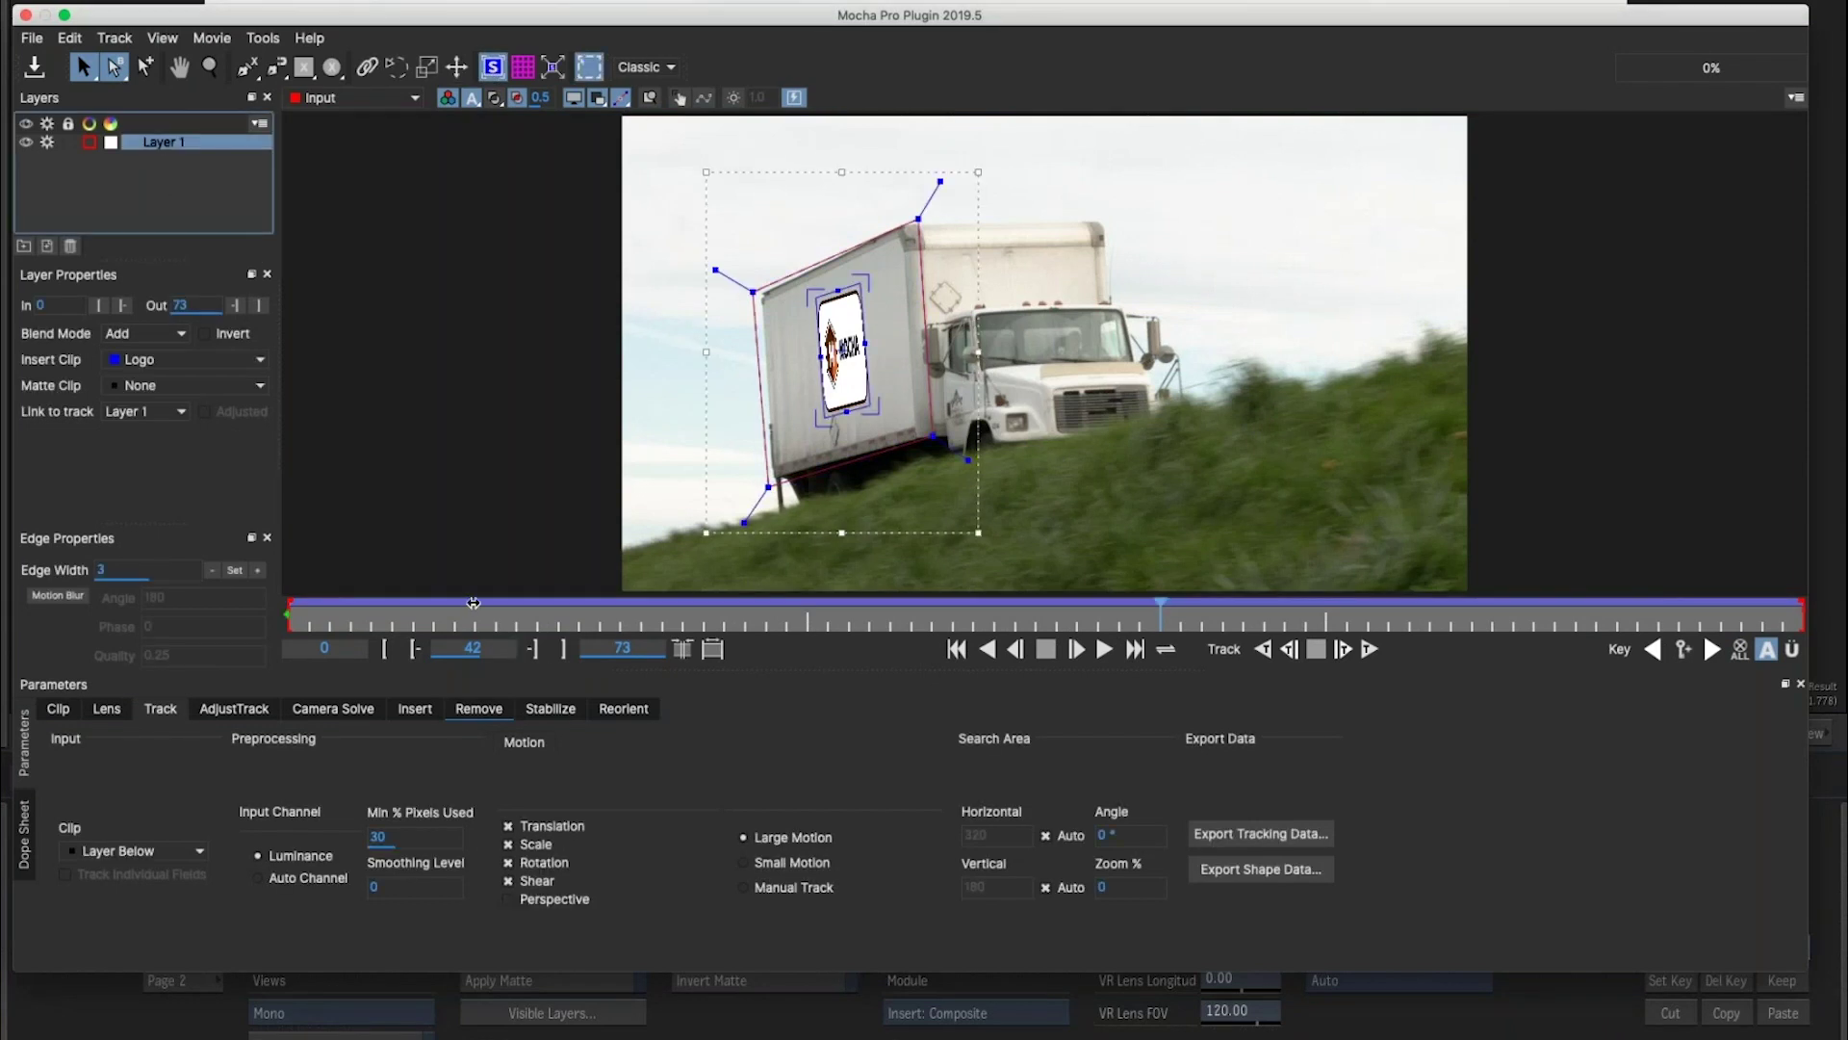
pyautogui.moveTo(472, 614); pyautogui.dragTo(289, 615)
pyautogui.press('space')
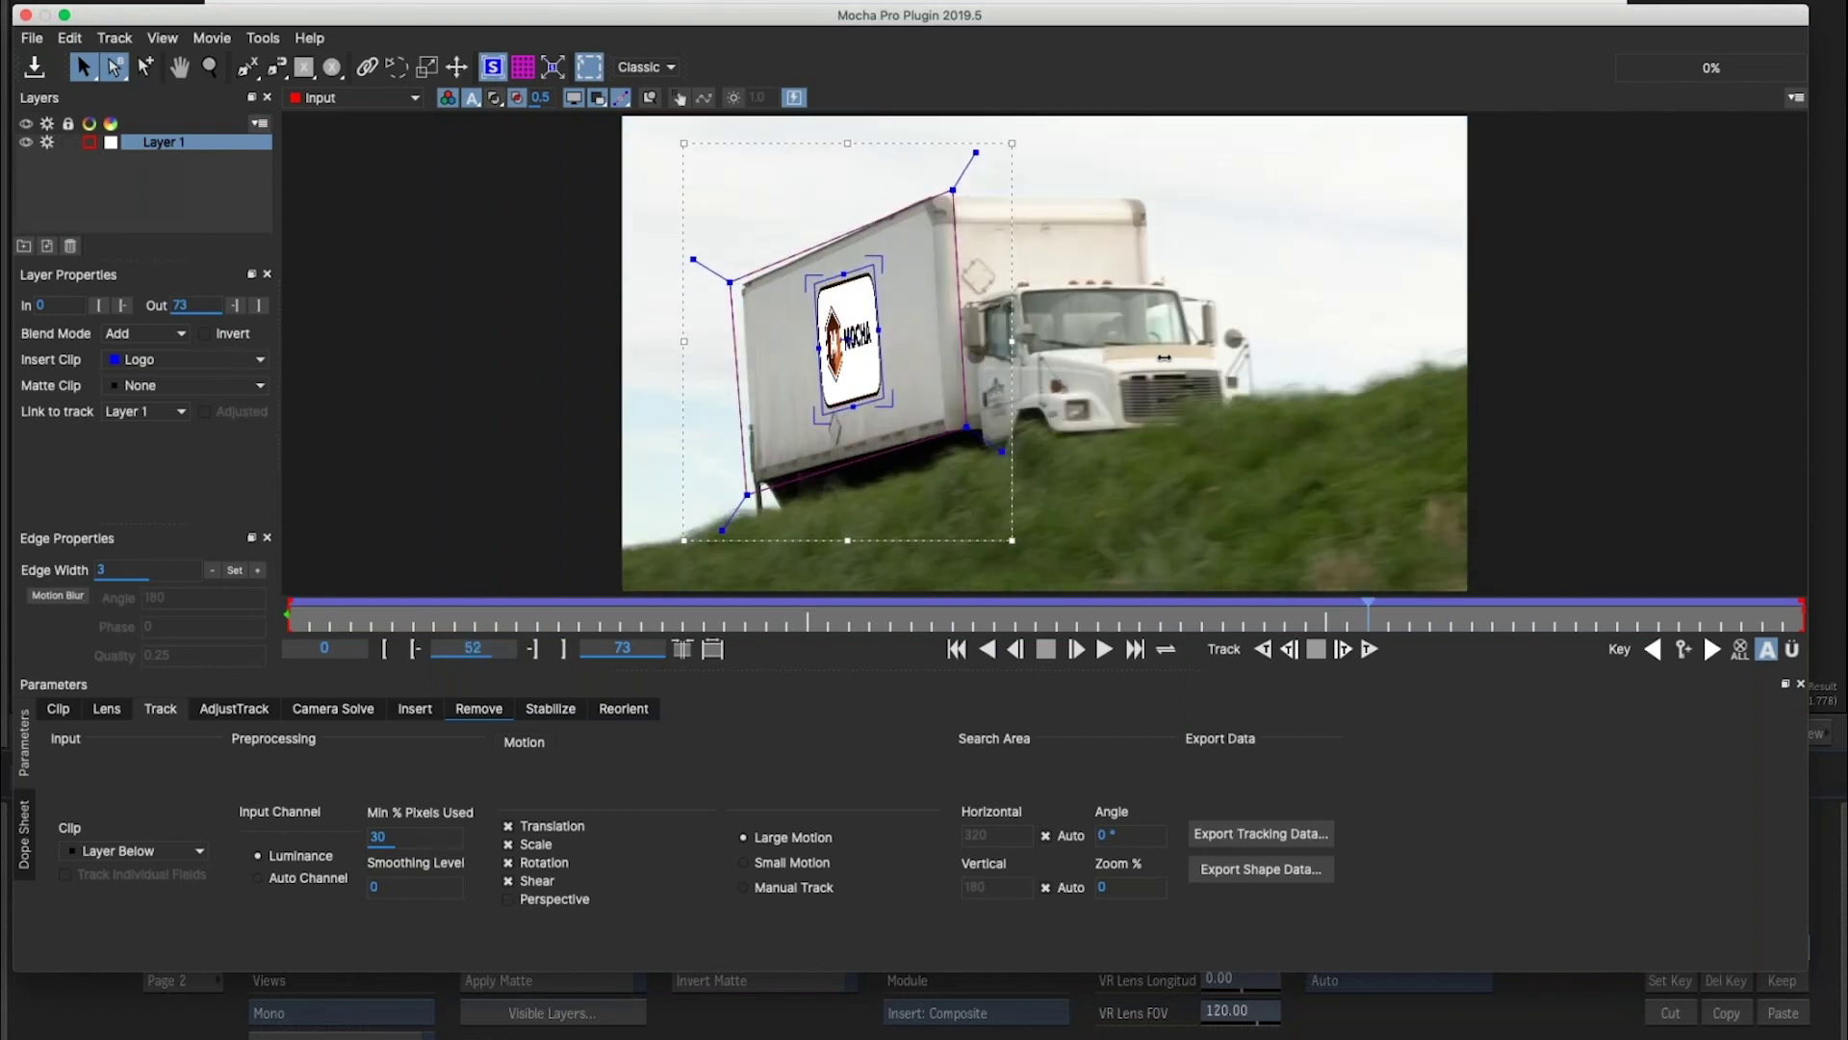
# Export Layer 1's tracking data as Autodesk IFFFSE Stabilizer Data (Flame 2014) to the Desktop under the name truck.
pyautogui.click(1267, 836)
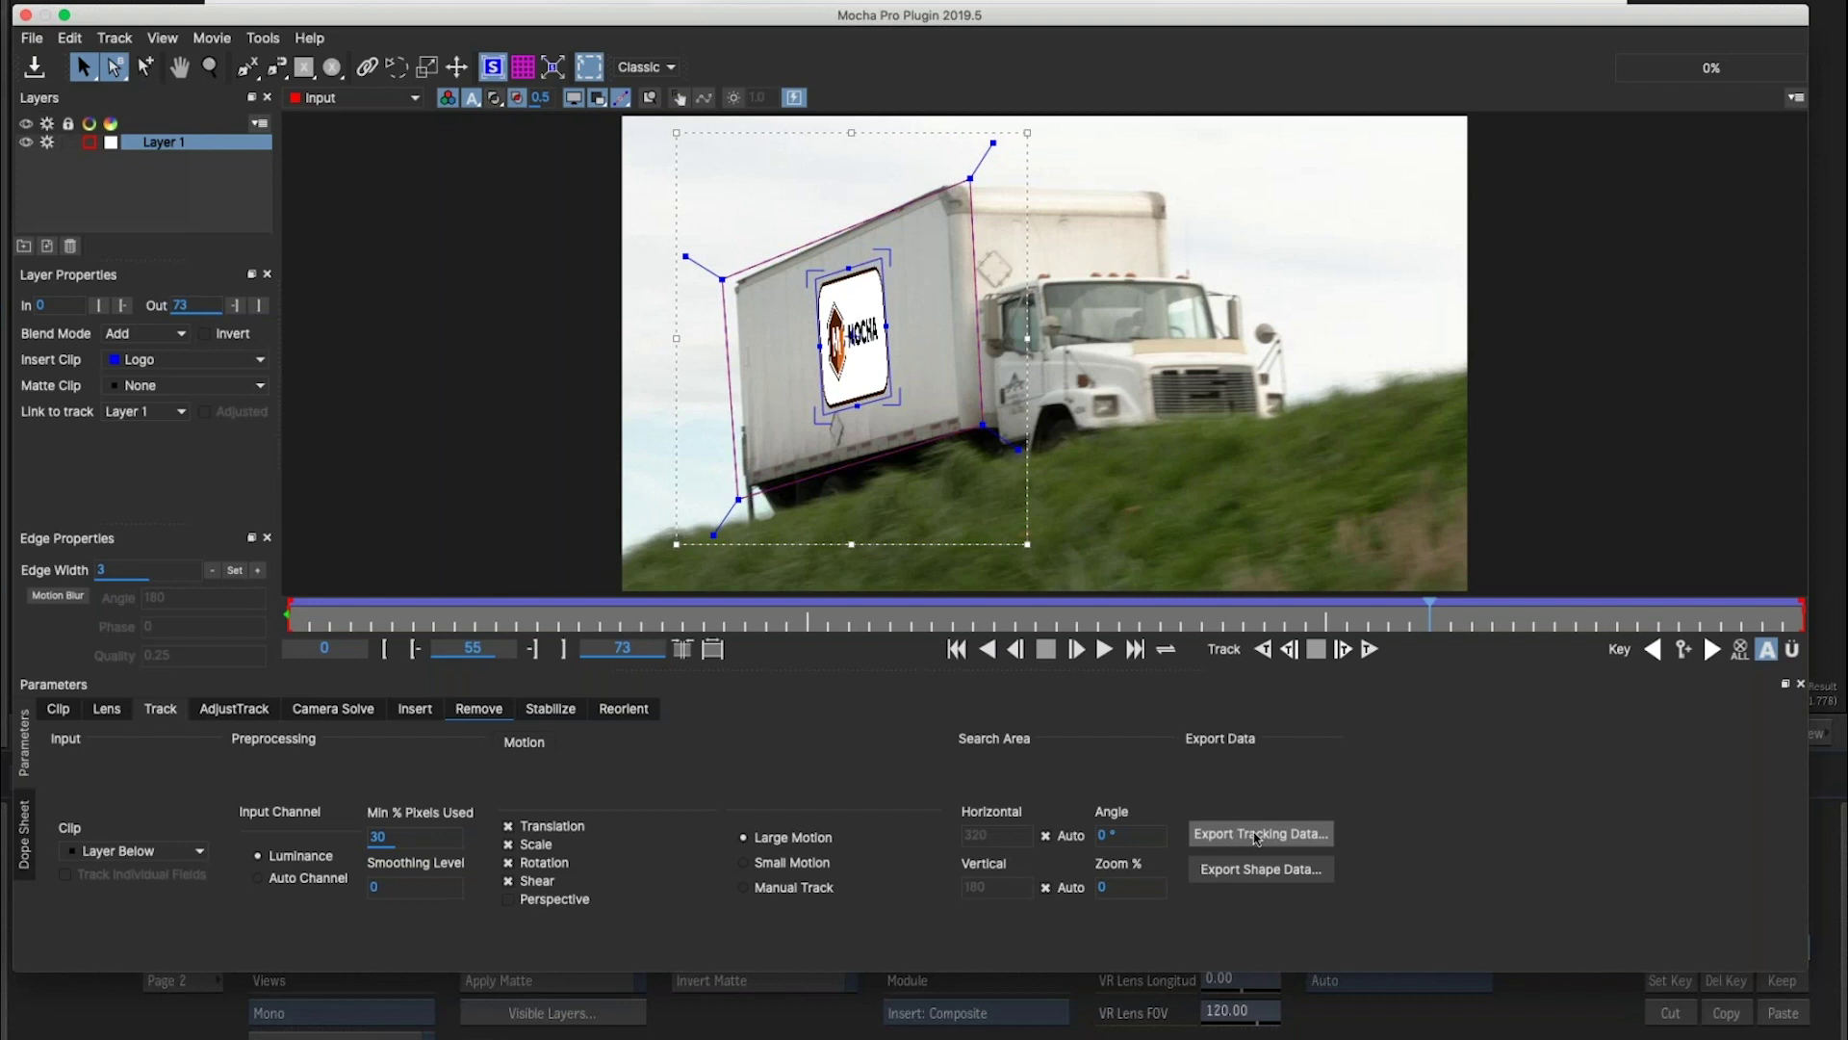
pyautogui.click(1256, 835)
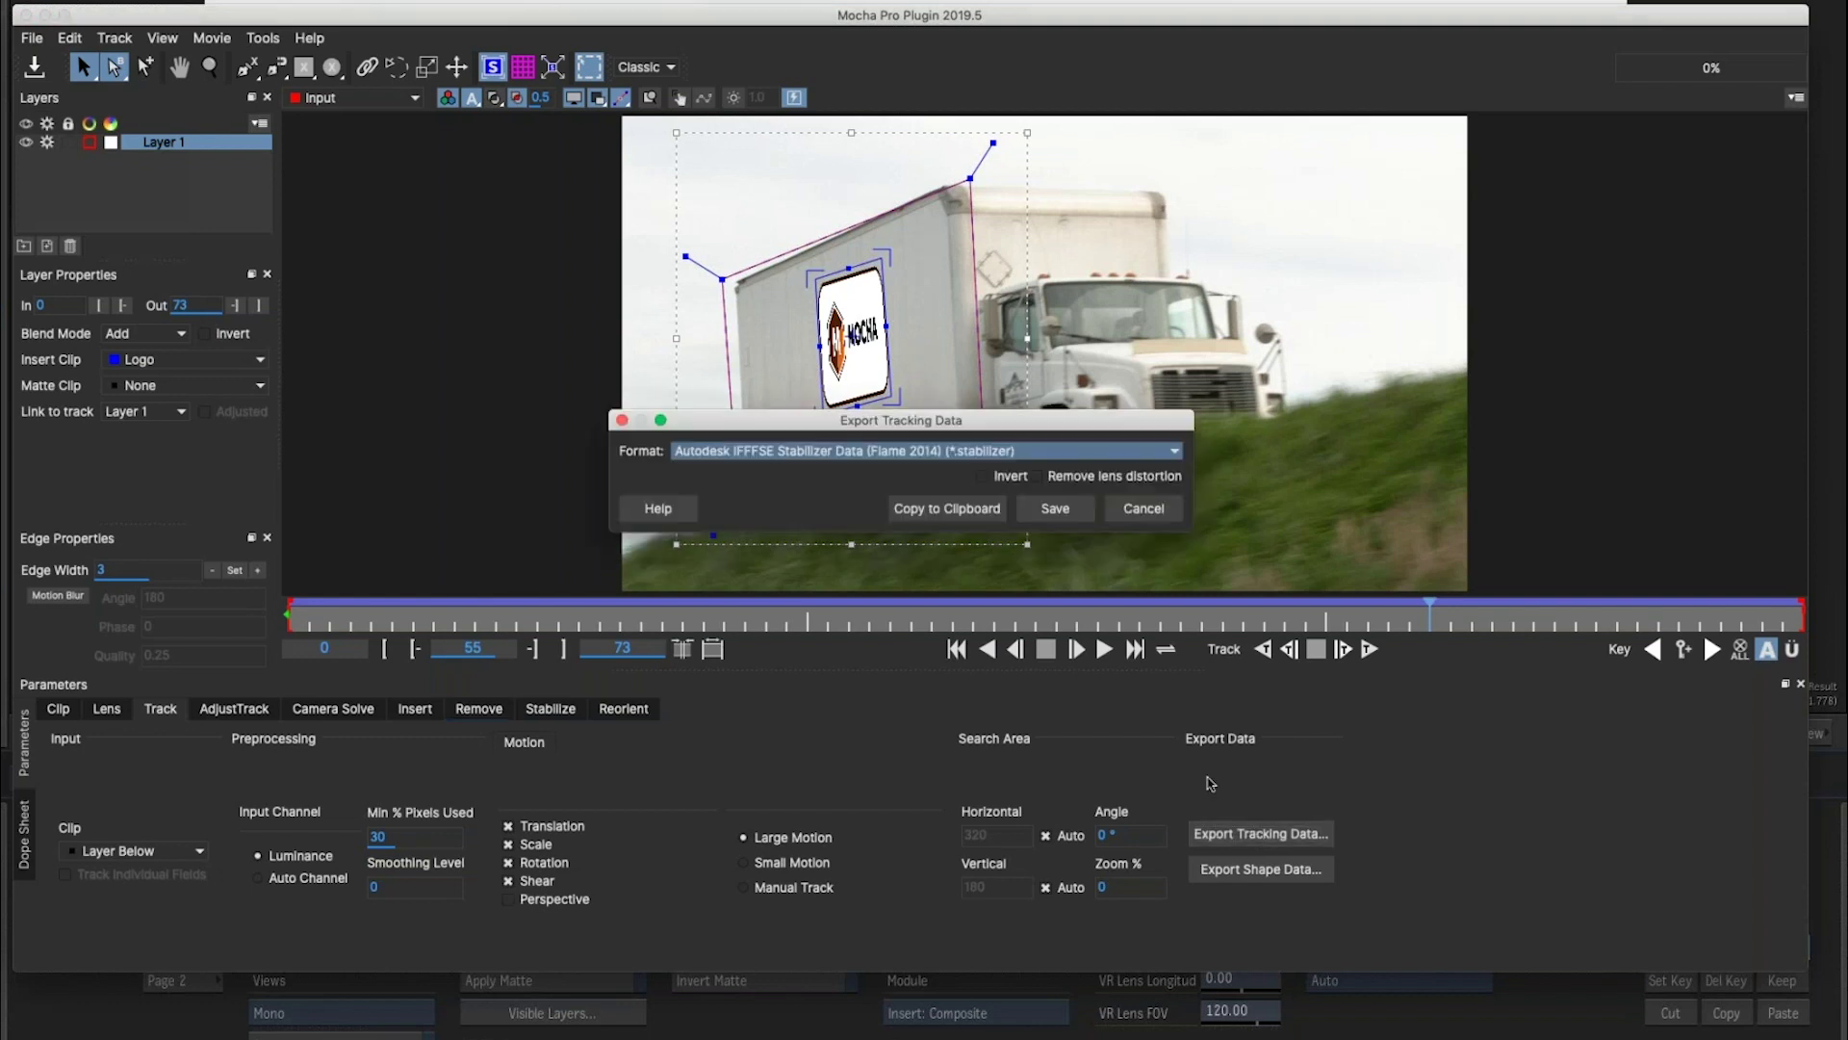
pyautogui.click(830, 452)
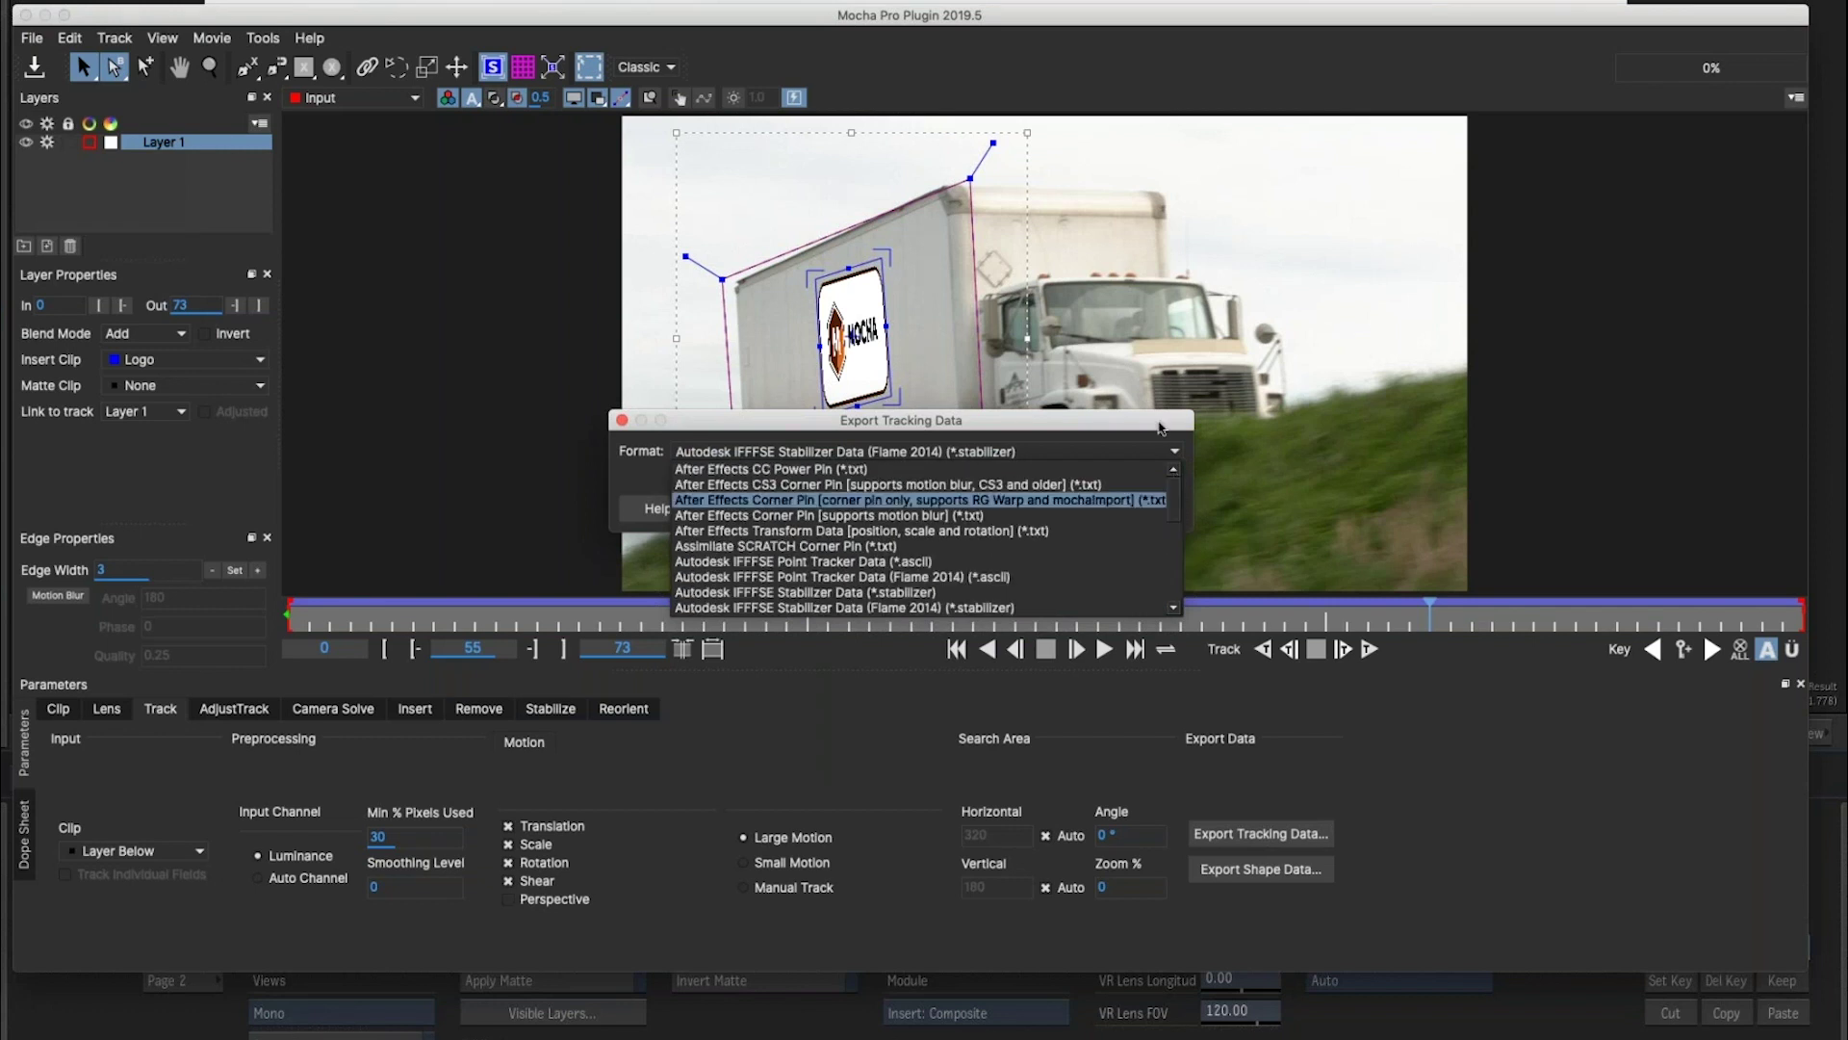
pyautogui.click(924, 419)
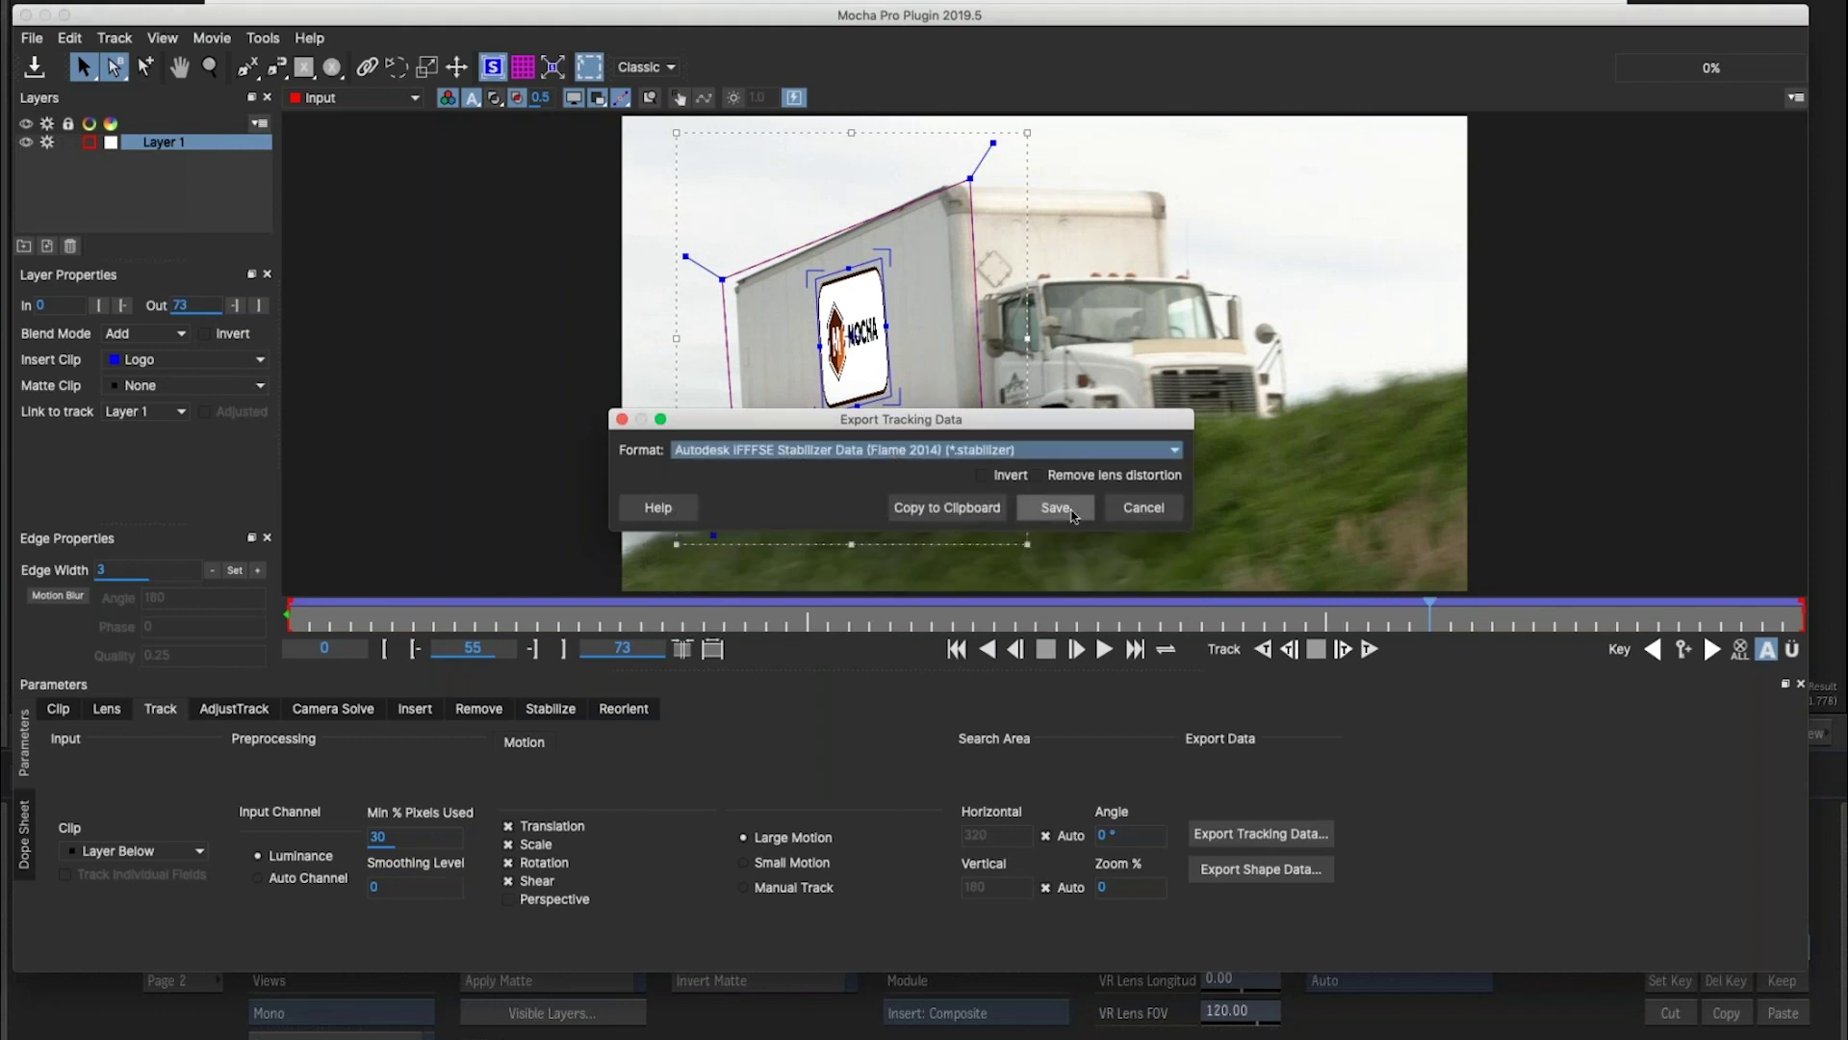
pyautogui.click(1056, 507)
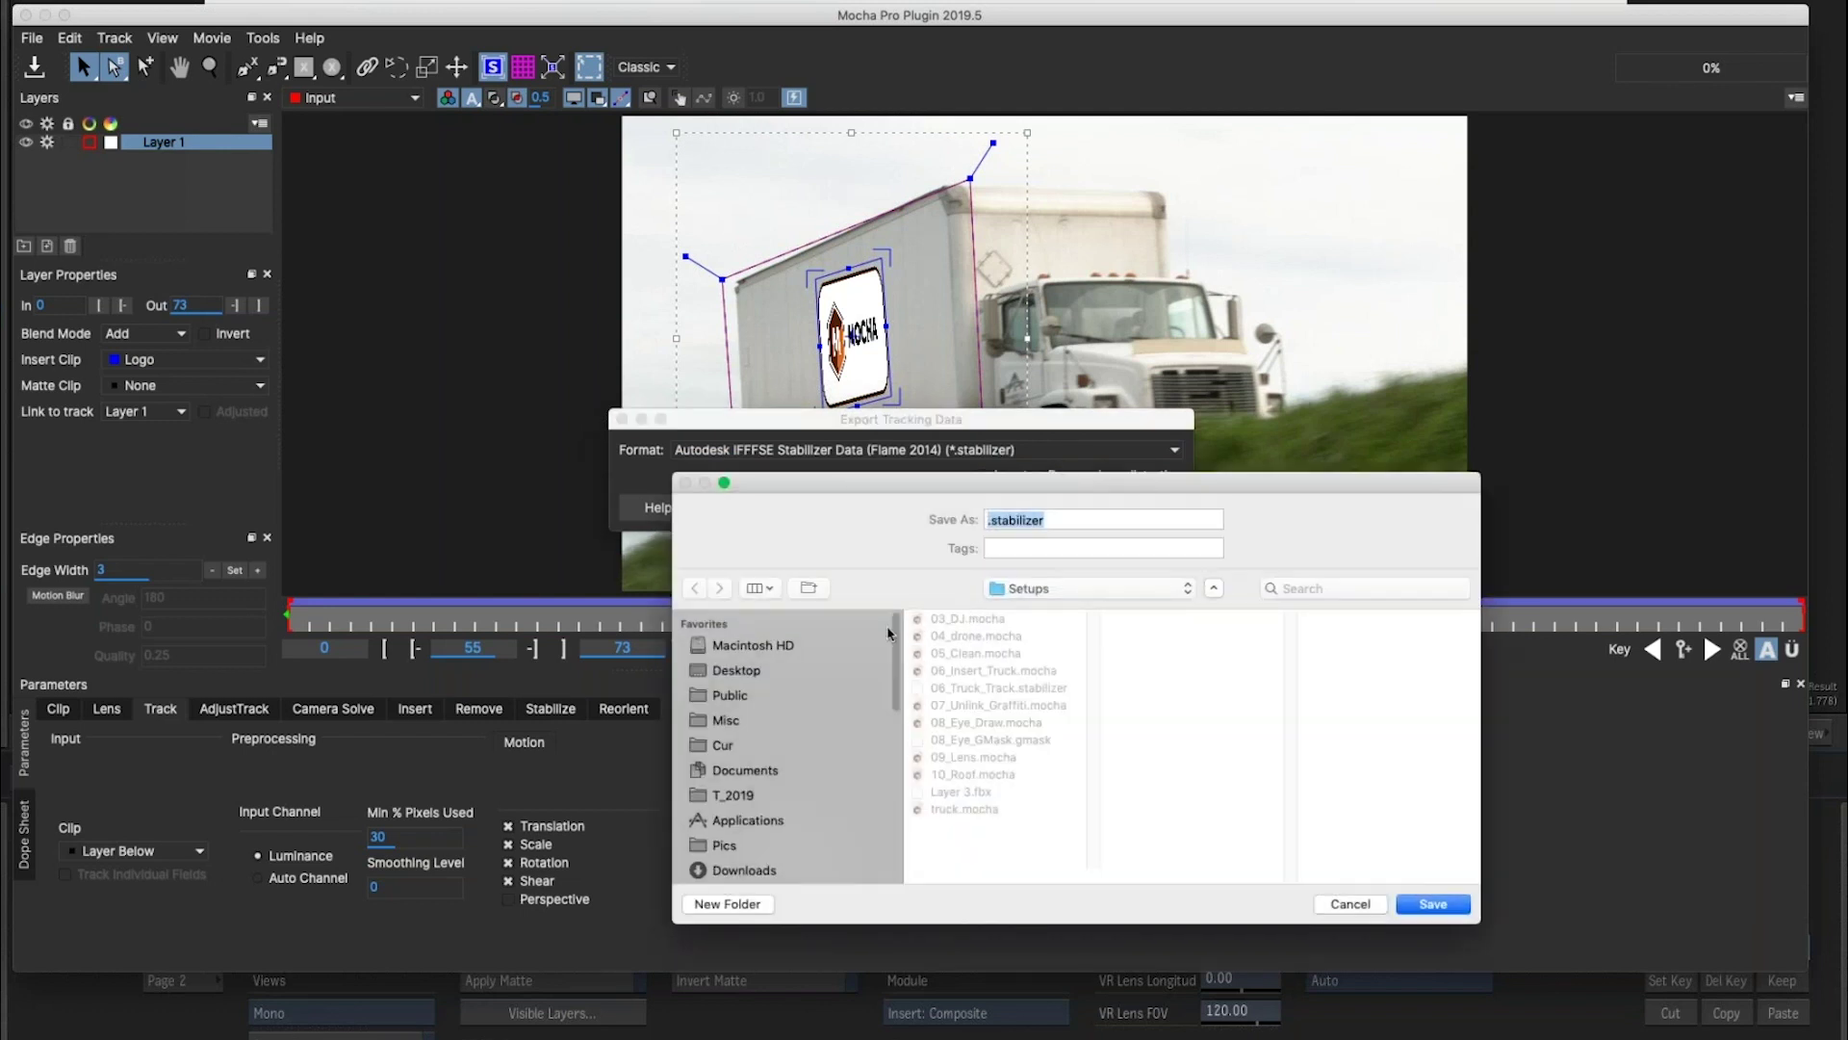
pyautogui.write('truck')
pyautogui.click(736, 672)
pyautogui.click(1460, 906)
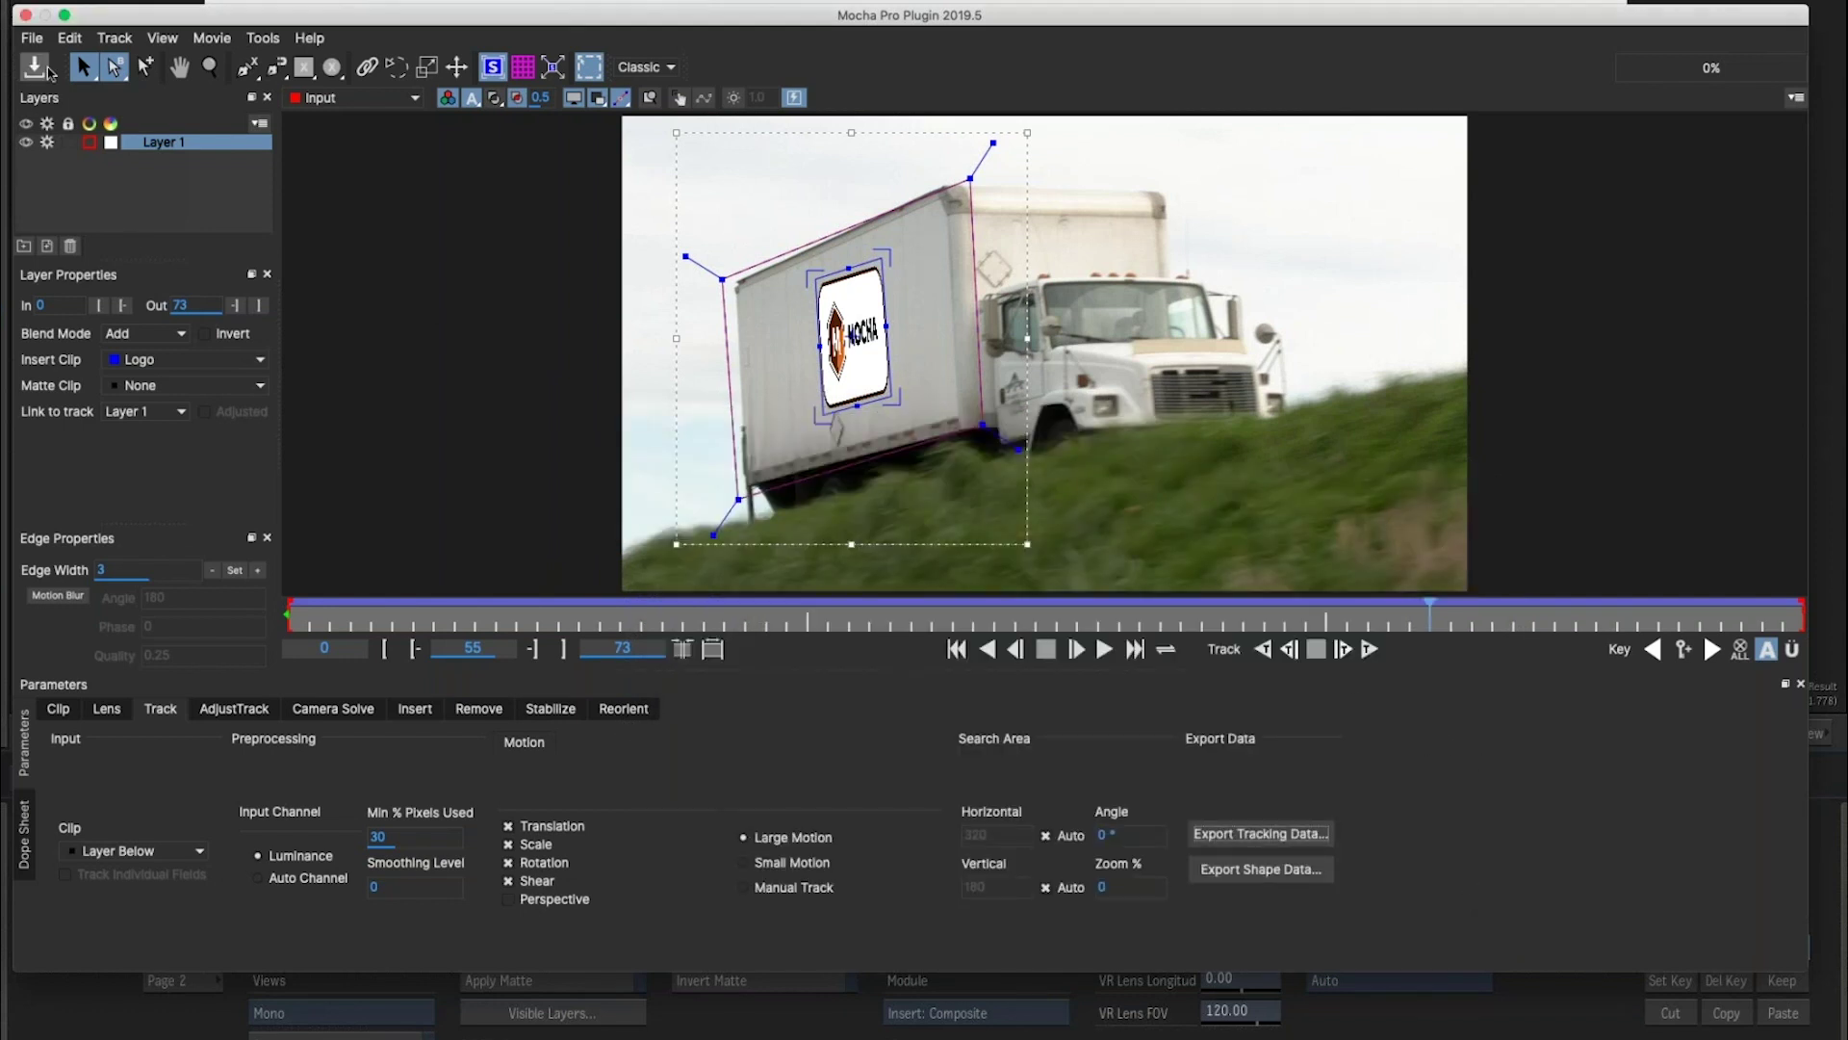
# Close the Mocha window, return to the Batch schematic, and delete the copied Mocha Pro node.
pyautogui.click(26, 15)
pyautogui.click(76, 817)
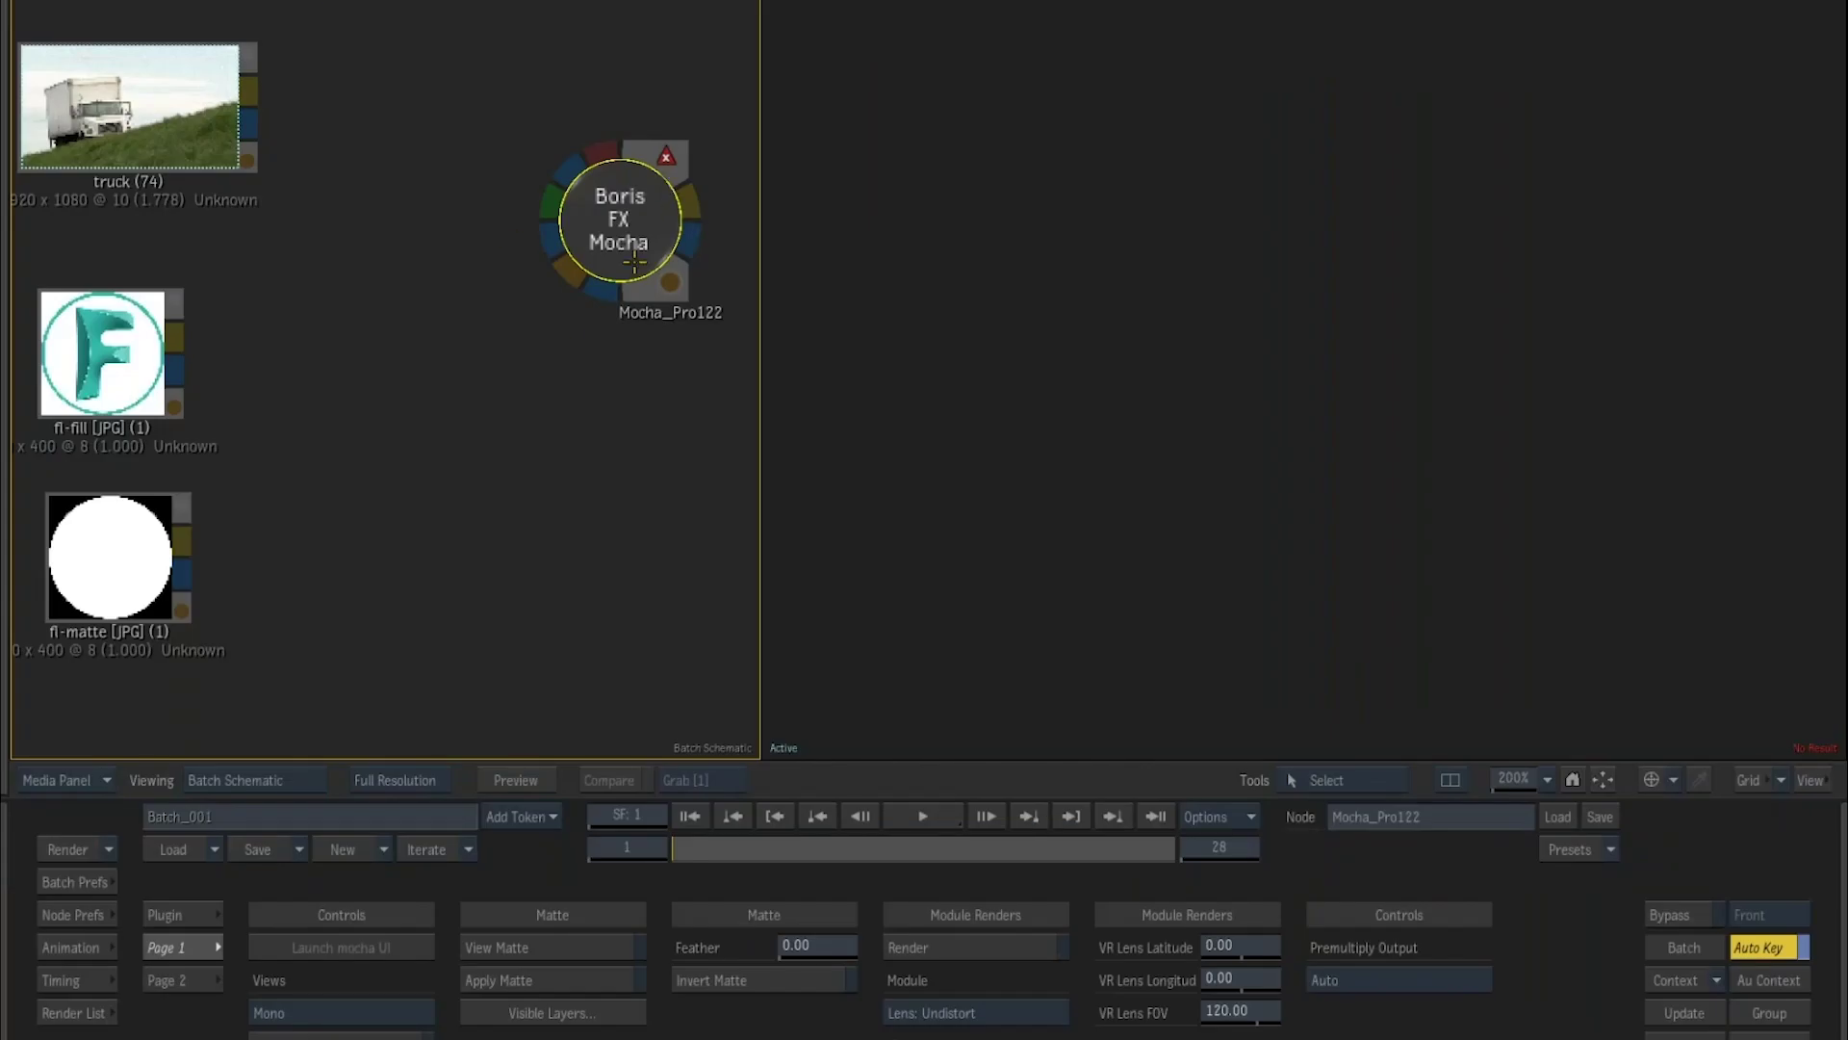
pyautogui.press('Delete')
# Add an Action node with truck as its background, and feed it fl-fill as front and fl-matte as matte through a media input.
pyautogui.click(531, 1004)
pyautogui.click(503, 395)
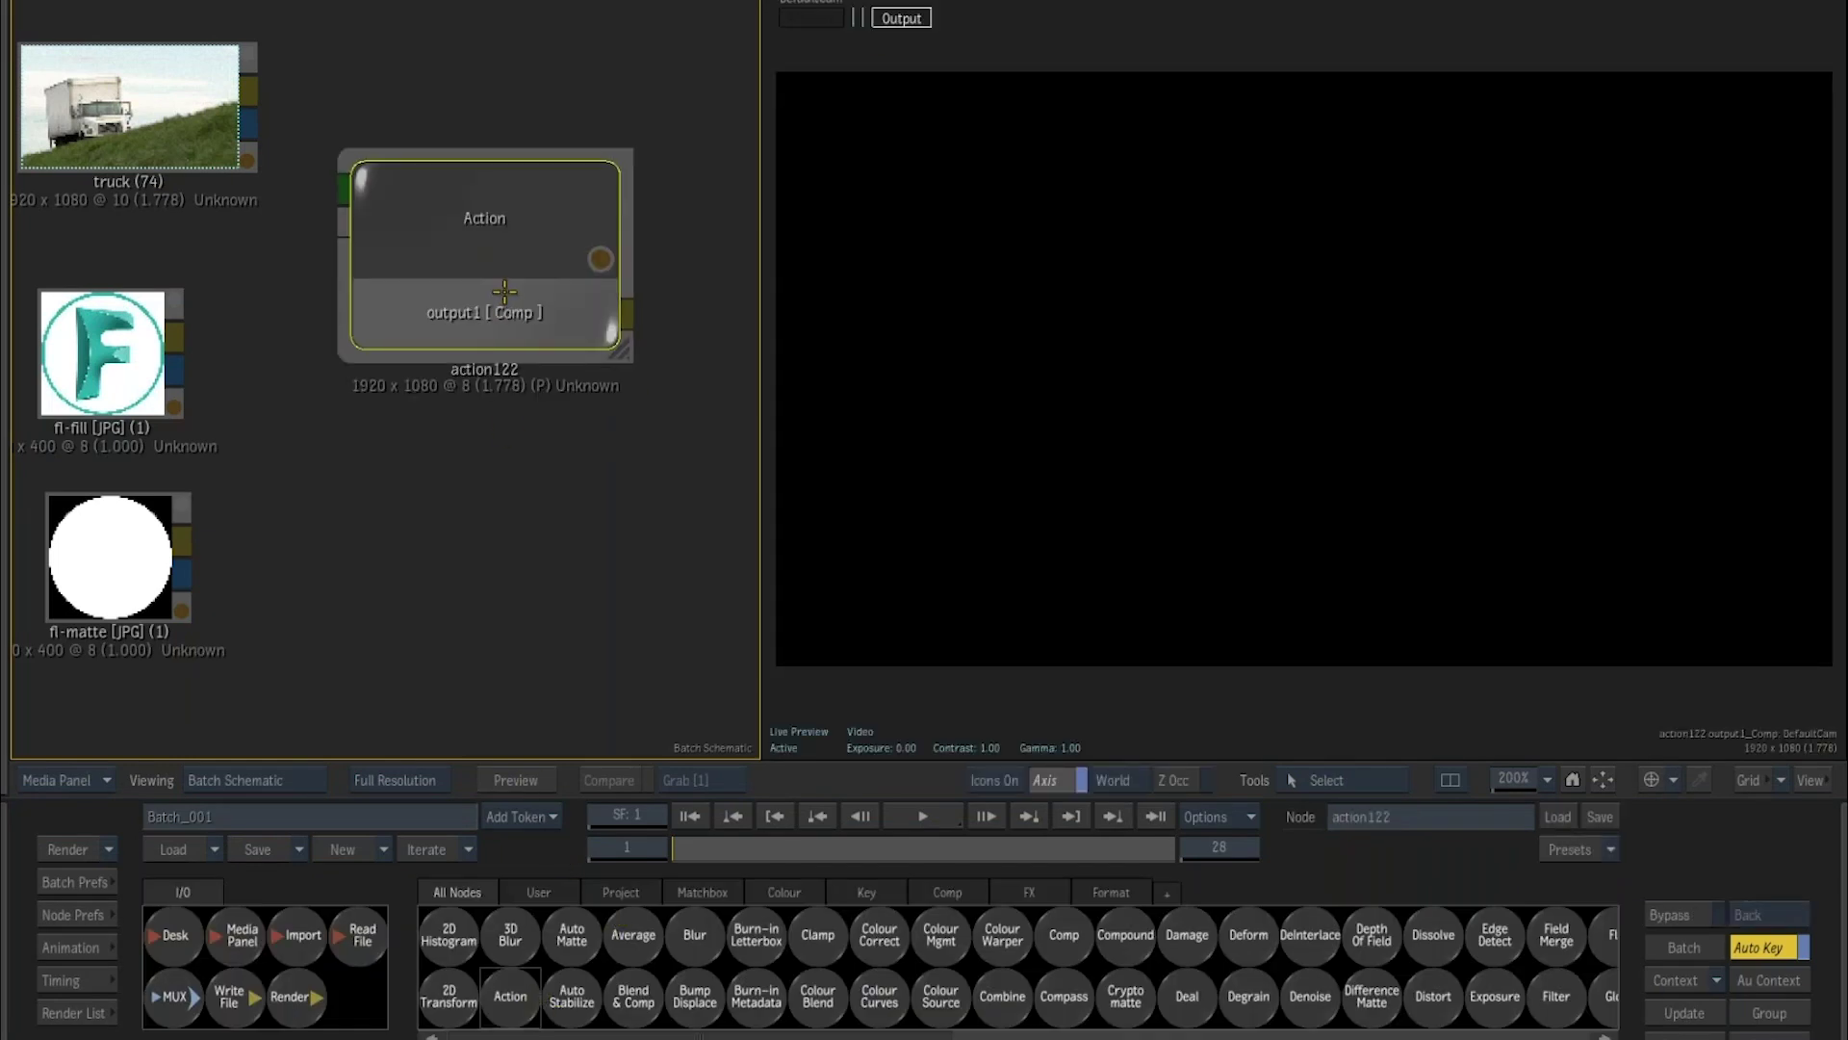
pyautogui.moveTo(503, 291); pyautogui.dragTo(528, 372)
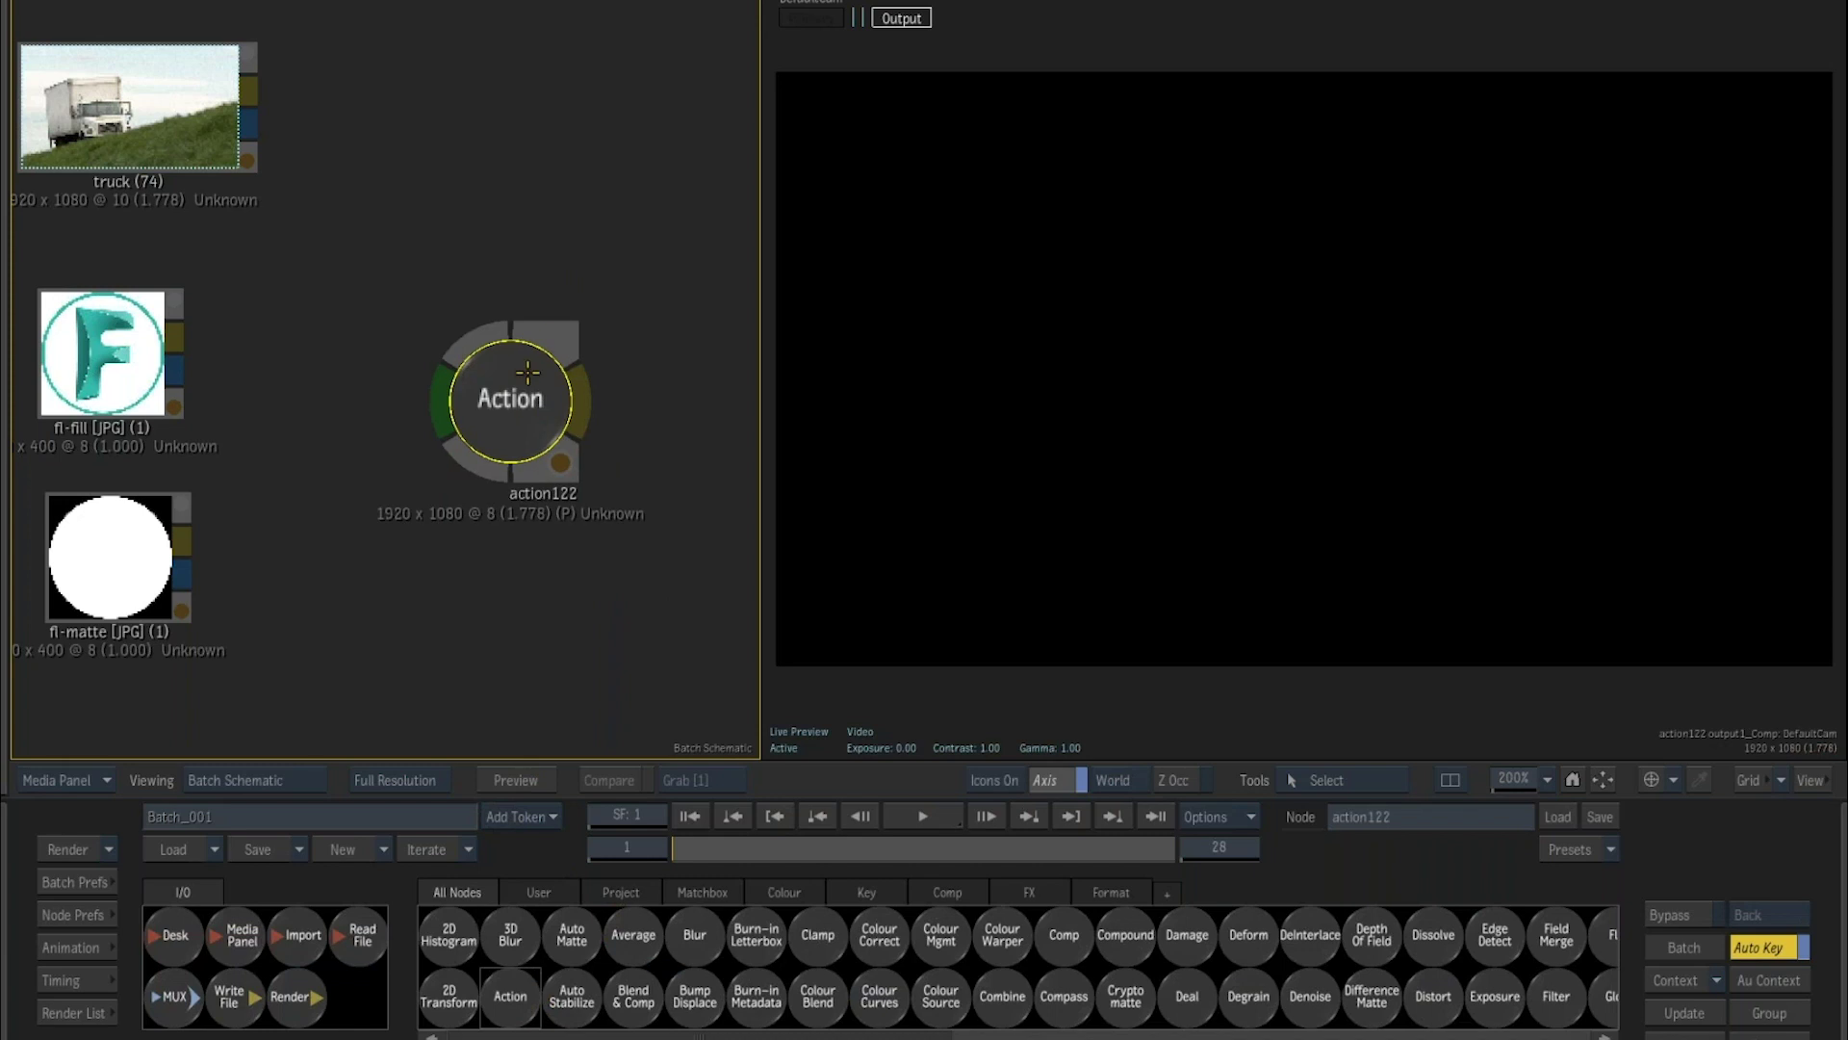
pyautogui.moveTo(270, 94); pyautogui.dragTo(303, 429)
pyautogui.moveTo(183, 334); pyautogui.dragTo(289, 412)
pyautogui.moveTo(200, 526); pyautogui.dragTo(289, 471)
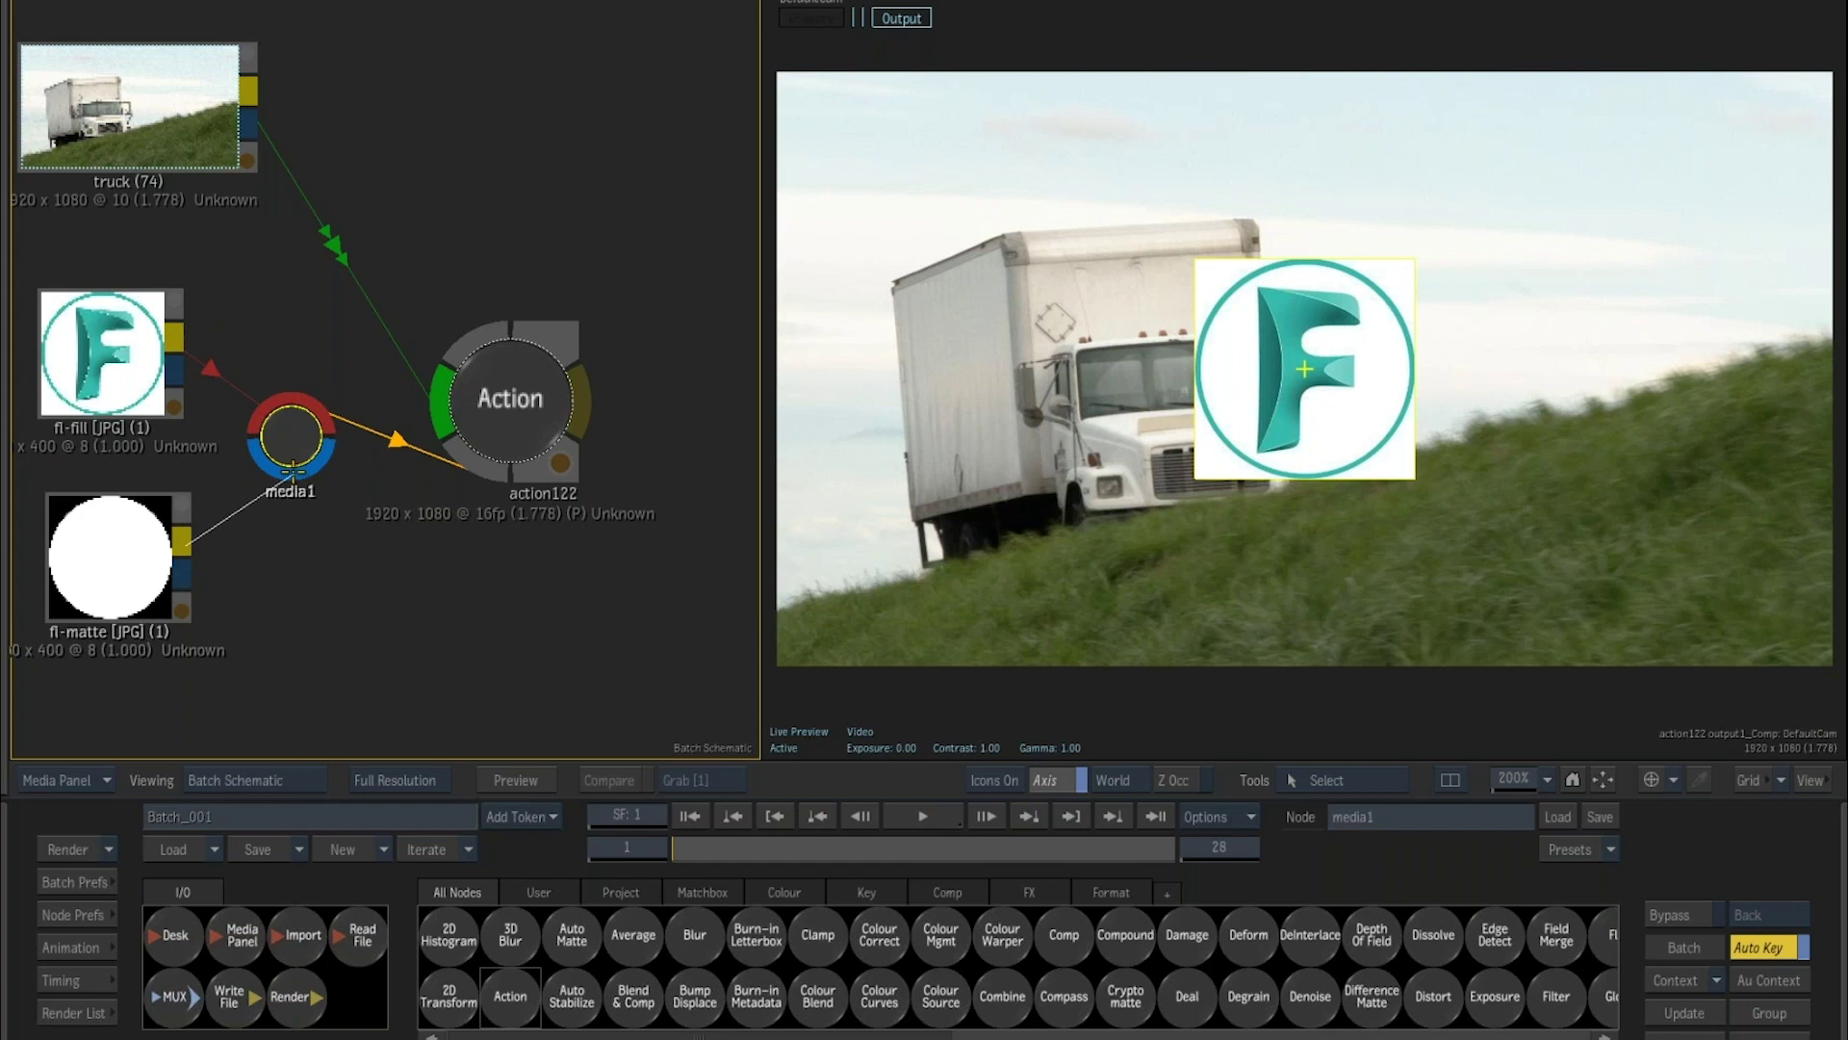
# Open the new Action node's surface, change its type to Bilinear, and offset its lower-left corner point.
pyautogui.doubleClick(512, 408)
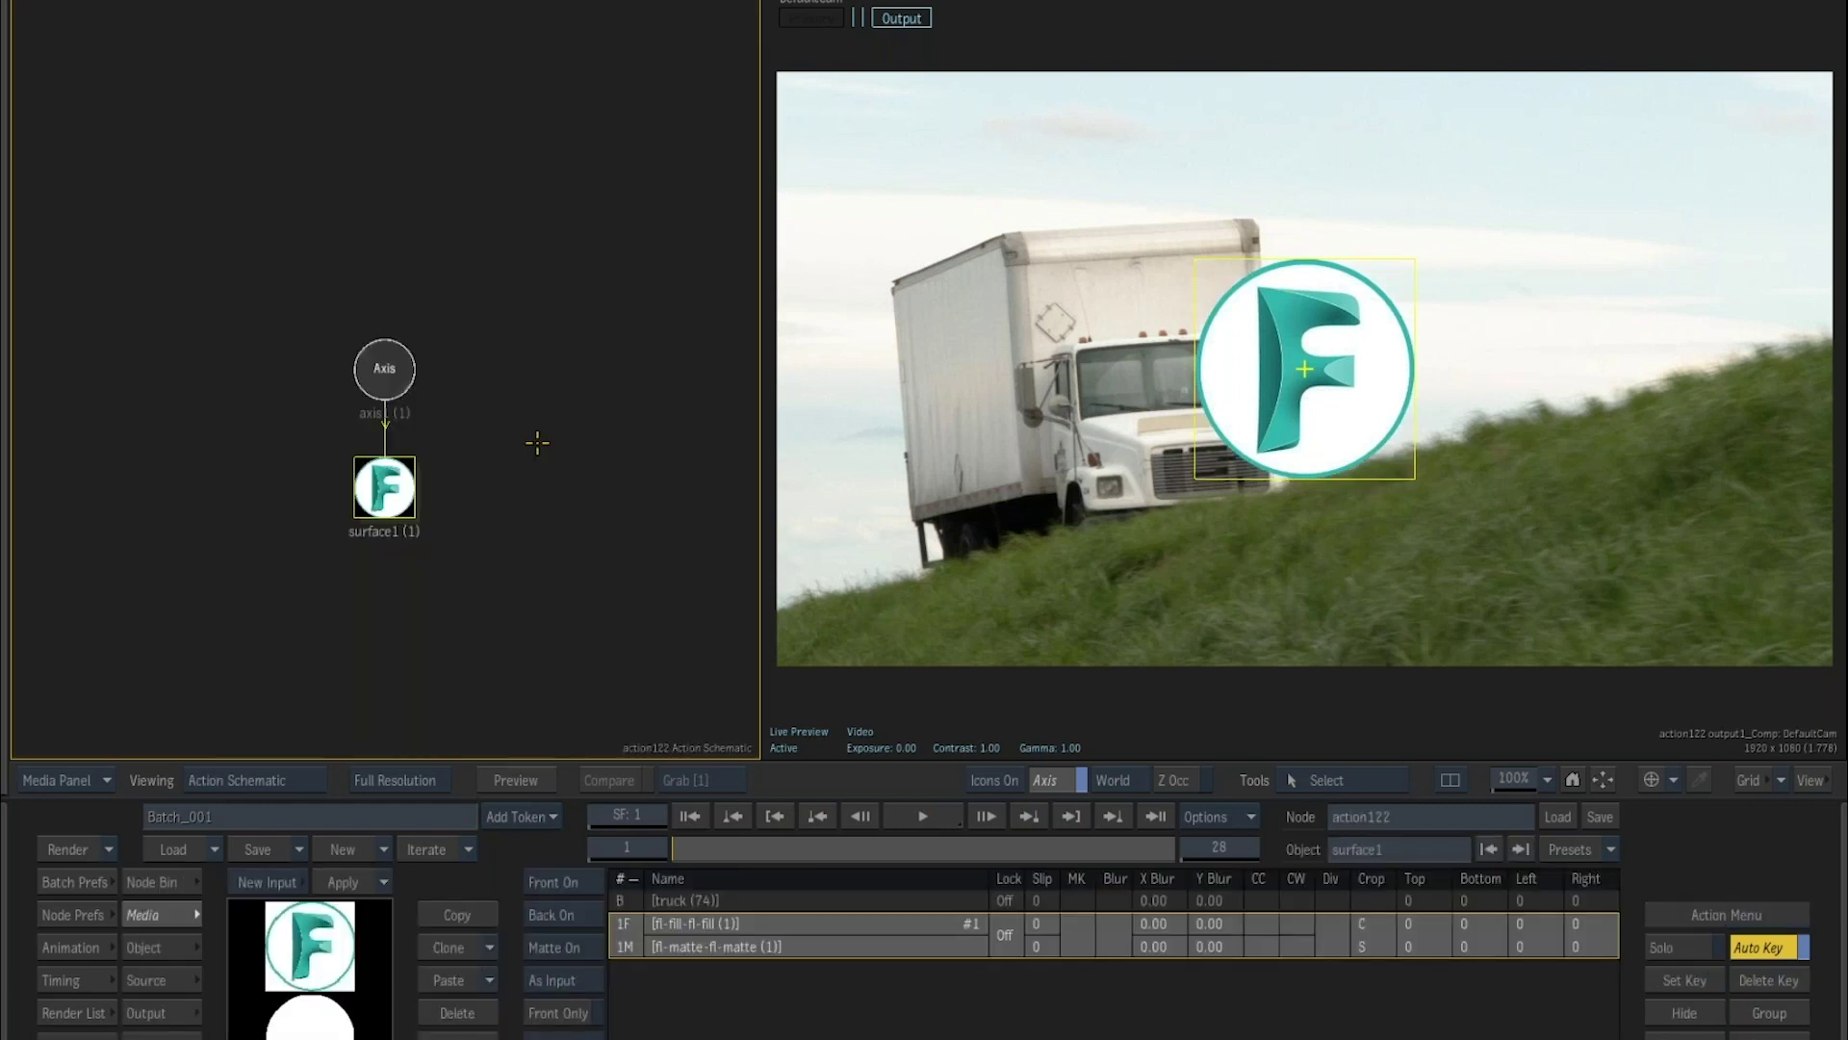
pyautogui.doubleClick(386, 488)
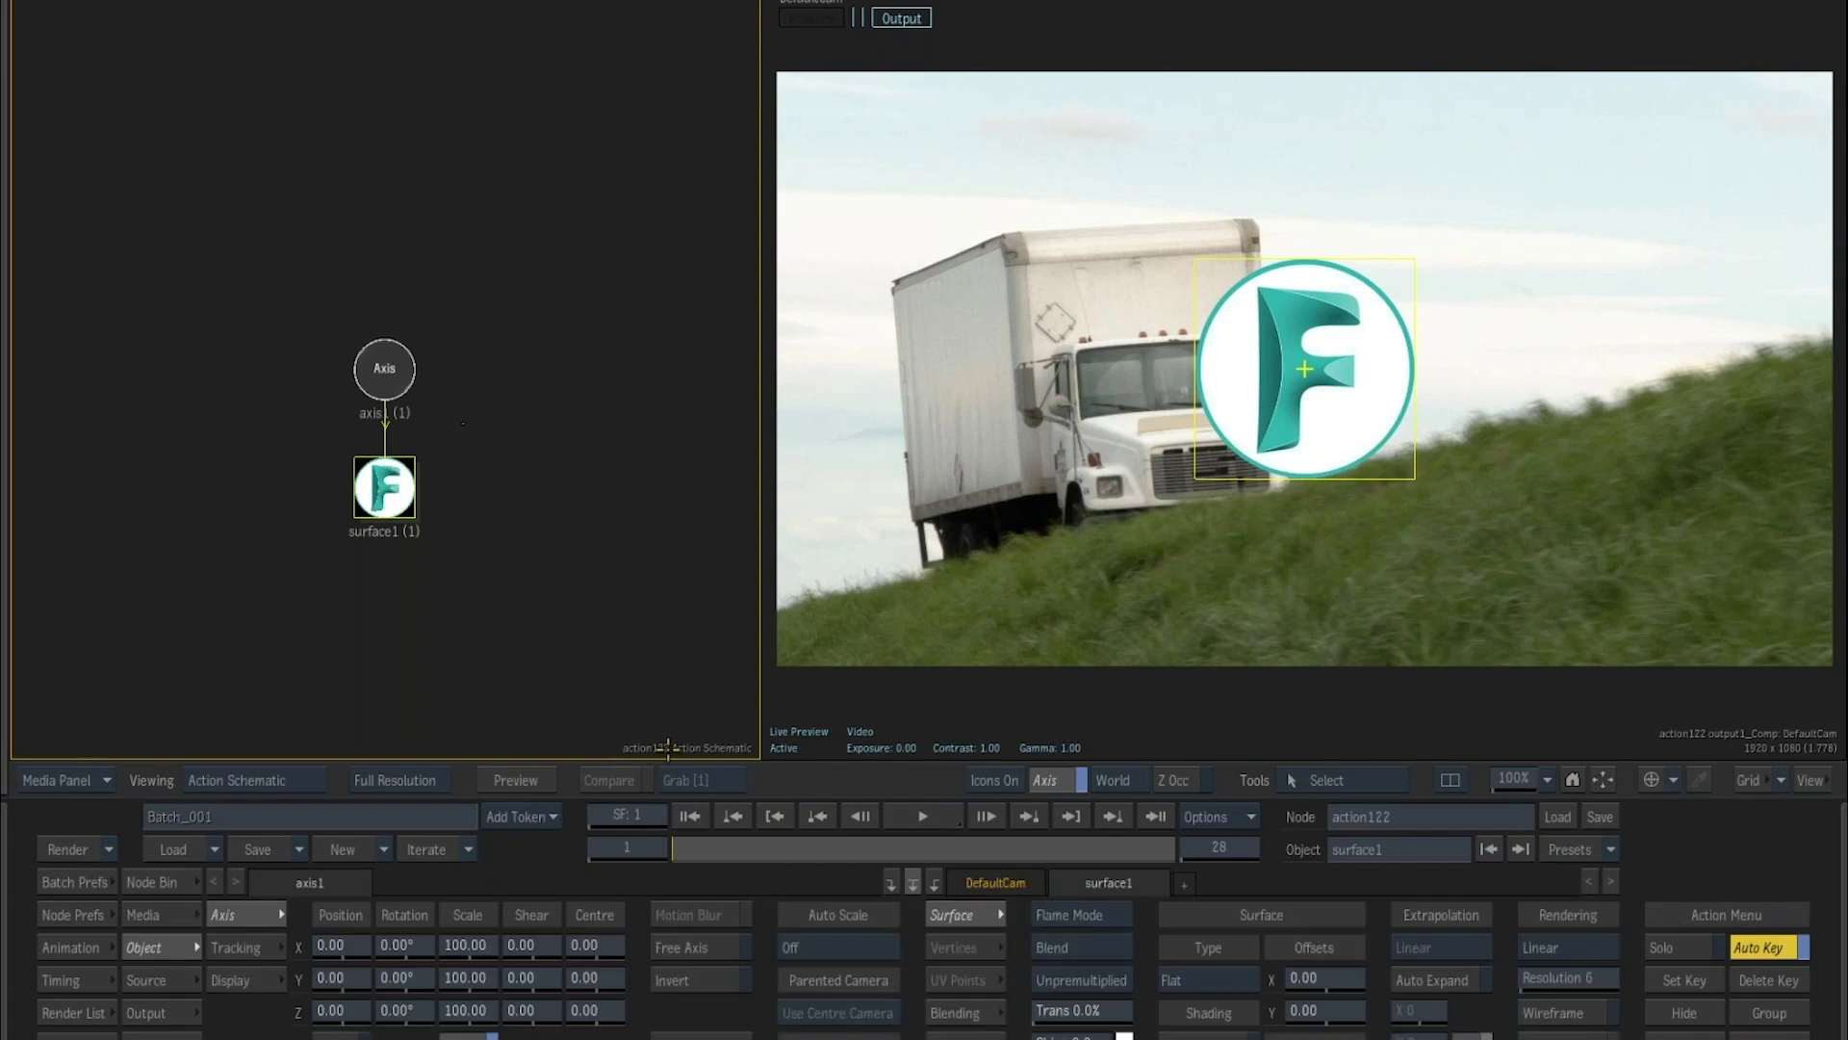
pyautogui.click(1205, 976)
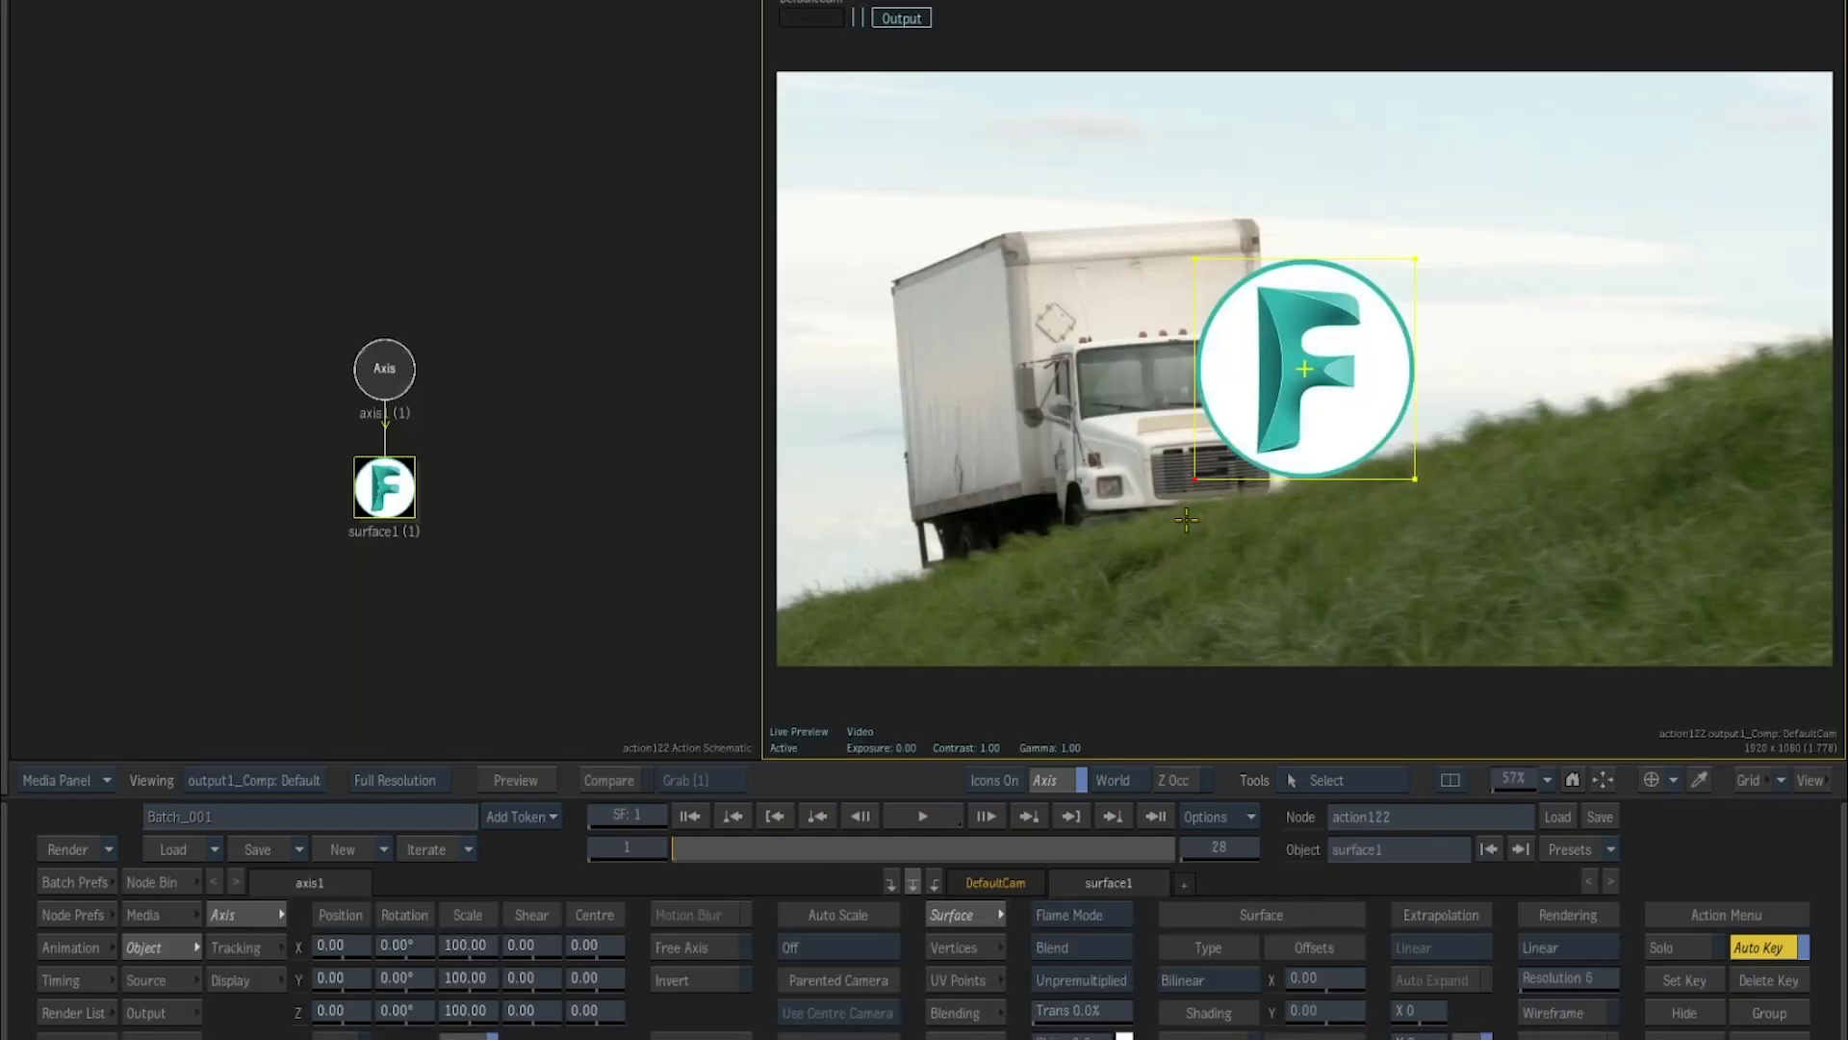
pyautogui.moveTo(1187, 520); pyautogui.dragTo(1172, 545)
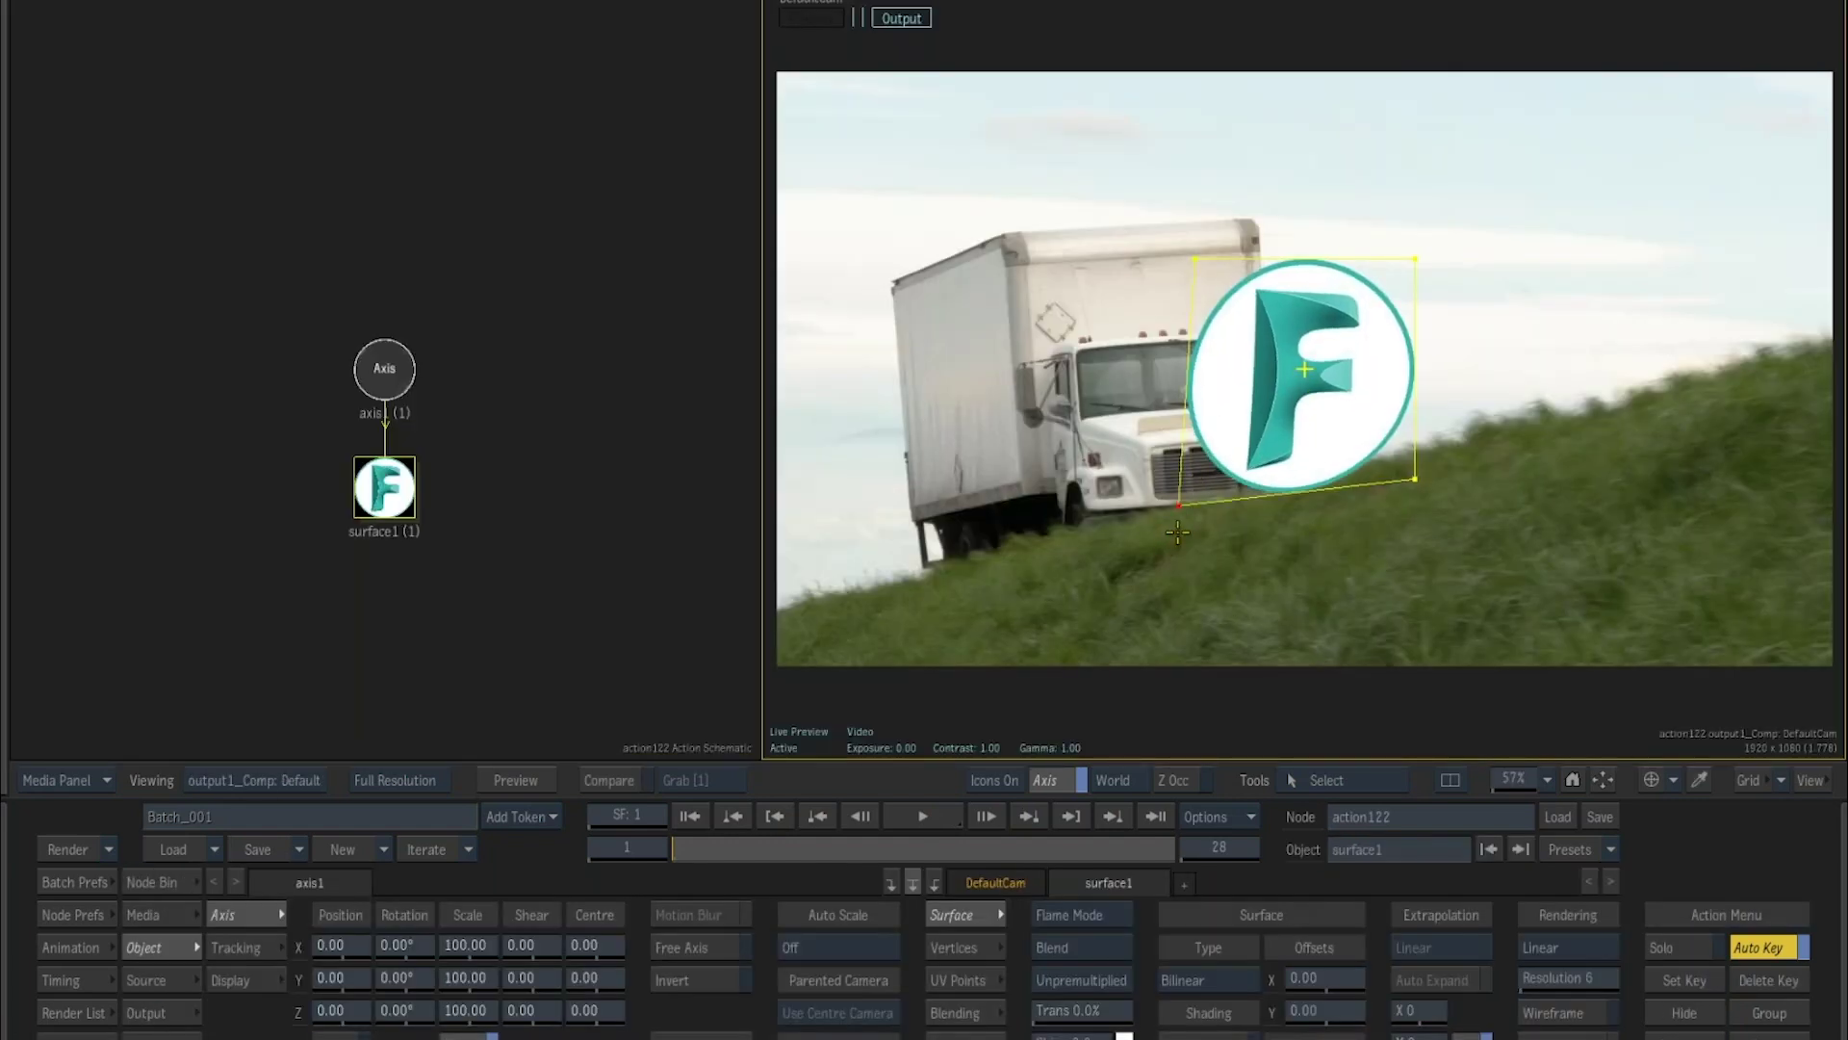
# Load the 06_Truck_Track stabilizer setup from Desktop/Setups into the surface's vertex tracker, aligned at frame 1.
pyautogui.click(1003, 946)
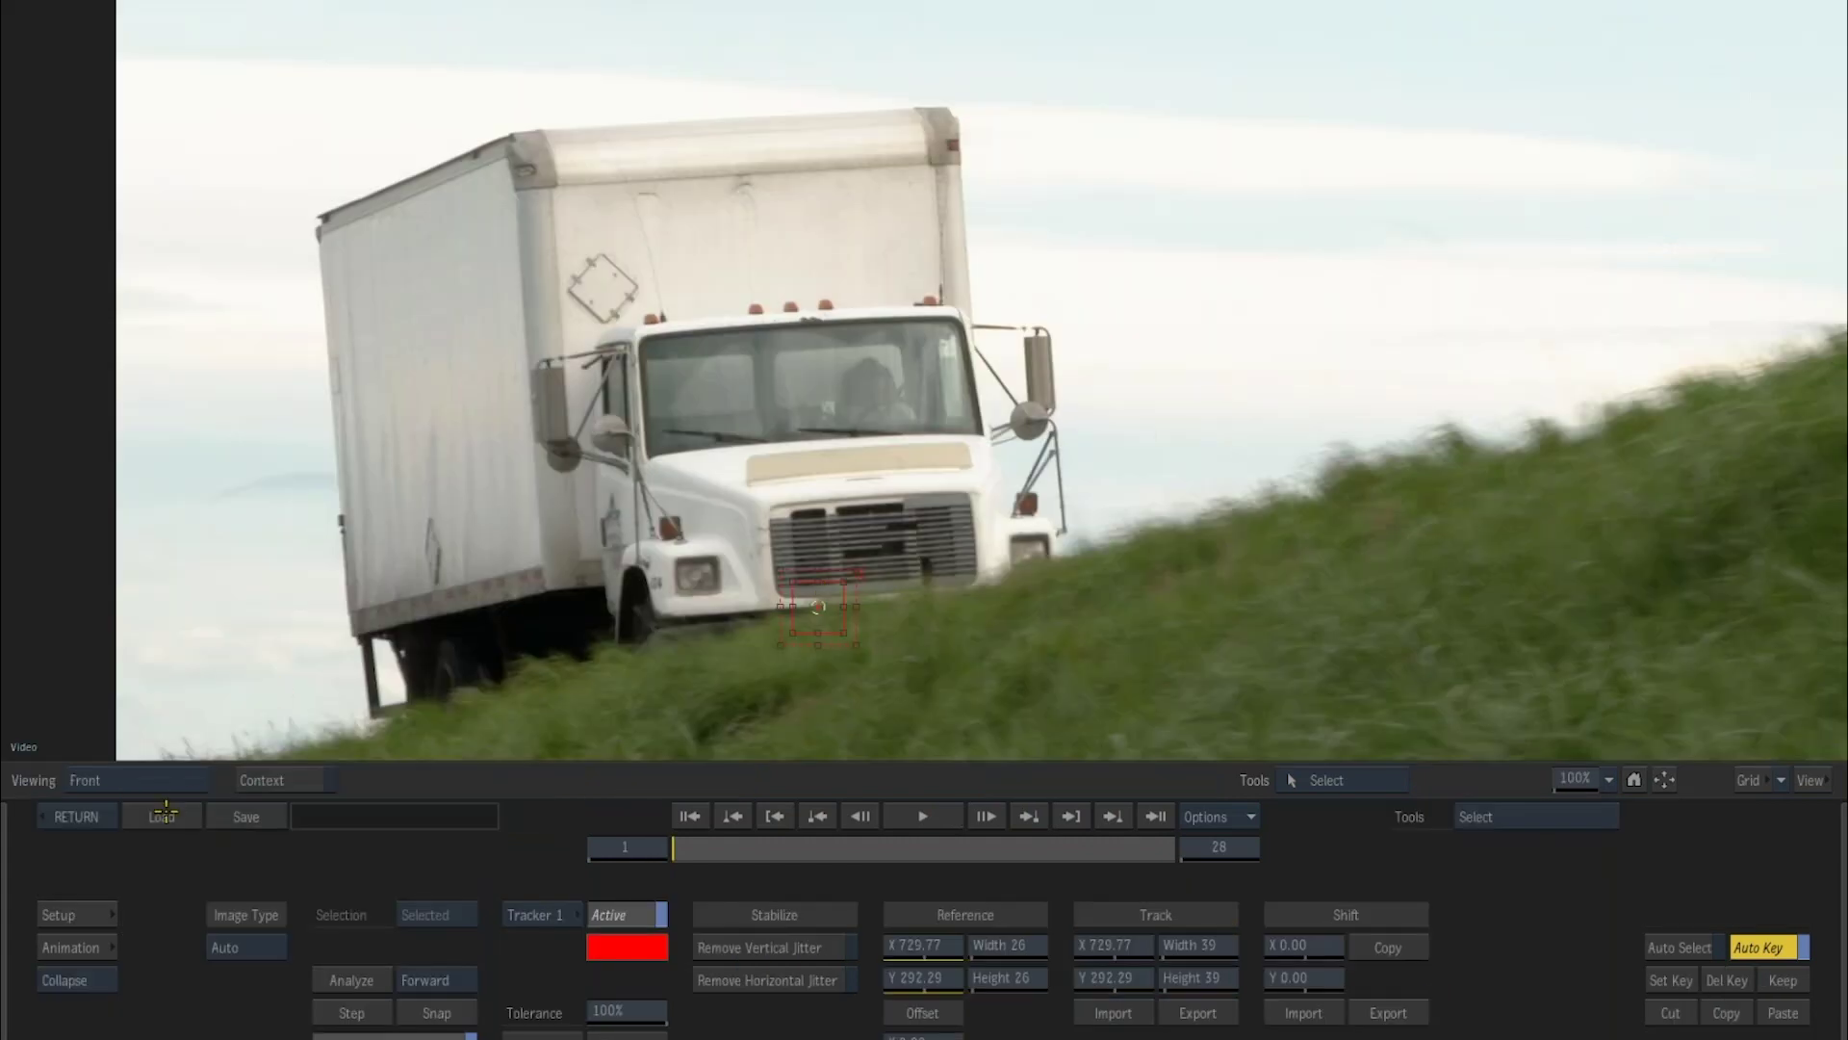
pyautogui.click(162, 815)
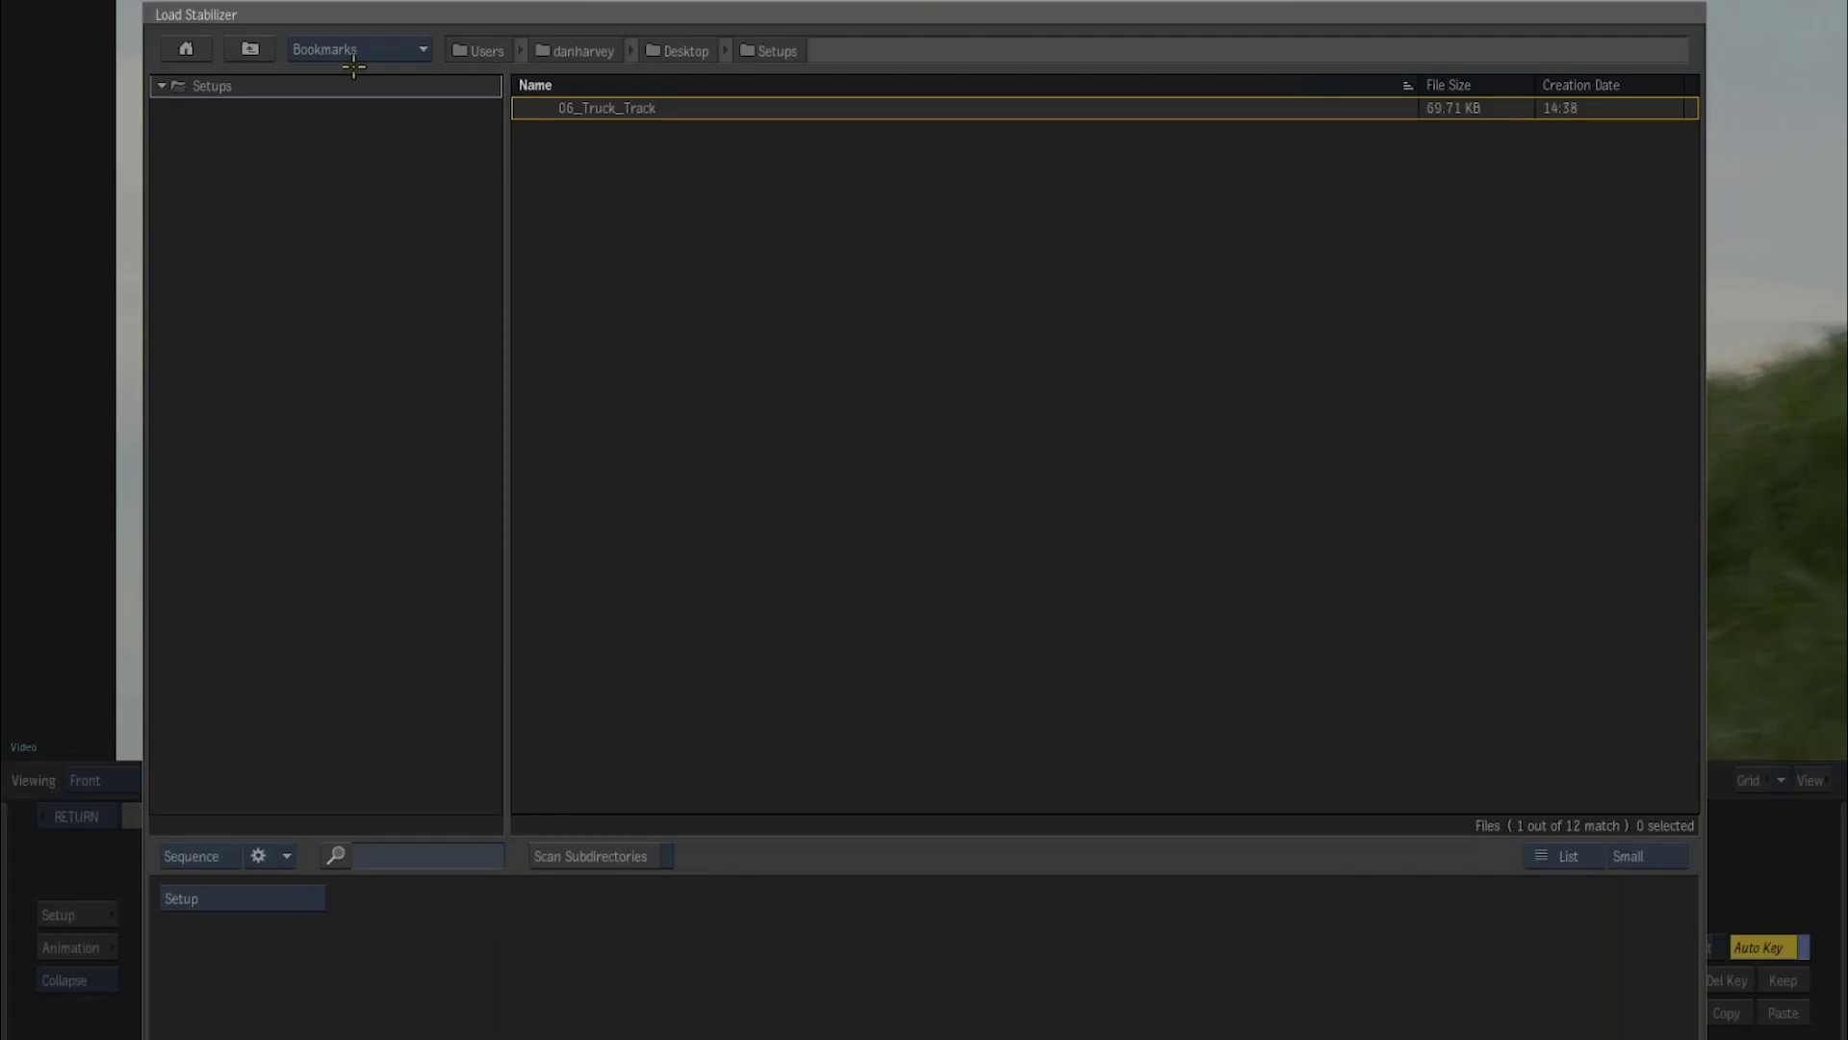
pyautogui.doubleClick(568, 108)
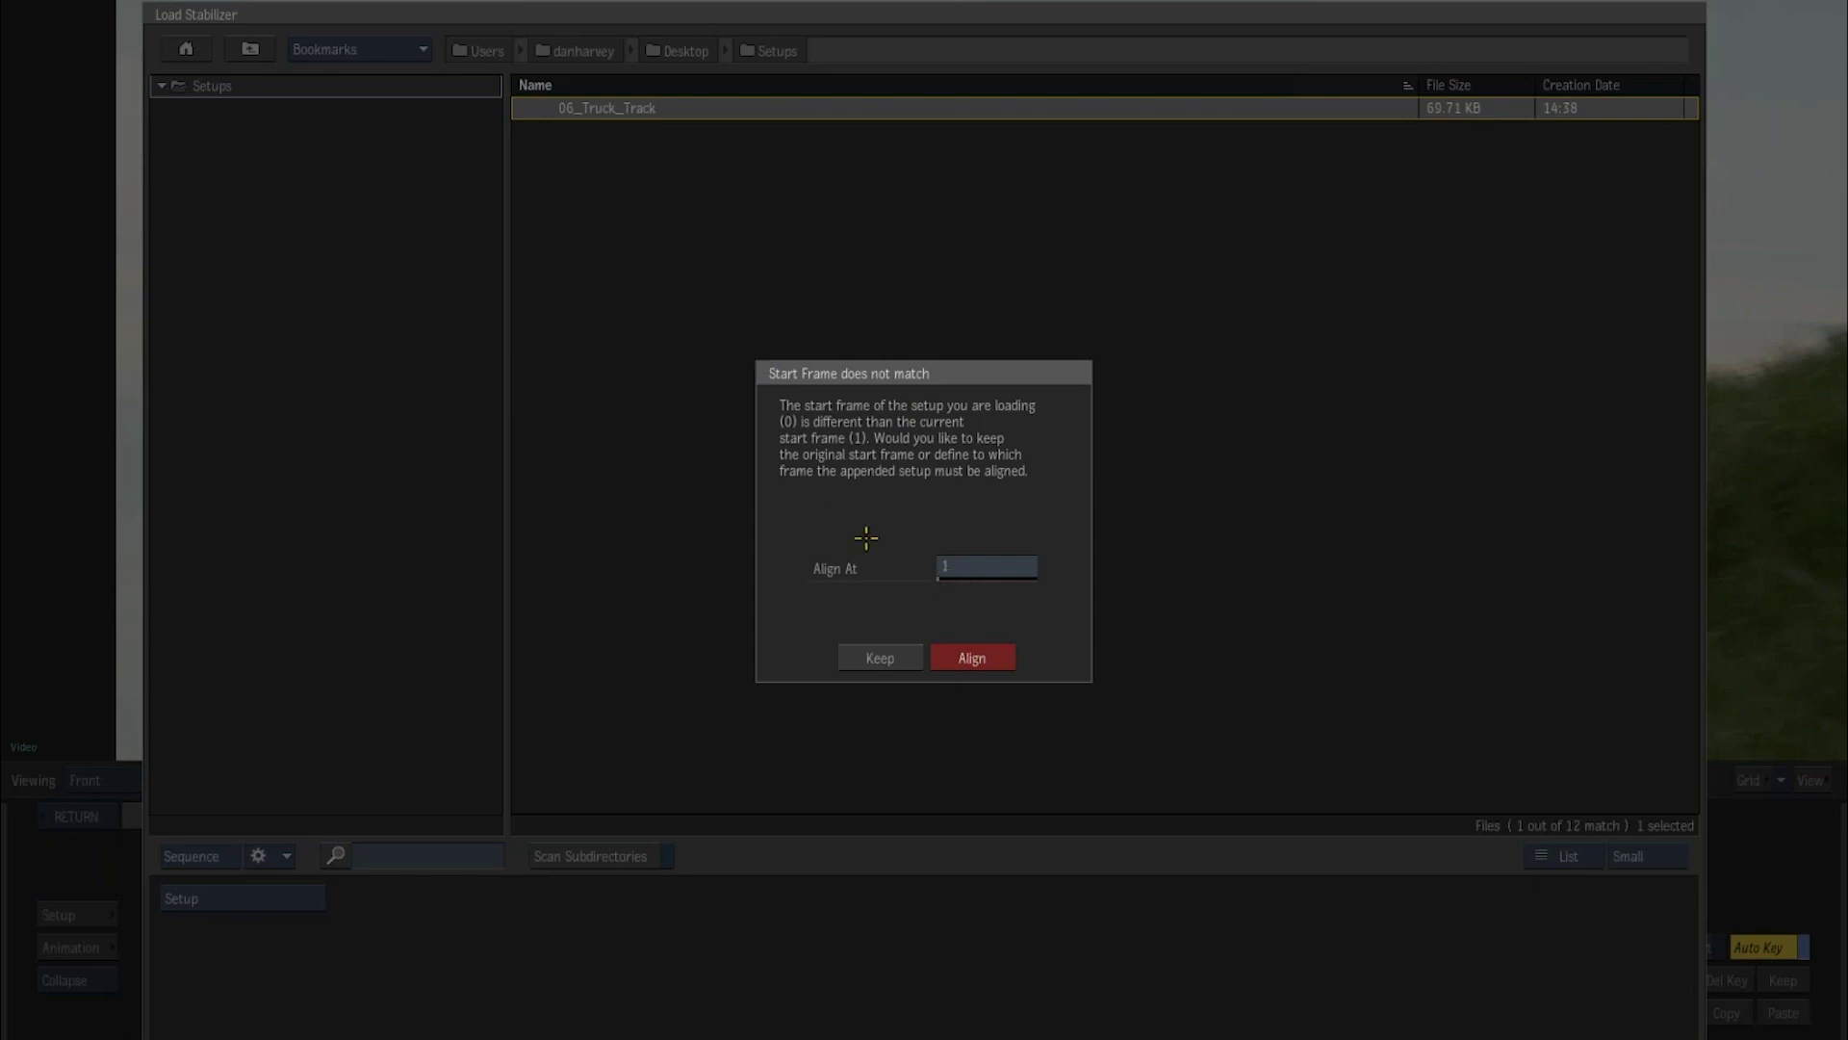
pyautogui.click(968, 657)
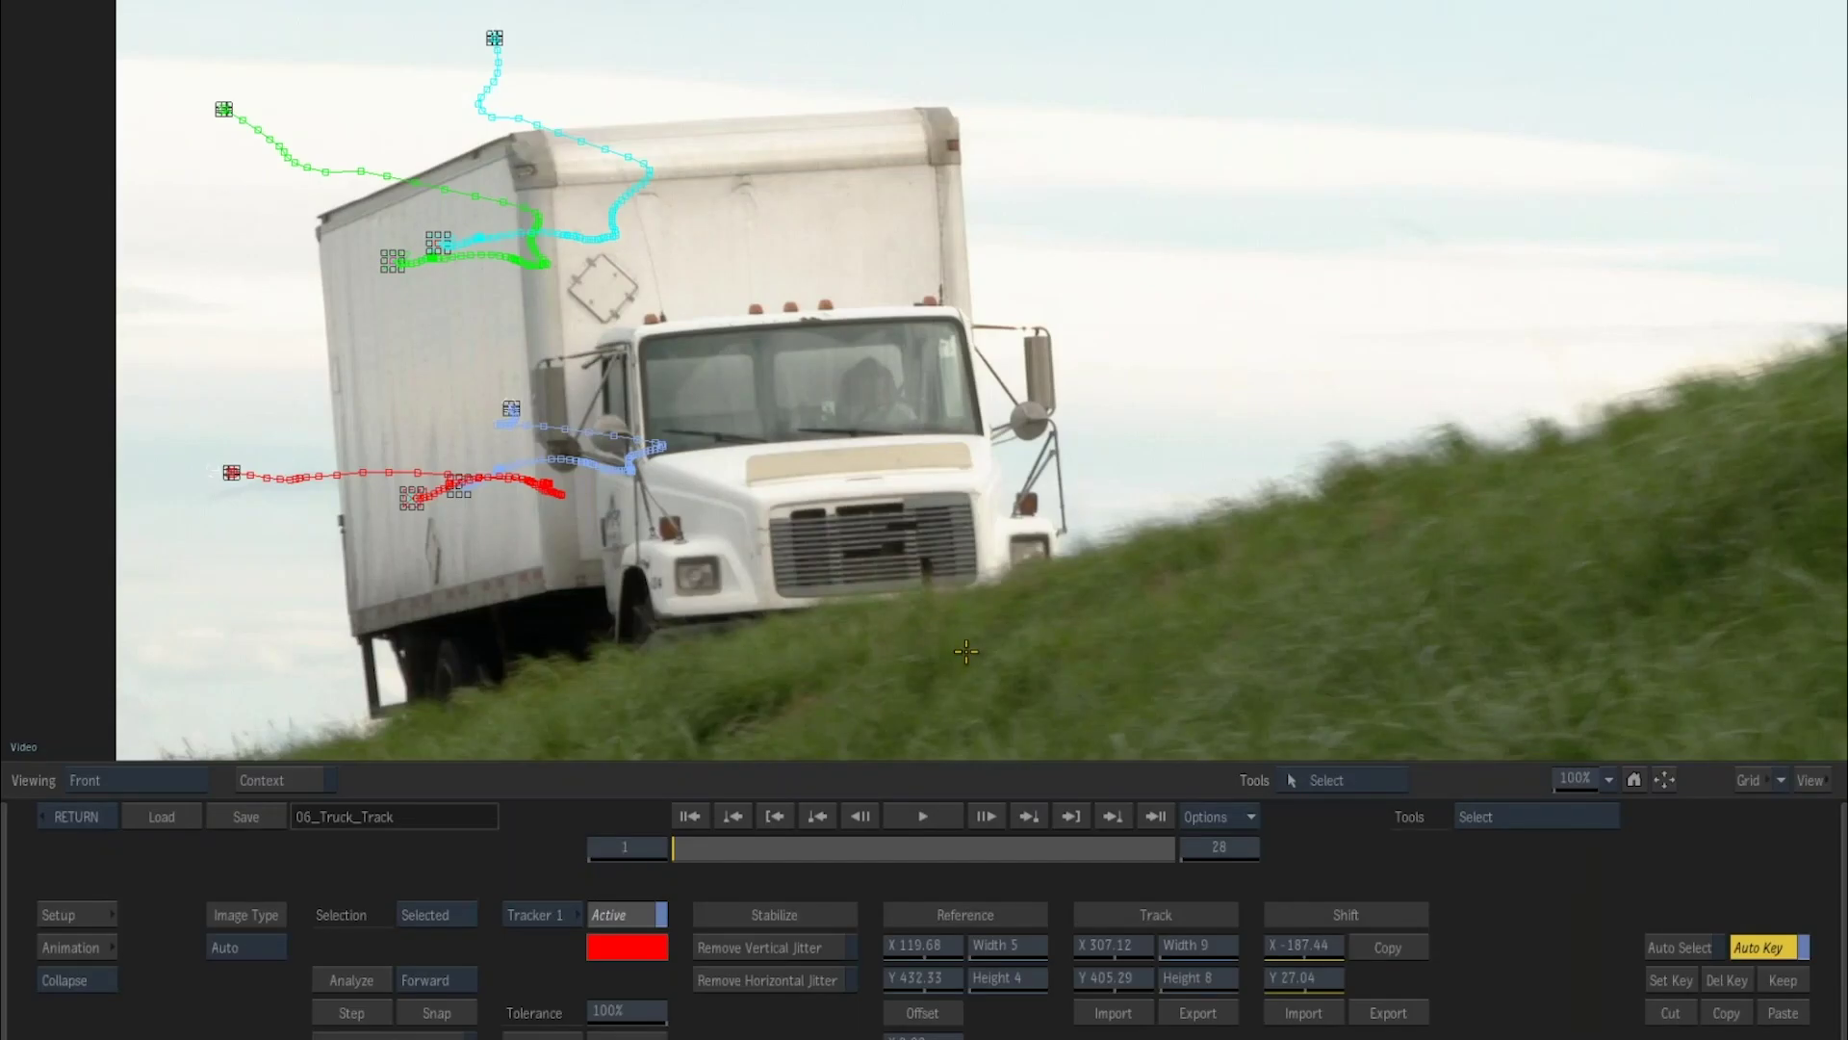
pyautogui.click(84, 816)
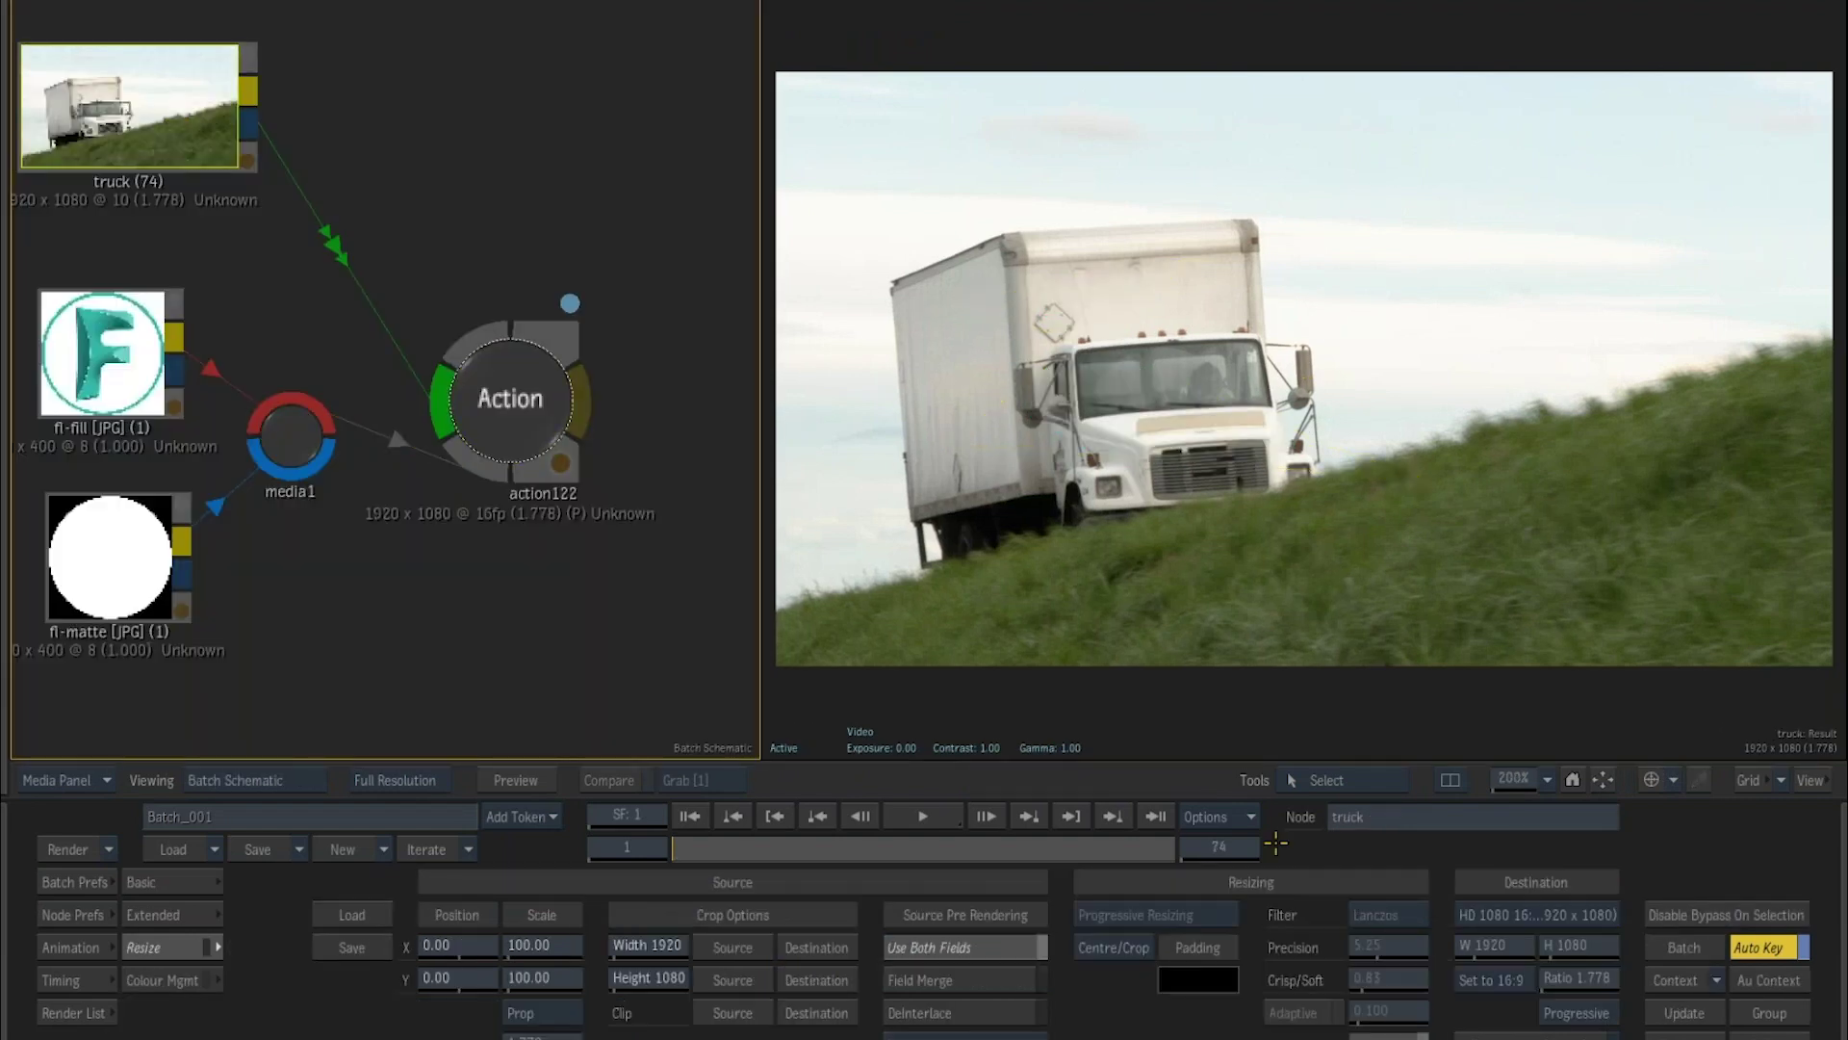
# Reopen the logo surface inside action122 and show its tracking settings.
pyautogui.click(539, 406)
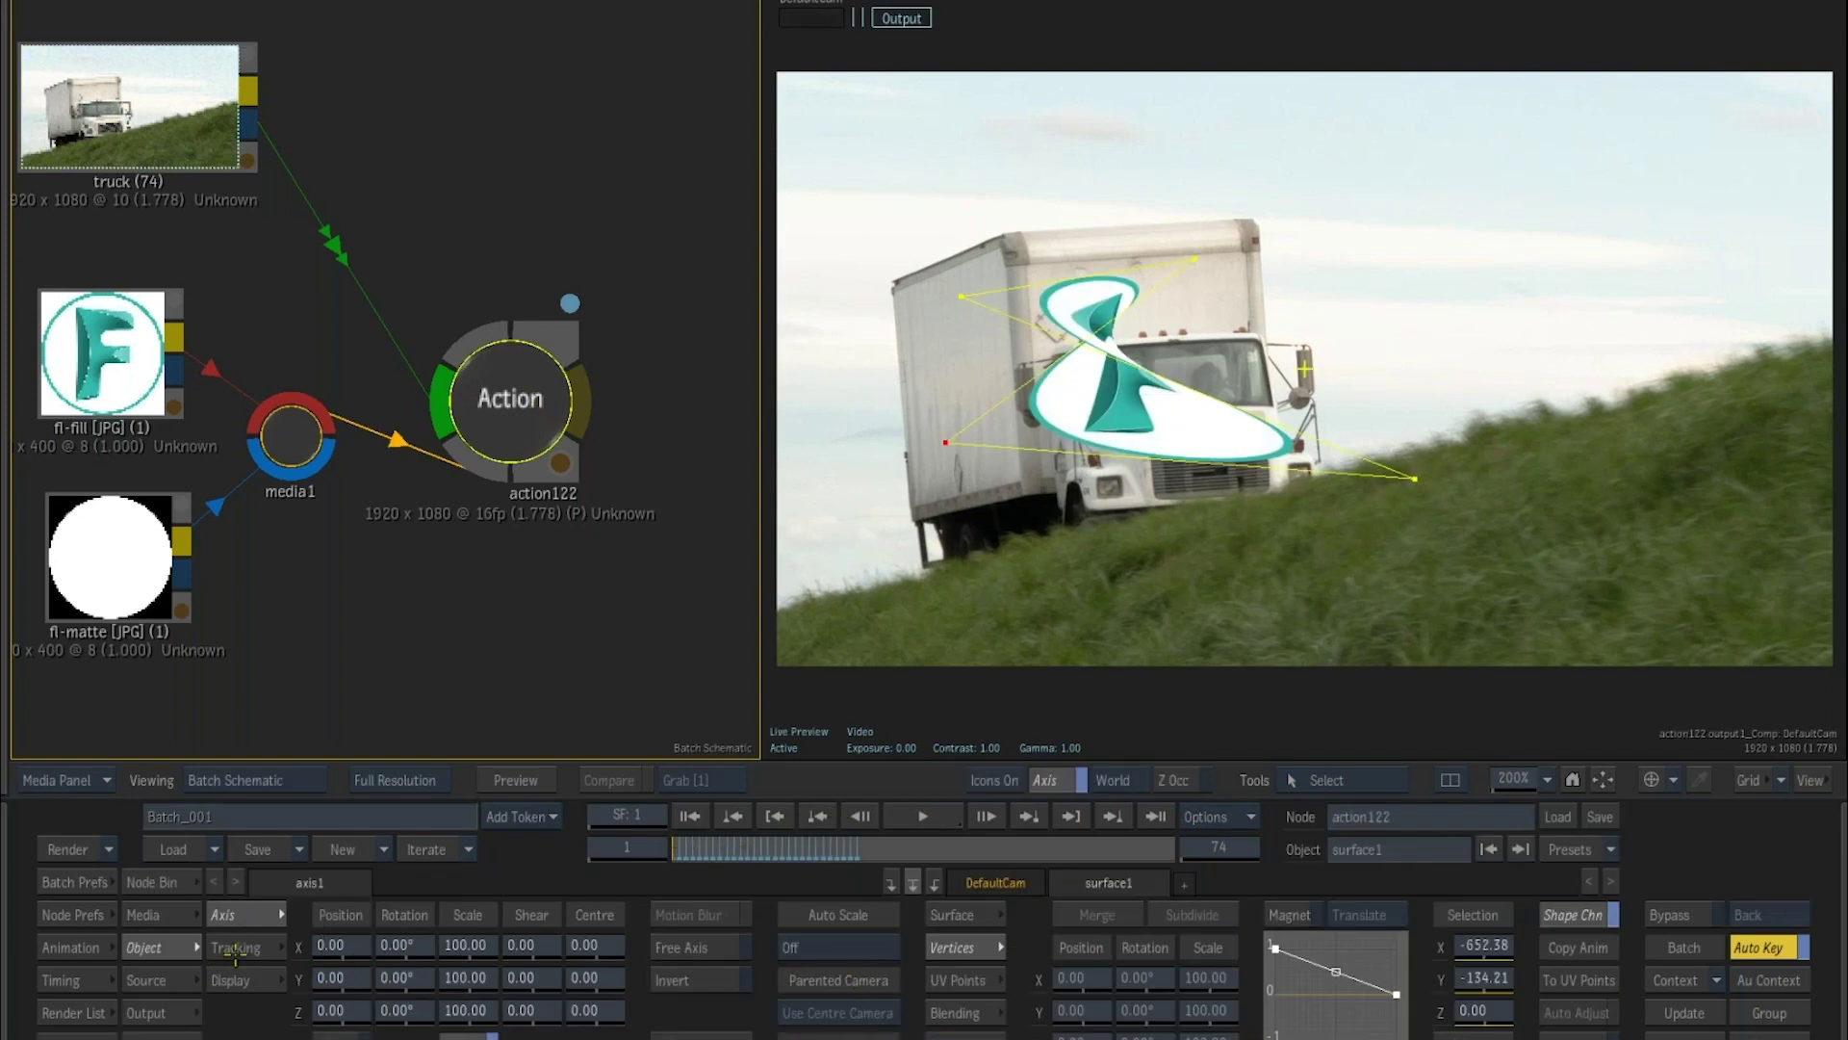
pyautogui.click(188, 916)
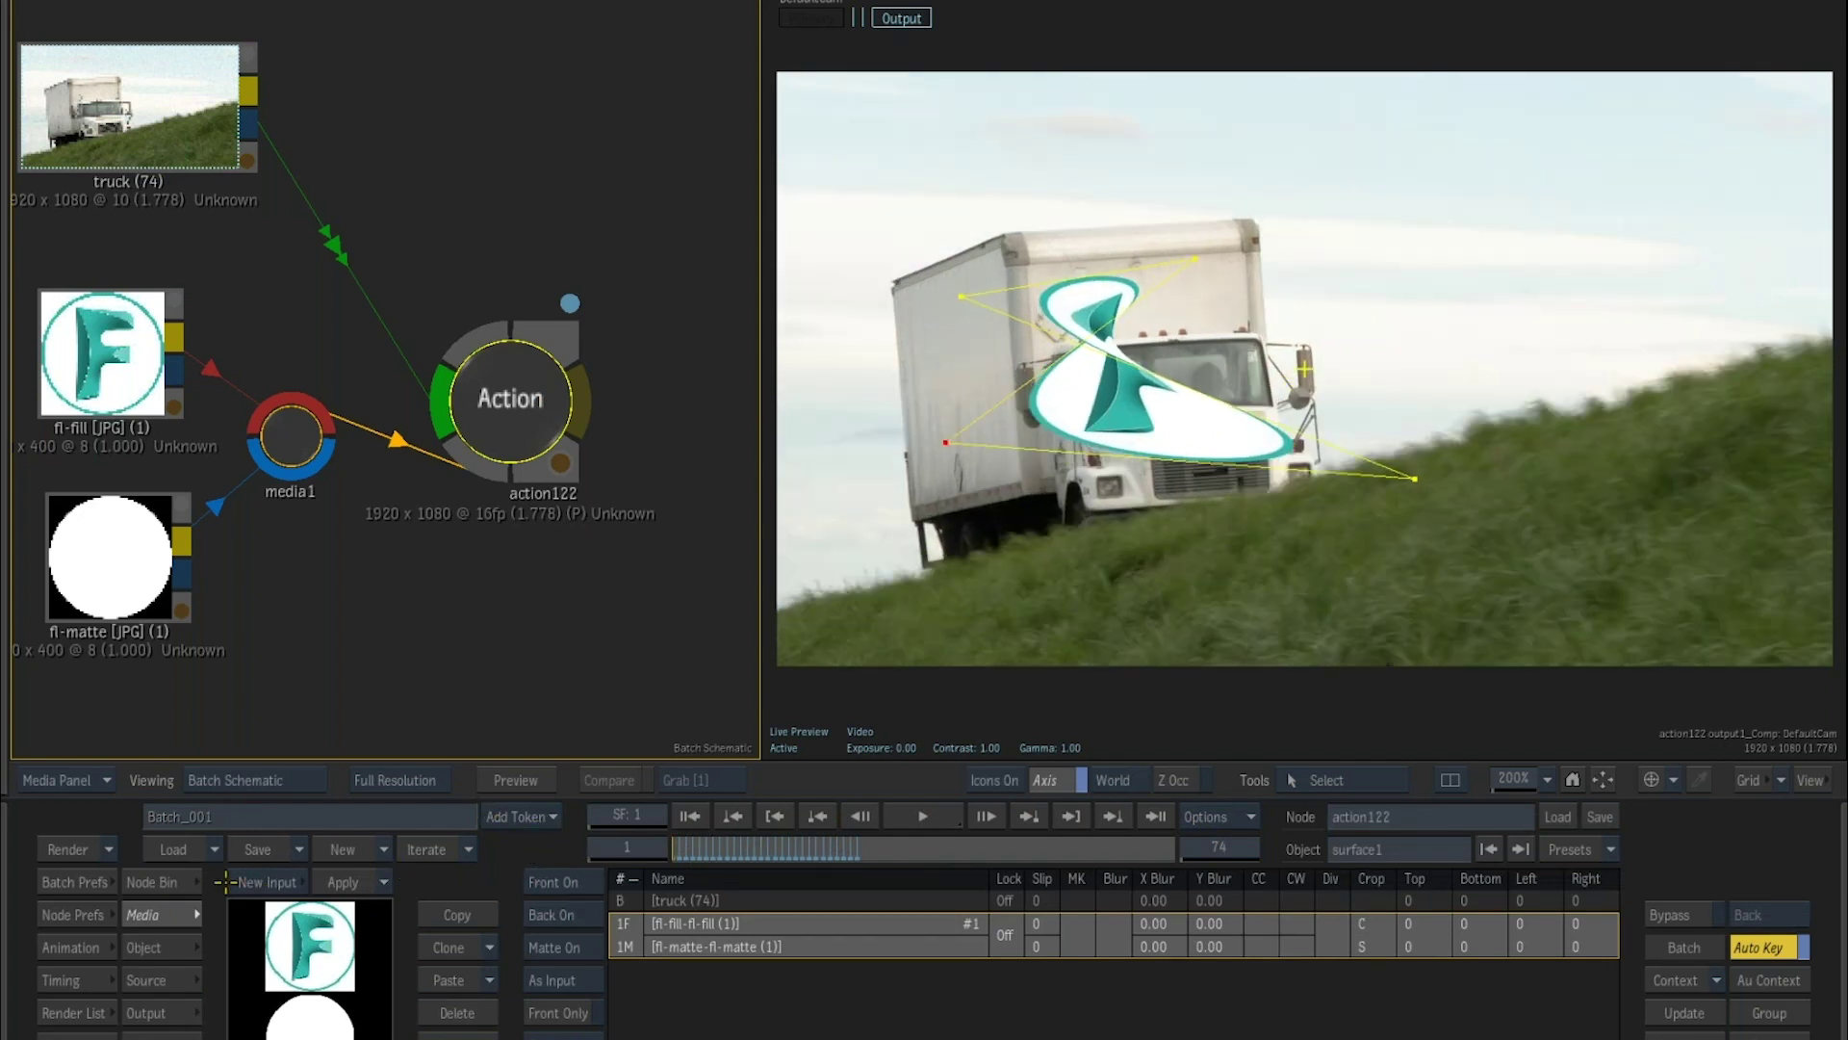
pyautogui.doubleClick(518, 526)
pyautogui.doubleClick(385, 488)
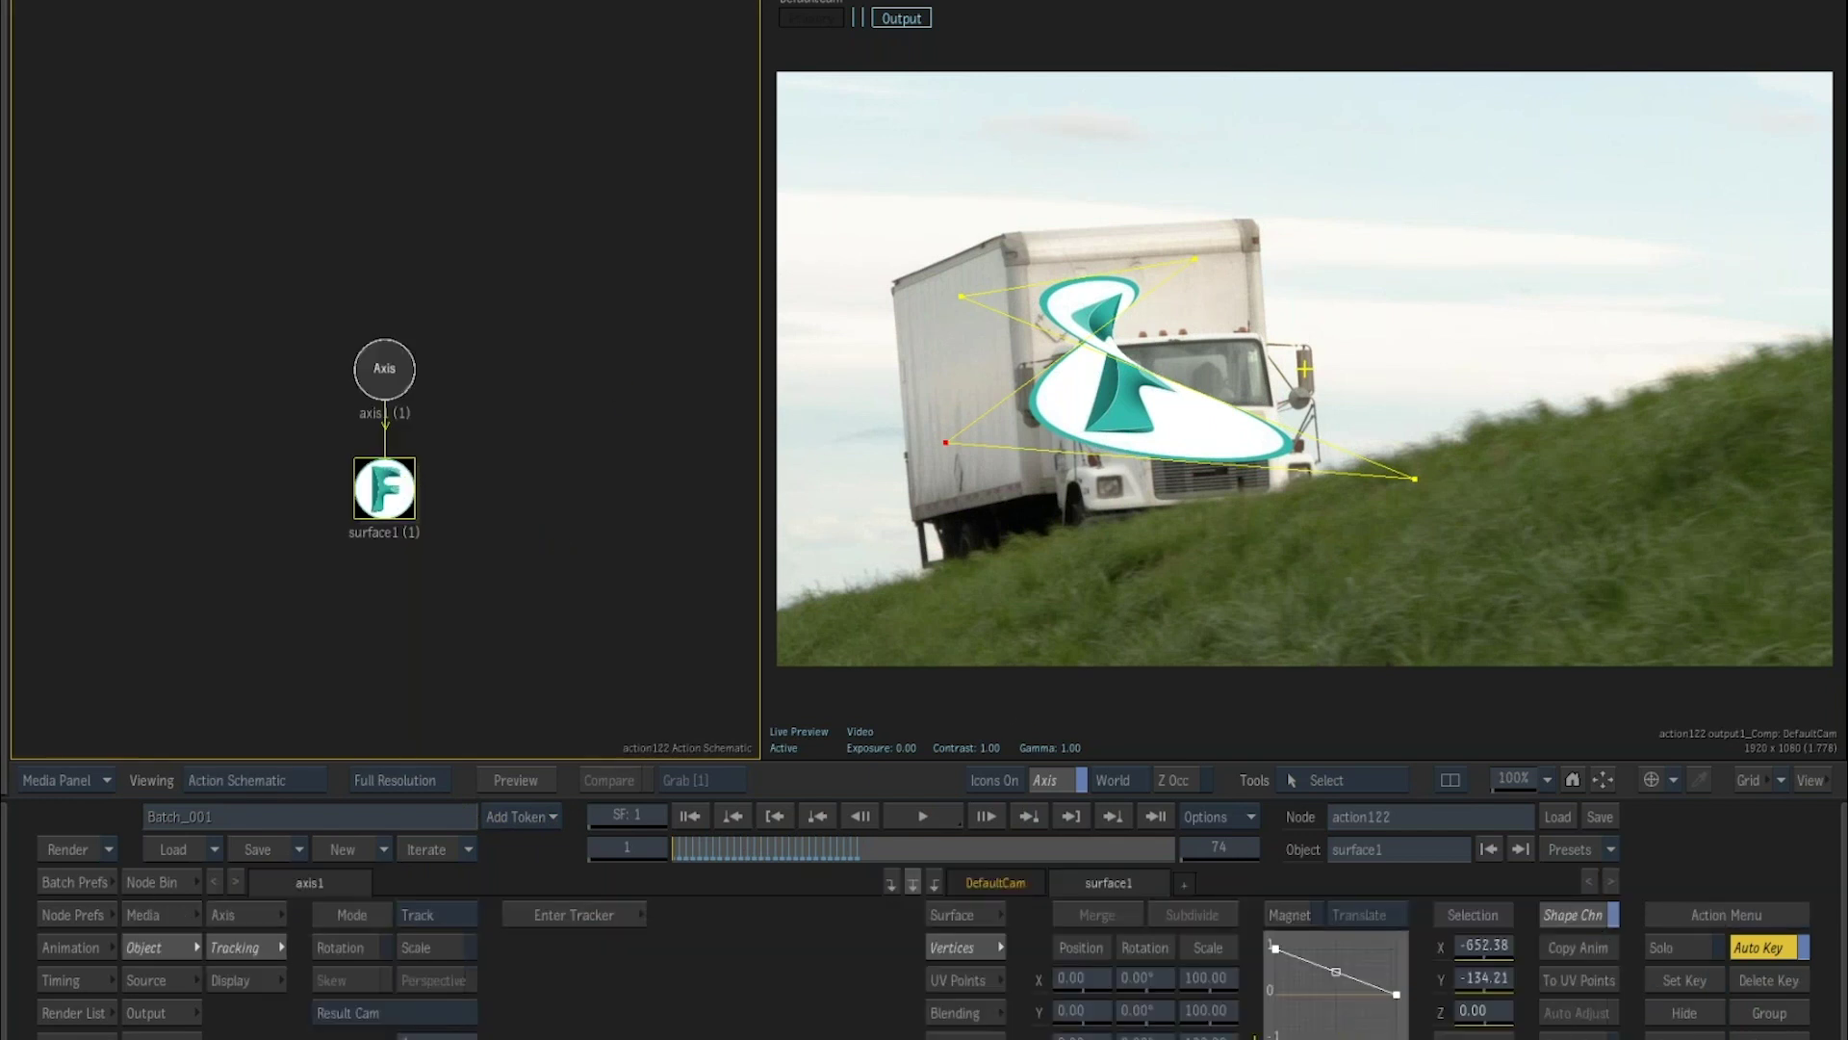
pyautogui.click(966, 947)
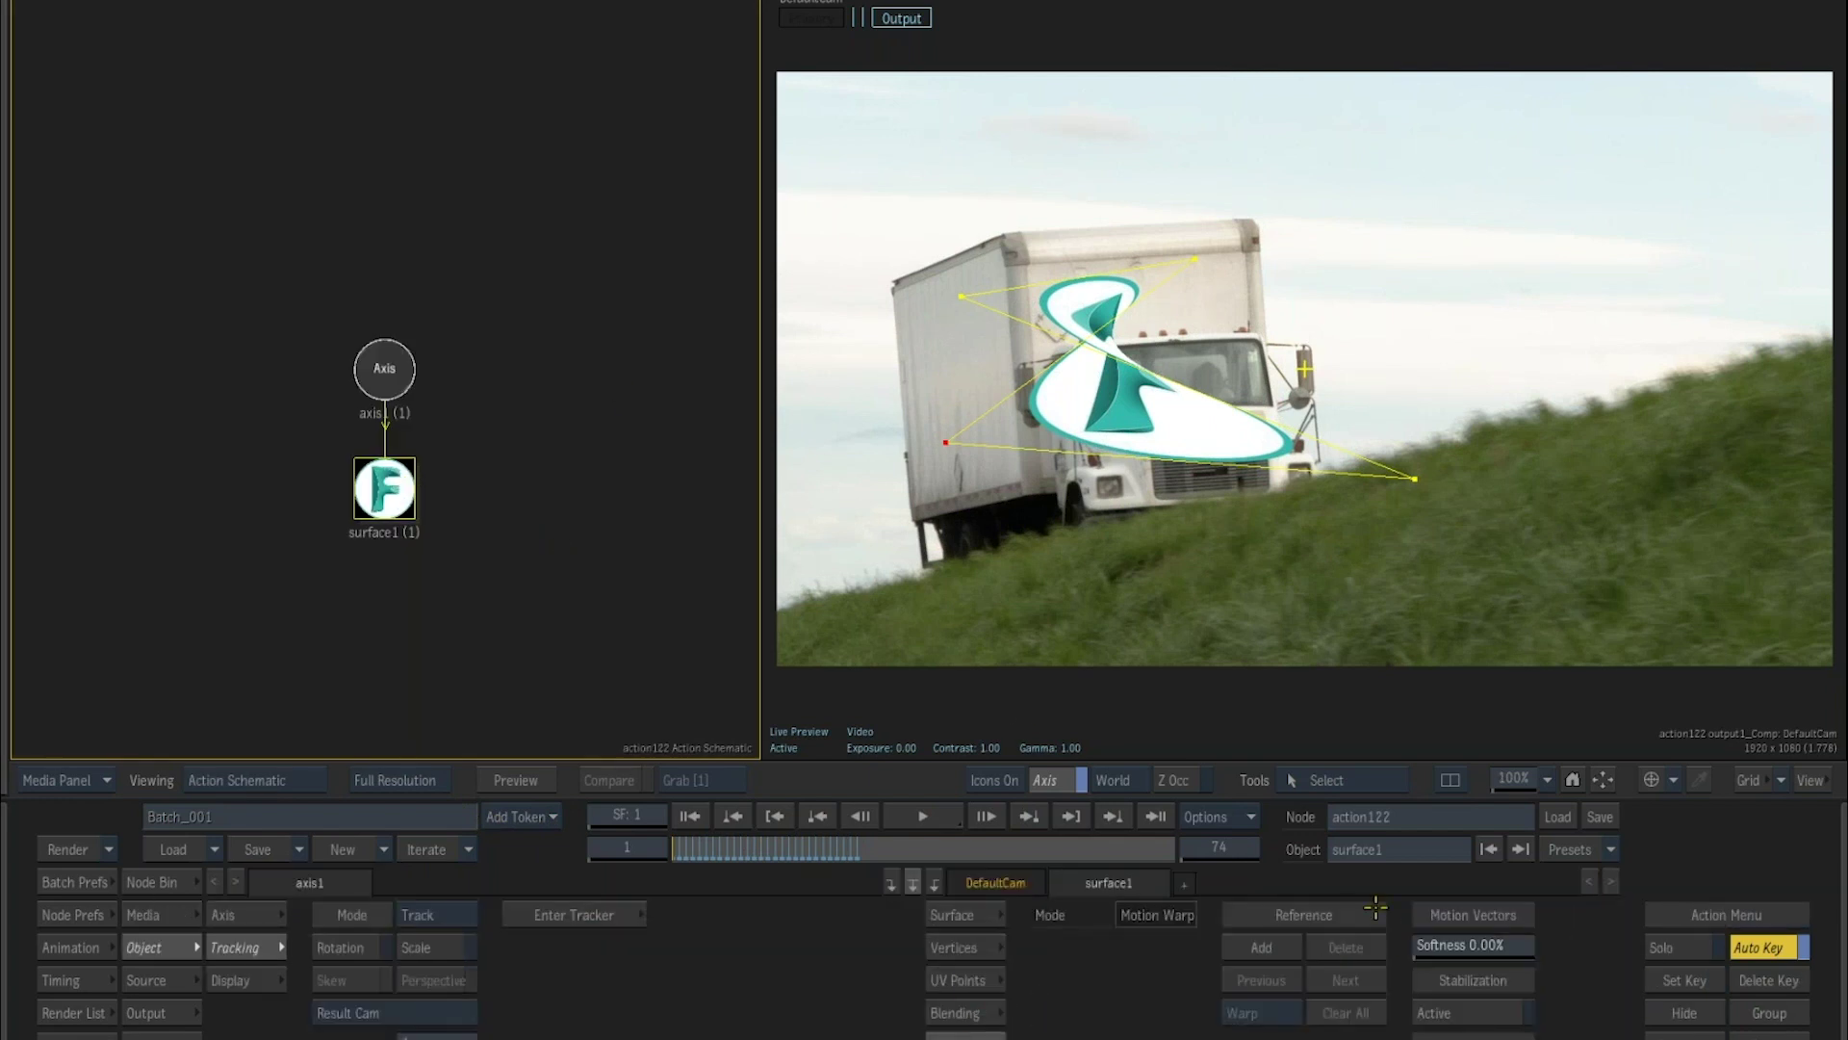
pyautogui.click(1558, 816)
pyautogui.click(250, 49)
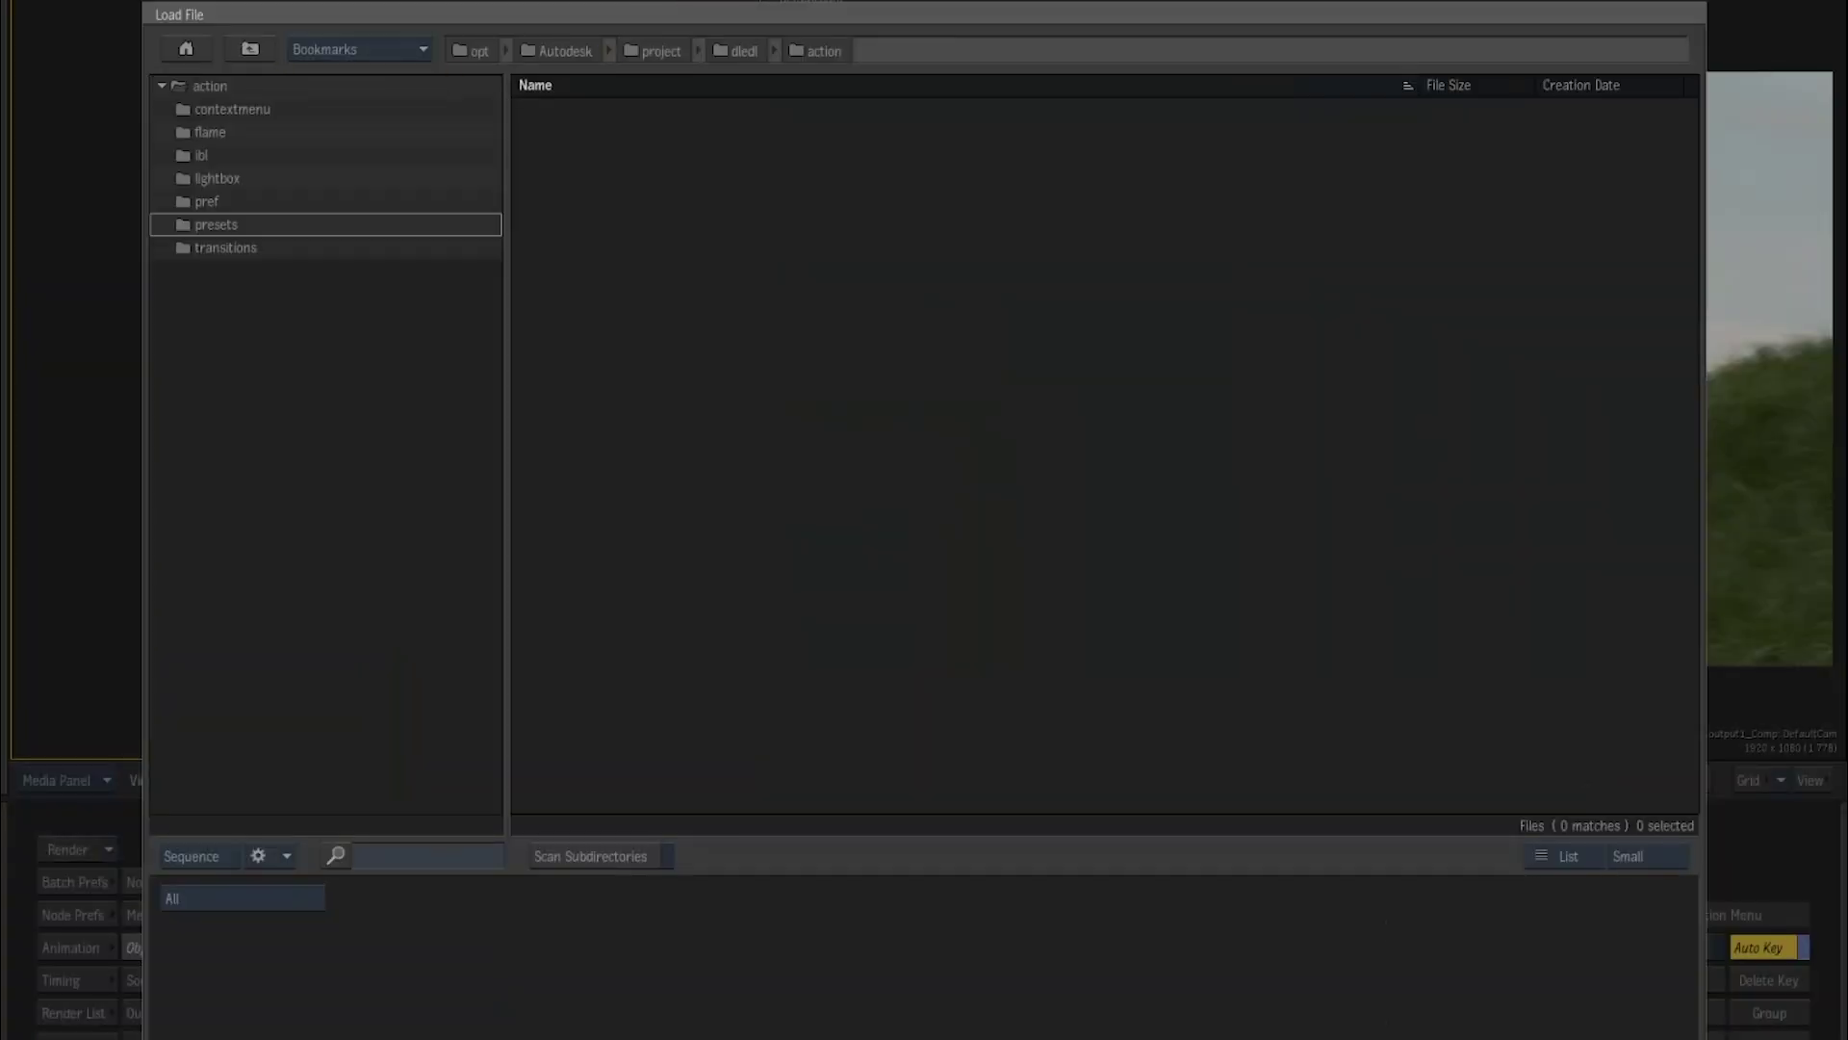
pyautogui.click(251, 49)
pyautogui.click(250, 49)
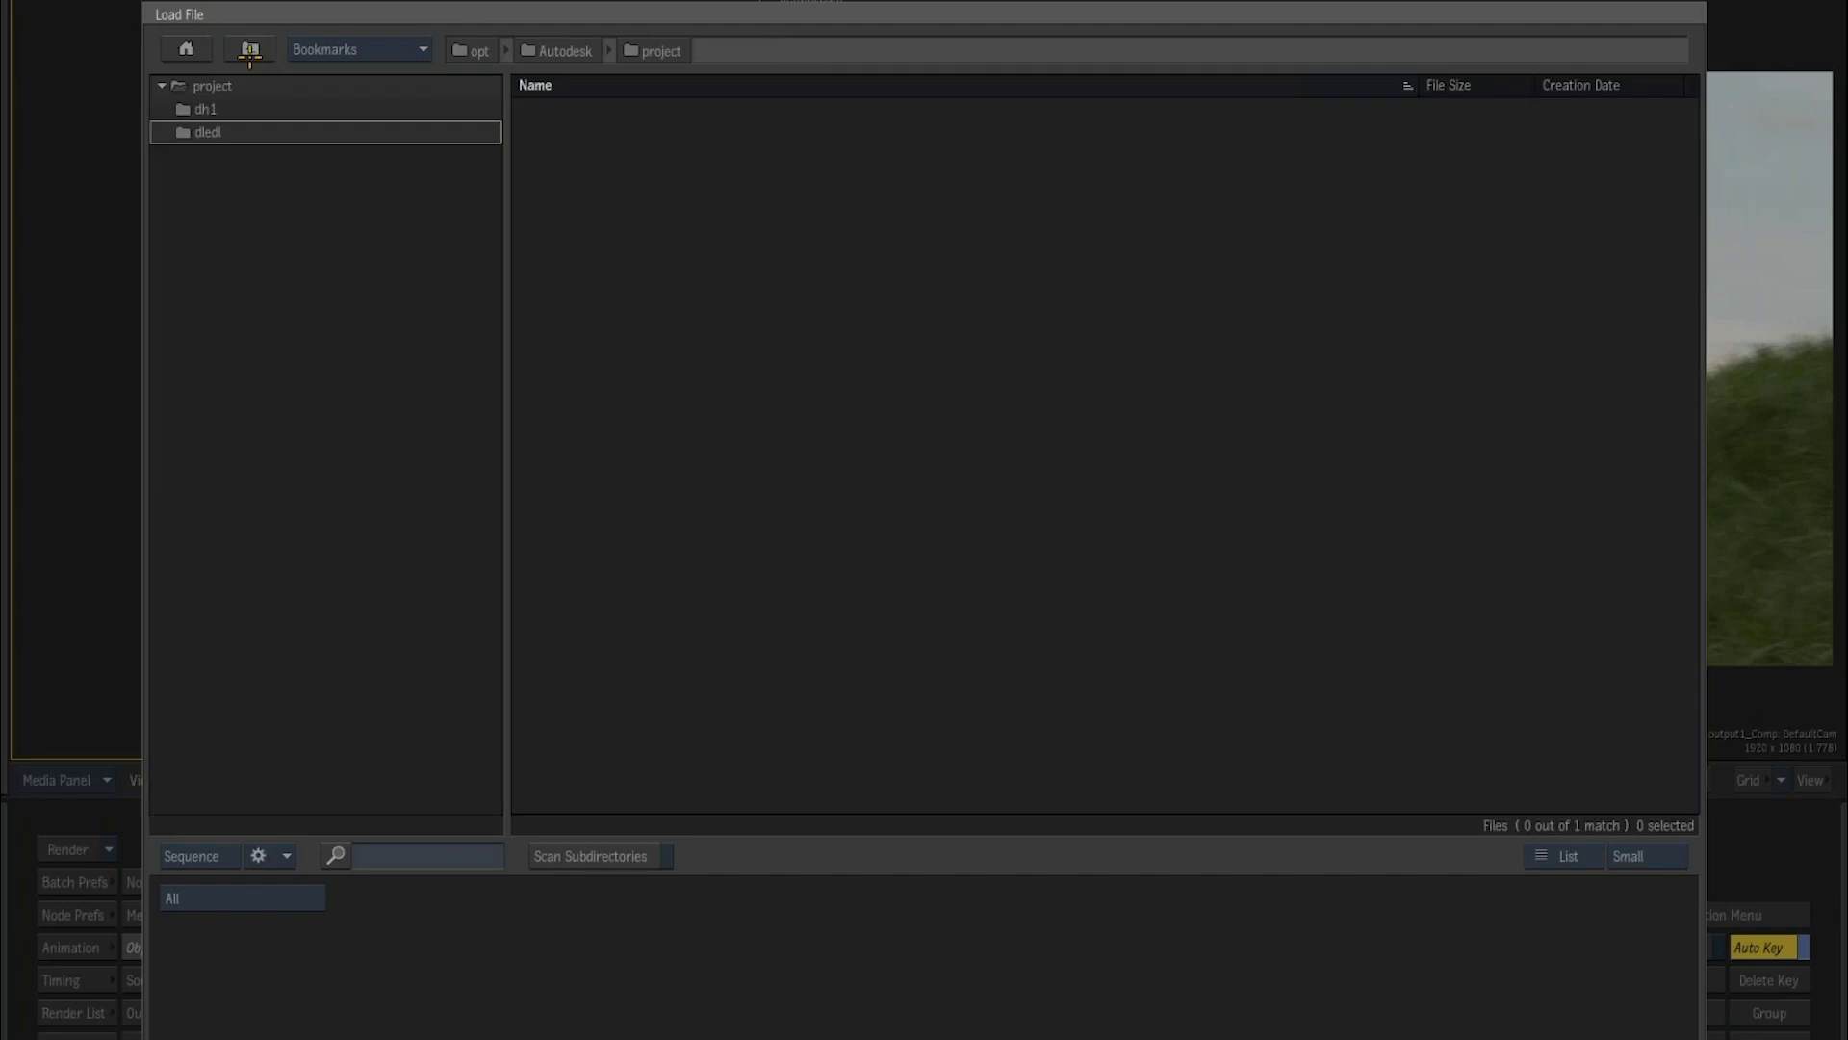
pyautogui.click(356, 49)
pyautogui.click(370, 318)
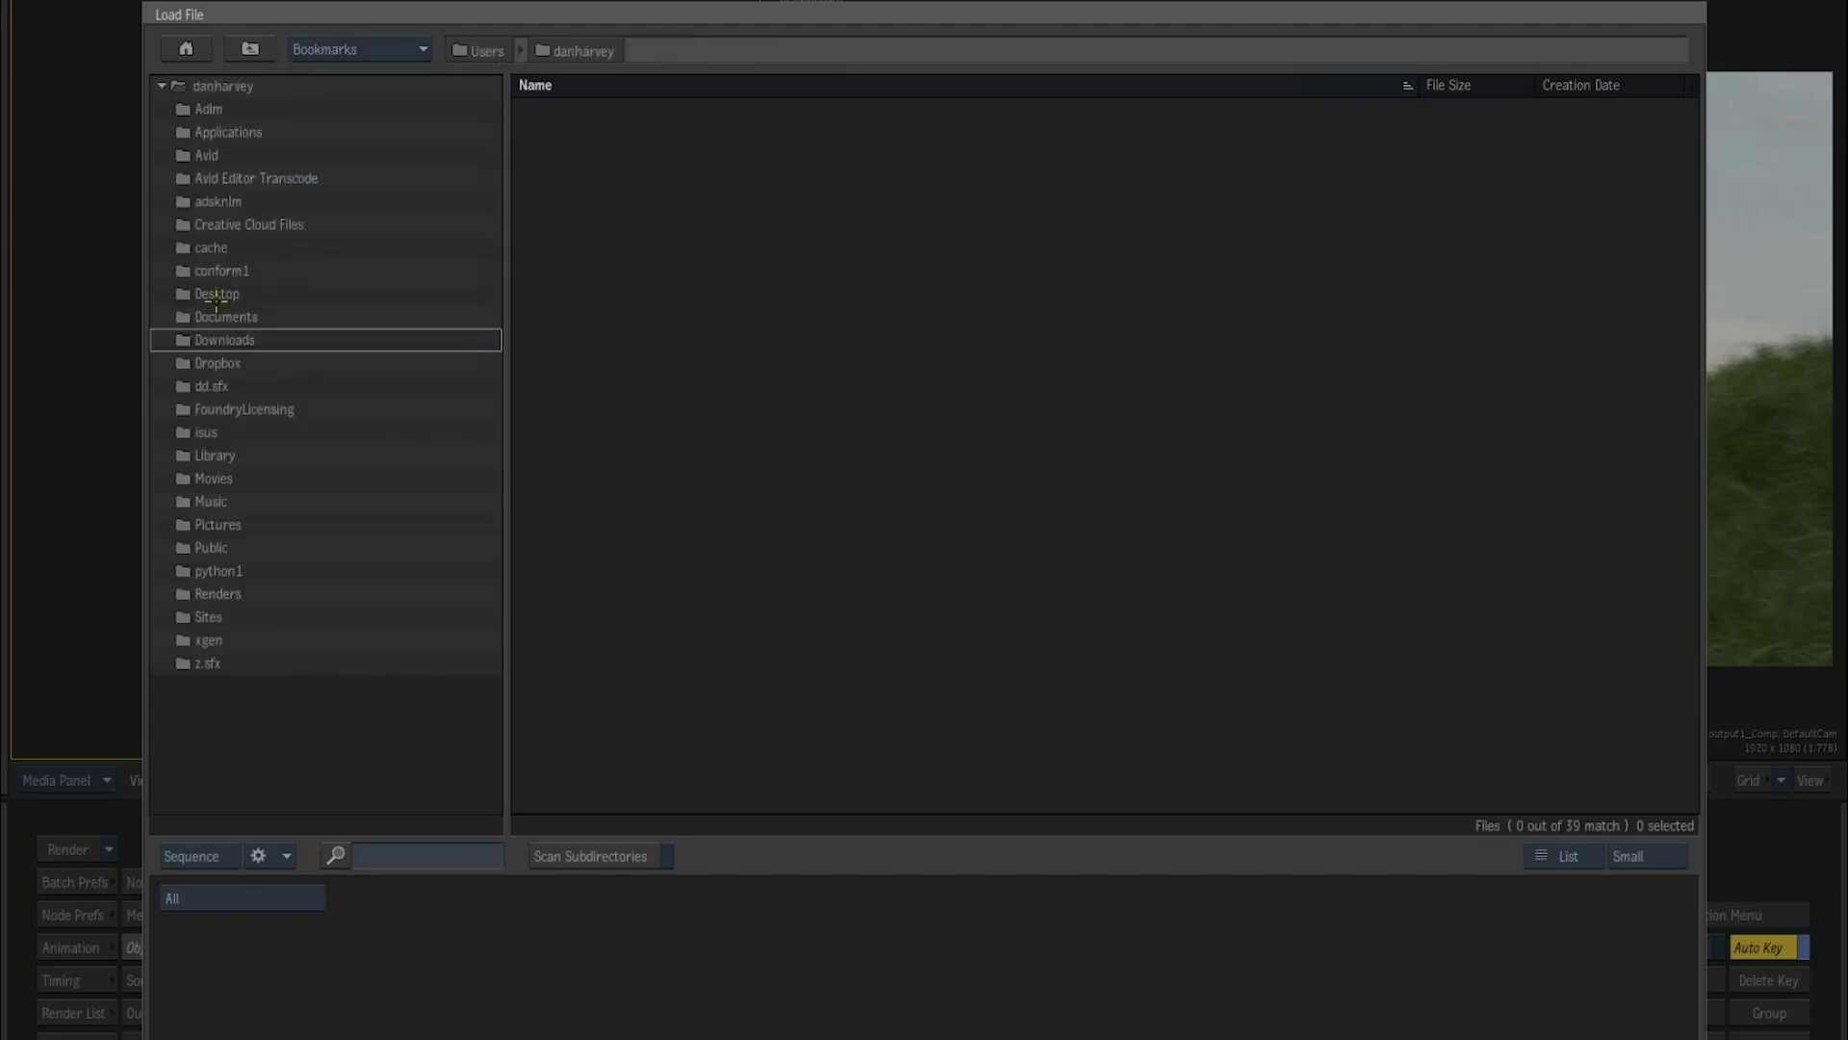
pyautogui.doubleClick(222, 294)
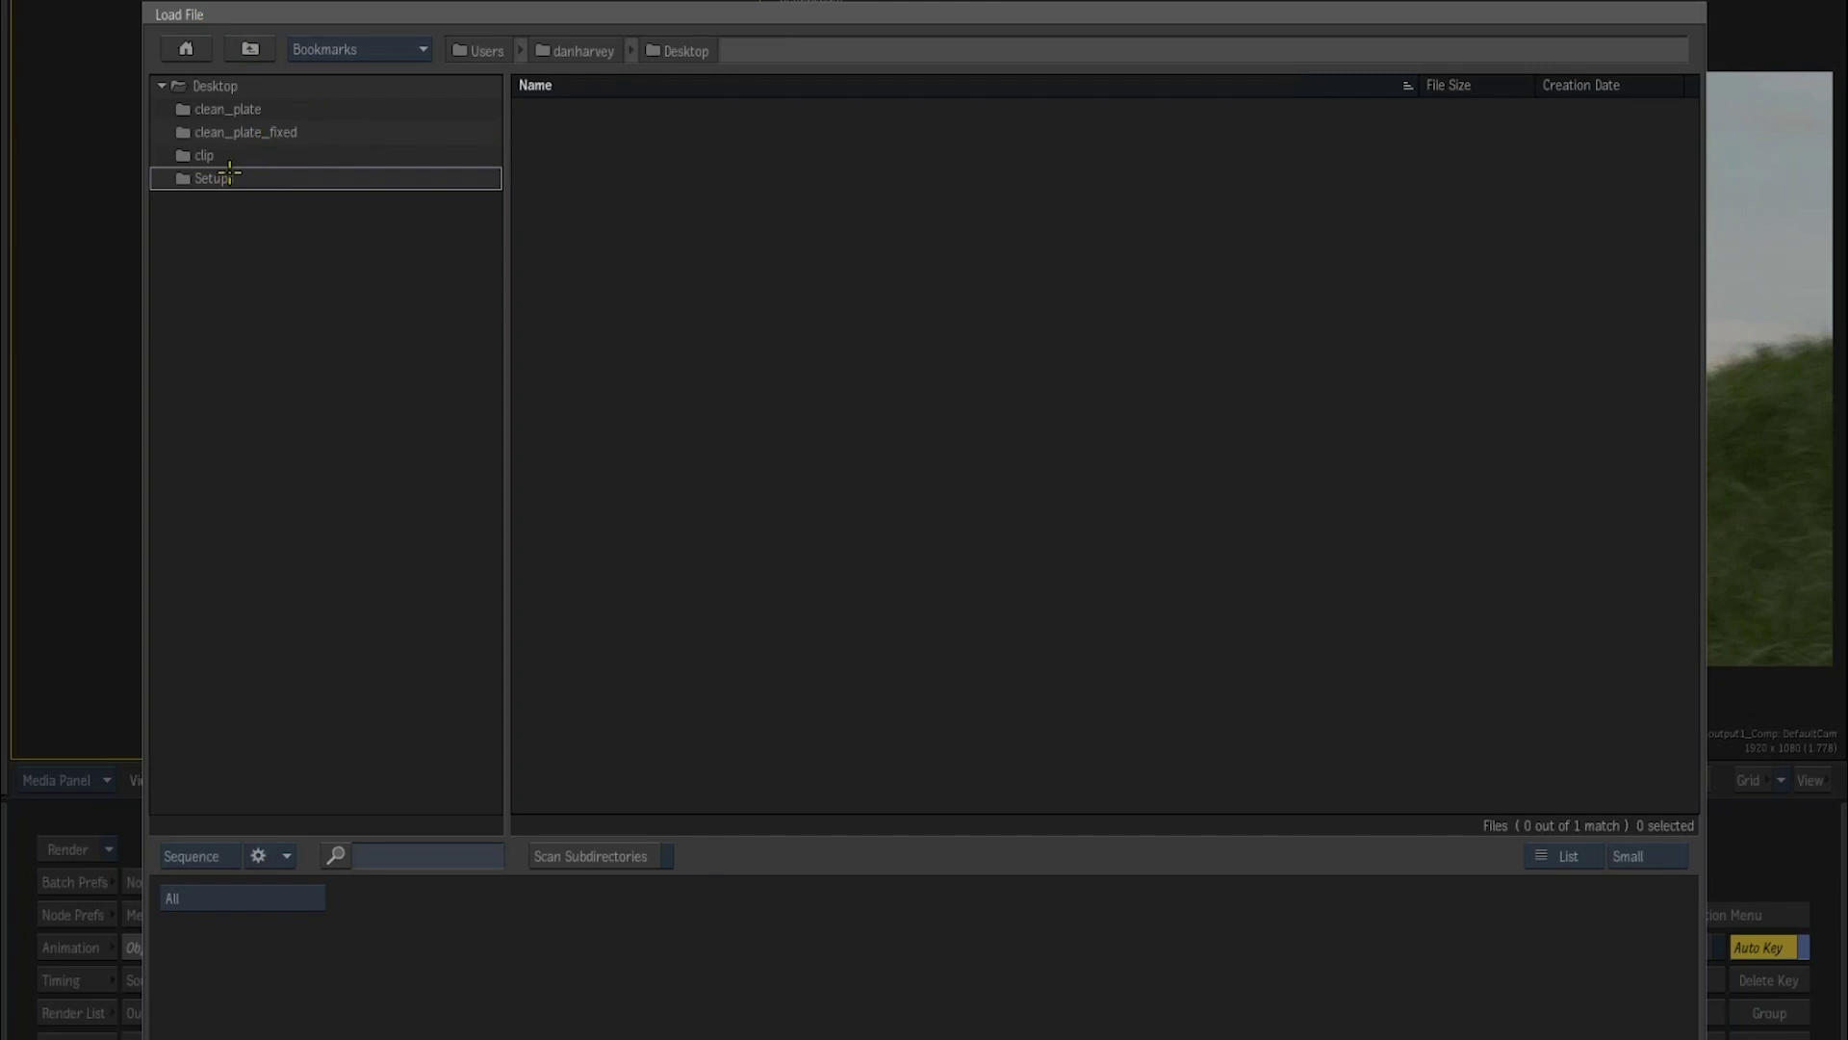
pyautogui.doubleClick(222, 177)
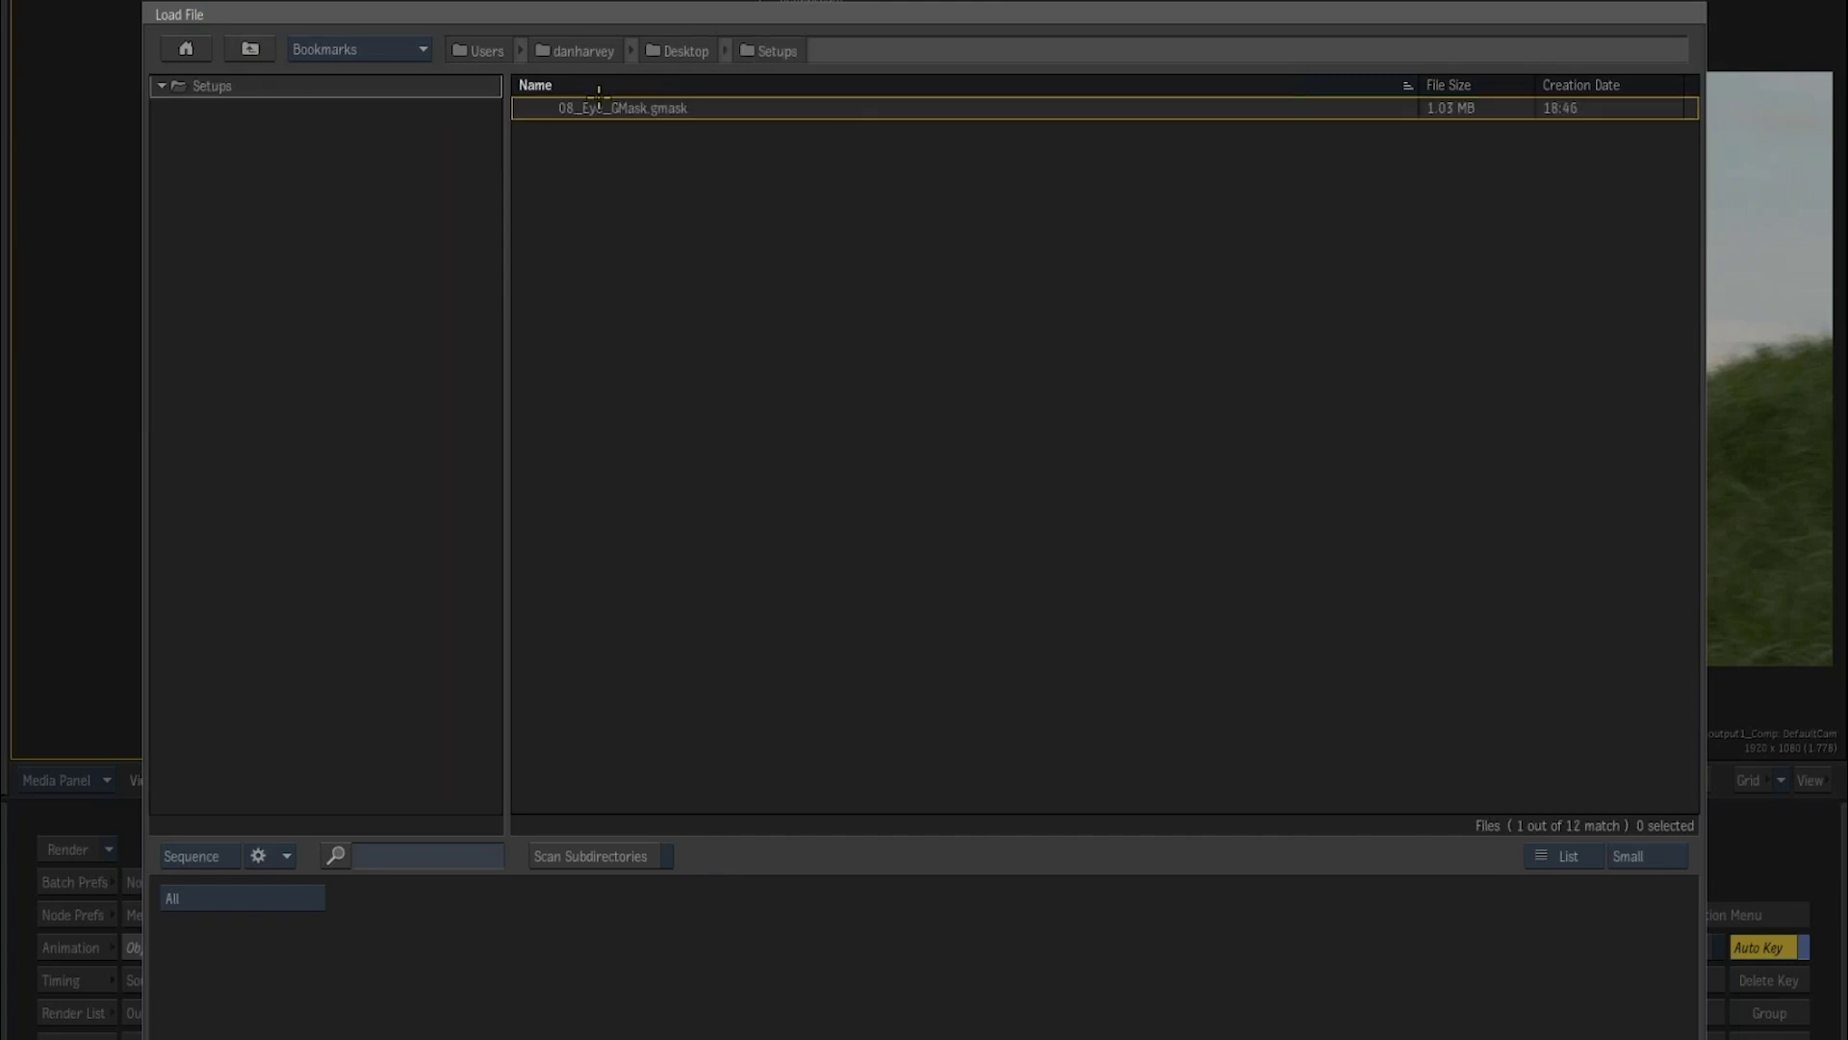
pyautogui.click(252, 47)
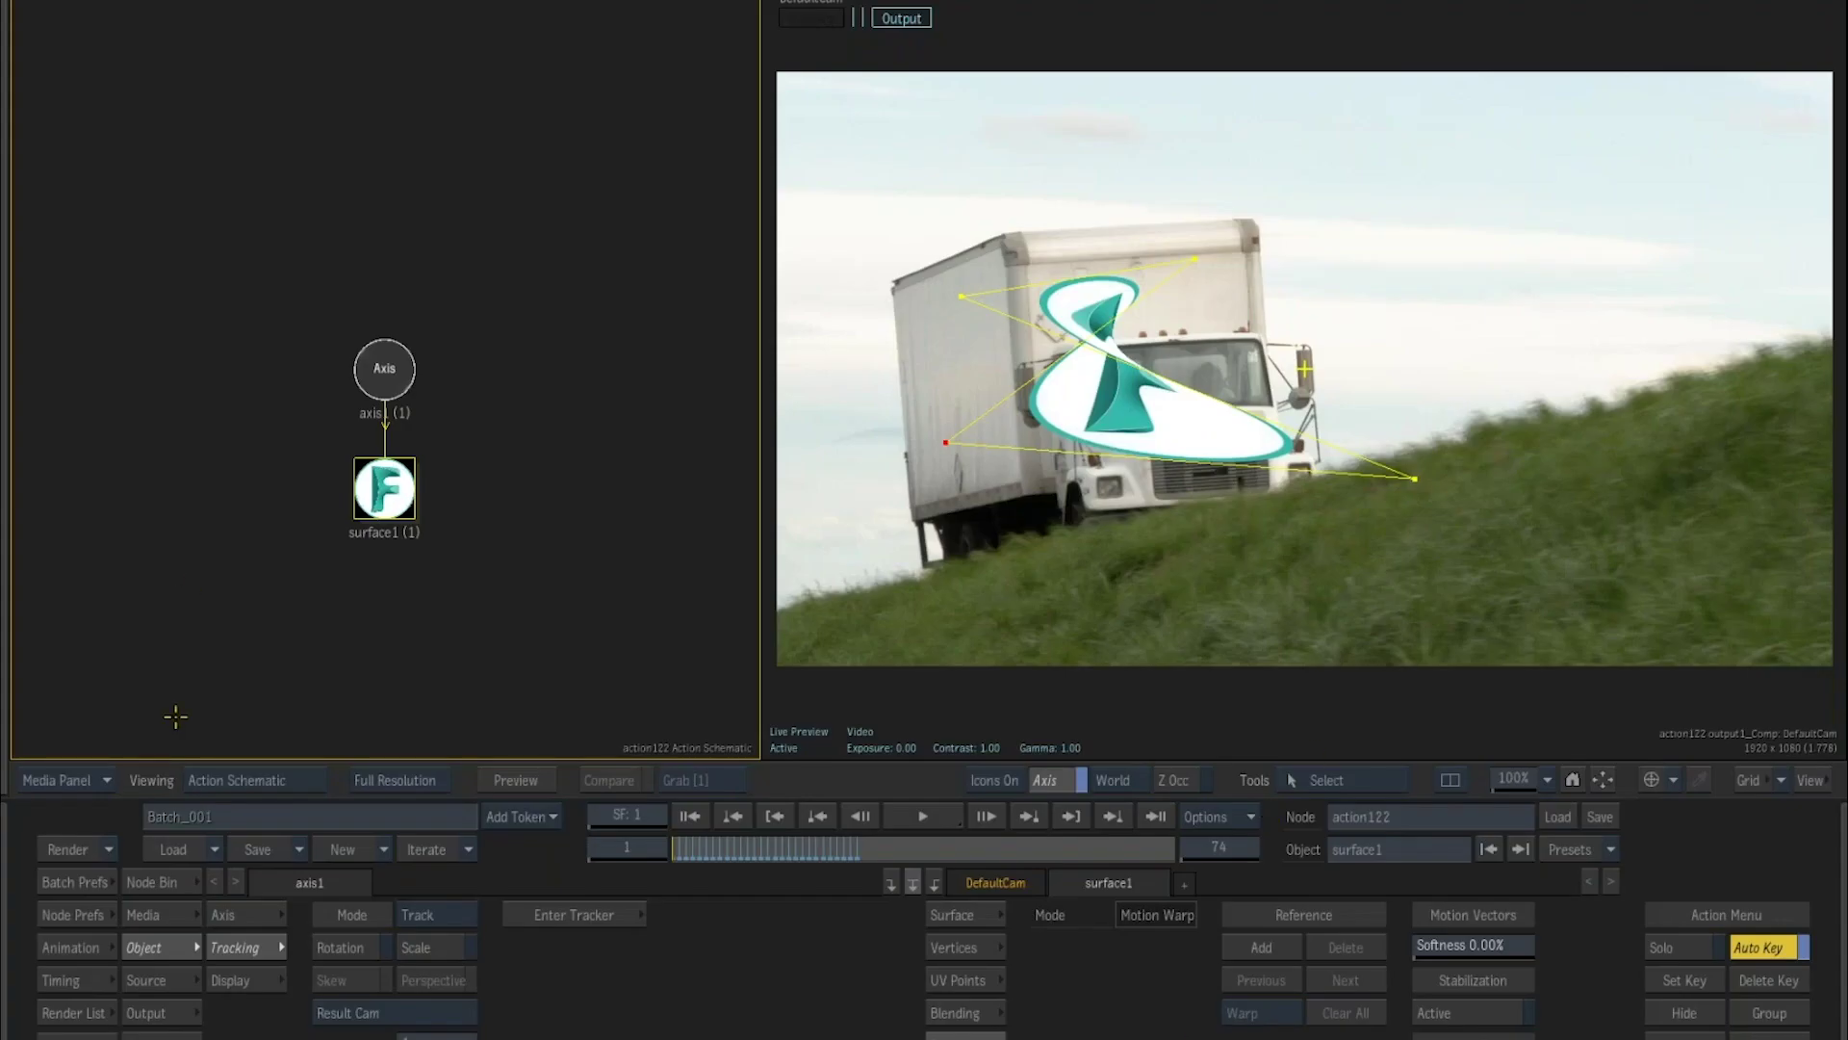
pyautogui.click(174, 849)
# Reload 06_Truck_Track in the surface's vertex stabilizer, align it at frame 1, and return to Action.
pyautogui.click(1001, 947)
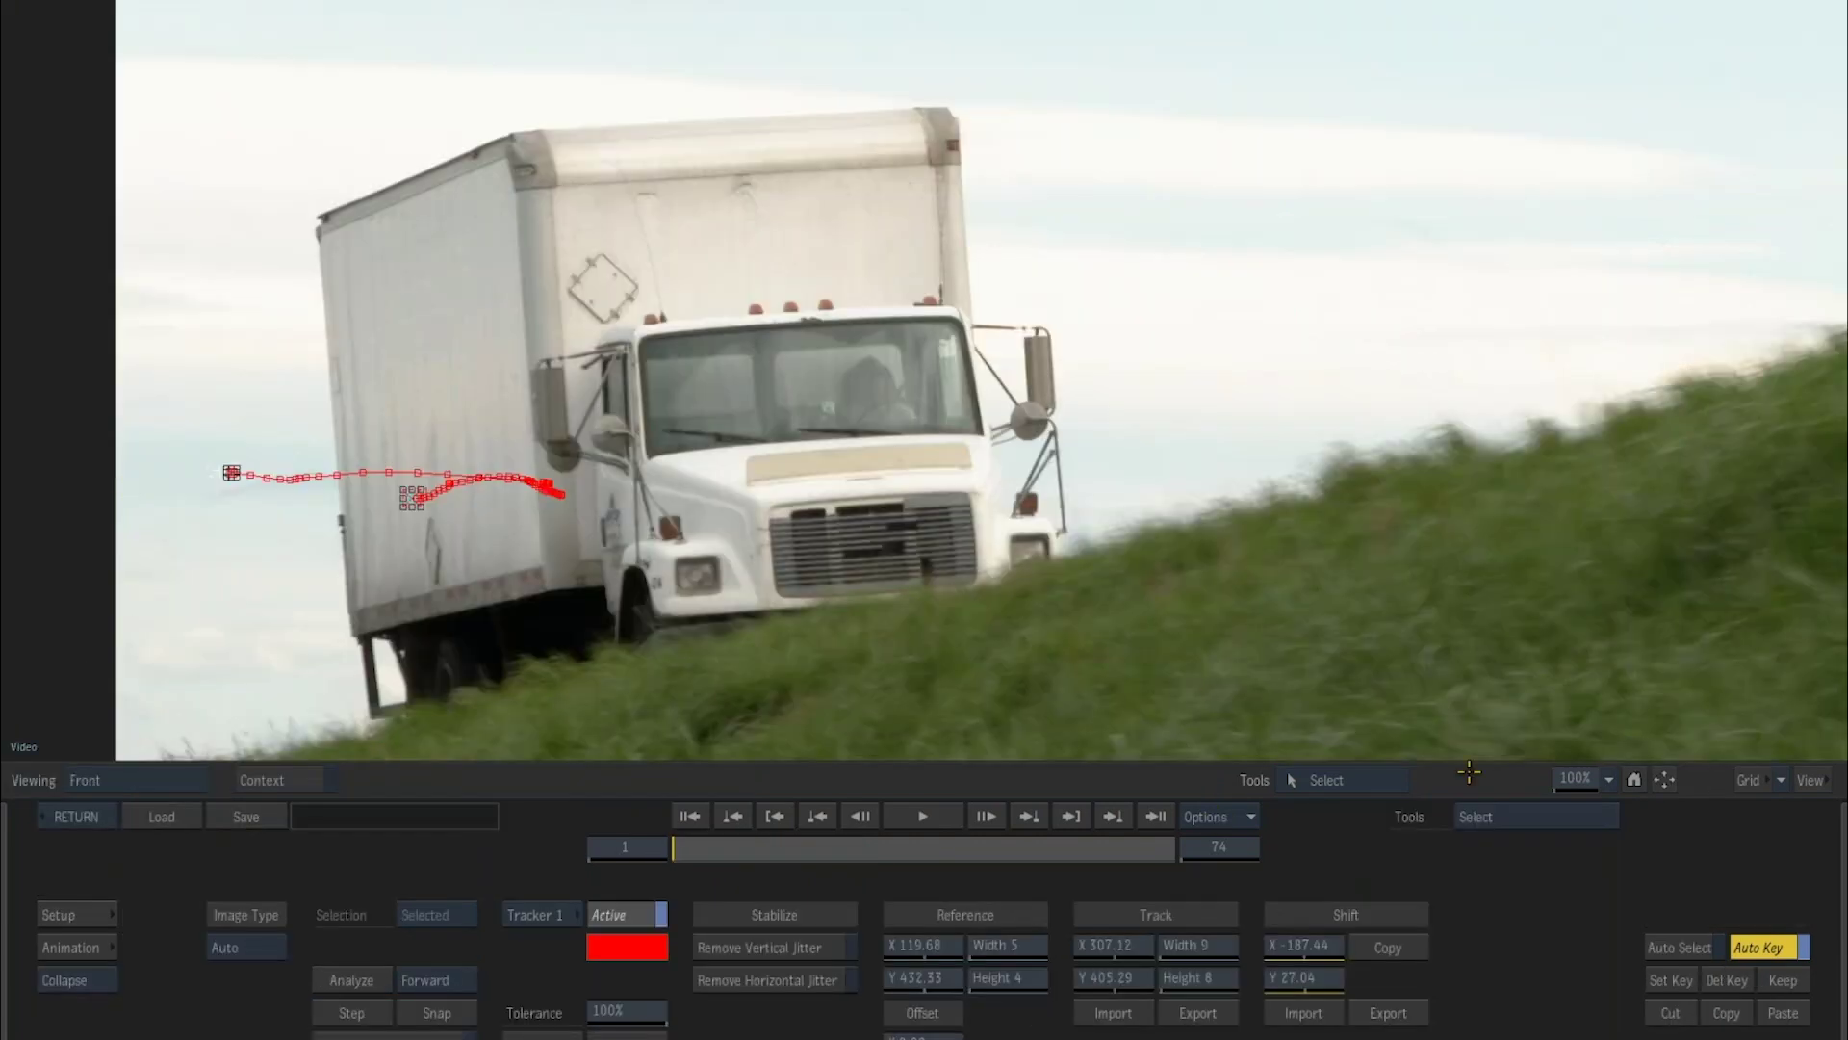
pyautogui.click(162, 816)
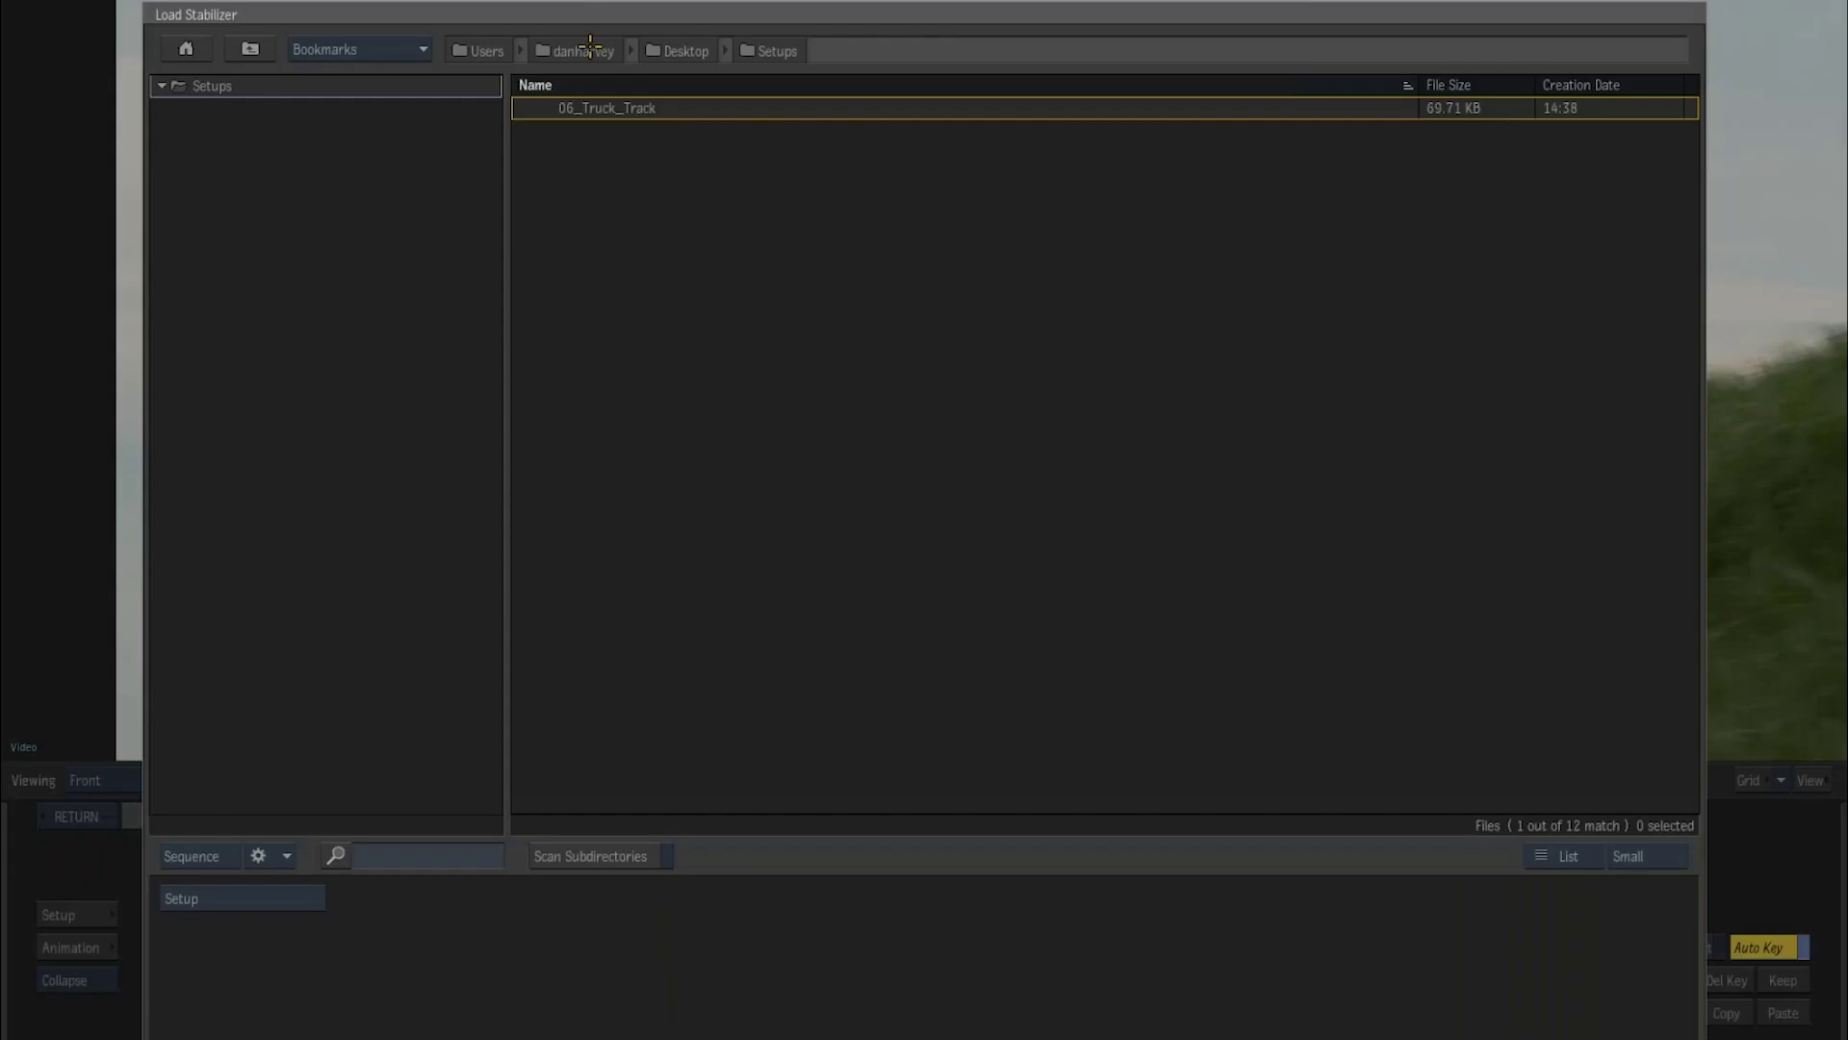
pyautogui.doubleClick(598, 107)
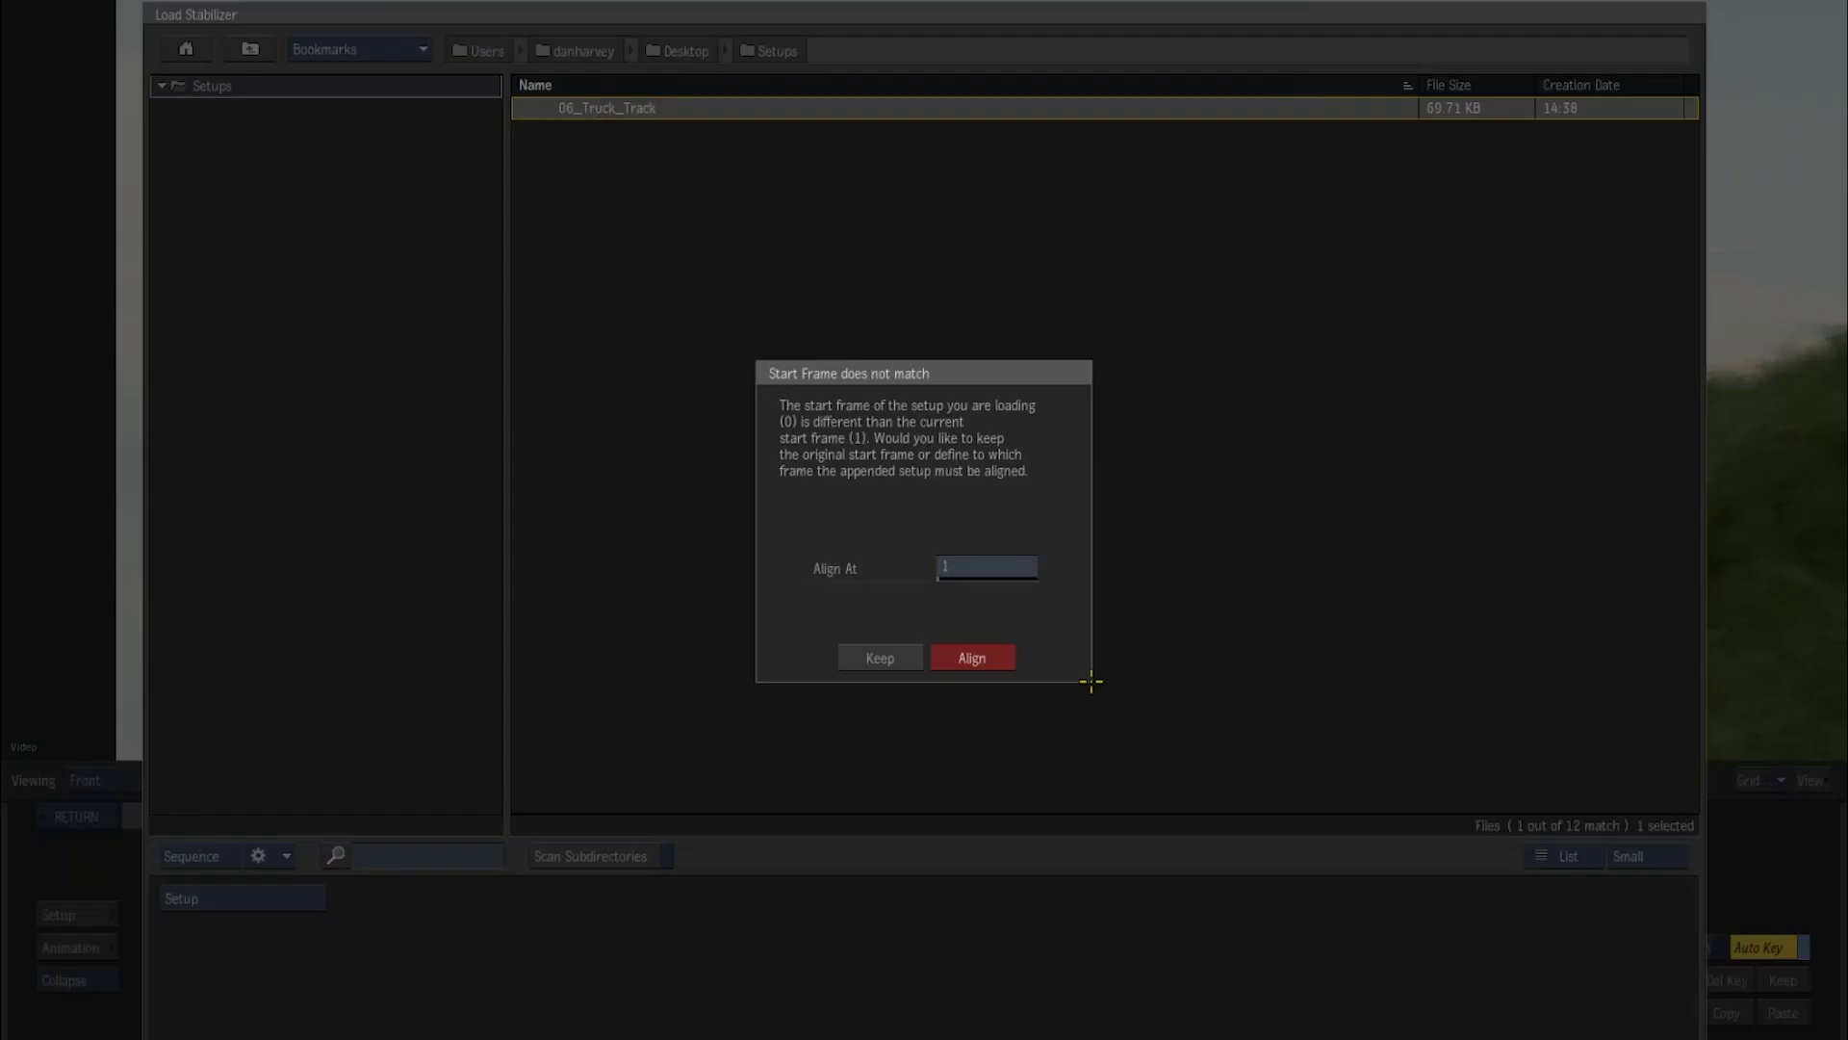
pyautogui.click(972, 658)
pyautogui.moveTo(682, 847); pyautogui.dragTo(713, 821)
pyautogui.click(78, 815)
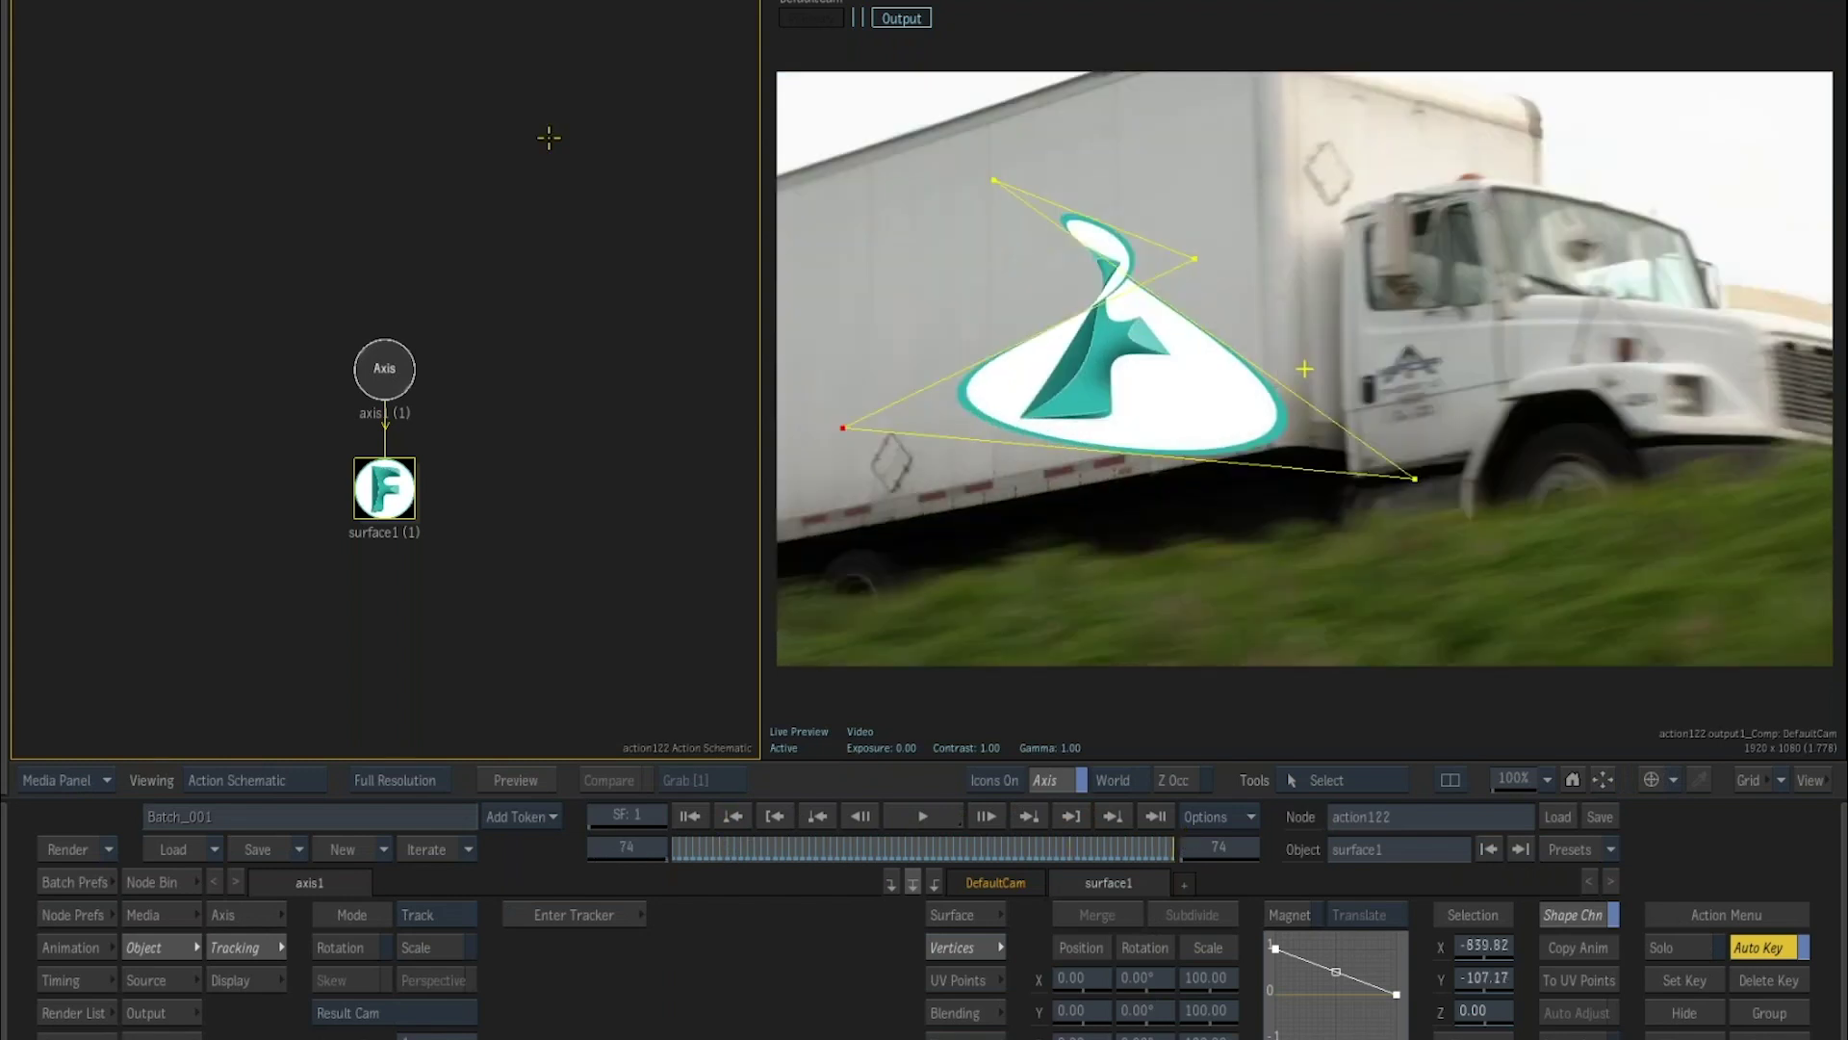
# Return to the Batch schematic, select the finished truck Action in the Inserts group, and scrub through its logo insert.
pyautogui.press('Escape')
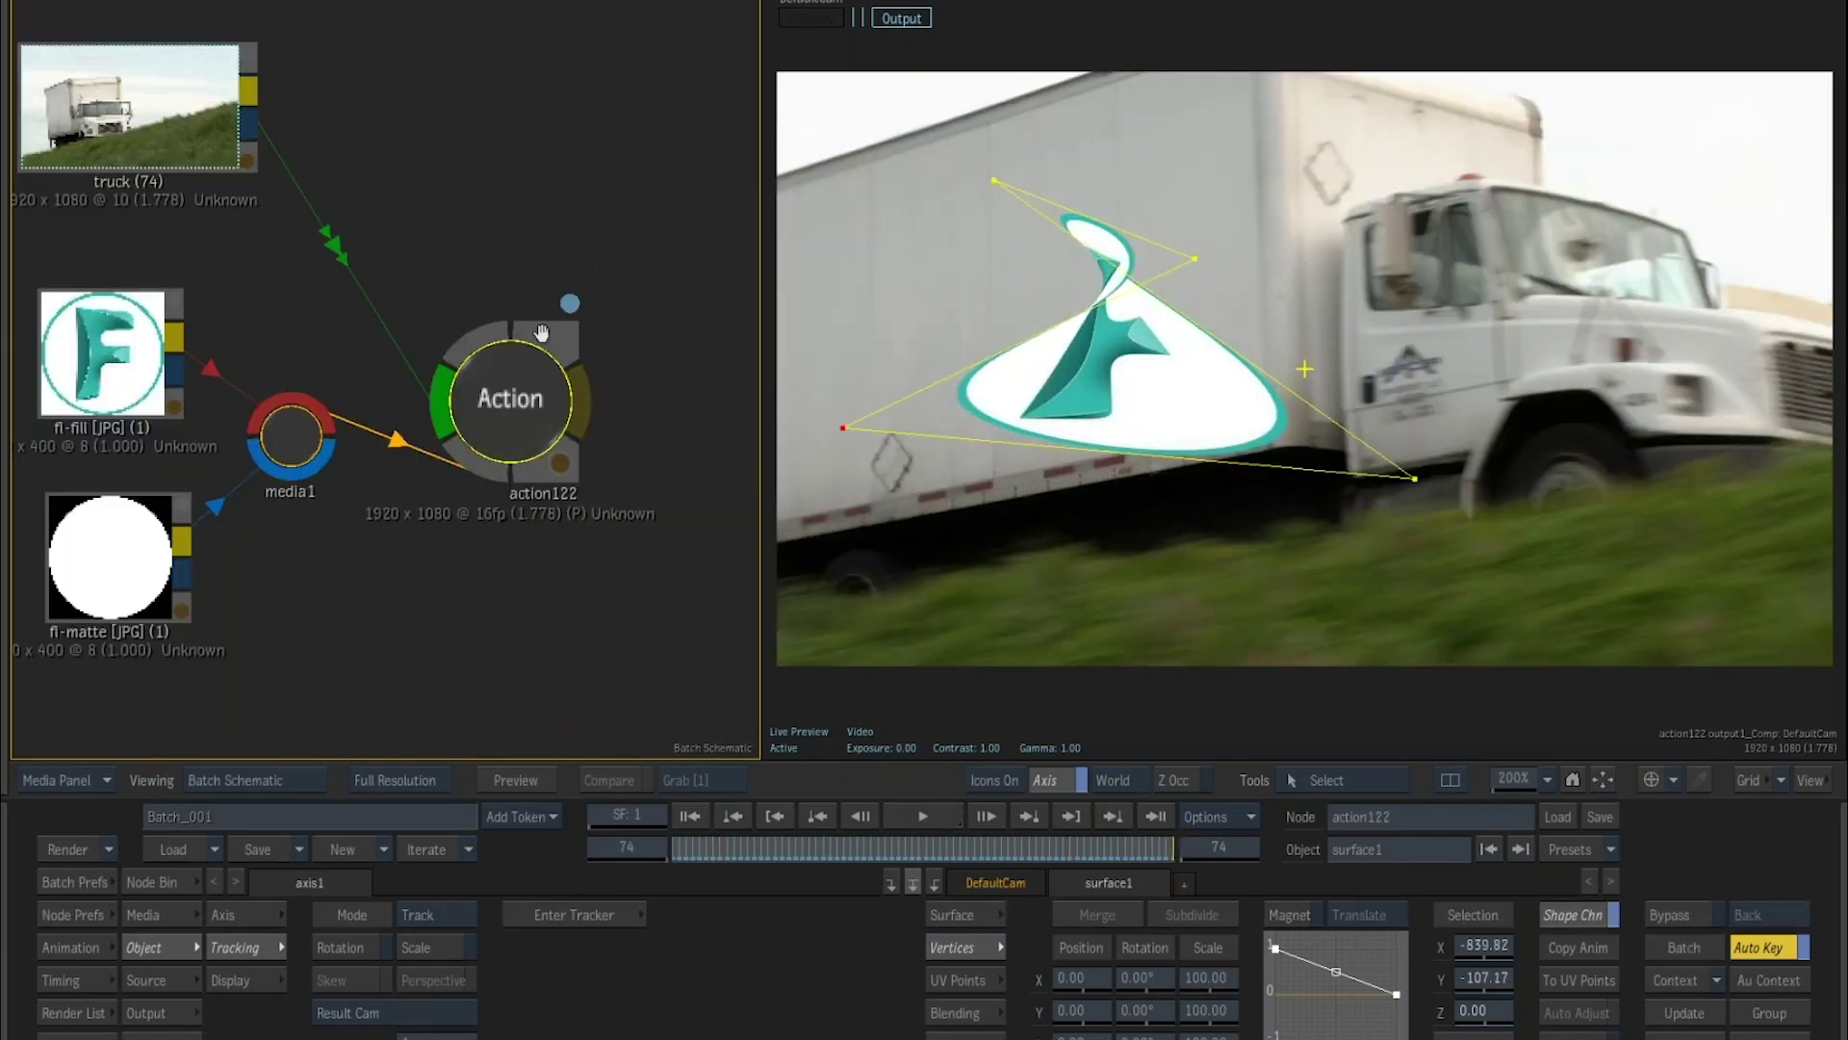
pyautogui.hotkey('ctrl', 'Up')
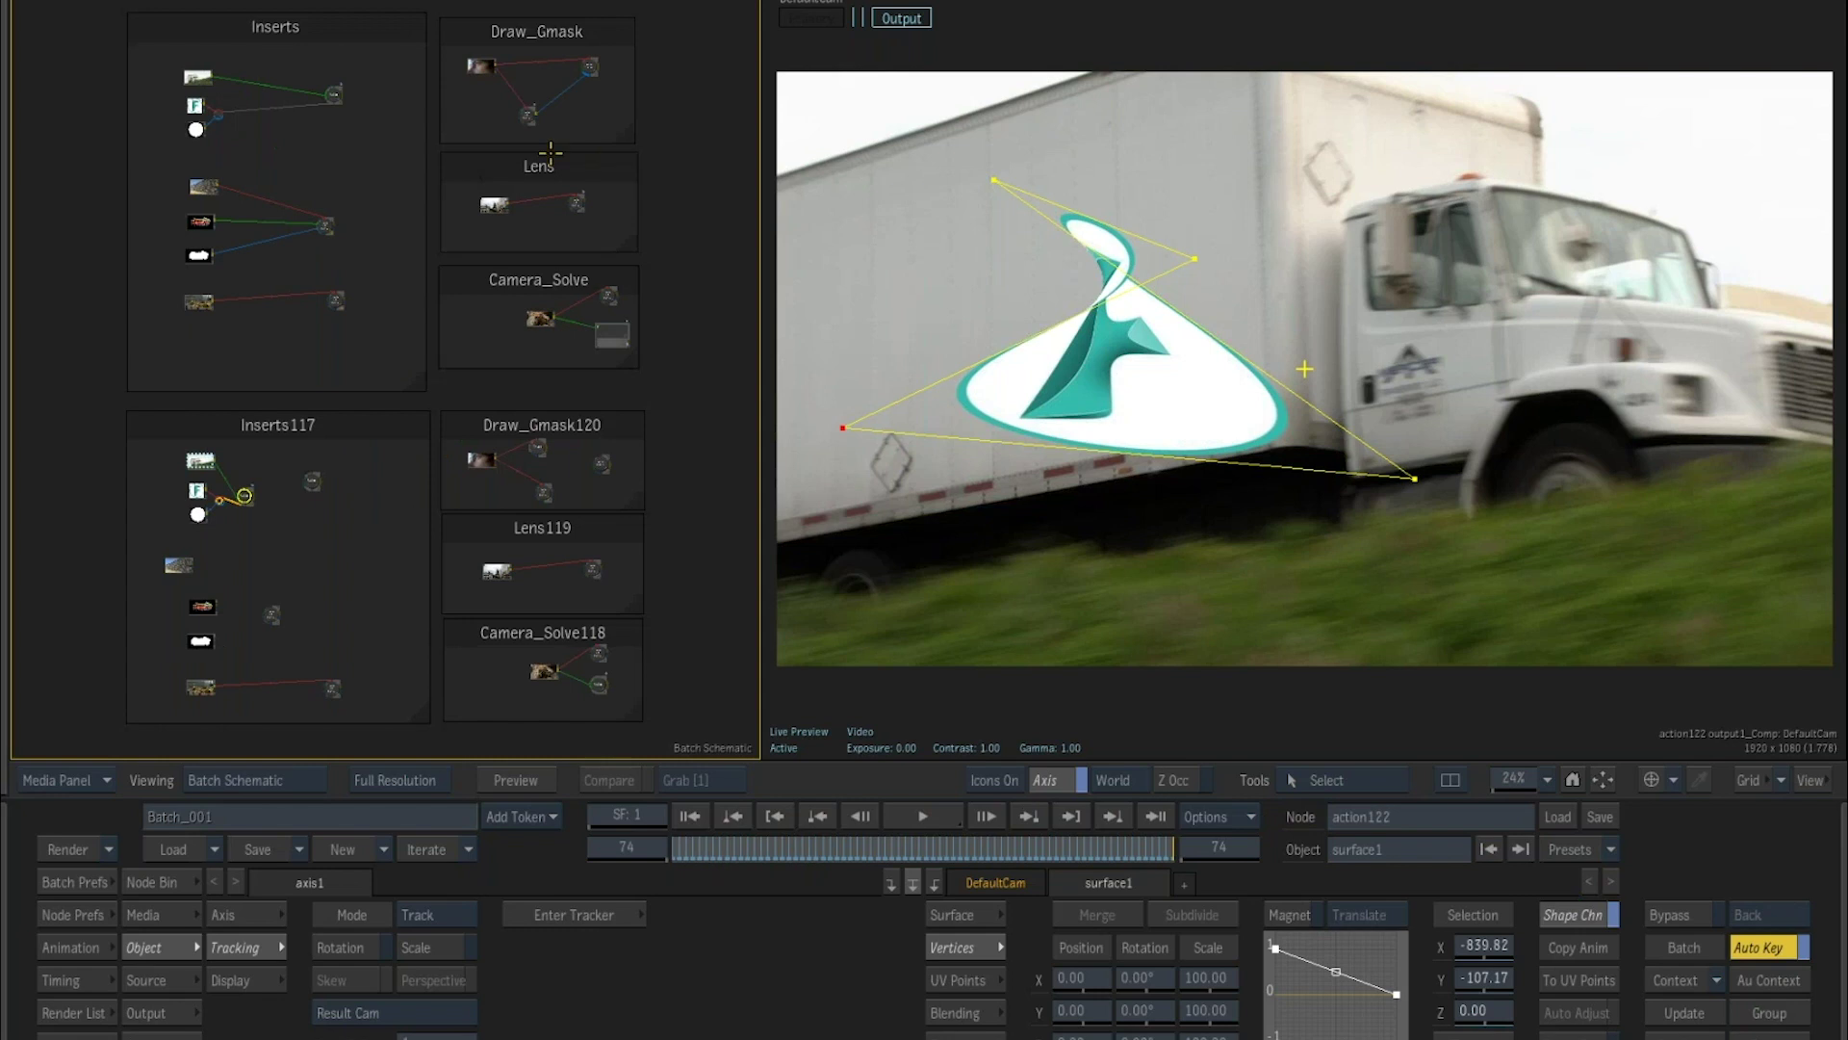
pyautogui.click(333, 94)
pyautogui.moveTo(721, 844); pyautogui.dragTo(1332, 753)
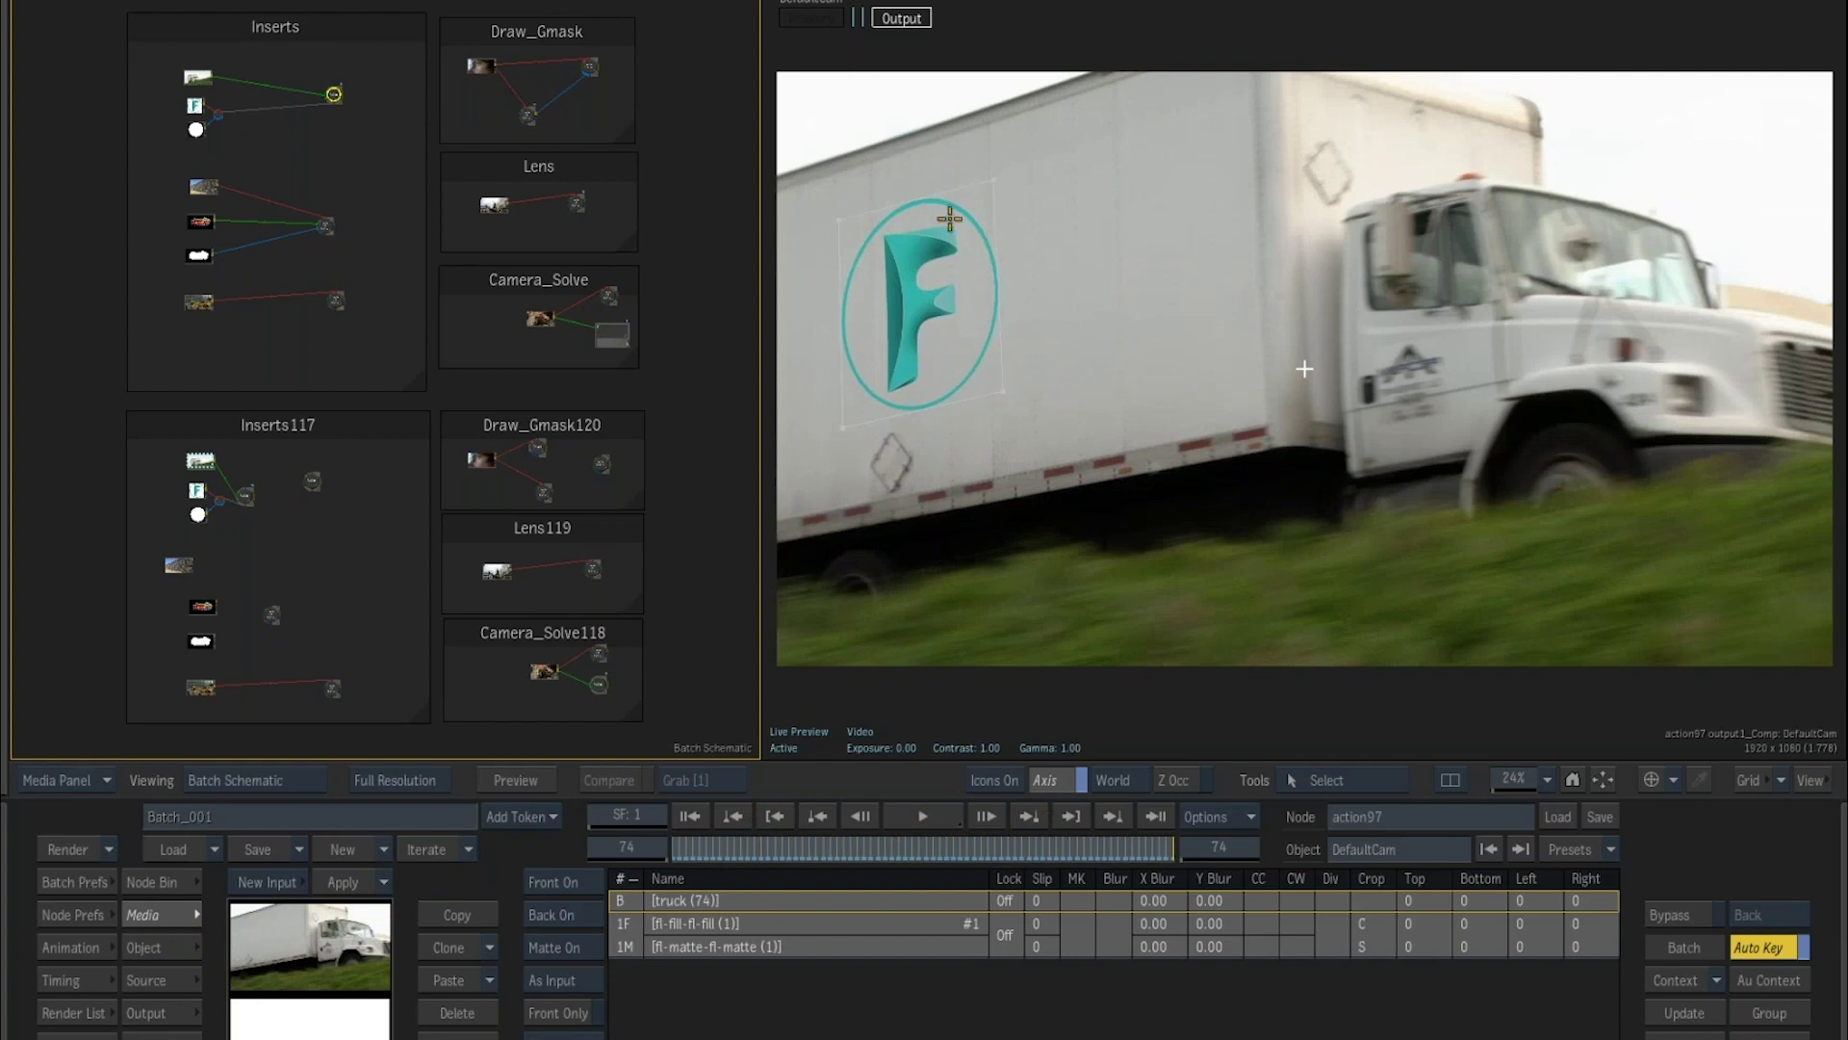
pyautogui.moveTo(742, 836)
pyautogui.mouseDown()
pyautogui.moveTo(685, 847)
pyautogui.moveTo(760, 847)
pyautogui.moveTo(720, 847)
pyautogui.mouseUp()
pyautogui.moveTo(1016, 779); pyautogui.dragTo(1174, 785)
# Open the finished Action's surface and examine its vertex tracker paths at different frames in the stabilizer.
pyautogui.press('F8')
pyautogui.doubleClick(387, 514)
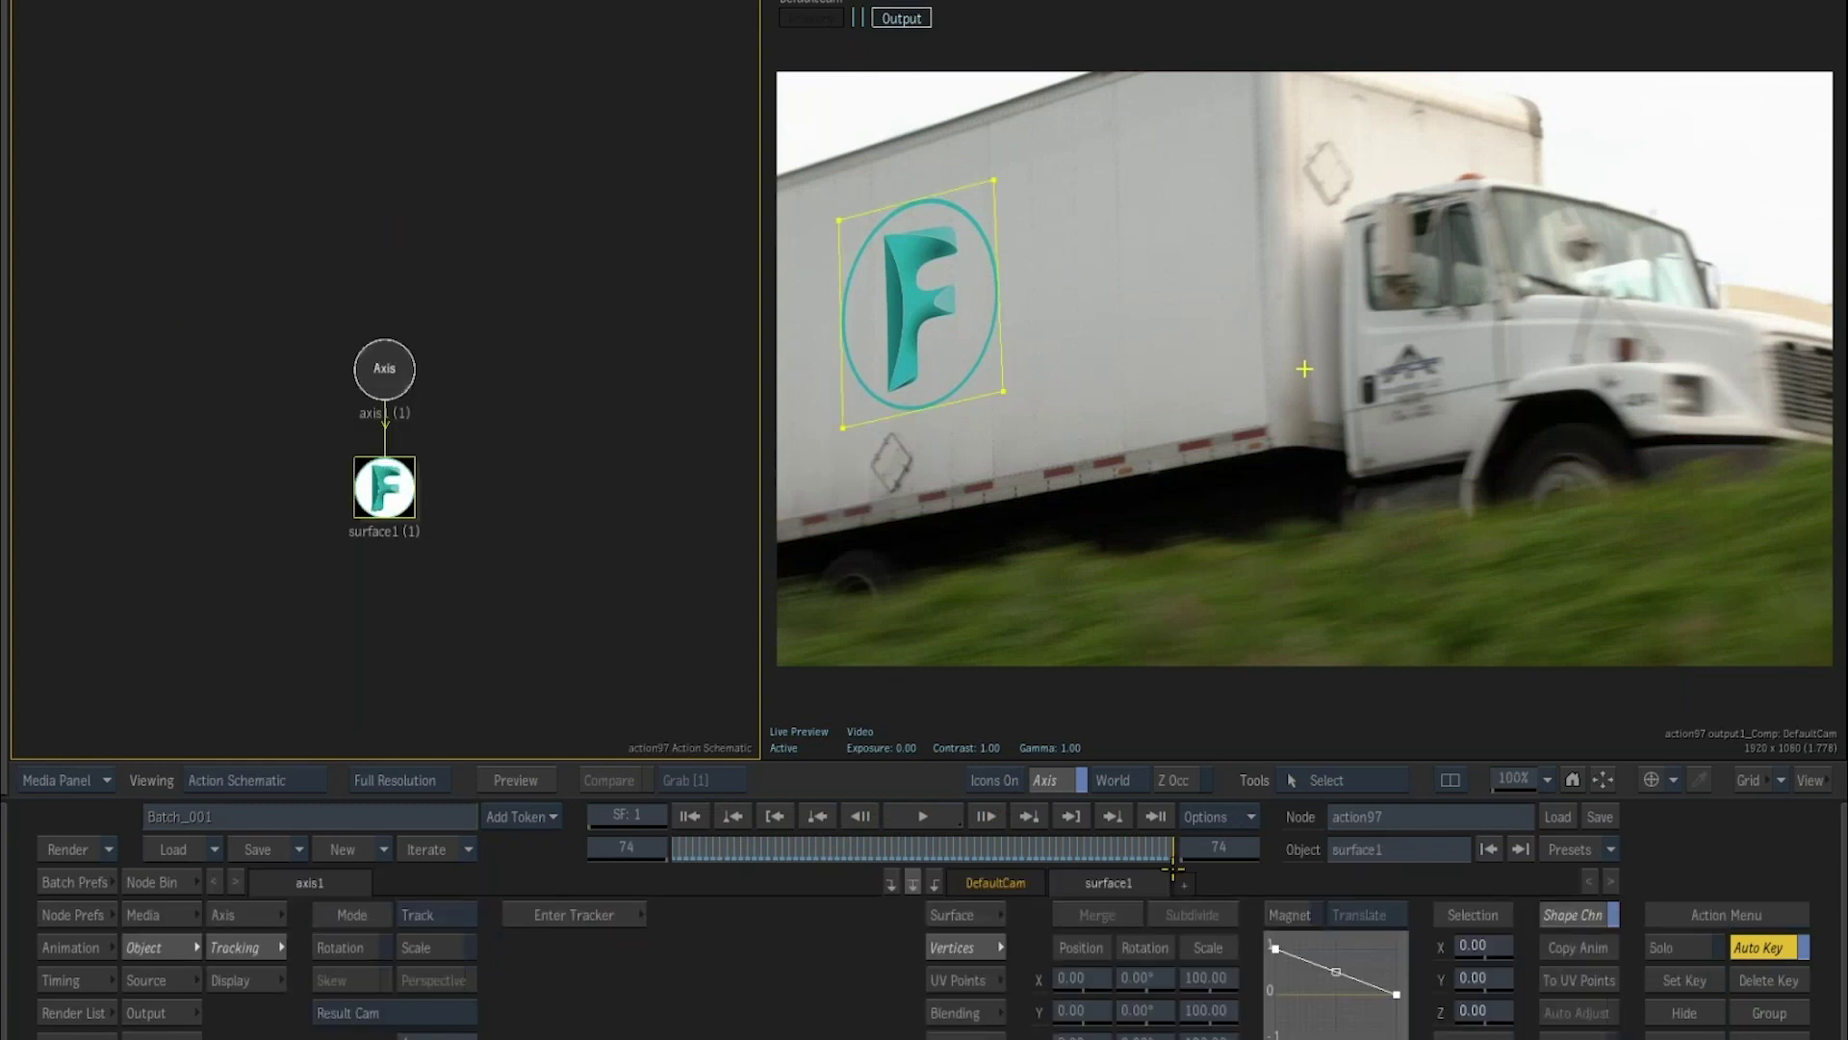
pyautogui.click(77, 1037)
pyautogui.click(1019, 925)
pyautogui.click(998, 1034)
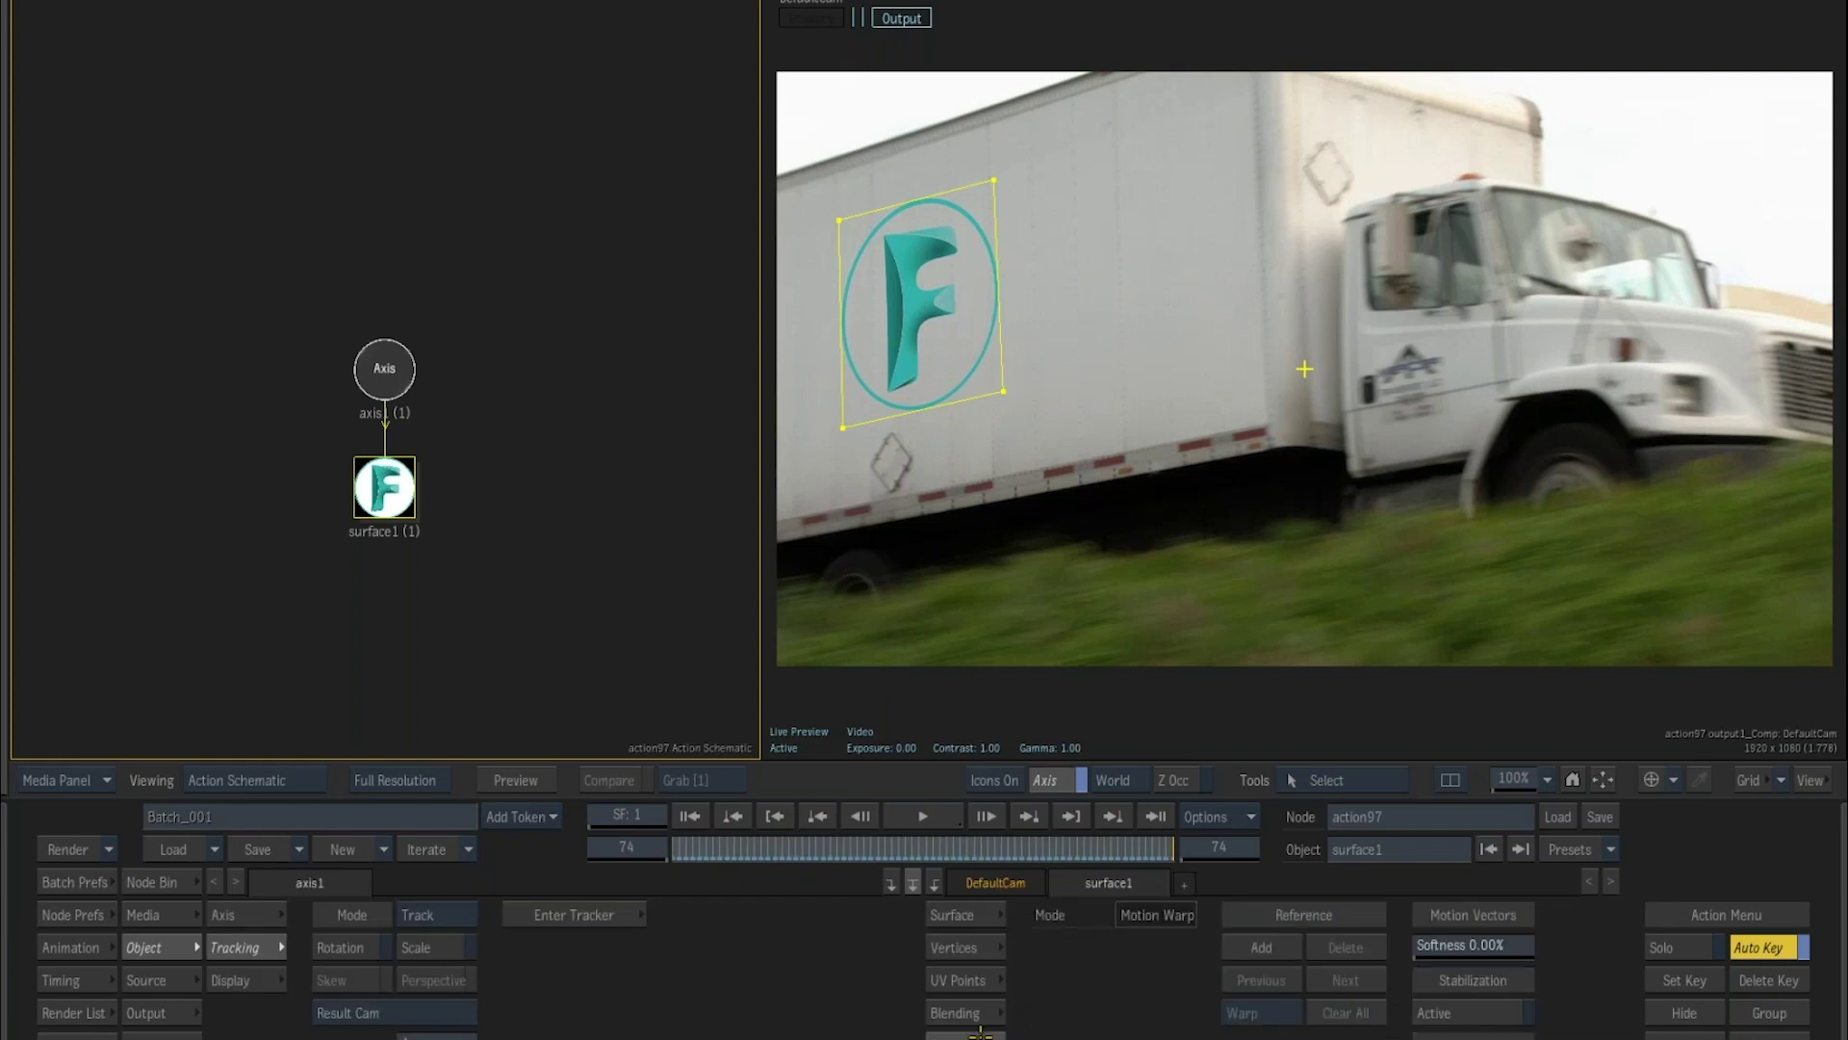
pyautogui.click(983, 980)
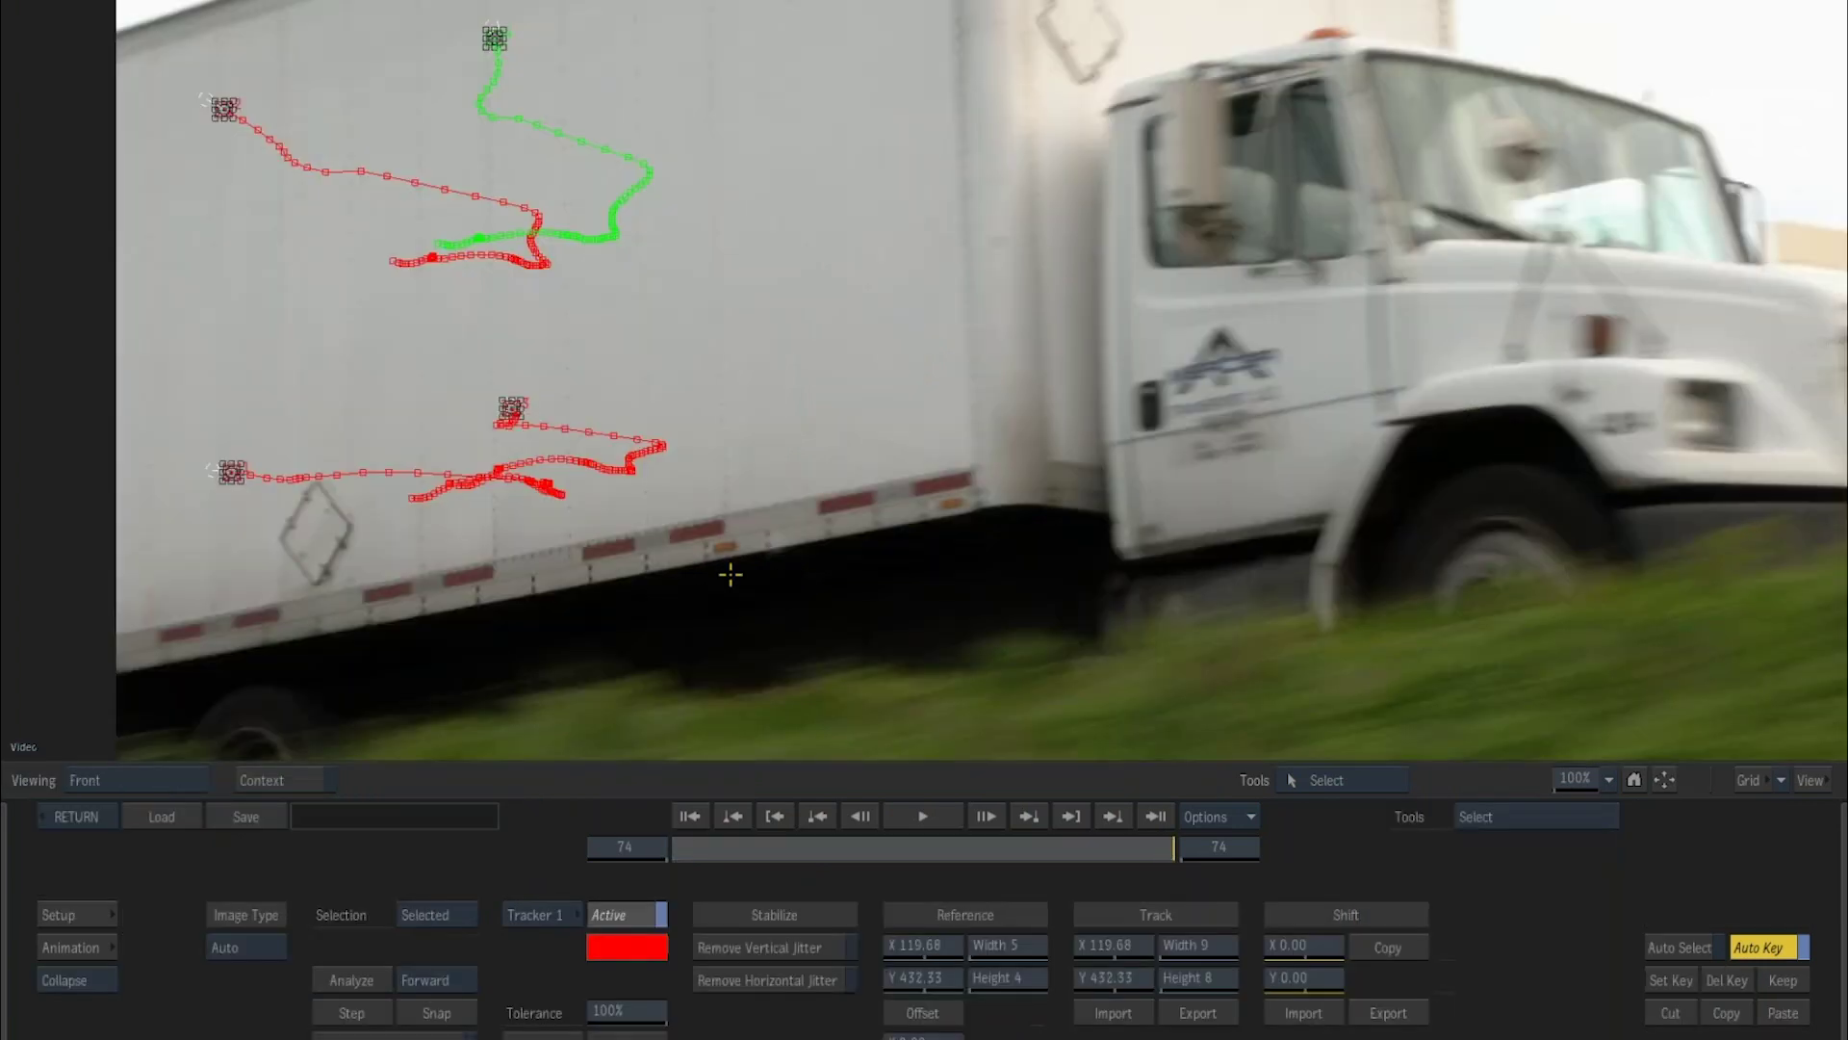
pyautogui.click(754, 849)
pyautogui.click(907, 821)
pyautogui.click(80, 815)
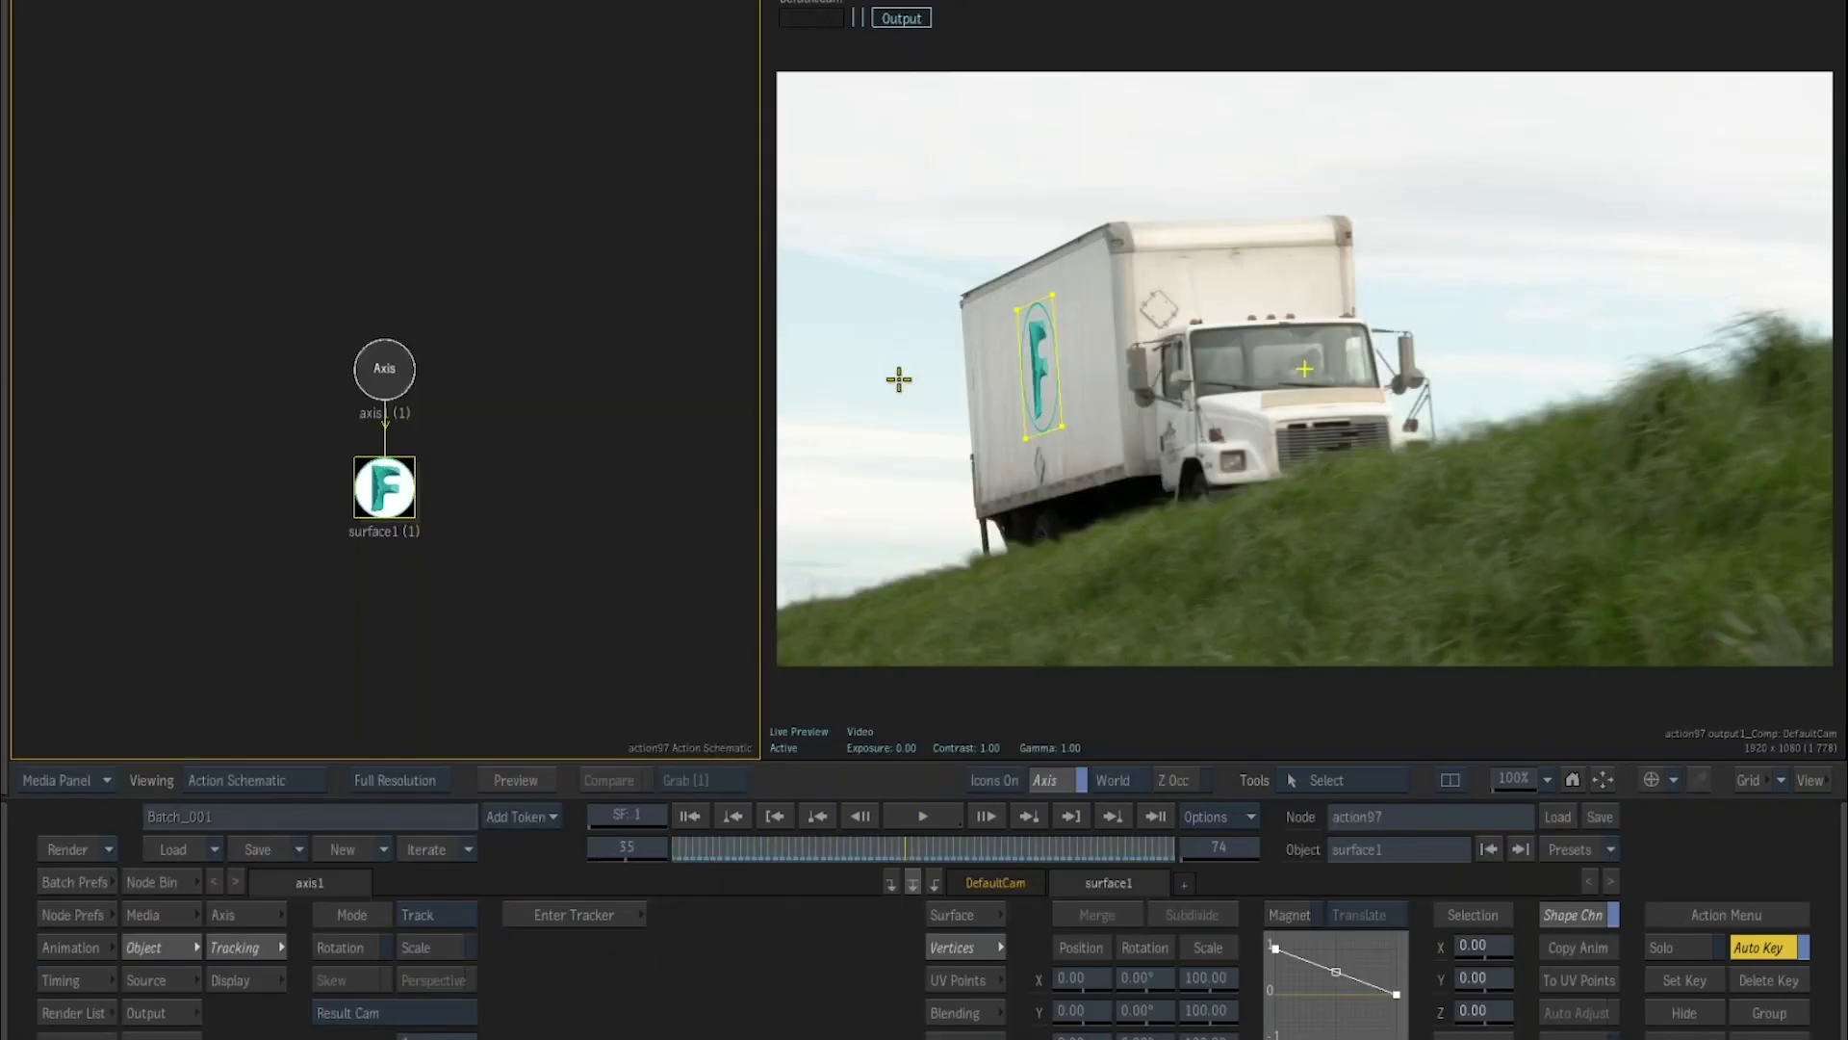
# Set the finished logo surface's blend mode to Multiply, keep Flame Mode, and play back the shot.
pyautogui.click(977, 914)
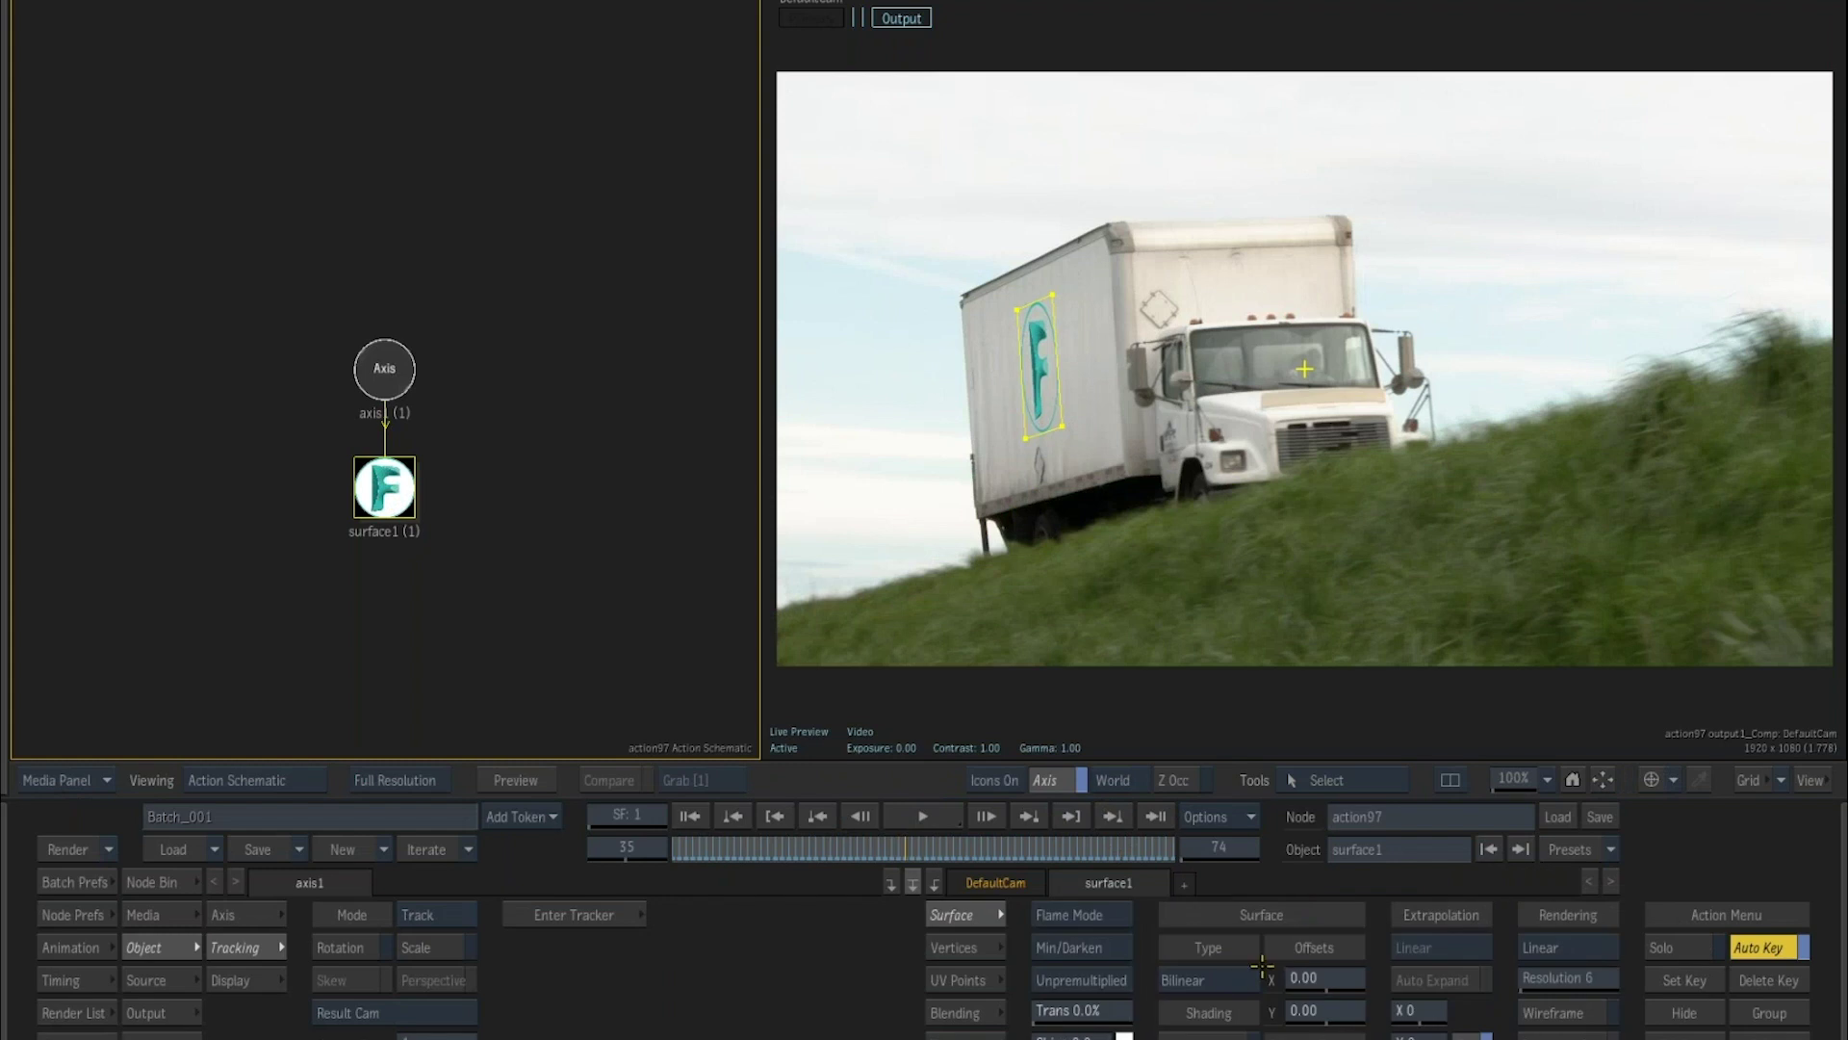
pyautogui.click(1092, 958)
pyautogui.click(1096, 917)
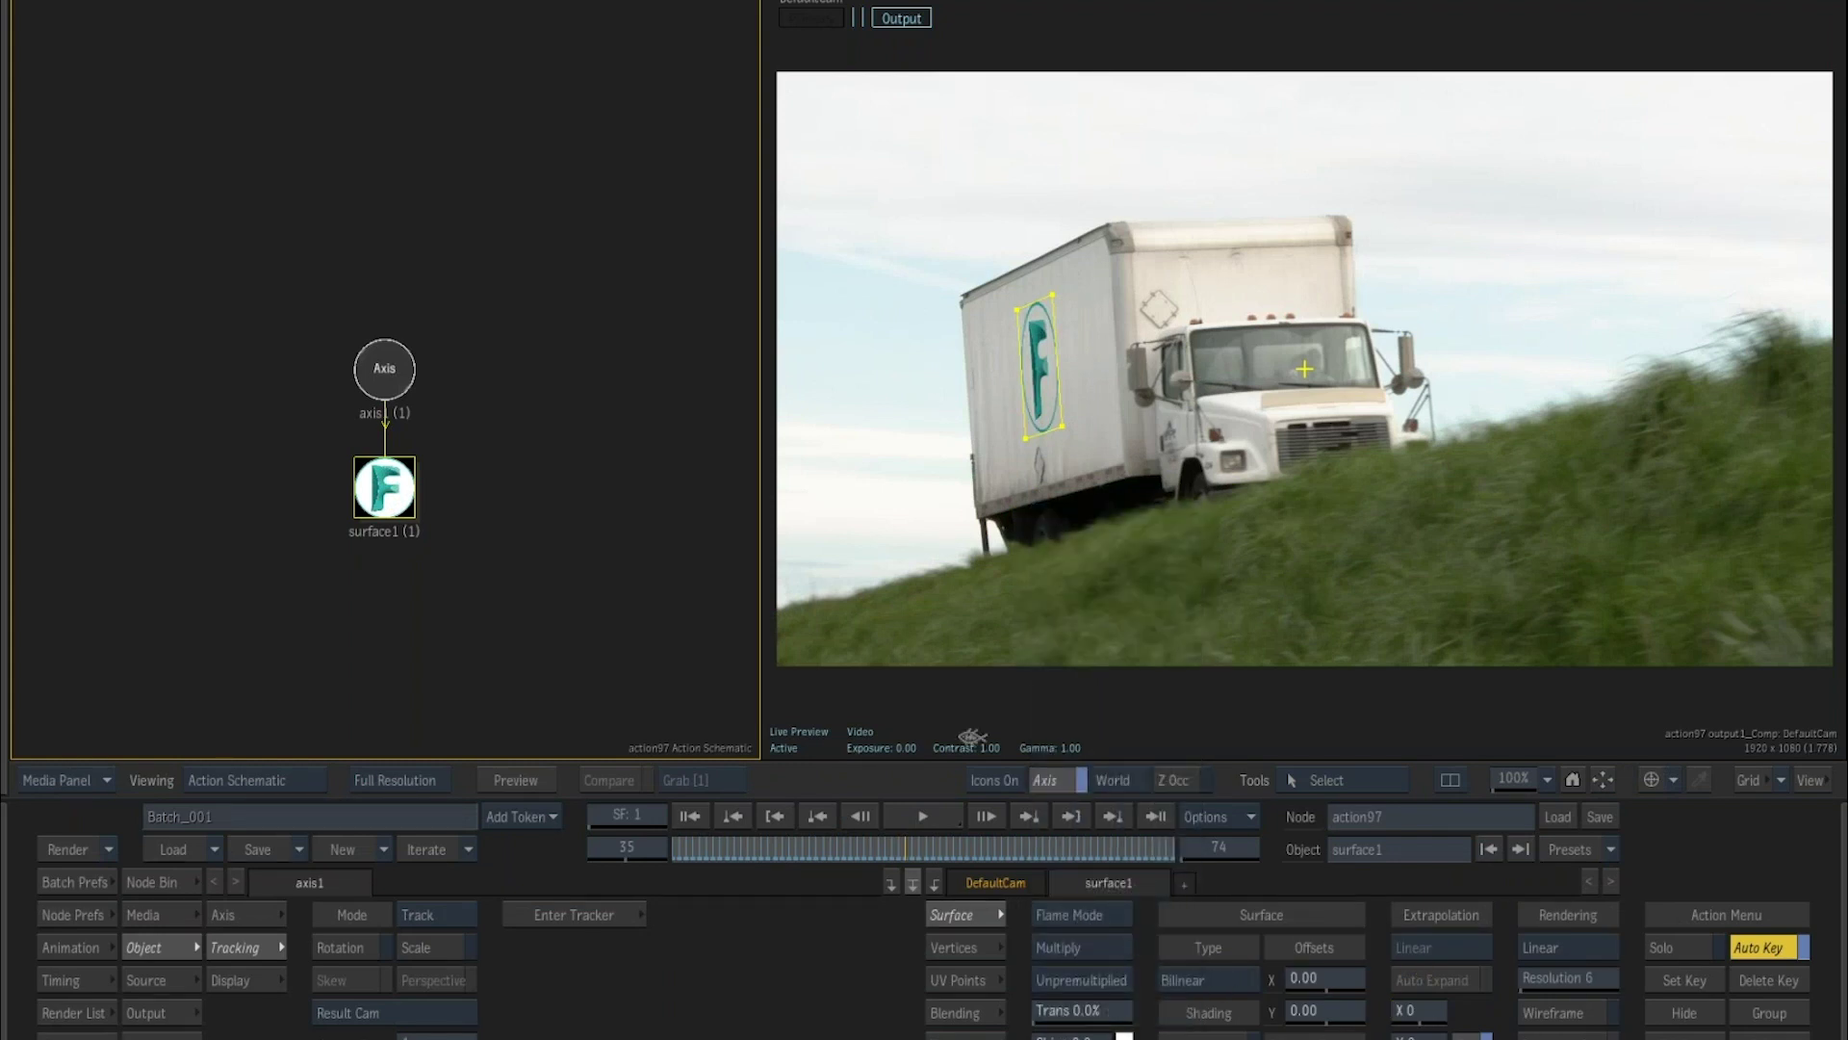
pyautogui.click(922, 816)
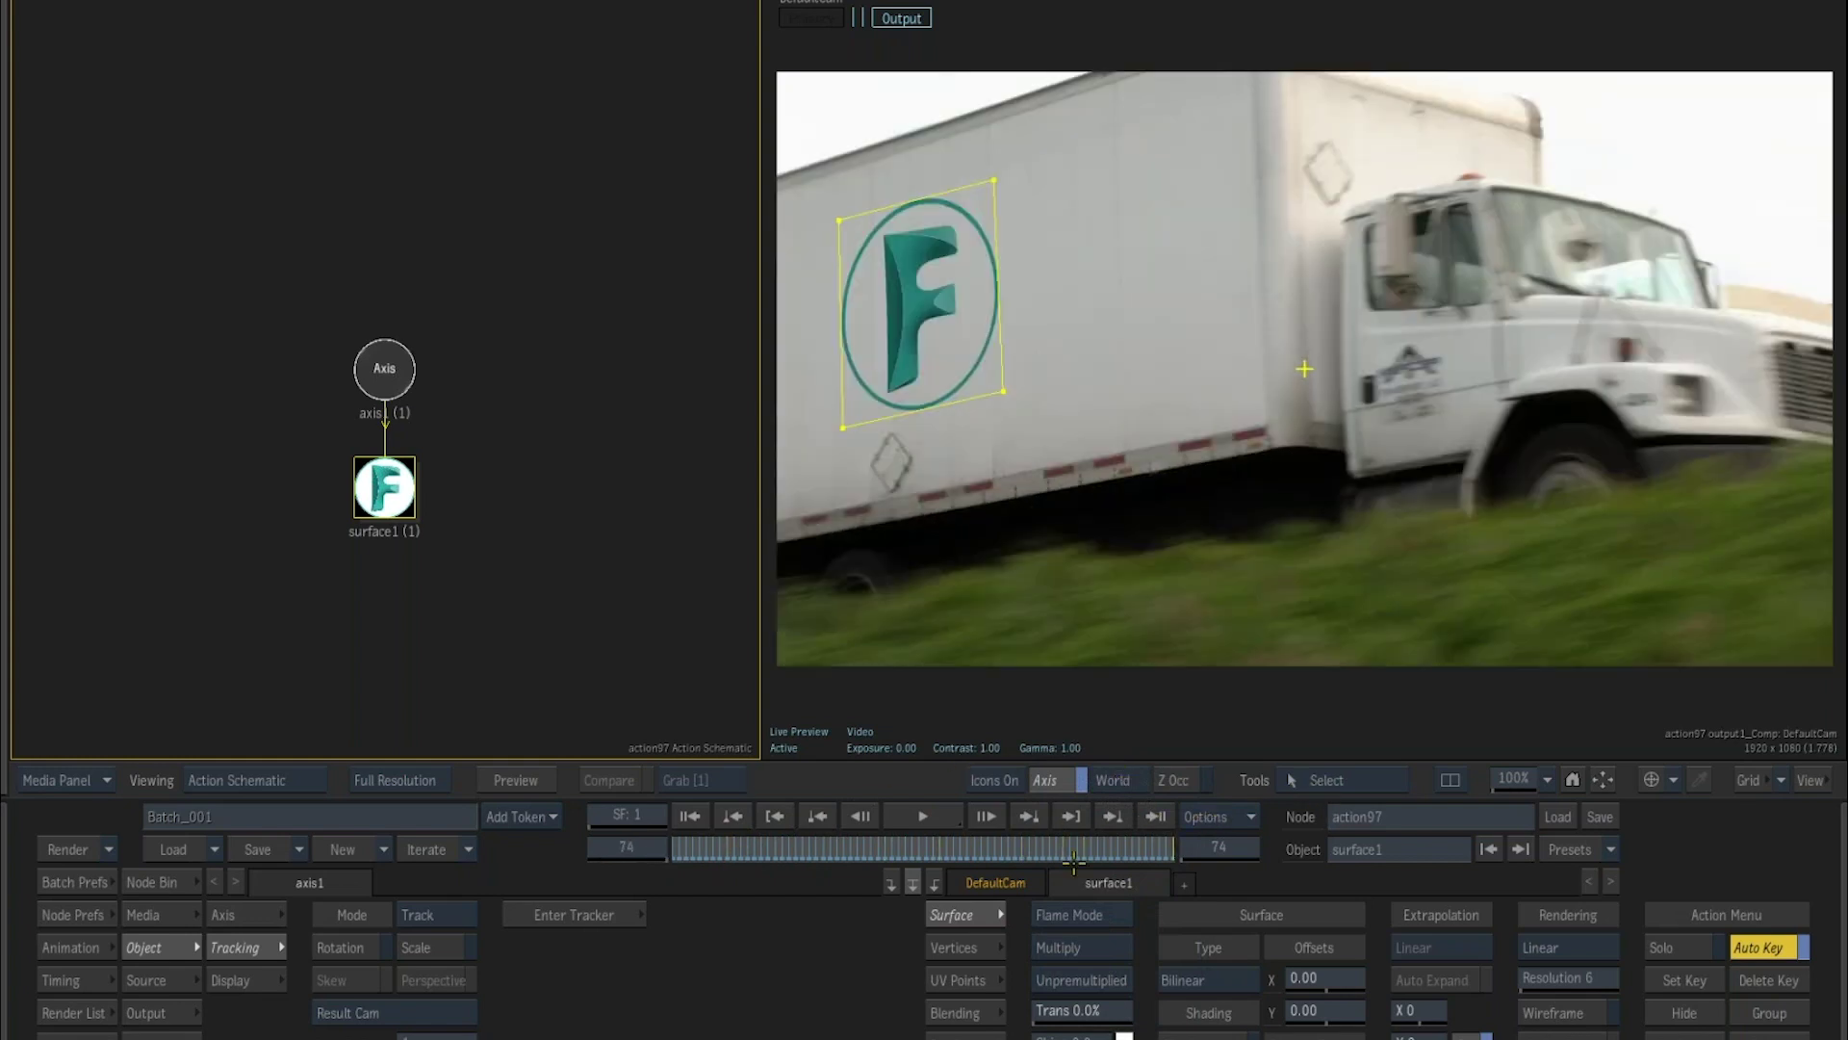
pyautogui.click(1080, 914)
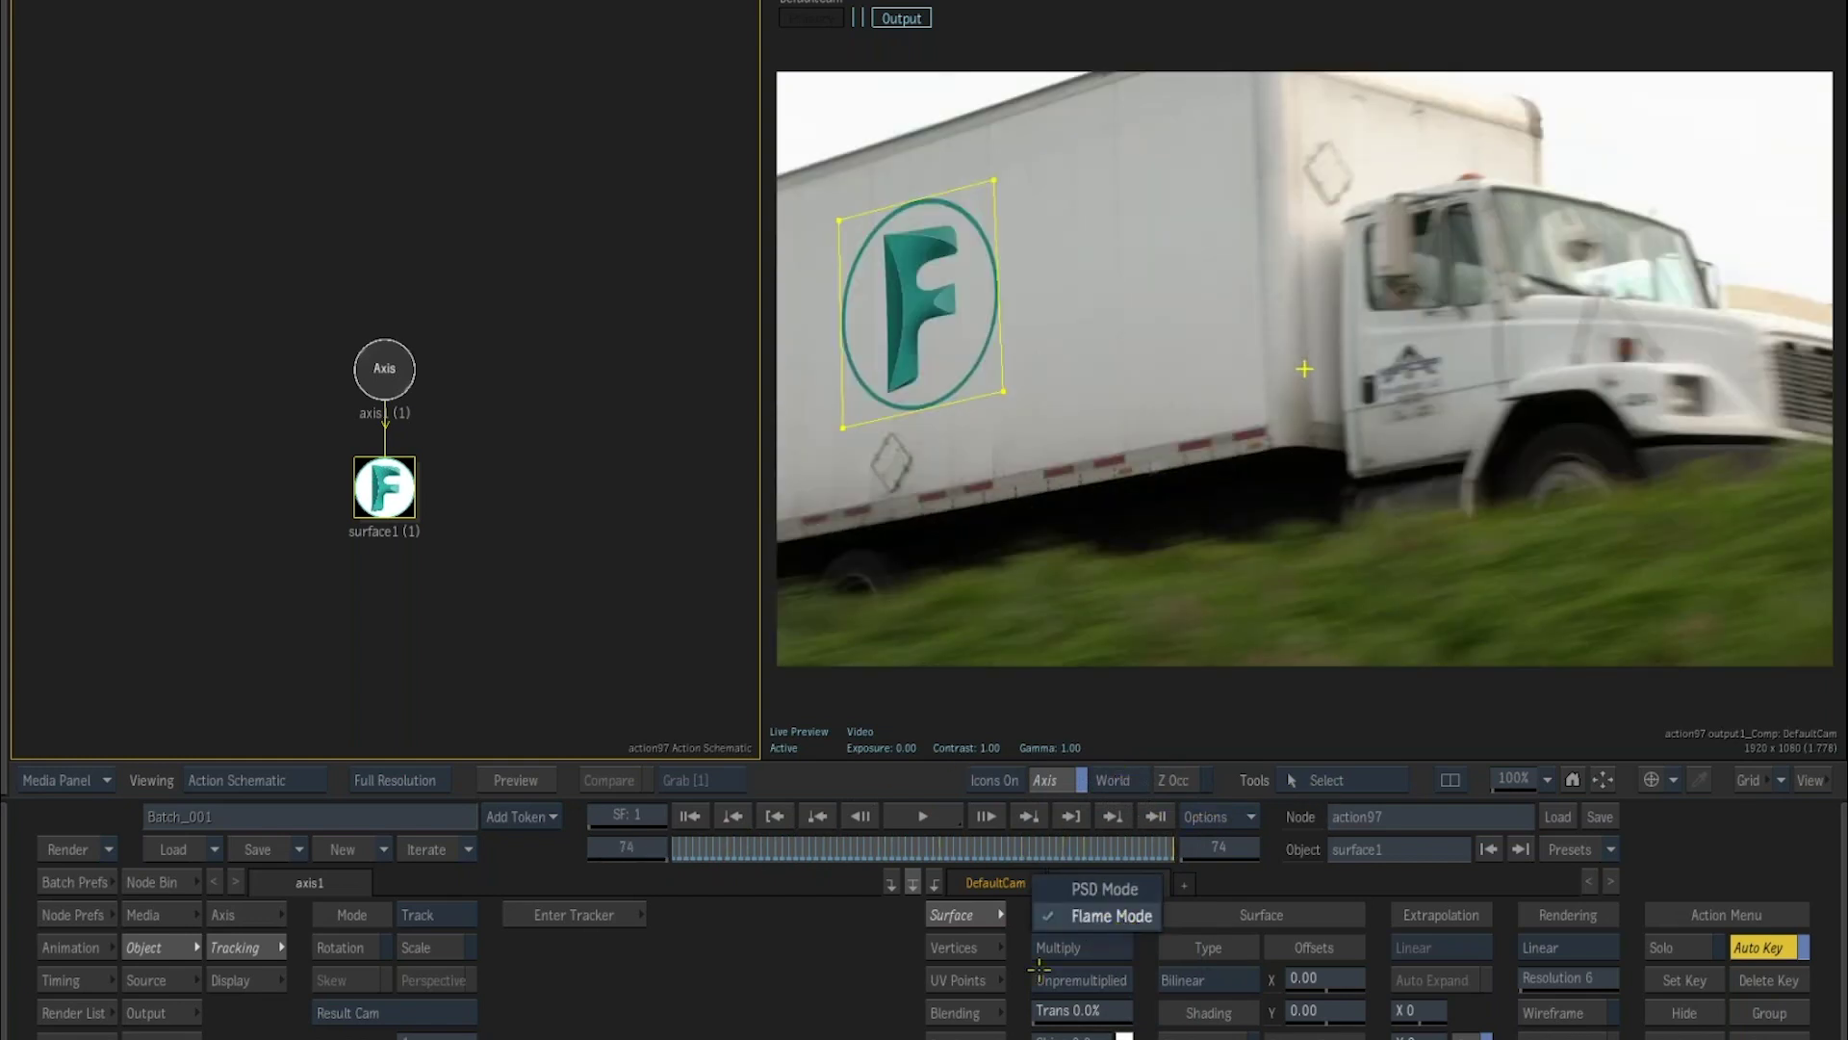
pyautogui.click(1080, 924)
pyautogui.press('p')
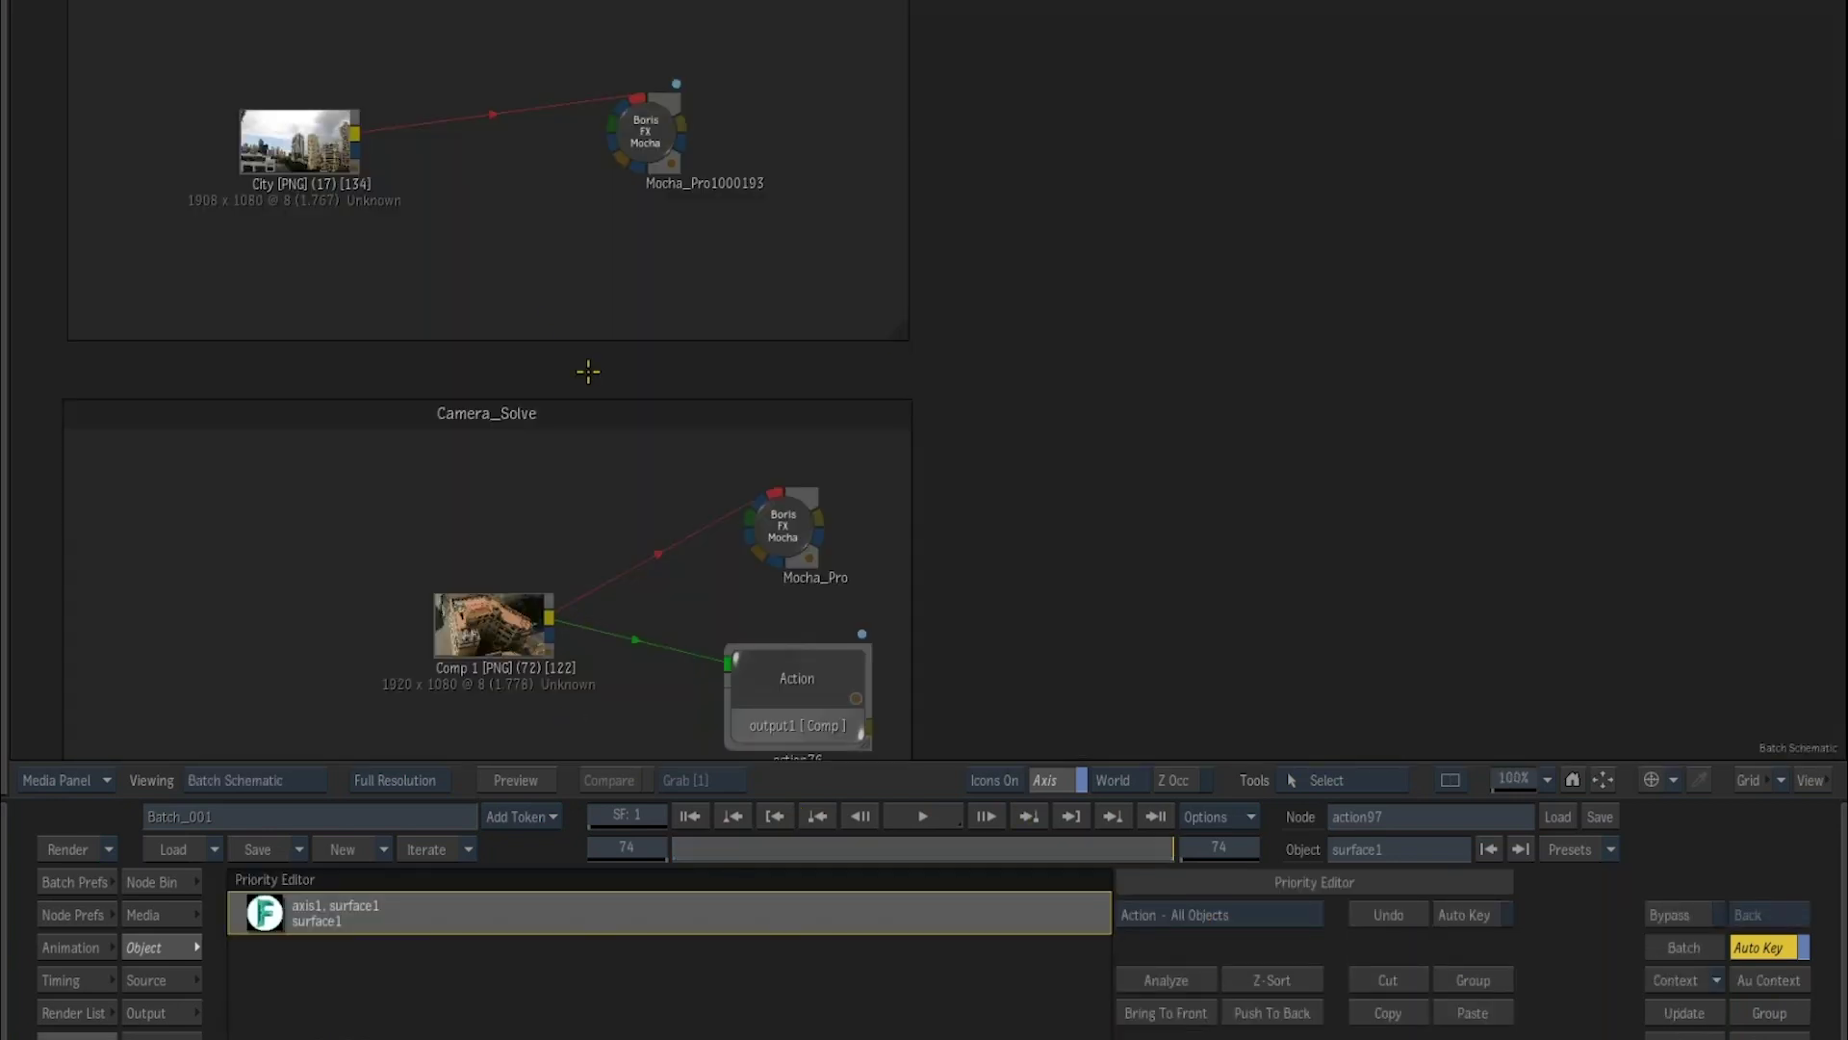
# Line up the Unlink clip with the other source clips in the Inserts117 group of the Batch schematic.
pyautogui.press('Home')
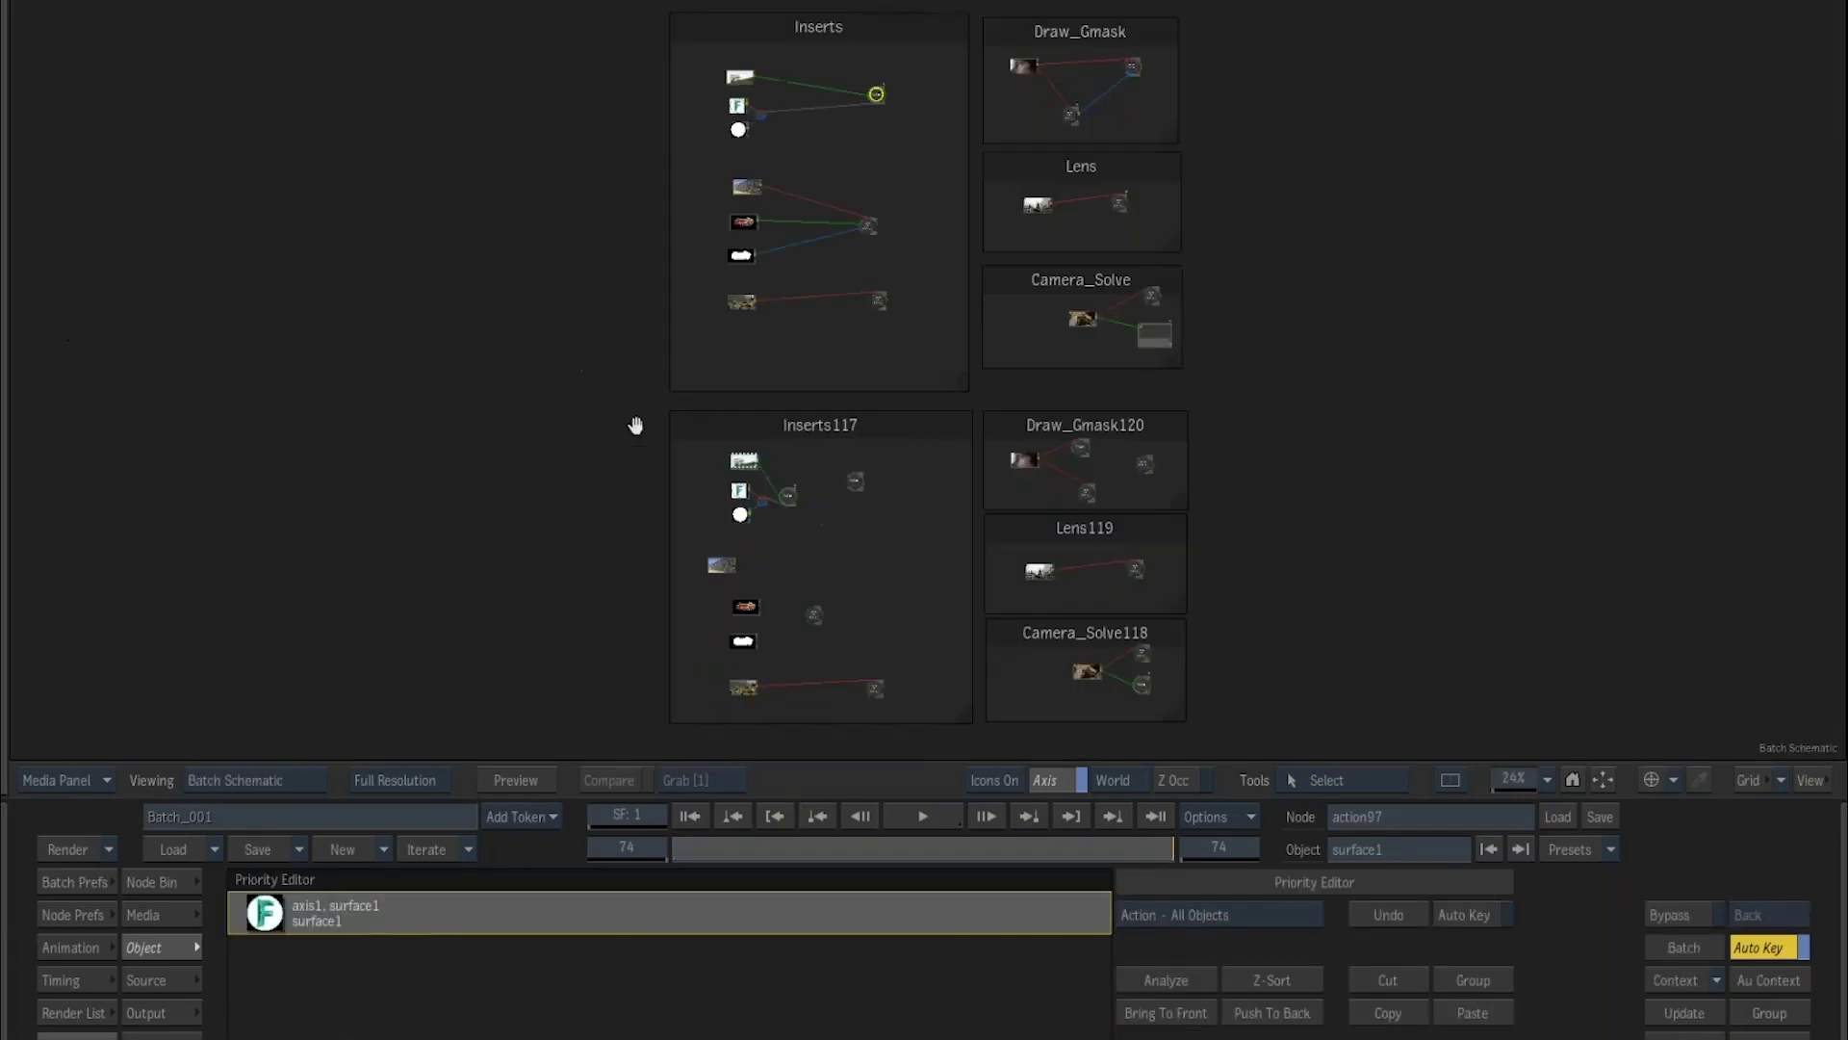
pyautogui.moveTo(879, 577); pyautogui.dragTo(834, 503)
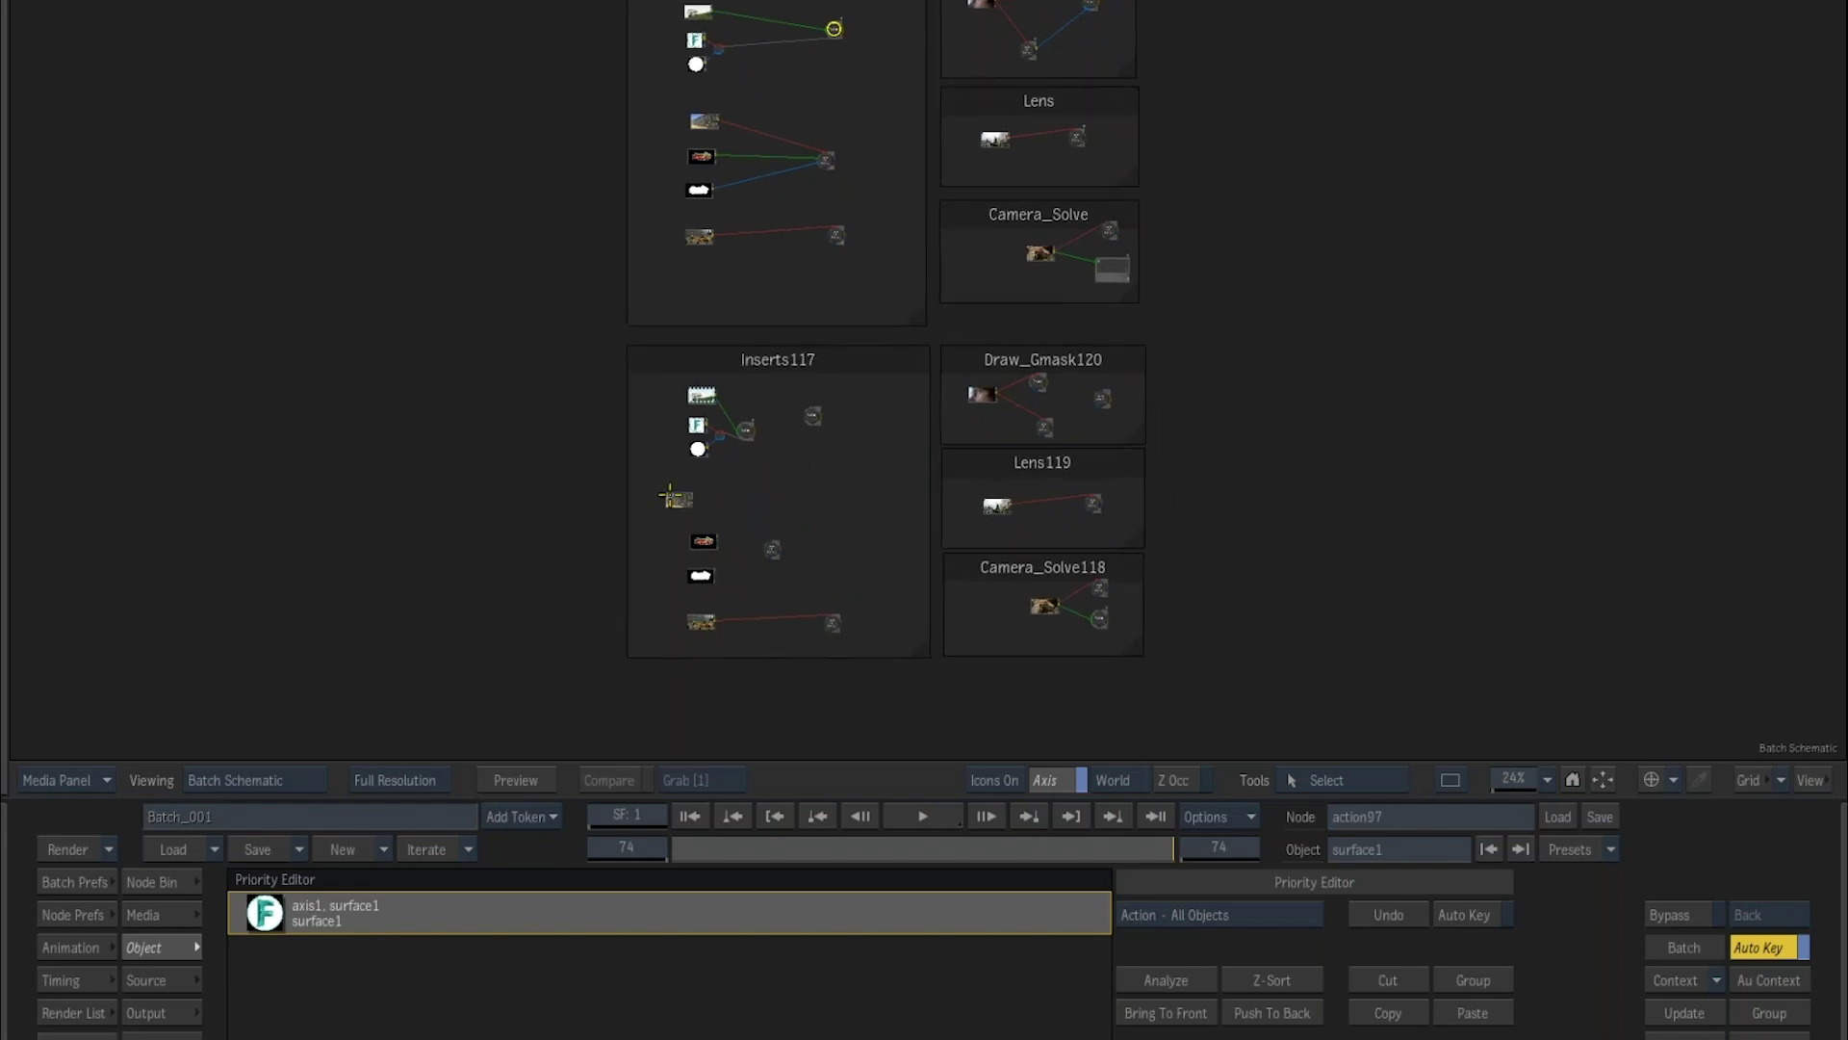
pyautogui.click(678, 498)
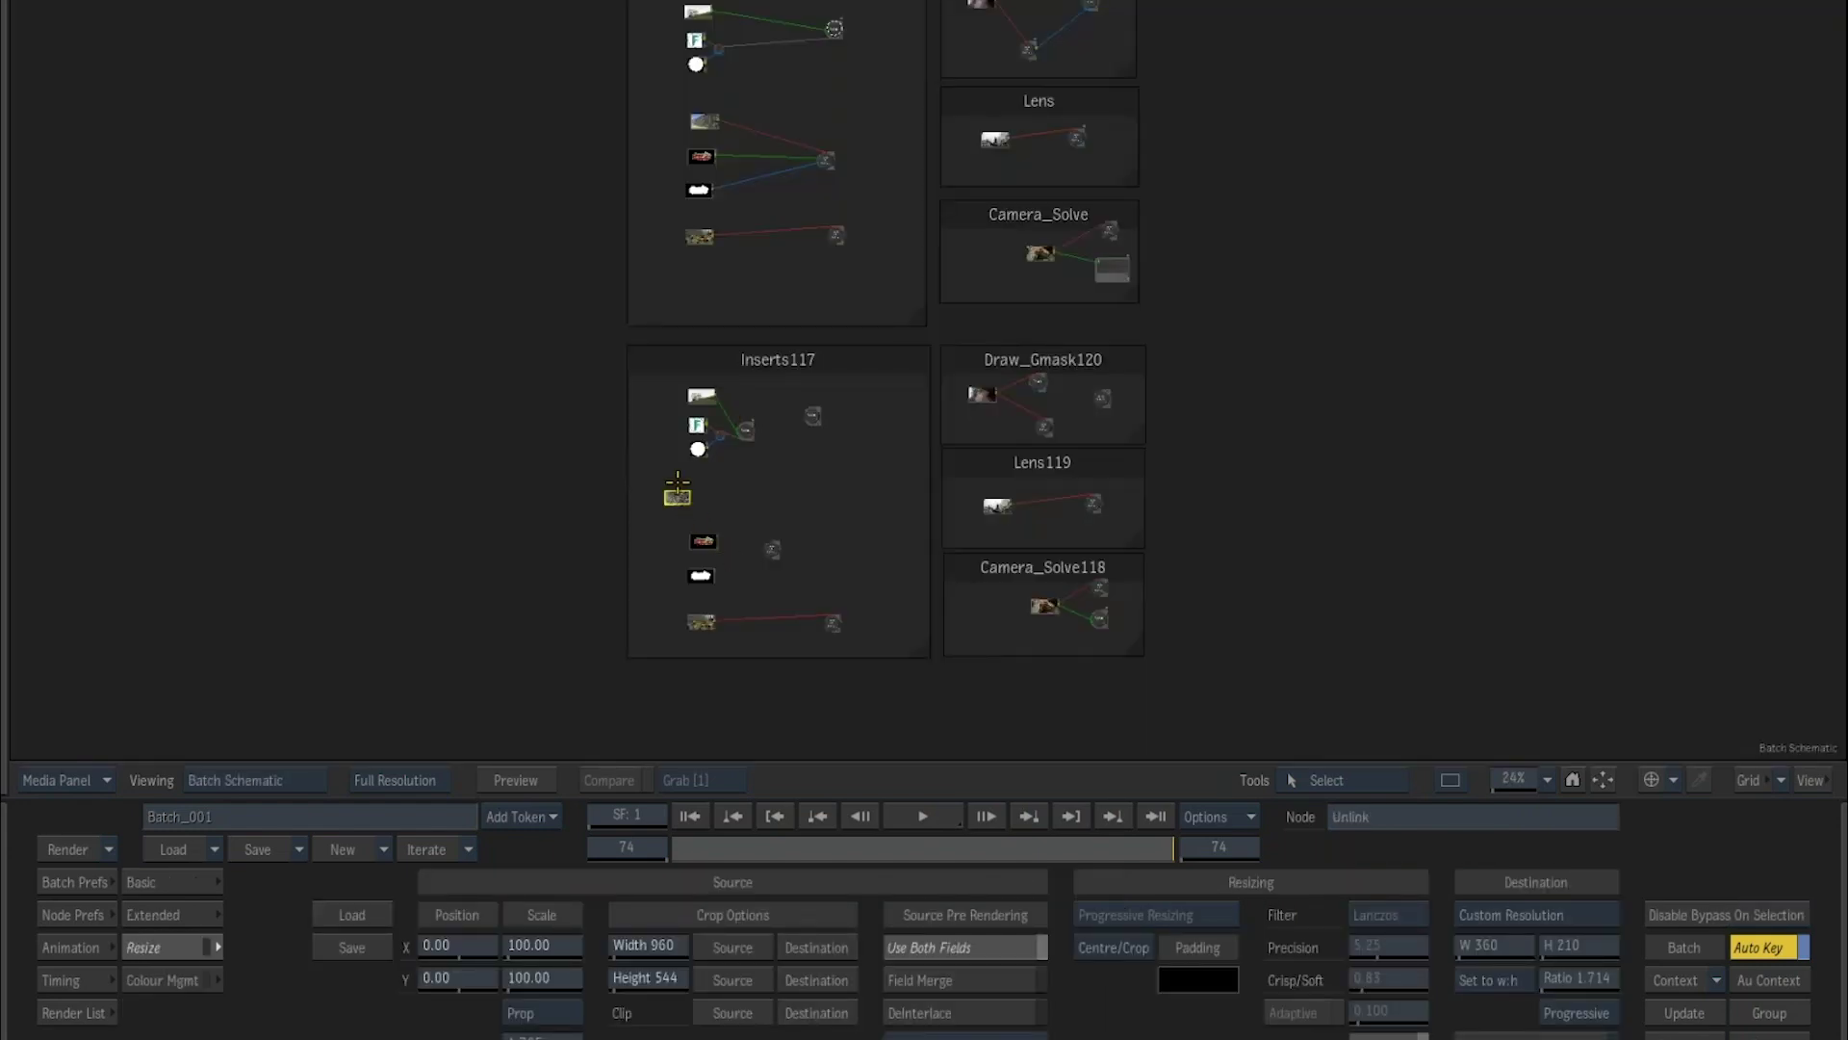
pyautogui.moveTo(685, 499); pyautogui.dragTo(730, 496)
pyautogui.scroll(5, 805, 502)
pyautogui.moveTo(700, 627); pyautogui.dragTo(768, 401)
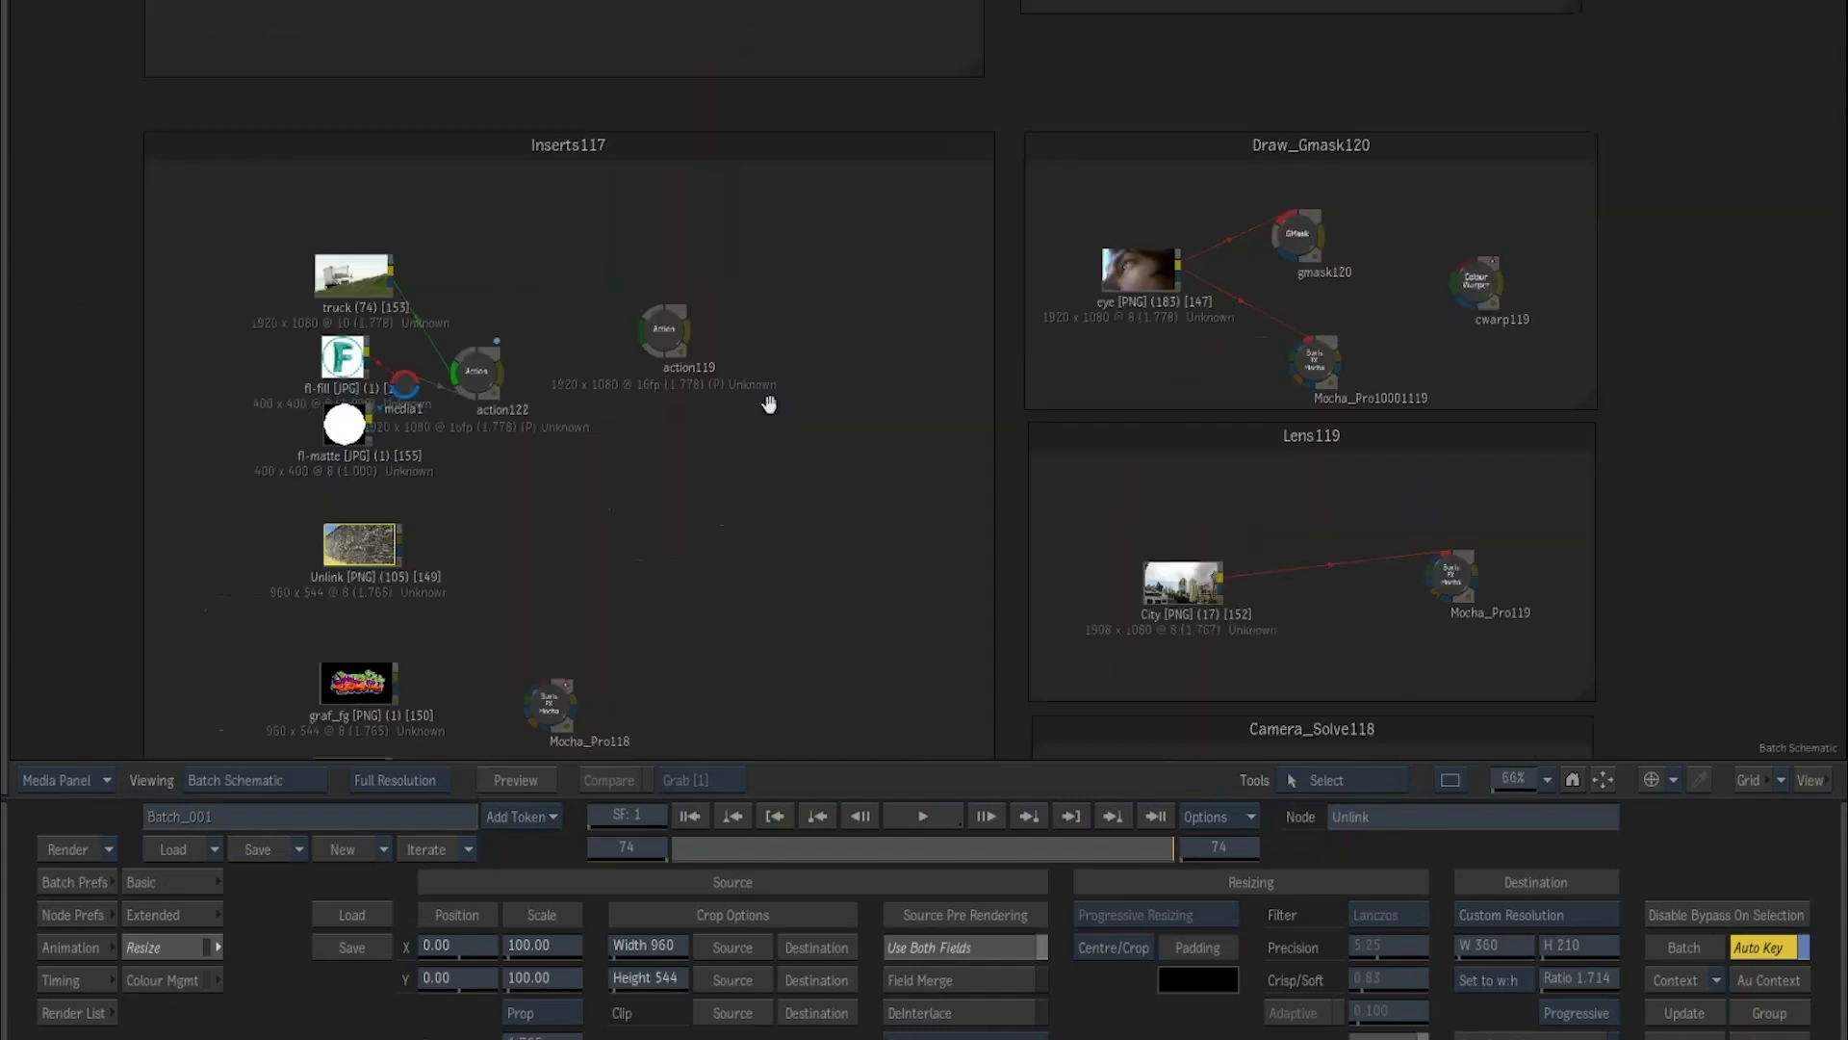
# View the Unlink brick wall clip and scrub back to frame 1 to examine the shot.
pyautogui.scroll(5, 646, 447)
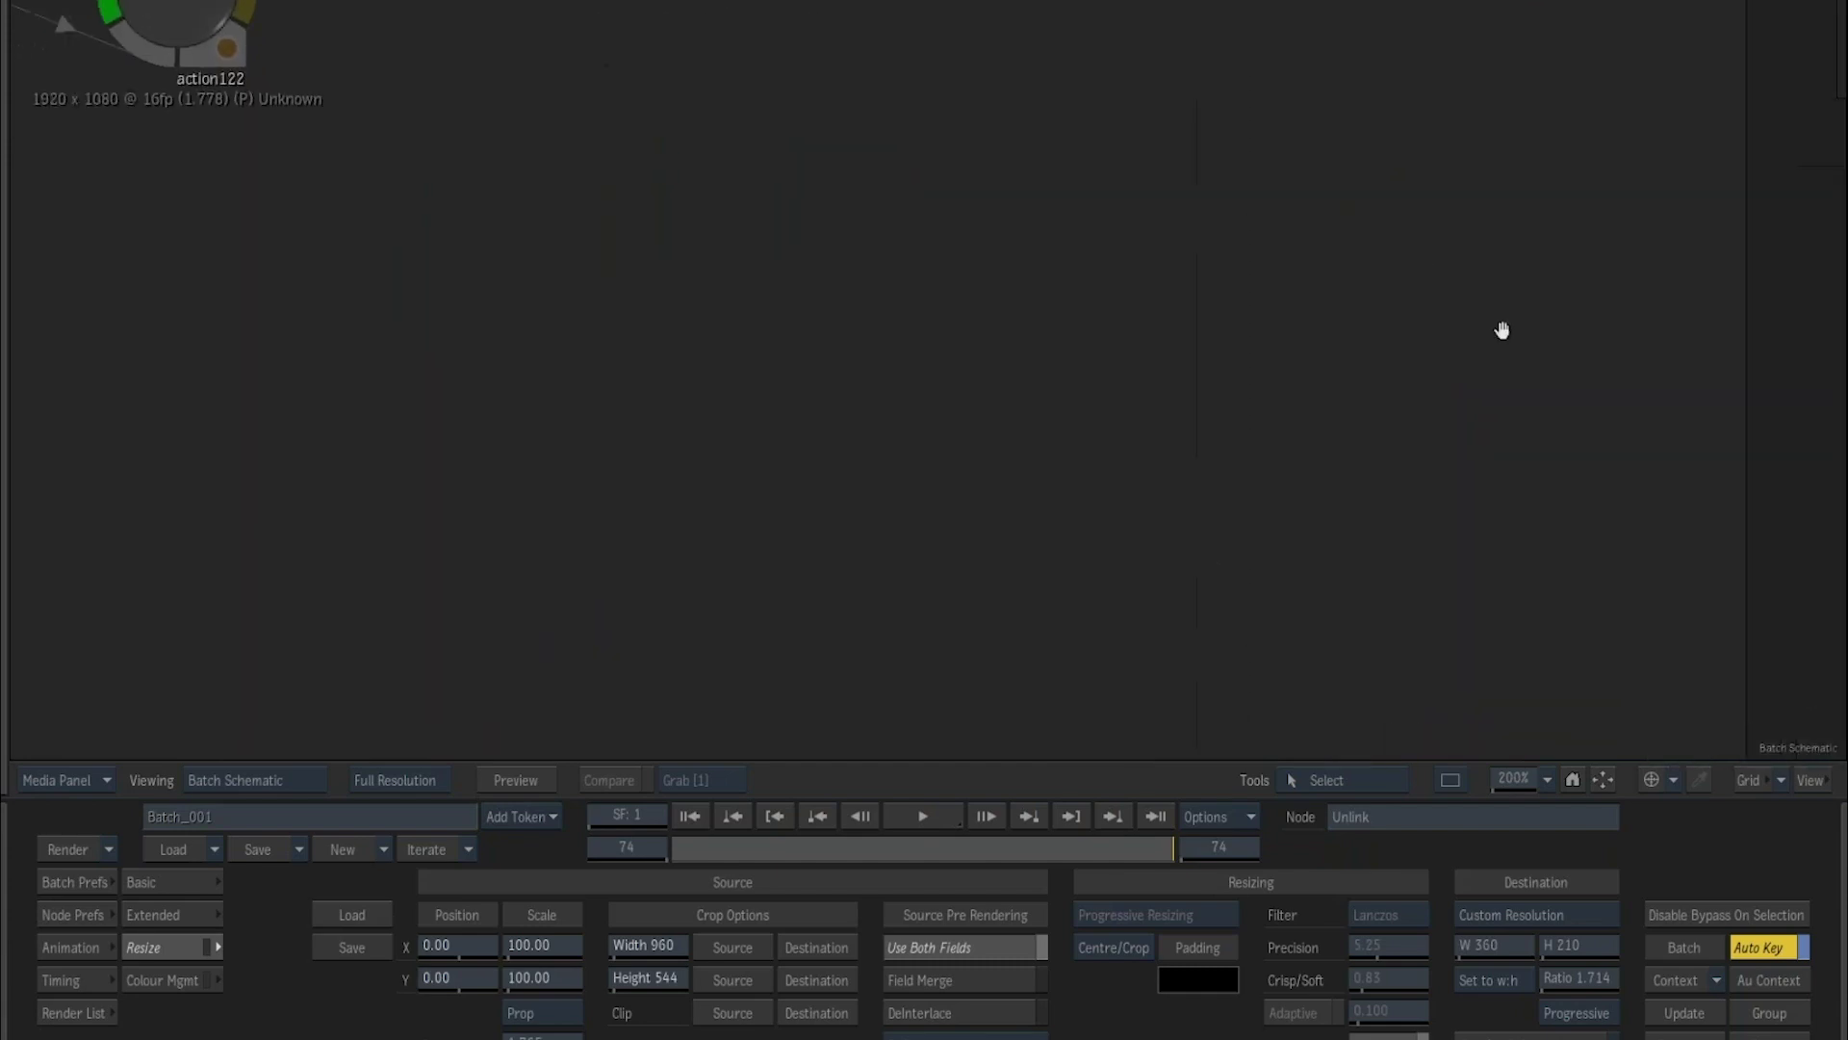
pyautogui.scroll(-3, 1303, 322)
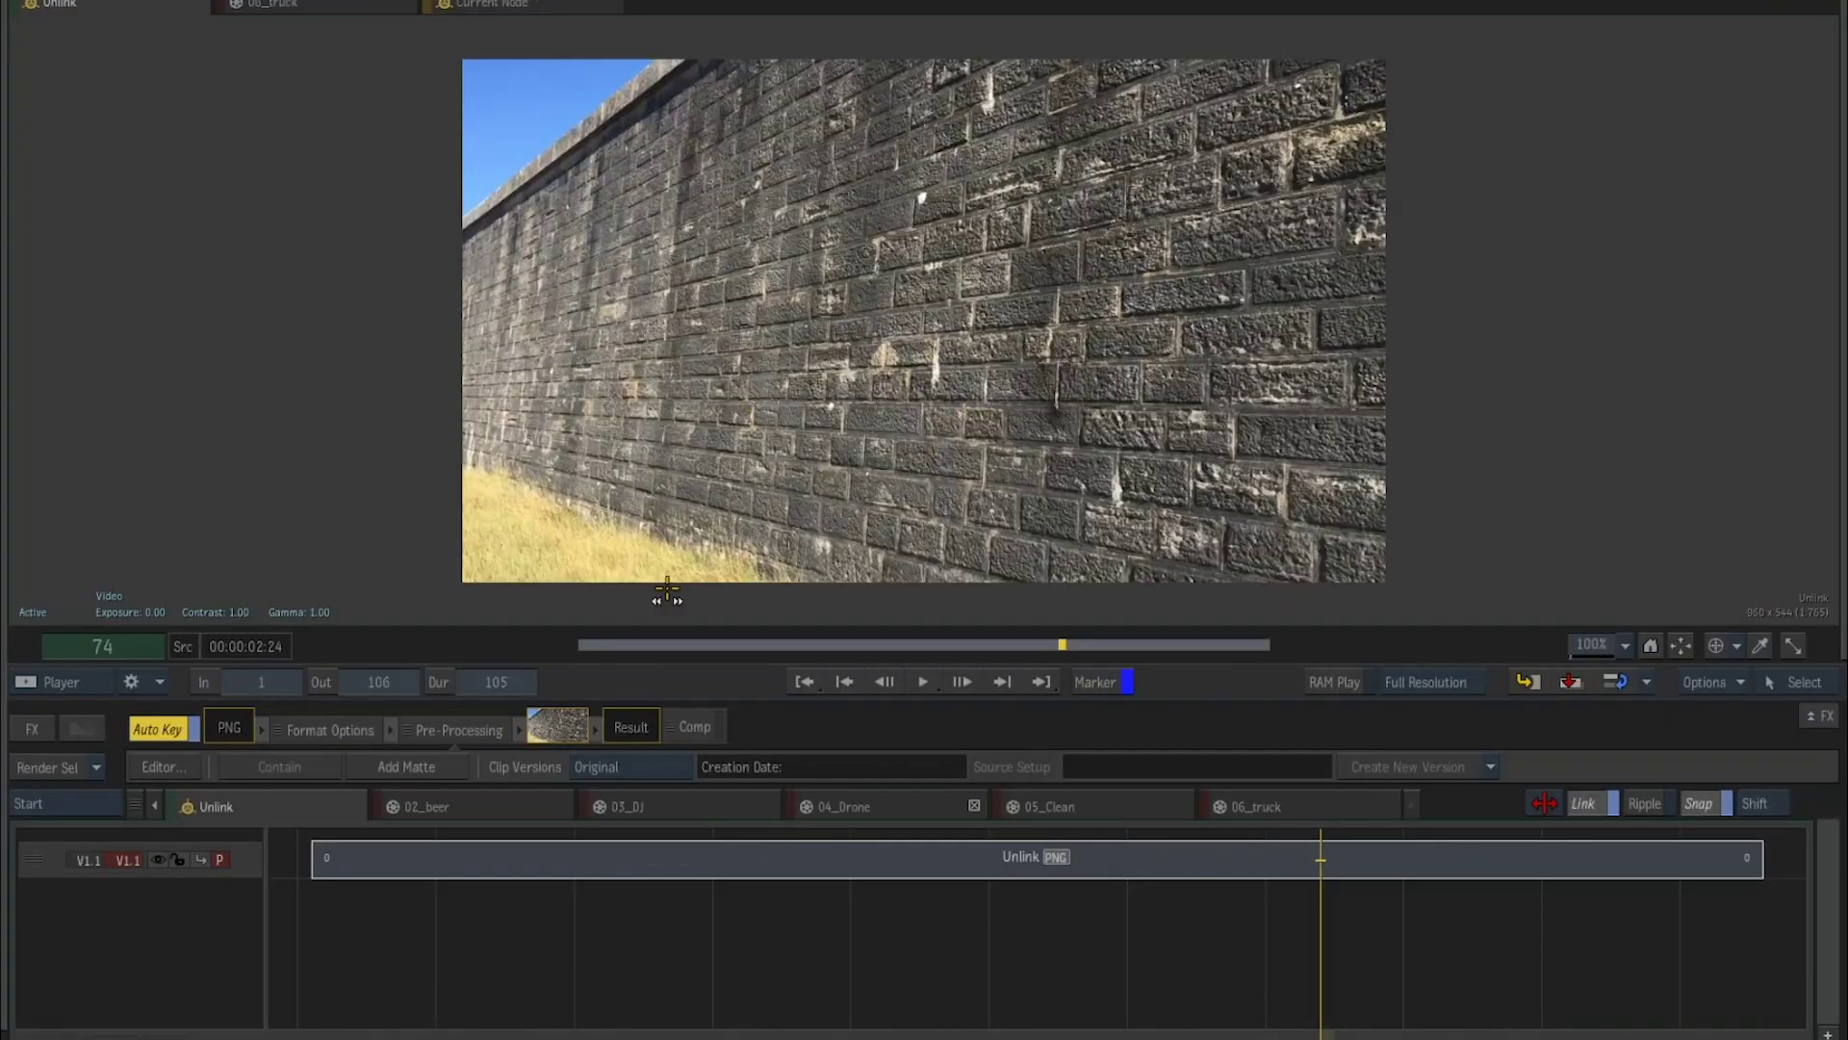
pyautogui.moveTo(669, 644); pyautogui.dragTo(539, 682)
pyautogui.click(262, 682)
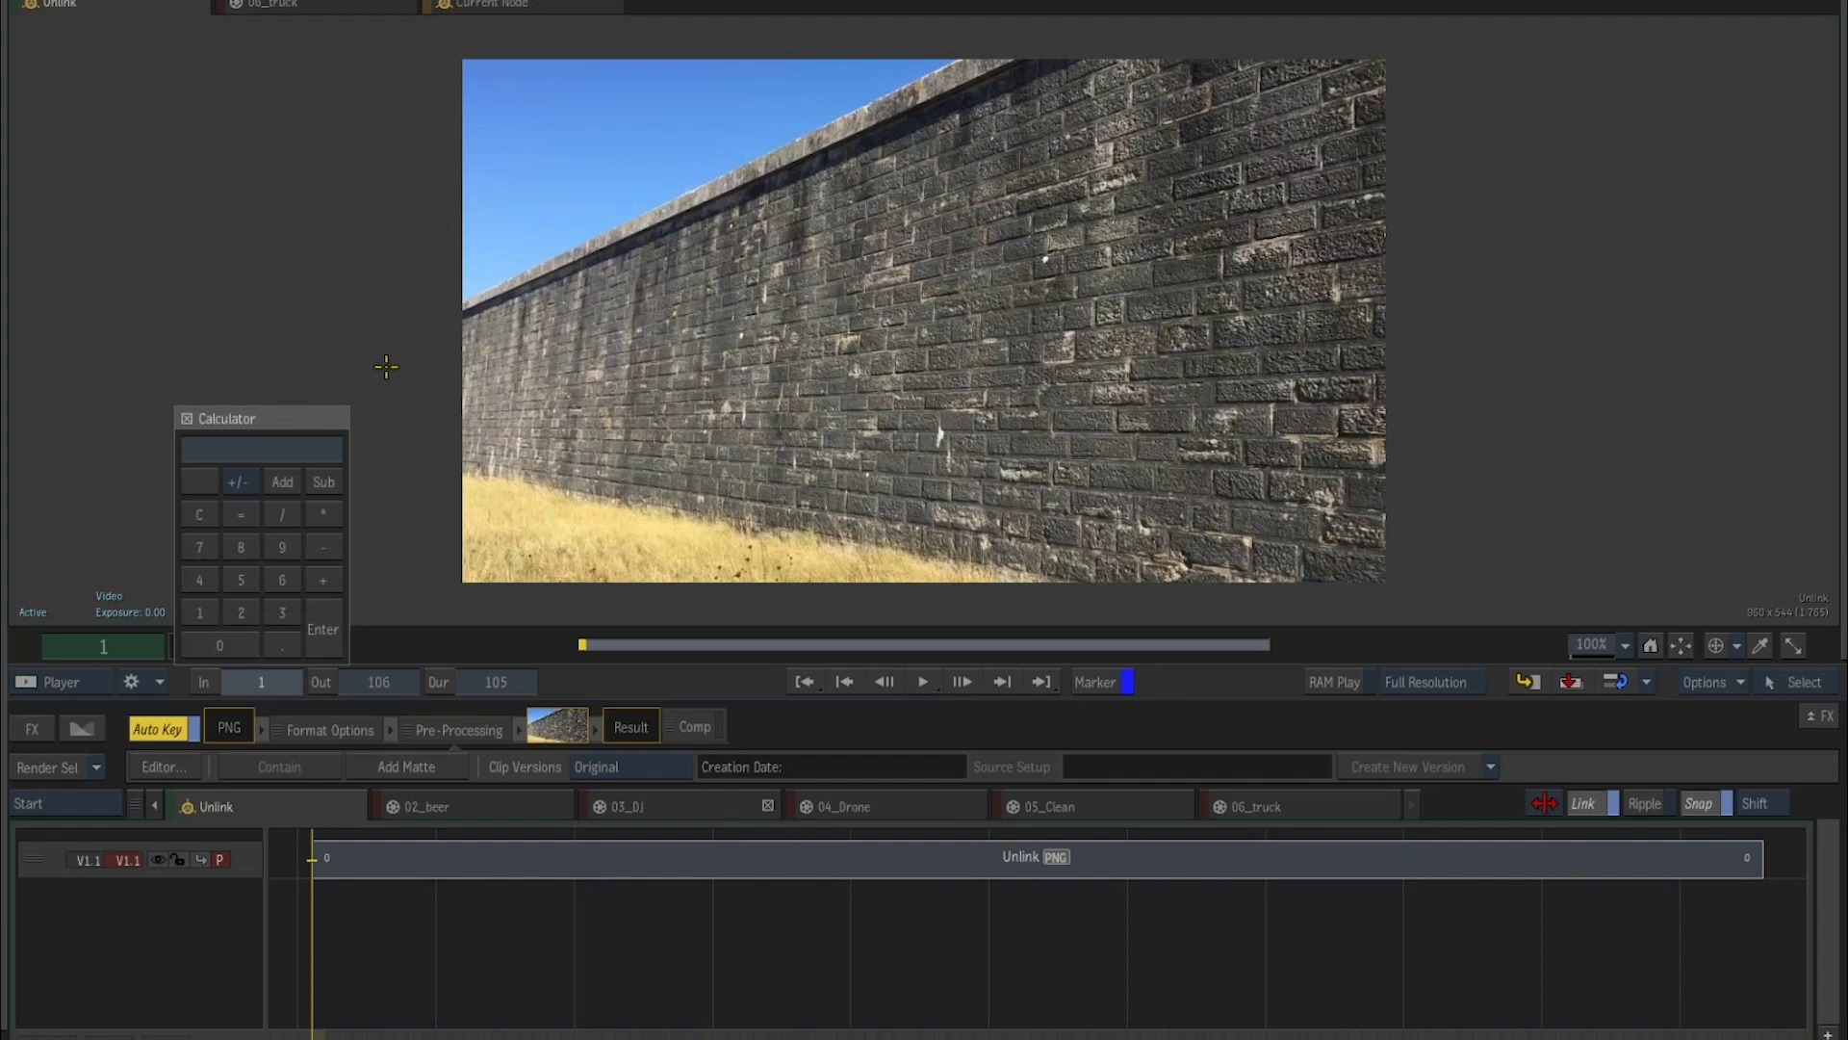
pyautogui.click(482, 358)
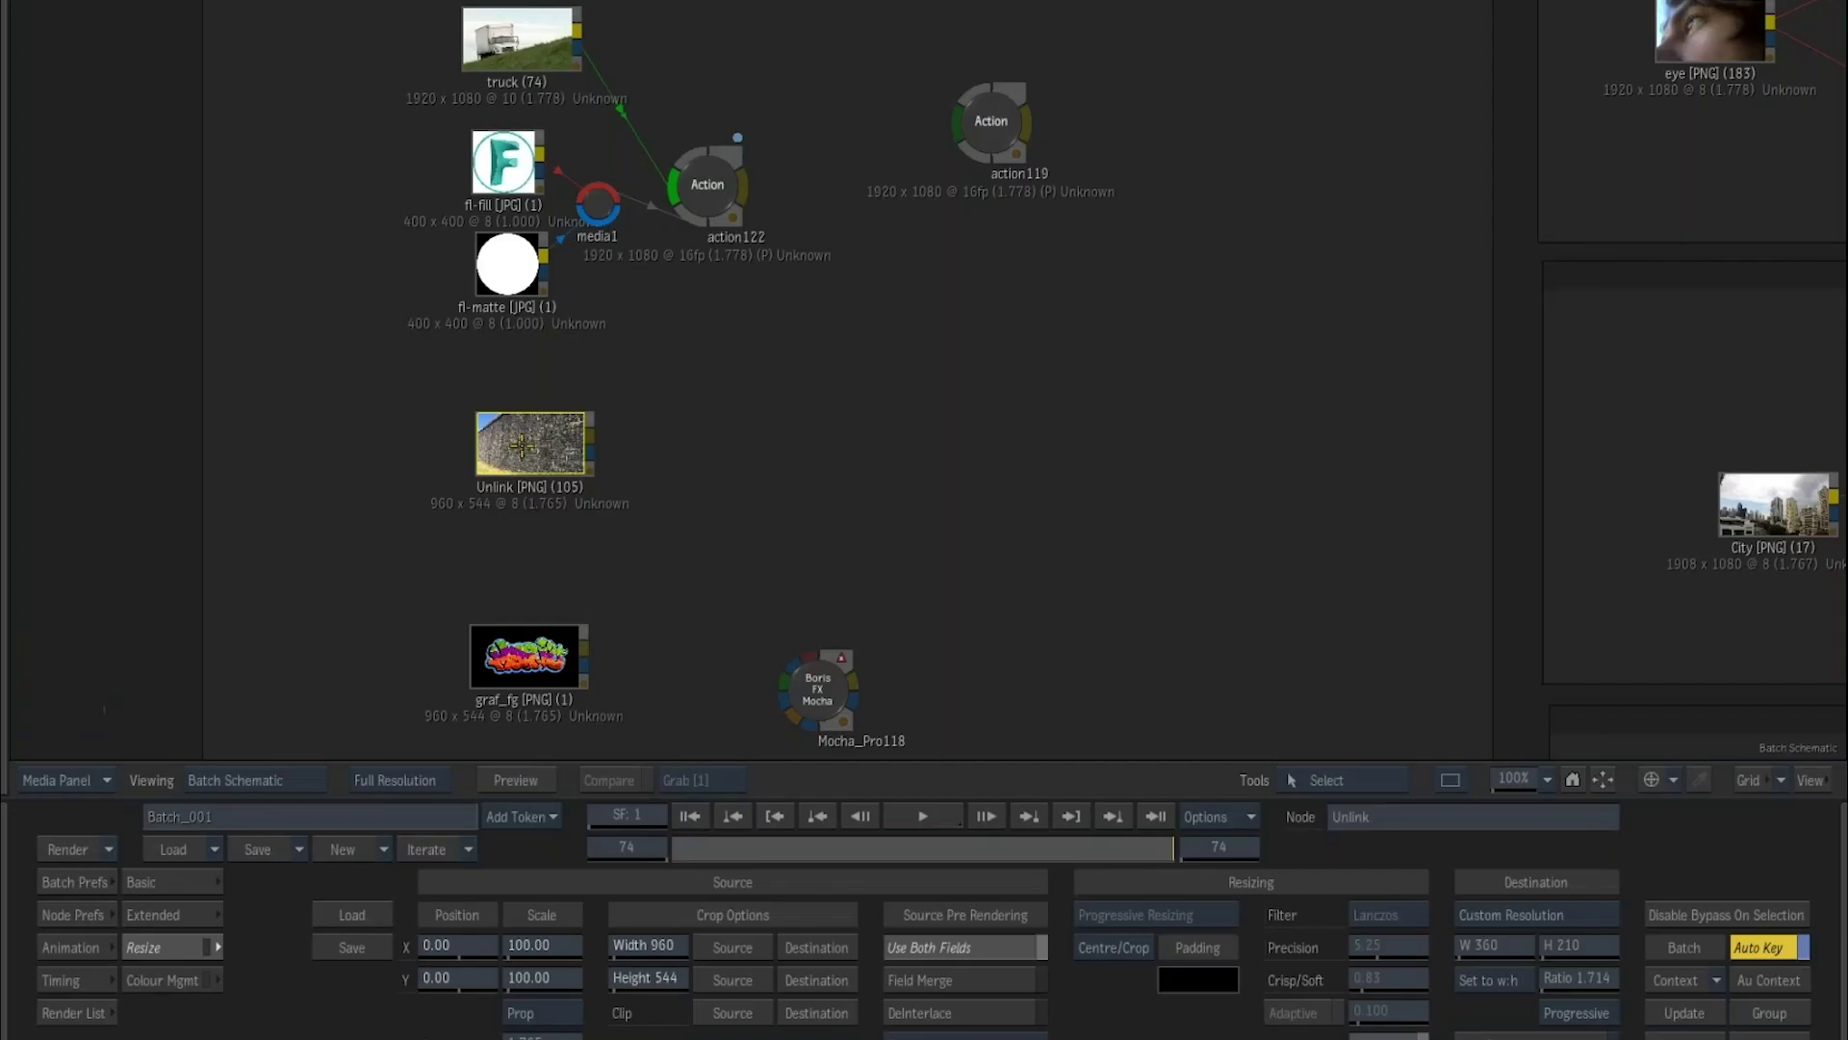
# Place the Mocha_Pro118 node beside the Unlink clip, then connect Unlink to its red input and graf_fg to its green input.
pyautogui.moveTo(817, 685); pyautogui.dragTo(781, 496)
pyautogui.moveTo(591, 436); pyautogui.dragTo(791, 523)
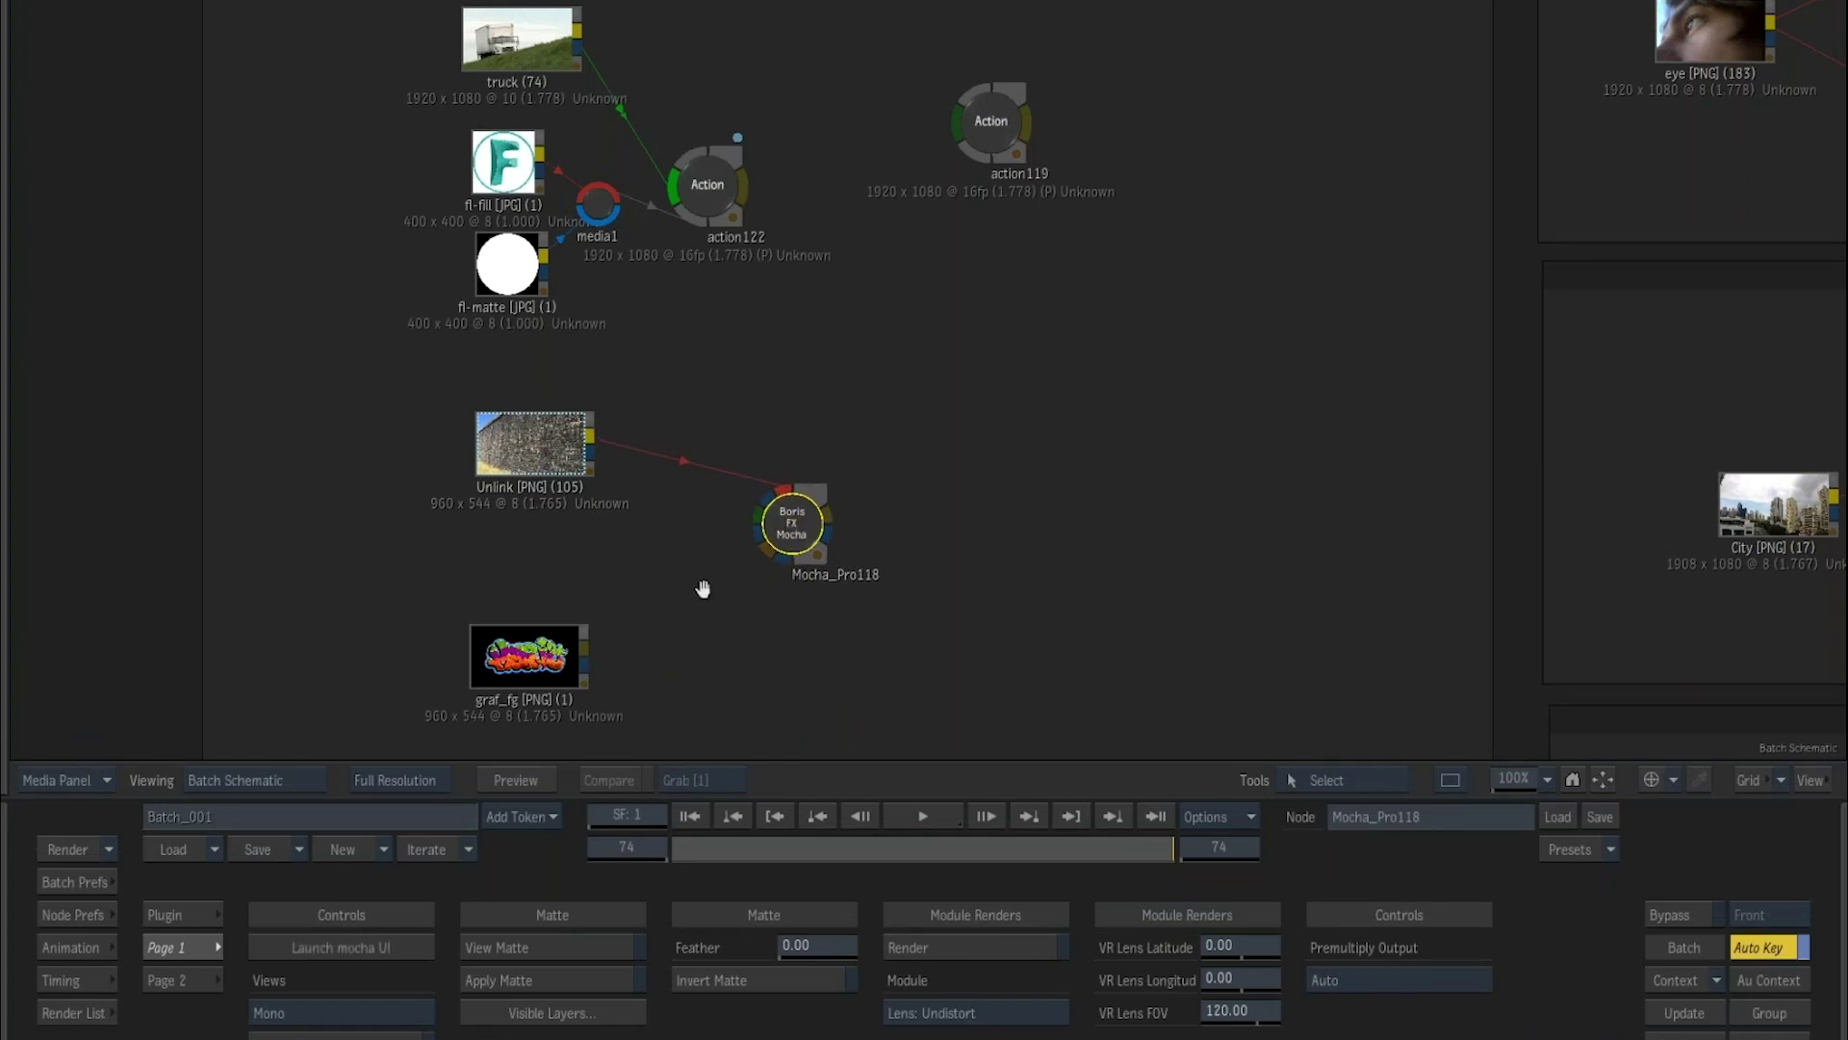
pyautogui.moveTo(685, 598); pyautogui.dragTo(670, 514)
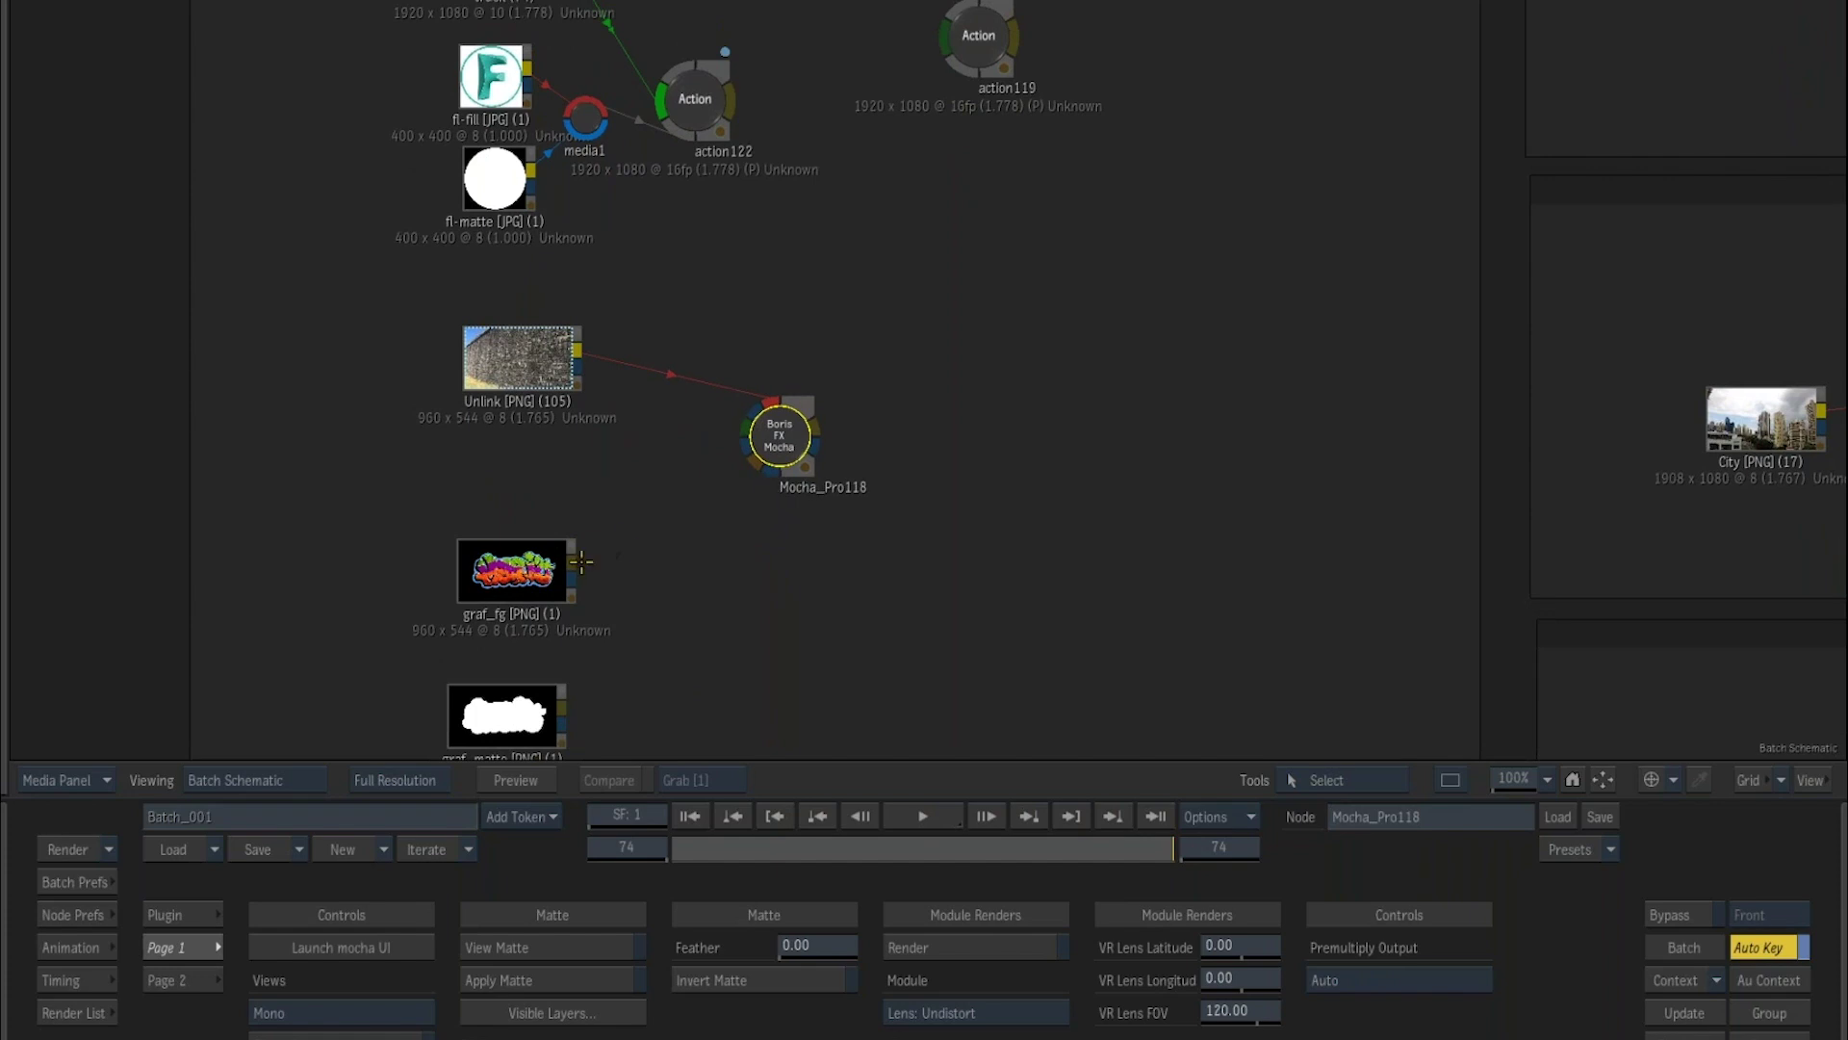
pyautogui.moveTo(575, 561); pyautogui.dragTo(746, 429)
# Move graf_matte closer under graf_fg, connect it to Mocha_Pro118's blue input, and launch the Mocha UI.
pyautogui.click(515, 714)
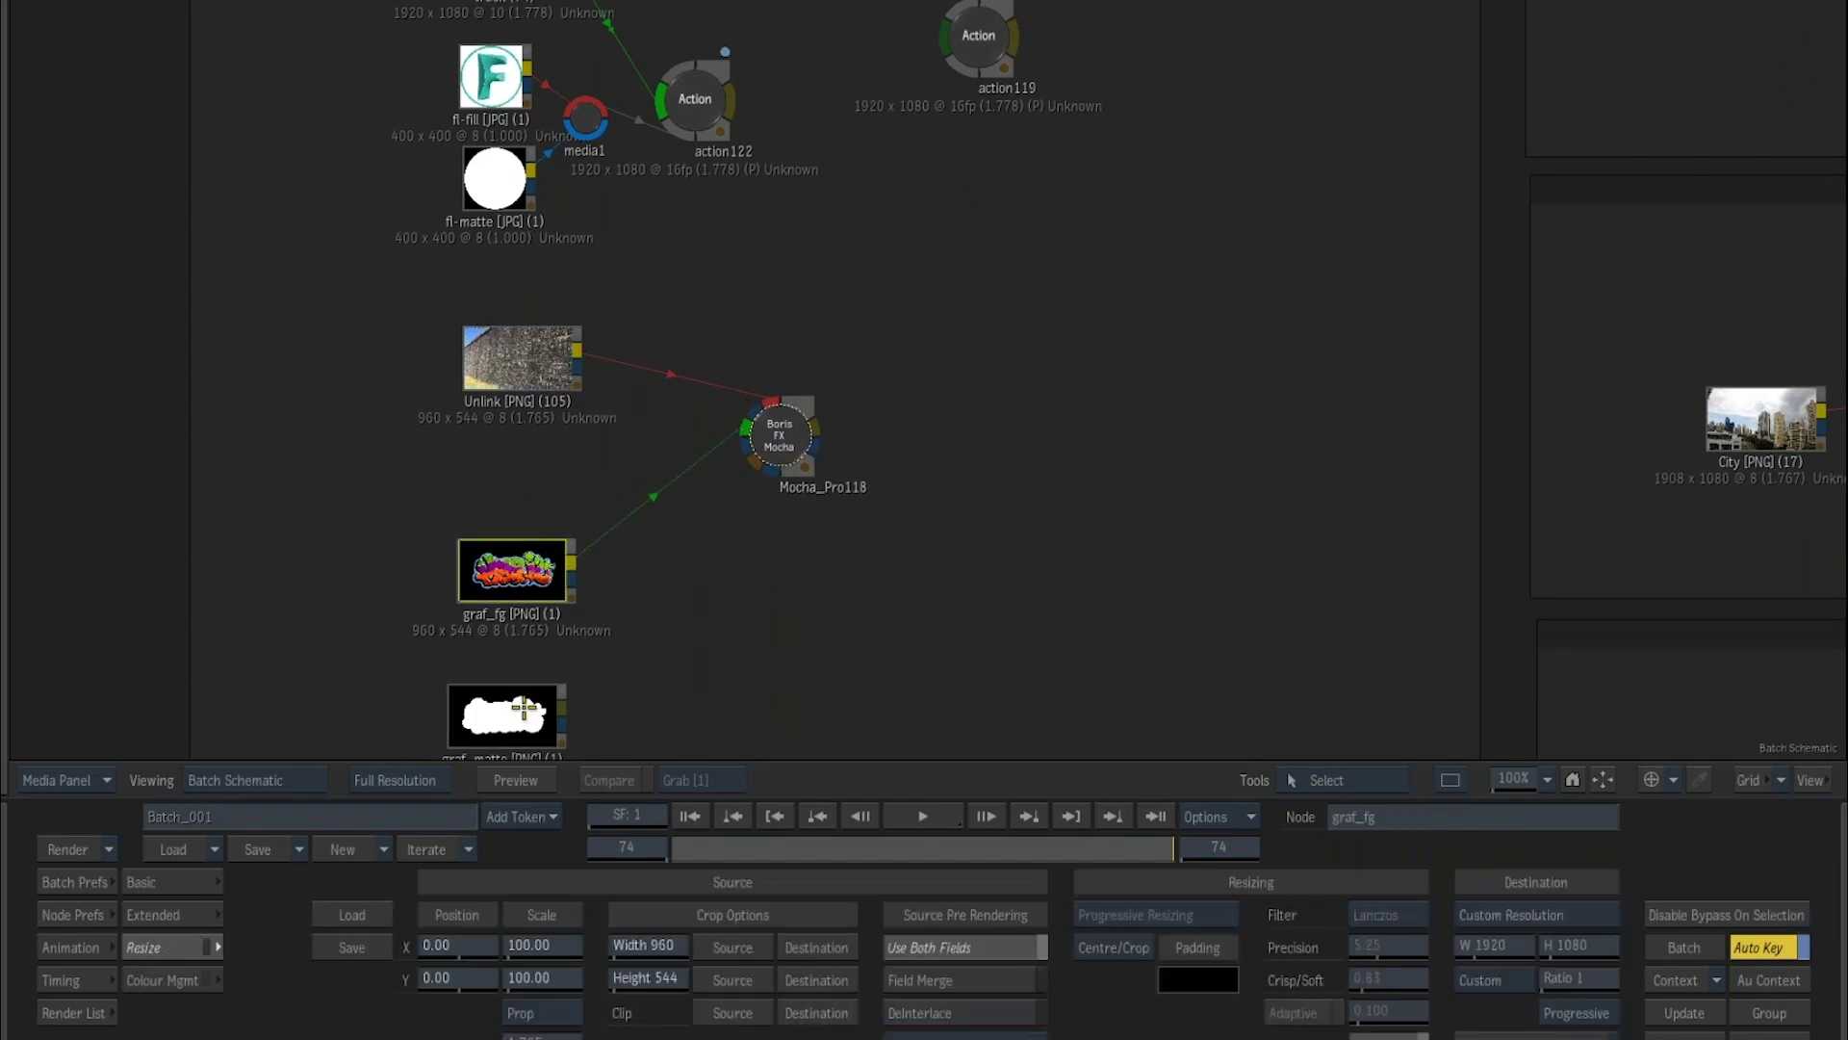
pyautogui.moveTo(515, 714); pyautogui.dragTo(741, 448)
pyautogui.moveTo(559, 652); pyautogui.dragTo(800, 425)
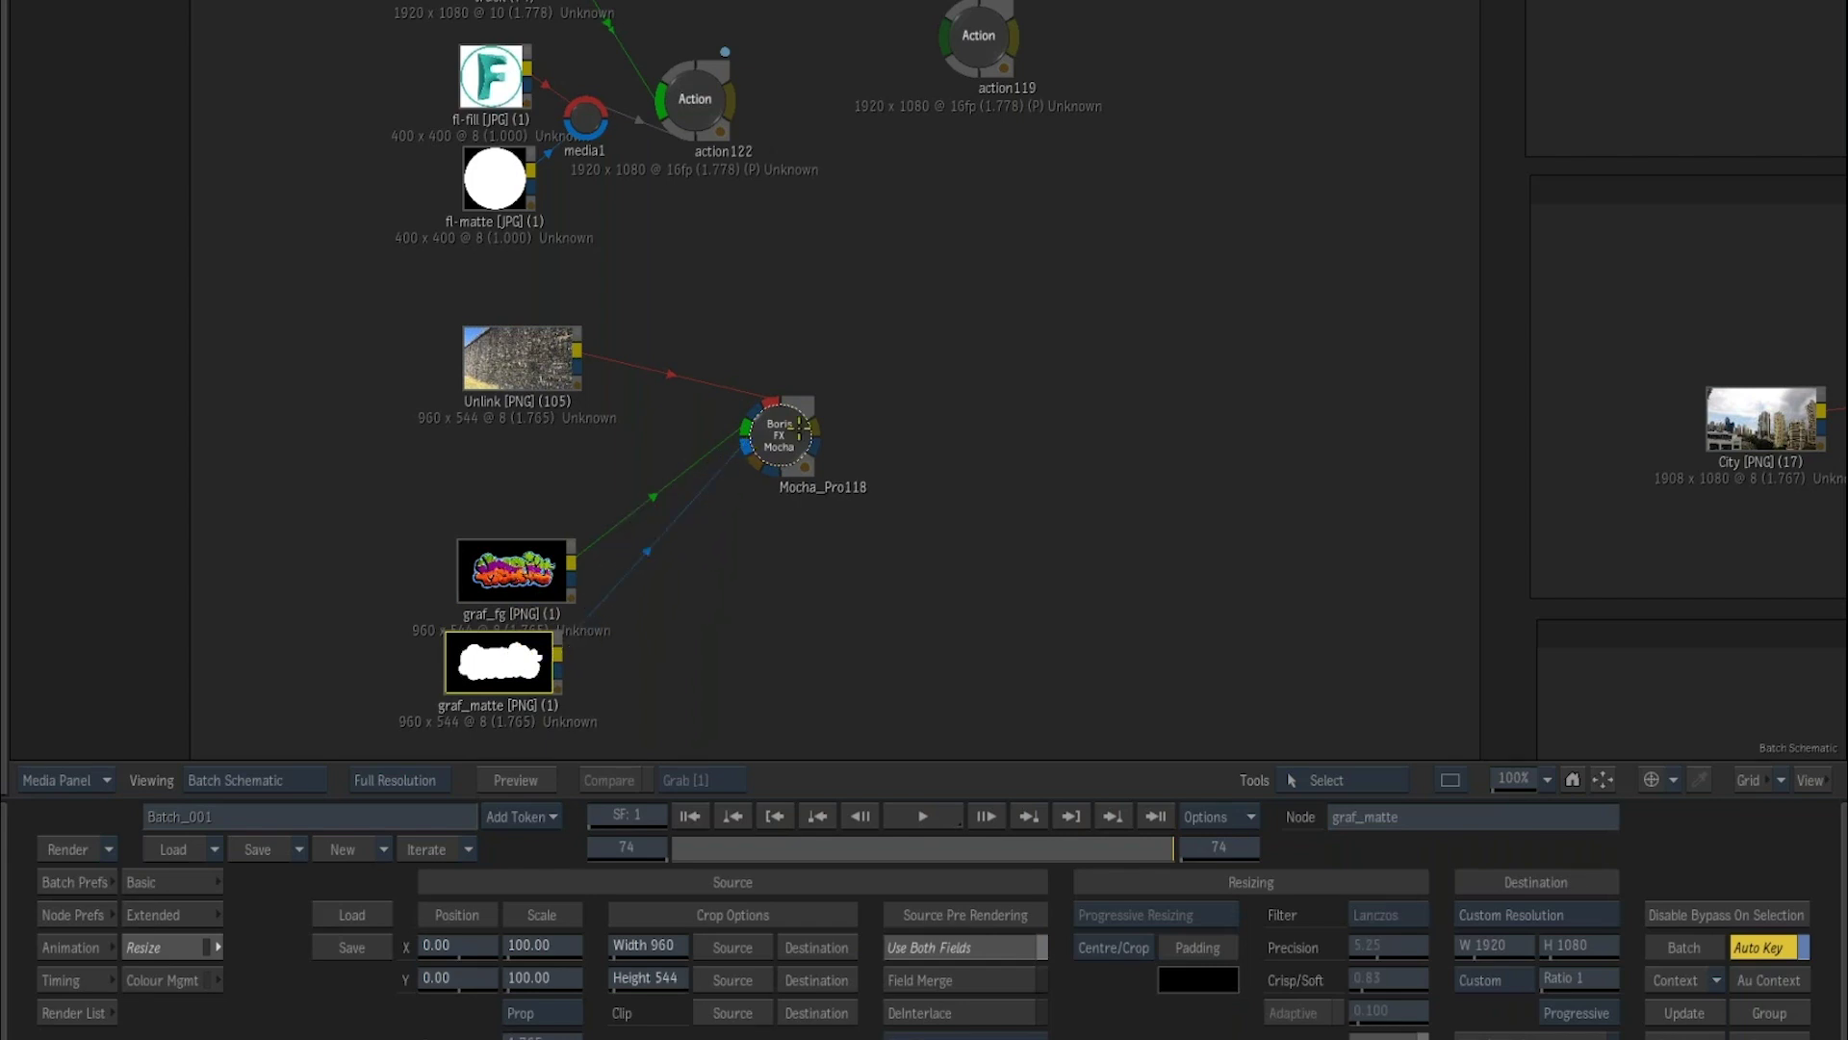
pyautogui.click(800, 424)
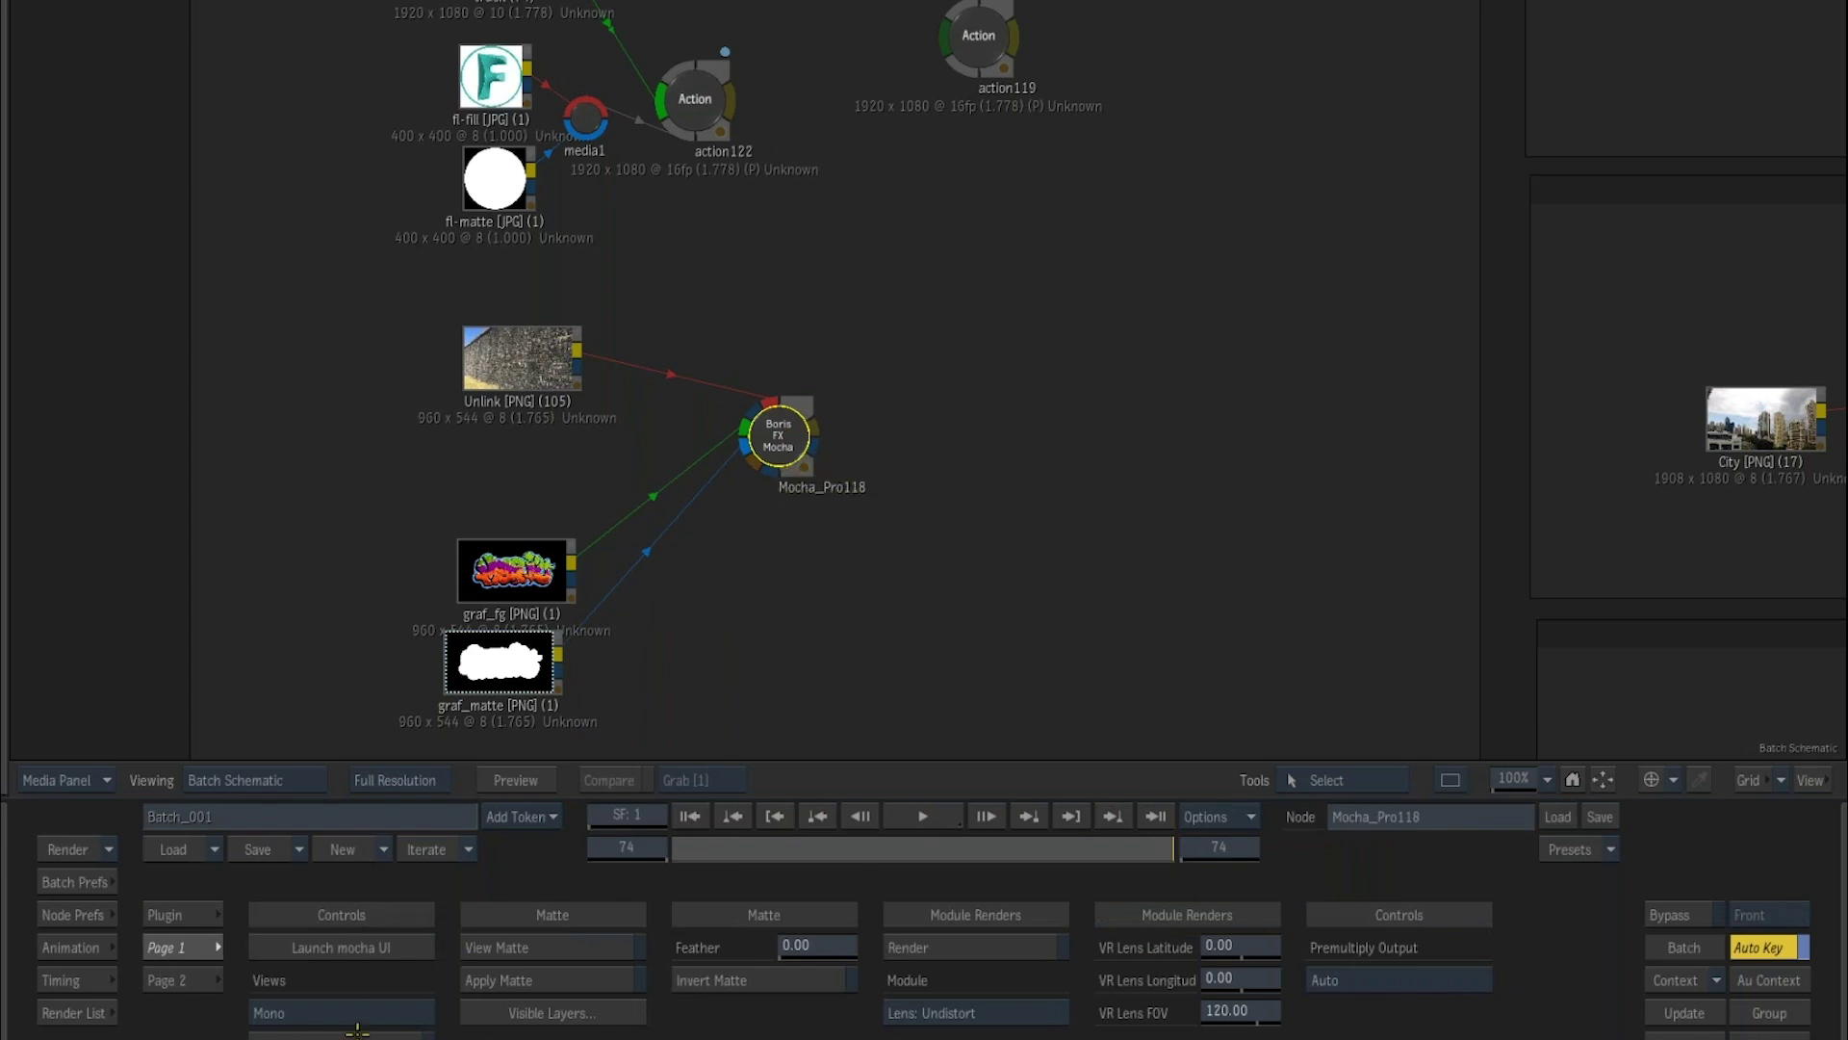
pyautogui.click(375, 951)
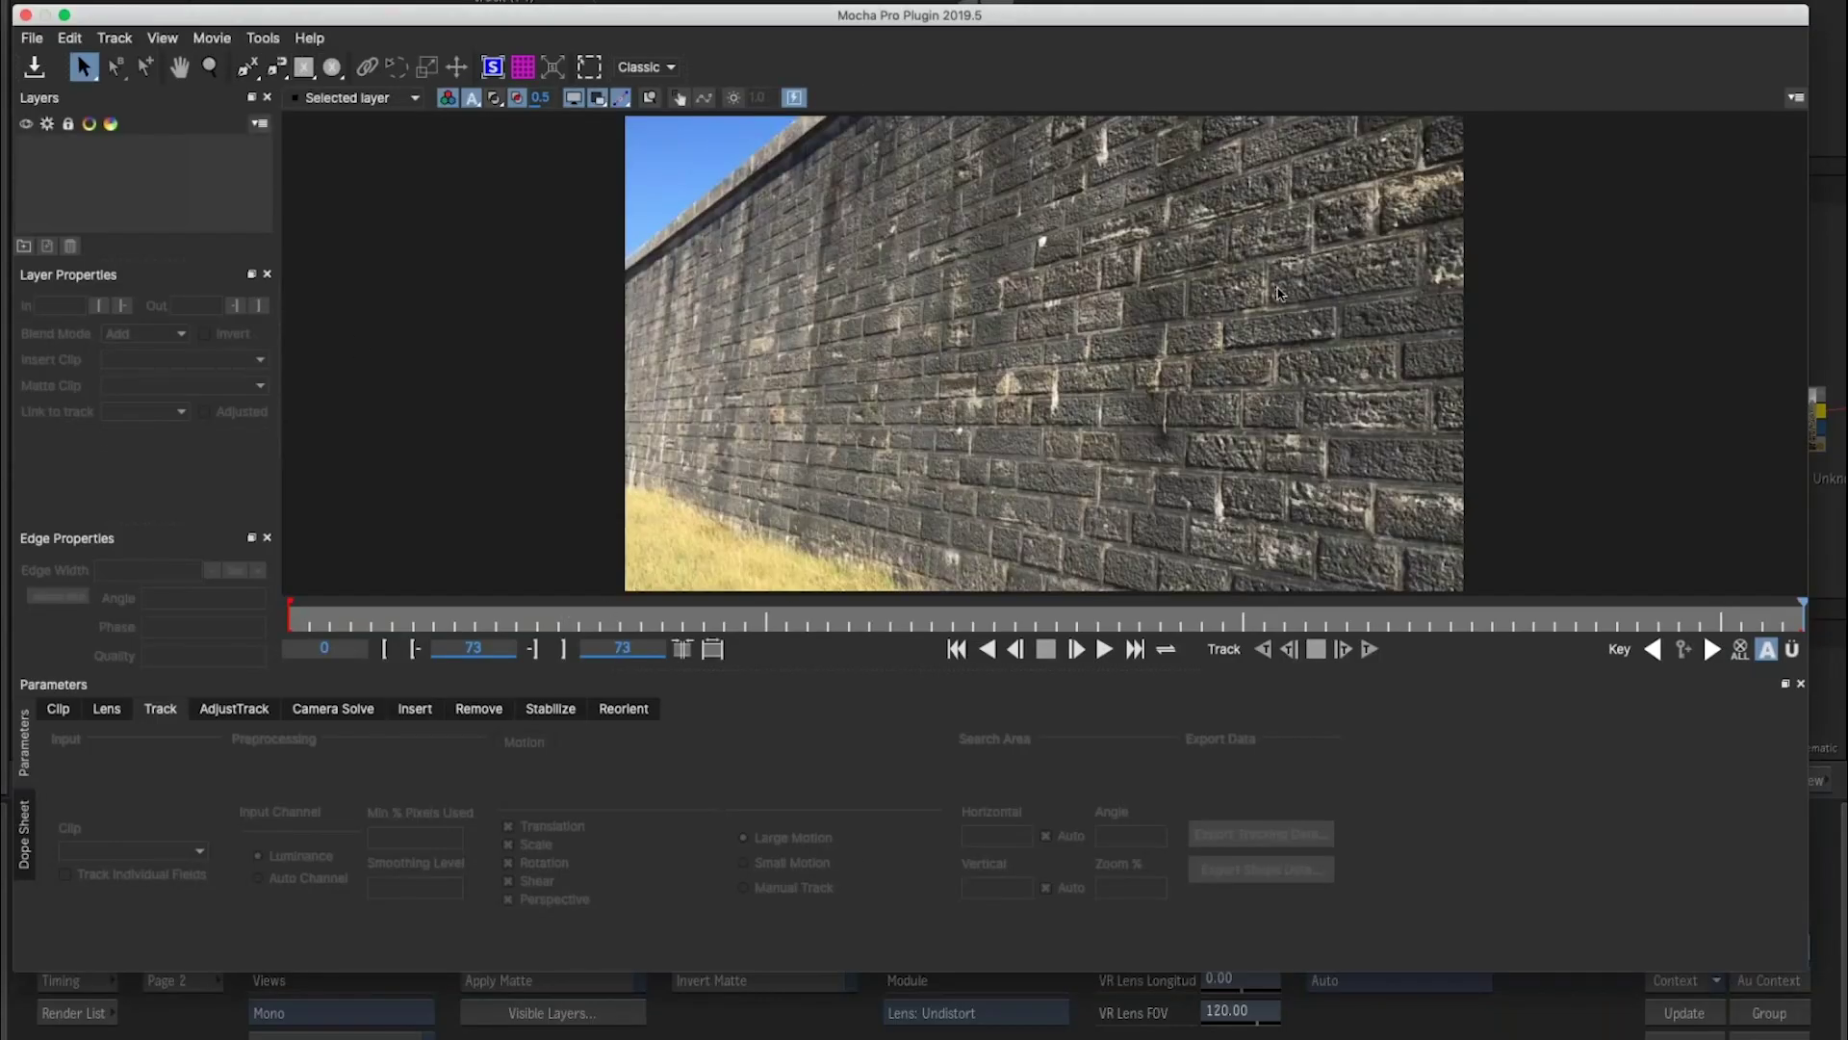
pyautogui.click(303, 67)
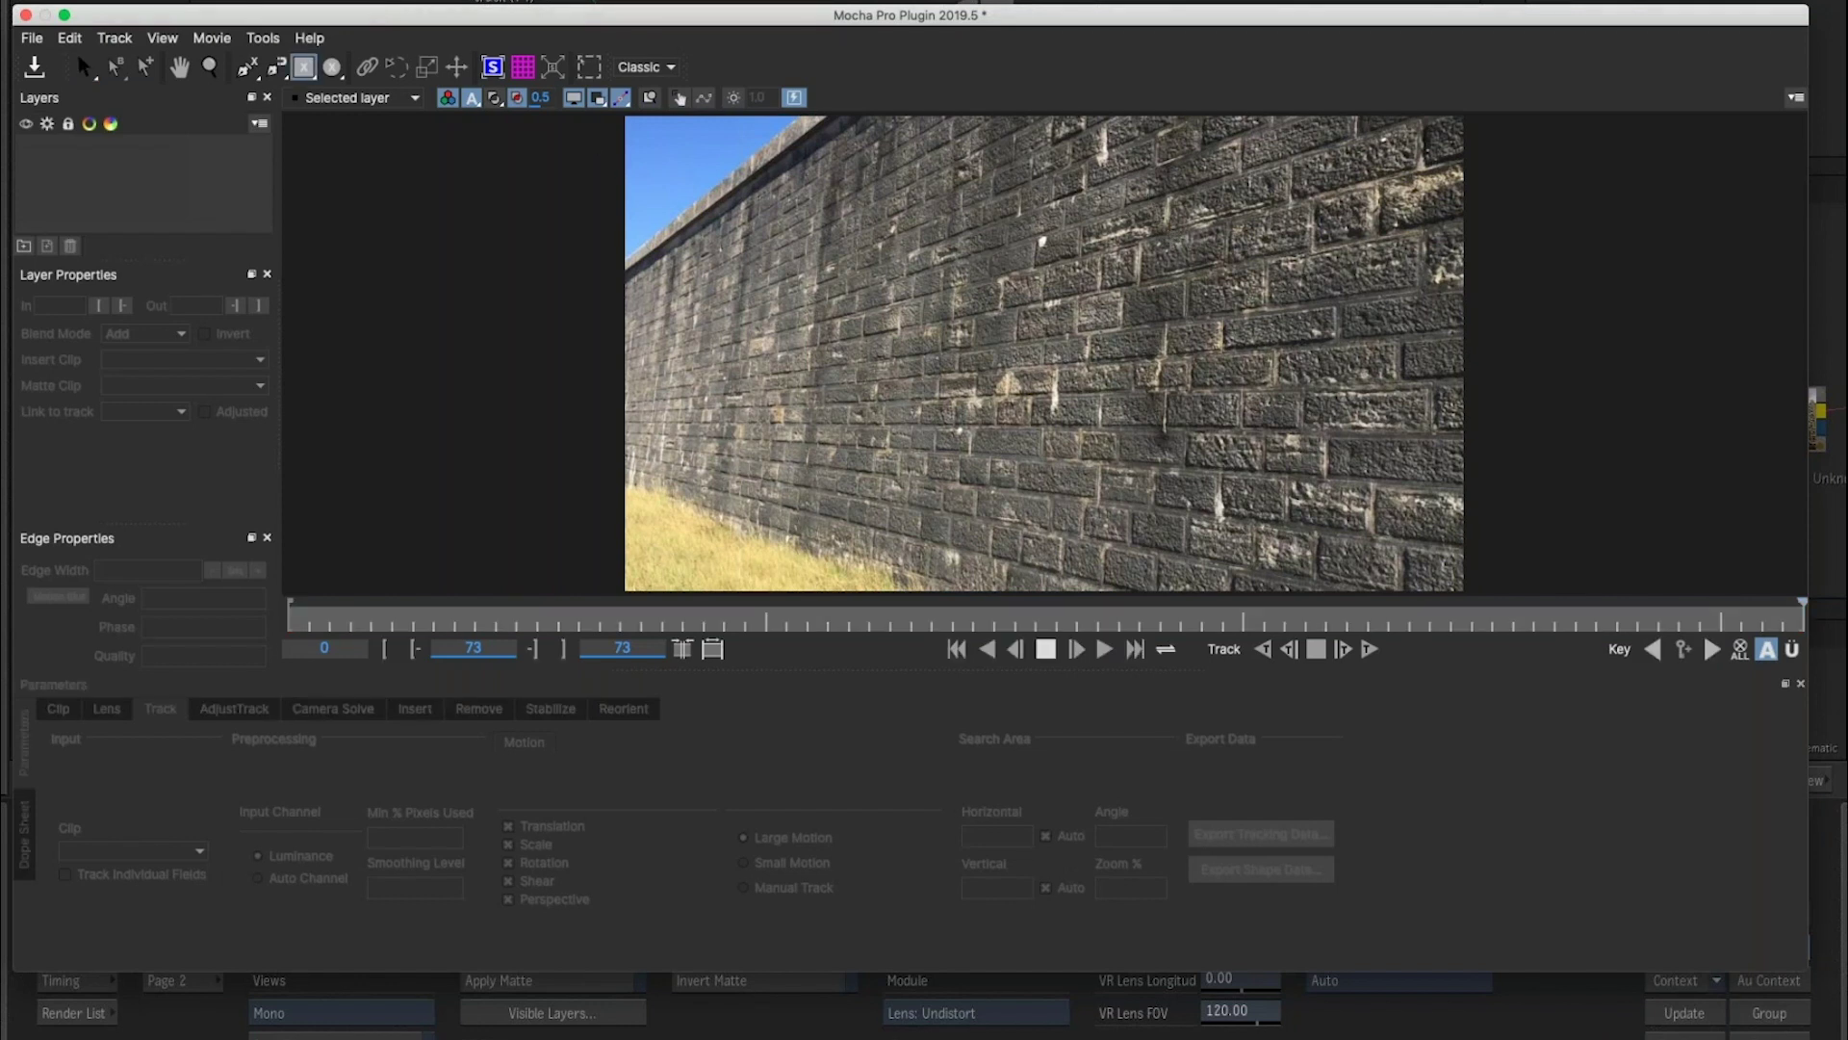
pyautogui.click(1126, 210)
pyautogui.click(208, 146)
pyautogui.press('super+z')
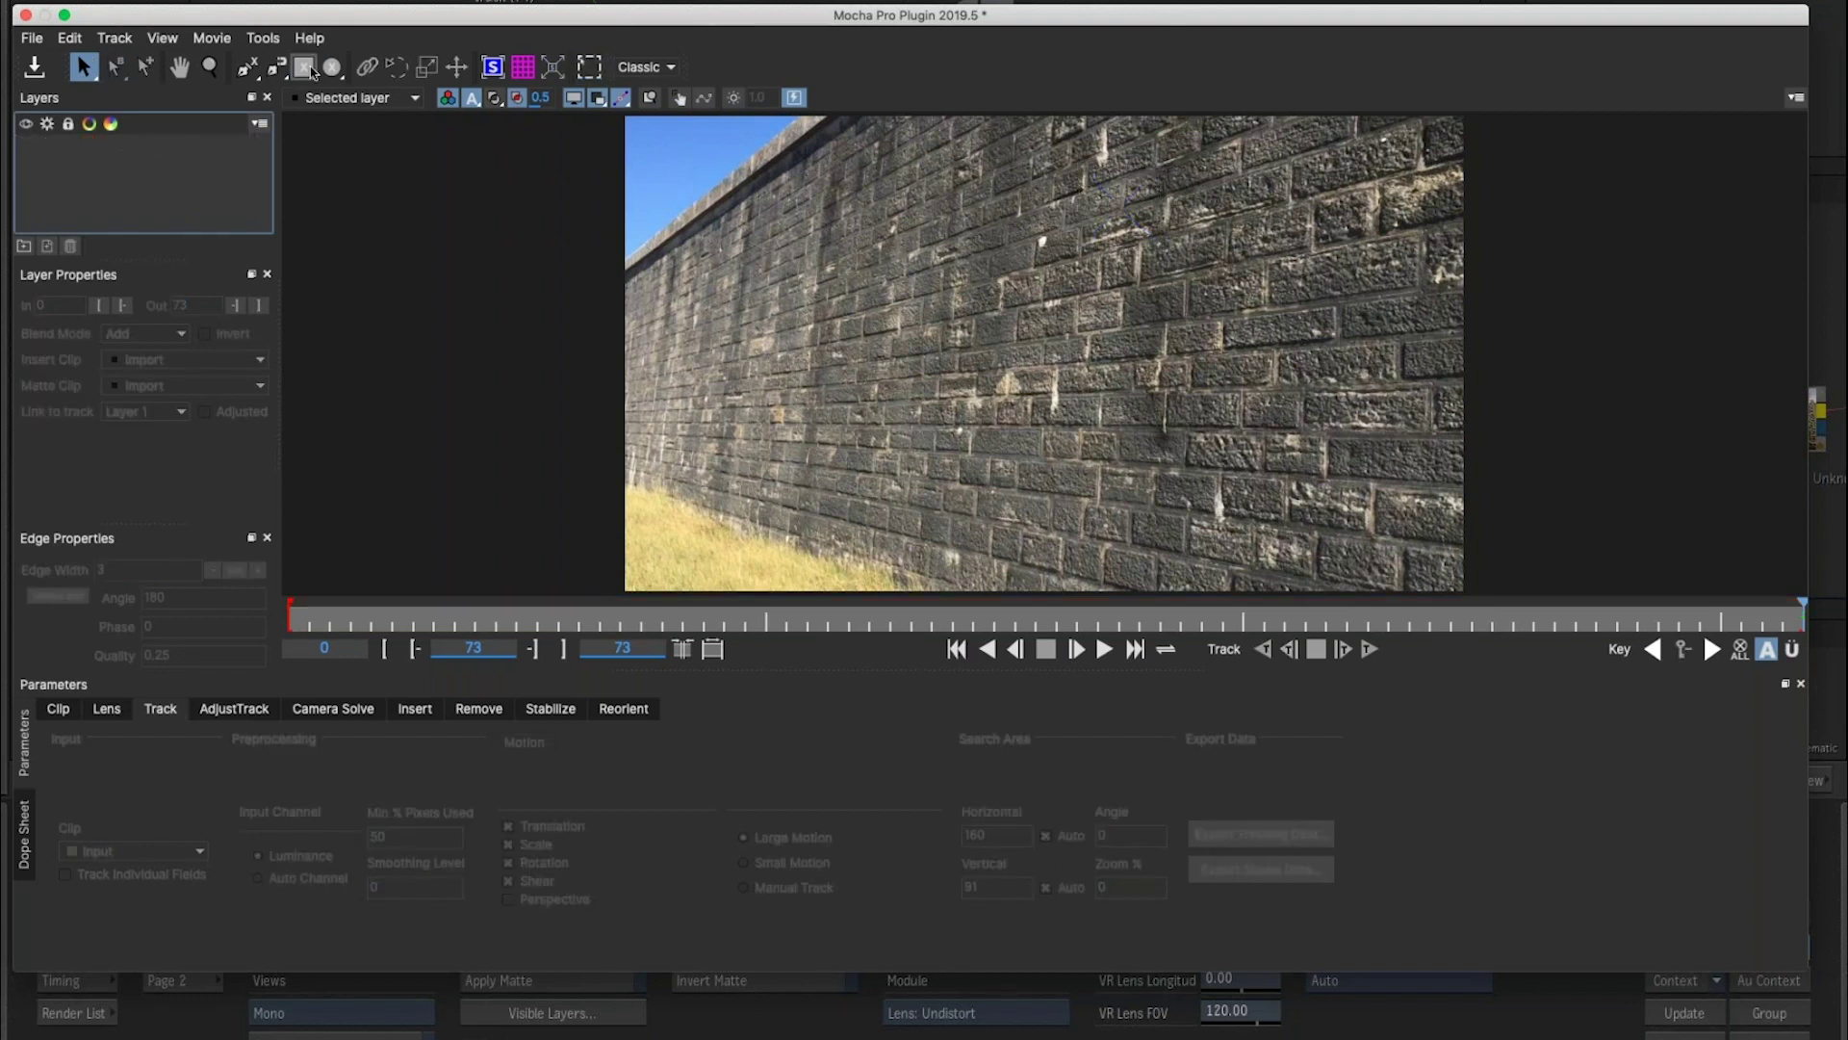
# Draw a rectangular X-Spline on the brick wall at the last frame and adjust its corners to follow the wall's perspective.
pyautogui.moveTo(1030, 186); pyautogui.dragTo(1305, 395)
pyautogui.moveTo(1301, 186); pyautogui.dragTo(1343, 161)
pyautogui.moveTo(1315, 398); pyautogui.dragTo(1358, 411)
pyautogui.moveTo(1343, 162)
pyautogui.mouseDown()
pyautogui.moveTo(1386, 151)
pyautogui.moveTo(1355, 151)
pyautogui.mouseUp()
pyautogui.moveTo(1035, 191); pyautogui.dragTo(1033, 241)
pyautogui.moveTo(1359, 411); pyautogui.dragTo(1371, 395)
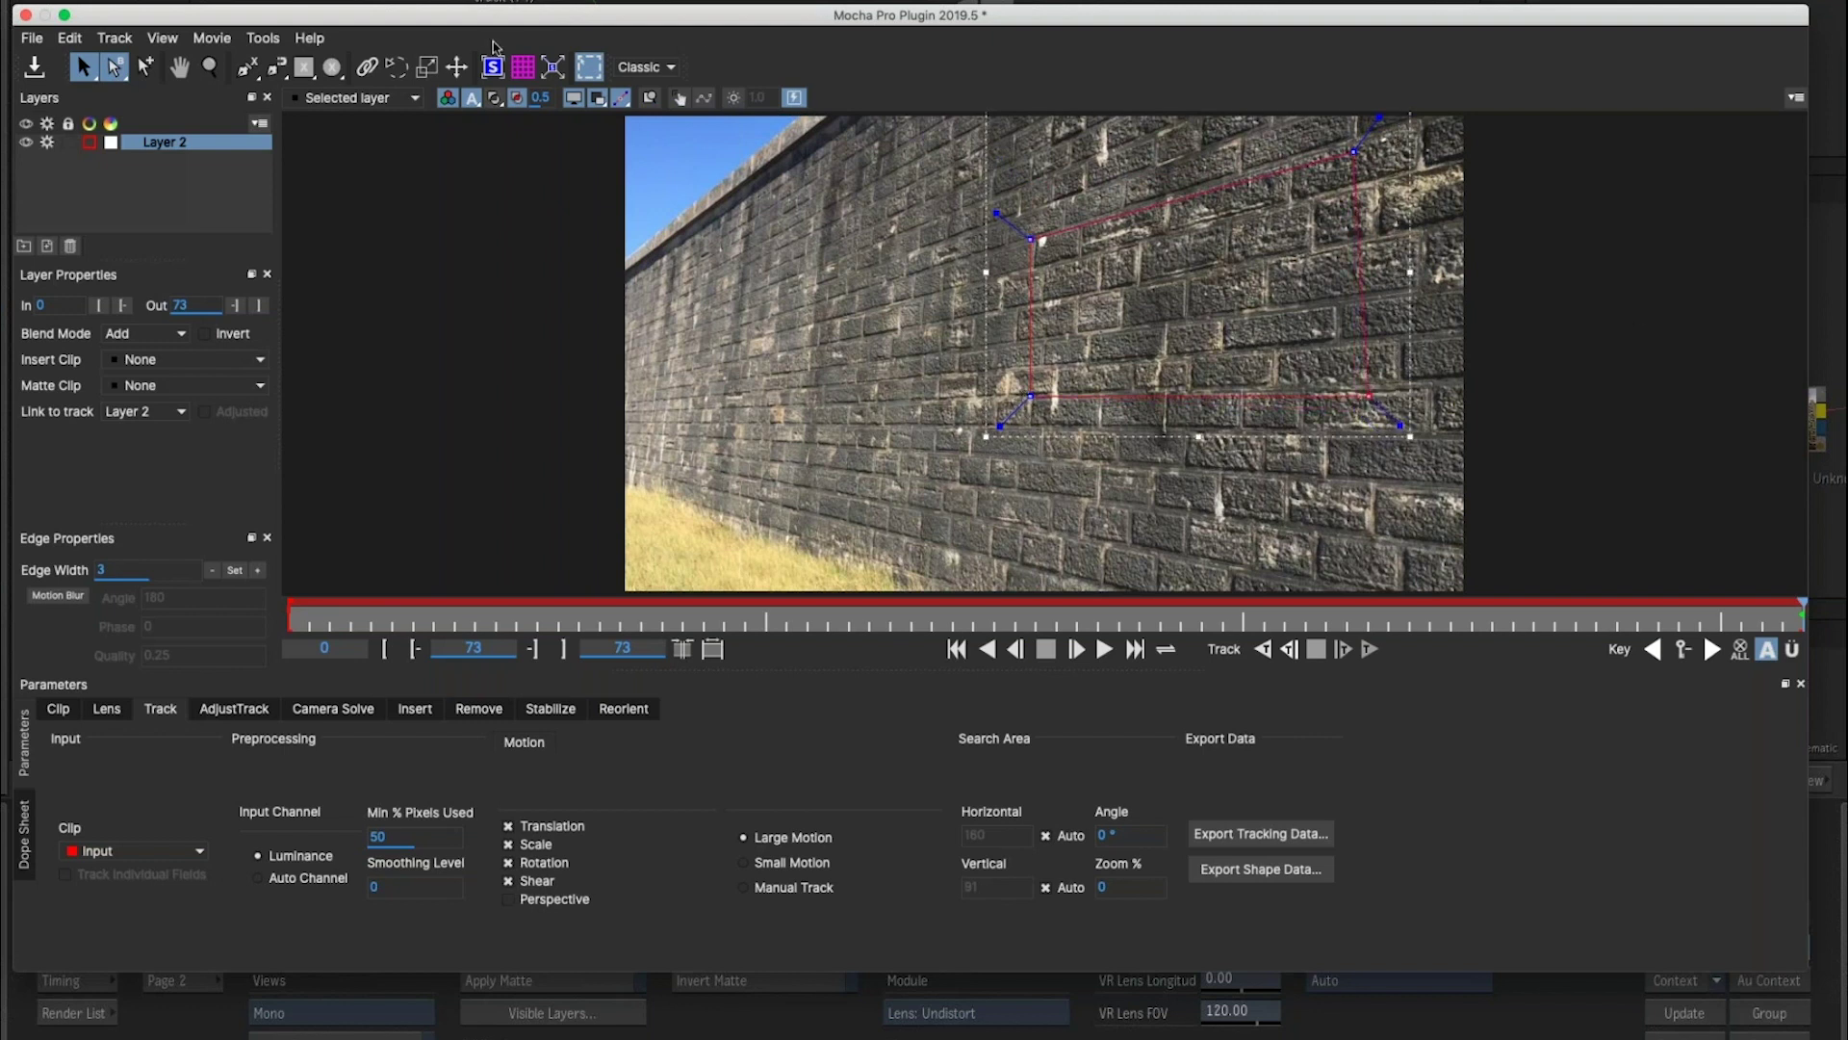
# Show the planar surface and align its two left corners with the left corners of the wall spline.
pyautogui.click(493, 66)
pyautogui.moveTo(1060, 206); pyautogui.dragTo(1042, 241)
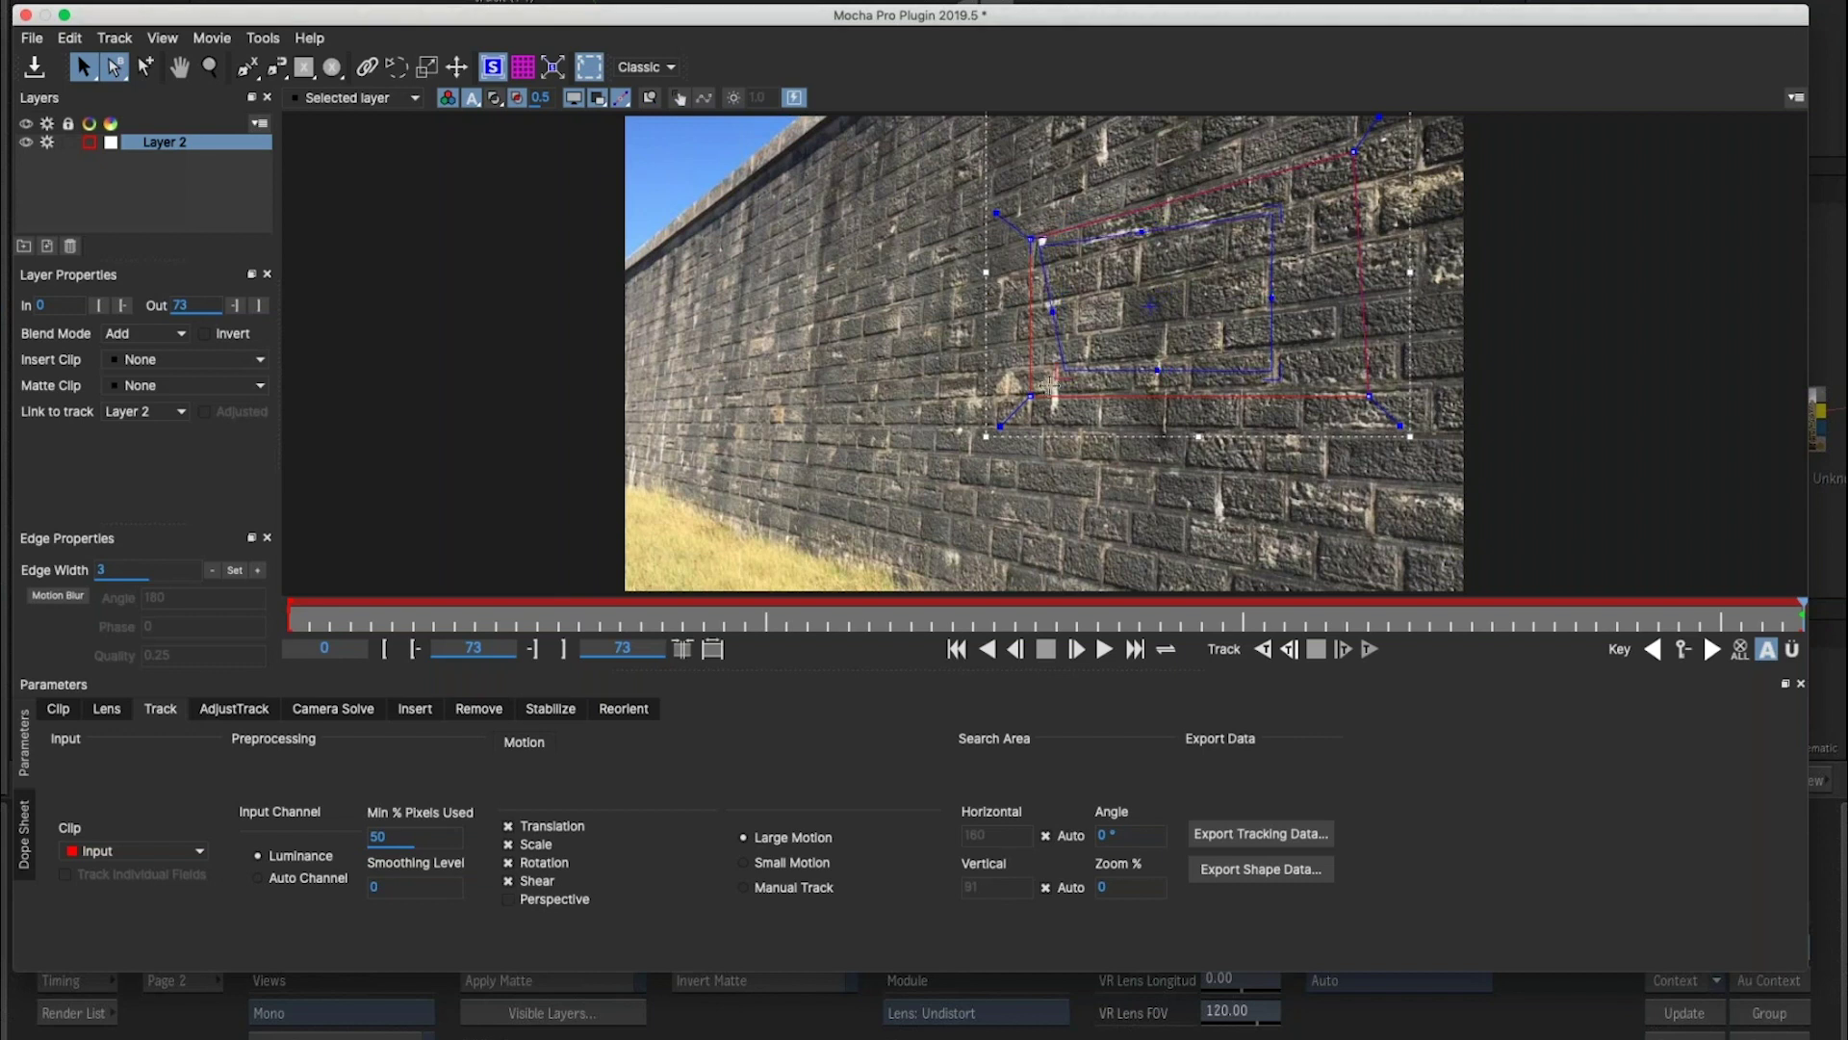
pyautogui.moveTo(1061, 370); pyautogui.dragTo(1038, 391)
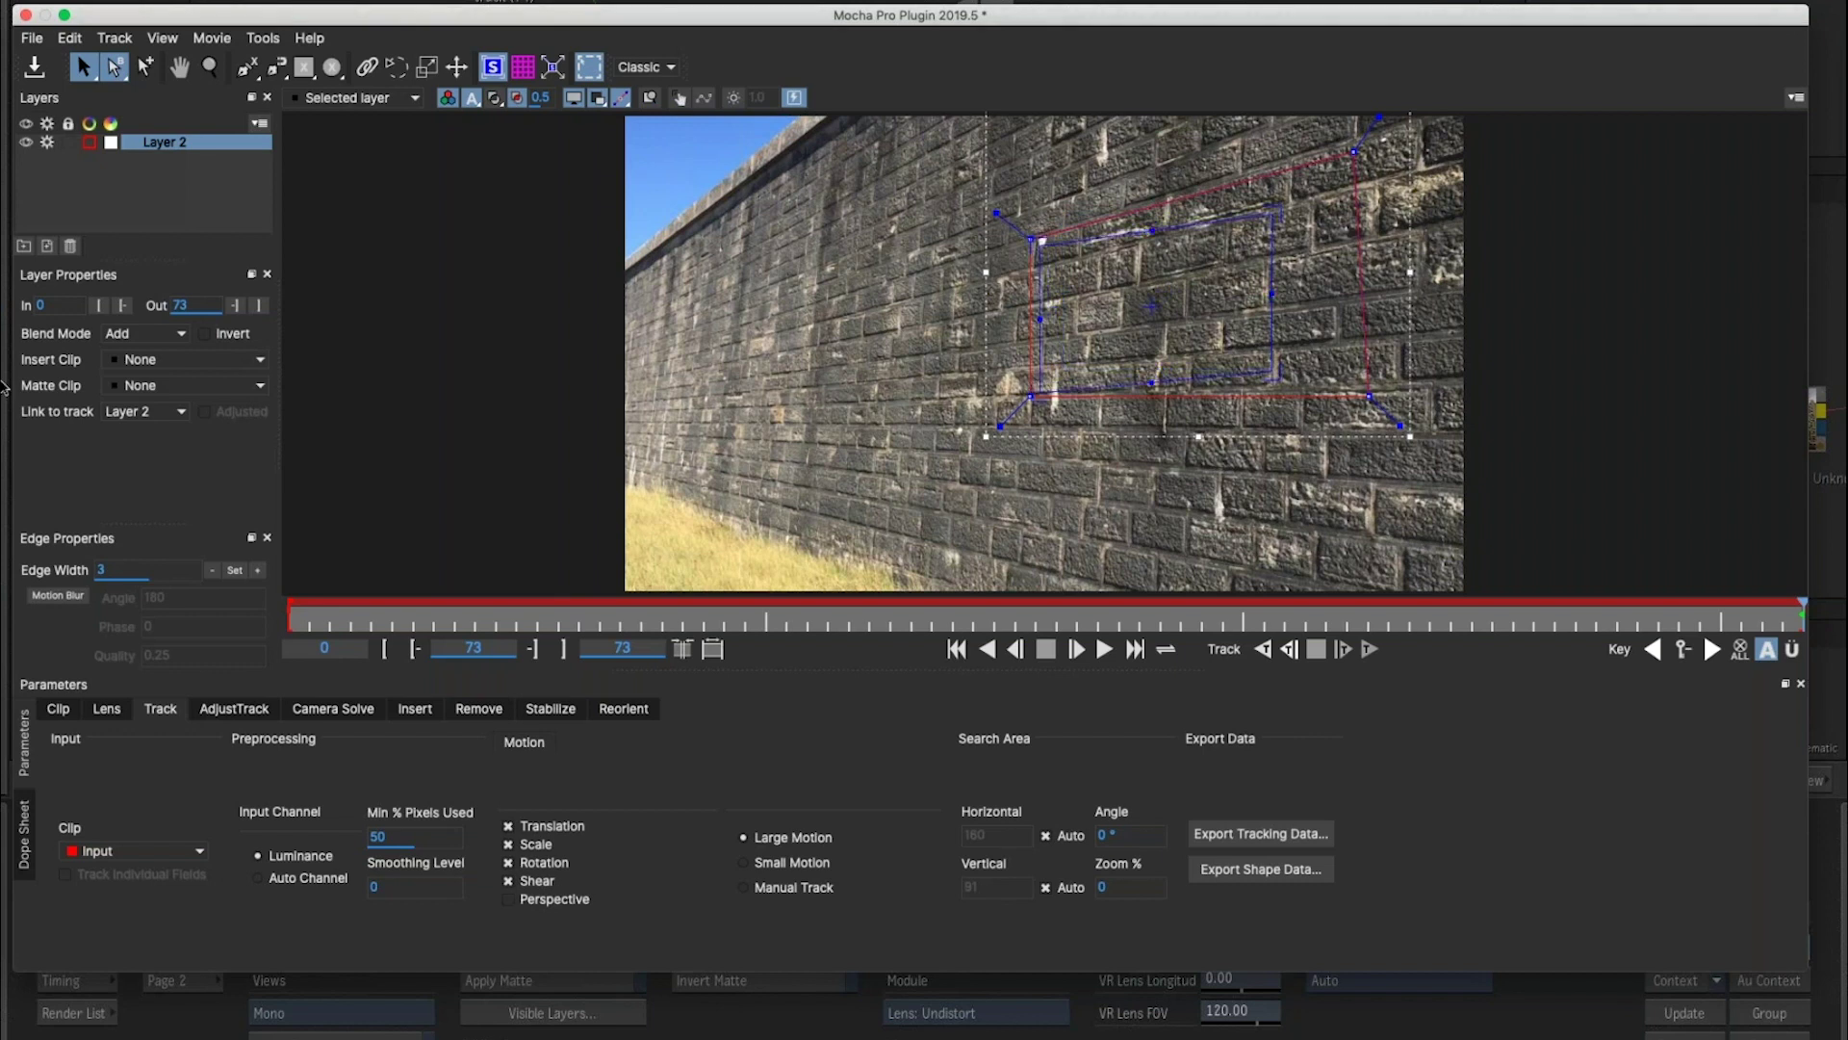
# Set Layer 2's insert clip to Insert Layer and stretch the surface's two right corners out to the spline's right corners.
pyautogui.click(190, 360)
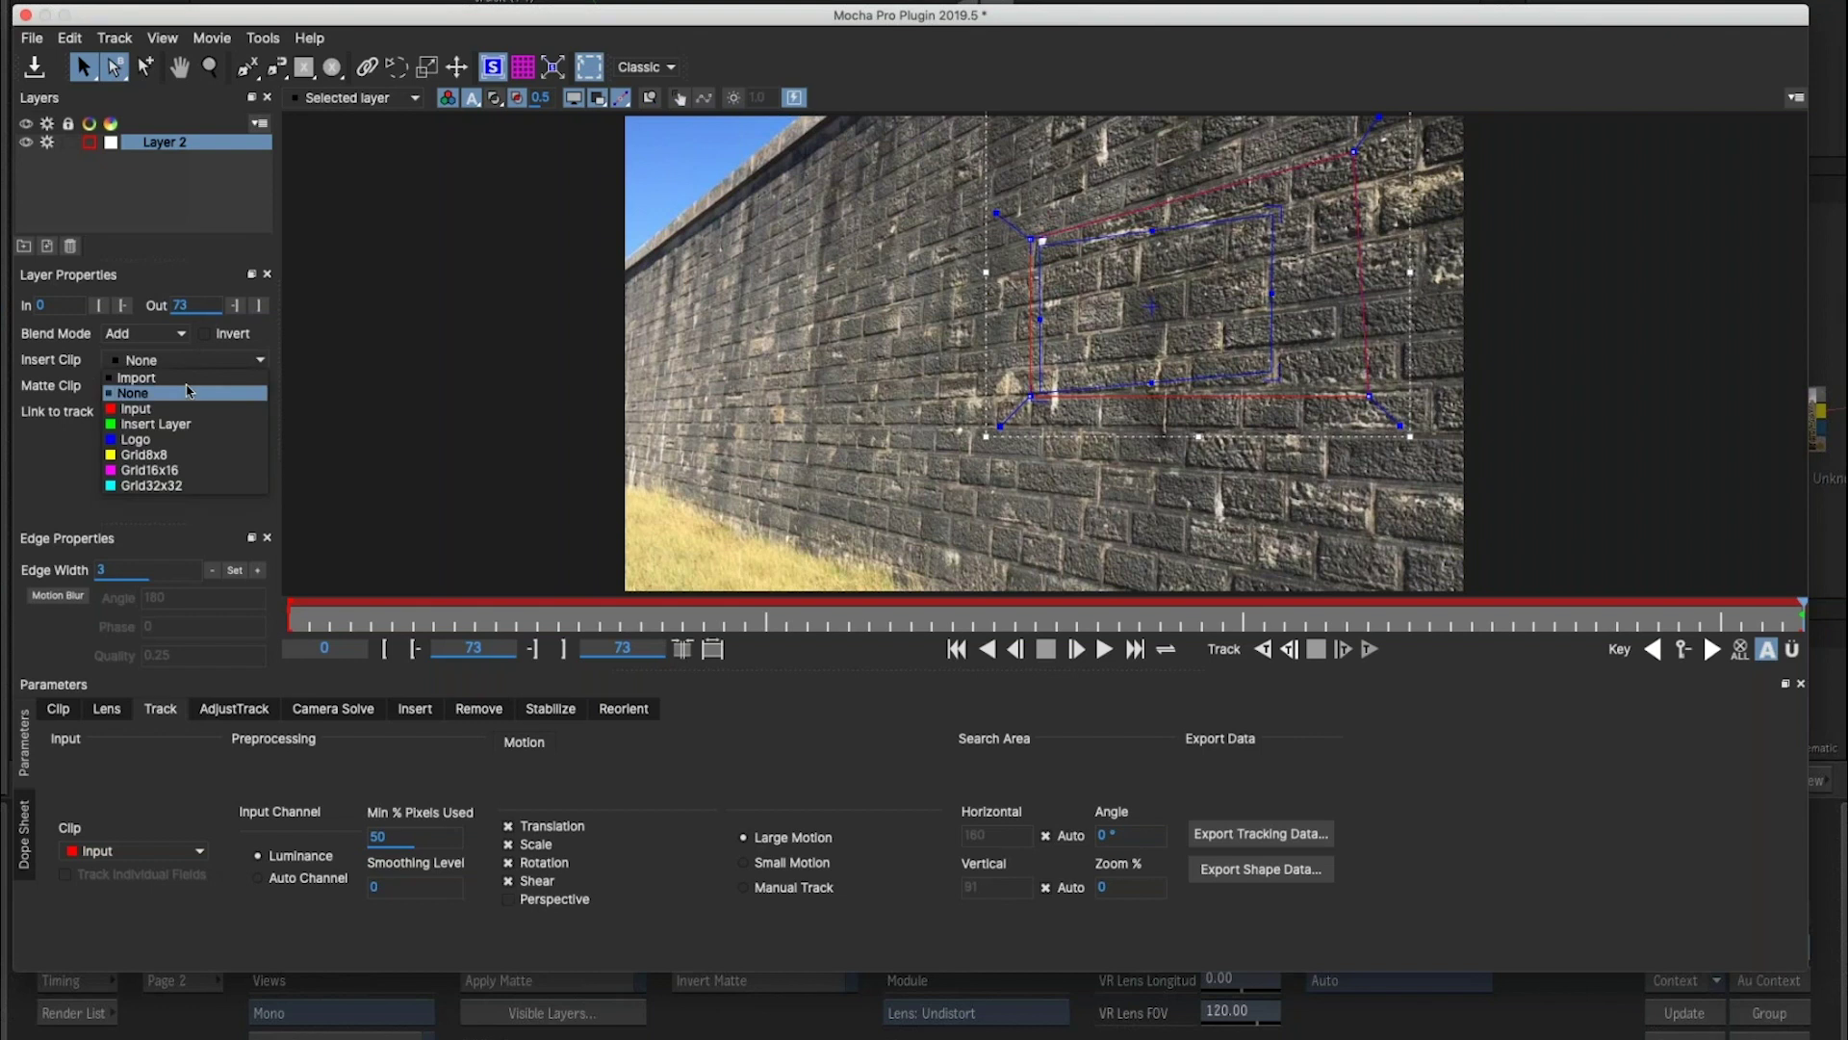
pyautogui.click(188, 425)
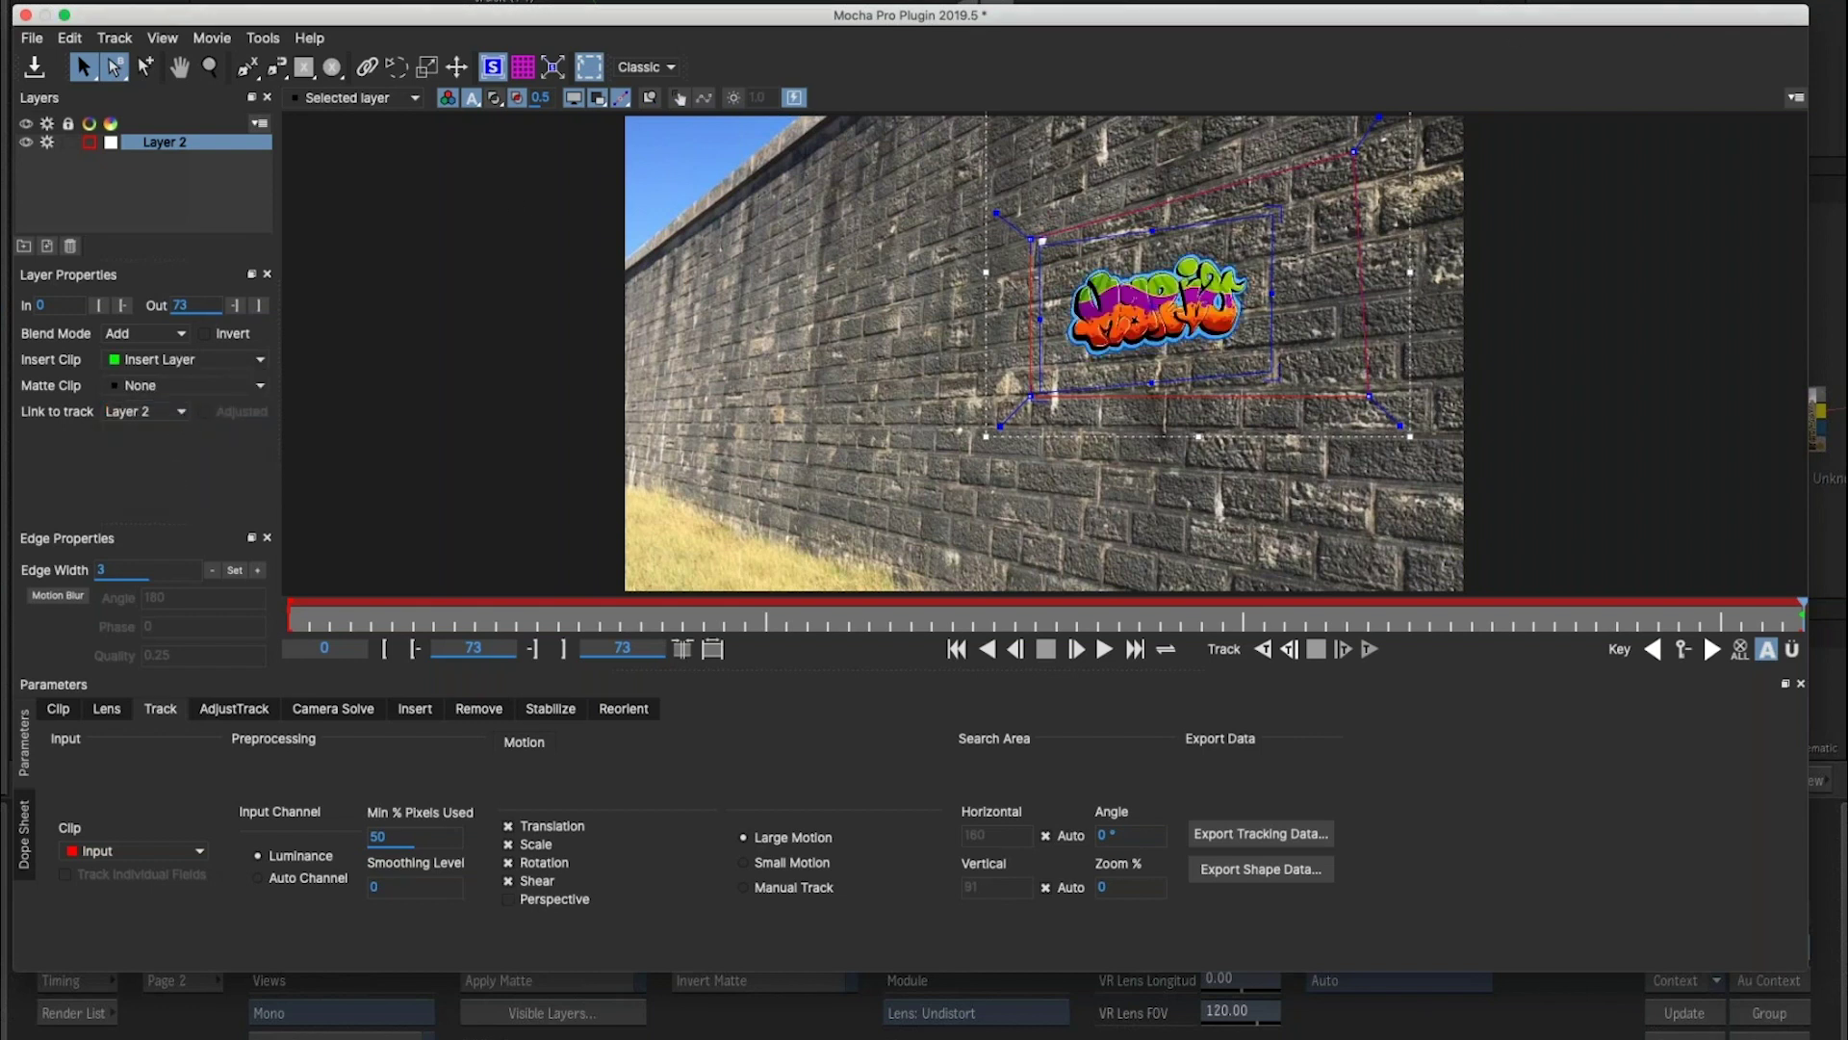
pyautogui.moveTo(1275, 375); pyautogui.dragTo(1367, 393)
pyautogui.moveTo(1278, 204); pyautogui.dragTo(1355, 169)
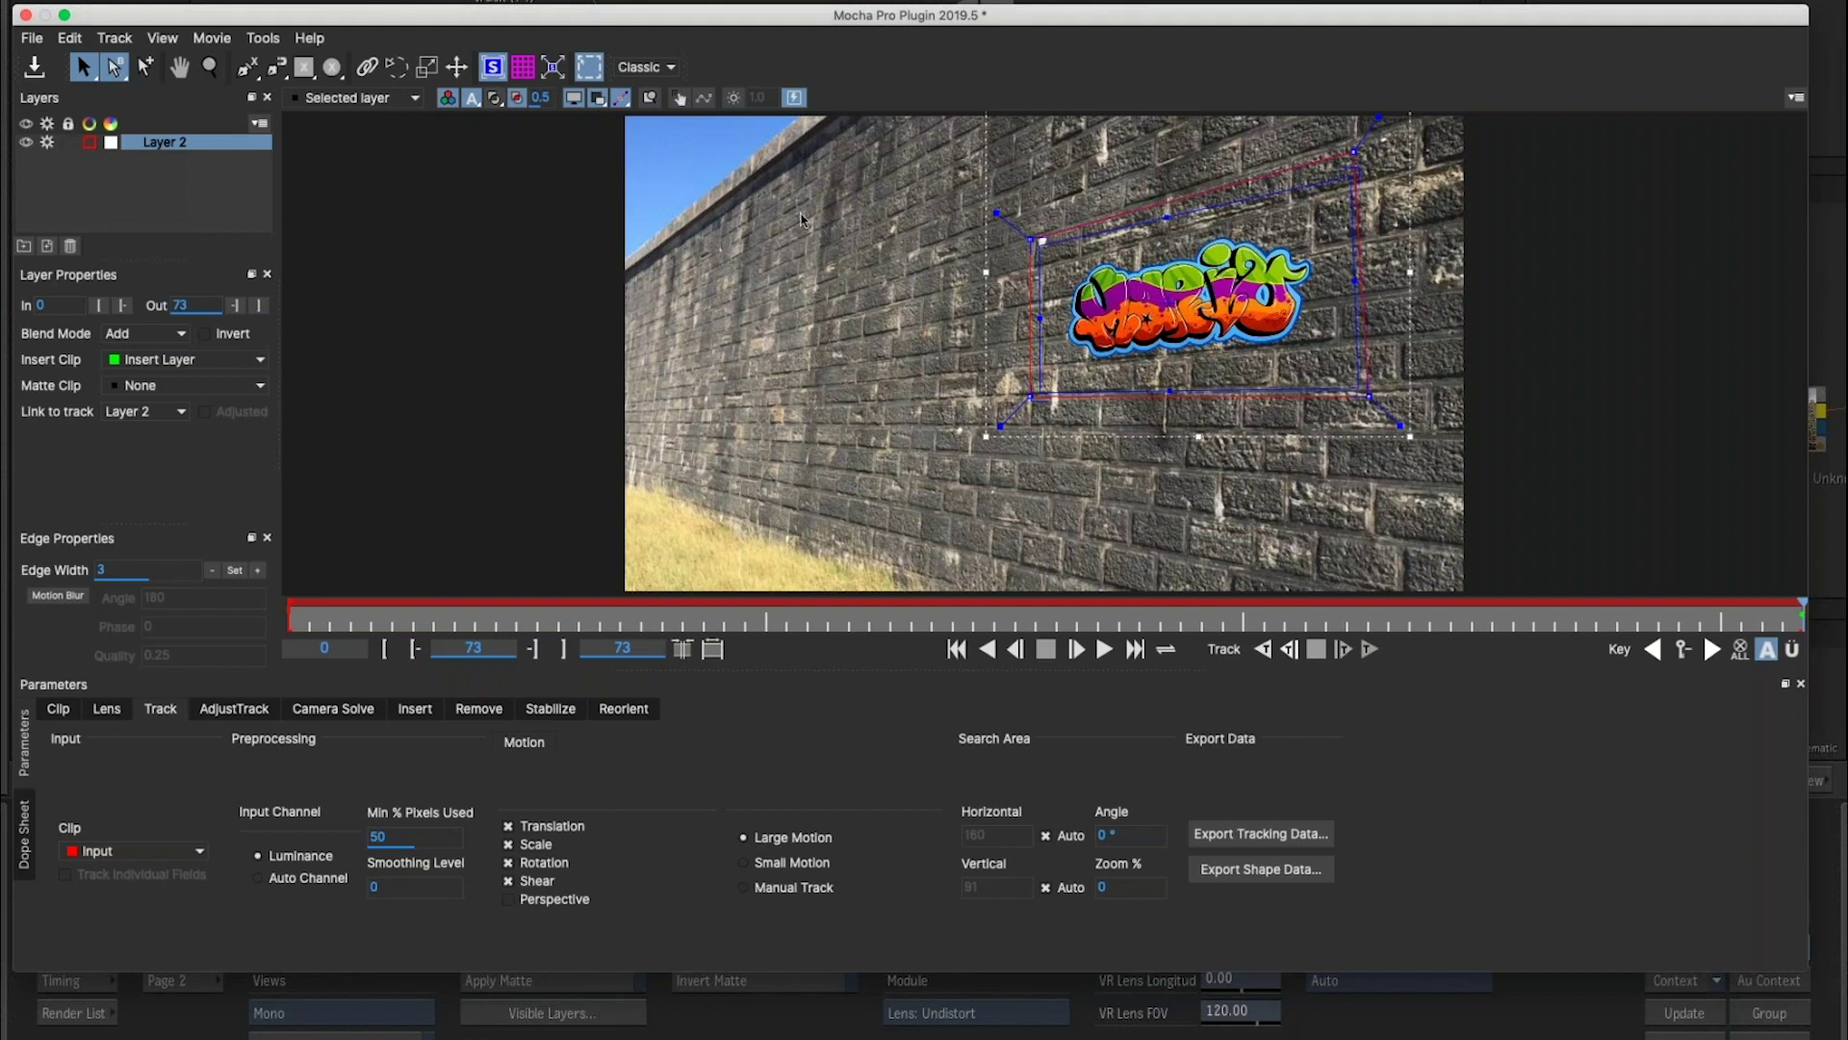
# Scrub the shot to frame 0, hide the planar surface, and try tracking Layer 2 forward for a few frames without perspective.
pyautogui.moveTo(400, 617); pyautogui.dragTo(331, 631)
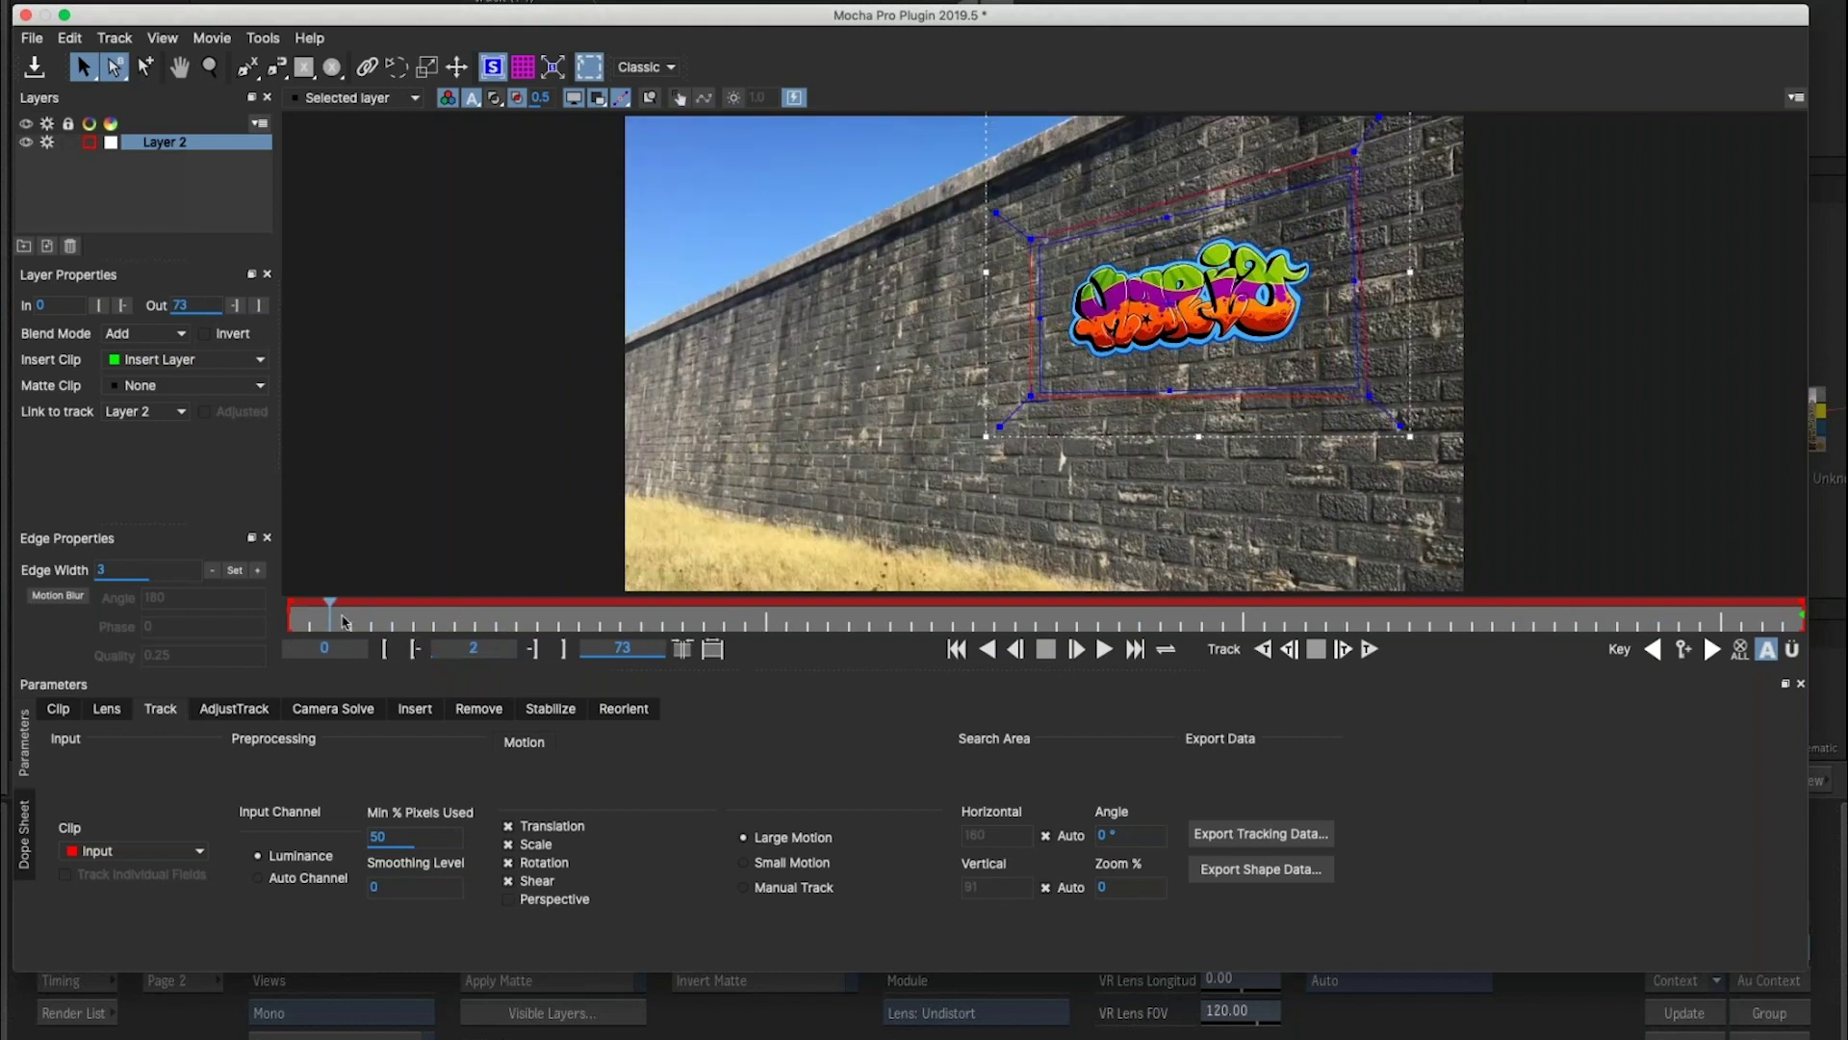
pyautogui.moveTo(327, 614); pyautogui.dragTo(1451, 617)
pyautogui.press('z')
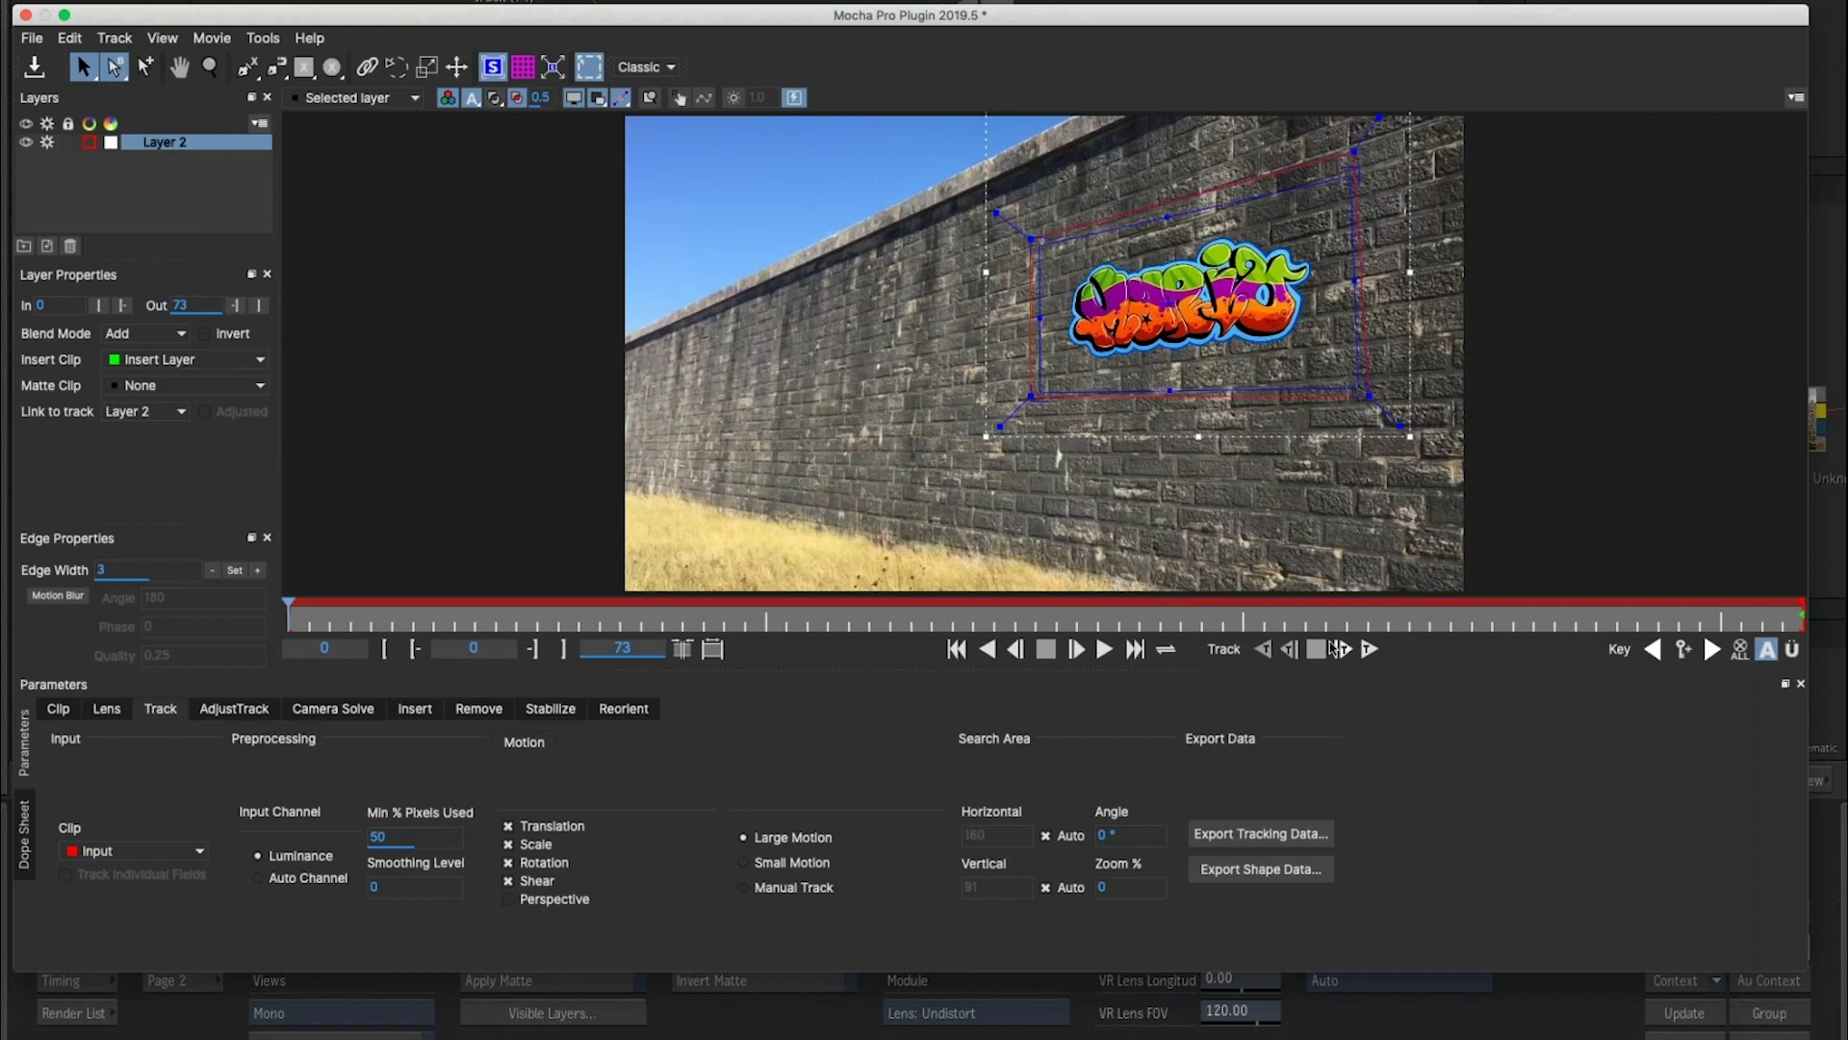
pyautogui.click(498, 72)
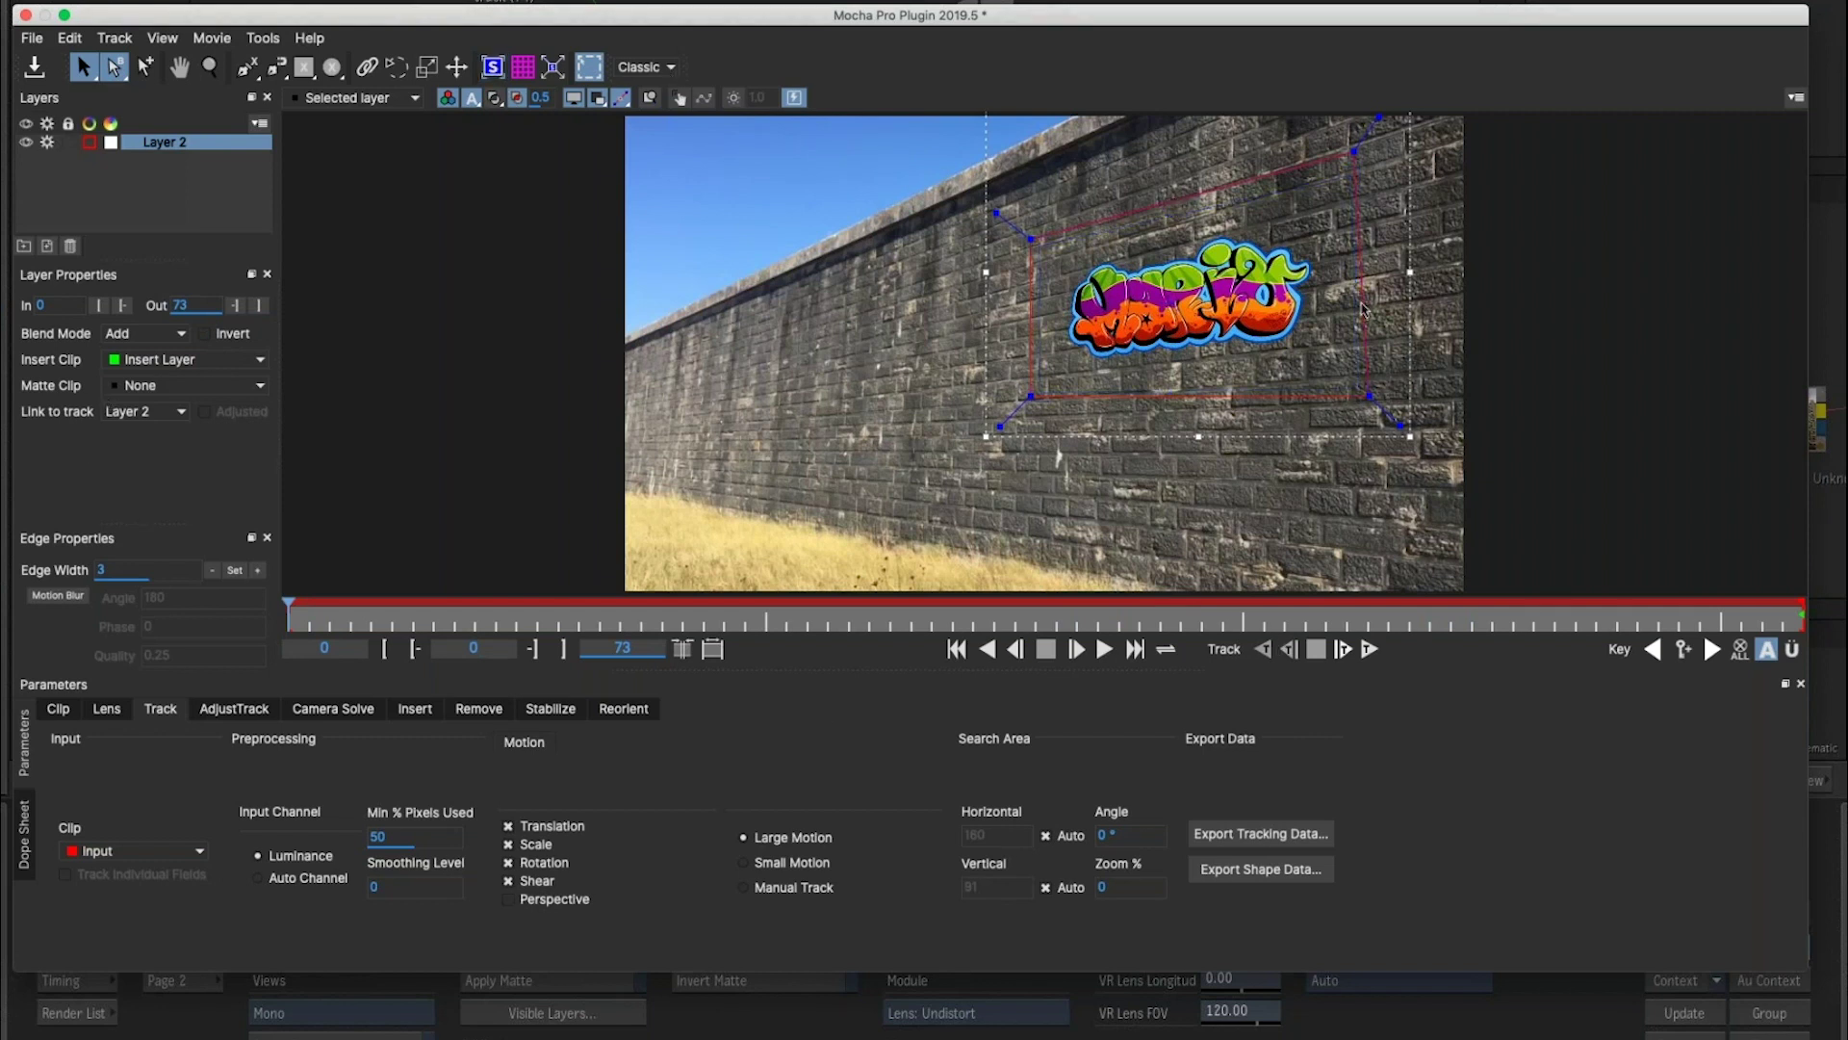
pyautogui.click(1371, 650)
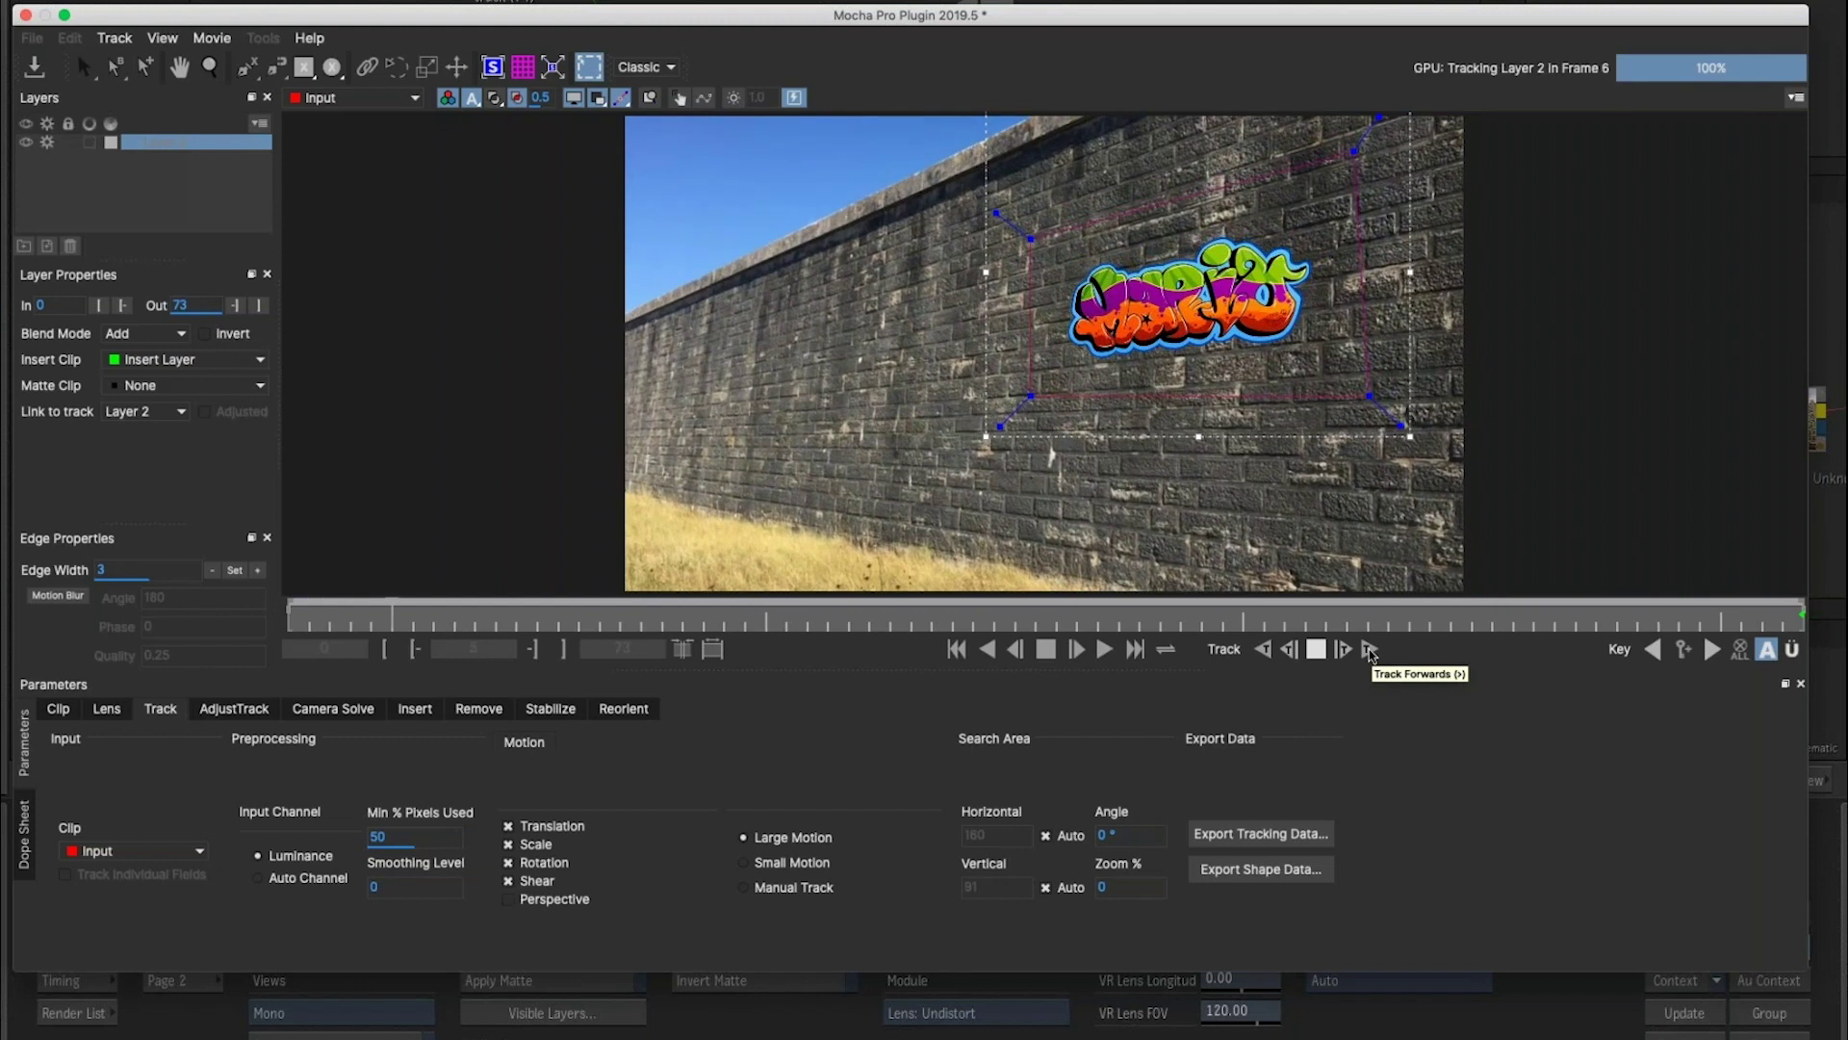
pyautogui.click(486, 627)
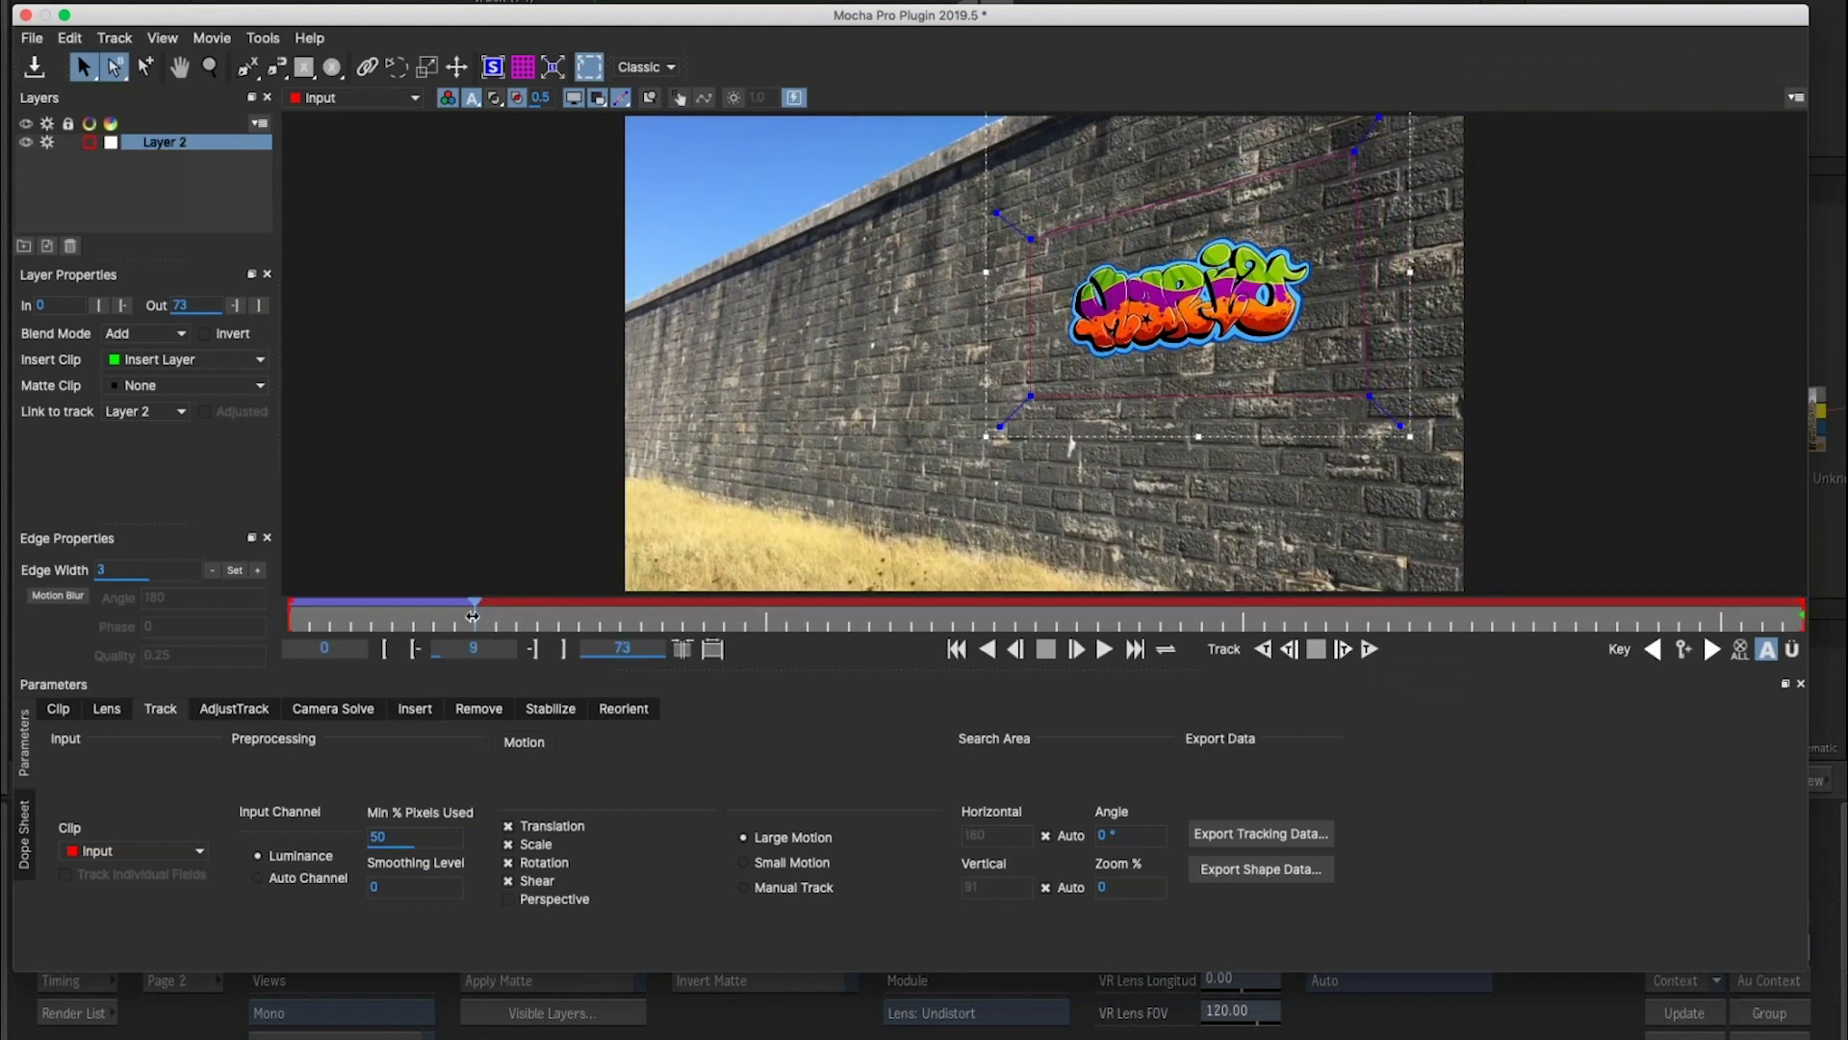
# Return to frame 0, enable Perspective motion for the track, and raise Min % Pixels Used to 57.2.
pyautogui.moveTo(560, 600); pyautogui.dragTo(289, 599)
pyautogui.click(509, 900)
pyautogui.moveTo(437, 840); pyautogui.dragTo(443, 840)
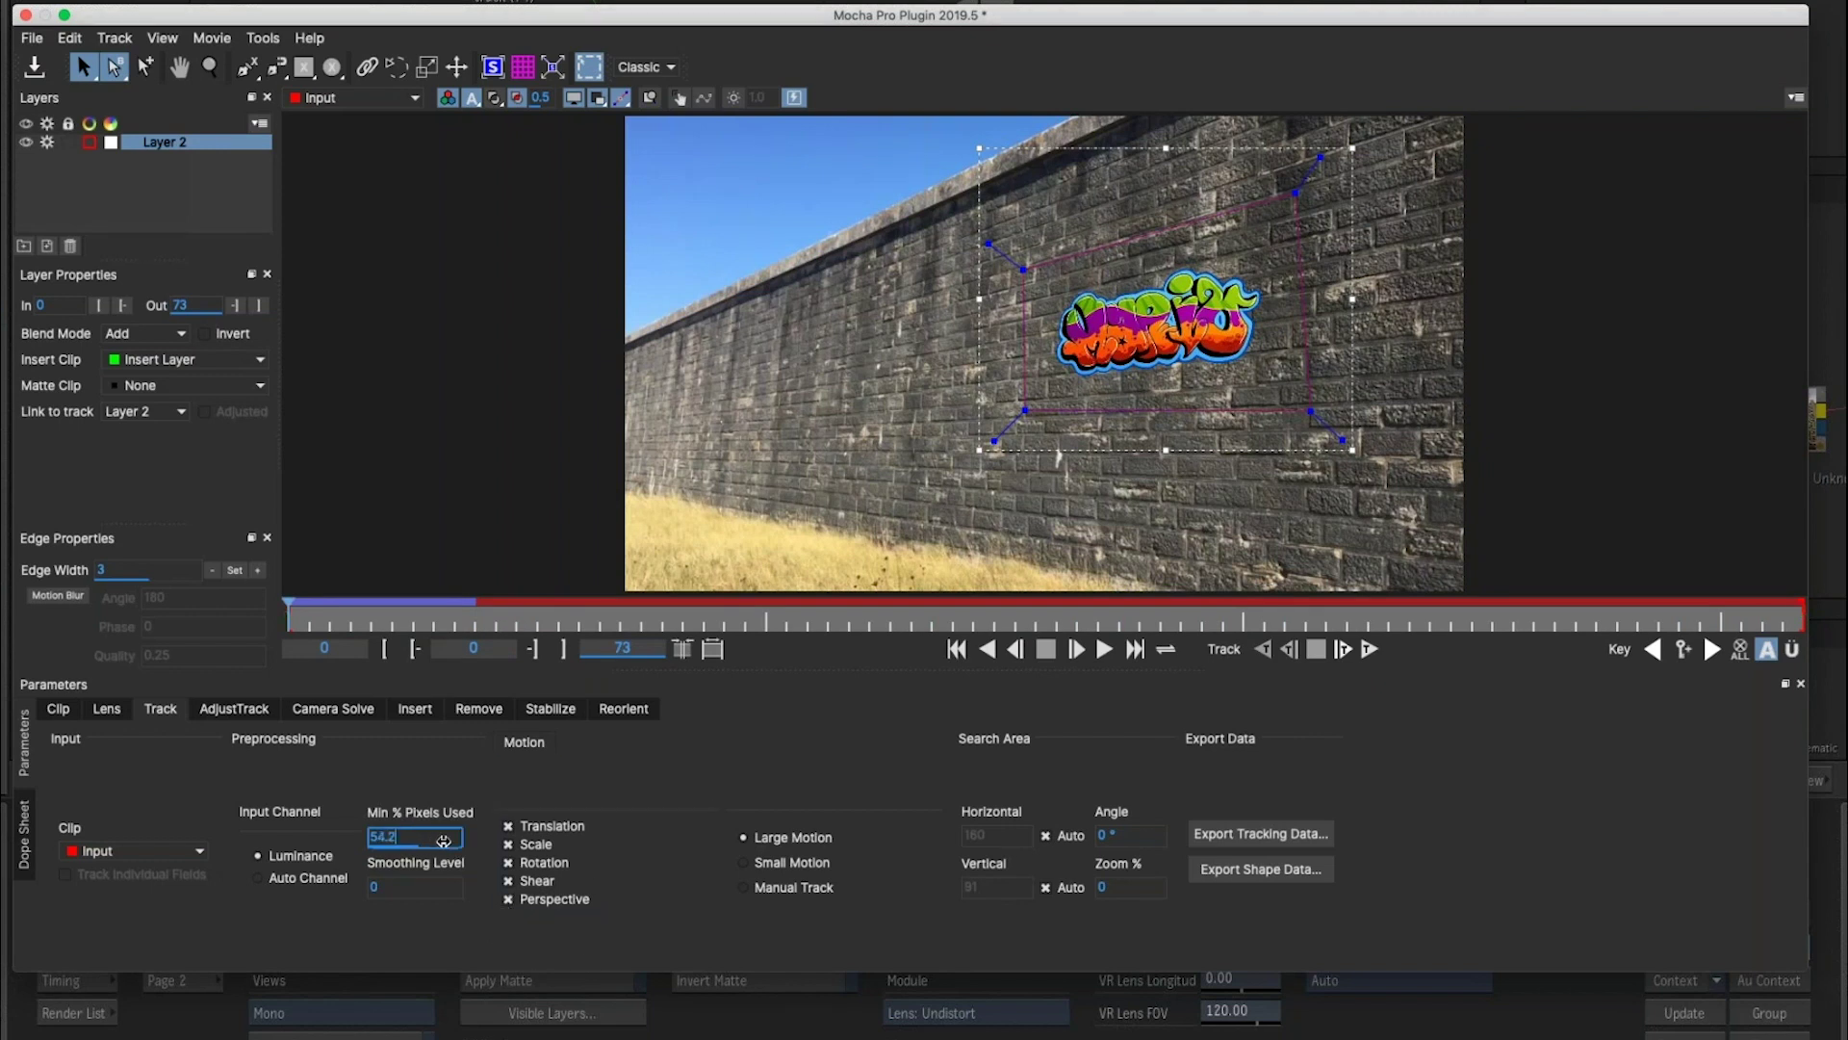
# Set Layer 2's Link to track to None and show the planar surface again.
pyautogui.click(147, 412)
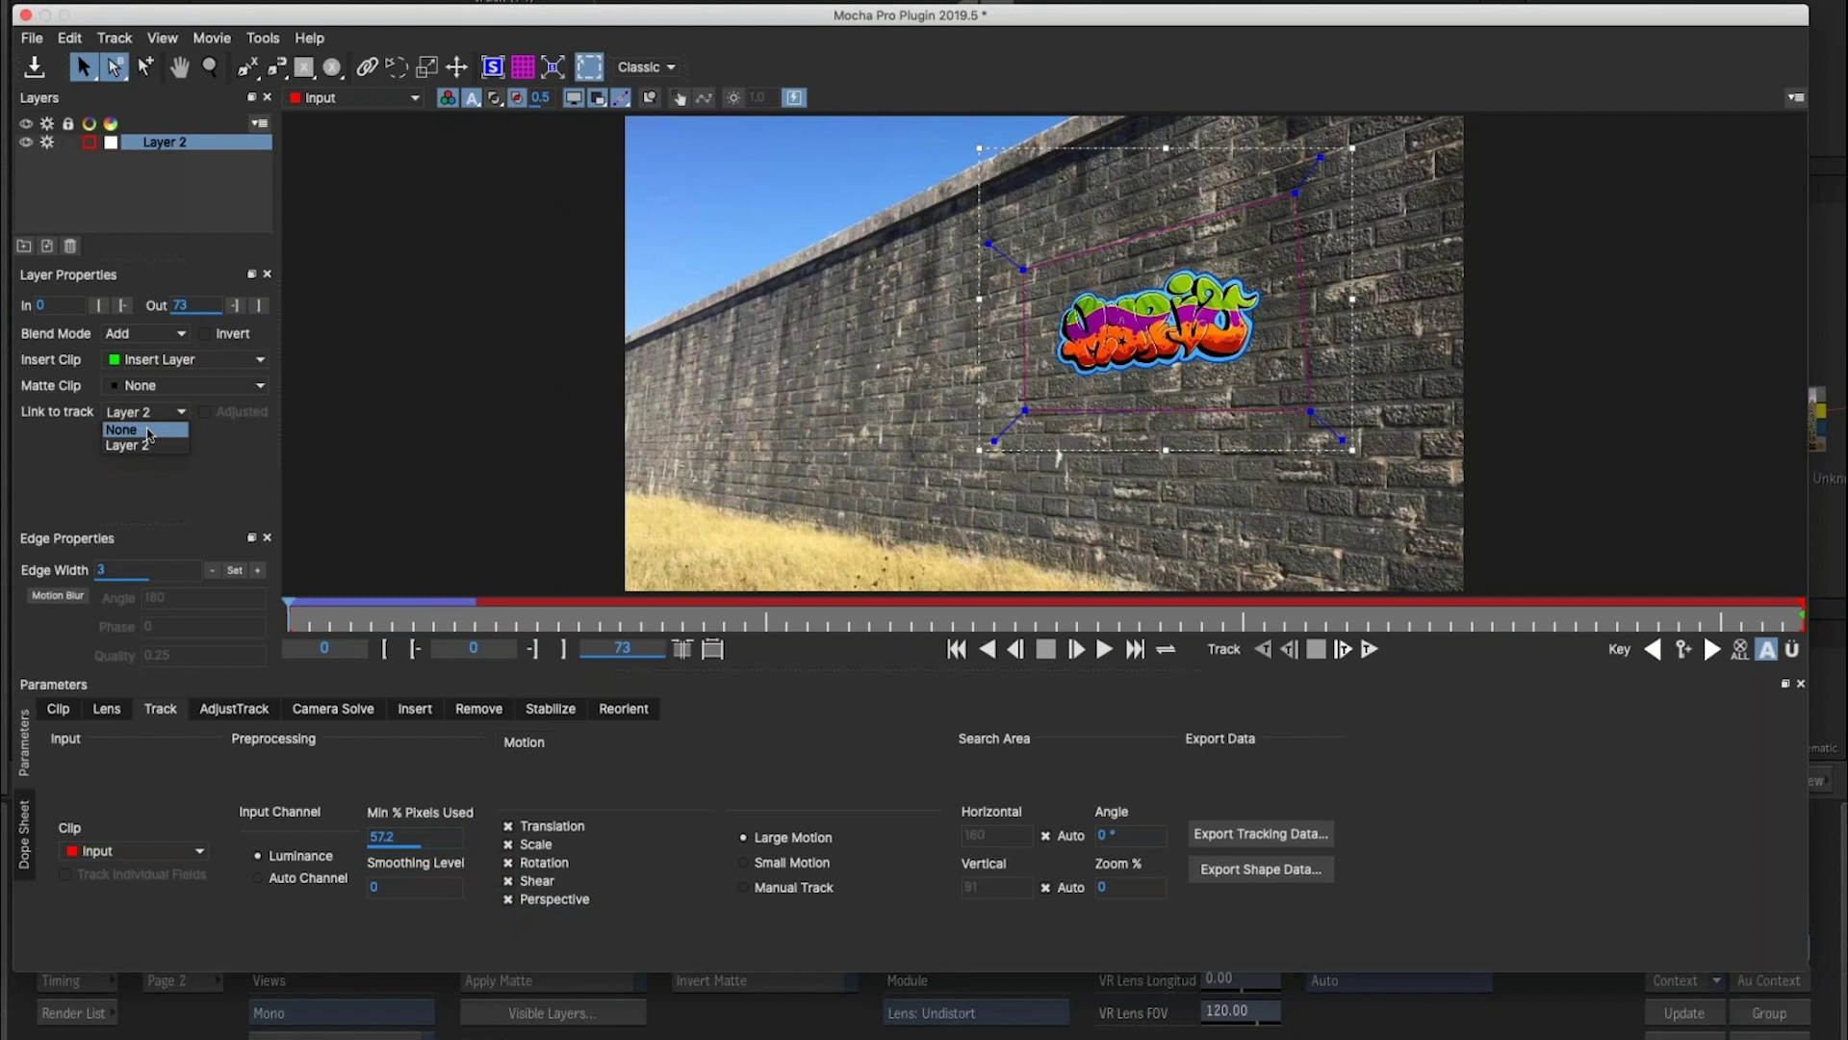
pyautogui.click(149, 431)
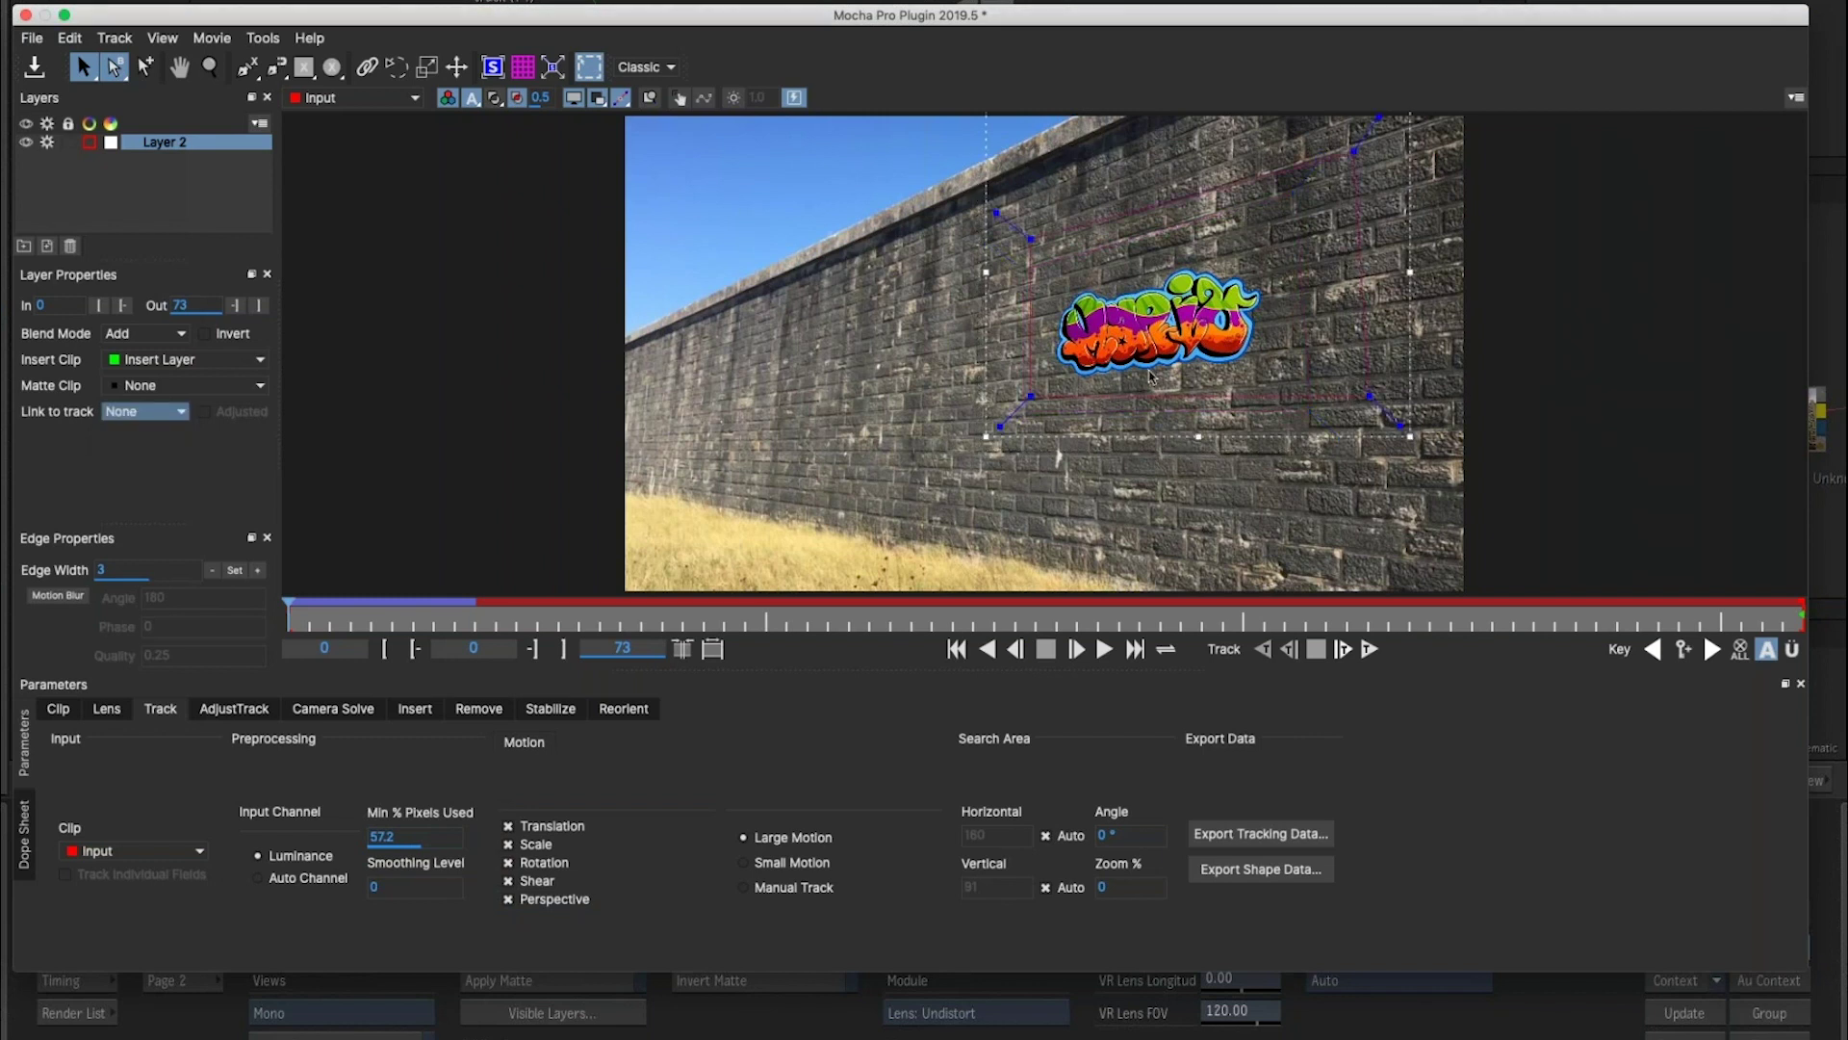
pyautogui.click(492, 67)
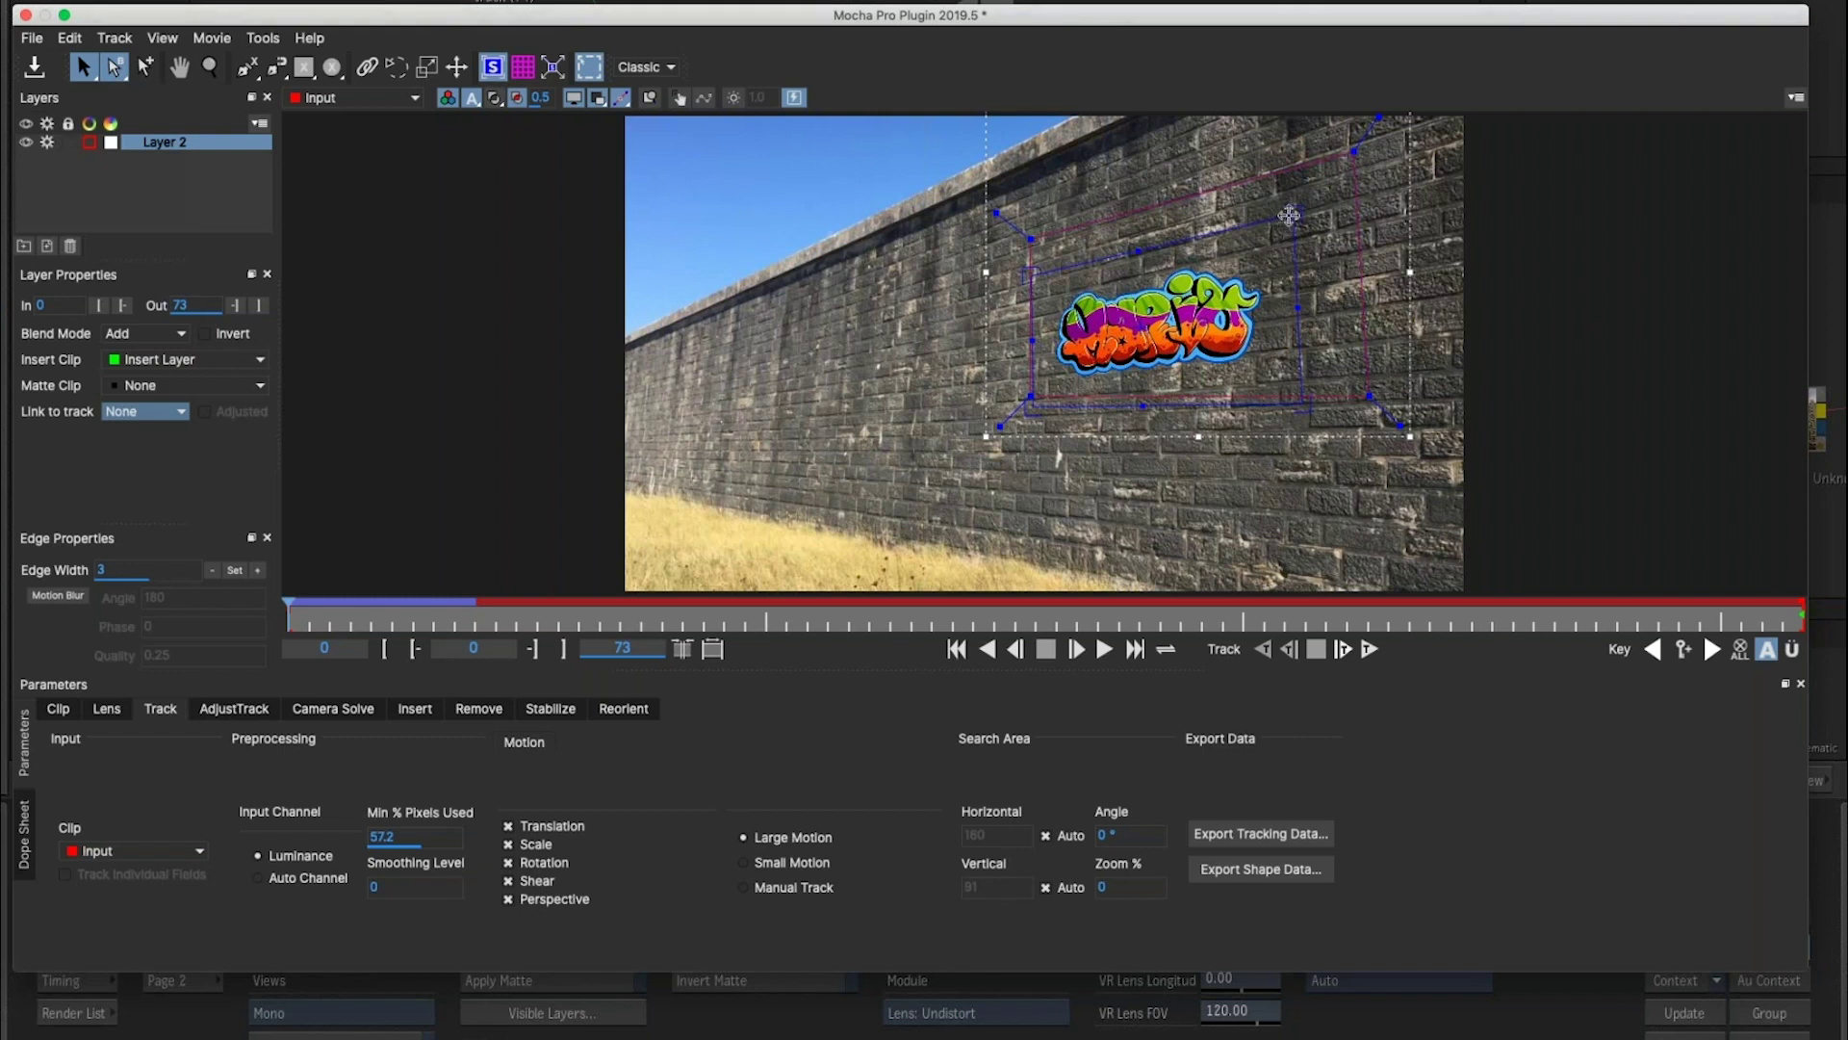
# Track Layer 2 forward from frame 0, stop before the end of the clip, and scrub back to frame 0.
pyautogui.click(1369, 649)
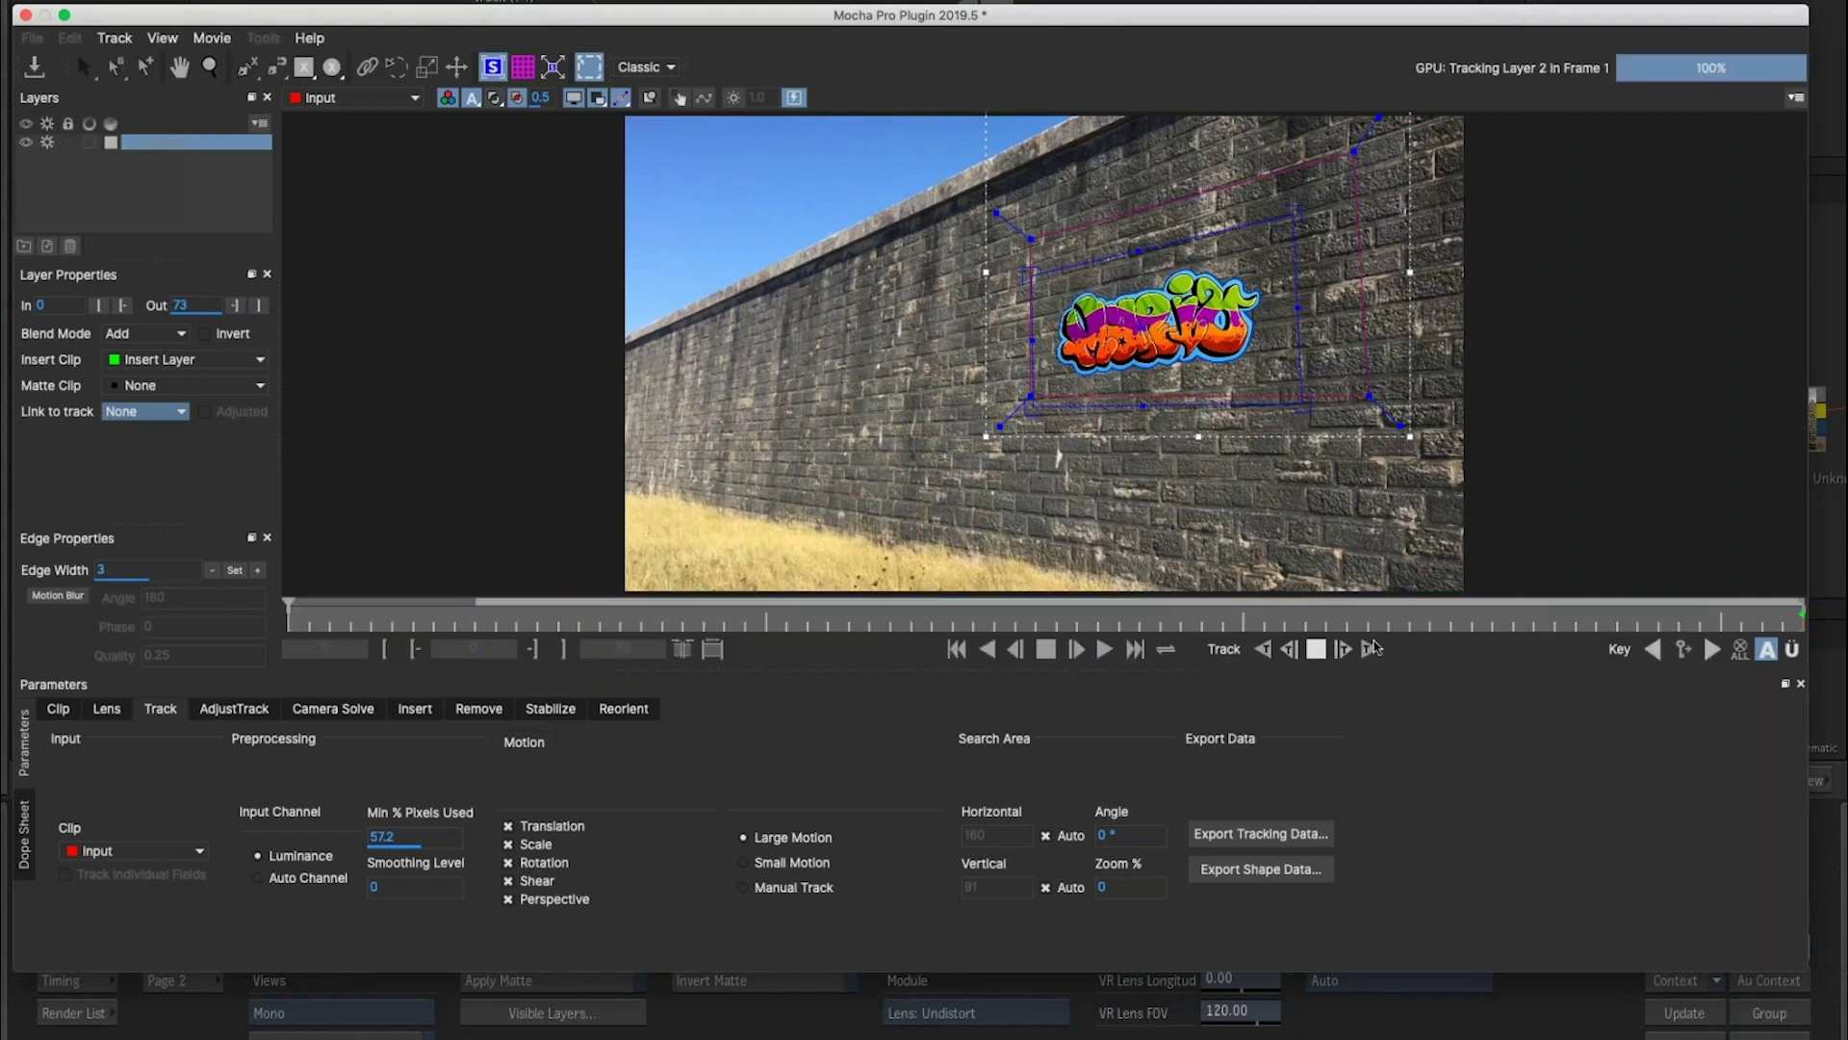
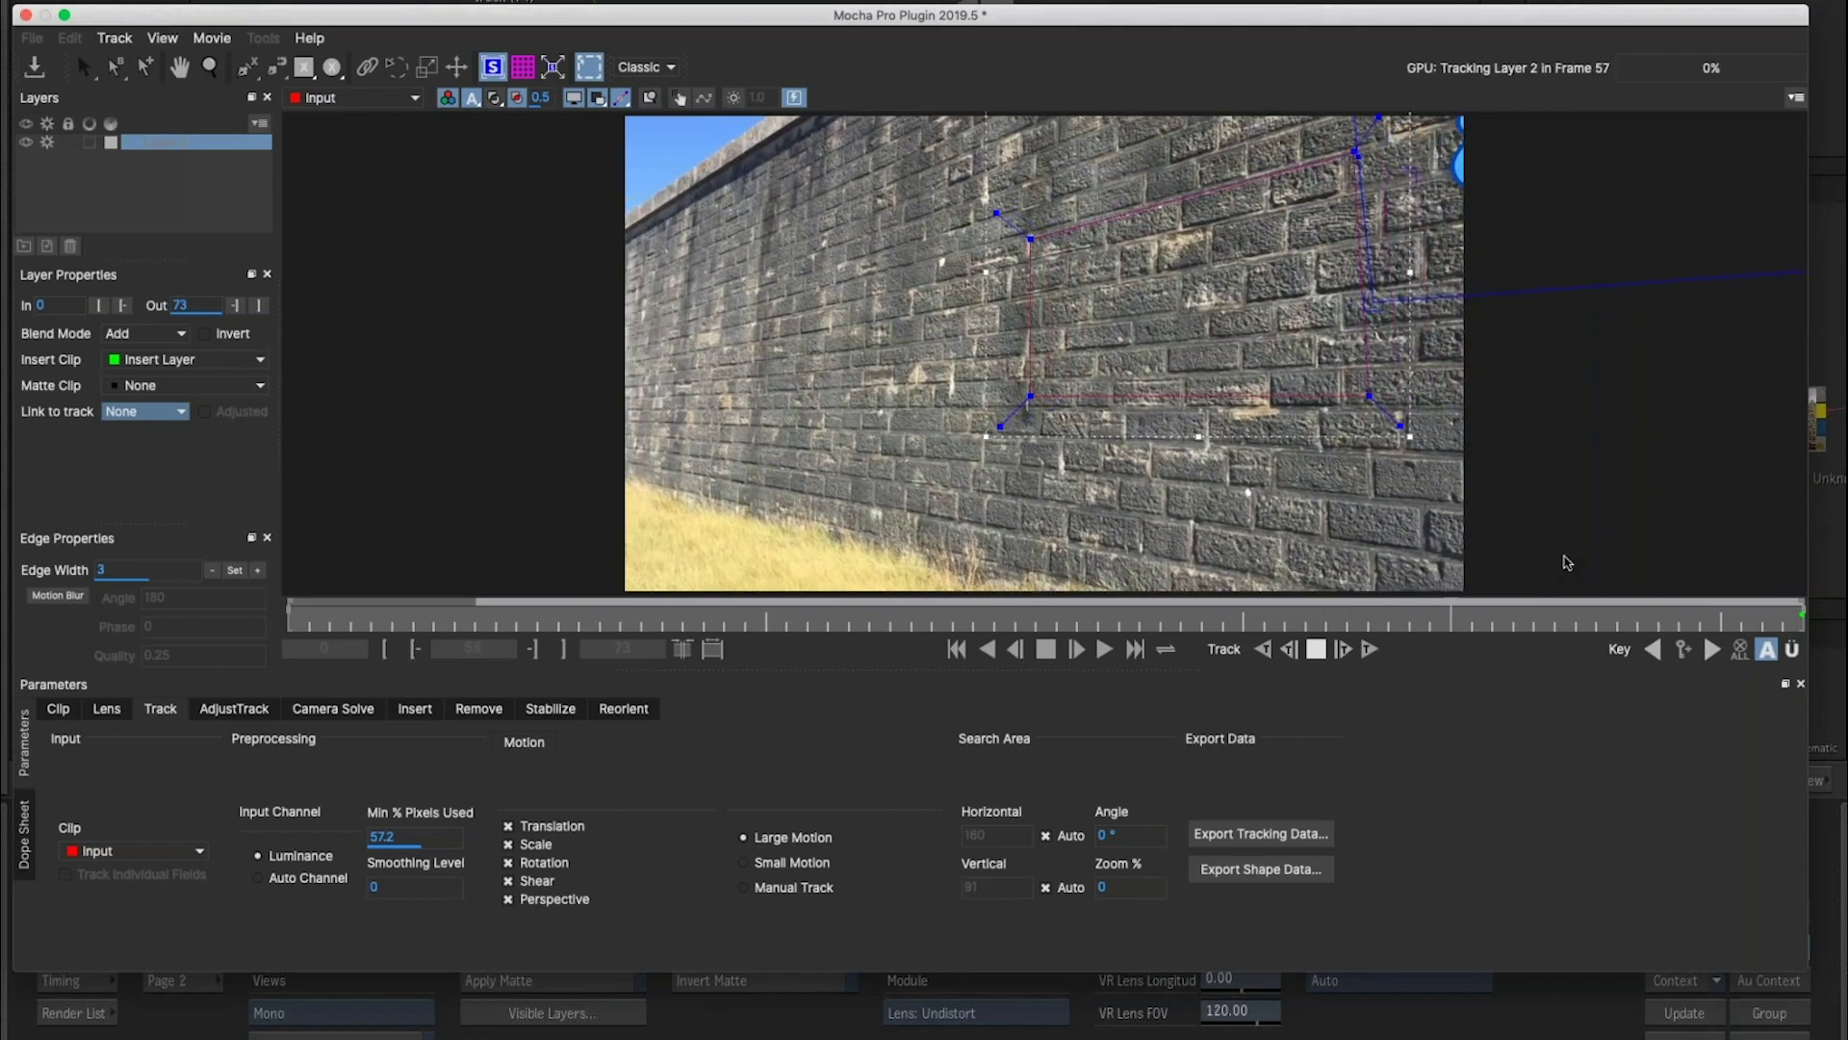
pyautogui.click(1329, 649)
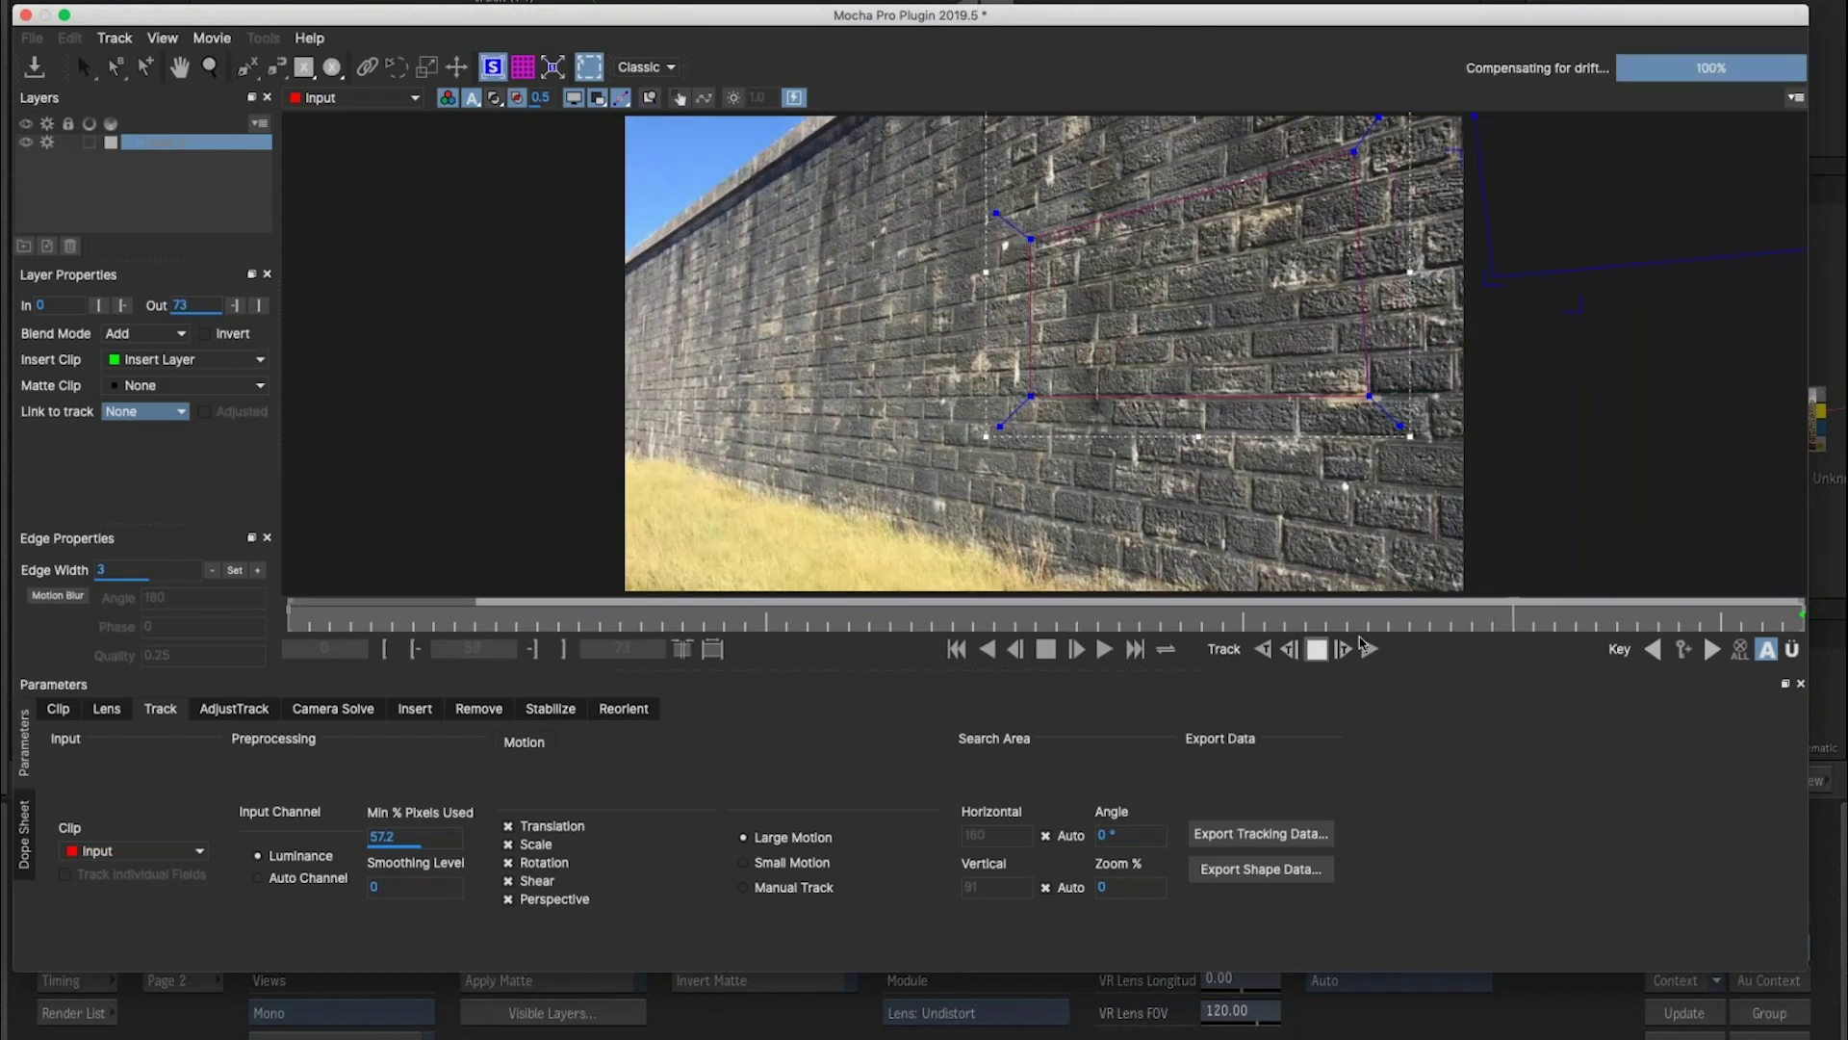
pyautogui.moveTo(1513, 616); pyautogui.dragTo(289, 617)
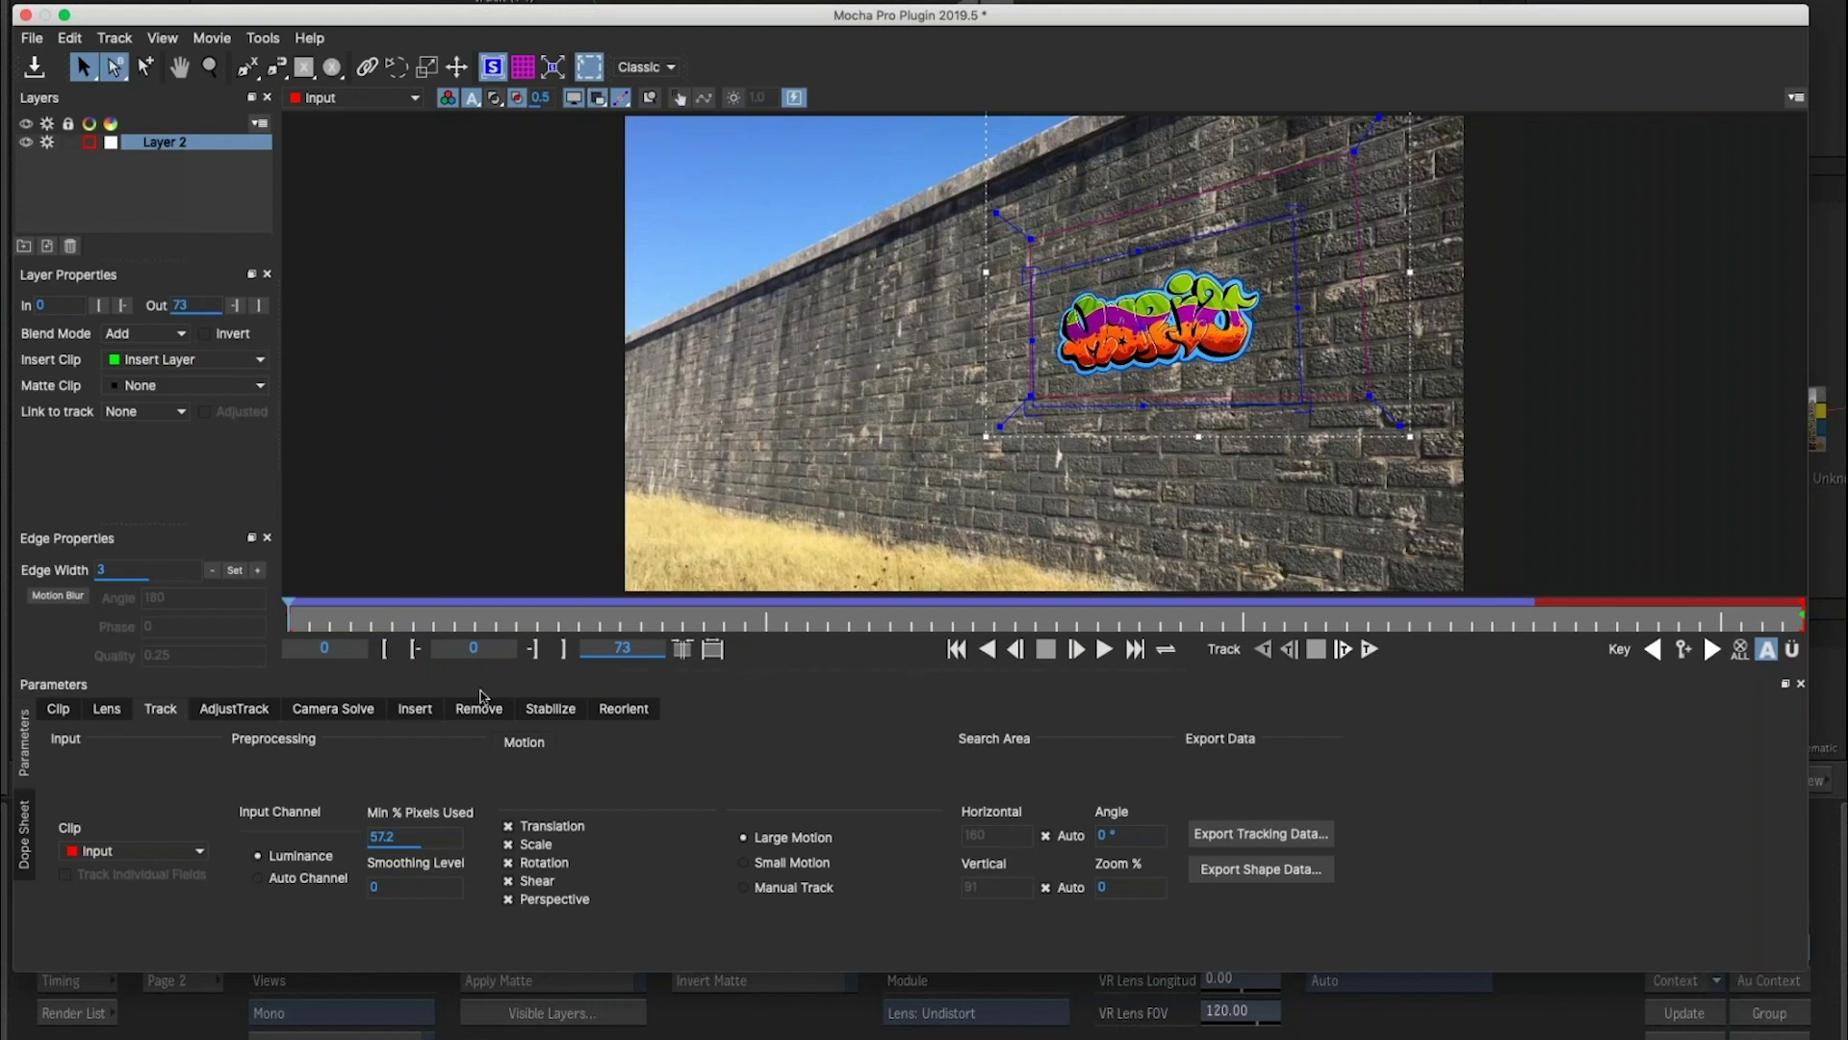
# Blend the graffiti insert with 60.22 % opacity and 1.31 gain, and scale it to 2.18.
pyautogui.click(415, 710)
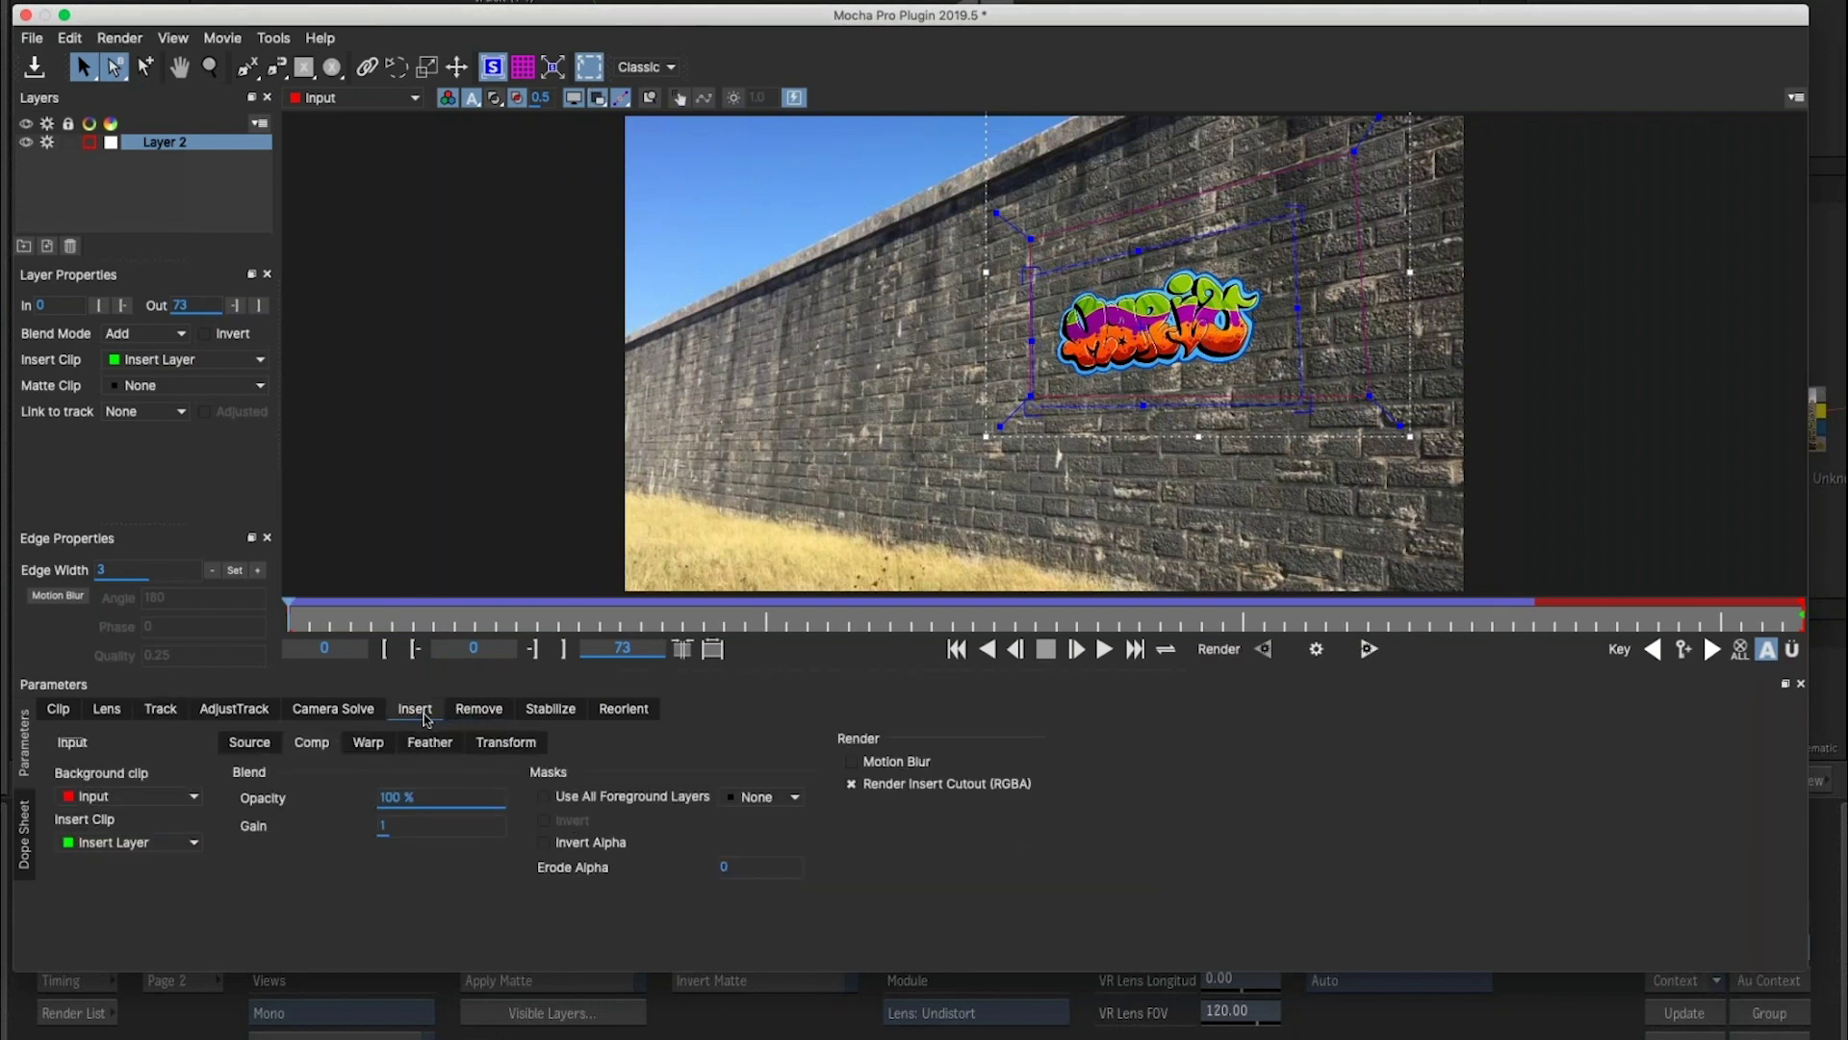
pyautogui.moveTo(439, 800); pyautogui.dragTo(262, 829)
pyautogui.moveTo(403, 828); pyautogui.dragTo(417, 828)
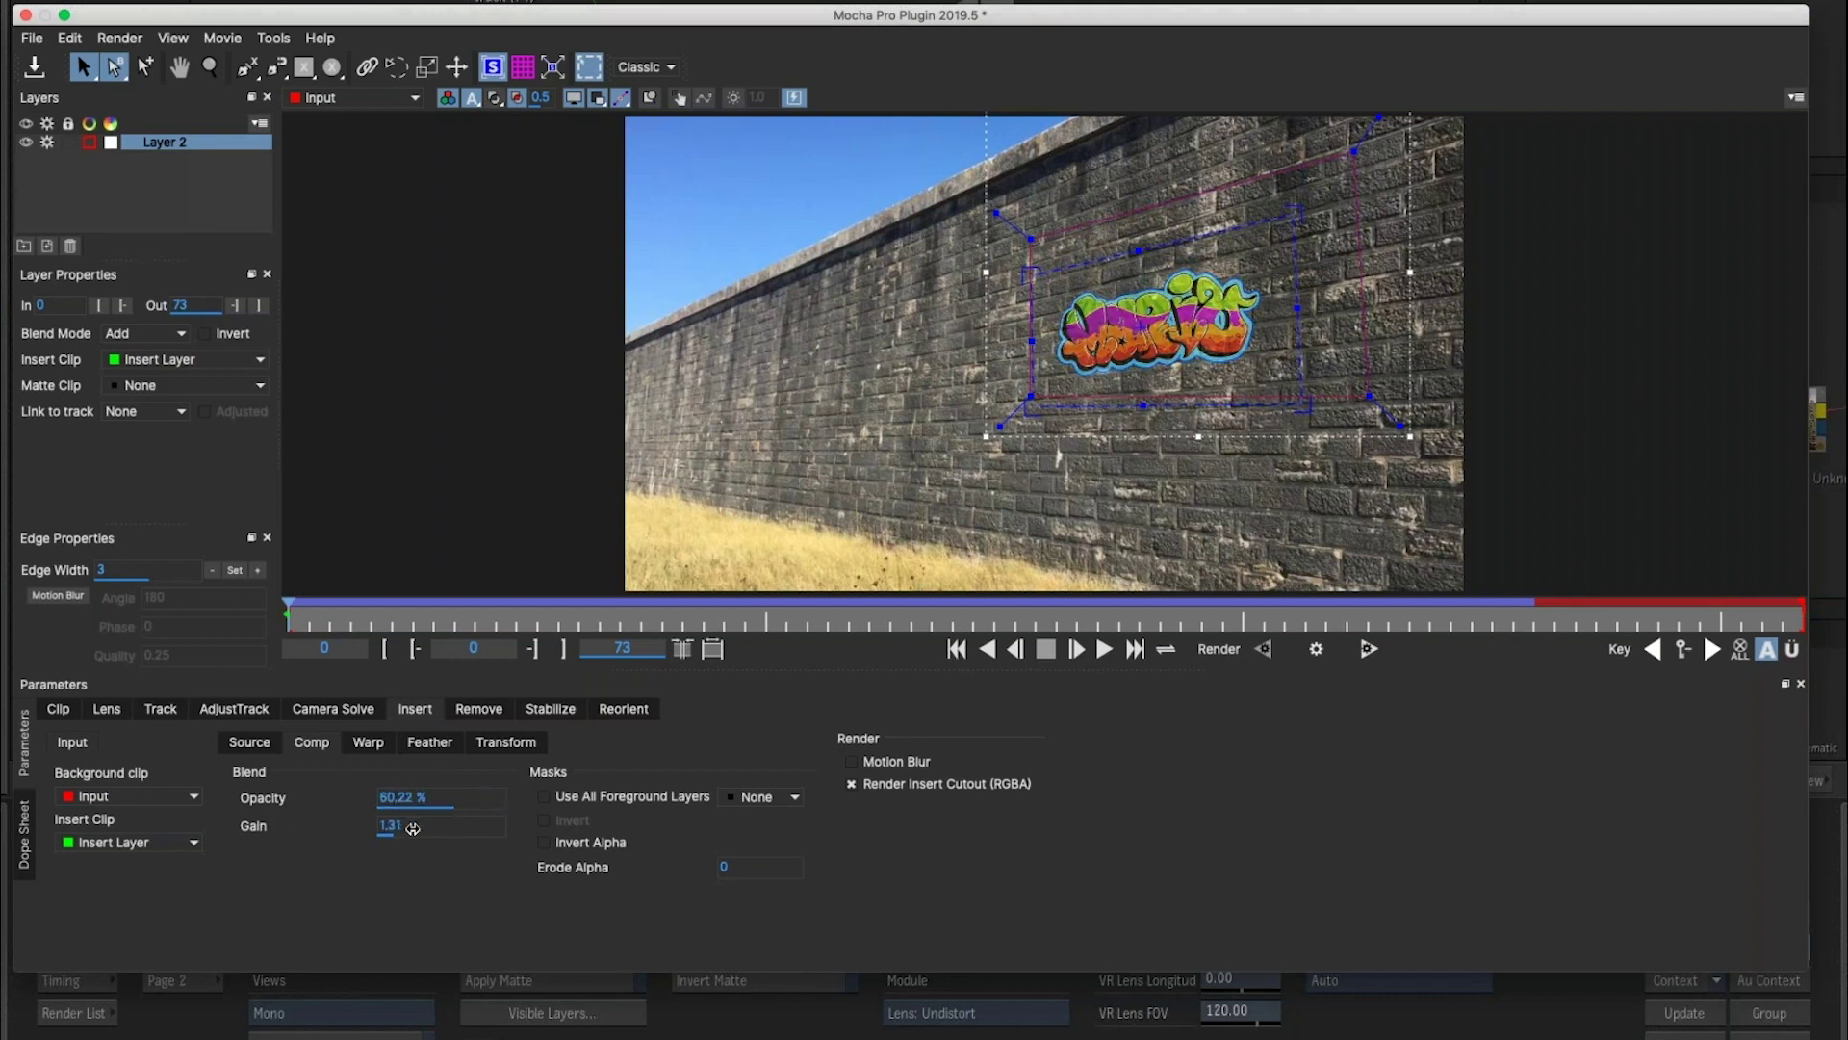
pyautogui.click(503, 743)
pyautogui.moveTo(479, 846); pyautogui.dragTo(482, 846)
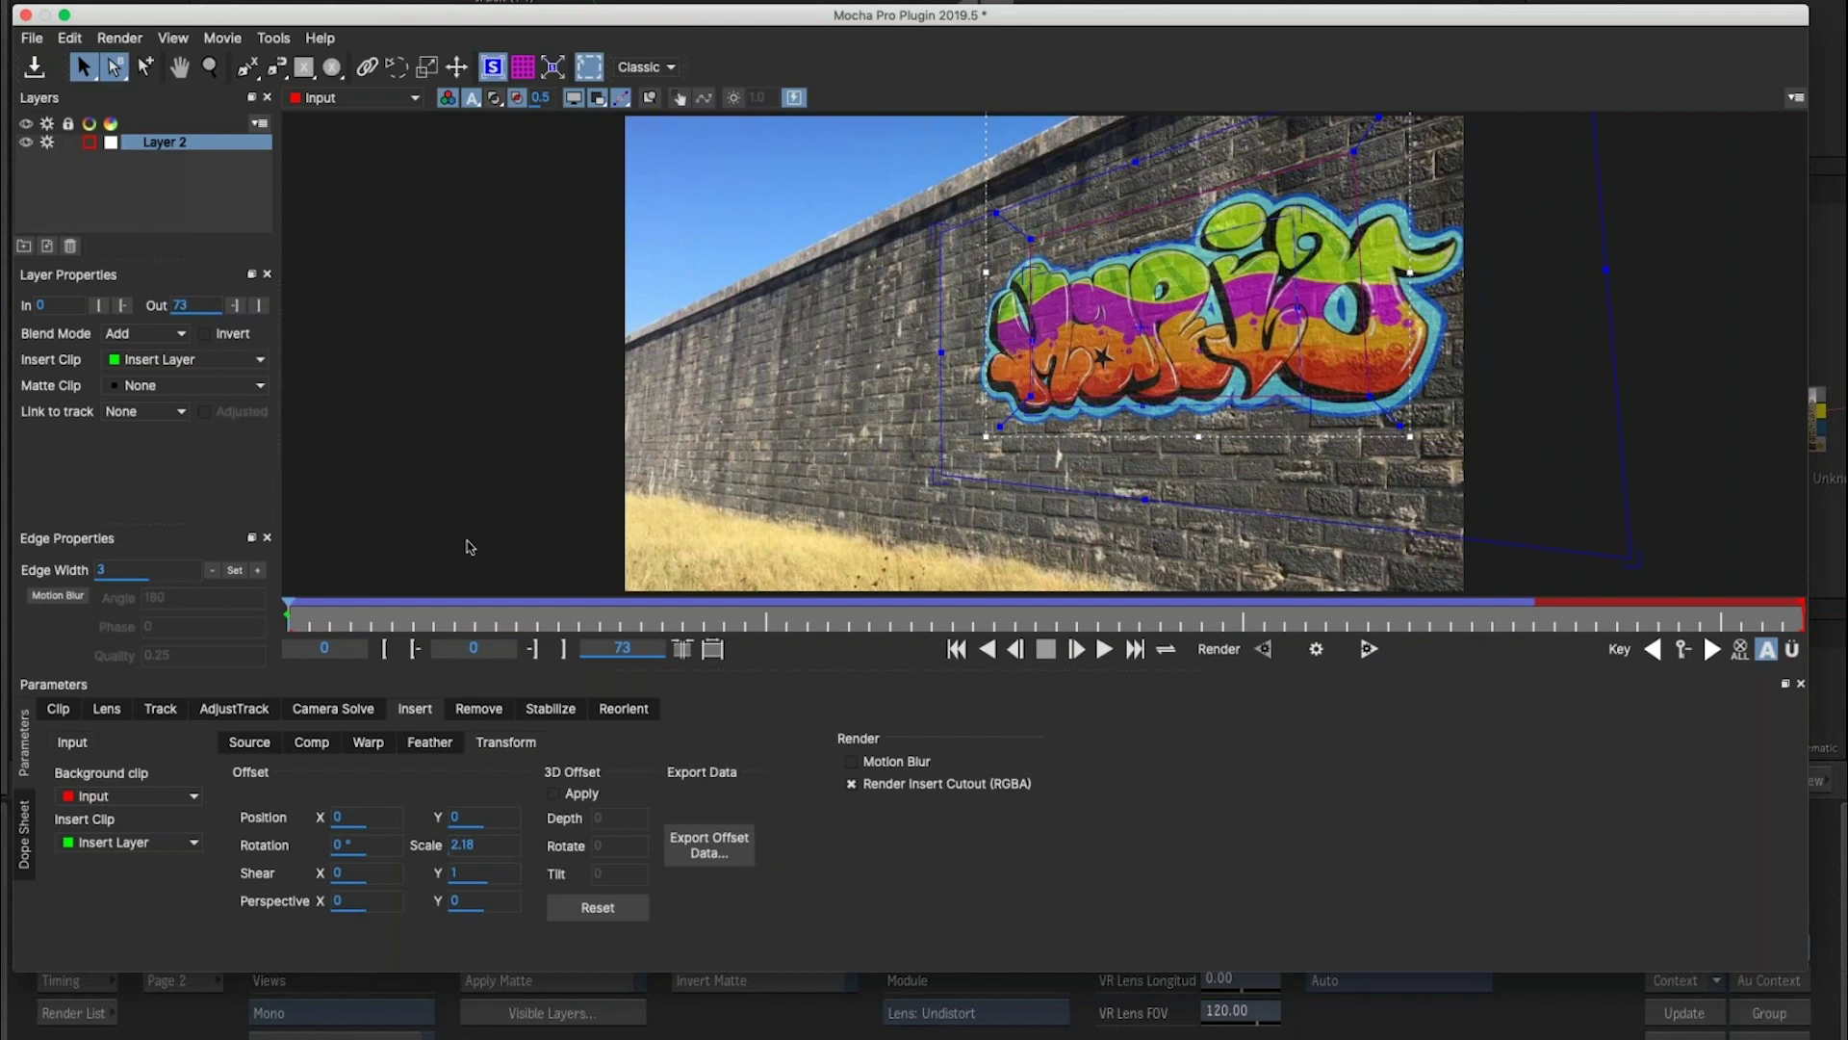
# Scrub the wall shot back to frame 0, save the Mocha project, and close Mocha to return to Flame.
pyautogui.moveTo(308, 627)
pyautogui.mouseDown()
pyautogui.moveTo(1208, 613)
pyautogui.moveTo(289, 617)
pyautogui.mouseUp()
pyautogui.click(33, 71)
pyautogui.click(23, 16)
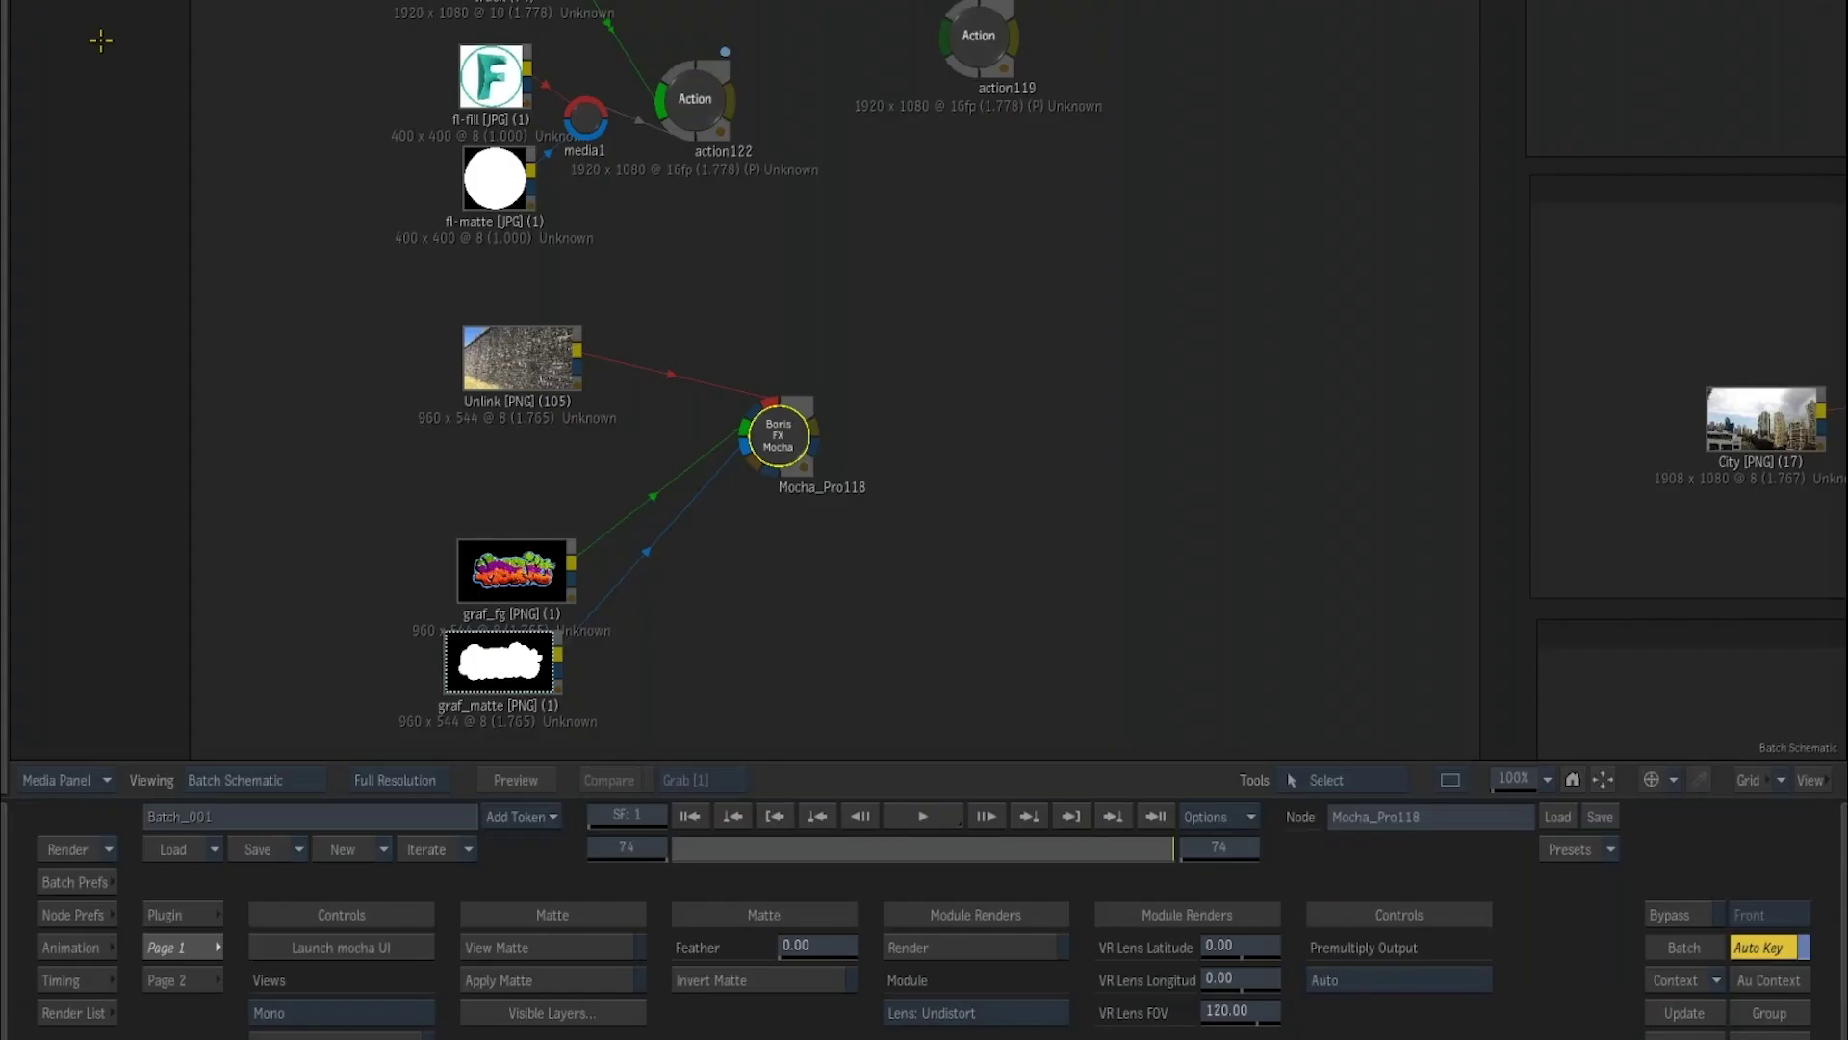
# Move the Mocha_Pro118 node farther from its sources and show its result in a second view beside the schematic.
pyautogui.moveTo(770, 430); pyautogui.dragTo(962, 431)
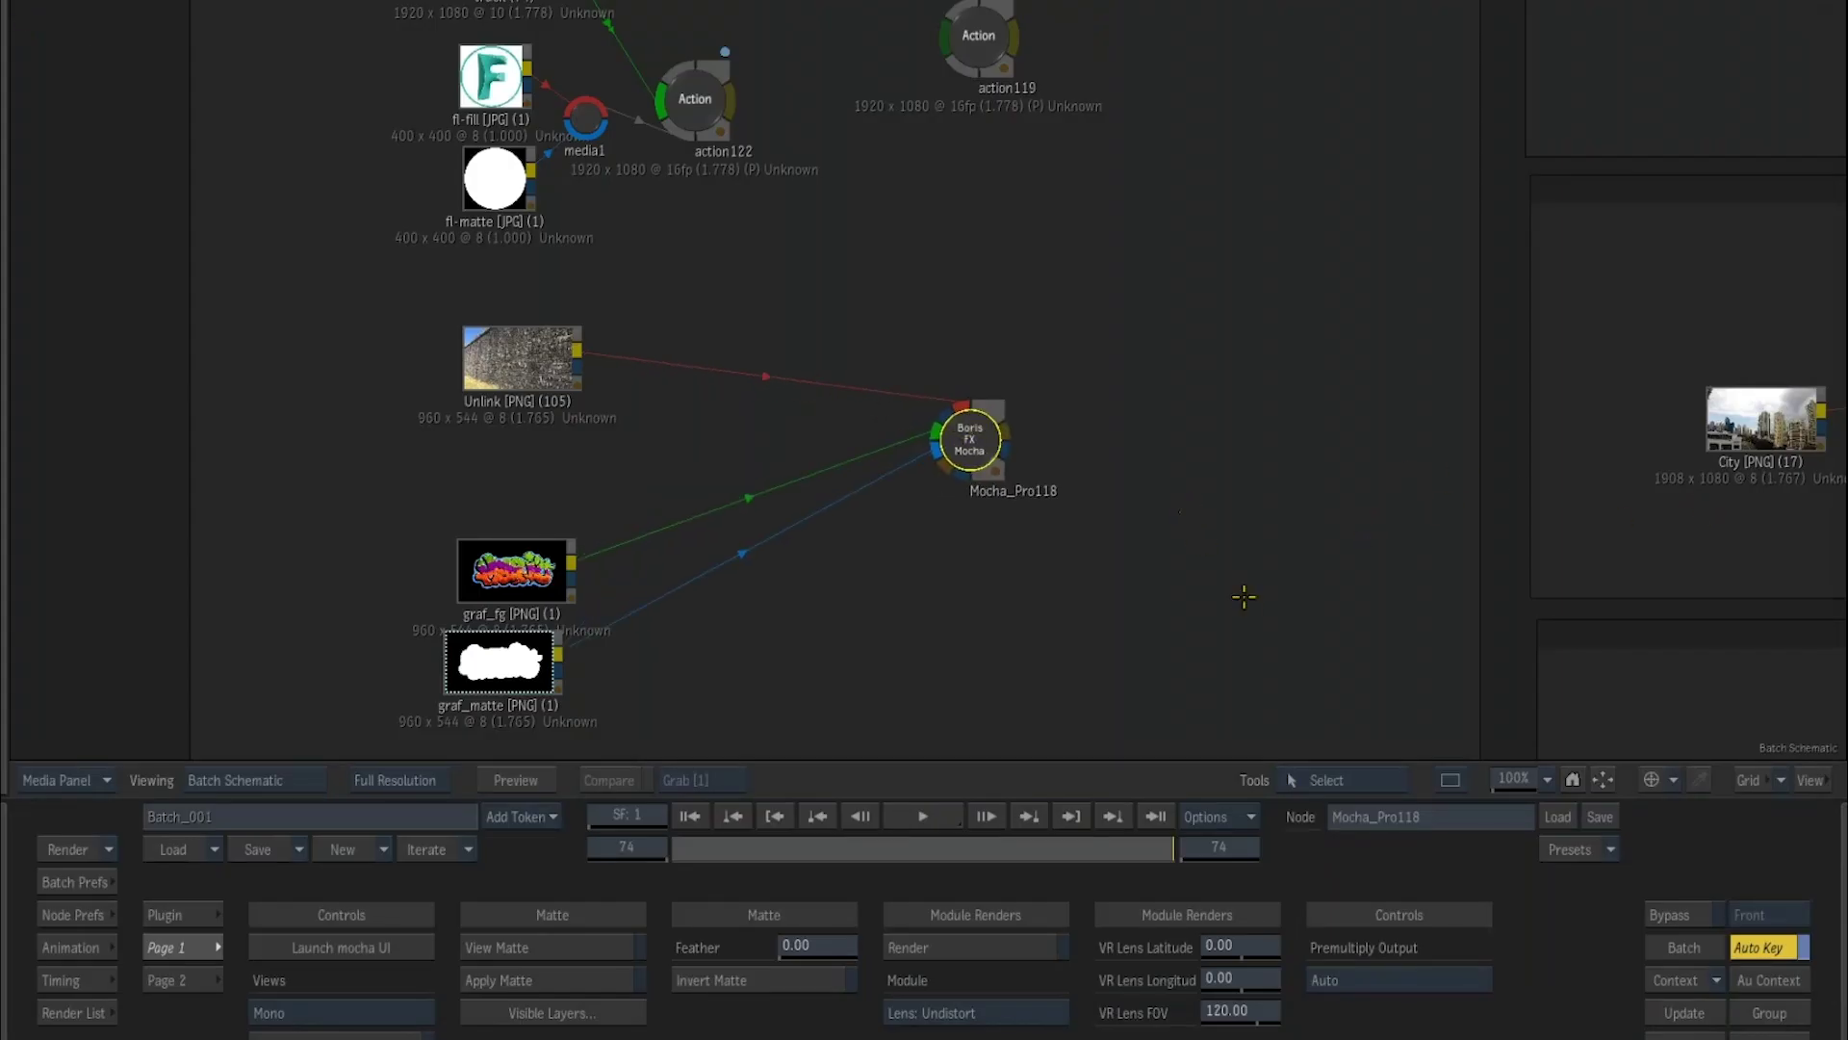
pyautogui.hotkey('alt', '2')
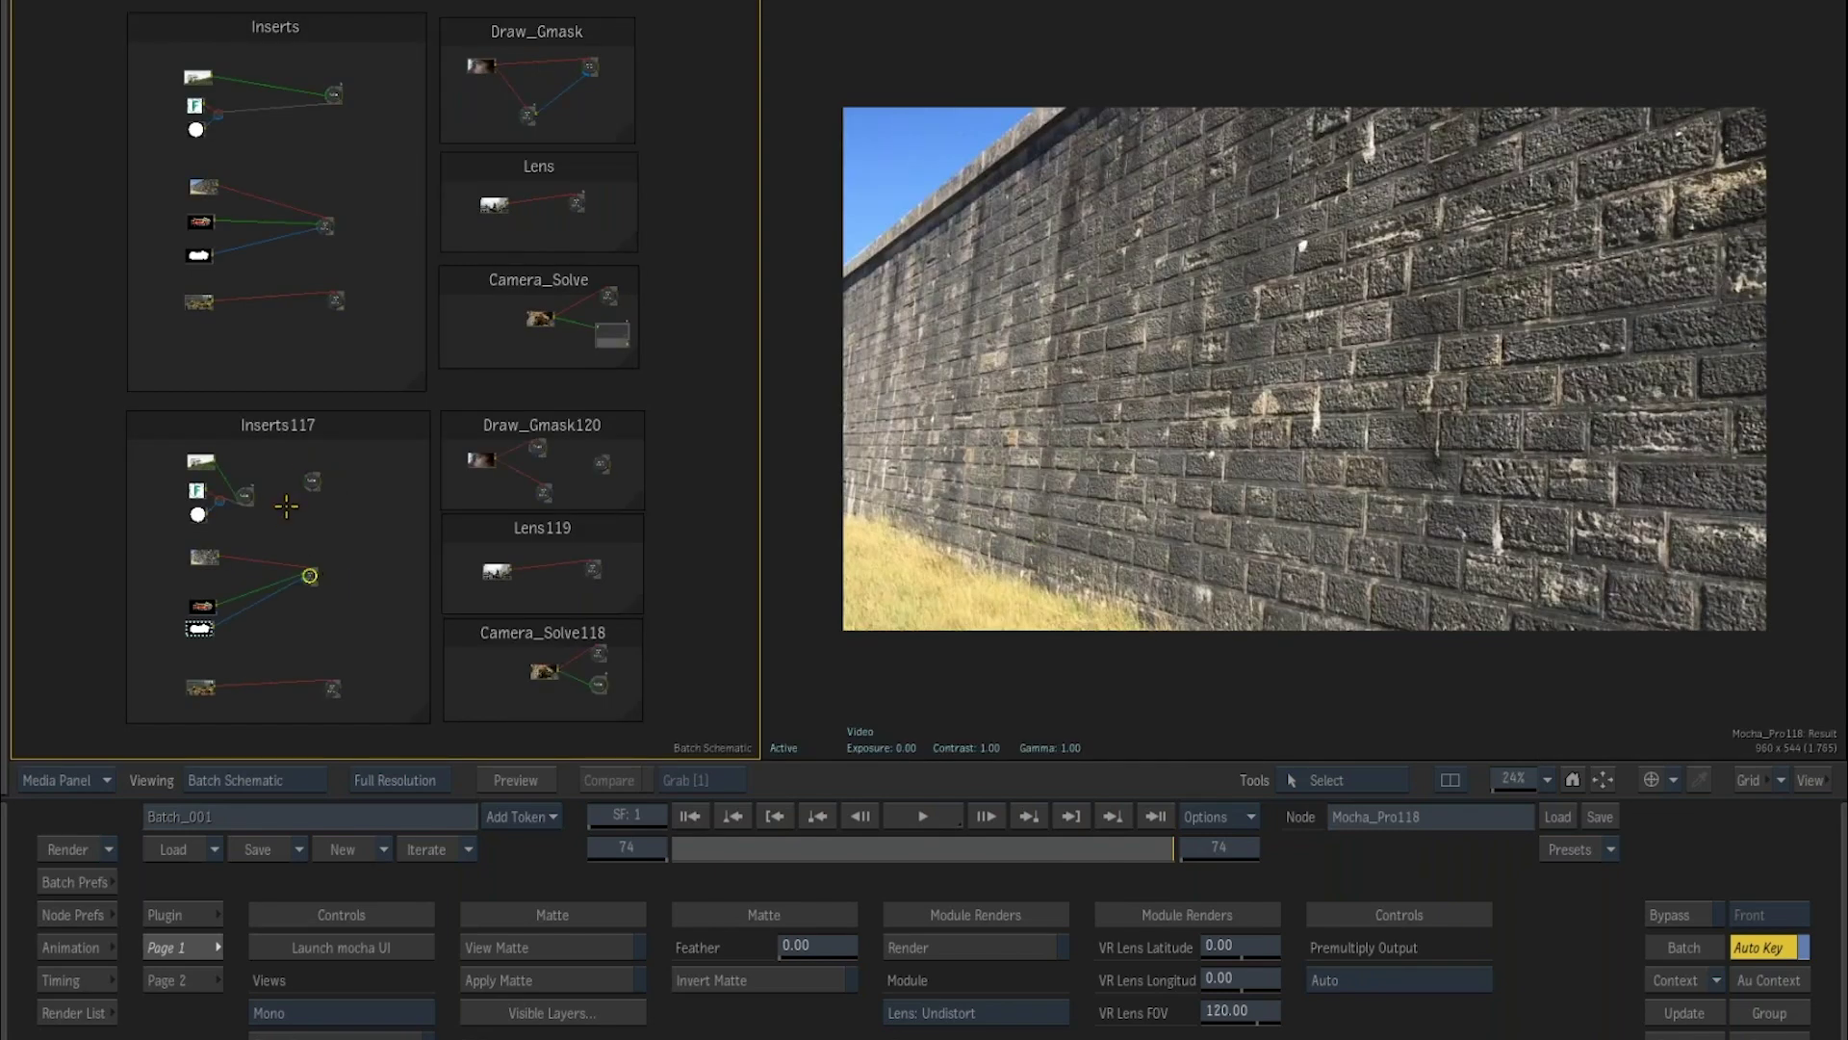
pyautogui.scroll(5, 310, 536)
pyautogui.press('f')
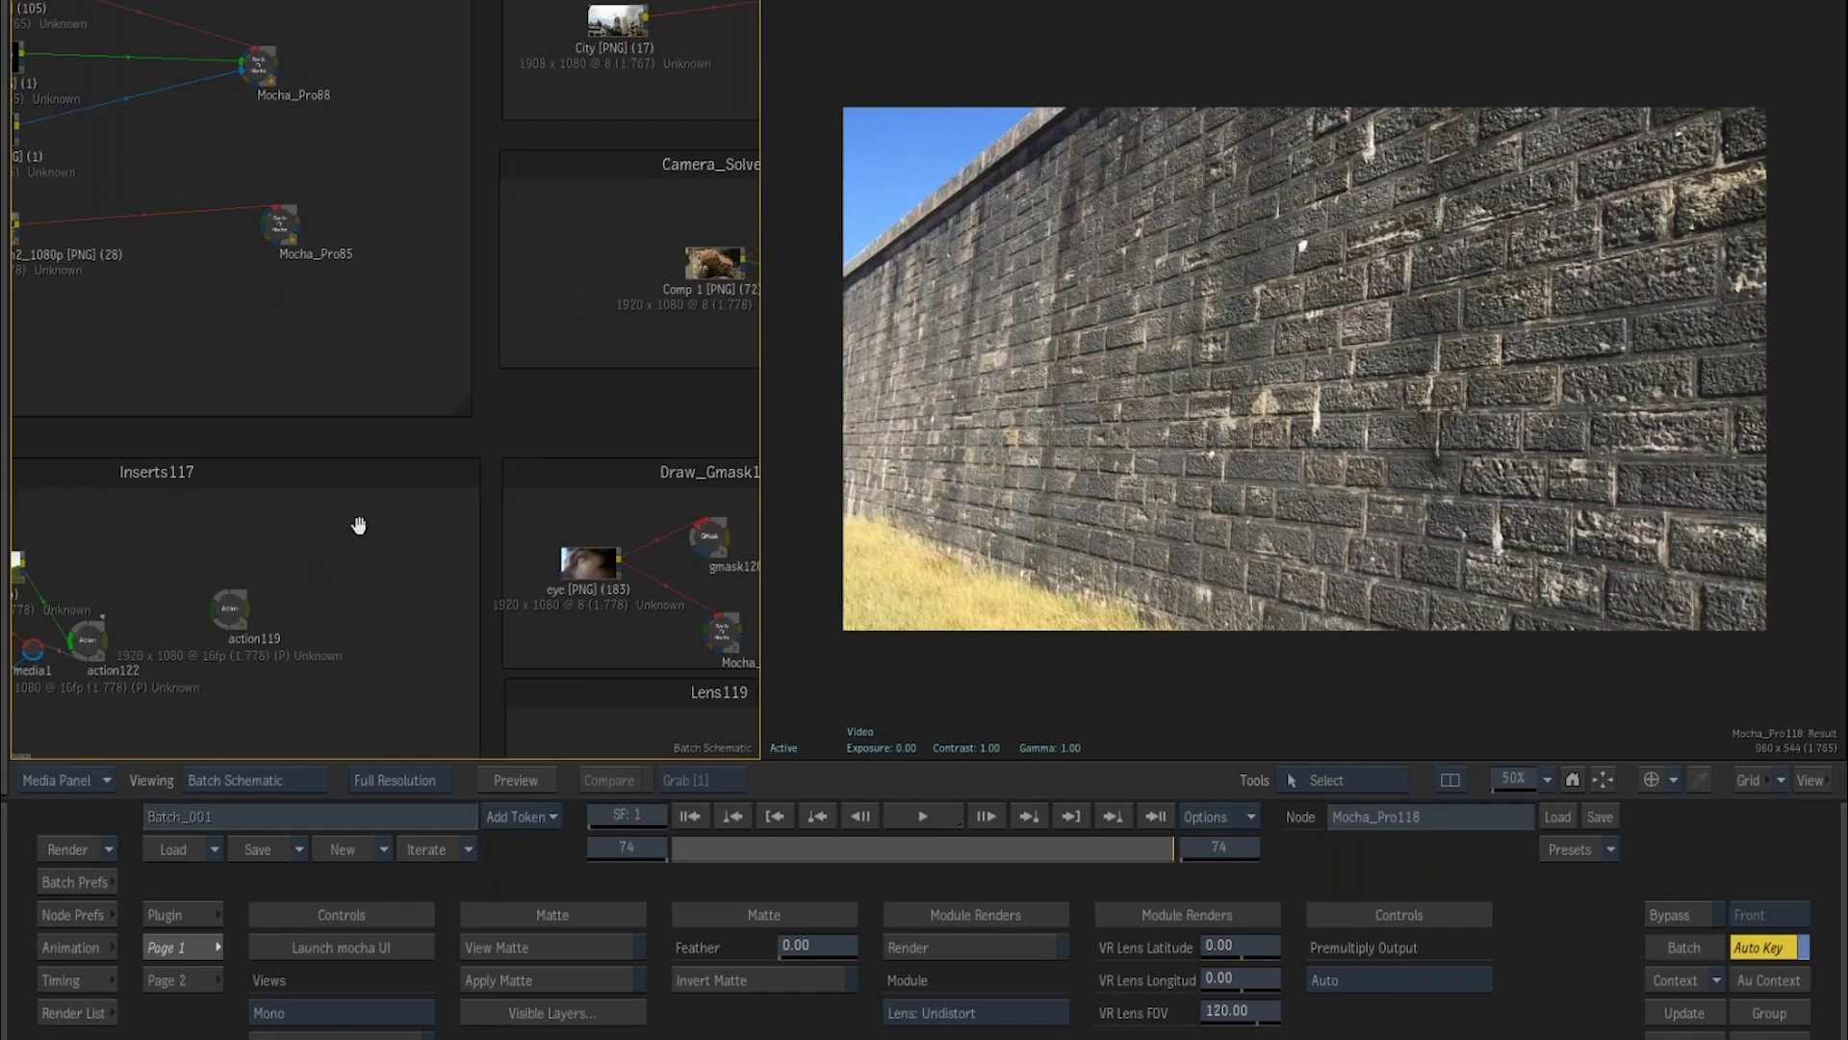
# Preview the Insert: Cutout module render on the Mocha_Pro118 node and switch rendering back off.
pyautogui.click(975, 1011)
pyautogui.click(974, 1035)
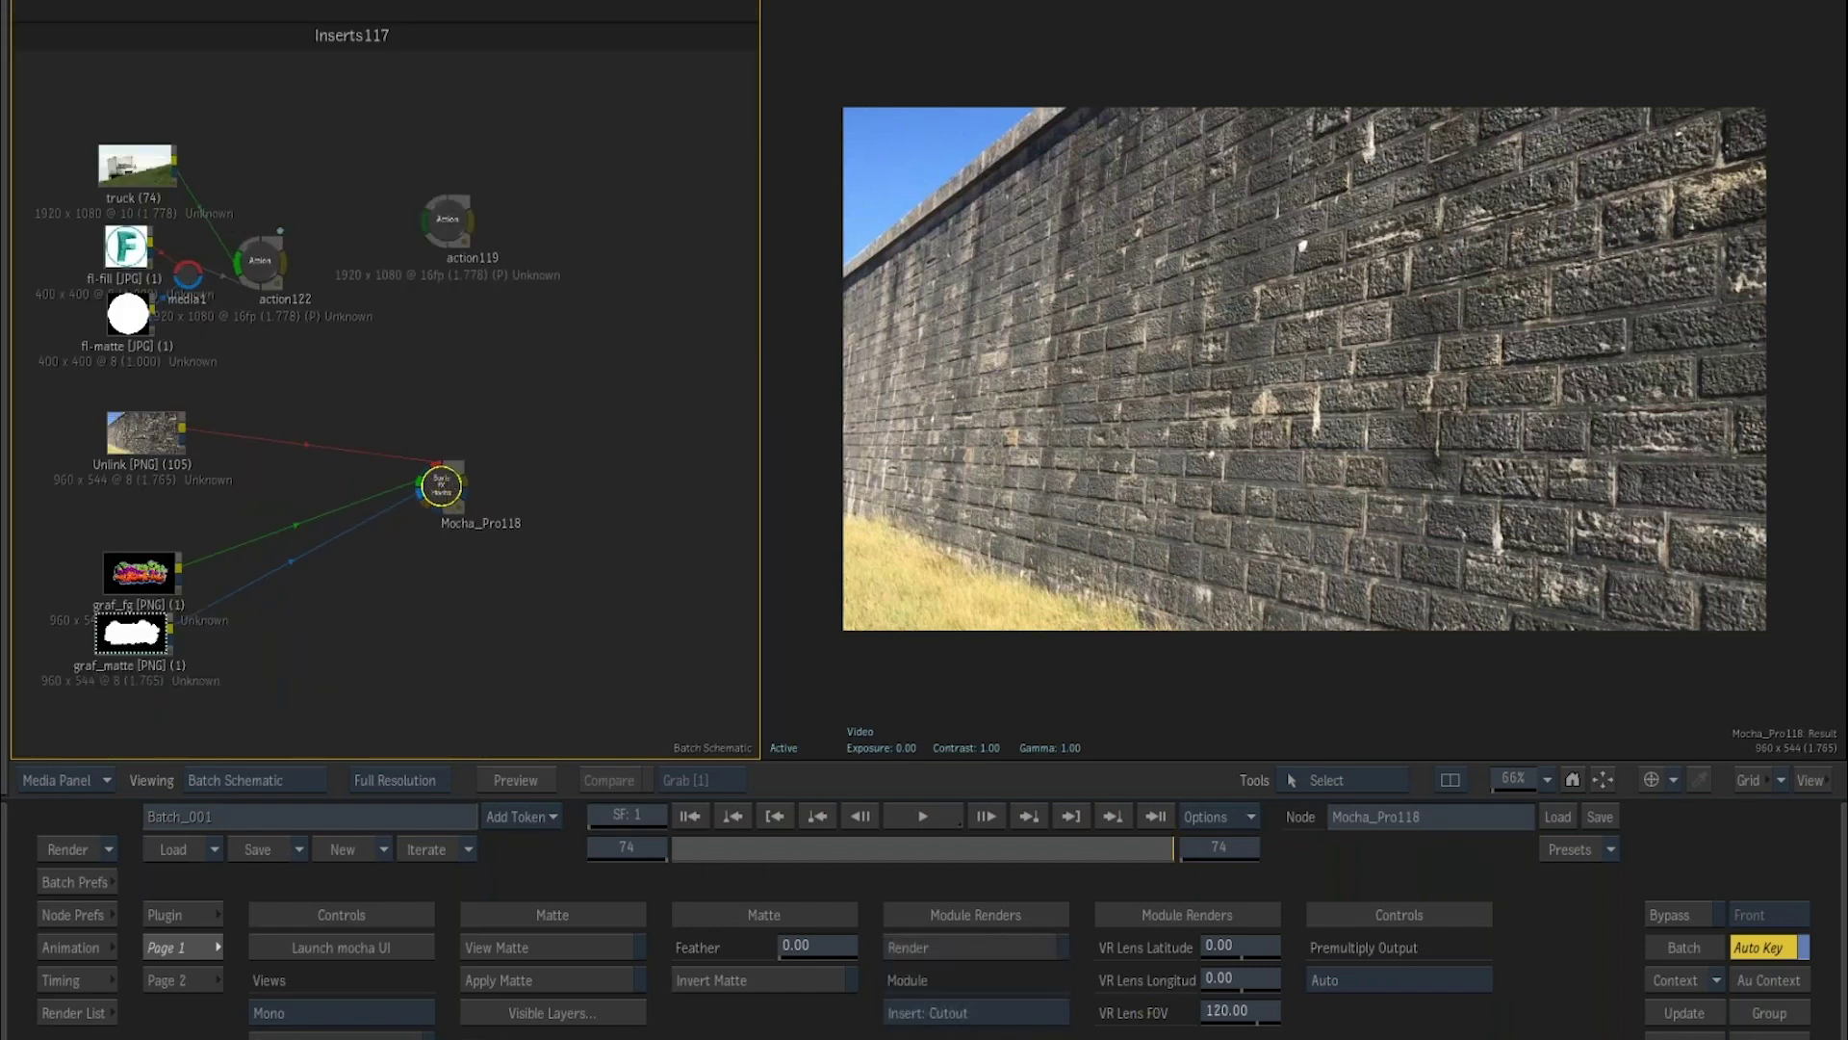
pyautogui.click(941, 950)
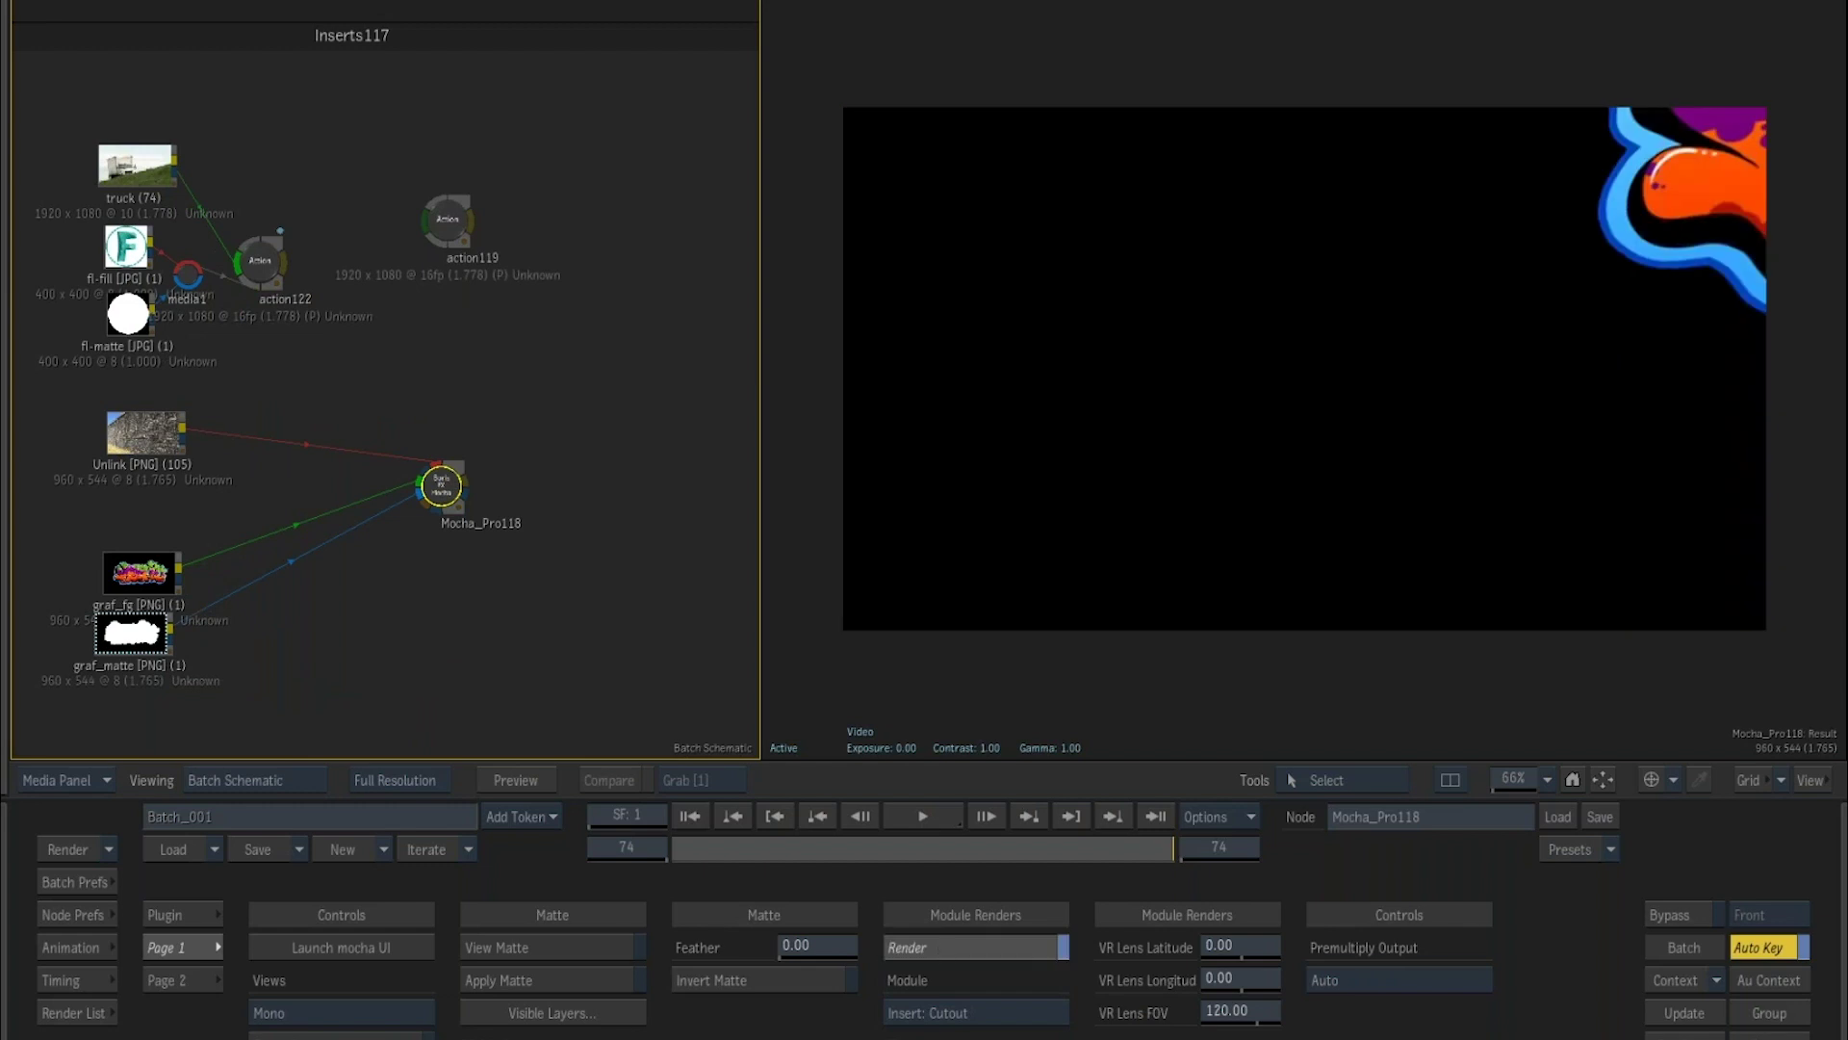
pyautogui.click(950, 947)
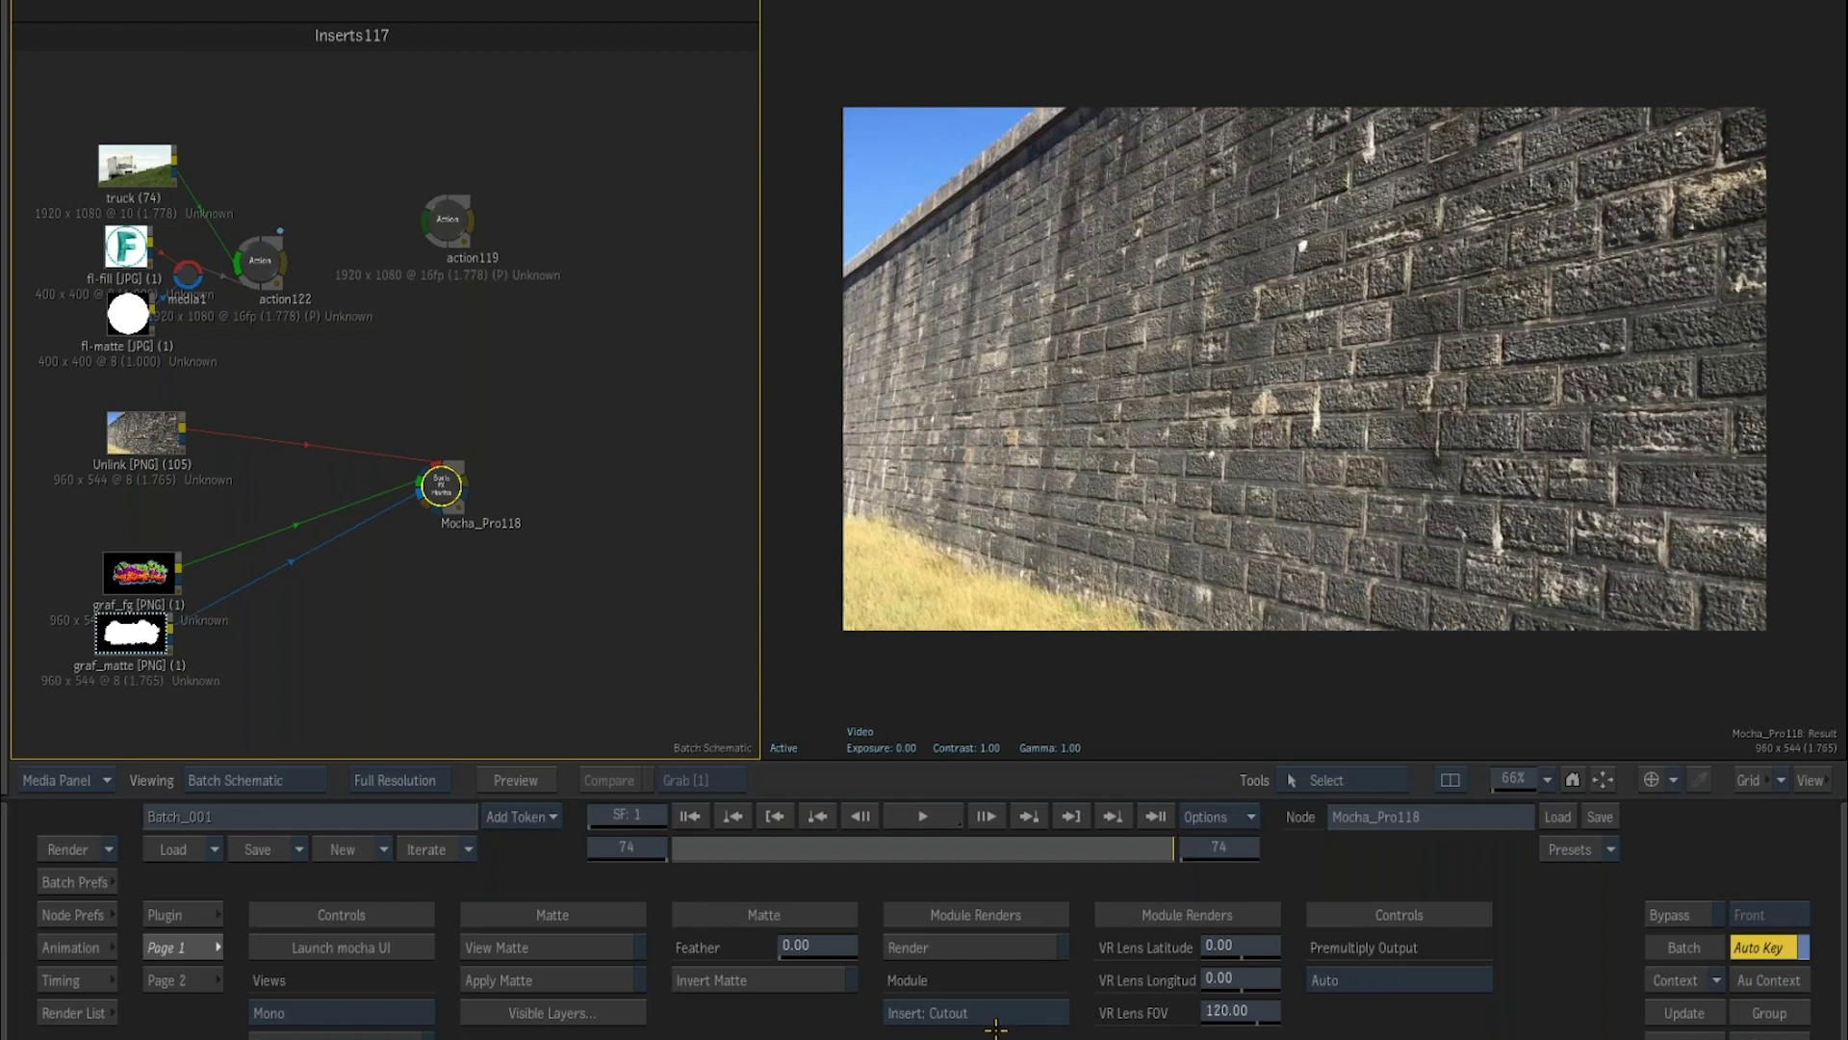
# Render the Insert: Composite module on the Mocha_Pro118 node and play the wall shot from frame 1.
pyautogui.click(963, 1013)
pyautogui.click(958, 1025)
pyautogui.click(950, 947)
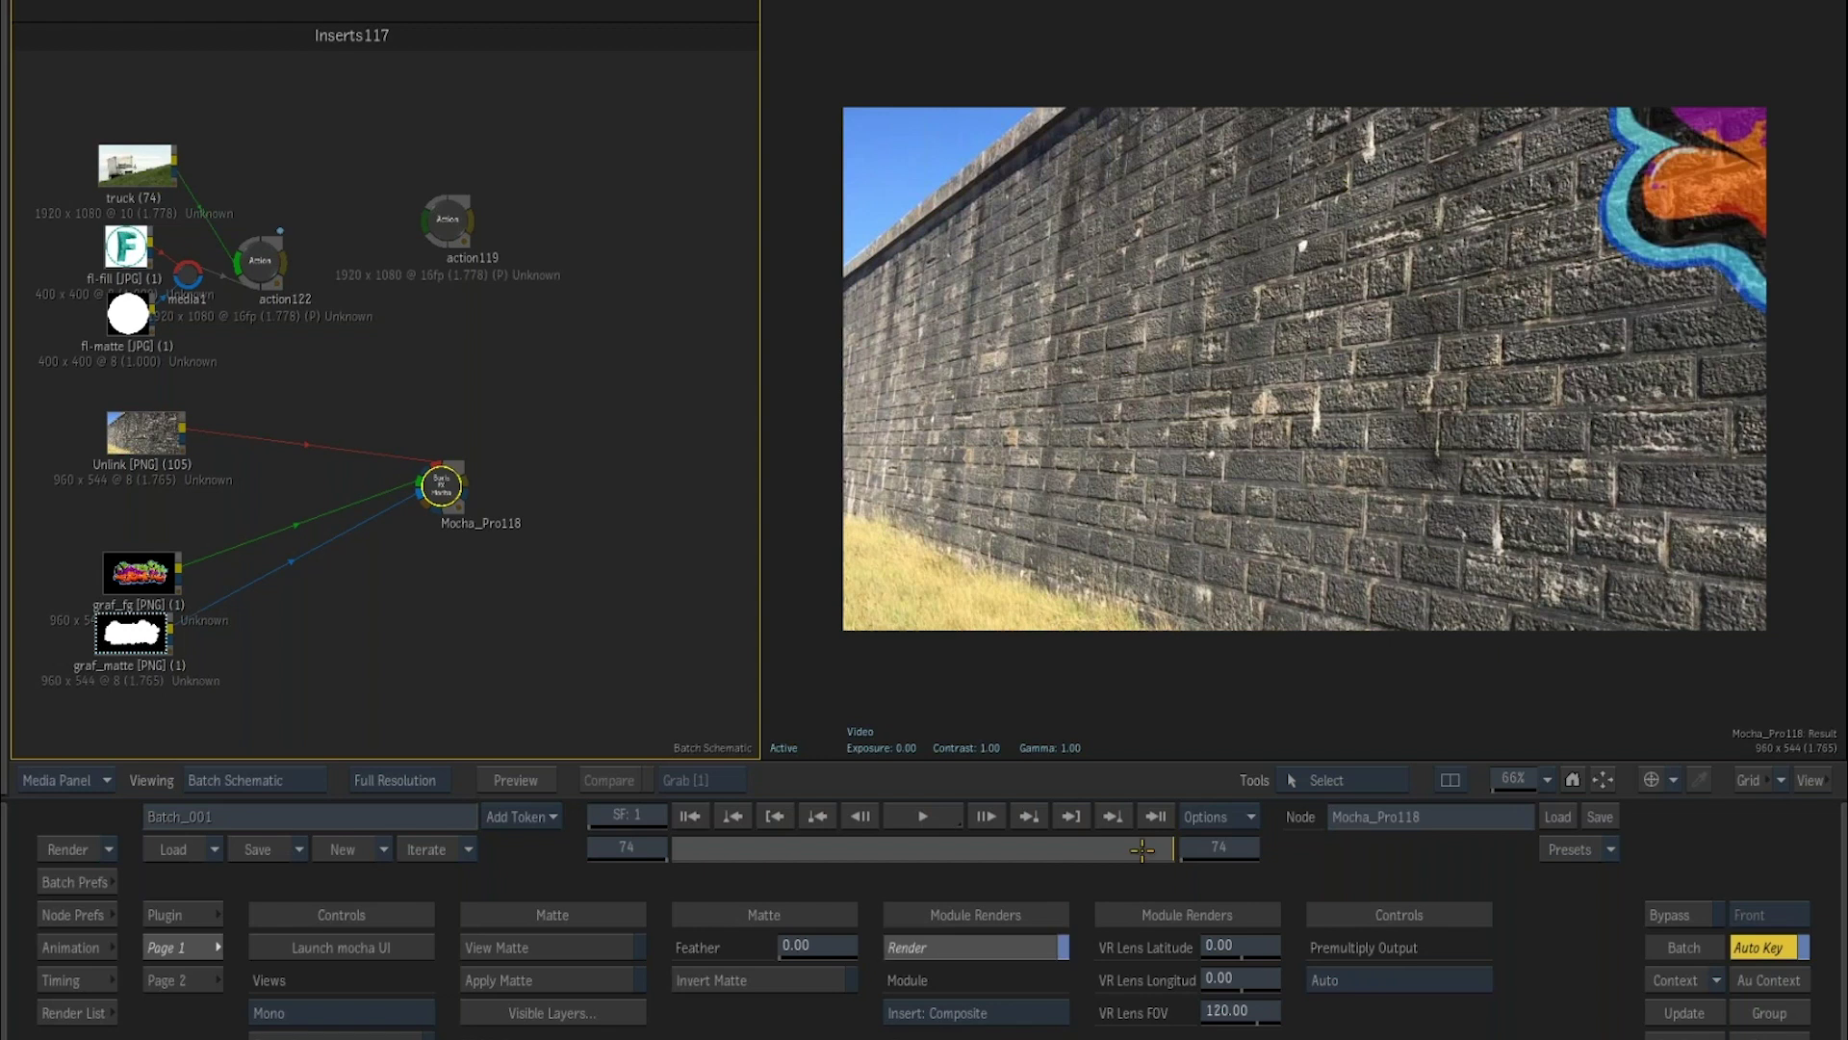
pyautogui.moveTo(1142, 849); pyautogui.dragTo(802, 849)
pyautogui.press('space')
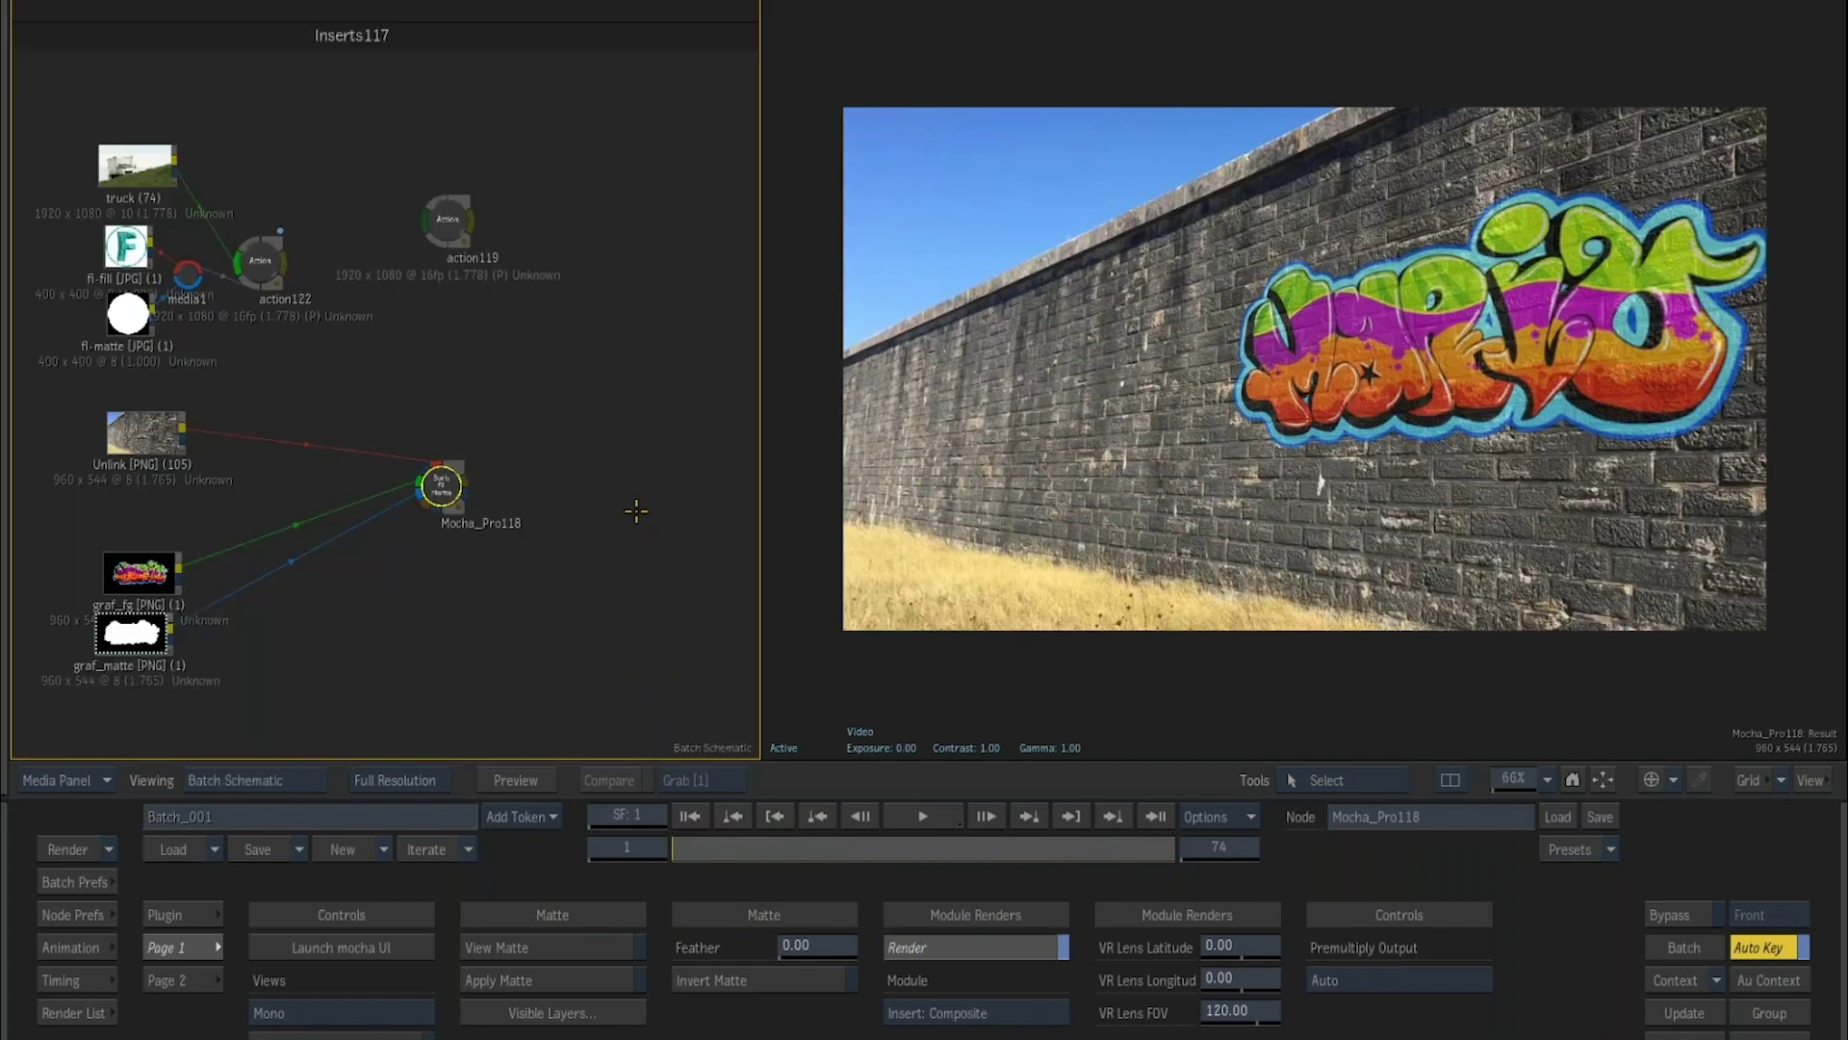
# Display the result of the Mocha node in the Draw_Gmask120 group.
pyautogui.moveTo(580, 596); pyautogui.dragTo(548, 730)
pyautogui.scroll(-4, 581, 425)
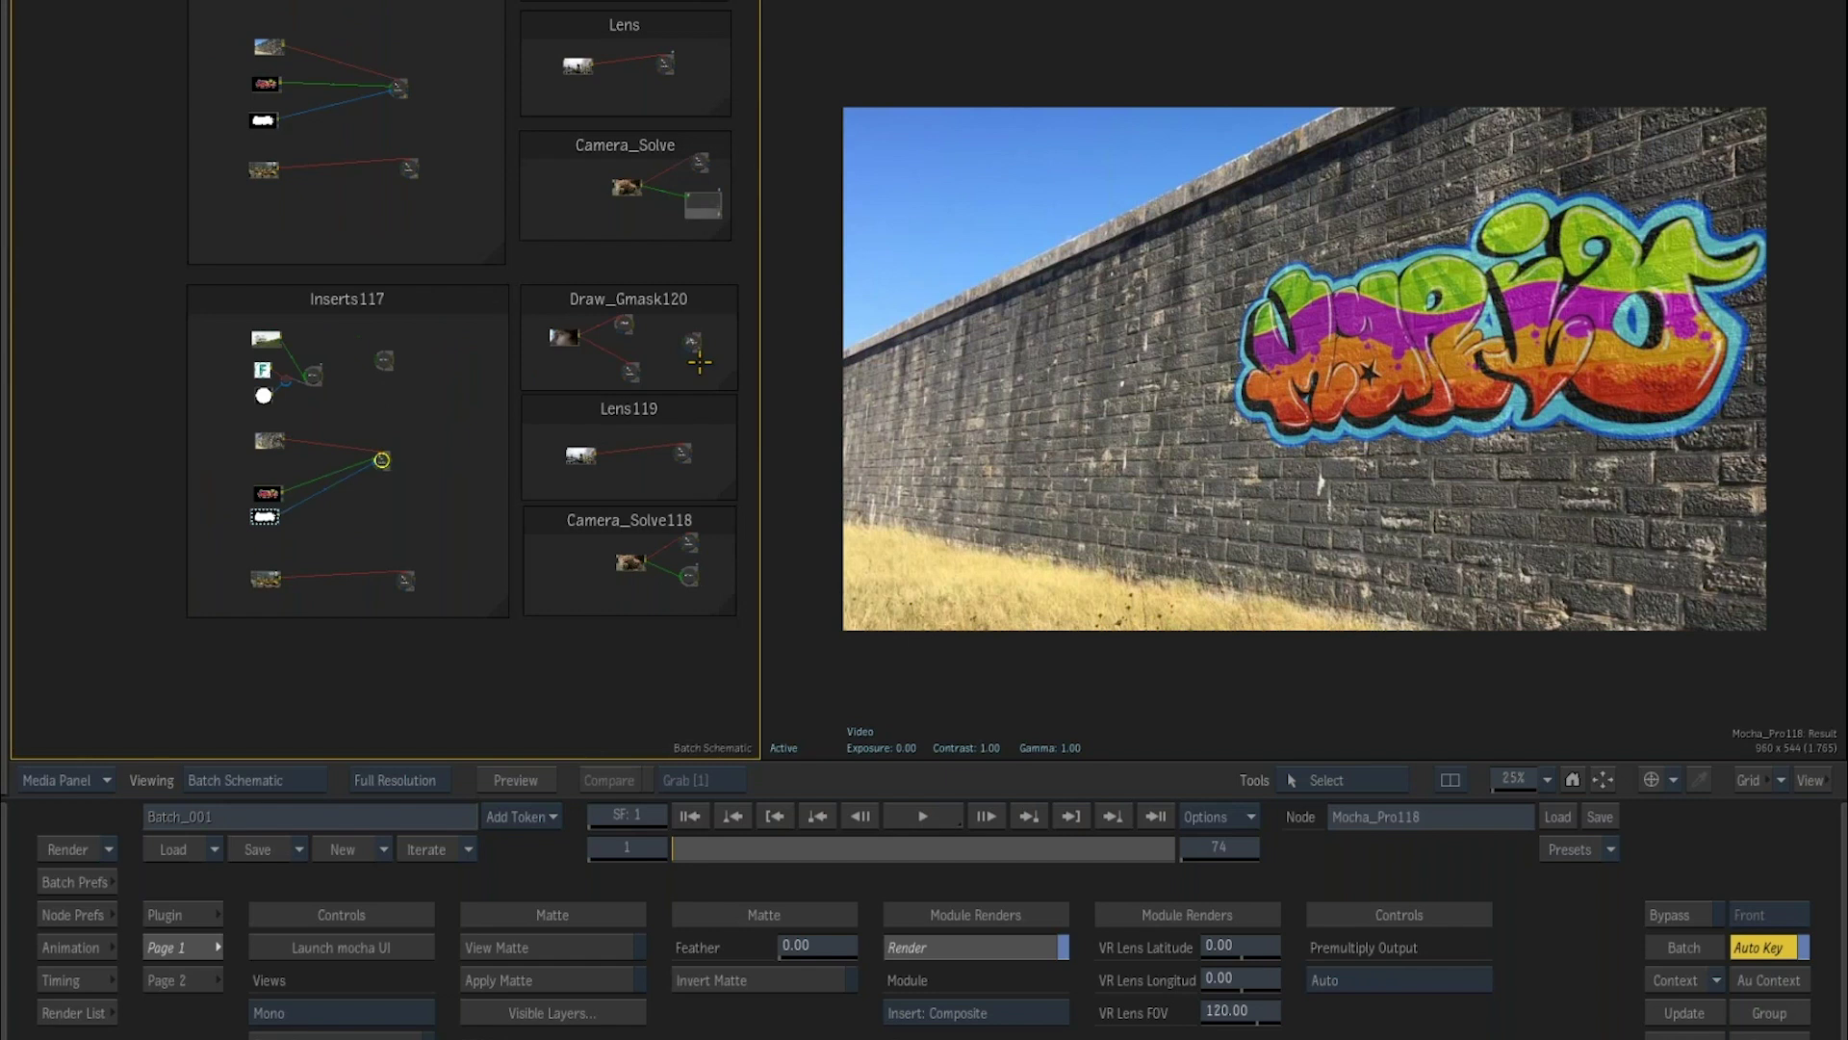
pyautogui.click(625, 321)
pyautogui.click(630, 371)
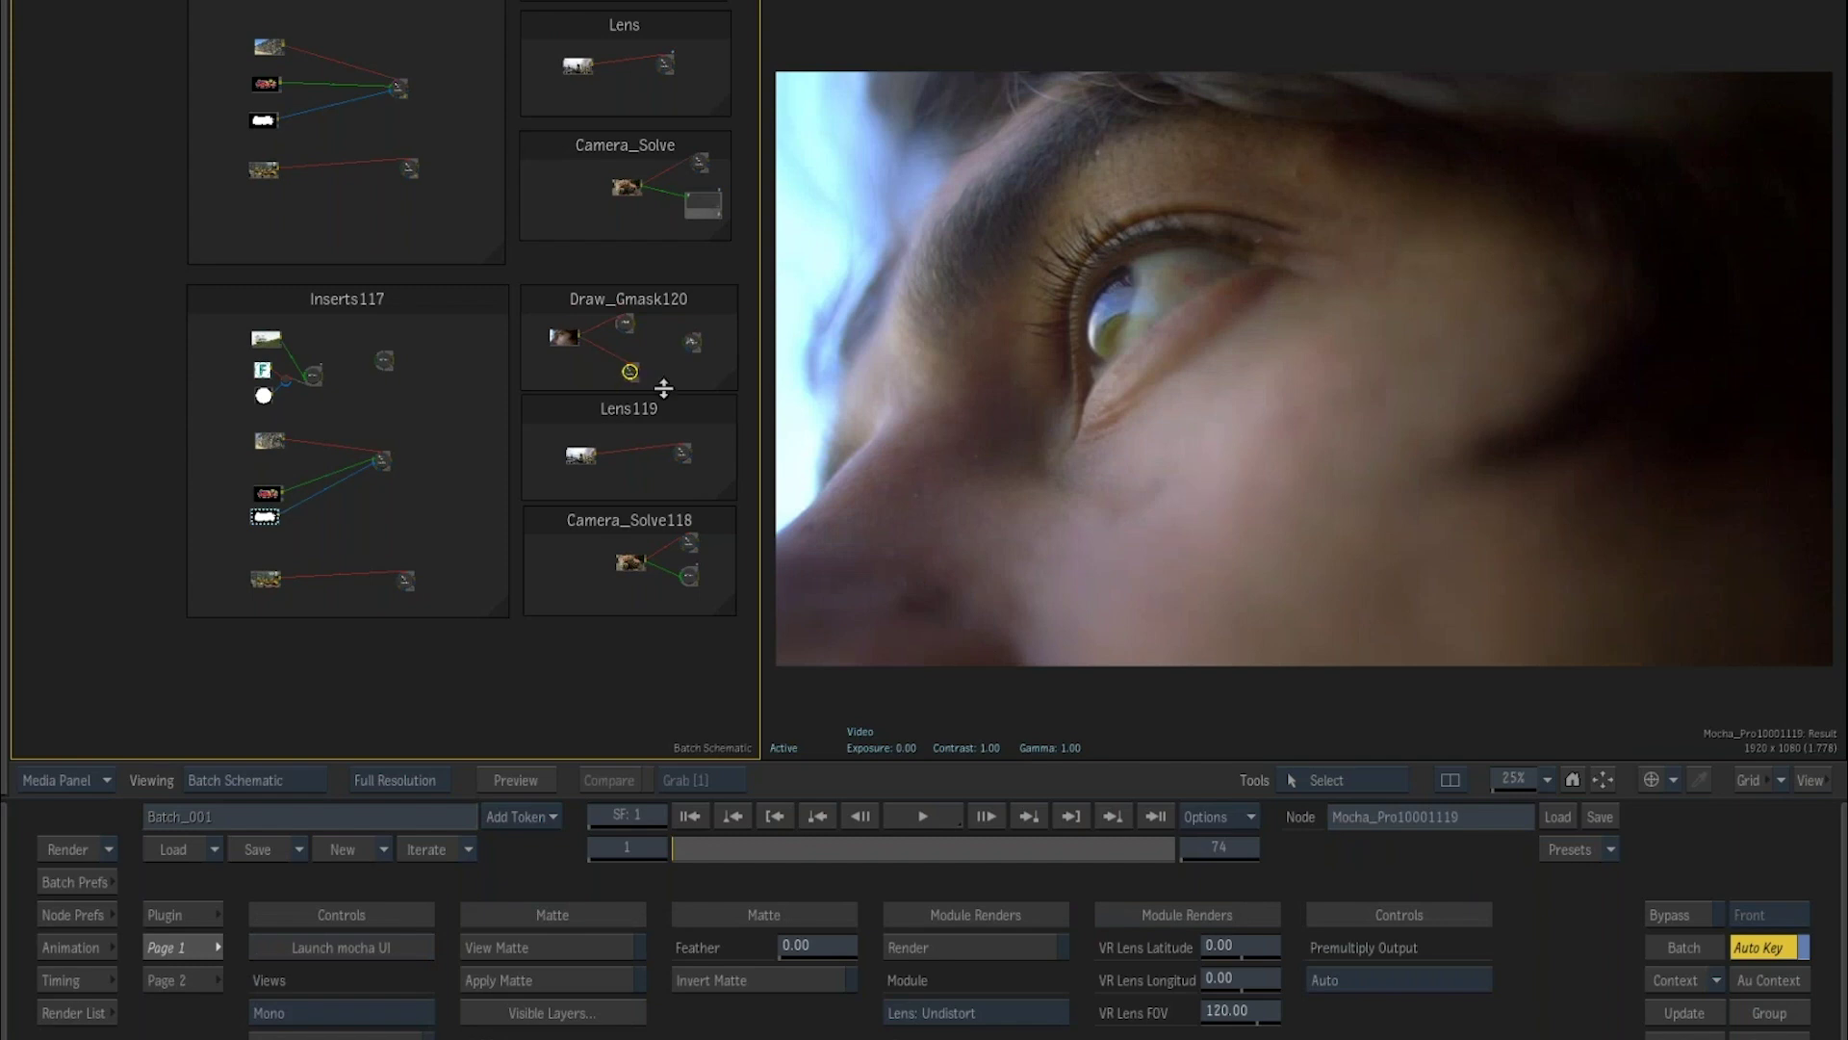
pyautogui.scroll(2, 679, 376)
pyautogui.press('f')
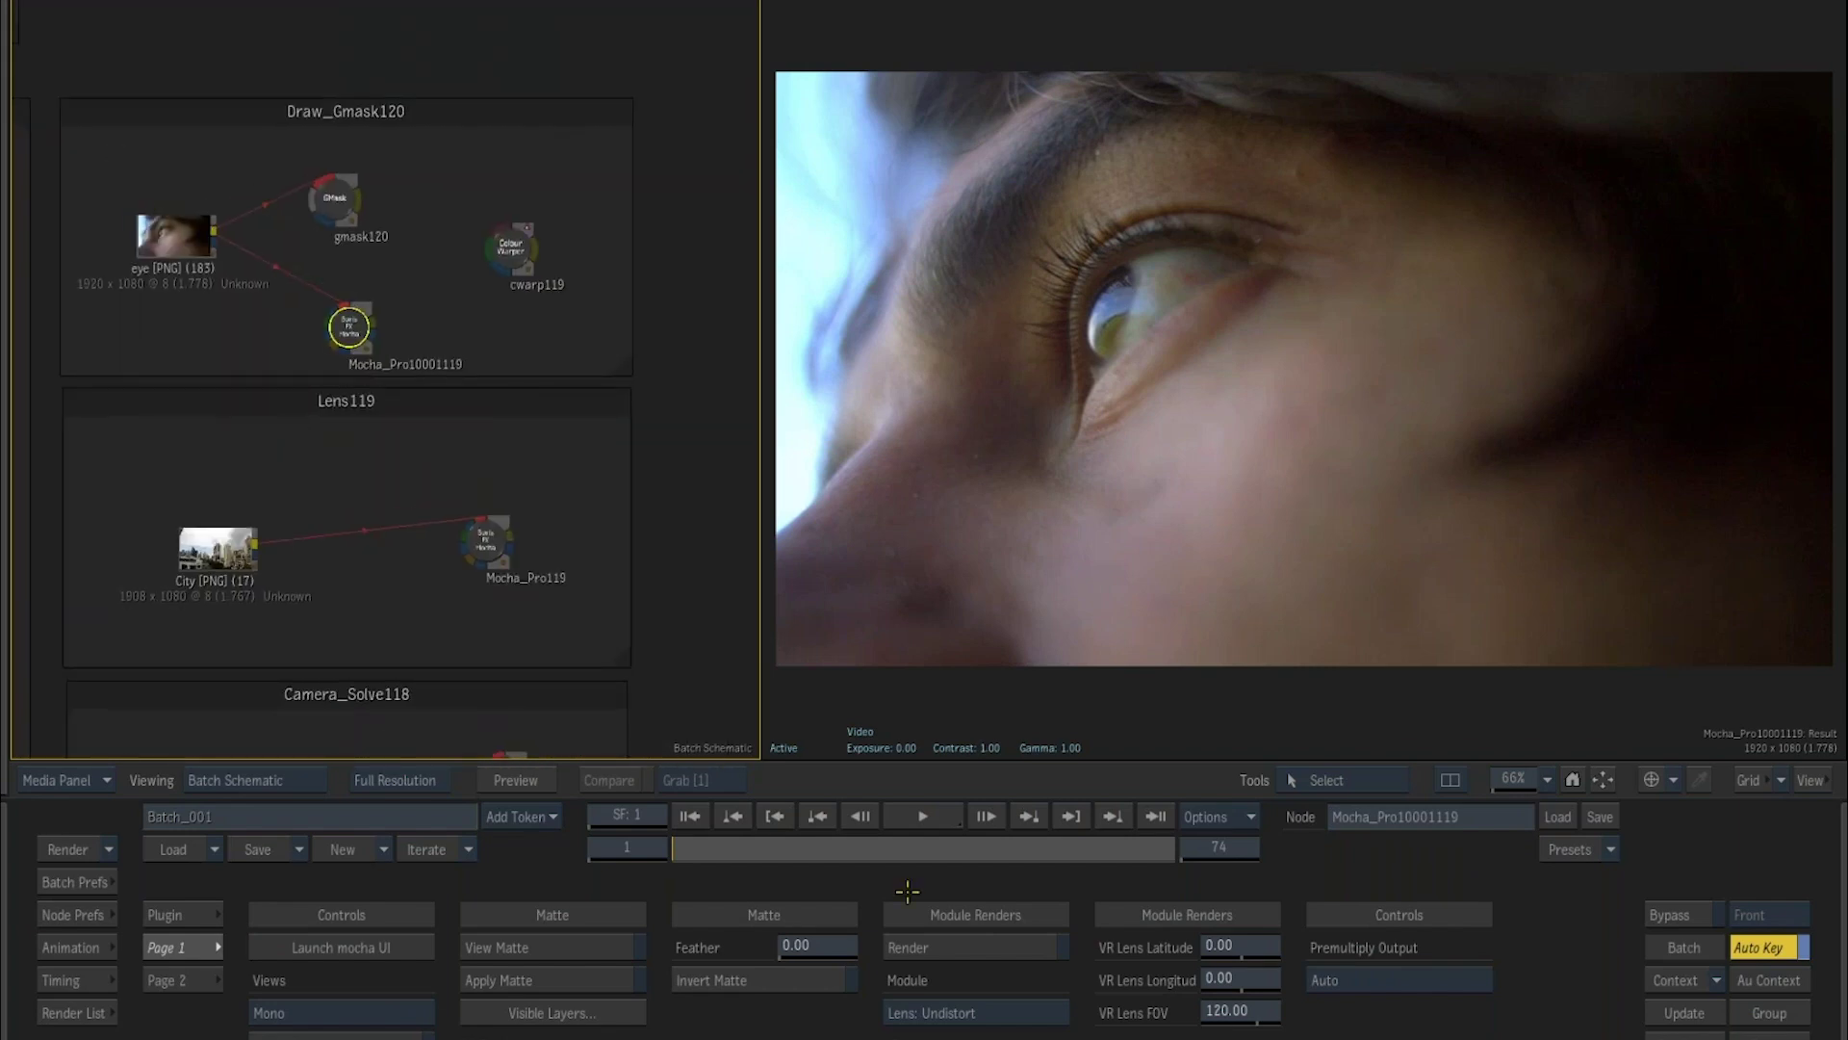
# View the eye source clip, reselect the Mocha_Pro10001119 node, and launch its Mocha UI.
pyautogui.click(173, 235)
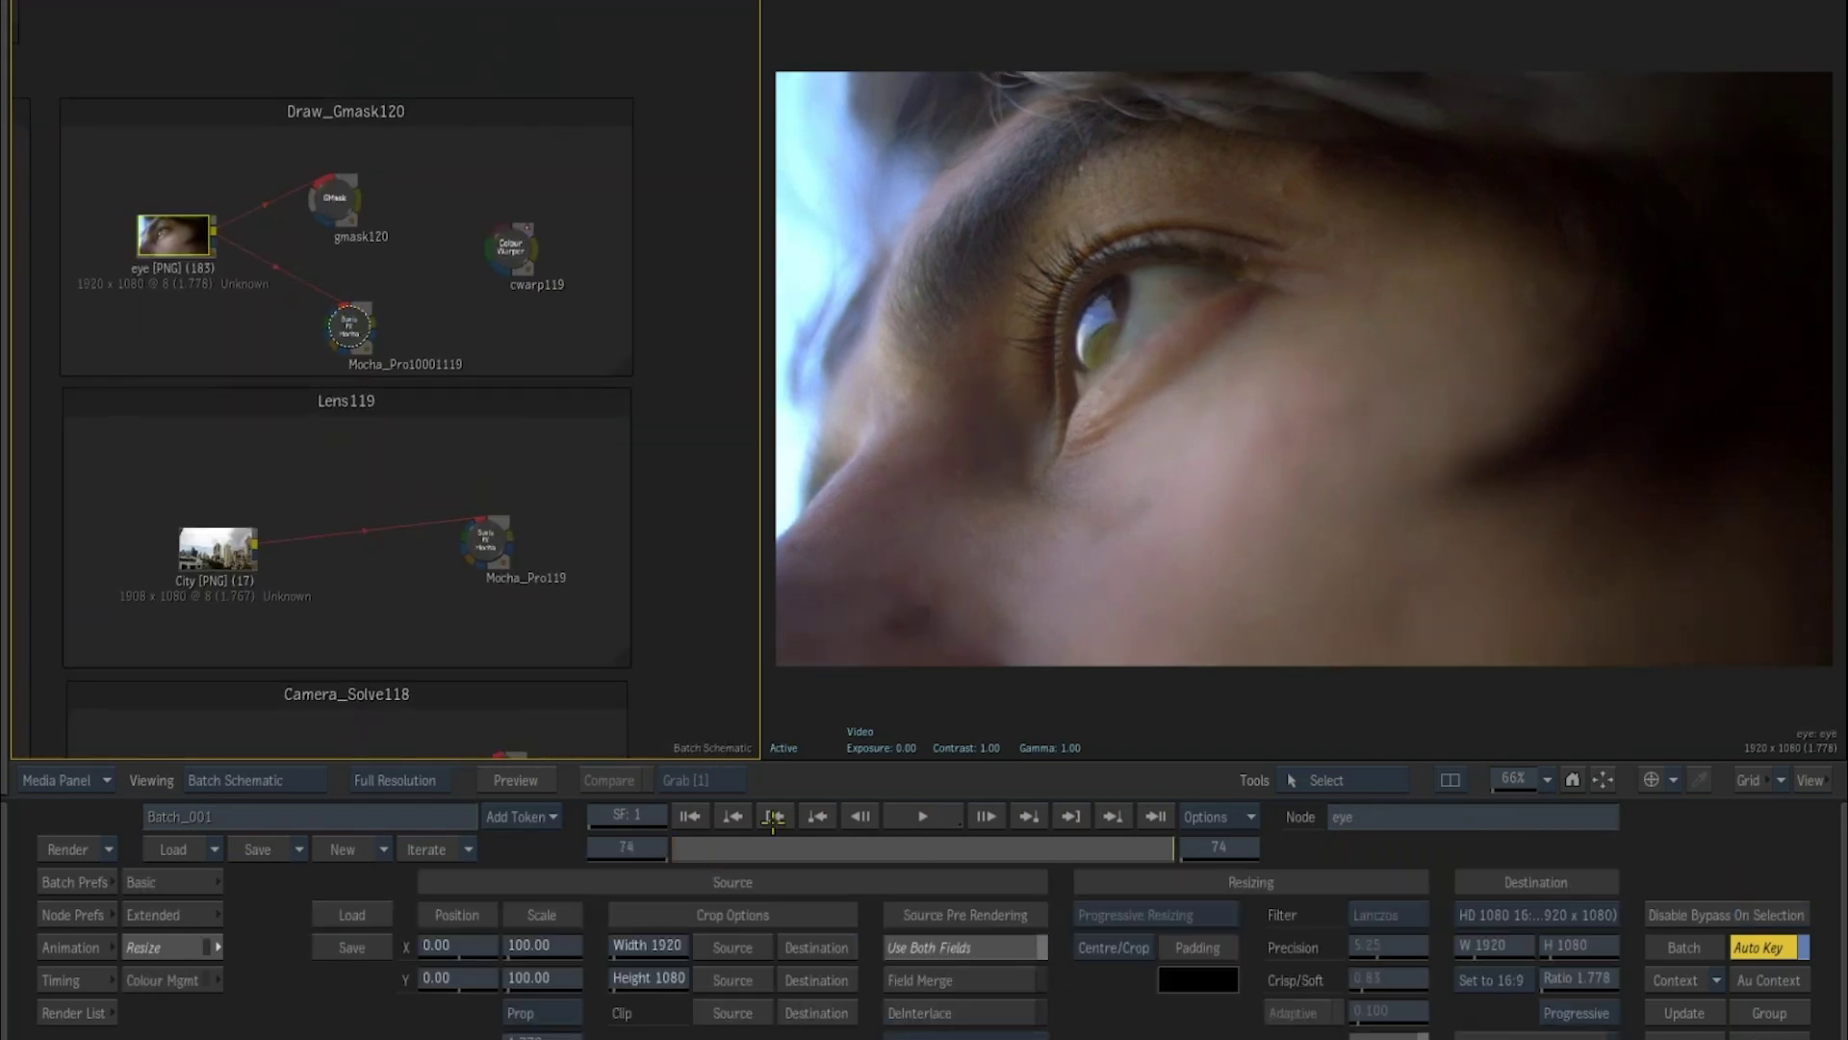
pyautogui.click(348, 326)
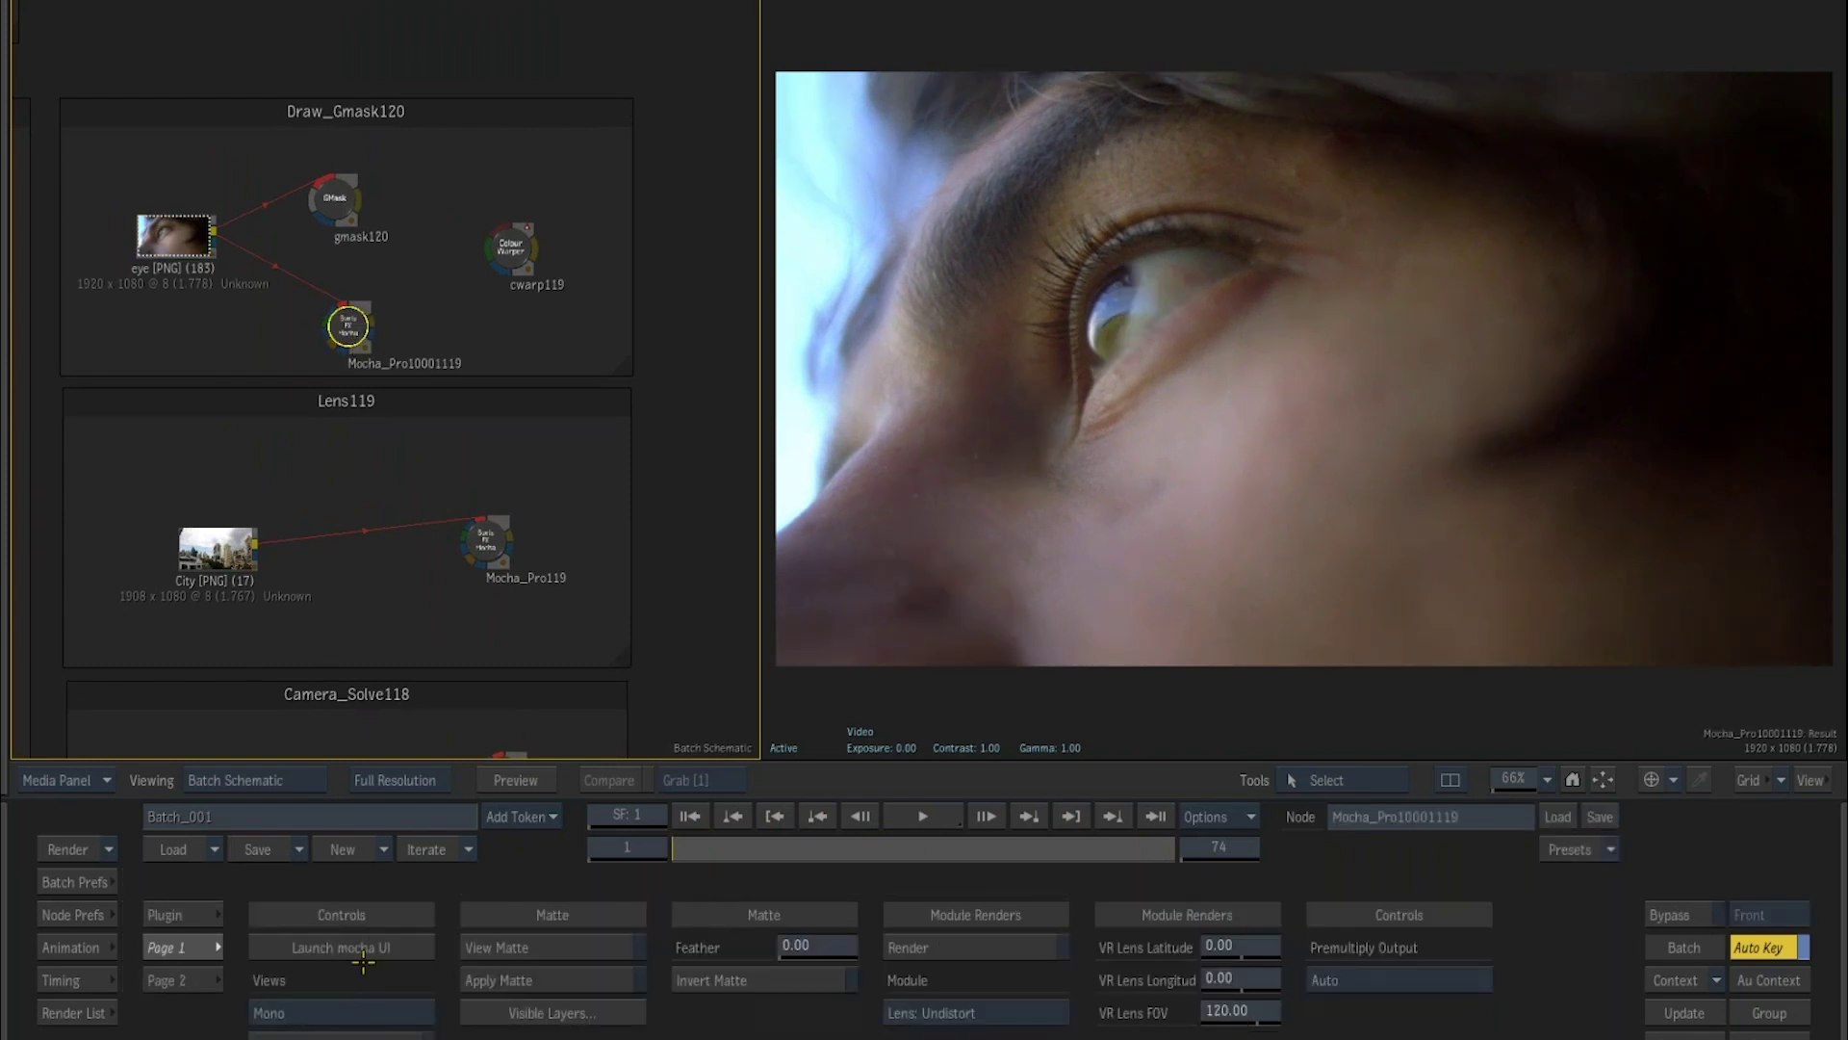
pyautogui.click(370, 948)
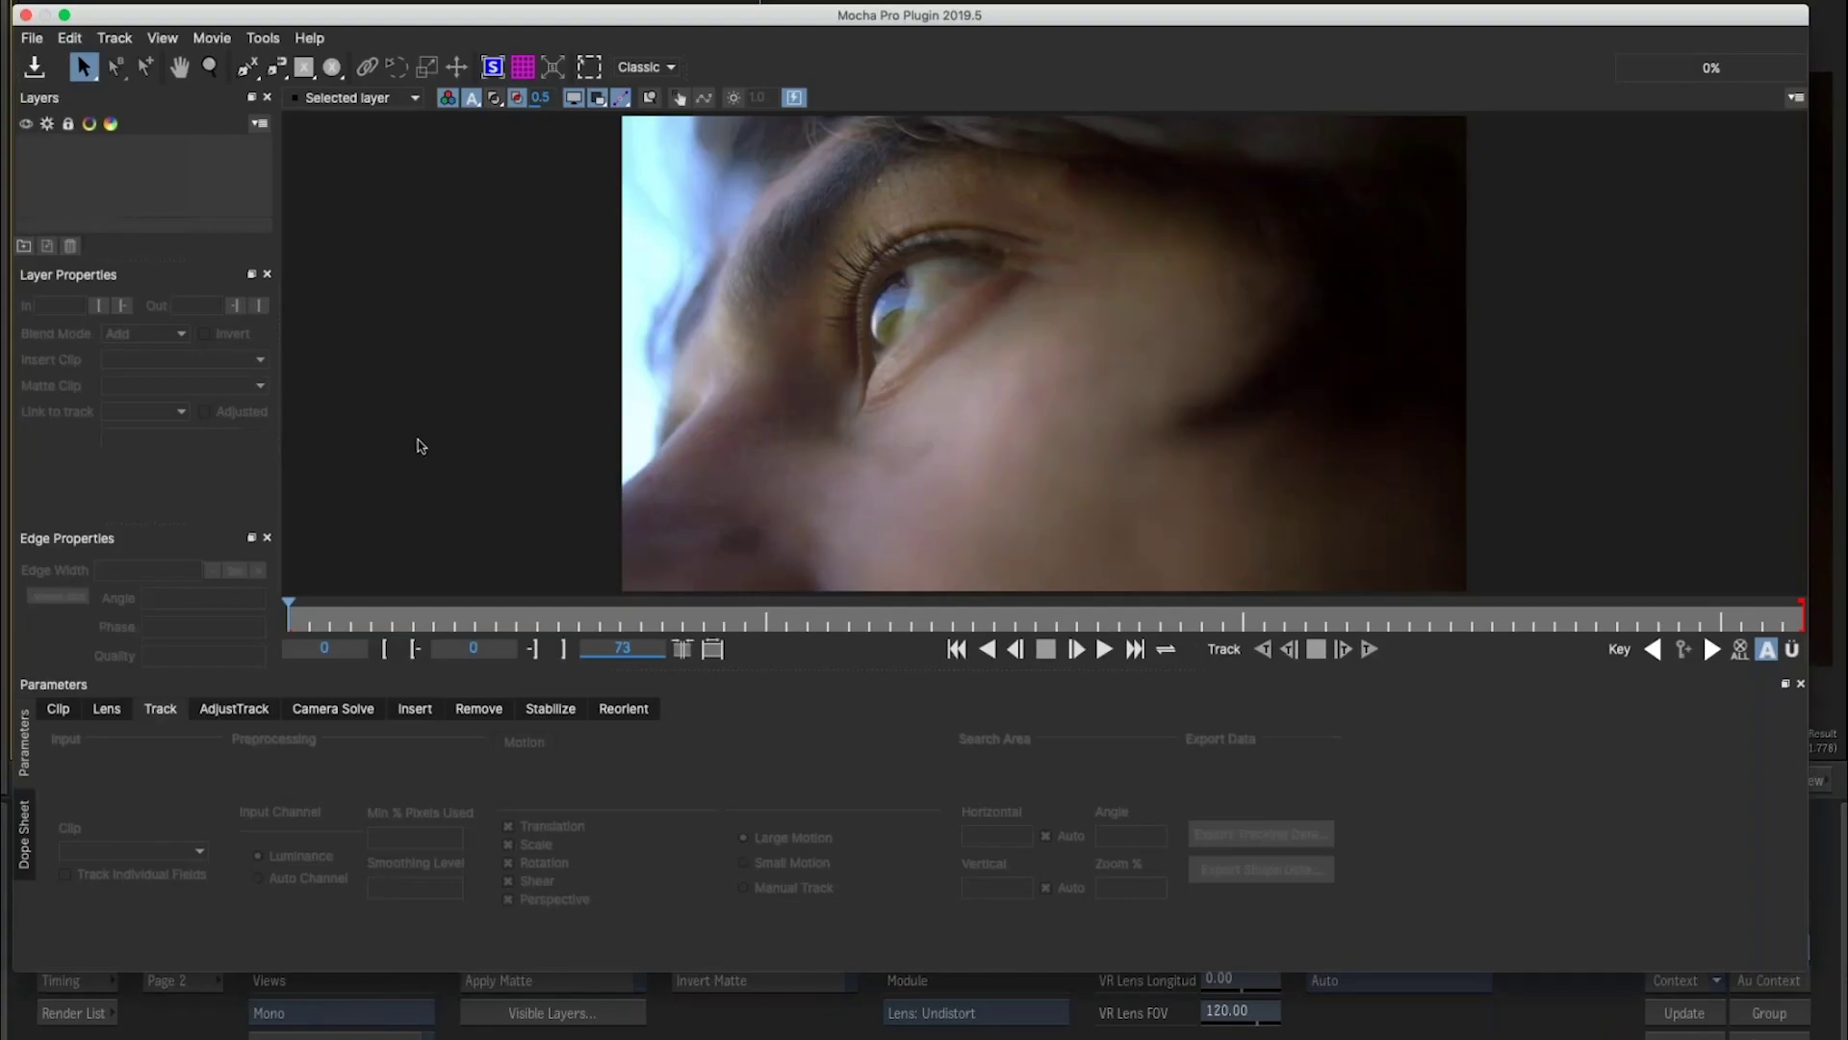
# Draw a closed freehand spline around the visible eyeball between the upper and lower lids at frame 0.
pyautogui.click(279, 70)
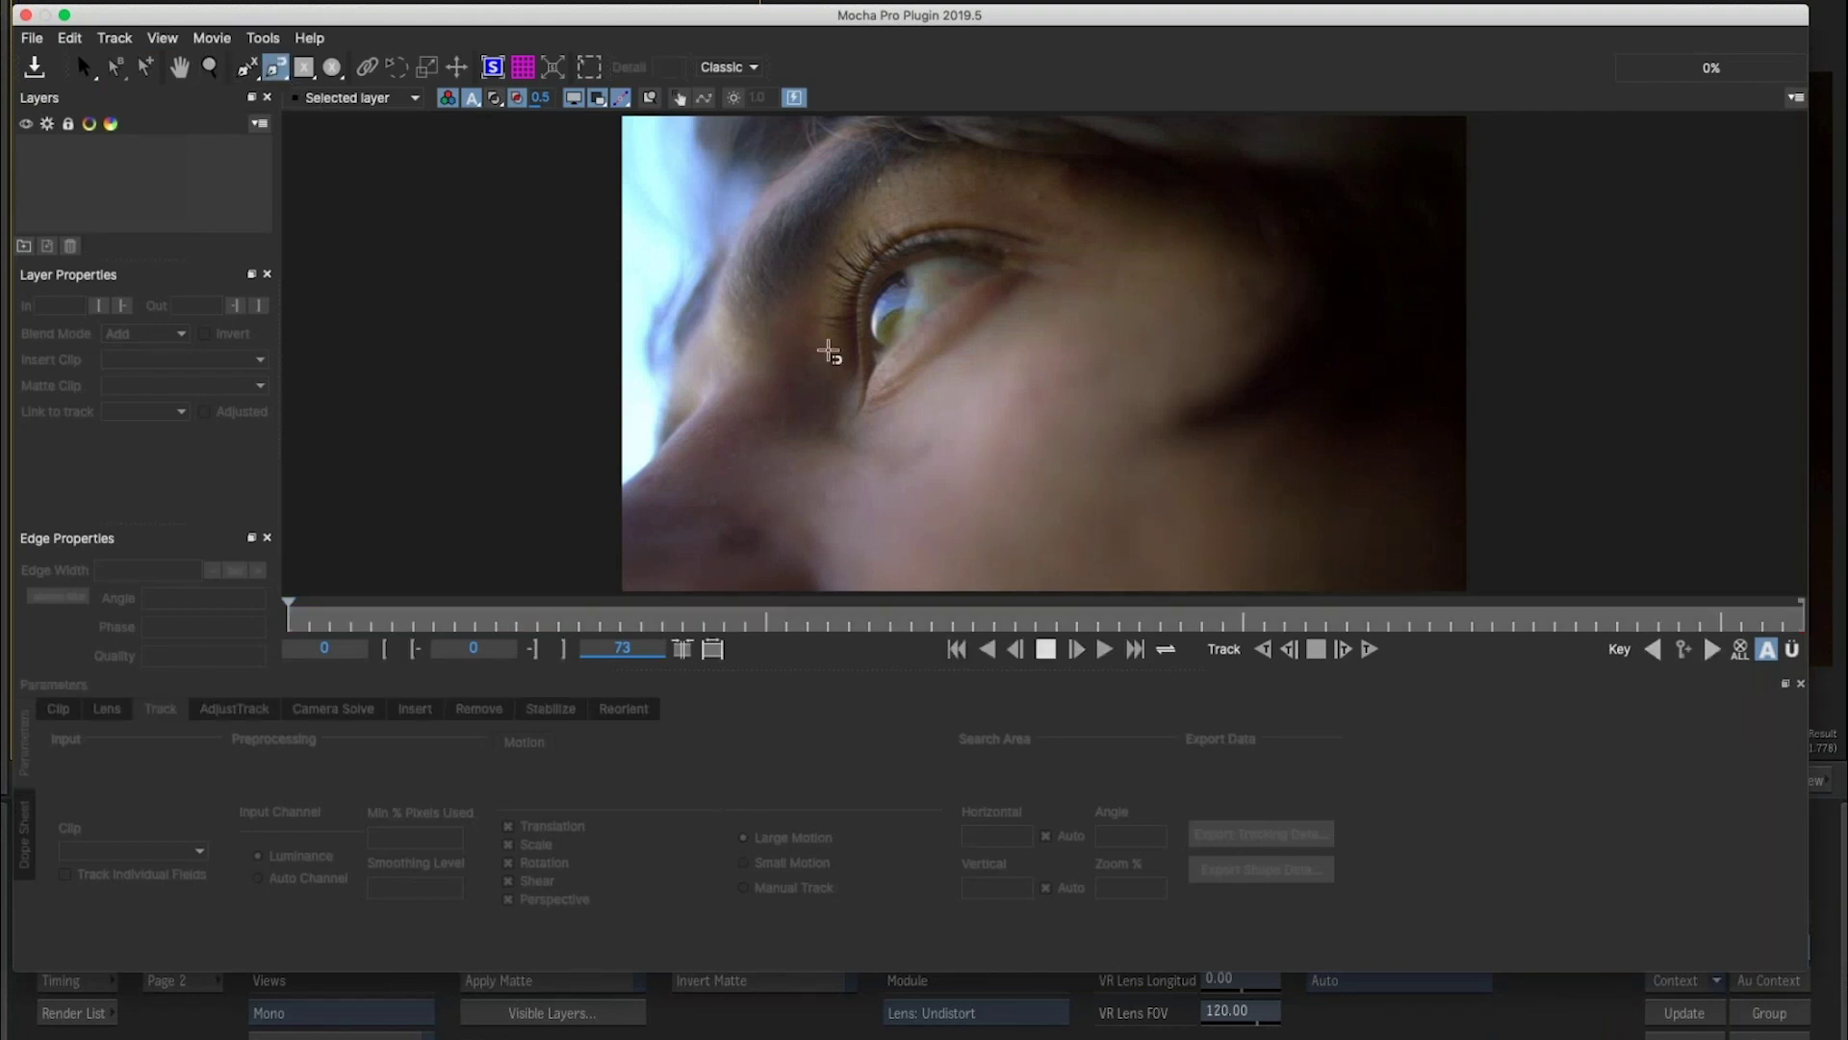
pyautogui.click(871, 375)
pyautogui.moveTo(872, 367)
pyautogui.mouseDown()
pyautogui.moveTo(993, 275)
pyautogui.moveTo(948, 253)
pyautogui.moveTo(894, 264)
pyautogui.moveTo(865, 306)
pyautogui.moveTo(885, 277)
pyautogui.mouseUp()
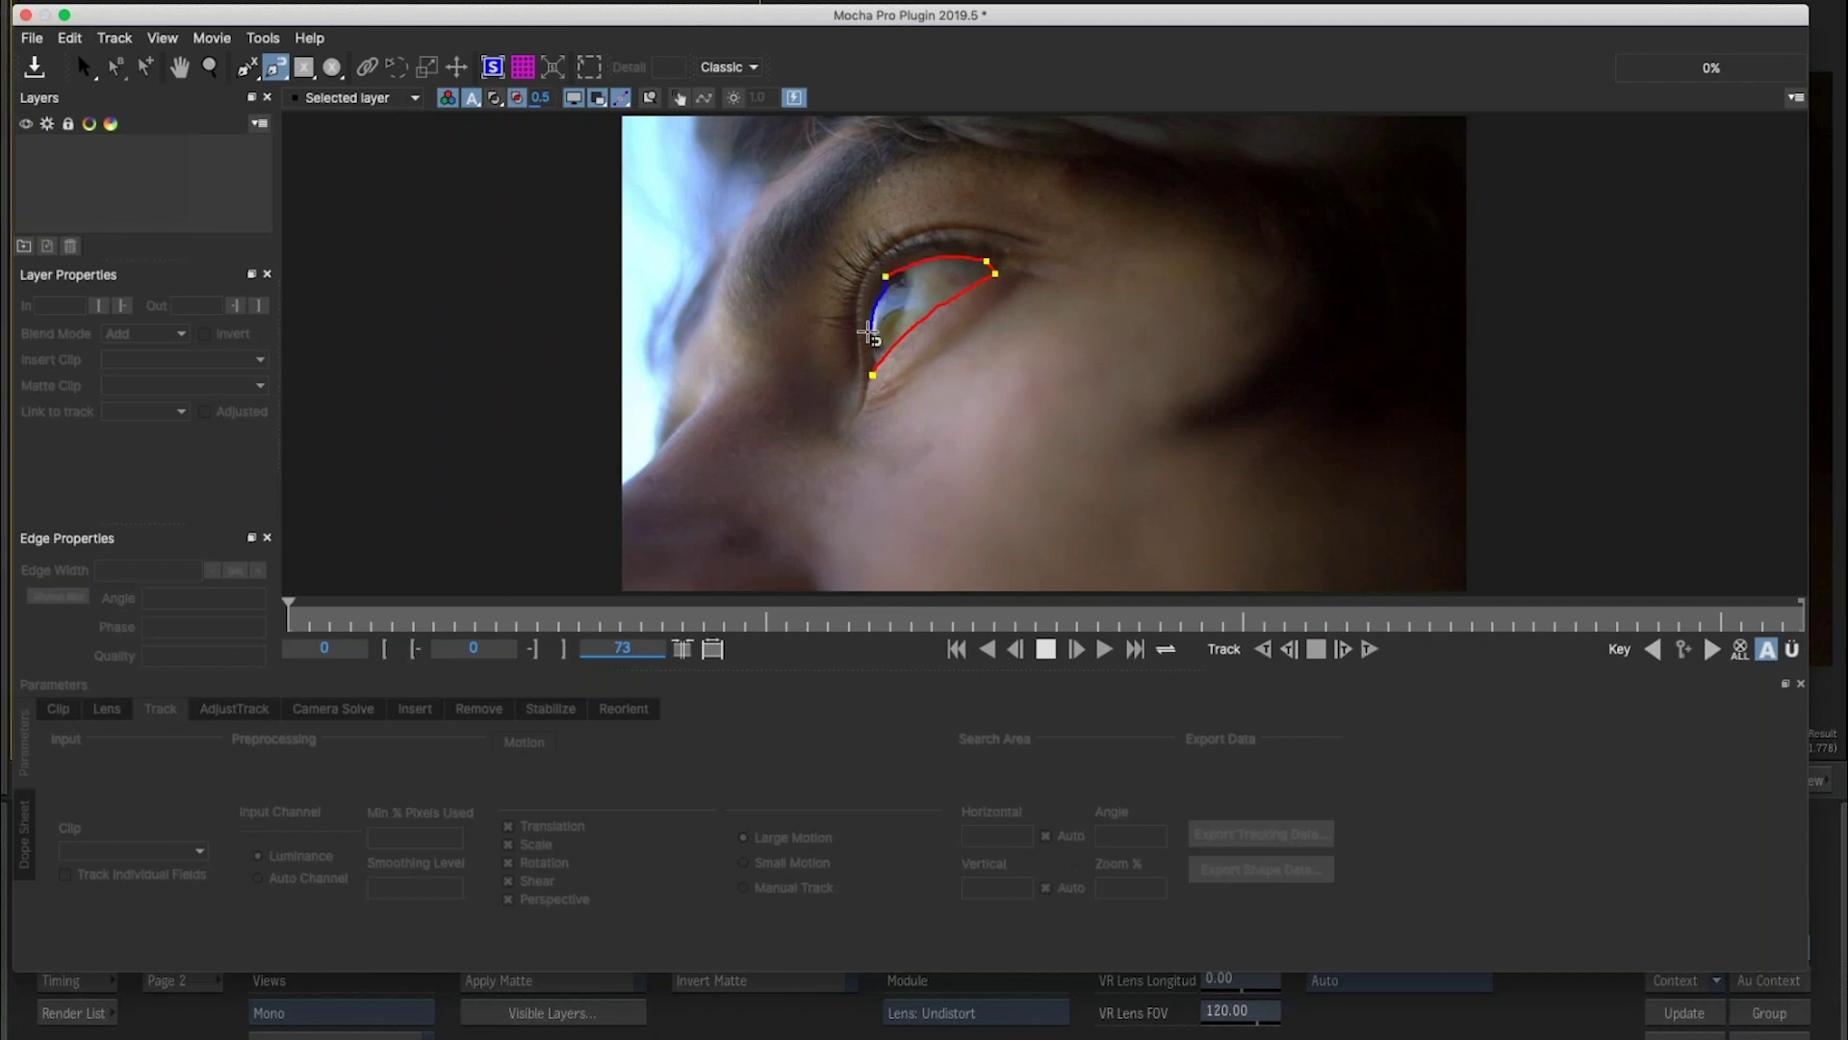
pyautogui.click(874, 293)
pyautogui.moveTo(868, 310); pyautogui.dragTo(874, 371)
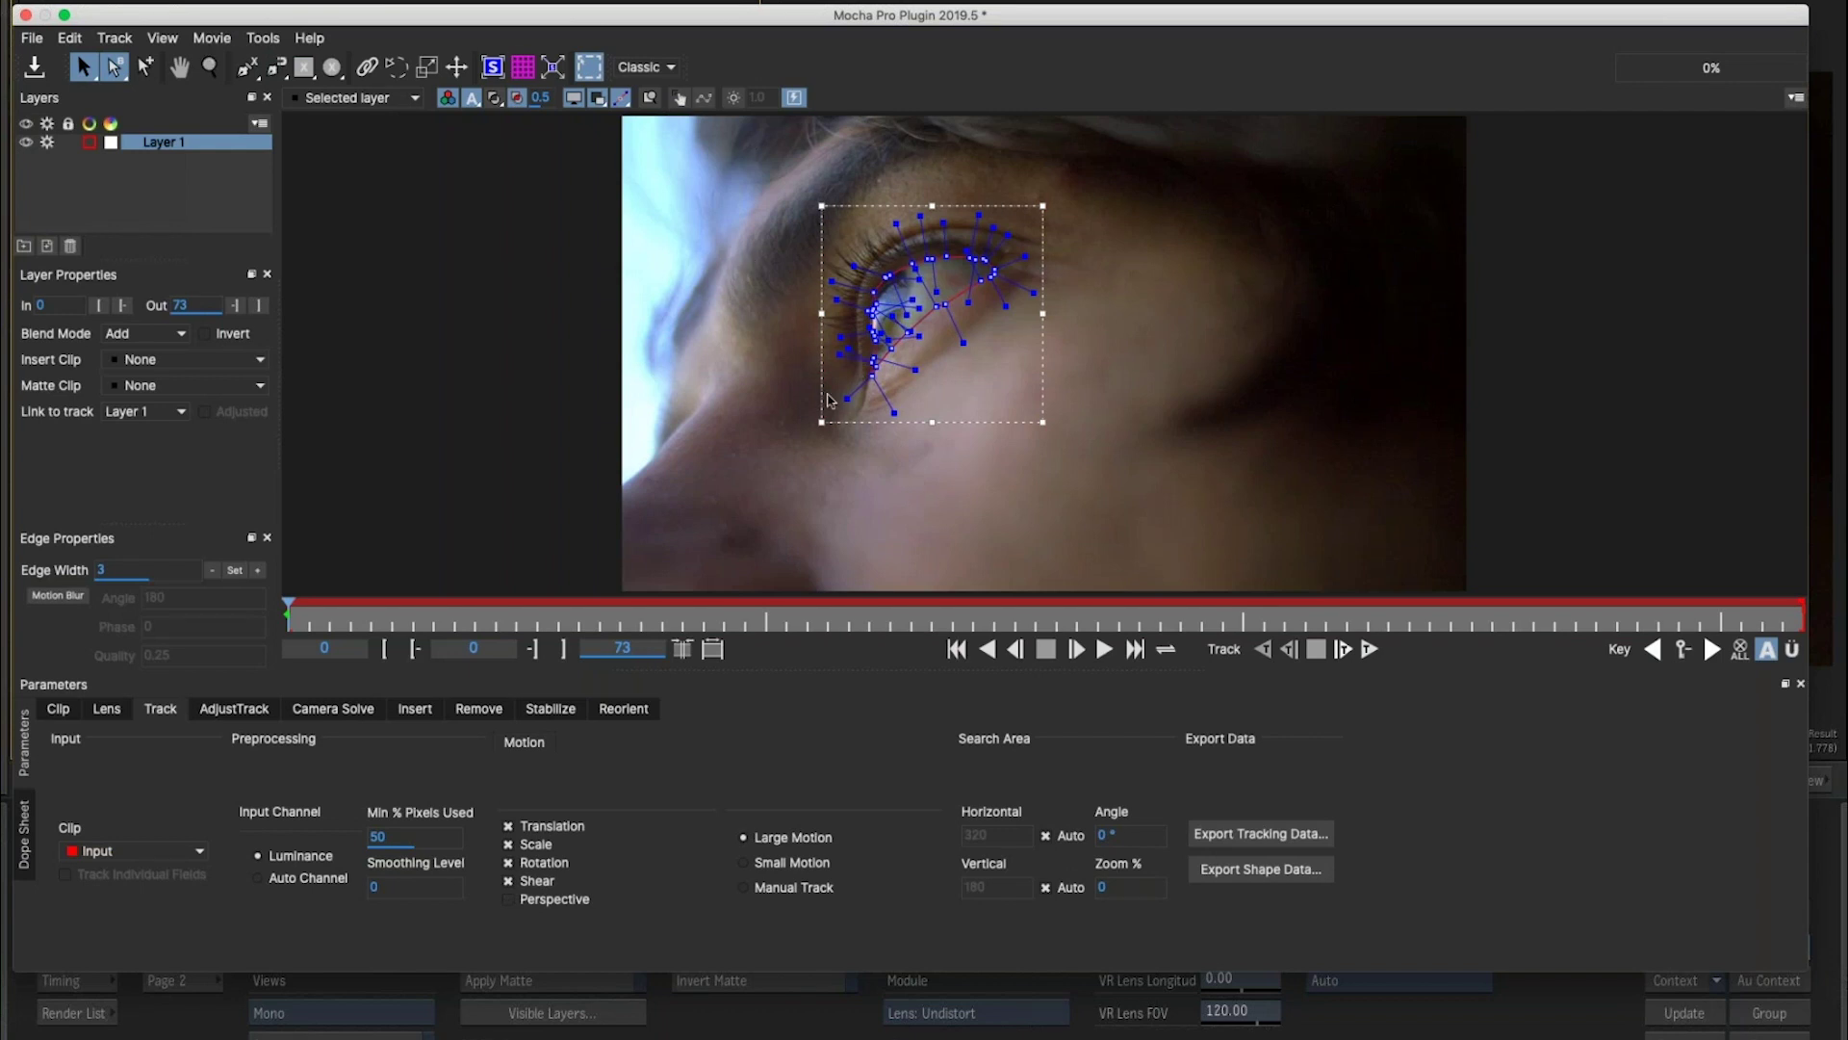
# Reduce the eye spline's Detail to 68 and shorten the handles of all its points.
pyautogui.click(276, 68)
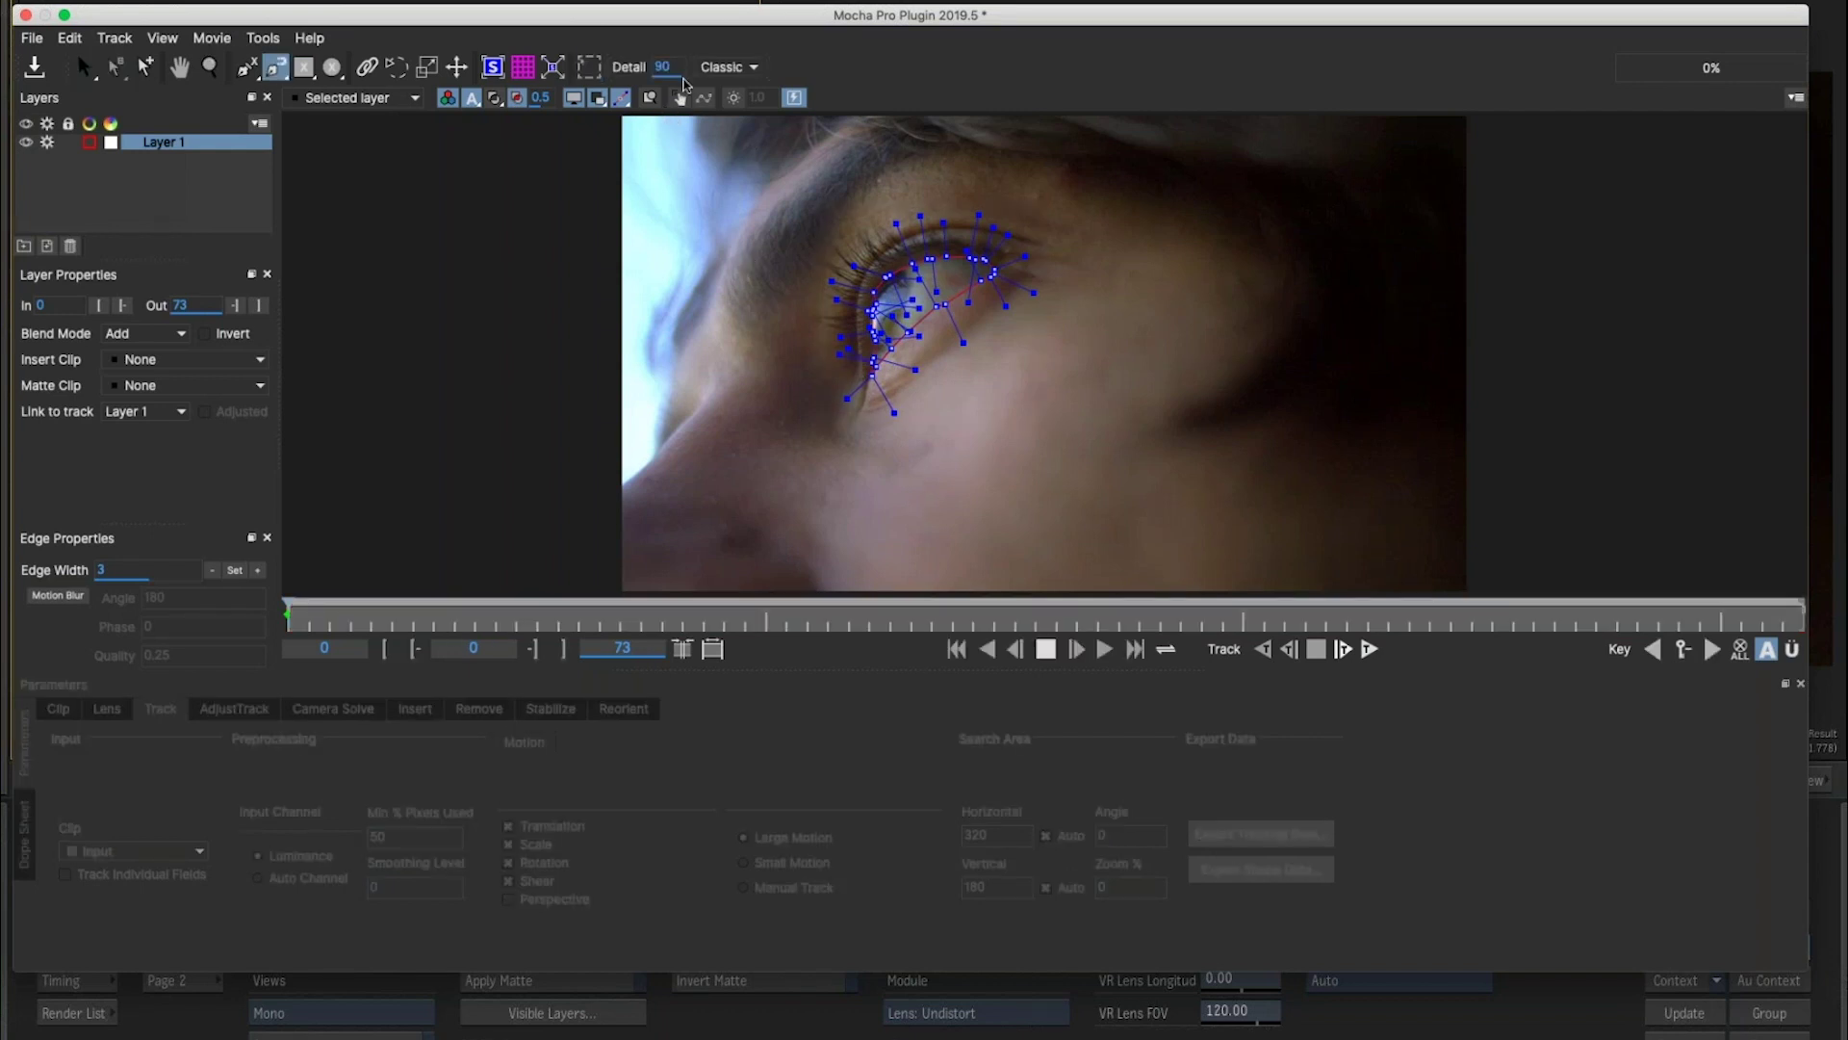
pyautogui.moveTo(665, 72); pyautogui.dragTo(832, 168)
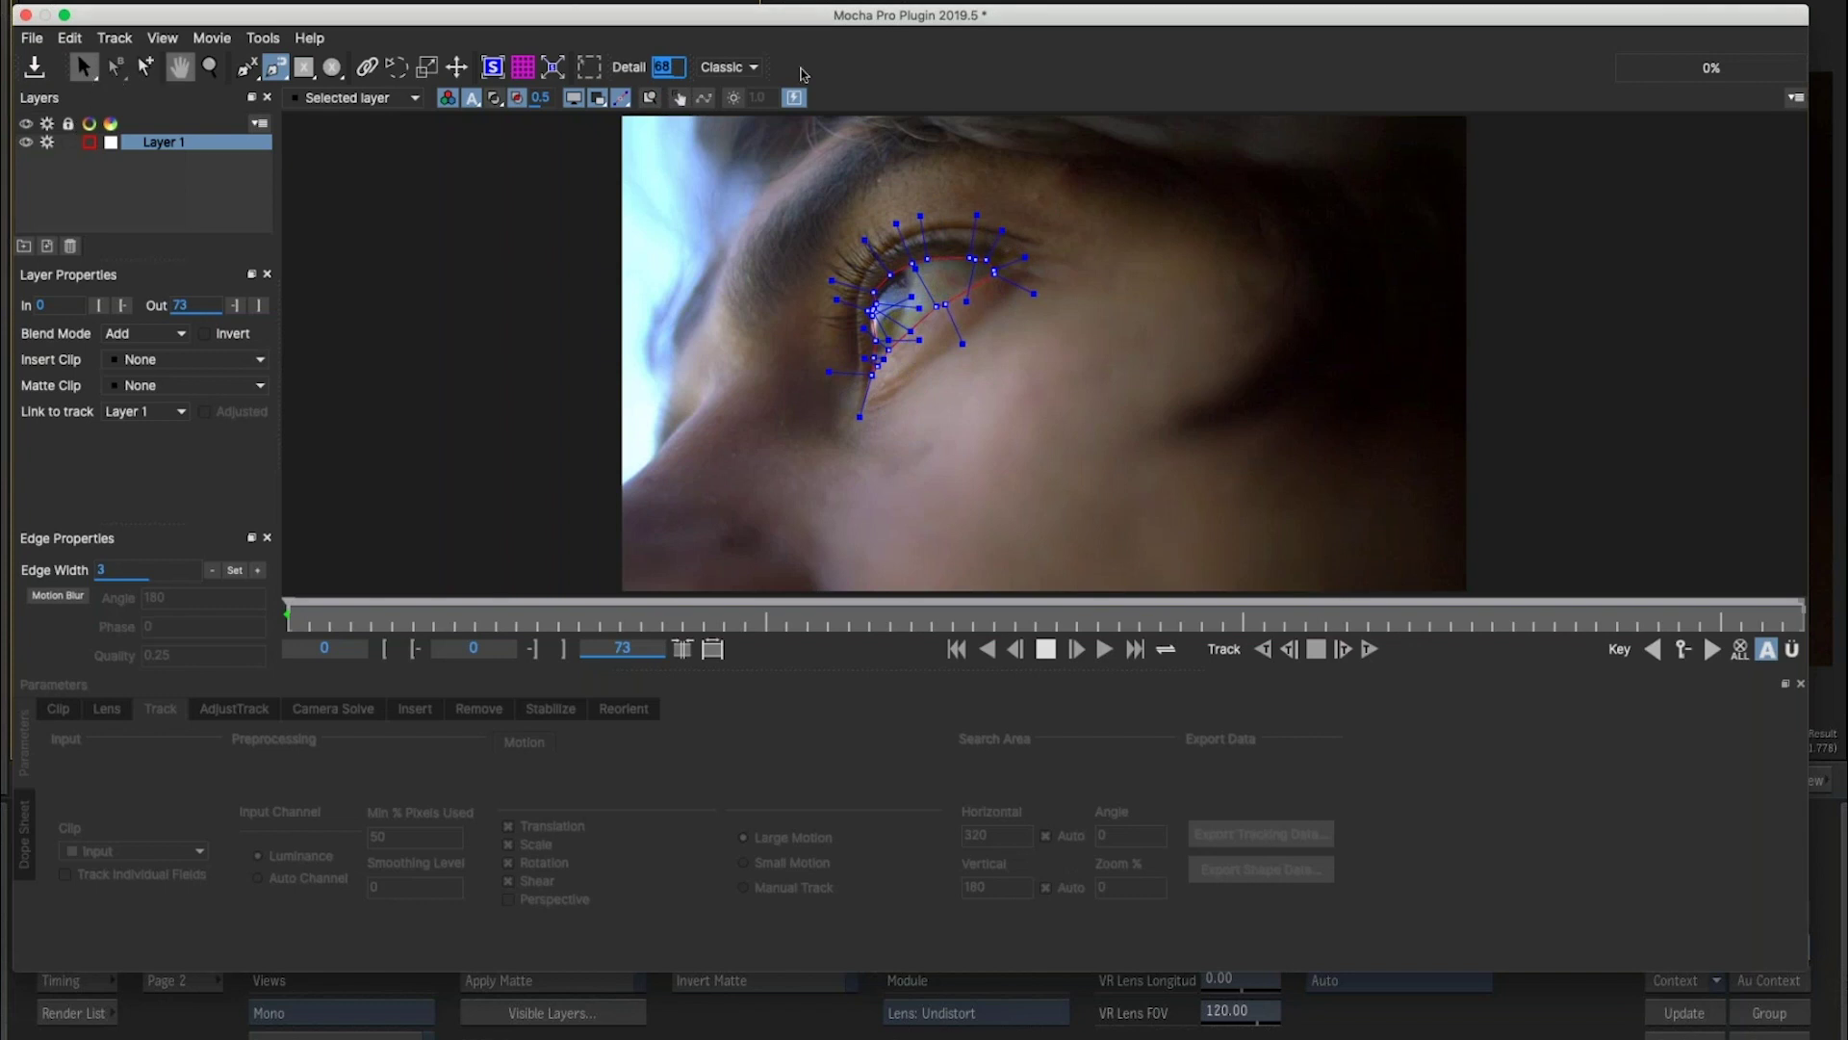
pyautogui.press('s')
pyautogui.moveTo(990, 239); pyautogui.dragTo(990, 237)
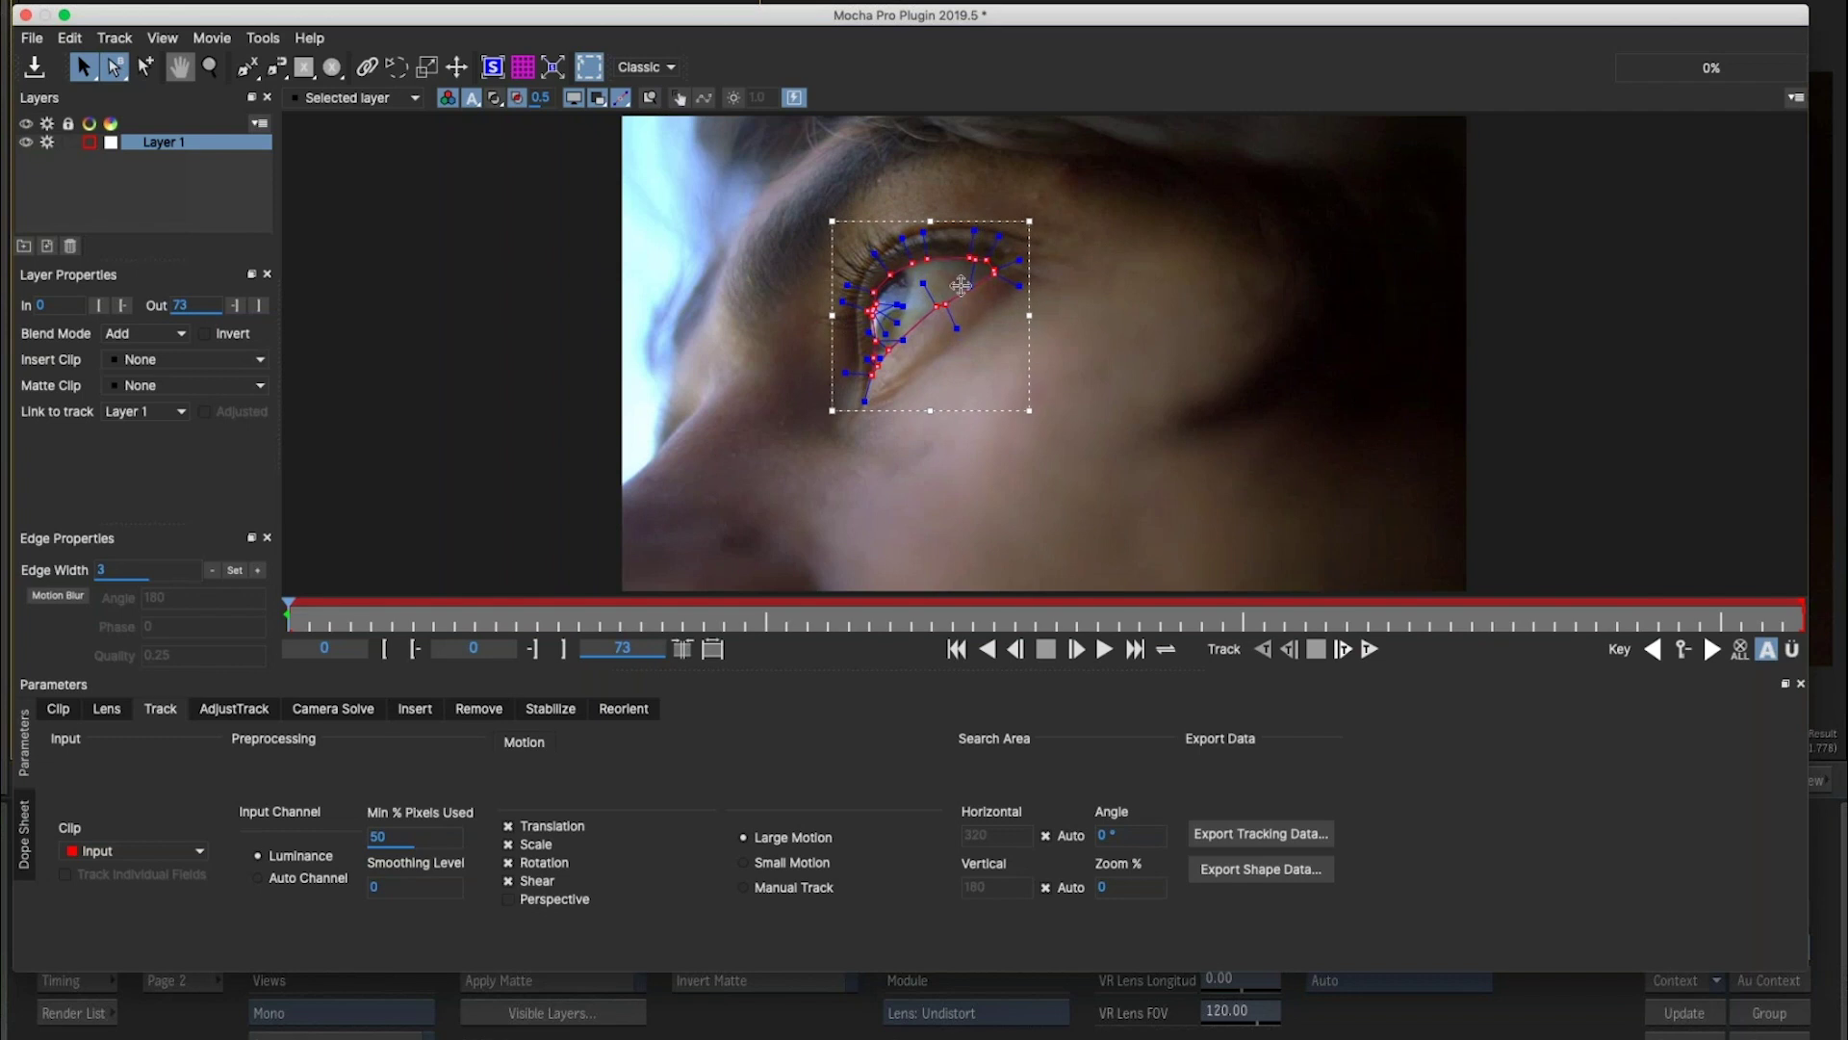
# Track Layer 1 forward, pausing at frame 20 to adjust the shape's lower-lid edge before resuming the track.
pyautogui.click(1372, 651)
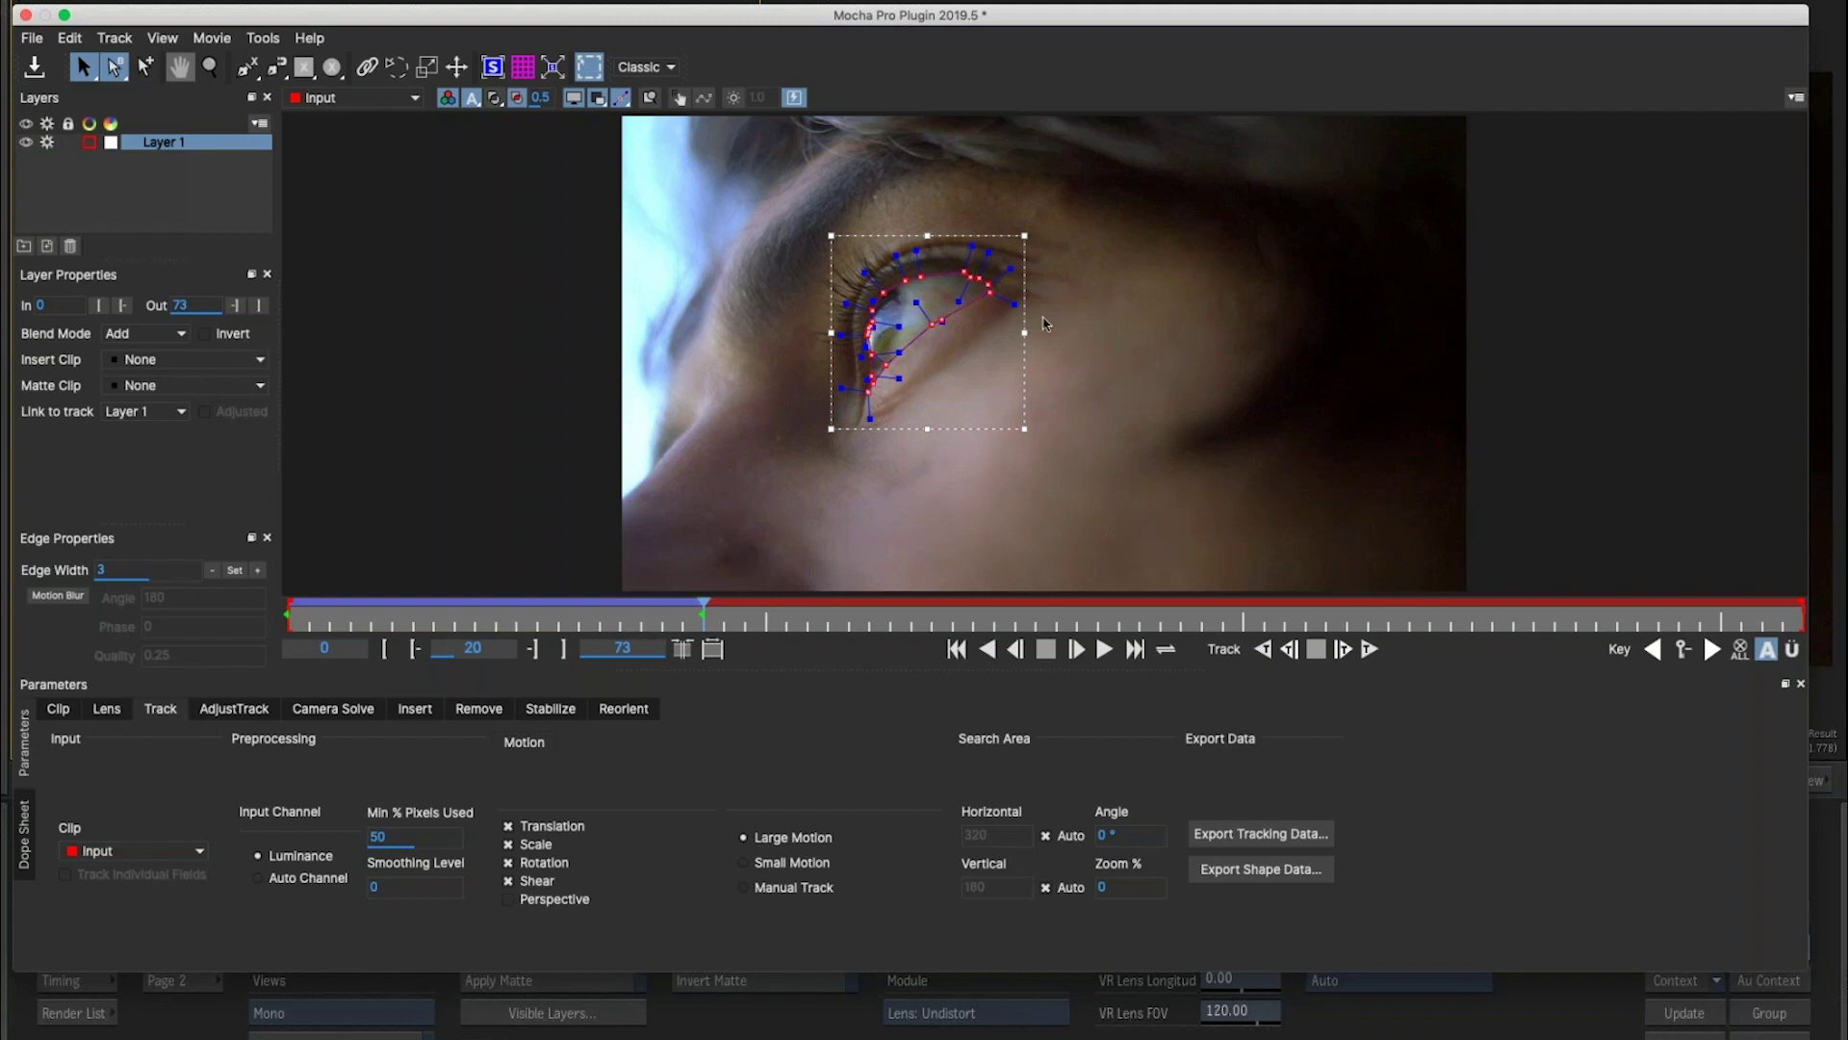
pyautogui.press('super+shift+a')
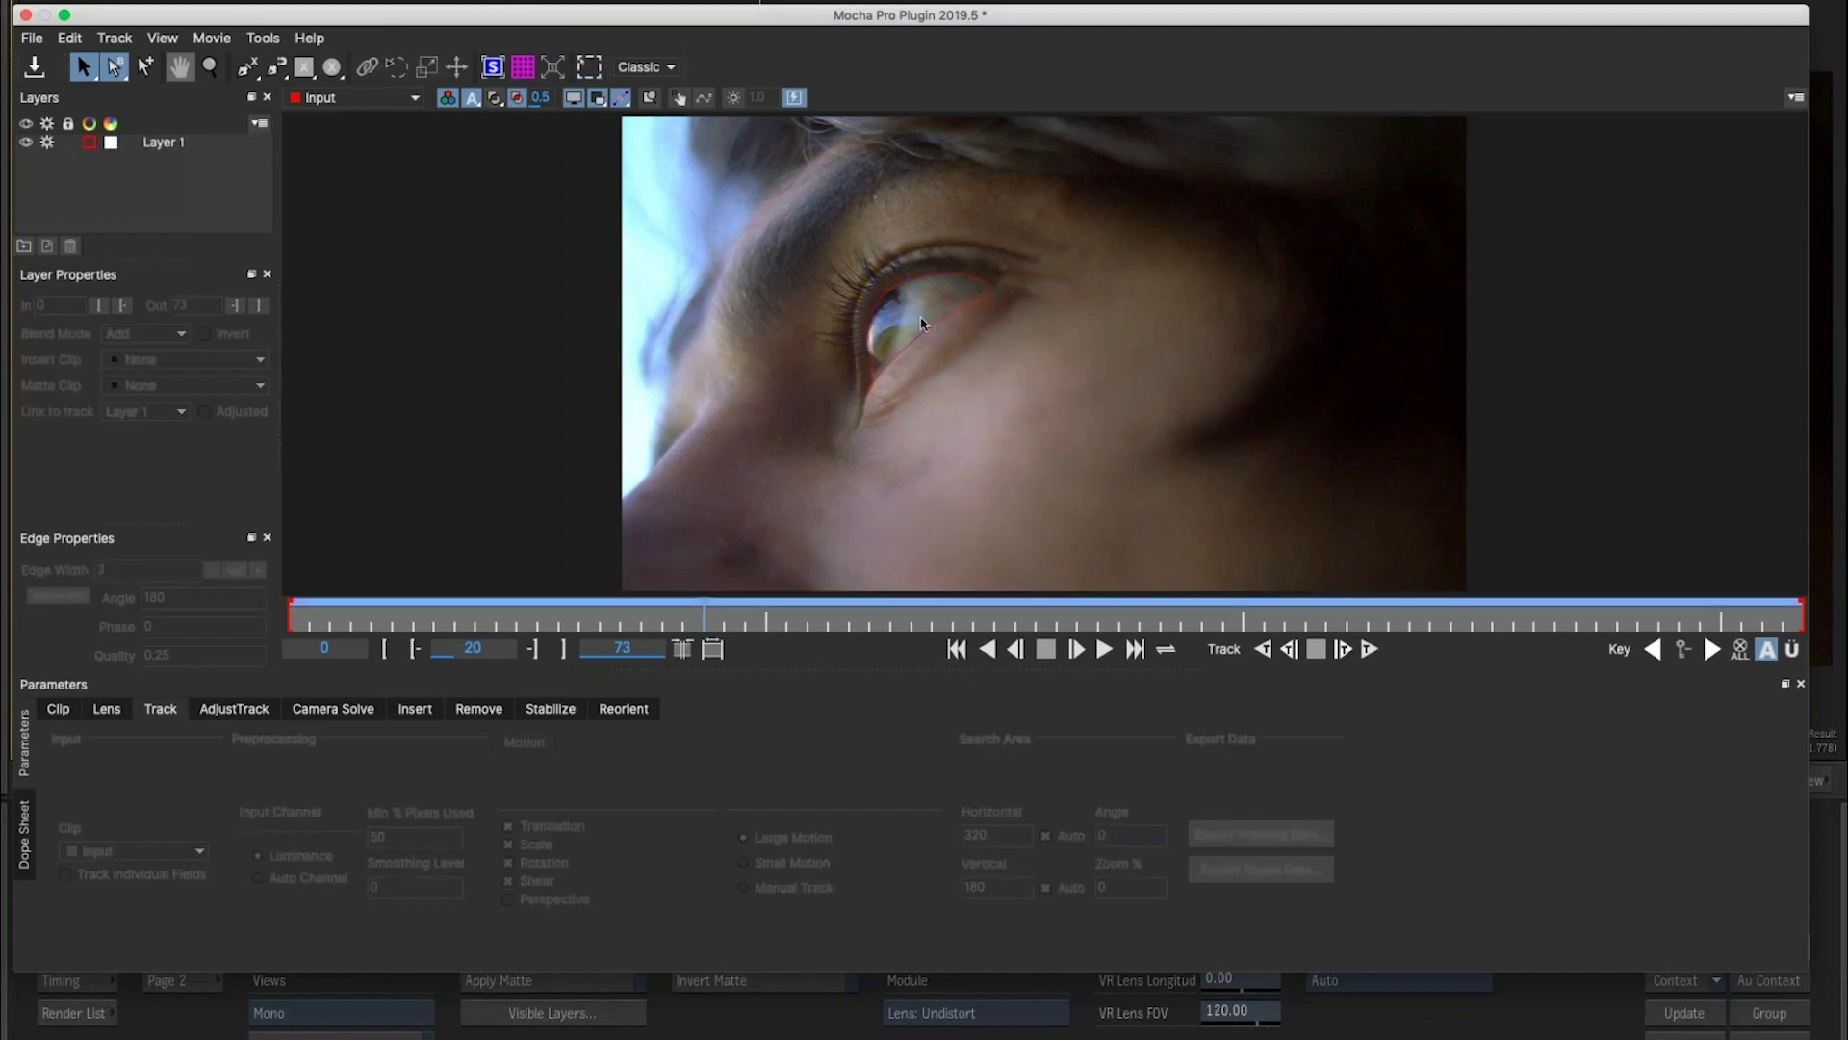
pyautogui.click(924, 338)
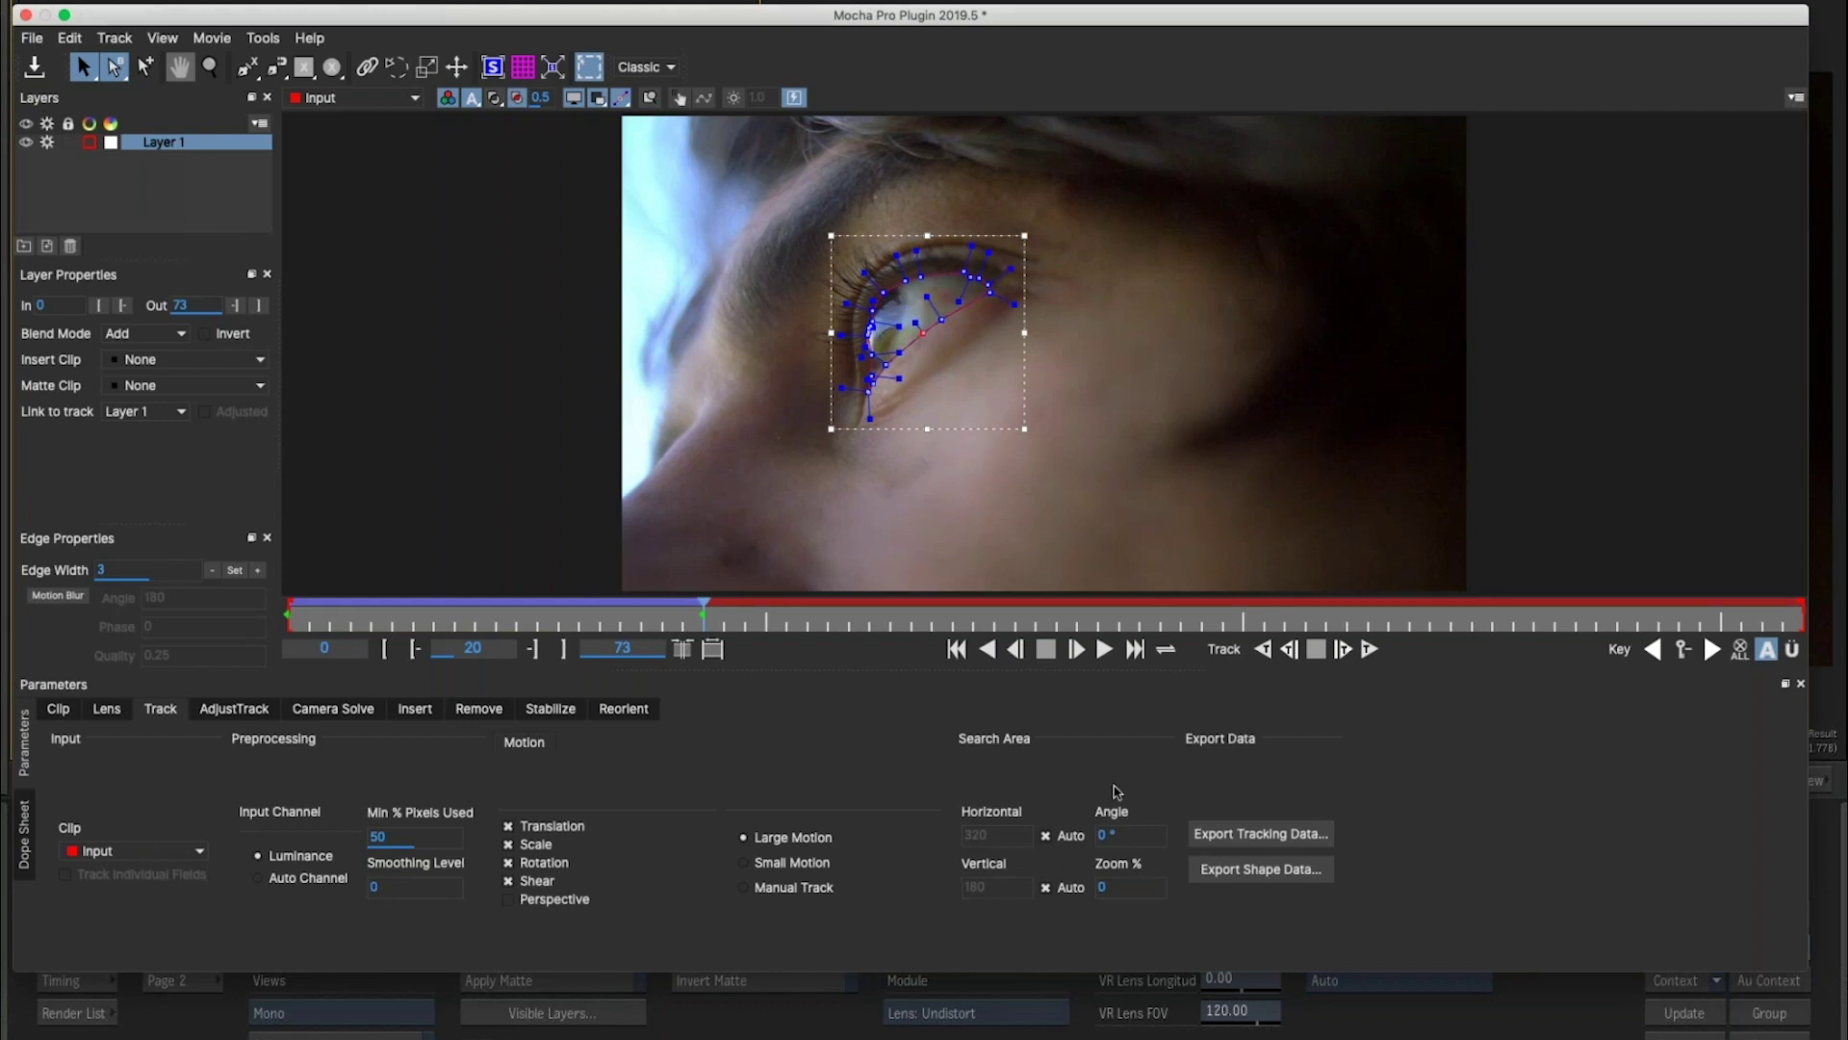
pyautogui.click(1369, 649)
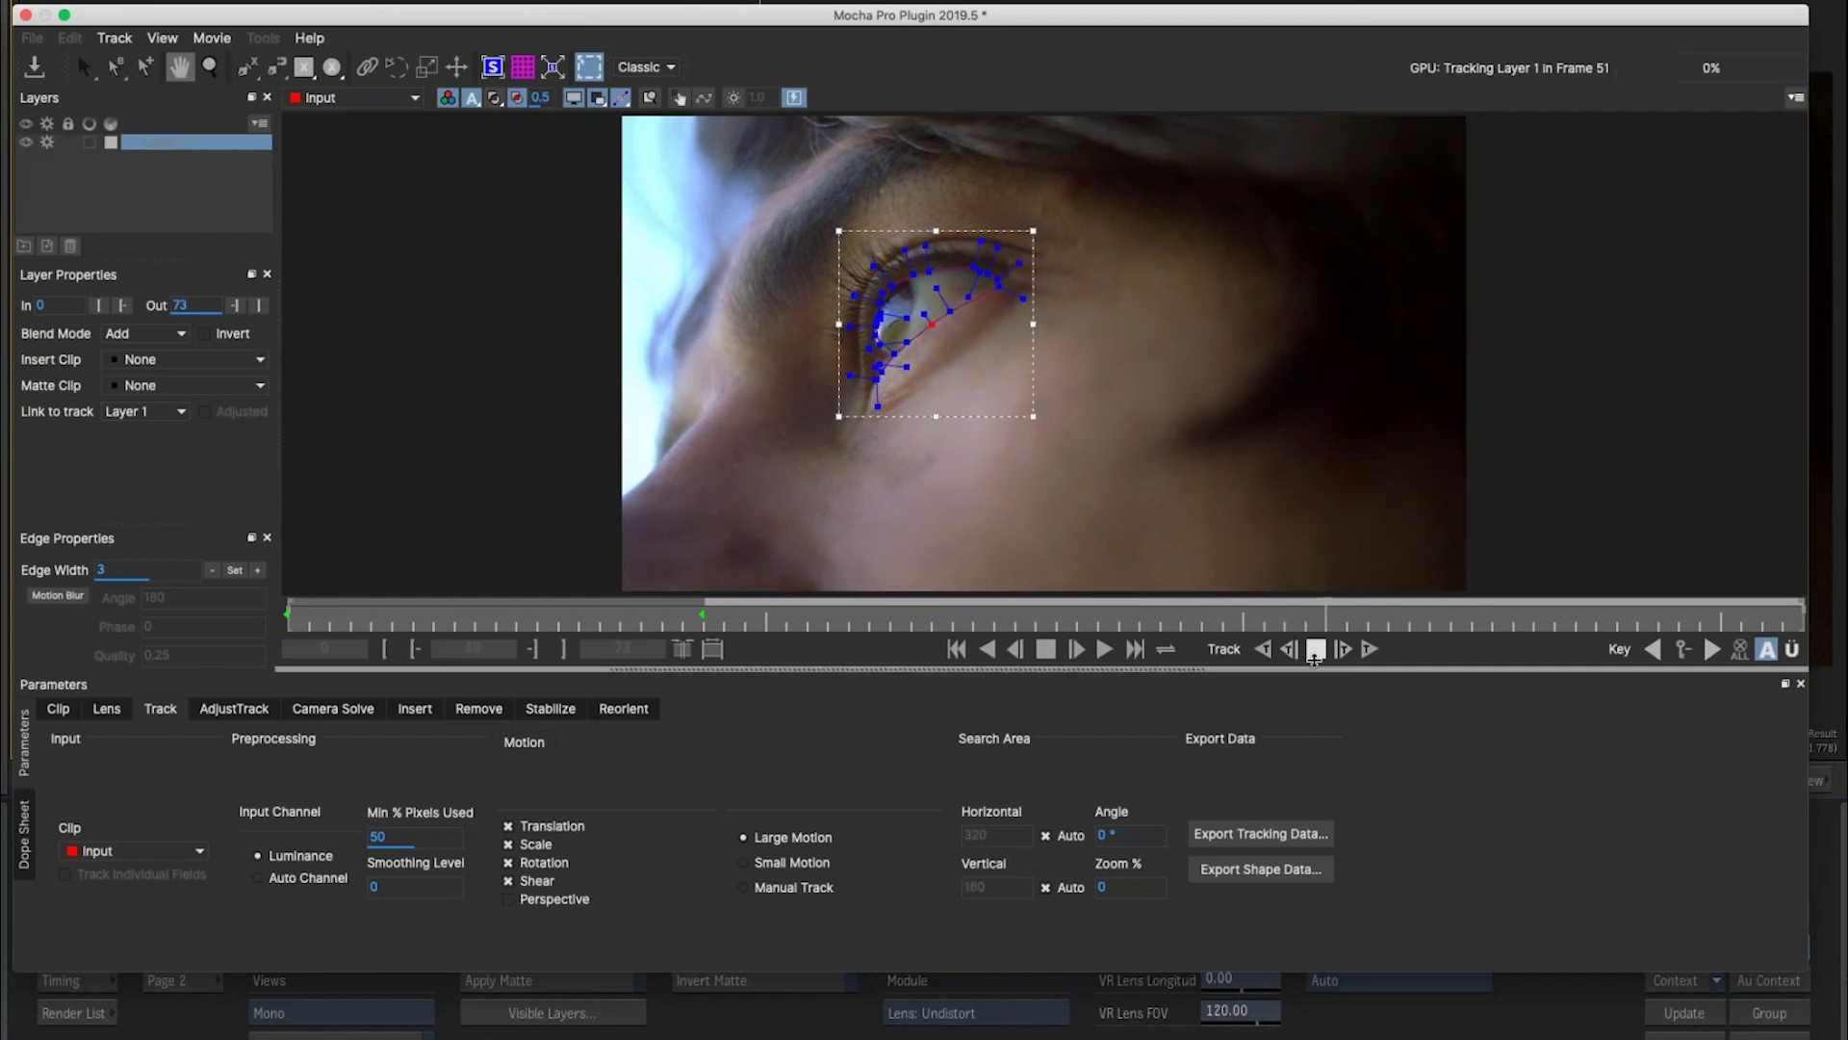
# Close Mocha and reposition the eye clip and the Mocha_Pro10001119 node within the Draw_Gmask120 group.
pyautogui.click(26, 15)
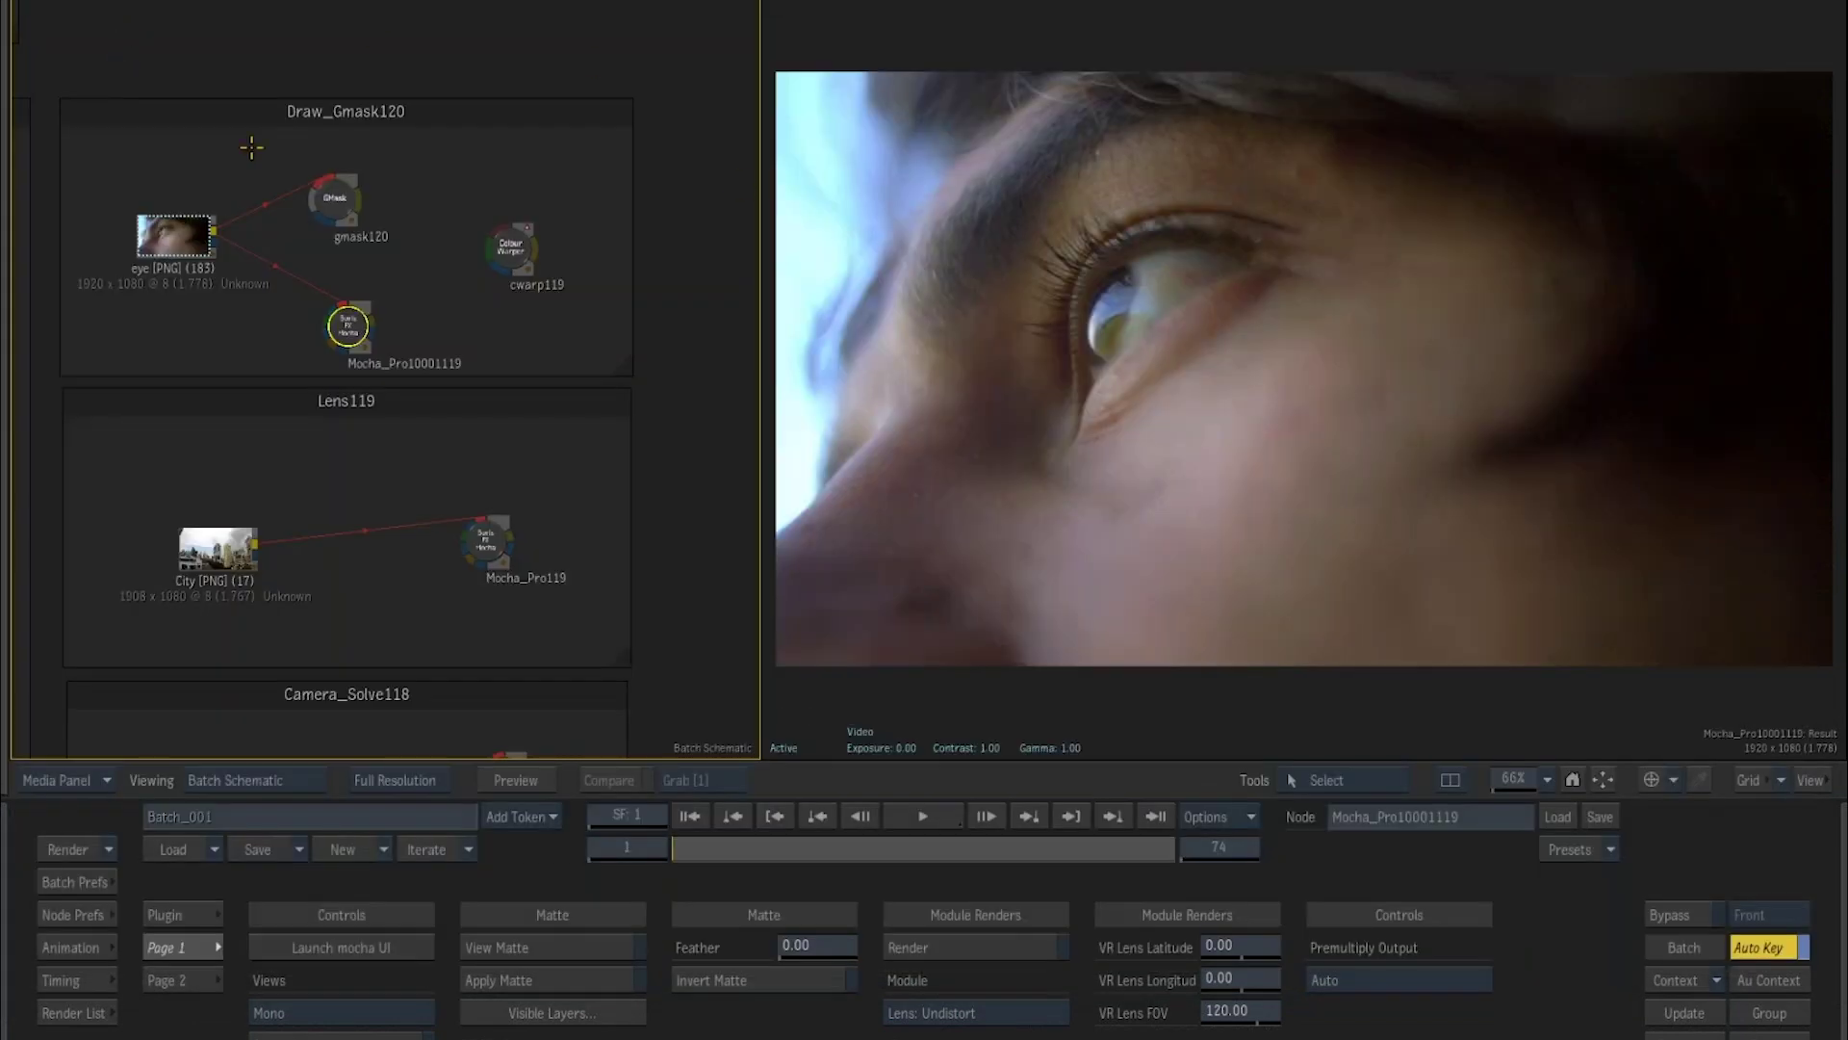
pyautogui.moveTo(197, 242); pyautogui.dragTo(174, 235)
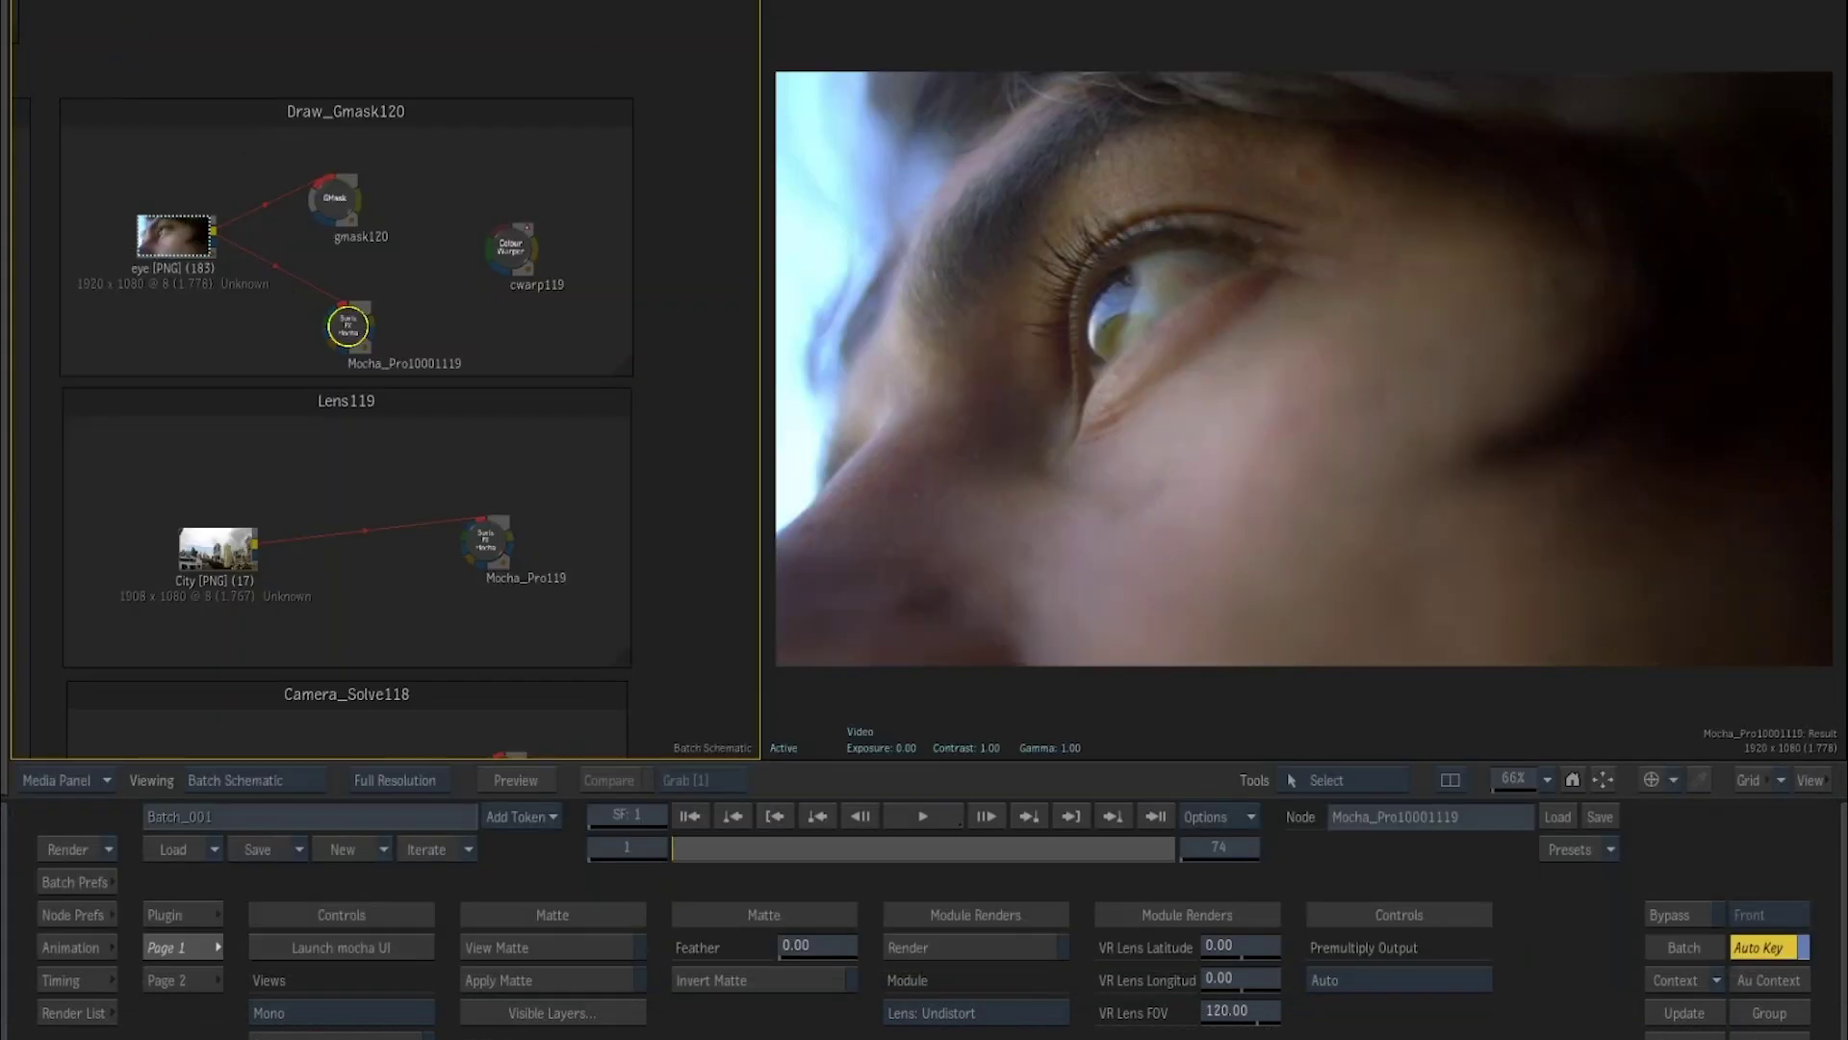
pyautogui.click(349, 326)
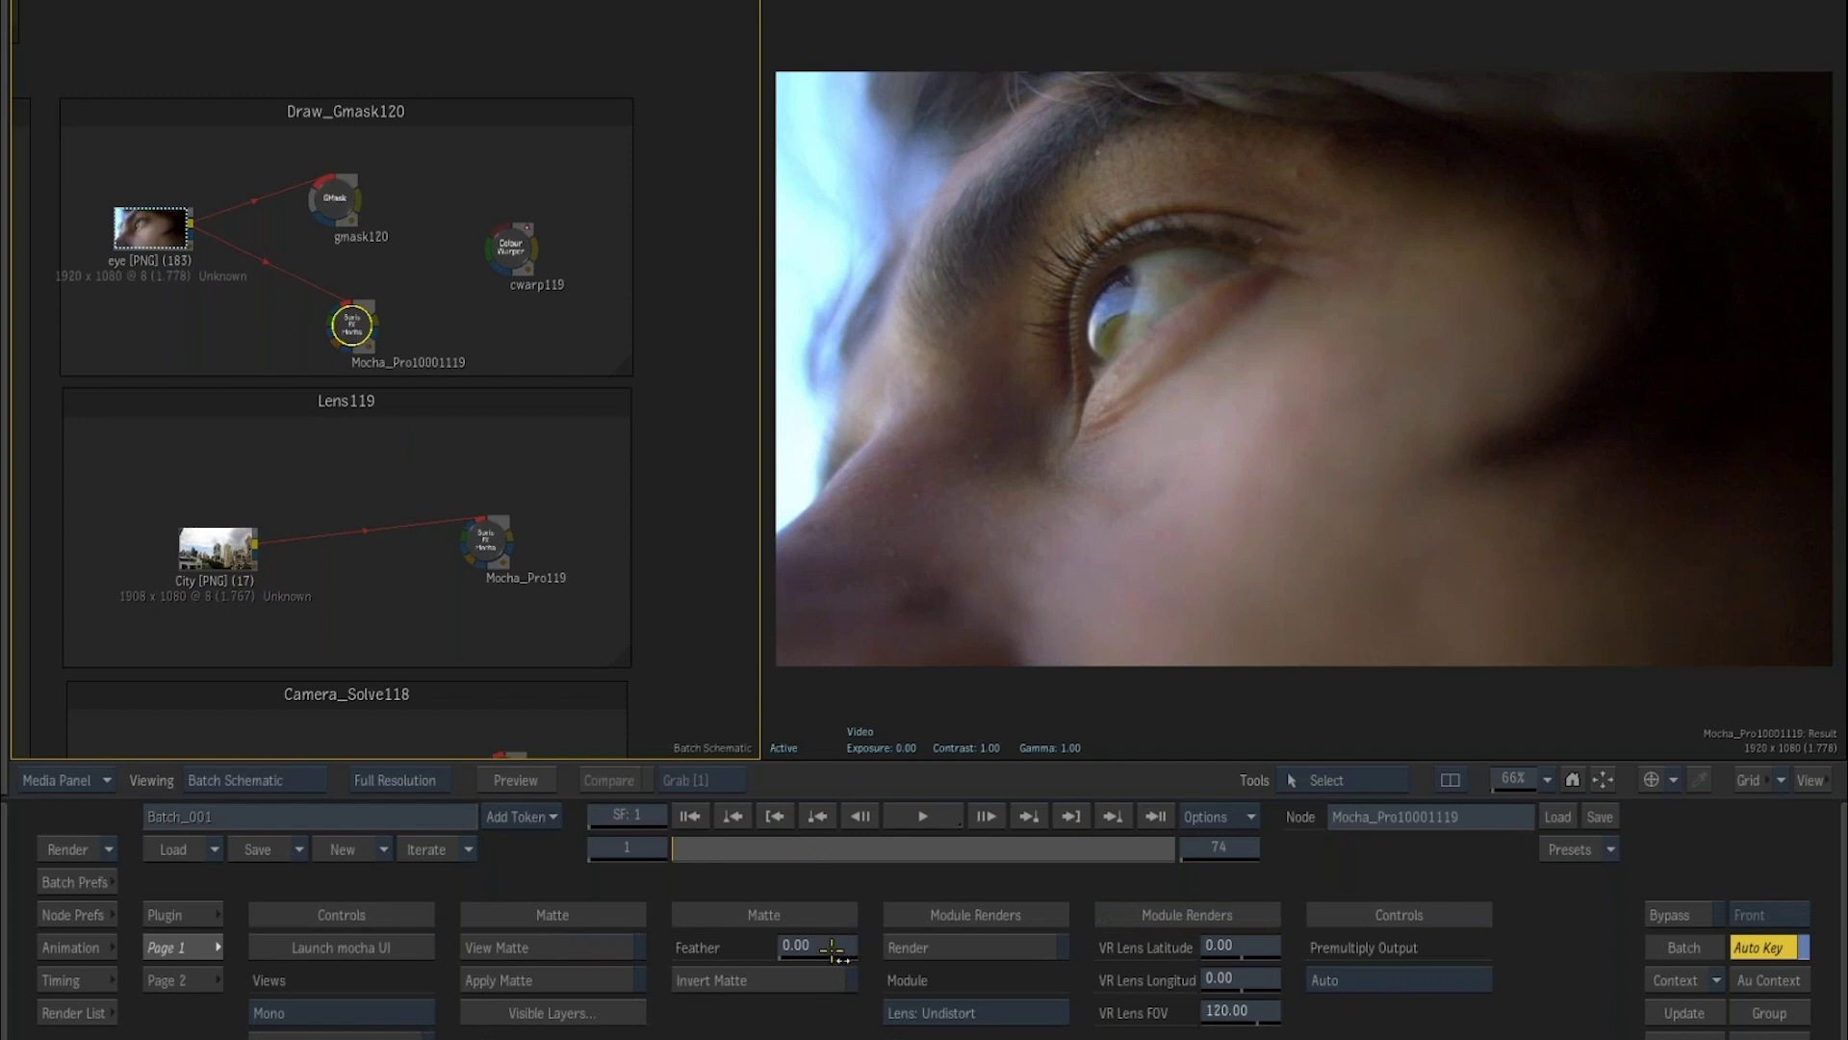
pyautogui.moveTo(356, 350); pyautogui.dragTo(352, 297)
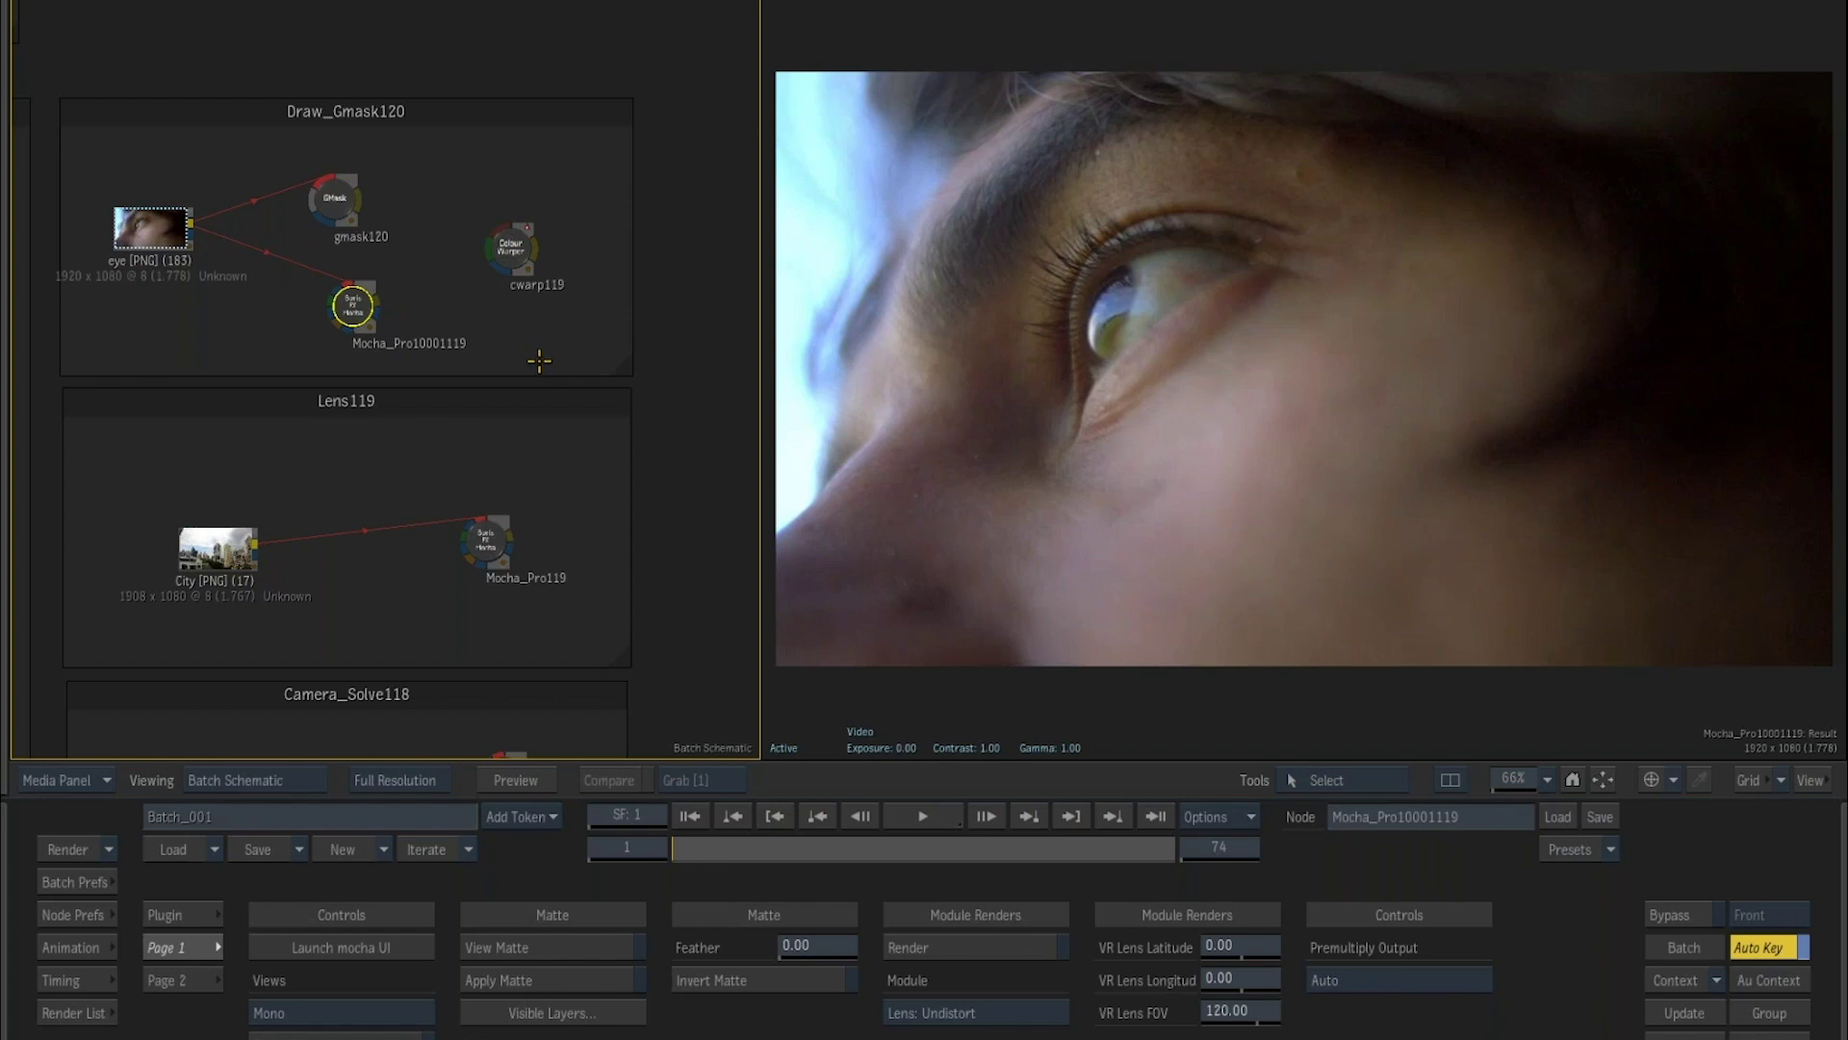
# Turn on View Matte for the Mocha_Pro10001119 node and set its matte feather to 36.00.
pyautogui.click(529, 948)
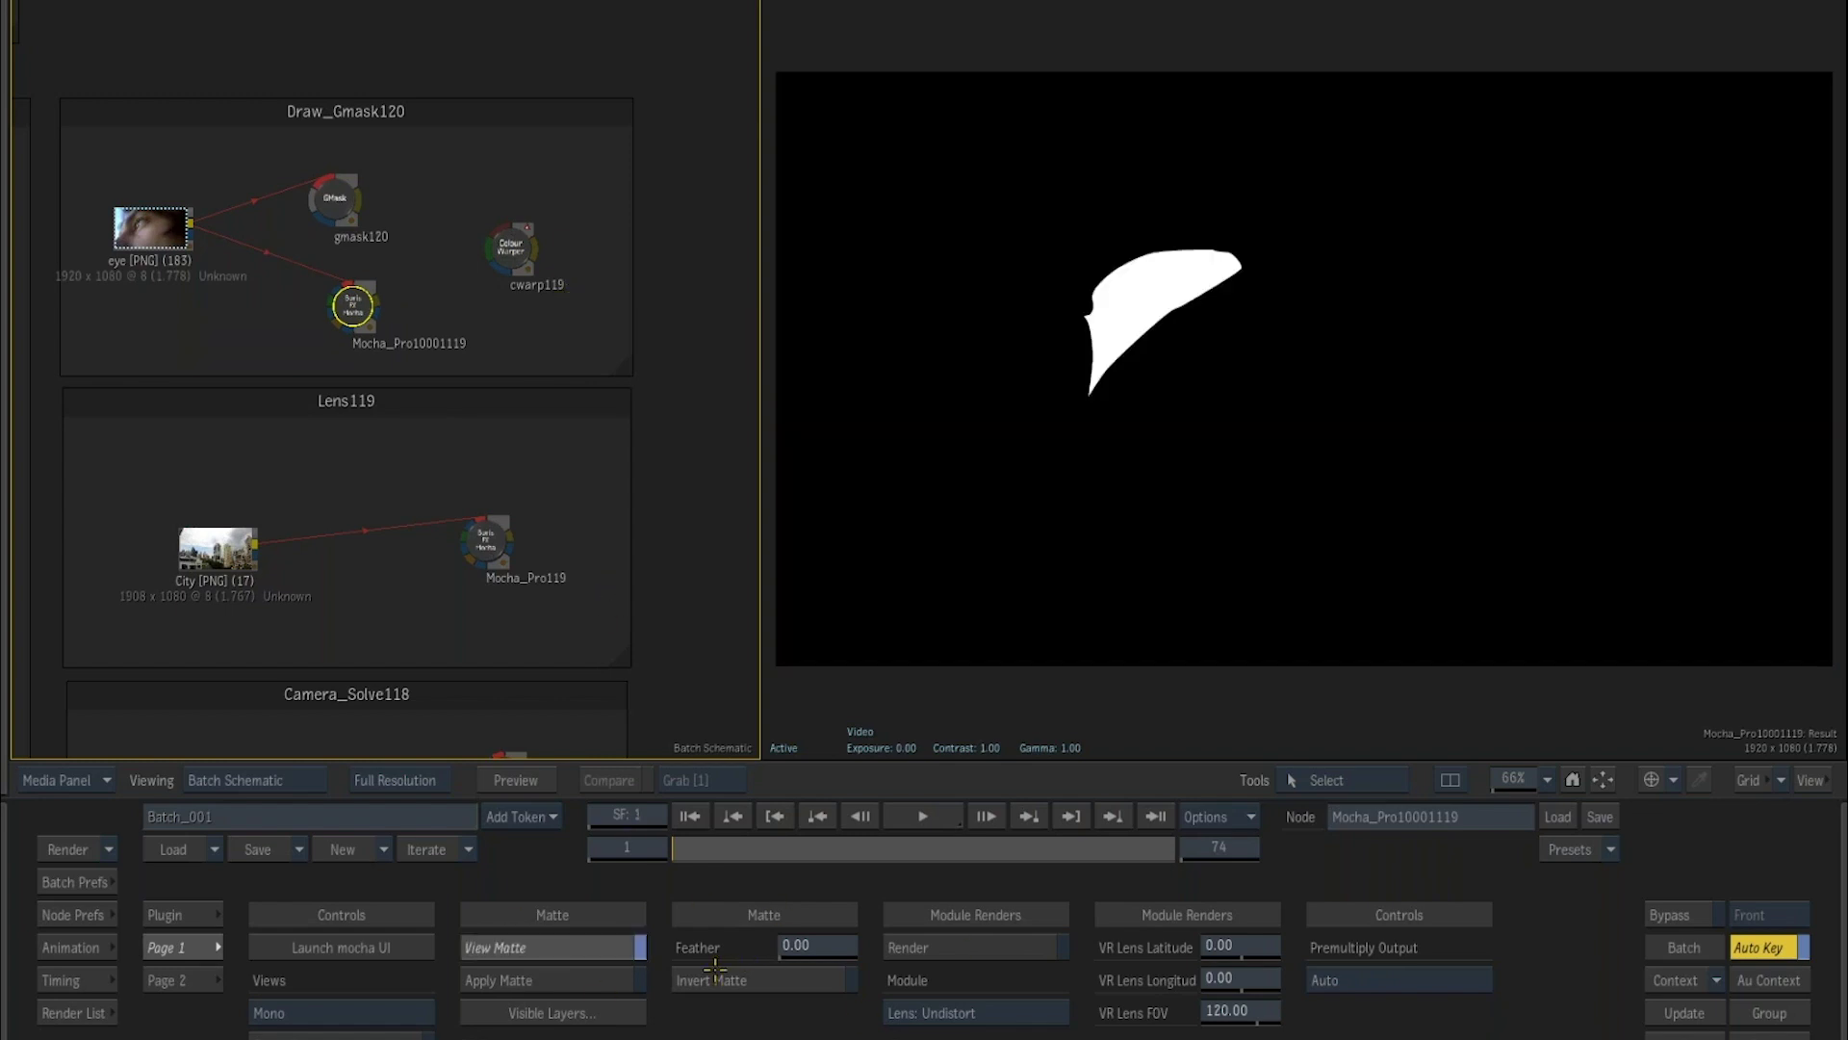
pyautogui.moveTo(823, 948); pyautogui.dragTo(901, 954)
pyautogui.moveTo(1379, 900); pyautogui.dragTo(1038, 950)
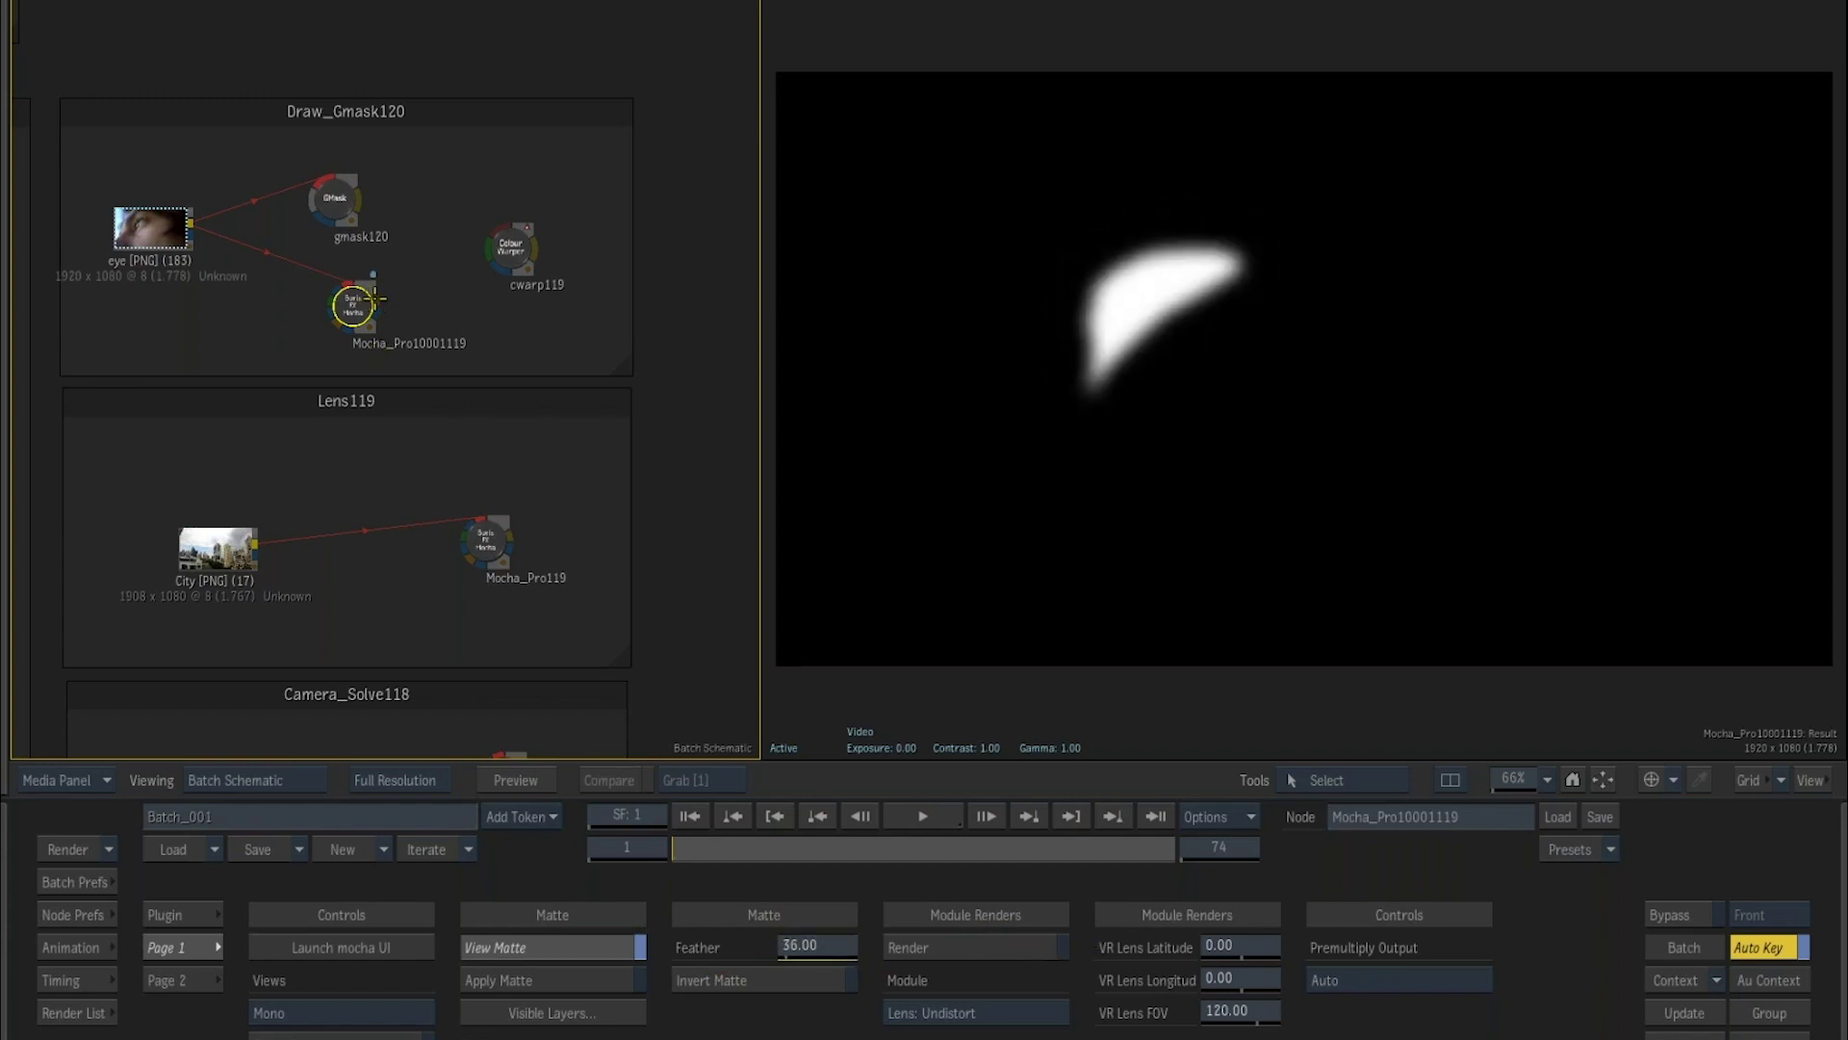
pyautogui.moveTo(384, 304)
pyautogui.mouseDown()
pyautogui.moveTo(433, 250)
pyautogui.moveTo(408, 304)
pyautogui.mouseUp()
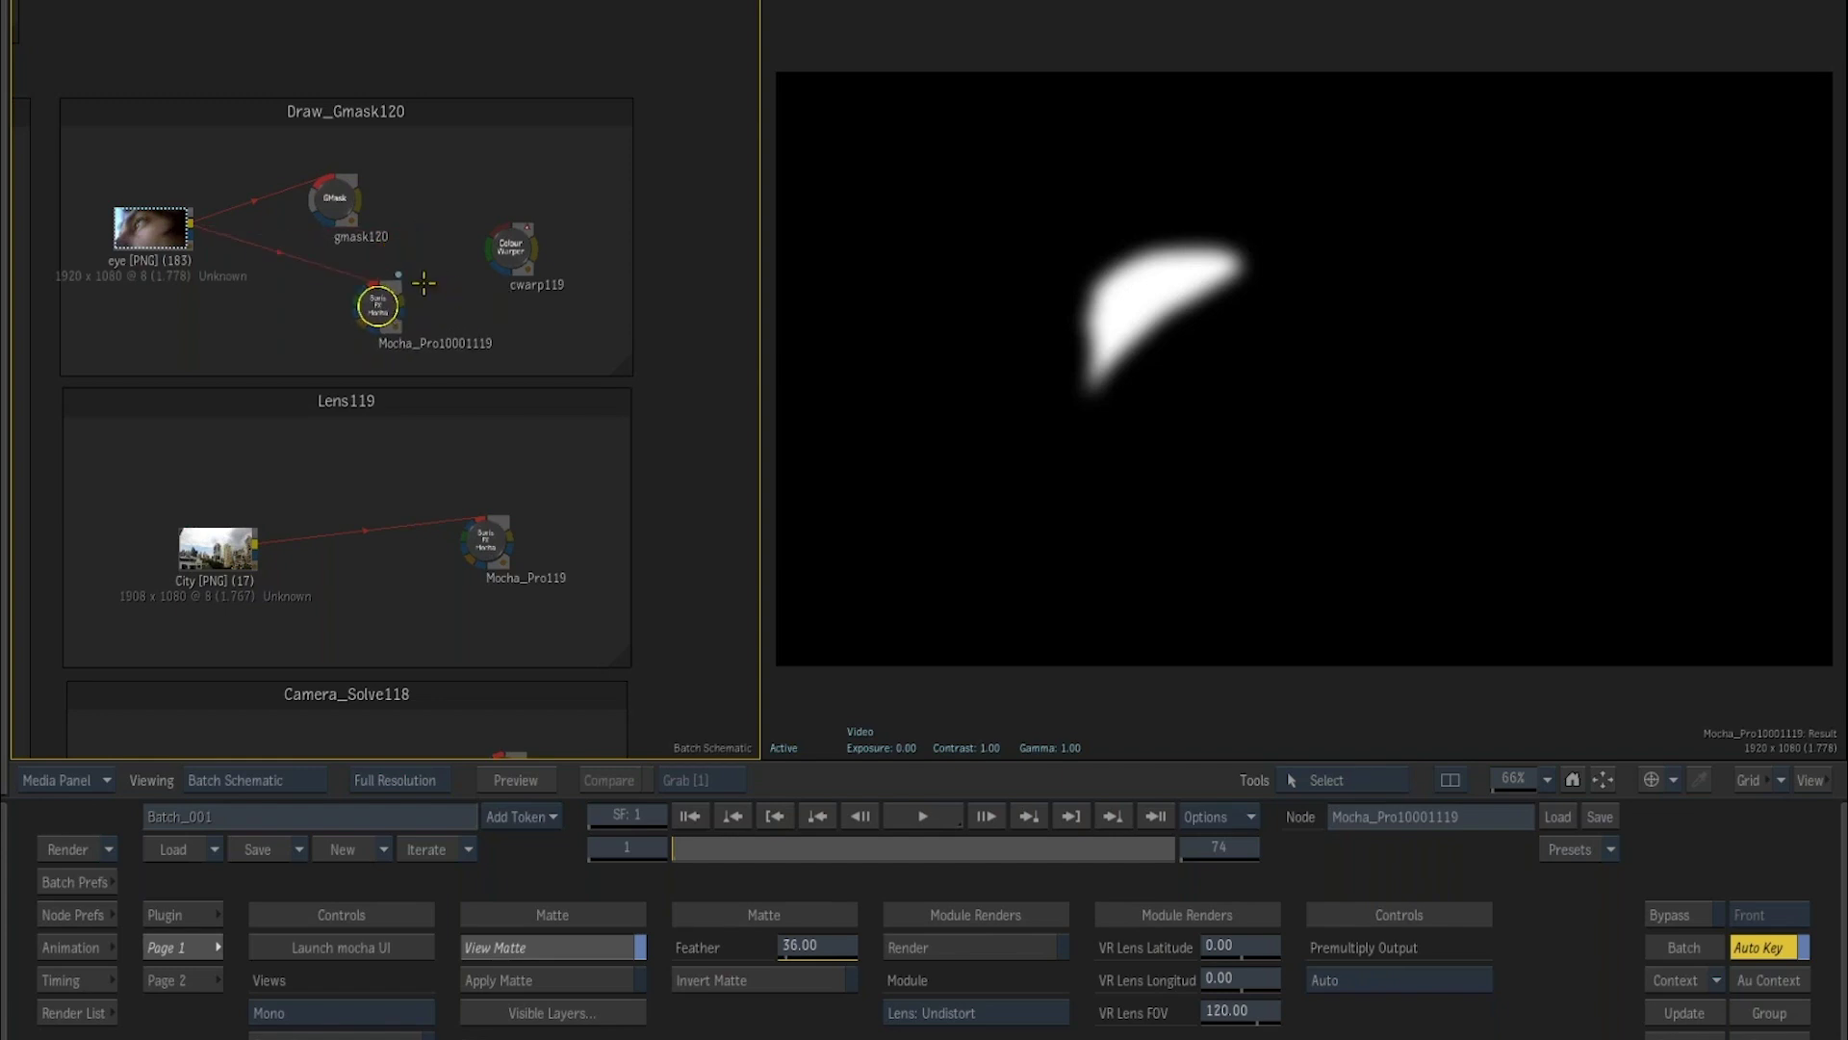
# Connect Mocha_Pro10001119's output to the matte input of cwarp119 and the eye clip to its front input, and select cwarp119.
pyautogui.scroll(2, 424, 282)
pyautogui.moveTo(410, 267); pyautogui.dragTo(576, 192)
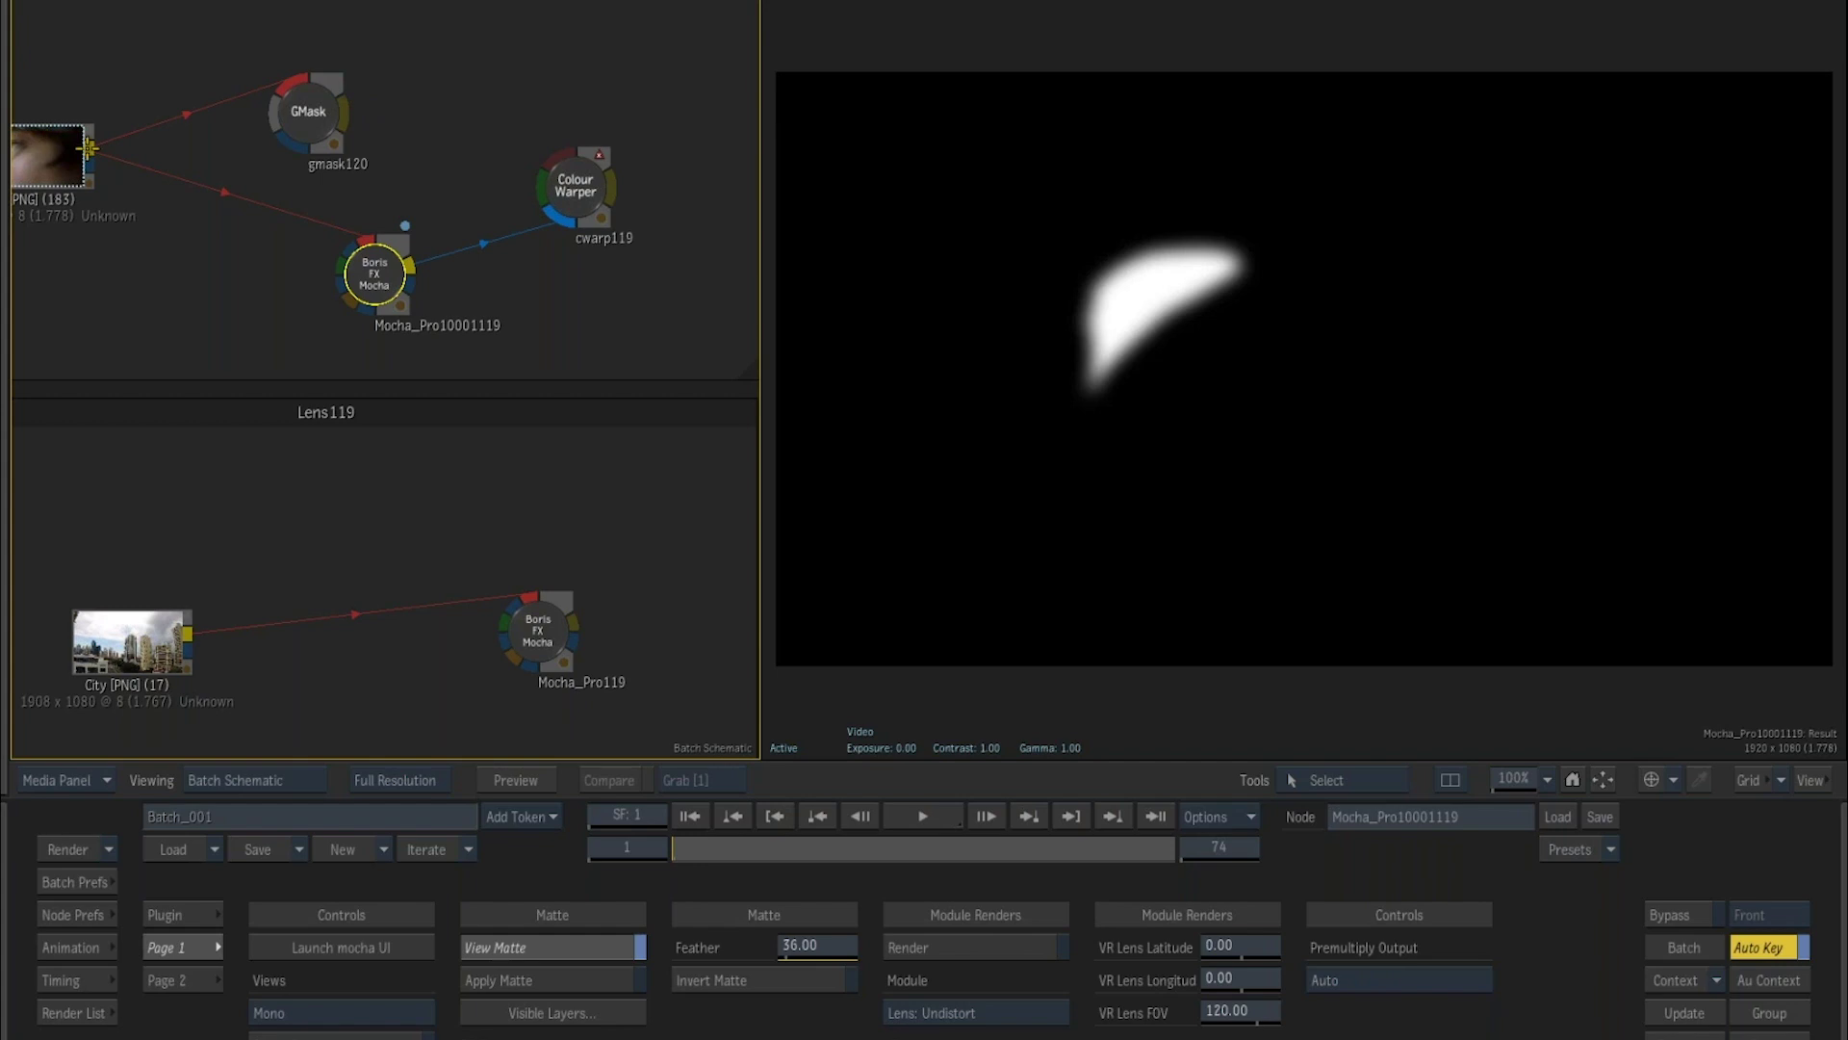
pyautogui.moveTo(90, 147); pyautogui.dragTo(583, 154)
pyautogui.click(578, 182)
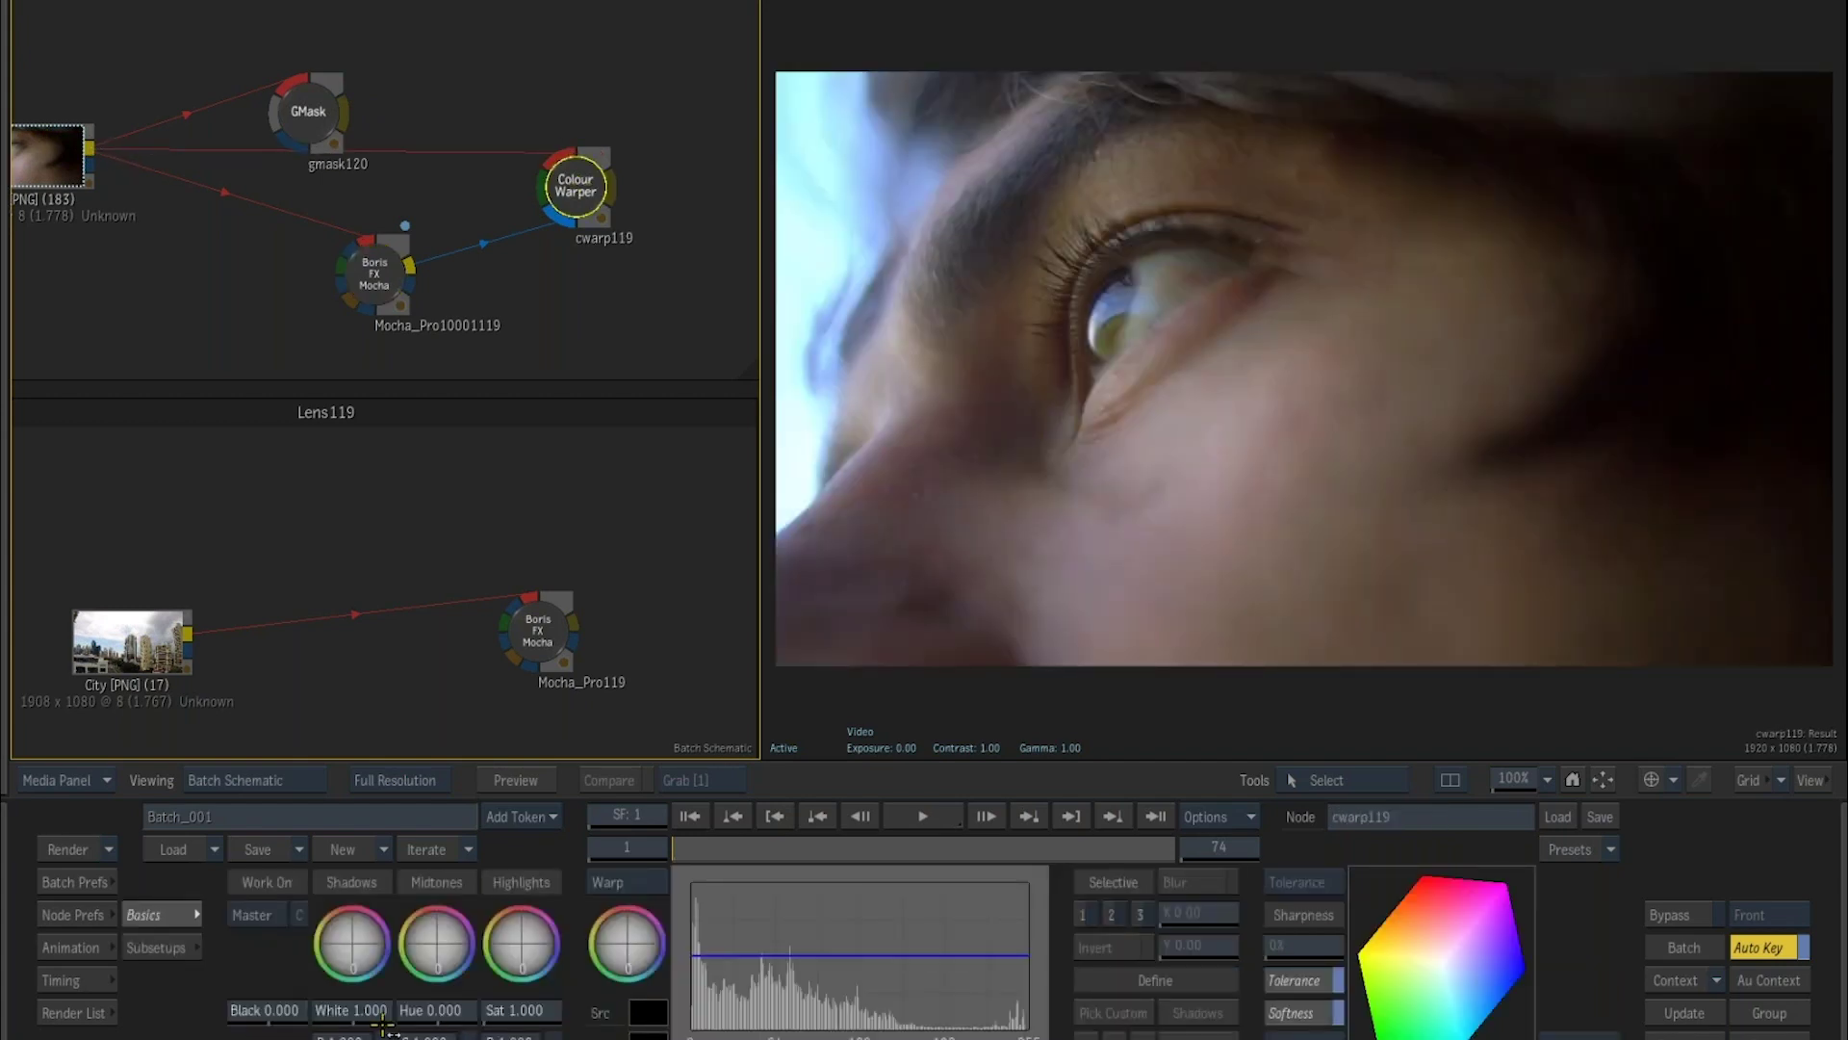
# Shift the cwarp119 highlights toward red, and try a matching midtones shift, redoing and undoing it for comparison.
pyautogui.moveTo(525, 962); pyautogui.dragTo(522, 910)
pyautogui.moveTo(438, 944); pyautogui.dragTo(430, 908)
pyautogui.hotkey('ctrl', 'z')
pyautogui.hotkey('ctrl', 'shift', 'z')
pyautogui.hotkey('ctrl', 'z')
pyautogui.hotkey('ctrl', 'shift', 'z')
pyautogui.hotkey('ctrl', 'z')
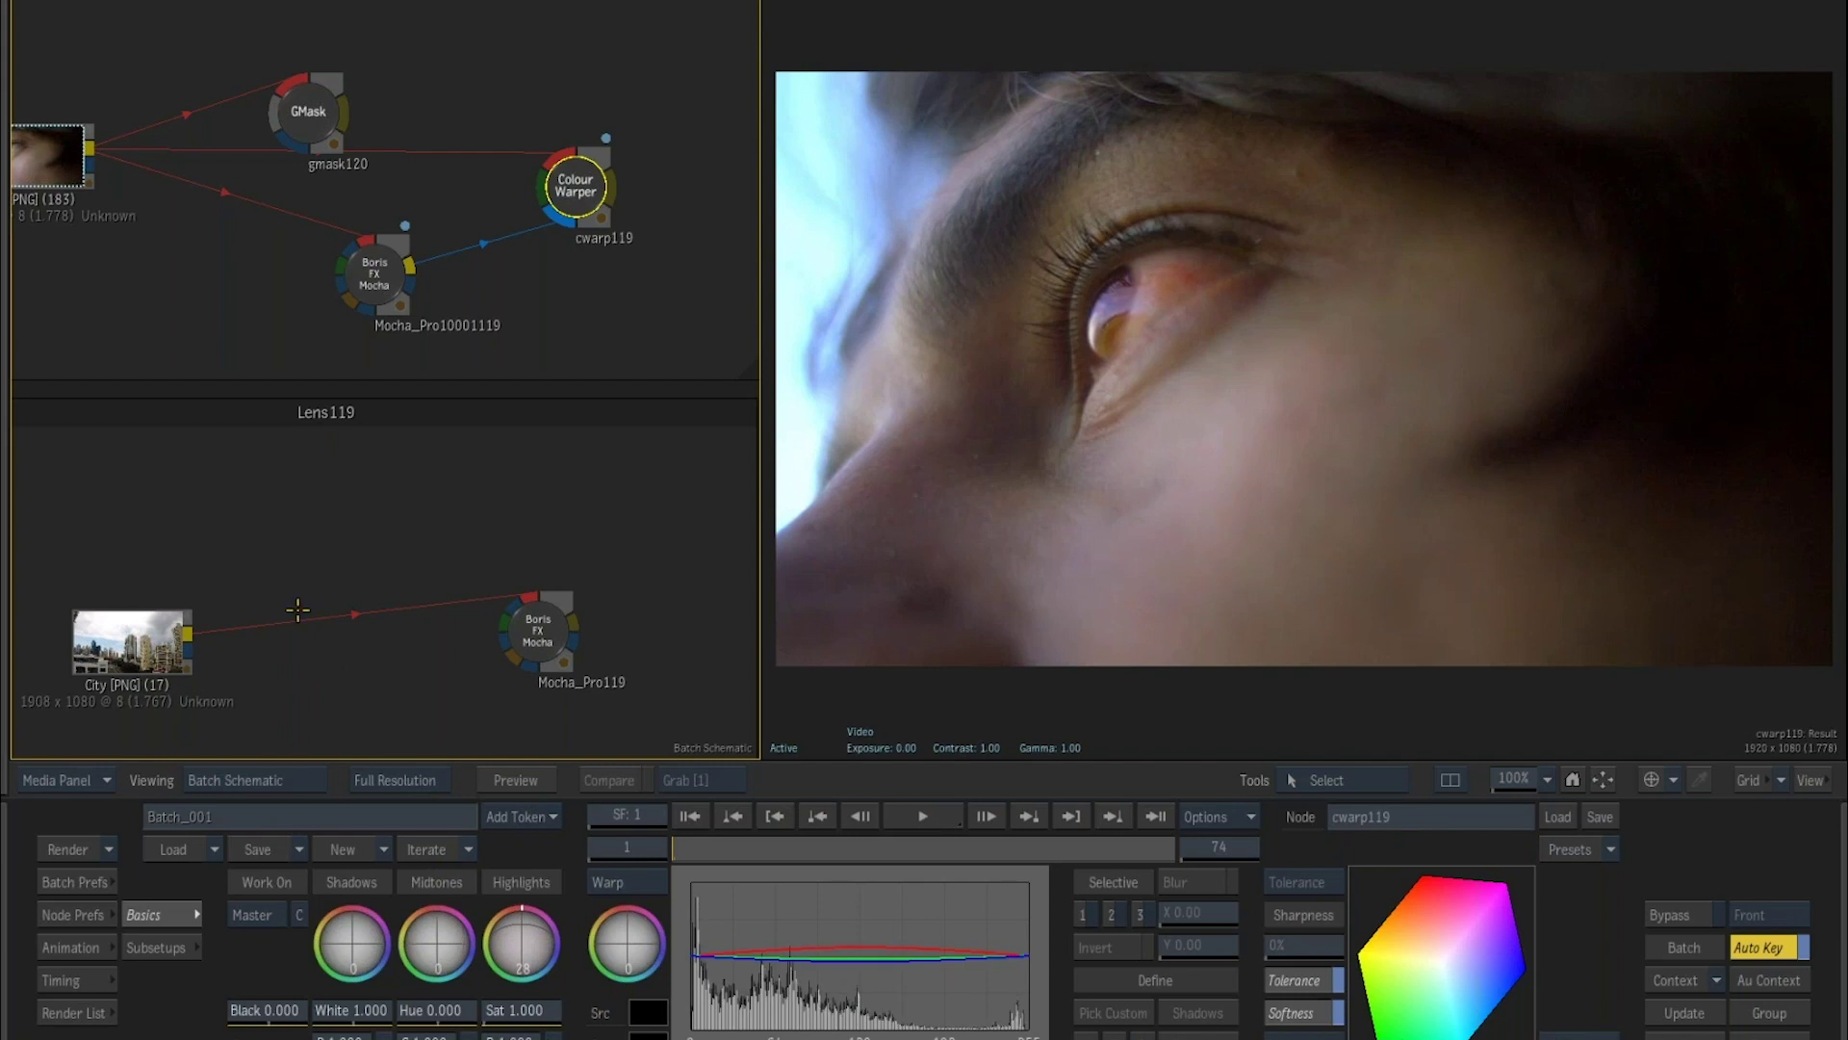
# Compare the Colour Warper's Front view of the eye with its graded Result.
pyautogui.press('F1')
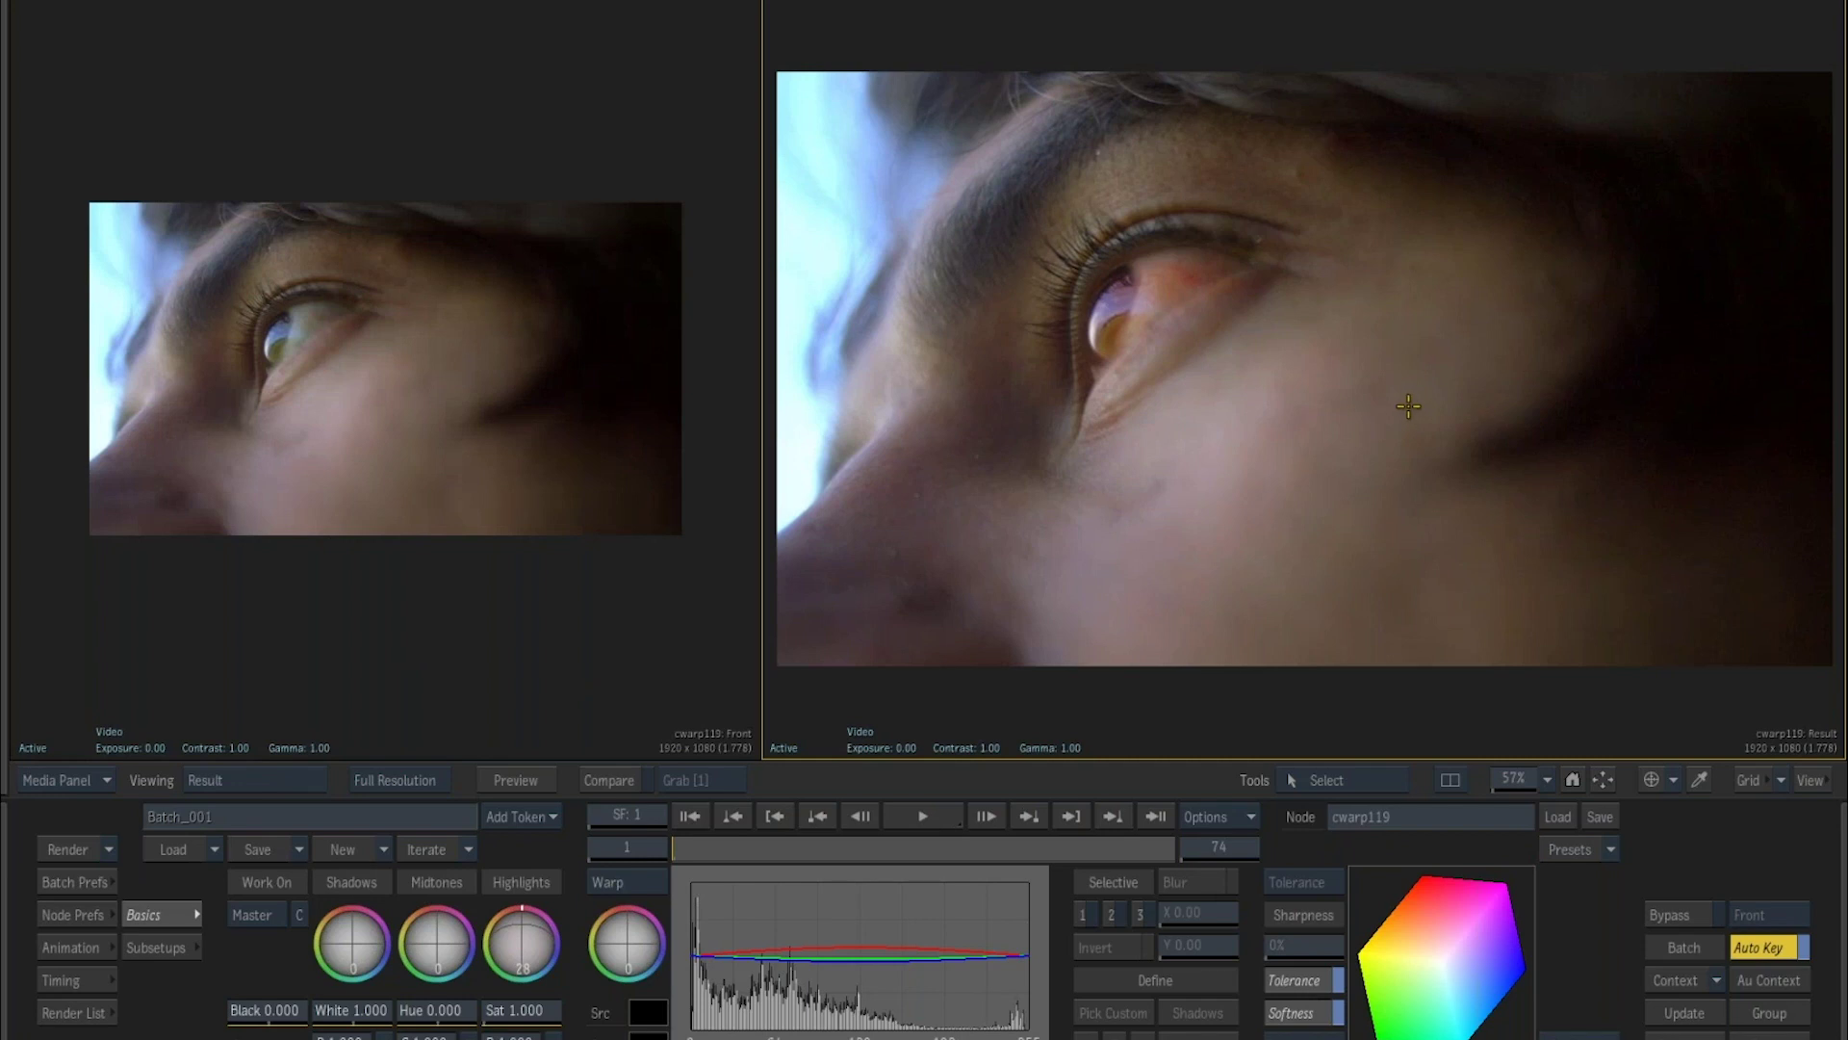
pyautogui.press('Tab')
pyautogui.press('F4')
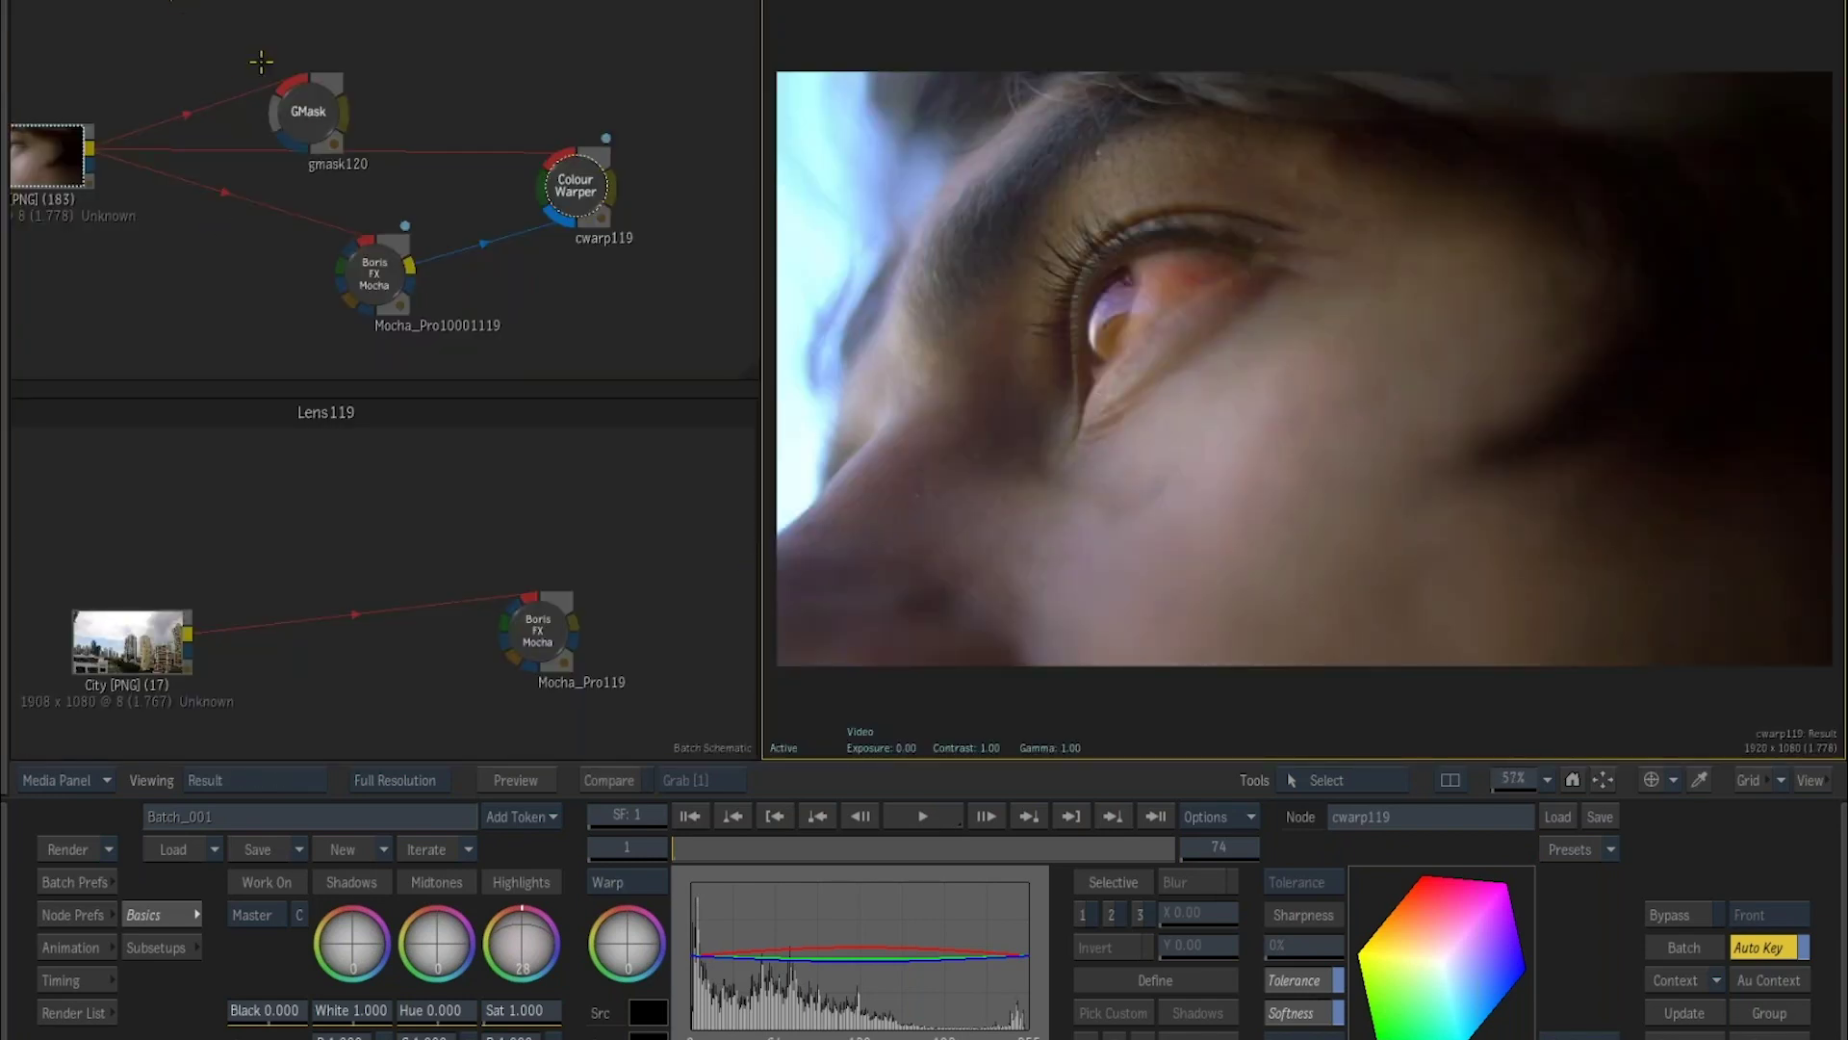
# Move the gmask120 node clear of the connections, and launch Mocha from Mocha_Pro10001119 with Layer 1 selected.
pyautogui.moveTo(308, 108); pyautogui.dragTo(416, 76)
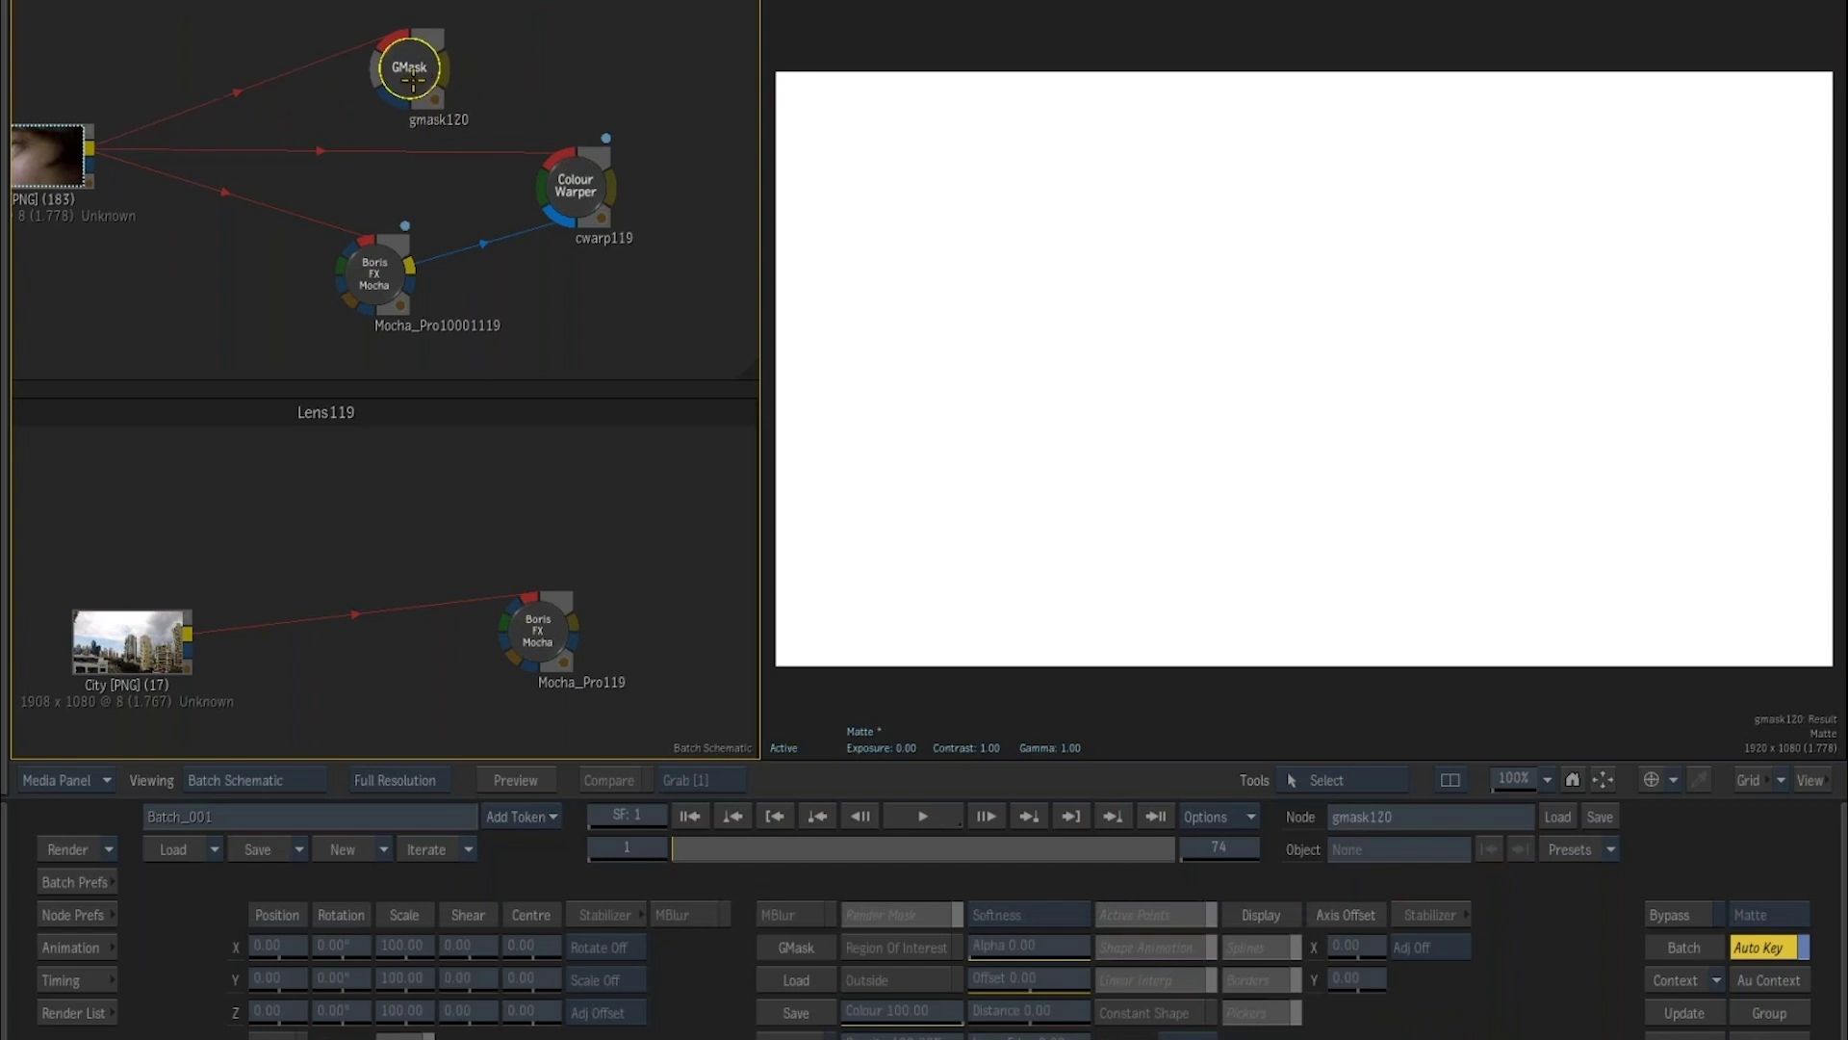
pyautogui.click(365, 267)
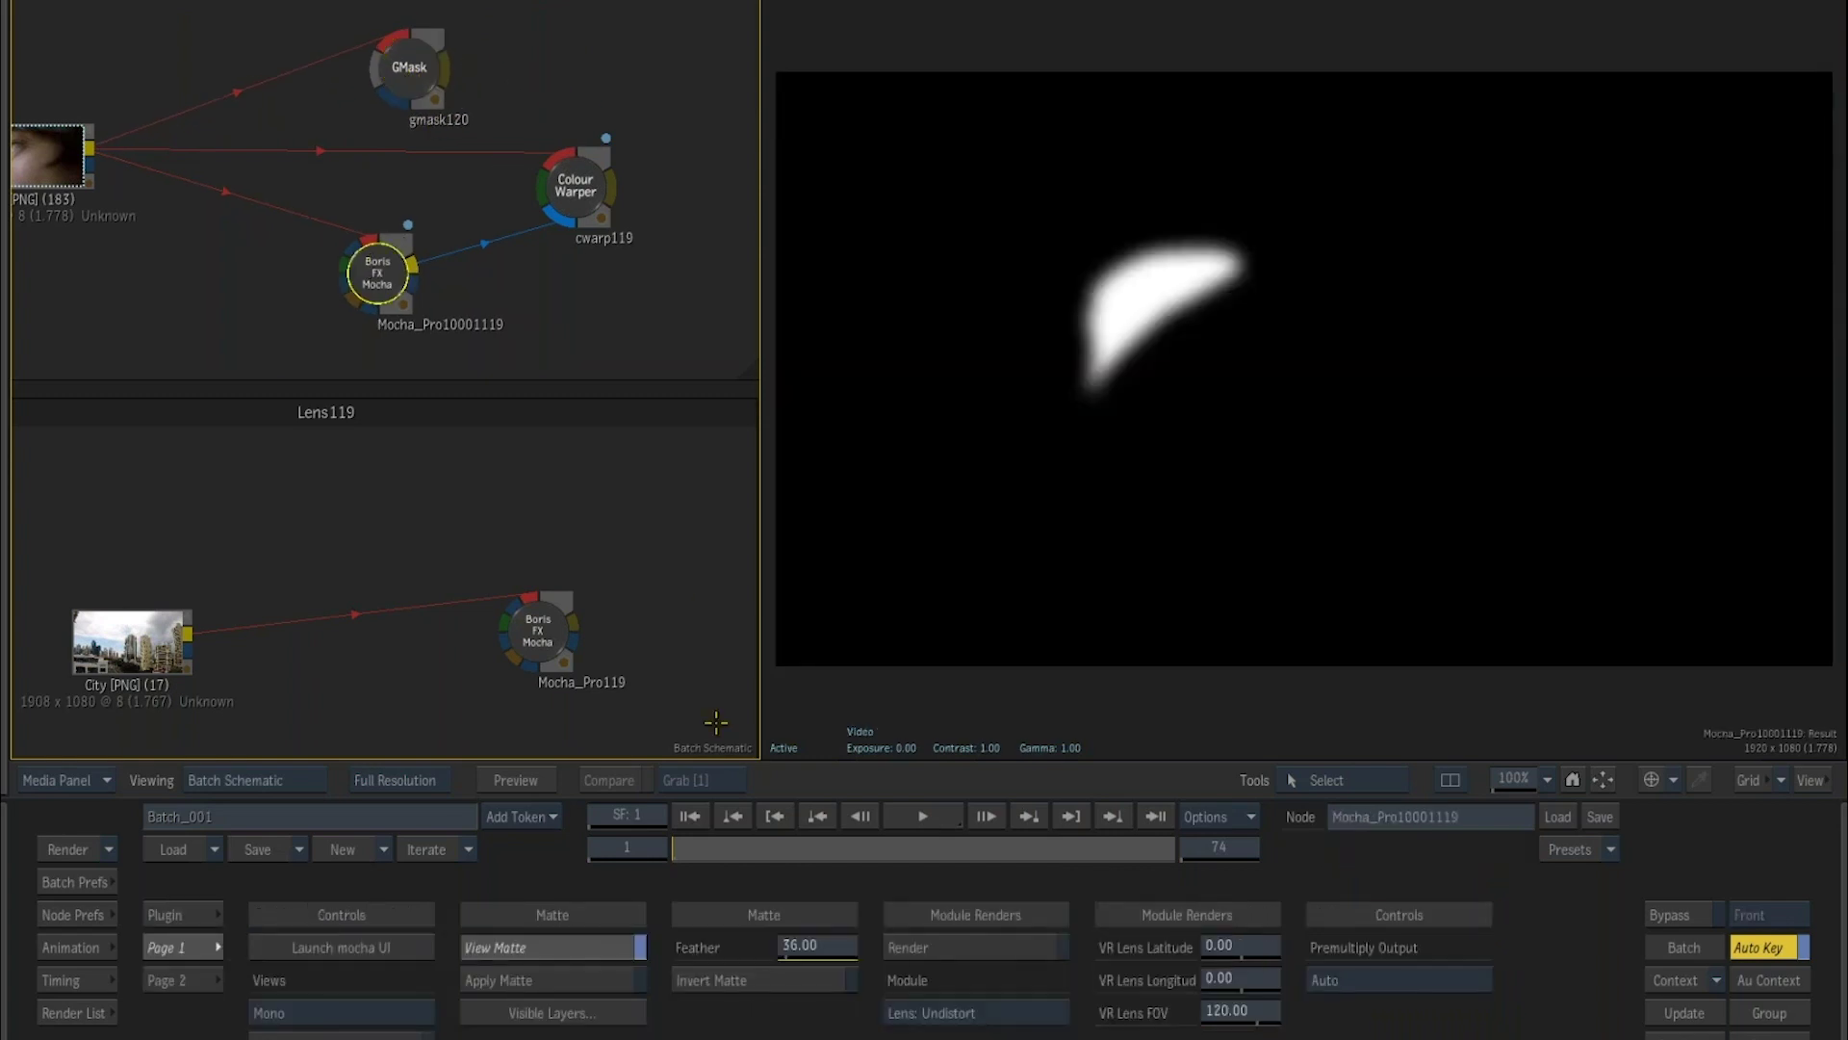
pyautogui.click(355, 950)
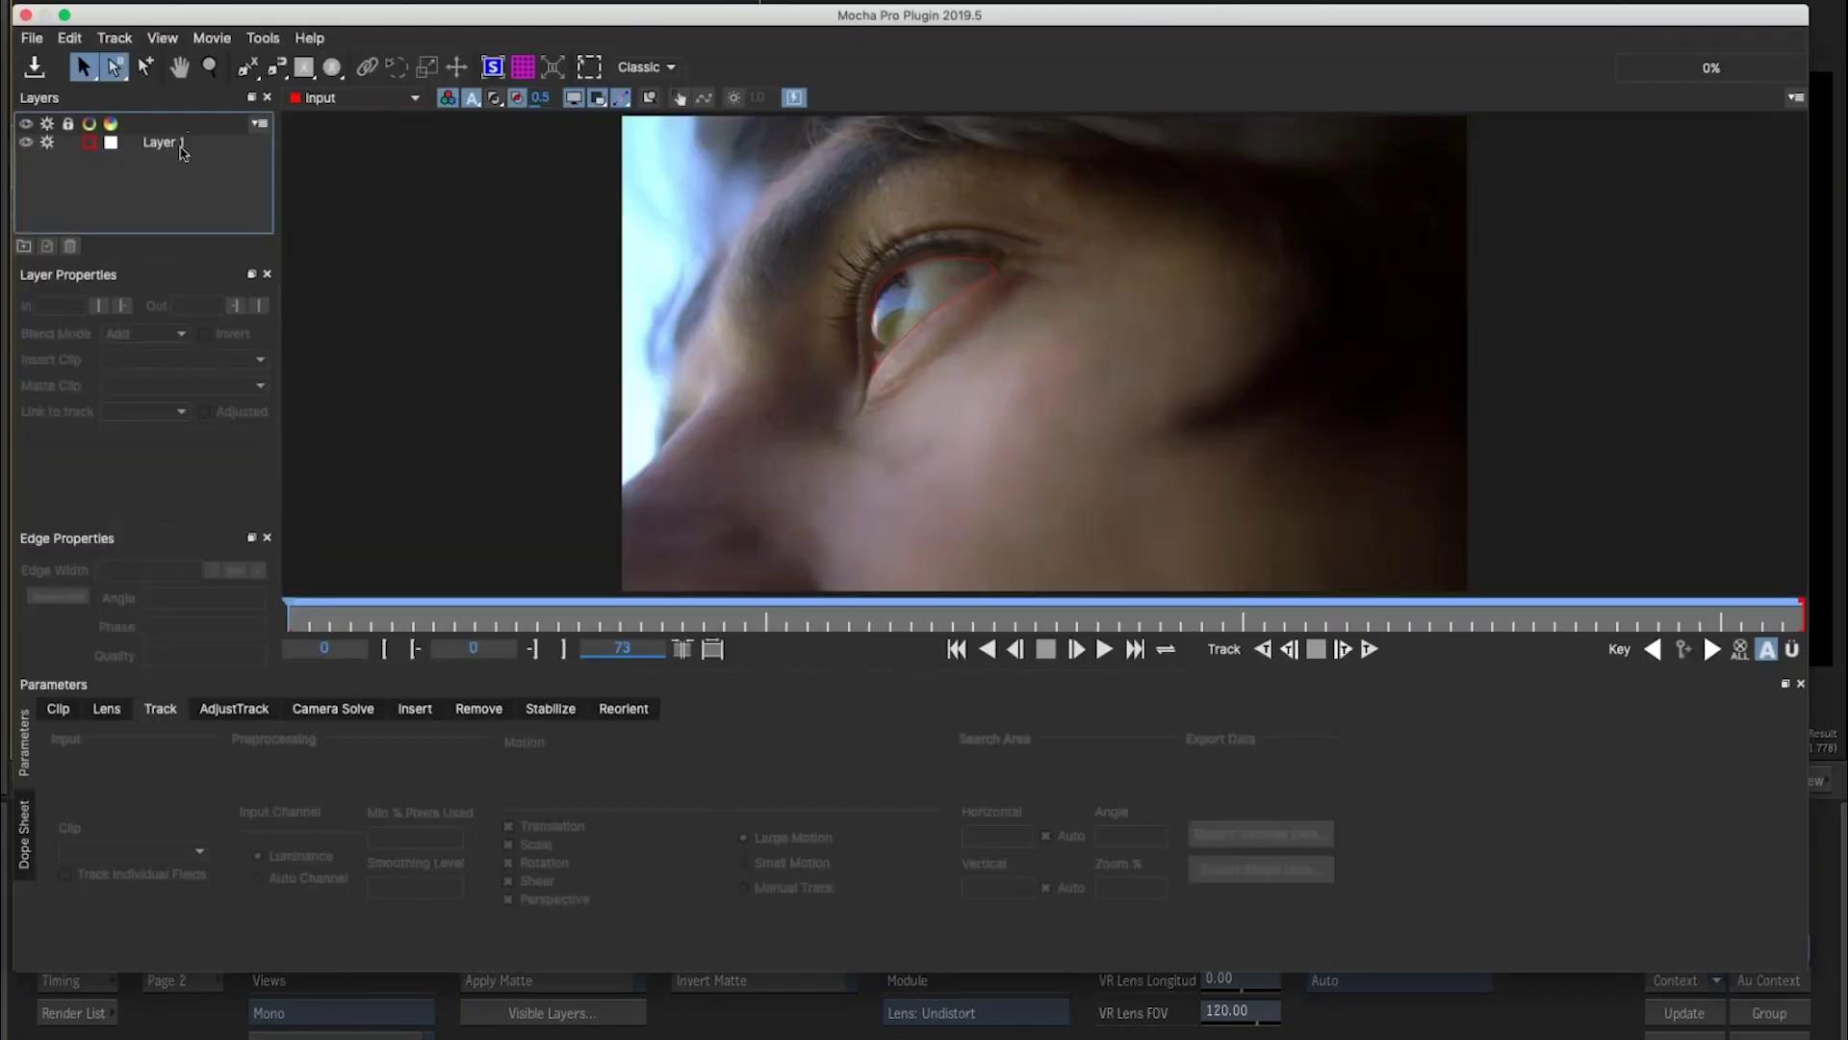
pyautogui.click(190, 142)
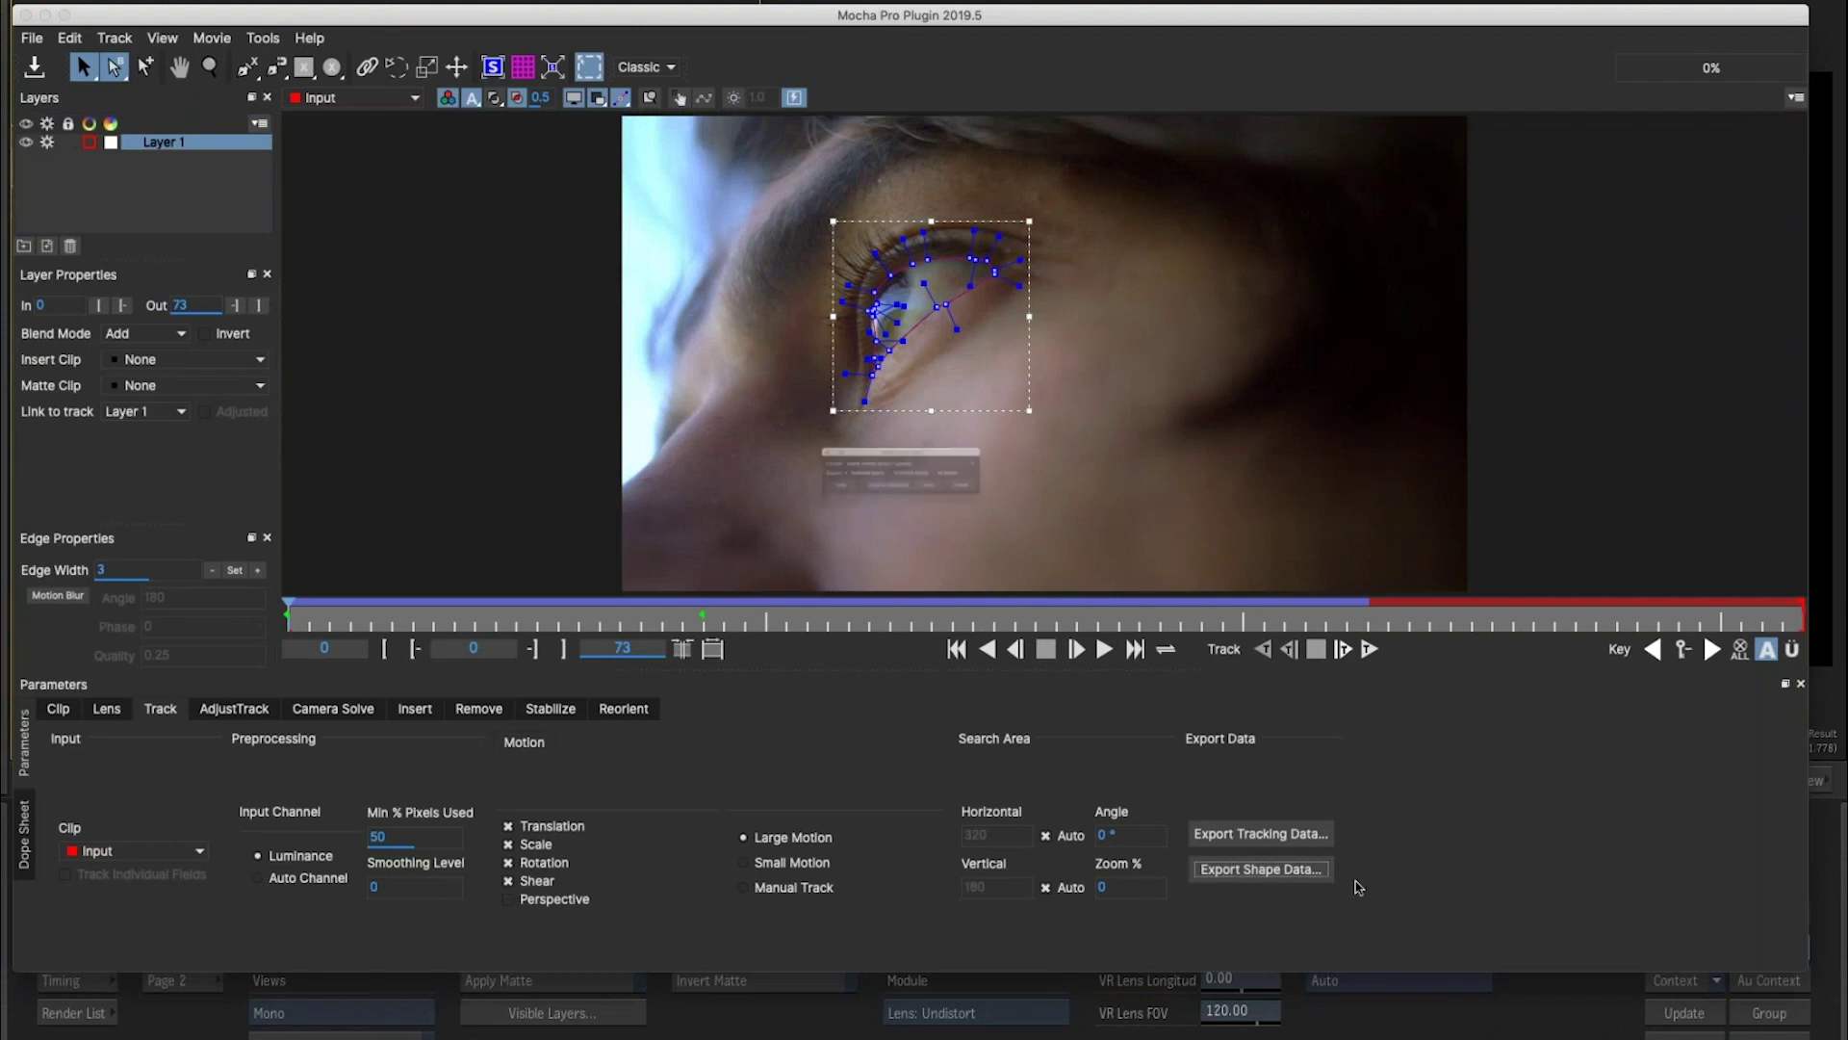
# Examine the shape data export formats for Layer 1, choose Flame GMask Script (*.gmask), and close the export dialog.
pyautogui.click(1080, 453)
pyautogui.scroll(-3, 1092, 505)
pyautogui.scroll(3, 1094, 508)
pyautogui.scroll(-3, 1095, 509)
pyautogui.scroll(3, 1089, 476)
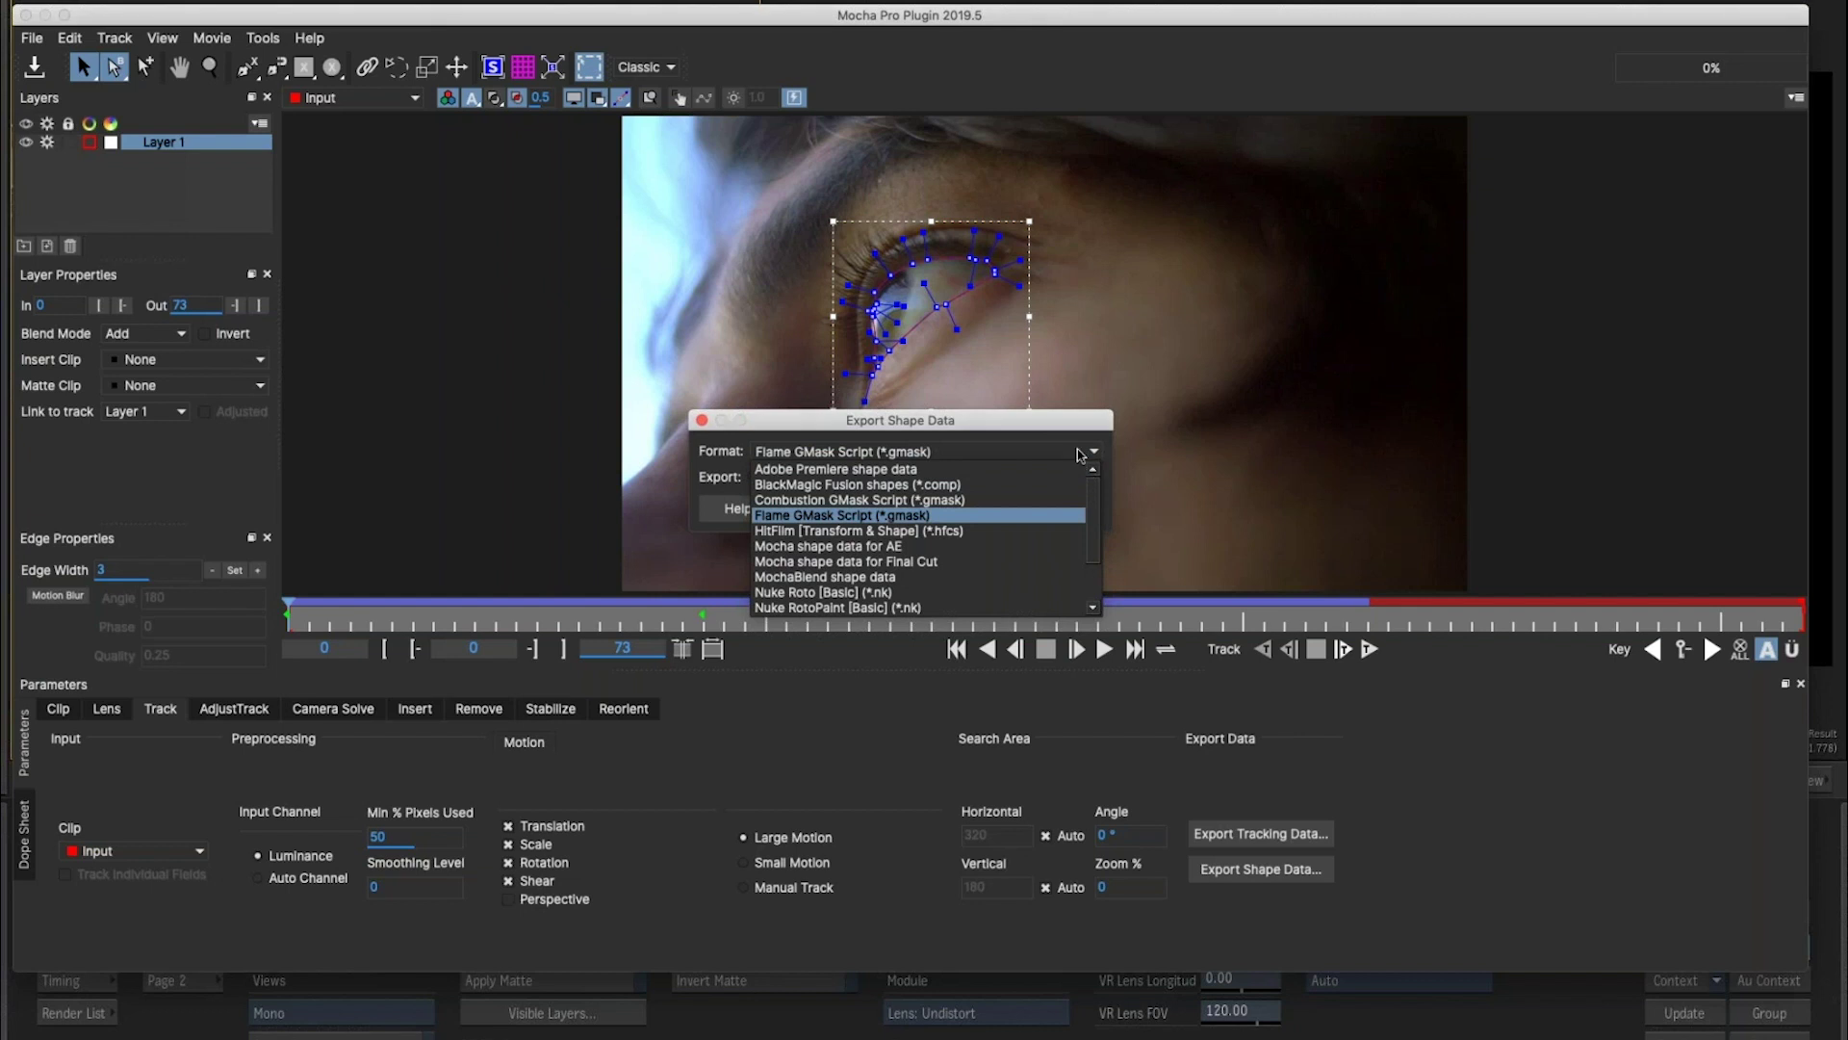
pyautogui.scroll(-3, 1091, 519)
pyautogui.scroll(3, 1085, 491)
pyautogui.click(842, 515)
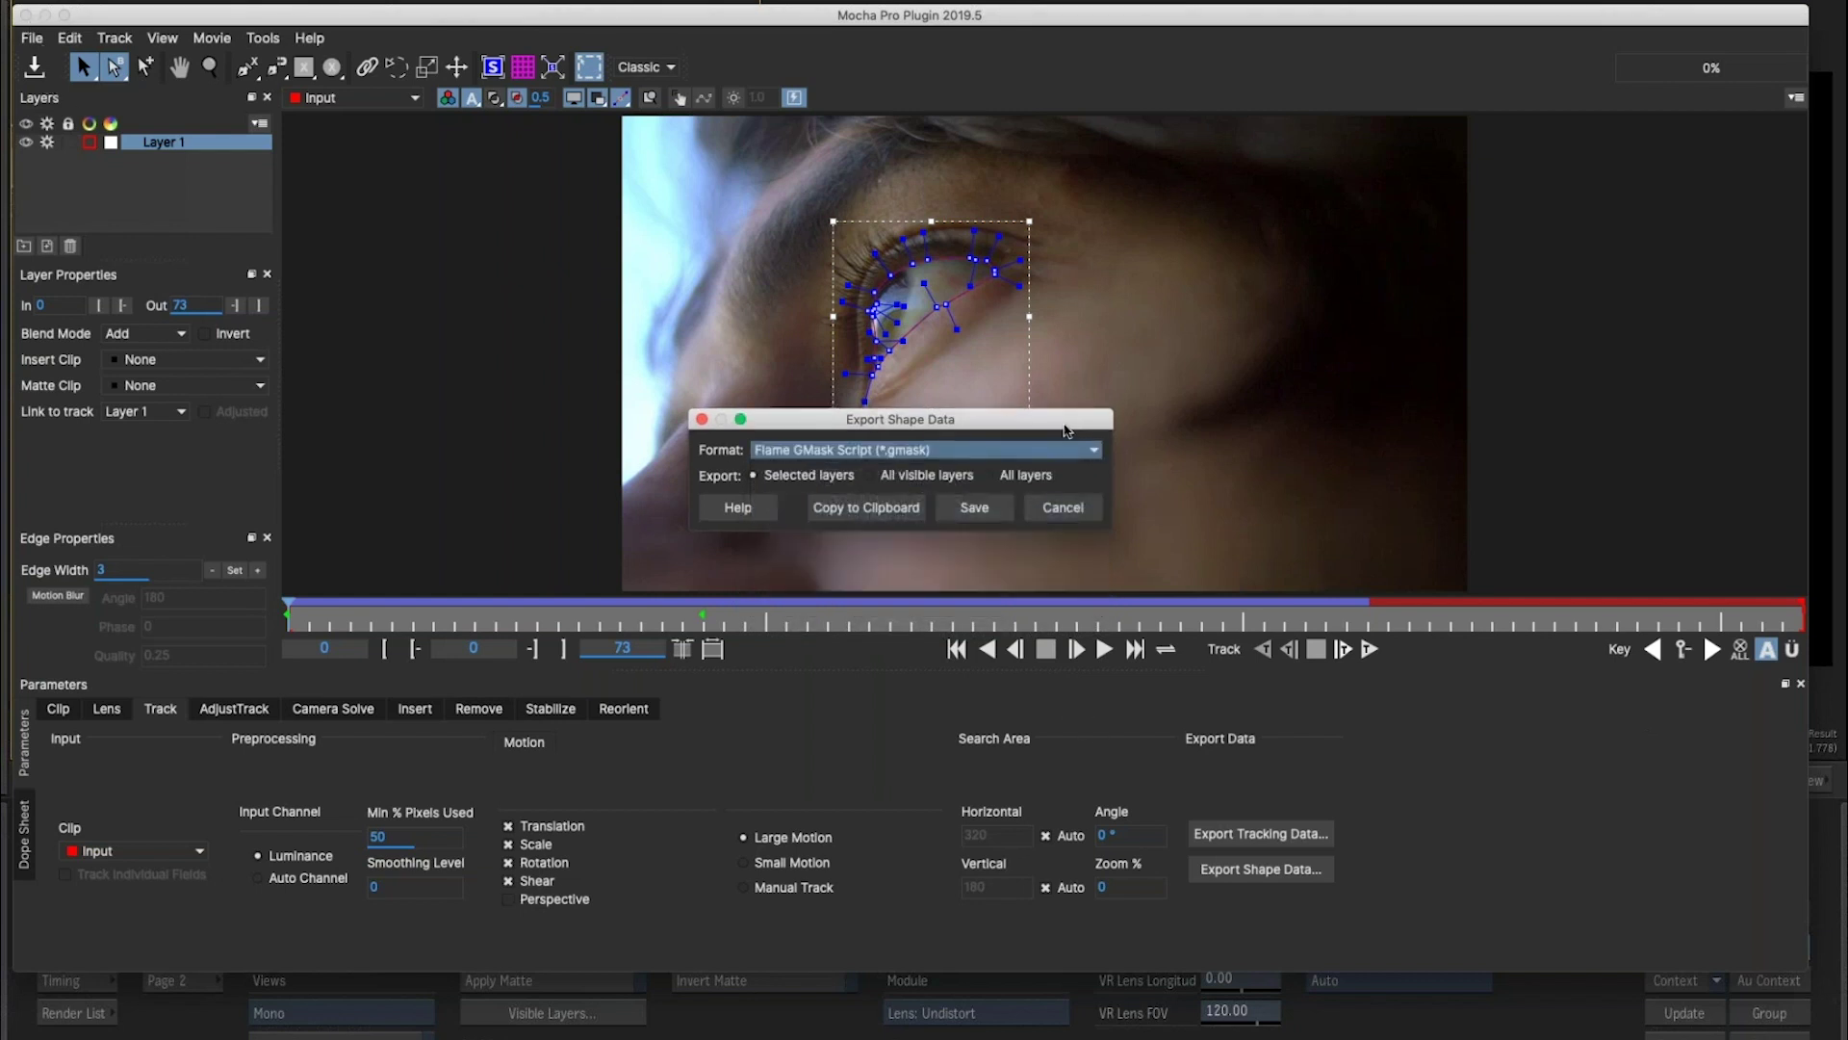
pyautogui.click(701, 420)
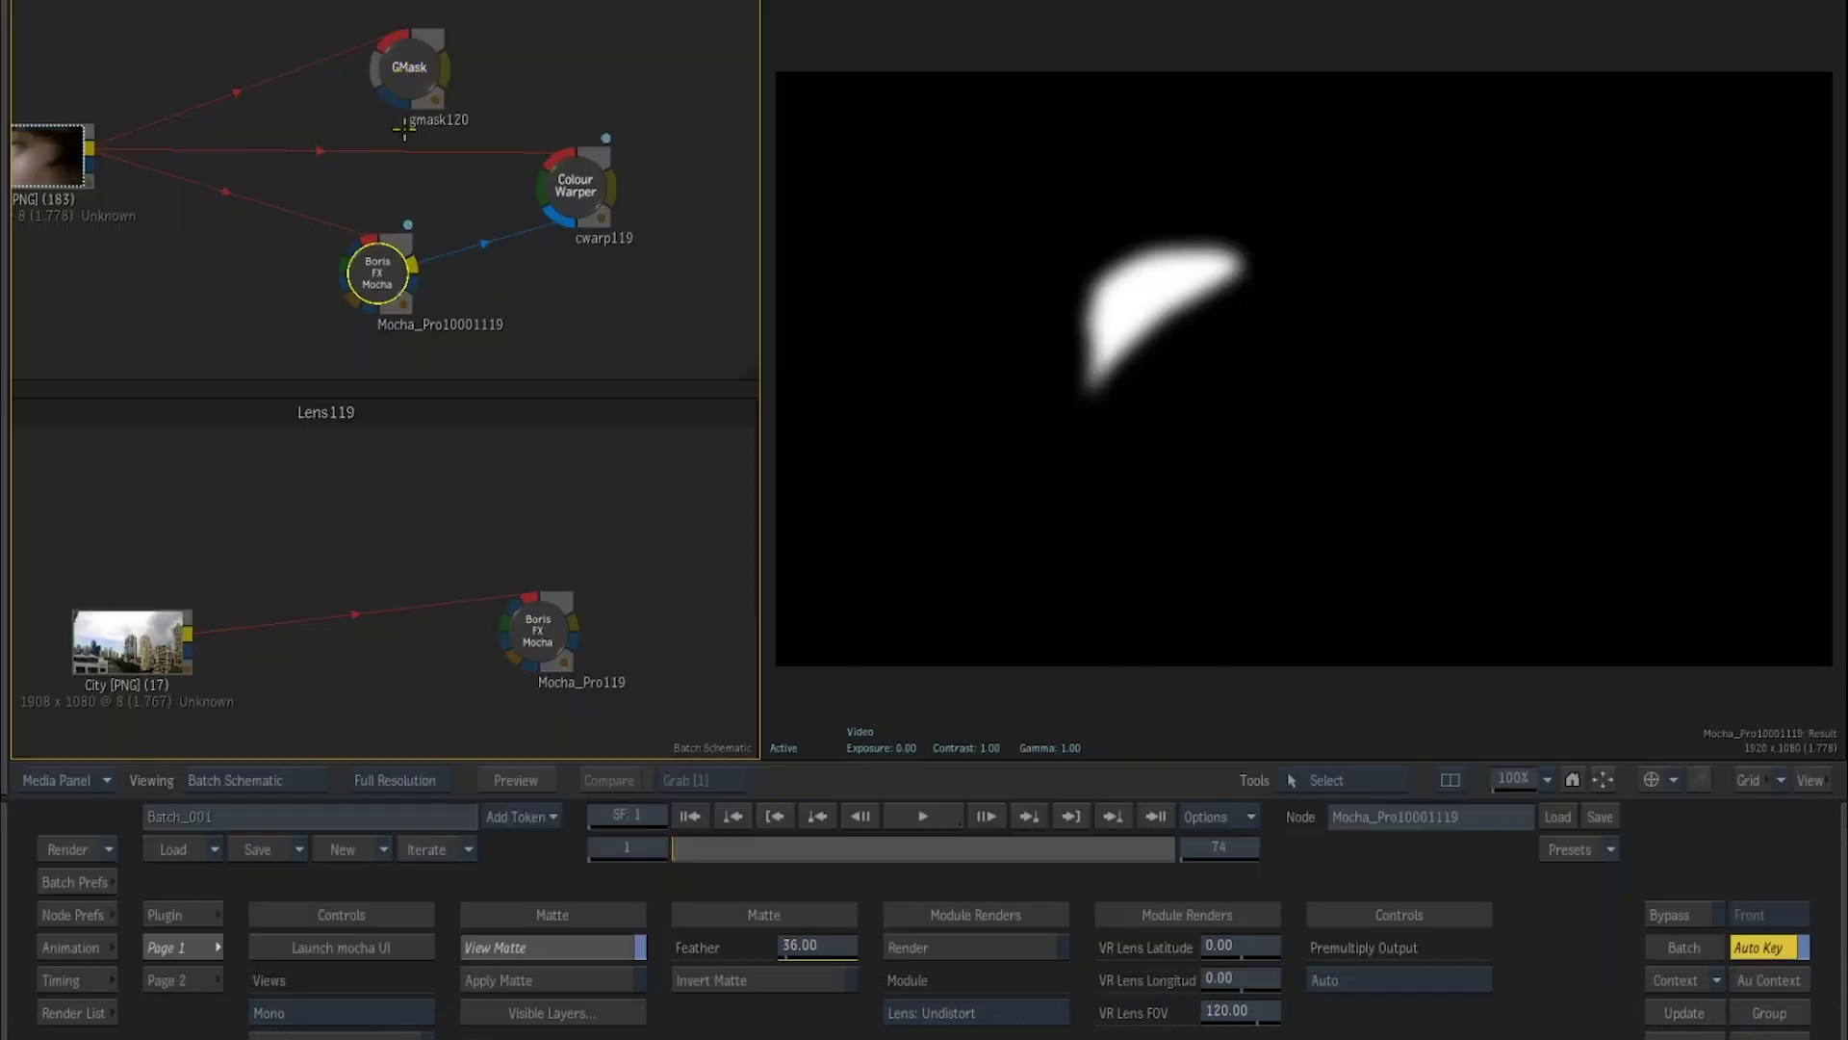
# Load the 08_Eye_GMask setup into the gmask120 node, aligning it at frame 1.
pyautogui.click(411, 75)
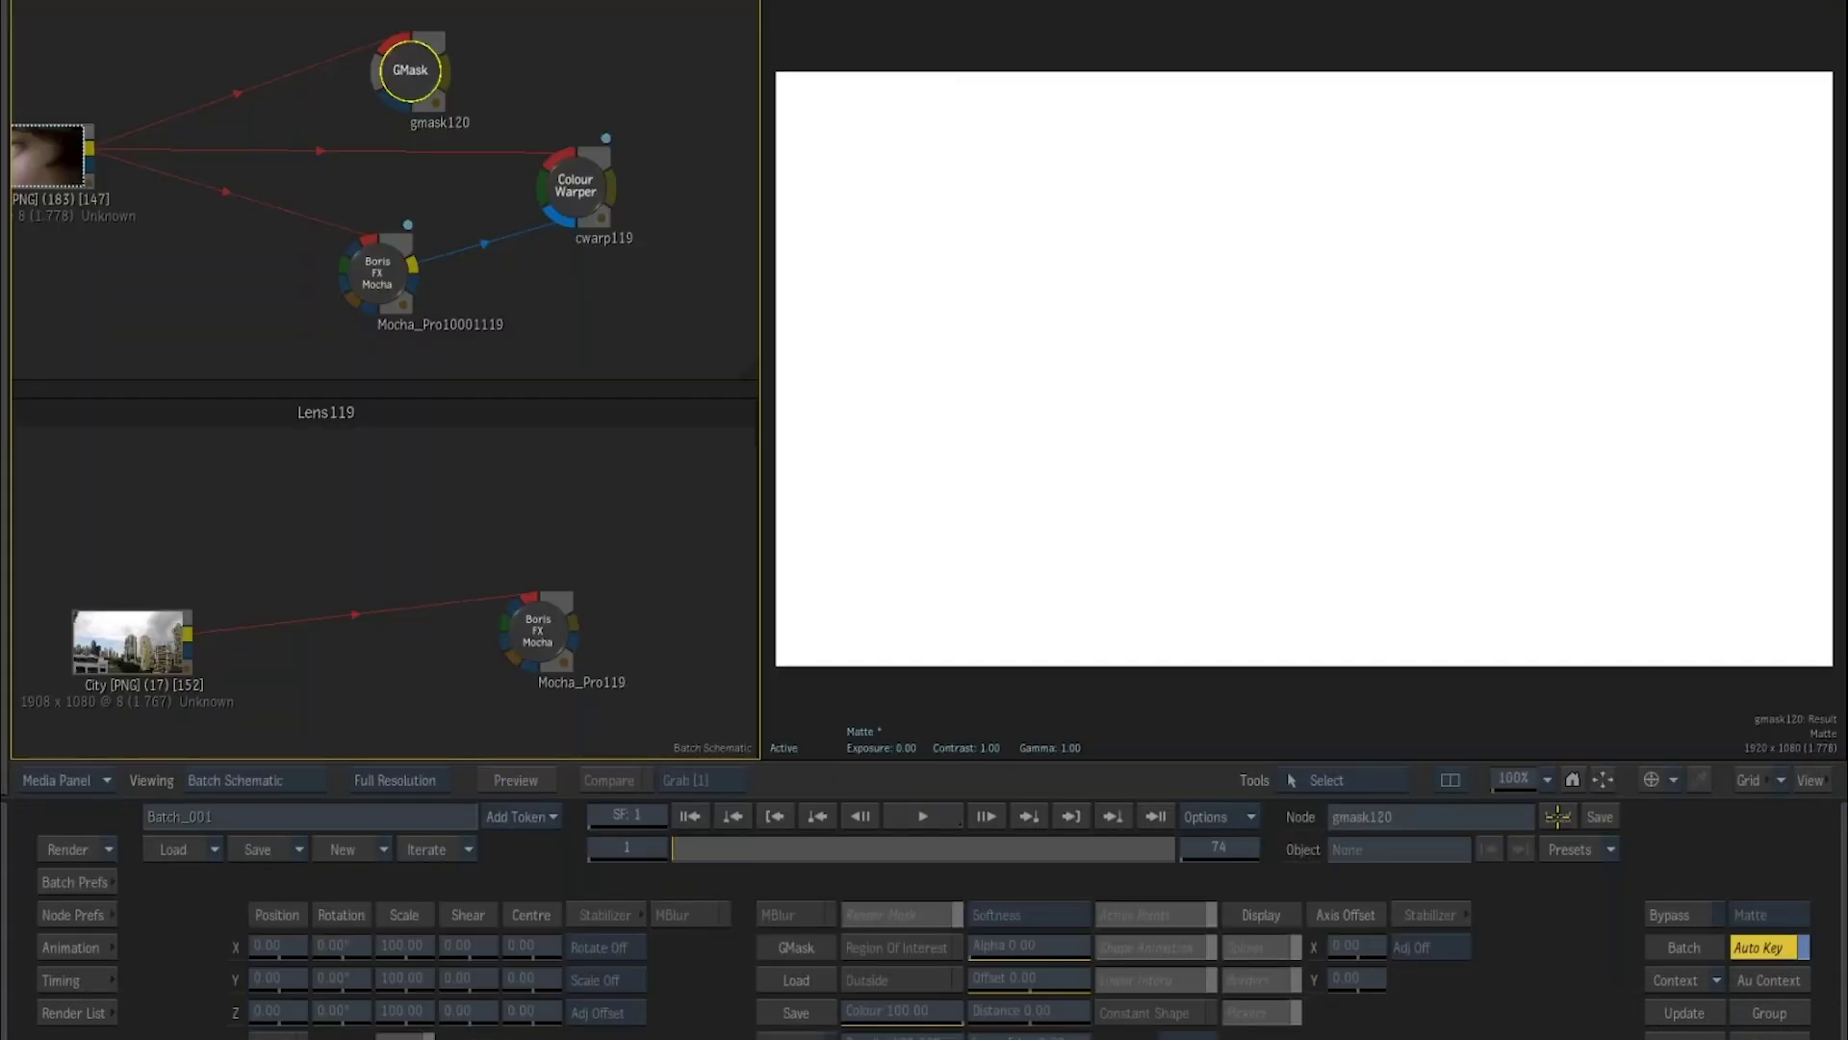
pyautogui.click(796, 980)
pyautogui.doubleClick(577, 108)
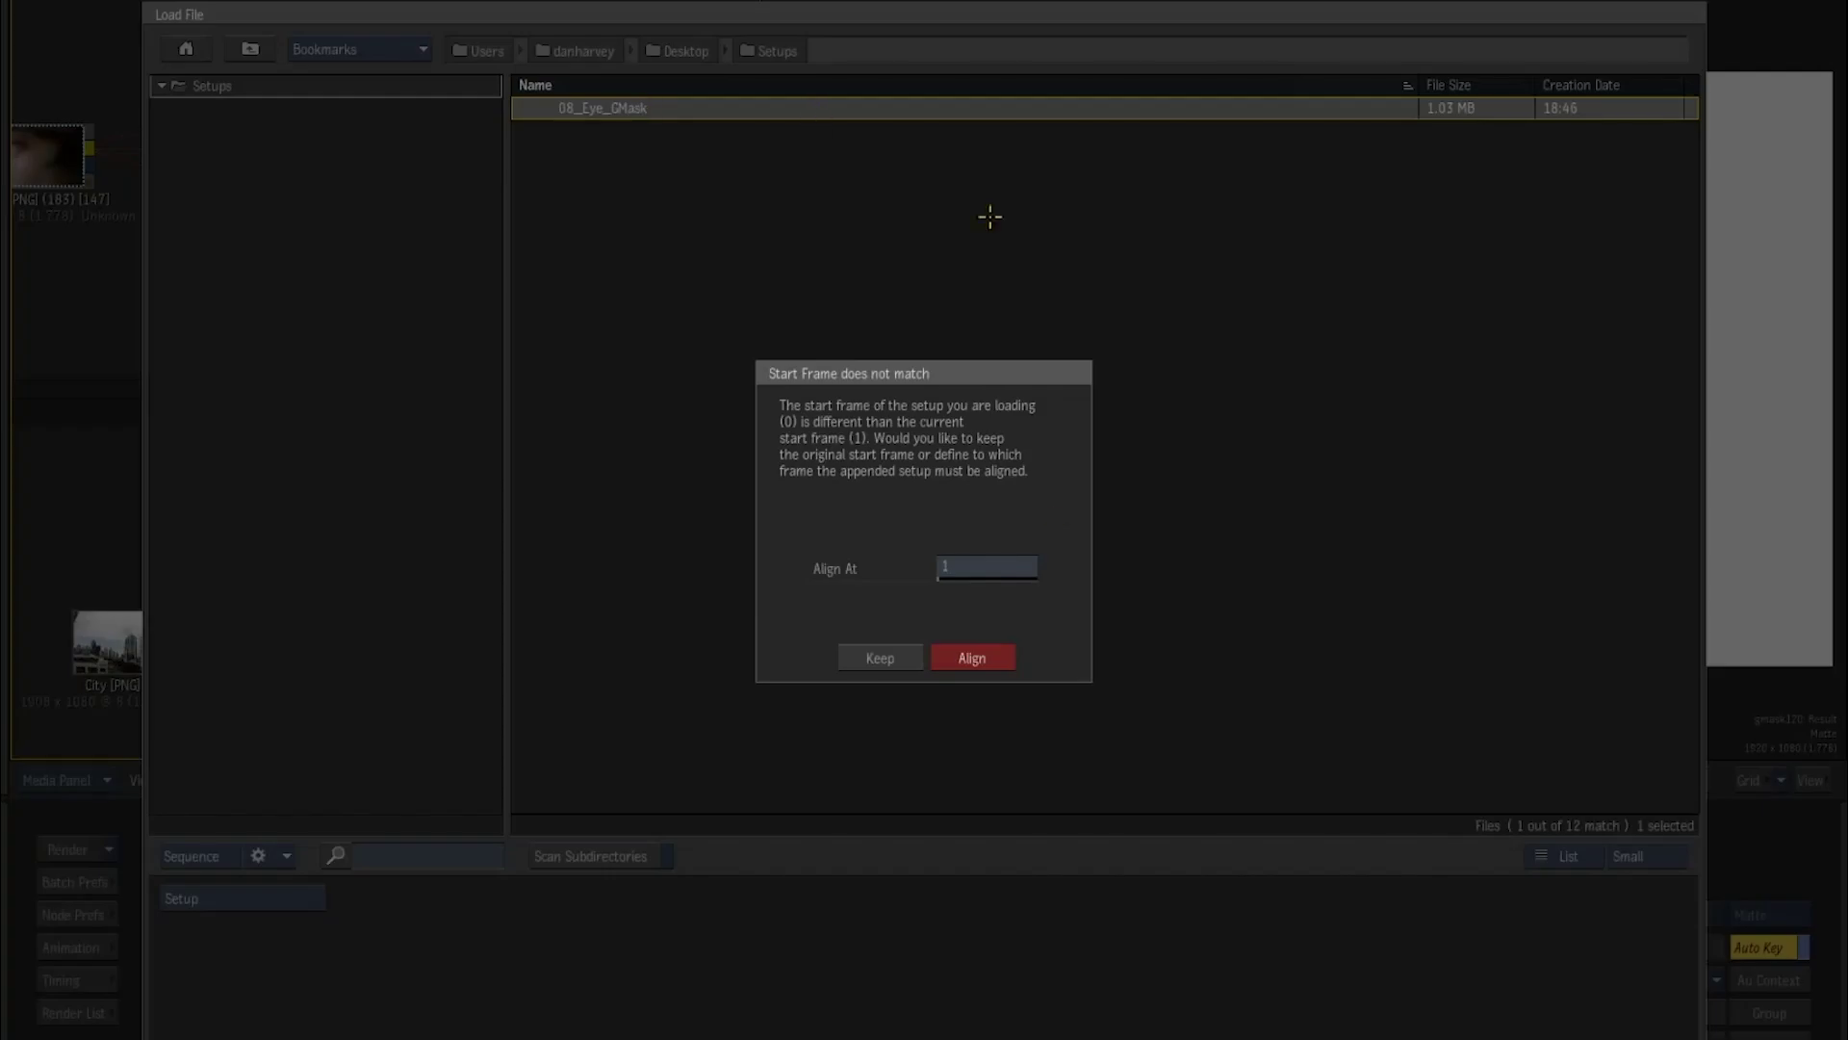
pyautogui.click(986, 659)
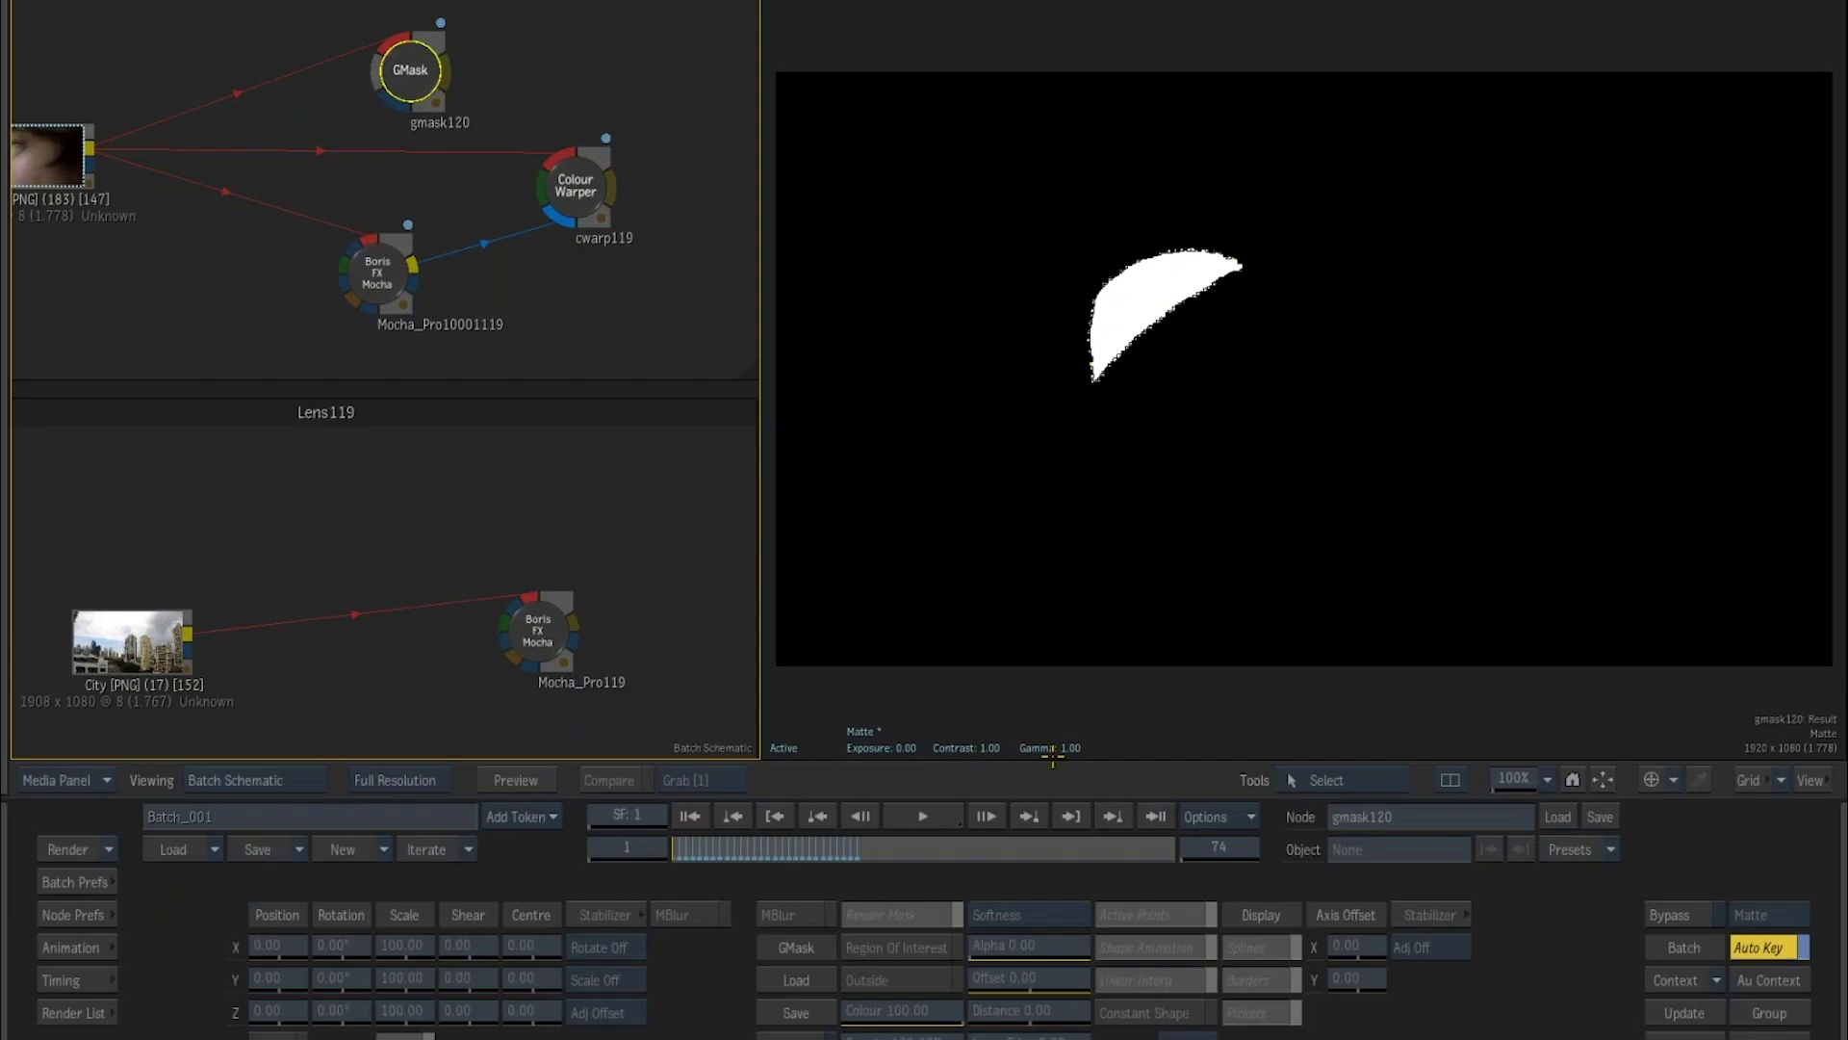
pyautogui.moveTo(410, 69); pyautogui.dragTo(412, 59)
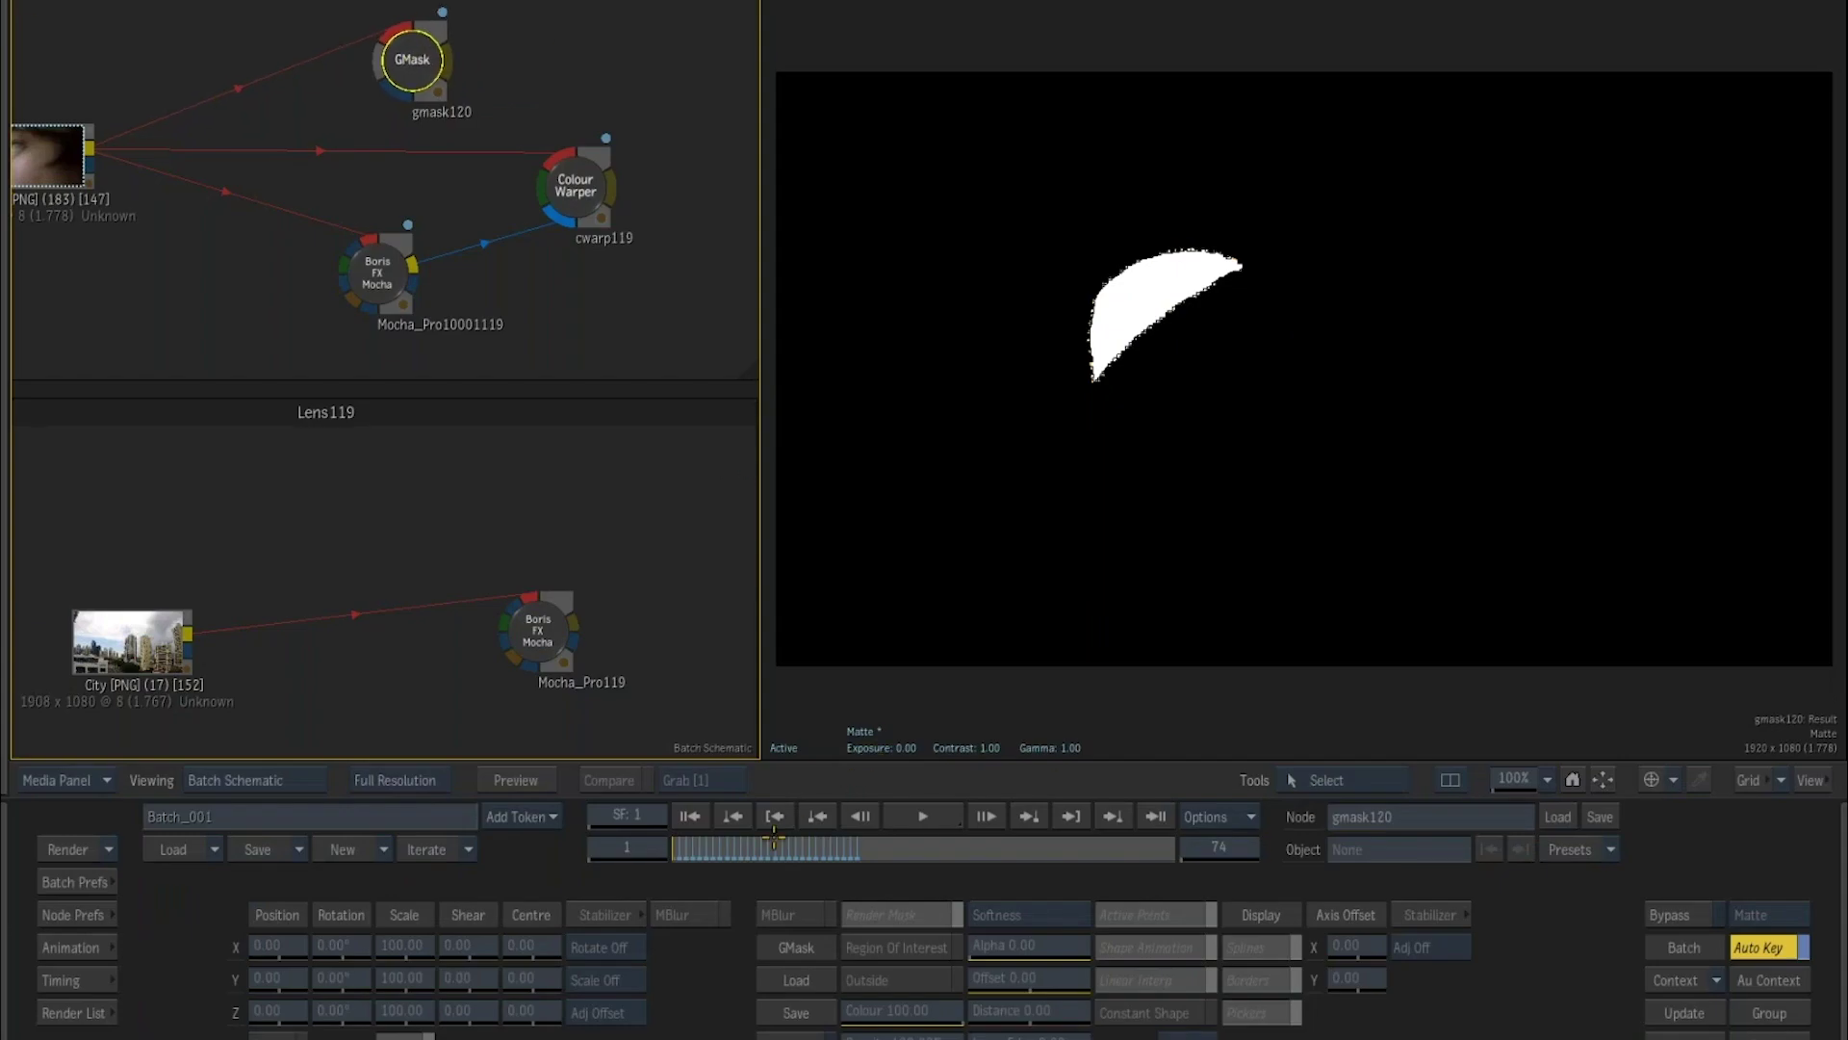
# Scrub the loaded GMask animation, select its shape, and check the outline over the eye clip's Front view.
pyautogui.moveTo(698, 850); pyautogui.dragTo(641, 887)
pyautogui.click(1107, 279)
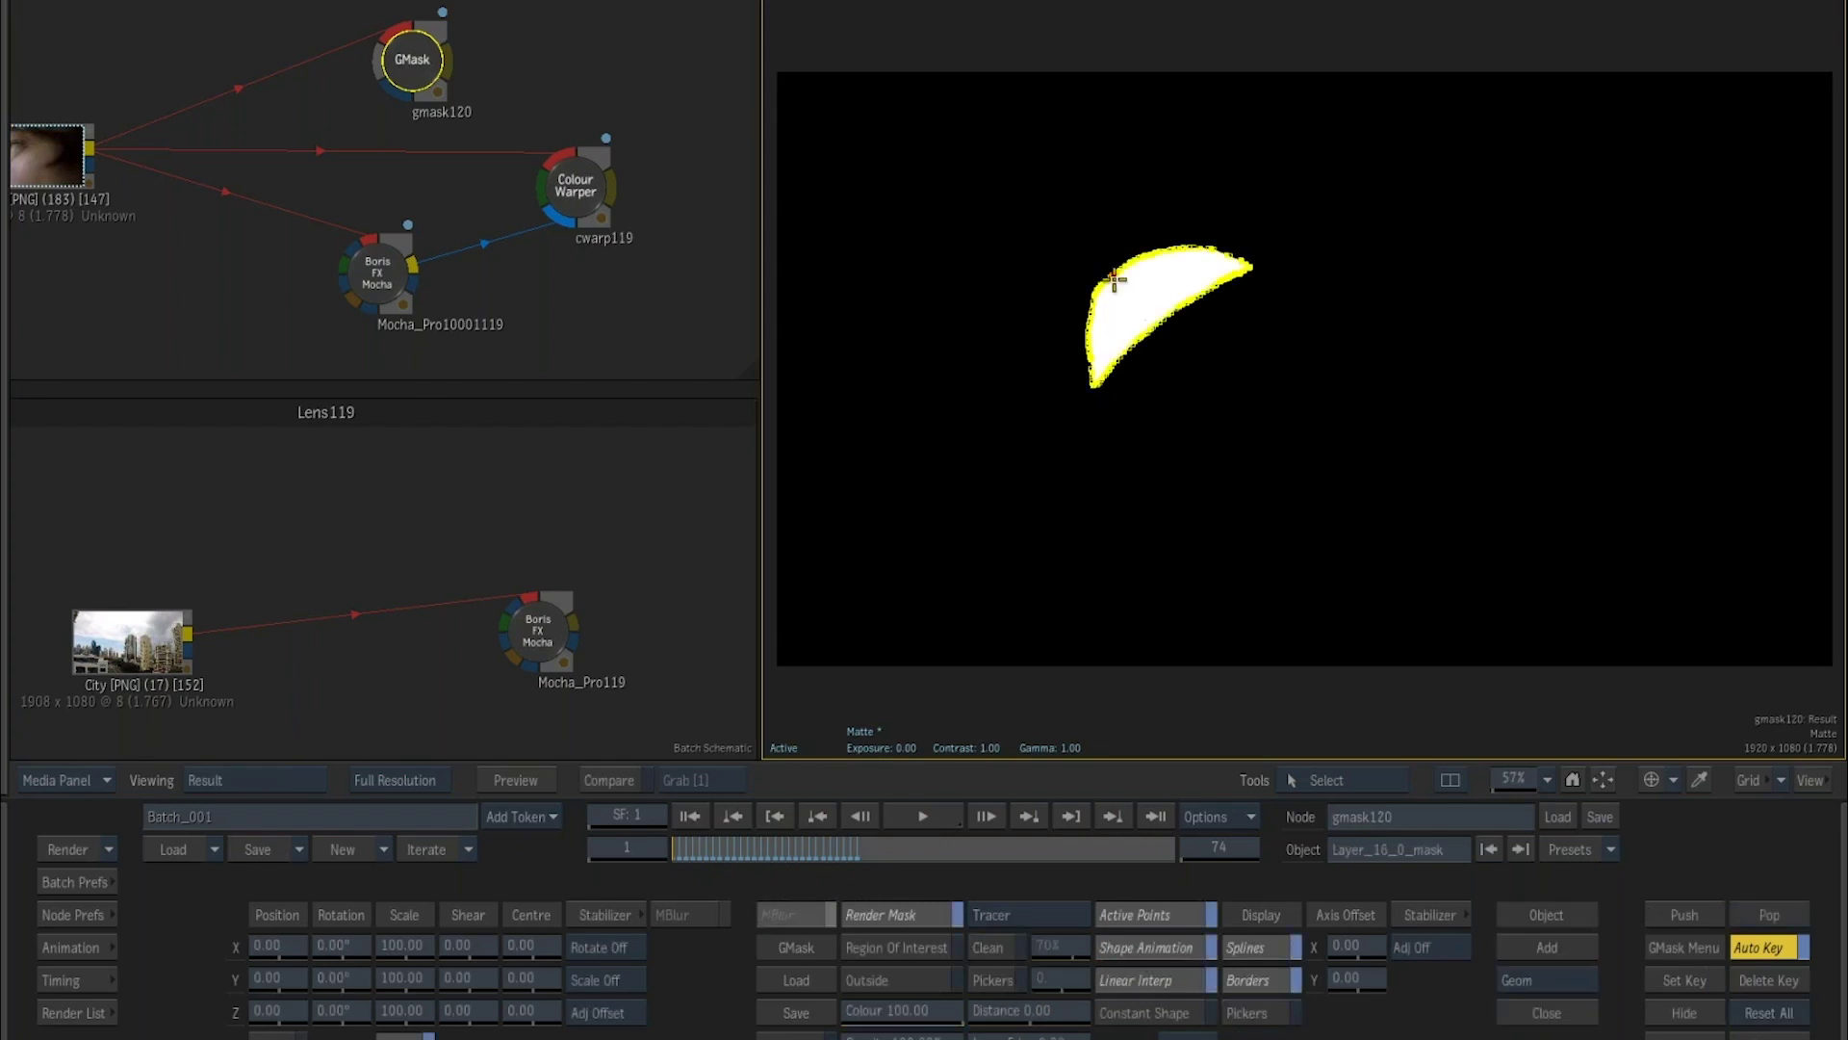
pyautogui.moveTo(930, 1010)
pyautogui.mouseDown()
pyautogui.moveTo(866, 1011)
pyautogui.moveTo(930, 1010)
pyautogui.mouseUp()
pyautogui.press('F1')
pyautogui.press('Escape')
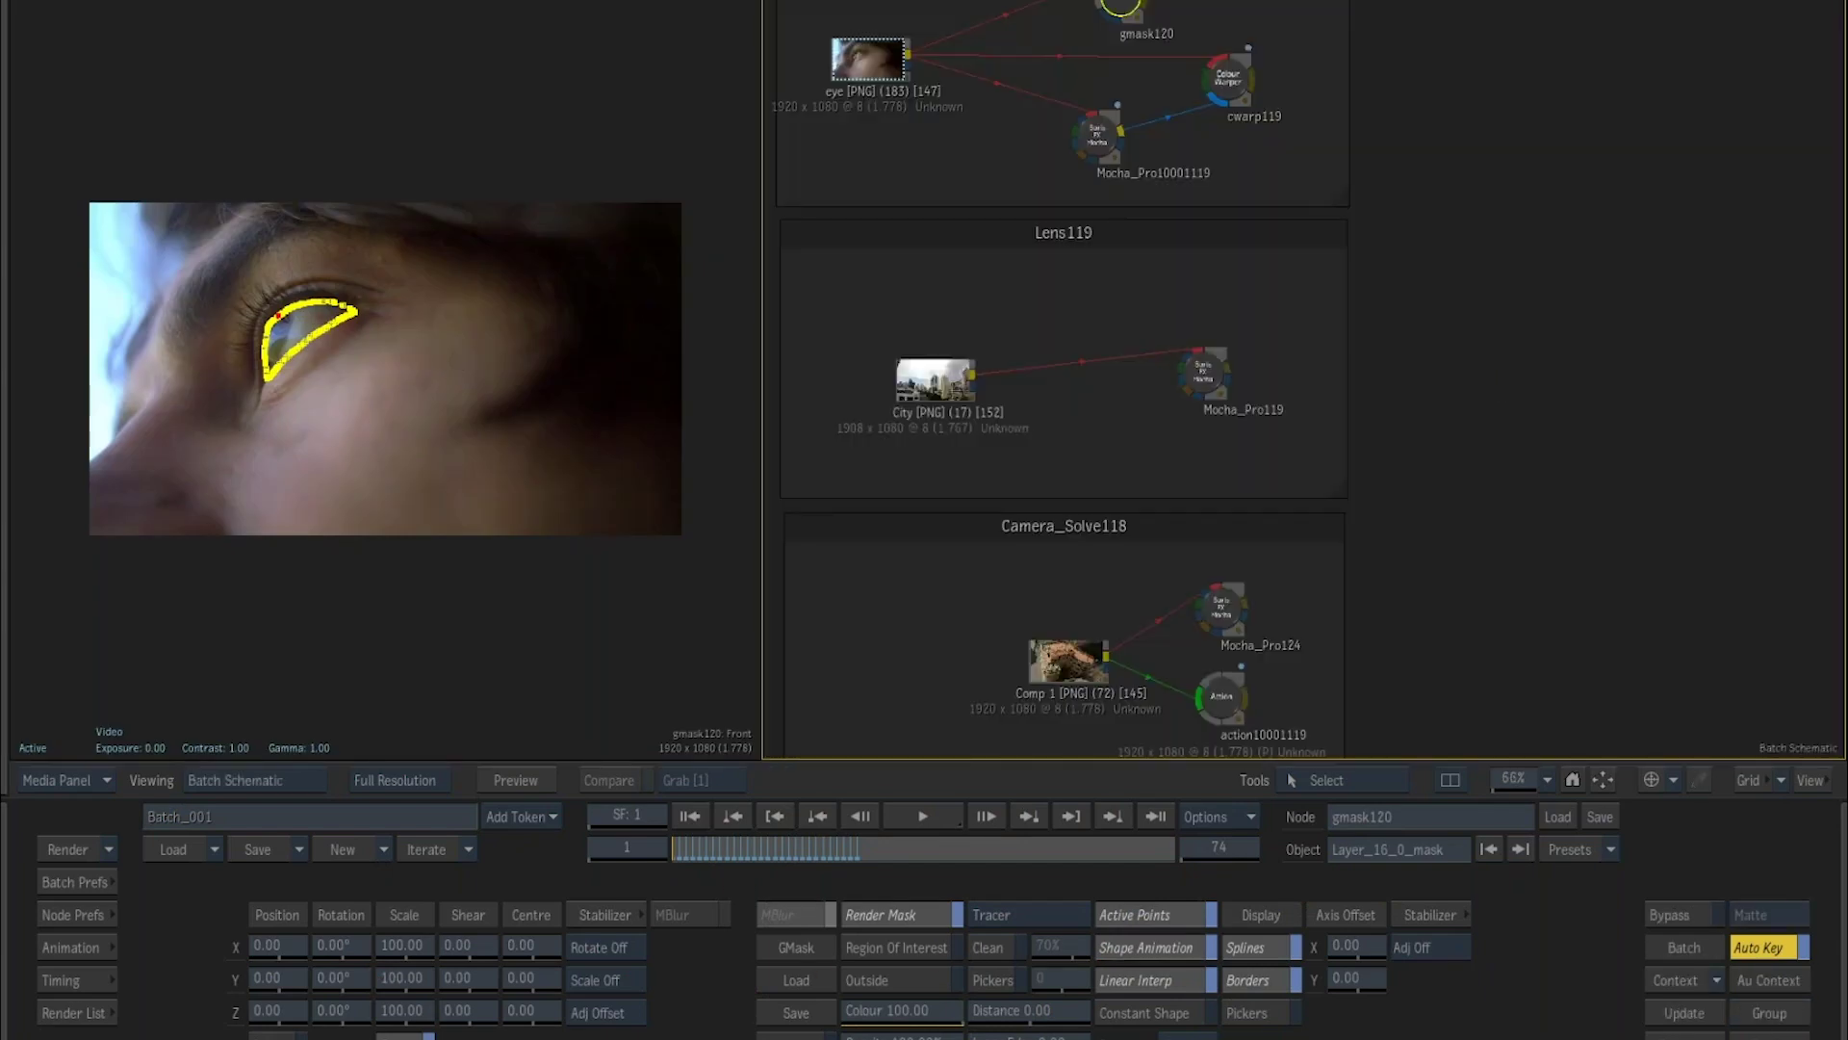
# Launch Mocha from the Mocha_Pro119 node in the Lens119 group and locate calibration lines in the city clip's Lens module.
pyautogui.moveTo(1250, 343); pyautogui.dragTo(1188, 193)
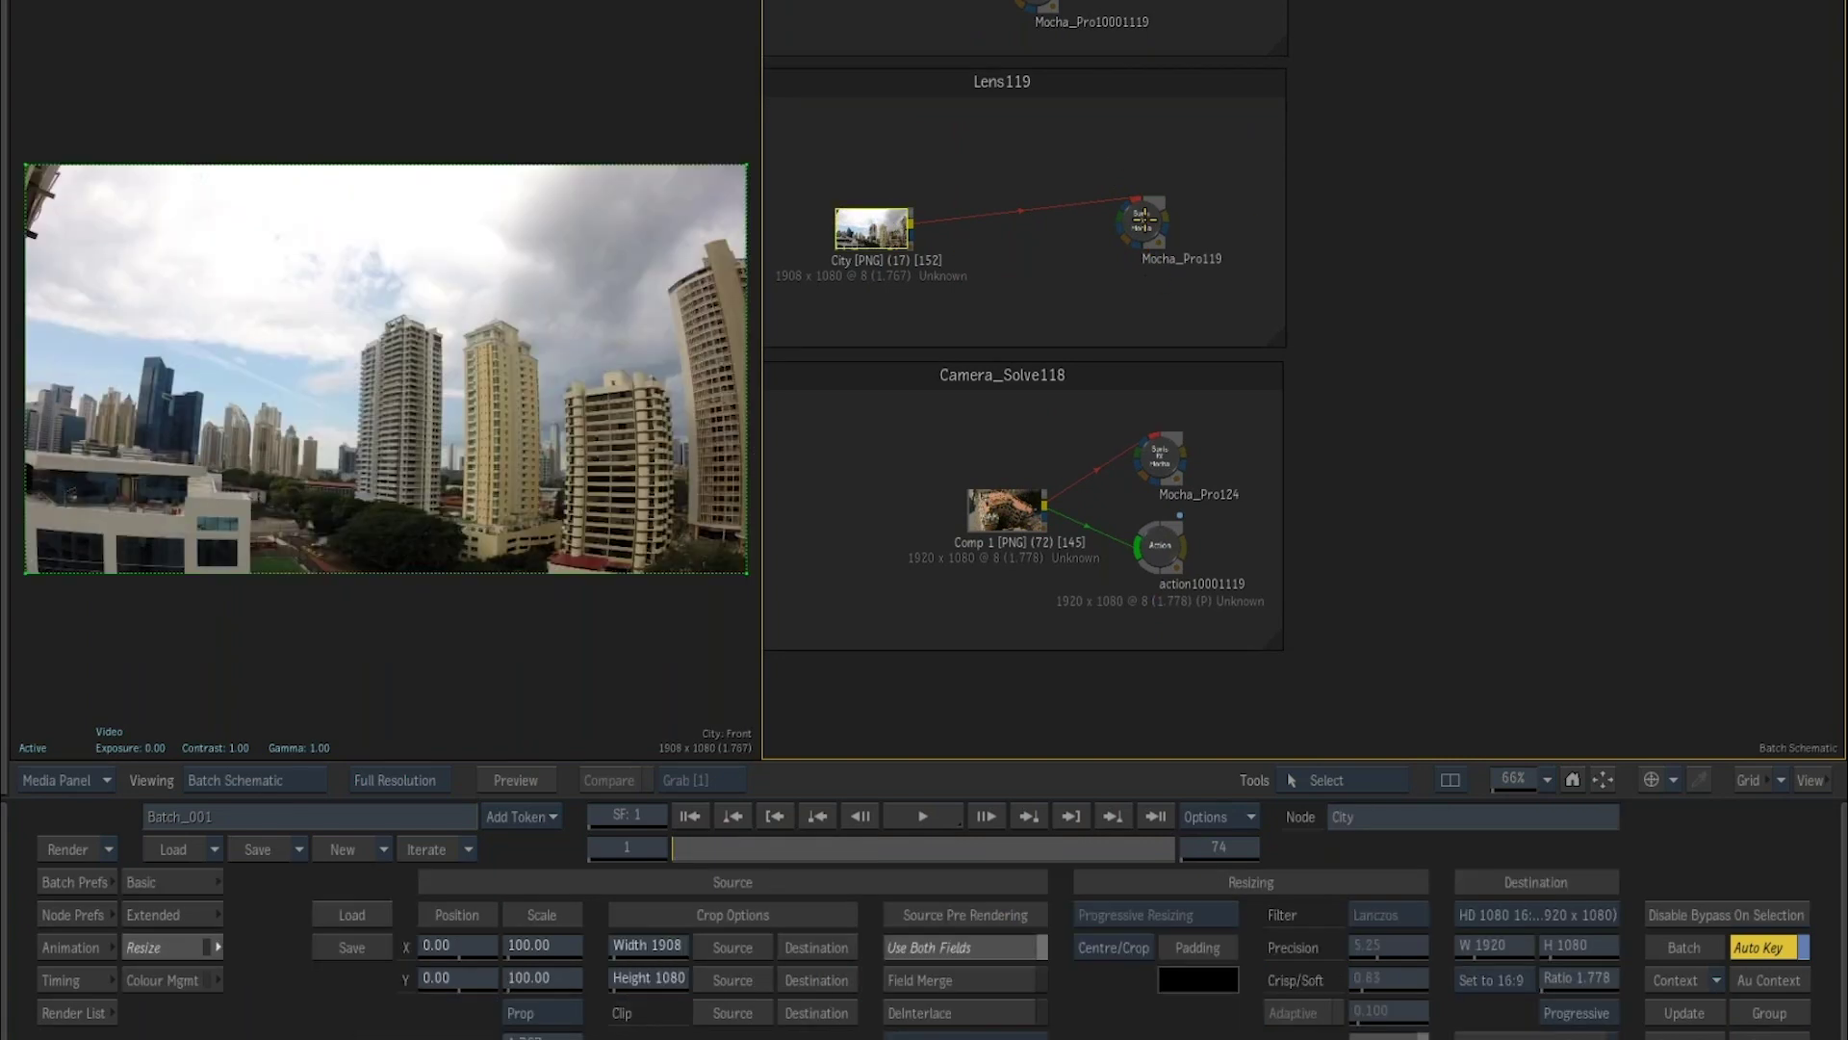
pyautogui.click(1144, 219)
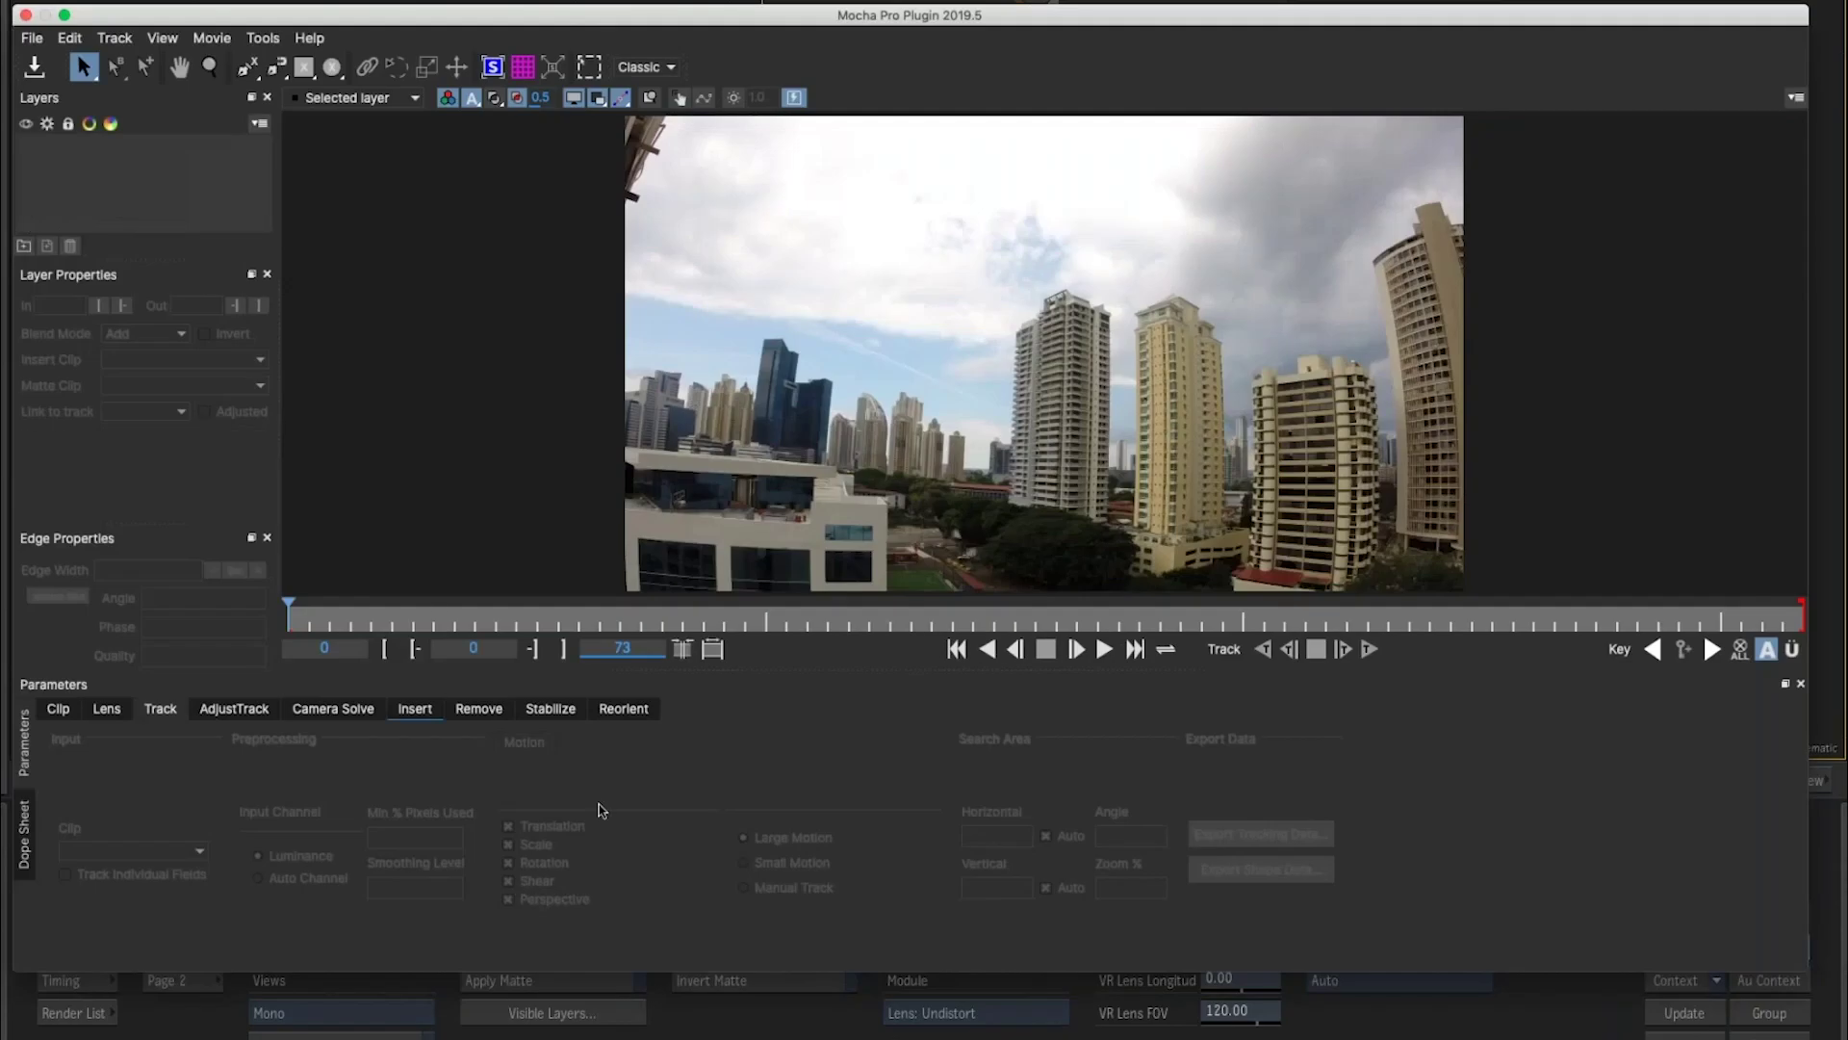
pyautogui.click(110, 709)
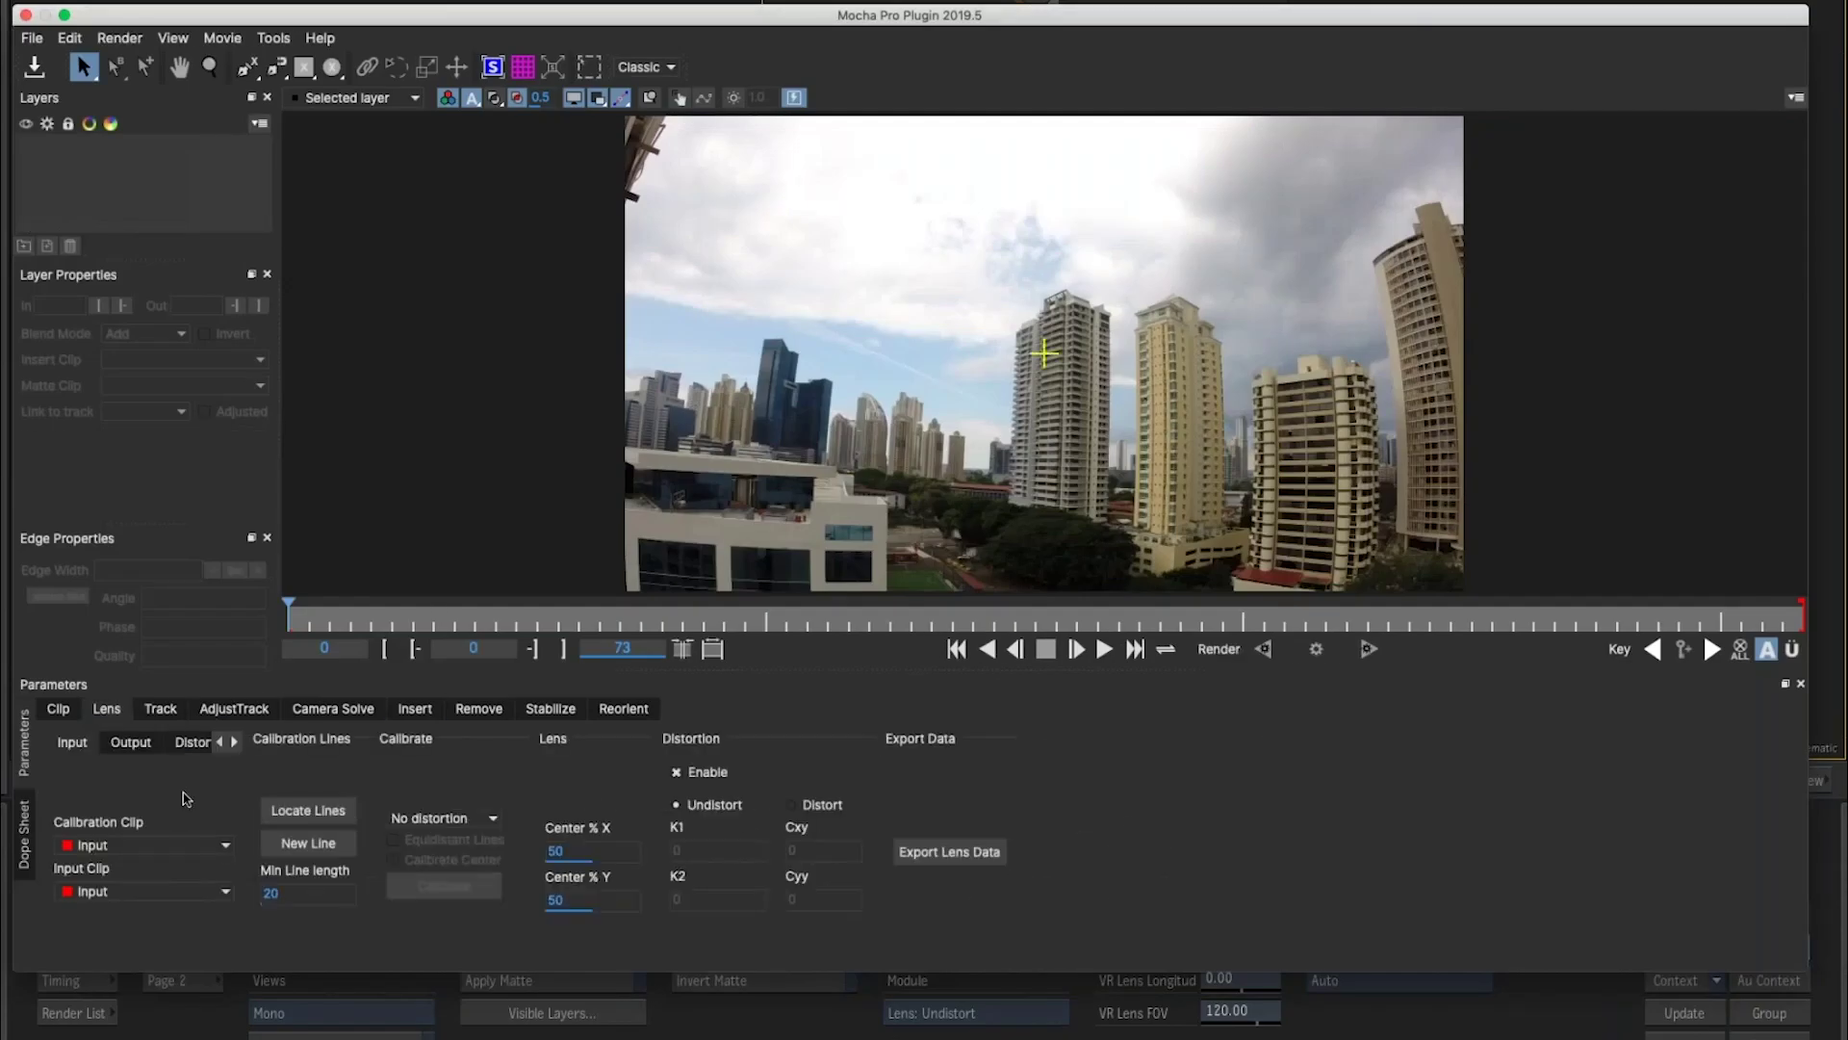
pyautogui.click(281, 809)
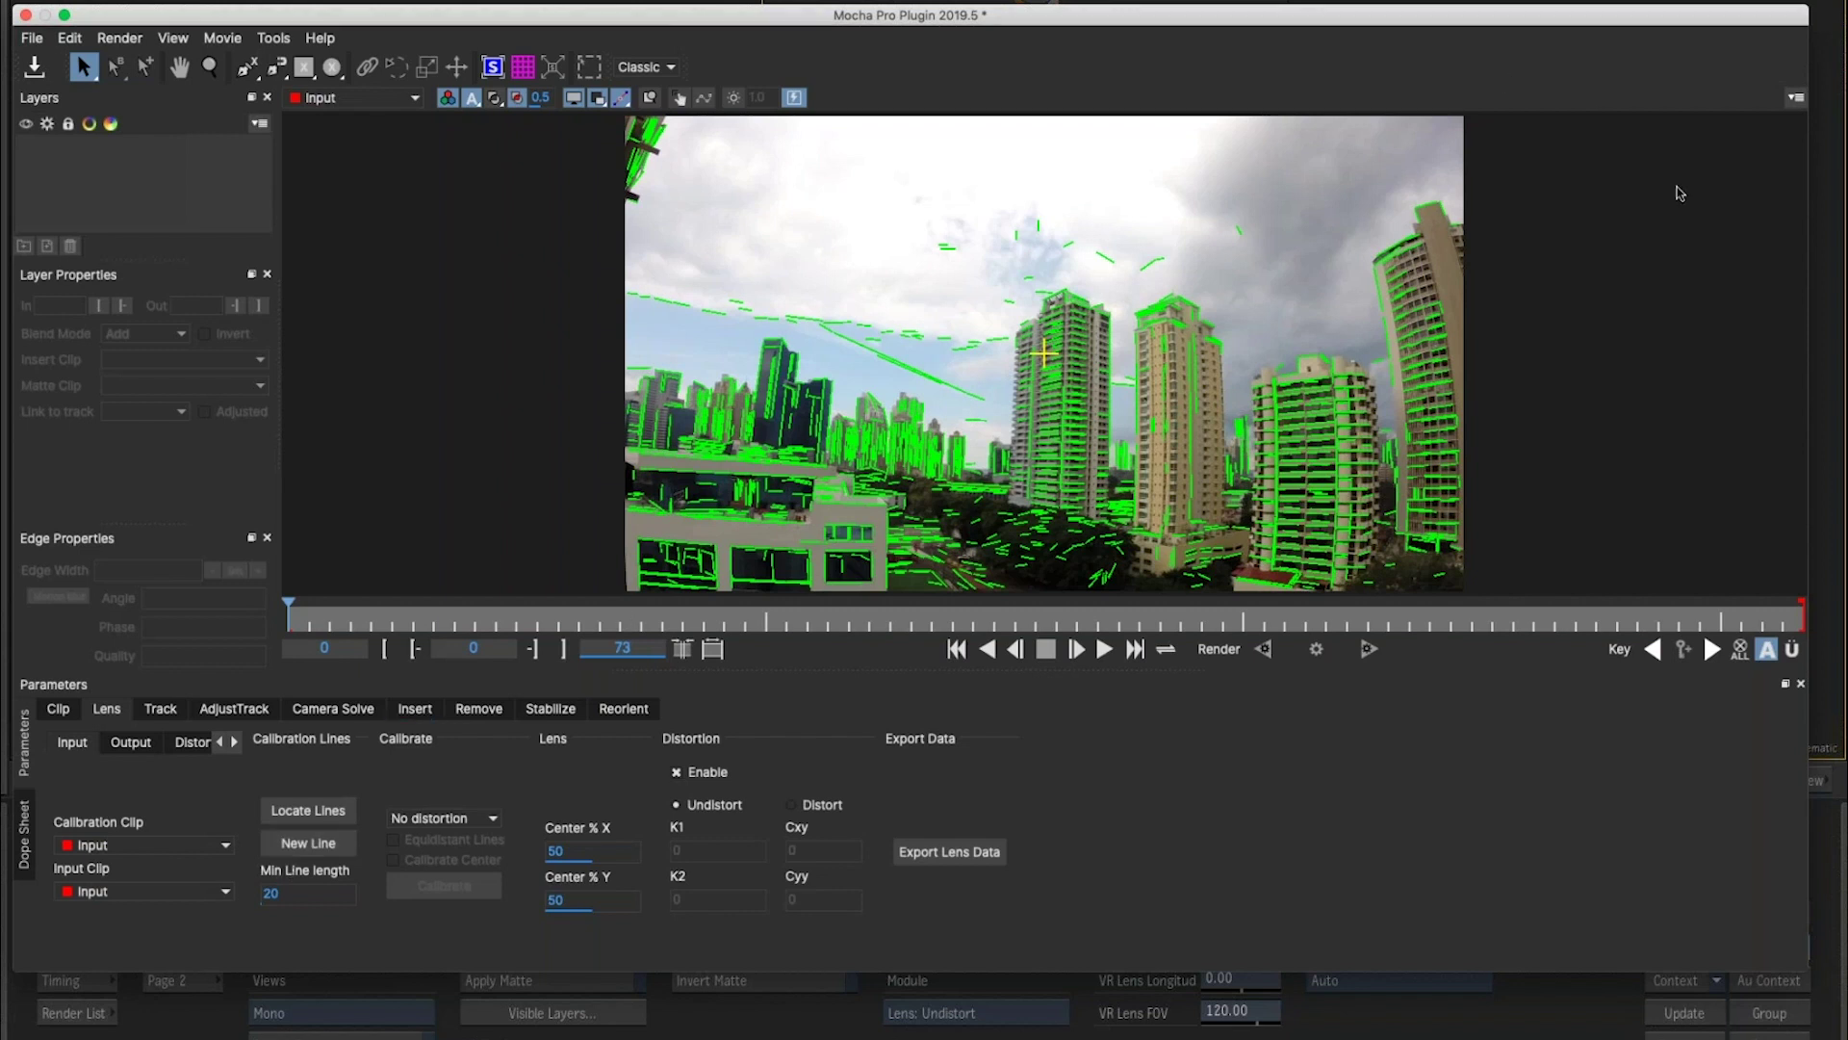
# Set the minimum line length to 2 and draw a new calibration line along the left edge of the curved rightmost building.
pyautogui.click(330, 890)
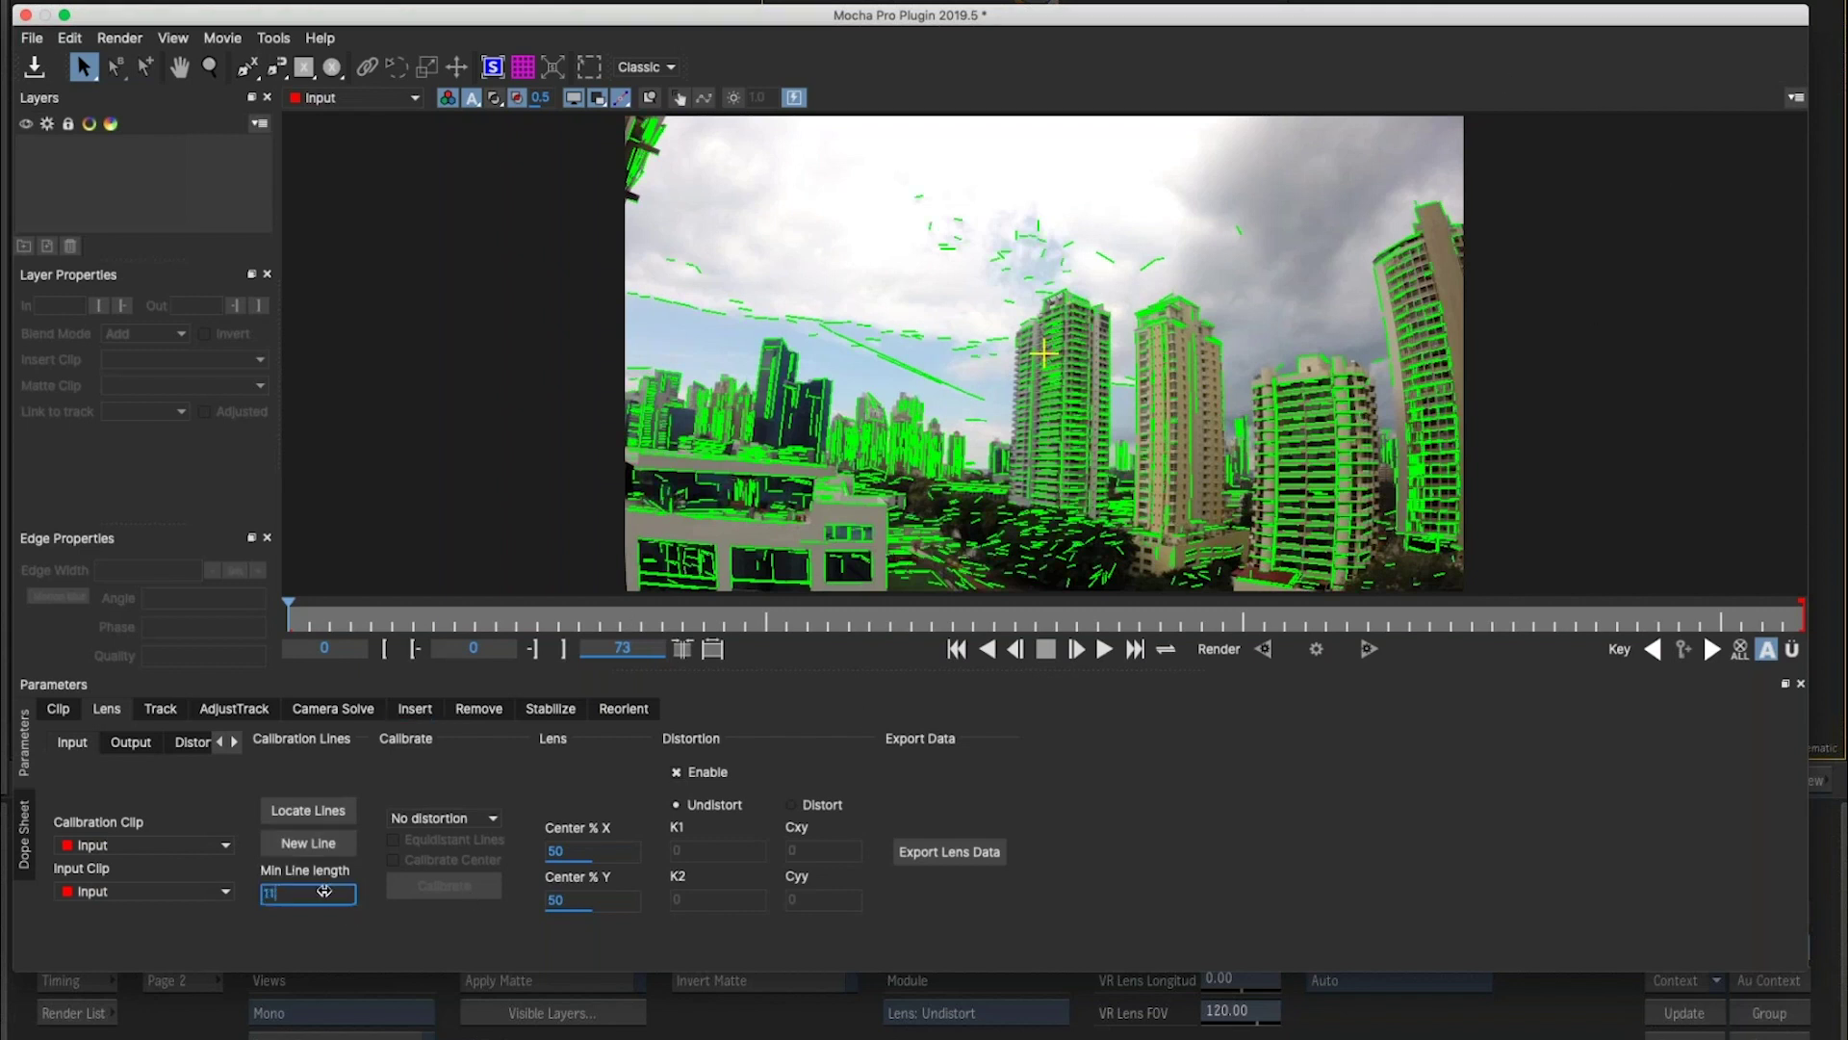
pyautogui.write('2')
pyautogui.click(334, 845)
pyautogui.click(1375, 269)
pyautogui.click(1383, 310)
pyautogui.click(1388, 352)
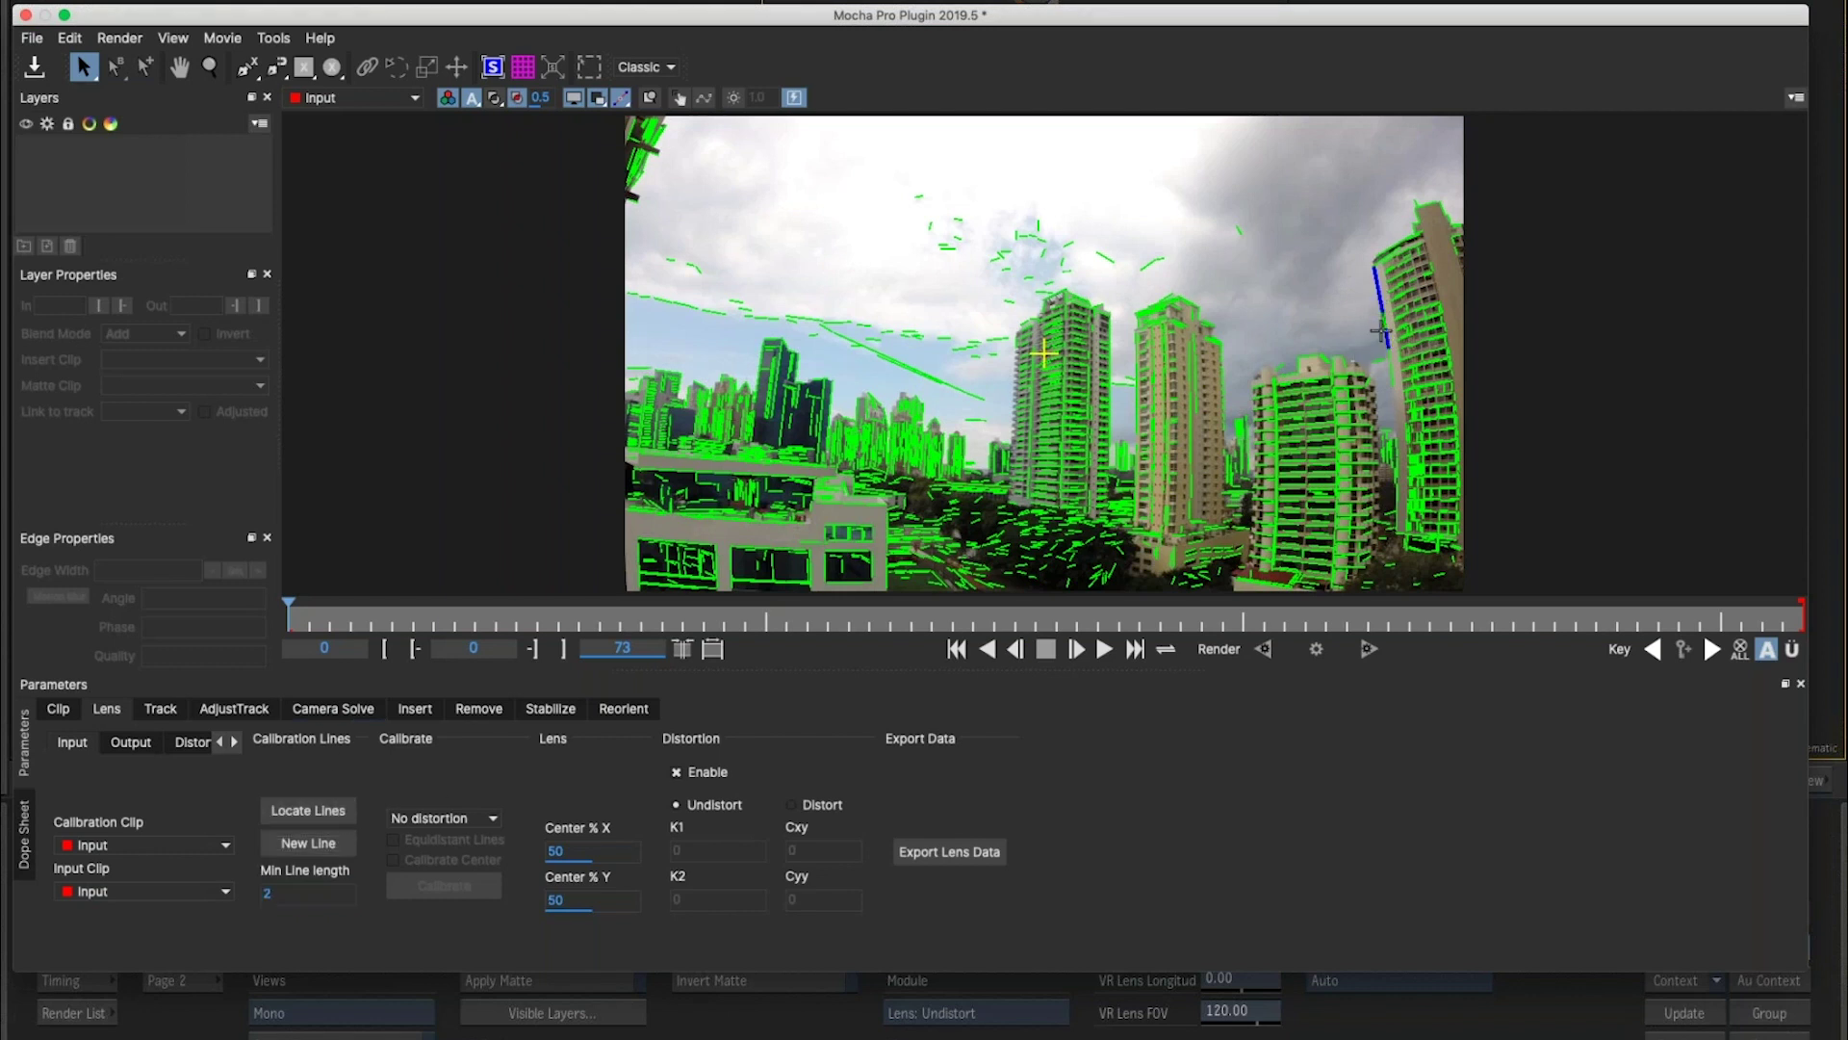
pyautogui.click(1393, 387)
# Calibrate the lens with the 1-Parameter distortion model and render the undistorted current frame.
pyautogui.click(435, 819)
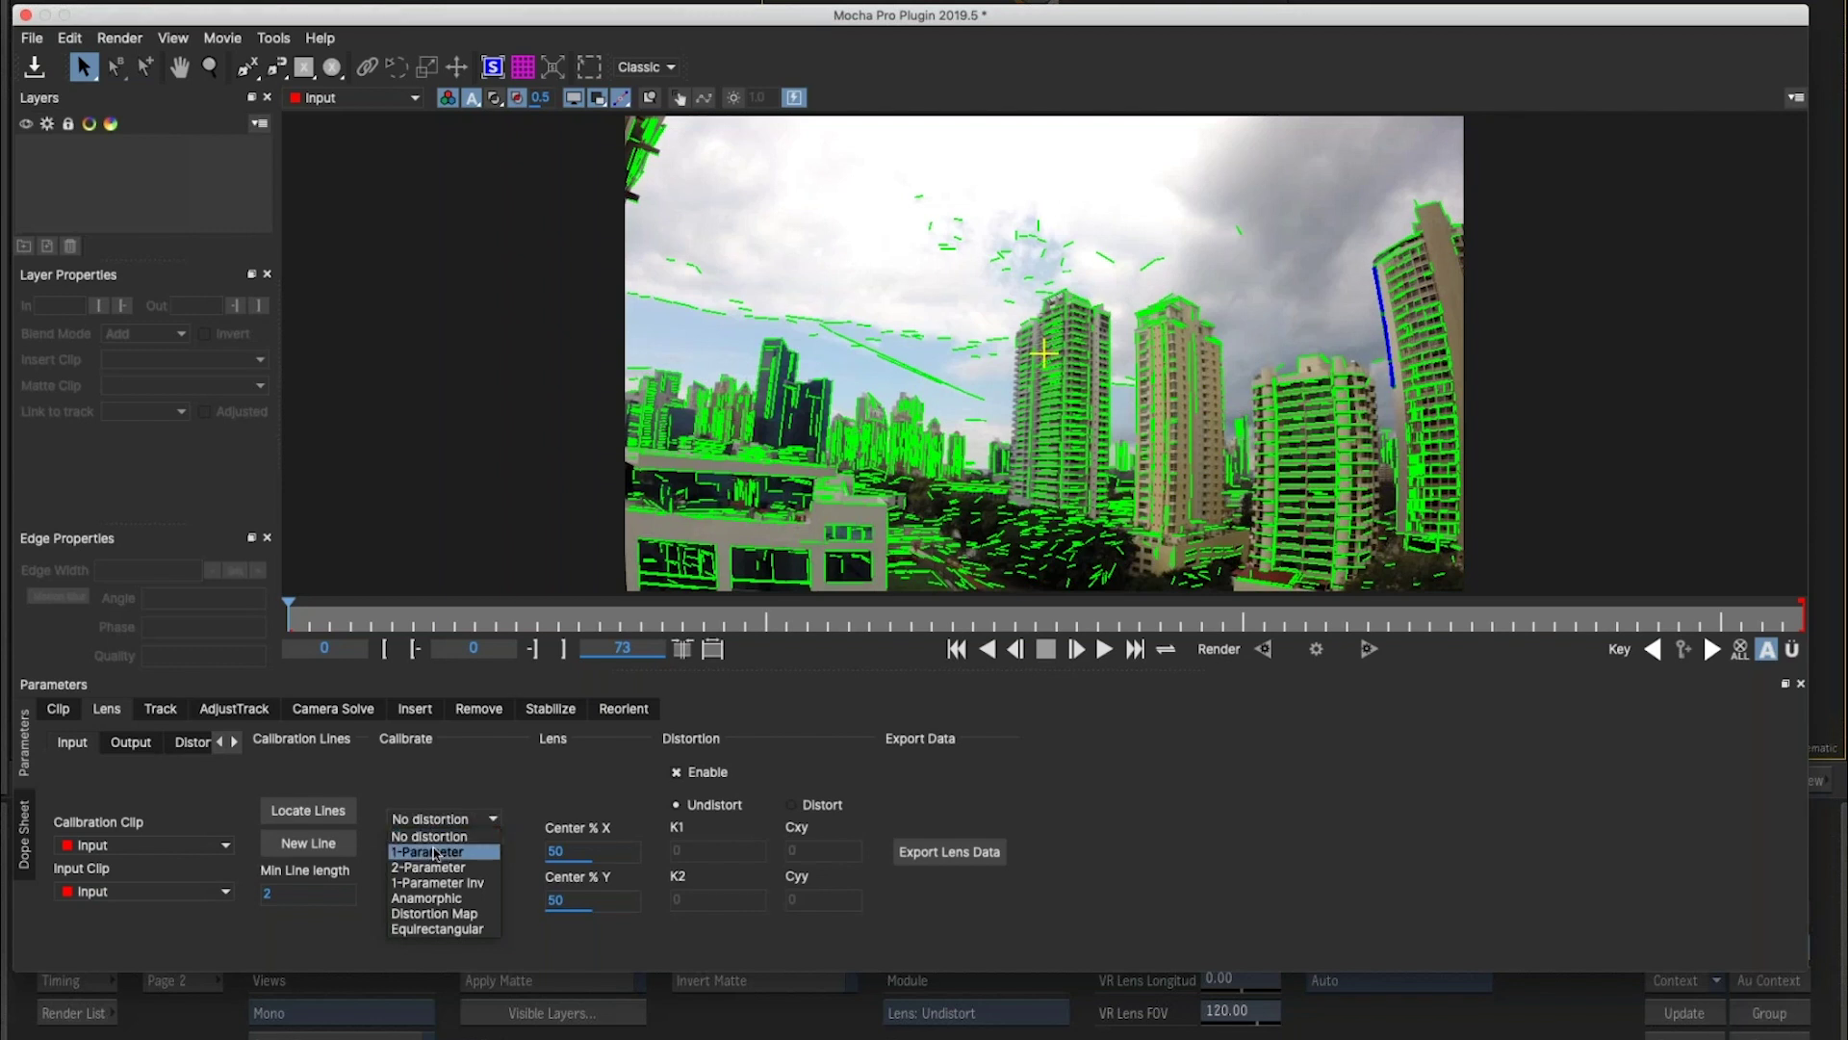
pyautogui.click(438, 853)
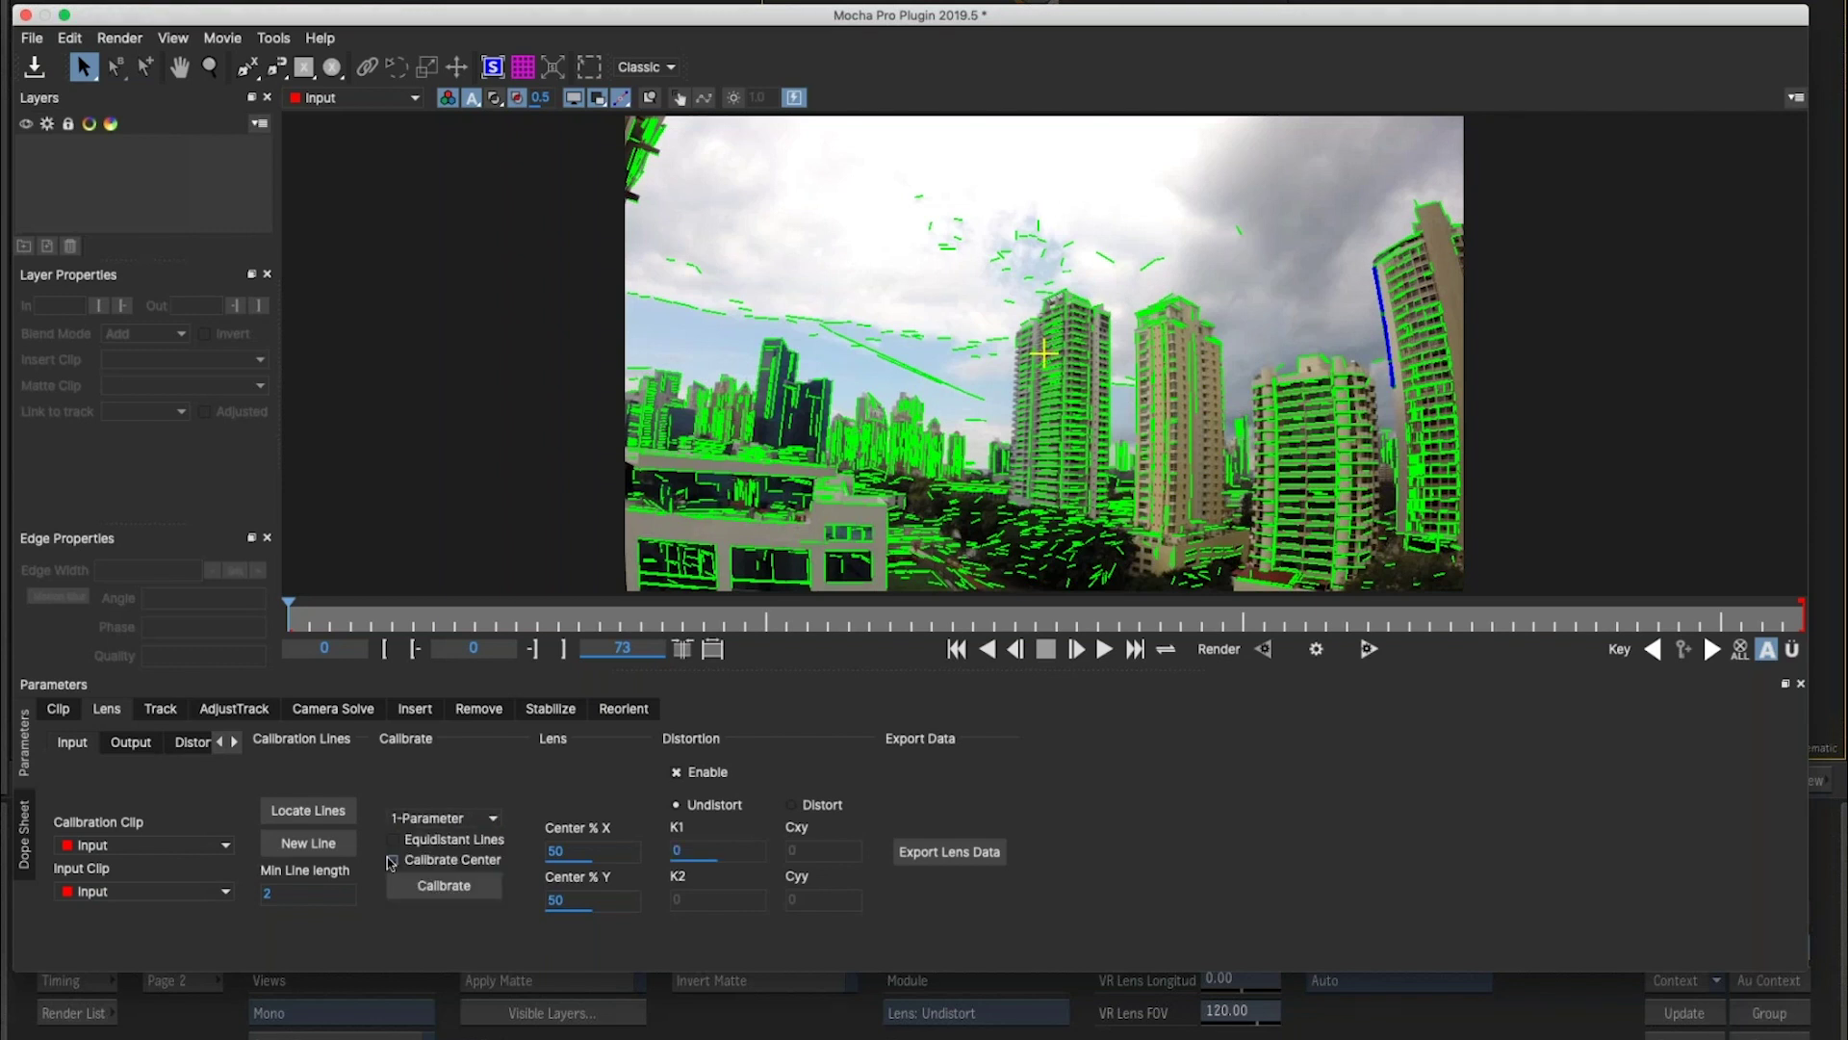
pyautogui.click(442, 889)
pyautogui.click(1317, 650)
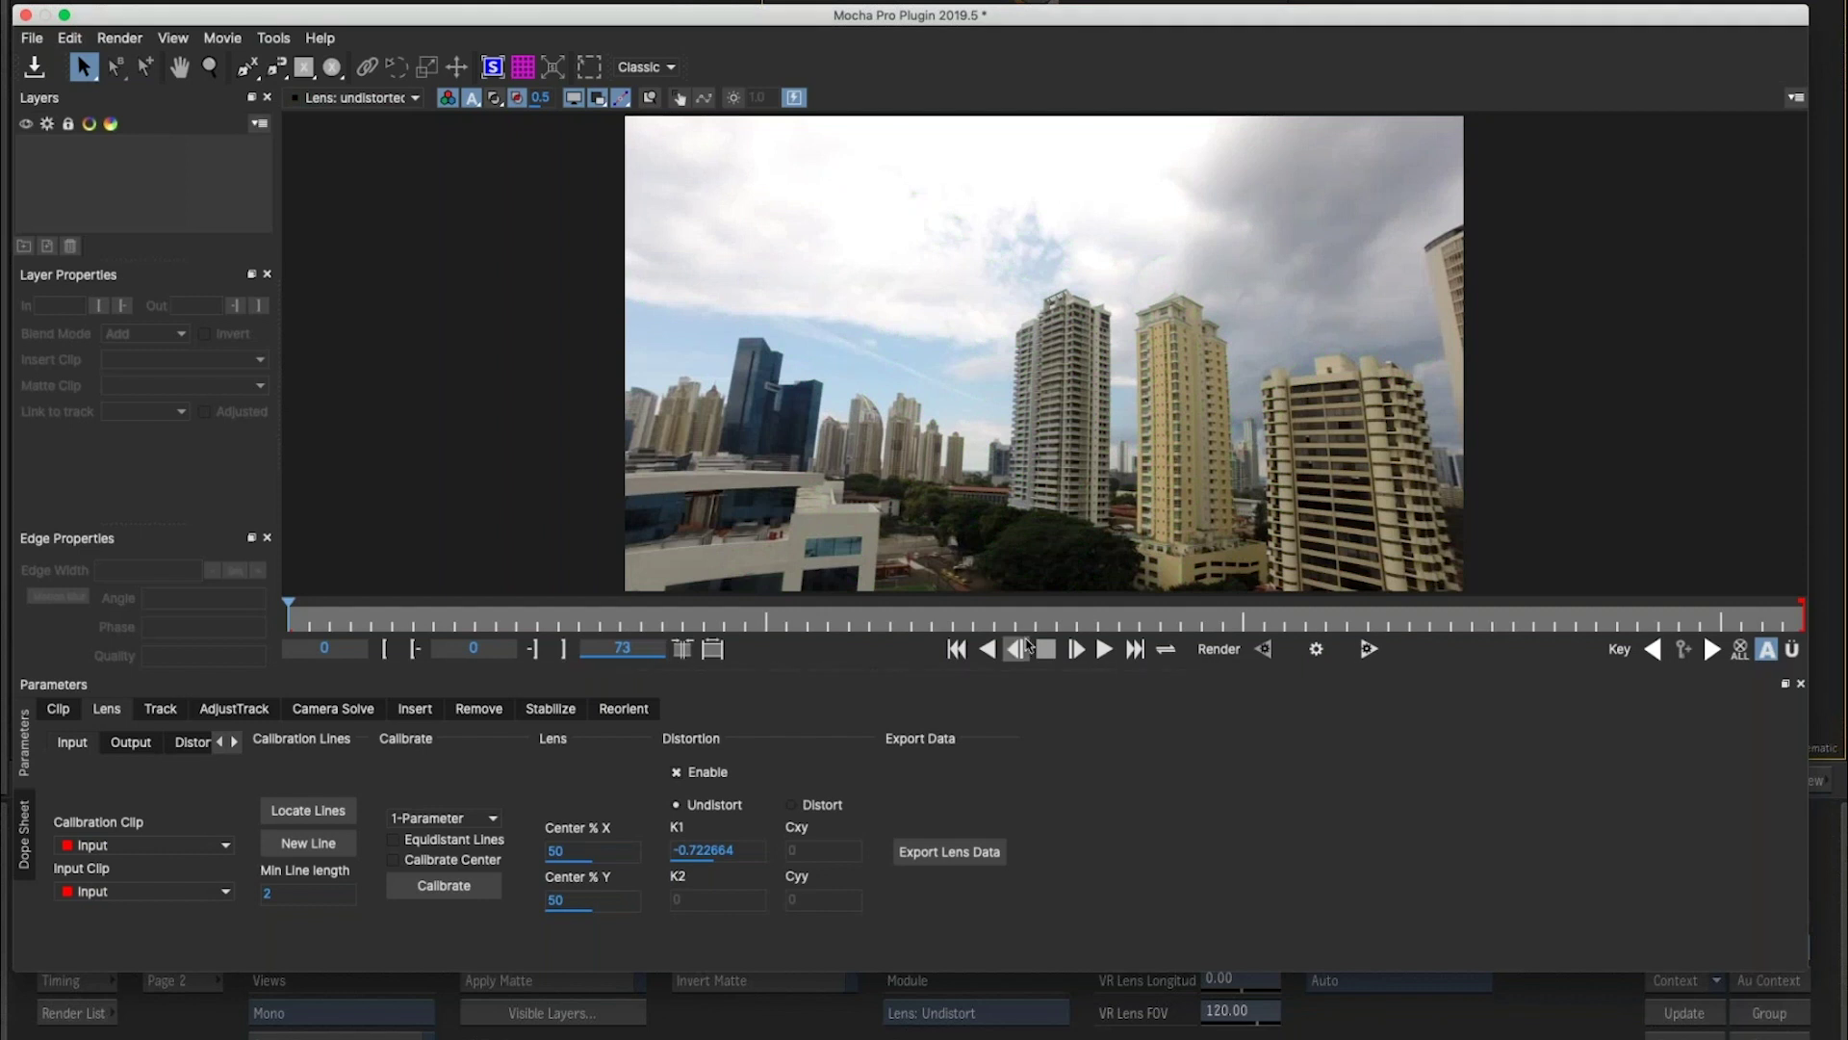
# Switch the displayed clip between the undistorted lens render and the selected layer to compare them.
pyautogui.click(380, 100)
pyautogui.click(385, 100)
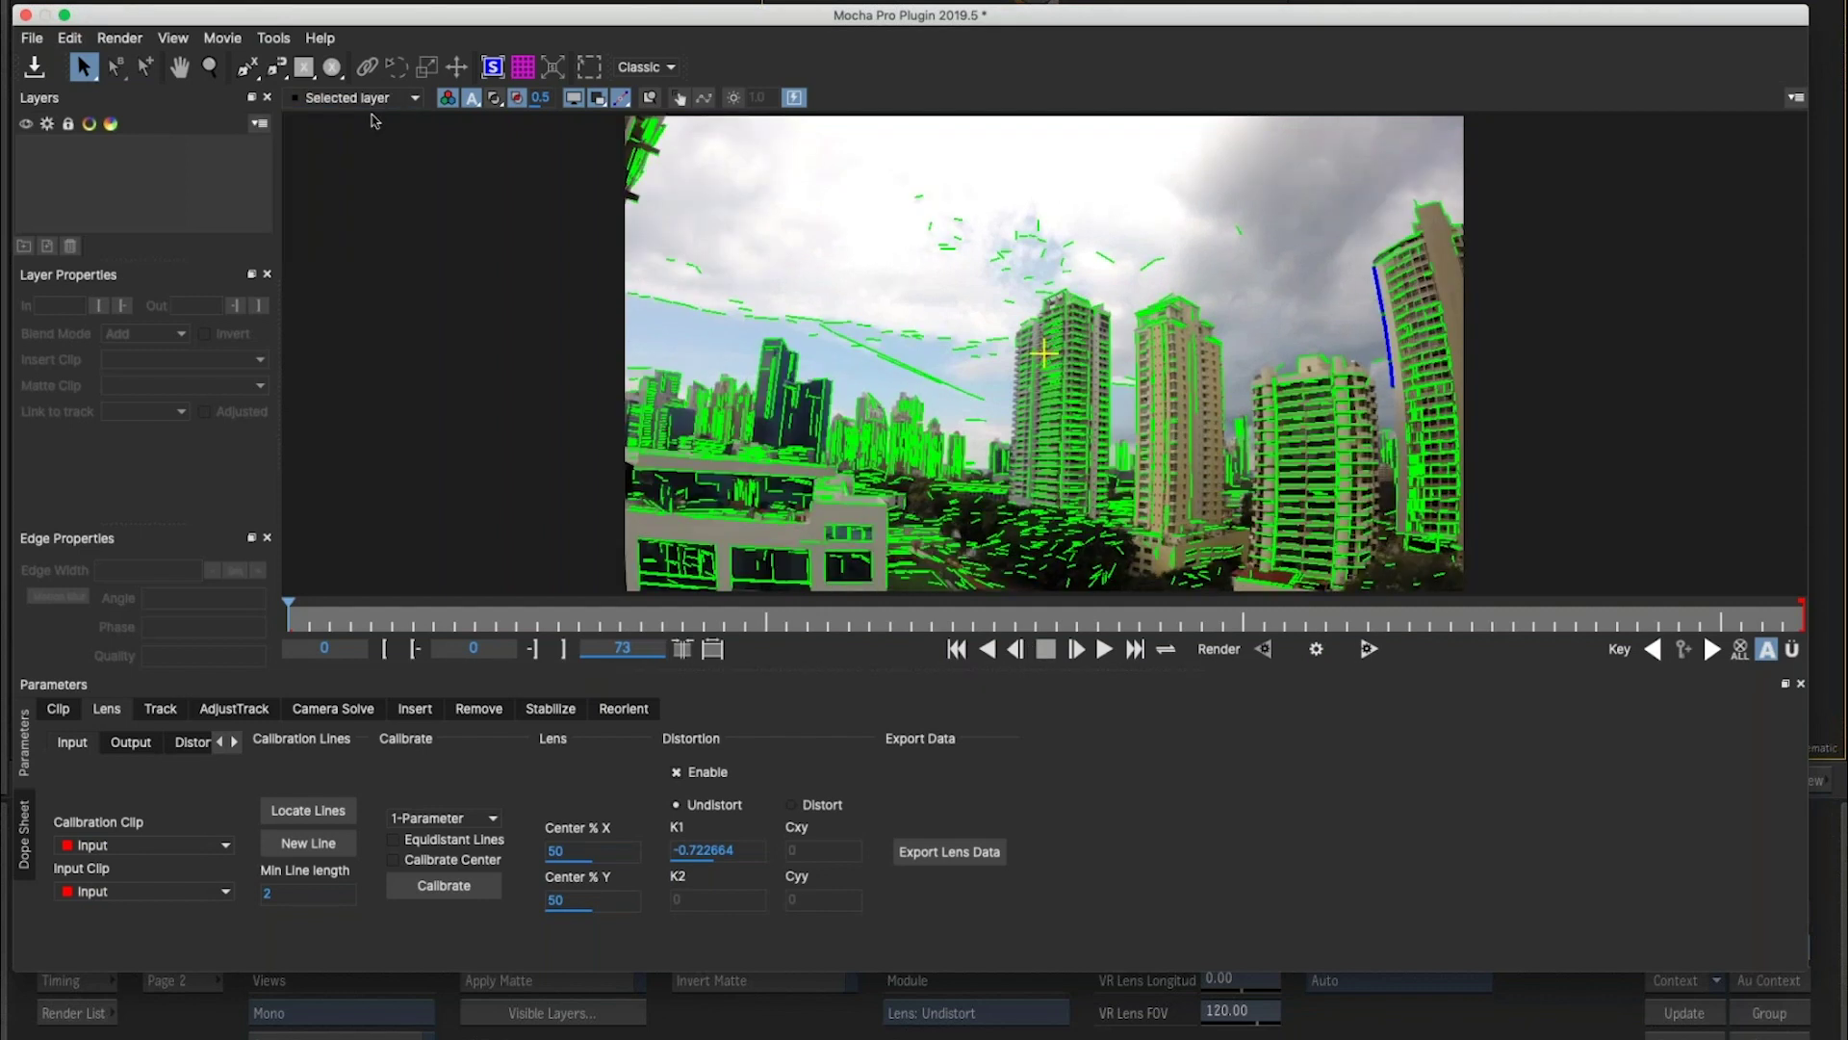
pyautogui.click(380, 98)
pyautogui.click(377, 117)
# Draw a rectangular spline layer over the tall buildings in the Track module and move it up and left.
pyautogui.click(160, 711)
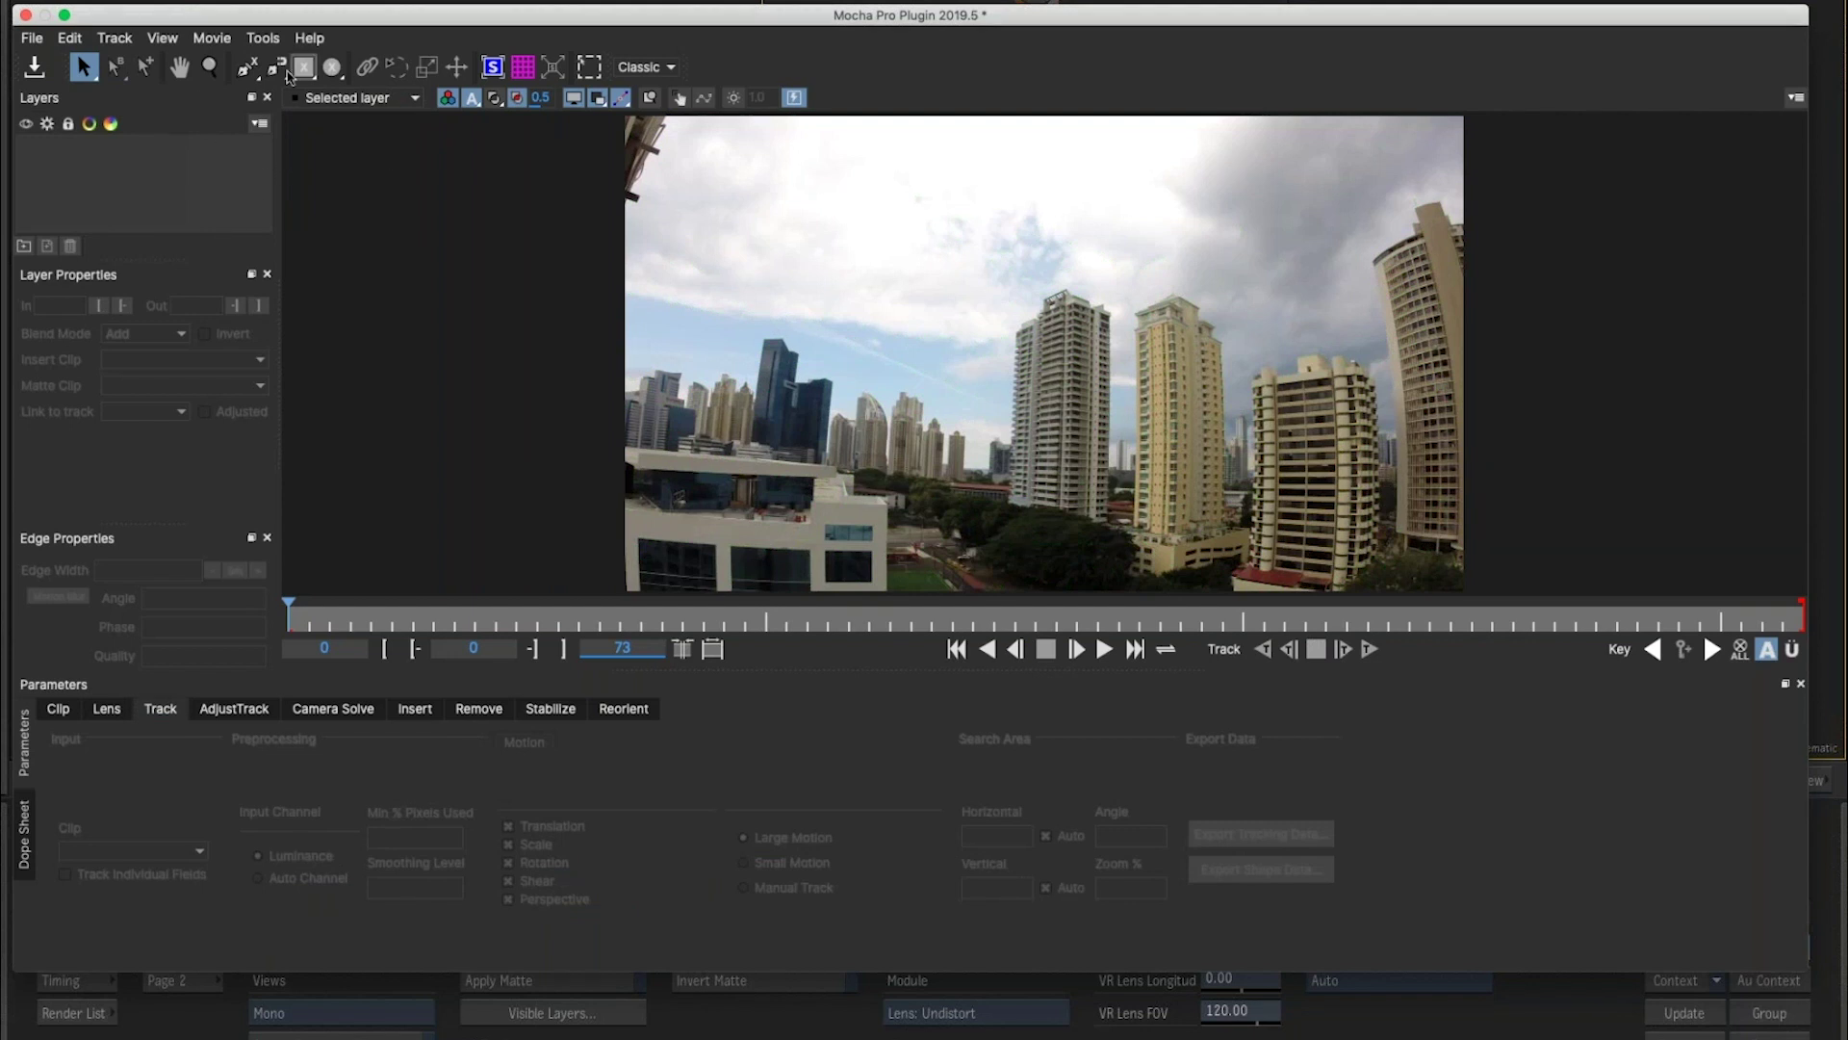
pyautogui.moveTo(1083, 252); pyautogui.dragTo(1412, 520)
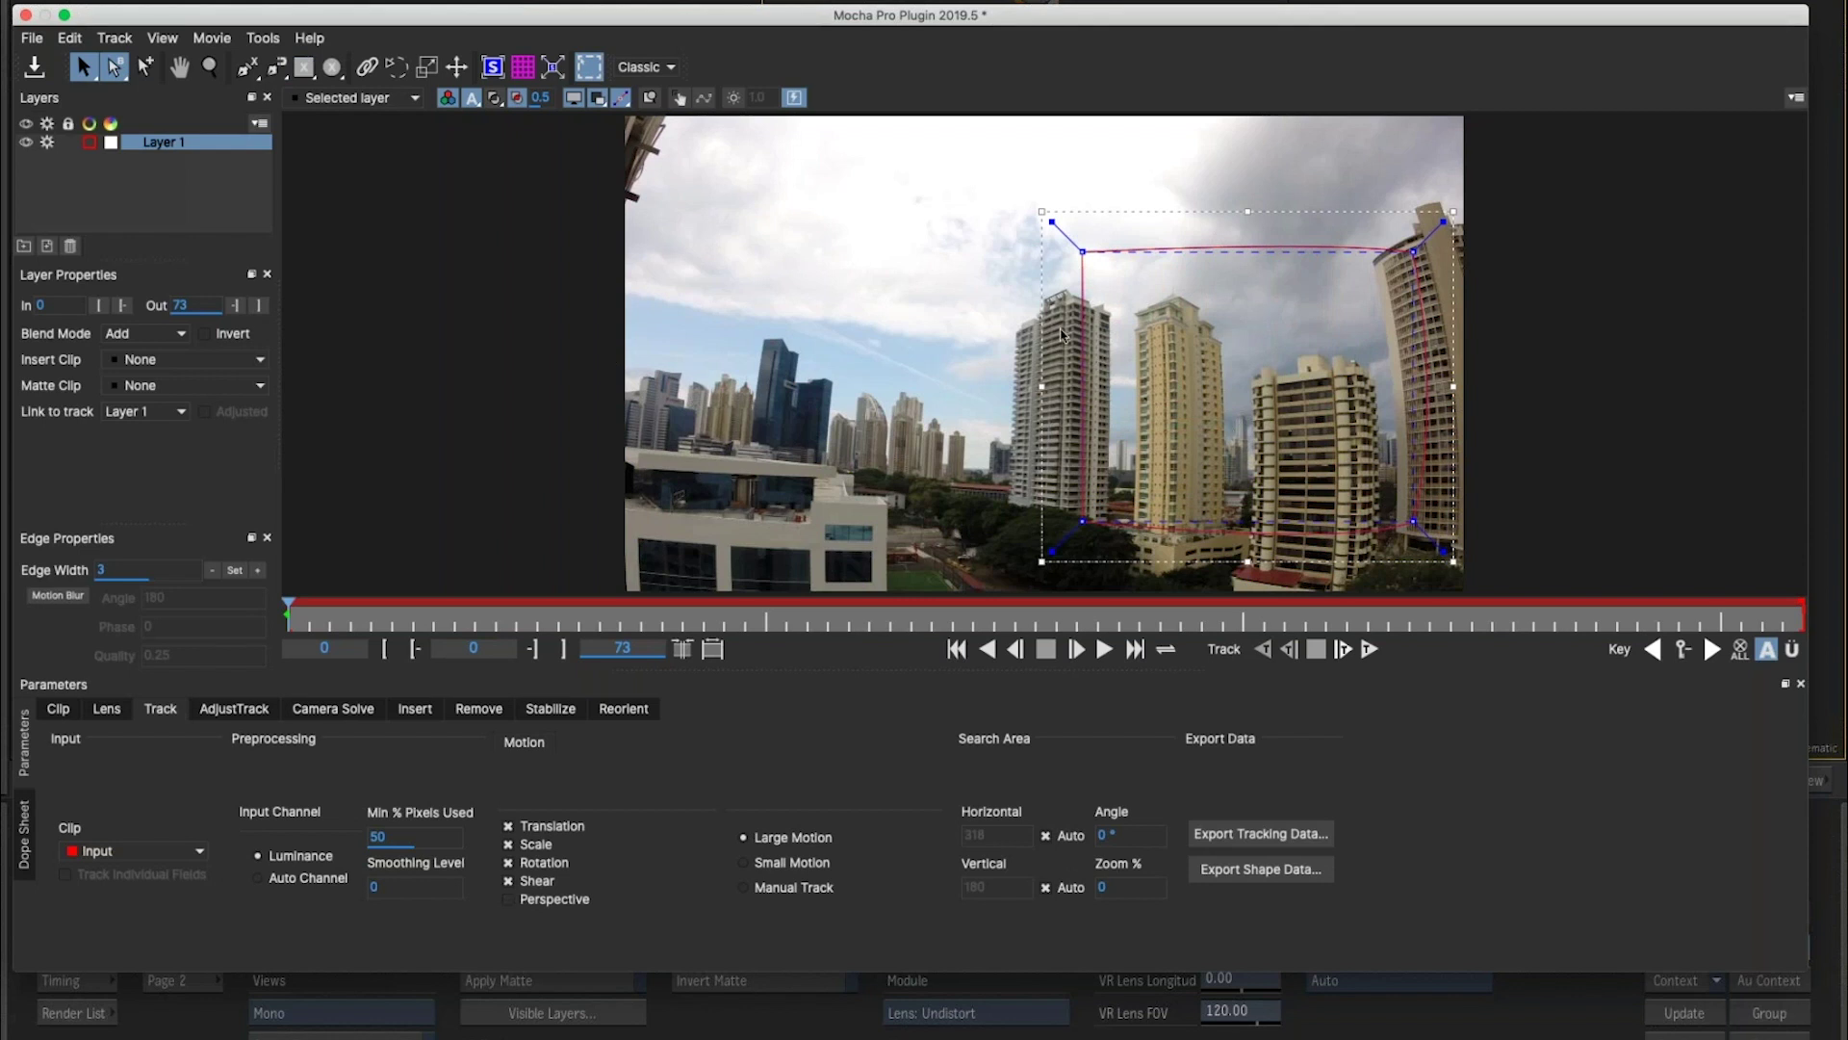
pyautogui.moveTo(1040, 311); pyautogui.dragTo(998, 241)
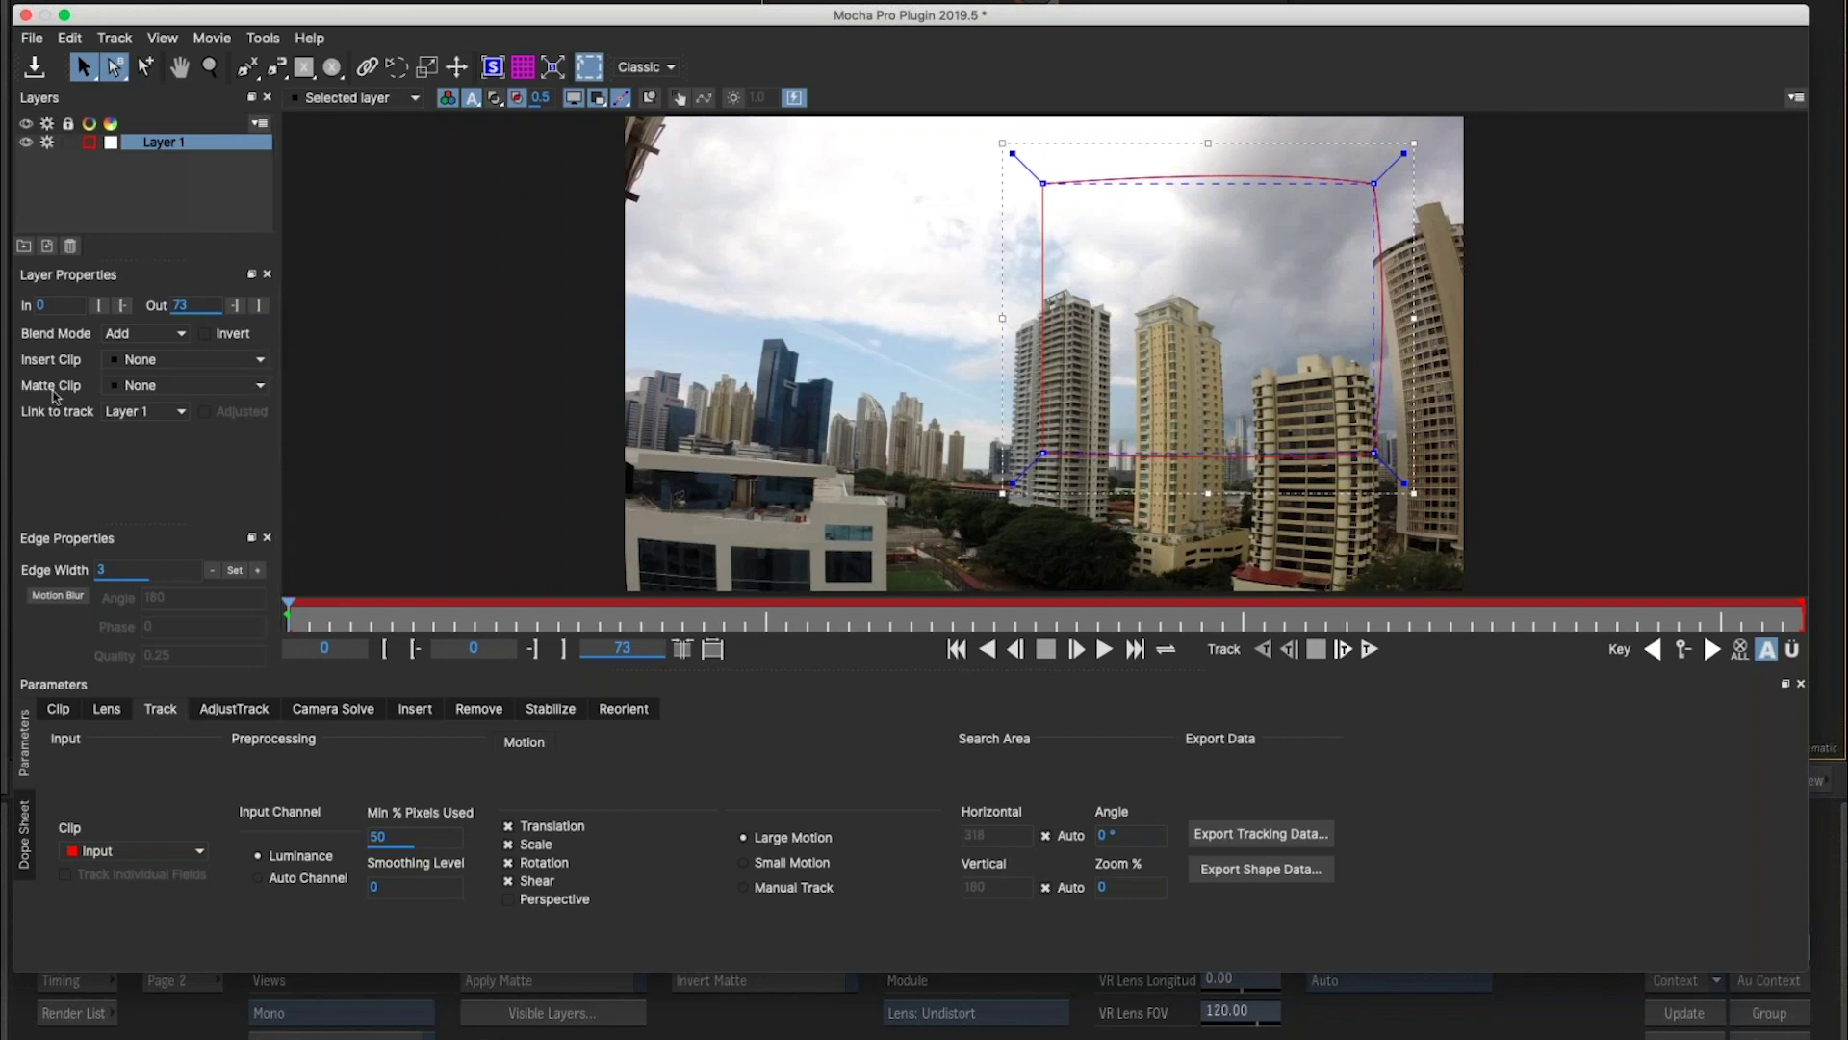
# Set Layer 1's insert clip to Grid8x8 and move the rectangular shape down over the buildings.
pyautogui.click(149, 360)
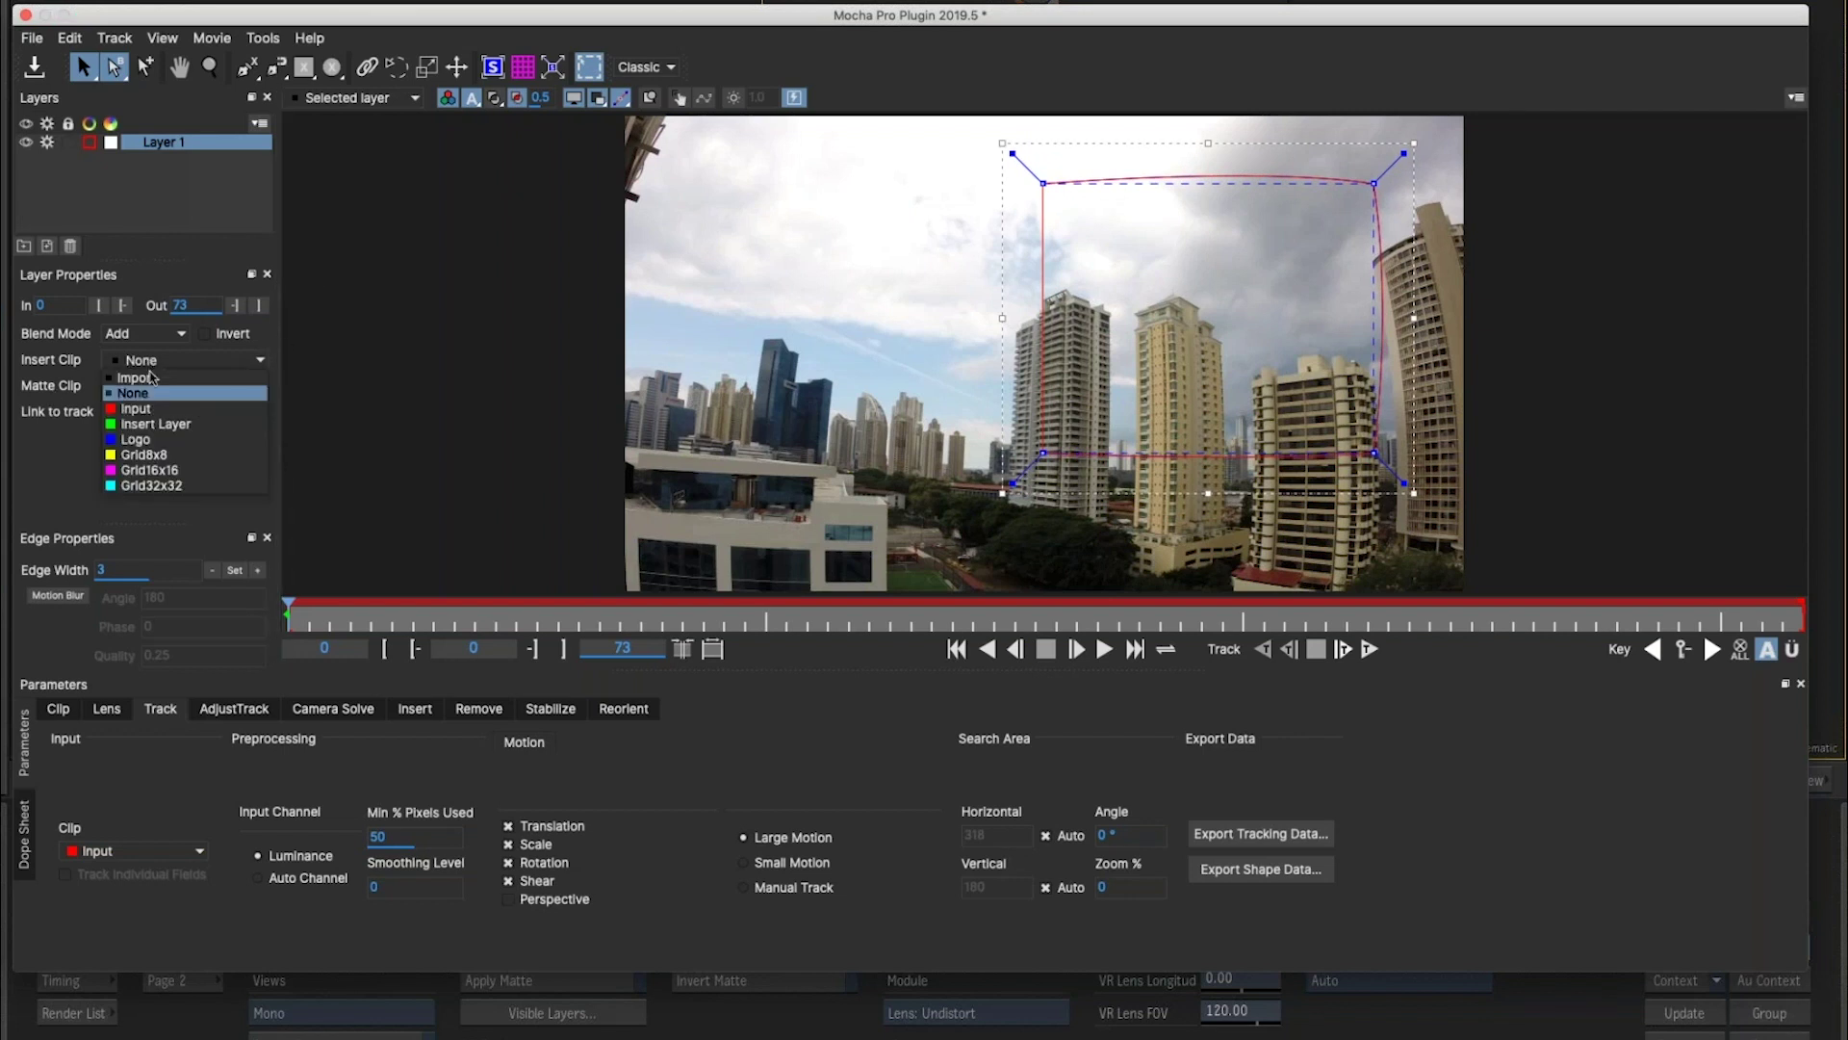
pyautogui.click(164, 456)
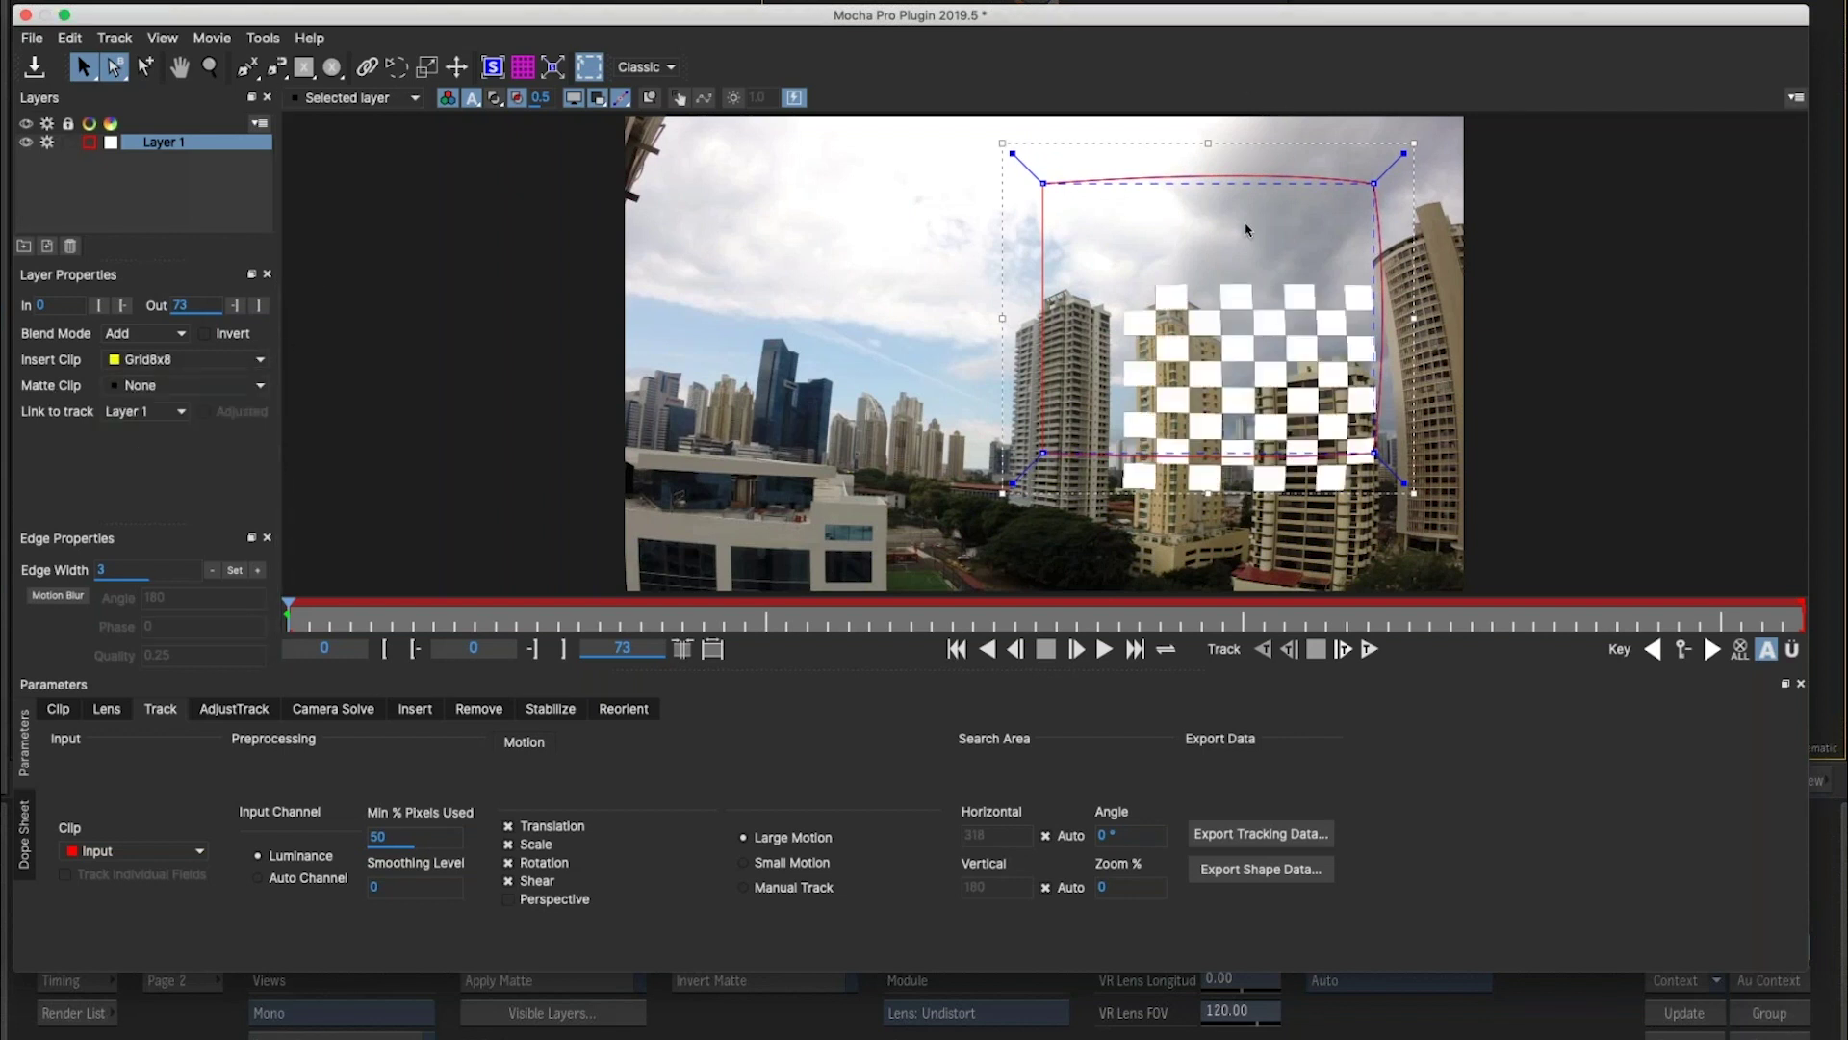
pyautogui.moveTo(1316, 147); pyautogui.dragTo(1308, 214)
# Show Layer 1's planar surface and move it up and left so the grid insert sits over the spline area.
pyautogui.click(610, 123)
pyautogui.click(492, 66)
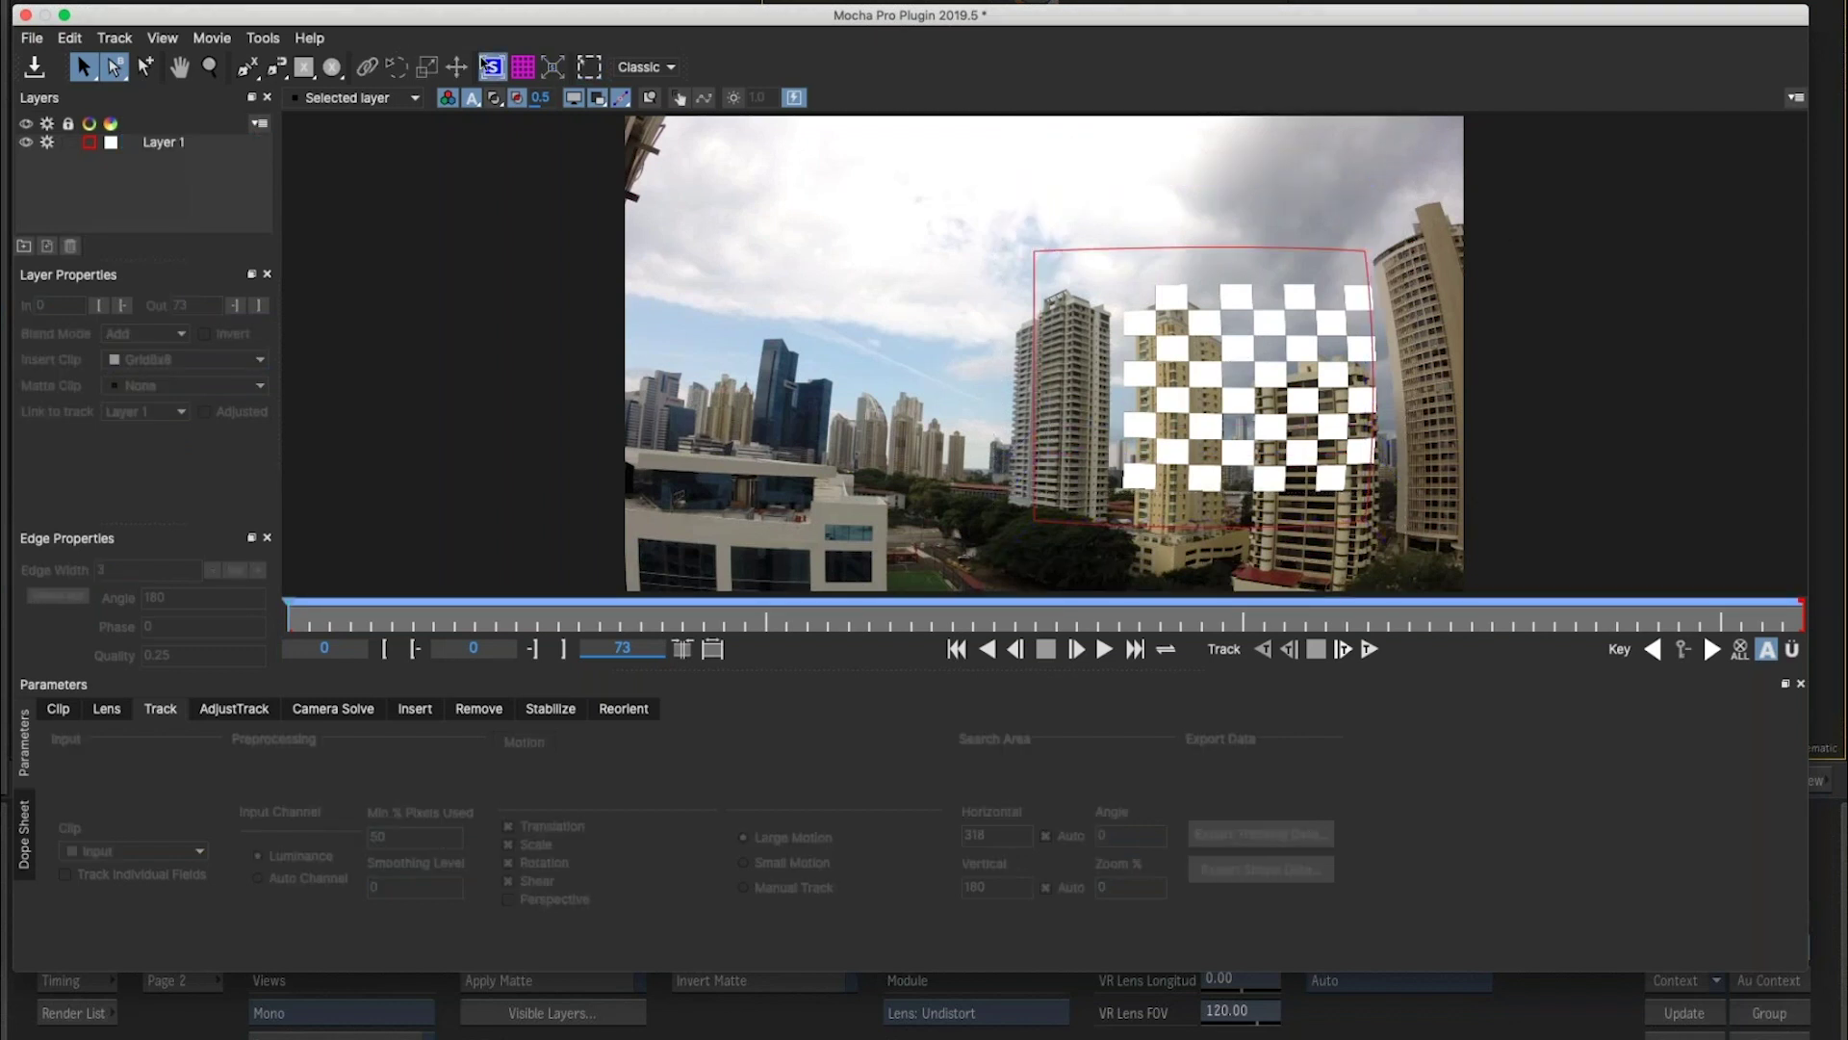
pyautogui.click(210, 144)
pyautogui.moveTo(1250, 387); pyautogui.dragTo(1184, 378)
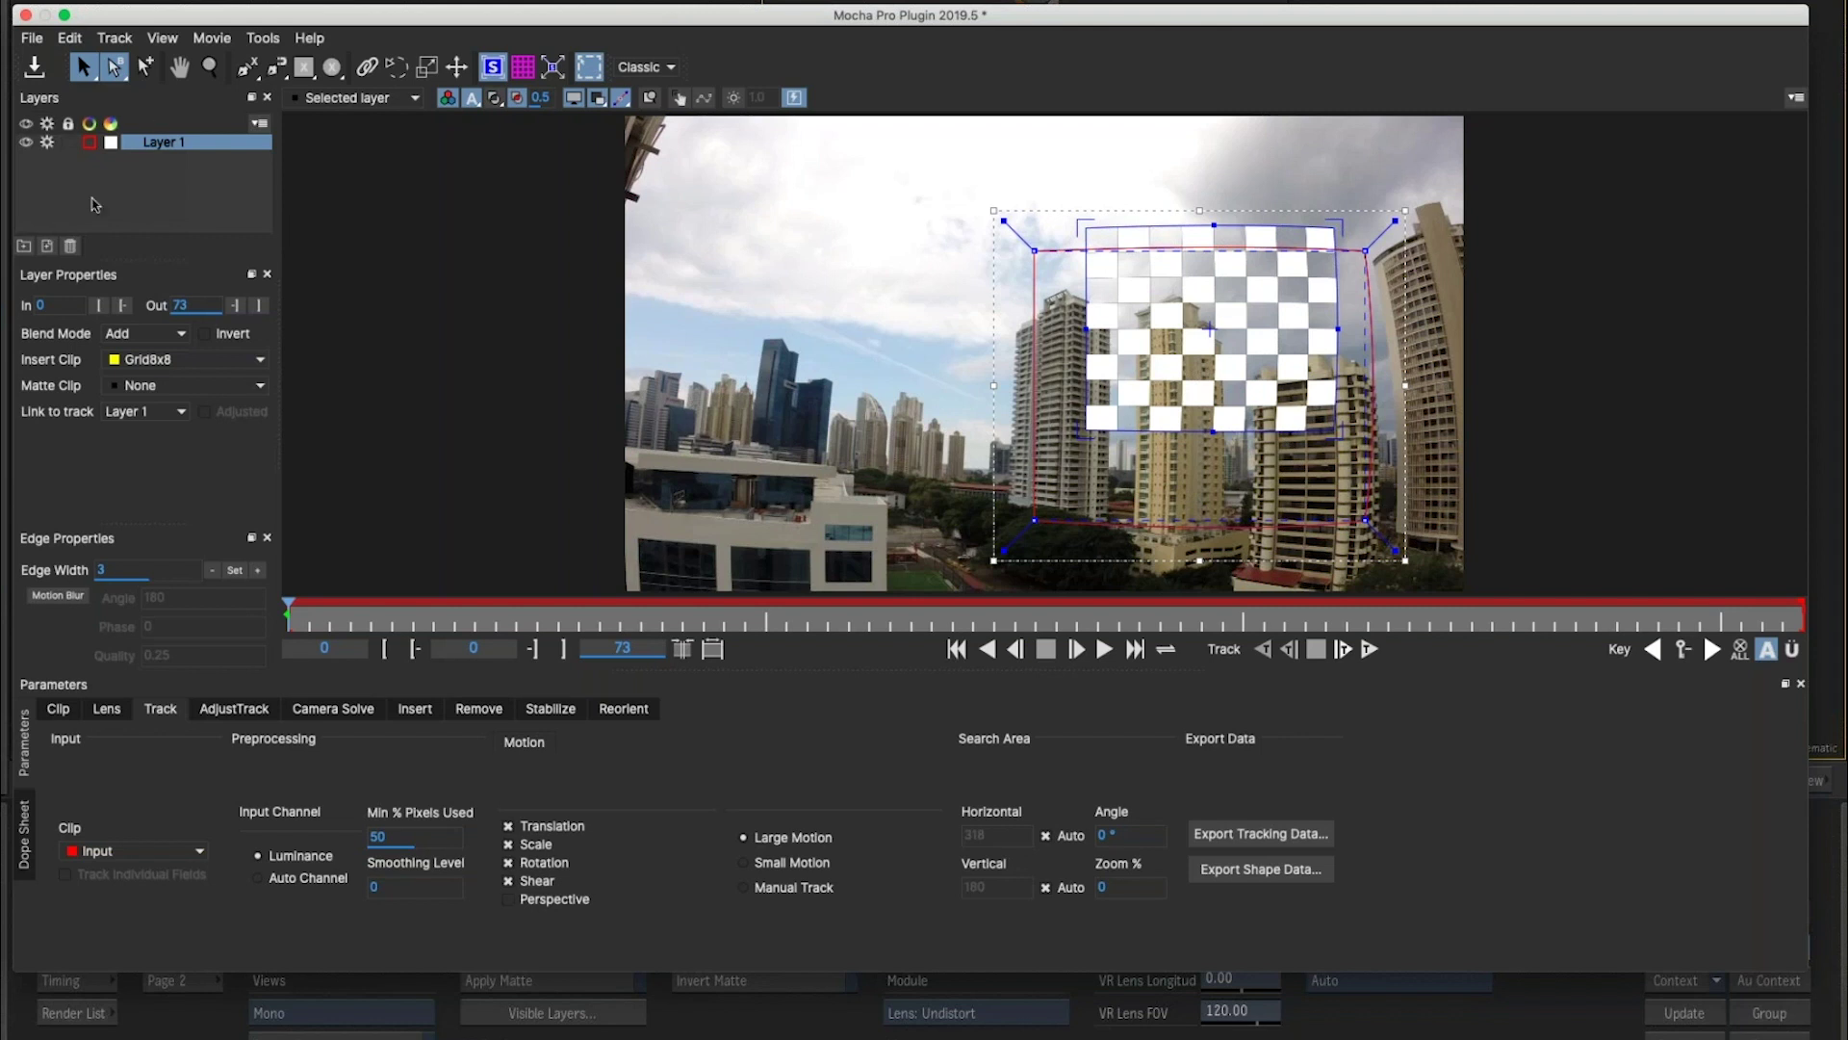
# Save and close the Mocha project, try the Lens: Undistort module render and move the Mocha_Pro119 node farther from the City clip.
pyautogui.click(35, 67)
pyautogui.click(26, 15)
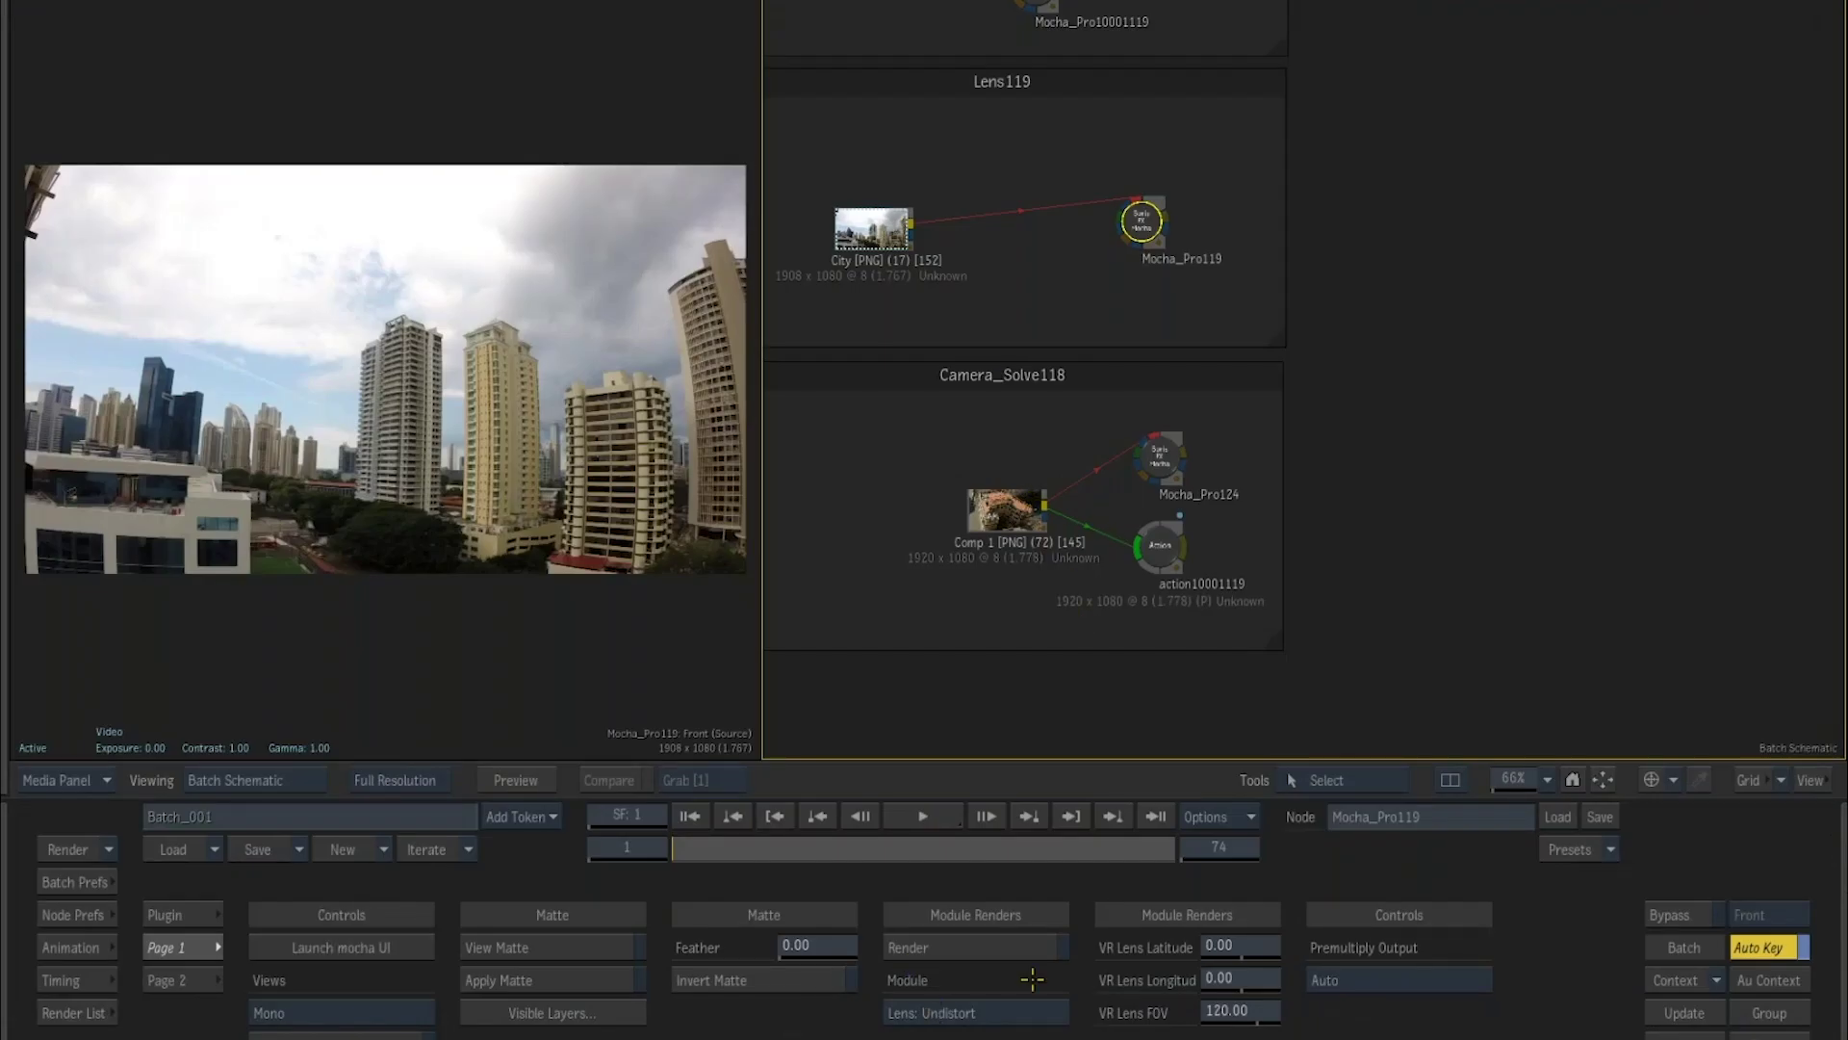
pyautogui.click(1008, 950)
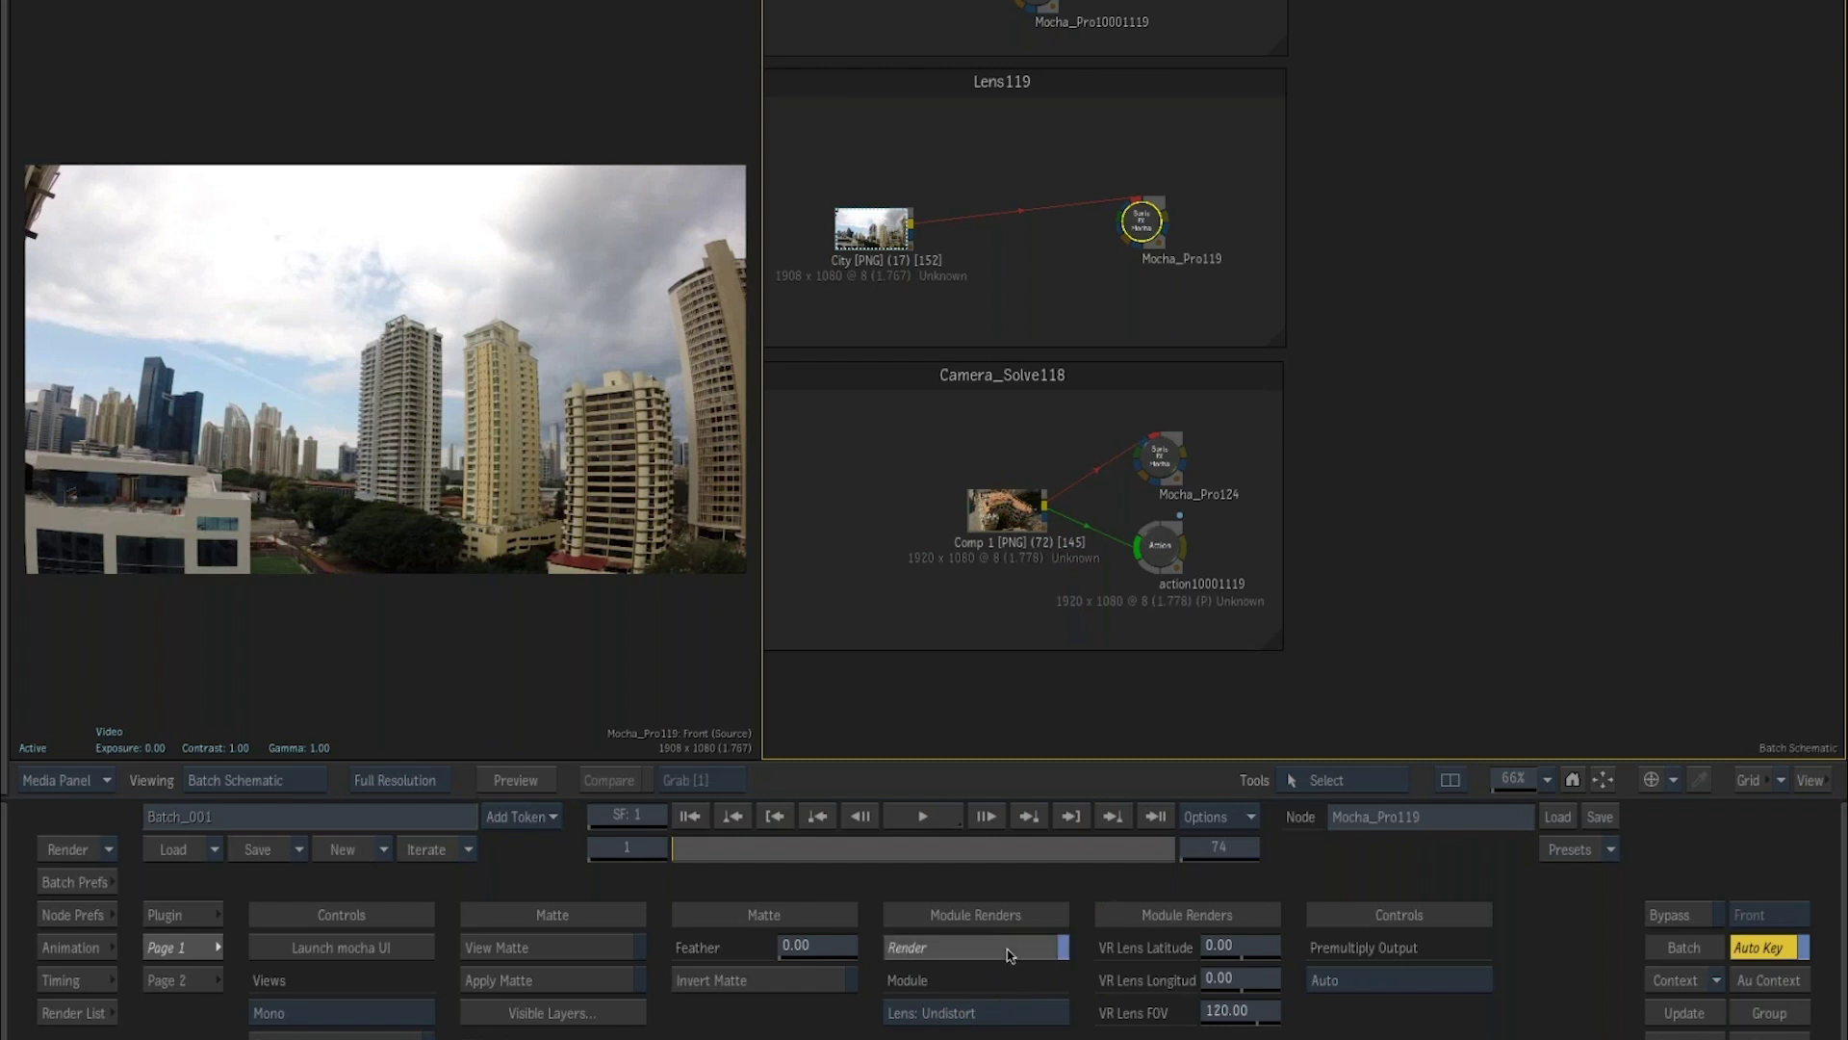
pyautogui.moveTo(1151, 258); pyautogui.dragTo(1244, 335)
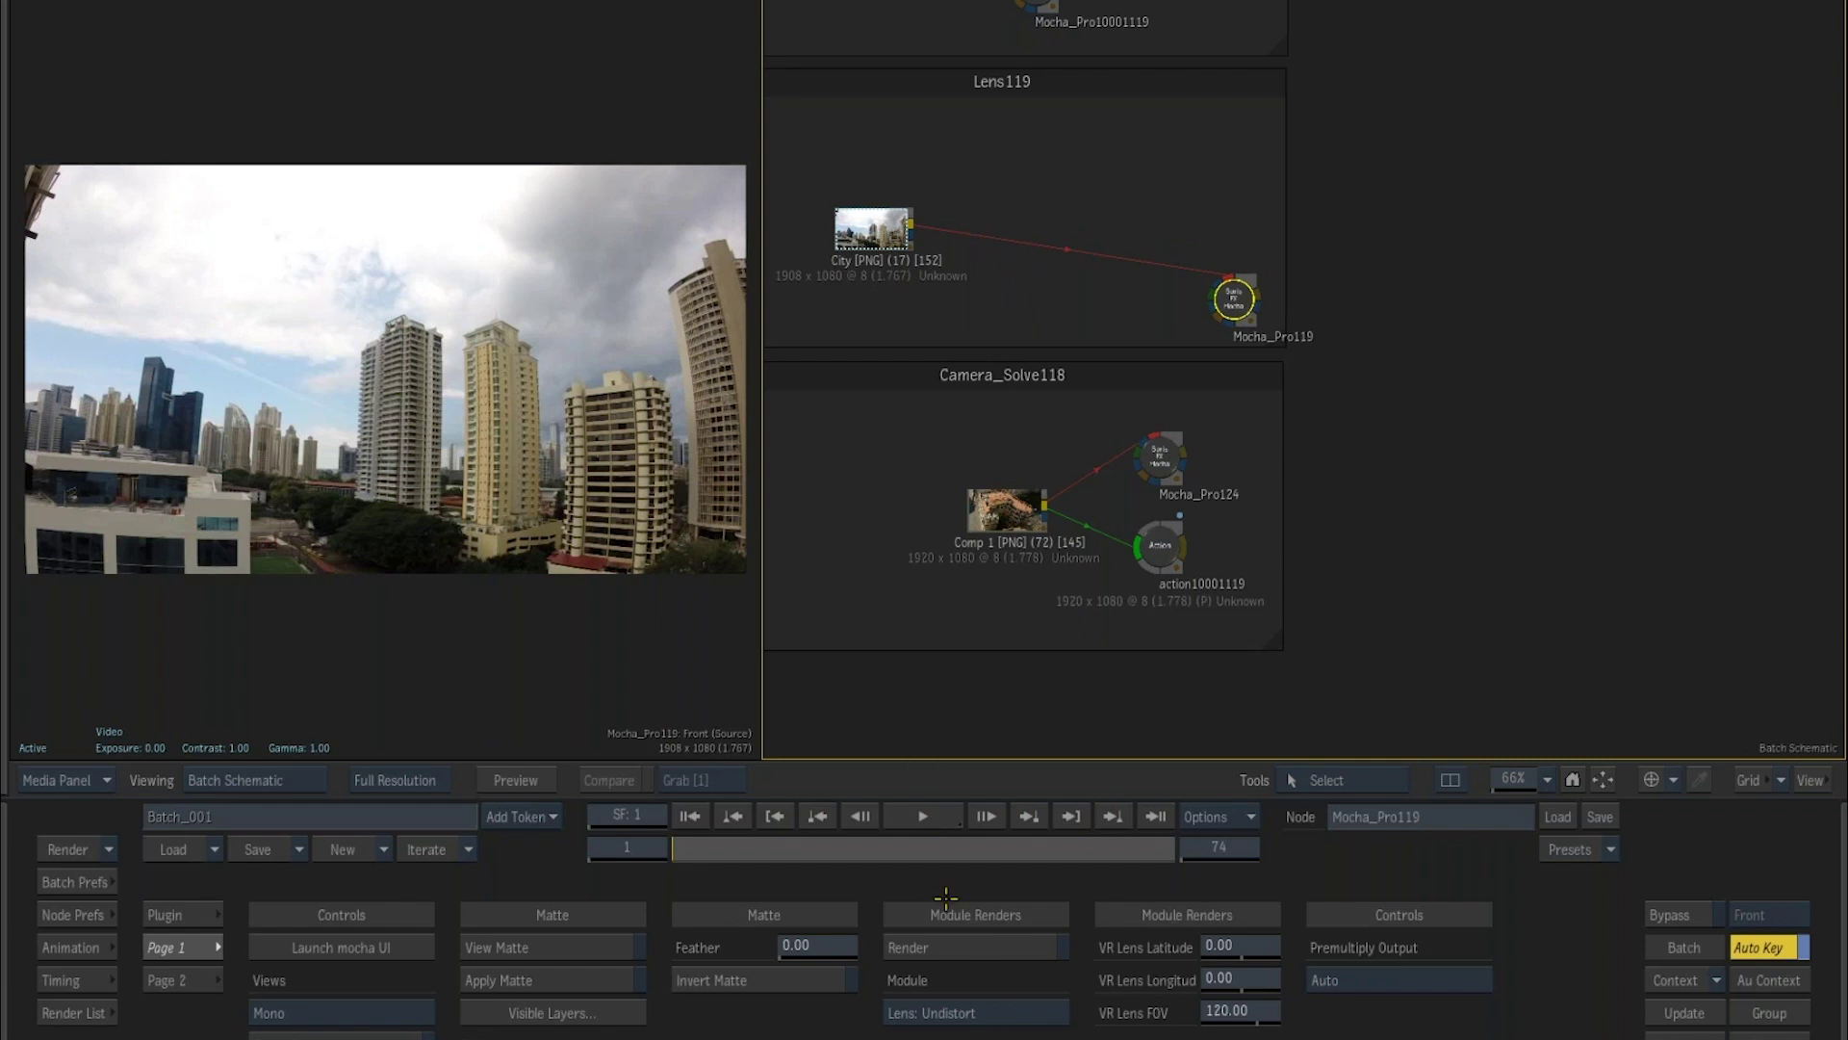
# Relaunch Mocha from the Mocha_Pro119 node, render the current frame in the Lens module and close the plugin.
pyautogui.click(394, 956)
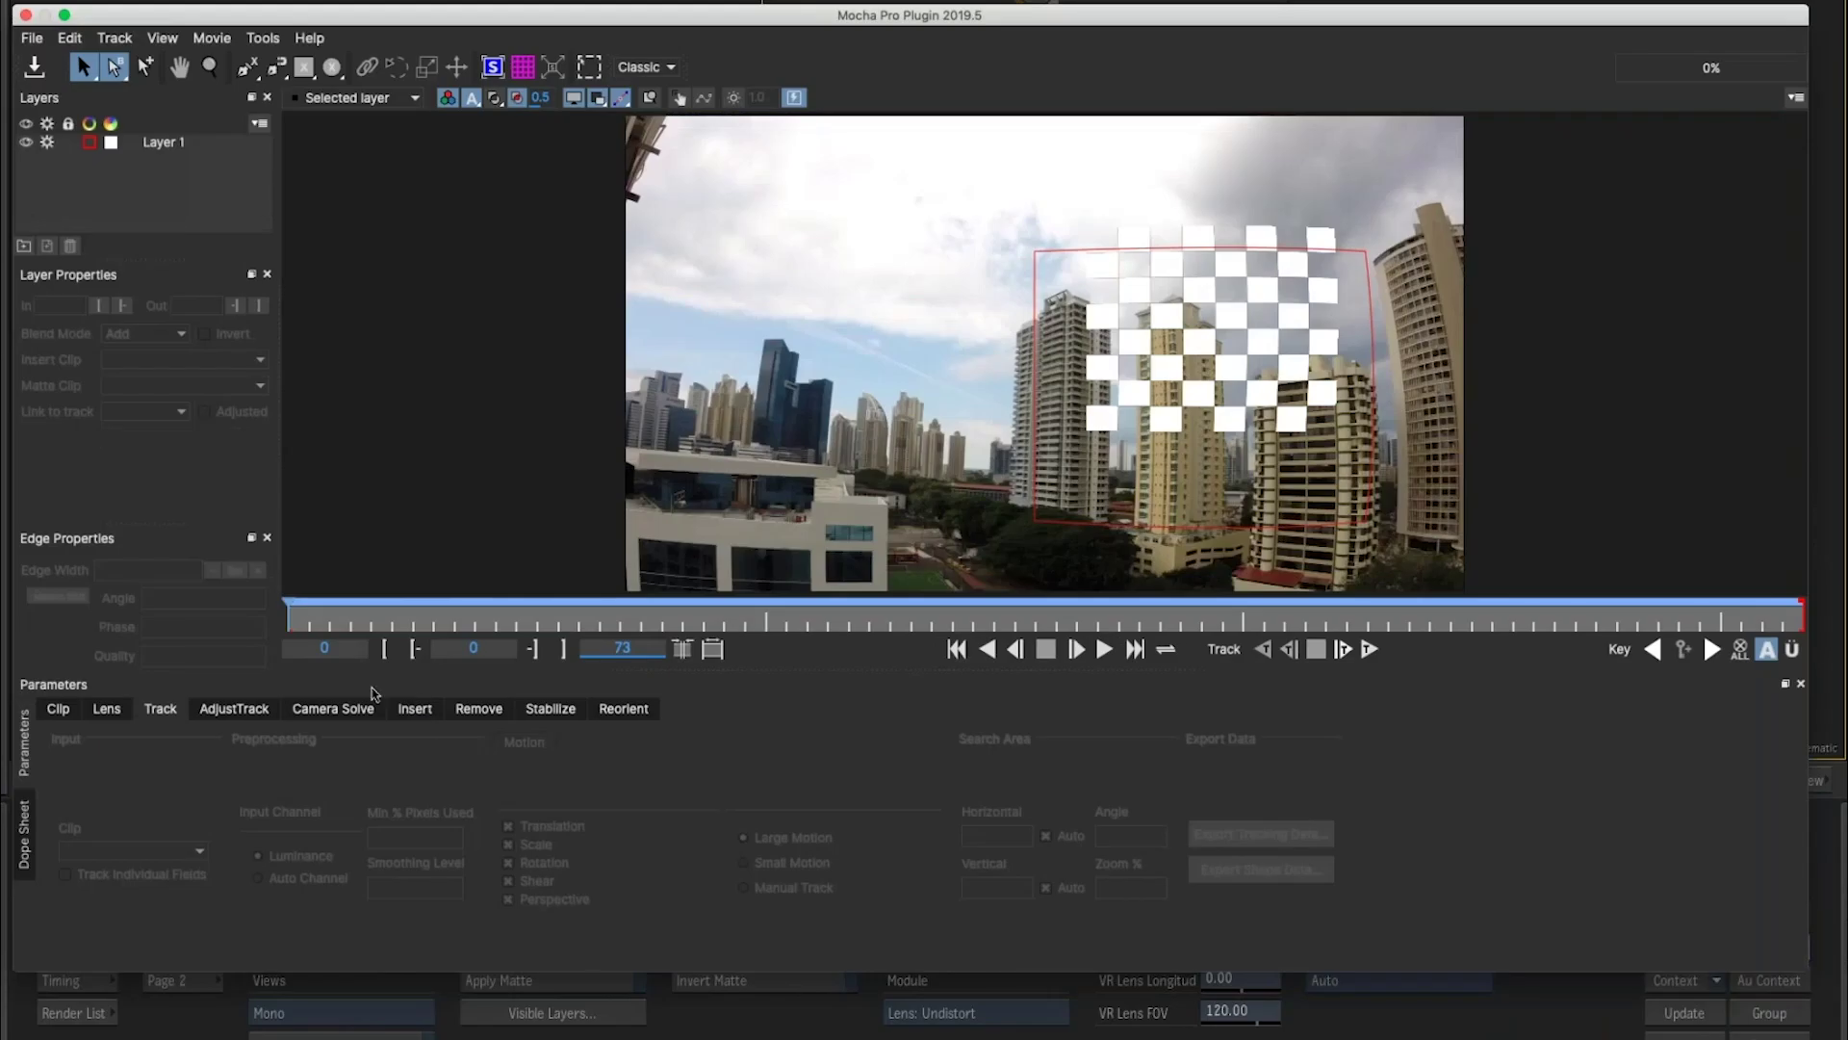
pyautogui.click(107, 710)
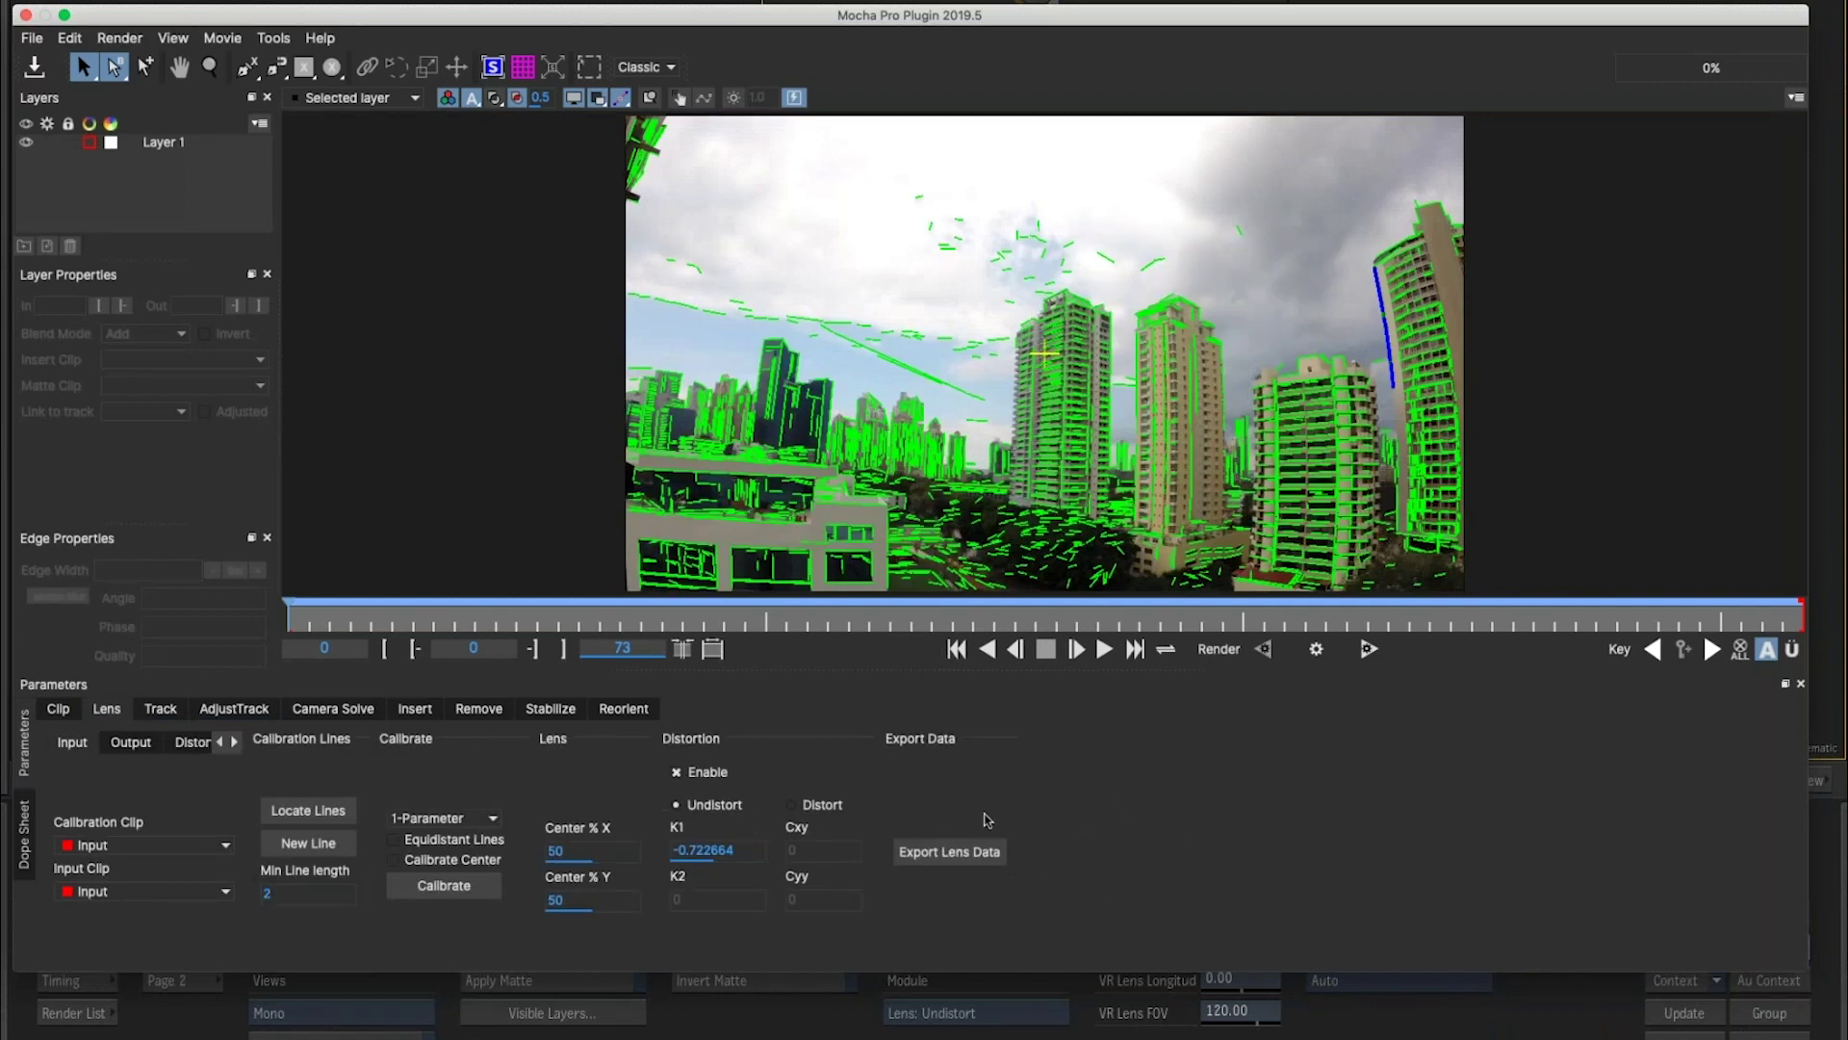
pyautogui.click(1317, 651)
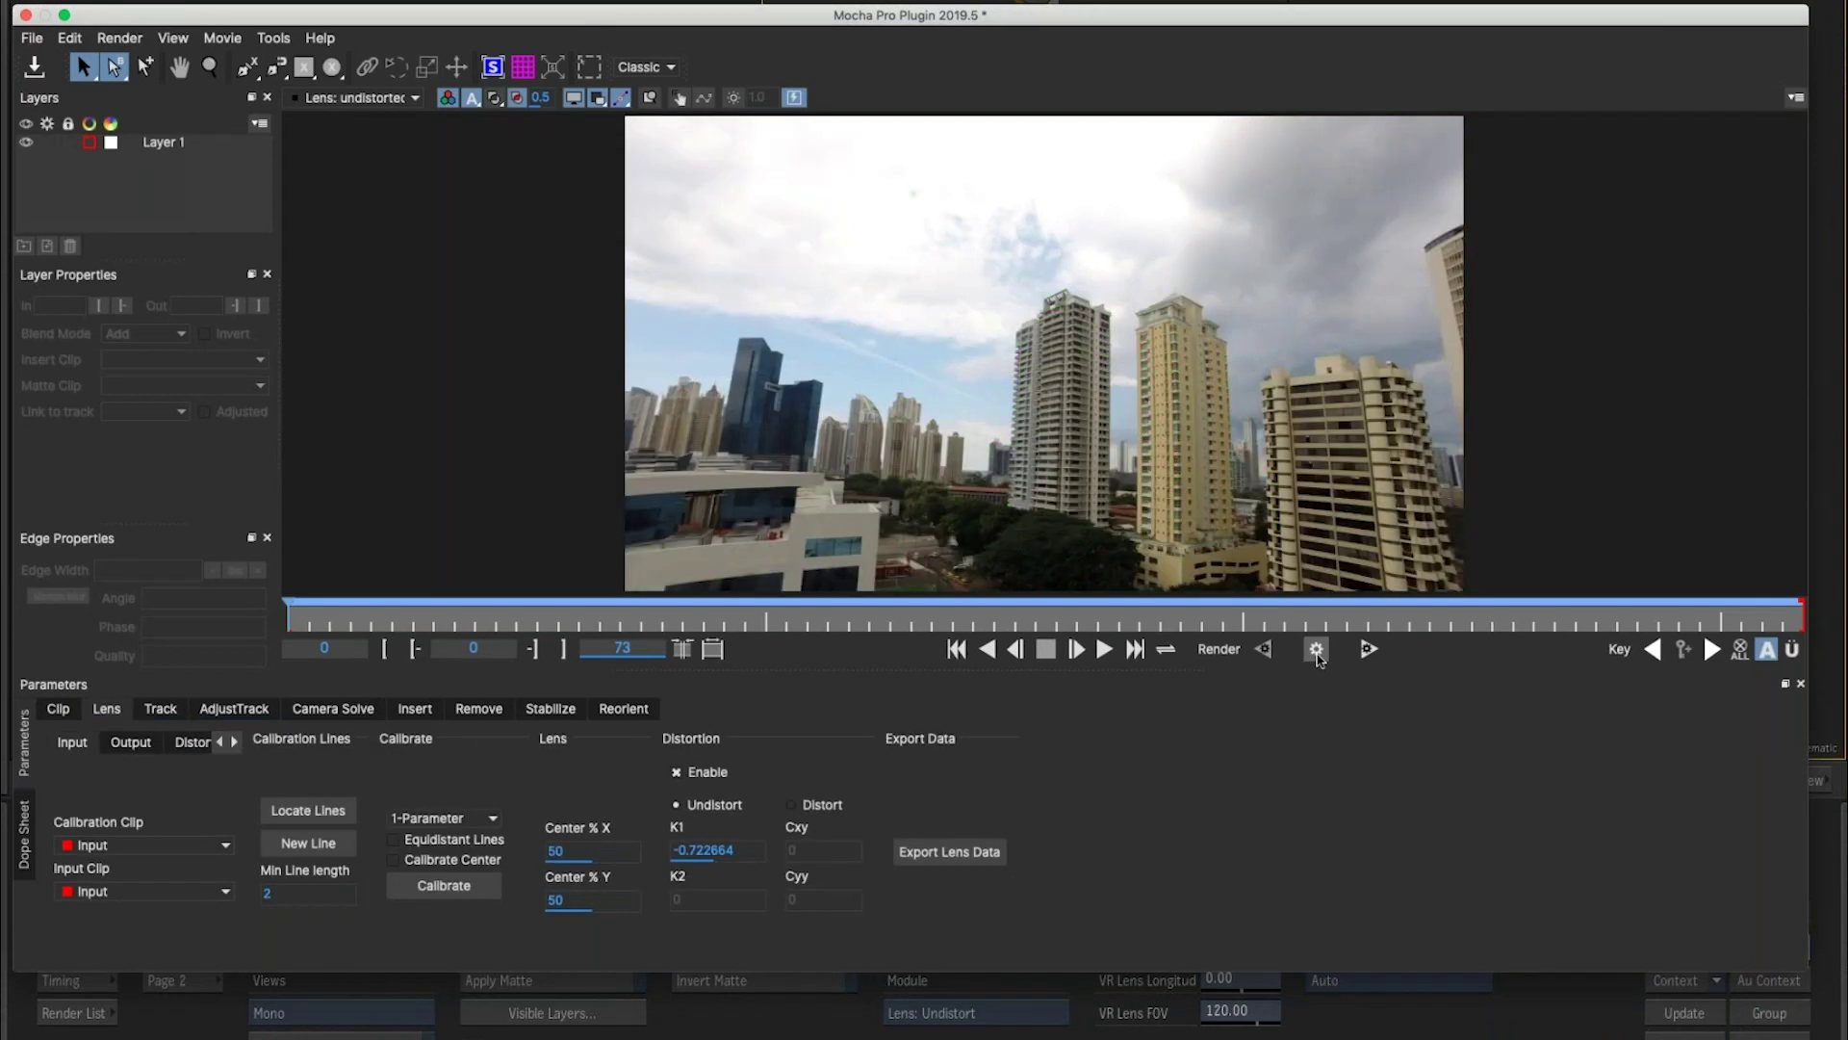
pyautogui.click(25, 15)
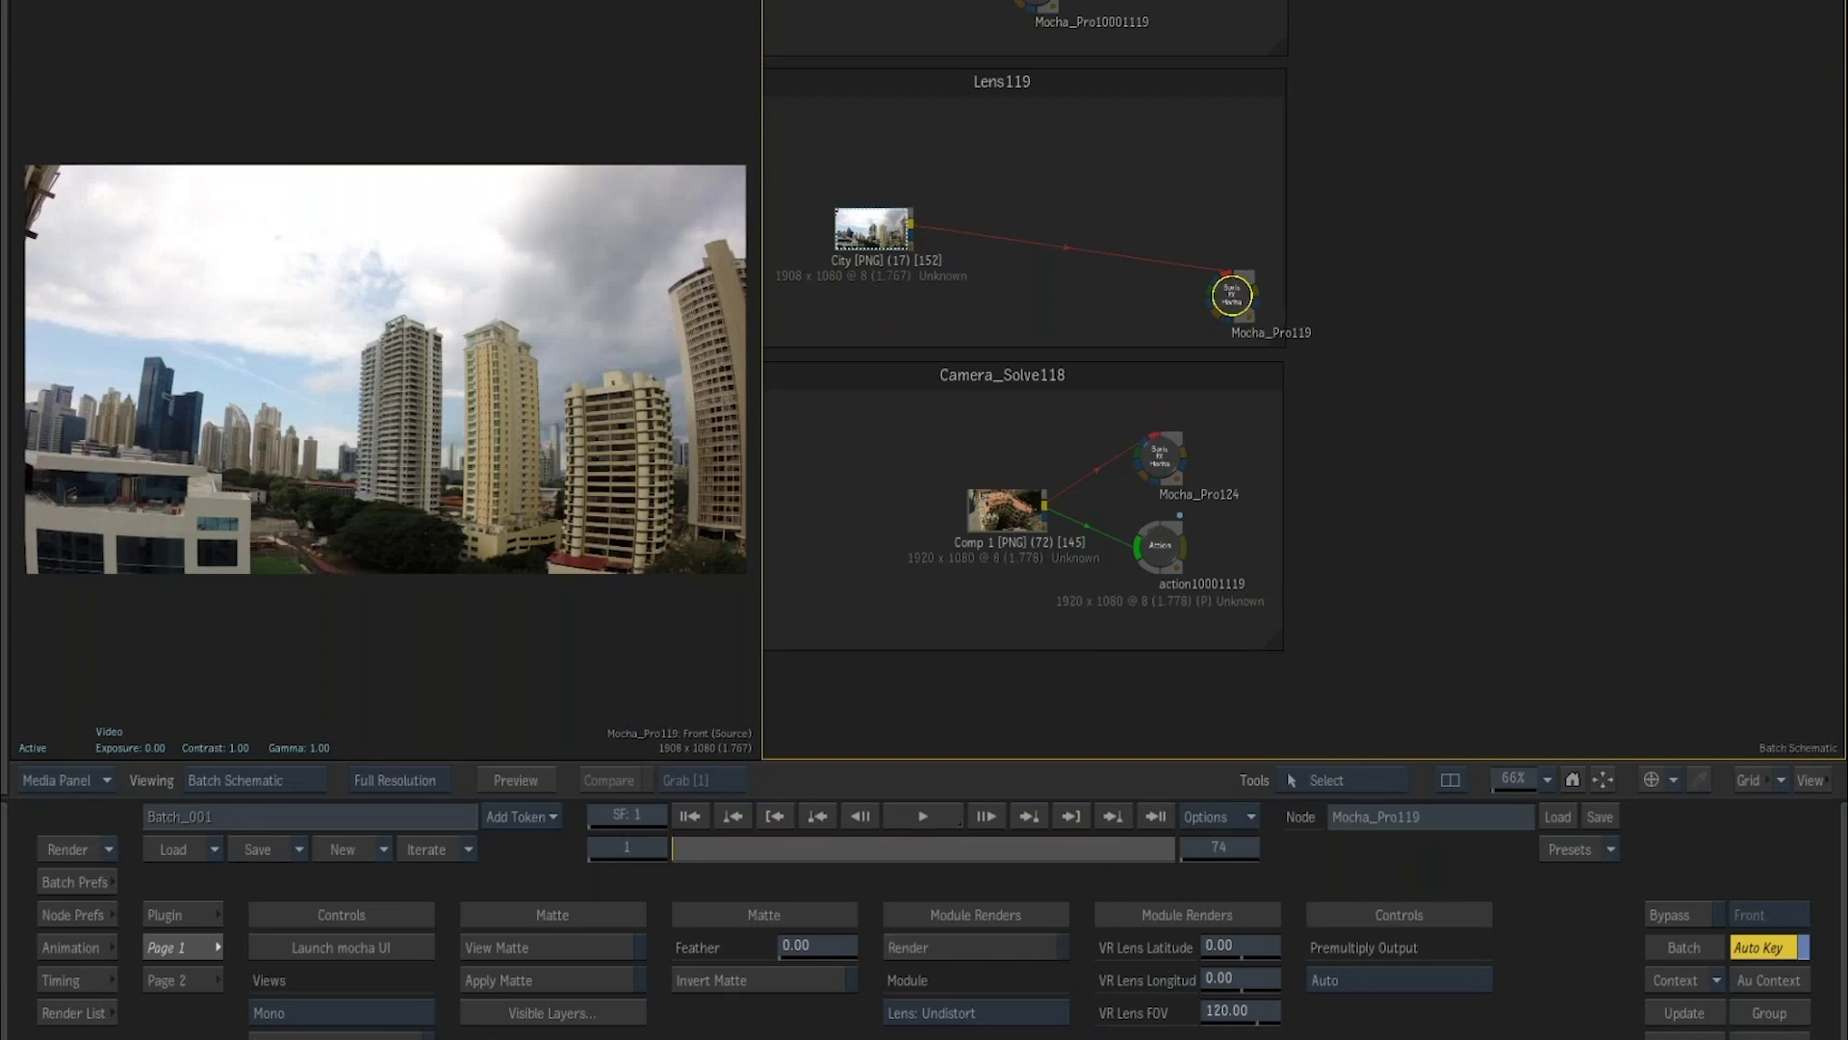
# Show the Mocha_Pro119 result beside the schematic, turn on the Lens: Undistort module render and check it at frame 35.
pyautogui.press('F4')
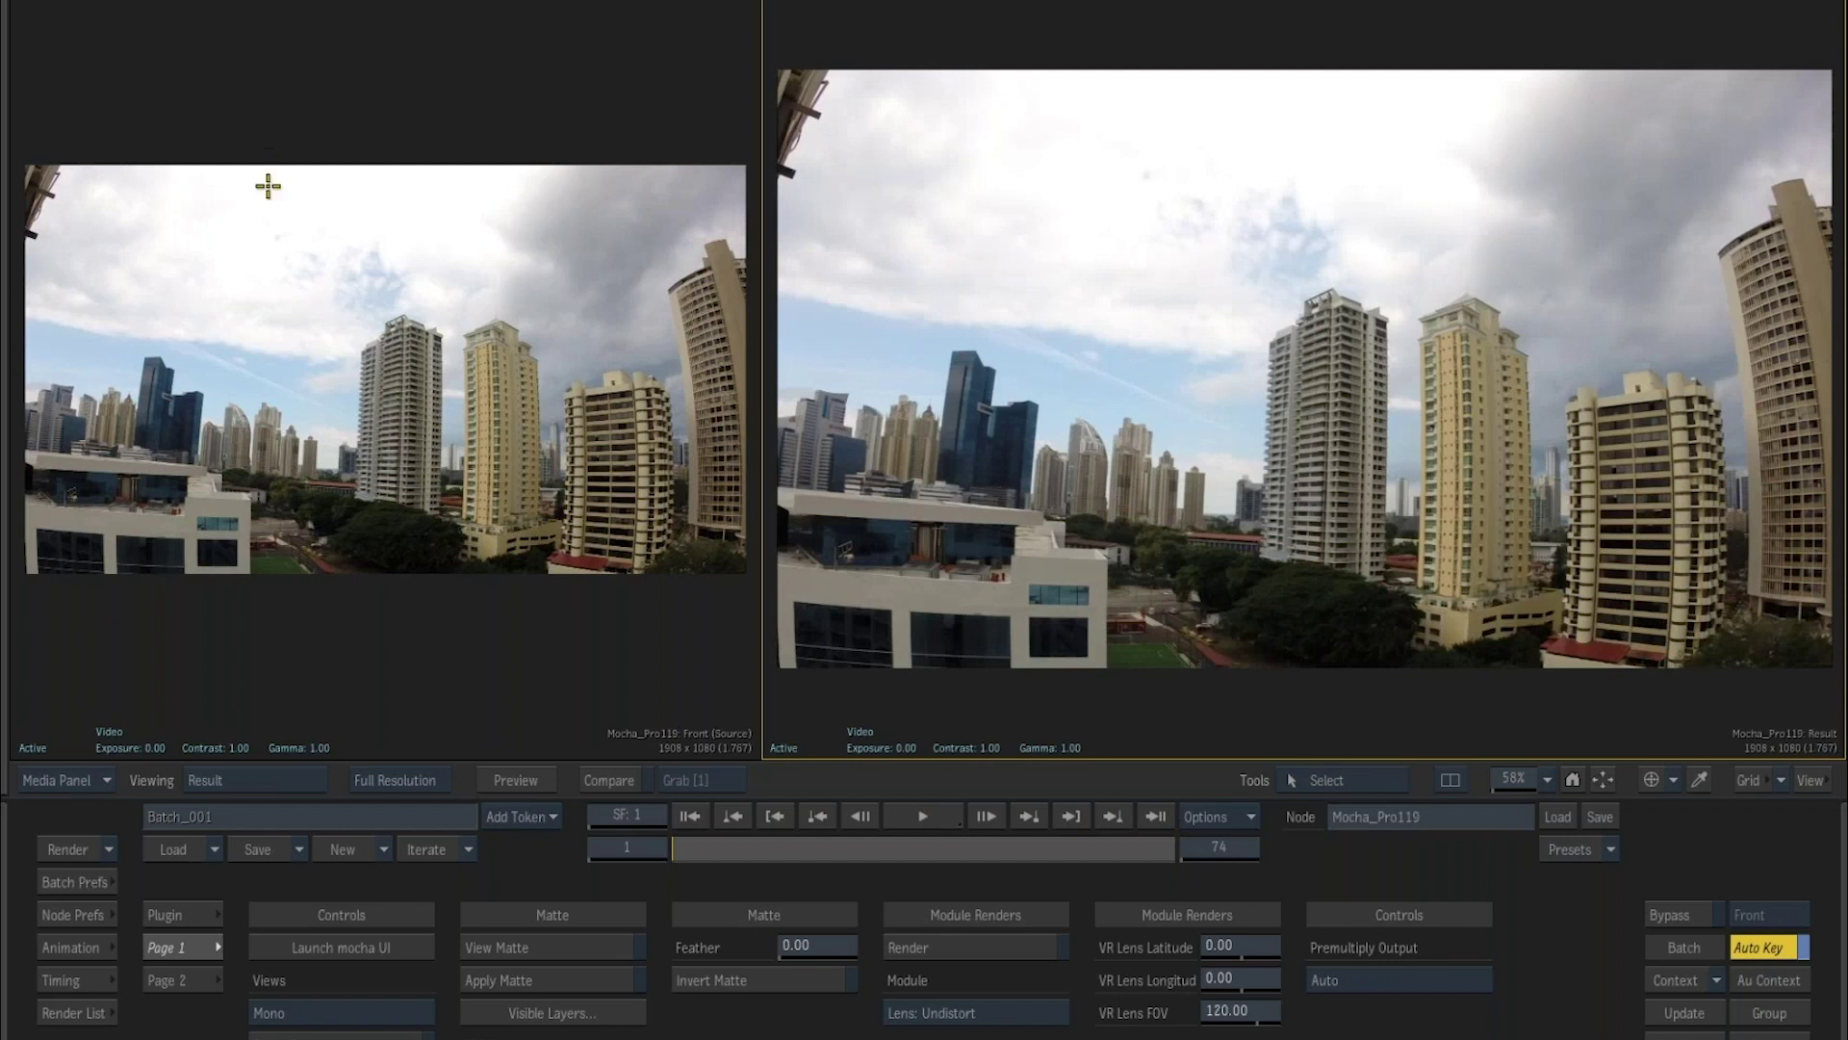
pyautogui.press('Tab')
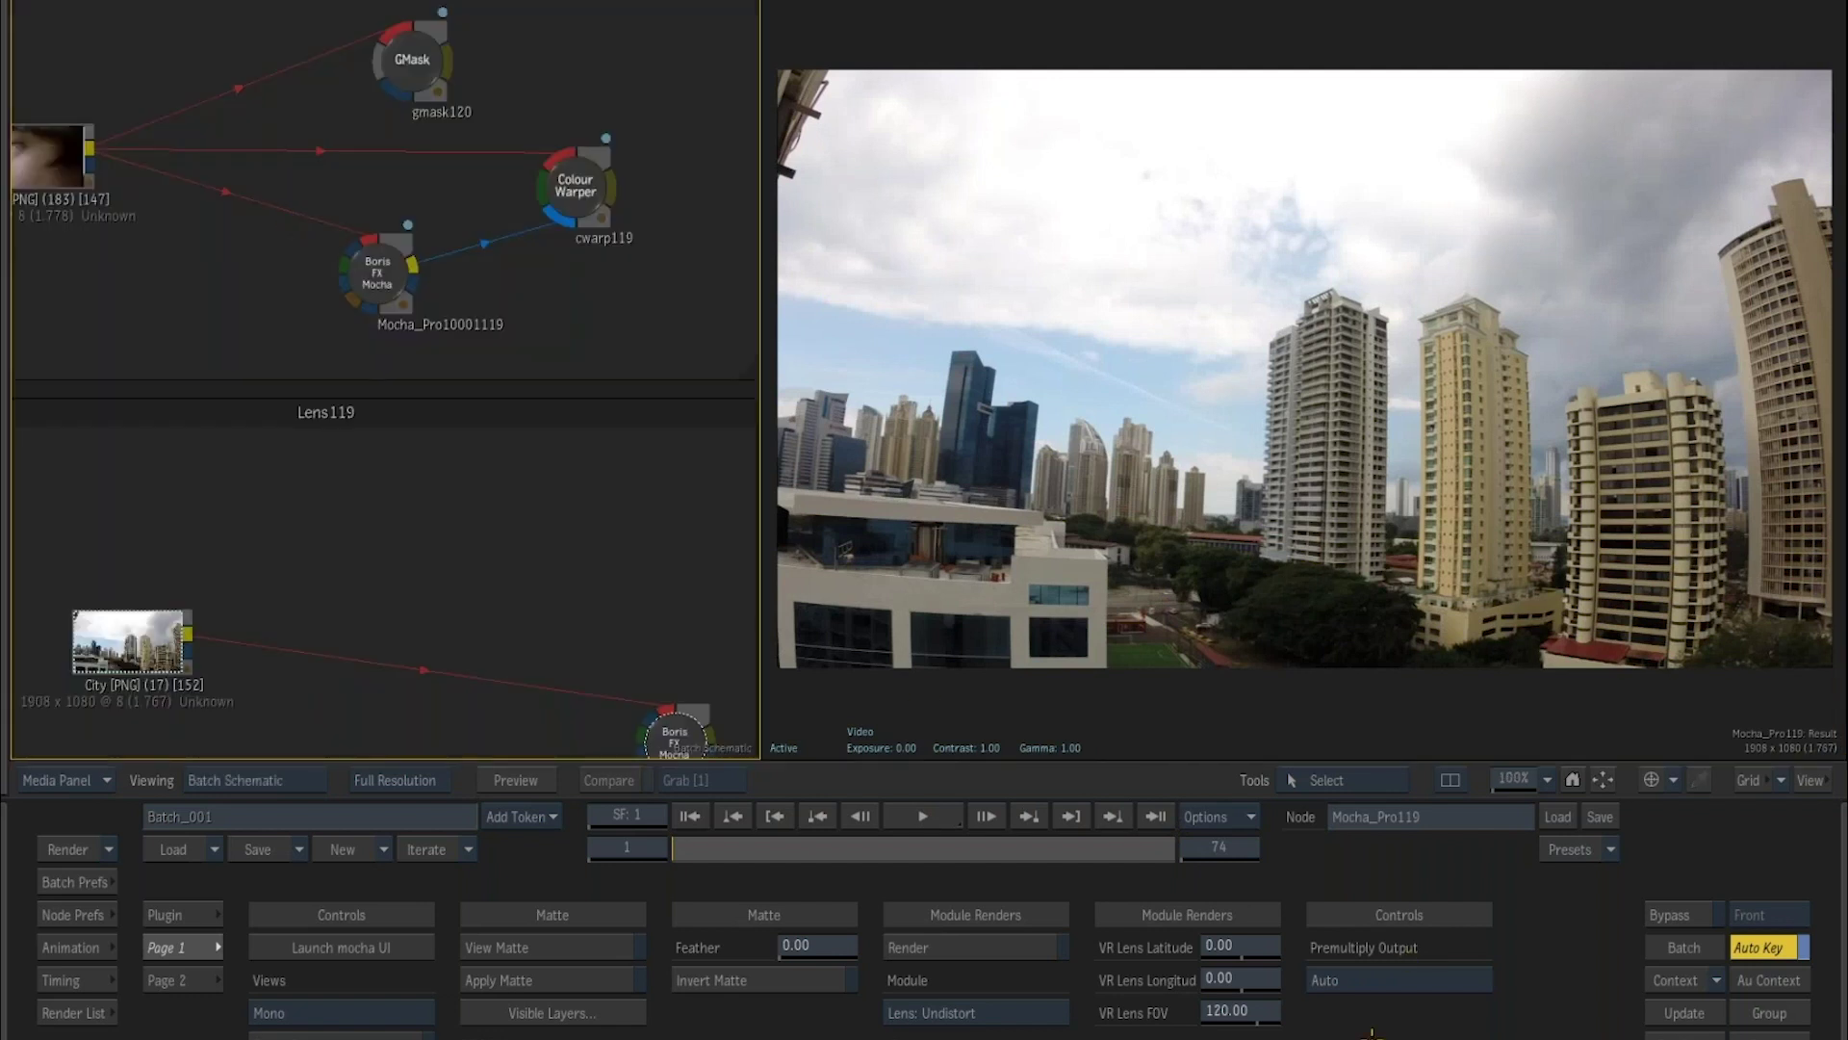
pyautogui.click(974, 948)
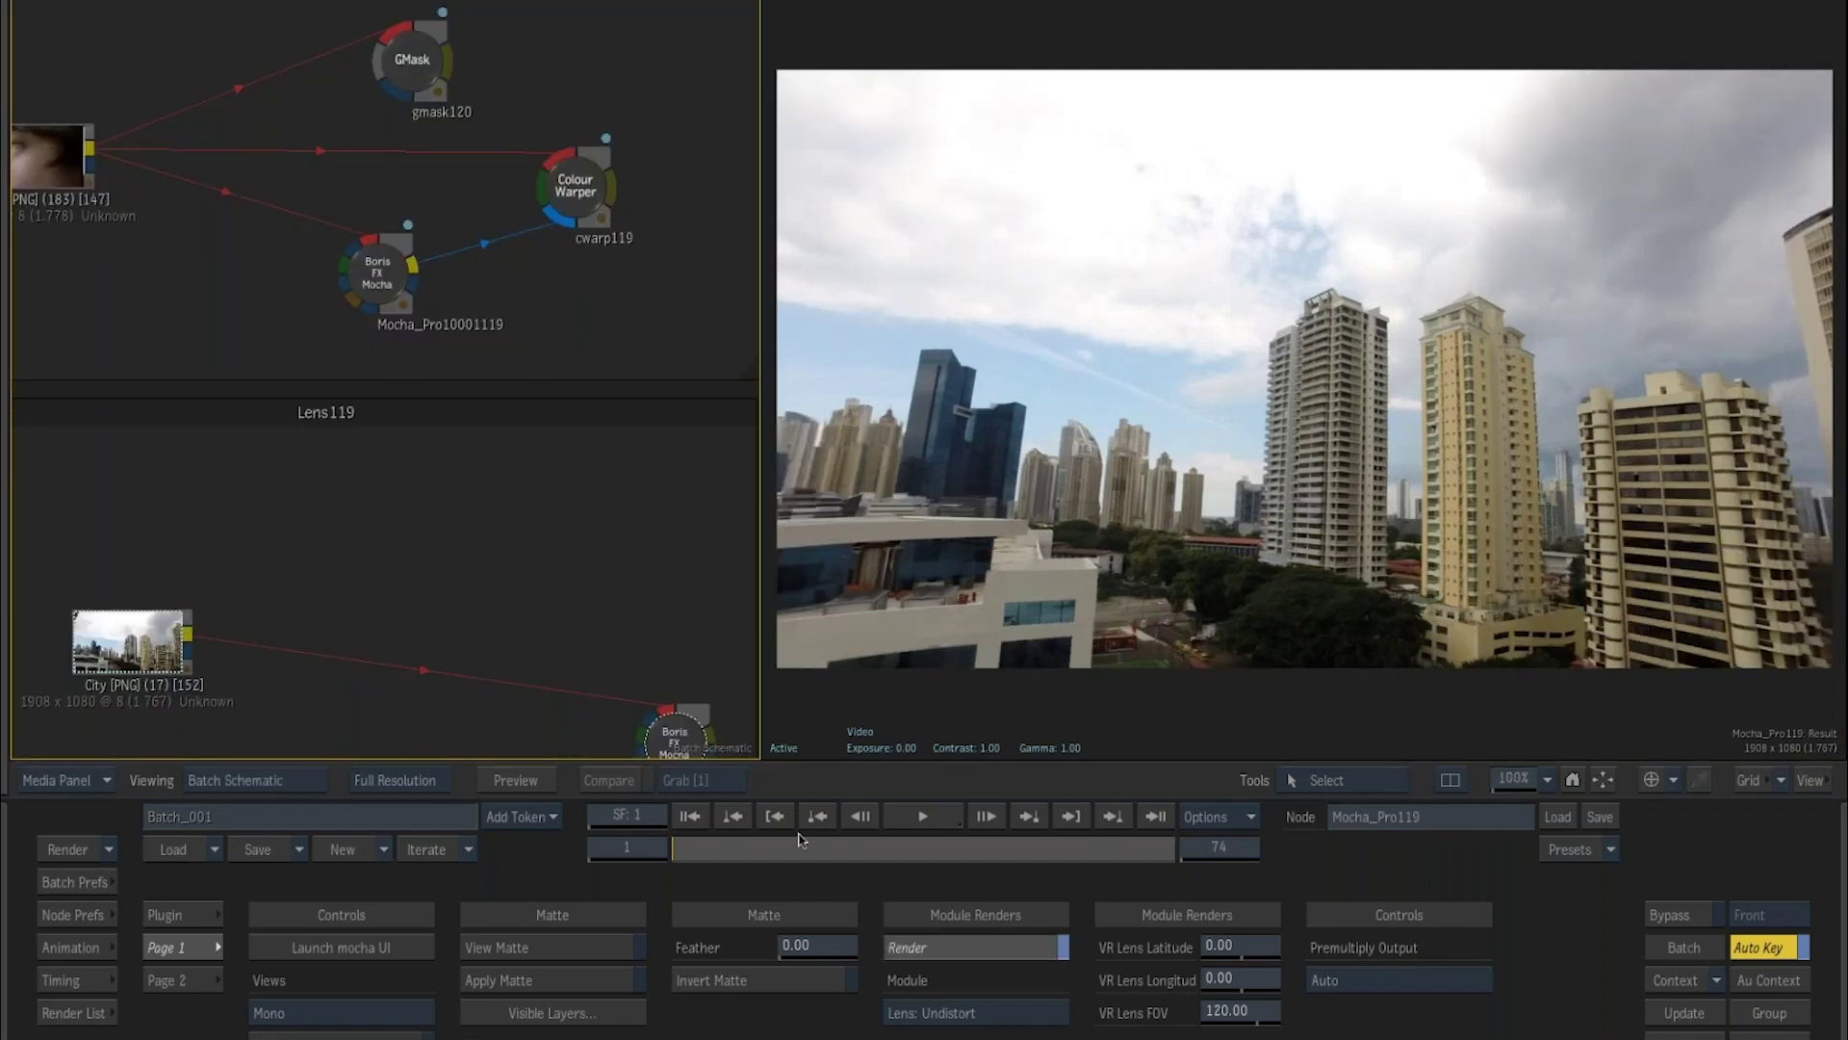
pyautogui.click(900, 849)
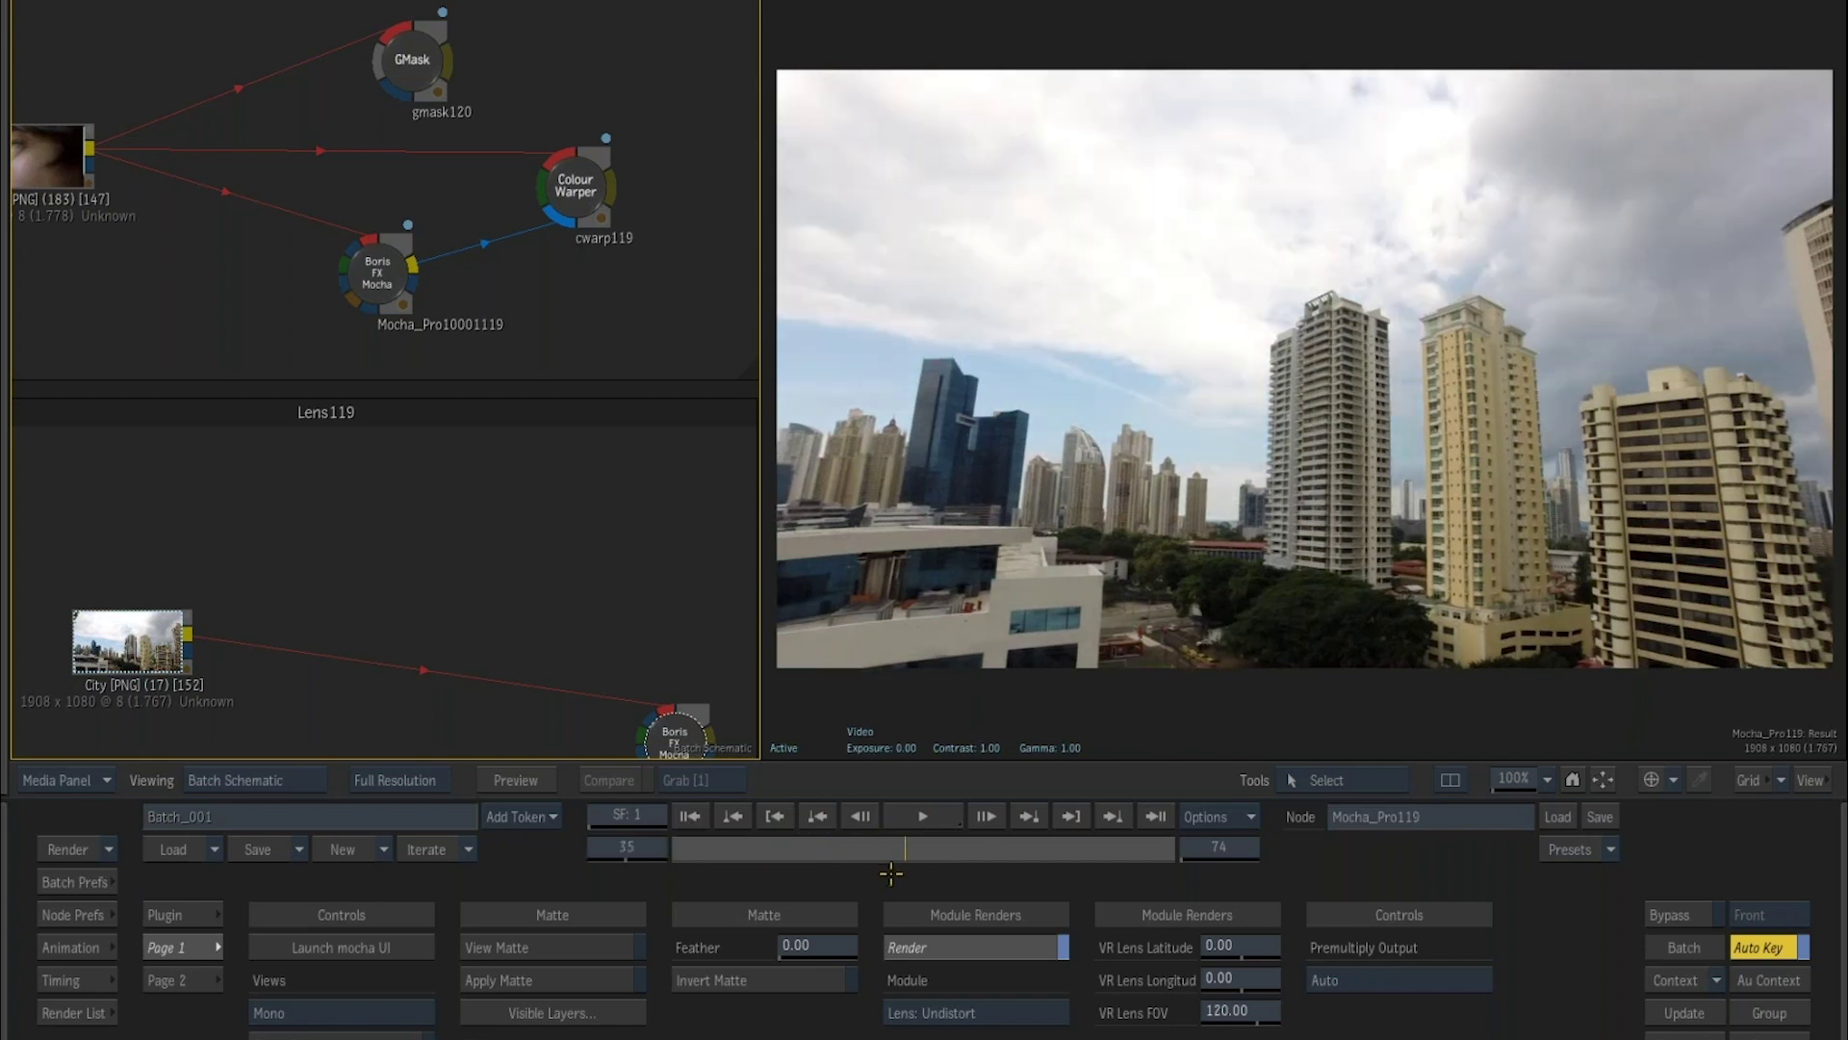
pyautogui.press('Tab')
pyautogui.press('Tab')
pyautogui.press('Tab')
pyautogui.press('Tab')
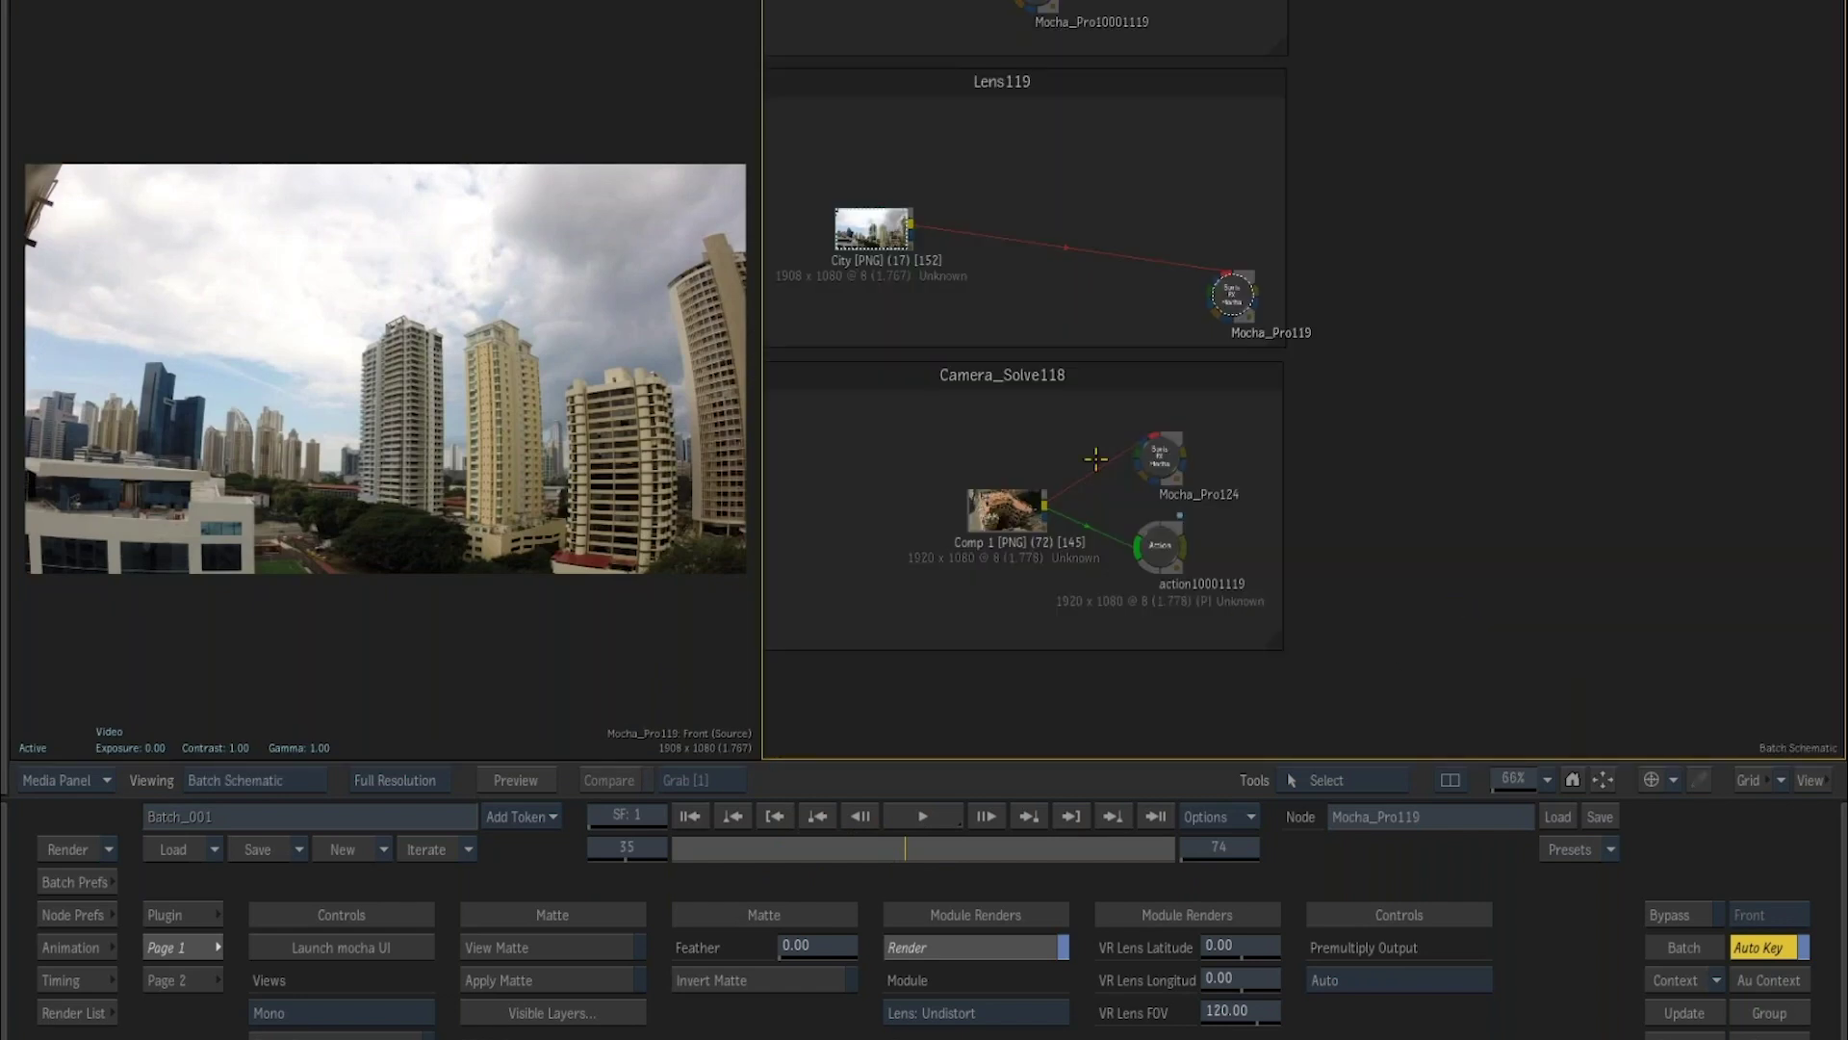
# Find the Camera_Solve group in the schematic and launch Mocha from its Mocha_Pro node.
pyautogui.click(1160, 449)
pyautogui.moveTo(990, 70); pyautogui.dragTo(1069, 272)
pyautogui.scroll(10, 1069, 273)
pyautogui.scroll(3, 1063, 294)
pyautogui.scroll(-6, 1027, 20)
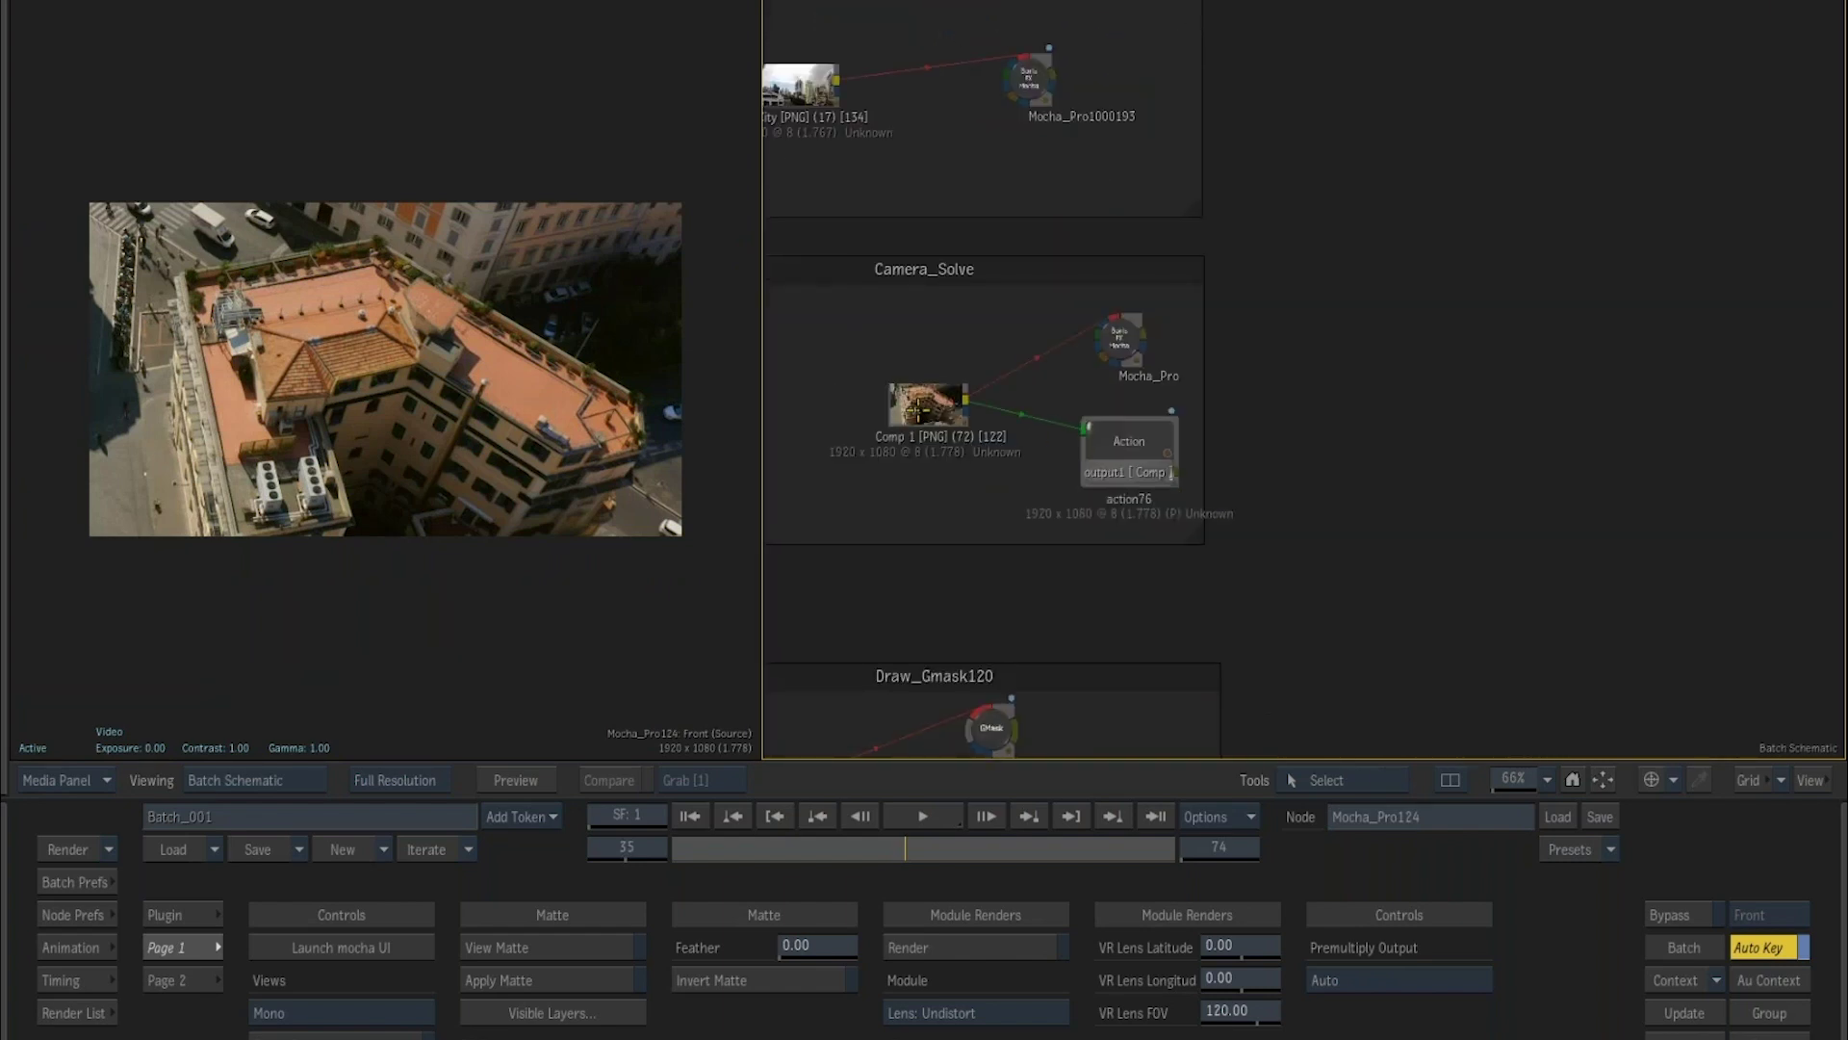
pyautogui.click(915, 410)
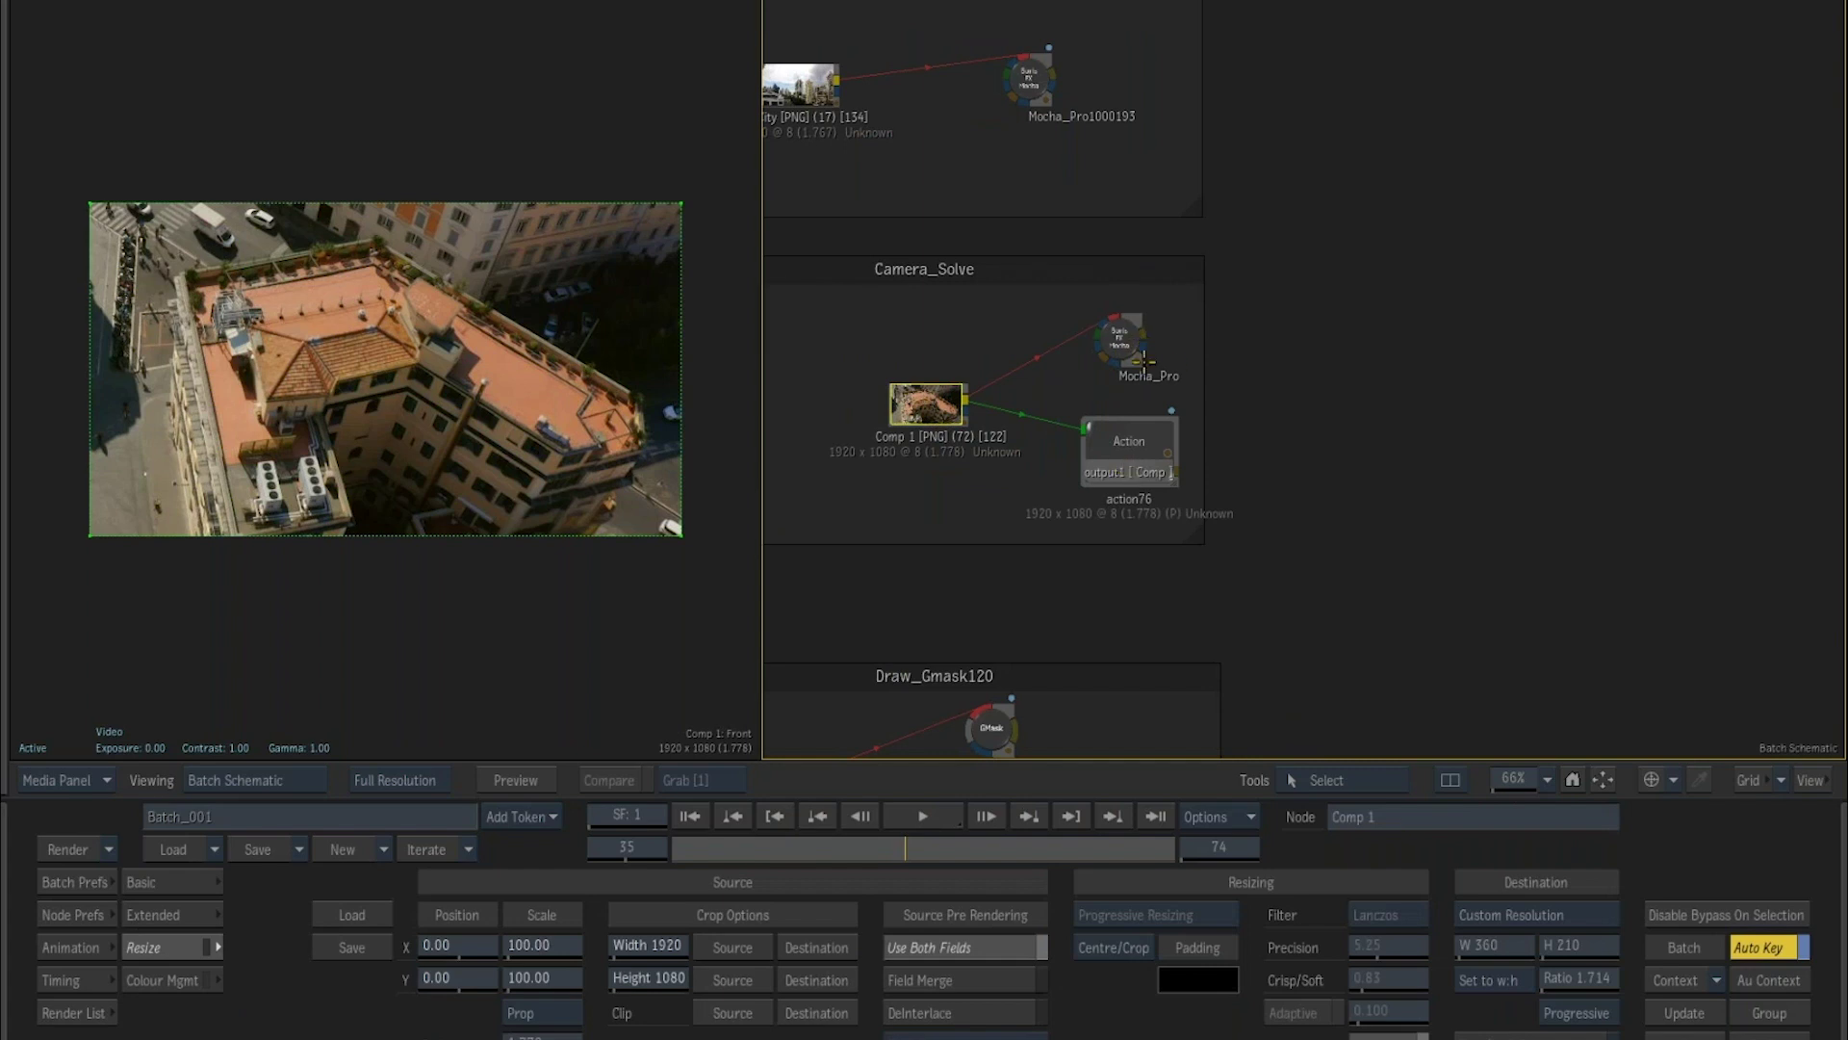
pyautogui.click(1120, 339)
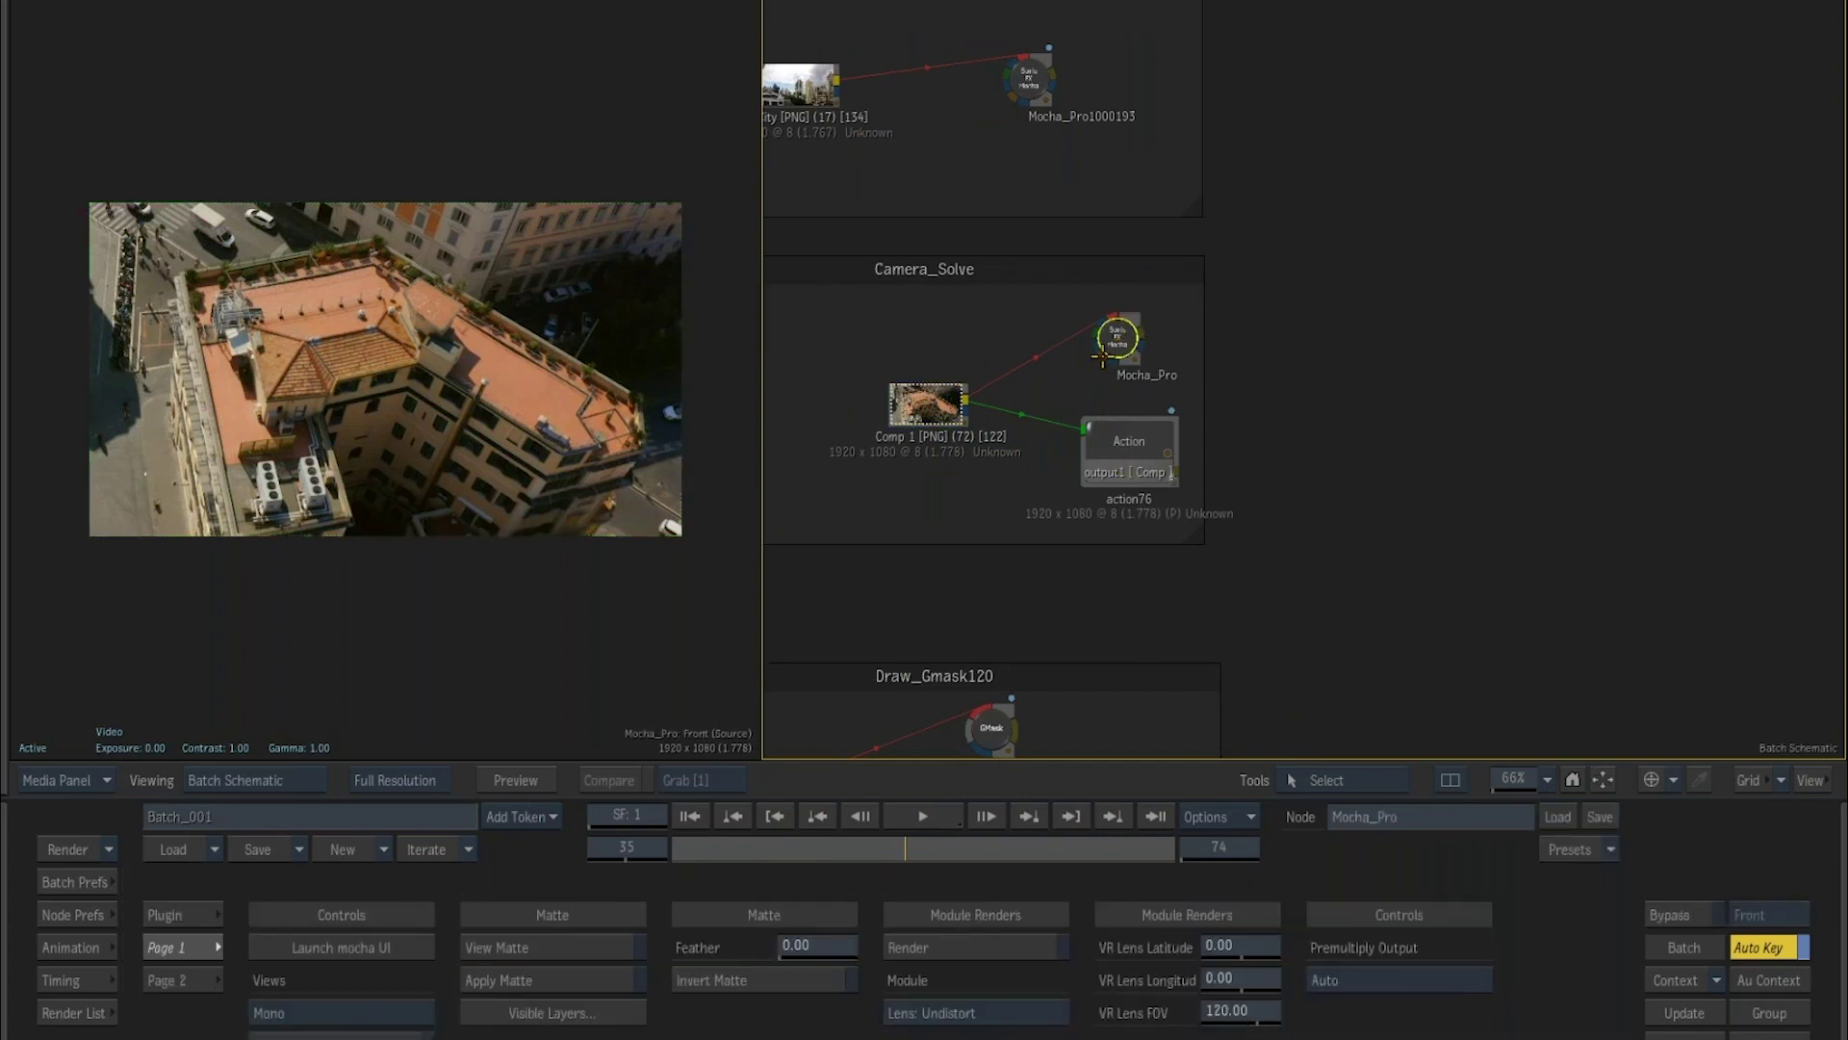
pyautogui.click(313, 946)
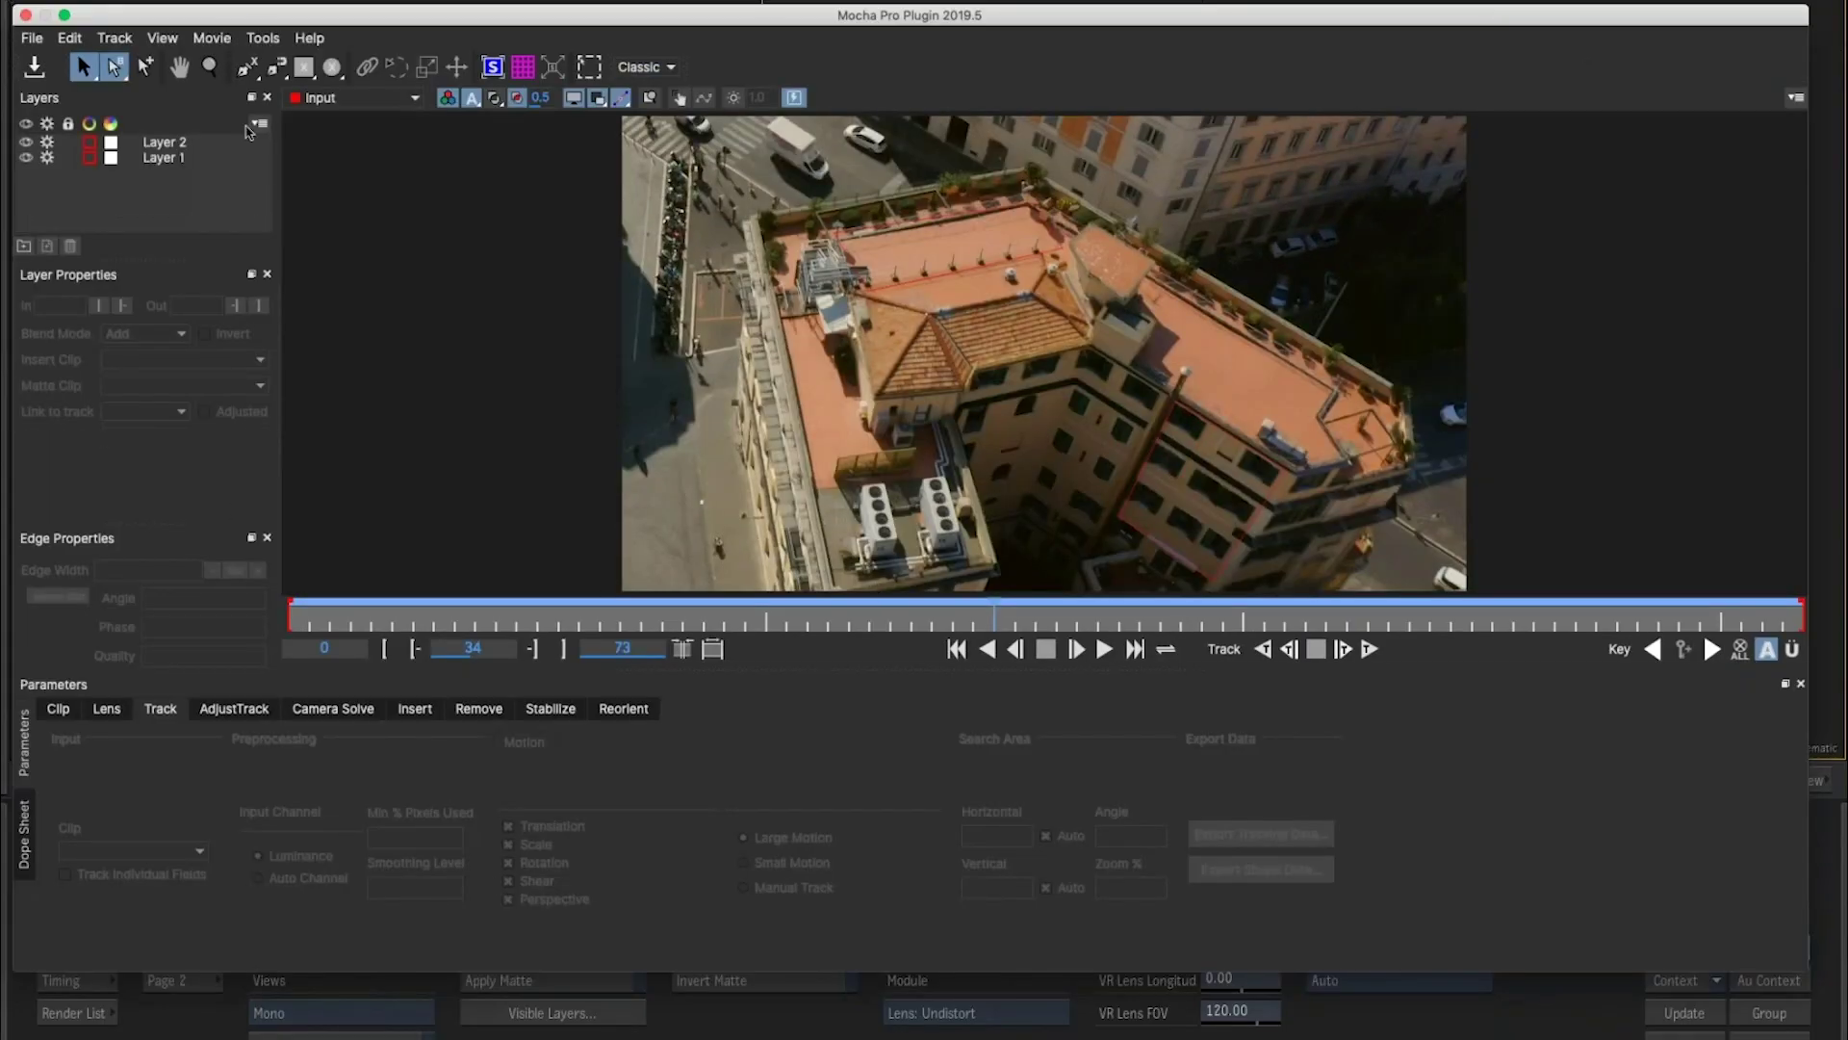
# Examine the tracks of Layer 1 and Layer 2 along the timeline and the camera types offered by the Camera Solve module.
pyautogui.click(190, 160)
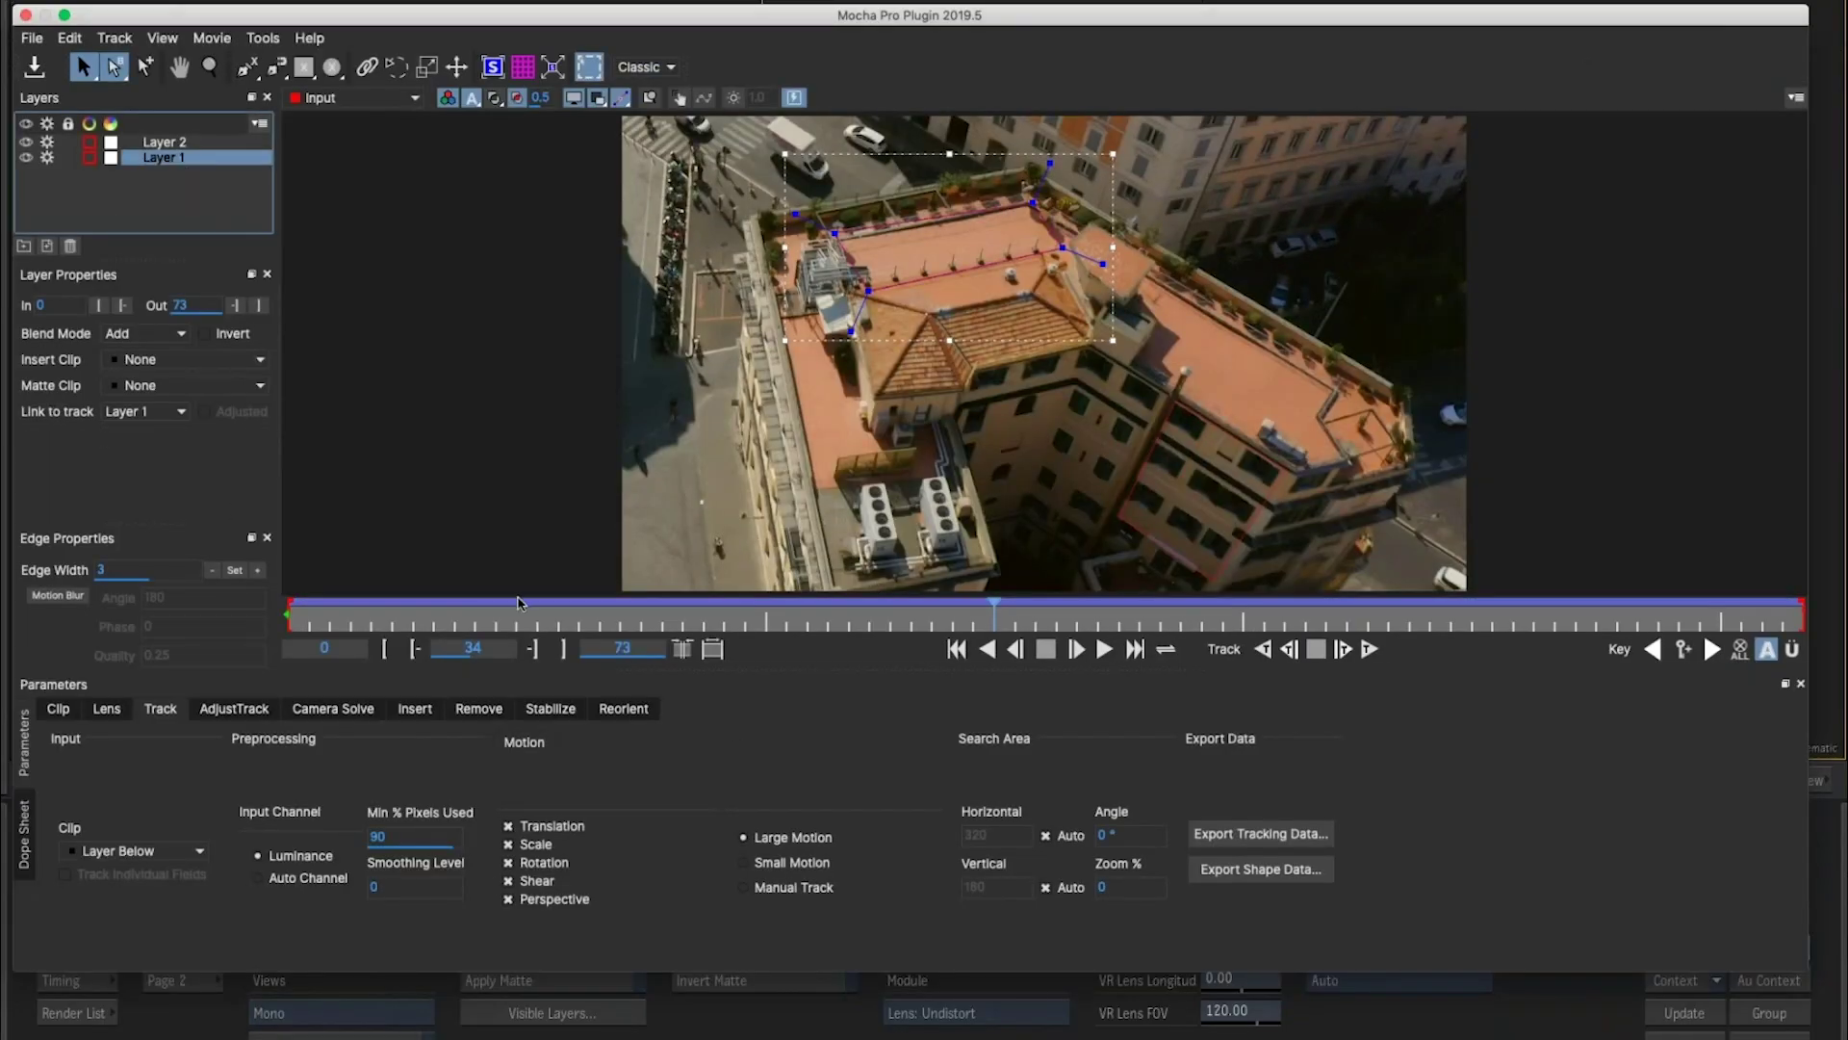
pyautogui.press('z')
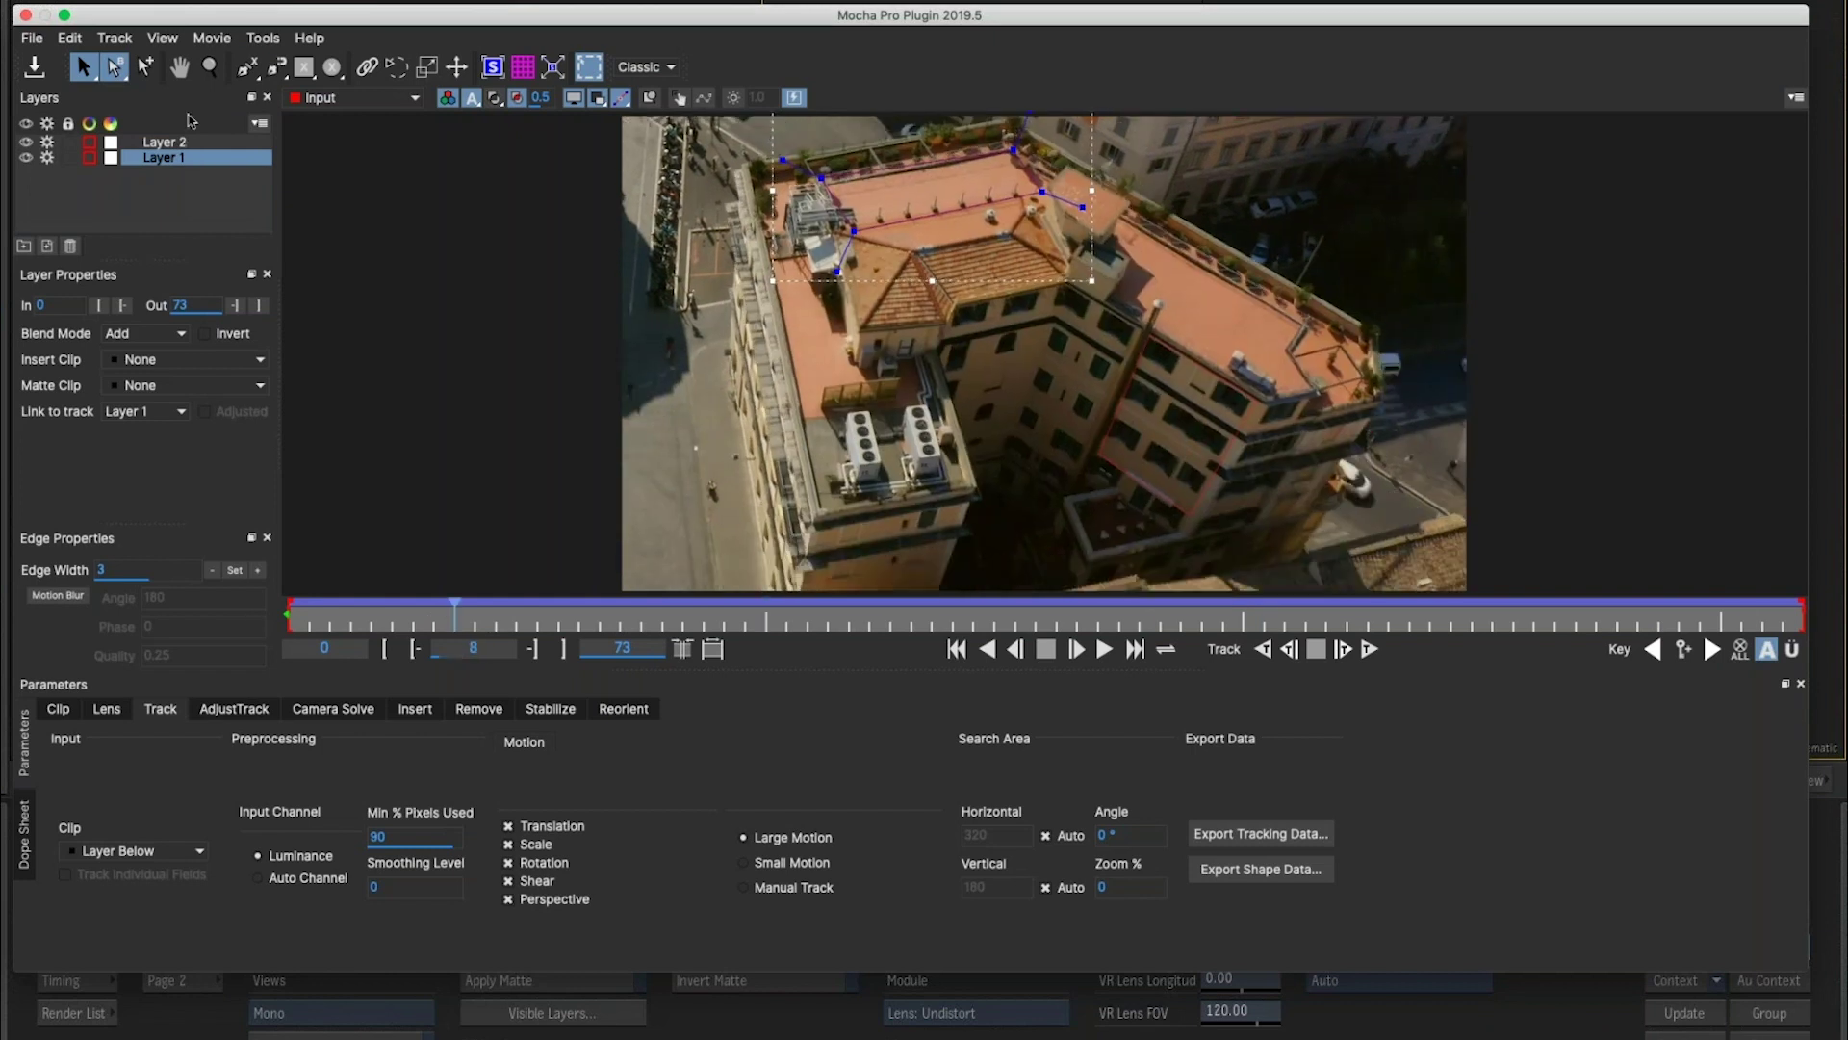
pyautogui.click(183, 143)
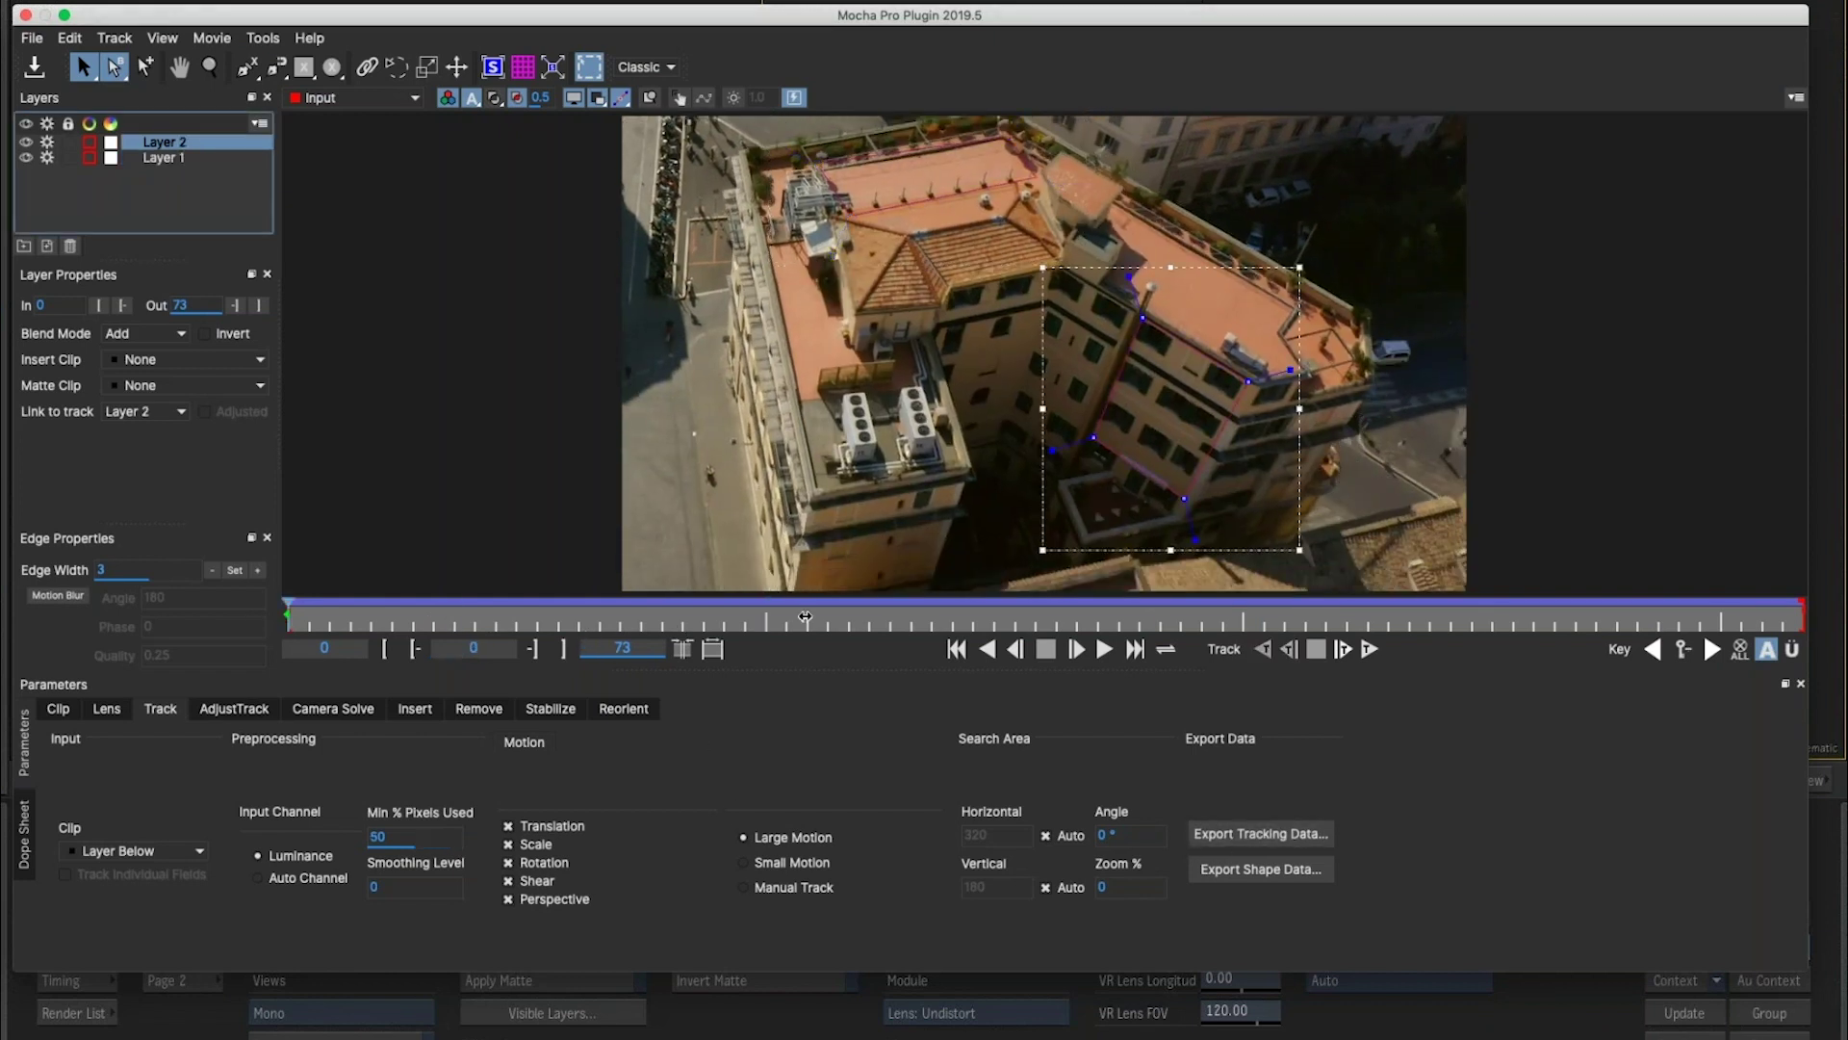
pyautogui.press('b')
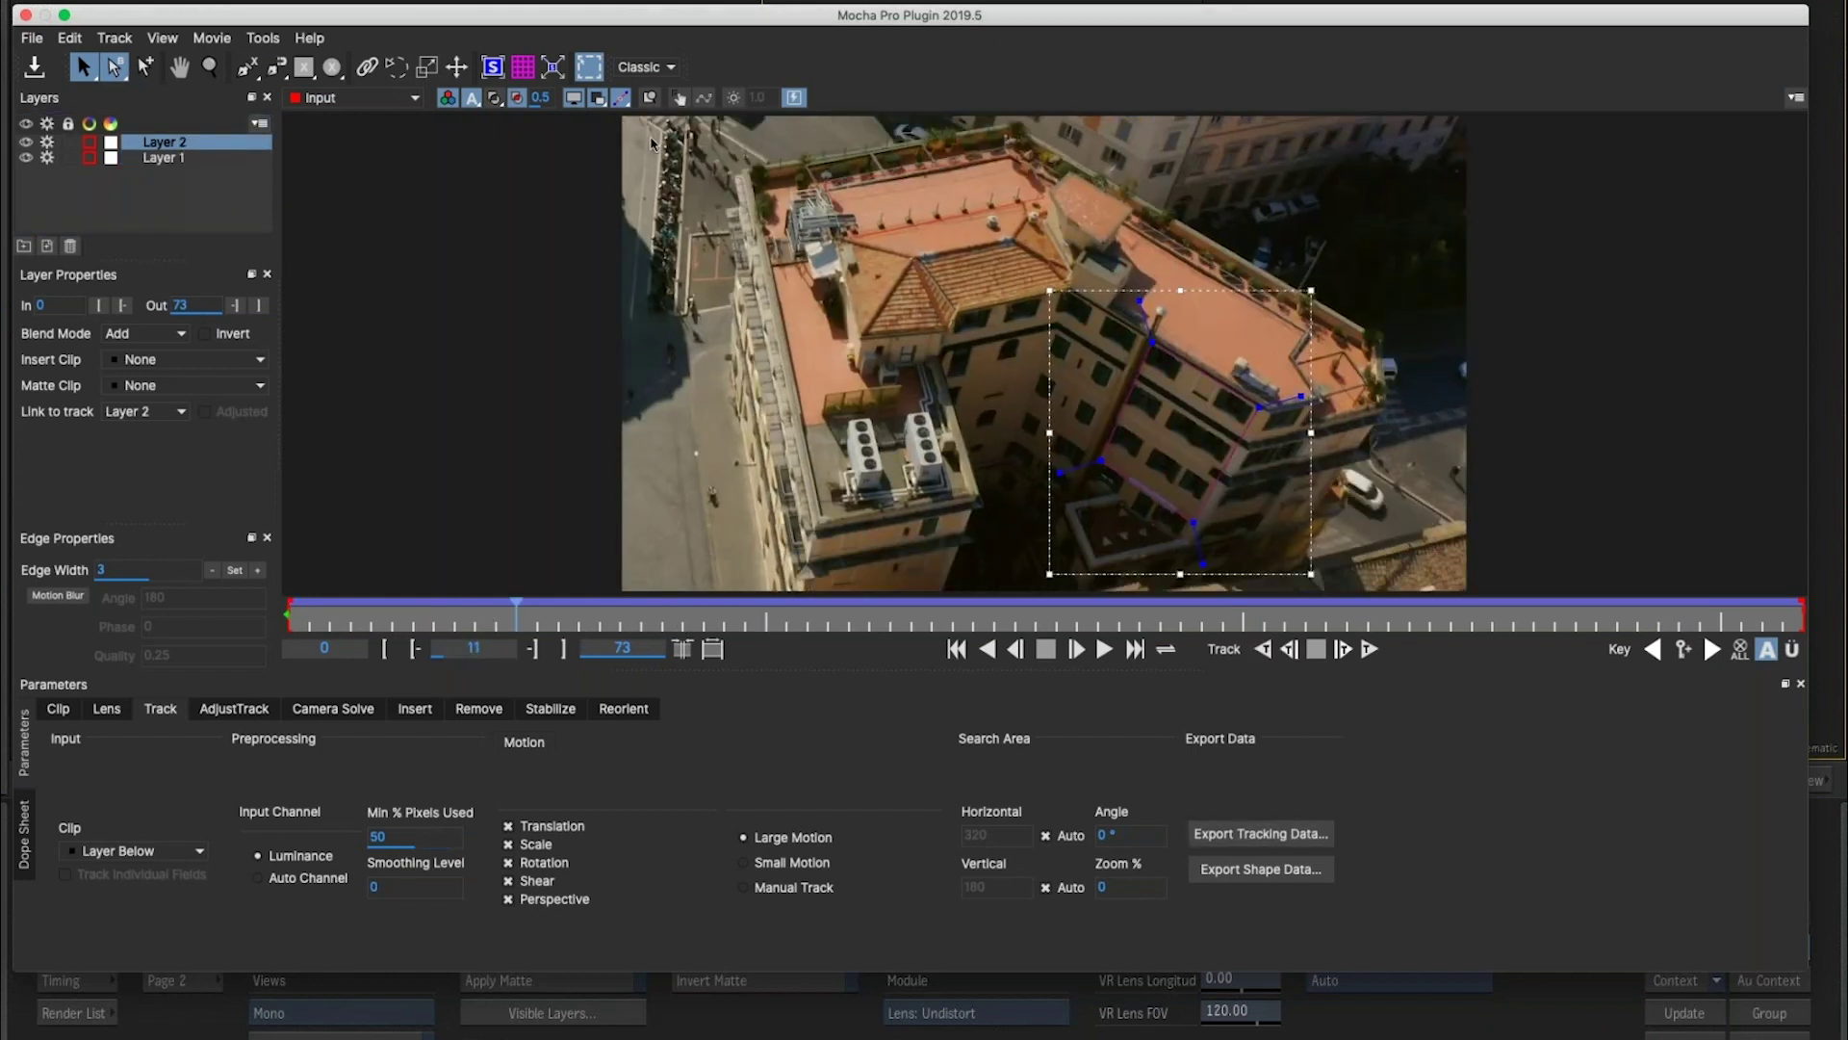
pyautogui.click(346, 709)
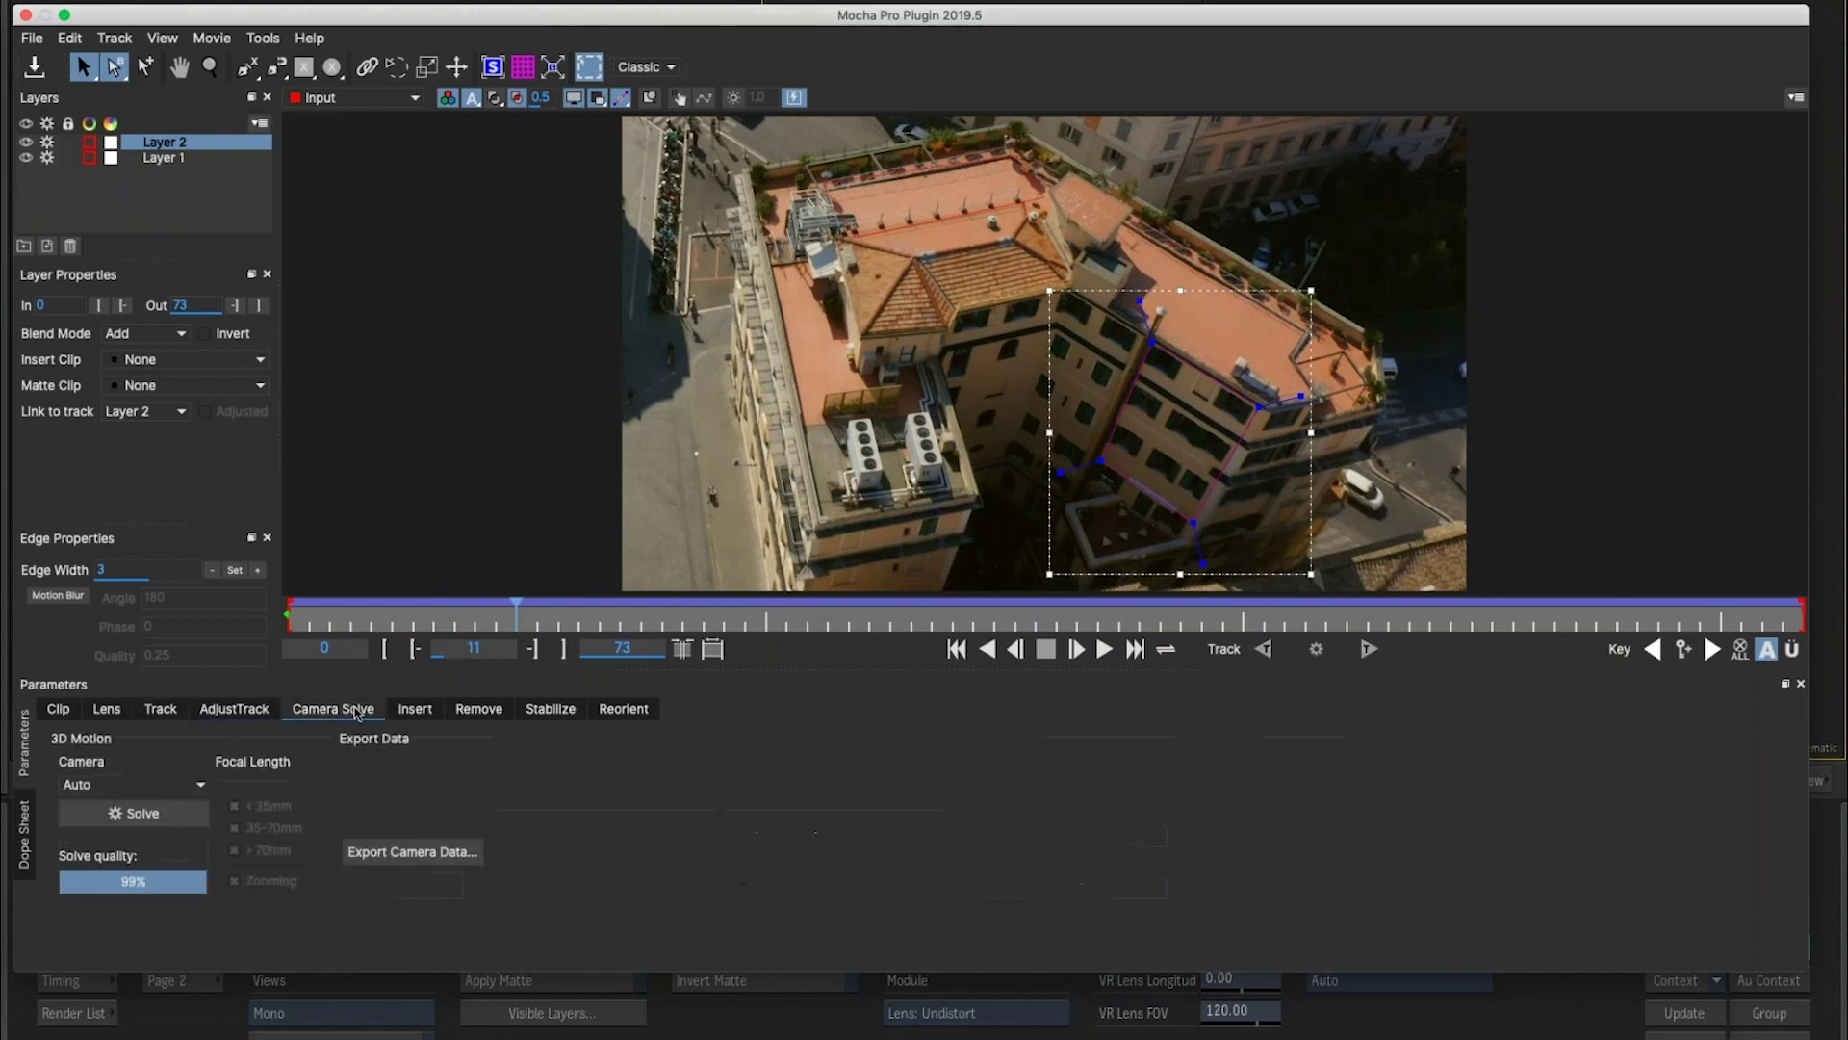
pyautogui.click(131, 786)
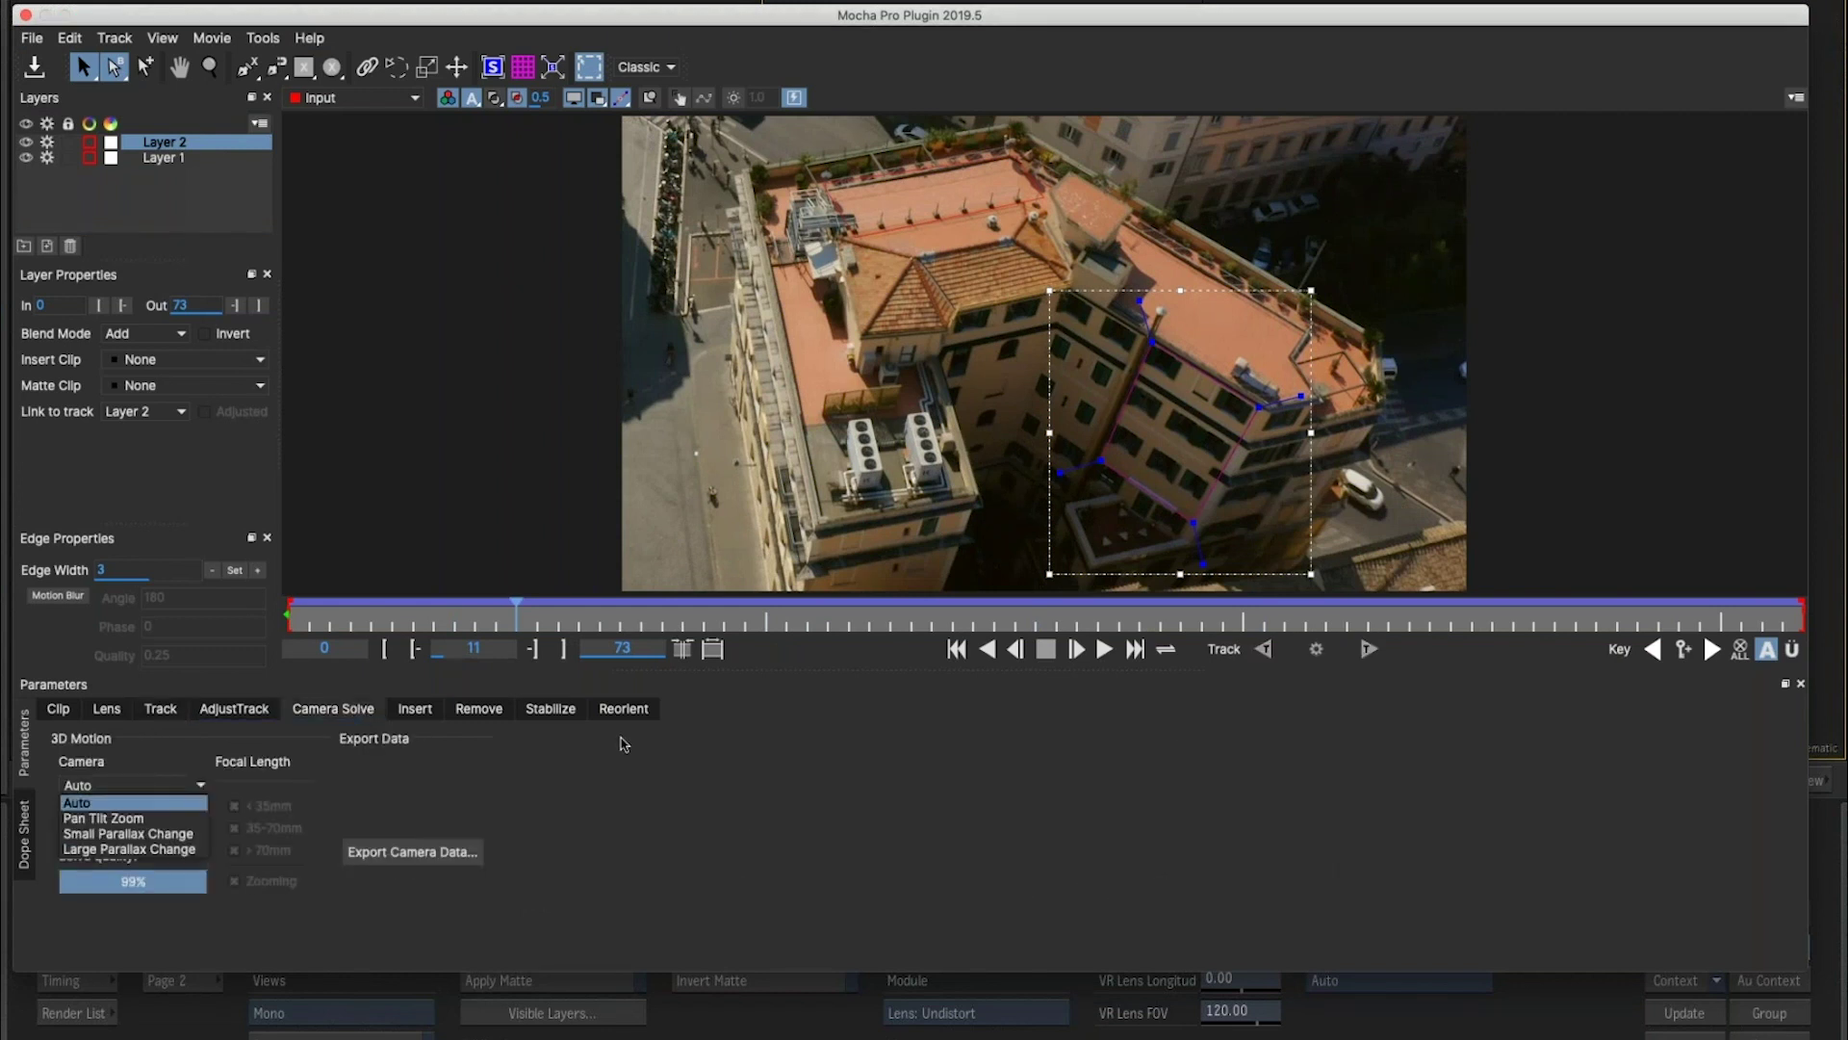
pyautogui.click(624, 744)
# Close the plugin and launch Mocha from the Mocha_Pro124 node in the Camera_Solve118 group.
pyautogui.press('super+q')
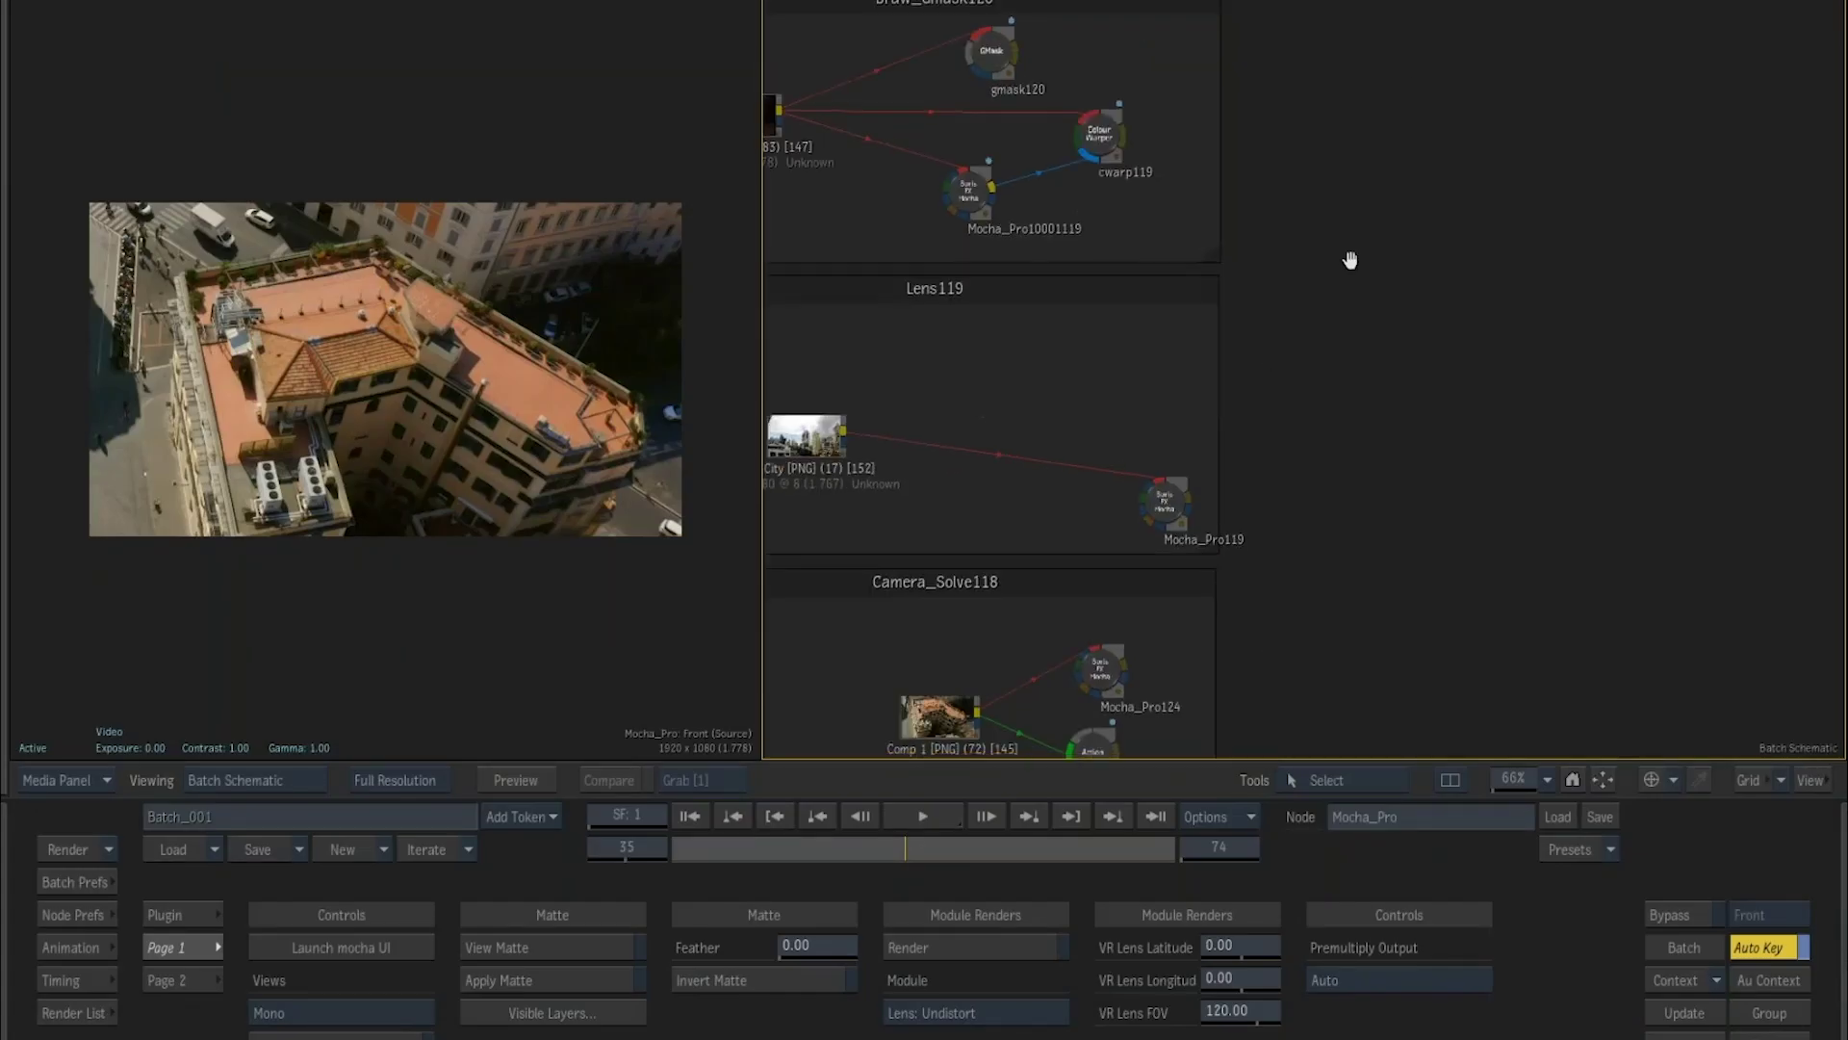
pyautogui.click(1090, 366)
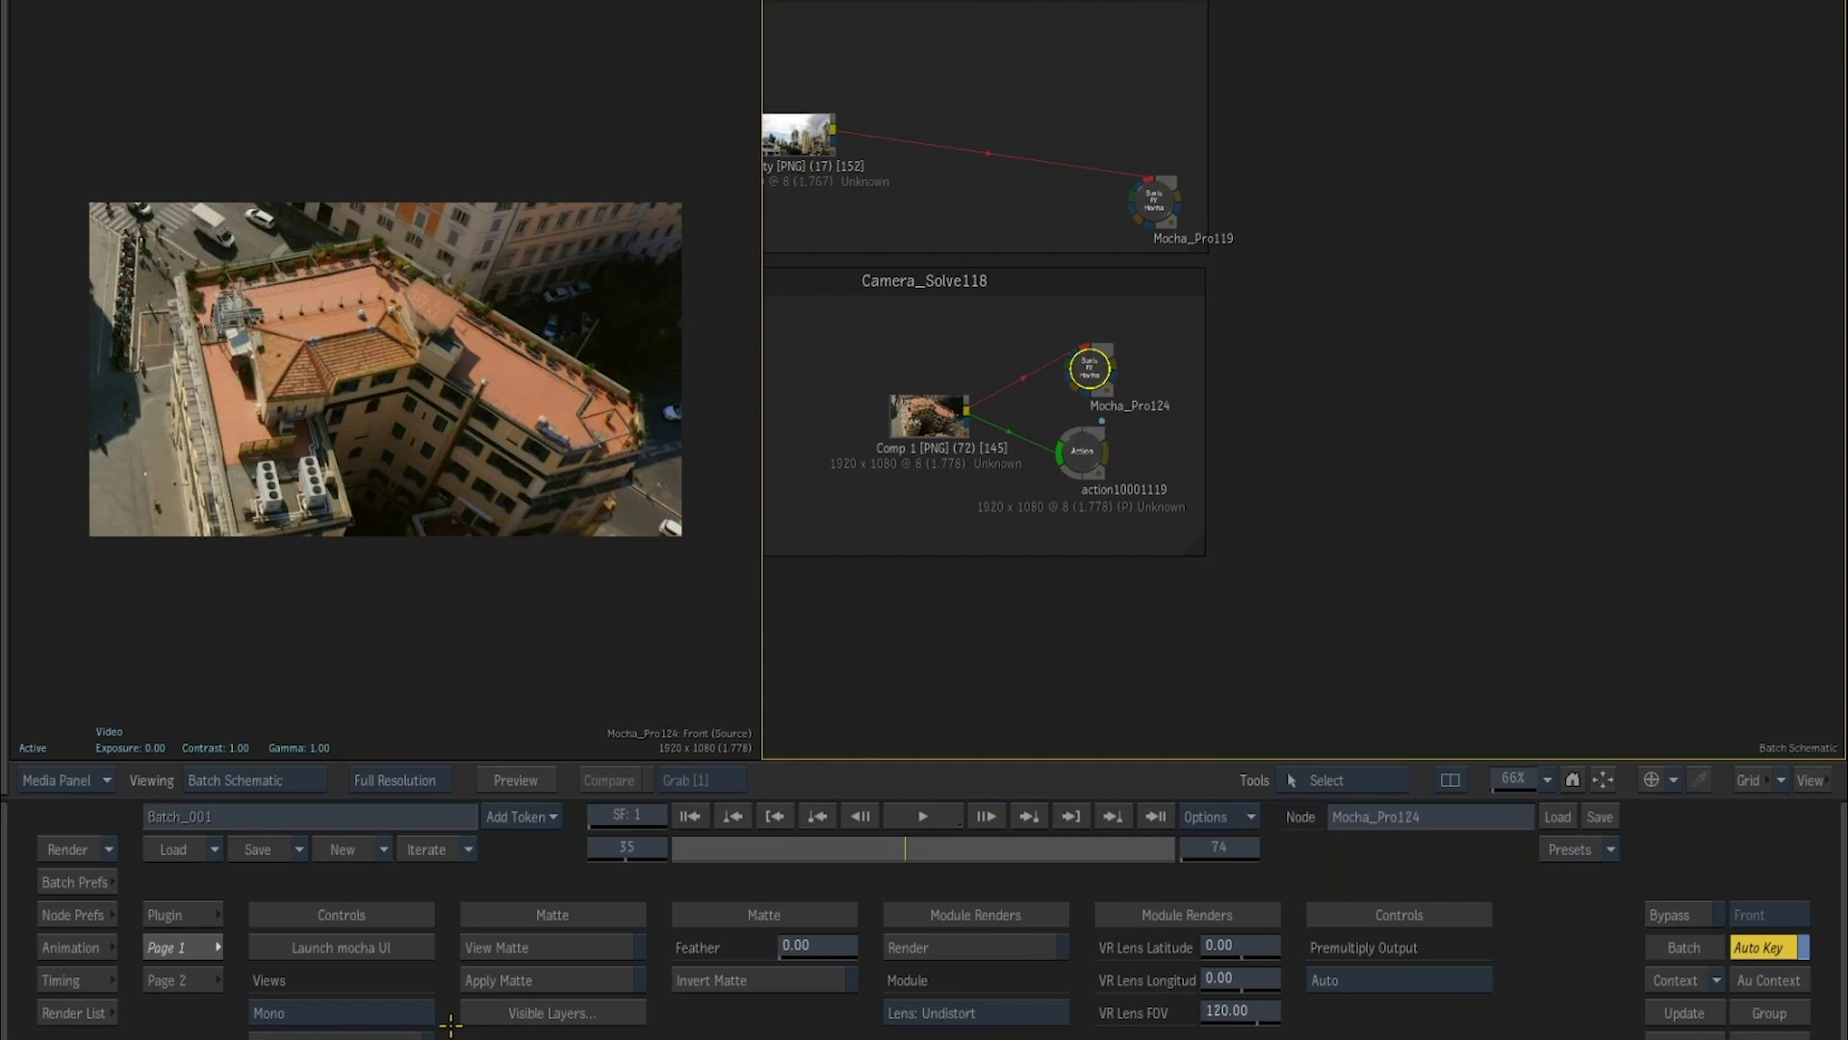
pyautogui.click(347, 947)
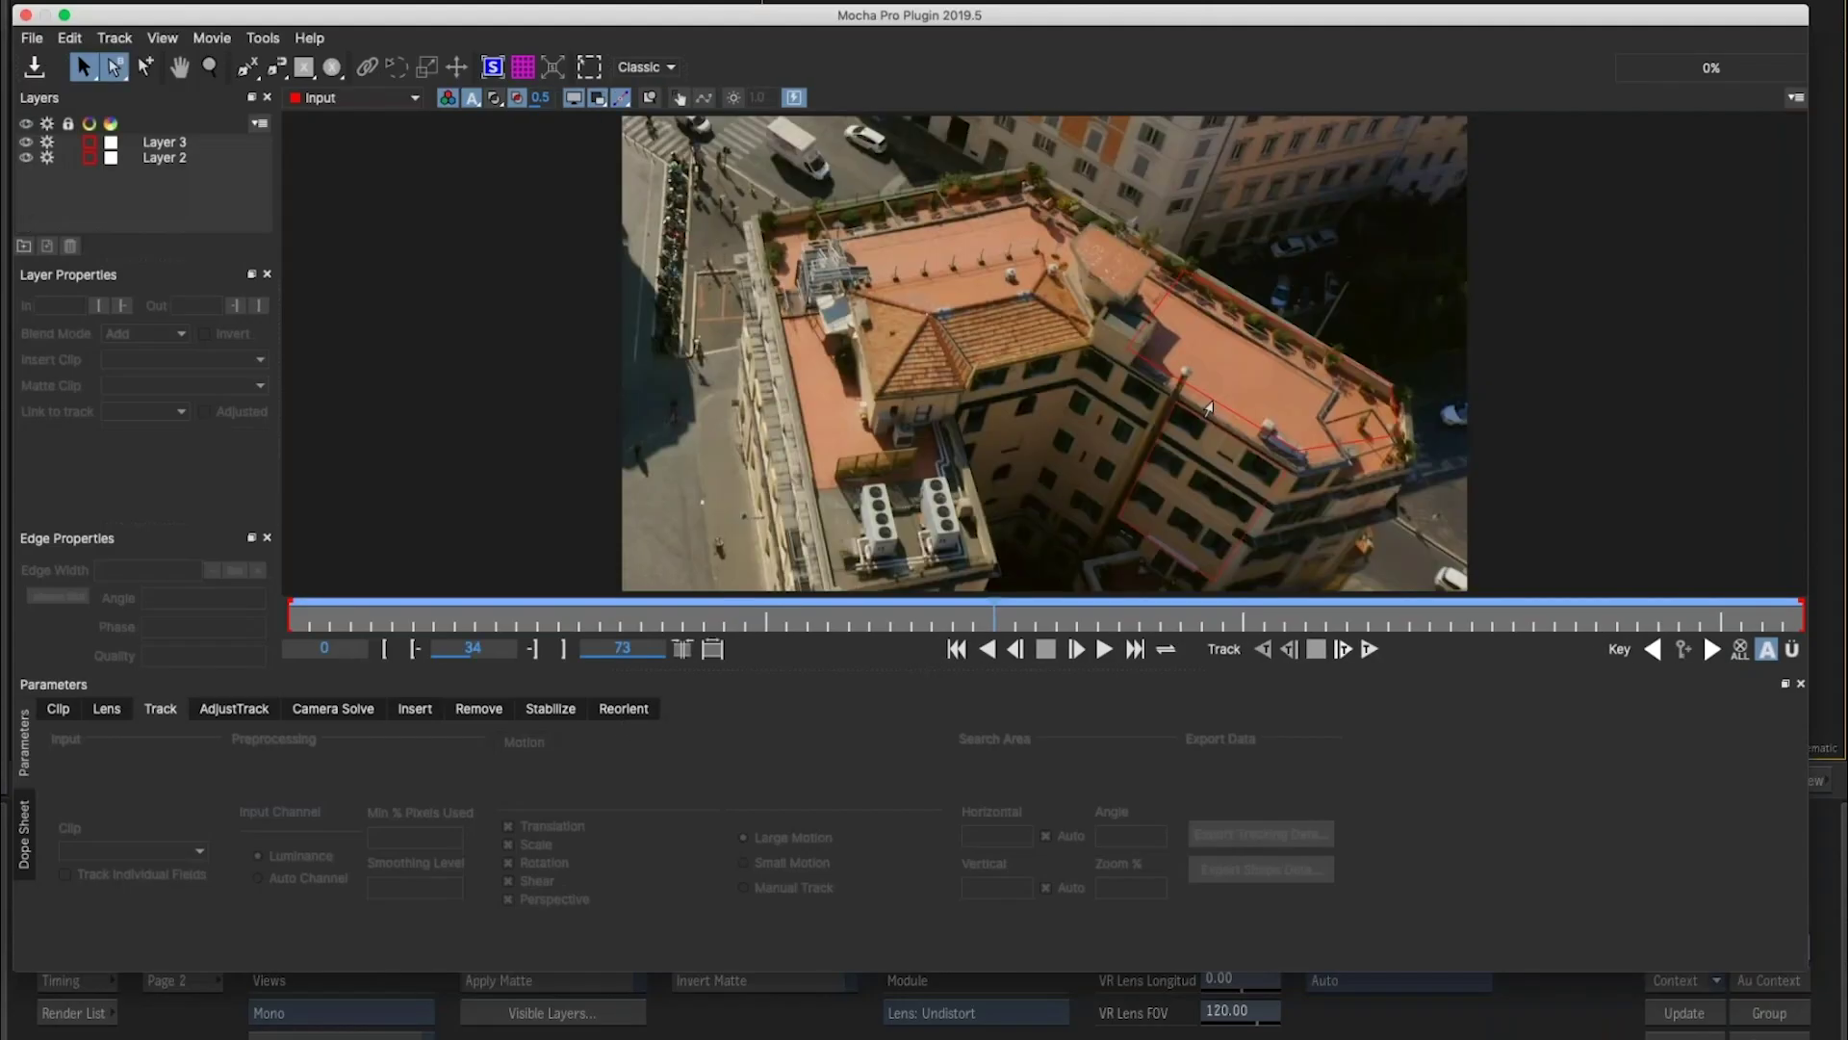
# Inspect Layer 3's planar surface on the roof, and open the Camera Solve settings with the facade's Layer 2 selected.
pyautogui.click(1209, 409)
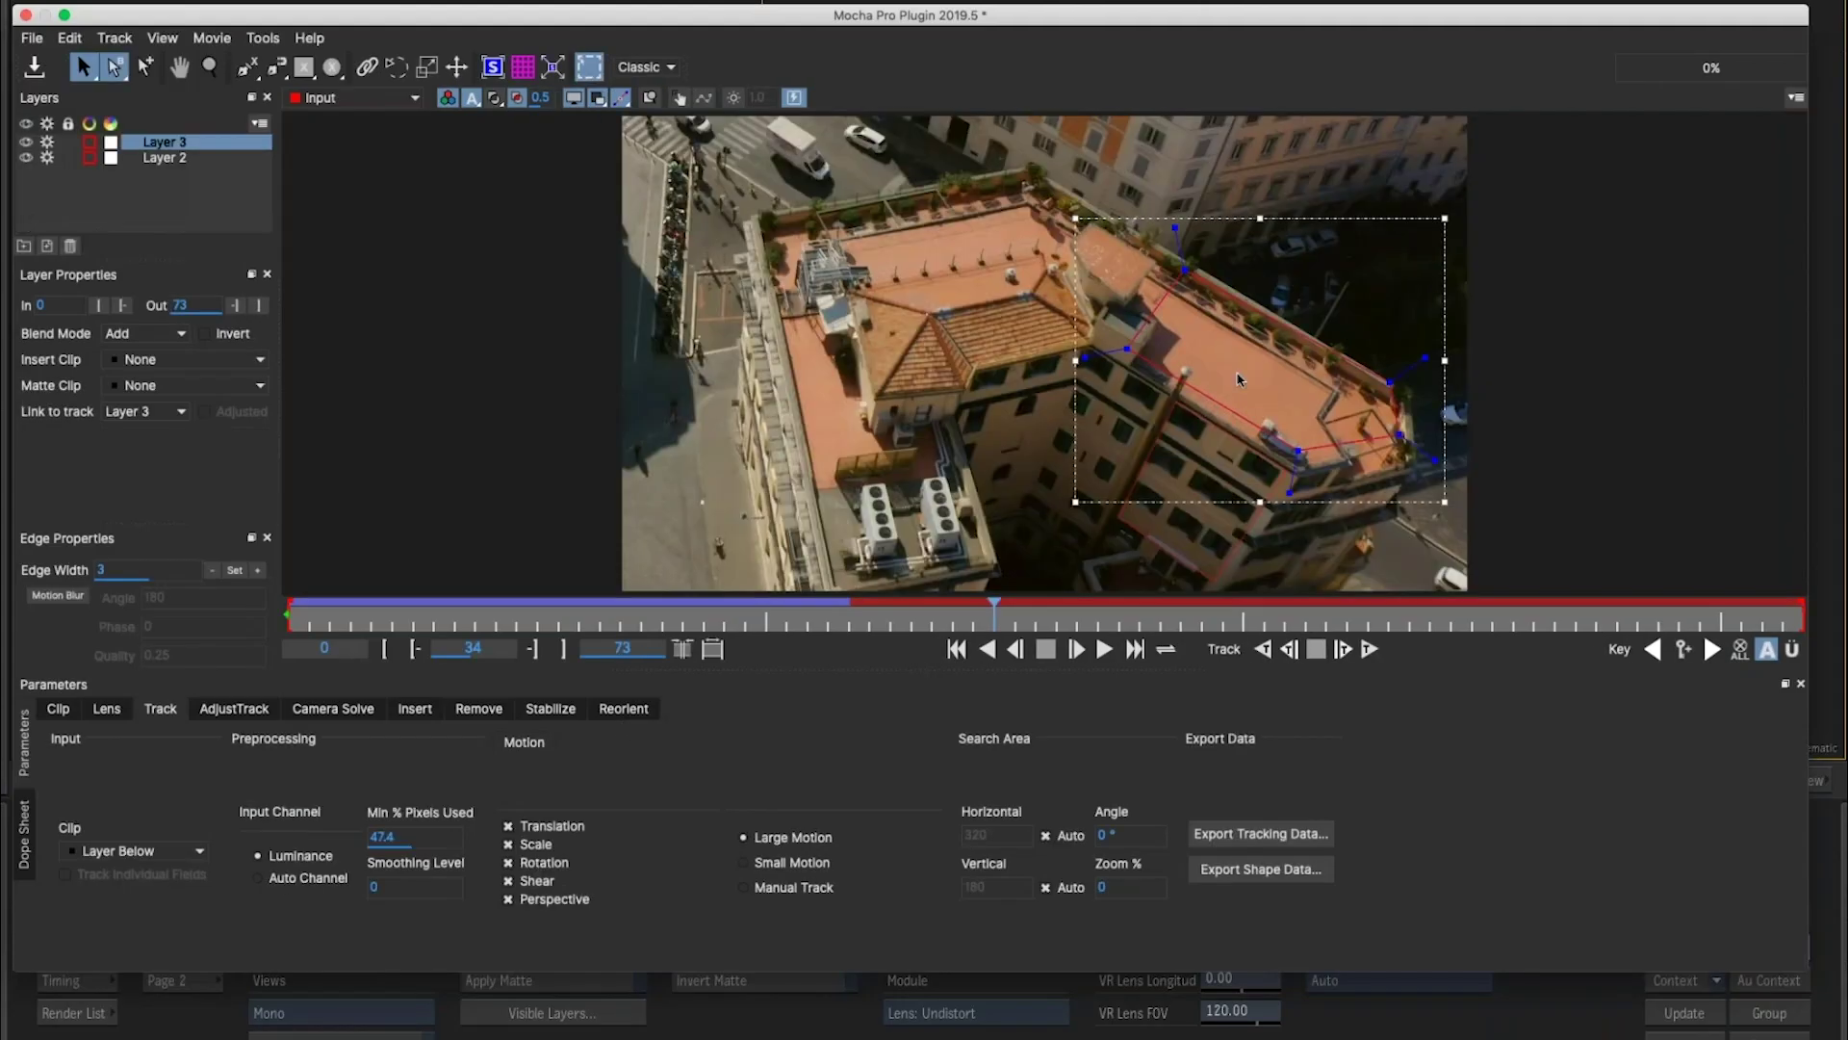
pyautogui.click(494, 70)
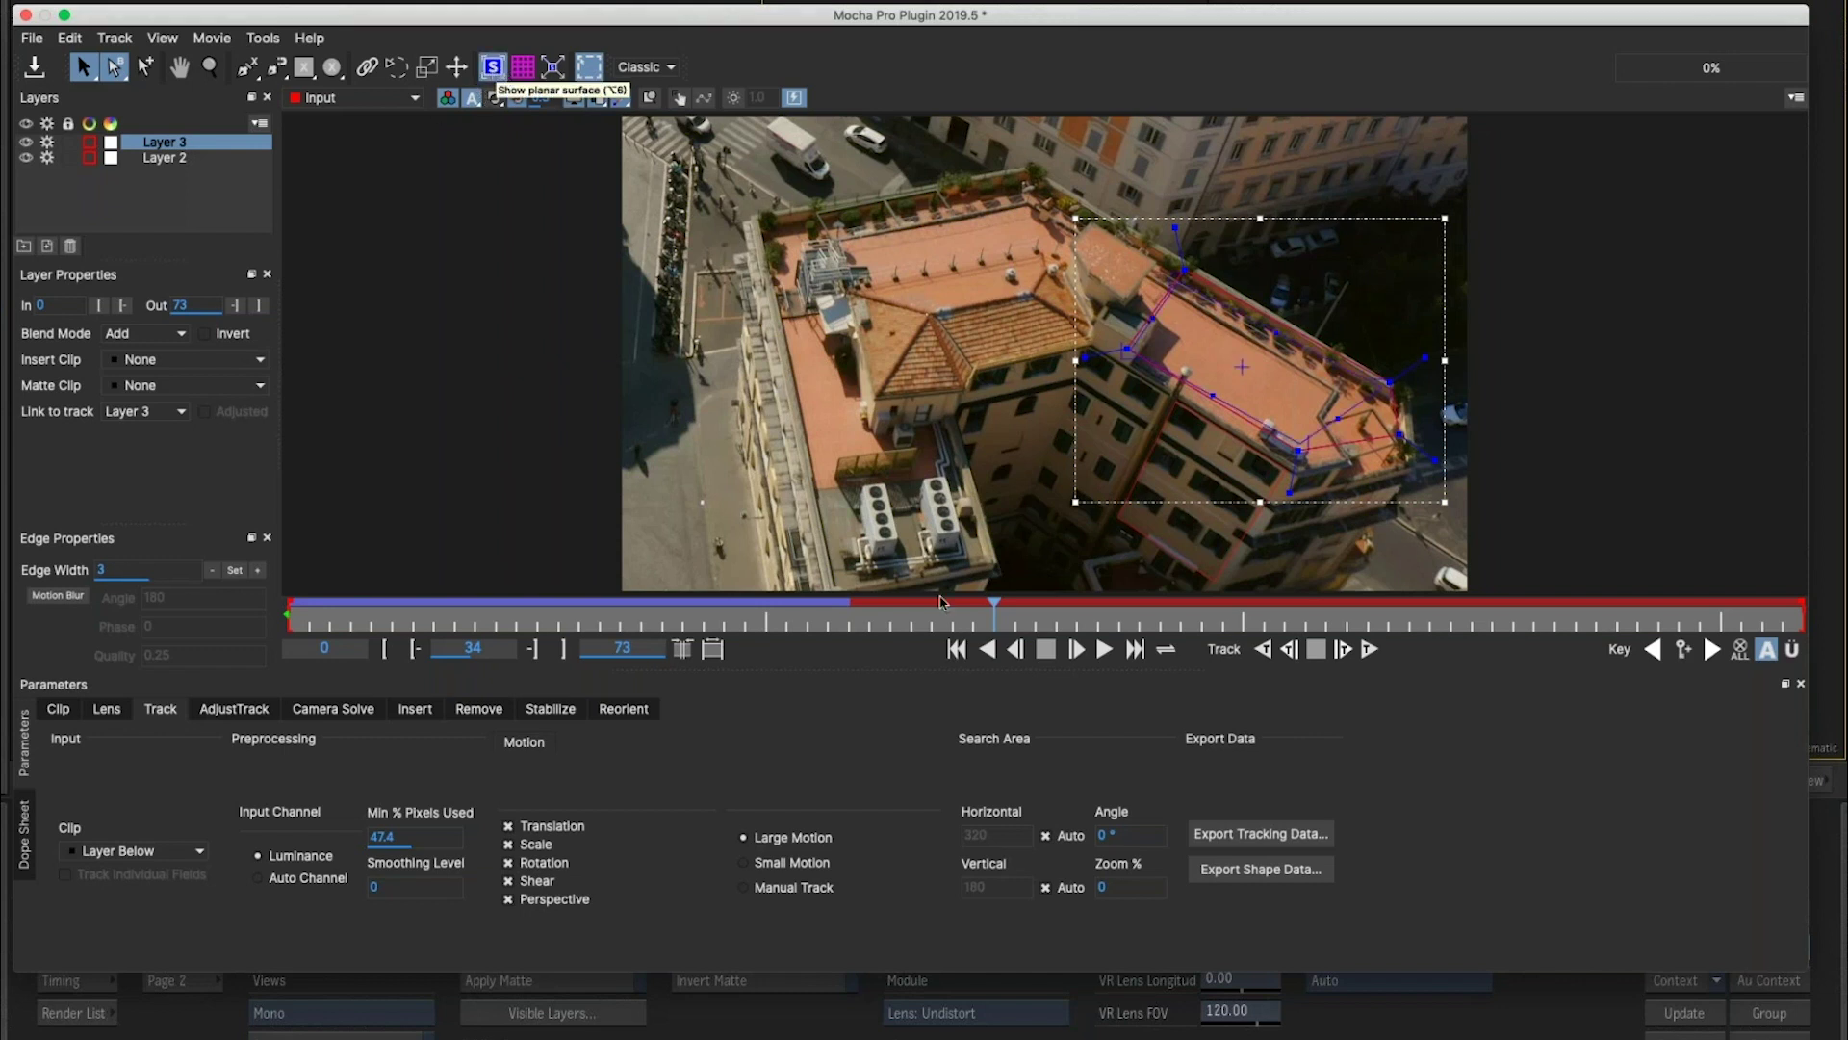
pyautogui.click(1127, 541)
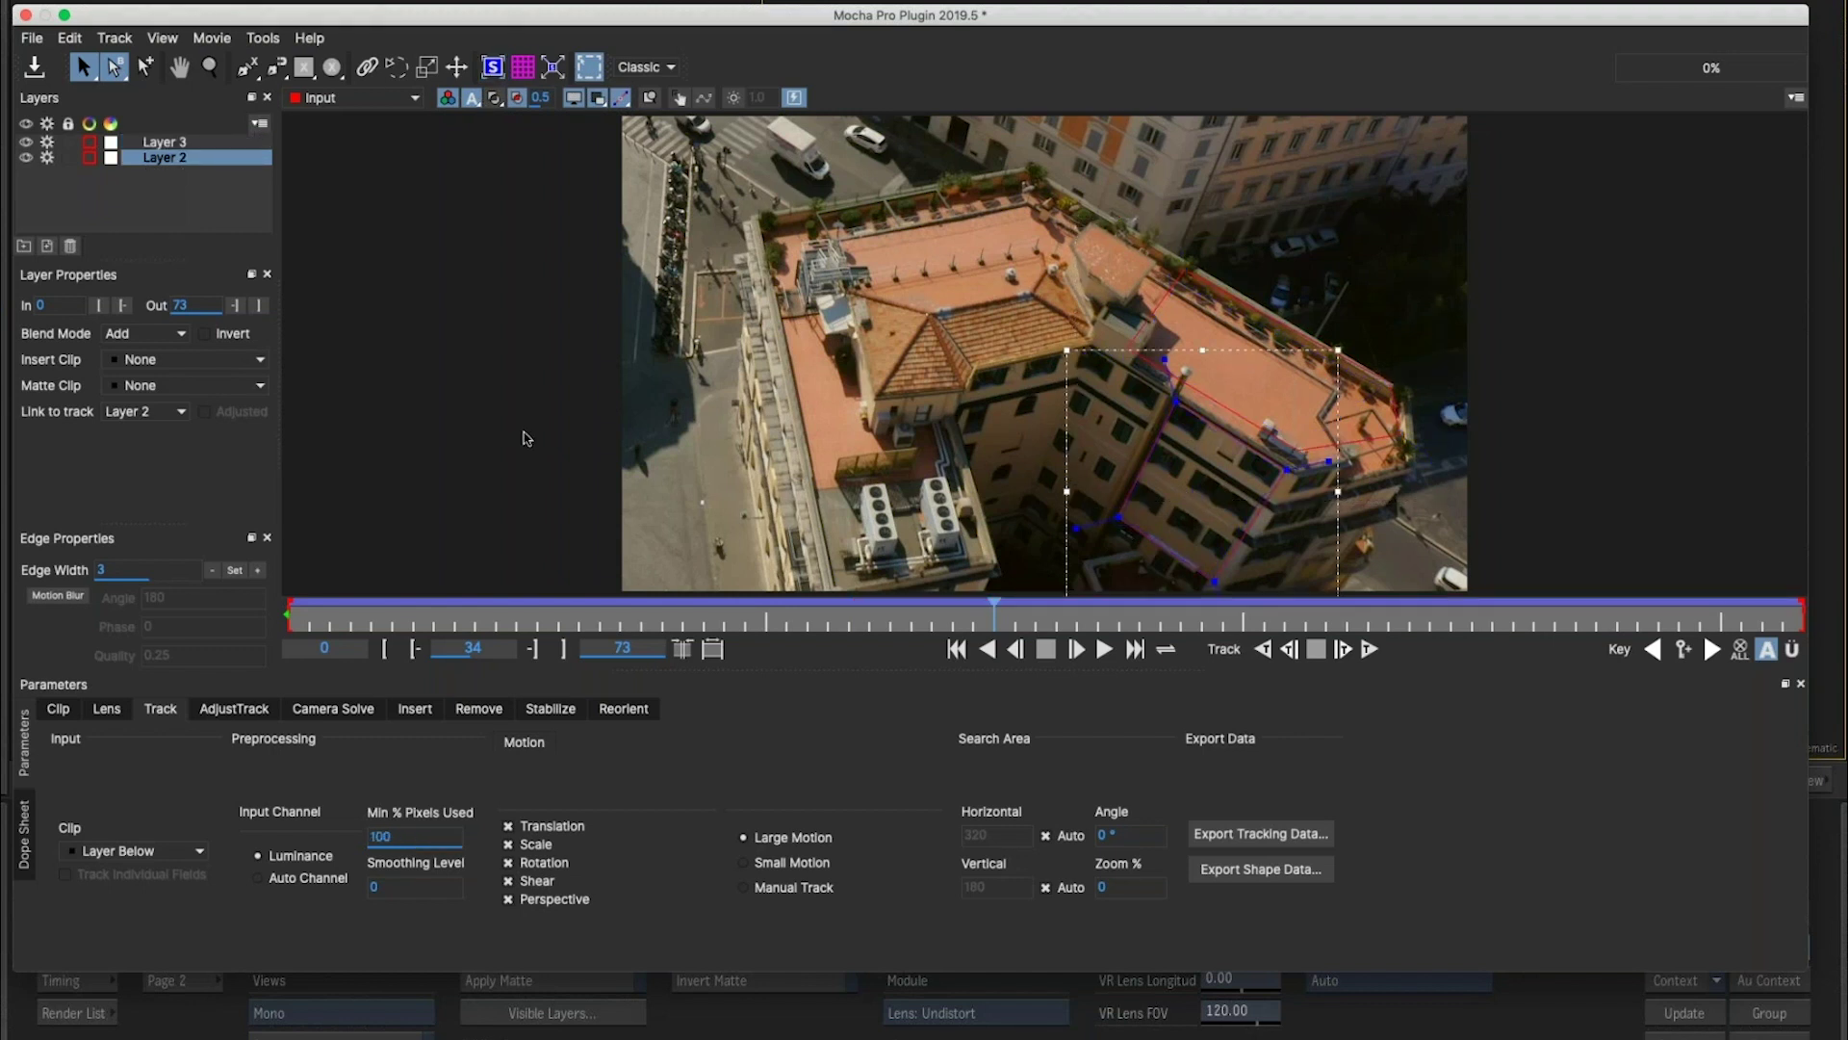
pyautogui.click(333, 708)
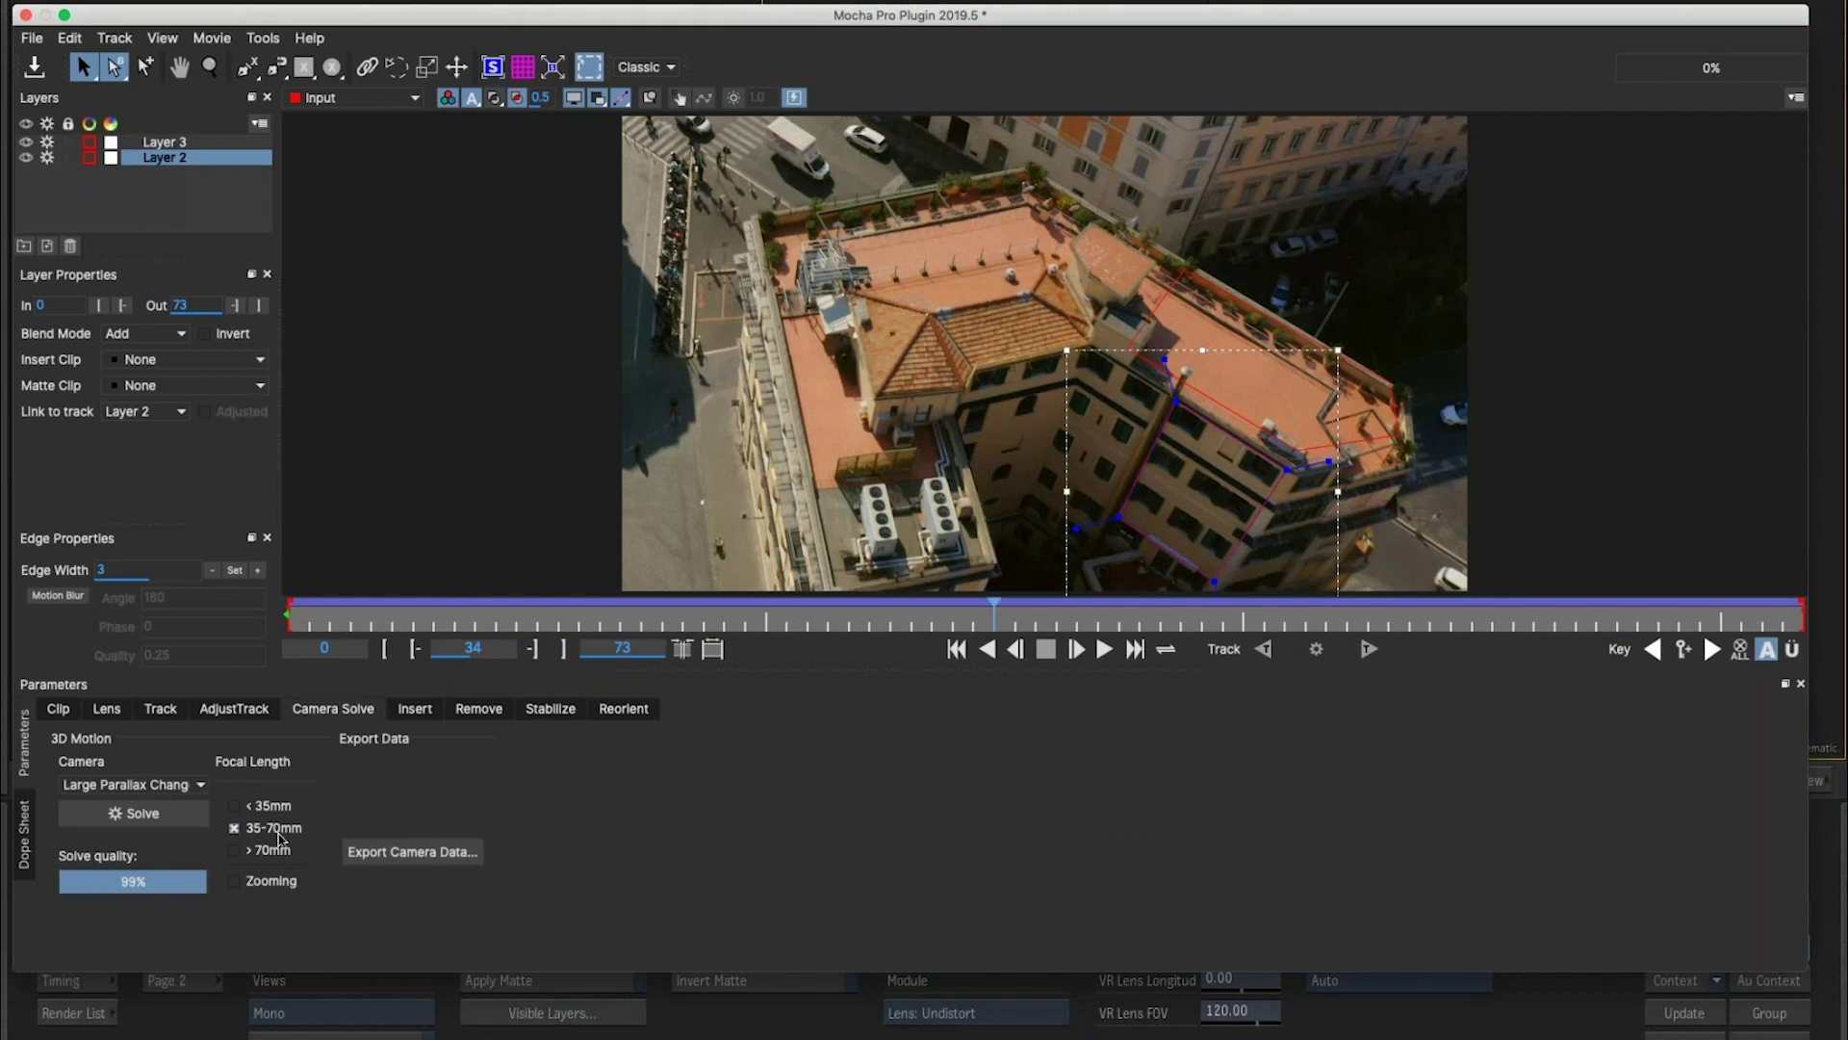
# Try to solve the camera from Layer 2 alone with Large Parallax Change and a 35-70mm focal length.
pyautogui.click(168, 788)
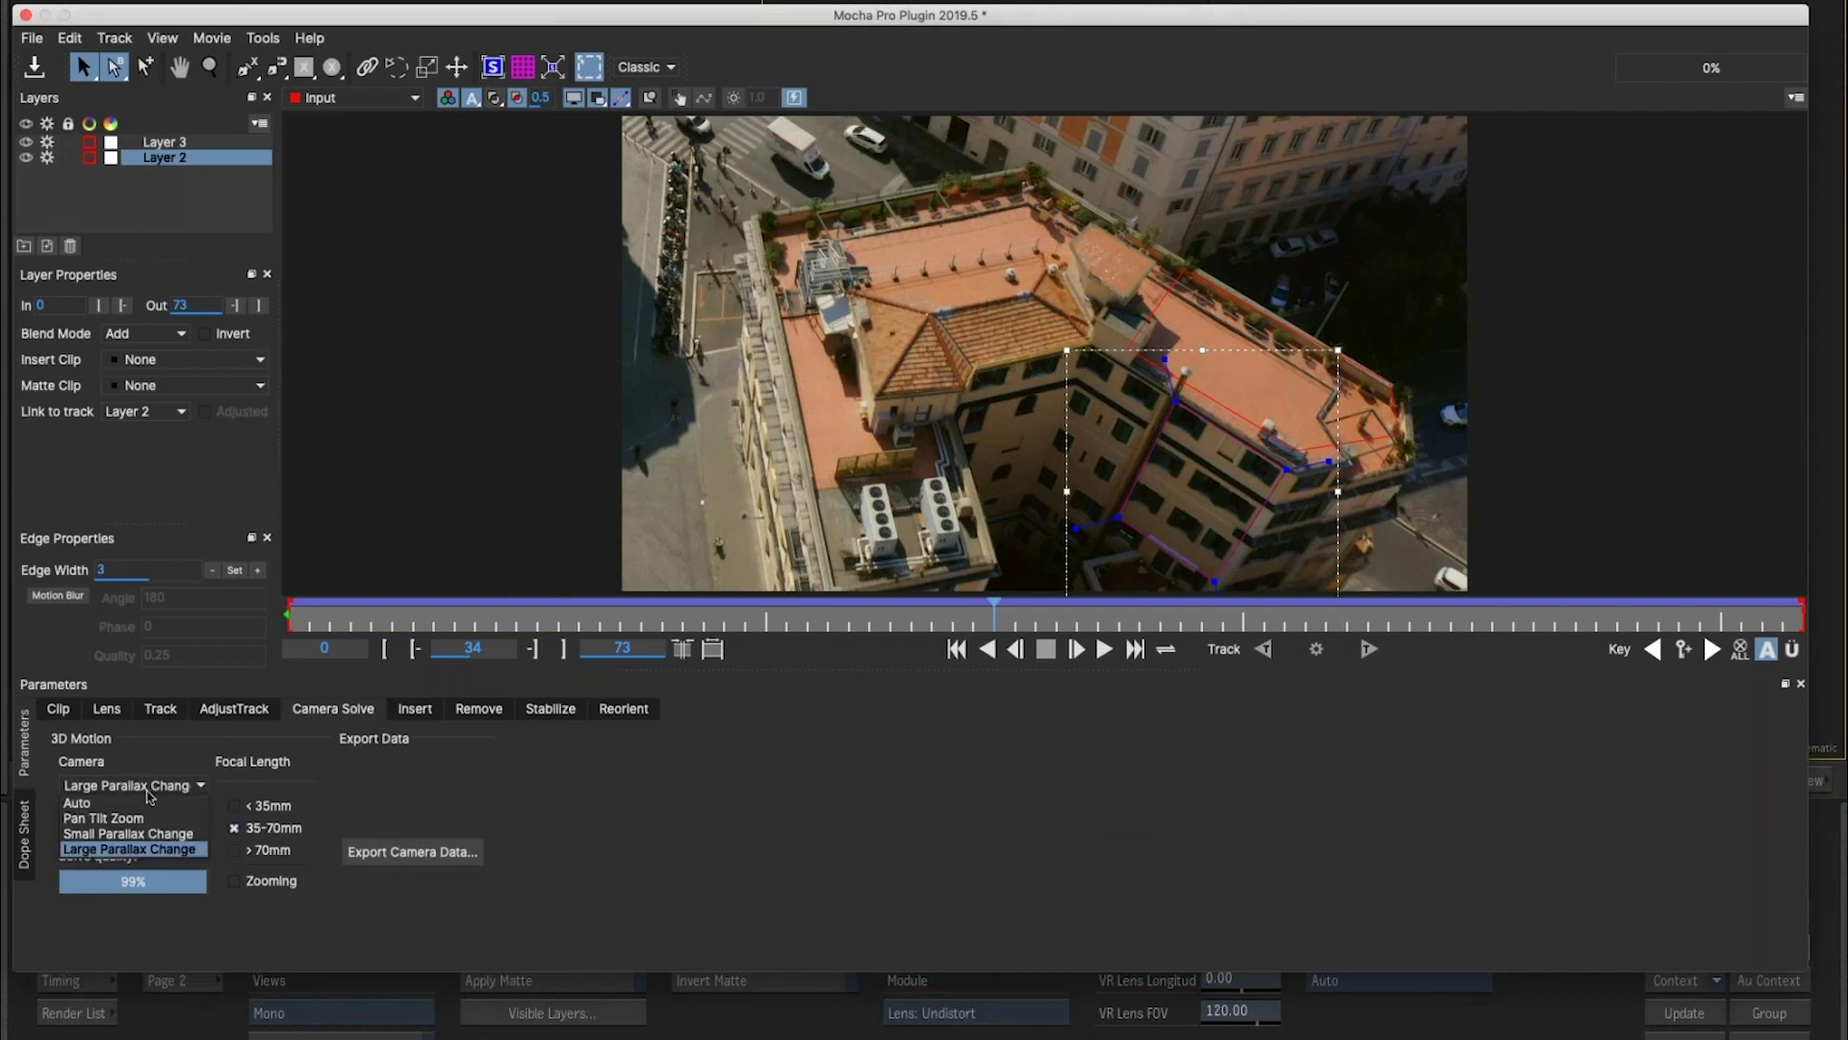
pyautogui.click(499, 784)
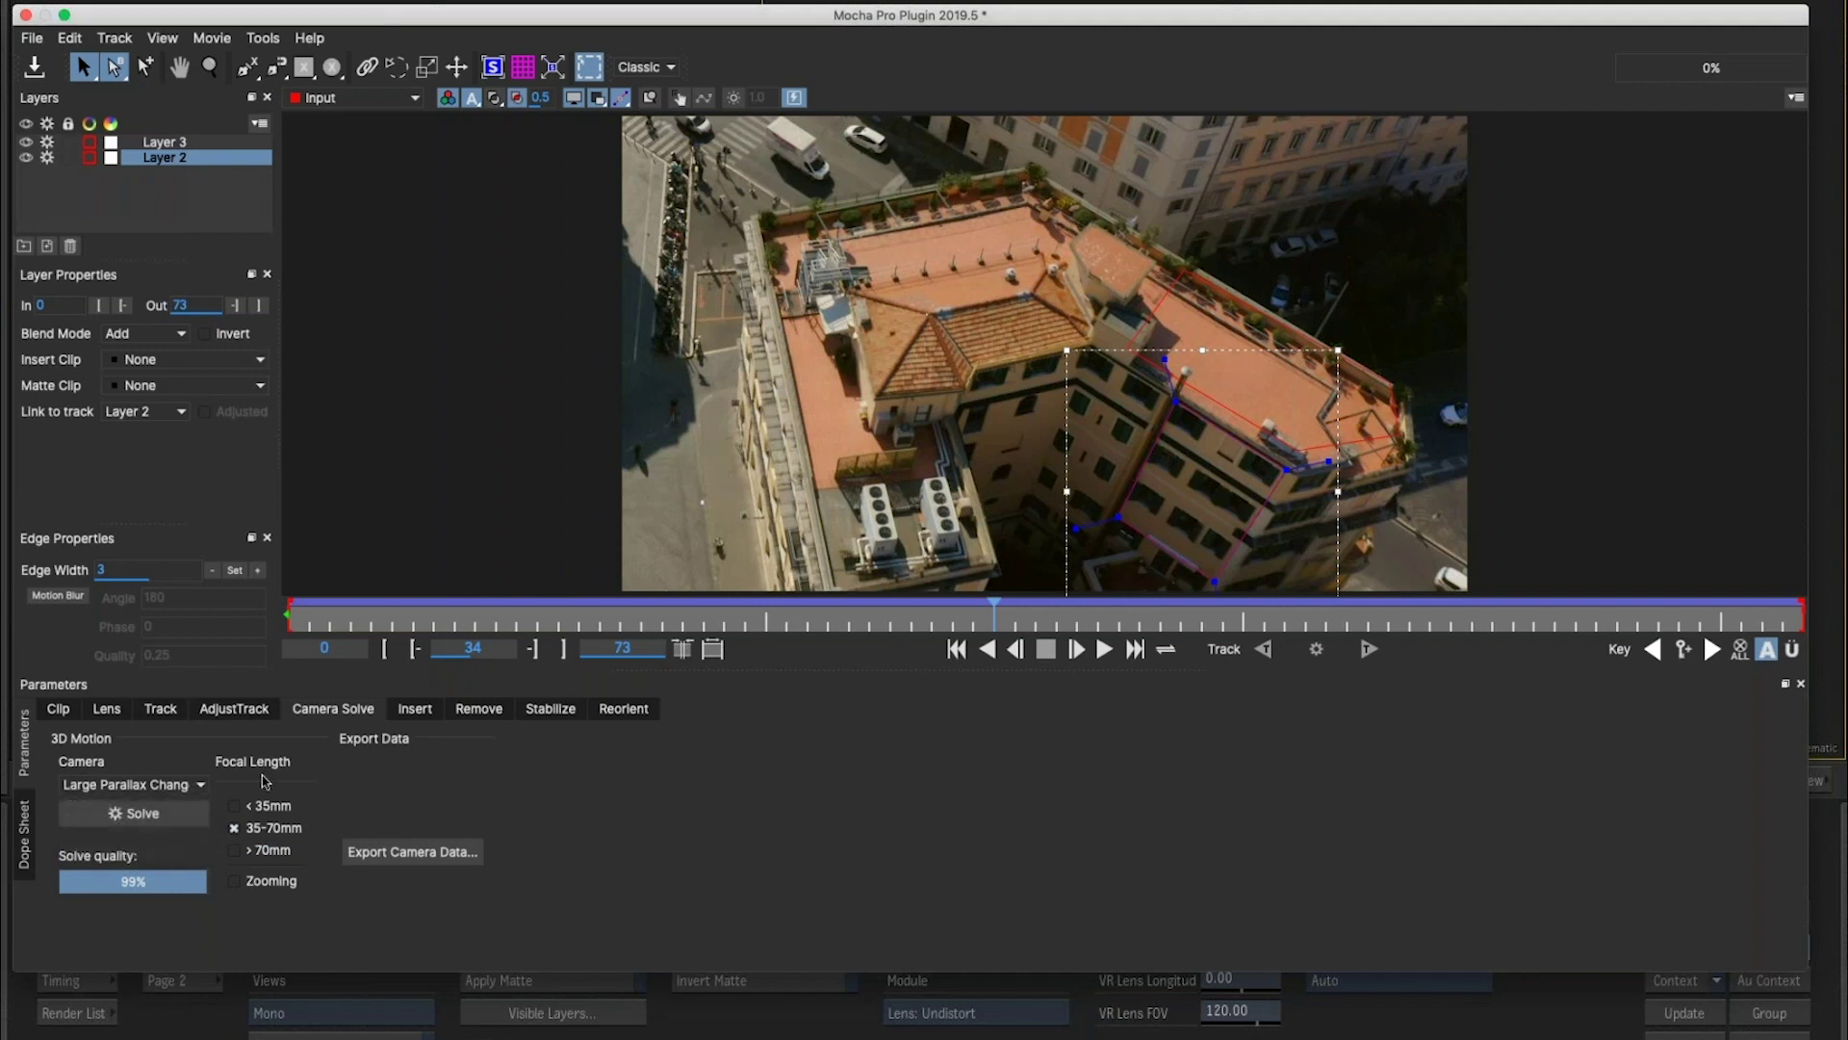
pyautogui.click(150, 812)
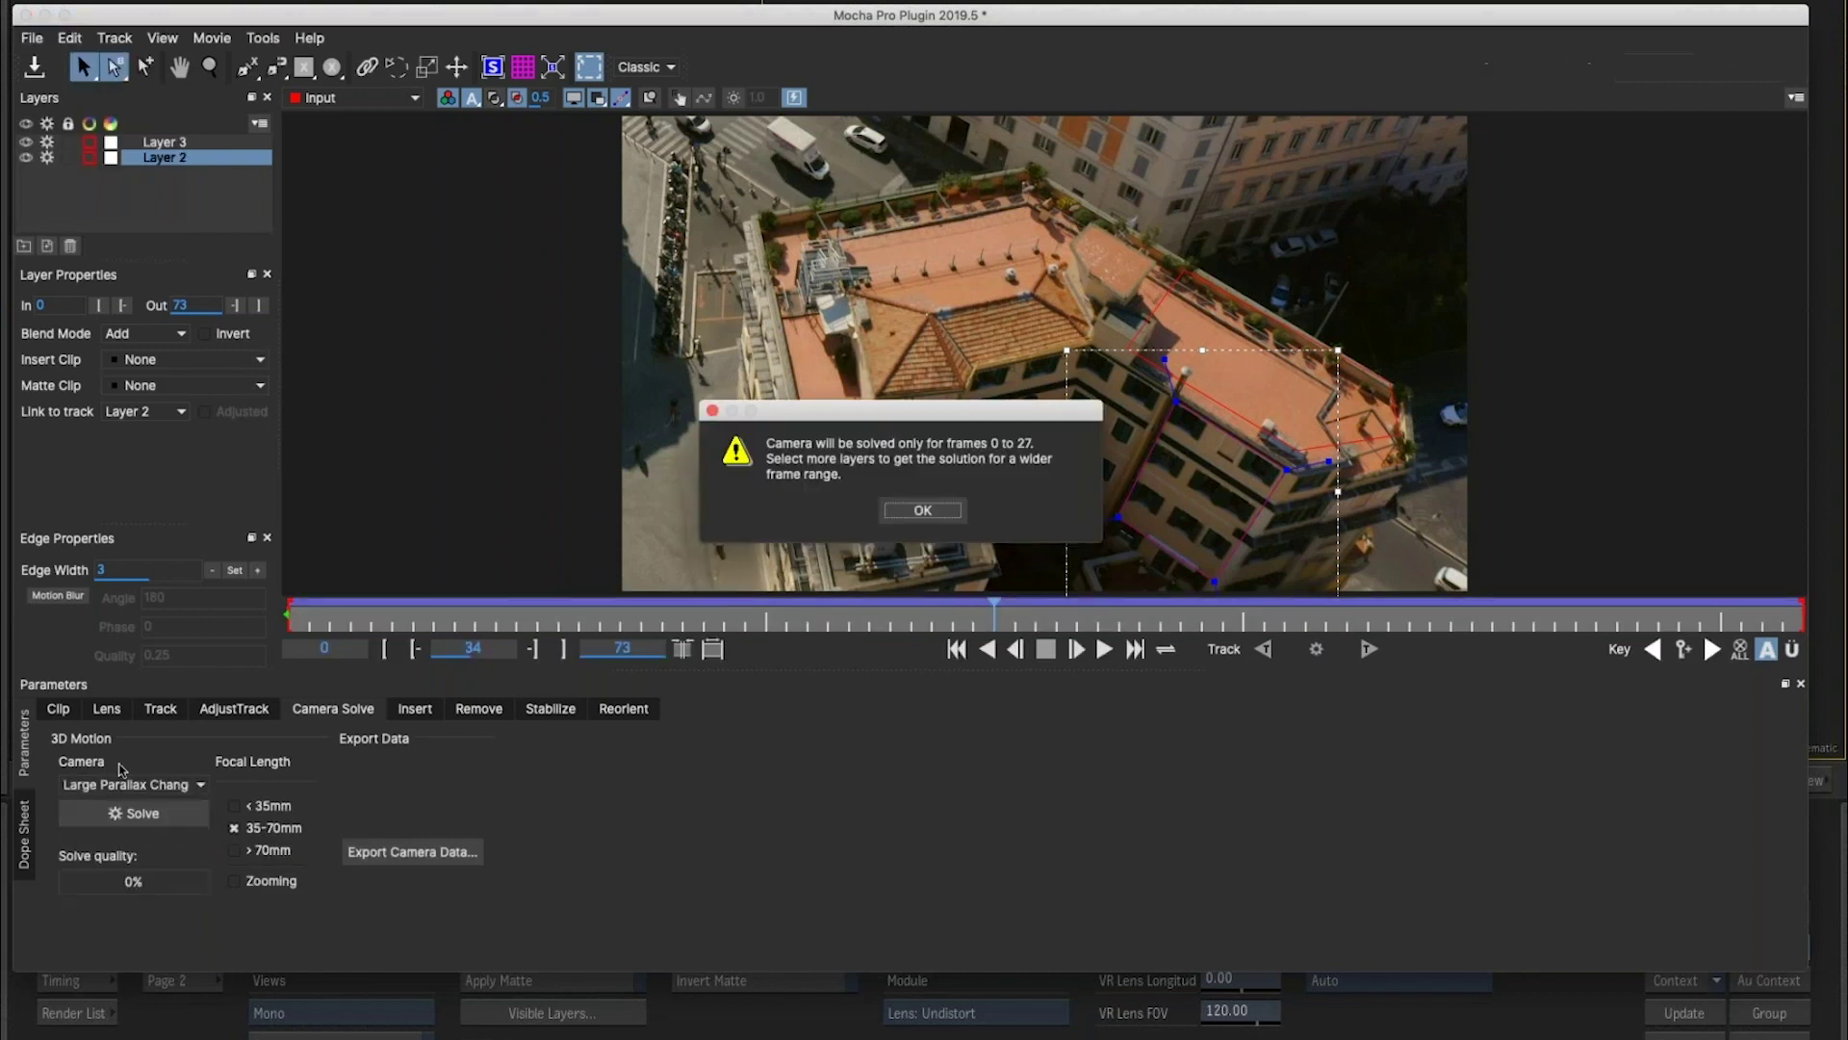
pyautogui.click(923, 510)
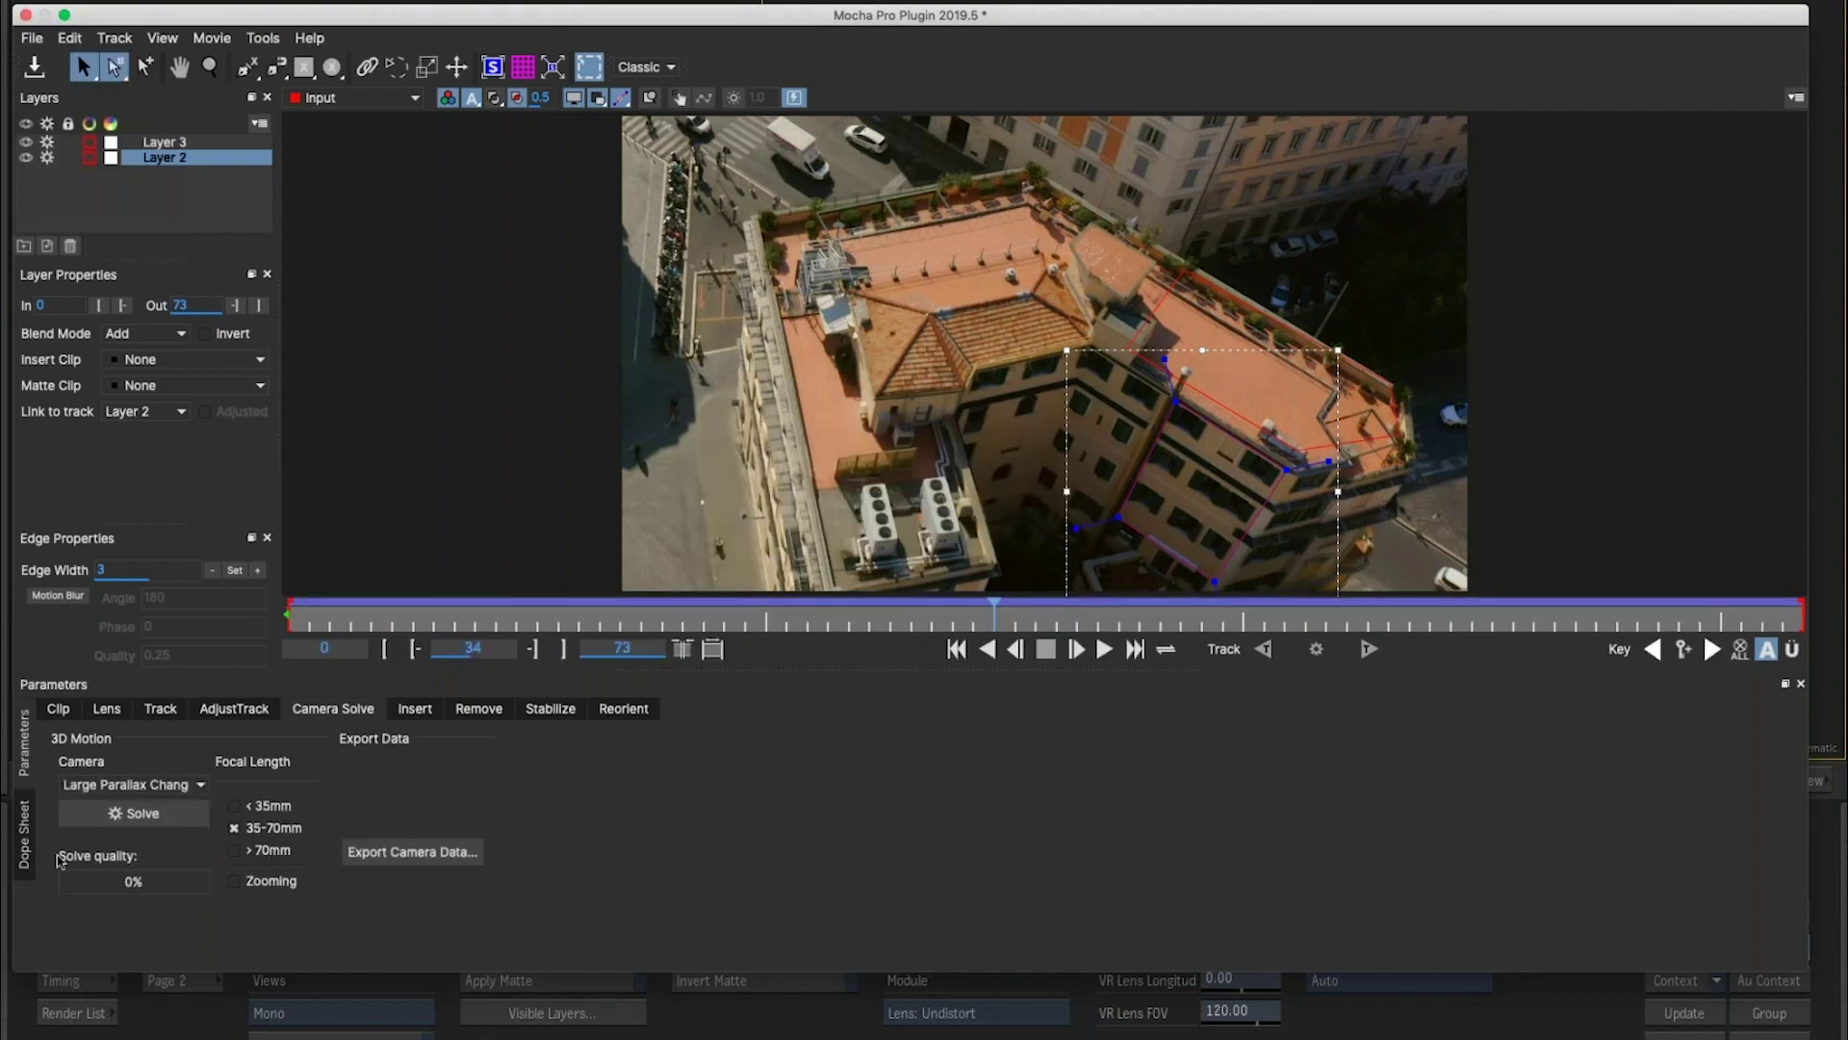
# Select both Layer 3 and Layer 2 and run the camera solve with Large Parallax Change and 35-70mm.
pyautogui.click(179, 143)
pyautogui.keyDown('shift'); pyautogui.click(185, 159); pyautogui.keyUp('shift')
pyautogui.click(134, 814)
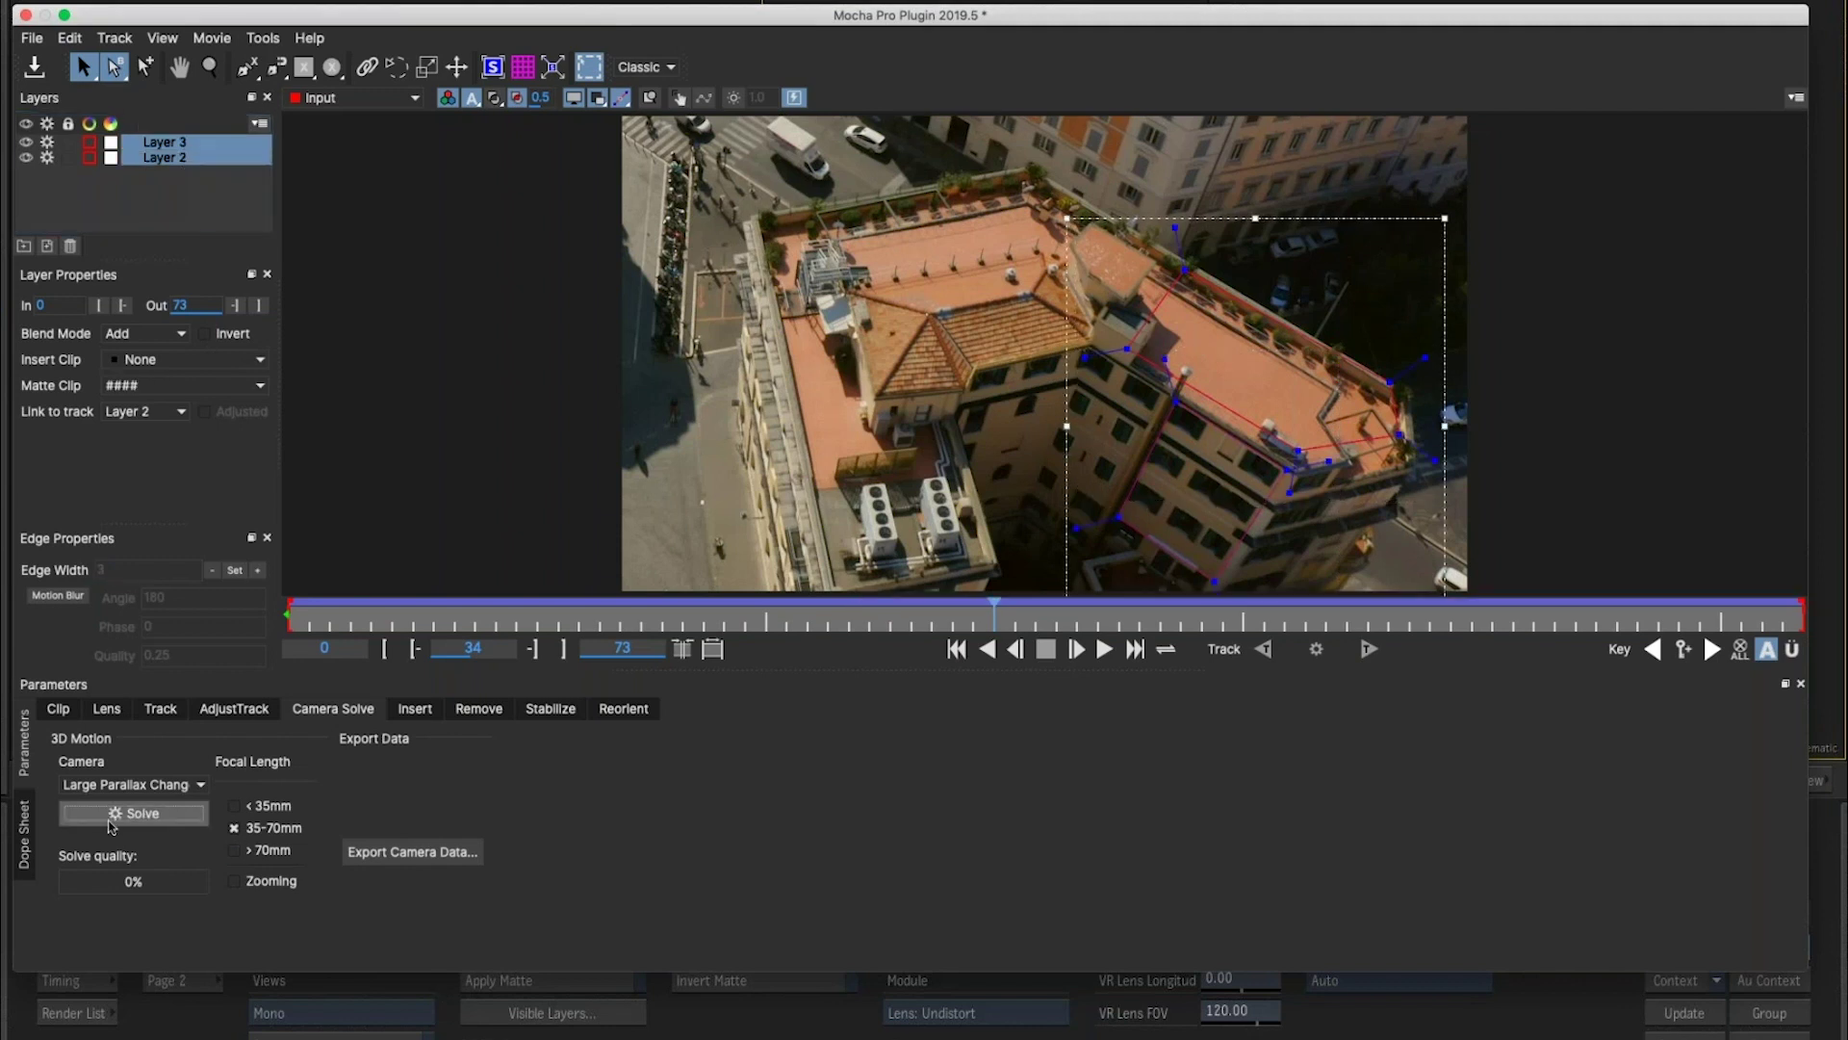
pyautogui.click(930, 516)
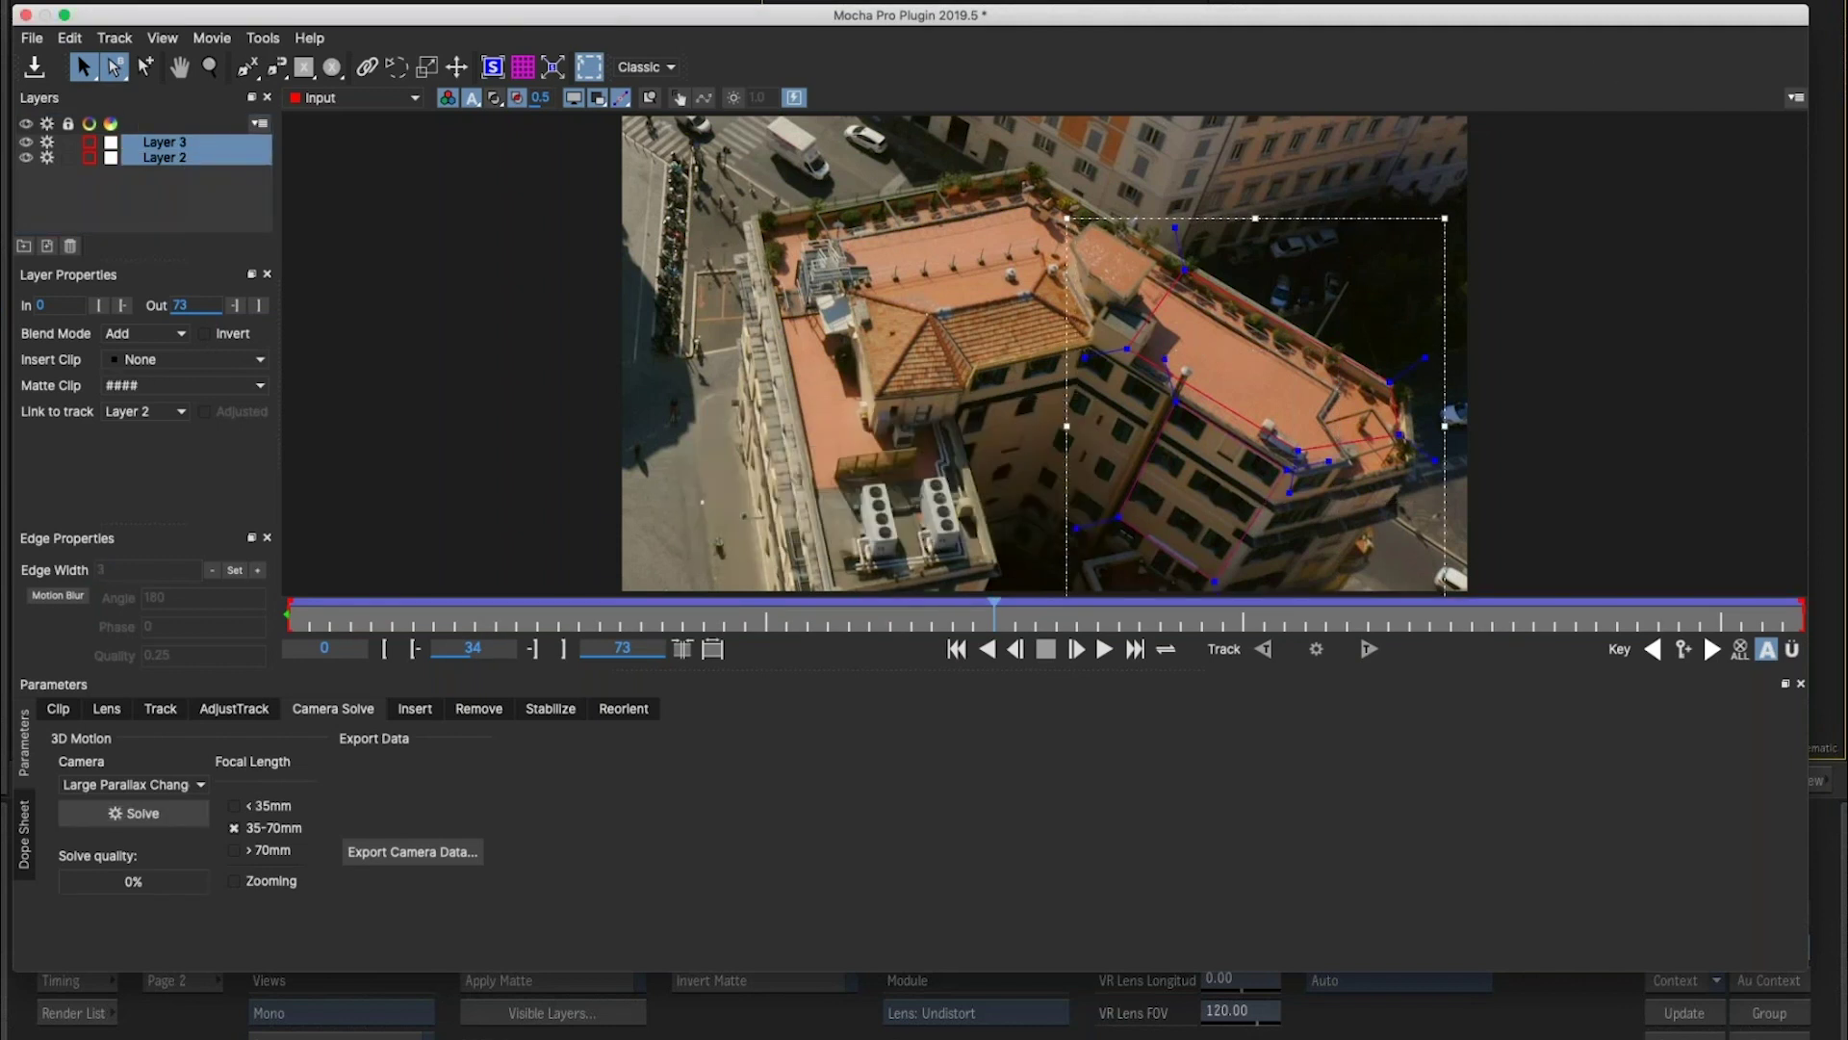
# Close Mocha without saving, relaunch it from the Mocha_Pro124 node, and open the Camera Solve settings.
pyautogui.click(527, 652)
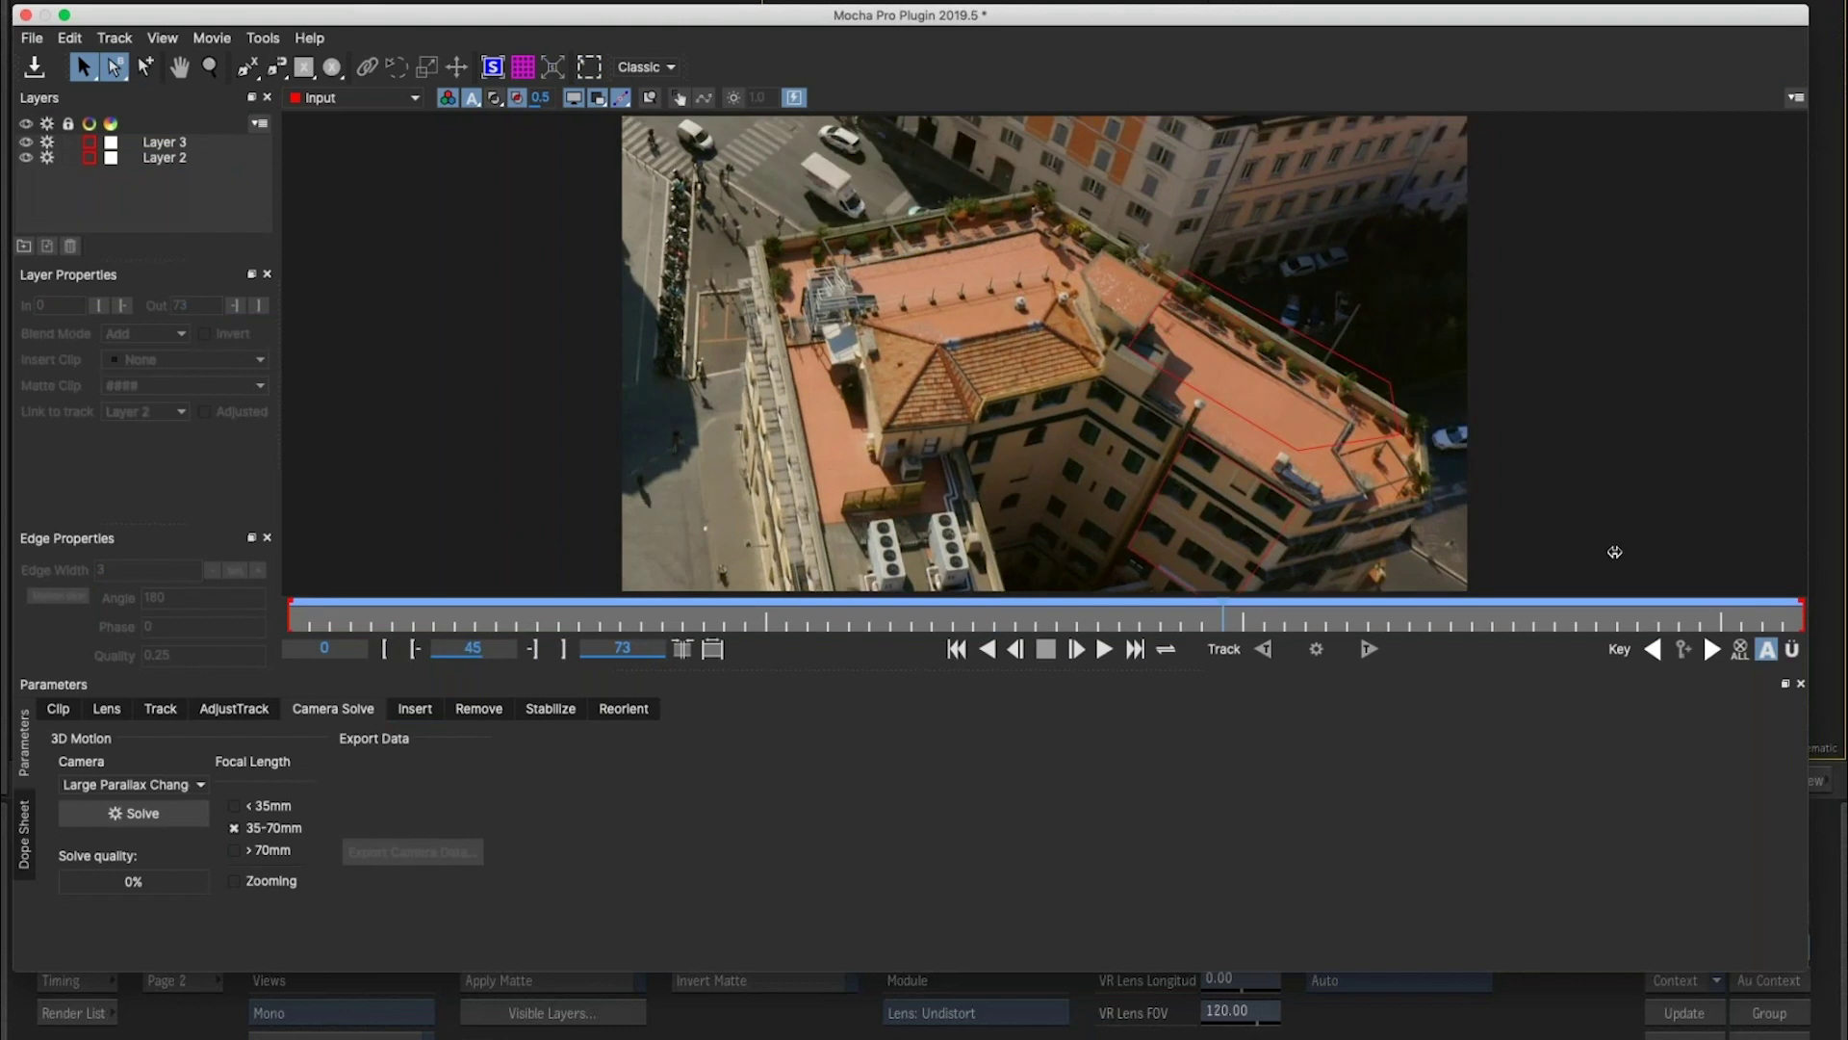
pyautogui.click(25, 15)
pyautogui.click(999, 89)
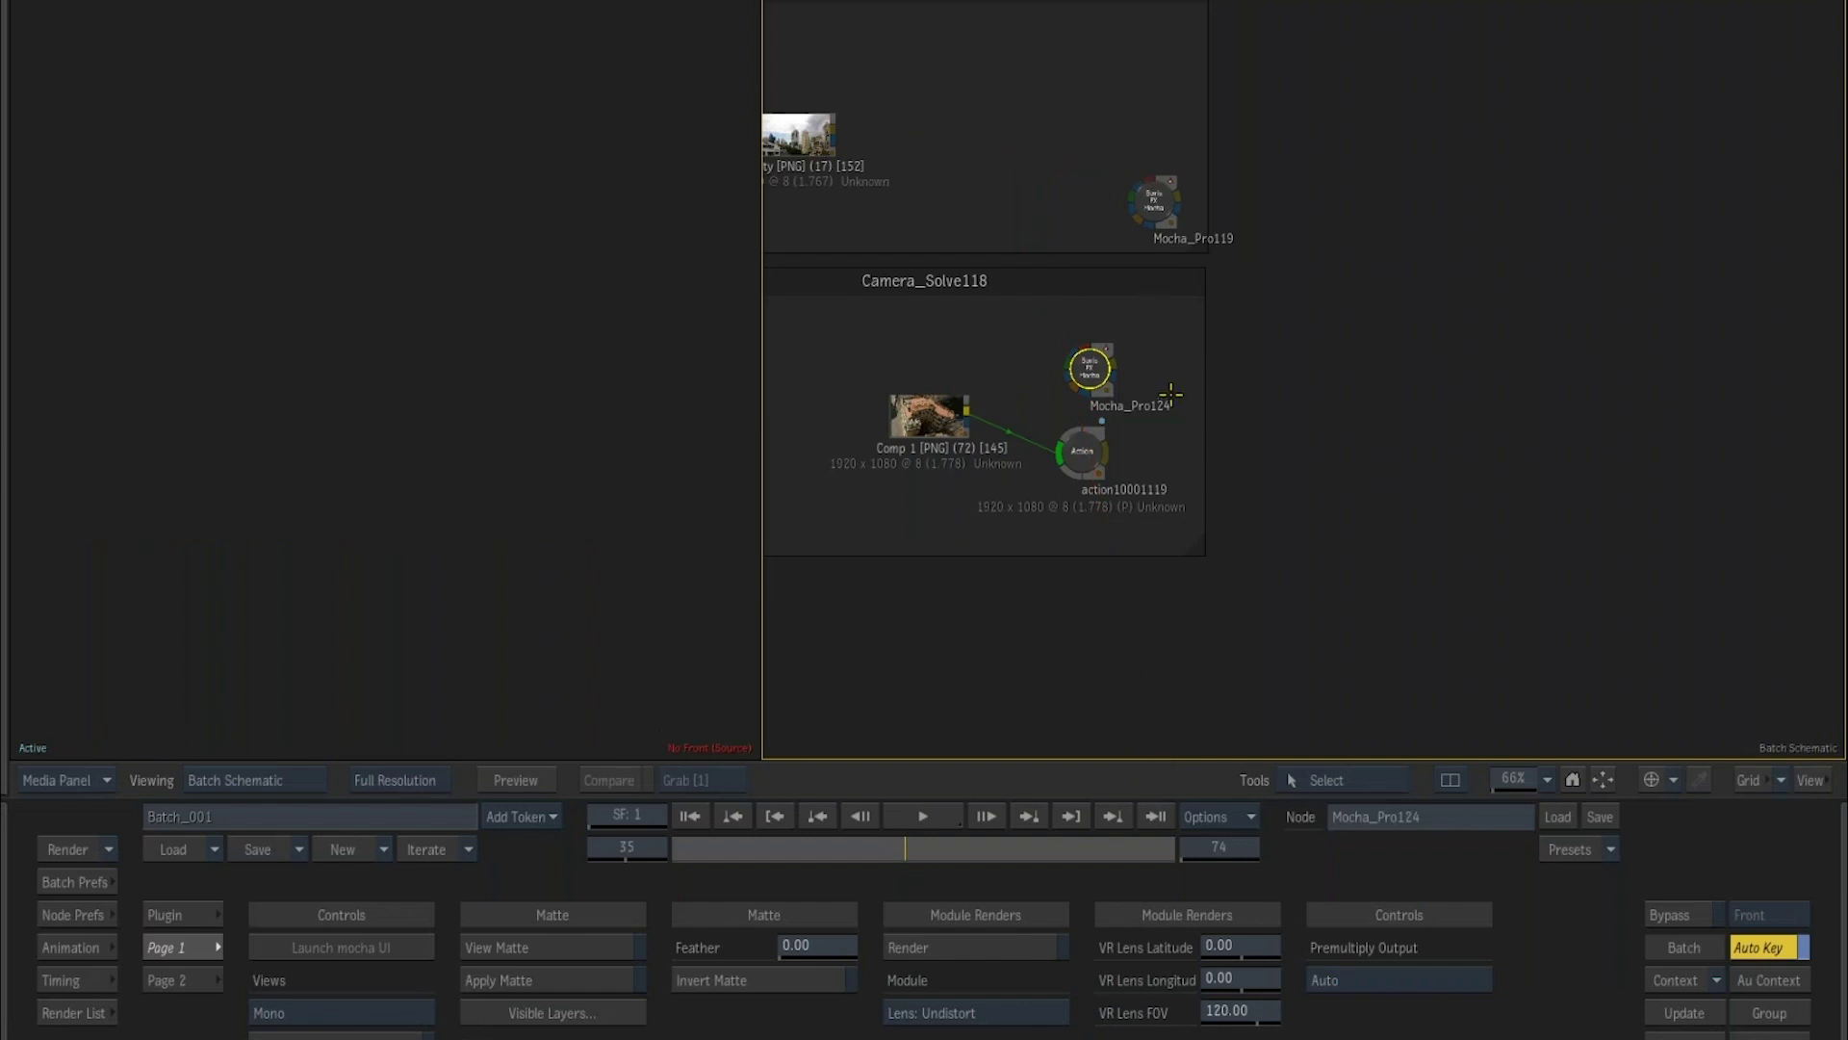
pyautogui.scroll(-5, 1444, 616)
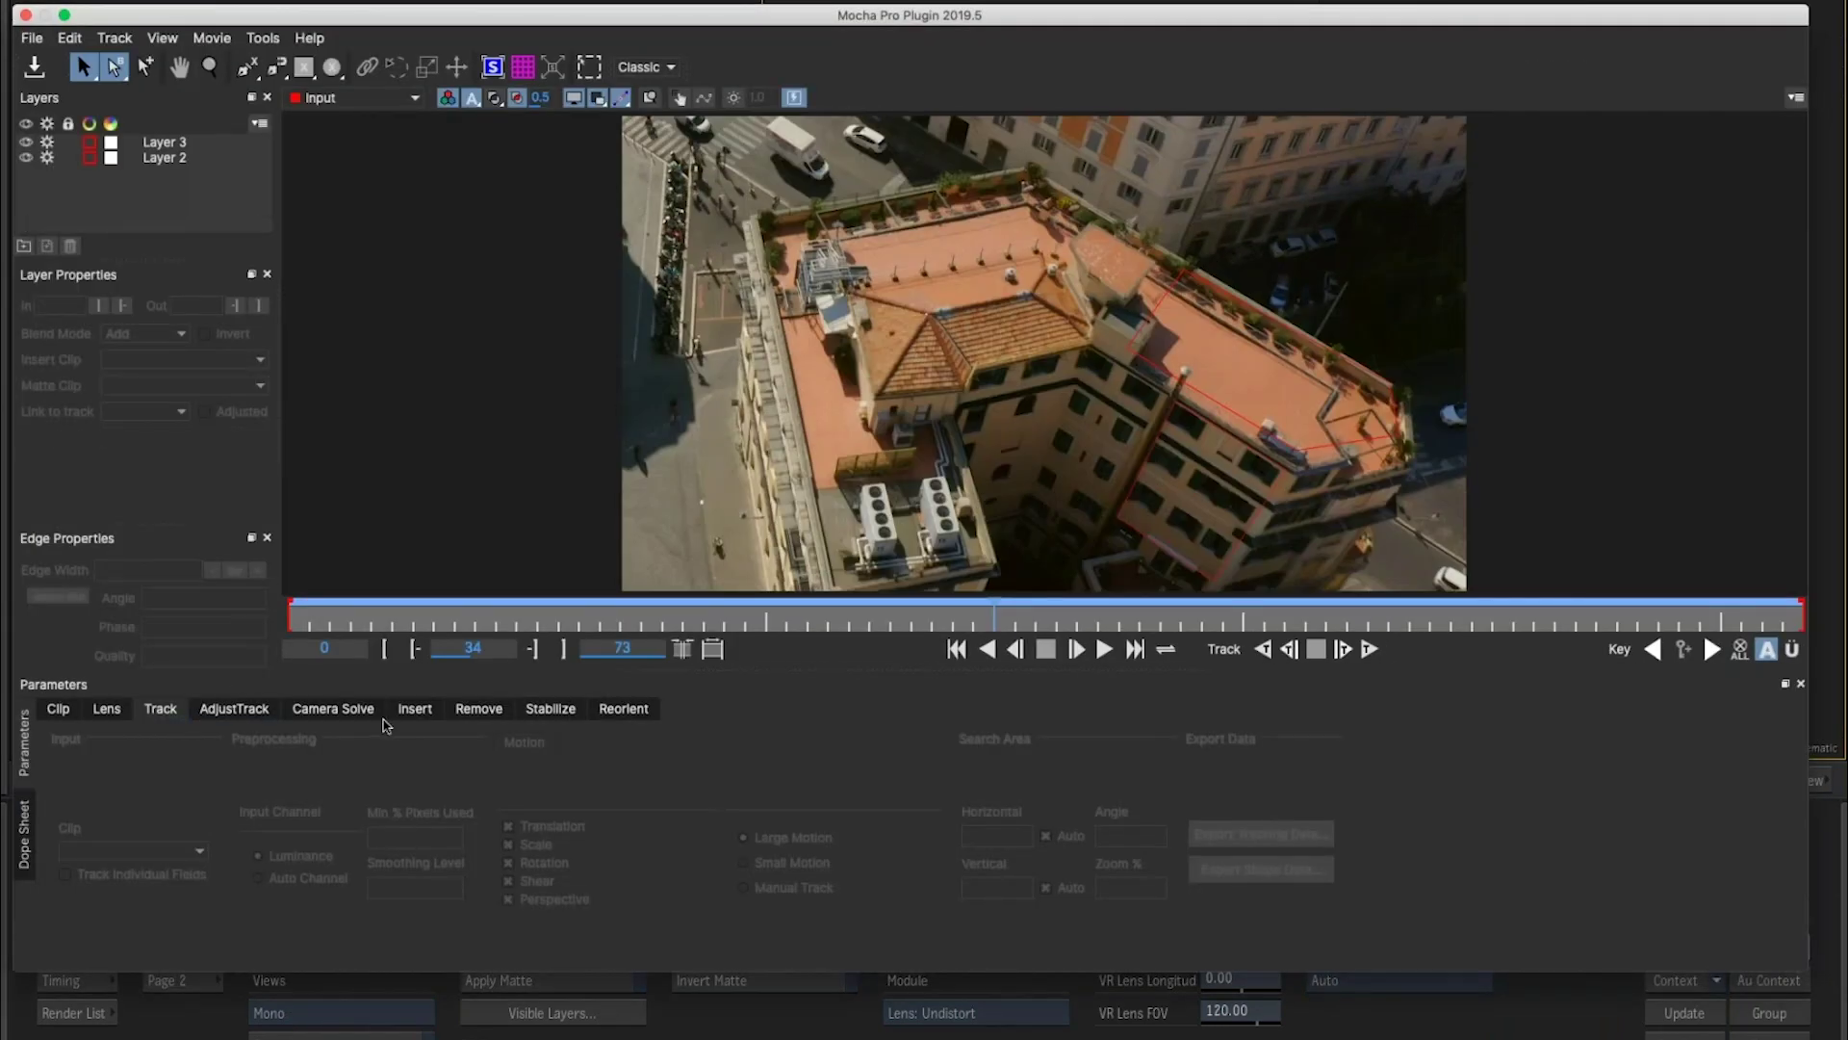
pyautogui.click(379, 716)
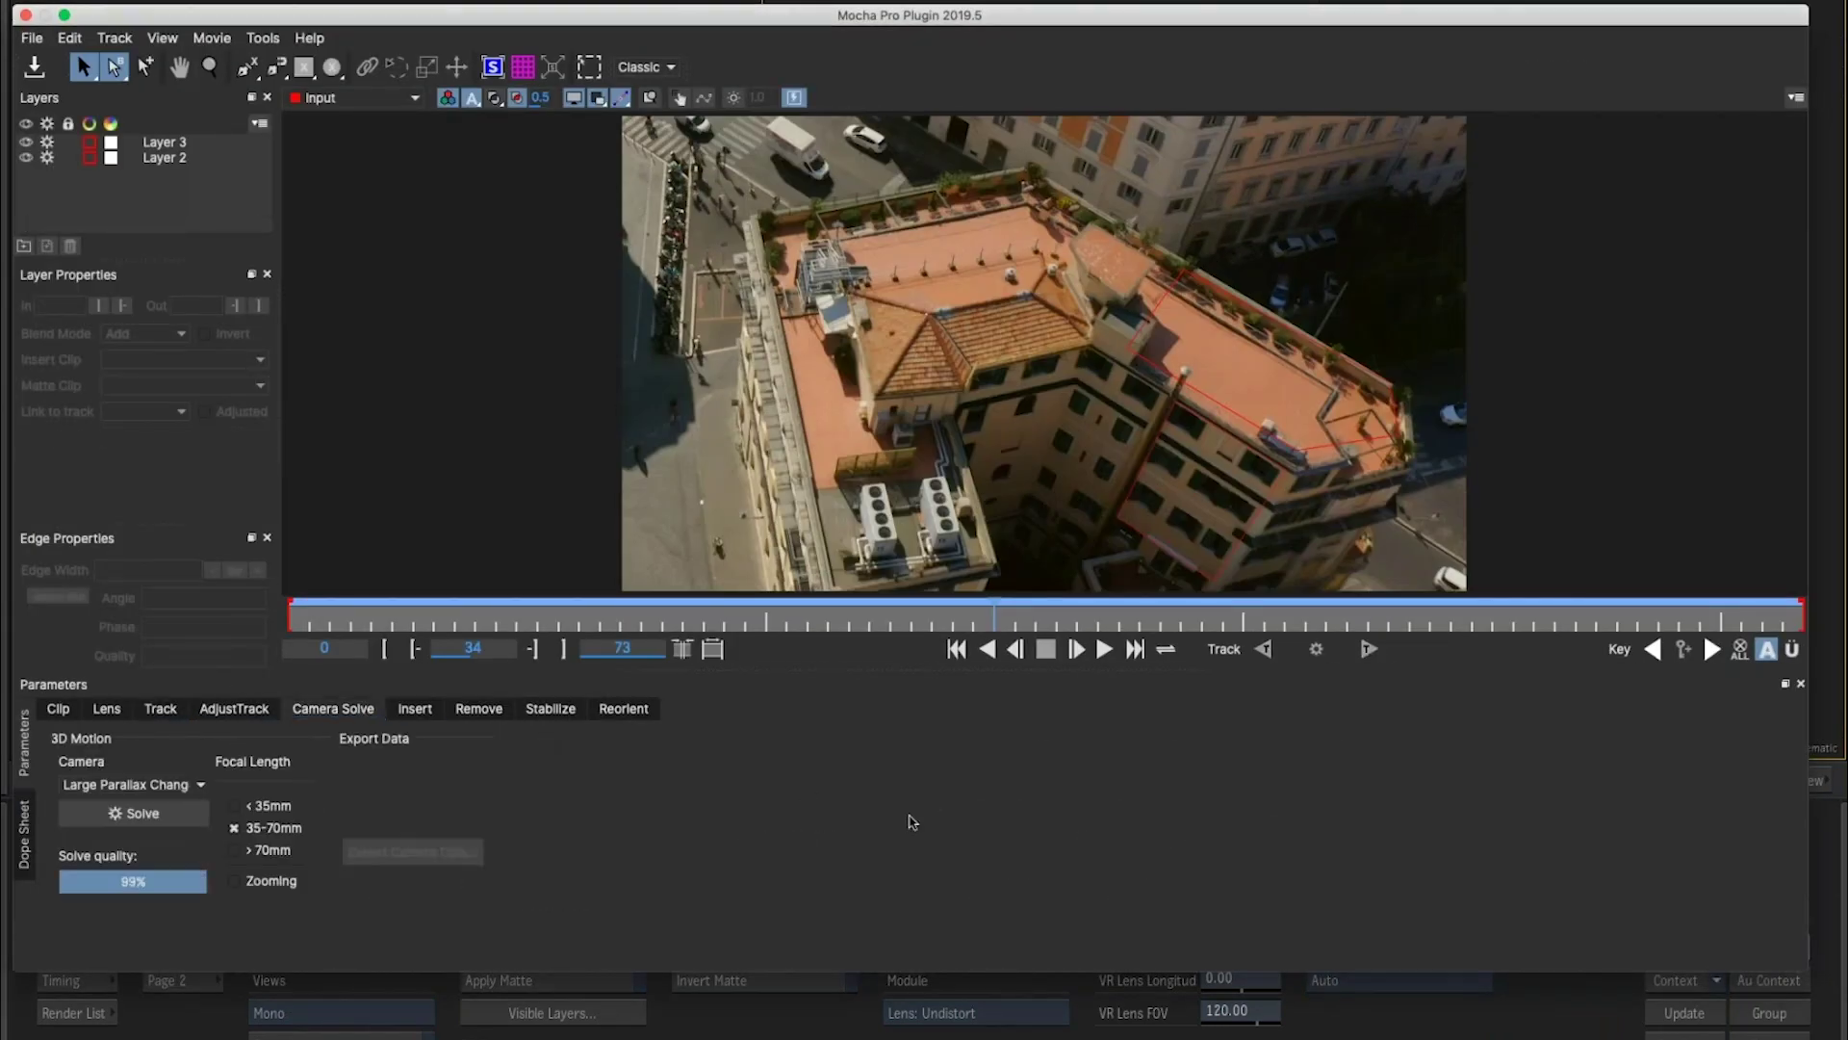
# Try to rerun the camera solve with no layer selected, and close the plugin without saving.
pyautogui.click(193, 826)
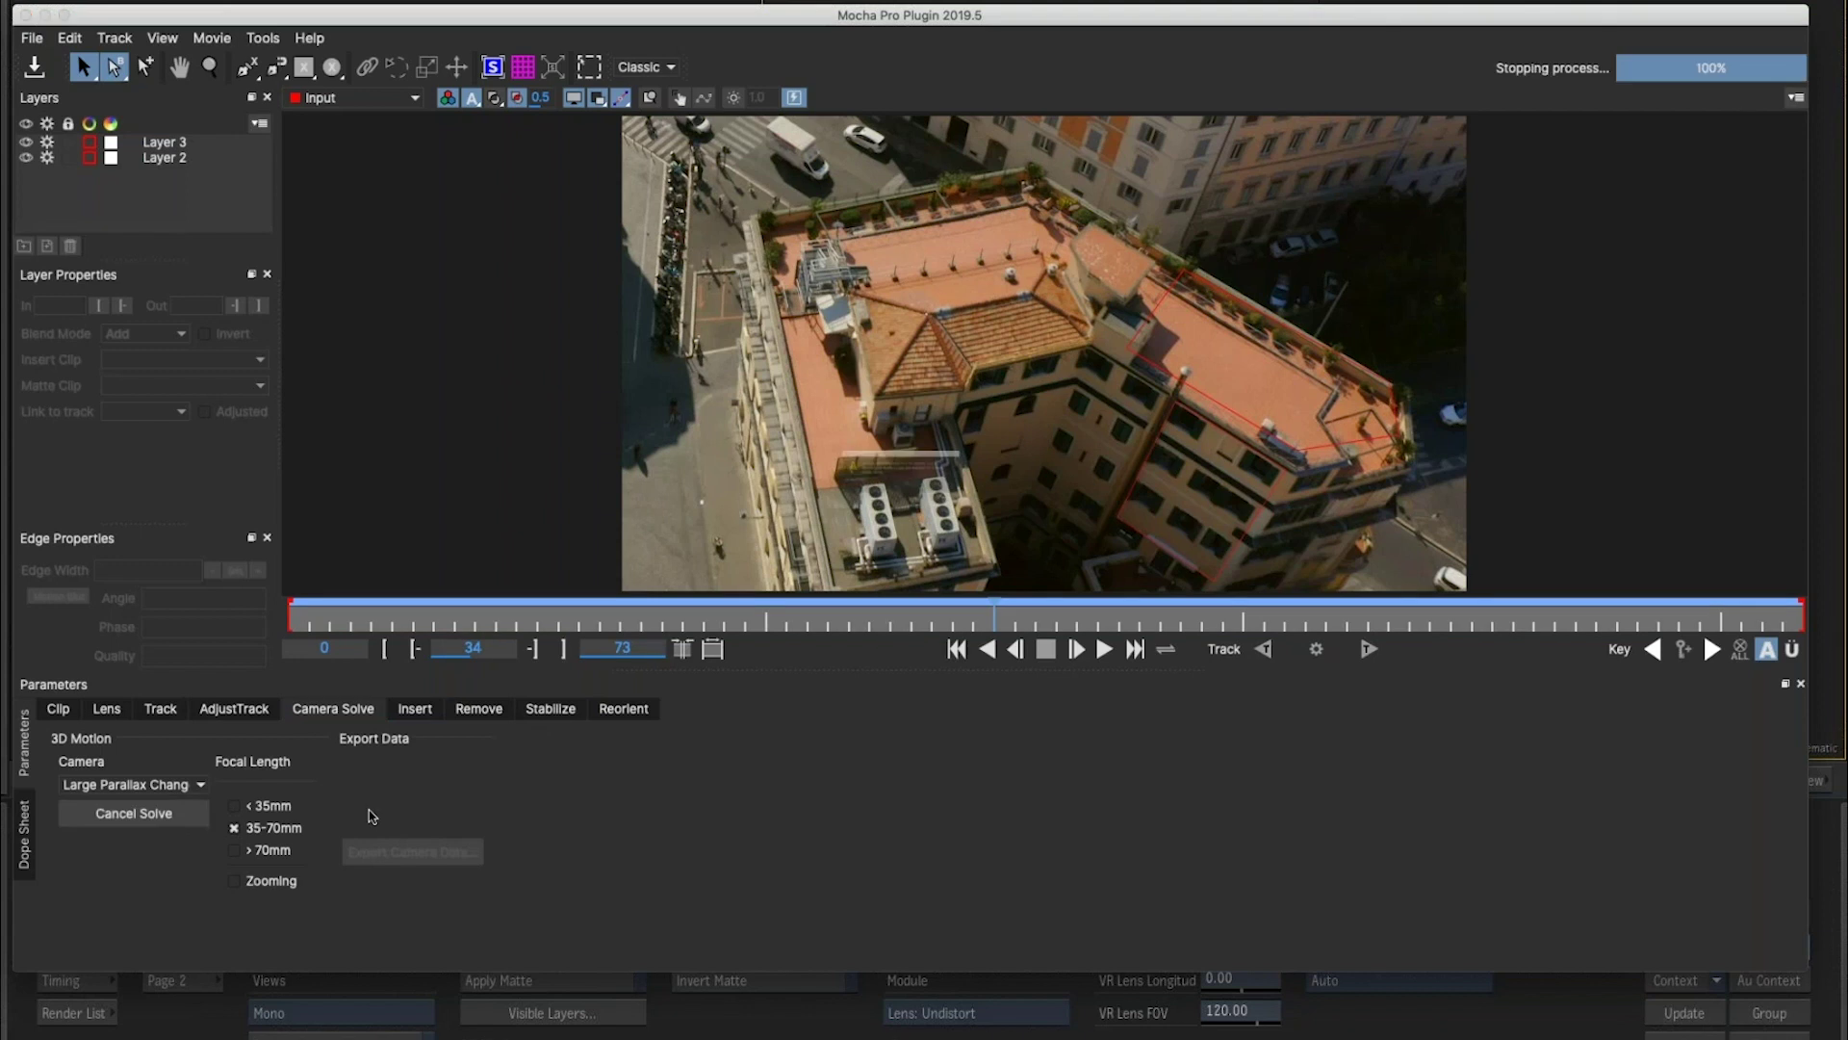
pyautogui.click(922, 510)
pyautogui.click(24, 15)
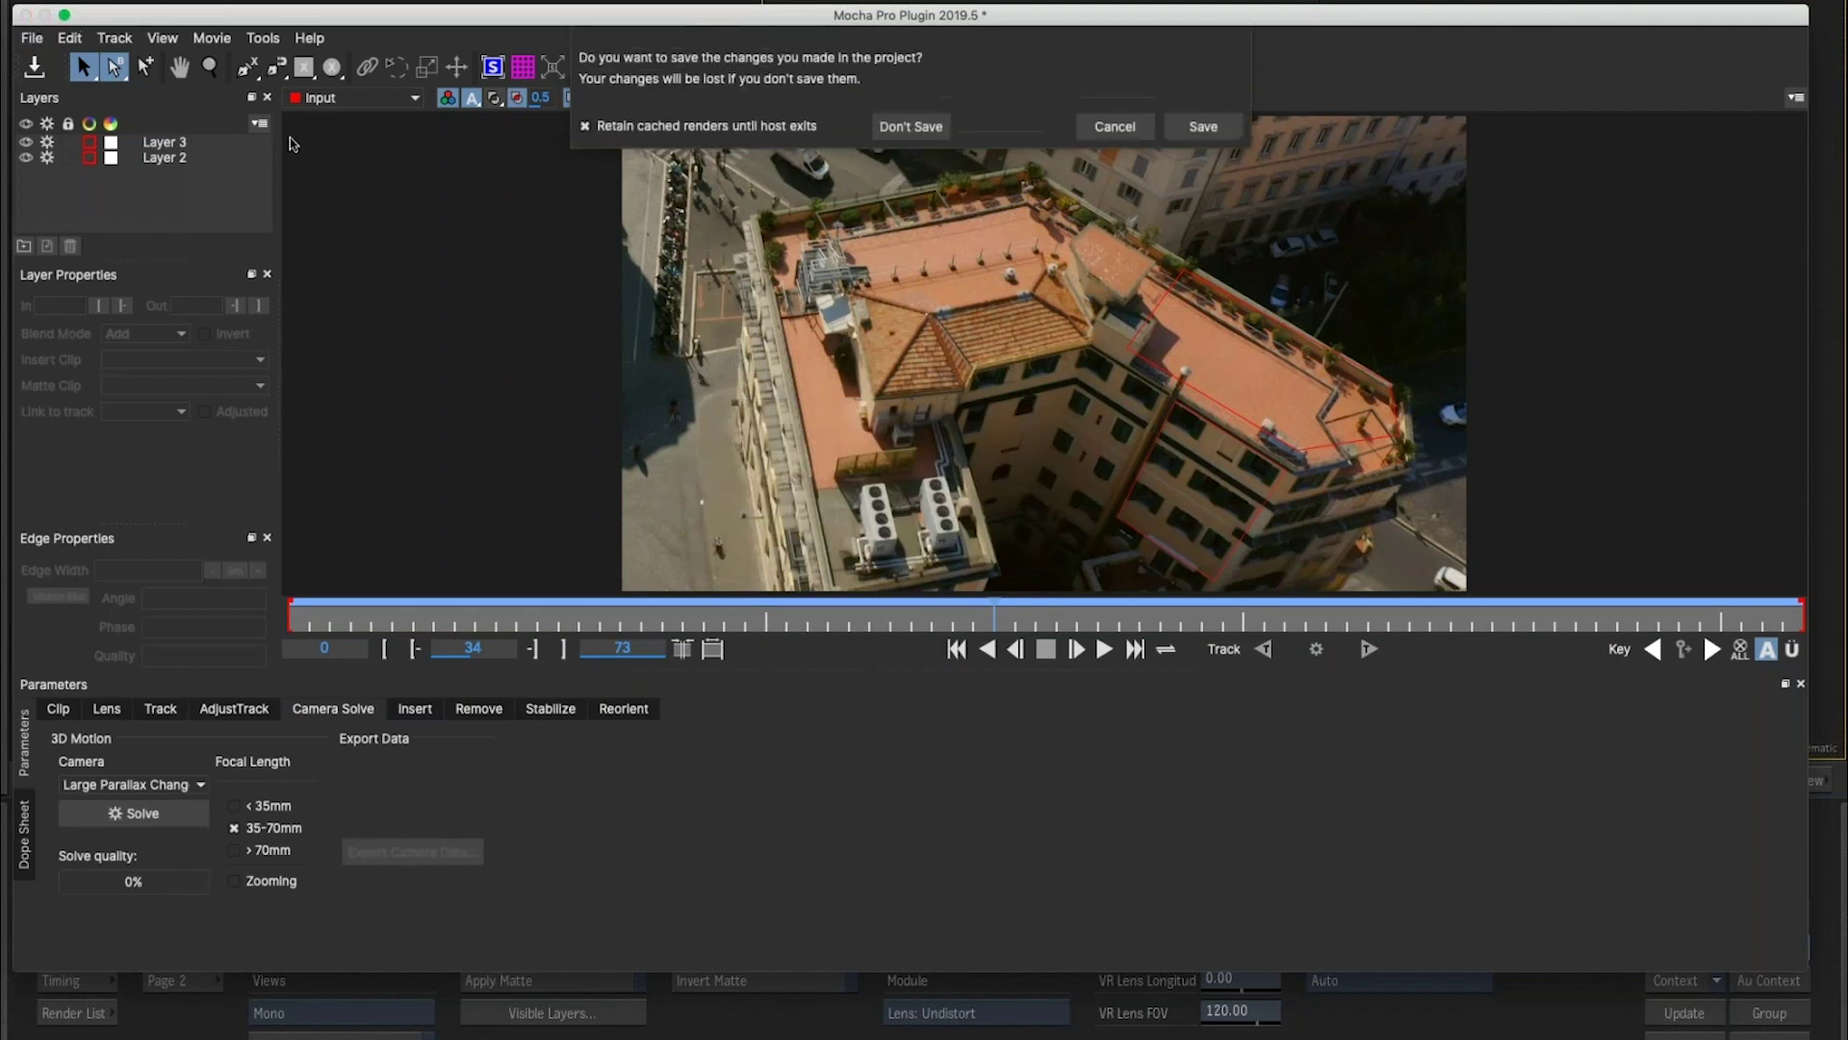
pyautogui.click(1000, 126)
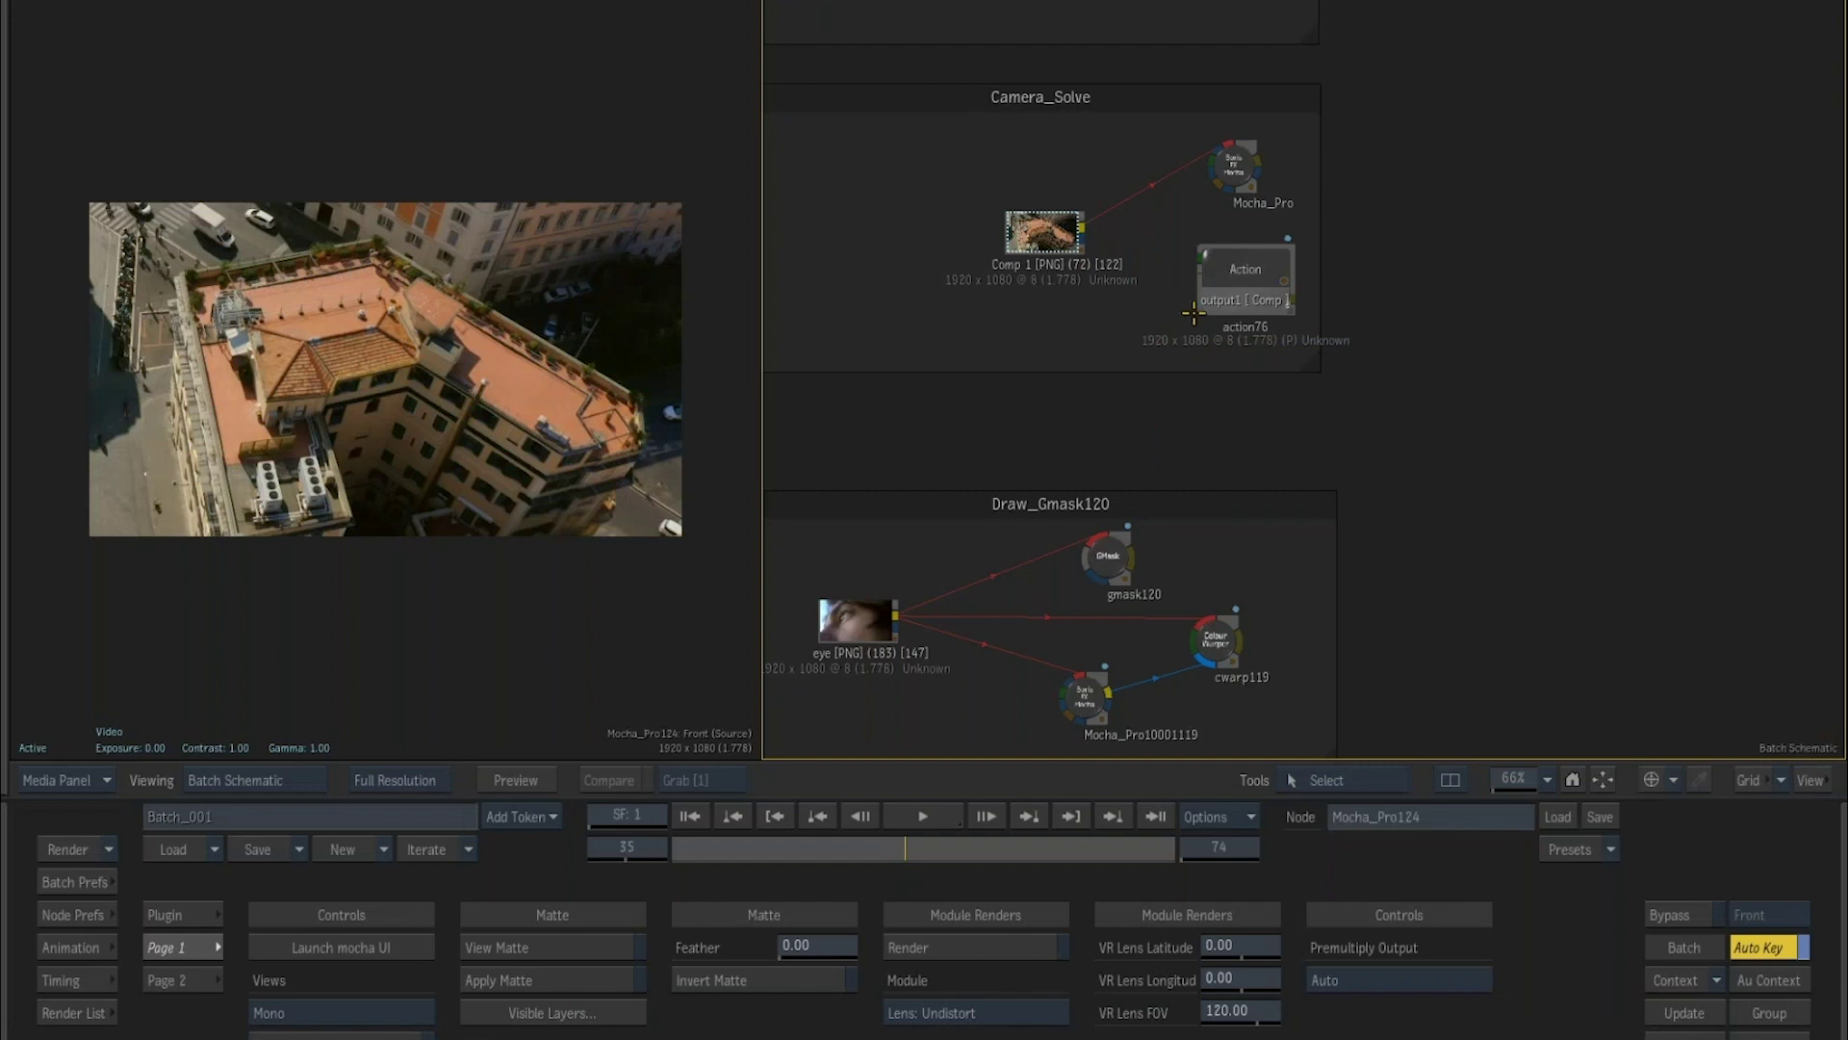
# Launch Mocha from the Mocha_Pro node in the Camera_Solve group, check its camera solve quality, and close the plugin.
pyautogui.moveTo(1447, 195); pyautogui.dragTo(1552, 756)
pyautogui.moveTo(1287, 111); pyautogui.dragTo(1251, 330)
pyautogui.moveTo(1480, 218); pyautogui.dragTo(1512, 54)
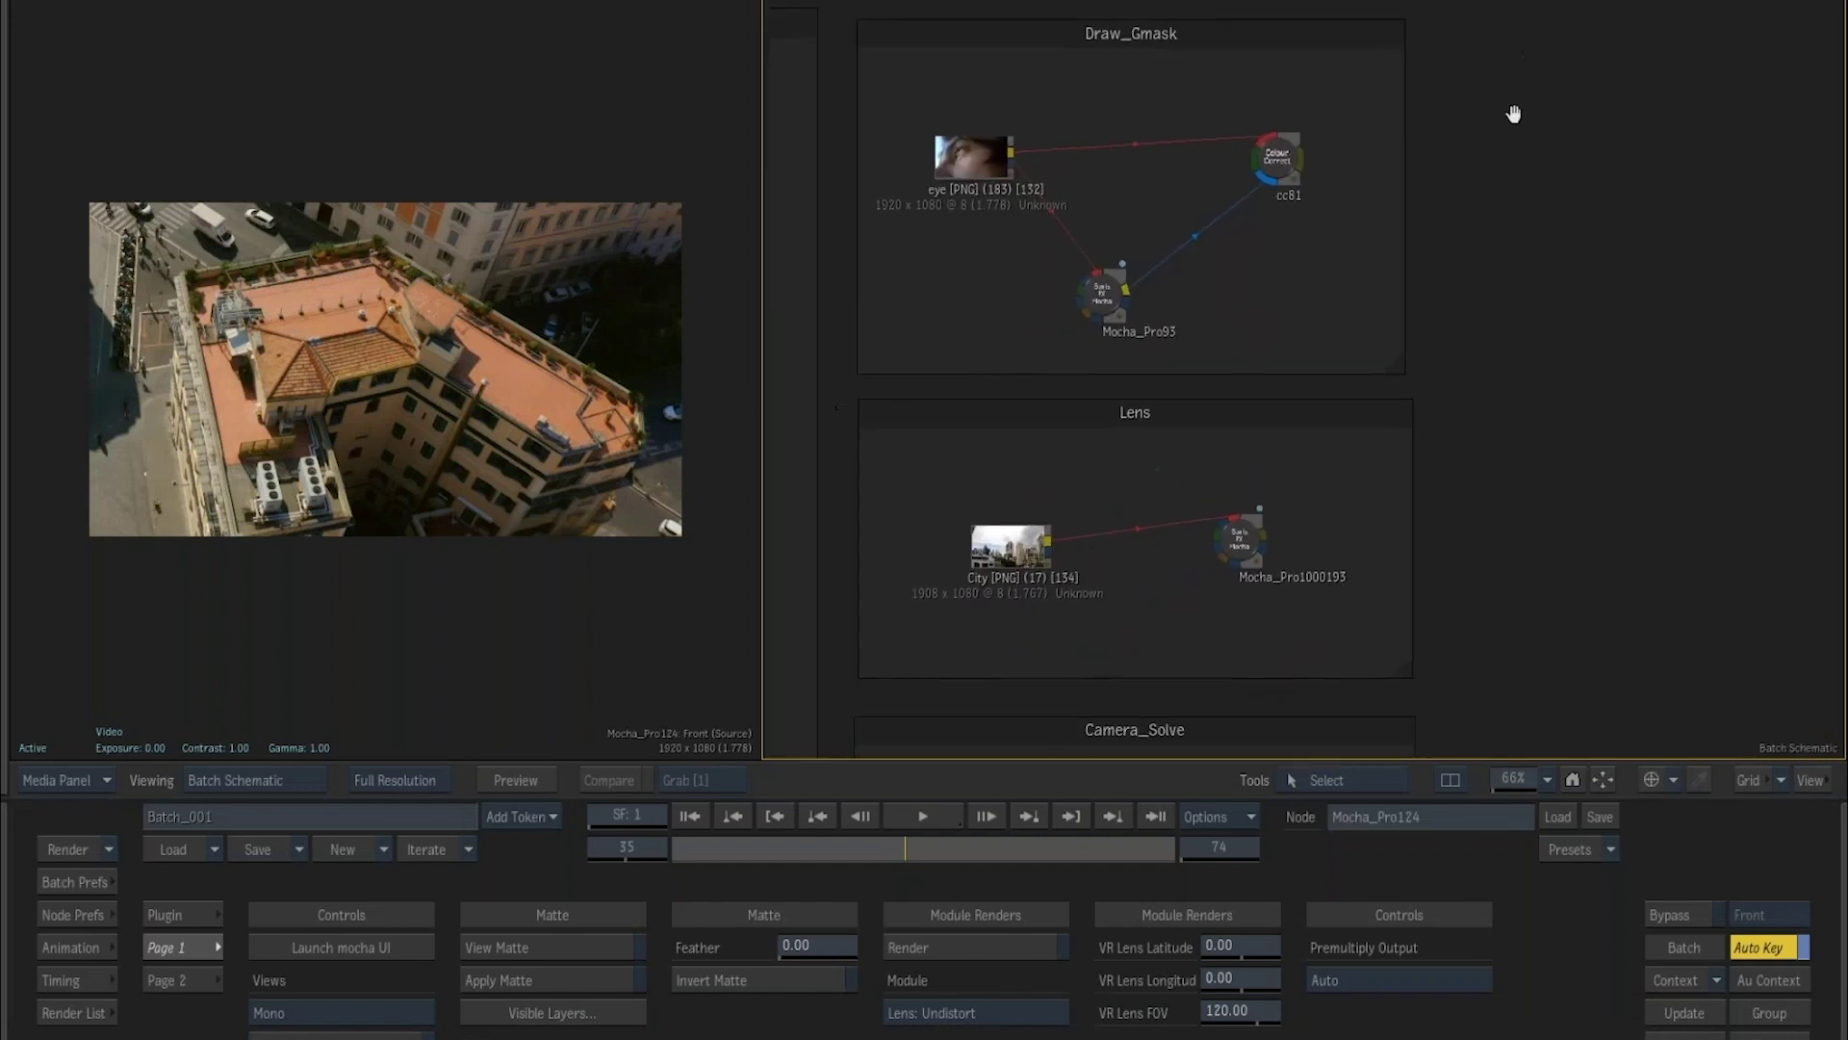
pyautogui.moveTo(1502, 539); pyautogui.dragTo(1502, 164)
pyautogui.moveTo(1310, 407); pyautogui.dragTo(1219, 291)
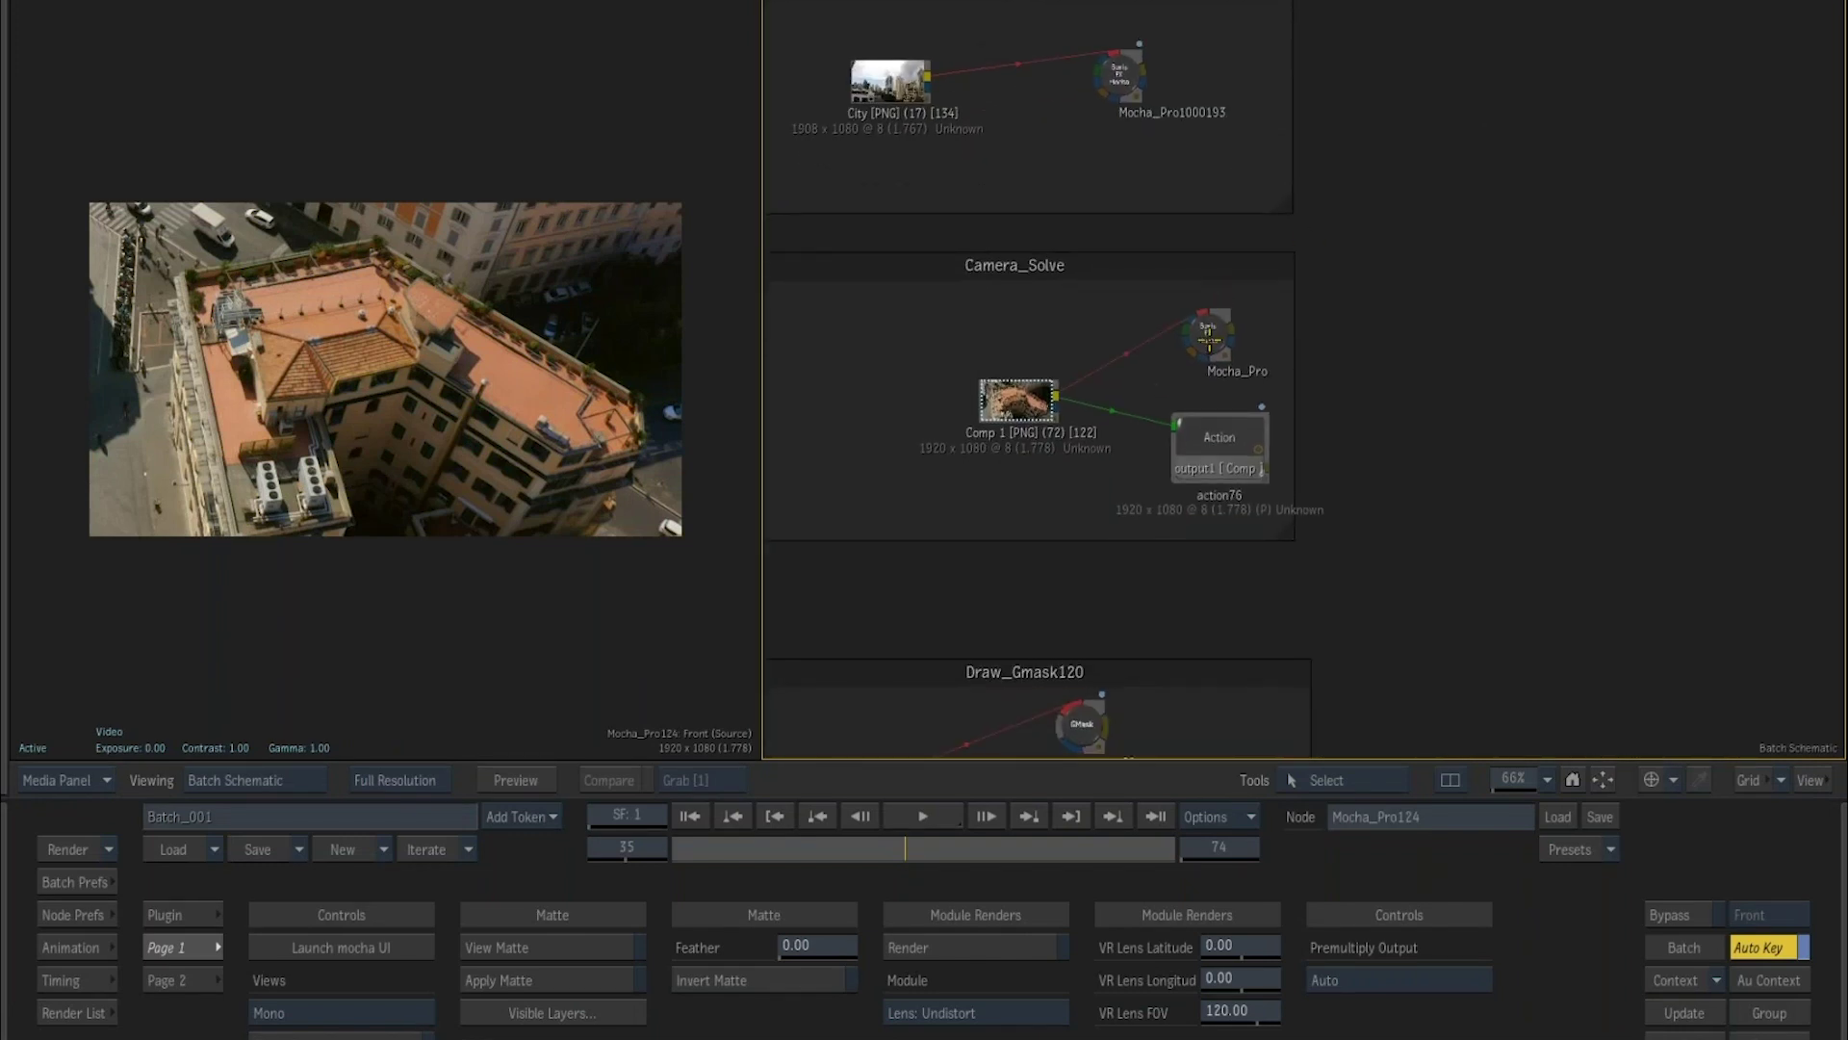
pyautogui.click(1208, 332)
pyautogui.click(366, 948)
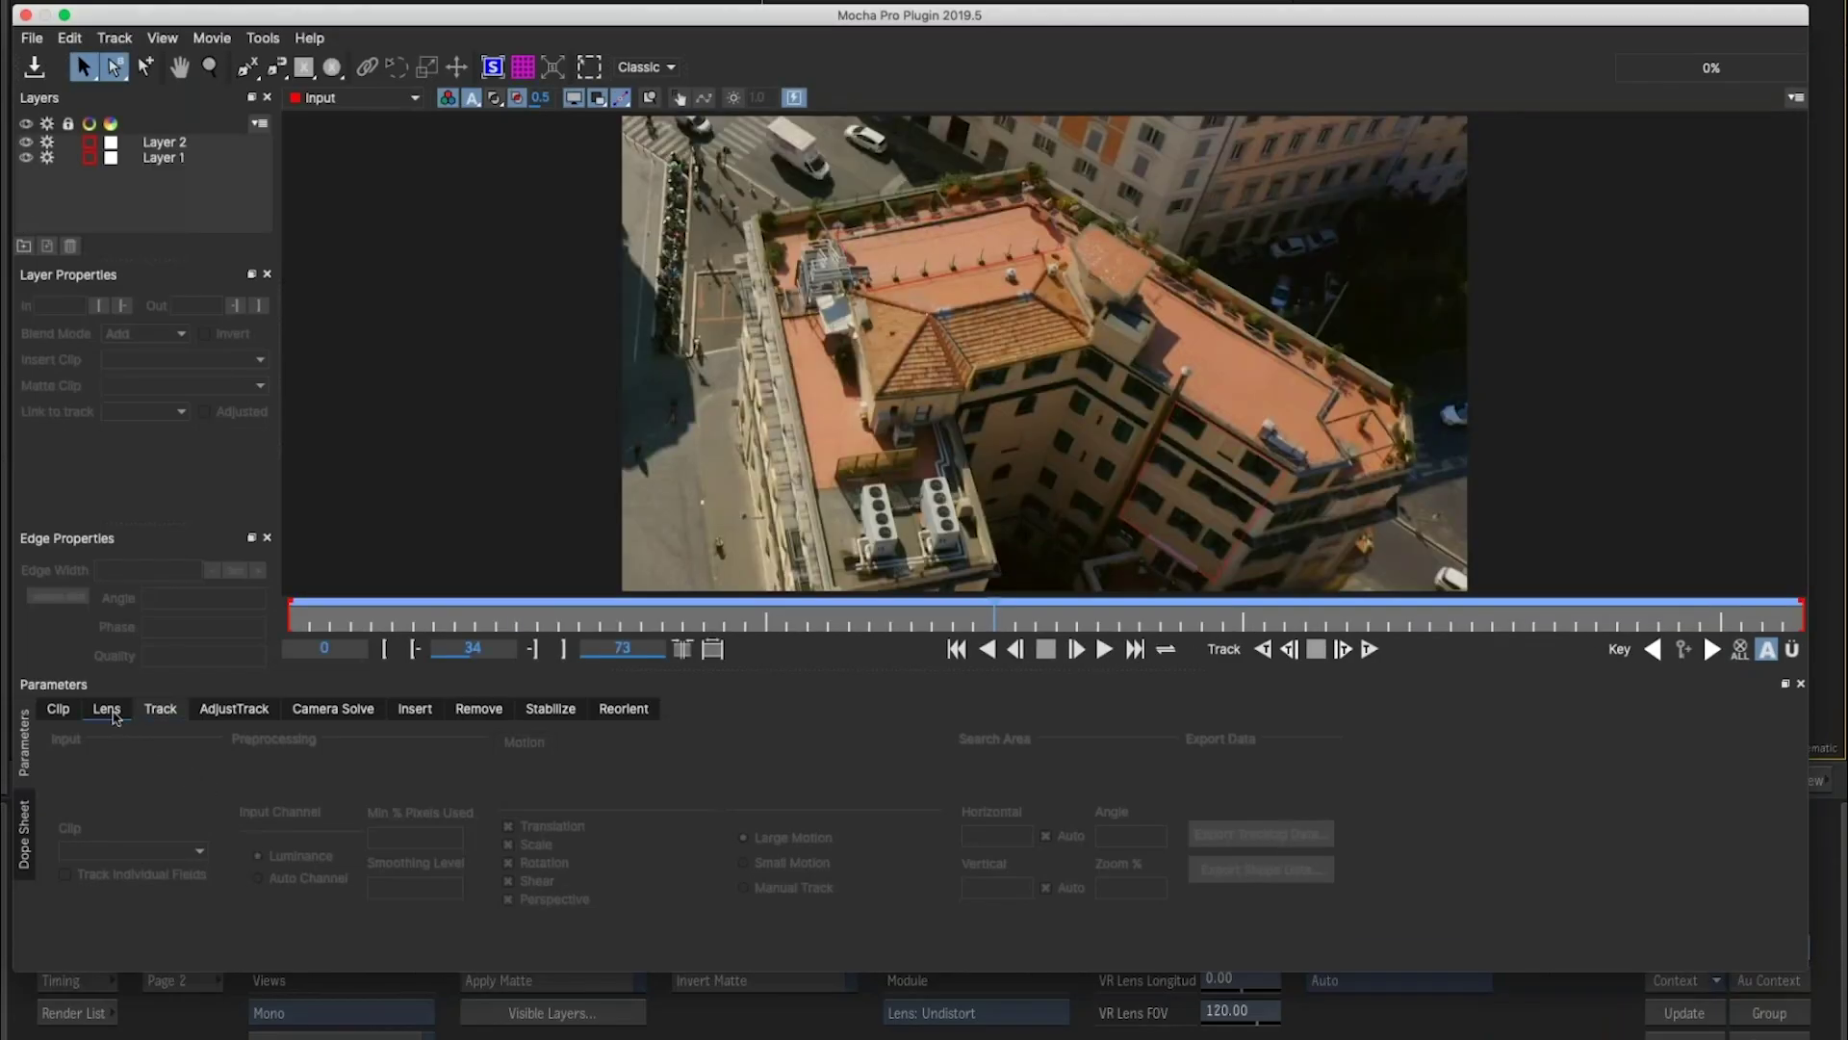
pyautogui.click(333, 708)
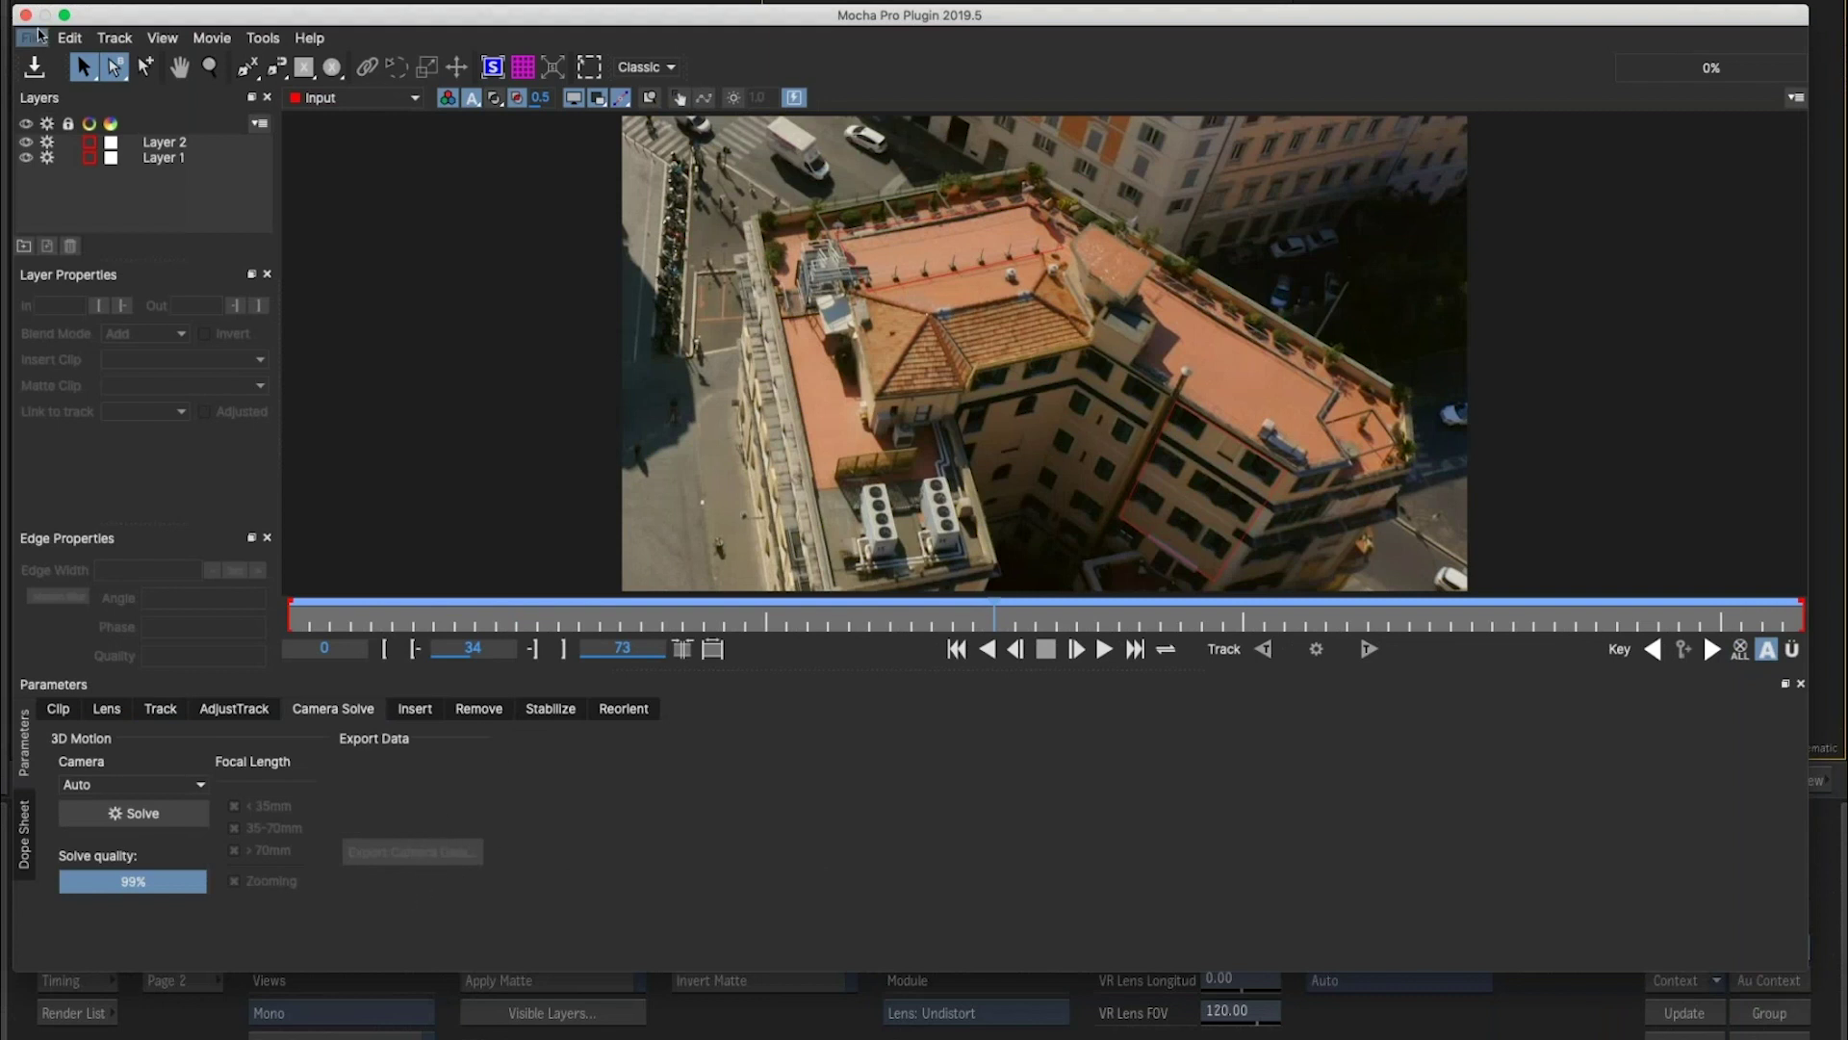
pyautogui.click(26, 14)
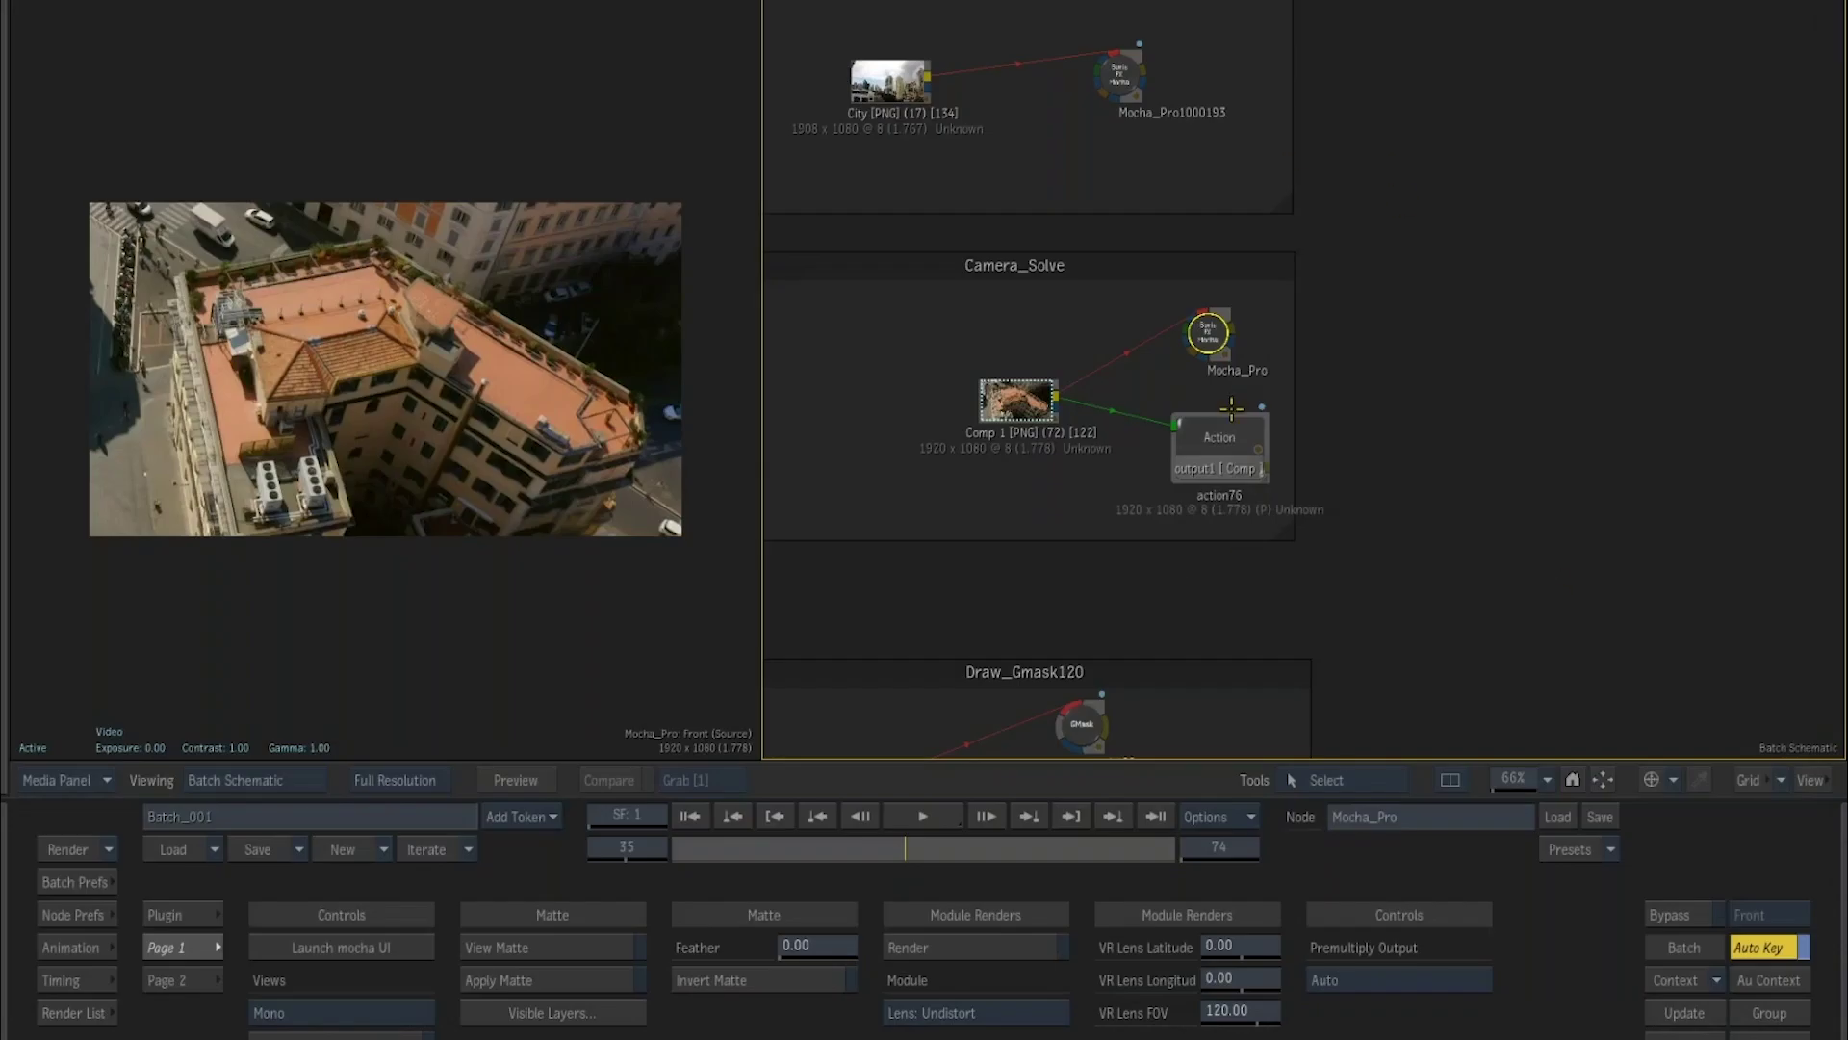
# Open the action76 node and scrub through the clip to check how the helicopter sticks to the roof.
pyautogui.doubleClick(1237, 452)
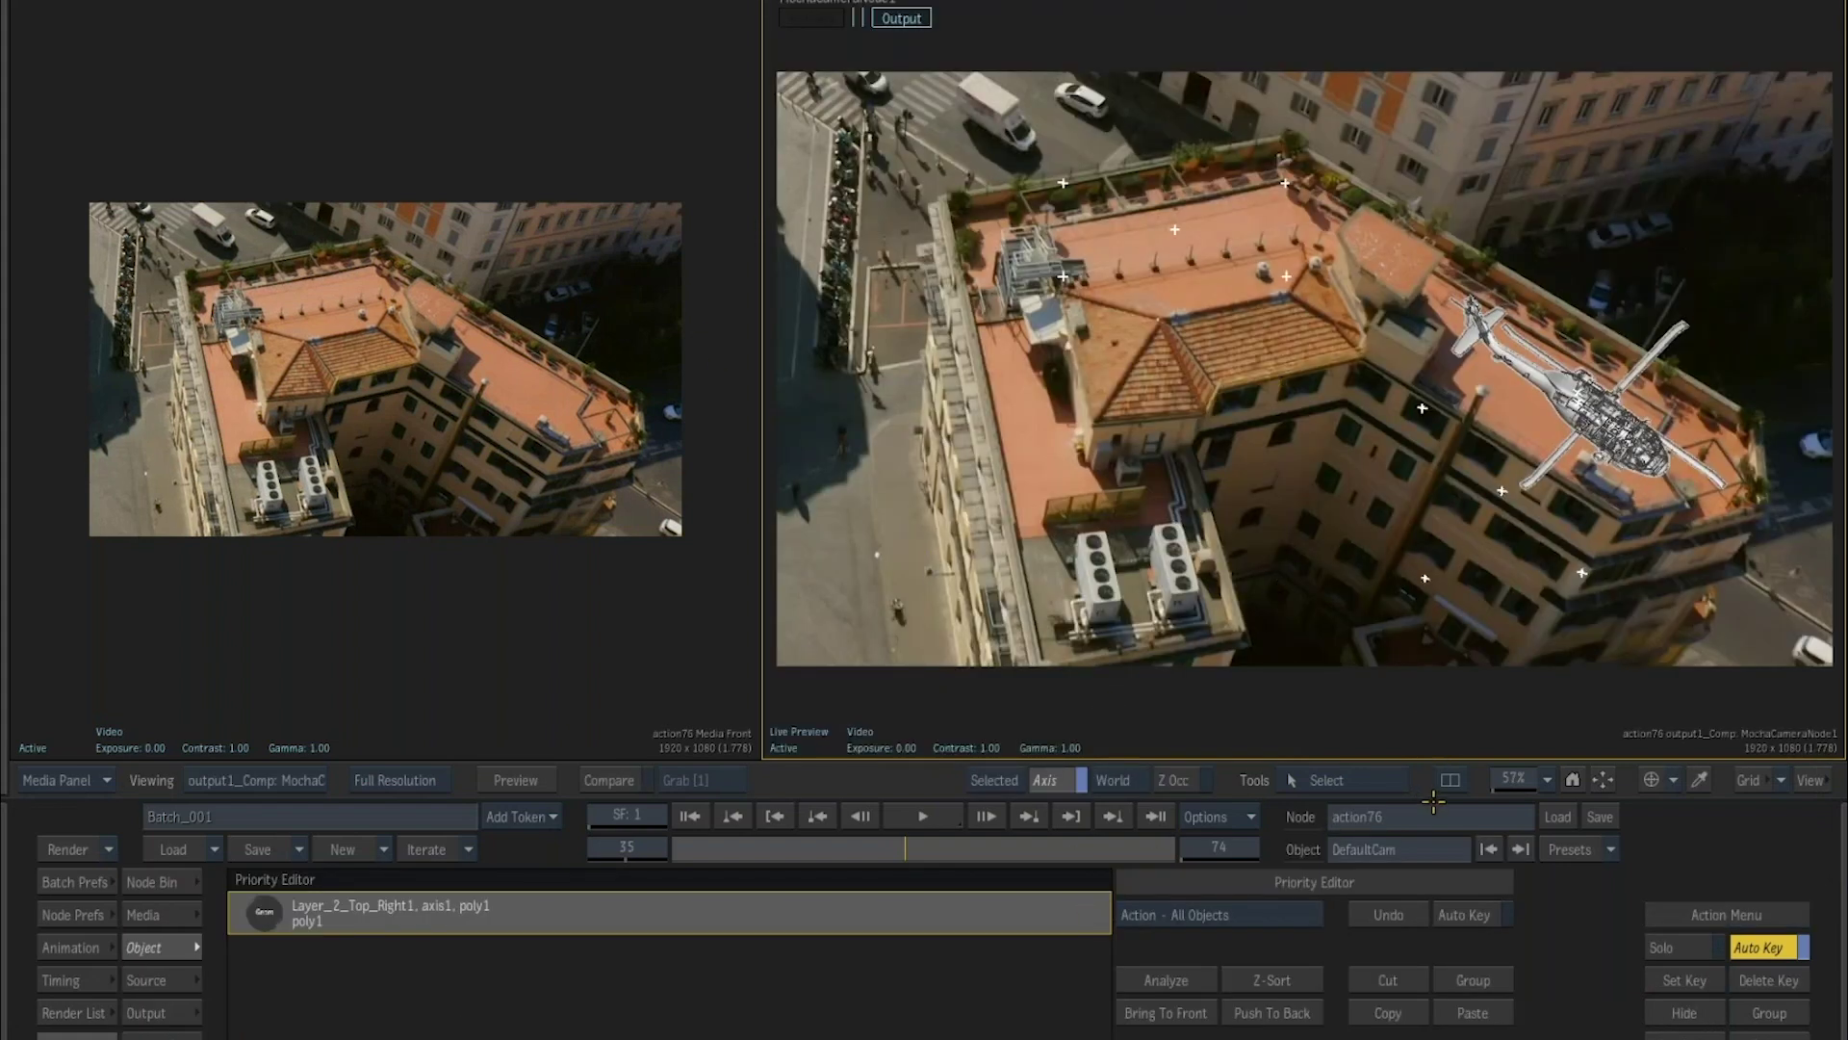
pyautogui.moveTo(914, 851); pyautogui.dragTo(941, 851)
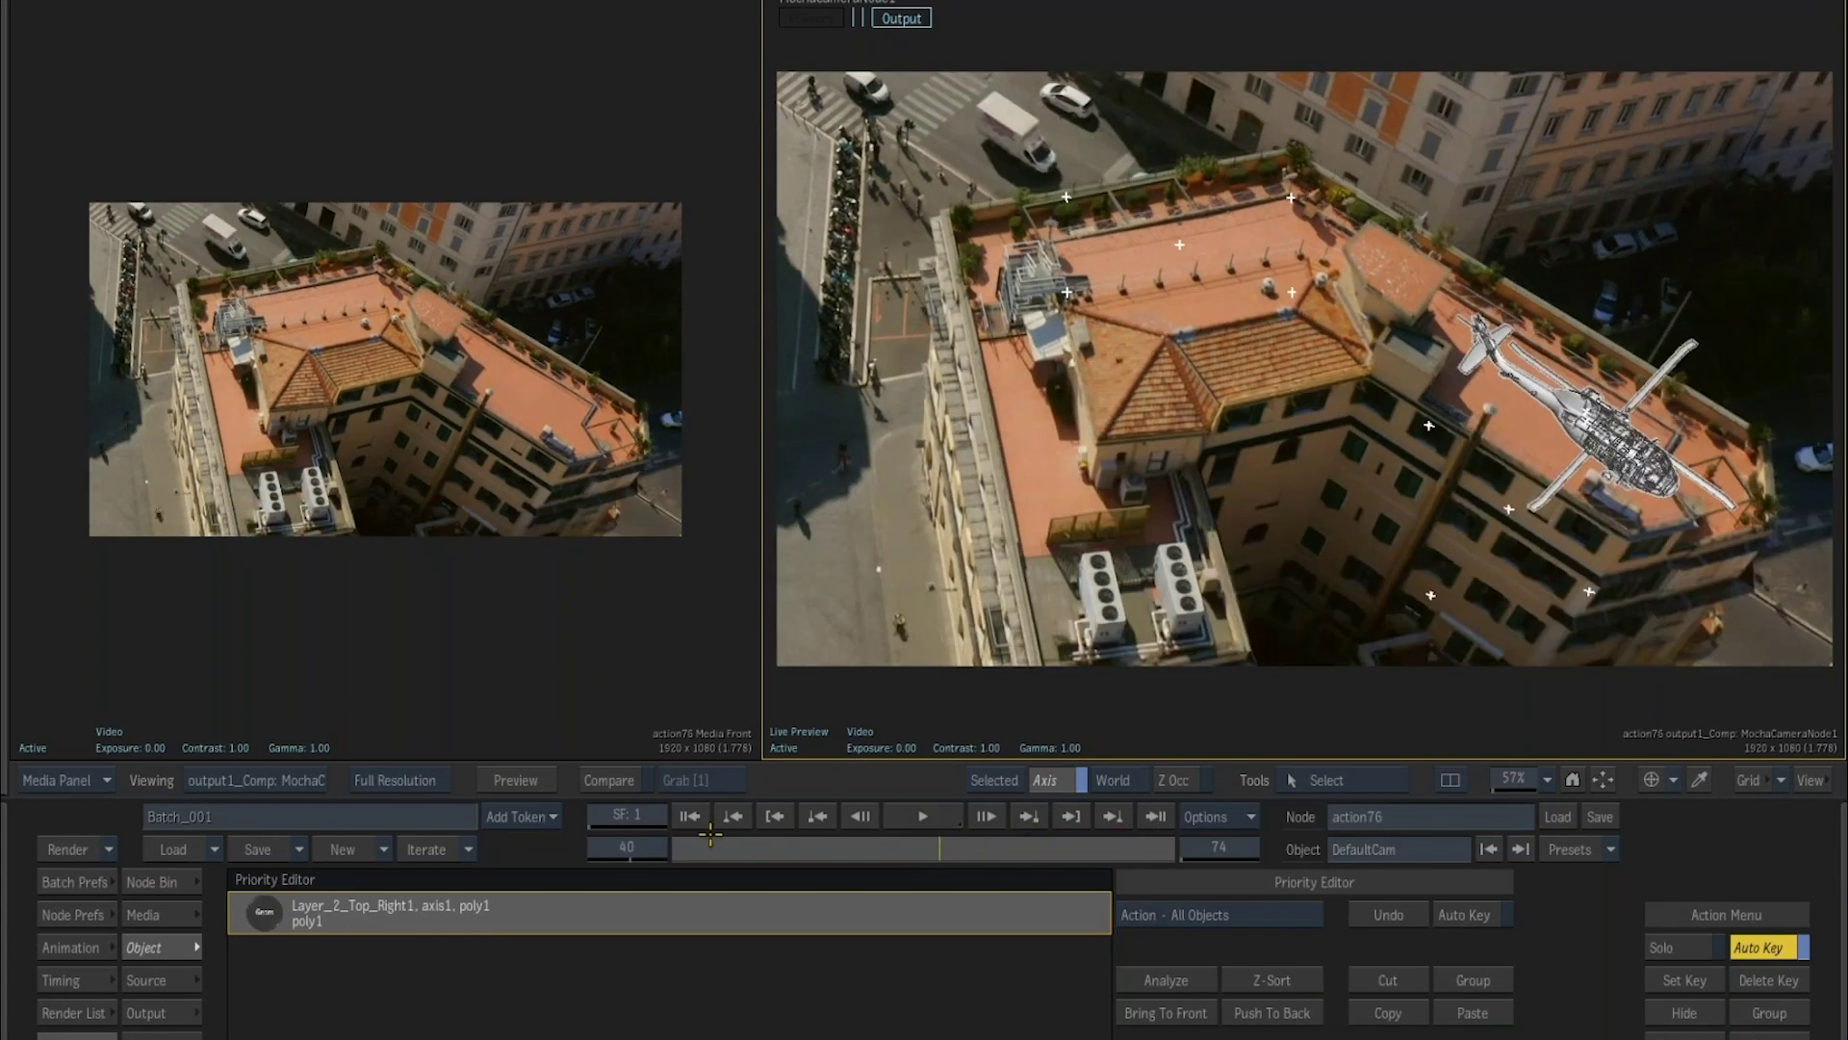
pyautogui.moveTo(710, 838); pyautogui.dragTo(685, 849)
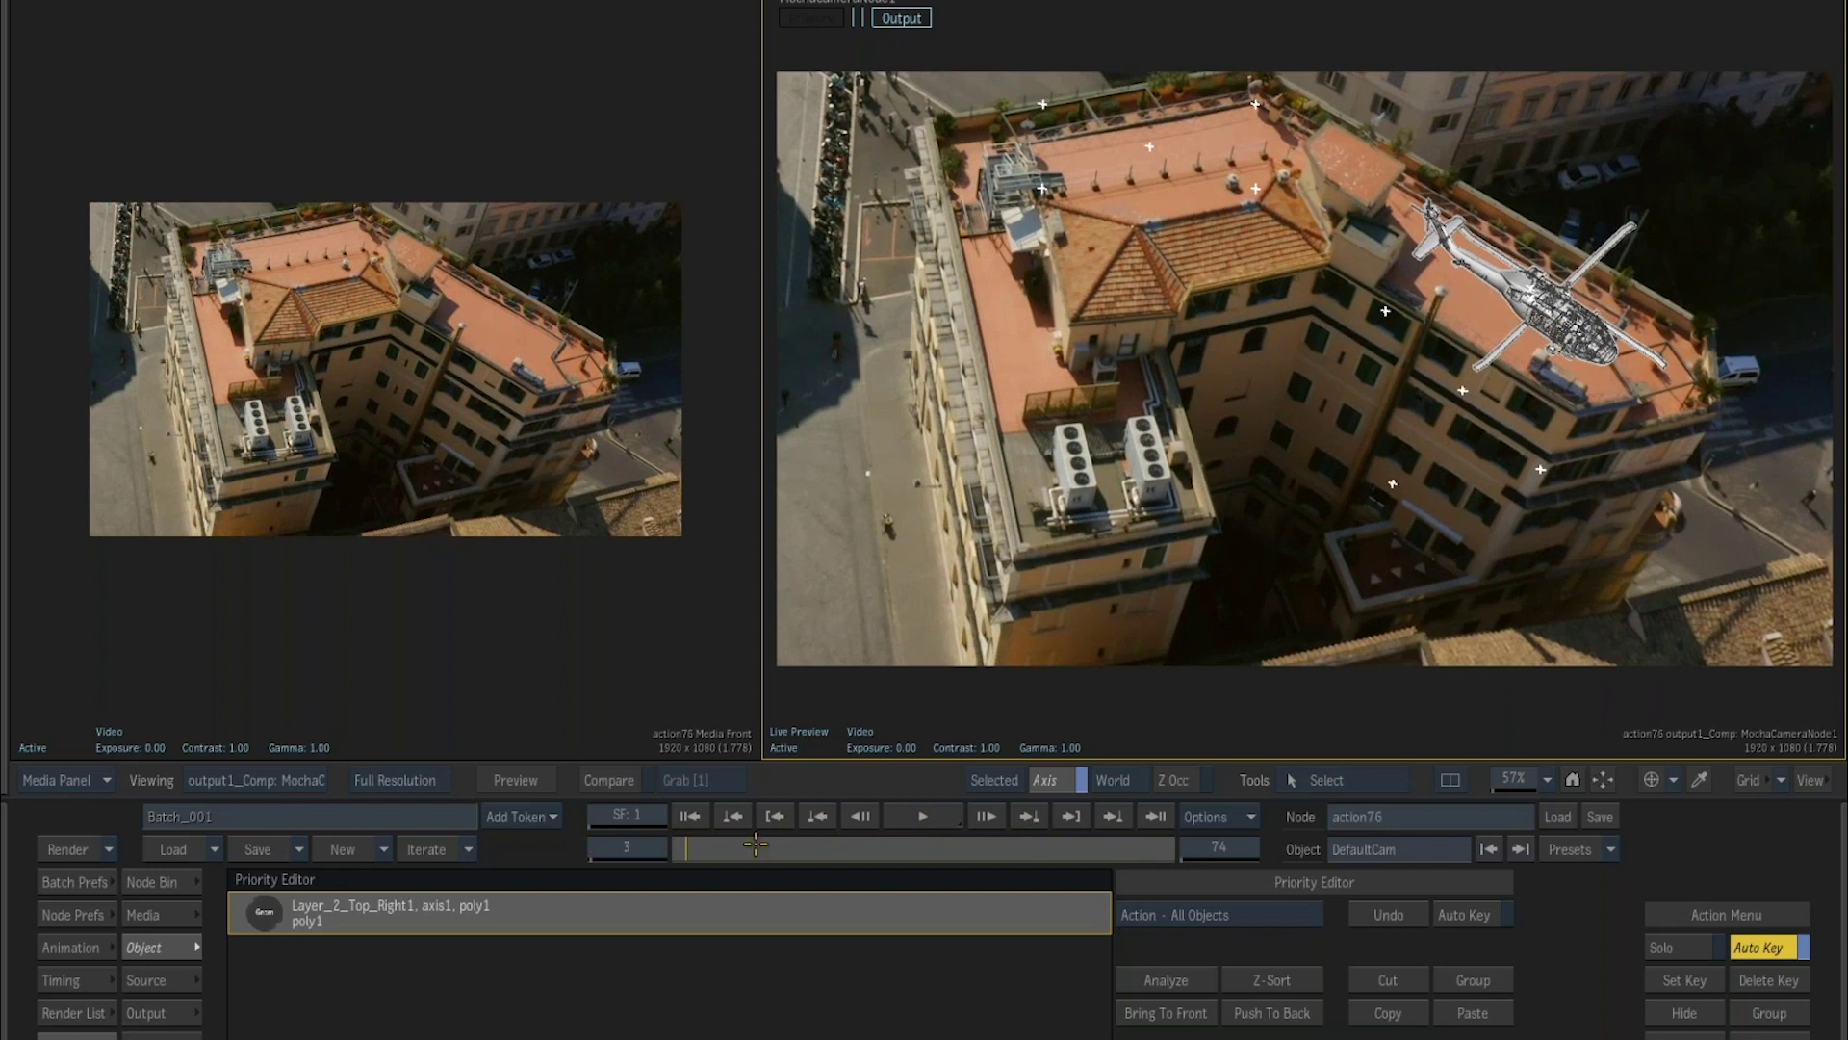
pyautogui.moveTo(722, 849); pyautogui.dragTo(1063, 849)
pyautogui.moveTo(1204, 793); pyautogui.dragTo(570, 817)
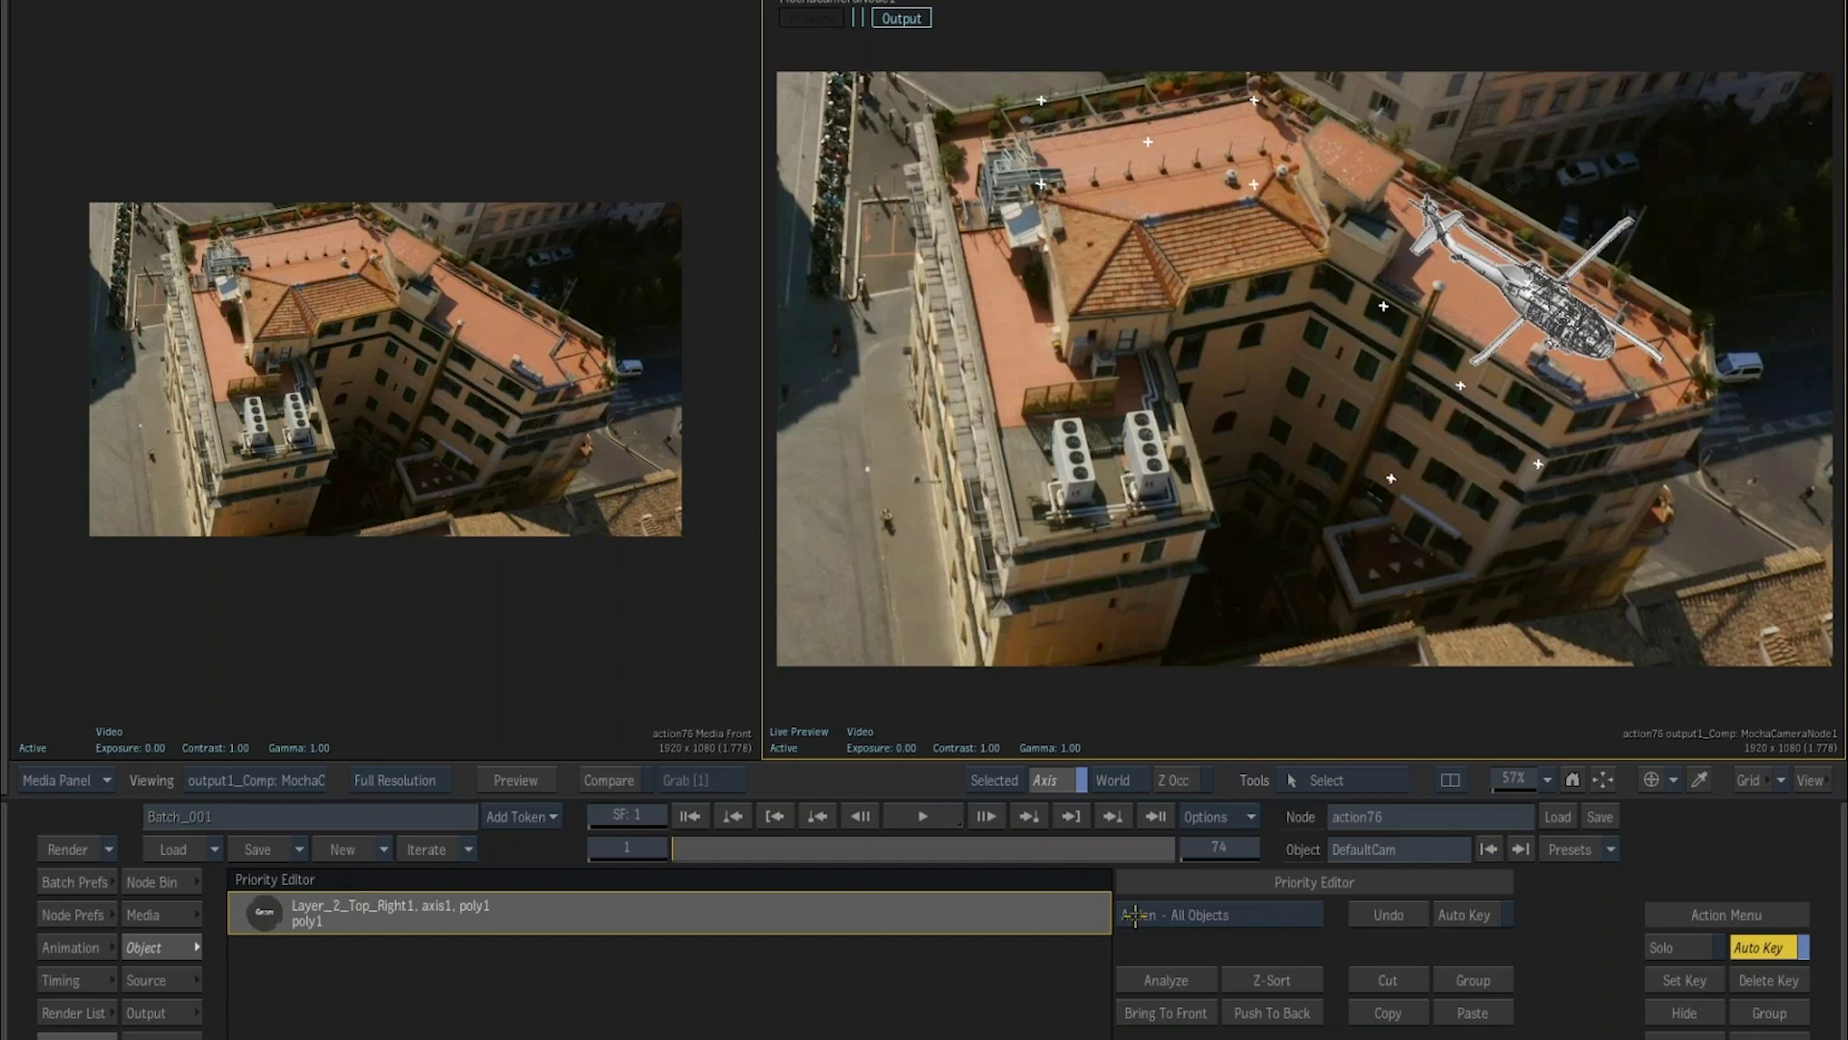
# Show the Action schematic beside the output view, and locate the MochaCameraNode1 and DefaultCam cameras.
pyautogui.click(530, 723)
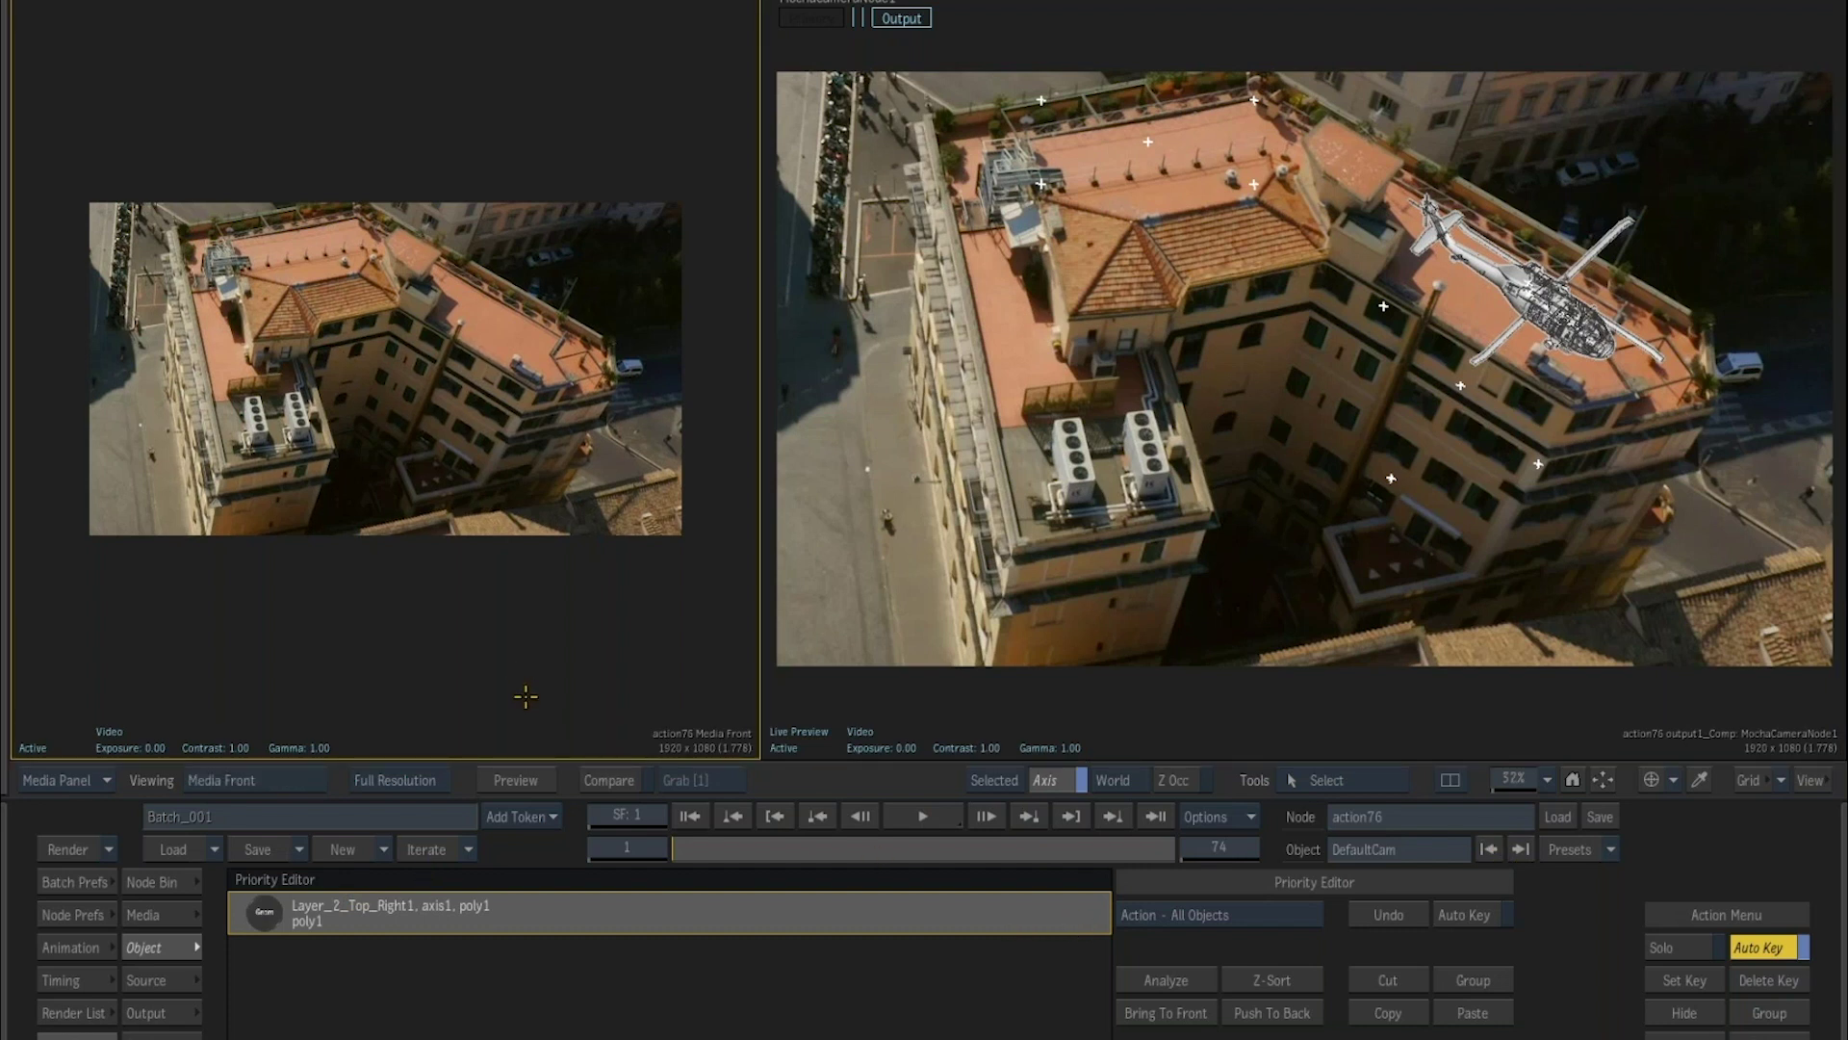
pyautogui.press('F4')
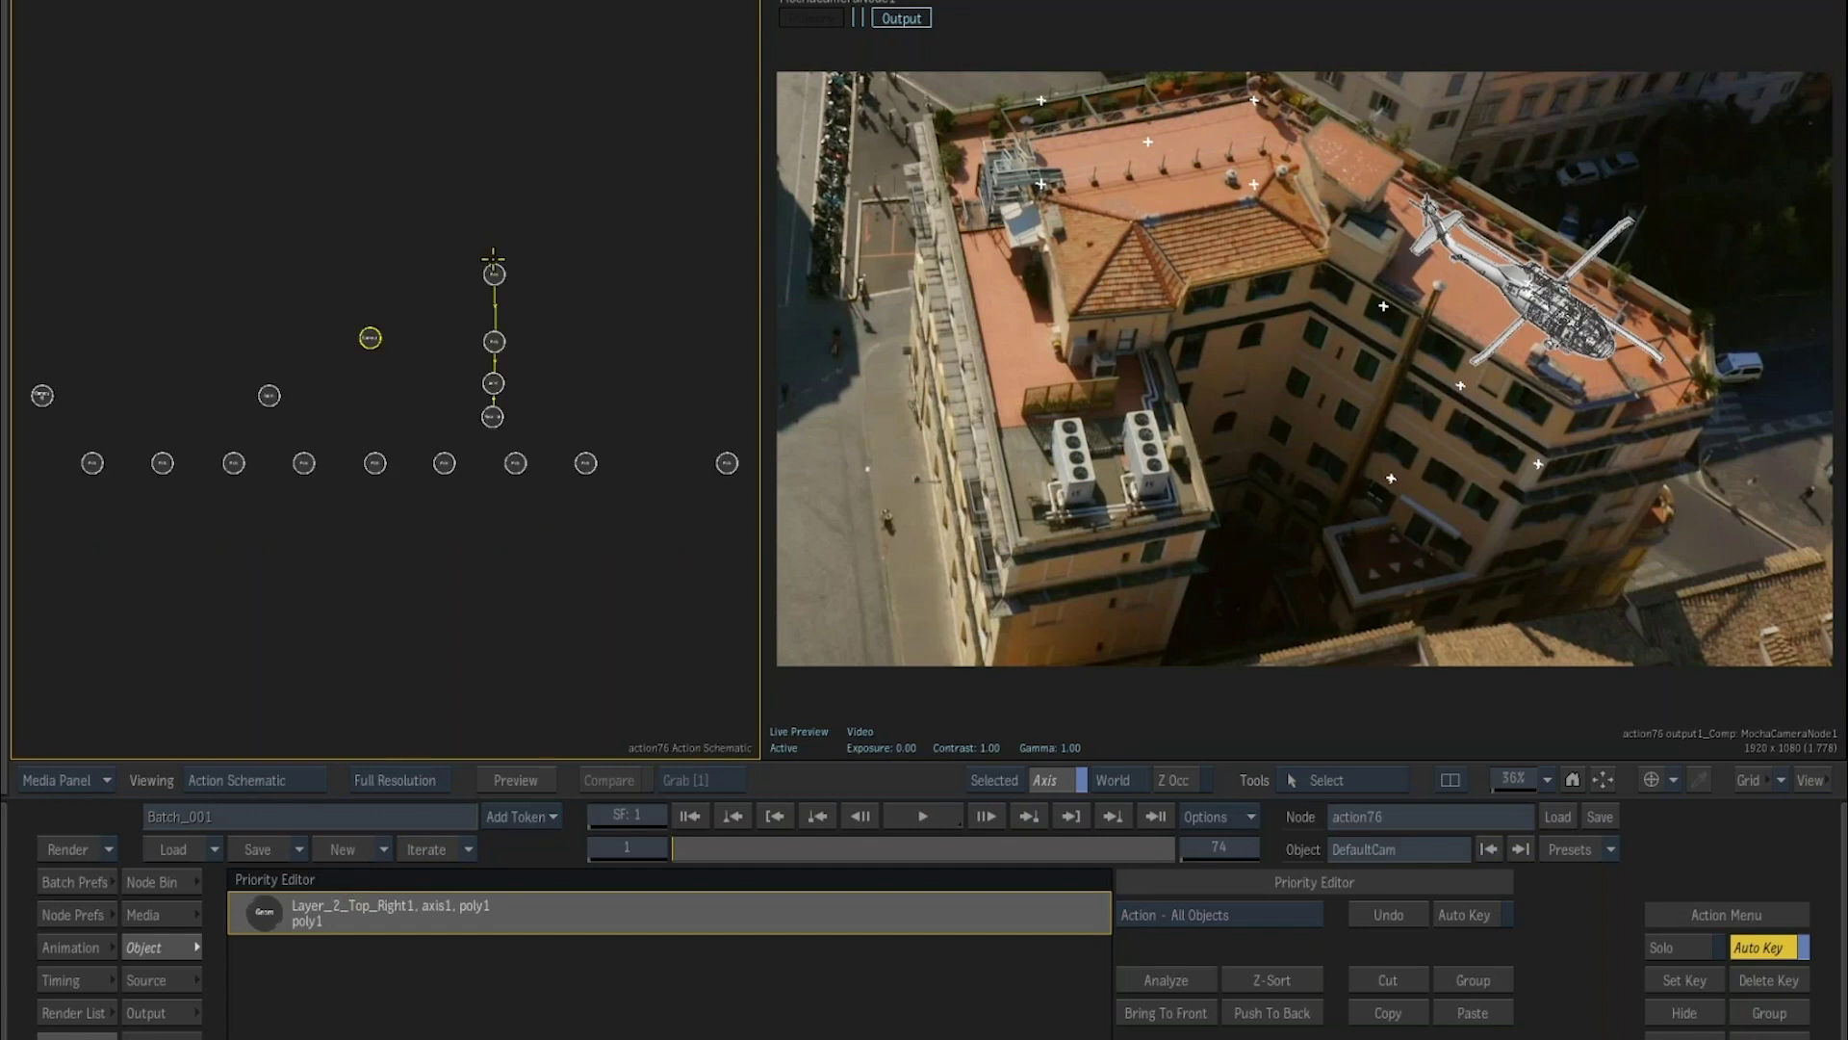
pyautogui.scroll(3, 524, 299)
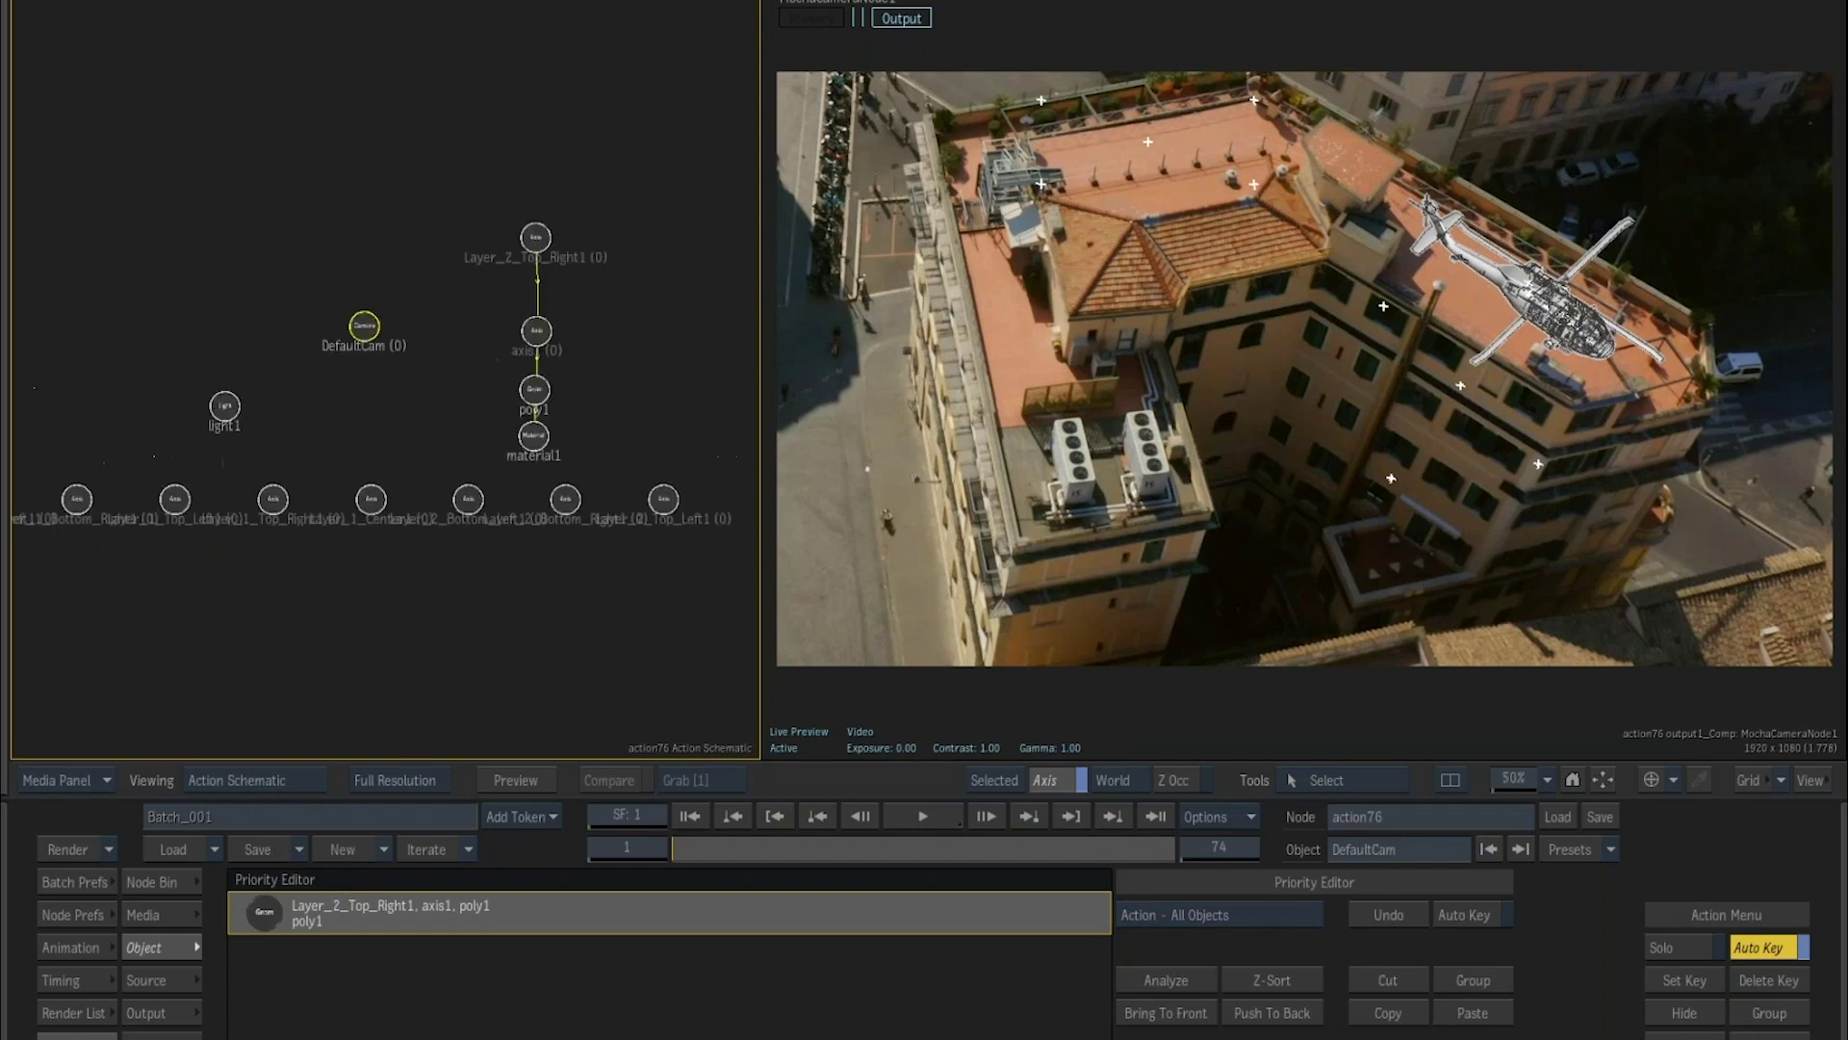
pyautogui.moveTo(537, 167); pyautogui.dragTo(570, 211)
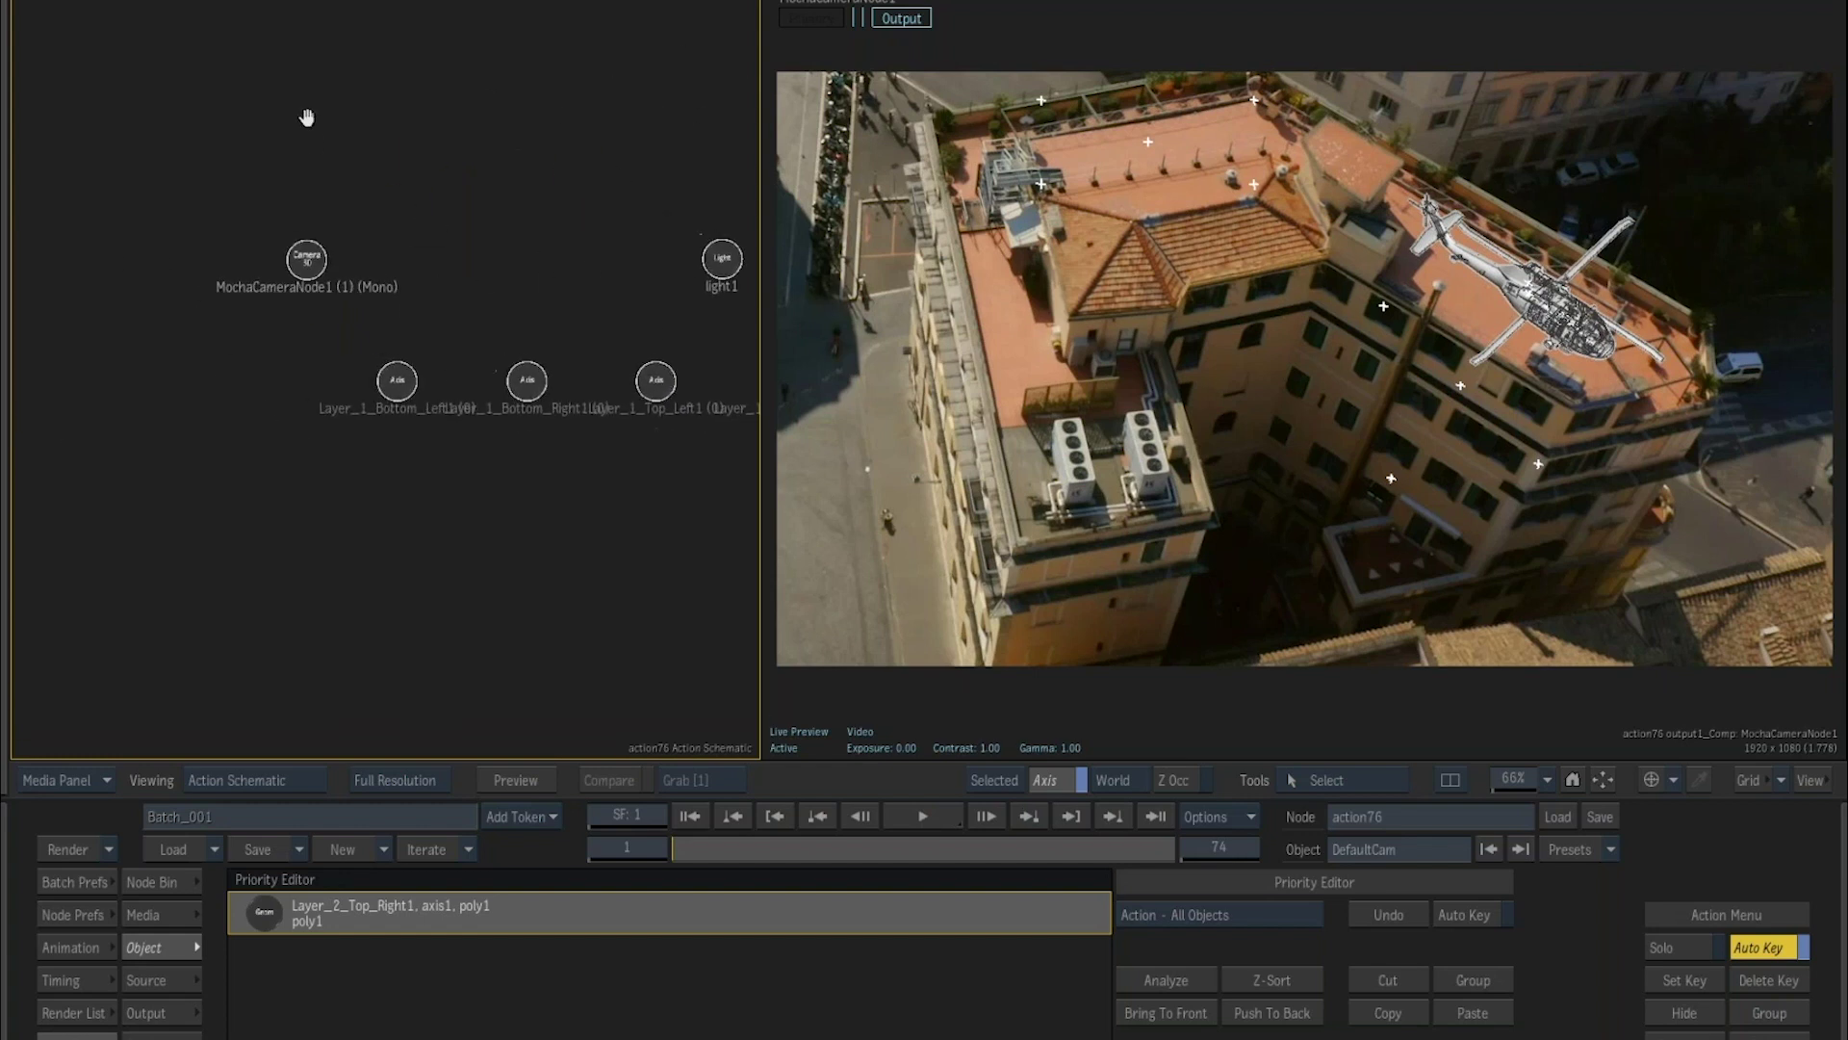
pyautogui.click(322, 257)
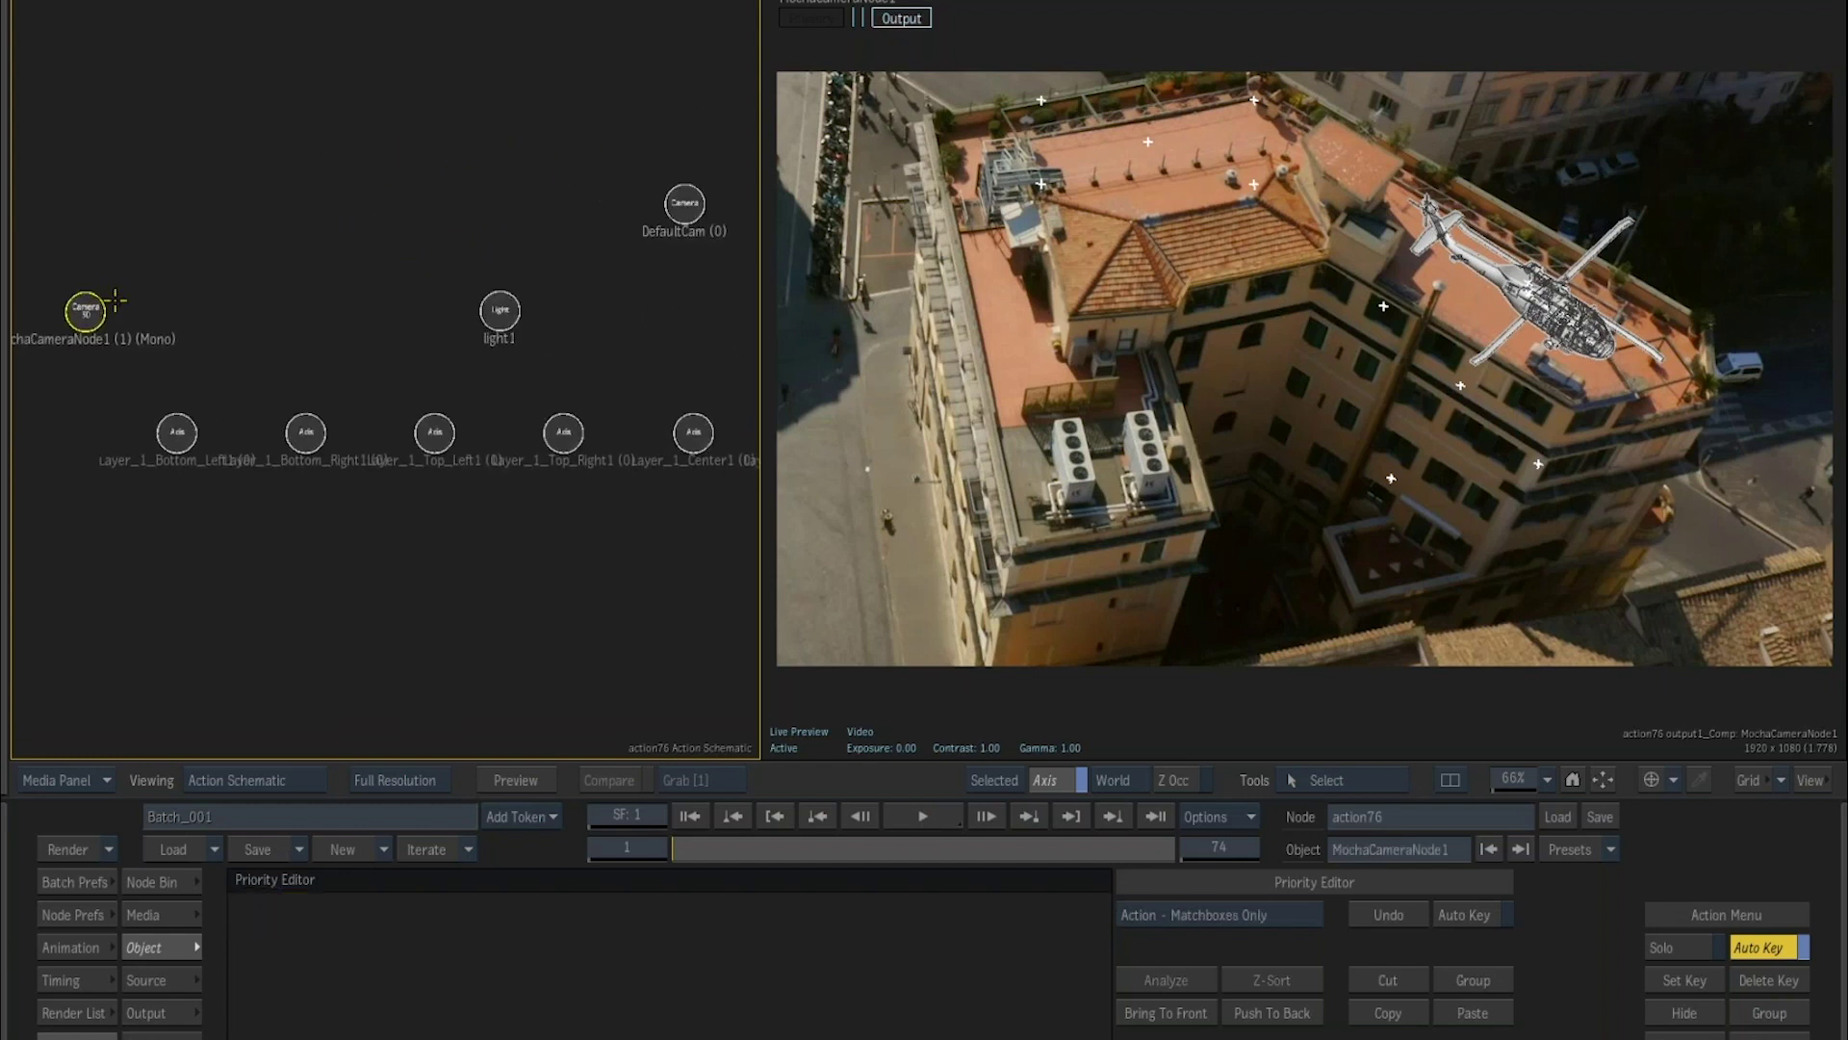
pyautogui.click(640, 219)
pyautogui.click(685, 200)
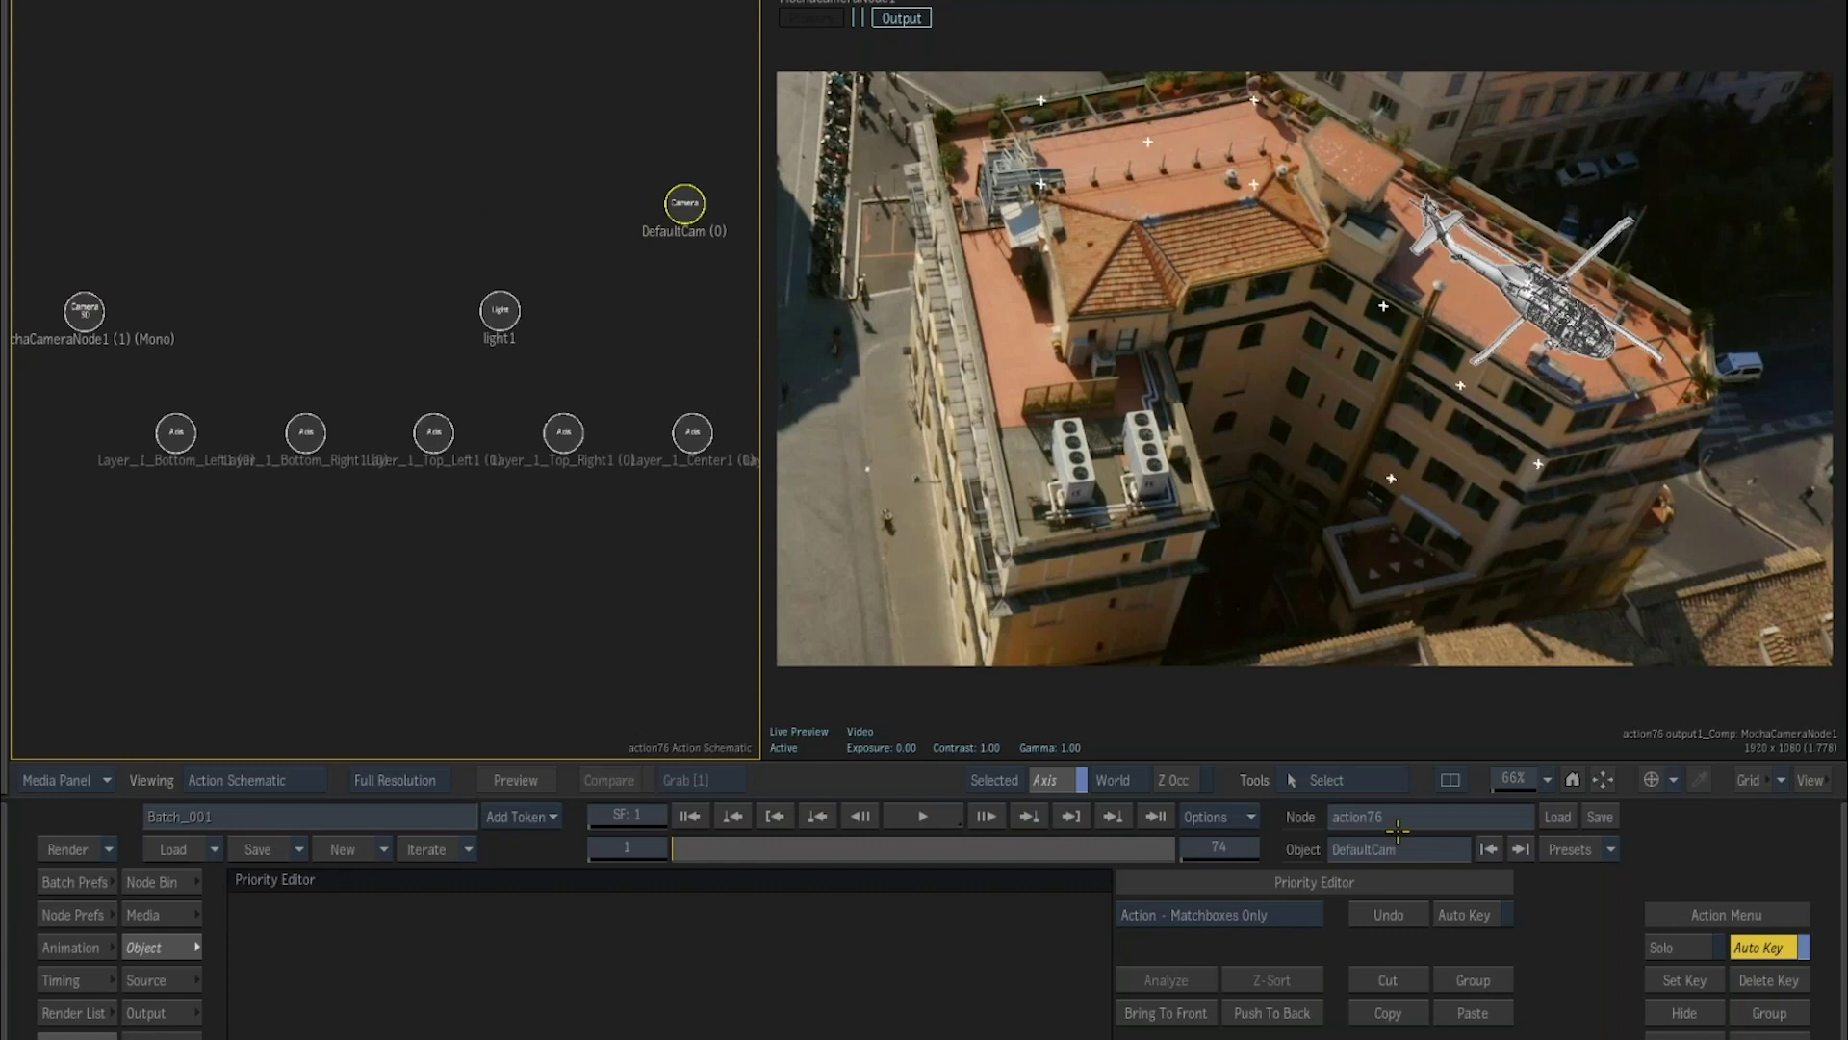
# Open the DefaultCam settings, switch the result camera to DefaultCam for comparison, and set it back to MochaCameraNode1.
pyautogui.doubleClick(684, 204)
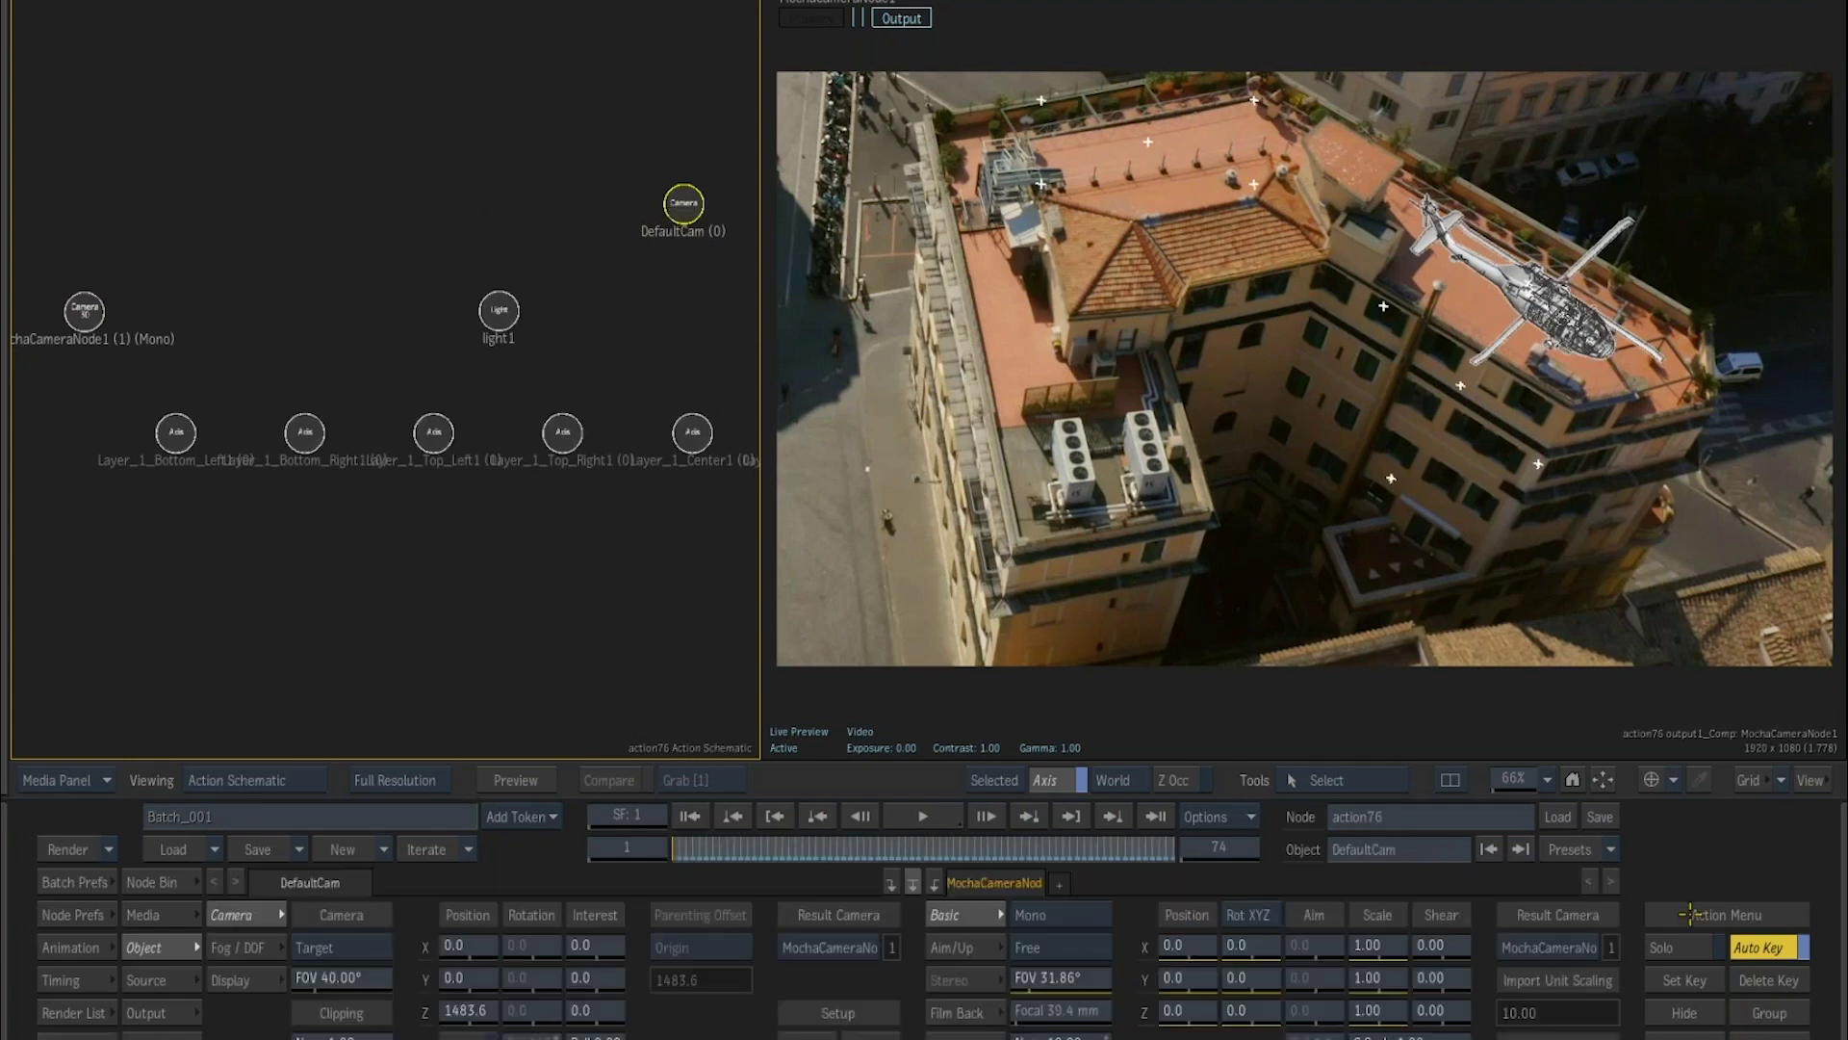
pyautogui.click(1557, 948)
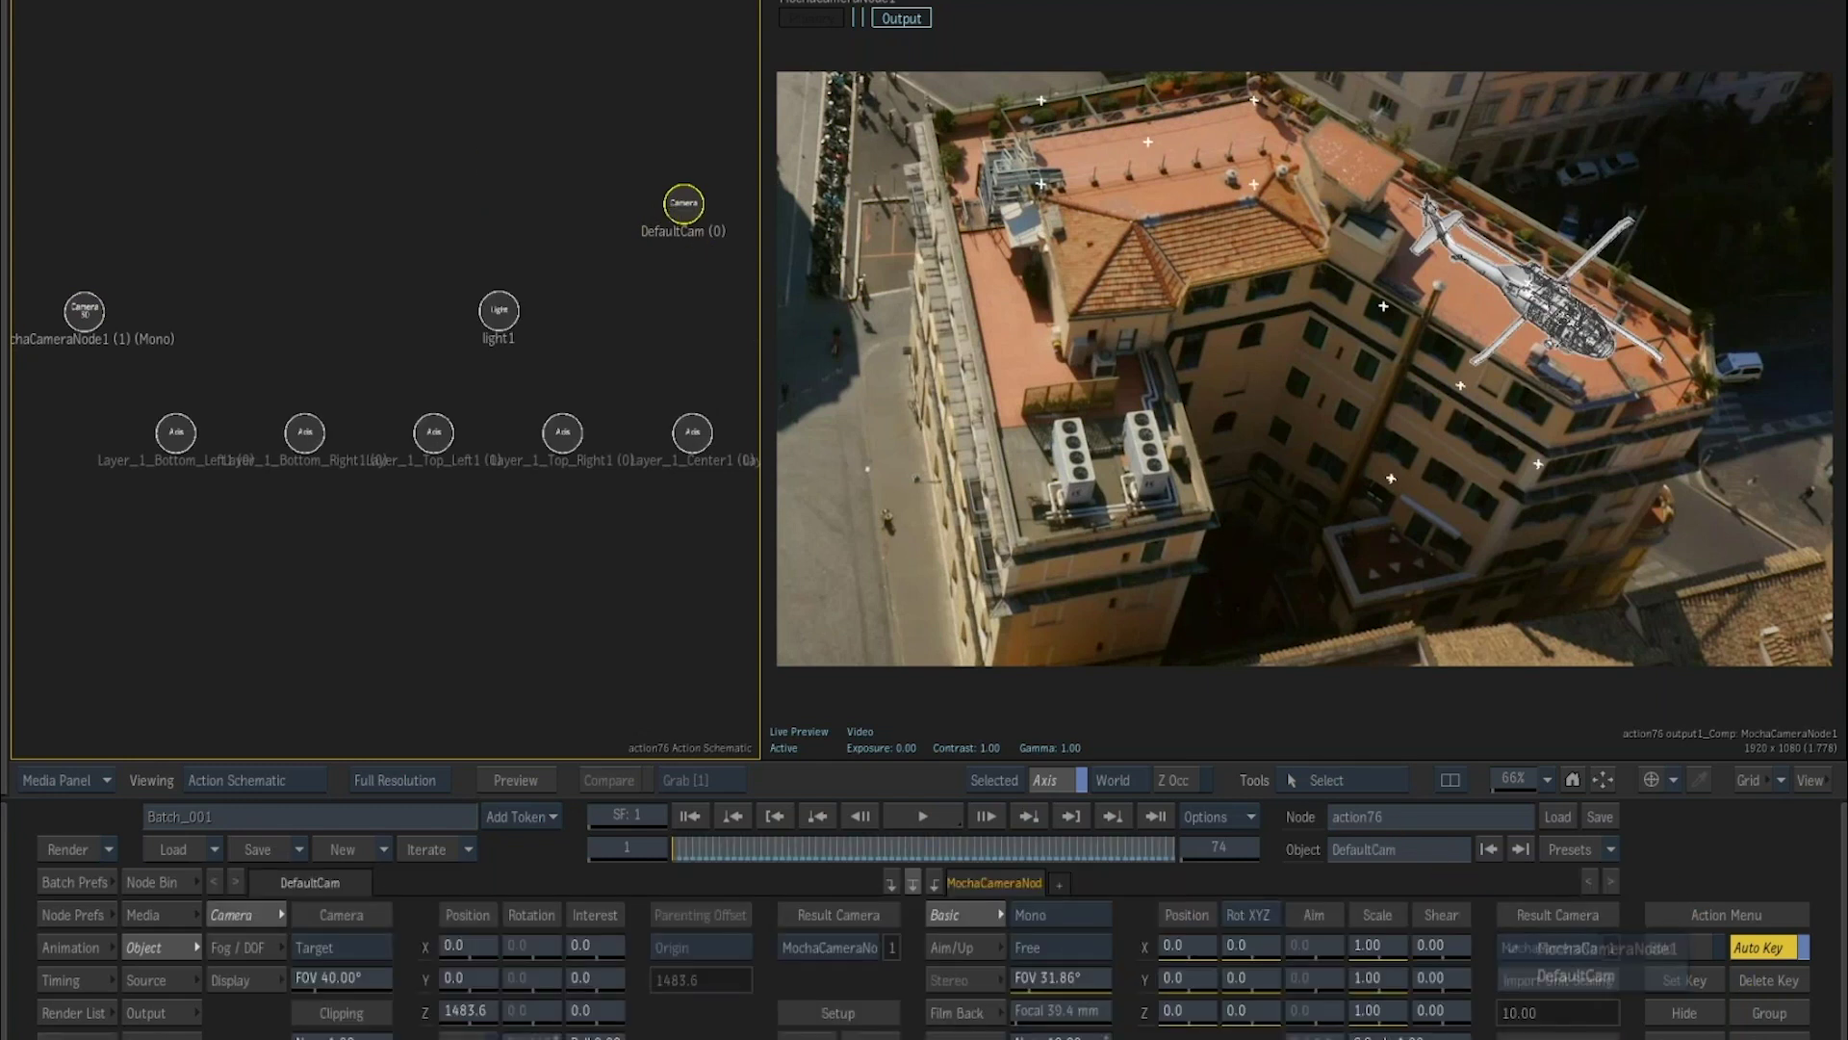
pyautogui.click(1556, 978)
pyautogui.moveTo(718, 855); pyautogui.dragTo(598, 882)
pyautogui.click(1557, 947)
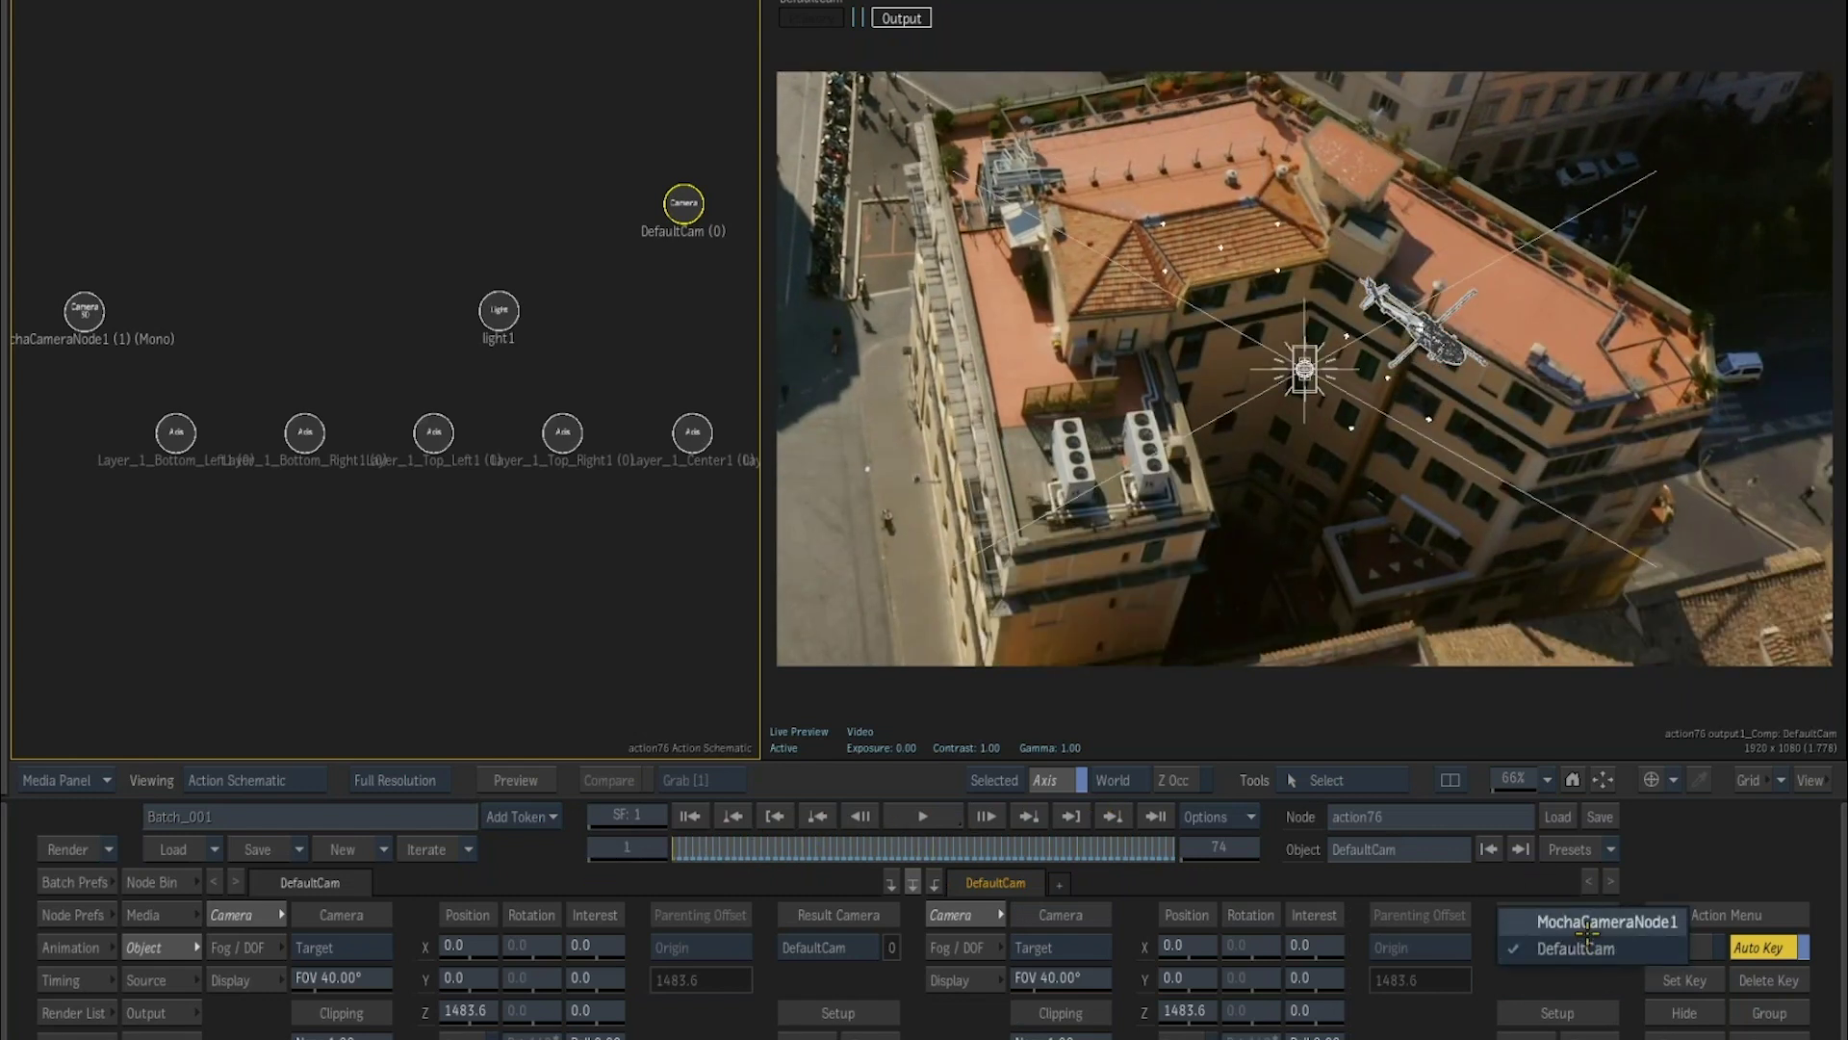
pyautogui.click(1579, 919)
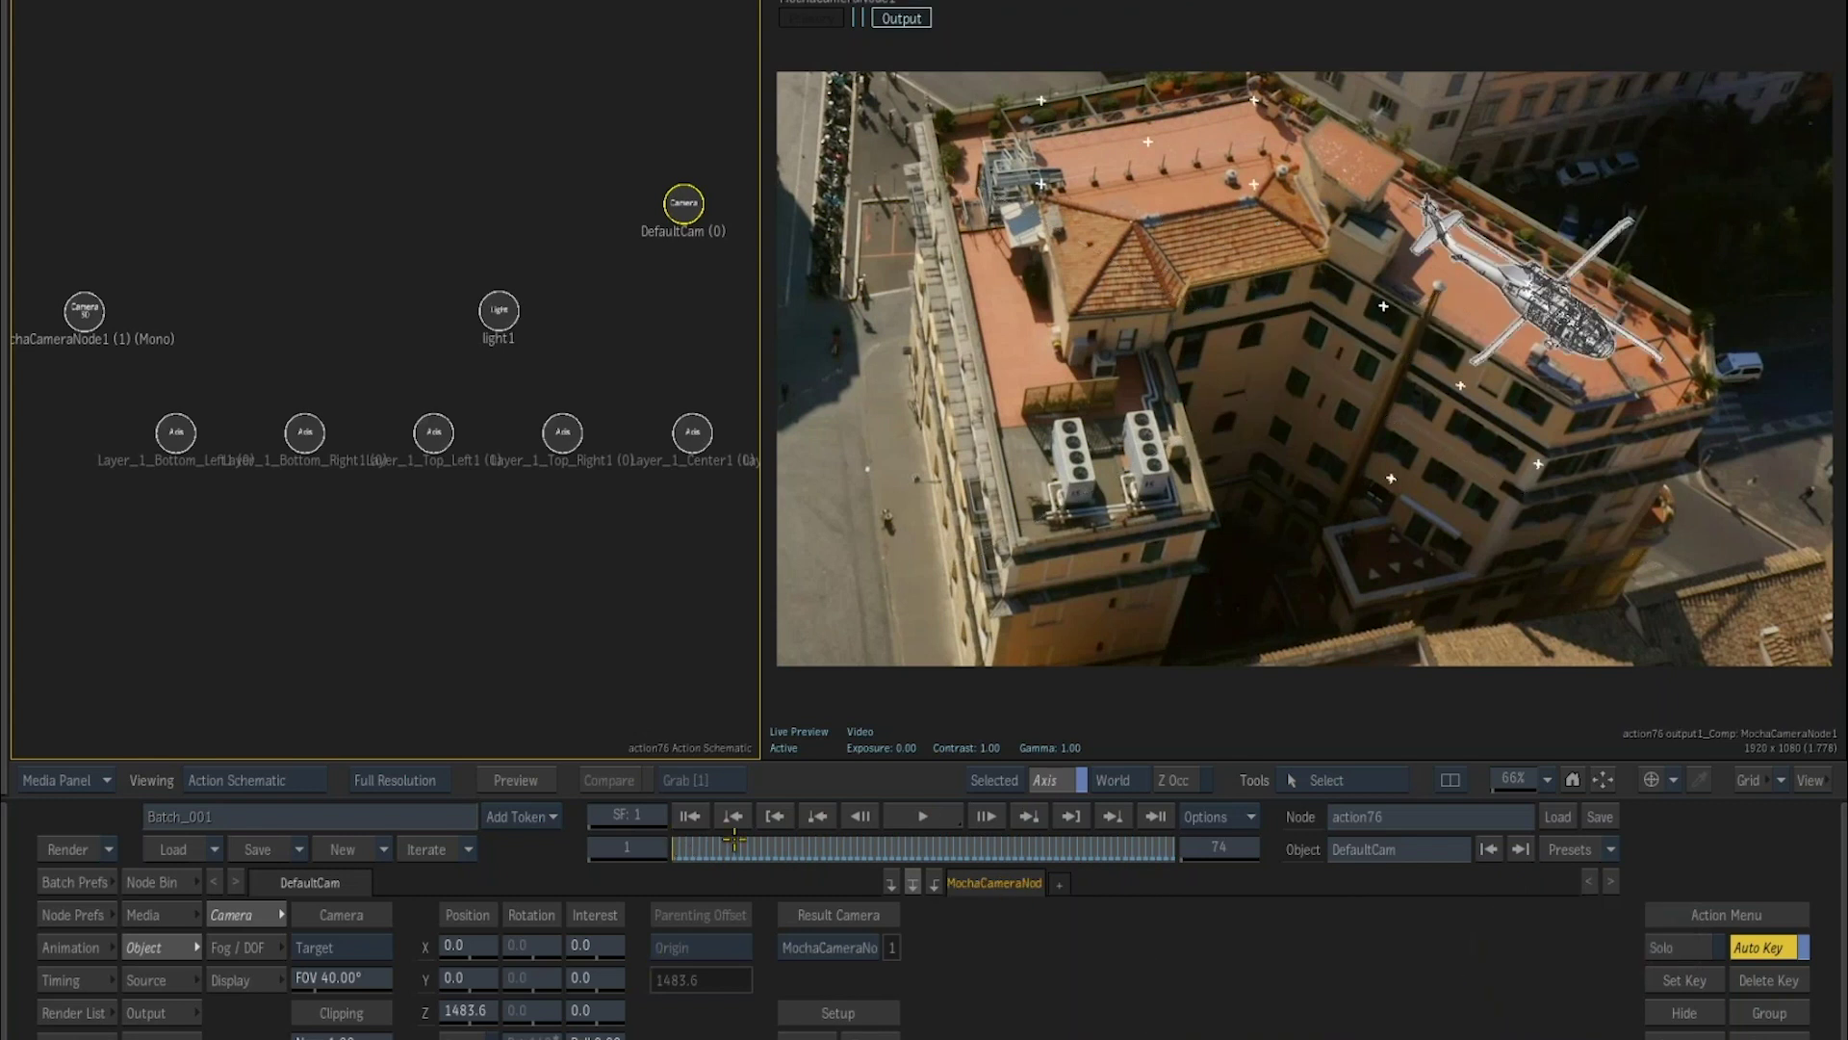
# Examine the solved Layer 2 tracking points on the facade by selecting their axes, including Layer_2_Top_Left1 and Layer_2_Center1.
pyautogui.click(926, 815)
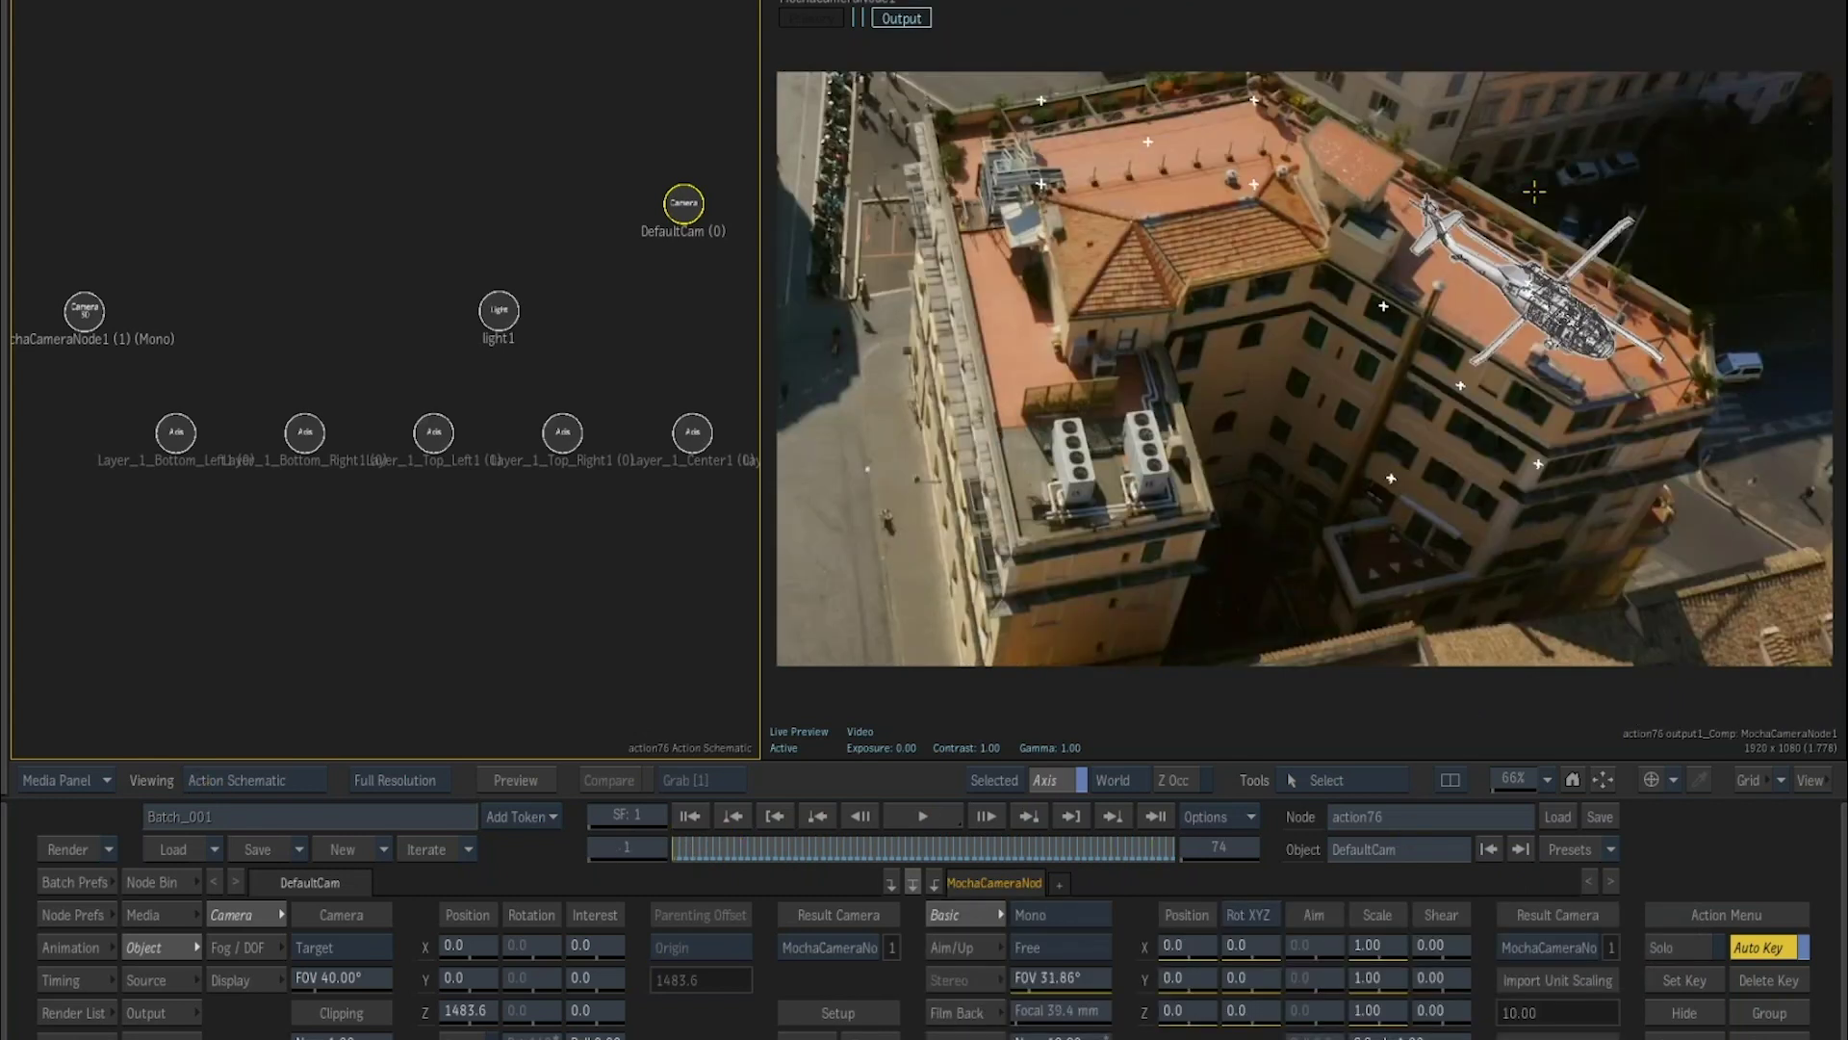
pyautogui.click(1385, 307)
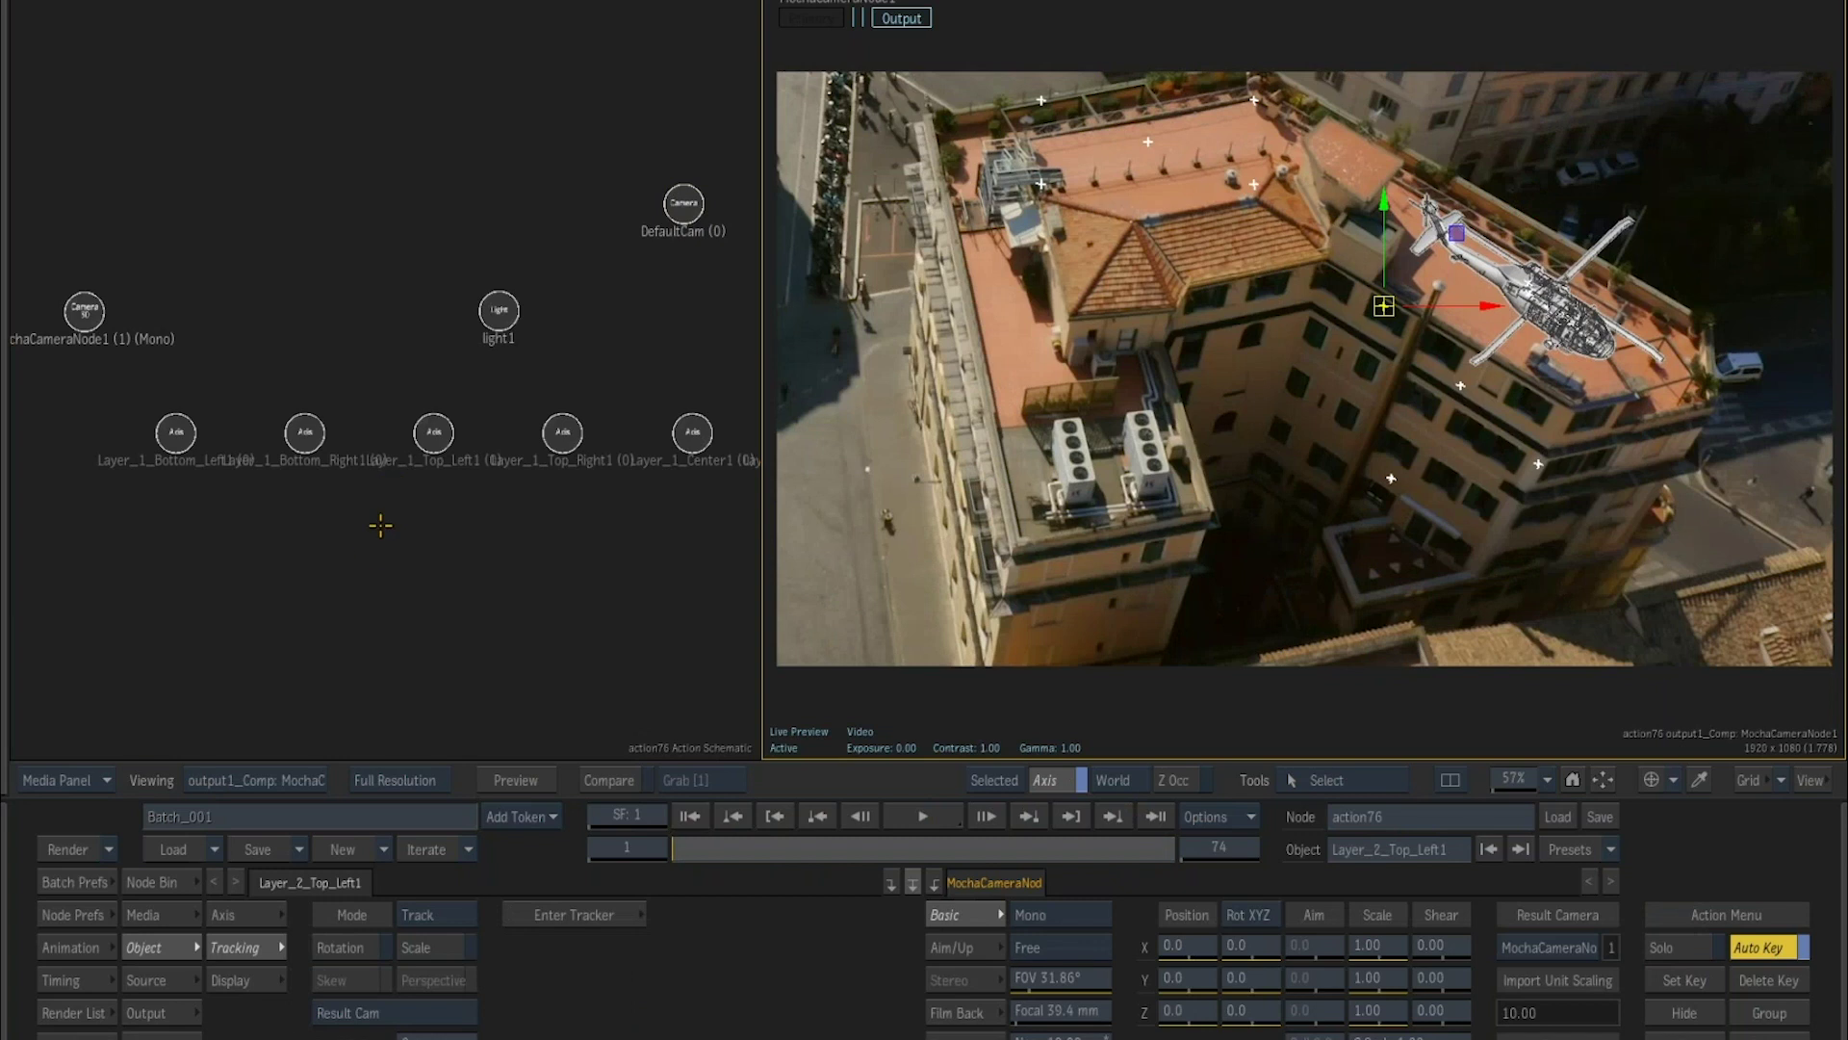
pyautogui.scroll(-3, 384, 524)
pyautogui.click(1391, 478)
pyautogui.click(1461, 385)
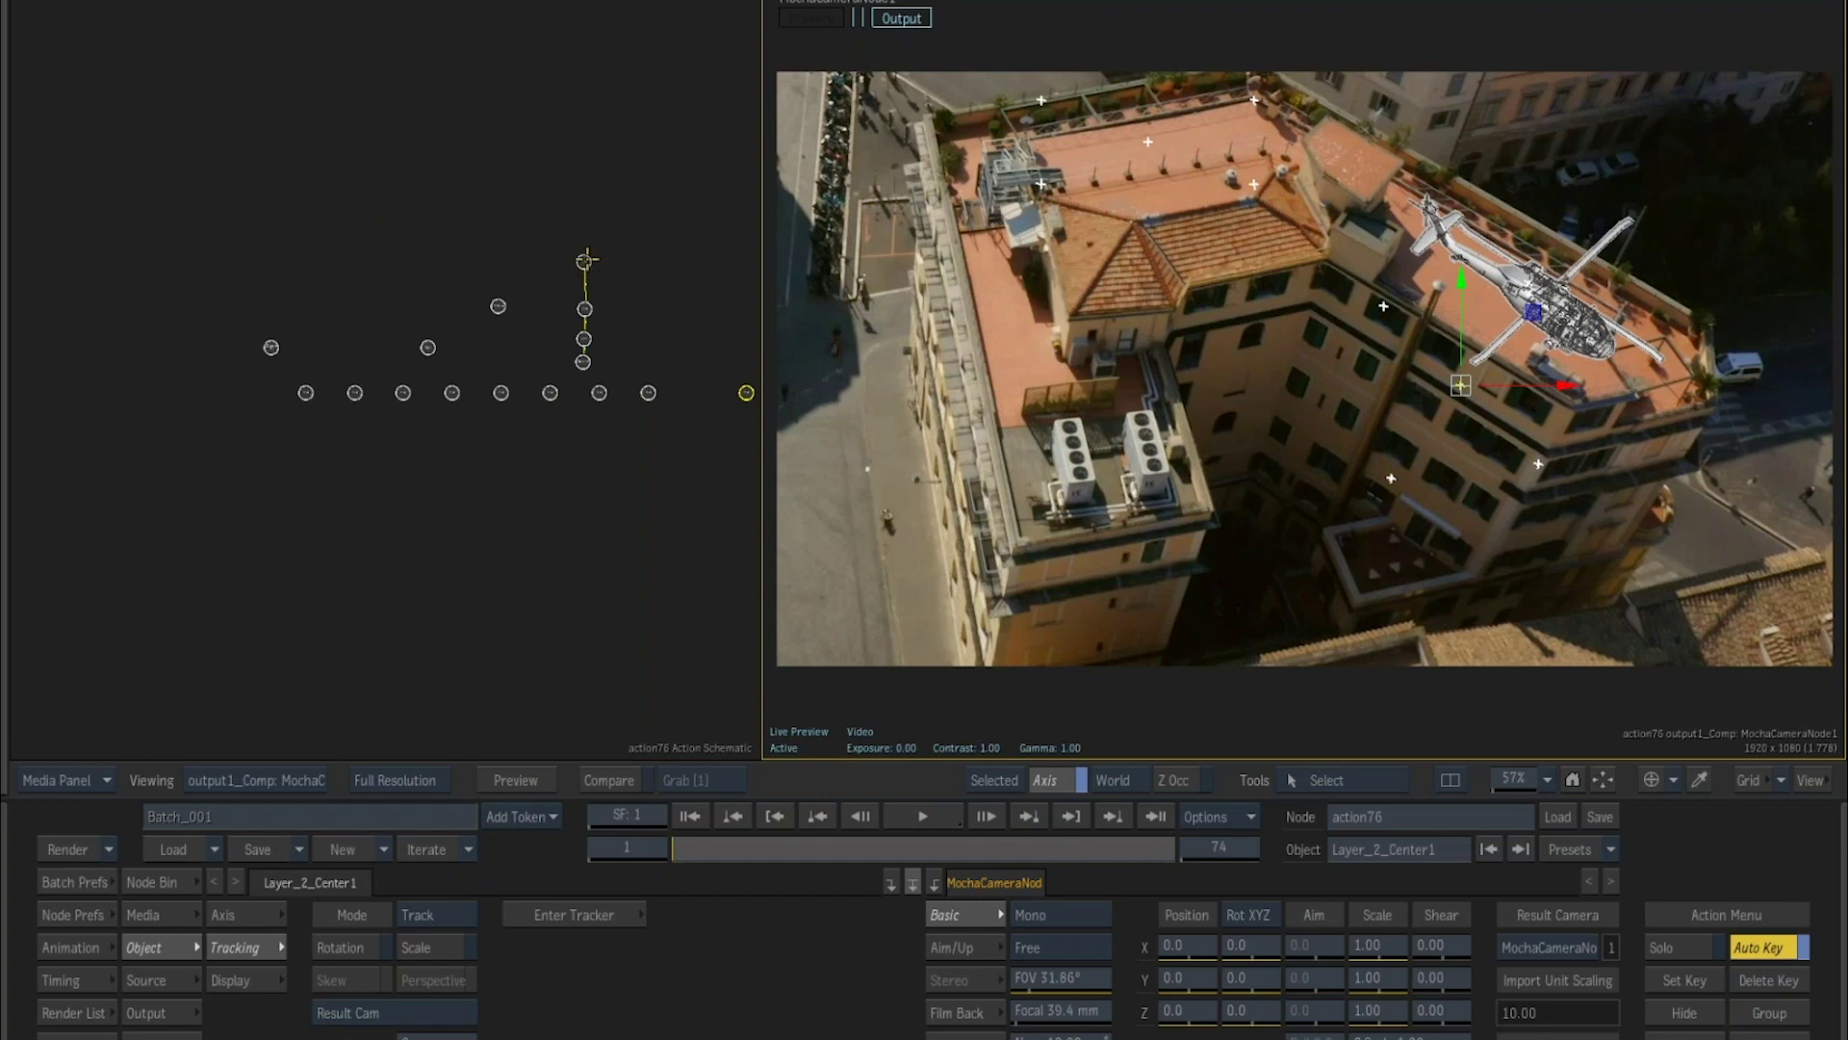
# Select Layer_2_Top_Right1 and its child axis1, rotate the helicopter slightly, and show the Priority Editor.
pyautogui.click(1533, 312)
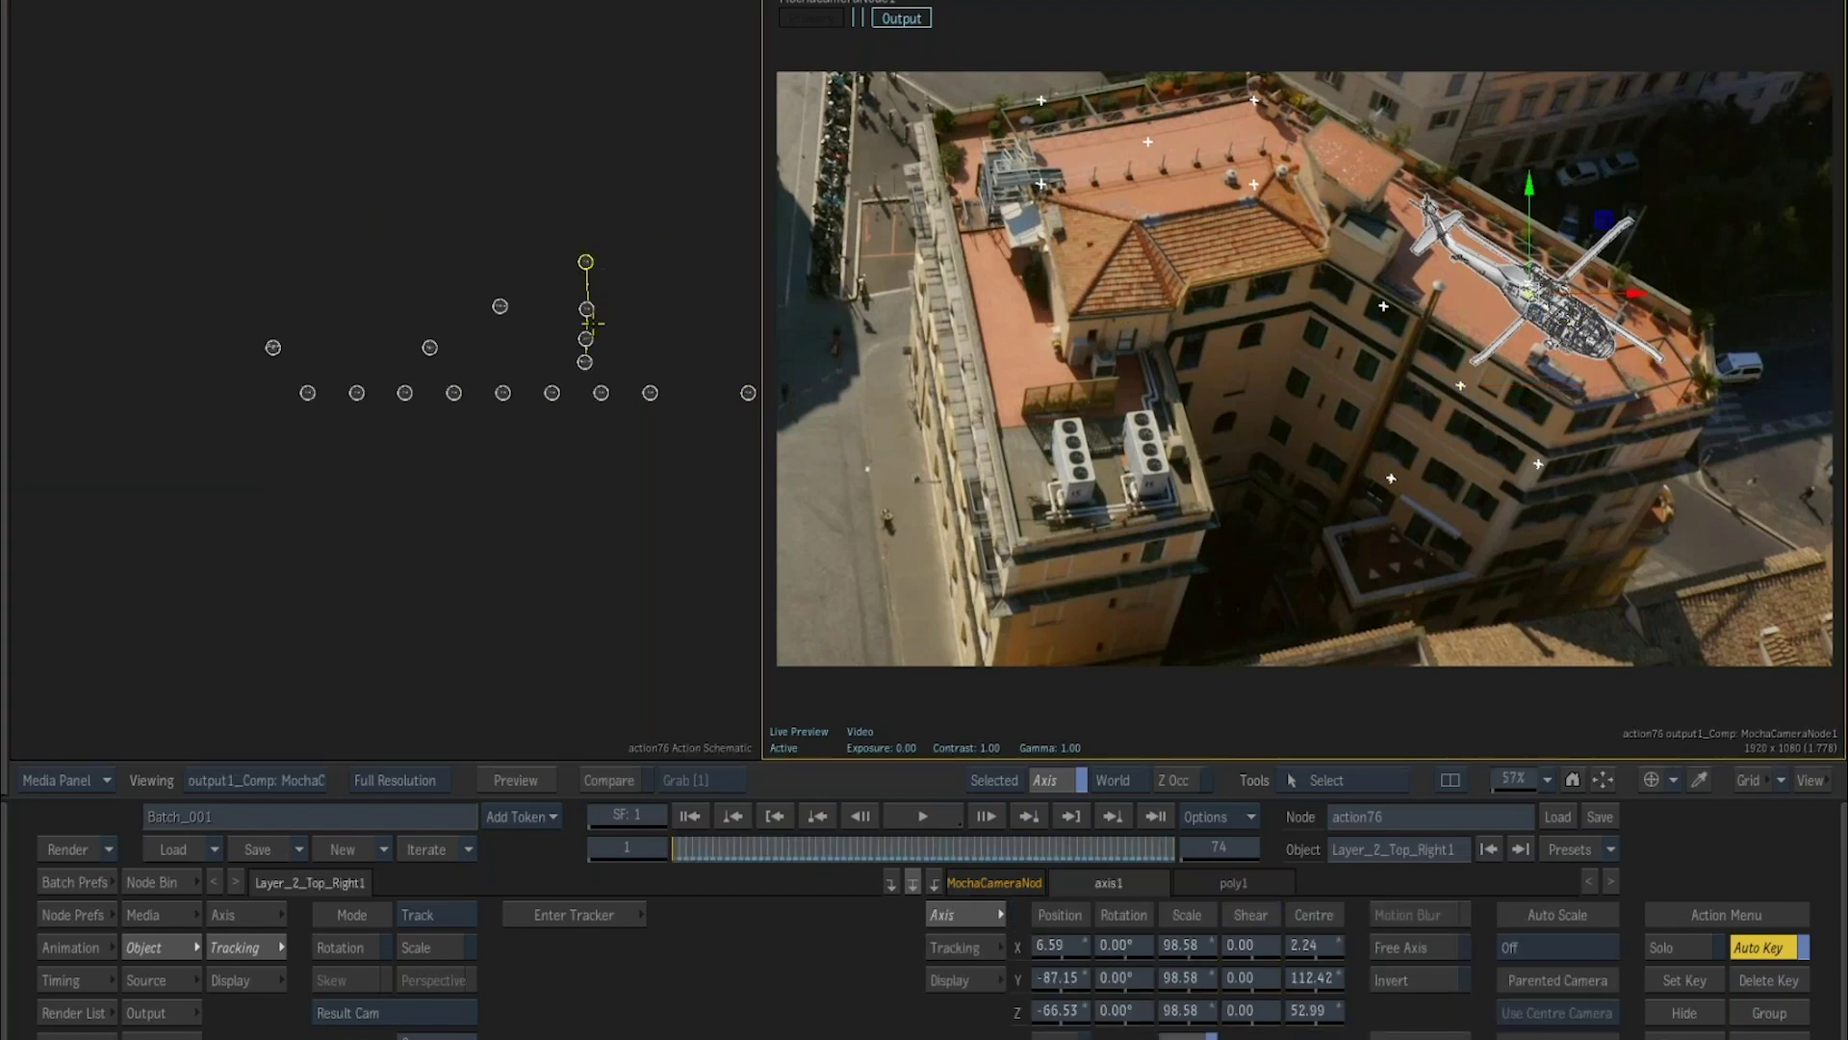
pyautogui.scroll(5, 620, 313)
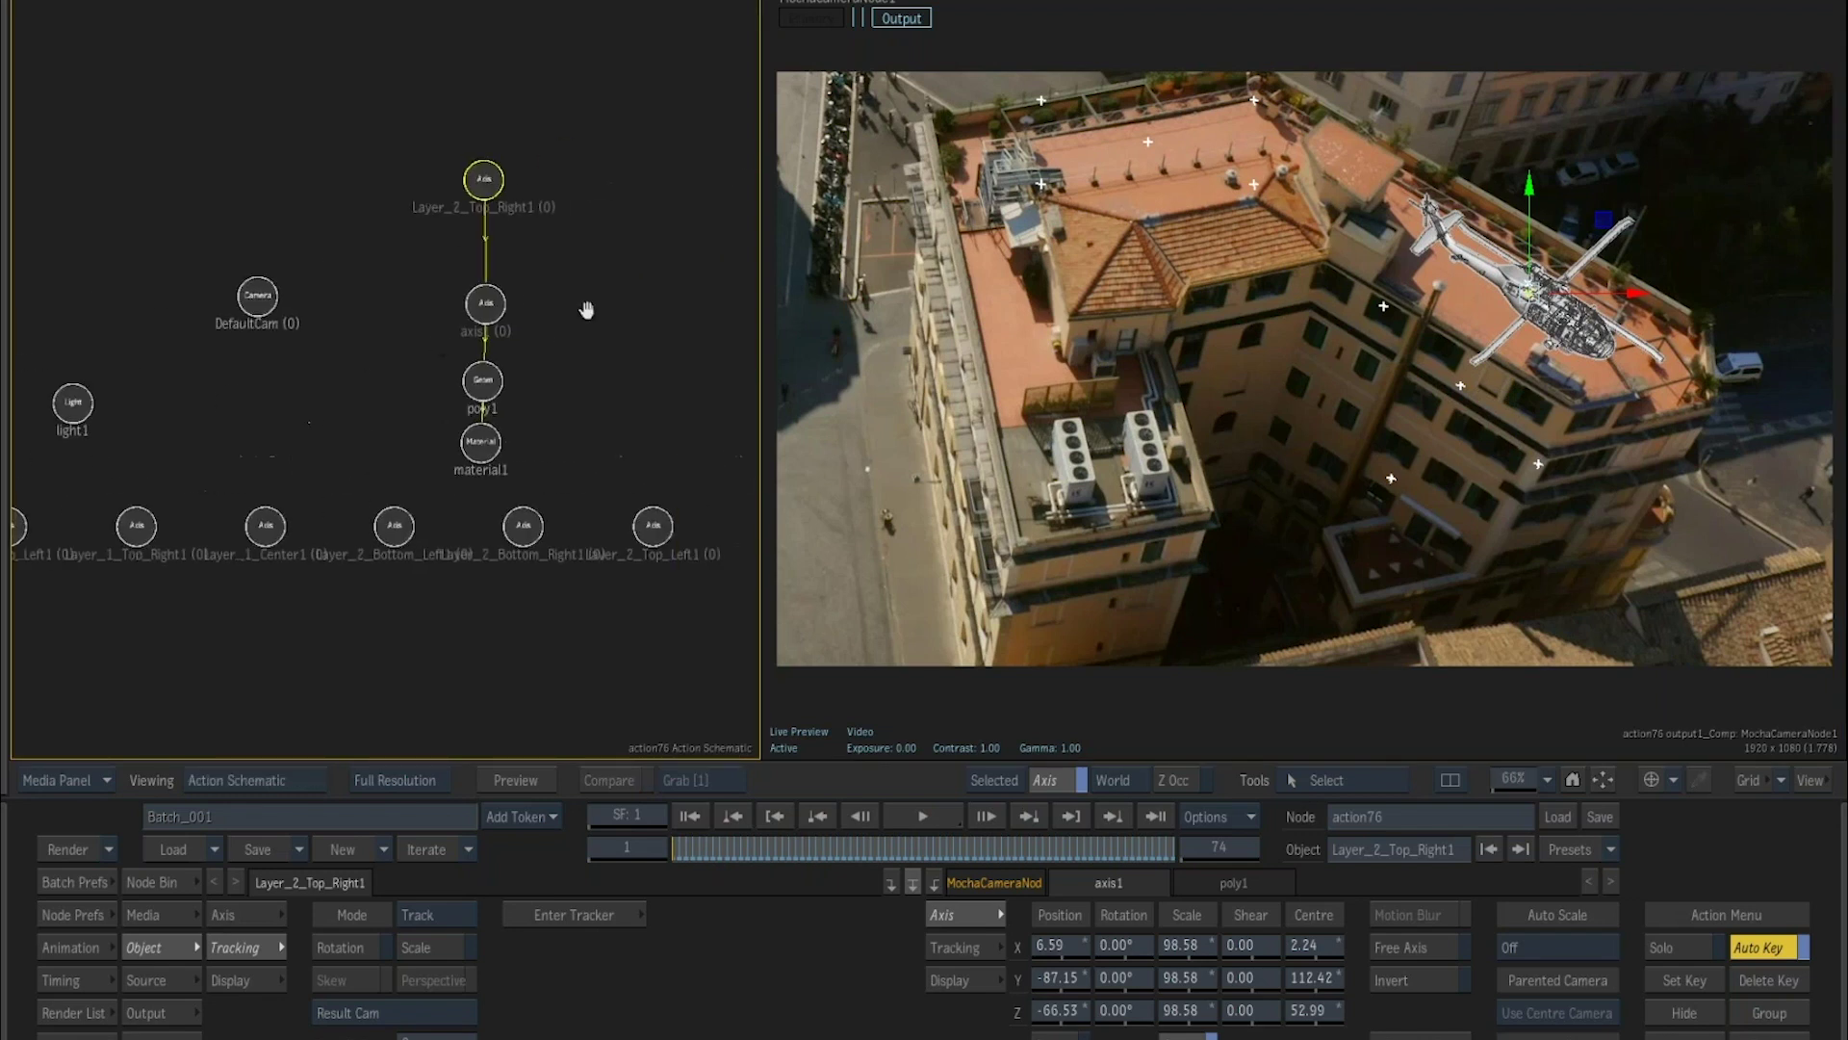
pyautogui.click(477, 301)
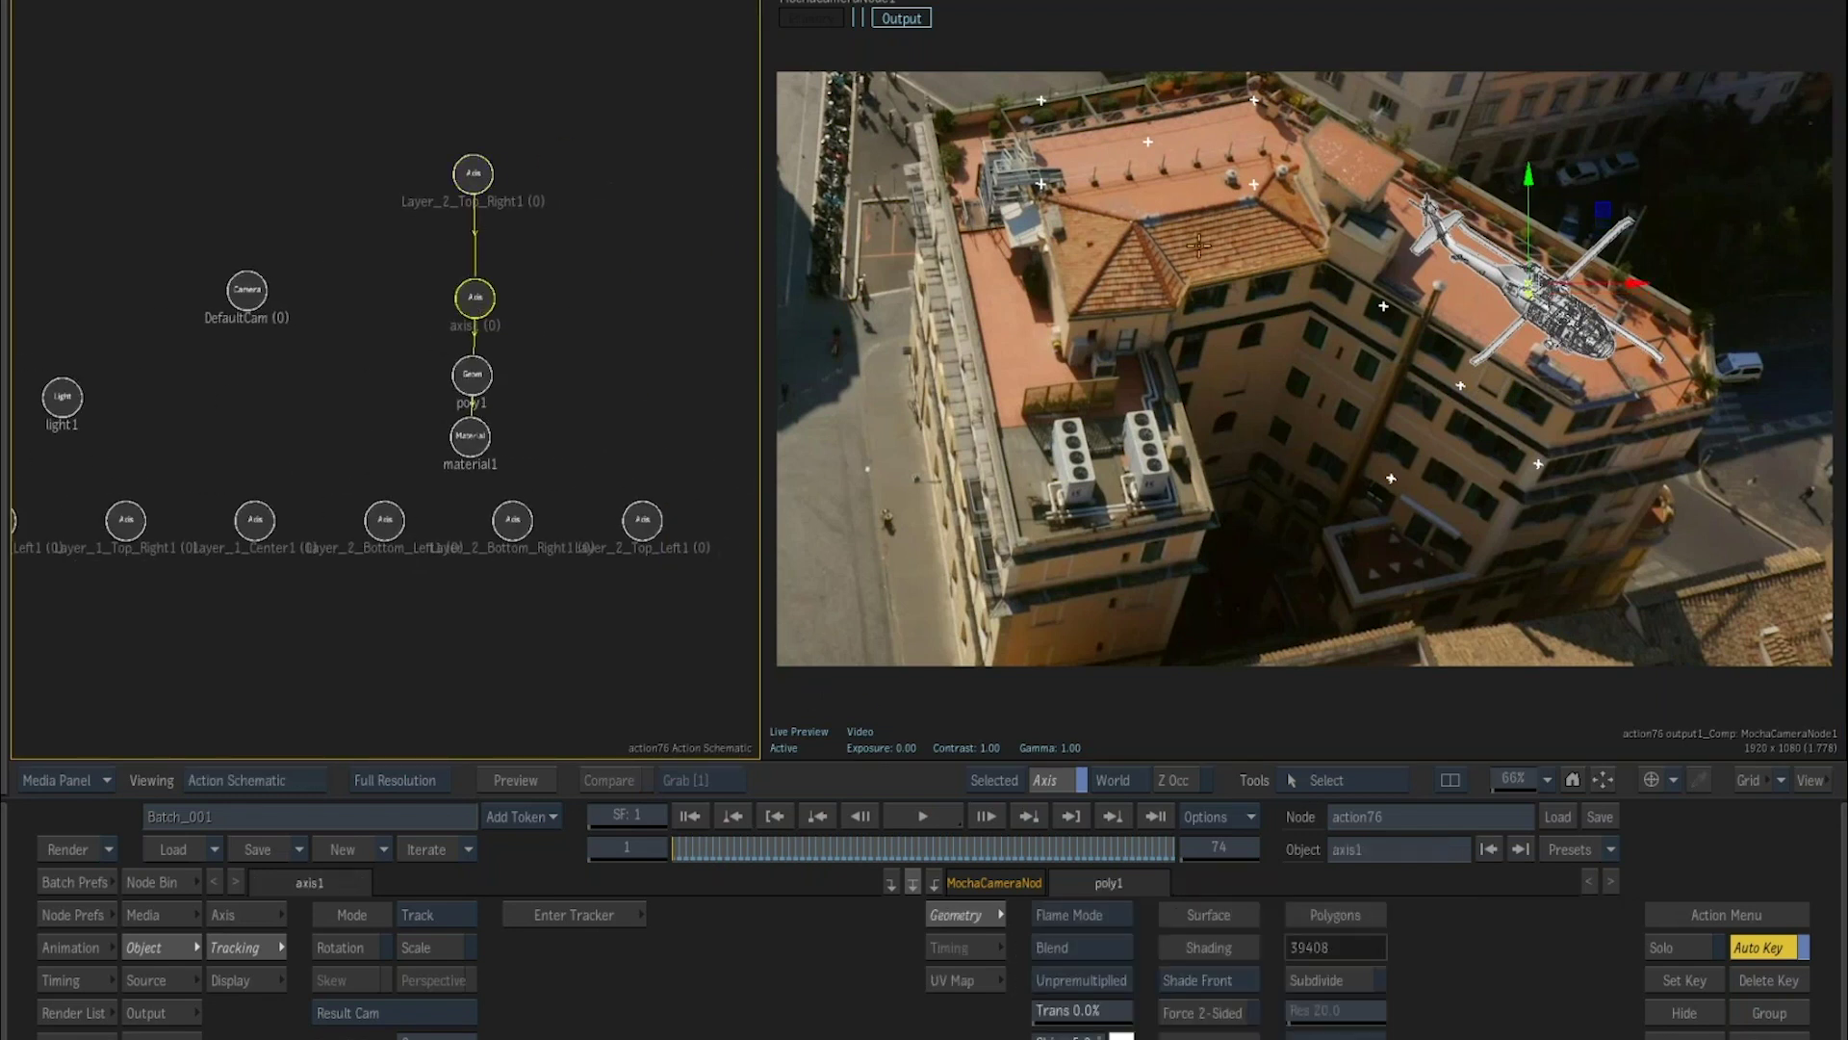
pyautogui.moveTo(1439, 205); pyautogui.dragTo(1540, 229)
pyautogui.press('p')
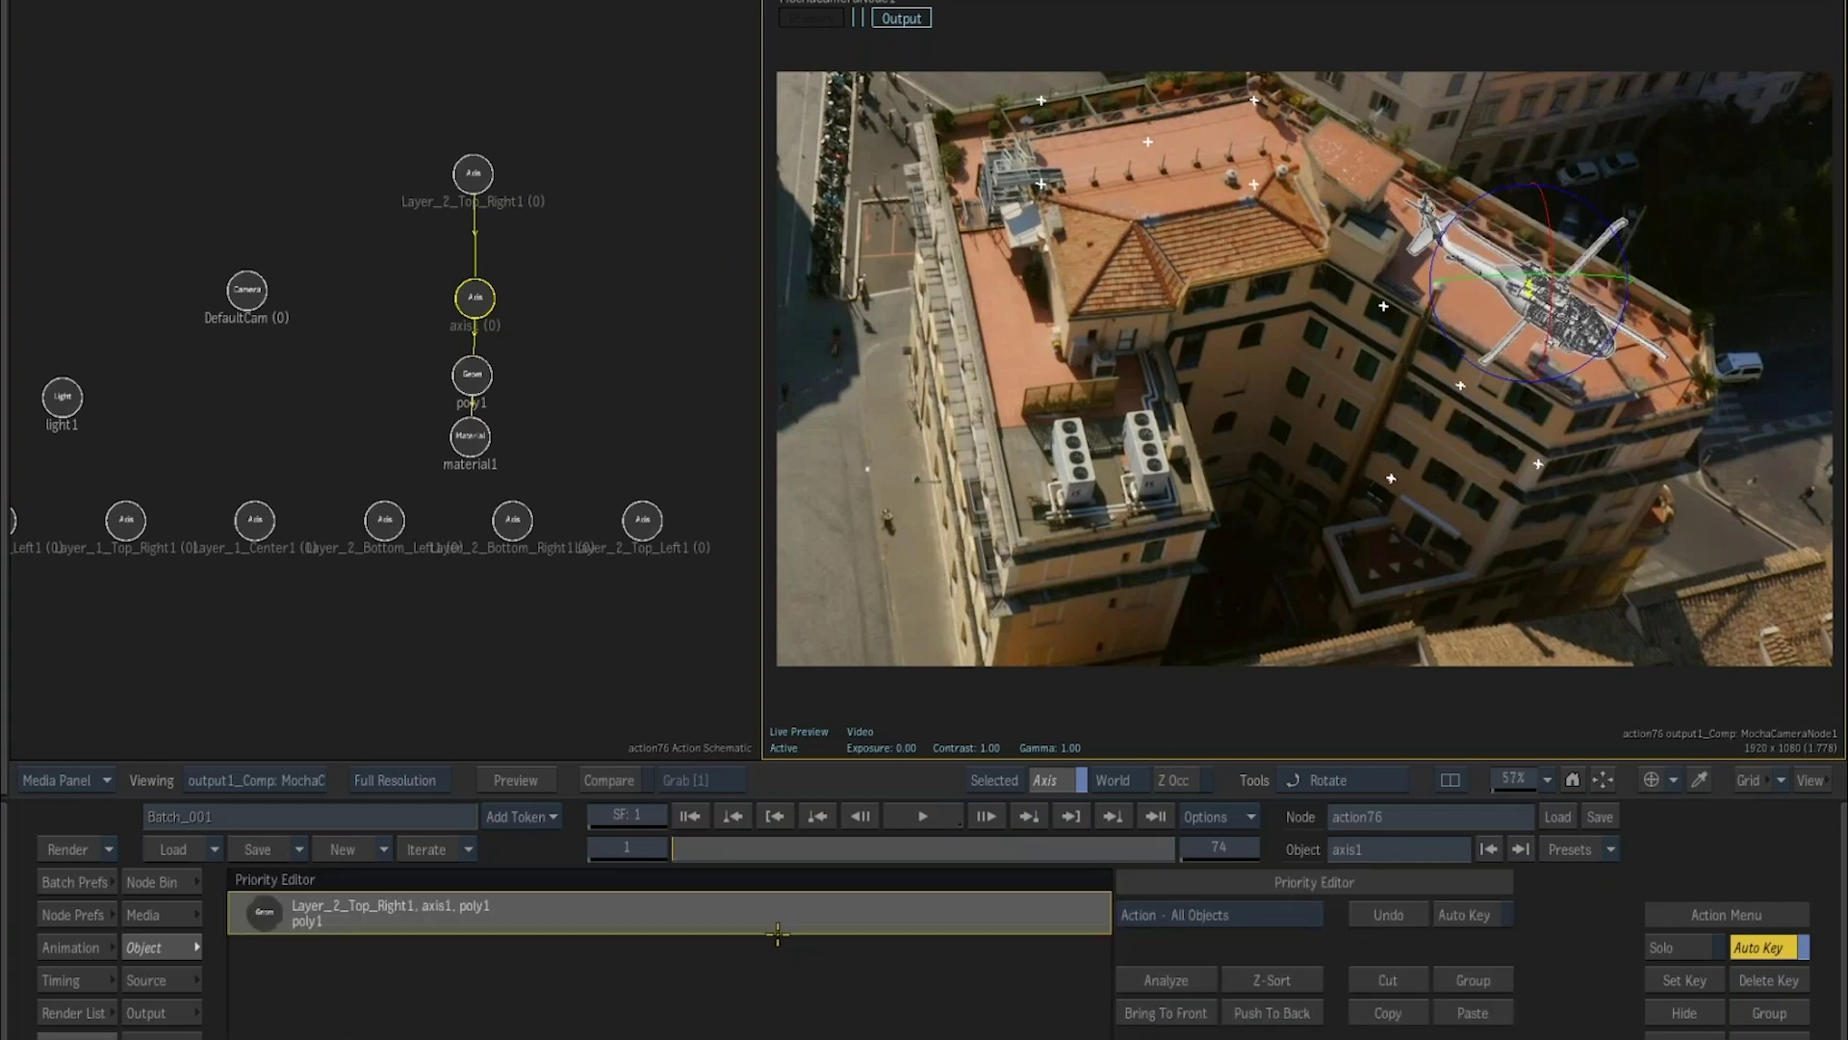
# Play the clip with the helicopter on the roof, and return to the Batch schematic.
pyautogui.click(922, 817)
pyautogui.click(1451, 780)
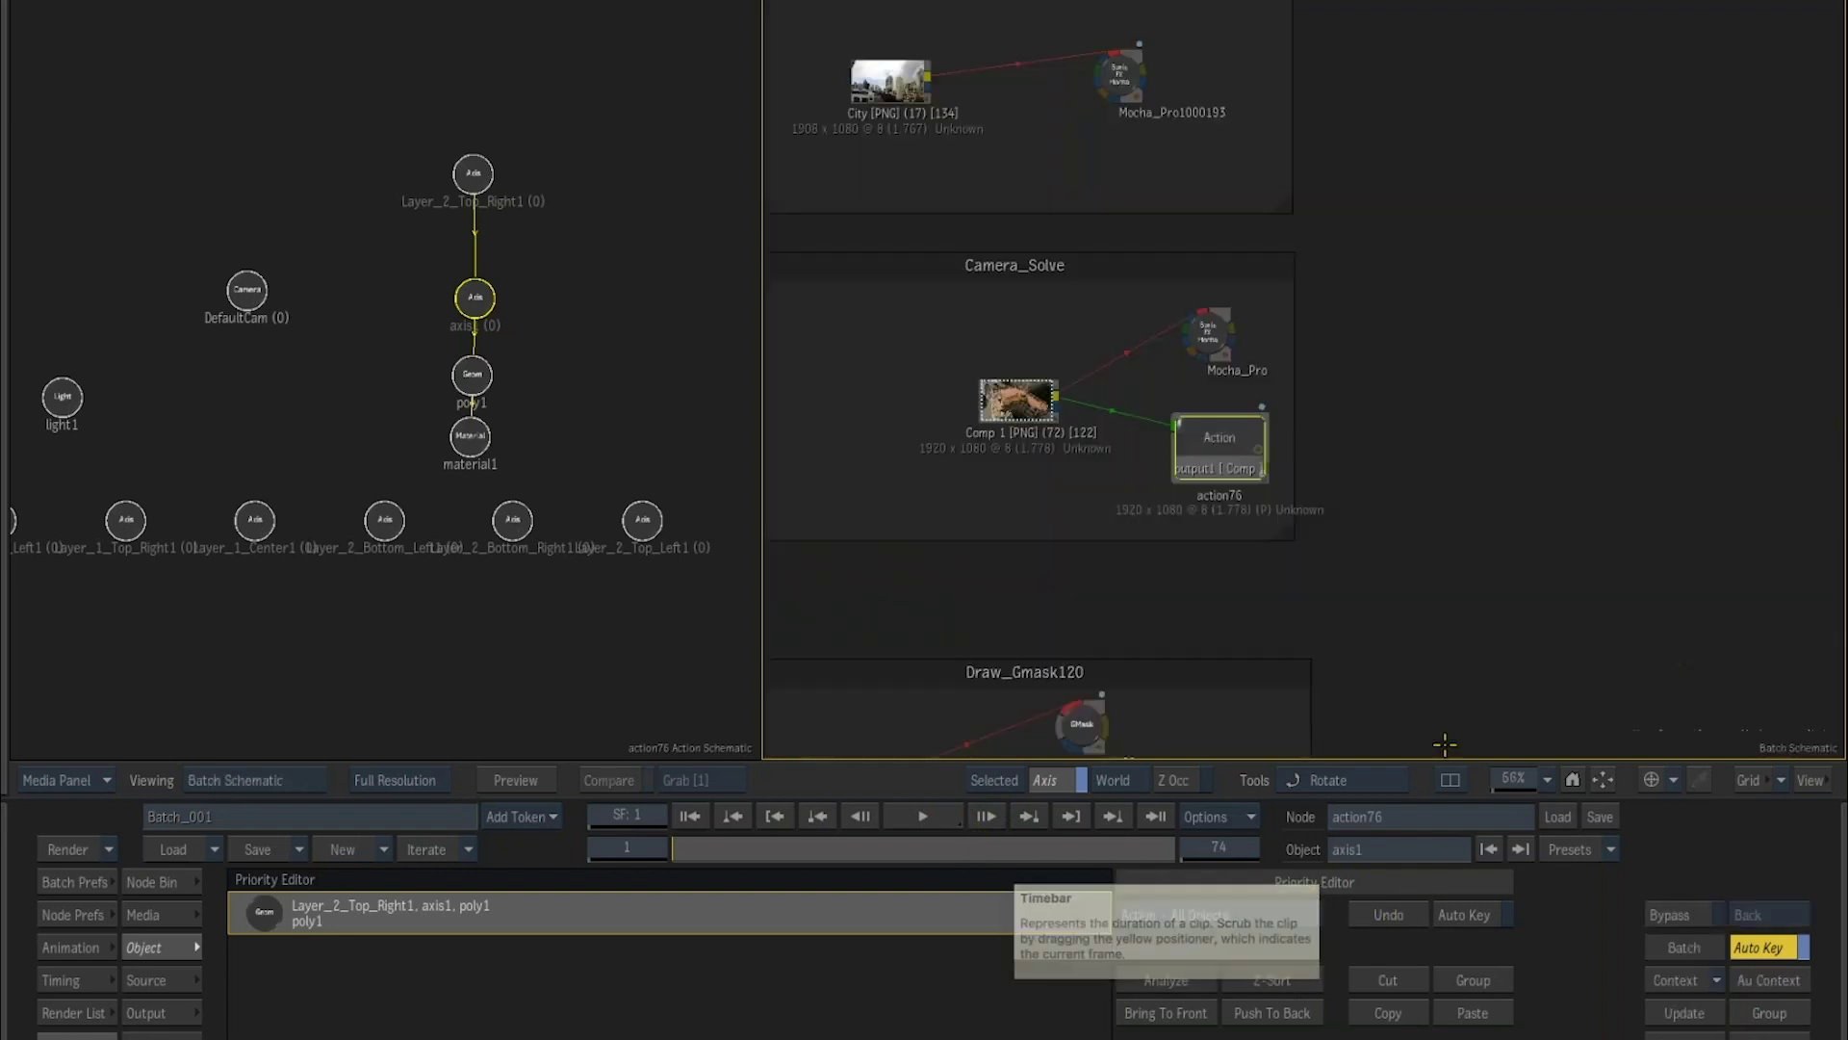